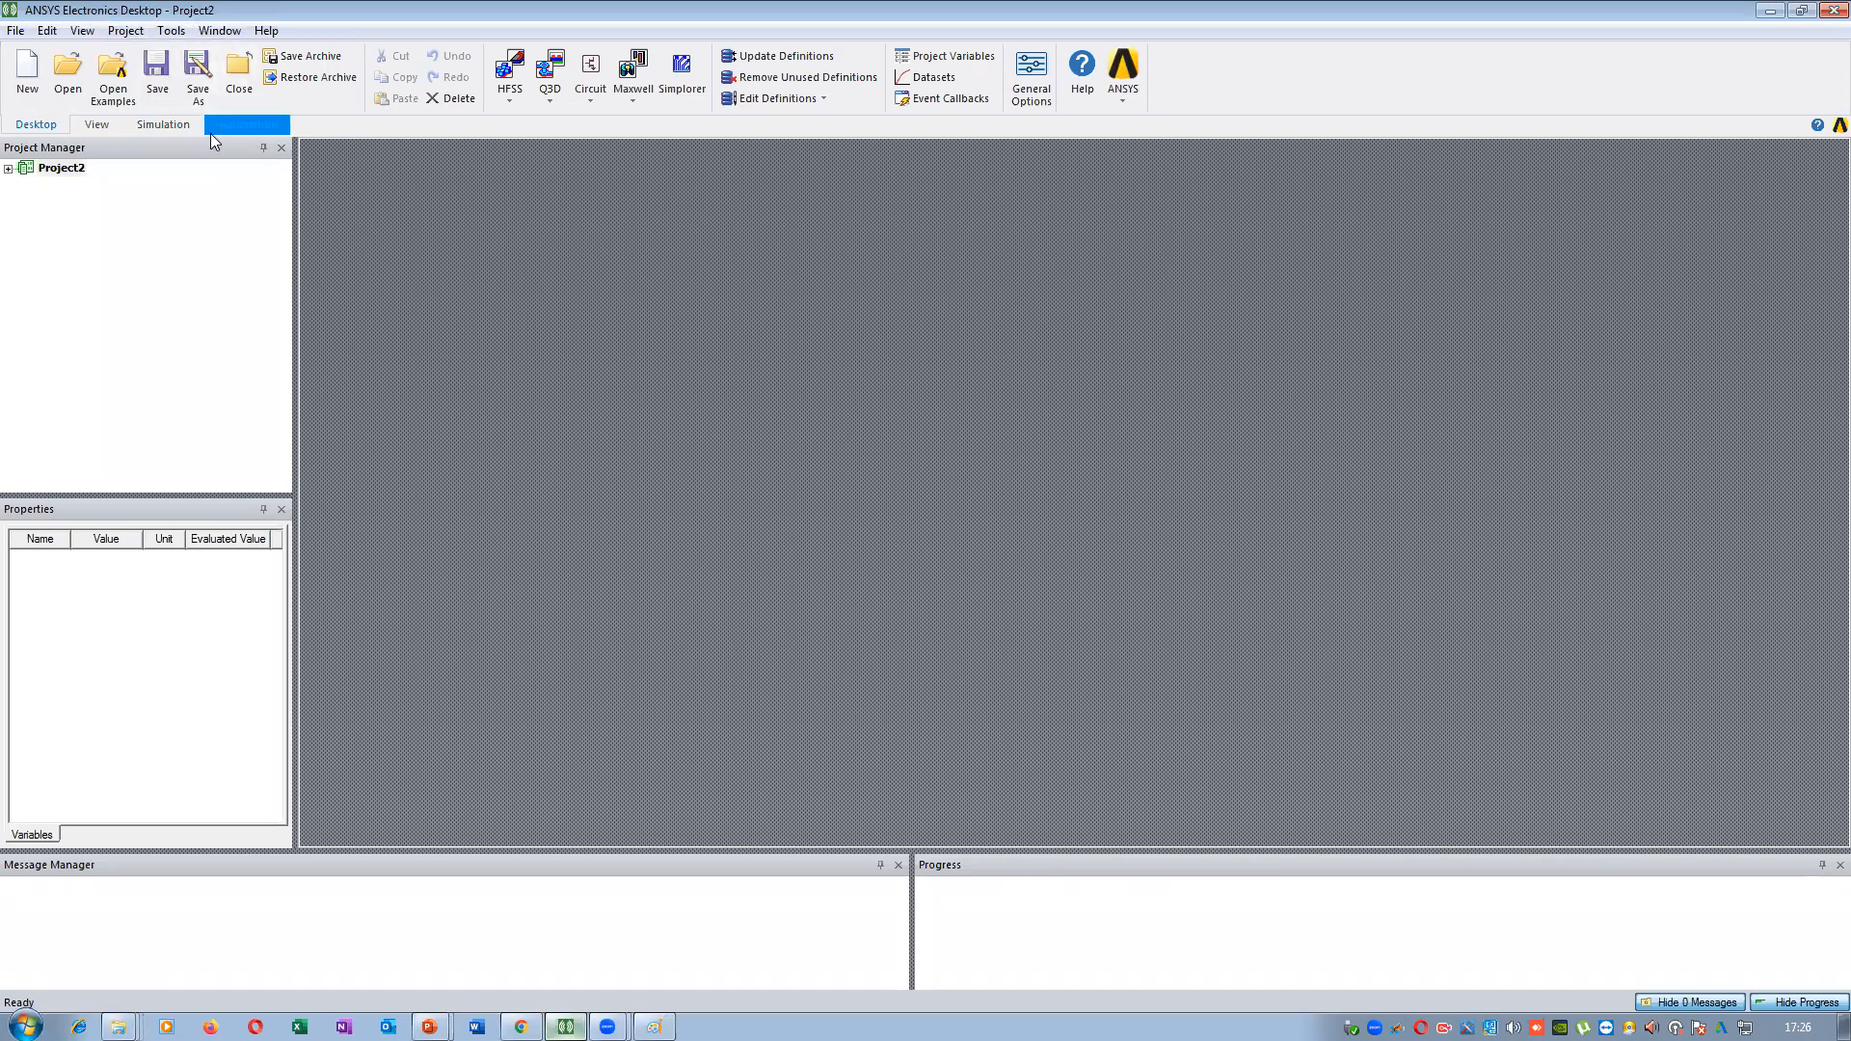
click(511, 104)
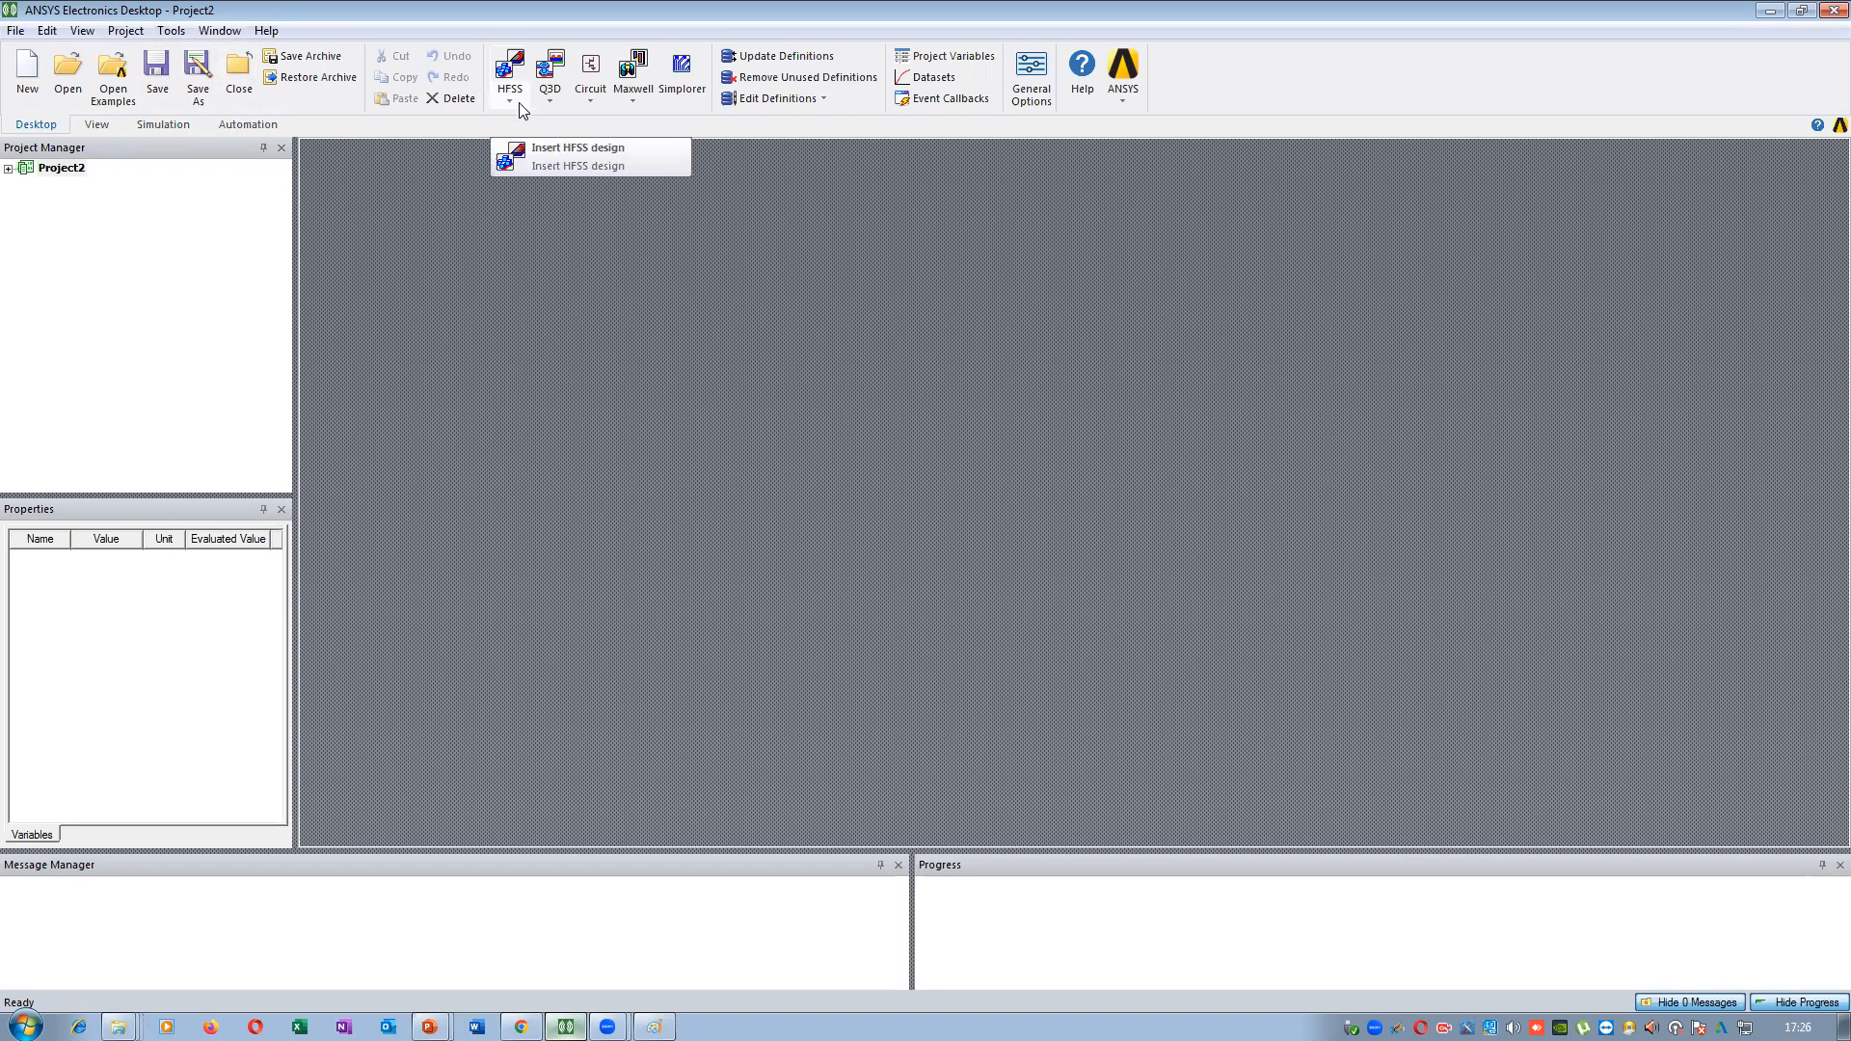
click(588, 101)
click(646, 160)
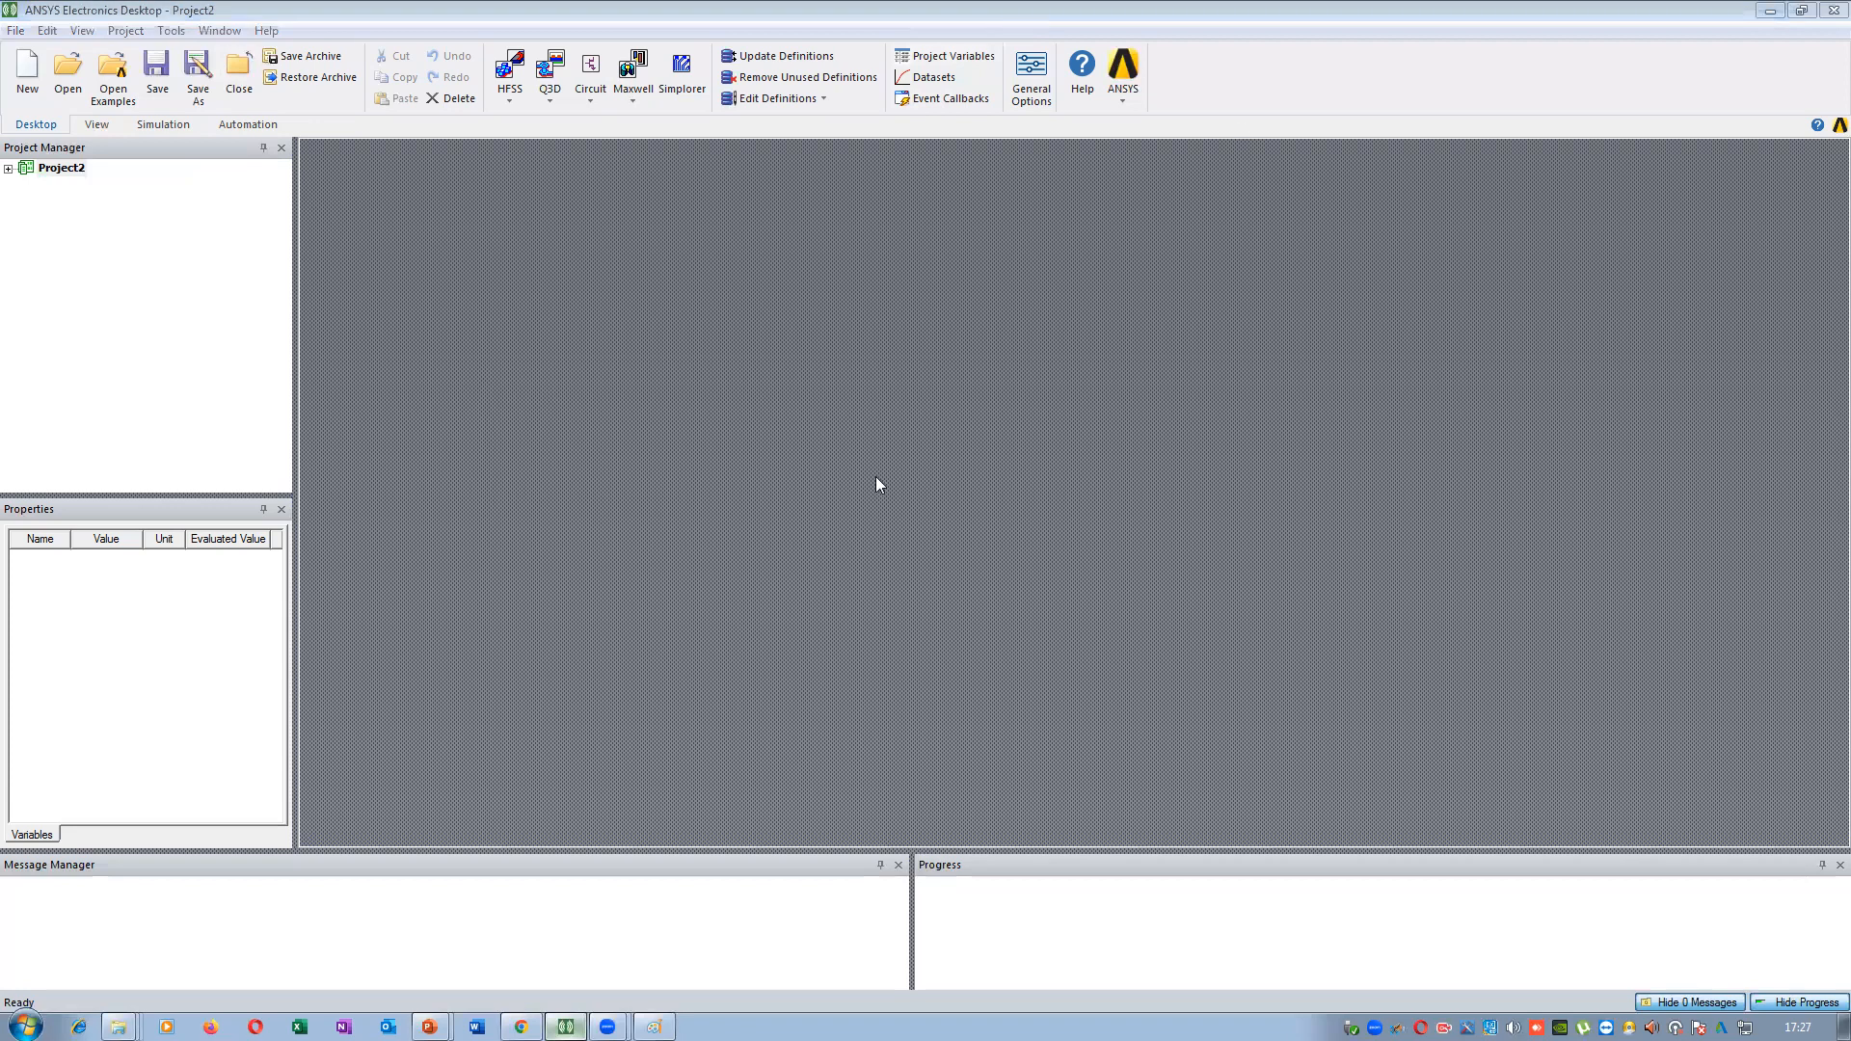
click(14, 27)
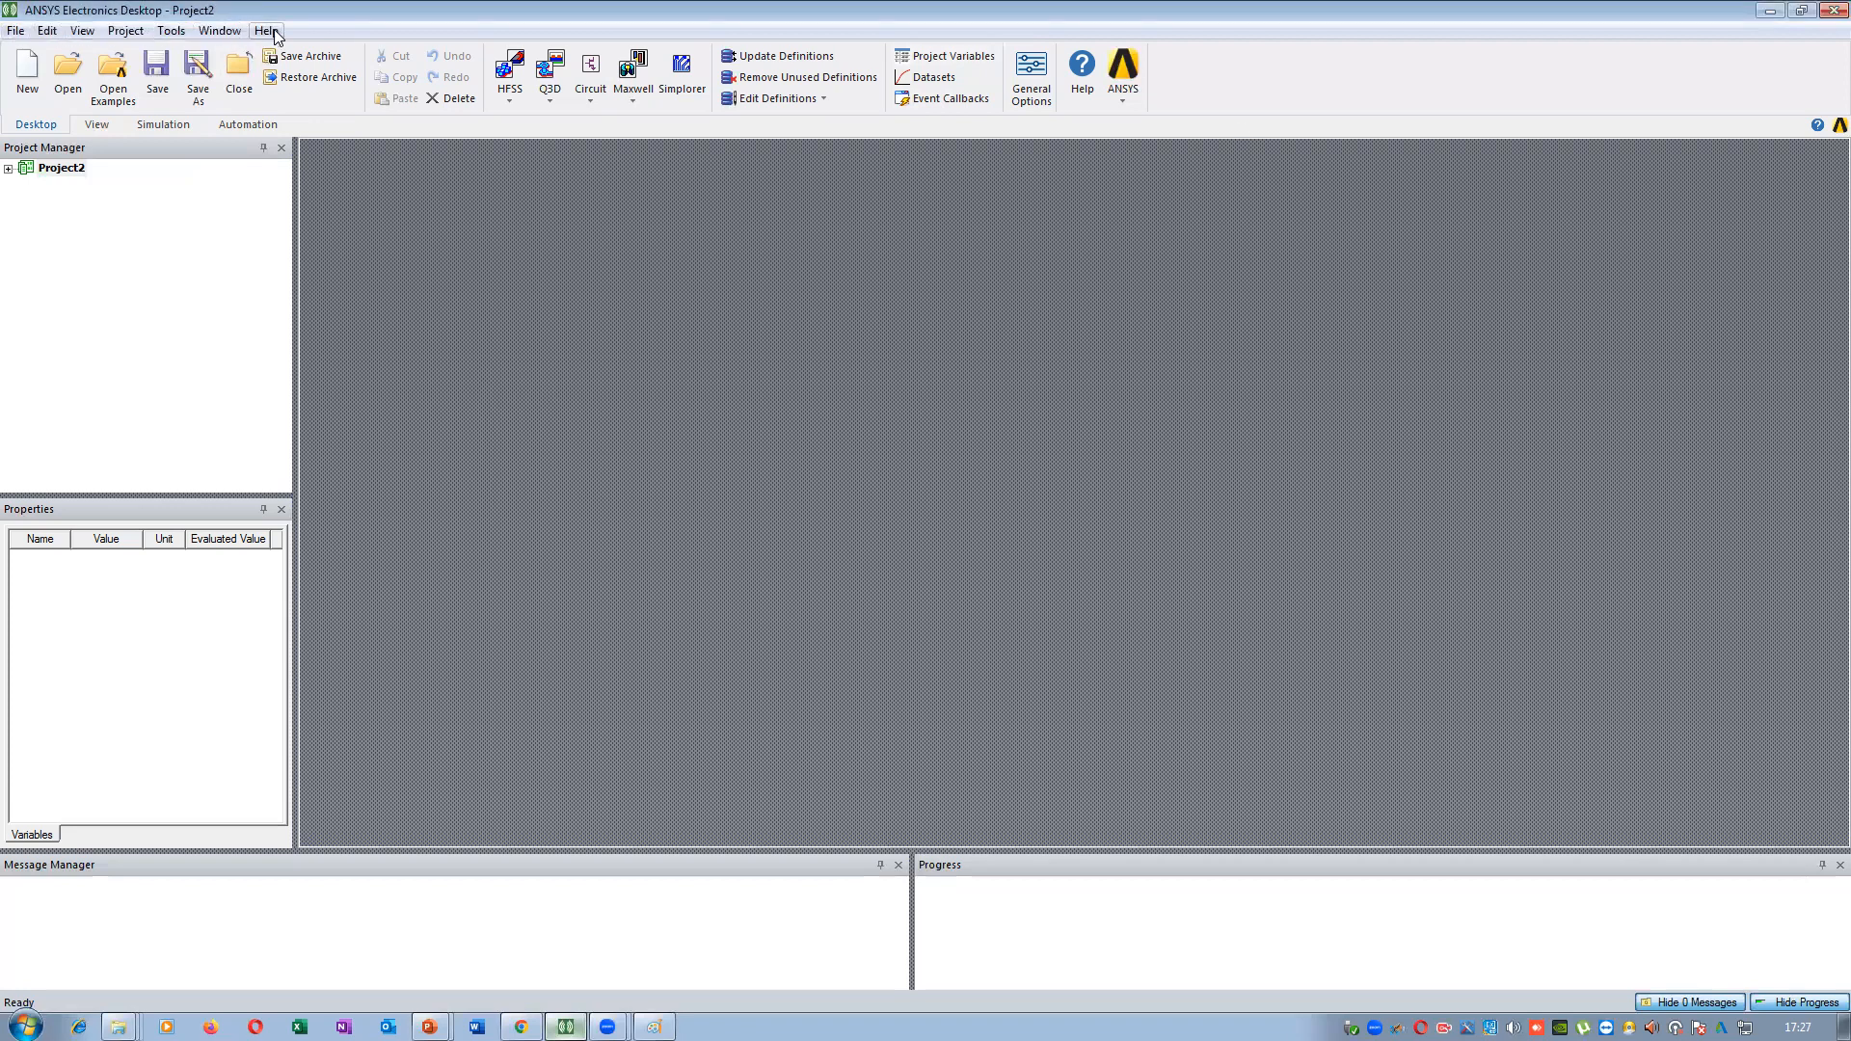
click(14, 31)
mouse_move(41, 27)
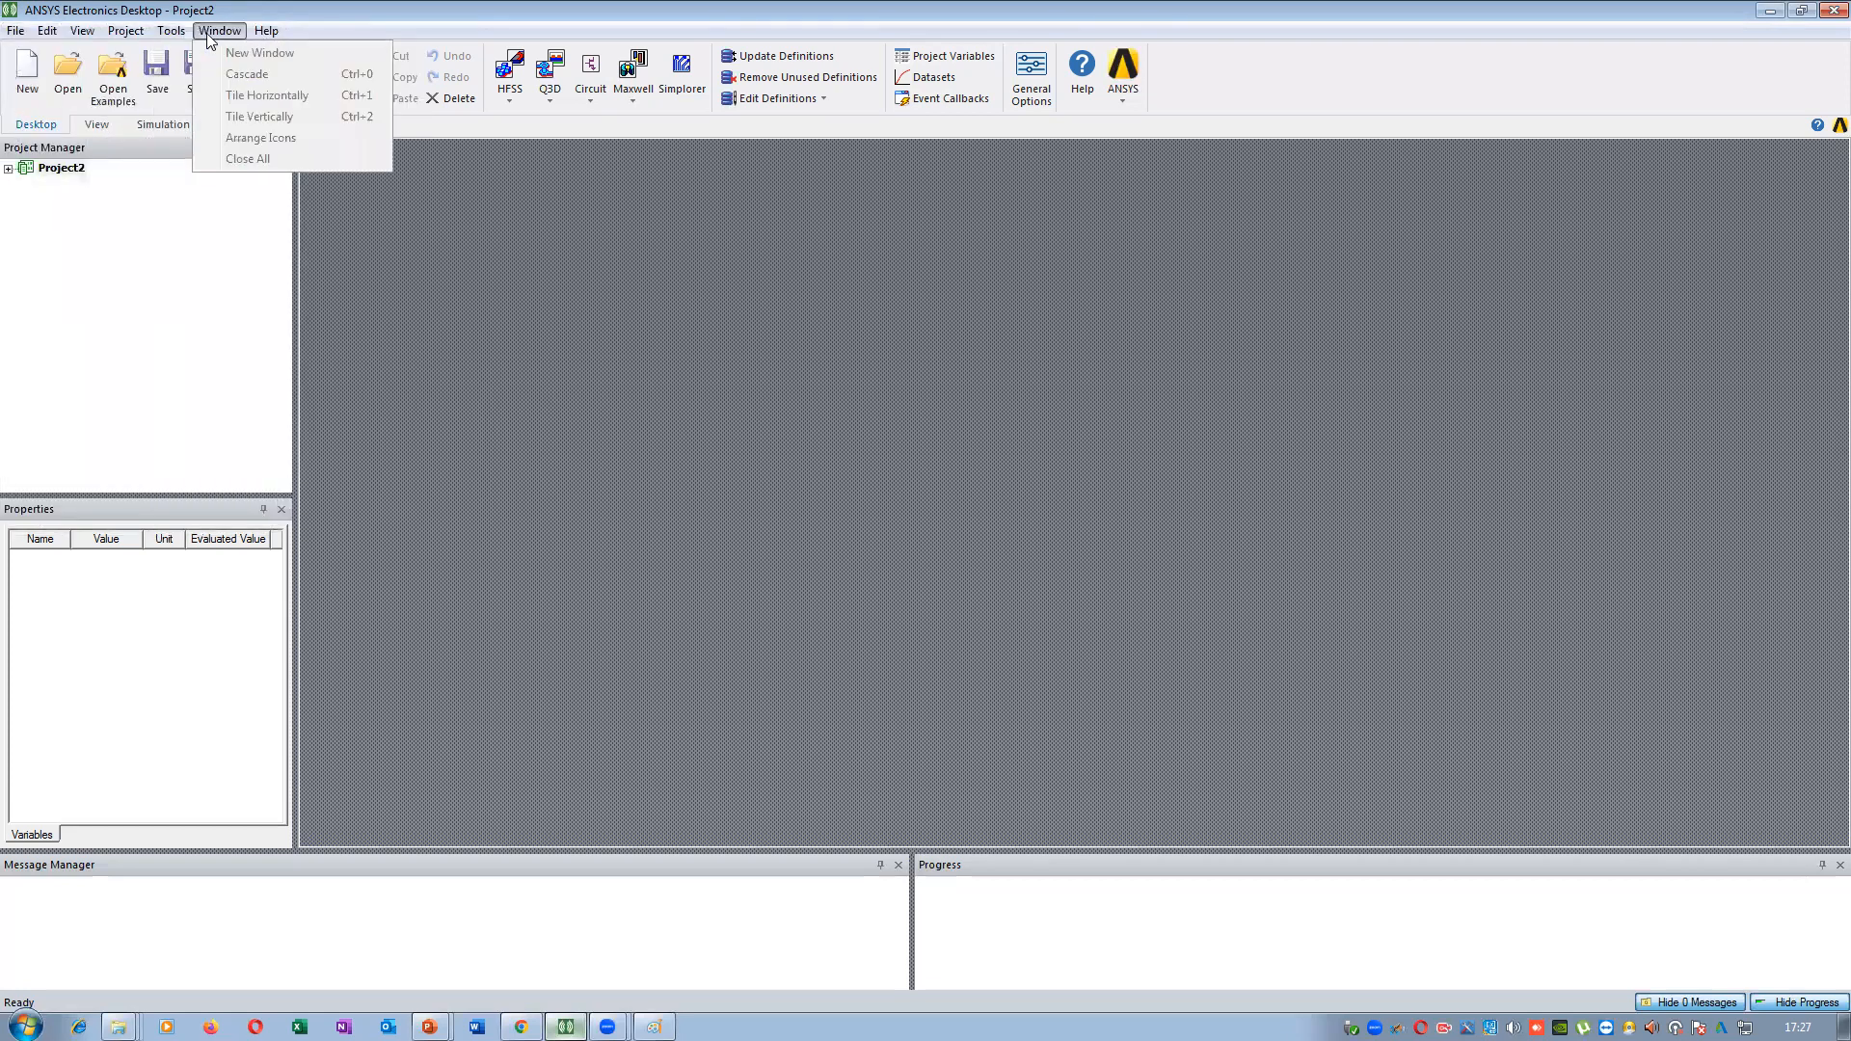
mouse_move(260, 37)
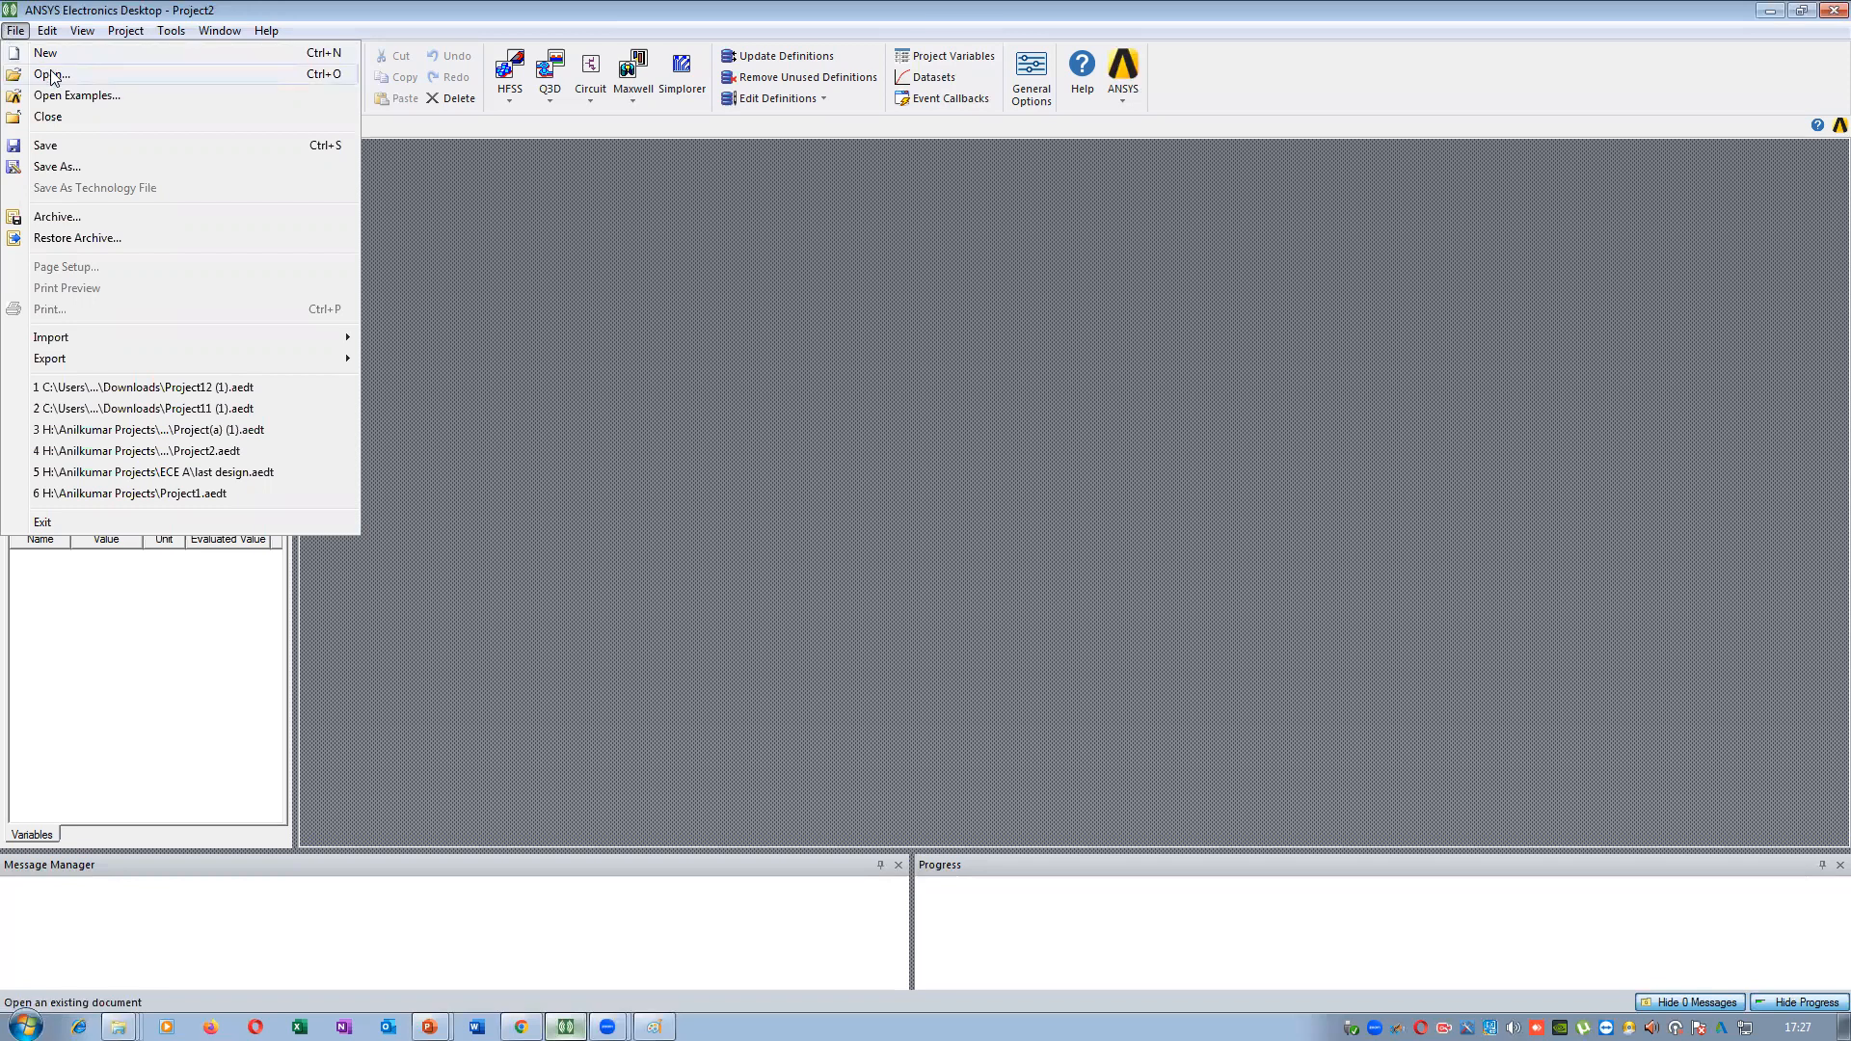
click(544, 322)
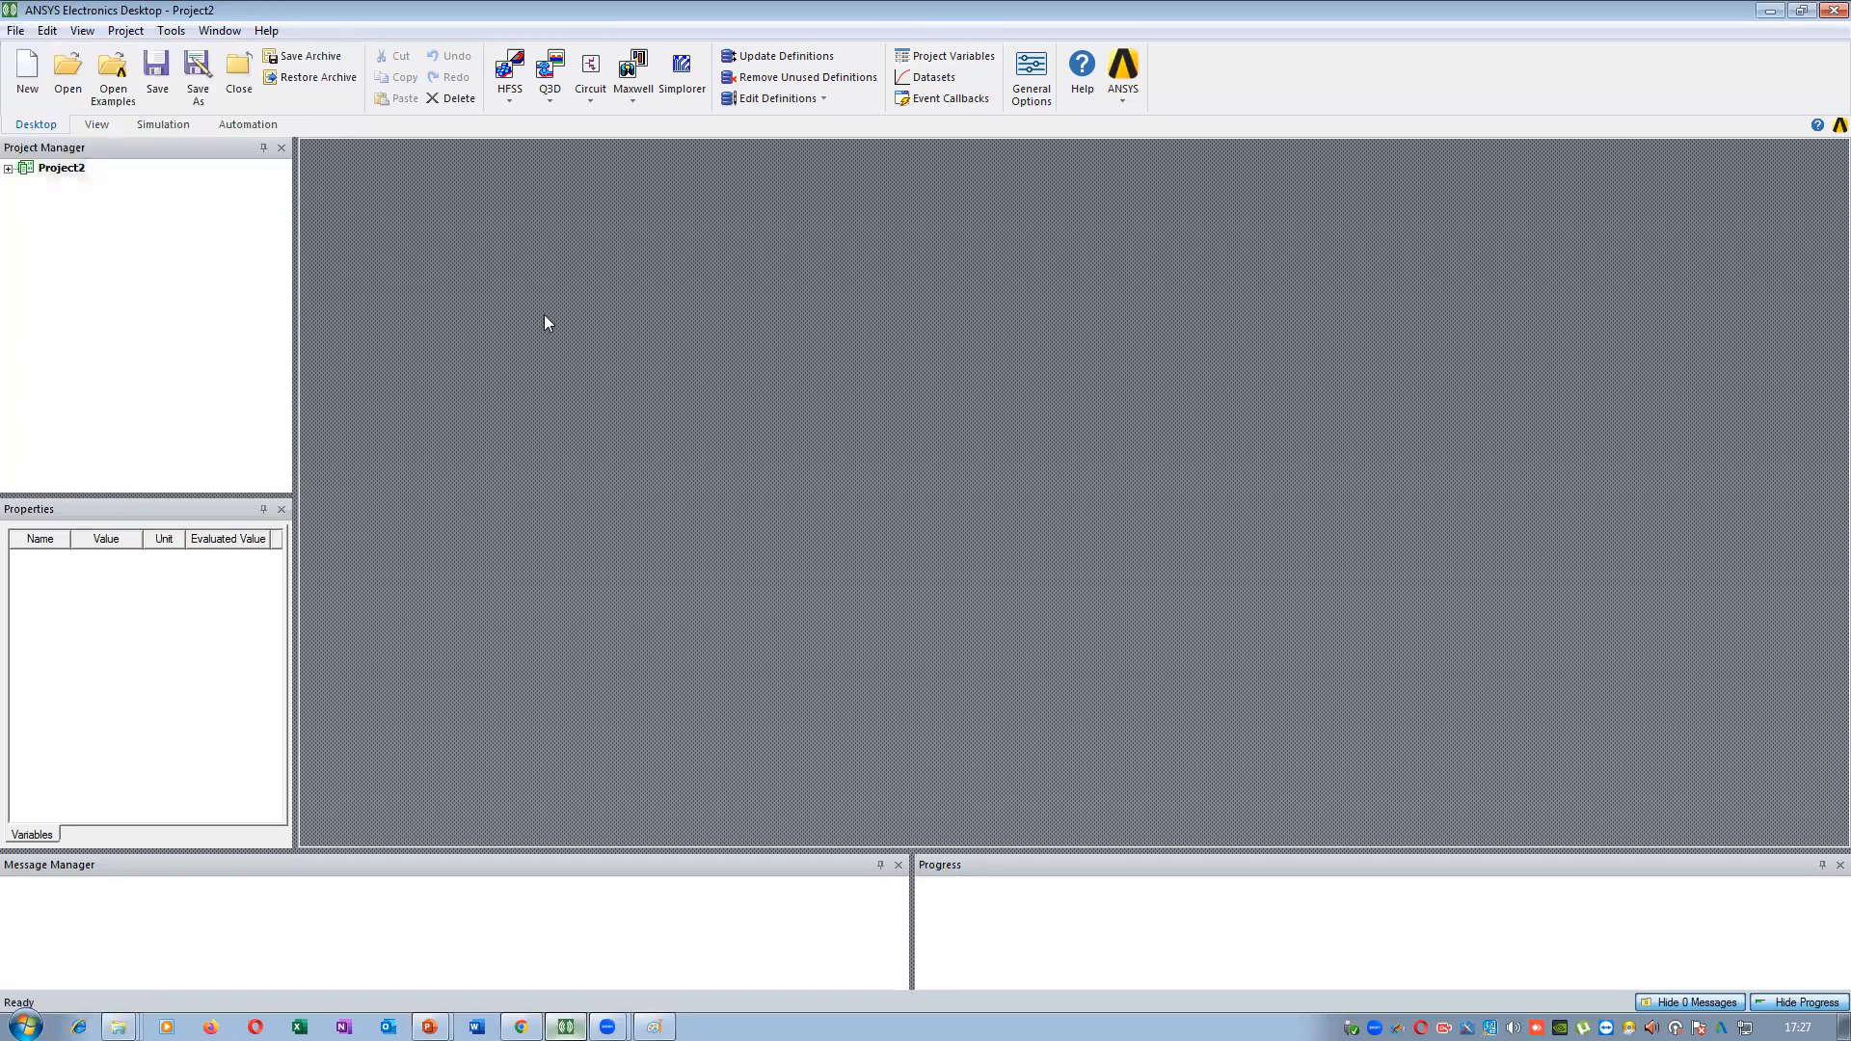
click(45, 32)
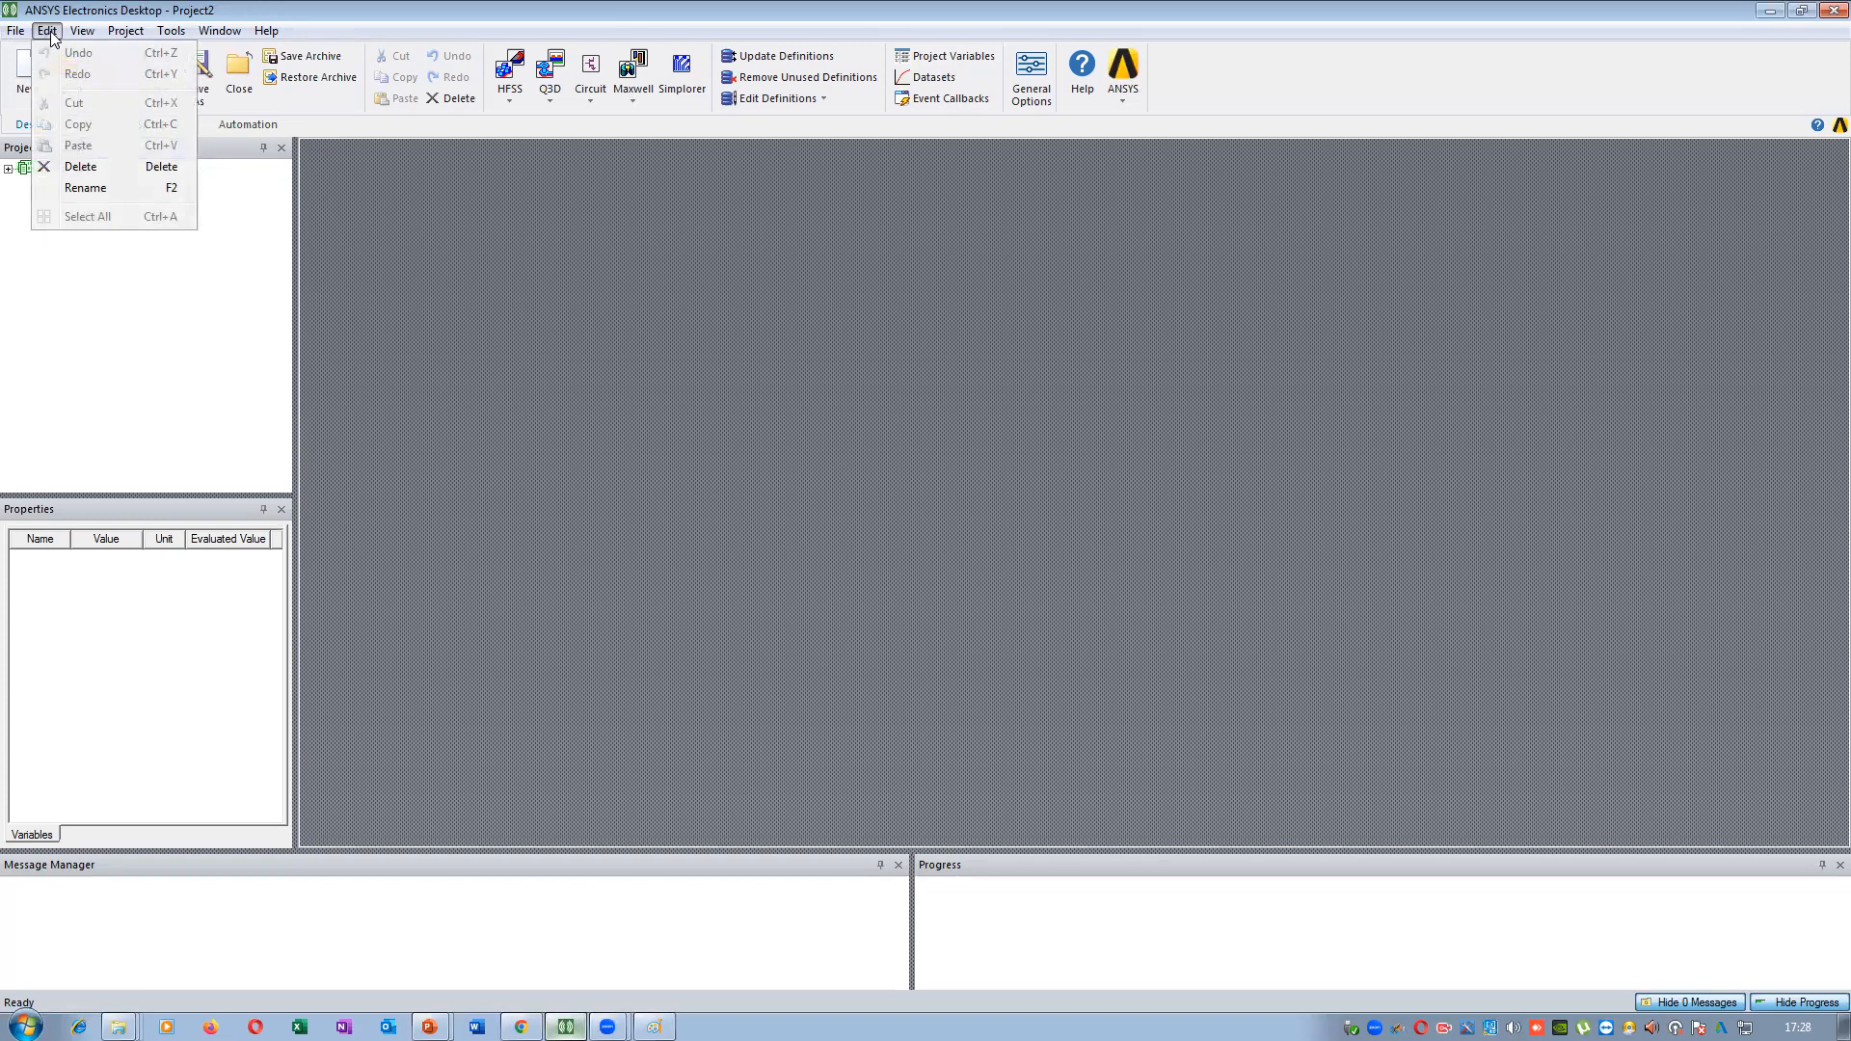
mouse_move(78, 36)
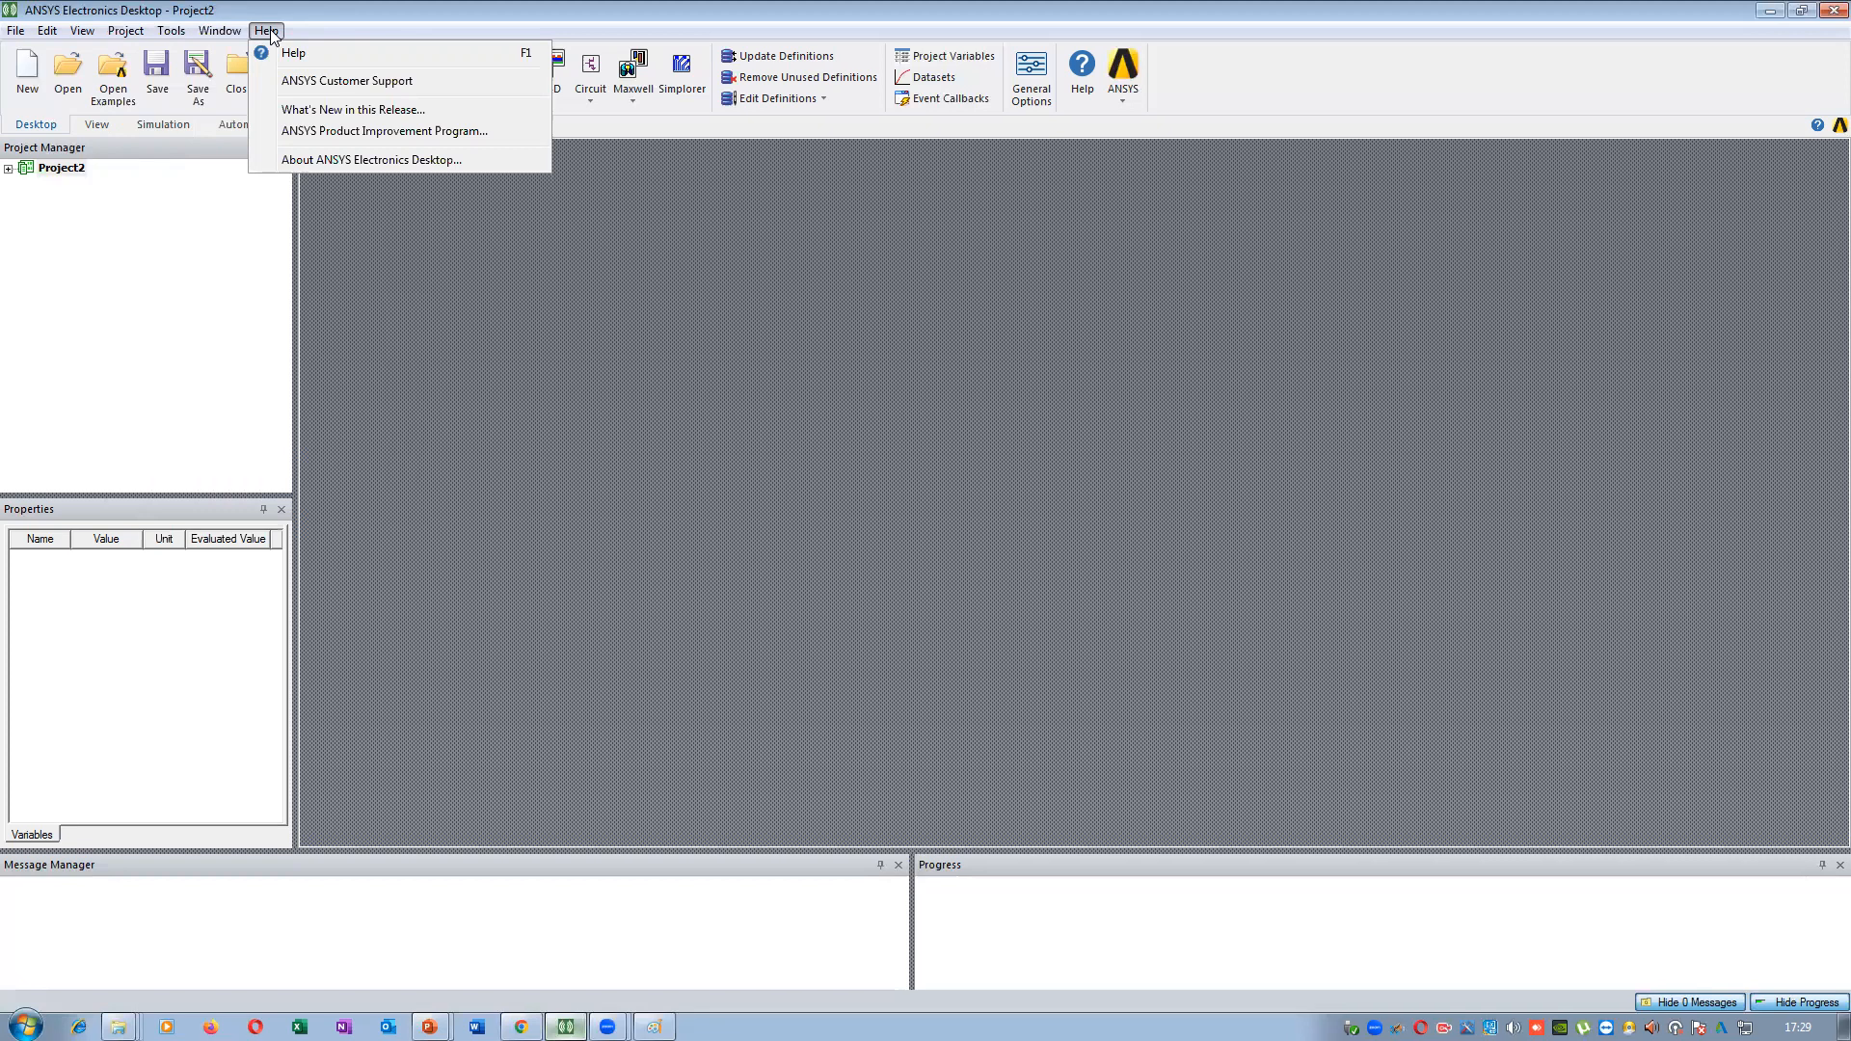
click(356, 4)
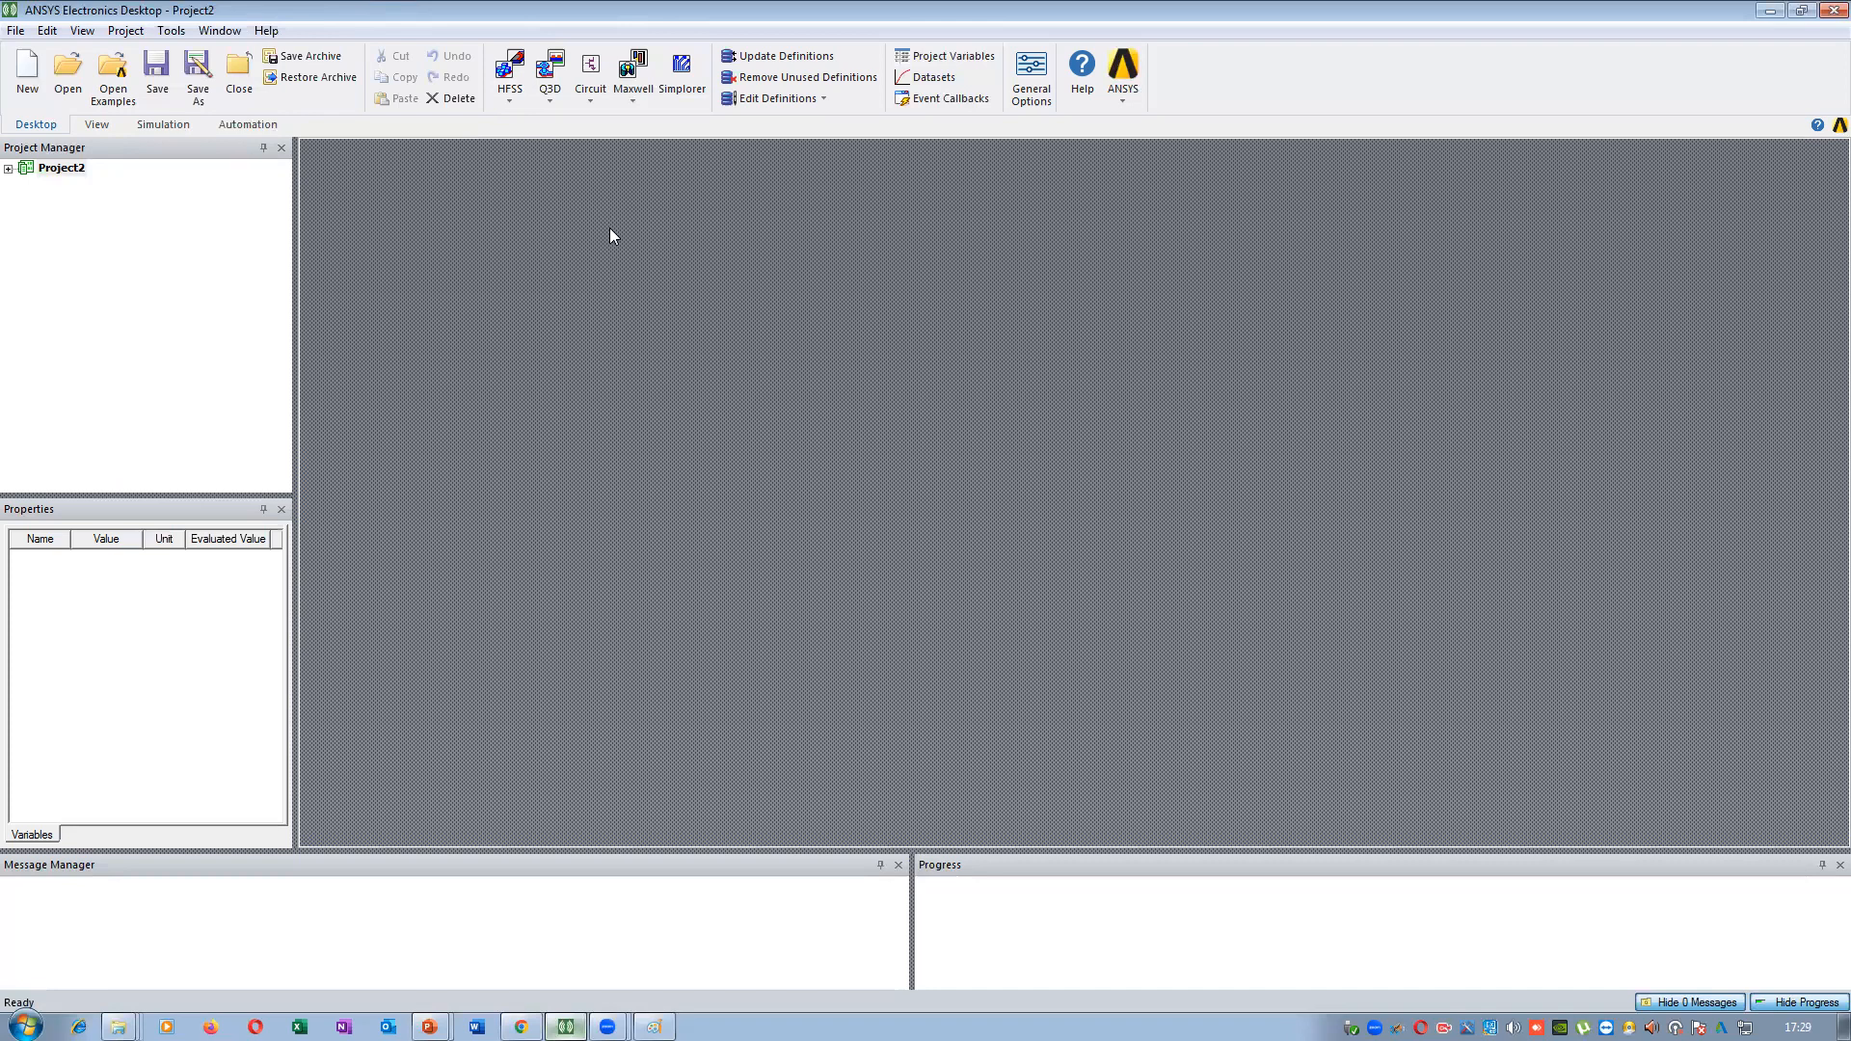
click(125, 31)
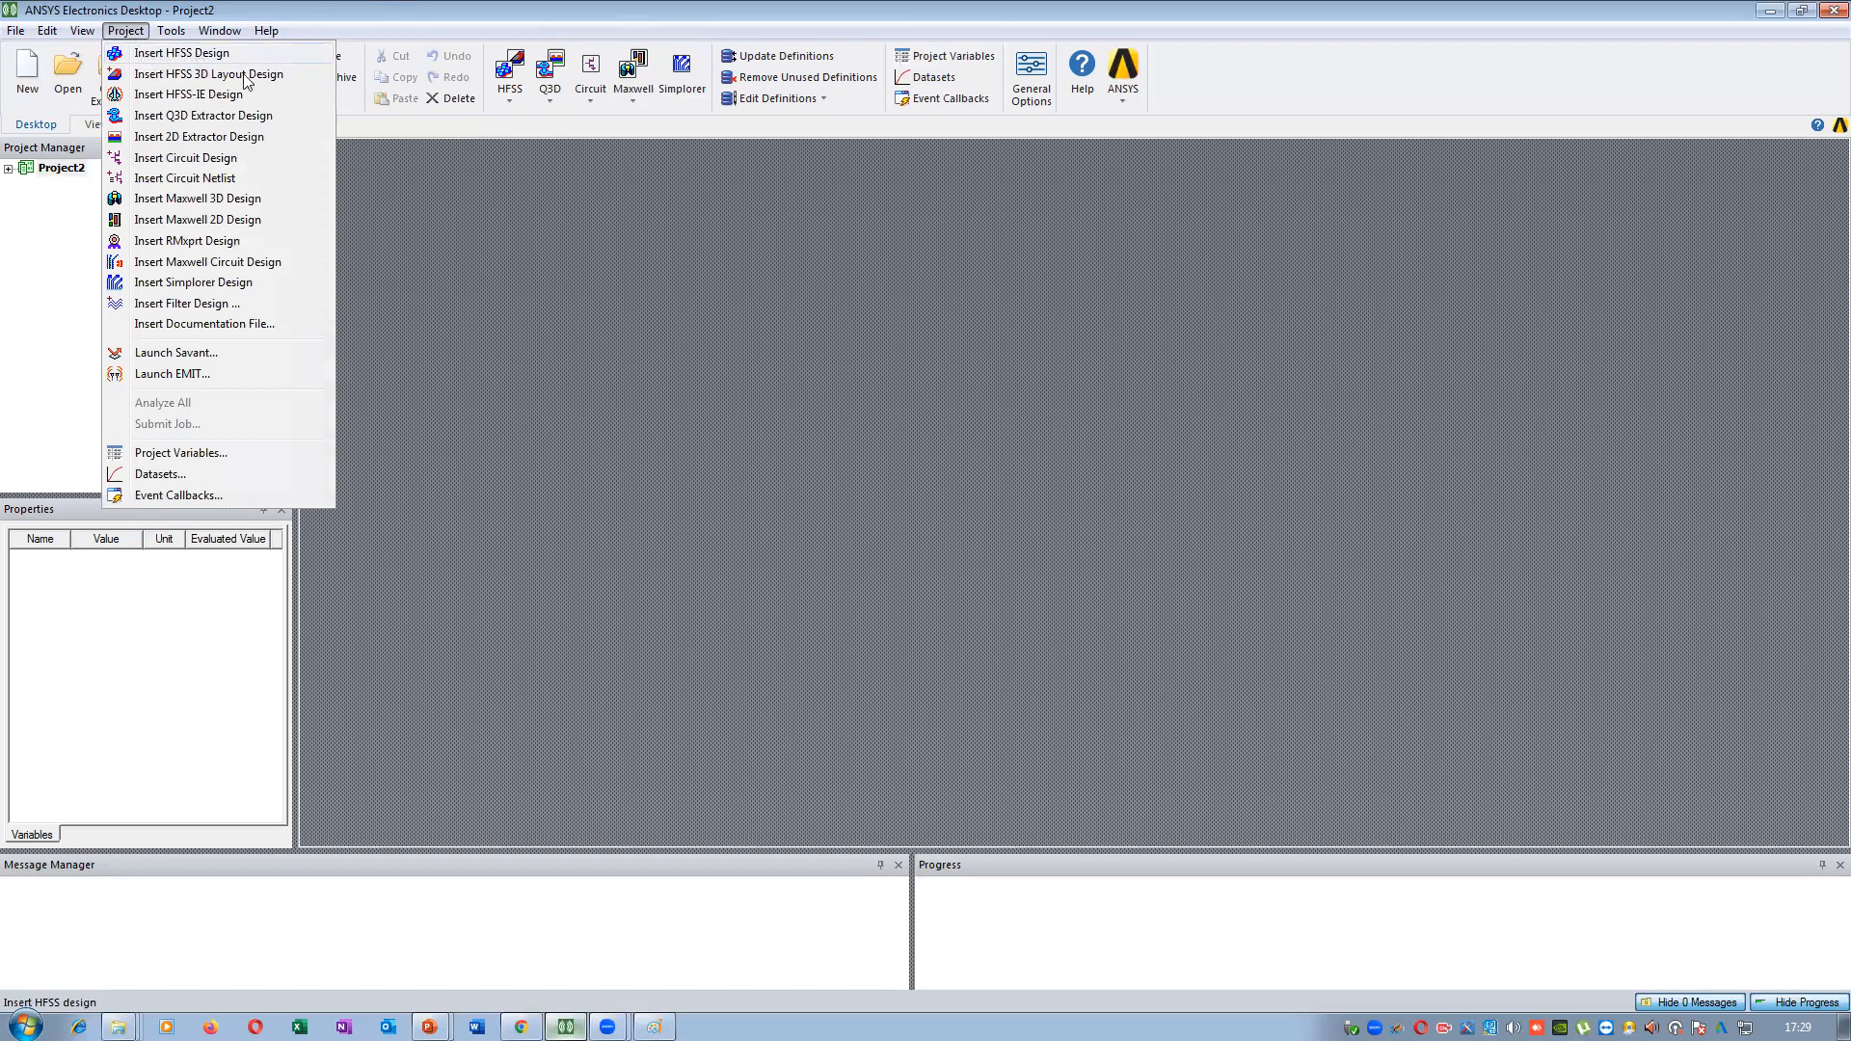
click(561, 344)
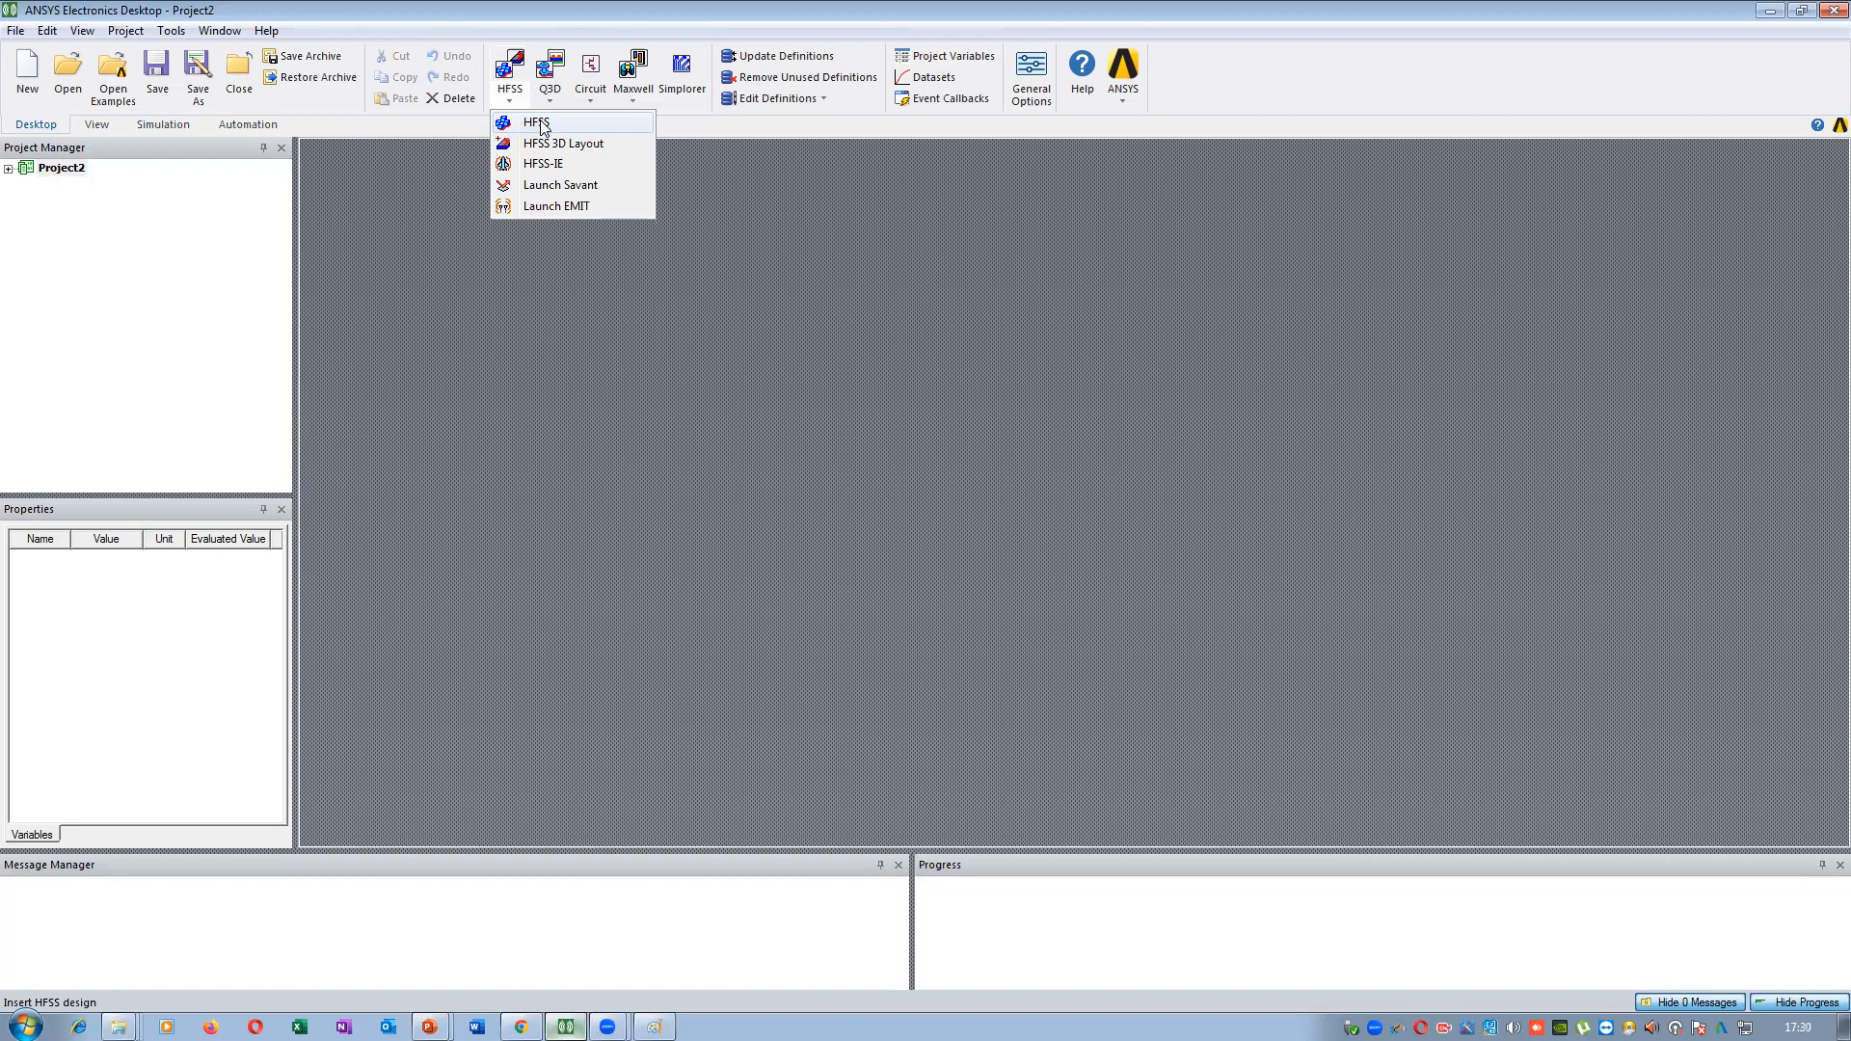
Insert a new HFSS design into Project2
click(544, 127)
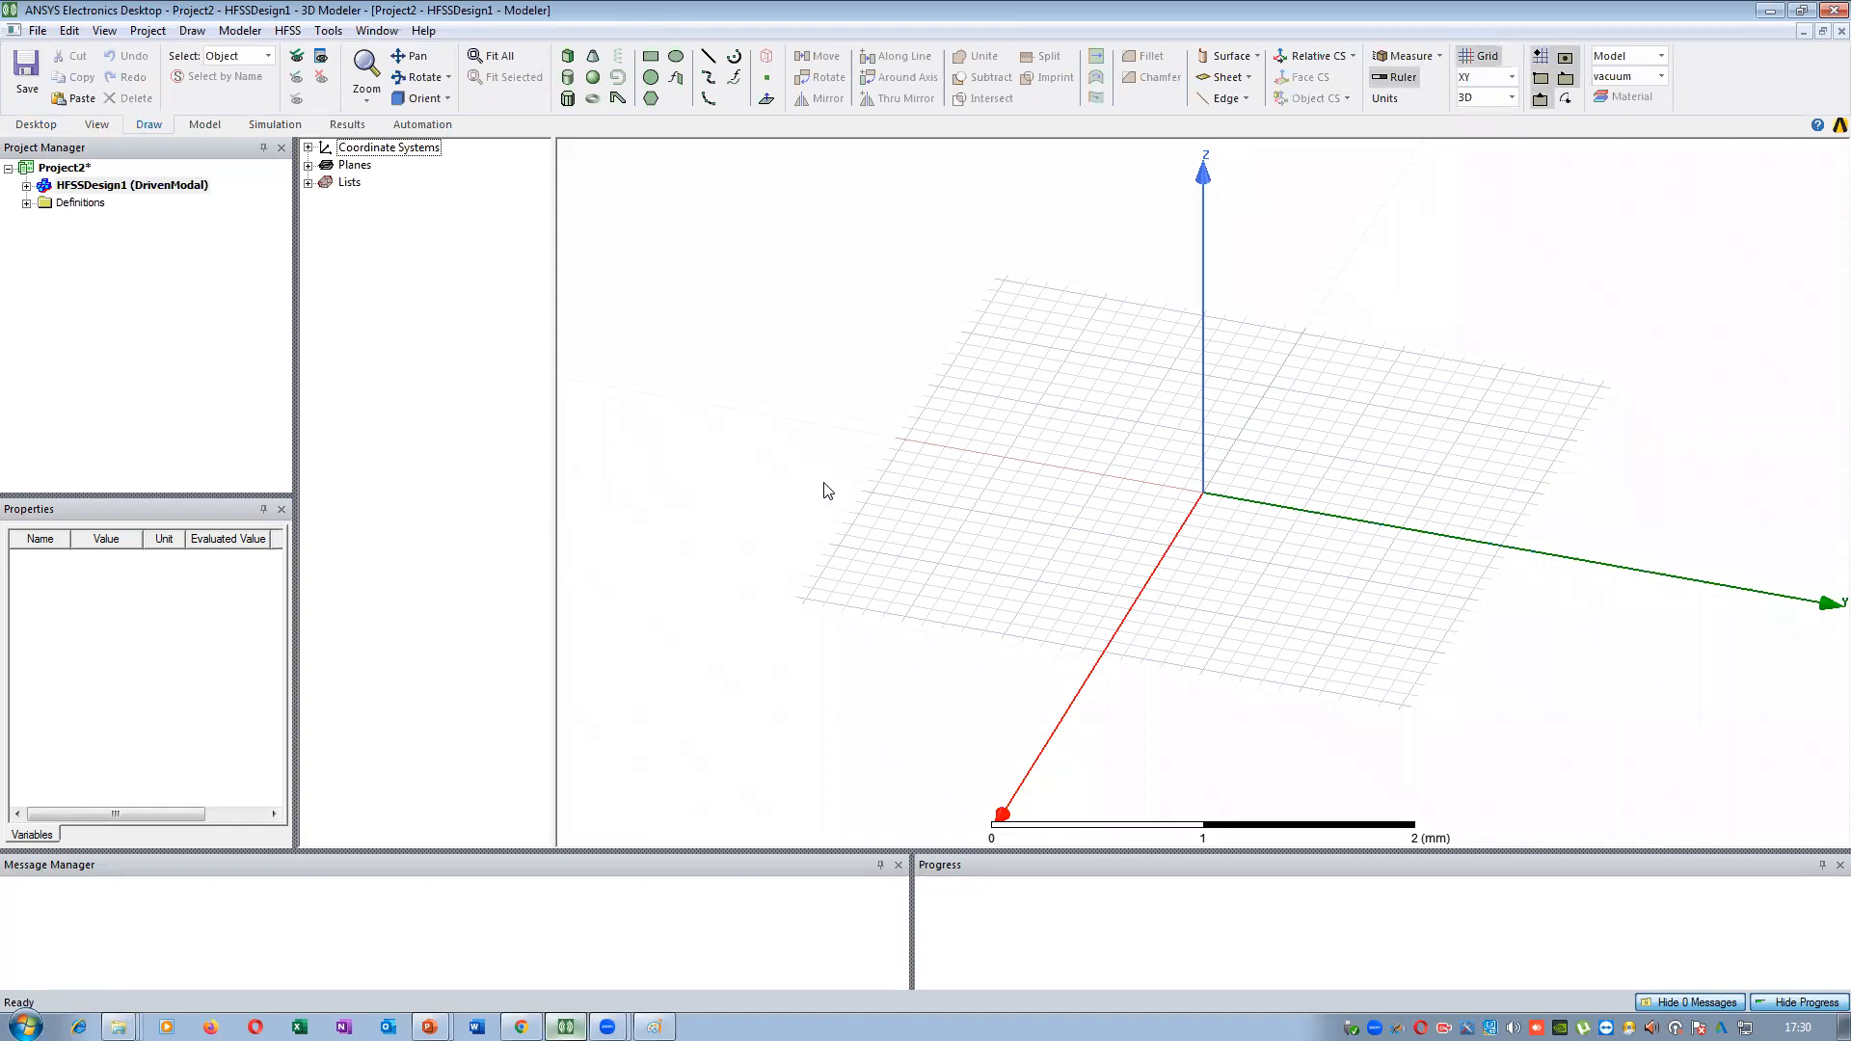
click(787, 388)
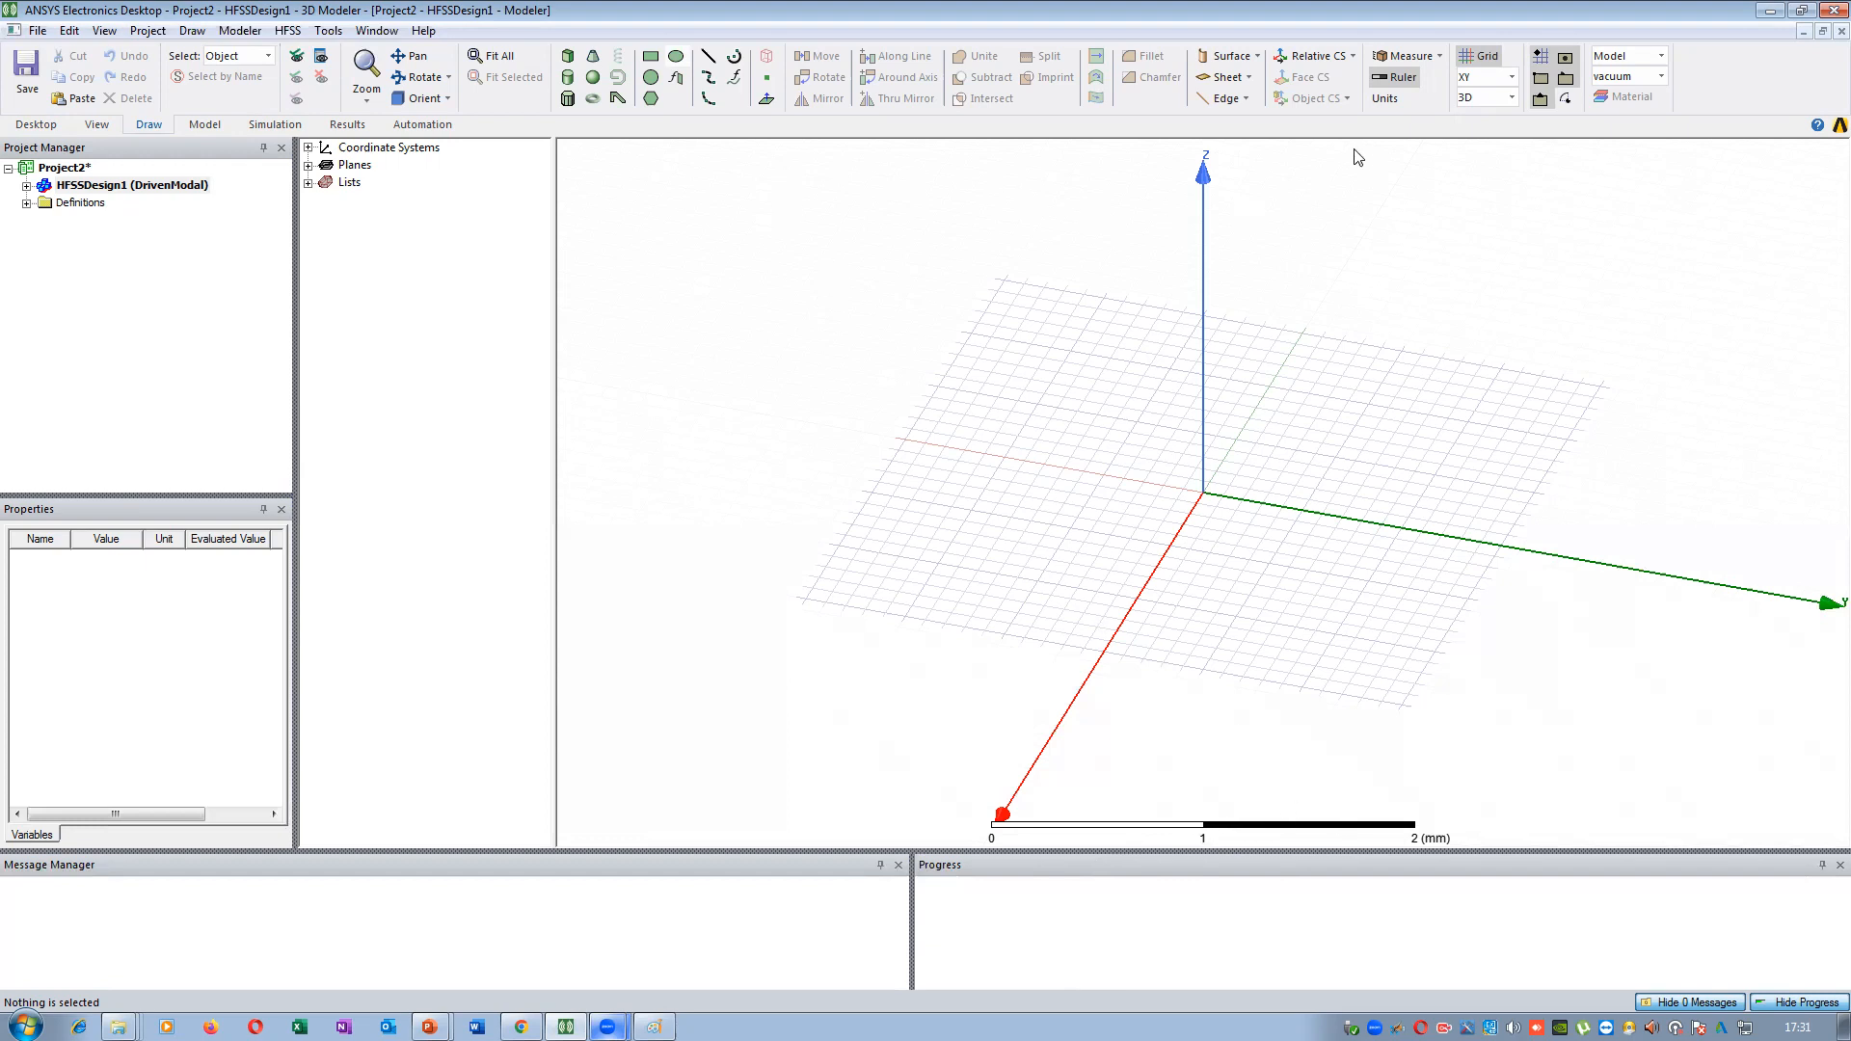
Hide the ruler in the 3D modeler view and show it again
click(1403, 81)
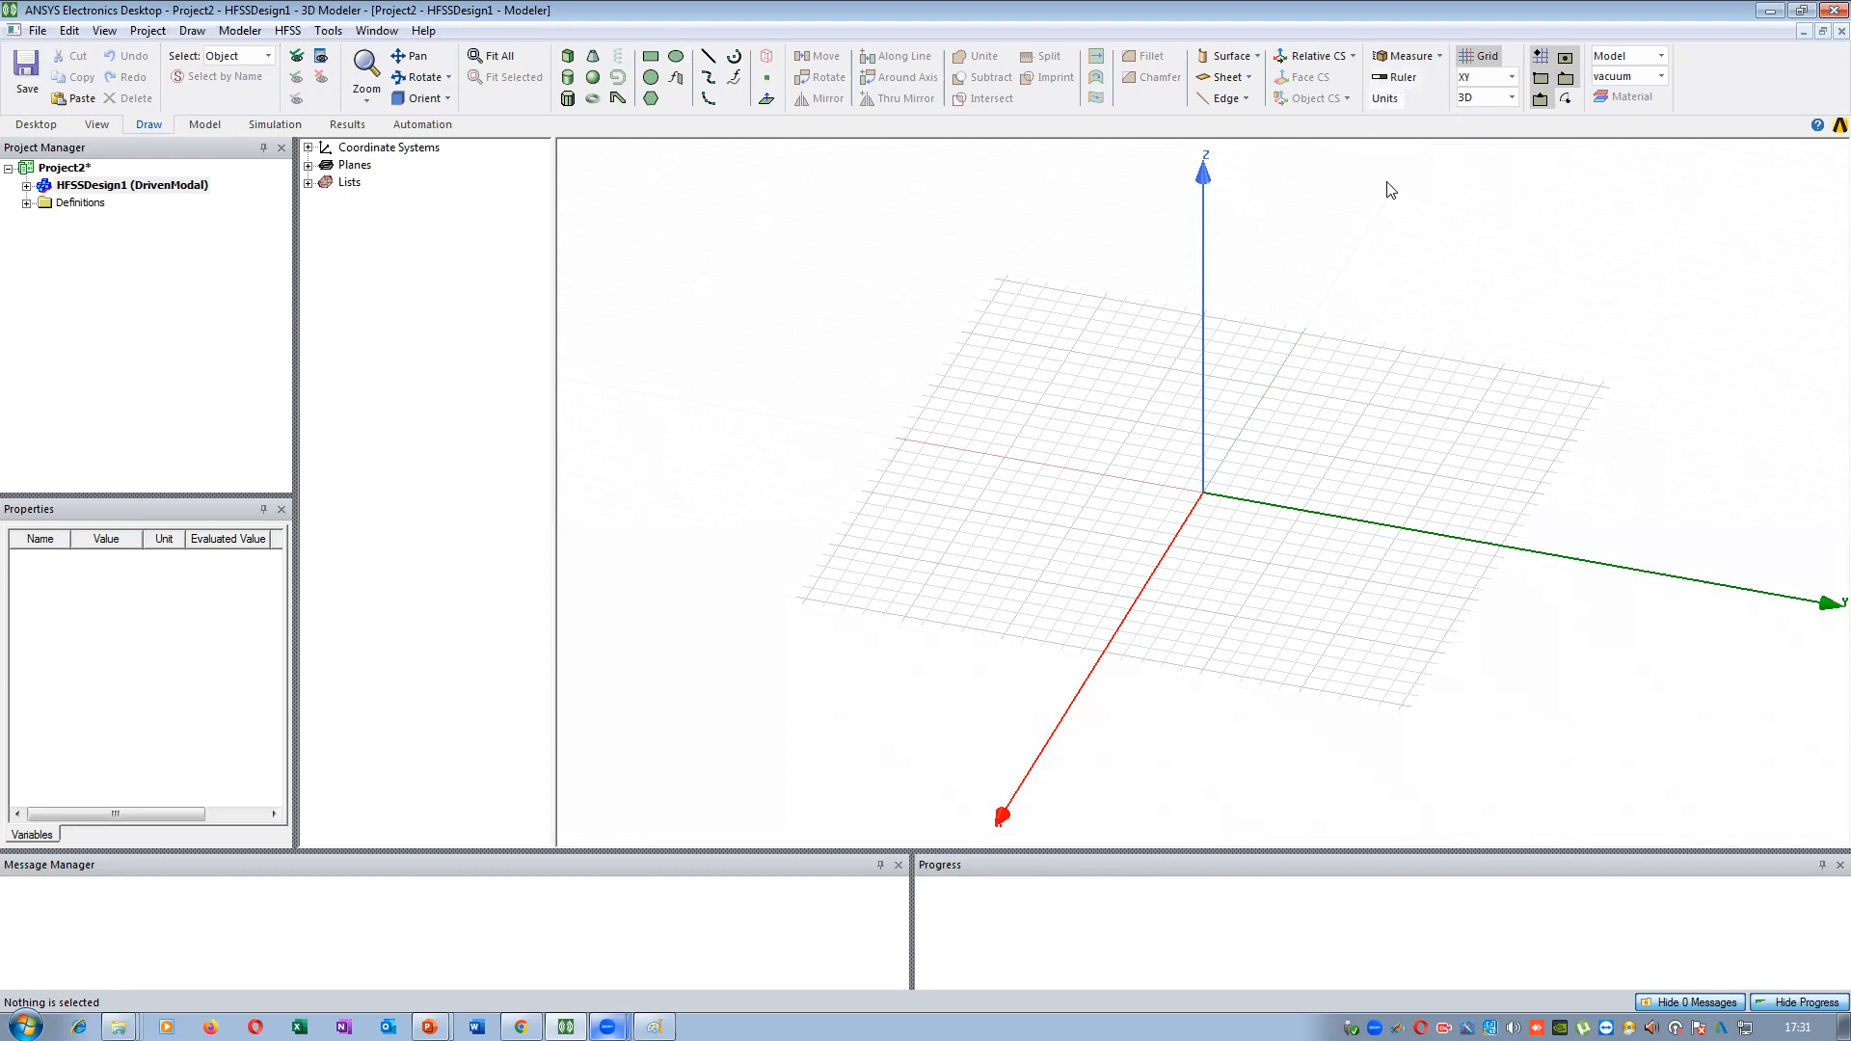
click(1400, 83)
click(1399, 77)
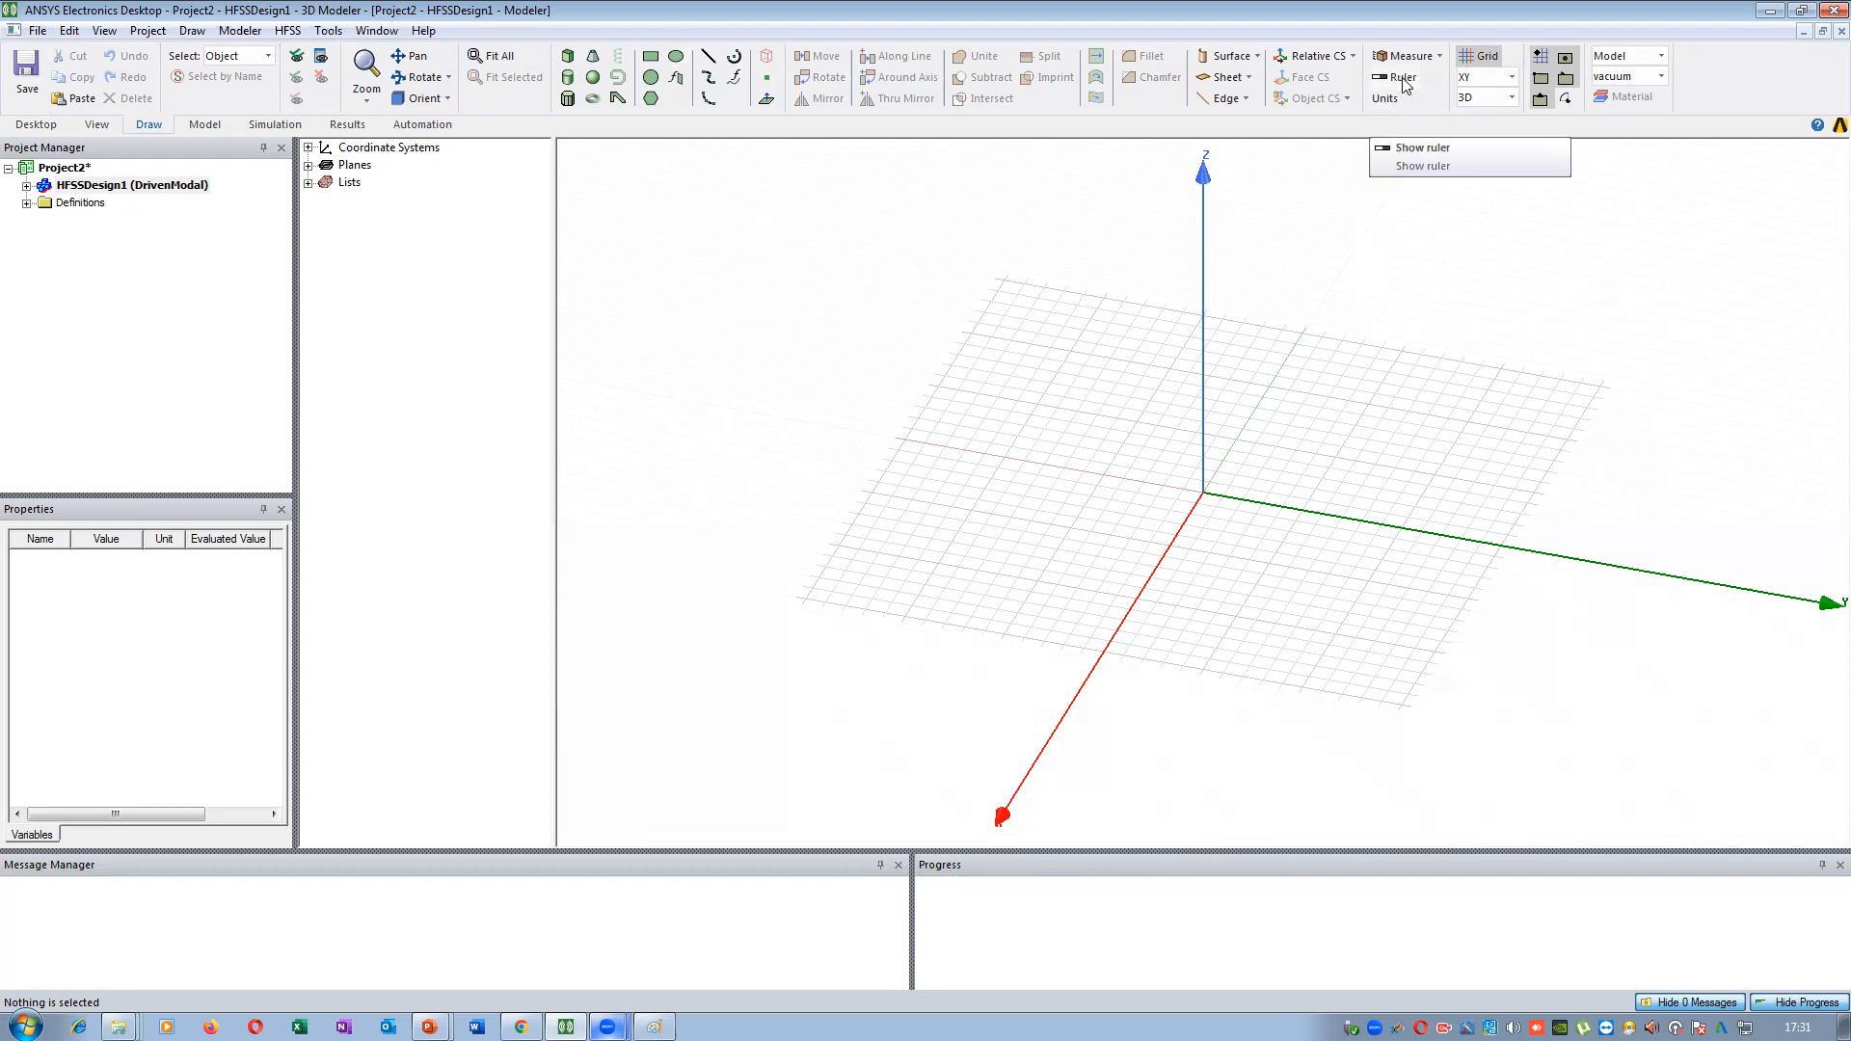
click(1404, 80)
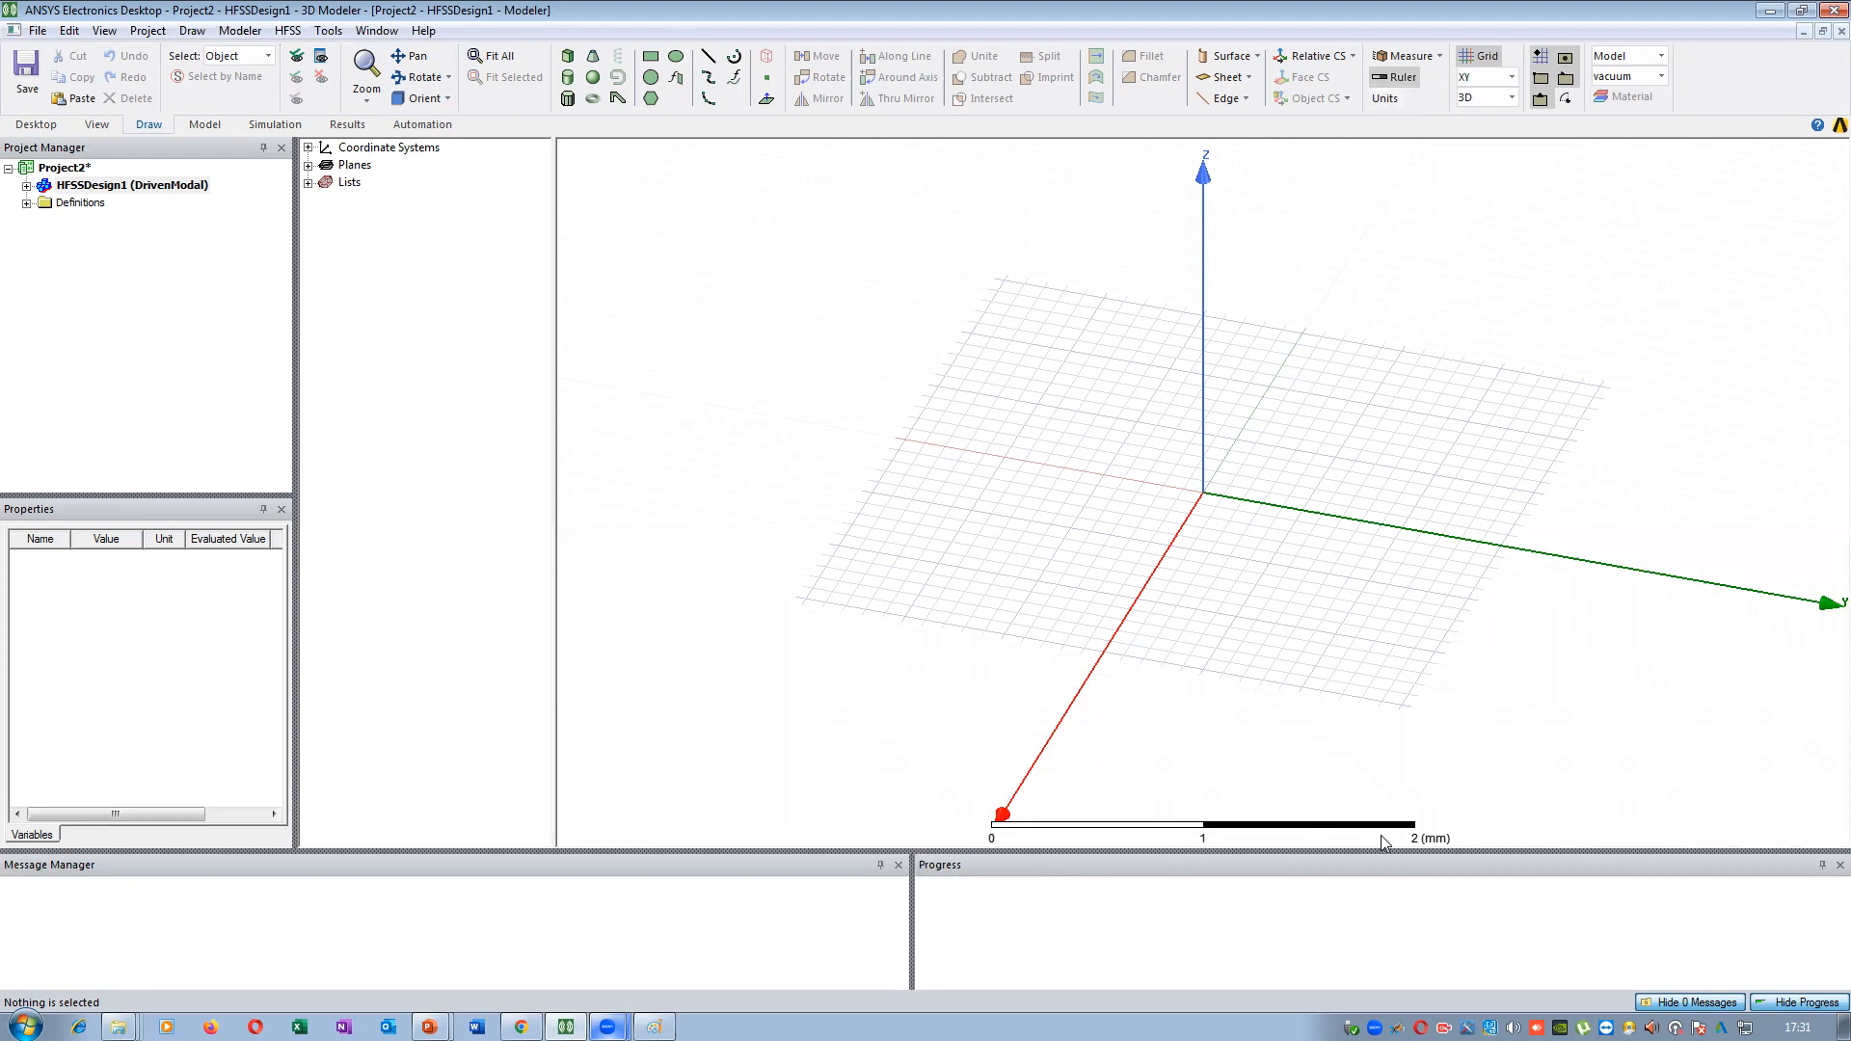
Examine how the ruler's scale in the 3D modeler changes at different magnifications
scroll(819, 470, down, 1)
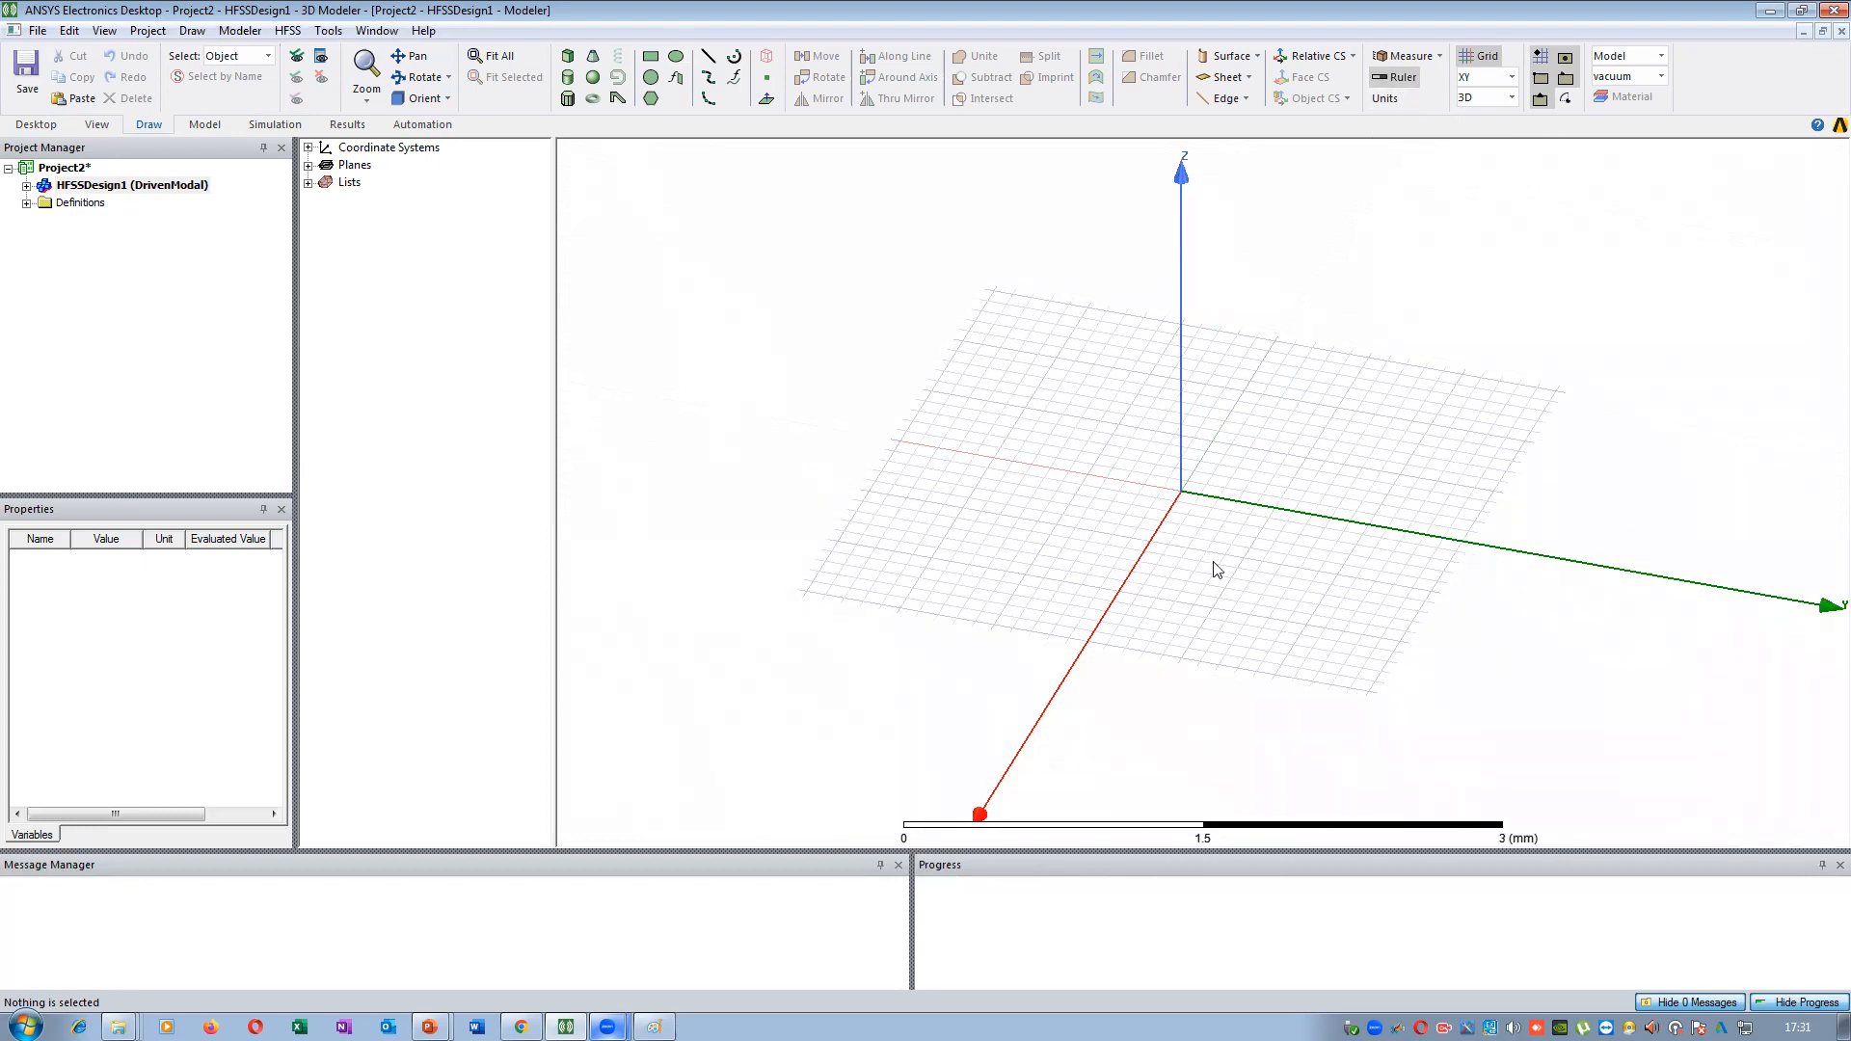
scroll(1214, 565, up, 2)
scroll(1006, 475, up, 1)
scroll(934, 257, up, 1)
scroll(968, 362, up, 2)
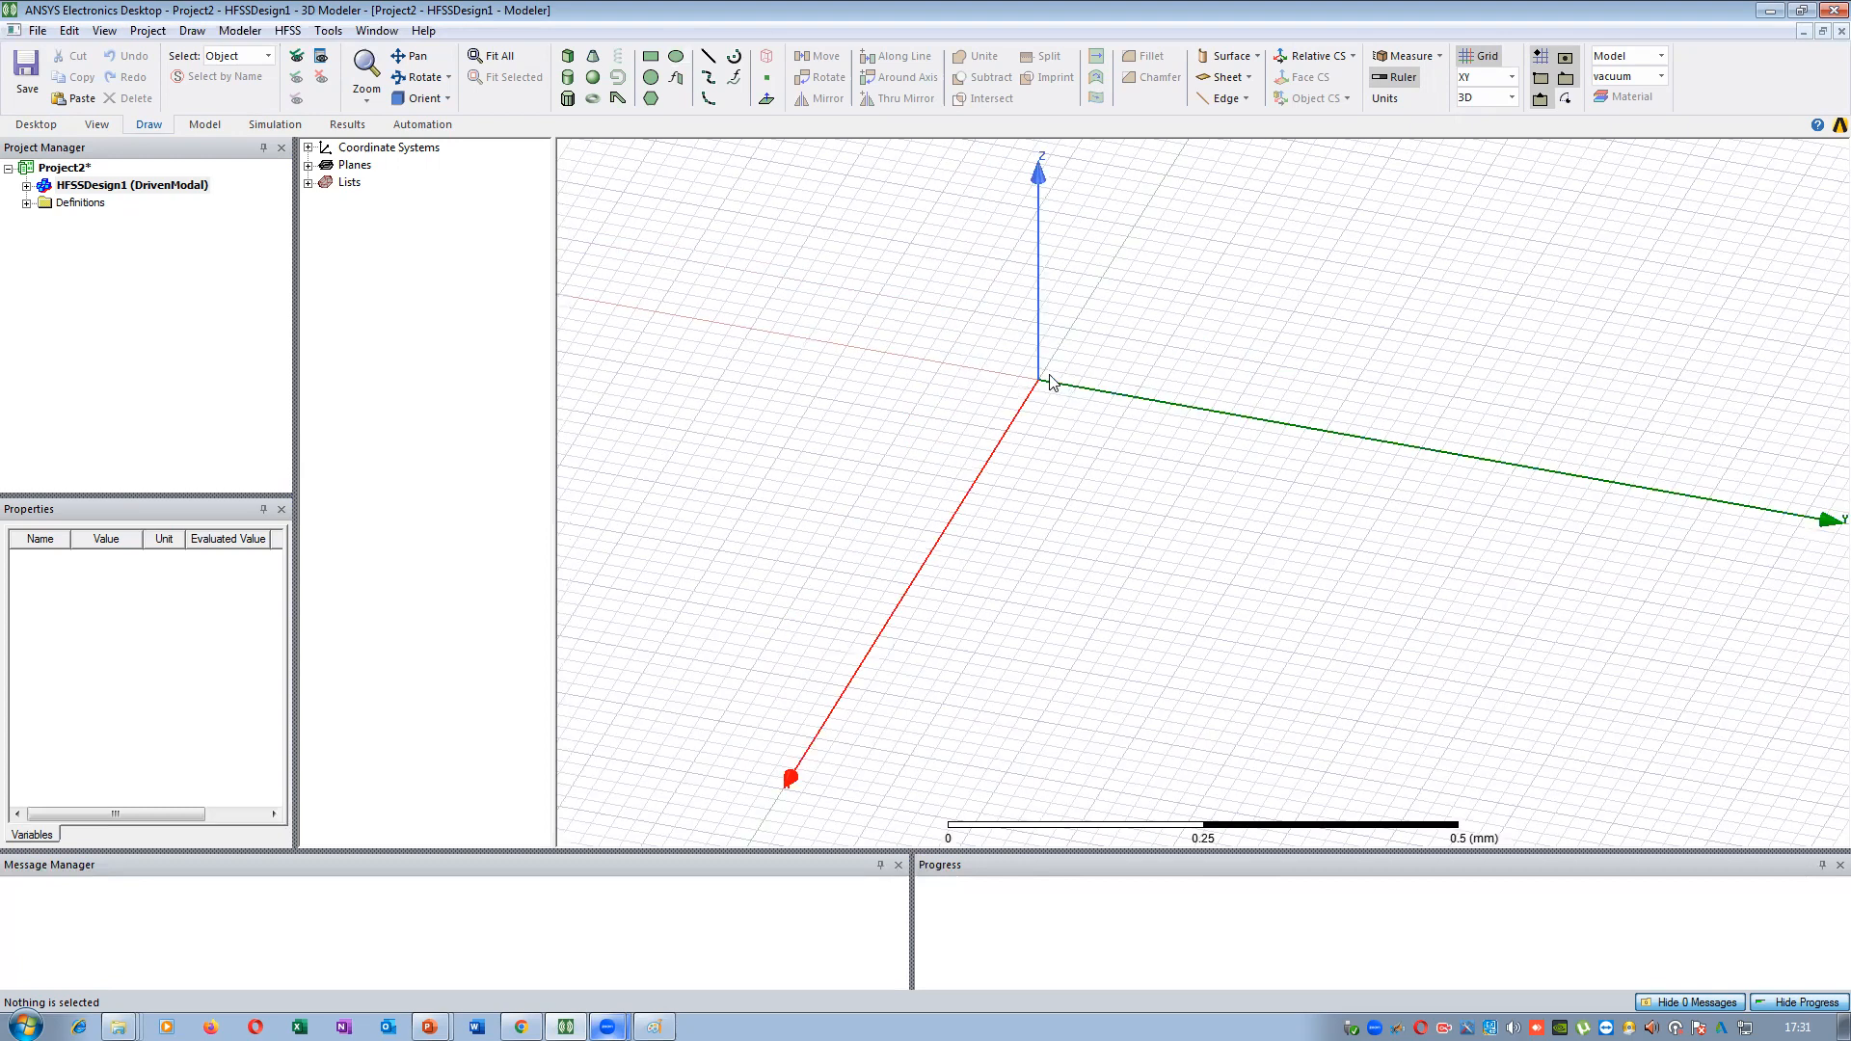
scroll(1052, 383, up, 2)
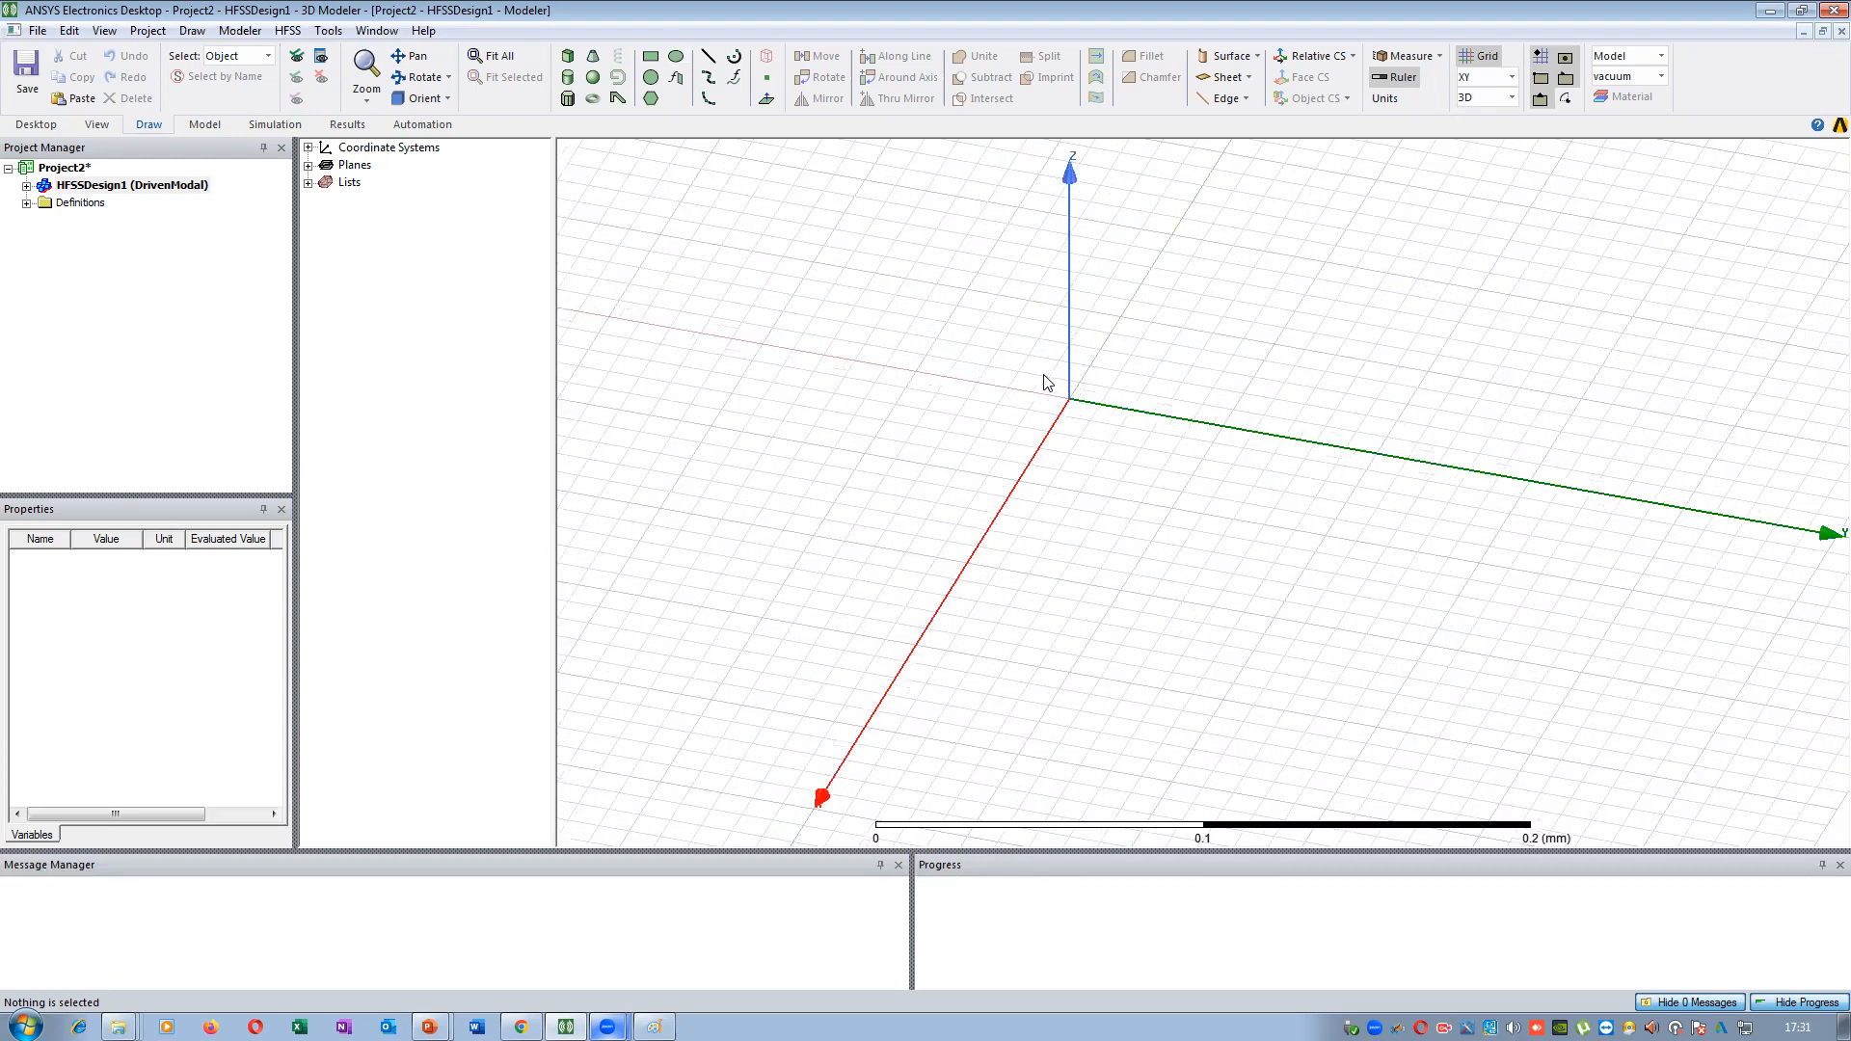
scroll(1052, 383, up, 1)
scroll(1113, 834, up, 1)
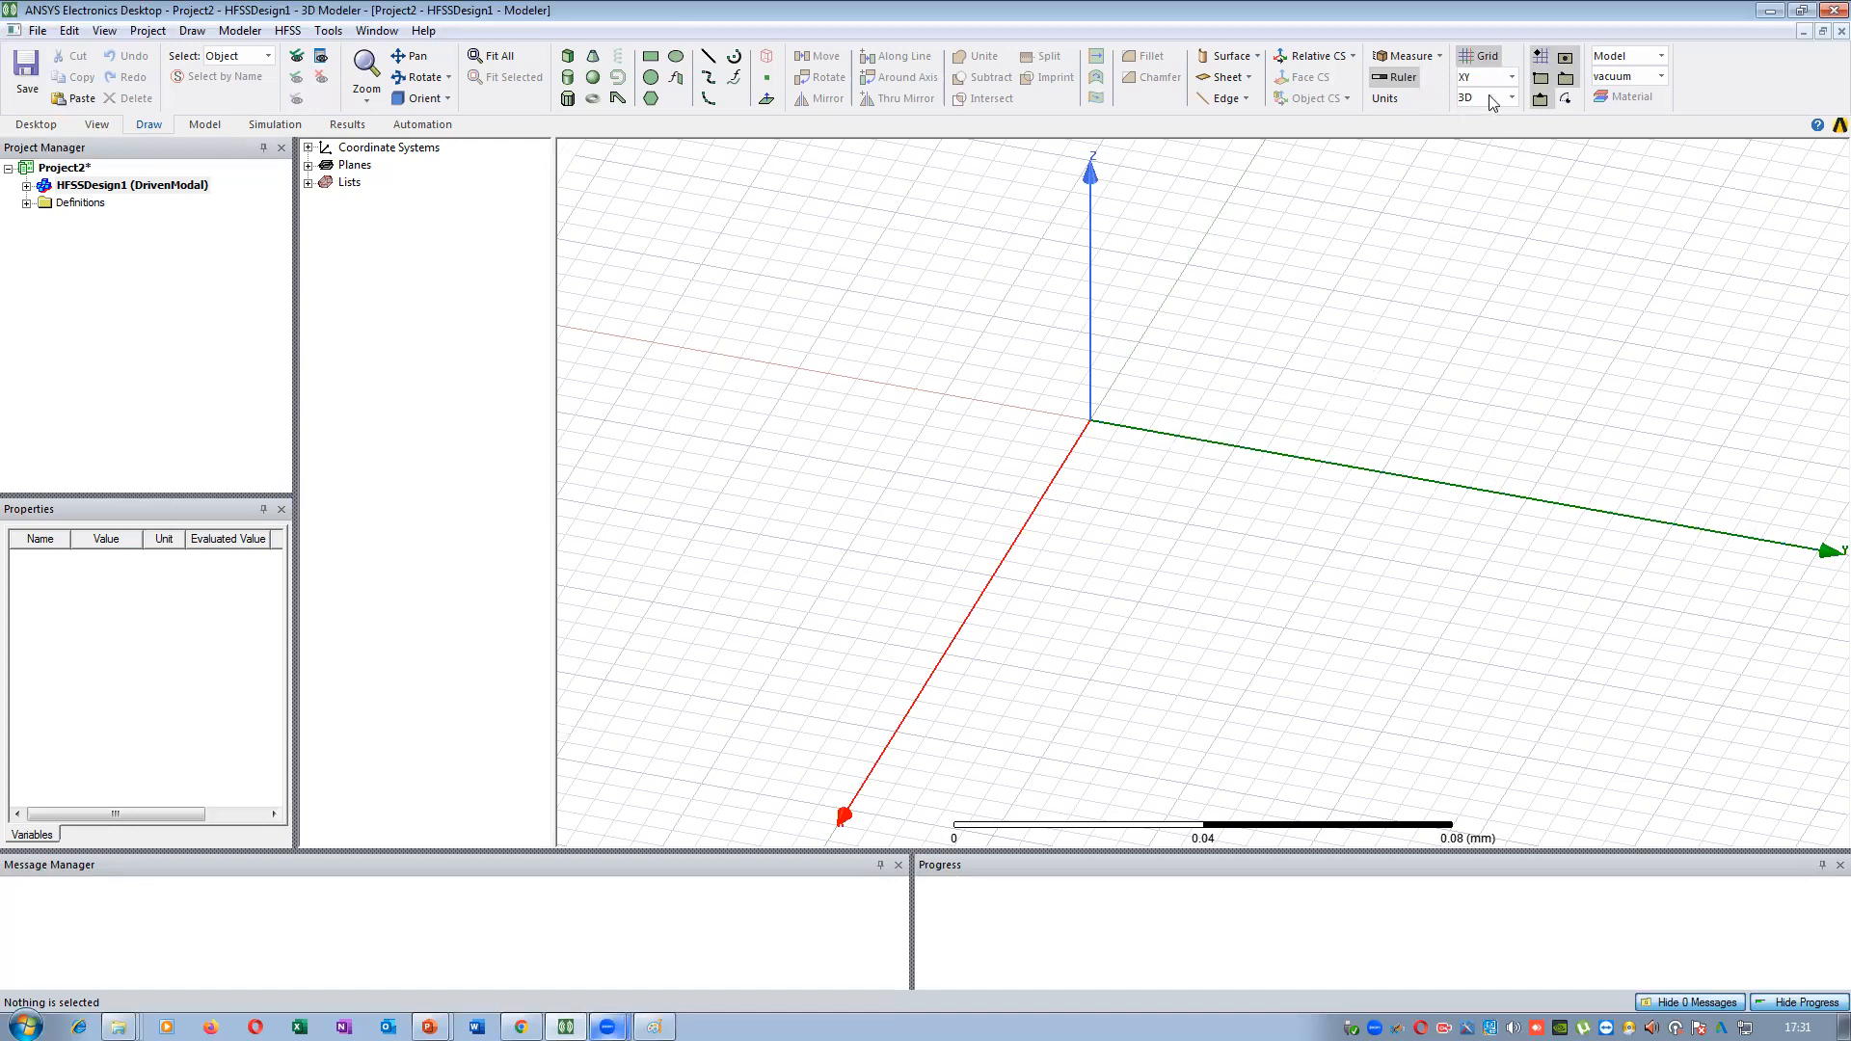
Hide the ruler in the 3D modeler view
click(1395, 85)
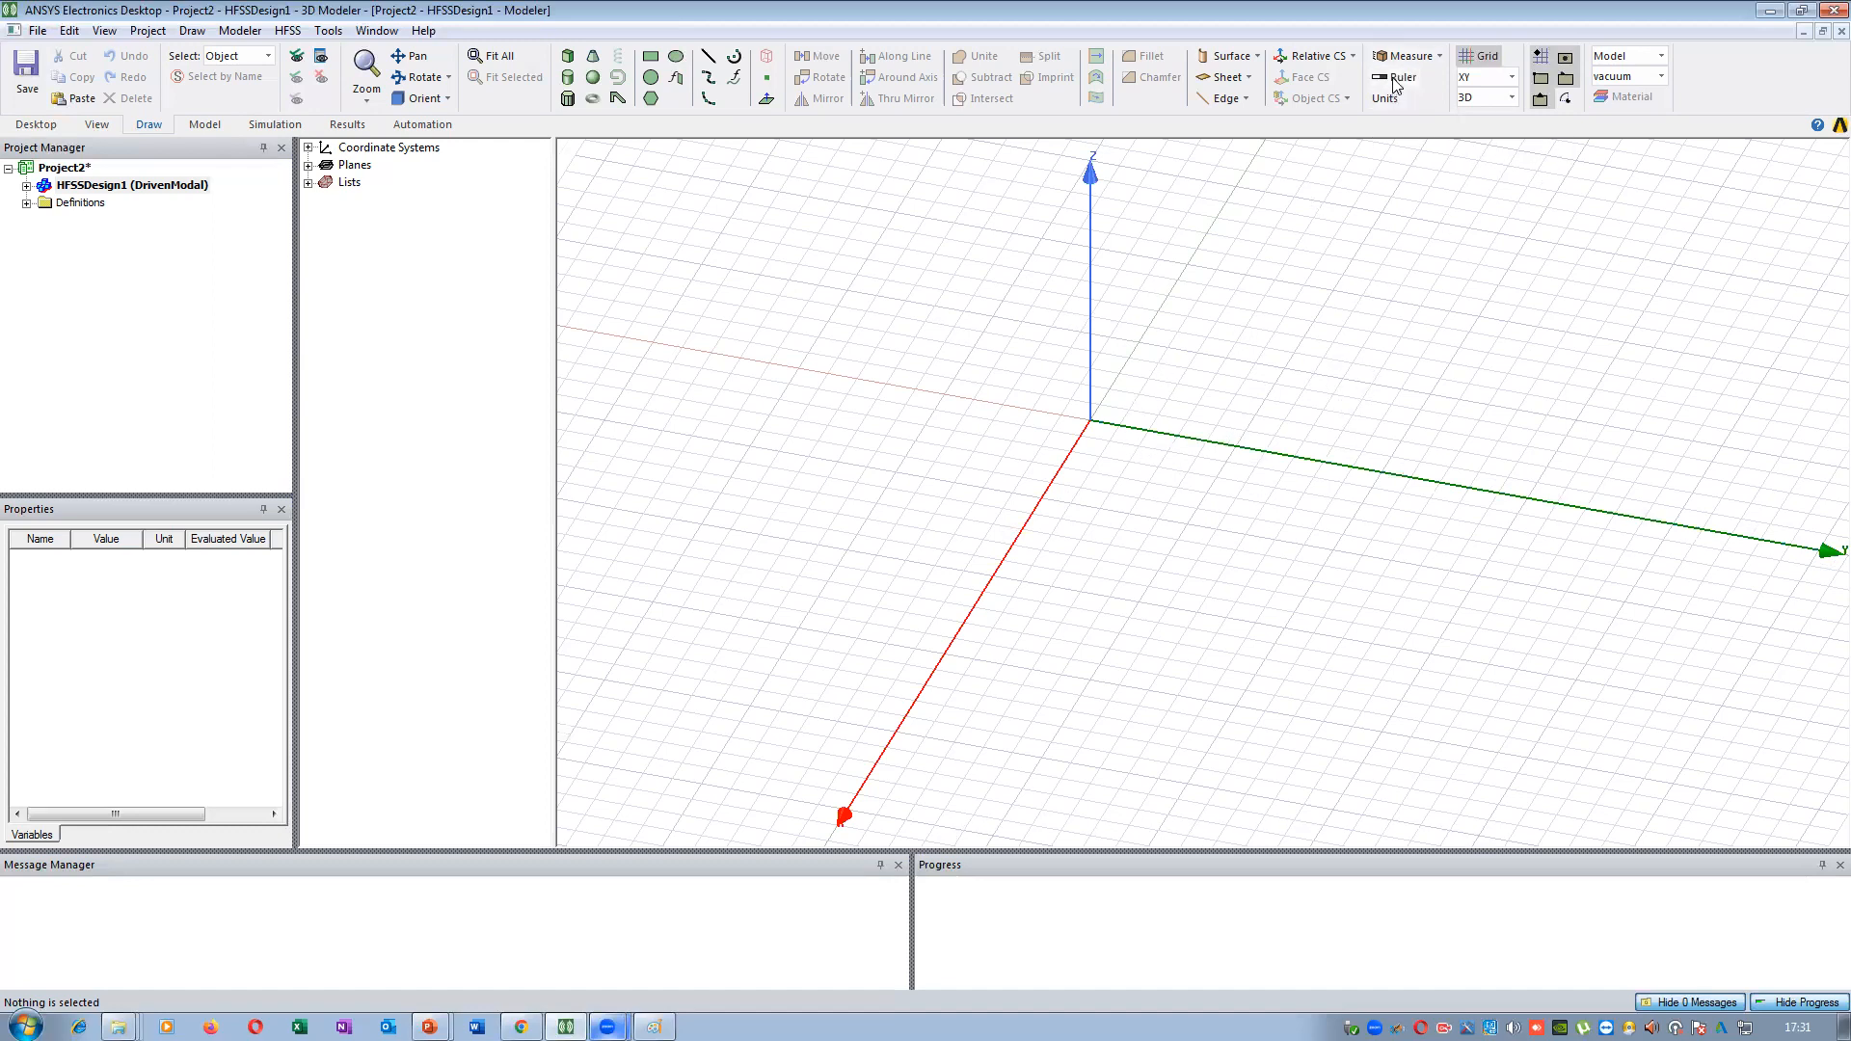
scroll(1109, 299, down, 1)
scroll(1410, 278, down, 5)
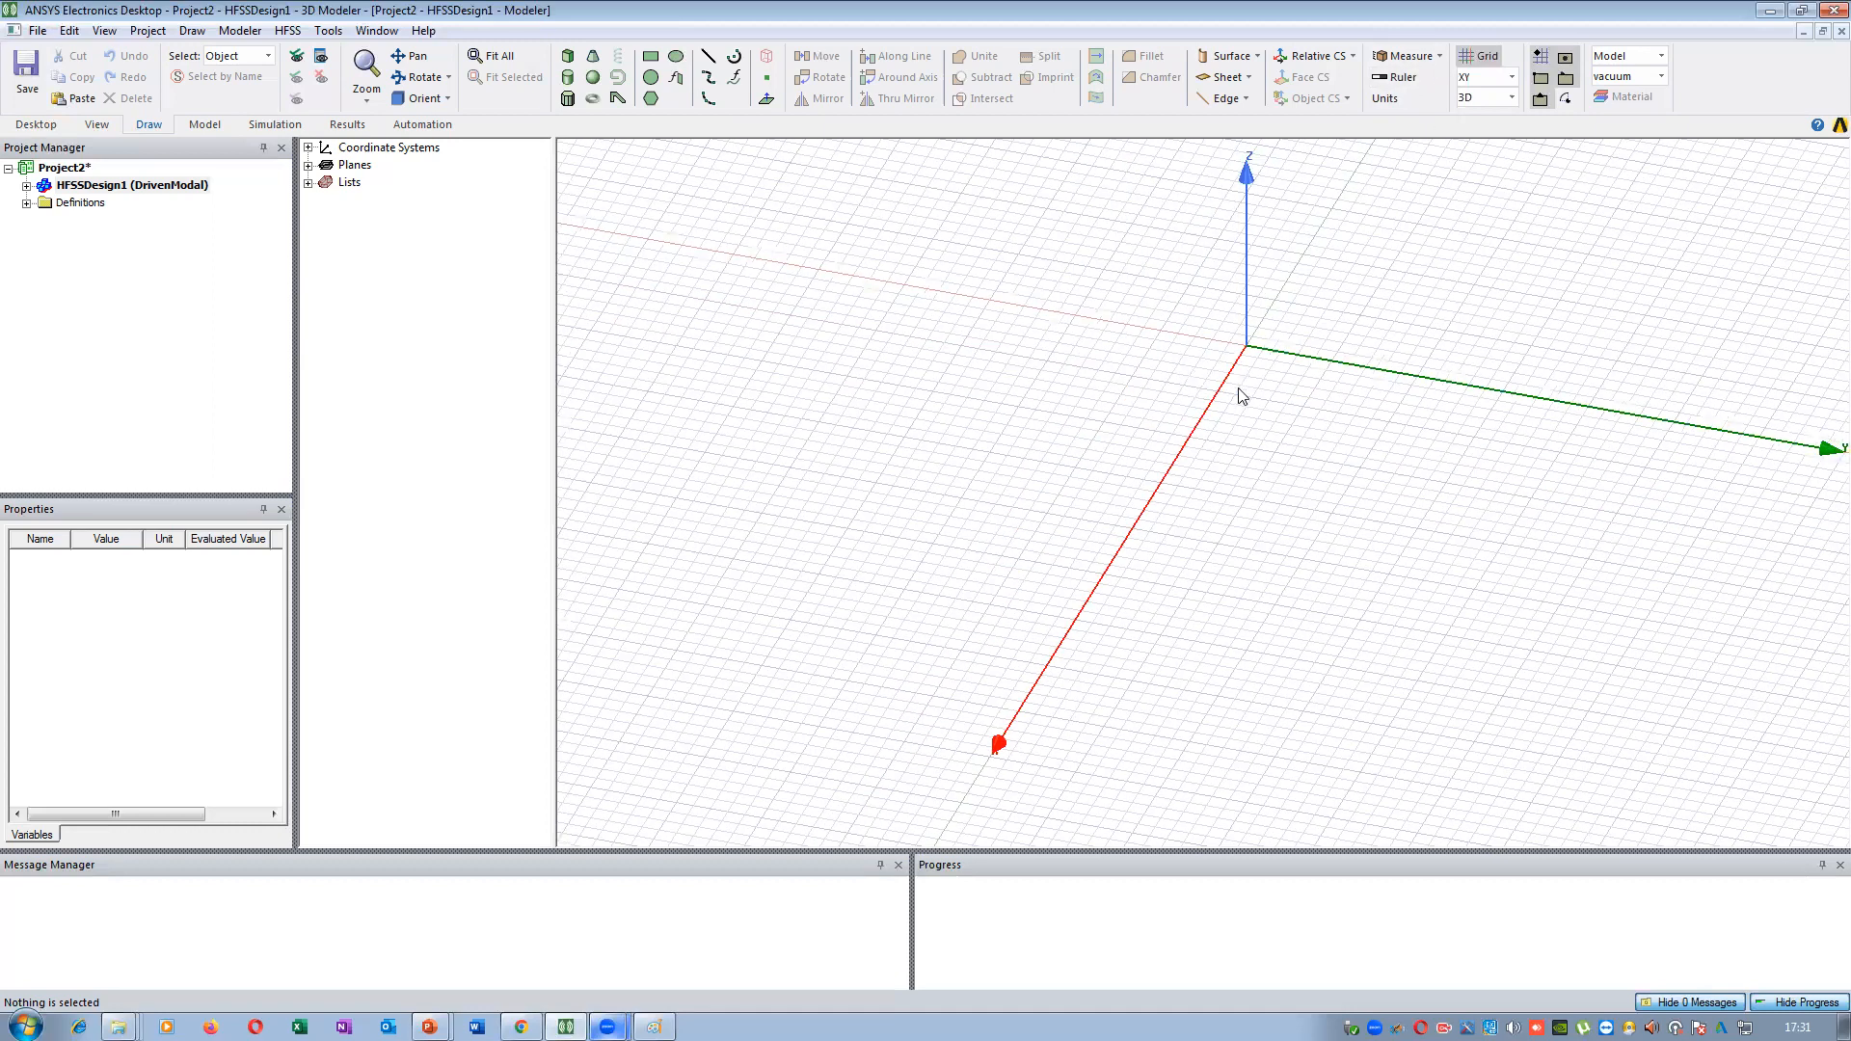
scroll(1177, 414, down, 4)
scroll(1201, 186, up, 1)
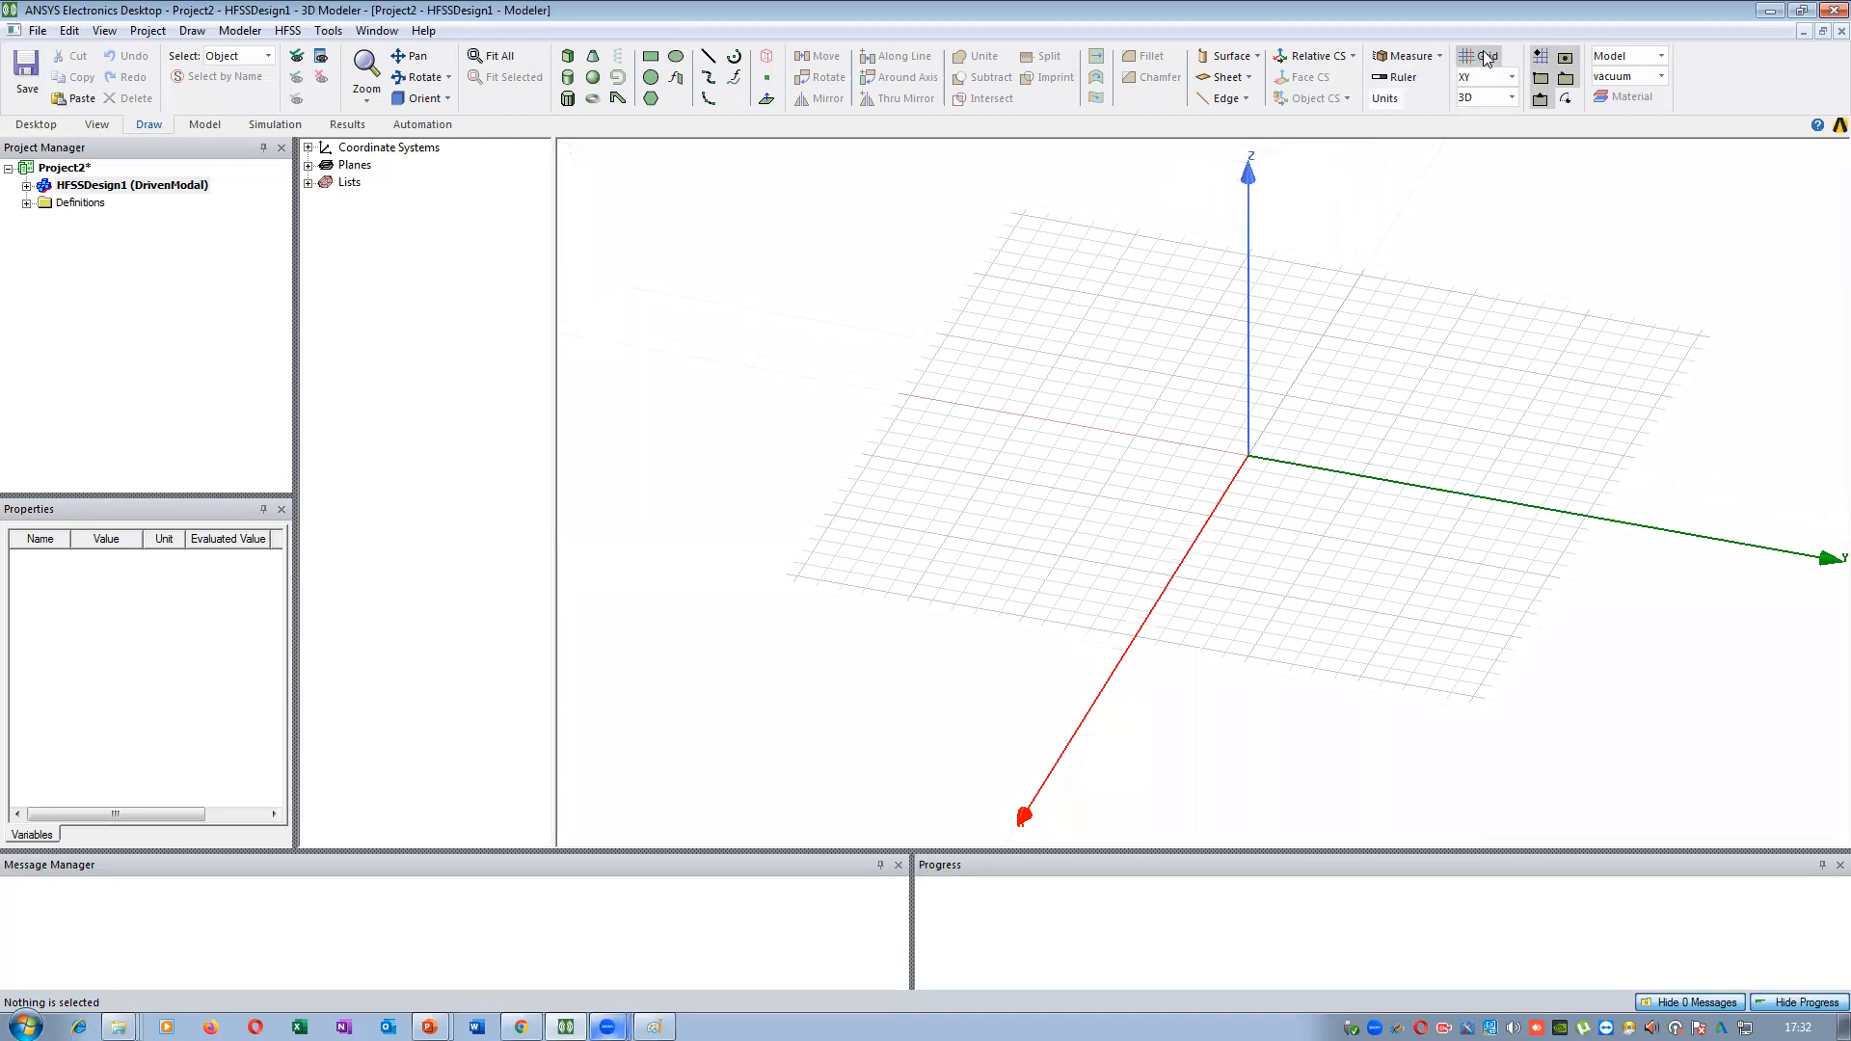
Turn the drawing grid off and back on
click(1484, 58)
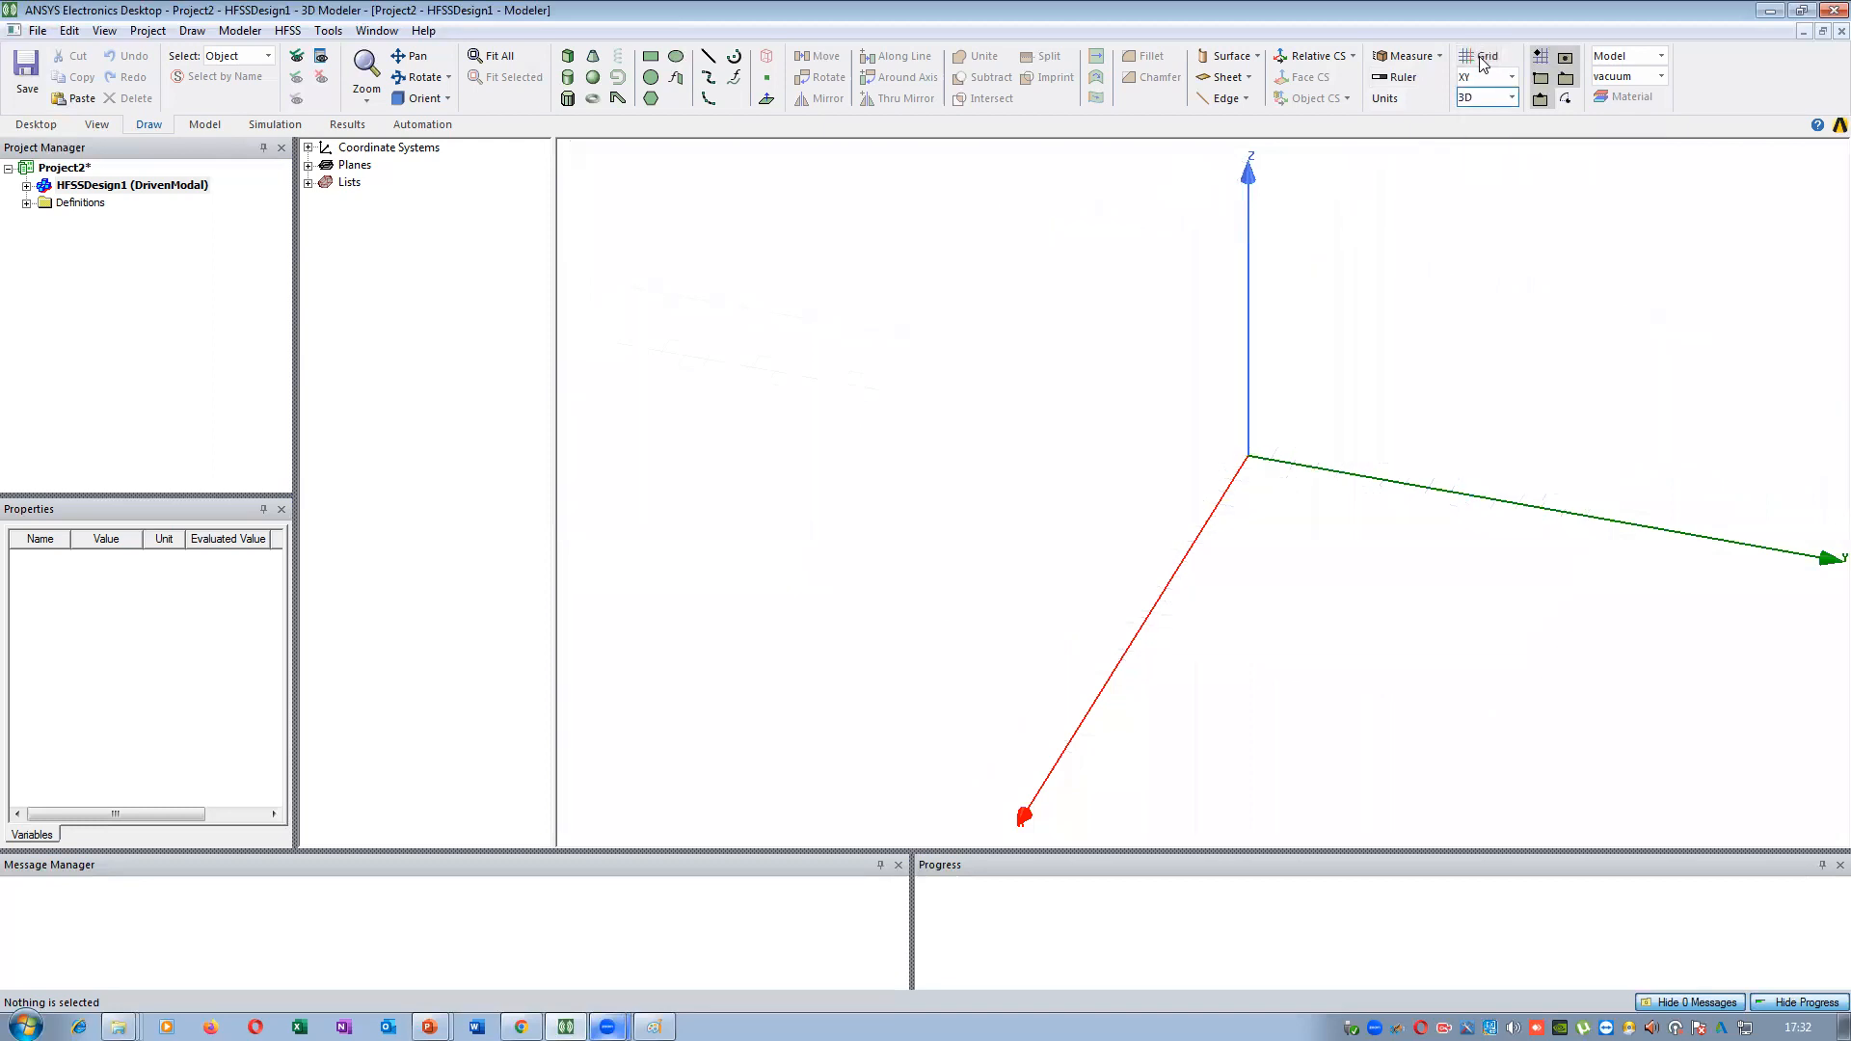
click(1485, 59)
click(1485, 60)
click(1485, 59)
Try the In Plane movement mode and set the mode back to 3D
click(1491, 98)
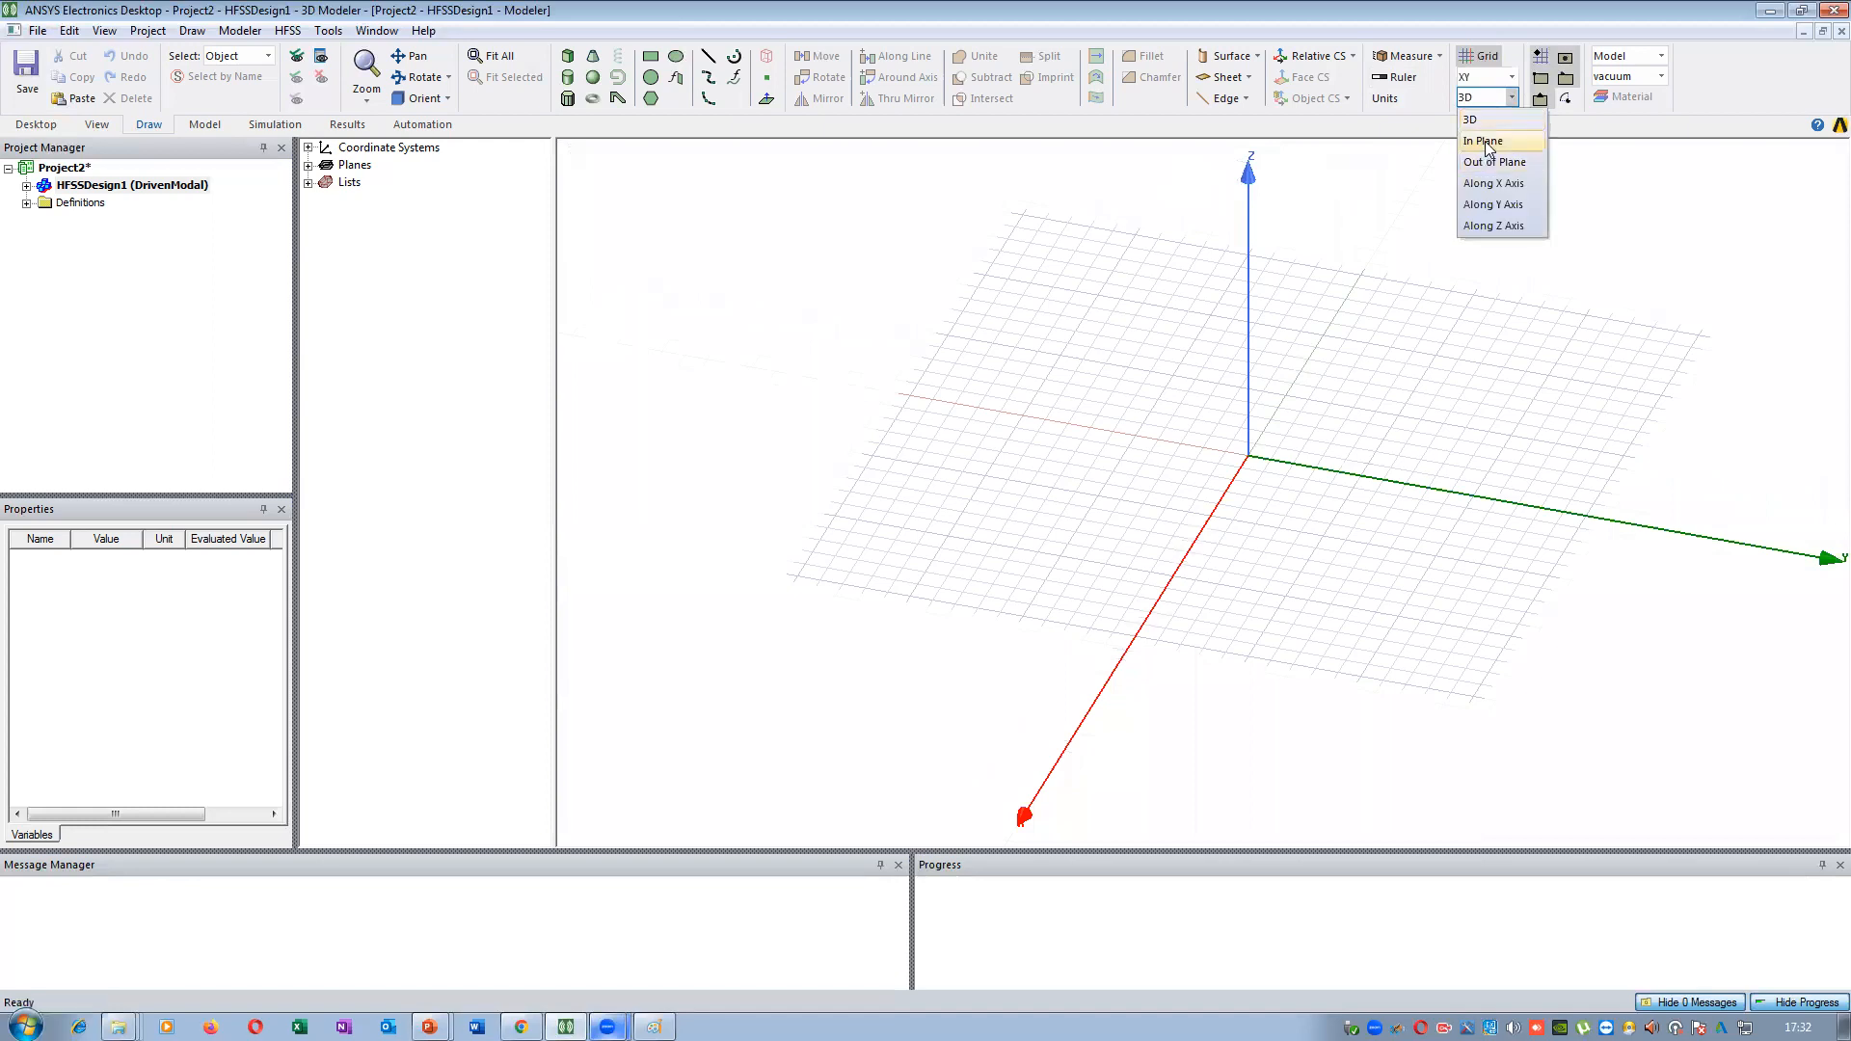
click(1488, 145)
click(1490, 99)
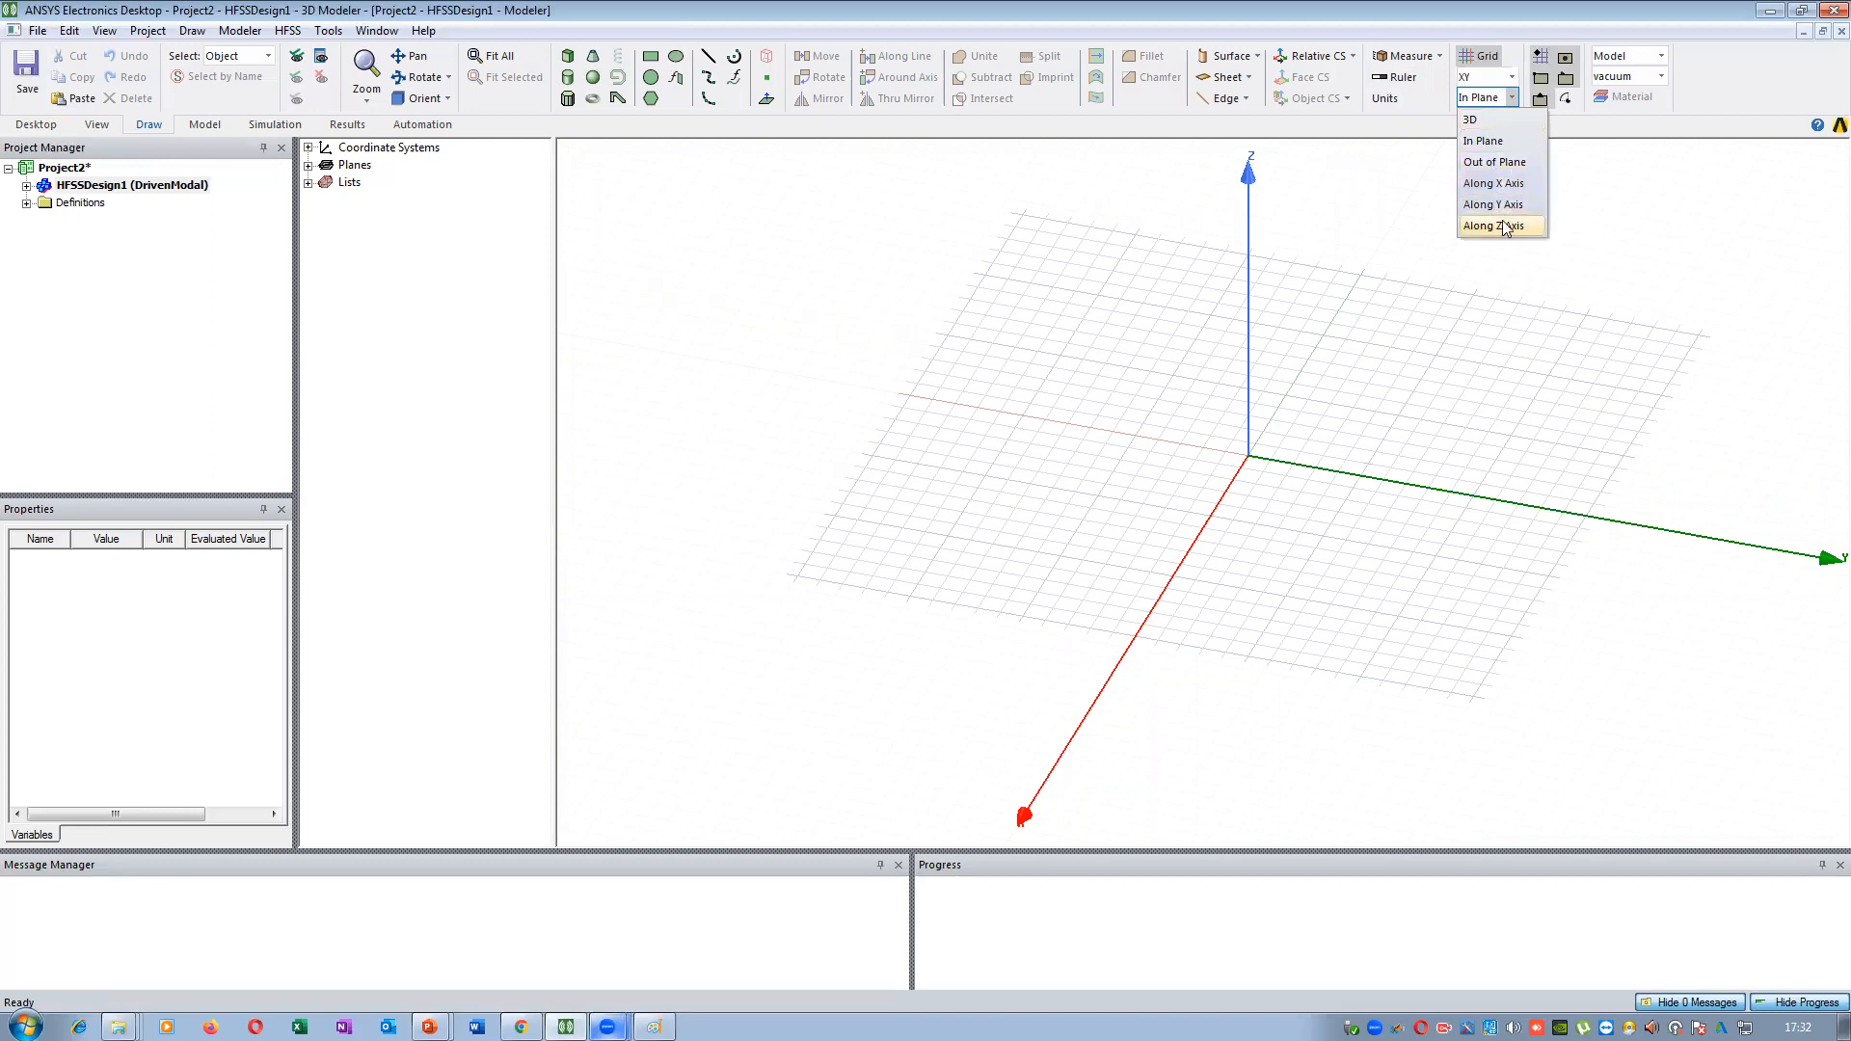
click(1481, 121)
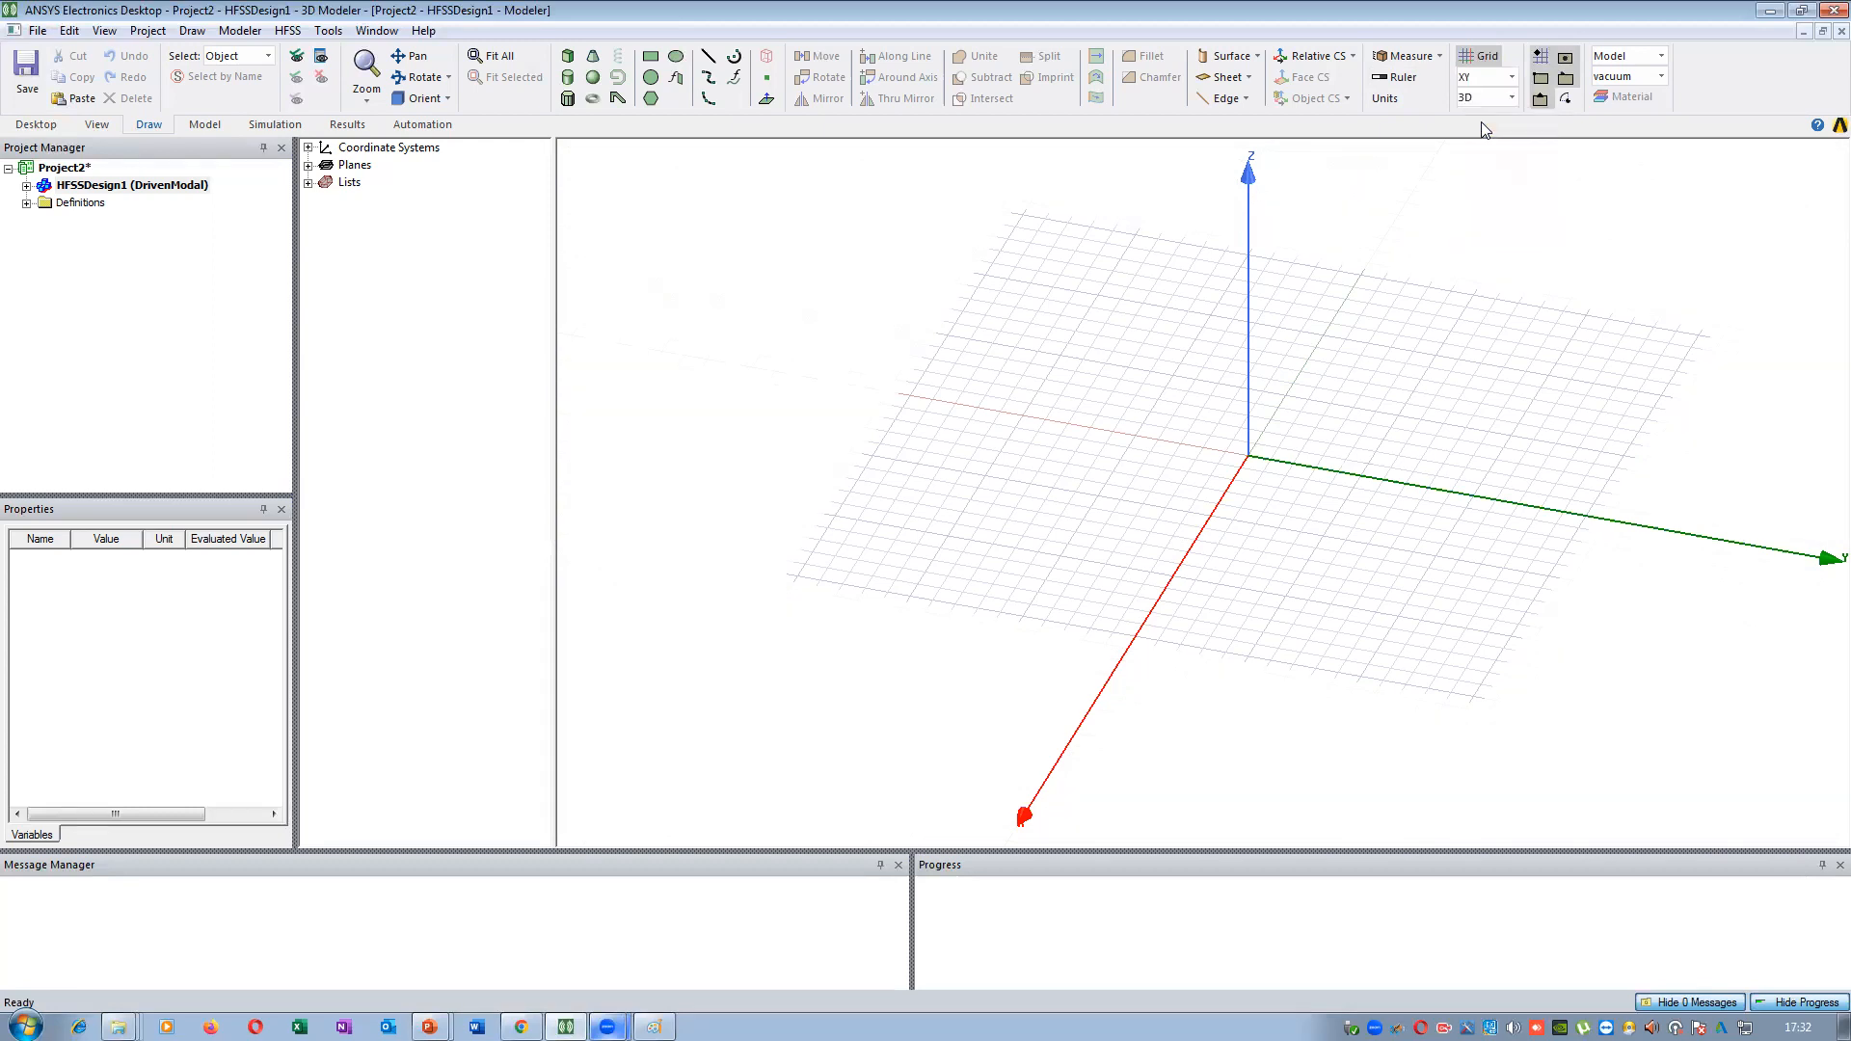
Try the YZ and ZX drawing planes for the grid and set the plane back to XY
click(1511, 79)
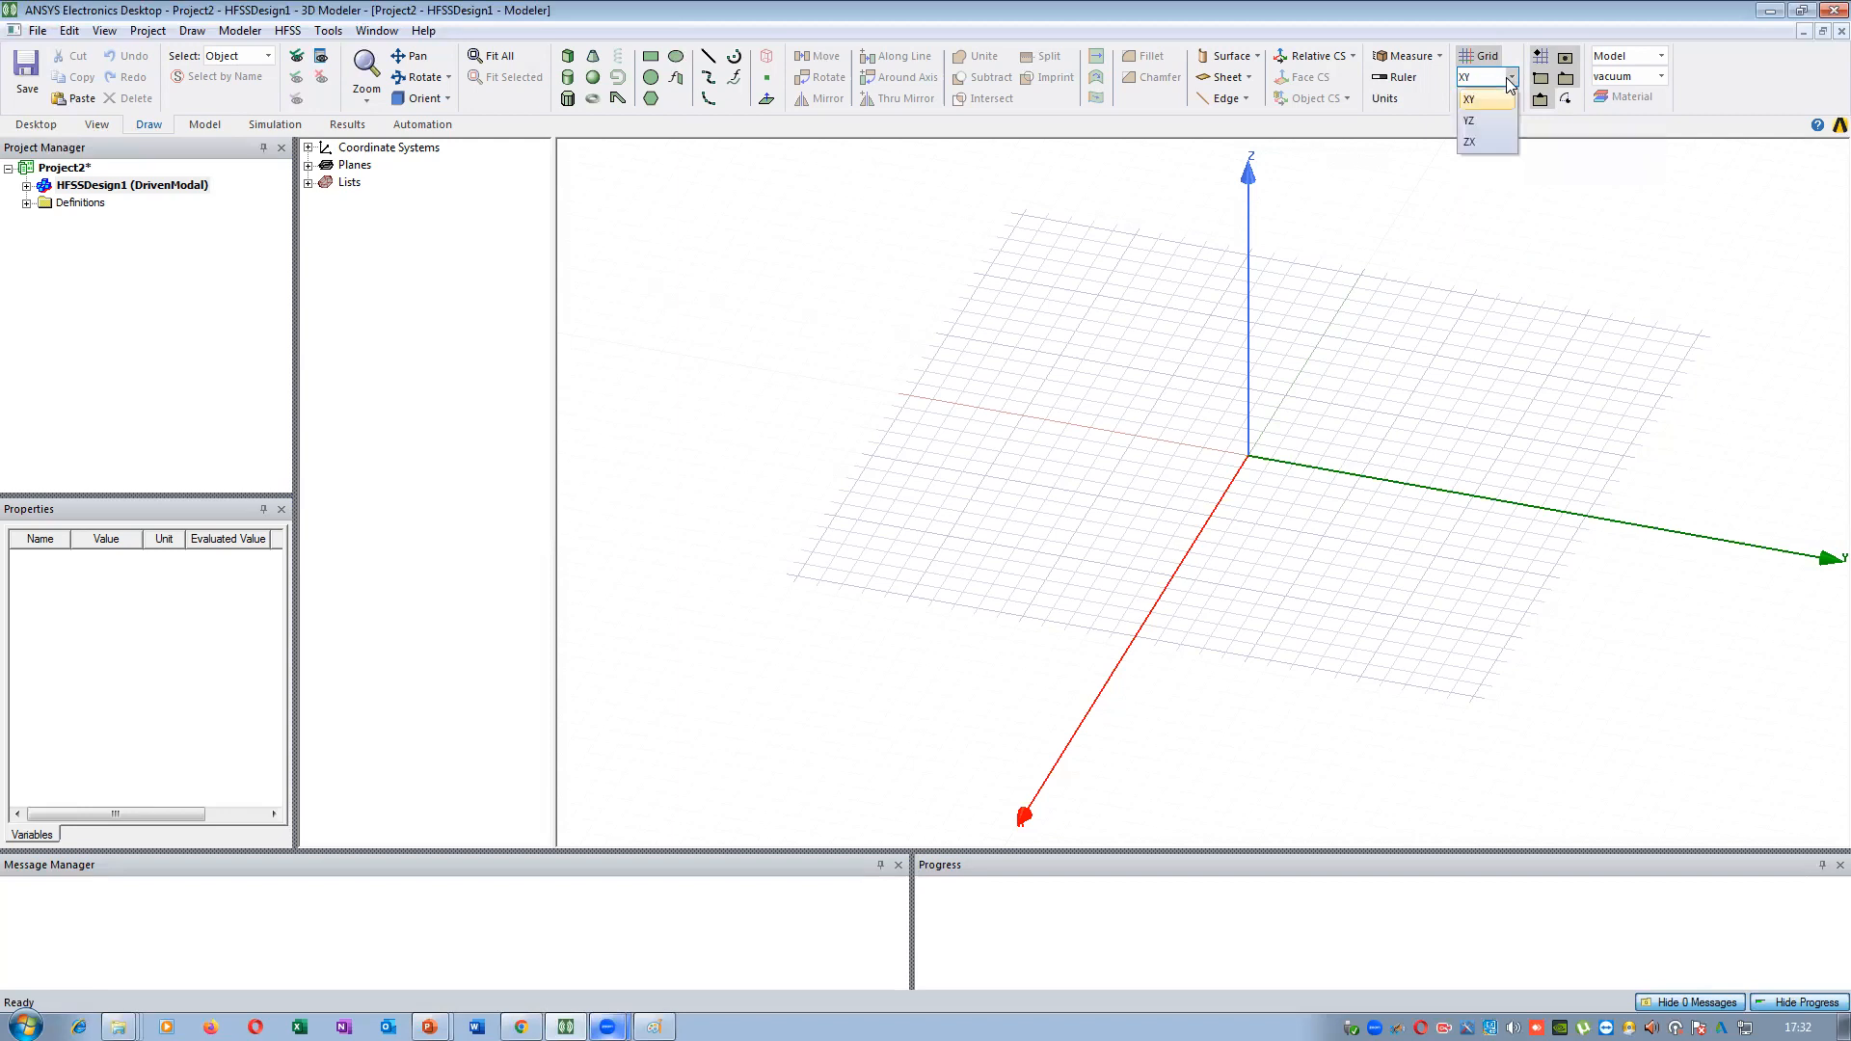
click(1481, 118)
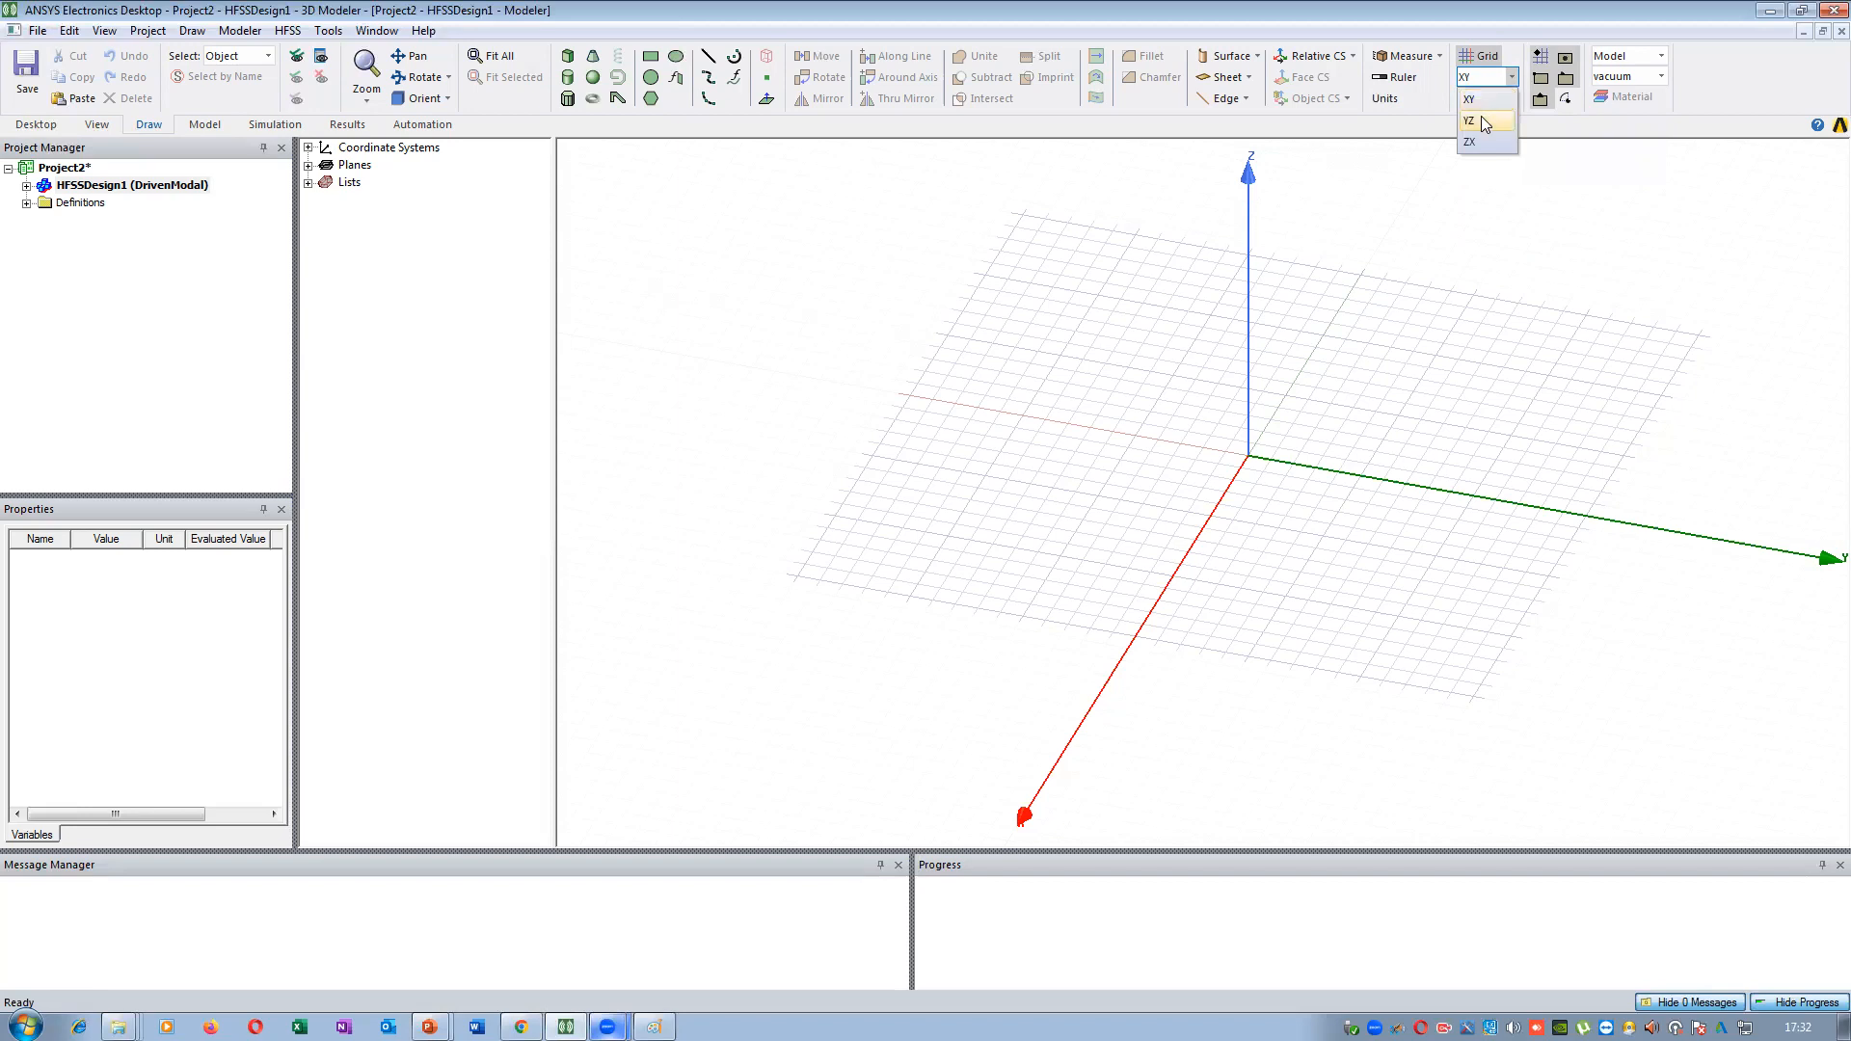
click(1490, 60)
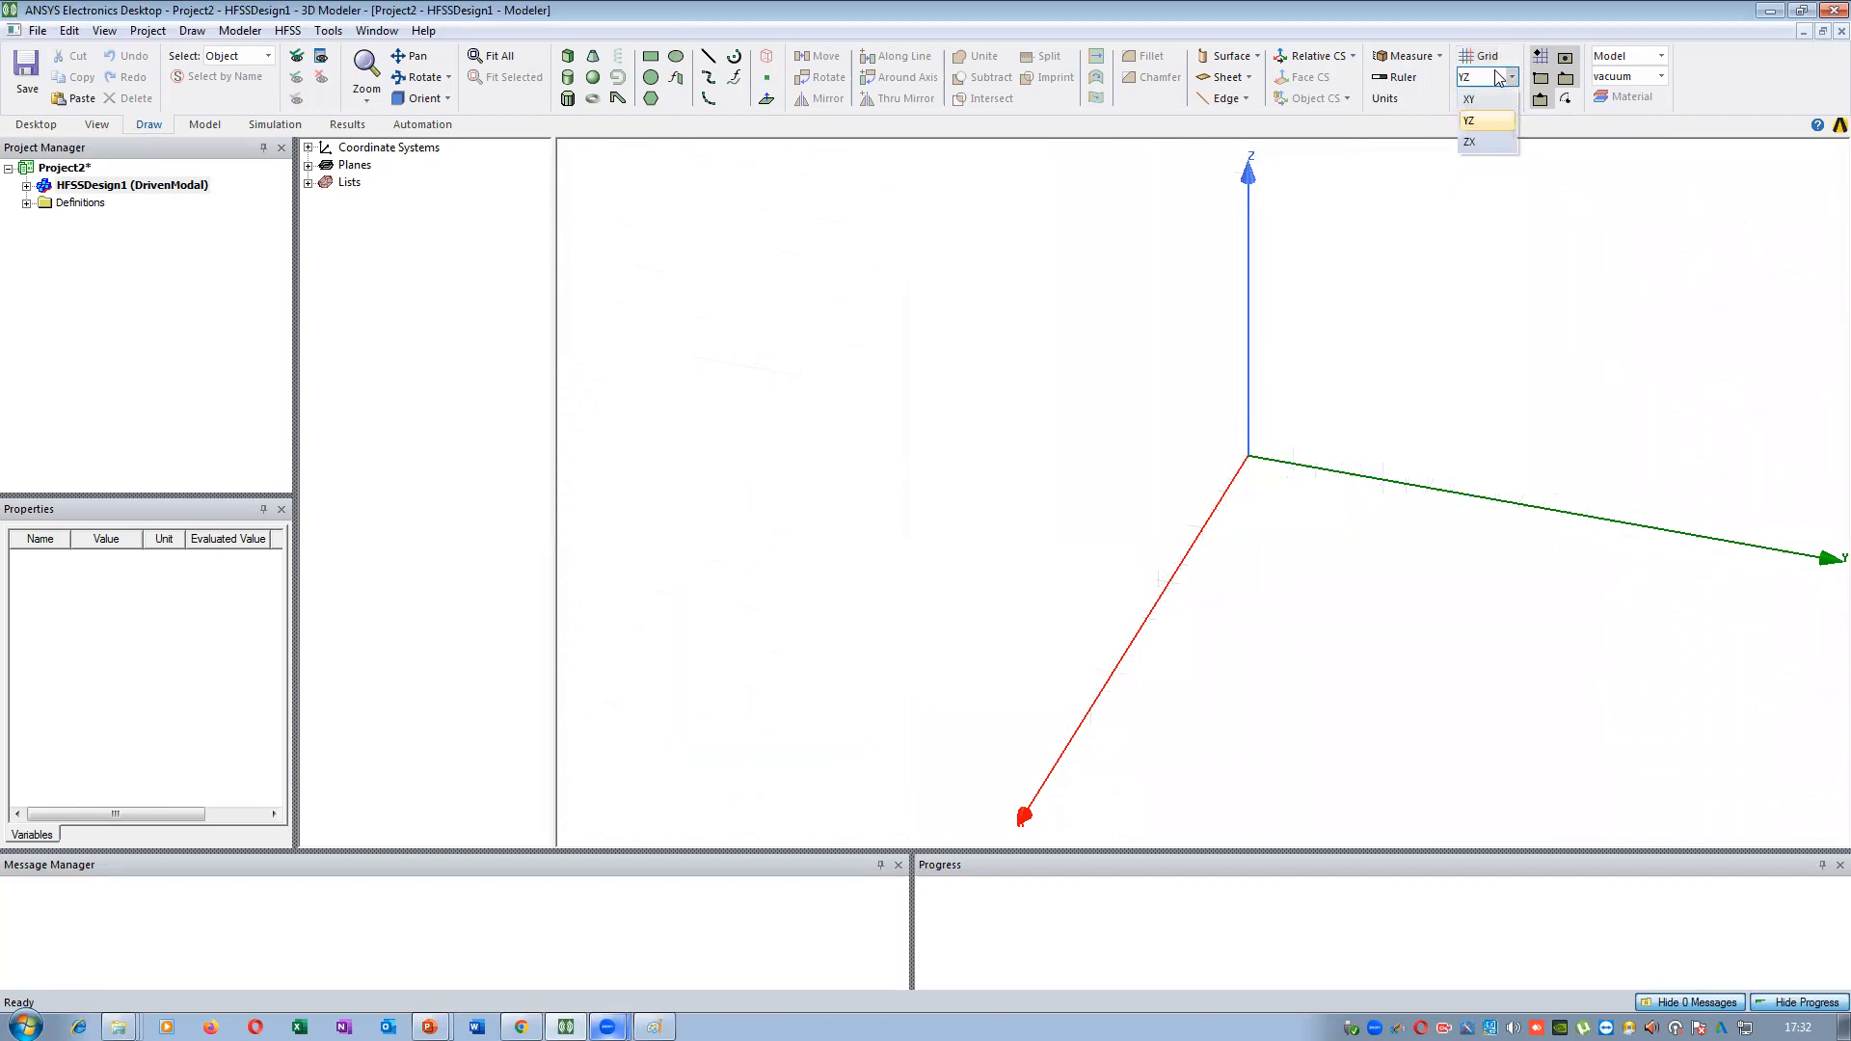
click(1495, 64)
click(1511, 77)
click(1475, 141)
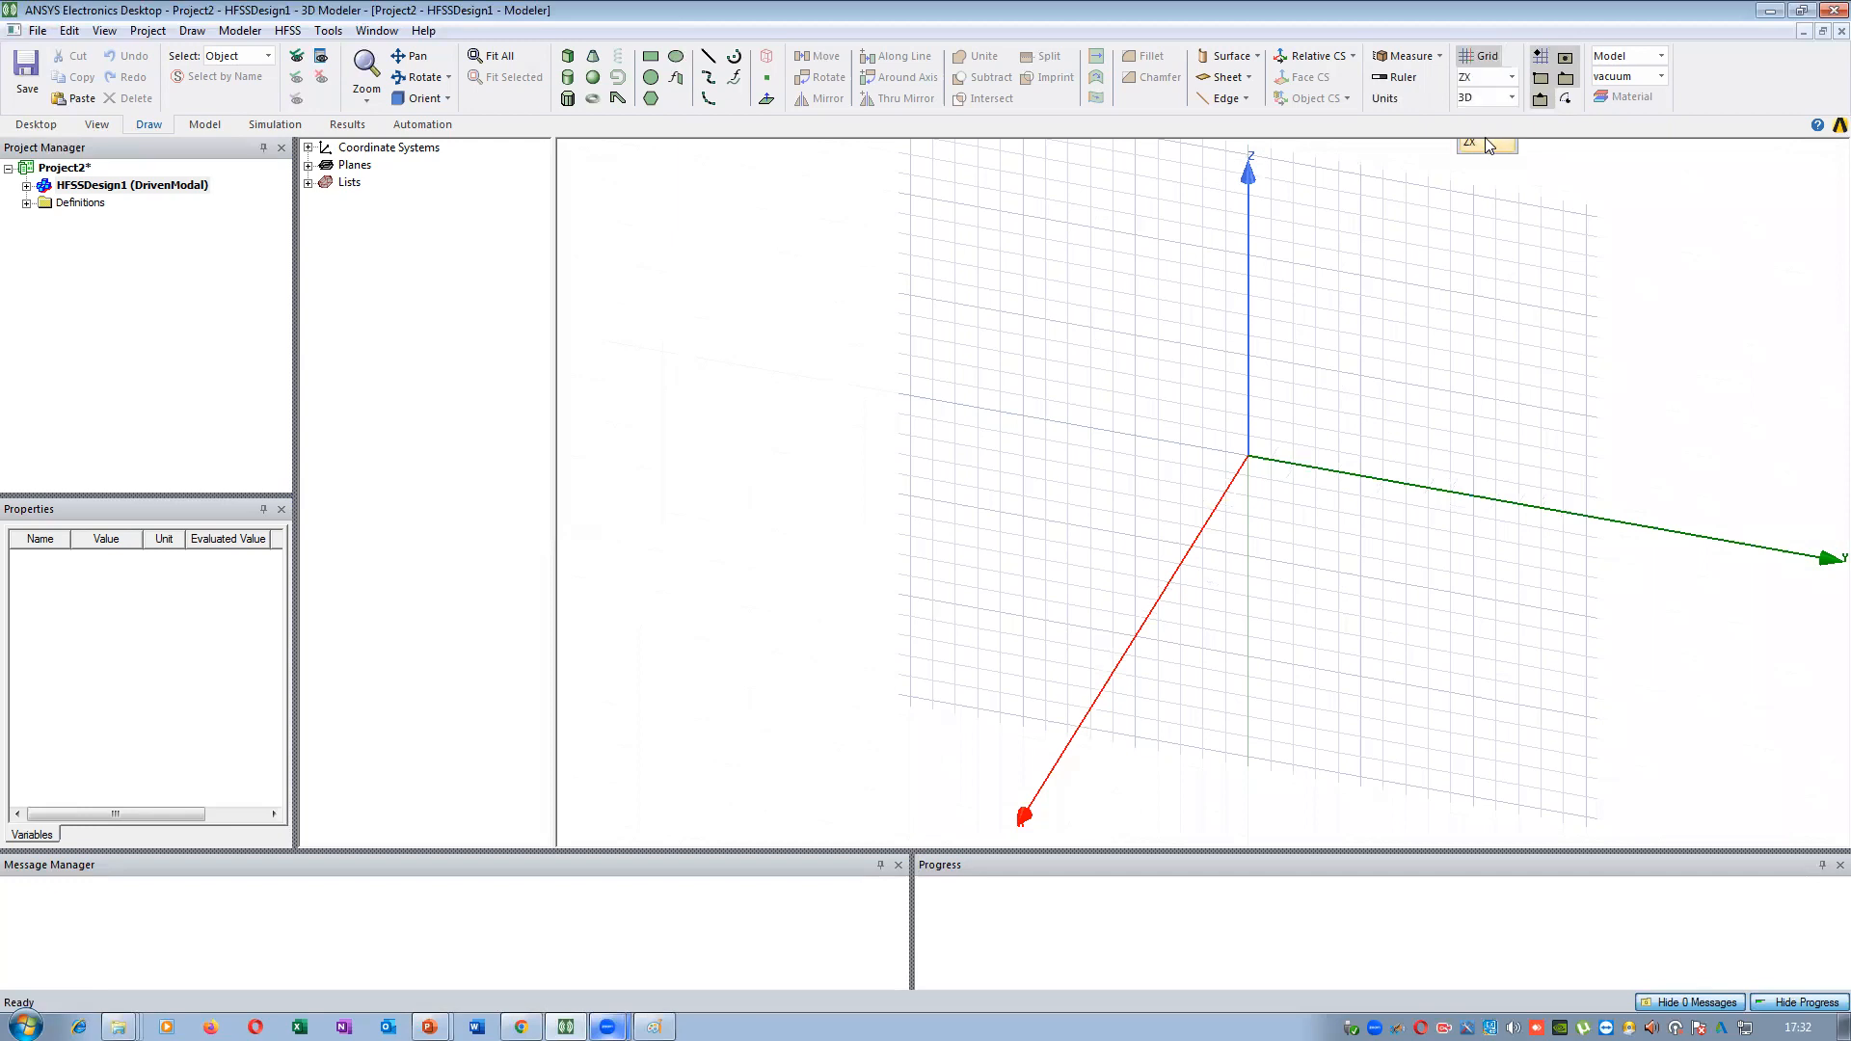
scroll(1060, 506, down, 3)
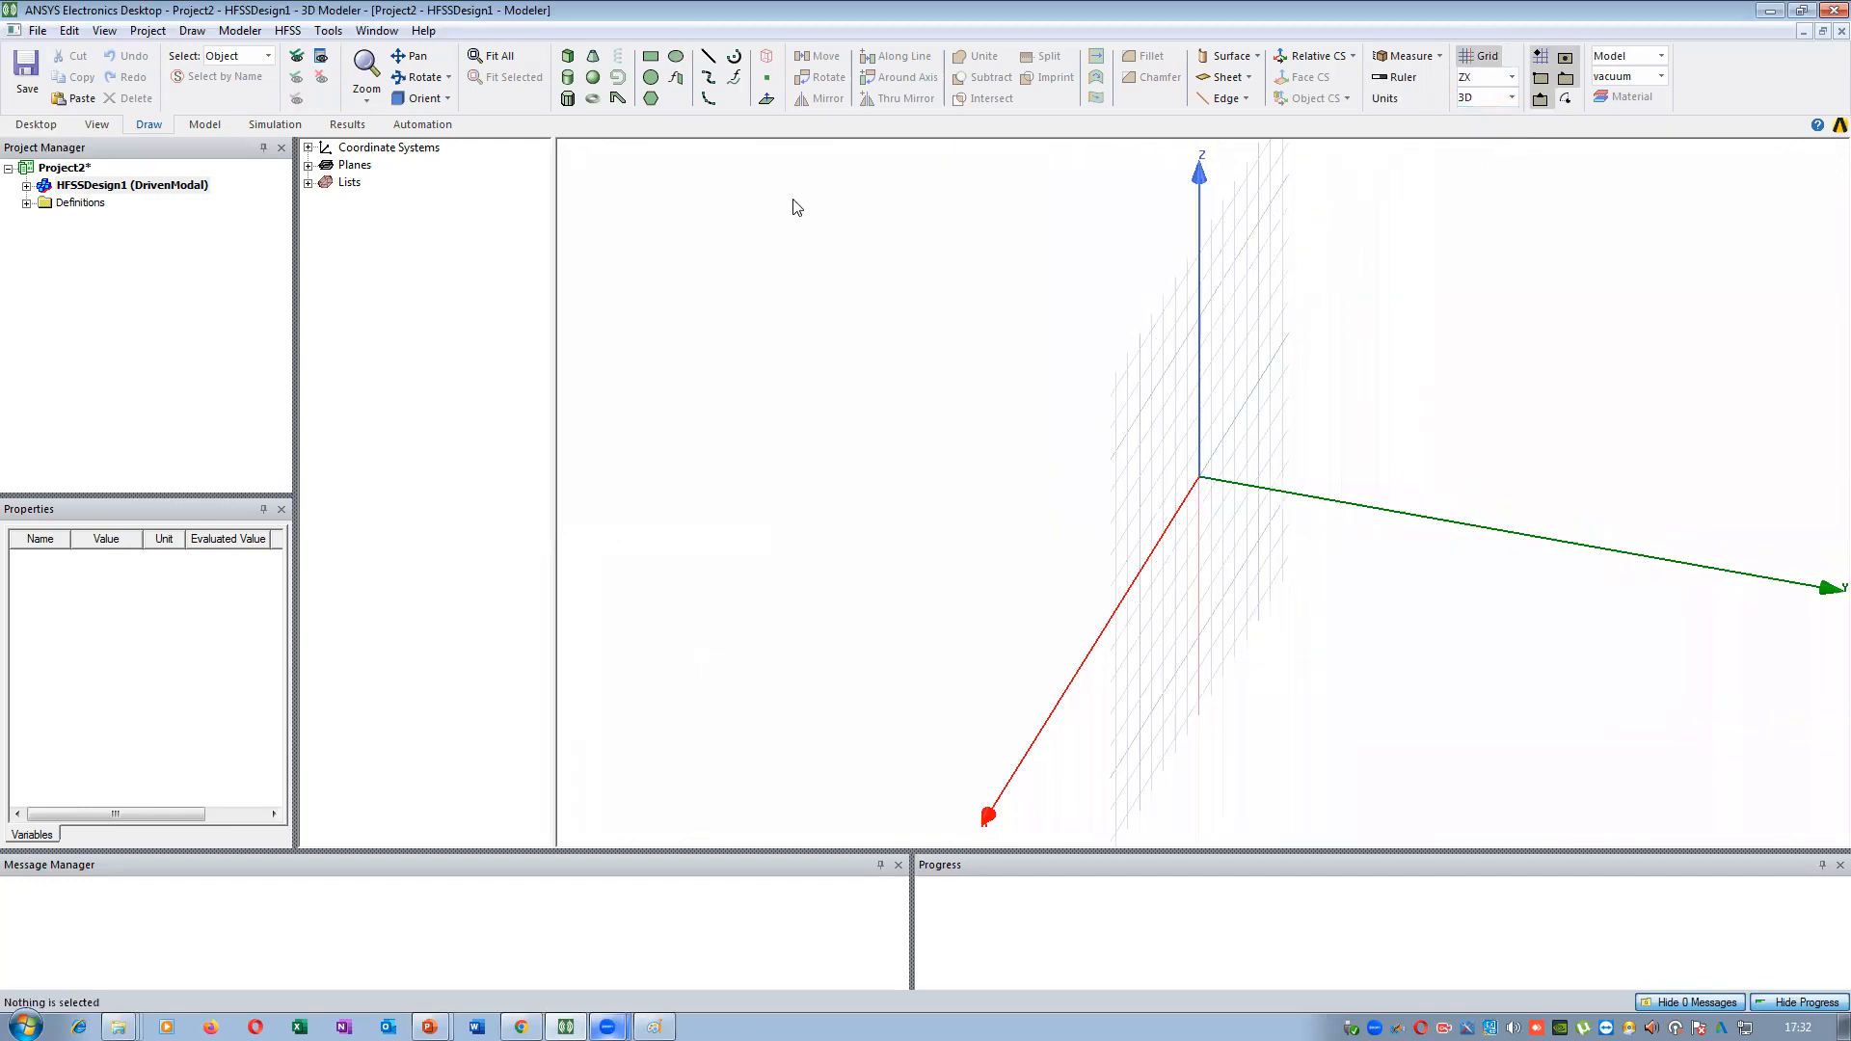
click(1512, 78)
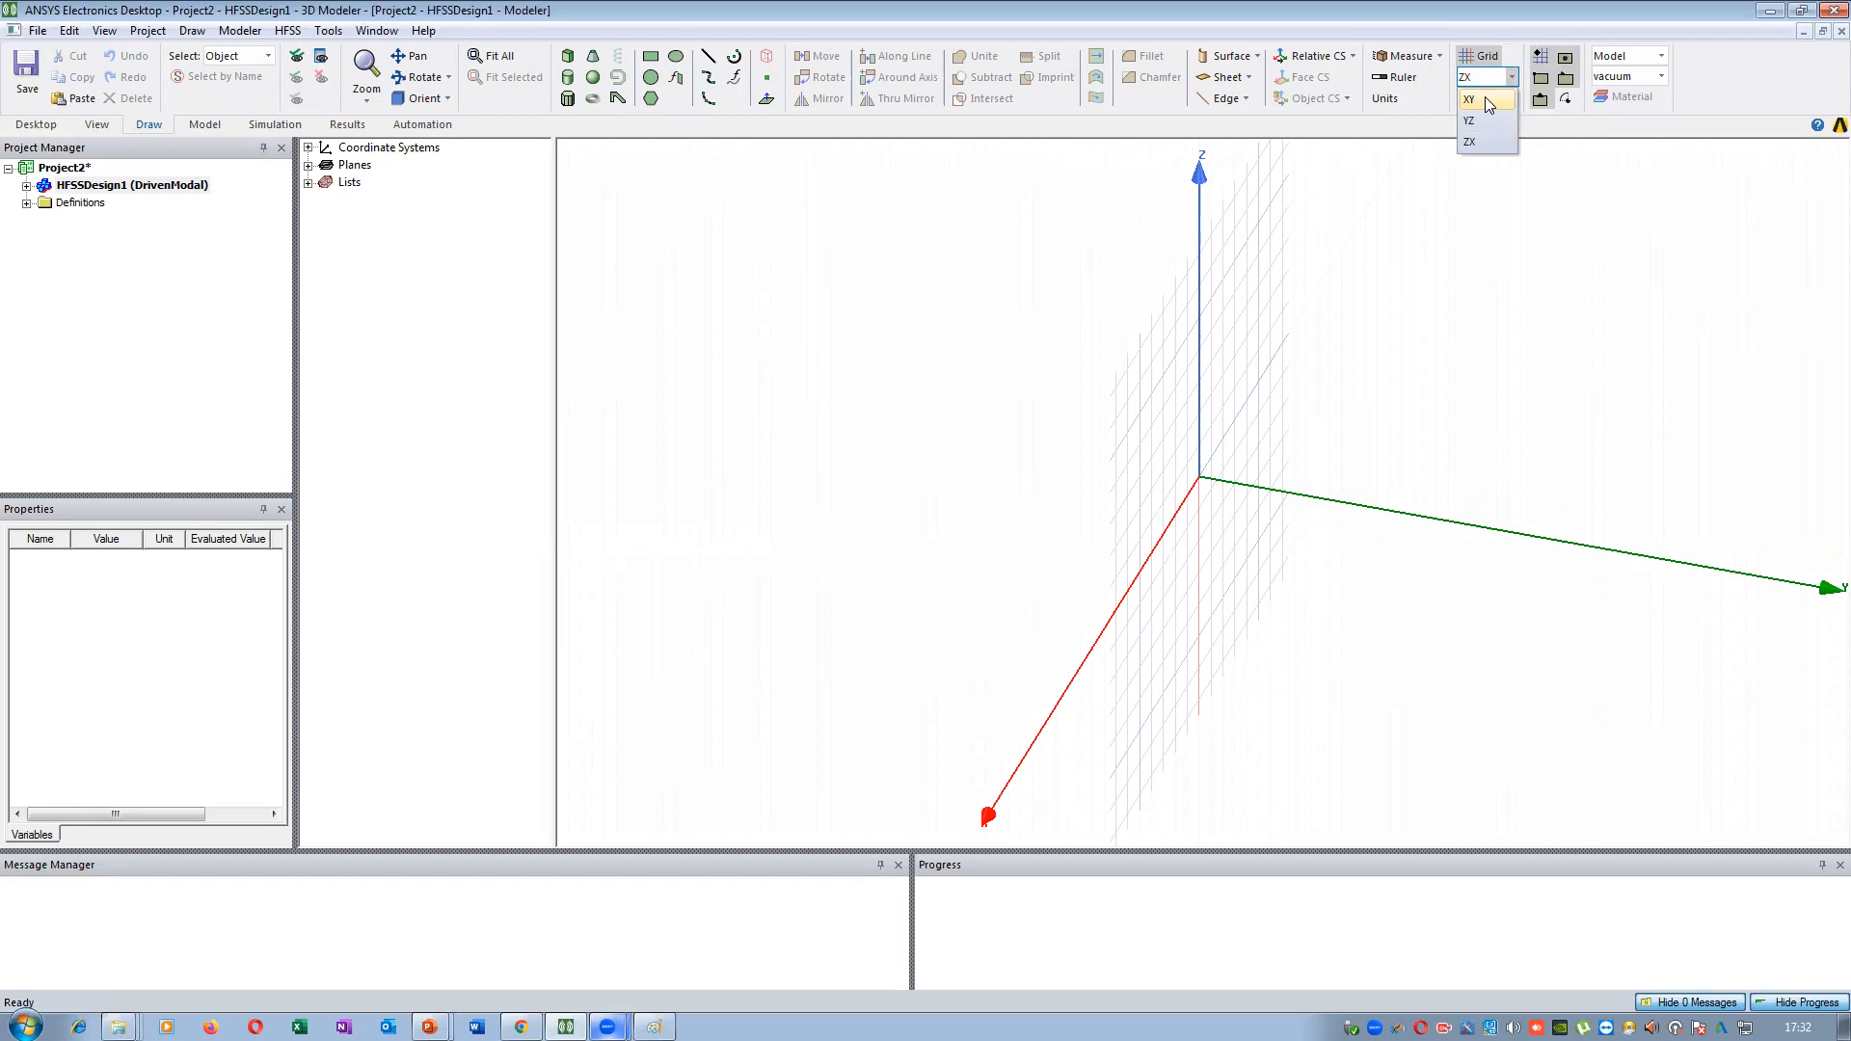
click(1485, 99)
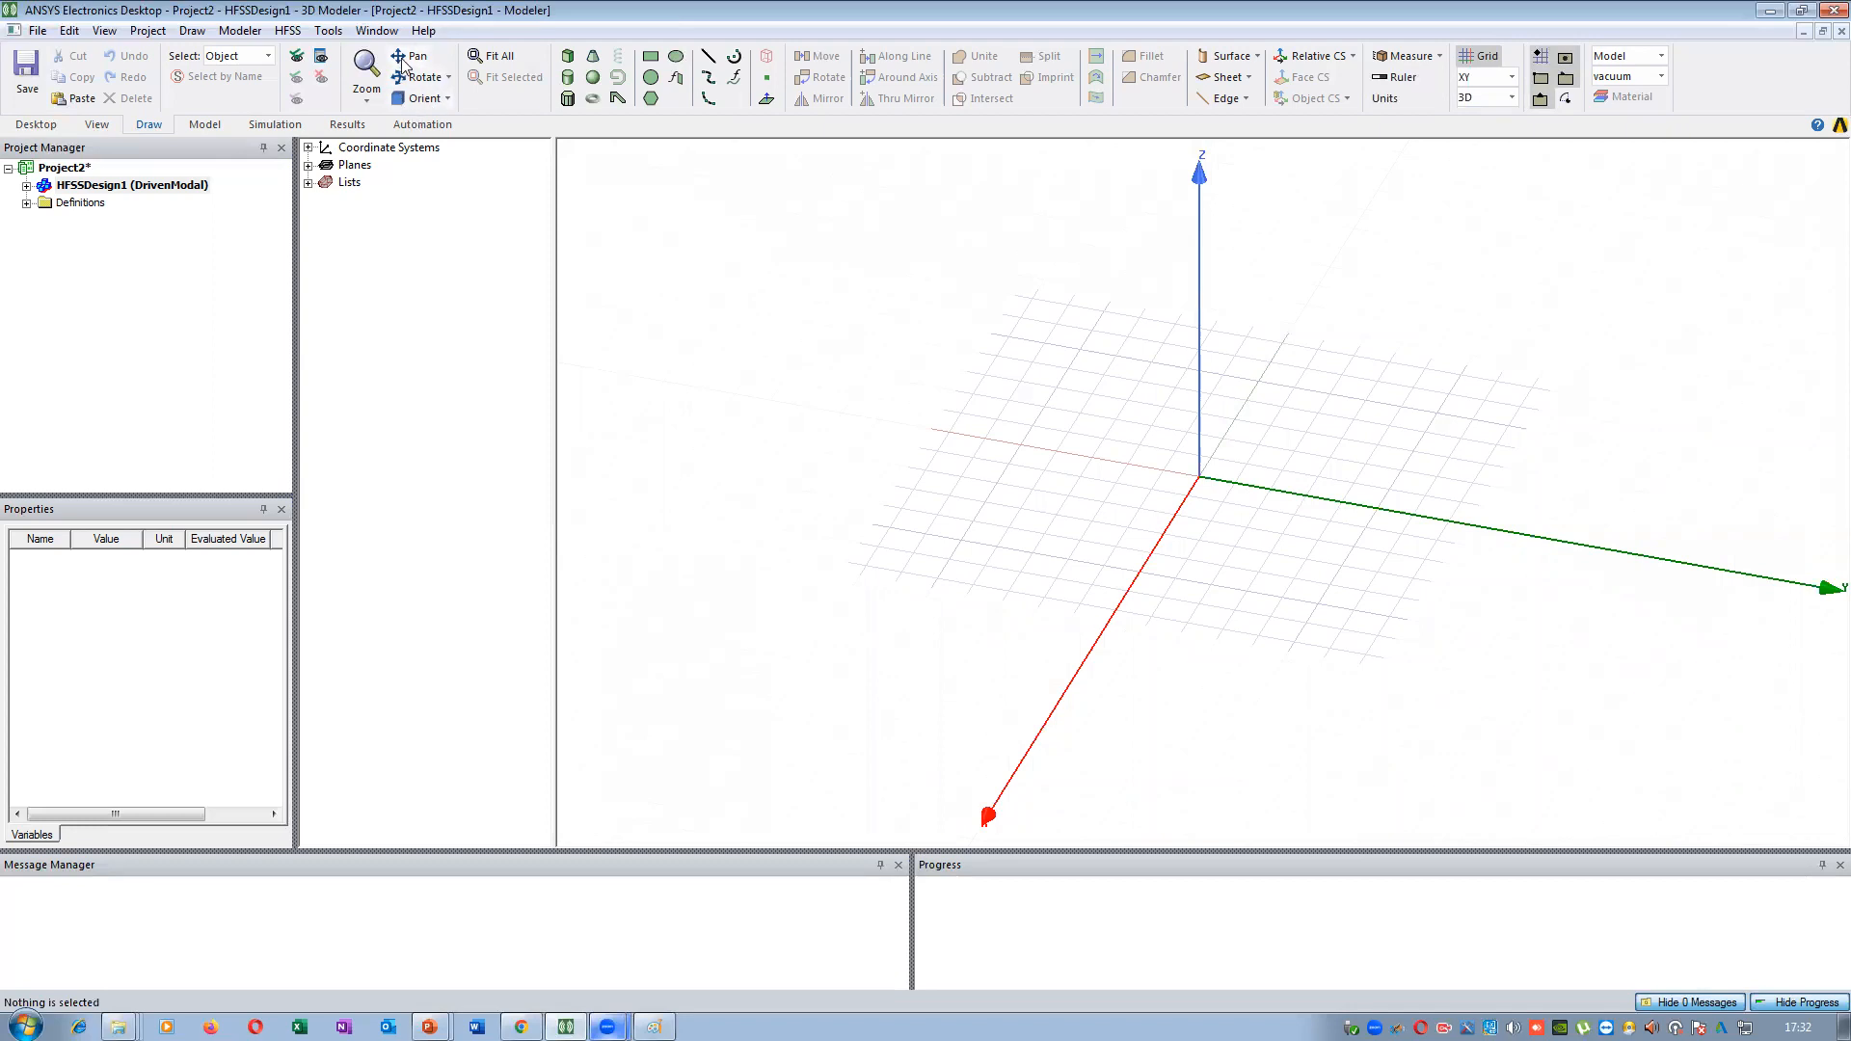
Check the available zoom modes and pan the 3D view to shift the coordinate axes and grid
click(367, 99)
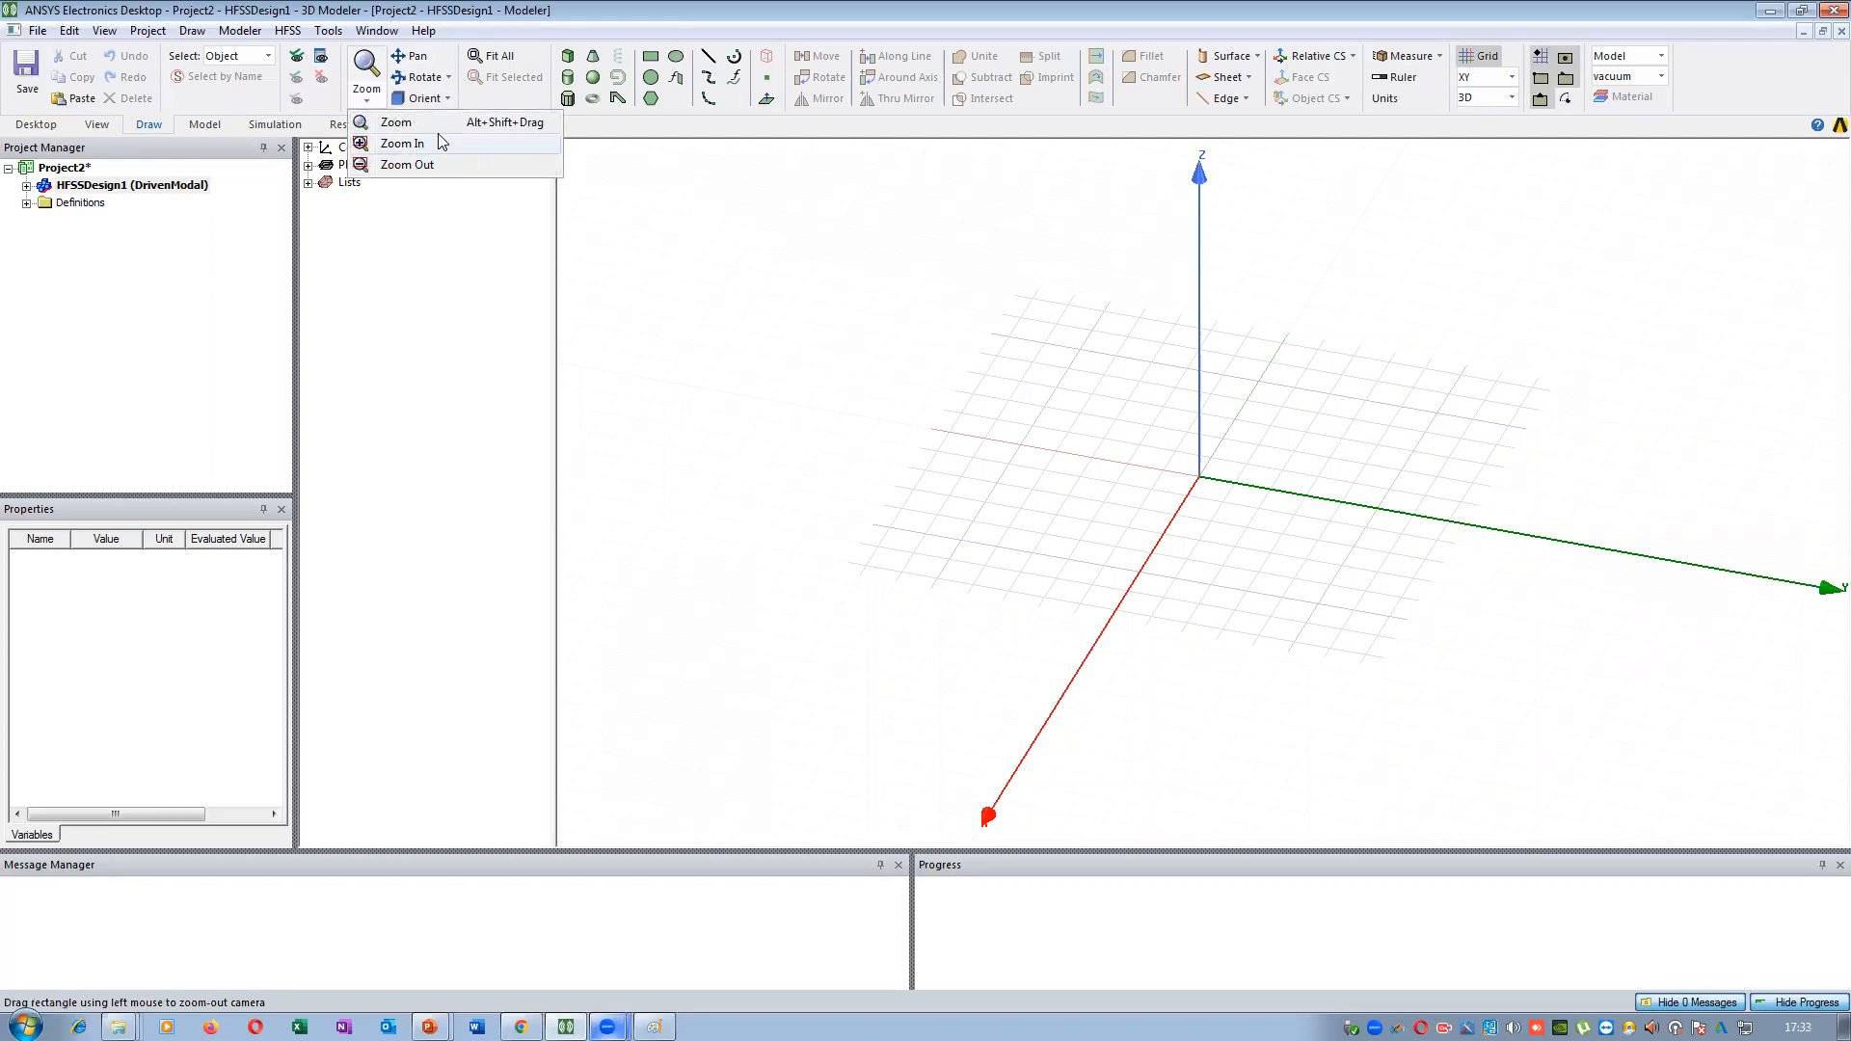
click(369, 95)
click(415, 57)
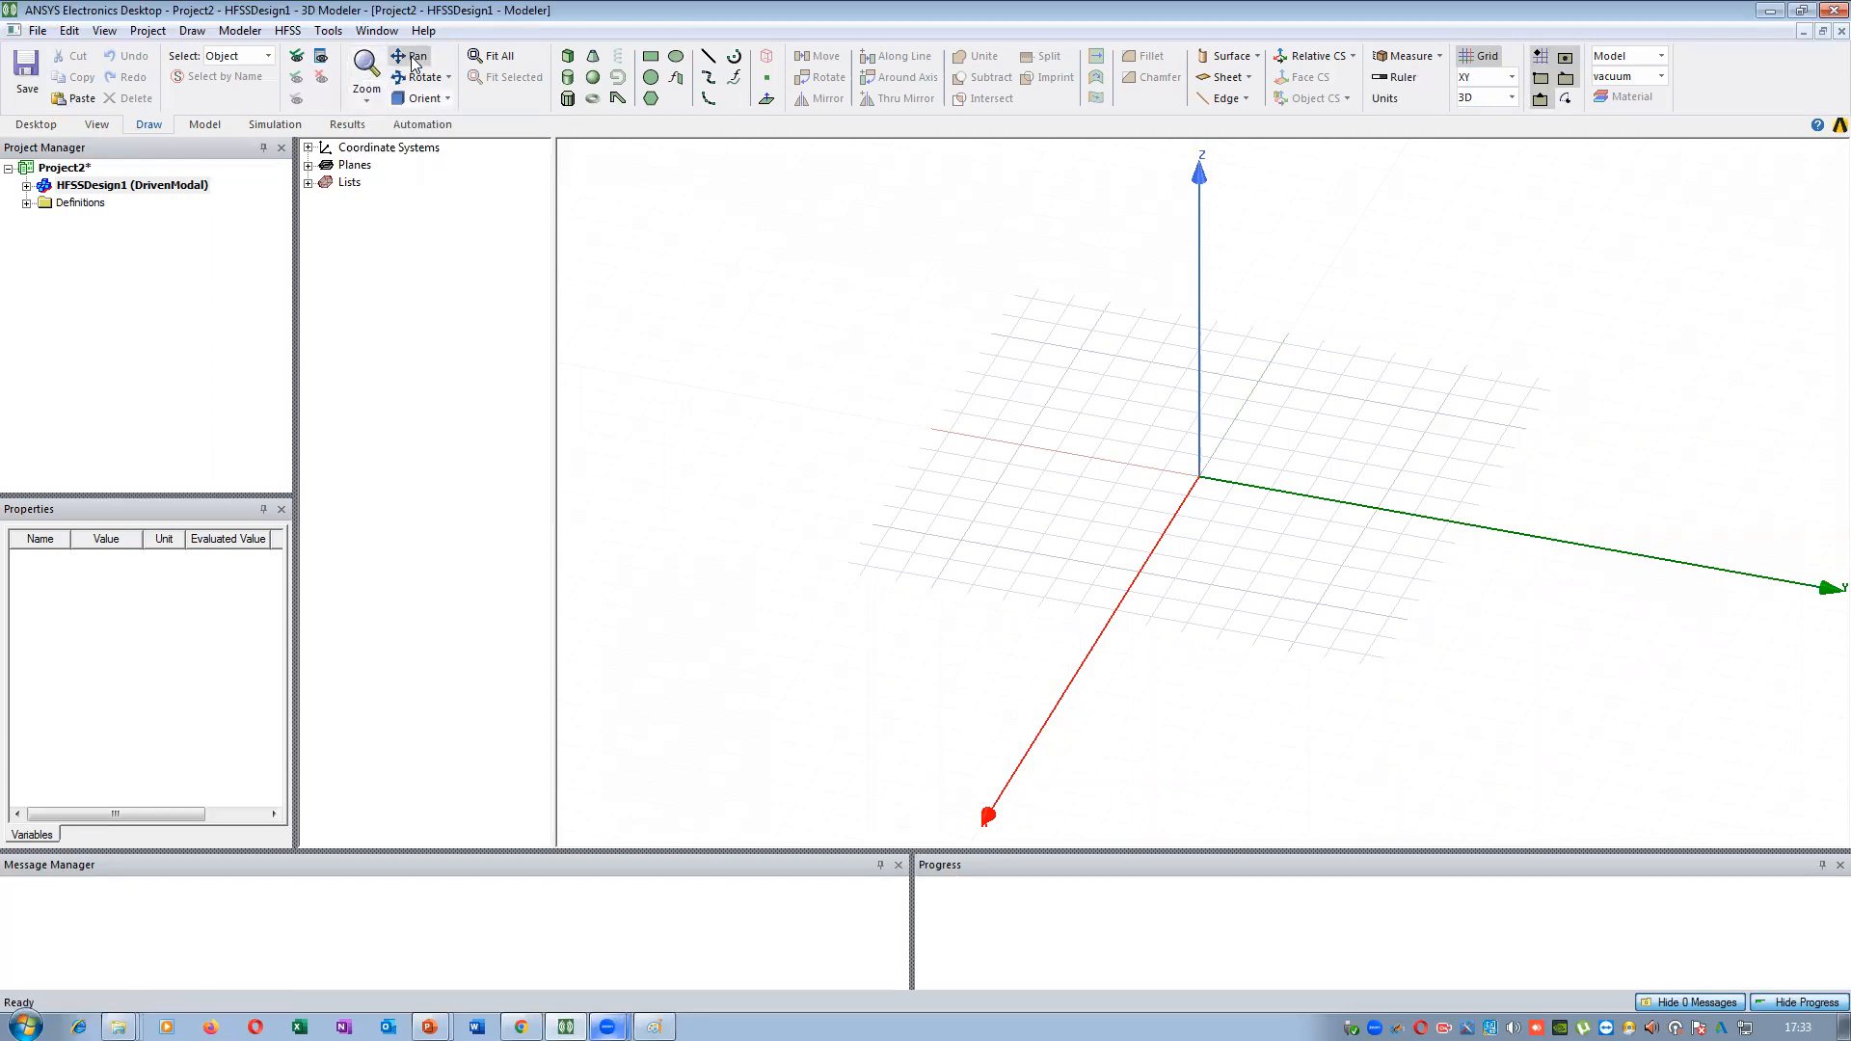
drag(1160, 419, 994, 397)
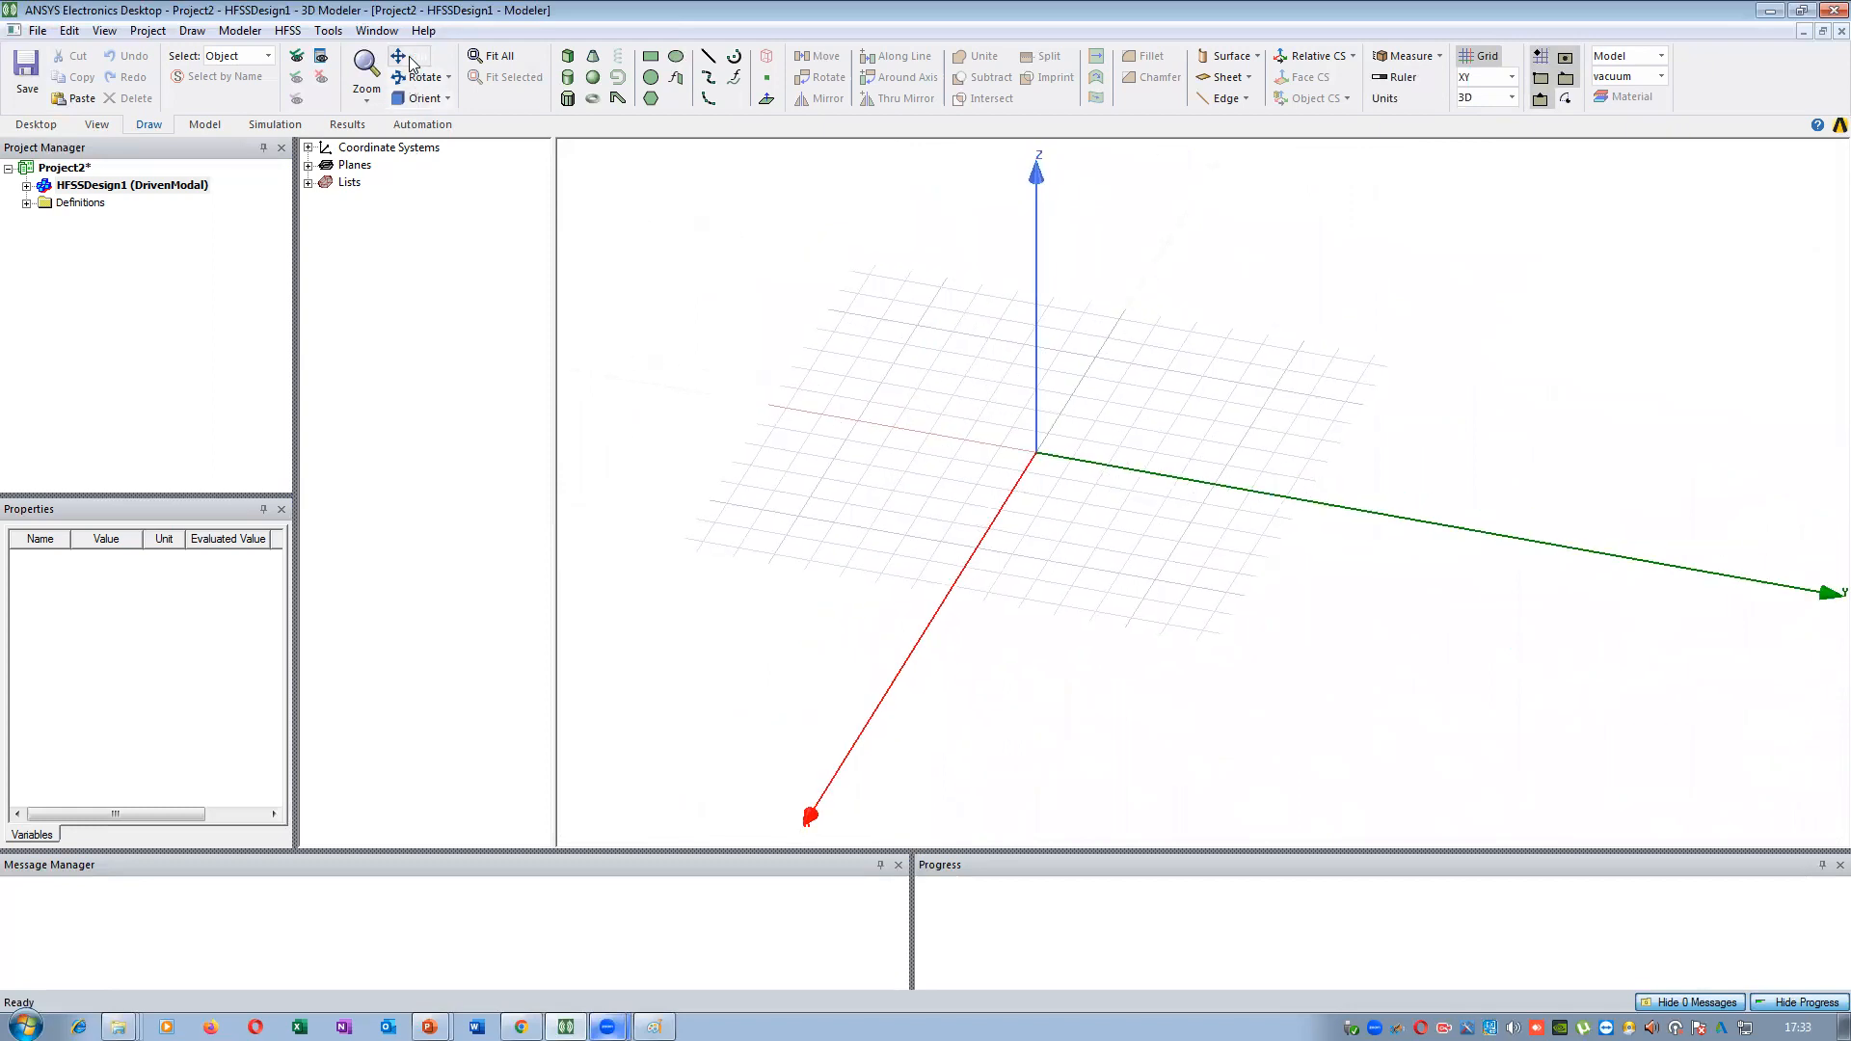
Rotate the 3D view around the model center until the axes are seen from the opposite side
click(448, 79)
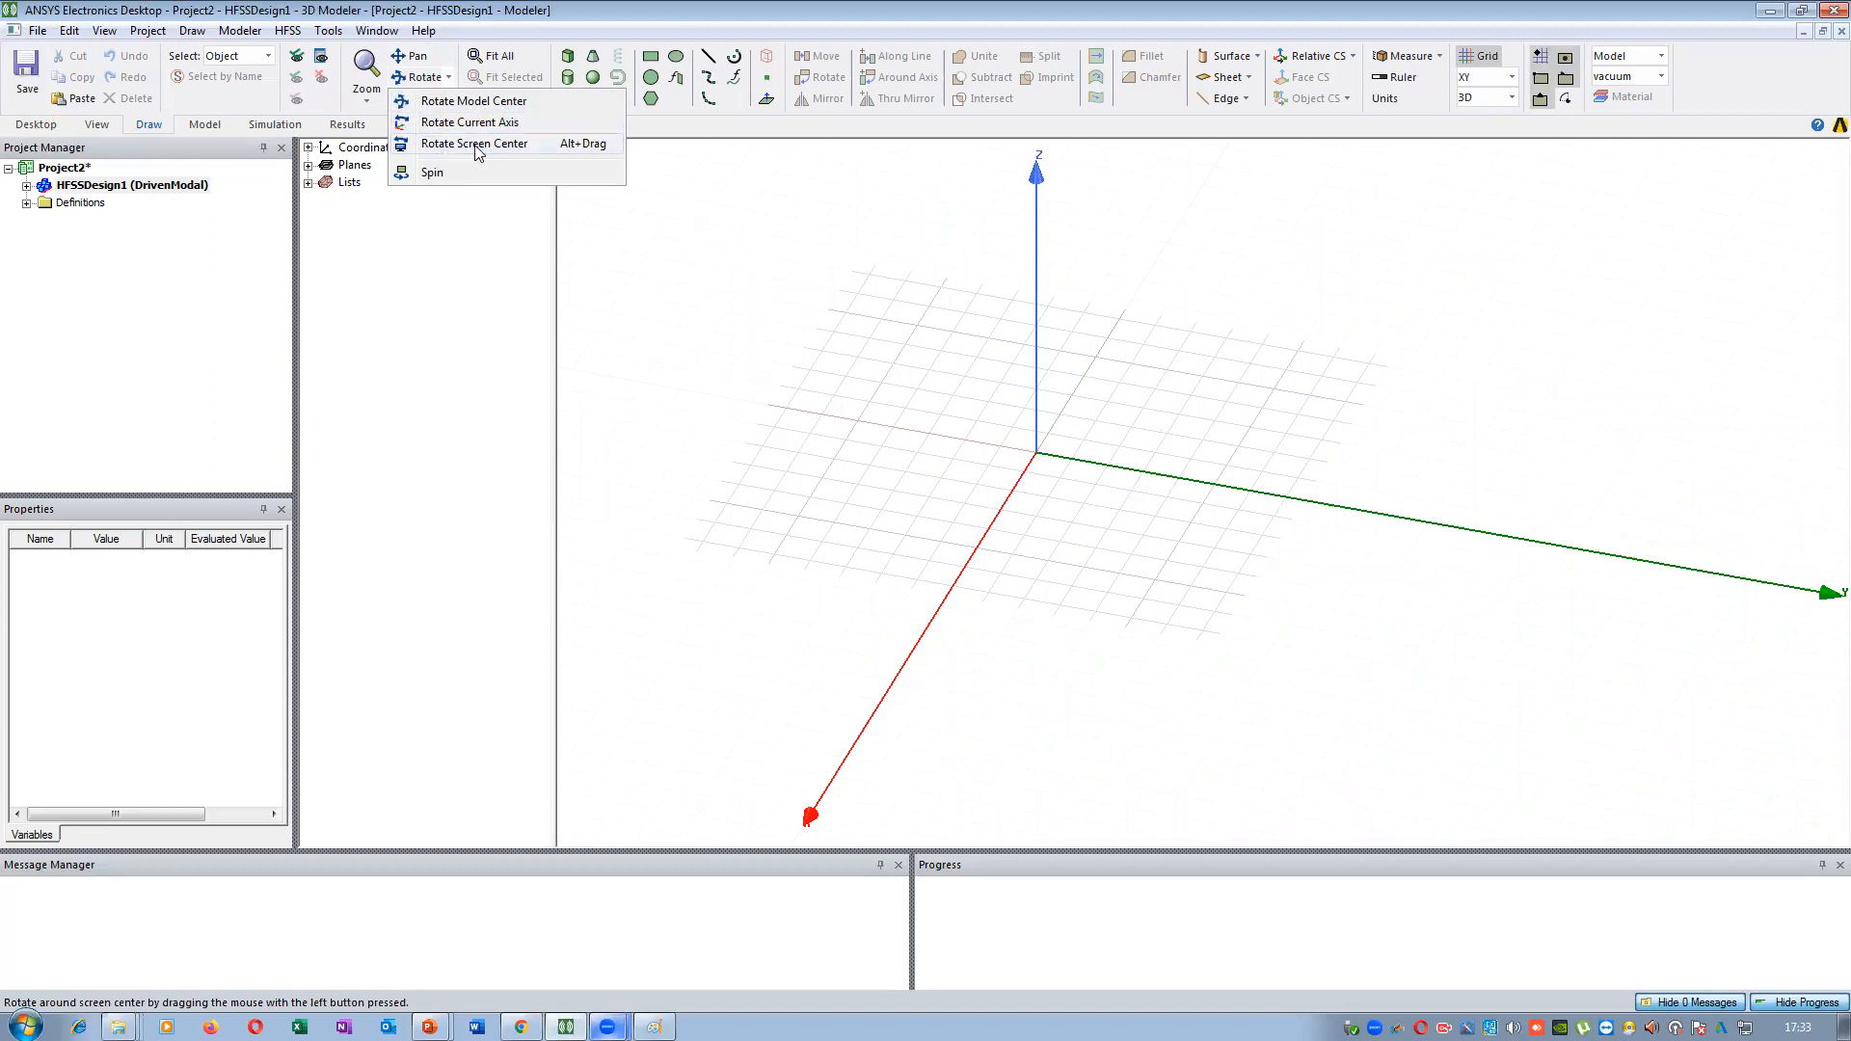
click(446, 103)
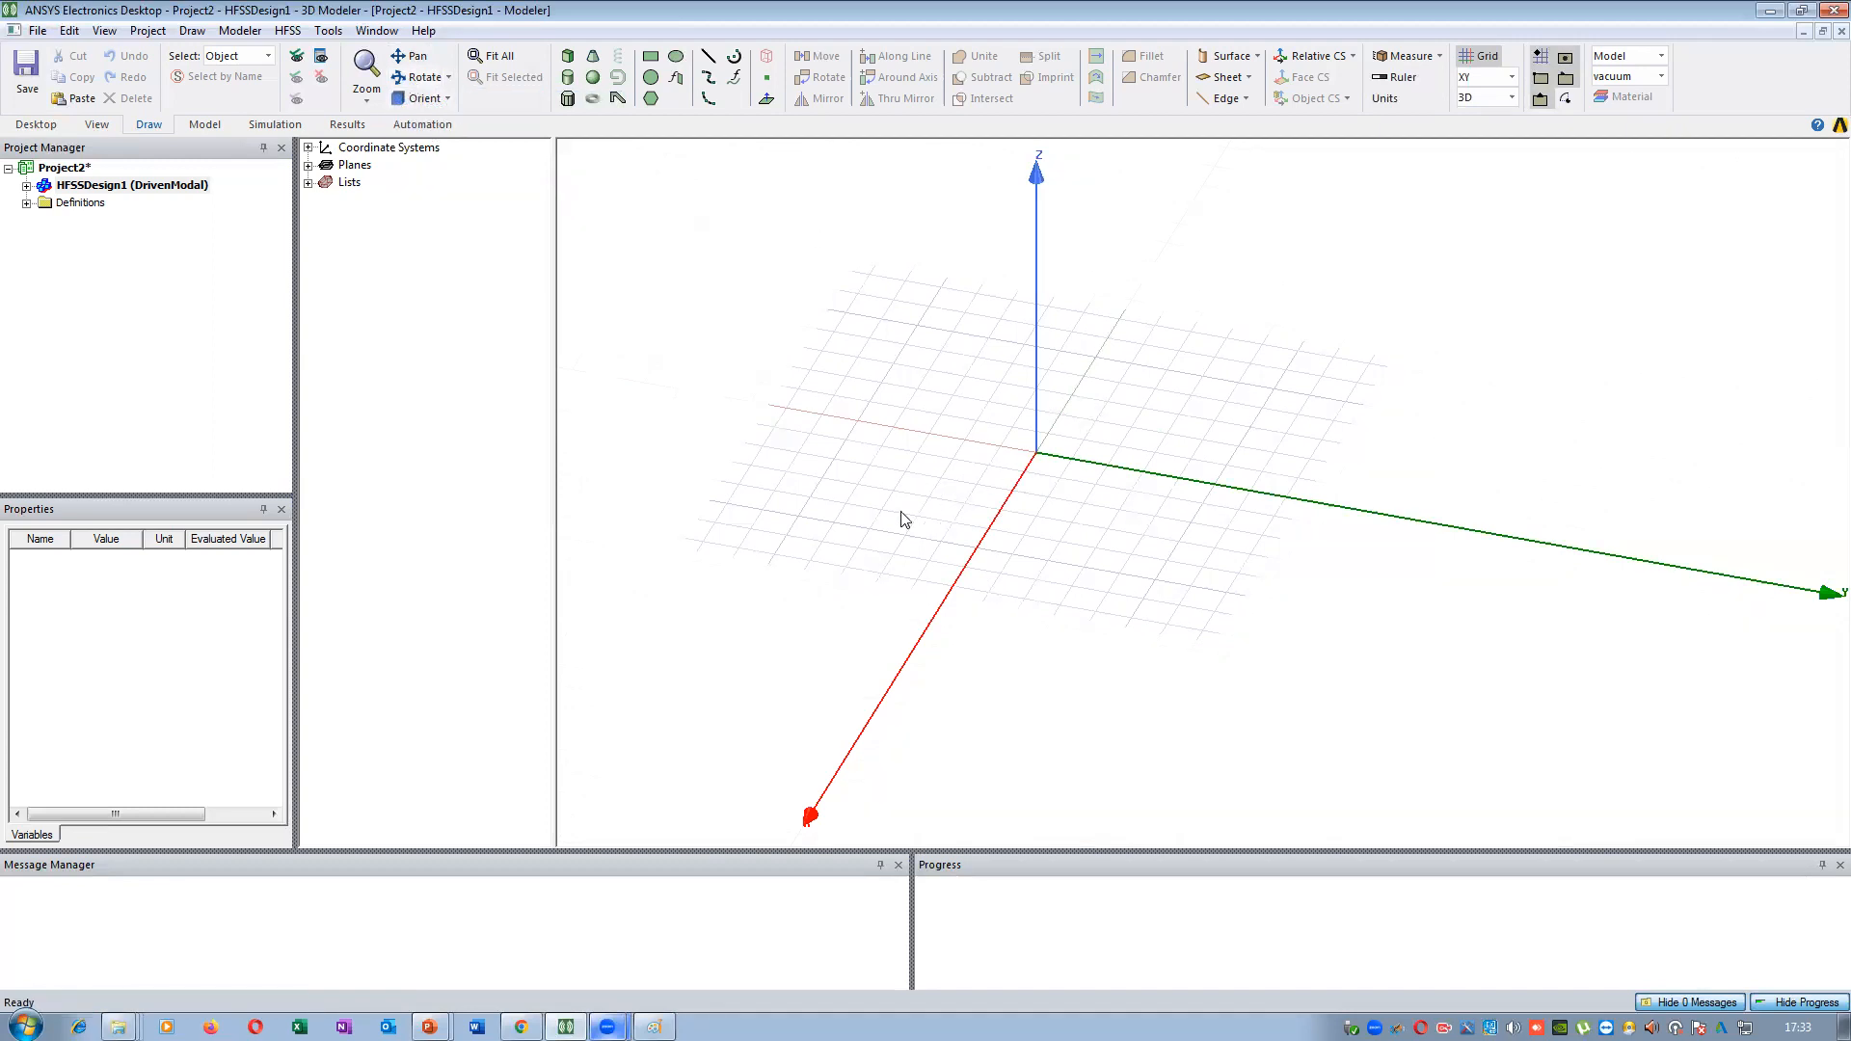
click(417, 77)
drag(1181, 443, 656, 329)
Try the standard view orientations one after another: Top, Bottom, Right, Left, Front and Back
click(439, 101)
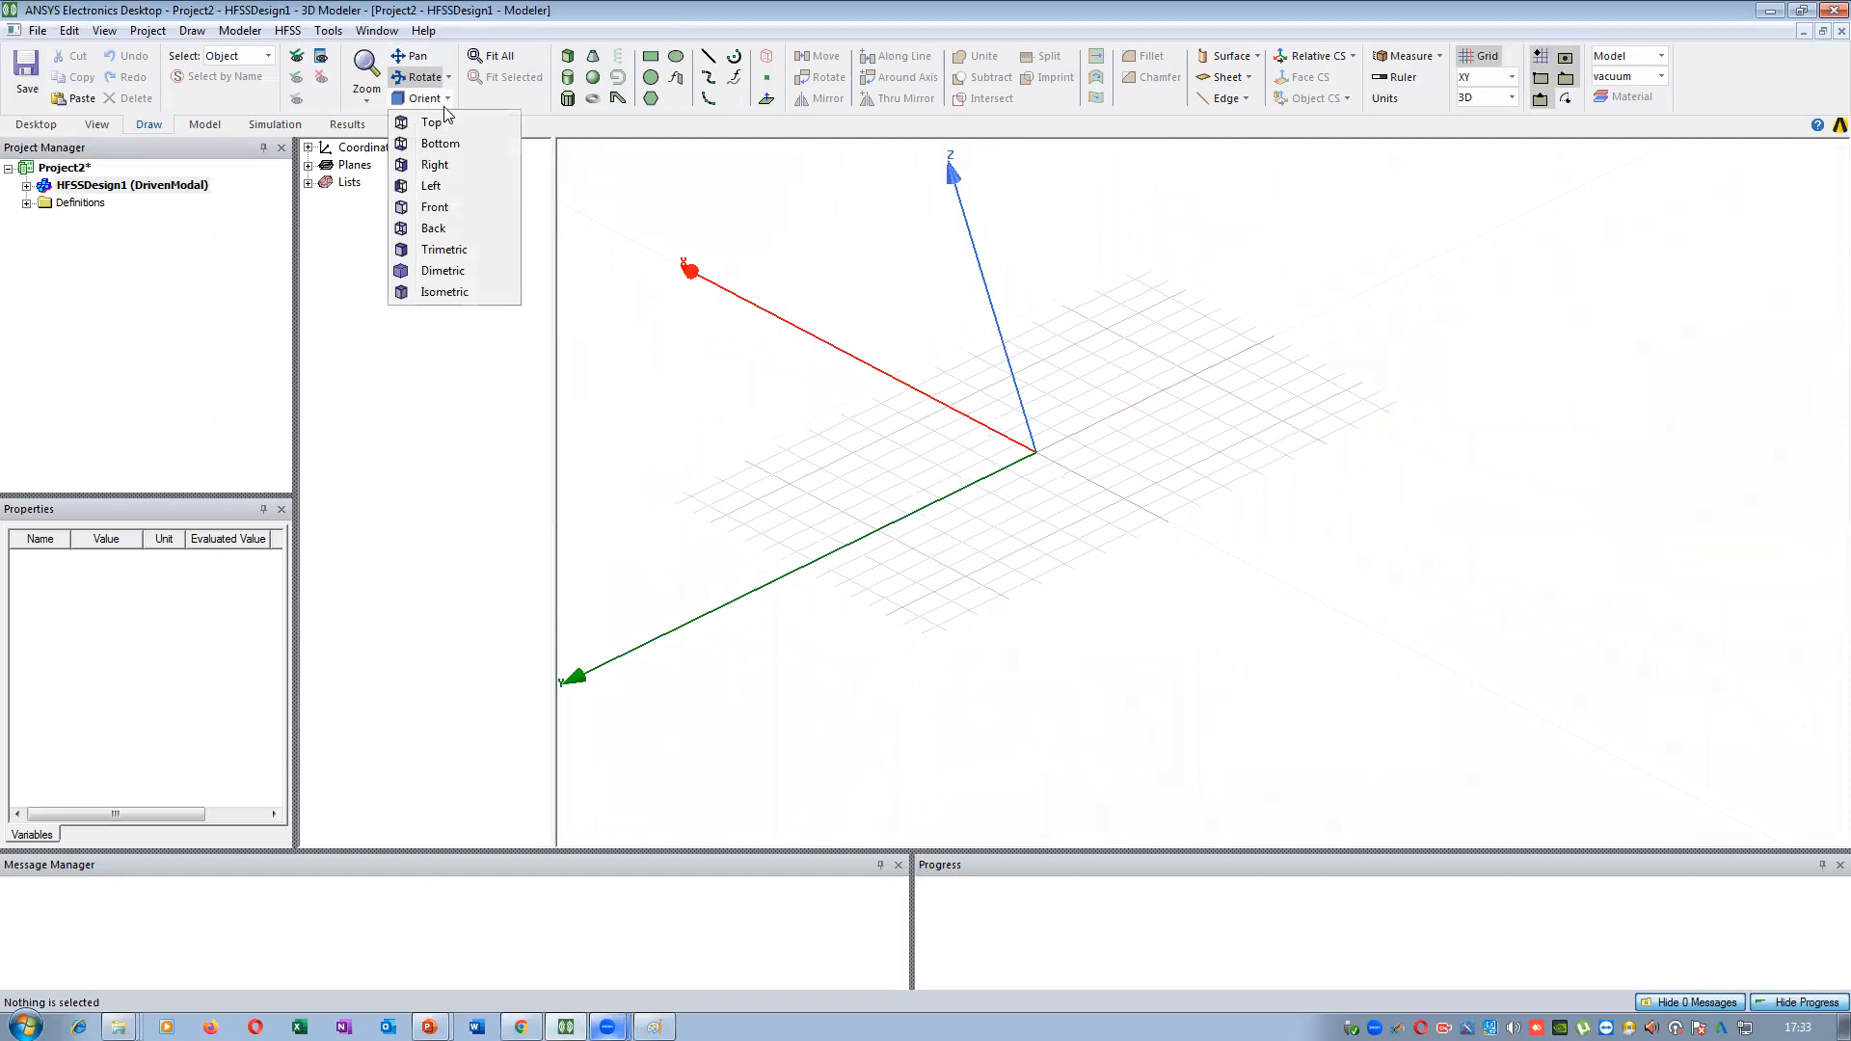
click(446, 125)
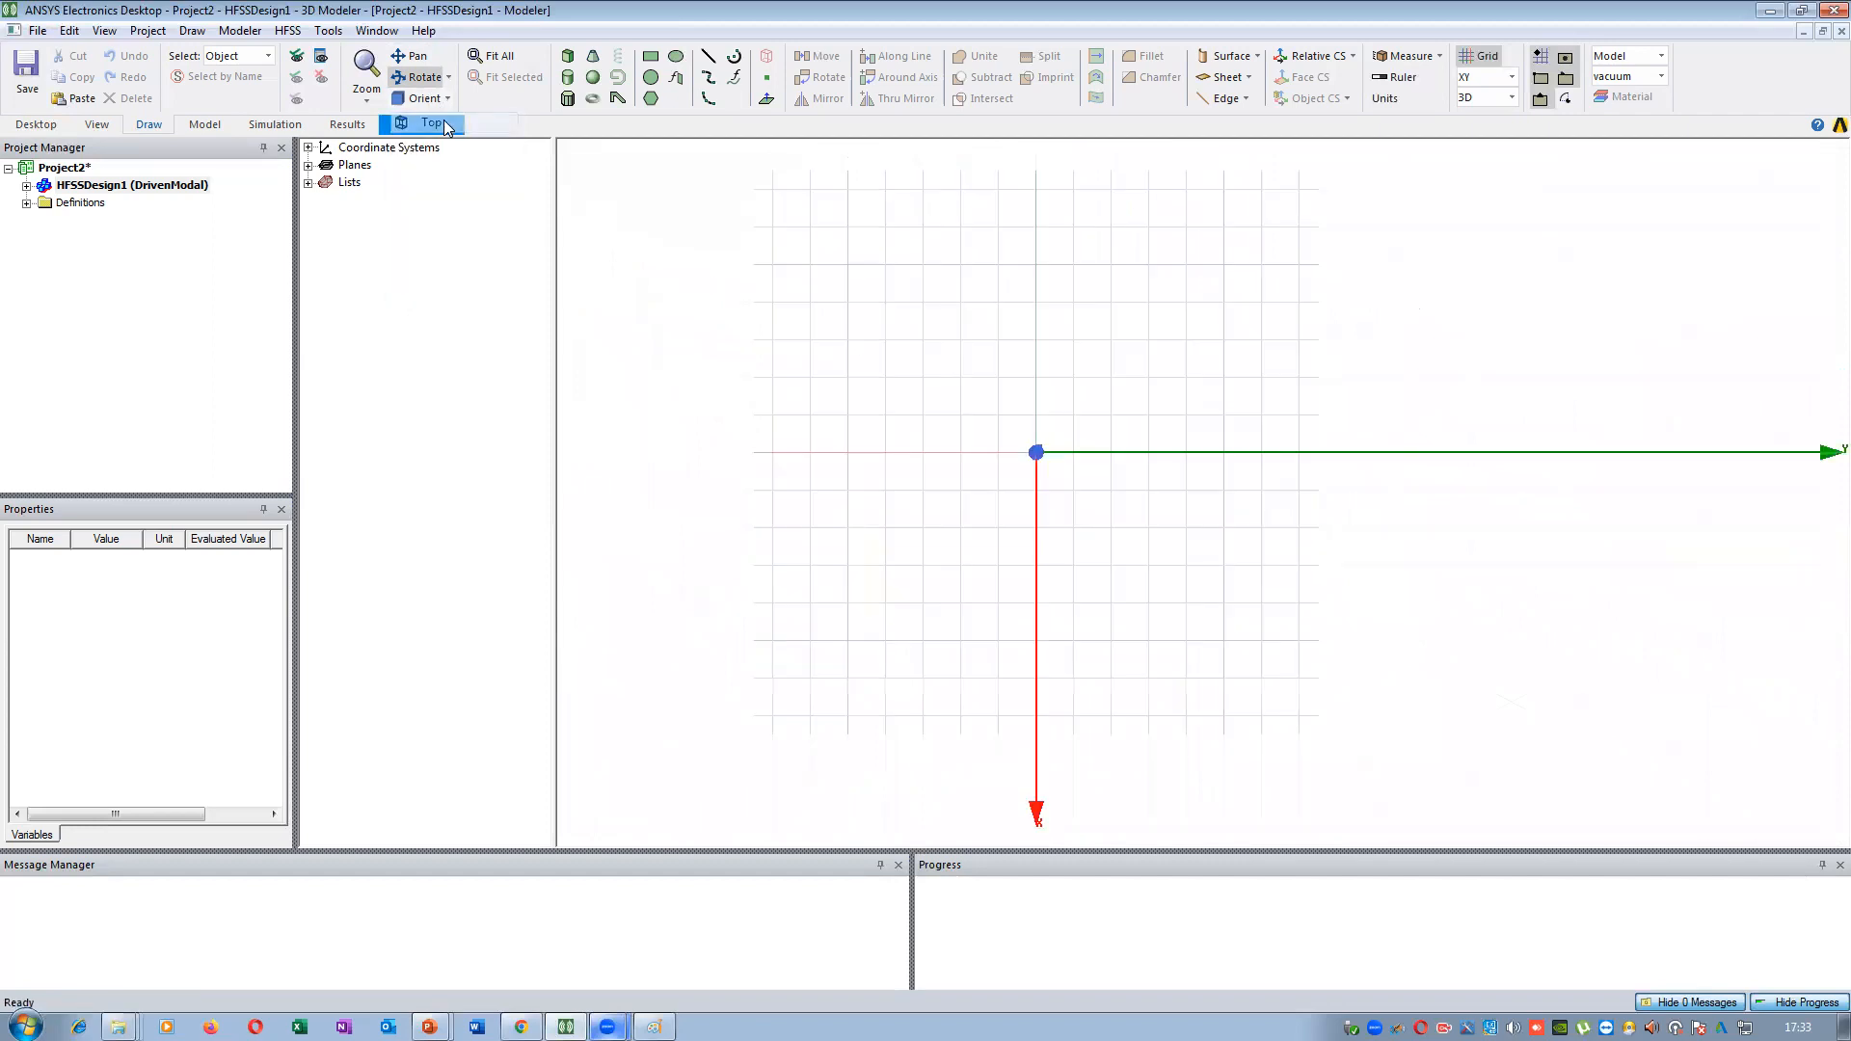
click(442, 100)
click(444, 141)
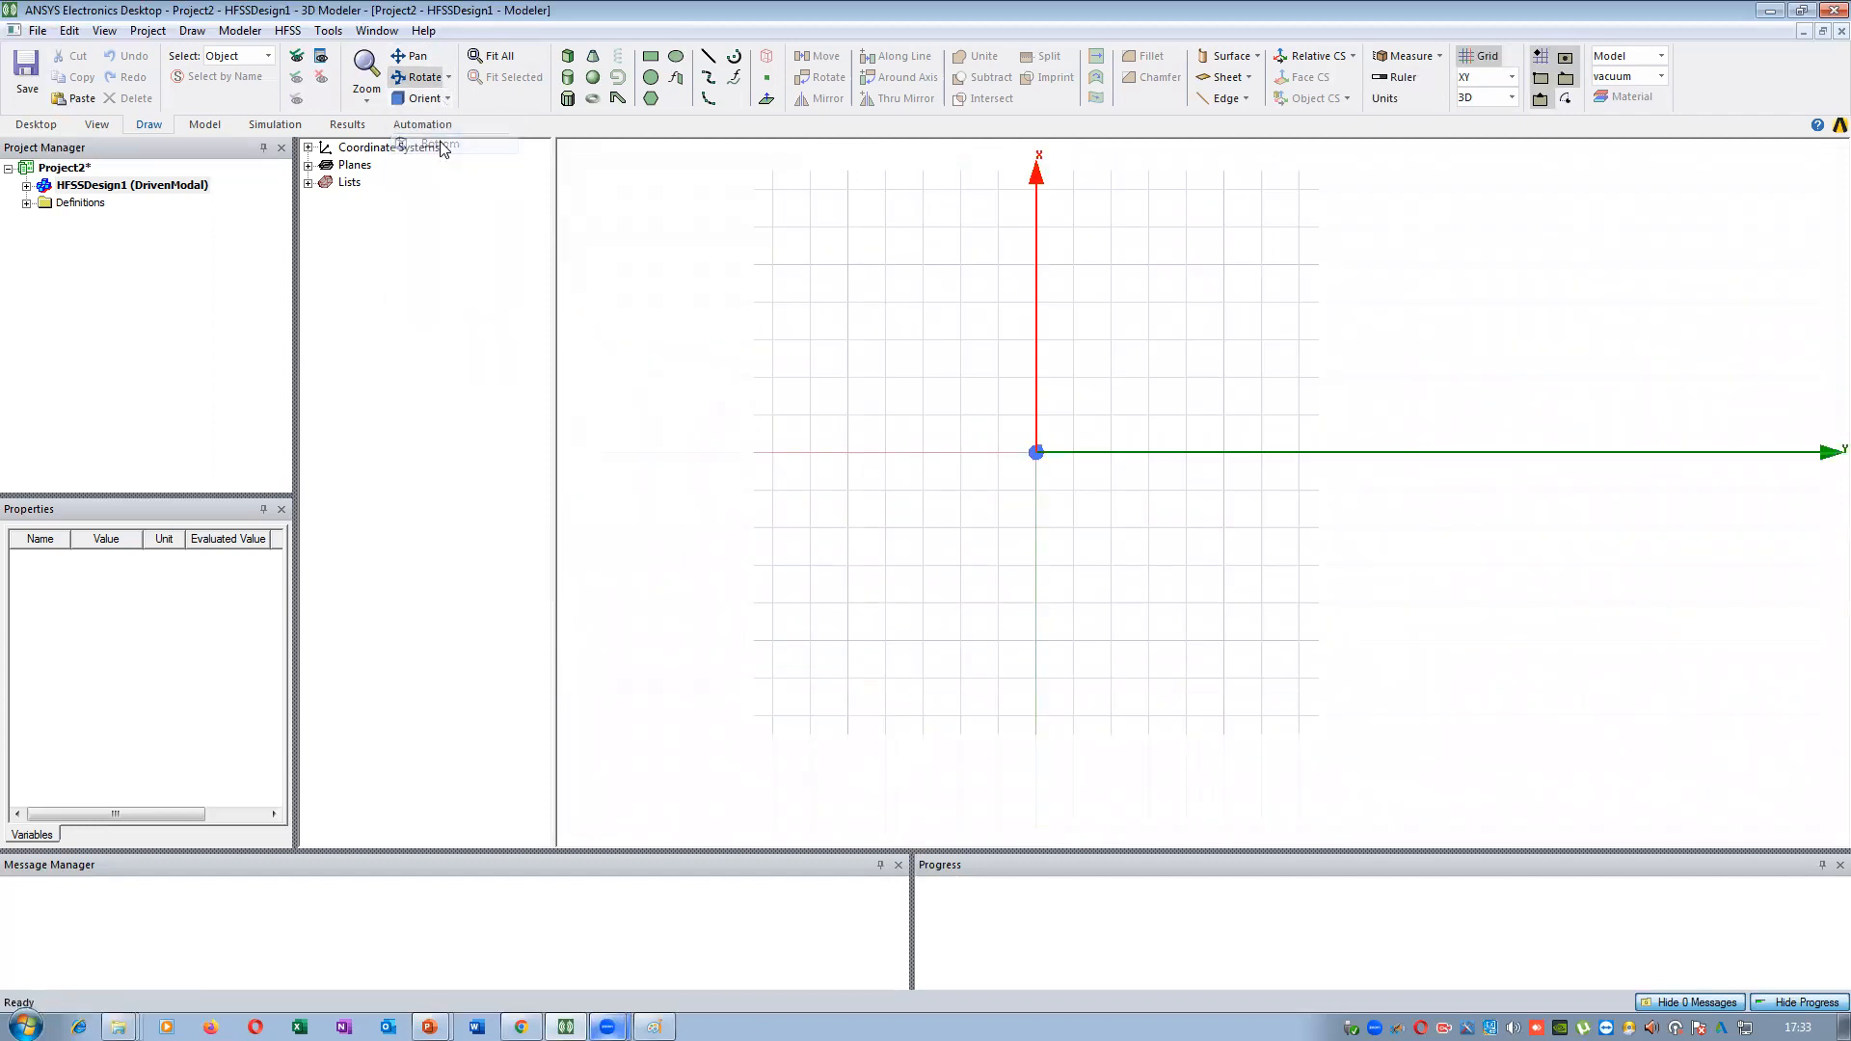
click(430, 100)
click(434, 162)
click(430, 100)
click(434, 185)
click(430, 100)
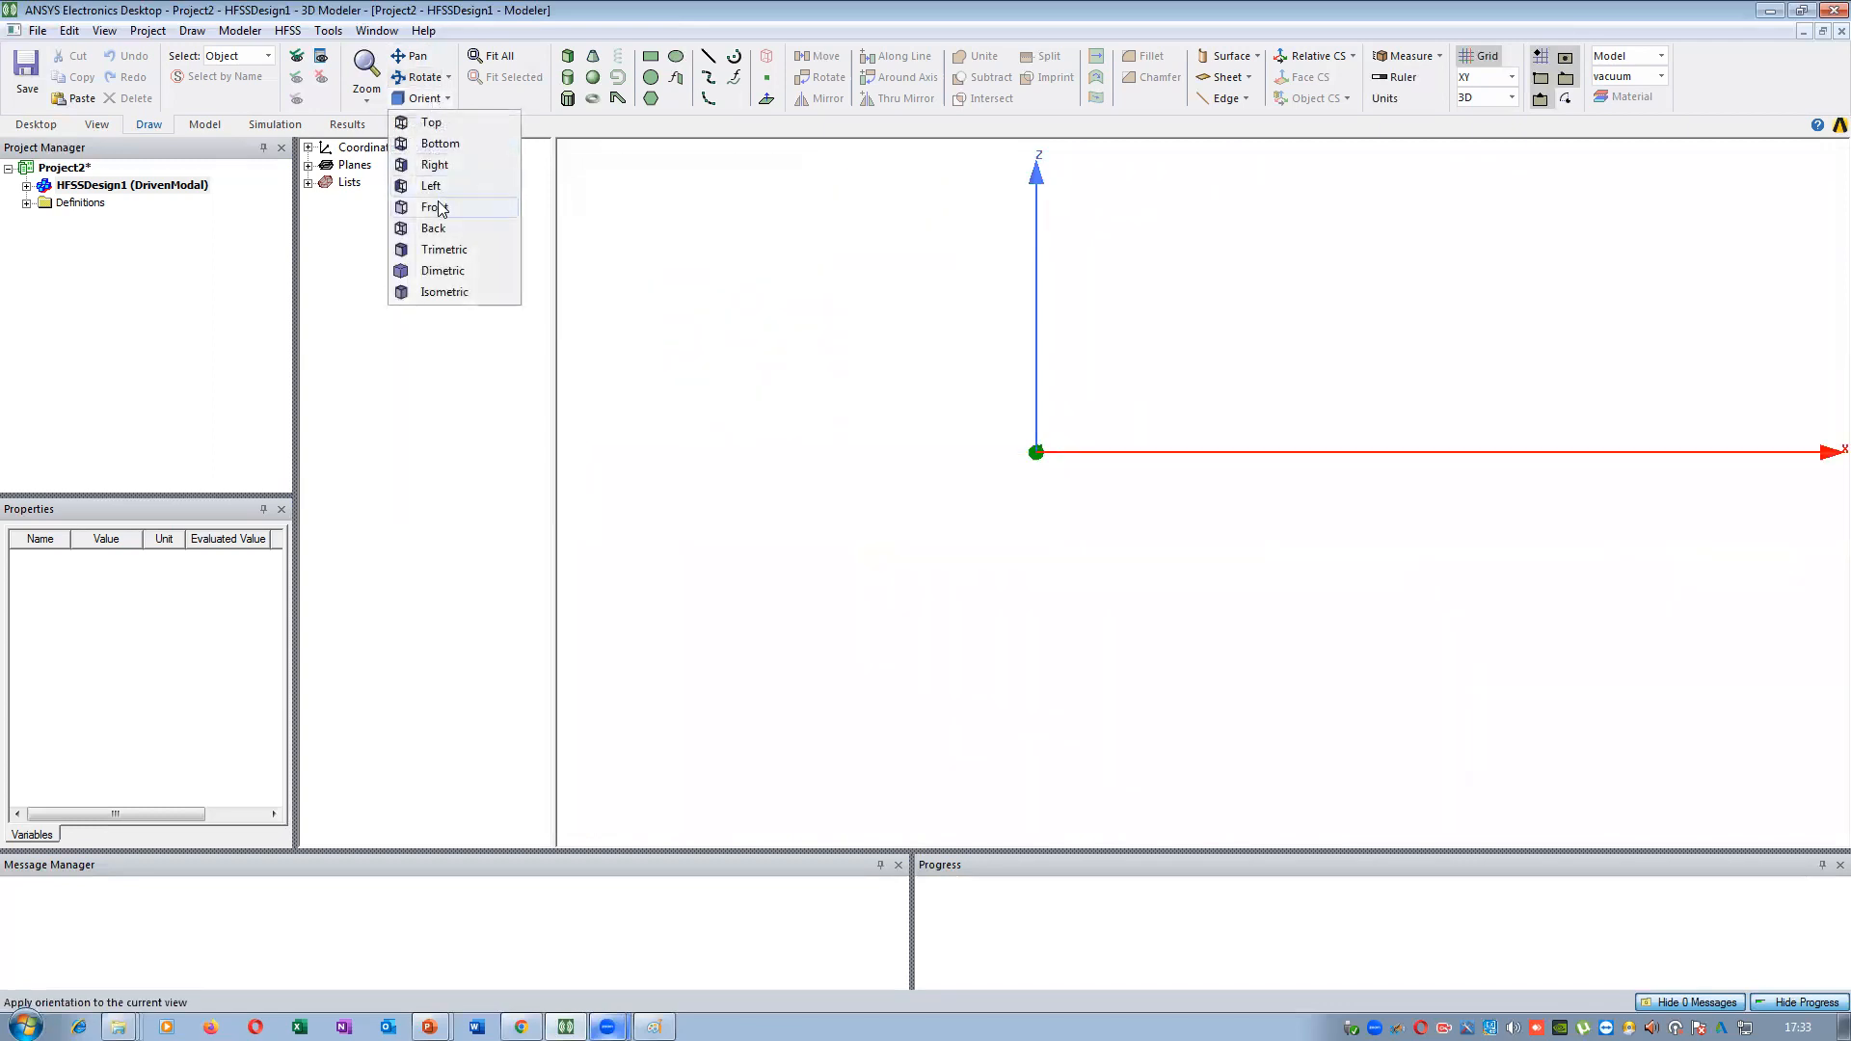
click(434, 206)
click(436, 100)
click(434, 228)
Try the Trimetric and Dimetric orientations, settle on the Isometric view and fit everything in the modeler window
click(430, 100)
click(443, 253)
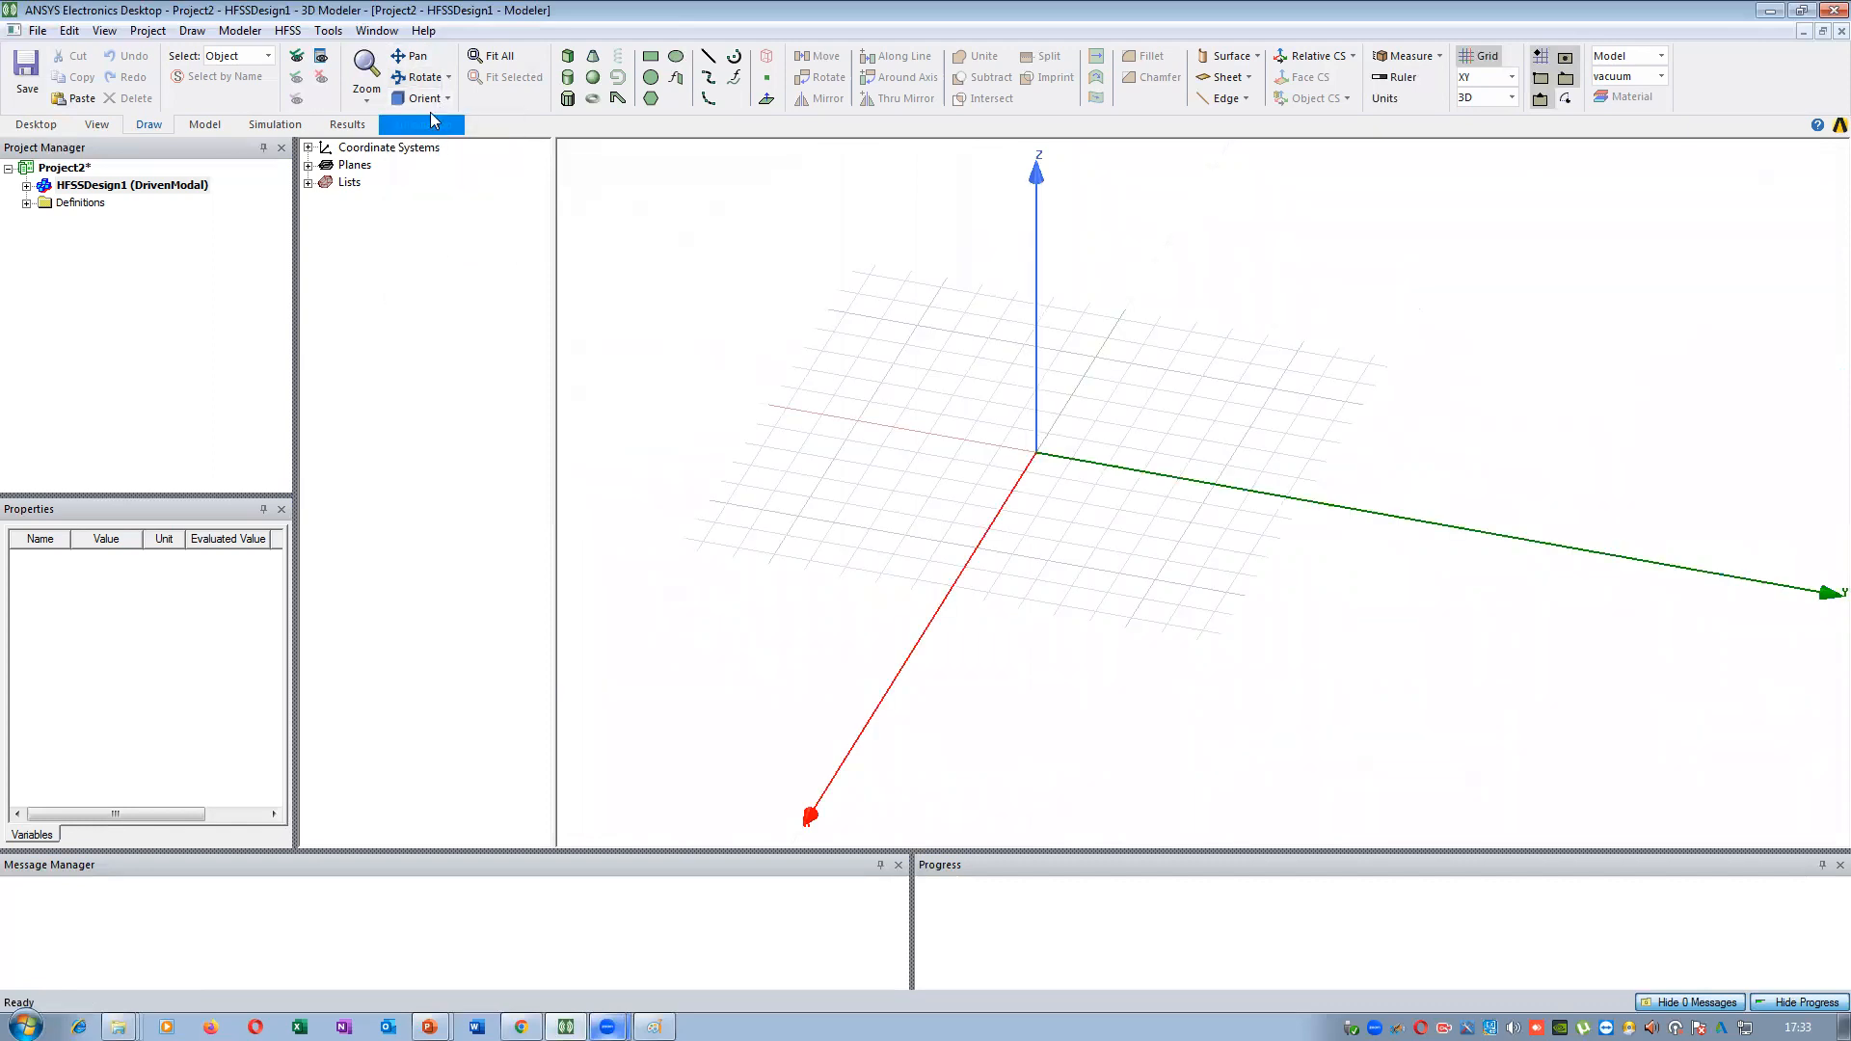
click(430, 100)
click(439, 274)
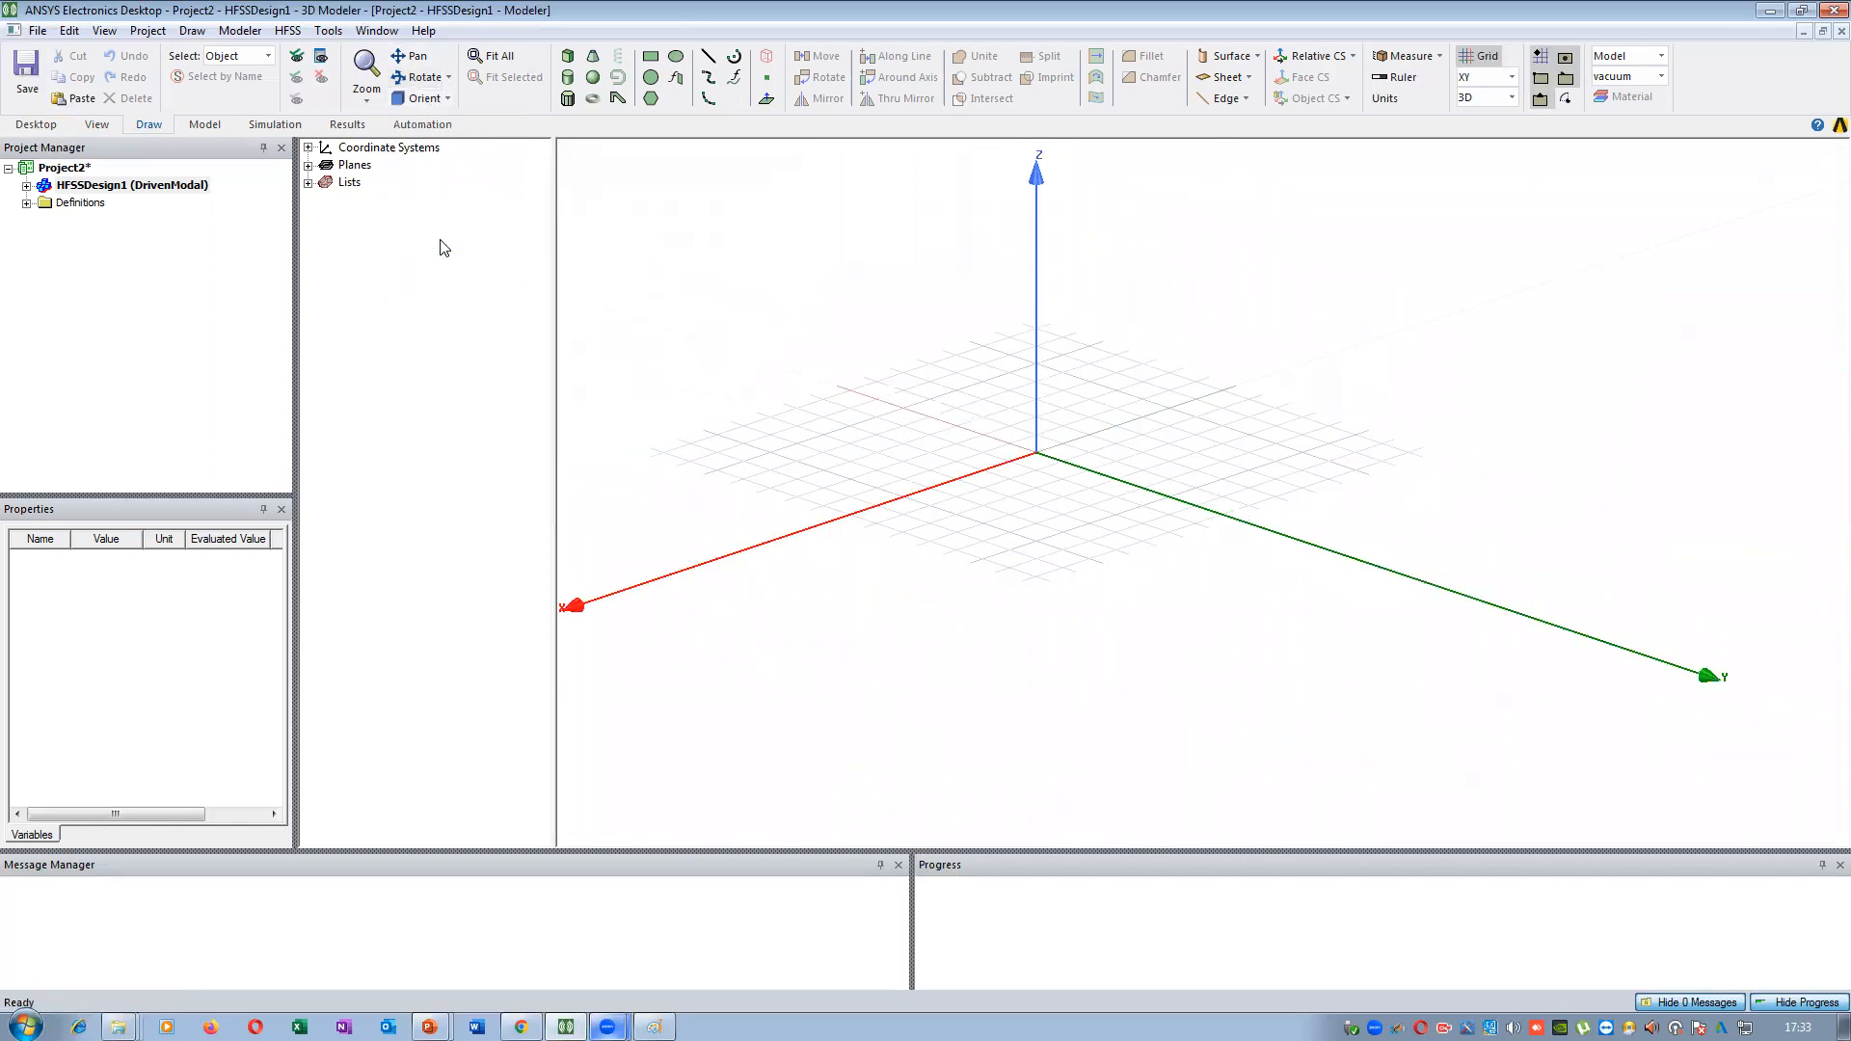
click(424, 99)
click(442, 292)
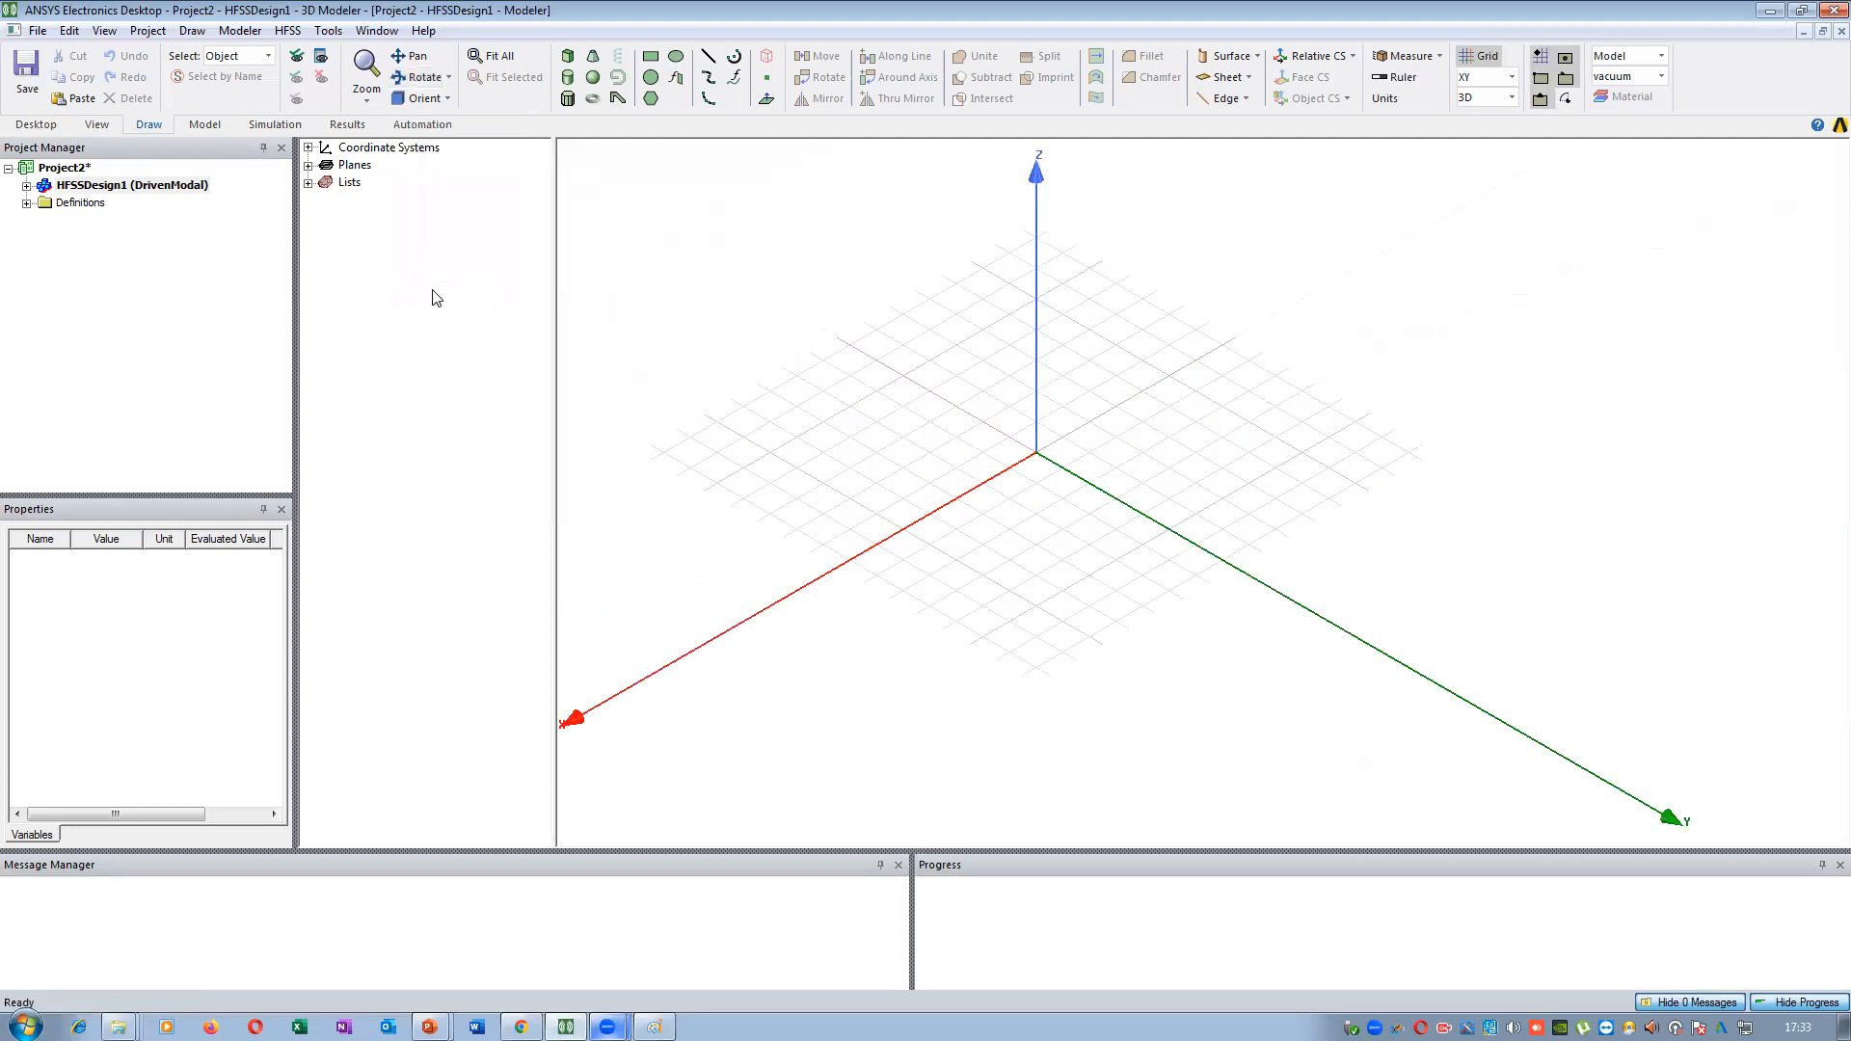
click(430, 101)
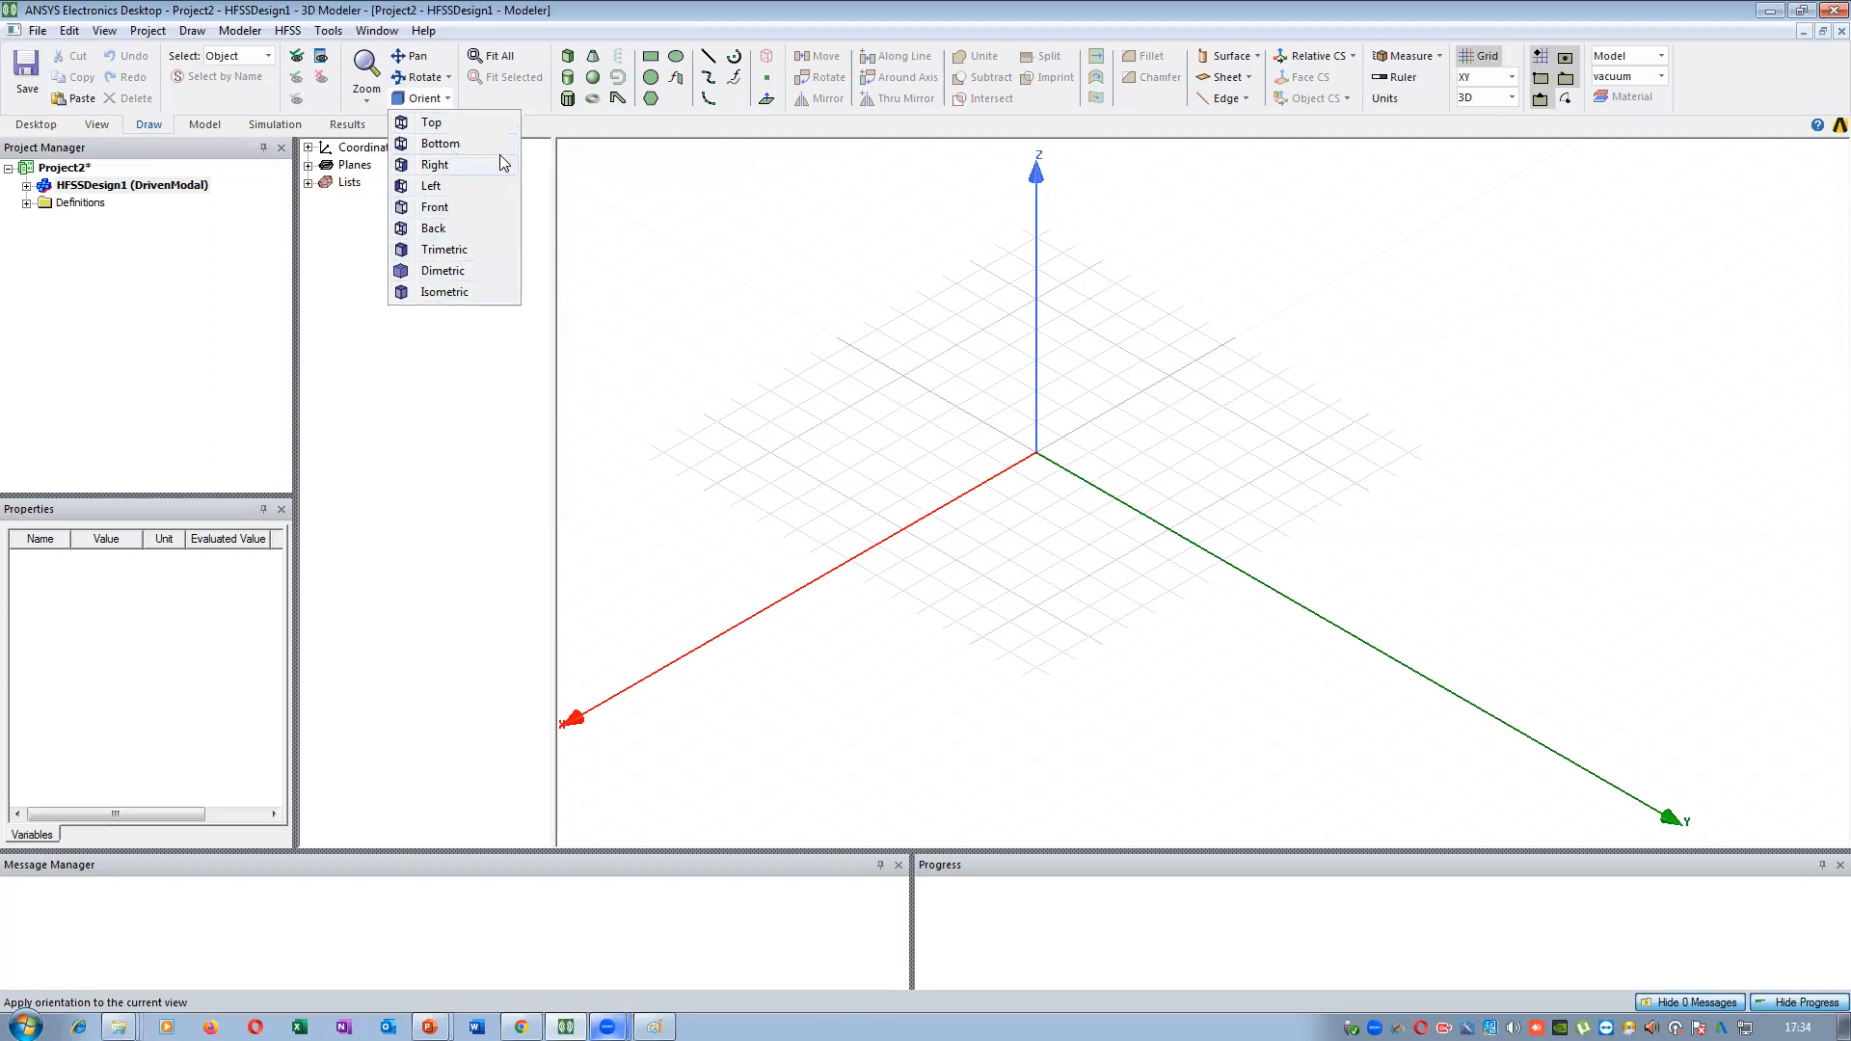
click(845, 262)
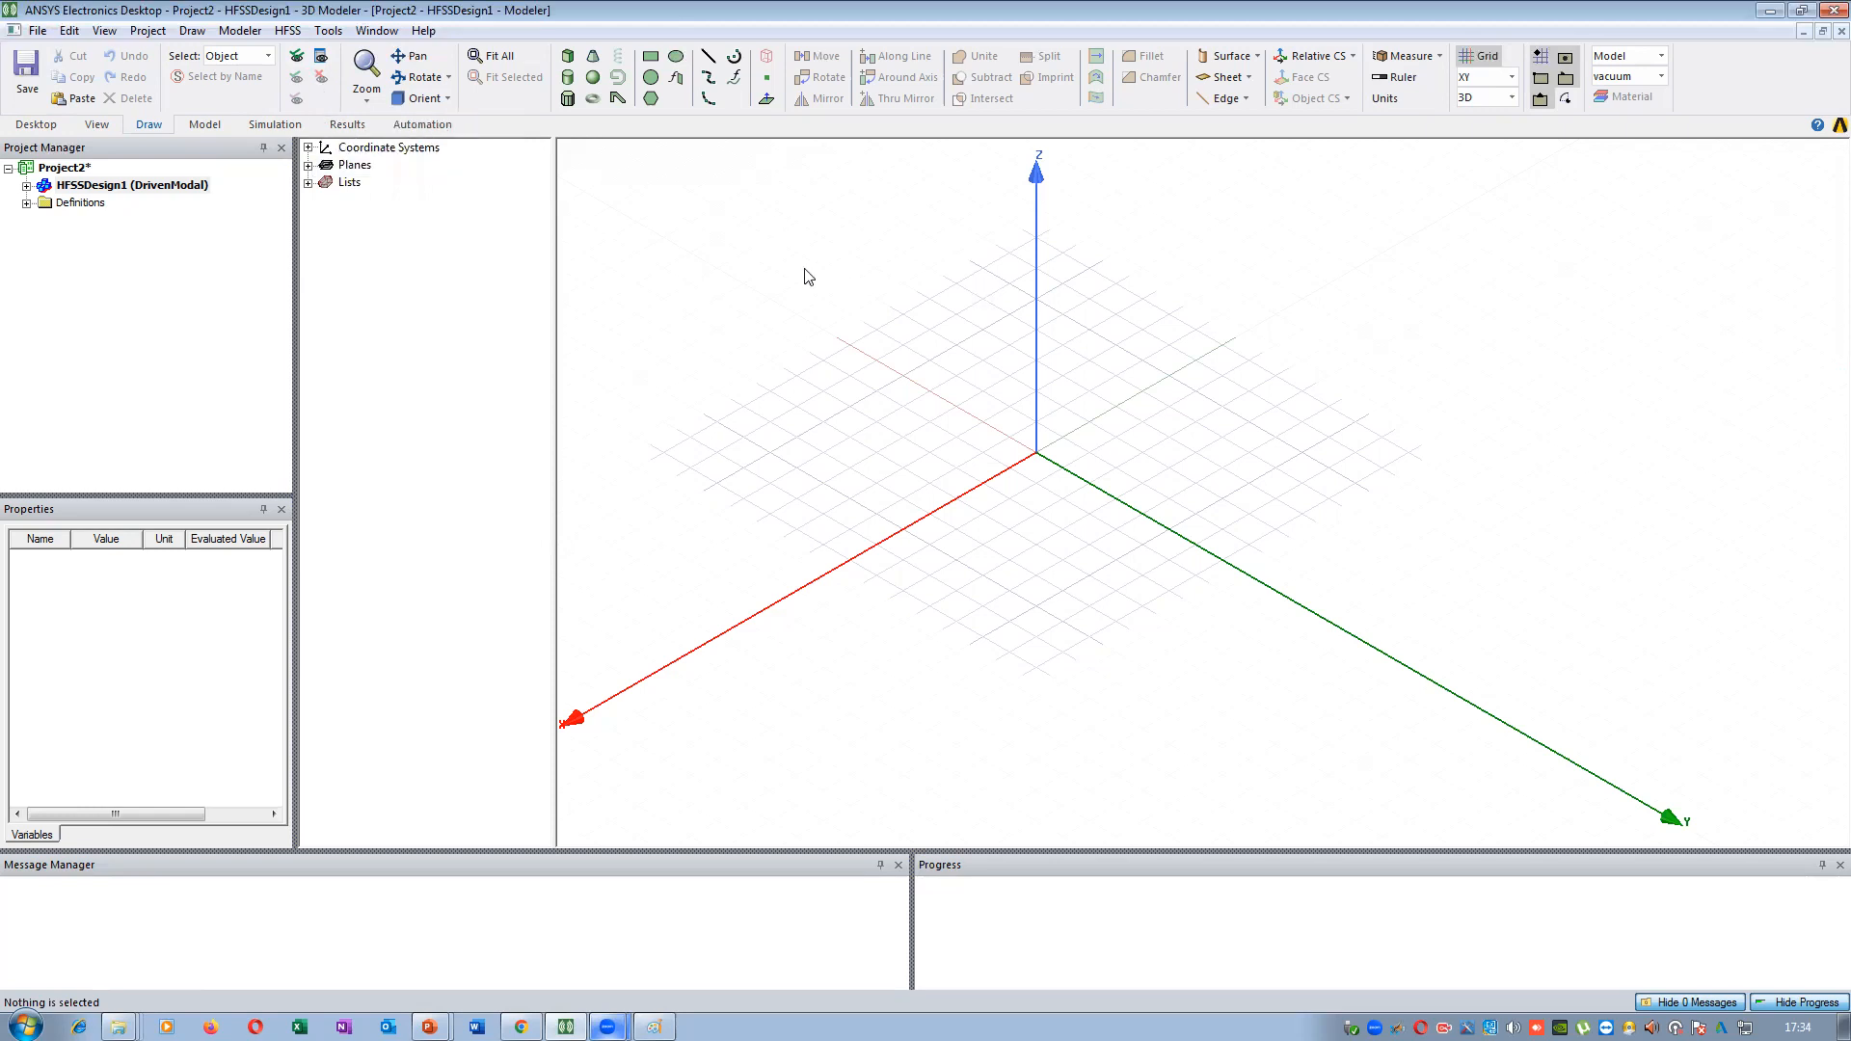
click(492, 60)
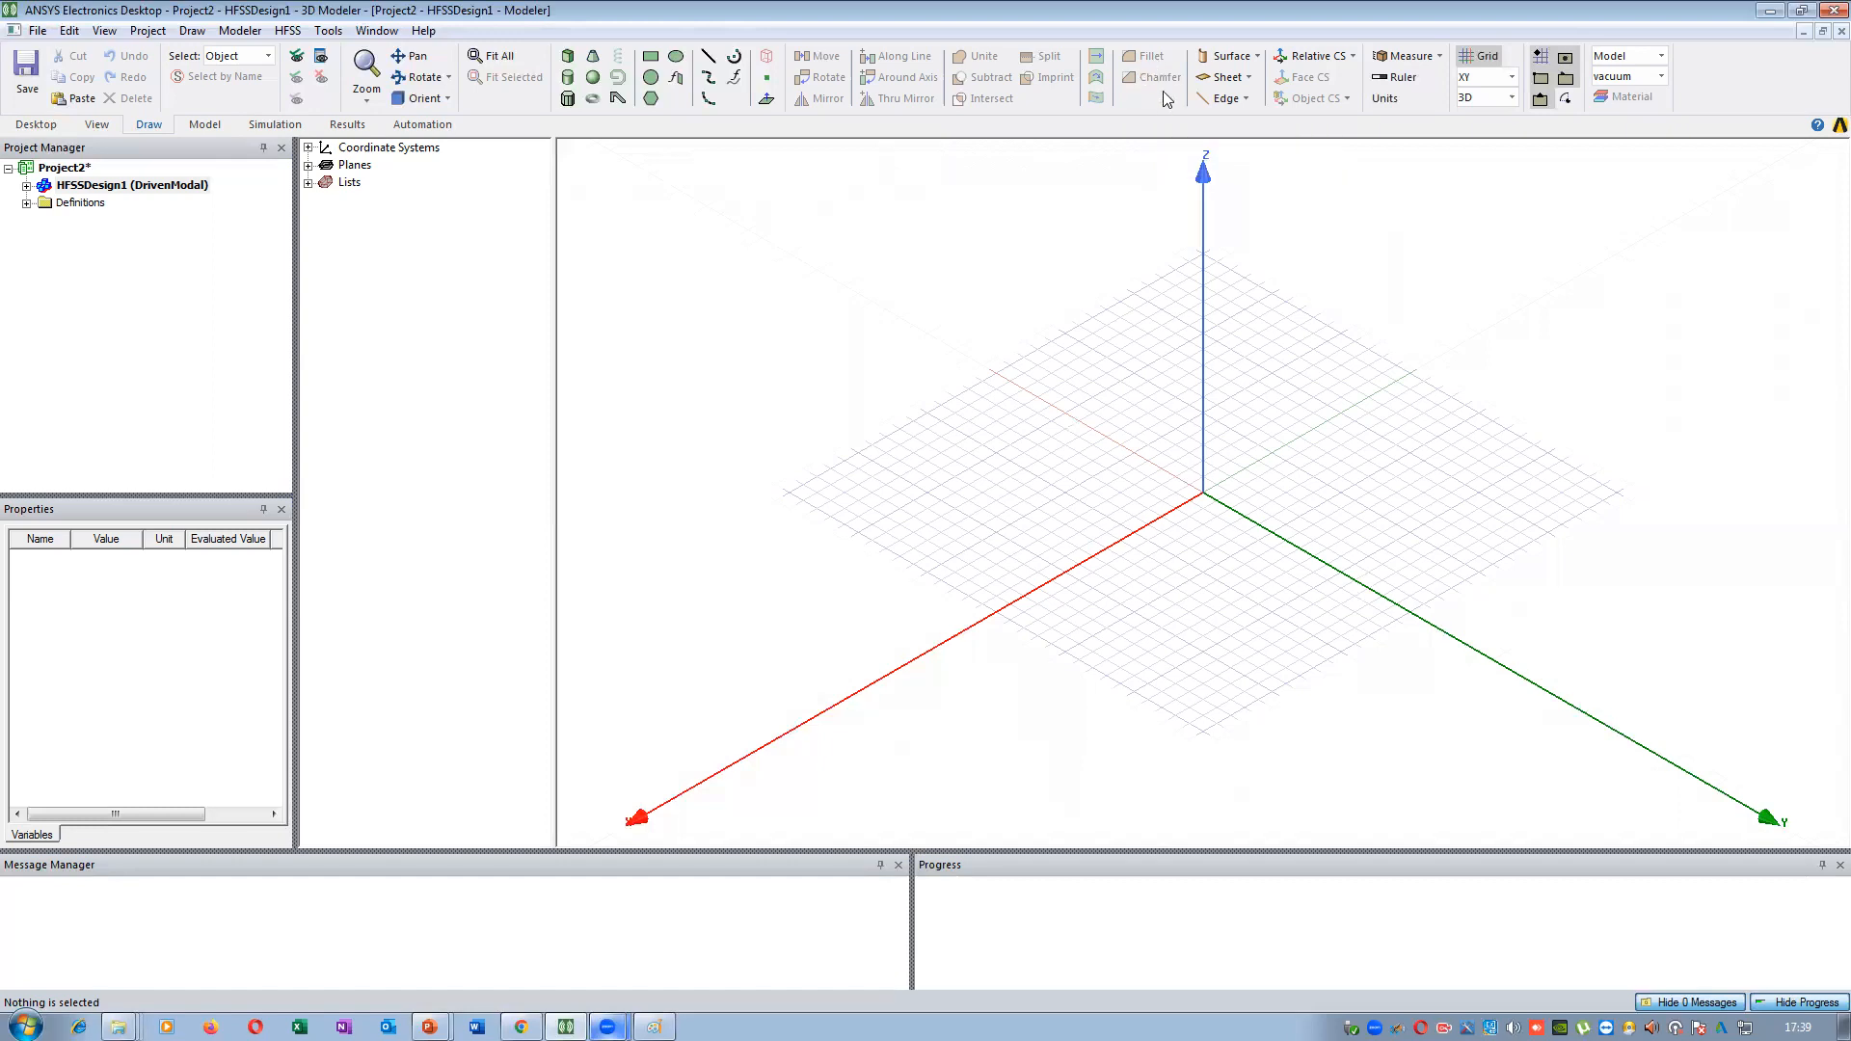
Examine the commands offered for surfaces, sheets and edges, and the available measurement types
click(1256, 58)
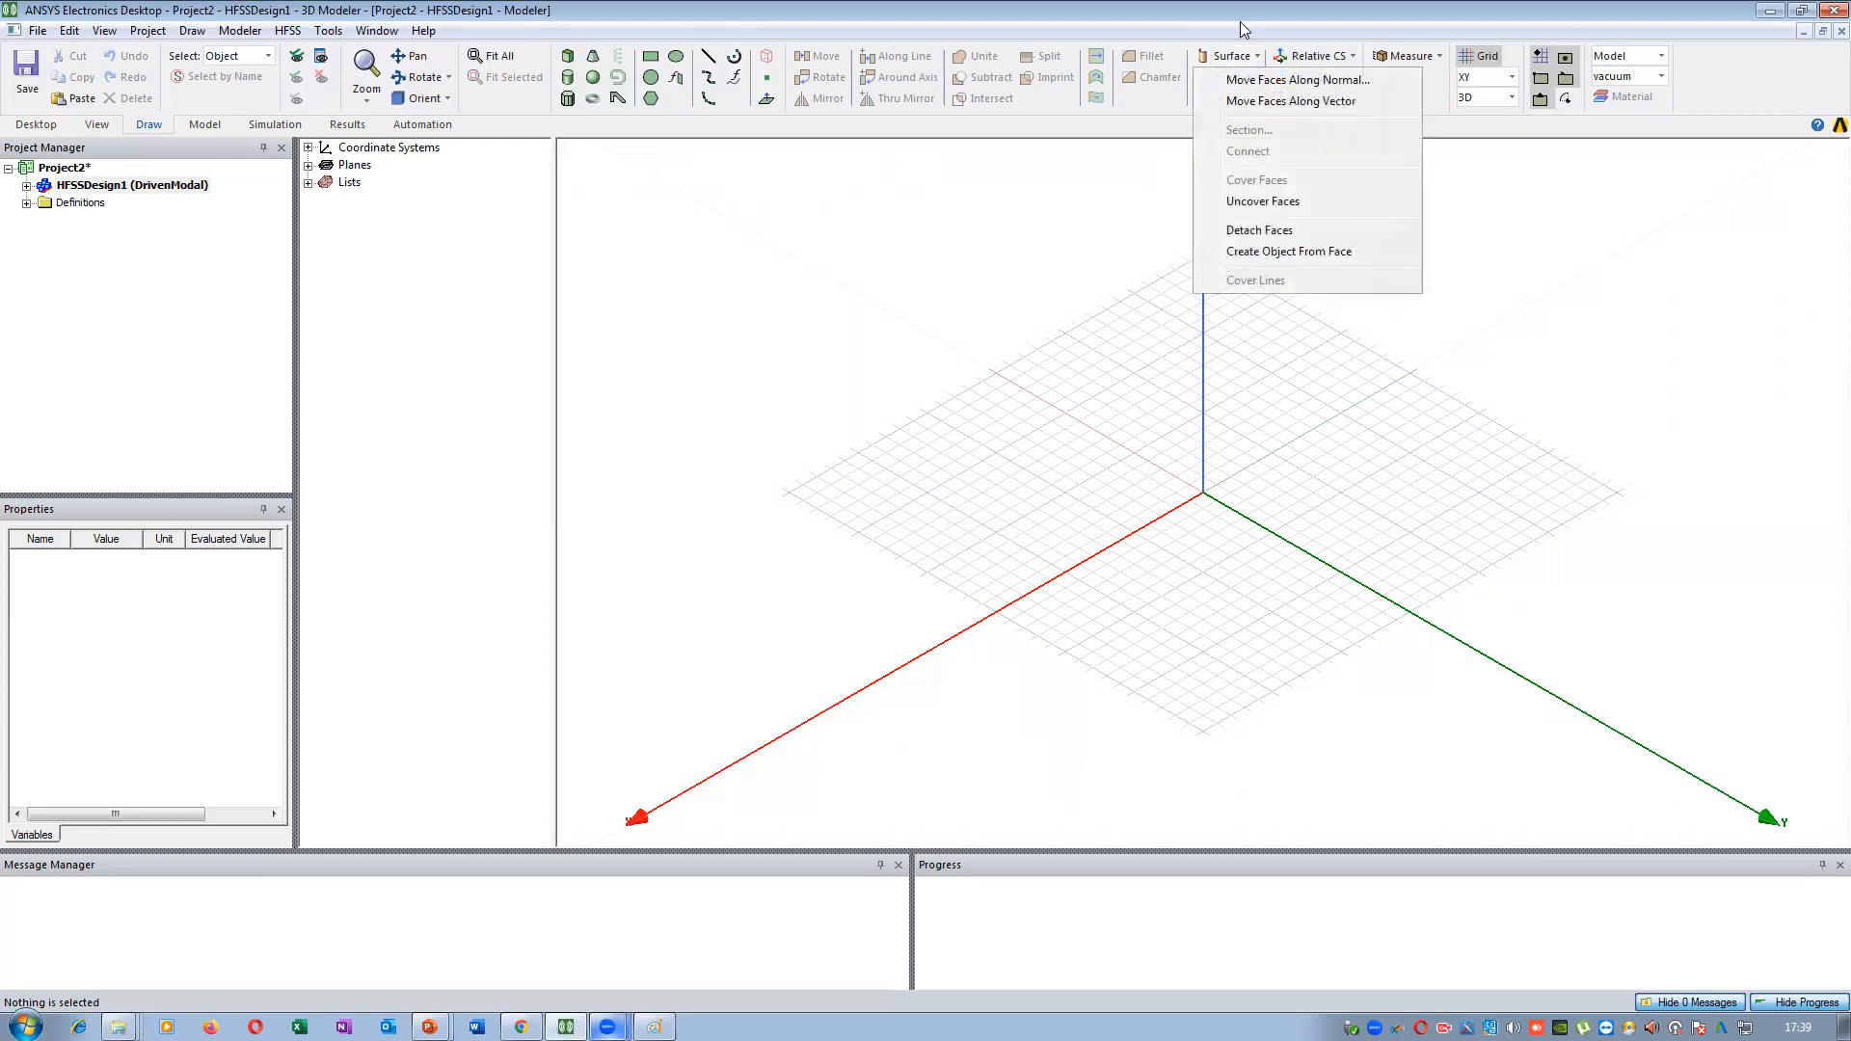
click(1240, 21)
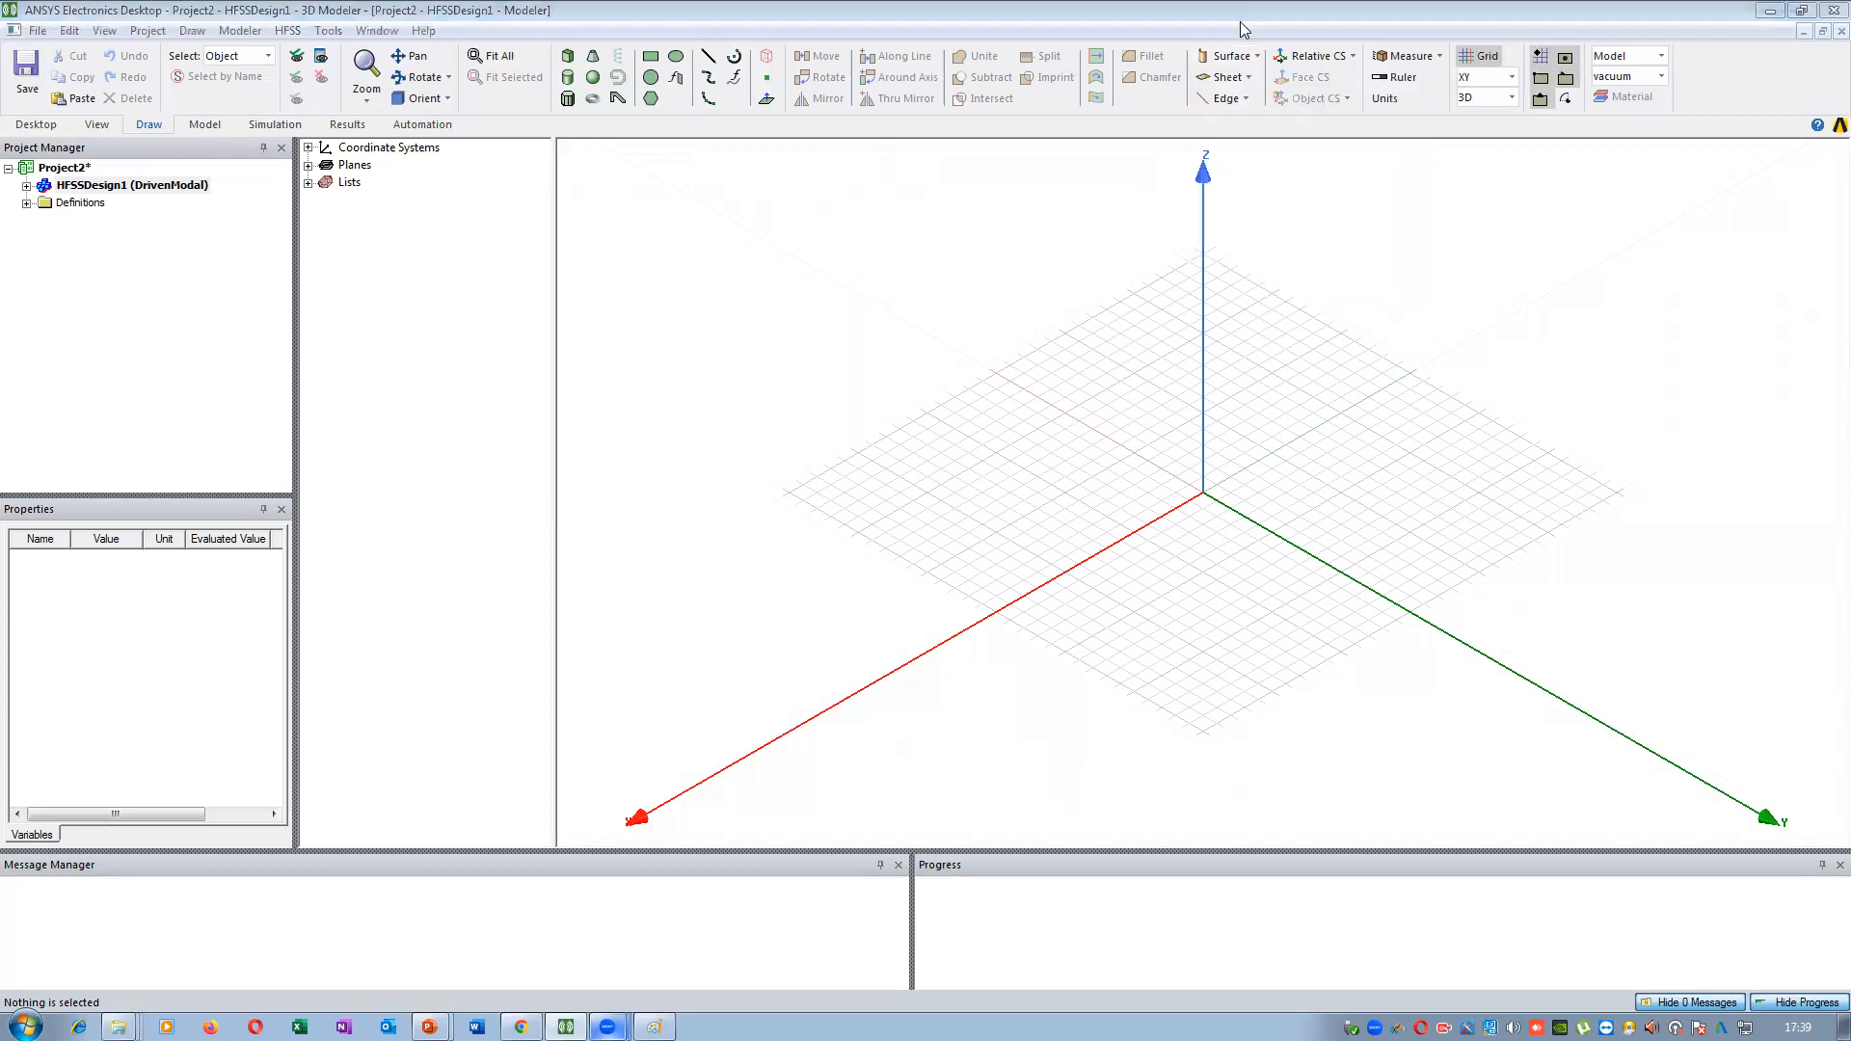
click(1247, 78)
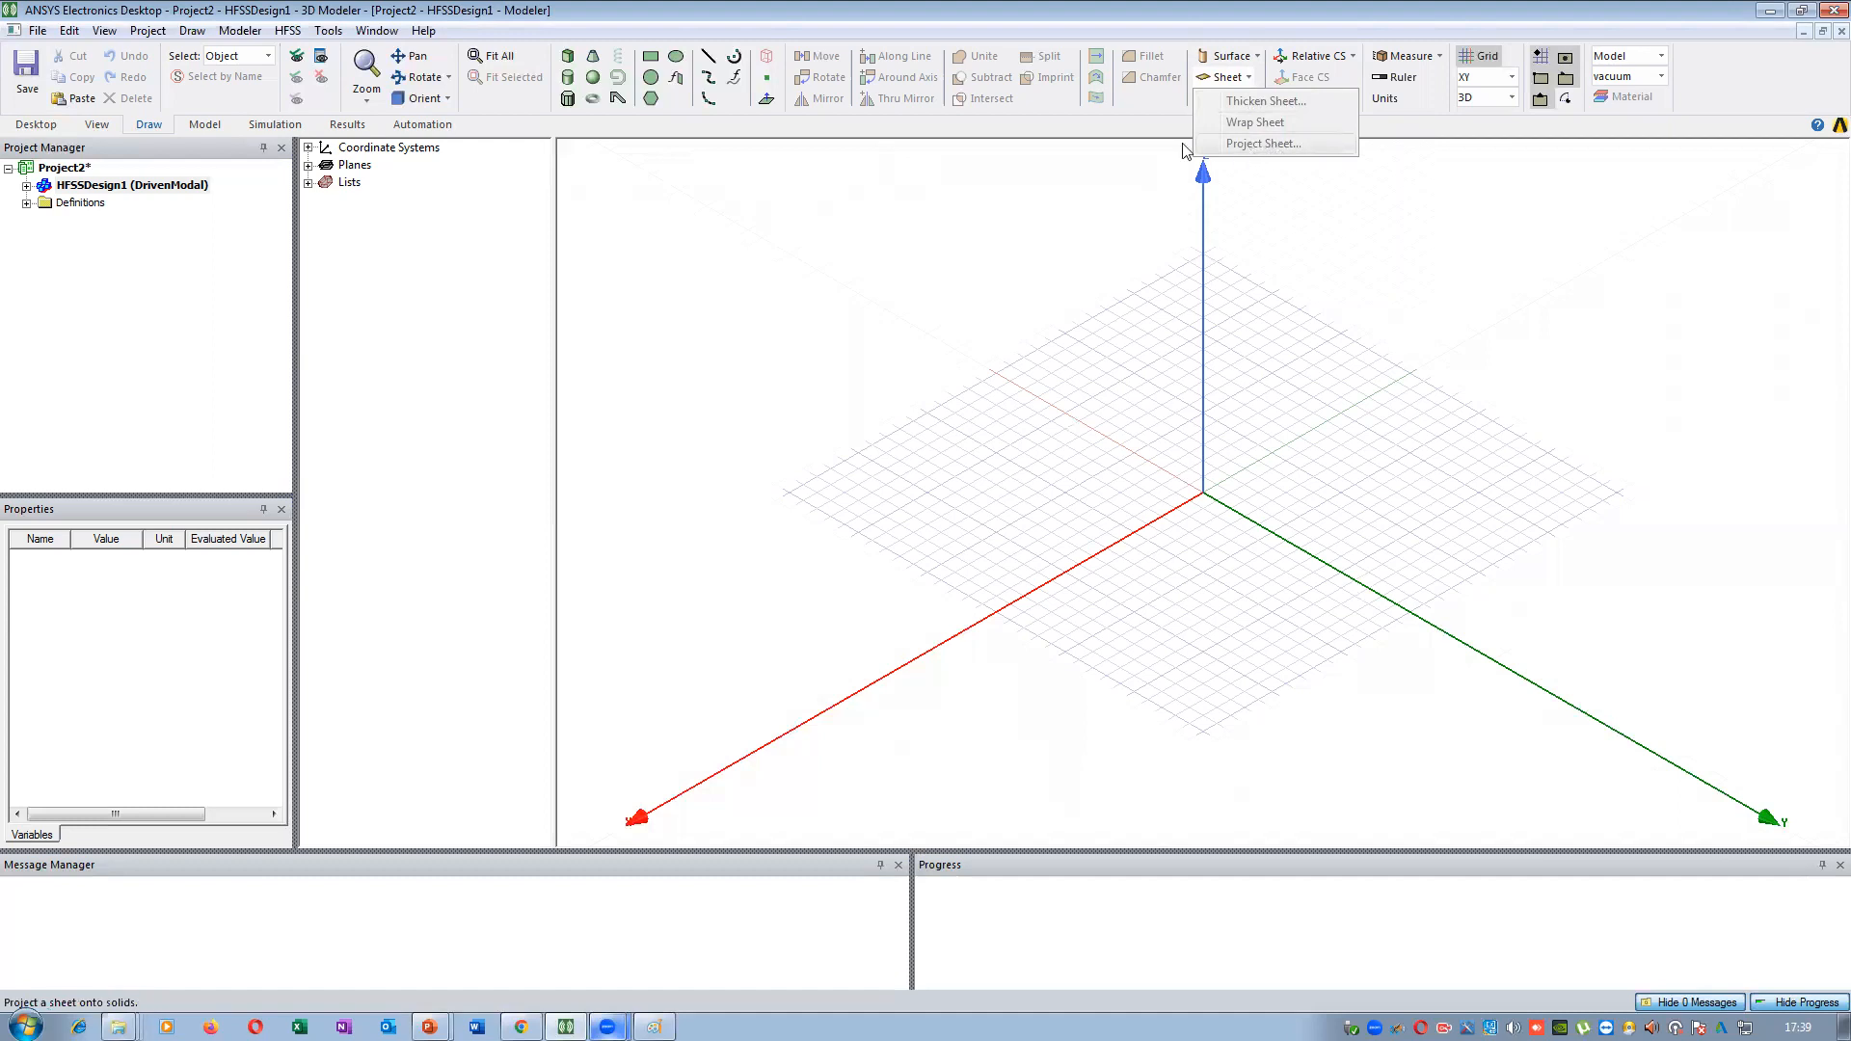
click(1205, 30)
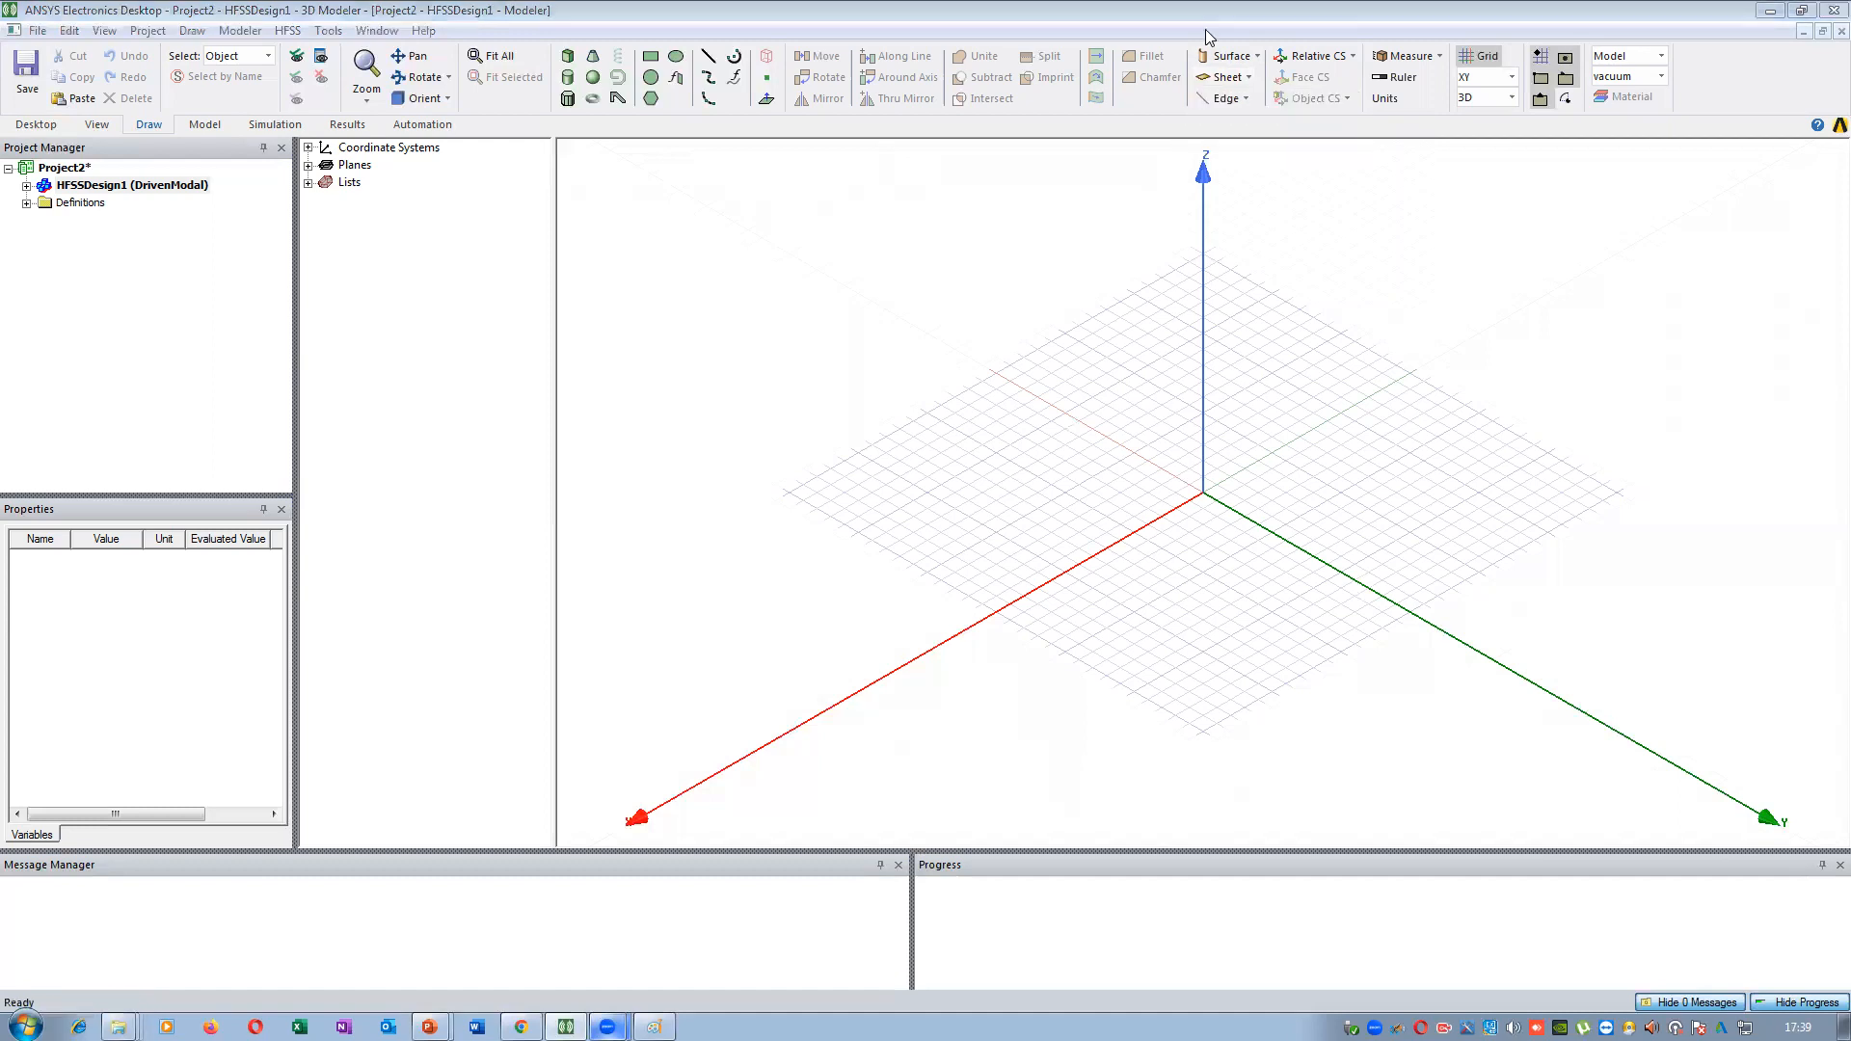
click(1247, 101)
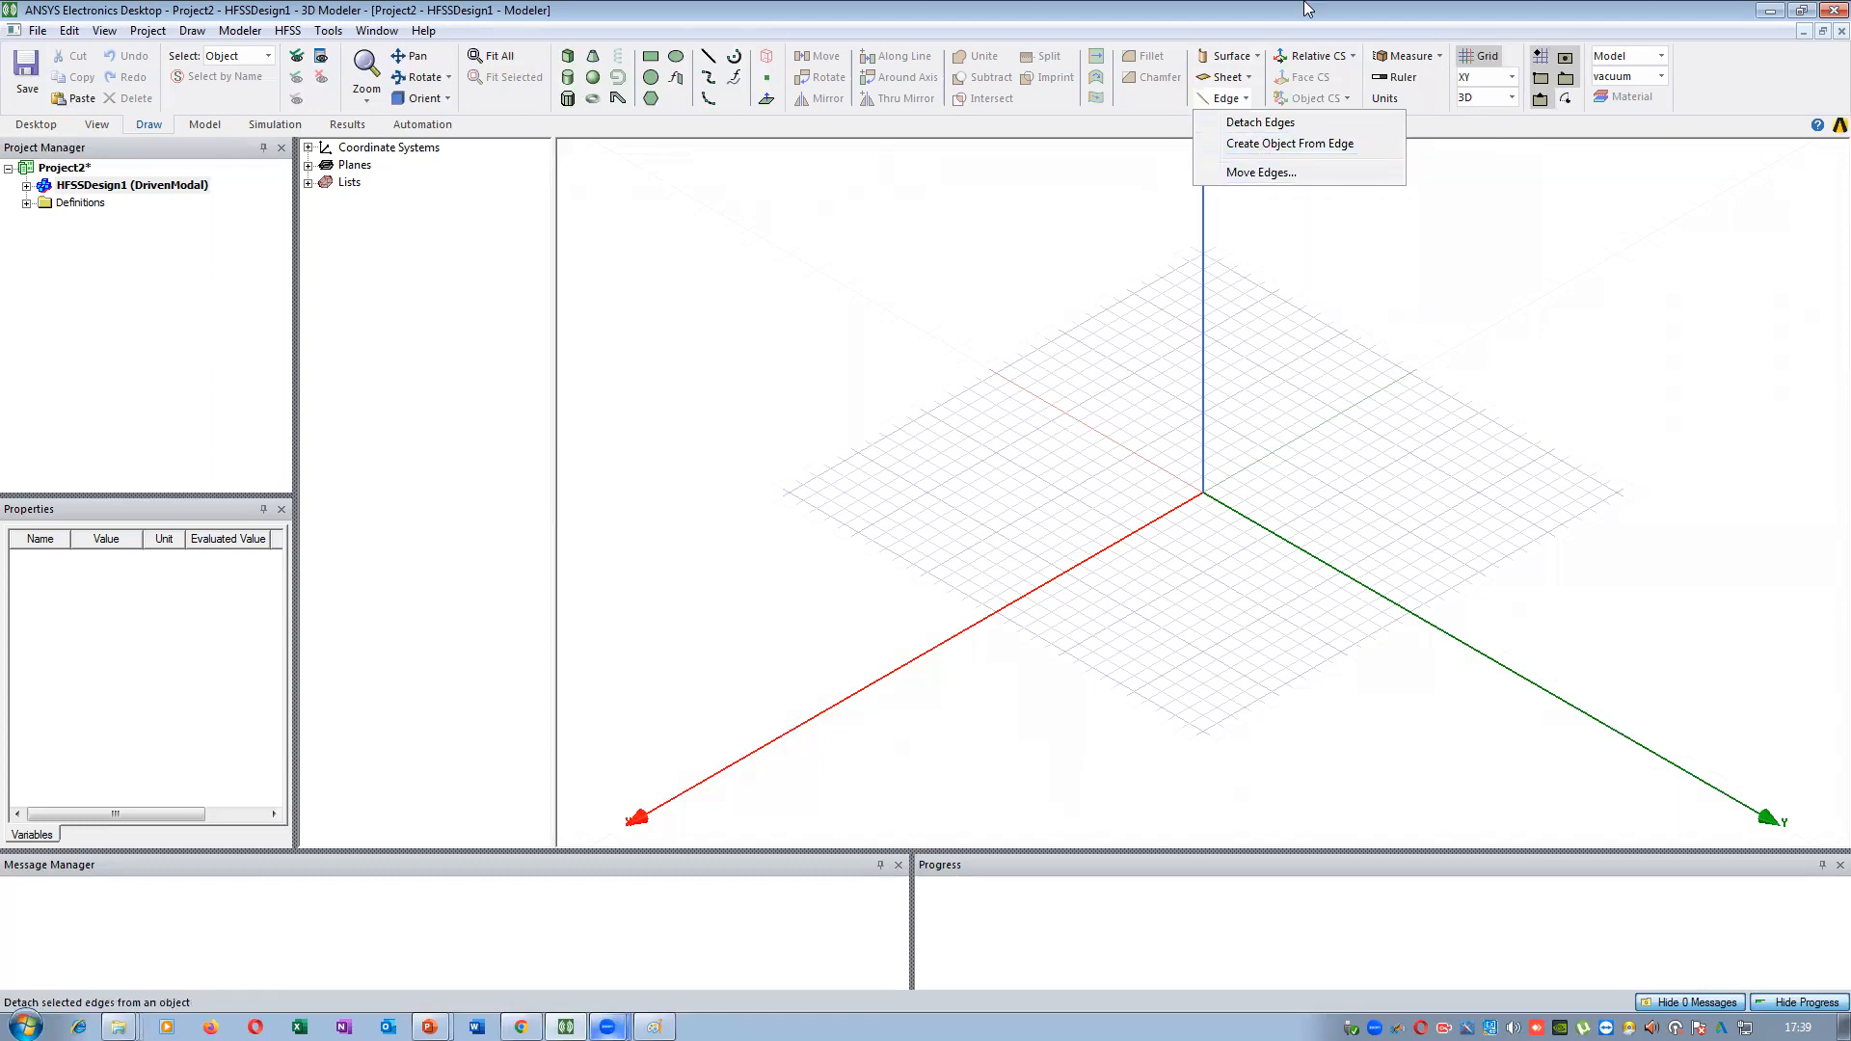
click(1253, 176)
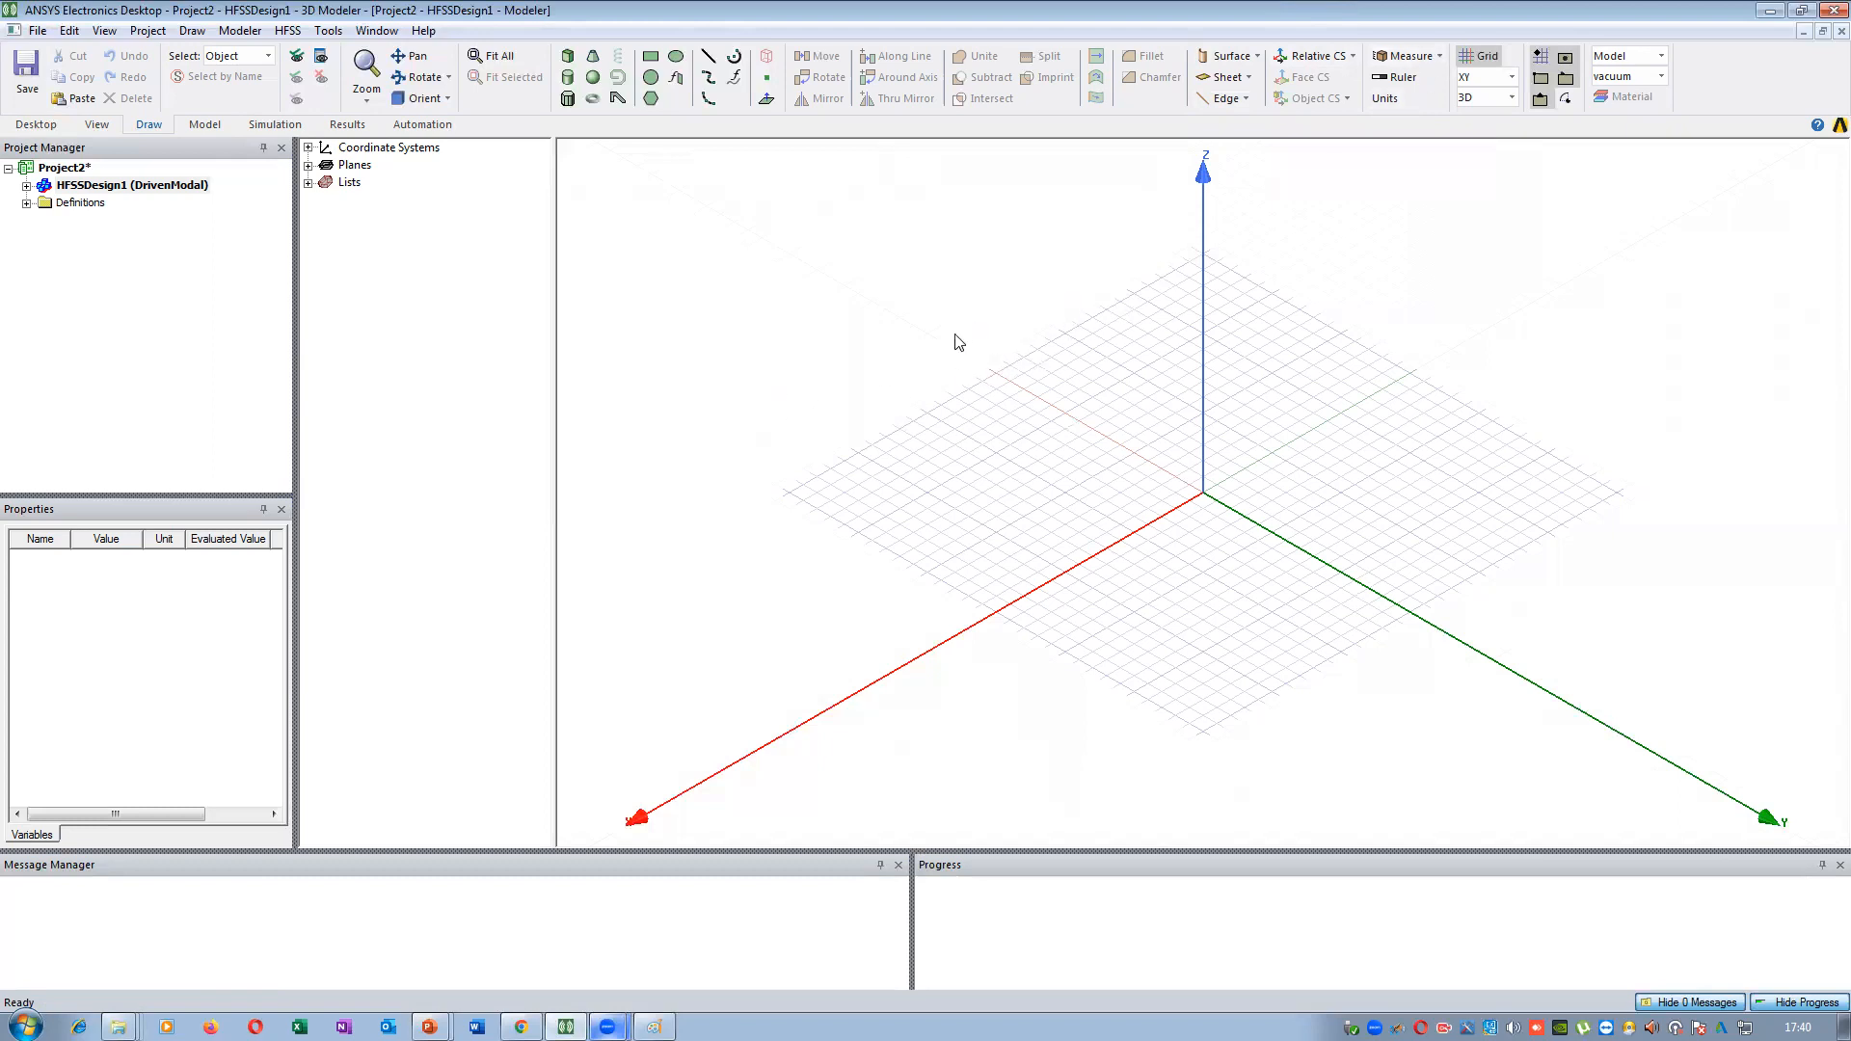
click(1439, 56)
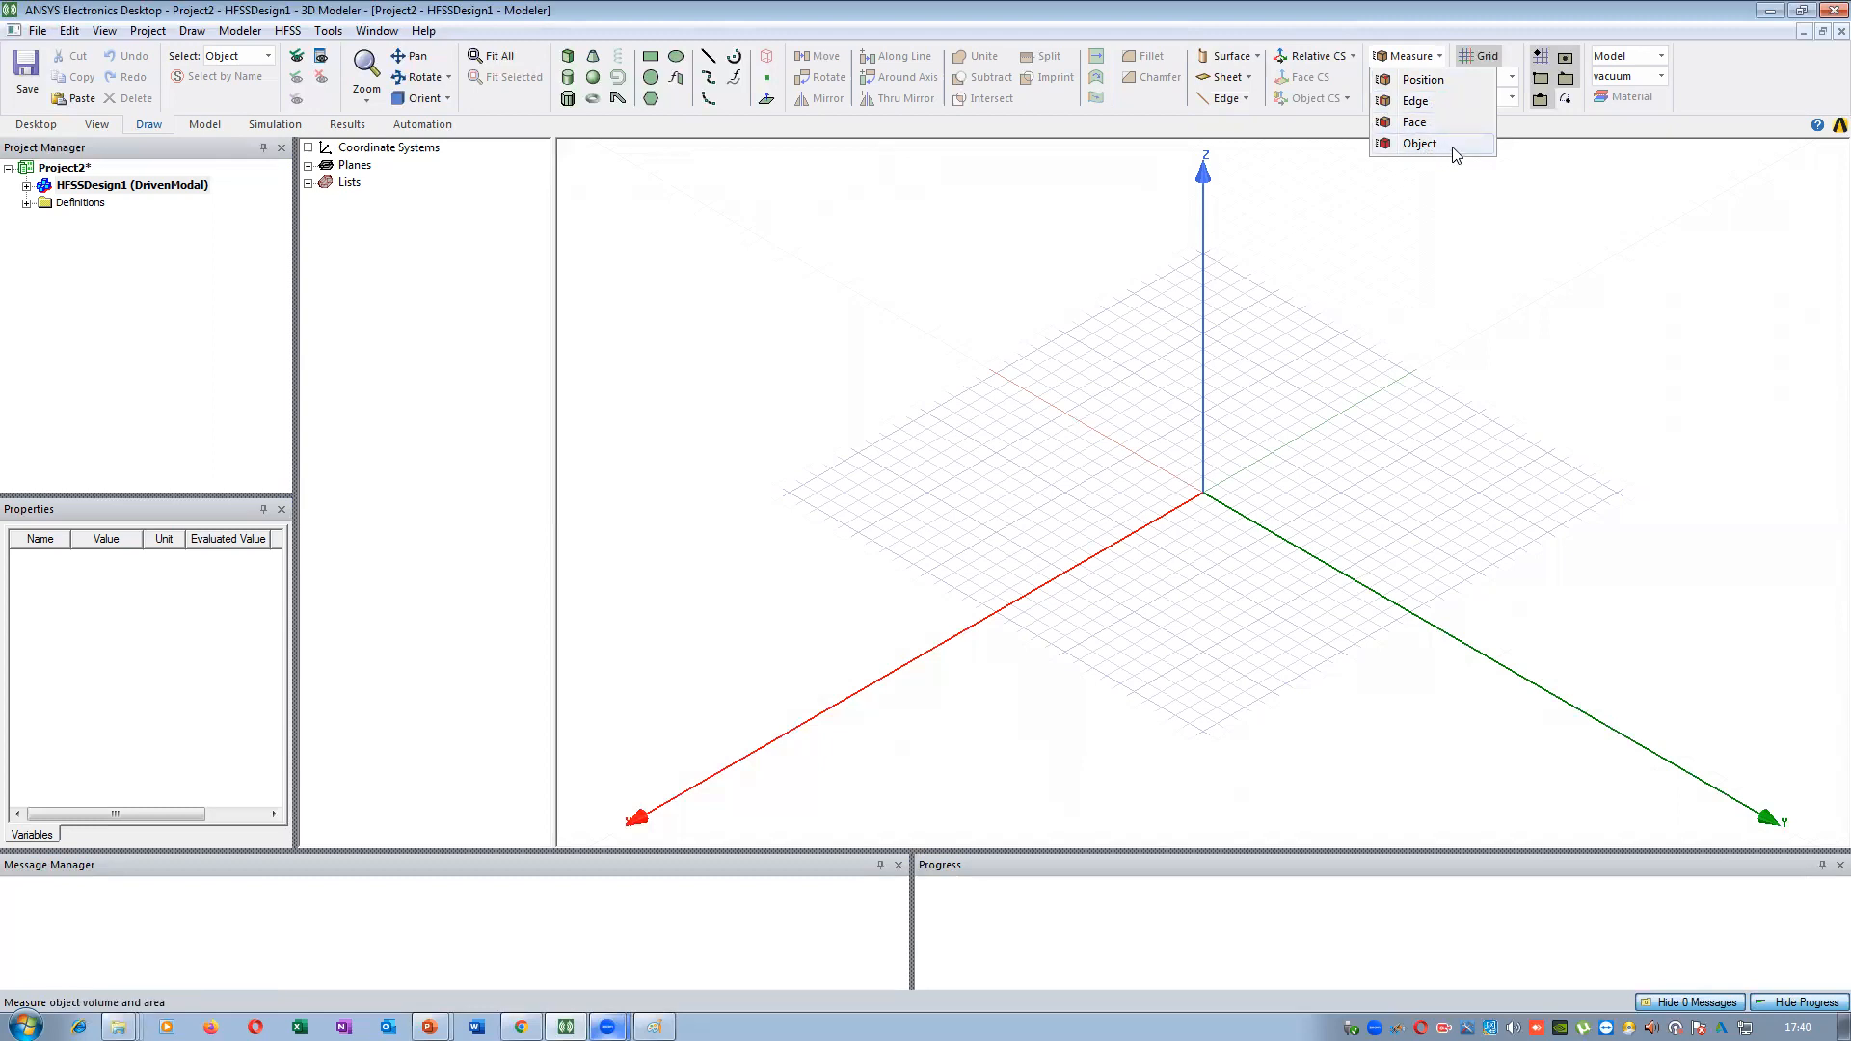
click(1462, 13)
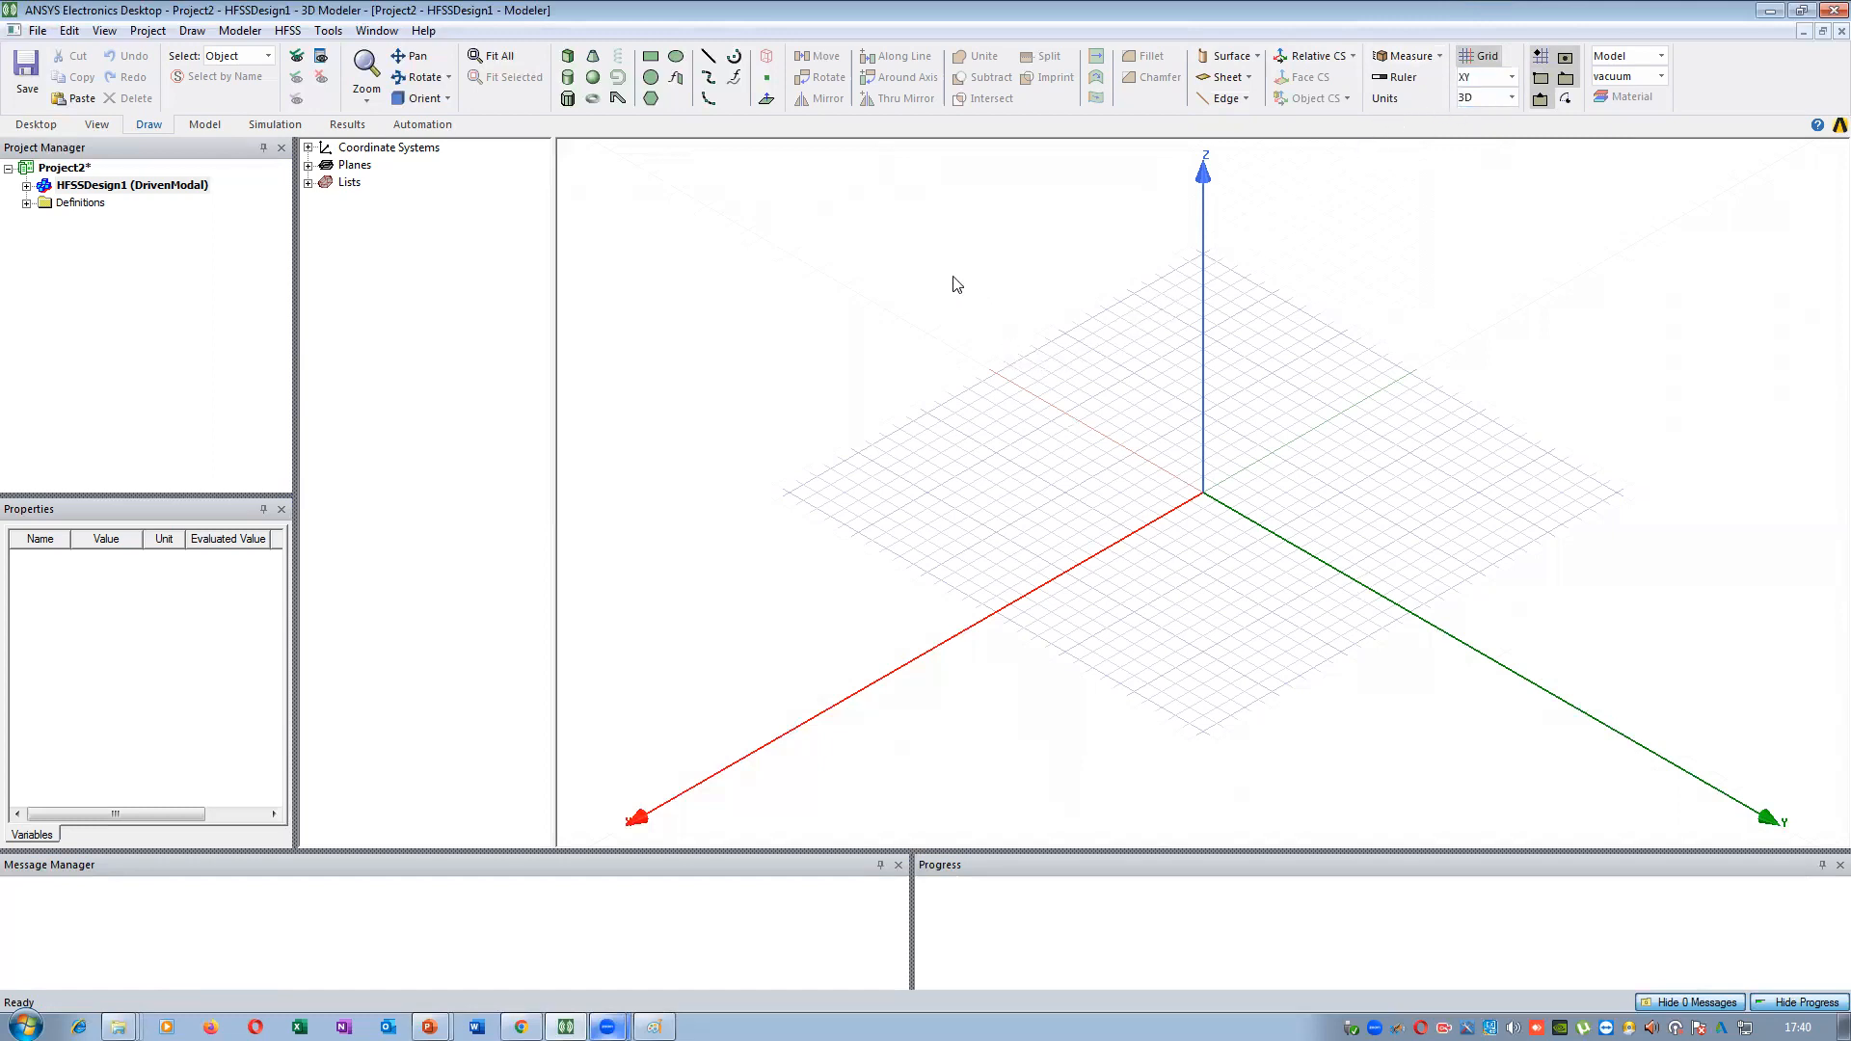
click(663, 268)
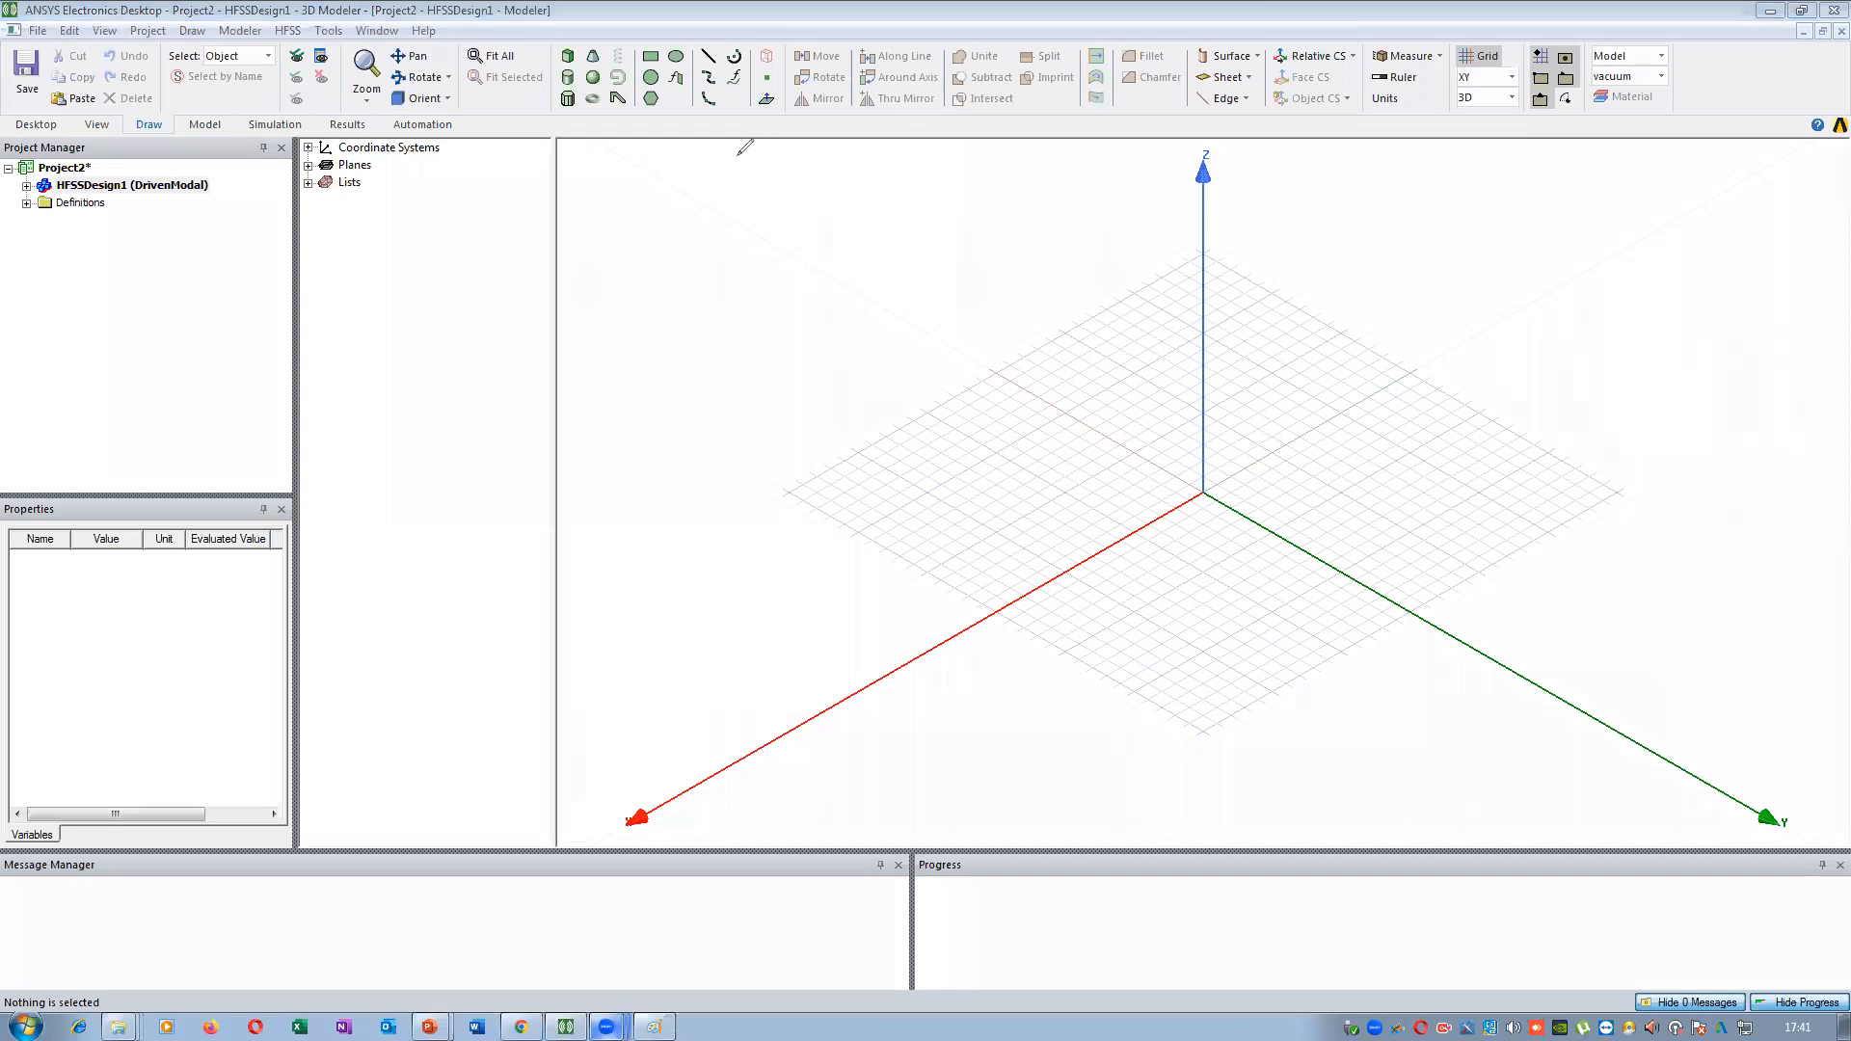
click(664, 199)
click(826, 474)
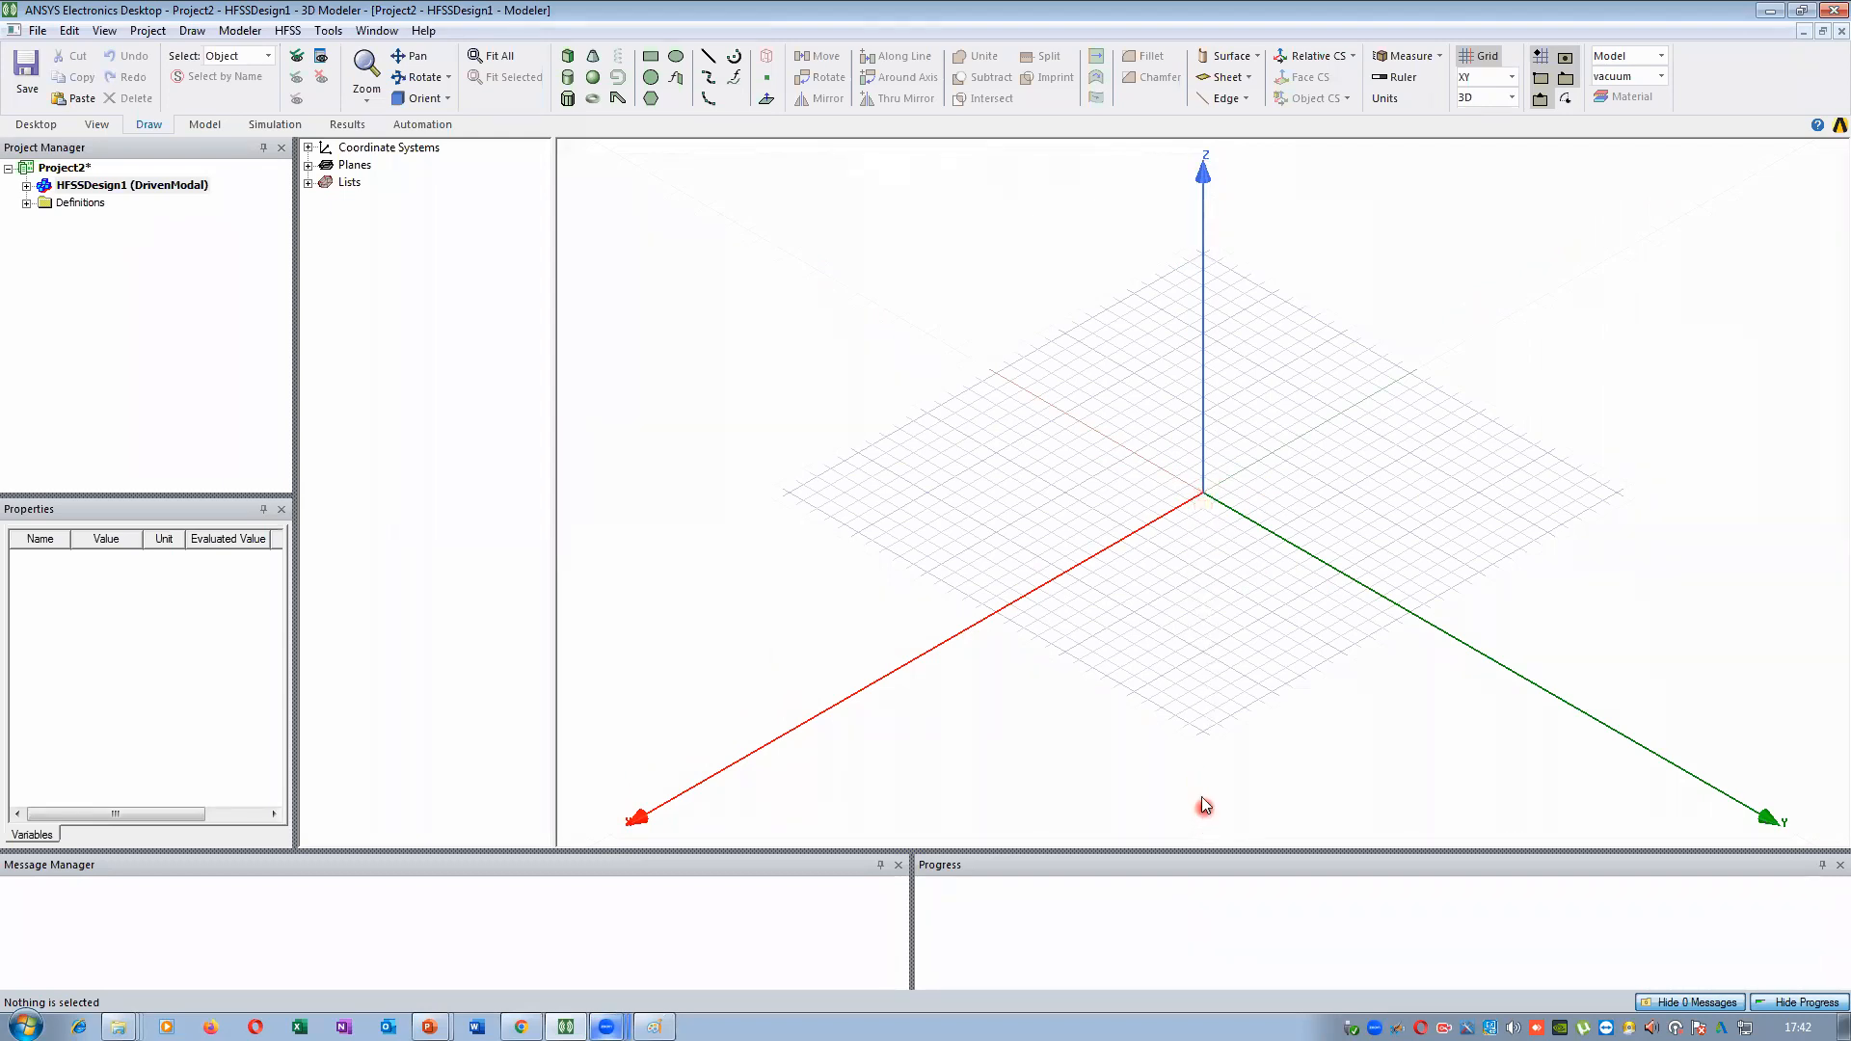
Orient the 3D modeler view to Top so the XY plane faces the viewer
click(416, 77)
drag(826, 298, 825, 299)
double_click(1142, 241)
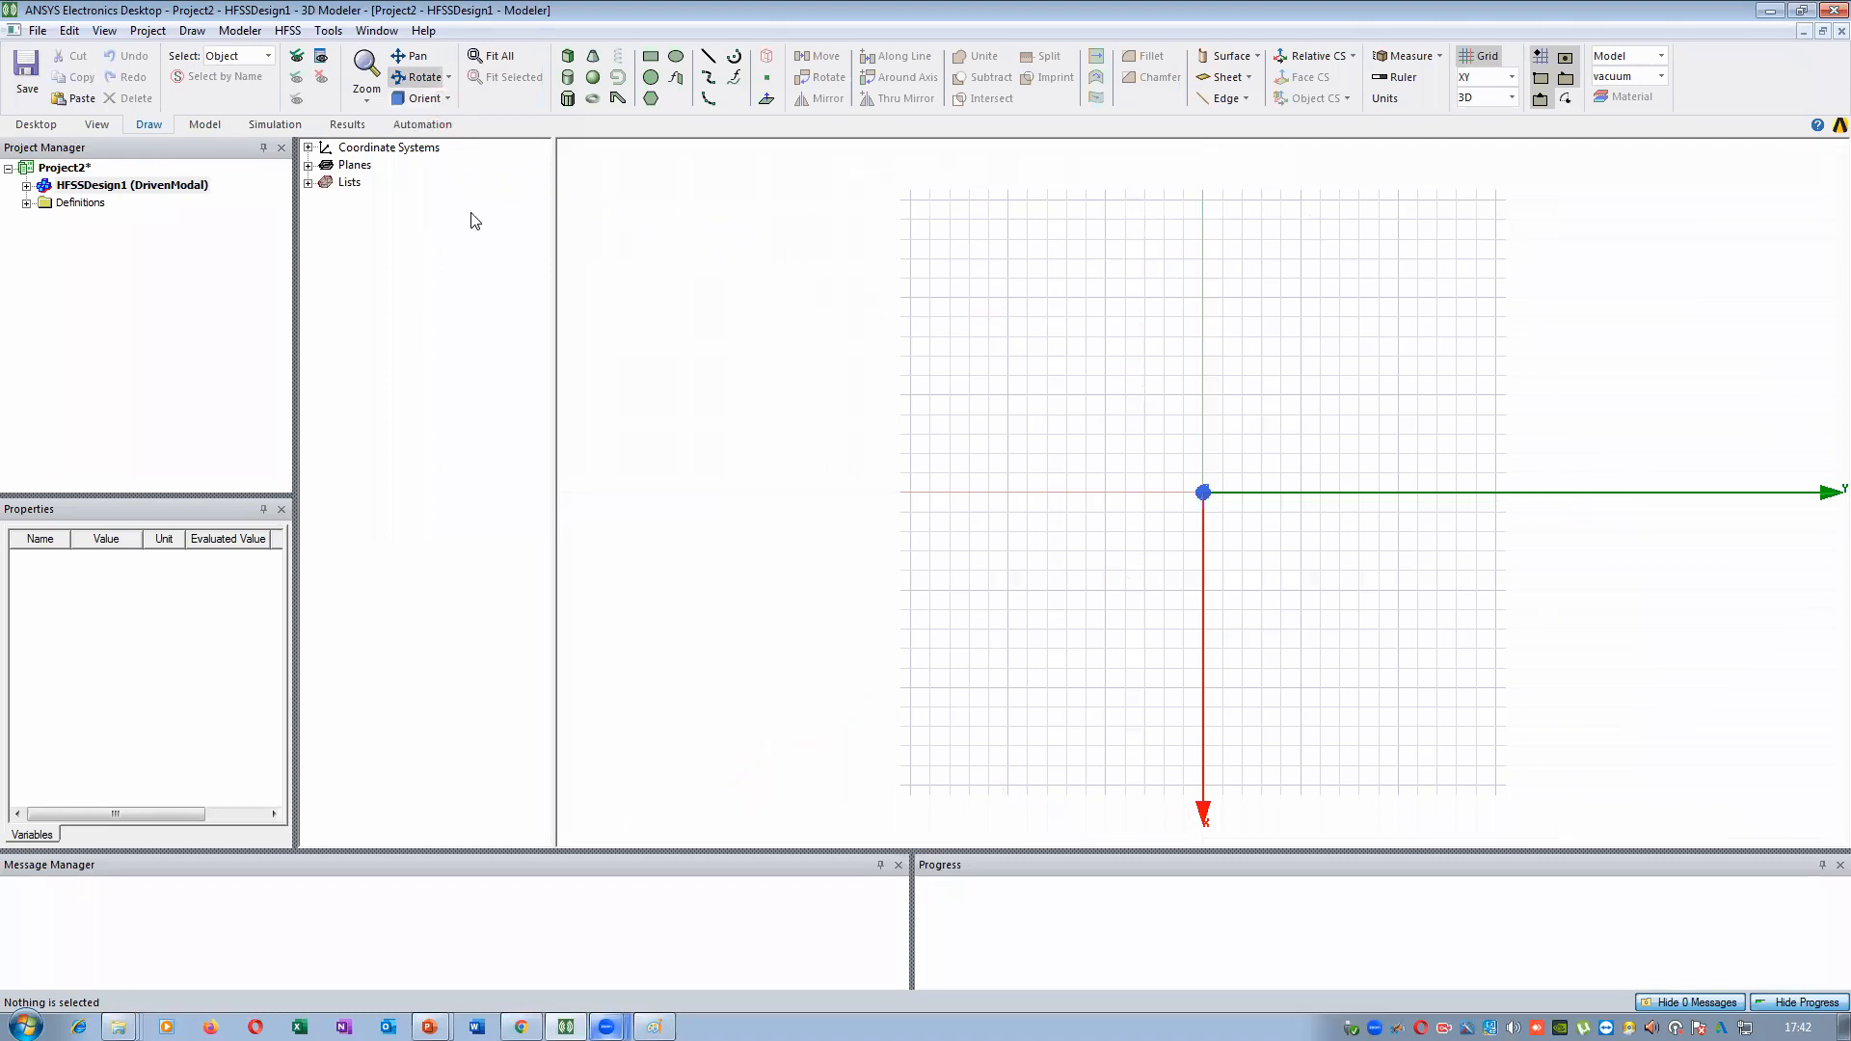
click(439, 100)
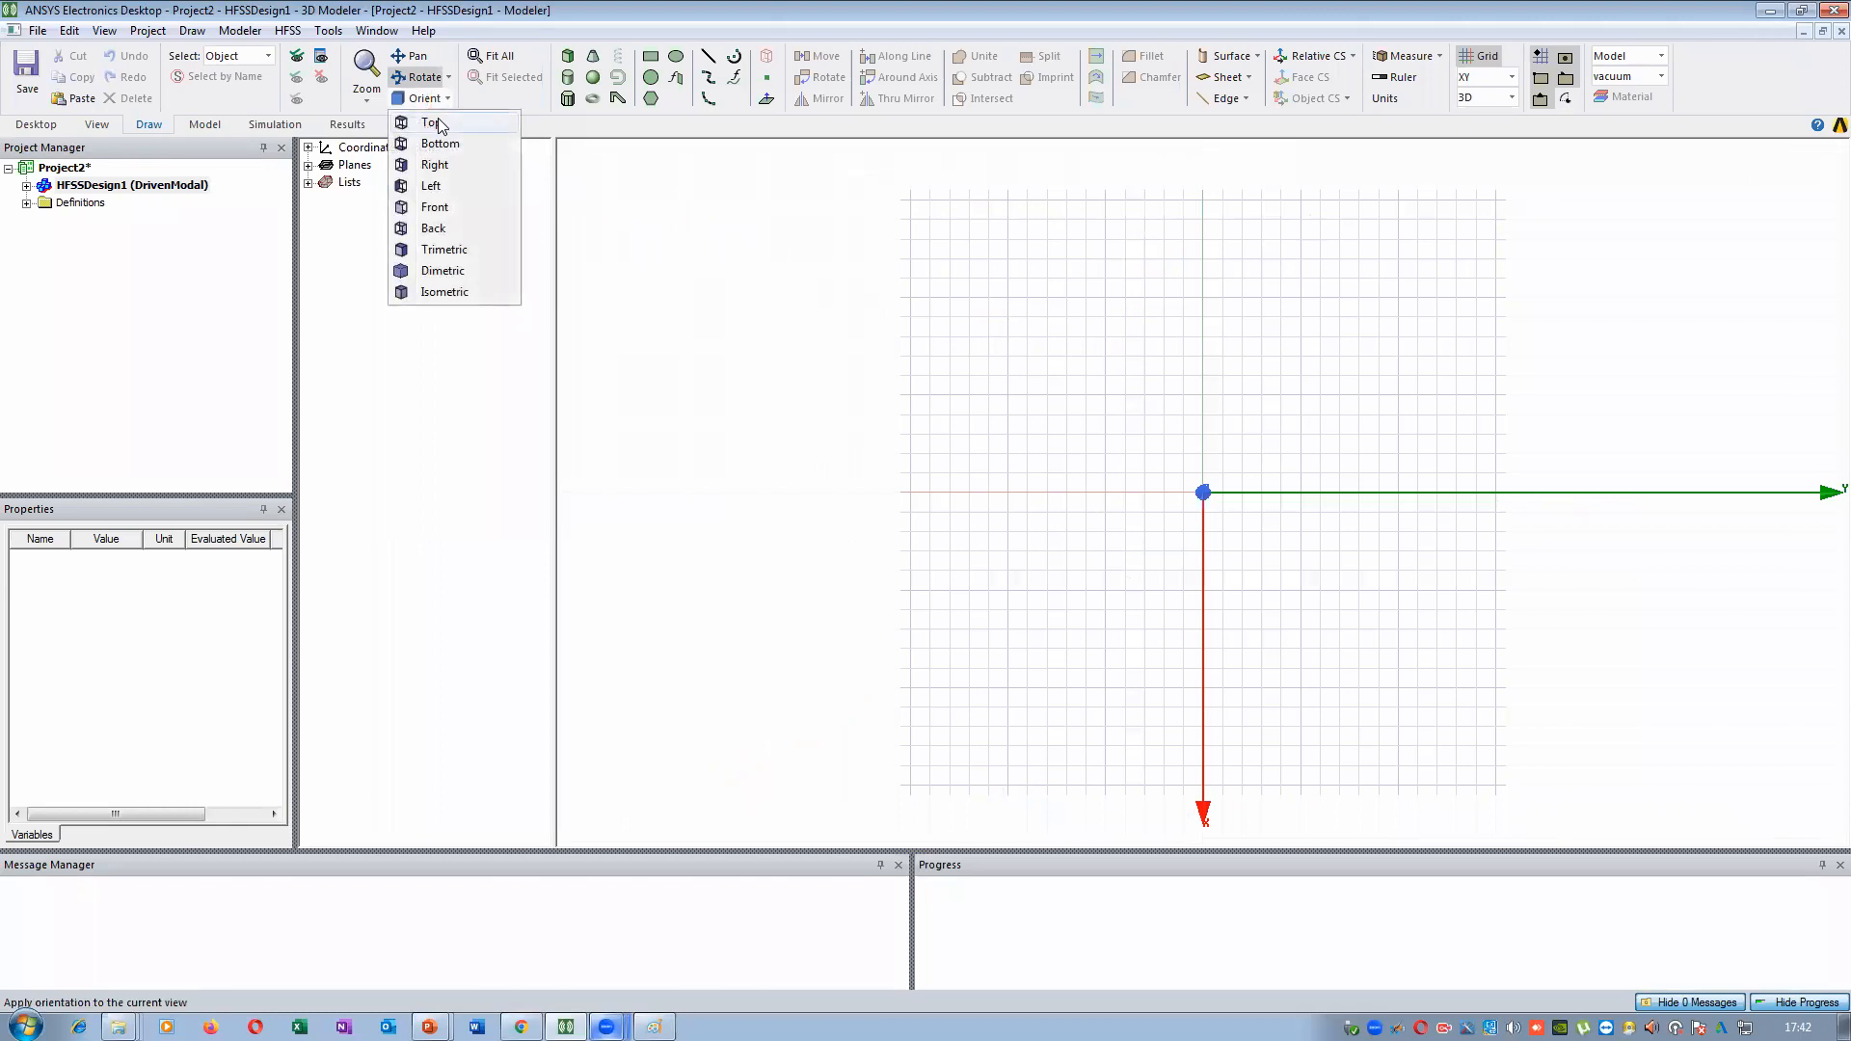
click(440, 124)
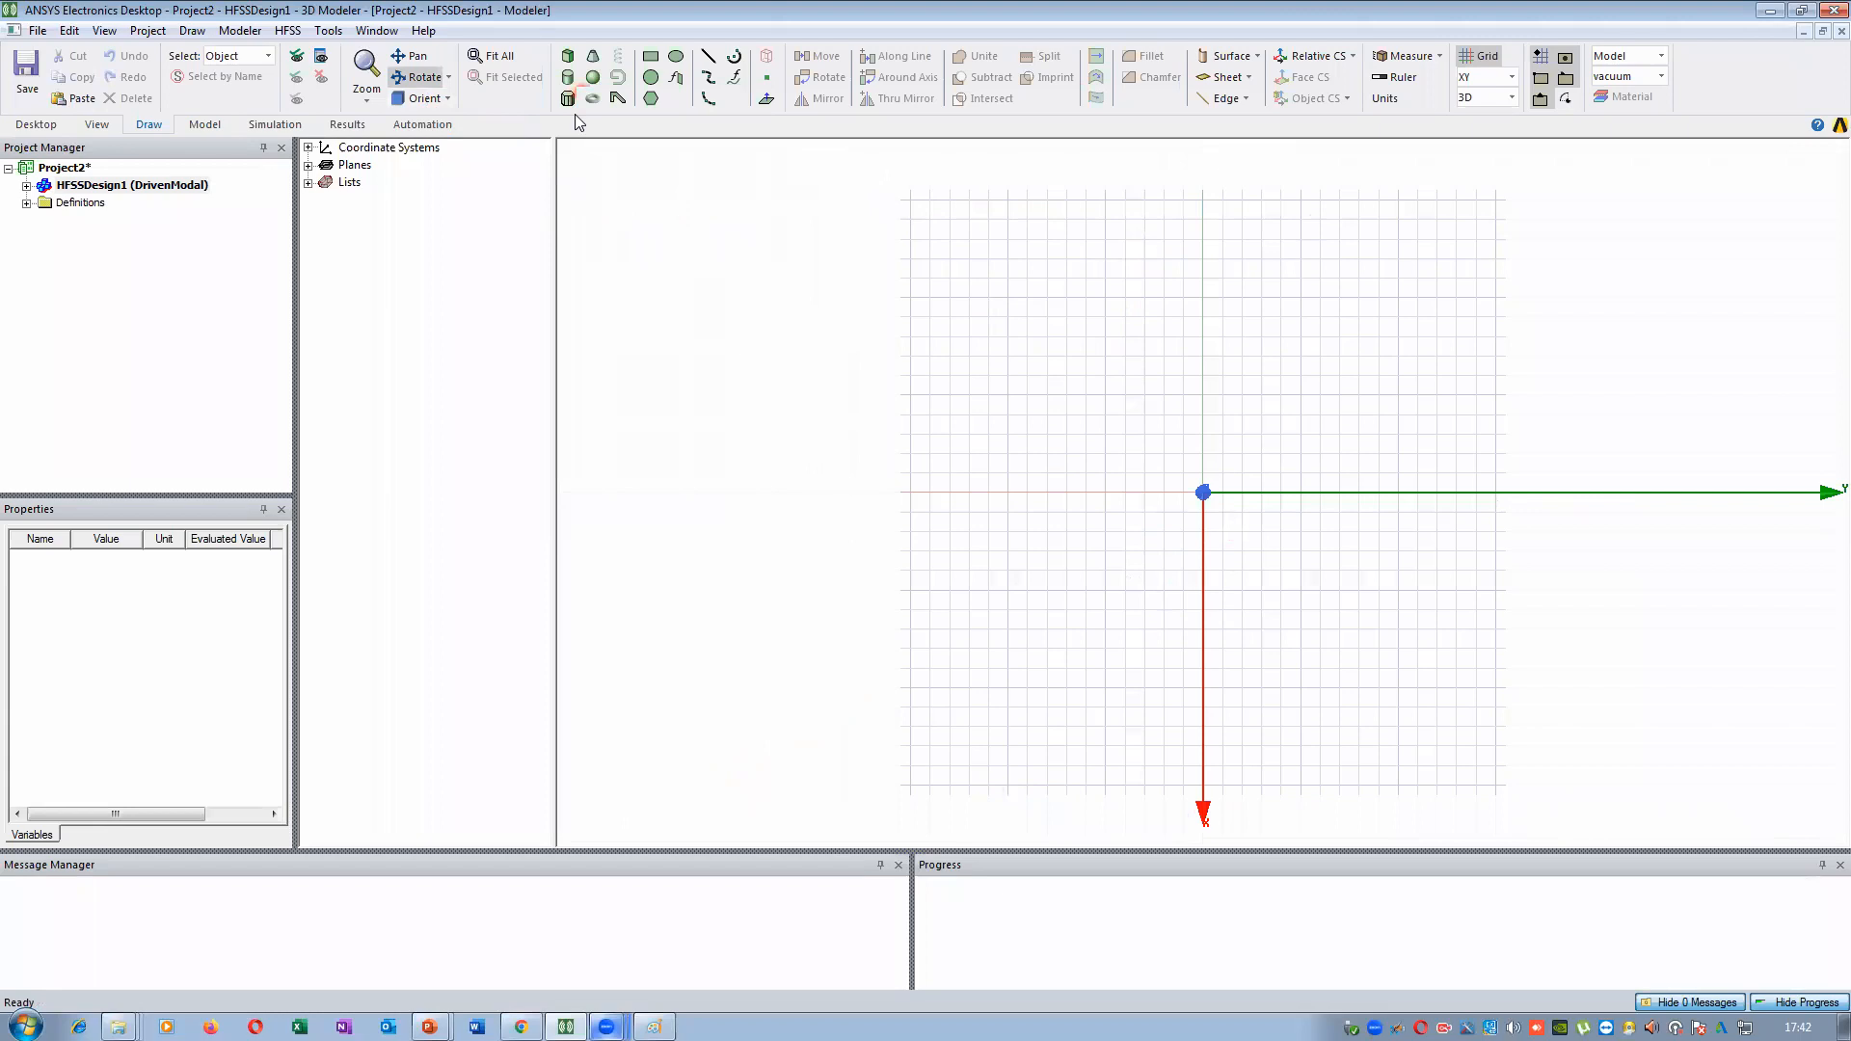
Switch to Paint and draw a vertical and a horizontal straight line crossing as coordinate axes
click(658, 1025)
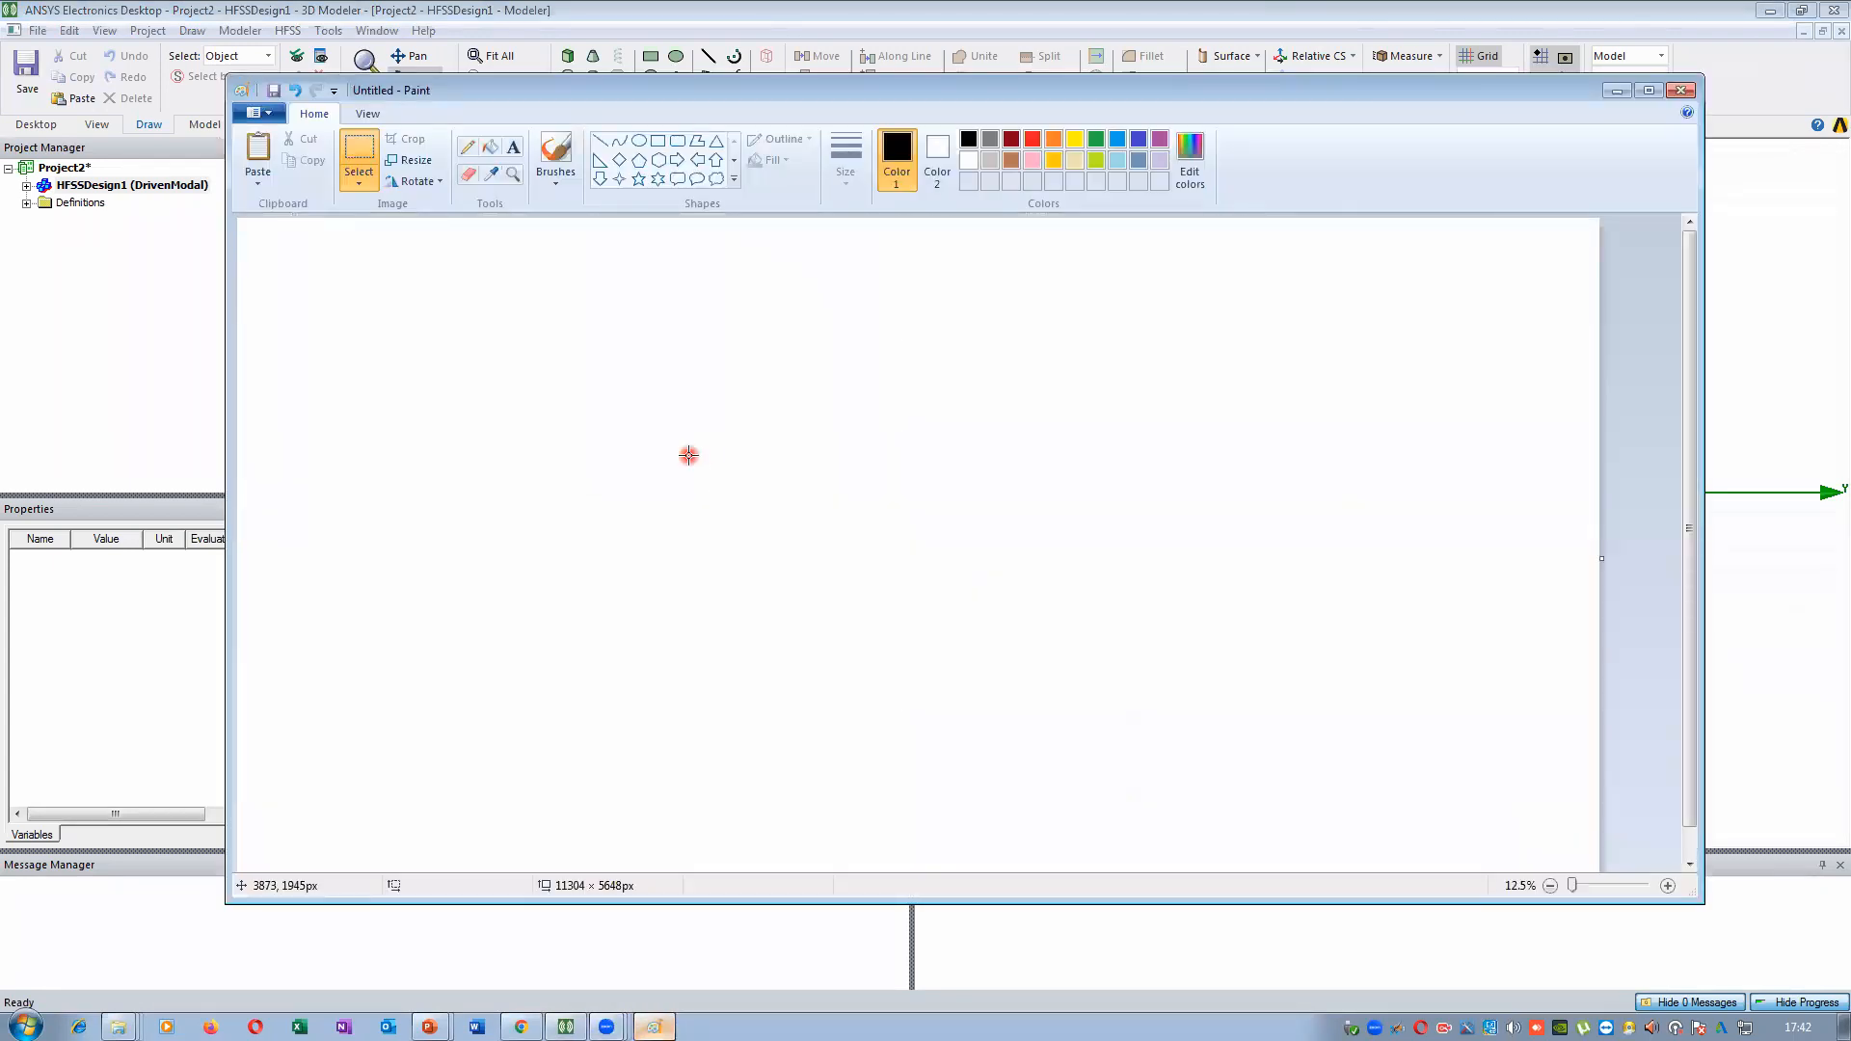
click(600, 143)
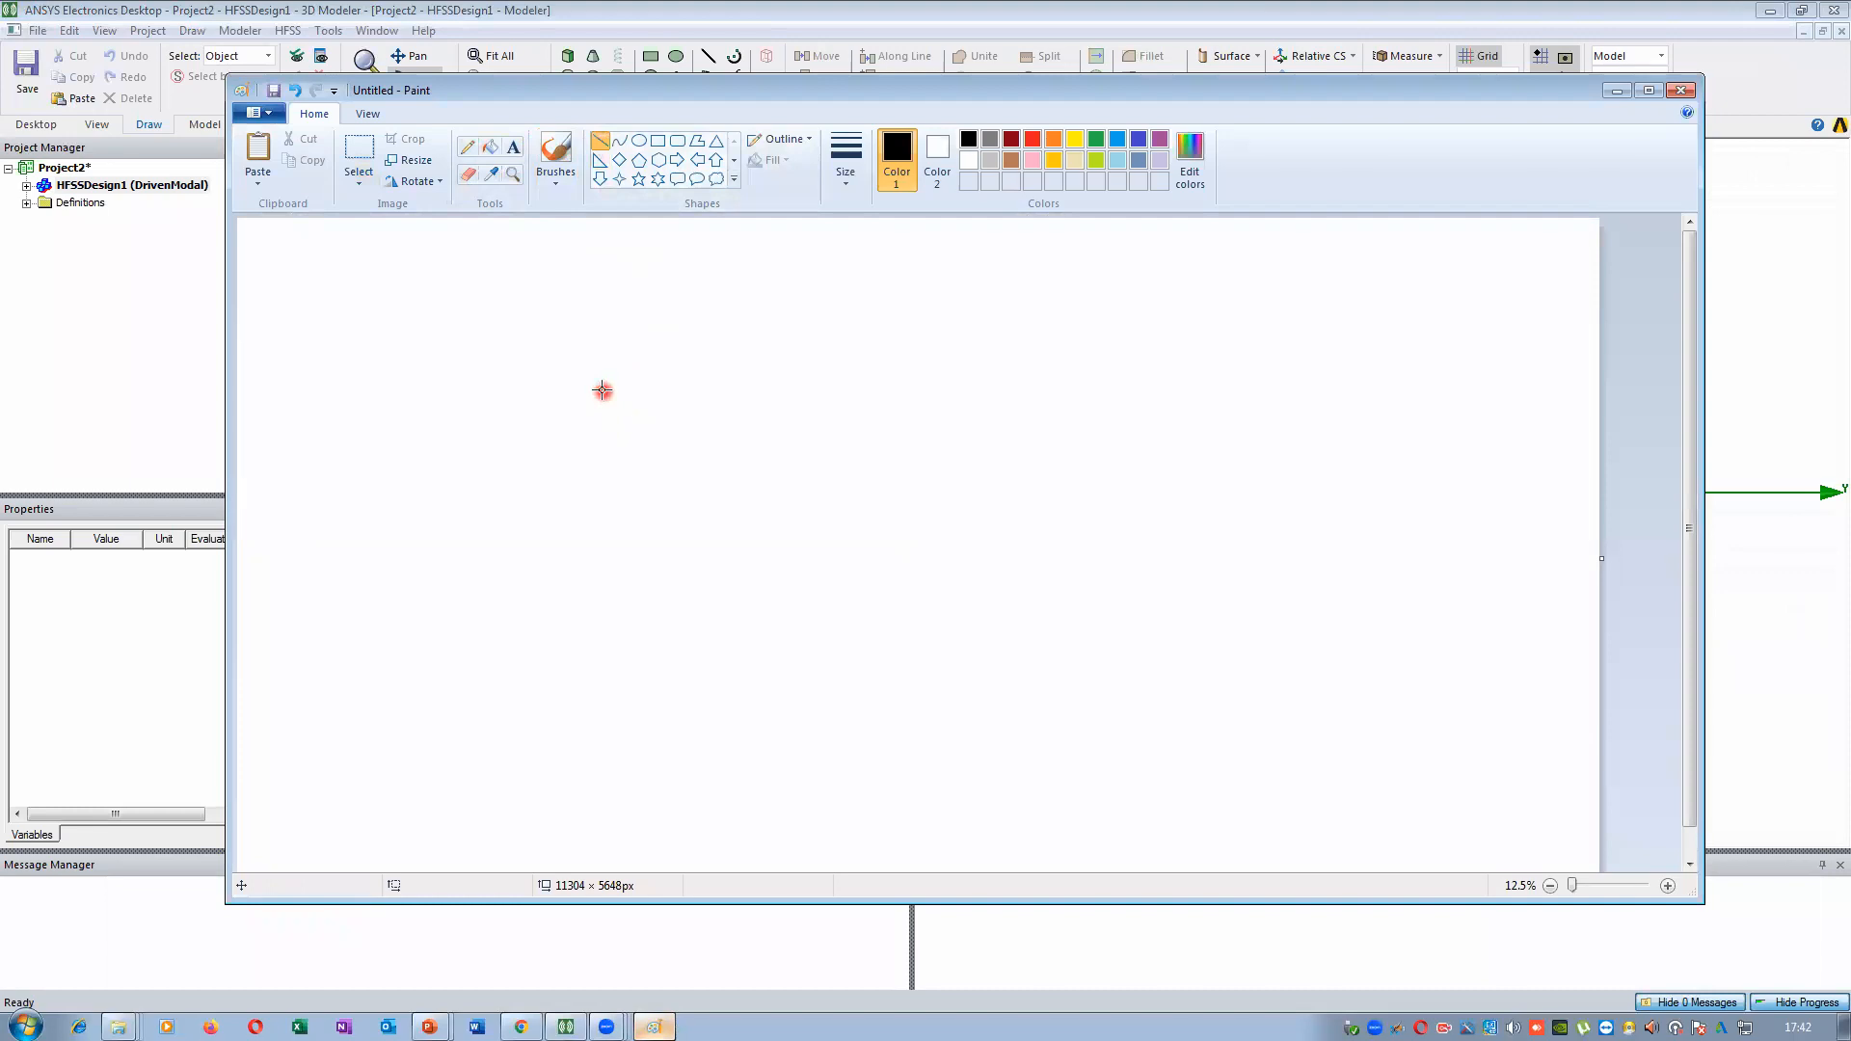
mouse_move(598, 325)
mouse_down()
mouse_move(601, 680)
mouse_move(619, 645)
mouse_move(1131, 644)
mouse_up()
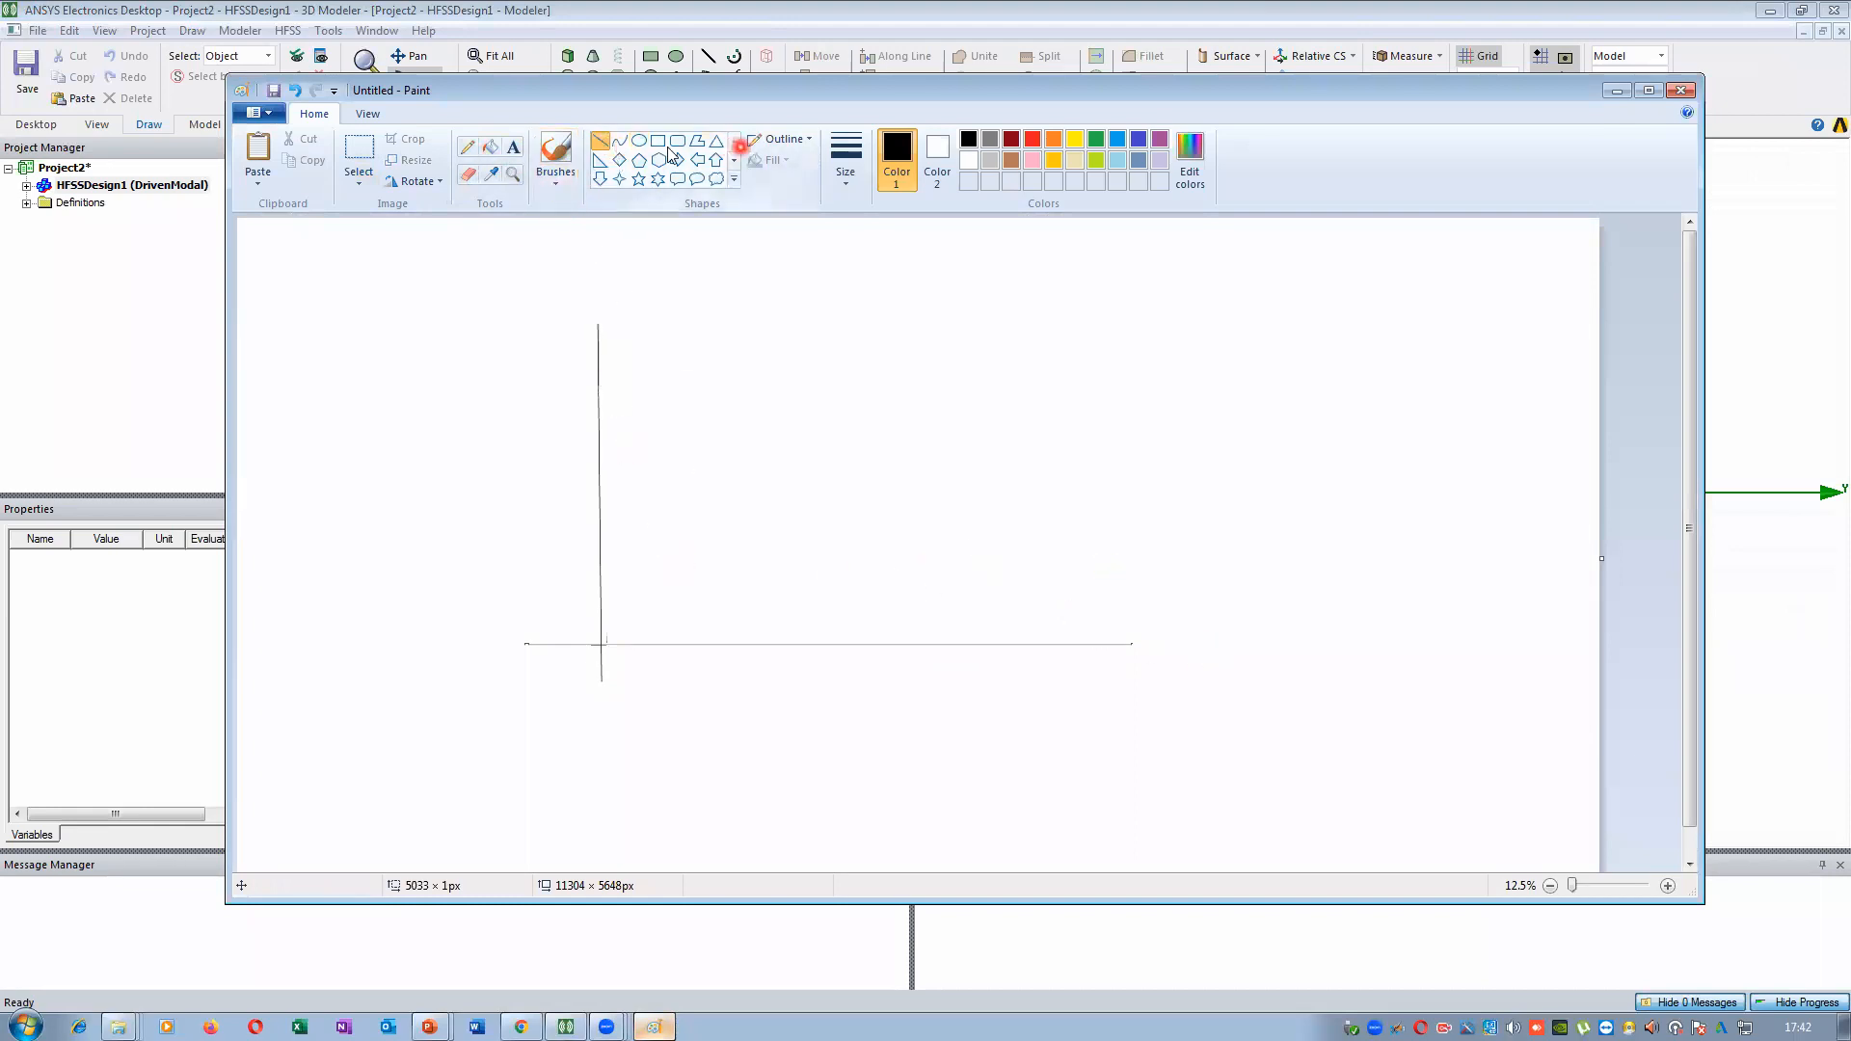
With the Pencil, add arrowheads at all four axis ends and label them x, y, -x and -y
click(467, 146)
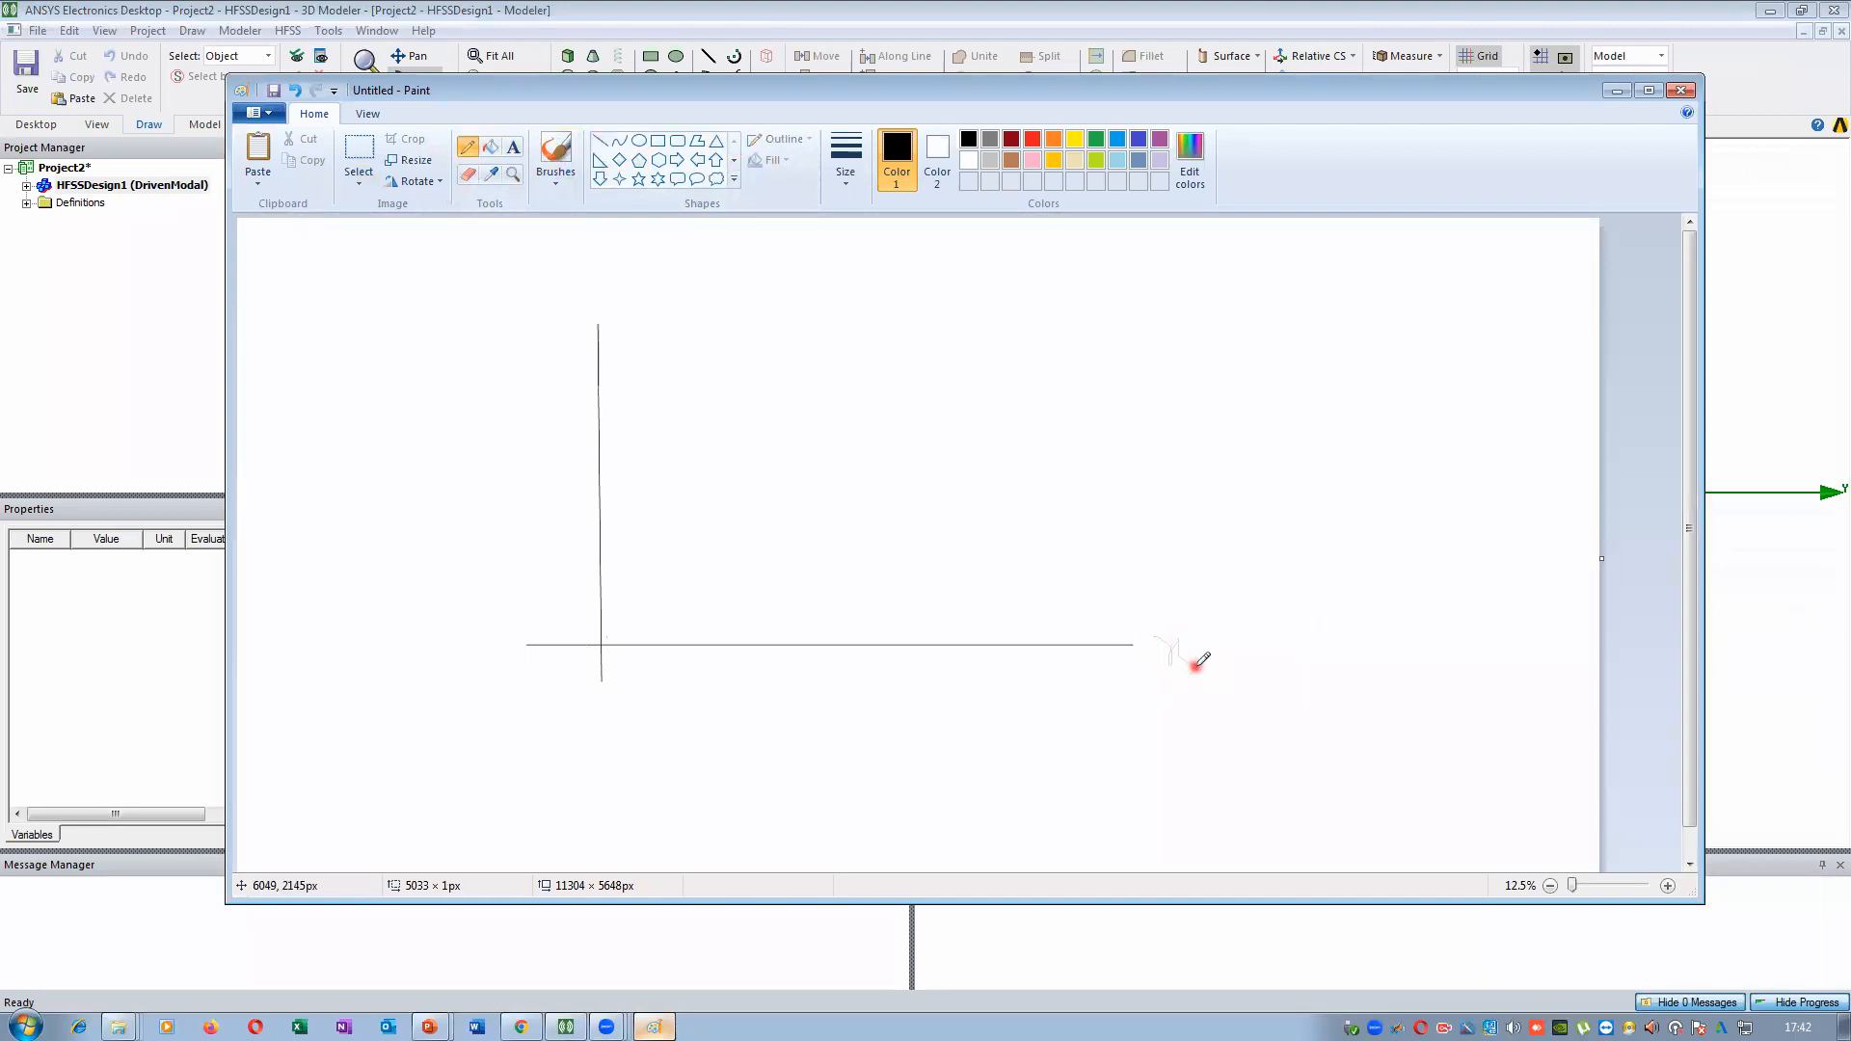
click(845, 160)
click(873, 333)
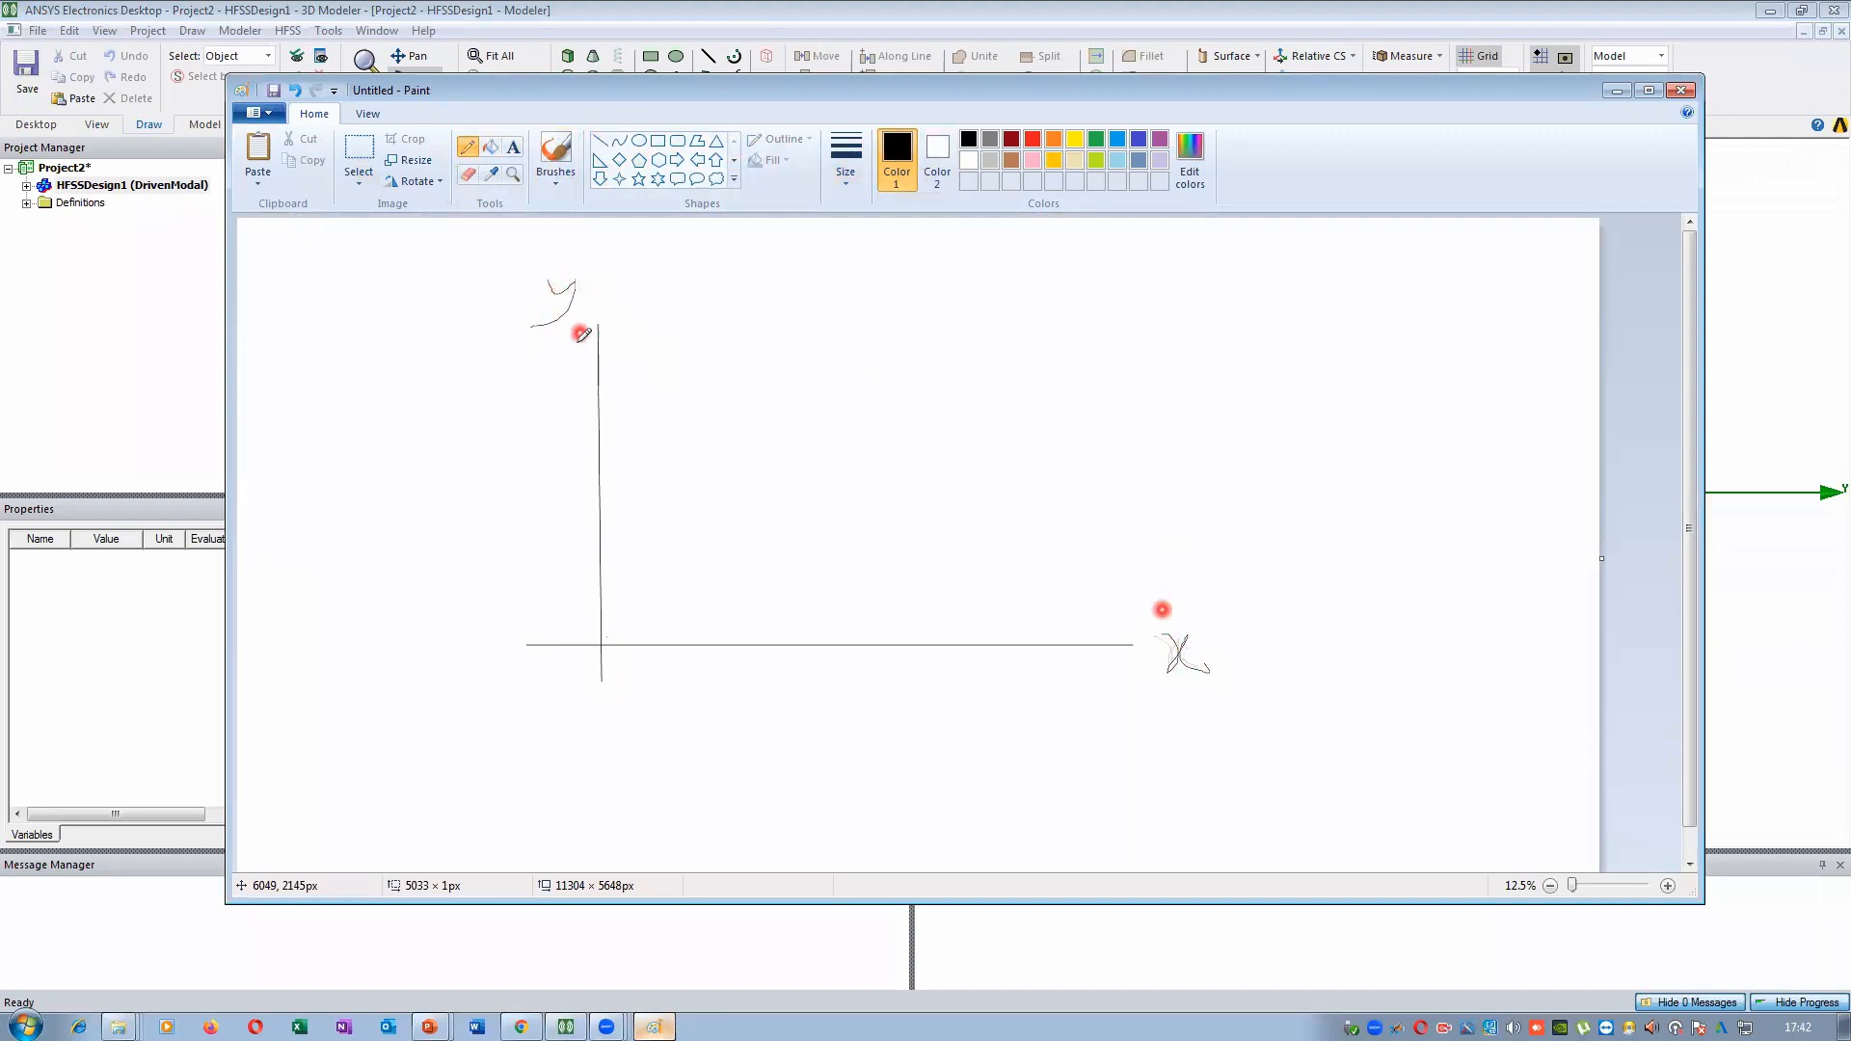
mouse_move(1104, 624)
mouse_down()
mouse_move(1141, 652)
mouse_move(1111, 674)
mouse_up()
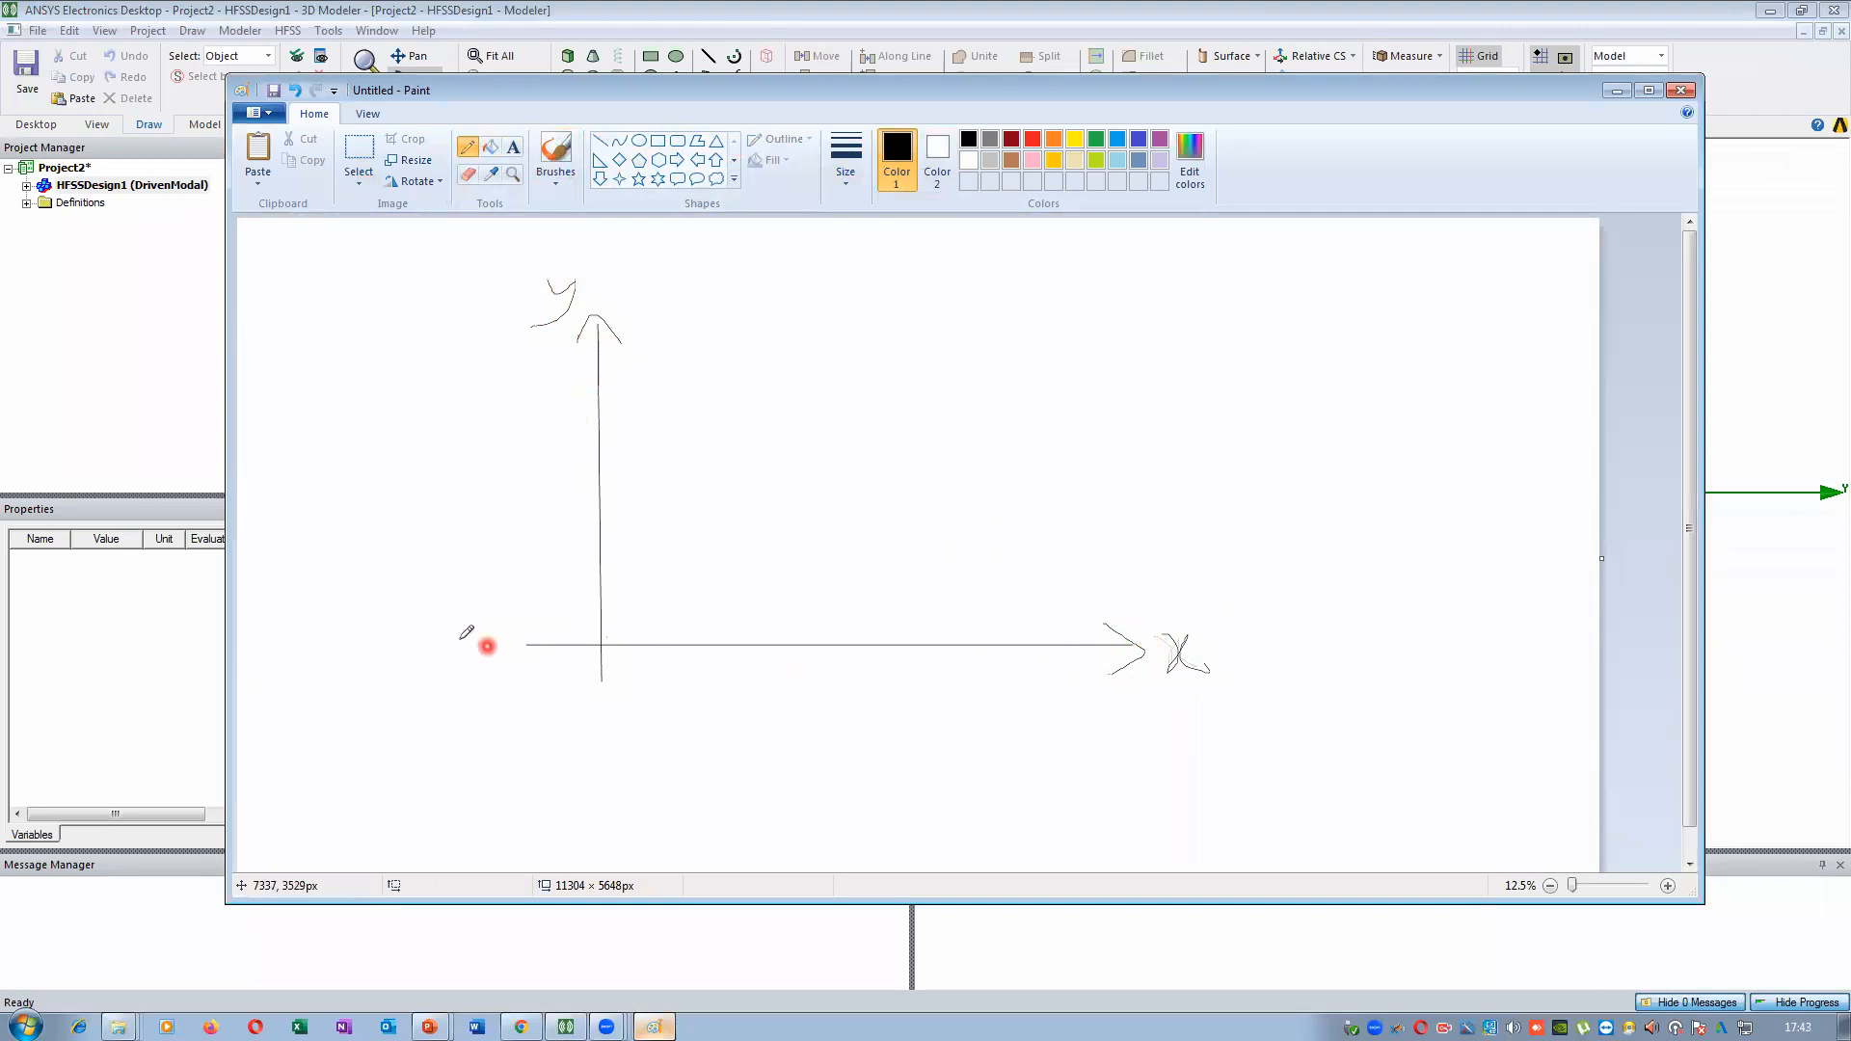
mouse_move(498, 682)
mouse_down()
mouse_move(455, 648)
mouse_move(516, 642)
mouse_move(598, 756)
mouse_move(626, 721)
mouse_move(679, 814)
mouse_move(655, 829)
mouse_up()
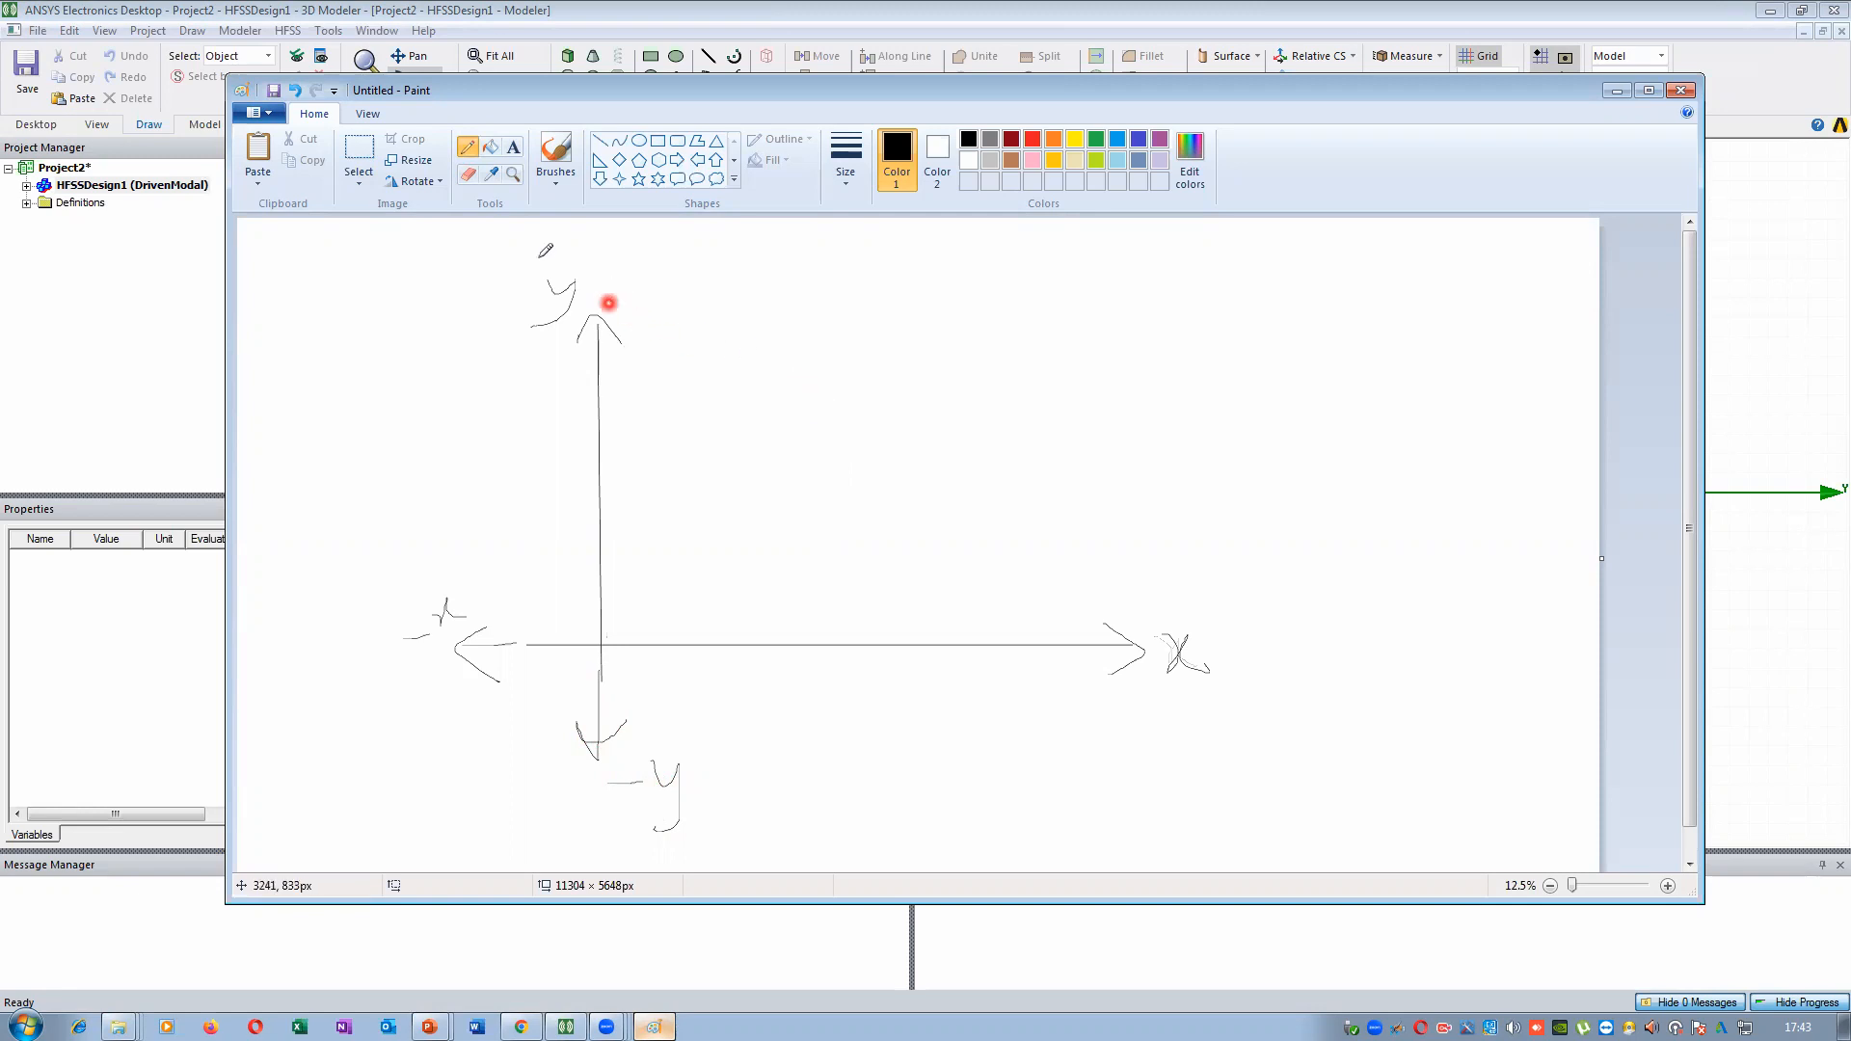
Duplicate the labelled axes sketch, rotate the copy right by 90° and place it beside the original
click(361, 154)
mouse_move(360, 259)
mouse_down()
mouse_move(558, 530)
mouse_move(1272, 821)
mouse_move(1250, 851)
mouse_up()
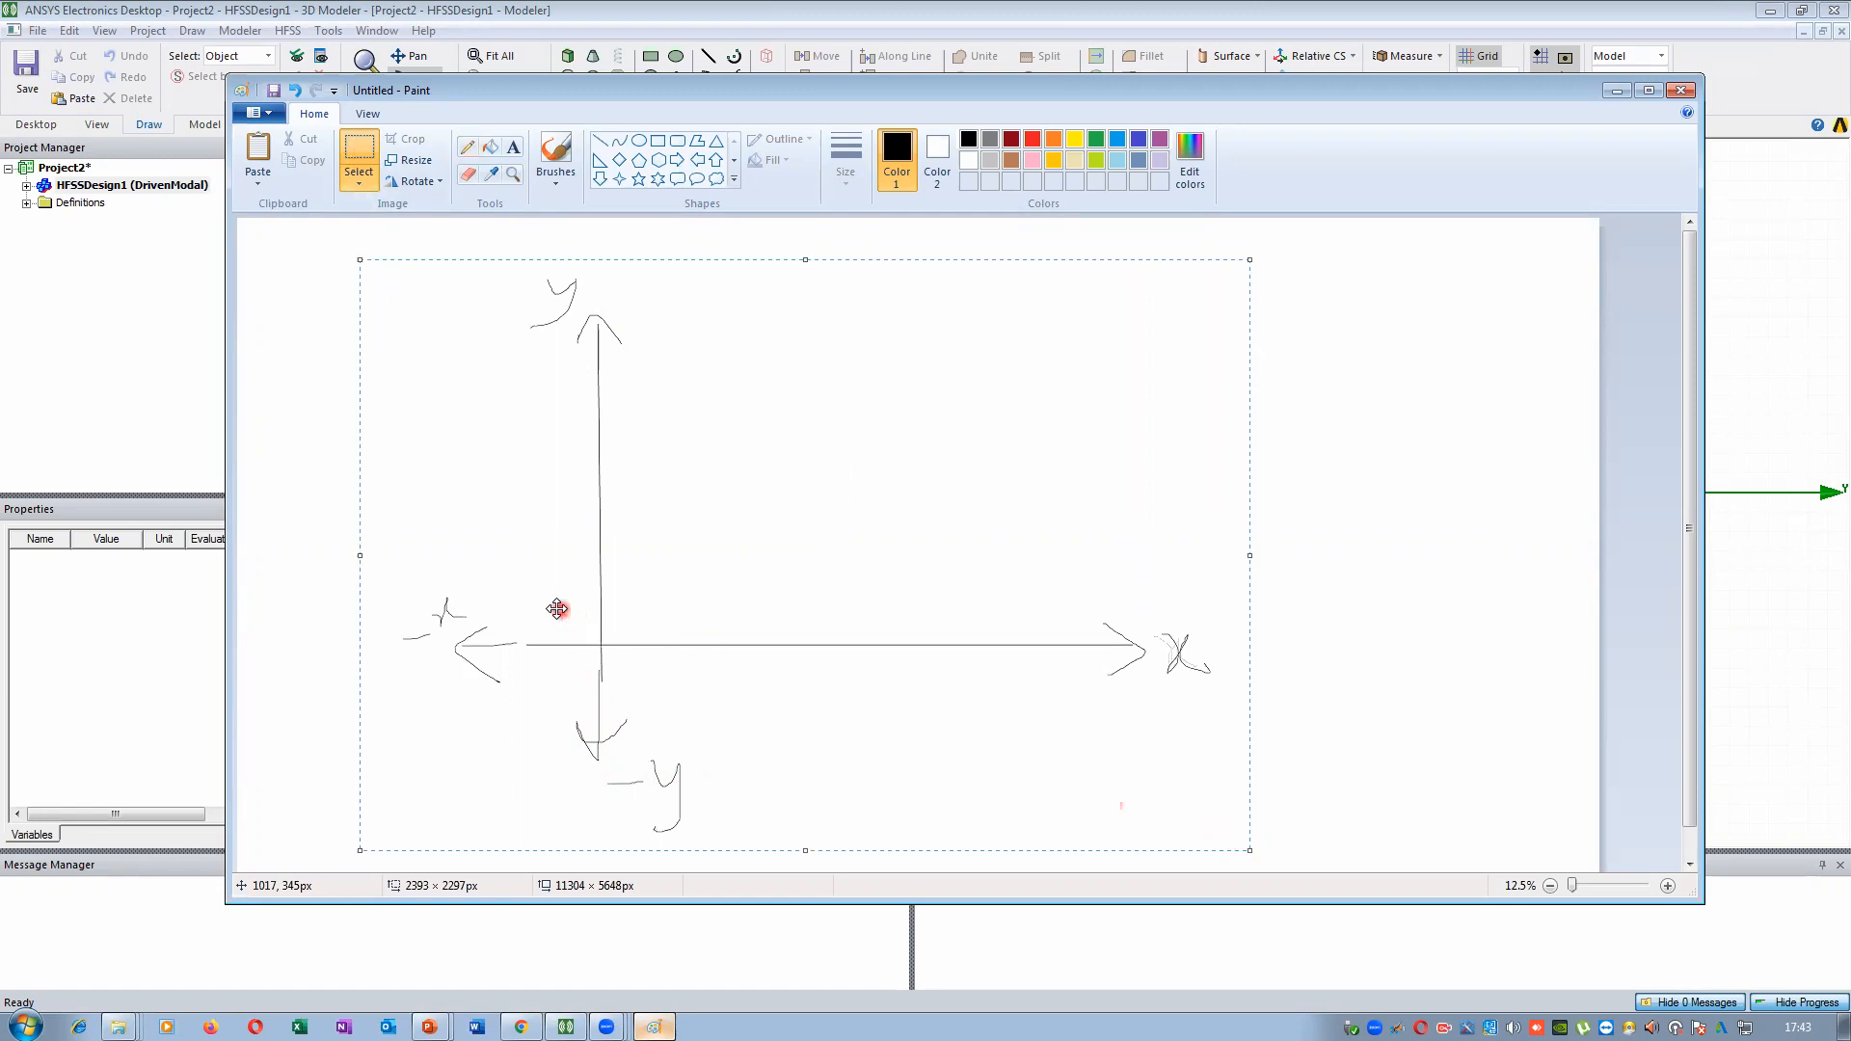
click(1199, 110)
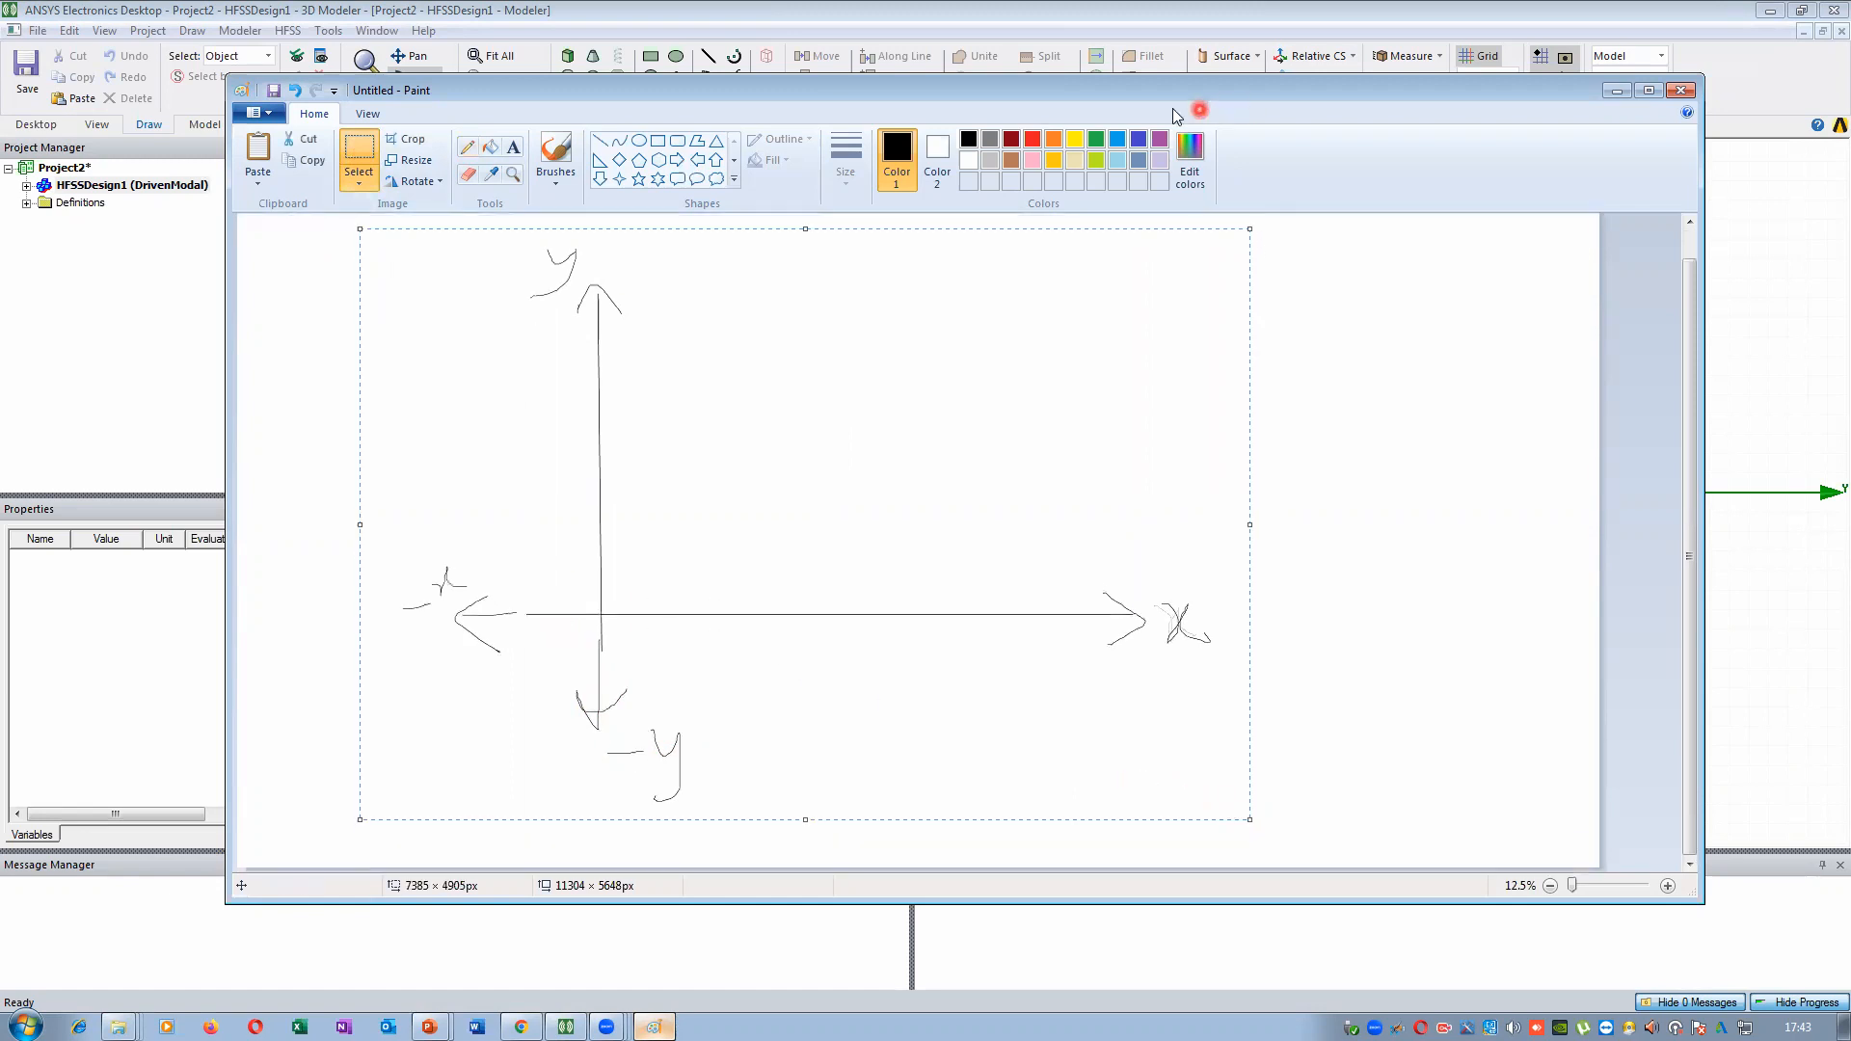
click(1352, 466)
click(843, 446)
key(ctrl+v)
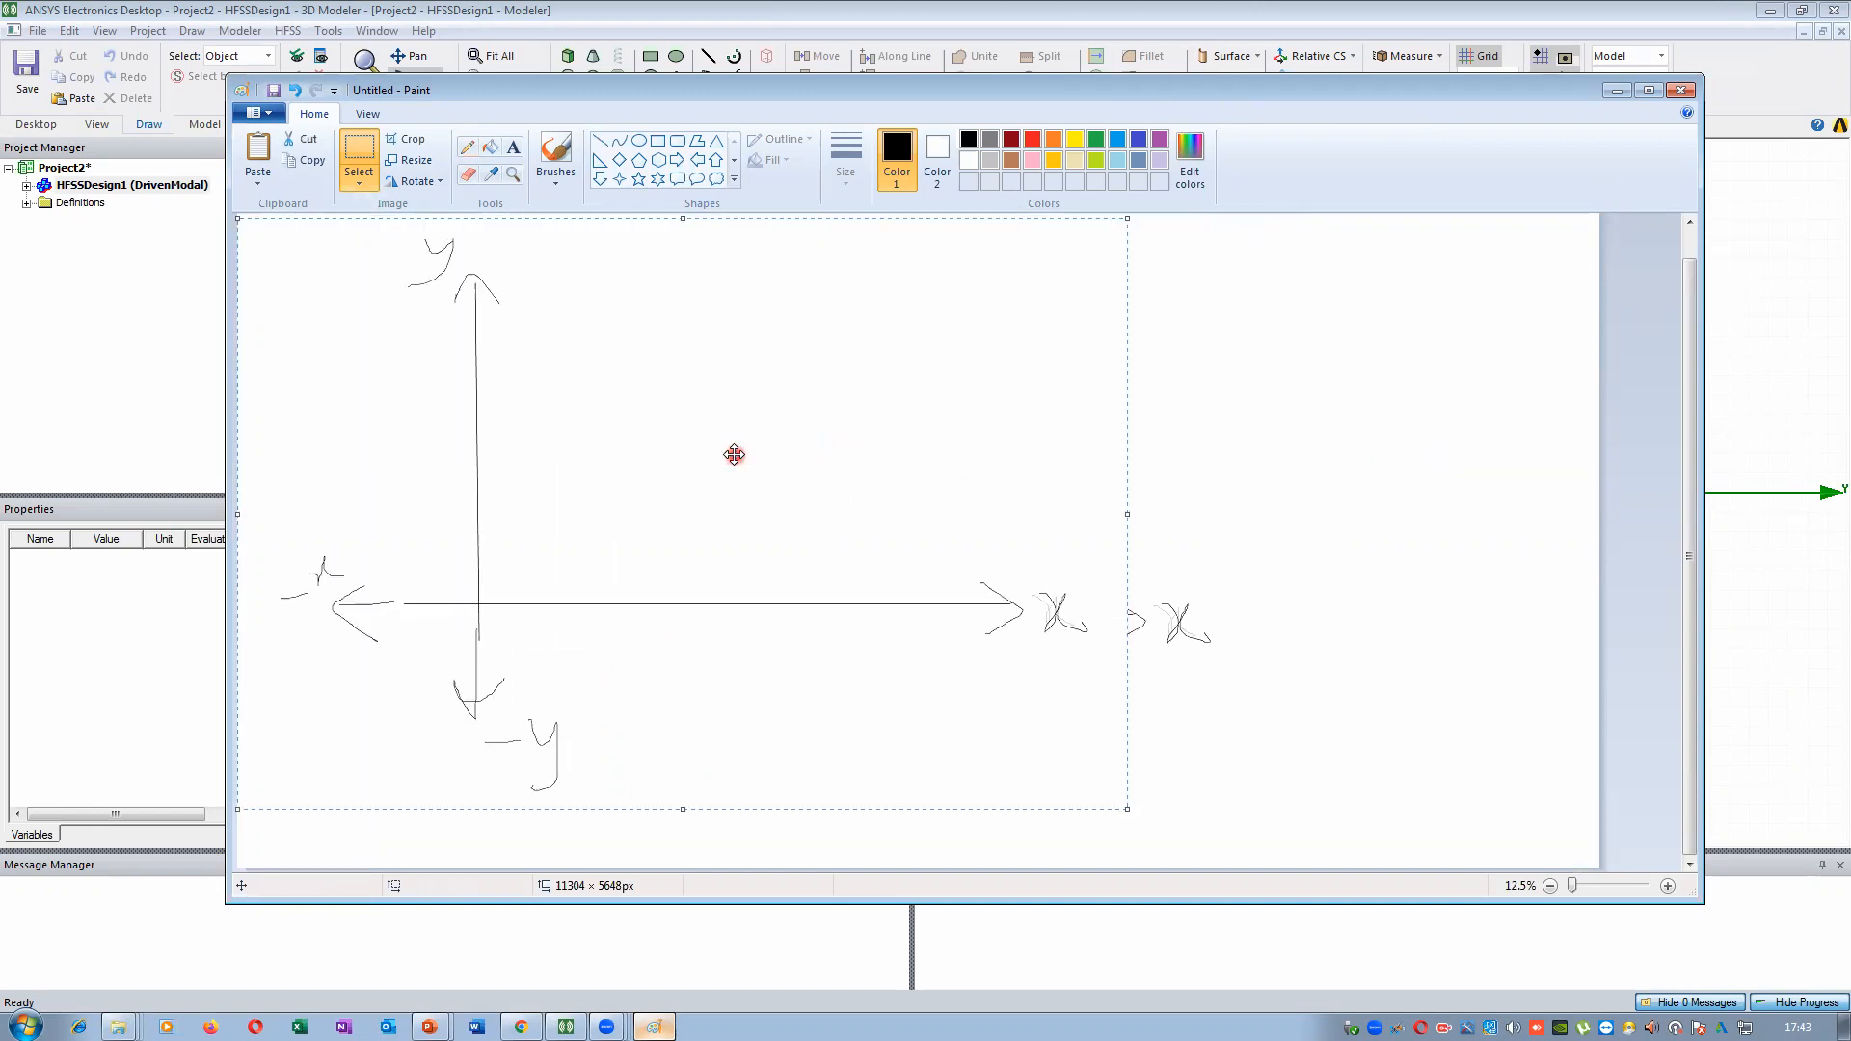
click(414, 181)
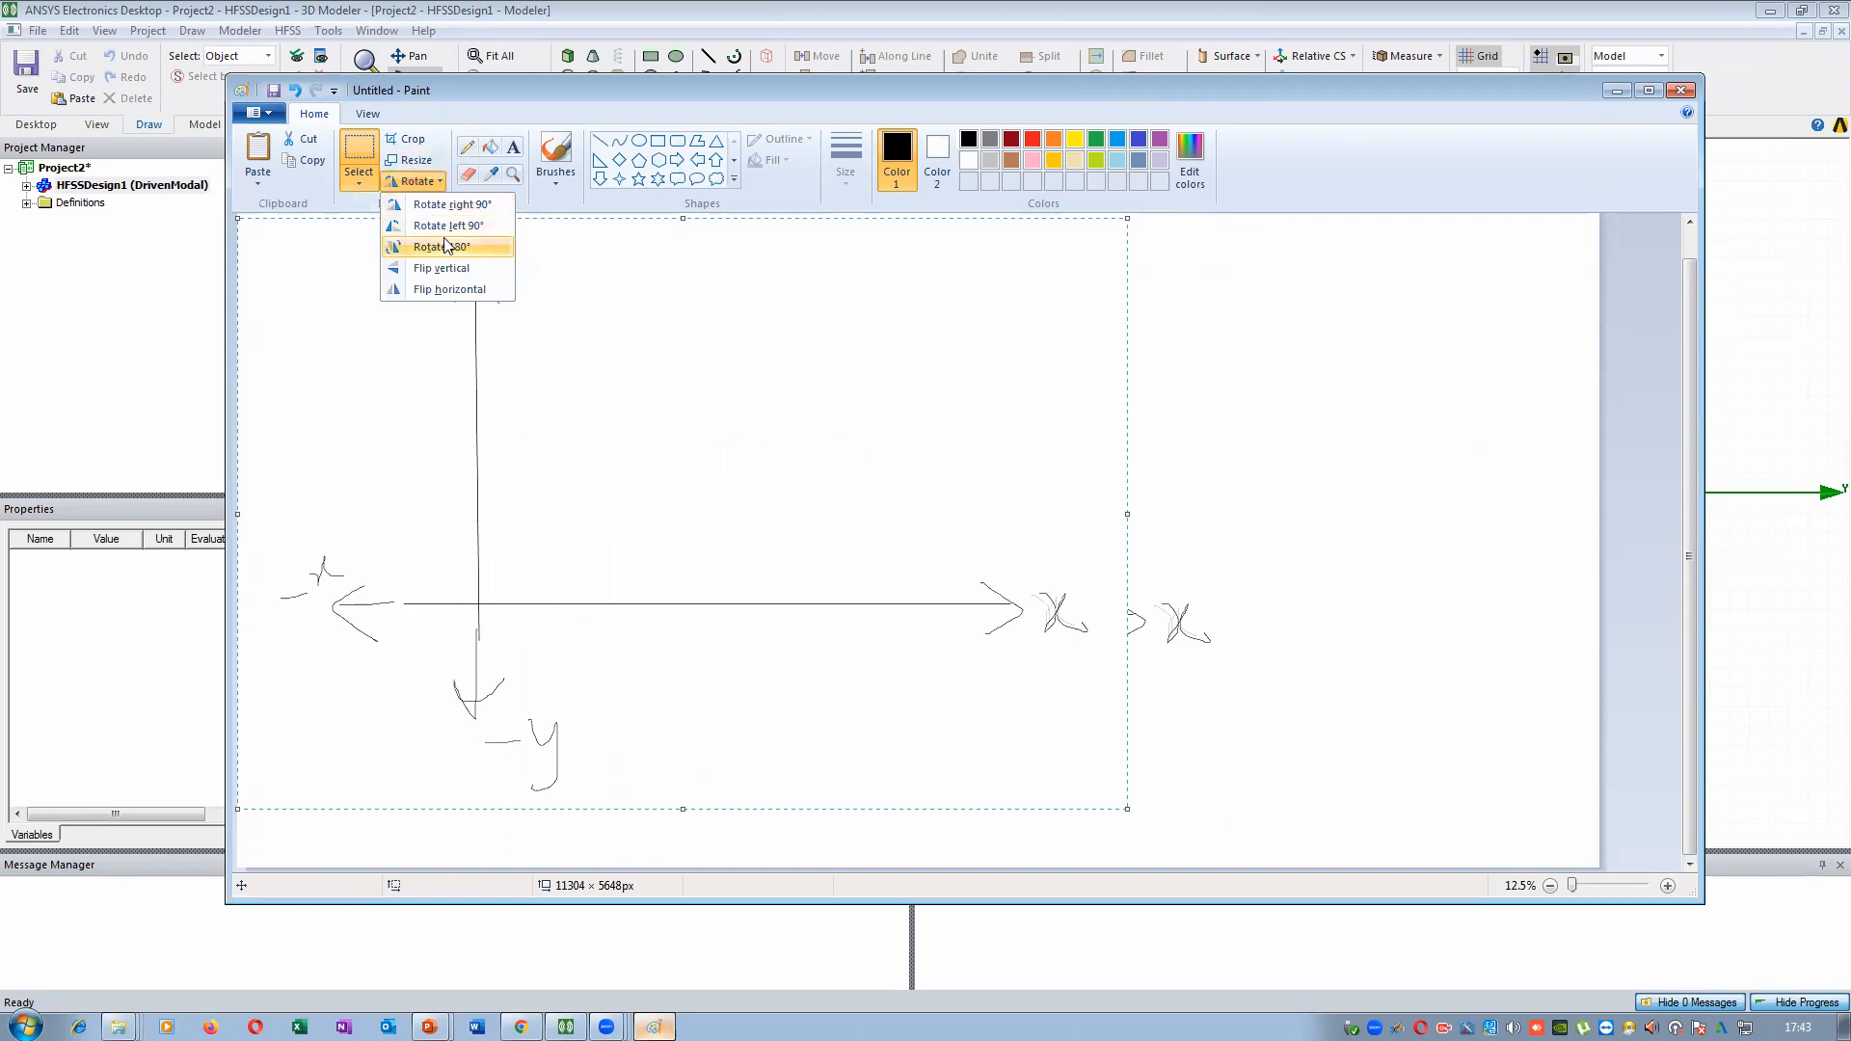
click(451, 206)
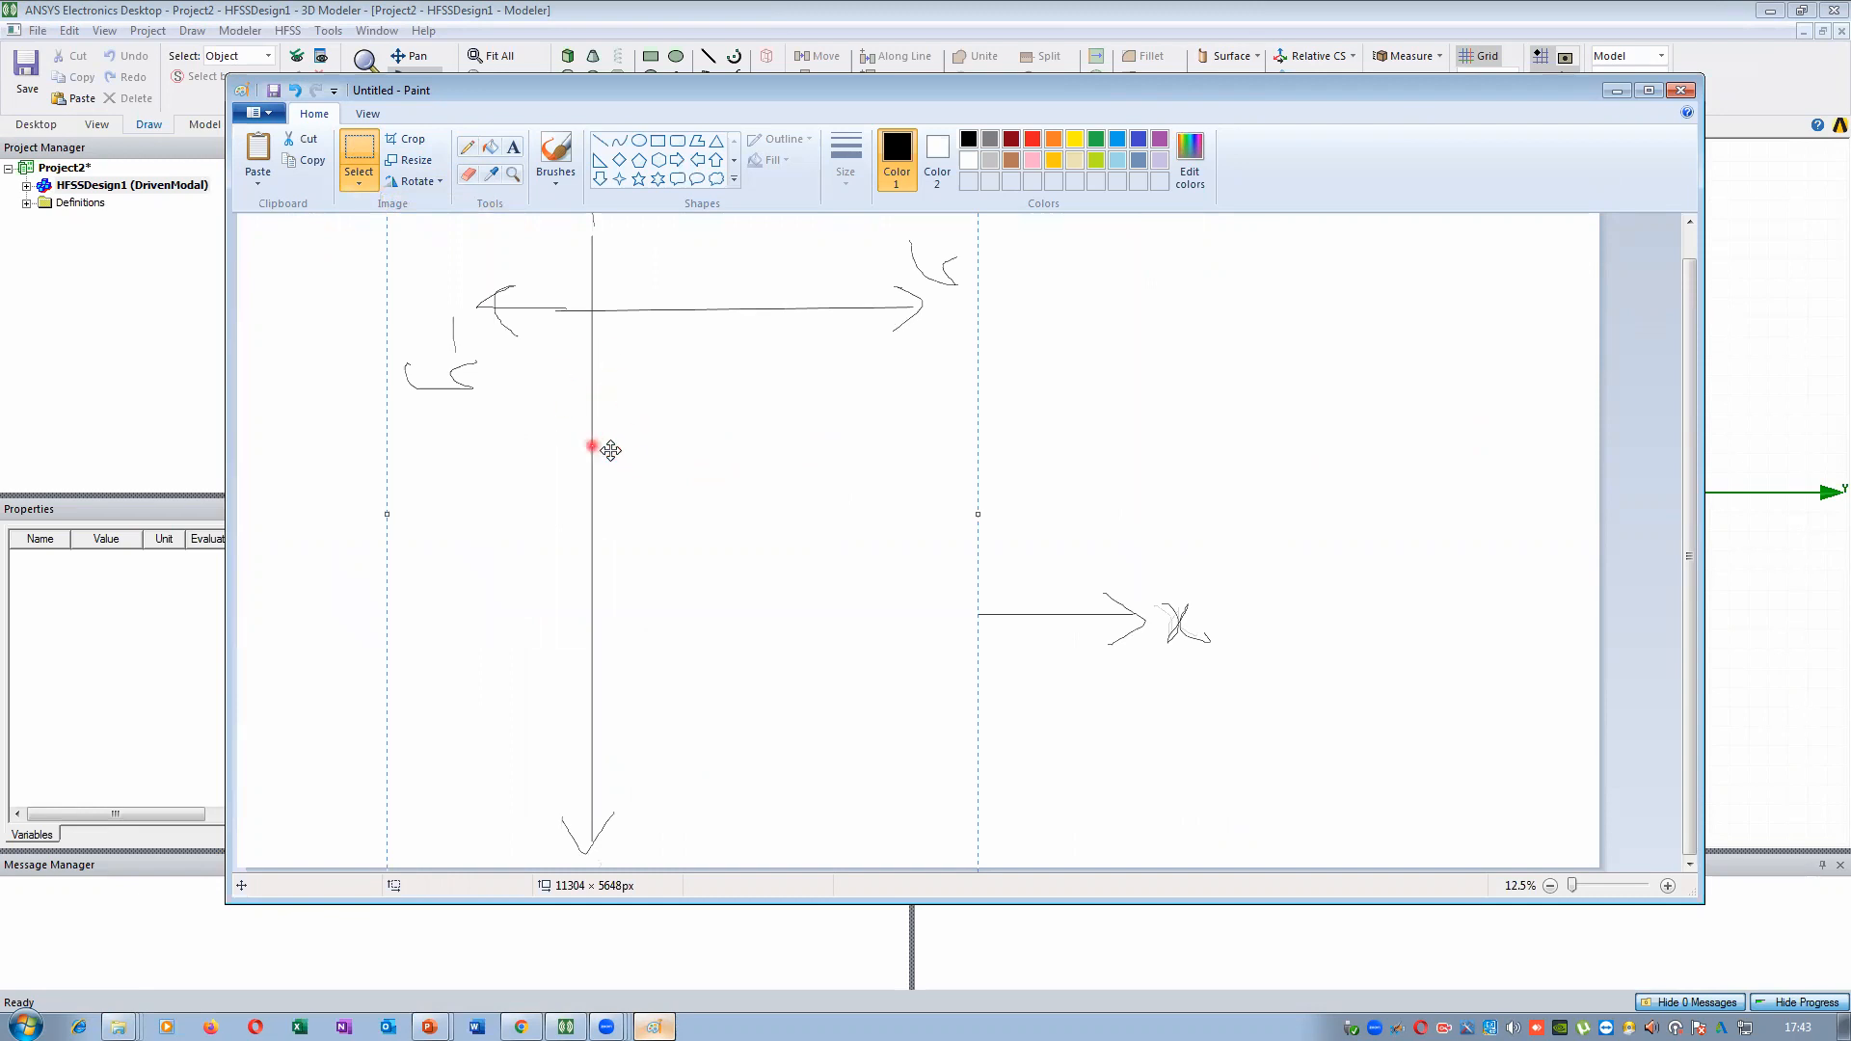
drag(1309, 493, 1089, 499)
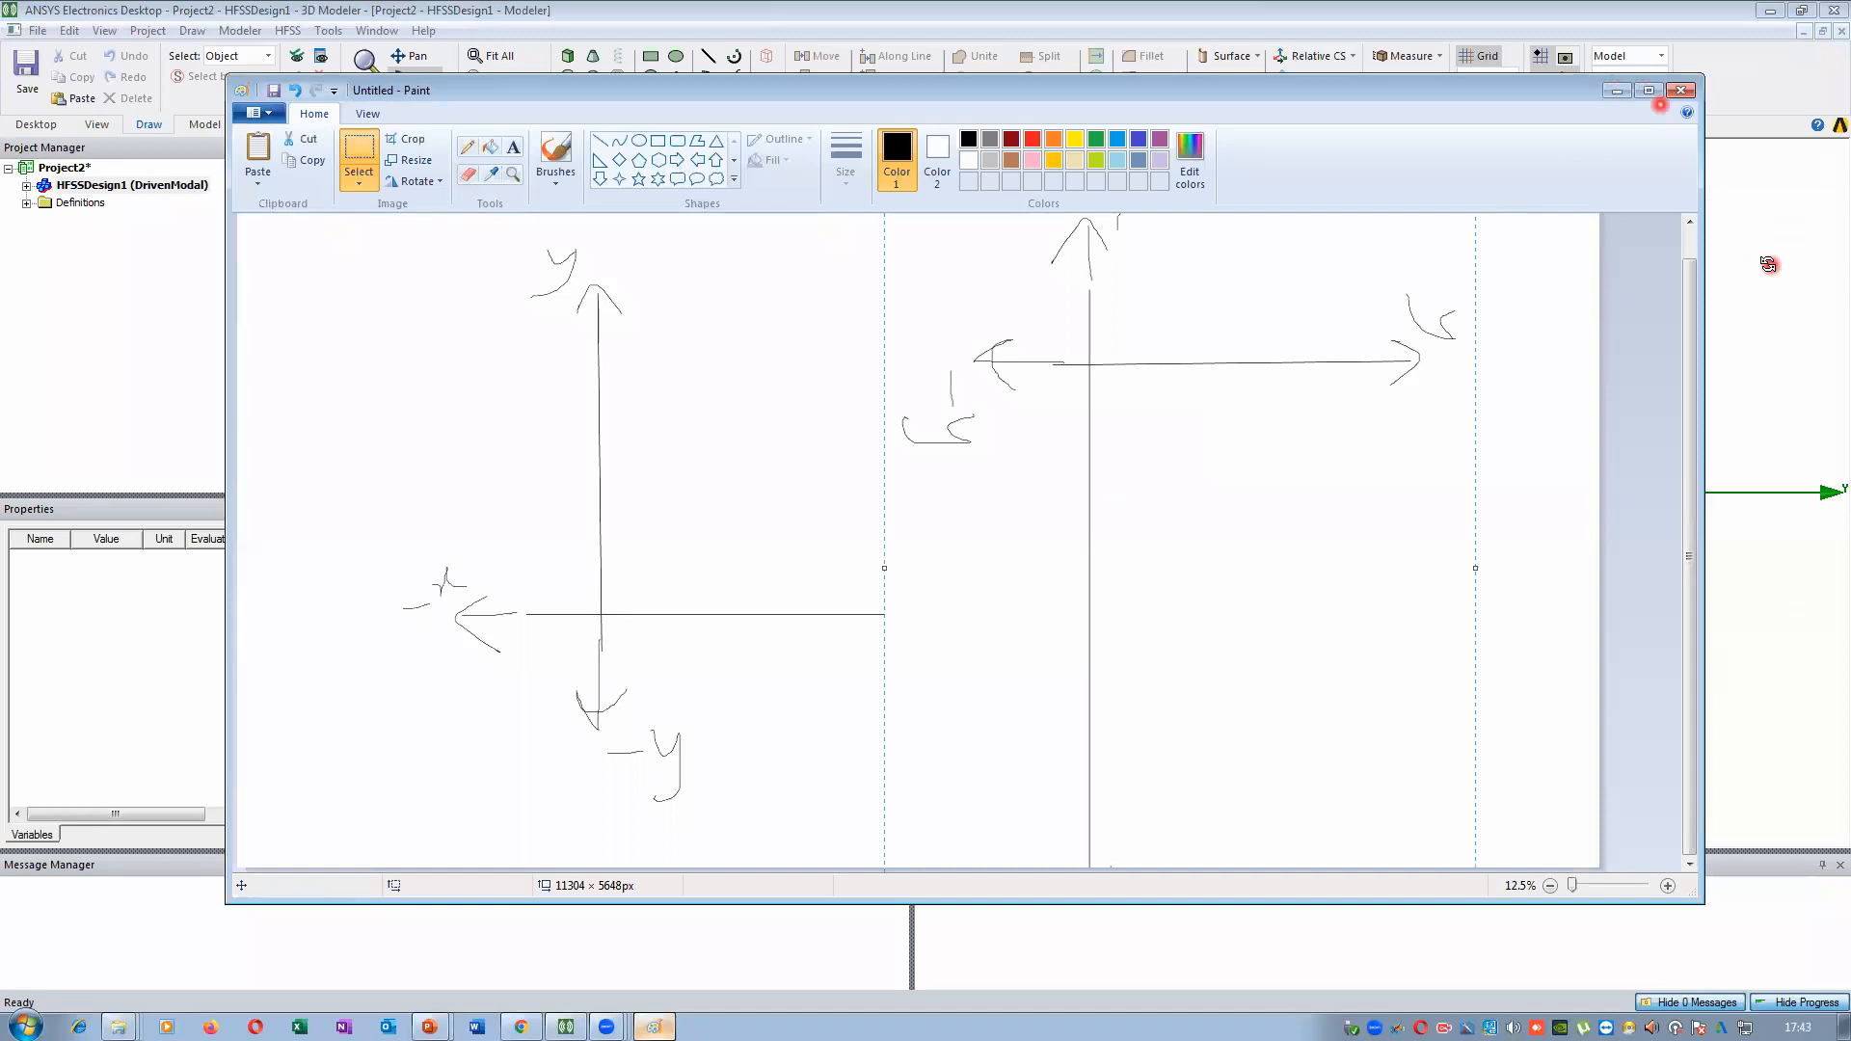
Compare the sketch with the axis directions in the HFSS modeler, and clear the whole Paint canvas
click(1617, 89)
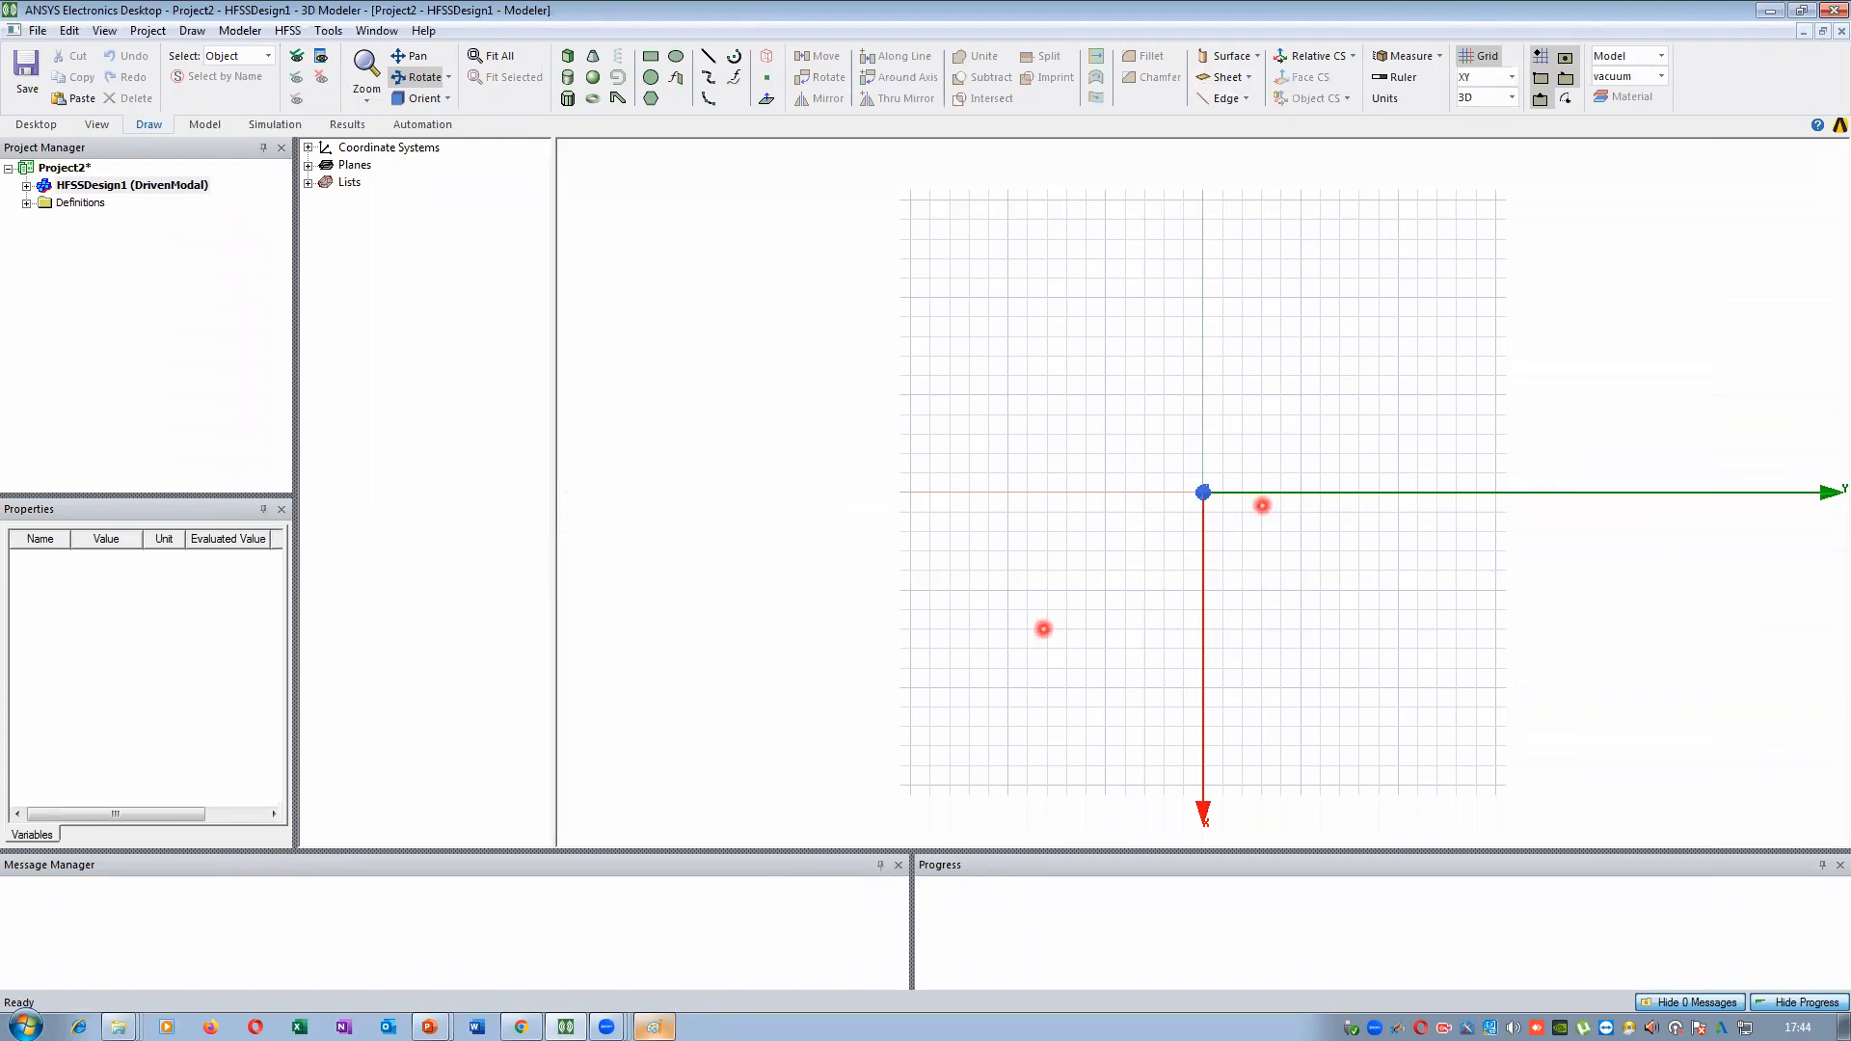
click(655, 1027)
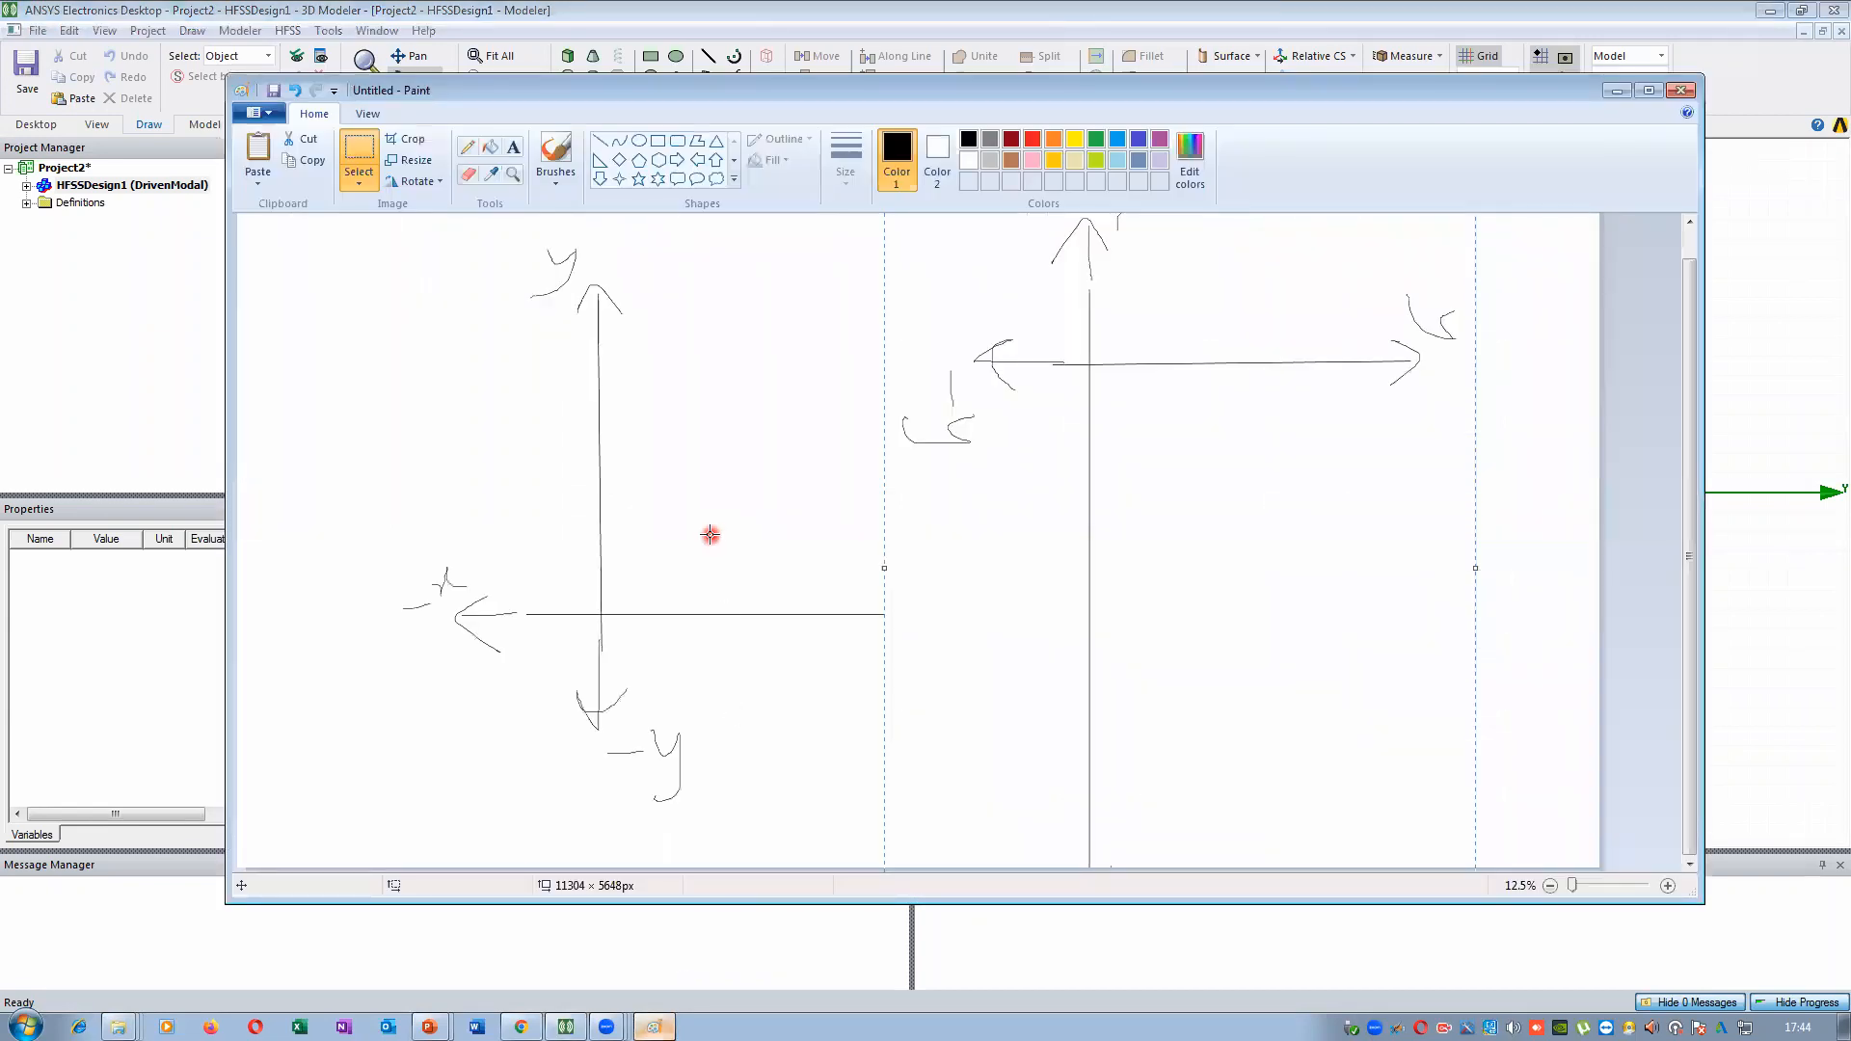
key(Delete)
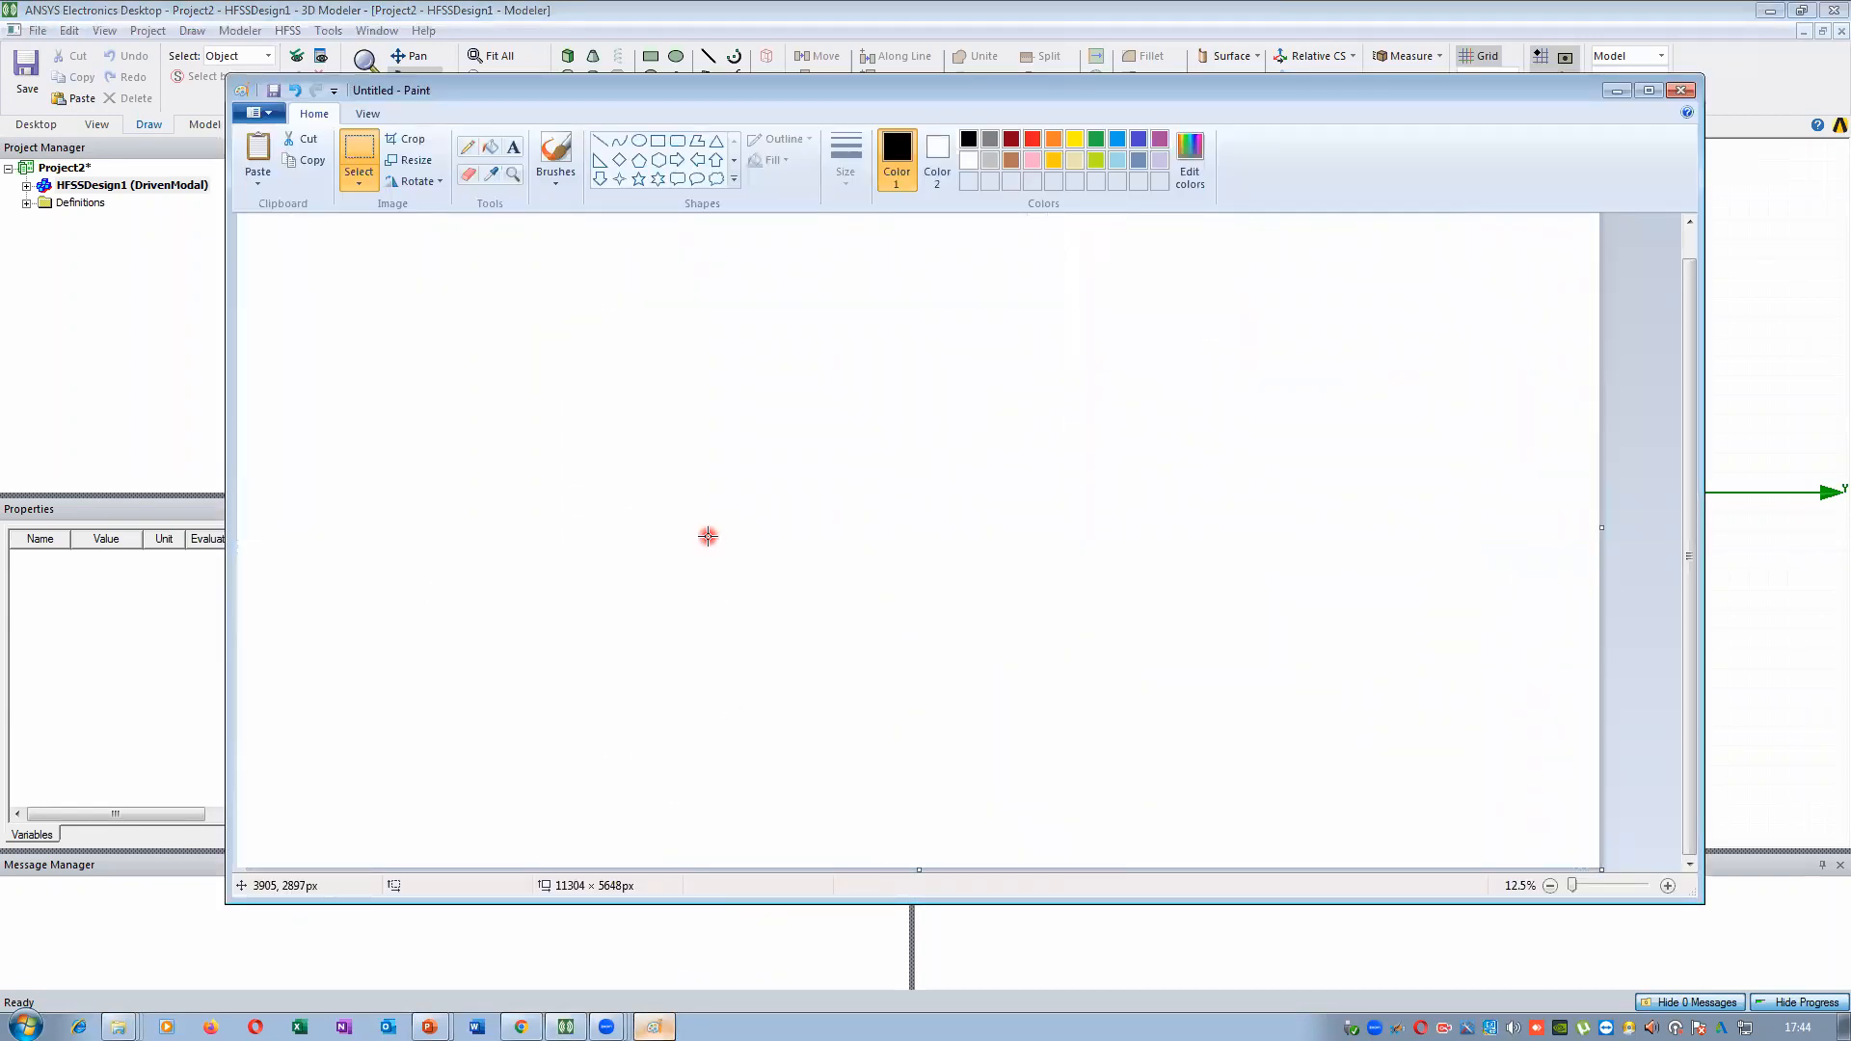
Draw new coordinate axes as a straight vertical line crossed by a straight horizontal line
click(600, 145)
click(847, 174)
click(871, 345)
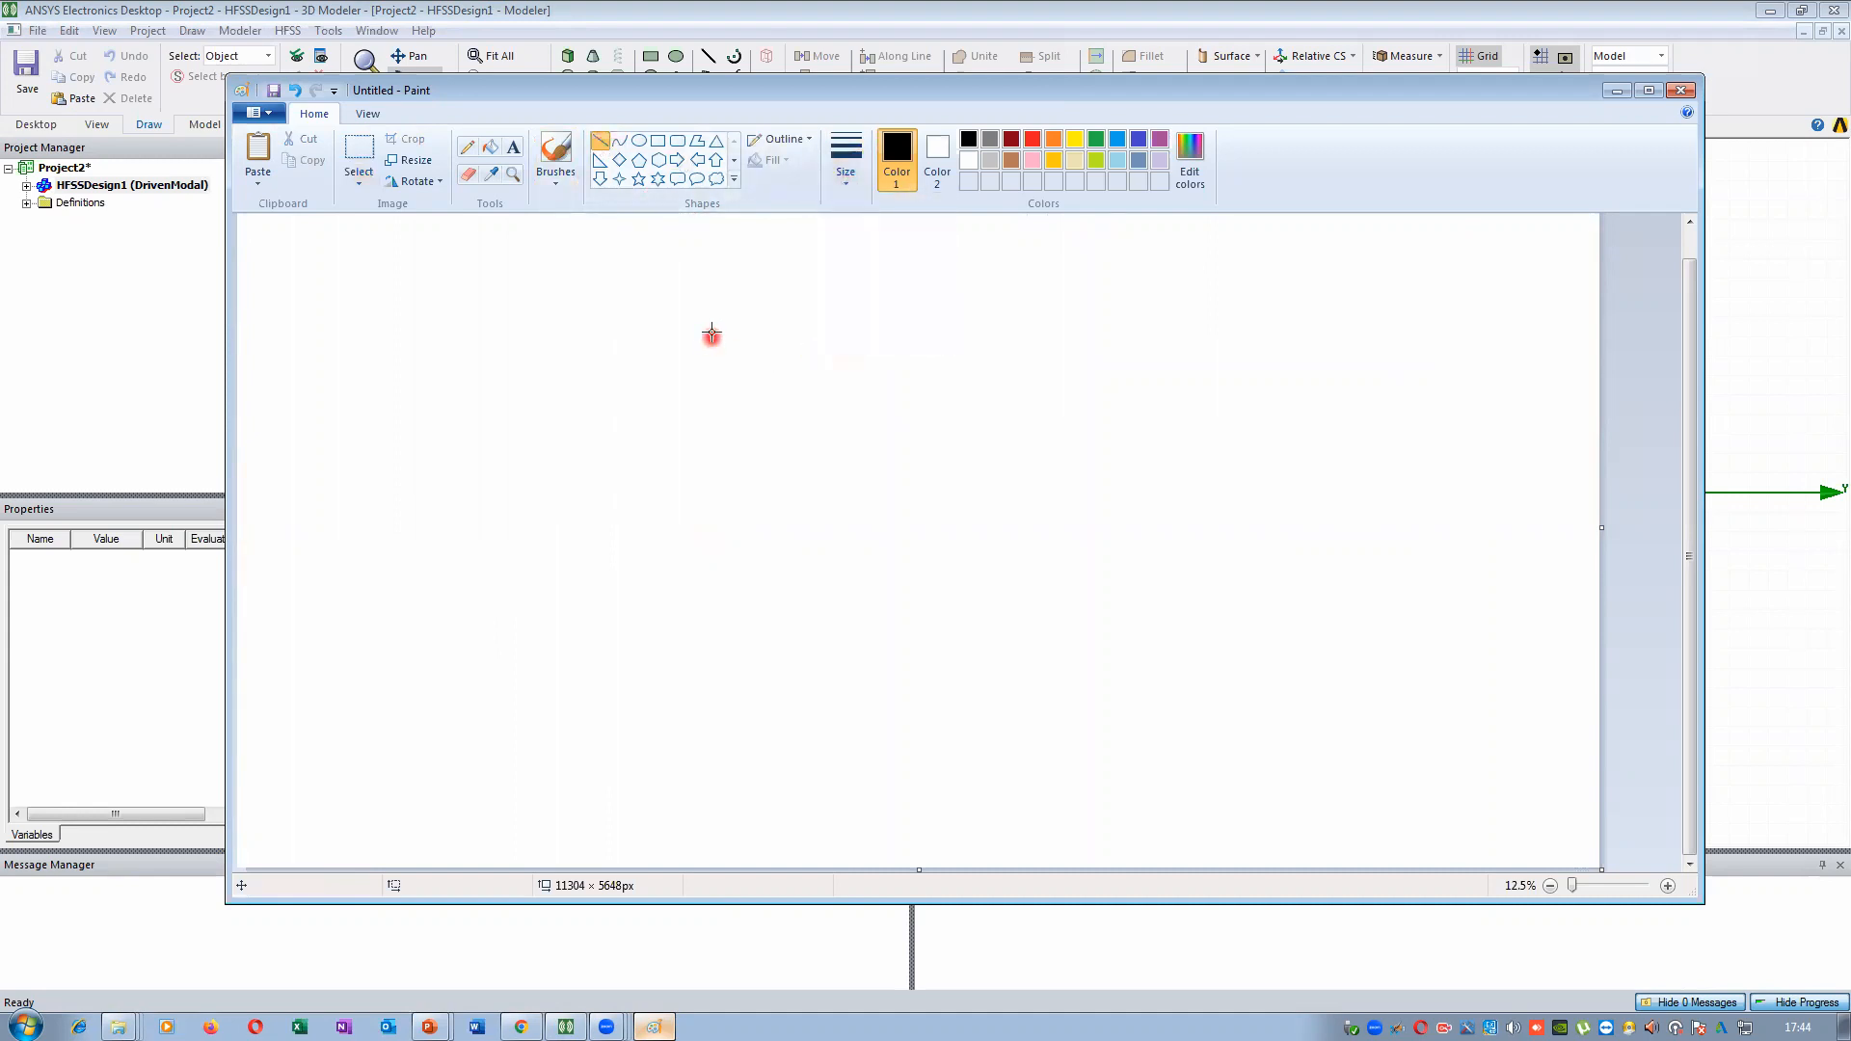
drag(712, 332, 711, 670)
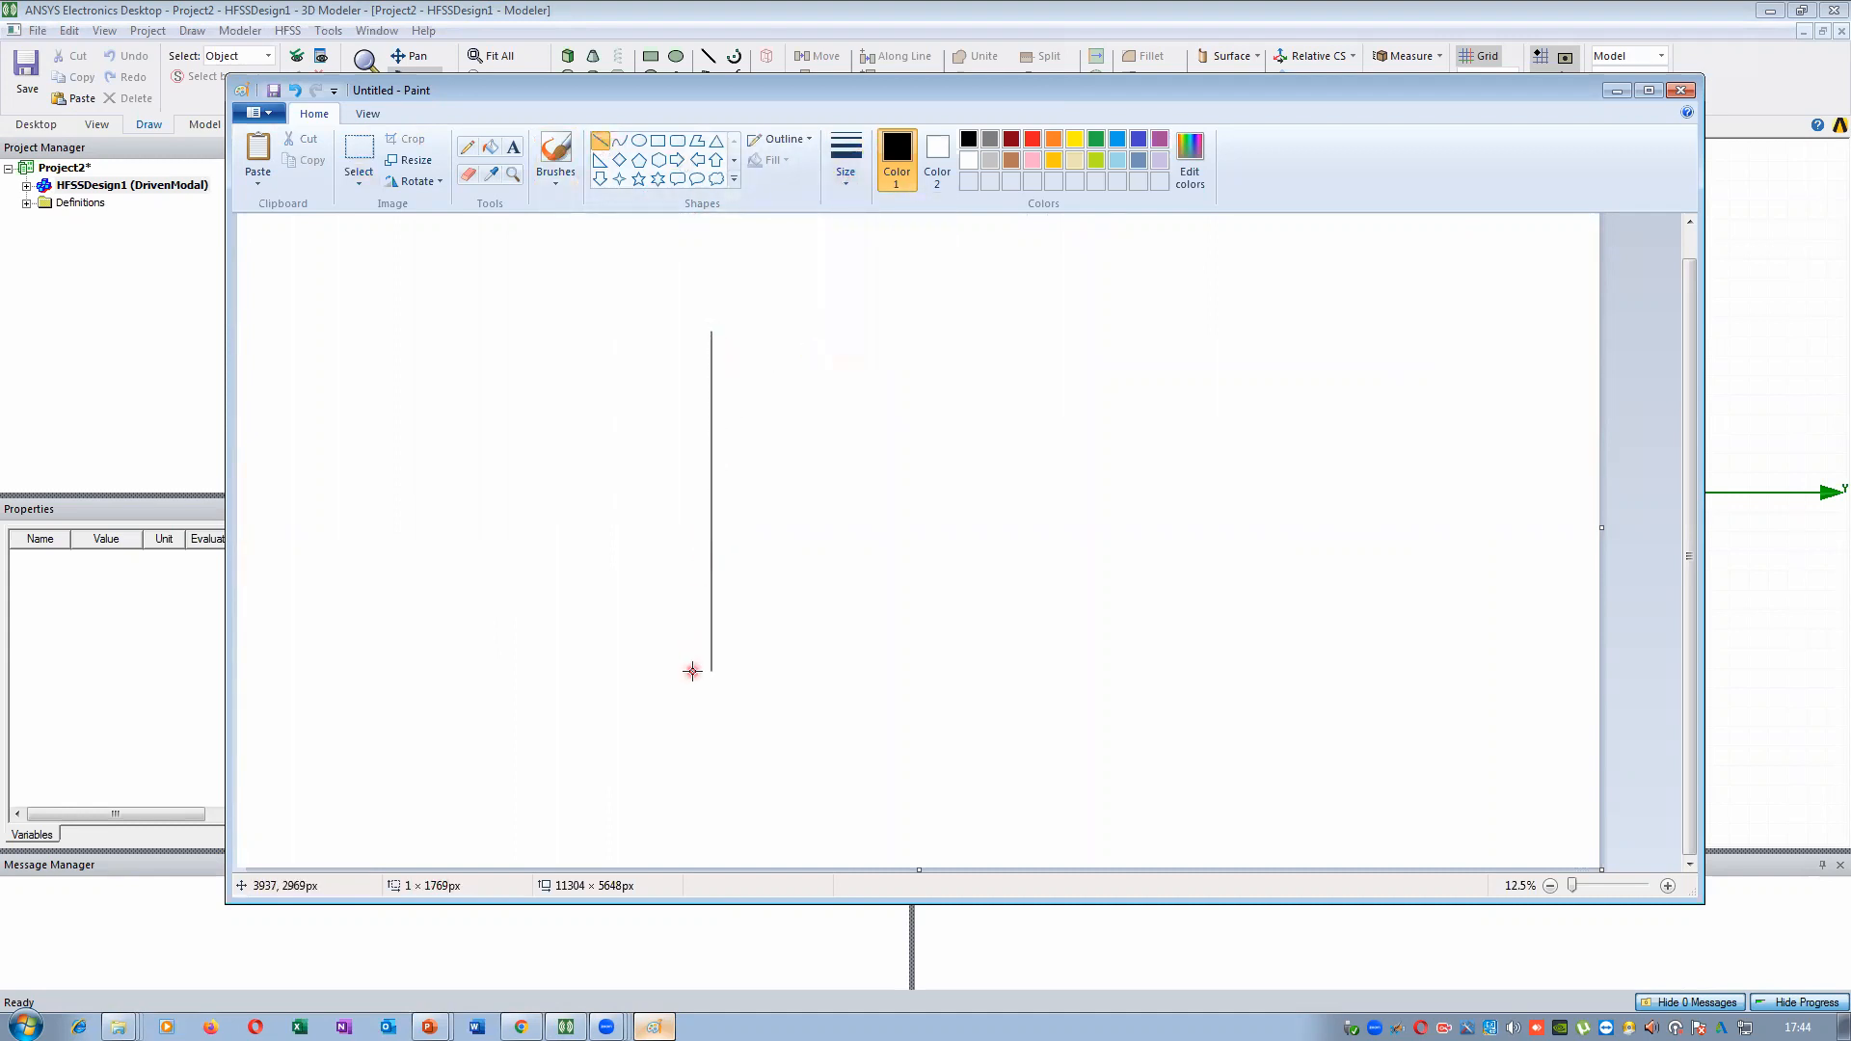
drag(489, 500, 998, 500)
click(1115, 566)
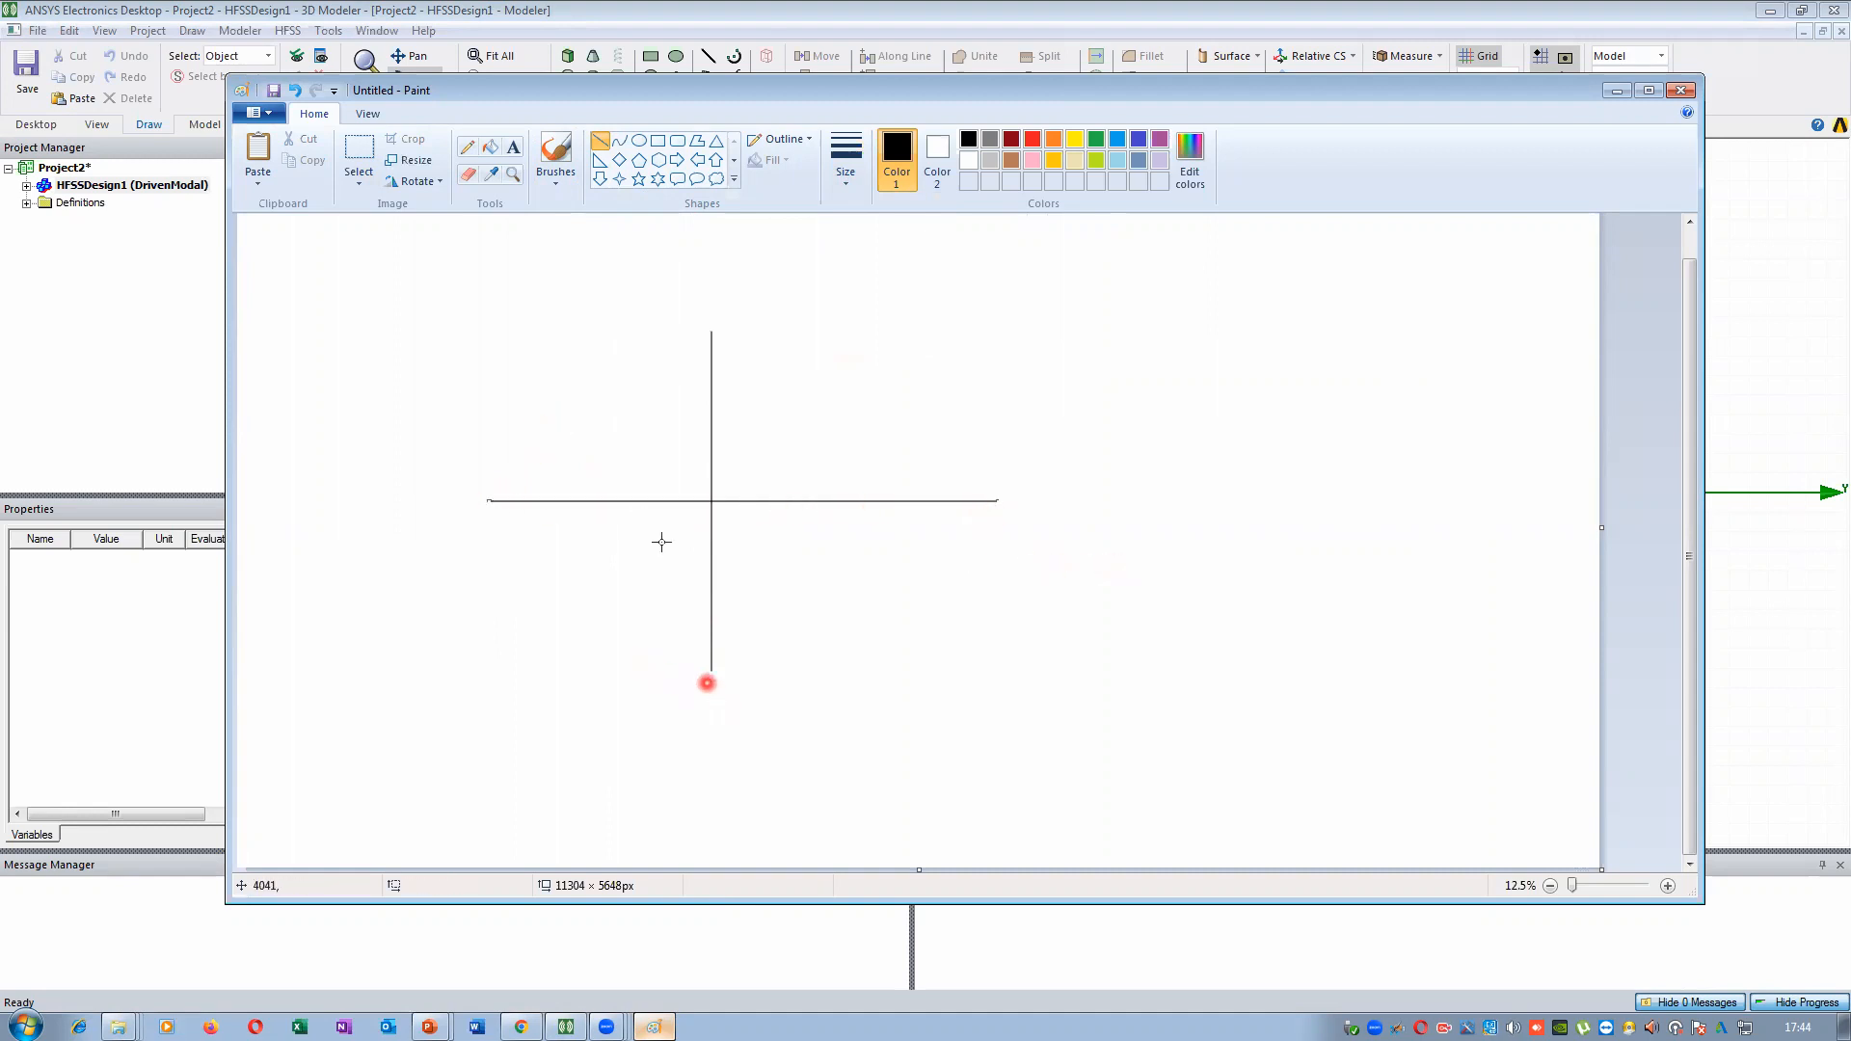
With the Pencil, add arrowheads at the vertical axis's lower end, labelled x, and the horizontal axis's right end, labelled y
click(1655, 97)
ctrl+scroll(421, 550, up, 1)
scroll(694, 516, down, 2)
scroll(926, 713, up, 1)
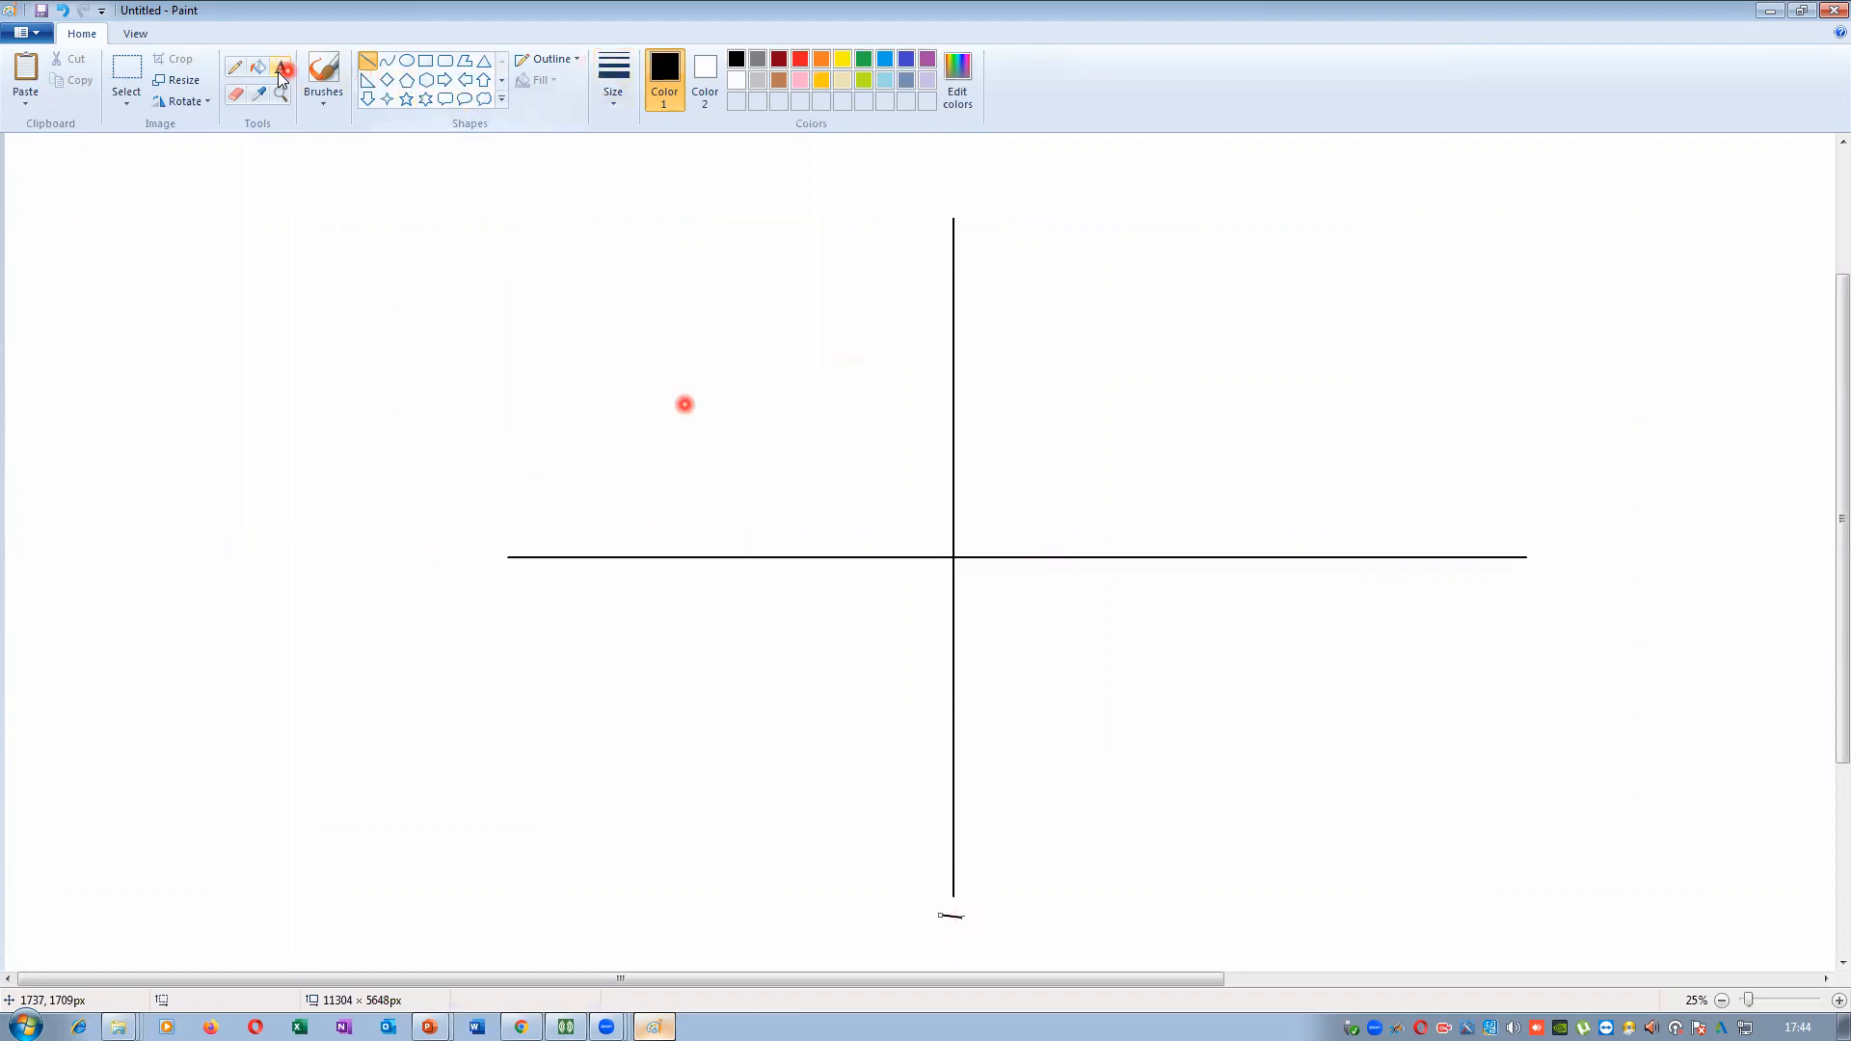
click(232, 70)
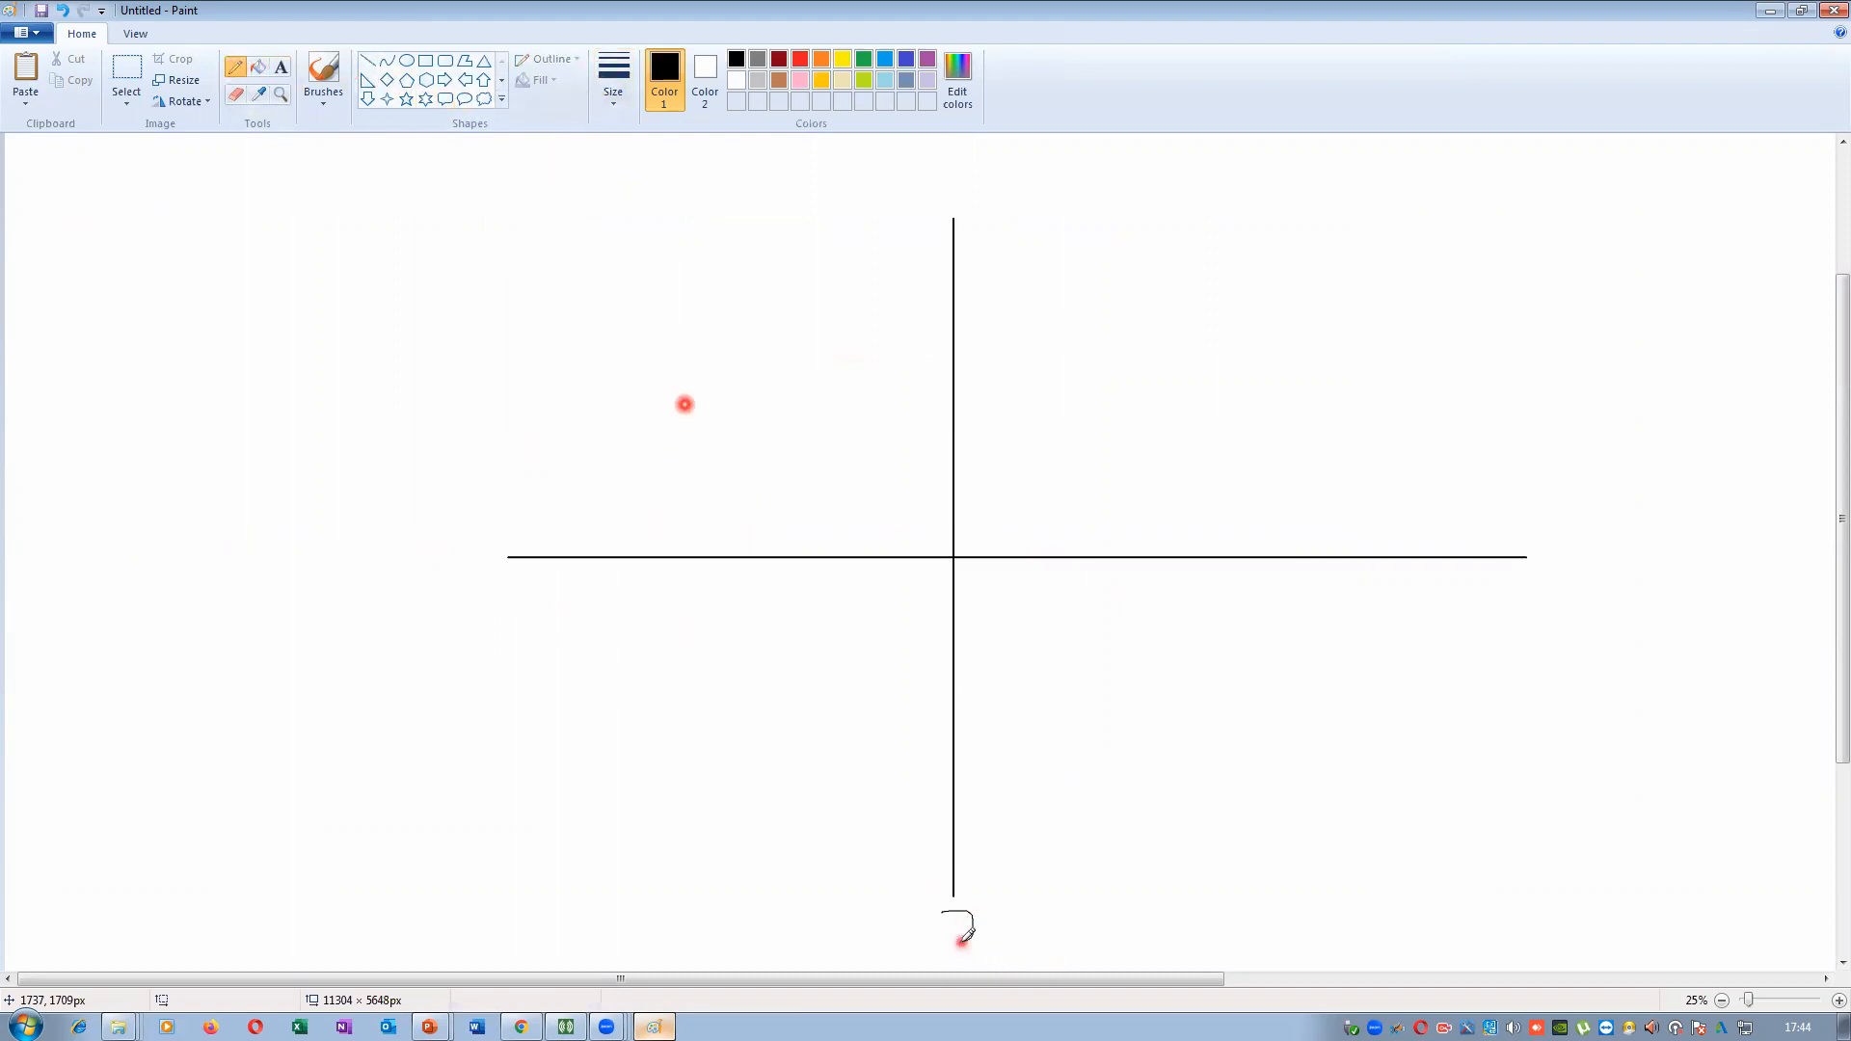
drag(981, 914, 996, 939)
drag(941, 868, 983, 864)
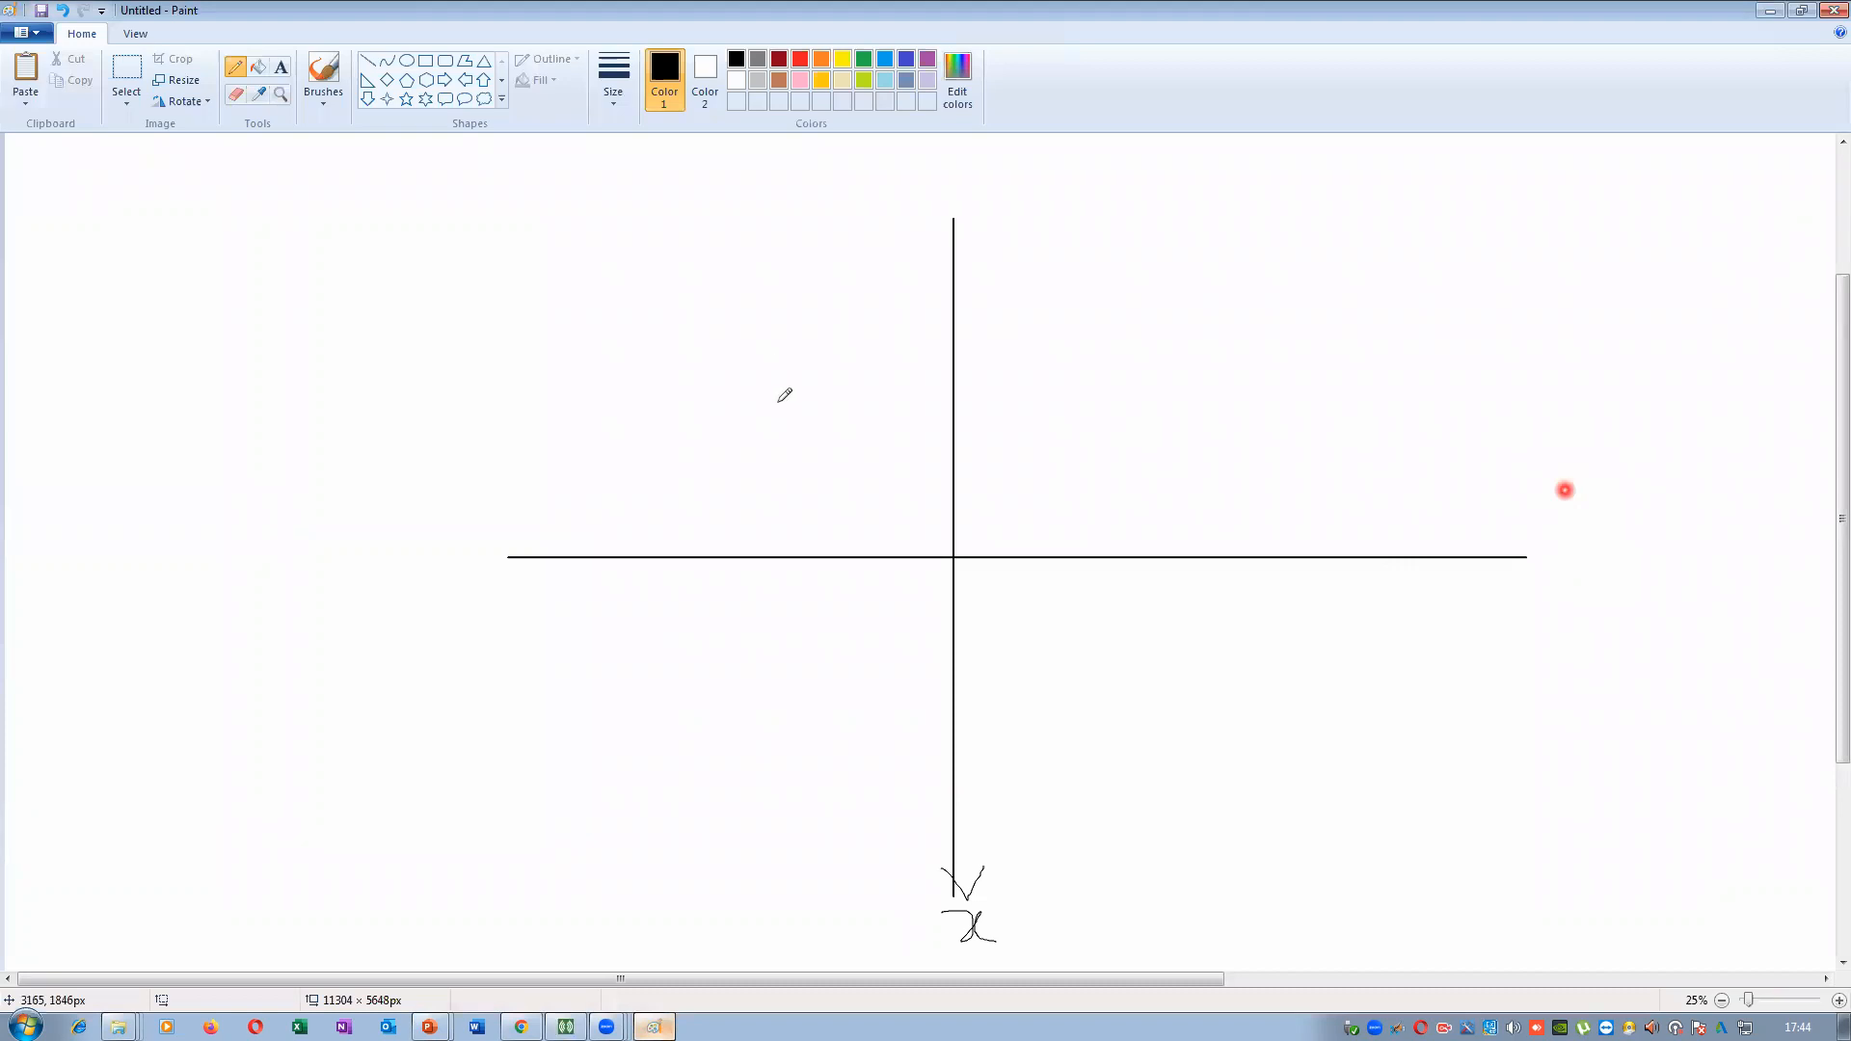
mouse_move(1500, 535)
mouse_down()
mouse_move(1528, 552)
mouse_move(1498, 584)
mouse_up()
mouse_move(1563, 523)
mouse_down()
mouse_move(1591, 532)
mouse_move(1579, 583)
mouse_up()
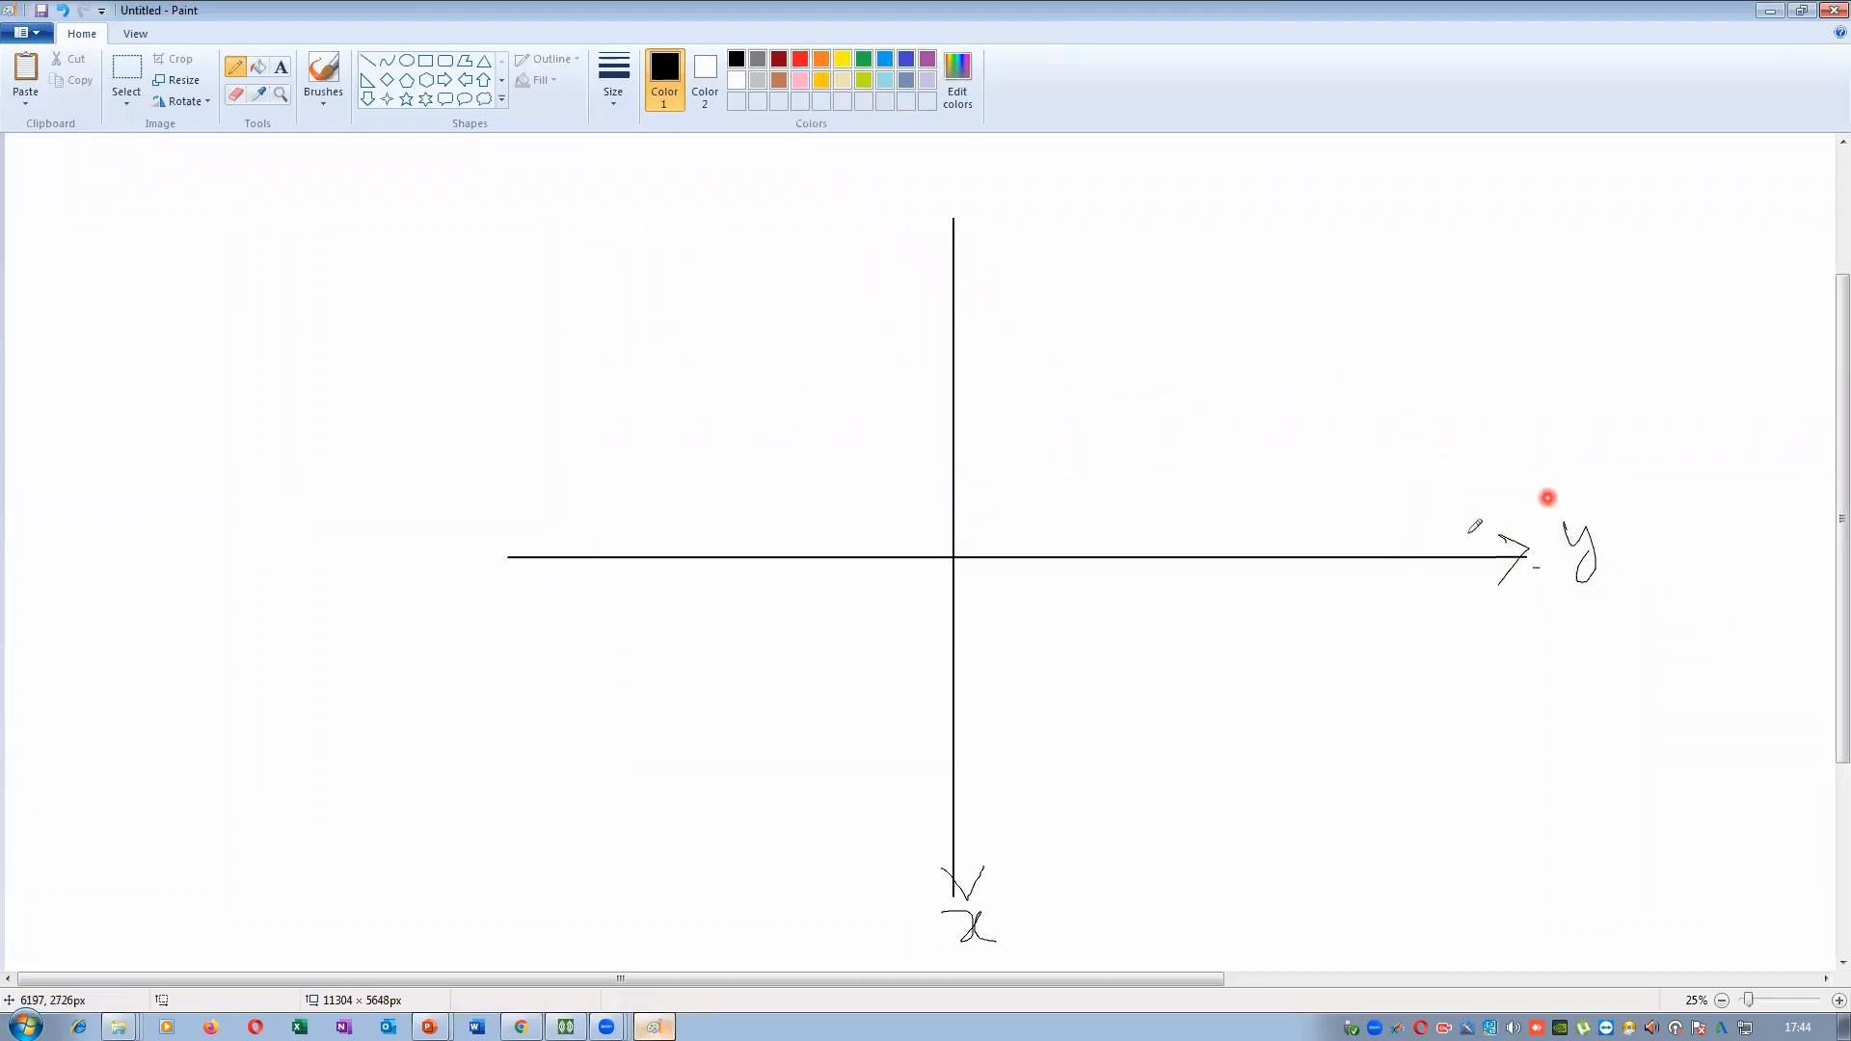
Add arrowheads at the two remaining axis ends, labelling the left end -y and the upper end -x
drag(523, 518, 505, 555)
drag(505, 555, 540, 575)
drag(383, 560, 401, 530)
drag(401, 510, 433, 521)
drag(934, 255, 952, 211)
mouse_move(953, 211)
mouse_down()
mouse_move(983, 242)
mouse_move(983, 191)
mouse_move(1014, 201)
mouse_up()
drag(1020, 187, 1049, 193)
Label the quadrant between the positive x and y axes as Q1 with signs (+,+)
mouse_move(1122, 605)
mouse_down()
mouse_move(1142, 667)
mouse_move(1187, 671)
mouse_move(1207, 721)
mouse_up()
mouse_move(1194, 710)
mouse_down()
mouse_move(1204, 739)
mouse_move(1260, 700)
mouse_up()
drag(1141, 734, 1200, 757)
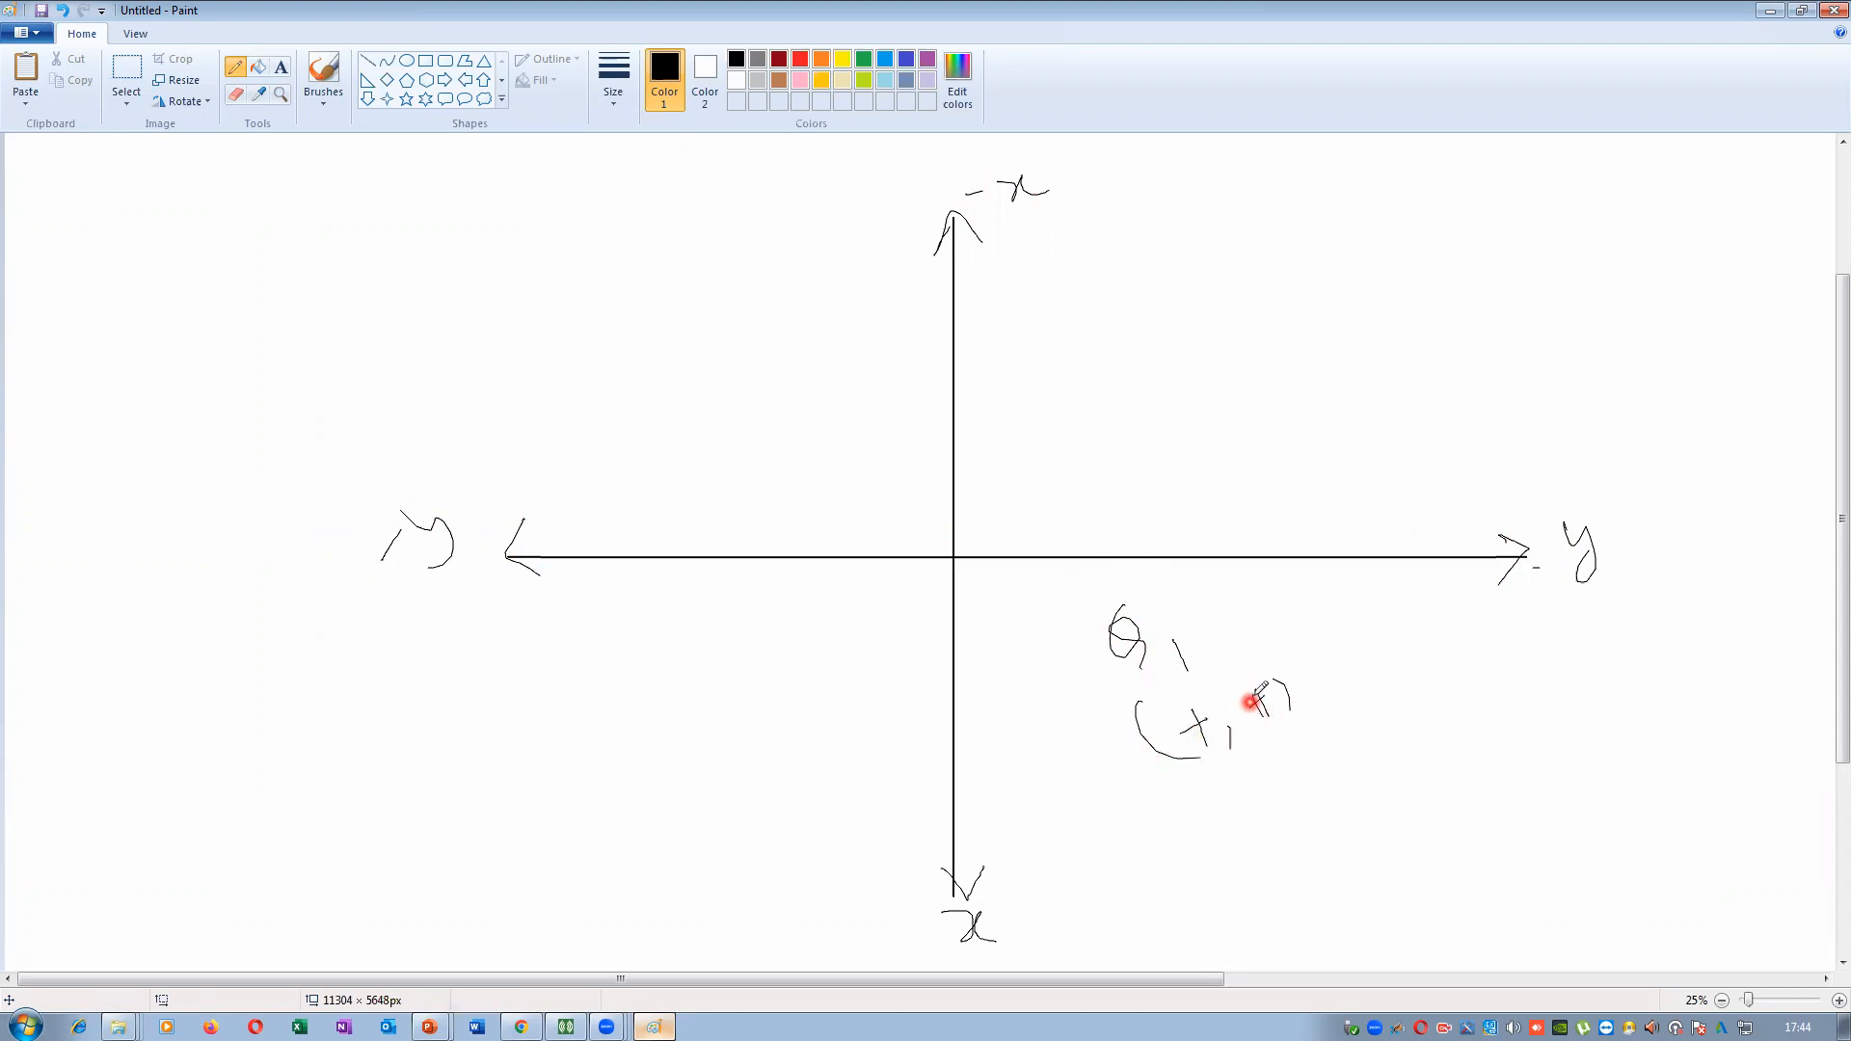
Handwrite the heading "xy plane" at the upper left of the sketch
drag(306, 231, 297, 260)
drag(311, 224, 345, 256)
drag(374, 191, 395, 243)
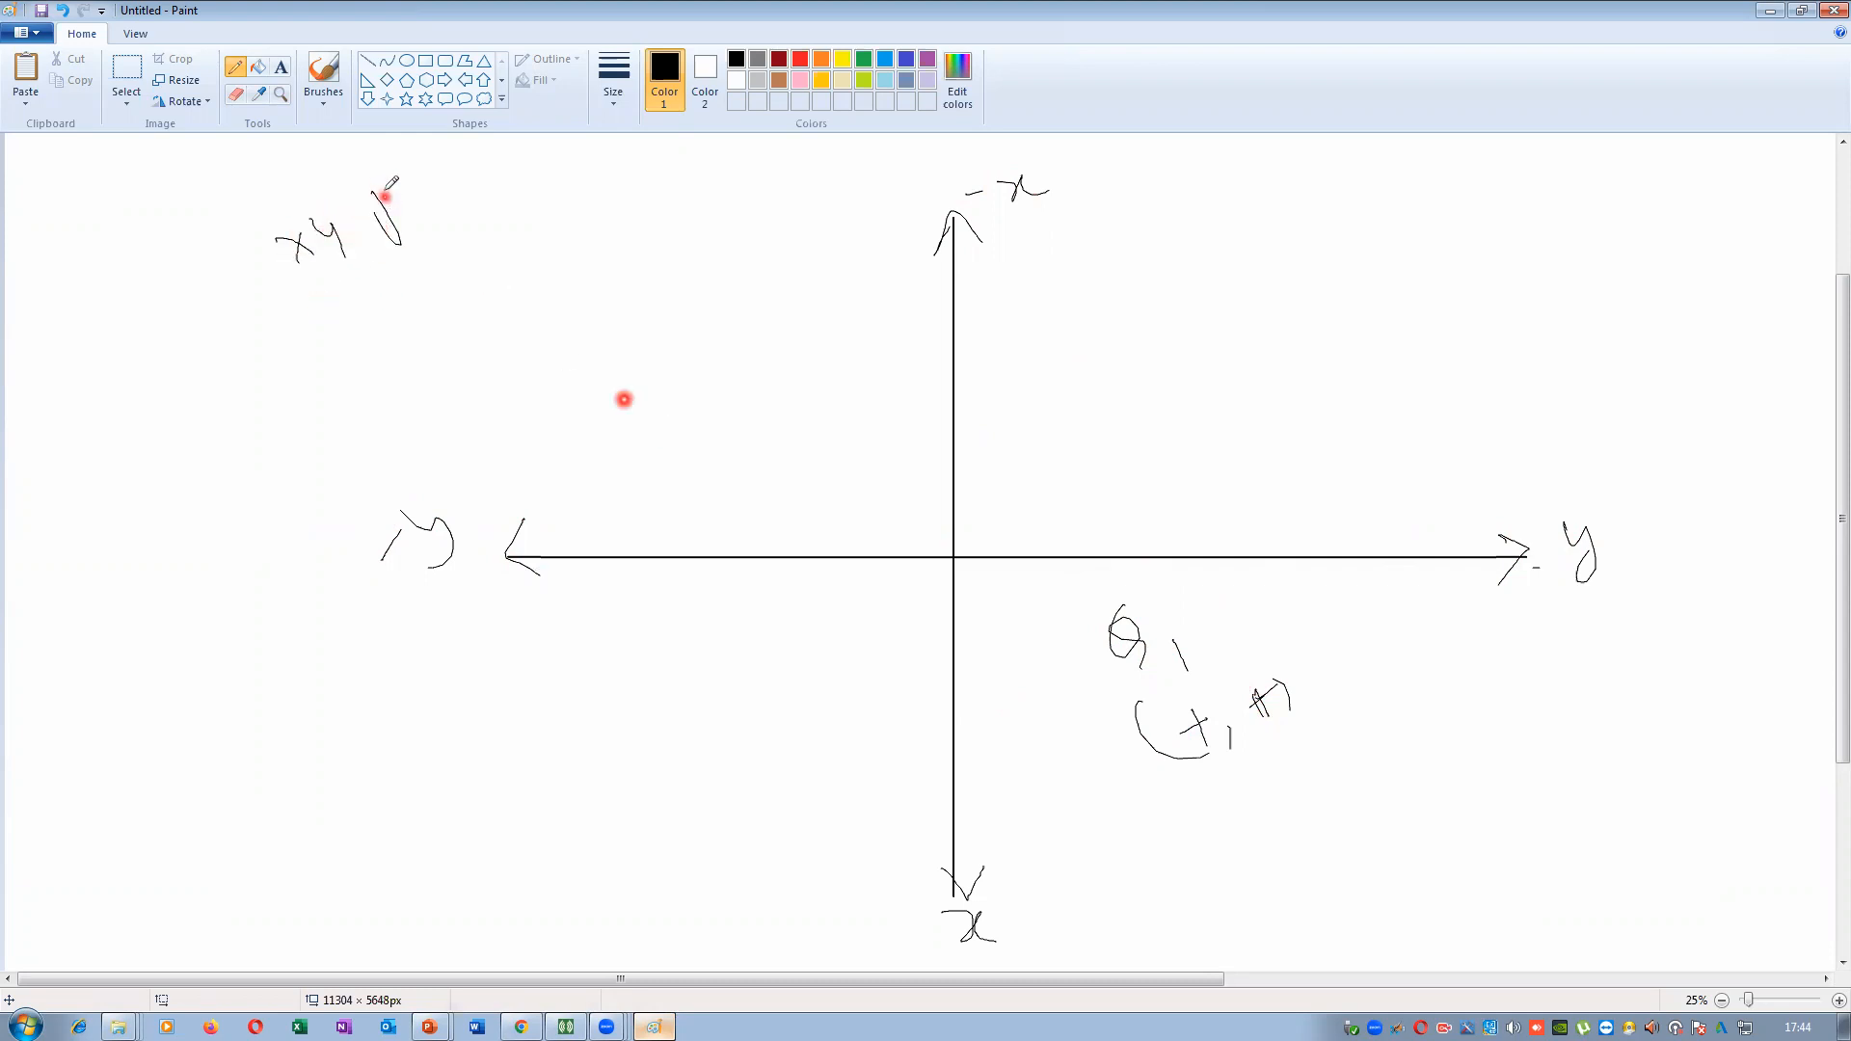
drag(457, 181, 490, 161)
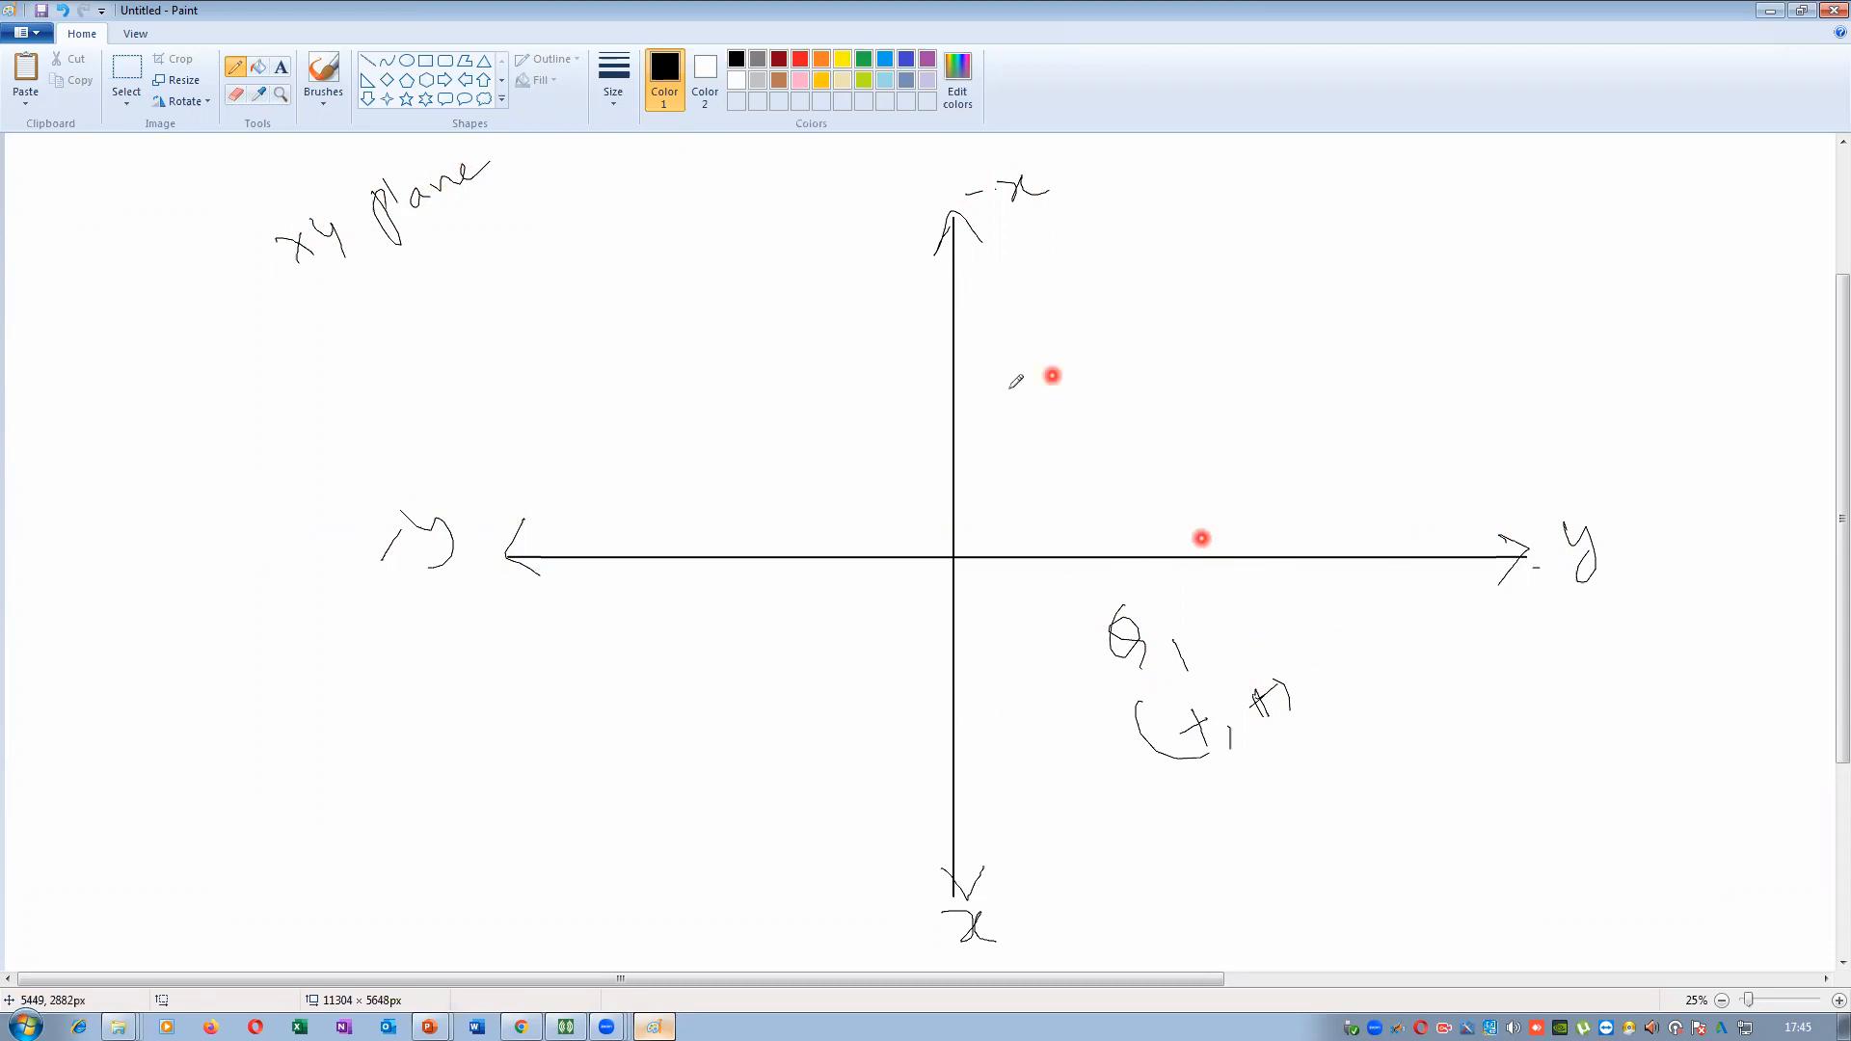
Label the quadrant between the -x and y axes as Q2 with signs (-,+)
drag(1107, 305, 1101, 353)
mouse_move(1213, 287)
mouse_down()
mouse_move(1231, 368)
mouse_move(1262, 316)
mouse_move(1289, 344)
mouse_up()
click(1288, 321)
drag(1310, 303, 1335, 290)
drag(1321, 284, 1356, 328)
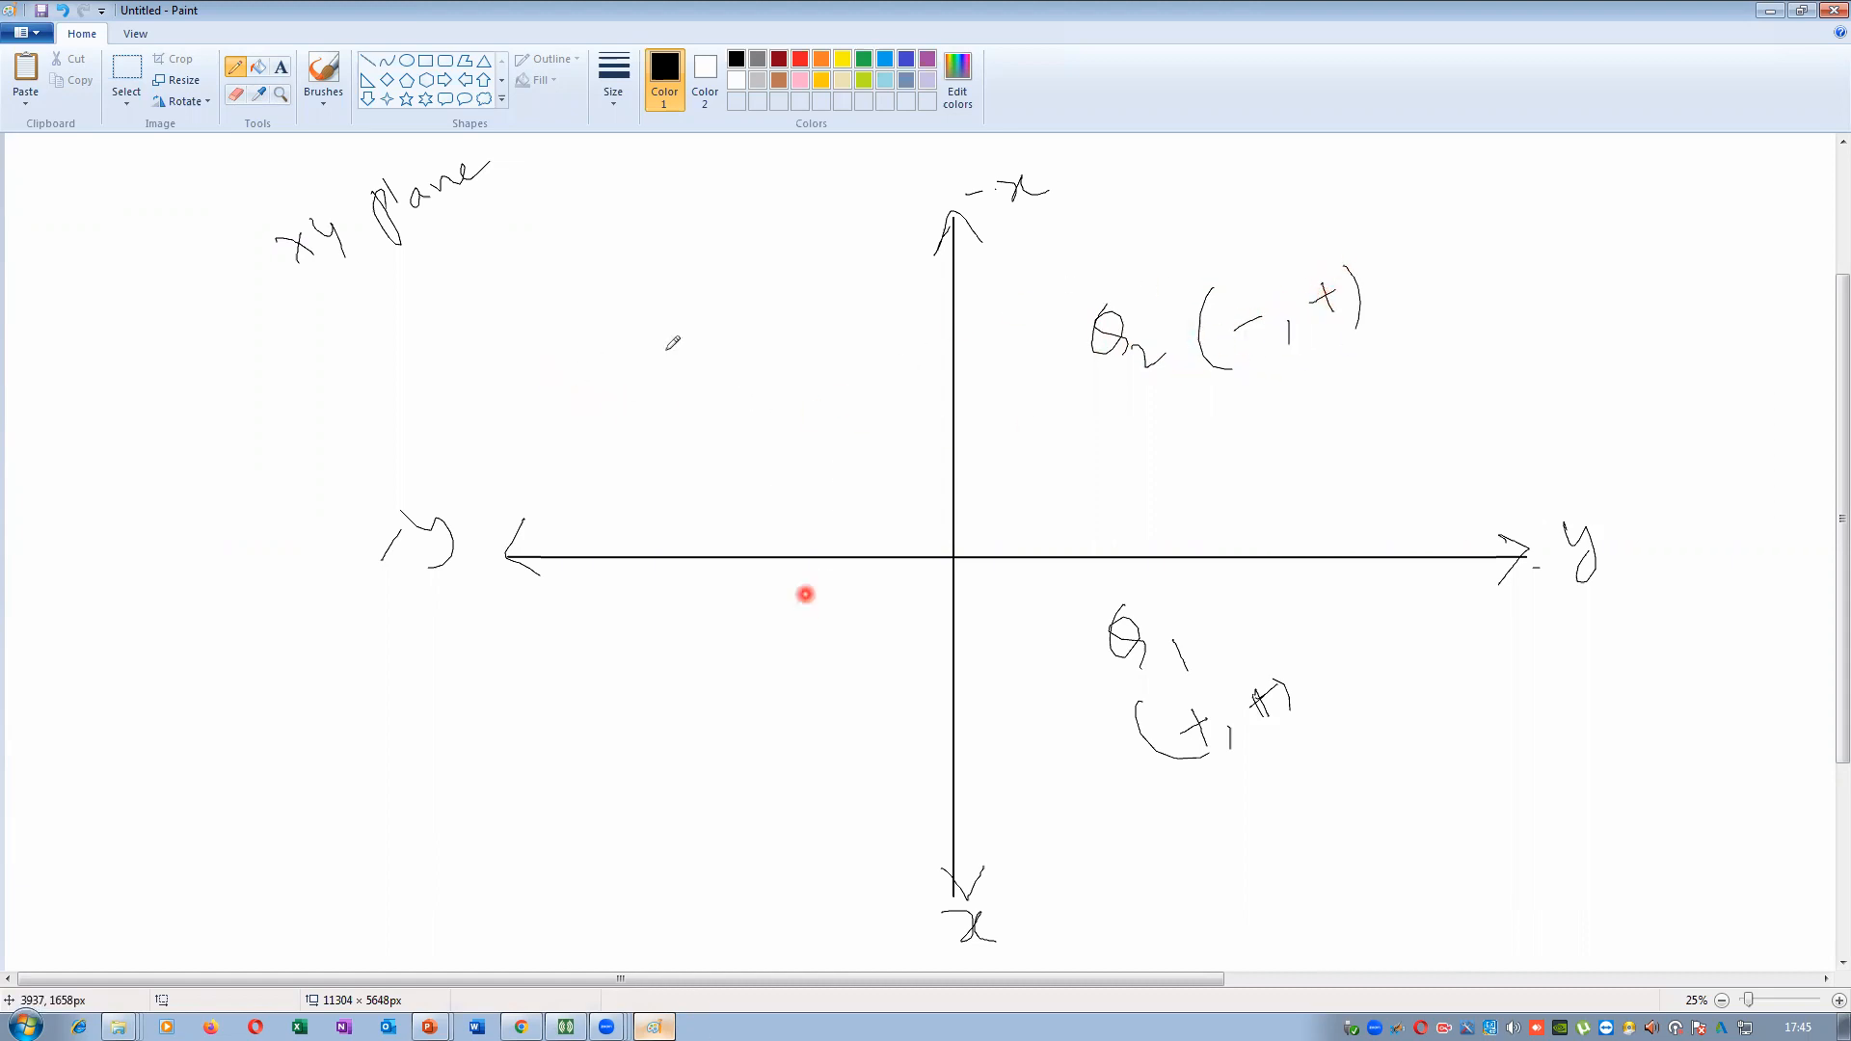
Label the quadrant between the -x and -y axes as Q3 with signs (-,-)
drag(667, 283, 681, 336)
drag(690, 280, 714, 399)
drag(705, 387, 757, 384)
mouse_move(768, 355)
mouse_down()
mouse_move(793, 339)
mouse_move(815, 357)
mouse_up()
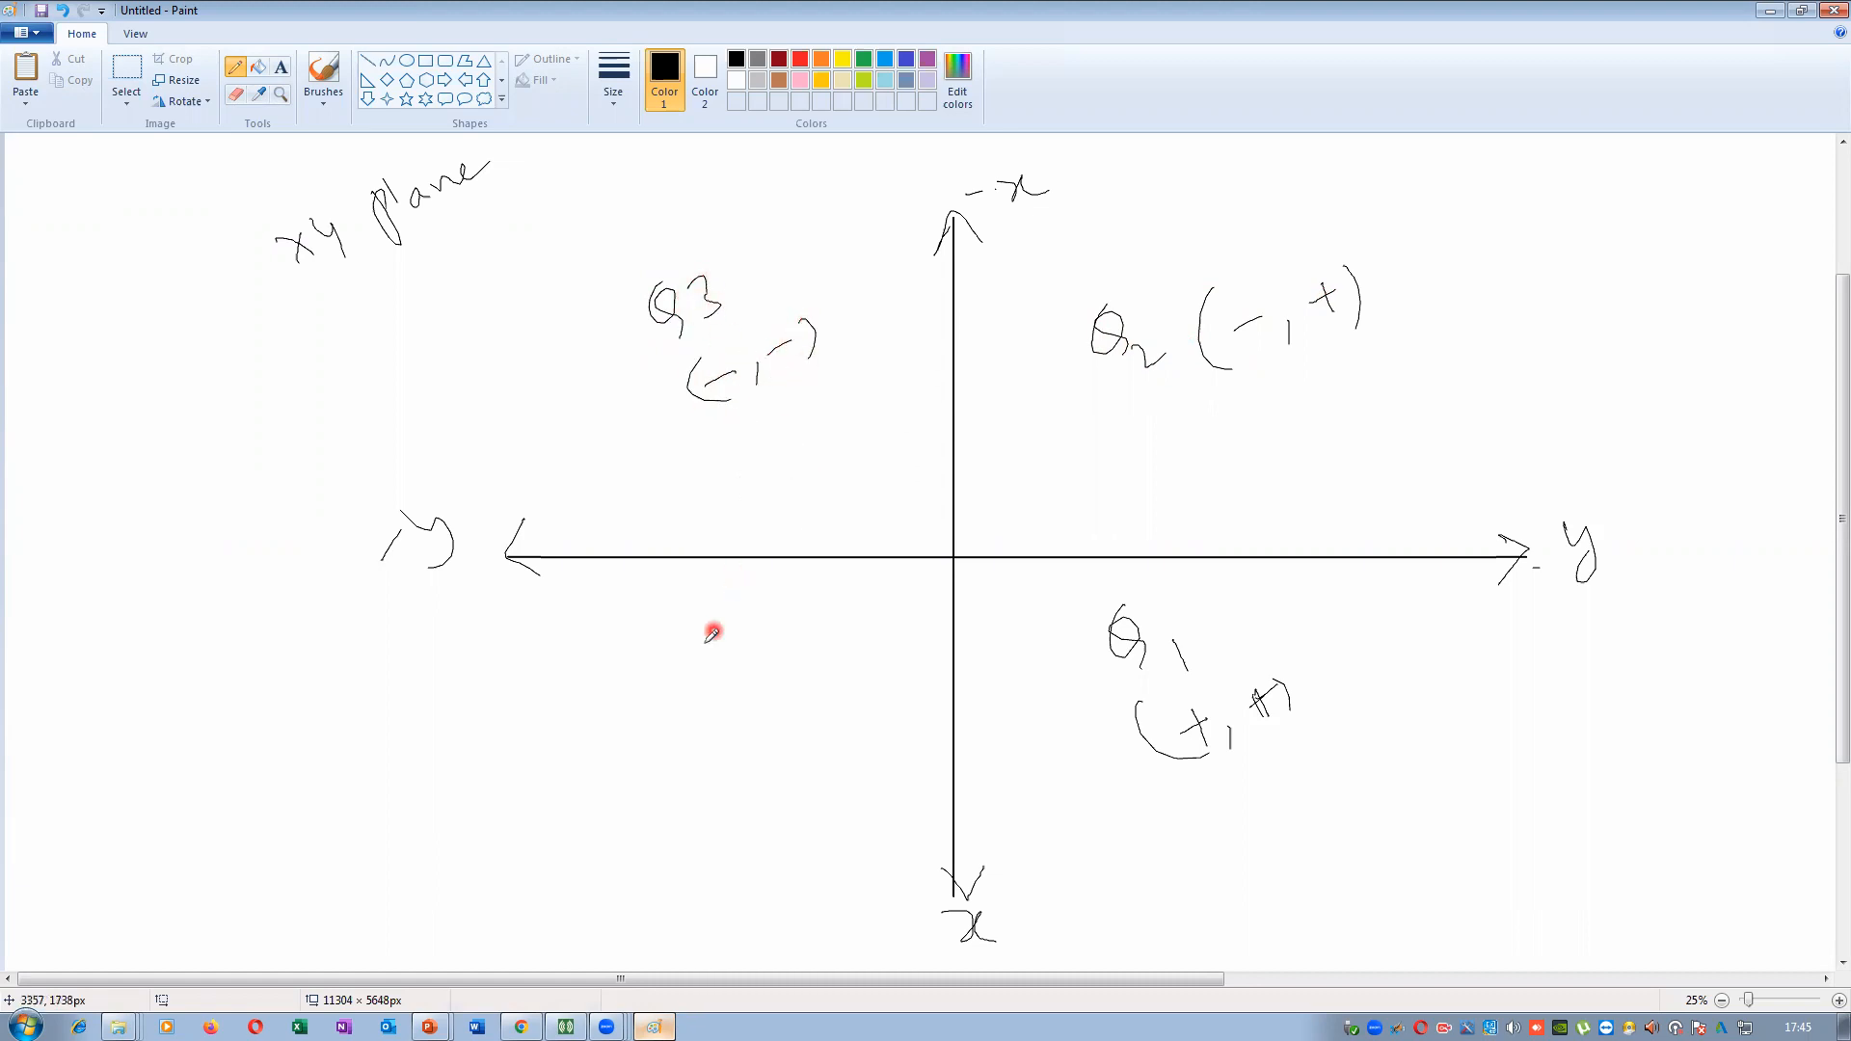
Label the quadrant between the x and -y axes as Q4 with signs (+,-)
drag(686, 636, 717, 663)
drag(729, 620, 748, 634)
mouse_move(743, 618)
mouse_down()
mouse_move(760, 652)
mouse_move(724, 740)
mouse_move(748, 703)
mouse_up()
mouse_move(775, 687)
mouse_down()
mouse_move(776, 709)
mouse_move(806, 658)
mouse_move(825, 678)
mouse_move(744, 710)
mouse_move(750, 678)
mouse_up()
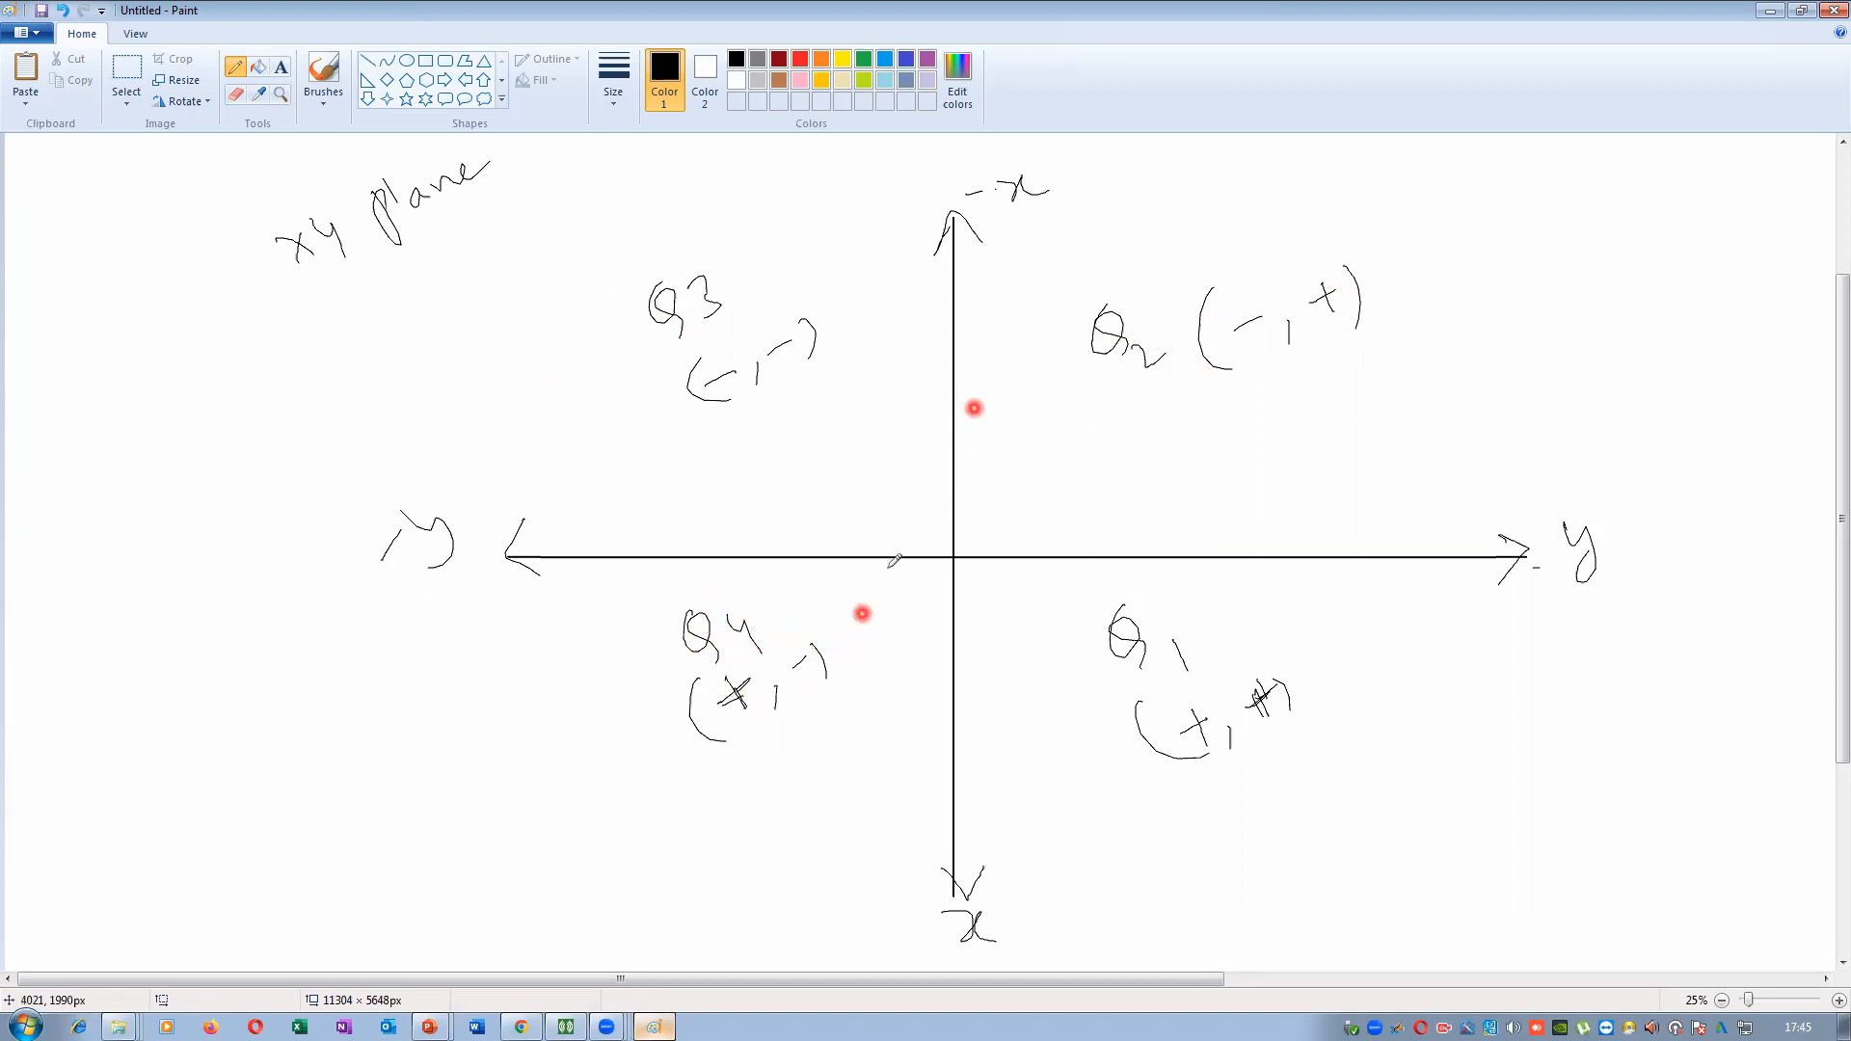
Switch to HFSS and place a point in the XY plane's negative-X, positive-Y quadrant
click(566, 1027)
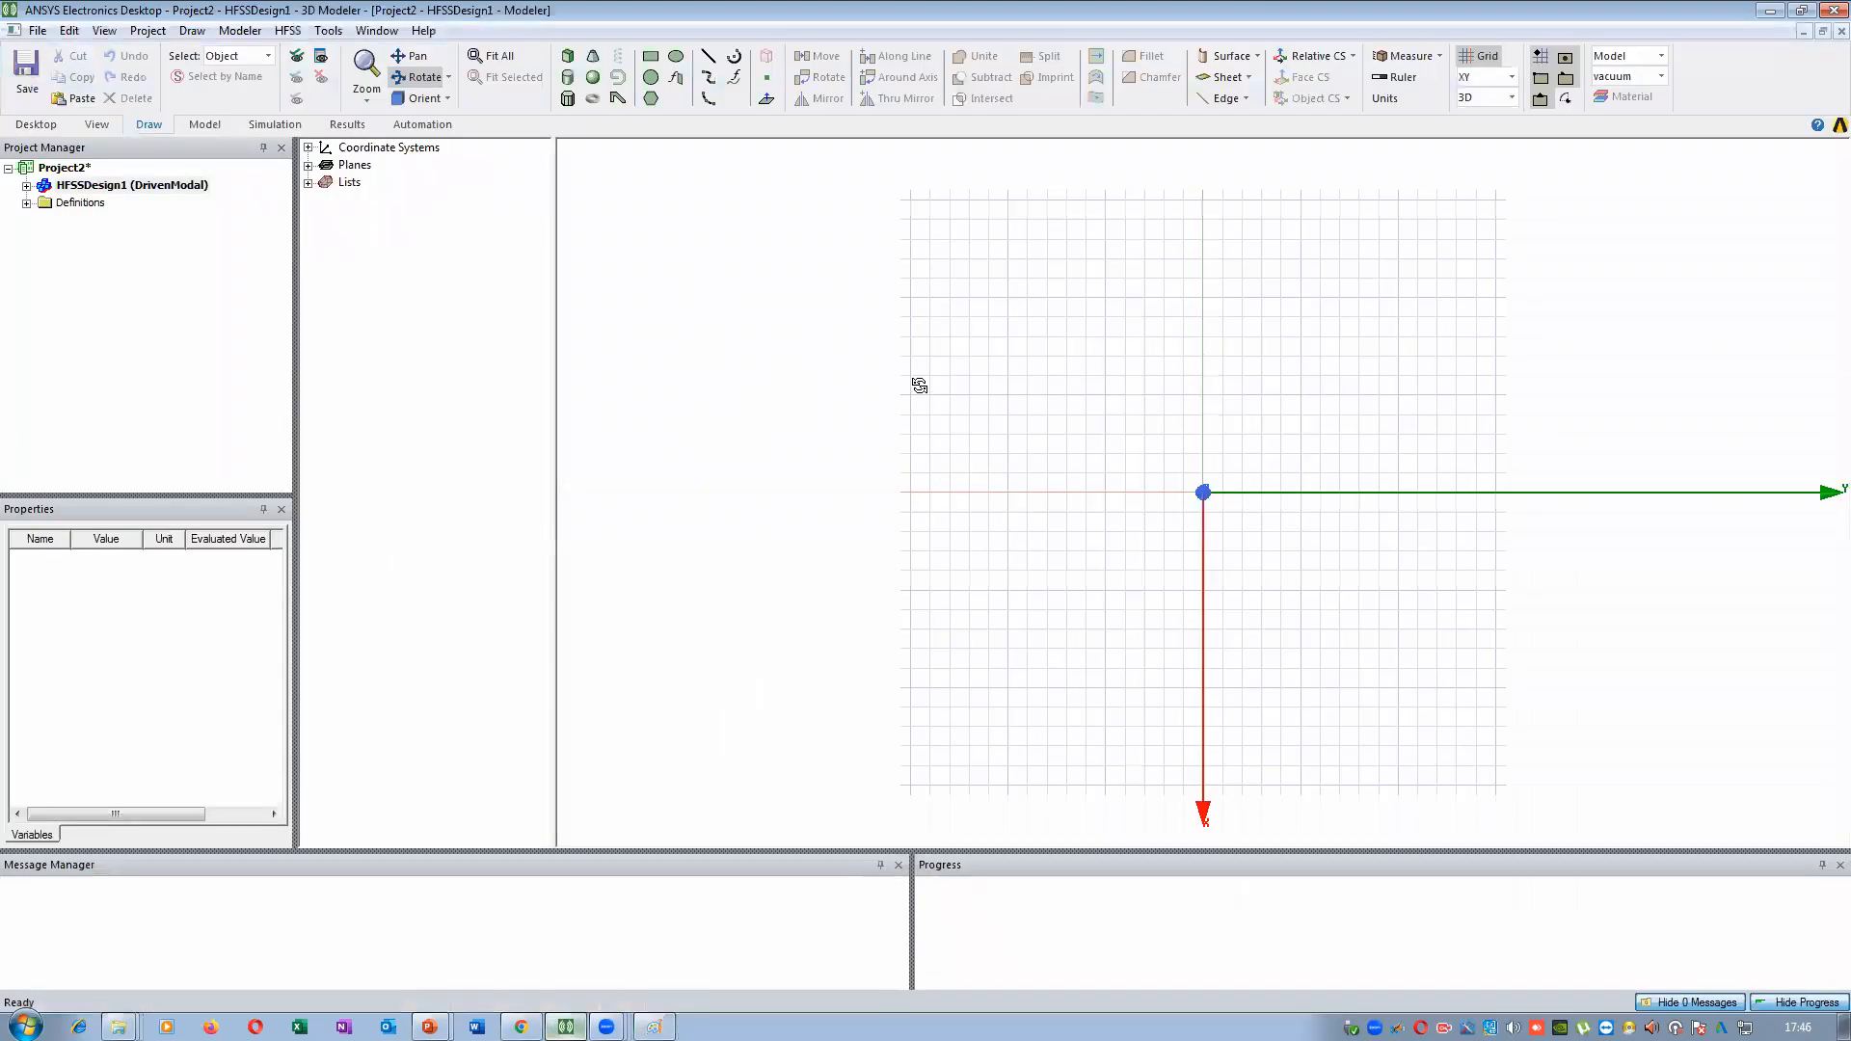
click(767, 80)
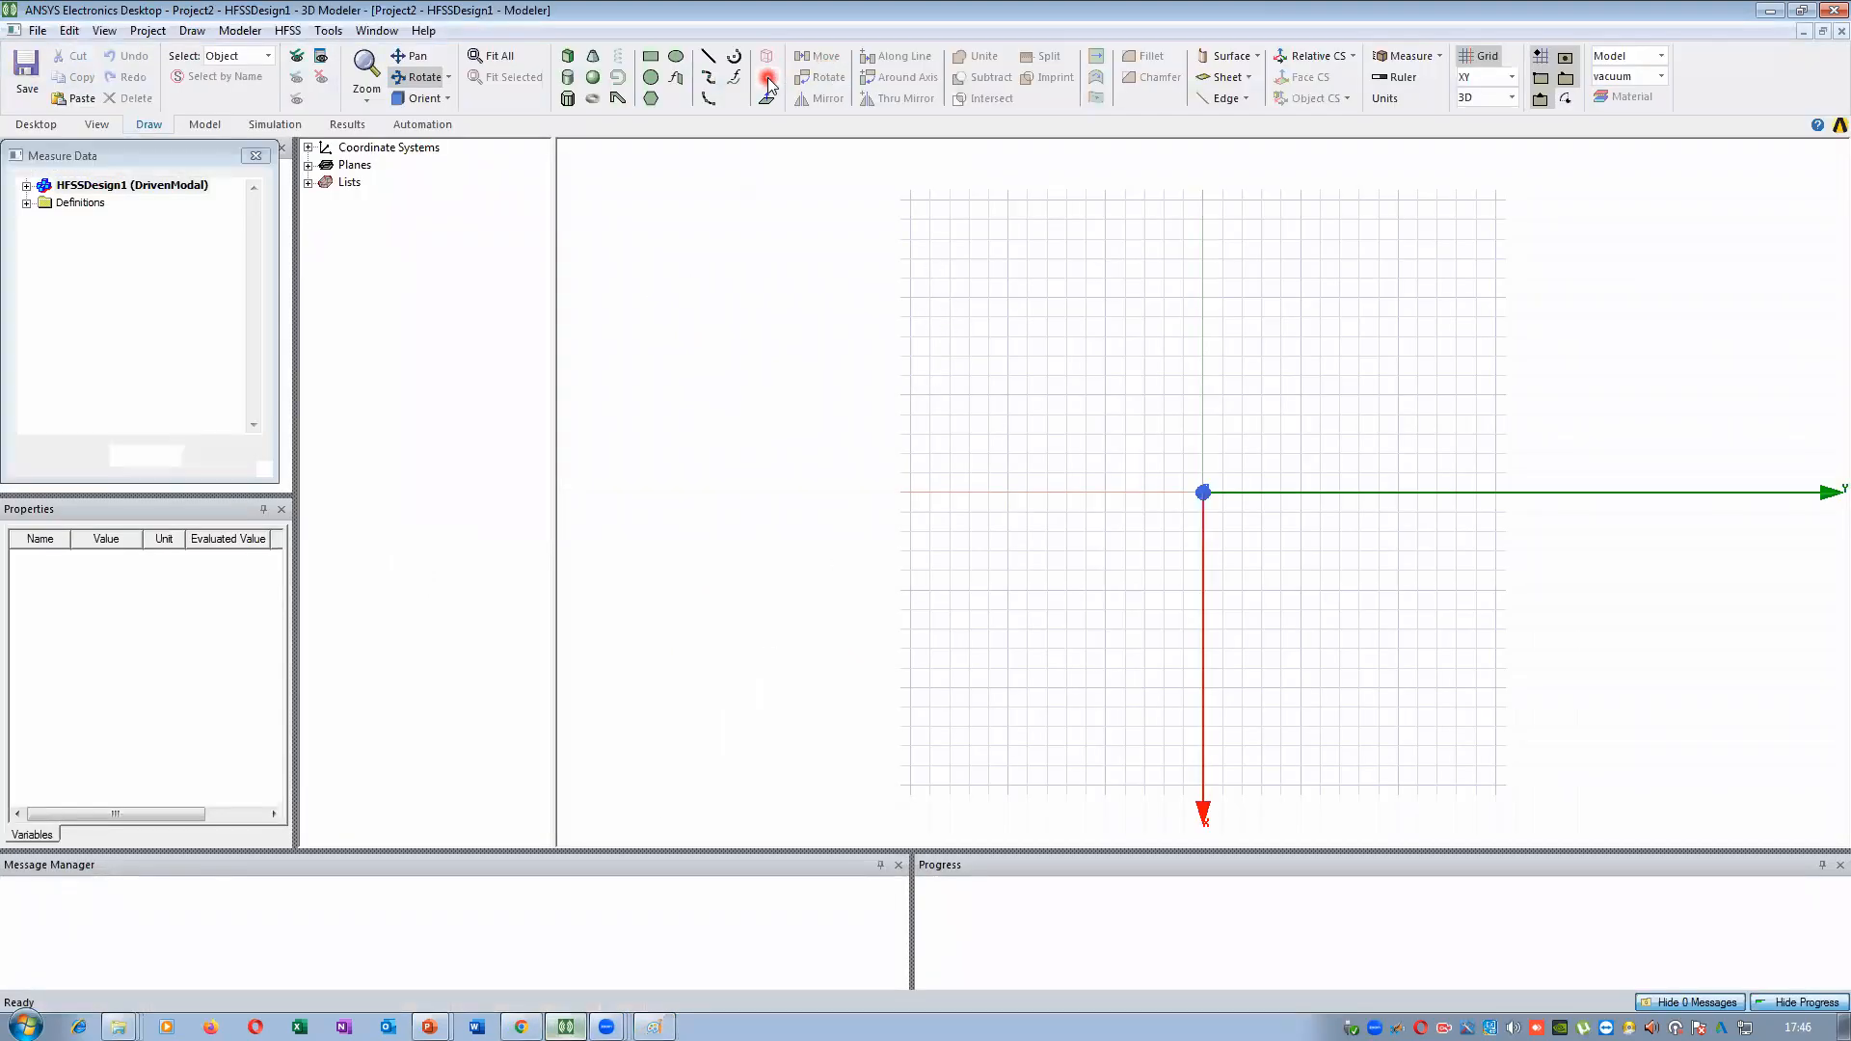
click(1378, 365)
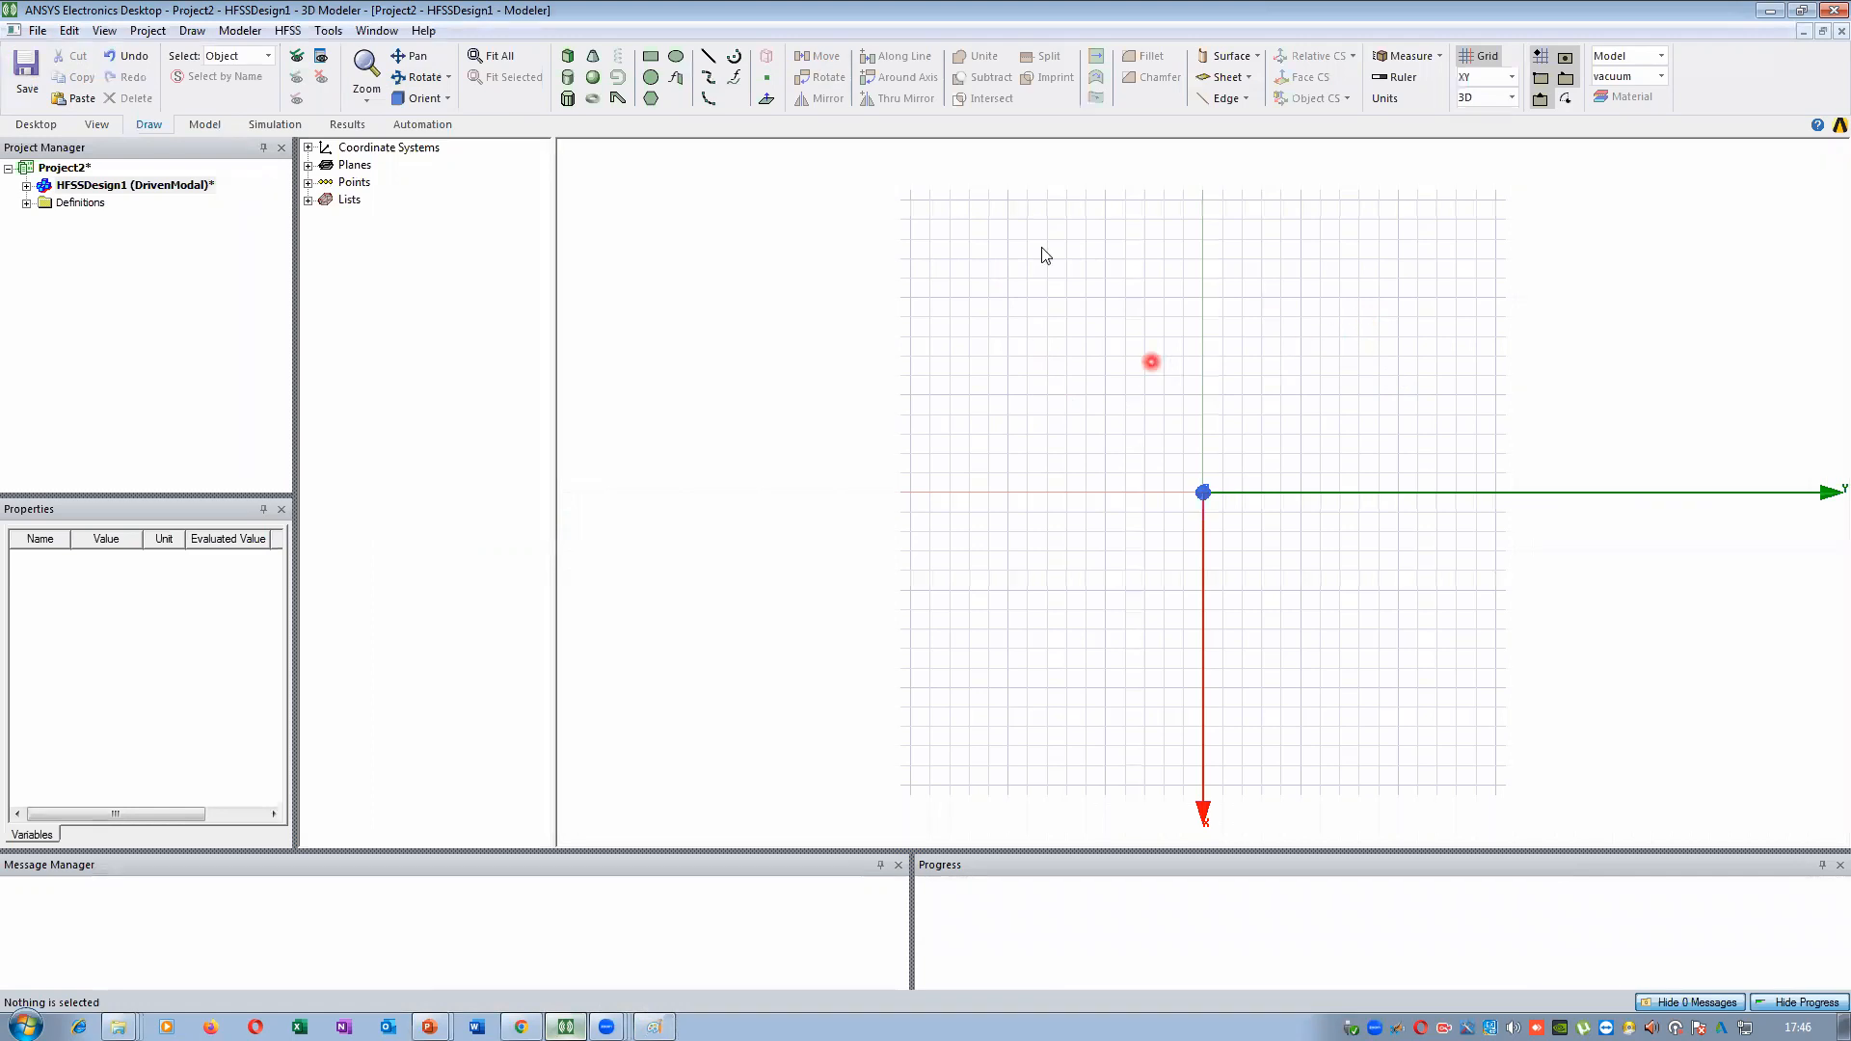
Restart point drawing and examine the live positions and X, Y and Z distances in the measure data
click(766, 78)
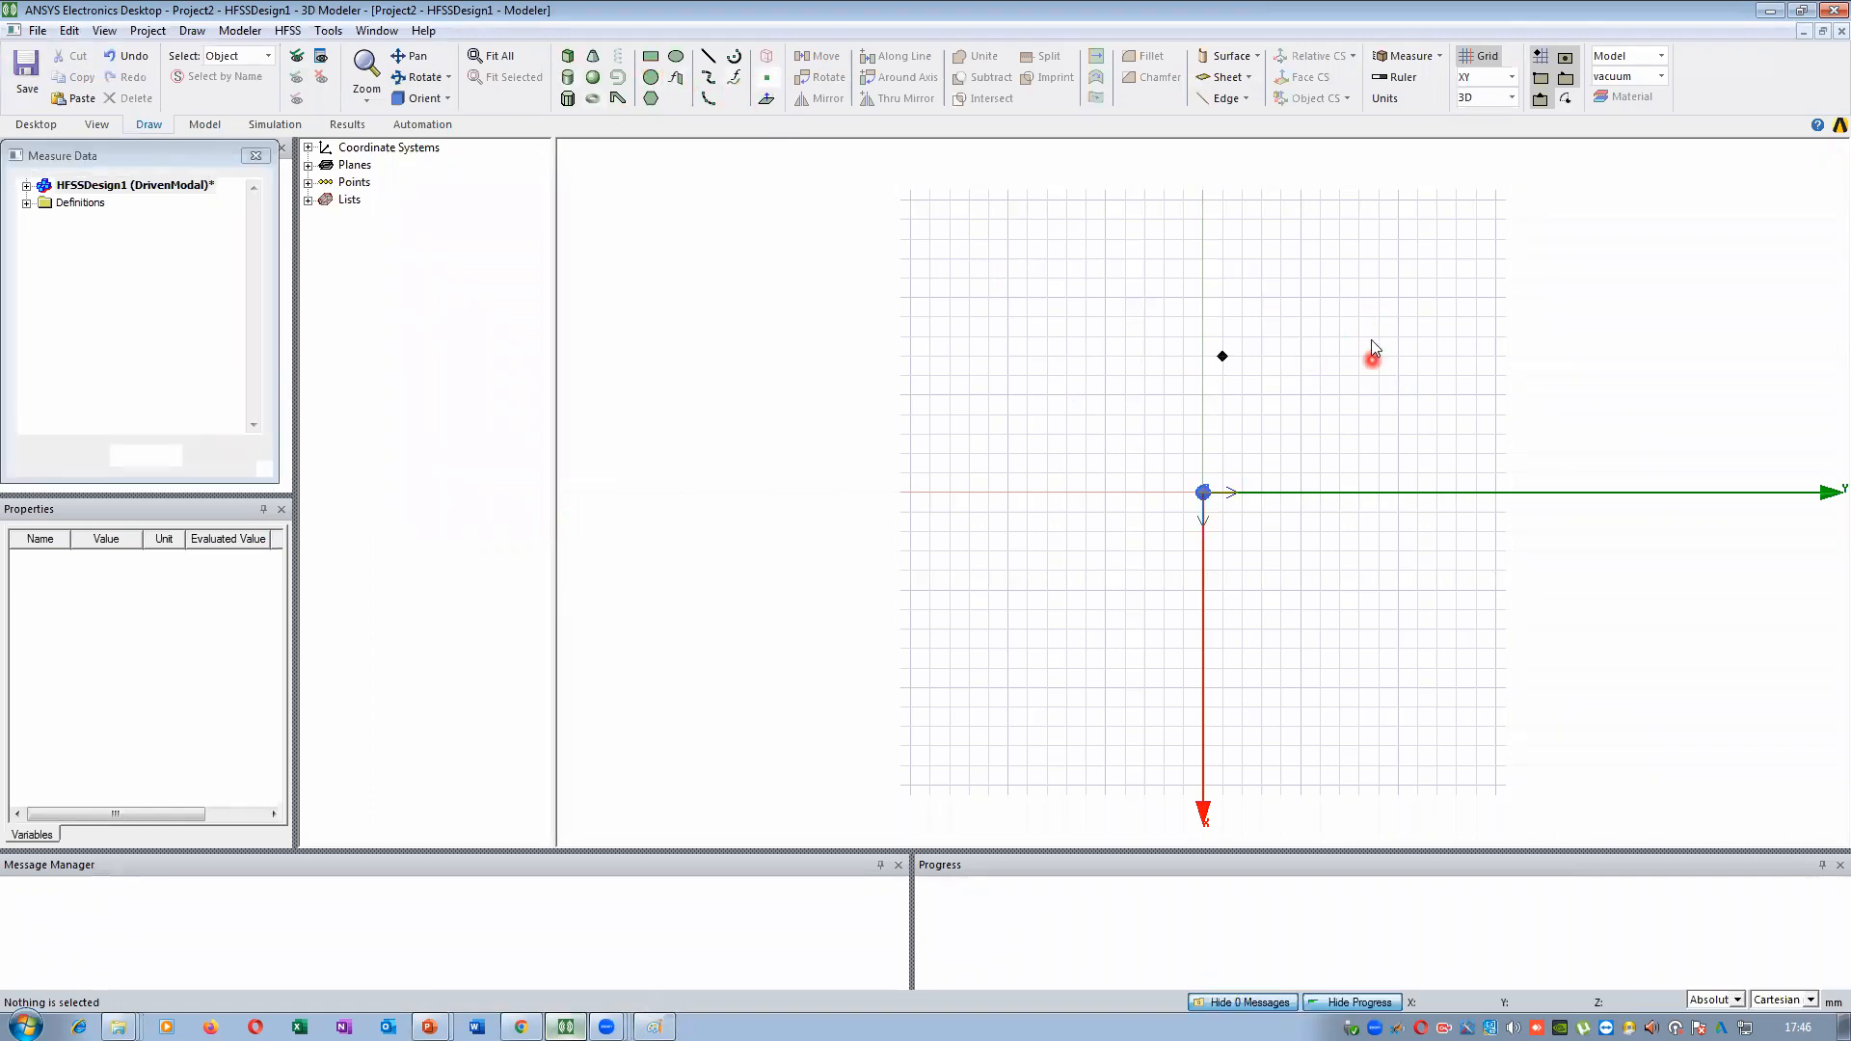
key(Escape)
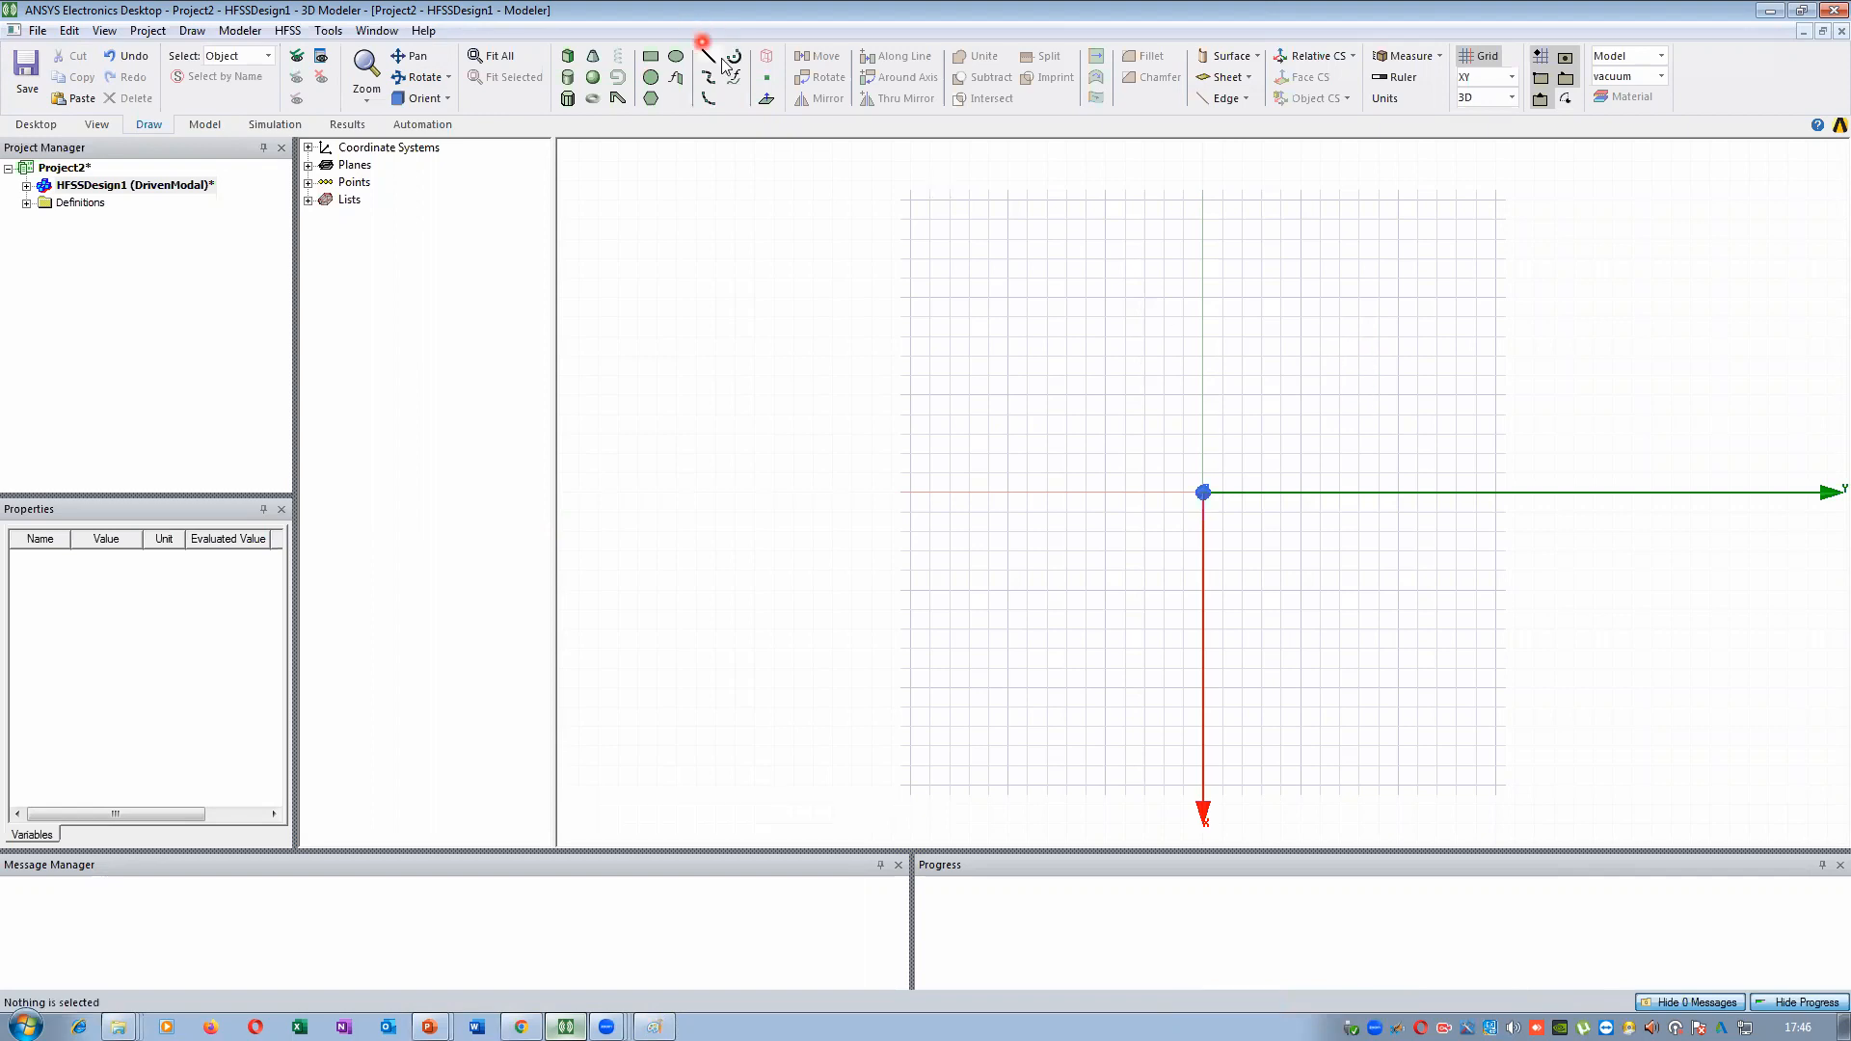
click(767, 78)
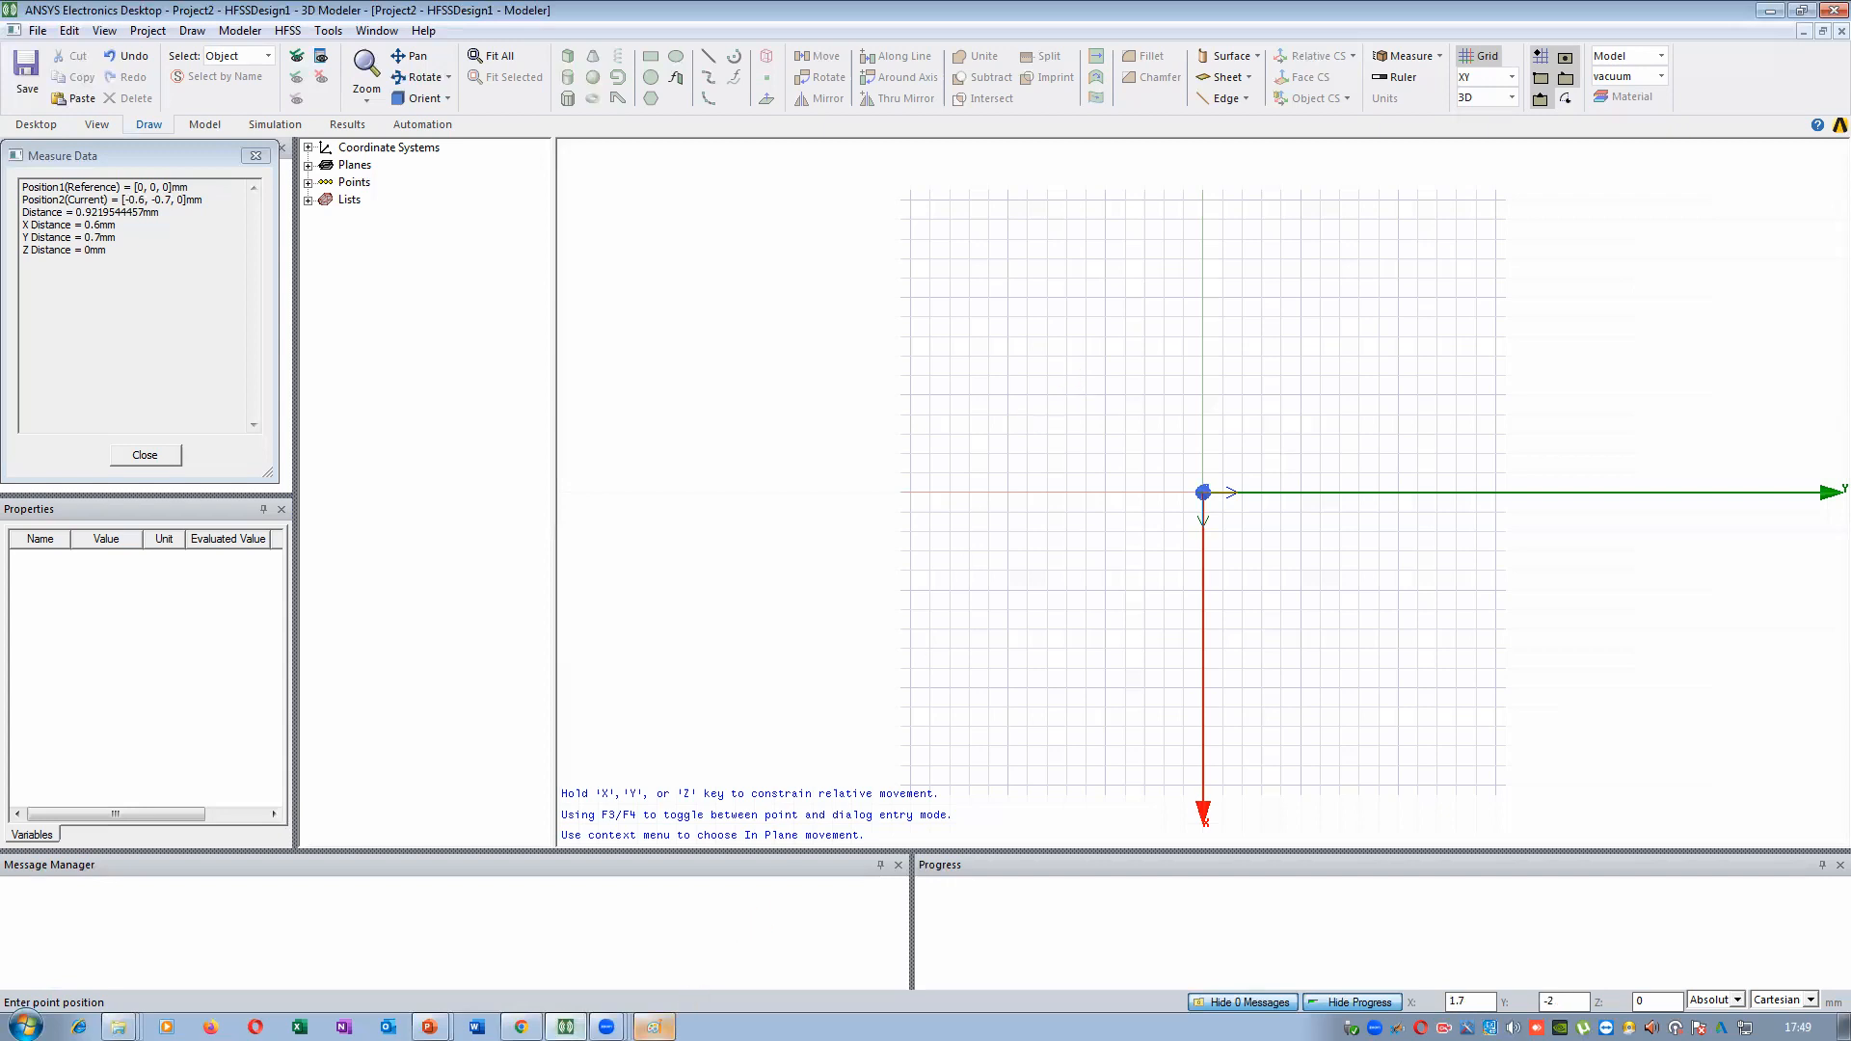
In the Paint sketch, mark point P in Q3 and draw a double arrow down to the horizontal axis labelled "y dist"
click(654, 1027)
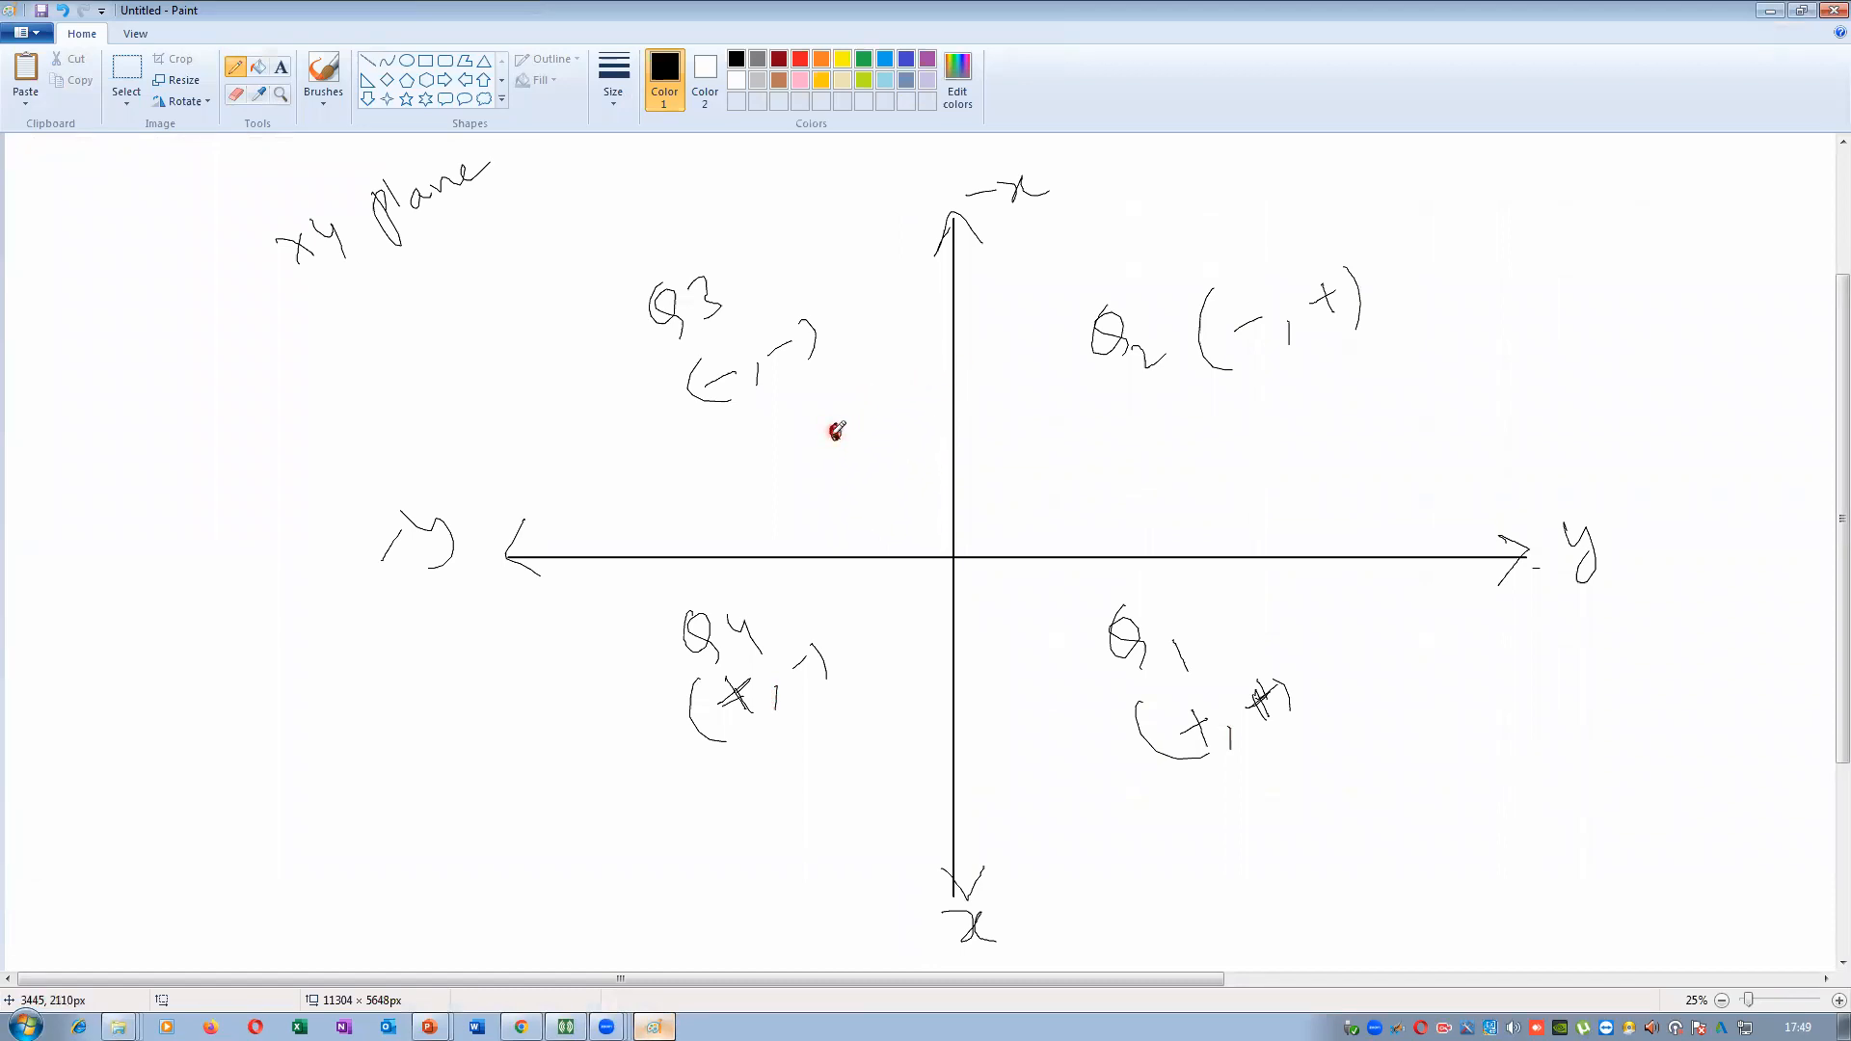
drag(840, 377, 854, 402)
drag(836, 377, 847, 385)
drag(836, 438, 868, 549)
key(ctrl+z)
drag(835, 435, 842, 547)
mouse_move(846, 463)
mouse_down()
mouse_move(835, 441)
mouse_move(822, 463)
mouse_up()
drag(711, 489, 785, 504)
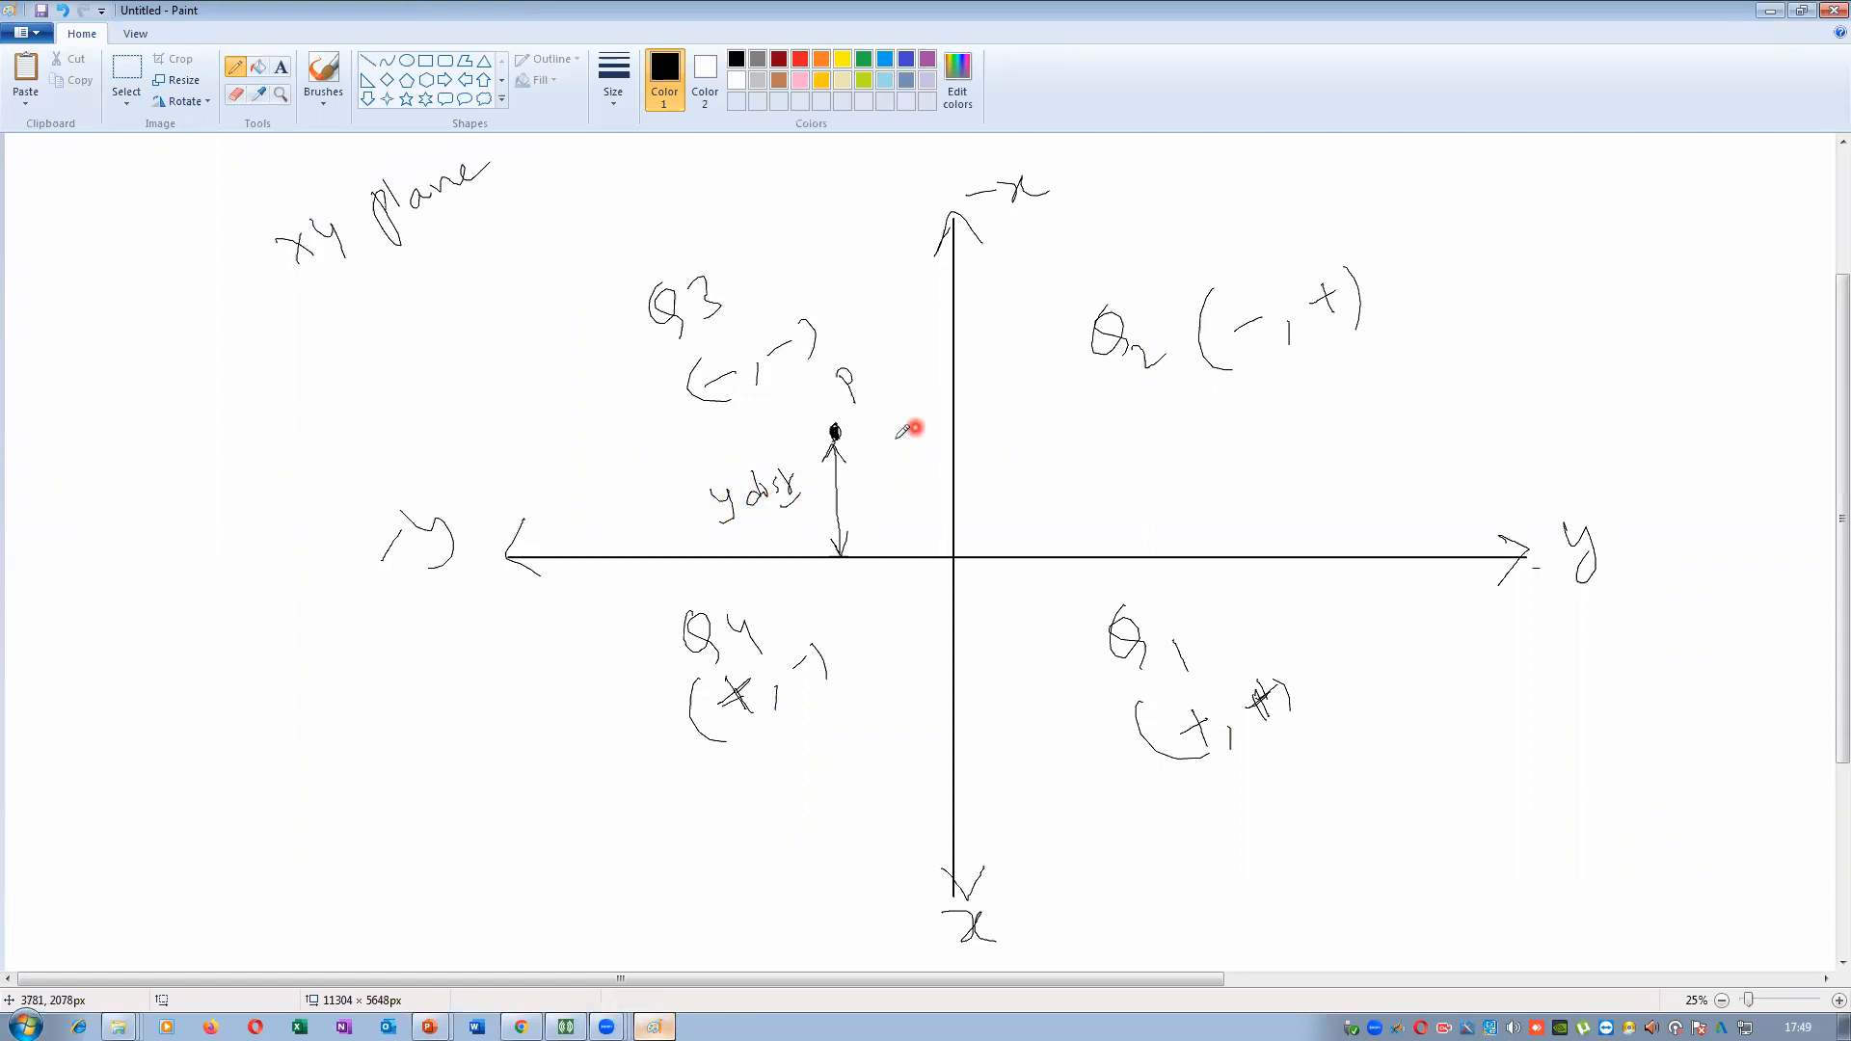
Draw a double arrow from point P to the vertical axis and label it "x dist", undoing the unsatisfactory strokes
mouse_move(843, 430)
mouse_down()
mouse_move(955, 423)
mouse_move(936, 433)
mouse_up()
key(ctrl+z)
key(ctrl+z)
mouse_move(847, 435)
mouse_down()
mouse_move(946, 436)
mouse_move(929, 444)
mouse_move(847, 433)
mouse_move(955, 382)
mouse_up()
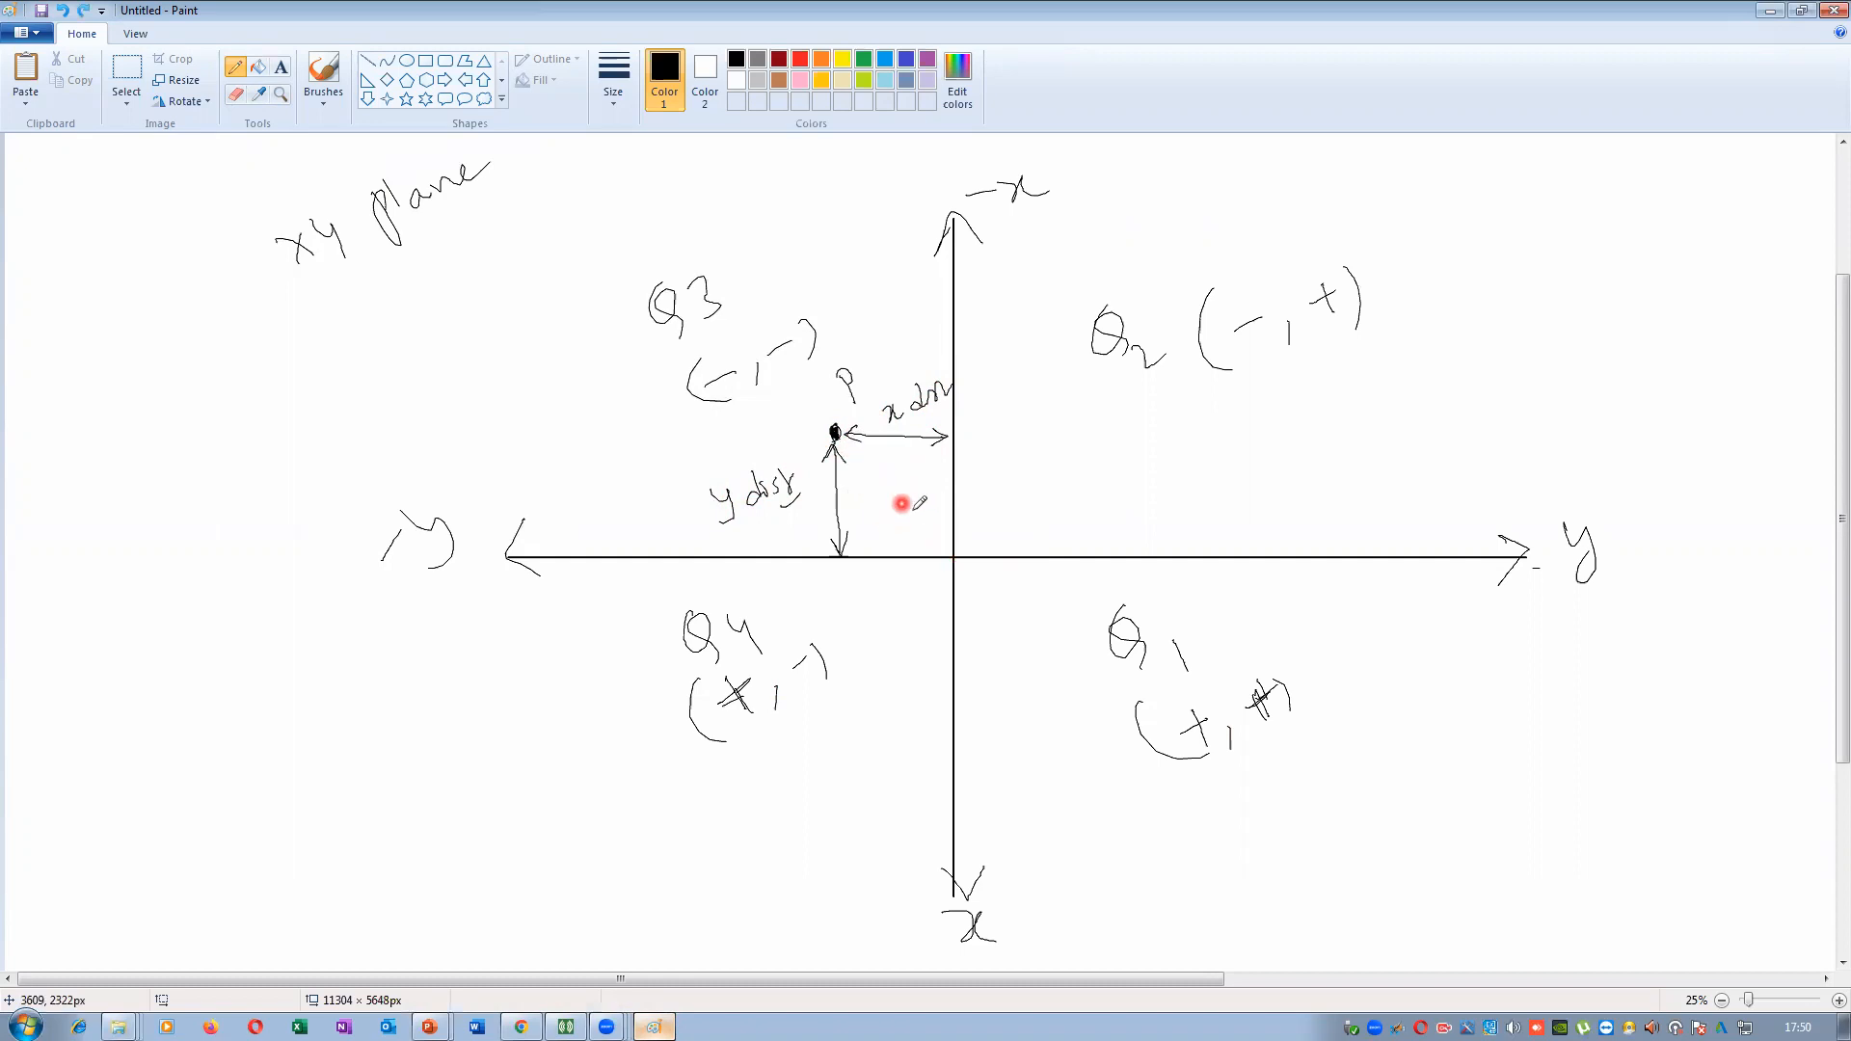
Mark the origin as P1, relabel the Q3 point as P2, and draw a diagonal arrow between them
drag(954, 556, 979, 528)
drag(997, 521, 1000, 537)
drag(864, 374, 882, 376)
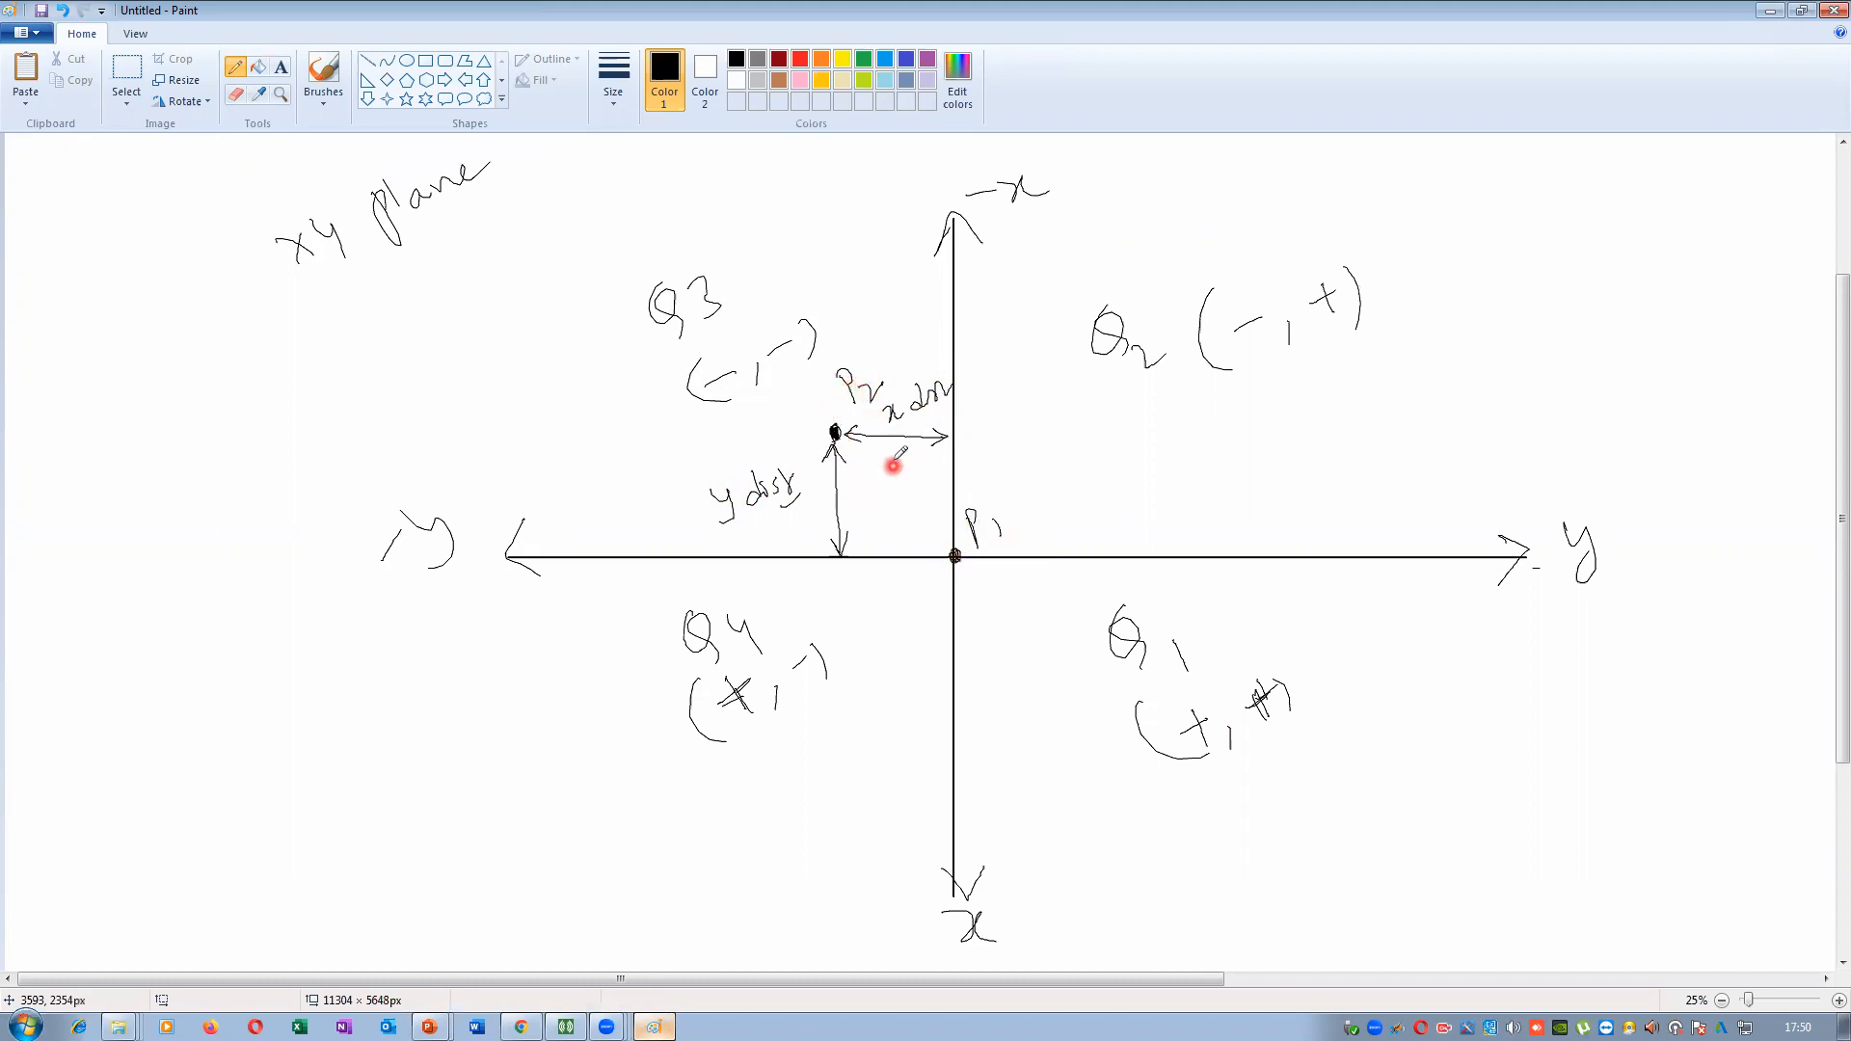
mouse_move(852, 451)
mouse_down()
mouse_move(940, 532)
mouse_move(922, 528)
mouse_up()
drag(855, 460, 854, 432)
Switch to the HFSS modeler in ANSYS Electronics Desktop and leave the pending point drawing
click(566, 1027)
click(1012, 293)
key(Escape)
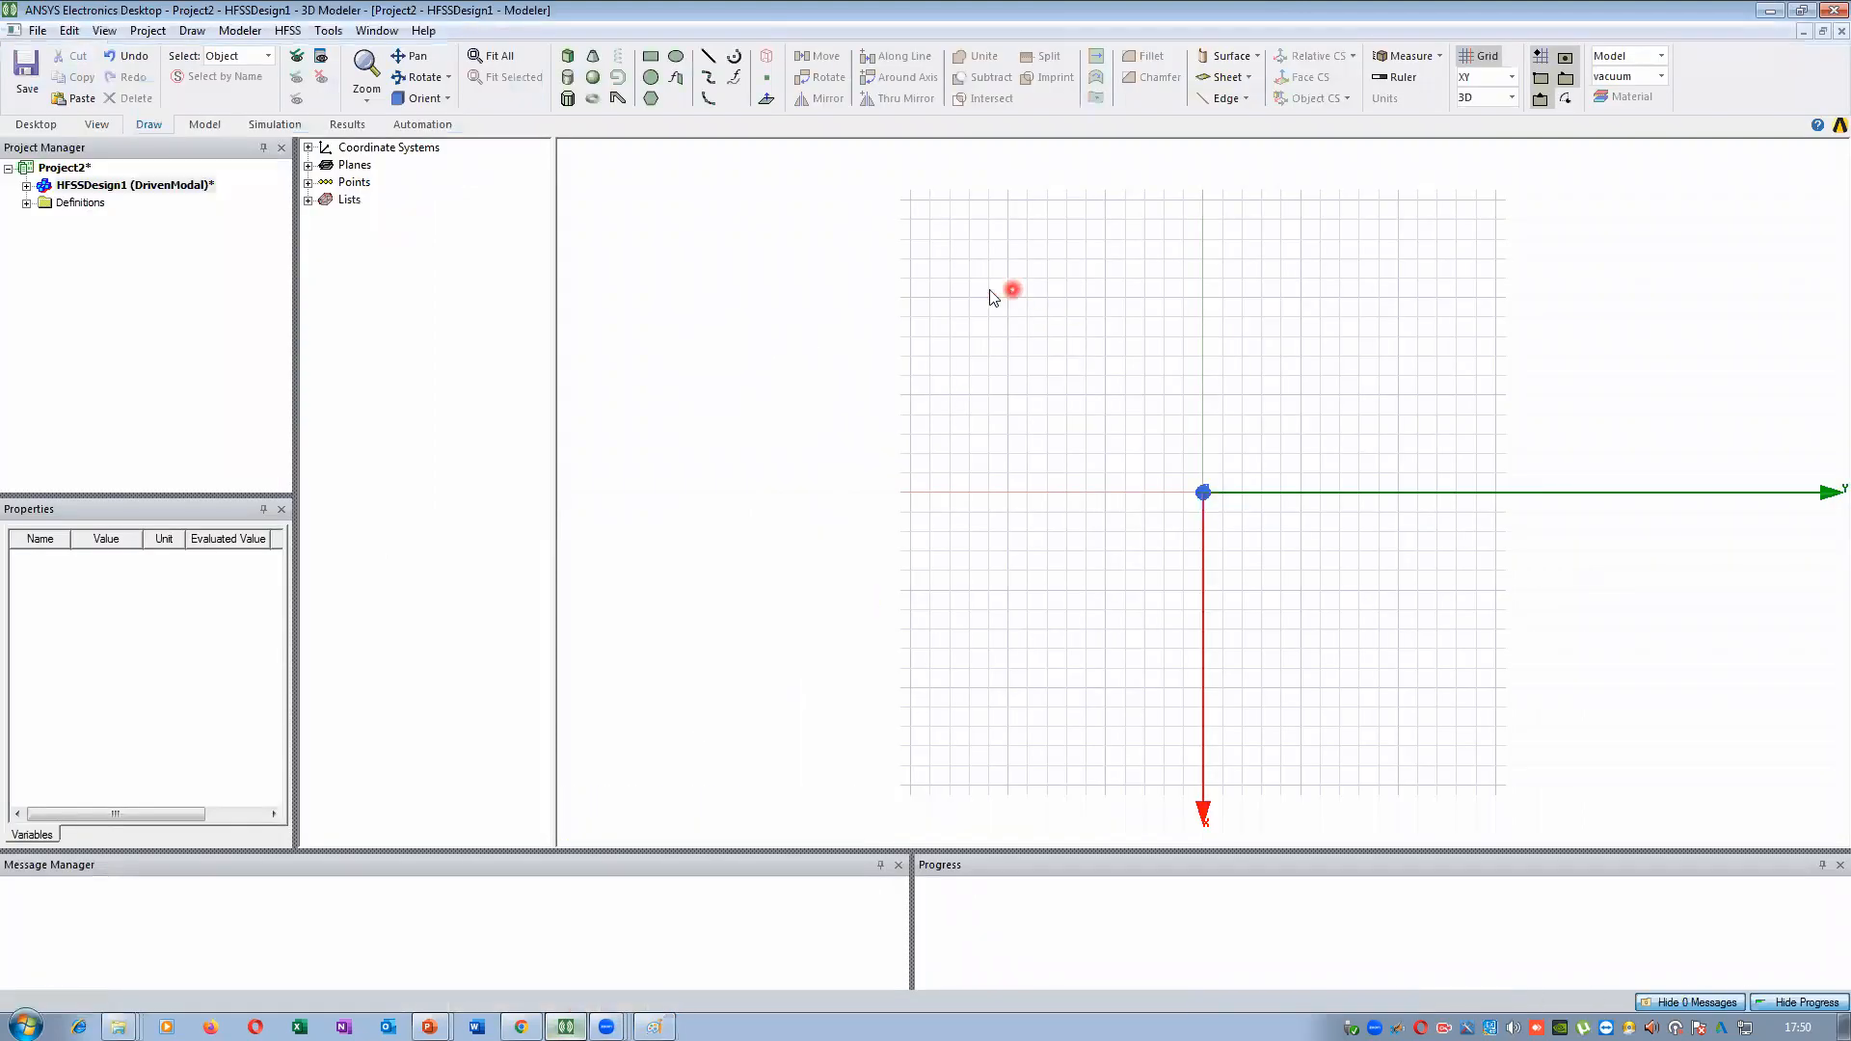
click(712, 64)
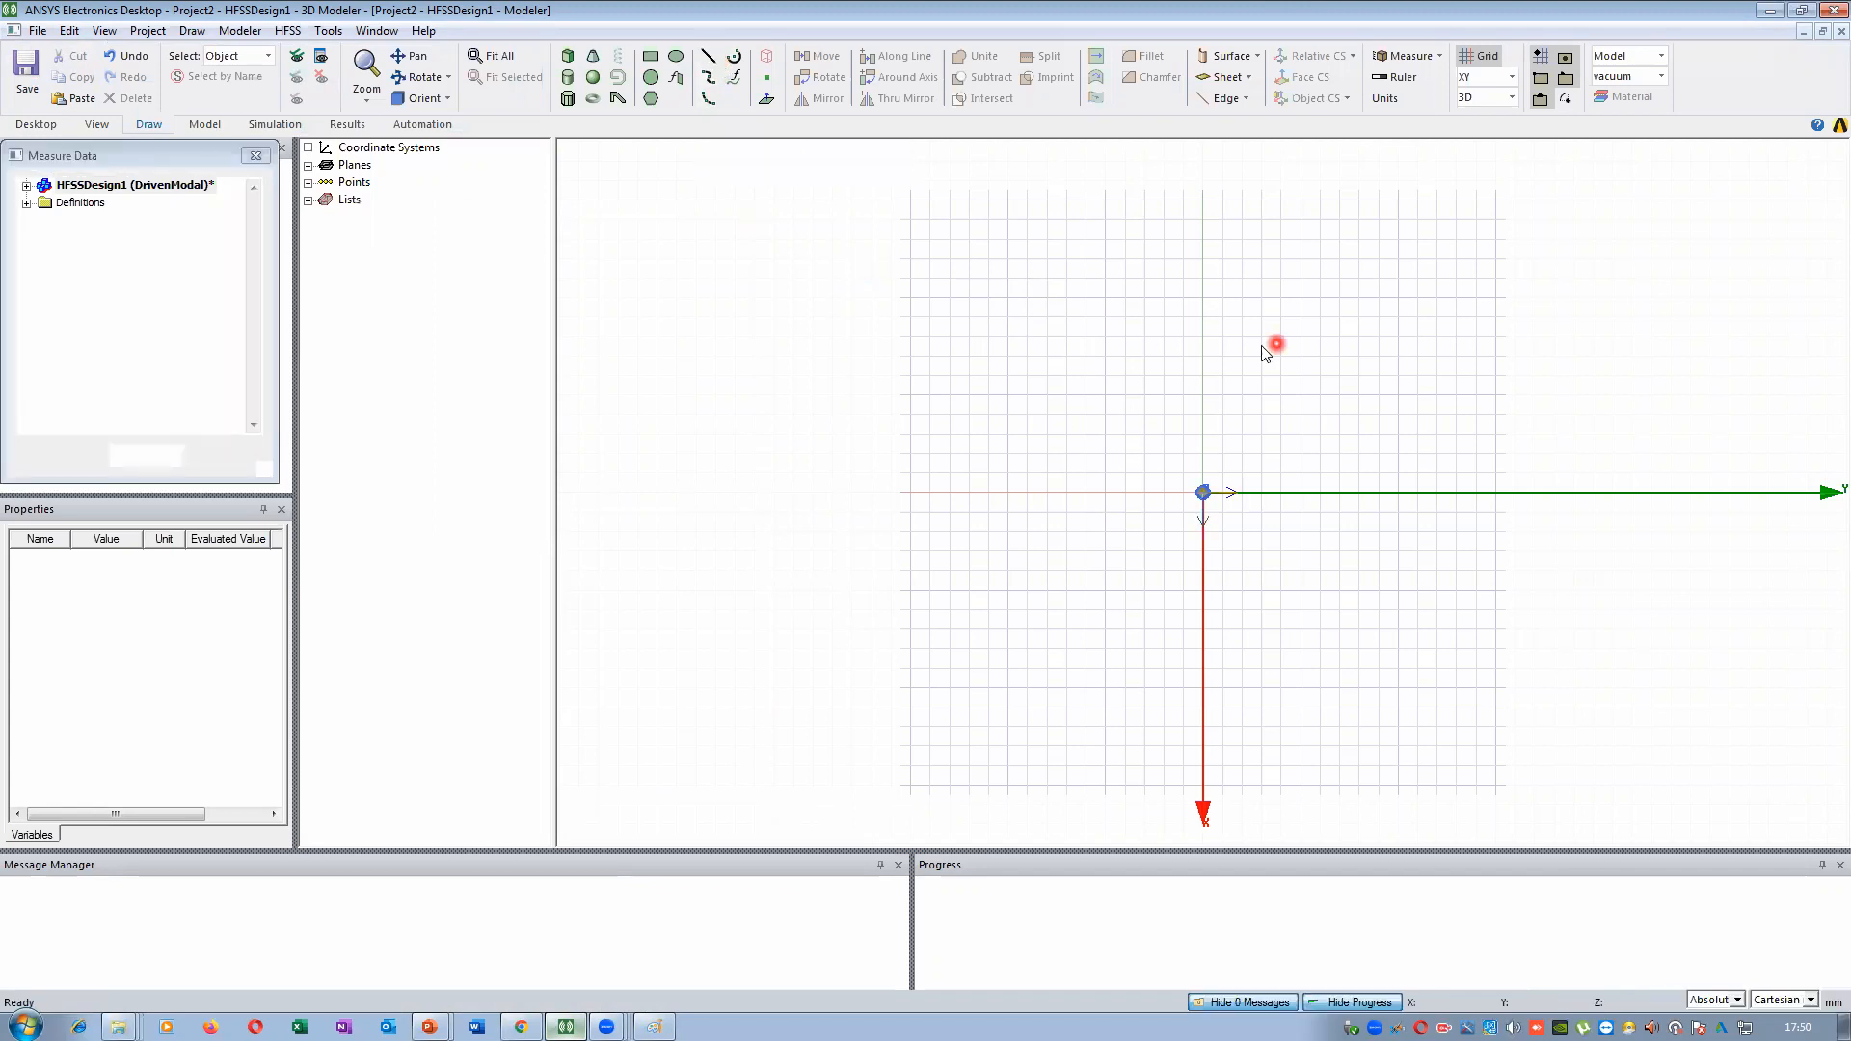
click(1026, 391)
click(1340, 239)
click(1321, 347)
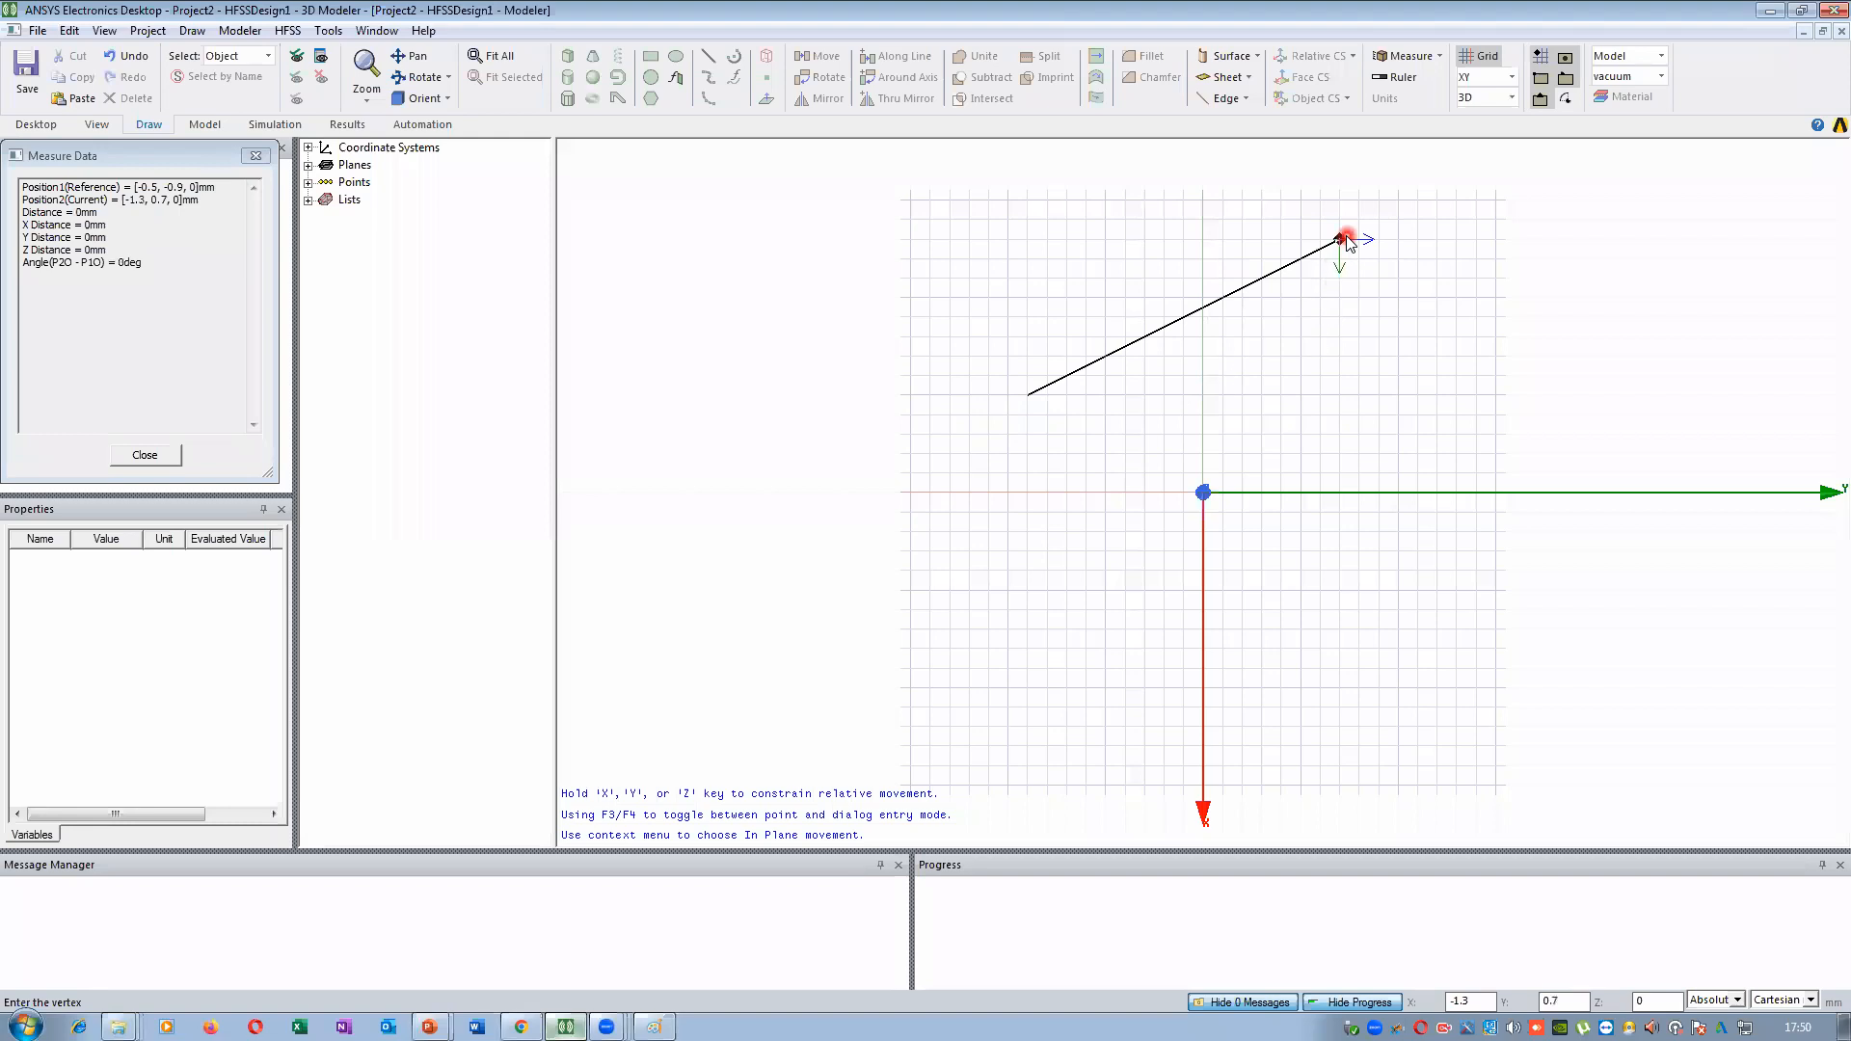
key(Escape)
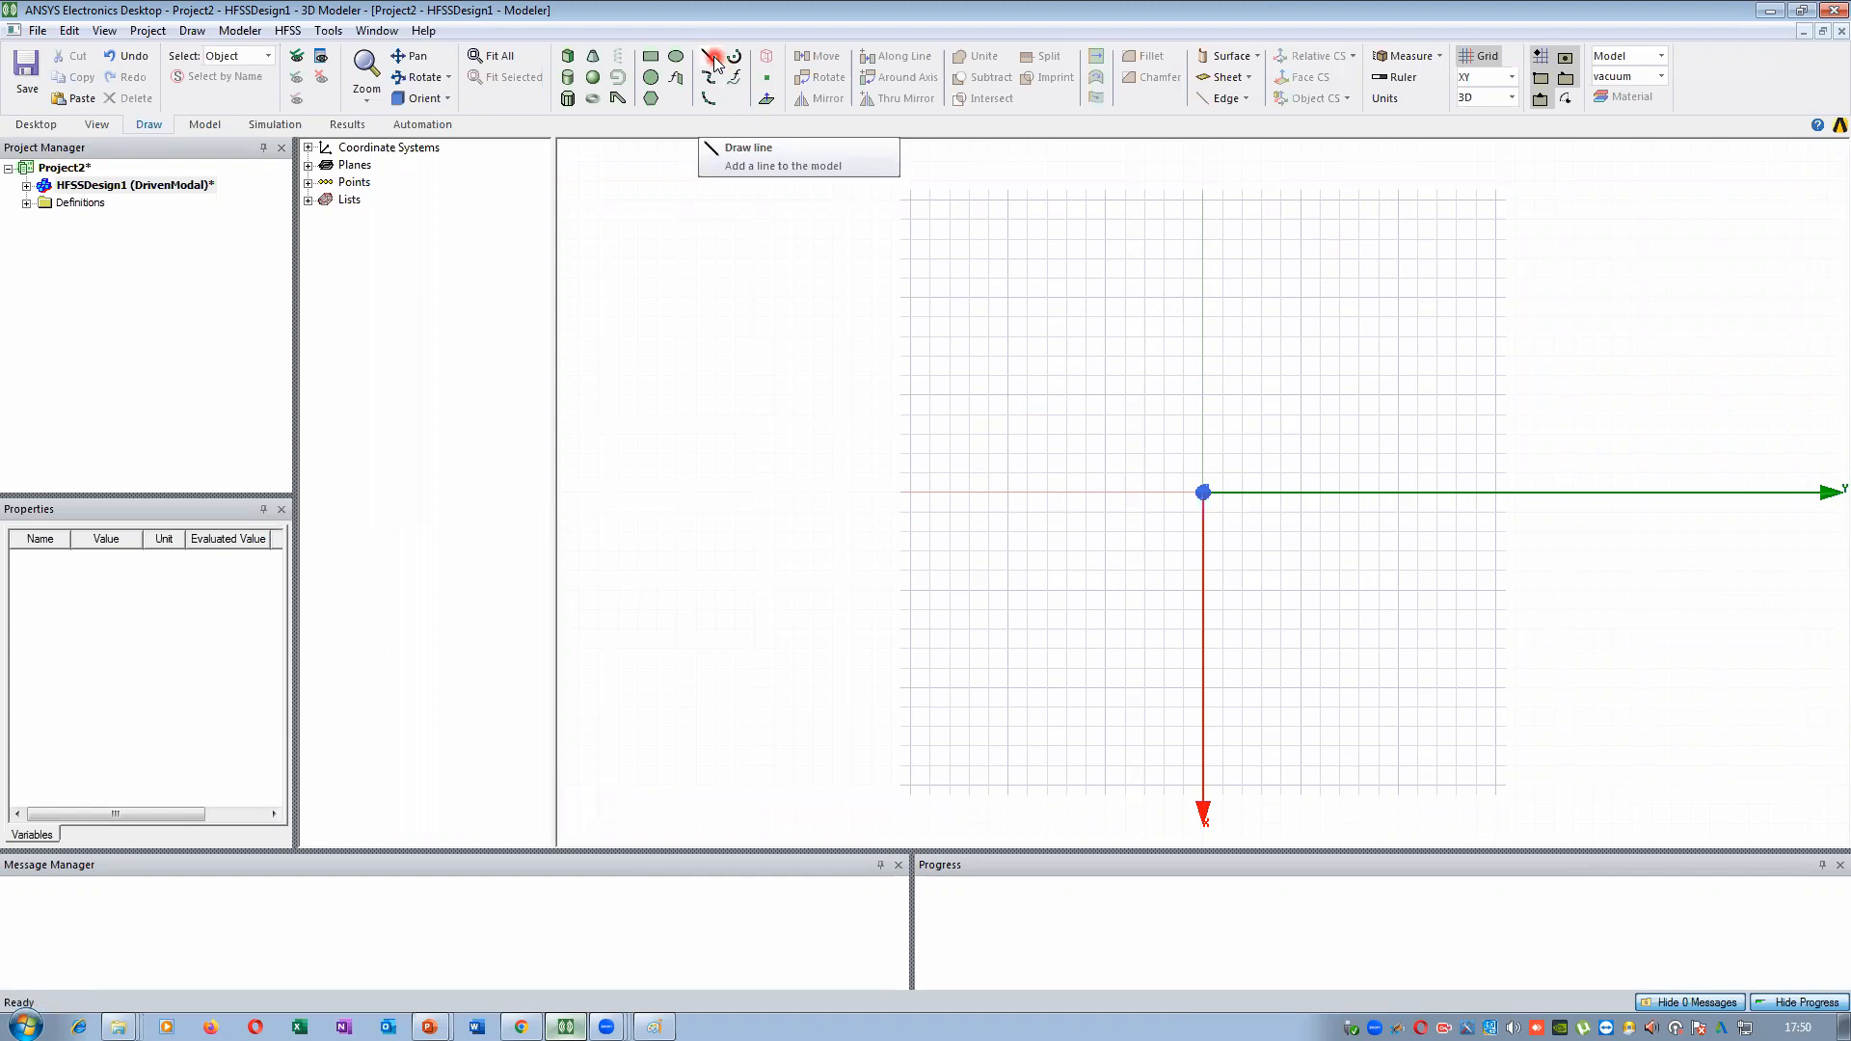
Examine the available drawing commands, including curves, surfaces, solids, sweeps, user-defined primitives and the Antenna Toolkit models
click(193, 32)
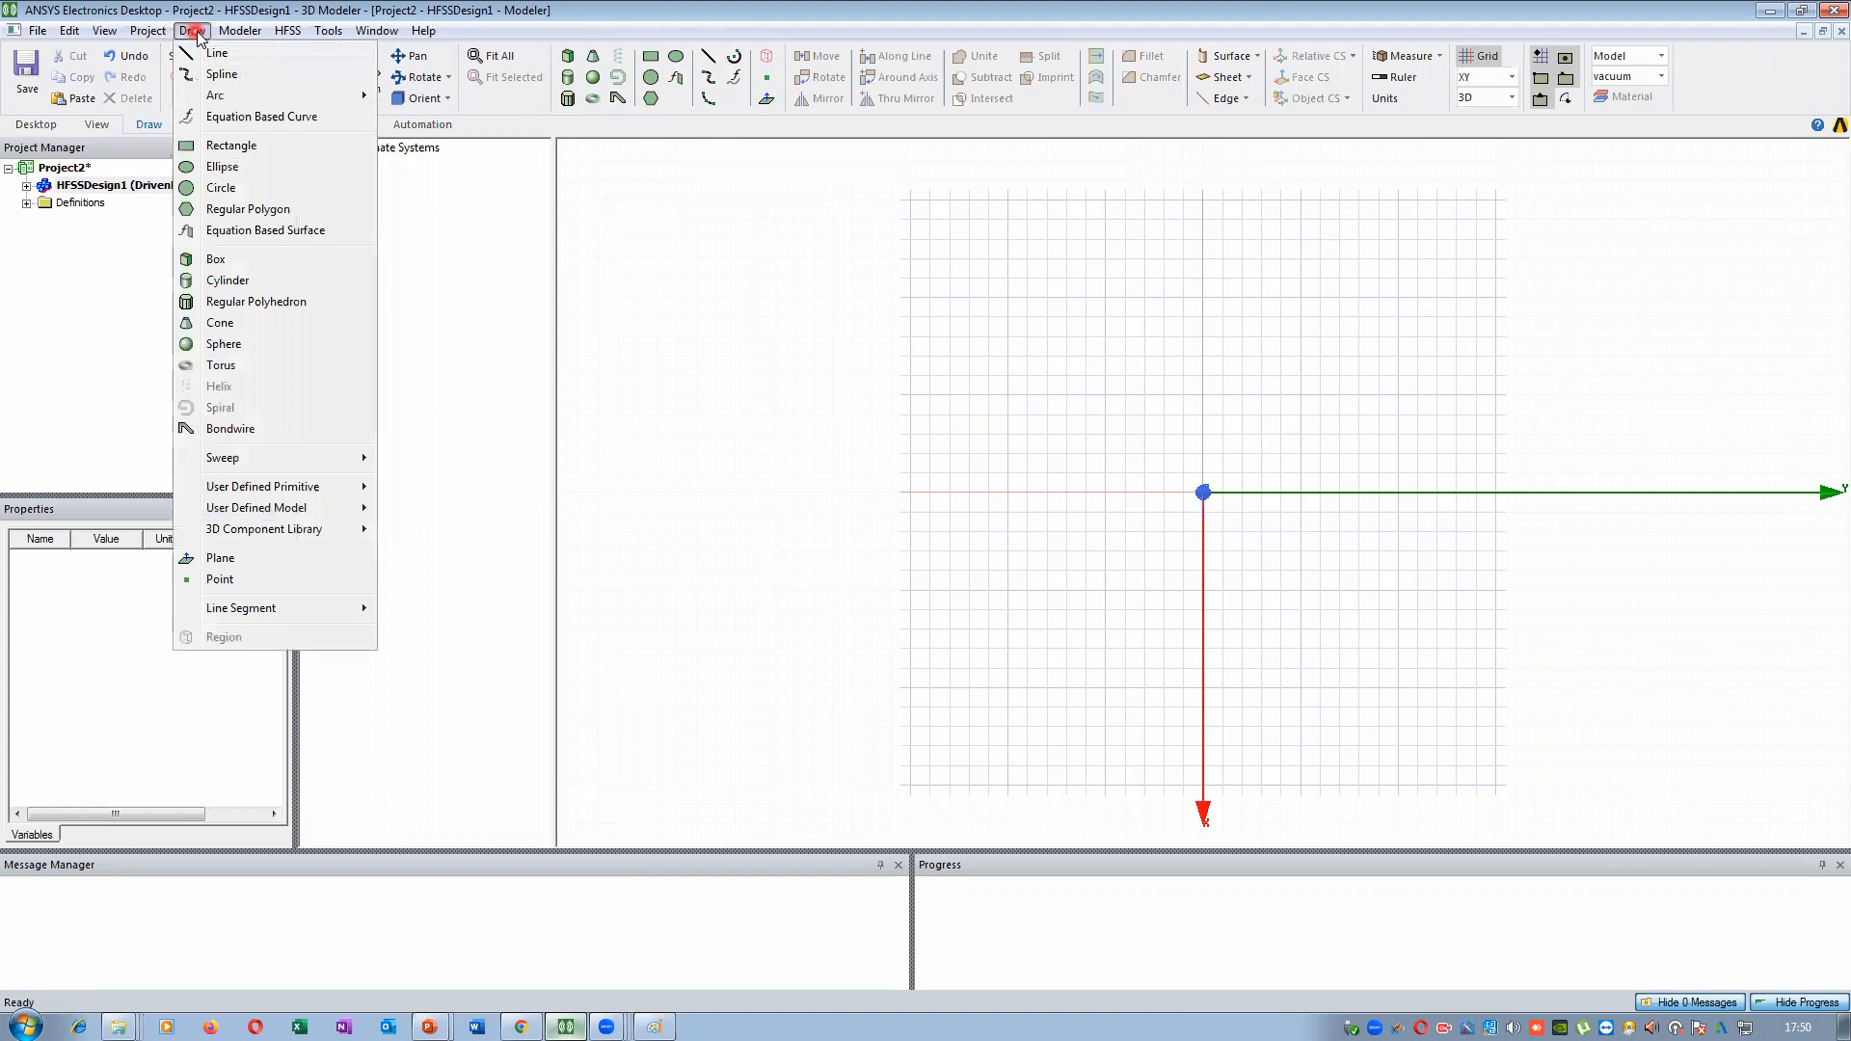
mouse_move(229, 96)
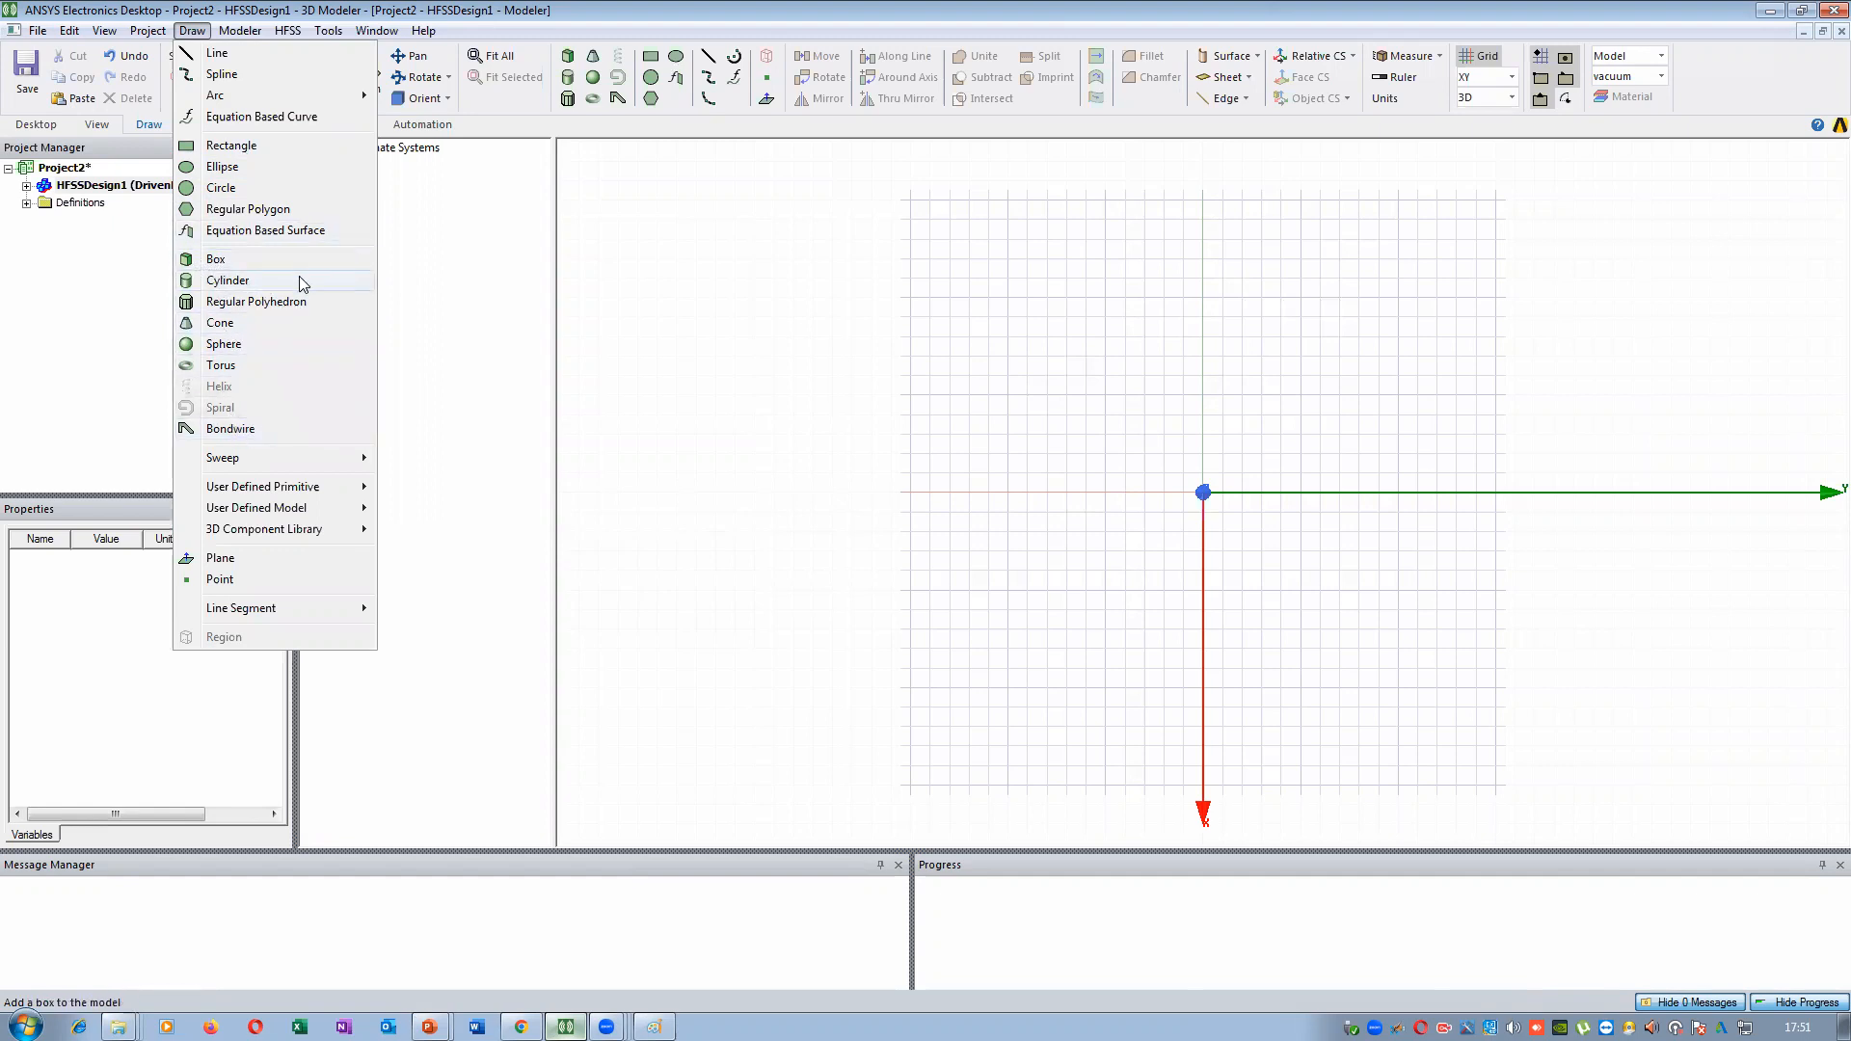
mouse_move(221, 462)
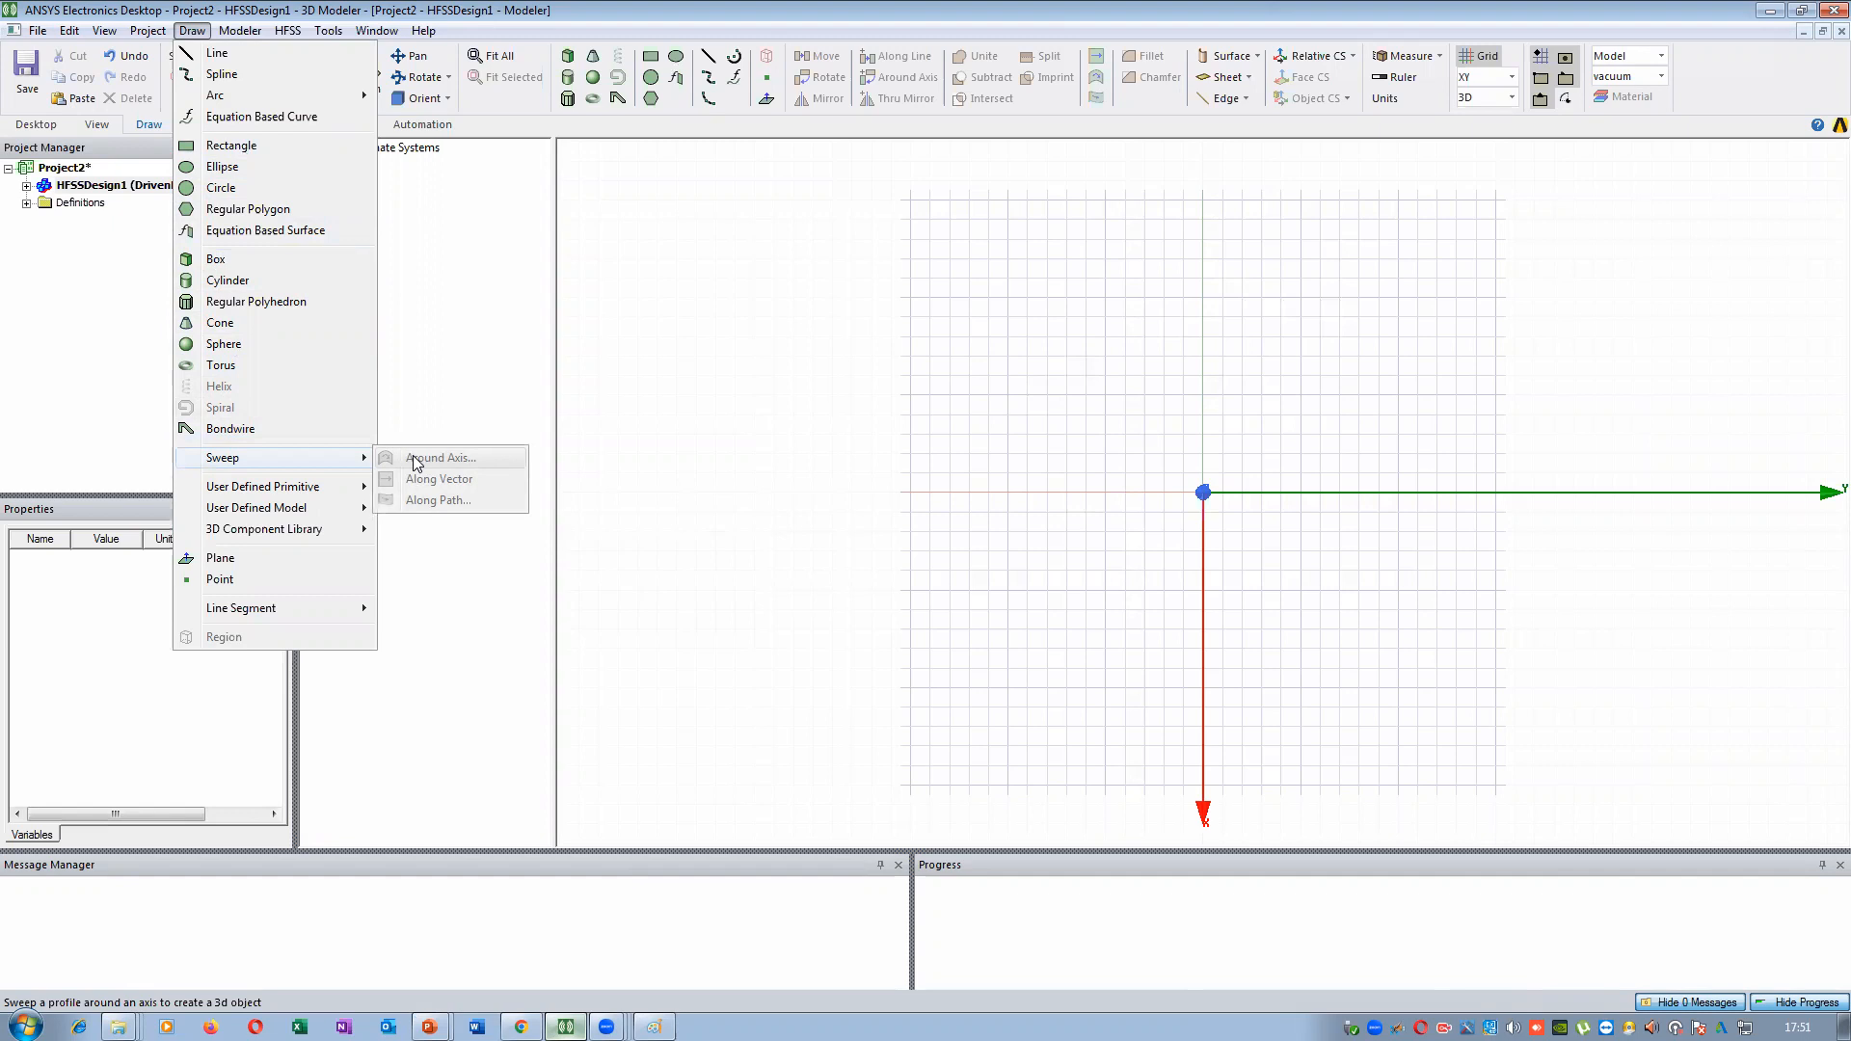
mouse_move(289, 491)
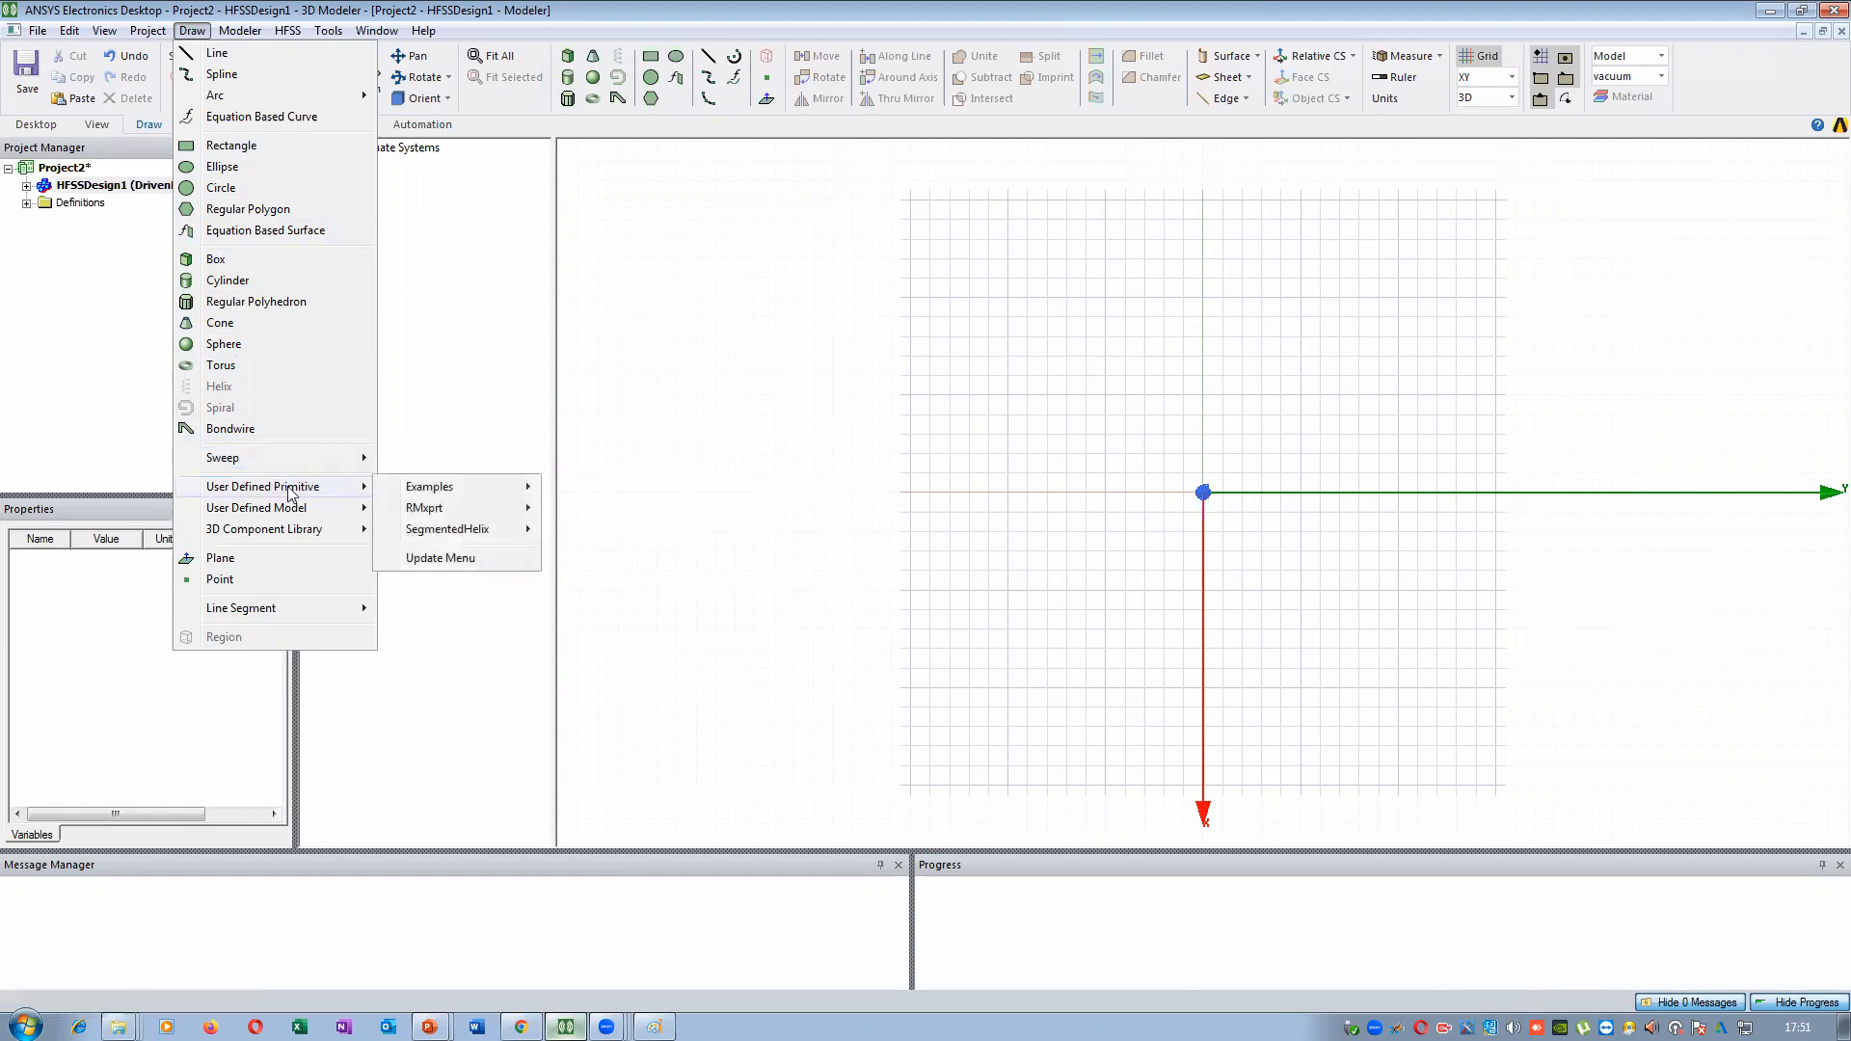
mouse_move(461, 489)
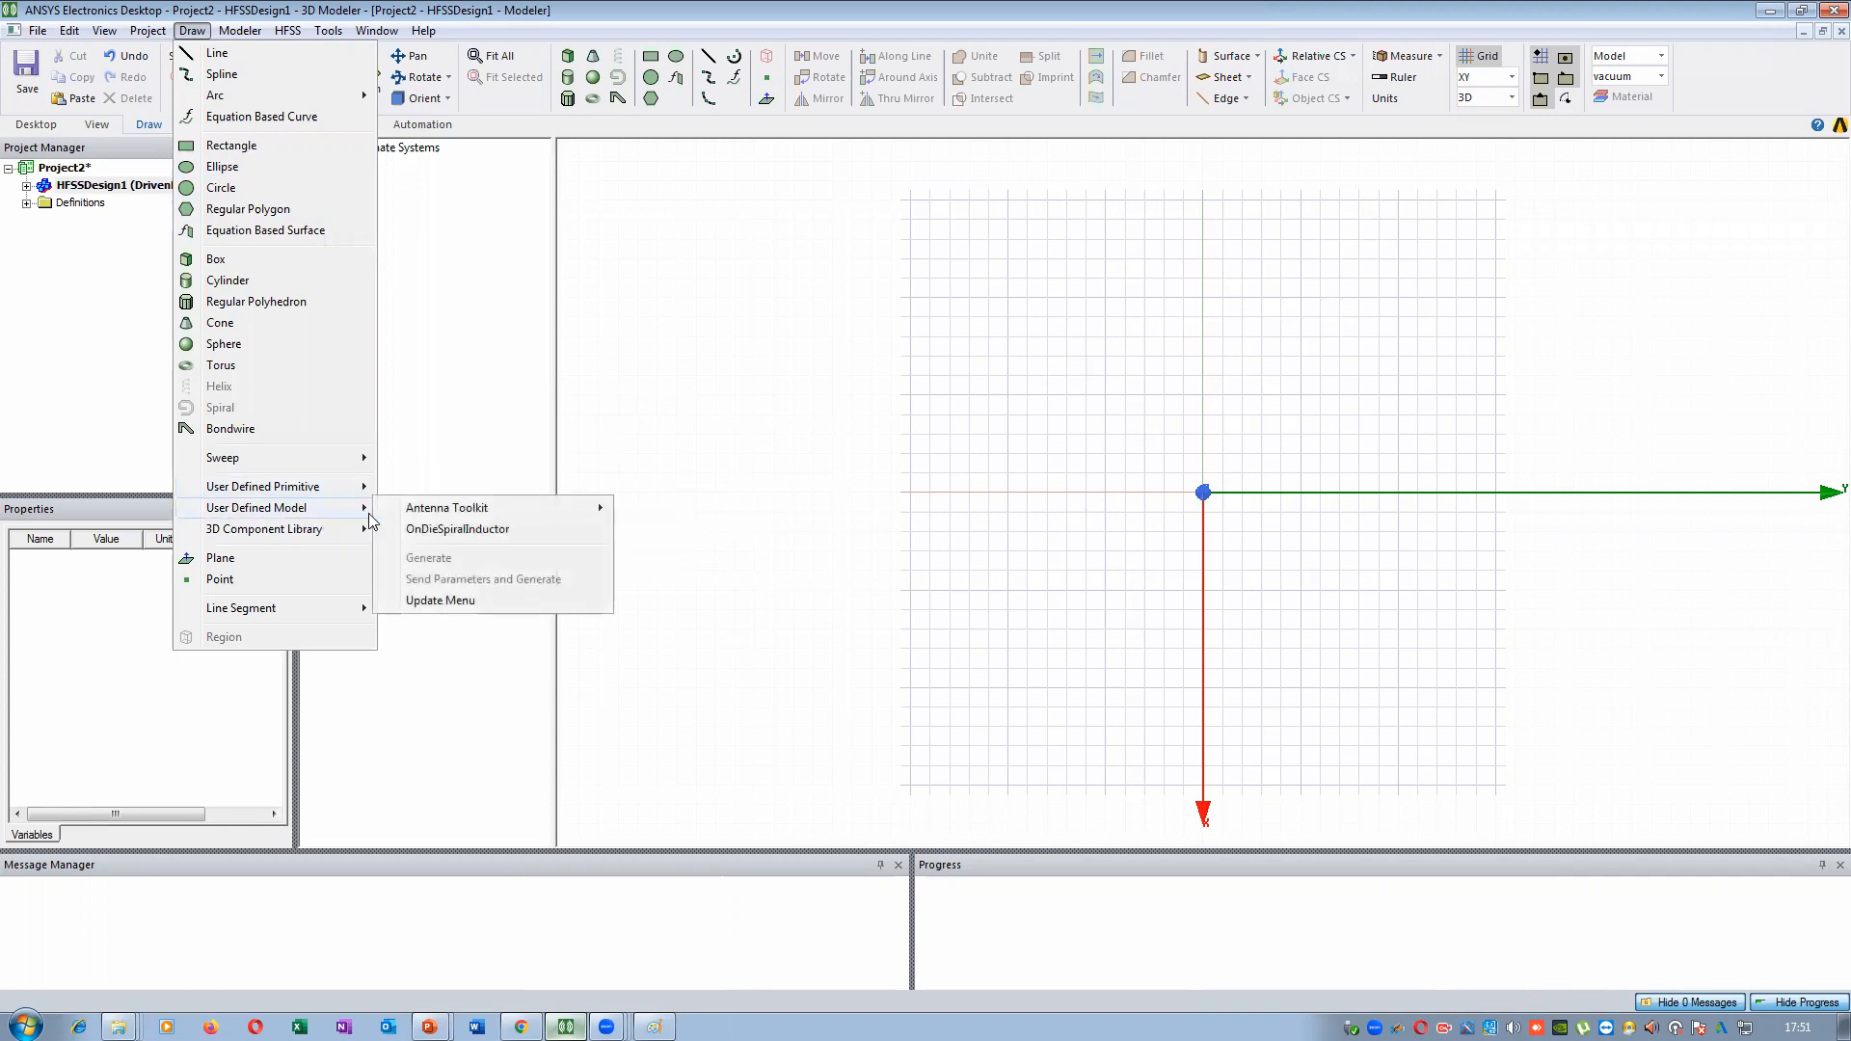
mouse_move(537, 519)
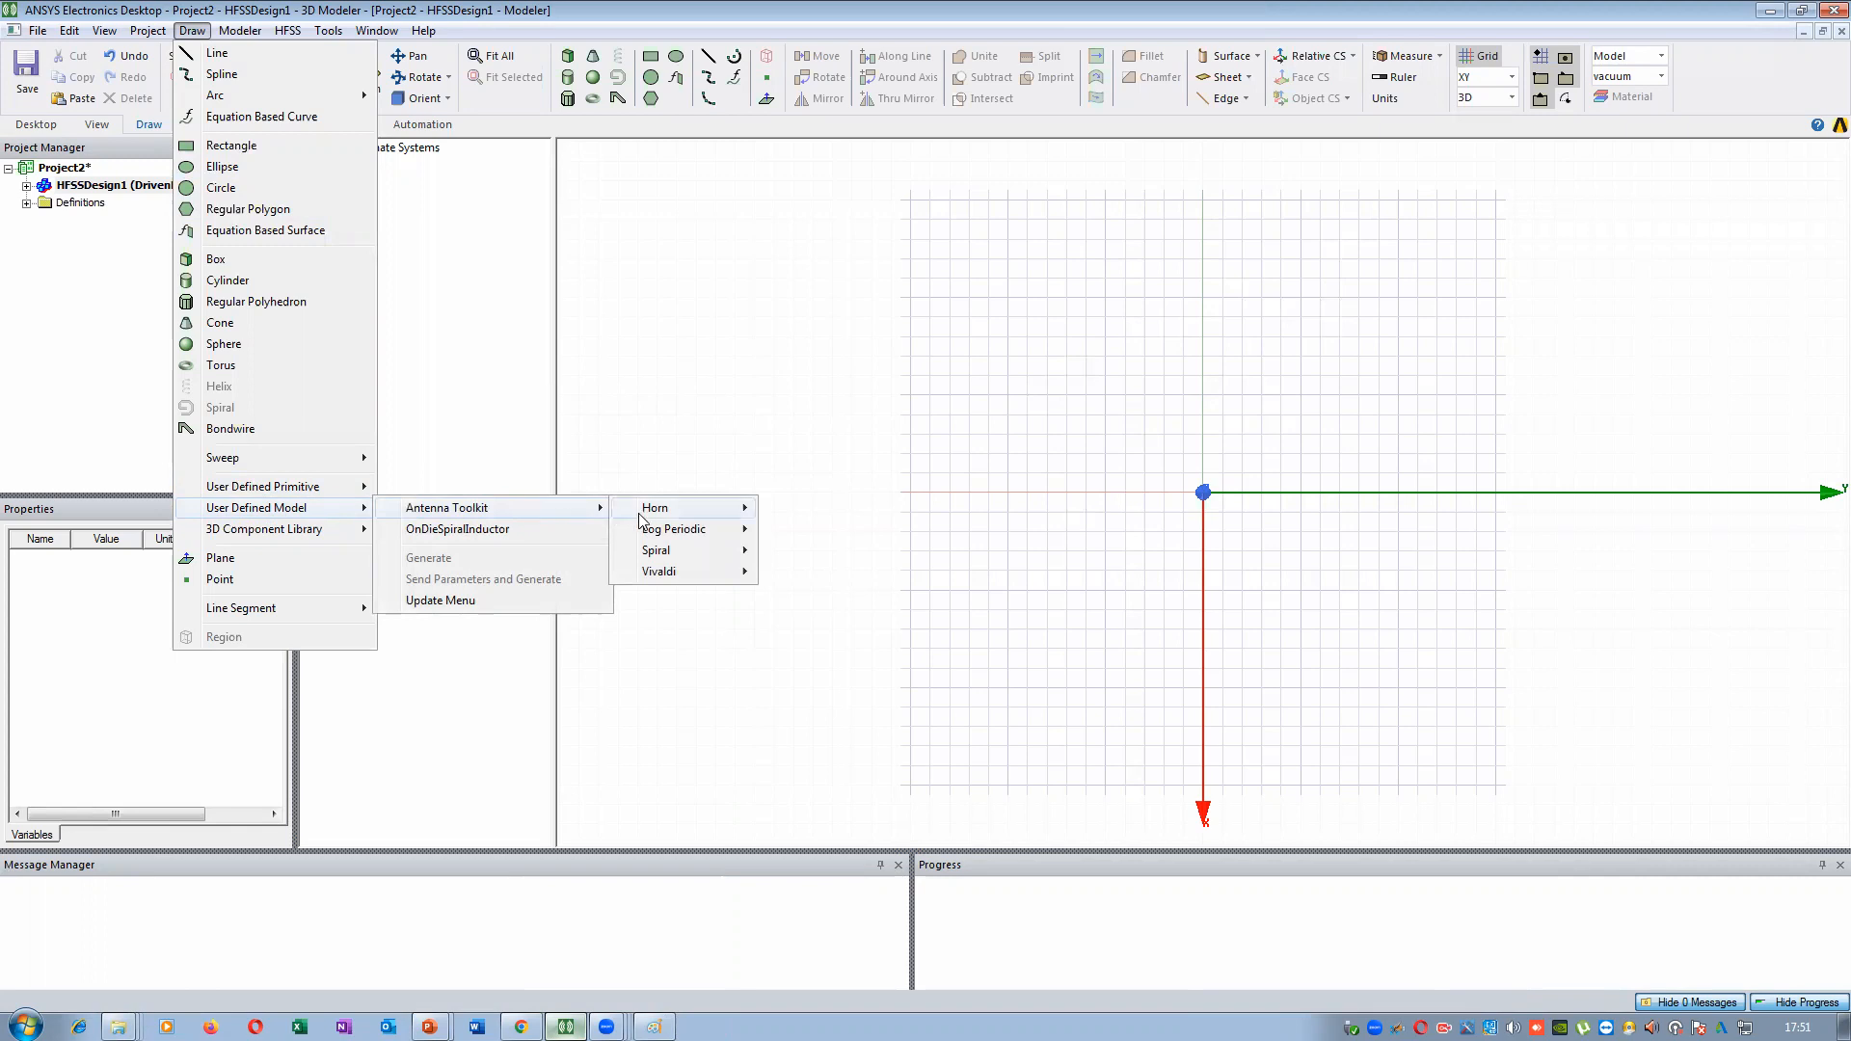
mouse_move(644, 519)
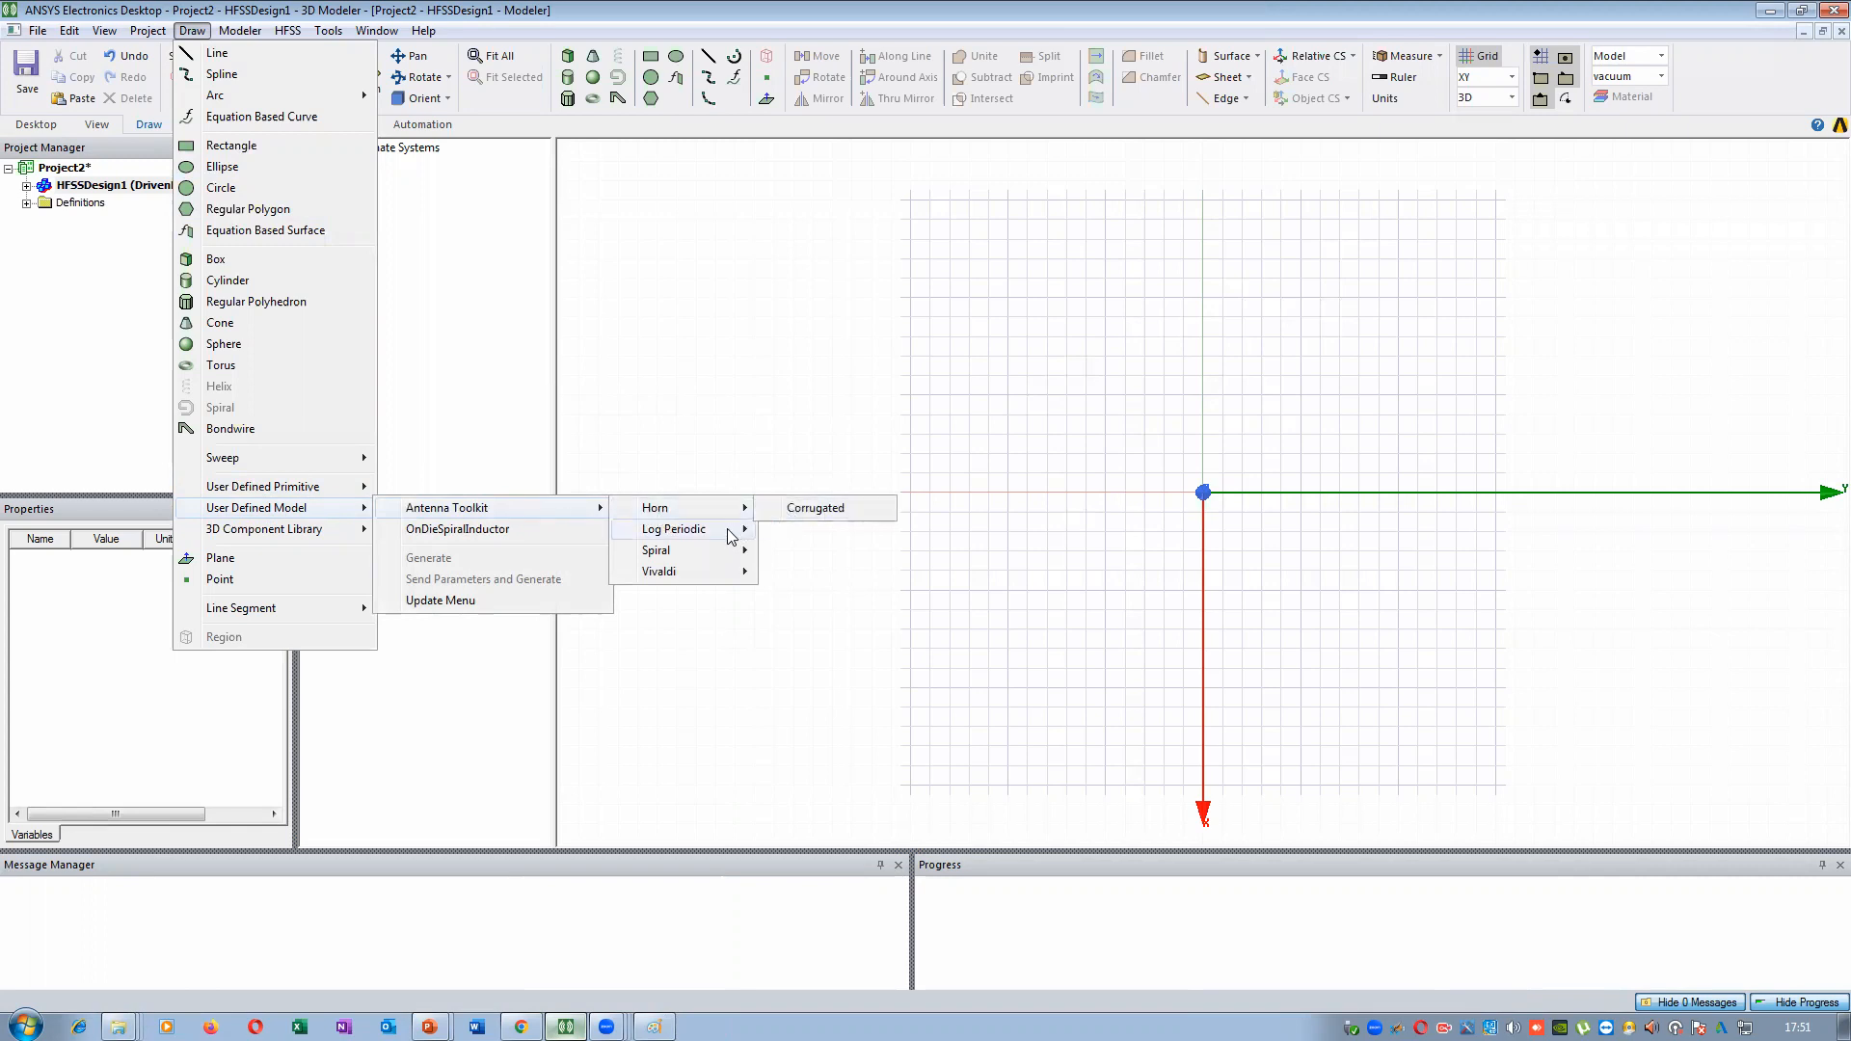
mouse_move(715, 536)
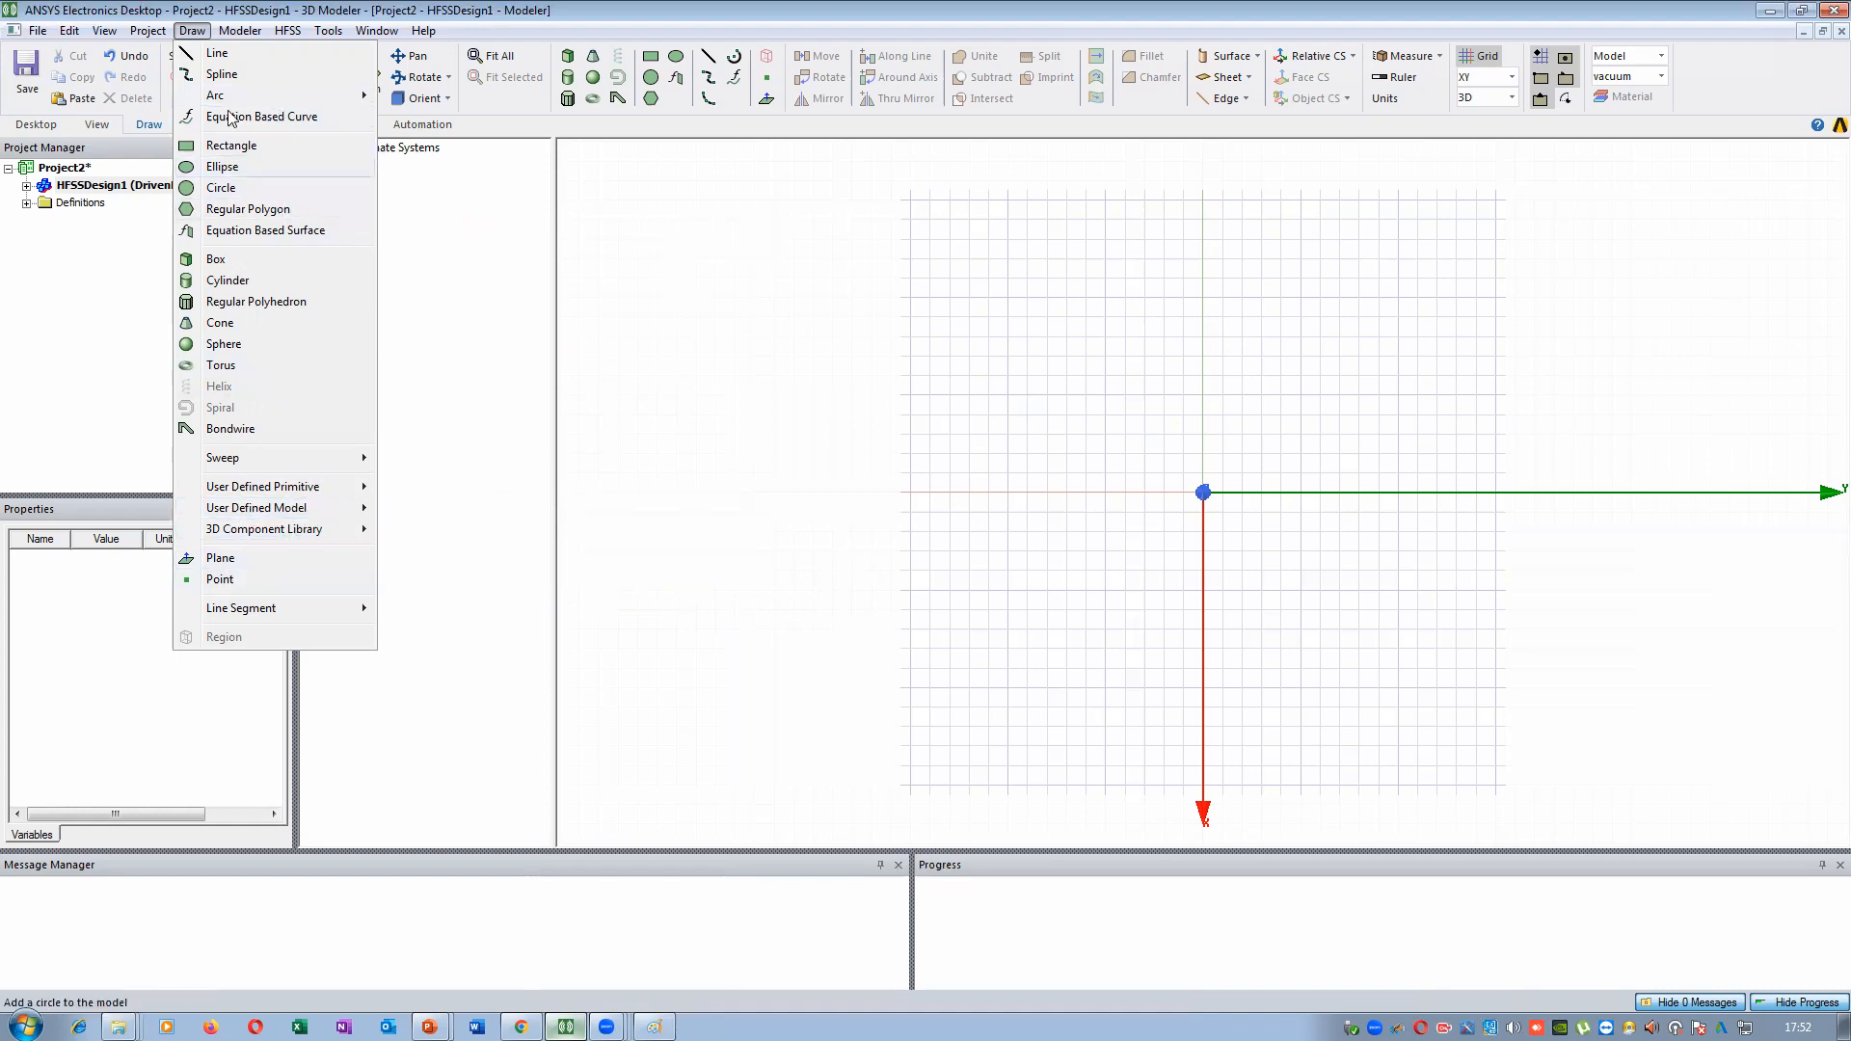
click(216, 53)
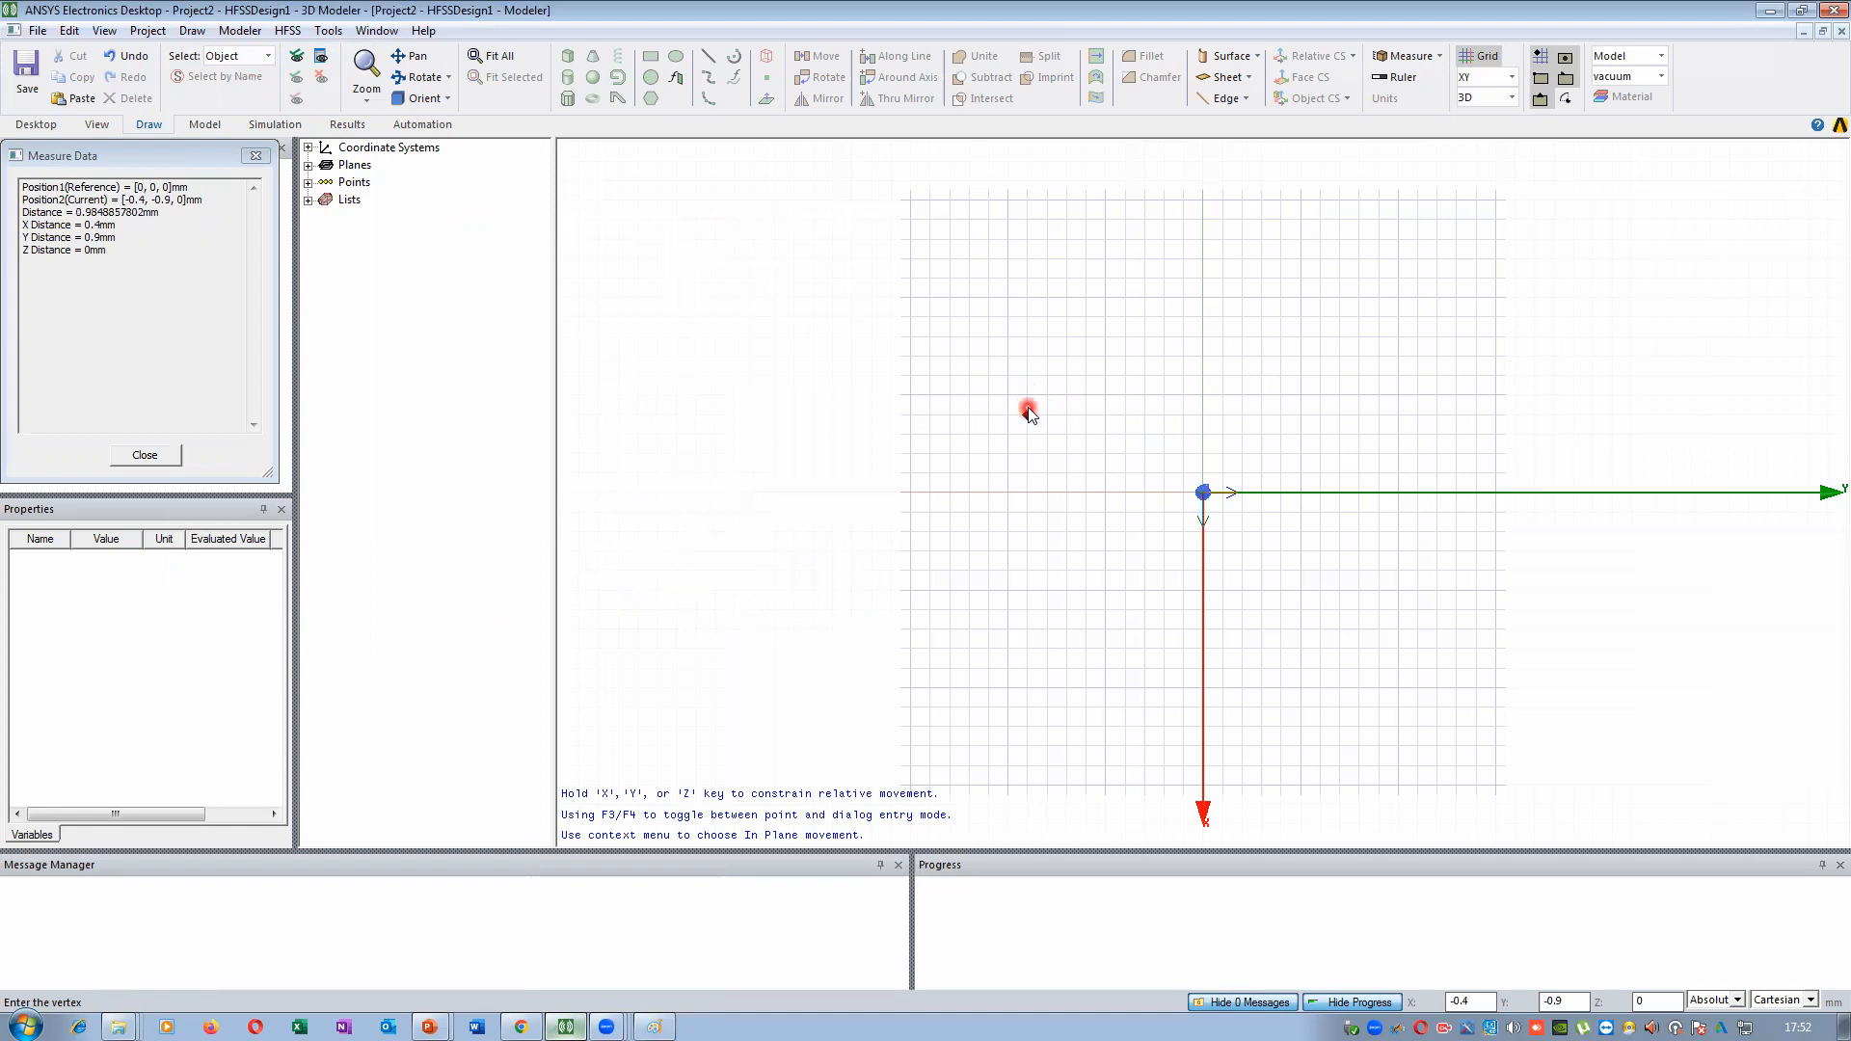
click(1028, 403)
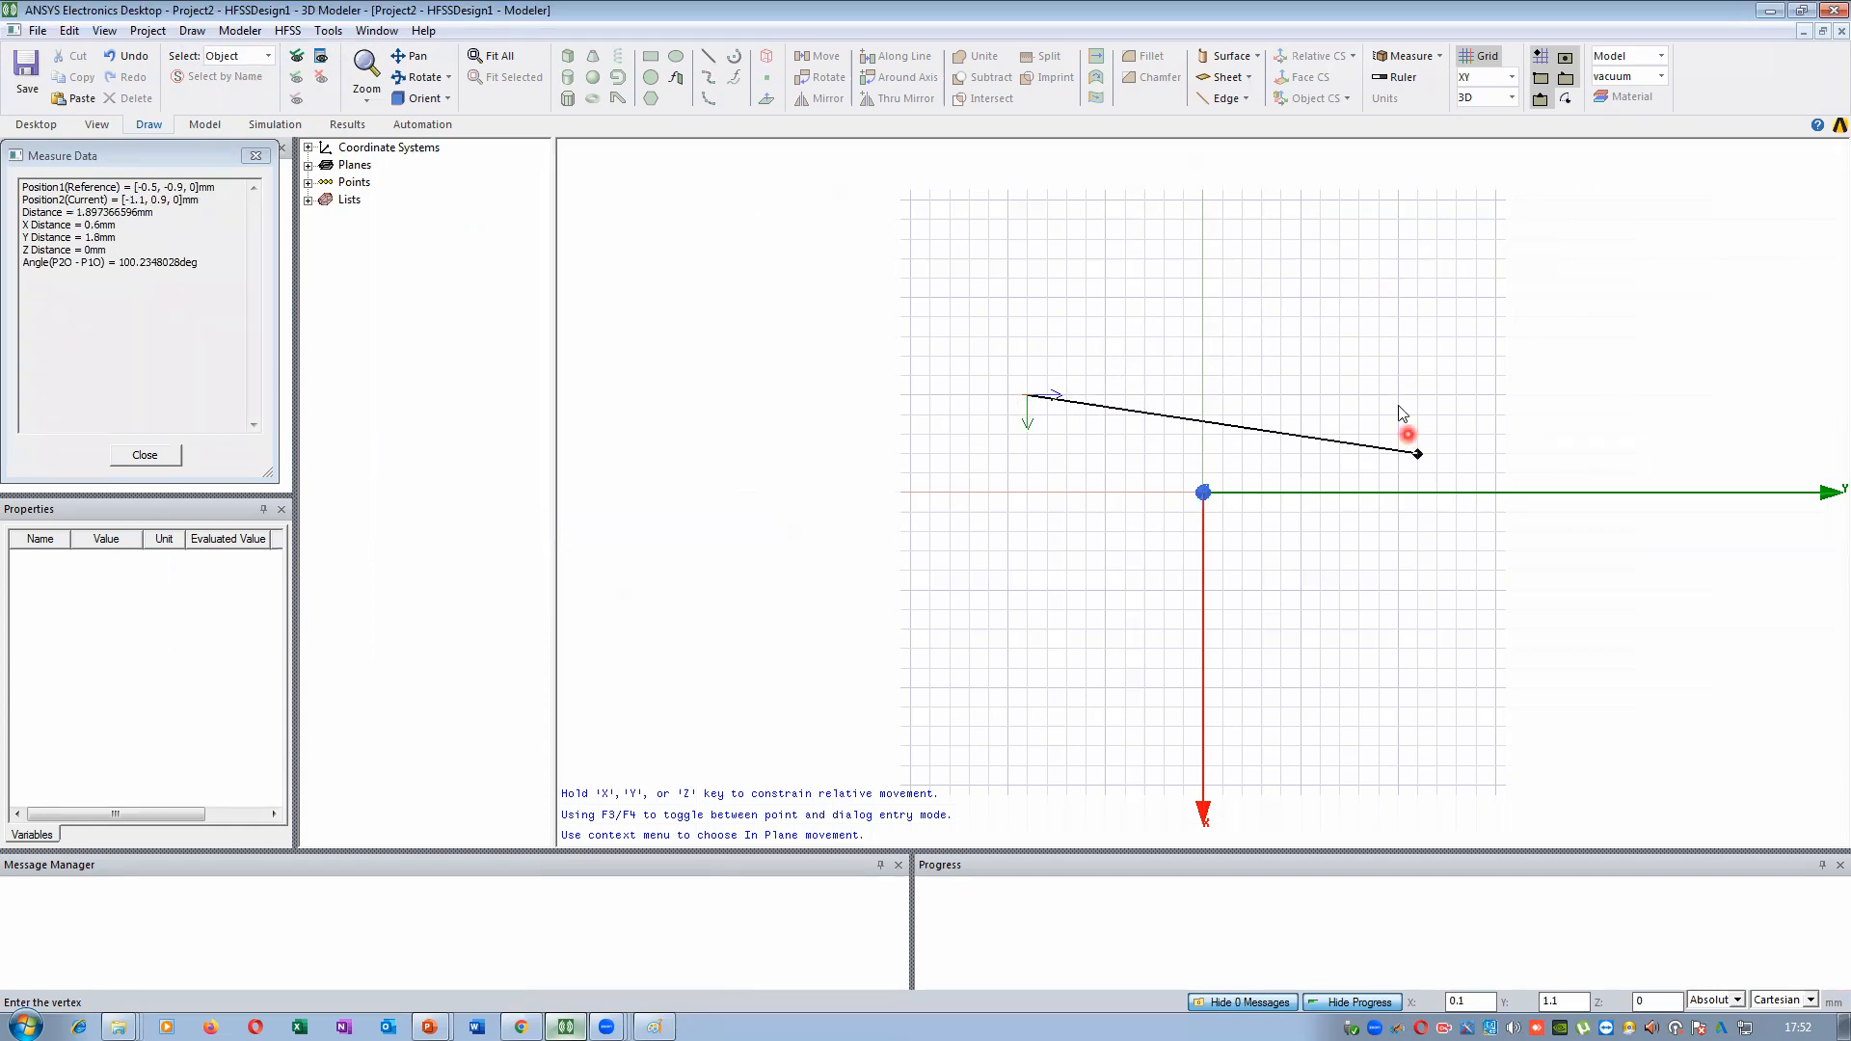
click(1400, 318)
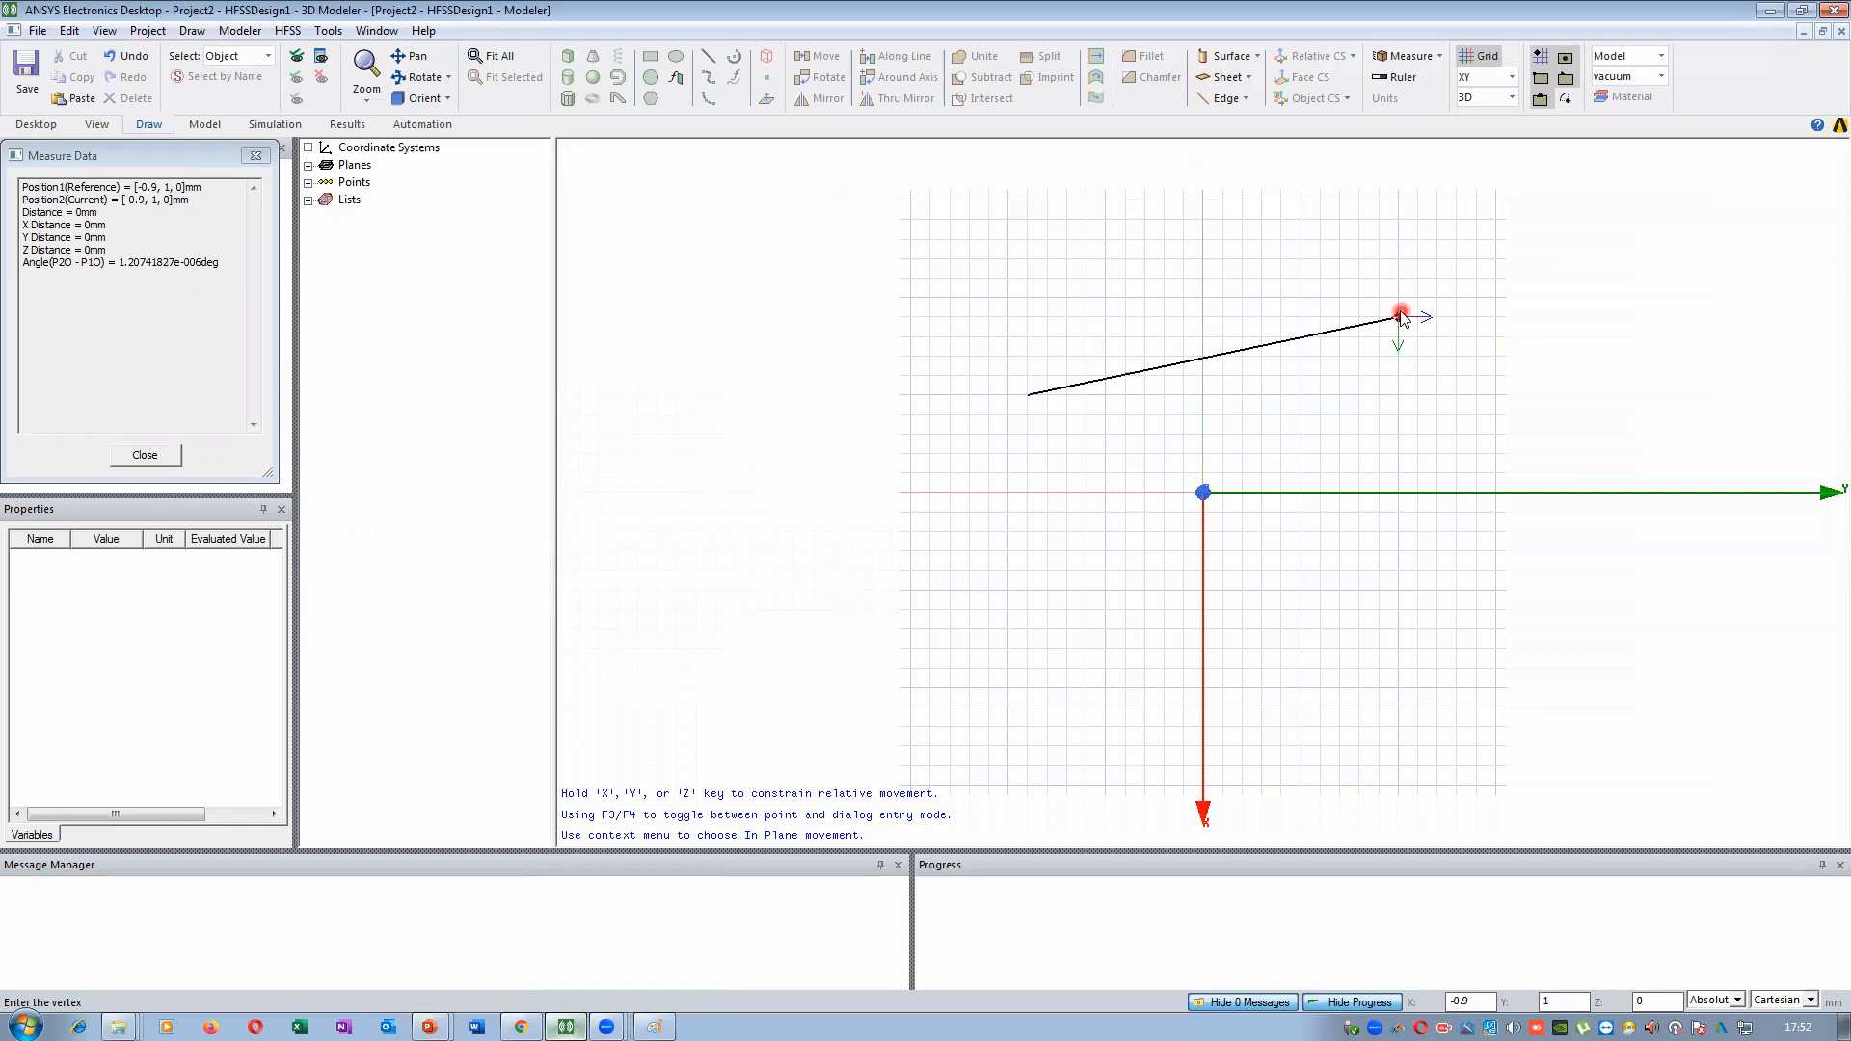
key(Escape)
Draw a single line on the XY plane from (-0.5, -0.8, 0) to (-0.8, 0.8, 0) mm
click(709, 58)
click(1051, 397)
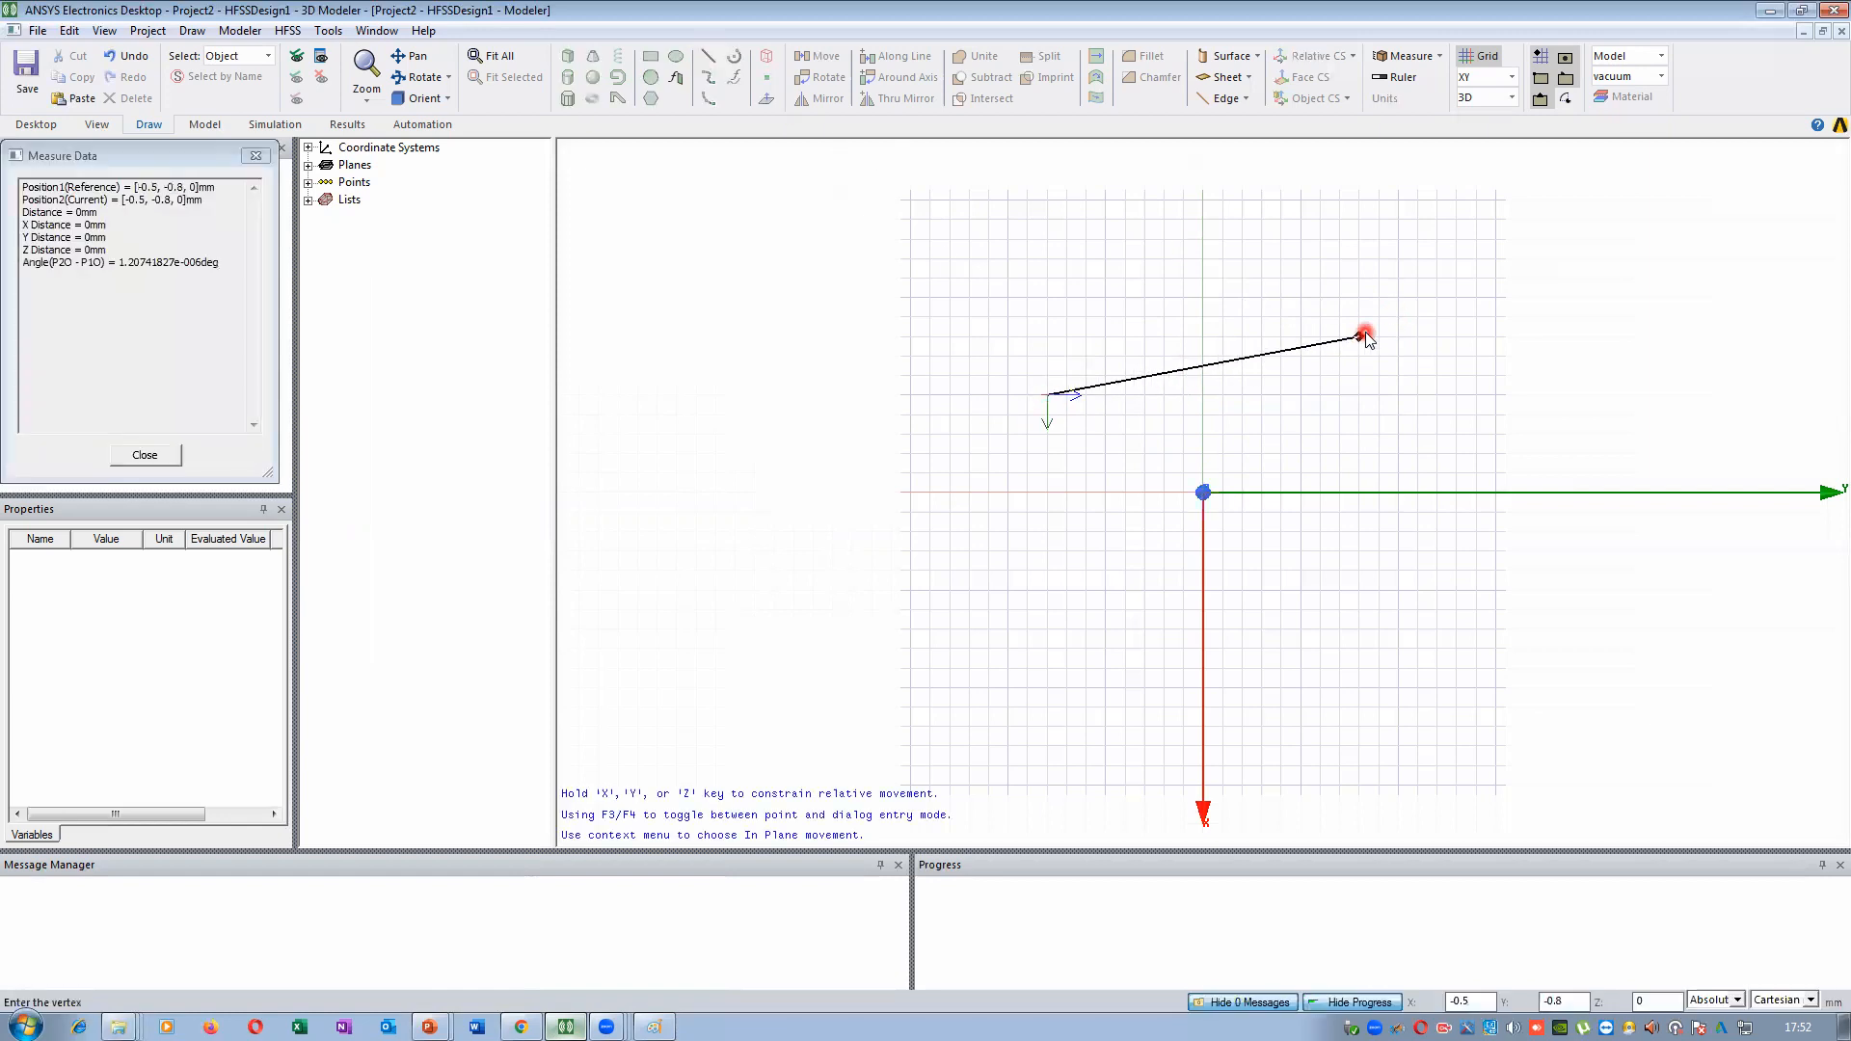
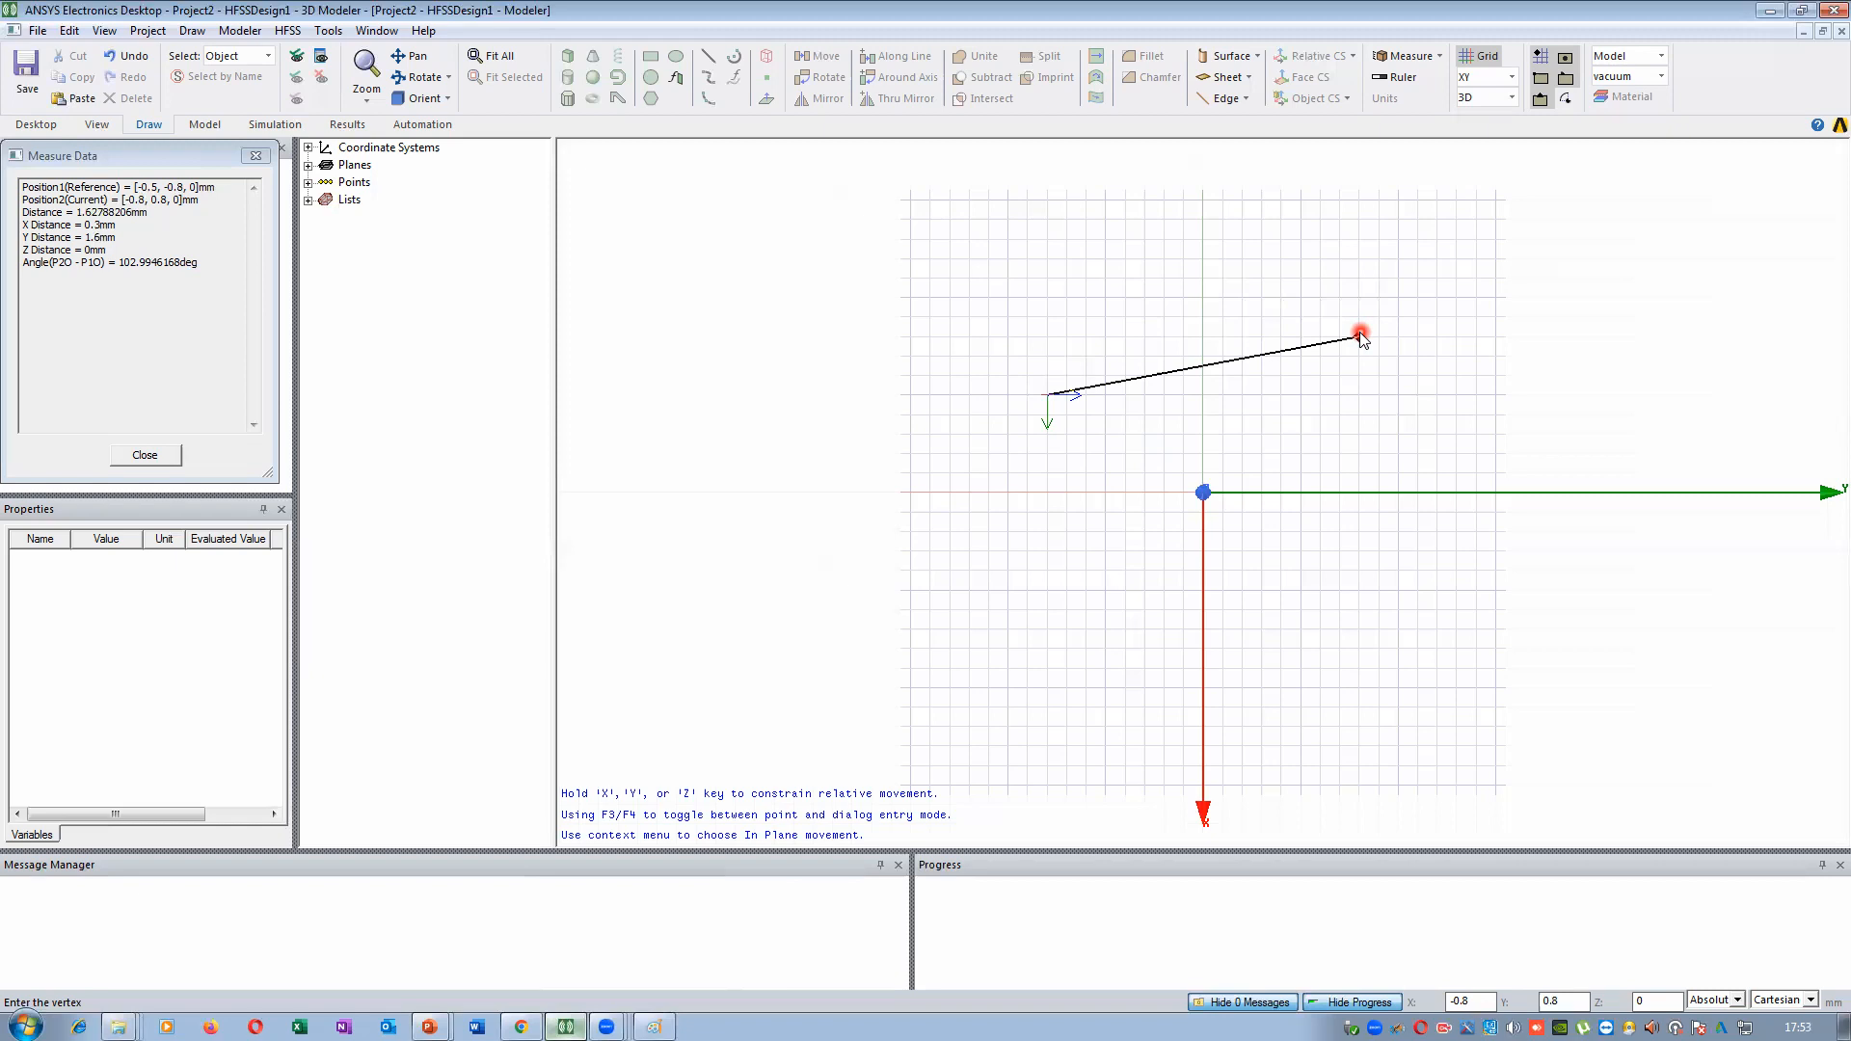
click(1360, 335)
double_click(1360, 336)
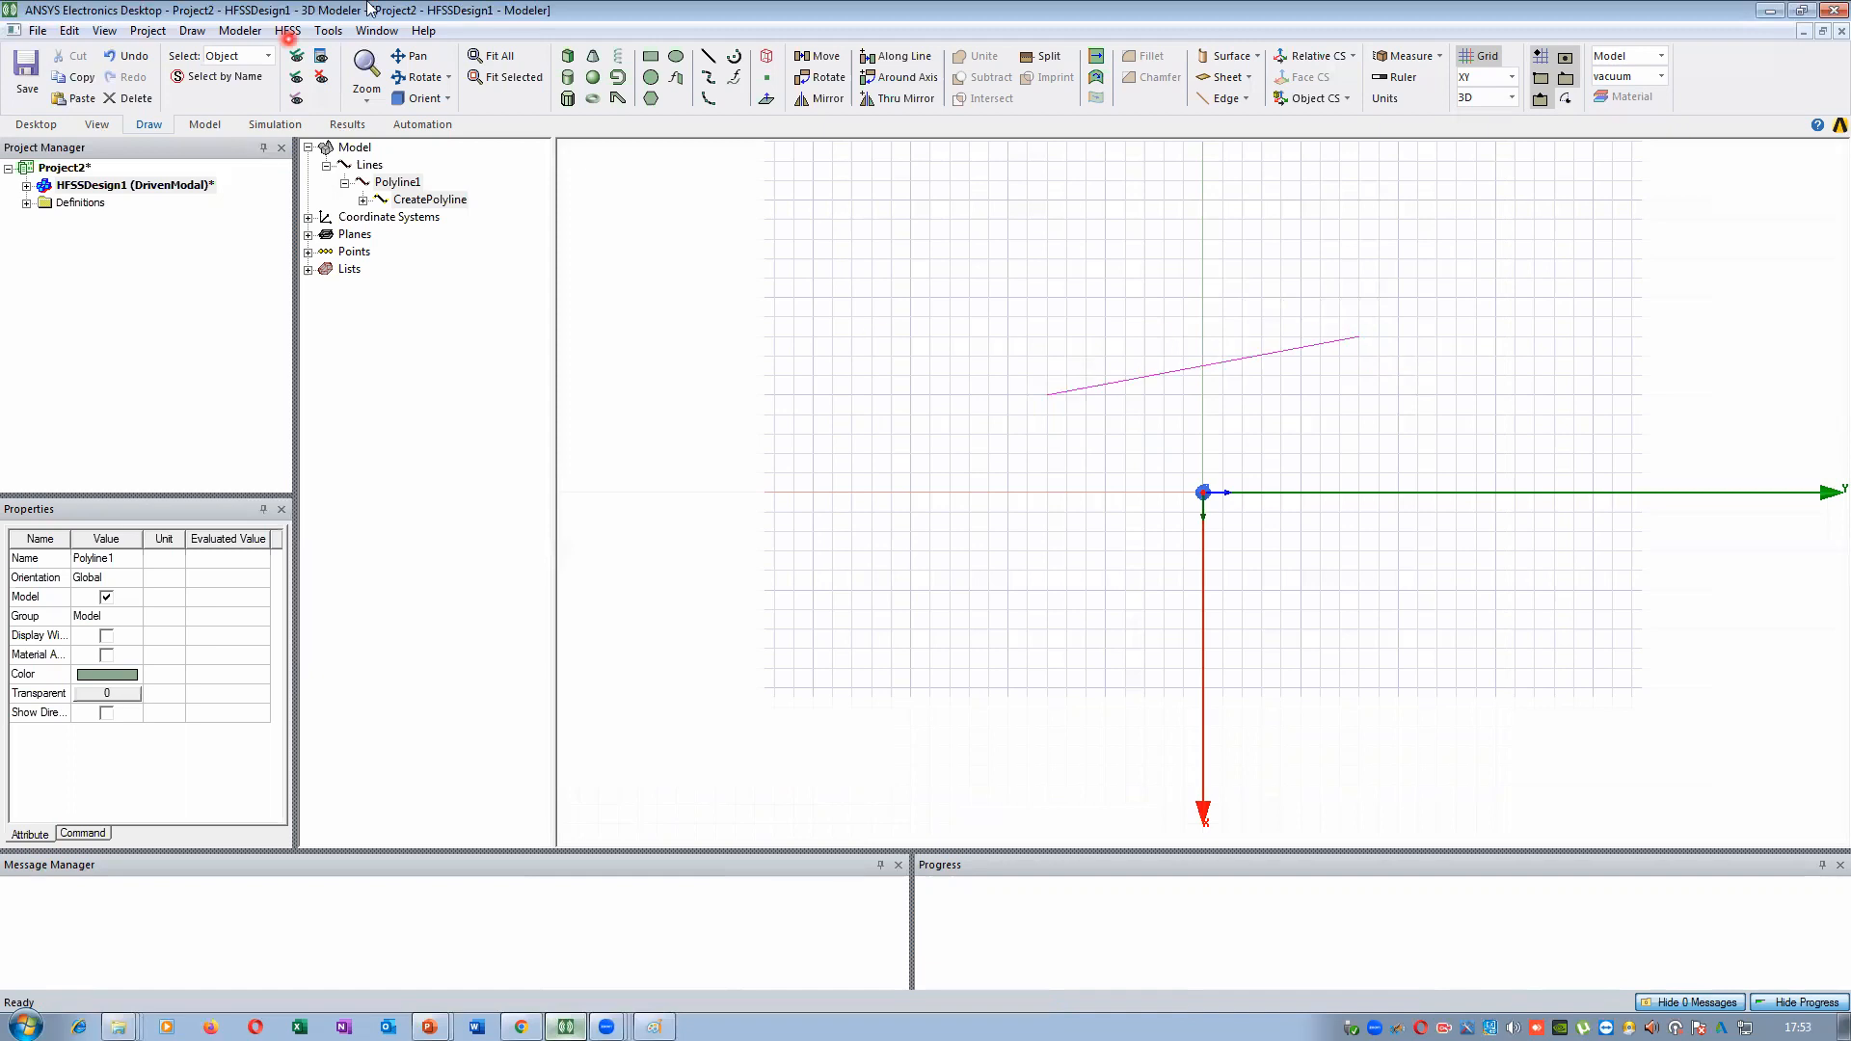
click(709, 58)
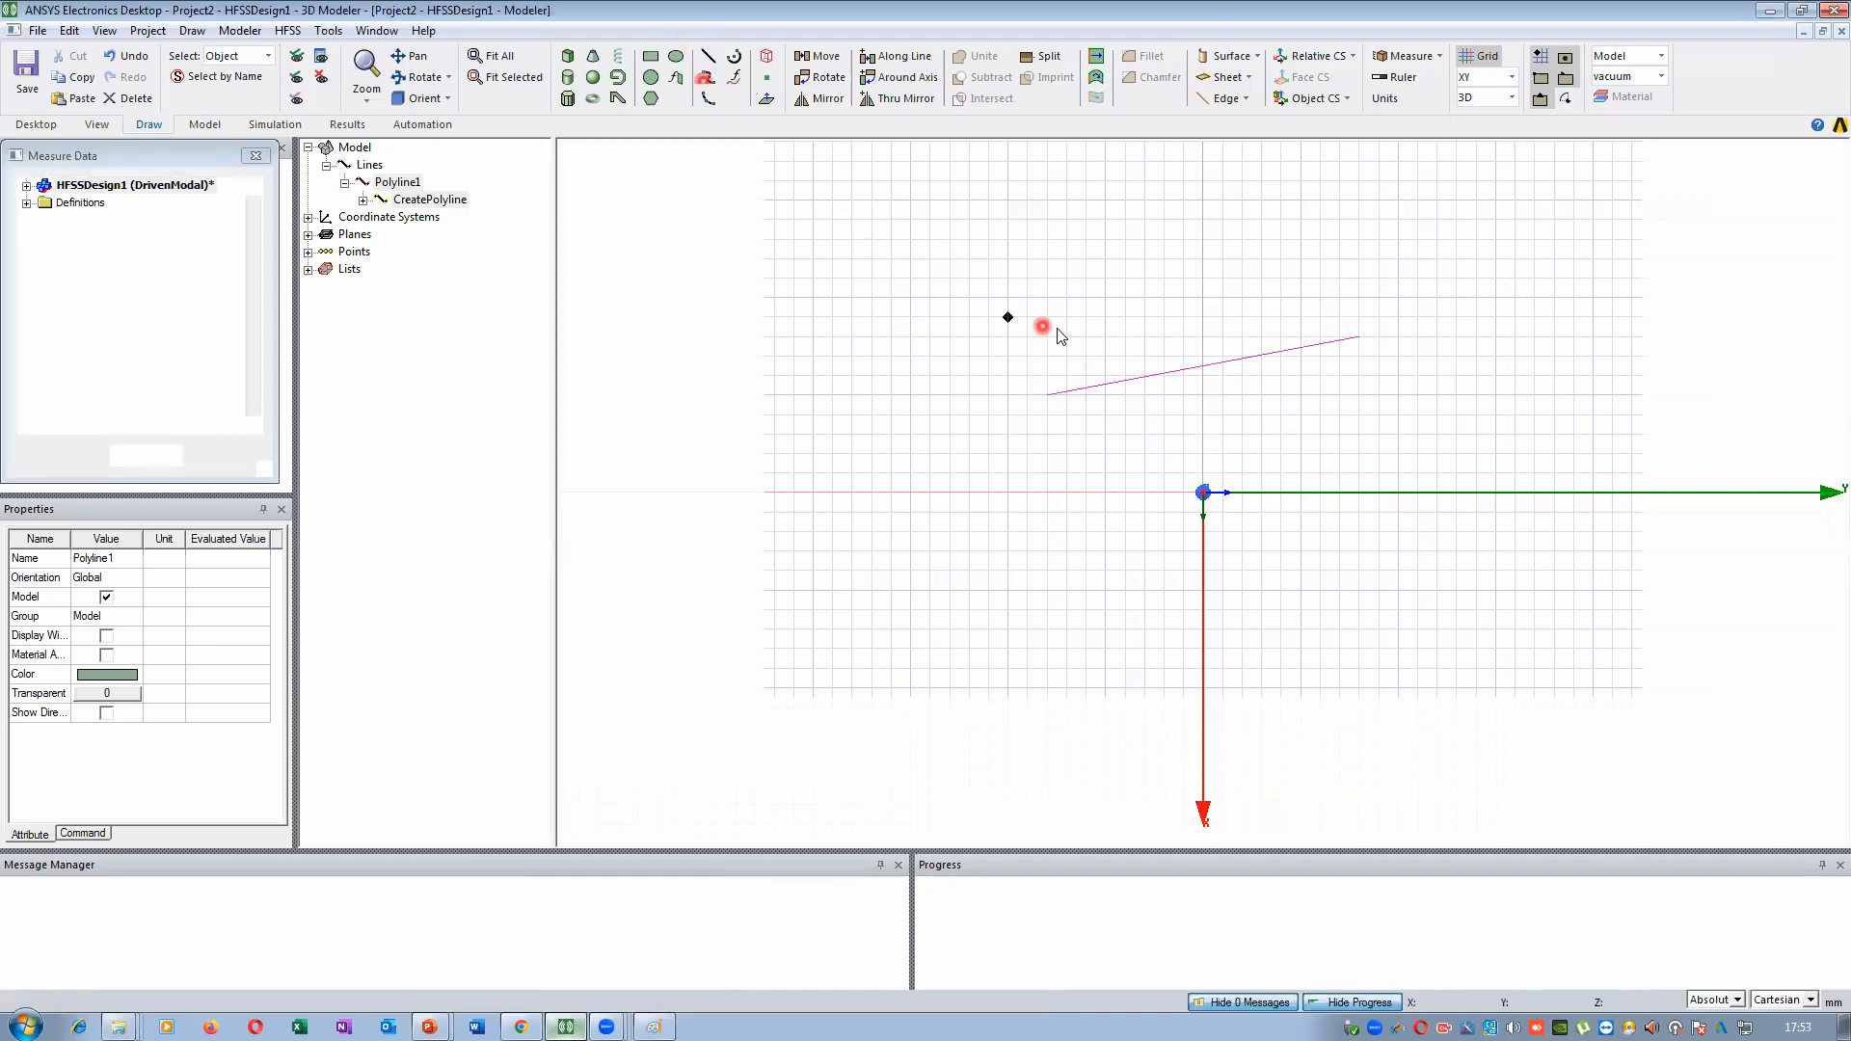
click(931, 472)
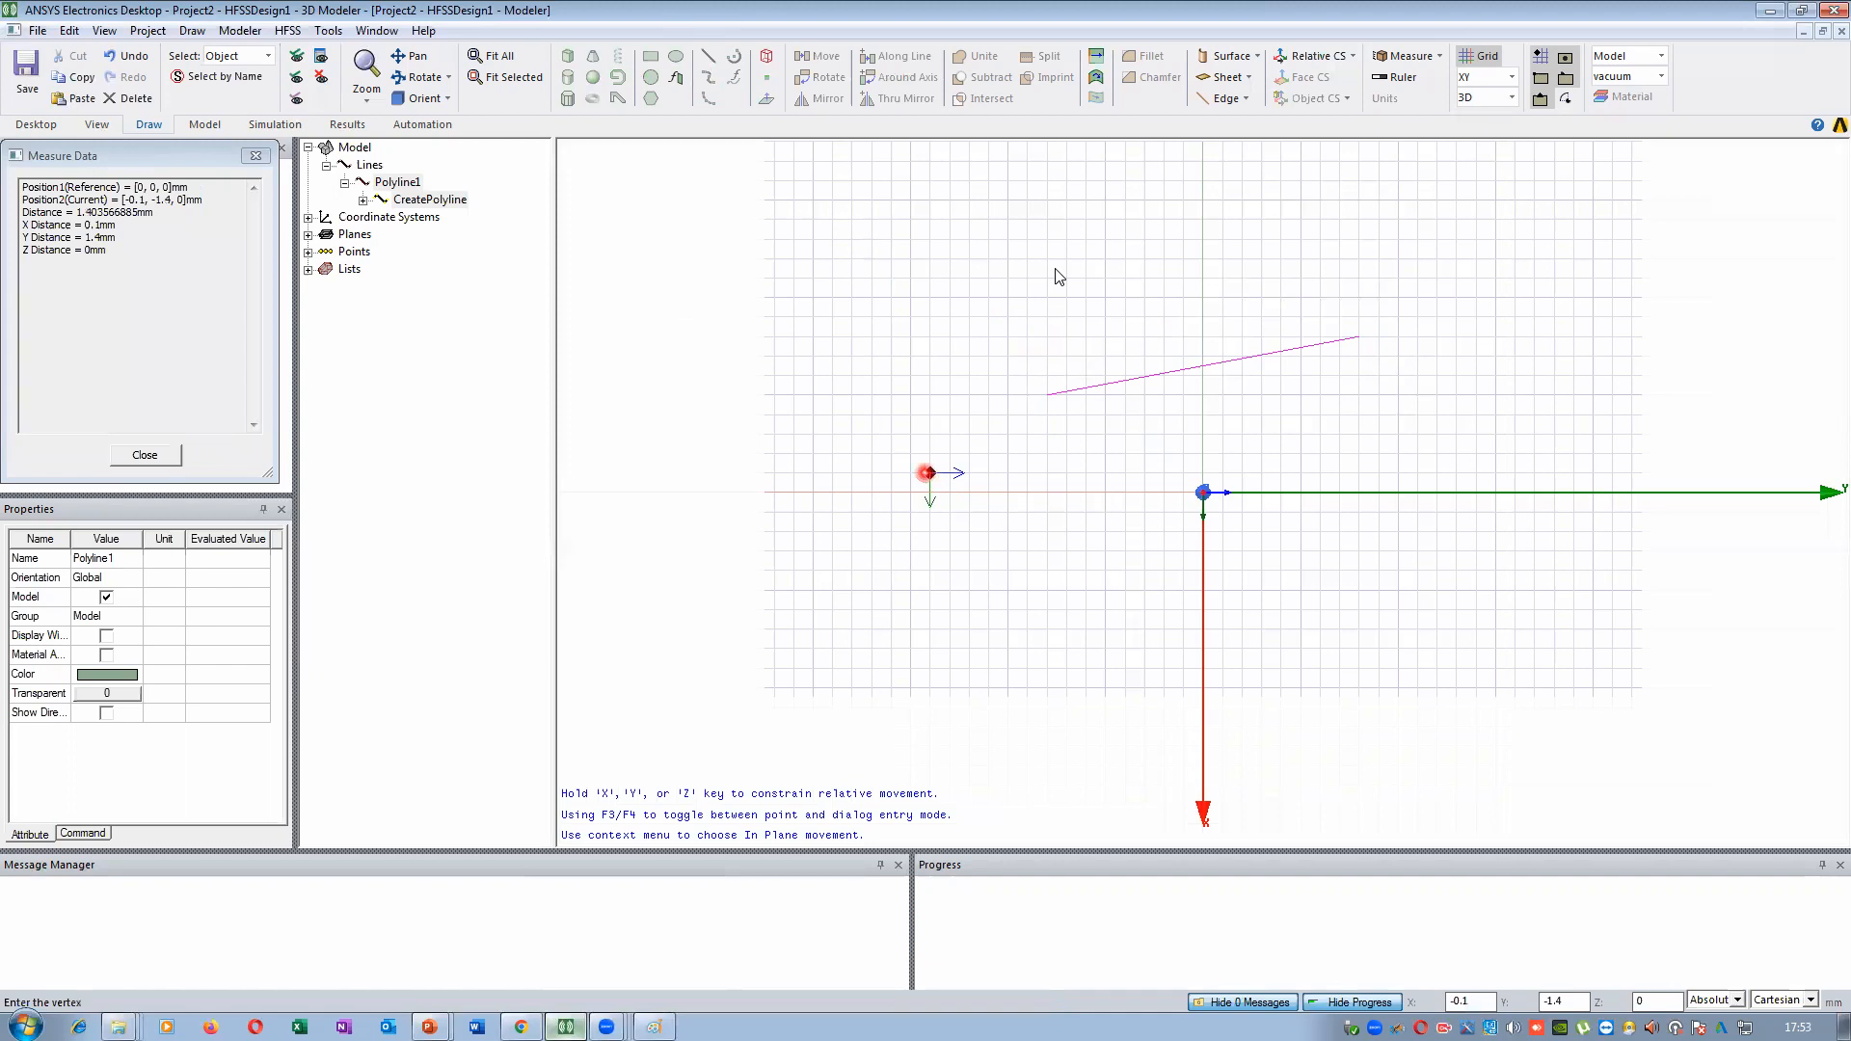
click(1067, 221)
click(1067, 220)
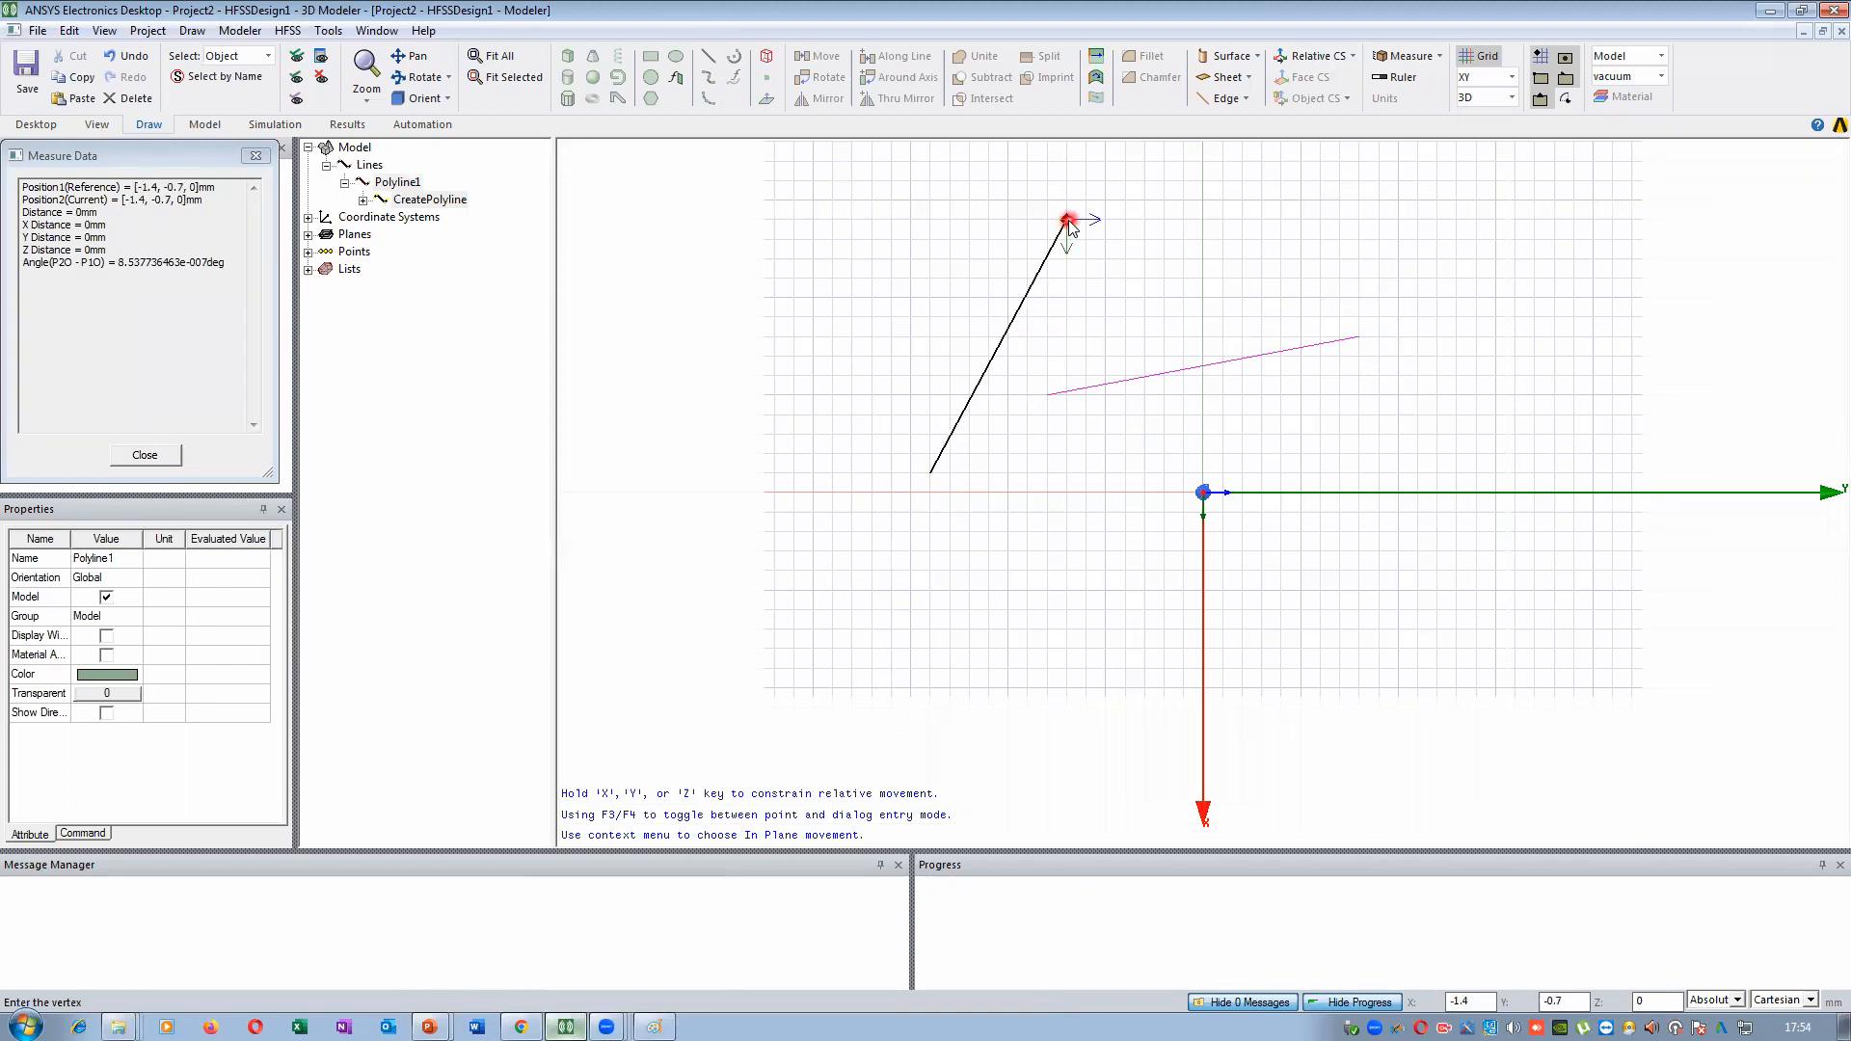
key(Escape)
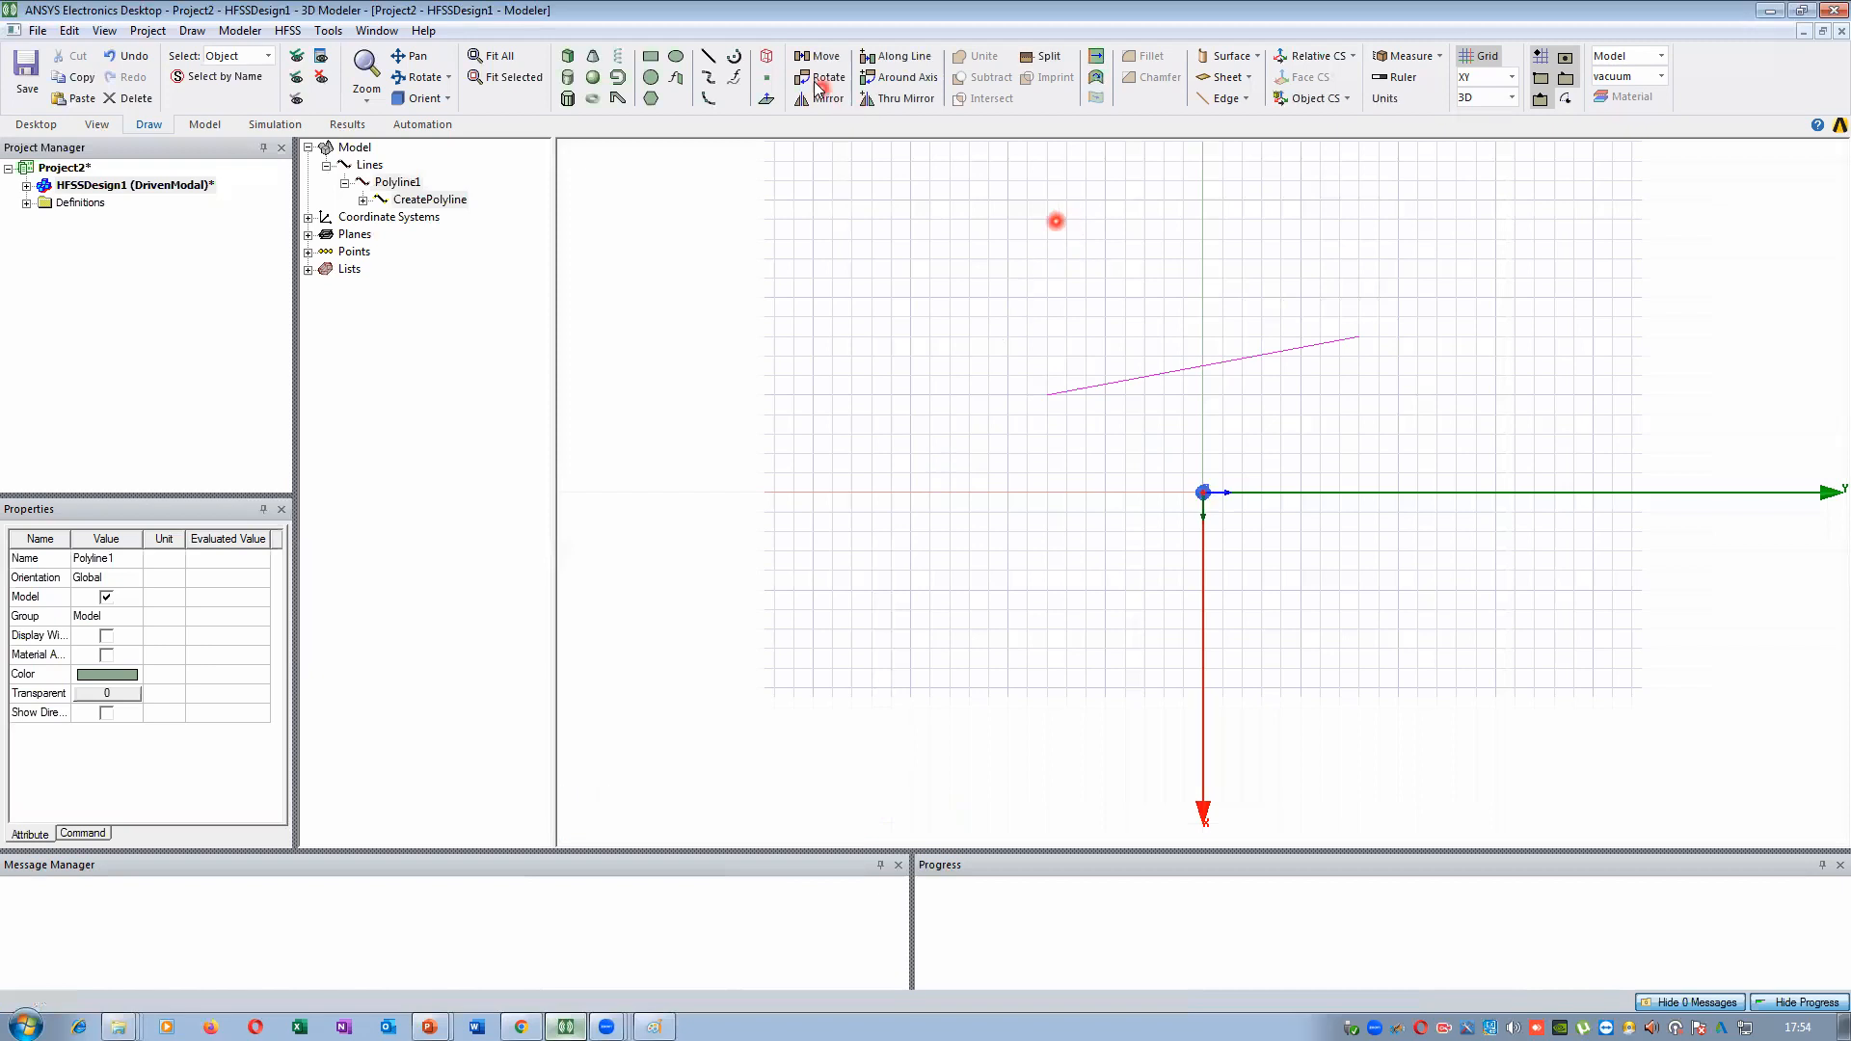
Draw an open seven-segment polyline around the existing line, starting at (-0.9, -1.3, 0) and ending at (-1.5, -1.5, 0) mm
click(710, 60)
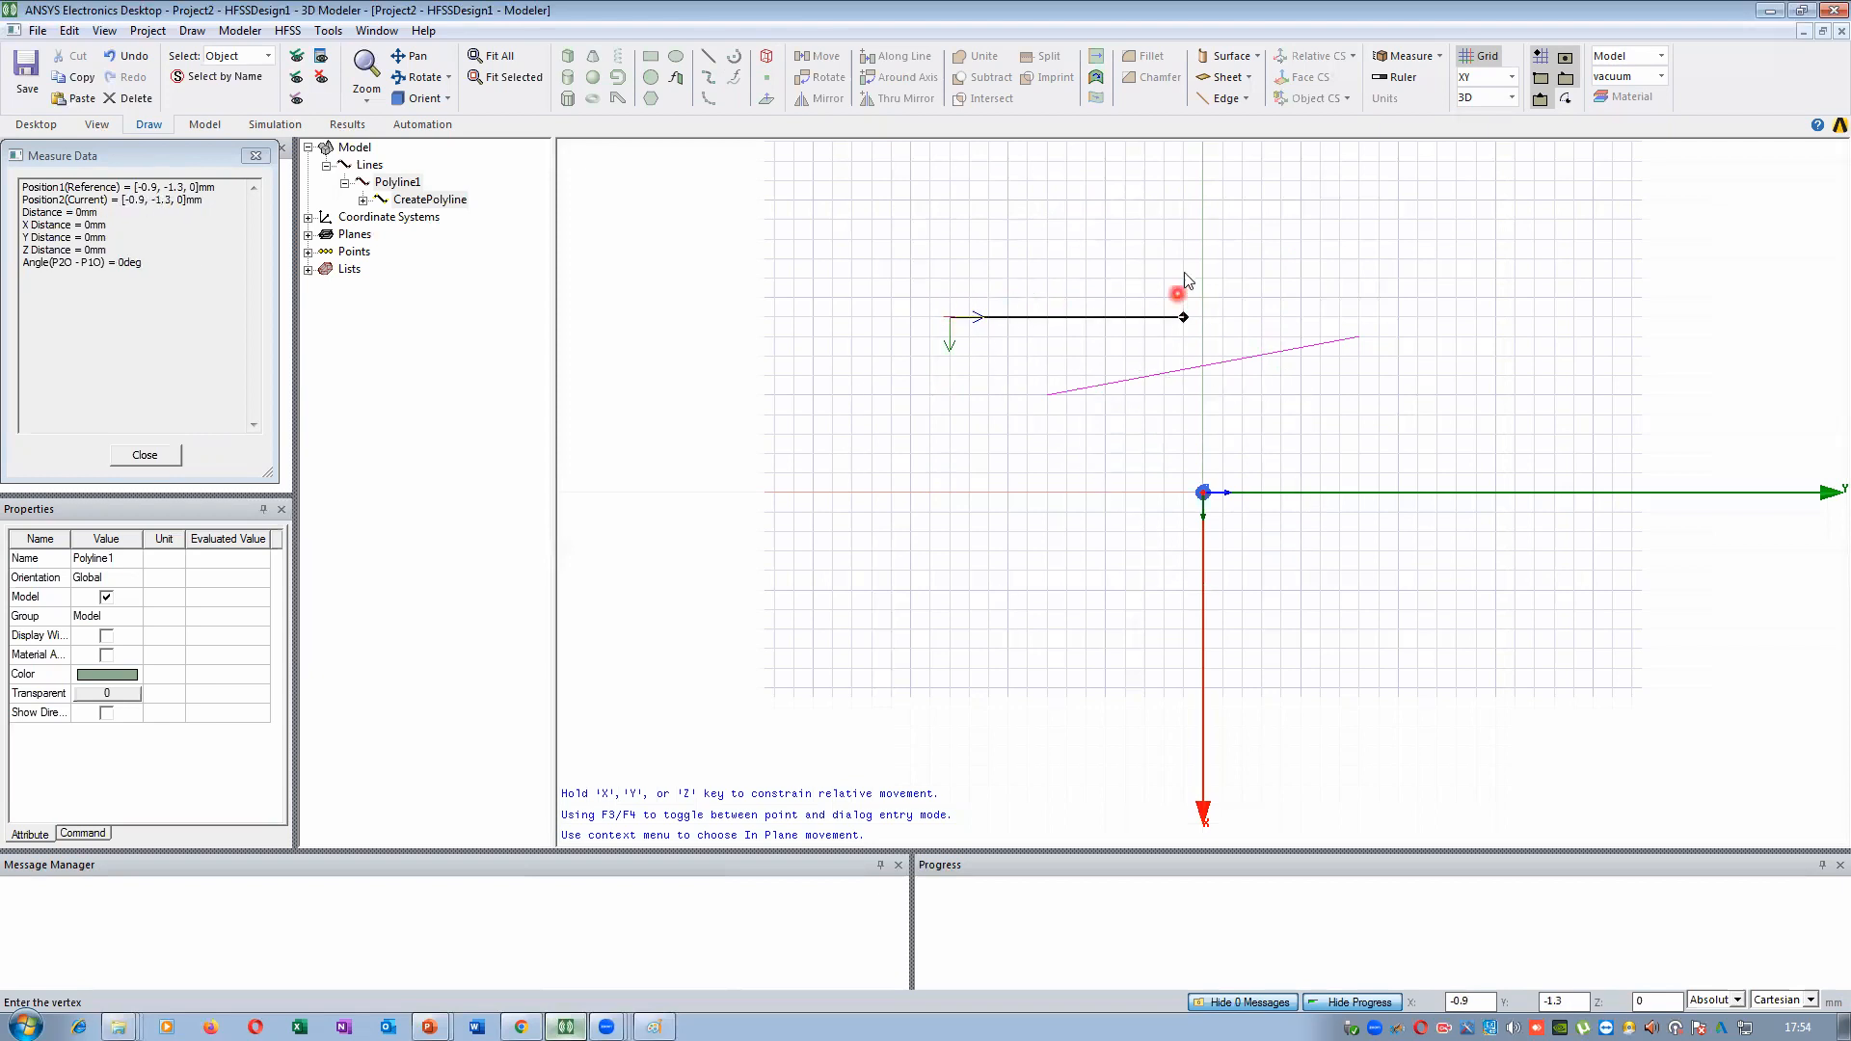
click(1166, 218)
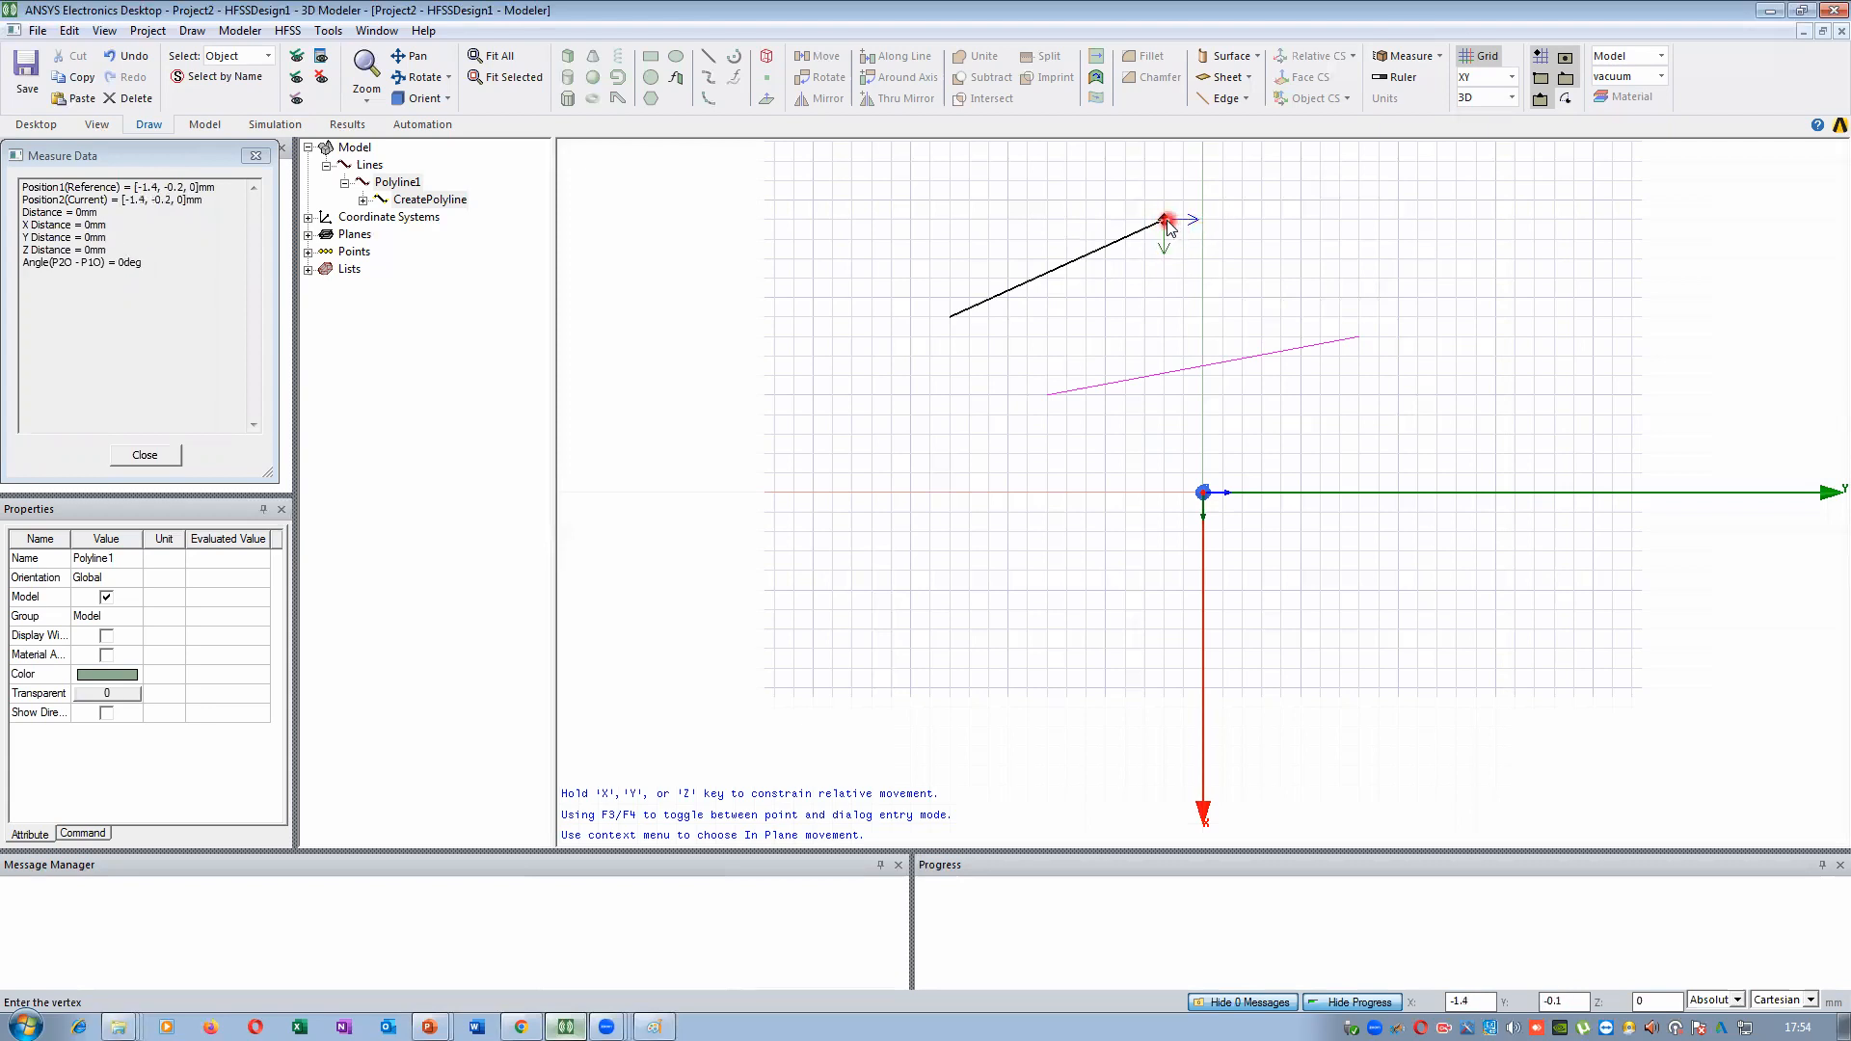
click(1534, 315)
click(1084, 532)
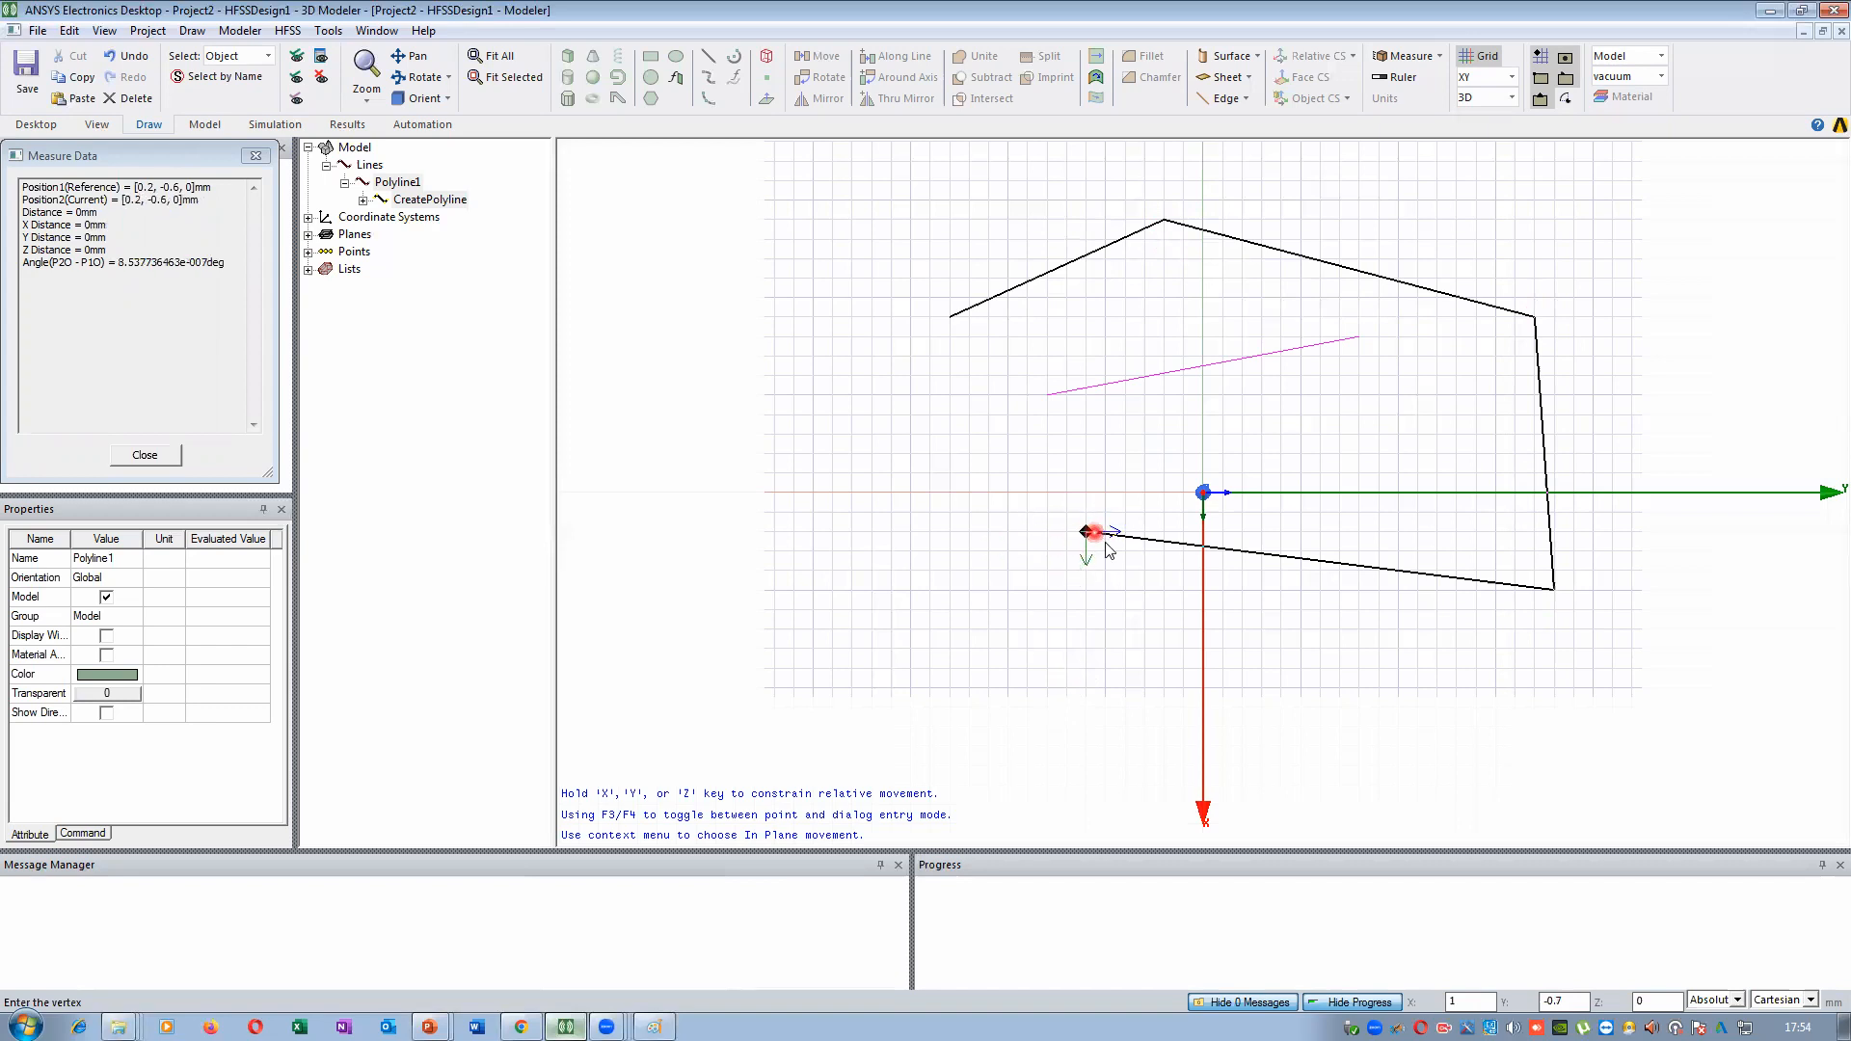
click(906, 589)
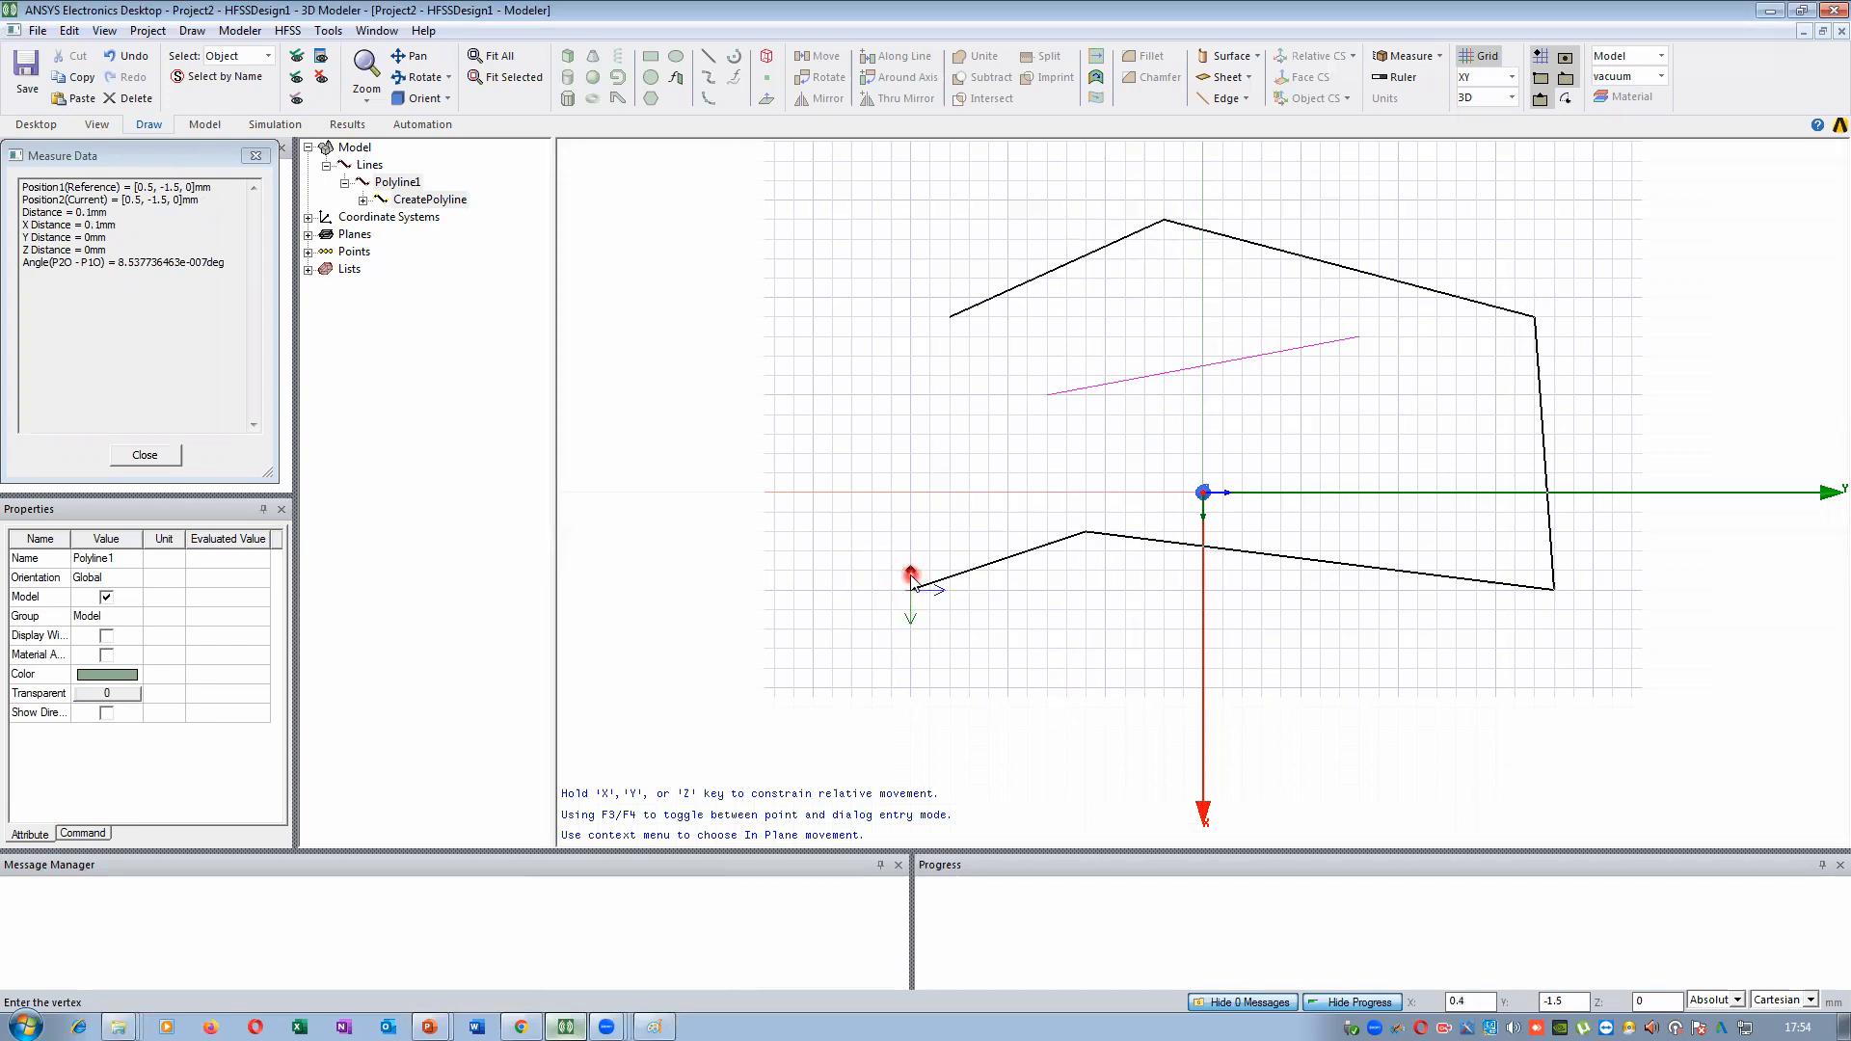
click(834, 328)
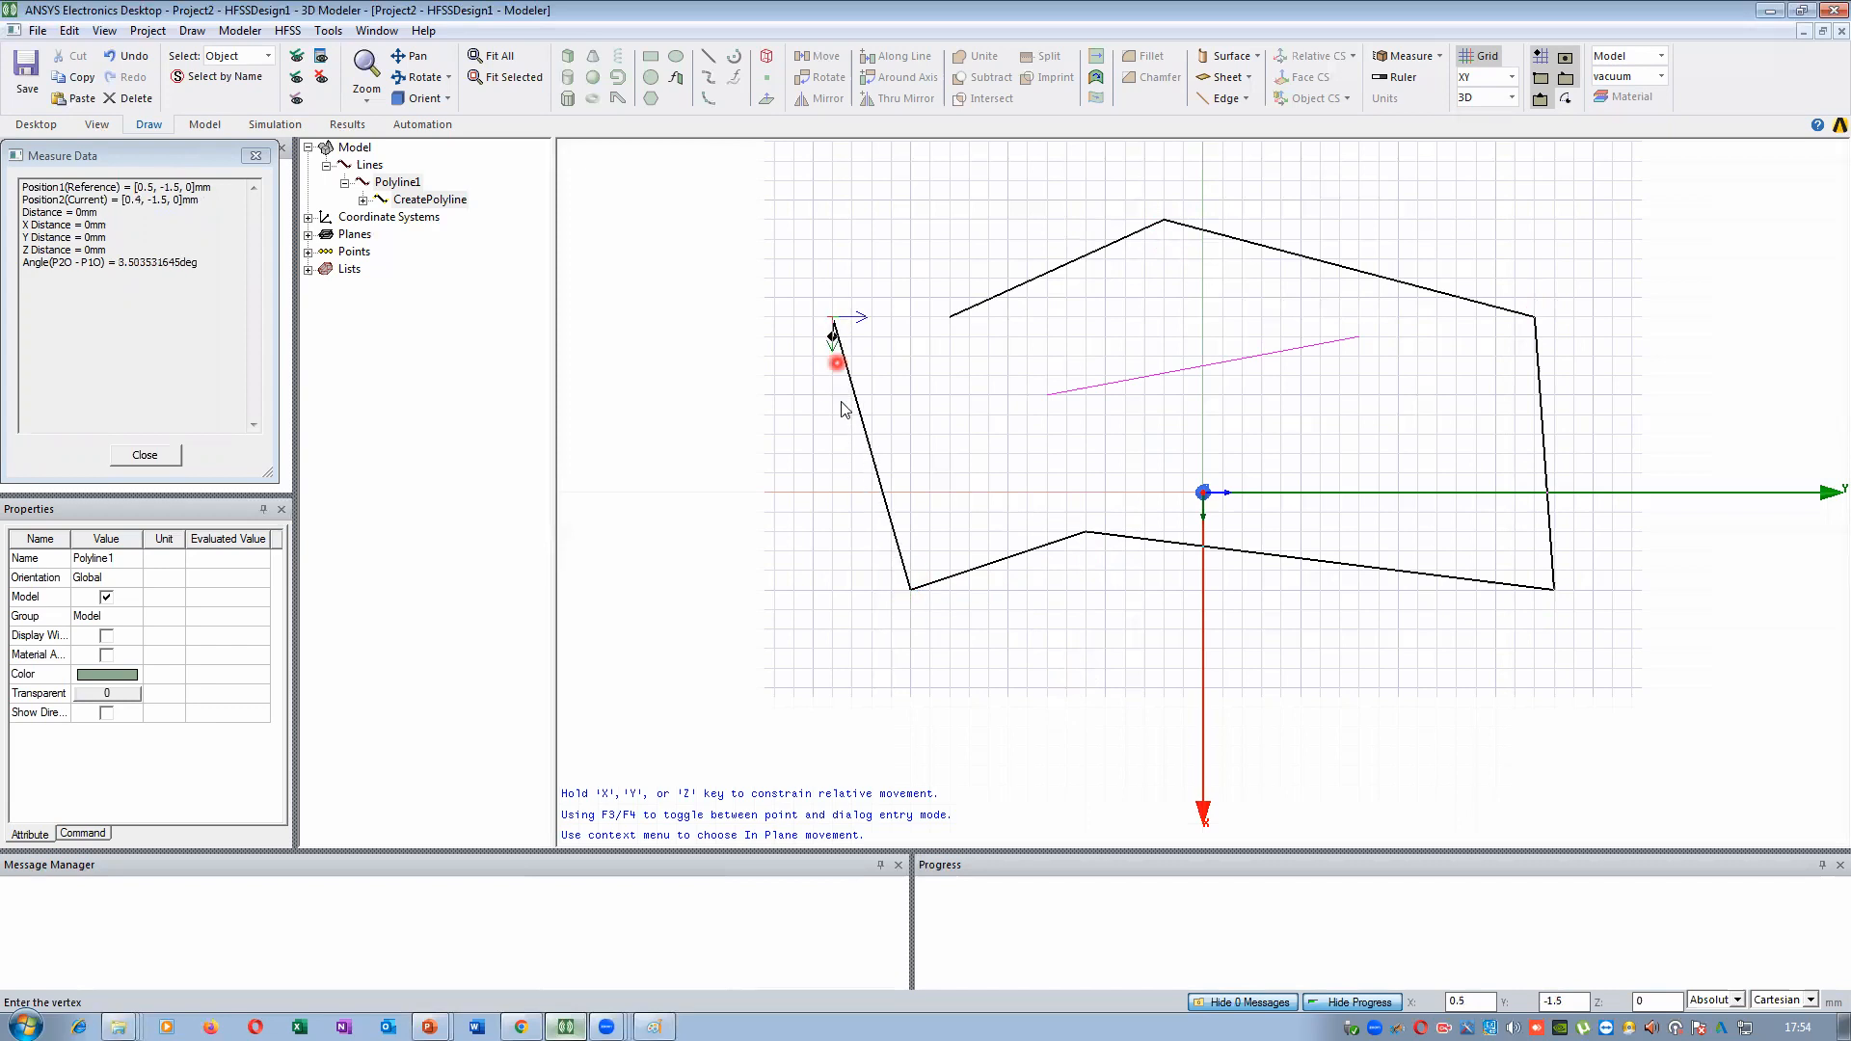
click(911, 200)
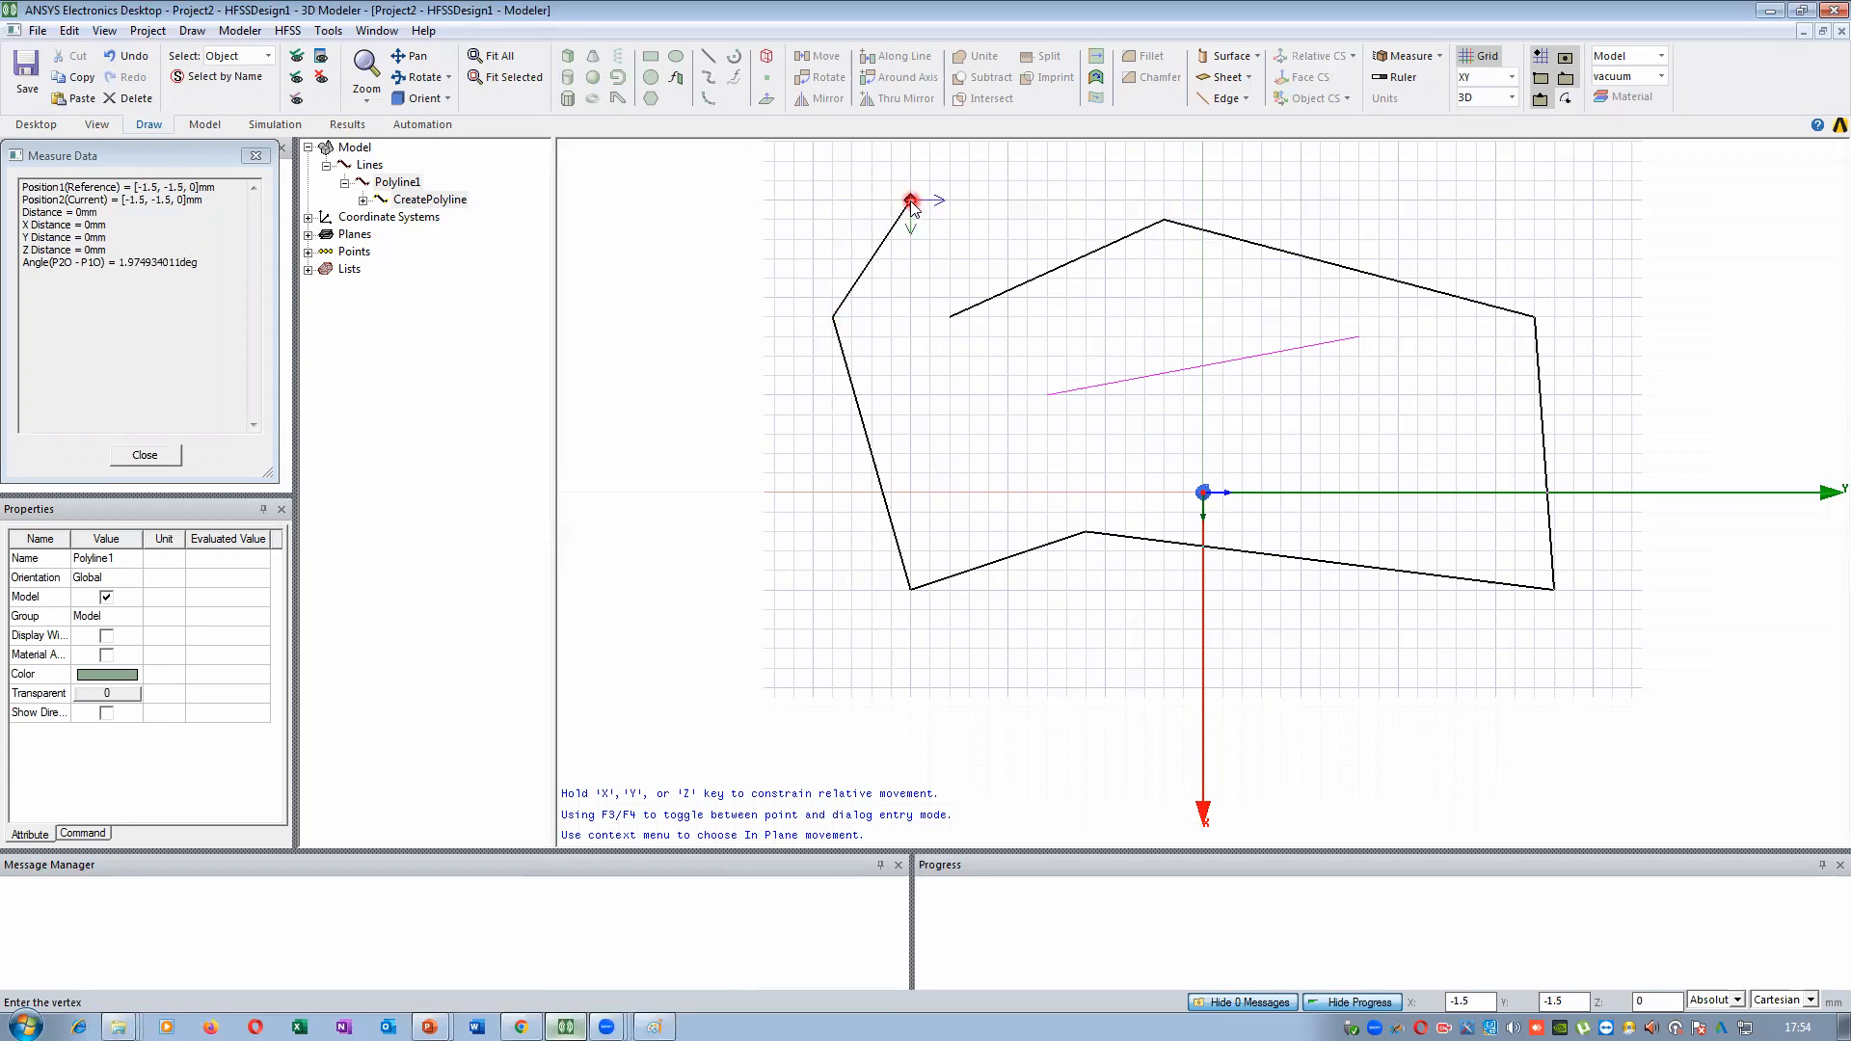
double_click(911, 206)
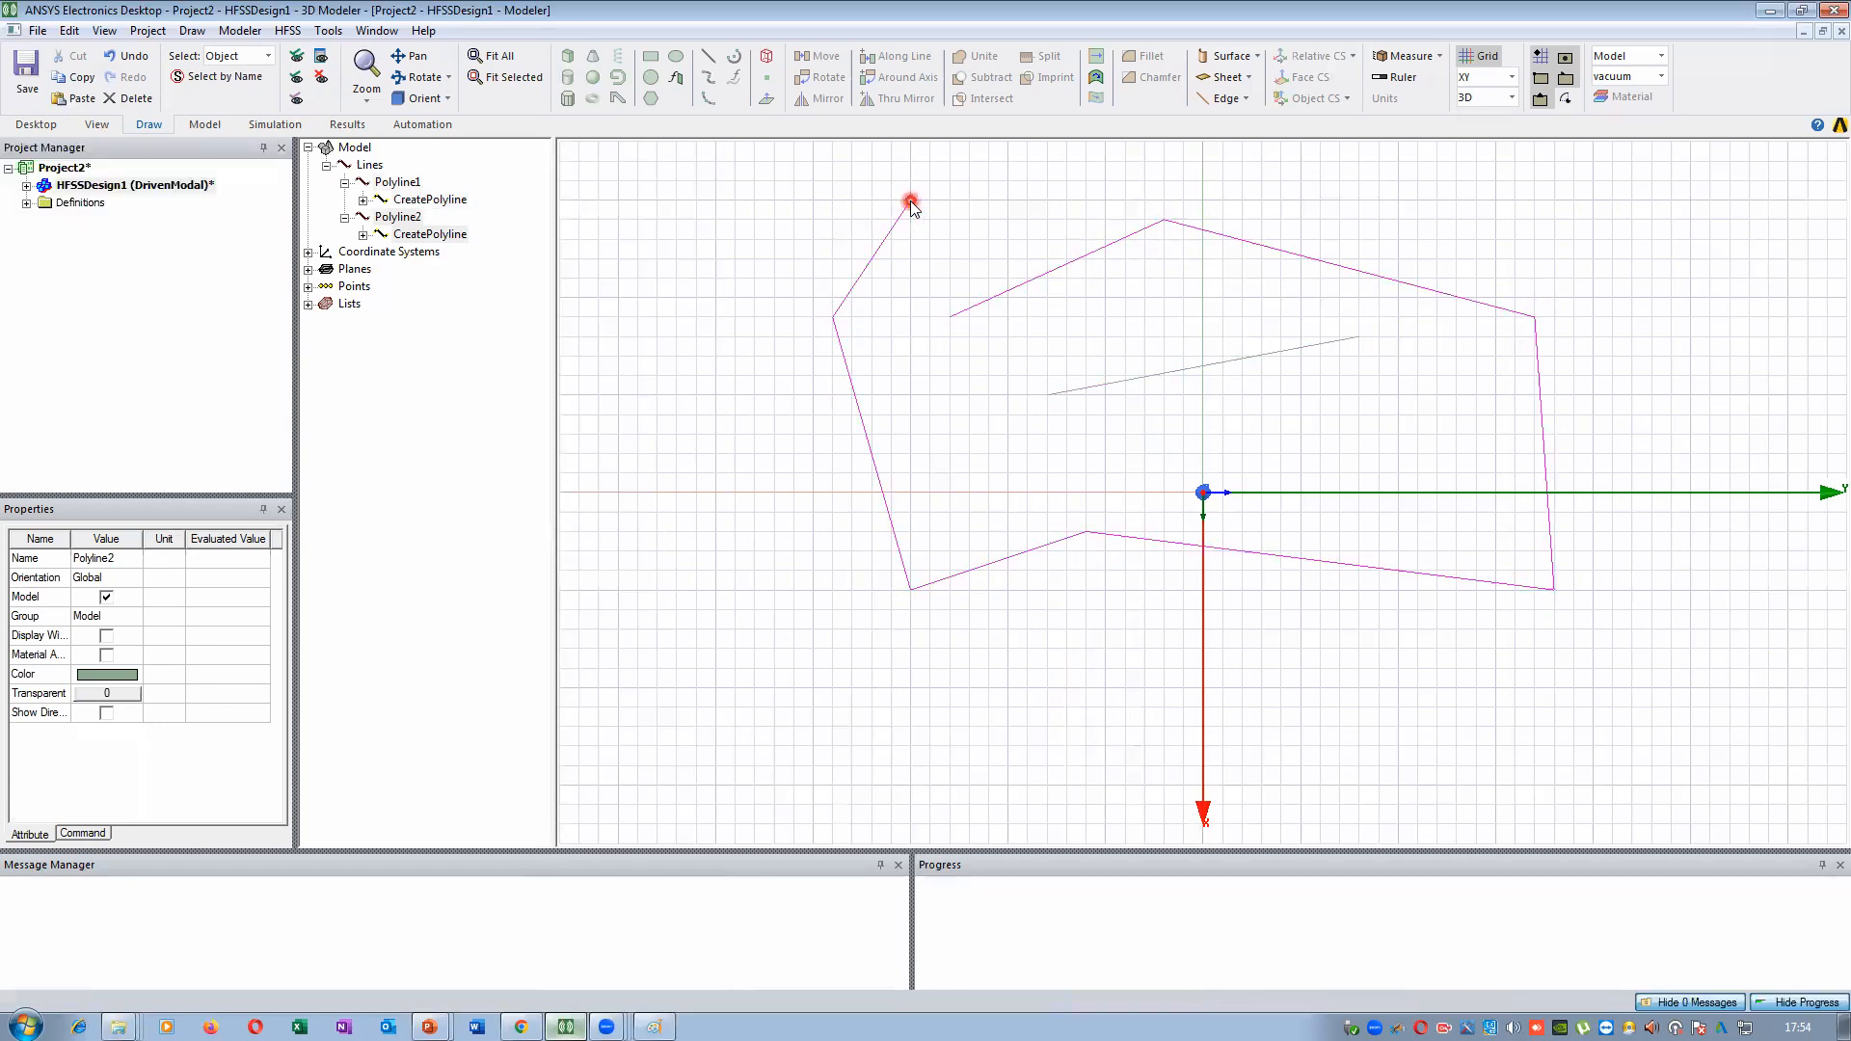
Examine the multi-segment polyline in the model, checking that its segments select as one object and looking at its open ends
click(918, 586)
click(1585, 555)
click(1384, 273)
click(983, 315)
click(1255, 246)
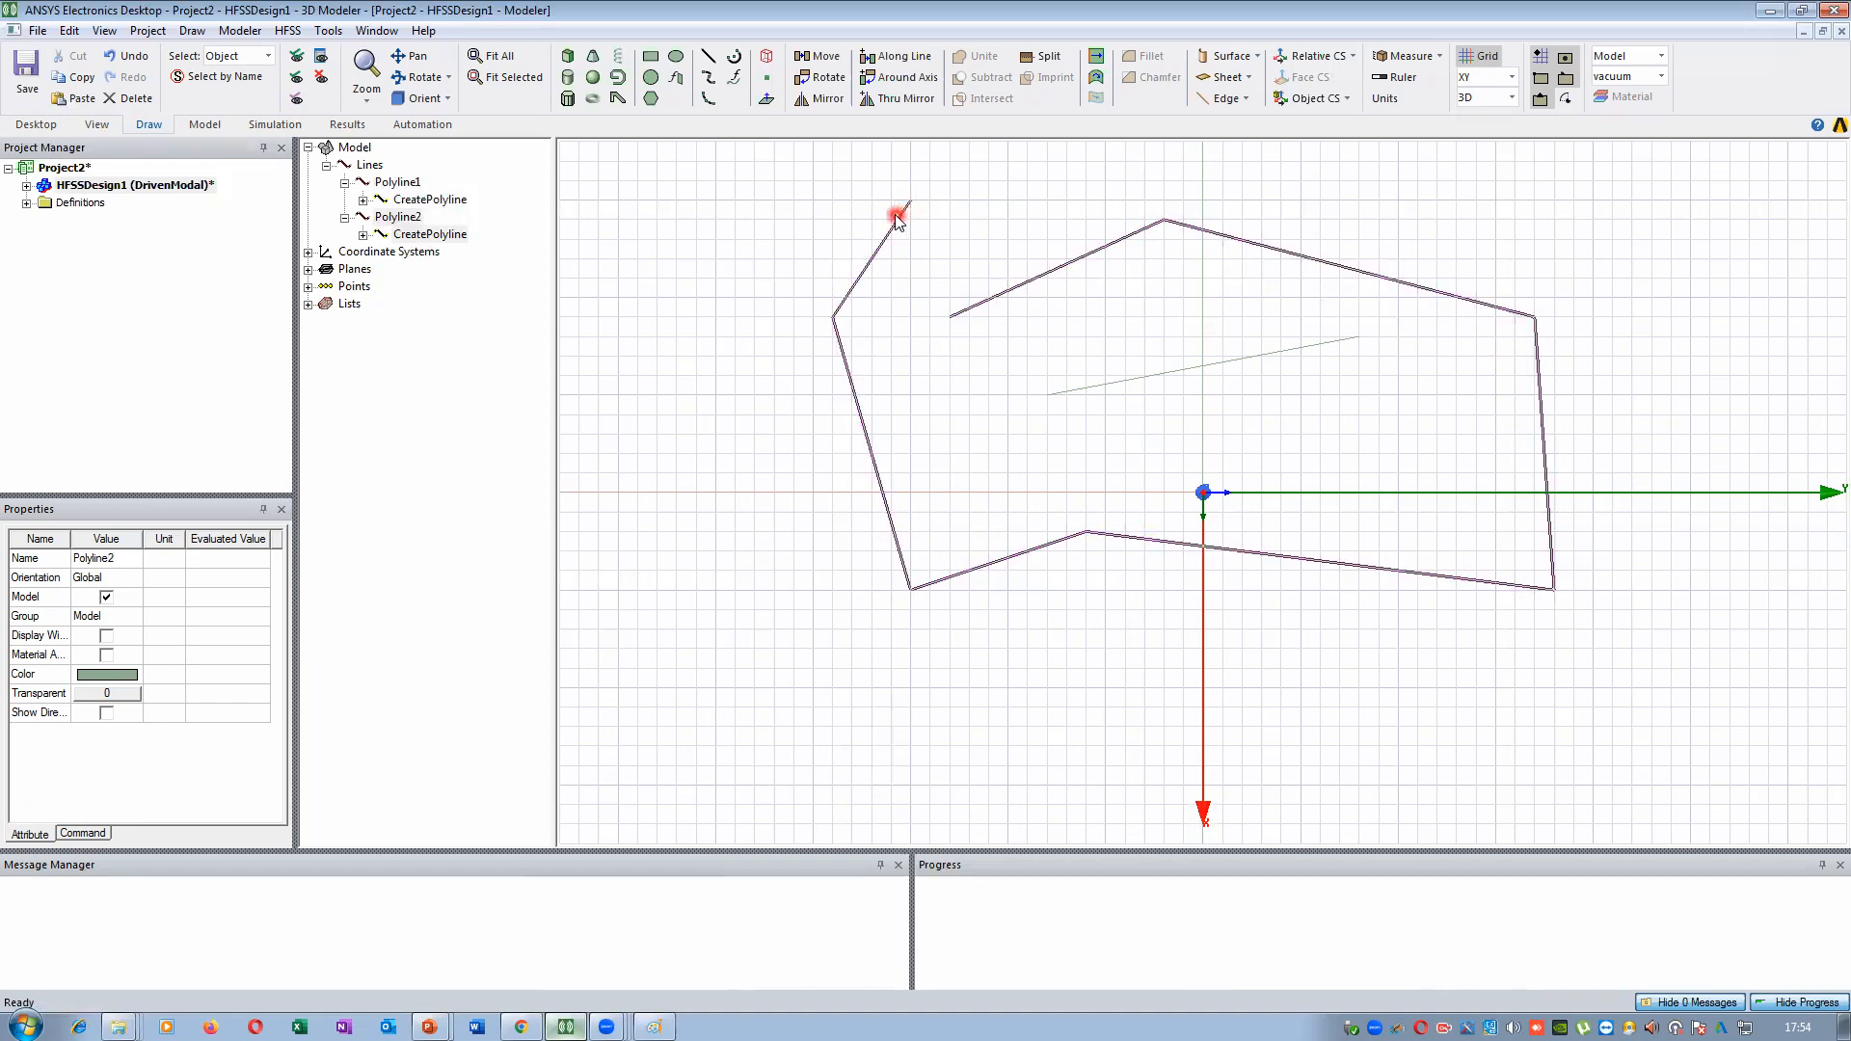
click(968, 307)
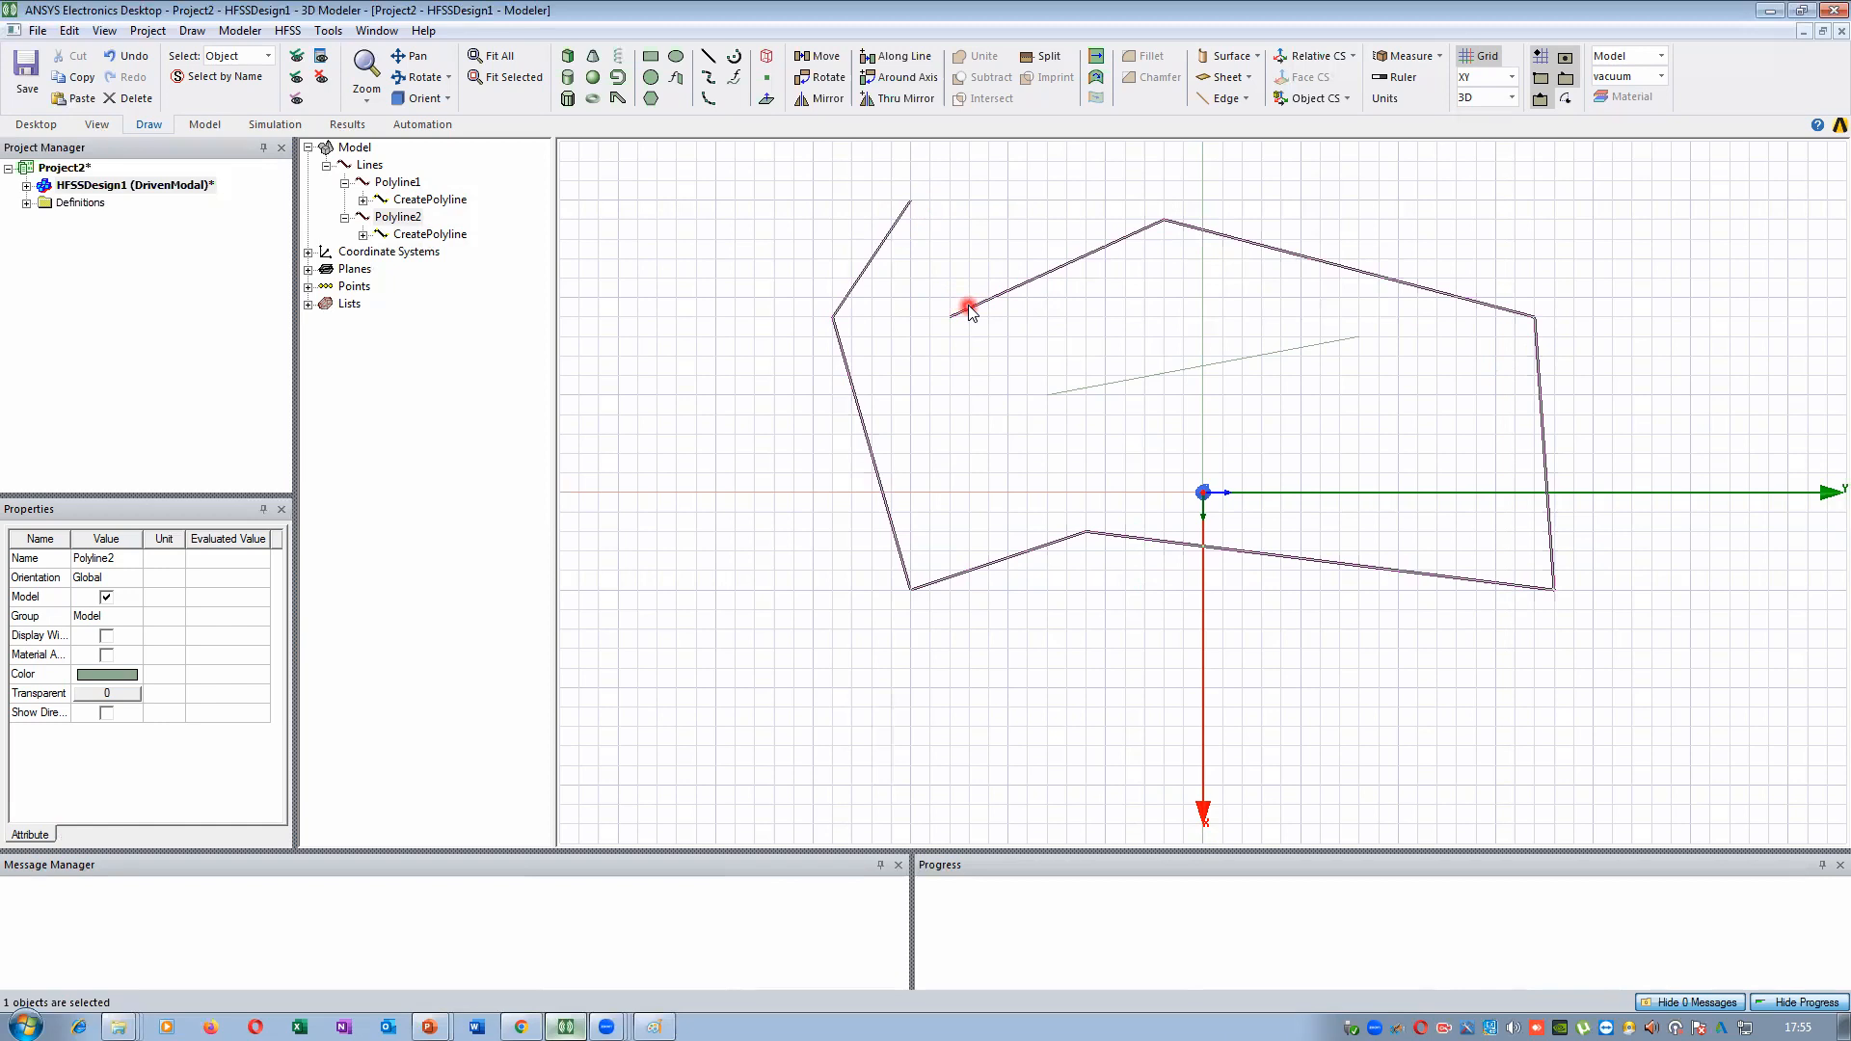
click(1103, 384)
click(895, 221)
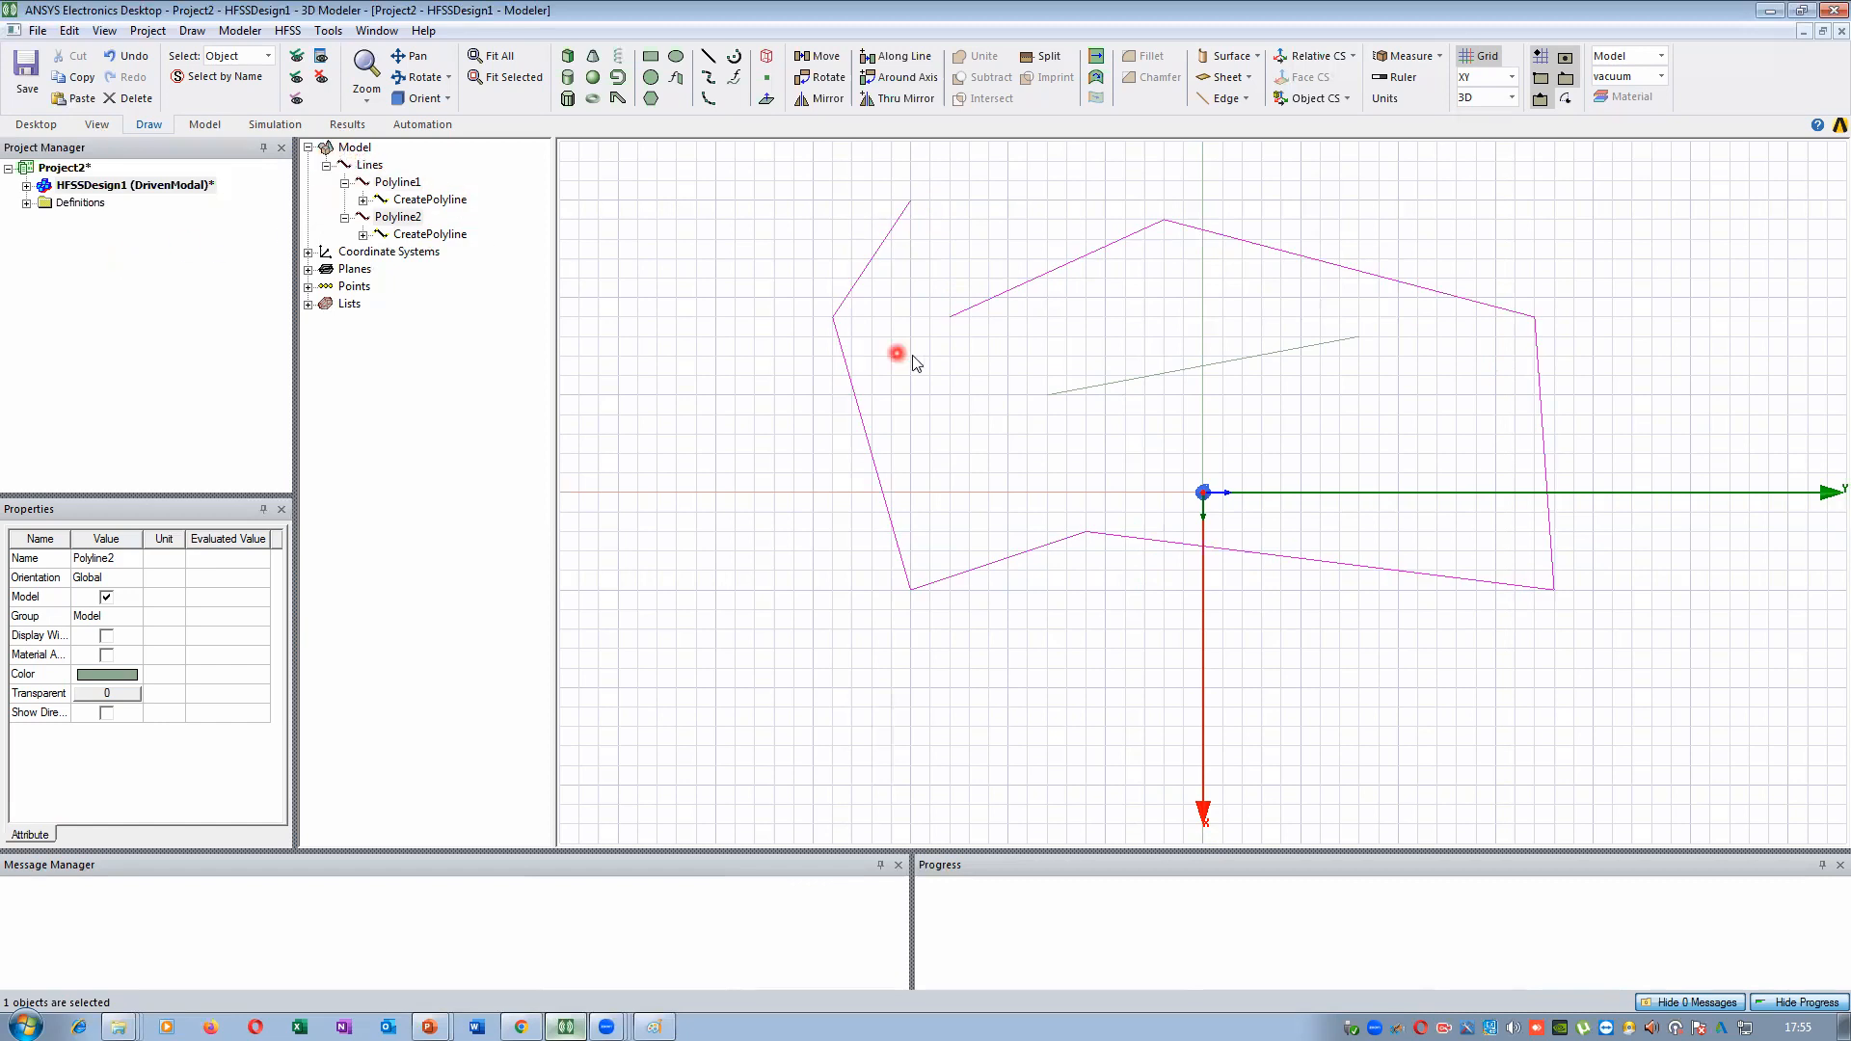
Expand the coordinate systems, planes, points and lists in the model tree, and select Polyline1
click(308, 252)
click(307, 286)
click(307, 356)
click(307, 407)
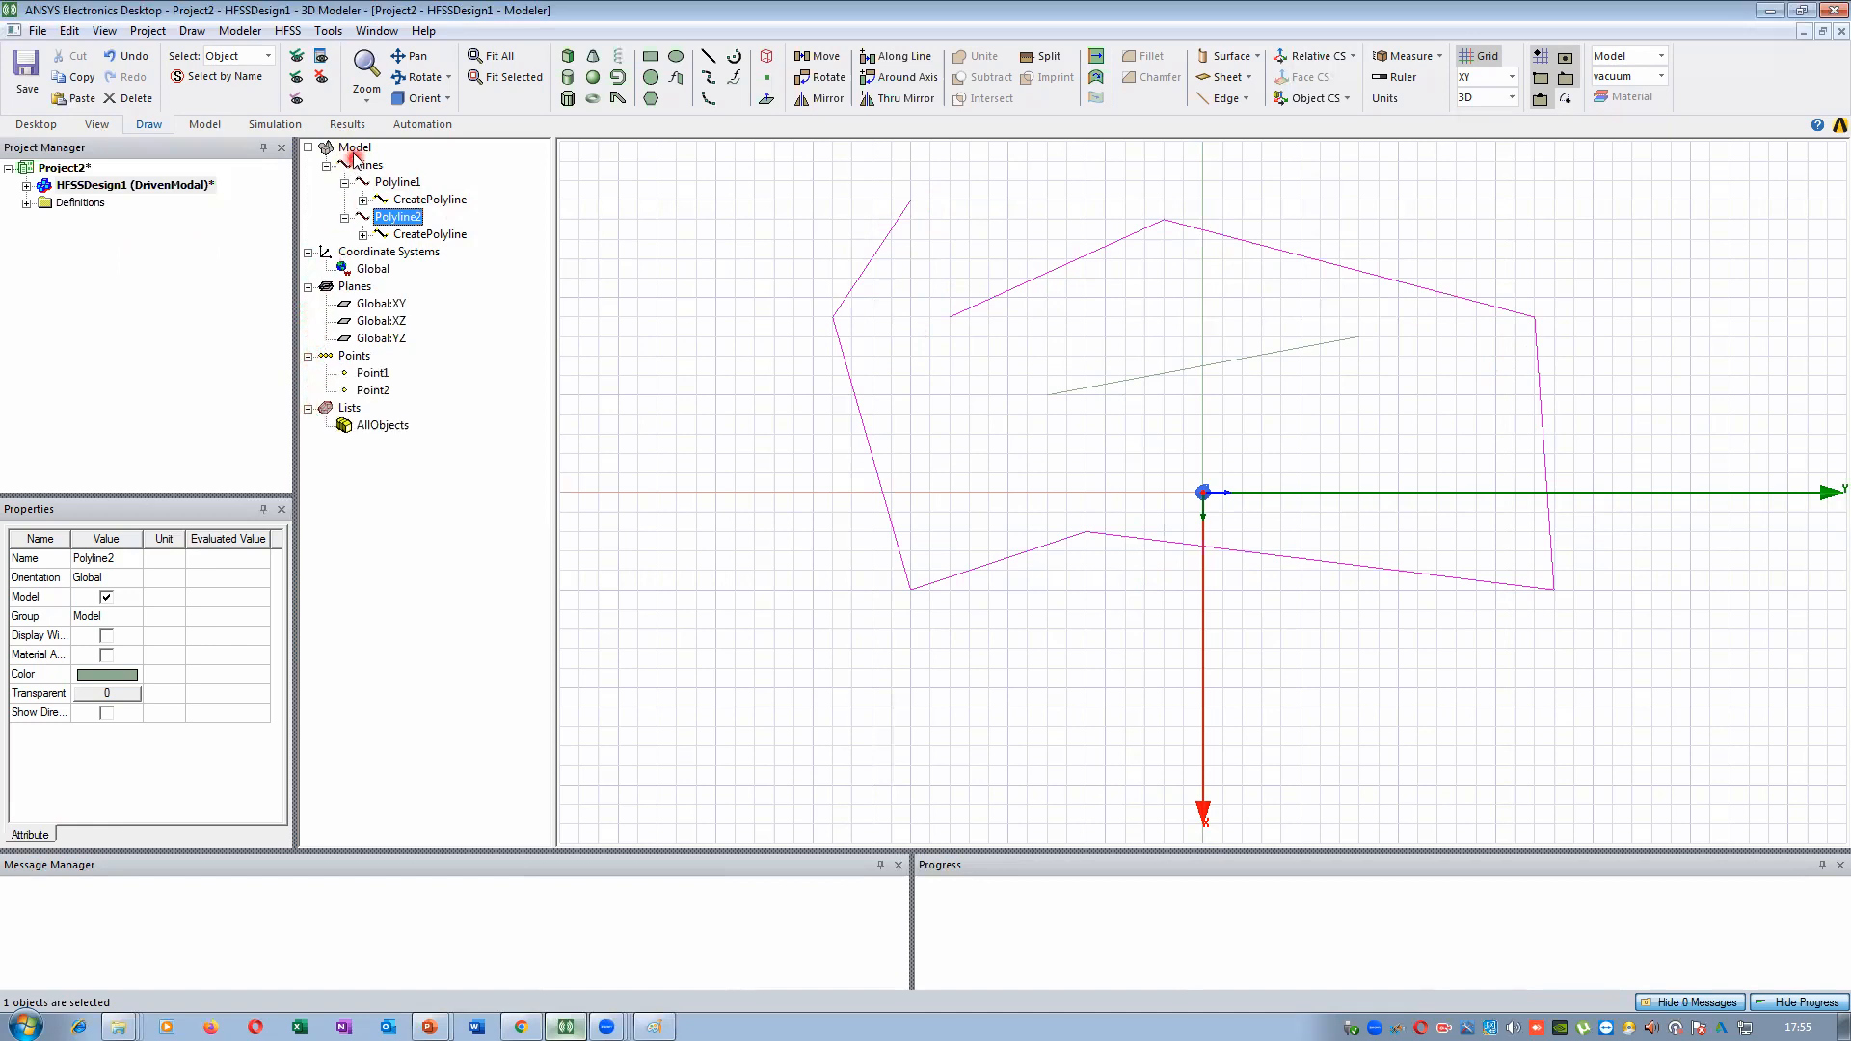
click(354, 150)
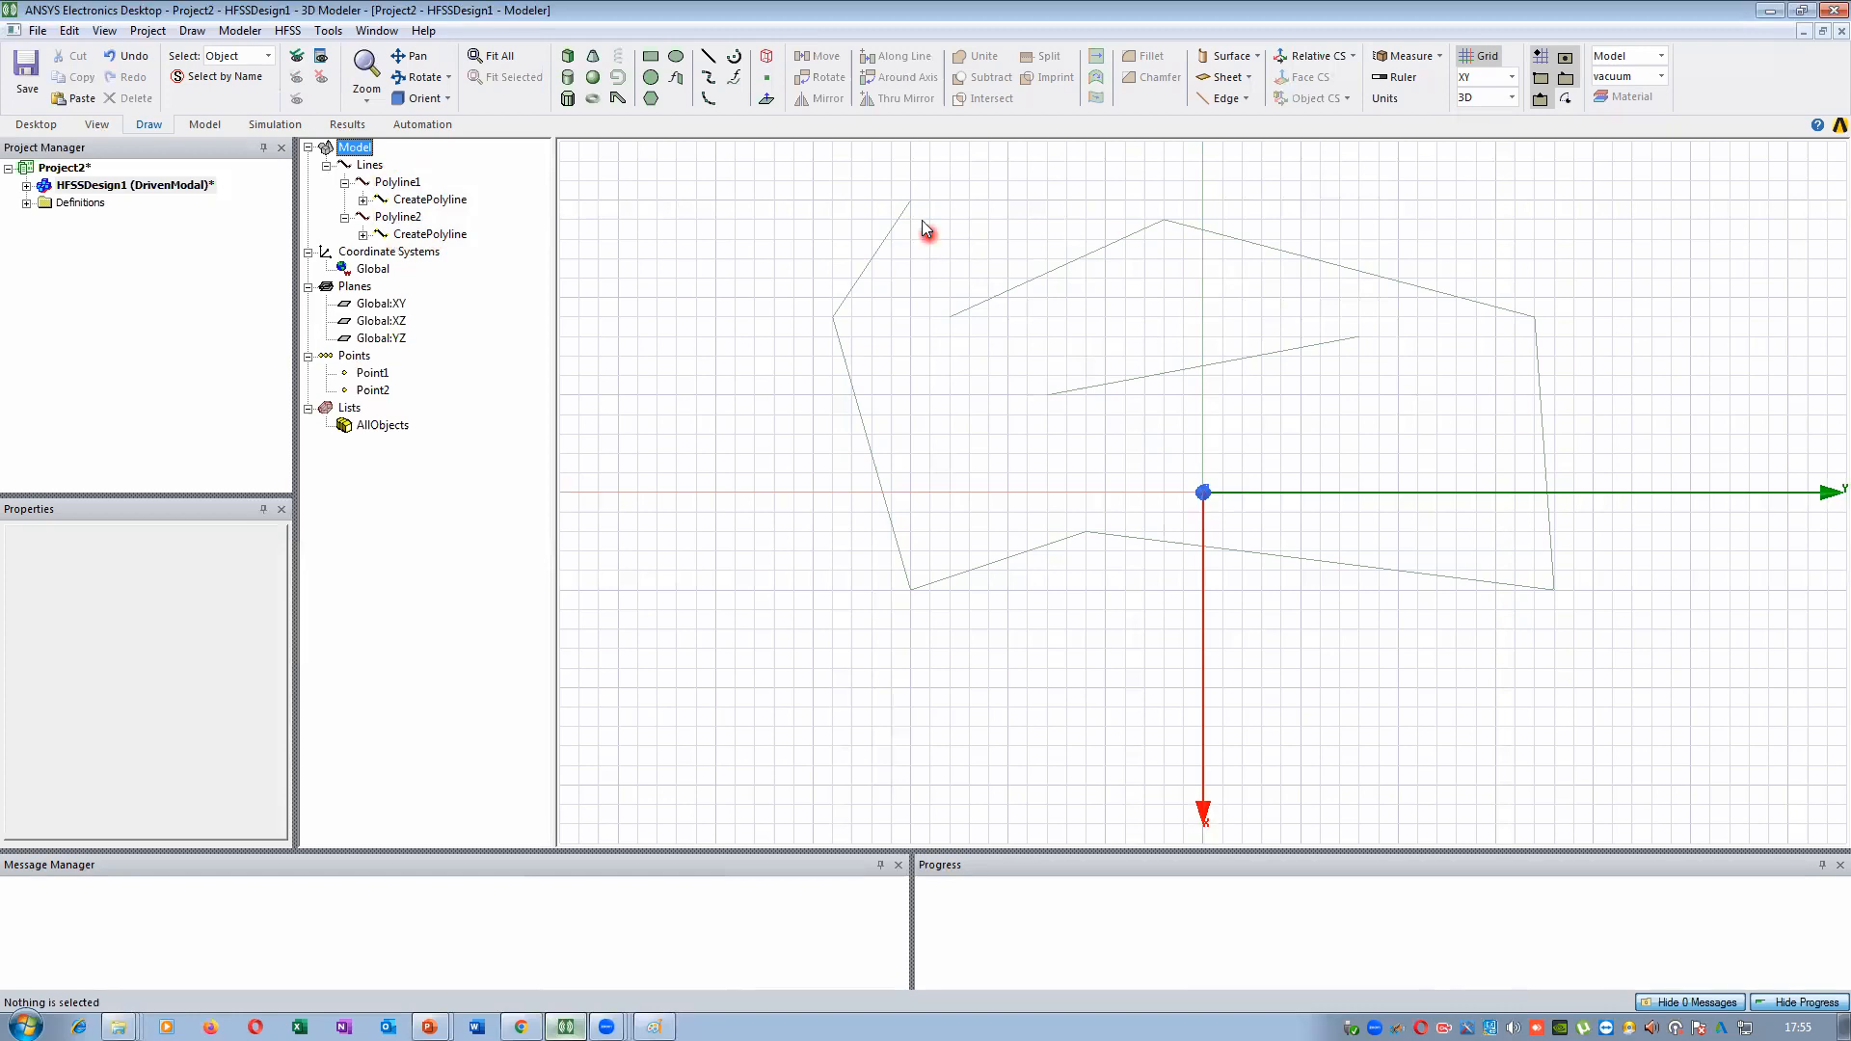
click(408, 183)
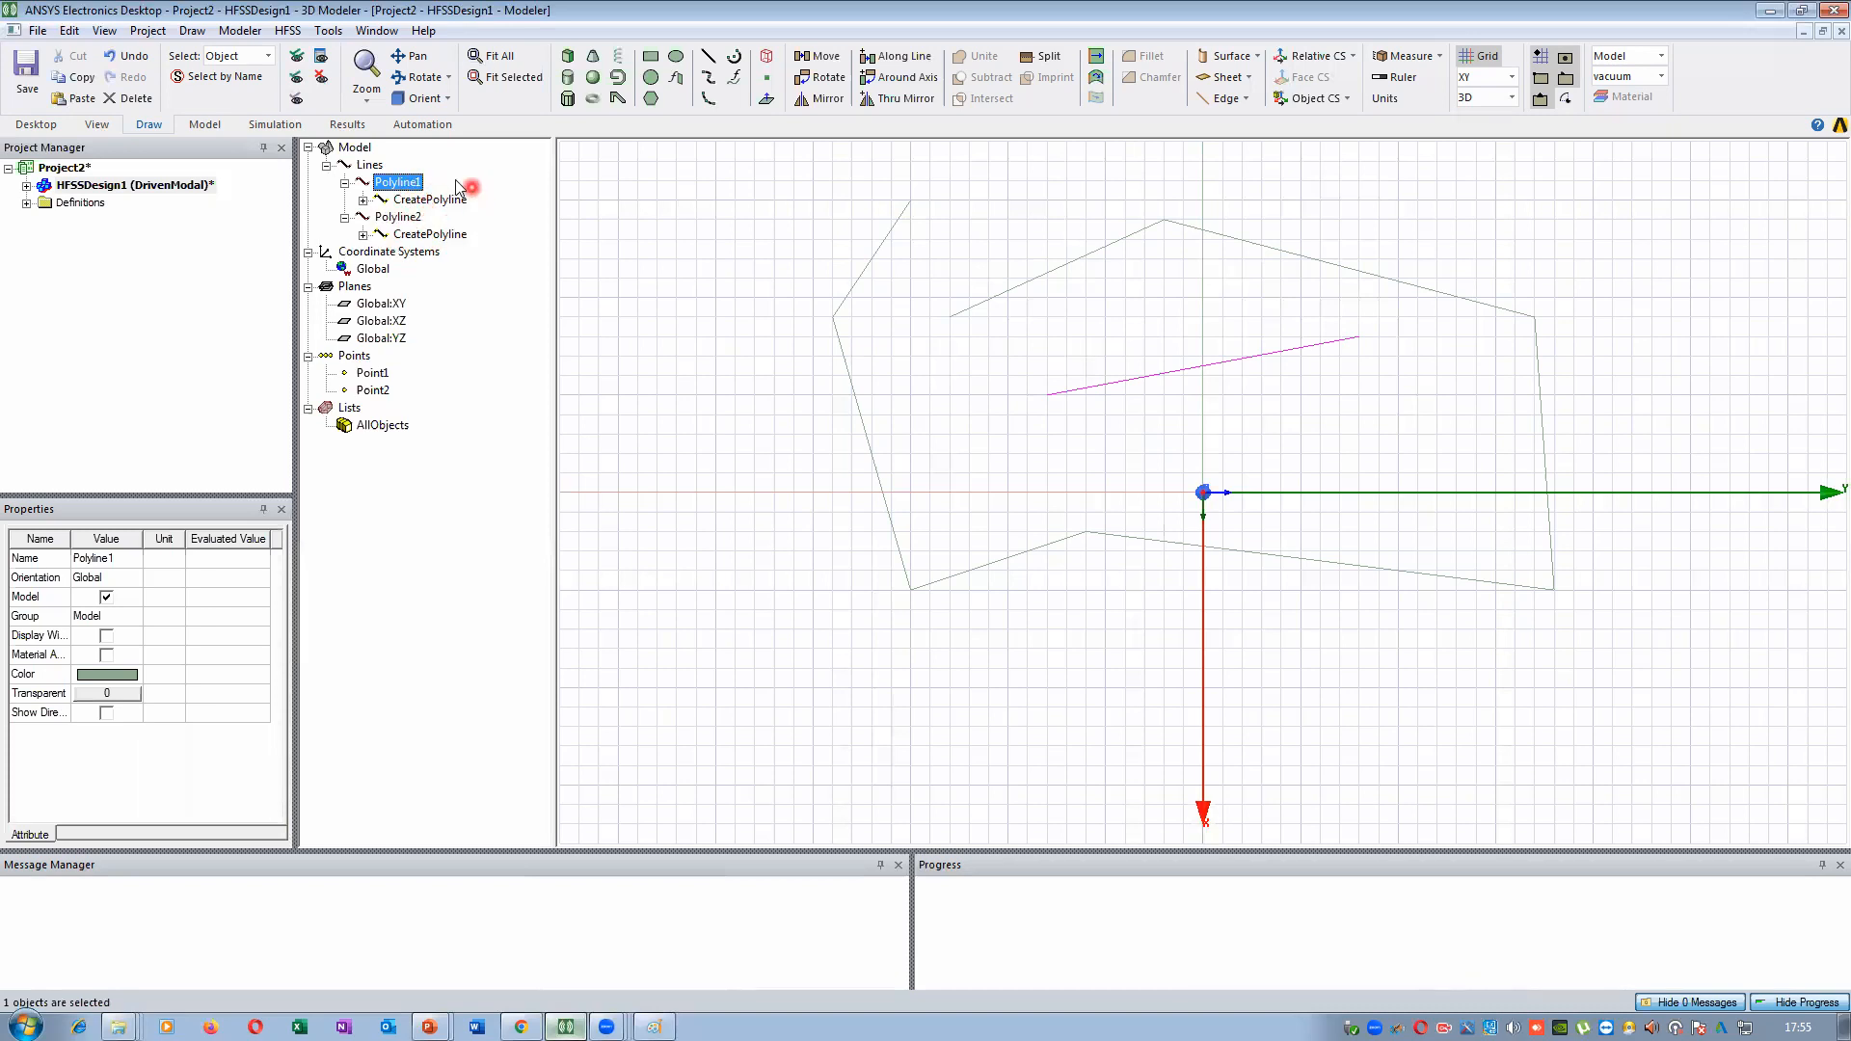
Alternately select Polyline1, Polyline2 and the Lines group in the model tree to match each entry with its drawn geometry
click(403, 216)
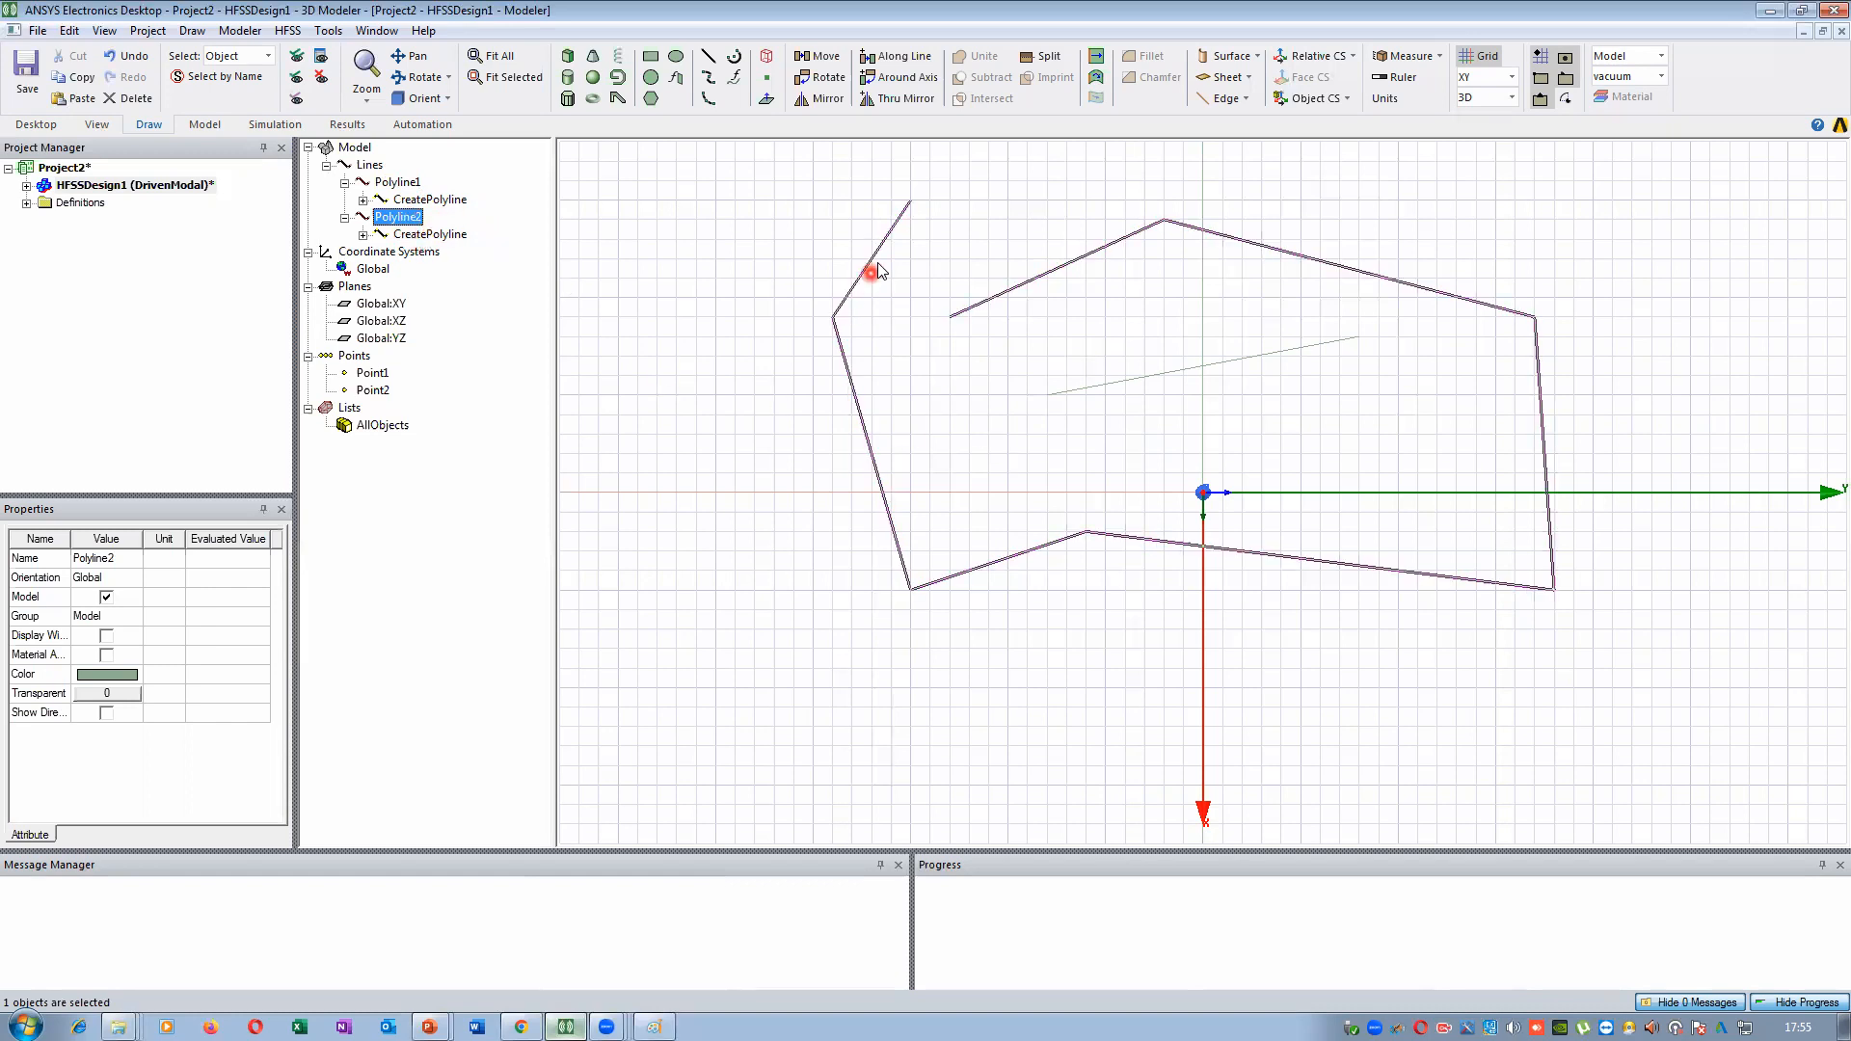
click(405, 183)
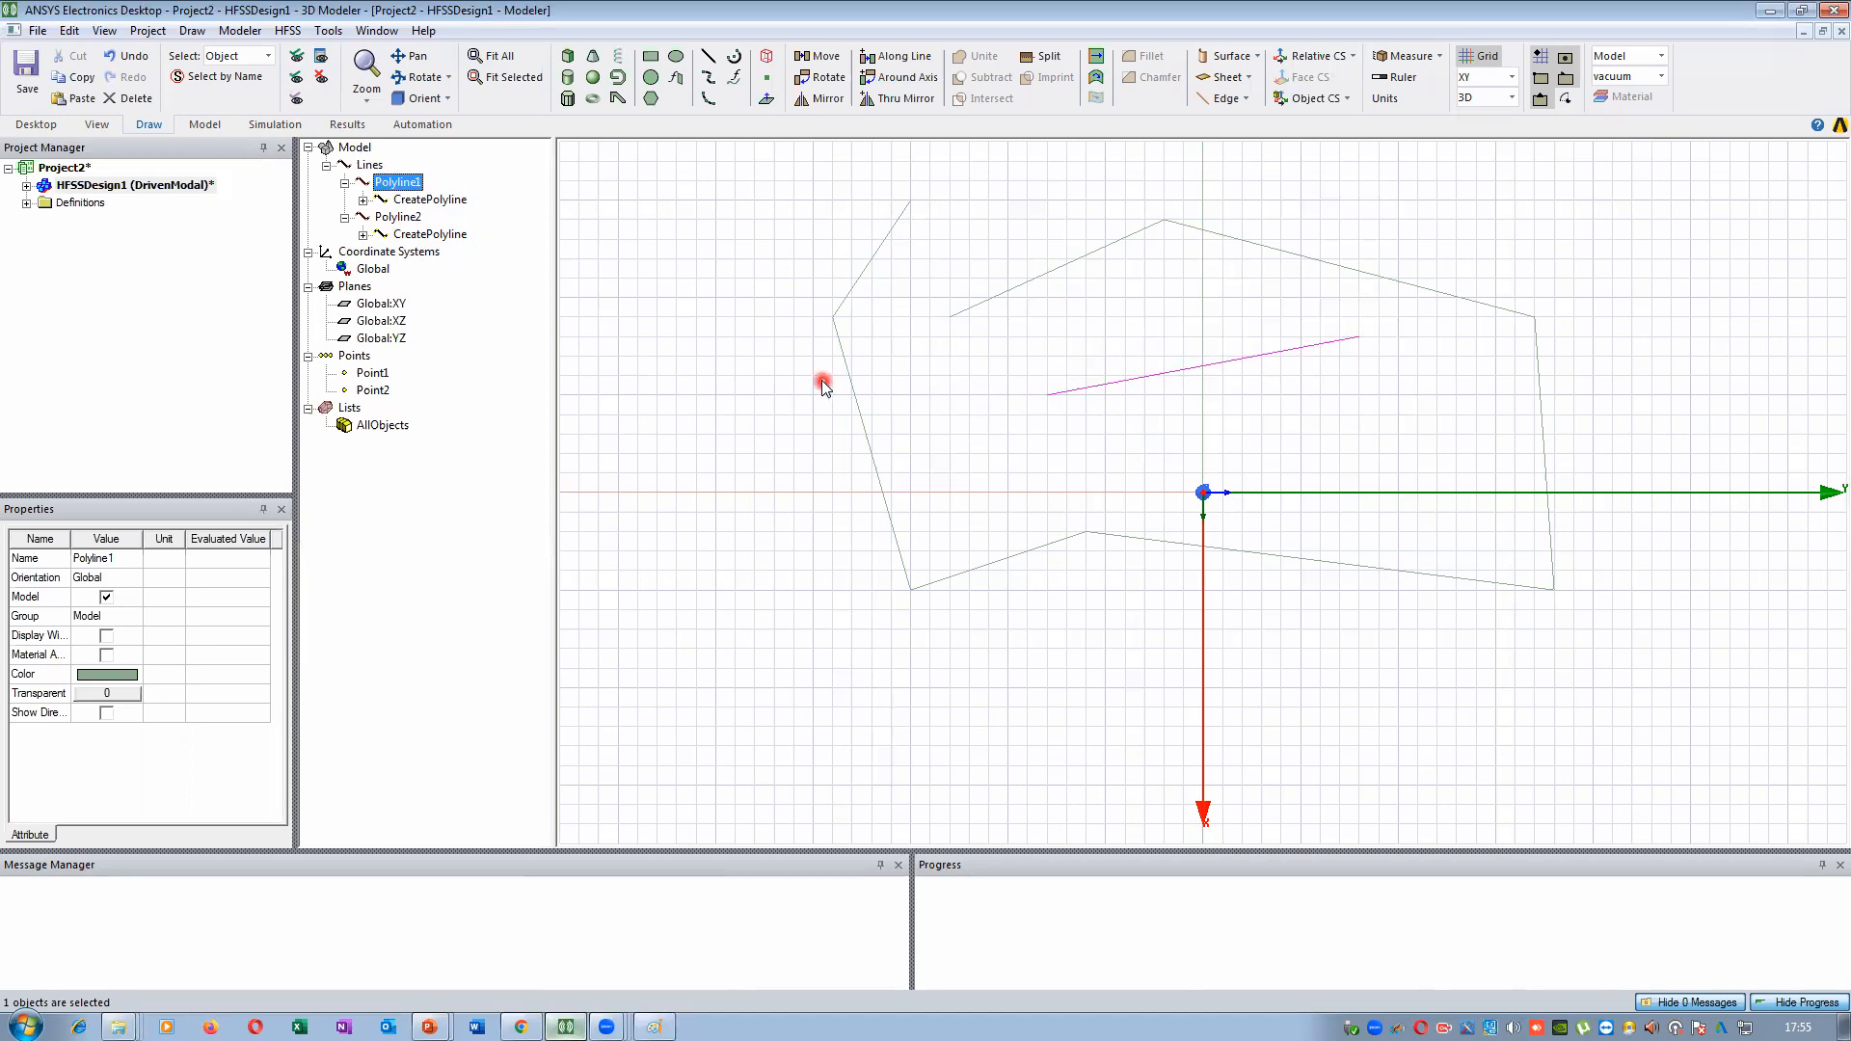
click(415, 218)
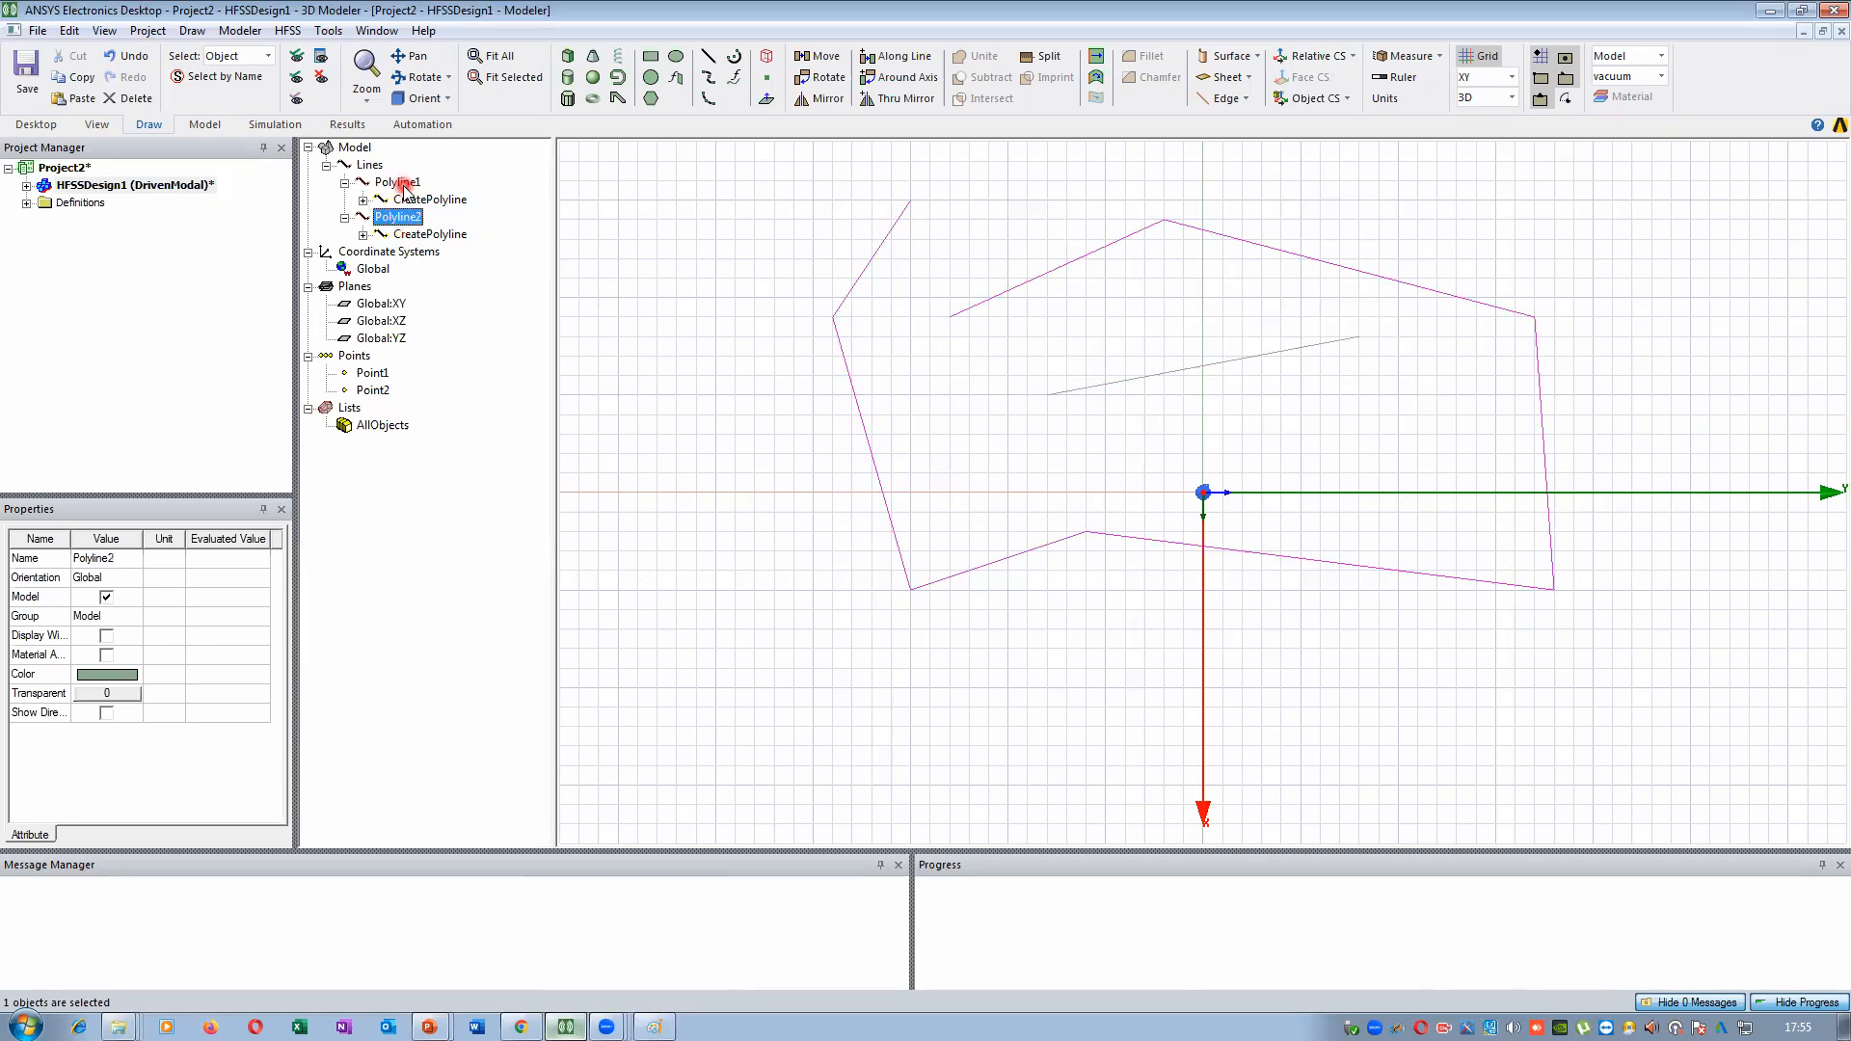
click(401, 183)
click(369, 165)
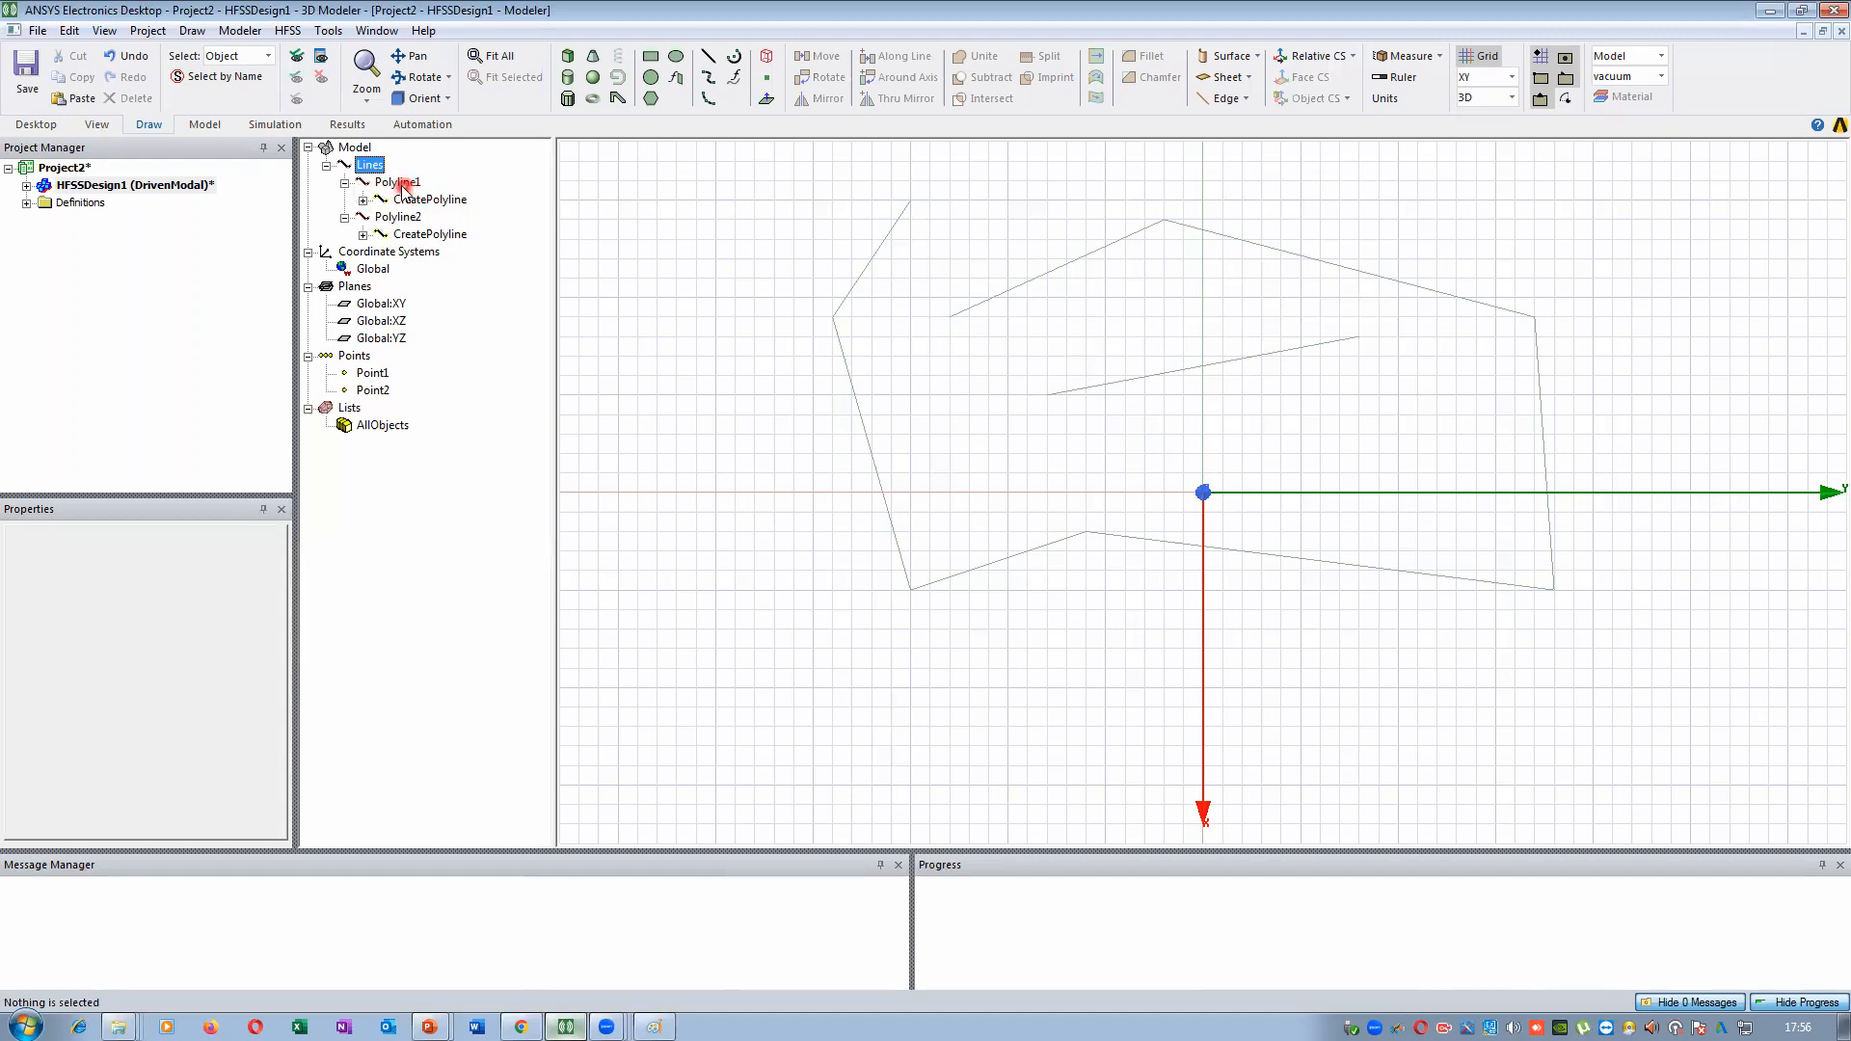
click(403, 183)
click(367, 212)
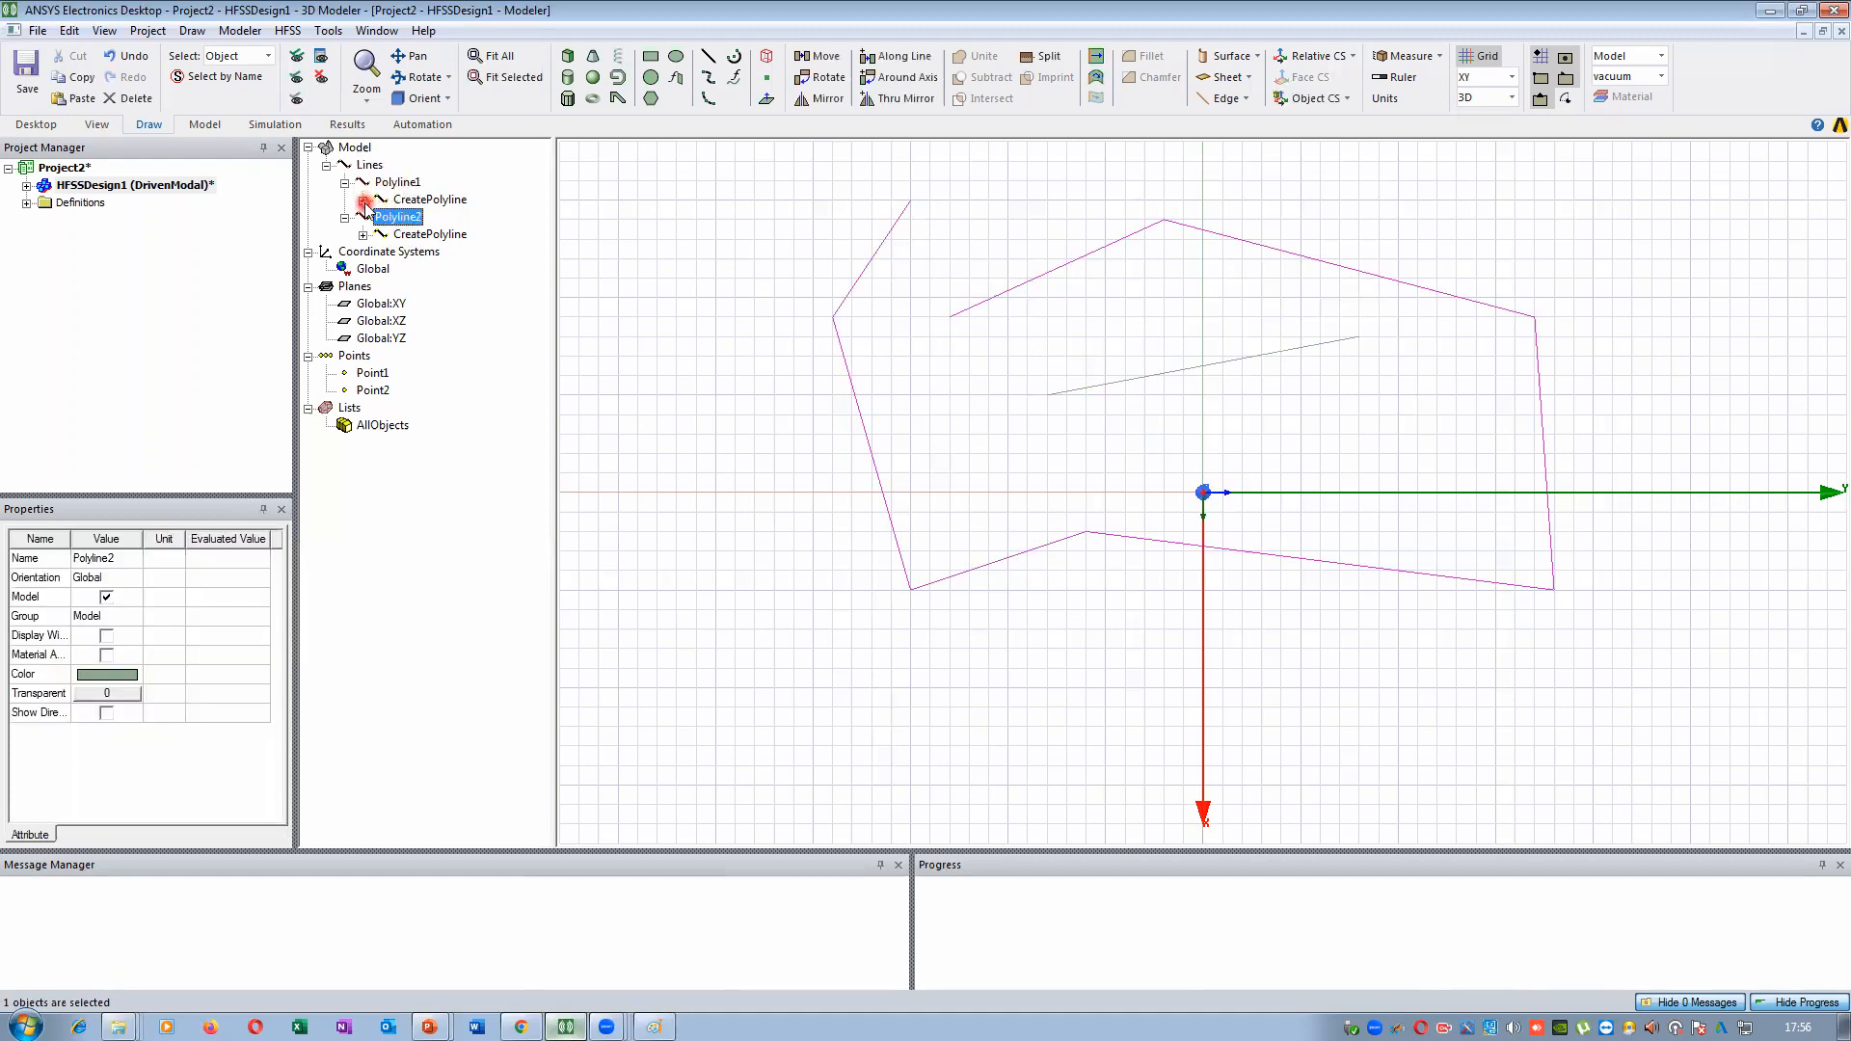
Expand Polyline1's CreatePolyline entry, inspect the properties of it and its CreateLine segment, and widen the Properties pane
click(364, 200)
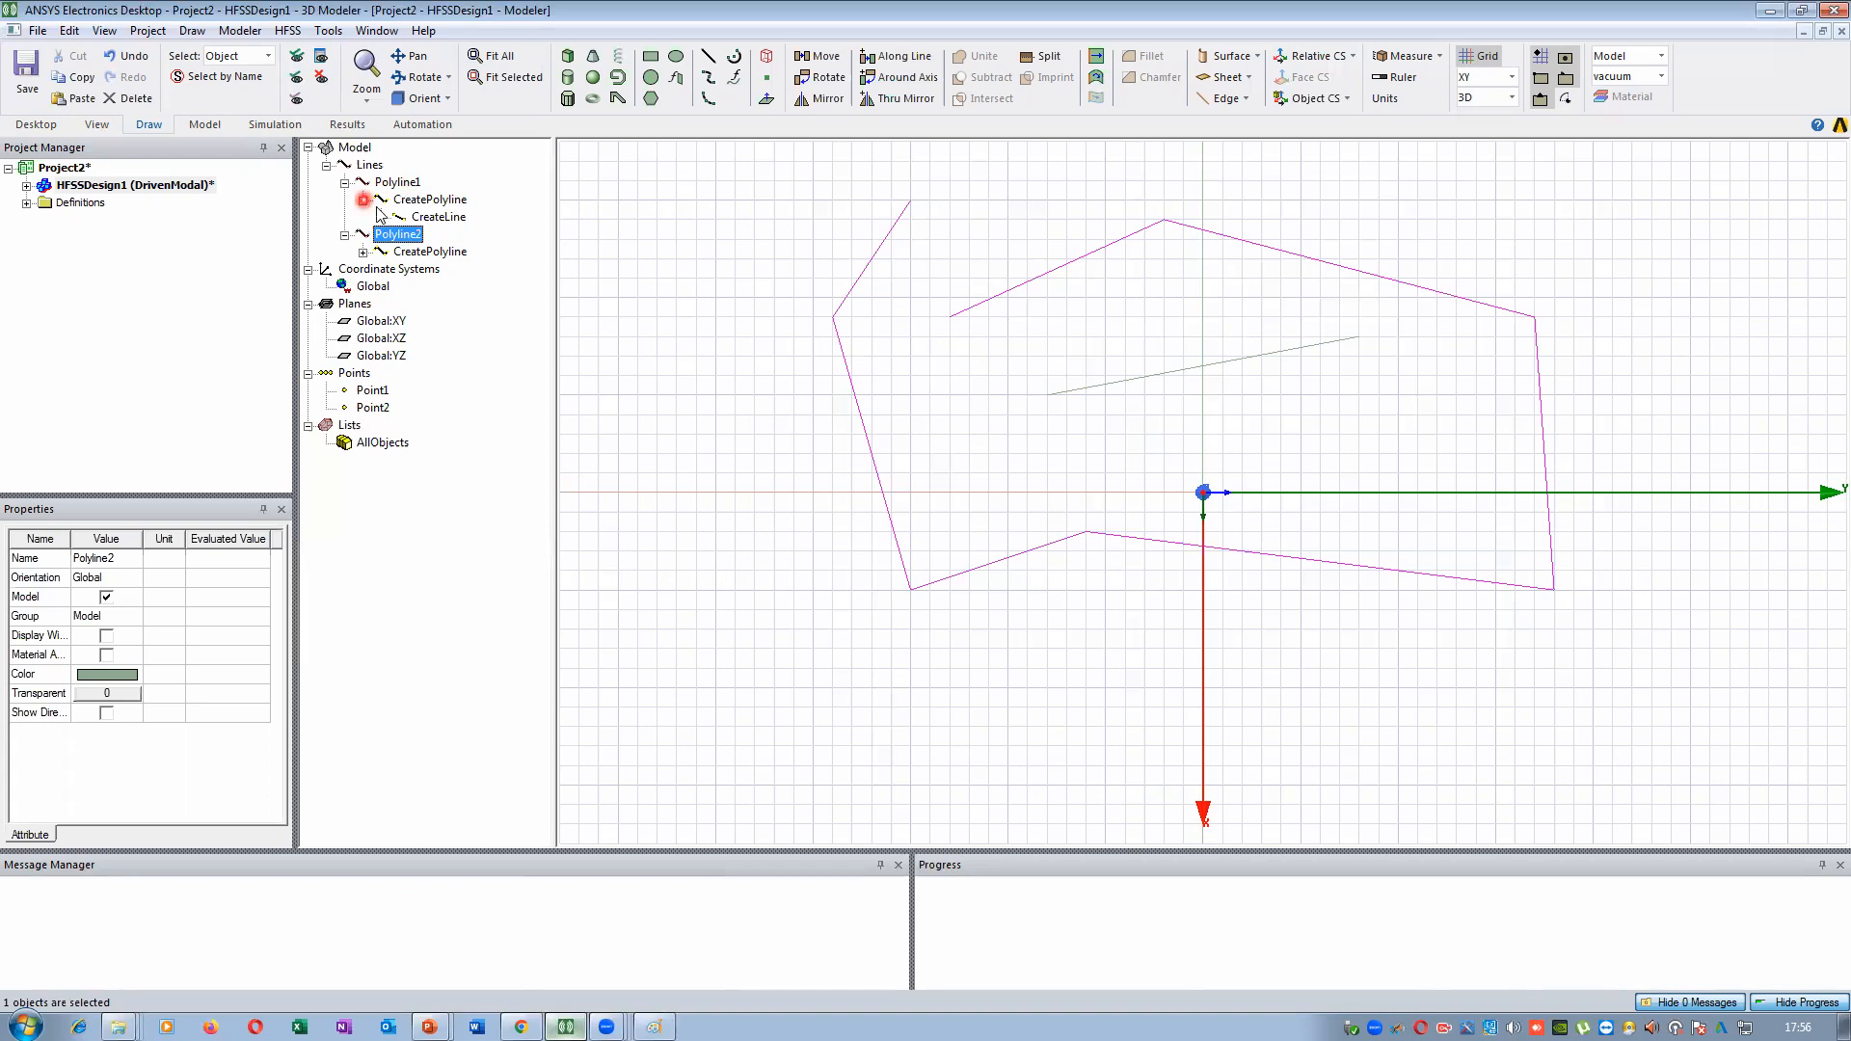
click(446, 203)
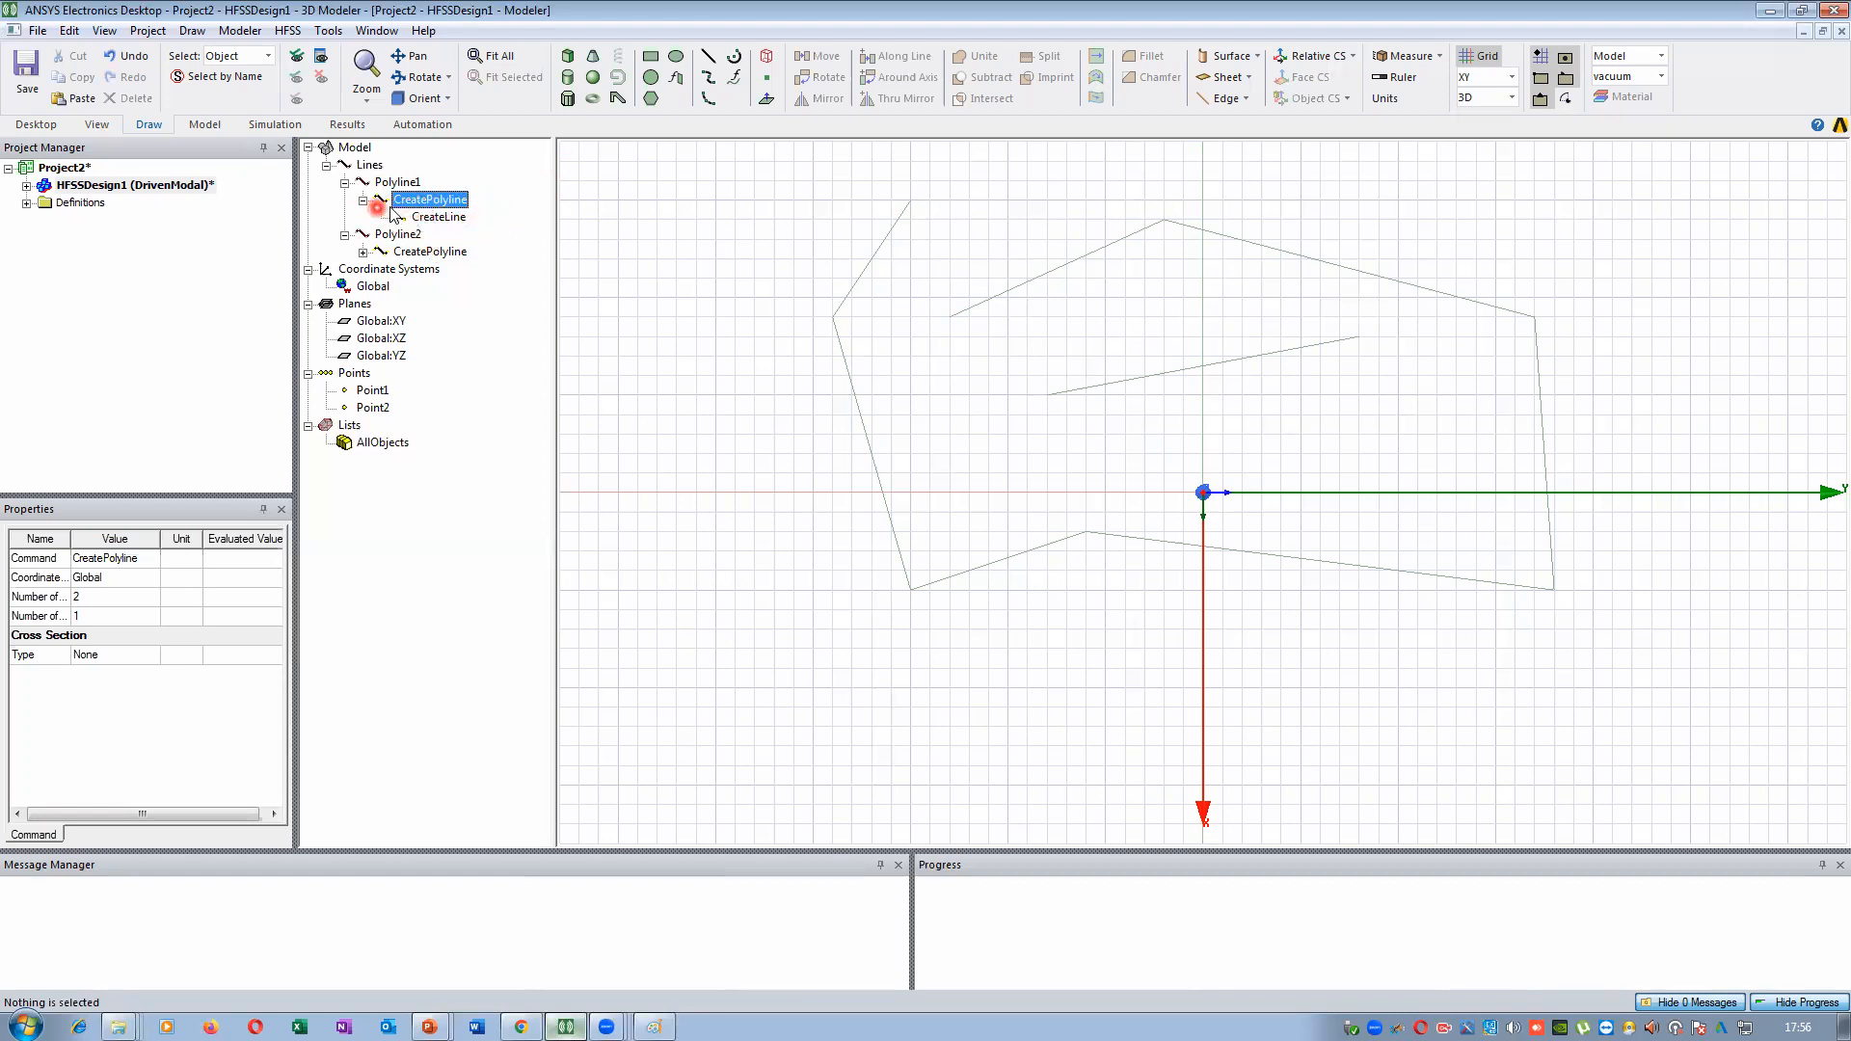
click(453, 217)
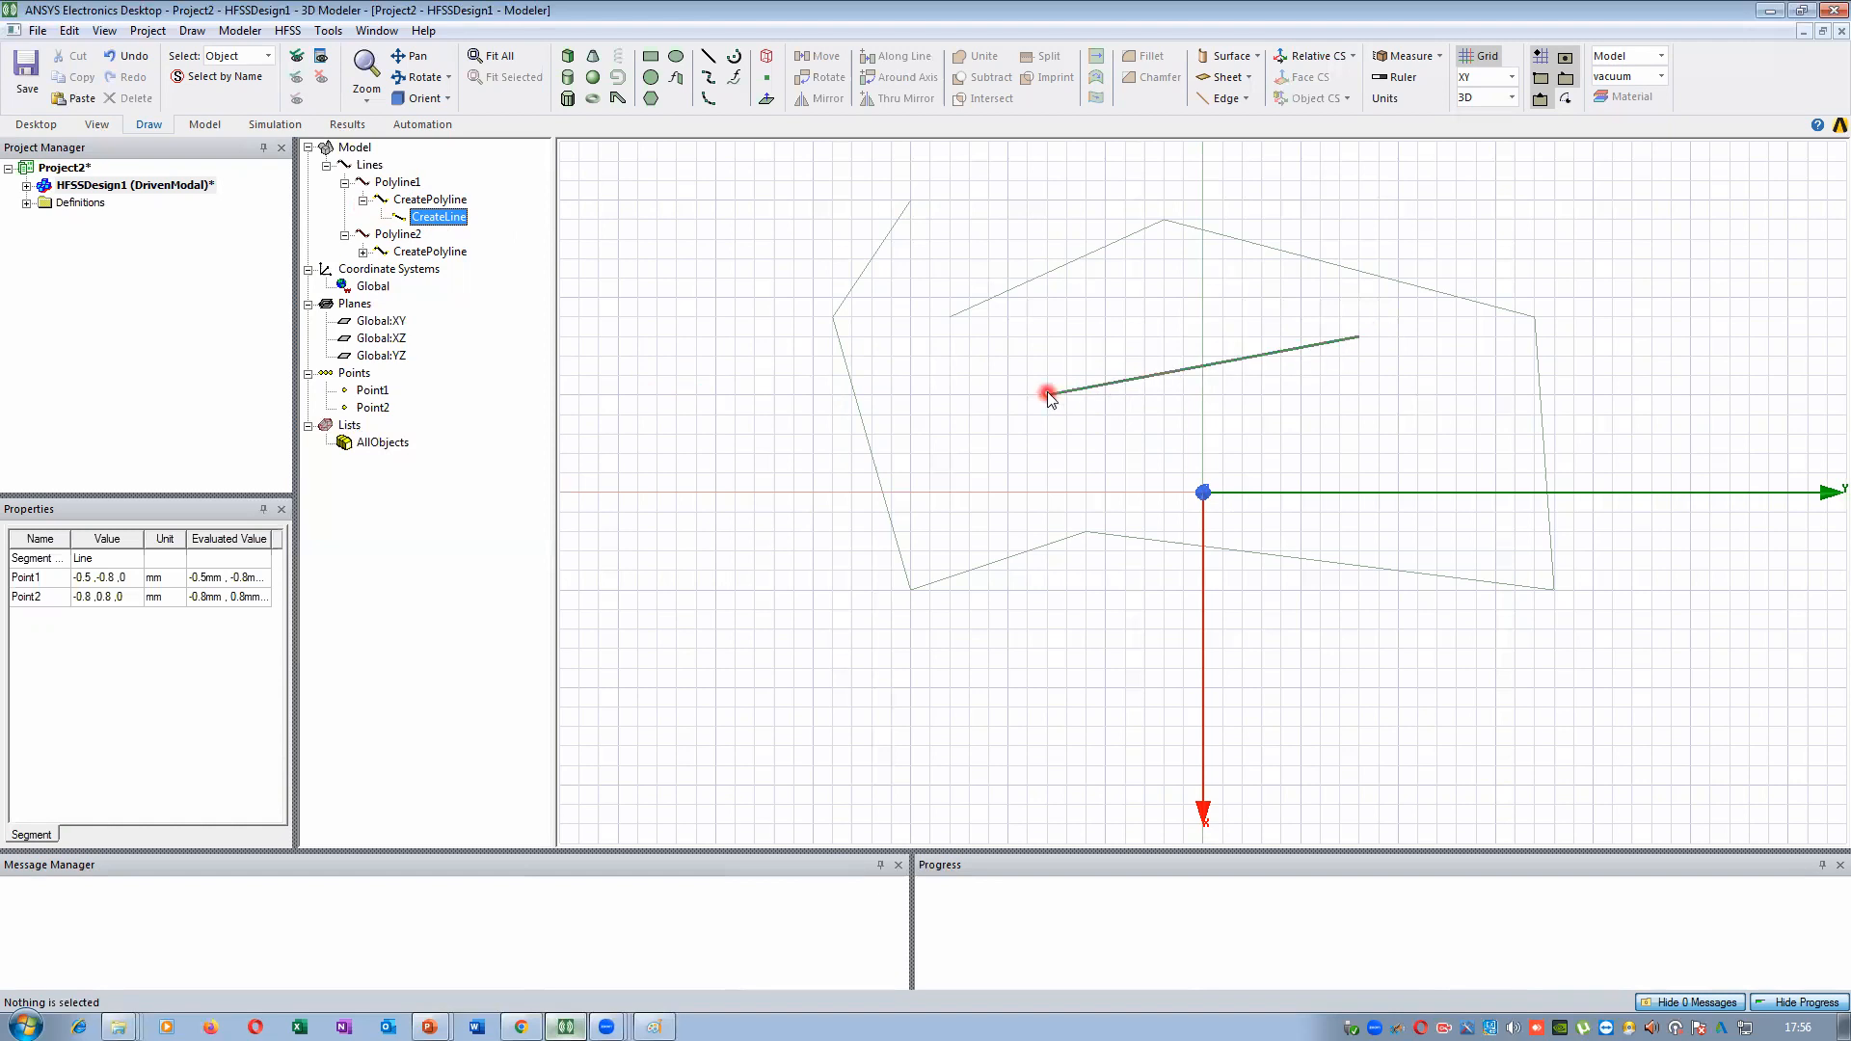
drag(297, 328, 354, 327)
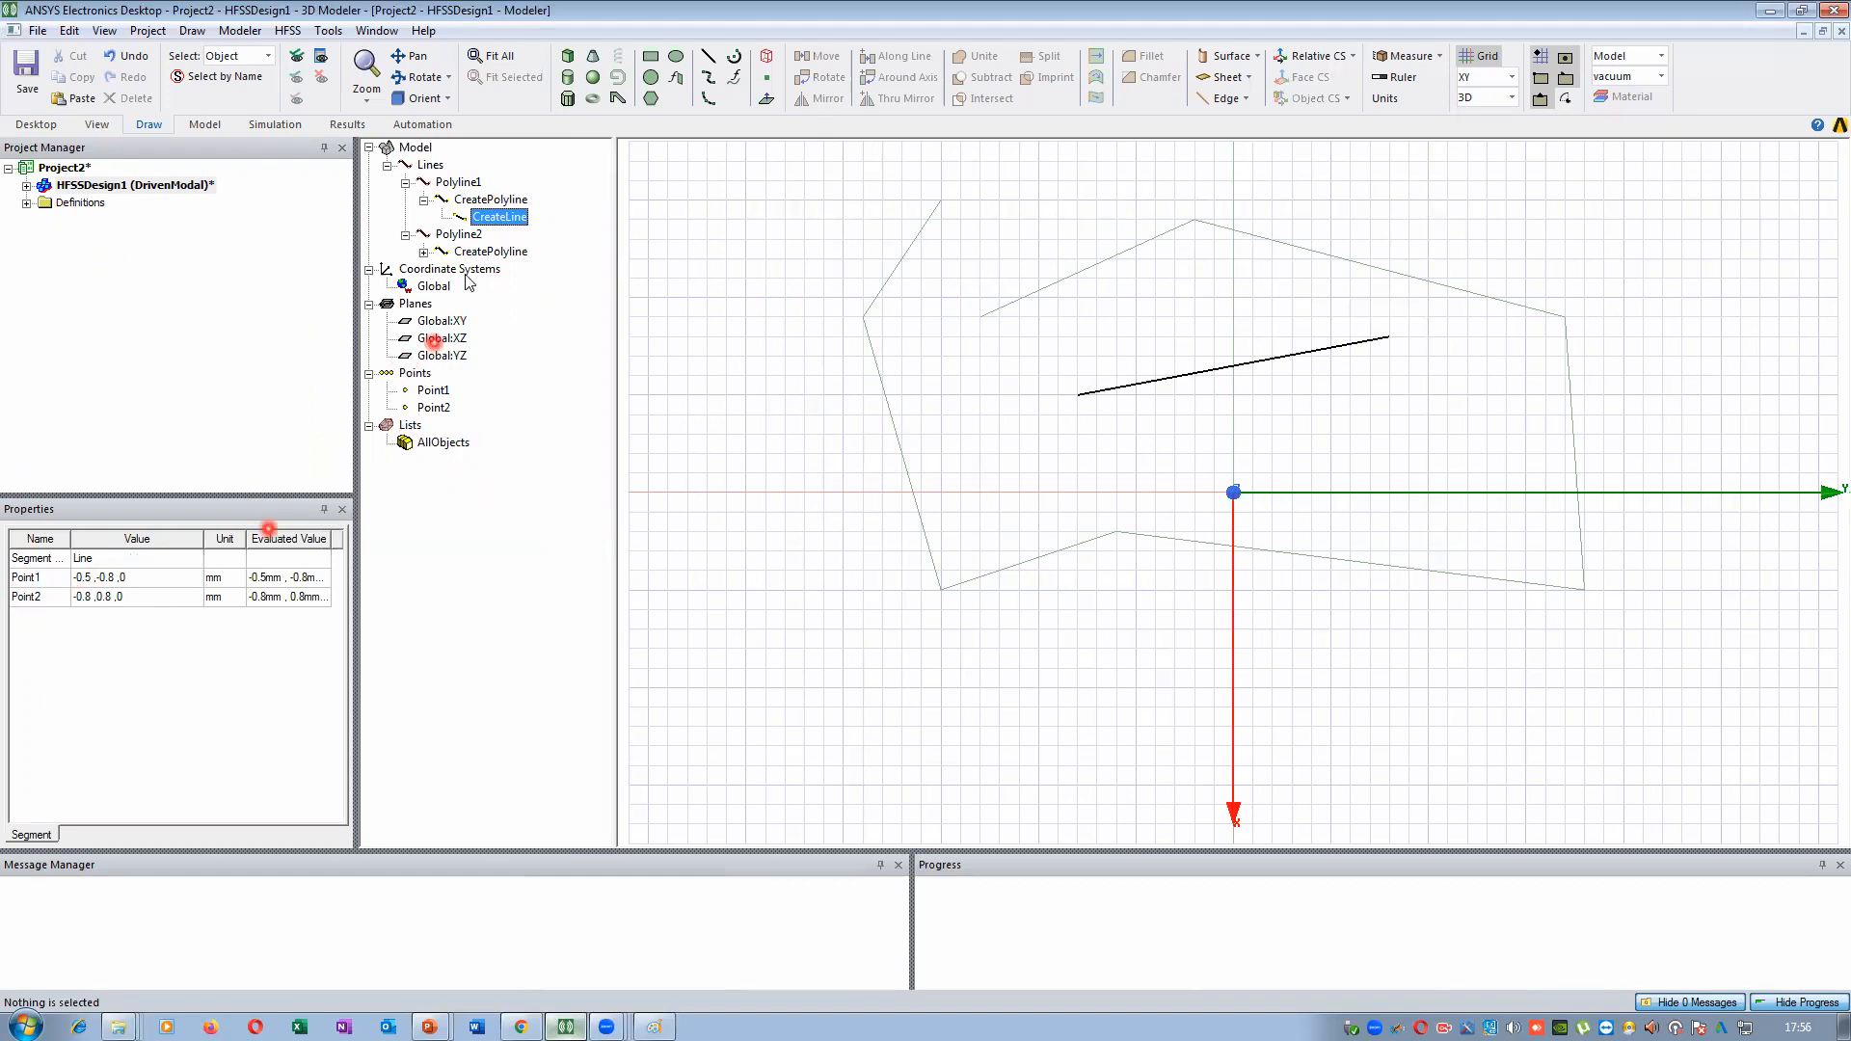
Compare the properties available for Polyline1, the Model node and the Lines group
click(457, 185)
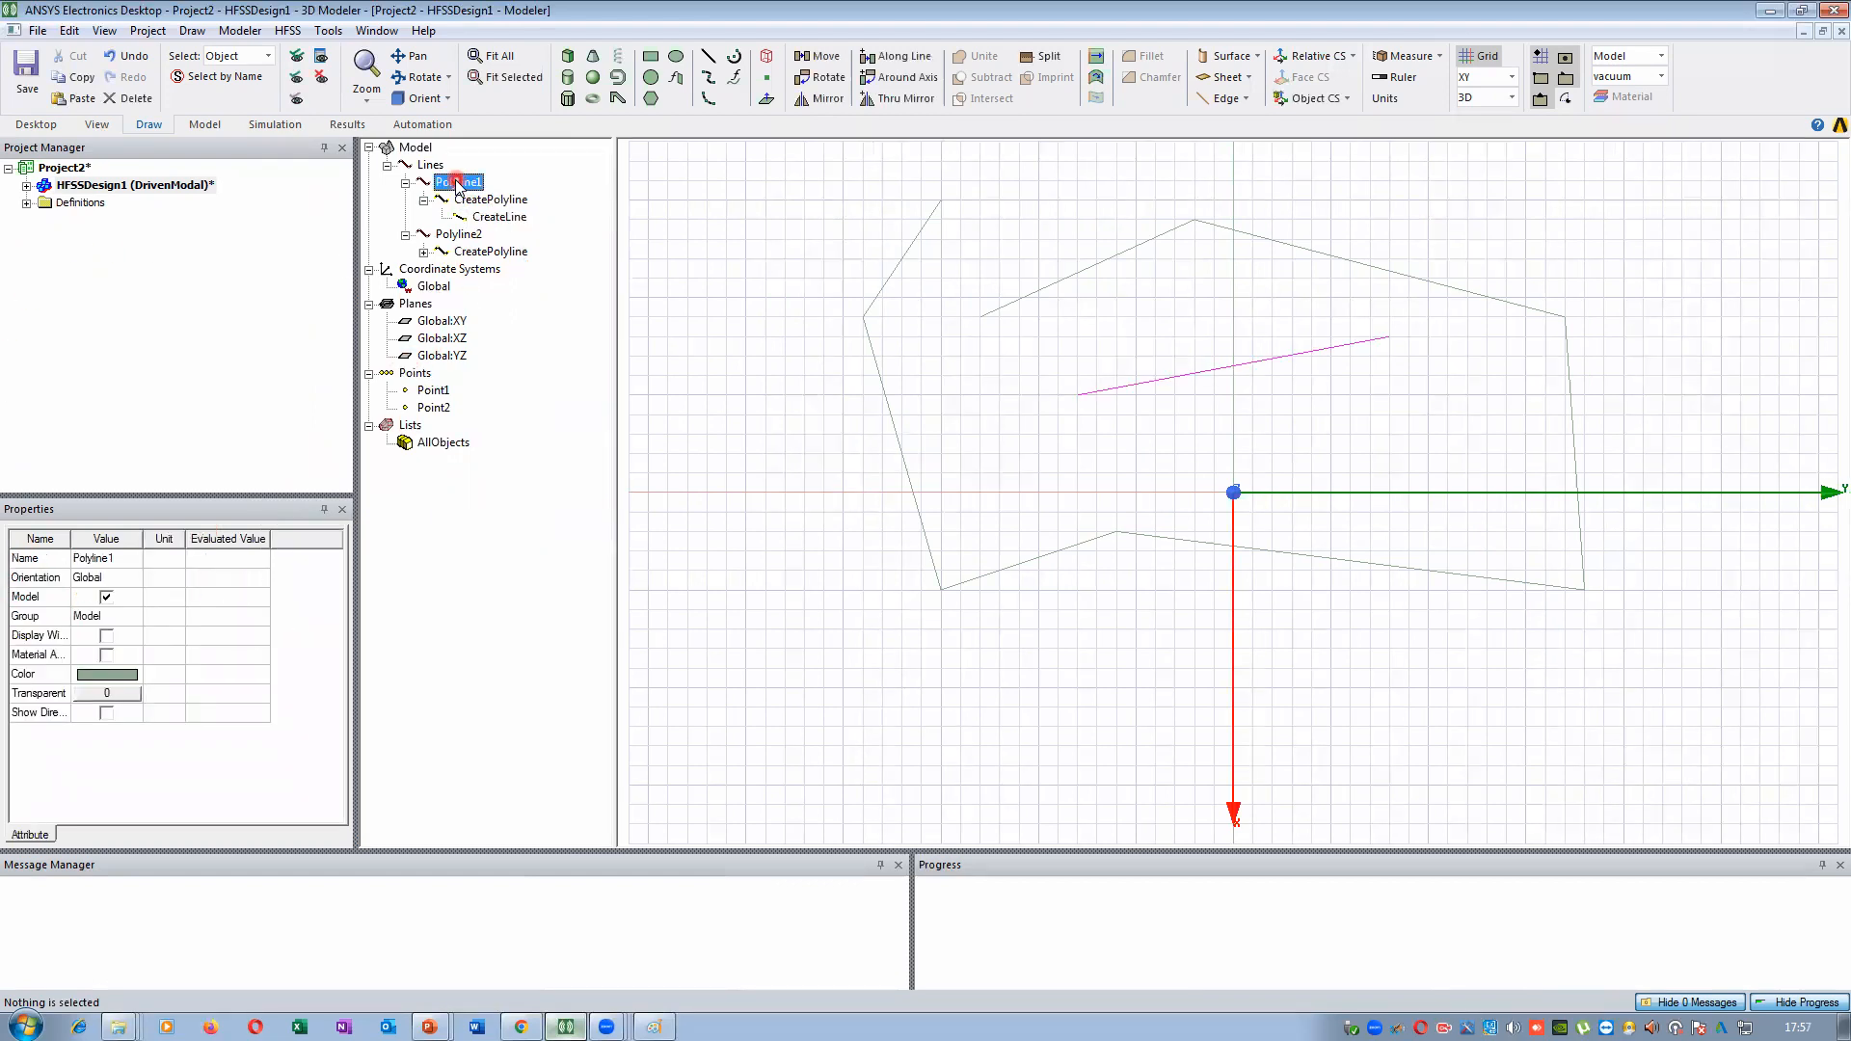
click(424, 150)
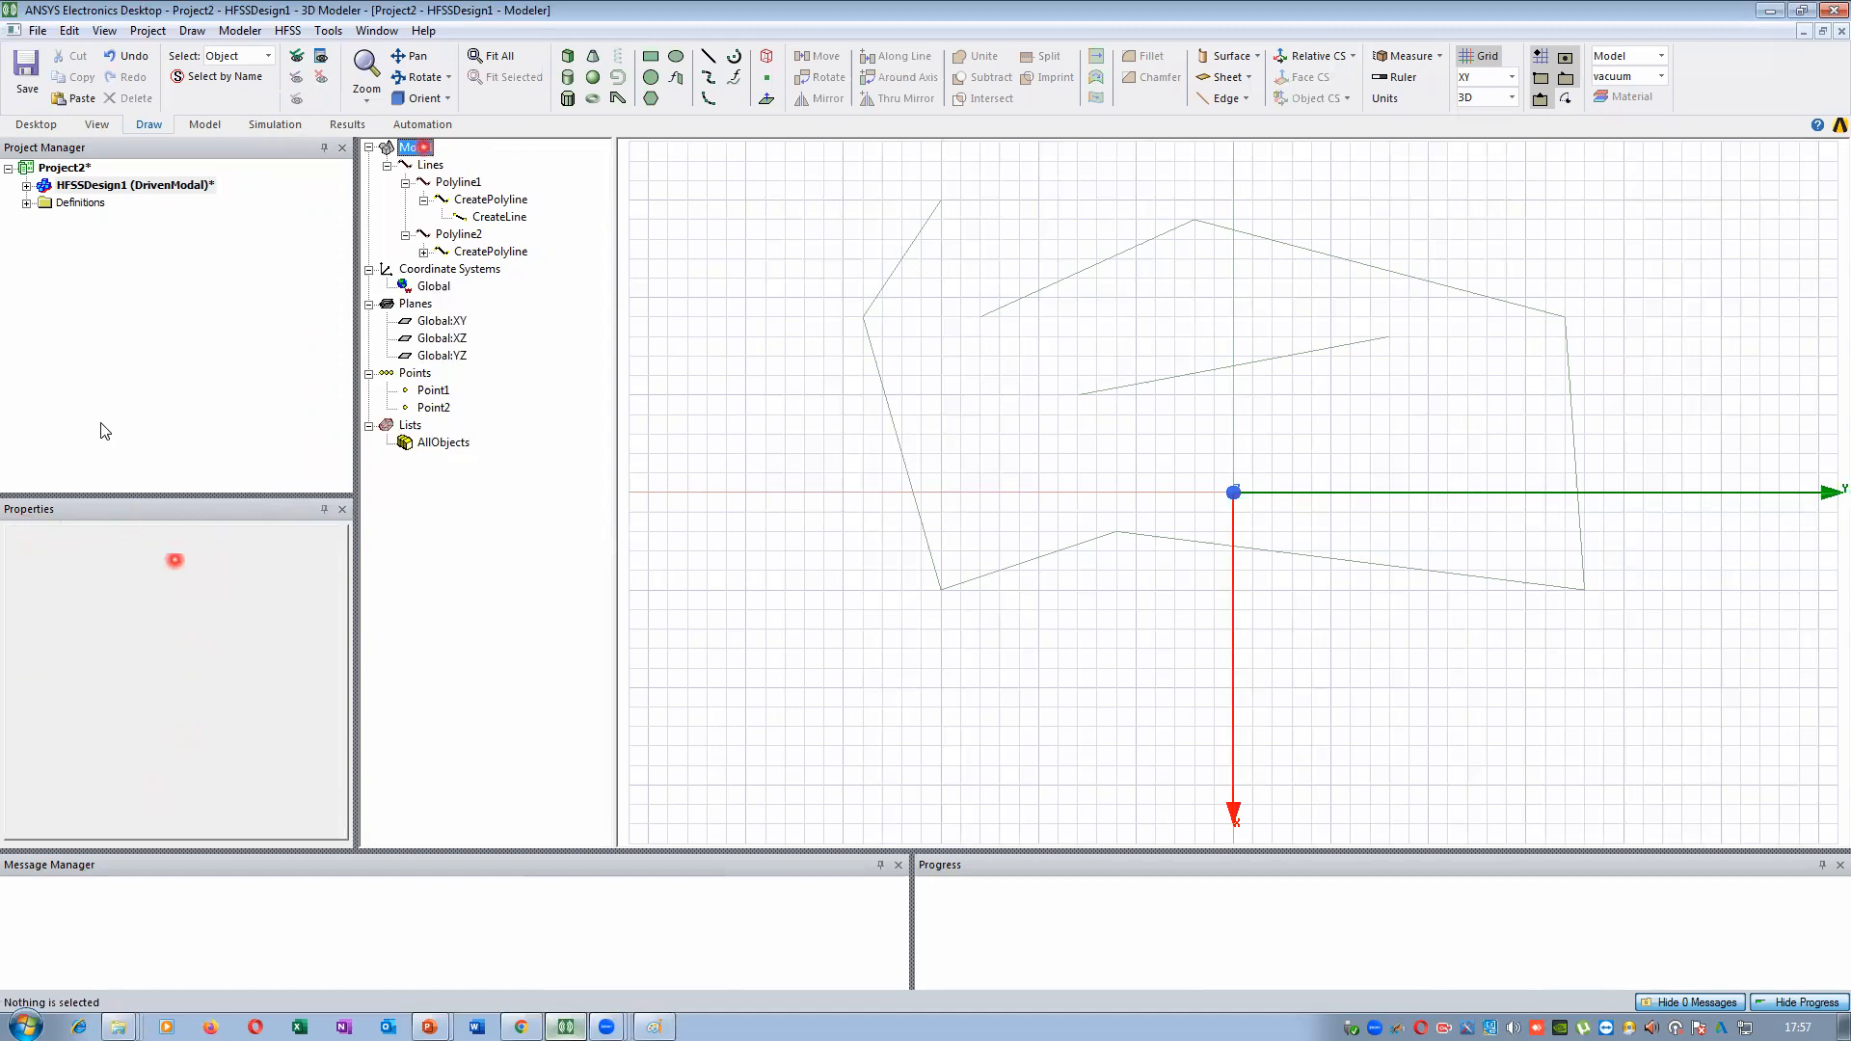
click(437, 166)
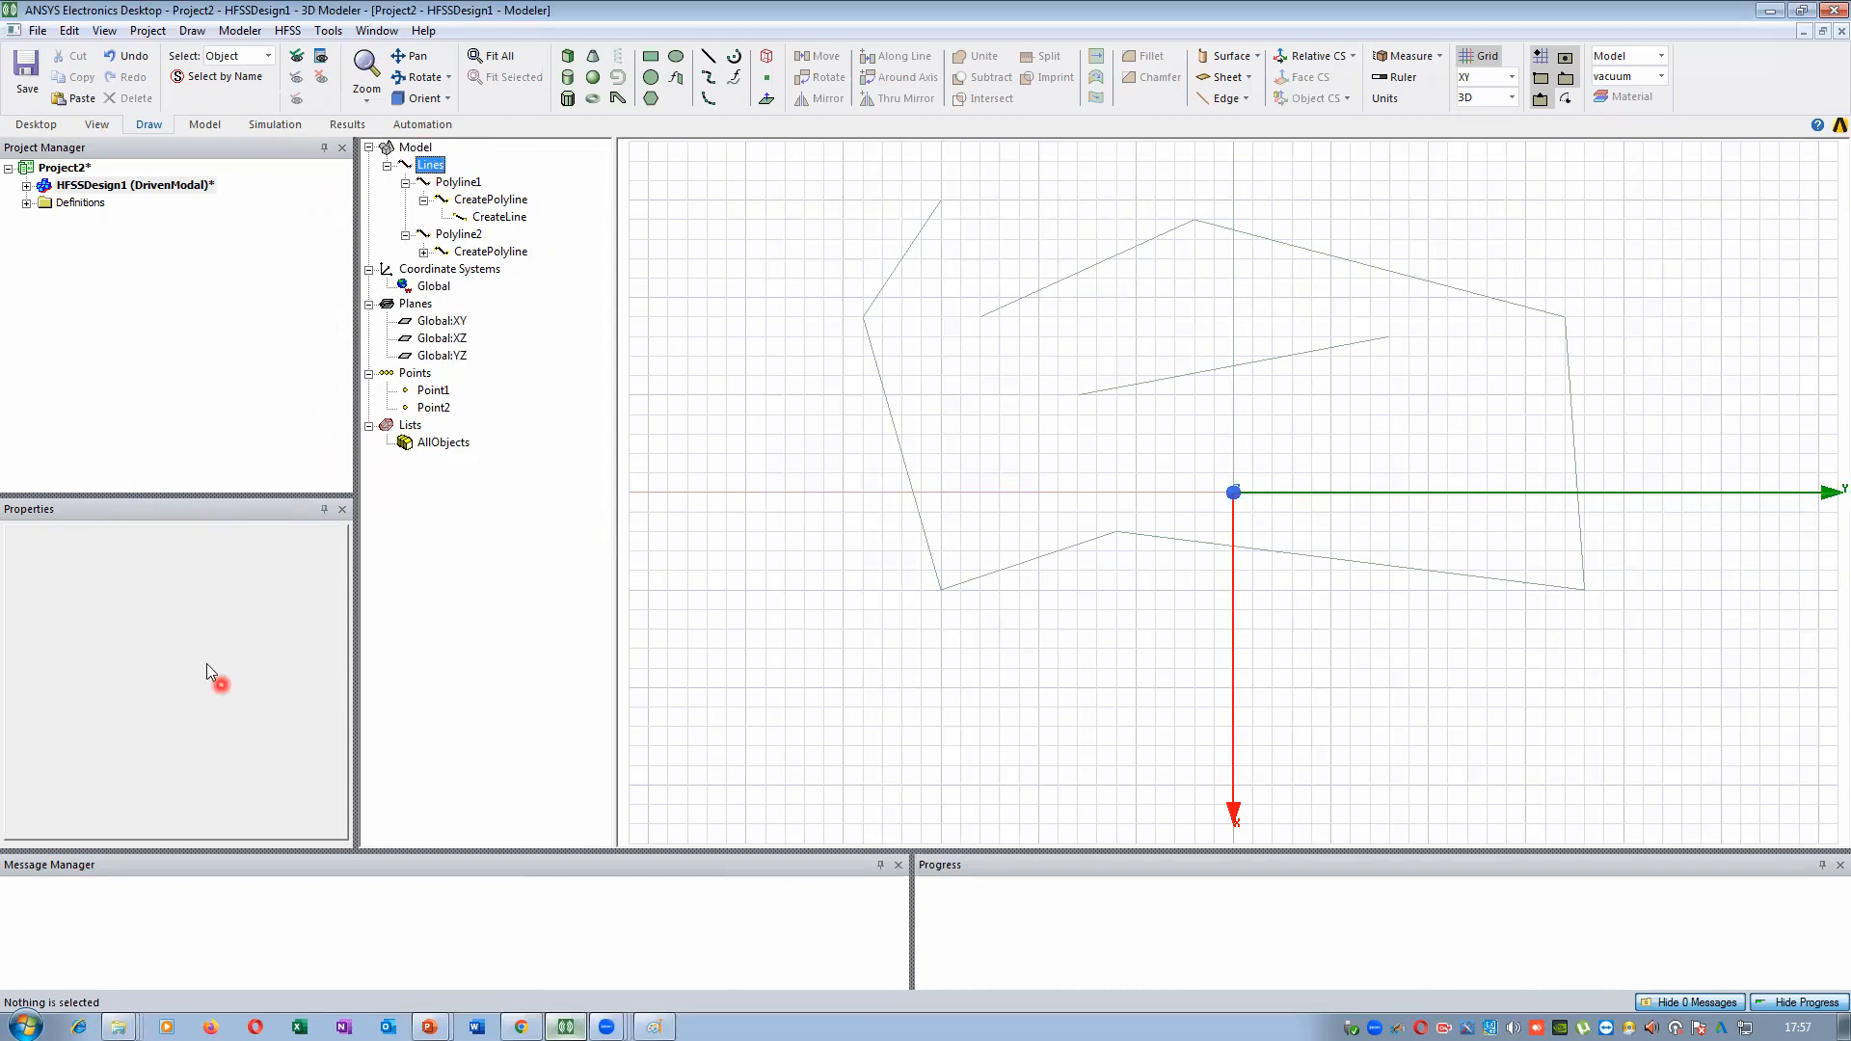
Select Polyline1 and examine its name and the available orientation options, keeping the orientation at Global
click(467, 183)
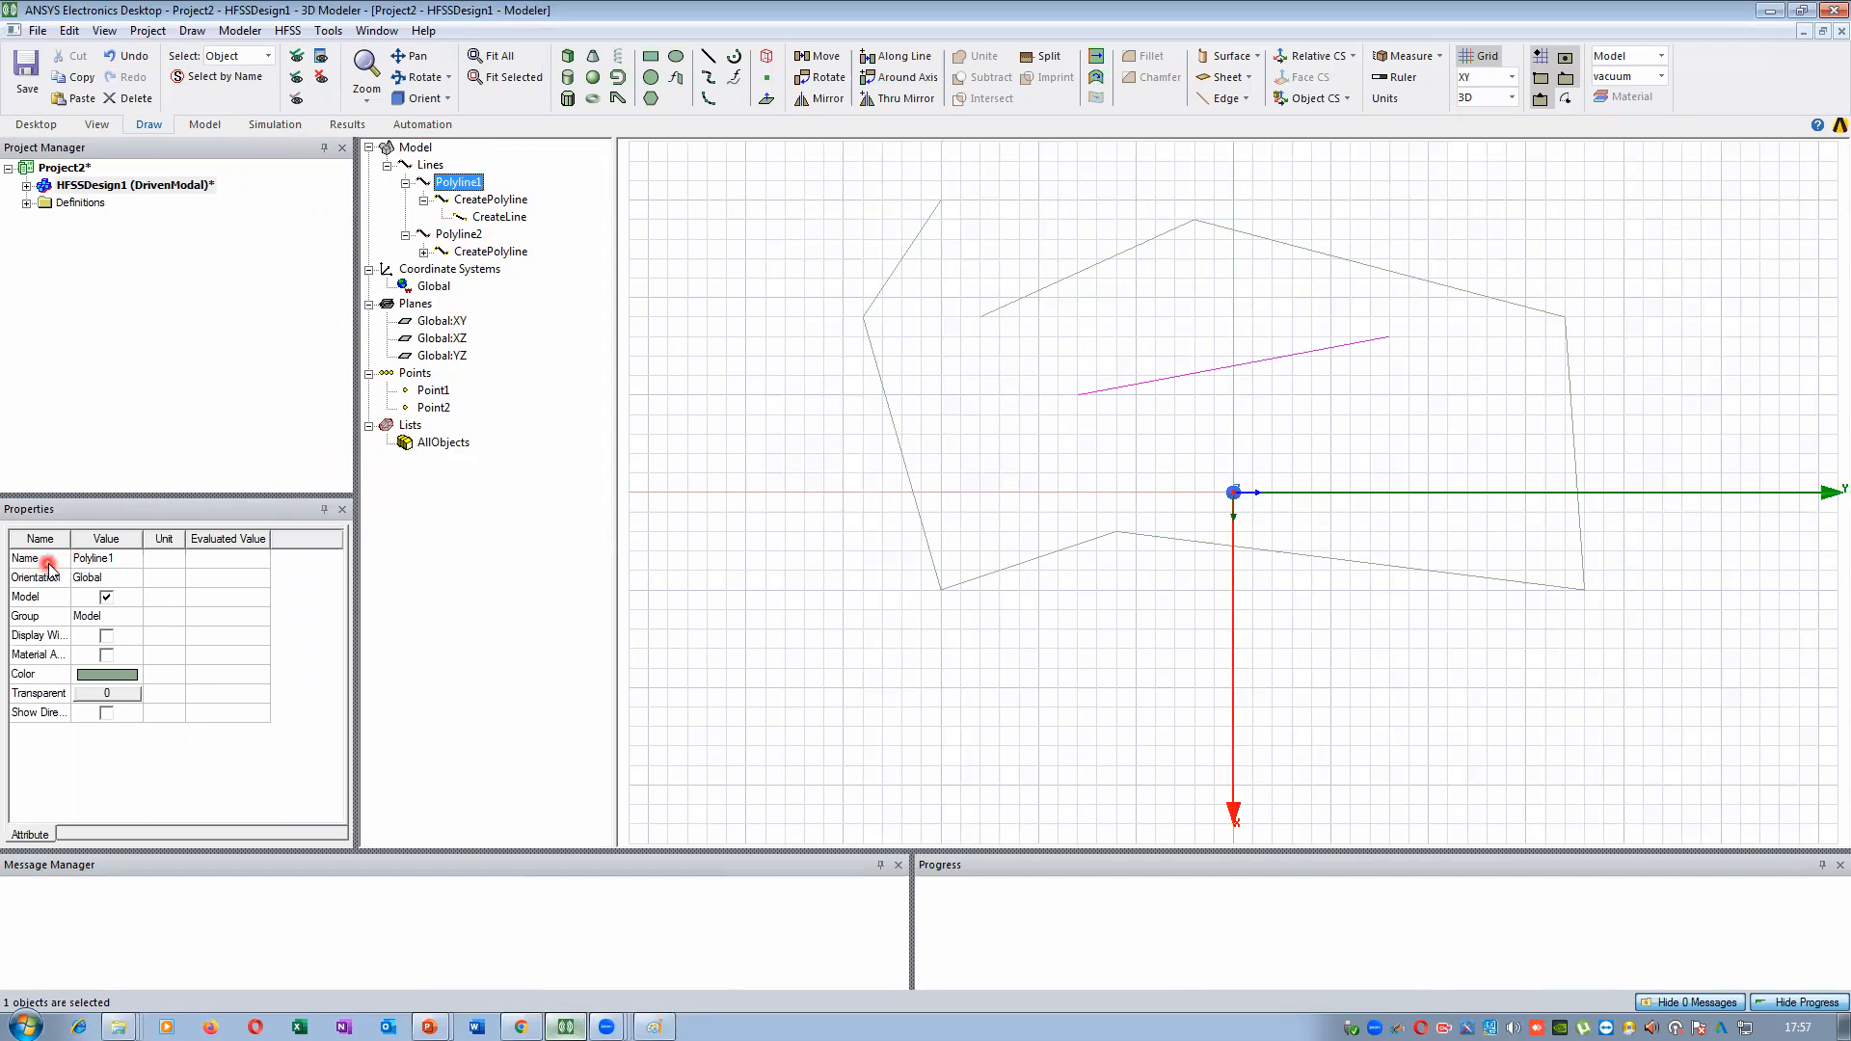
click(128, 559)
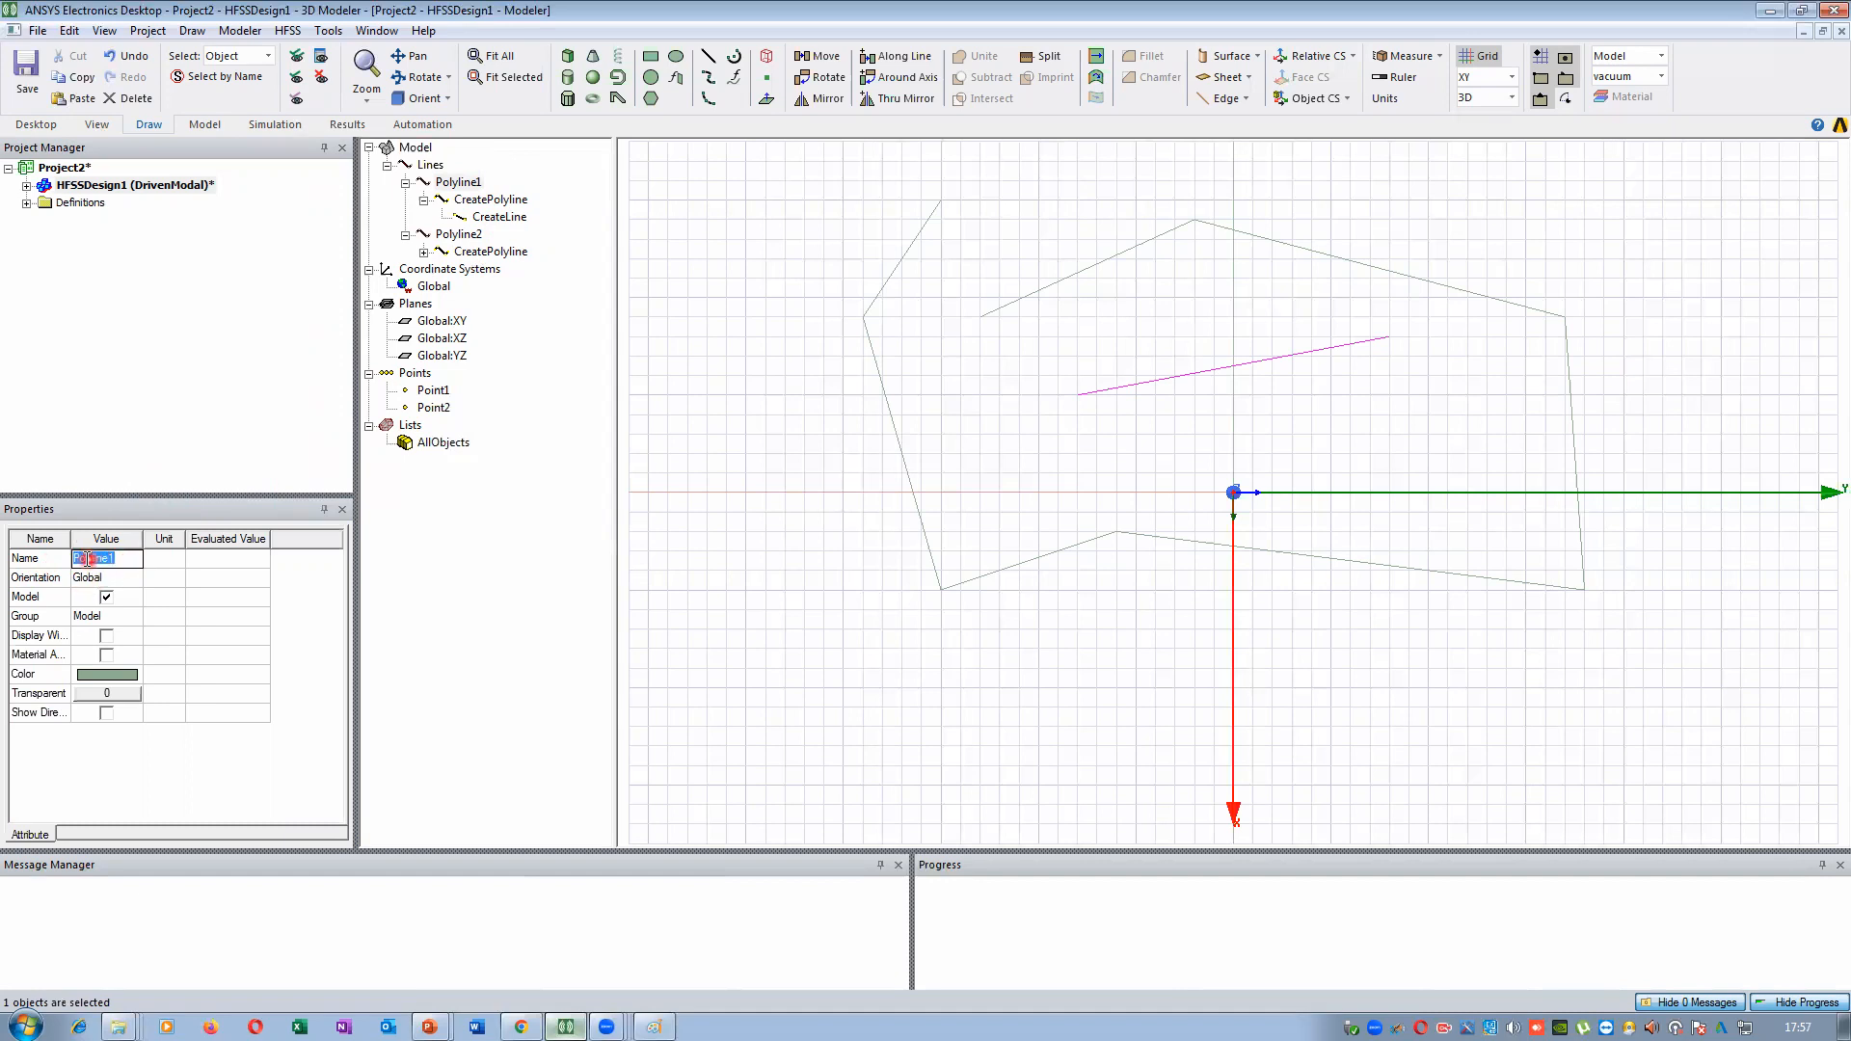
click(45, 578)
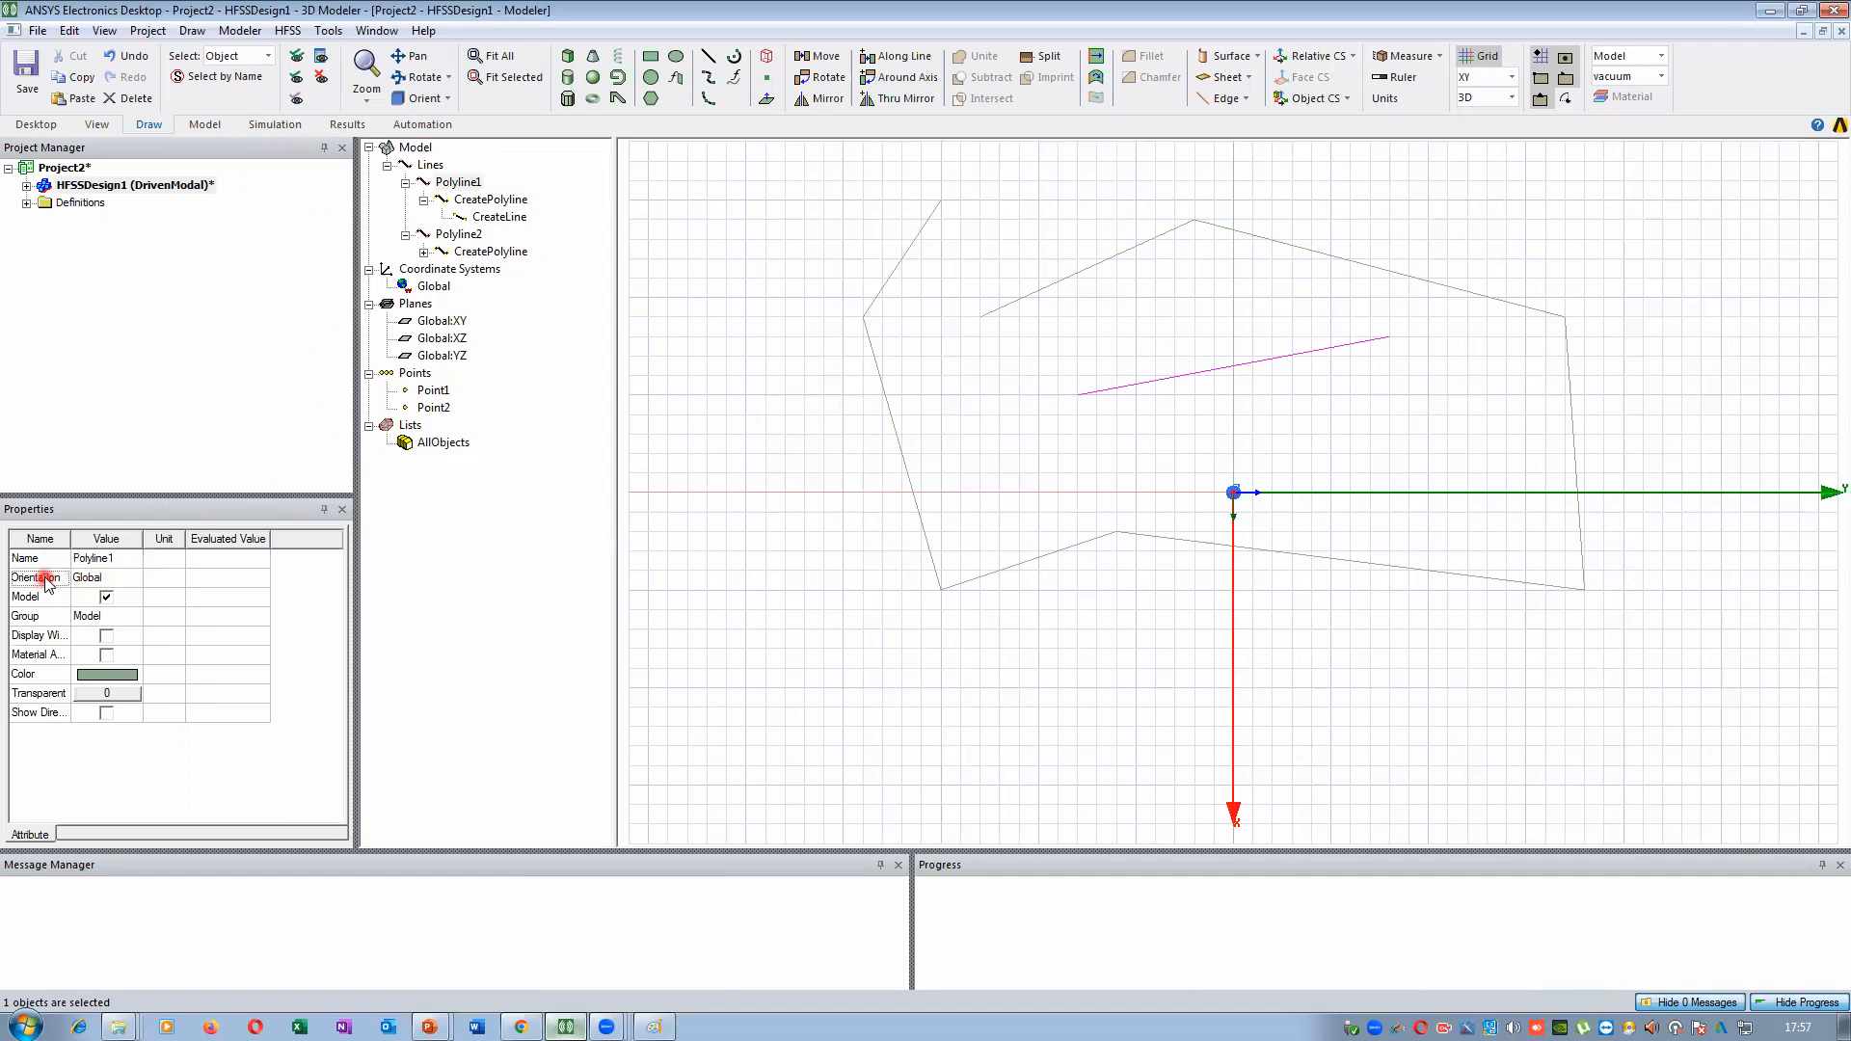
click(118, 580)
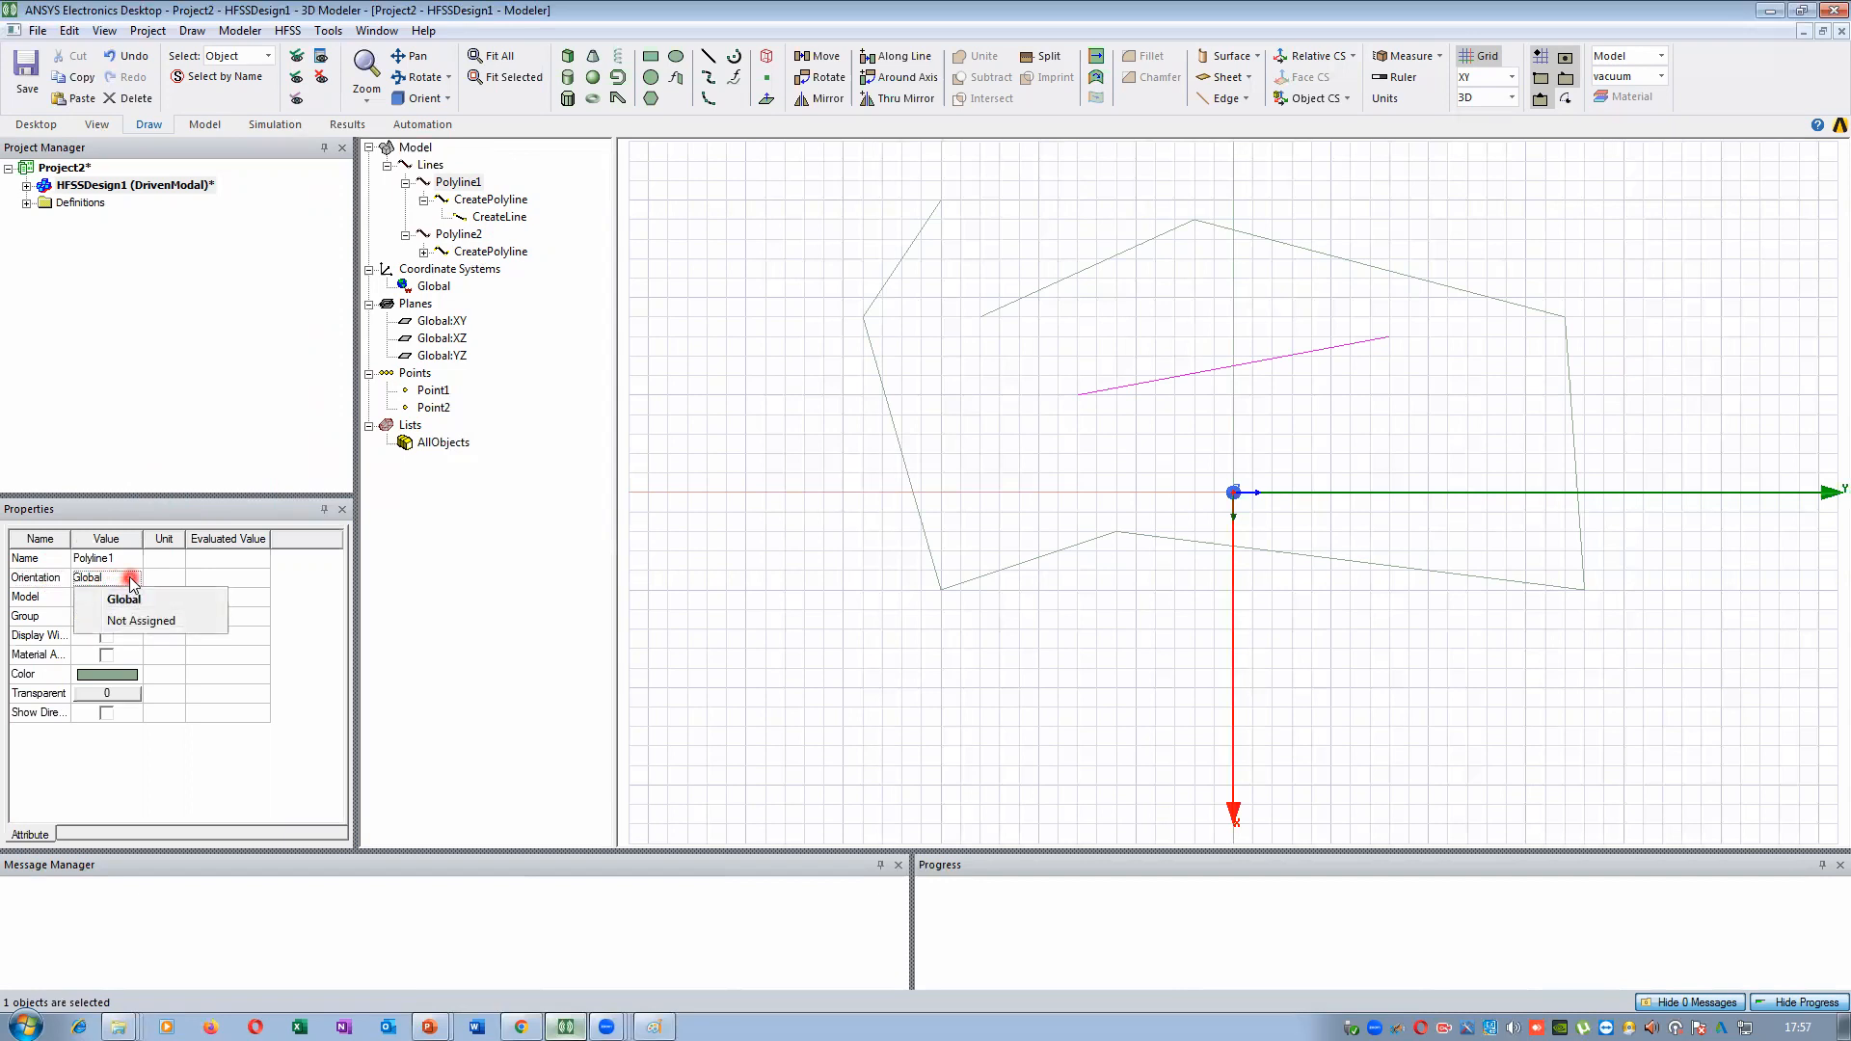
click(324, 595)
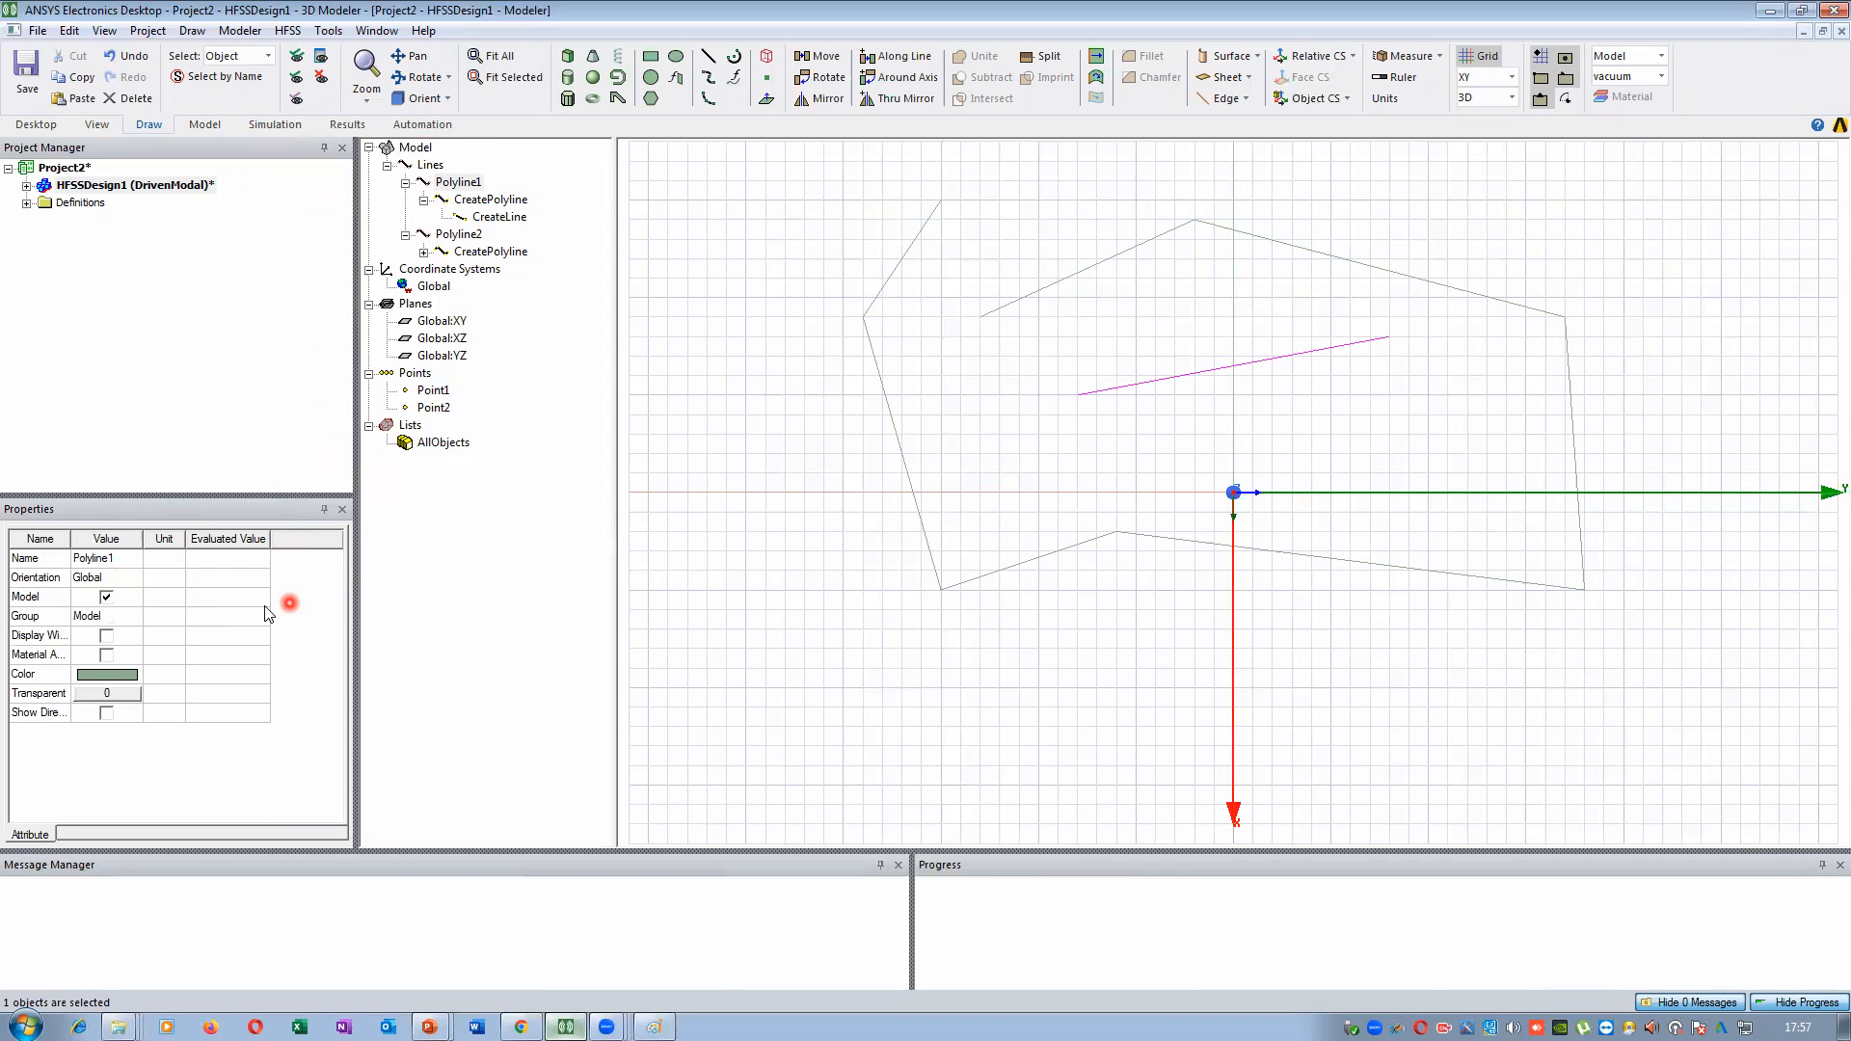
click(113, 581)
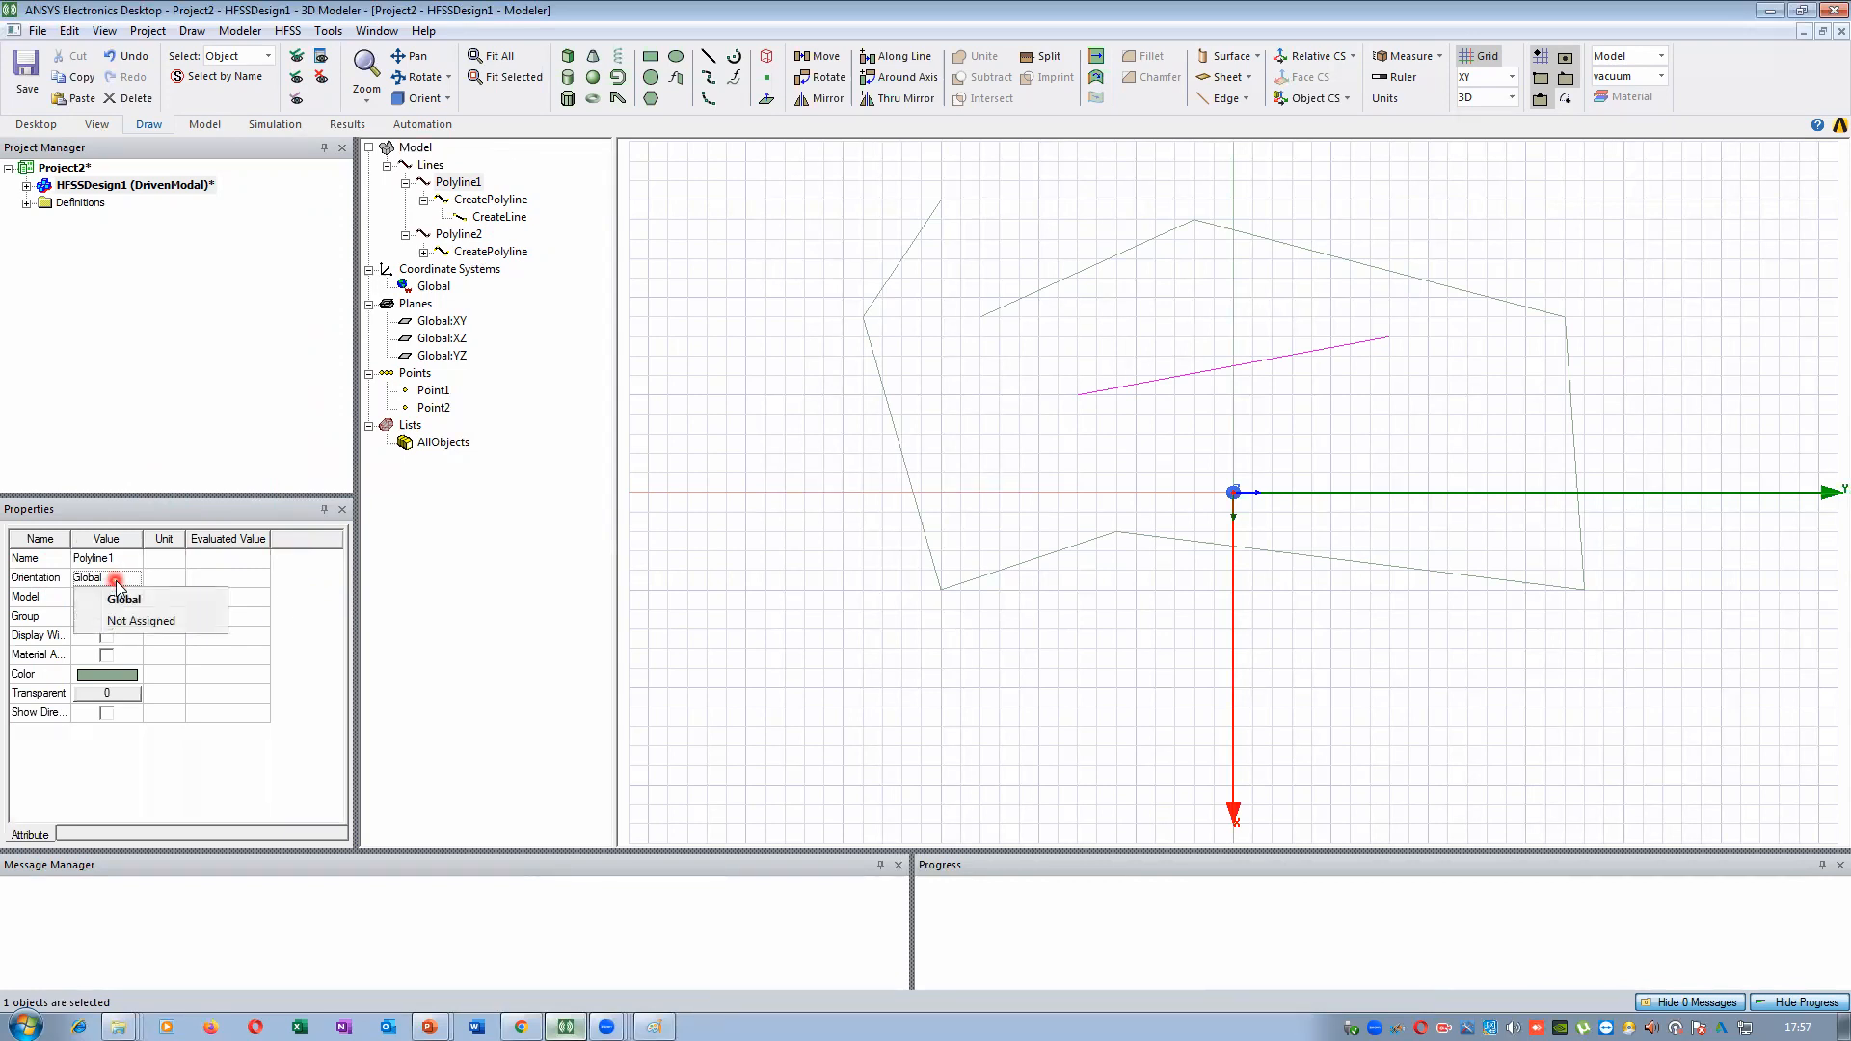
click(118, 601)
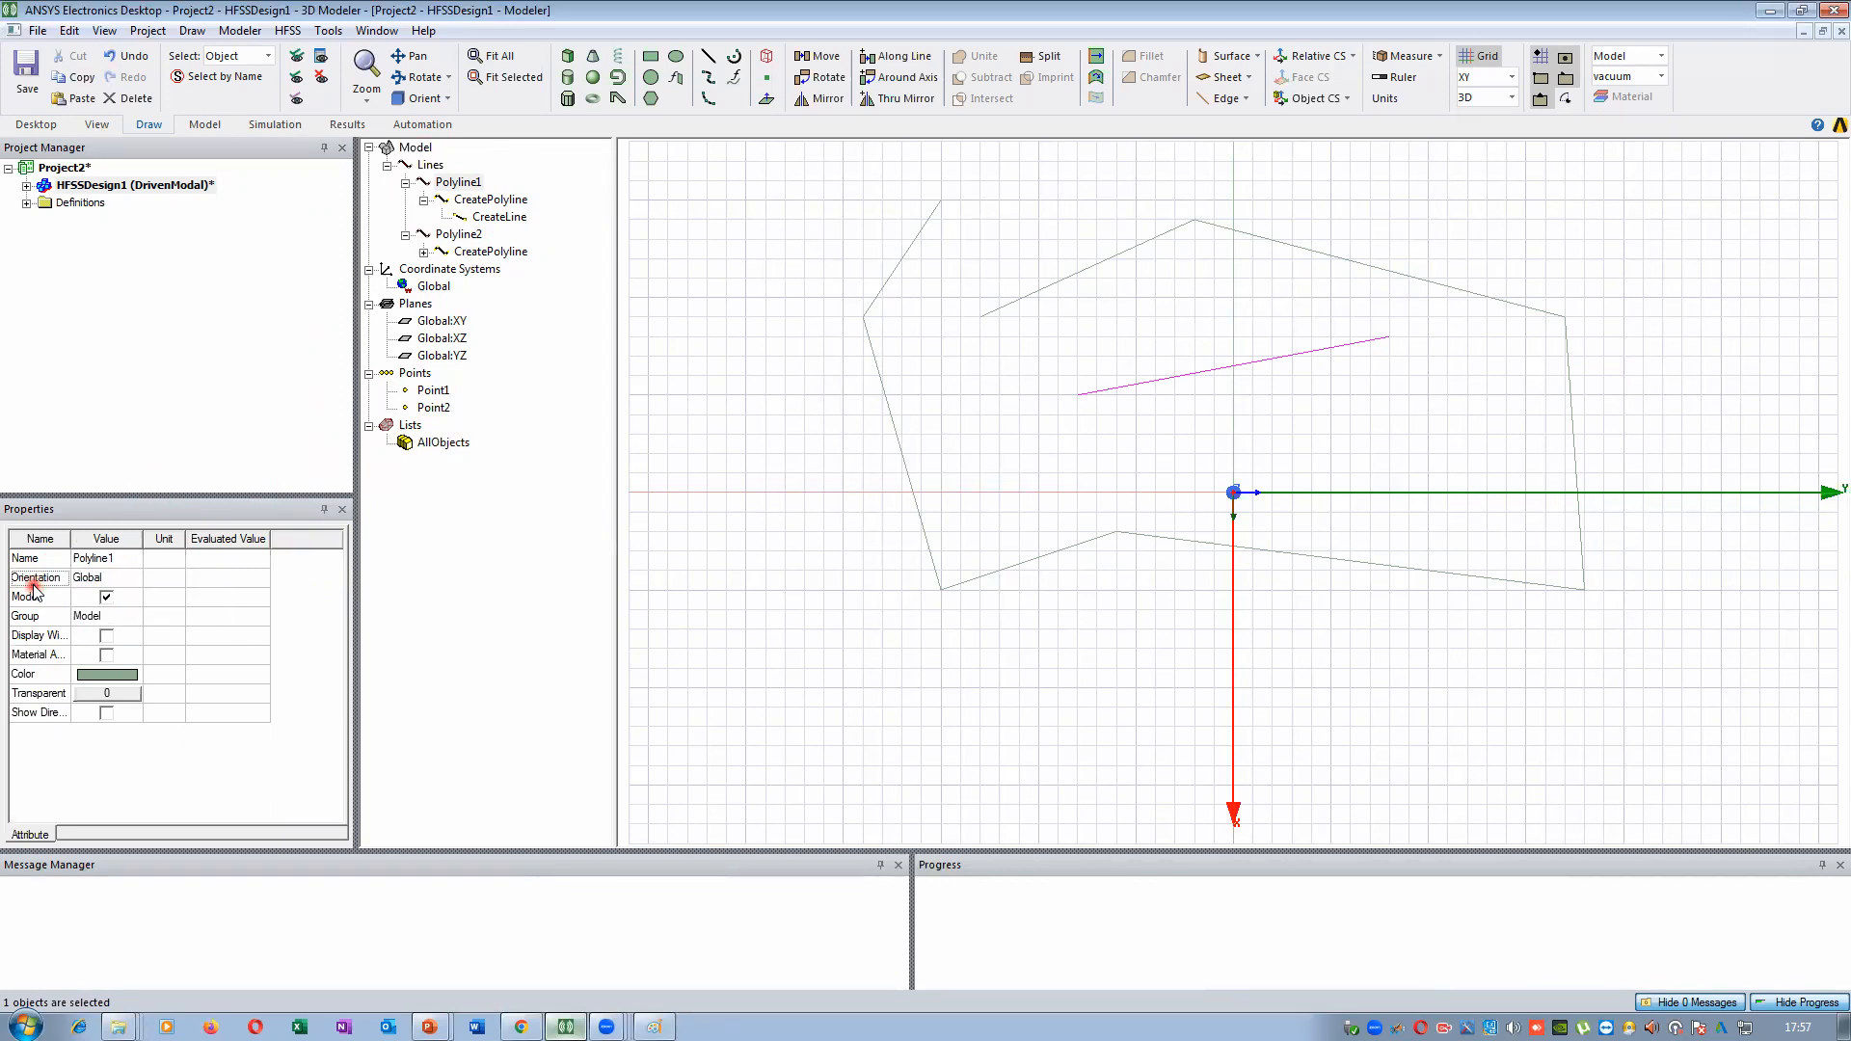
Examine Polyline1's Model, Group and Display Wireframe attributes, widening the attribute name column to read the full labels
click(109, 597)
click(100, 615)
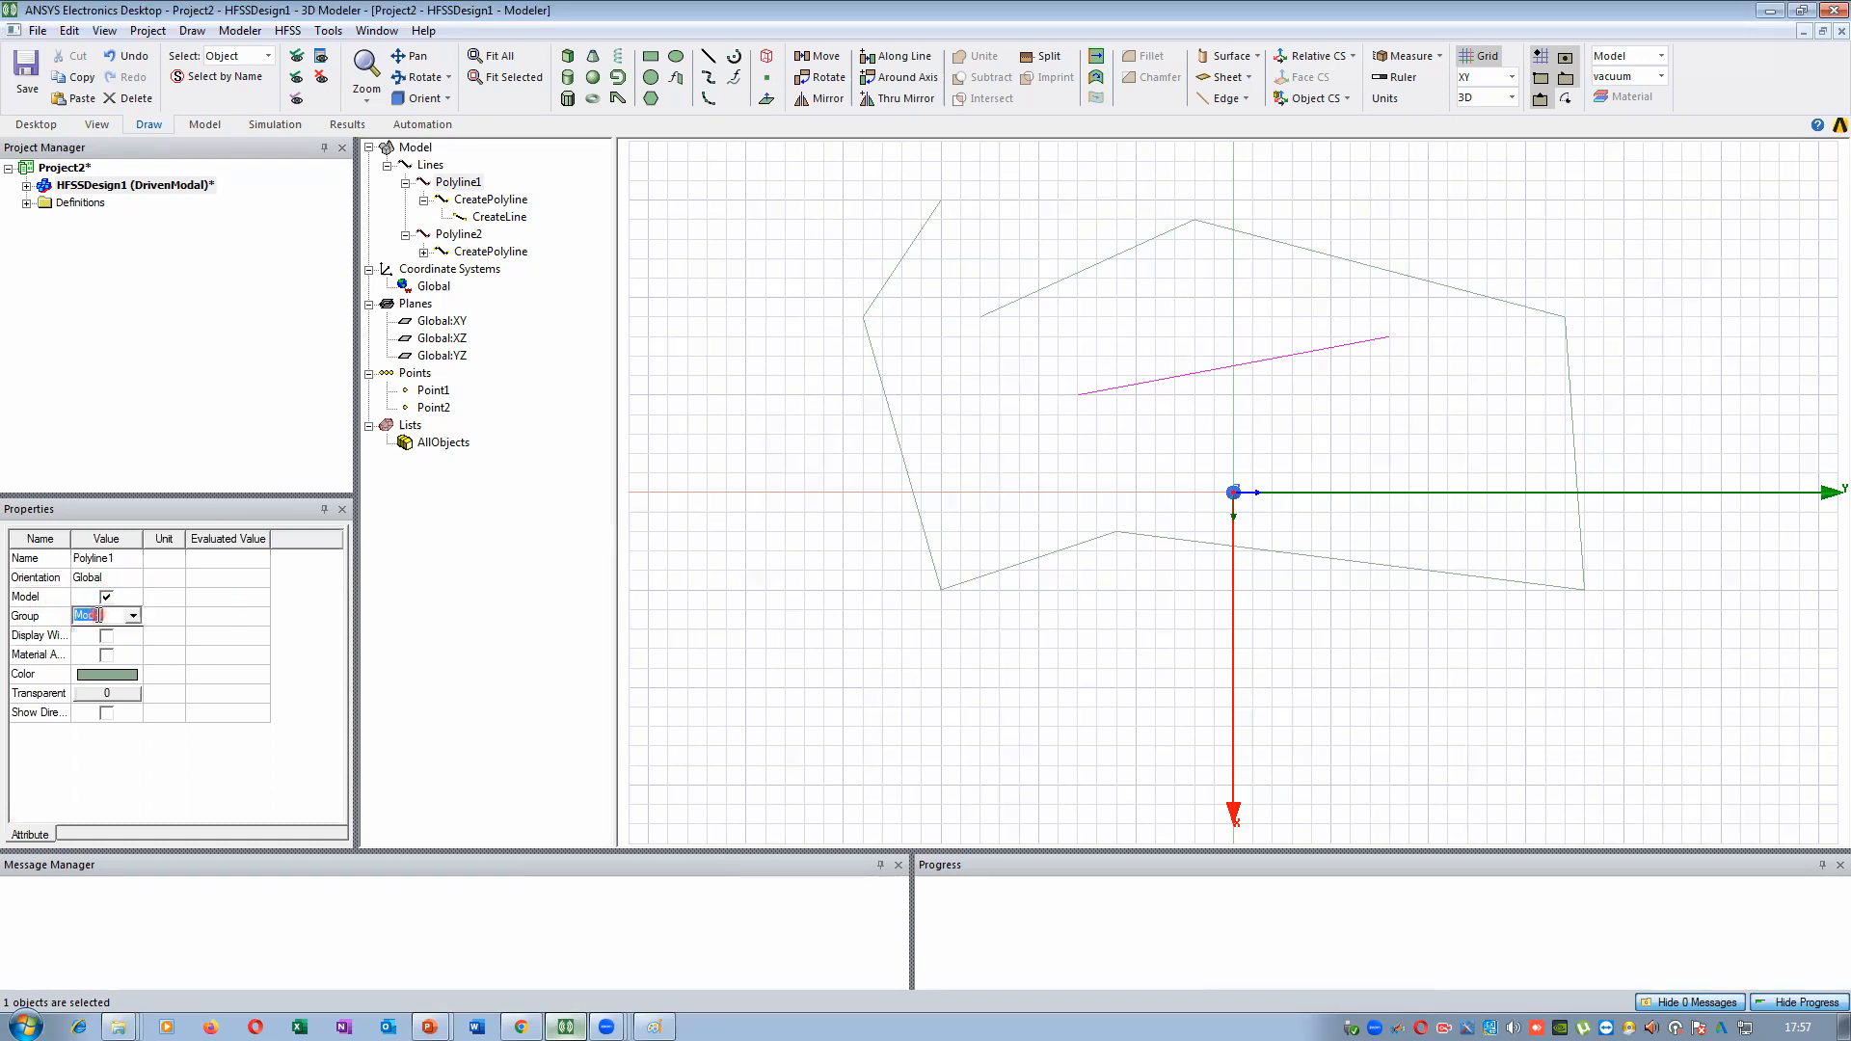
drag(69, 536, 130, 536)
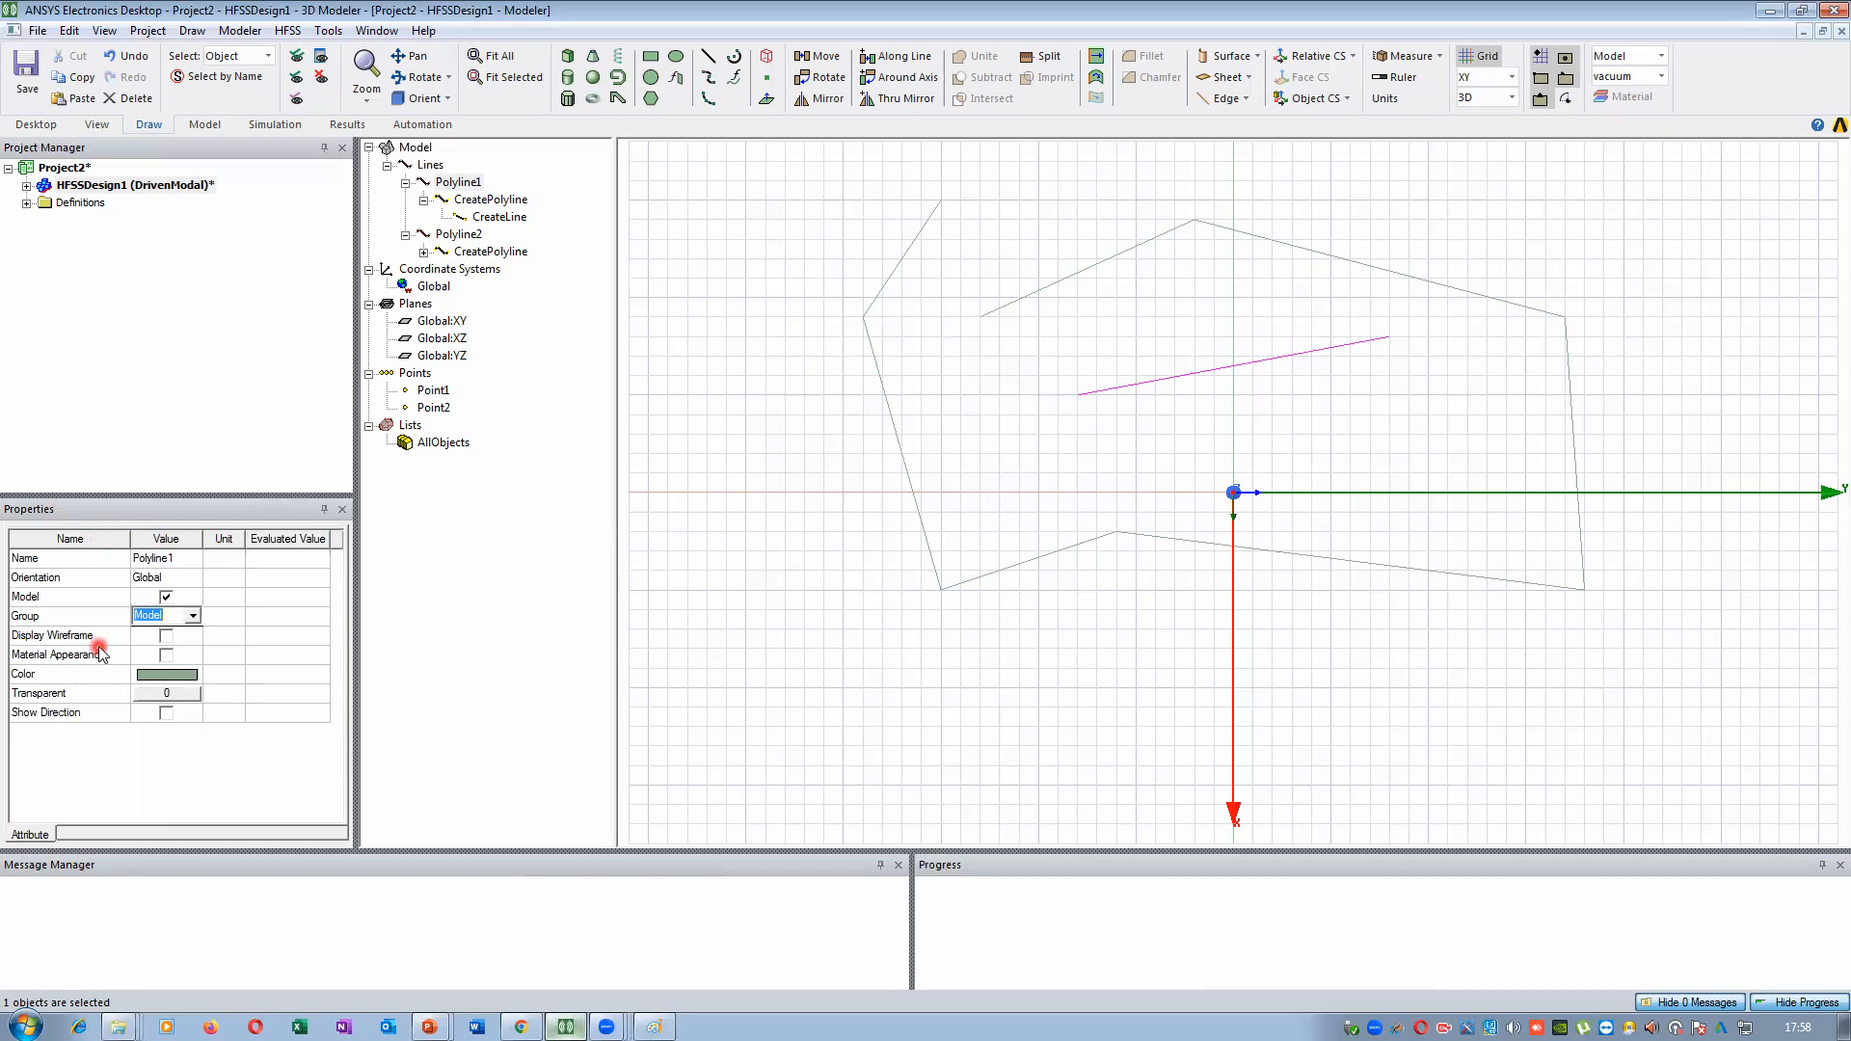
click(166, 636)
Change Polyline1's display color to red in its attribute properties and check the recolored line in the model
double_click(458, 183)
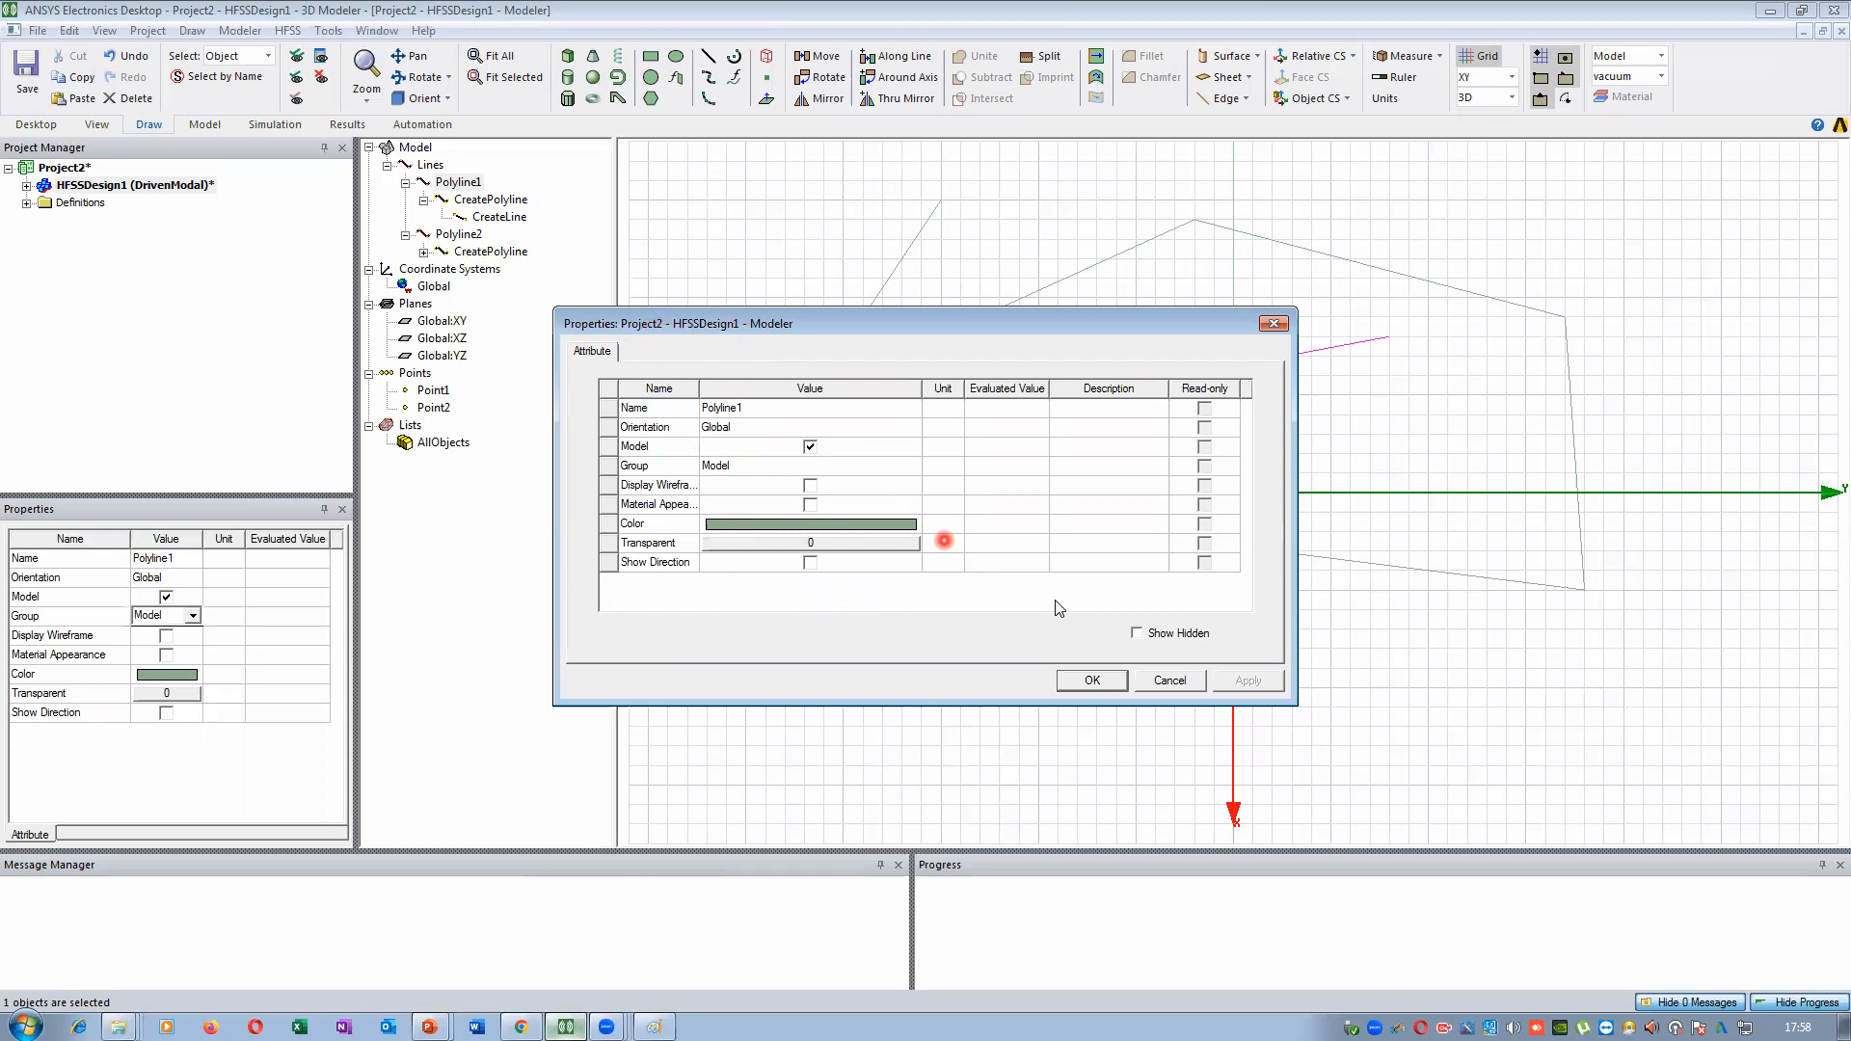
click(789, 523)
click(944, 400)
click(747, 643)
click(1092, 681)
click(768, 236)
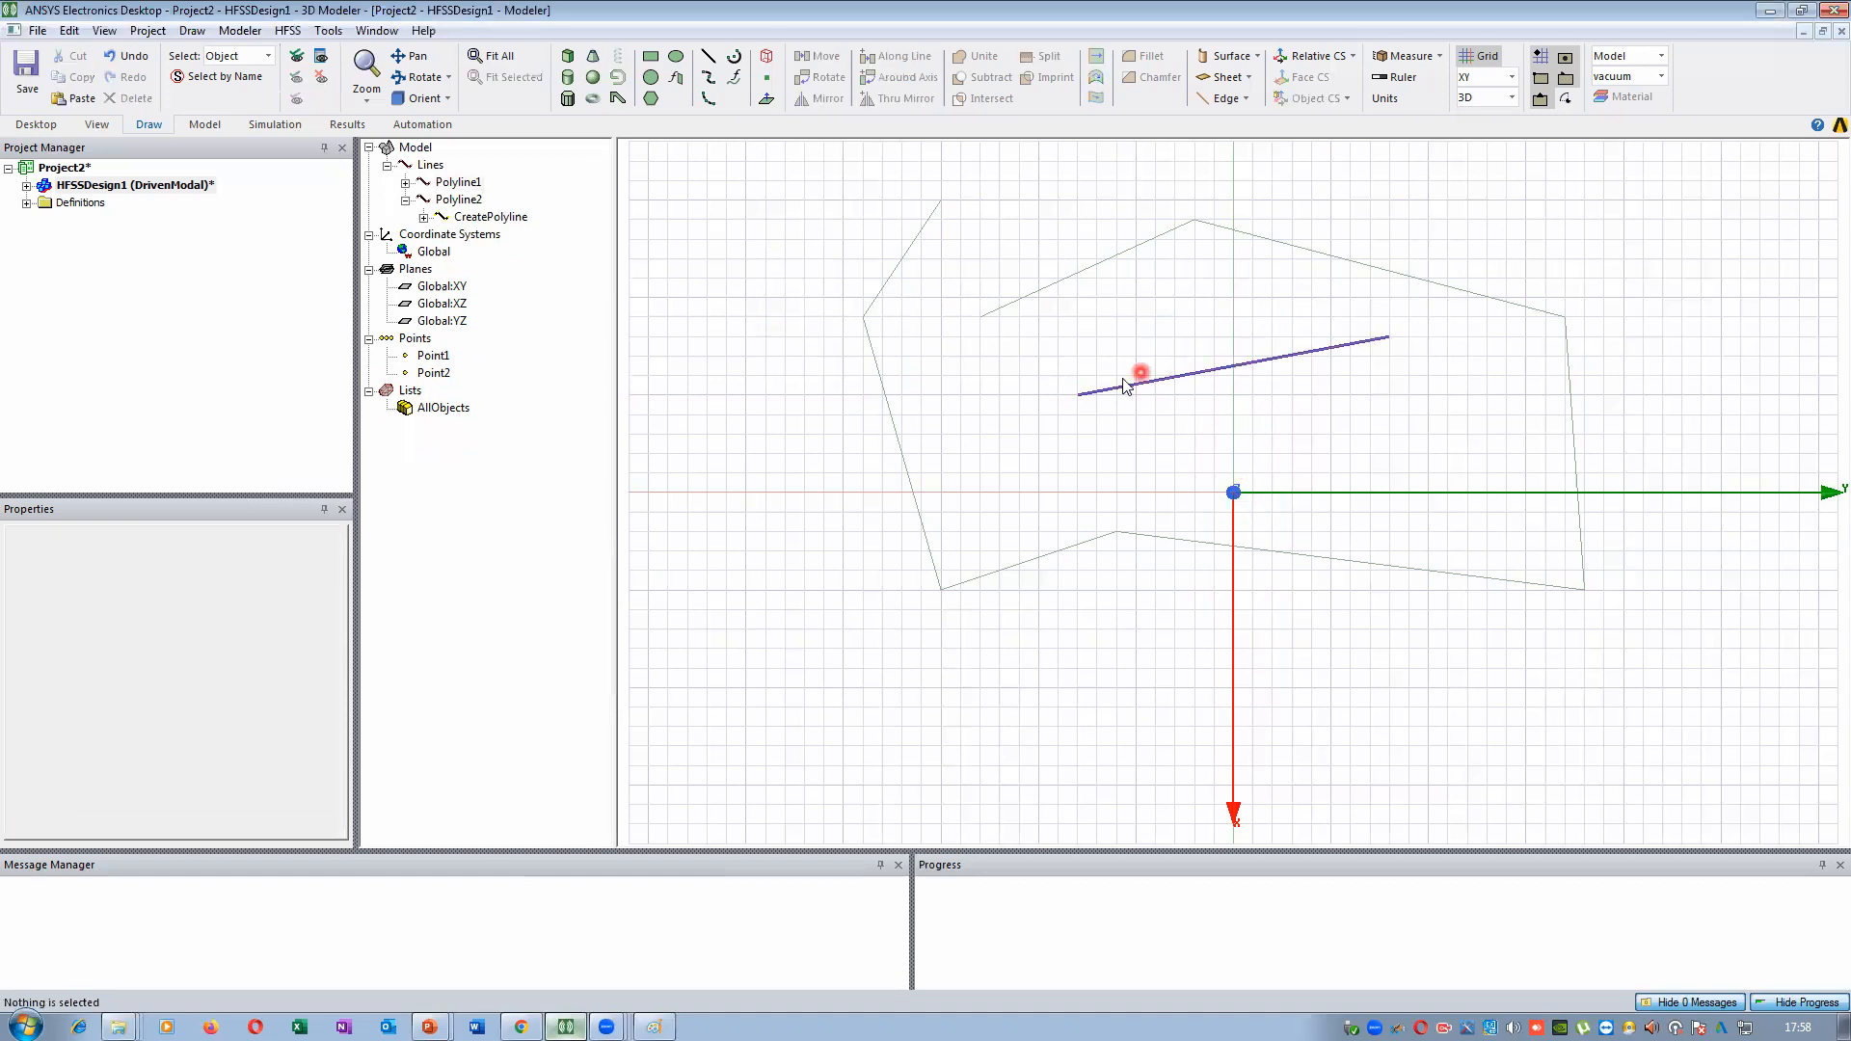
scroll(1225, 343, up, 3)
scroll(1241, 345, down, 2)
scroll(1124, 410, down, 3)
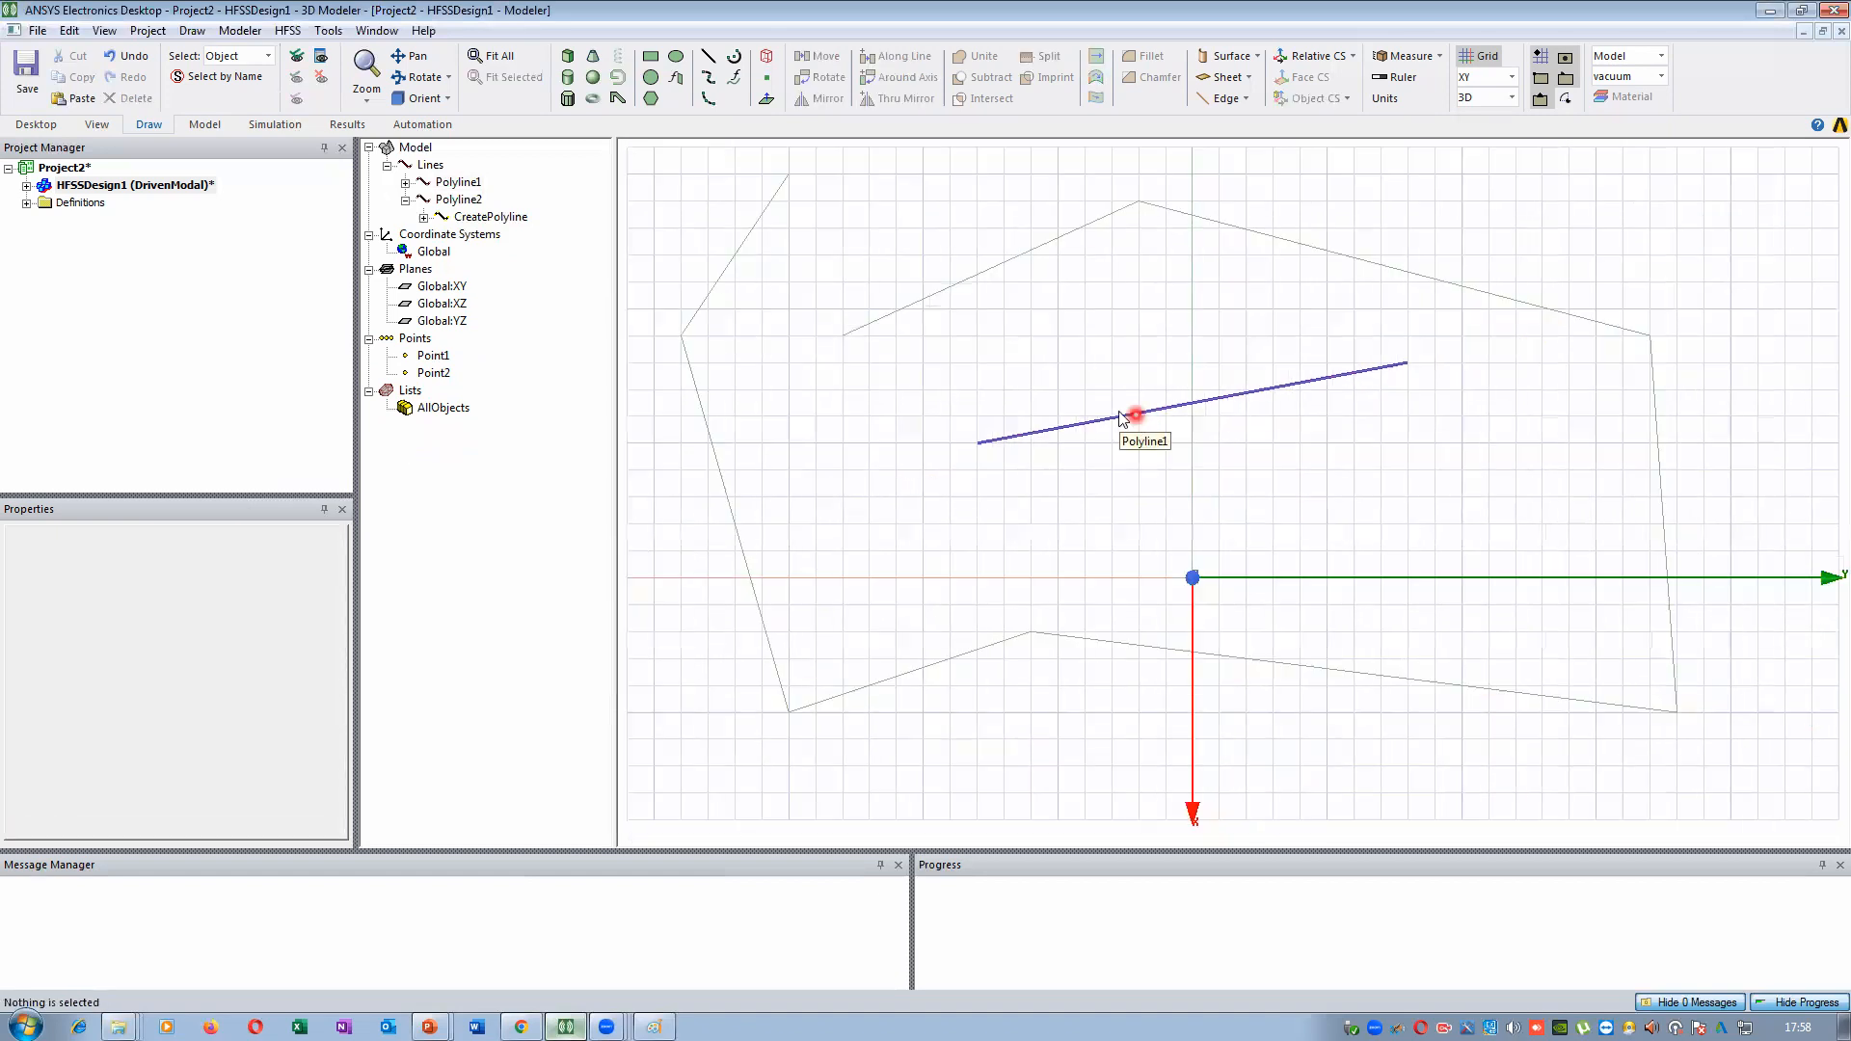
Open the full command properties of Polyline1's CreatePolyline, enlarging the dialog and its name column to show all cross-section fields
click(406, 182)
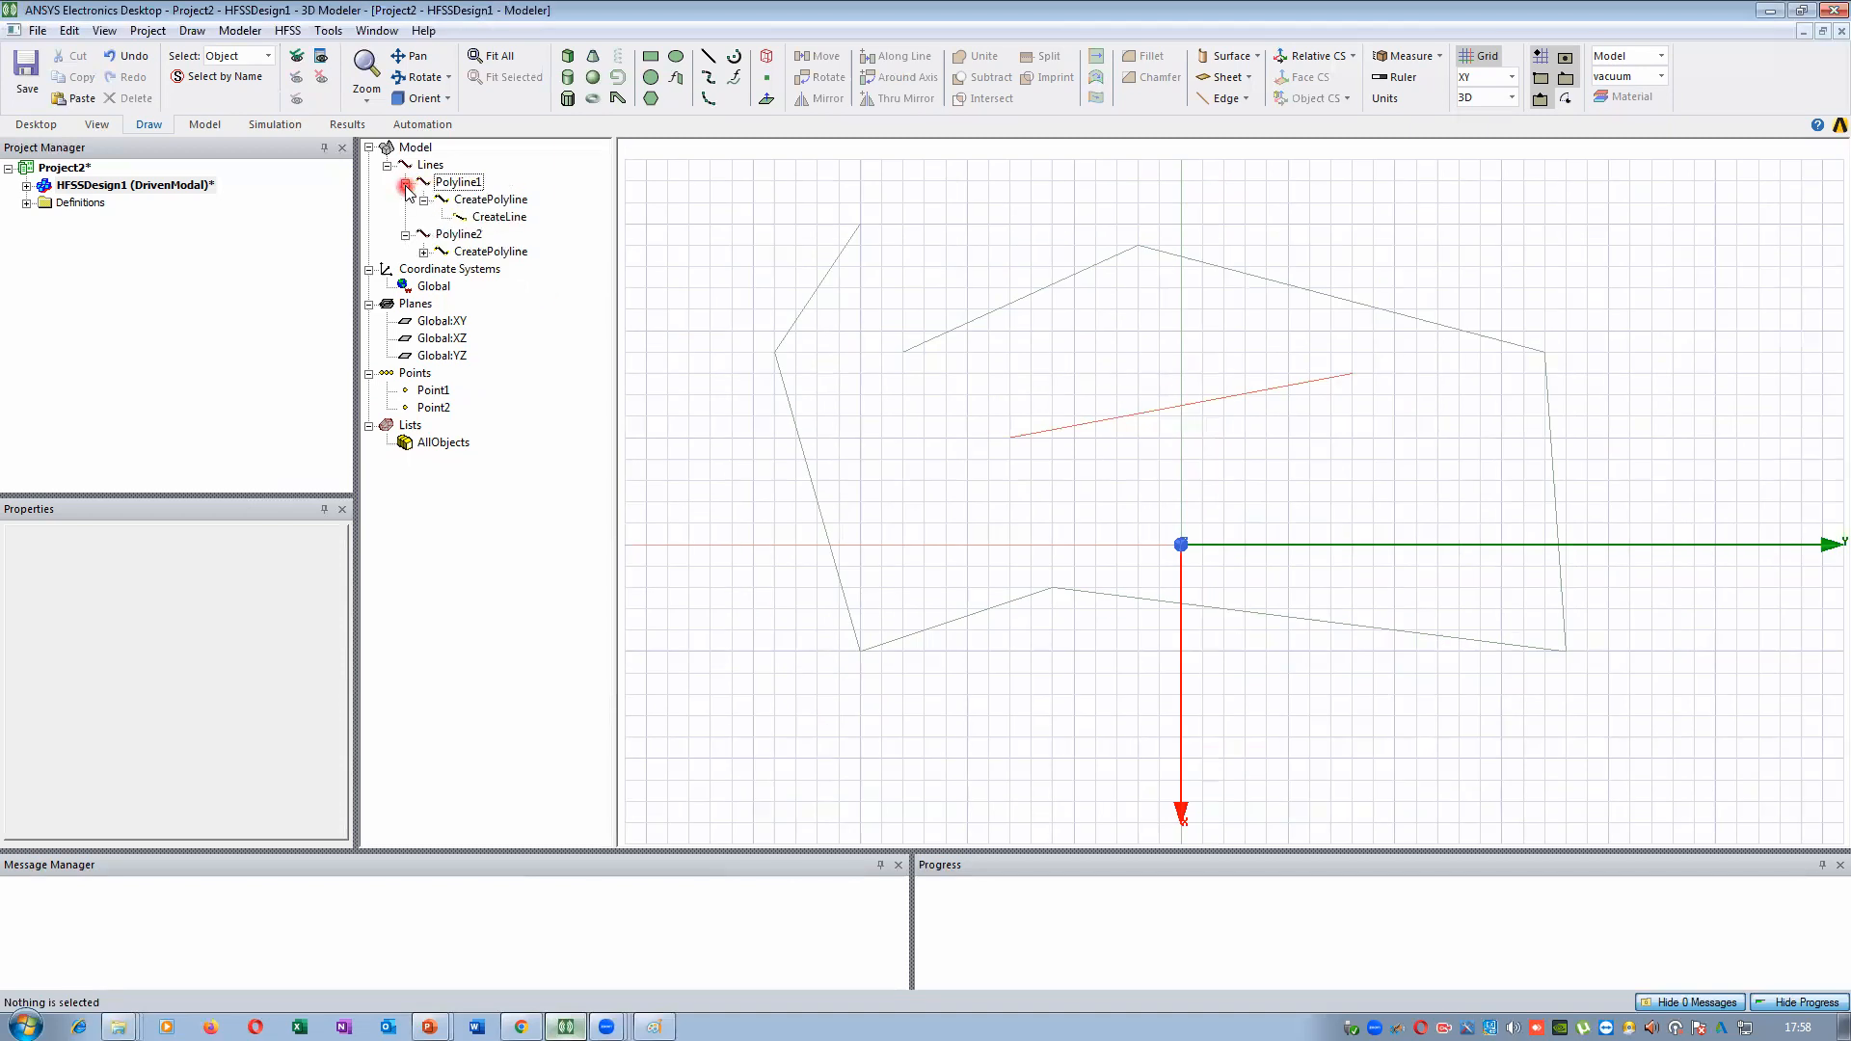
click(496, 199)
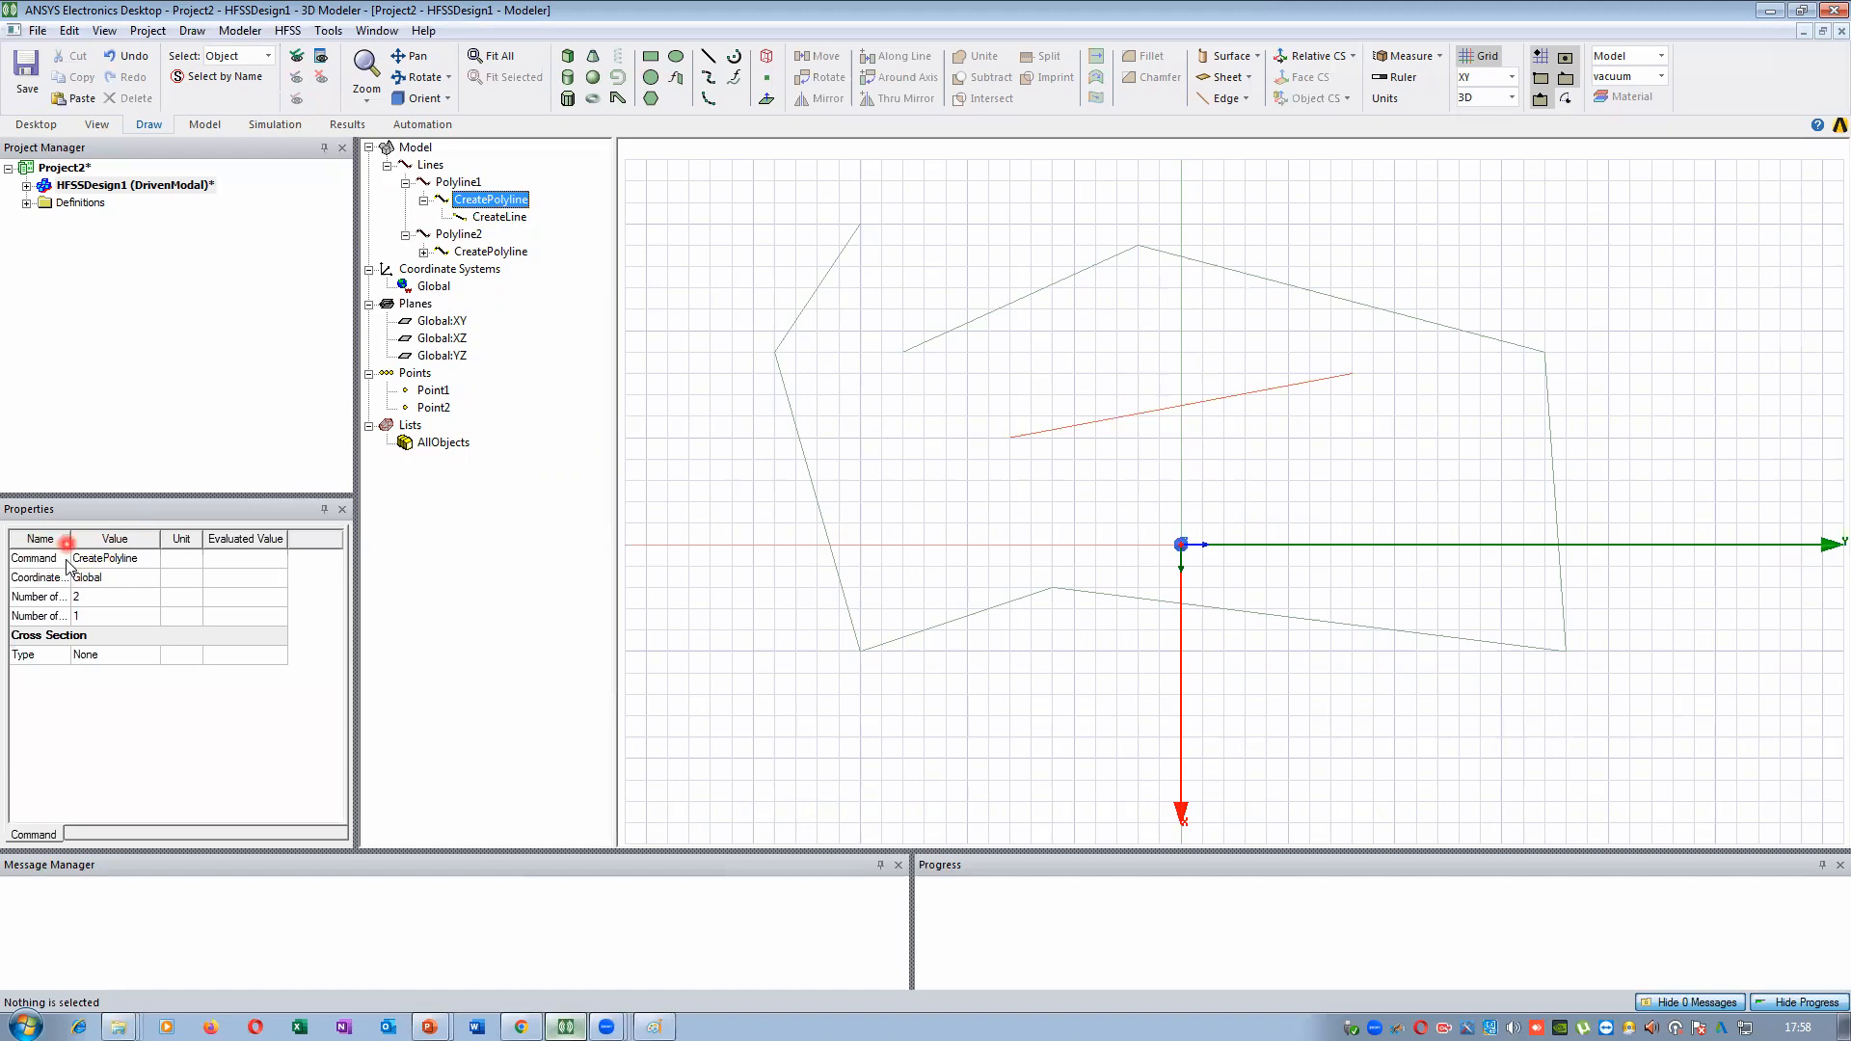
drag(70, 538, 109, 538)
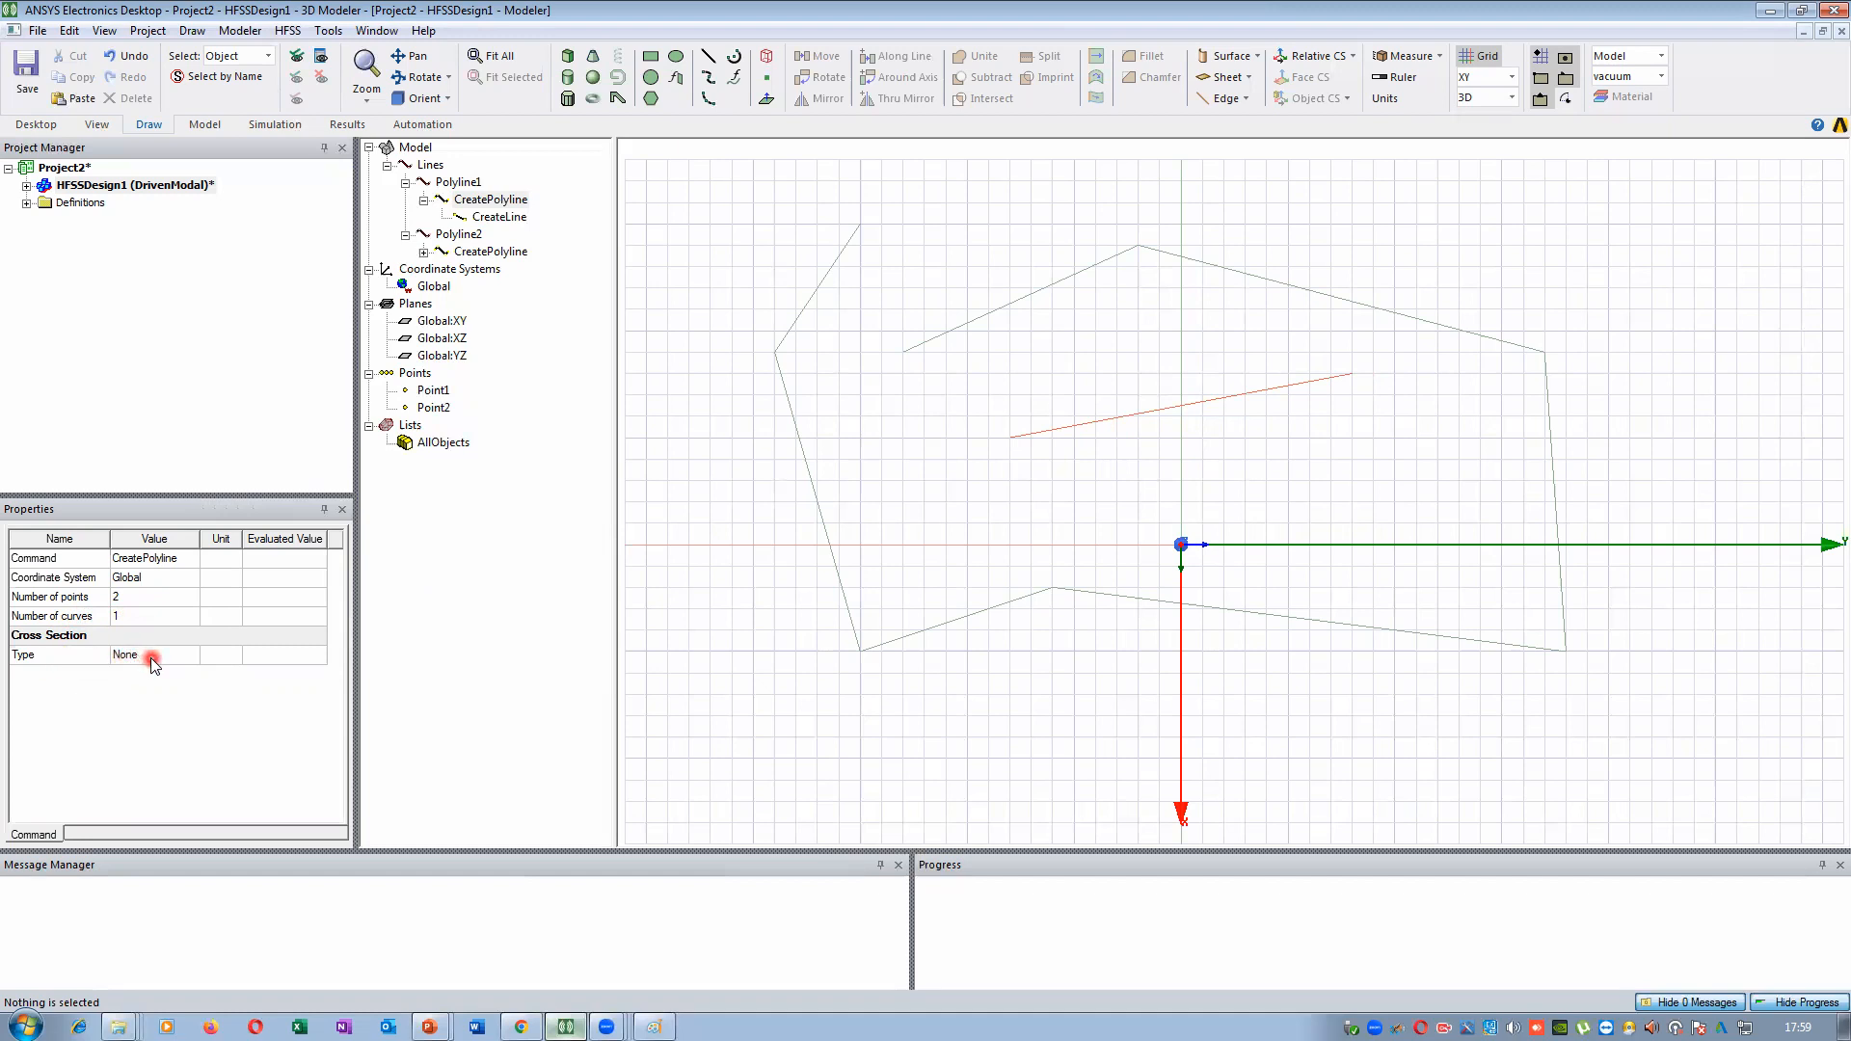
double_click(511, 199)
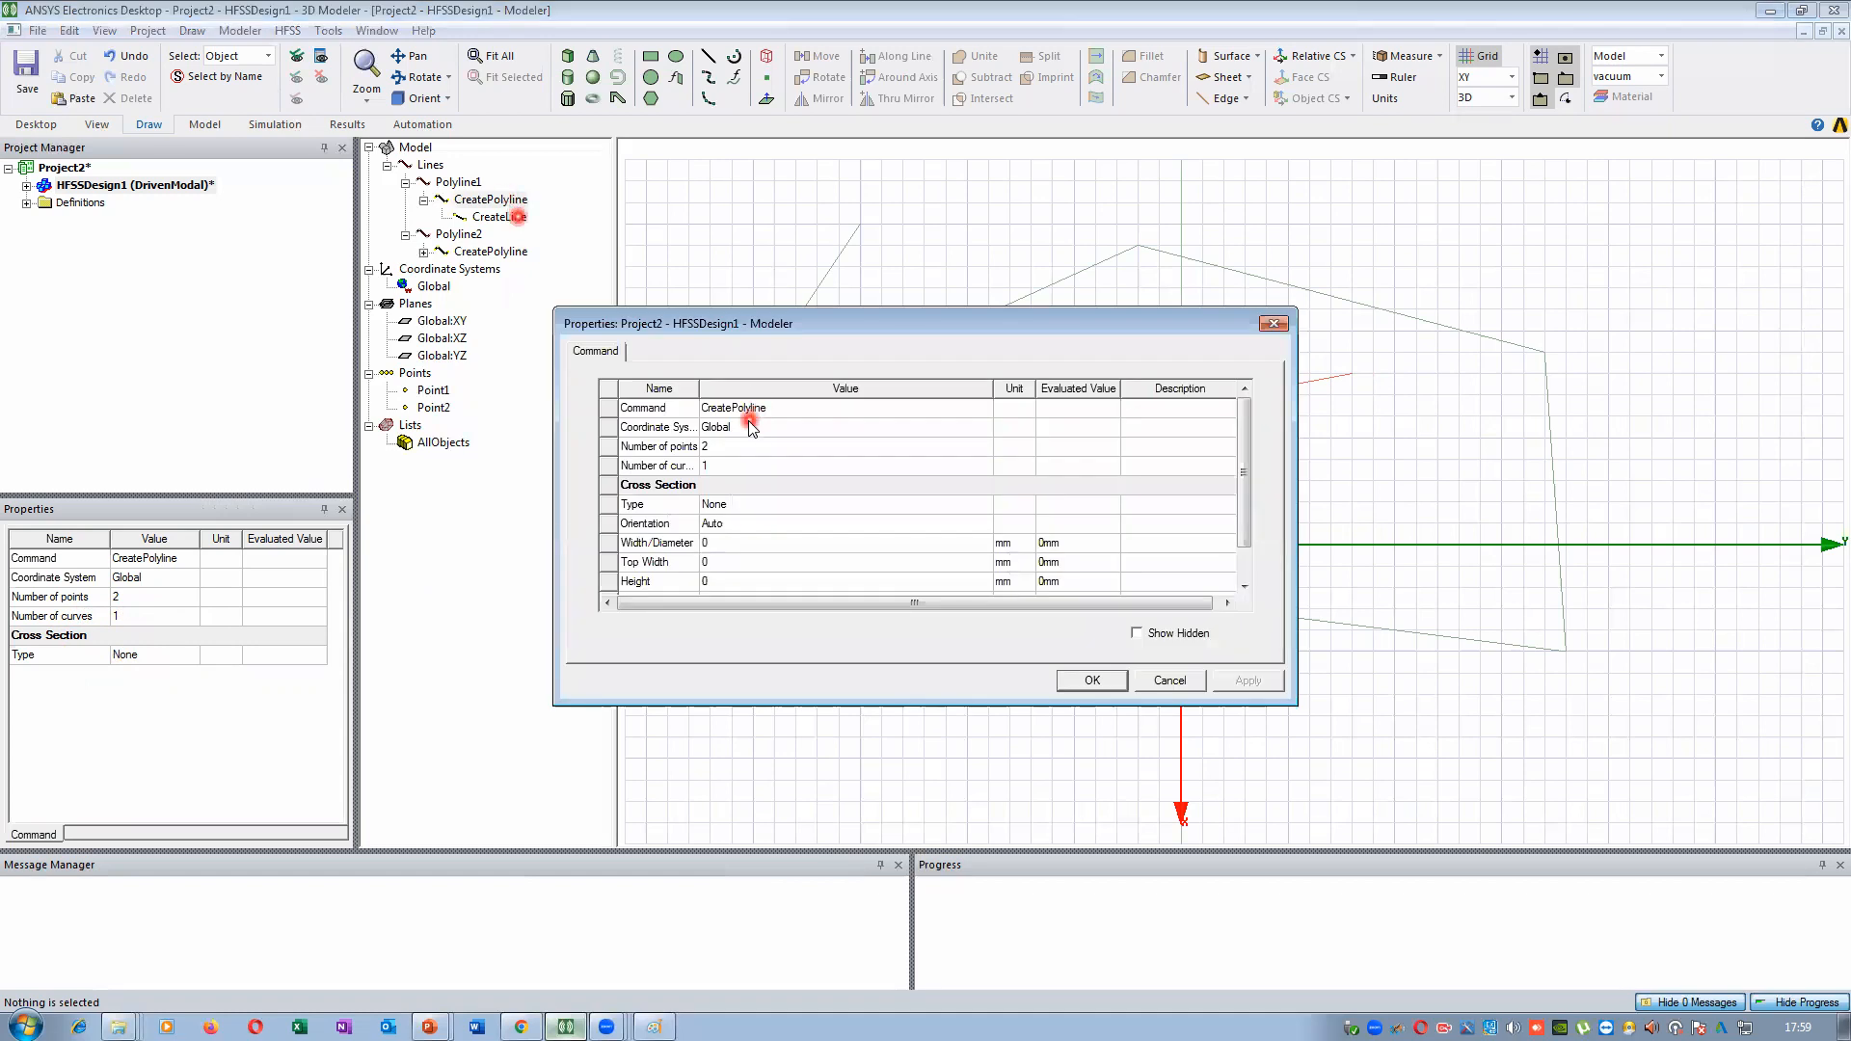
drag(801, 701, 804, 817)
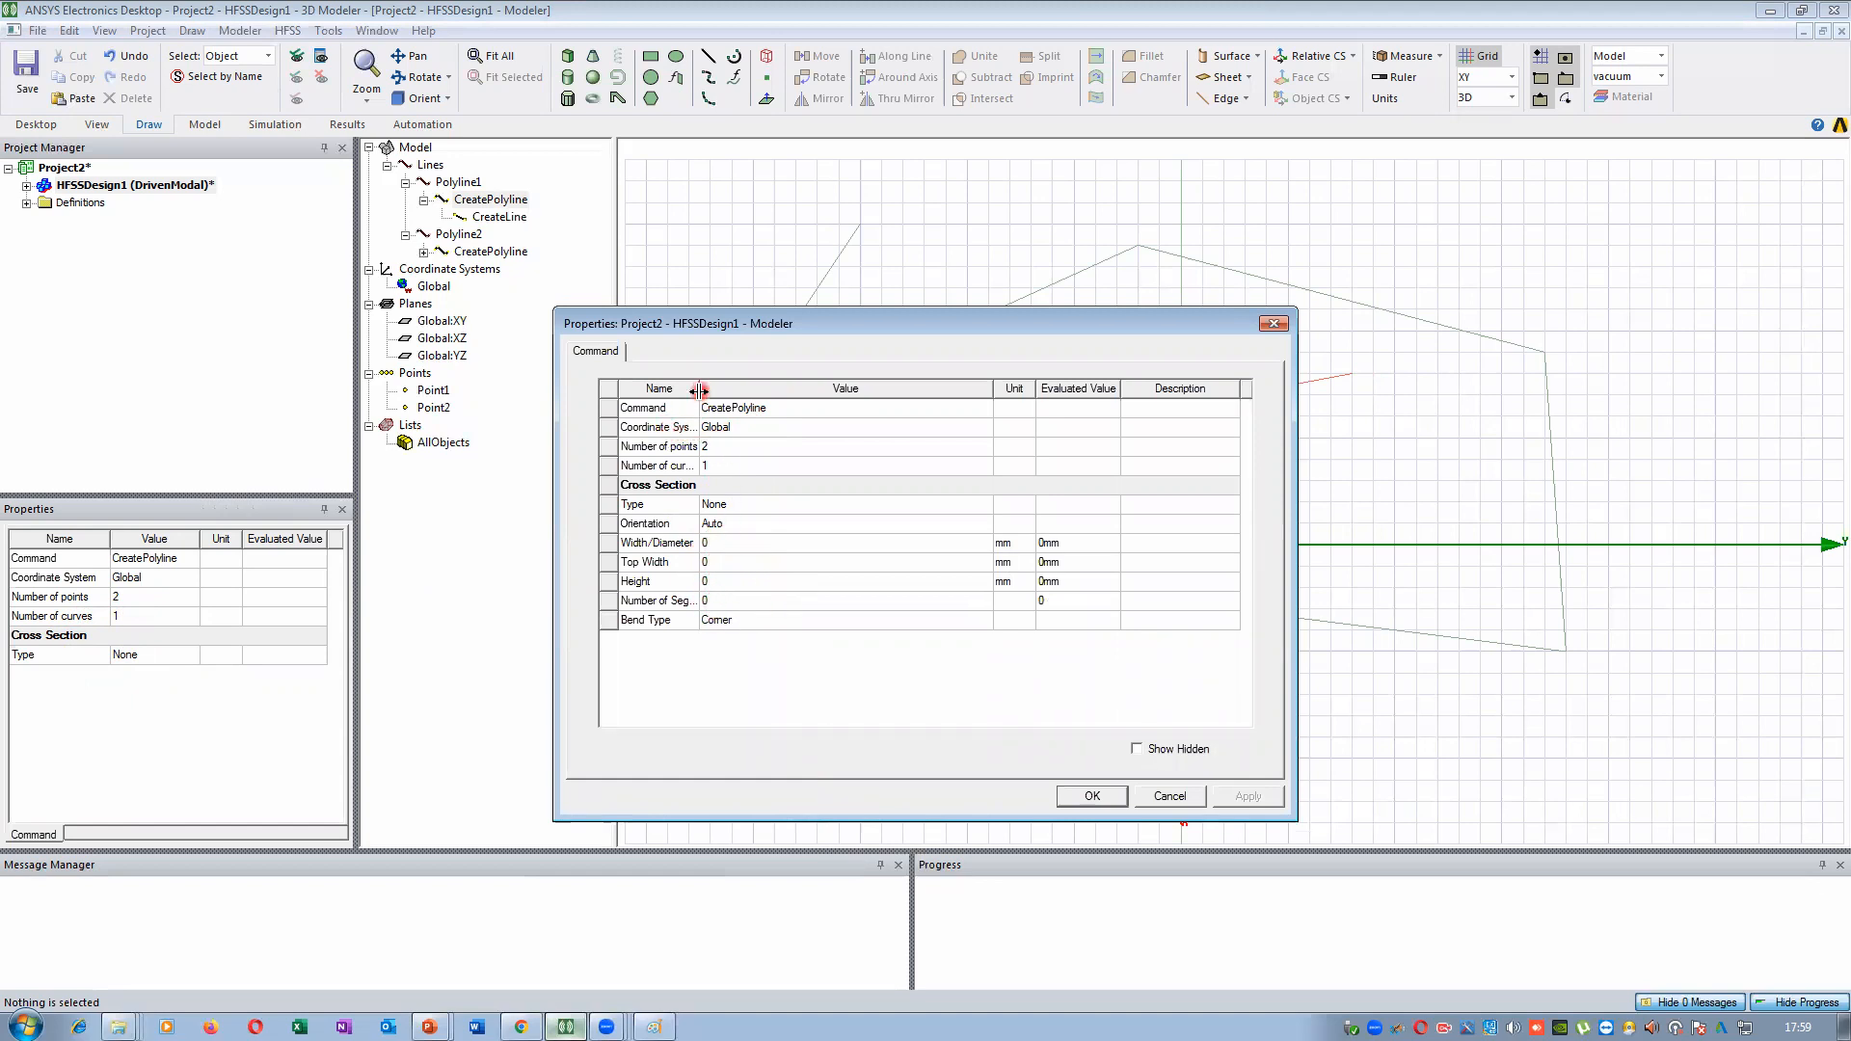
drag(699, 388, 740, 388)
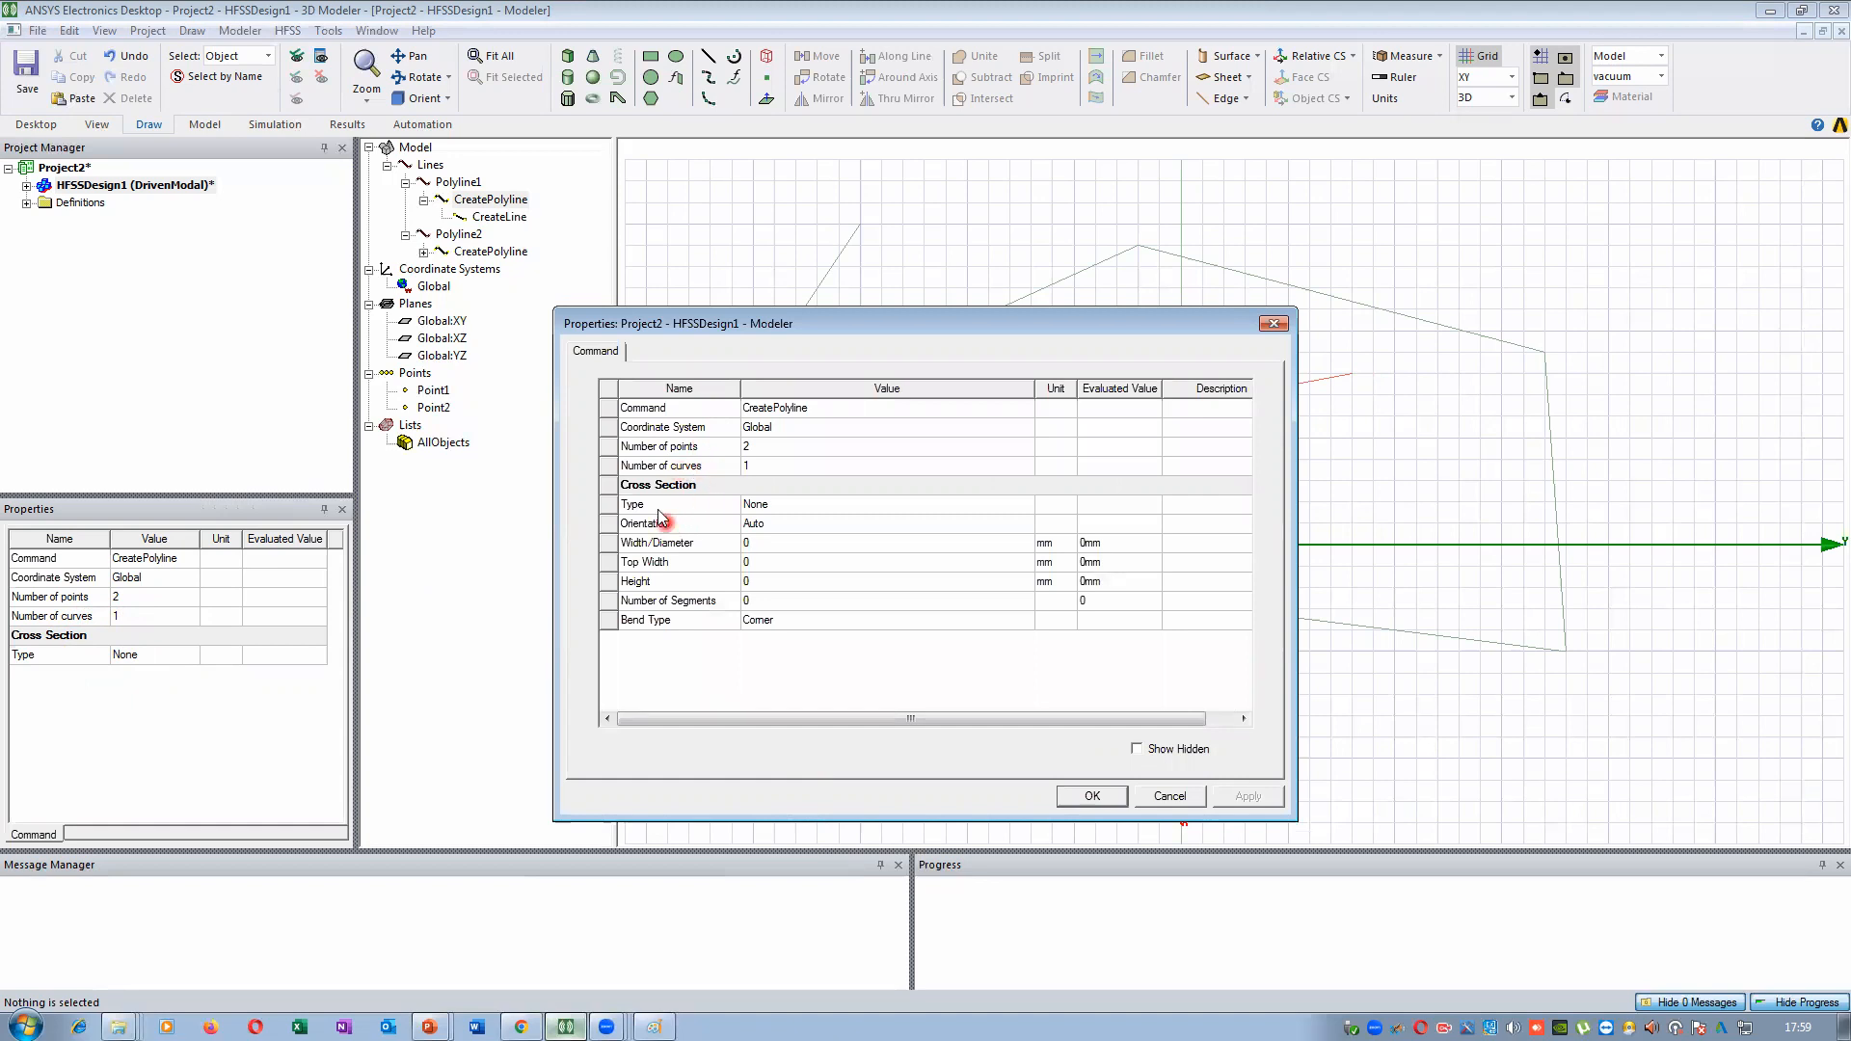
Examine the cross-section Type and Orientation options of CreatePolyline, keeping them at None and Auto
click(783, 506)
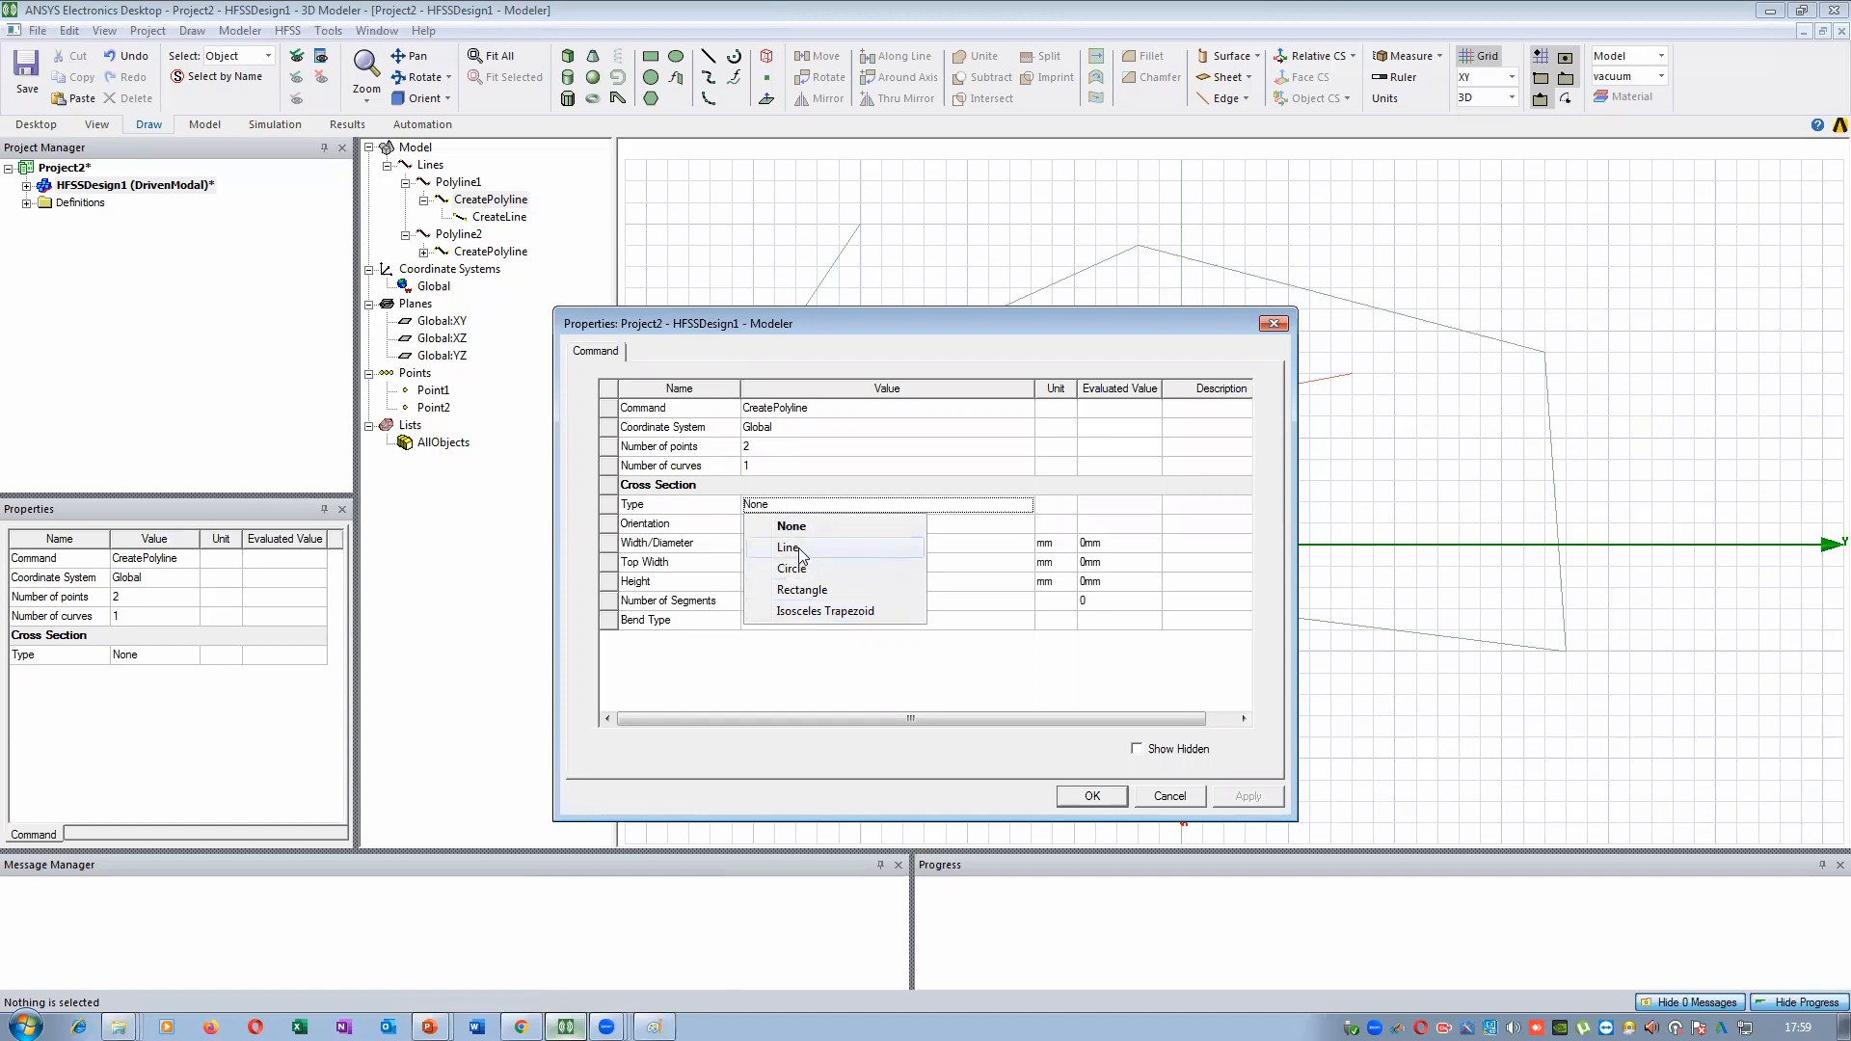
click(756, 326)
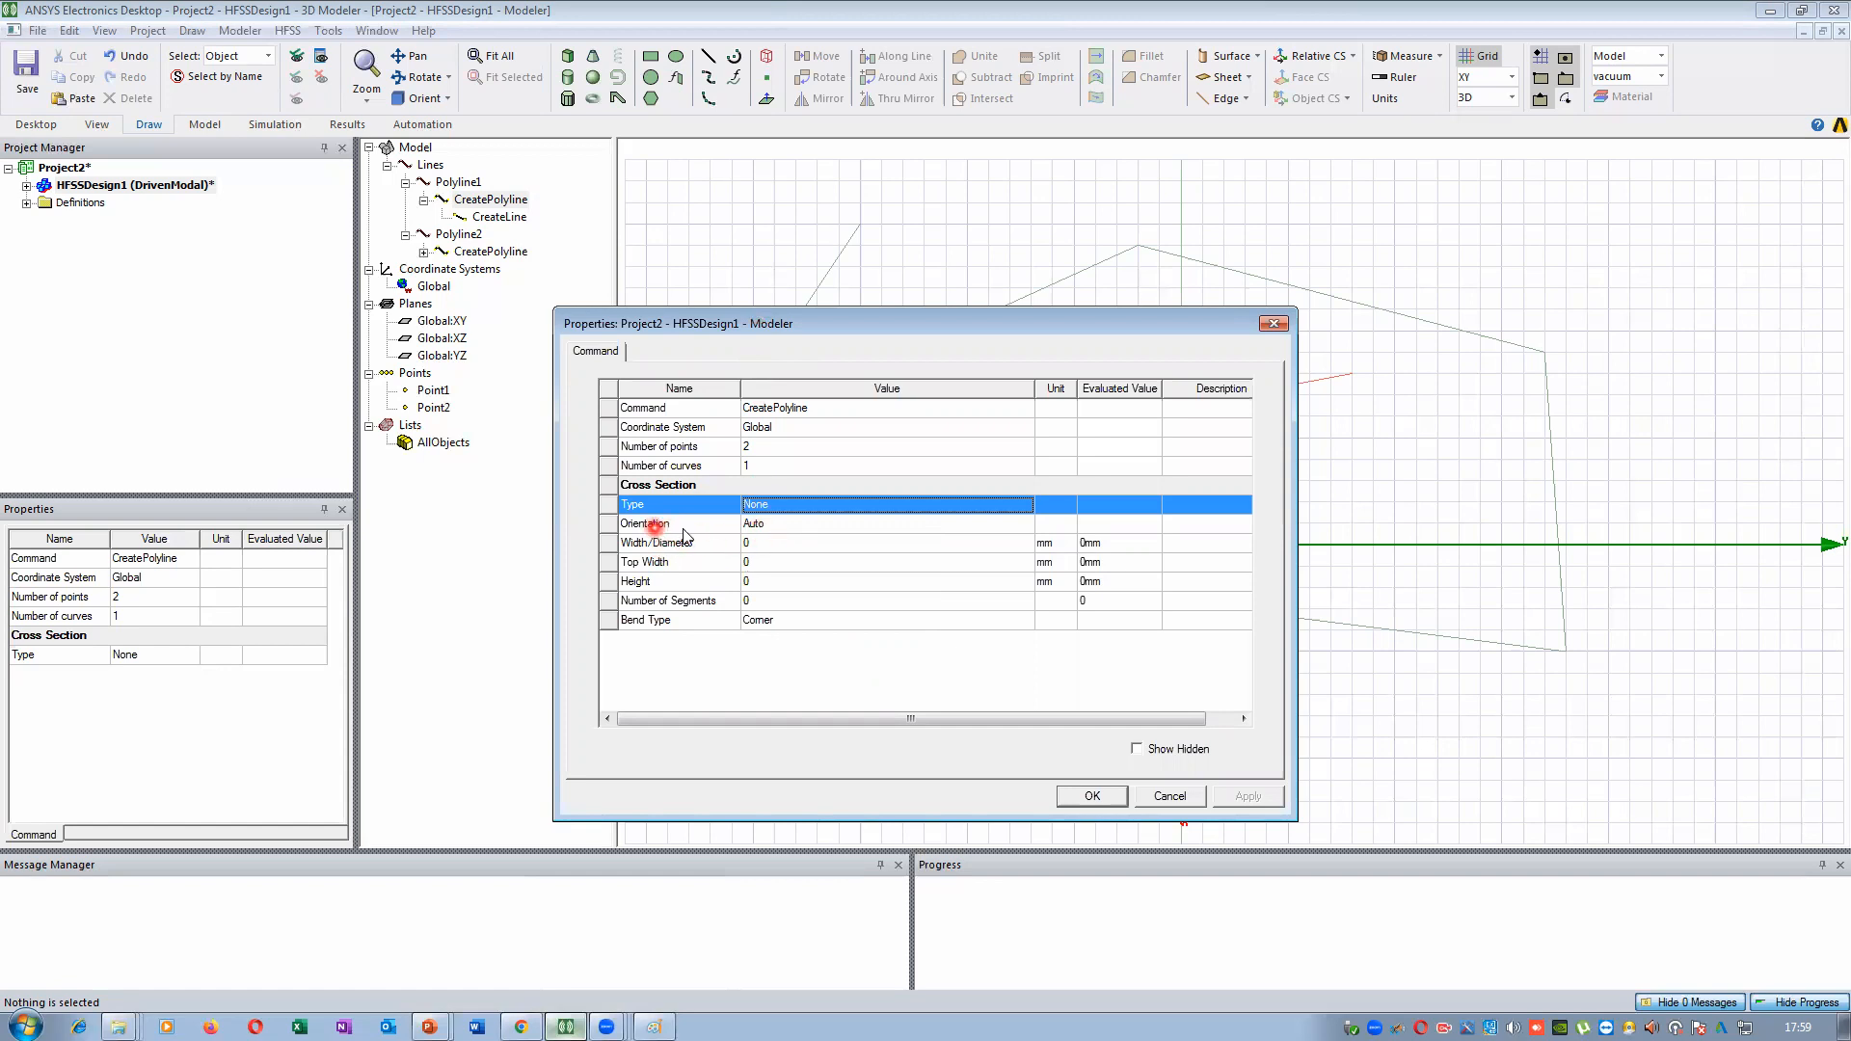
click(789, 526)
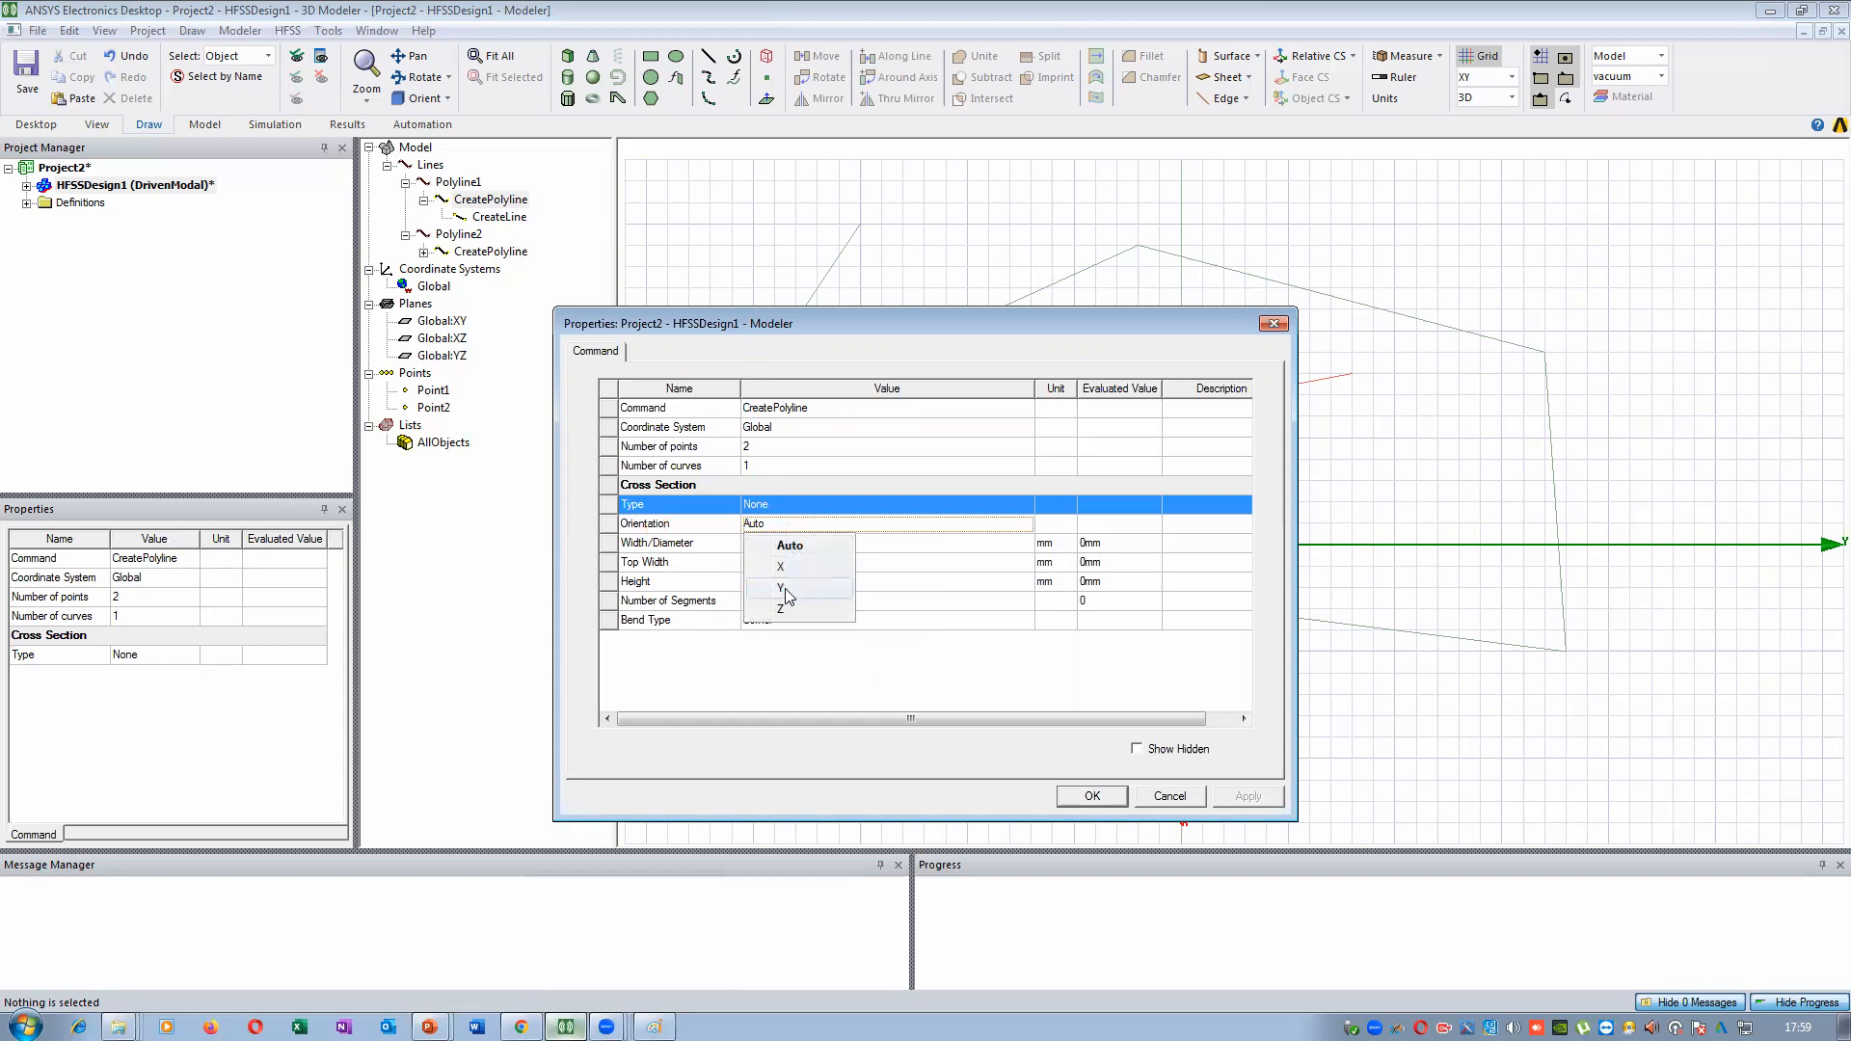
click(755, 328)
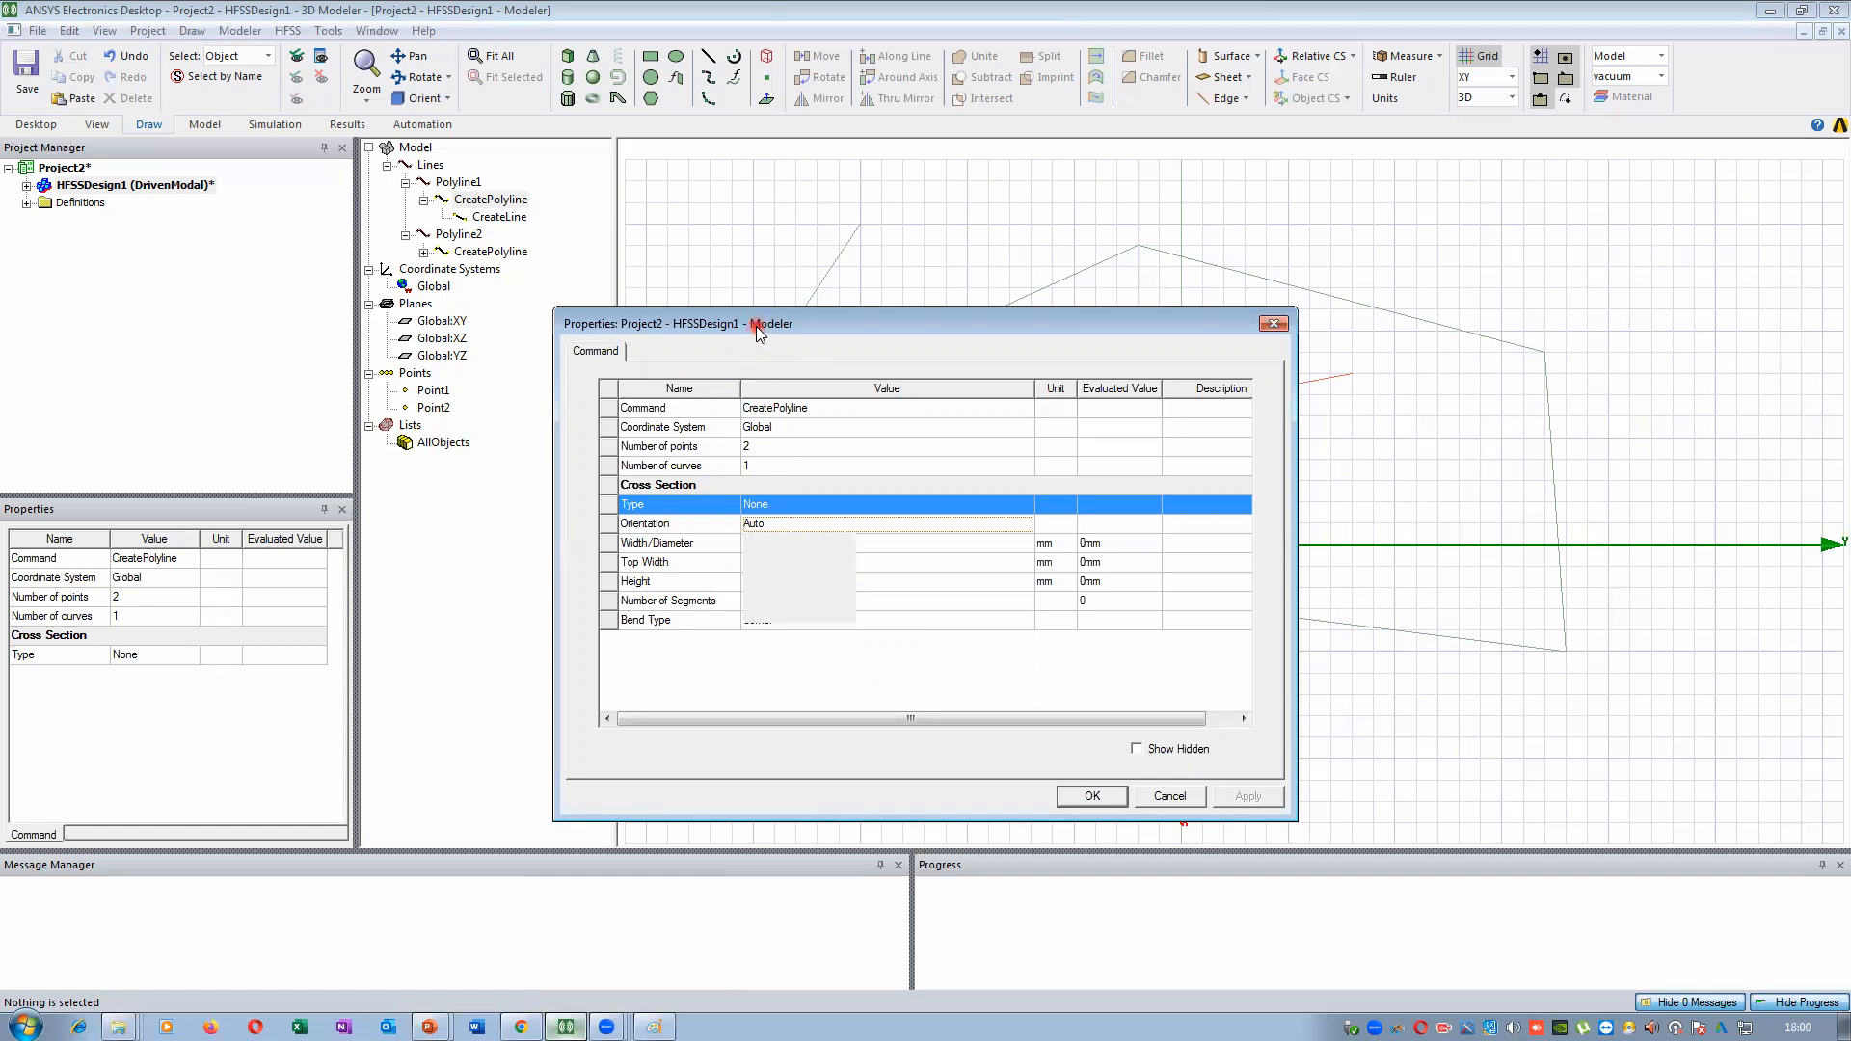
click(761, 525)
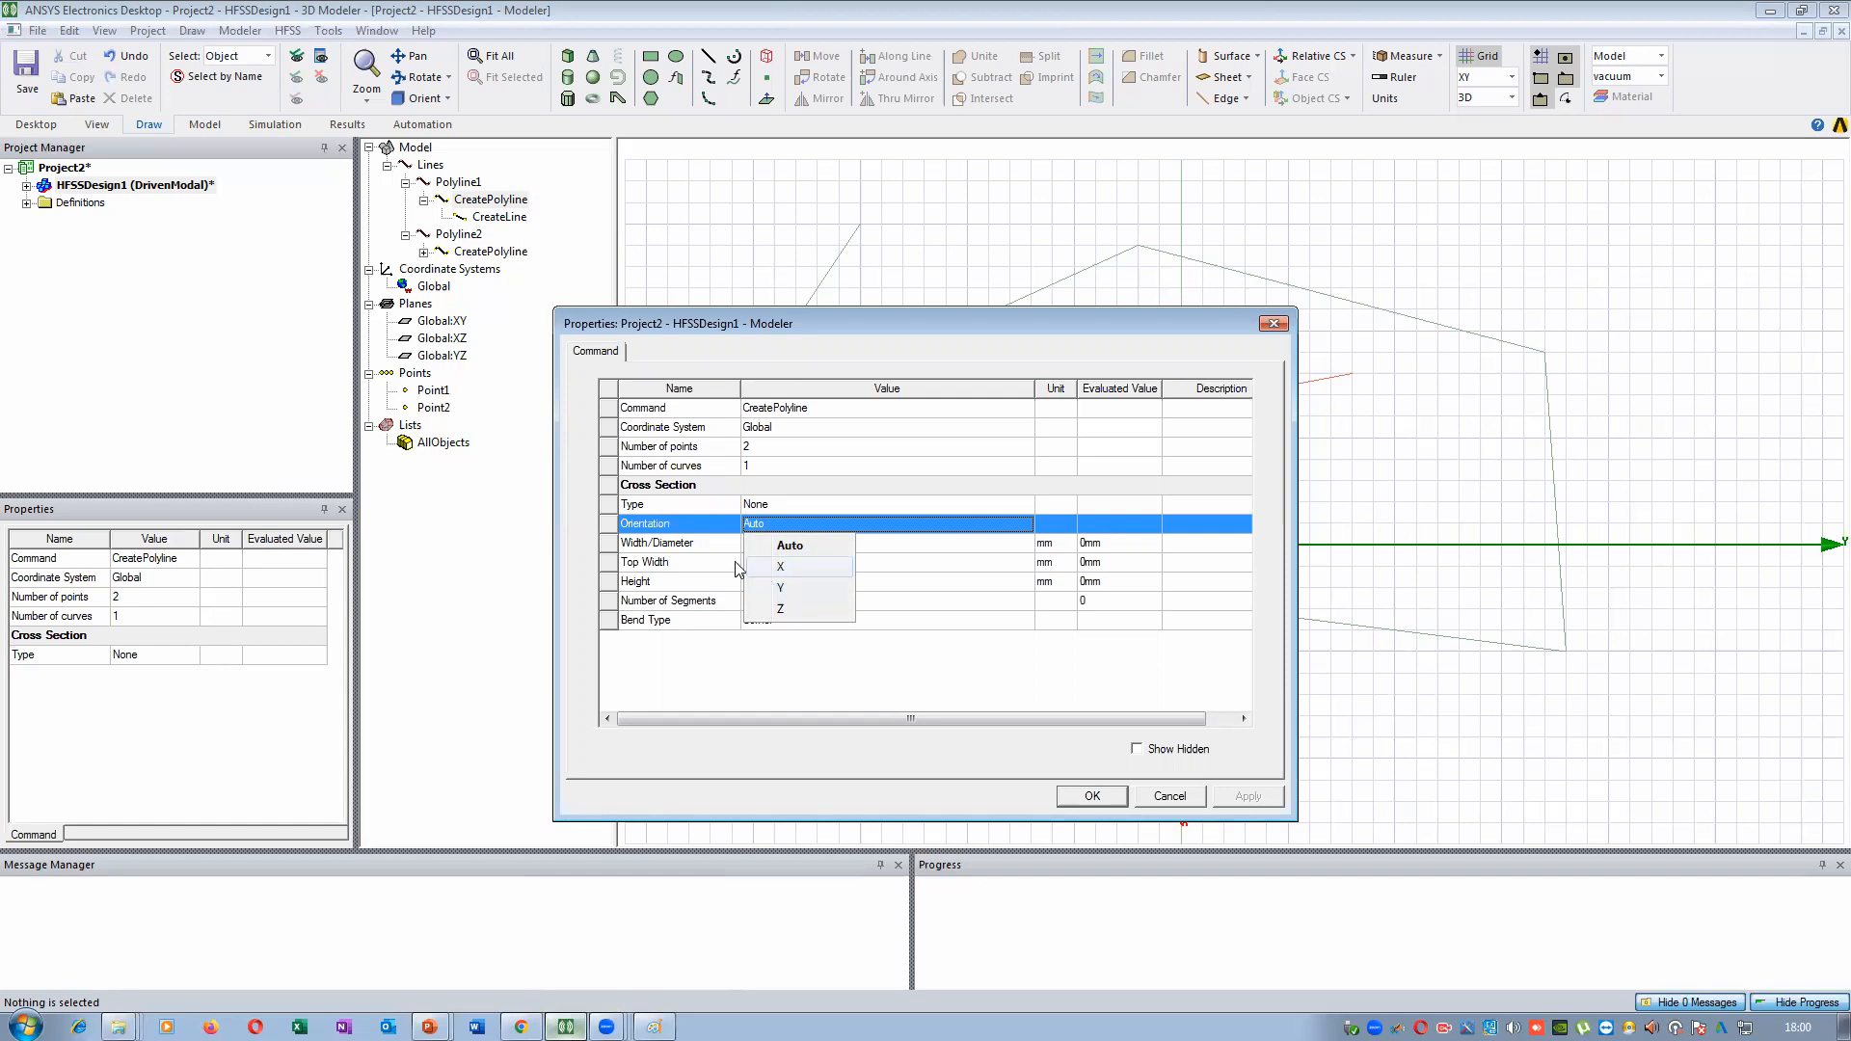
click(700, 547)
click(799, 328)
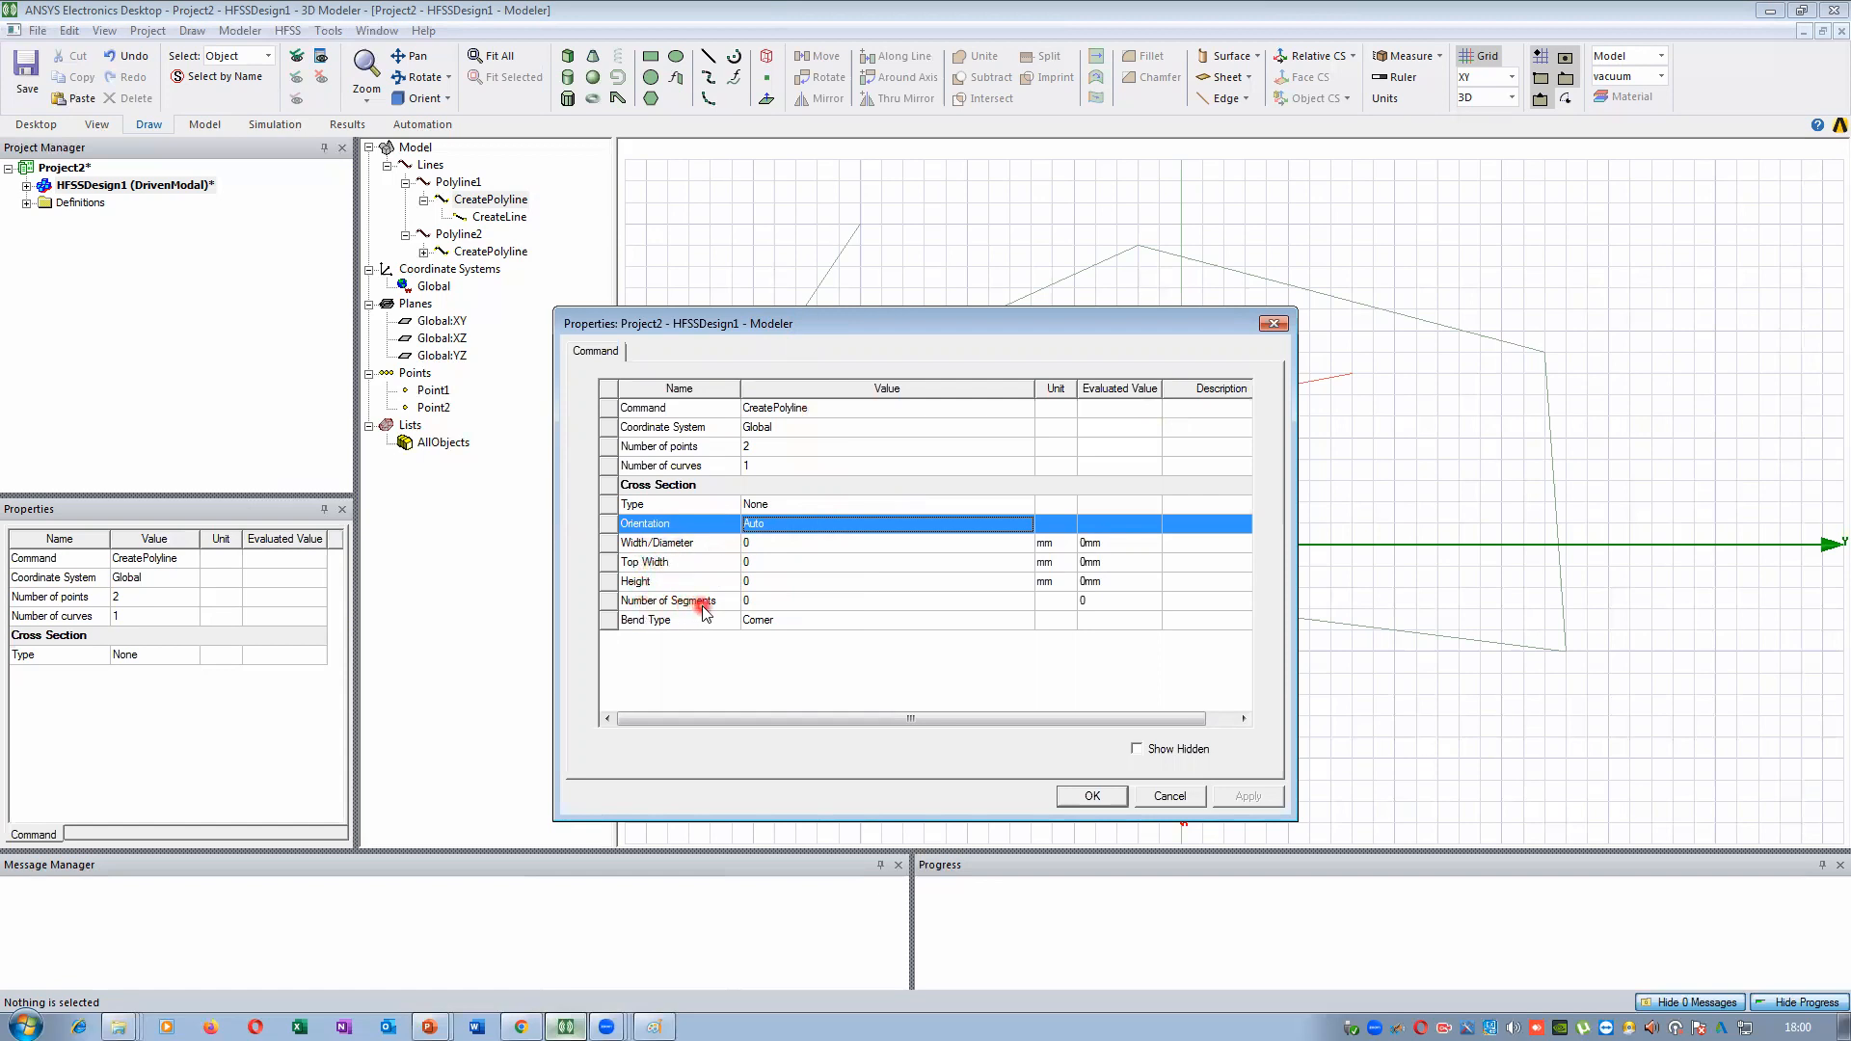
Examine the Bend Type options of the polyline's cross section, keeping it at Corner
click(777, 621)
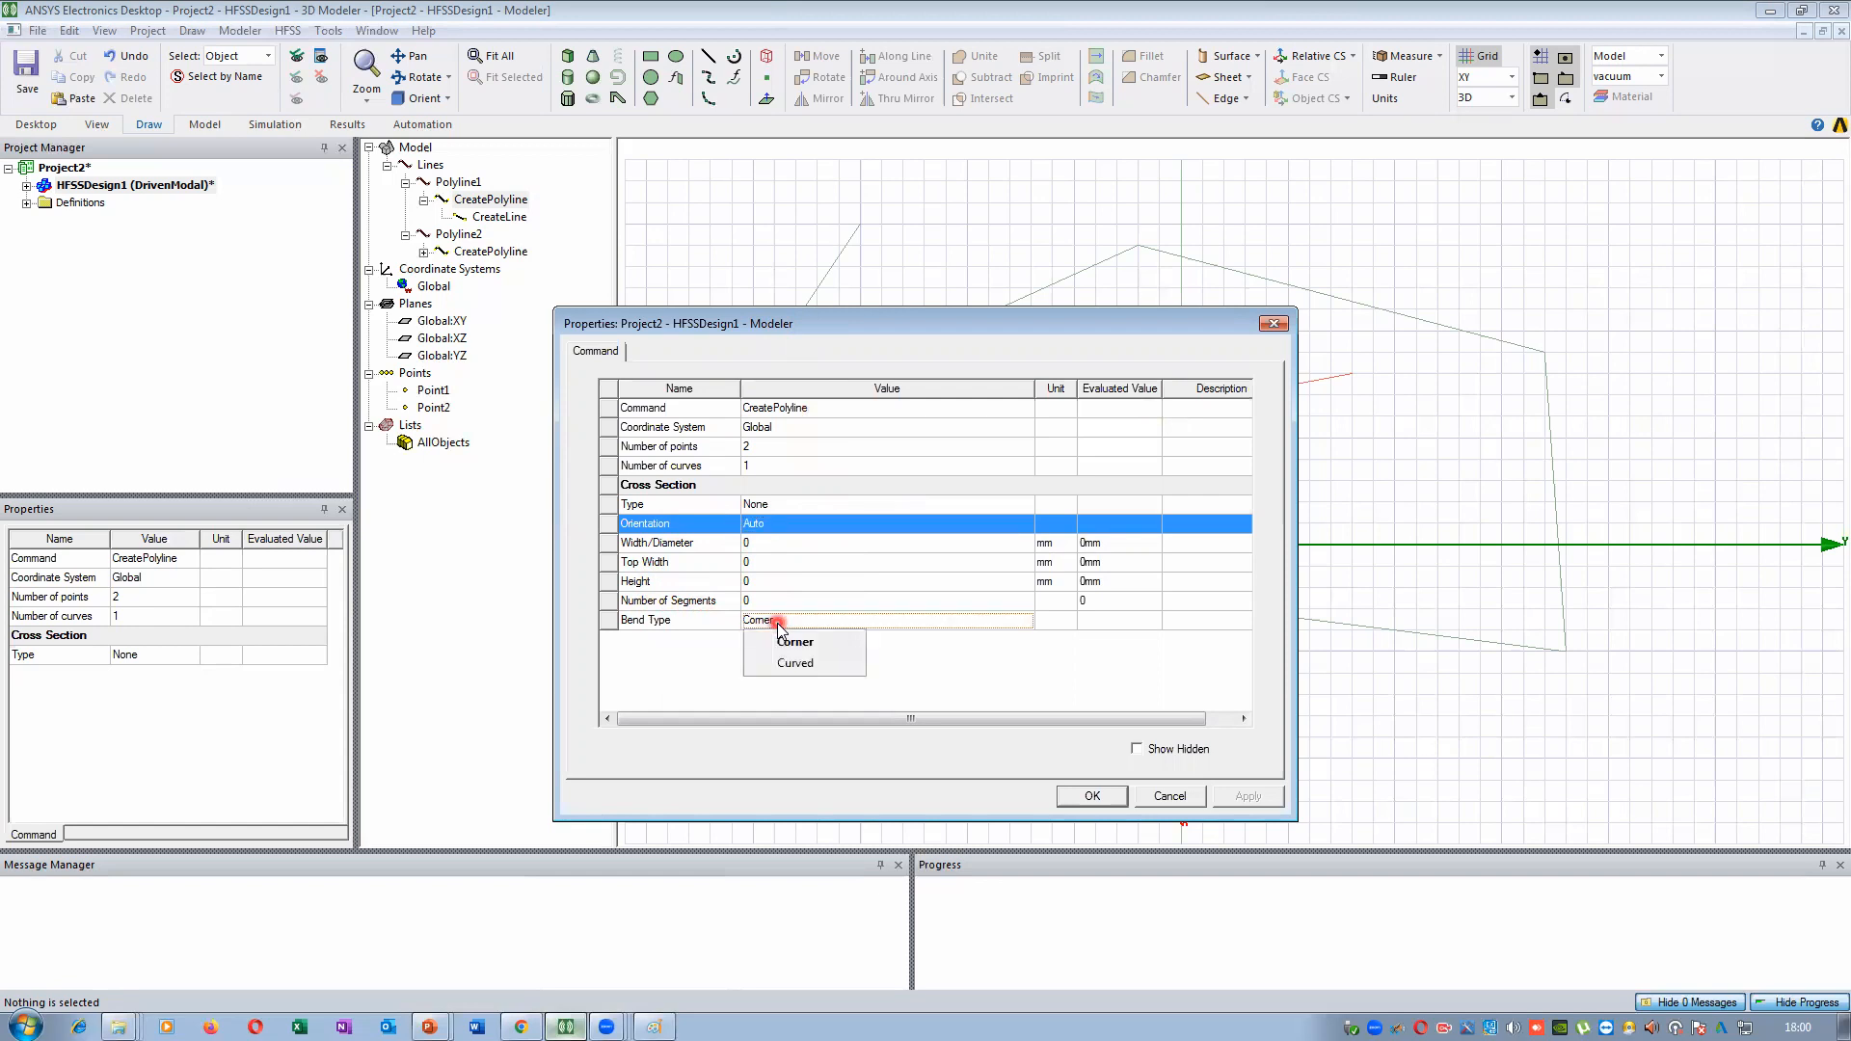
click(936, 658)
click(925, 347)
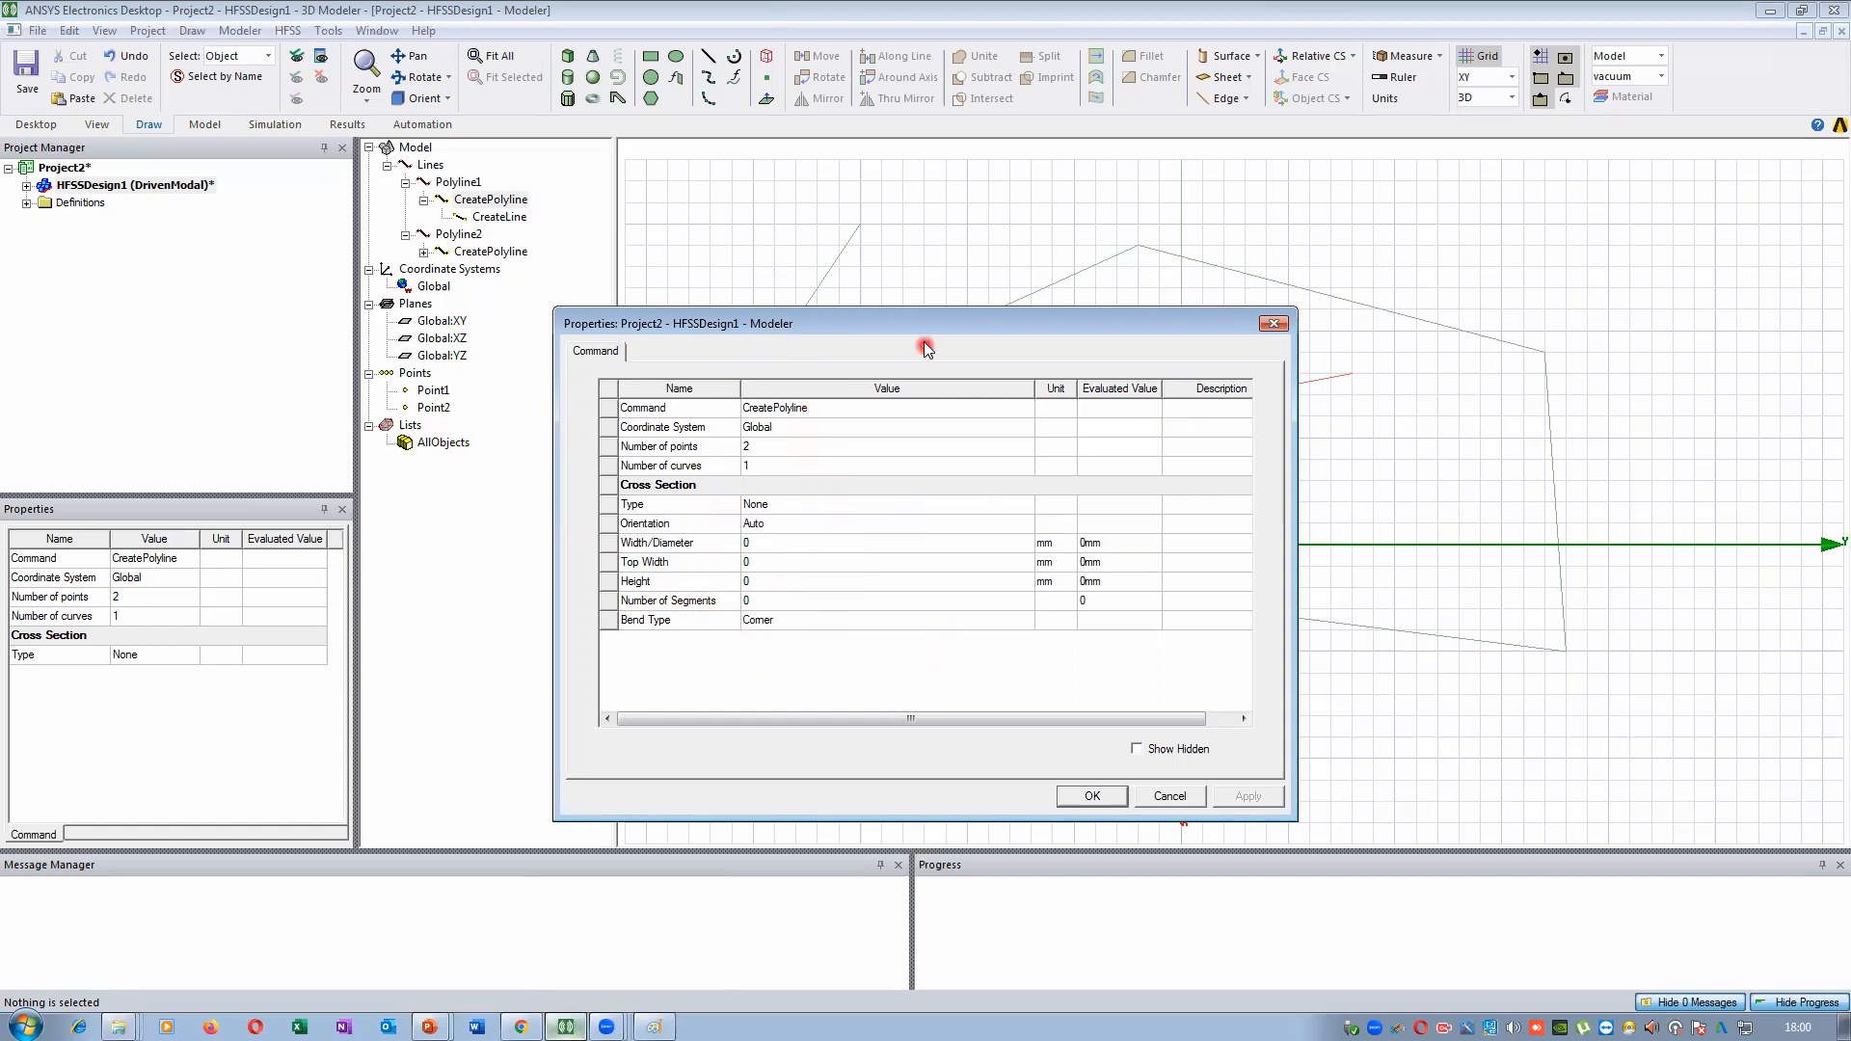
click(1090, 796)
Set Polyline1's cross-section type to Line with a width of 5 mm, then apply and accept the command properties
click(777, 505)
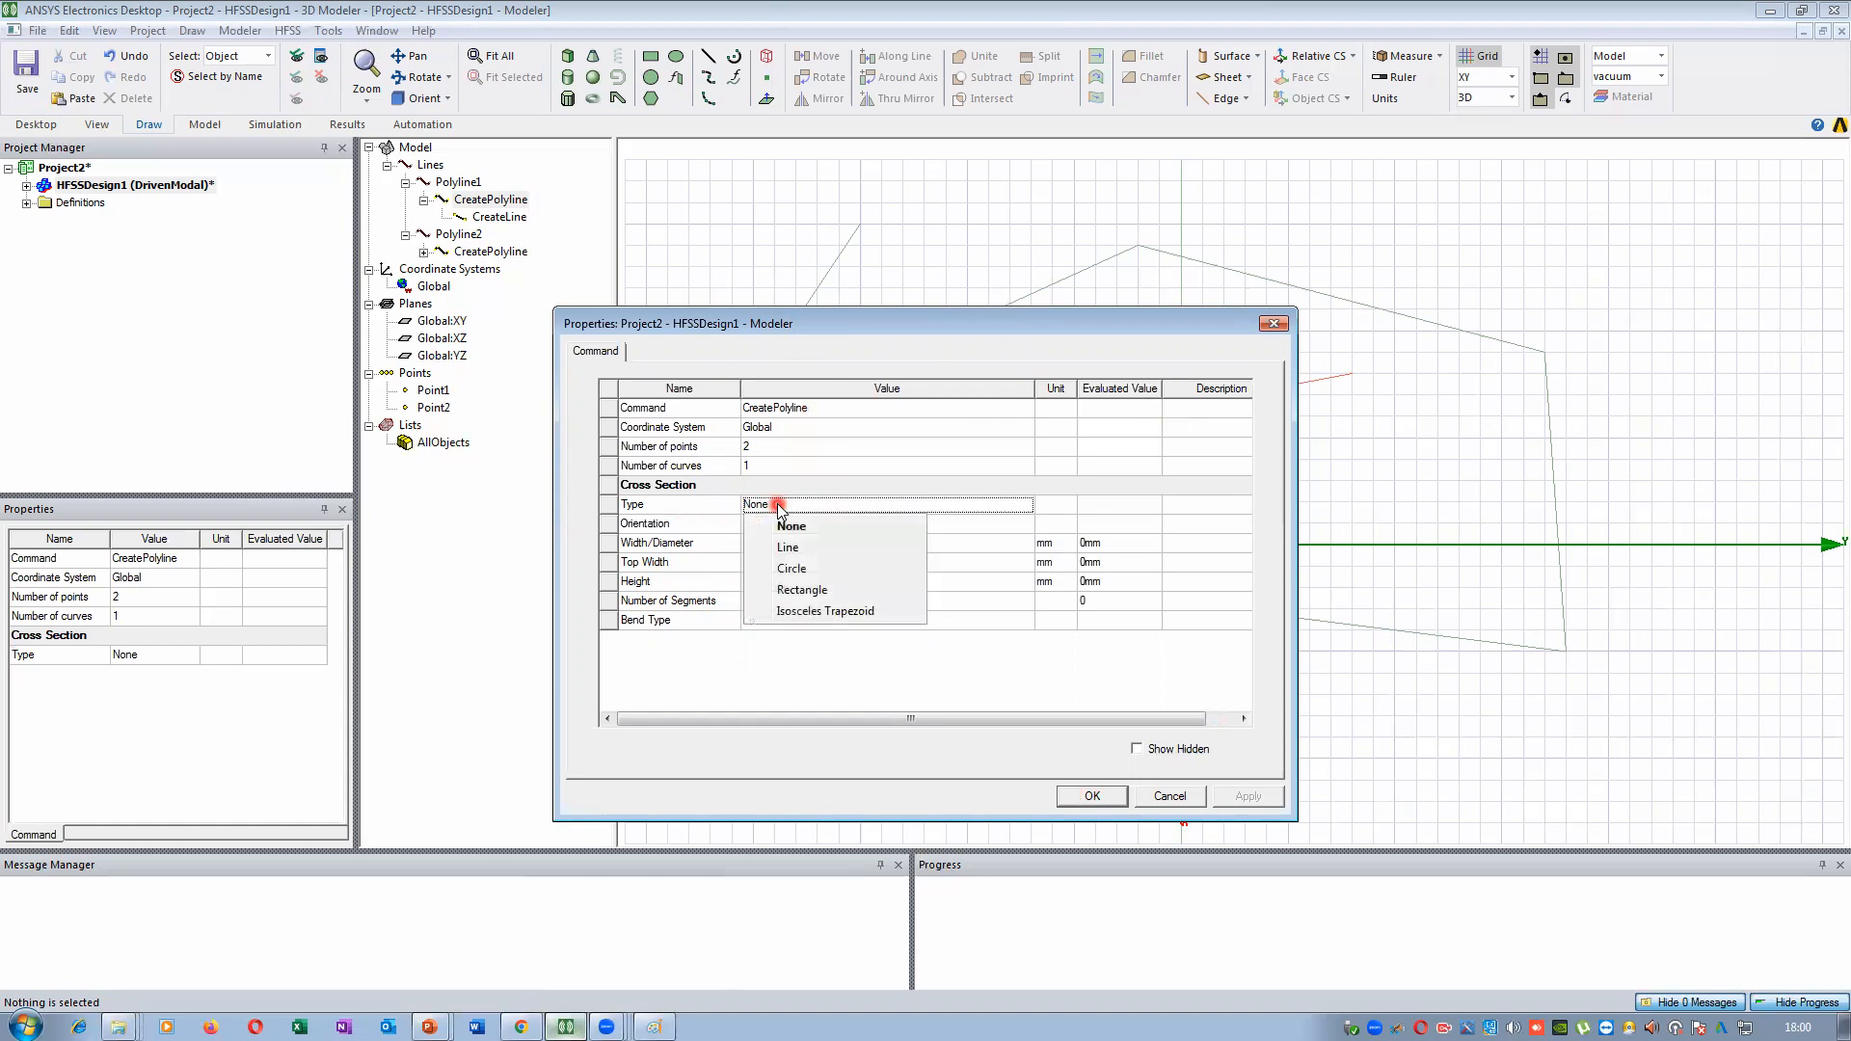
click(805, 551)
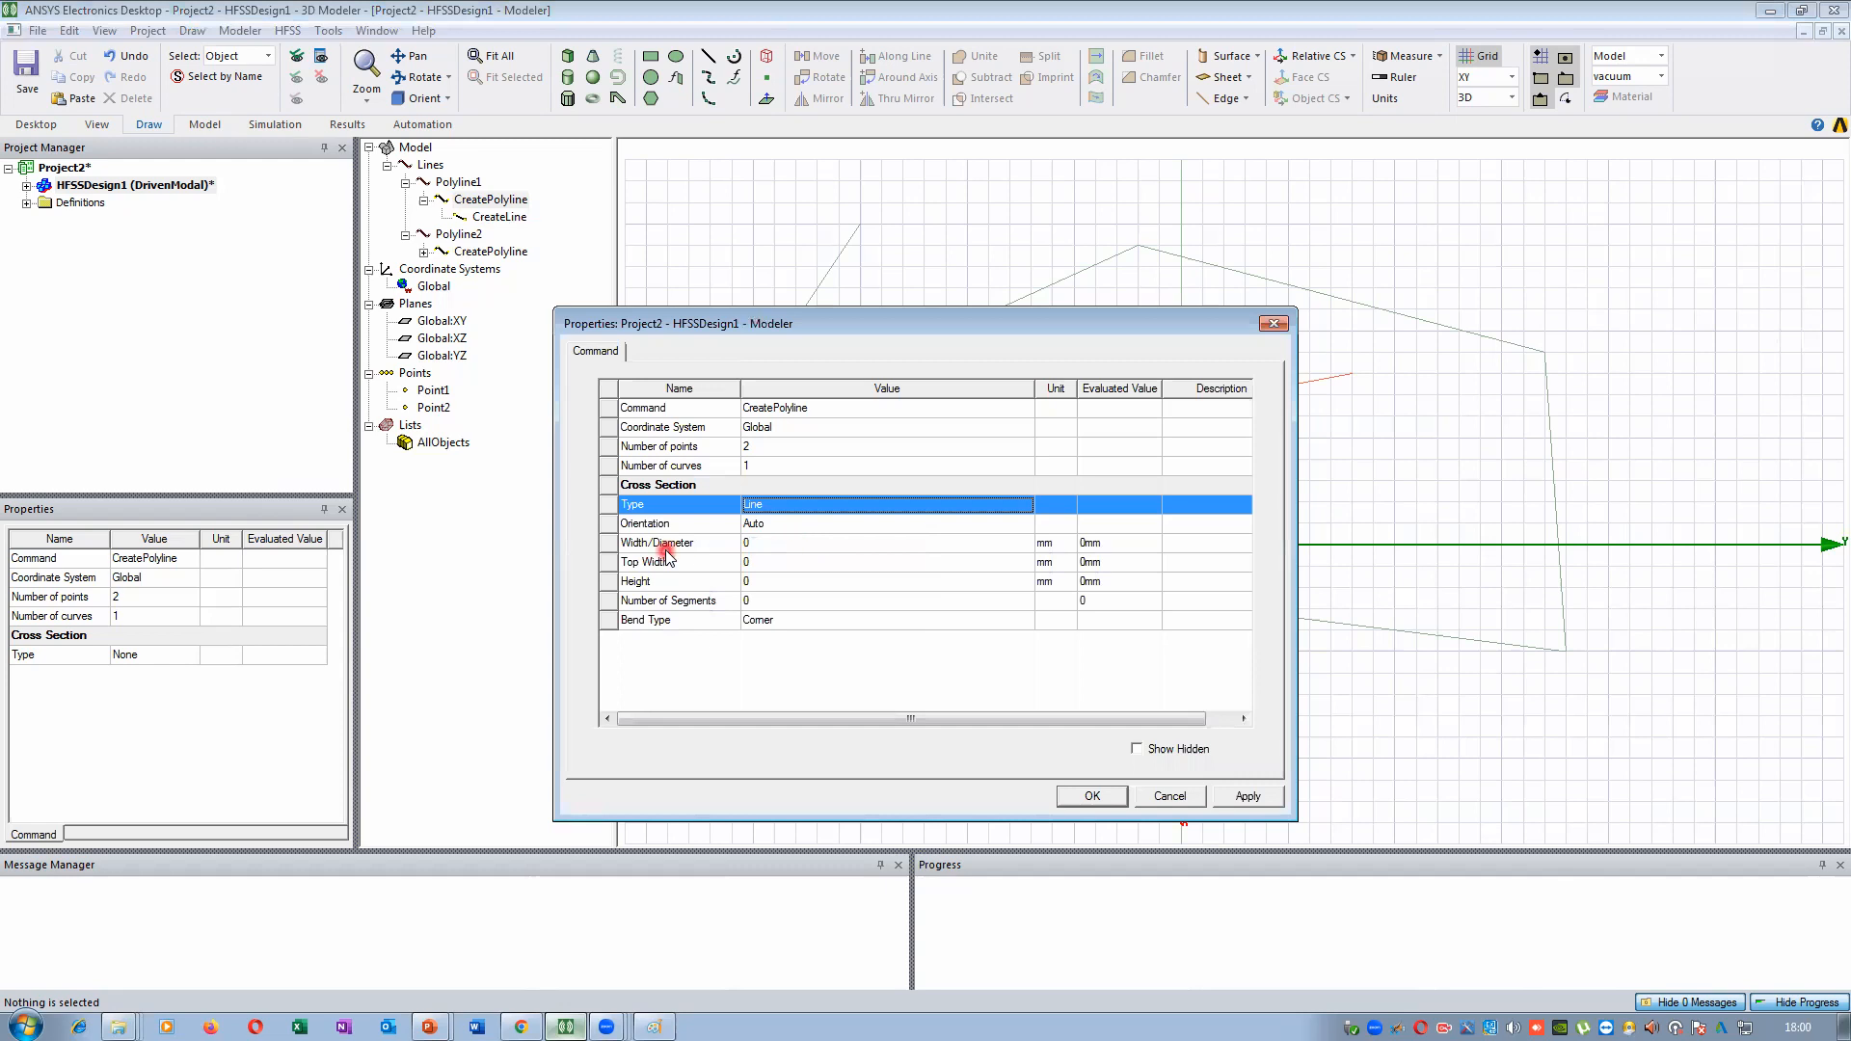
drag(758, 336, 564, 340)
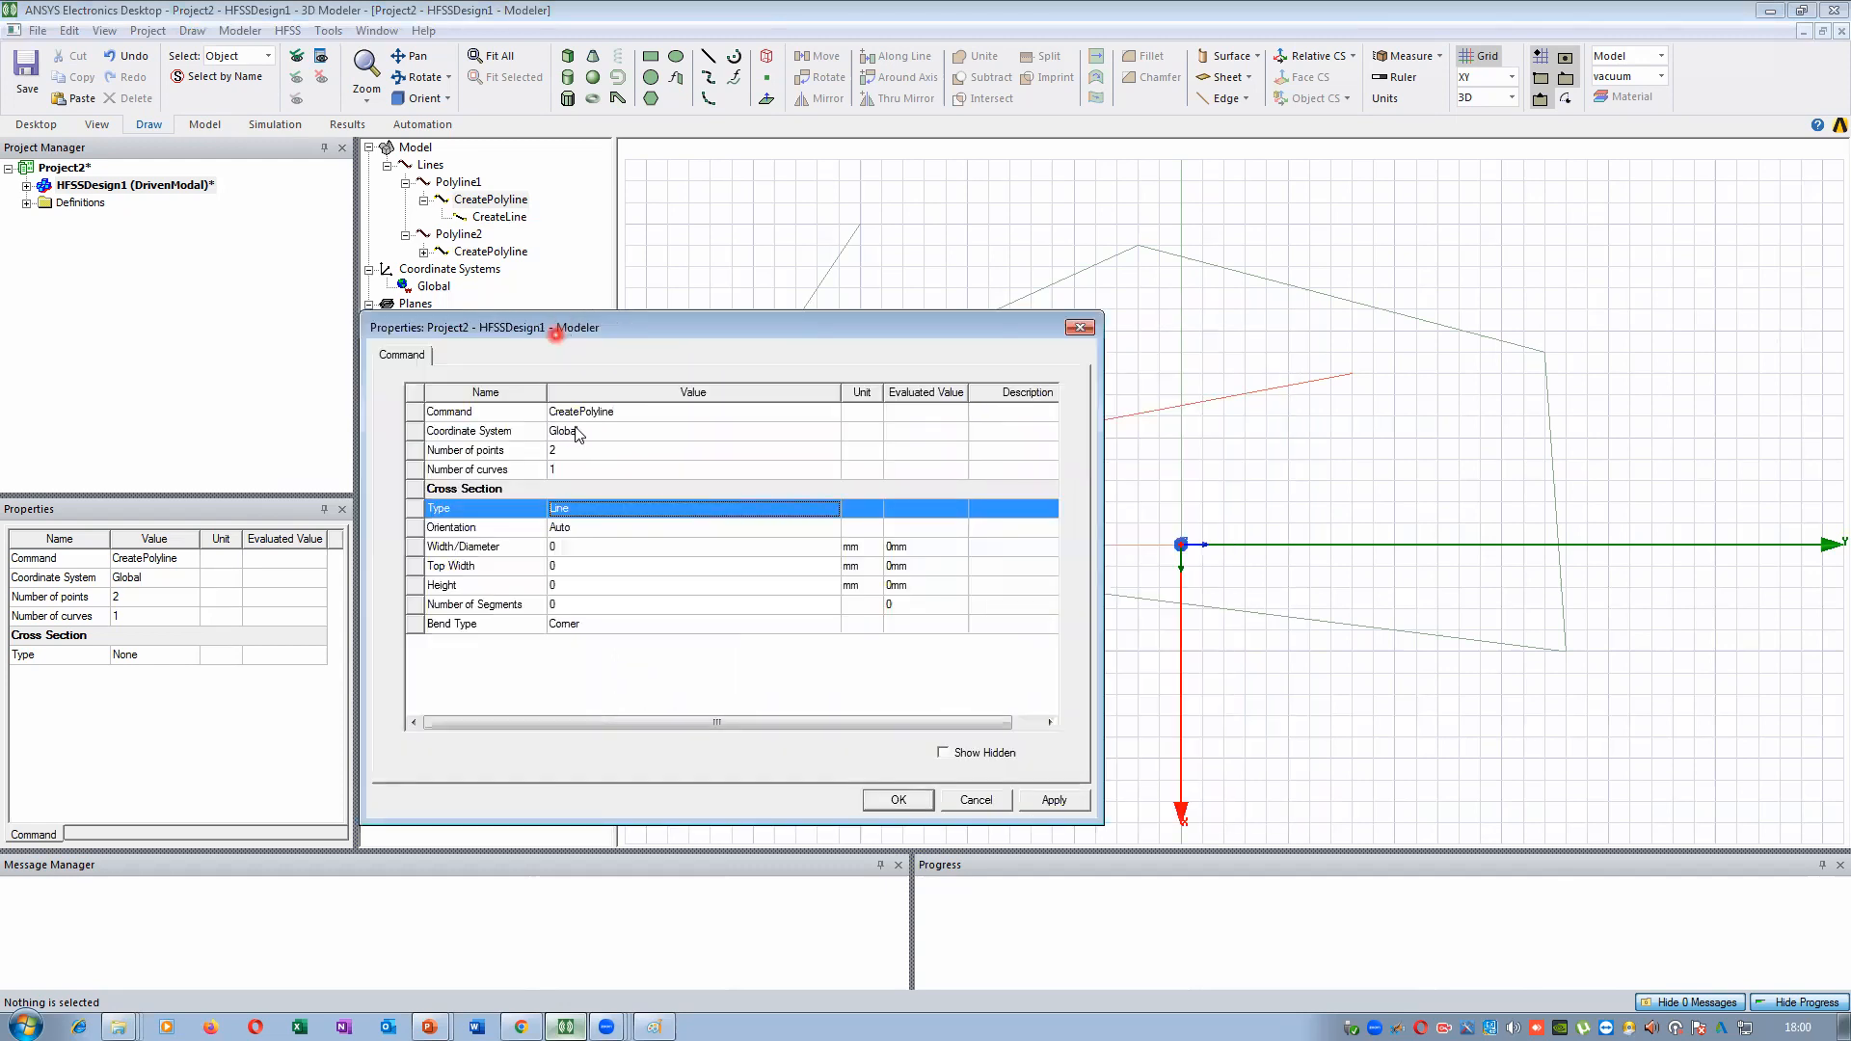
click(560, 546)
click(583, 547)
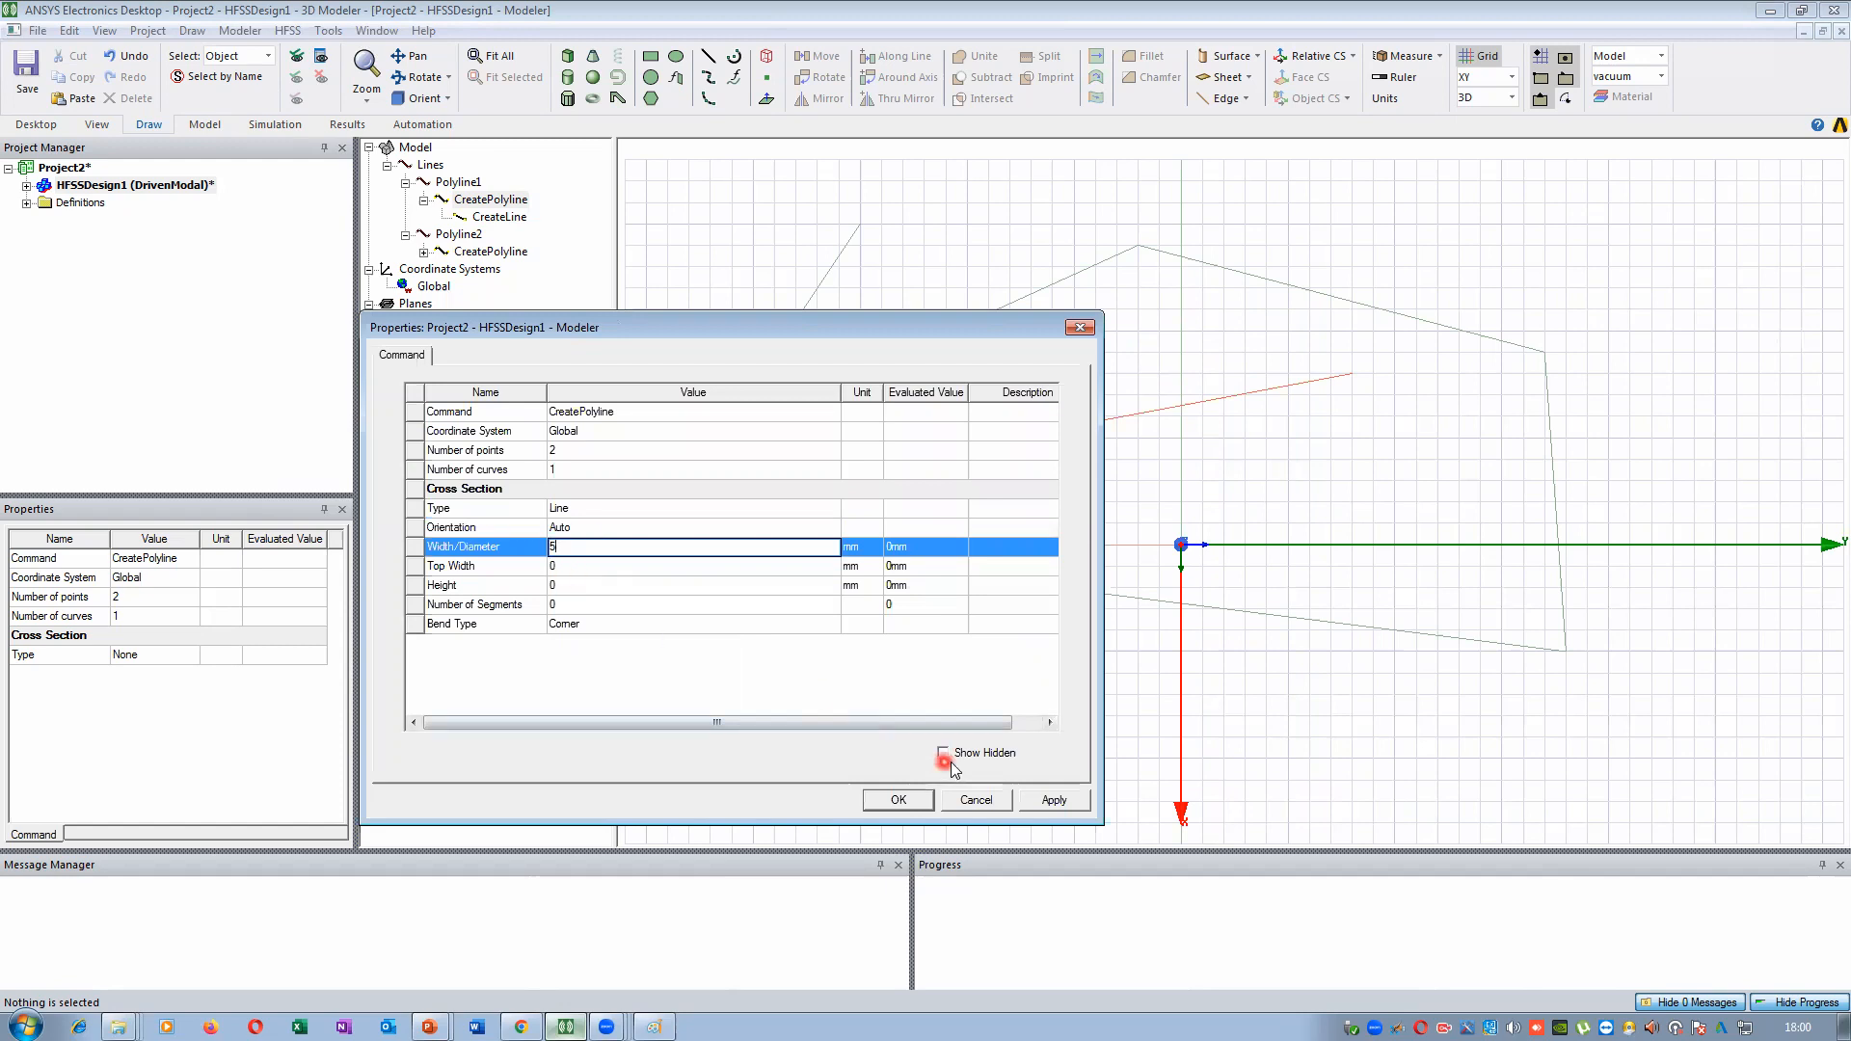
click(1057, 801)
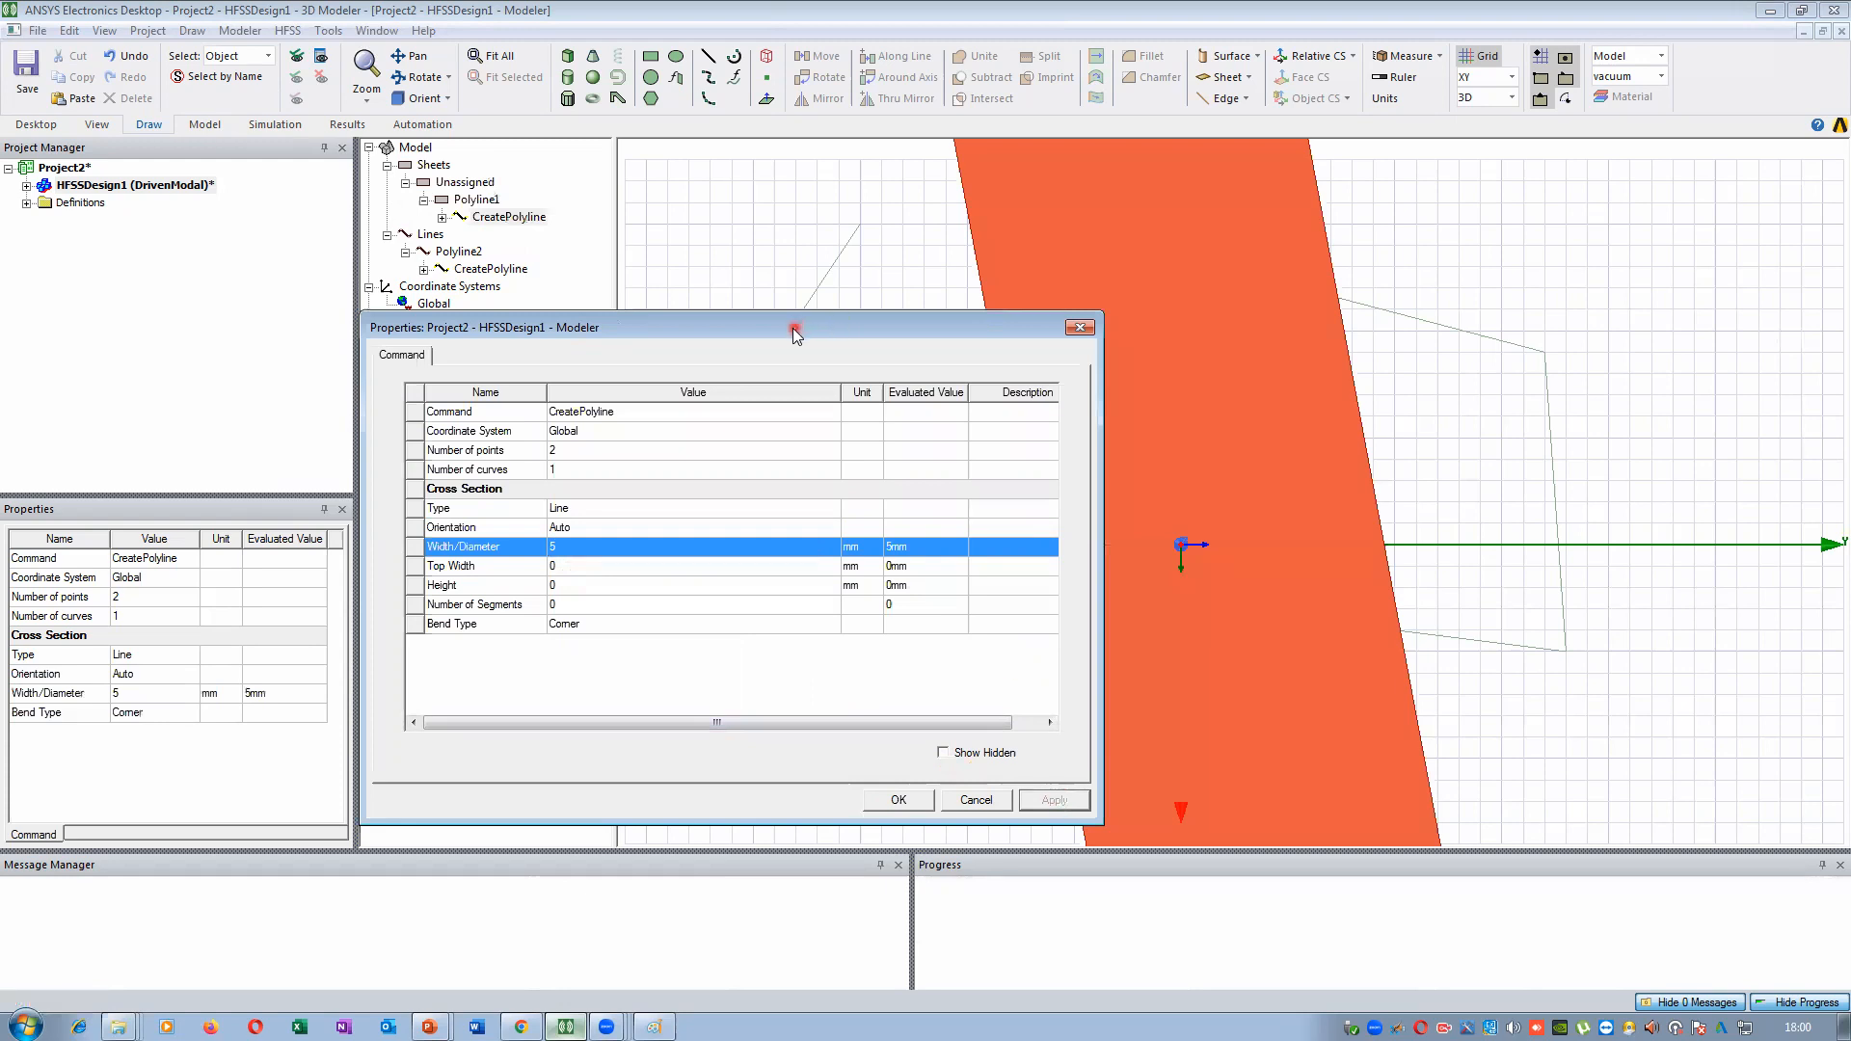
drag(794, 334, 445, 301)
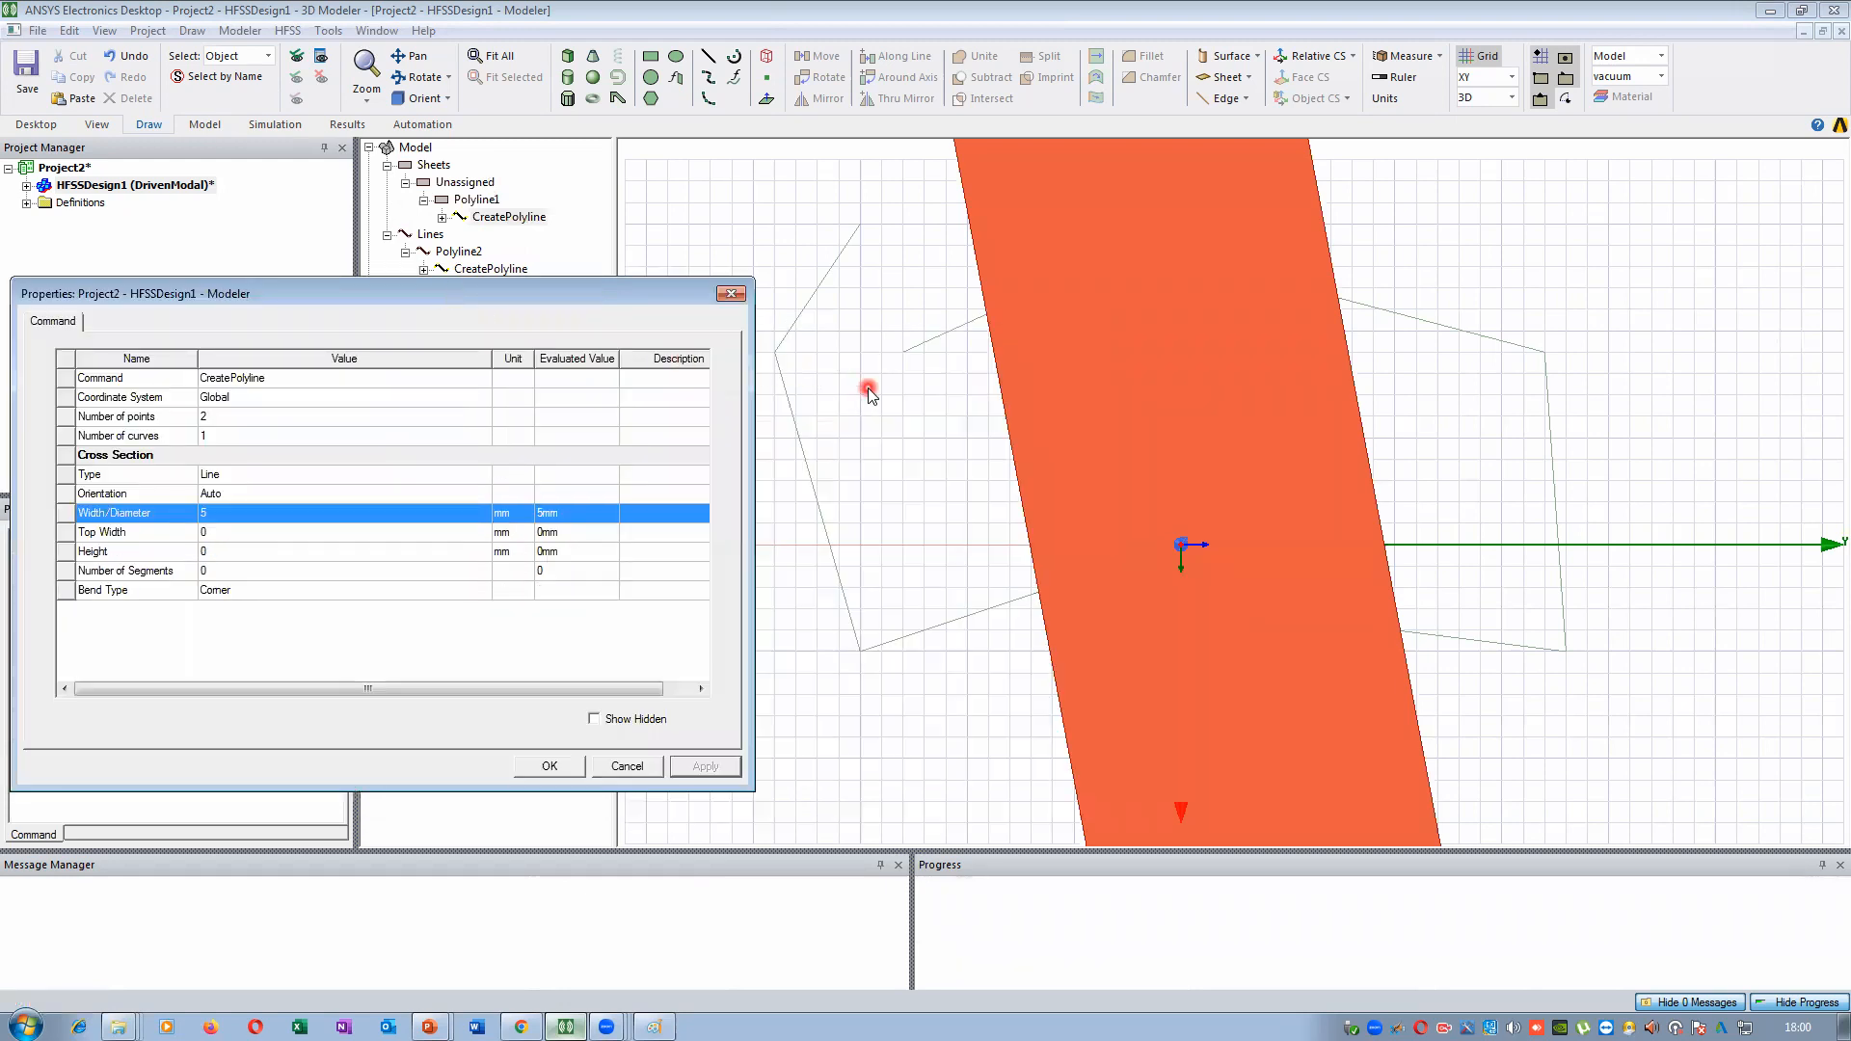
click(549, 766)
Examine the widened Polyline1 in the view and compare its Sheets and Unassigned grouping with Polyline2 under Lines in the model tree
scroll(964, 511, down, 2)
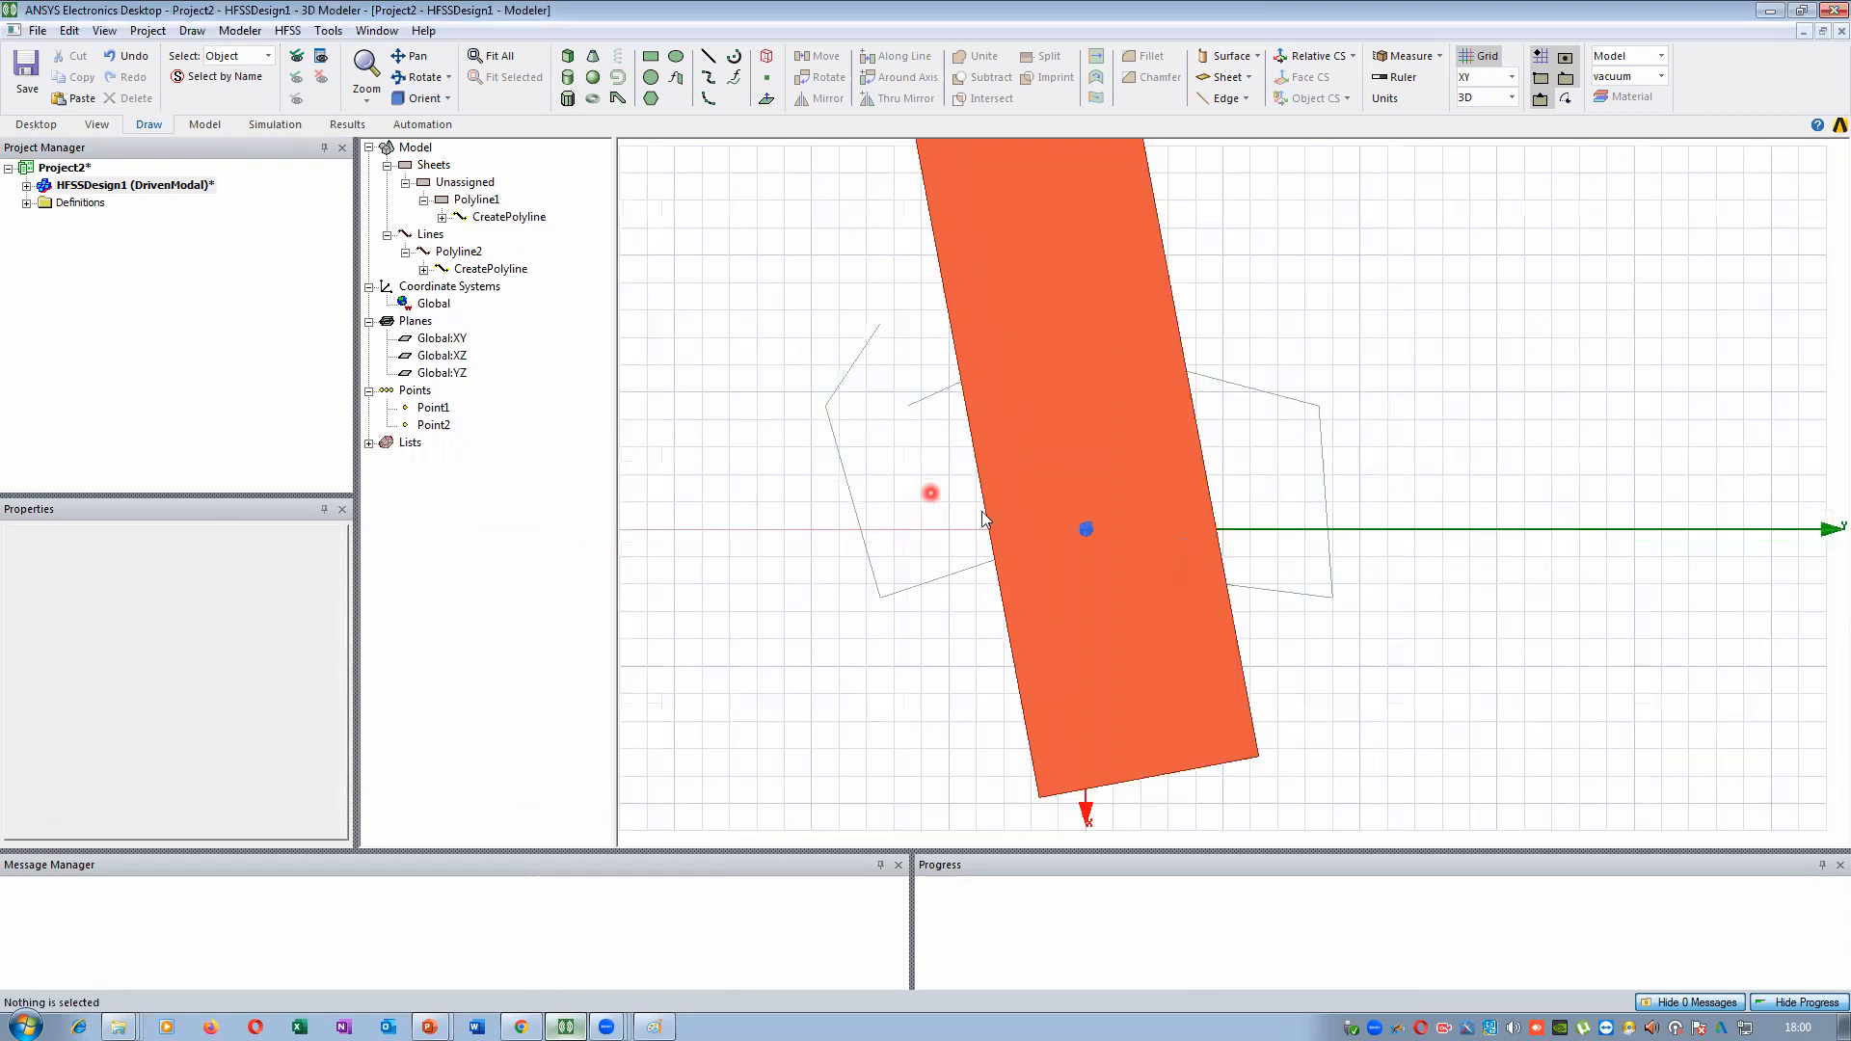
scroll(983, 518, down, 2)
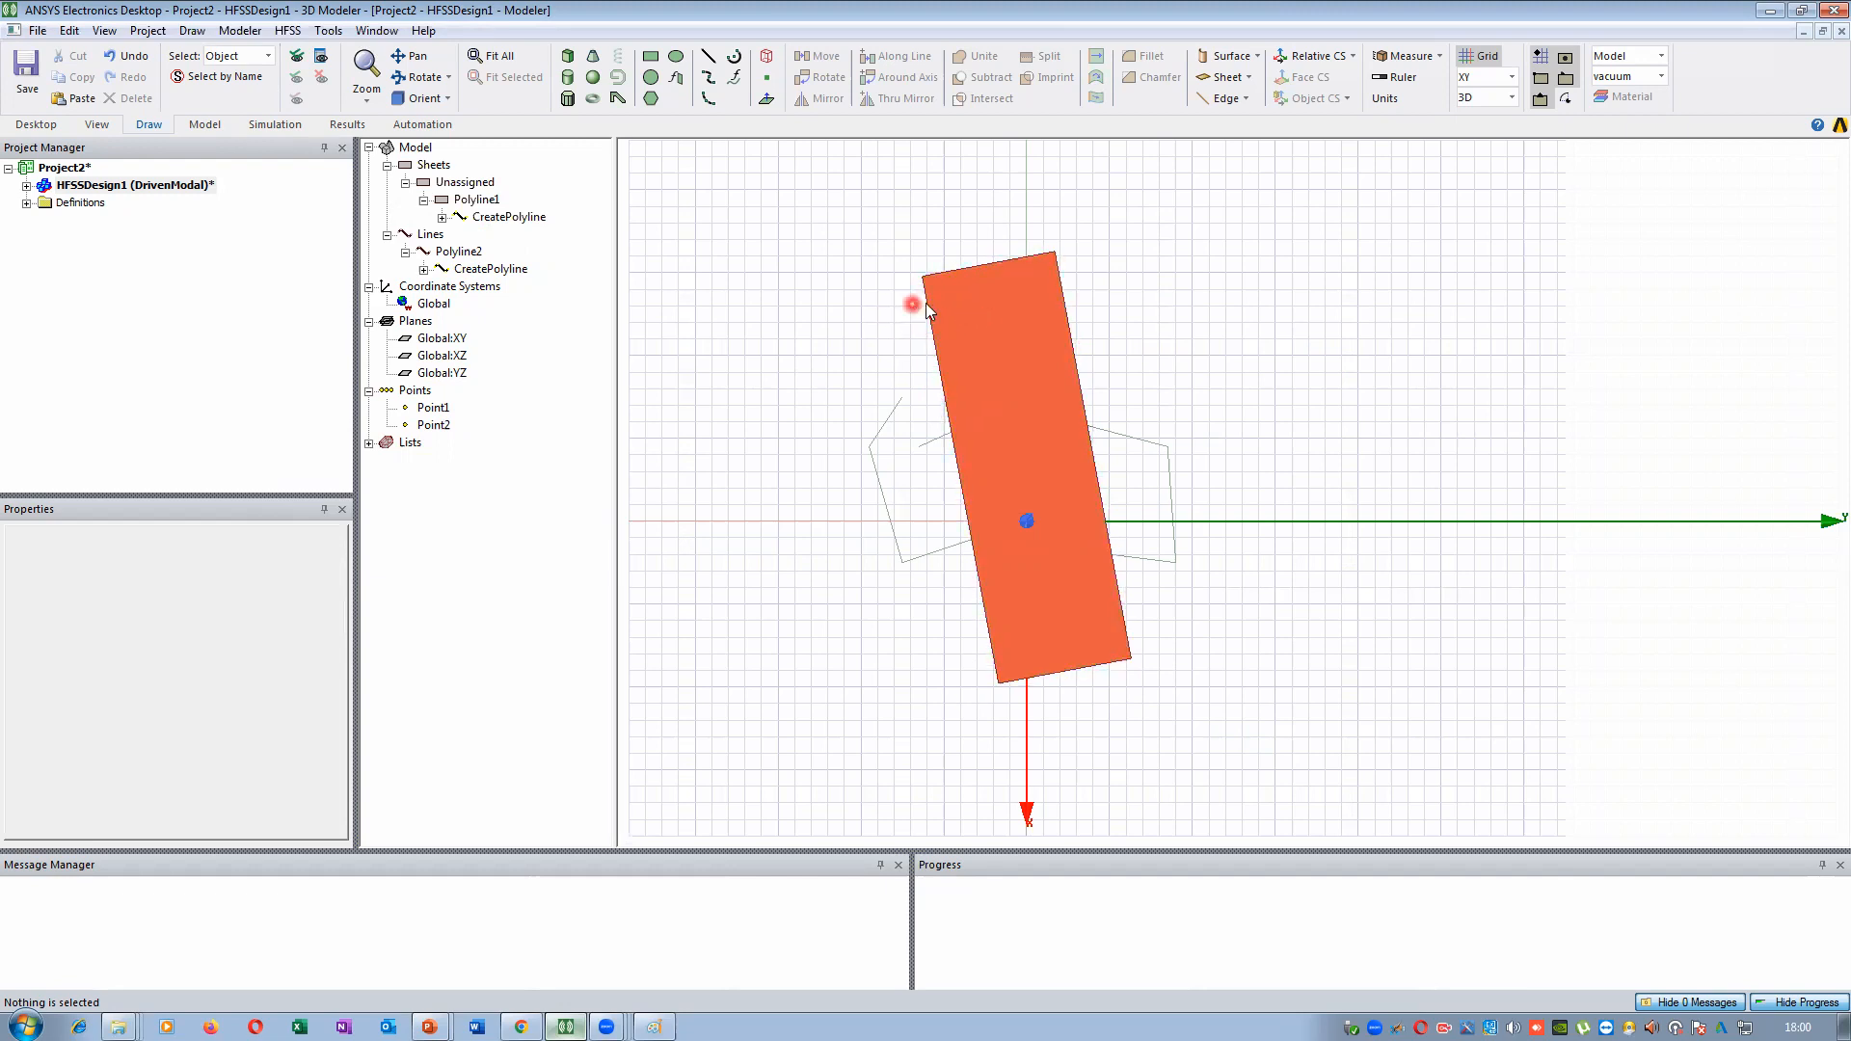
click(490, 201)
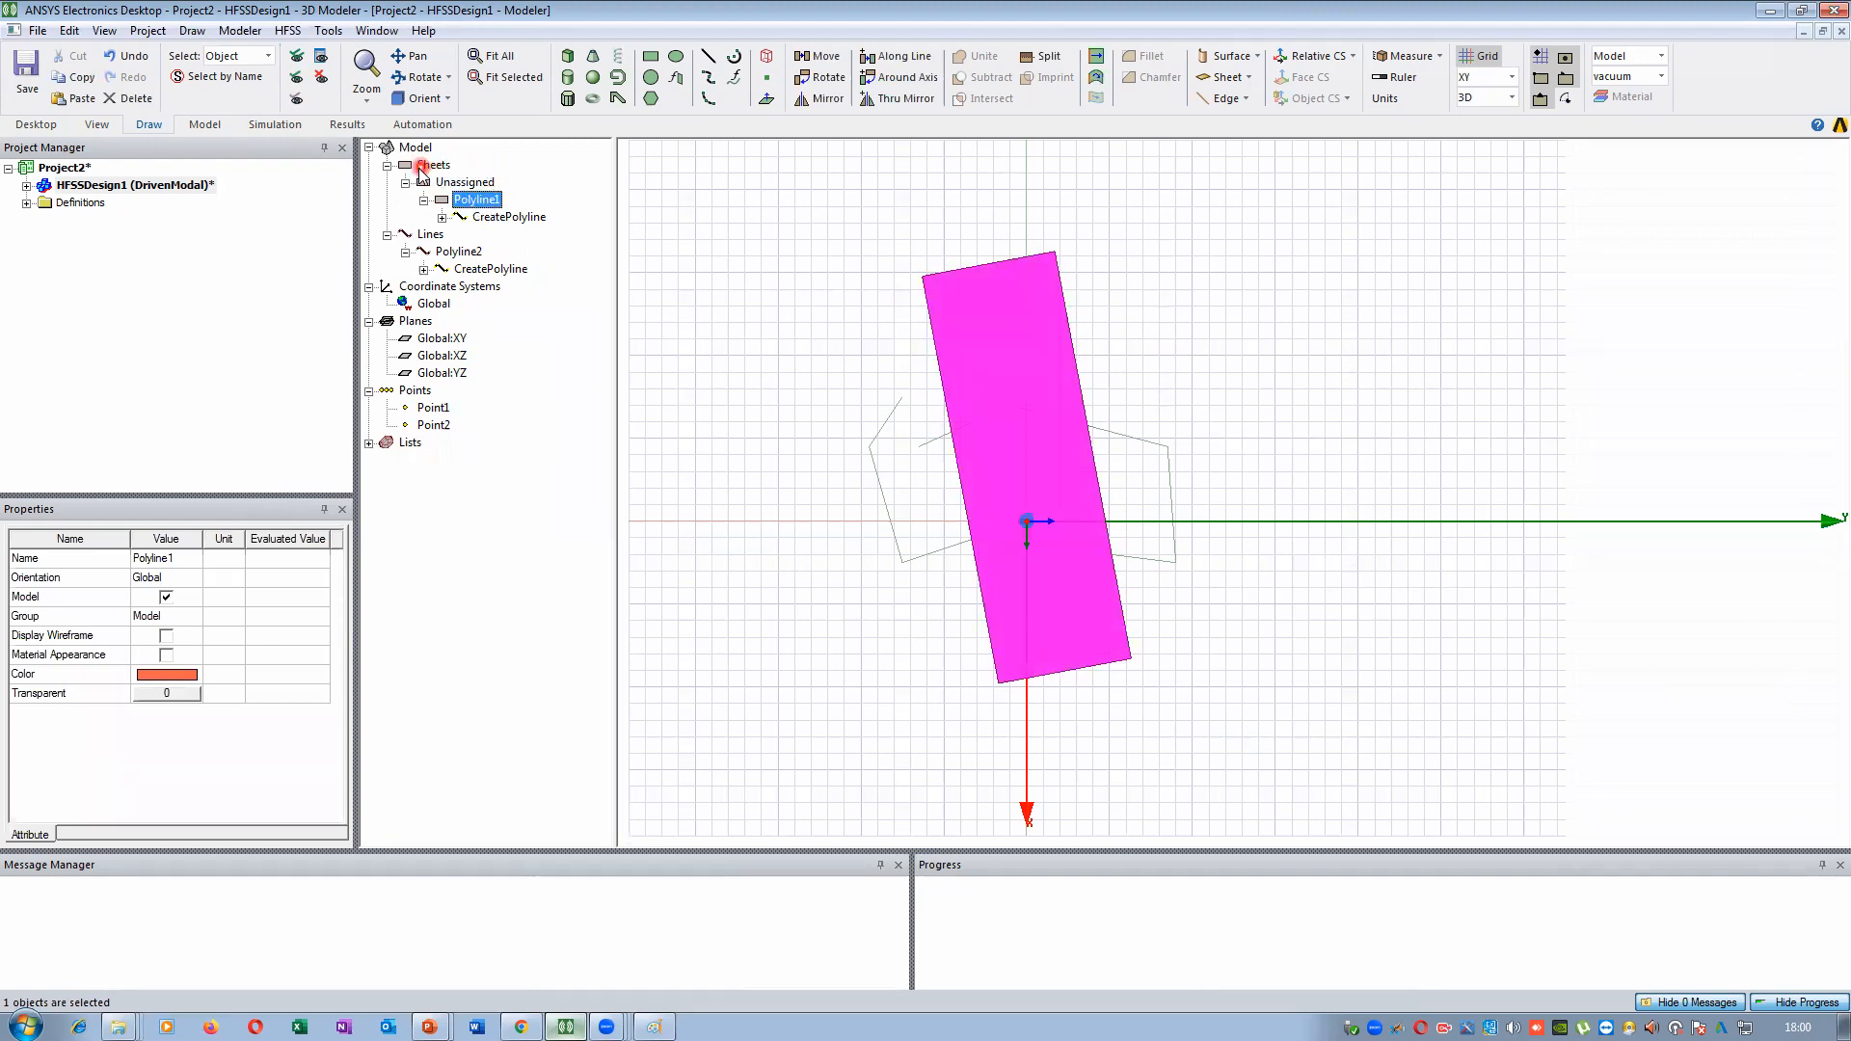
click(471, 202)
click(430, 235)
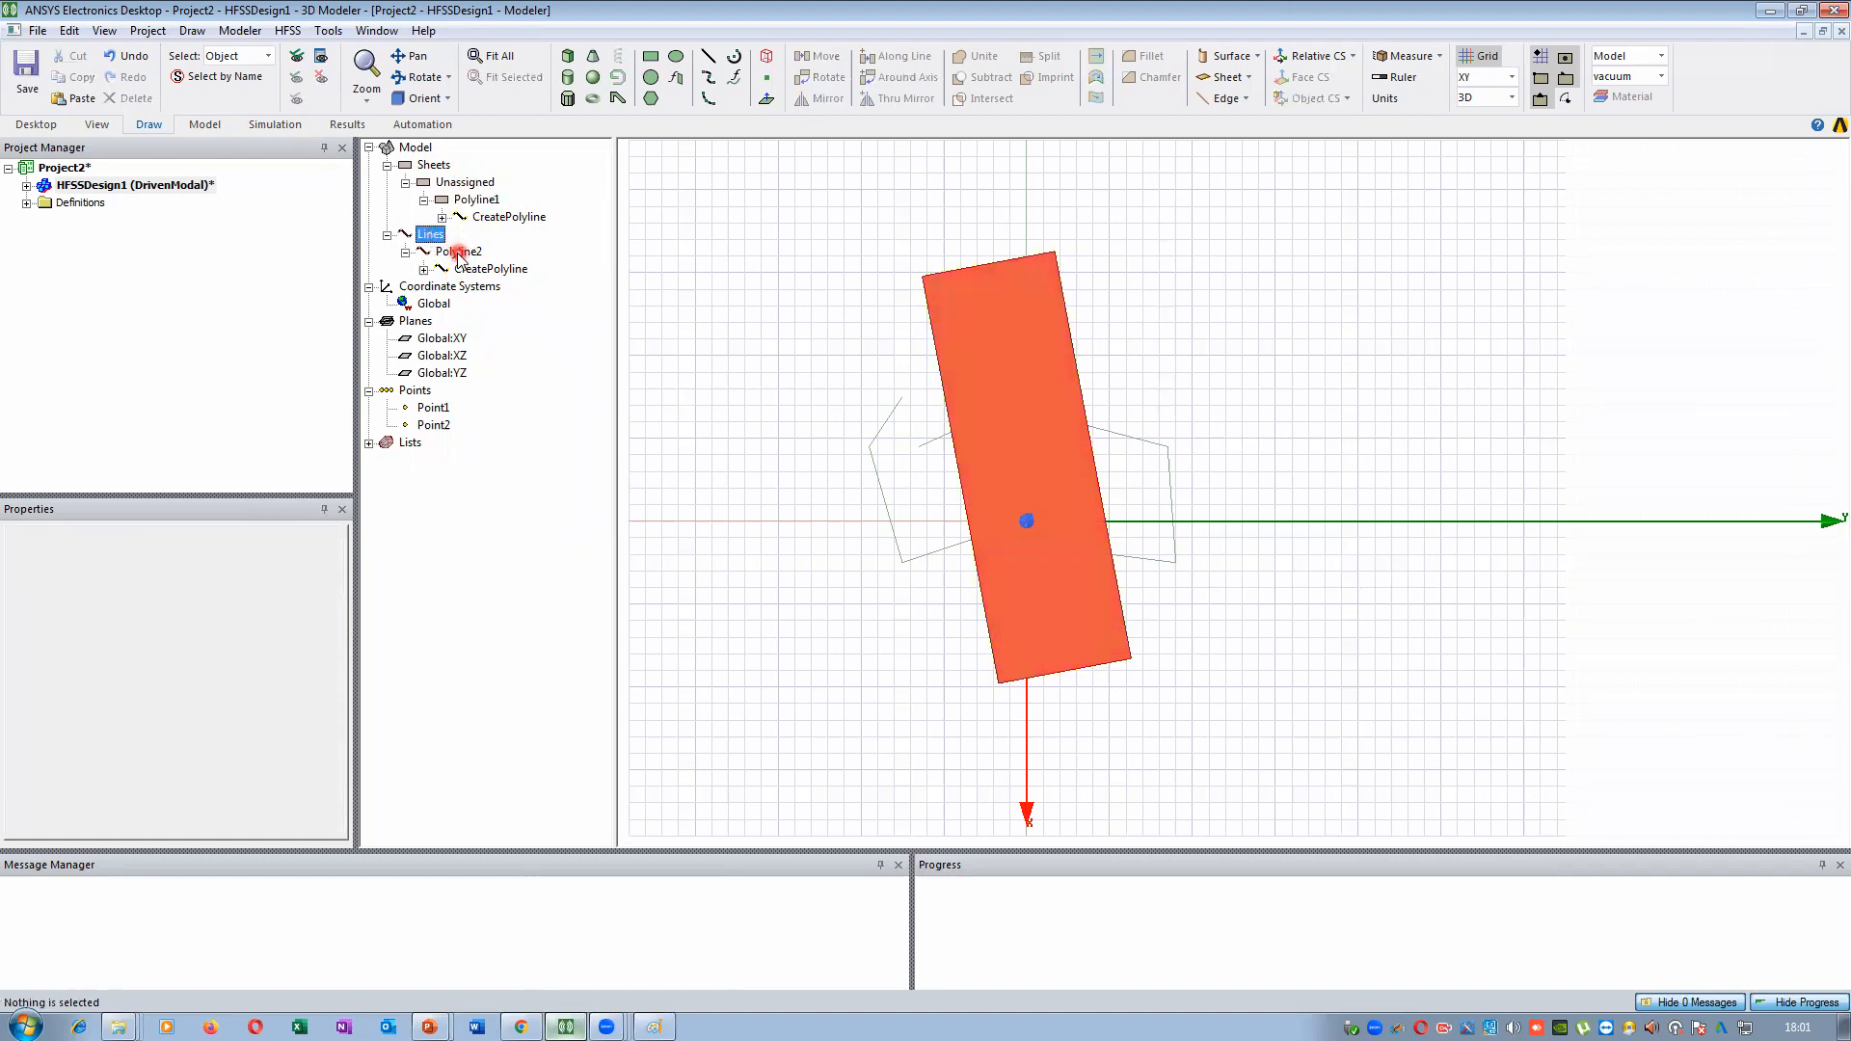
click(458, 252)
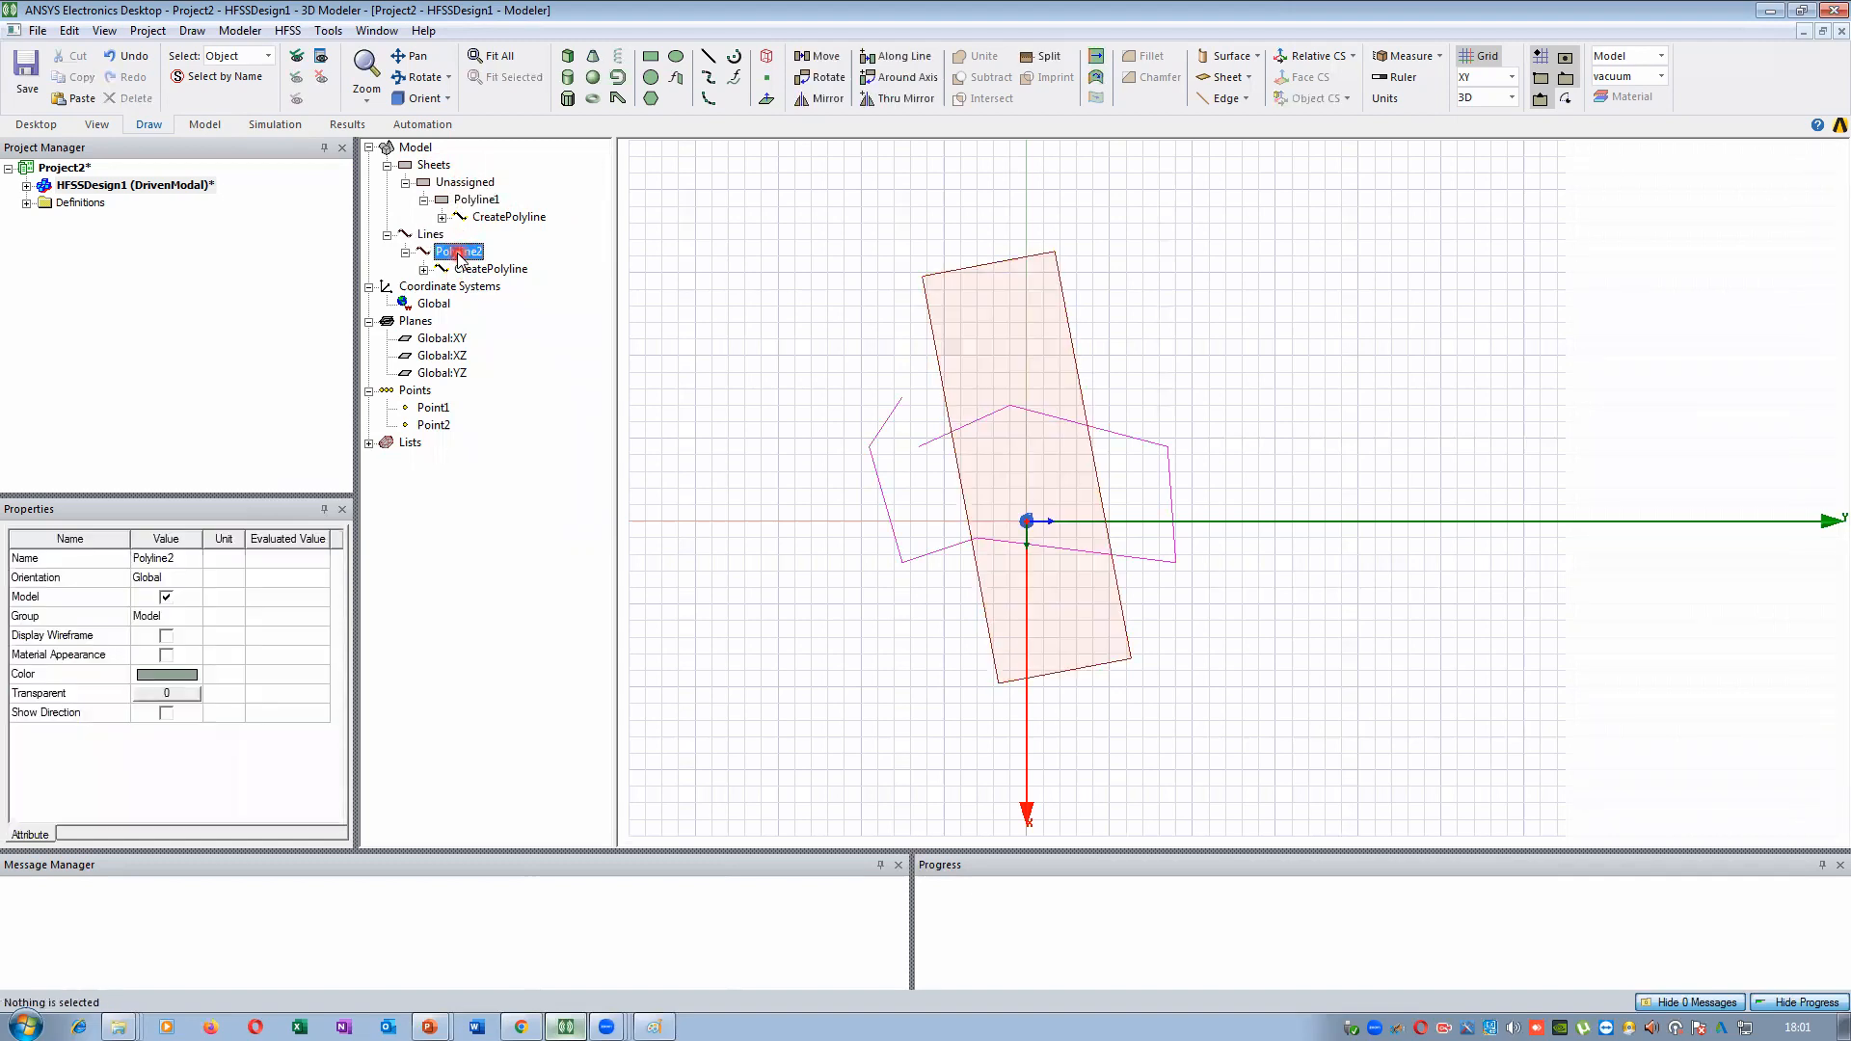
click(440, 169)
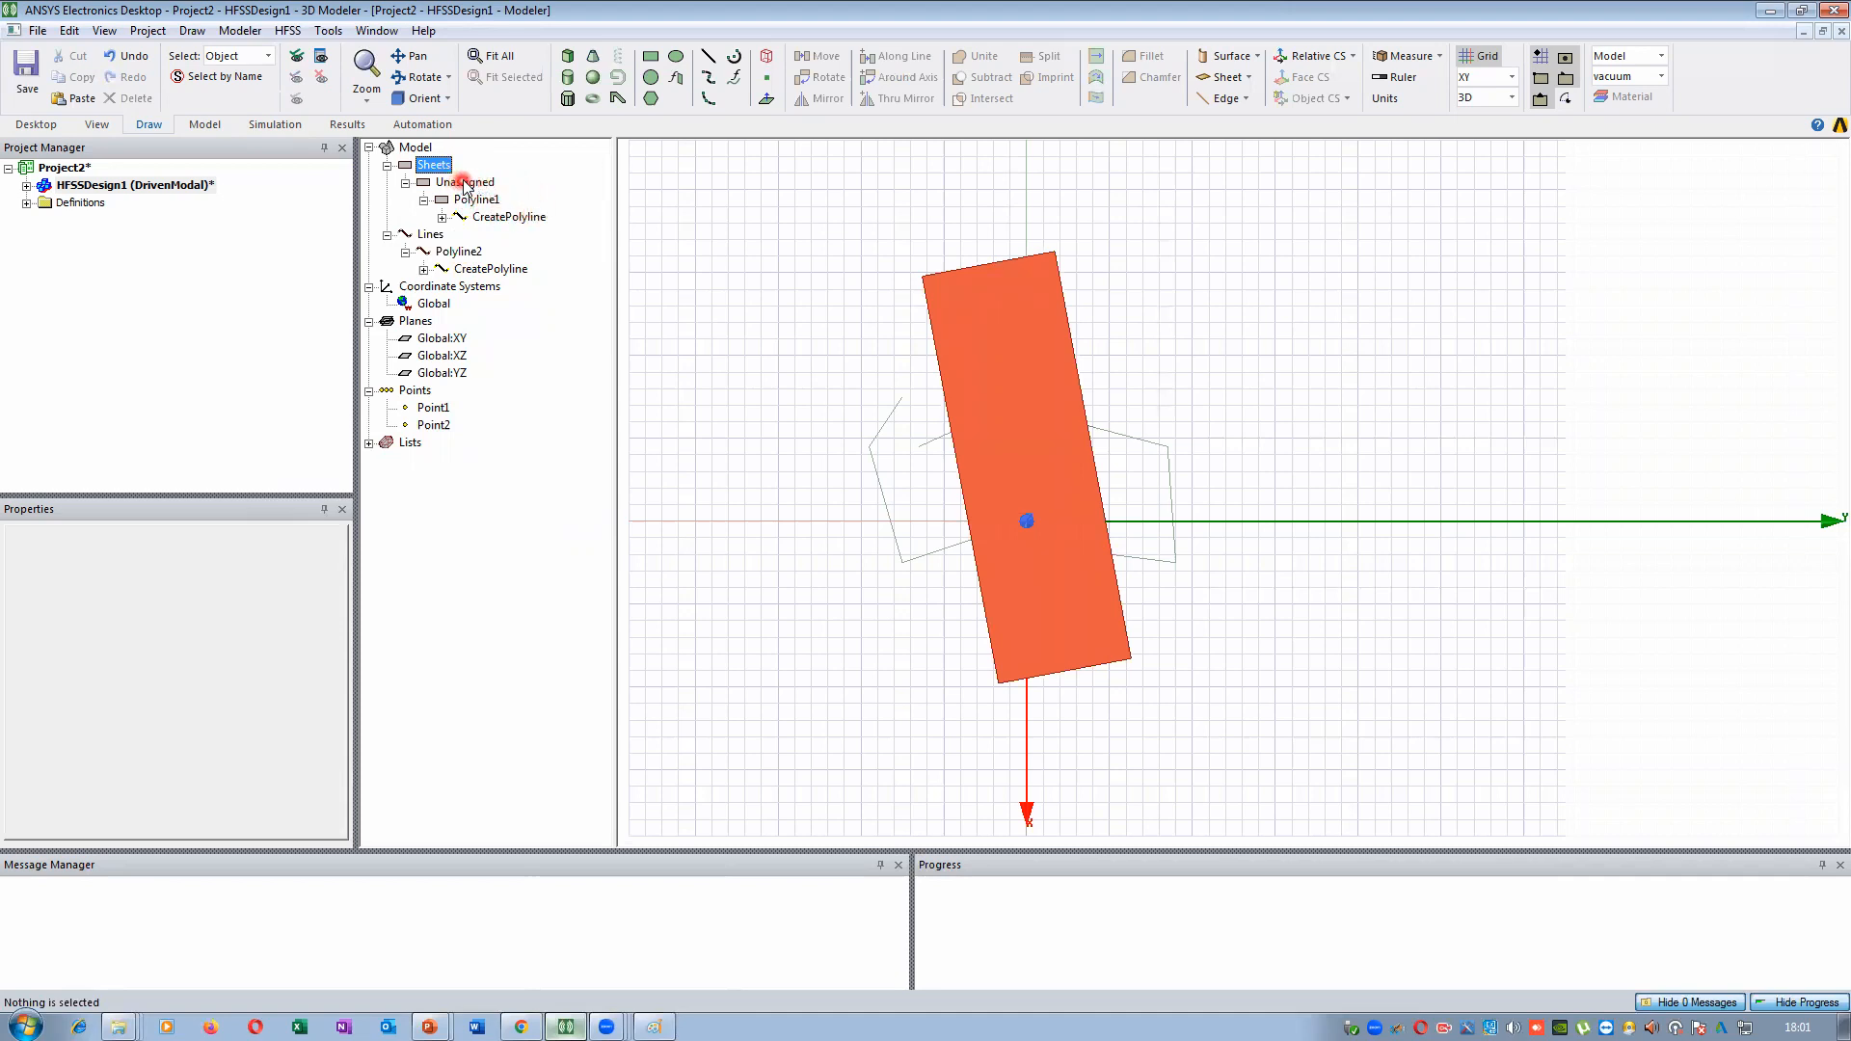
click(472, 184)
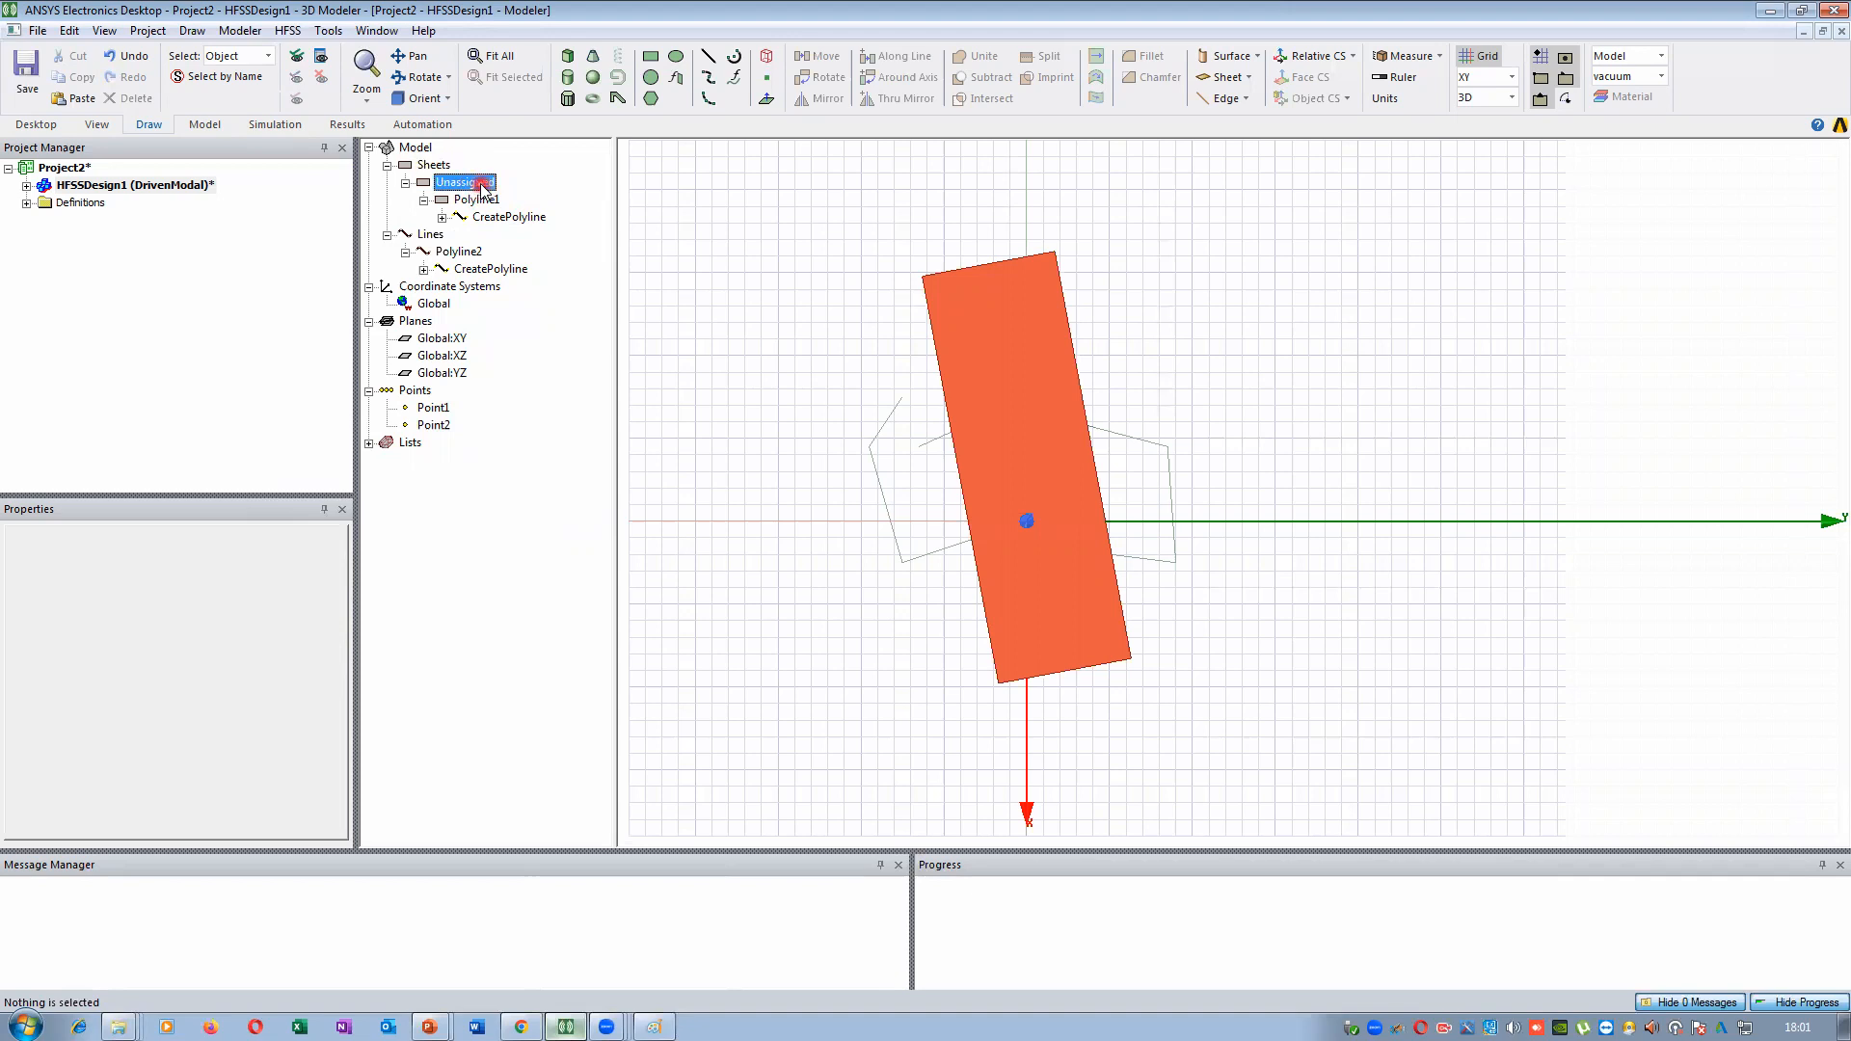
Switch to Paint and handwrite "Sheets" with an arrow down to "Boundary conditions" beside the XY plane sketch
click(654, 1026)
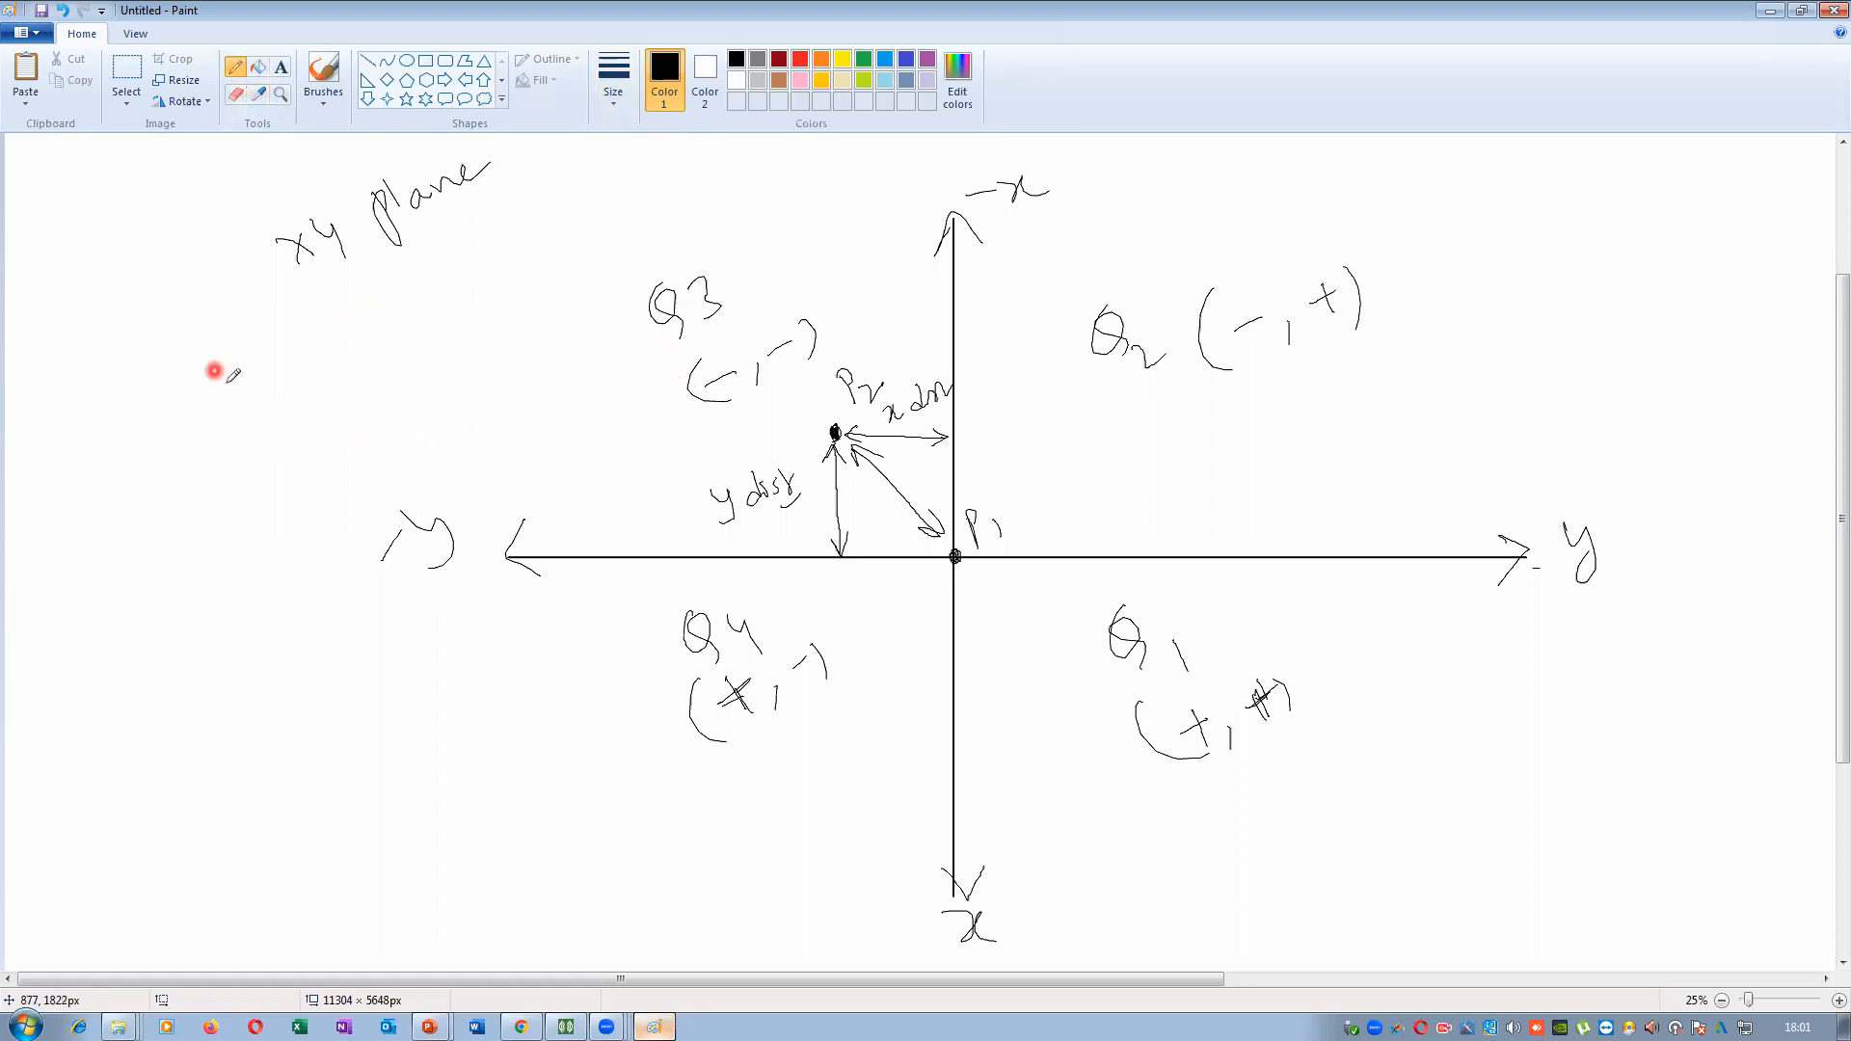
mouse_move(174, 378)
mouse_down()
mouse_move(171, 444)
mouse_move(216, 399)
mouse_up()
drag(255, 320, 266, 365)
mouse_move(279, 324)
mouse_down()
mouse_move(298, 343)
mouse_move(245, 377)
mouse_up()
mouse_move(244, 419)
mouse_down()
mouse_move(279, 440)
mouse_move(272, 412)
mouse_up()
drag(241, 413, 265, 444)
mouse_move(203, 508)
mouse_down()
mouse_move(281, 488)
mouse_move(353, 425)
mouse_move(409, 331)
mouse_move(596, 195)
mouse_up()
Add an arrow to "Boundary conditions" and write "Perf E" and "Perf H" below it
drag(152, 603, 202, 583)
mouse_move(170, 648)
mouse_down()
mouse_move(204, 686)
mouse_move(248, 624)
mouse_move(178, 648)
mouse_move(279, 553)
mouse_move(273, 533)
mouse_up()
mouse_move(223, 721)
mouse_down()
mouse_move(259, 761)
mouse_move(243, 723)
mouse_move(281, 683)
mouse_up()
mouse_move(279, 654)
mouse_down()
mouse_move(317, 701)
mouse_move(286, 713)
mouse_up()
drag(317, 622, 326, 632)
mouse_move(333, 616)
mouse_down()
mouse_move(364, 641)
mouse_move(329, 642)
mouse_move(352, 654)
mouse_up()
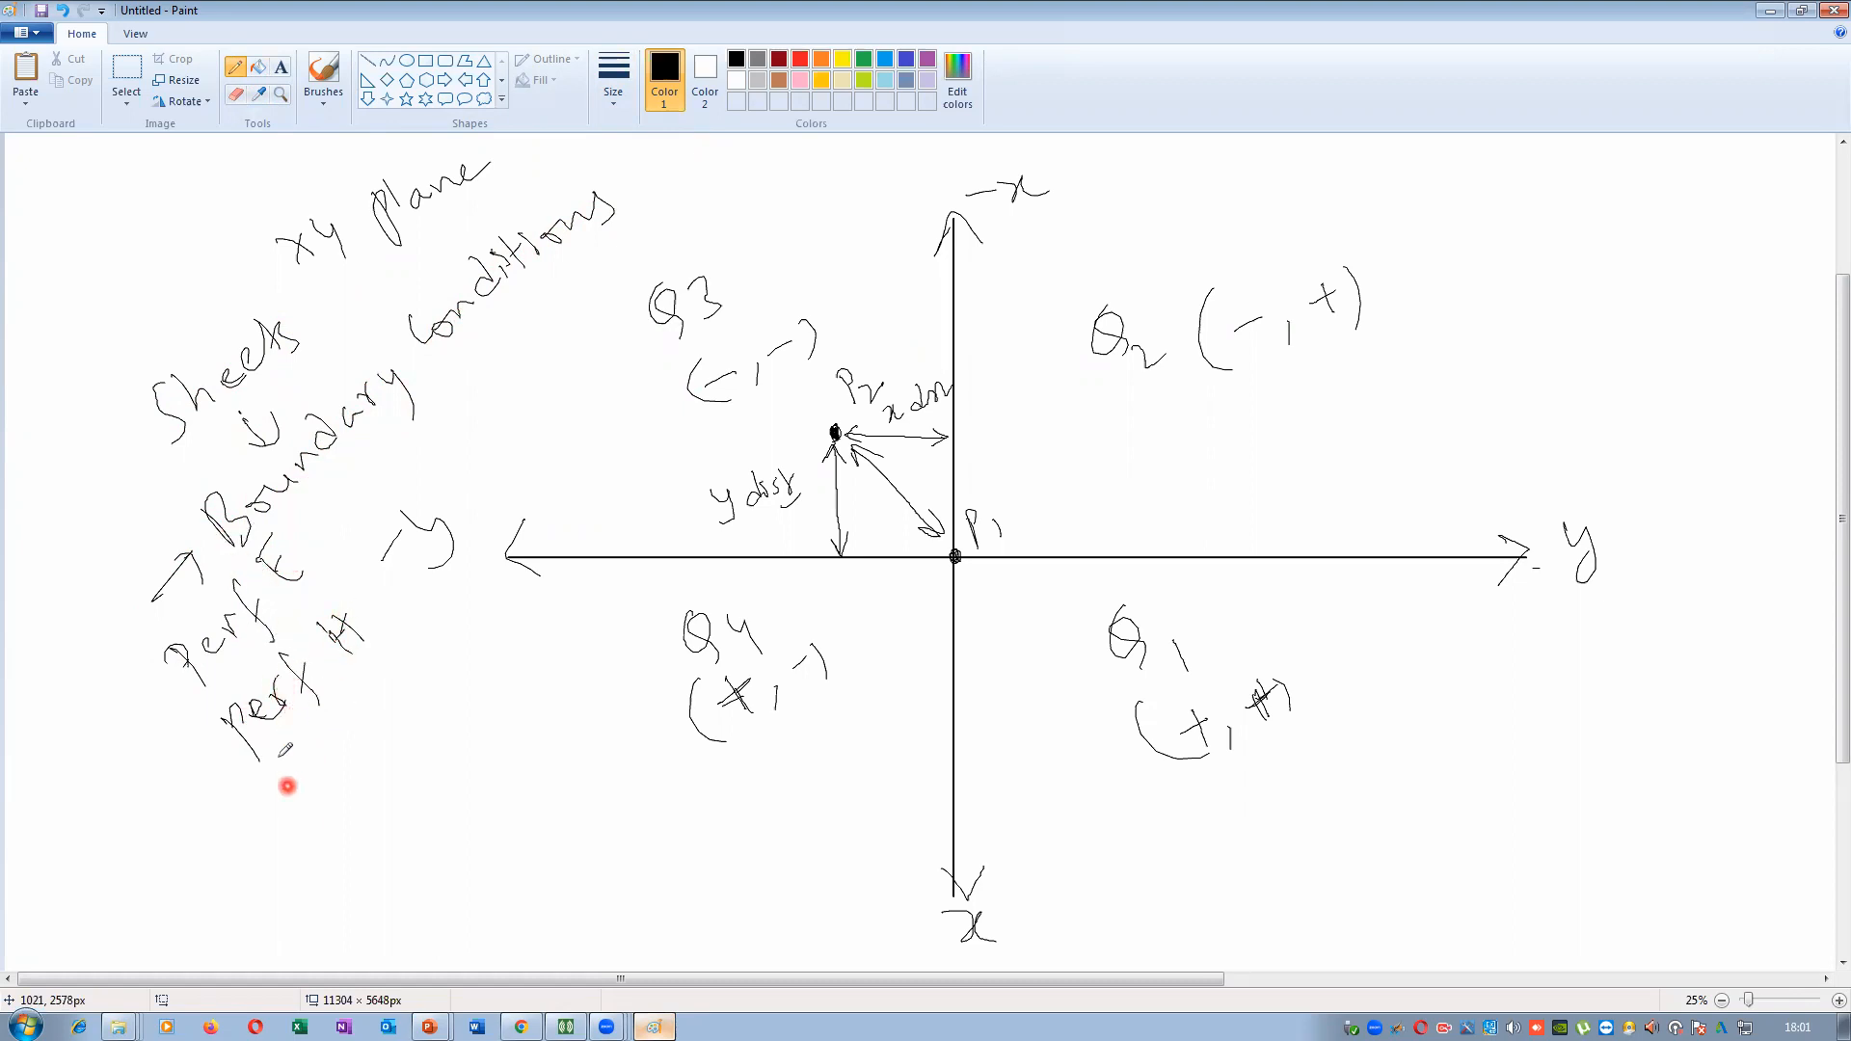
Write "Radiation" and "Lumped RLC" as further boundary conditions and draw a box around the word "Sheets"
mouse_move(292, 754)
mouse_down()
mouse_move(316, 800)
mouse_move(336, 786)
mouse_up()
drag(342, 758, 353, 765)
mouse_move(345, 722)
mouse_down()
mouse_move(363, 746)
mouse_move(445, 643)
mouse_up()
mouse_move(353, 798)
mouse_down()
mouse_move(376, 839)
mouse_move(483, 715)
mouse_move(447, 749)
mouse_move(455, 807)
mouse_move(498, 815)
mouse_move(511, 762)
mouse_move(520, 847)
mouse_move(508, 798)
mouse_up()
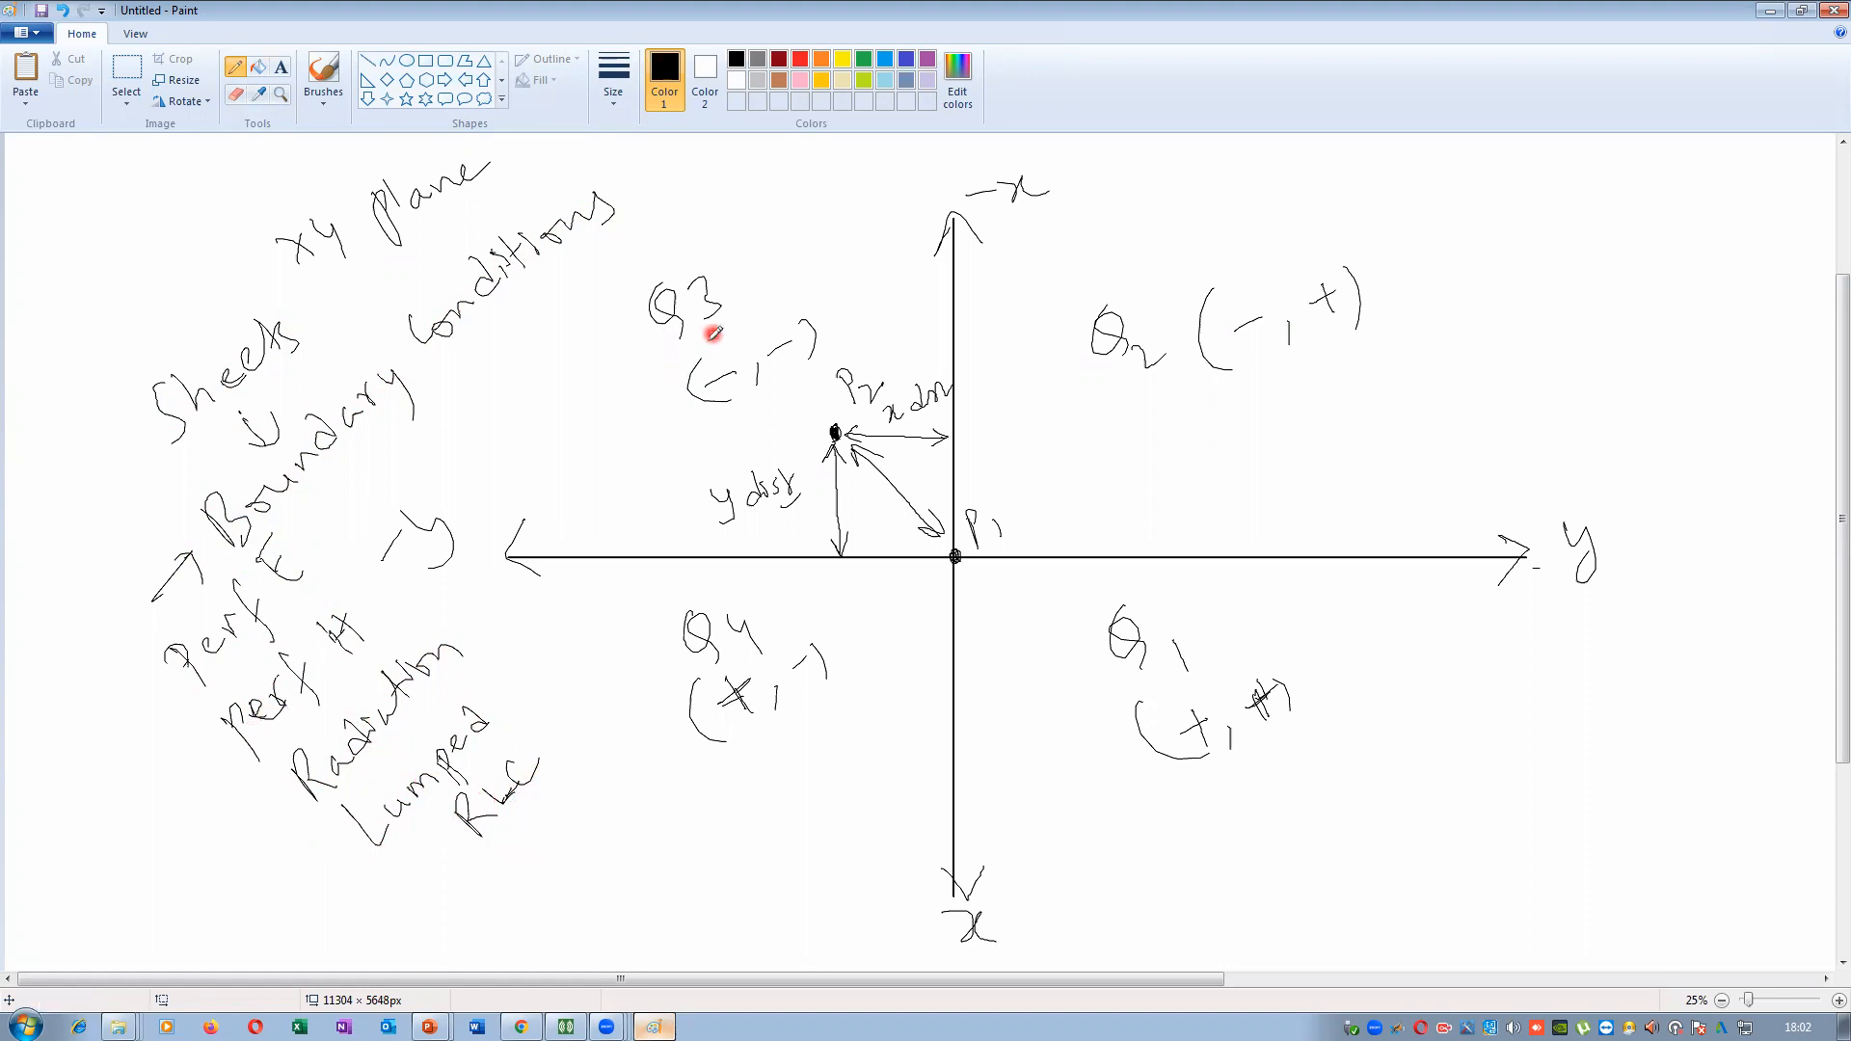
drag(434, 9, 440, 129)
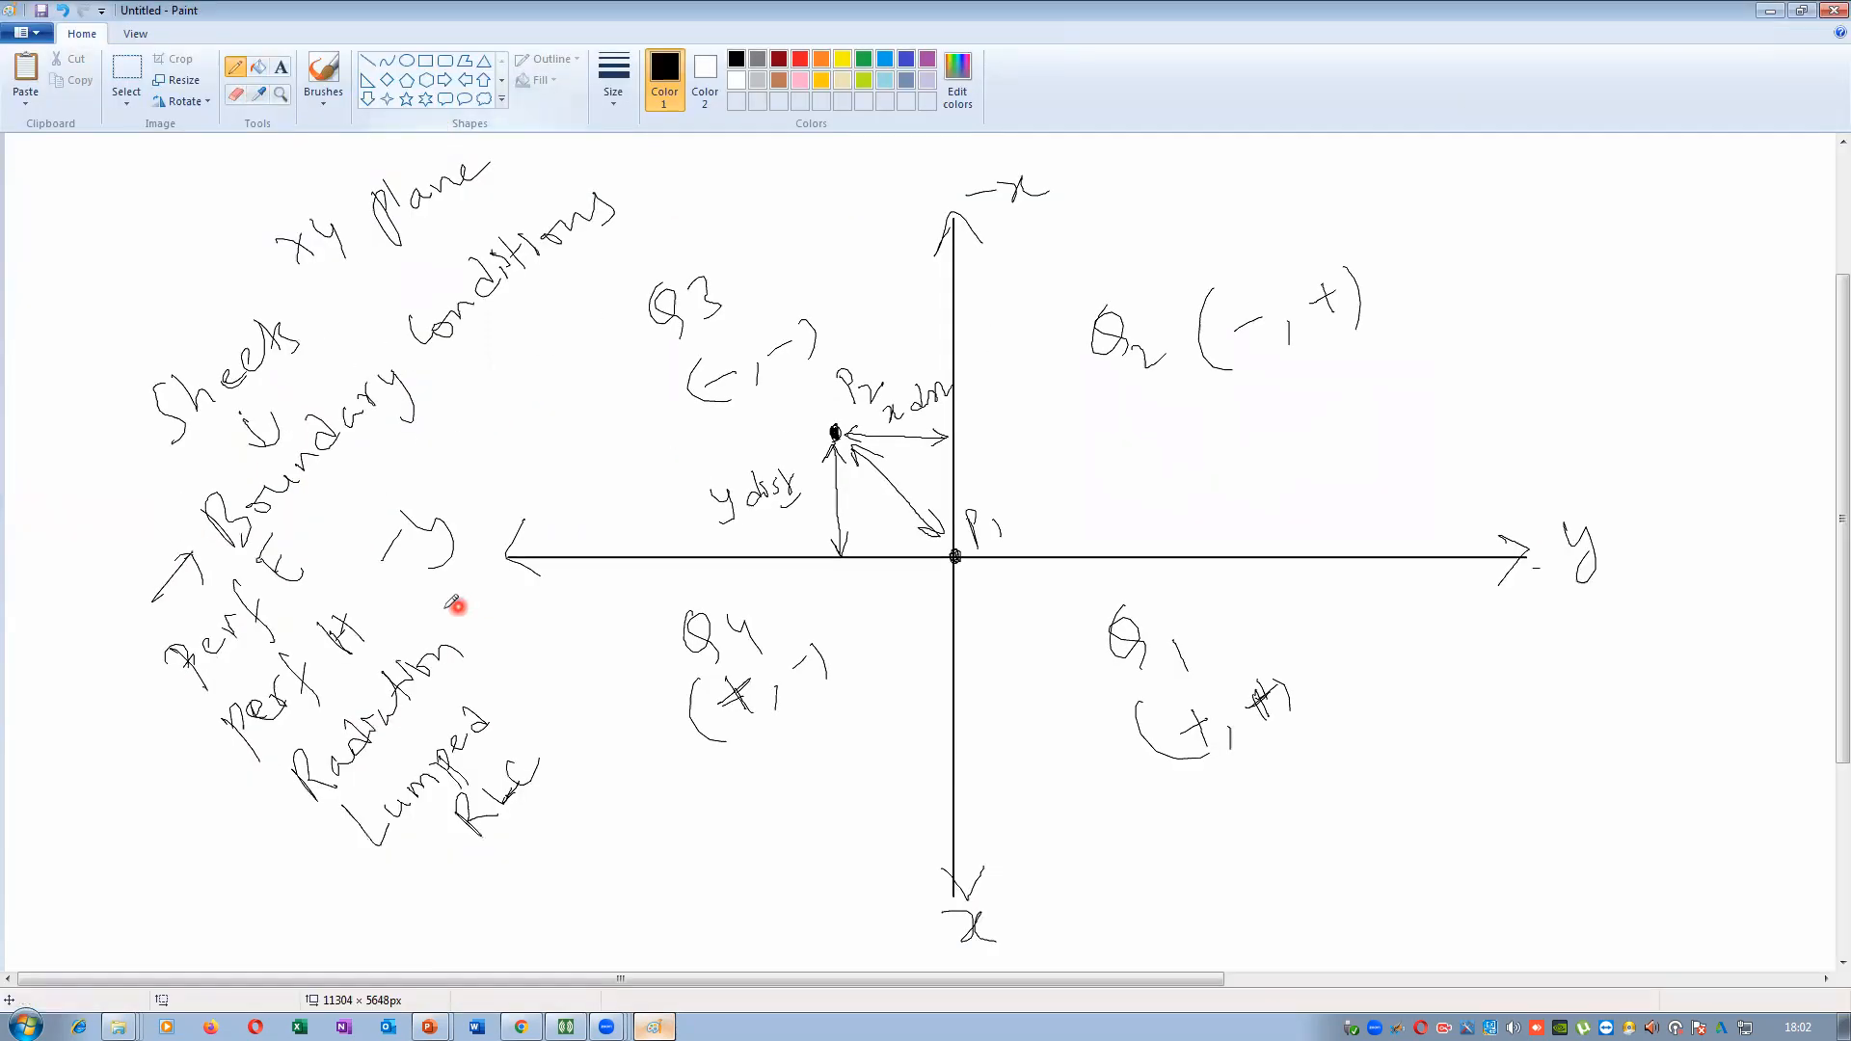
mouse_move(124, 401)
mouse_down()
mouse_move(176, 316)
mouse_move(124, 401)
mouse_move(300, 321)
mouse_move(229, 262)
mouse_up()
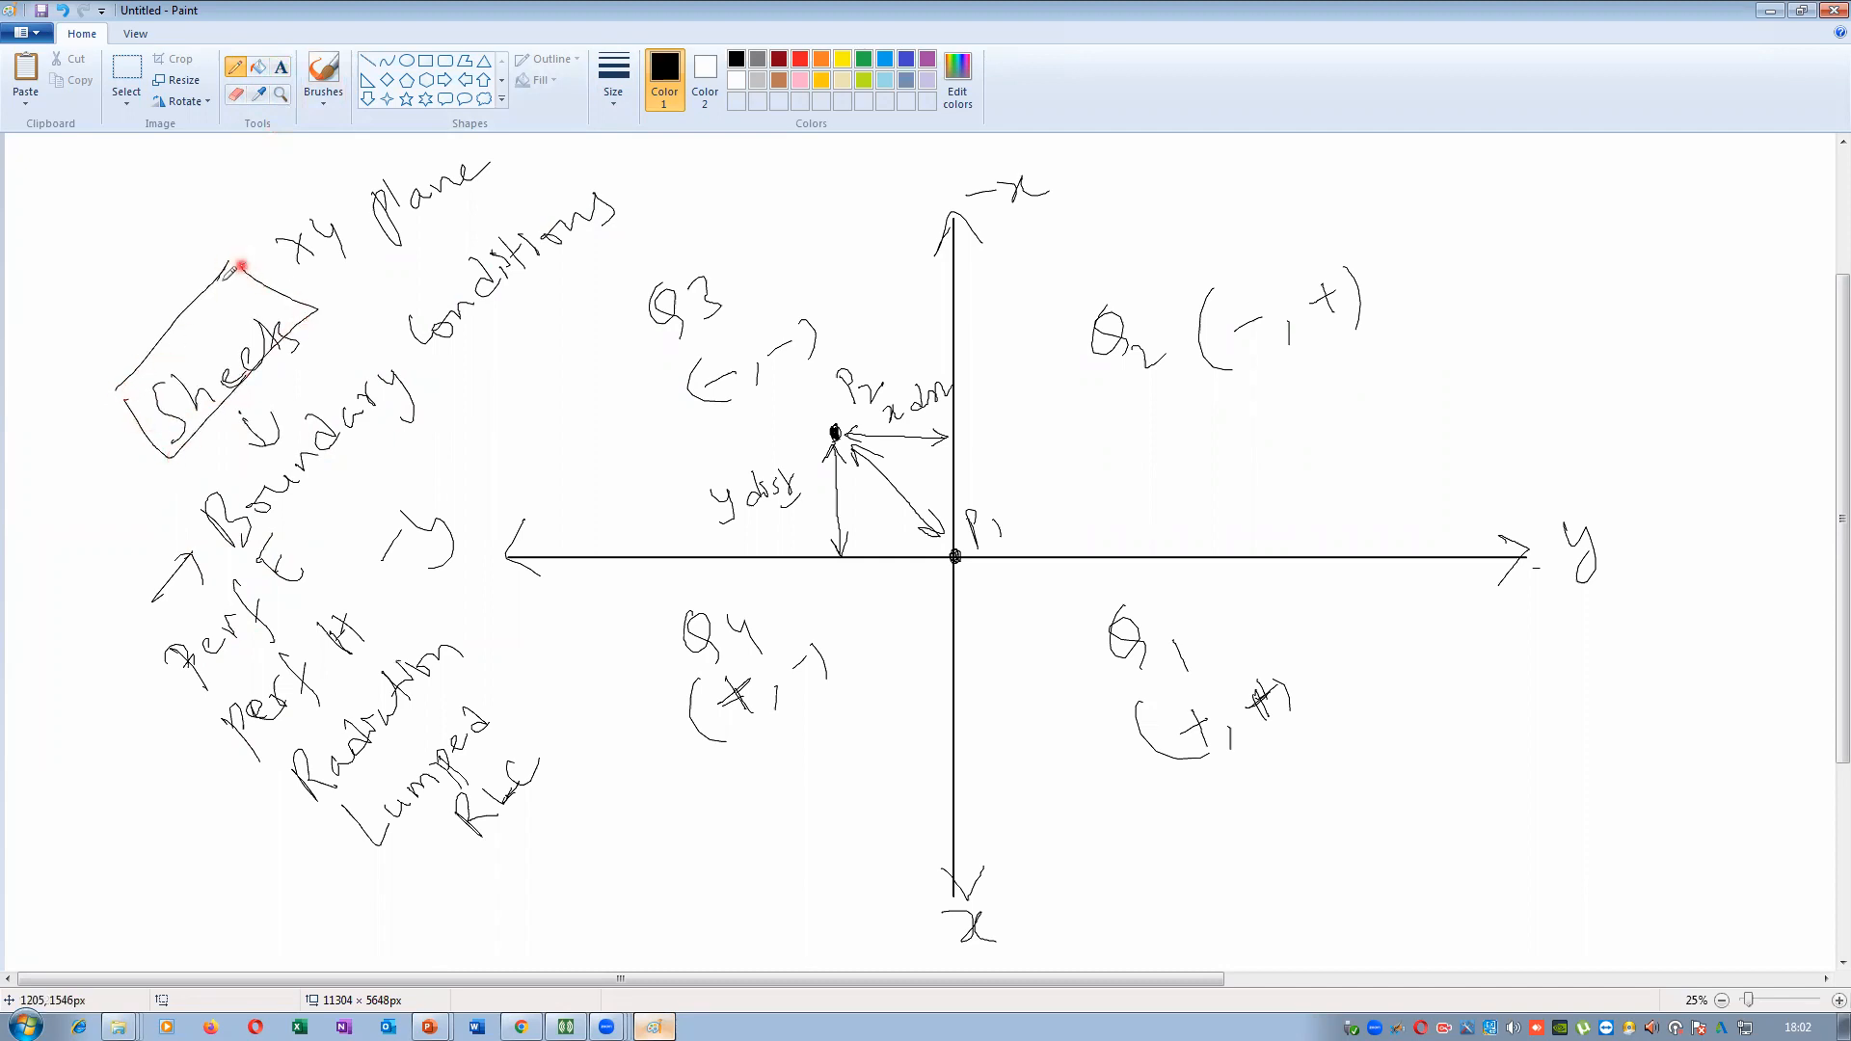
Write "3D Structures or Solids" in a box beside the axes sketch, with an arrow down to "Material properties"
mouse_move(1511, 206)
mouse_down()
mouse_move(1540, 218)
mouse_move(1508, 254)
mouse_move(1639, 220)
mouse_move(1784, 229)
mouse_move(1542, 333)
mouse_move(1569, 357)
mouse_move(1657, 347)
mouse_move(1588, 347)
mouse_up()
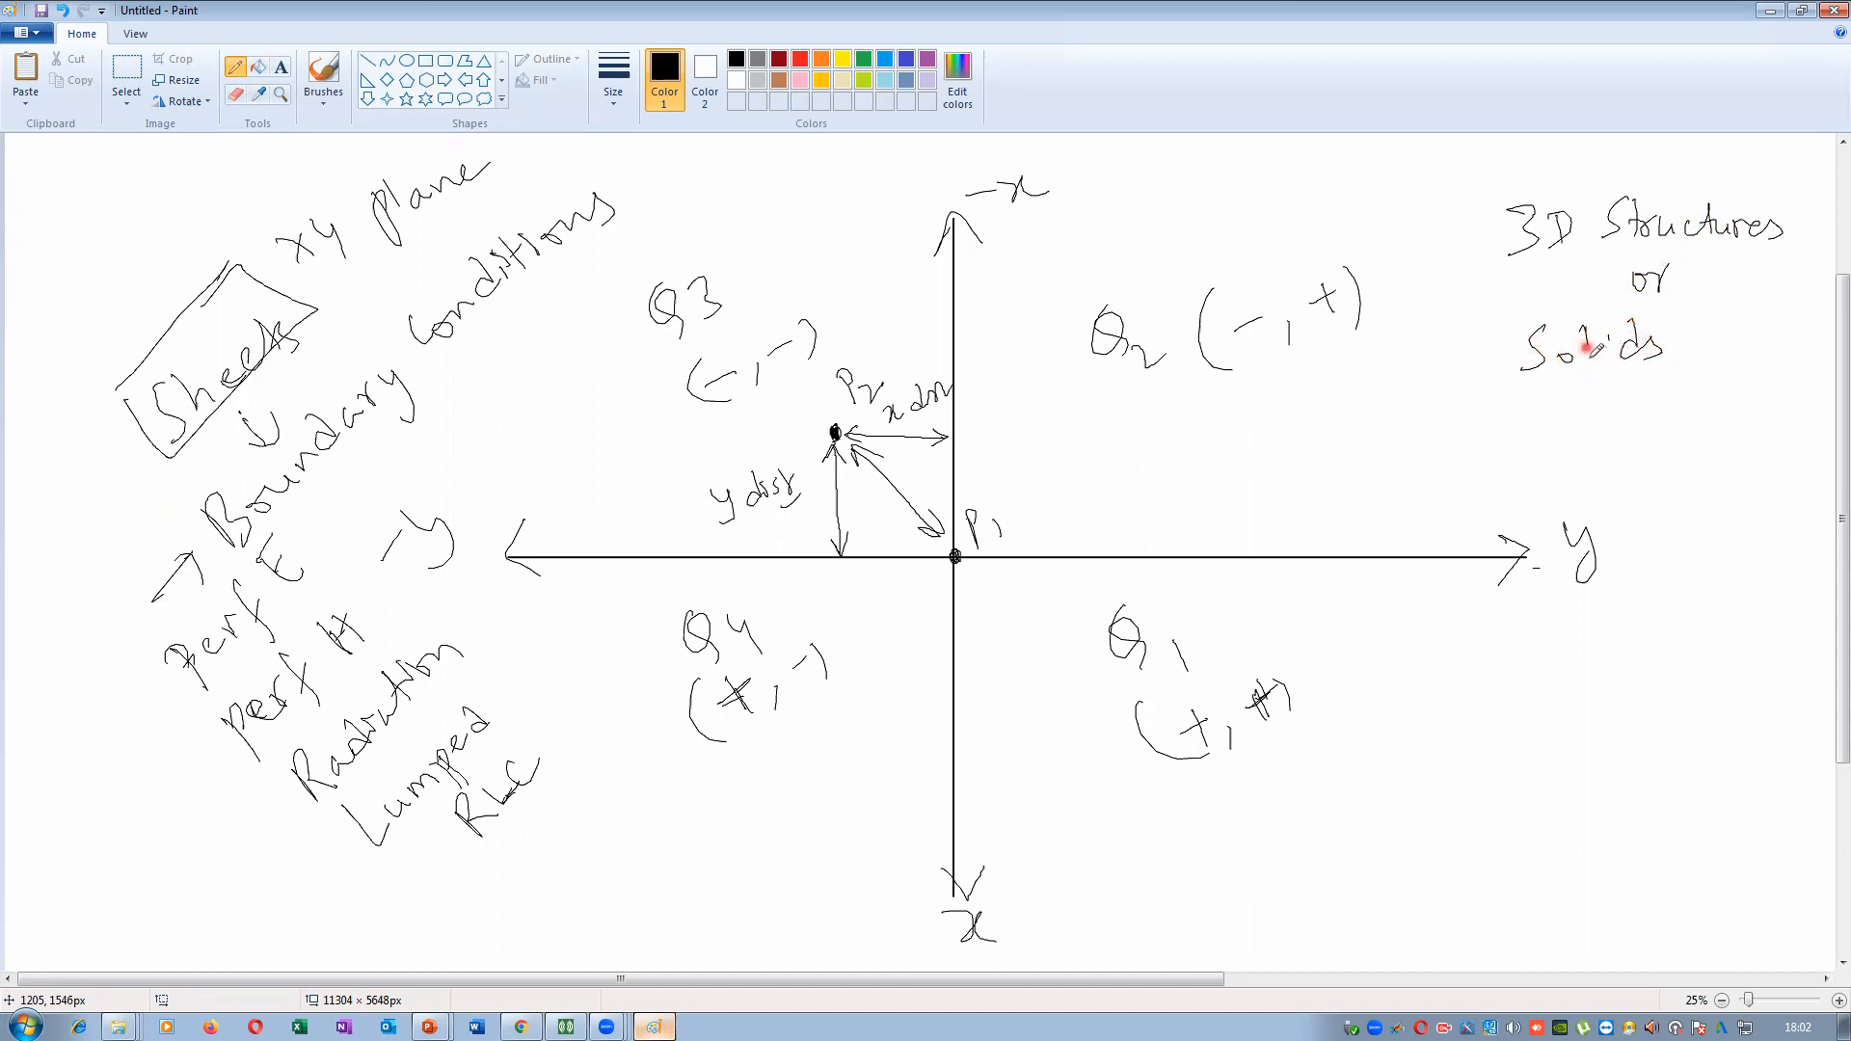
mouse_move(1518, 397)
mouse_down()
mouse_move(1465, 221)
mouse_move(1782, 205)
mouse_move(1519, 396)
mouse_up()
mouse_move(1636, 366)
mouse_down()
mouse_move(1655, 417)
mouse_move(1669, 388)
mouse_up()
mouse_move(1573, 441)
mouse_down()
mouse_move(1578, 469)
mouse_move(1618, 460)
mouse_up()
drag(1643, 442, 1655, 453)
mouse_move(1665, 426)
mouse_down()
mouse_move(1675, 452)
mouse_move(1783, 424)
mouse_move(1720, 416)
mouse_up()
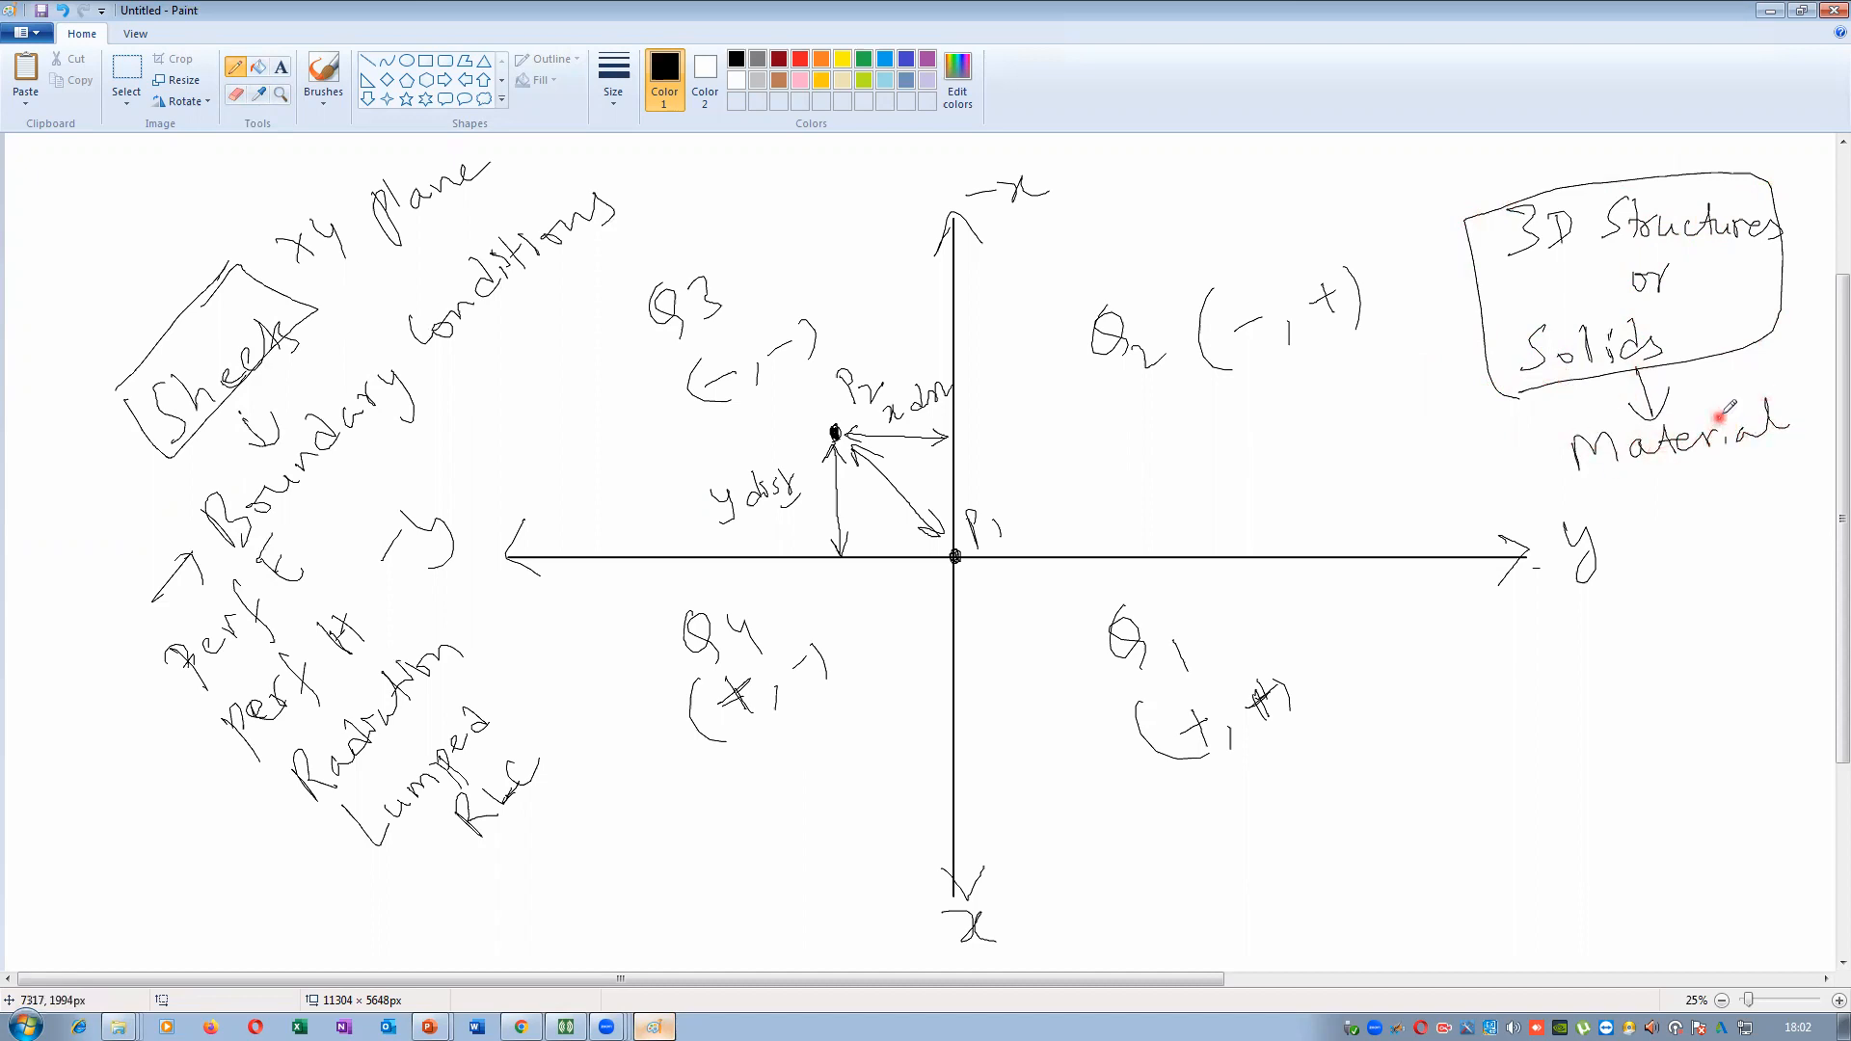
mouse_move(1645, 466)
mouse_down()
mouse_move(1654, 509)
mouse_move(1683, 477)
mouse_move(1781, 464)
mouse_move(1772, 448)
mouse_up()
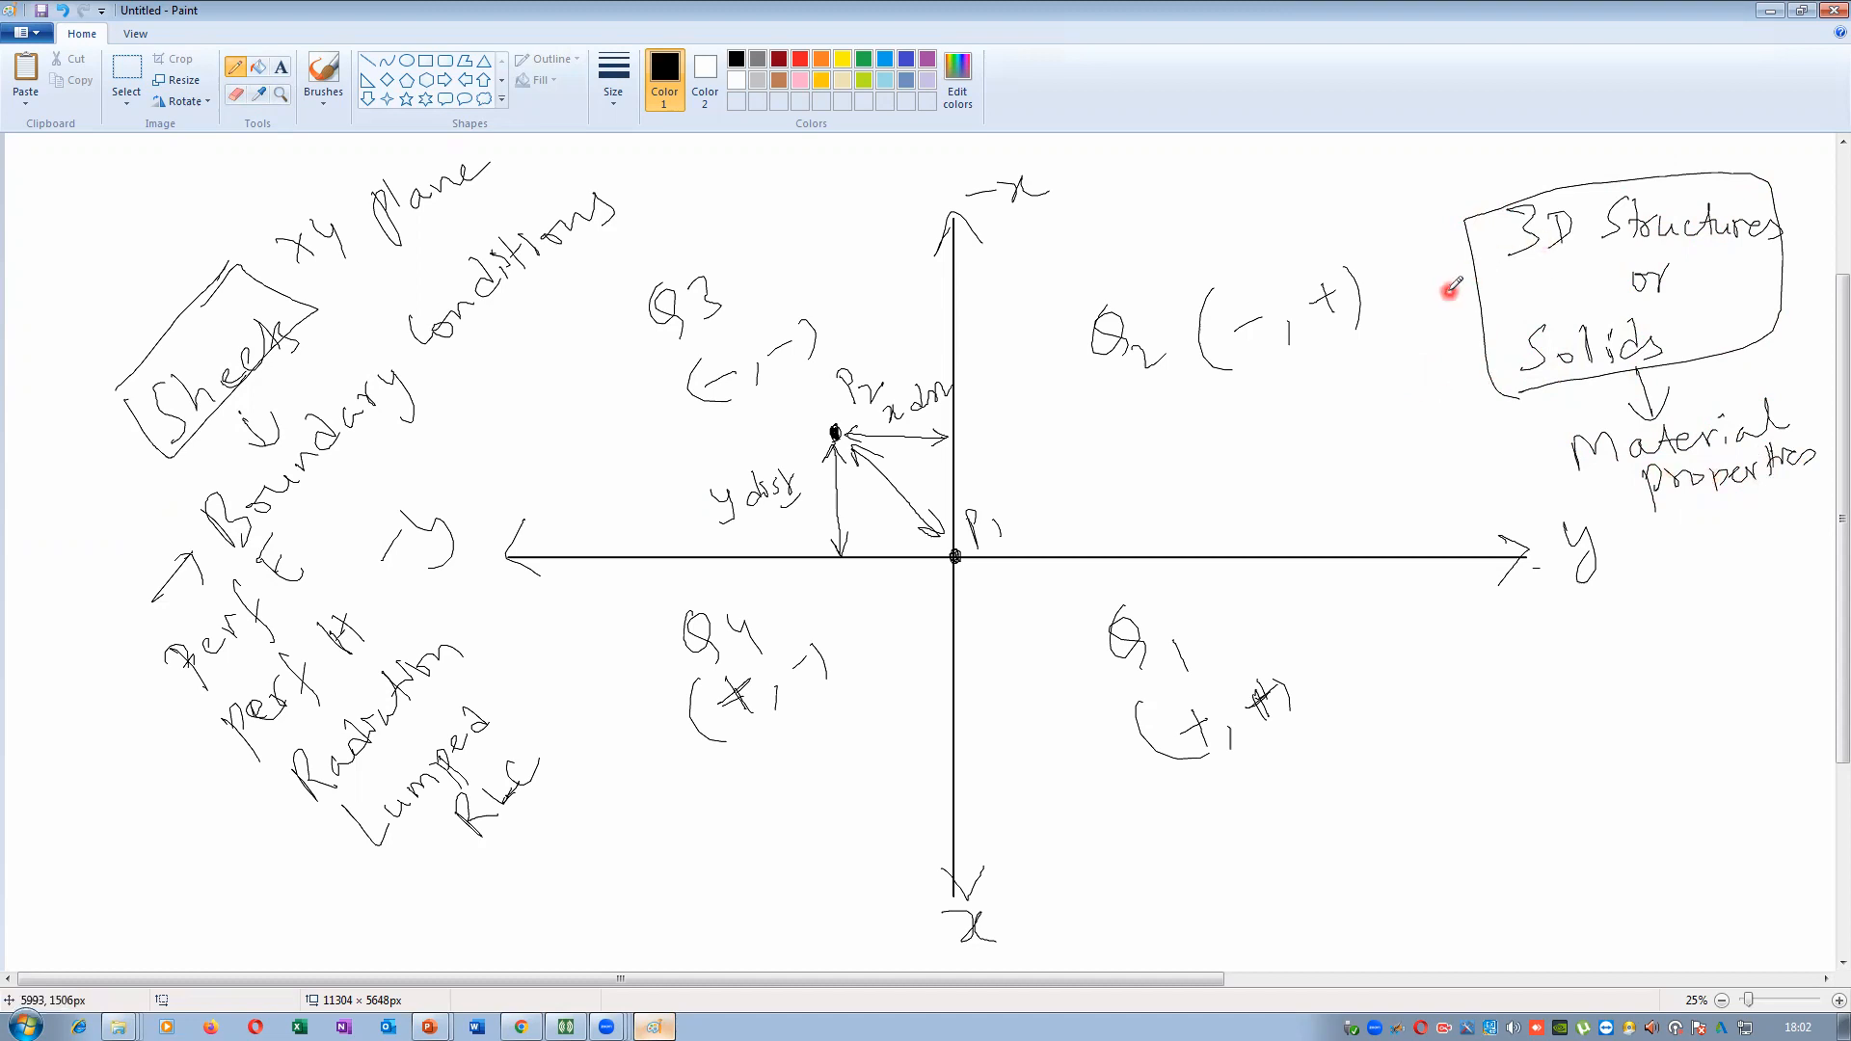
Clear all handwriting and sketches from the canvas and switch back to the HFSS 3D Modeler
key(Delete)
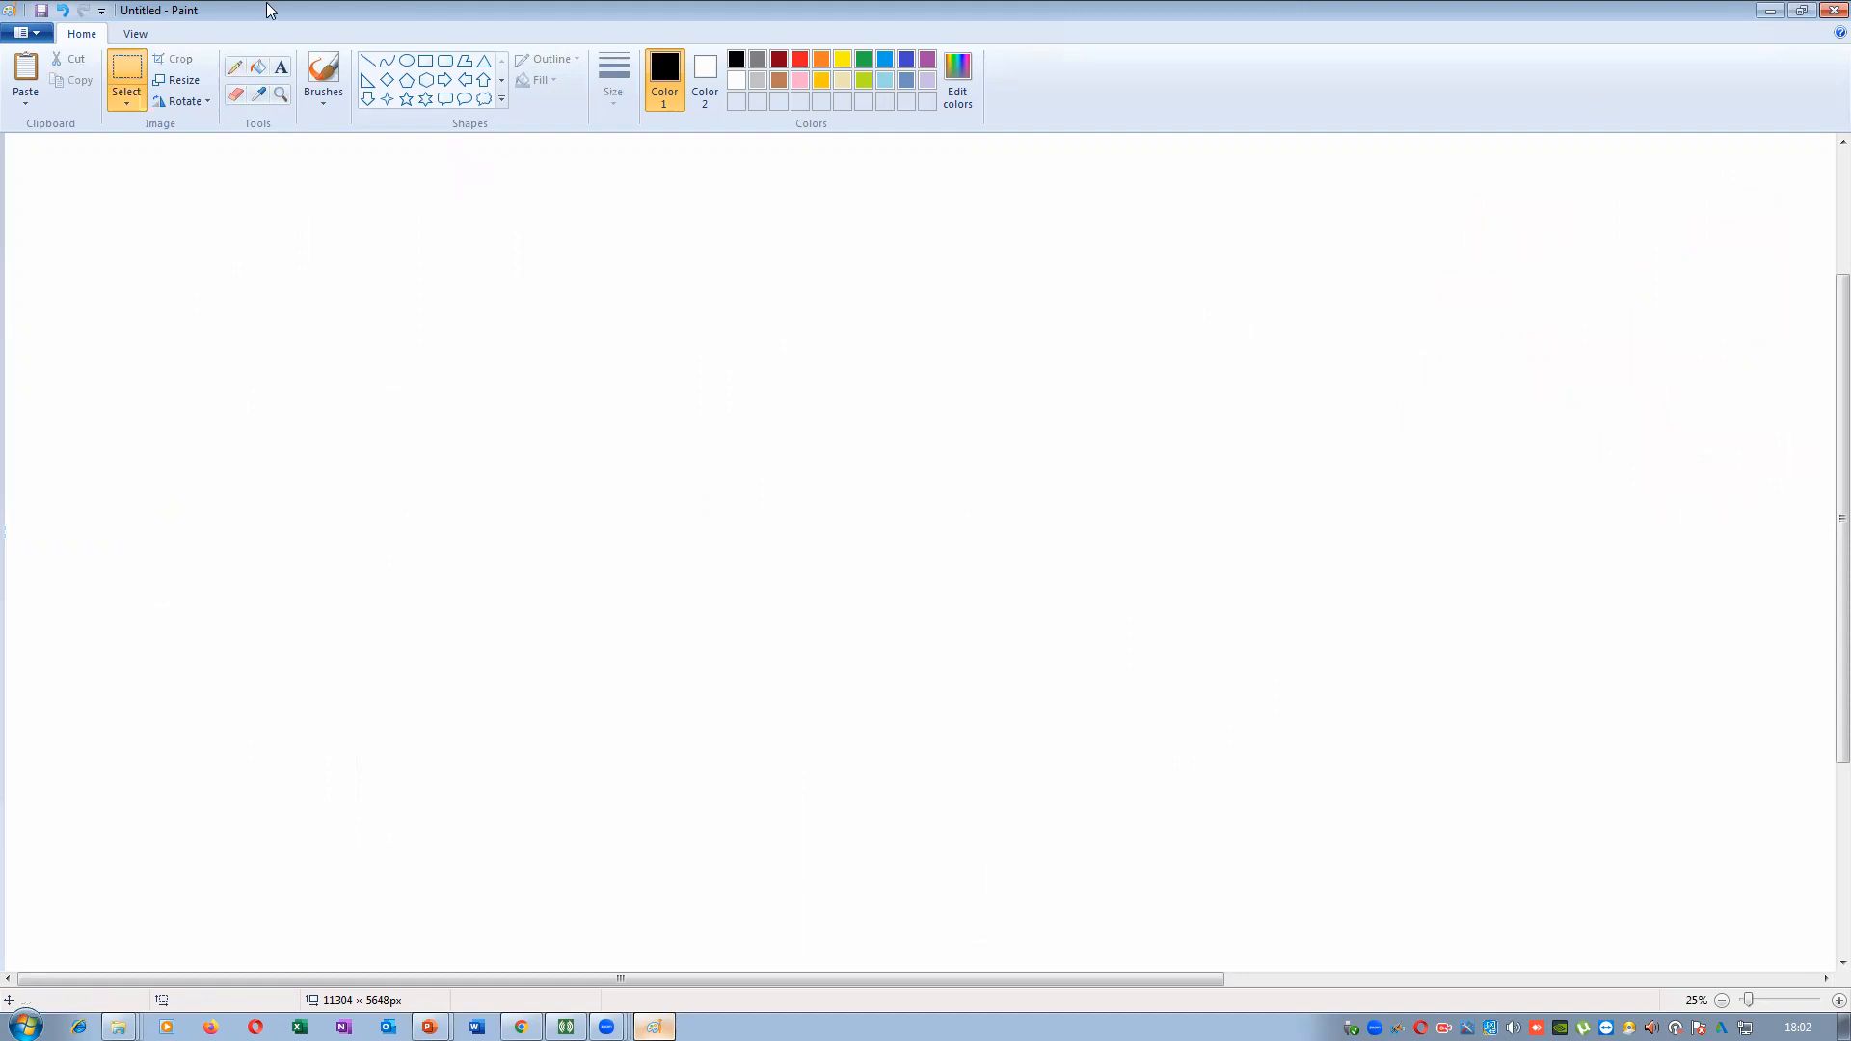
drag(293, 11, 304, 198)
click(1592, 245)
Set the cross-section width of the Polyline1 sheet to 2 mm in its CreatePolyline properties
click(468, 293)
click(473, 252)
click(466, 203)
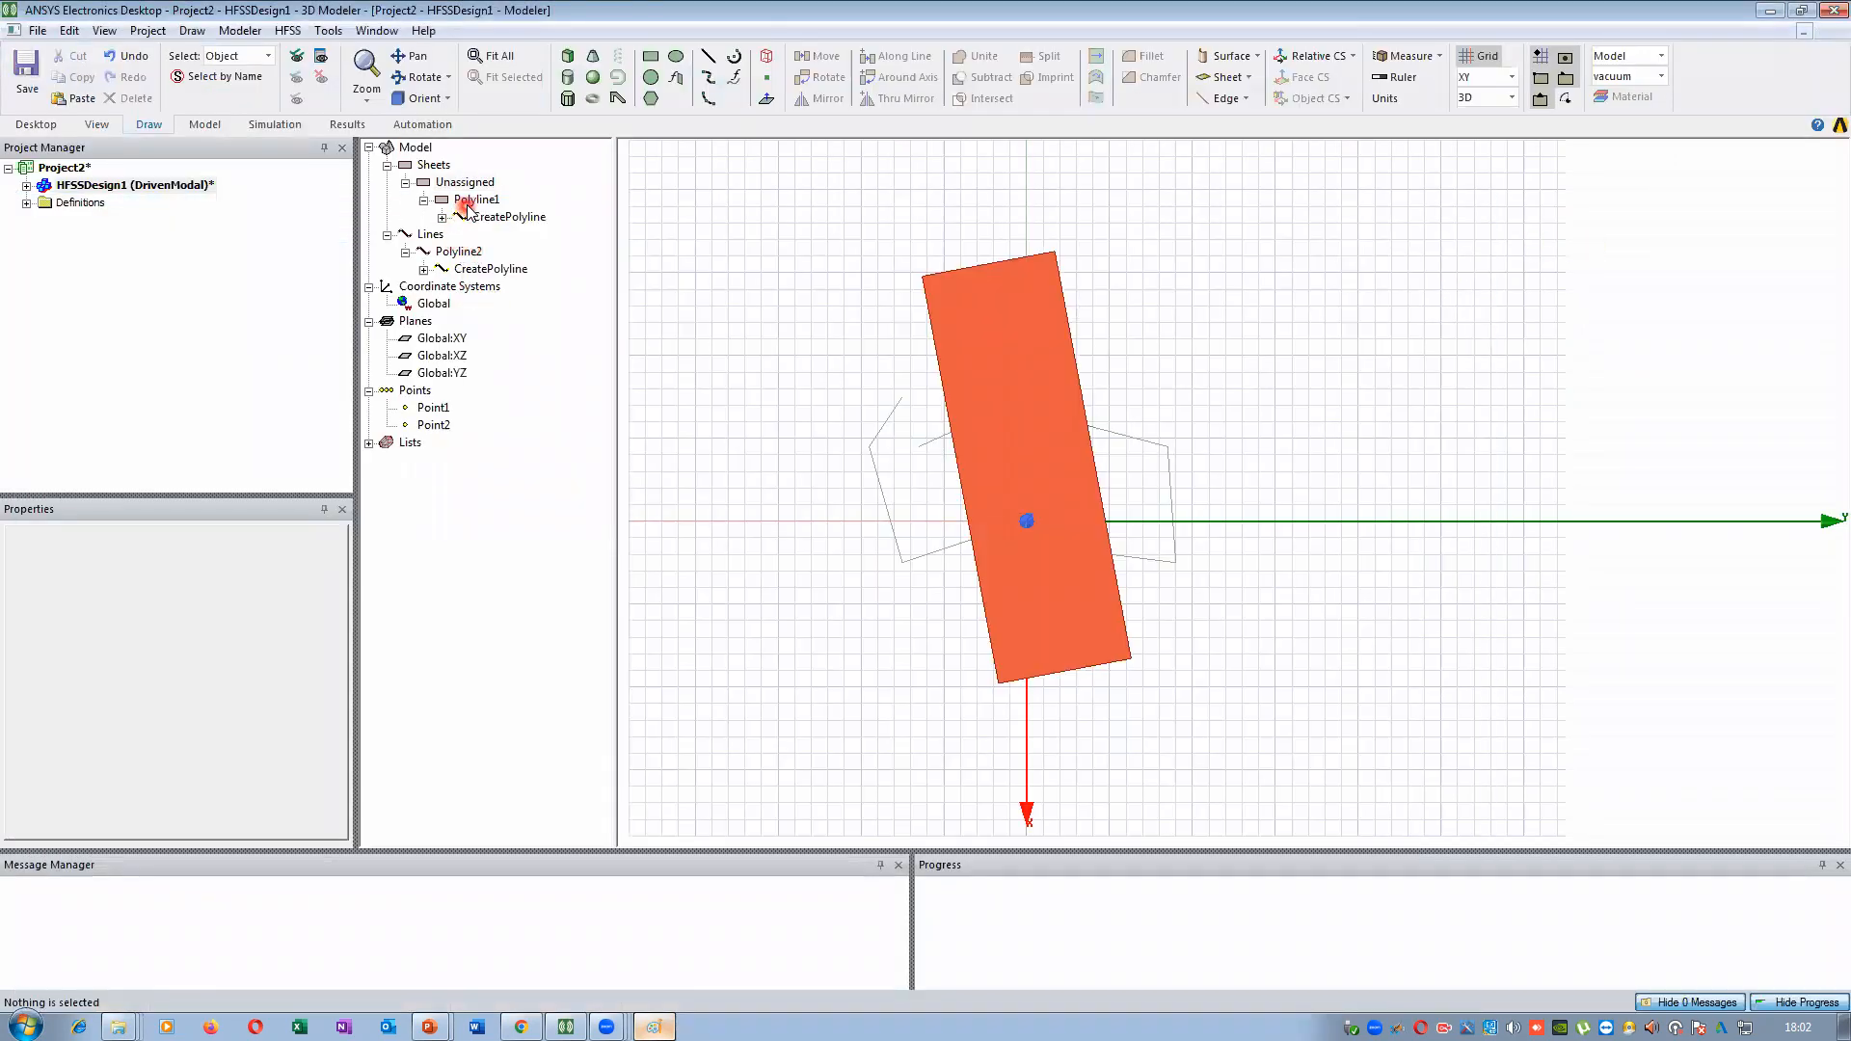
click(467, 185)
click(476, 199)
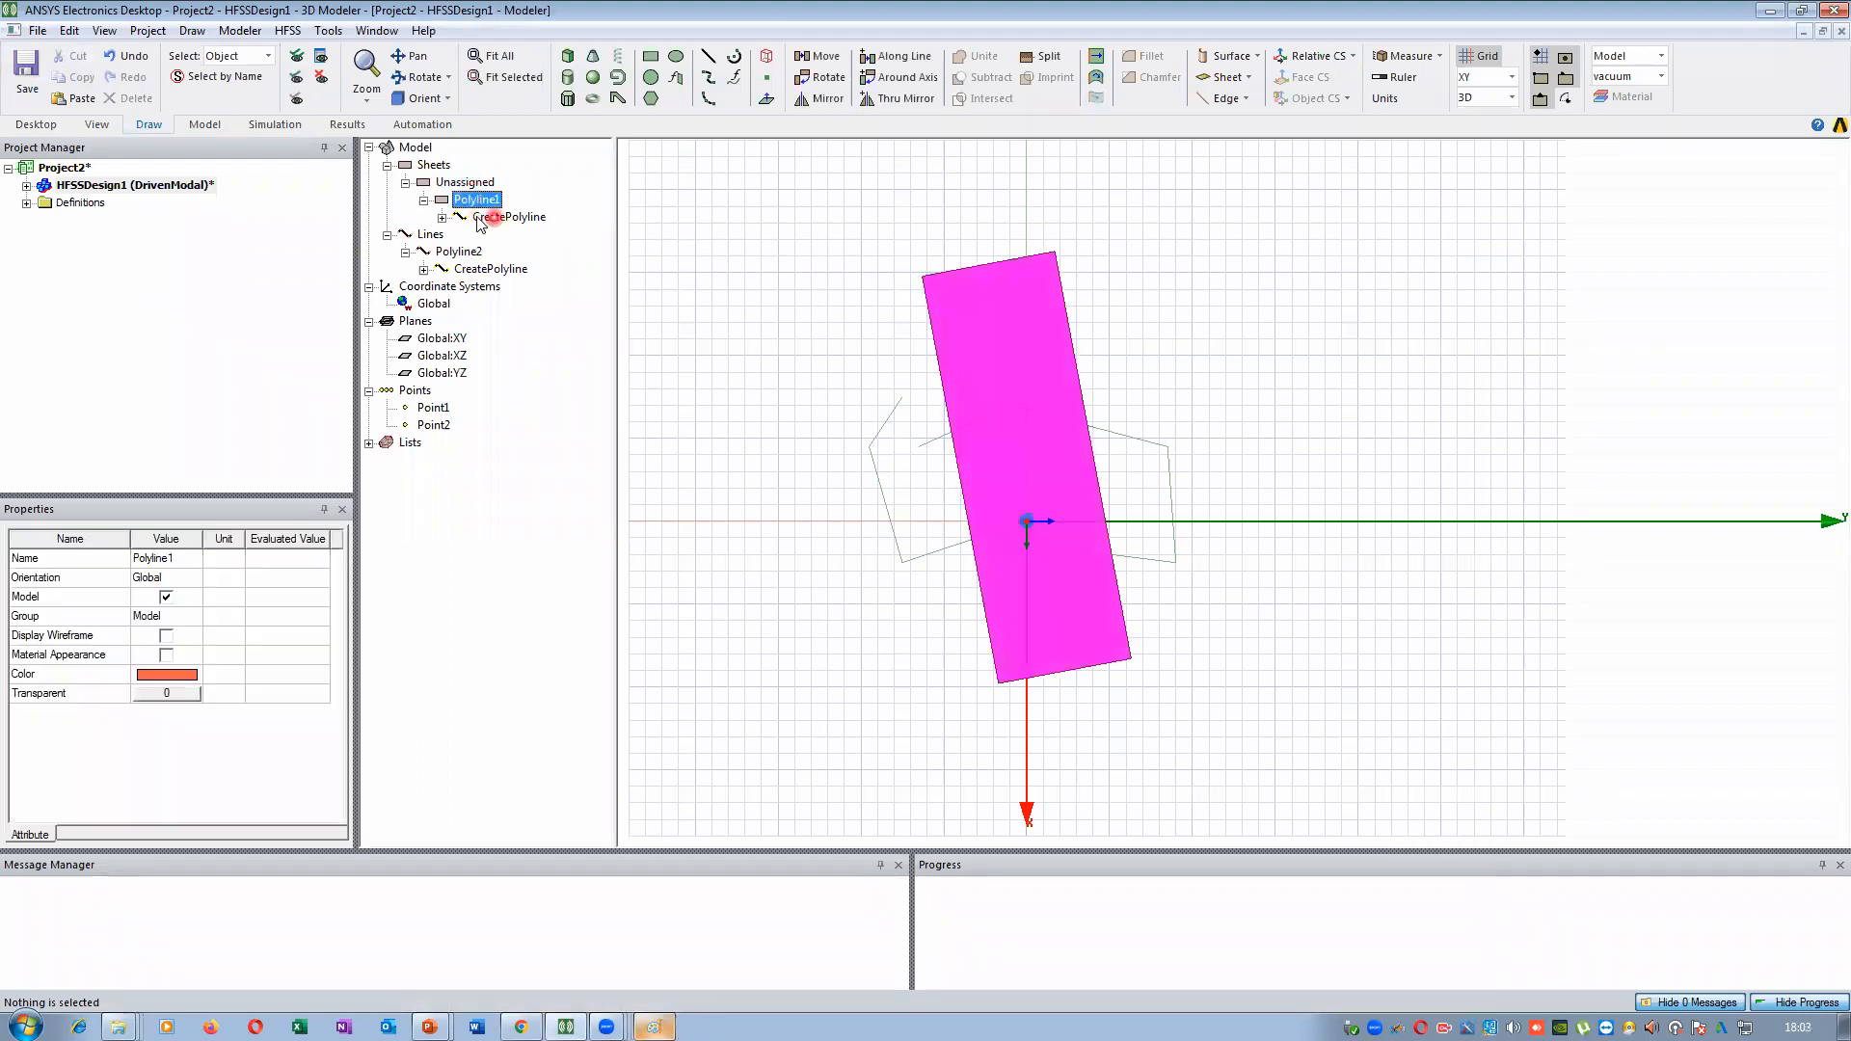
click(441, 217)
click(509, 217)
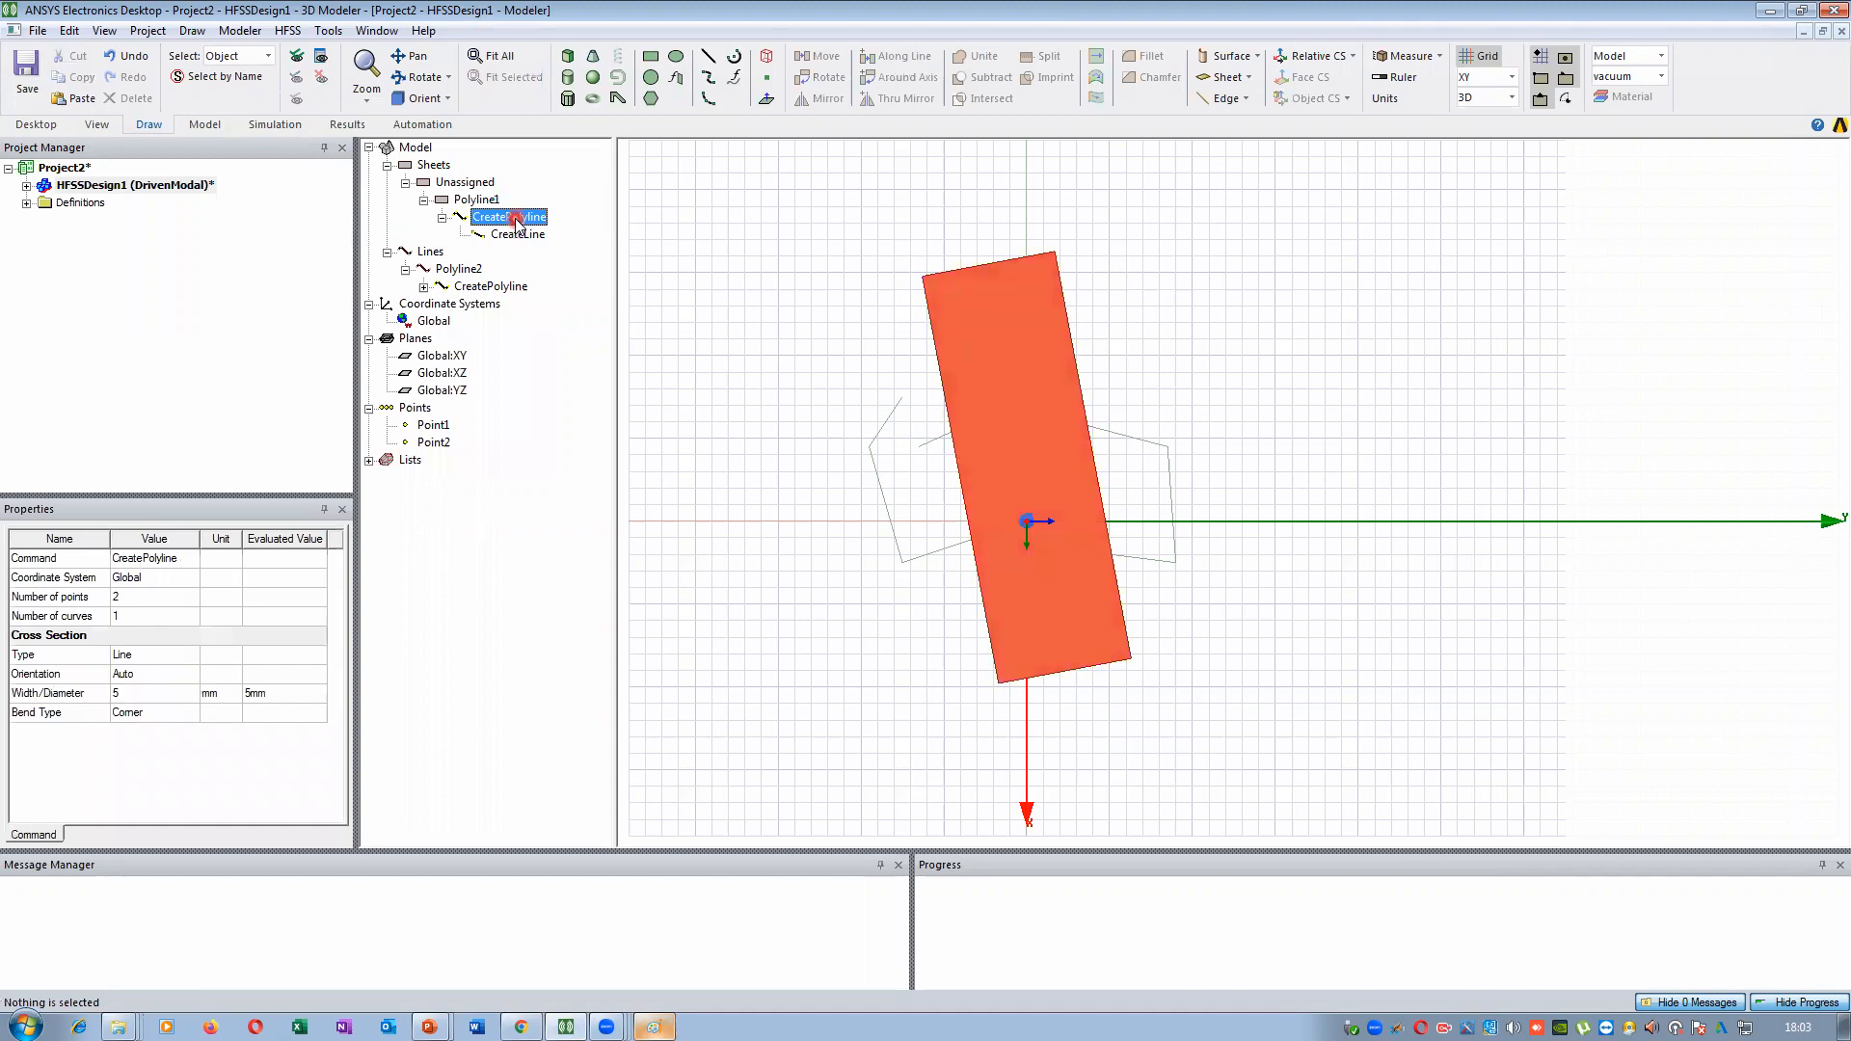
double_click(517, 220)
click(212, 511)
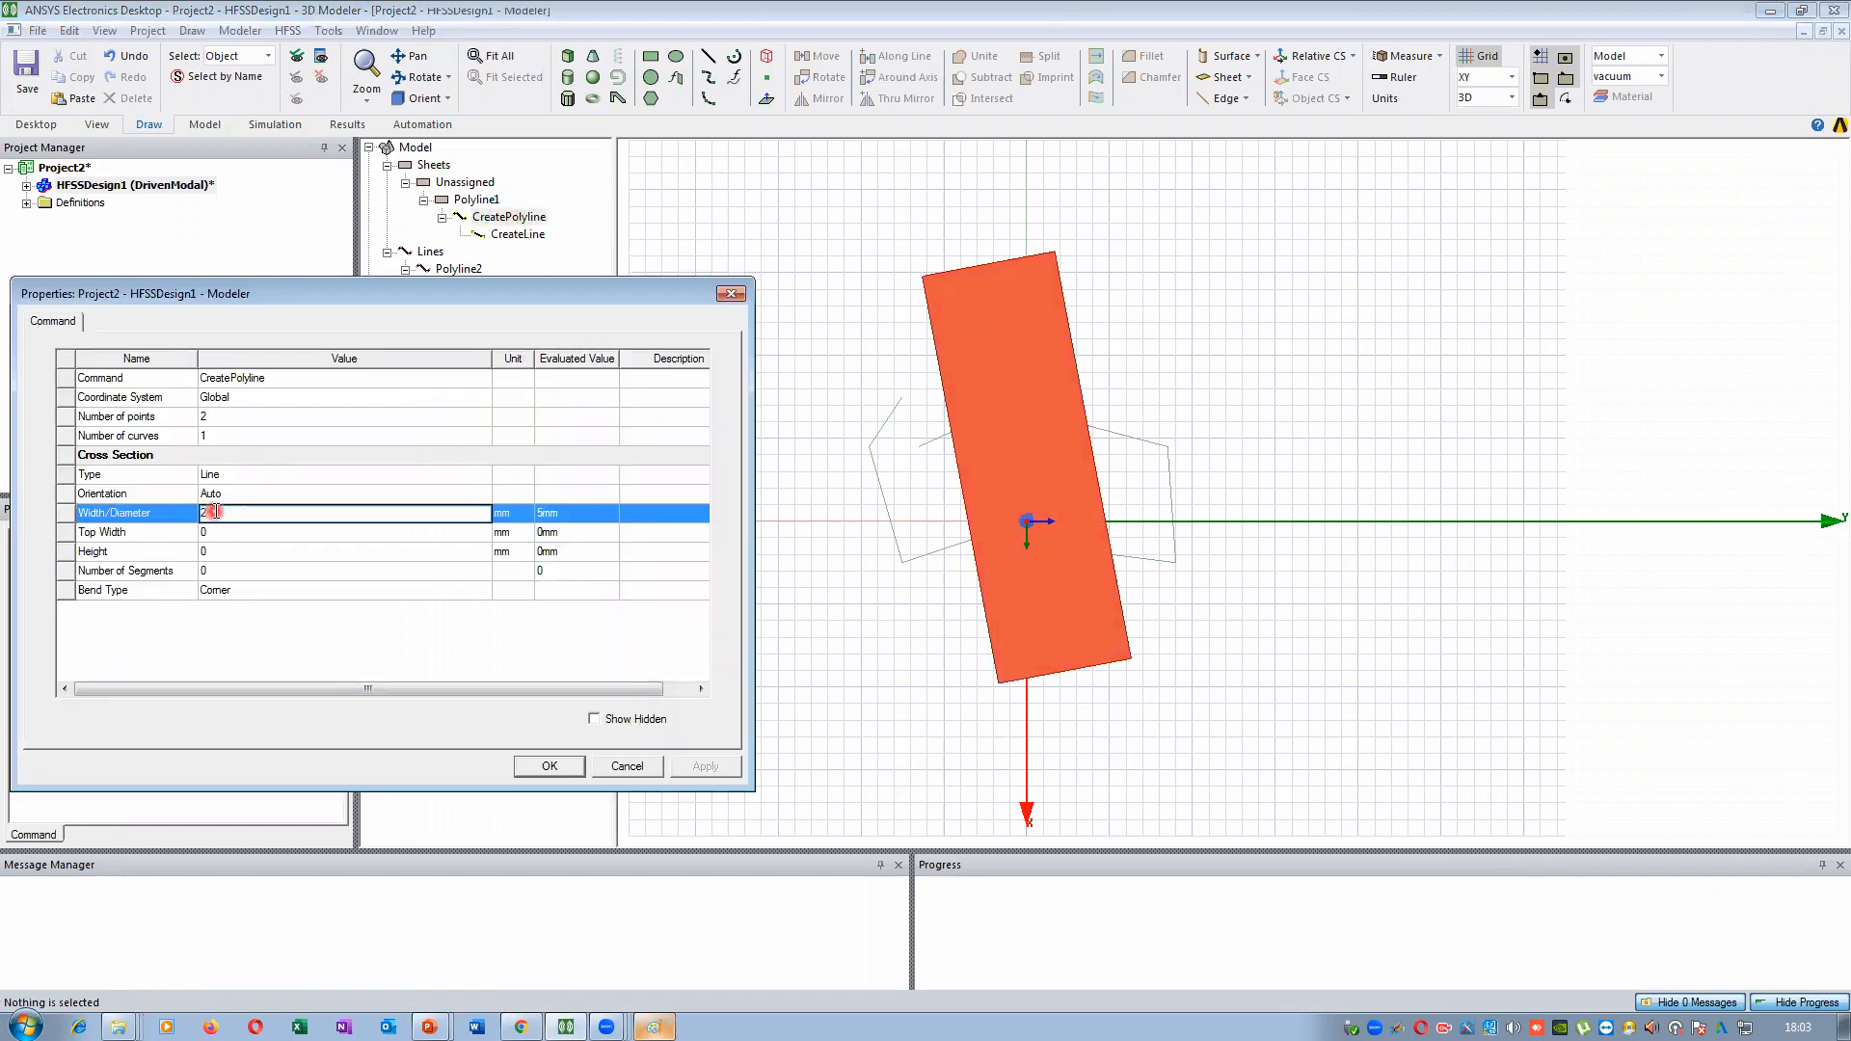
text(2)
key(Tab)
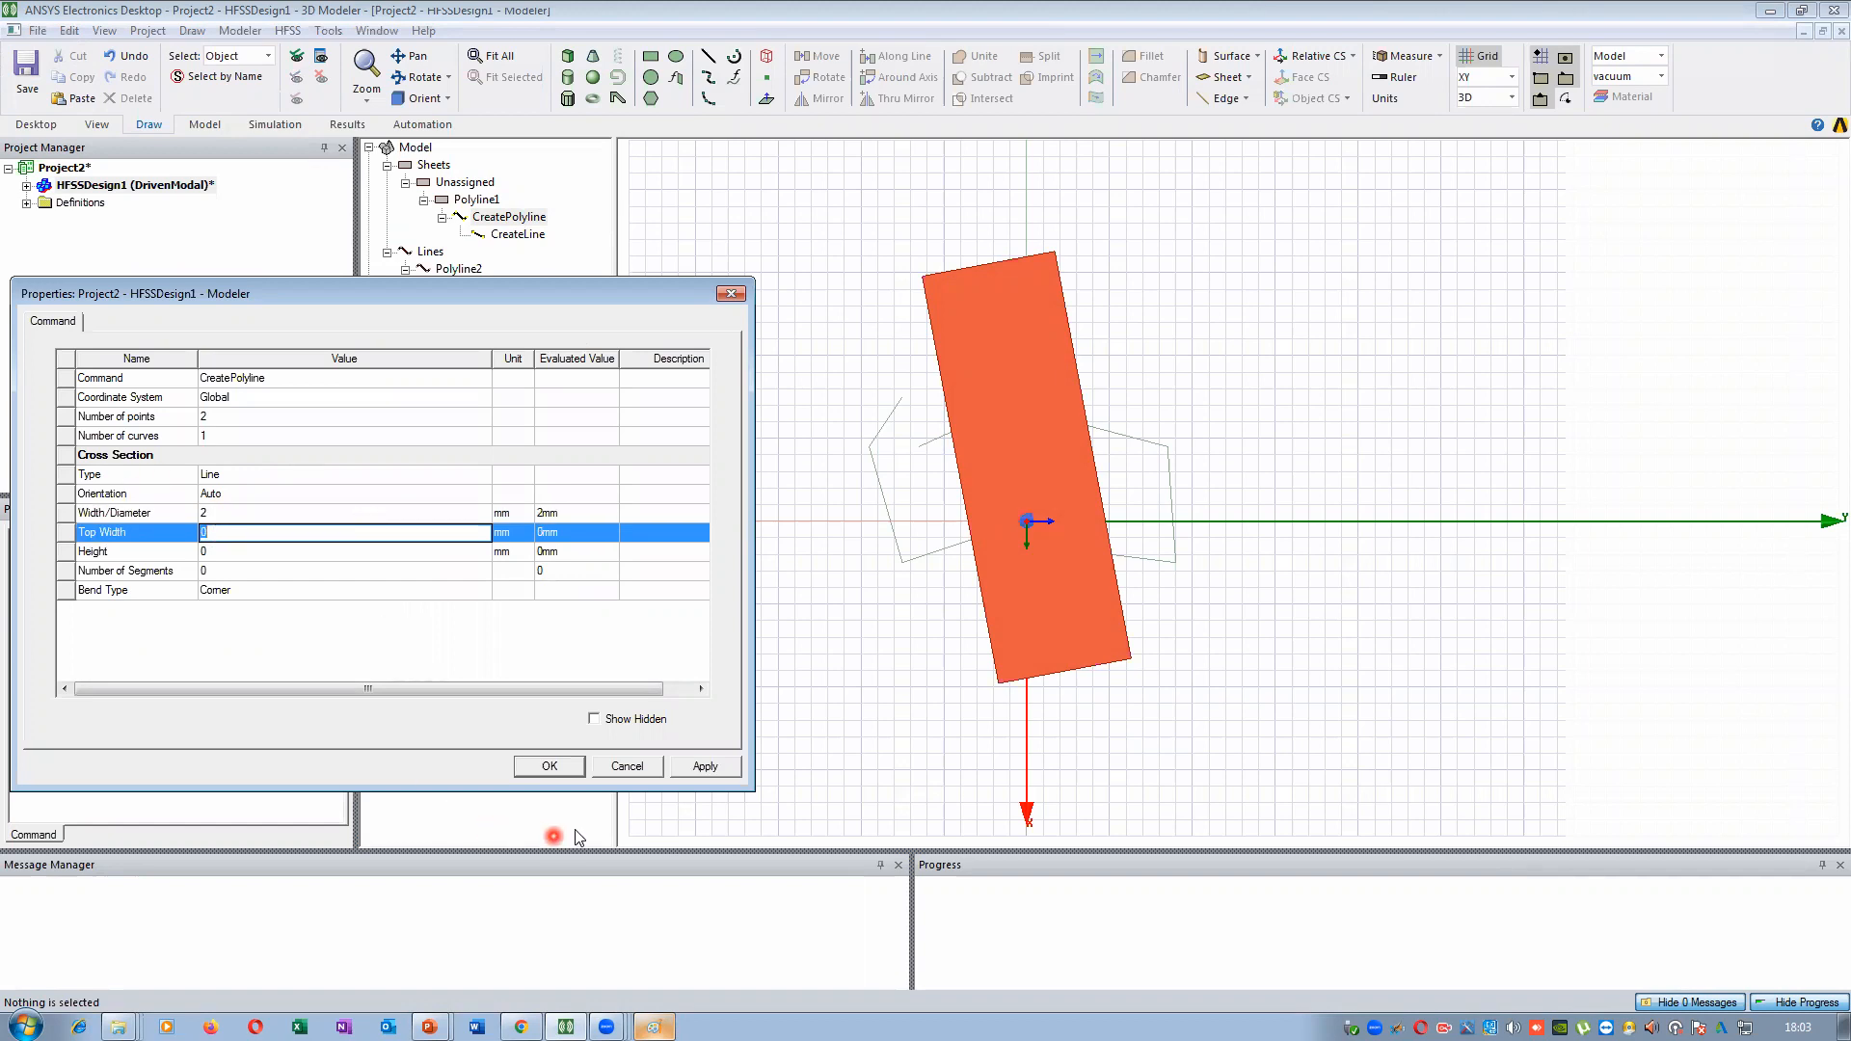
click(720, 767)
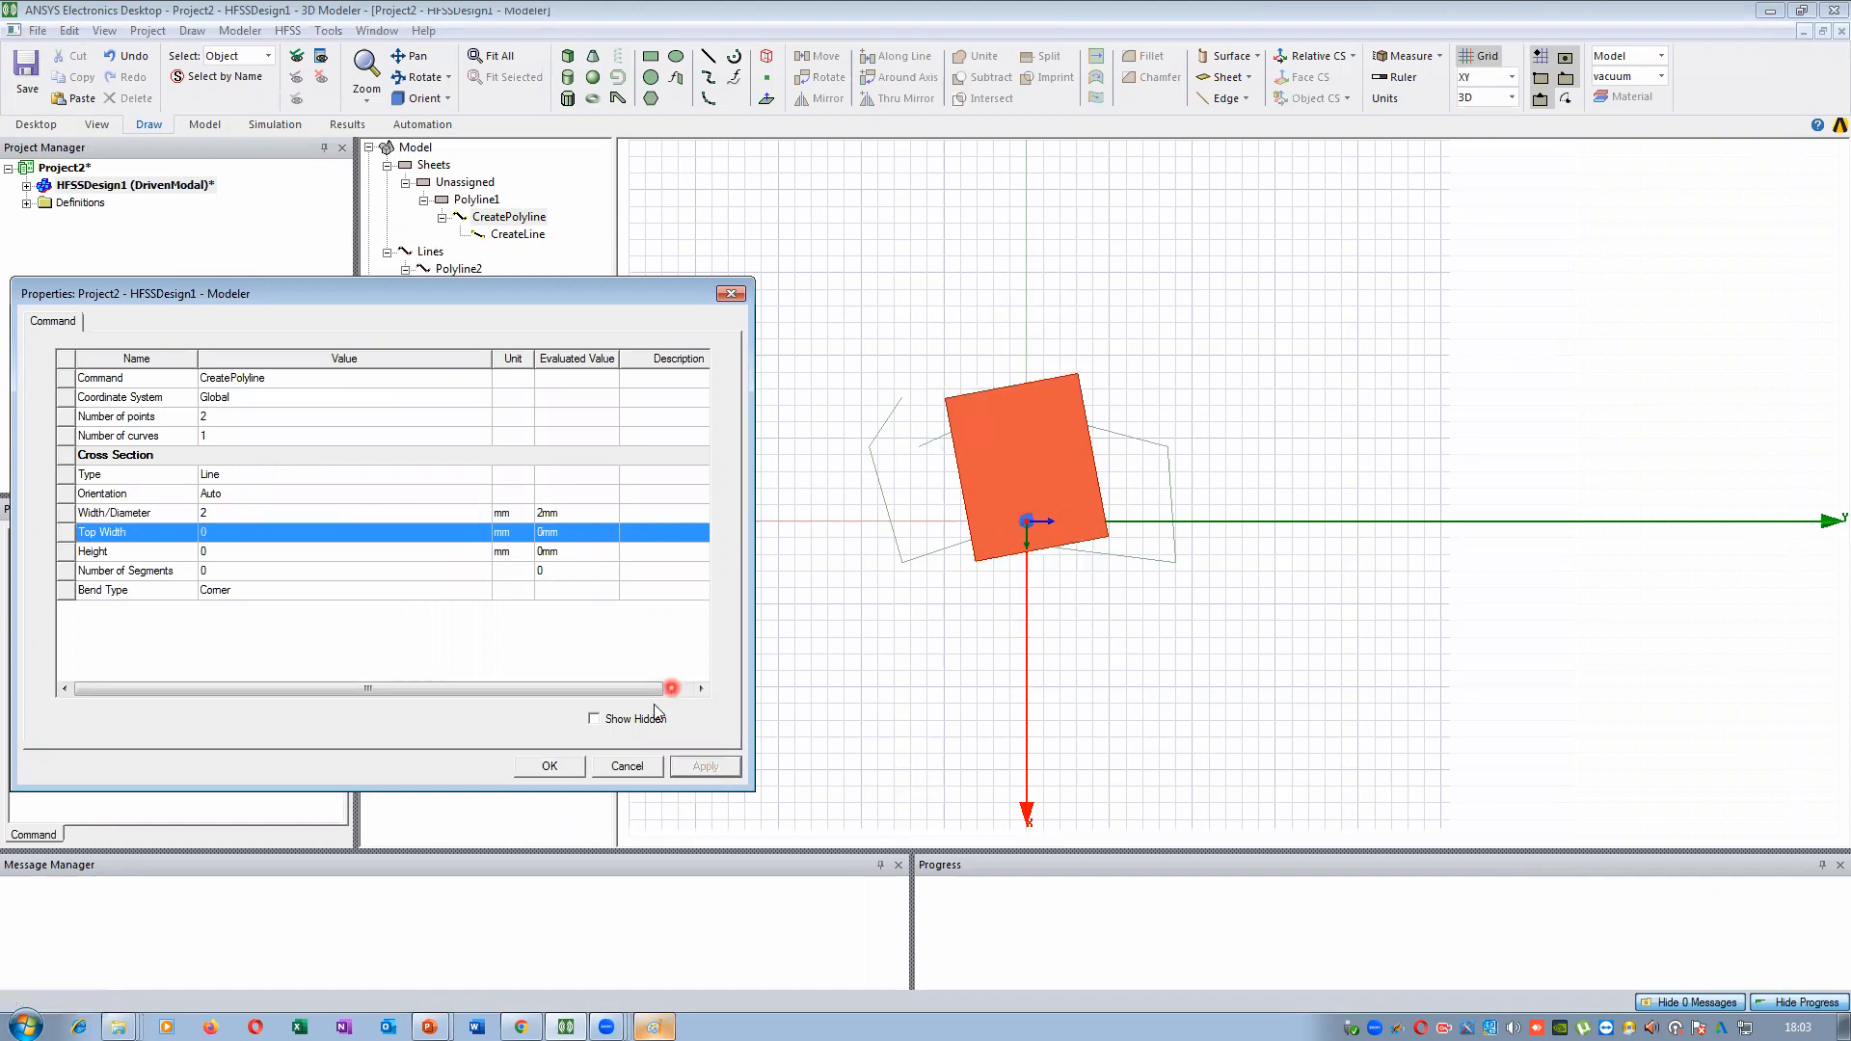
click(530, 768)
click(1077, 609)
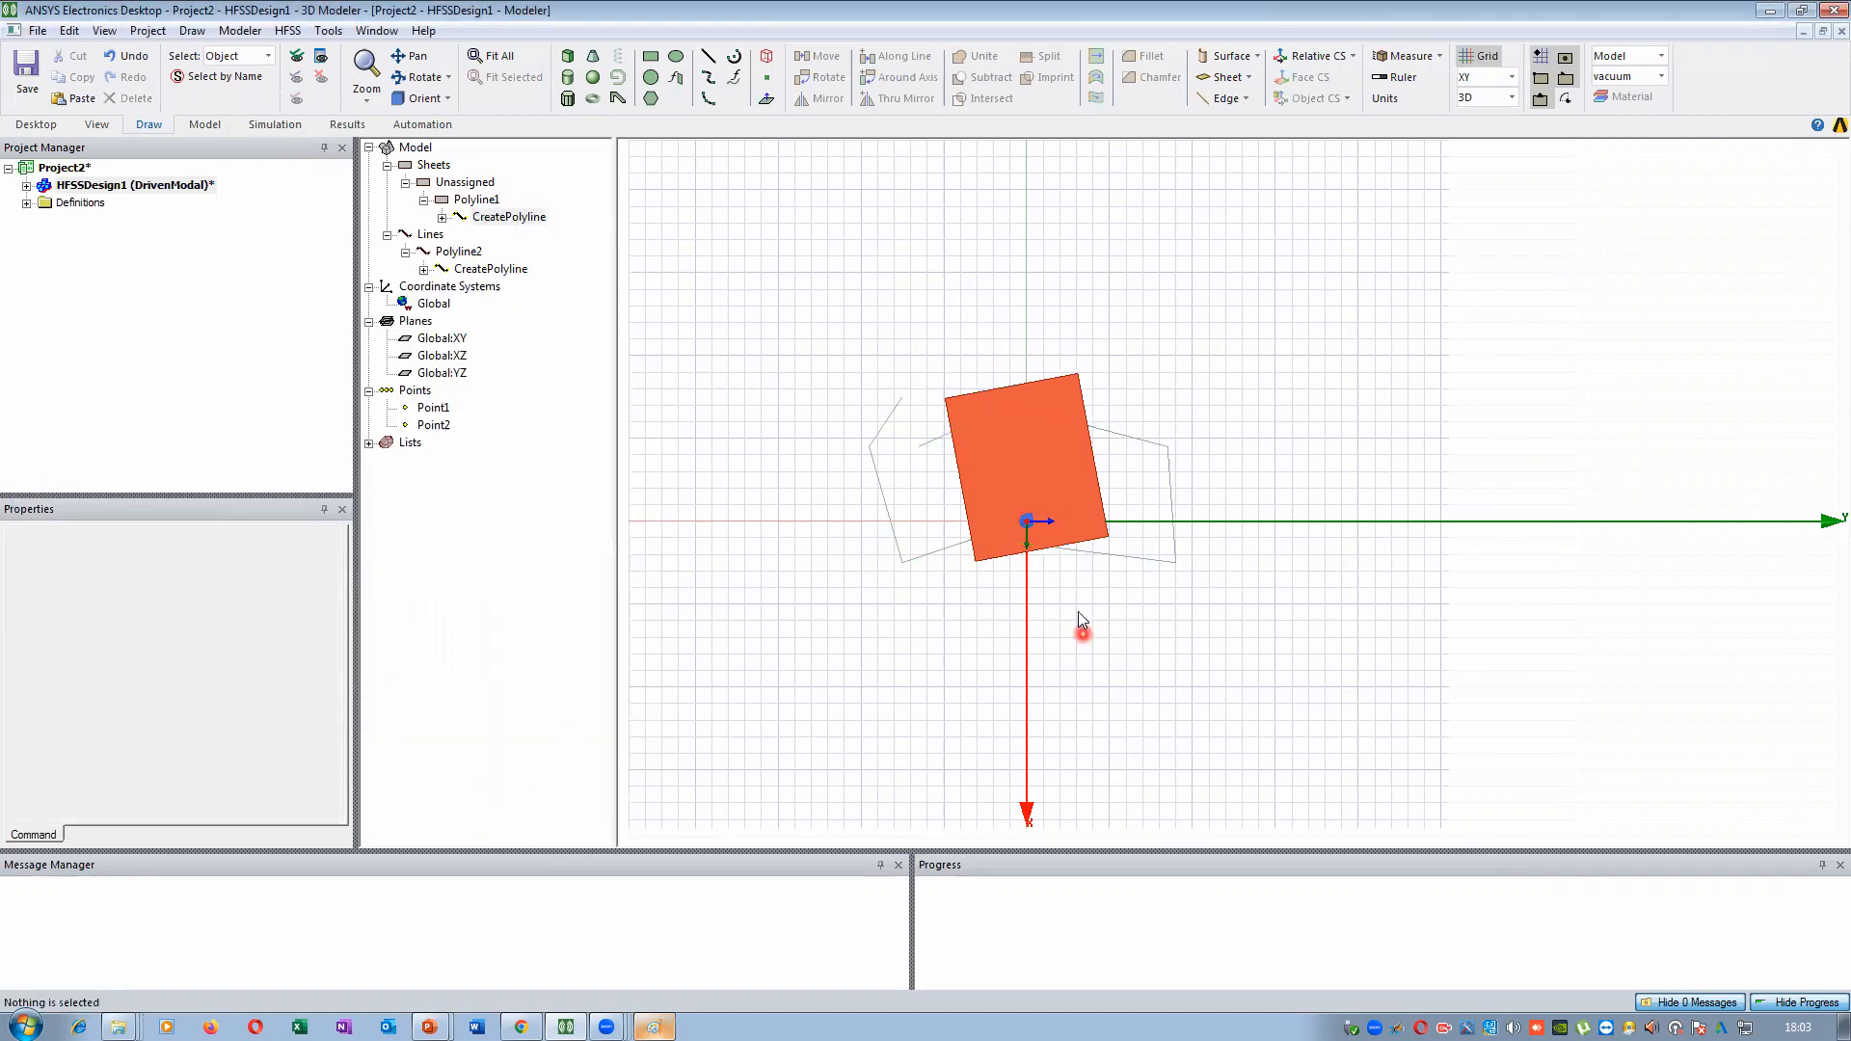
Measure positions on the Polyline1 sheet, starting from its upper-left corner vertex, and close the measurement
scroll(1076, 608, up, 2)
scroll(848, 239, up, 2)
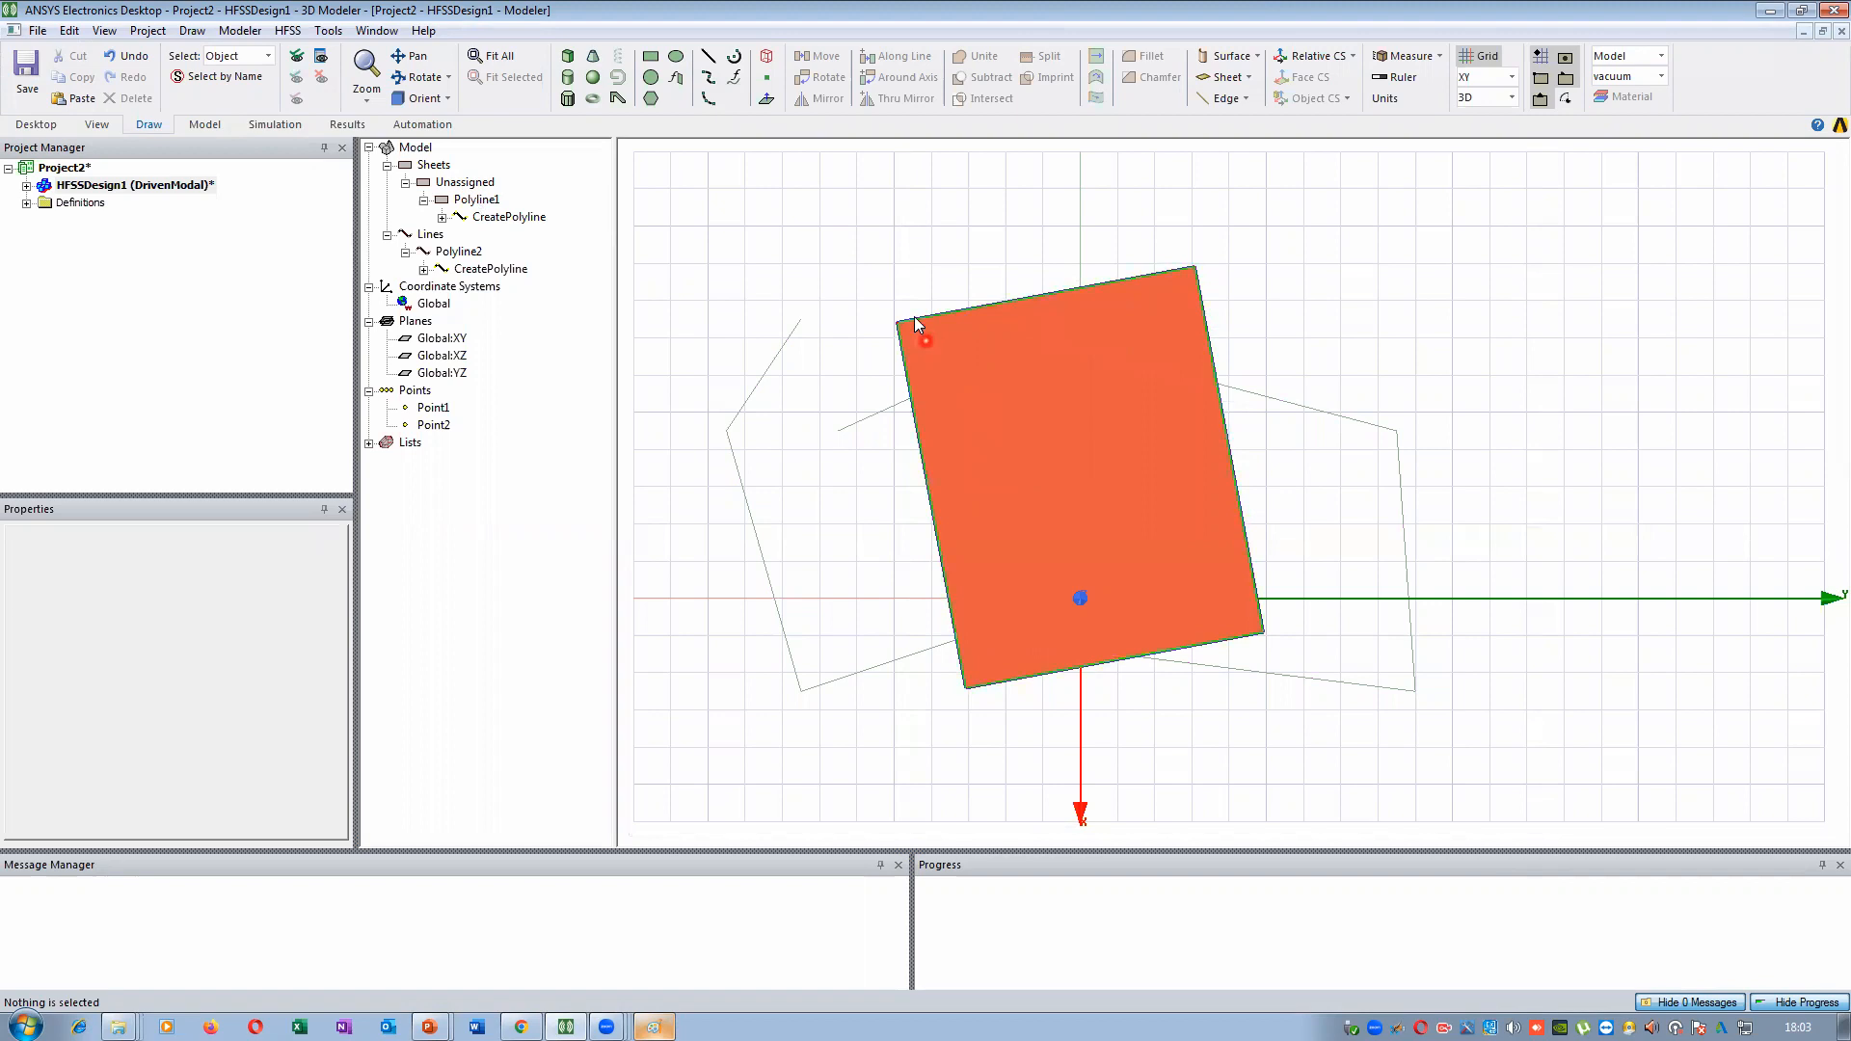
scroll(1010, 476, down, 3)
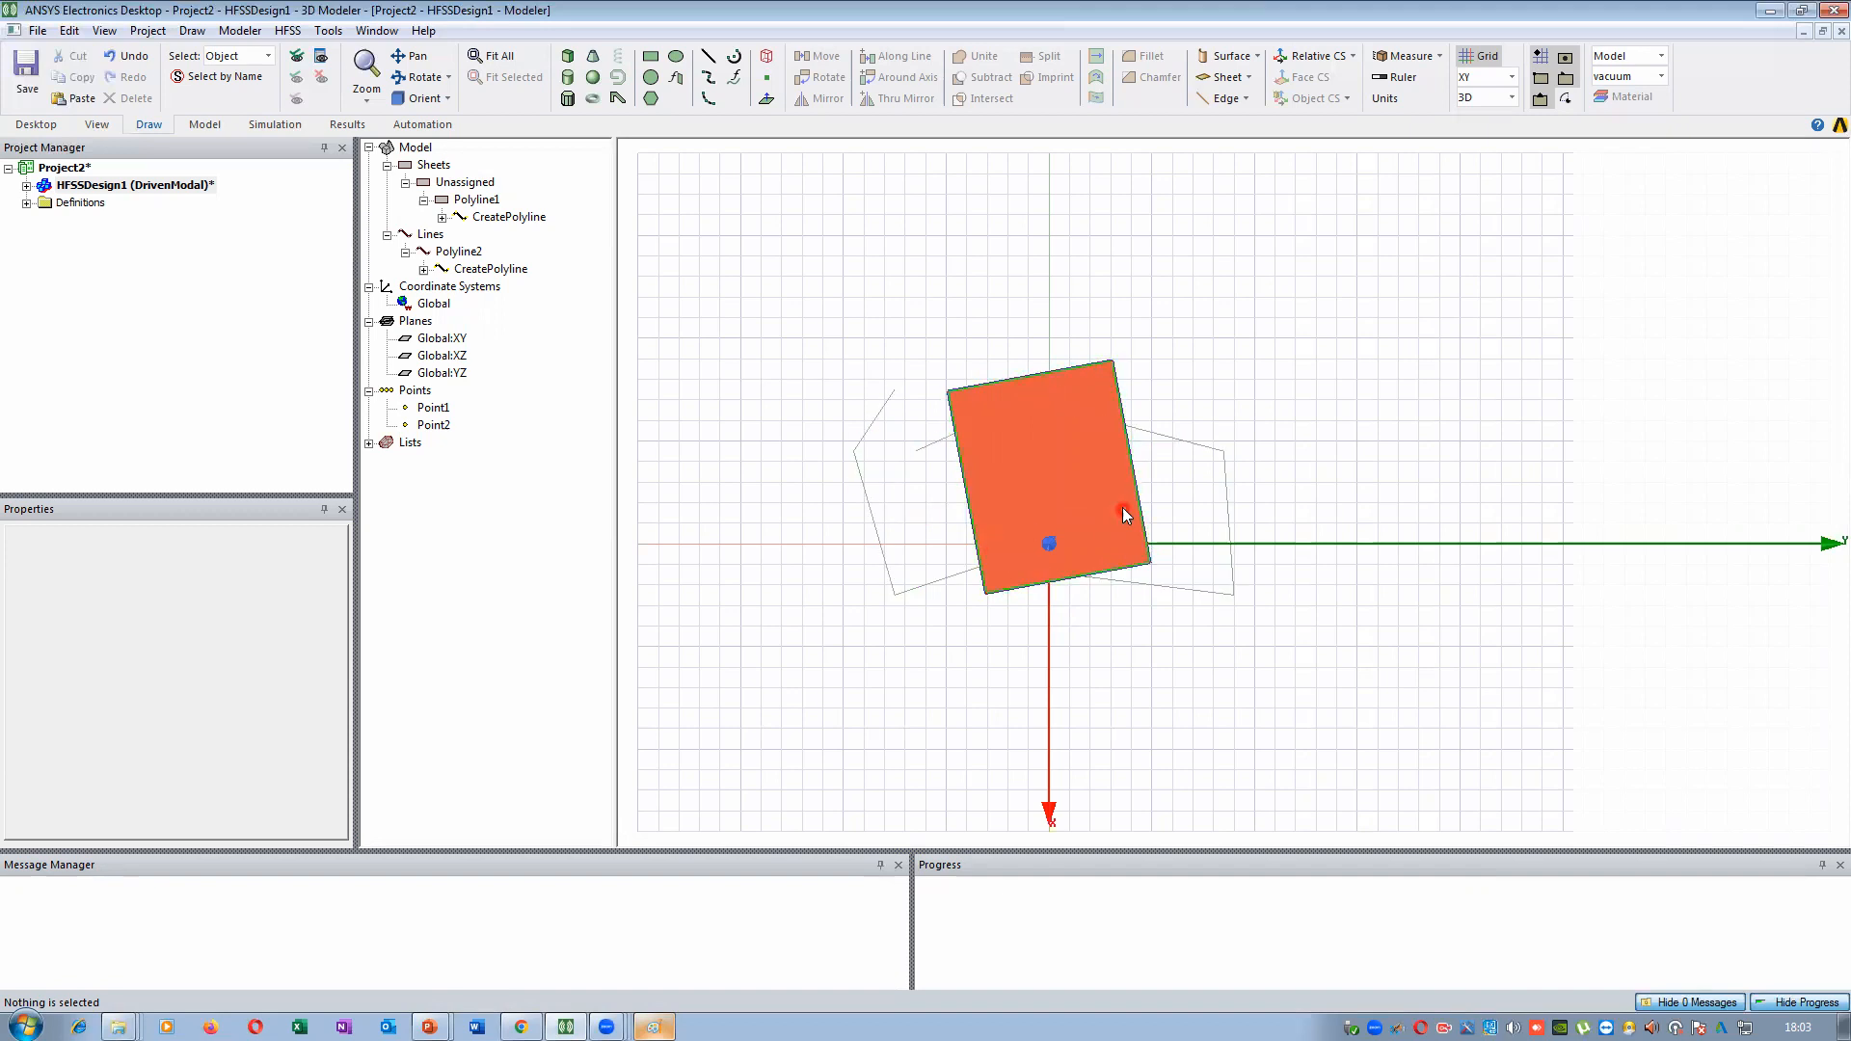
right_click(785, 267)
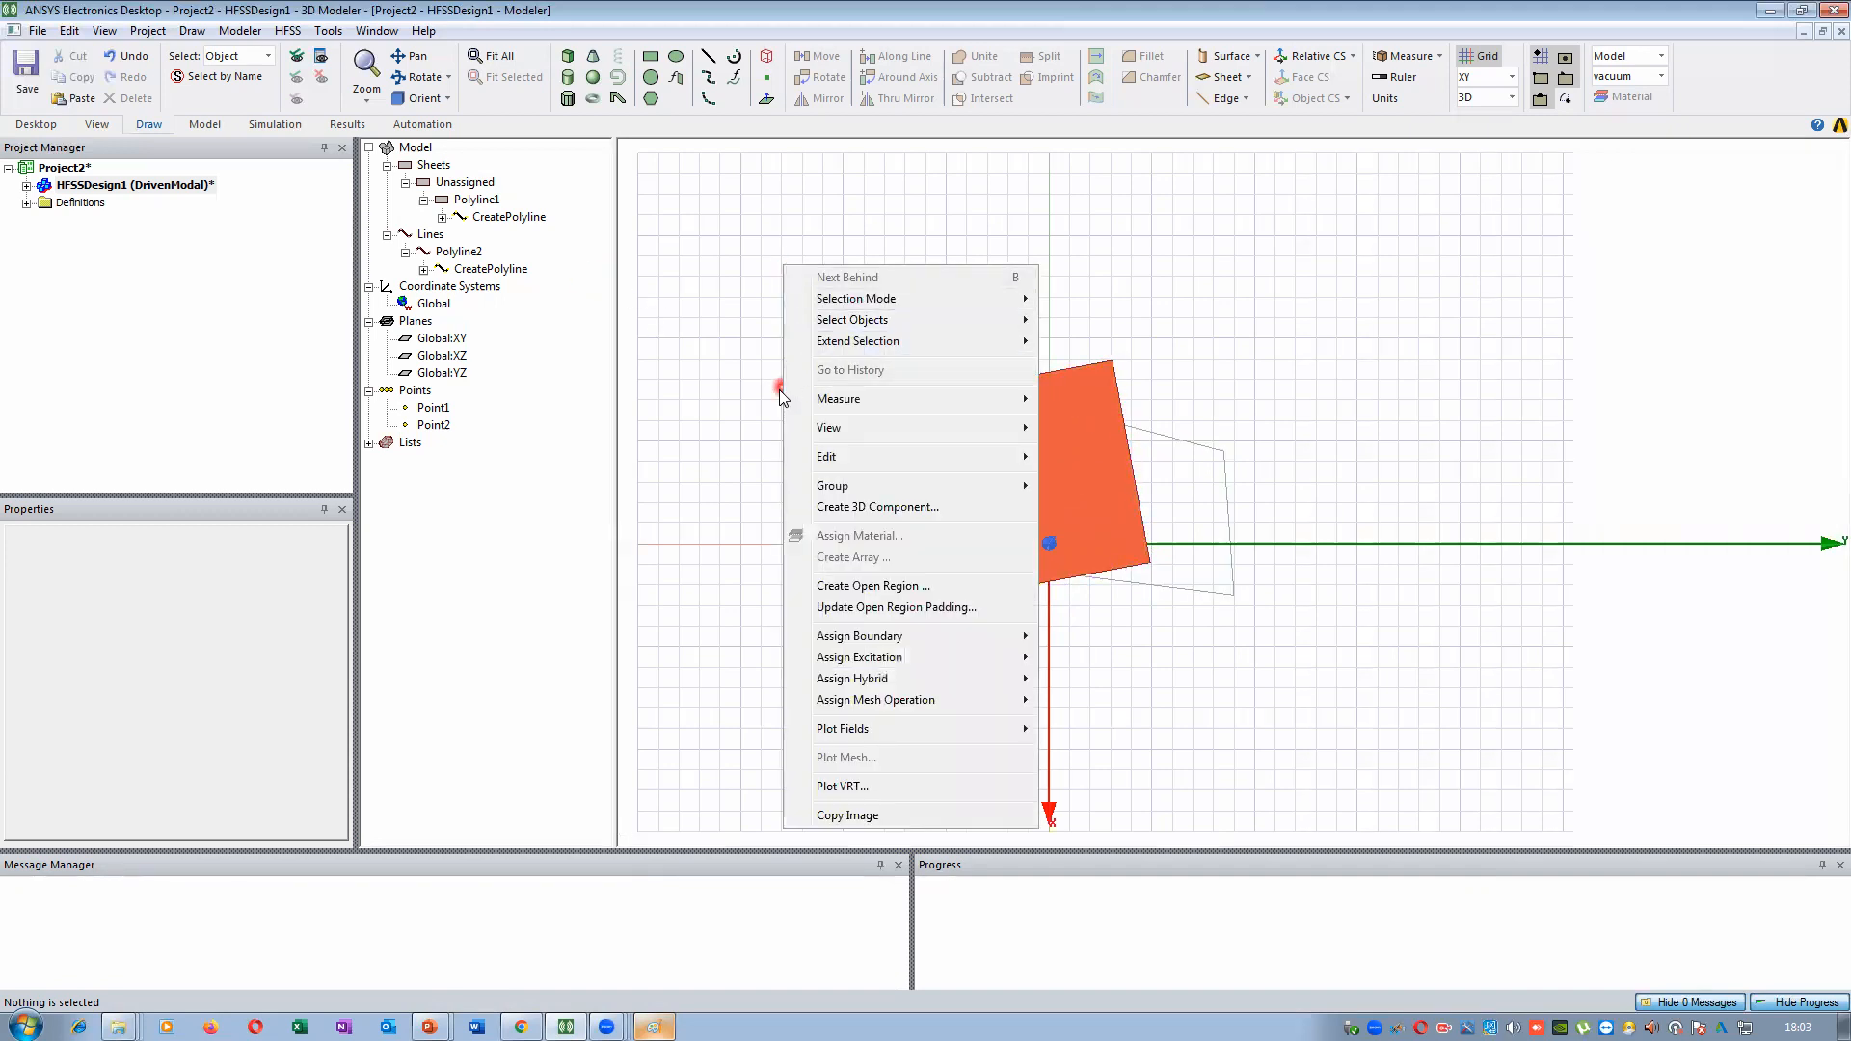
mouse_move(822, 400)
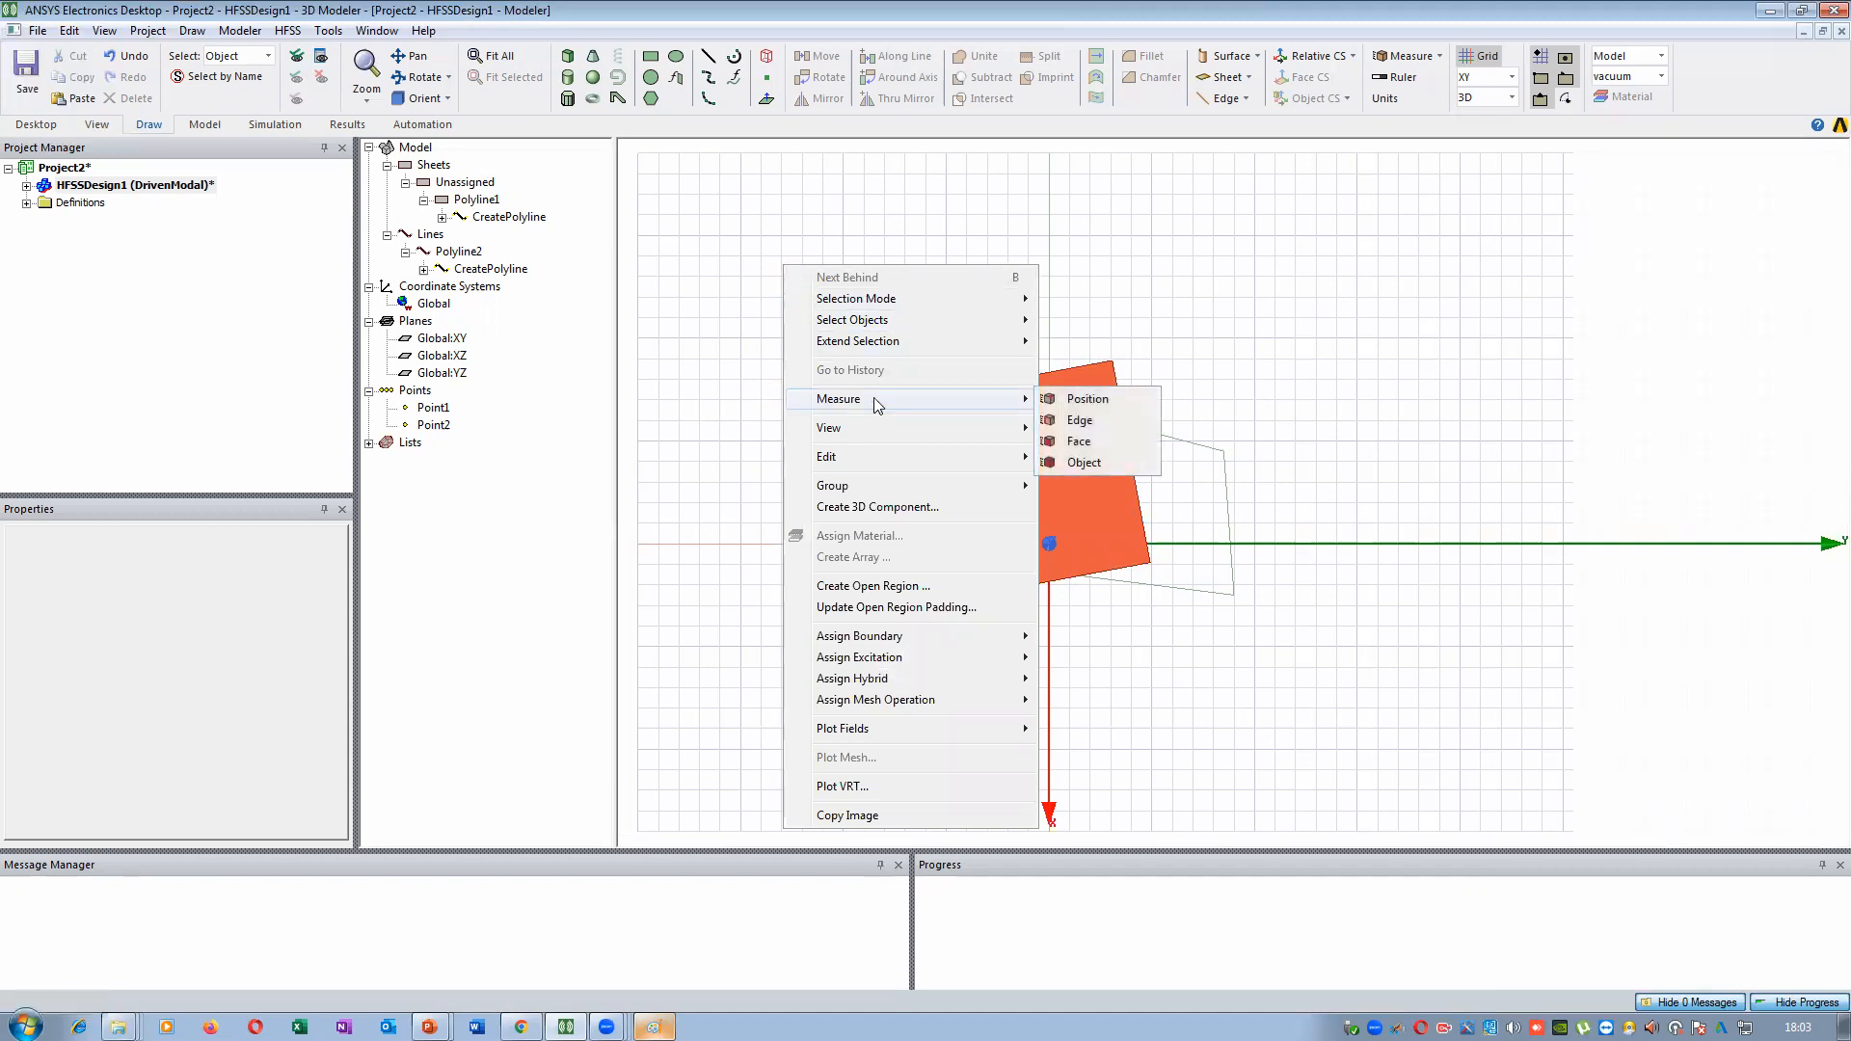
click(1089, 401)
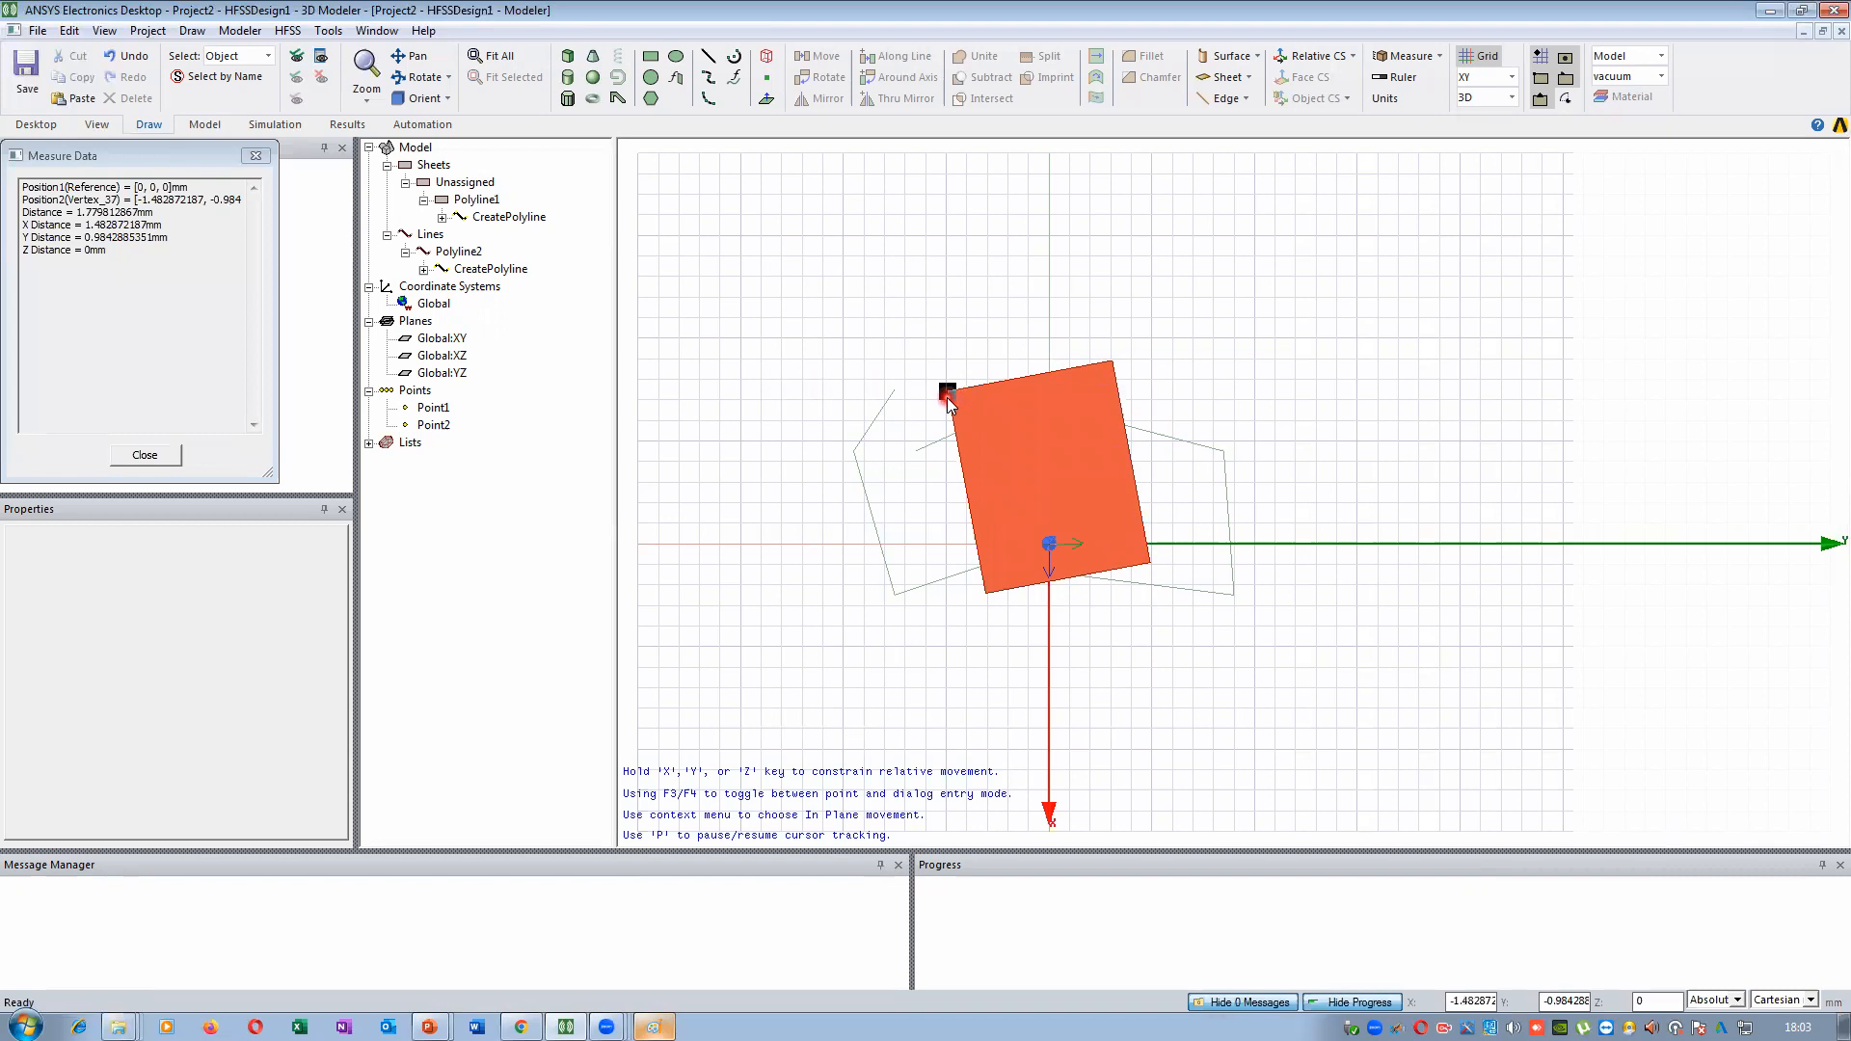
click(948, 404)
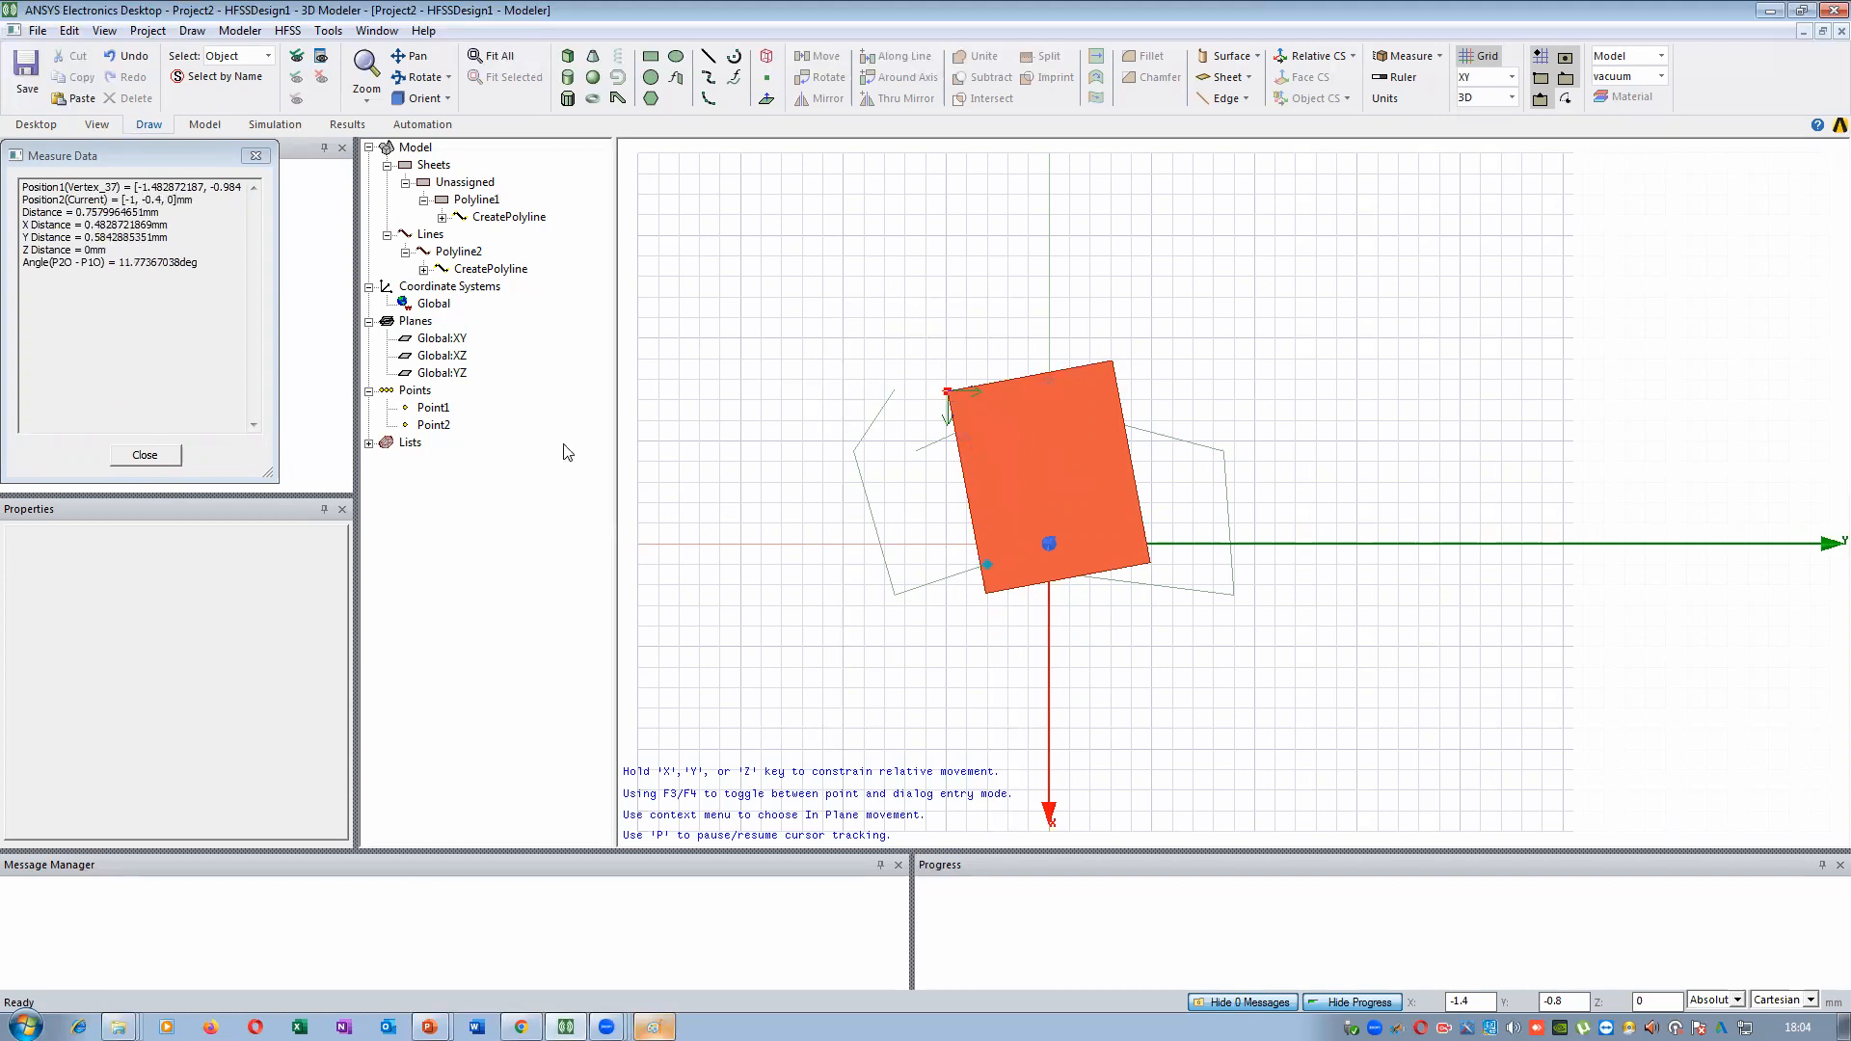
click(136, 456)
Set the Top Width of Polyline1's cross section to 3 mm in its CreatePolyline properties and apply it
click(480, 202)
click(442, 218)
click(520, 218)
double_click(521, 218)
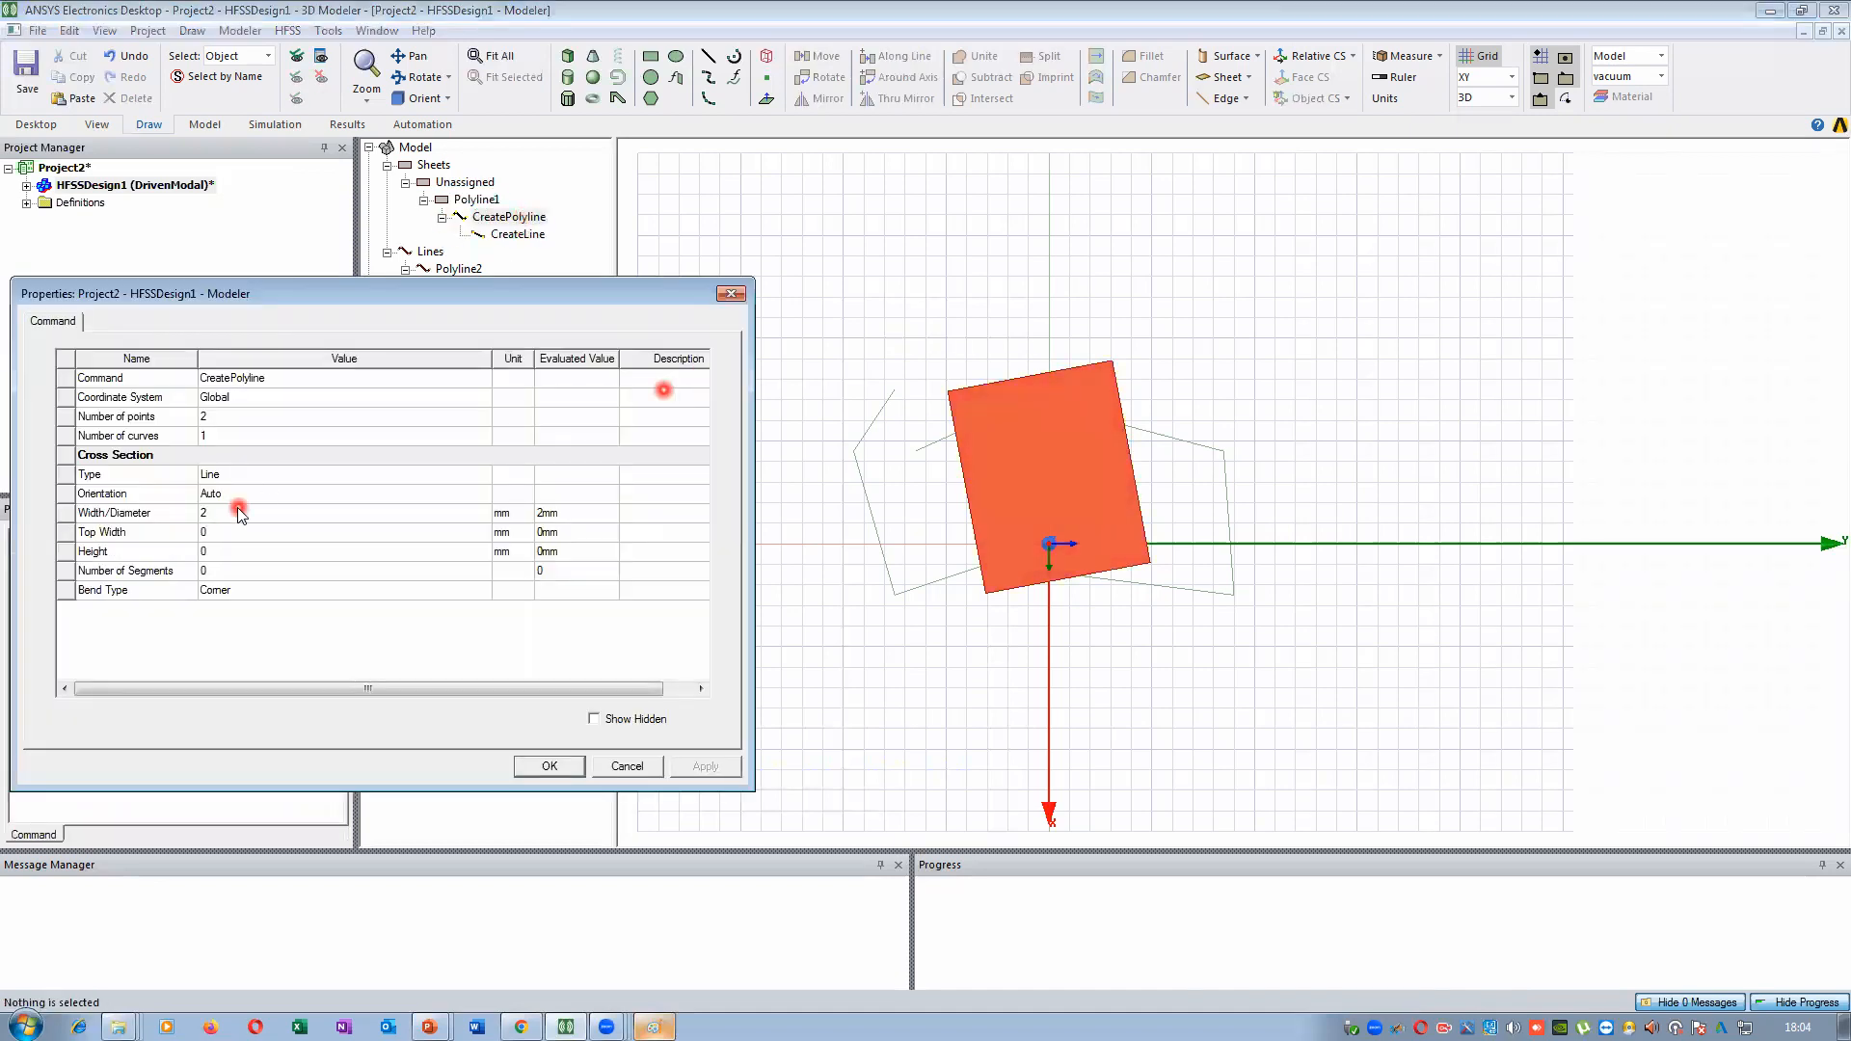
click(221, 533)
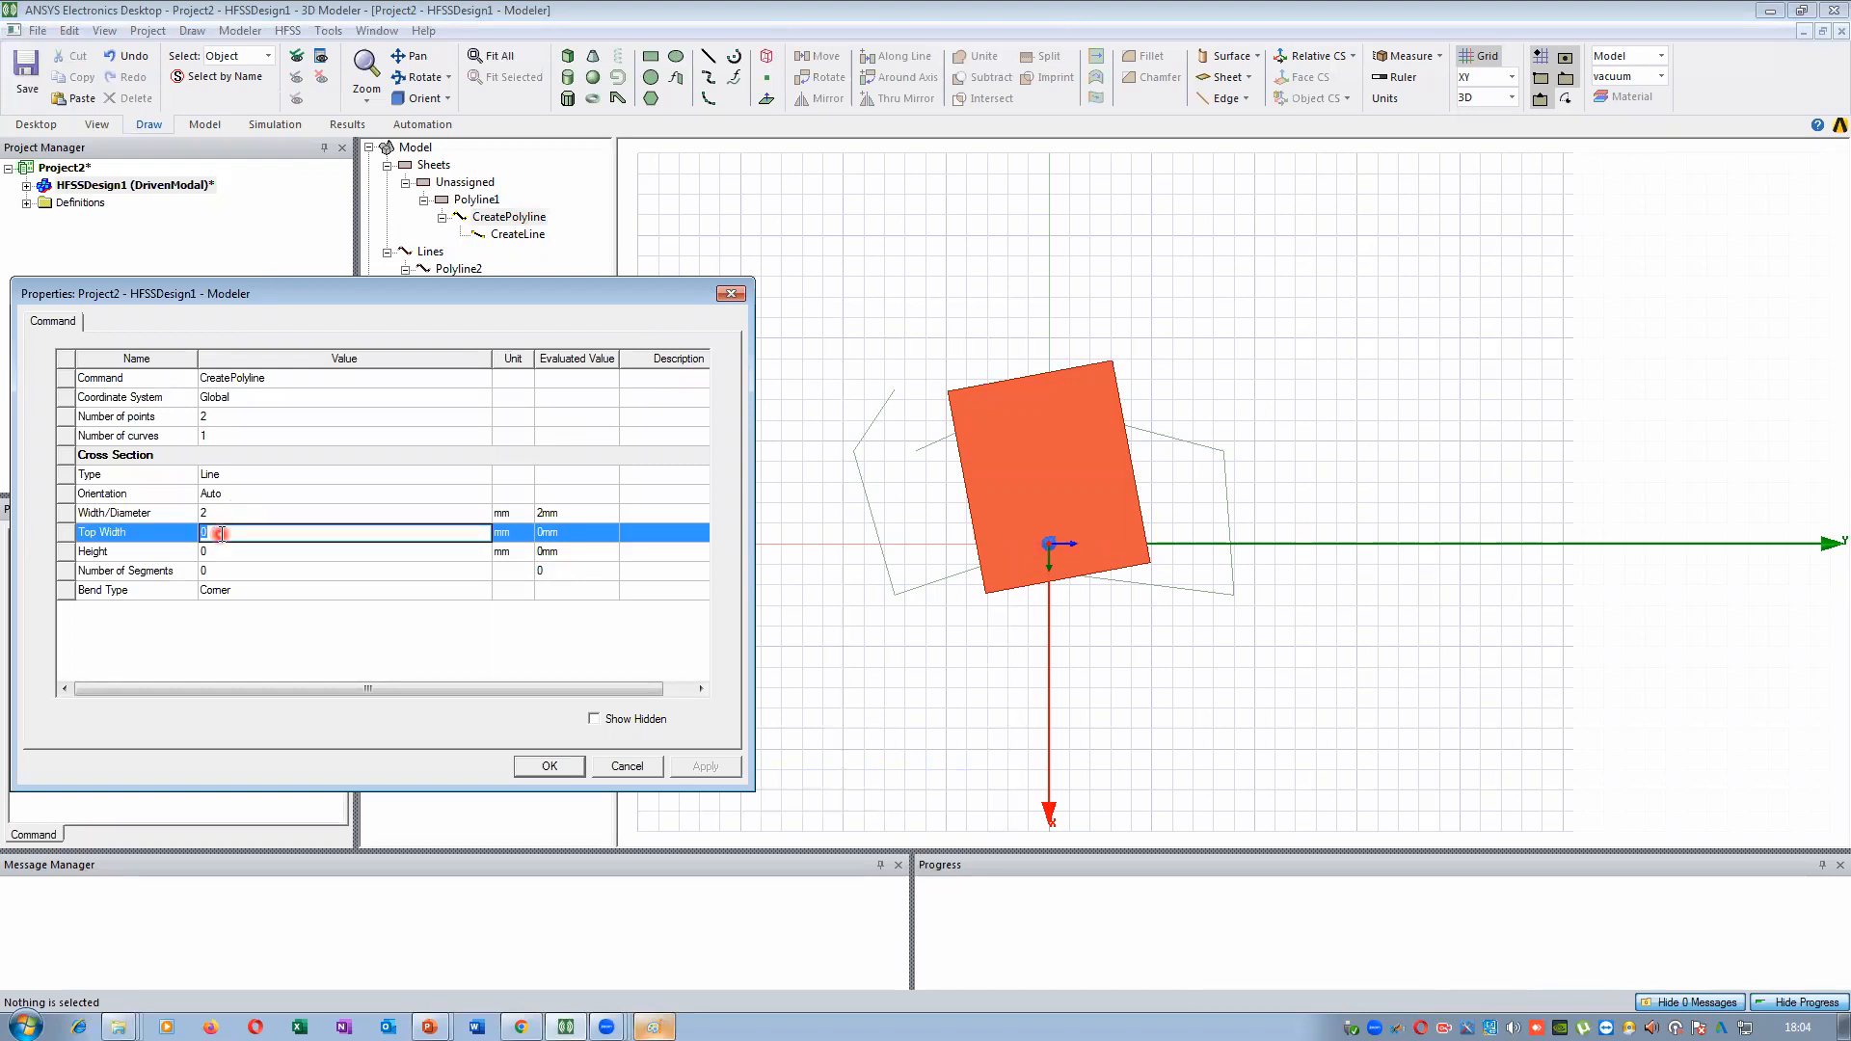
click(275, 627)
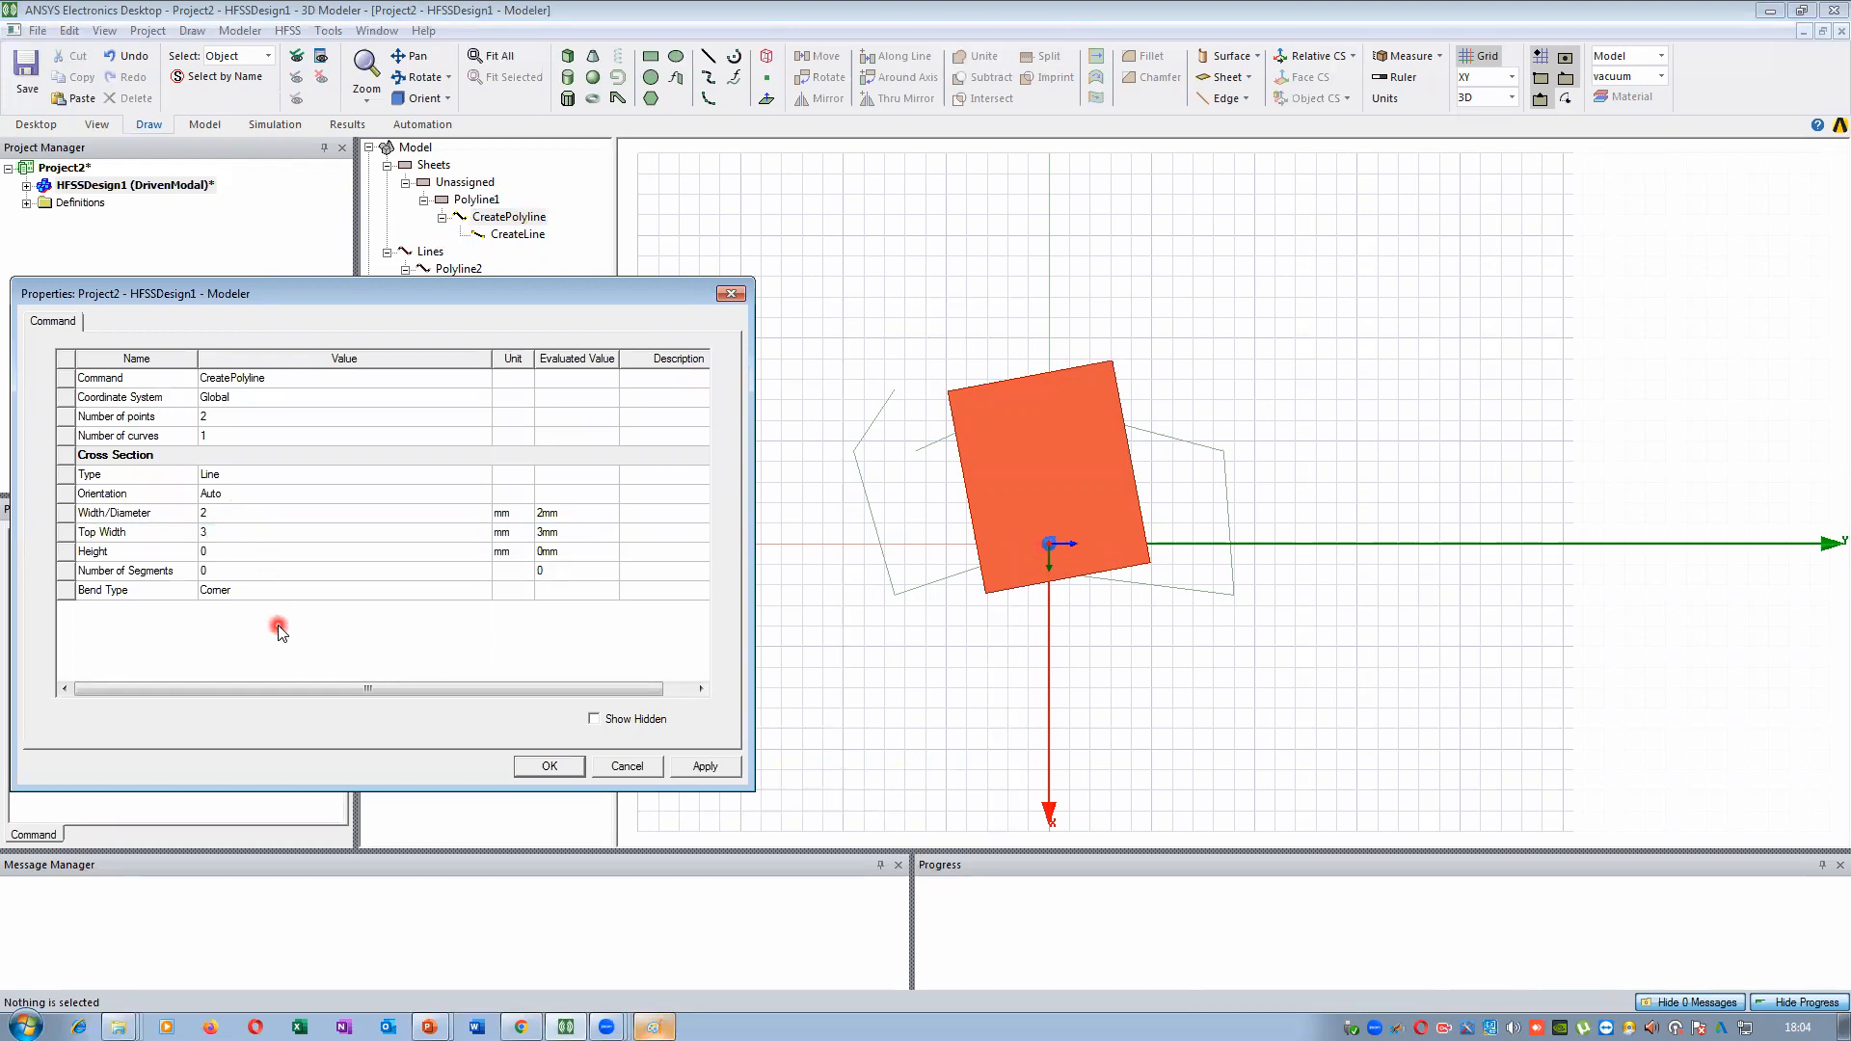
click(707, 767)
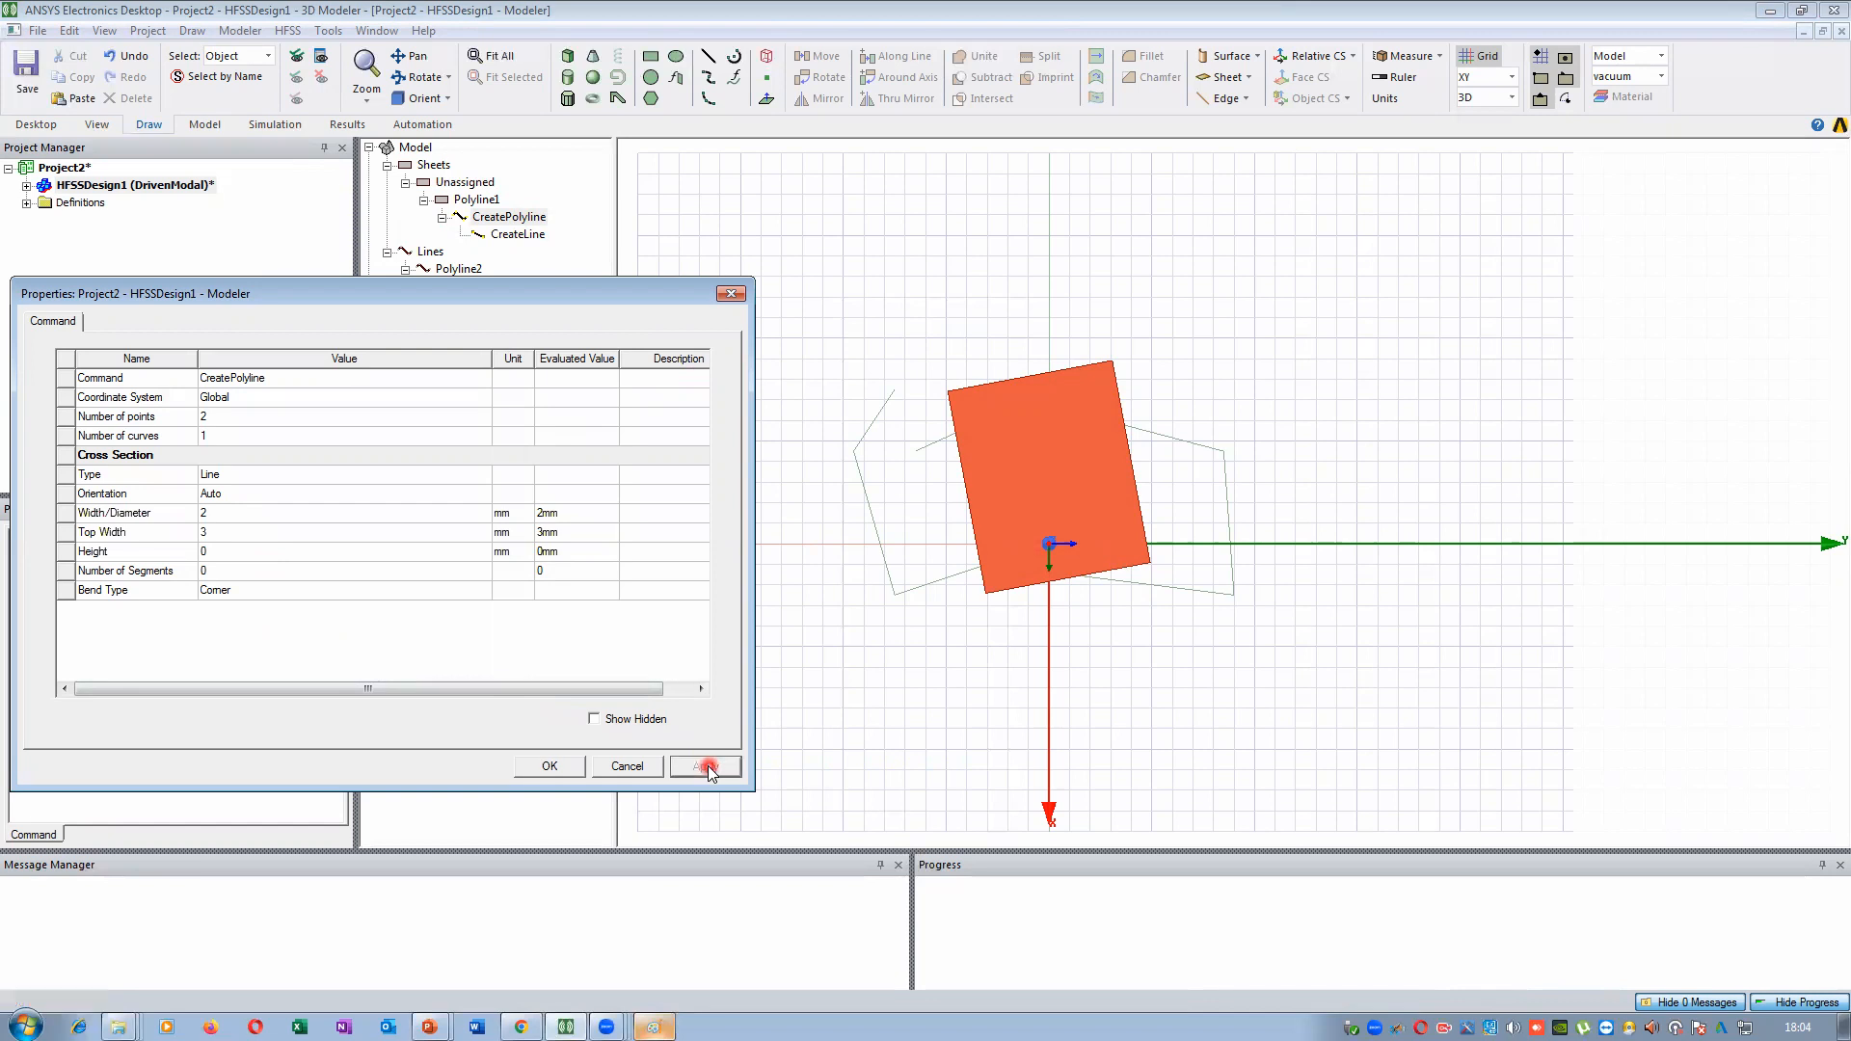
Set the Height of Polyline1's cross section to 2 mm and accept the properties
click(220, 552)
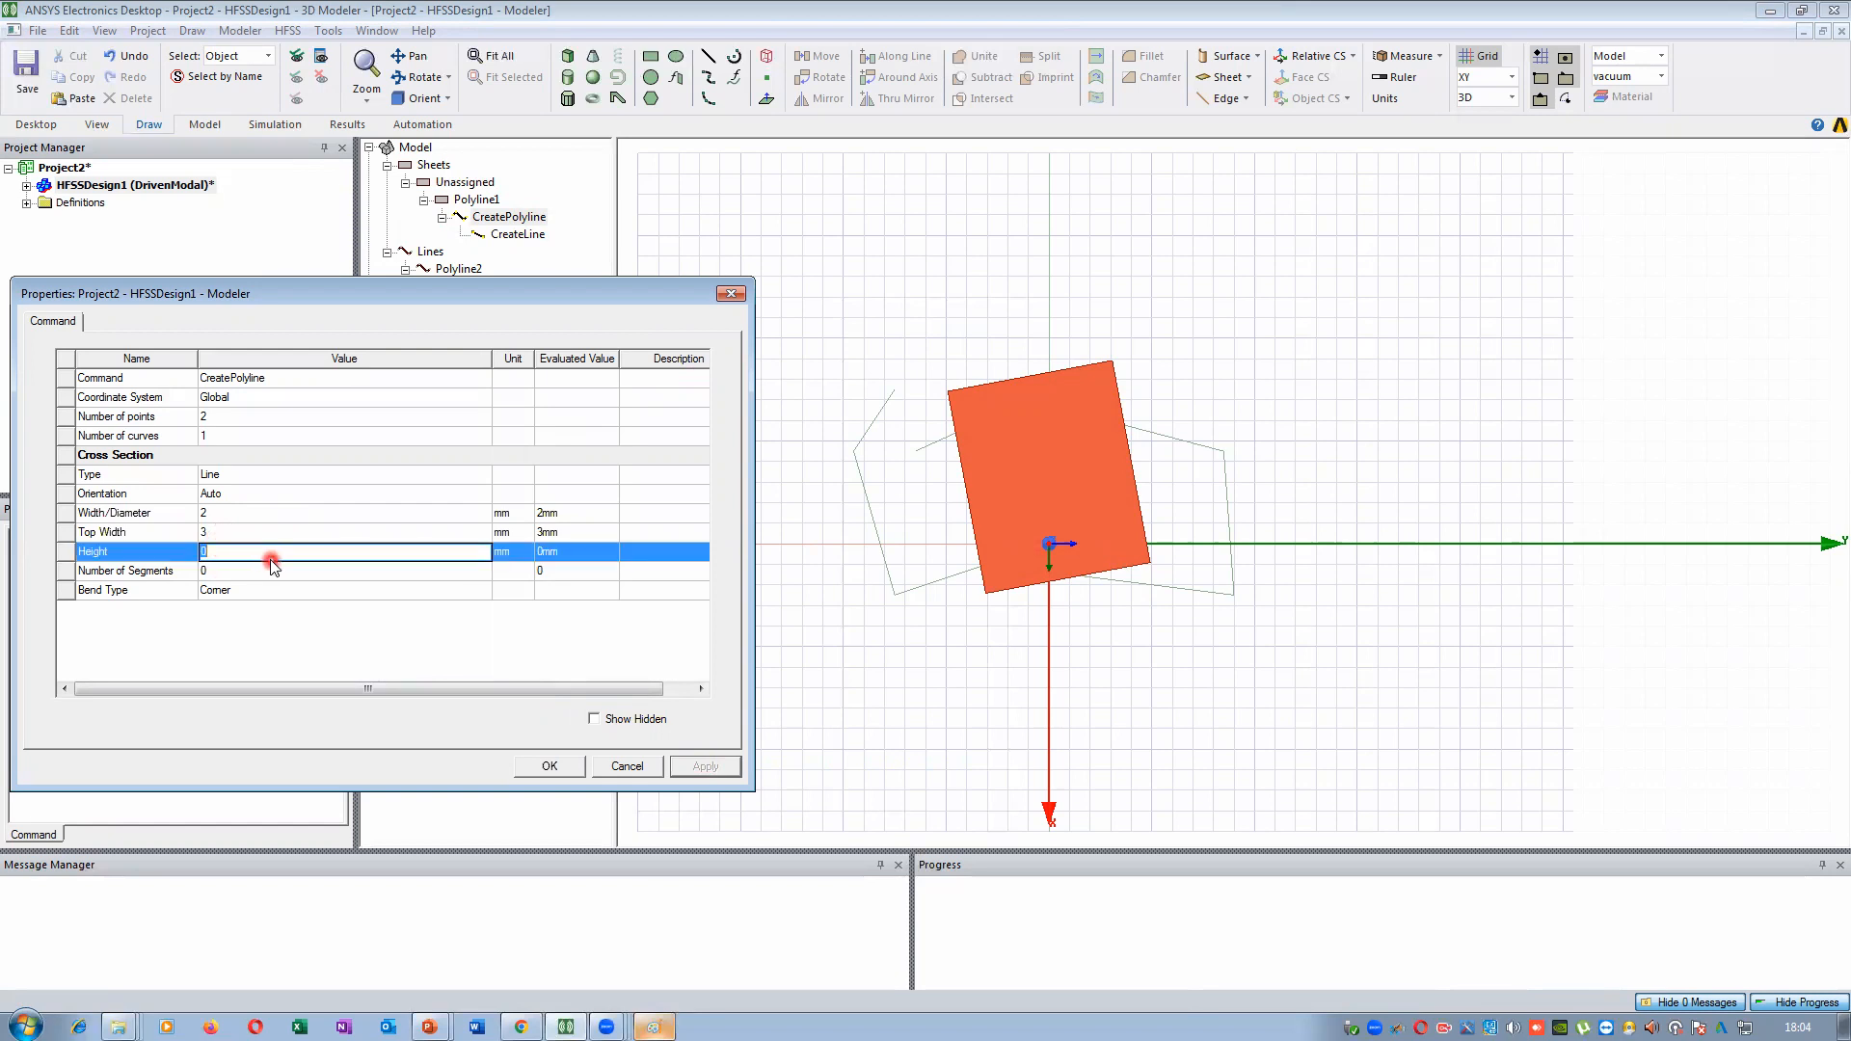
click(376, 633)
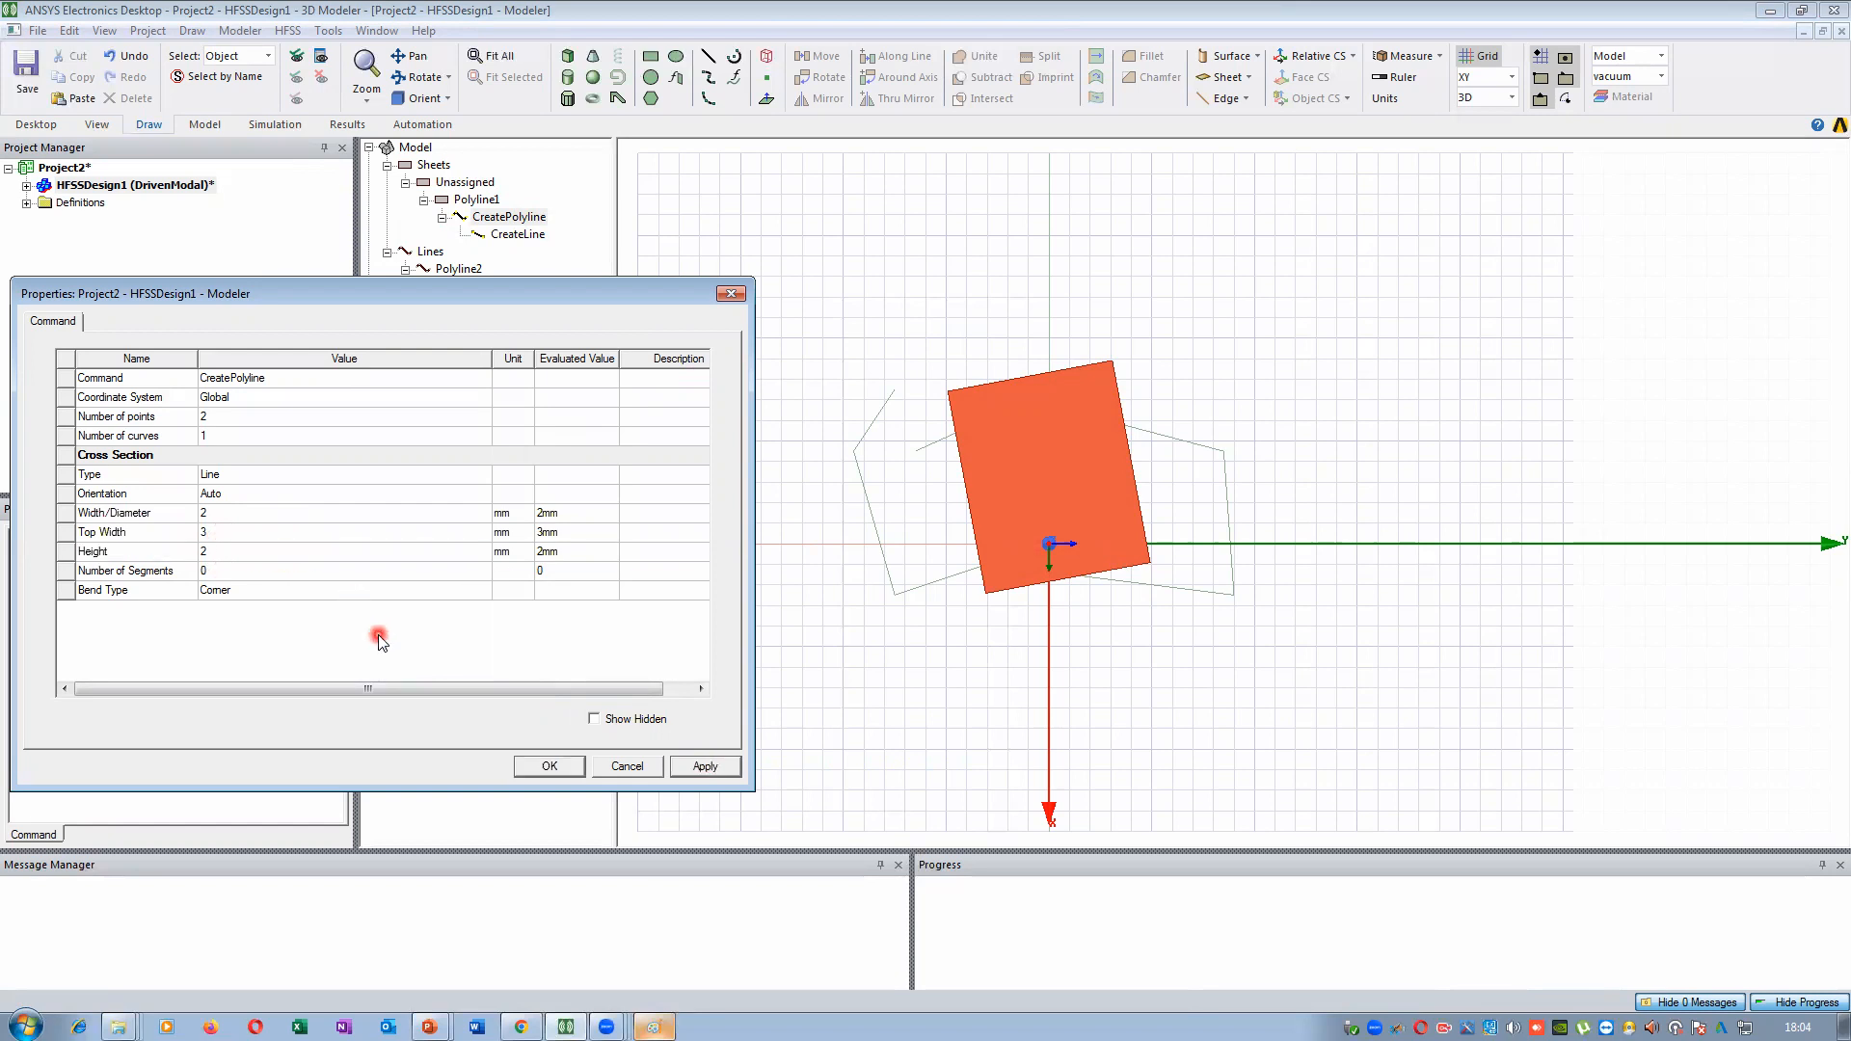
click(696, 769)
click(542, 766)
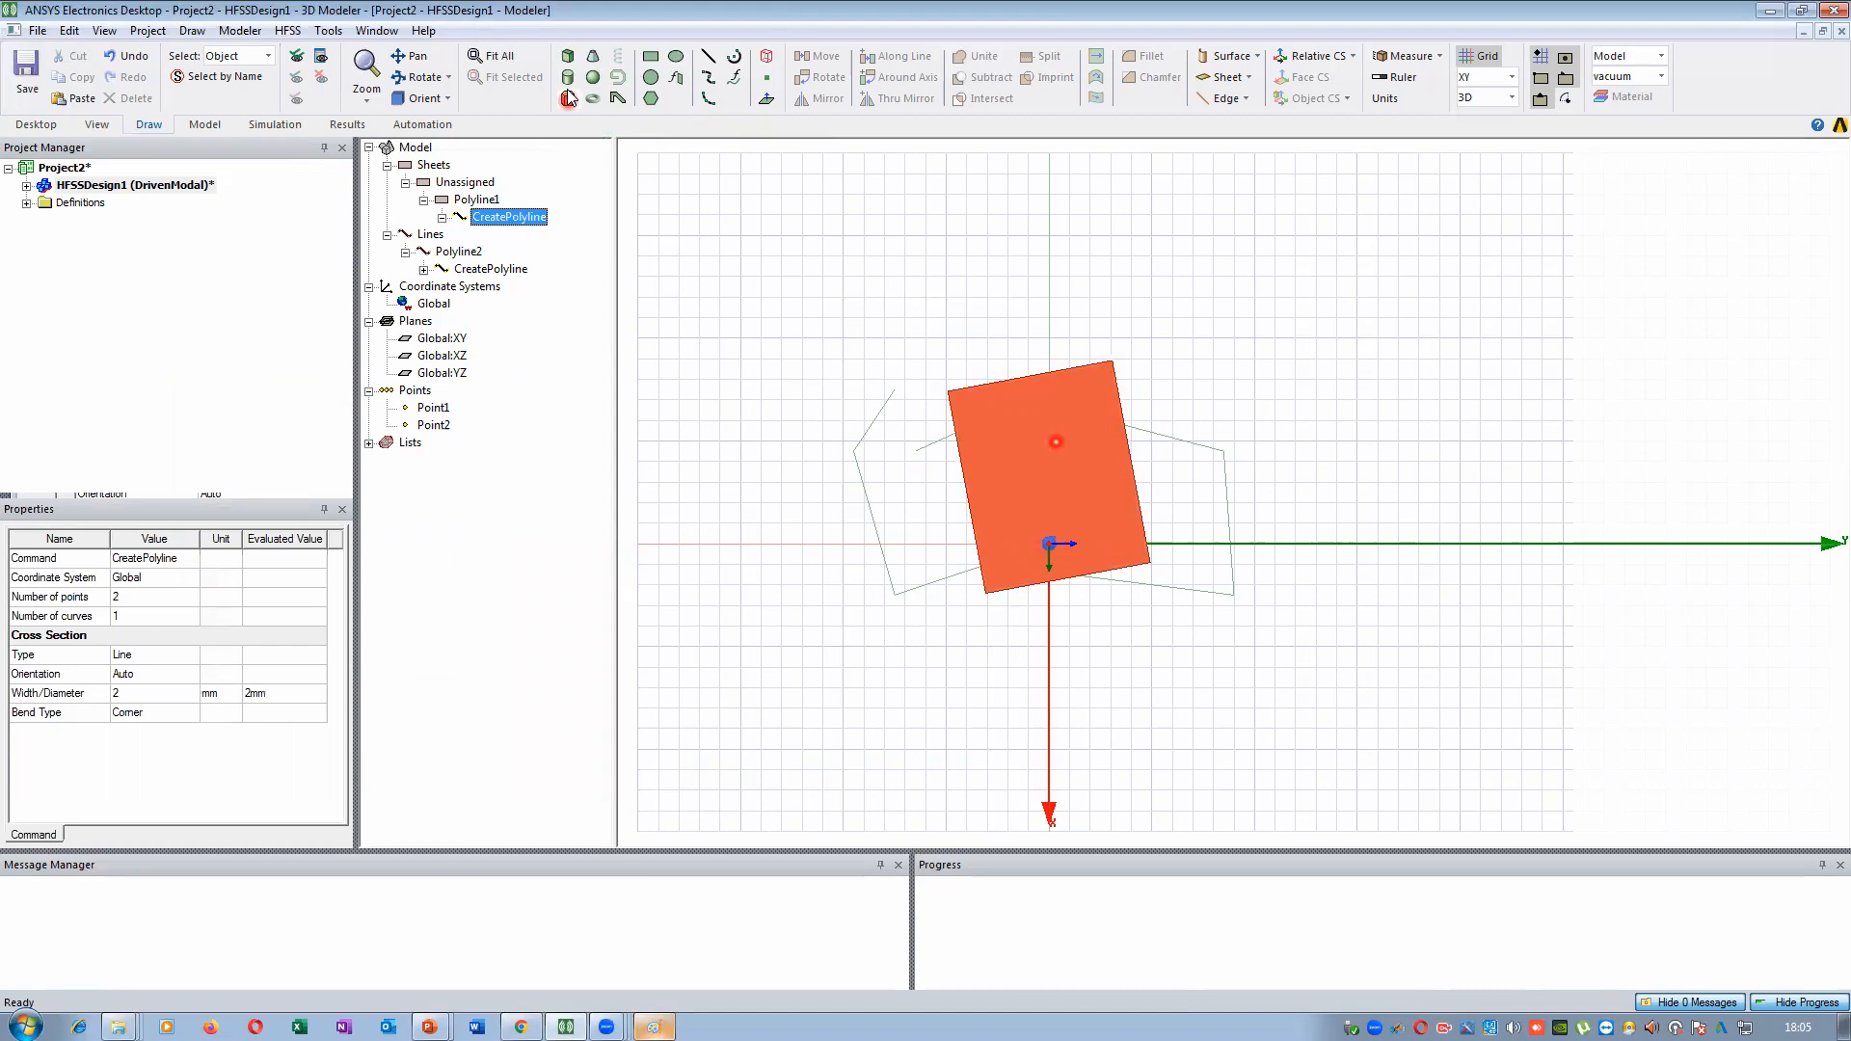
Change Polyline1's cross-section type from Line to Rectangle so the sheet becomes a solid
click(421, 77)
drag(1035, 518, 546, 222)
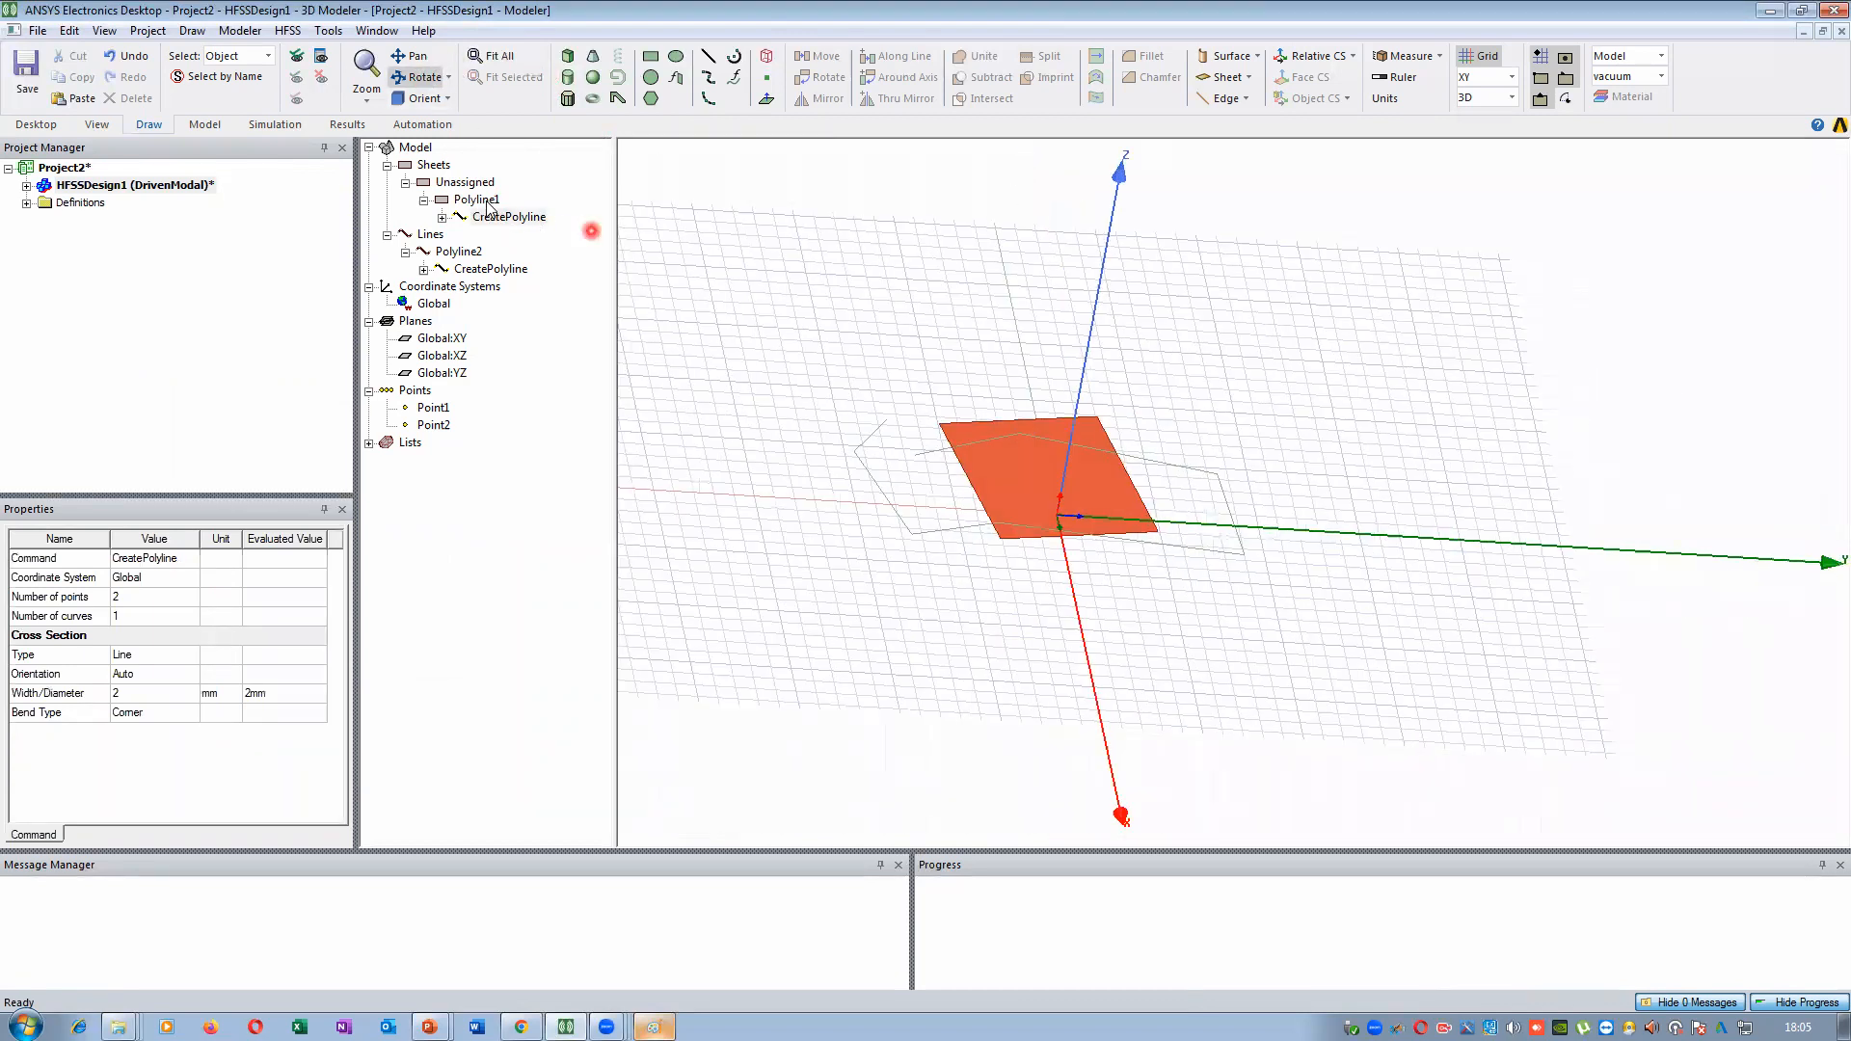
double_click(497, 216)
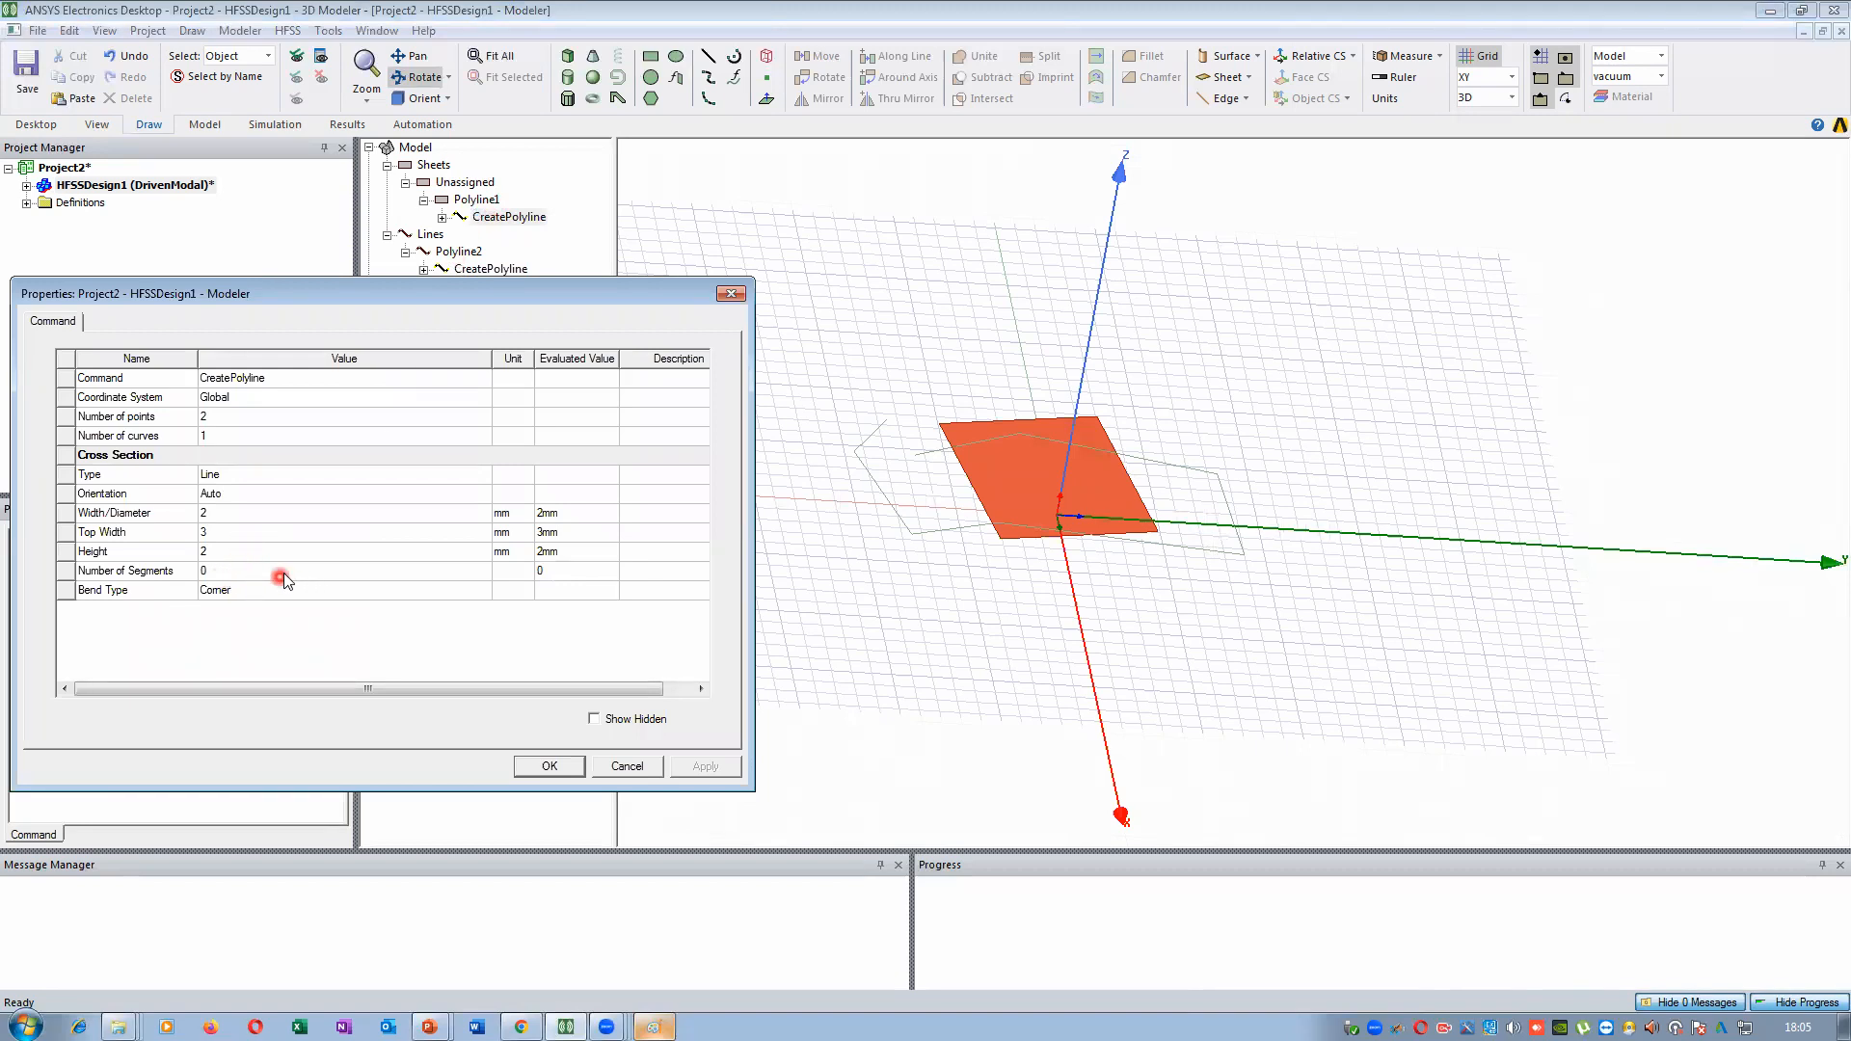
click(220, 475)
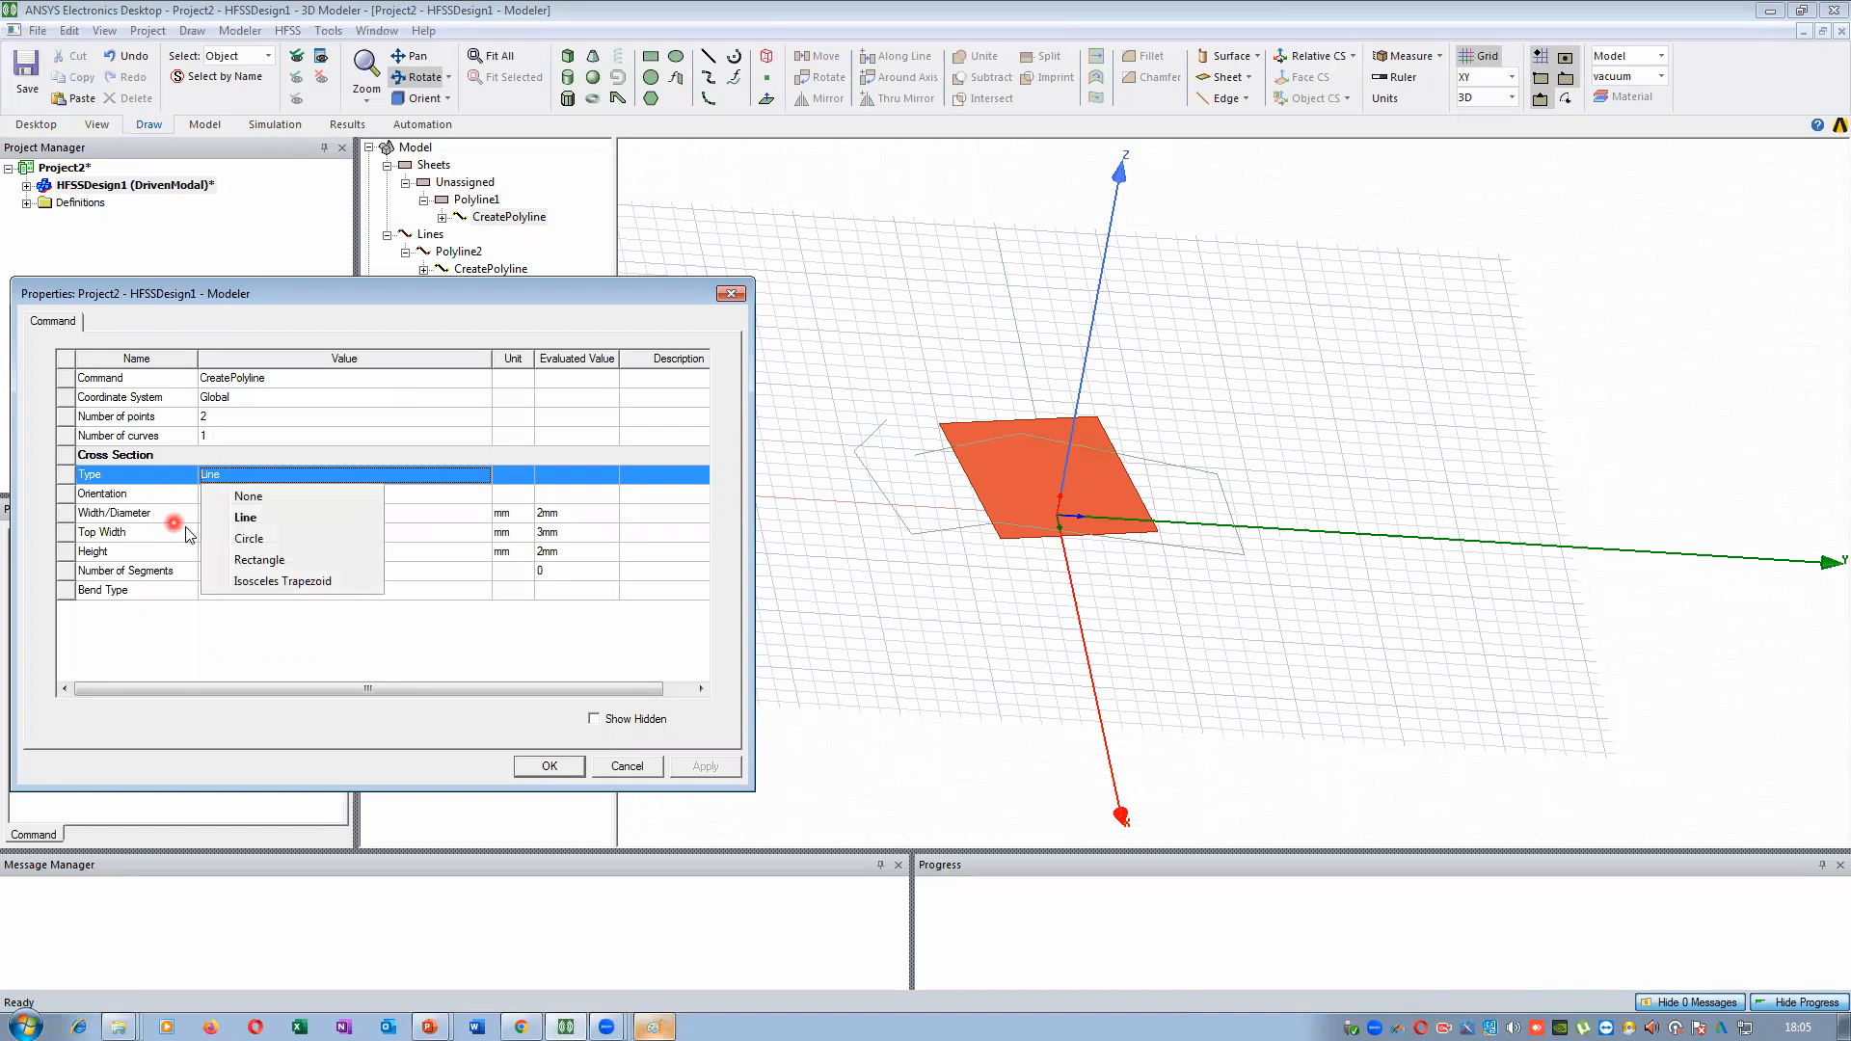
click(330, 297)
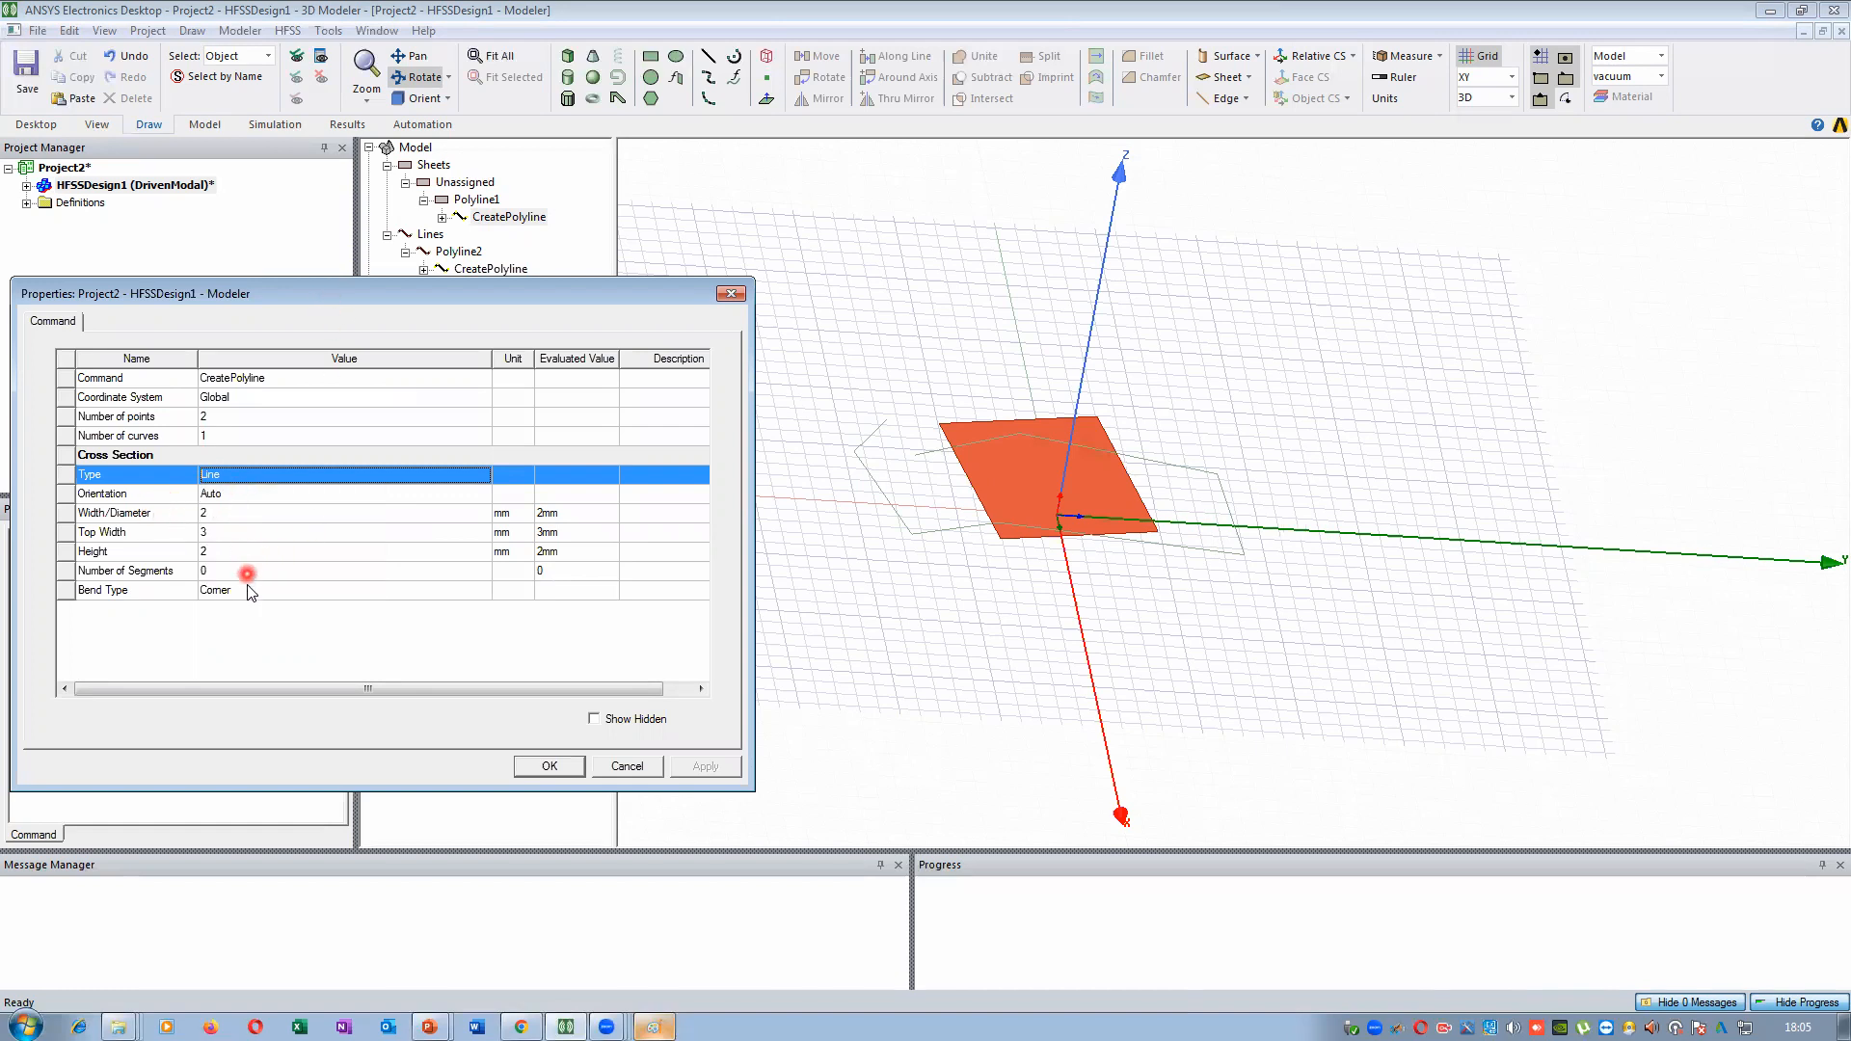
click(231, 477)
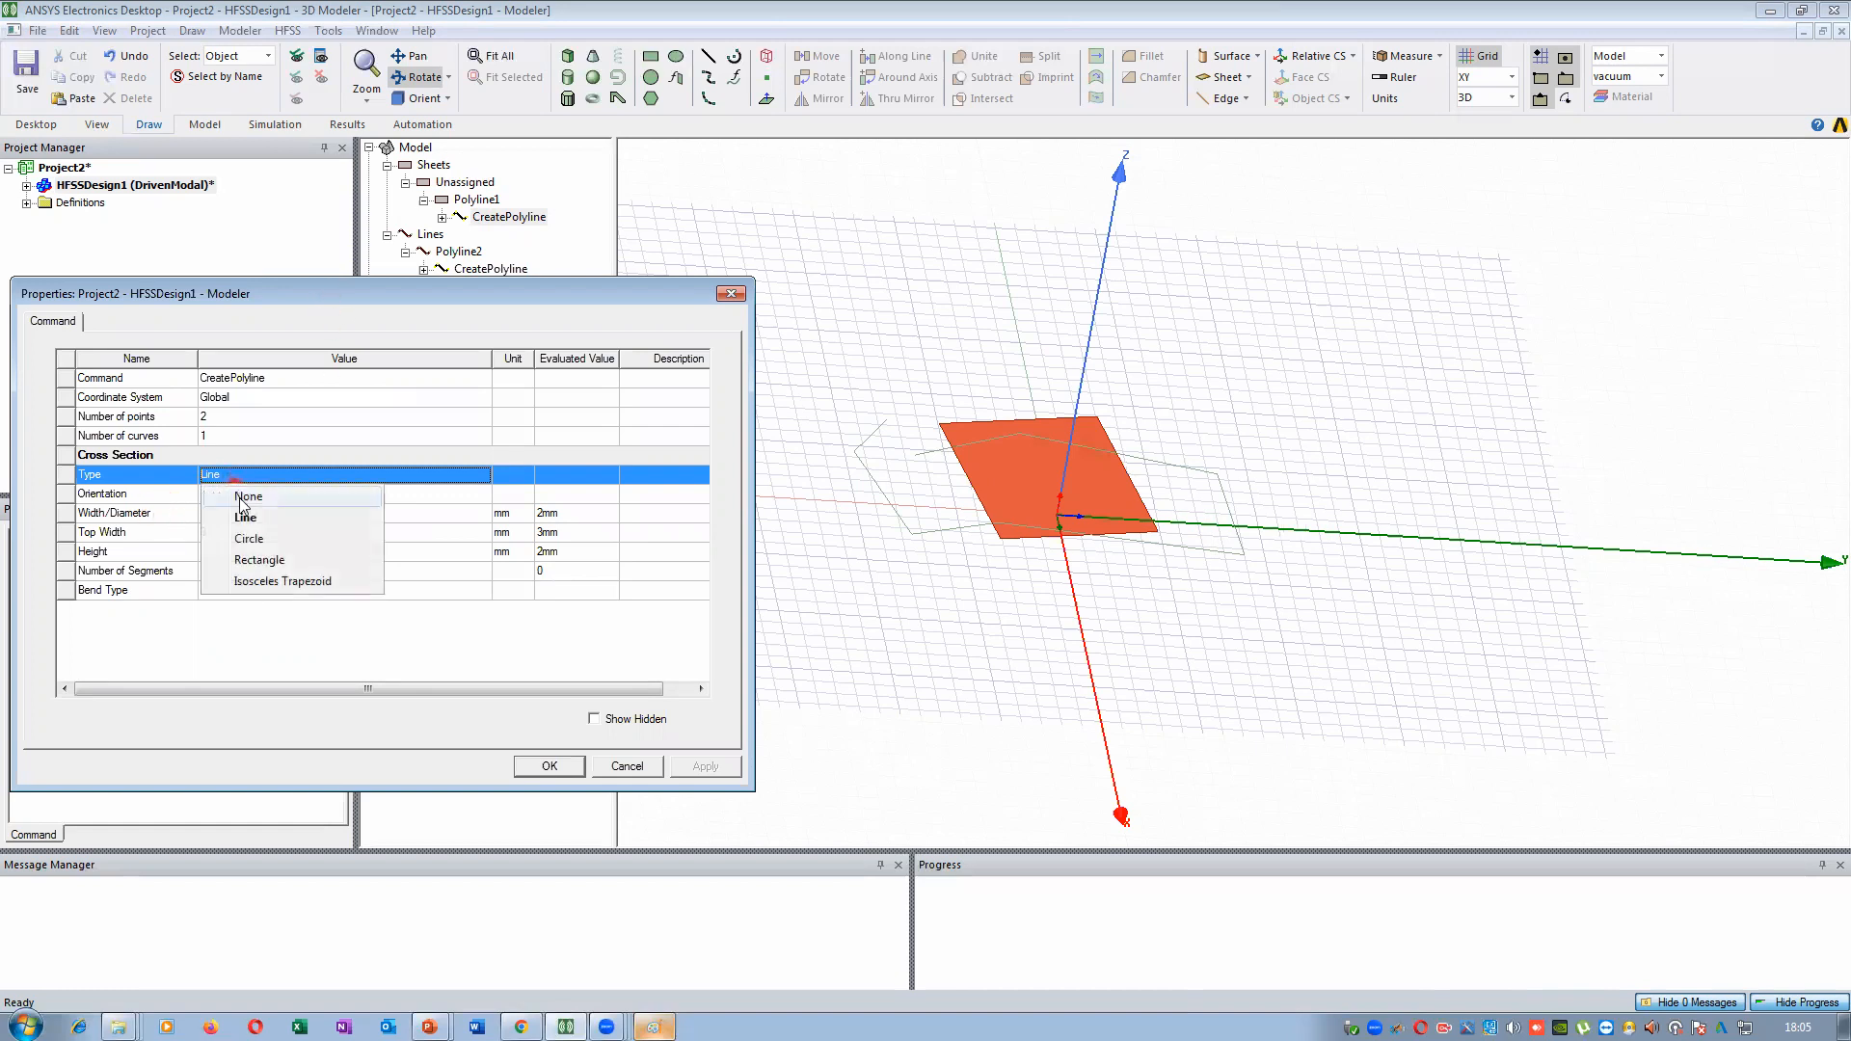
click(129, 624)
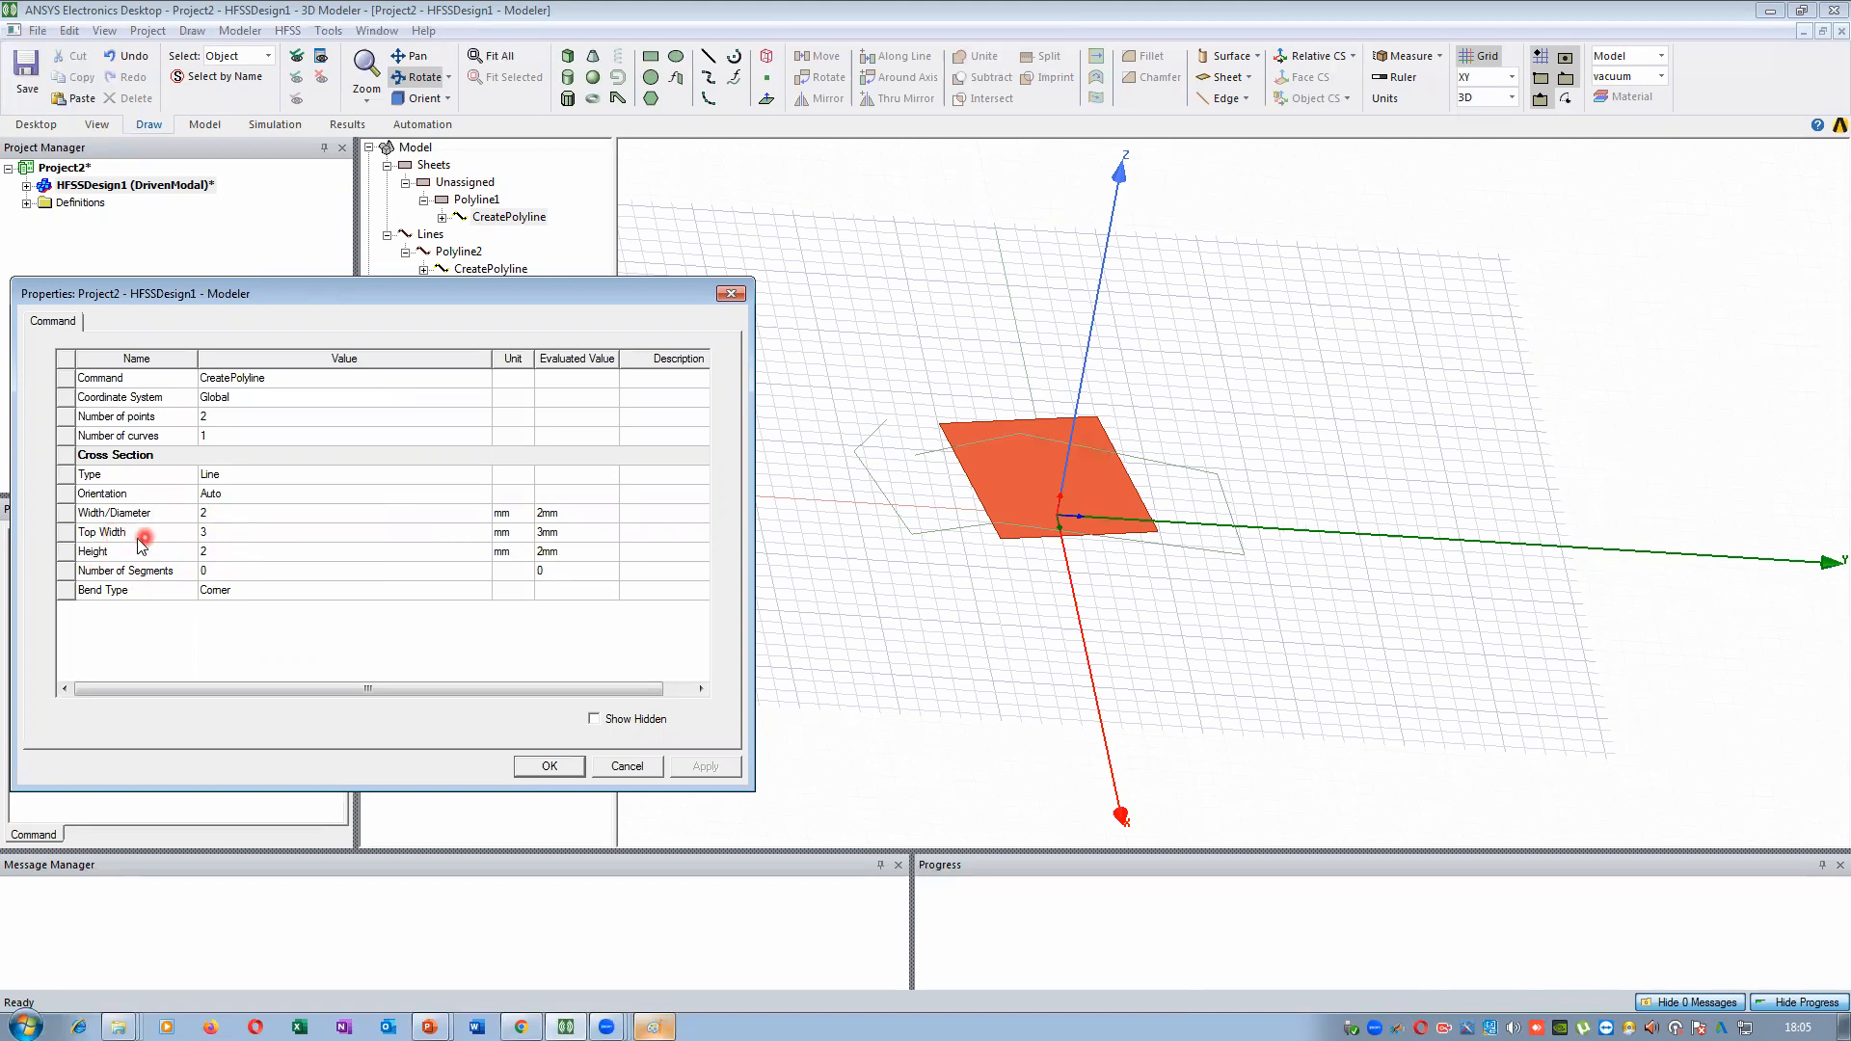
click(217, 475)
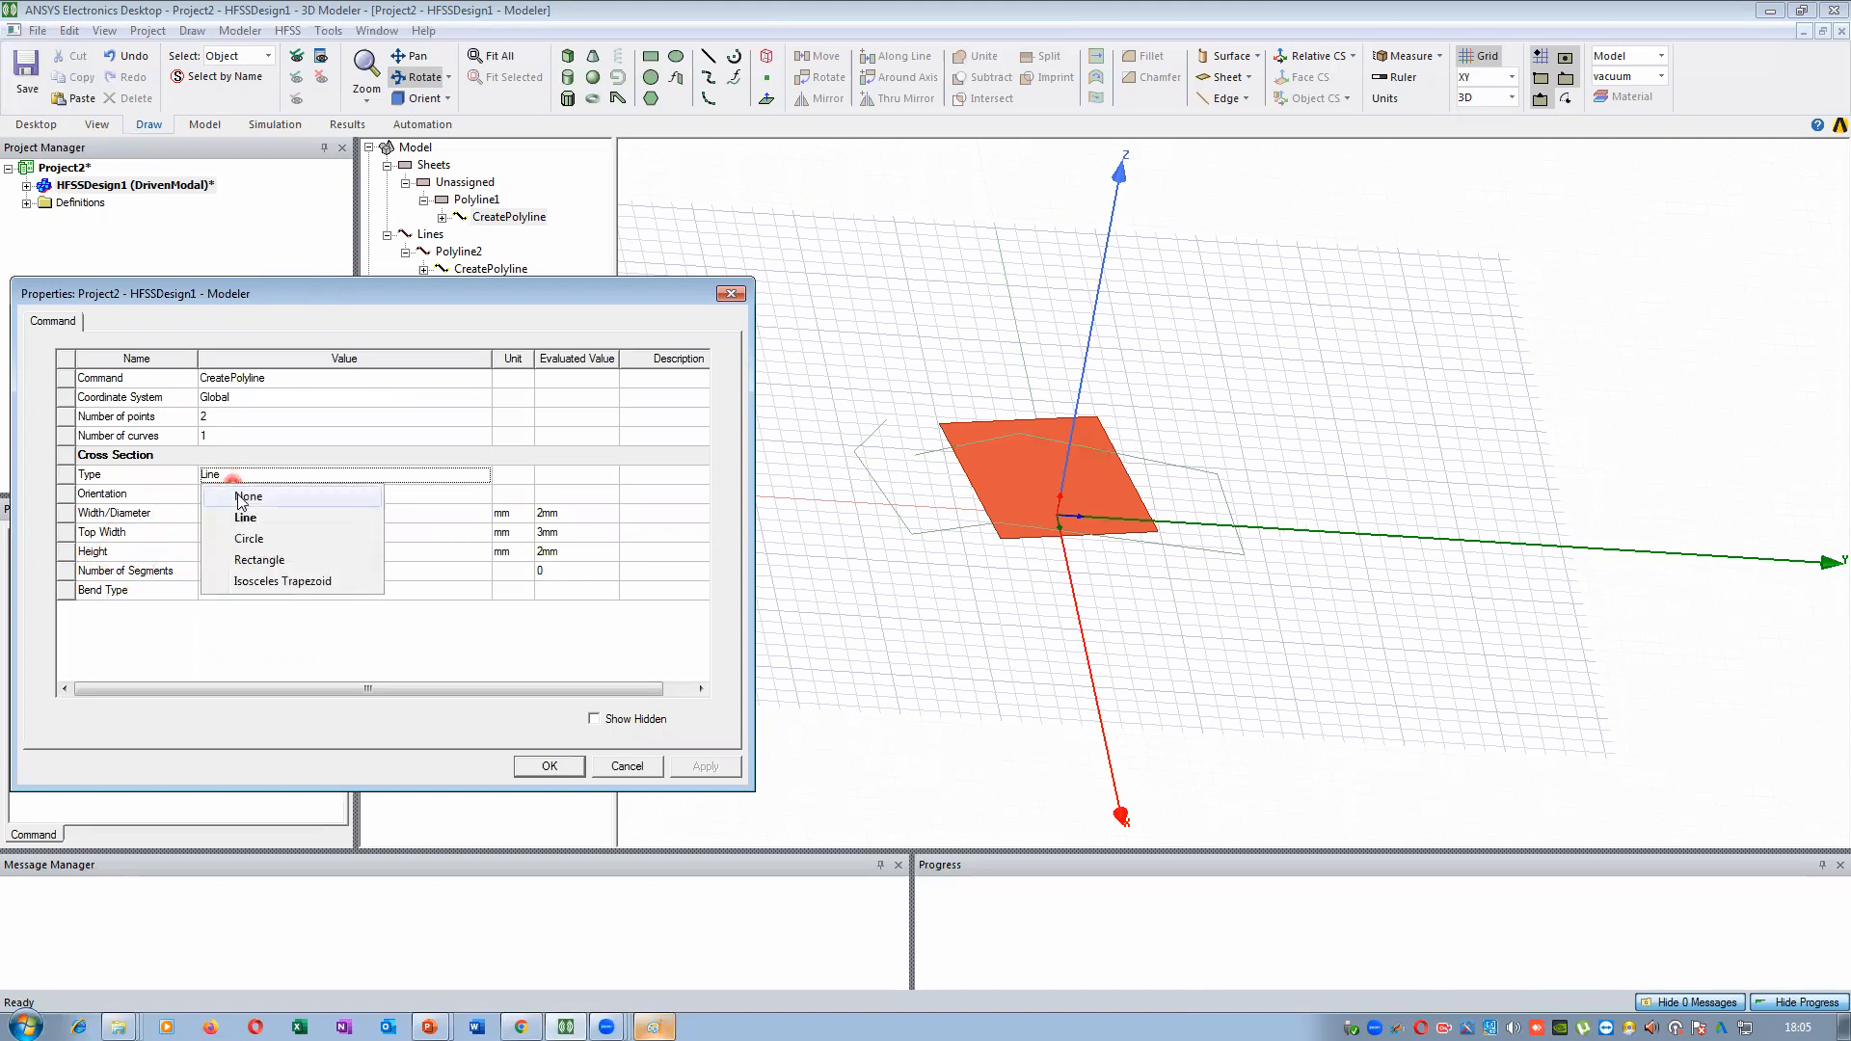
click(249, 560)
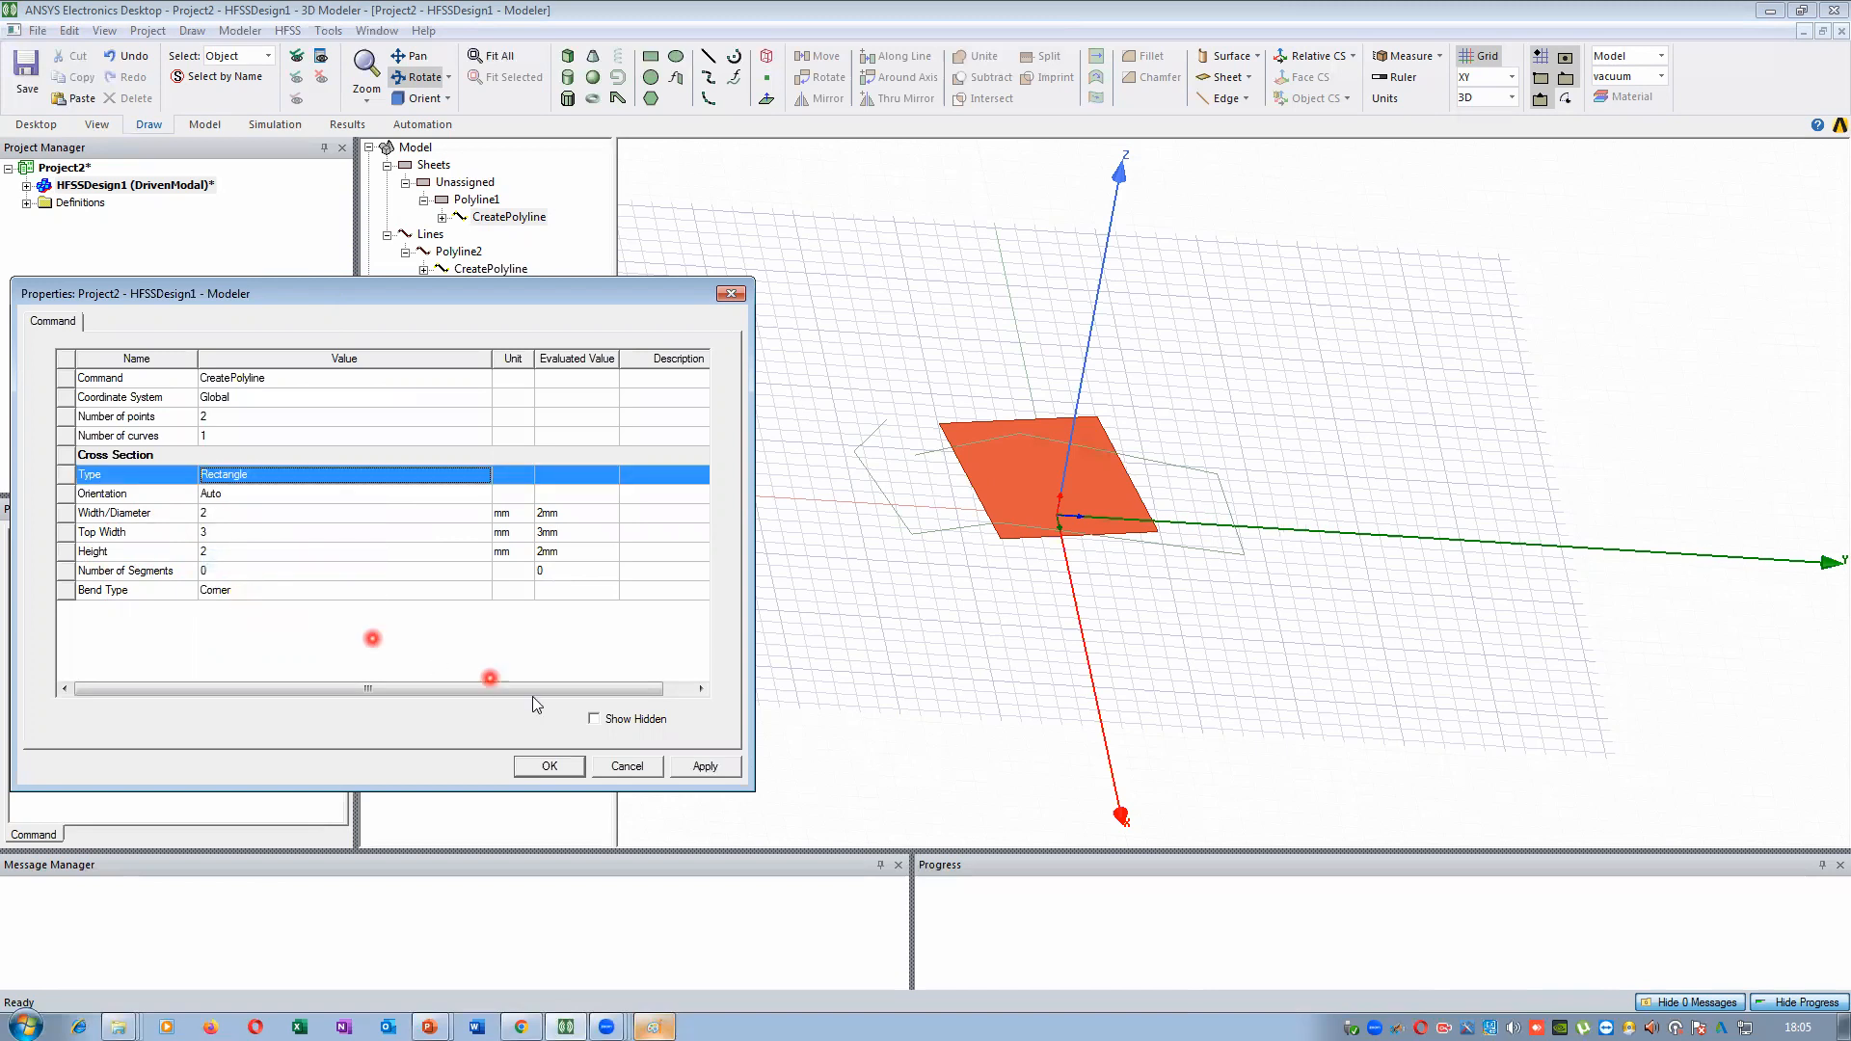
click(707, 767)
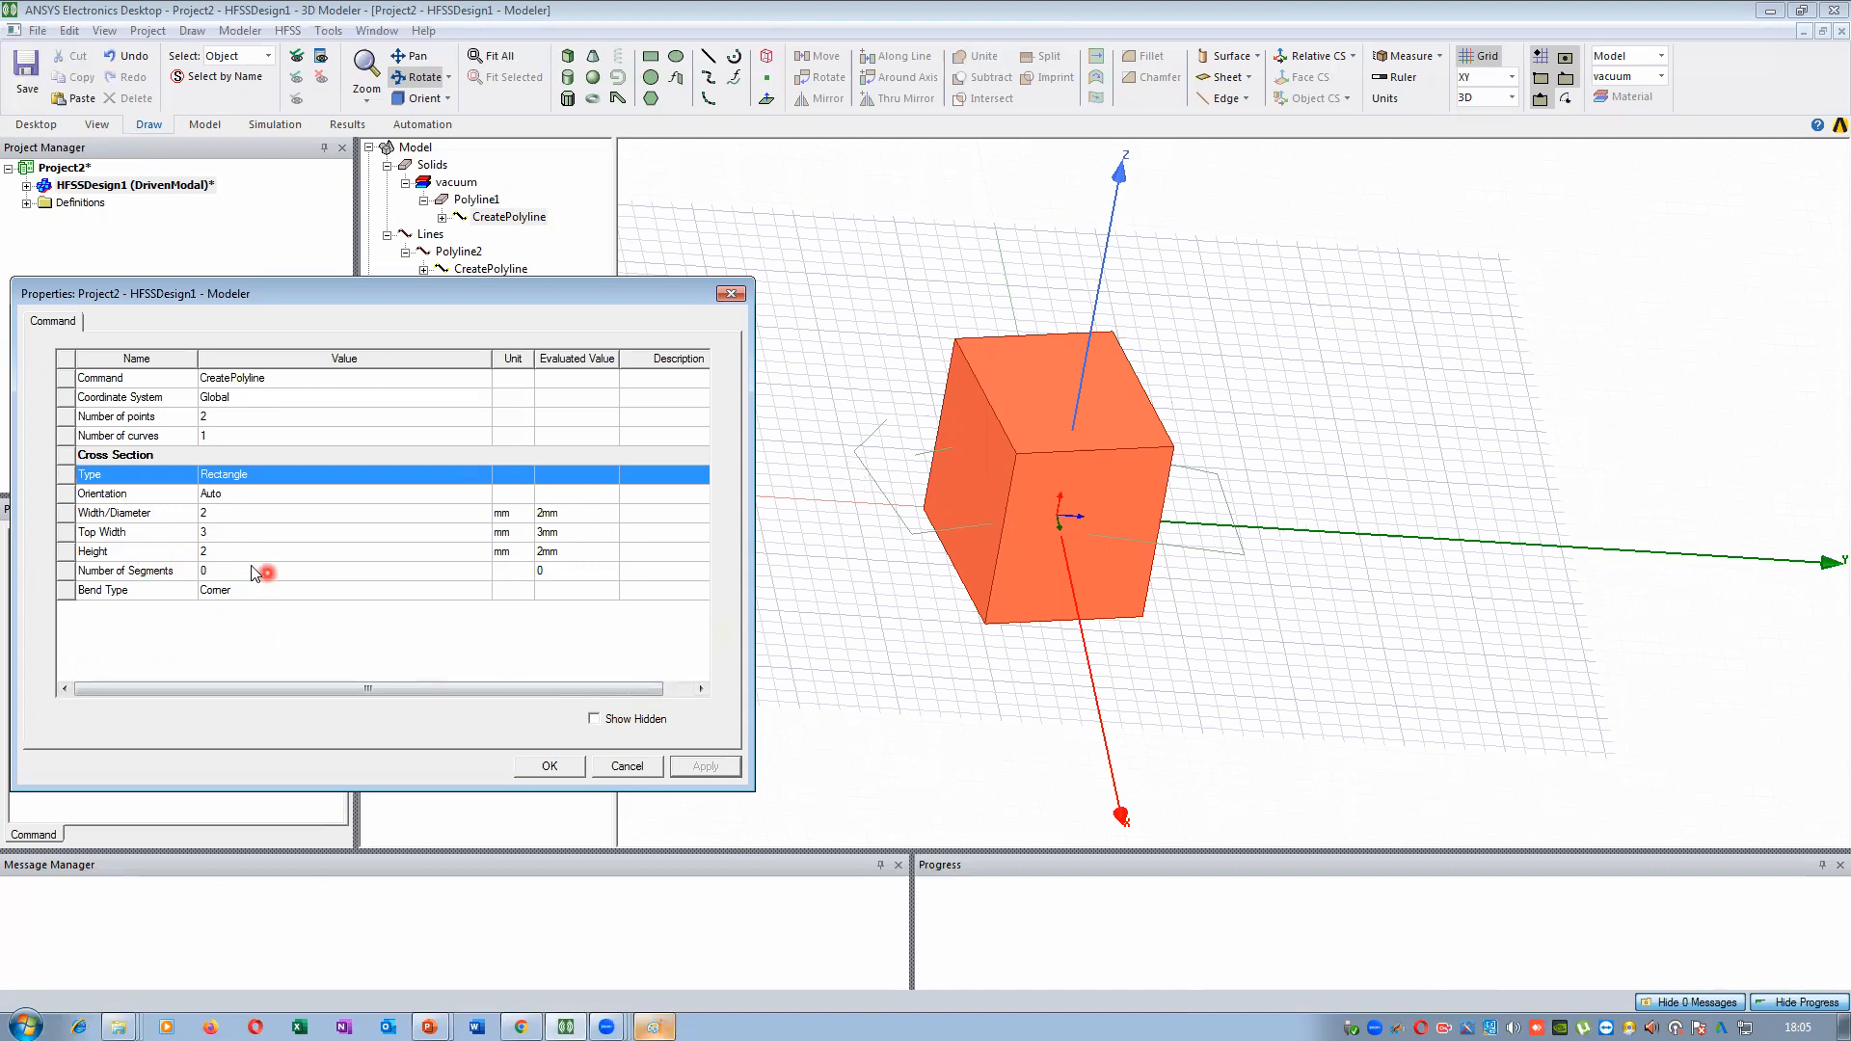
click(552, 766)
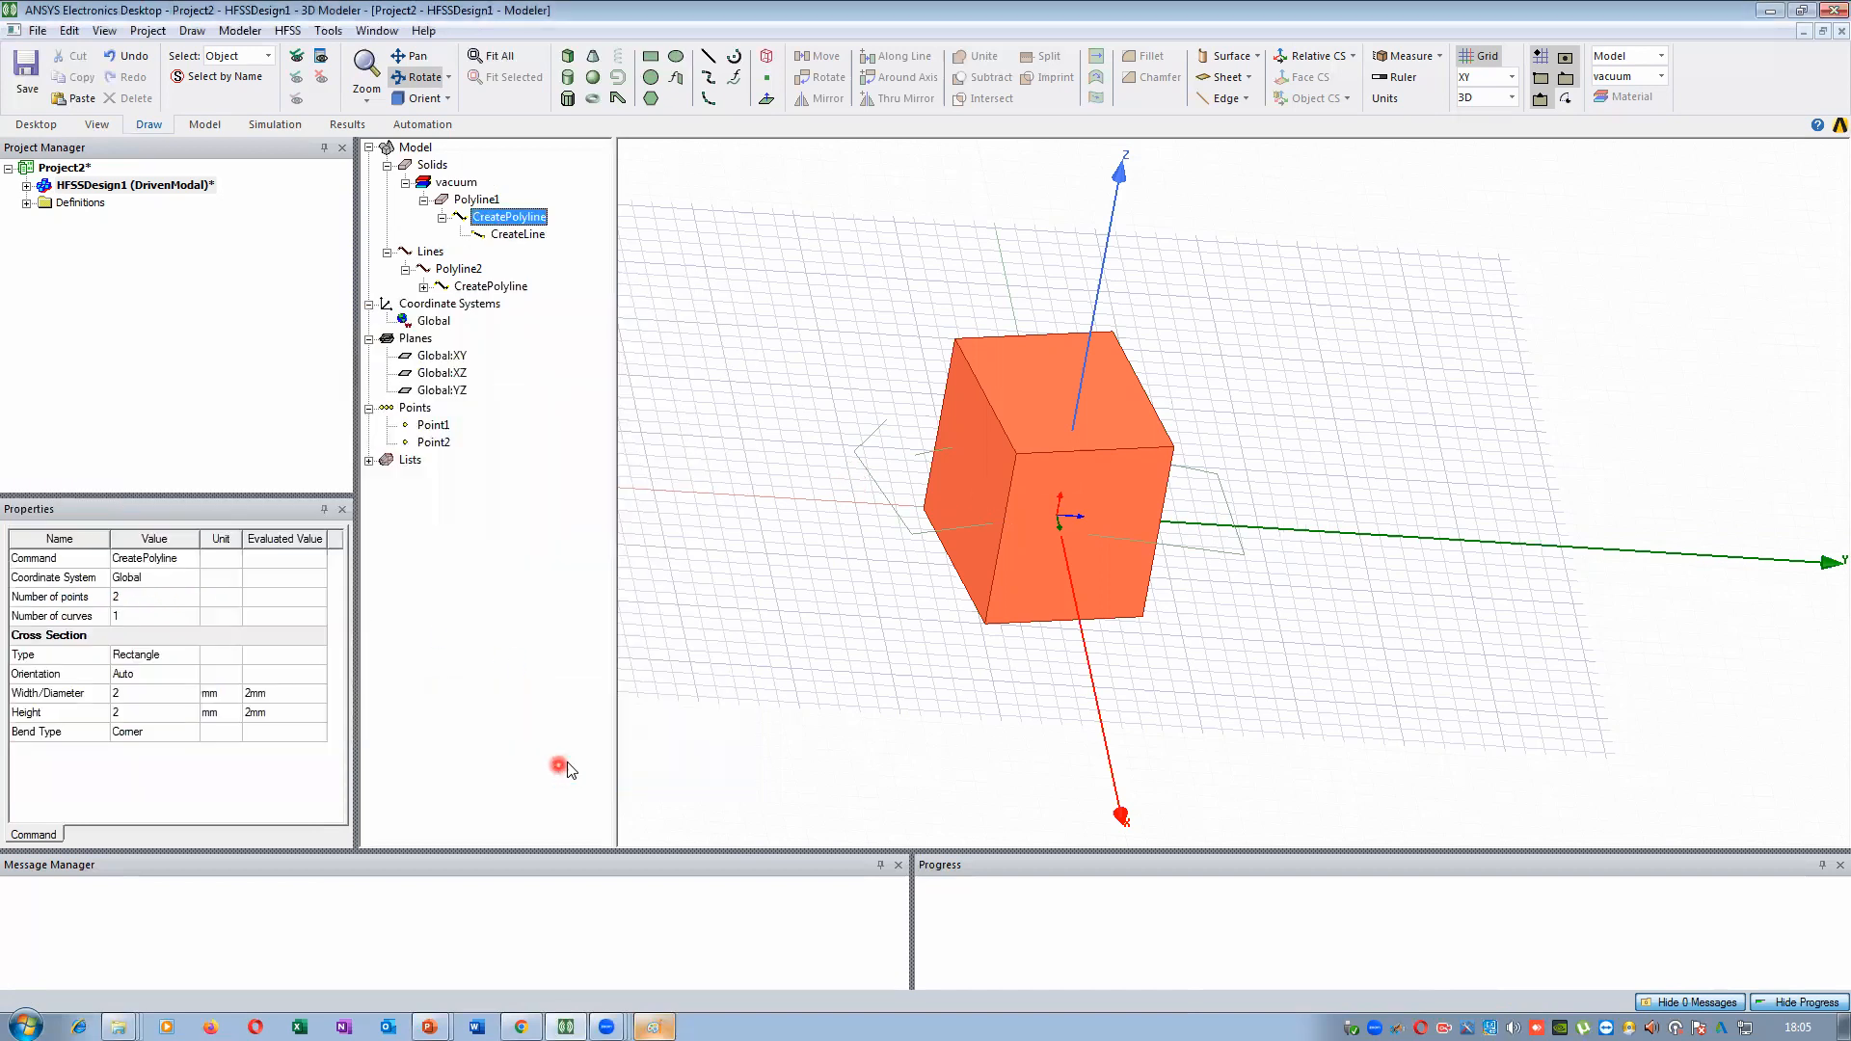
Measure from the Polyline1 solid's upper-left corner vertex to the vertex below it and to the front top corner, and close the measurement
right_click(812, 277)
mouse_move(1059, 434)
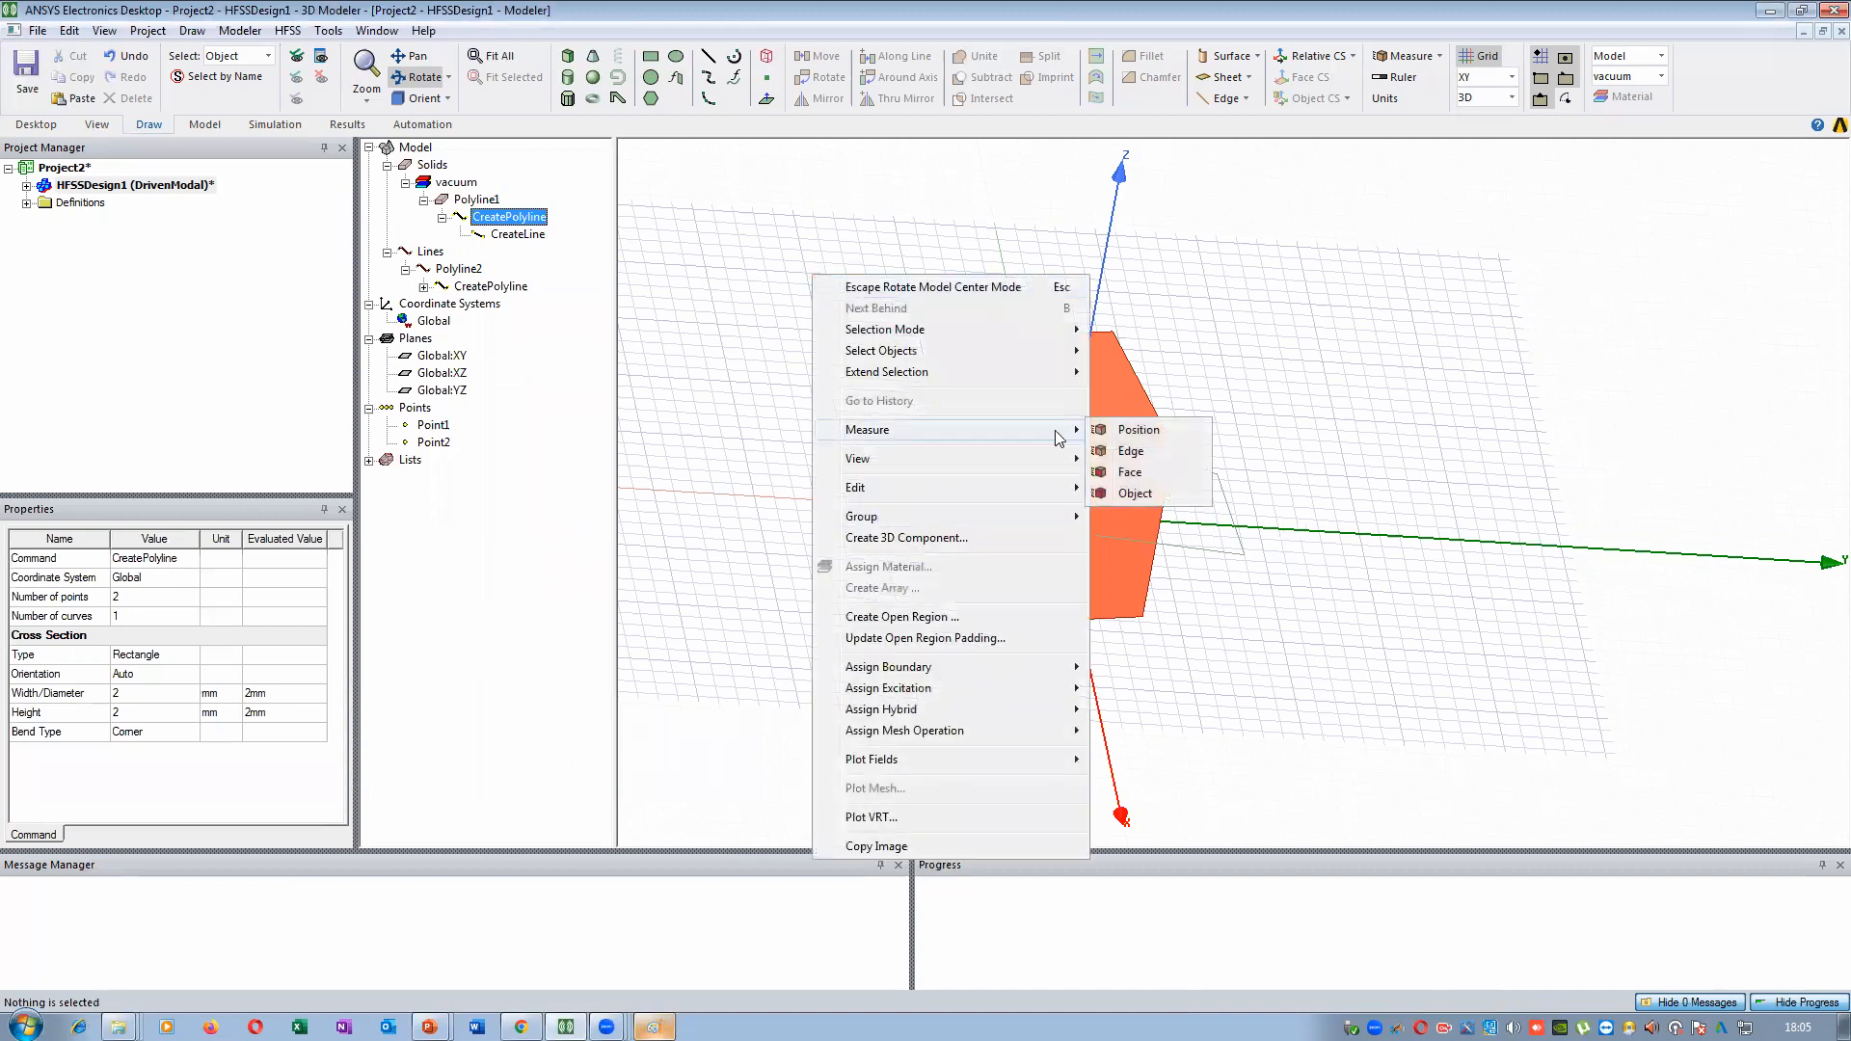
click(1128, 429)
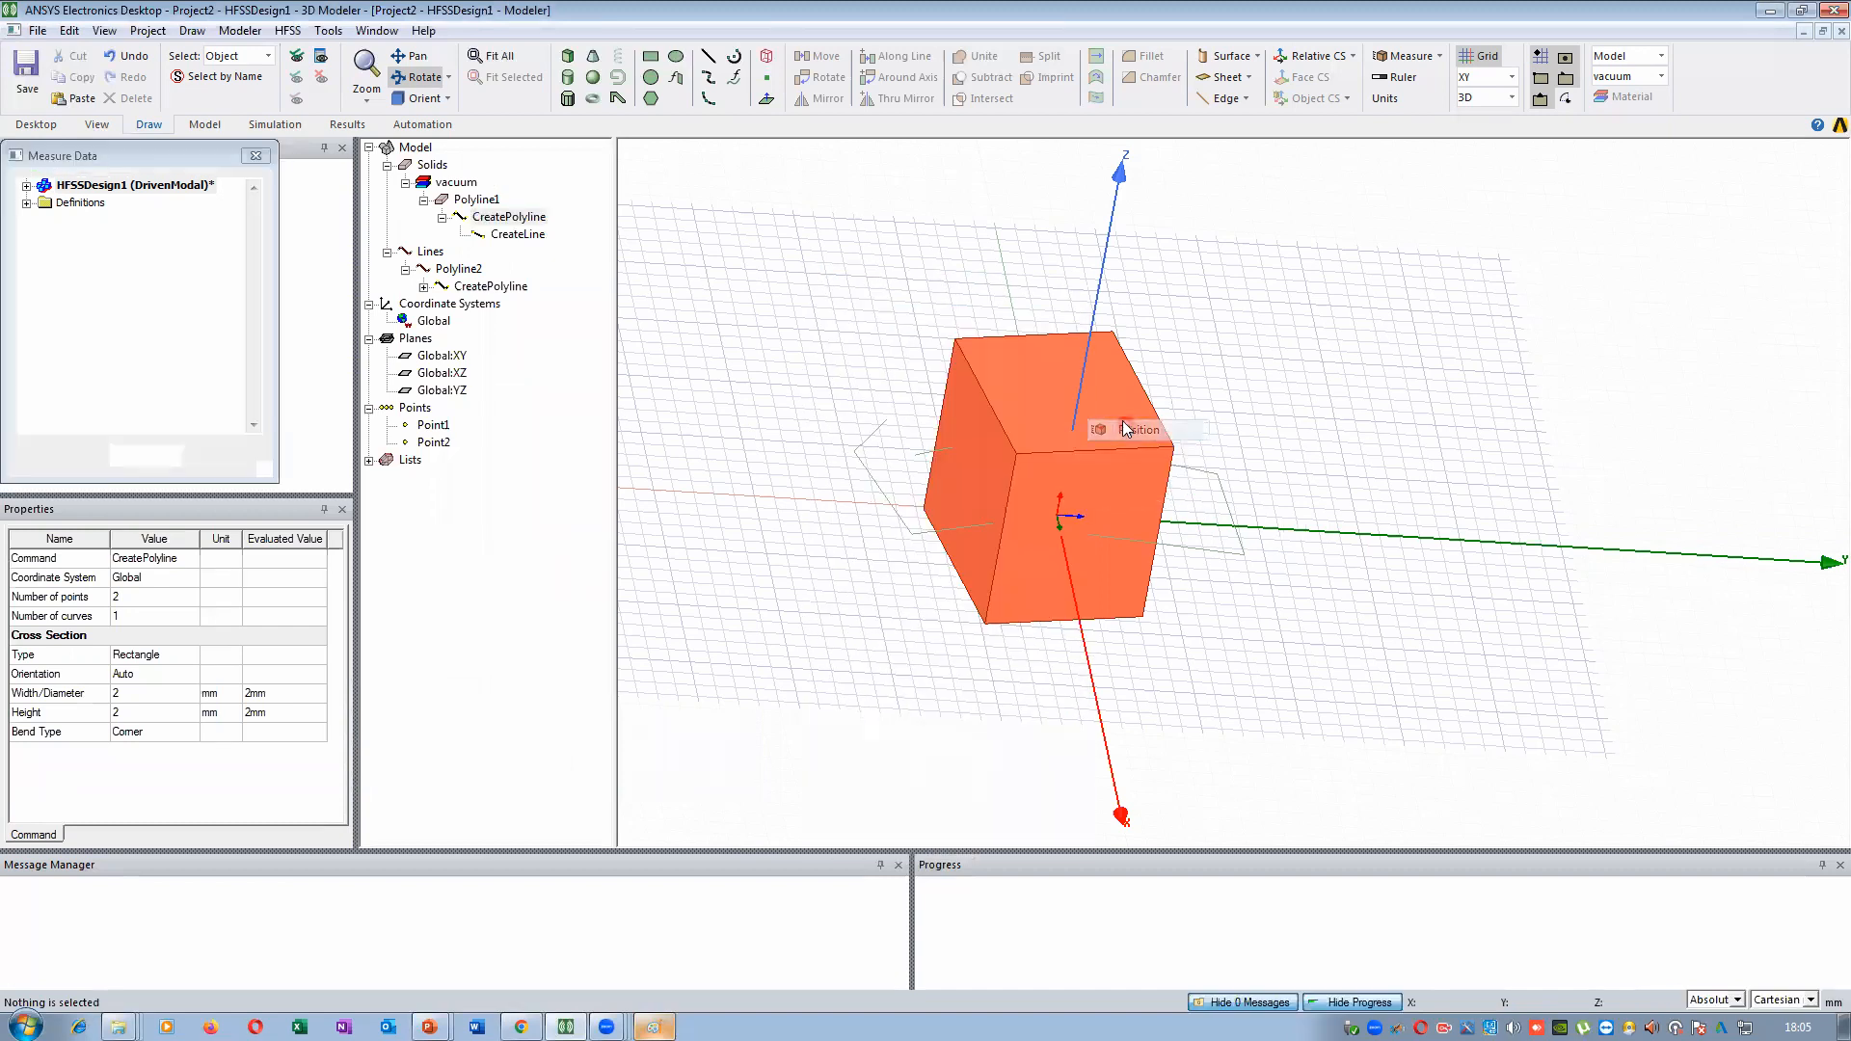
click(958, 342)
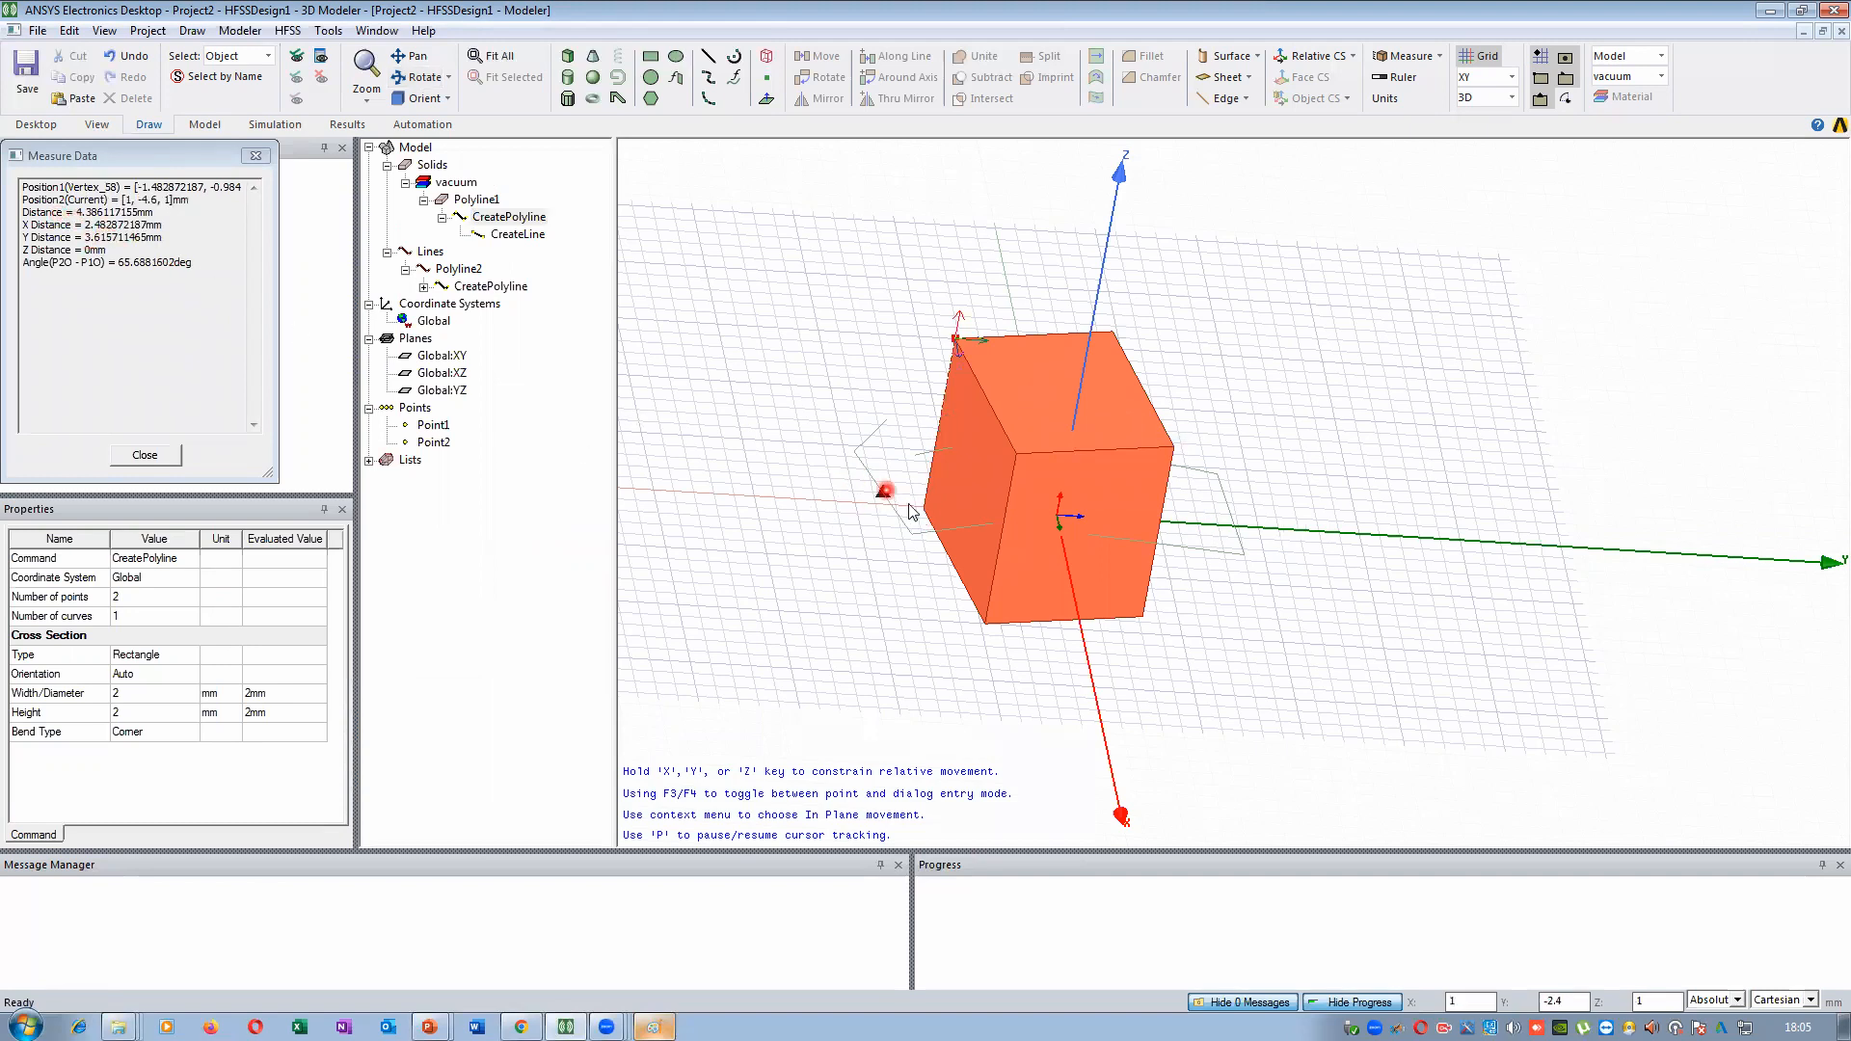
right_click(920, 518)
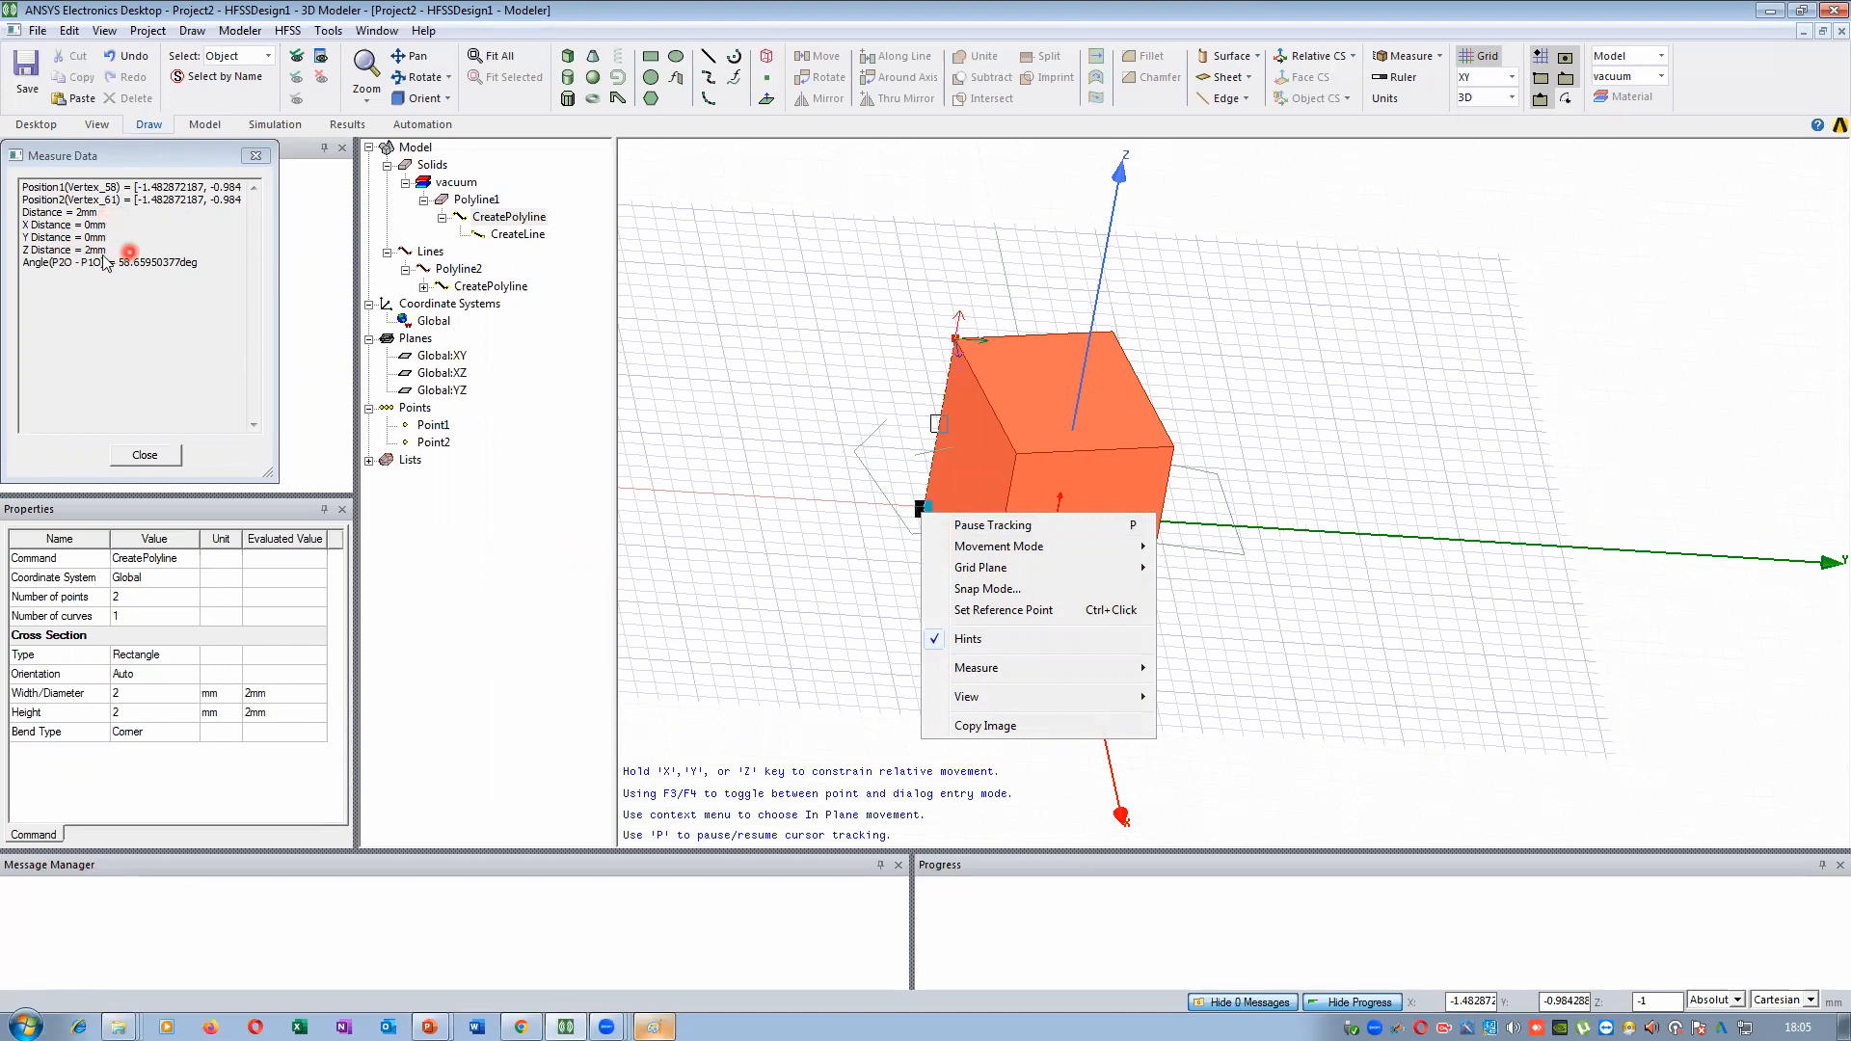
click(955, 342)
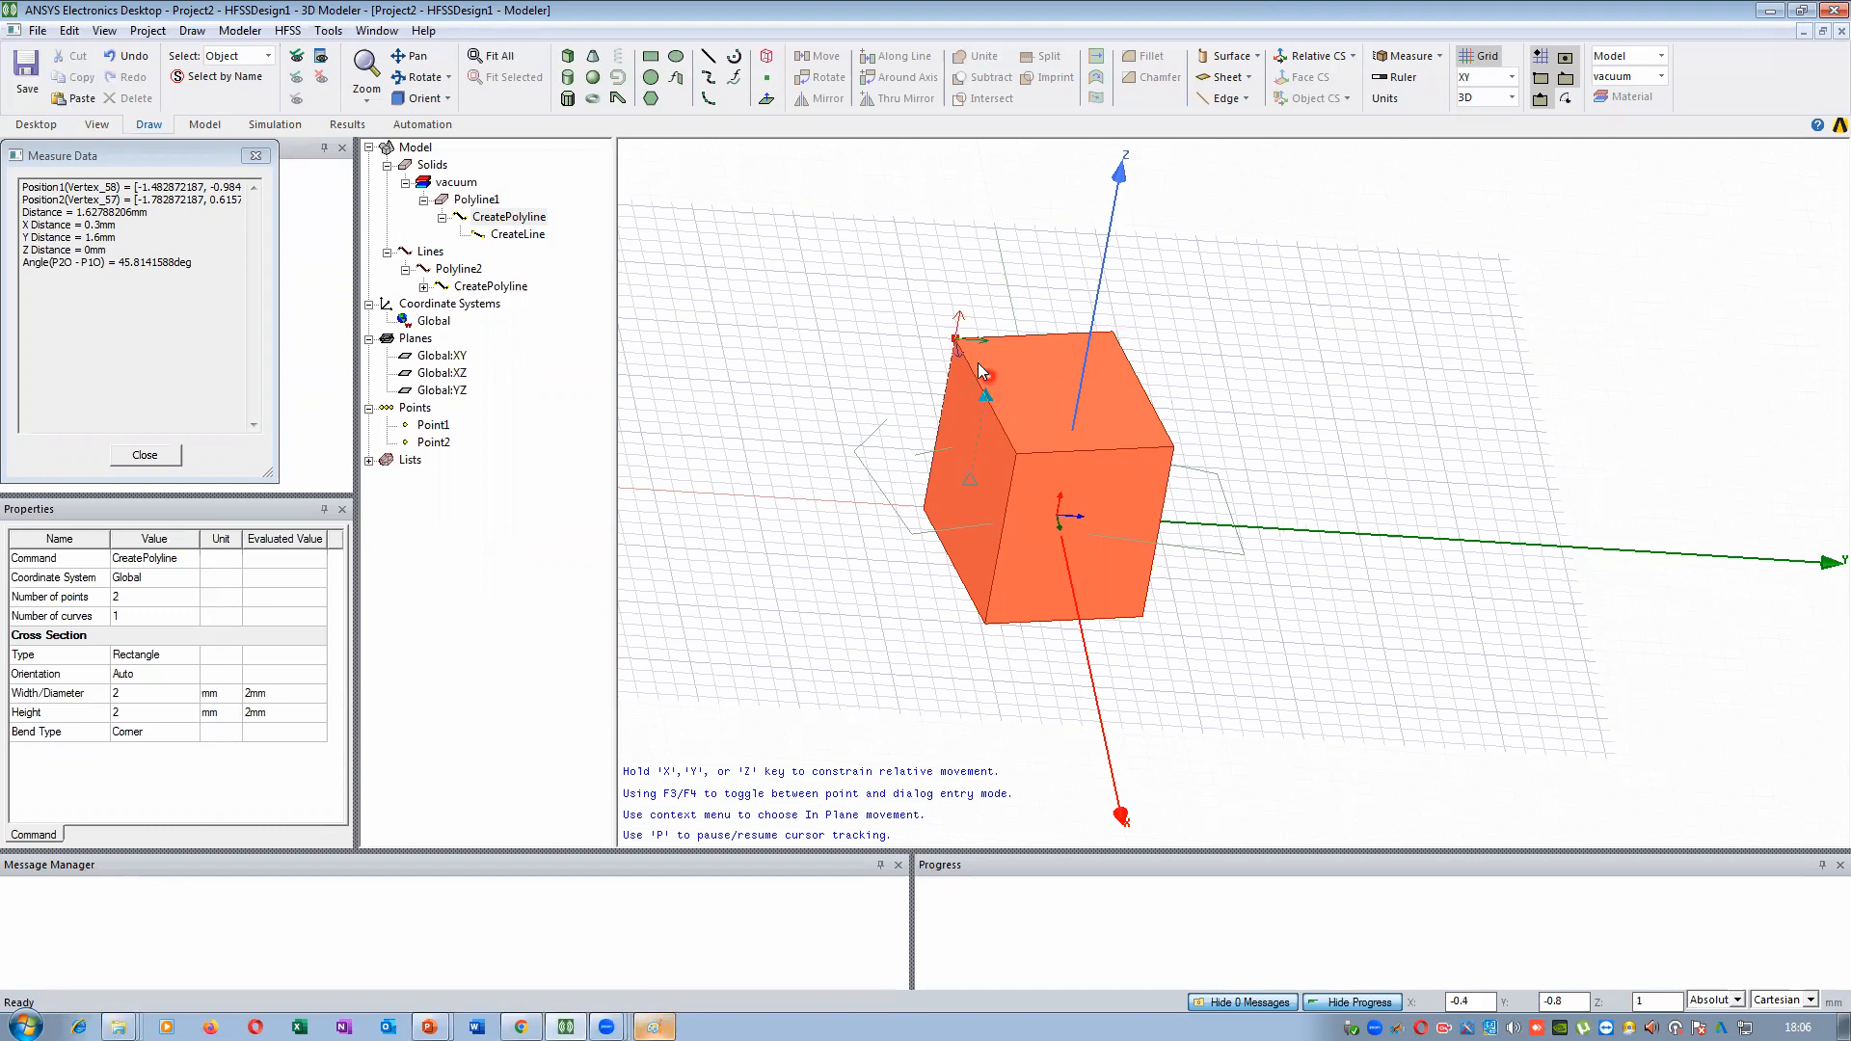
click(1017, 454)
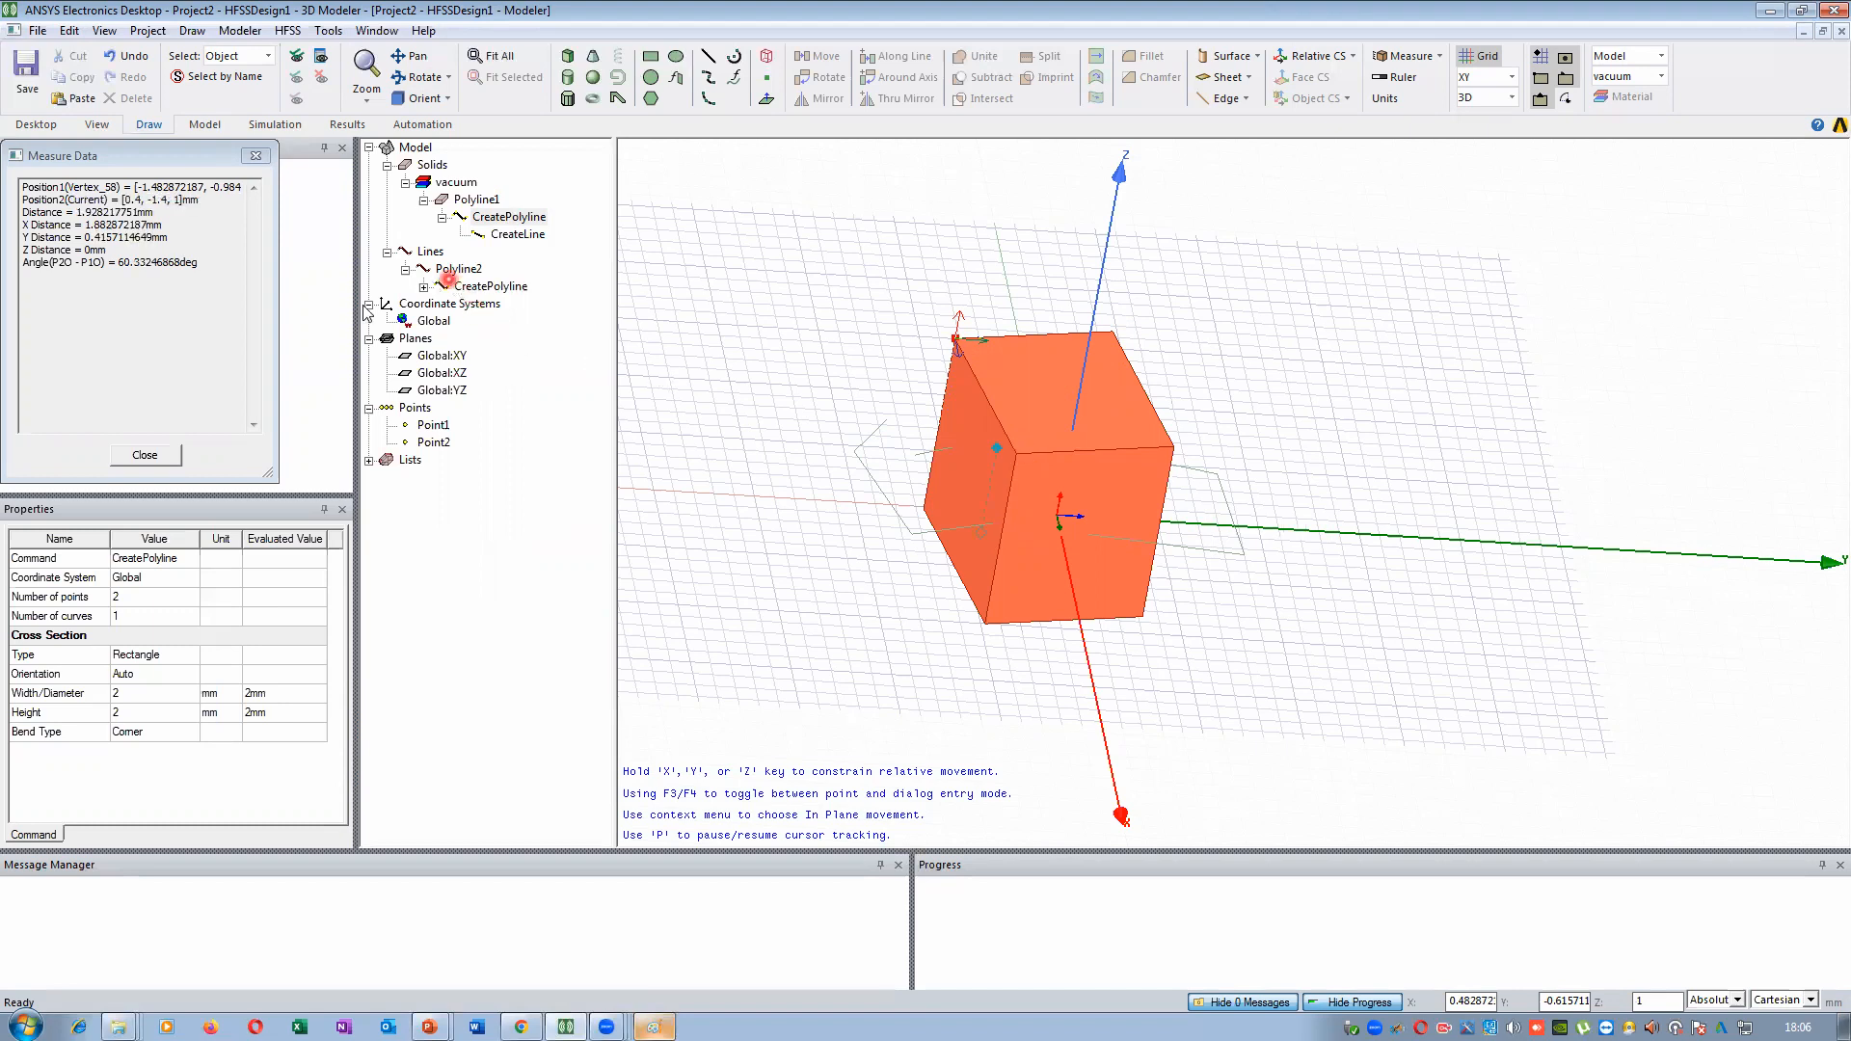
click(154, 456)
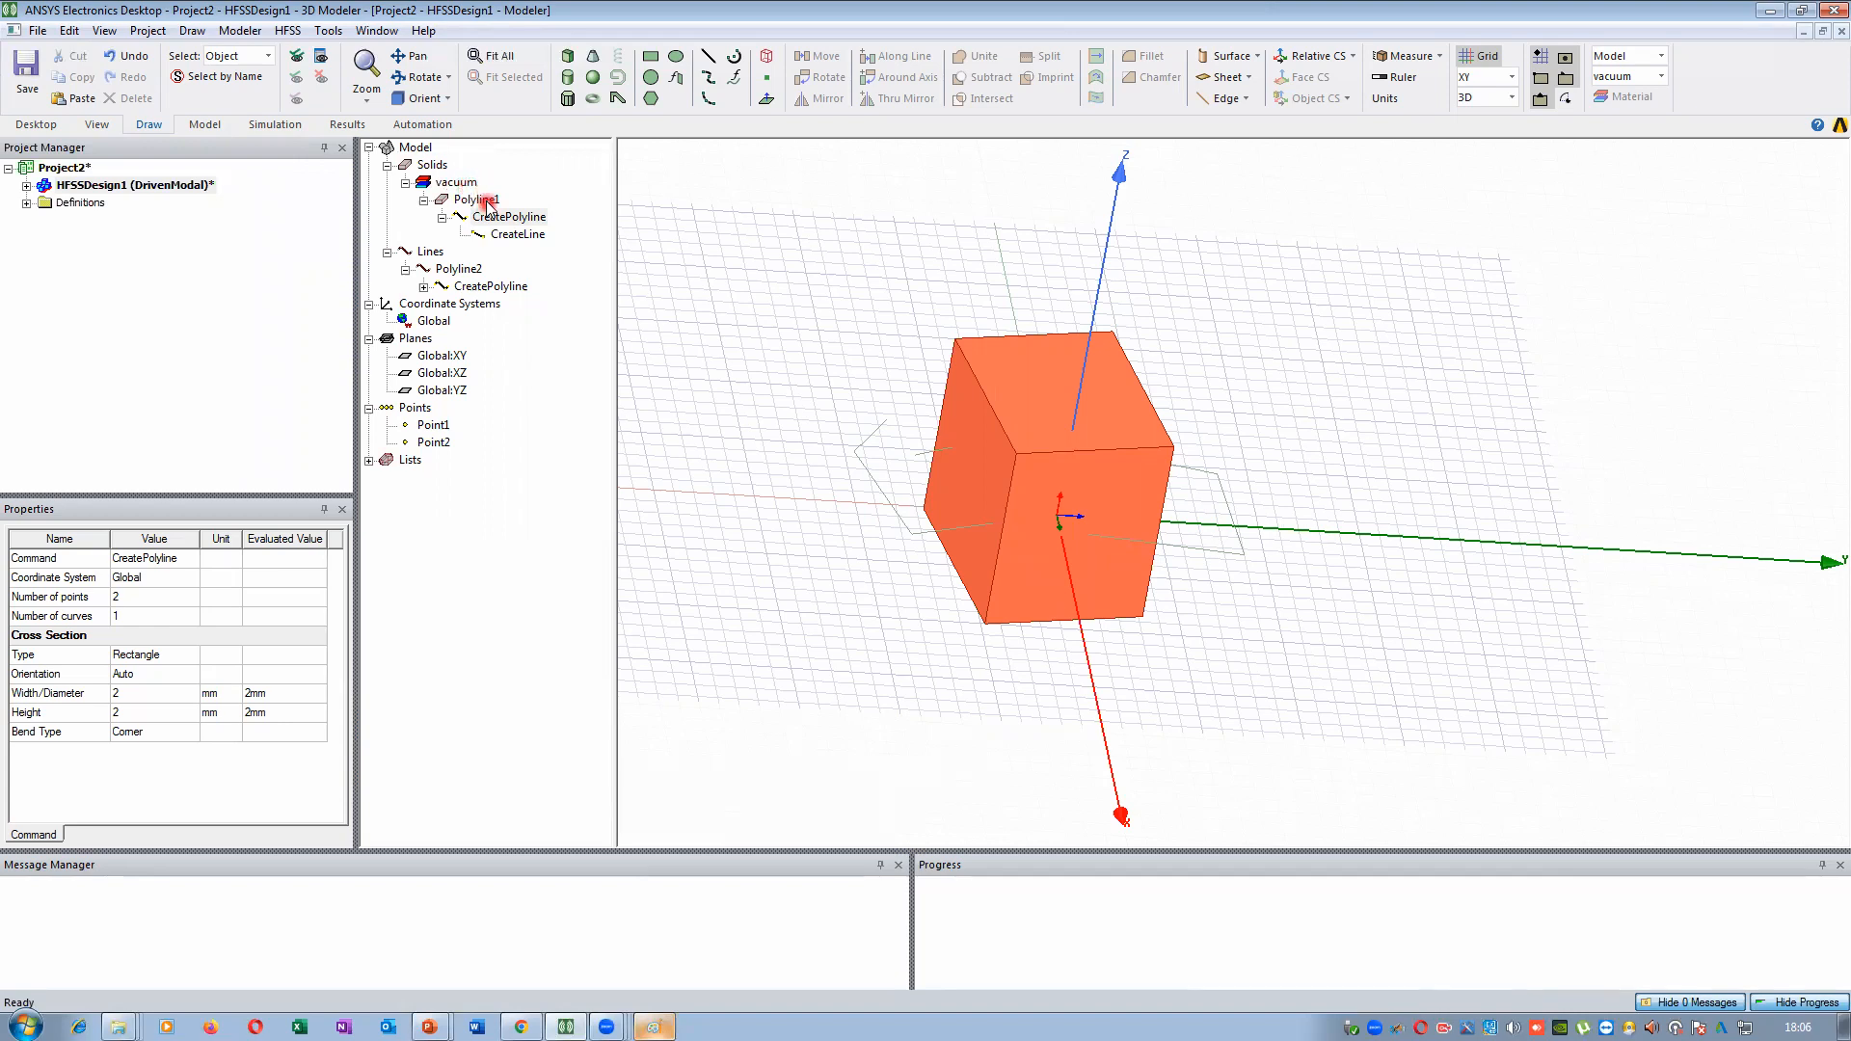
Change Polyline1's cross-section type to Isosceles Trapezoid in its CreatePolyline properties and accept it
double_click(477, 200)
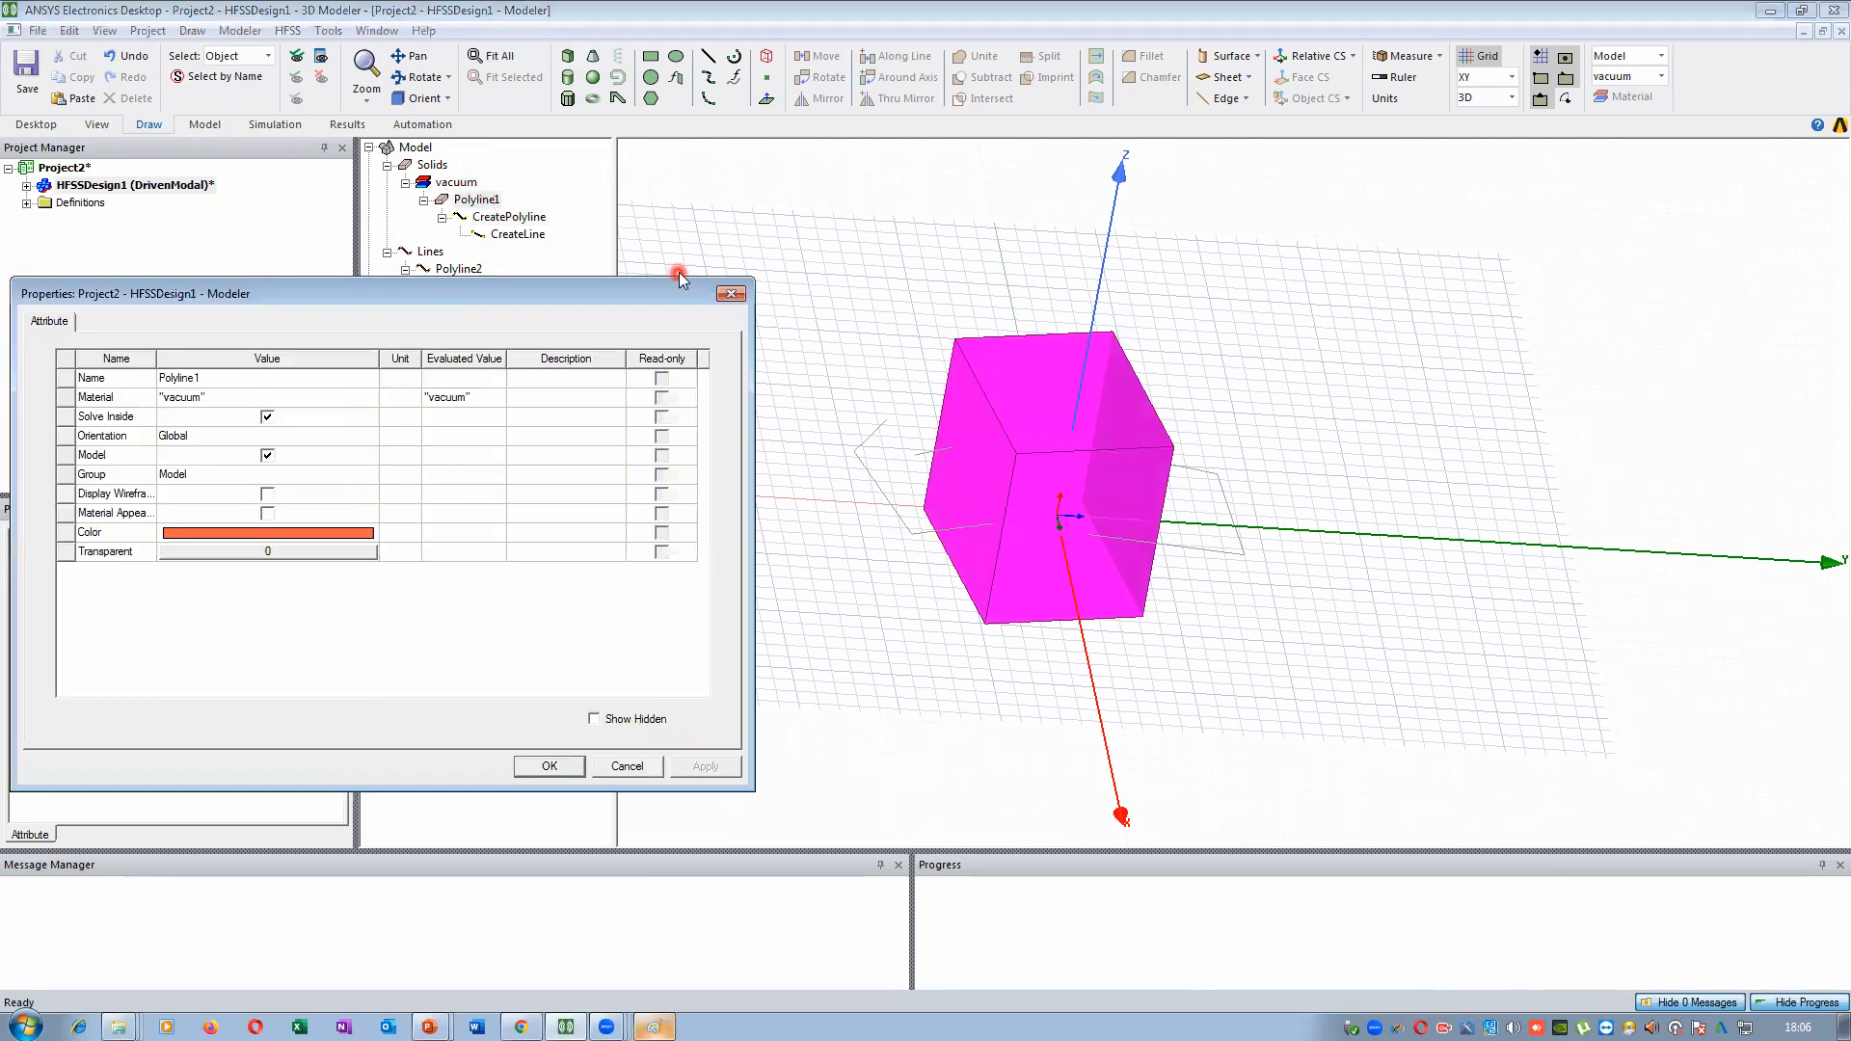
click(730, 293)
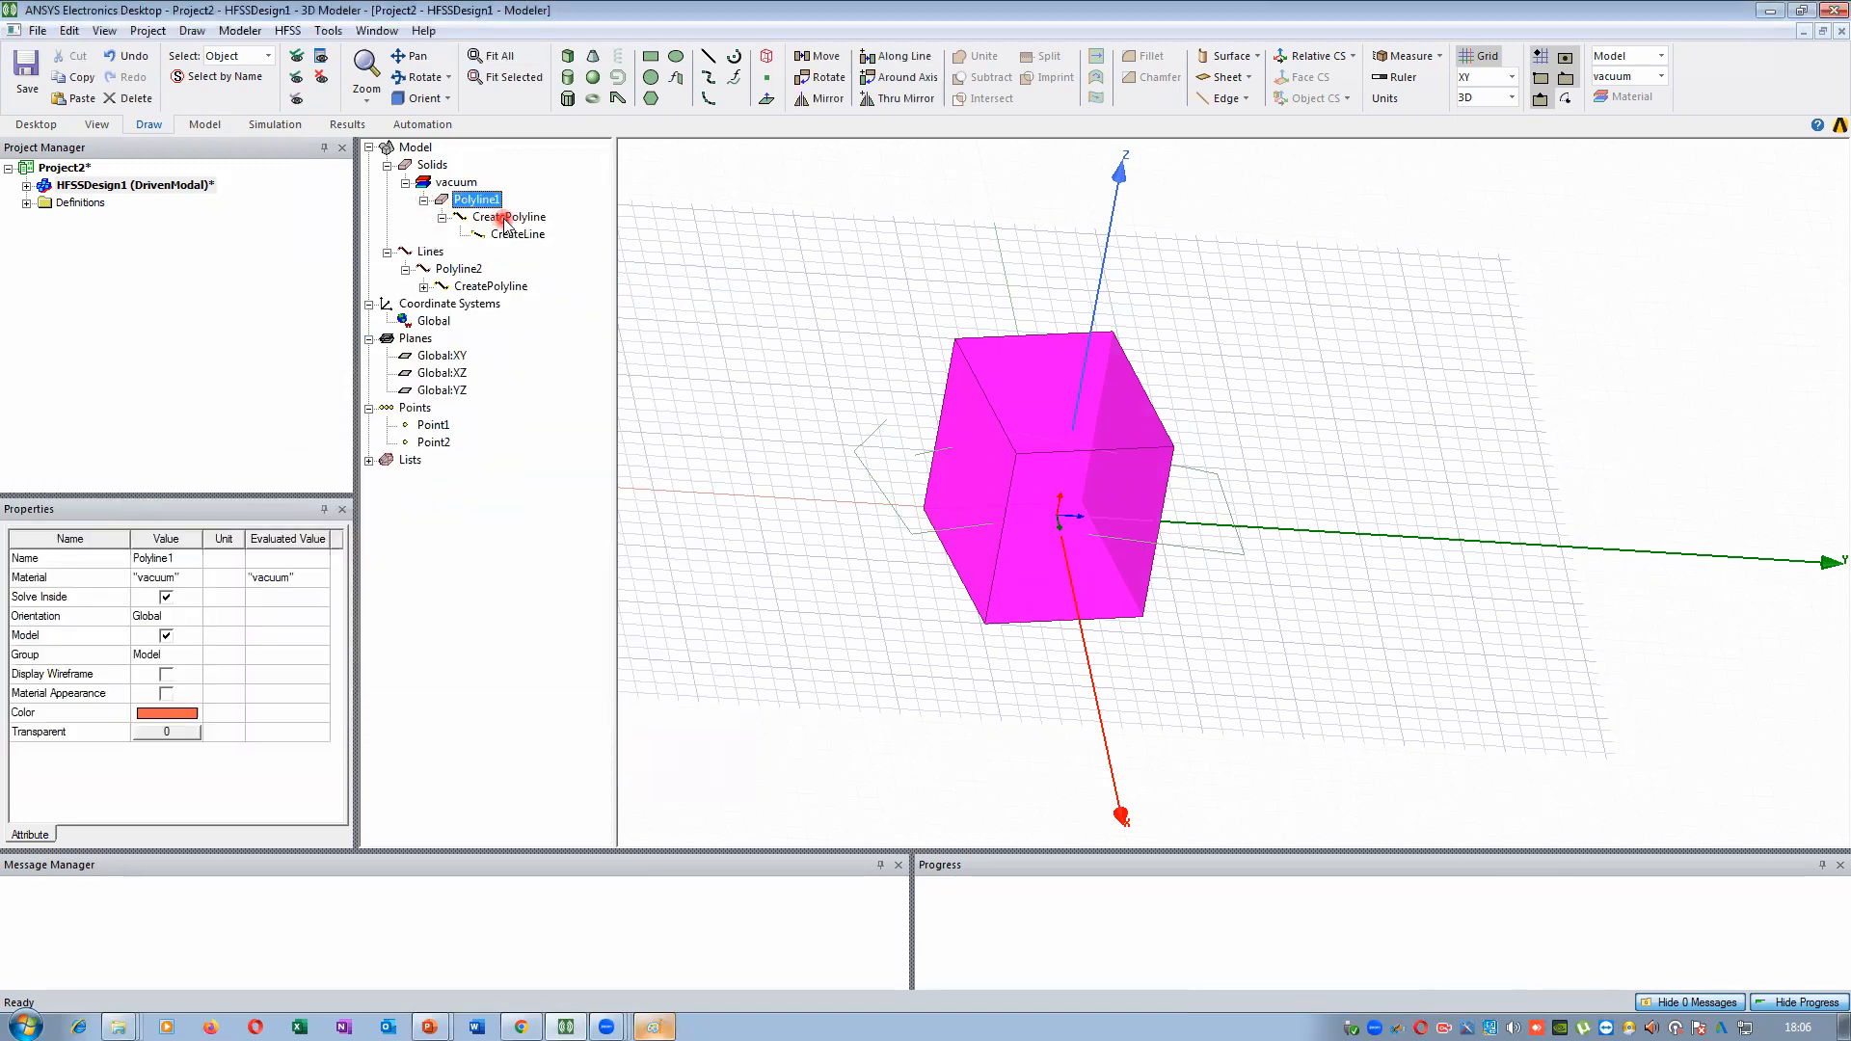
click(508, 218)
double_click(522, 221)
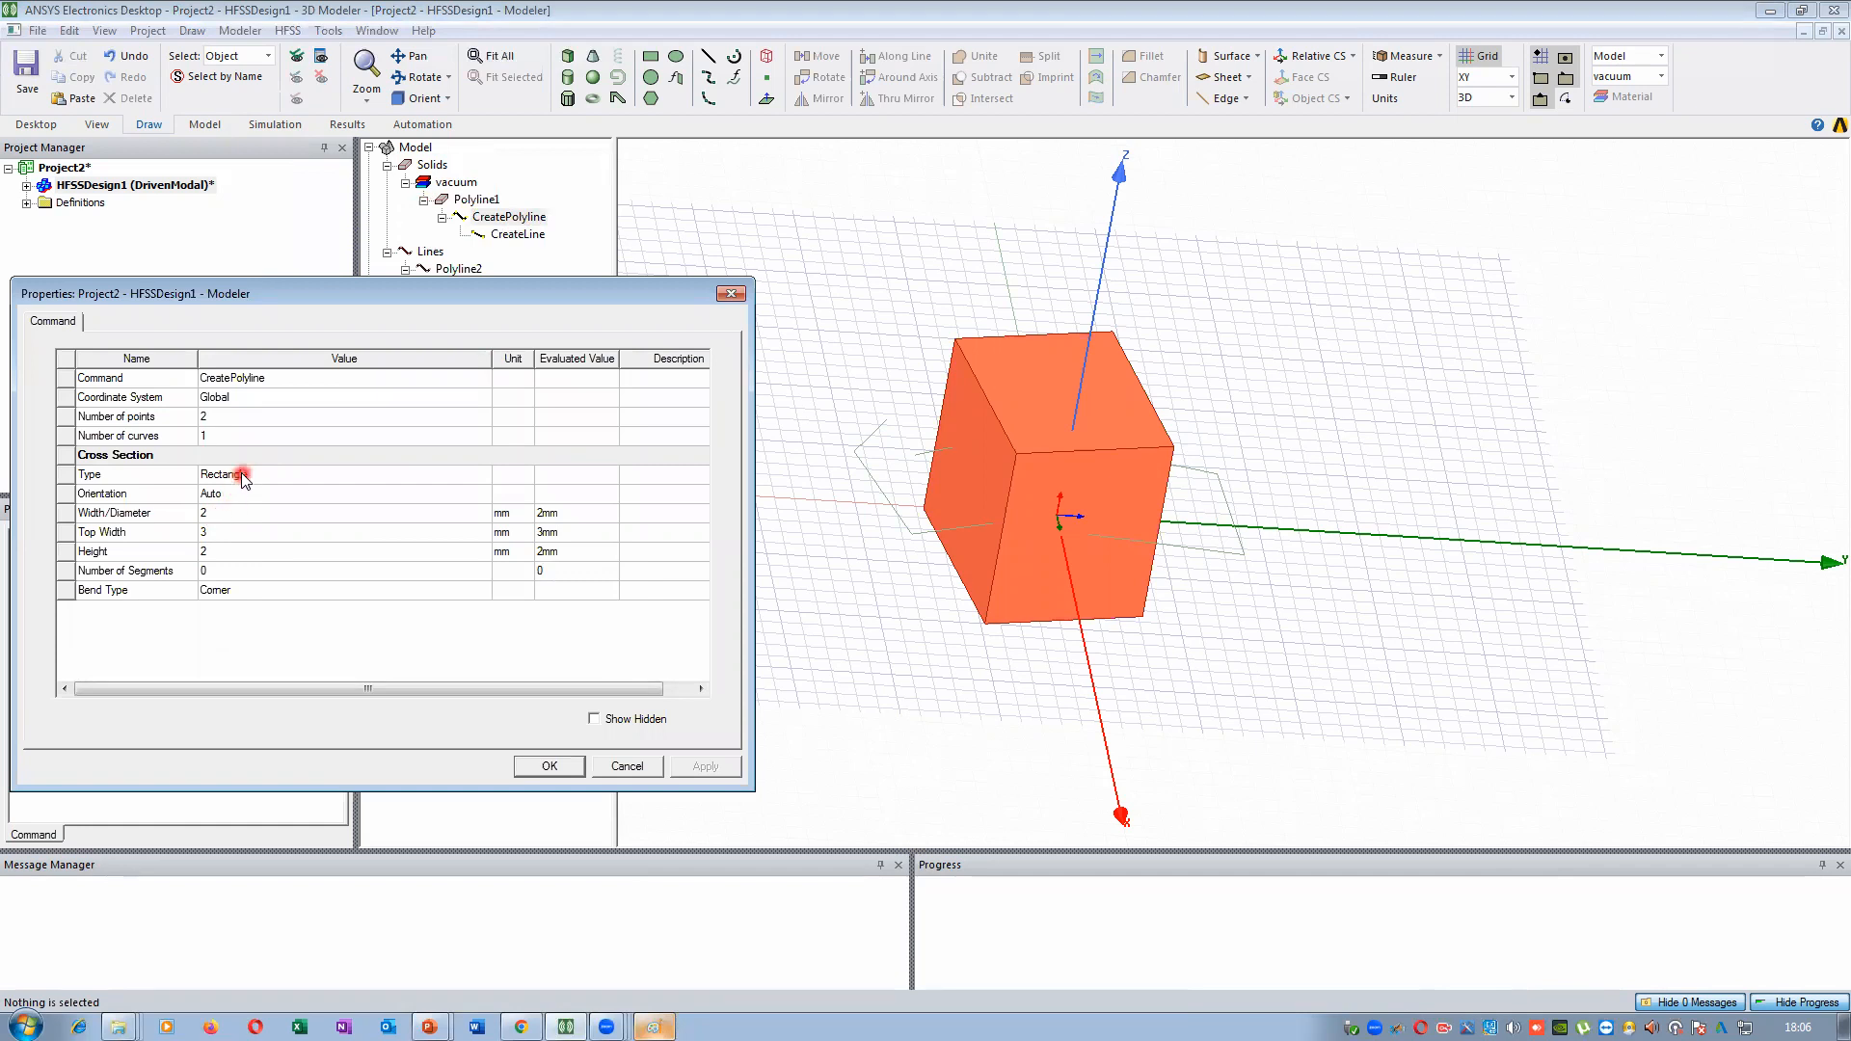
click(243, 476)
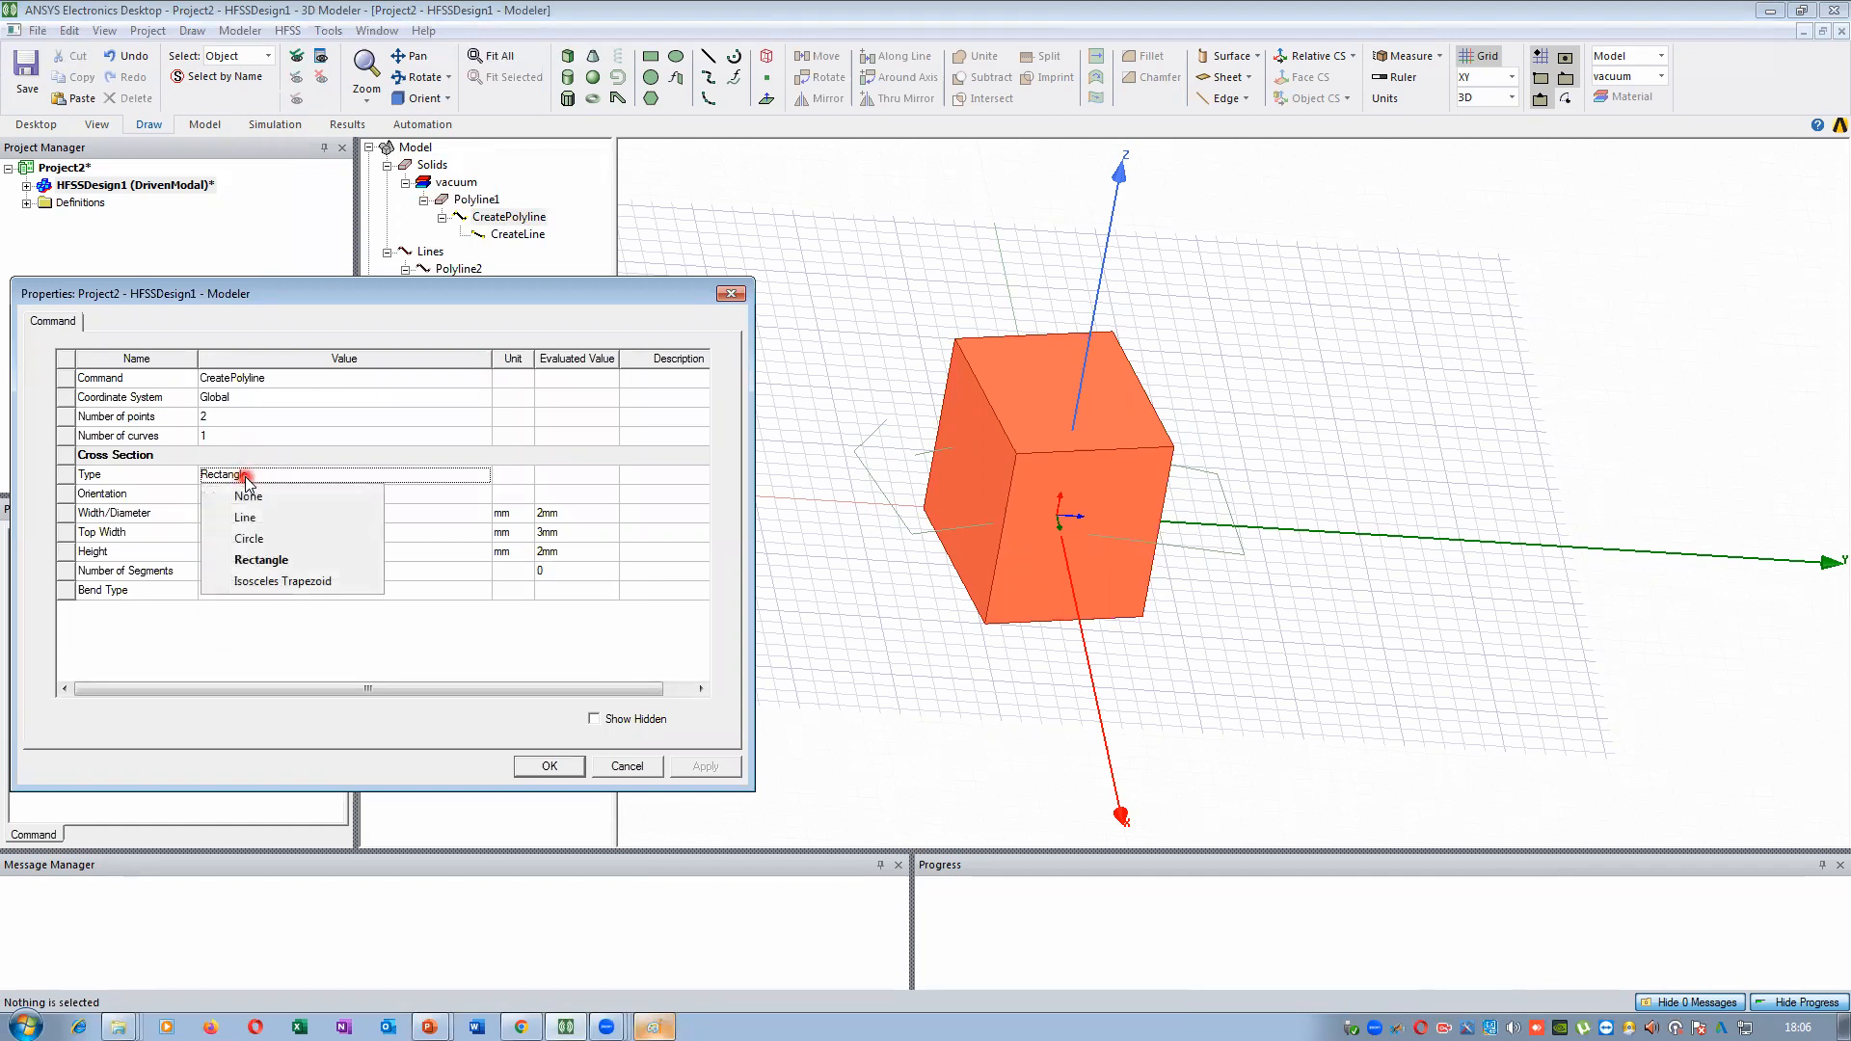
click(266, 581)
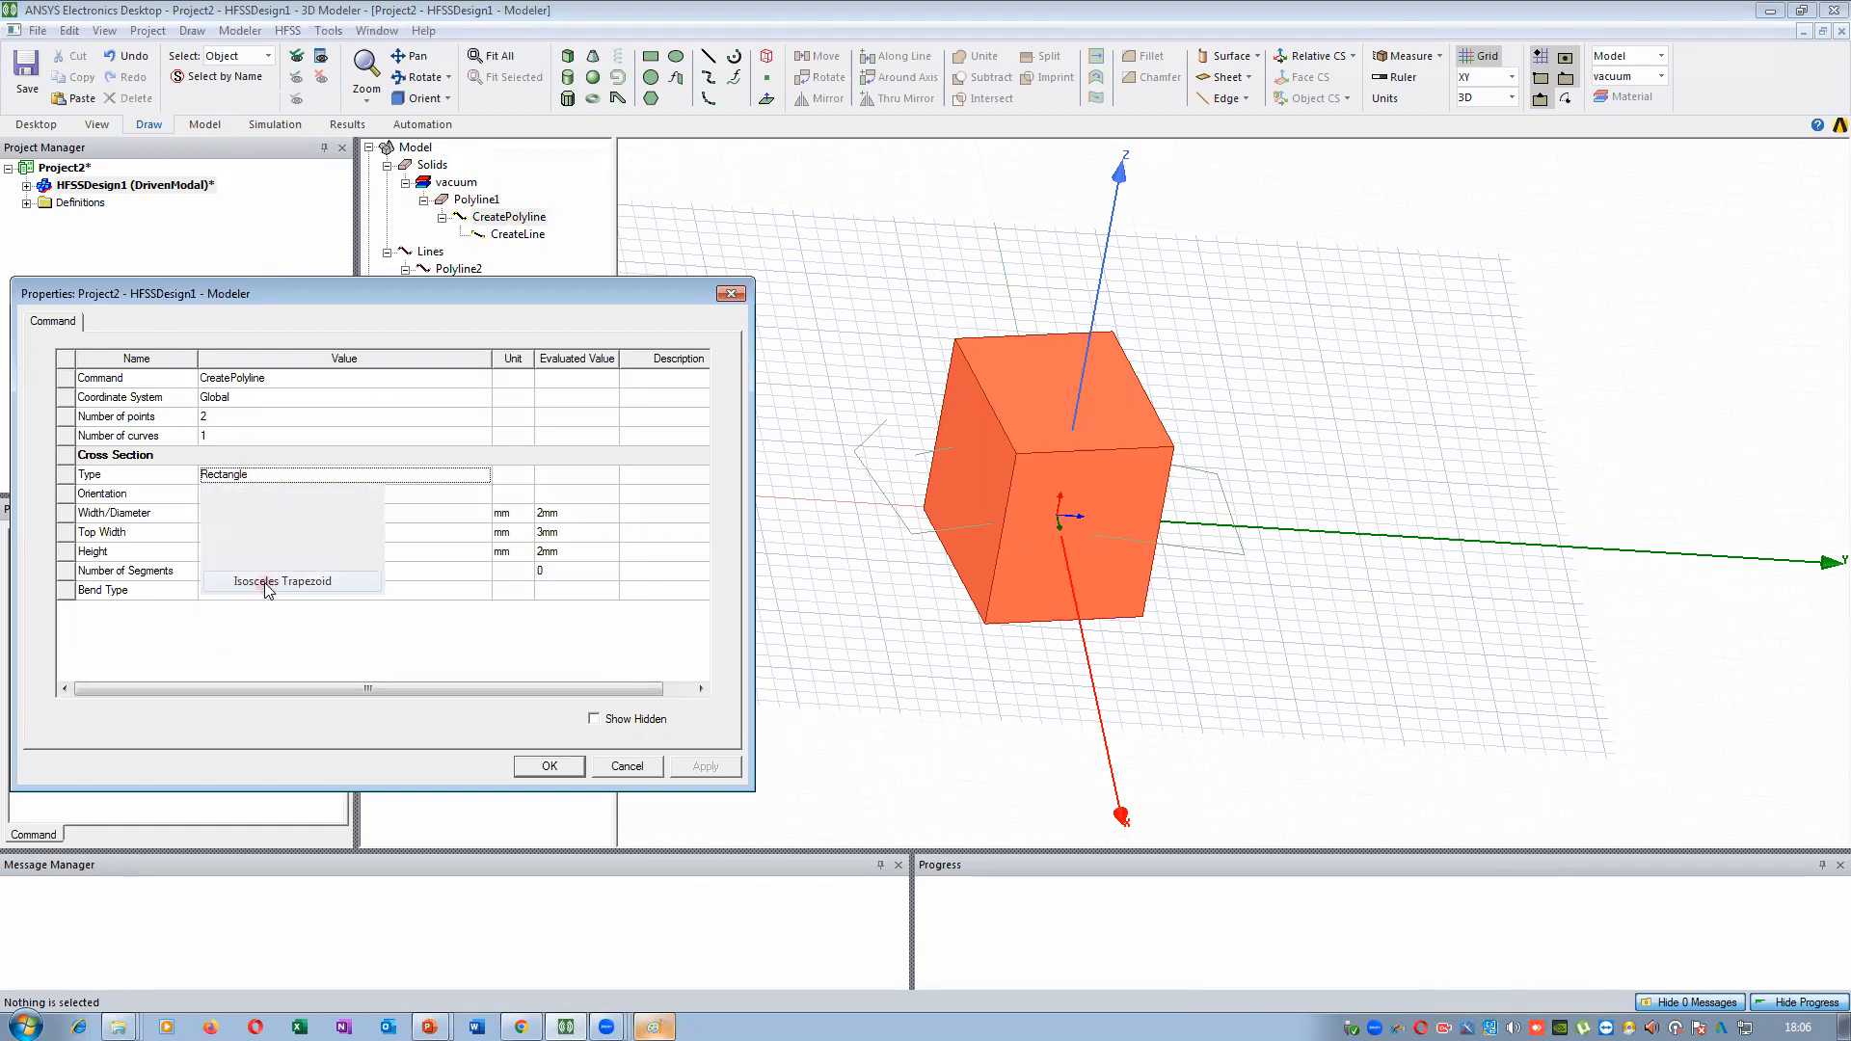
click(561, 644)
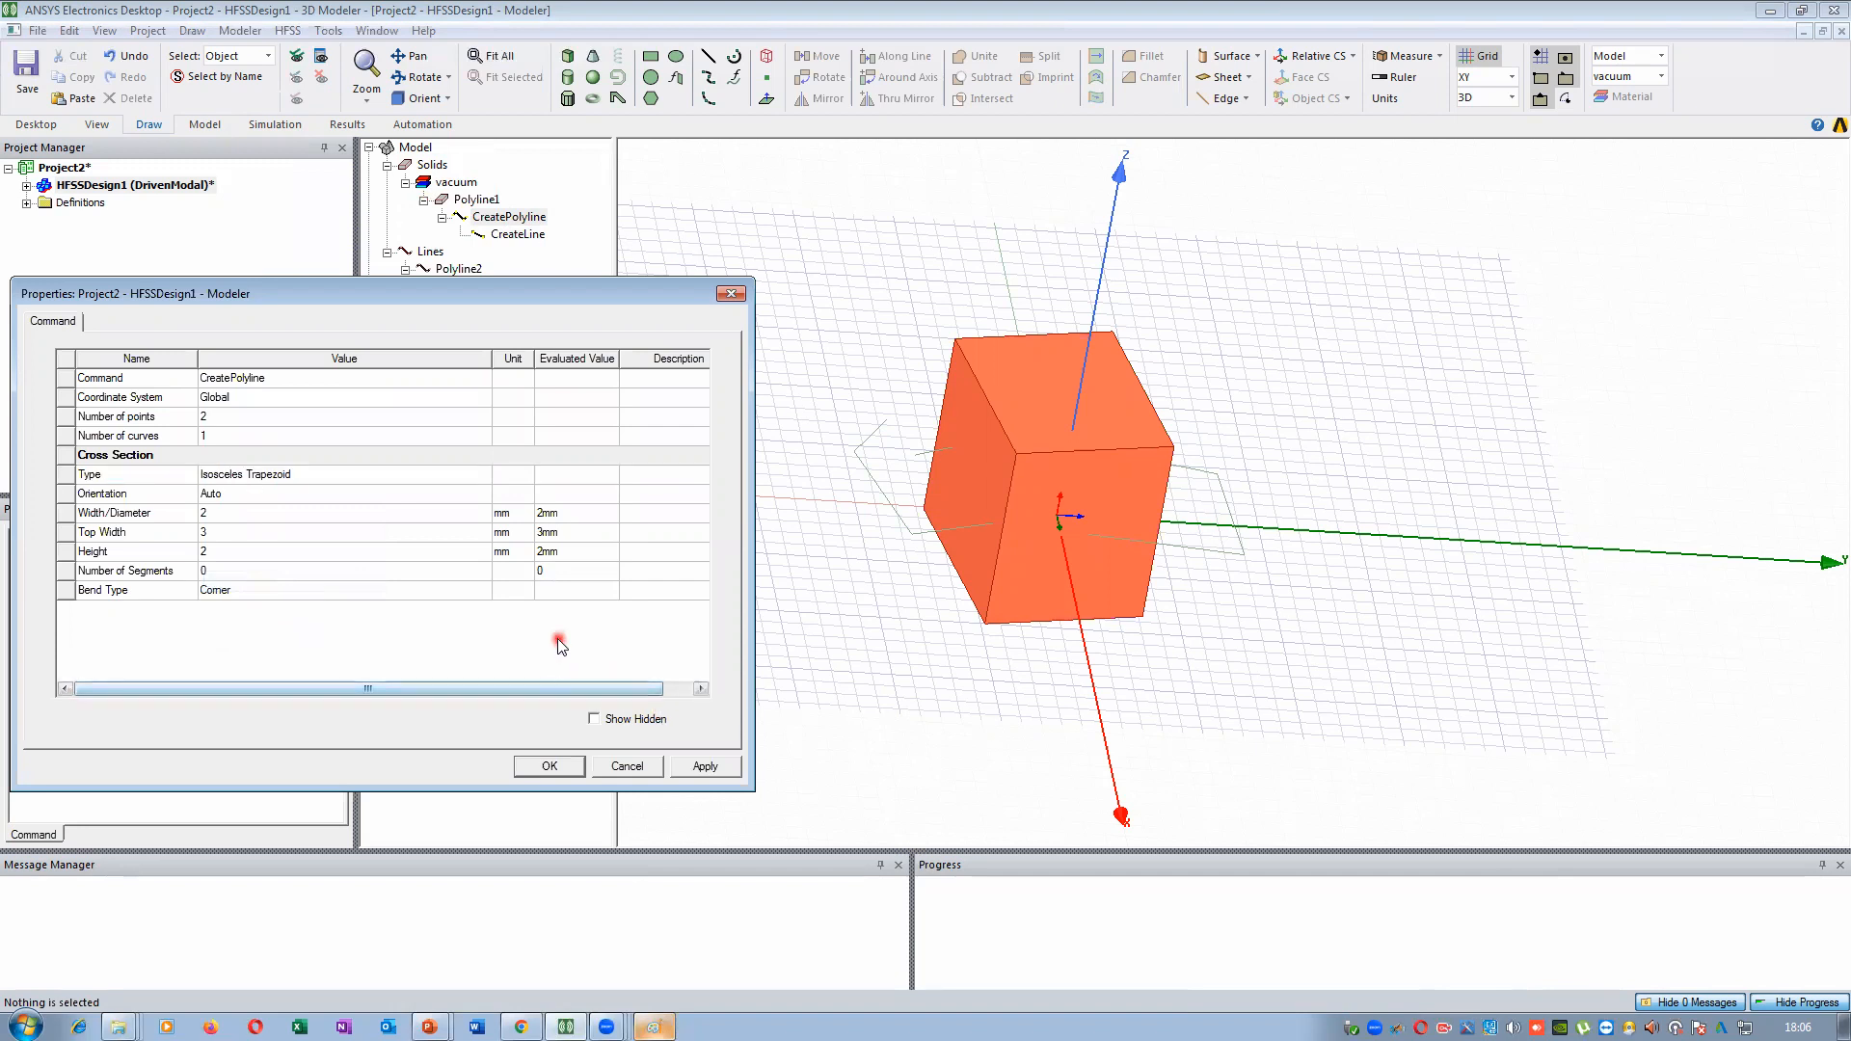
click(713, 768)
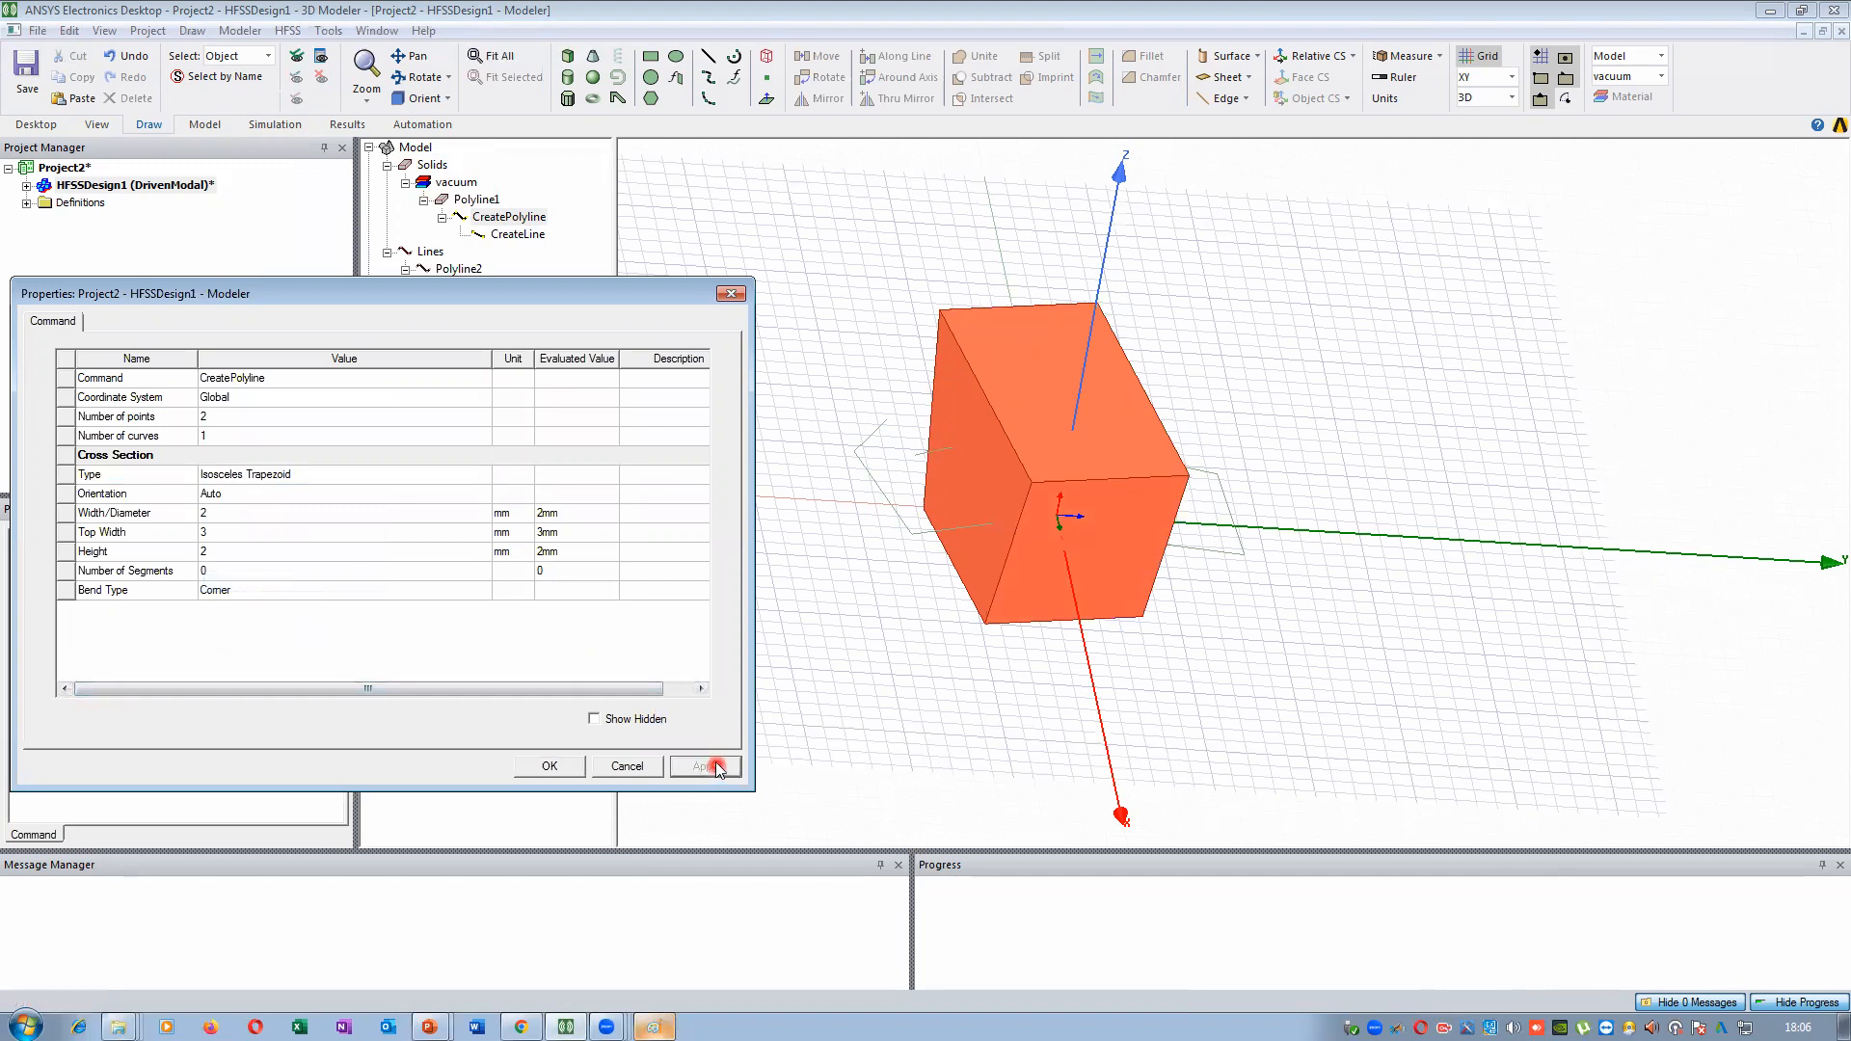
click(205, 533)
click(541, 765)
Set the Top Width of Polyline1's trapezoidal cross section to 5 mm and inspect the solid from several angles
click(421, 78)
drag(1107, 576, 1169, 660)
drag(1069, 534, 856, 512)
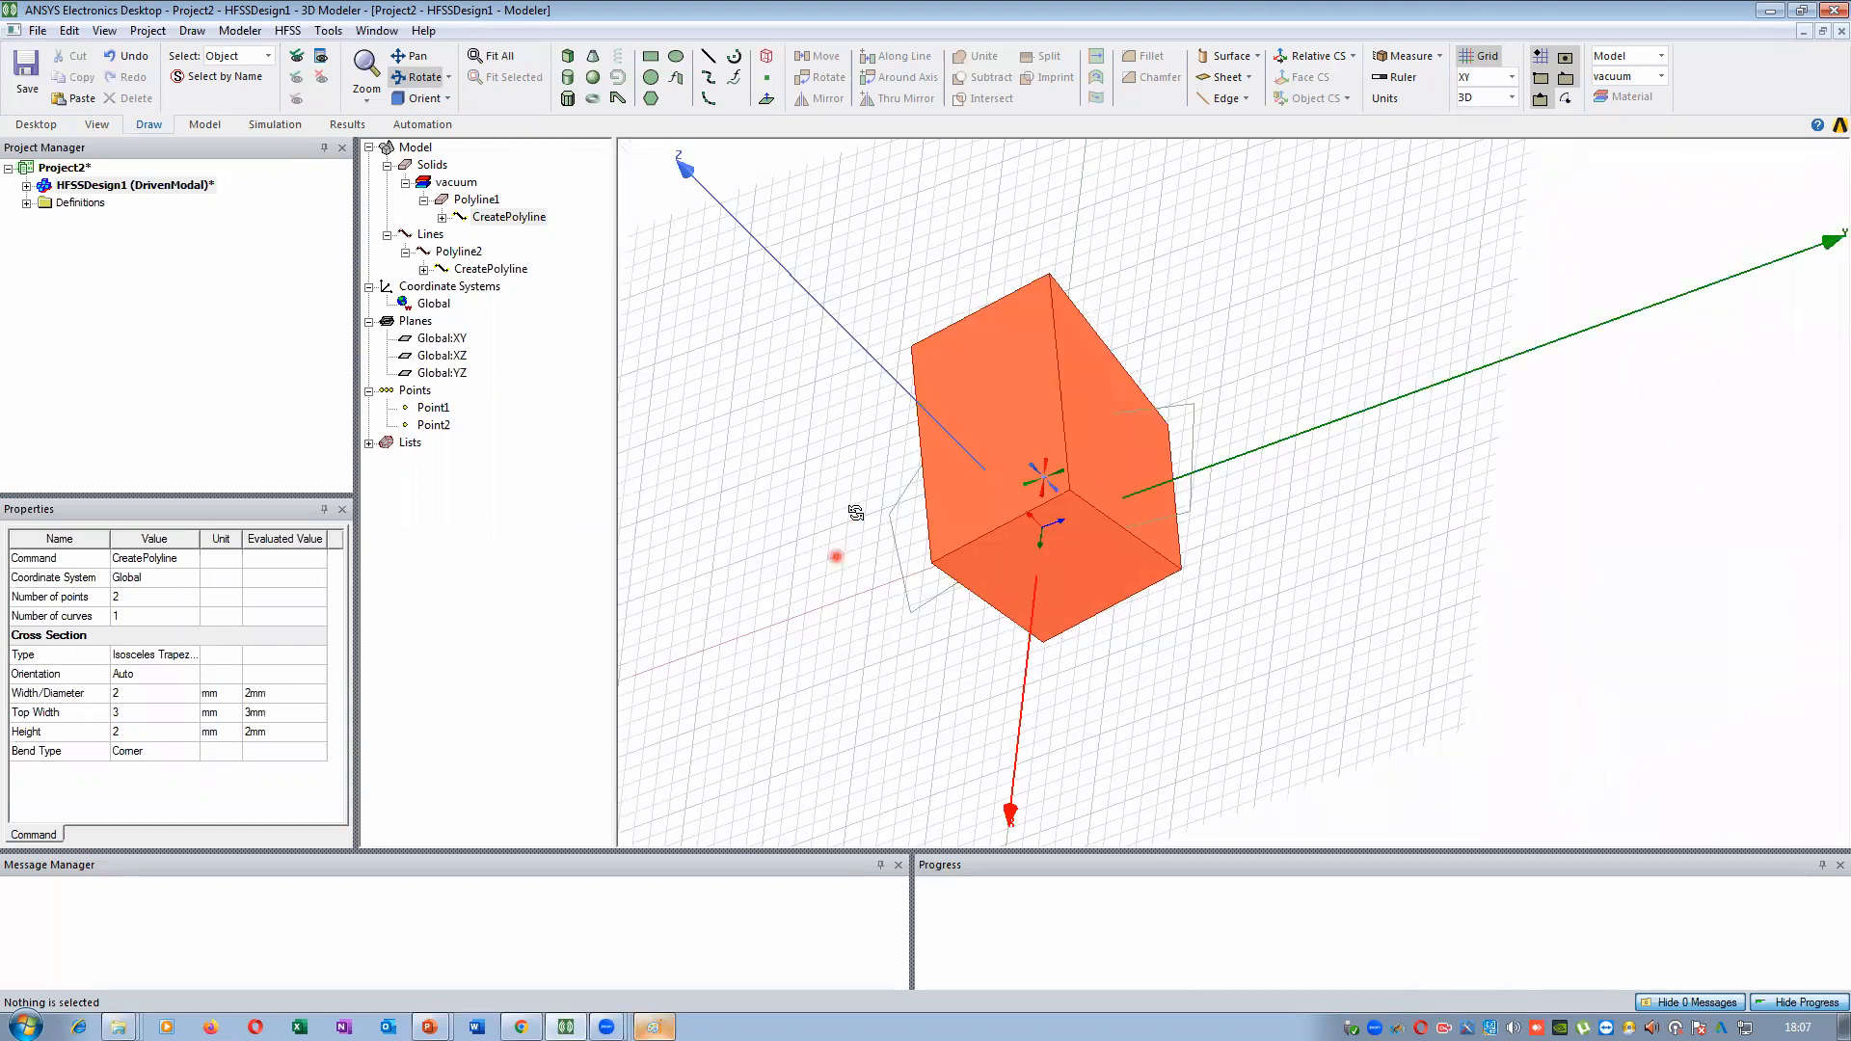
drag(1091, 381, 1008, 340)
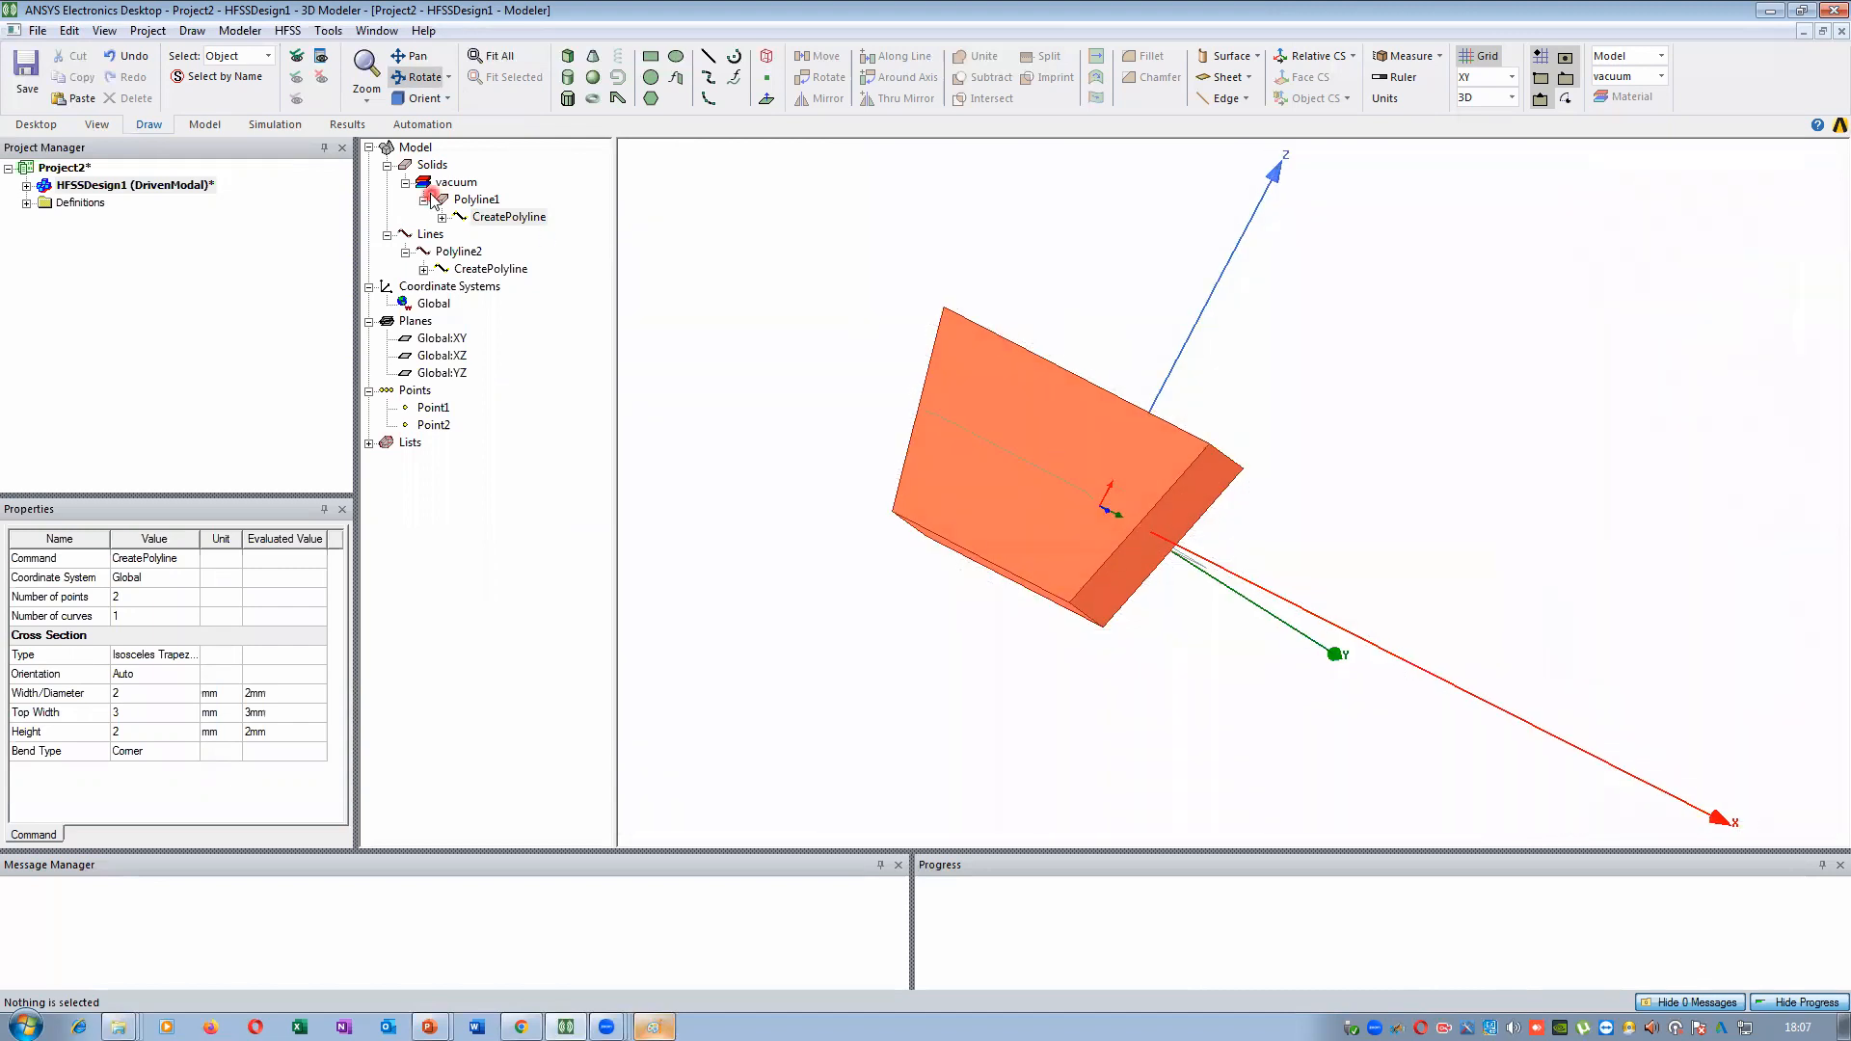
click(477, 199)
click(503, 217)
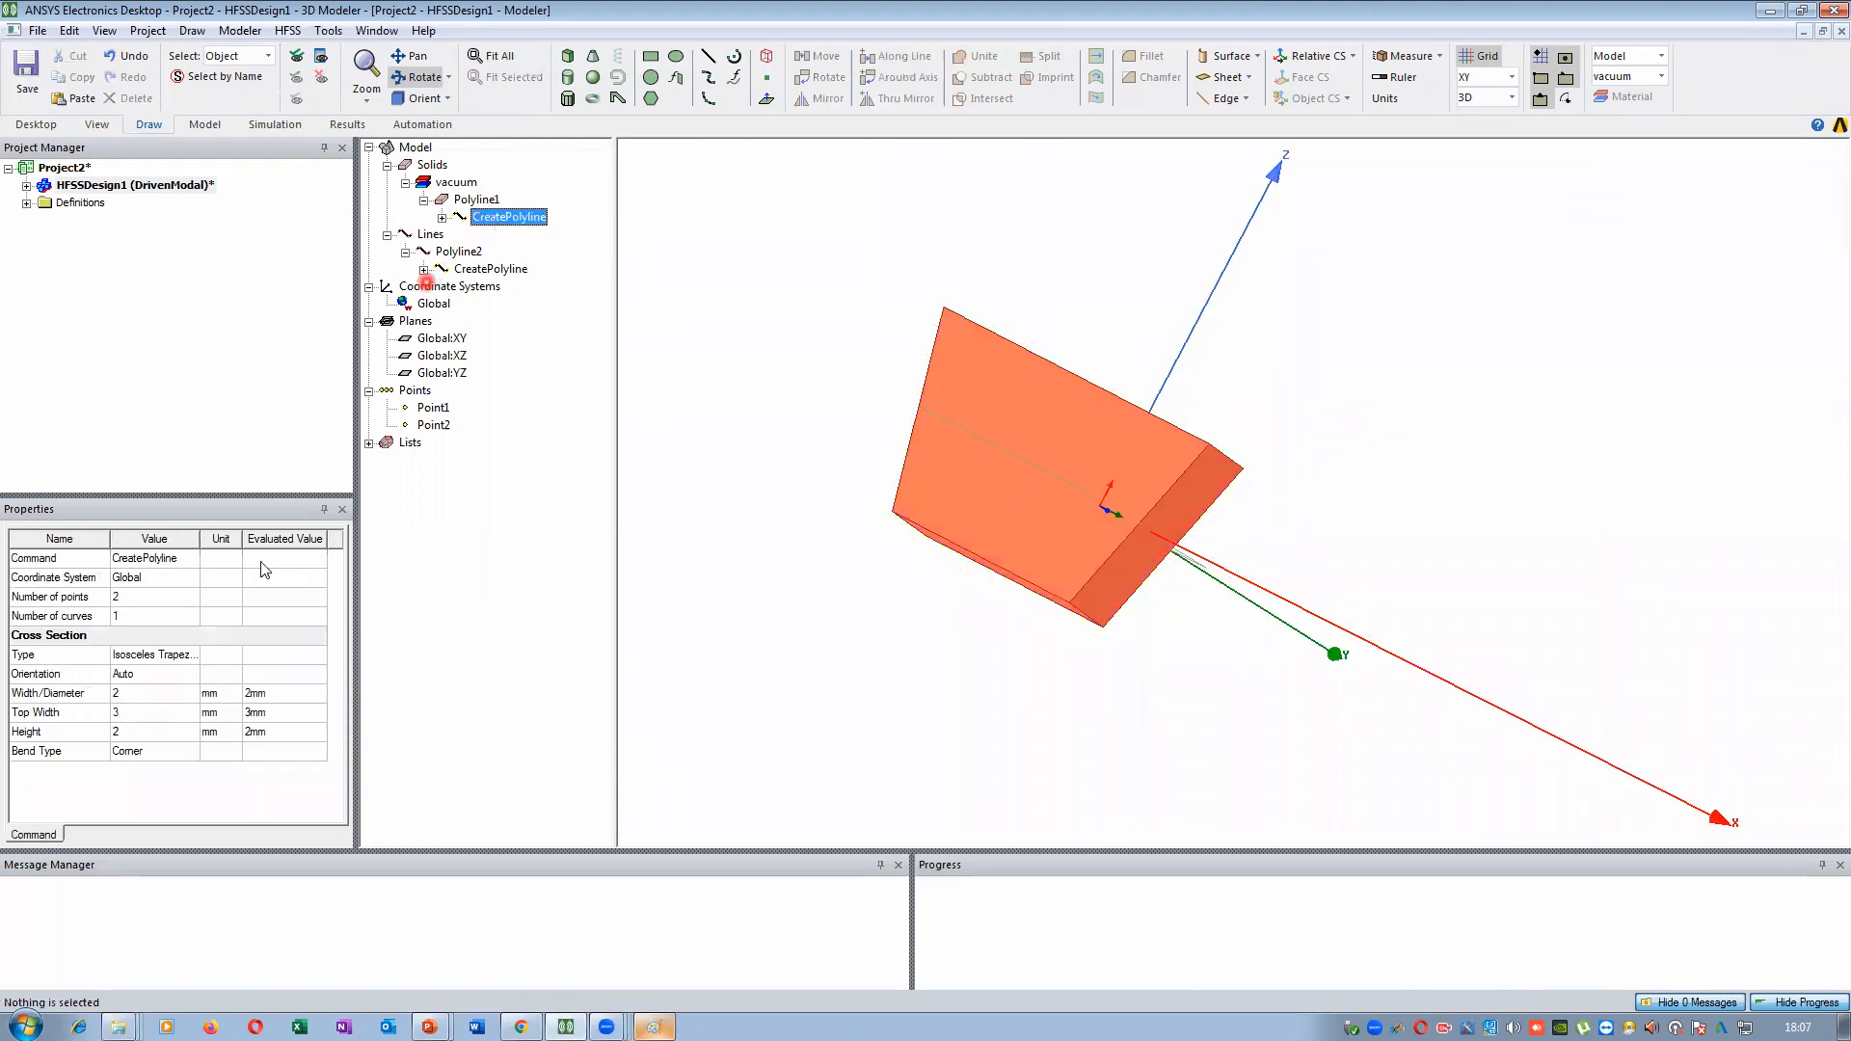
click(137, 713)
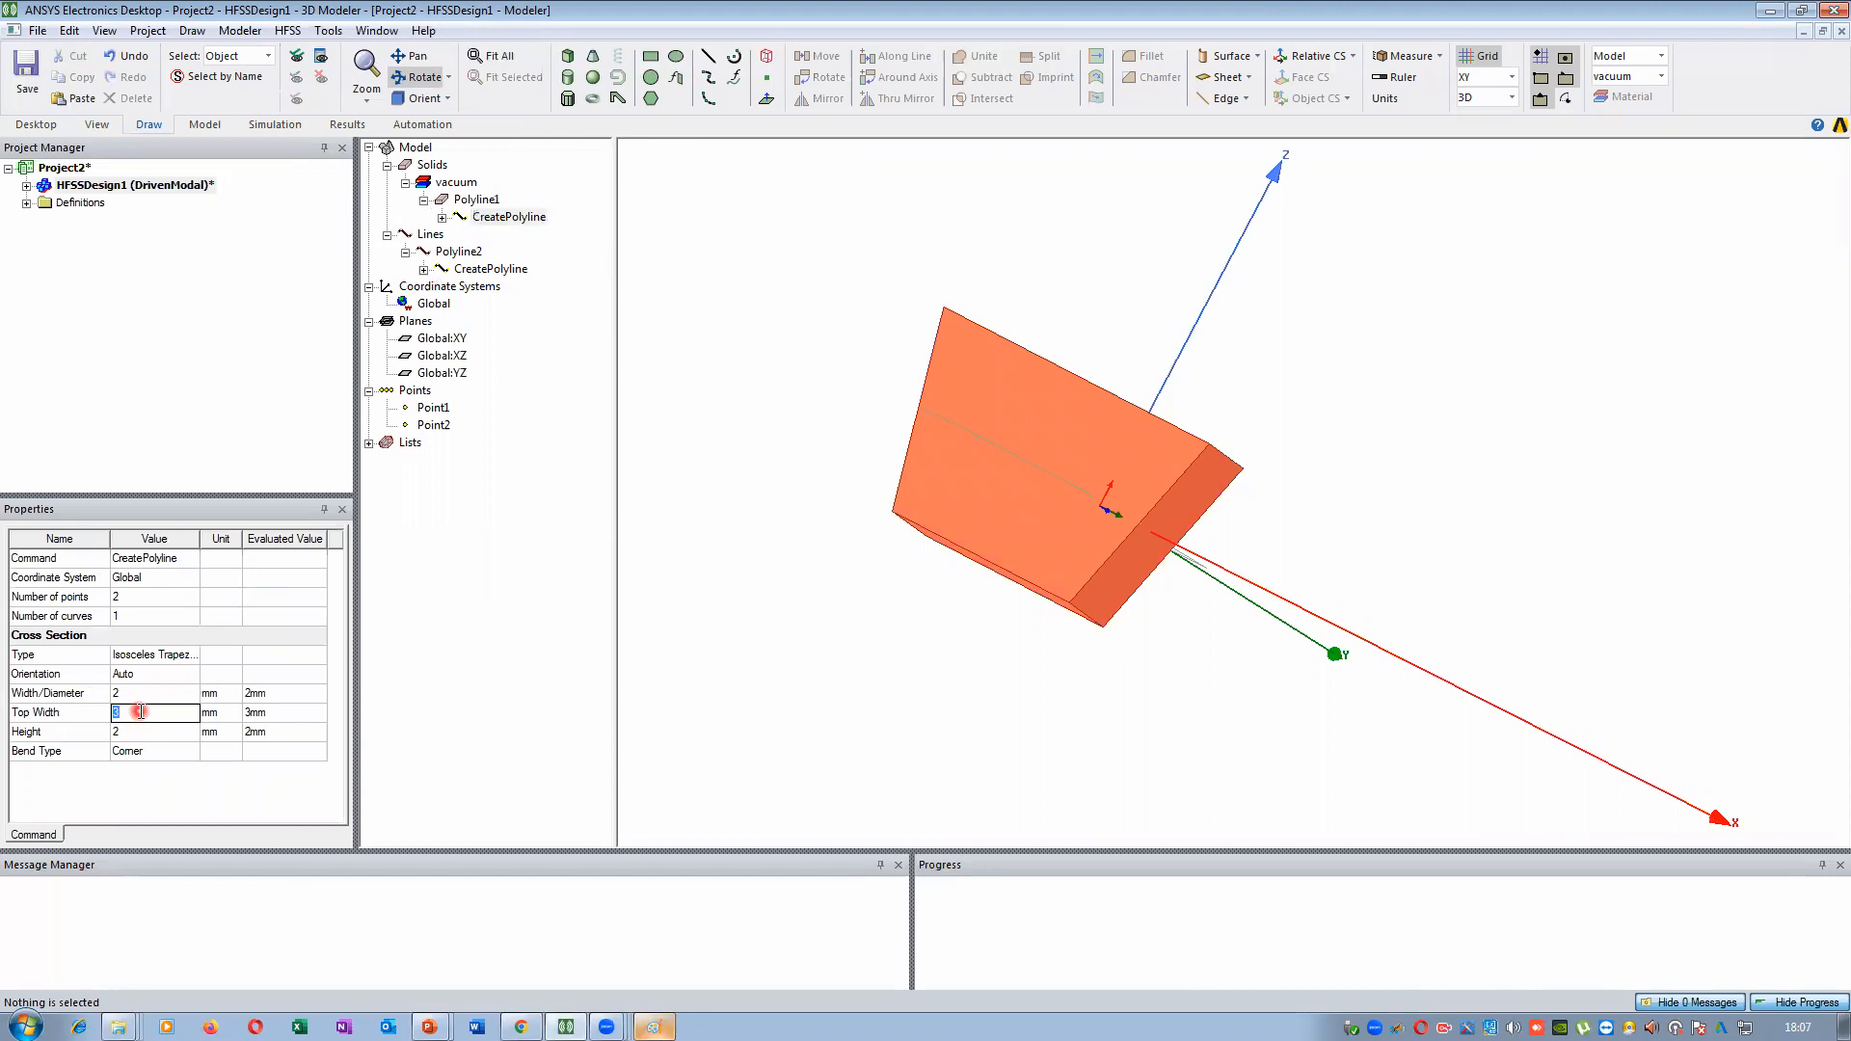
key(Tab)
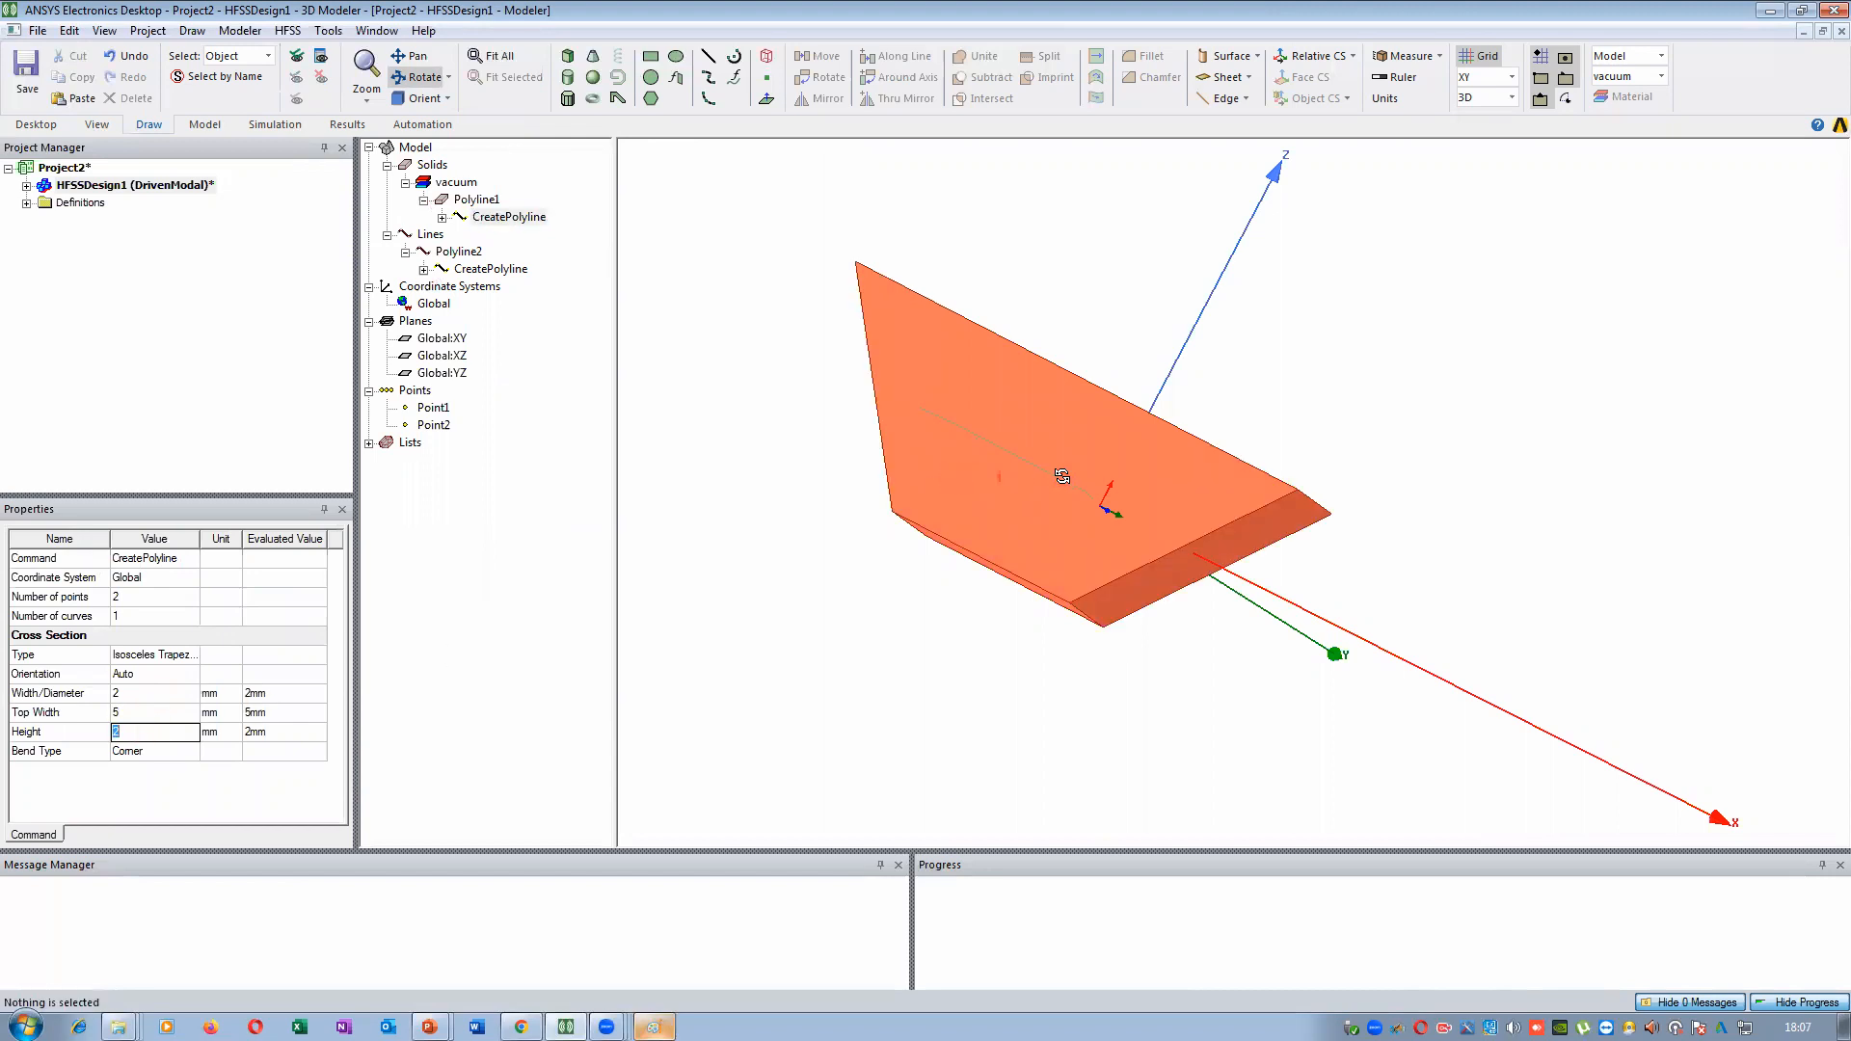
drag(1062, 476, 1009, 519)
drag(810, 455, 647, 509)
Set the Number of Segments of Polyline1's trapezoidal cross section to 5 and accept the properties
double_click(506, 225)
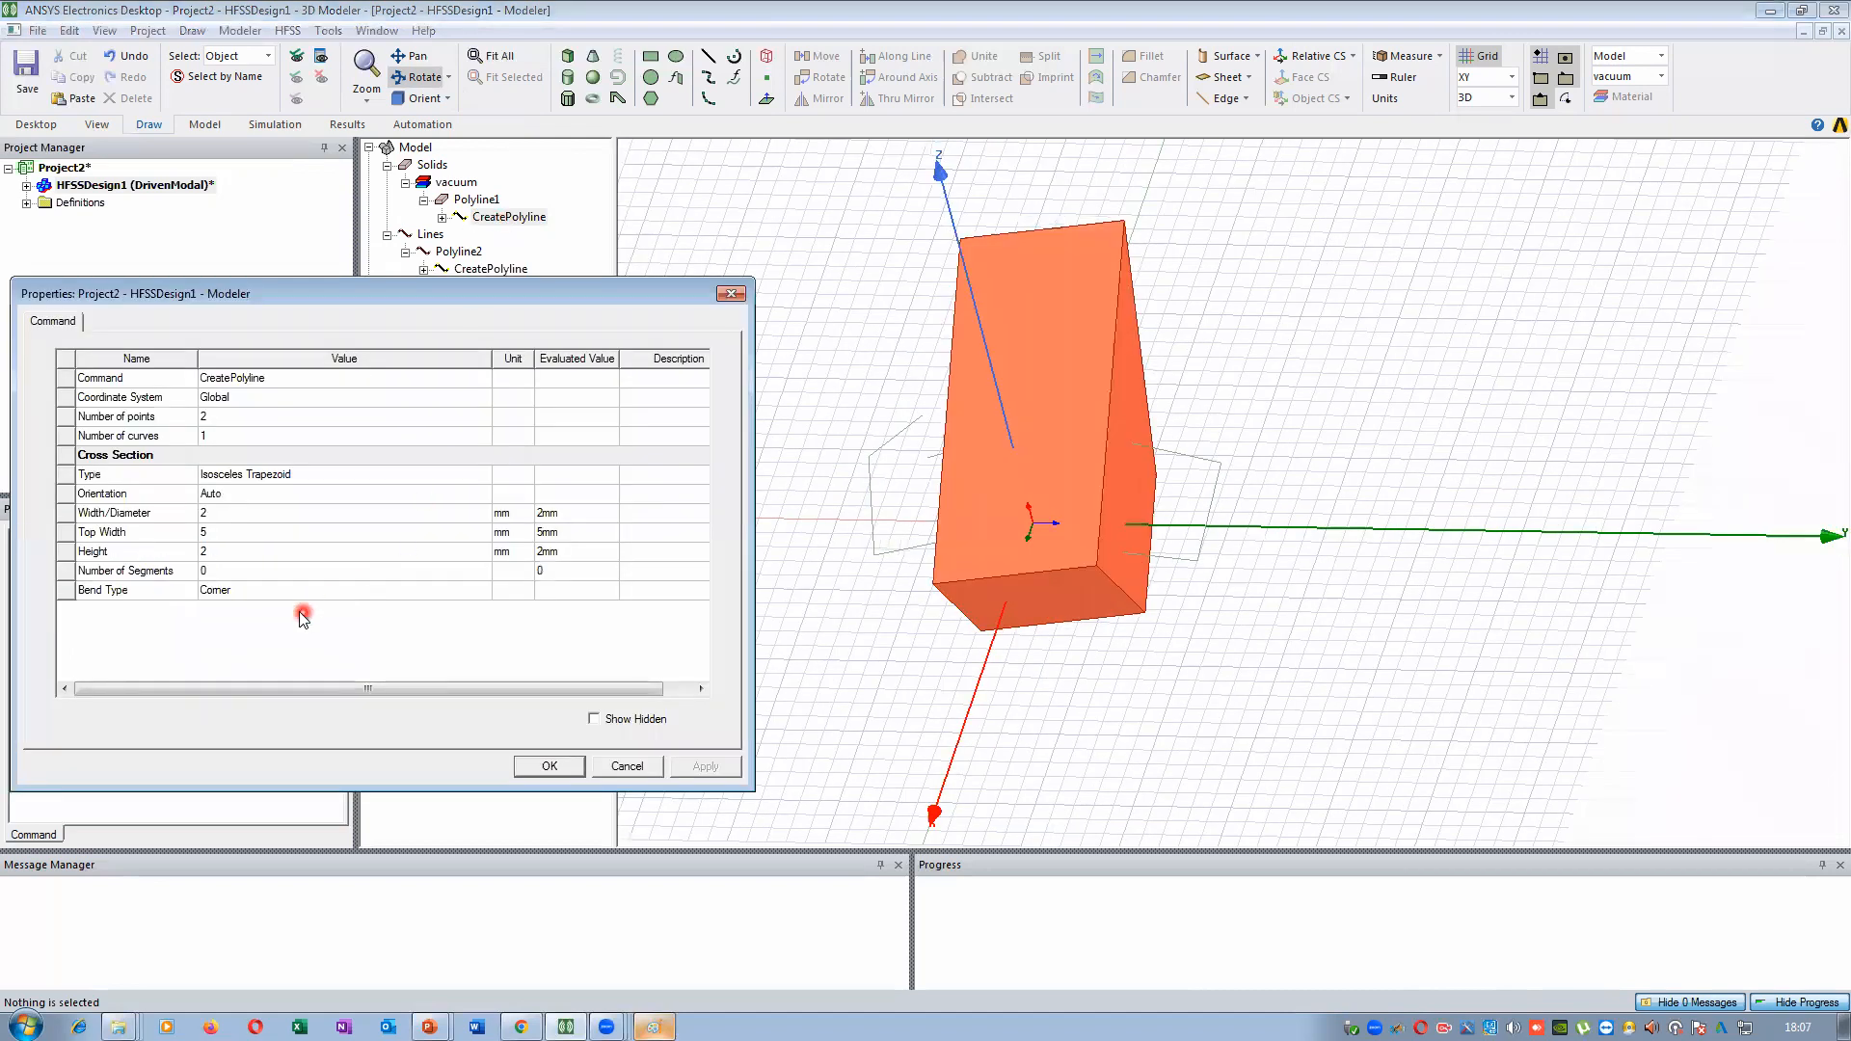
click(227, 569)
text(5)
key(Return)
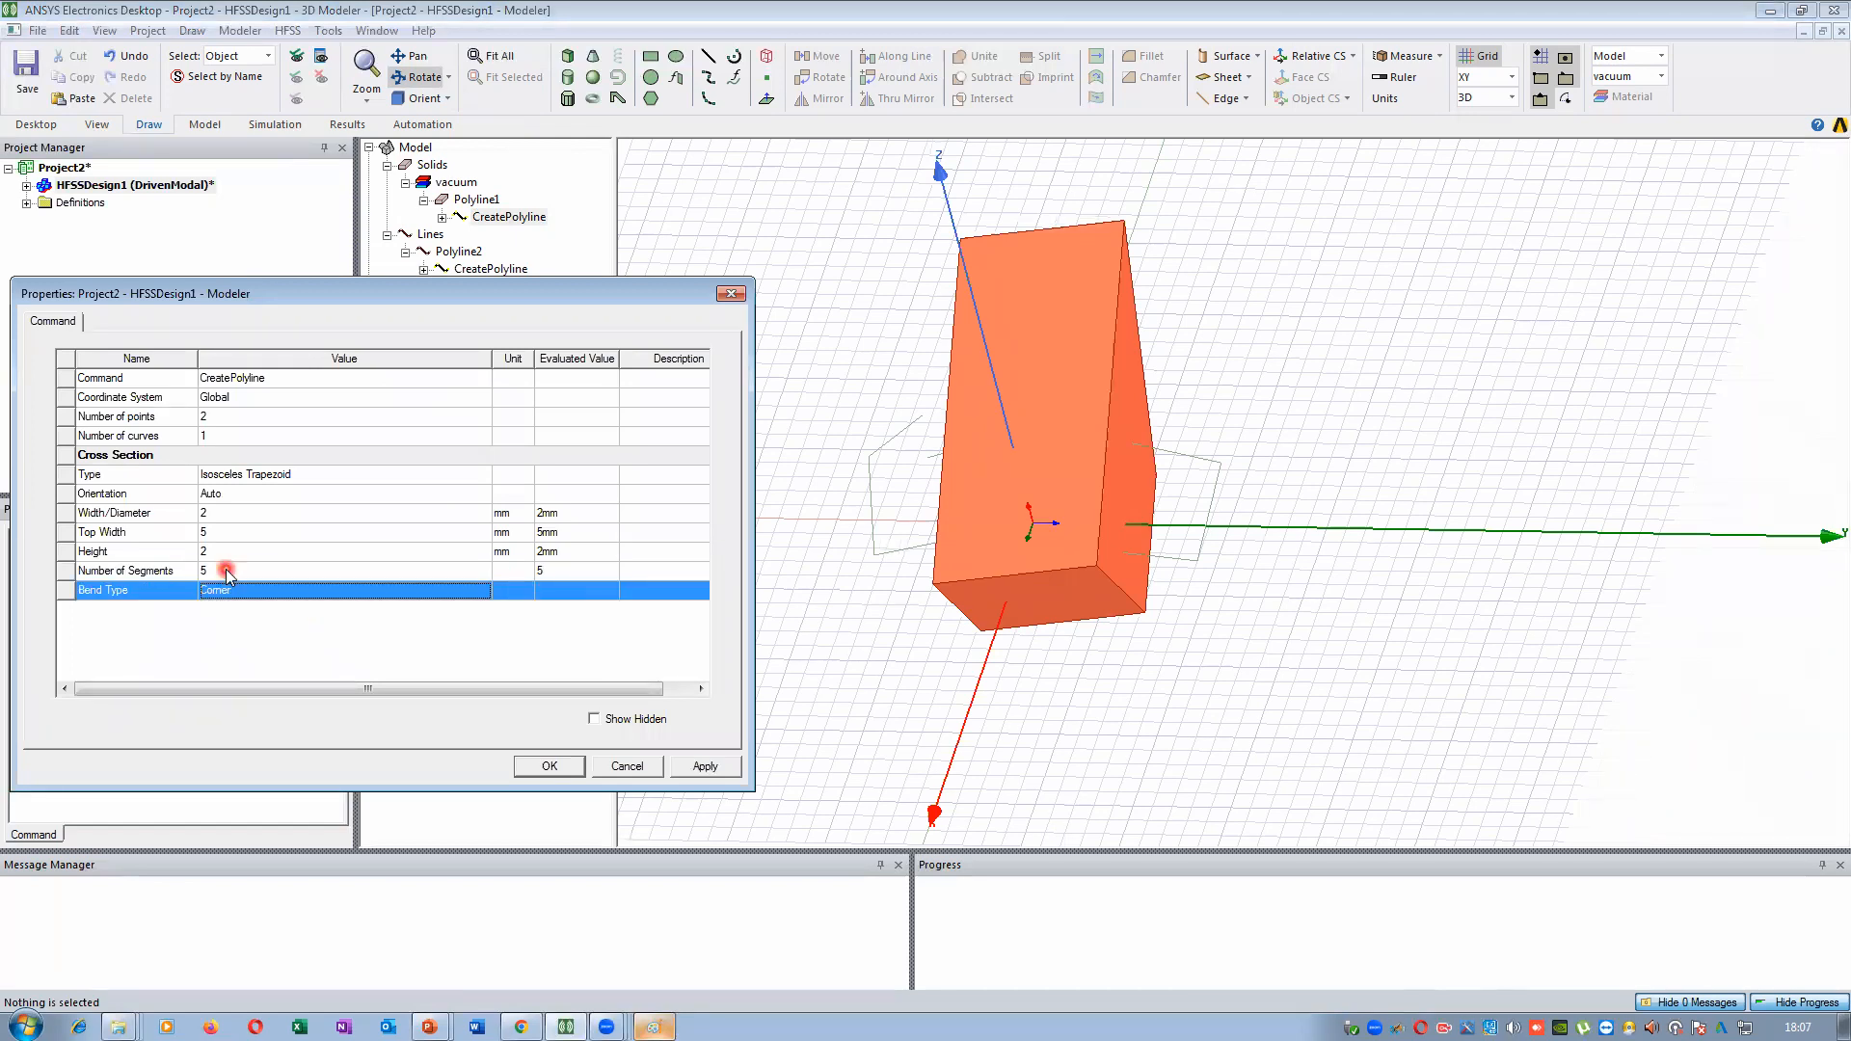
click(700, 767)
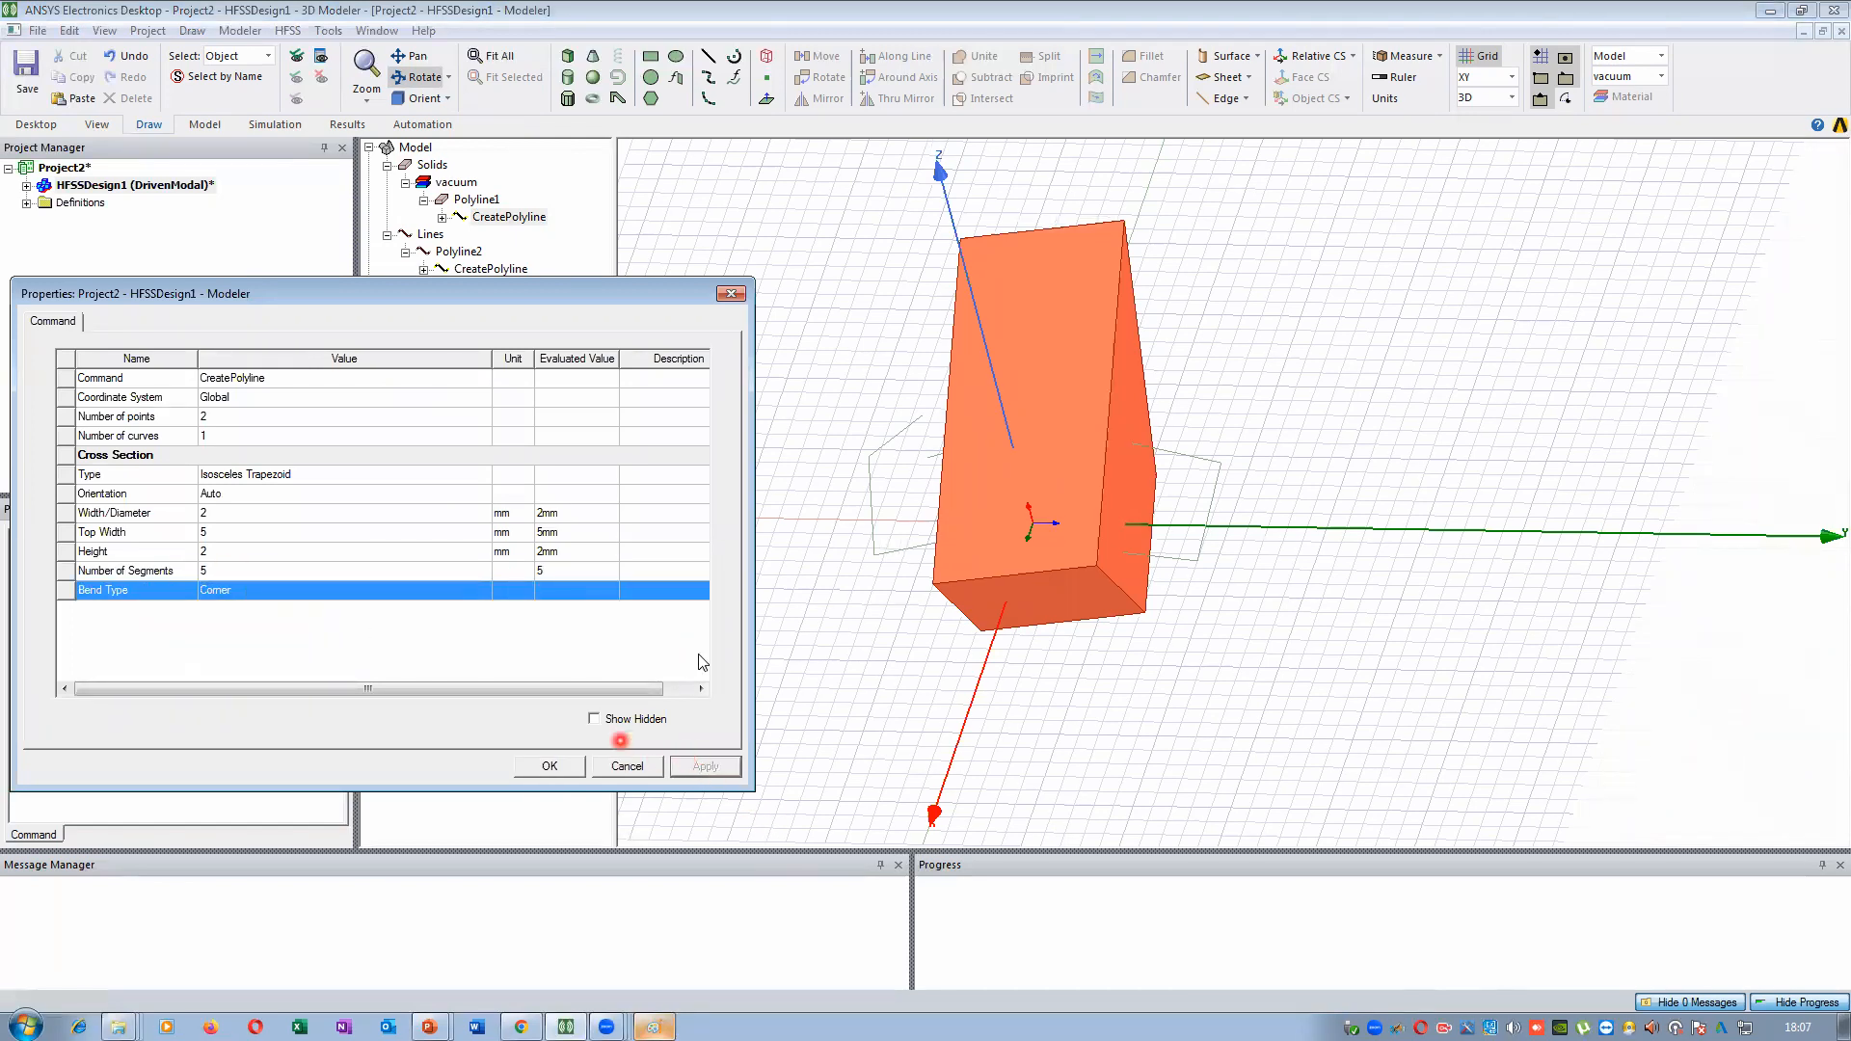
click(548, 766)
drag(1044, 498, 1234, 465)
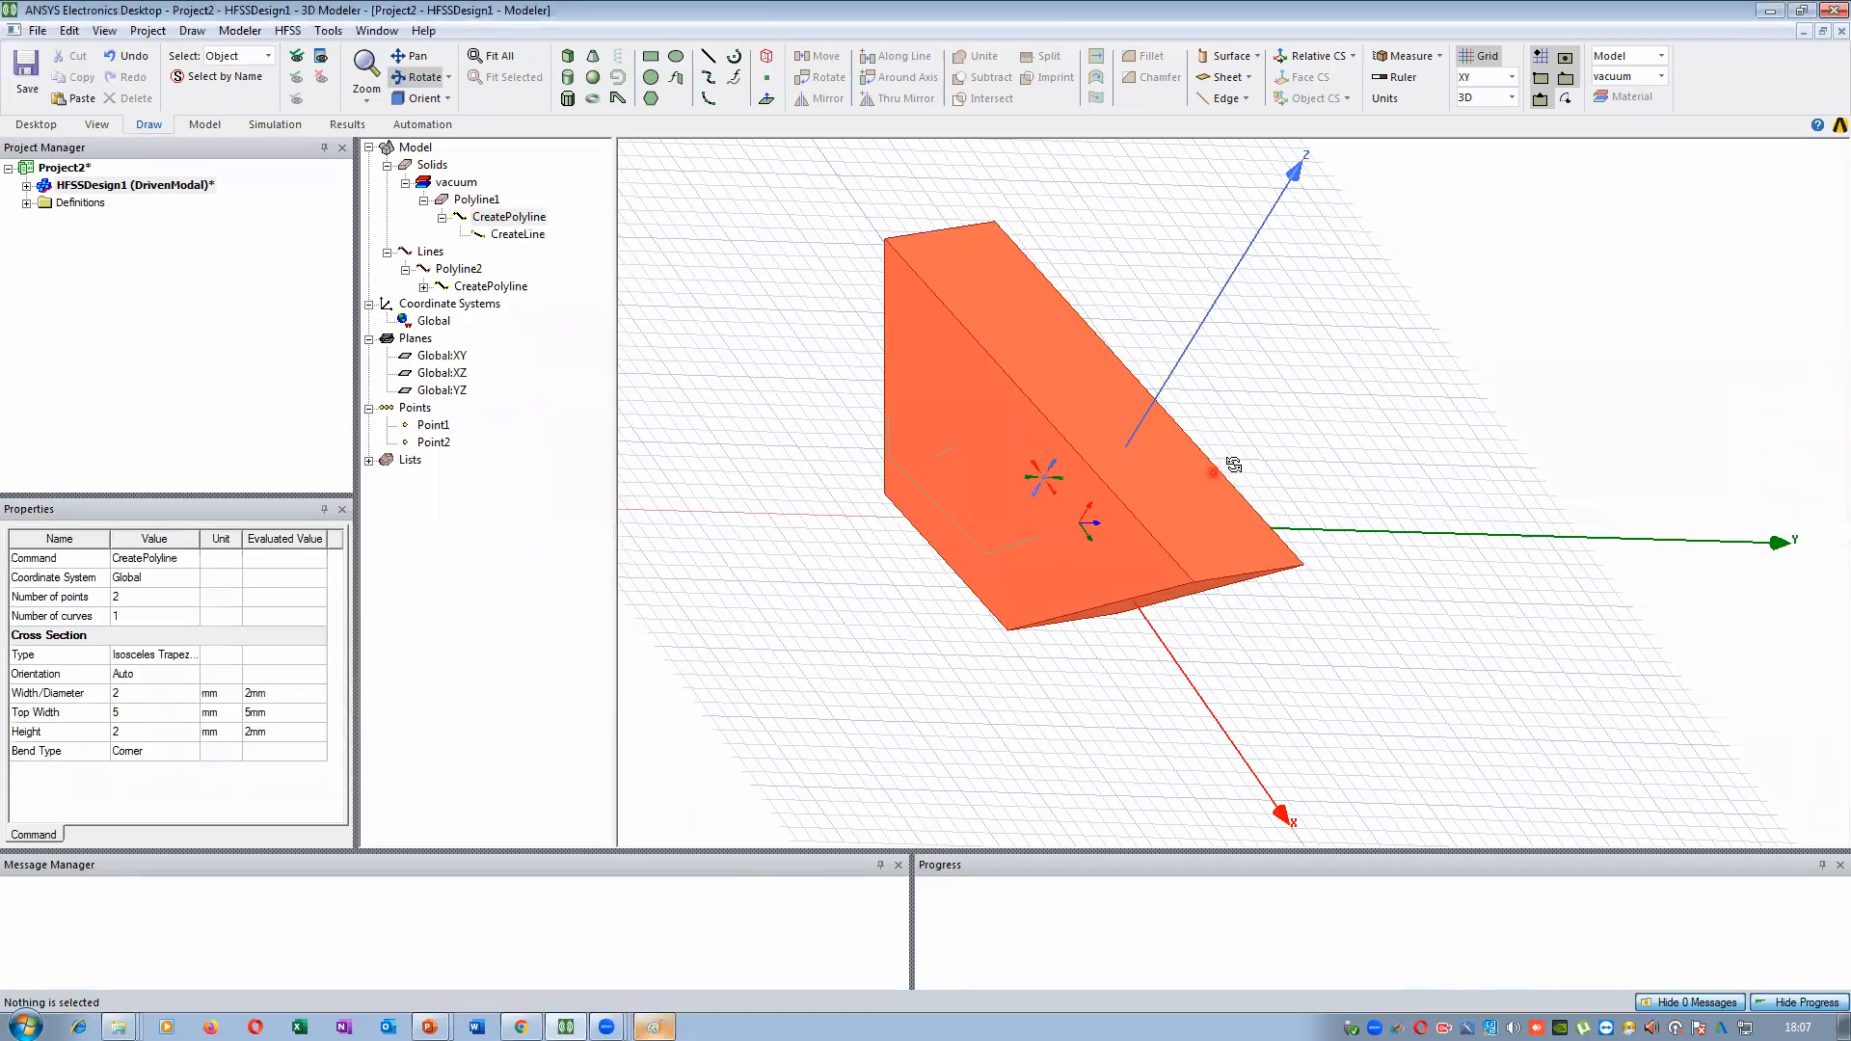
Change Polyline1's cross-section type from Isosceles Trapezoid to Circle and apply it
click(489, 214)
double_click(495, 221)
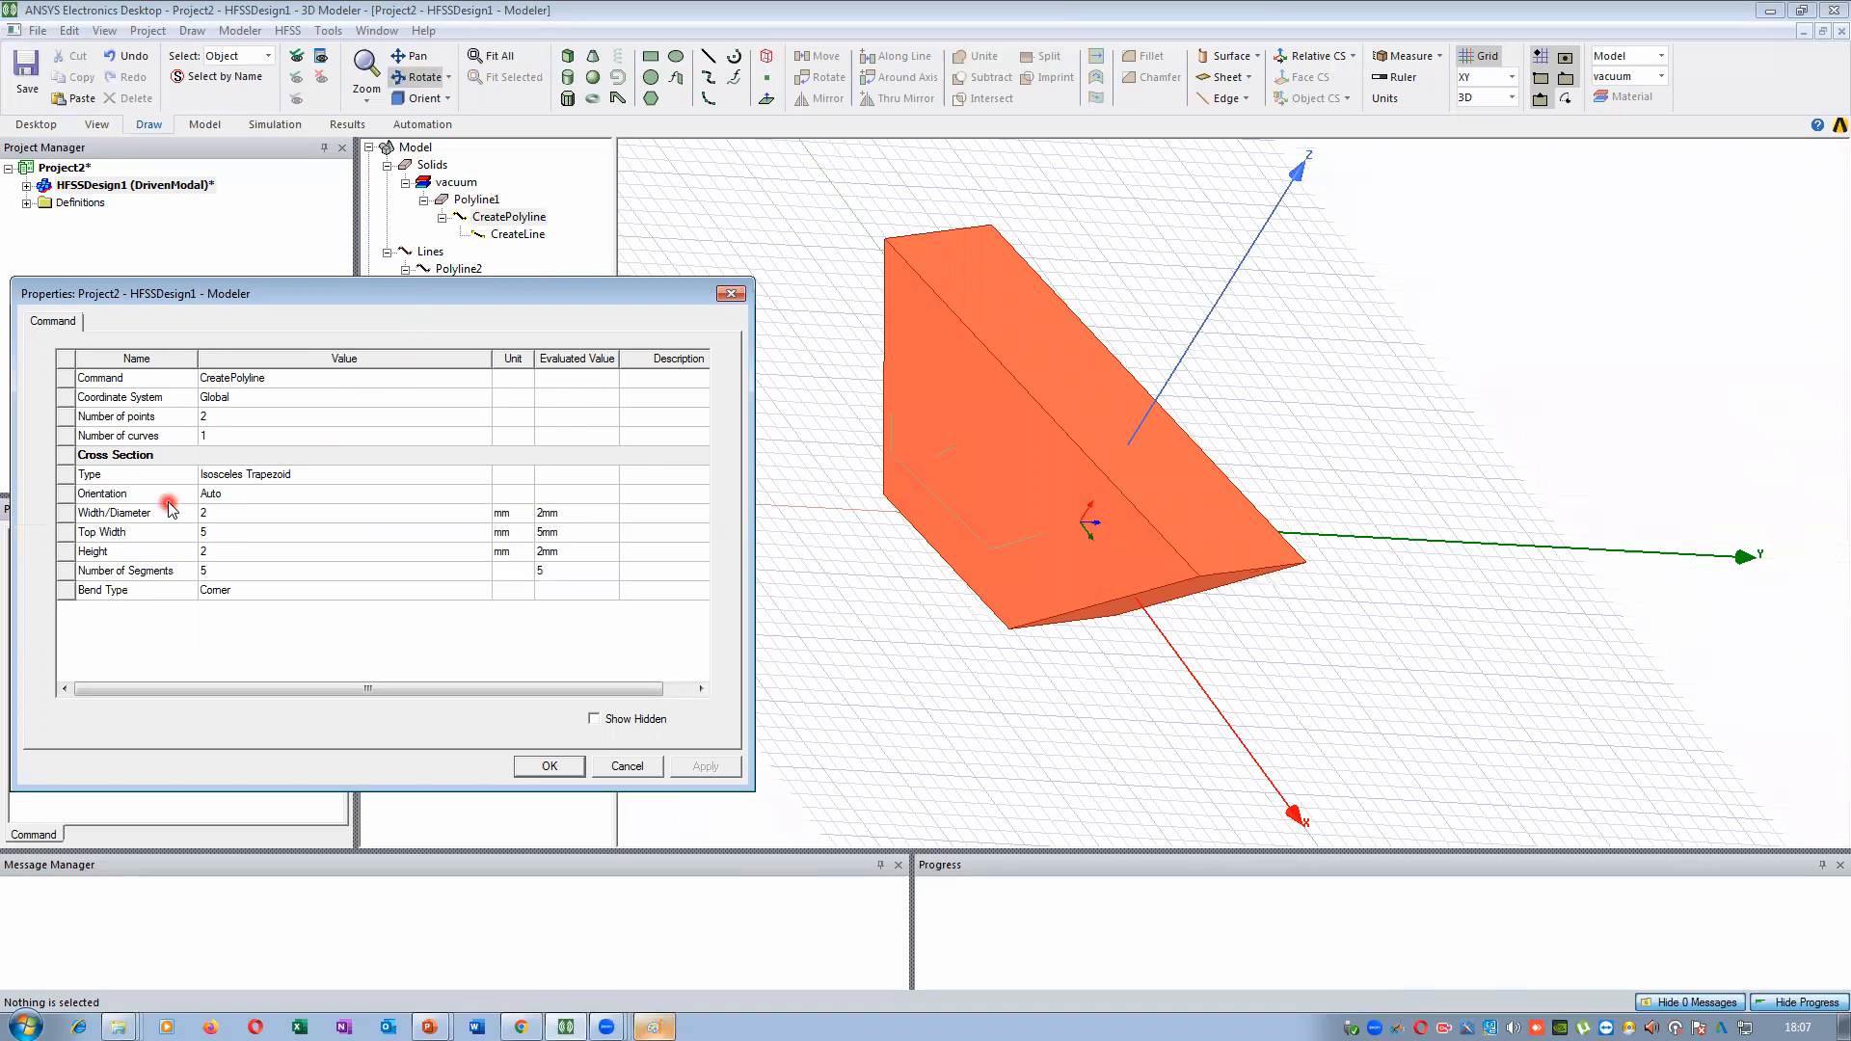
click(237, 475)
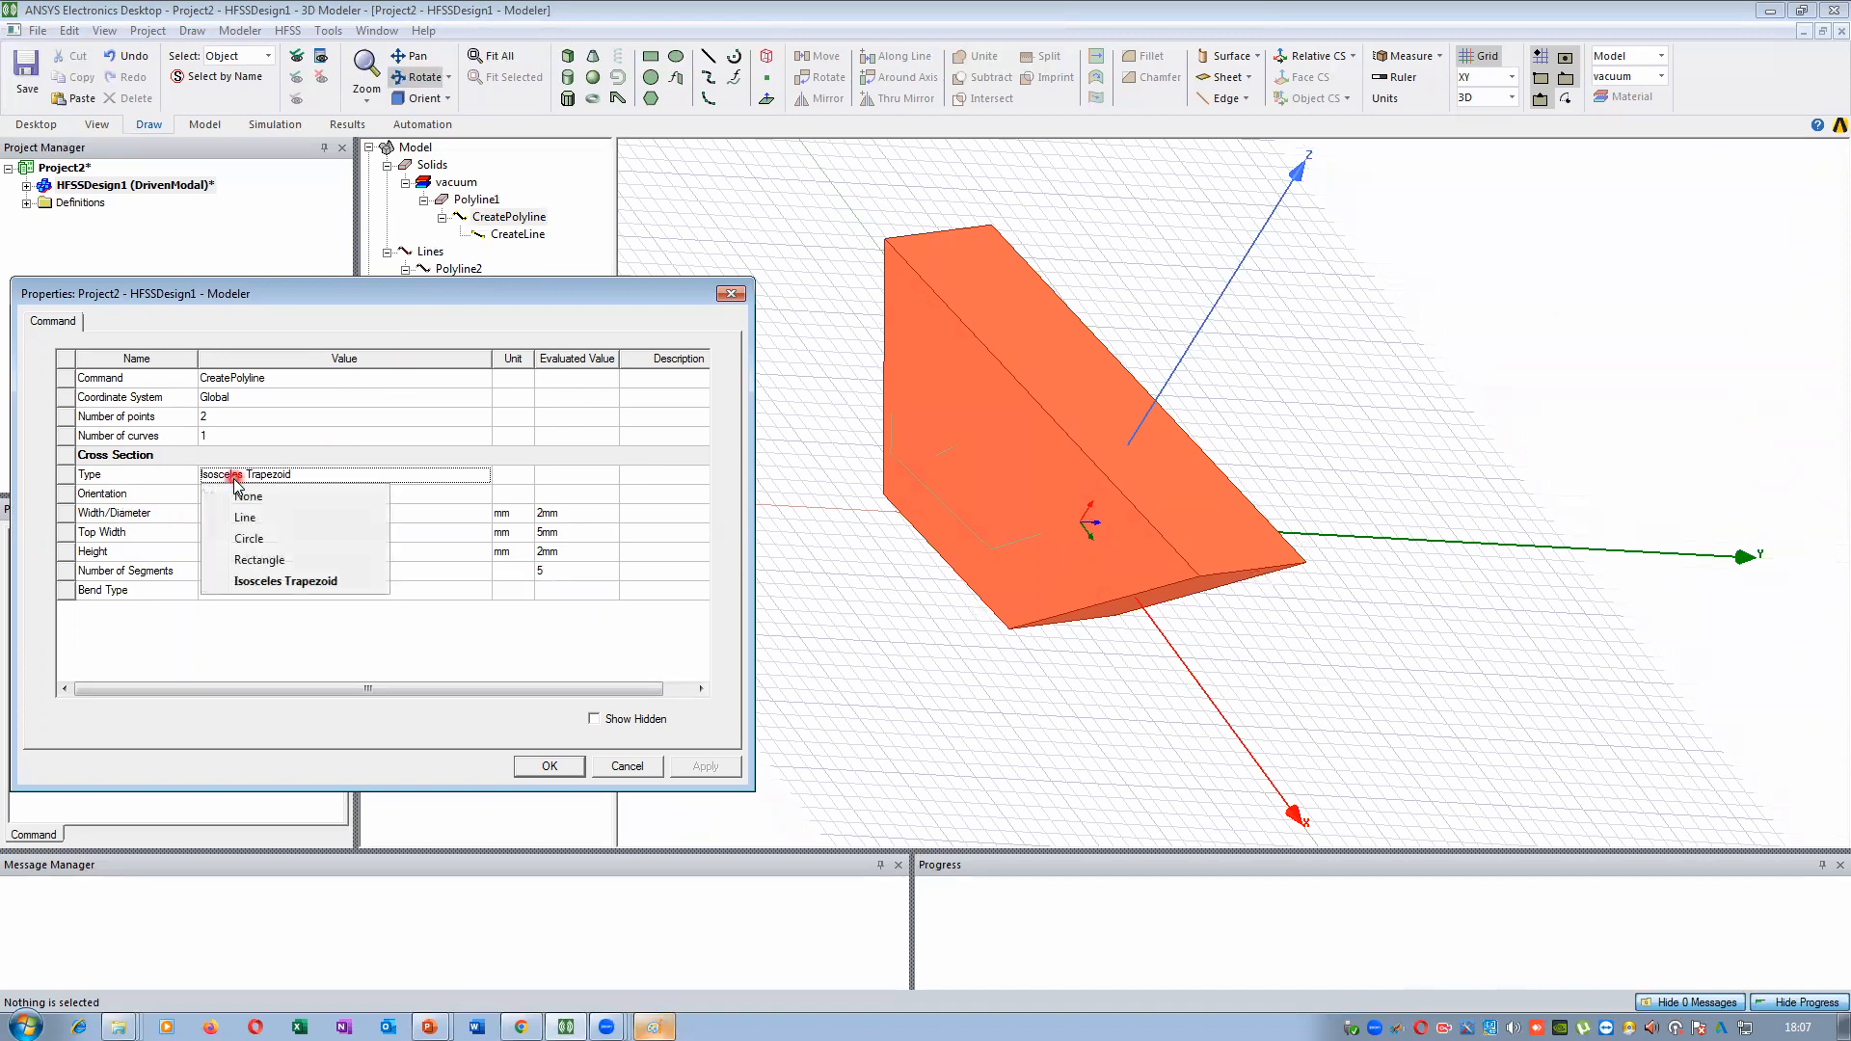
click(258, 541)
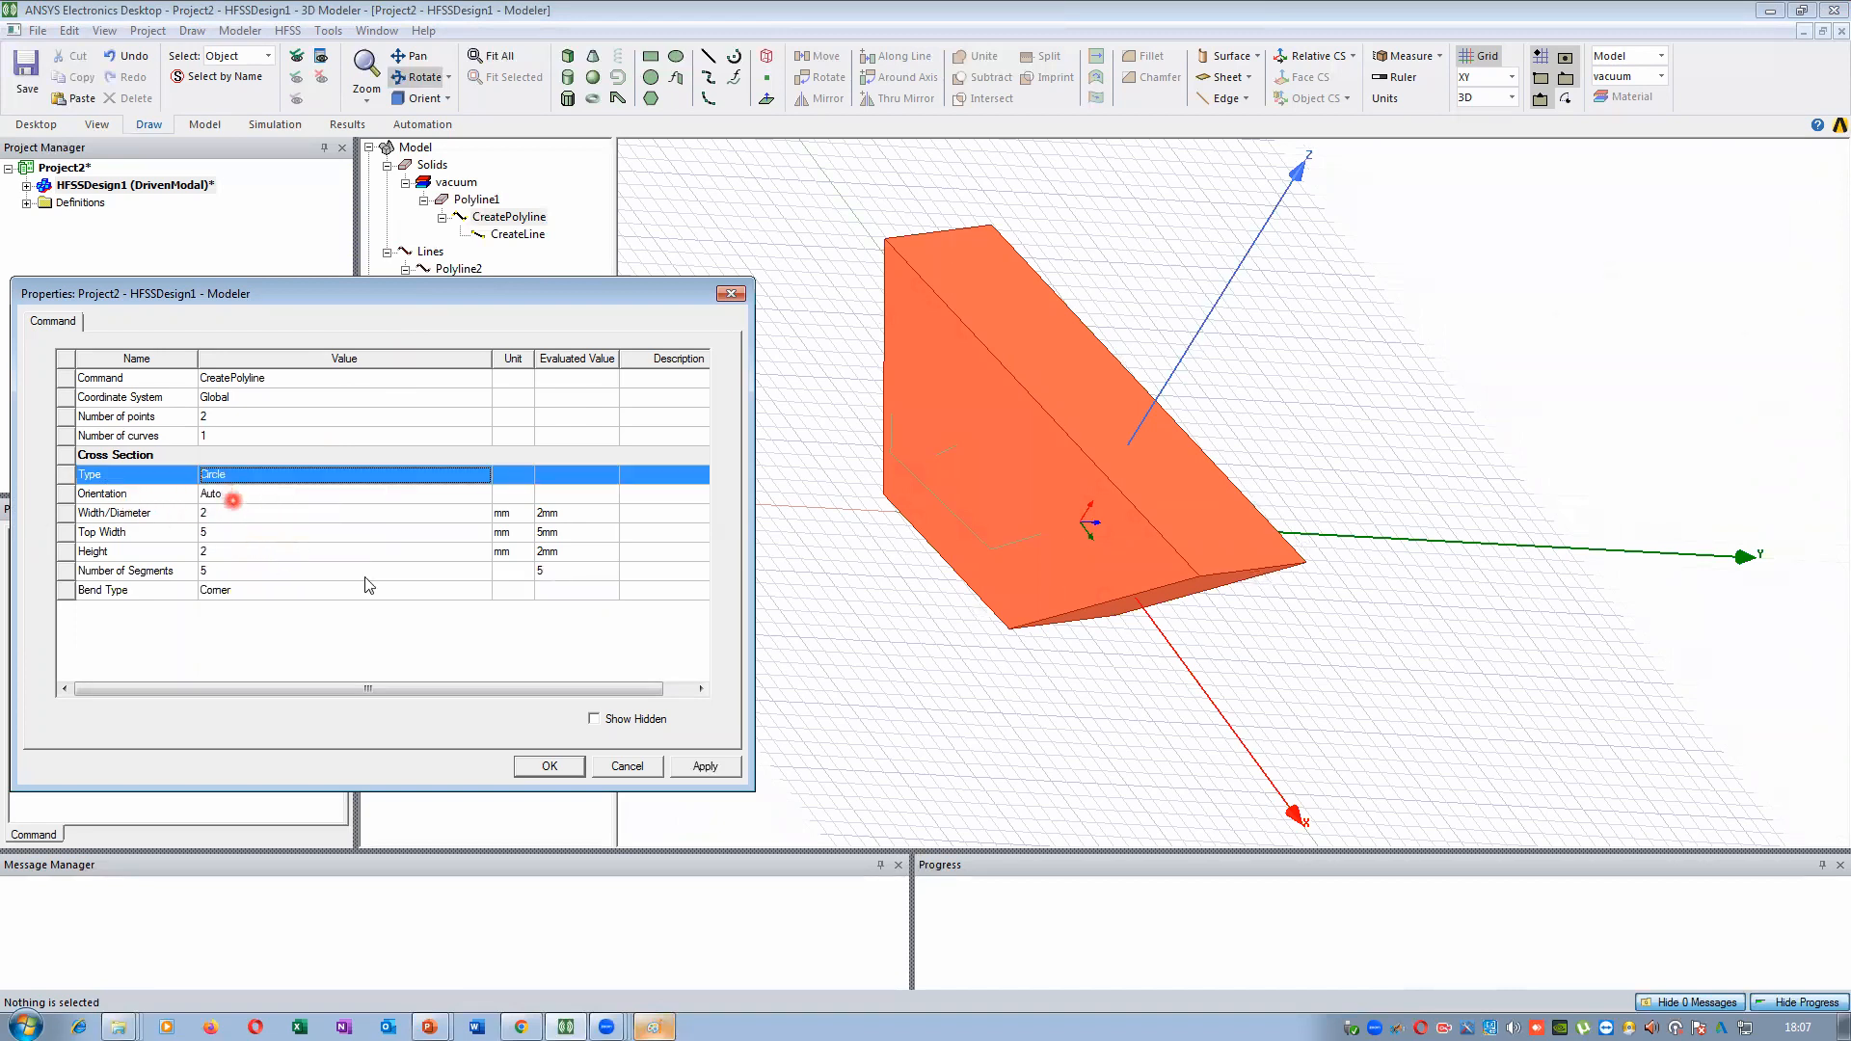
click(695, 769)
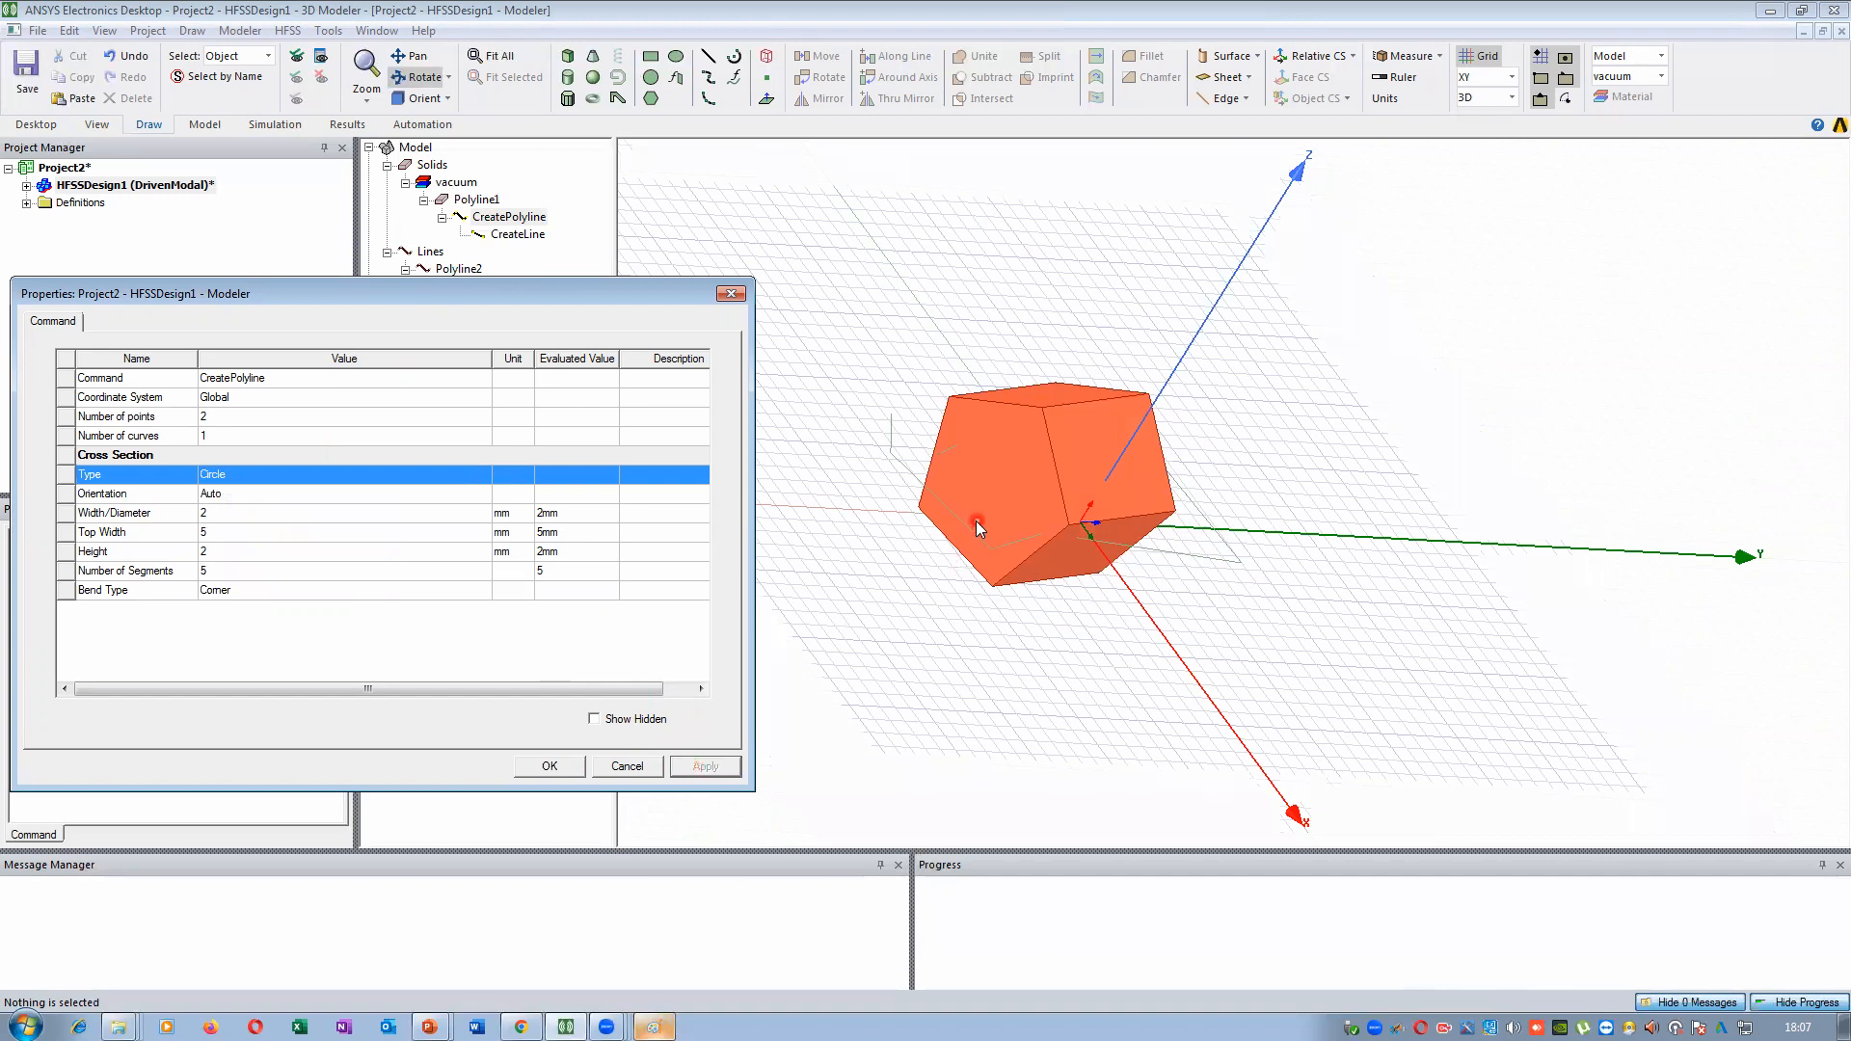
Set the Number of Segments of Polyline1's circular cross section to 0, accept the properties and inspect the solid
click(214, 576)
text(0)
click(538, 680)
click(684, 766)
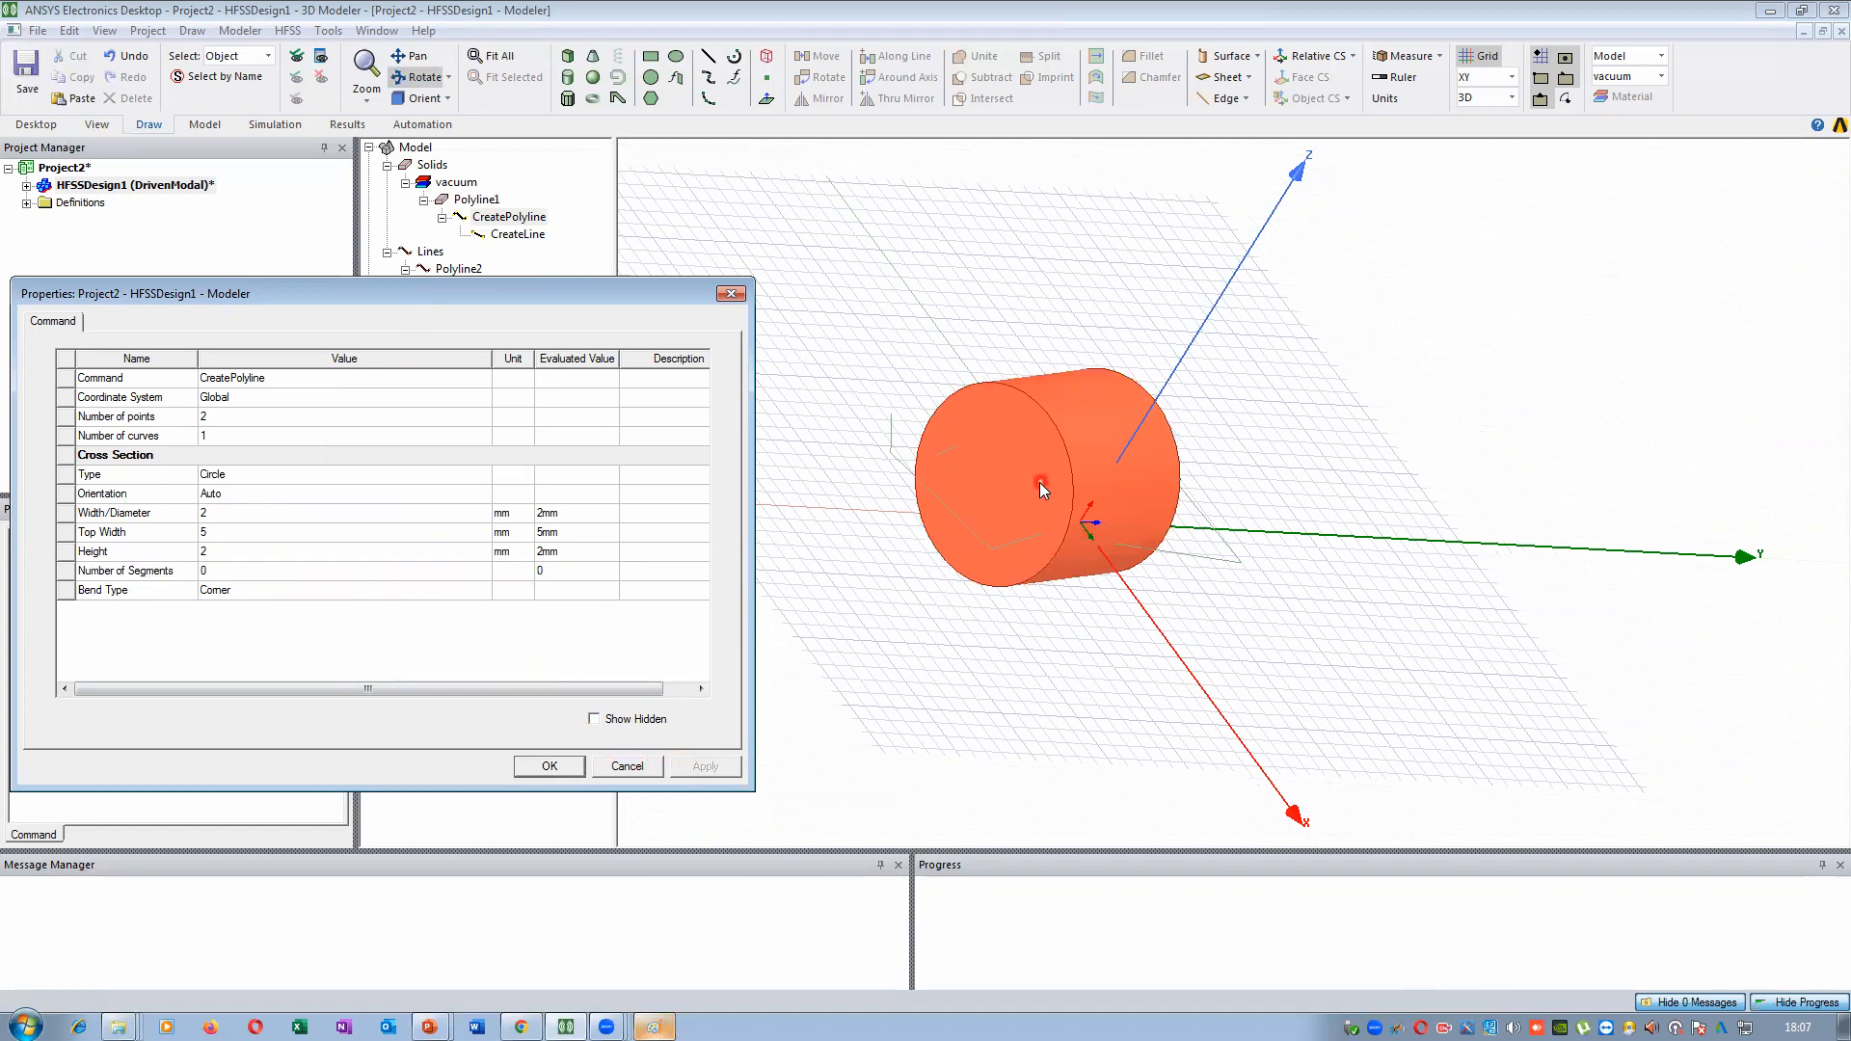
click(547, 765)
drag(1005, 546, 954, 634)
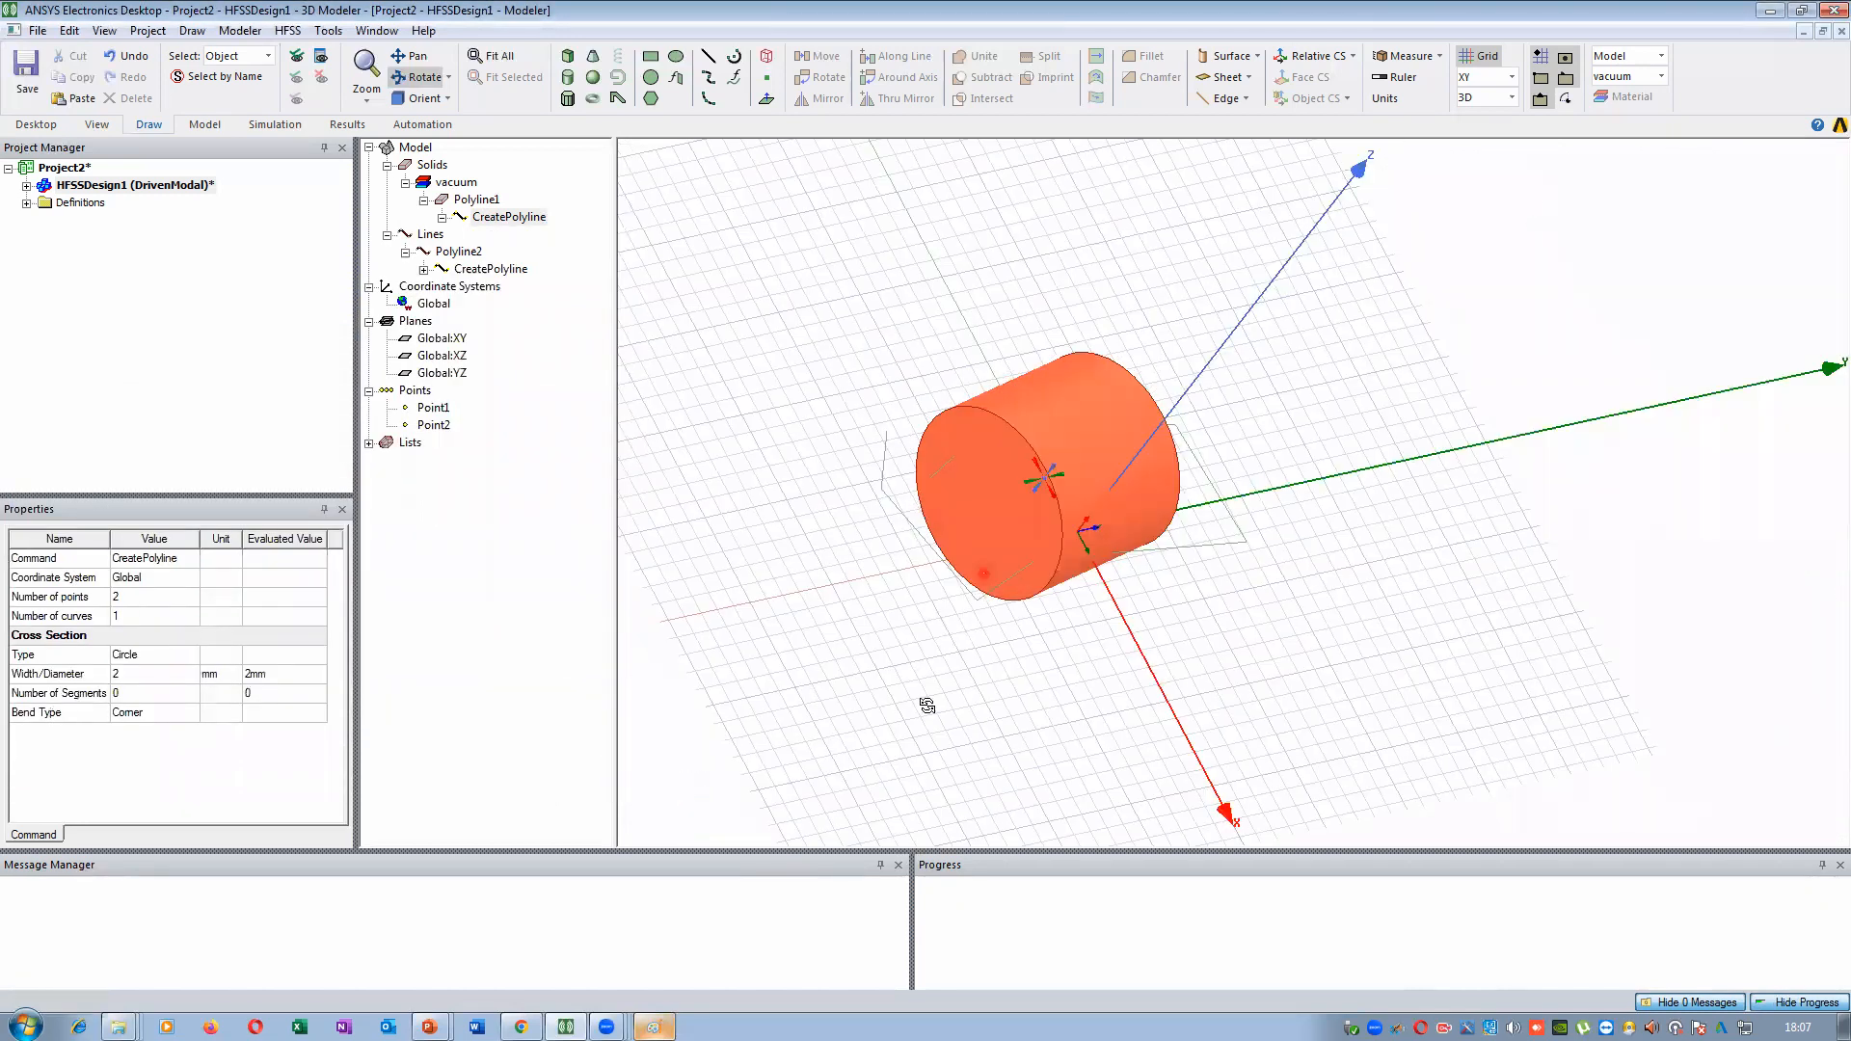
drag(985, 428, 970, 293)
alt+double_click(1008, 262)
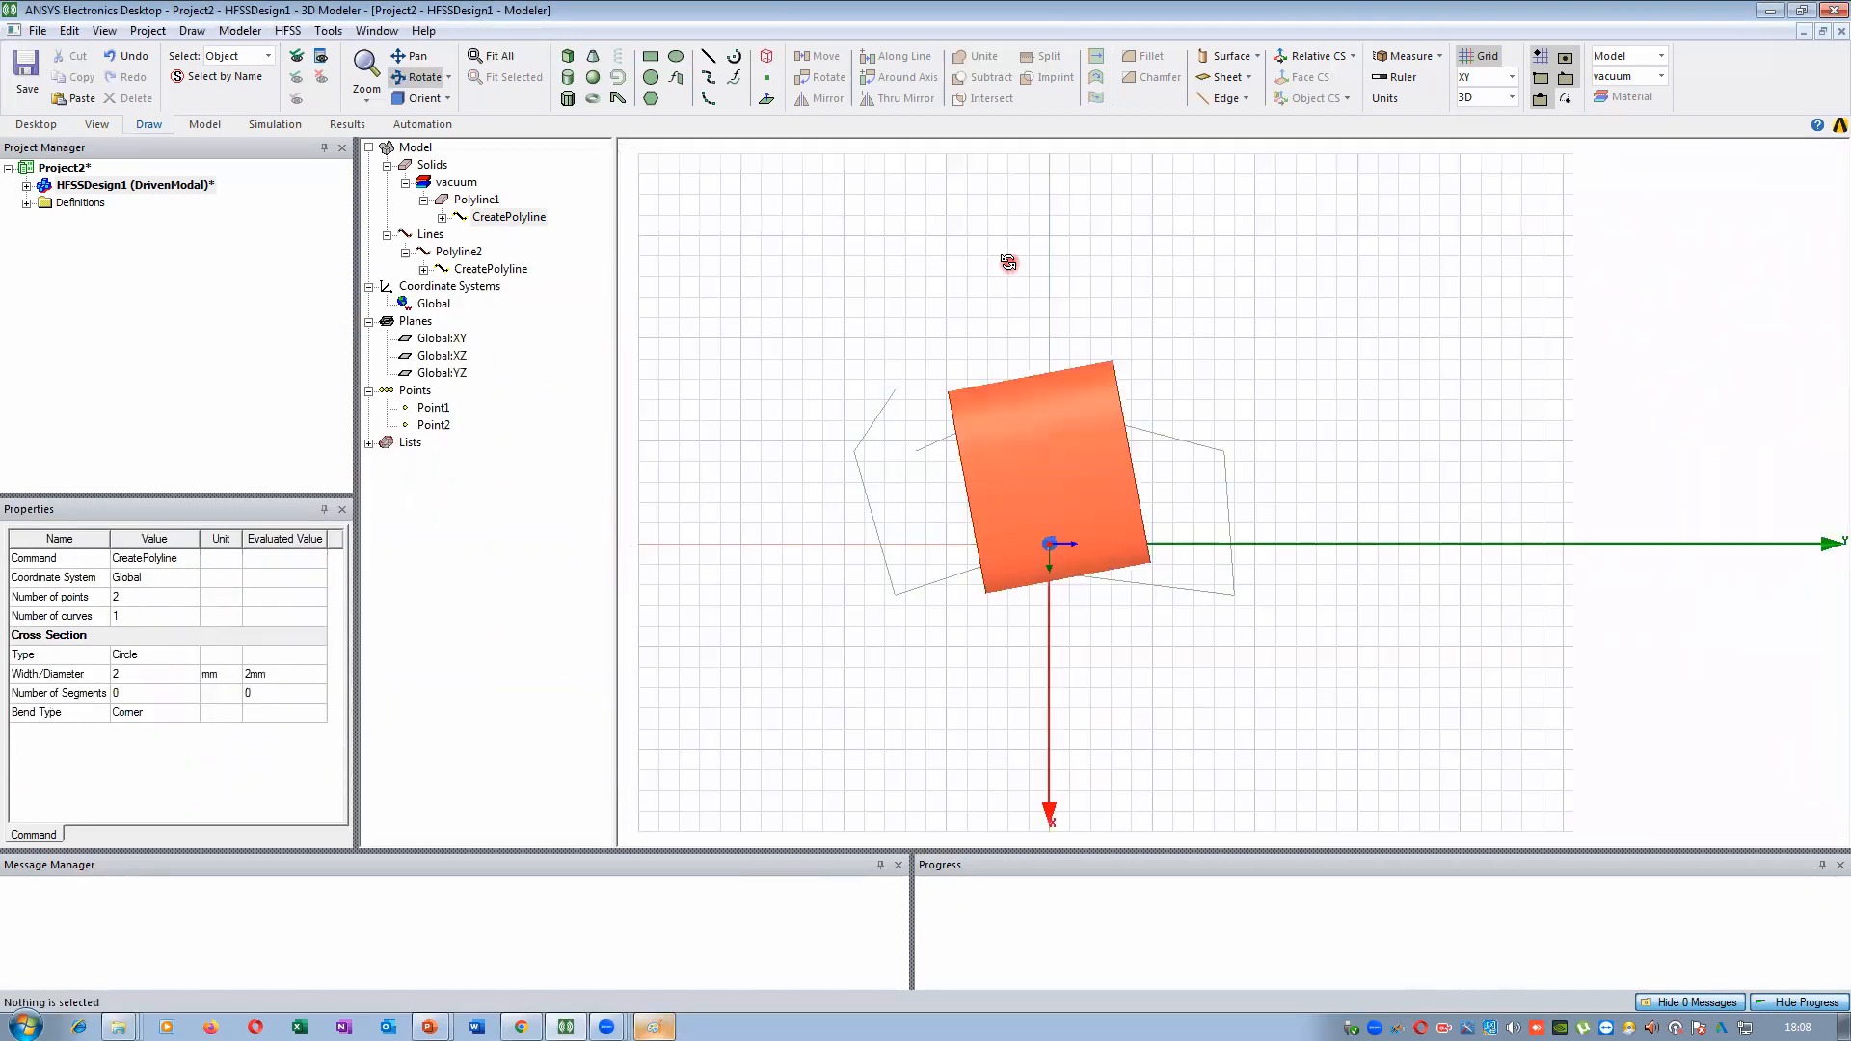
drag(1046, 476, 492, 199)
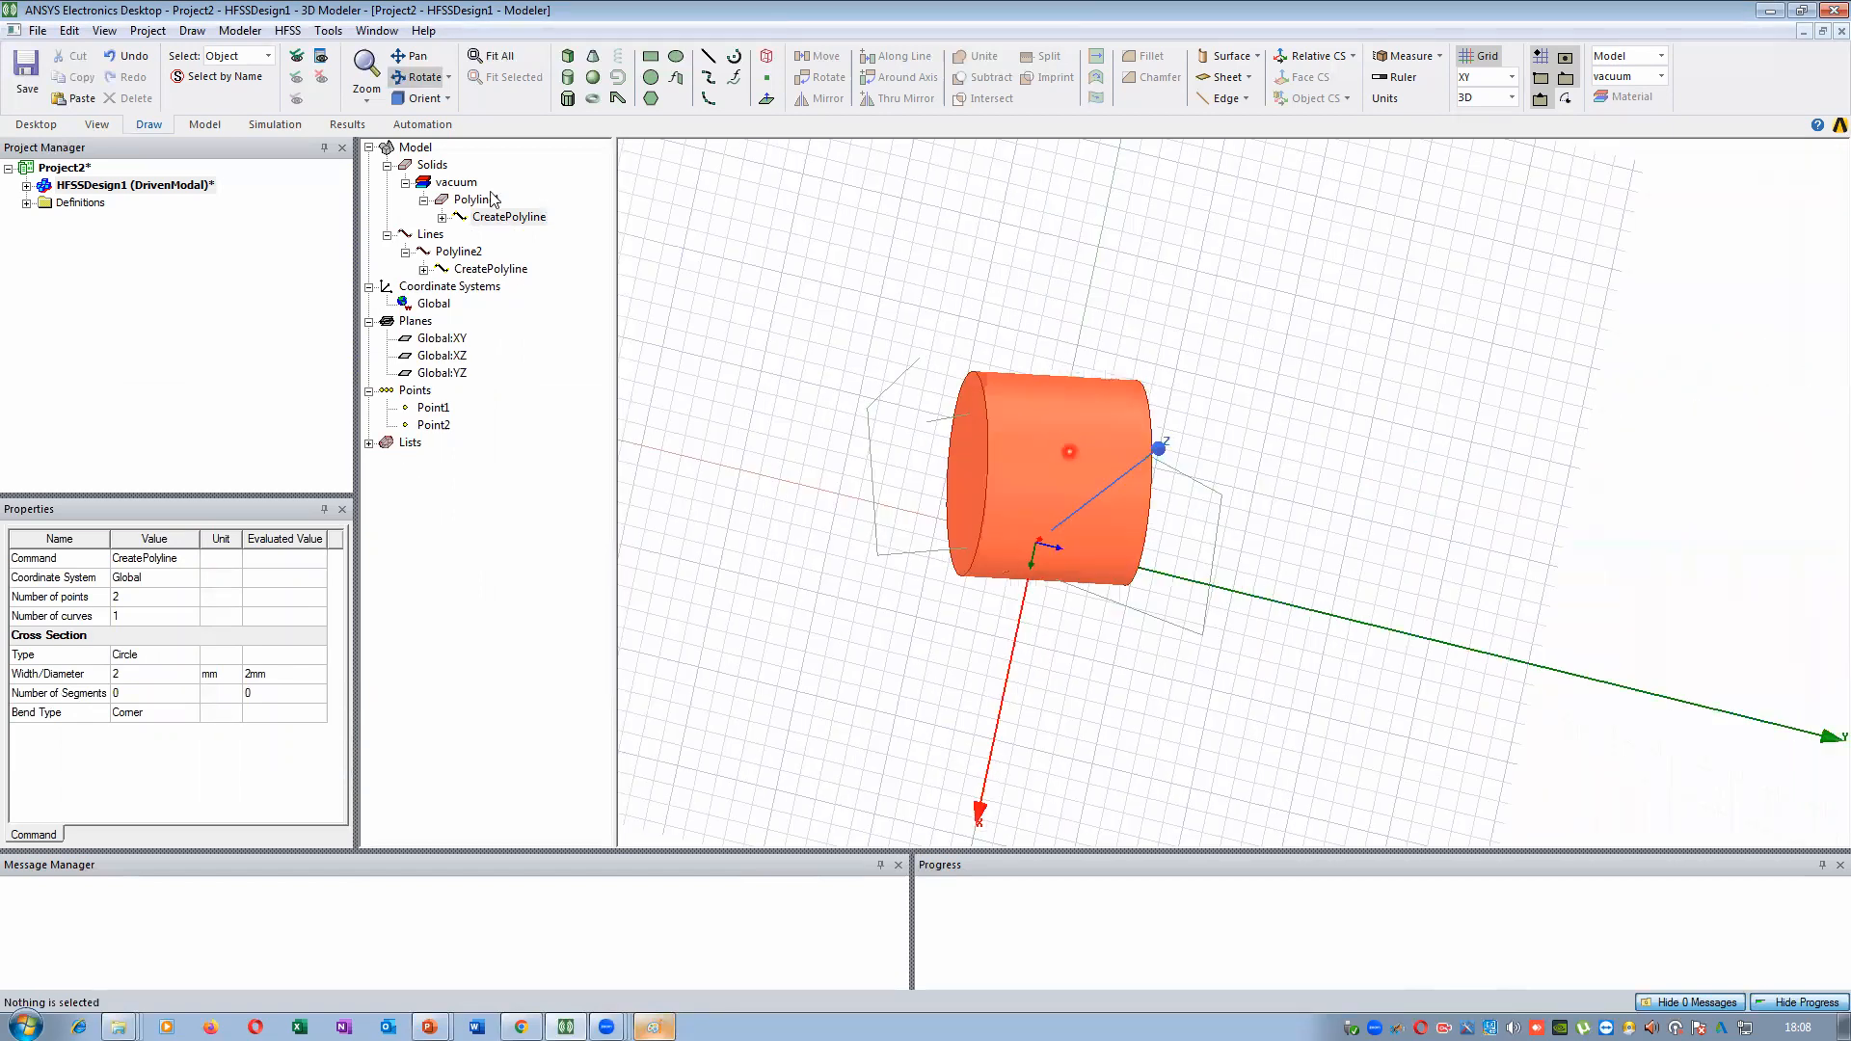
Reopen Polyline1's CreatePolyline properties, set the cross section's Top Width to 0 mm and apply it
click(441, 217)
click(518, 234)
double_click(509, 217)
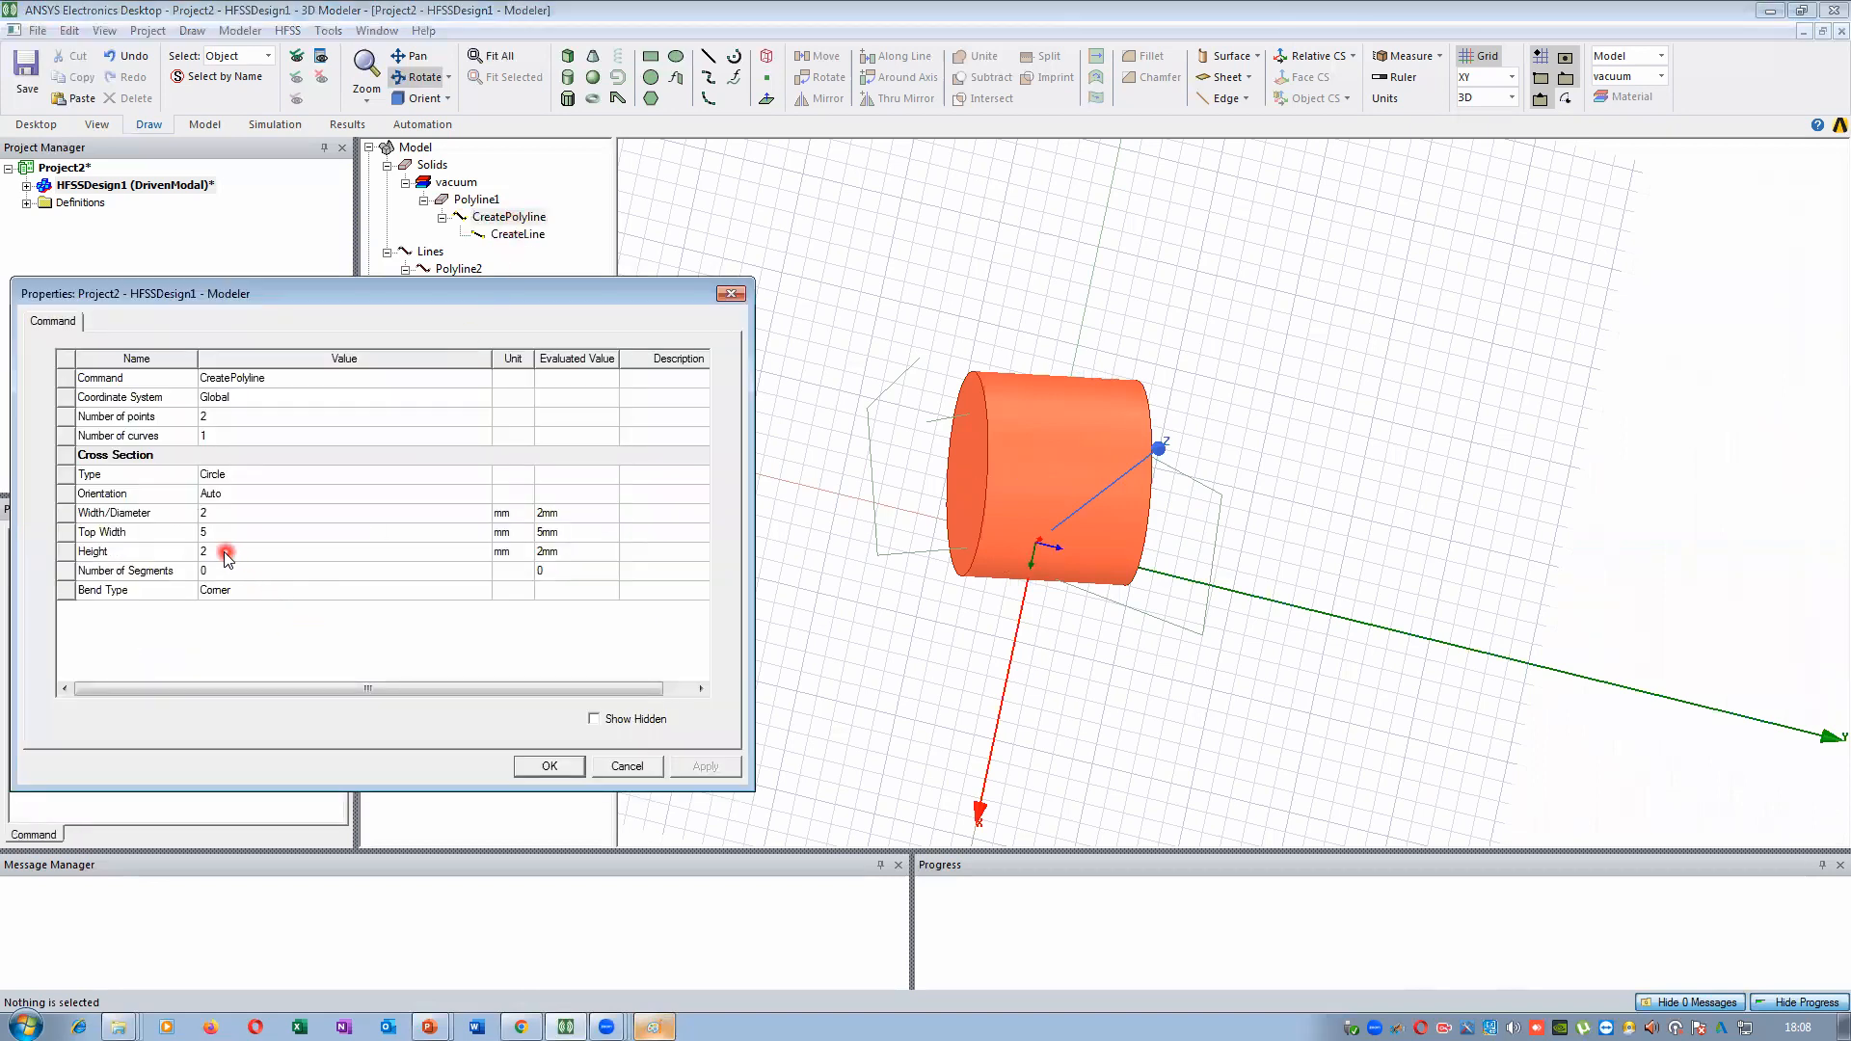
click(231, 532)
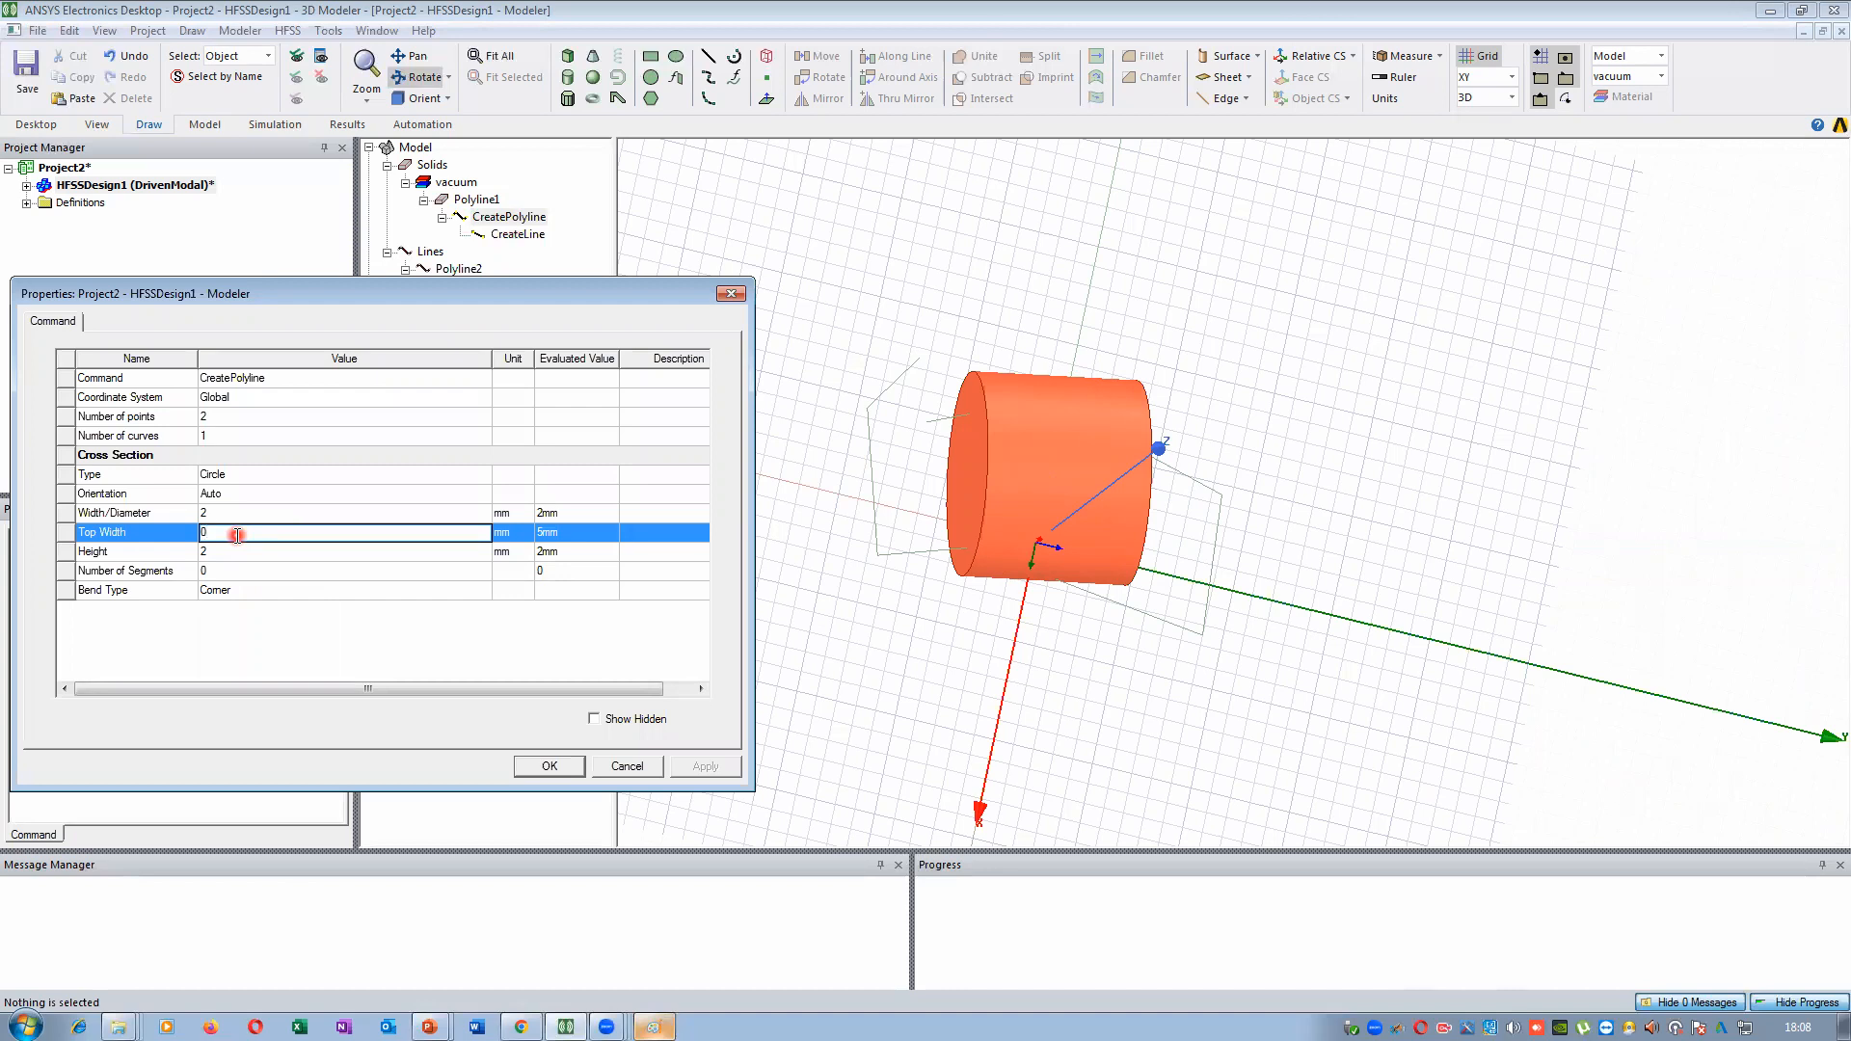
click(307, 642)
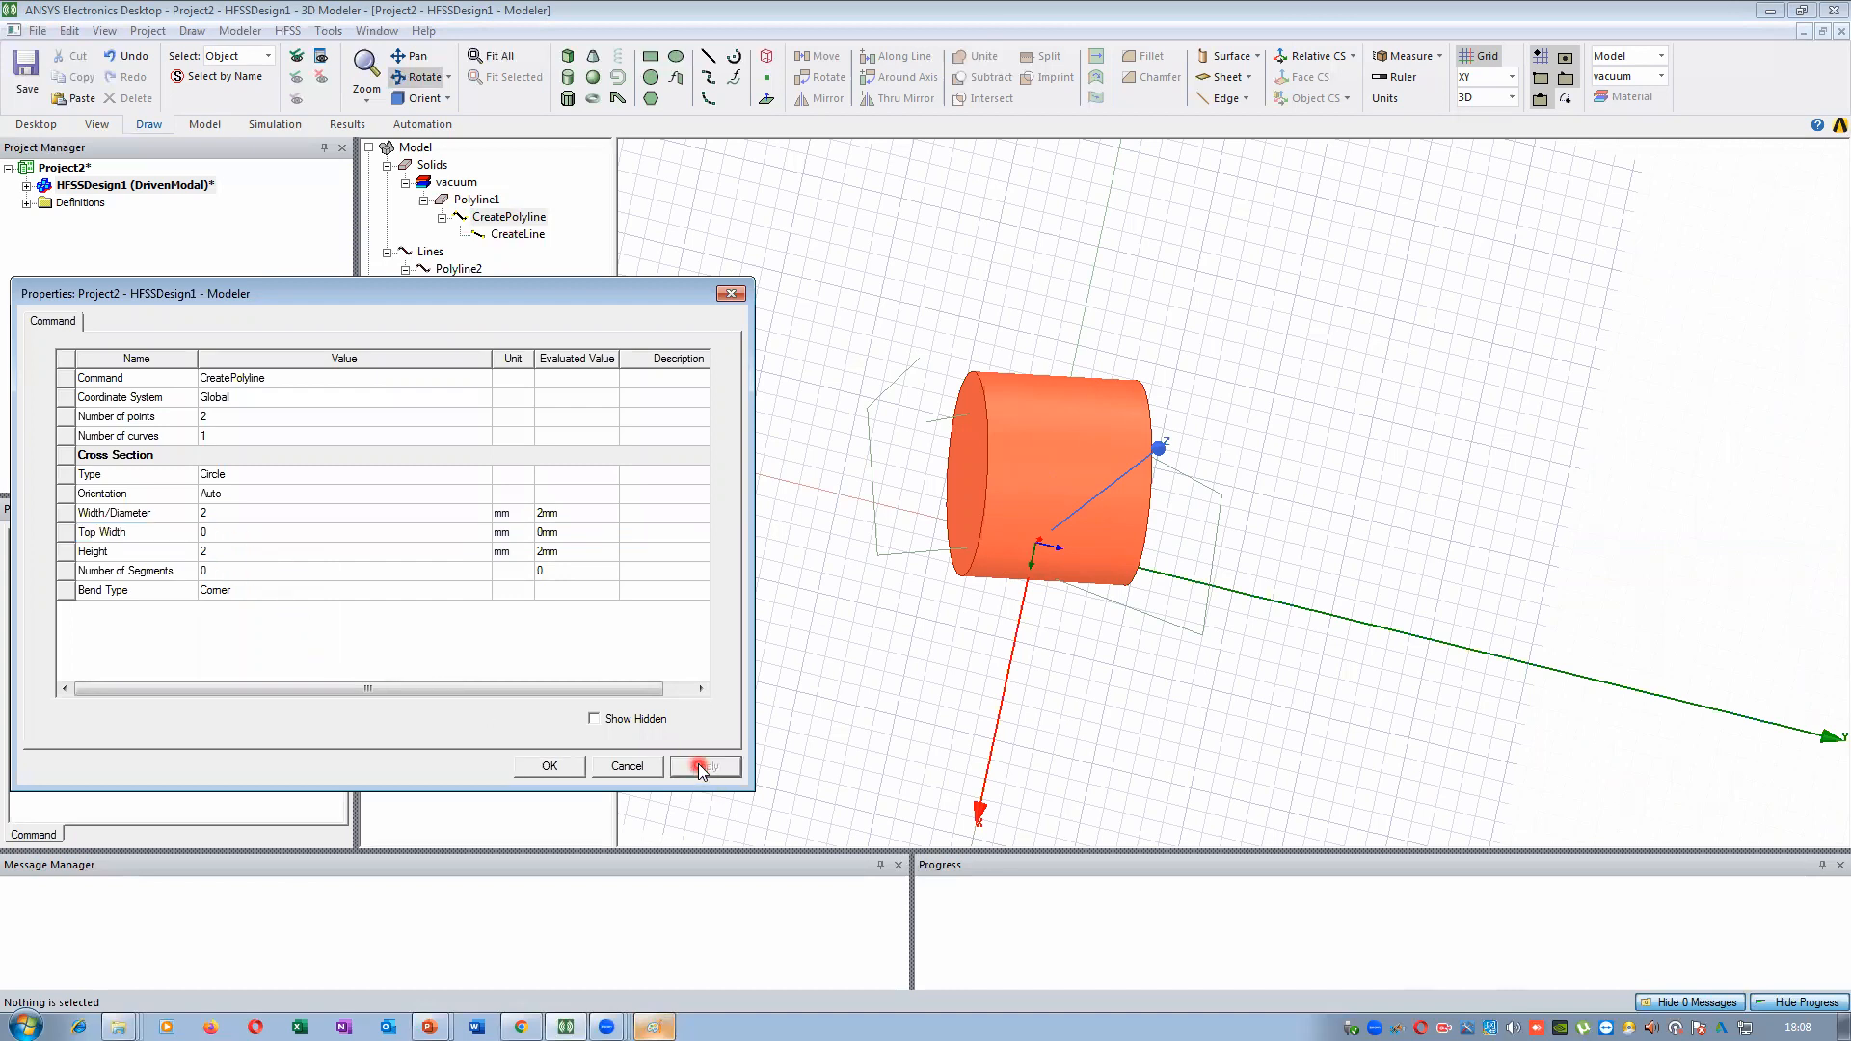
click(701, 768)
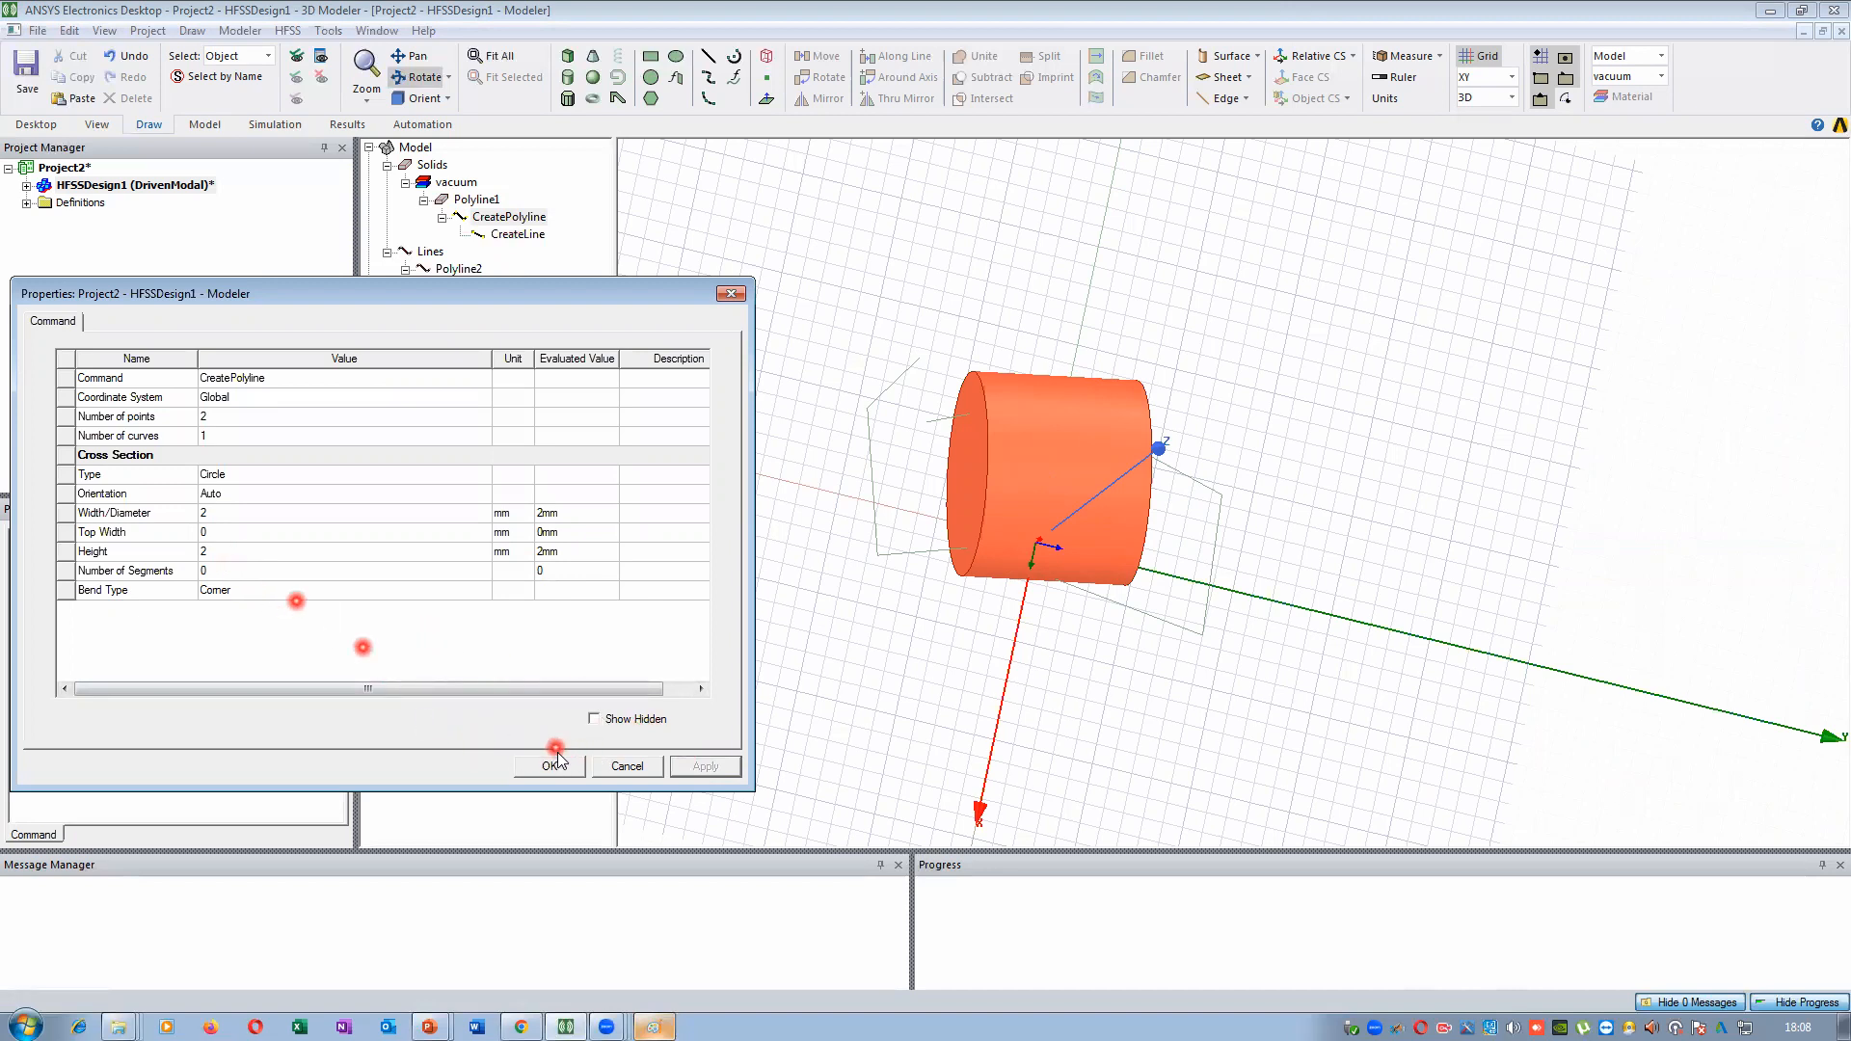
Set the cross section's Height to 0 mm in Polyline1's CreatePolyline properties and accept the change
click(551, 766)
click(442, 217)
click(511, 217)
double_click(511, 217)
click(218, 553)
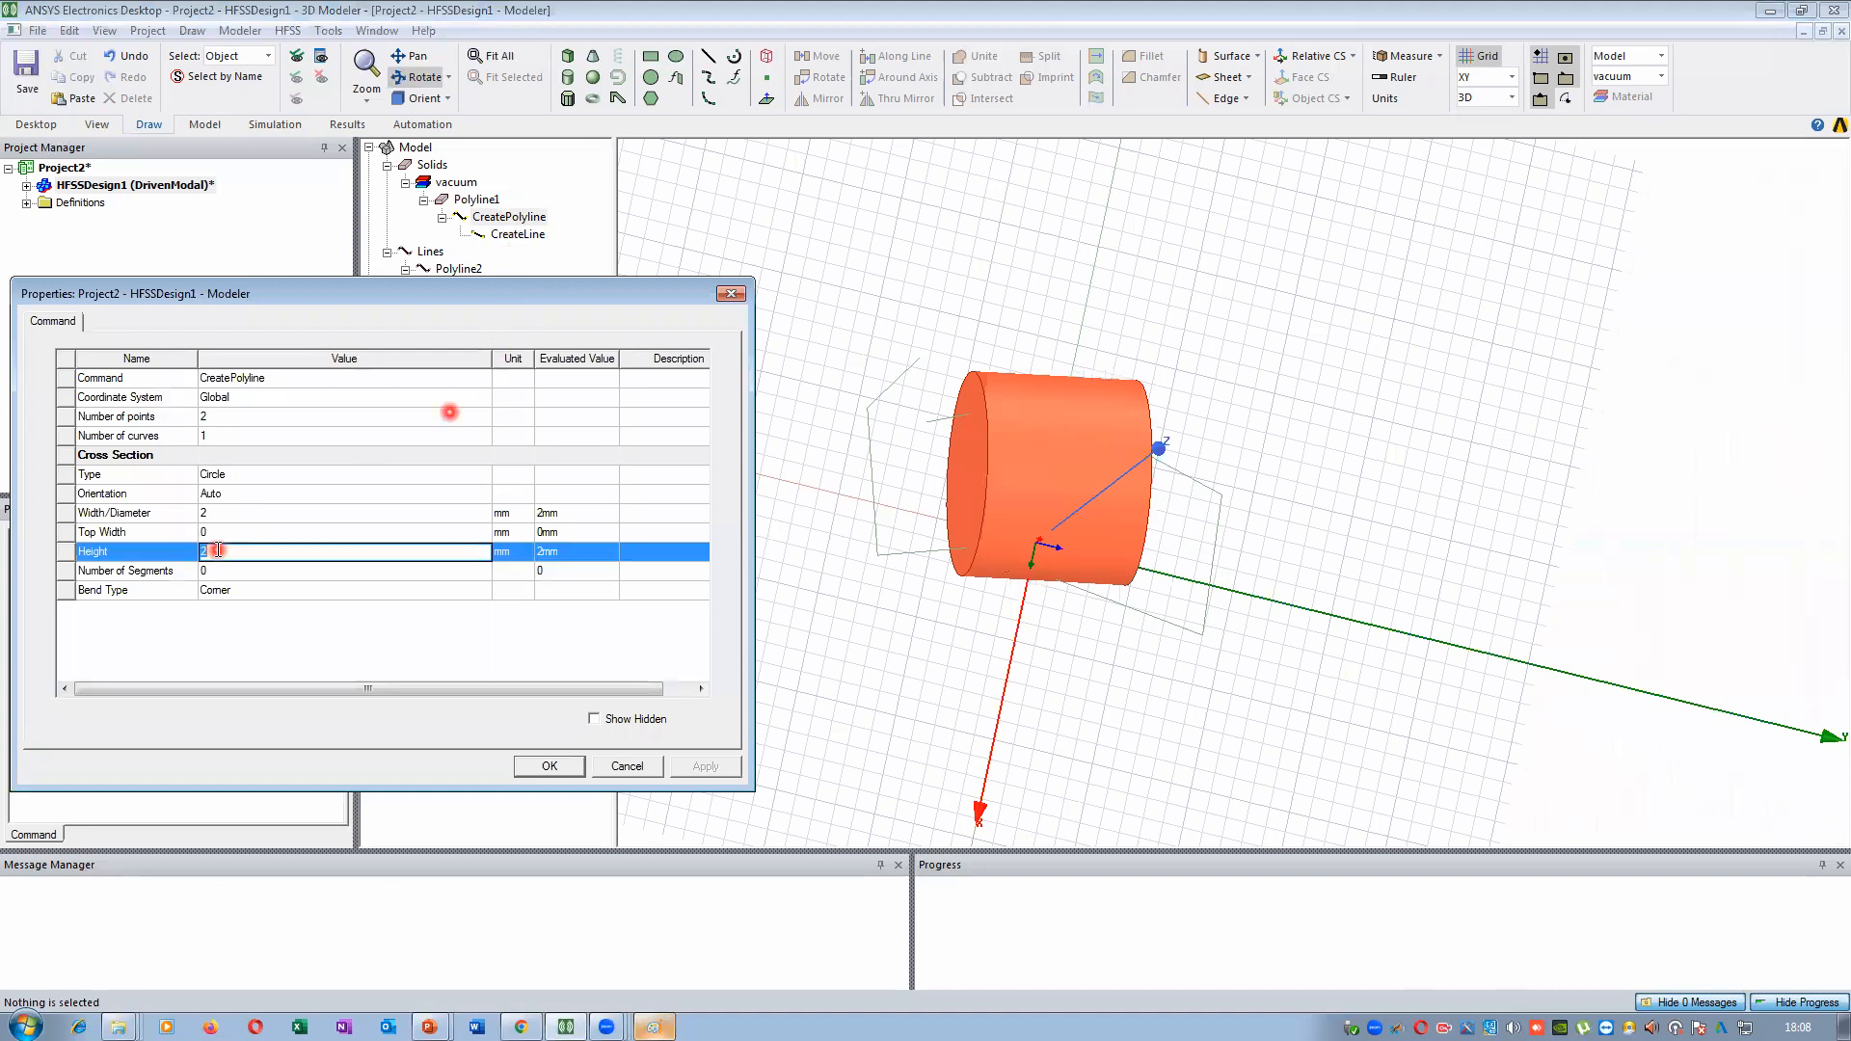
click(492, 638)
click(691, 769)
click(549, 766)
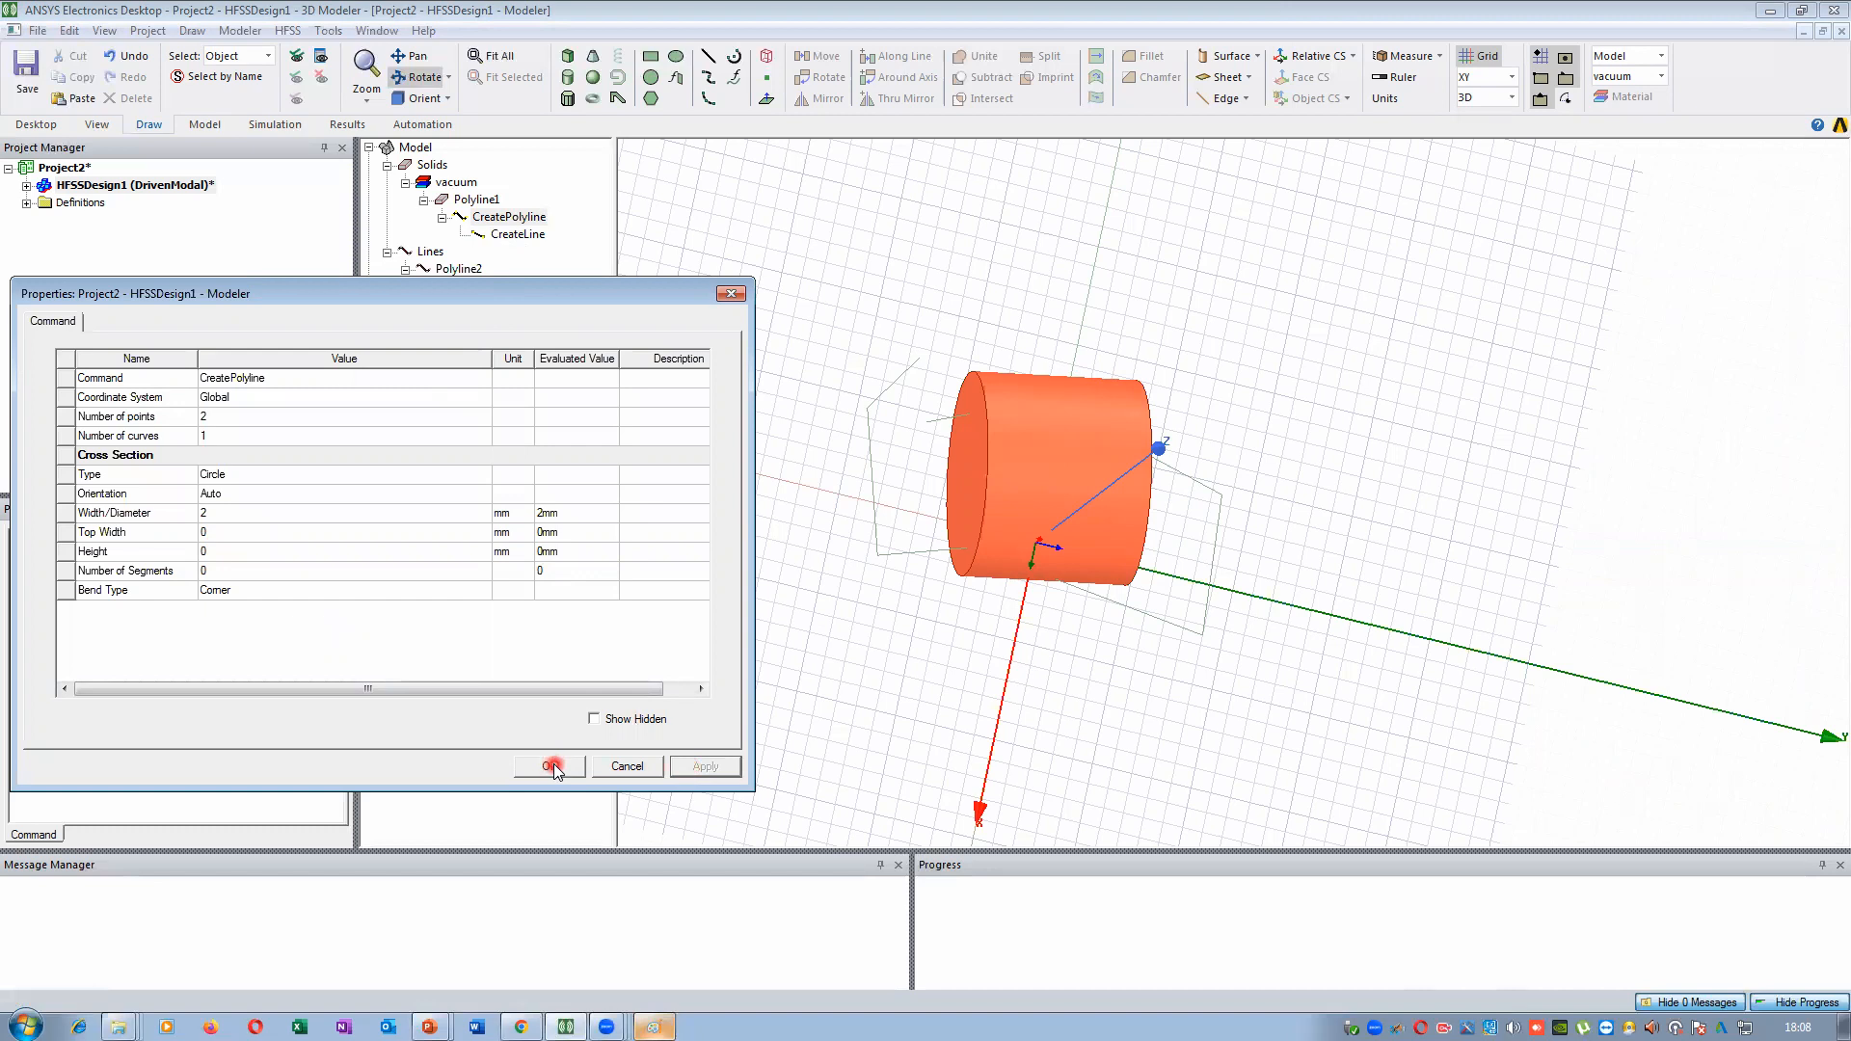
Review Polyline1's object attributes and the Width/Diameter entry in its CreatePolyline properties, leaving both unchanged
double_click(477, 199)
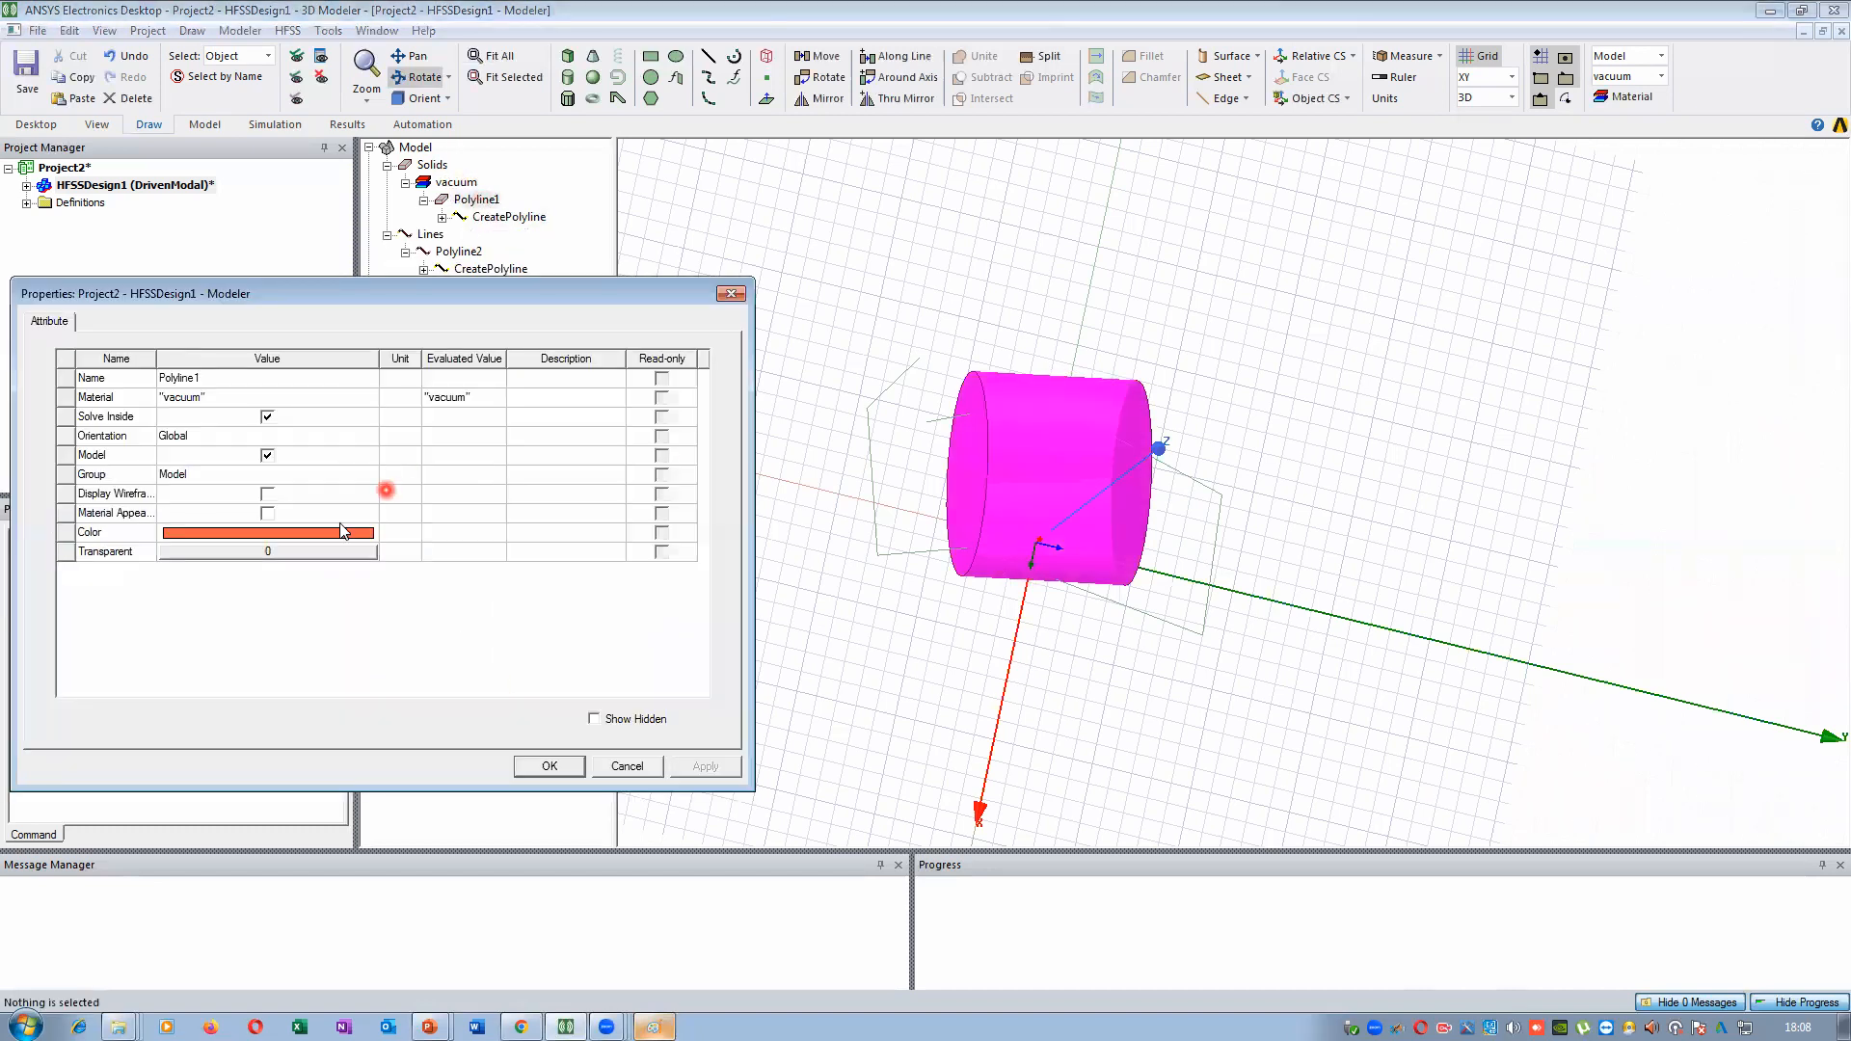
click(549, 766)
click(487, 200)
click(423, 199)
double_click(496, 220)
click(211, 512)
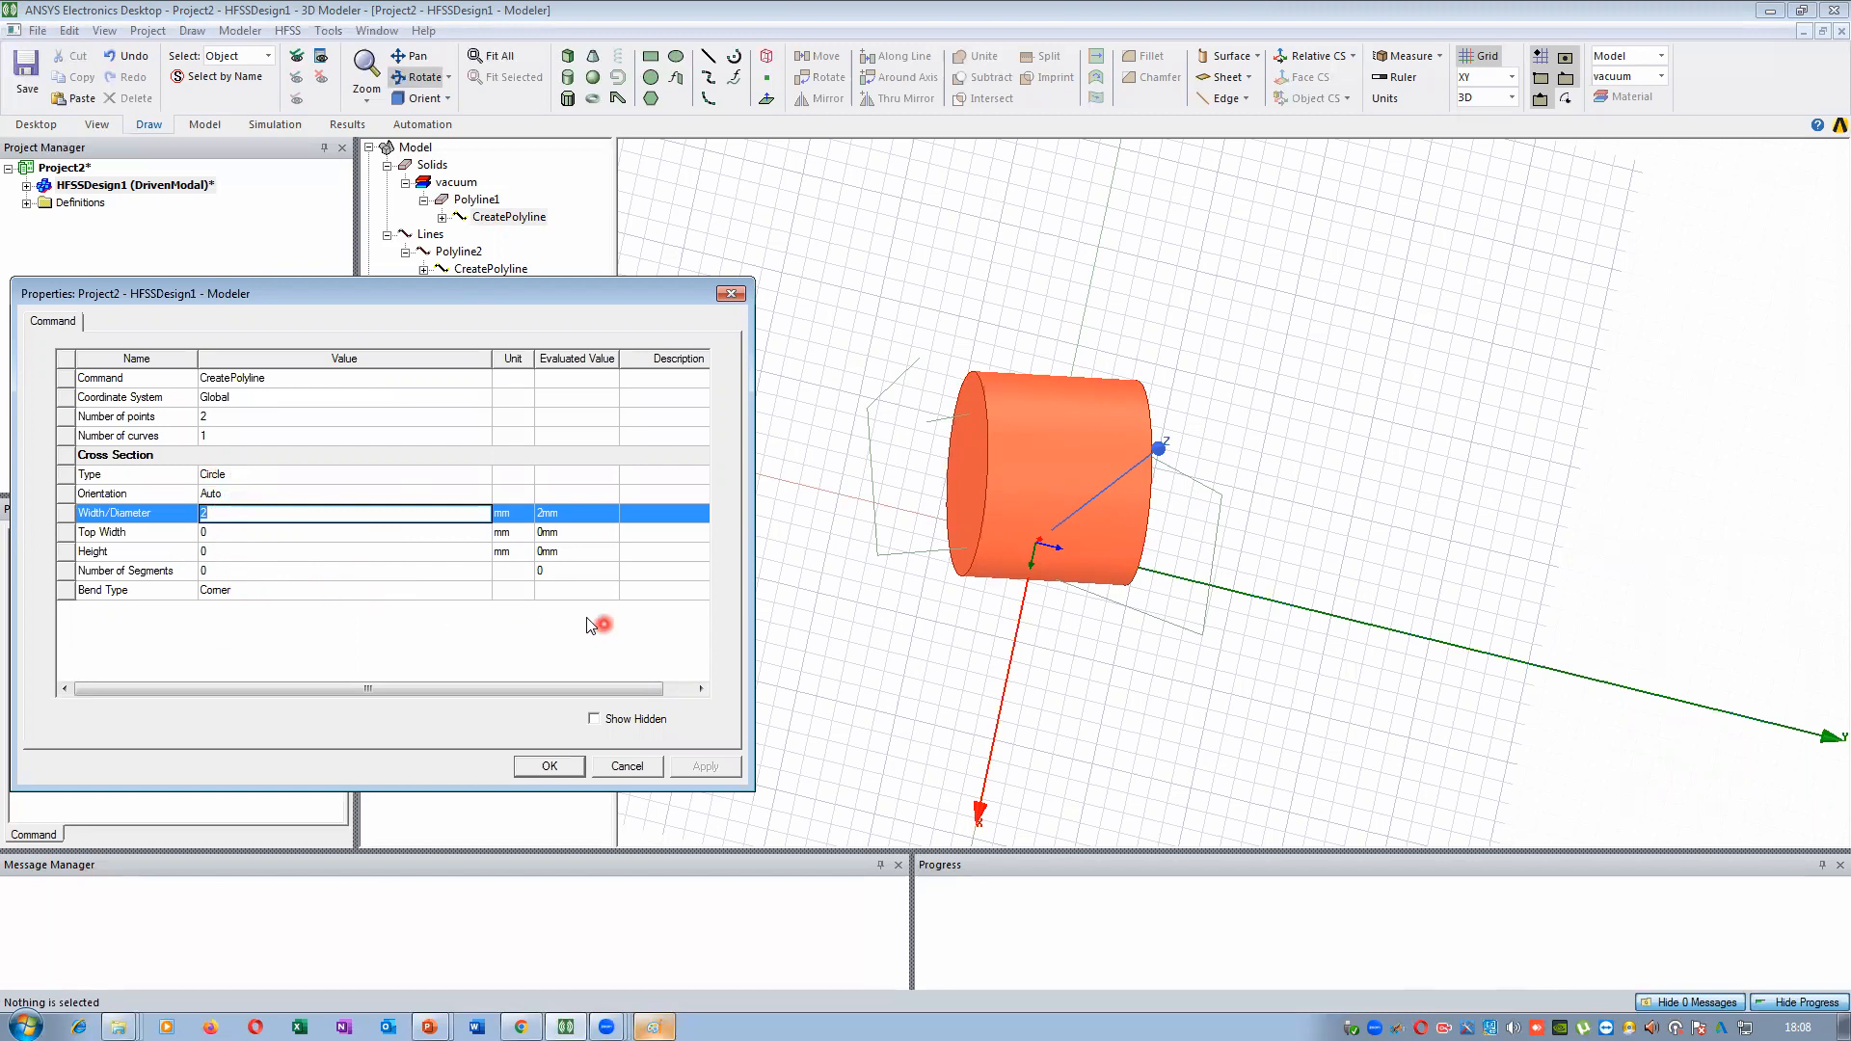
click(568, 768)
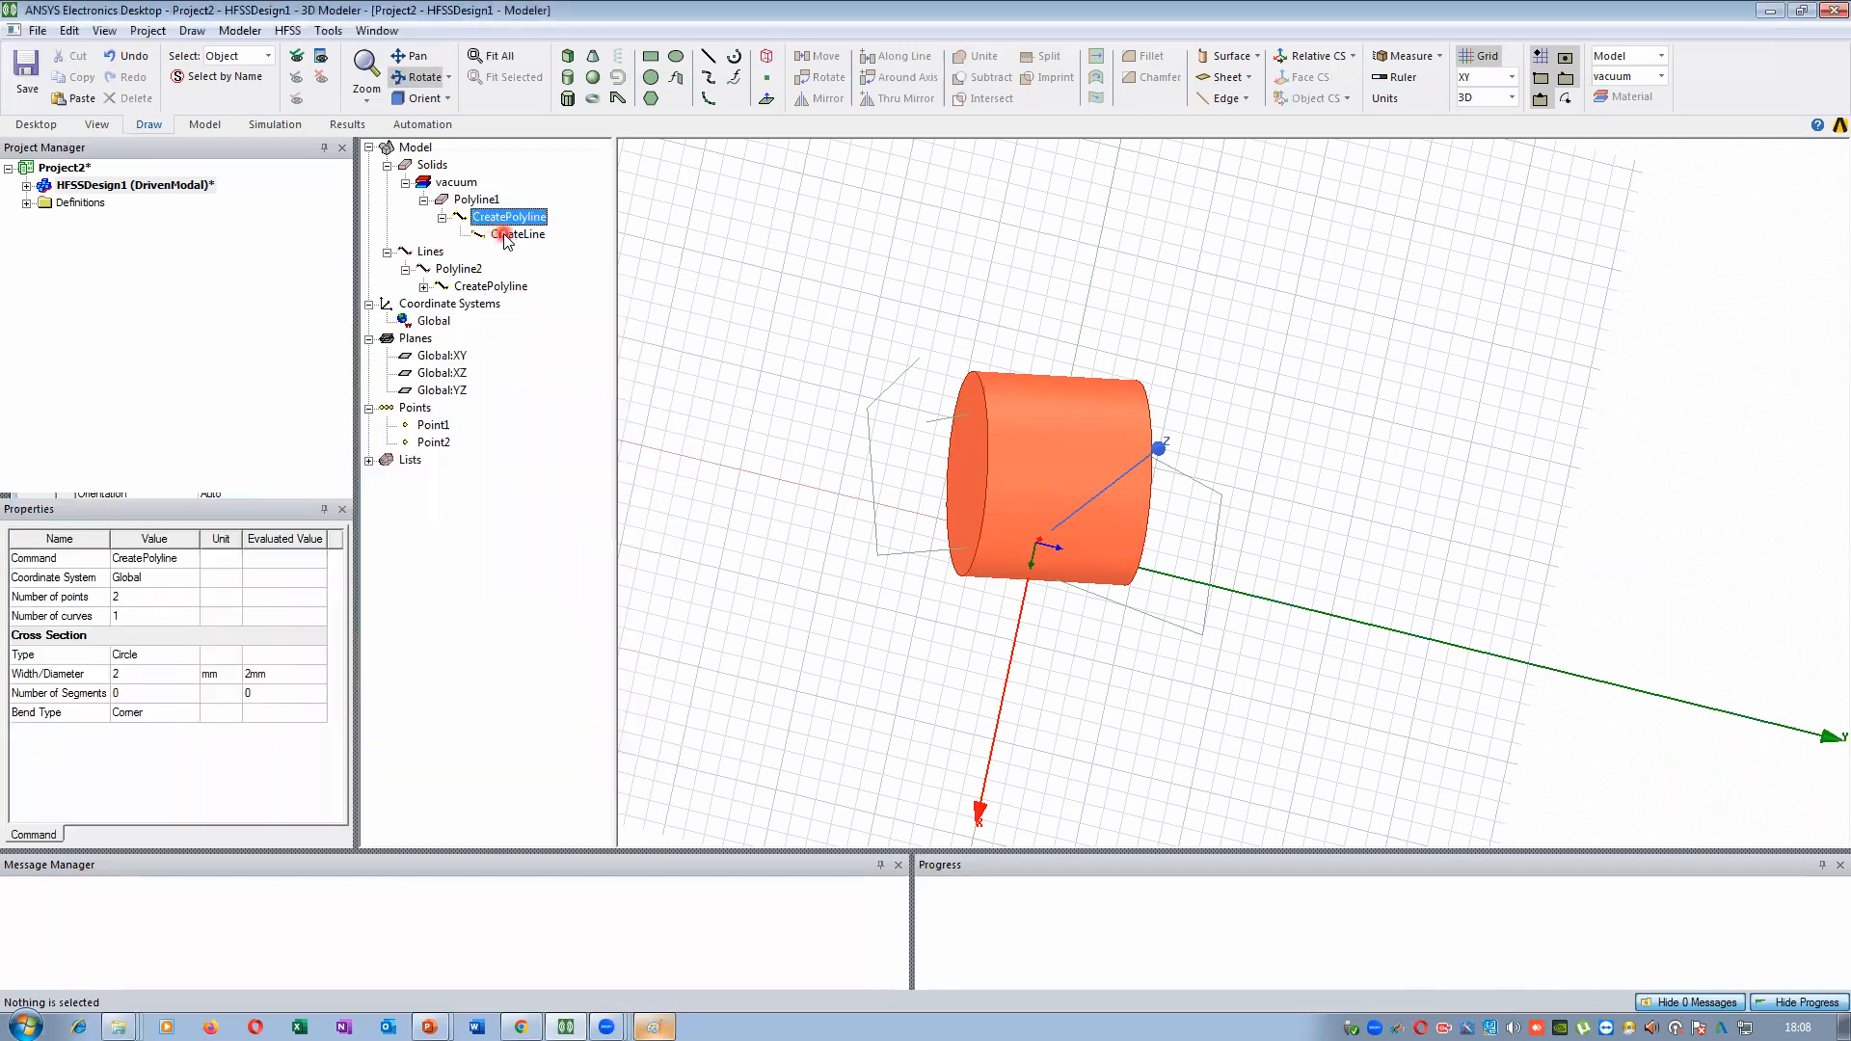
Set the Orientation of Polyline1's circular cross section to X, accept the properties and inspect the solid
double_click(506, 222)
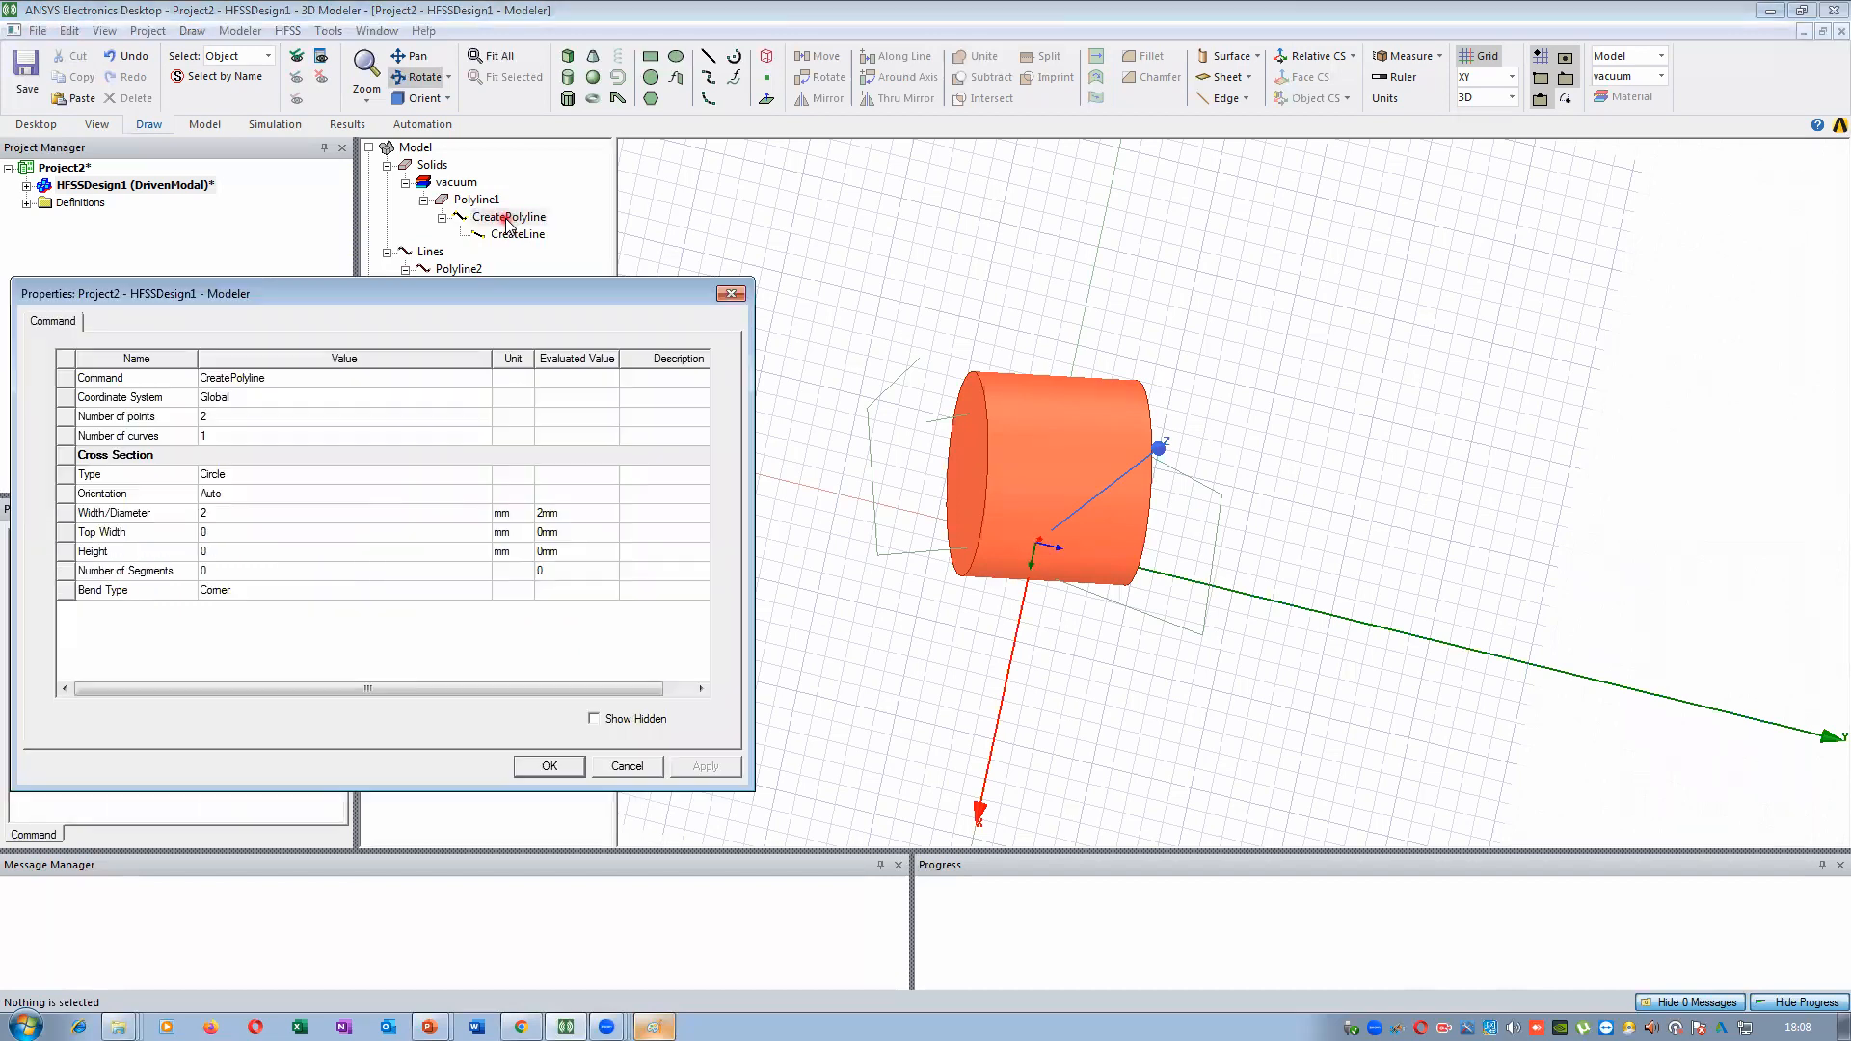
click(223, 474)
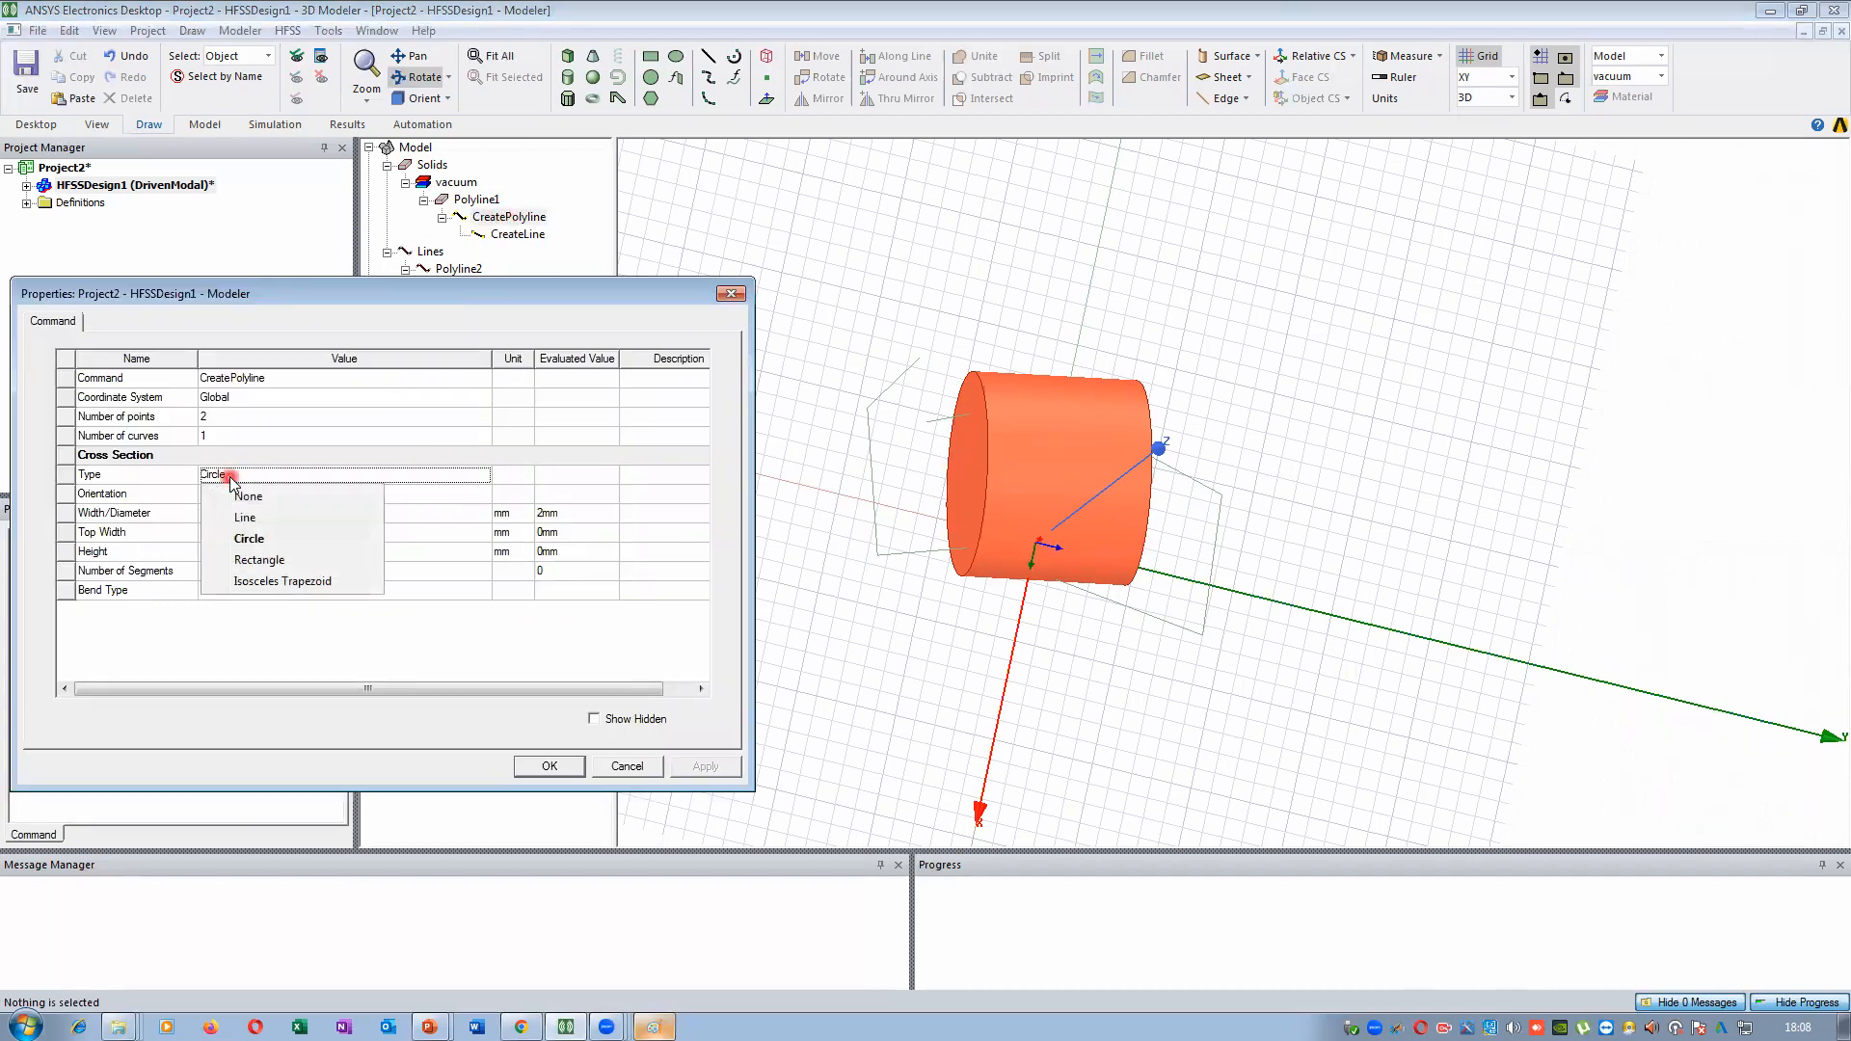
click(355, 295)
click(220, 496)
click(248, 536)
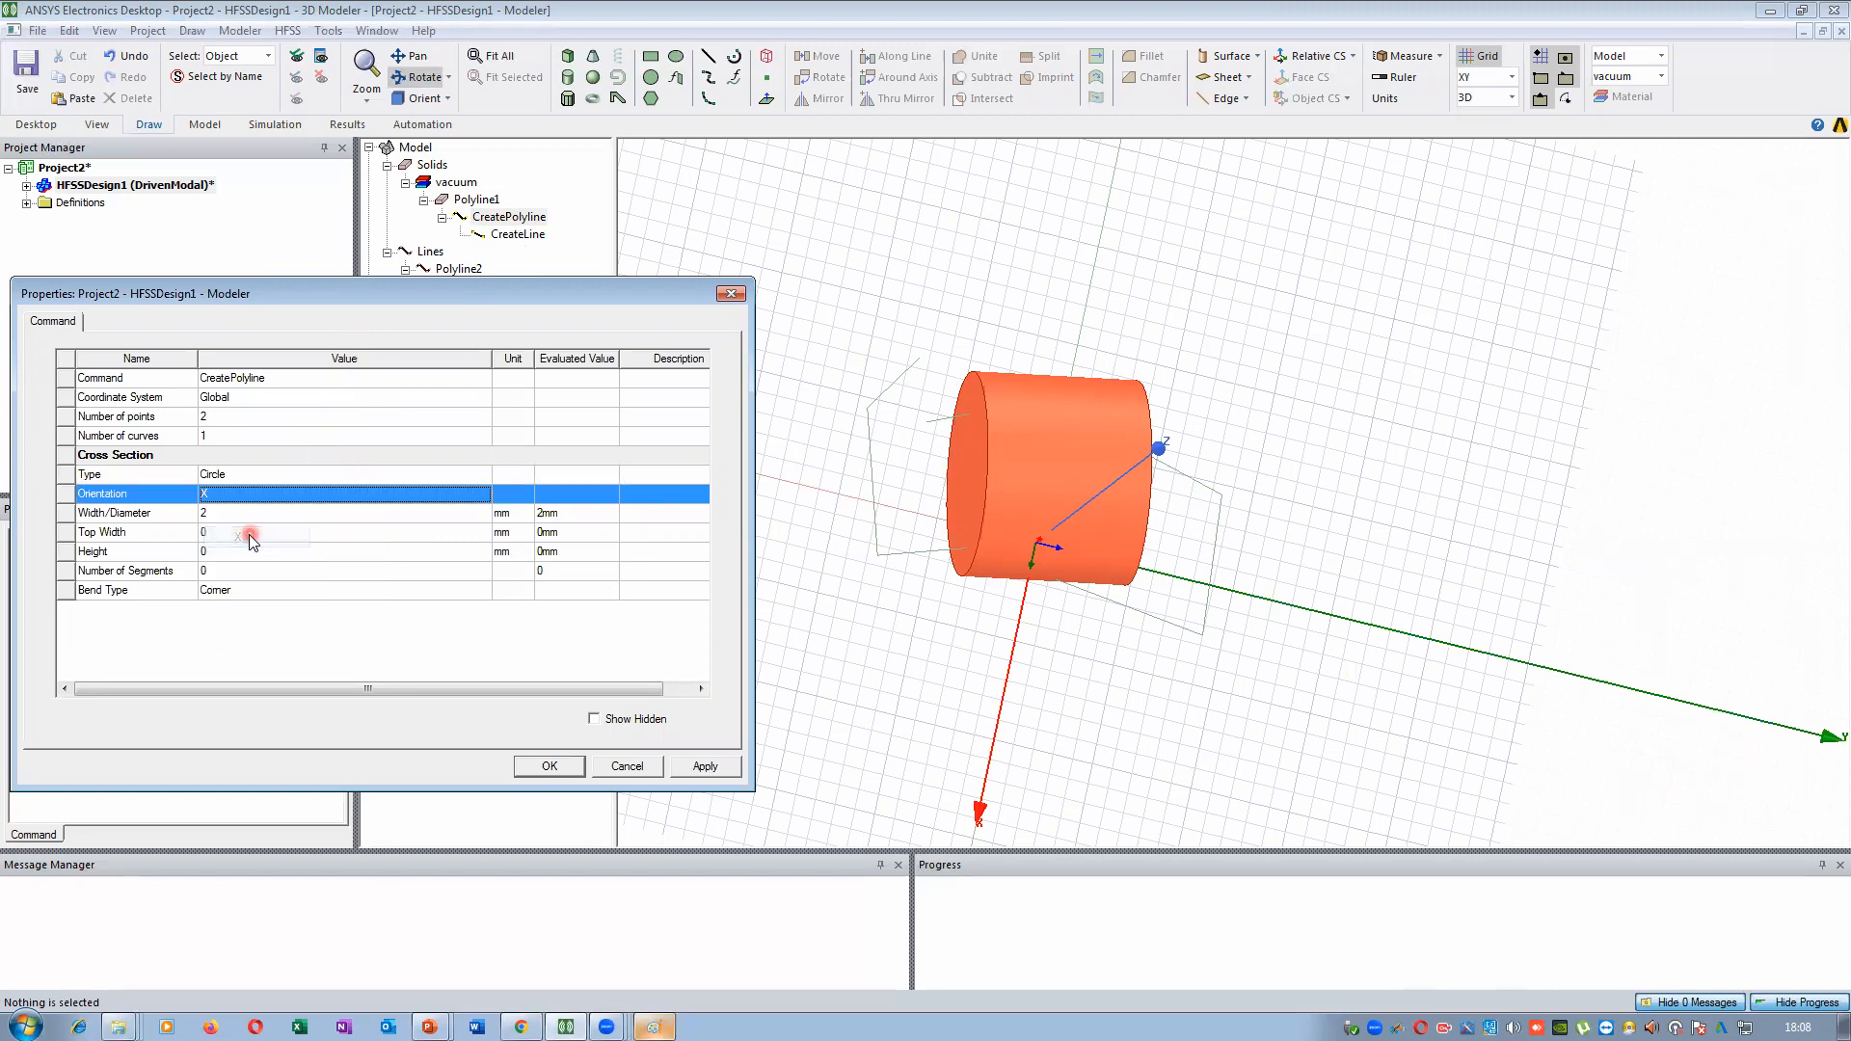
click(704, 769)
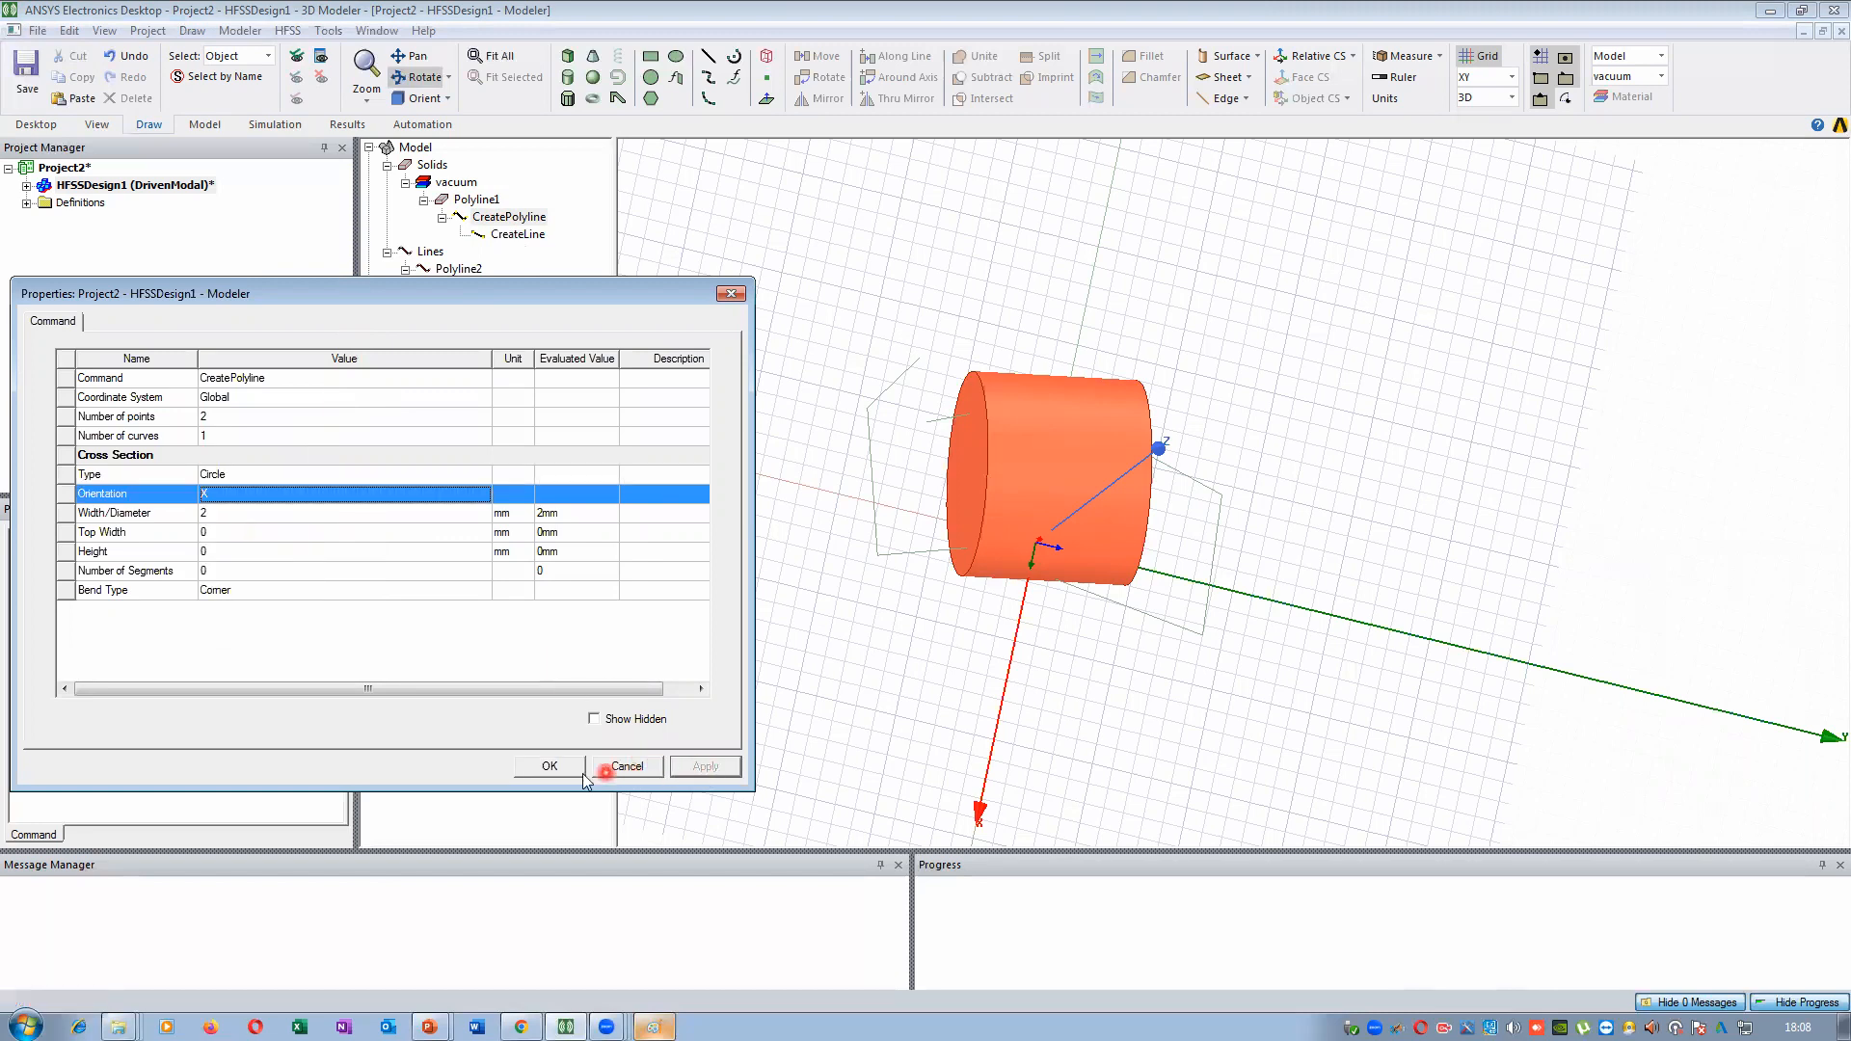
click(557, 765)
drag(964, 353, 964, 390)
mouse_move(938, 641)
mouse_down()
mouse_move(1015, 360)
mouse_move(1065, 293)
mouse_up()
alt+double_click(1029, 288)
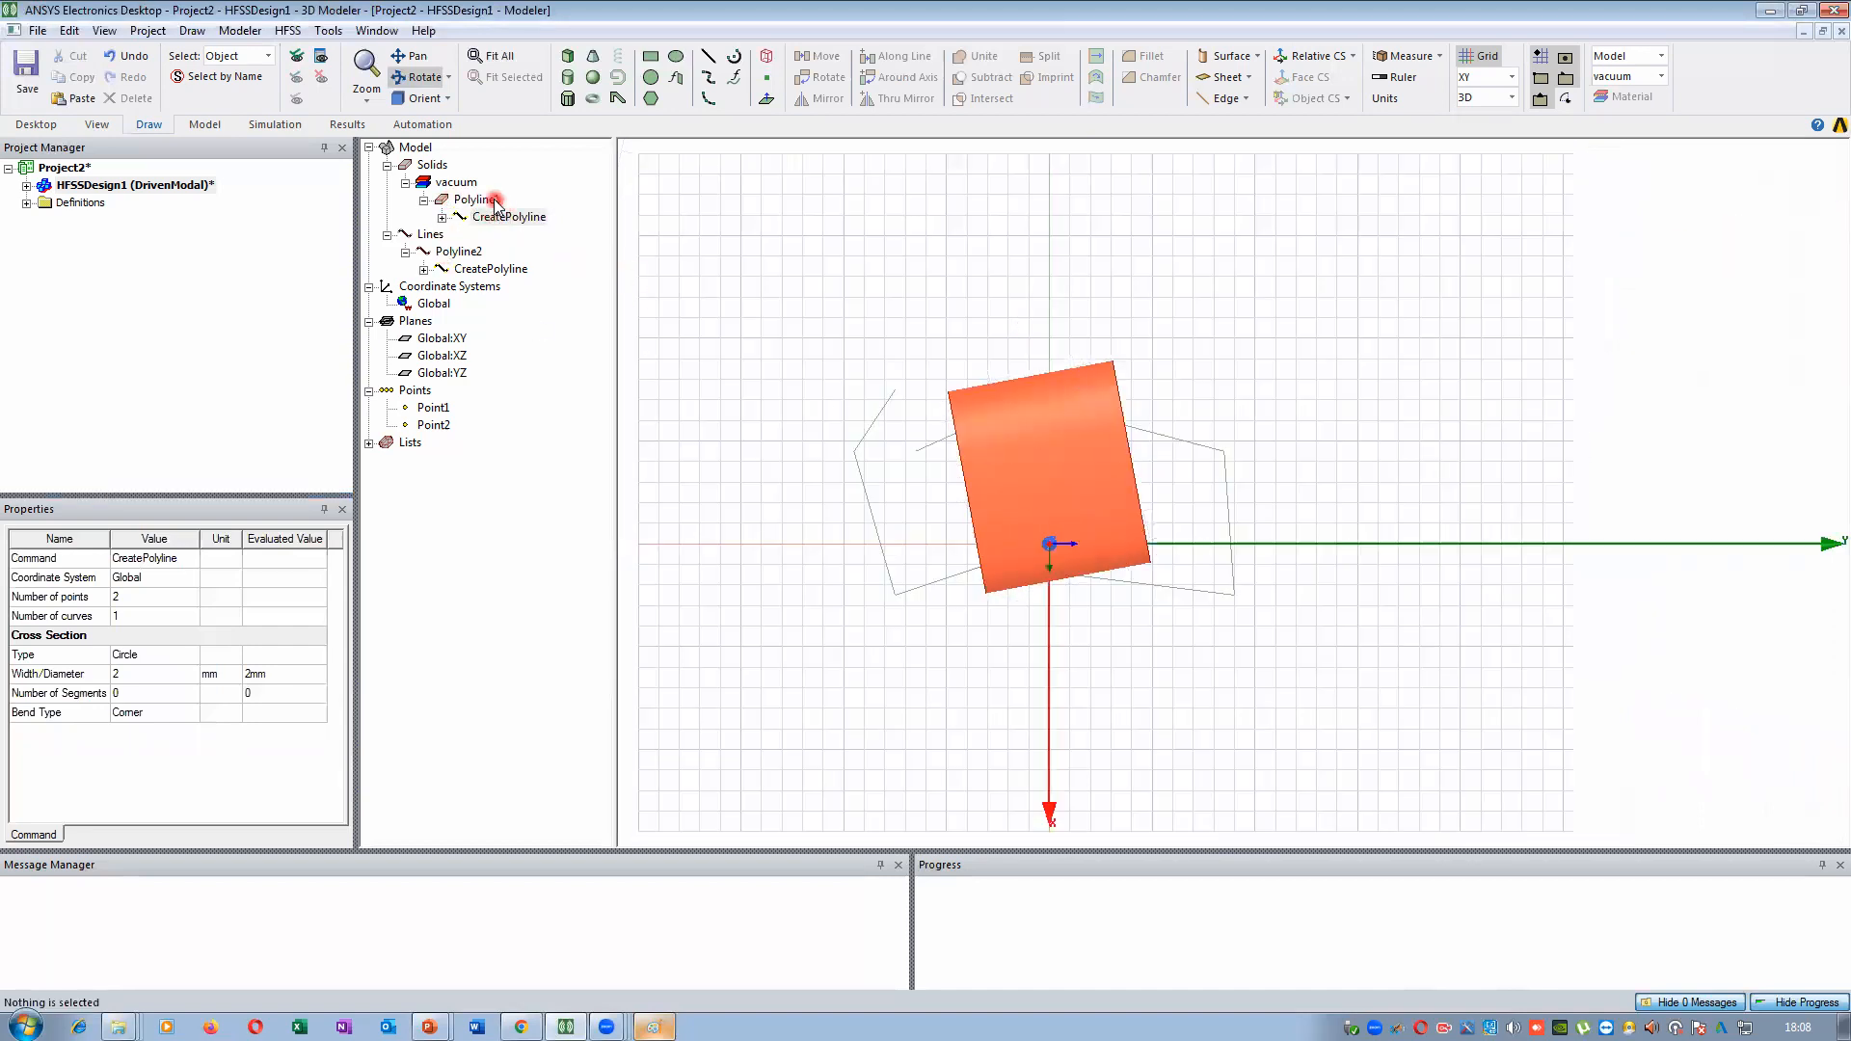
Change the cross-section Orientation of Polyline1's CreatePolyline command to Y and accept the properties
click(444, 216)
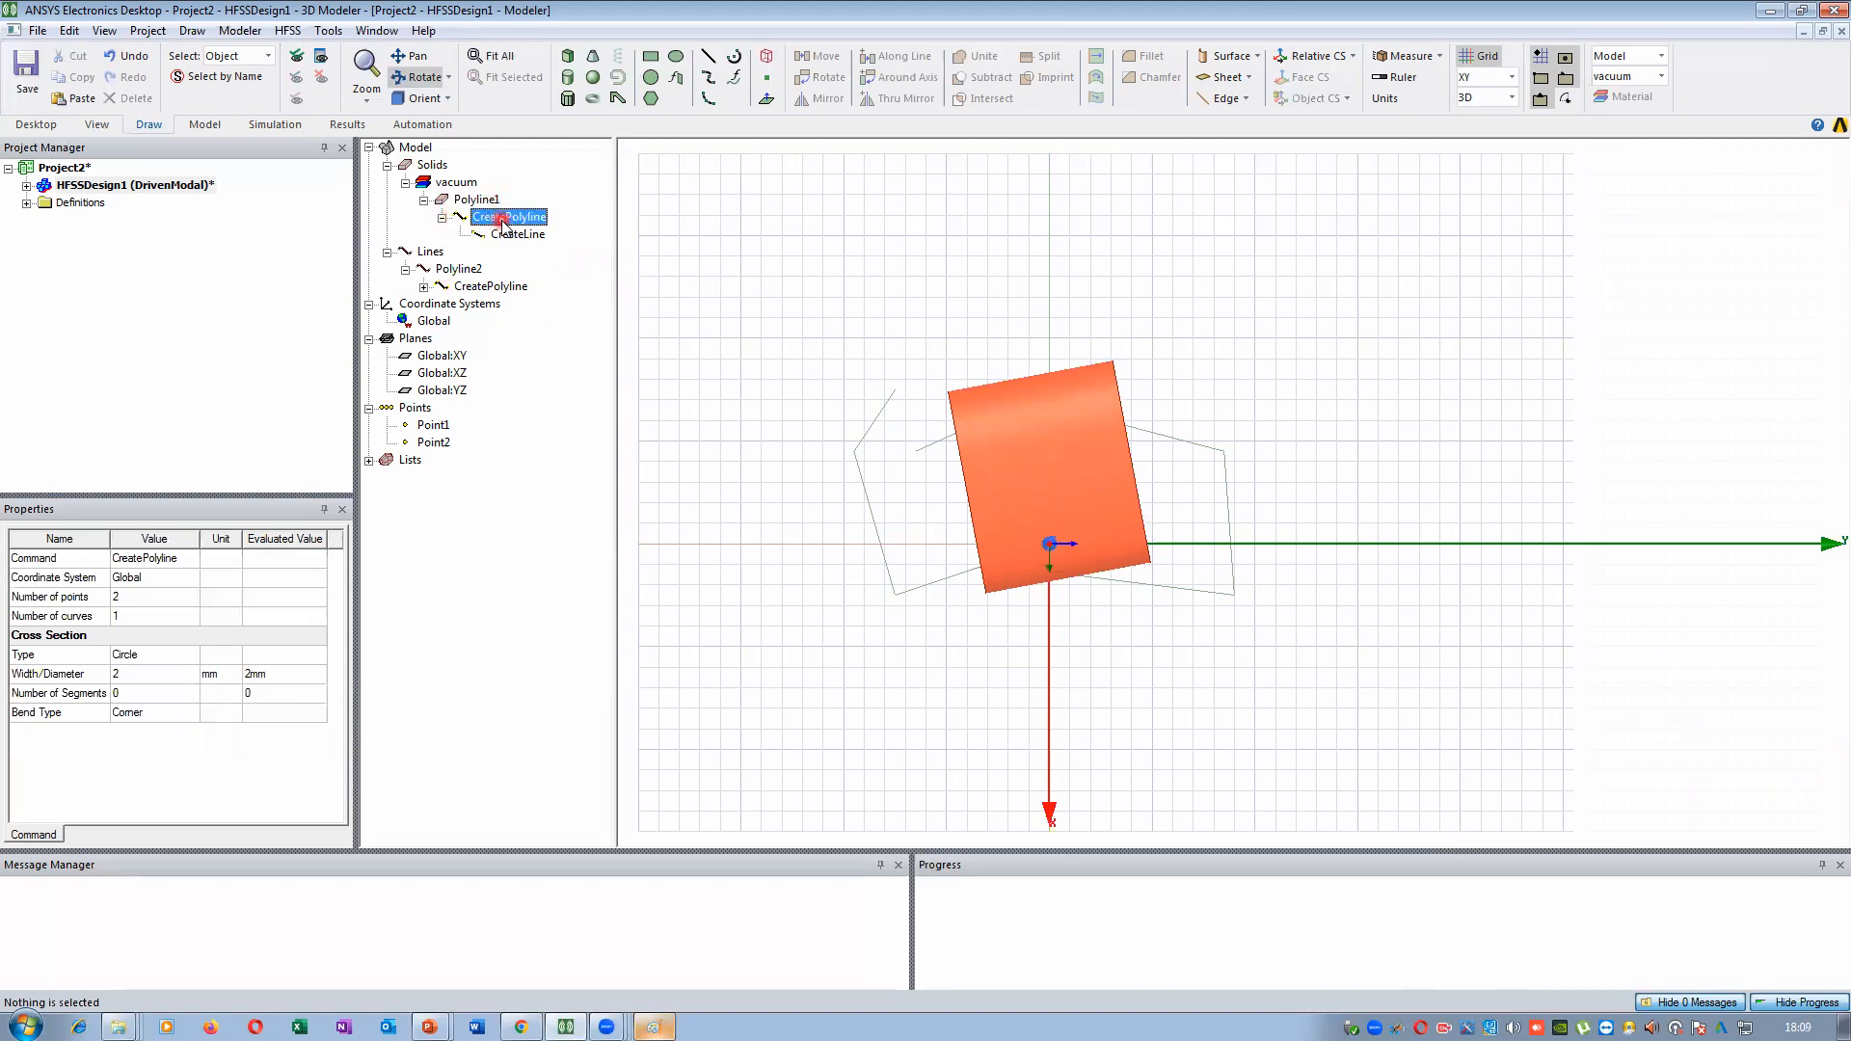
double_click(482, 234)
click(218, 513)
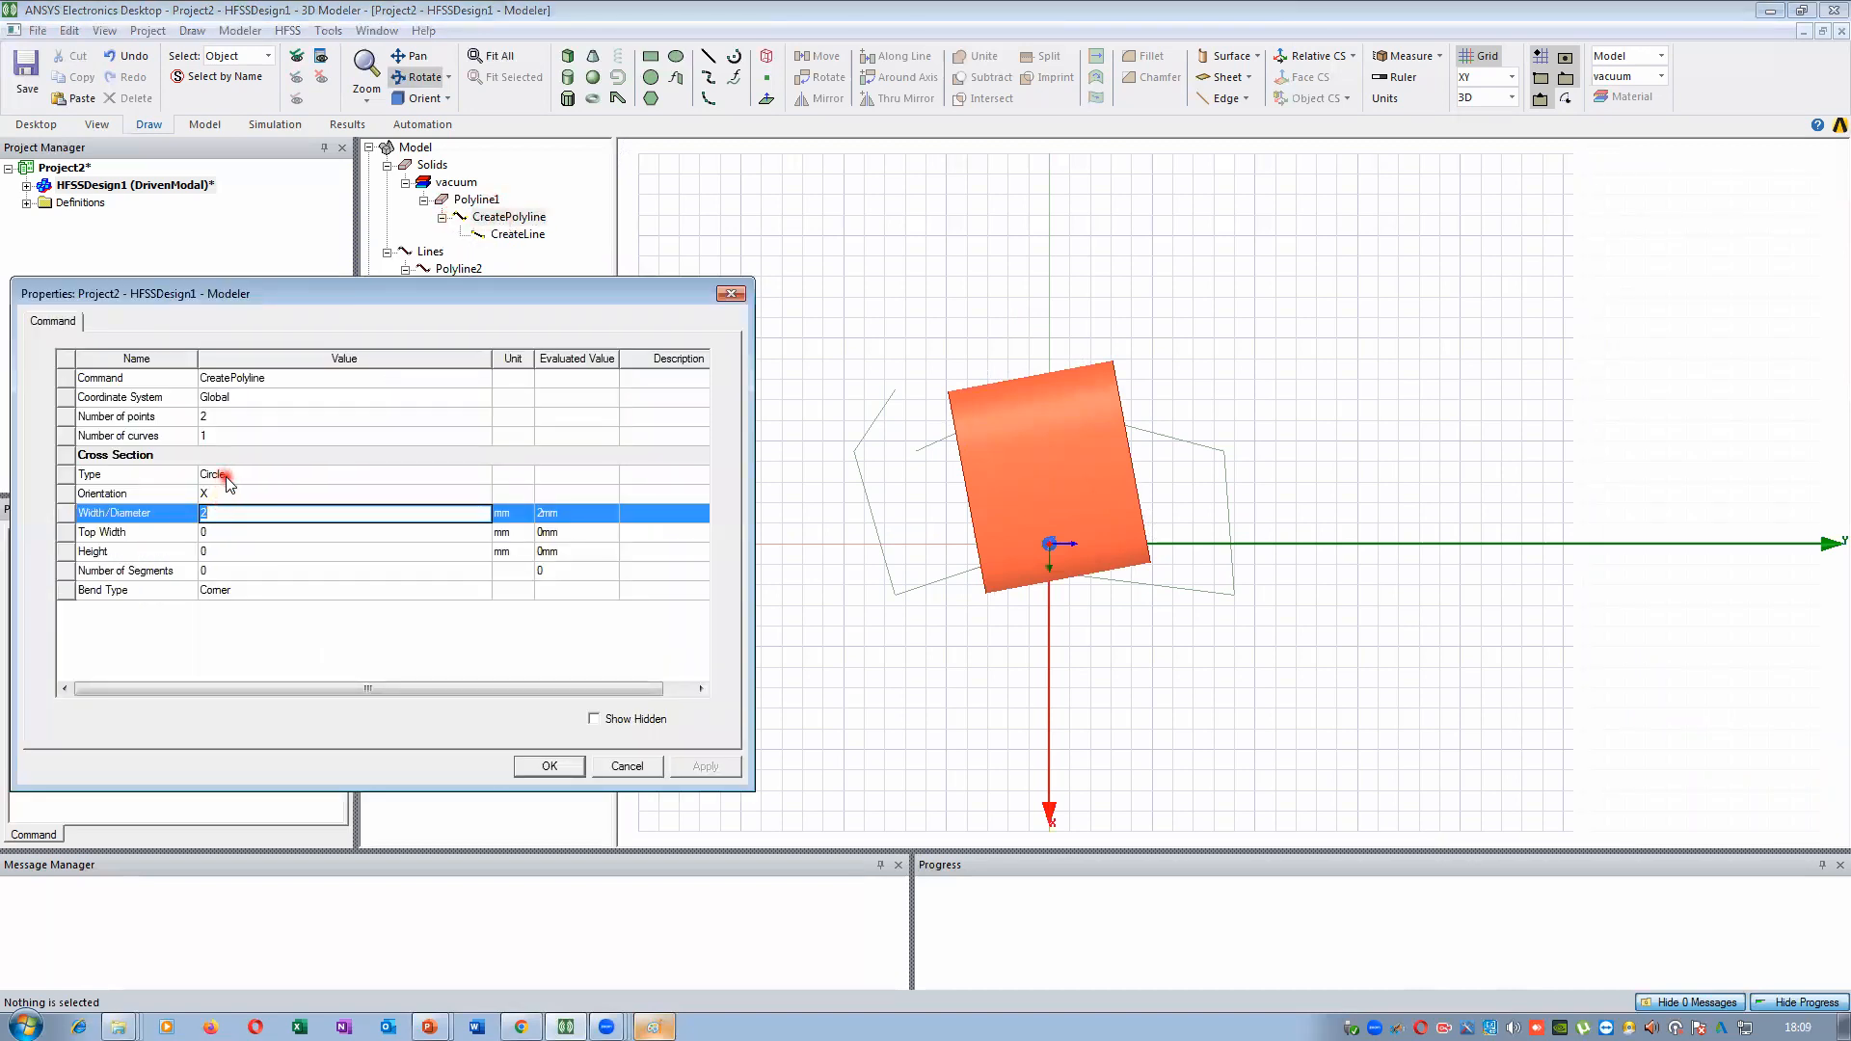
click(226, 475)
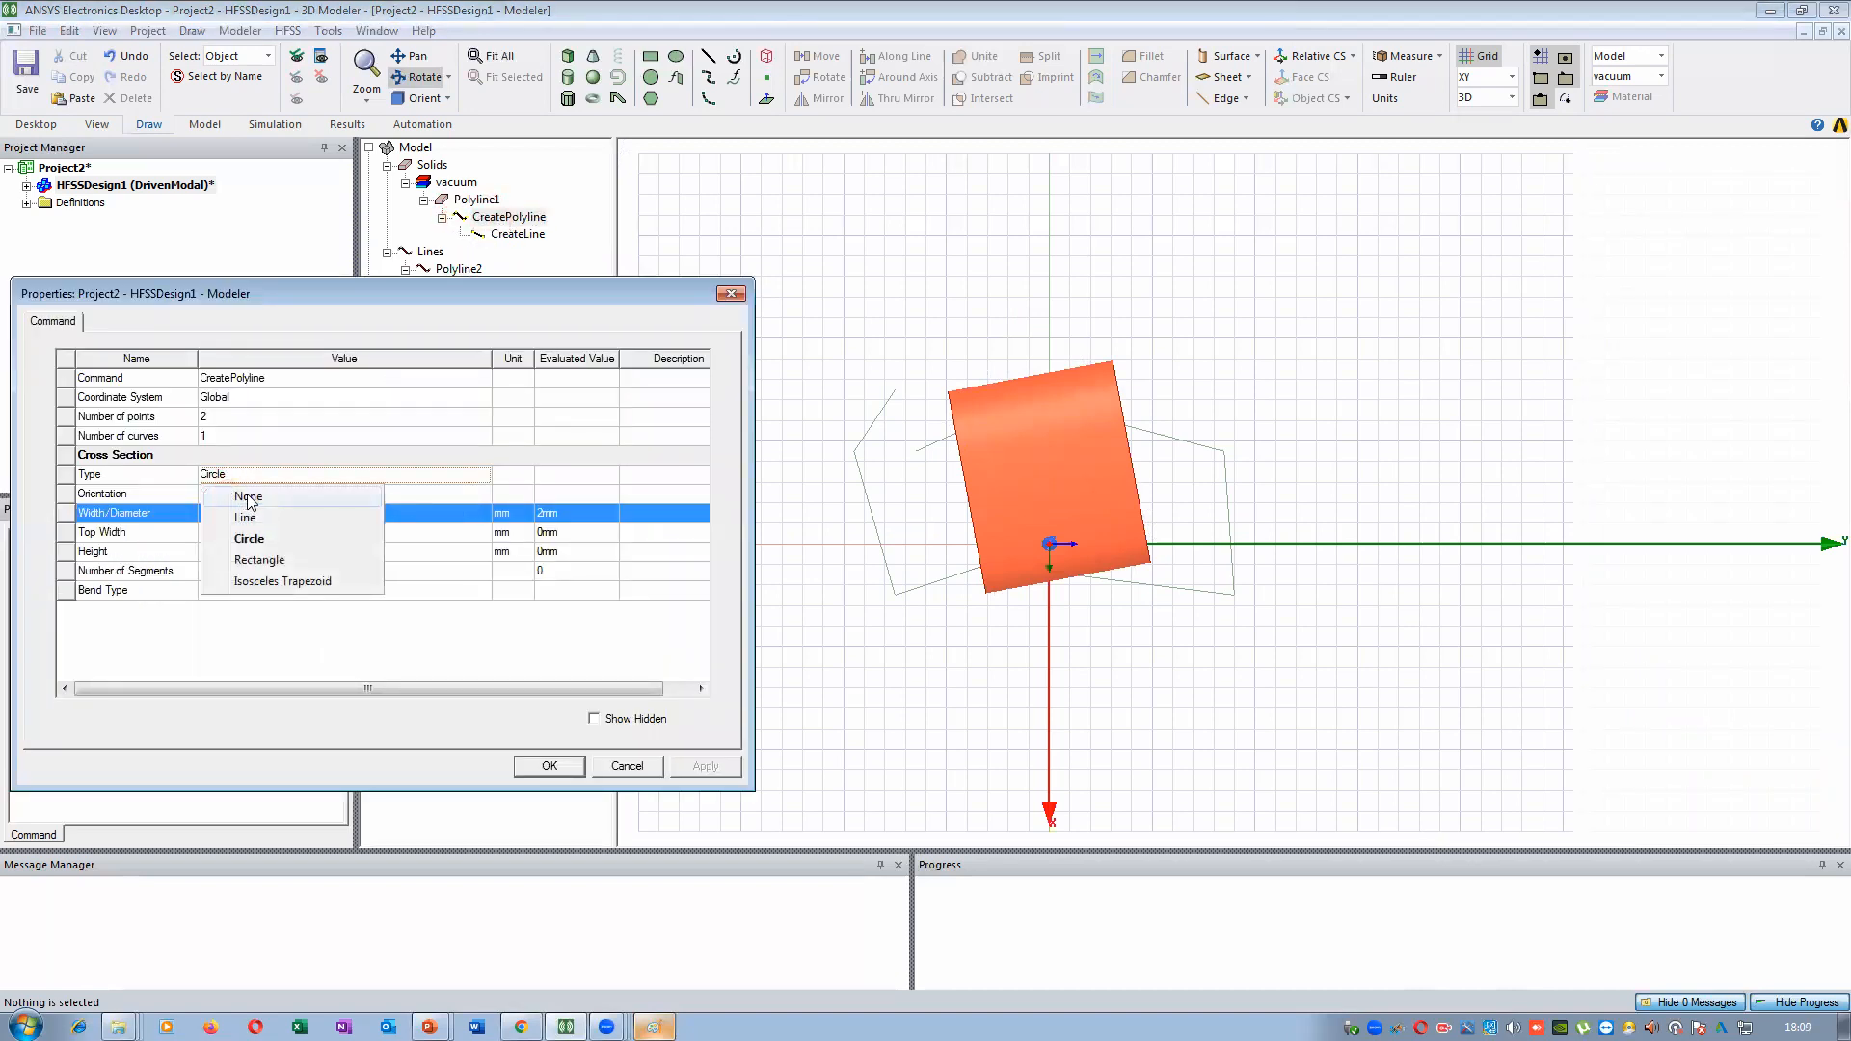
click(289, 295)
click(227, 494)
click(243, 559)
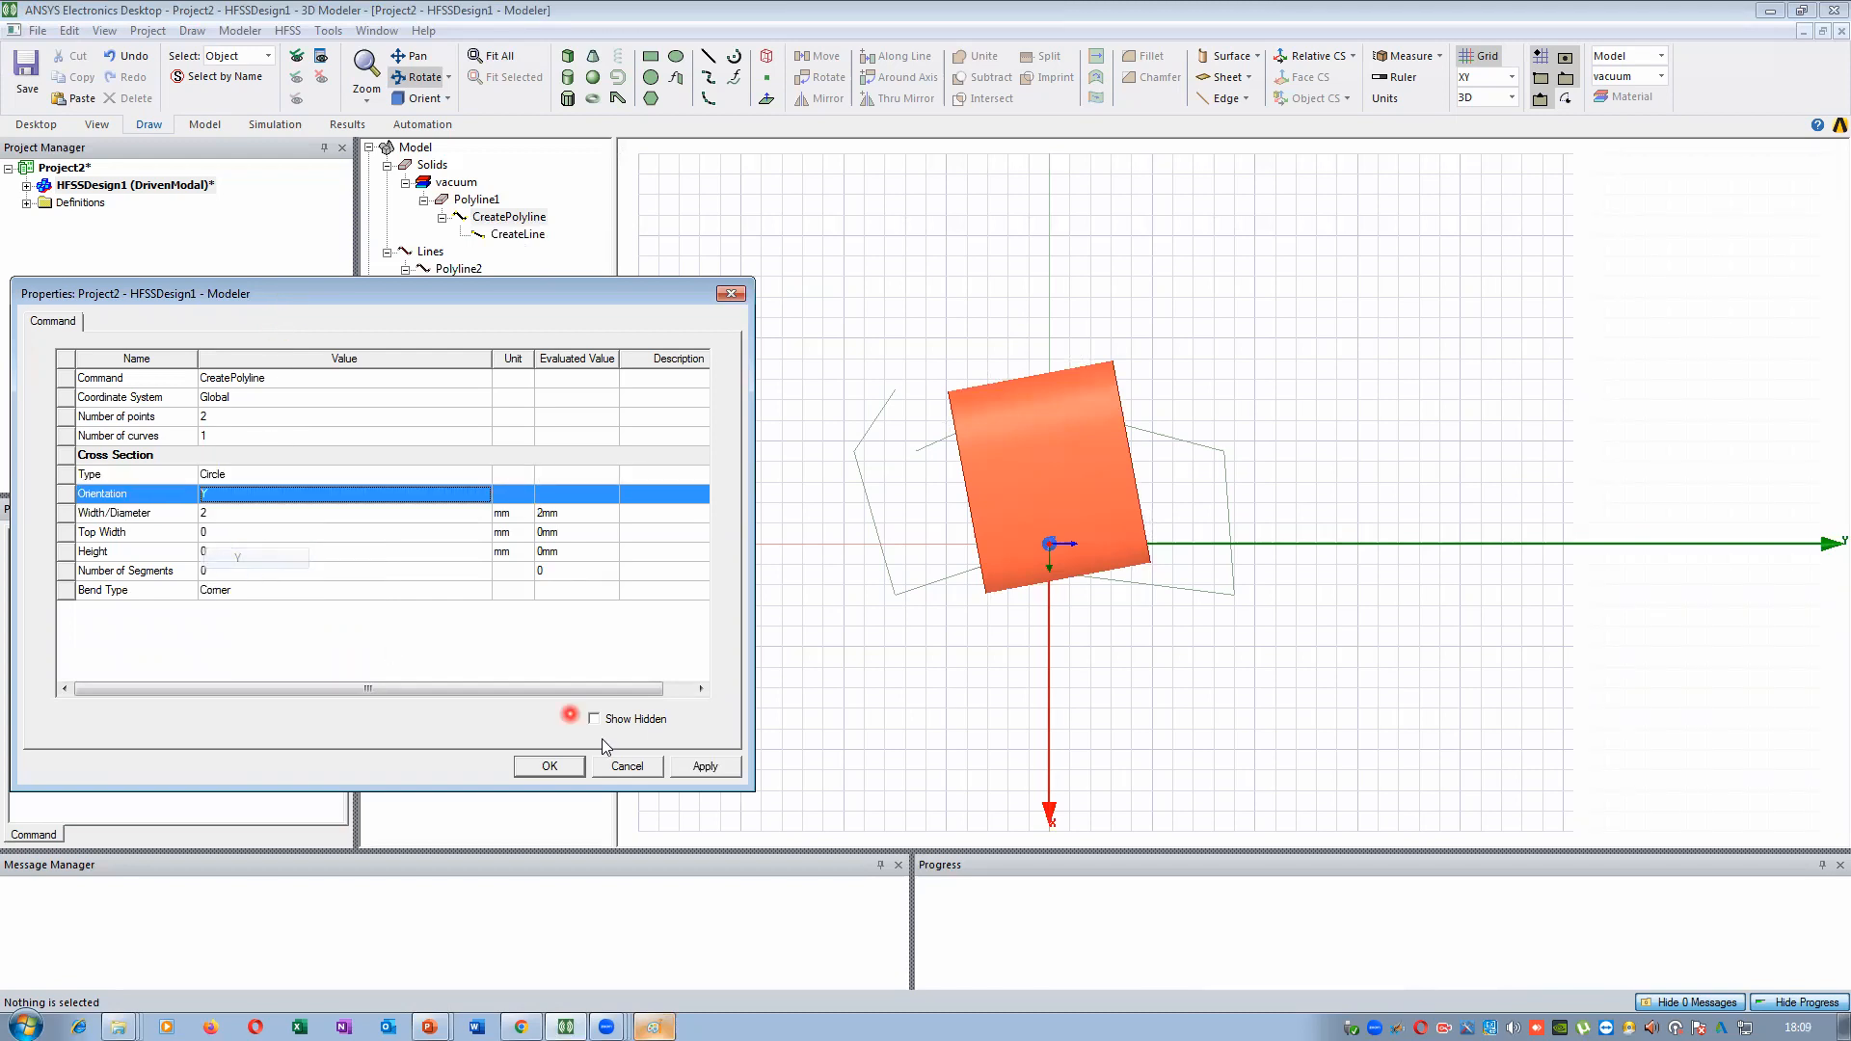
click(554, 769)
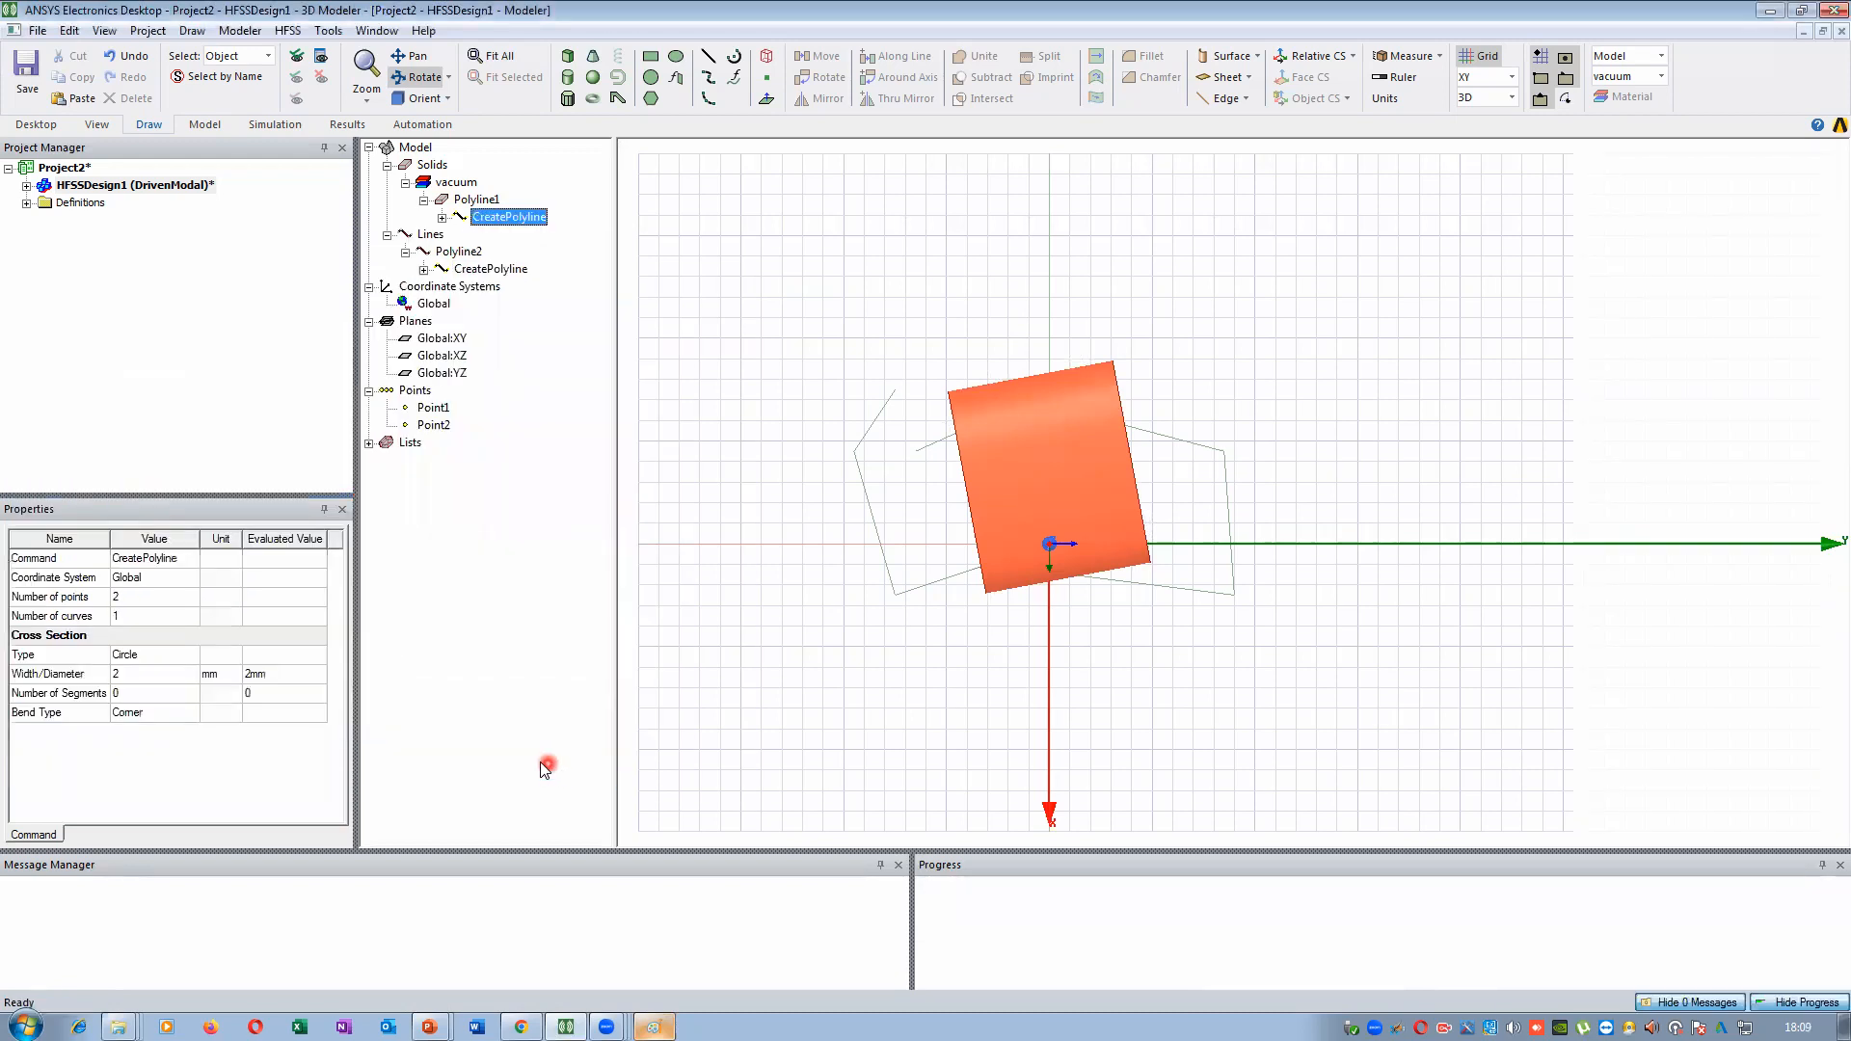
Turn Polyline1 back into a plain line by setting its cross-section Type to None
click(492, 218)
click(442, 217)
double_click(503, 218)
click(217, 474)
click(236, 497)
click(556, 767)
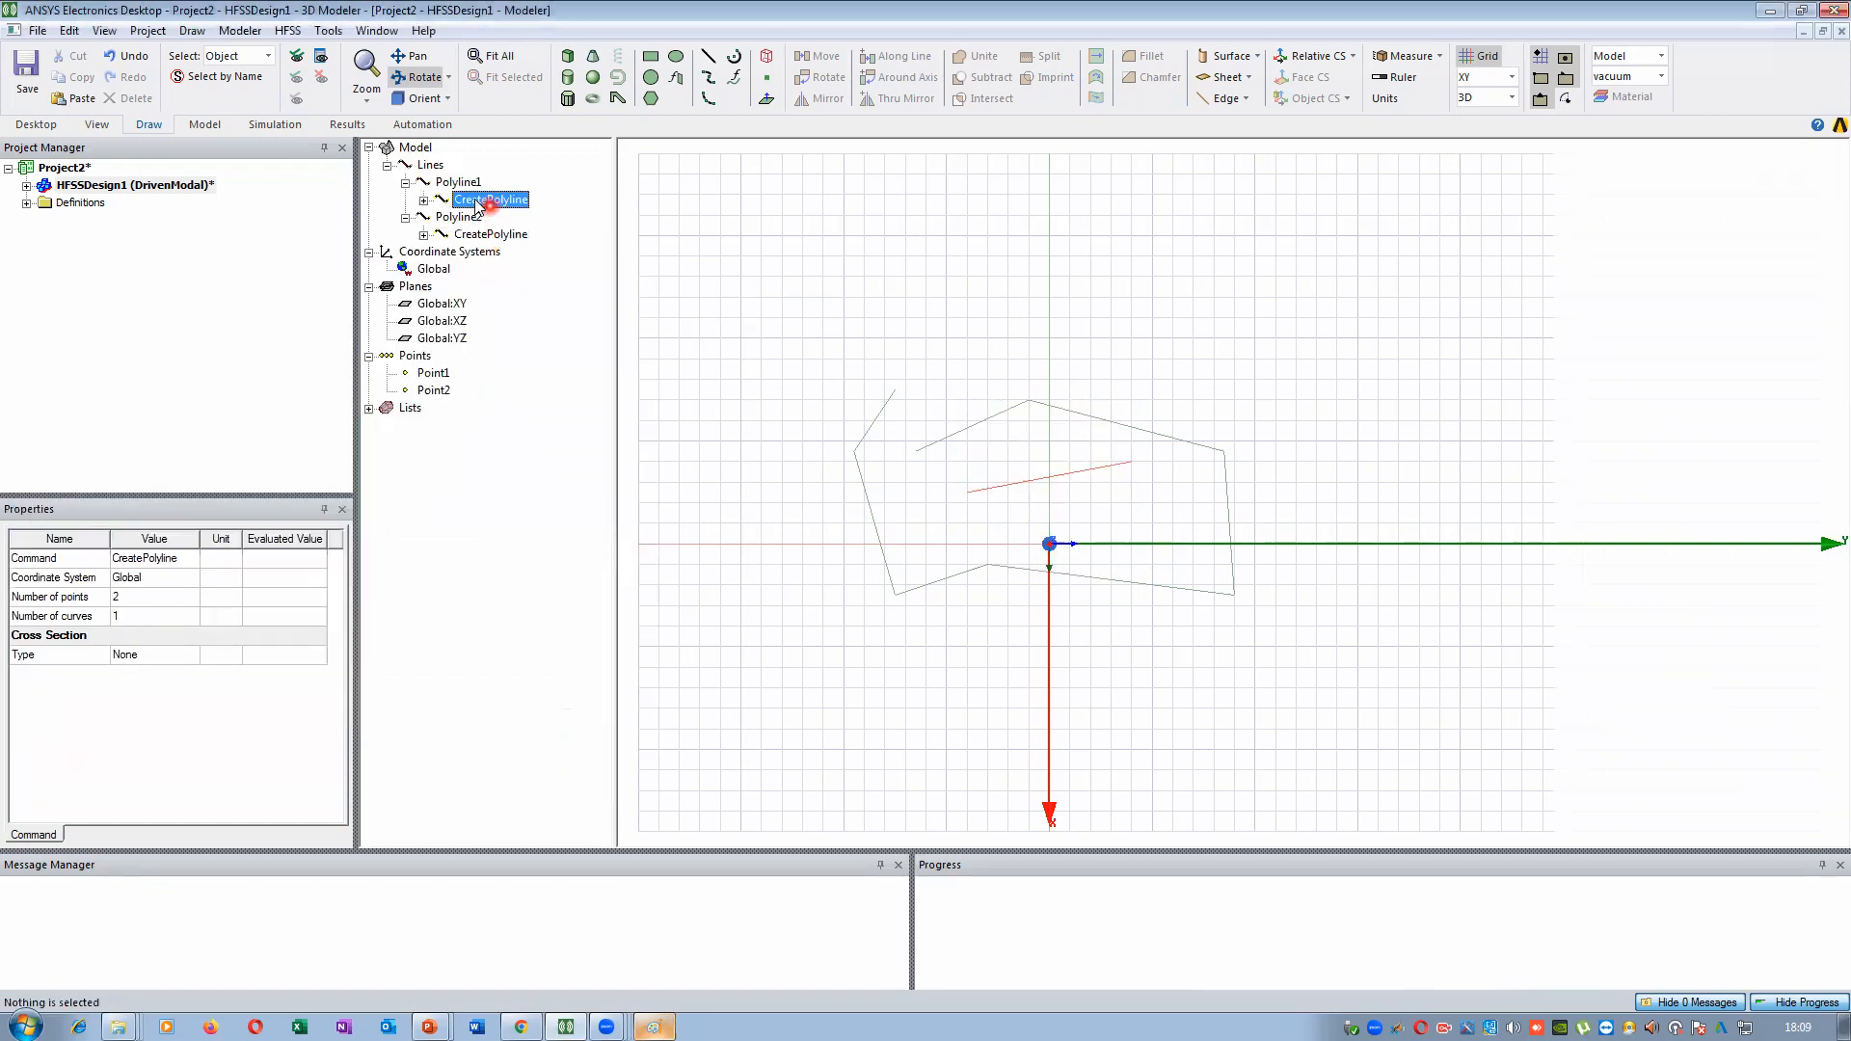
Set the Orientation in Polyline1's CreatePolyline properties to Z, accept it and inspect the lines from the top view
click(425, 199)
click(494, 203)
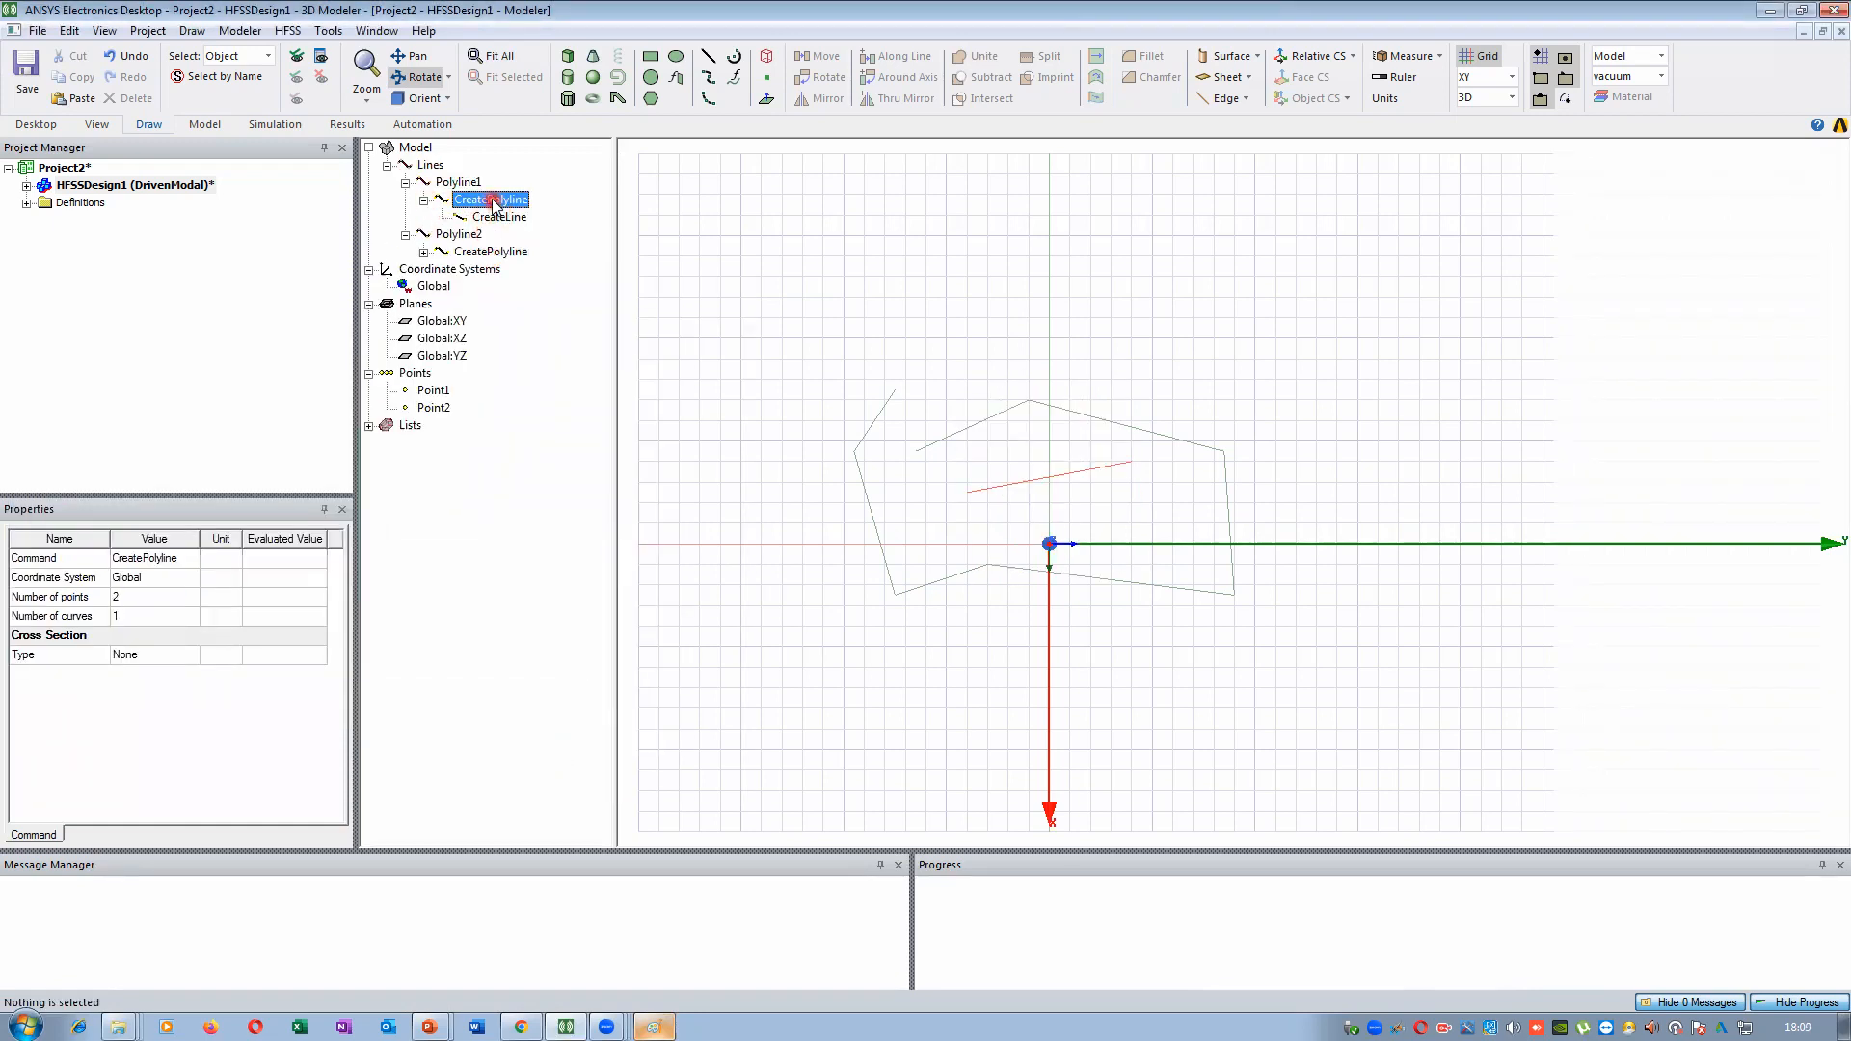
double_click(494, 203)
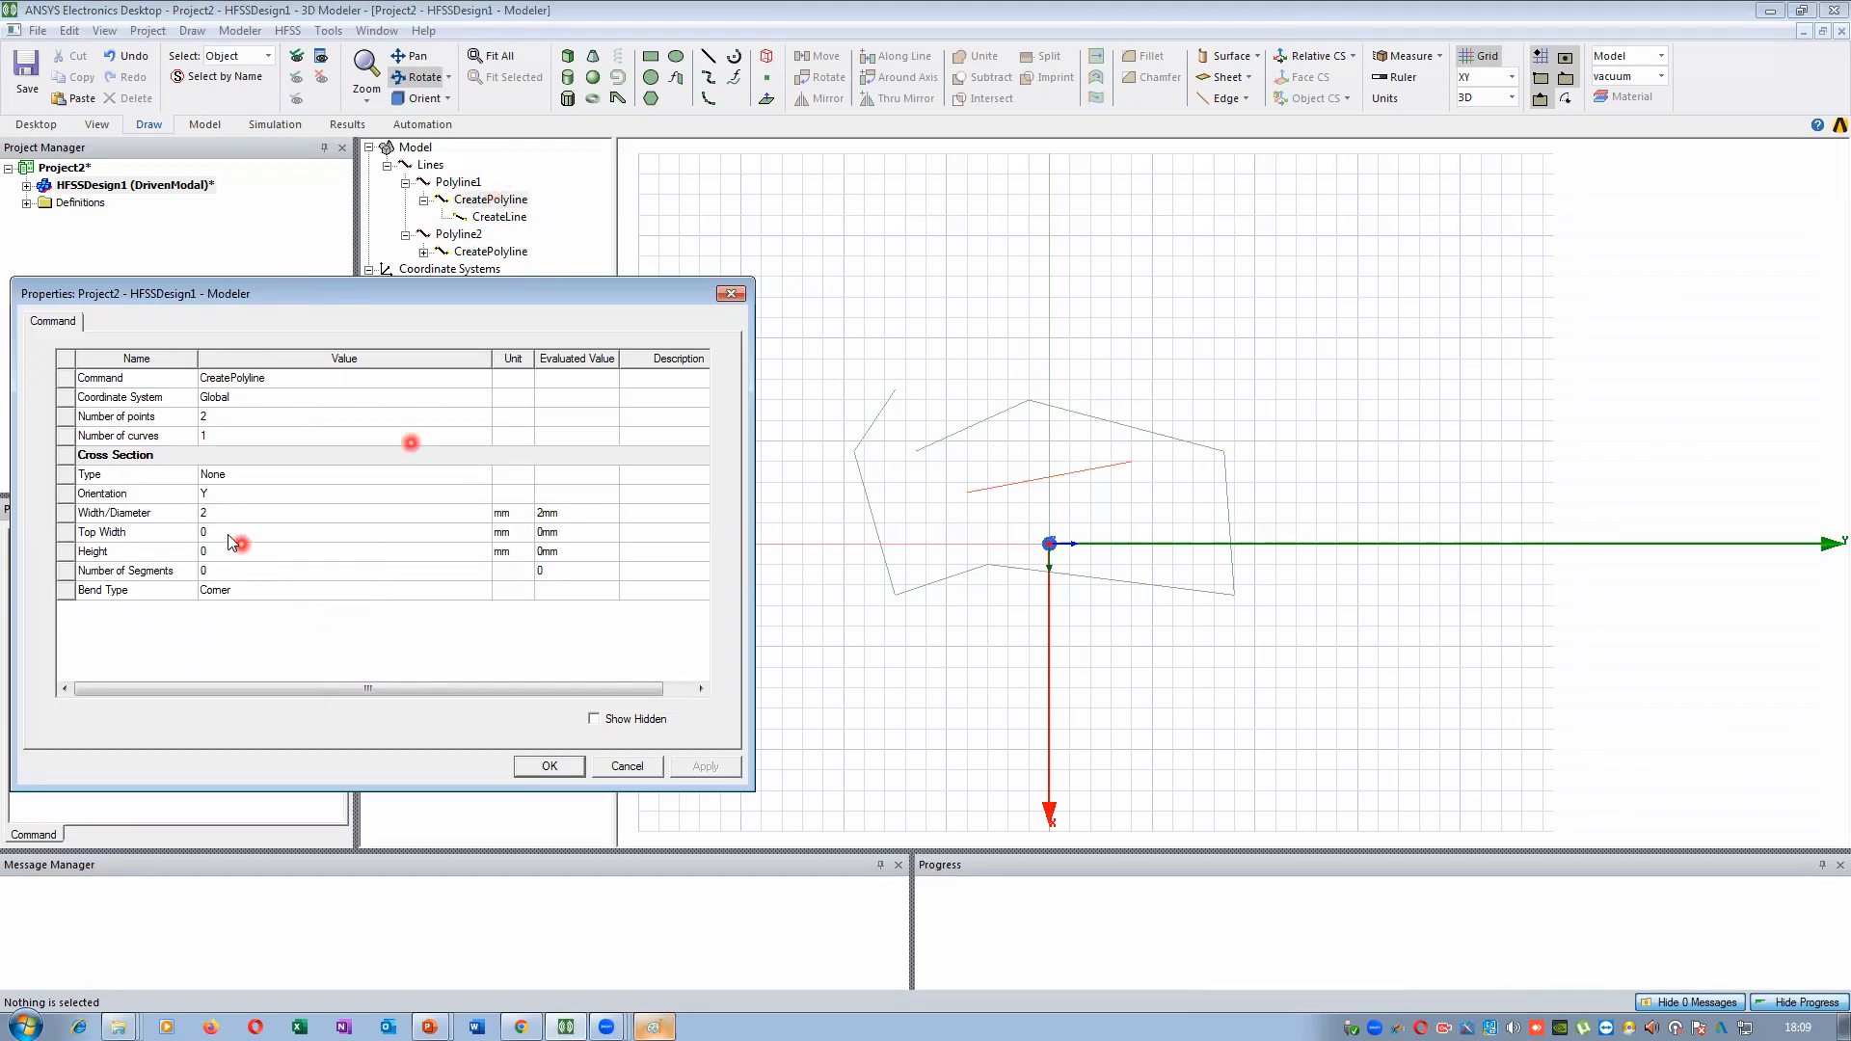
click(217, 494)
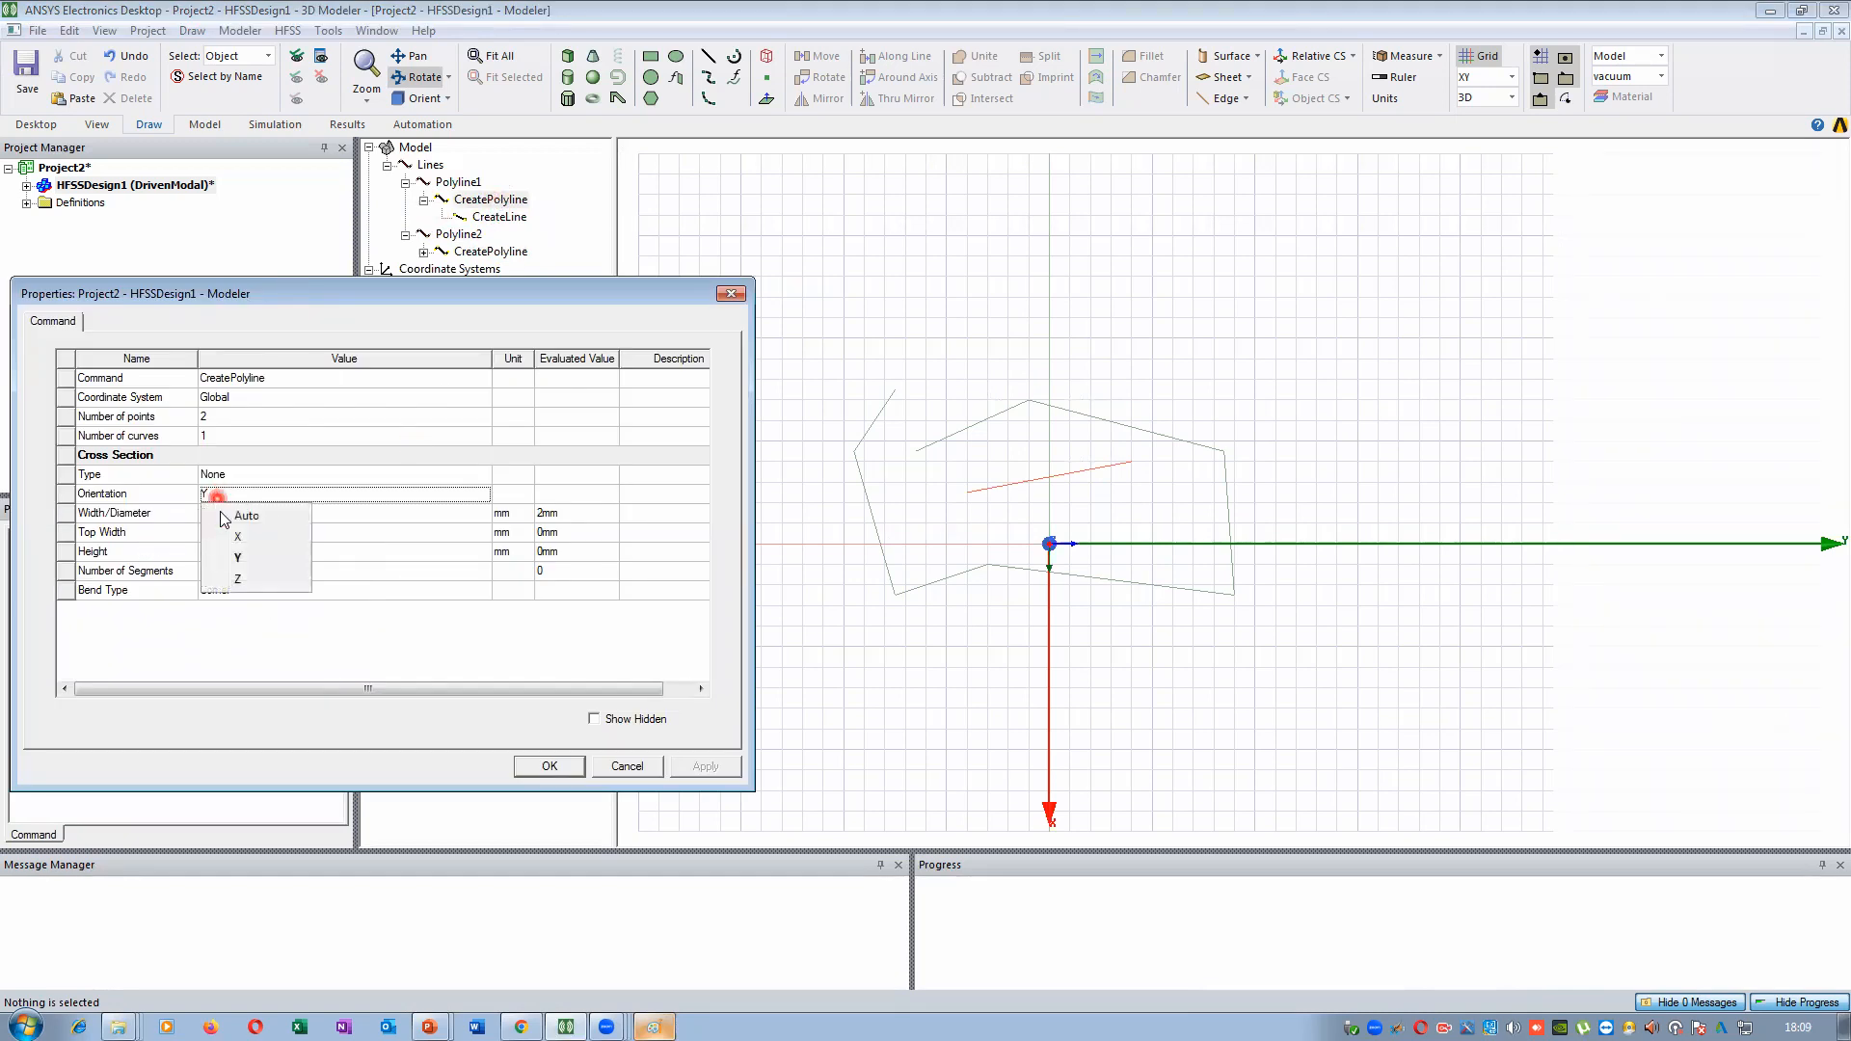
click(241, 580)
click(706, 768)
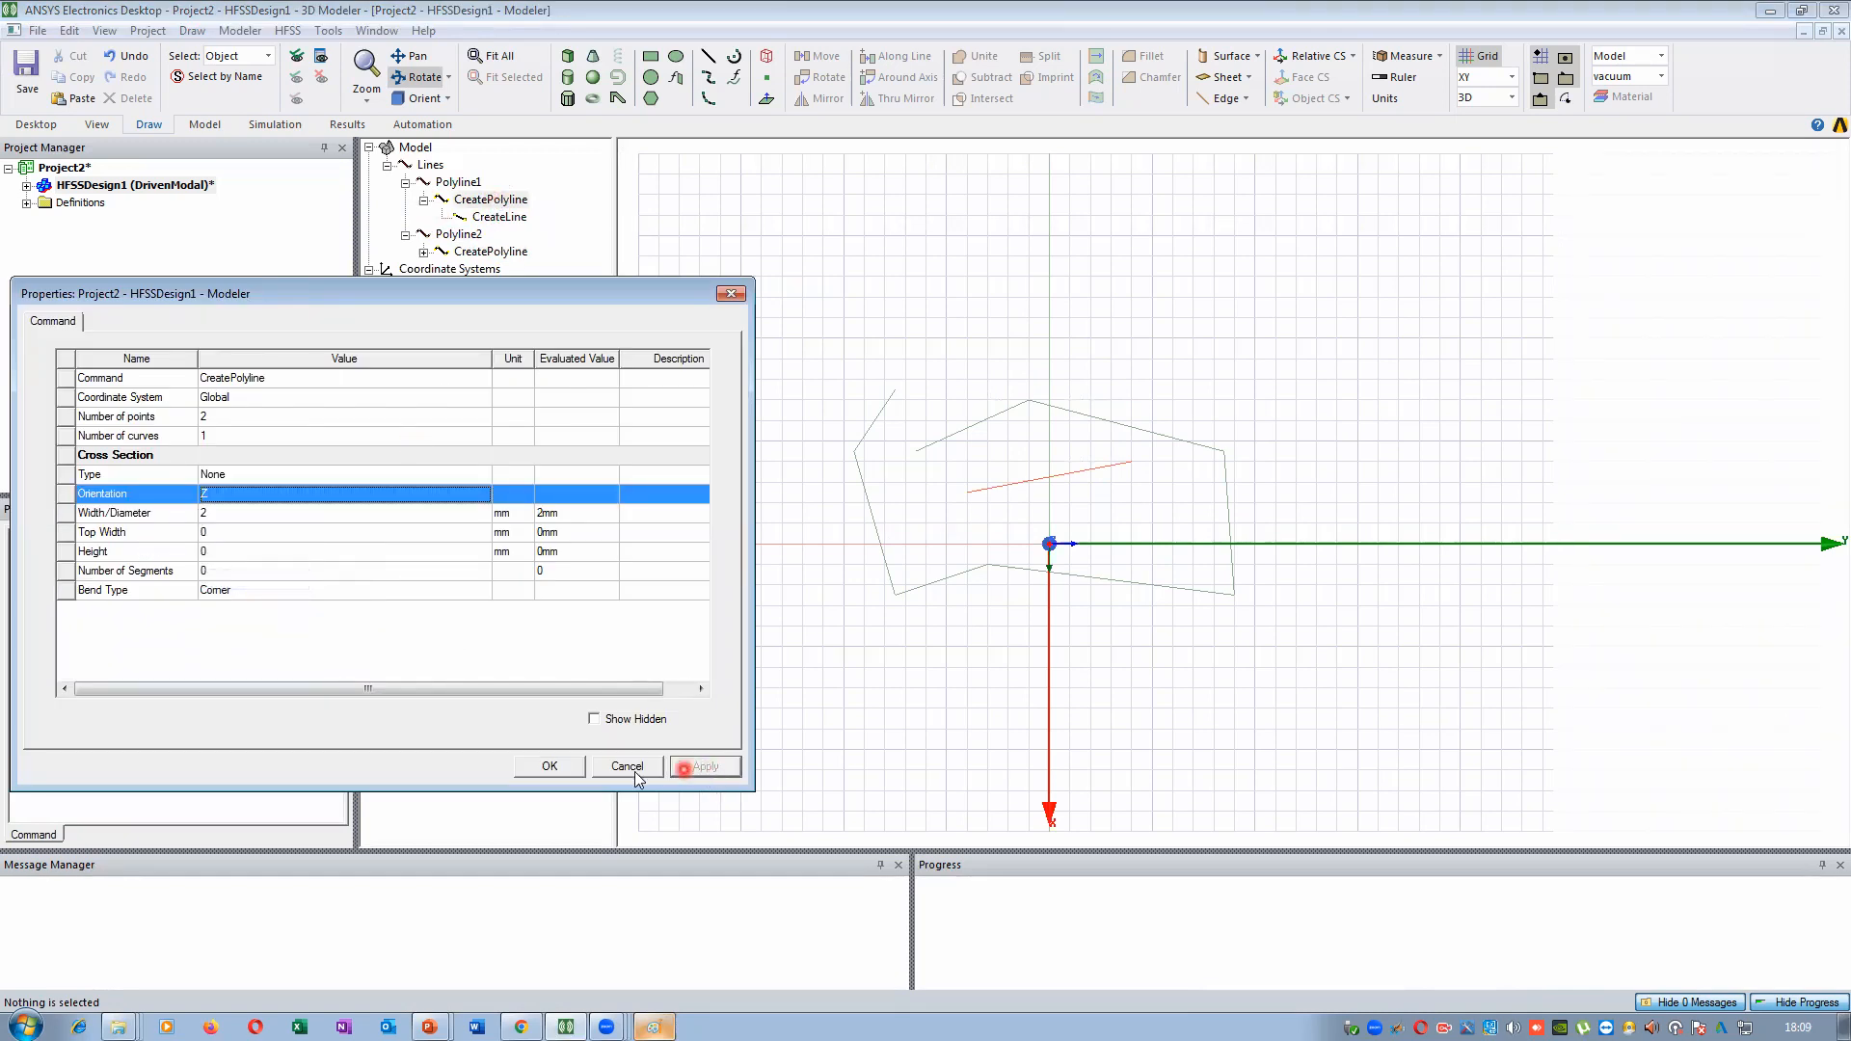
click(550, 766)
drag(839, 417, 1047, 320)
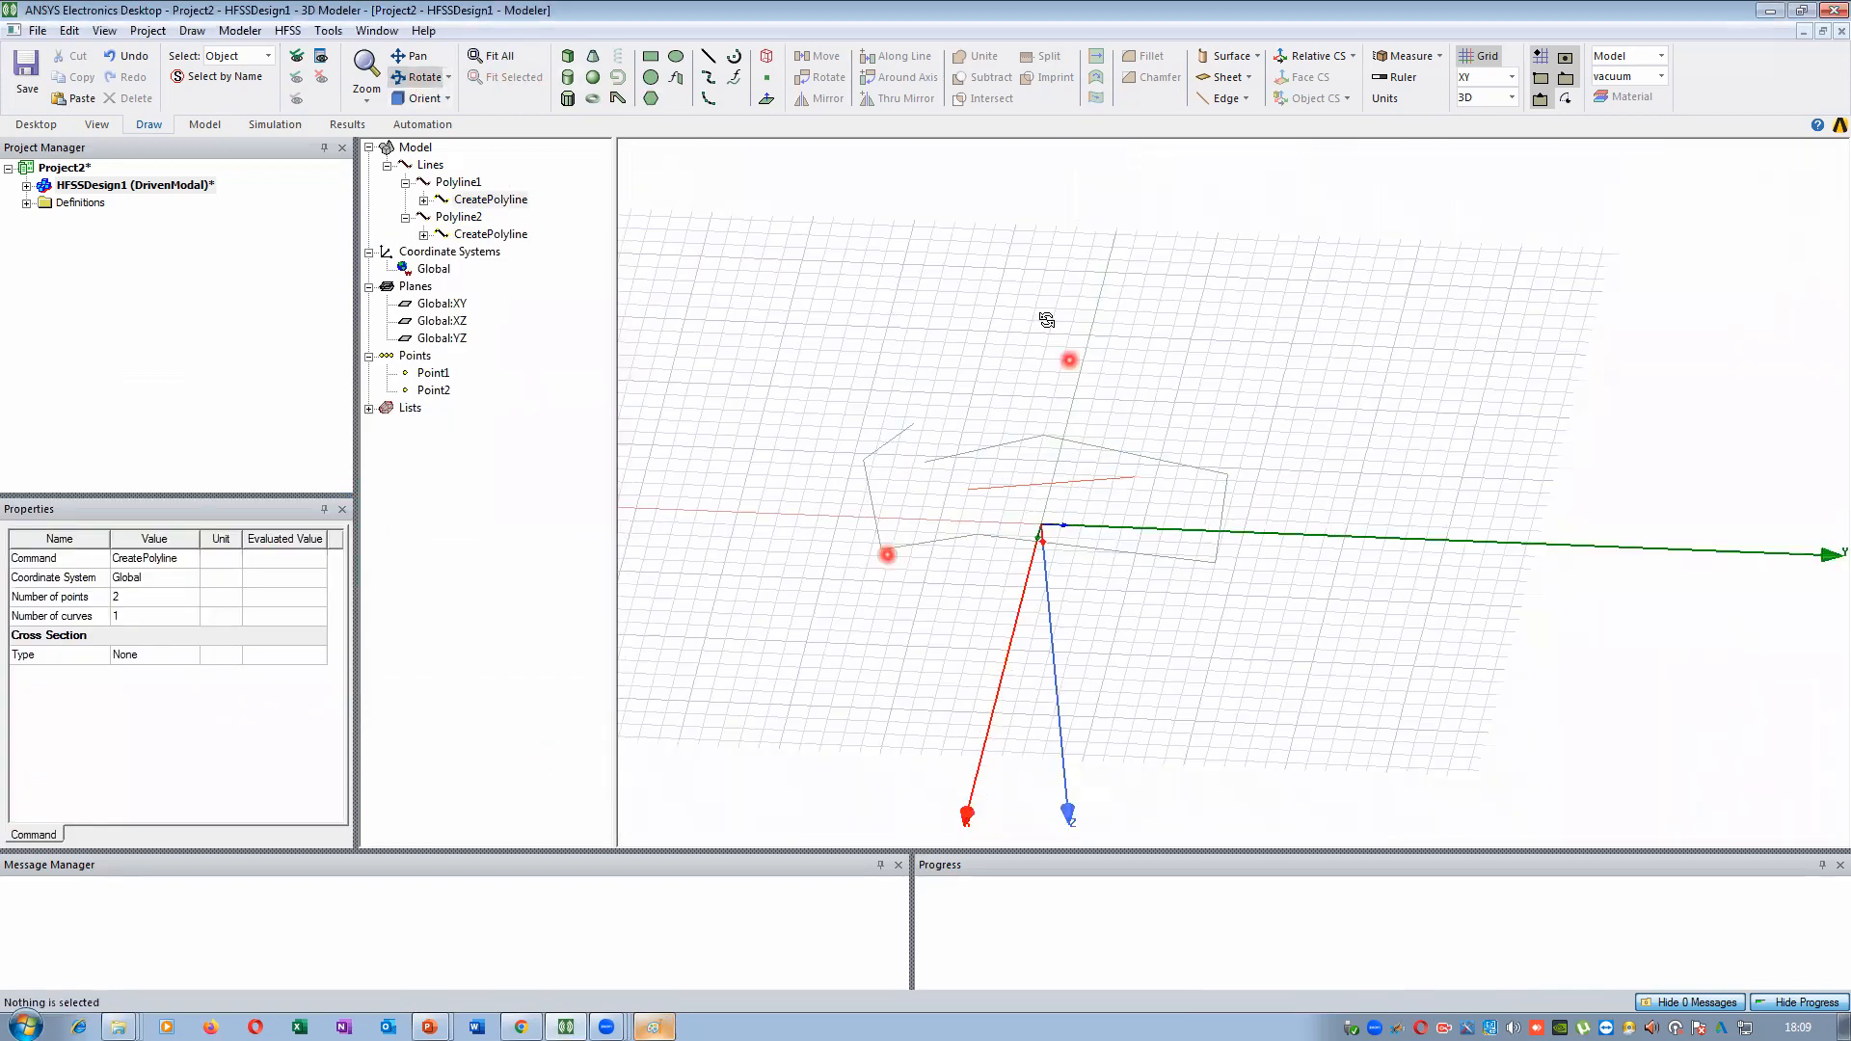
alt+double_click(1025, 314)
scroll(1049, 549, up, 5)
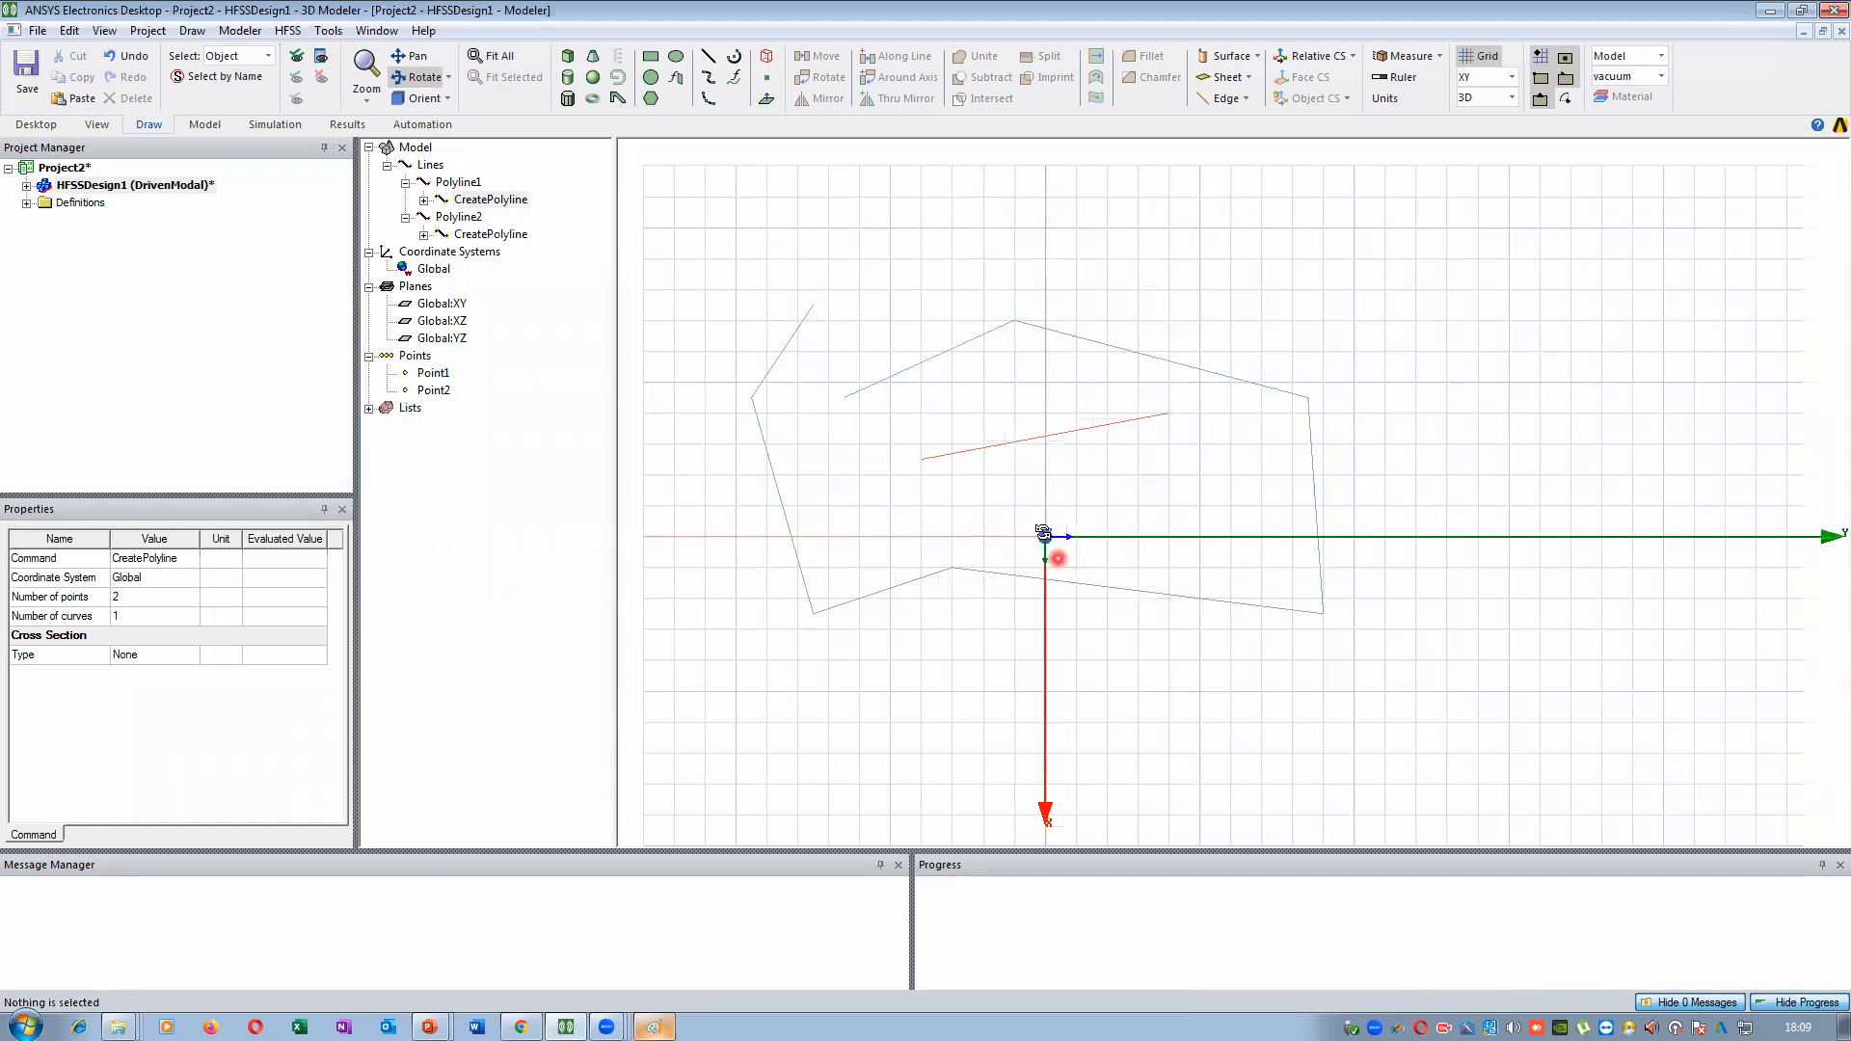
Compare Polyline1 with Polyline2 and examine the end points of the individual CreateLine segments under Polyline2's CreatePolyline command
click(470, 184)
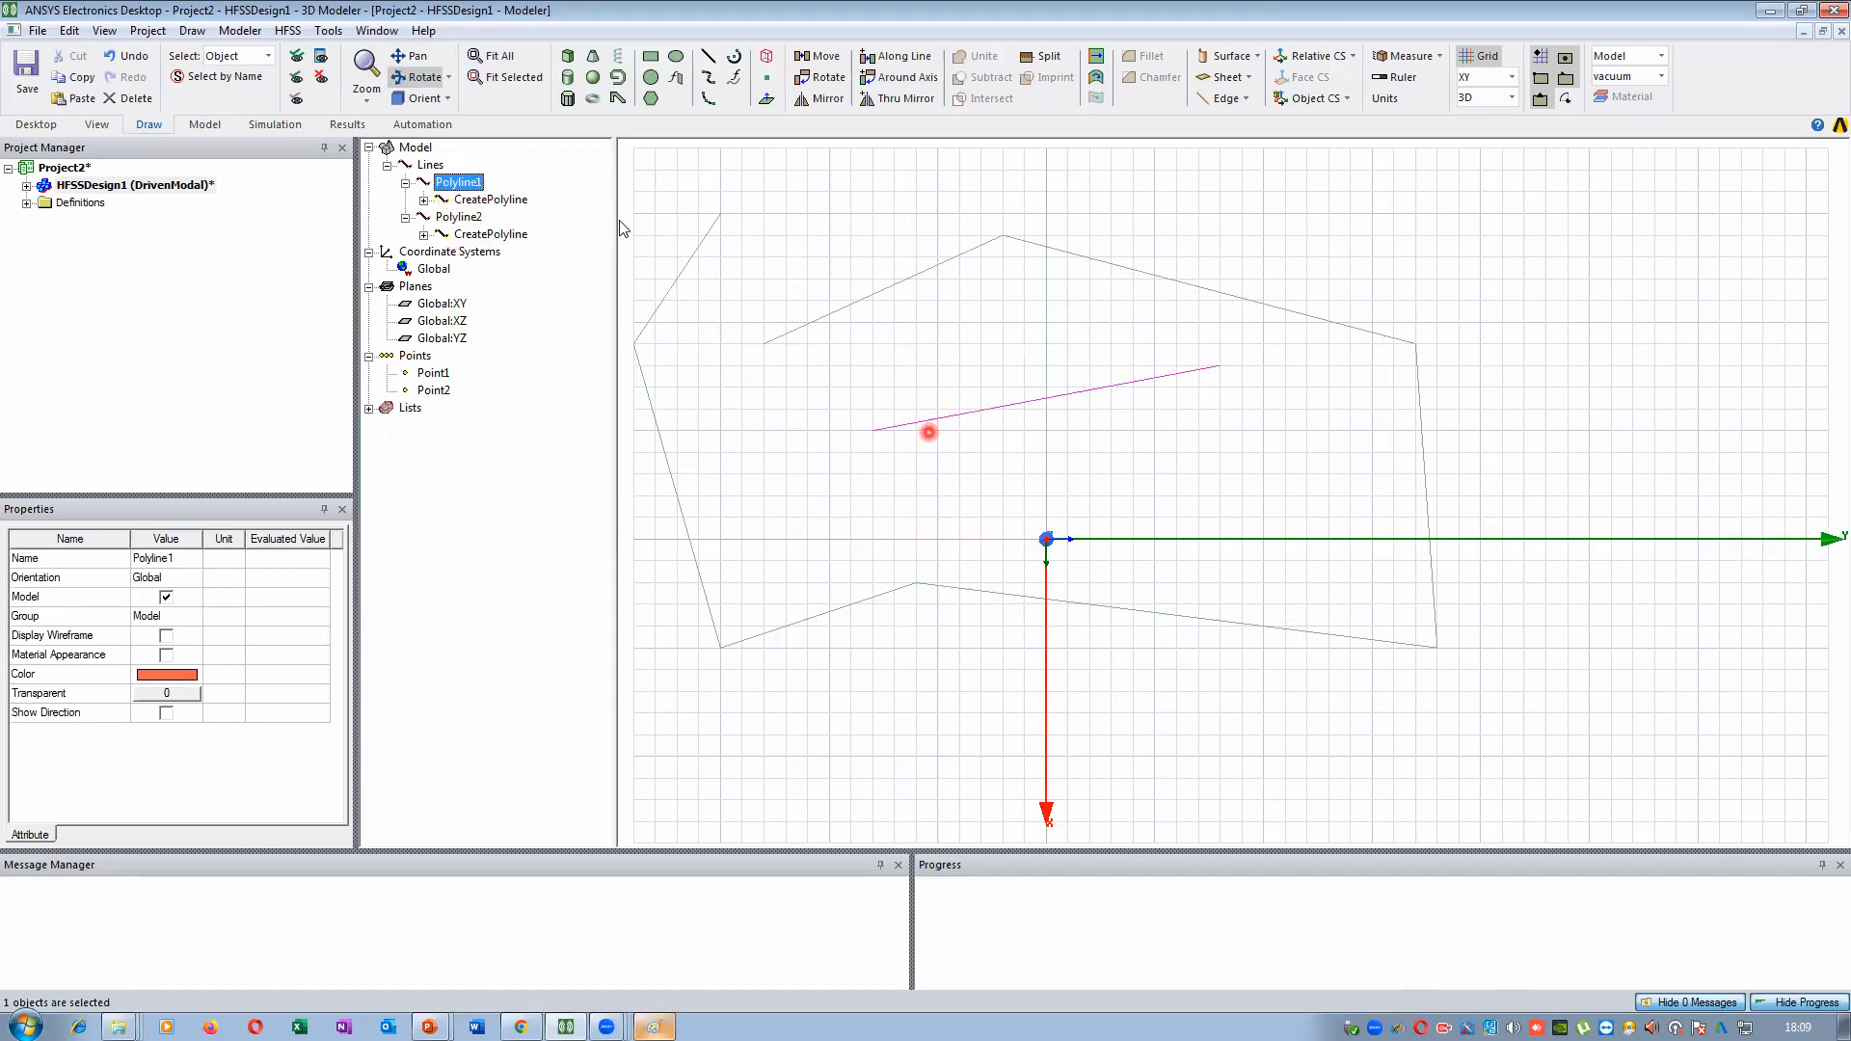
click(470, 222)
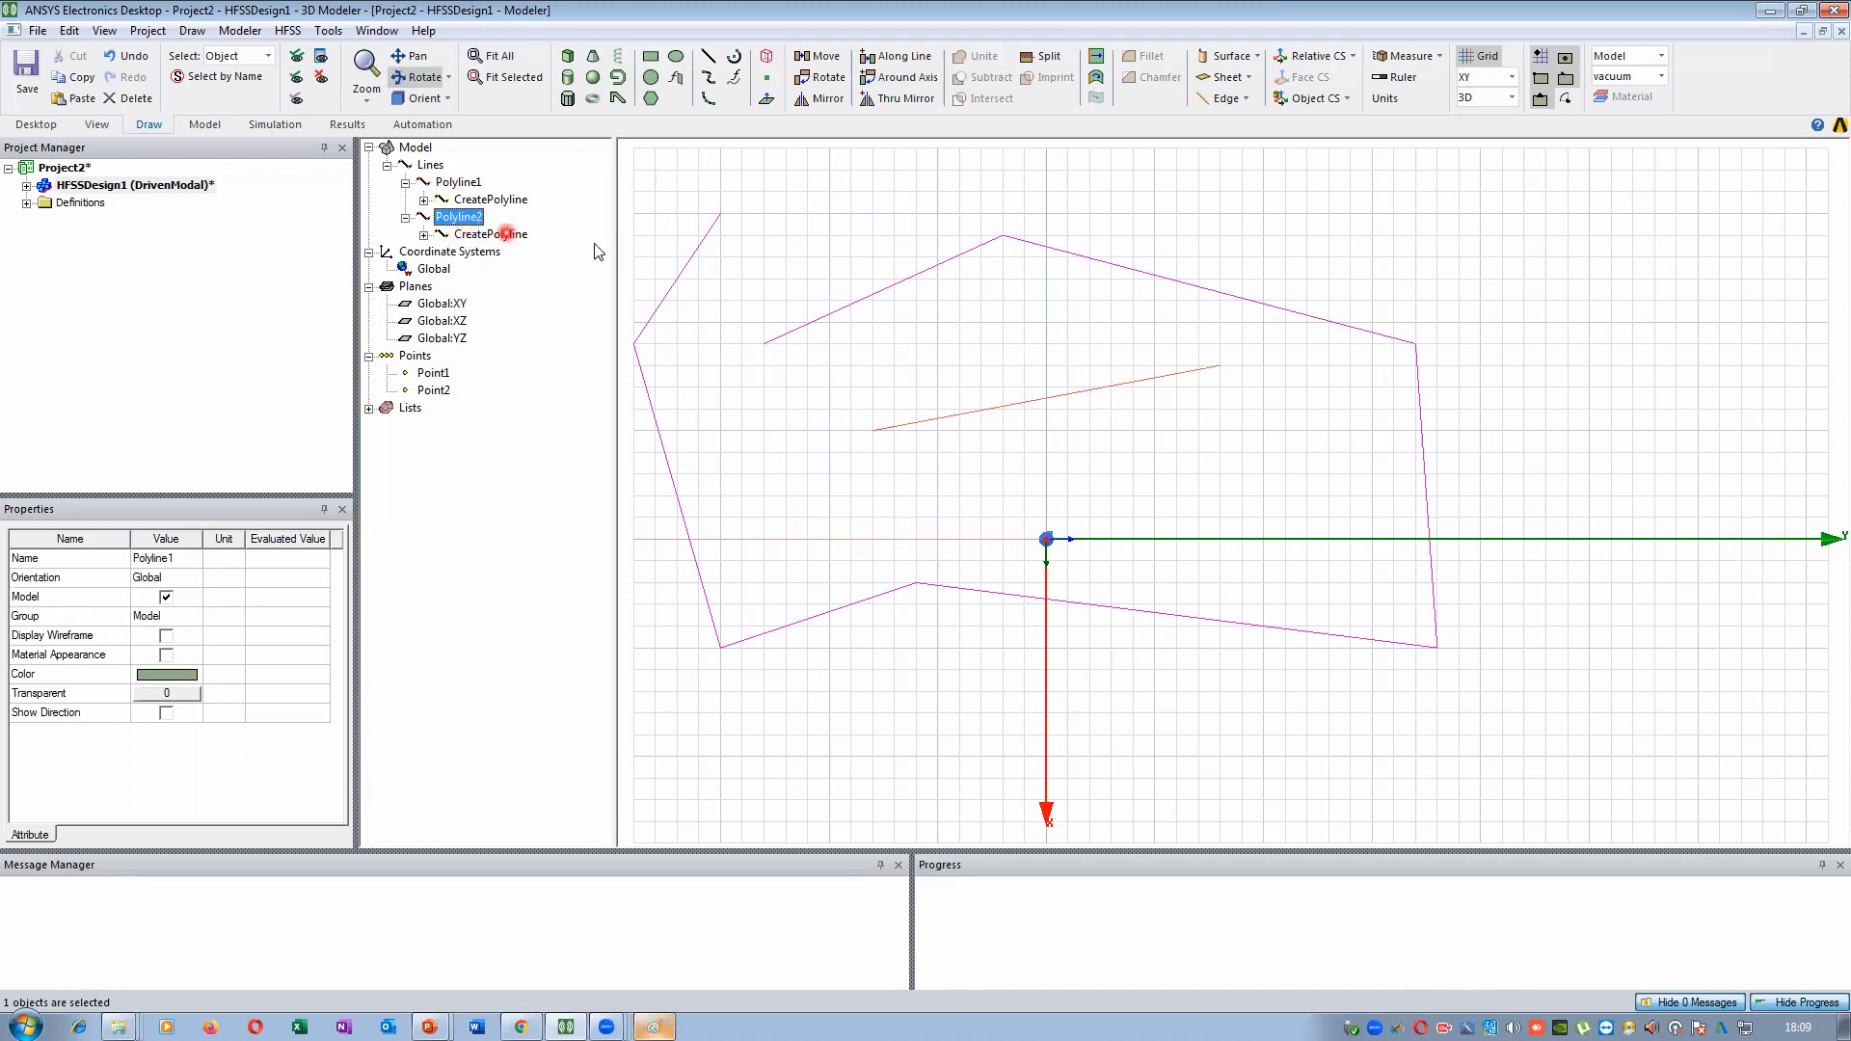
click(424, 235)
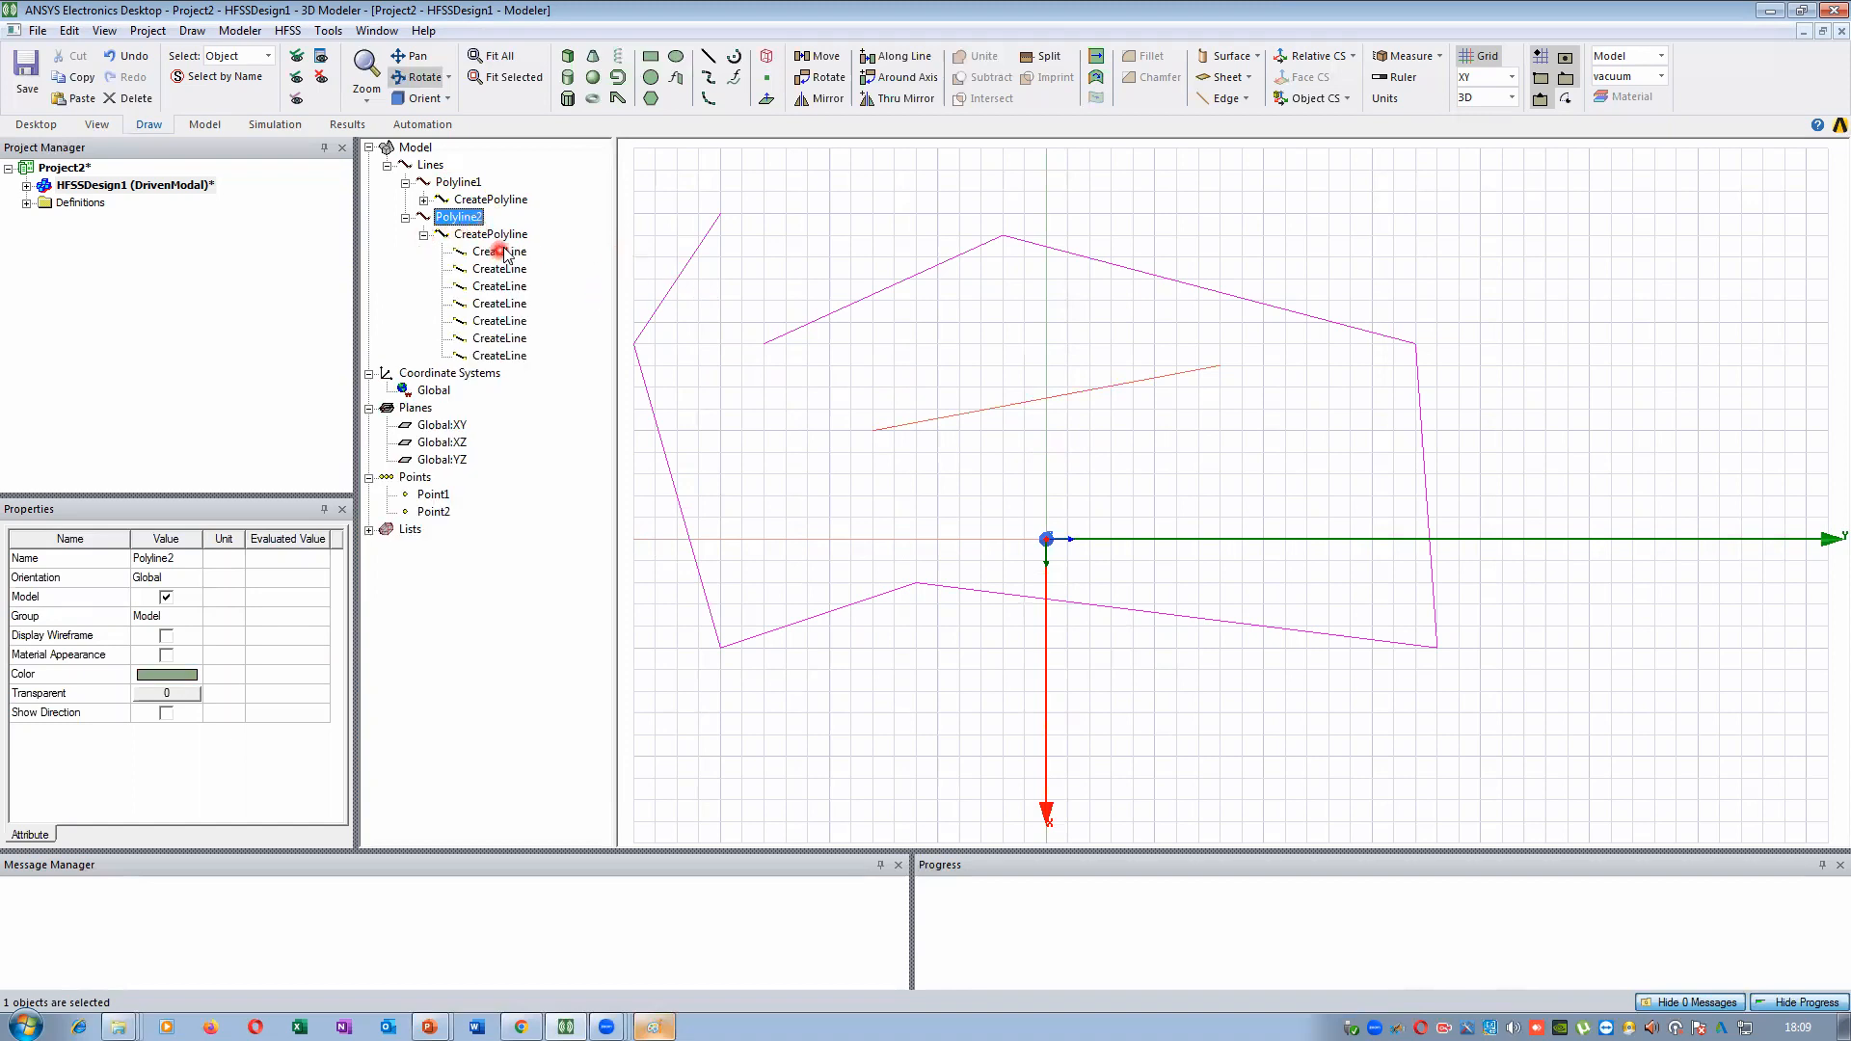
click(500, 236)
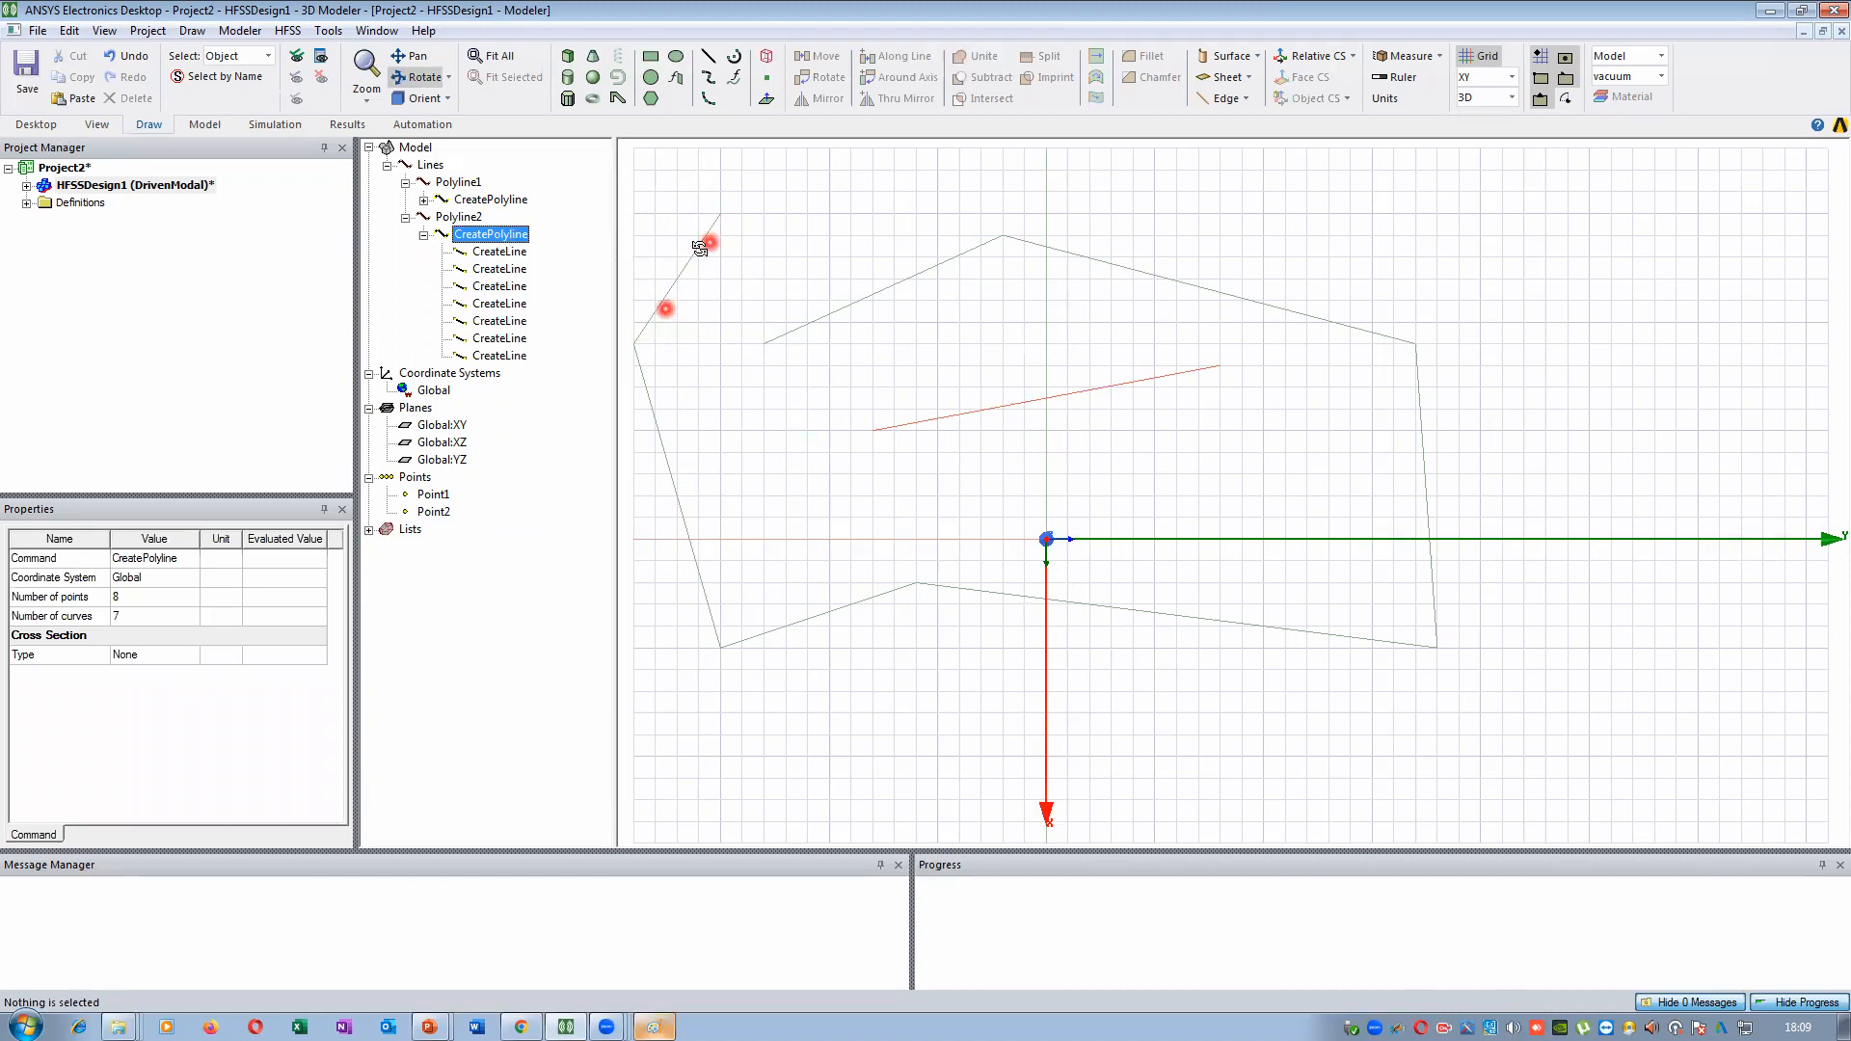
click(502, 357)
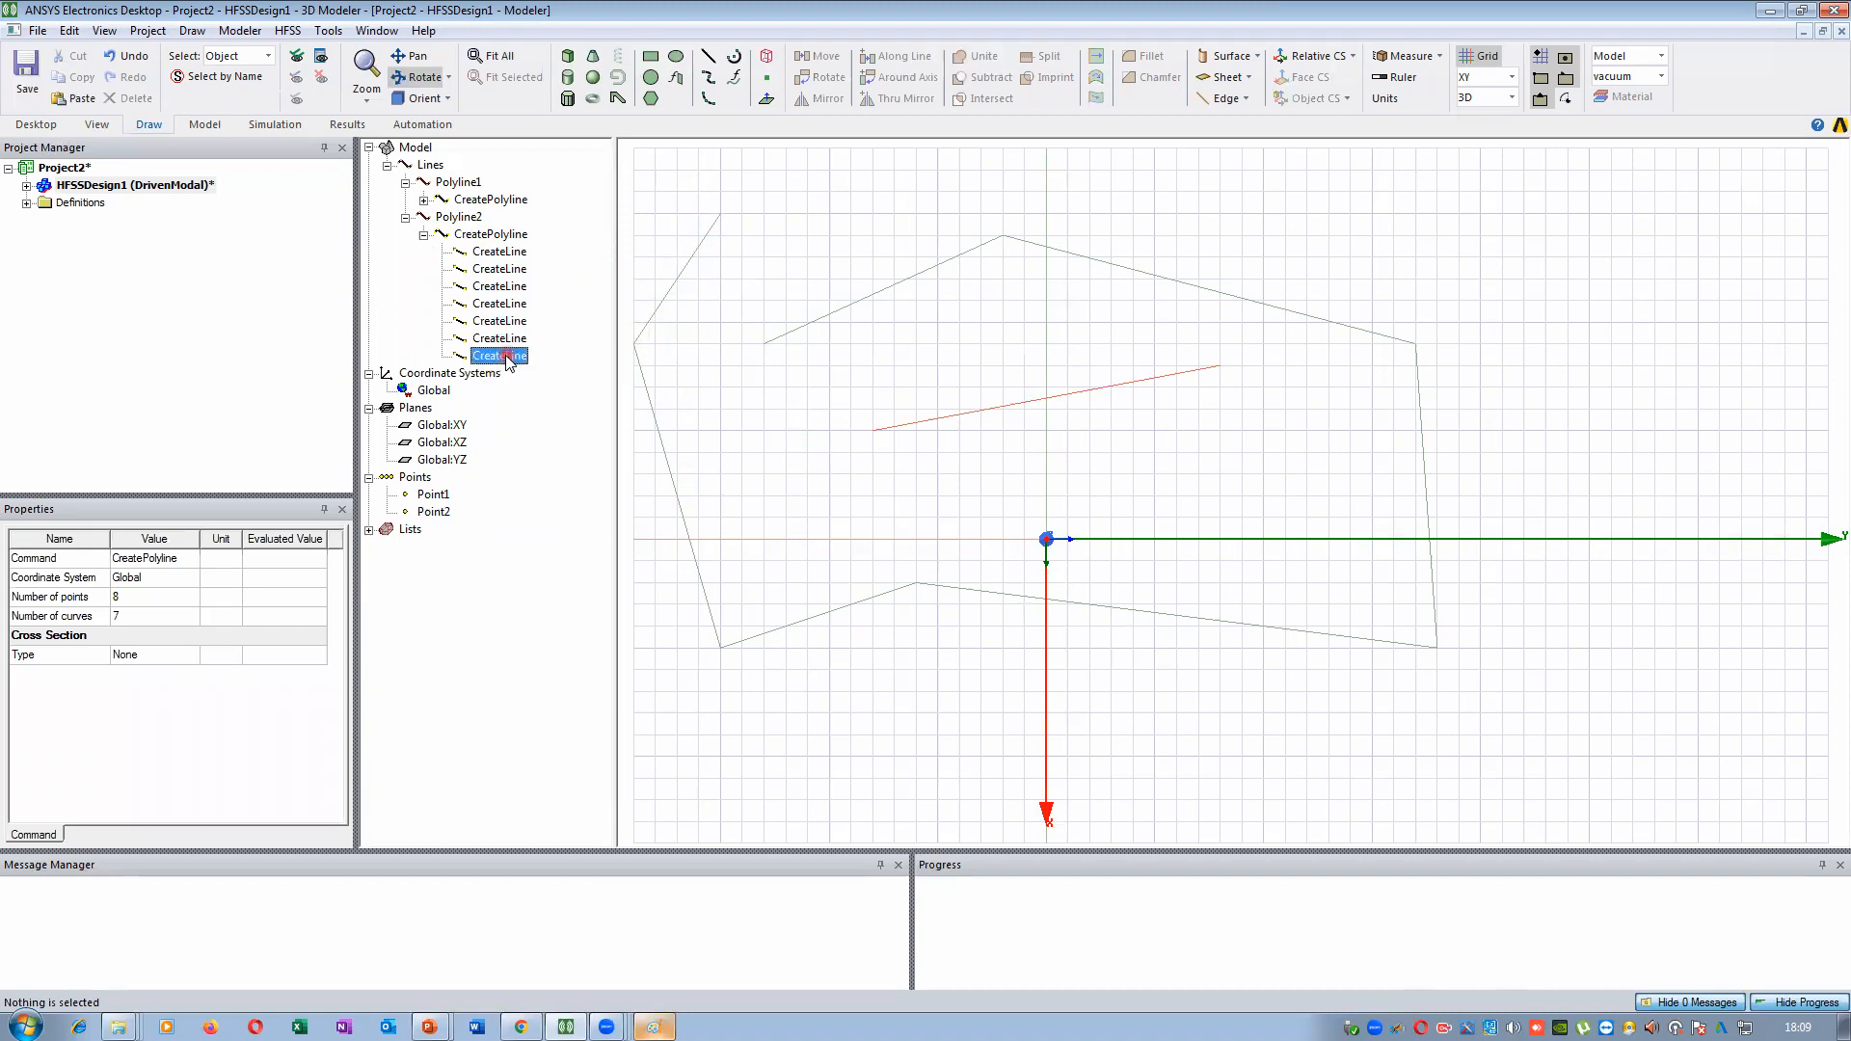
click(513, 253)
click(514, 269)
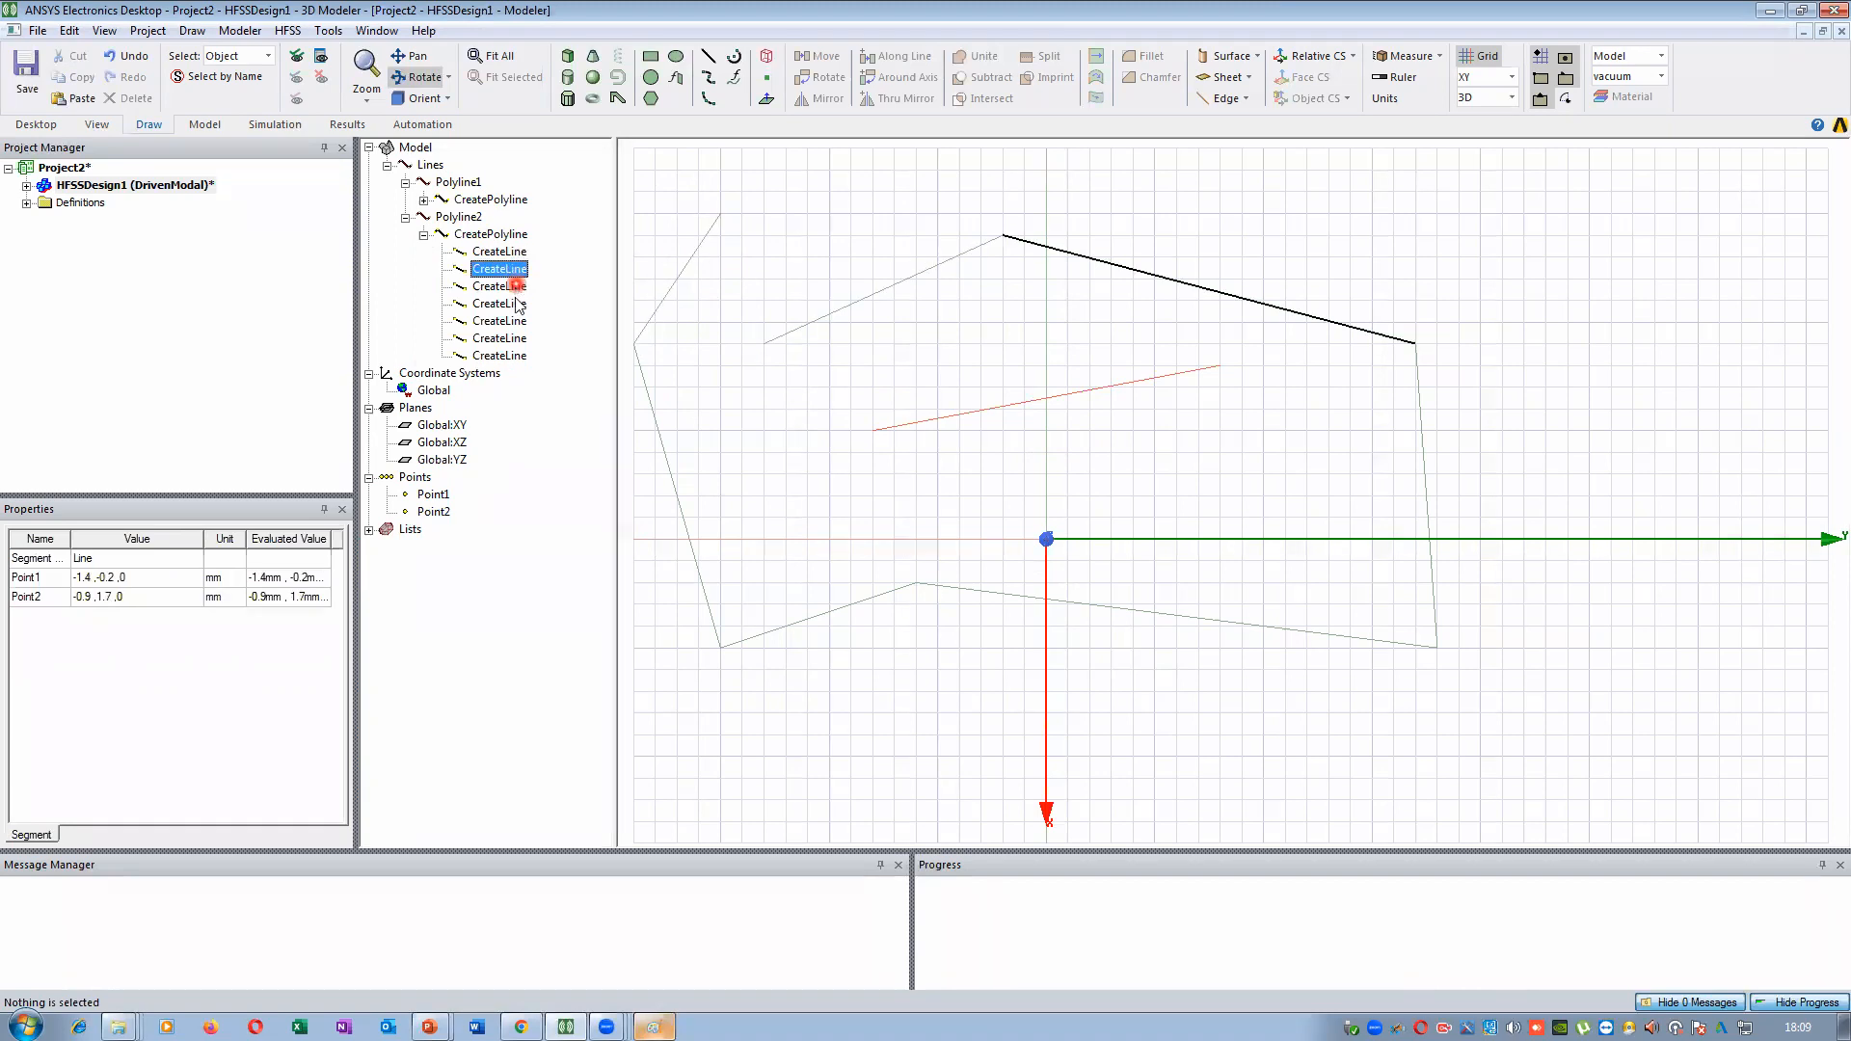
click(517, 287)
click(509, 253)
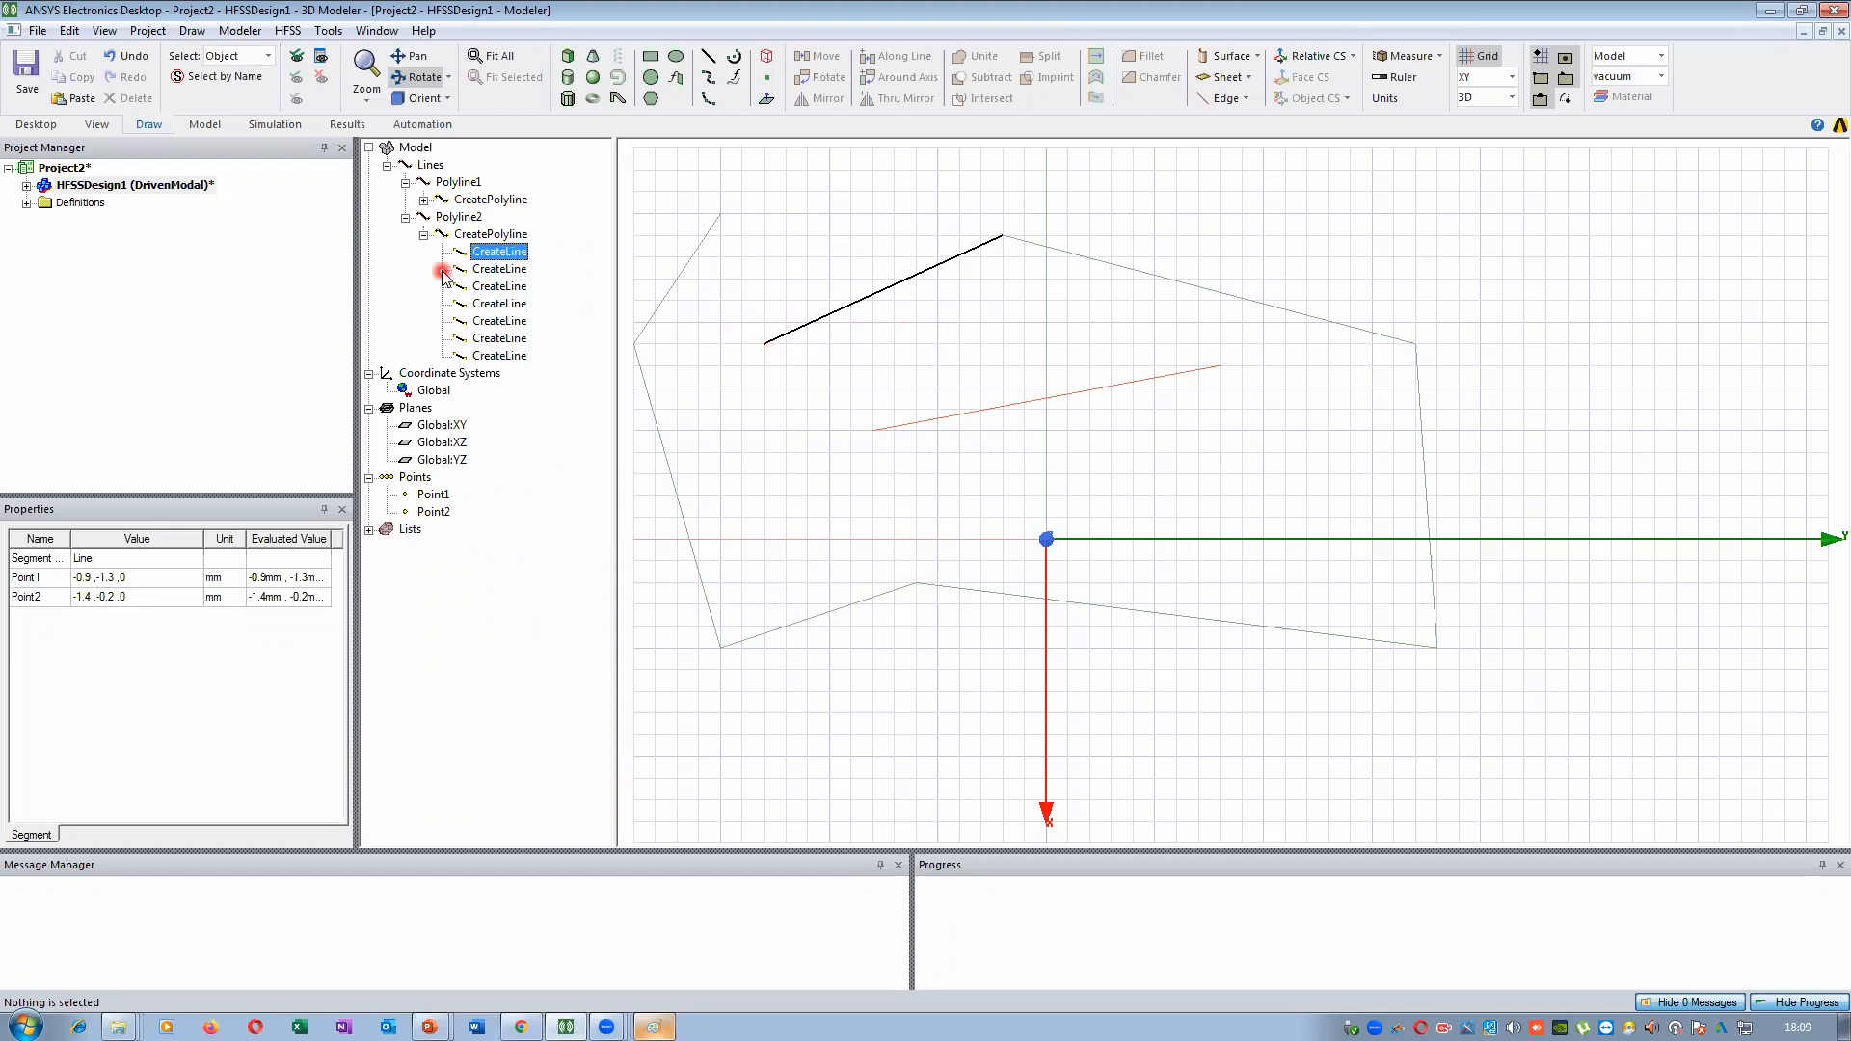
click(521, 271)
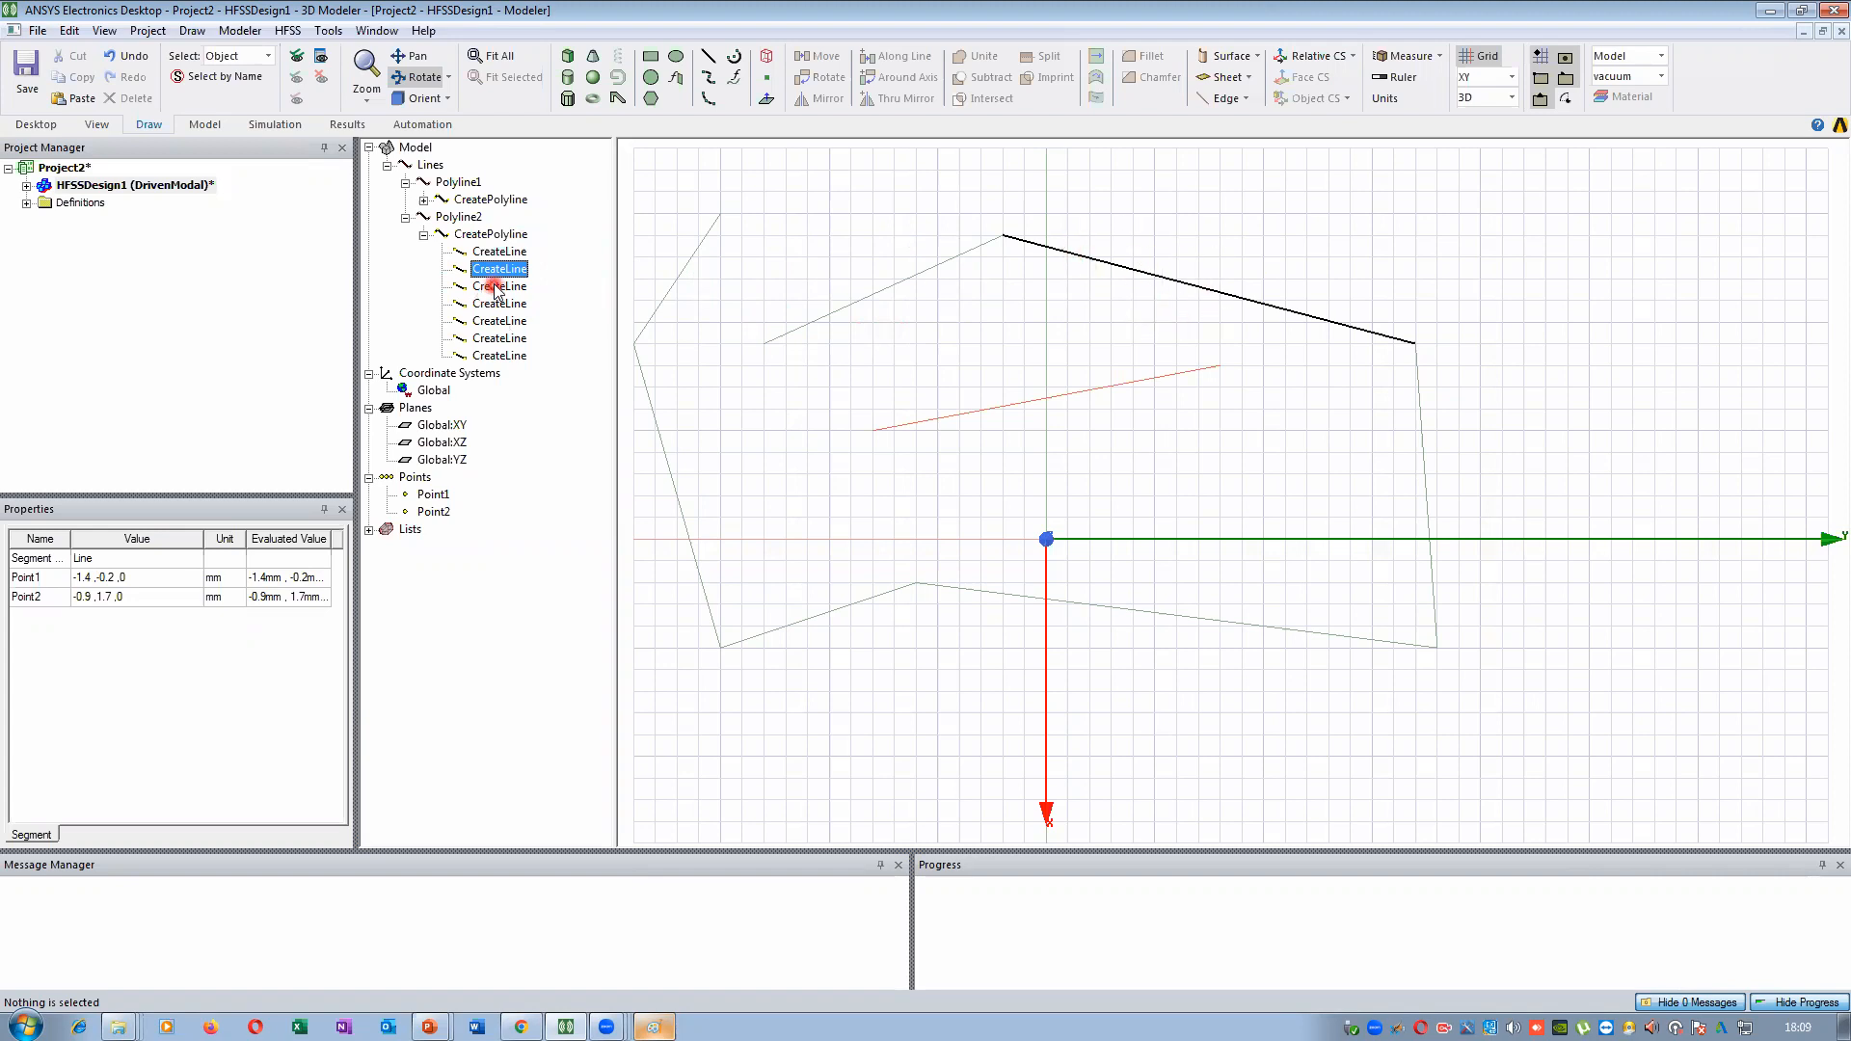
click(496, 286)
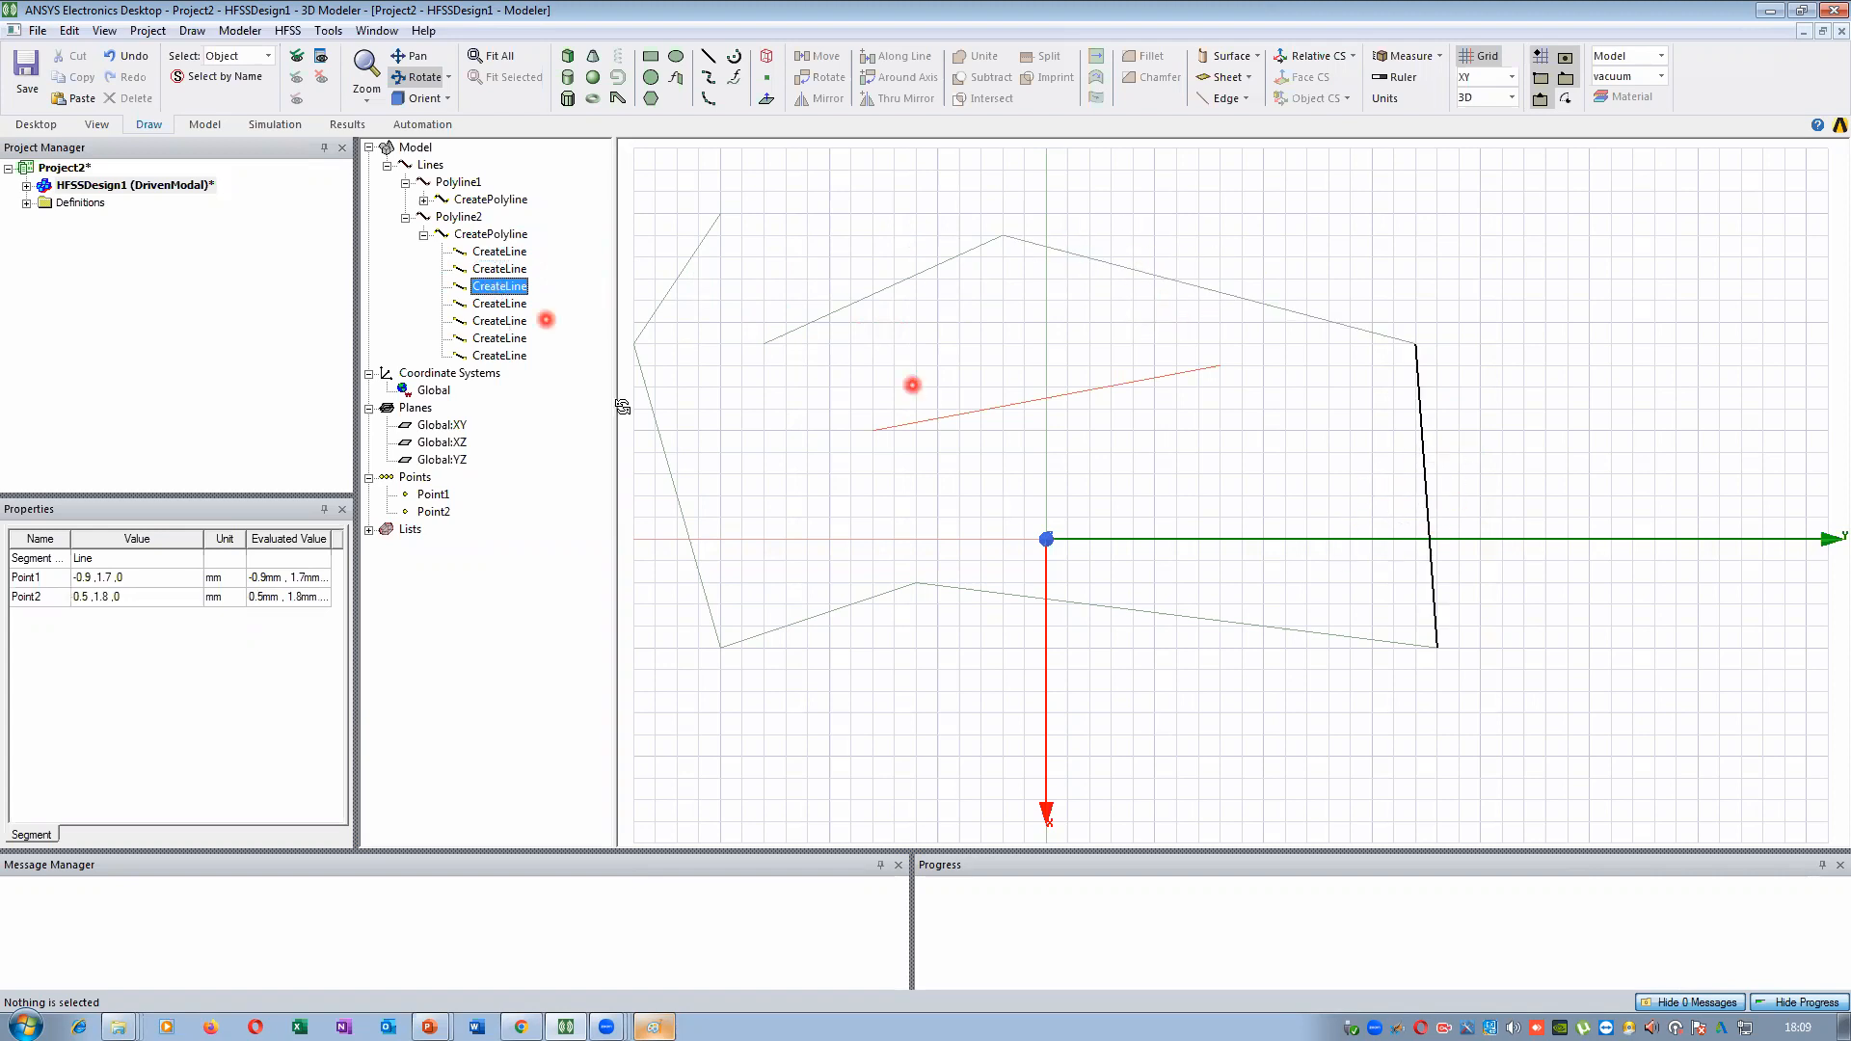
click(494, 304)
click(492, 320)
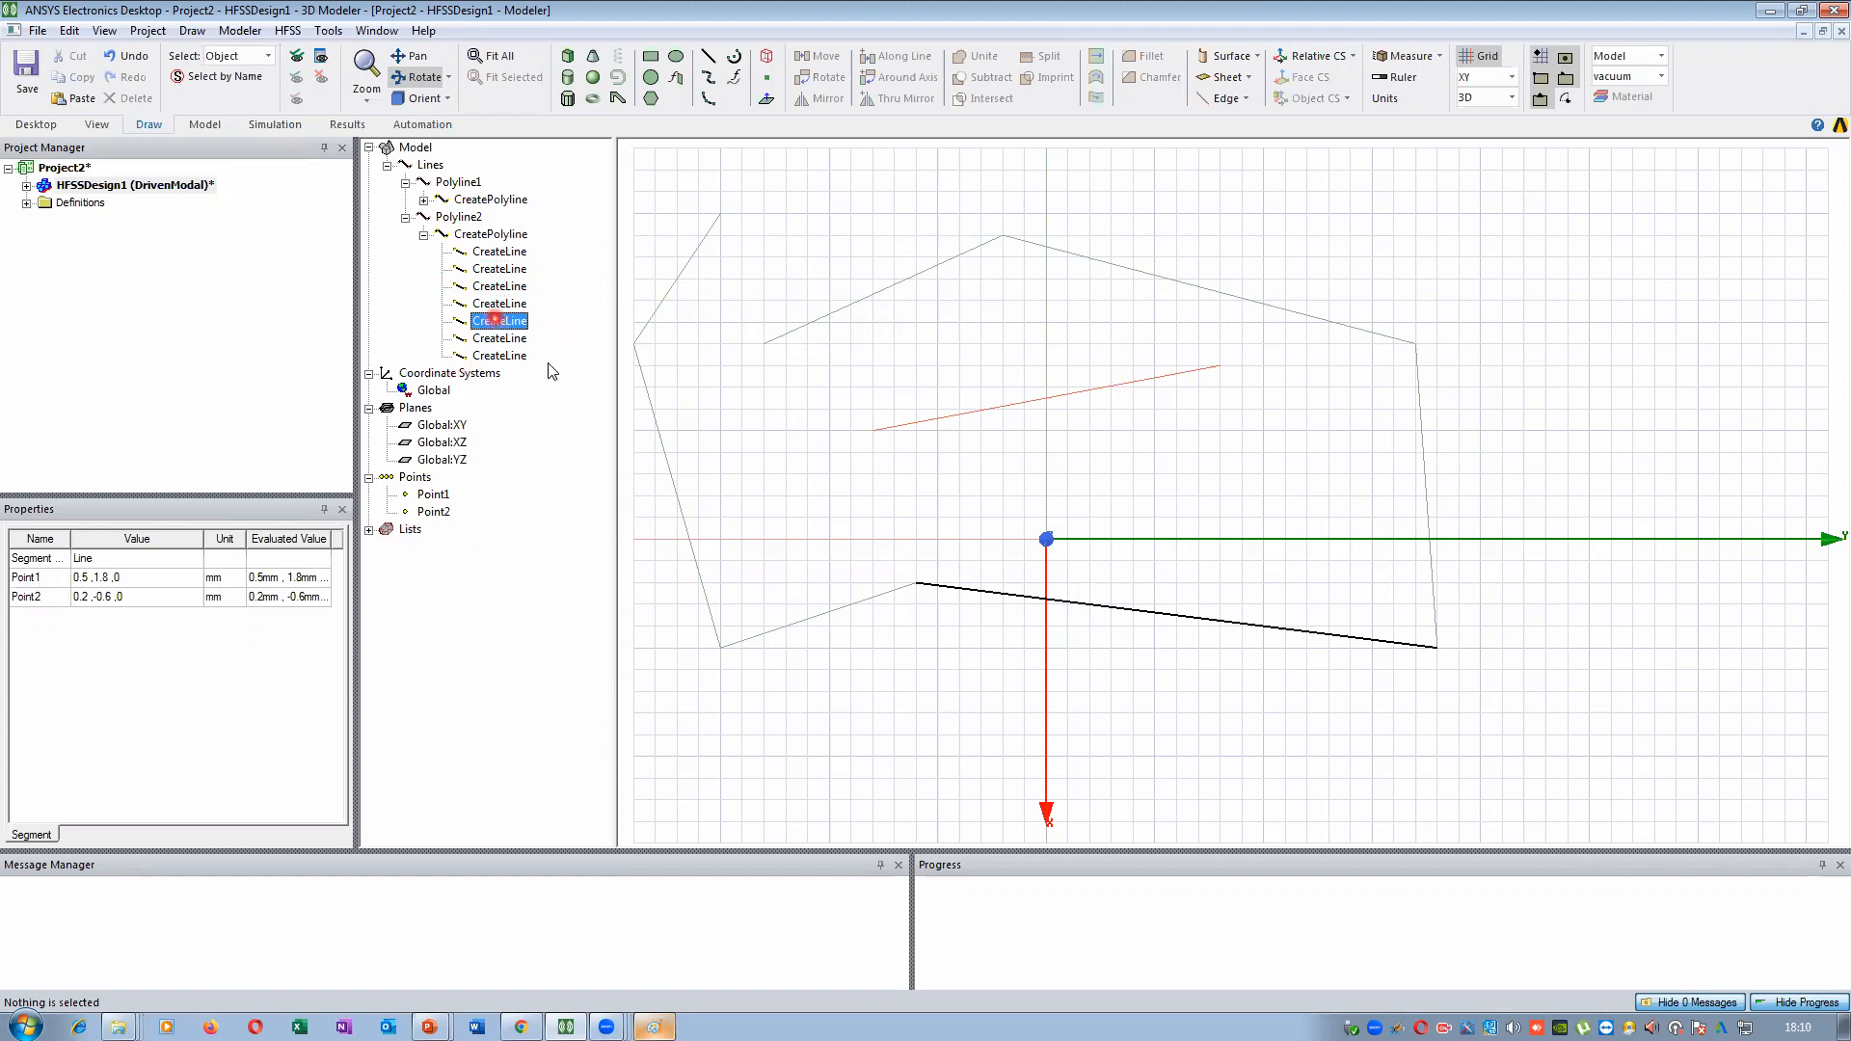
click(495, 339)
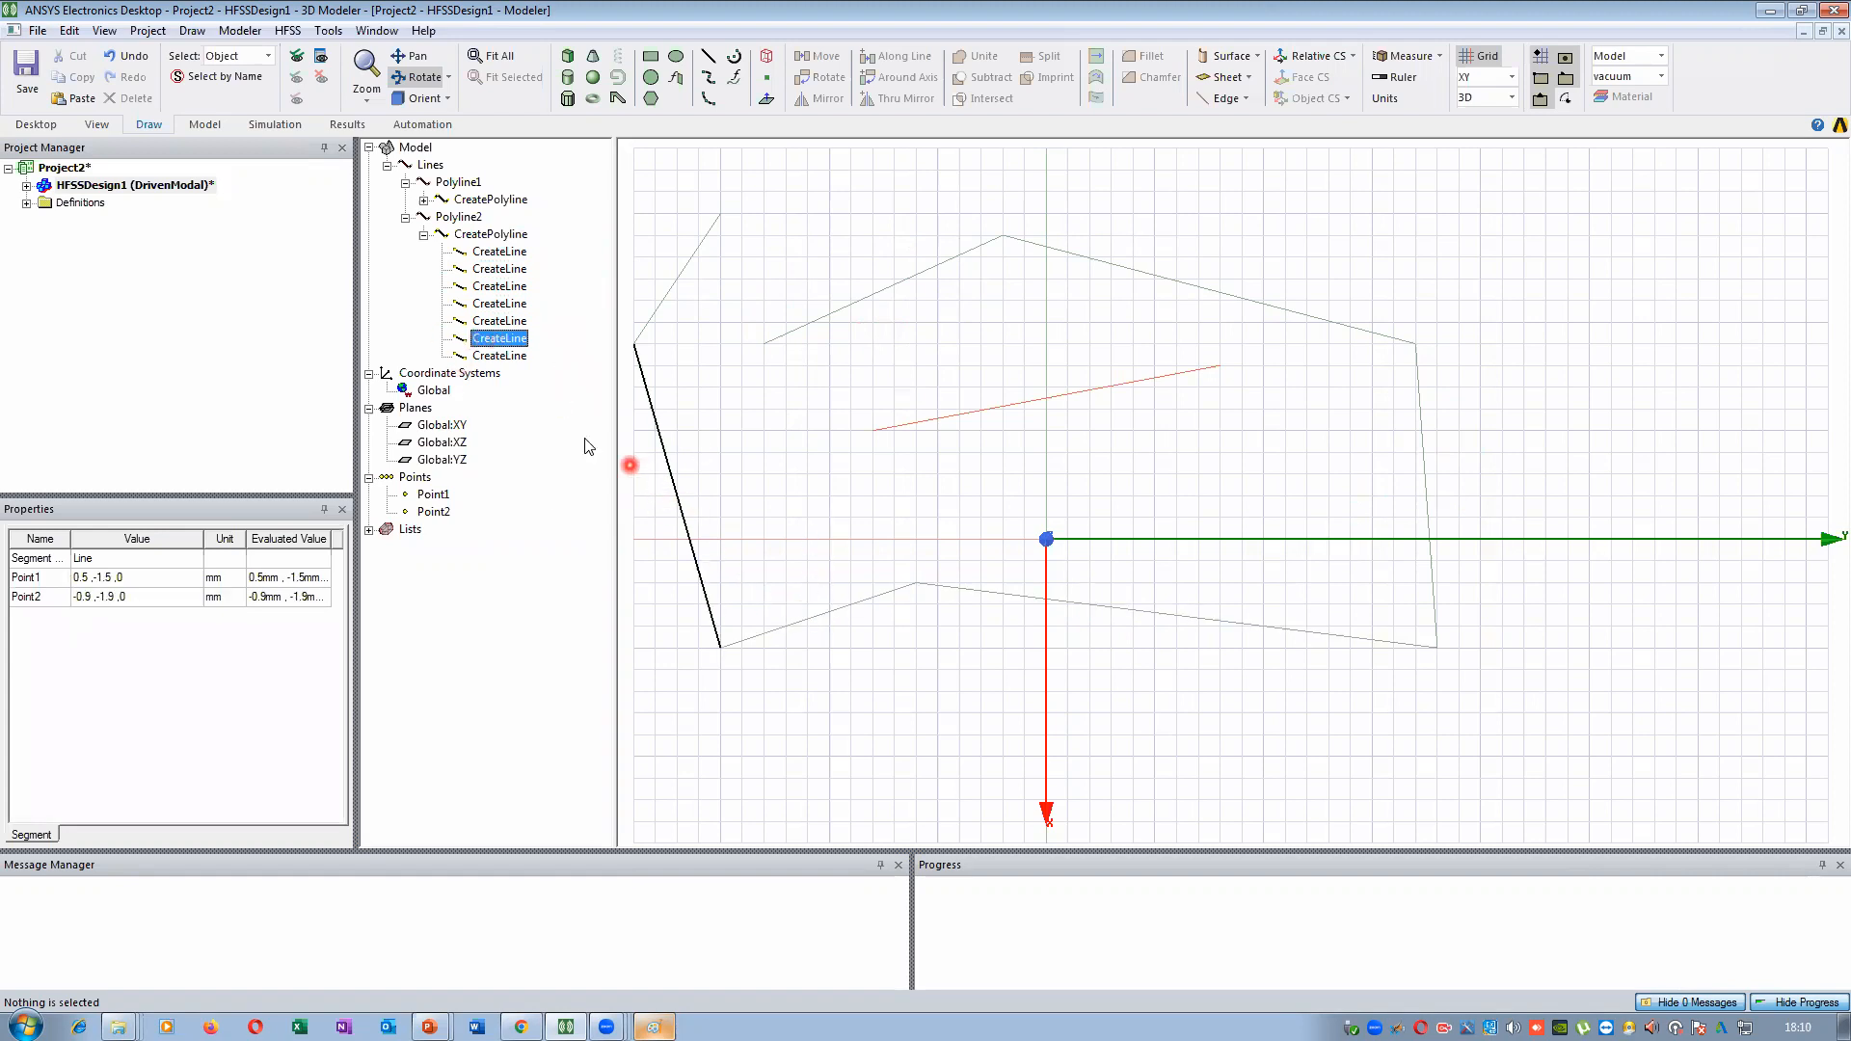
Delete the end point of the last CreateLine segment under Polyline2's CreatePolyline command
click(511, 355)
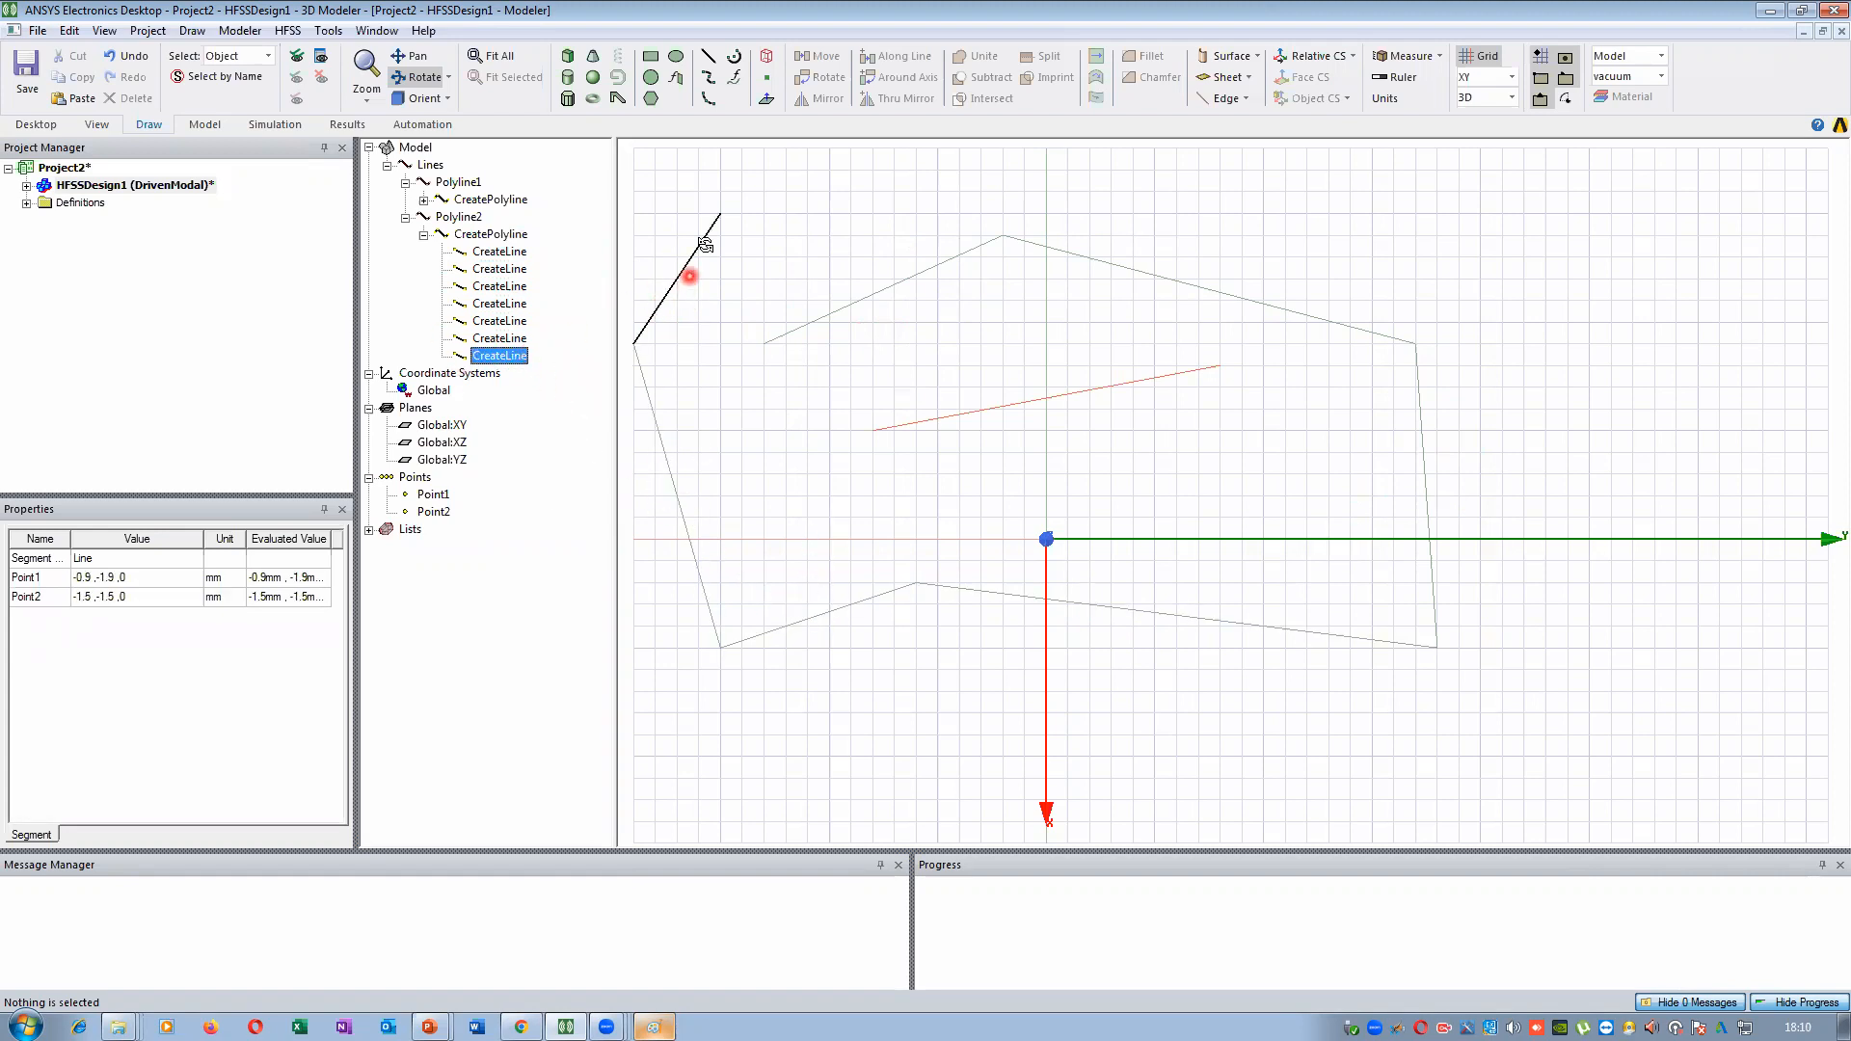
right_click(514, 362)
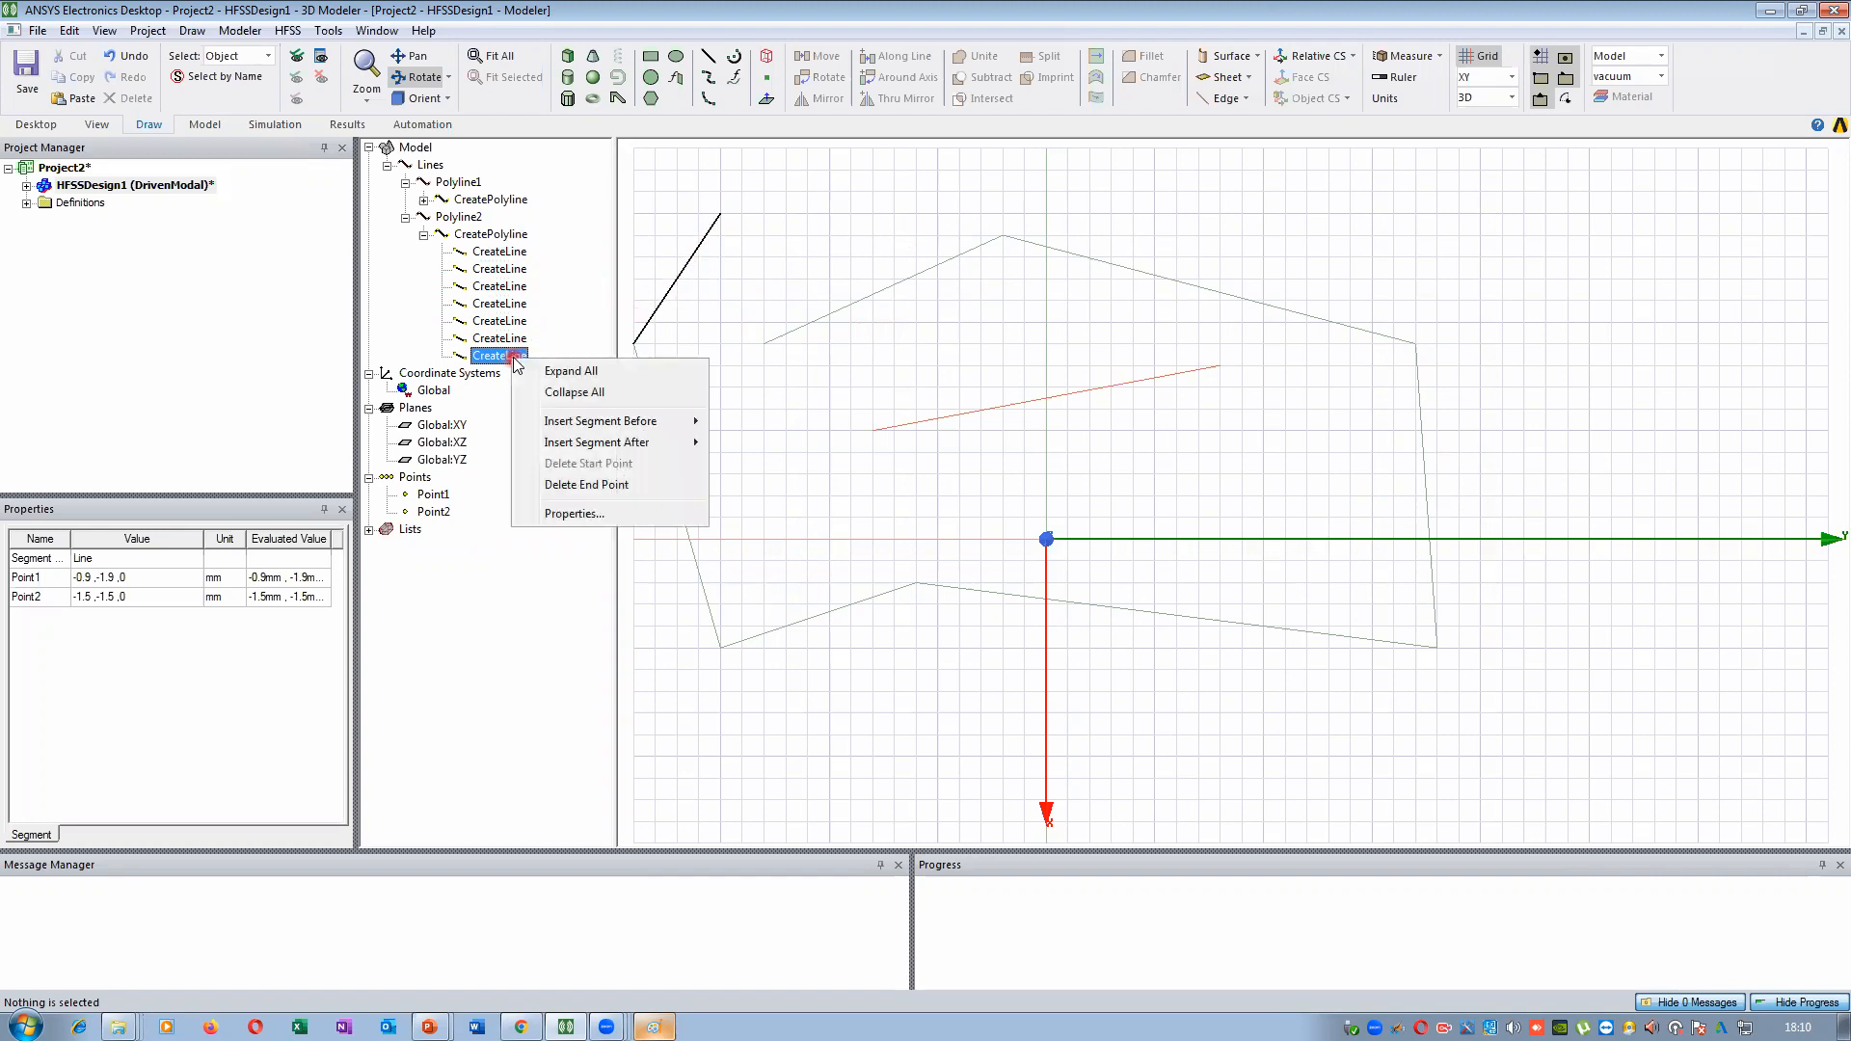
click(599, 489)
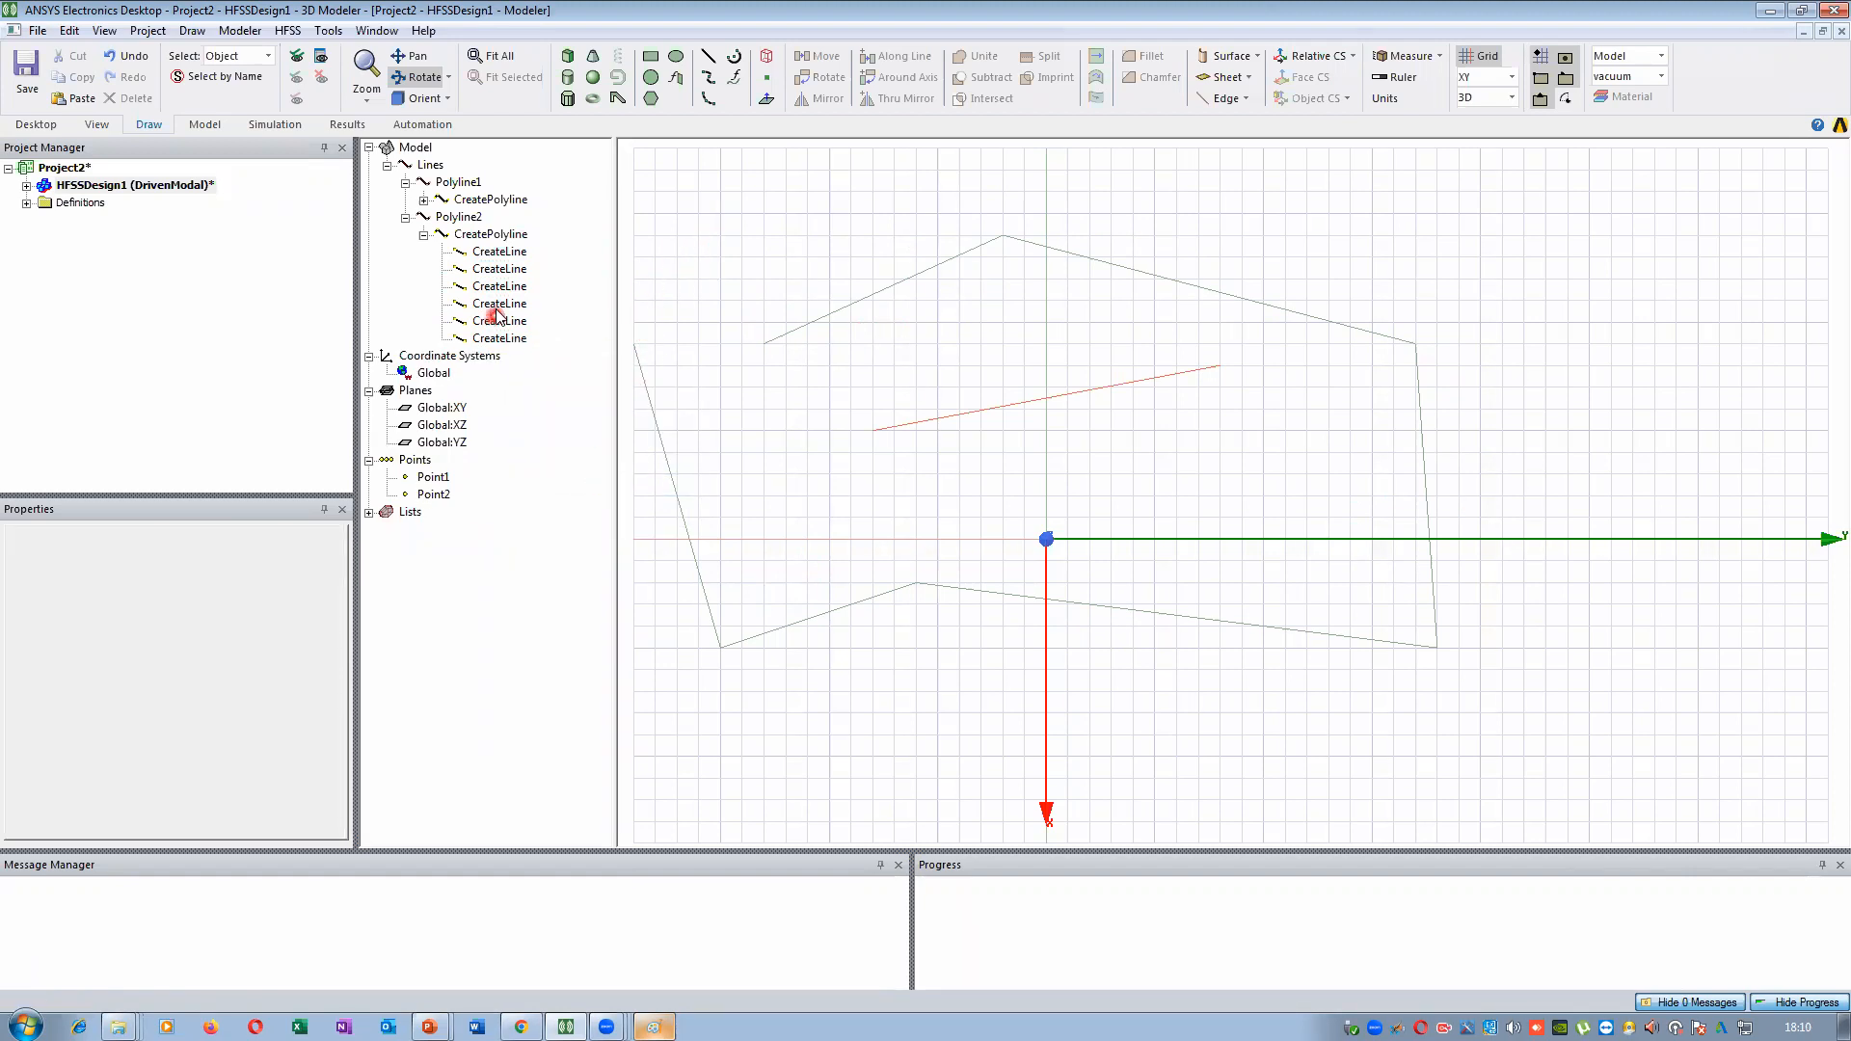
Give Polyline2 a Circle cross-section with a Width/Diameter of 0.5 mm, accept the properties and inspect the resulting tube from several angles
click(491, 234)
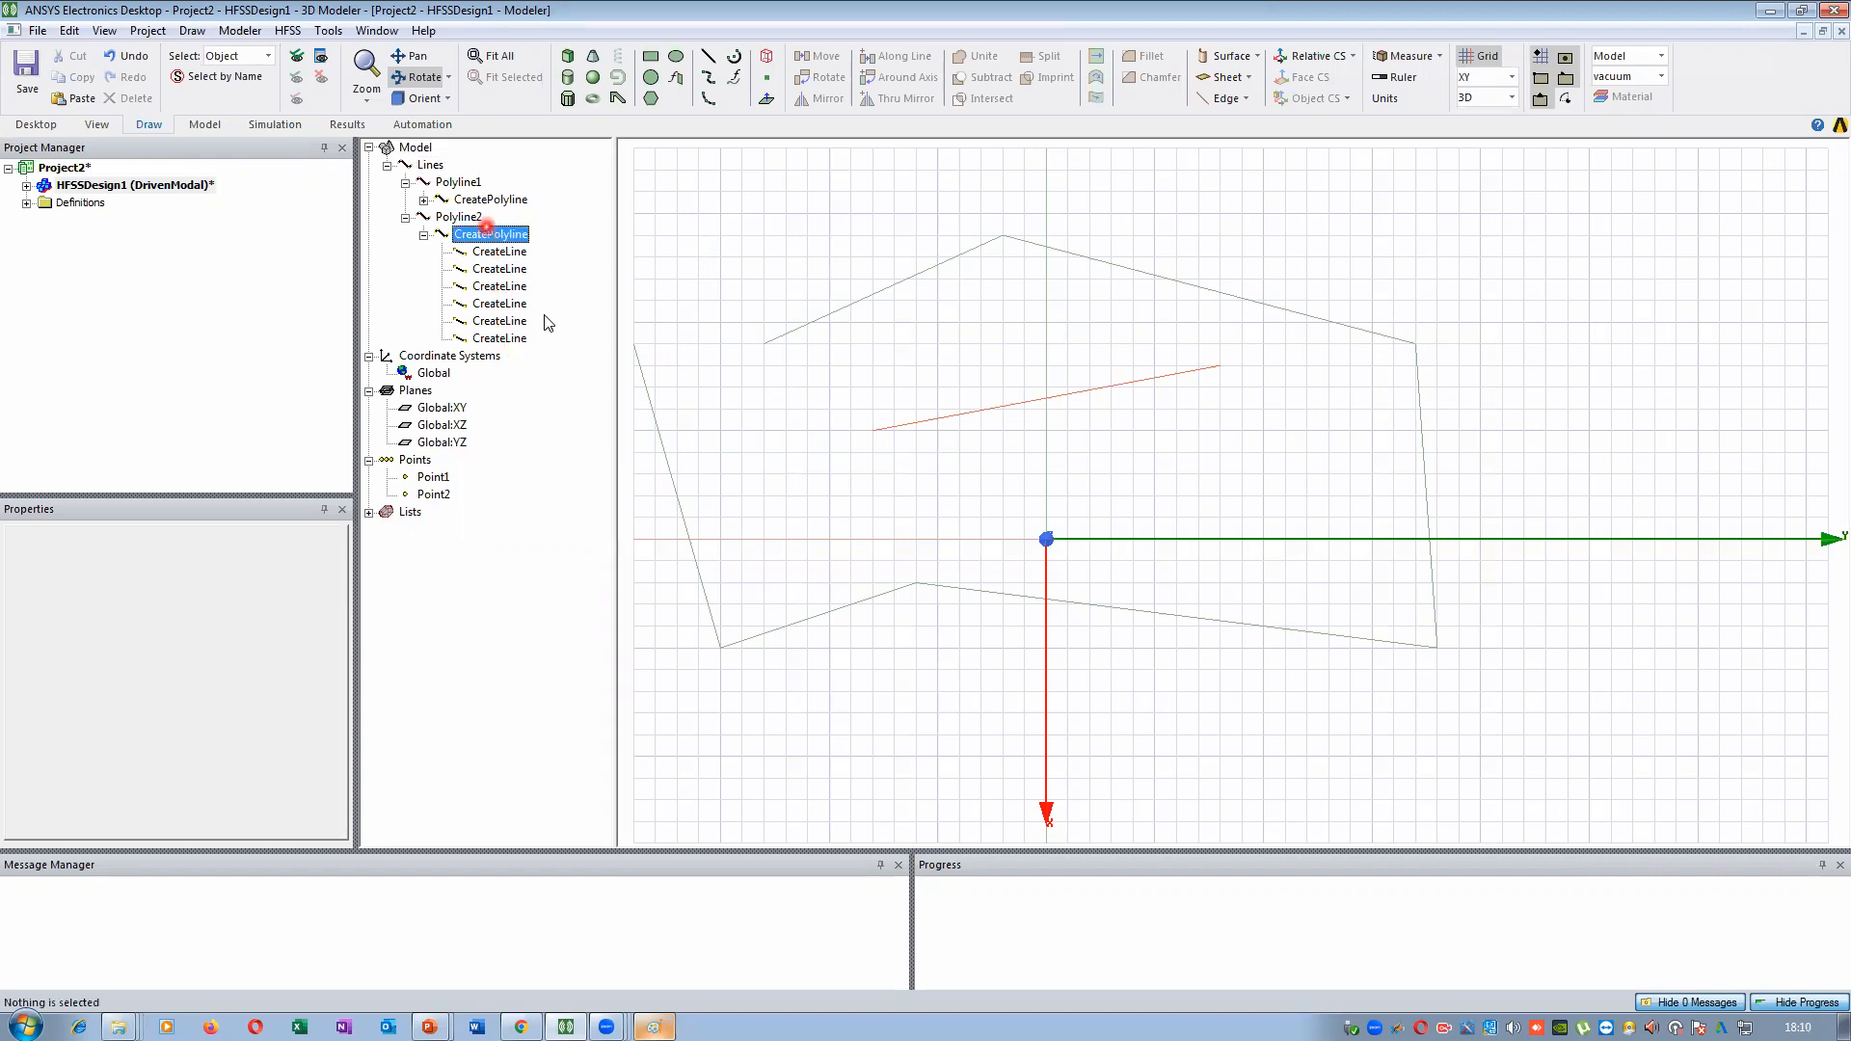
double_click(487, 235)
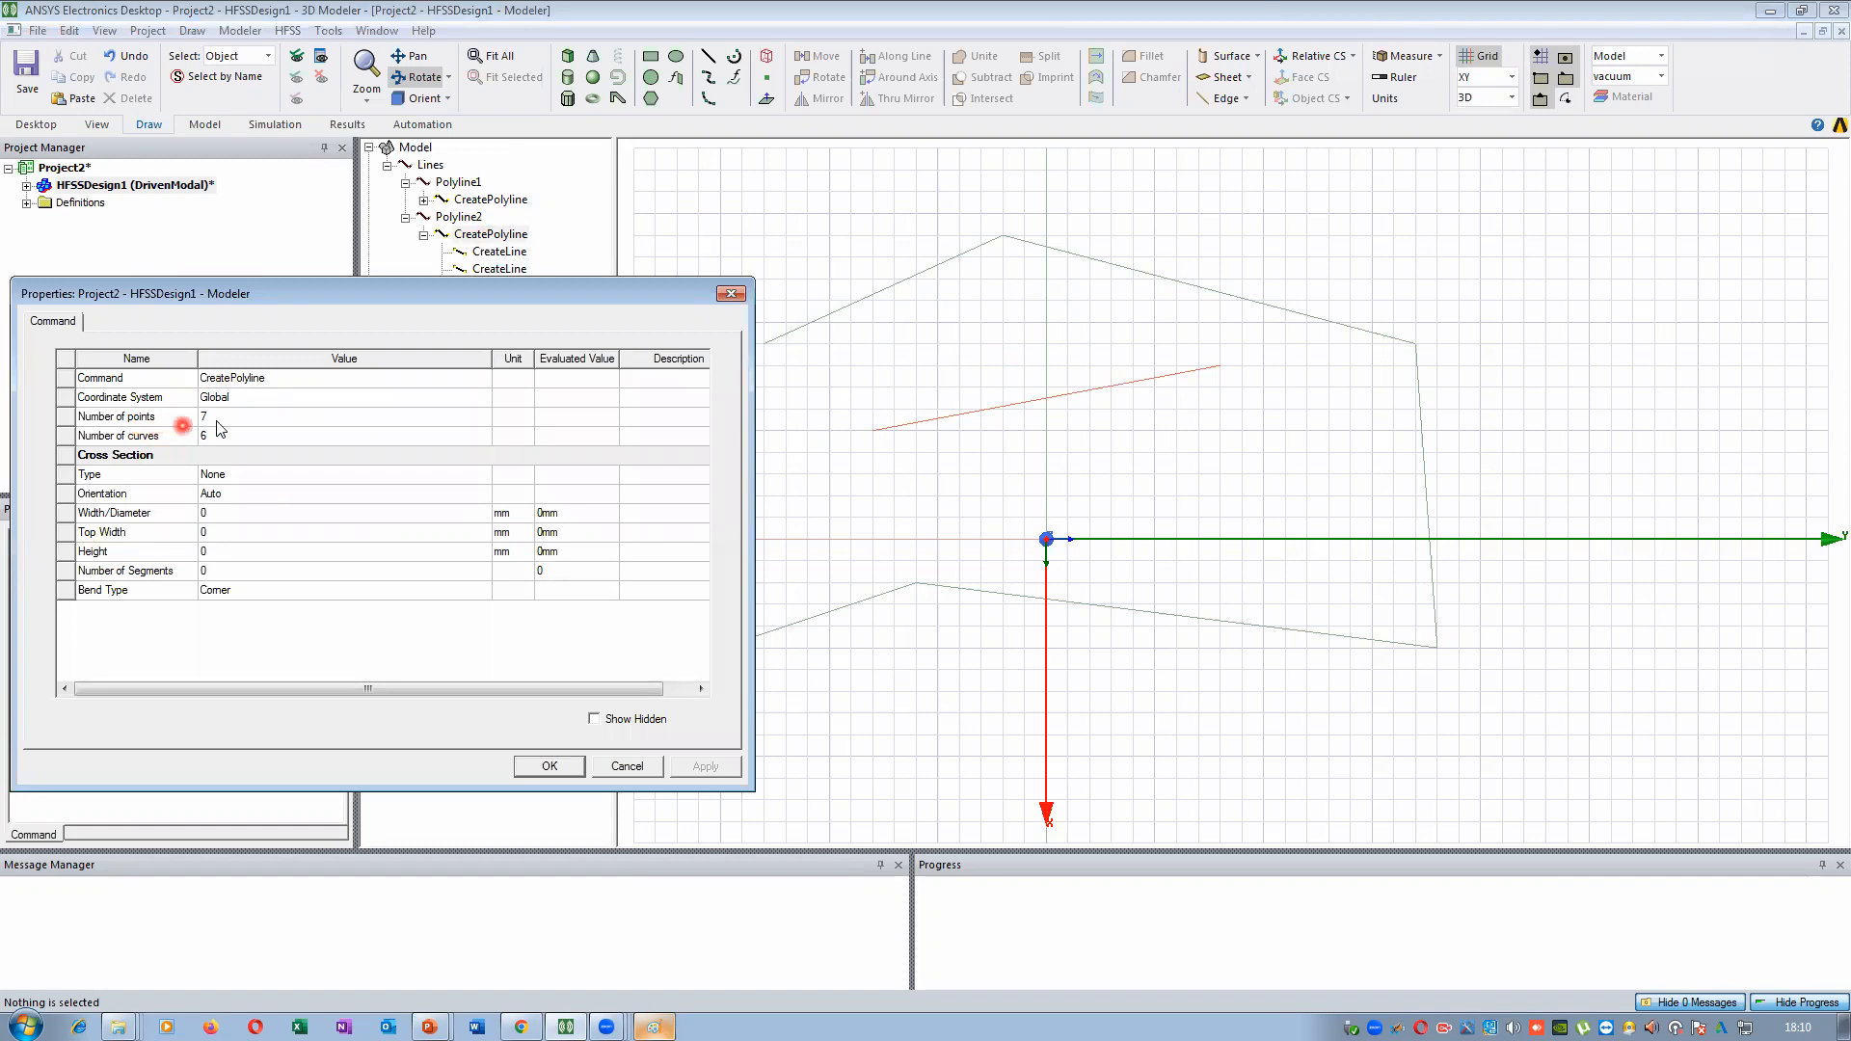
click(234, 475)
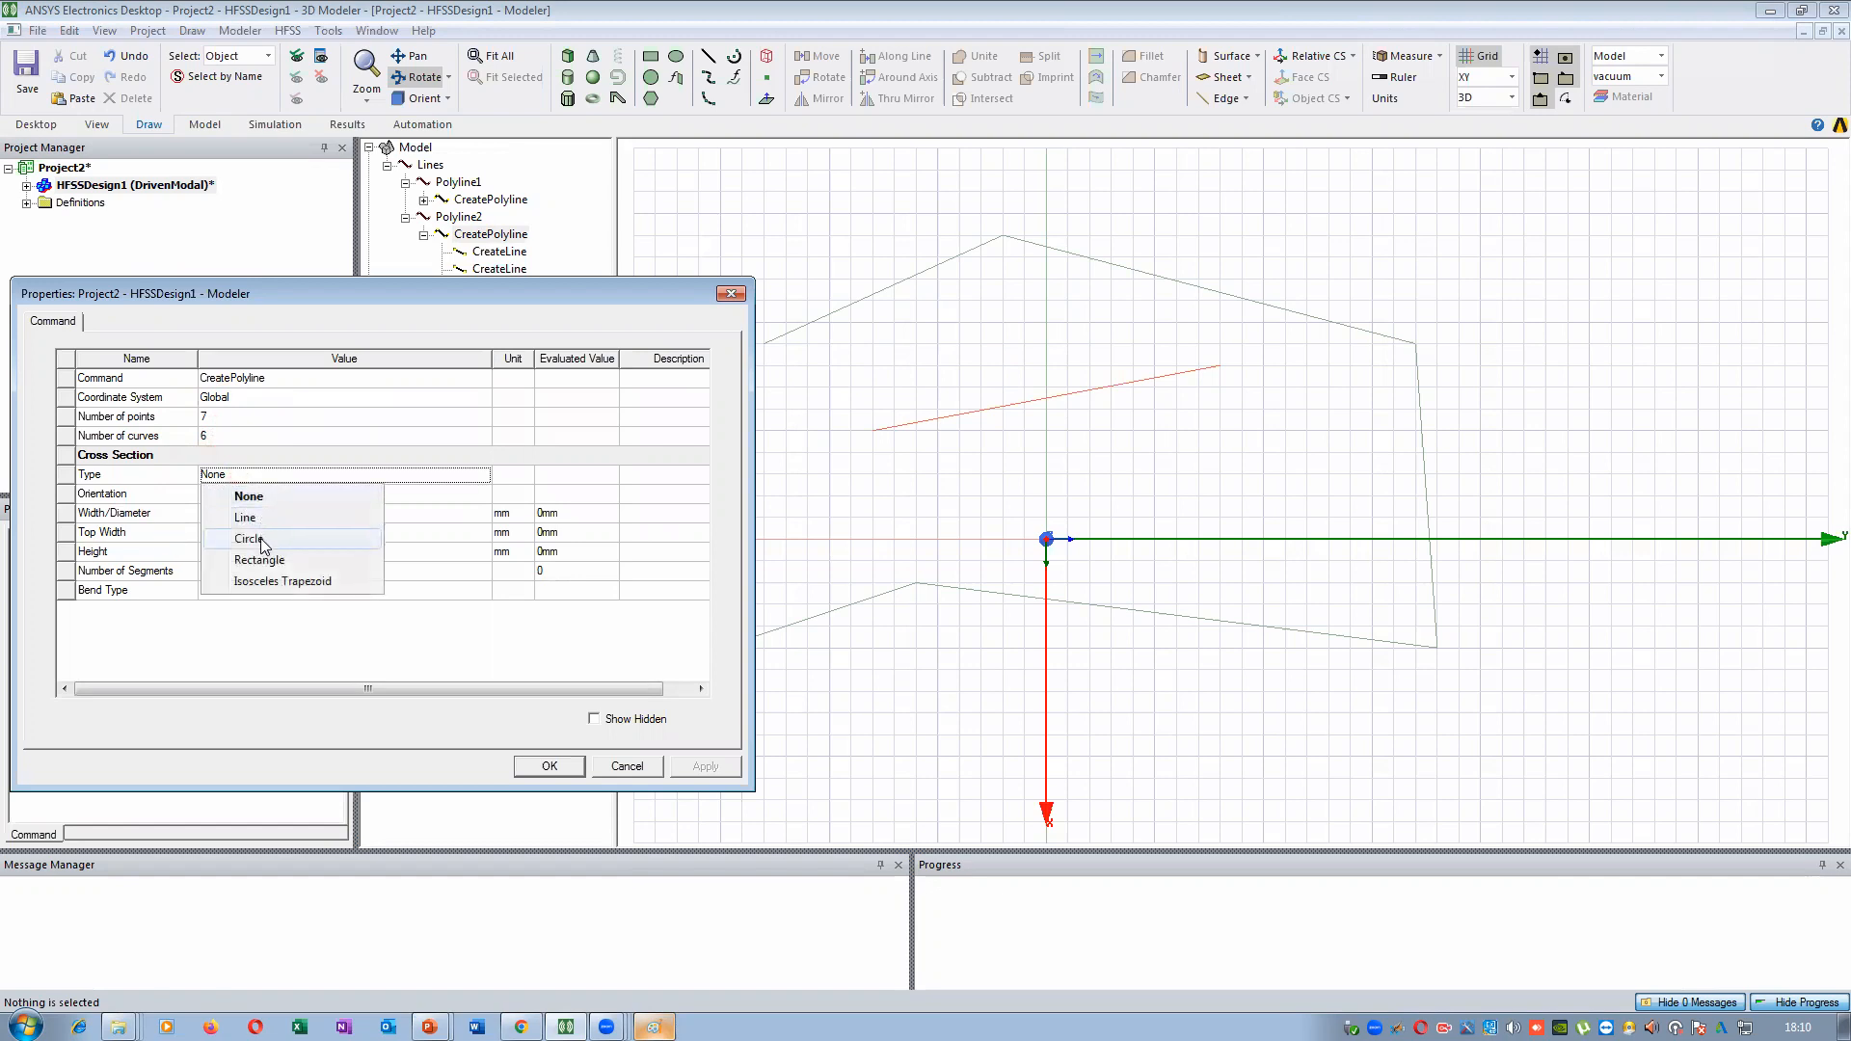
click(260, 539)
click(227, 513)
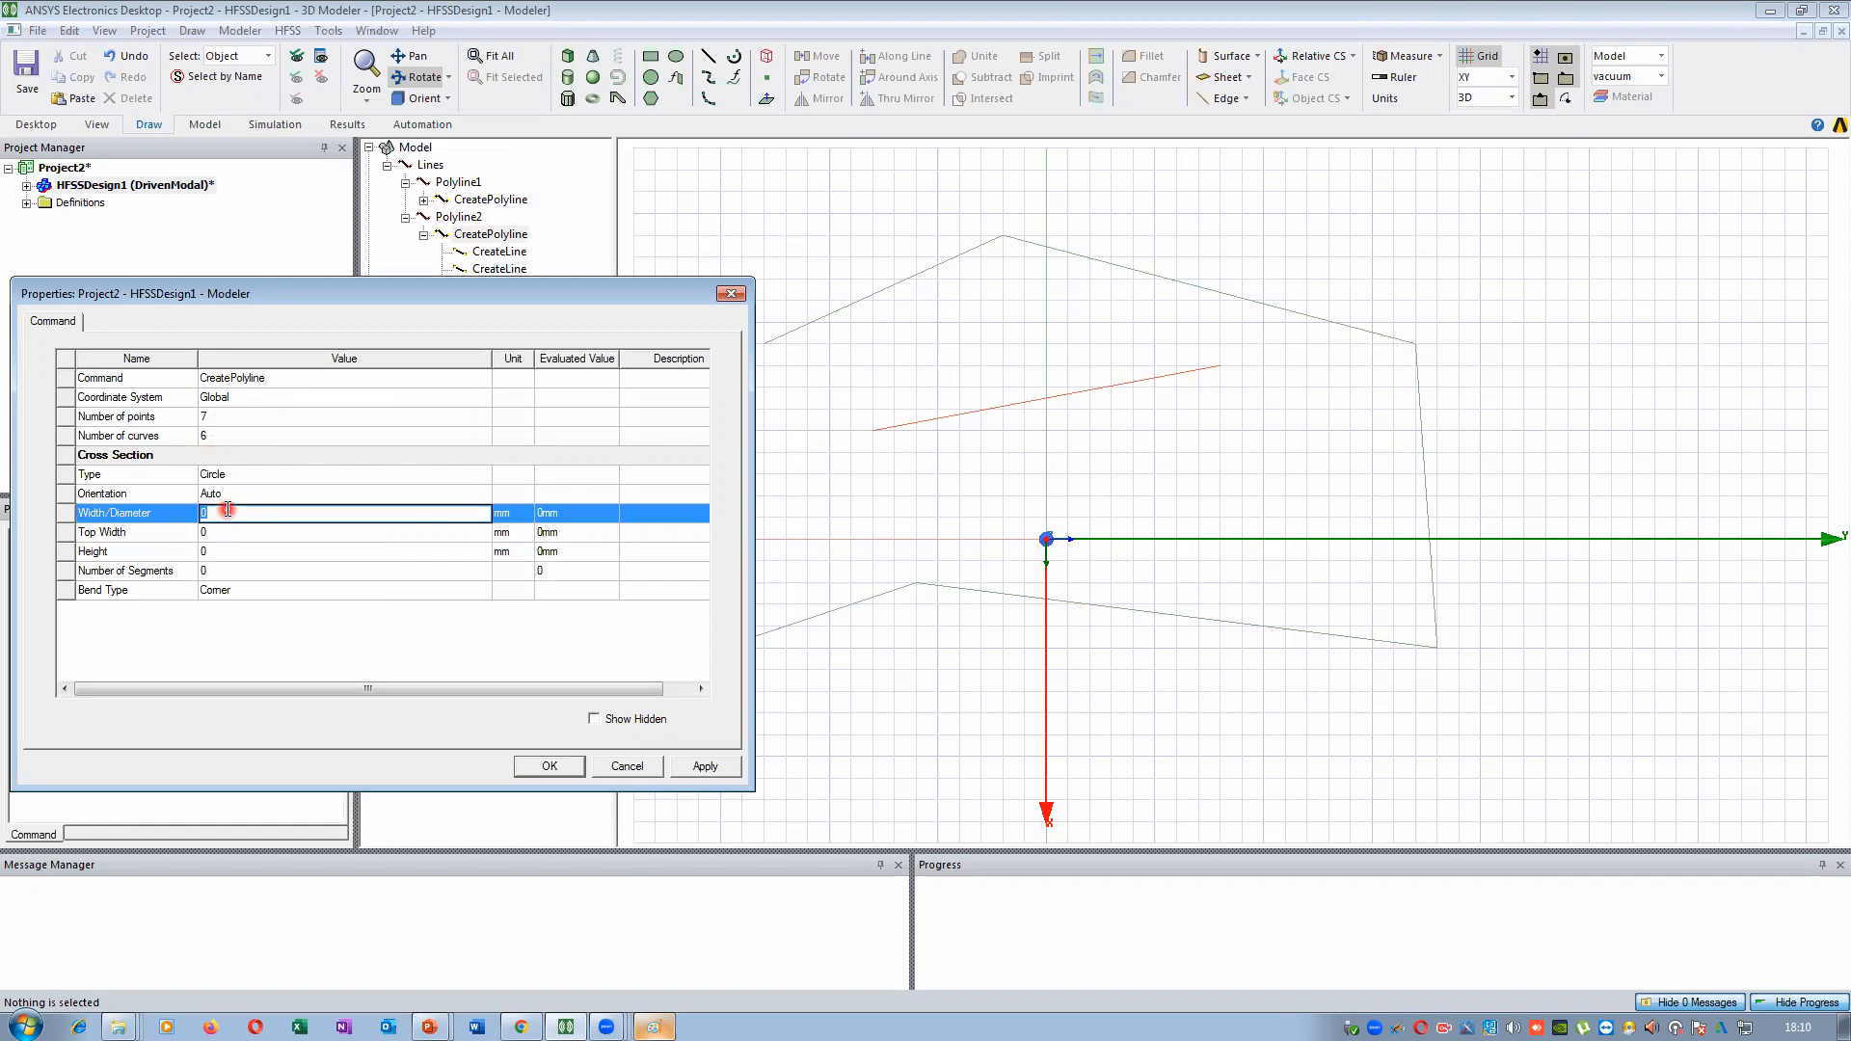
click(310, 617)
click(689, 766)
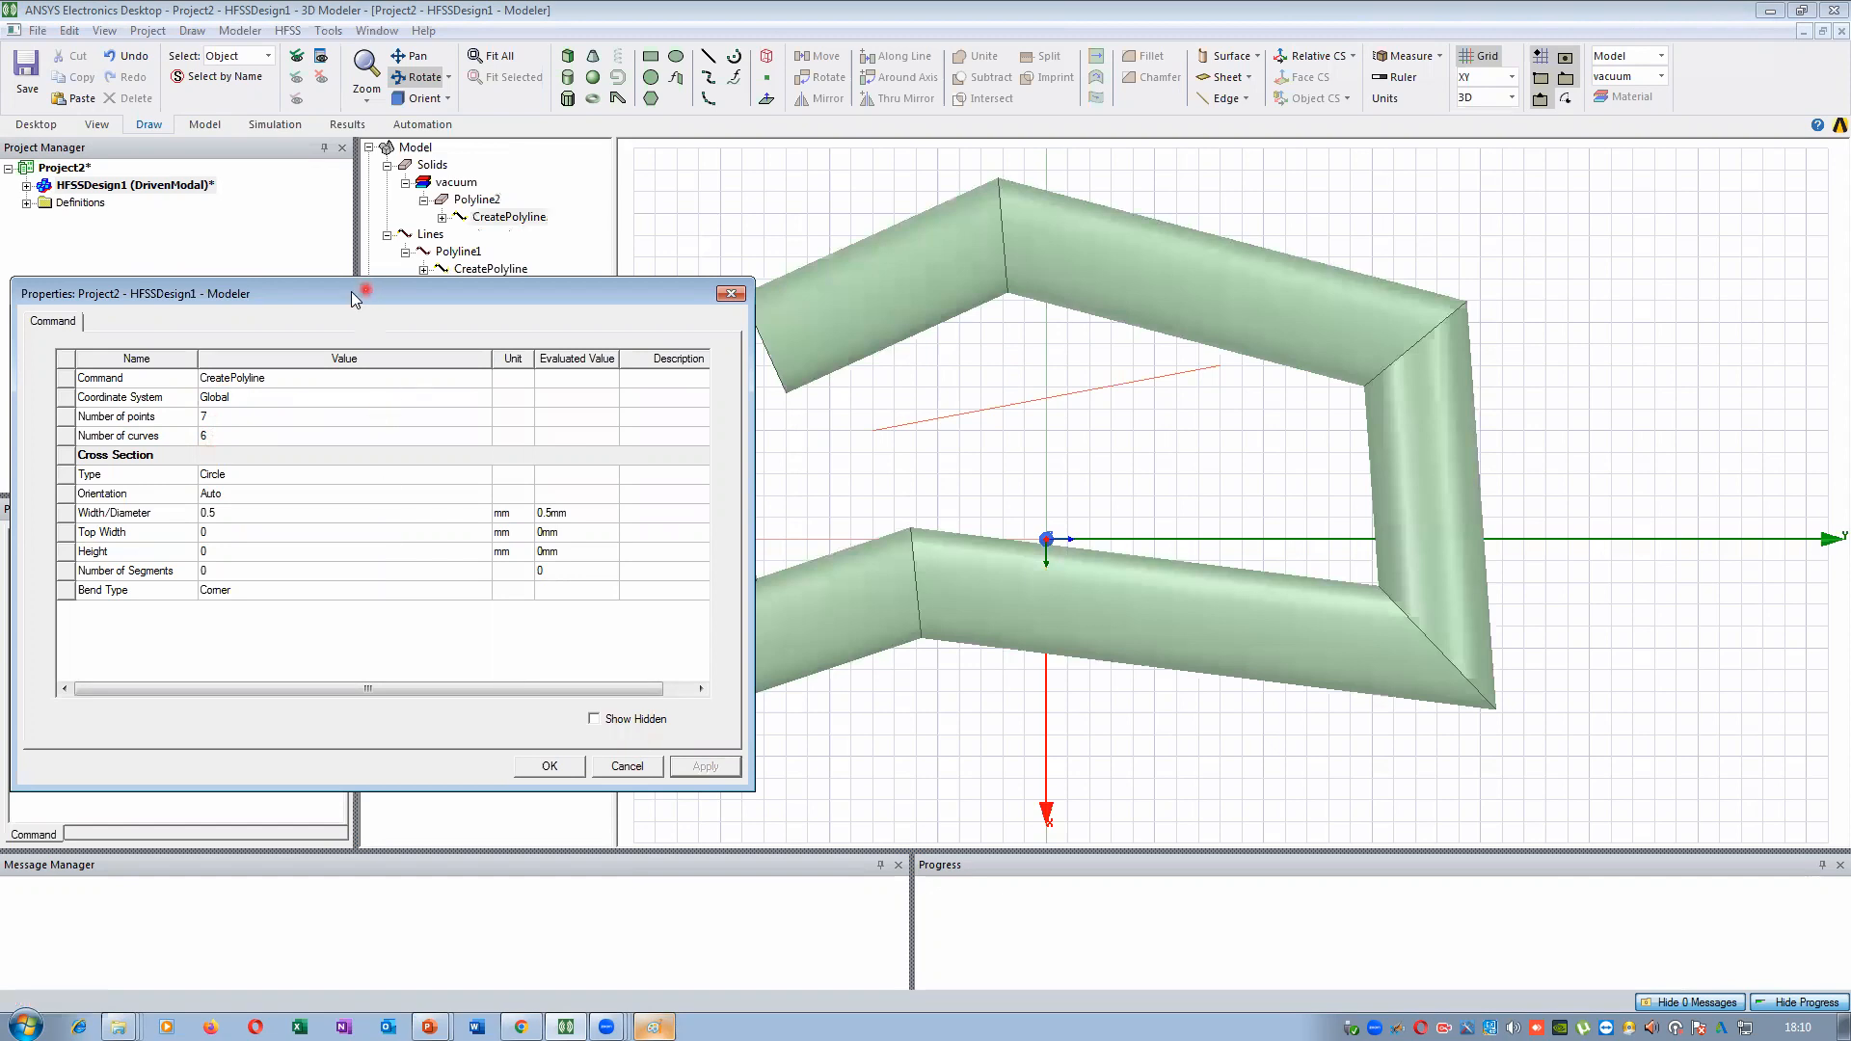
drag(351, 292, 230, 359)
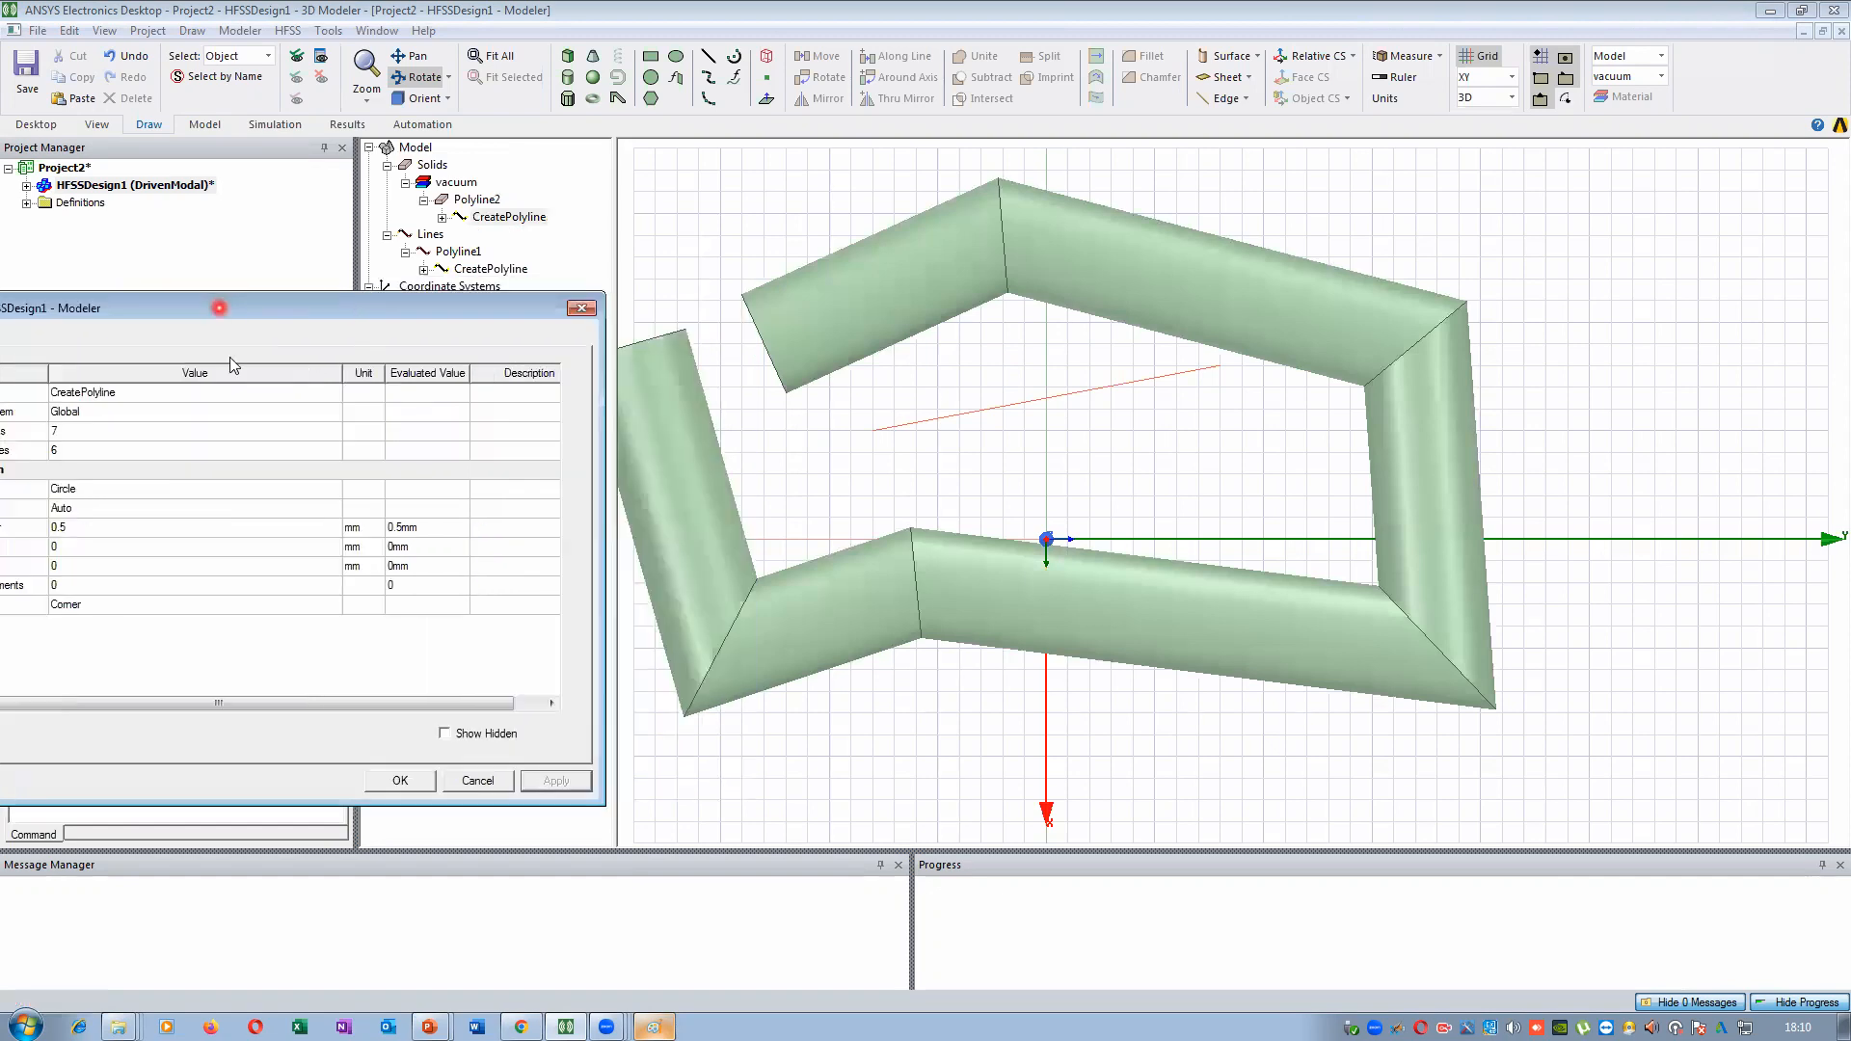
click(398, 782)
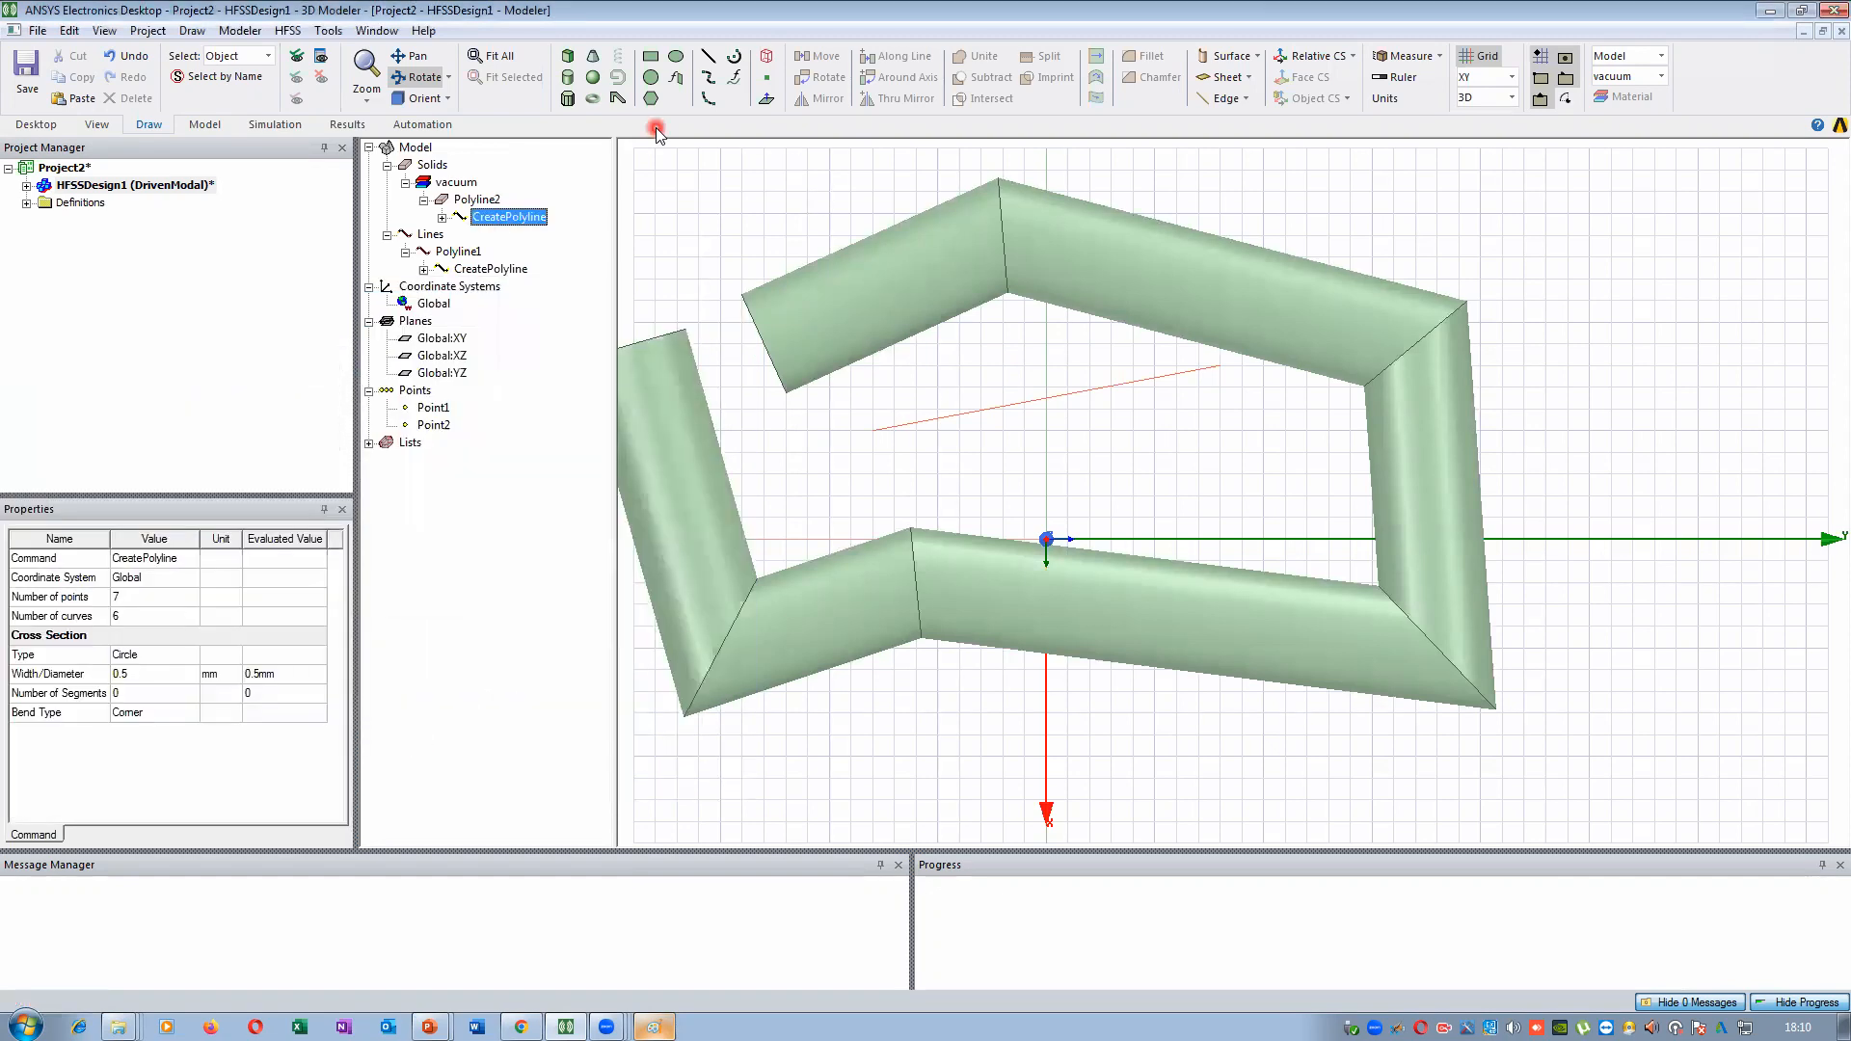
drag(838, 396, 852, 548)
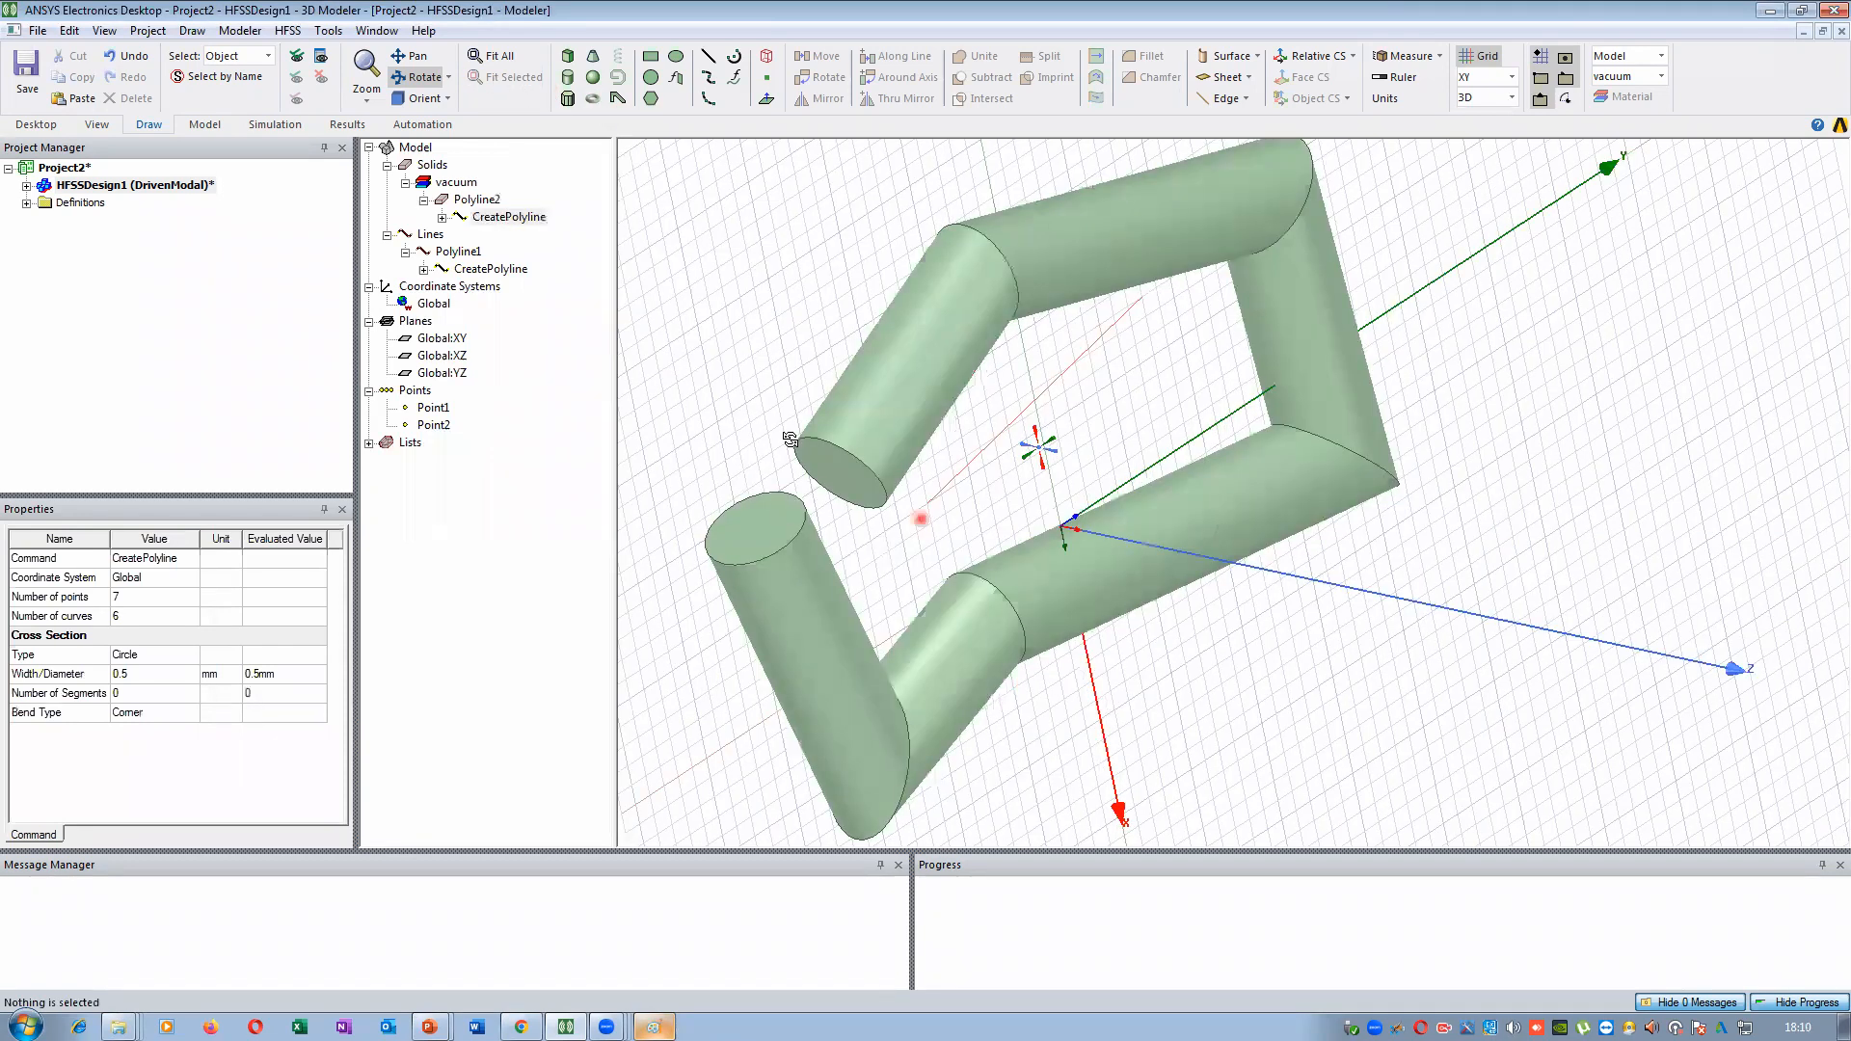
drag(855, 437, 1045, 439)
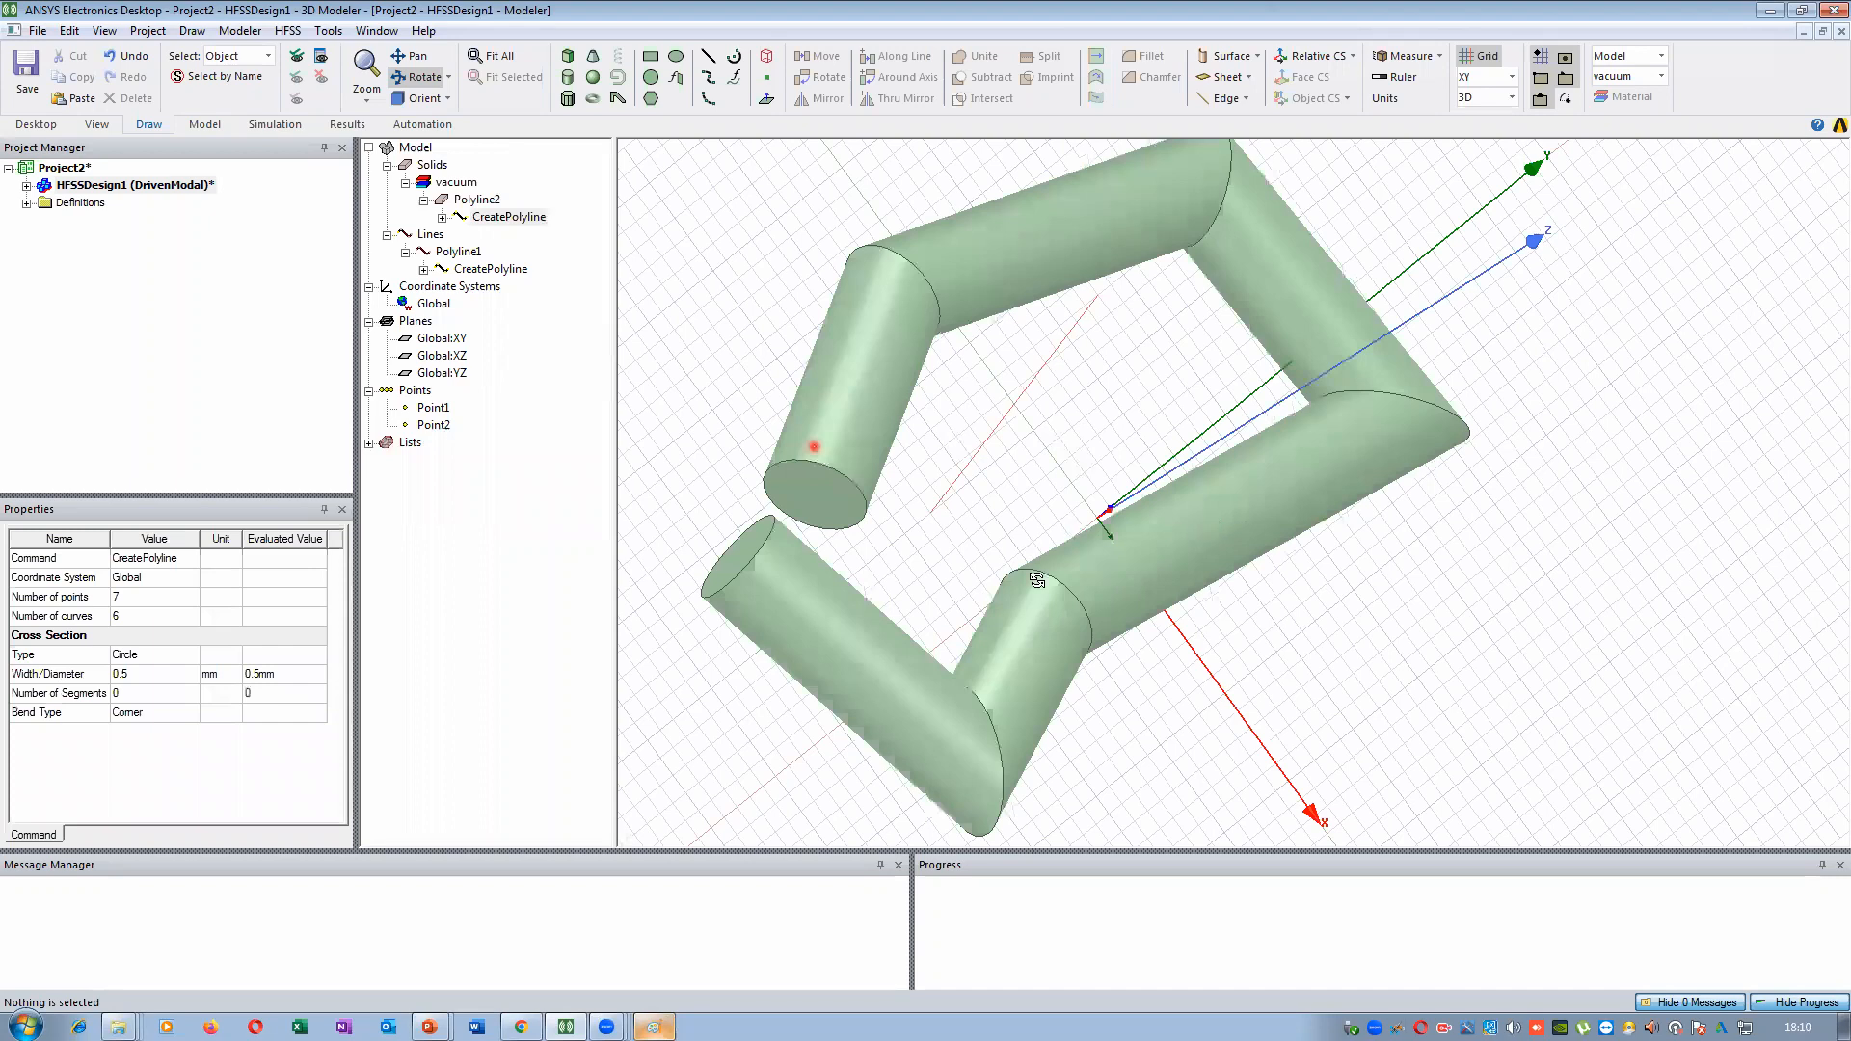
drag(1036, 579, 1115, 633)
drag(1029, 414, 1070, 450)
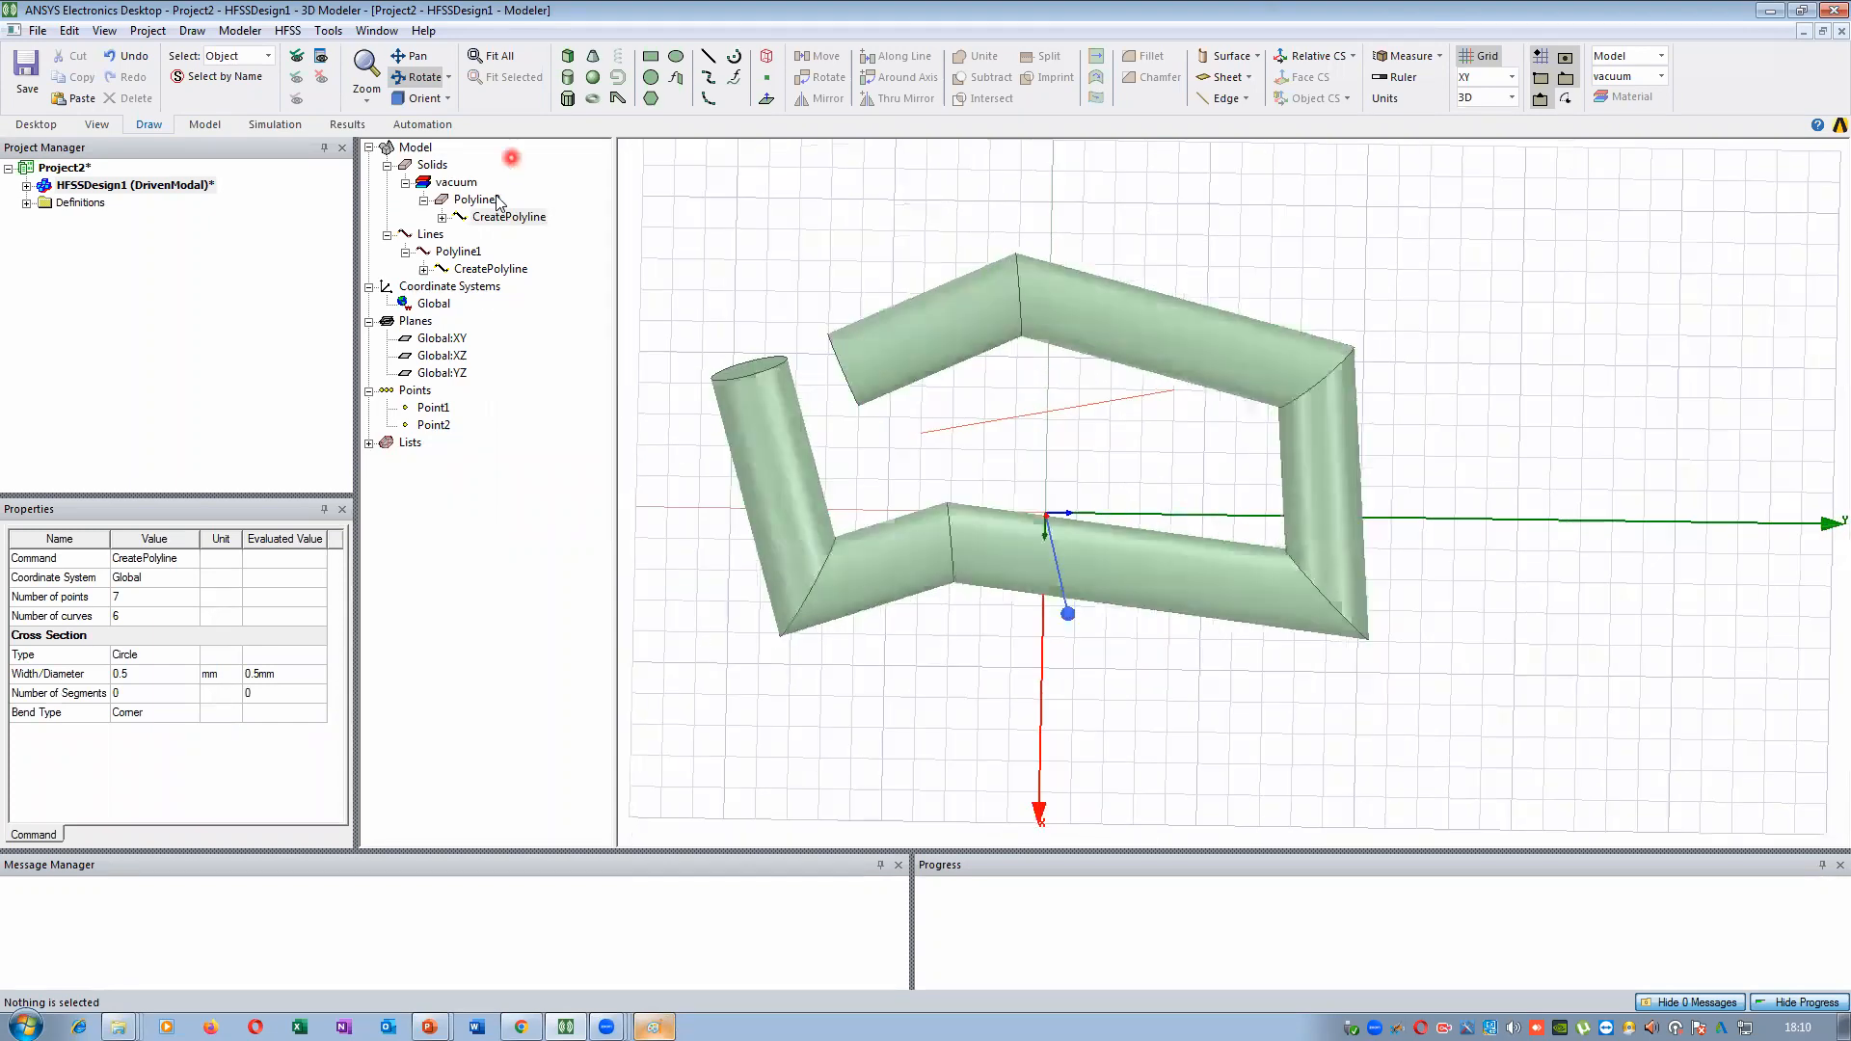
double_click(495, 199)
drag(482, 307, 798, 306)
click(897, 308)
Reduce the cross-section Width/Diameter of Polyline2's CreatePolyline command to 0.1 mm and apply the change
click(455, 218)
click(444, 218)
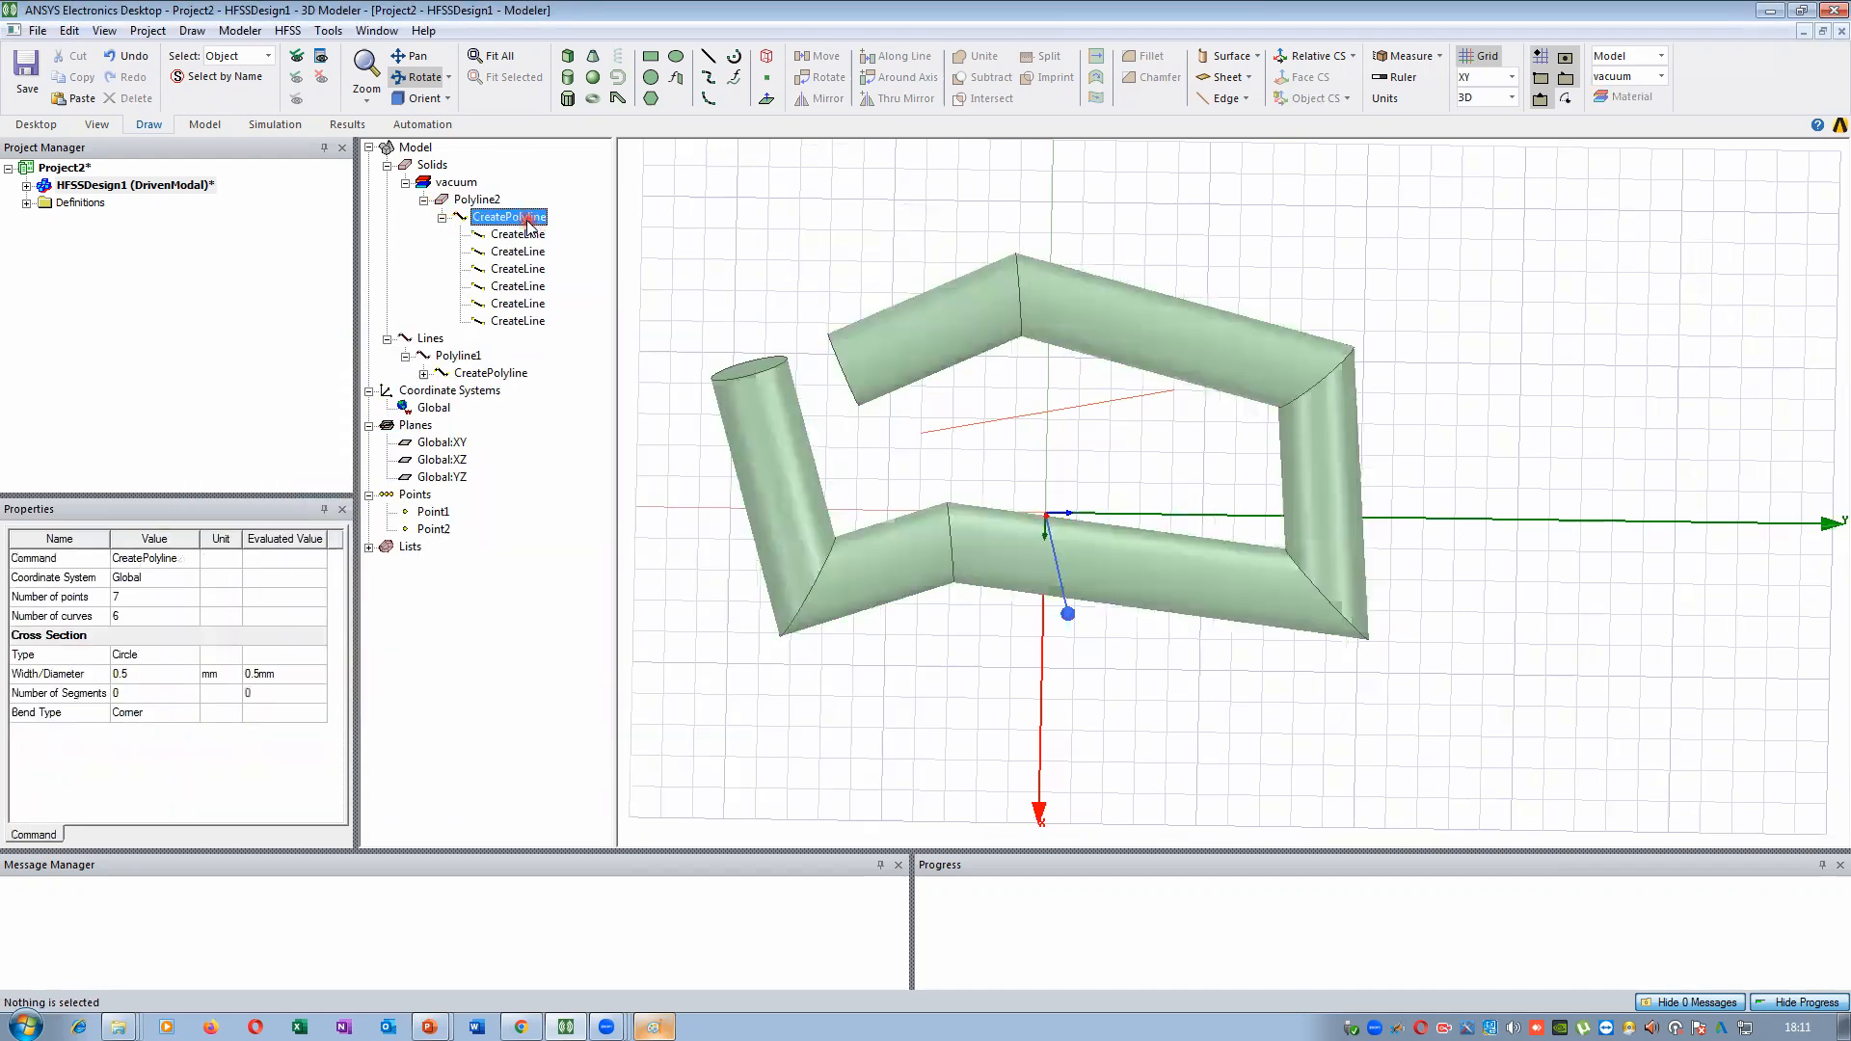
double_click(528, 219)
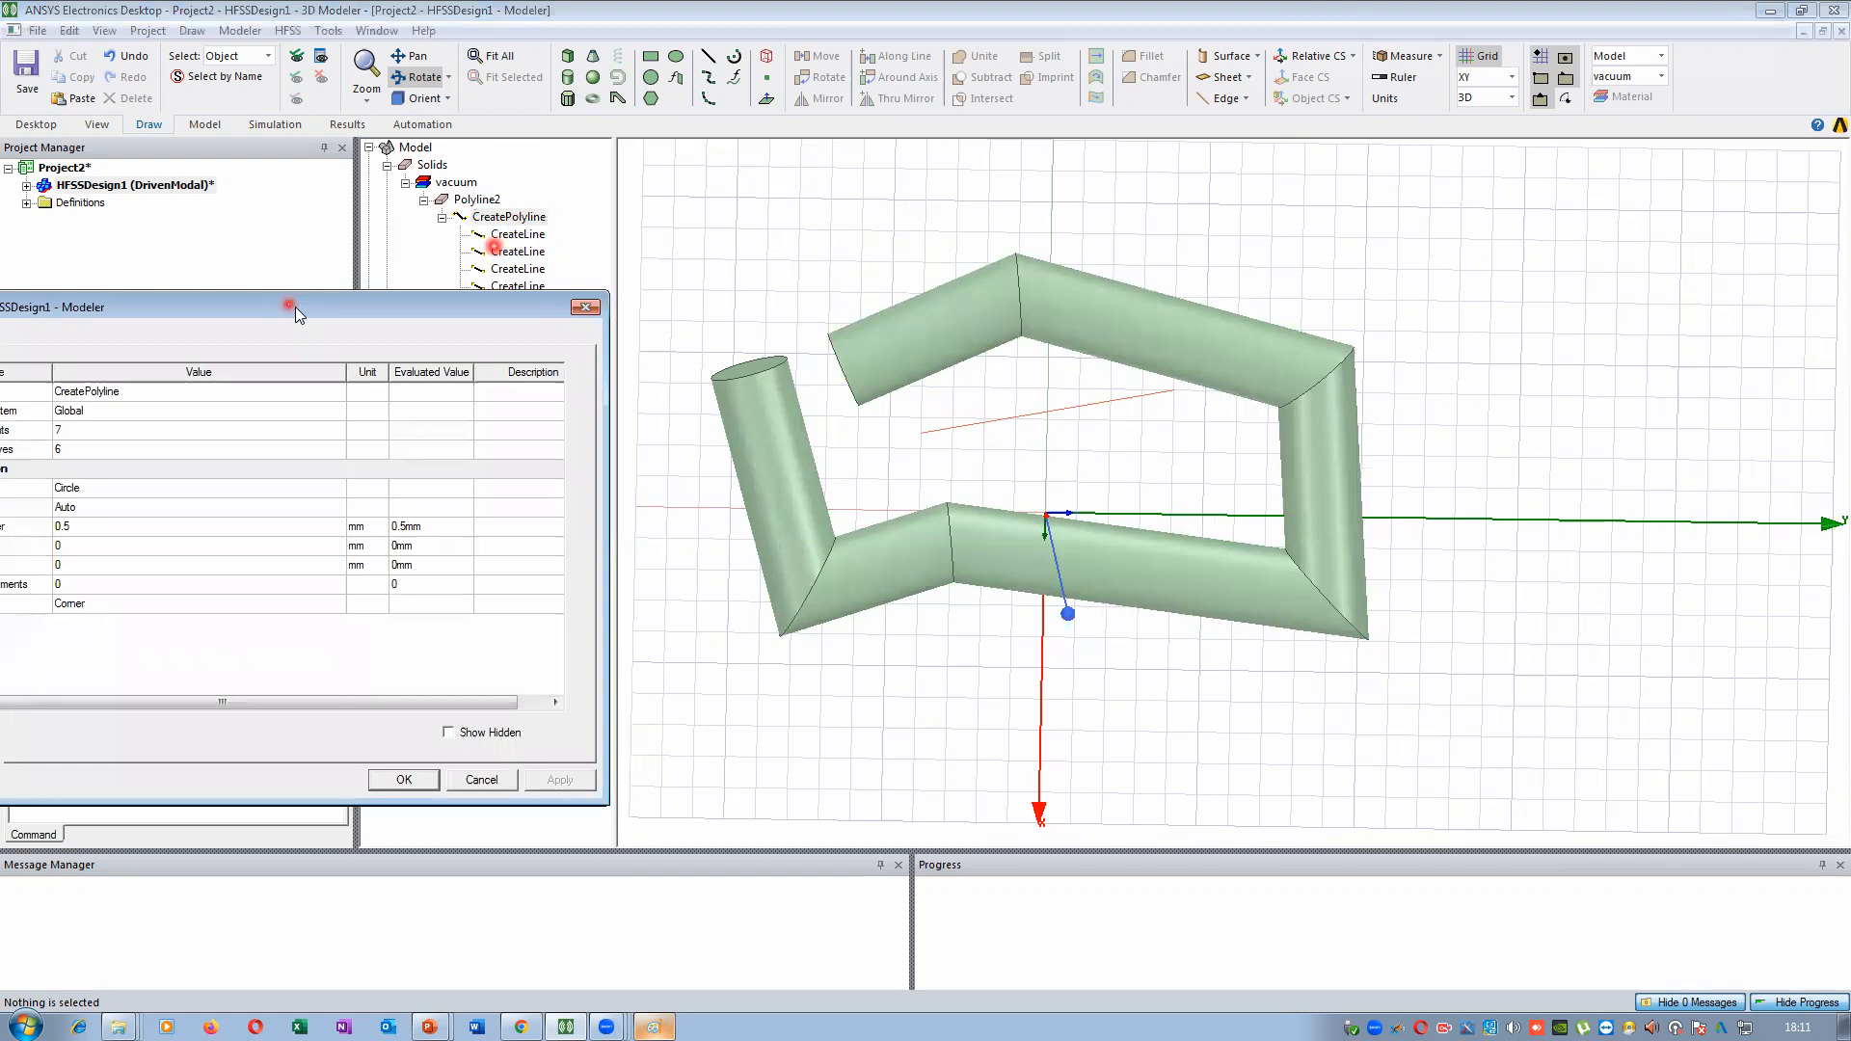
drag(295, 306, 517, 384)
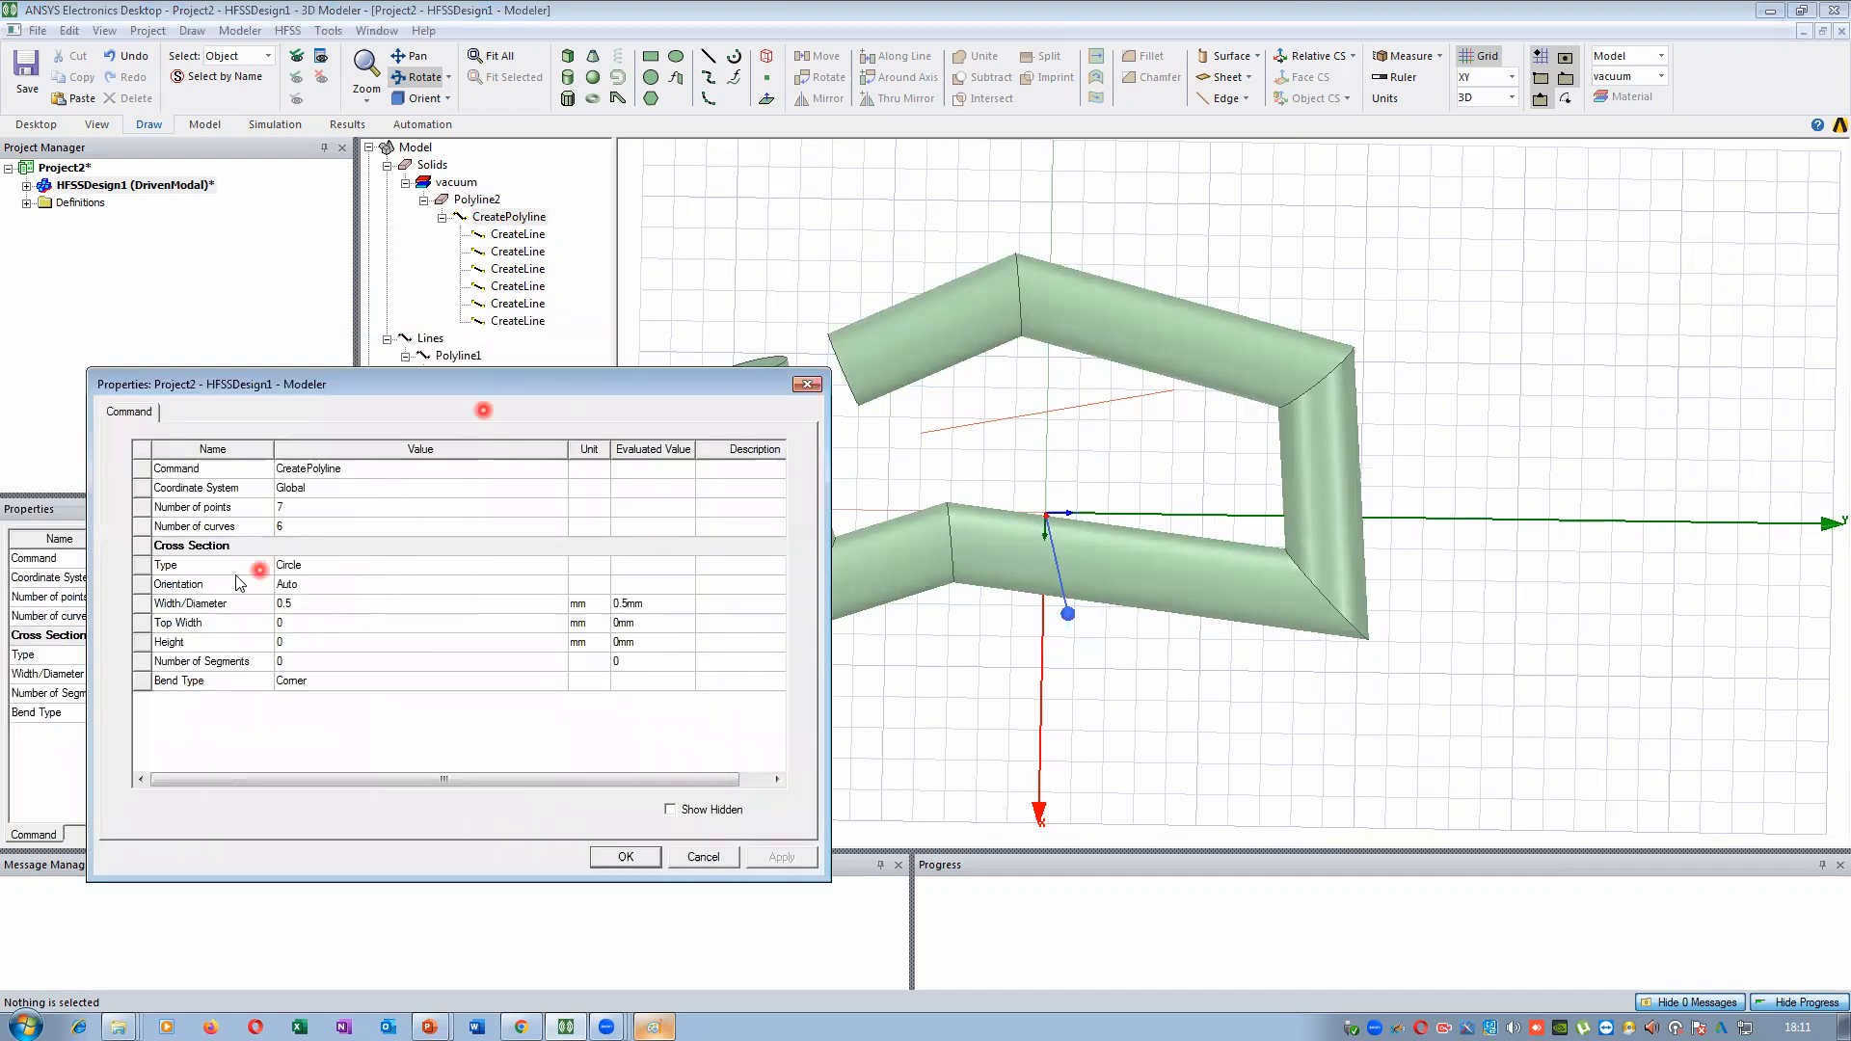
click(295, 605)
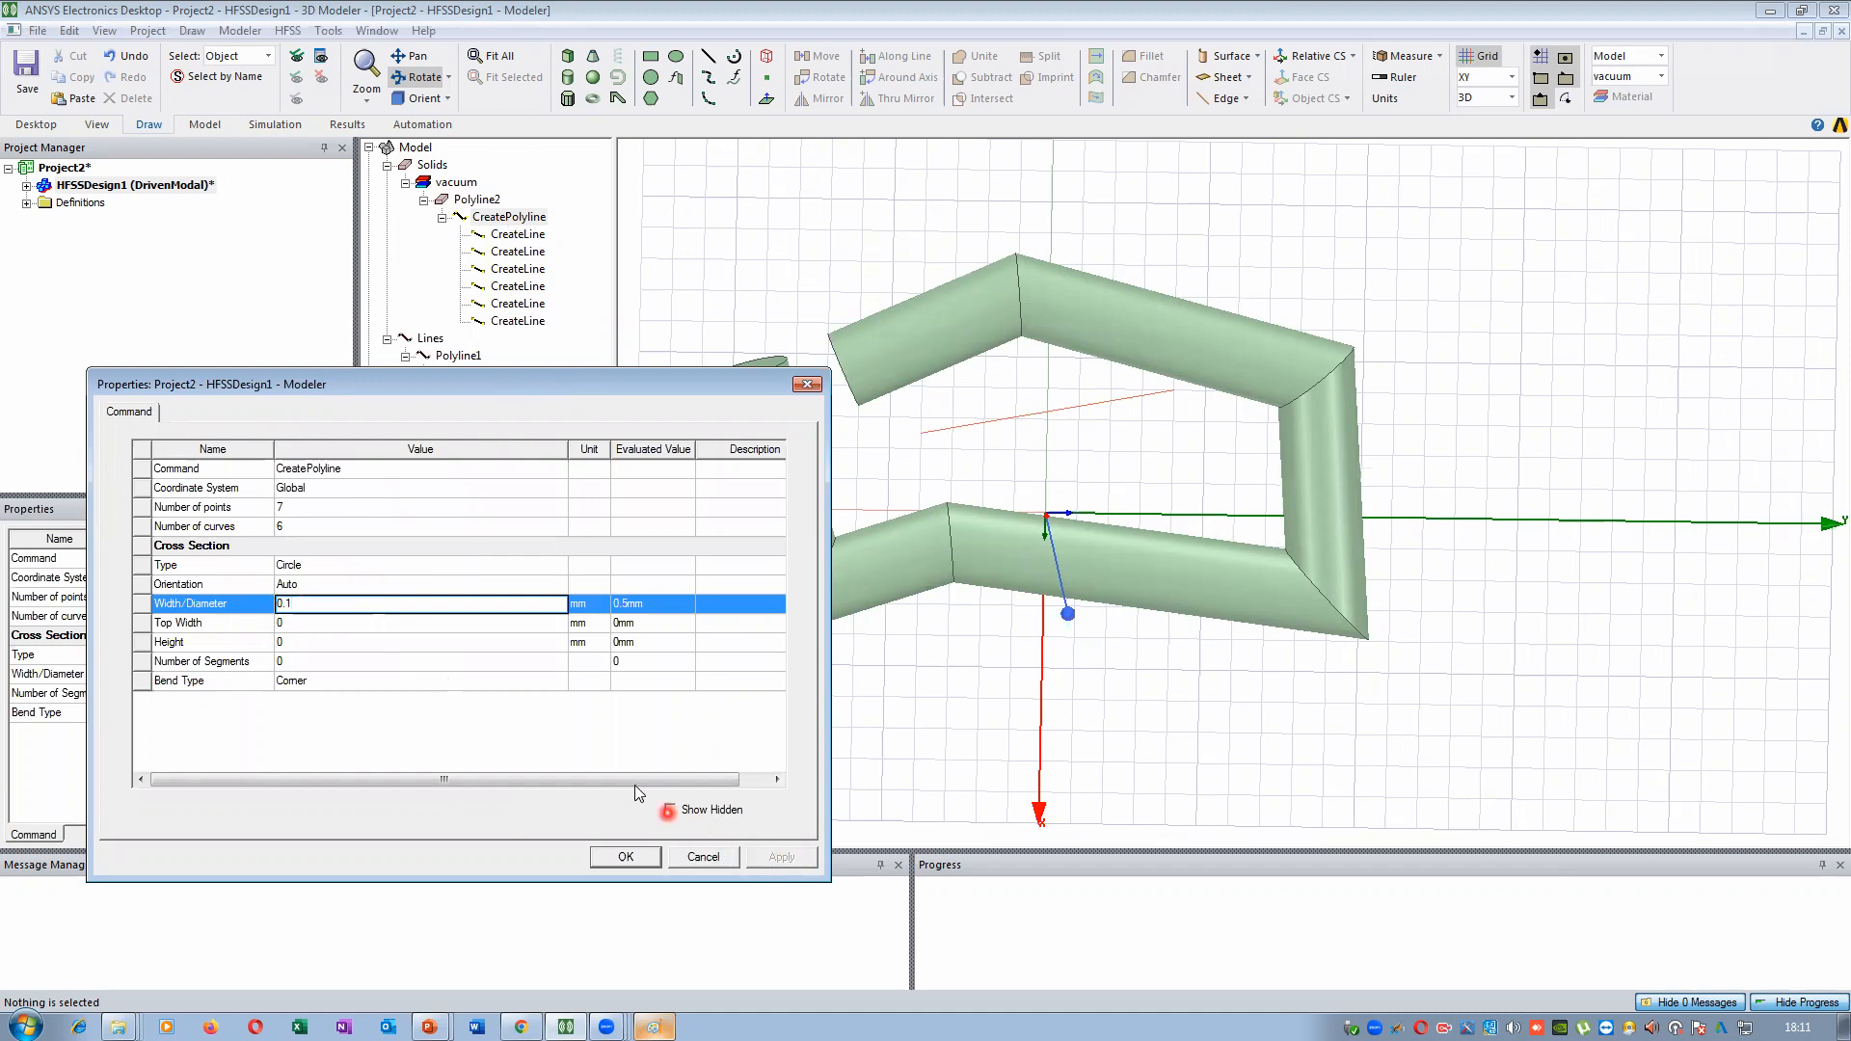
click(801, 860)
click(783, 857)
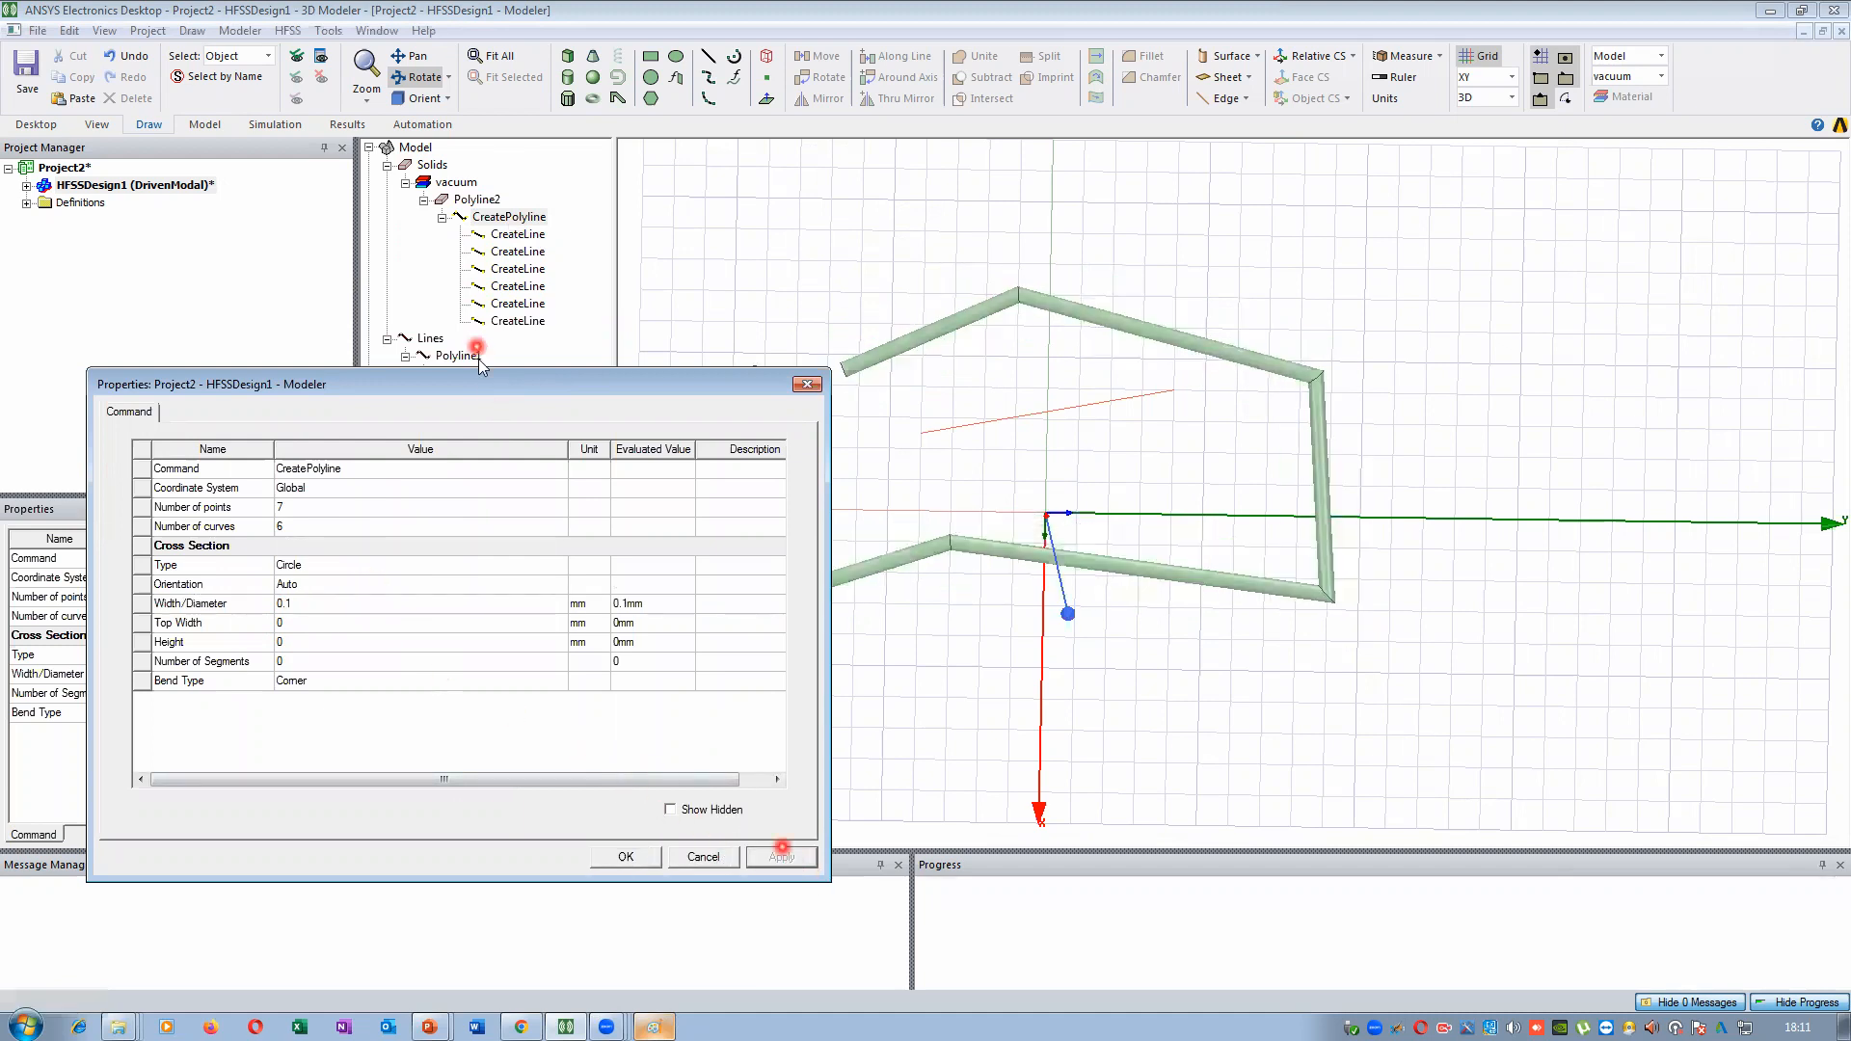
Change the cross-section Orientation of Polyline2's CreatePolyline command to X and accept the properties
drag(475, 383, 467, 378)
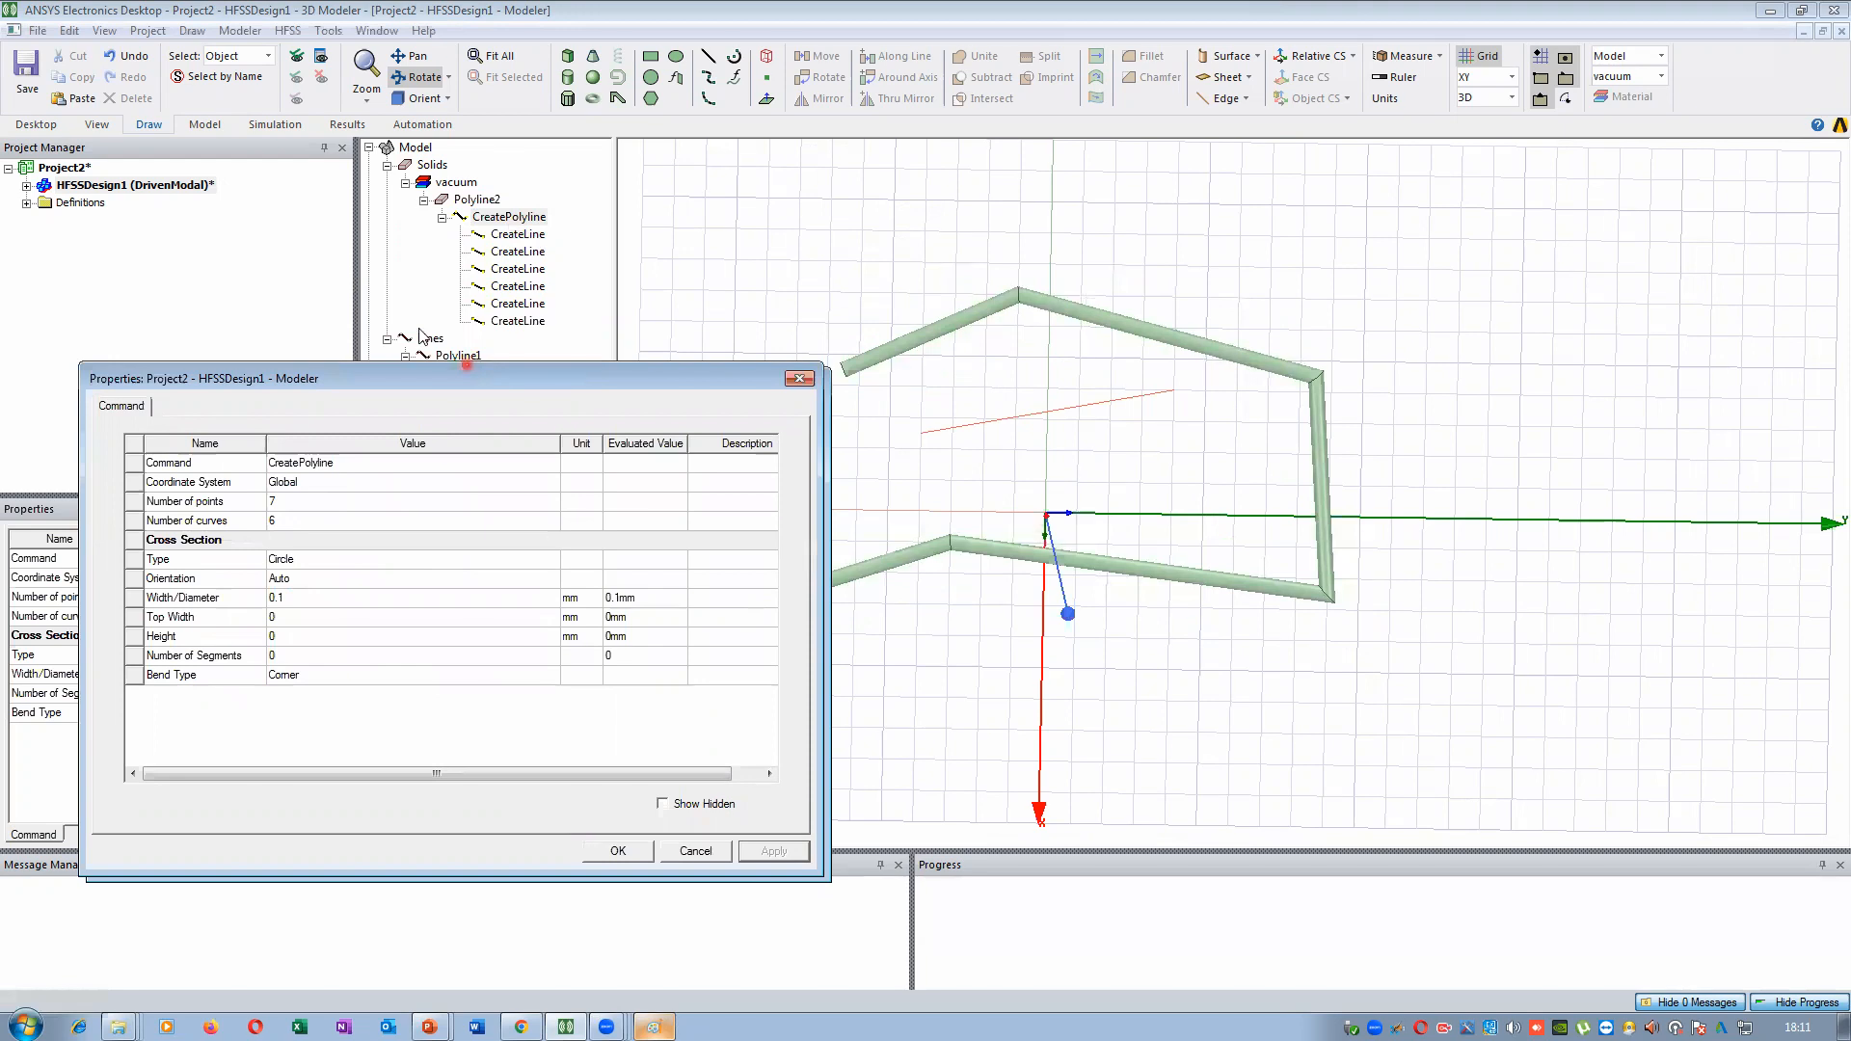
drag(467, 376, 455, 266)
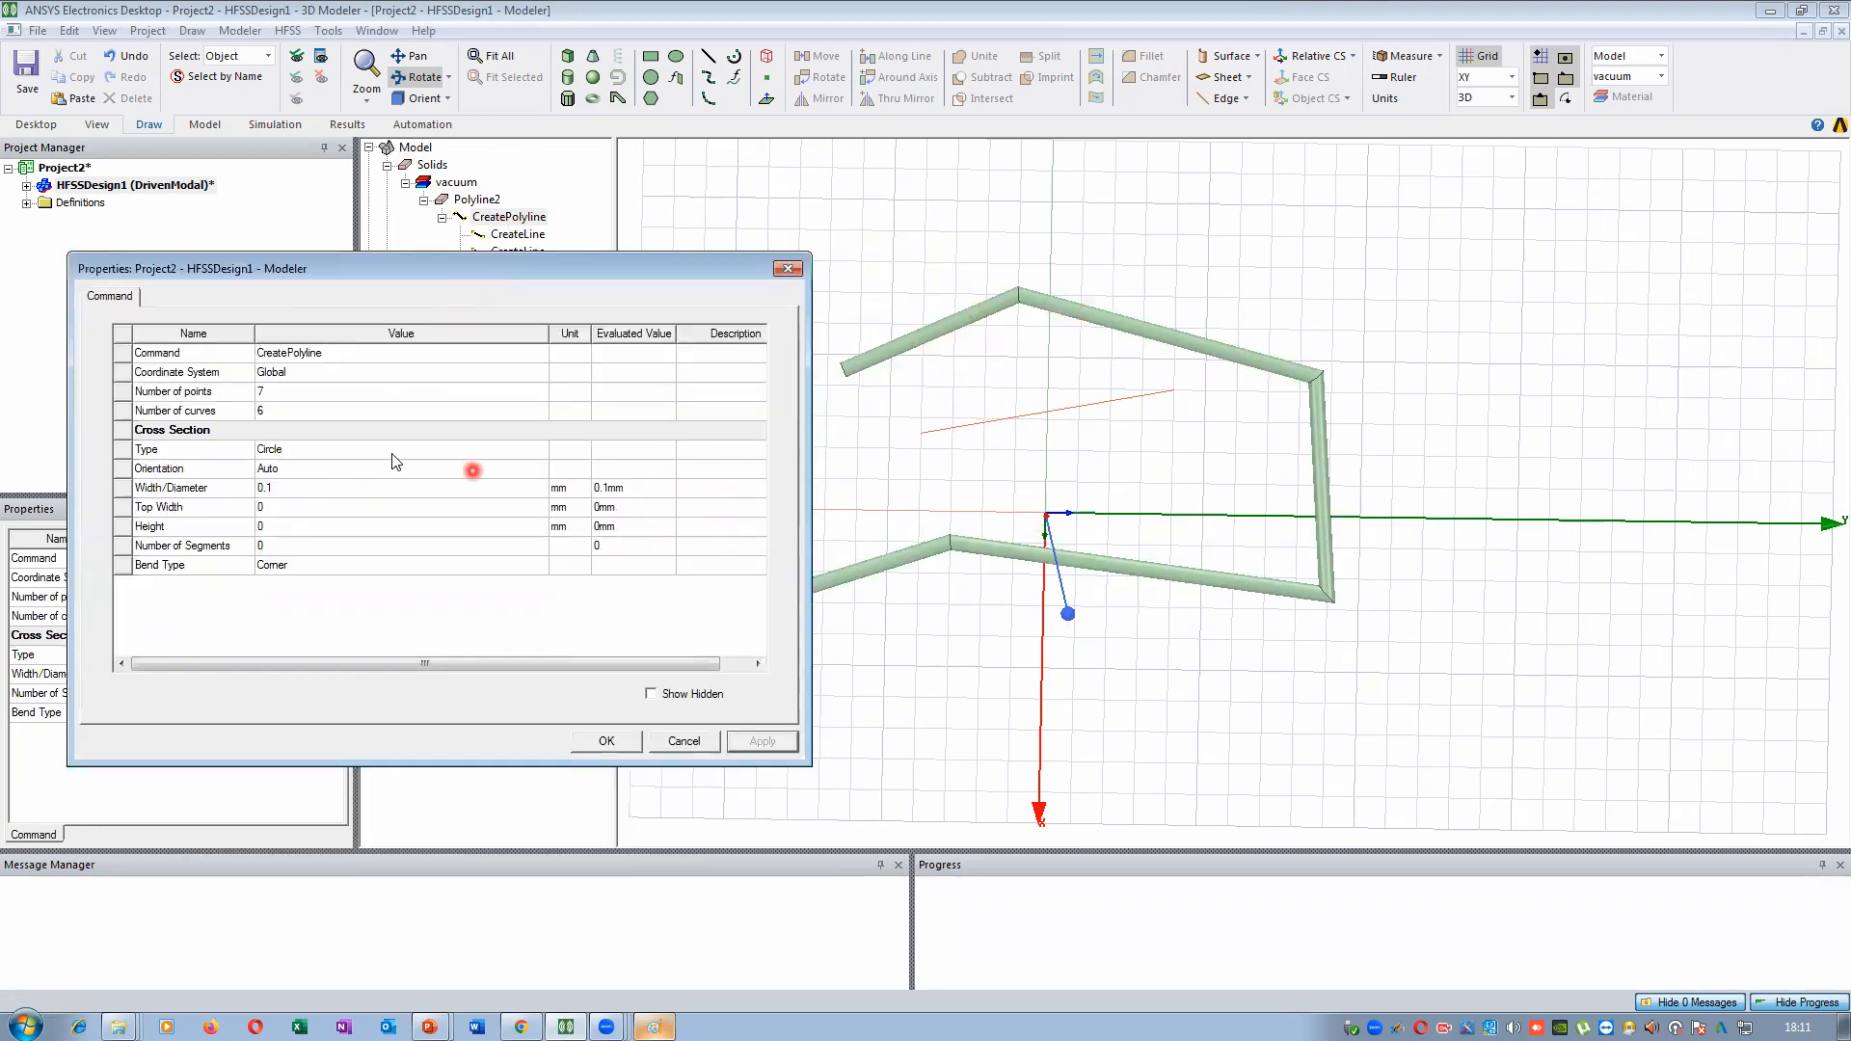
click(286, 477)
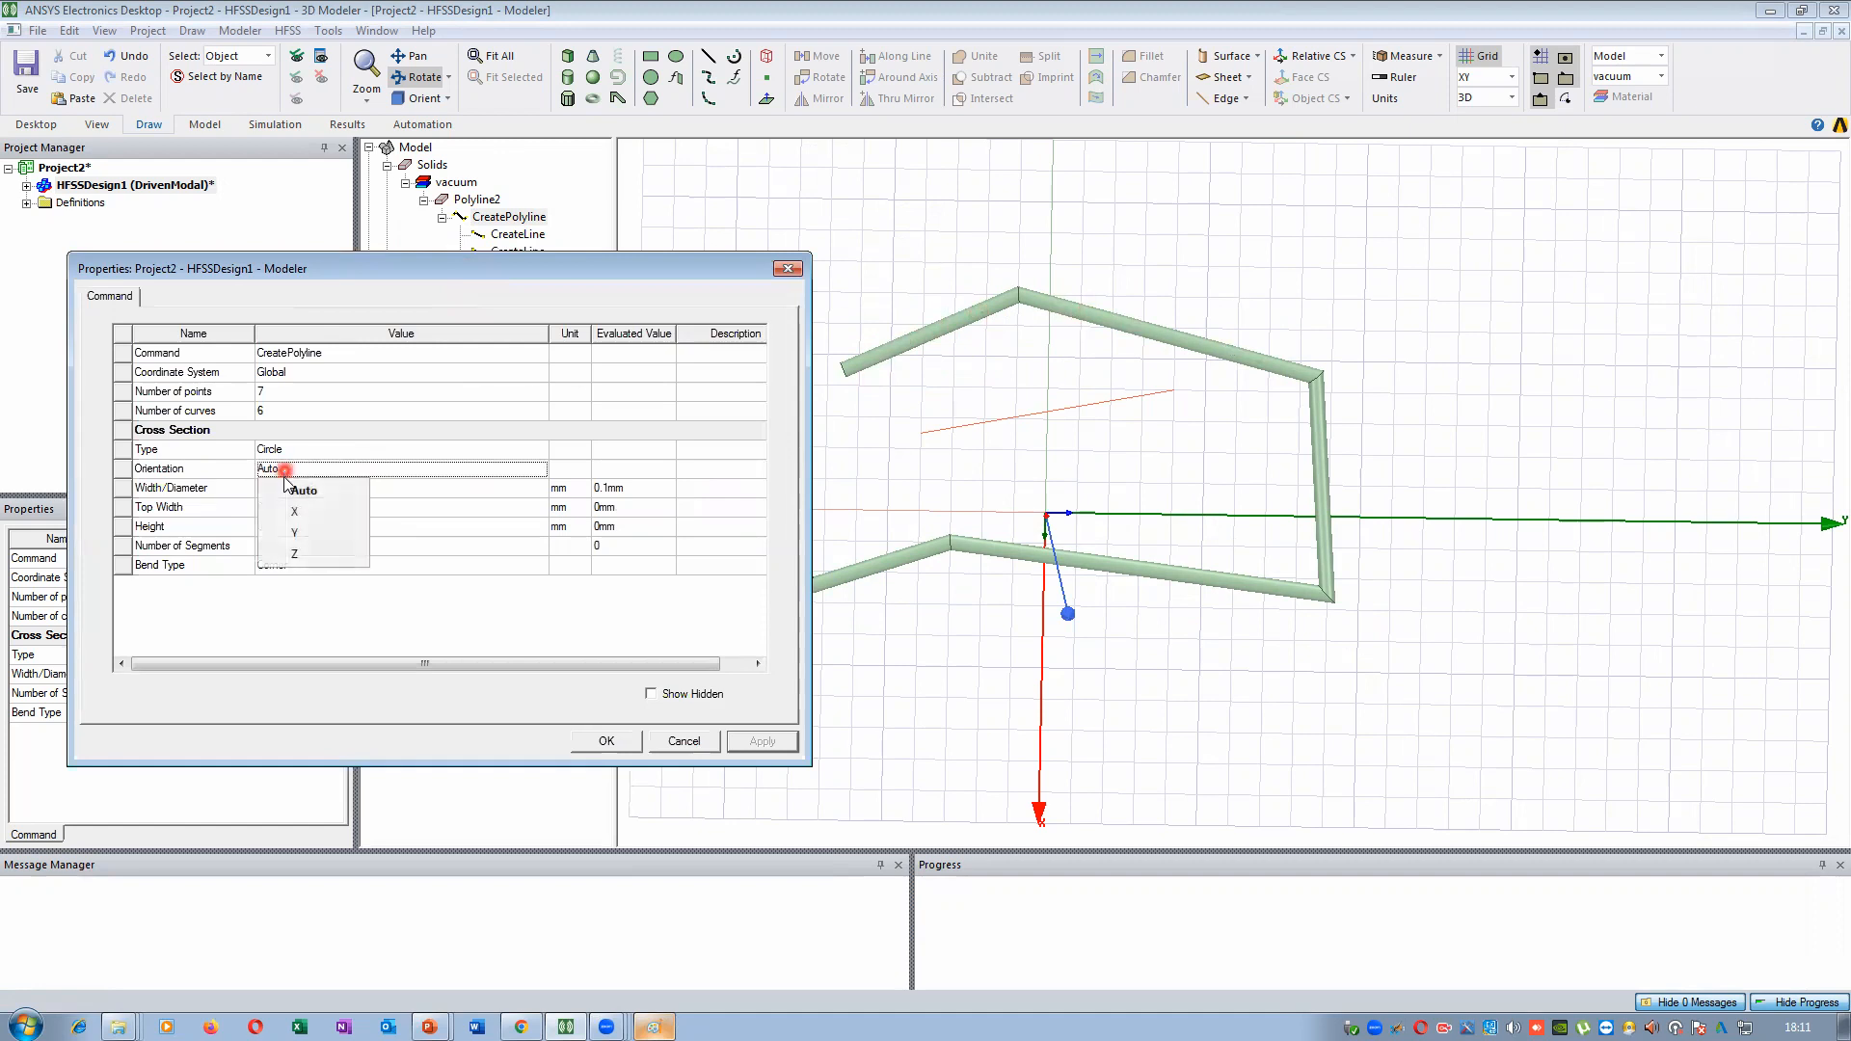
click(280, 505)
click(764, 743)
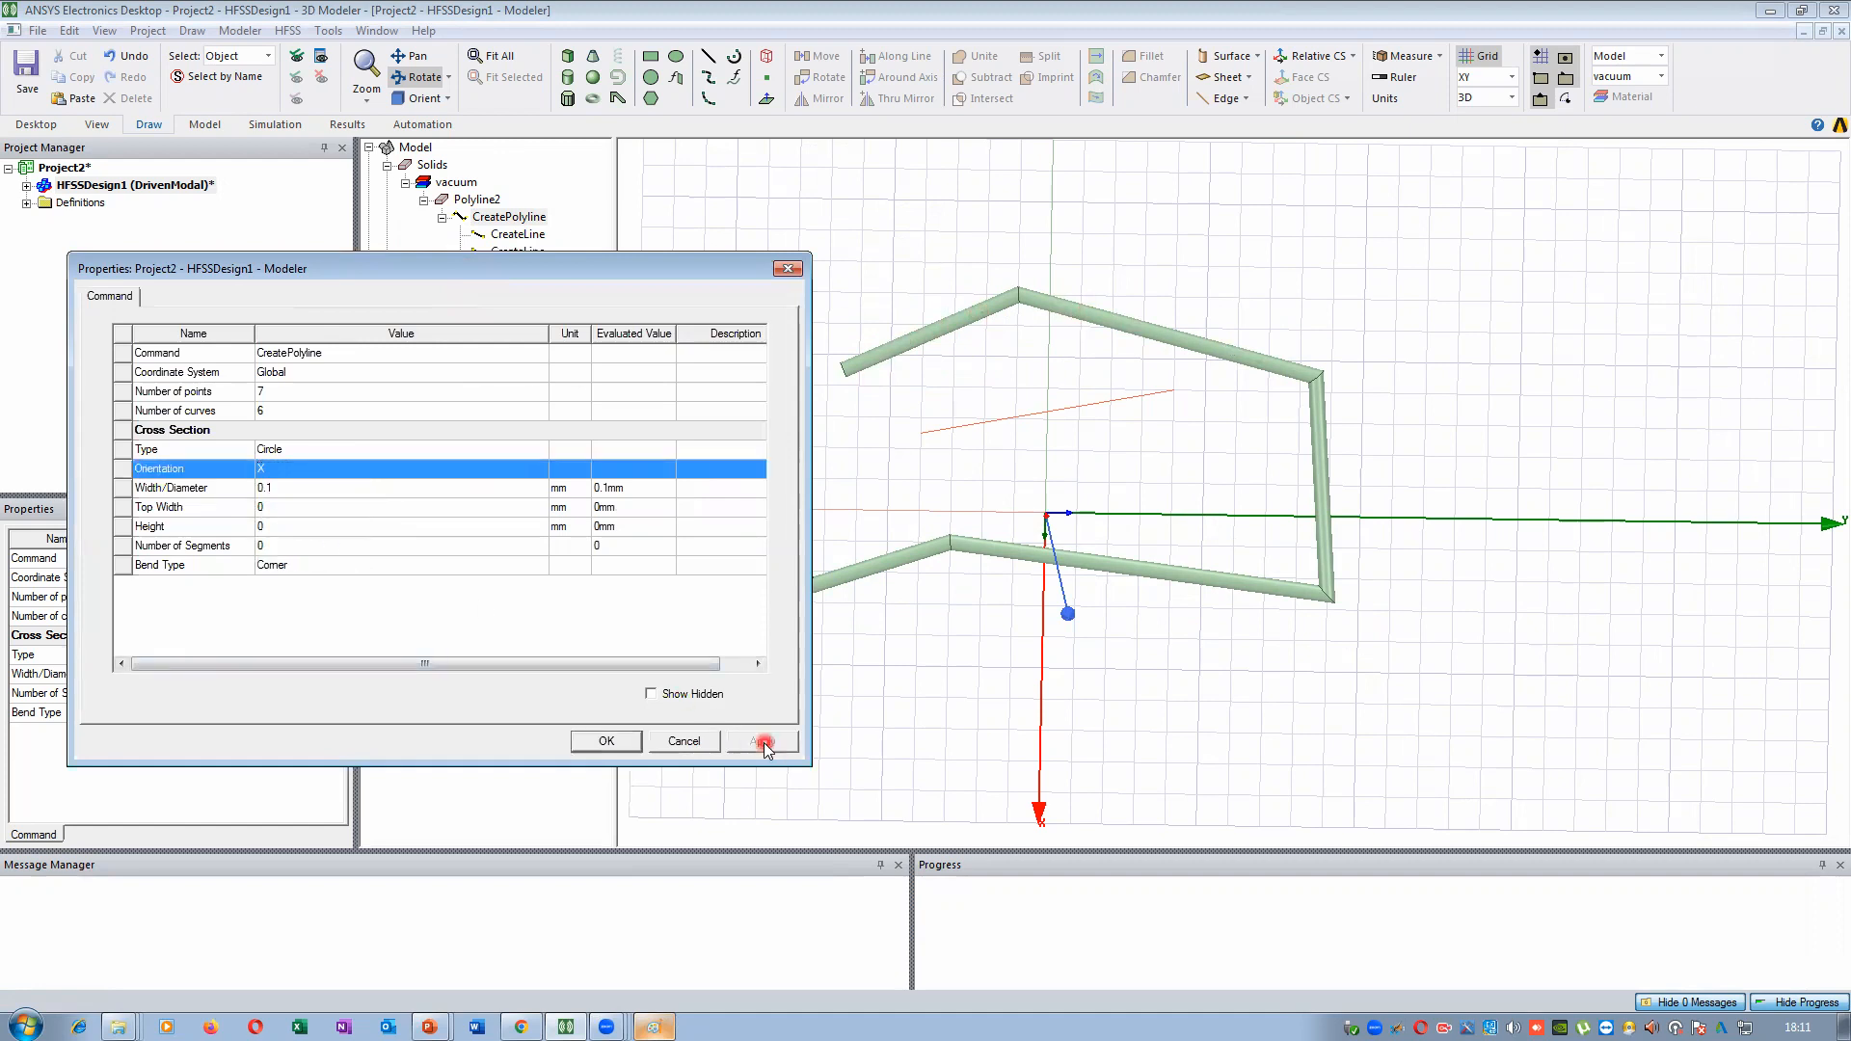
click(602, 741)
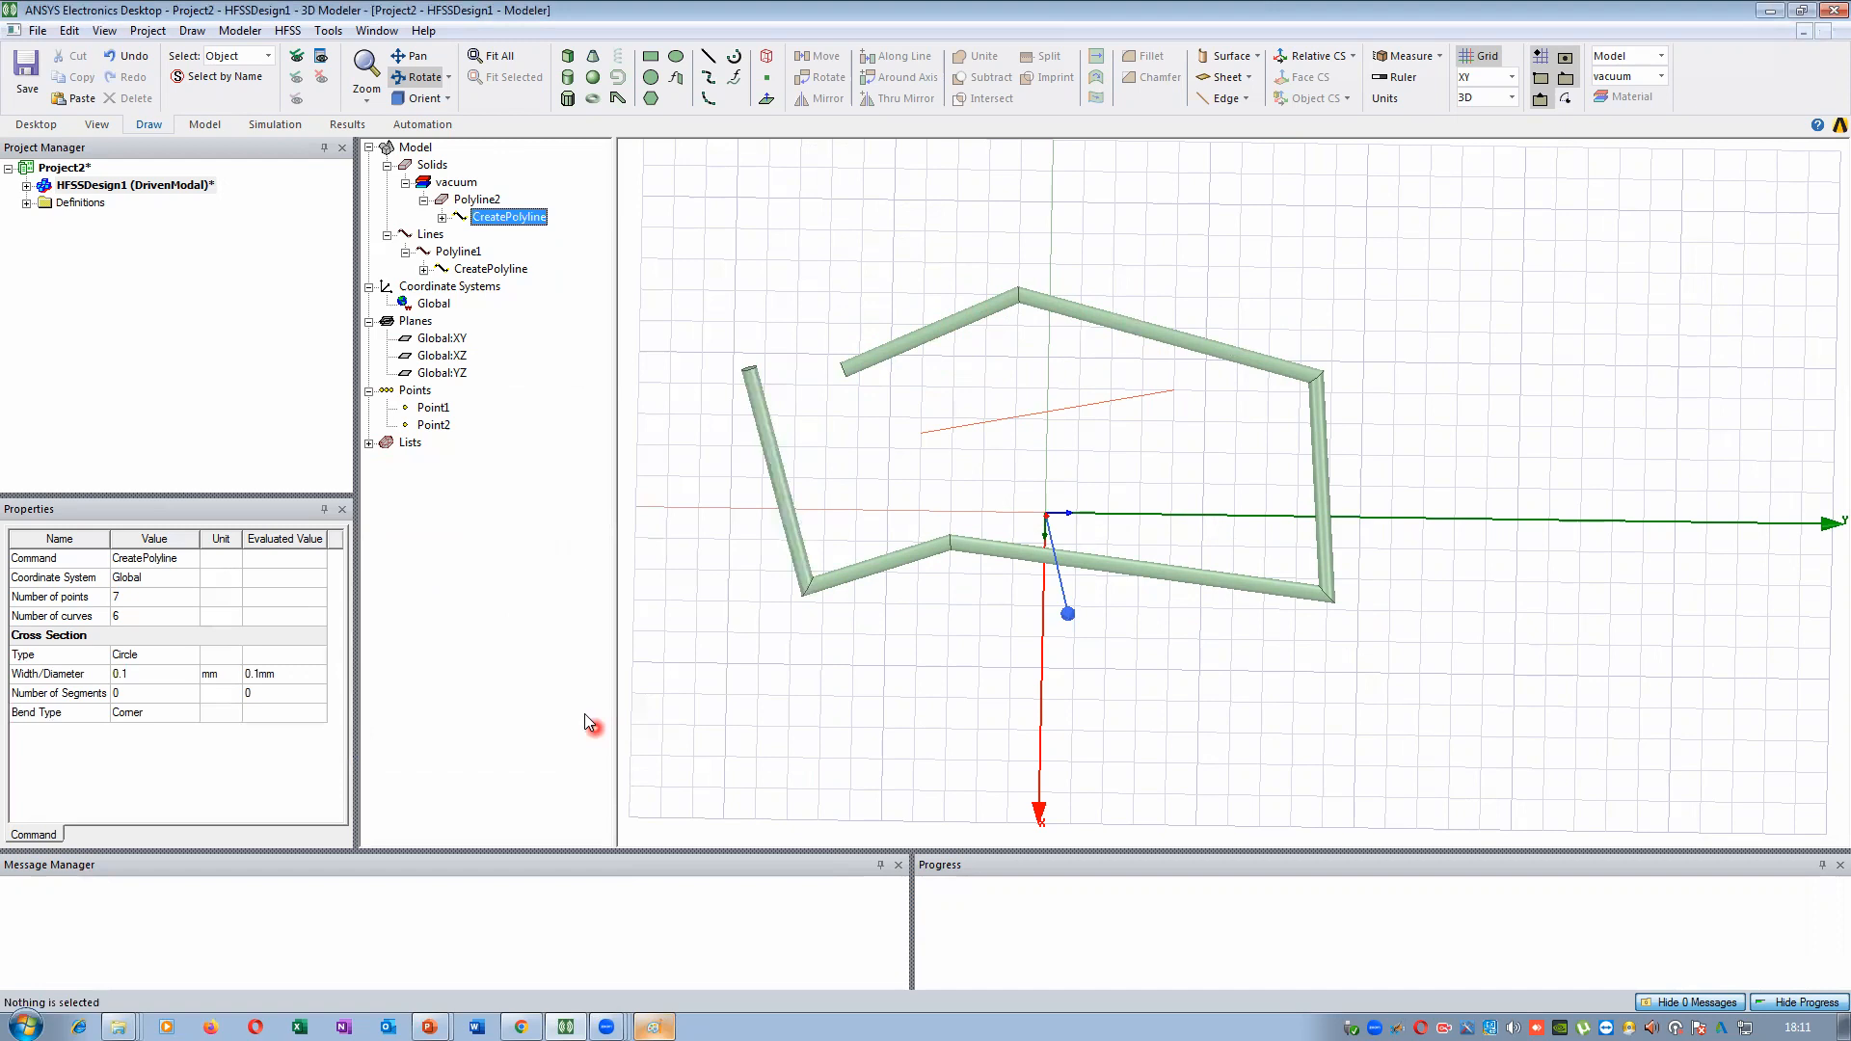
Set Polyline2's cross-section Orientation to Auto and its Number of Segments to 5, accept the properties and inspect the tube's end face
double_click(488, 218)
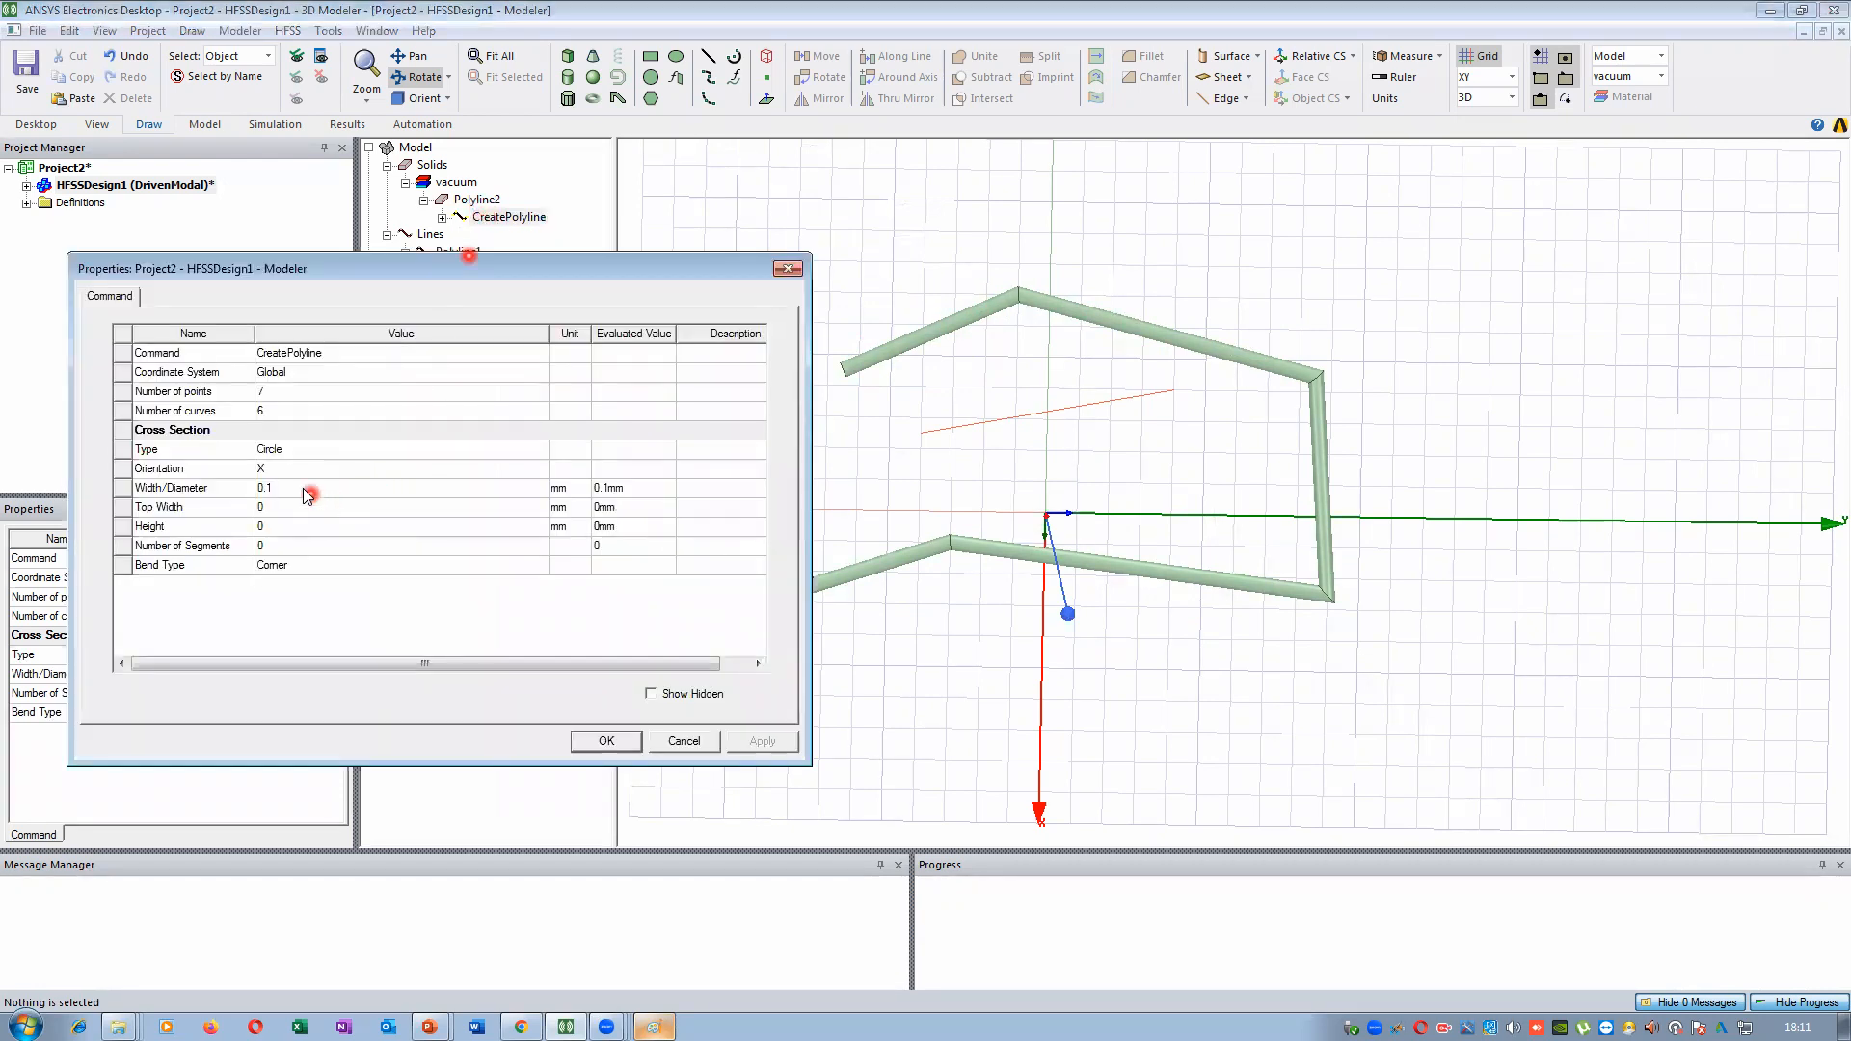
click(298, 489)
click(294, 488)
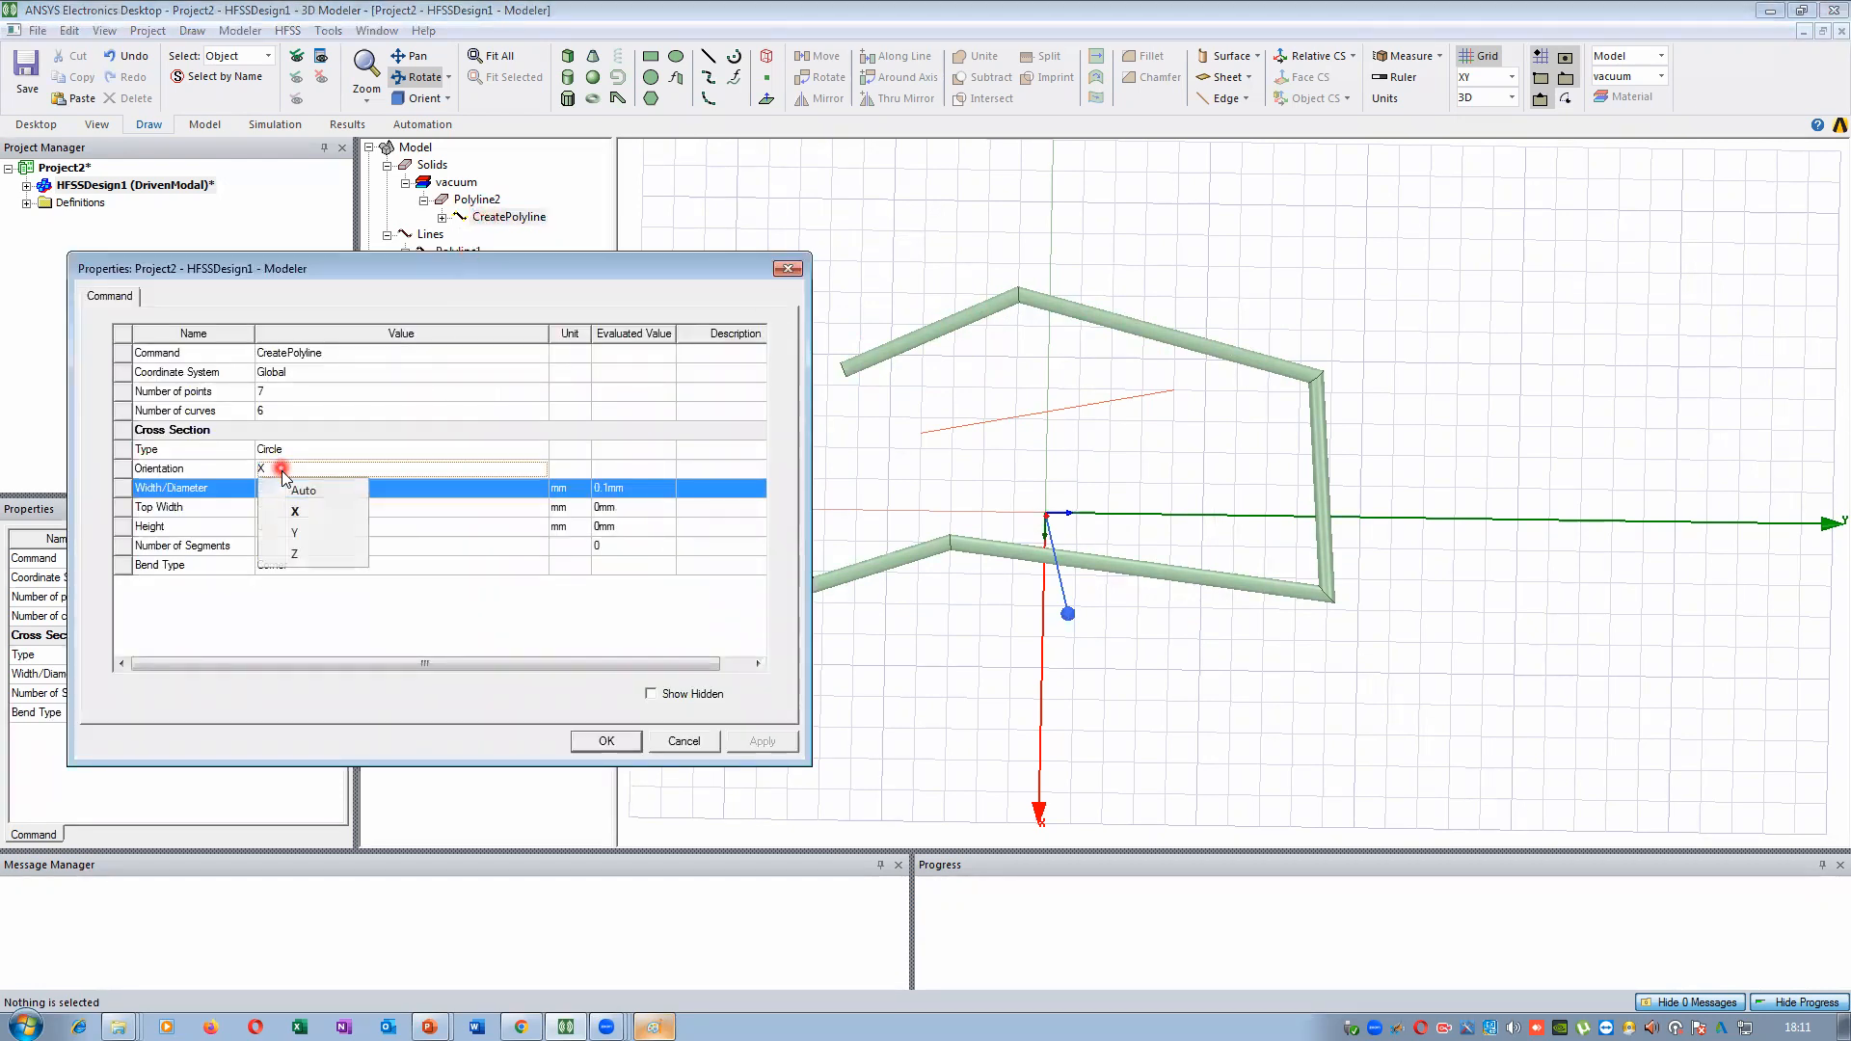
click(301, 491)
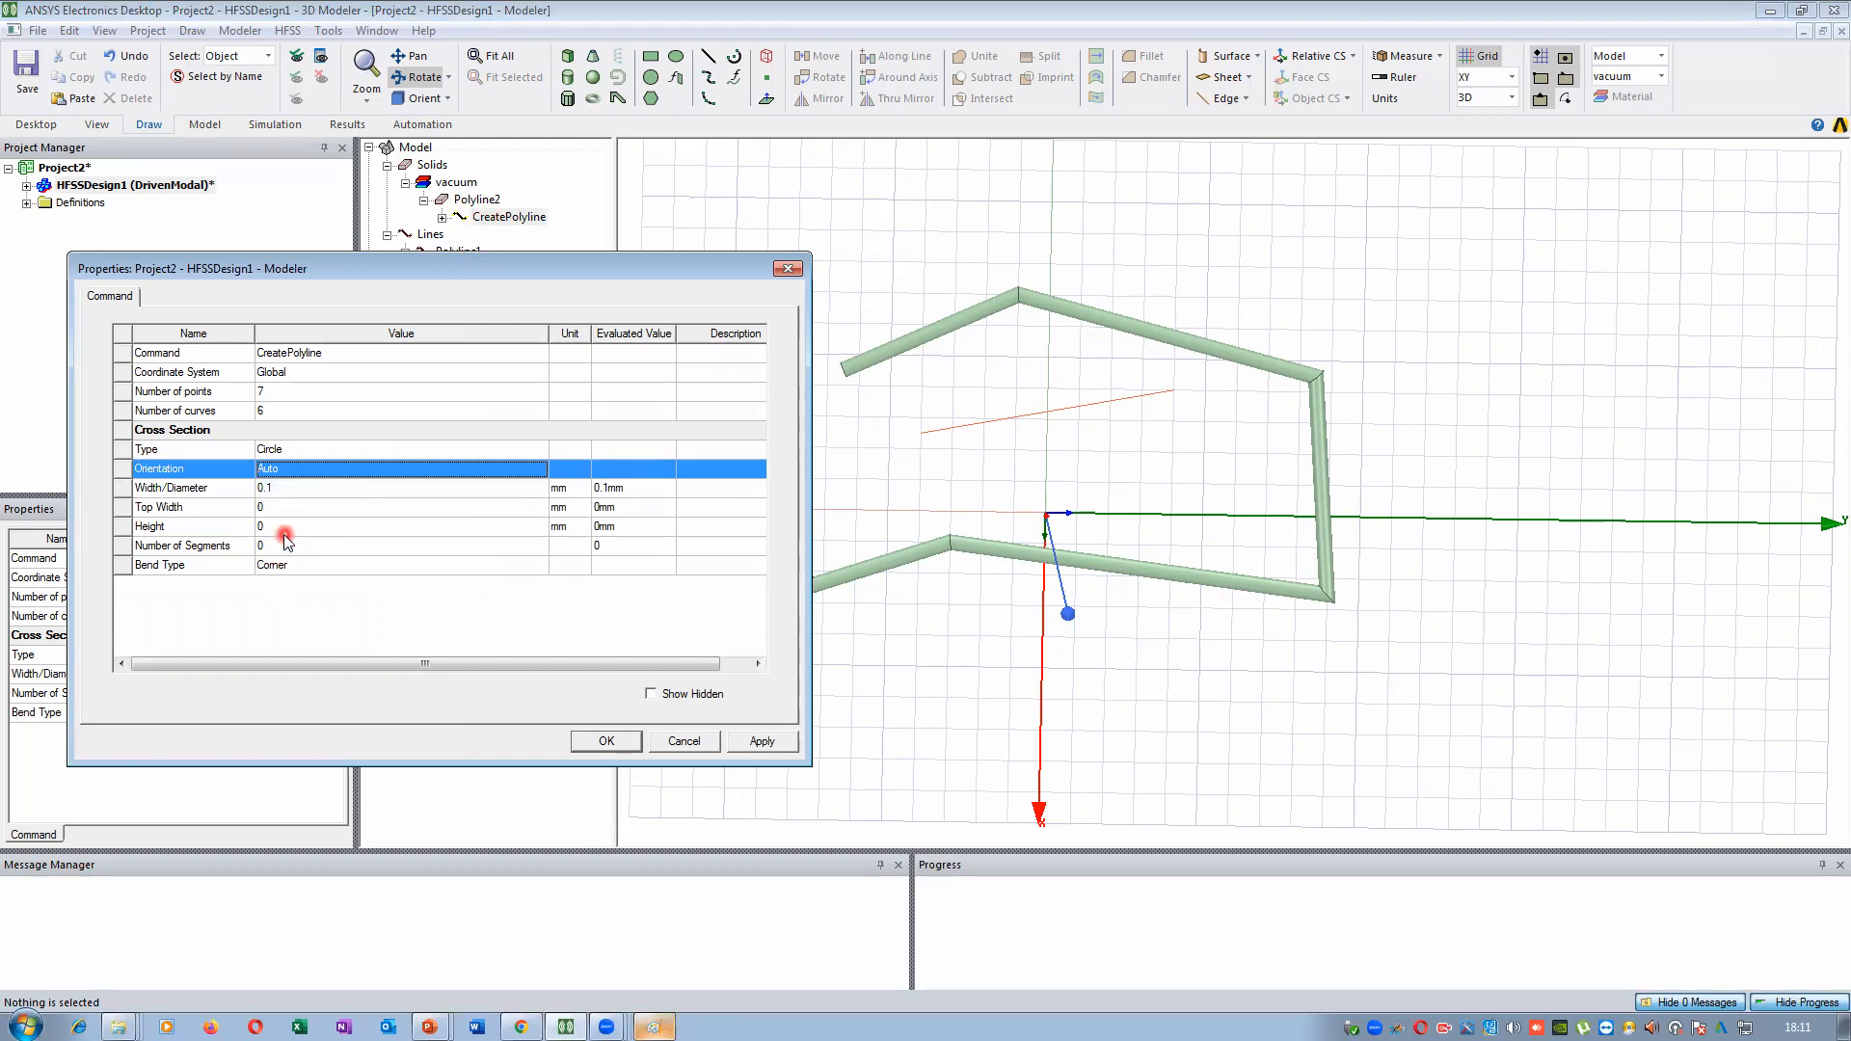
click(277, 548)
text(5)
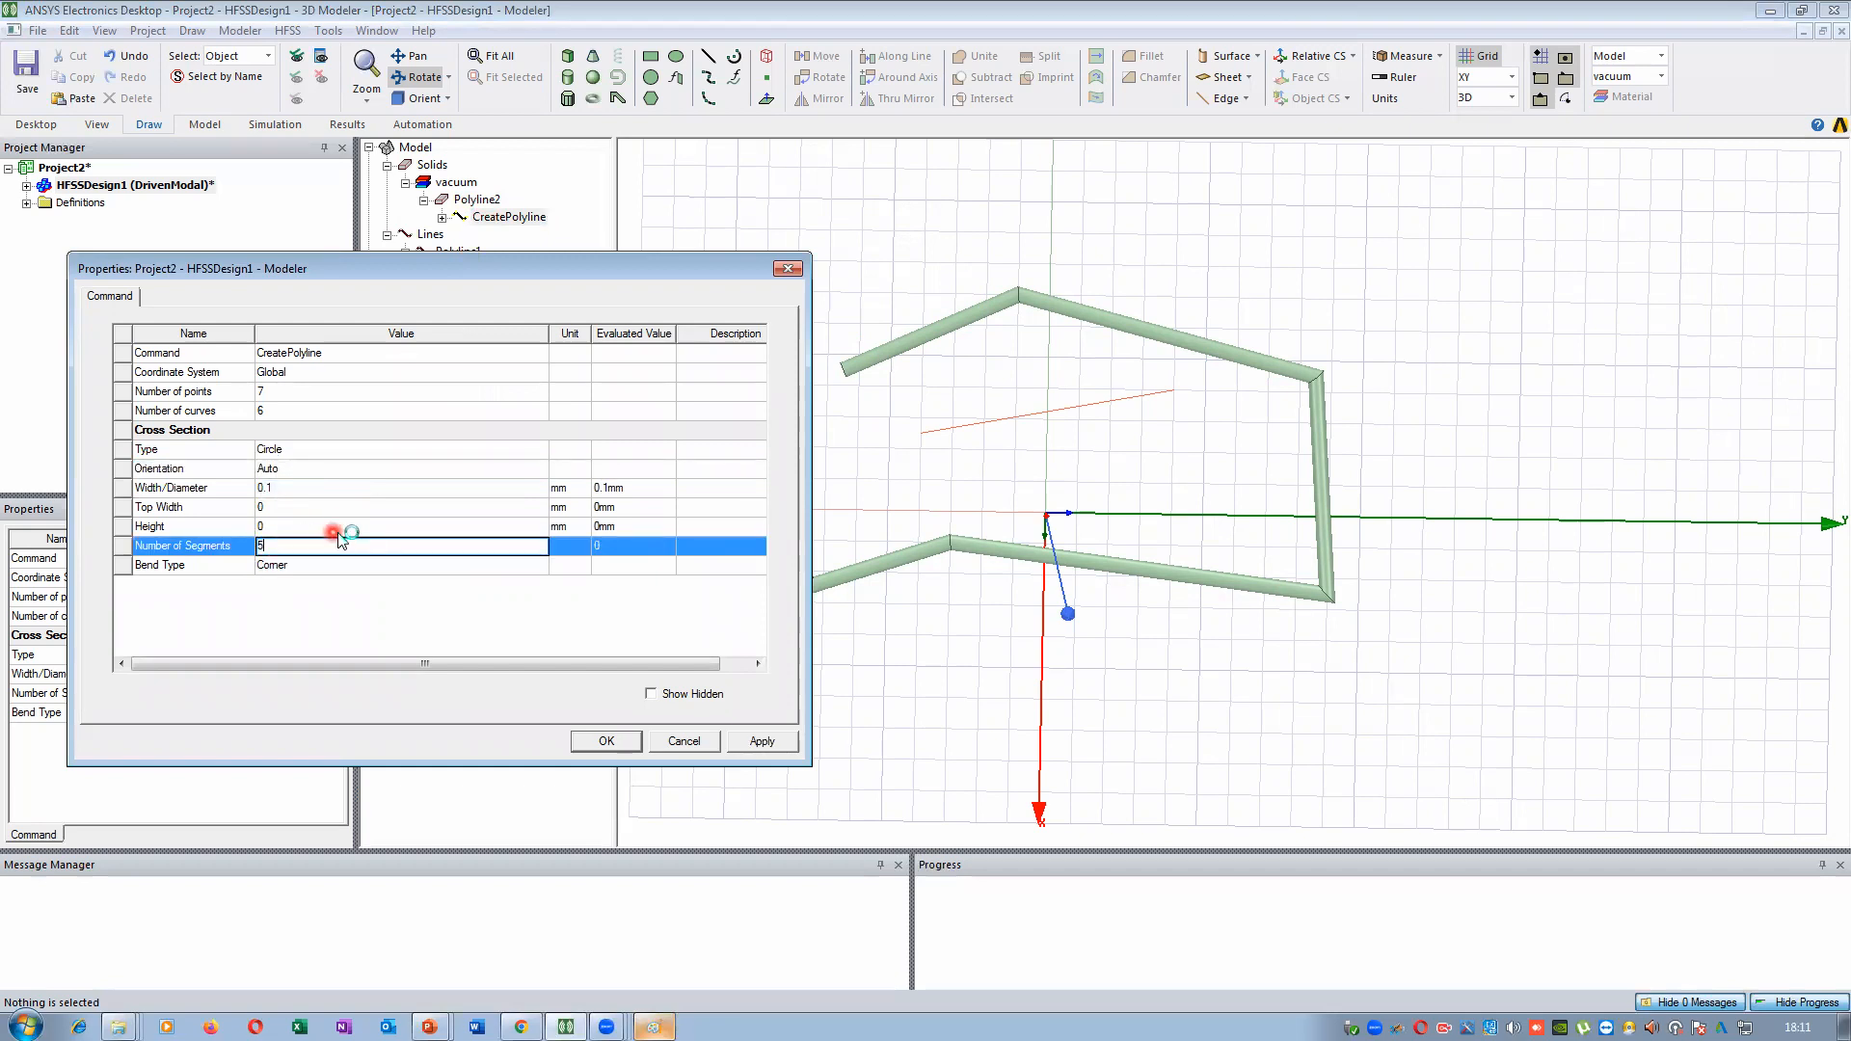
click(751, 740)
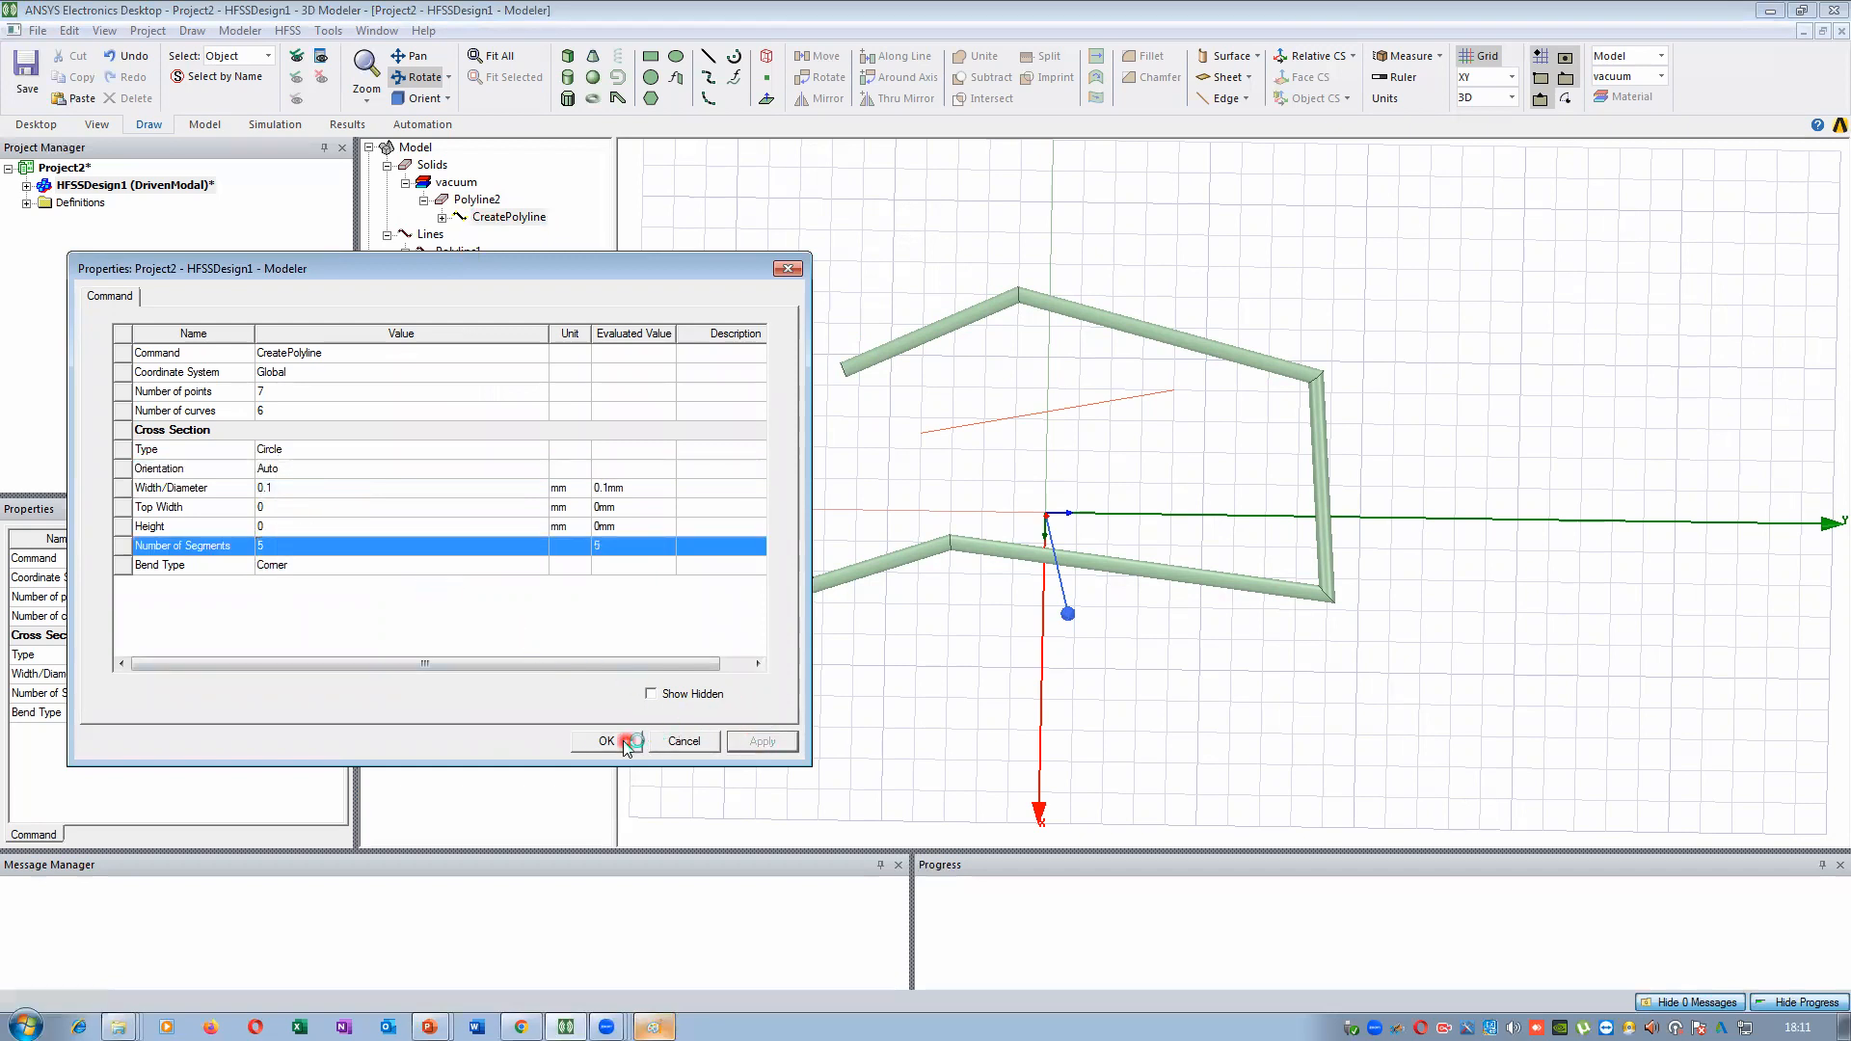
click(607, 740)
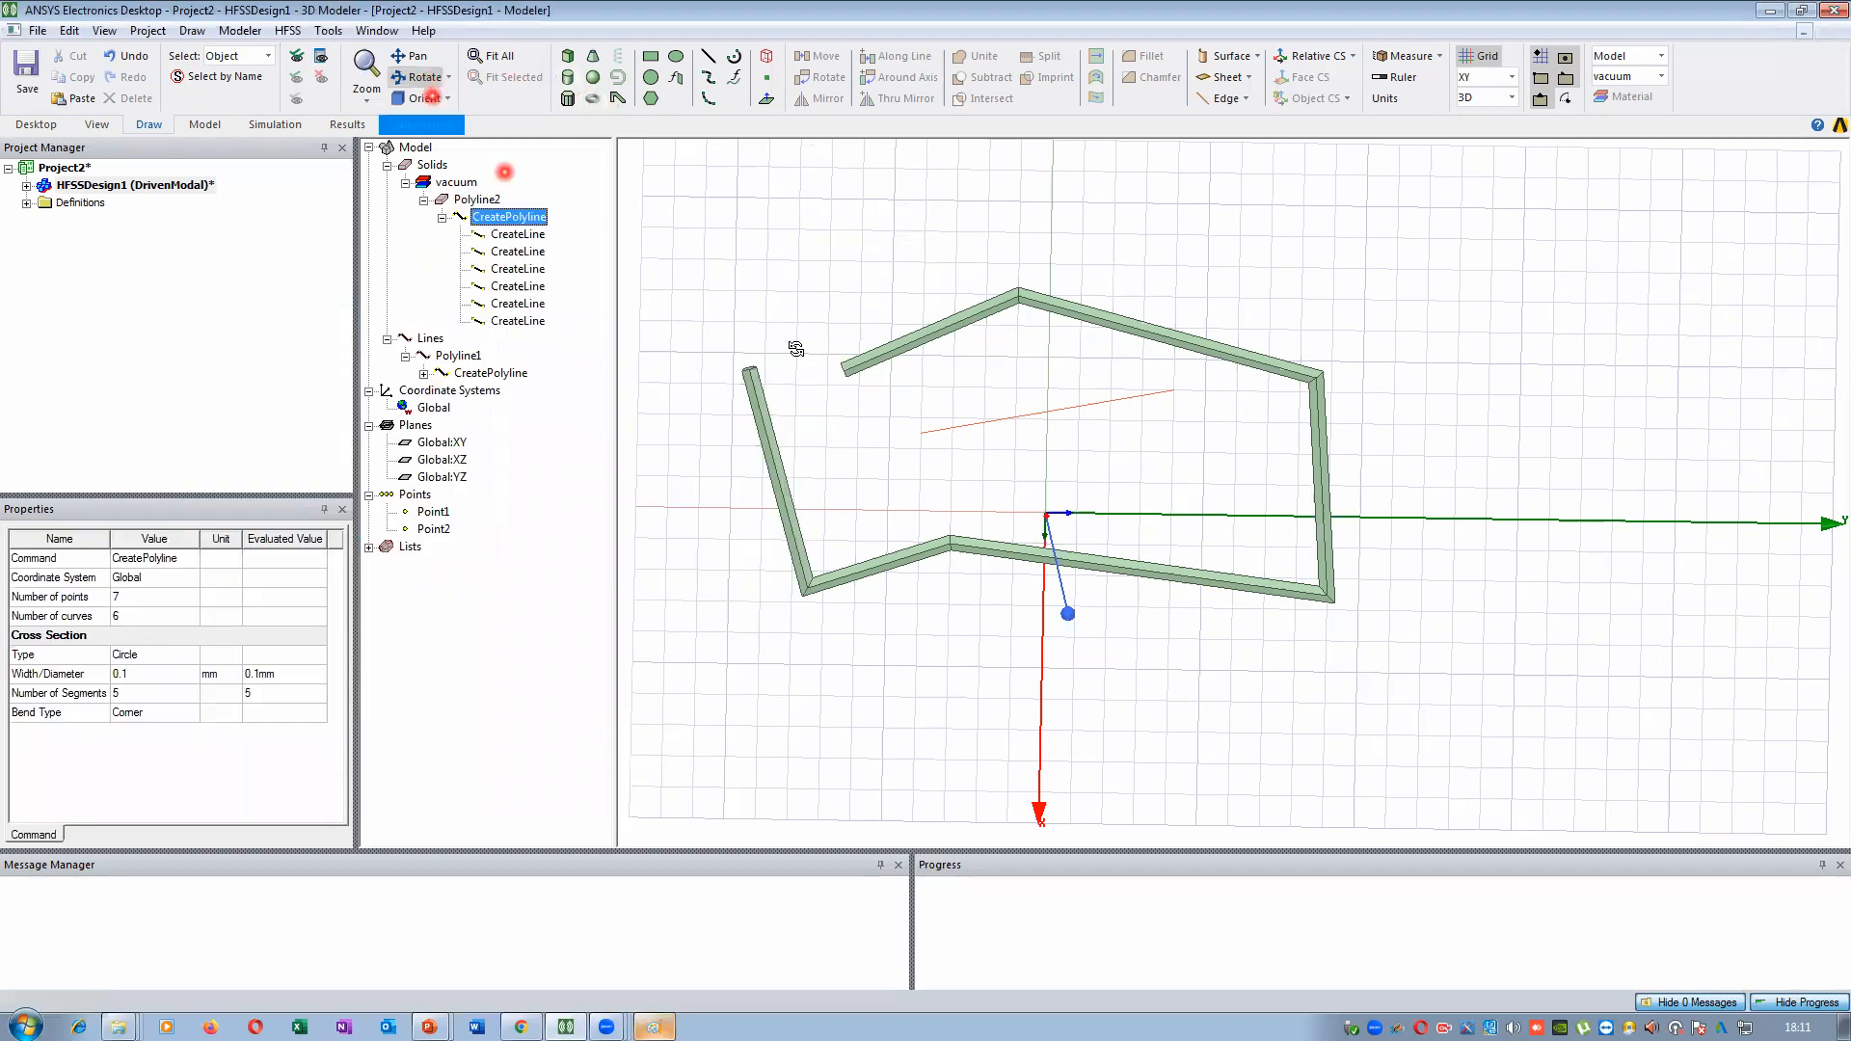
drag(839, 415, 969, 478)
drag(954, 594, 999, 639)
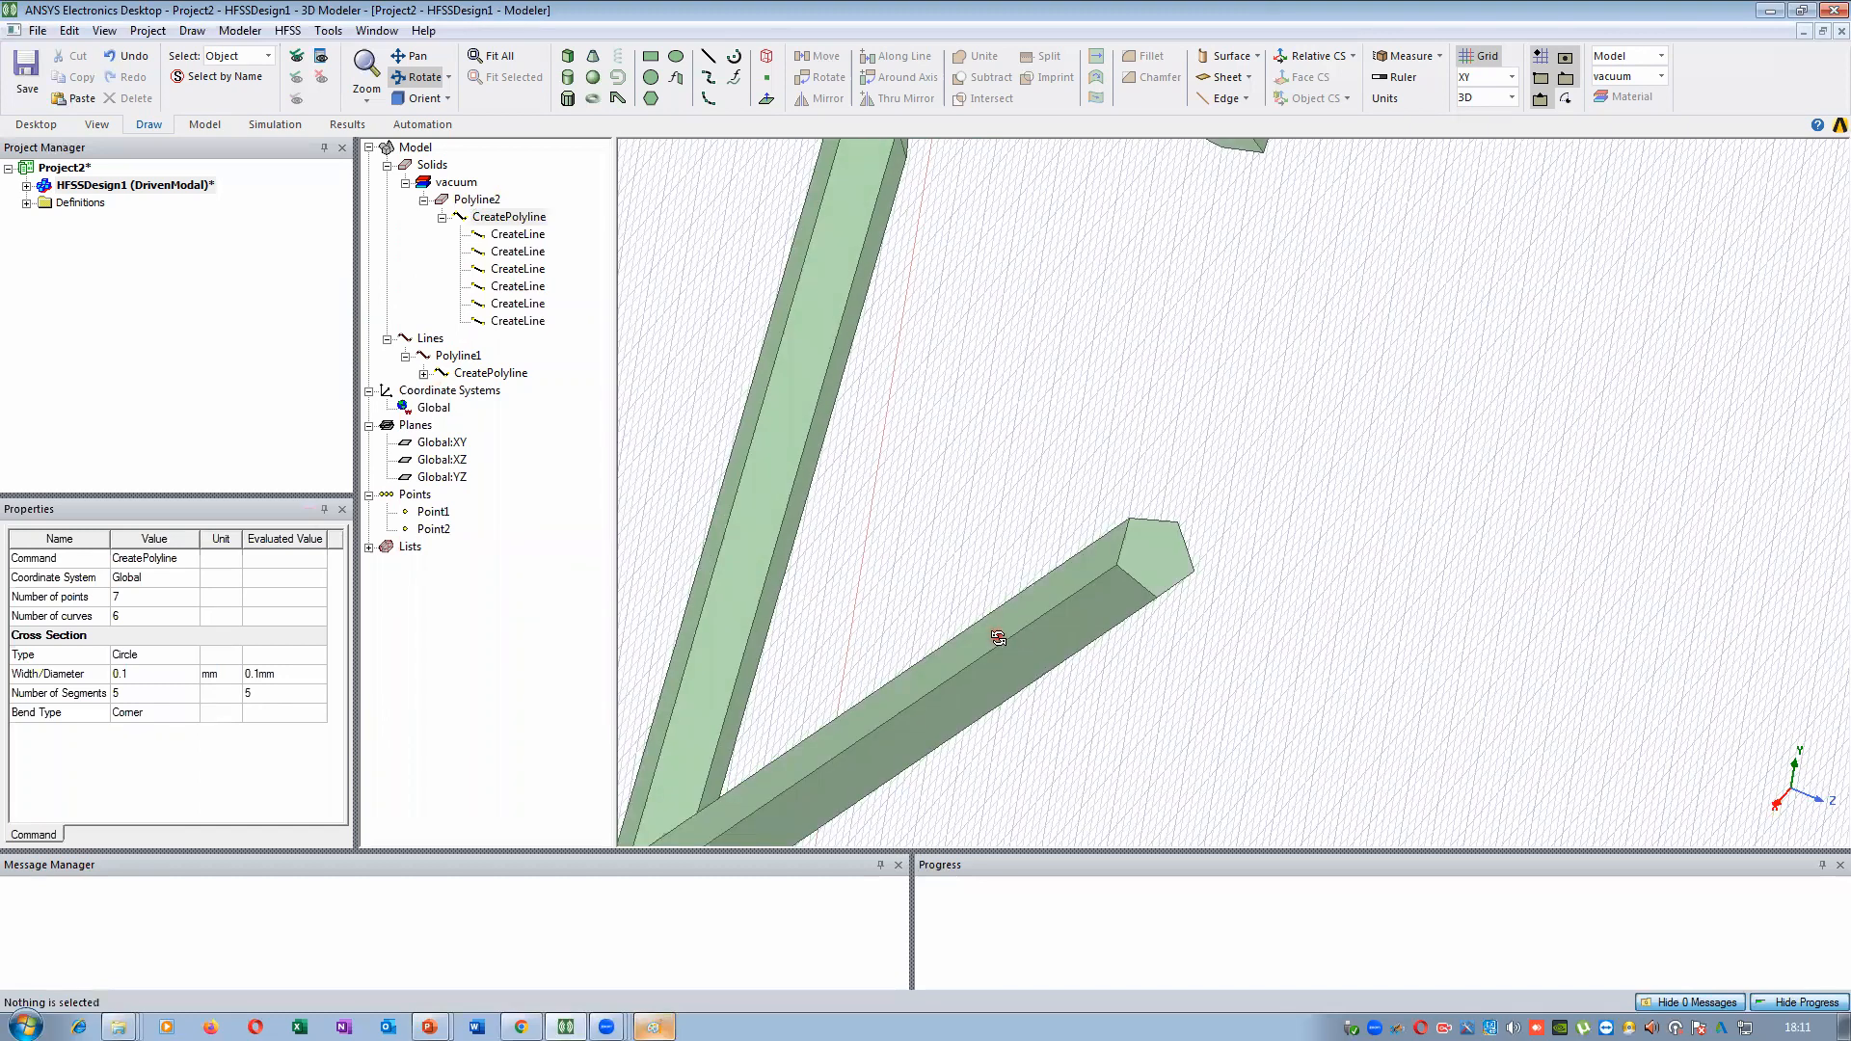
Set the Number of Segments of Polyline2's circular cross-section to 4, accept it and inspect the tube from several angles
double_click(489, 232)
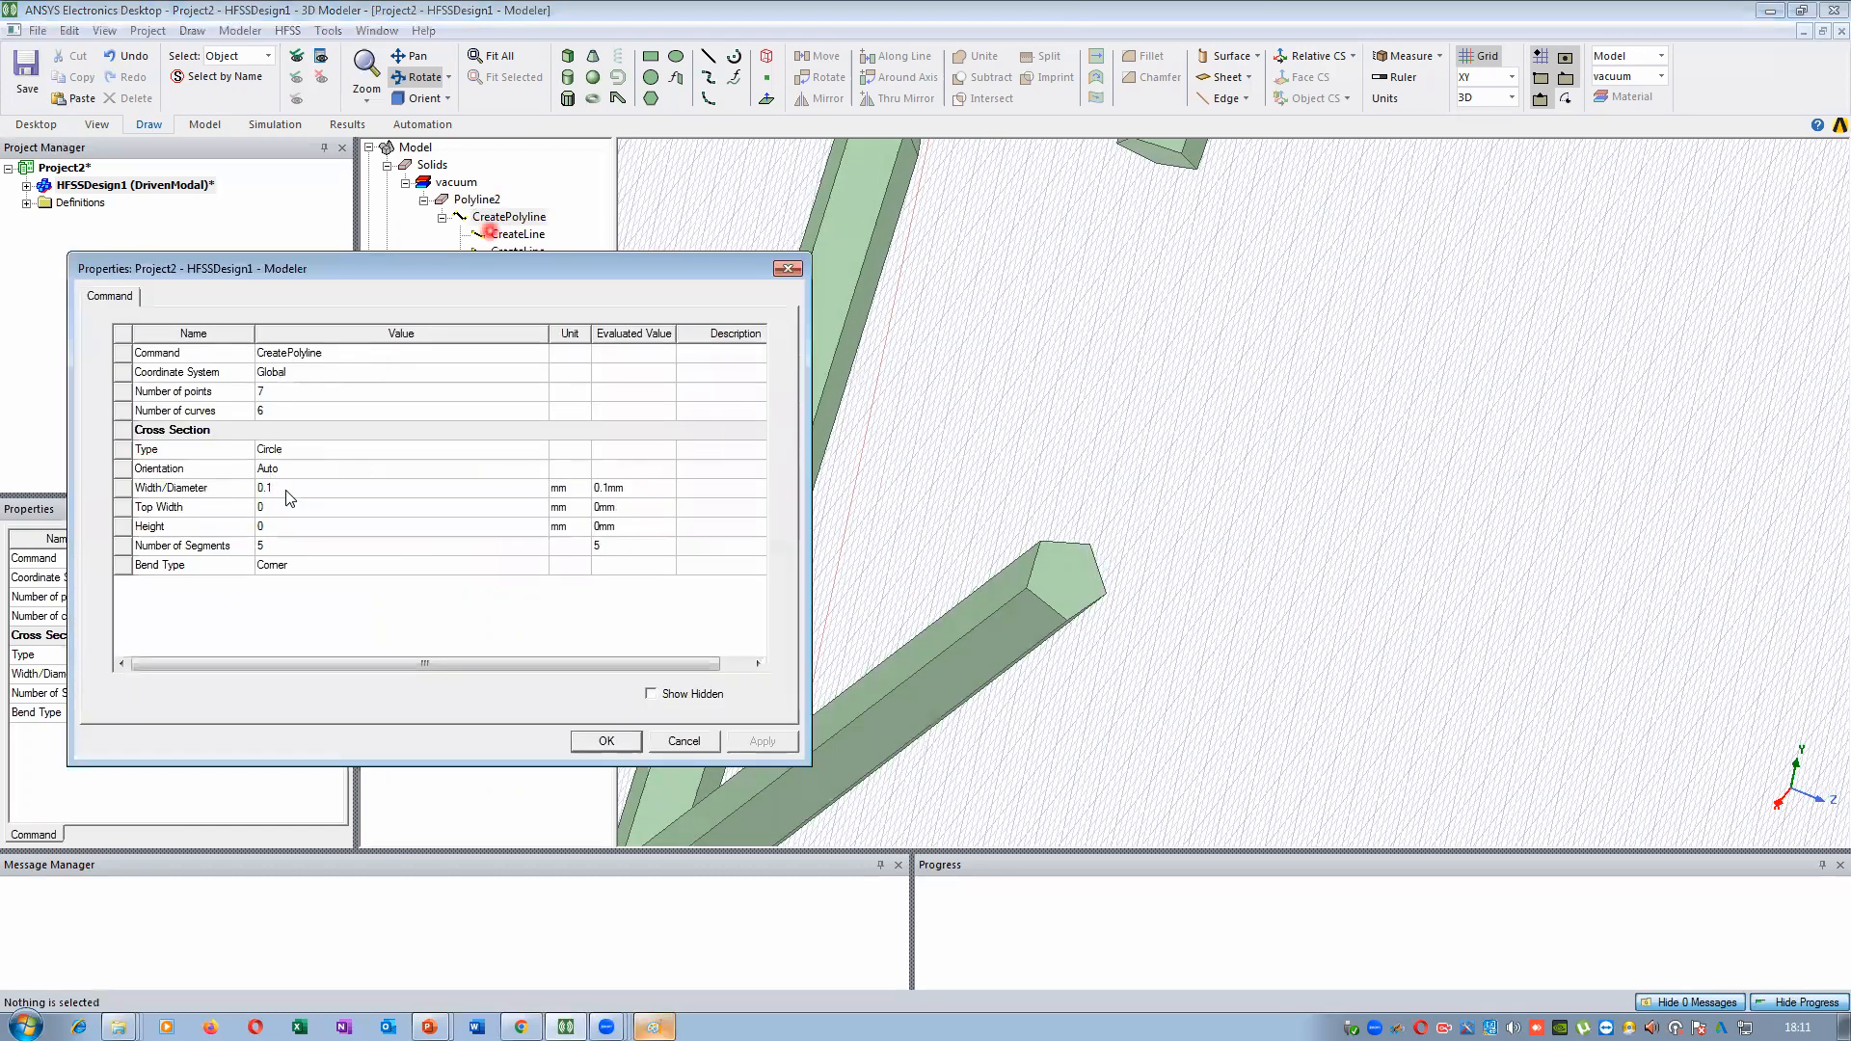
click(277, 544)
text(4)
click(564, 653)
click(761, 745)
click(606, 741)
drag(999, 586, 841, 463)
drag(845, 384, 890, 331)
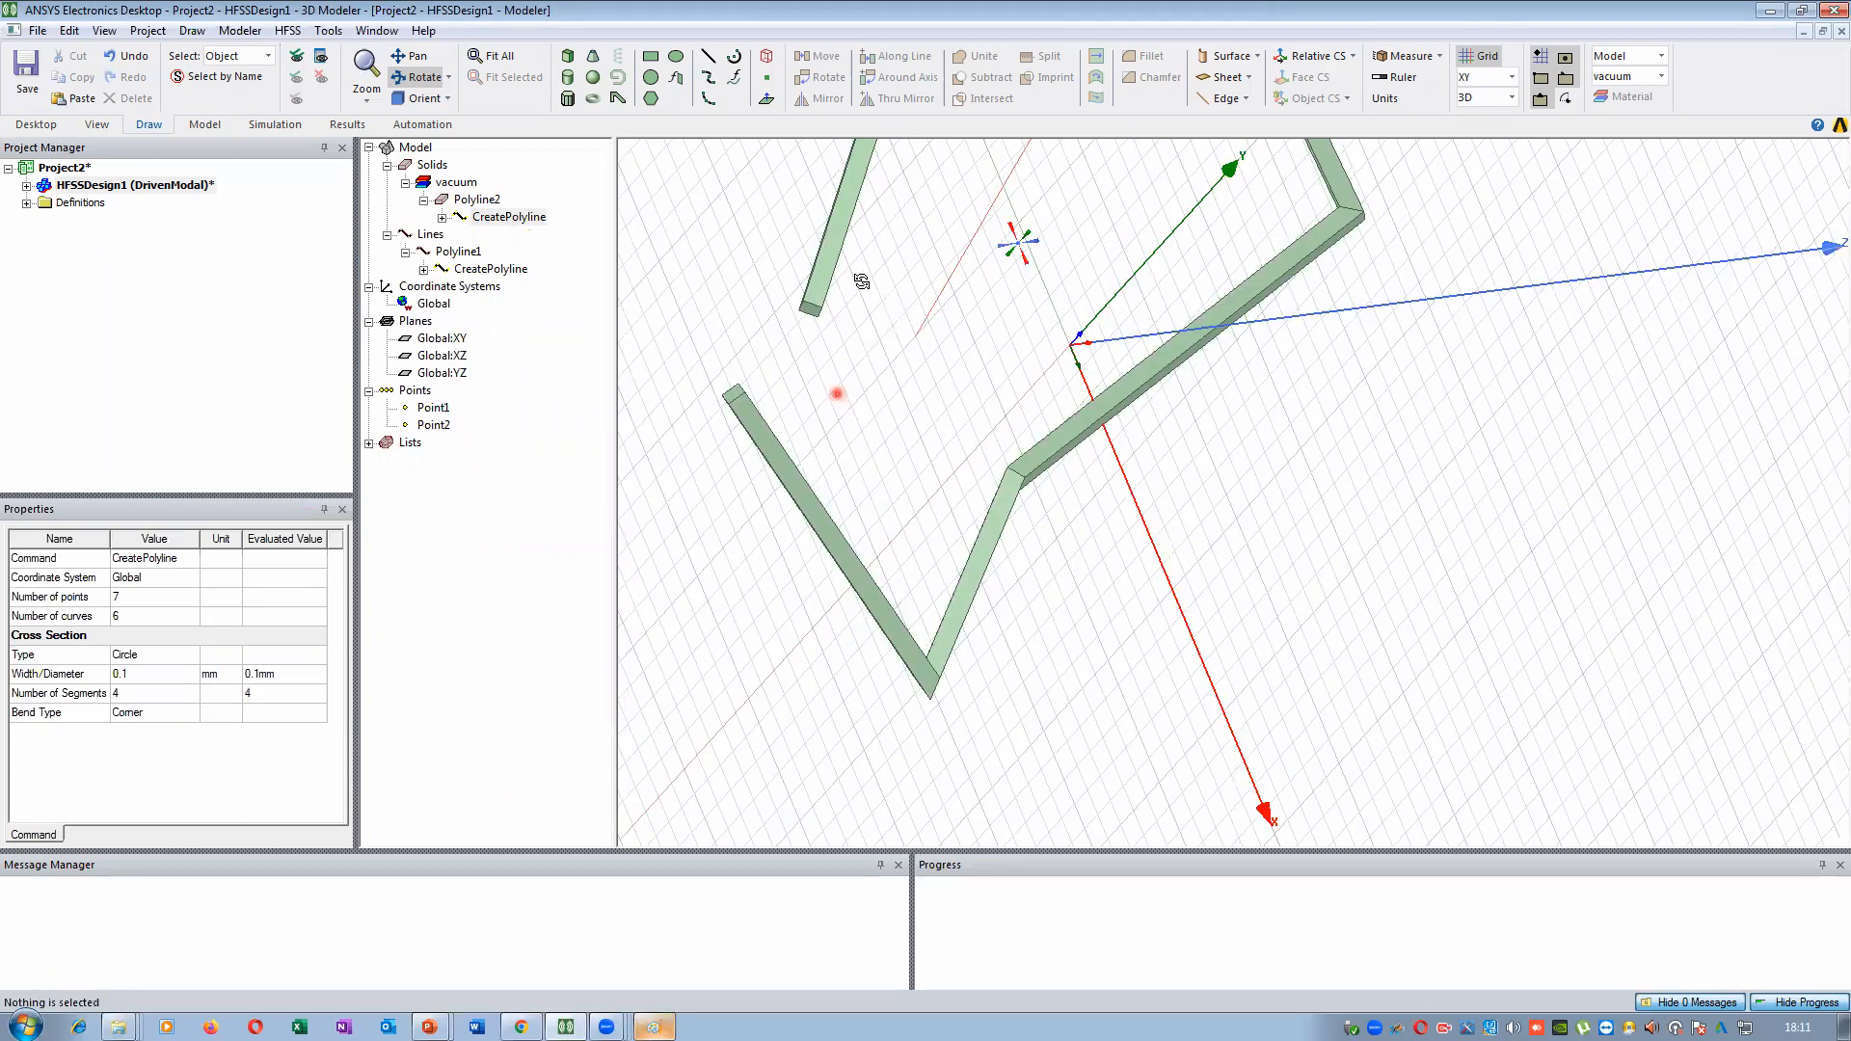
drag(830, 272, 833, 282)
drag(838, 354, 810, 317)
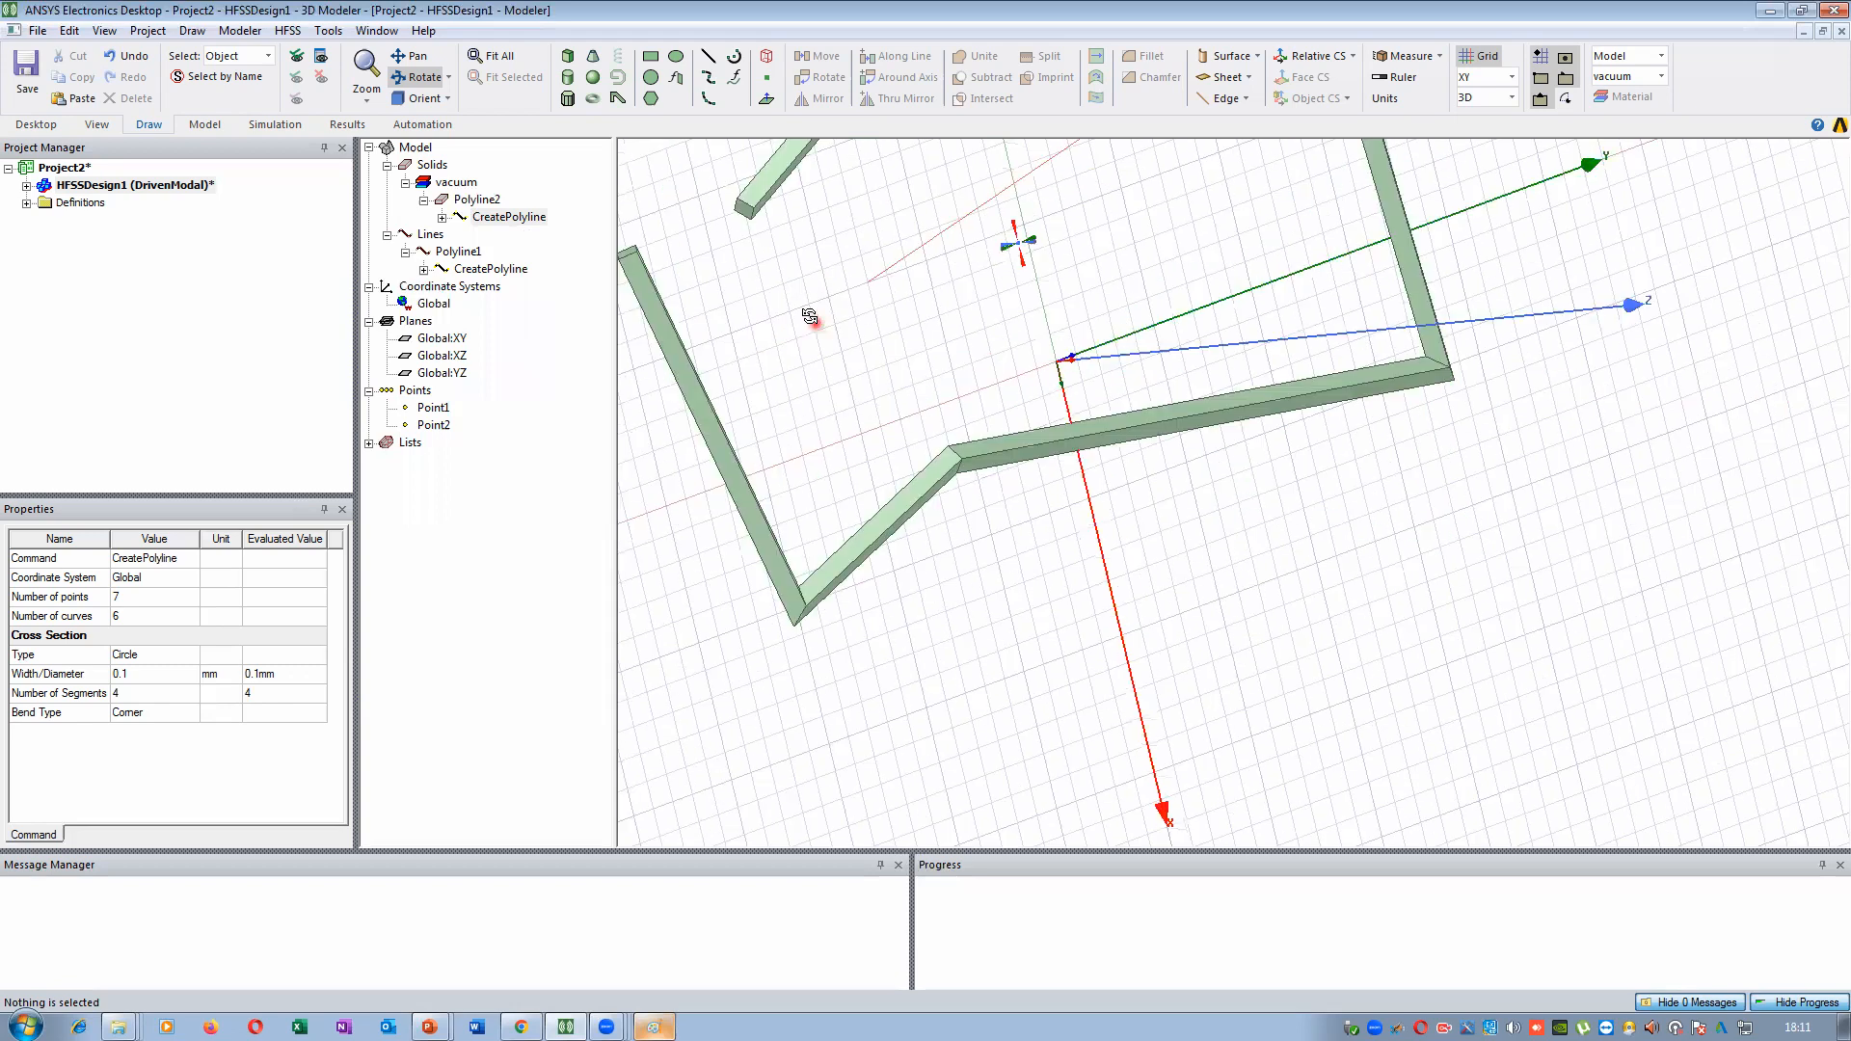
drag(912, 268, 908, 266)
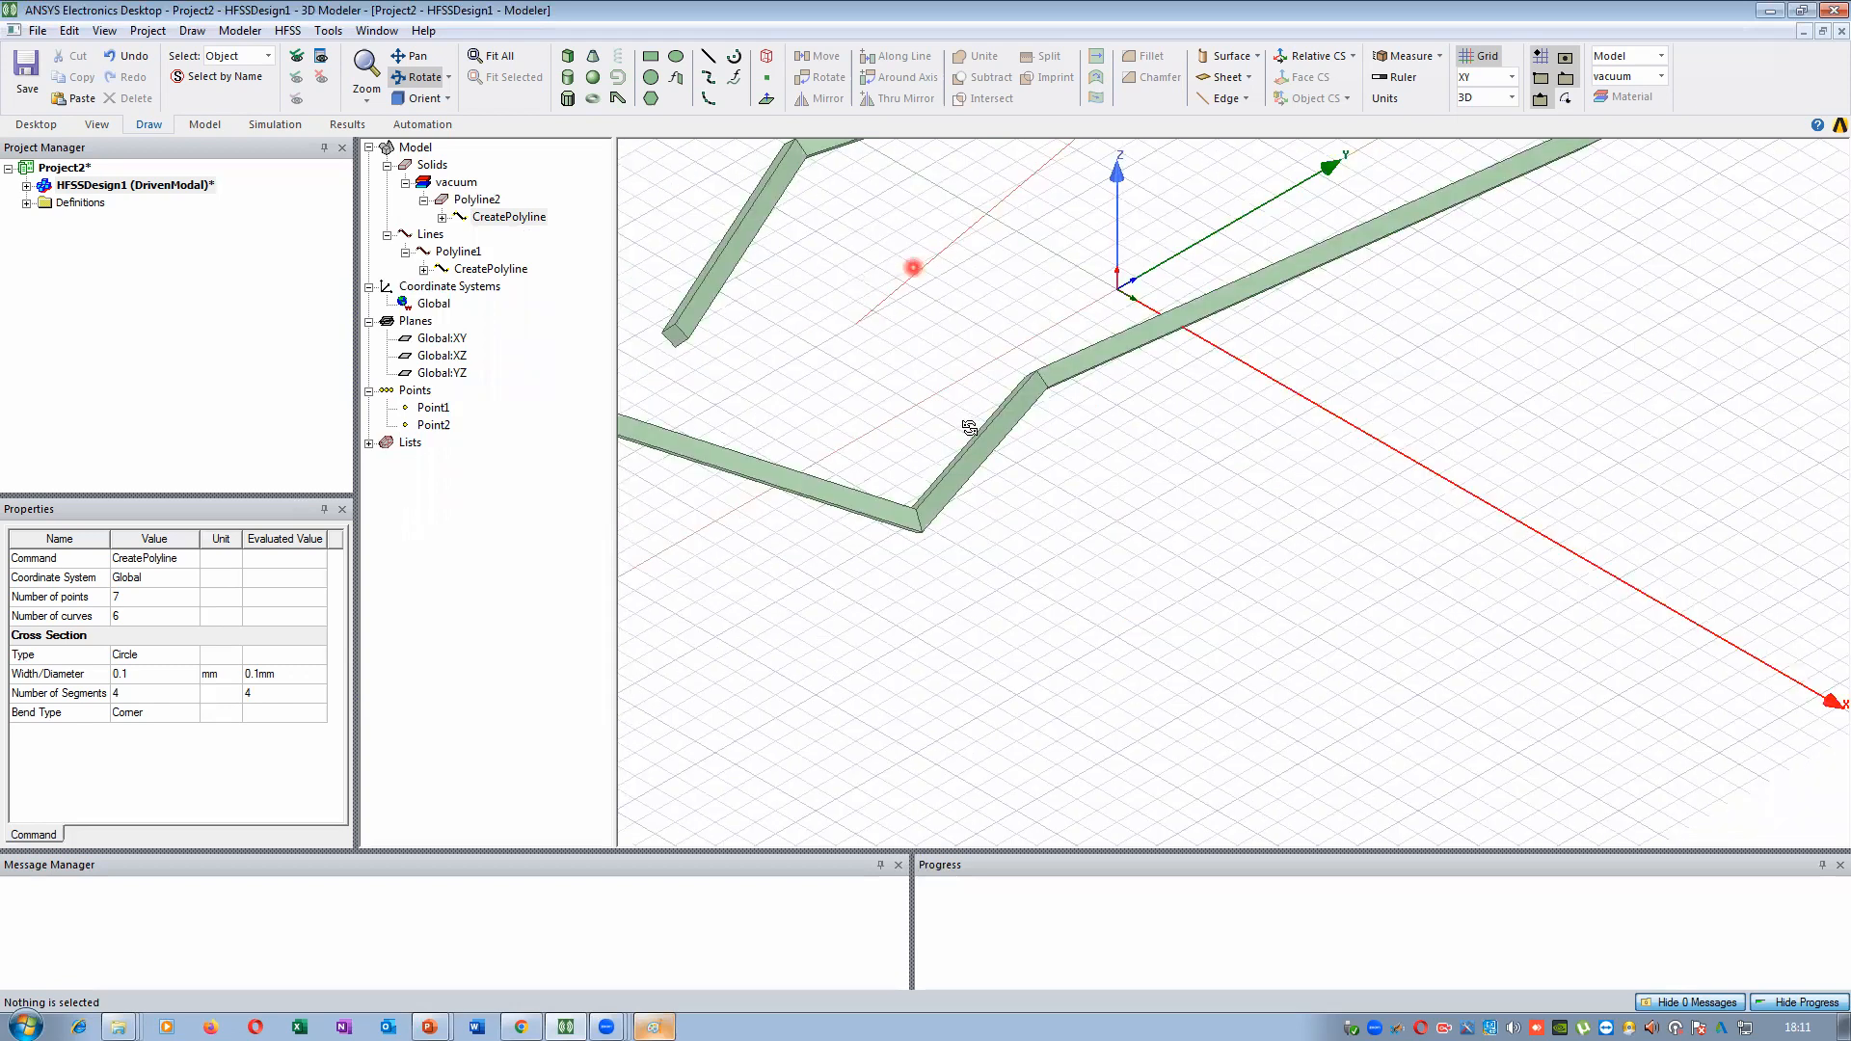
Set the Number of Segments of Polyline2's circular cross-section to 10, accept the properties and inspect the tube's end face
double_click(974, 492)
double_click(948, 198)
click(1118, 393)
click(1073, 424)
click(484, 218)
click(476, 200)
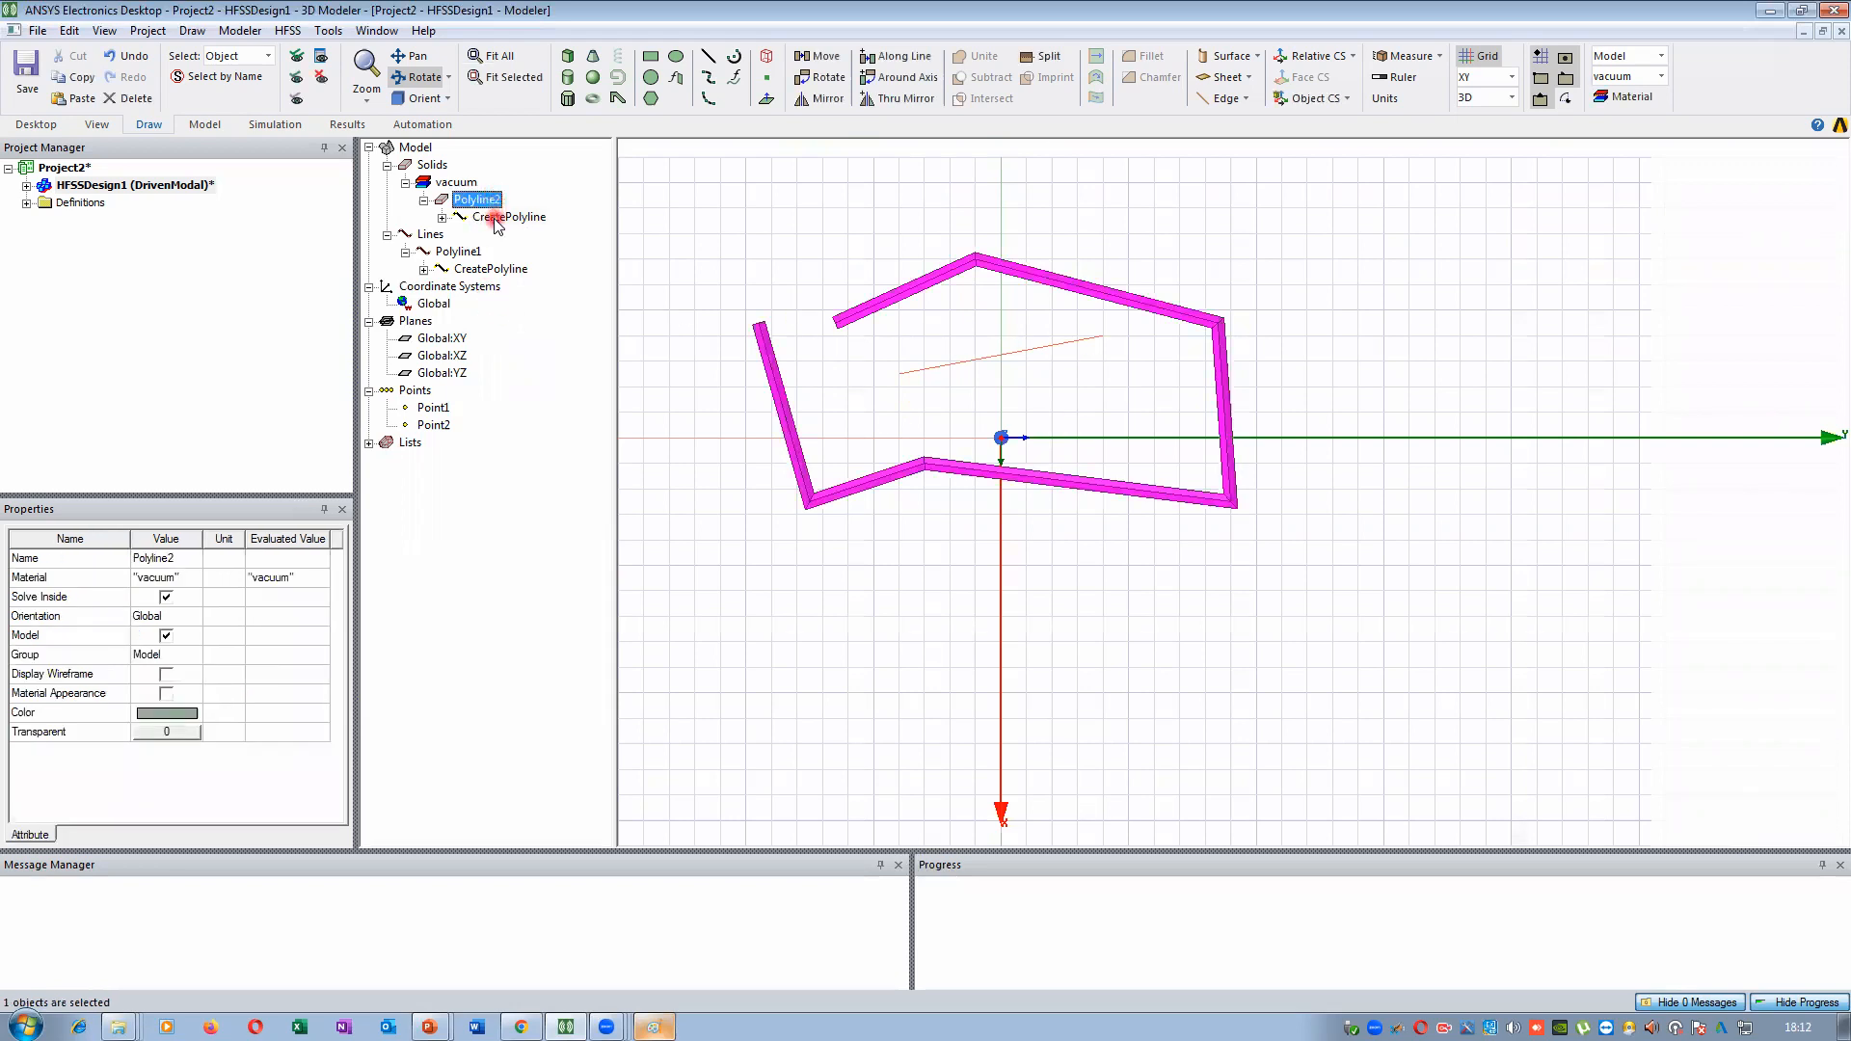
double_click(508, 217)
click(290, 547)
click(291, 475)
click(284, 490)
click(274, 545)
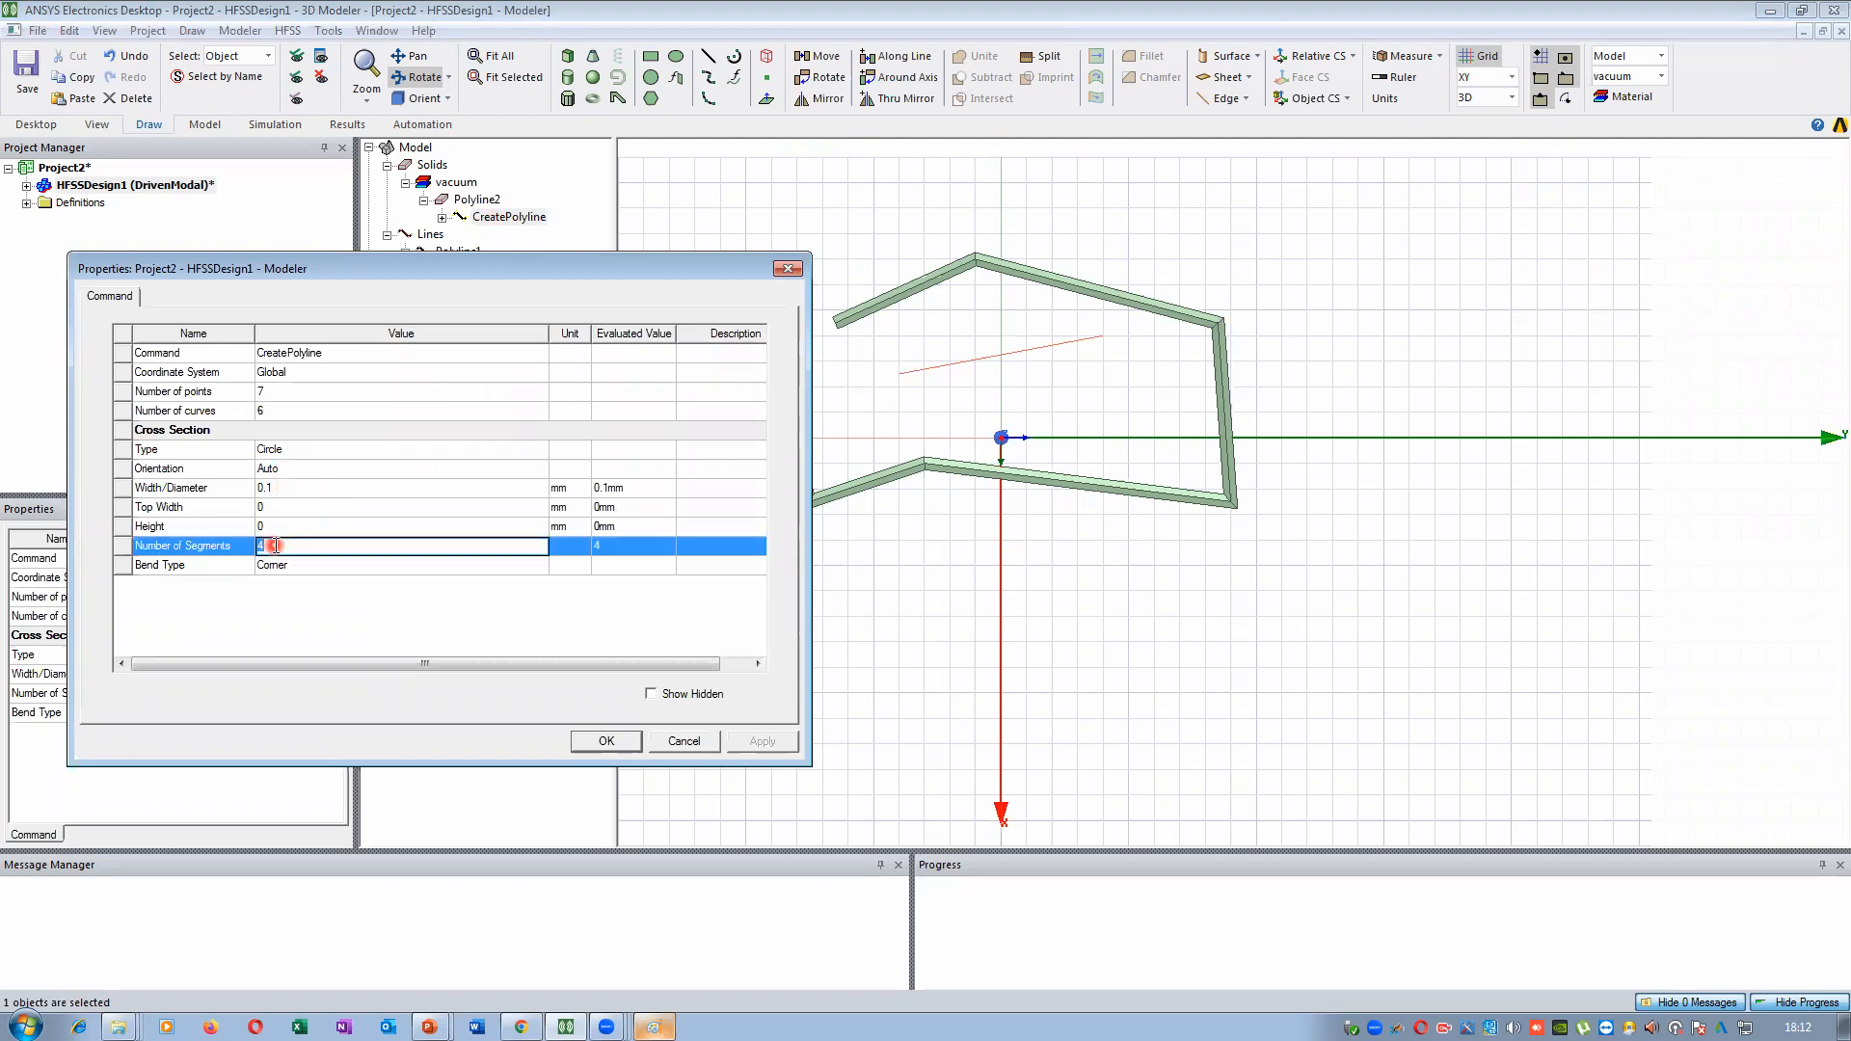
click(353, 578)
click(741, 747)
click(606, 740)
drag(804, 399, 901, 527)
scroll(741, 346, up, 8)
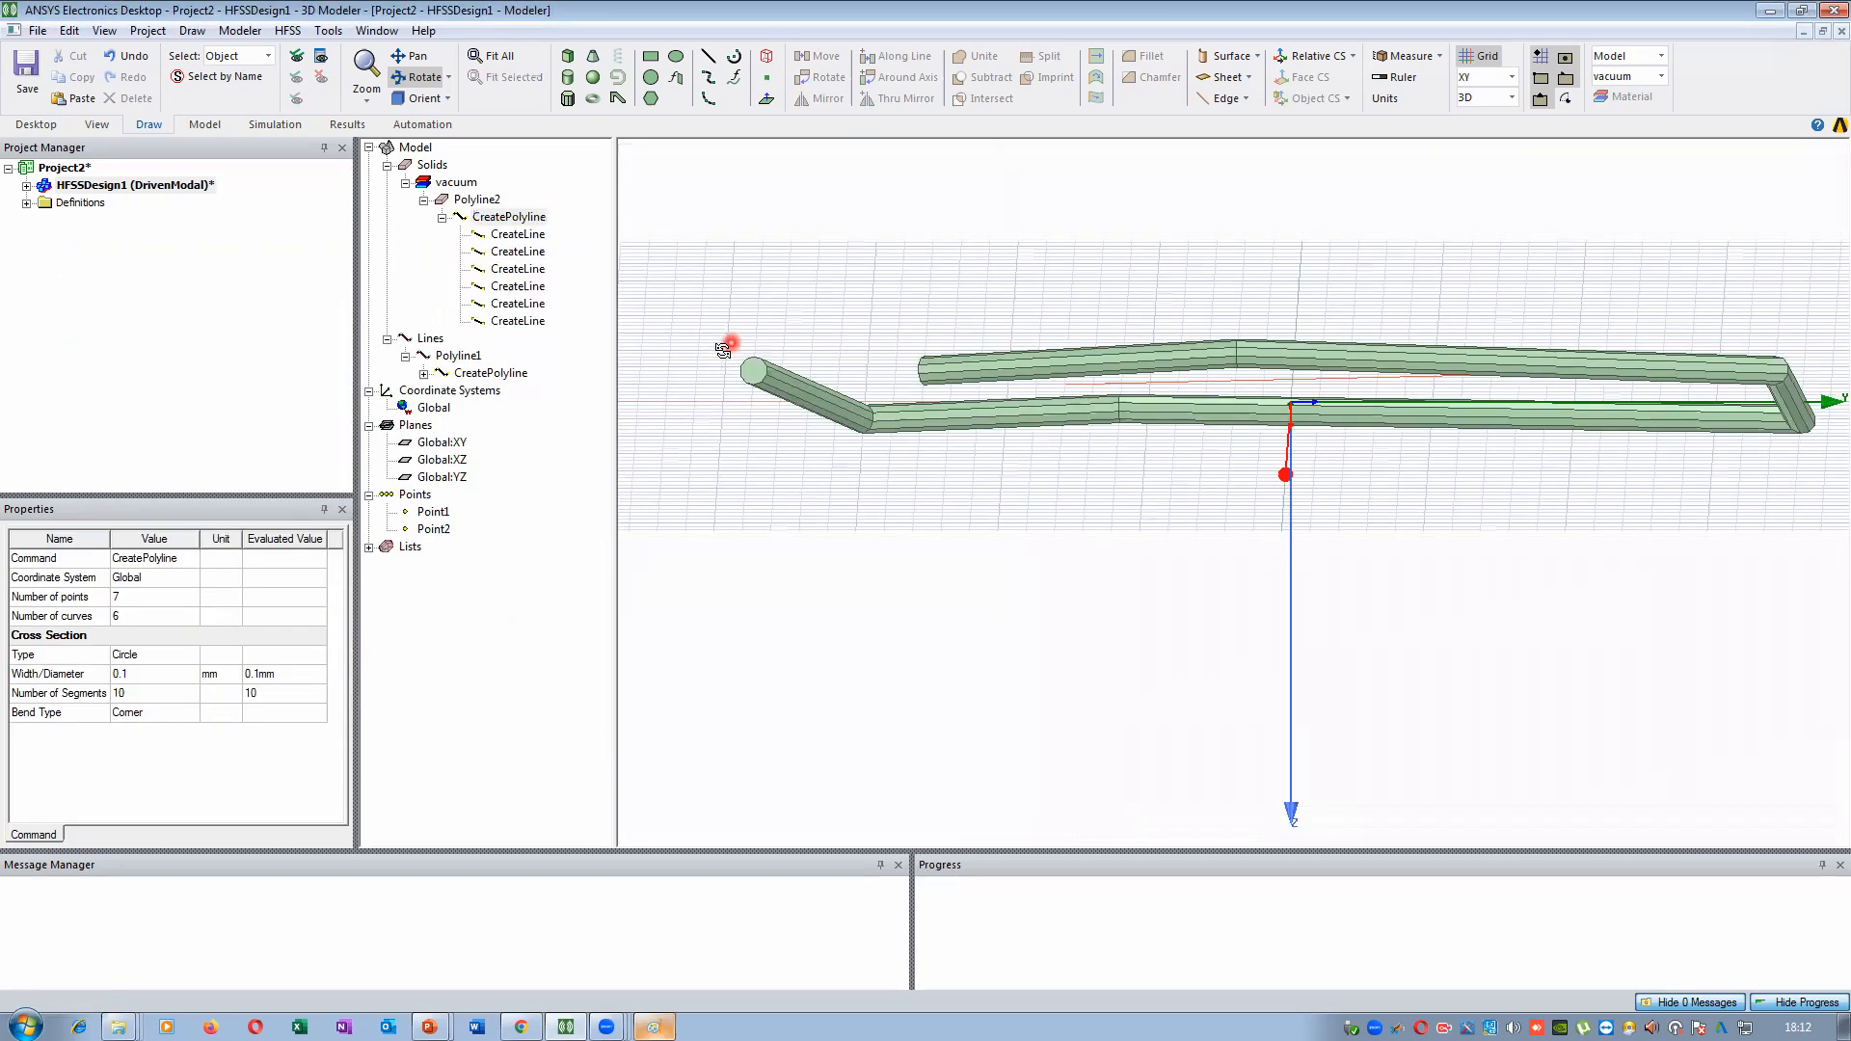
scroll(721, 355, up, 4)
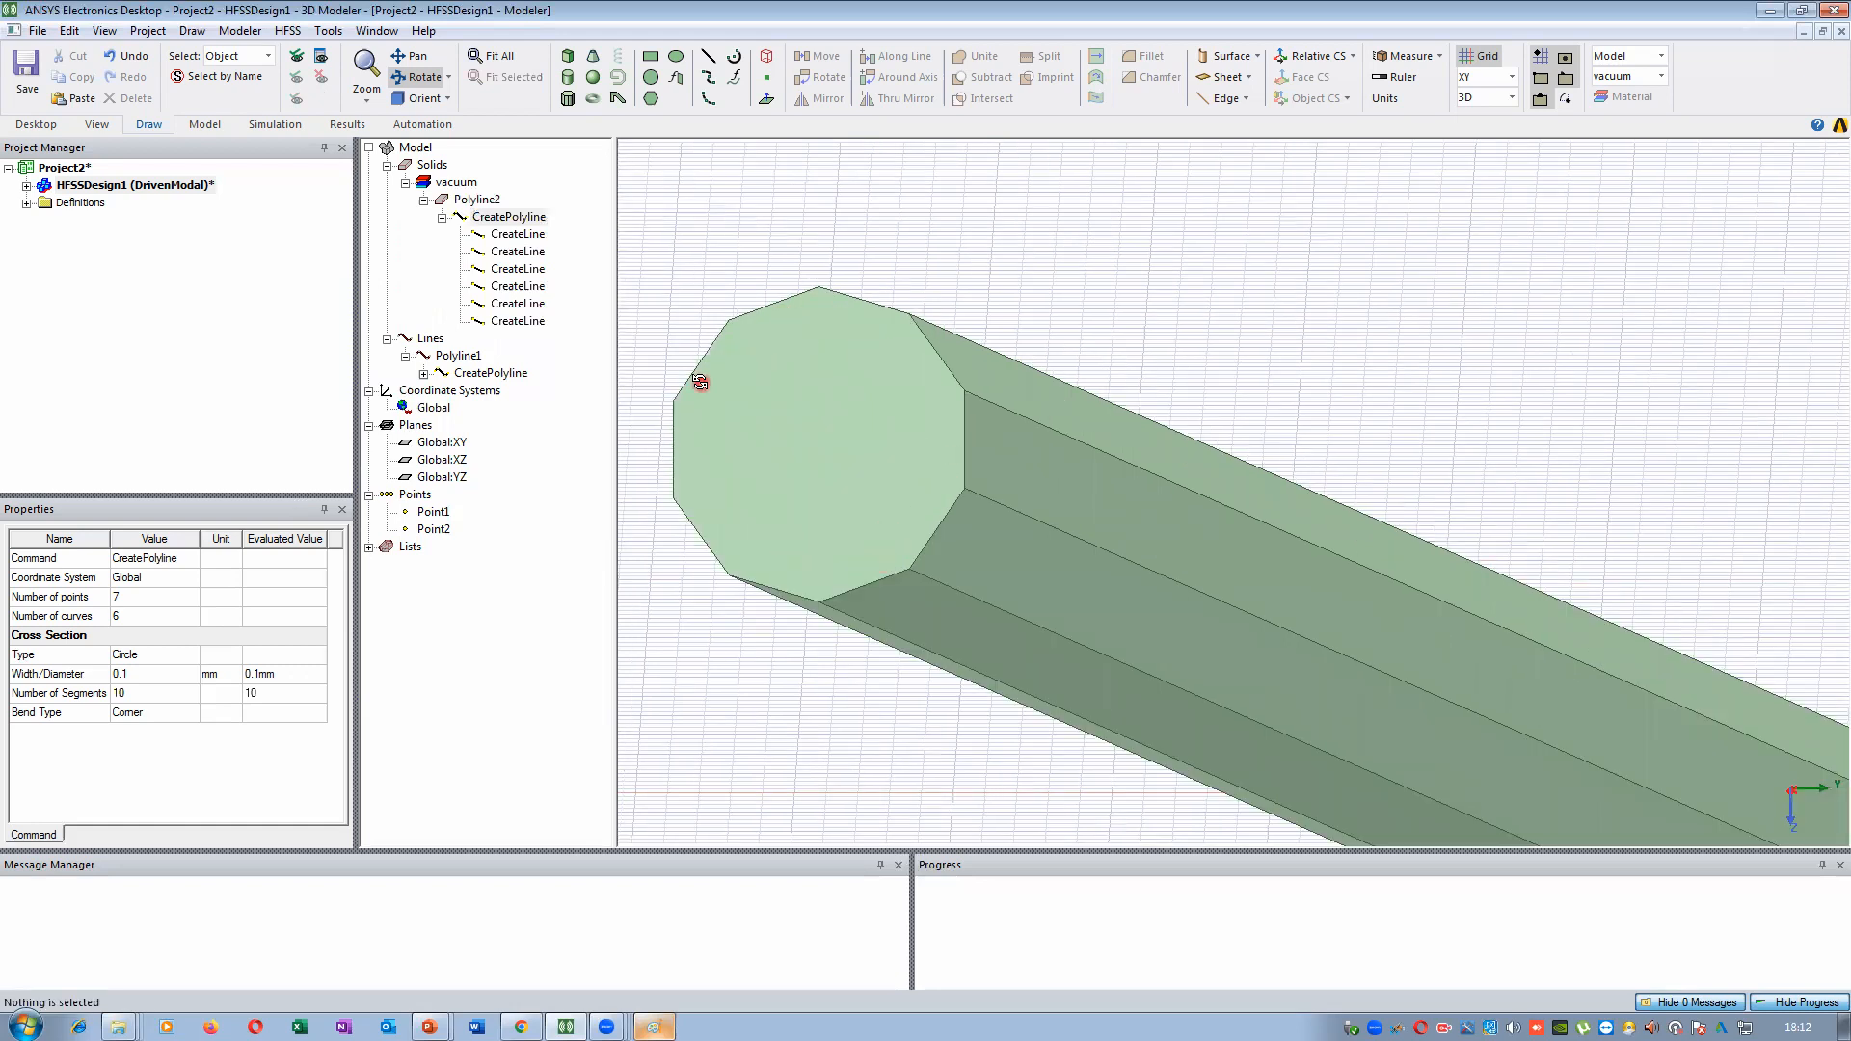
Raise the Number of Segments in Polyline2's CreatePolyline command to 100, apply the change and accept the properties
double_click(487, 216)
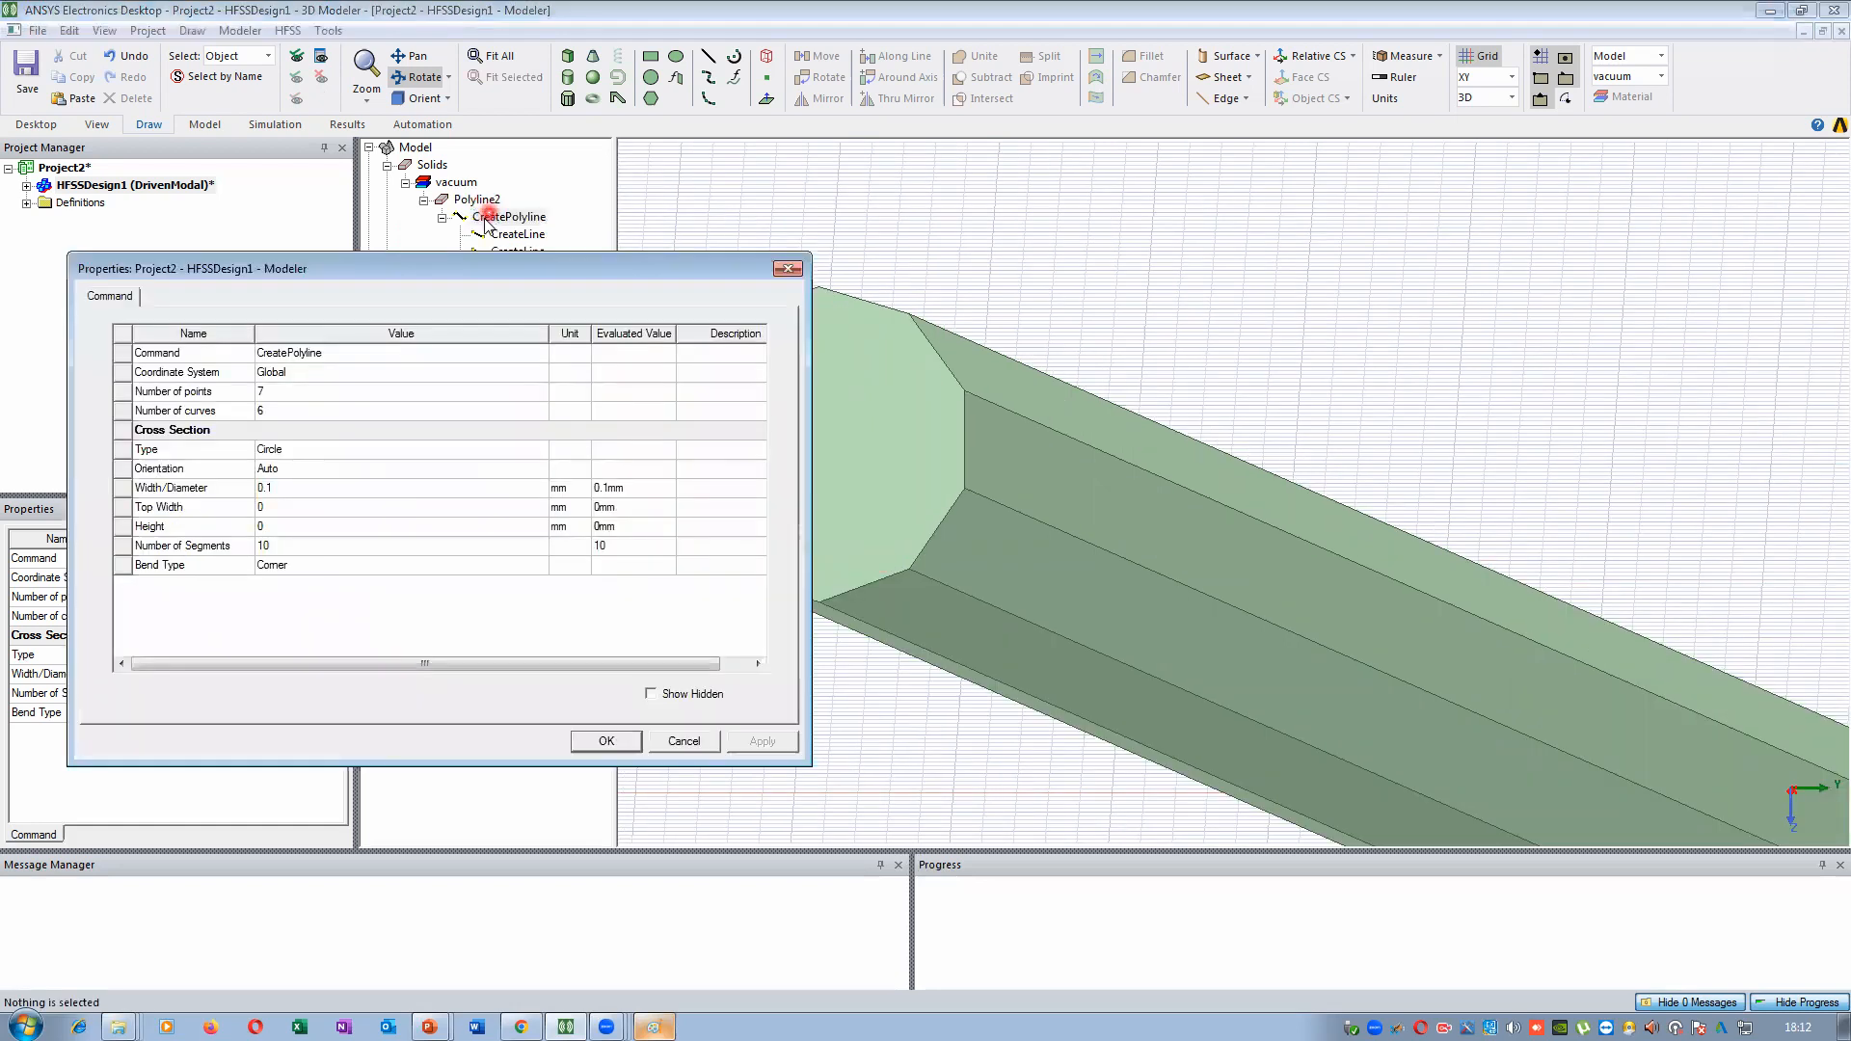
click(290, 547)
click(288, 545)
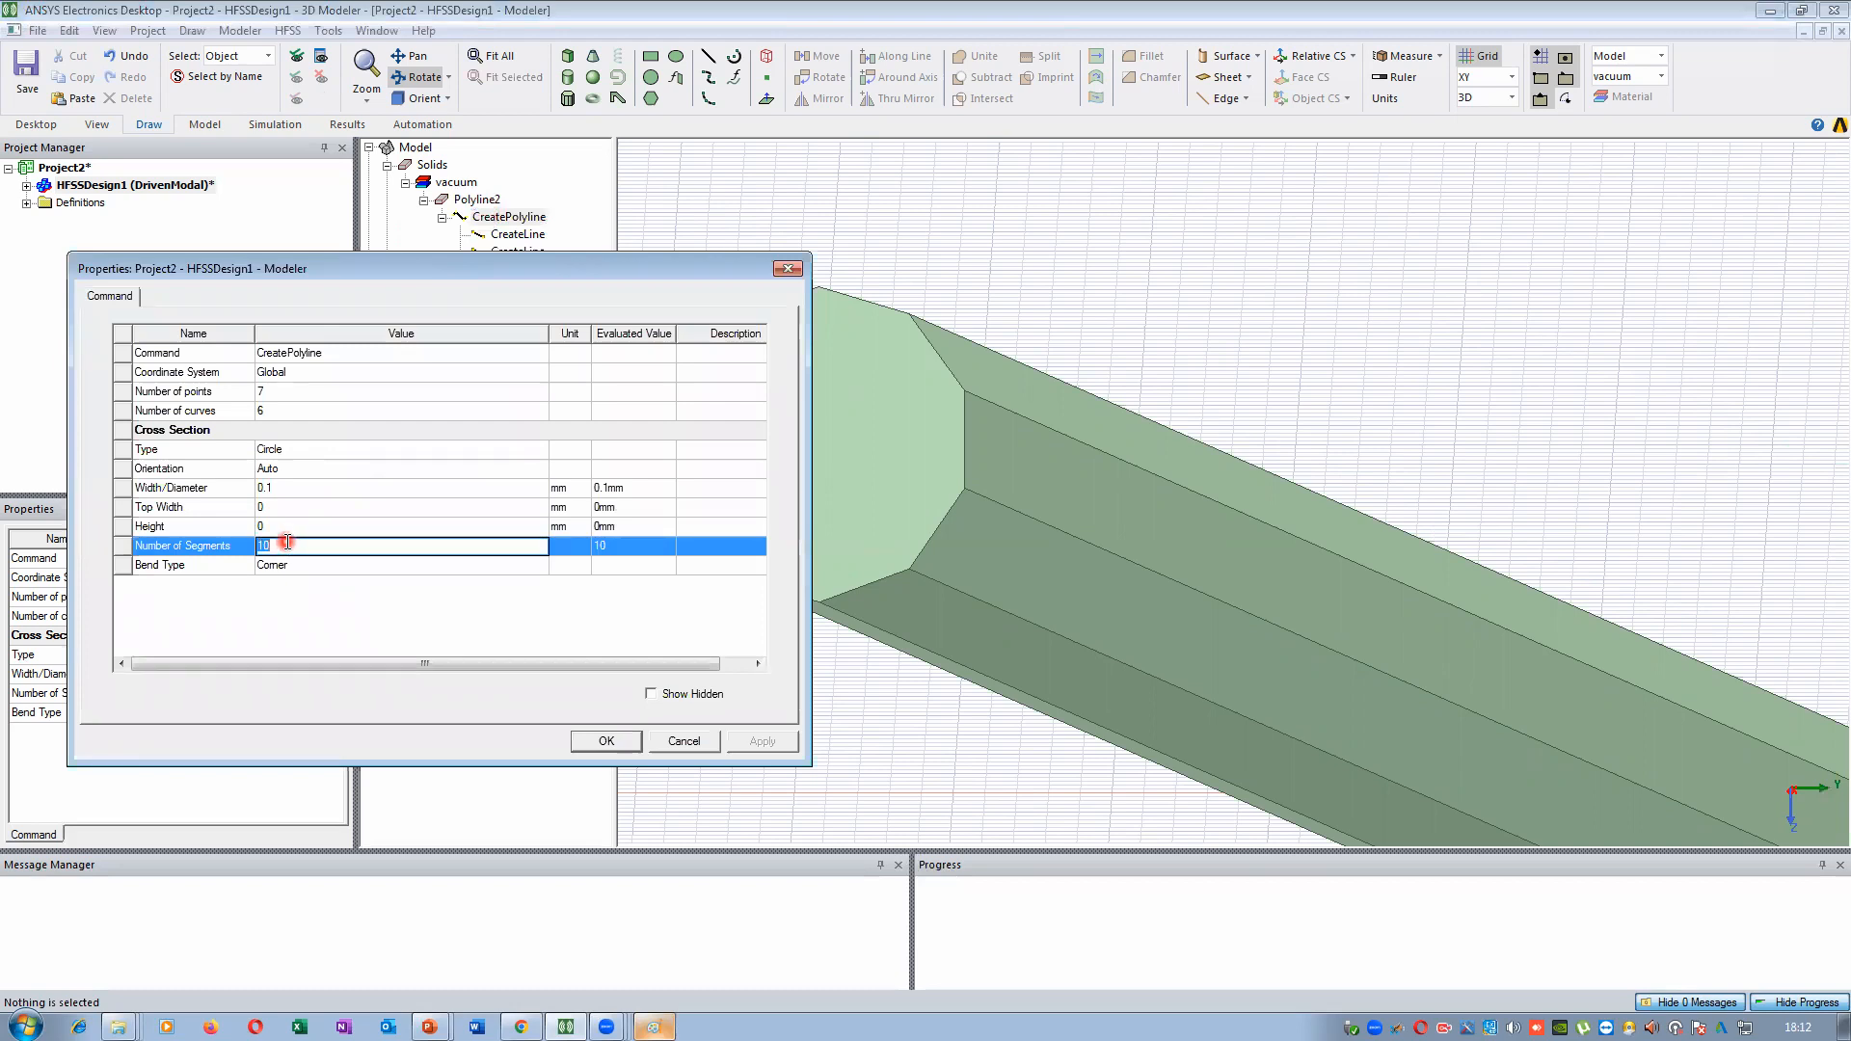
text(100)
click(631, 653)
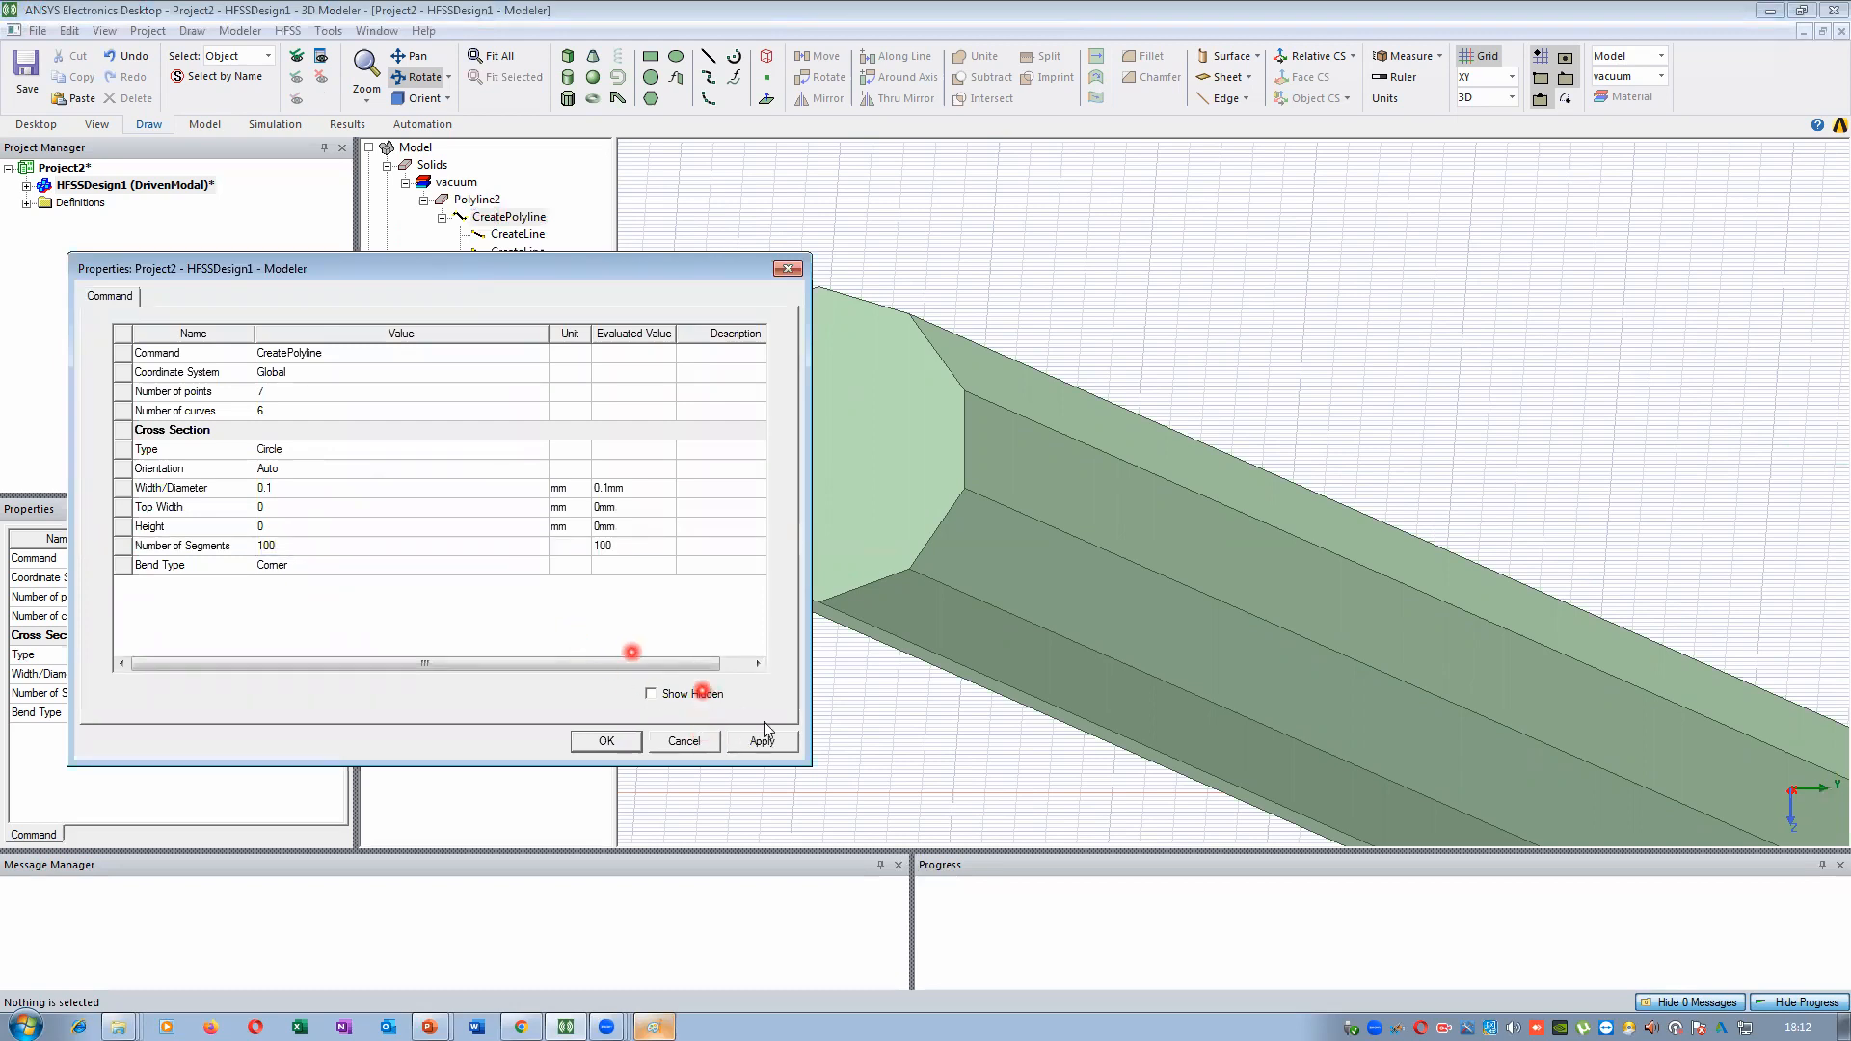
click(761, 742)
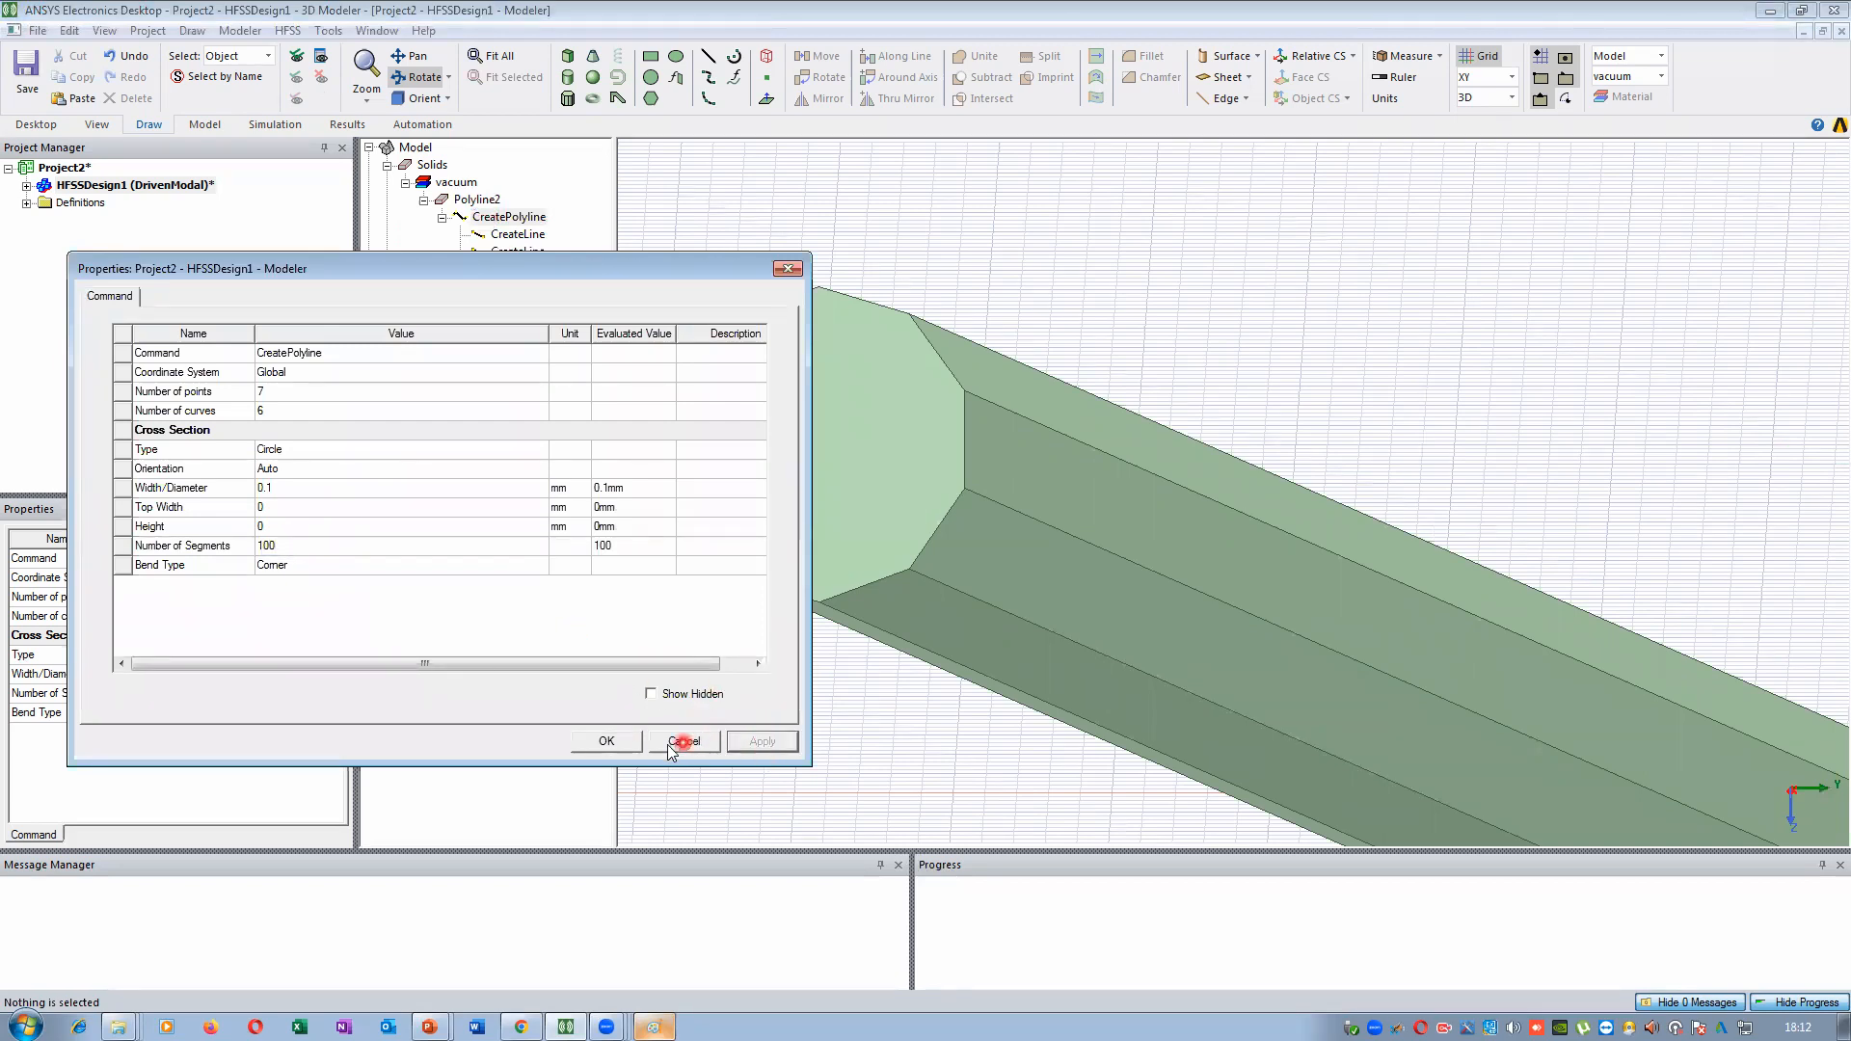
click(609, 741)
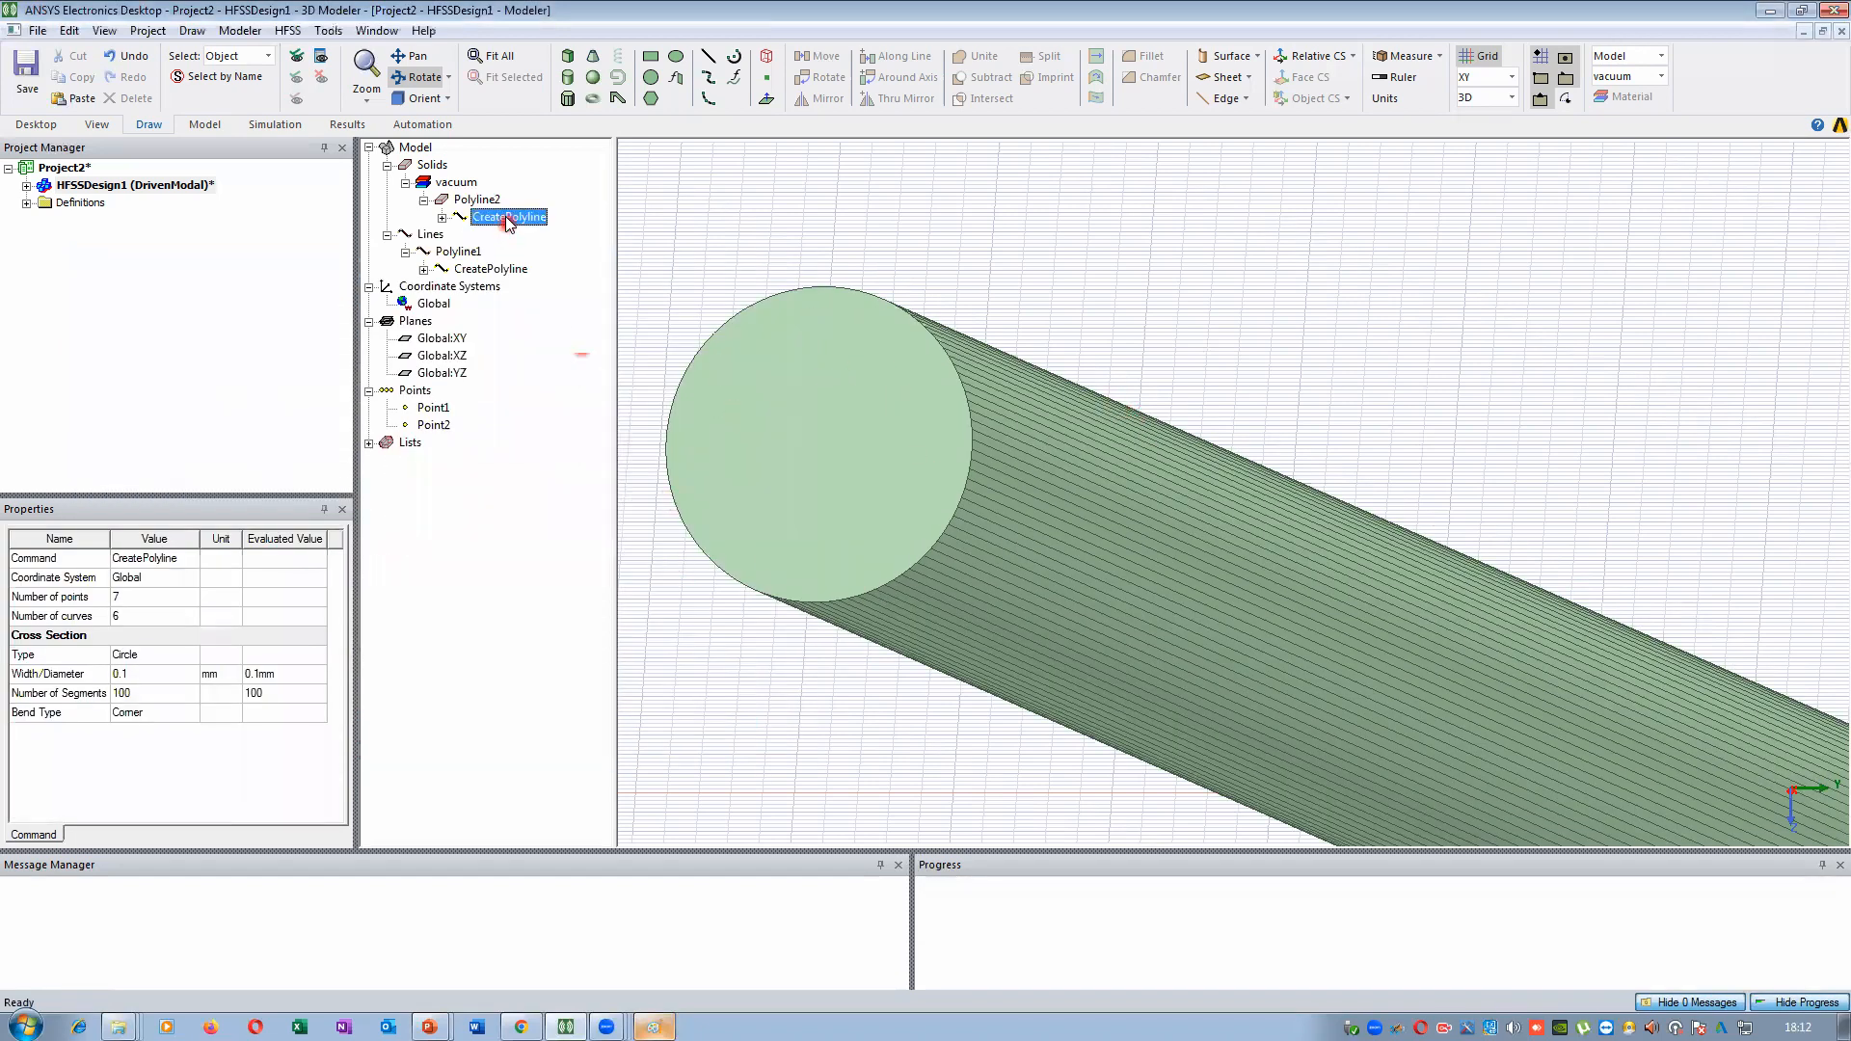
Set the number of segments of Polyline2's circular cross section to 0 and apply it
double_click(494, 218)
click(302, 543)
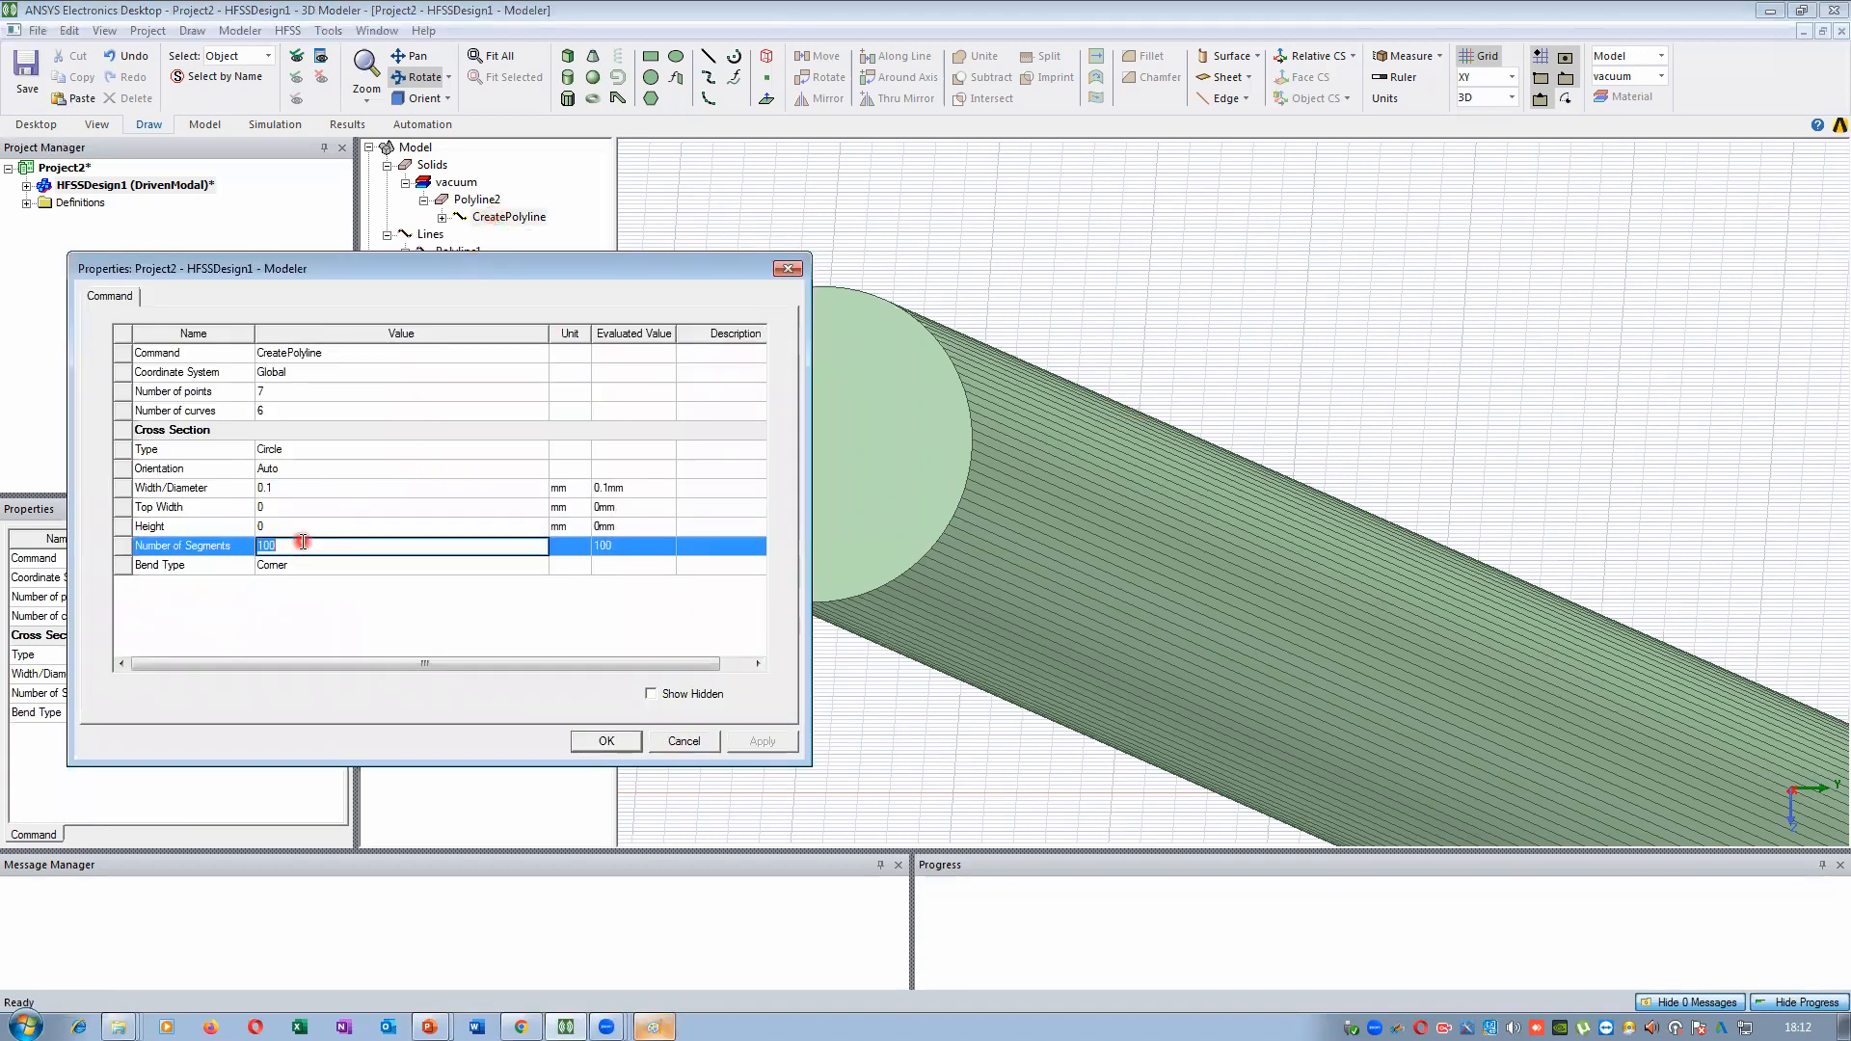
click(312, 617)
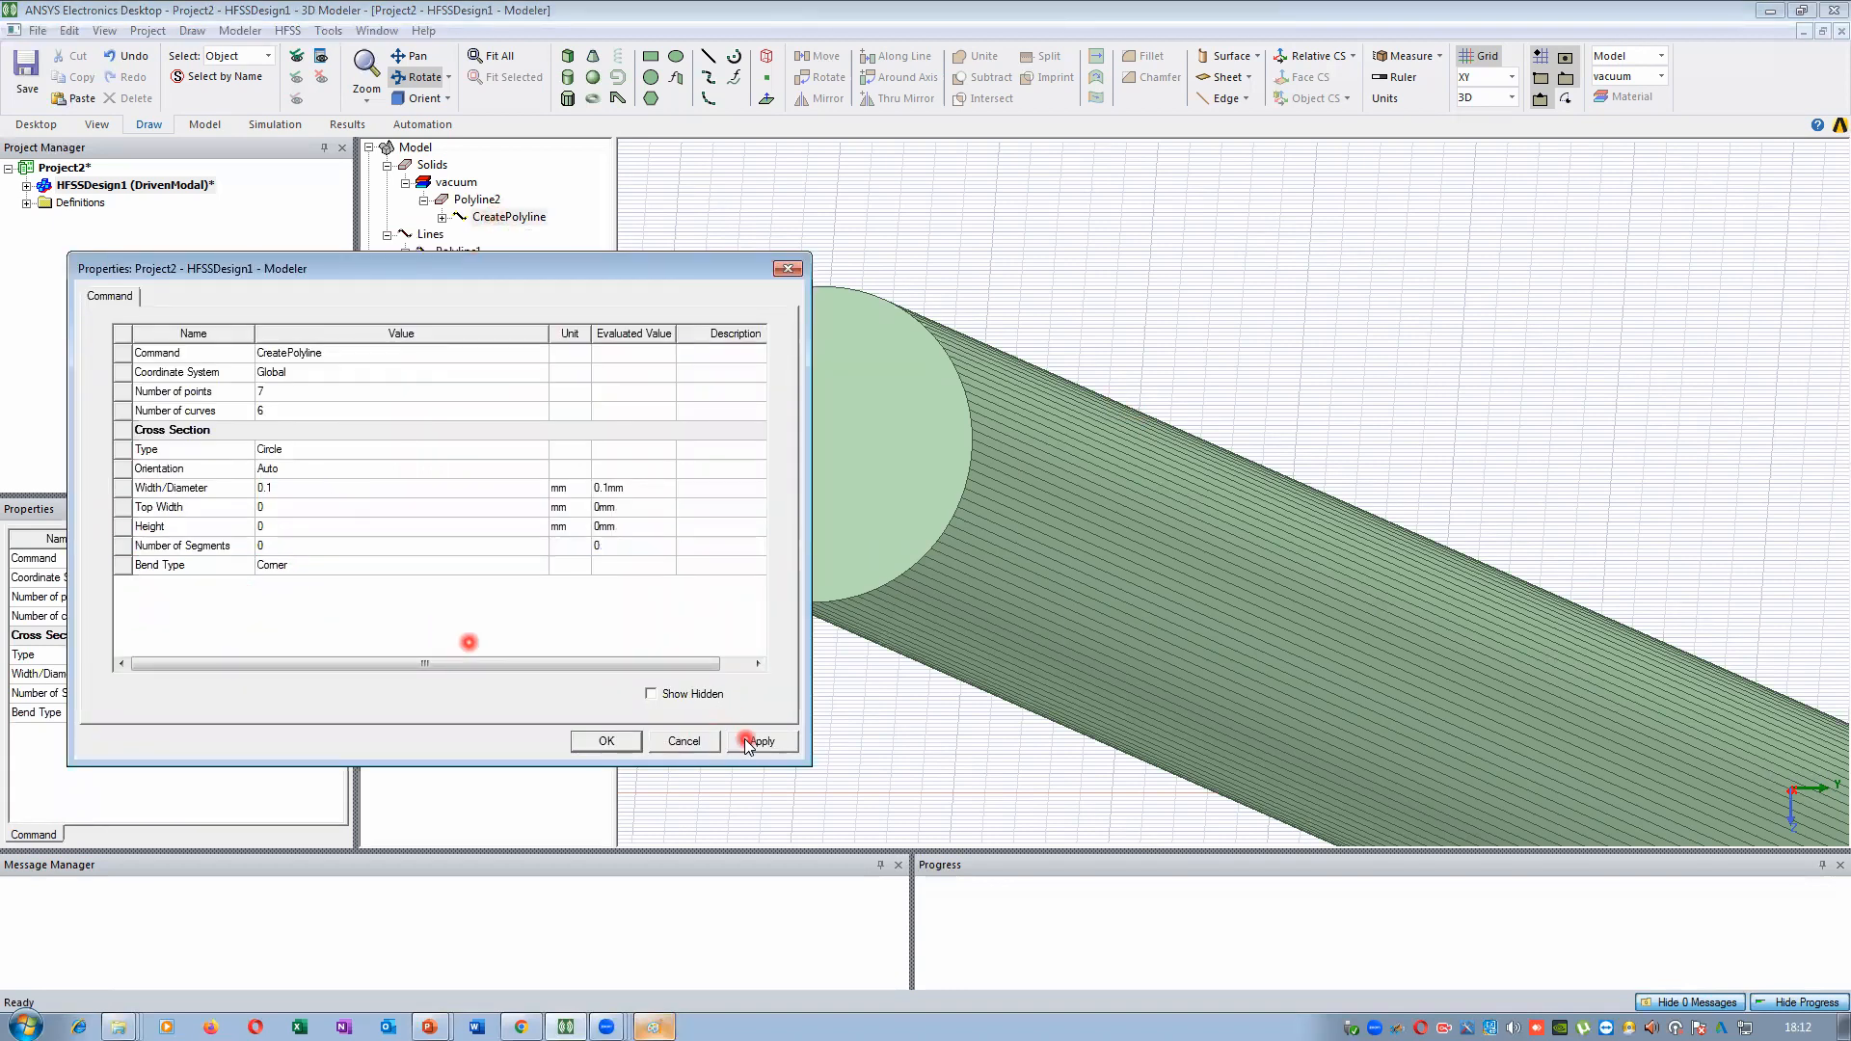
click(746, 741)
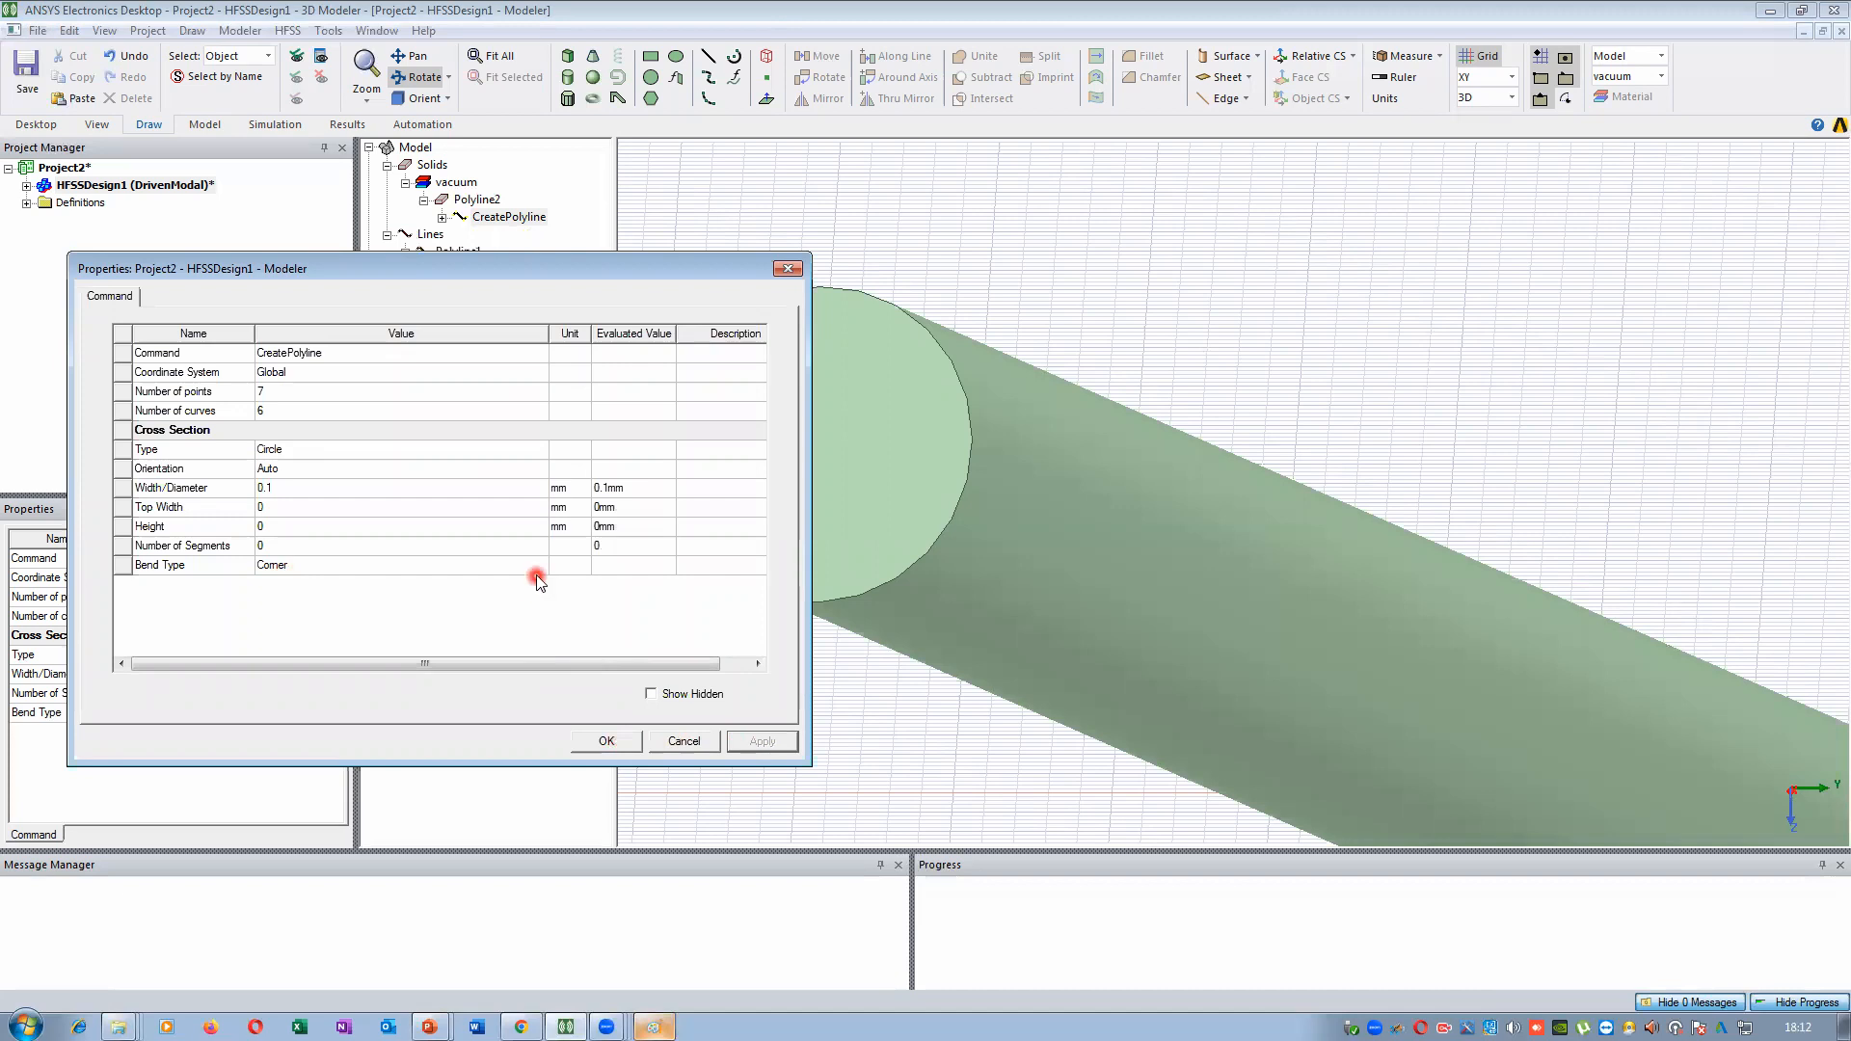
drag(622, 268, 478, 266)
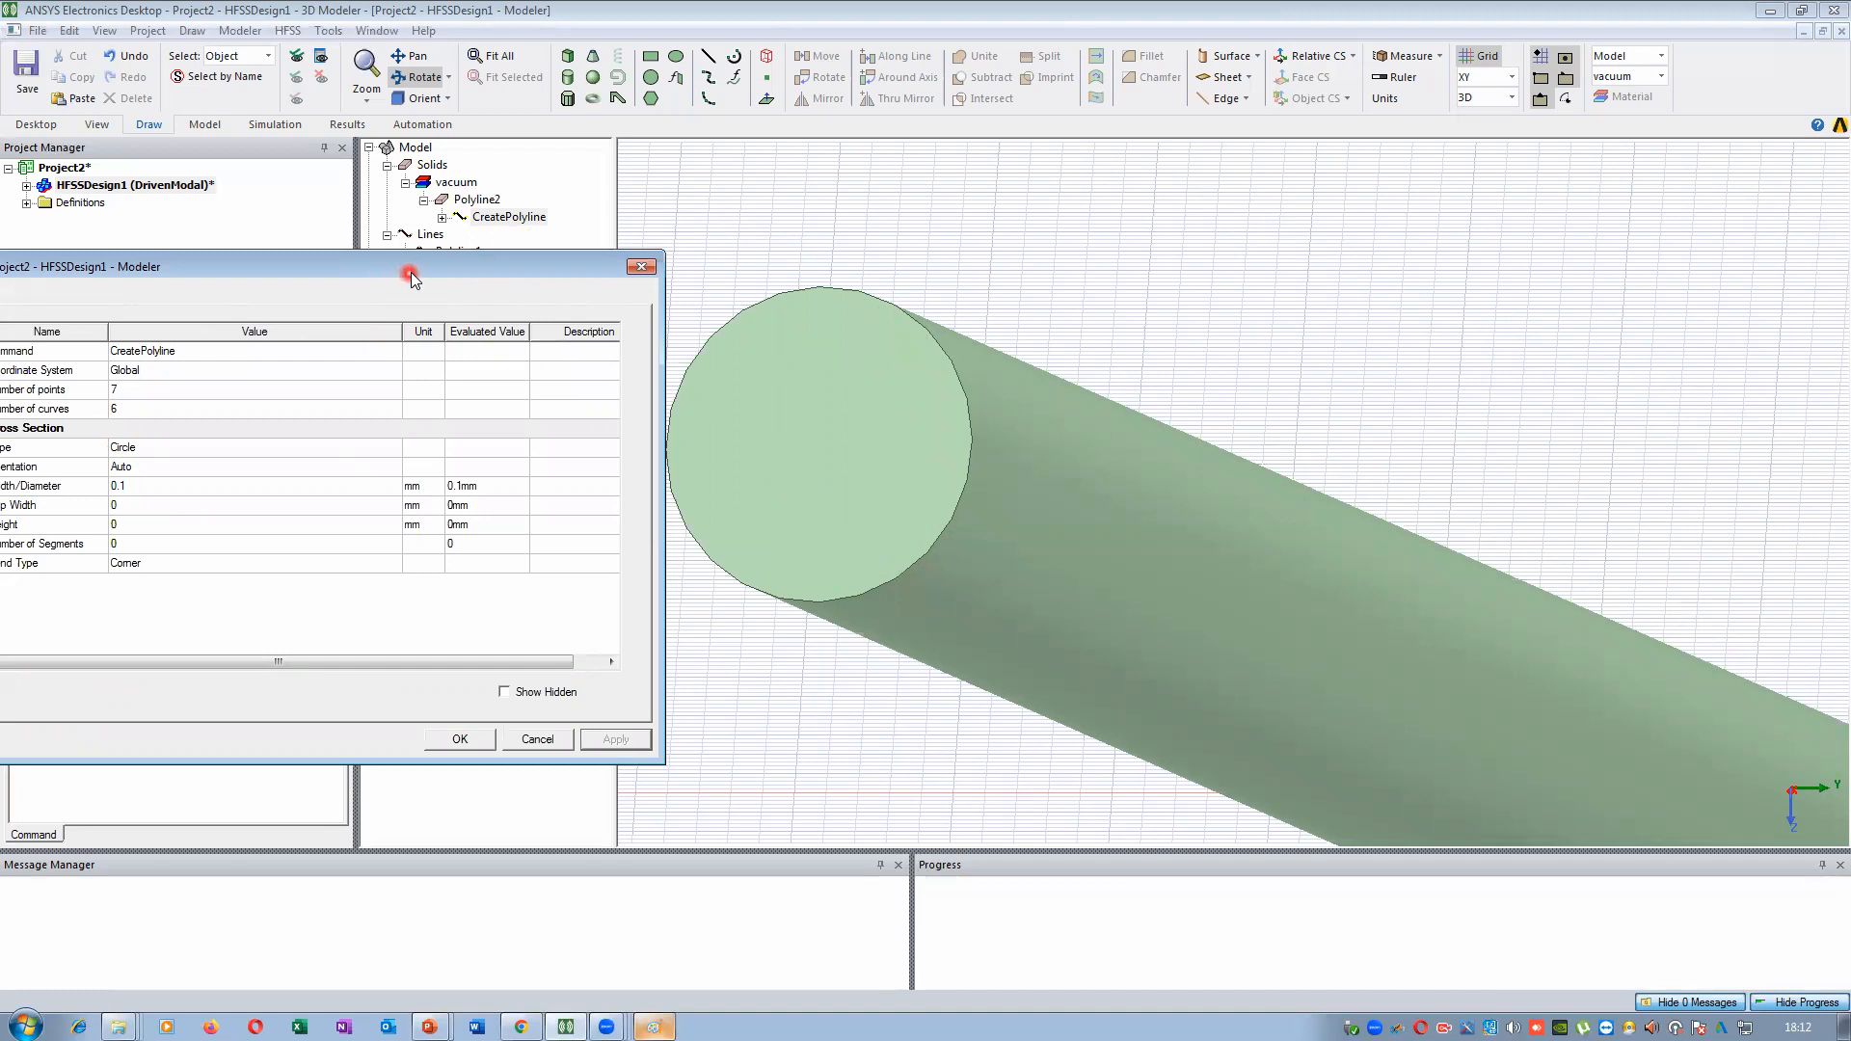
drag(440, 277, 571, 265)
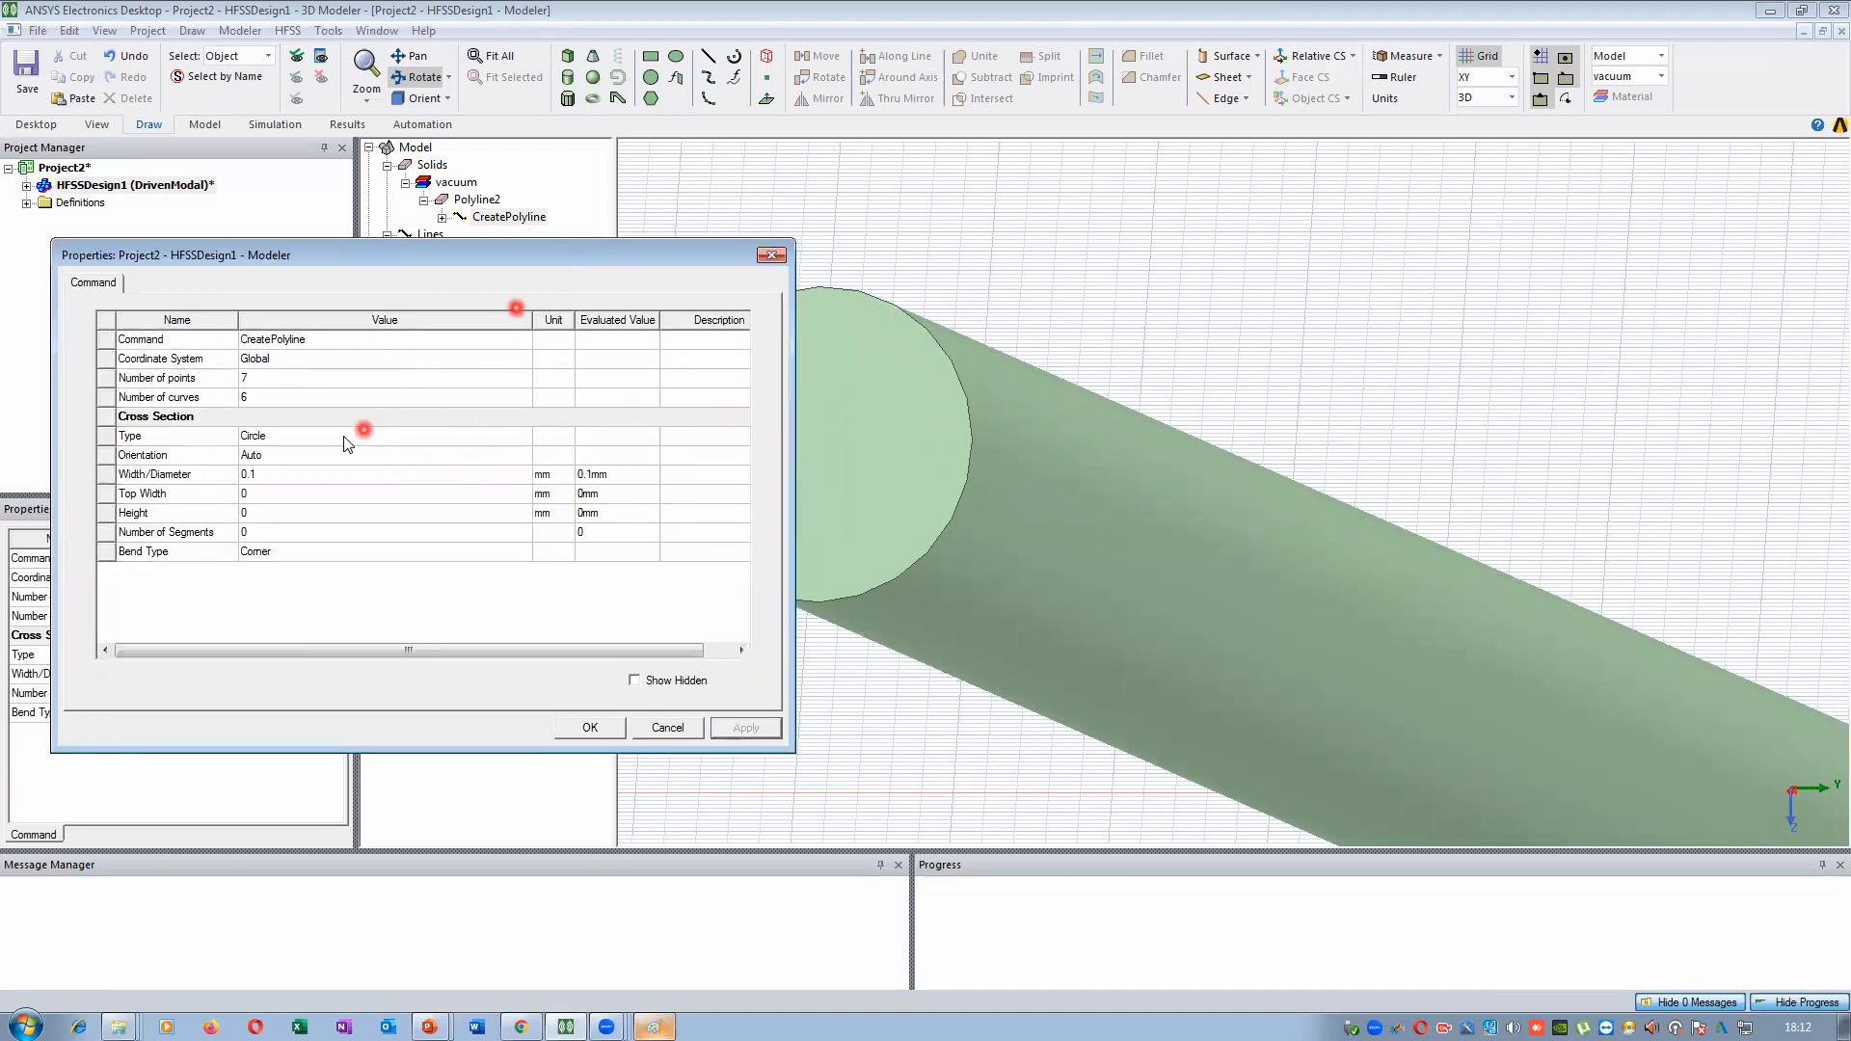
Set the top width of Polyline2's cross section to 1 mm
click(258, 493)
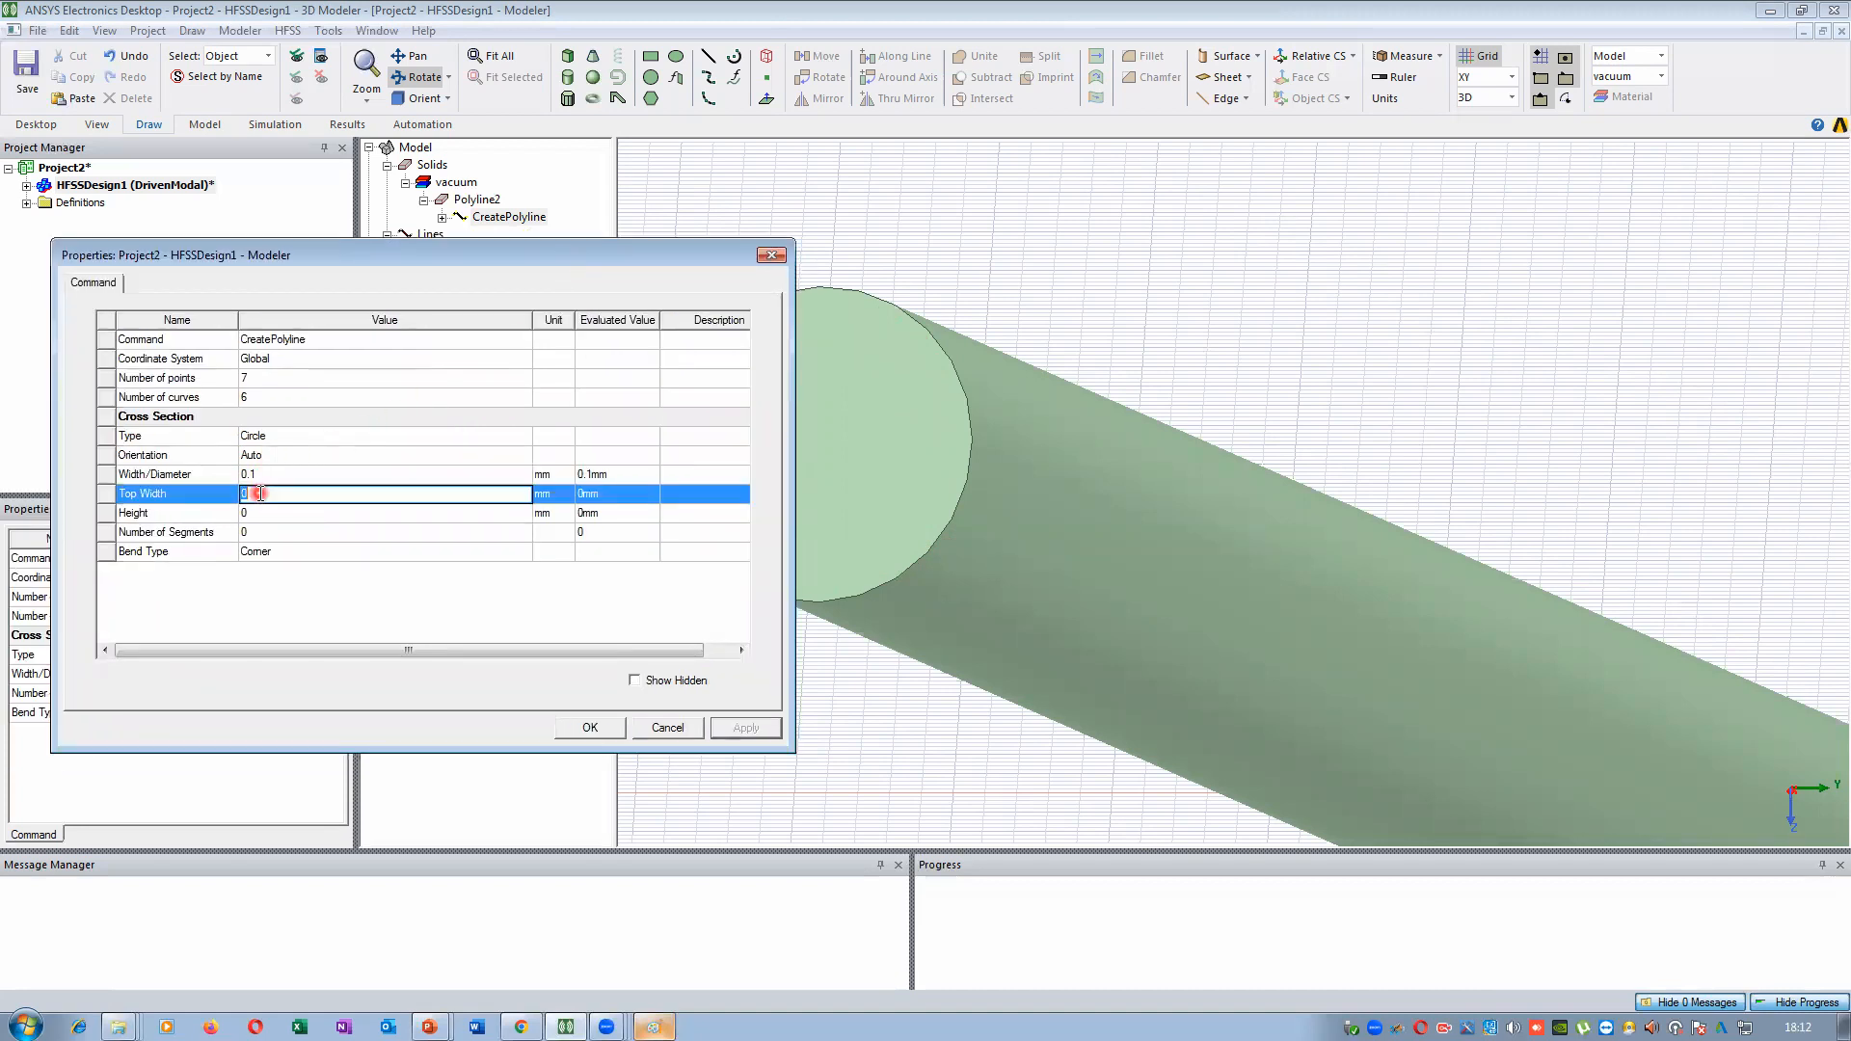
text(1)
click(447, 592)
click(729, 725)
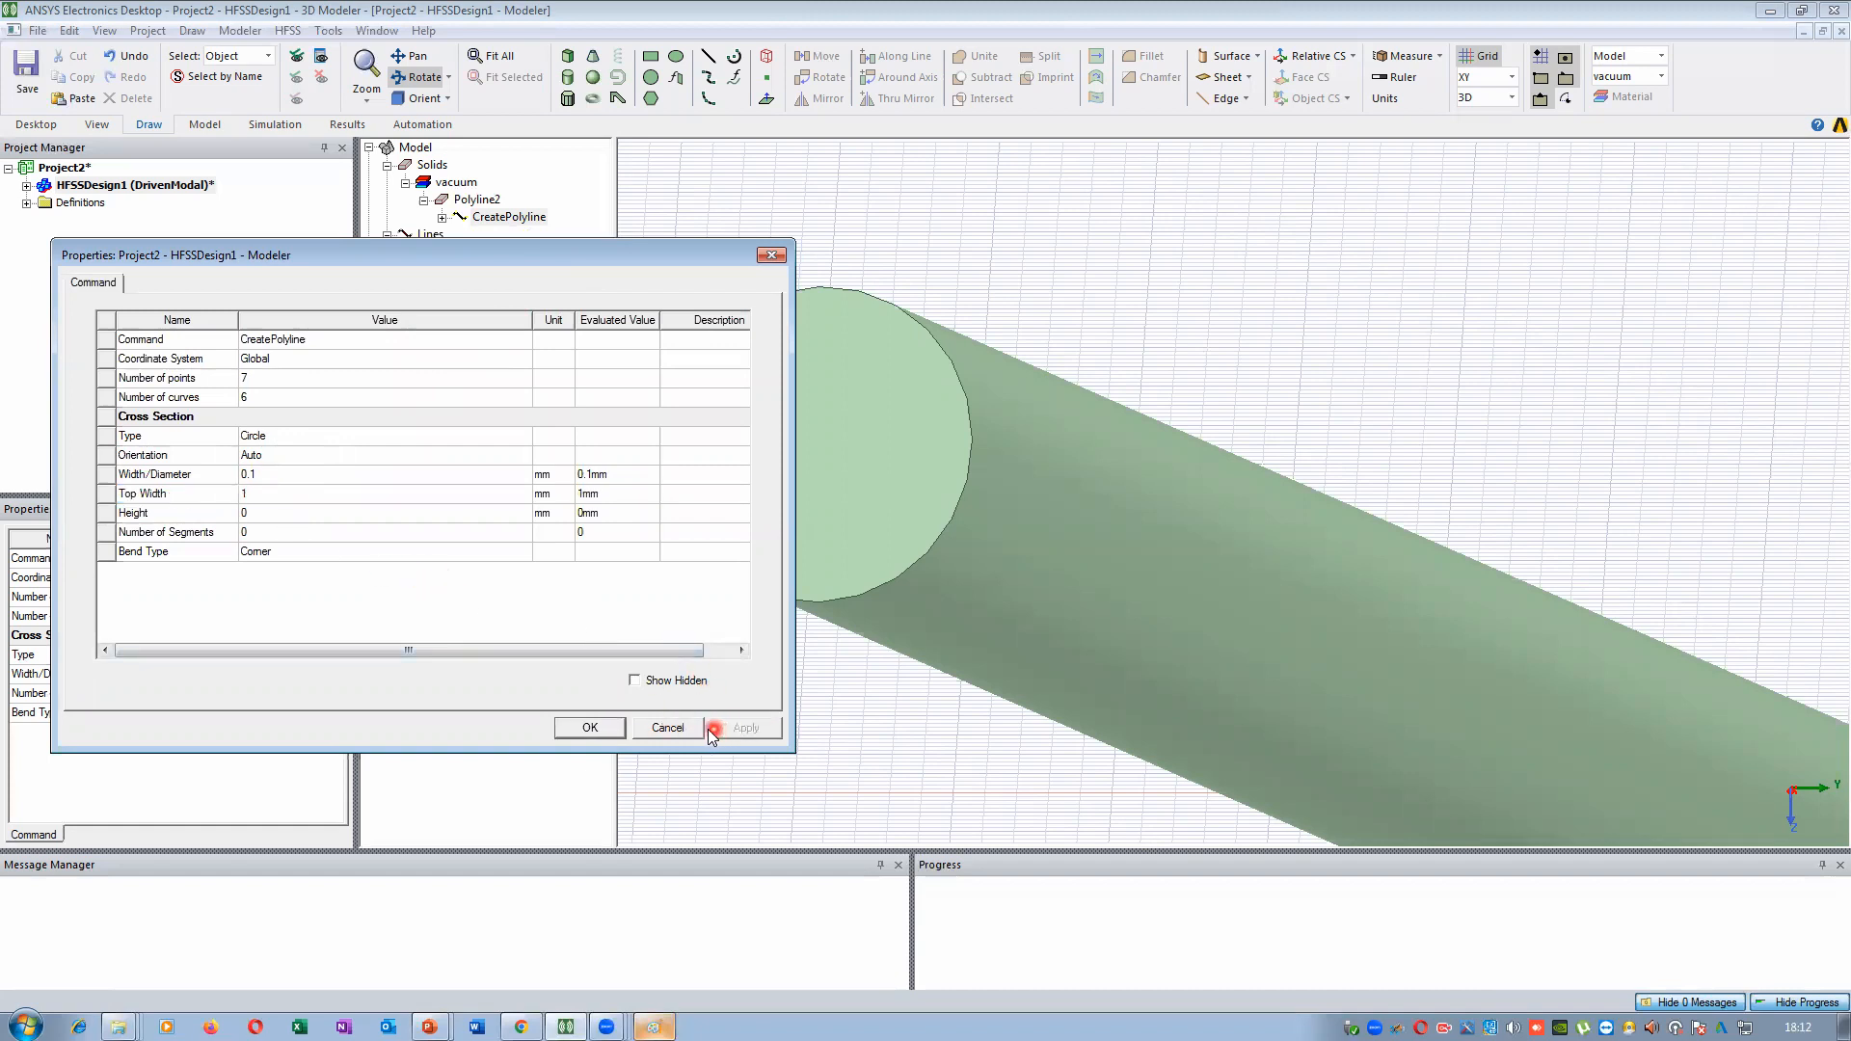
click(589, 727)
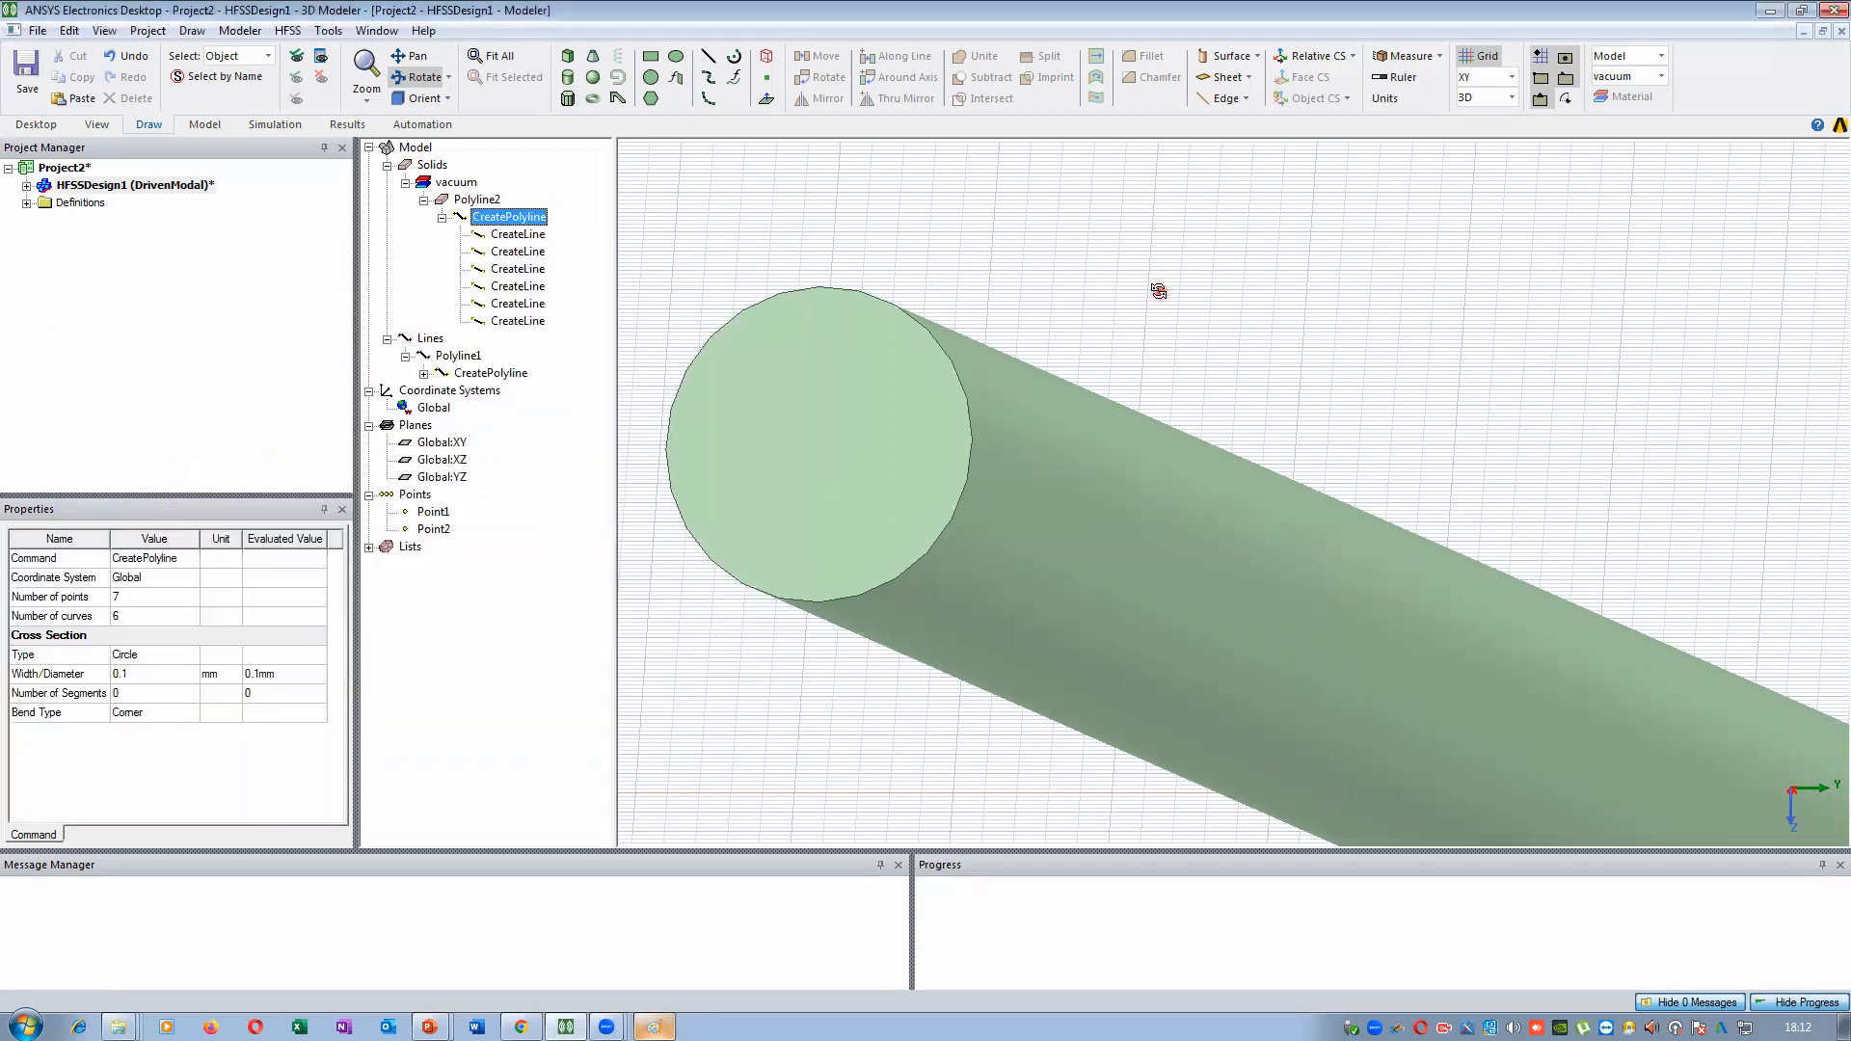
Change Polyline2's cross-section type from Circle to Rectangle and apply it
scroll(871, 355, down, 5)
double_click(510, 218)
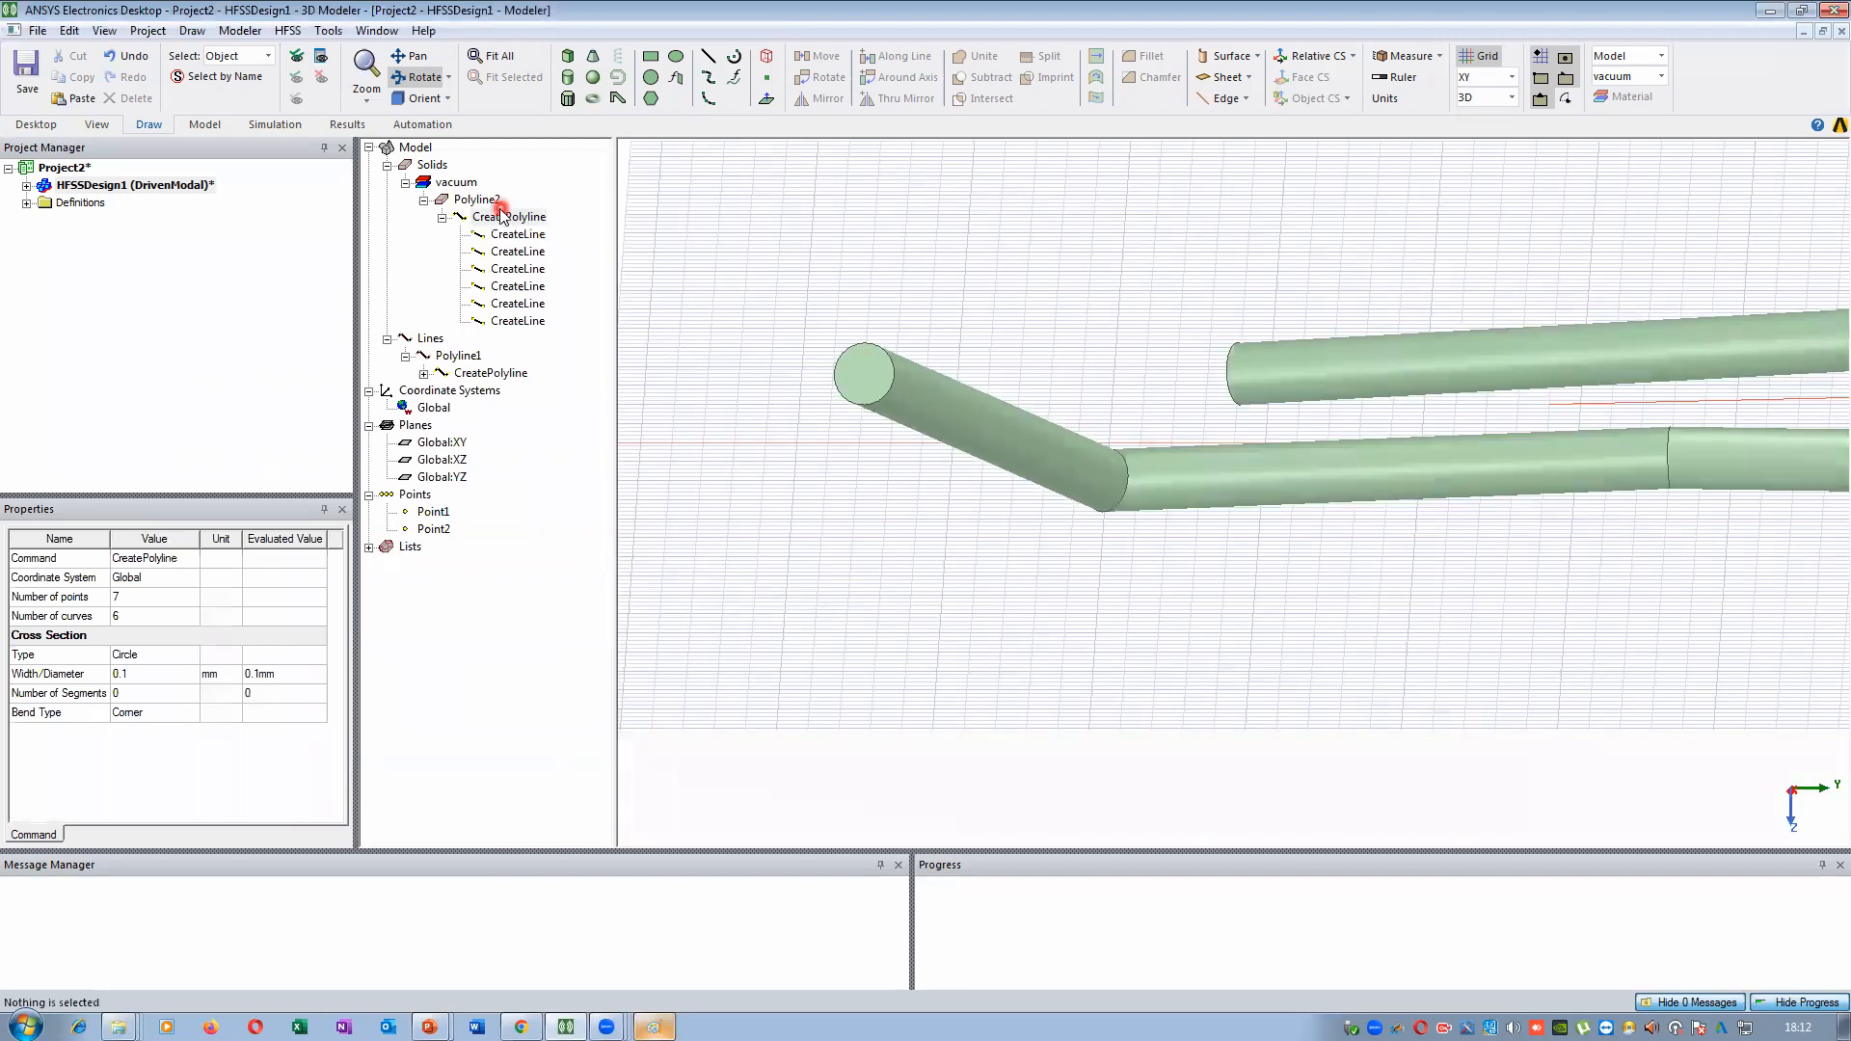
click(246, 395)
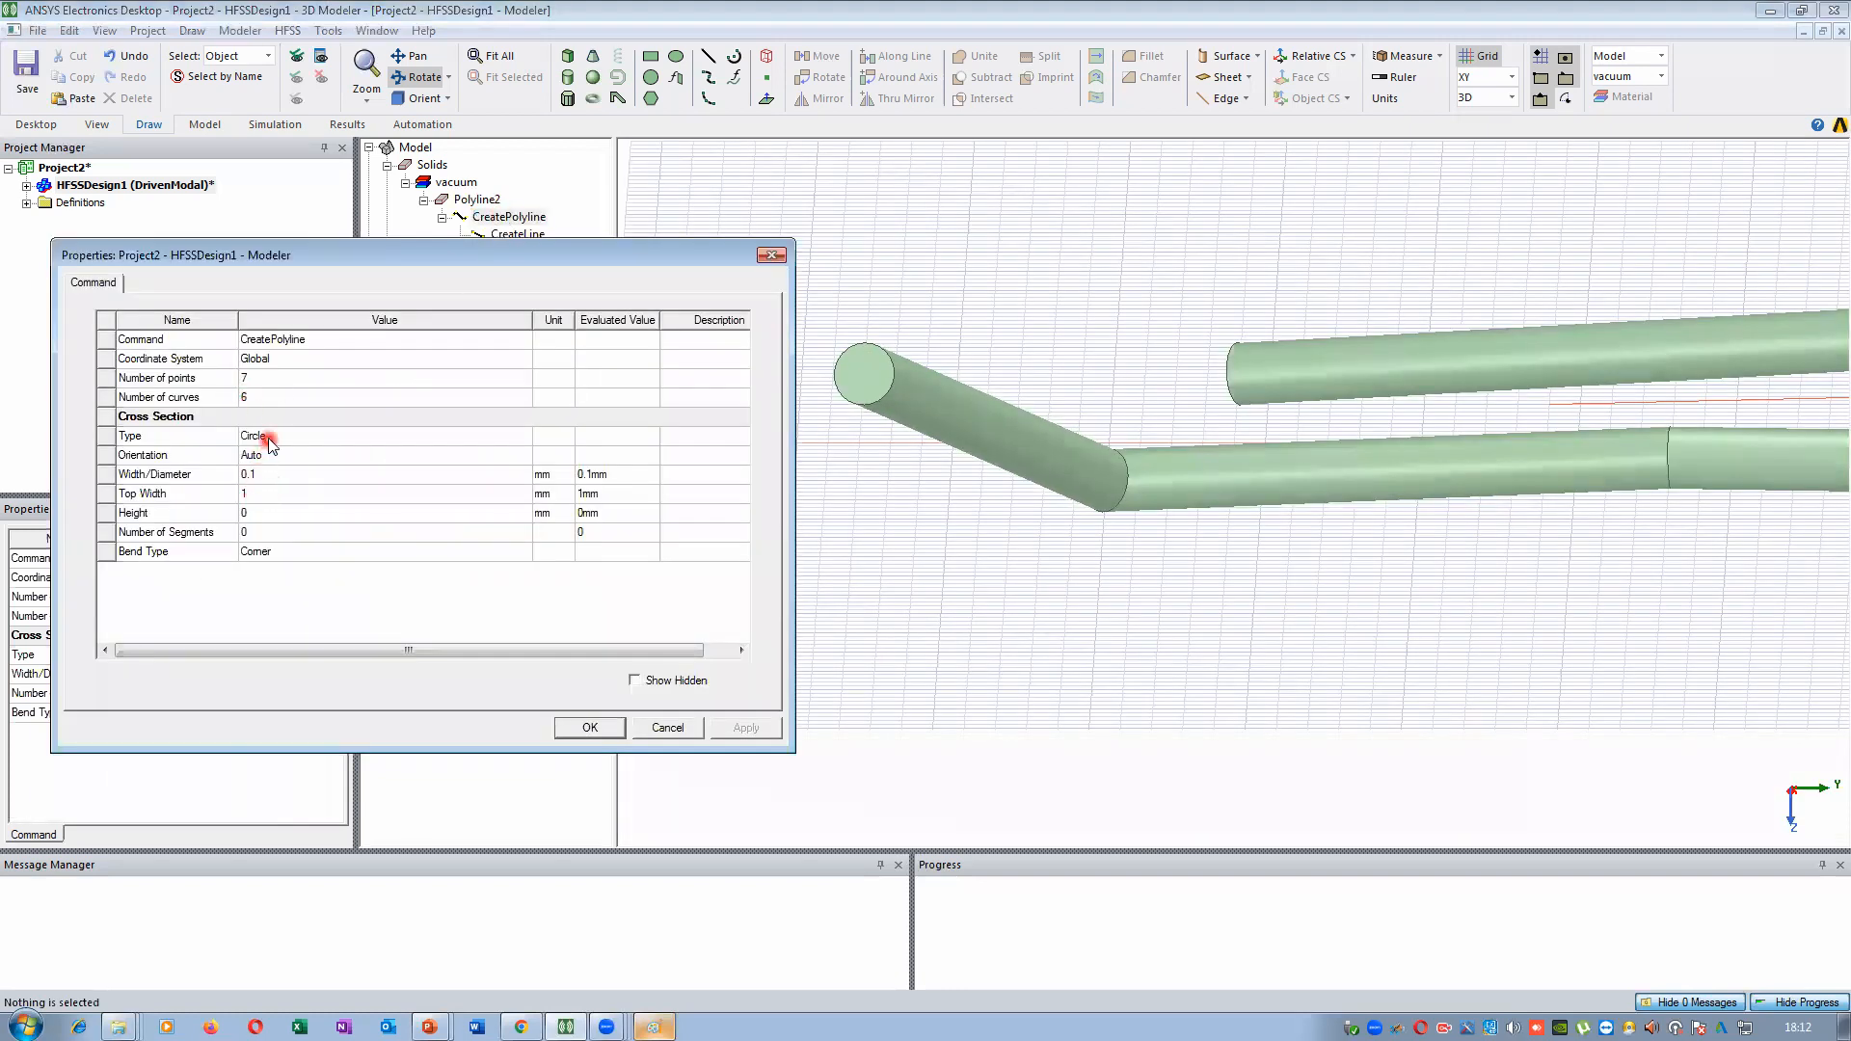
click(269, 438)
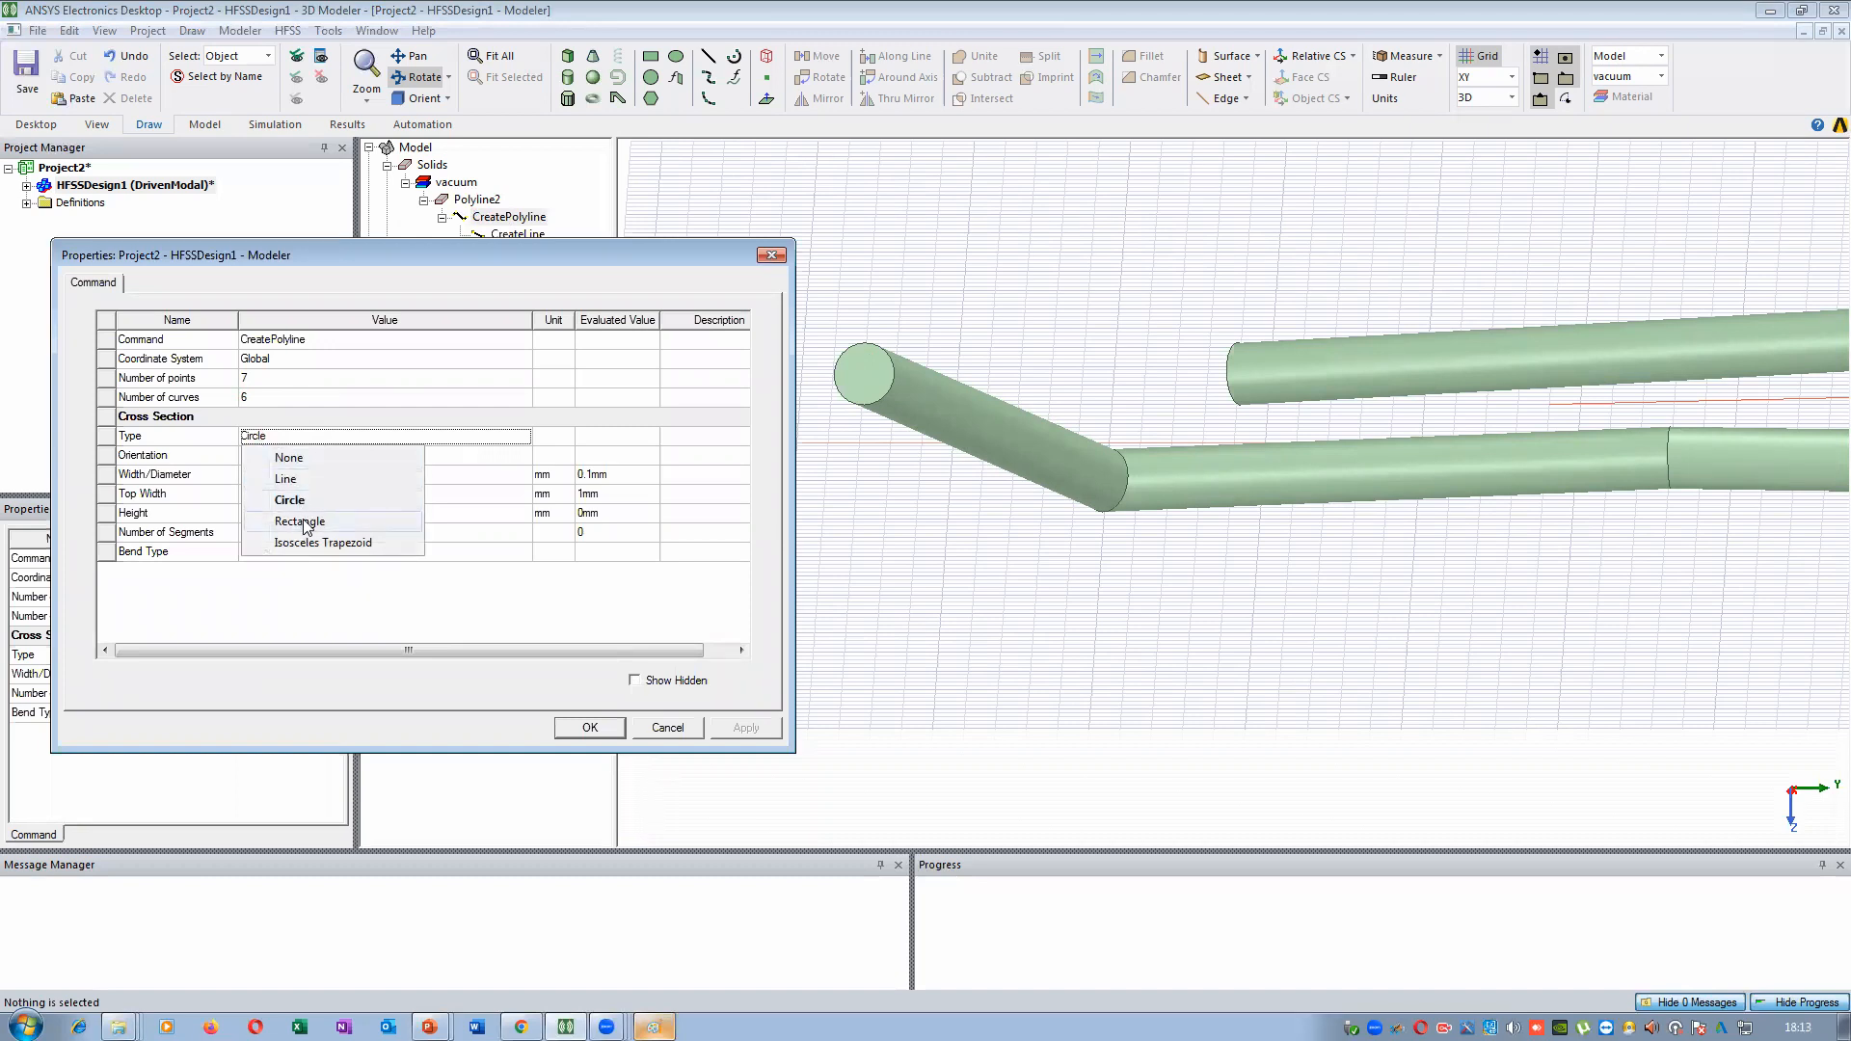
click(302, 522)
click(276, 472)
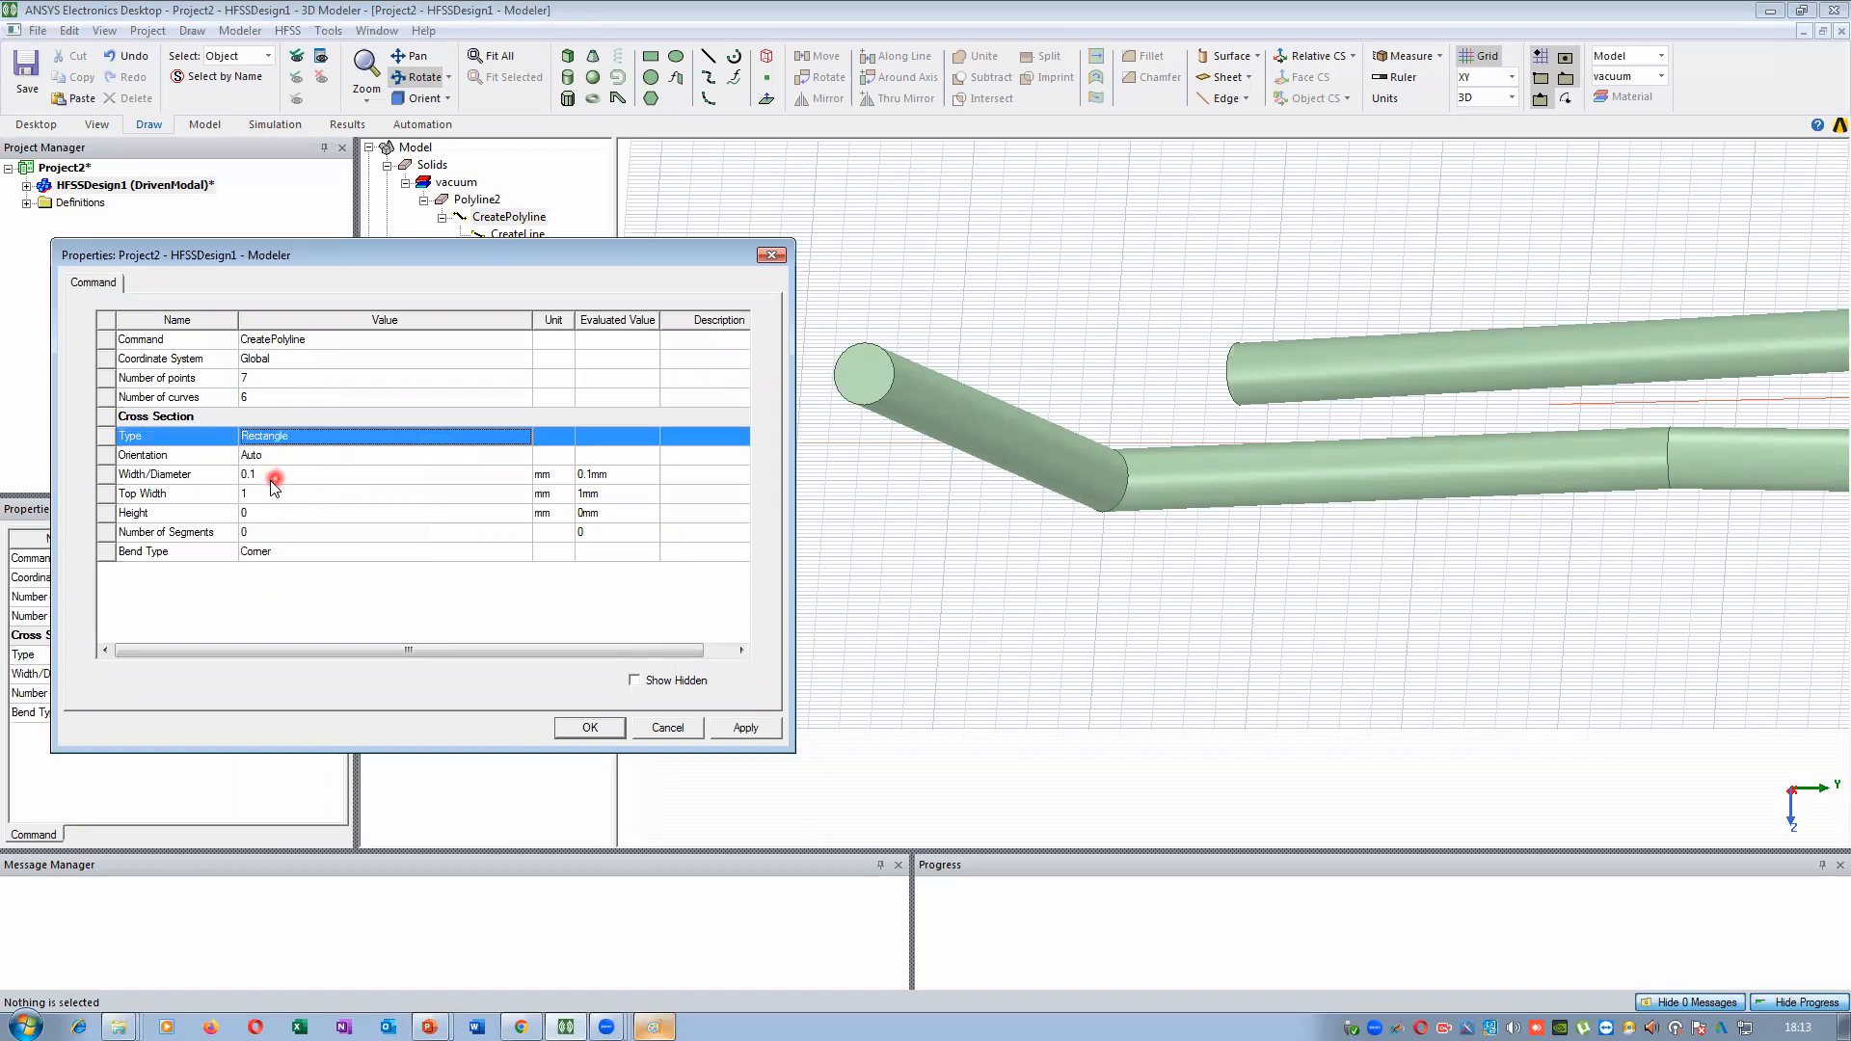
click(740, 728)
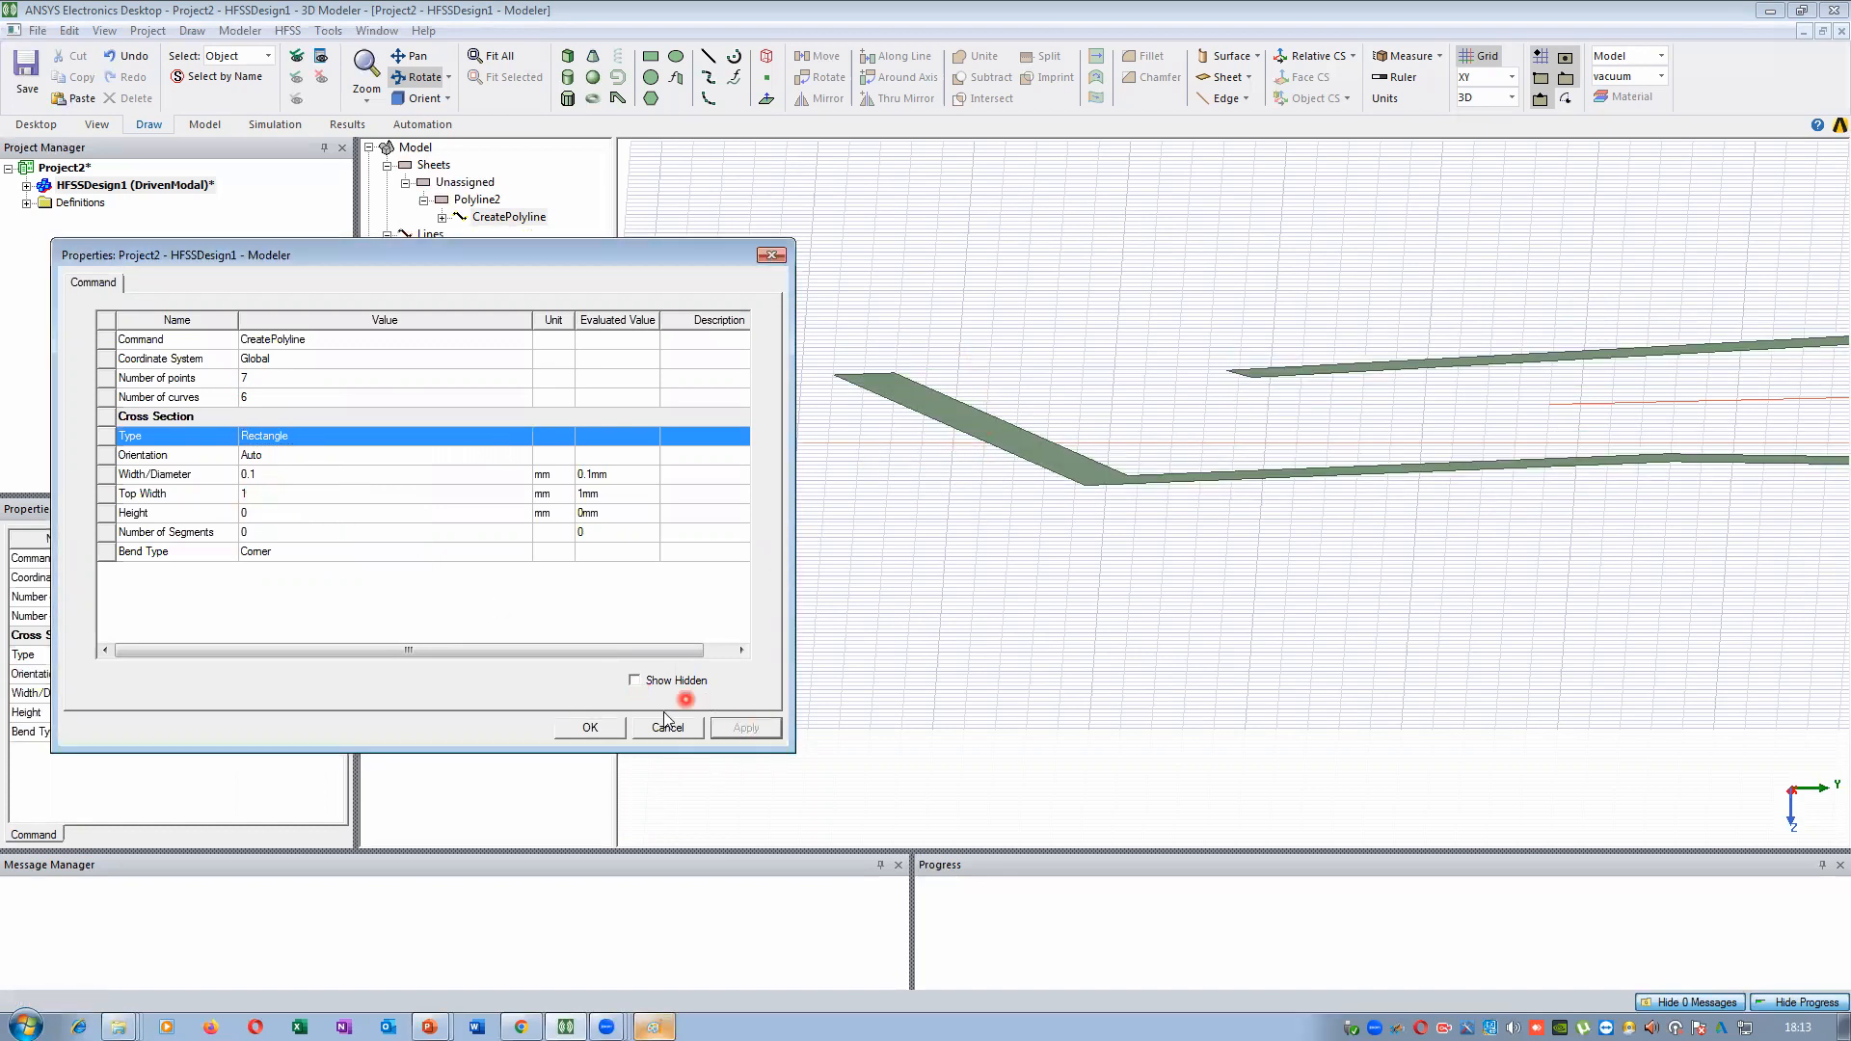
click(595, 729)
Examine the flat rectangular-section polyline at an angle and from directly above
scroll(967, 349, up, 4)
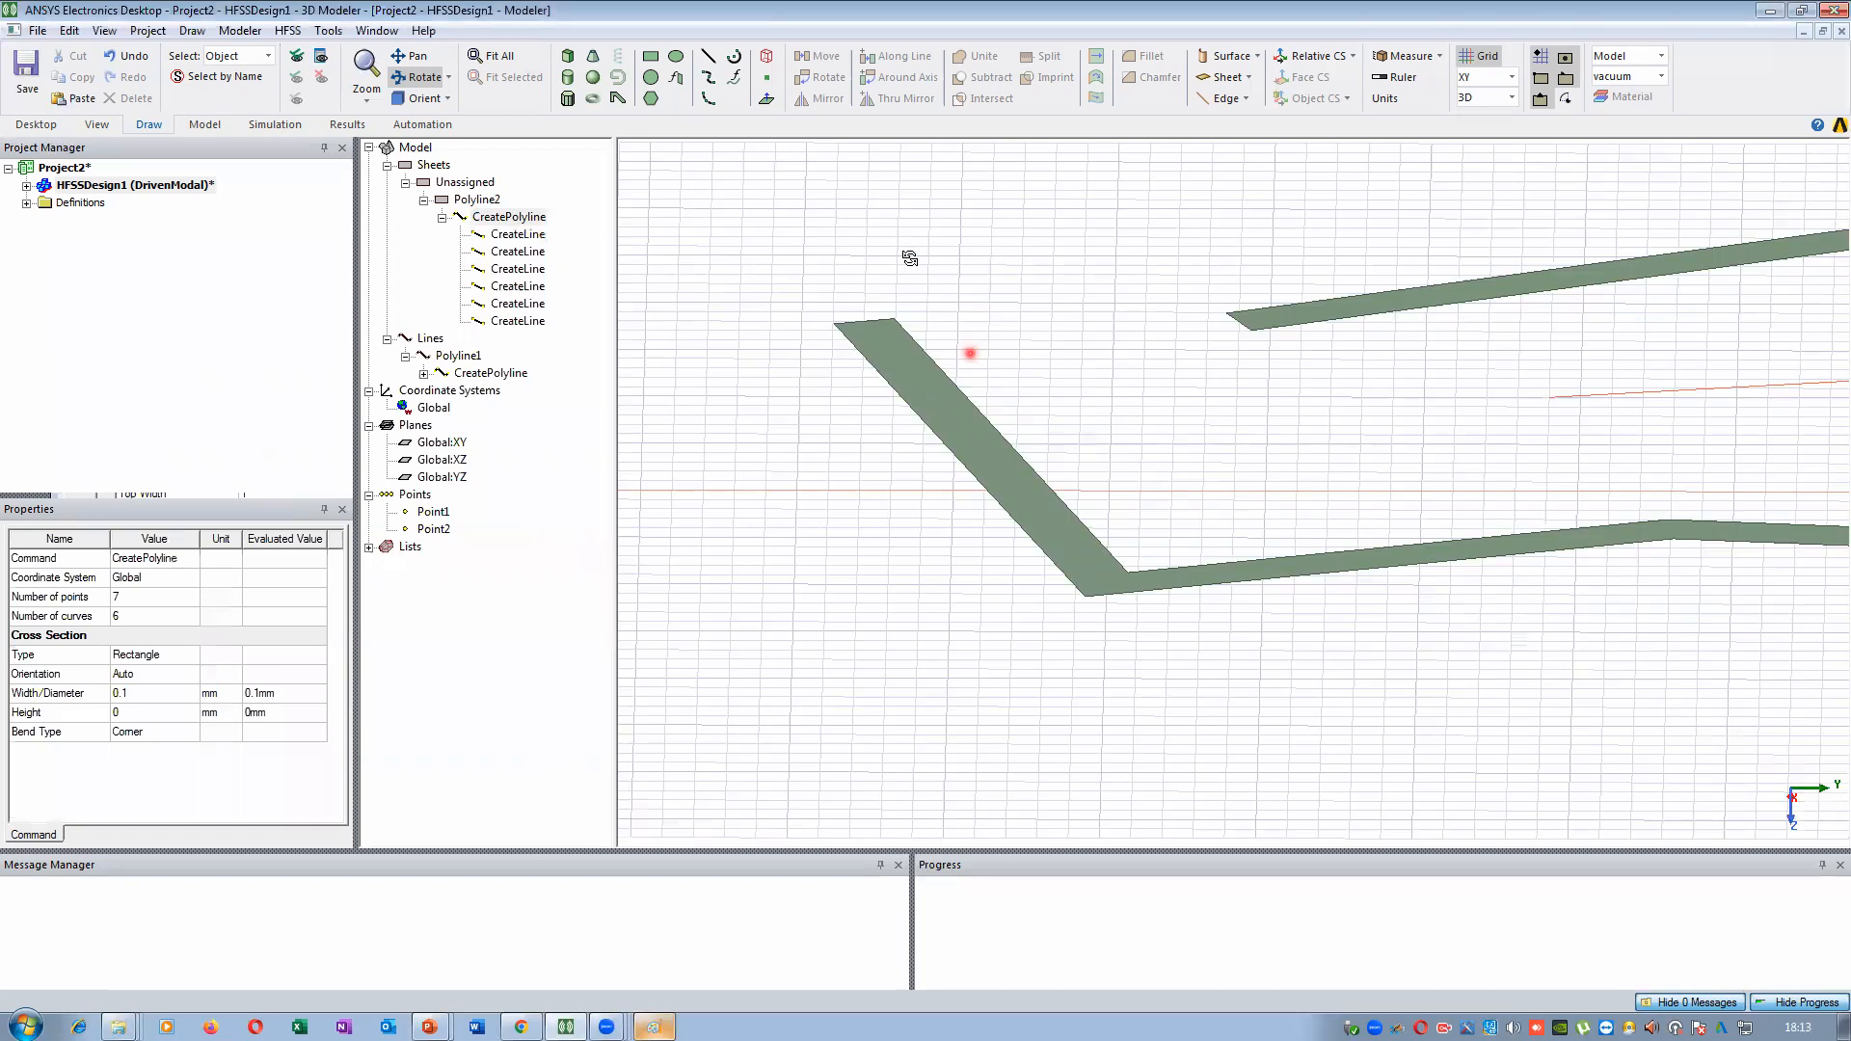
drag(1002, 239, 993, 390)
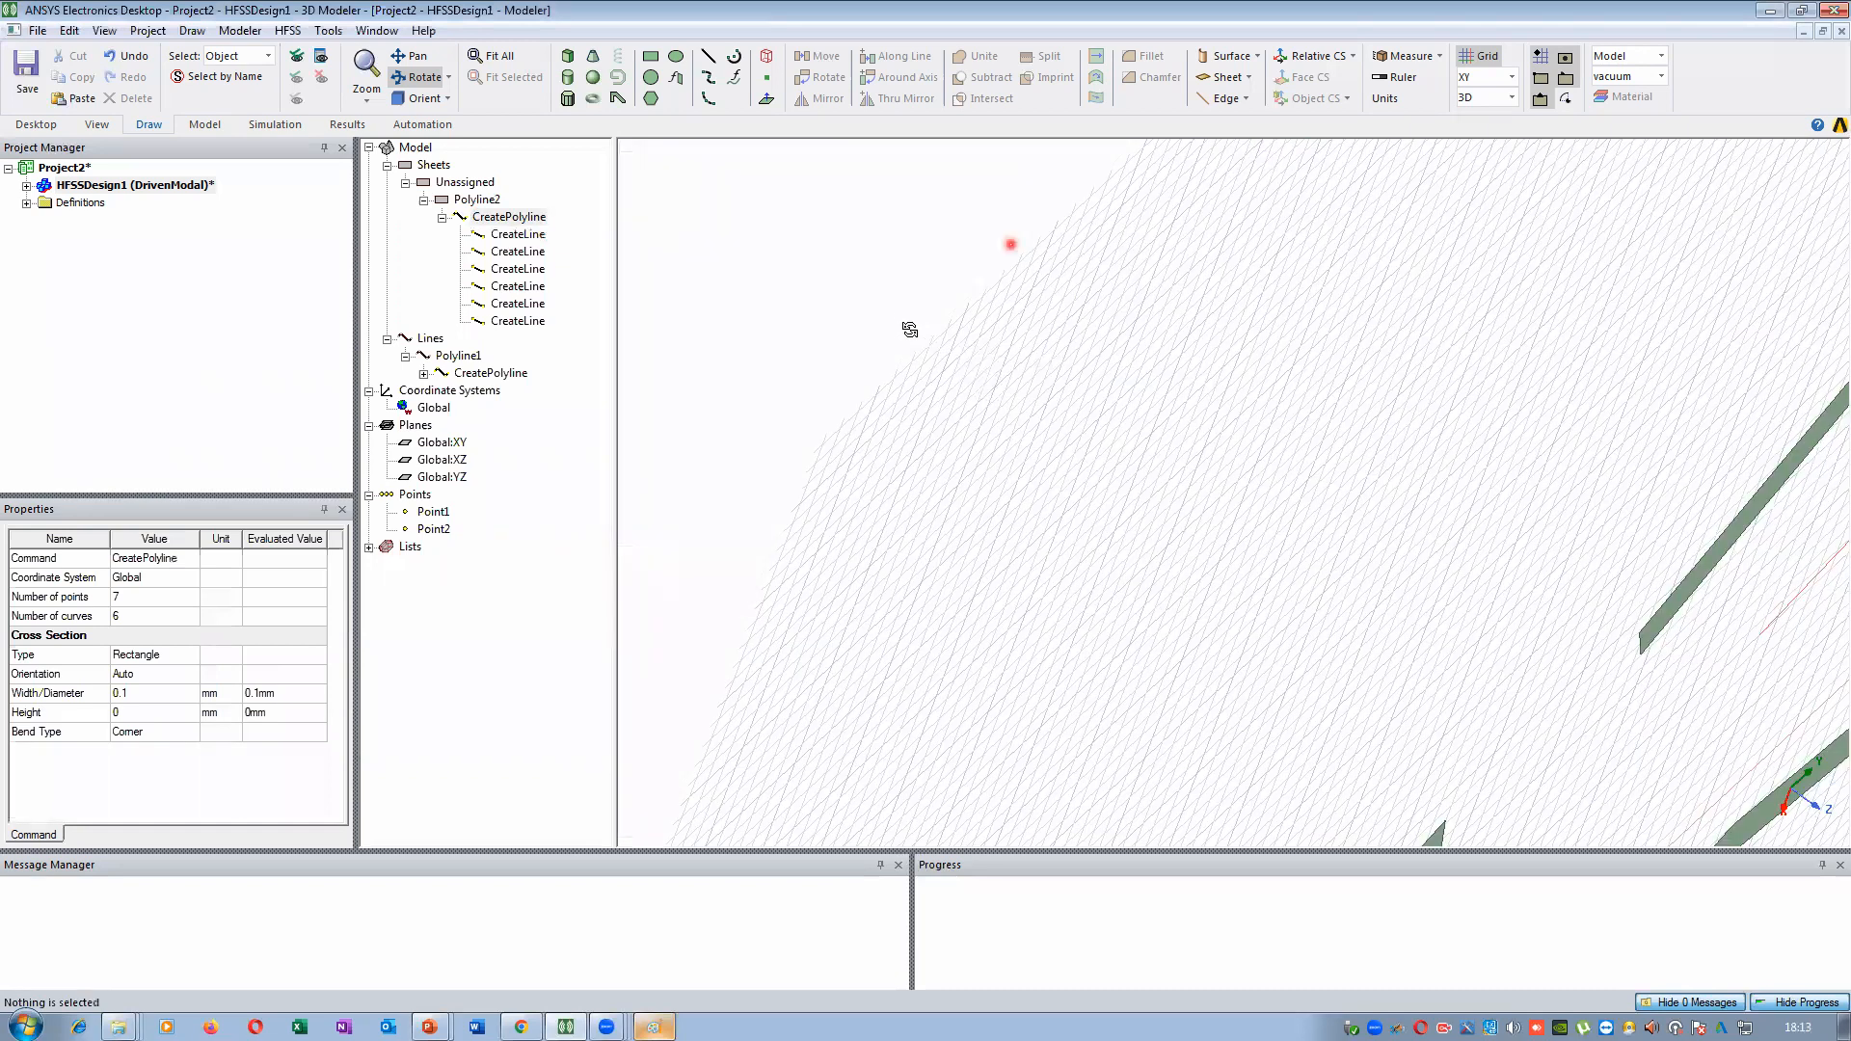
drag(909, 329, 1206, 384)
alt+double_click(1205, 256)
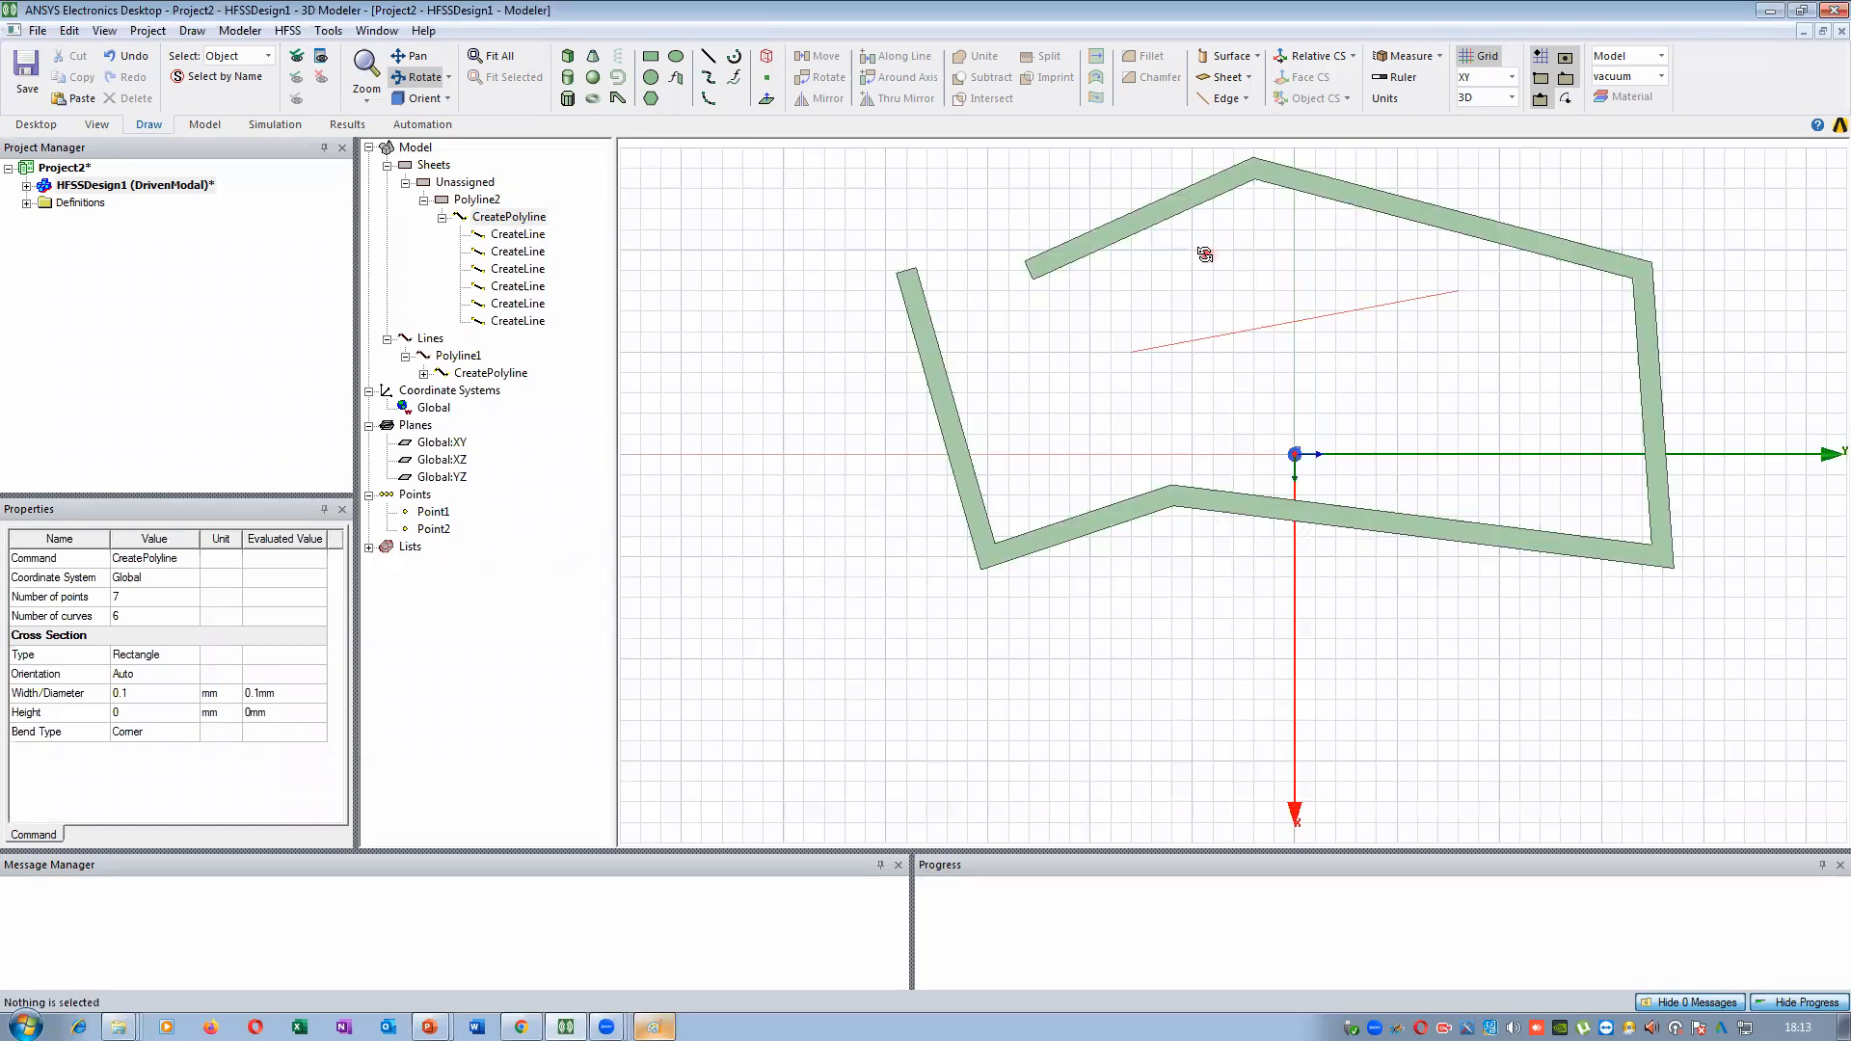
scroll(963, 256, up, 3)
mouse_move(928, 289)
alt+mouse_down()
mouse_move(963, 474)
mouse_move(900, 430)
mouse_move(910, 349)
alt+mouse_up()
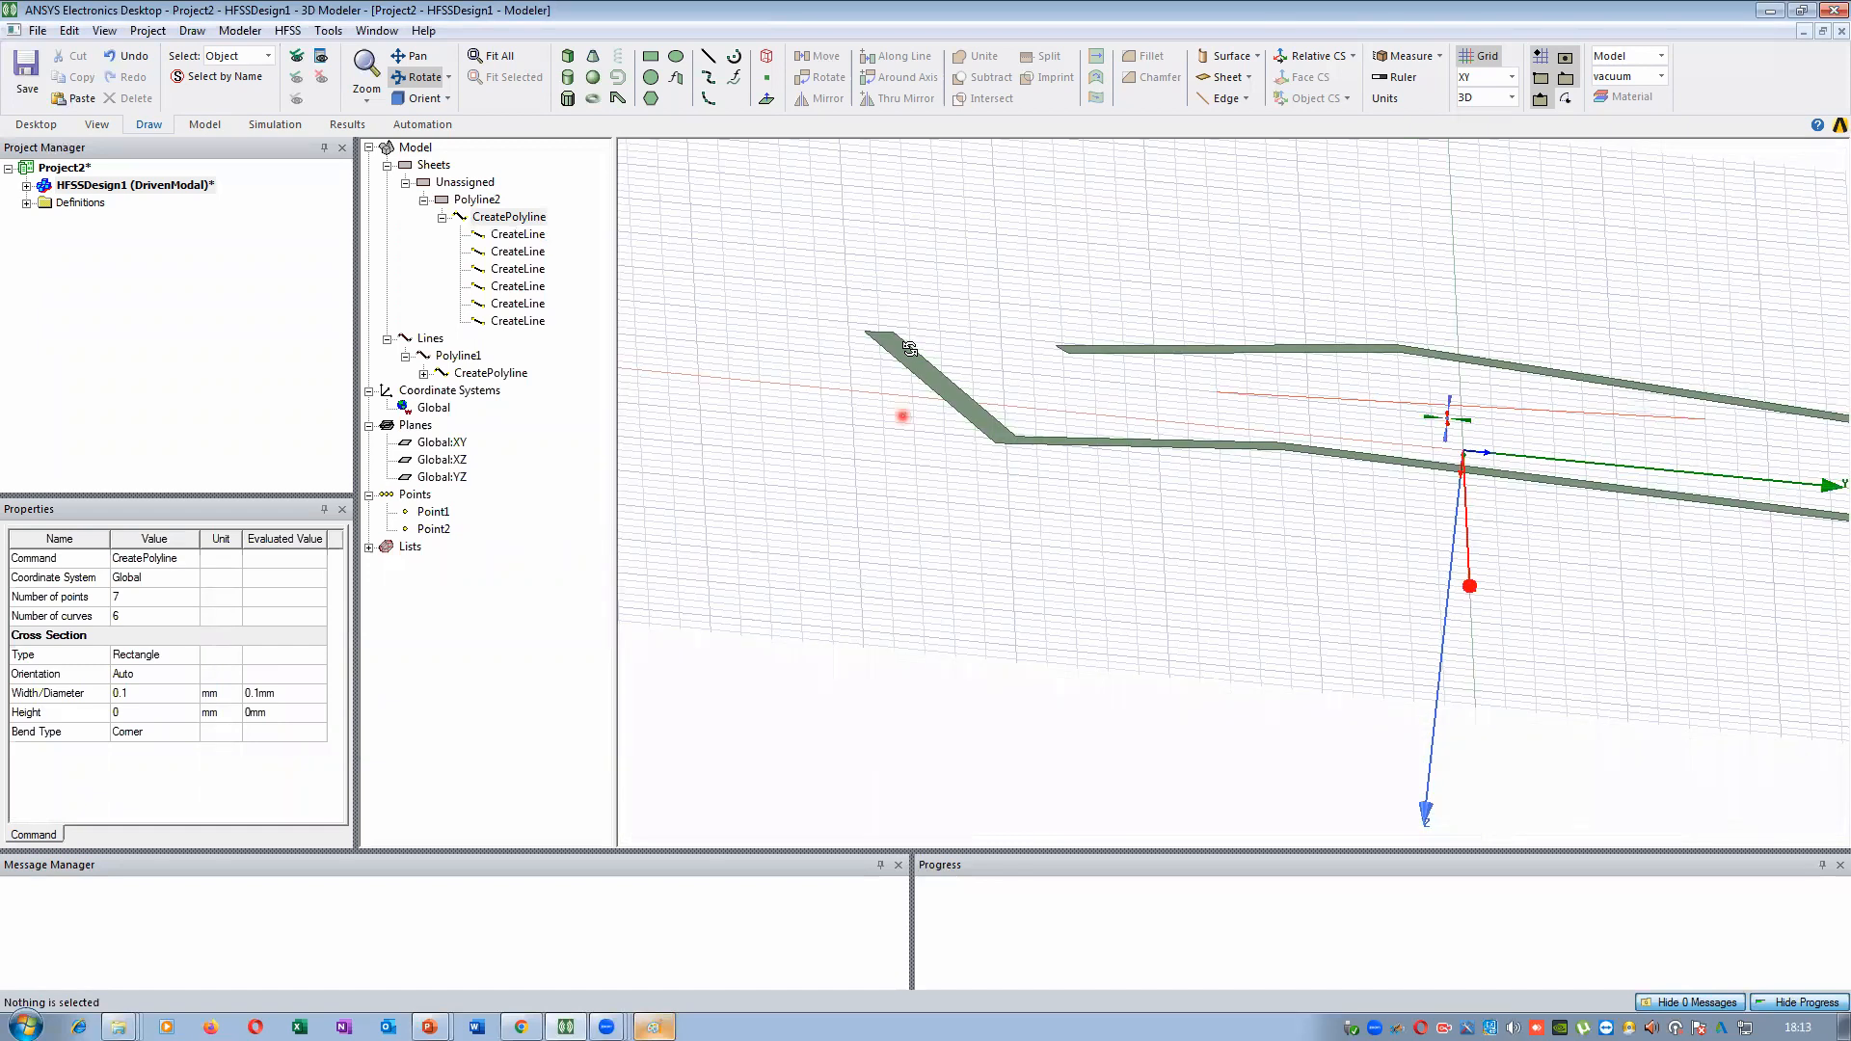
alt+double_click(983, 304)
Set the height of Polyline2's rectangular cross section to 1 mm
double_click(531, 222)
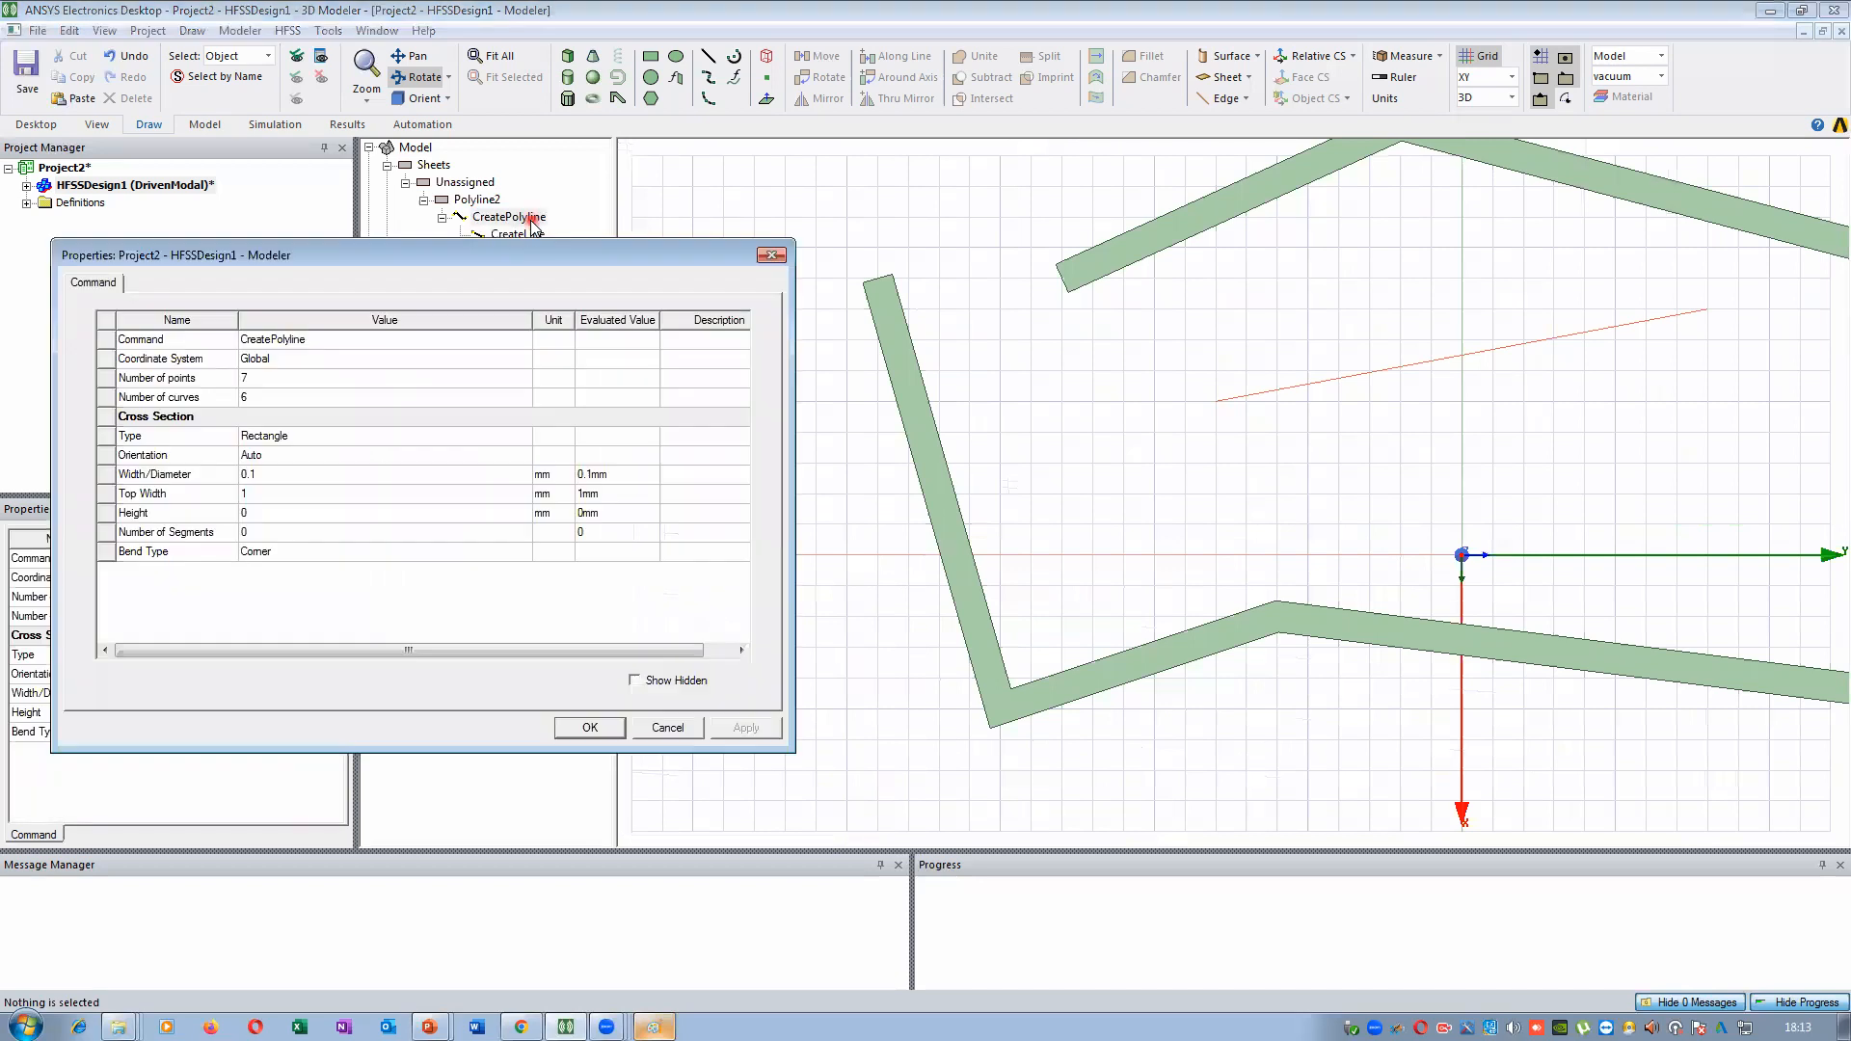
click(259, 513)
text(1)
click(615, 621)
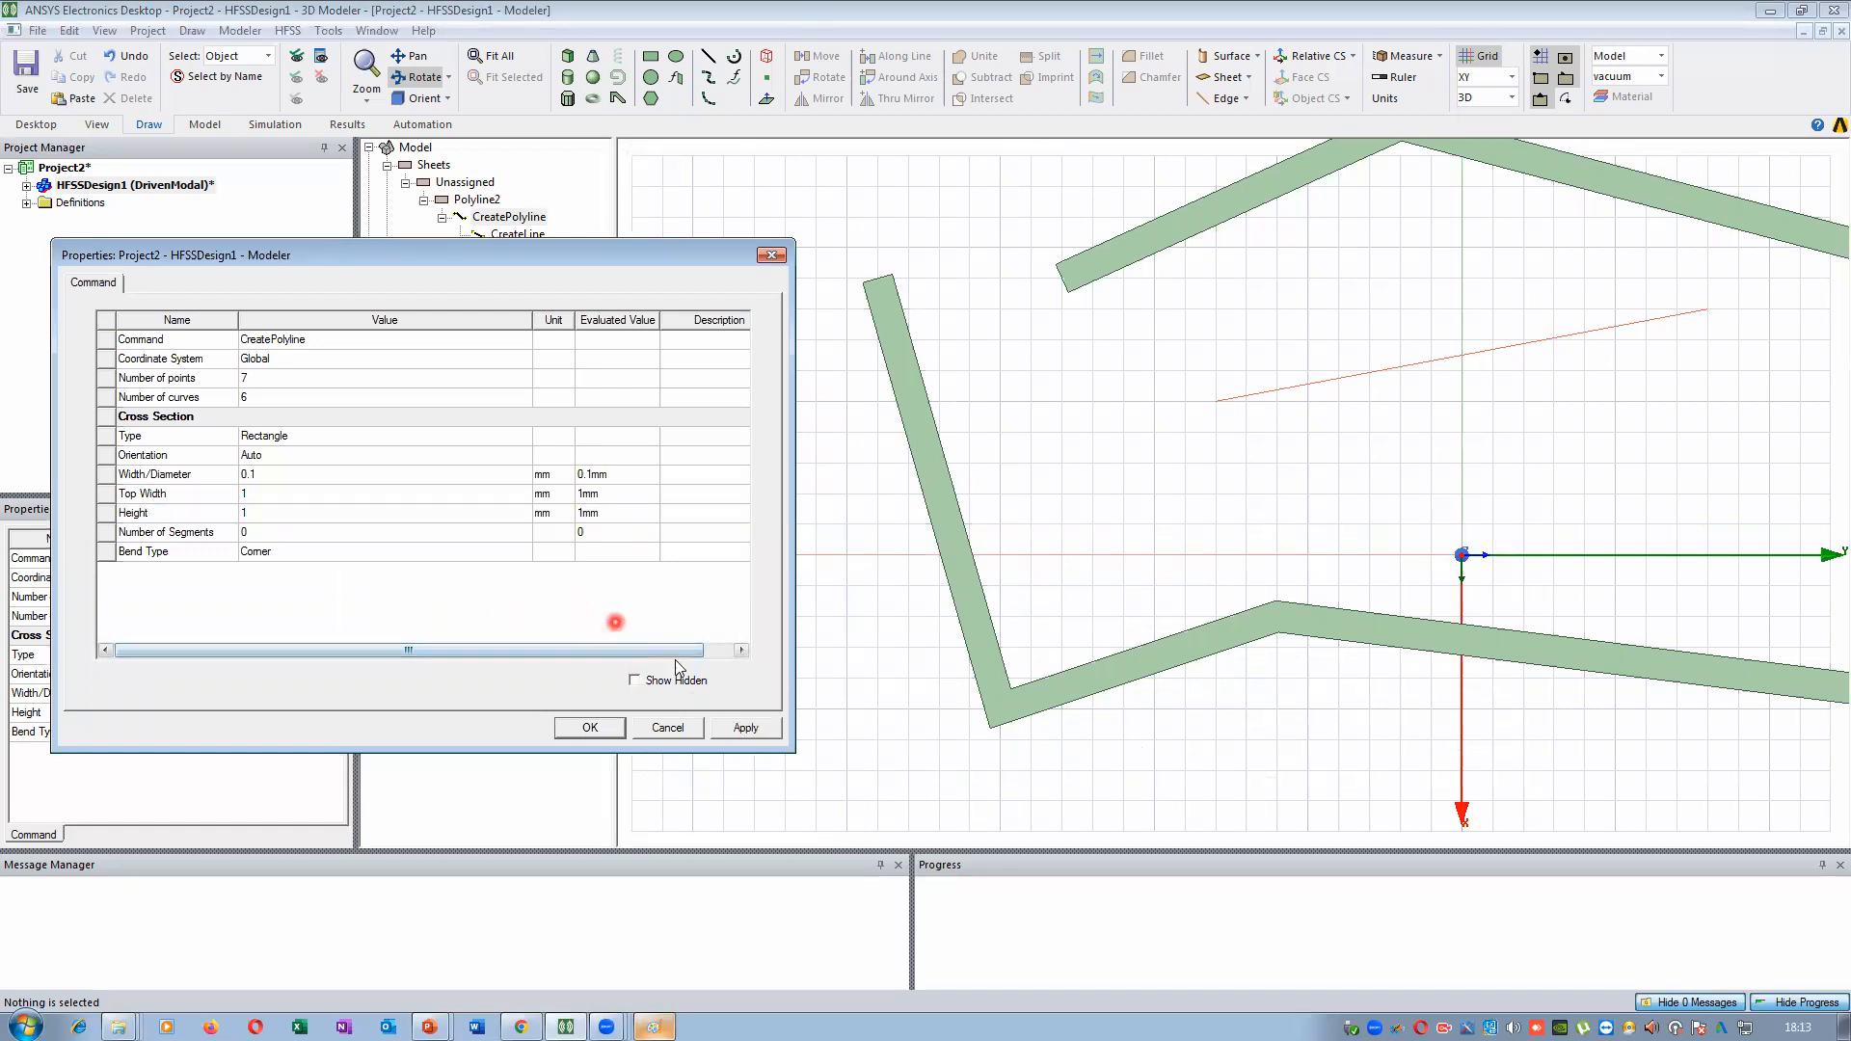
click(746, 727)
click(589, 727)
Change Polyline2's cross-section type to Isosceles Trapezoid with a top width of 3 mm
drag(901, 407, 964, 409)
drag(868, 343, 1010, 379)
mouse_move(906, 403)
mouse_down()
mouse_move(988, 464)
mouse_move(1059, 475)
mouse_move(1096, 549)
mouse_move(1017, 547)
mouse_move(1044, 505)
mouse_move(1014, 549)
mouse_move(992, 507)
mouse_move(930, 512)
mouse_move(949, 613)
mouse_move(1019, 659)
mouse_up()
drag(1139, 634, 1014, 503)
drag(892, 440, 762, 312)
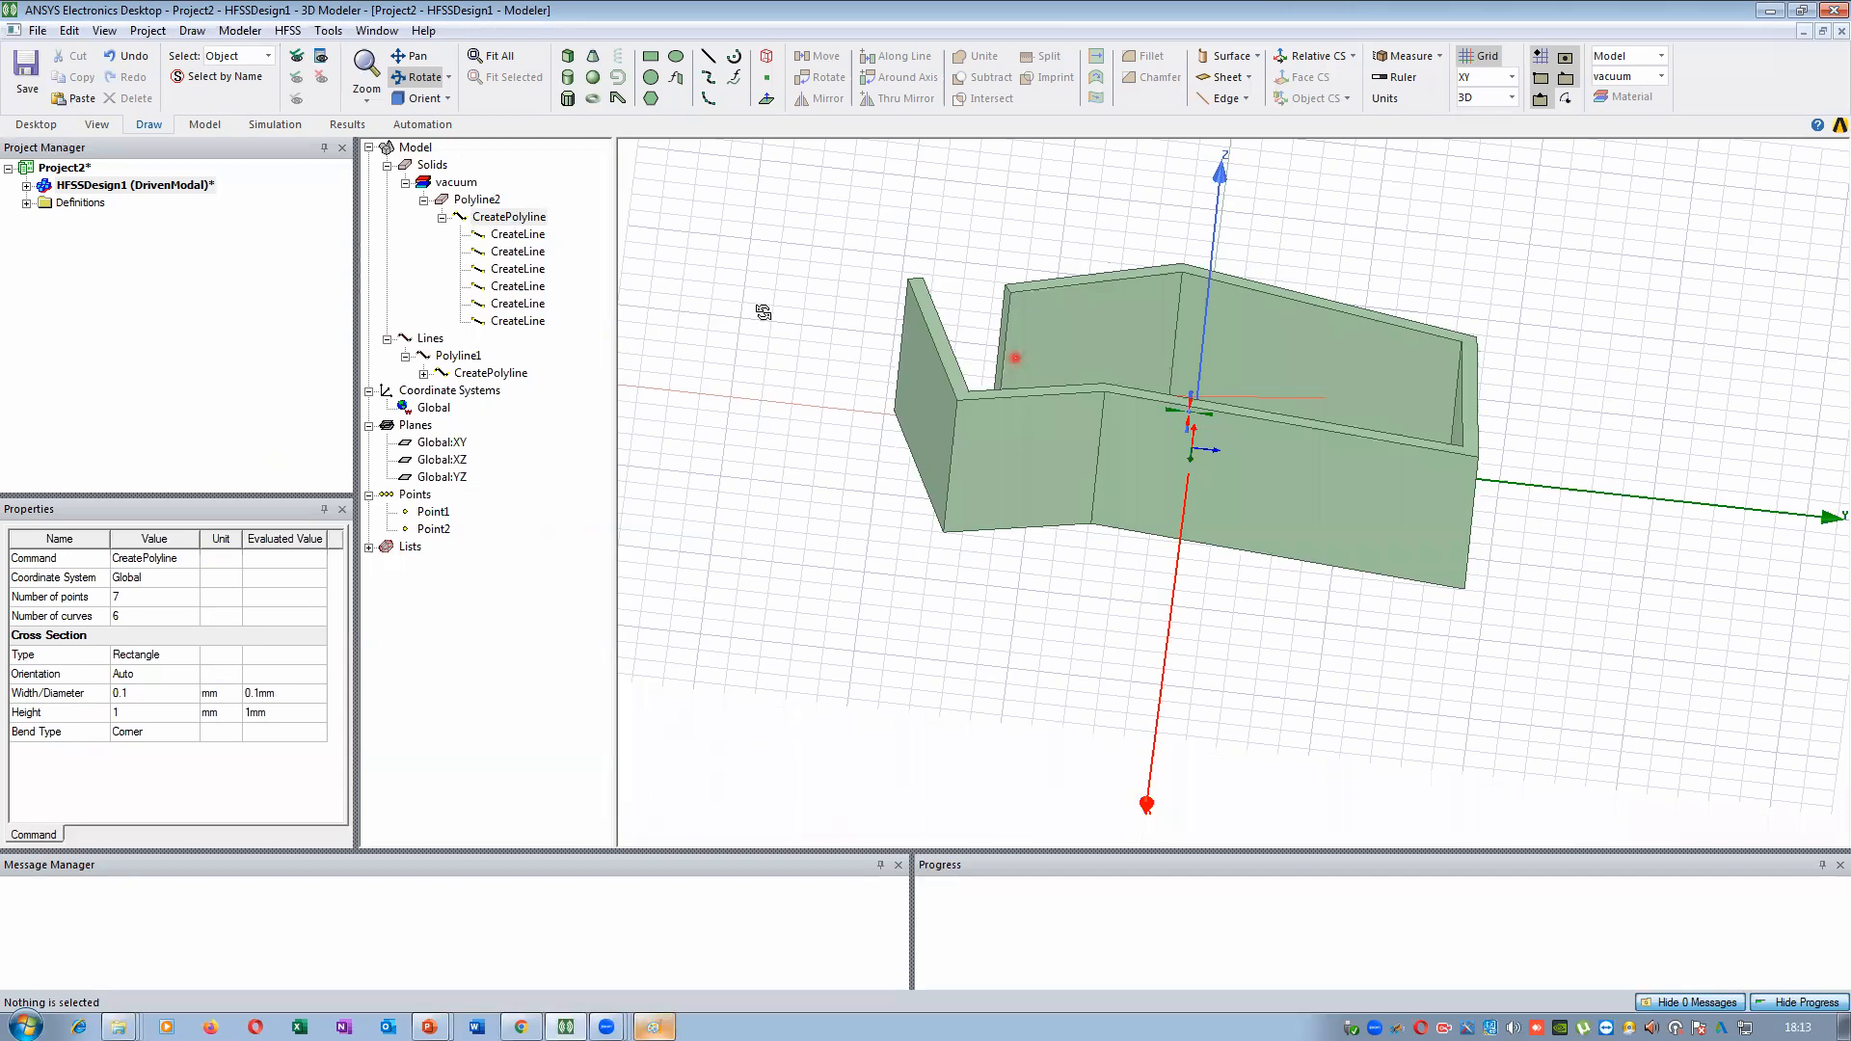
double_click(521, 220)
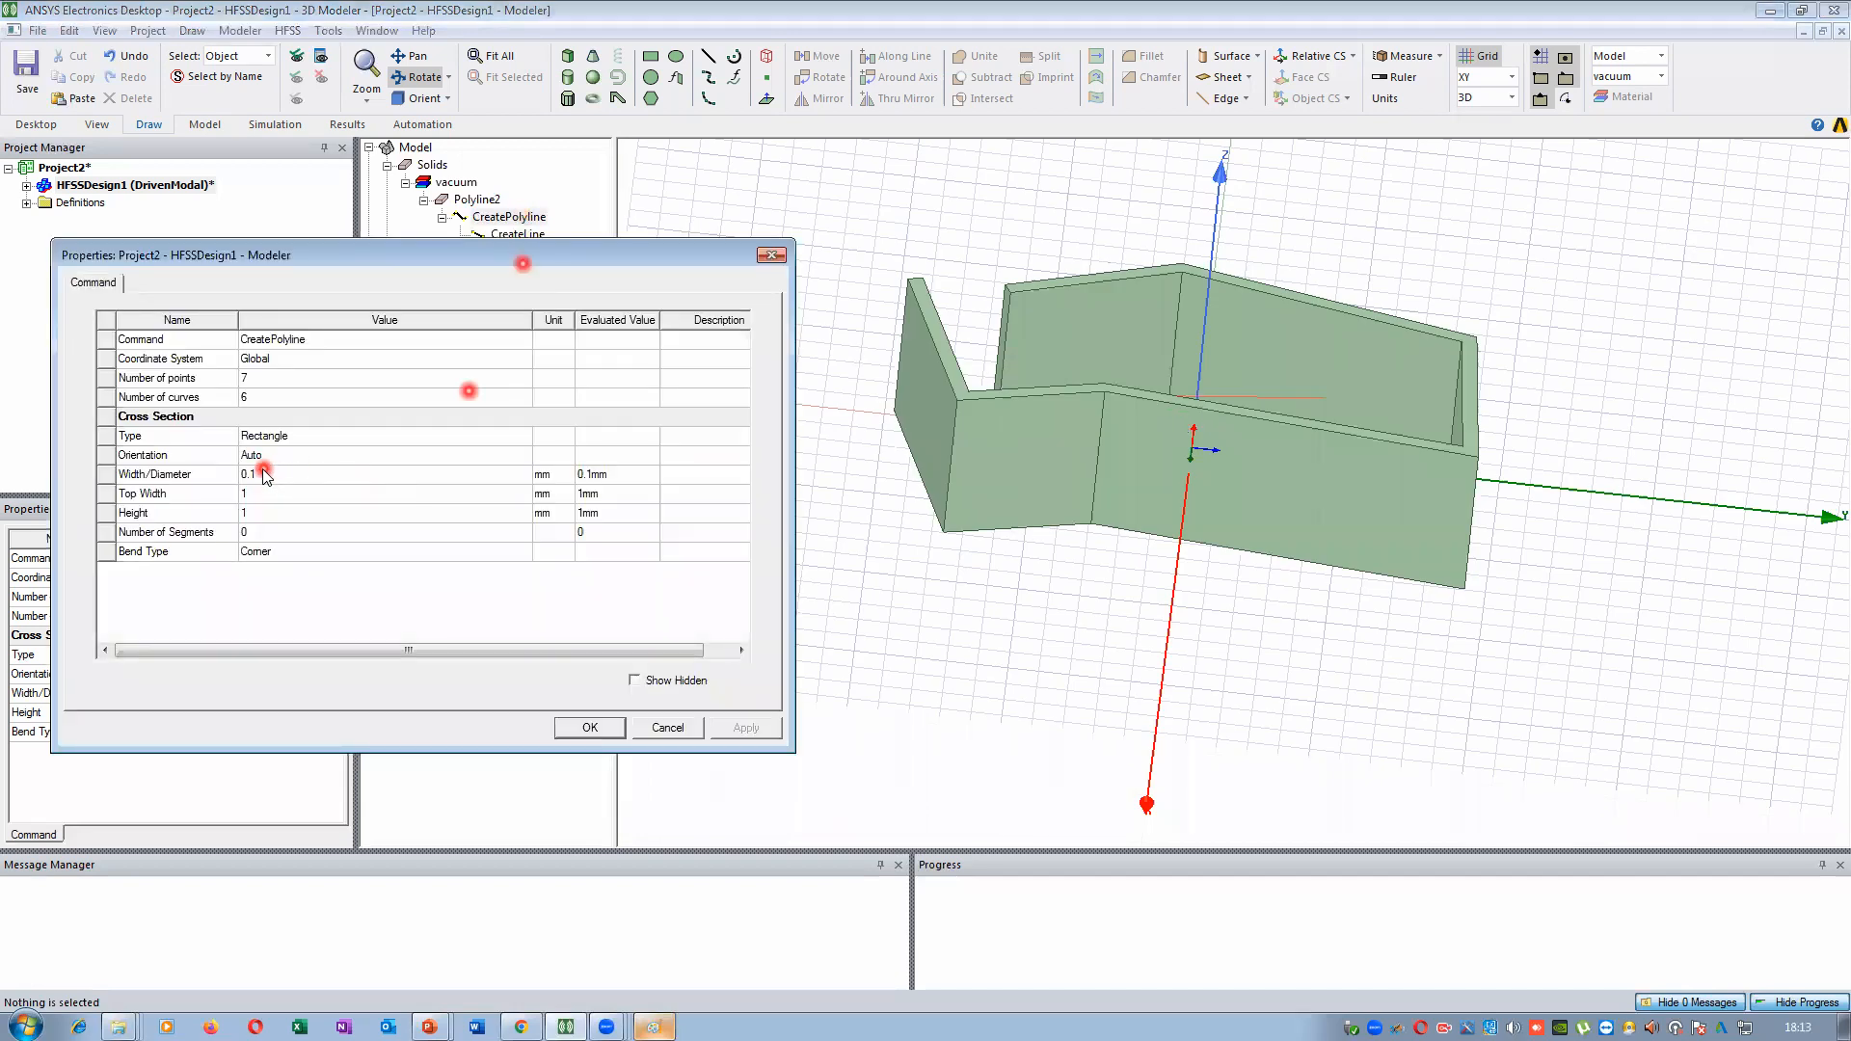
click(275, 436)
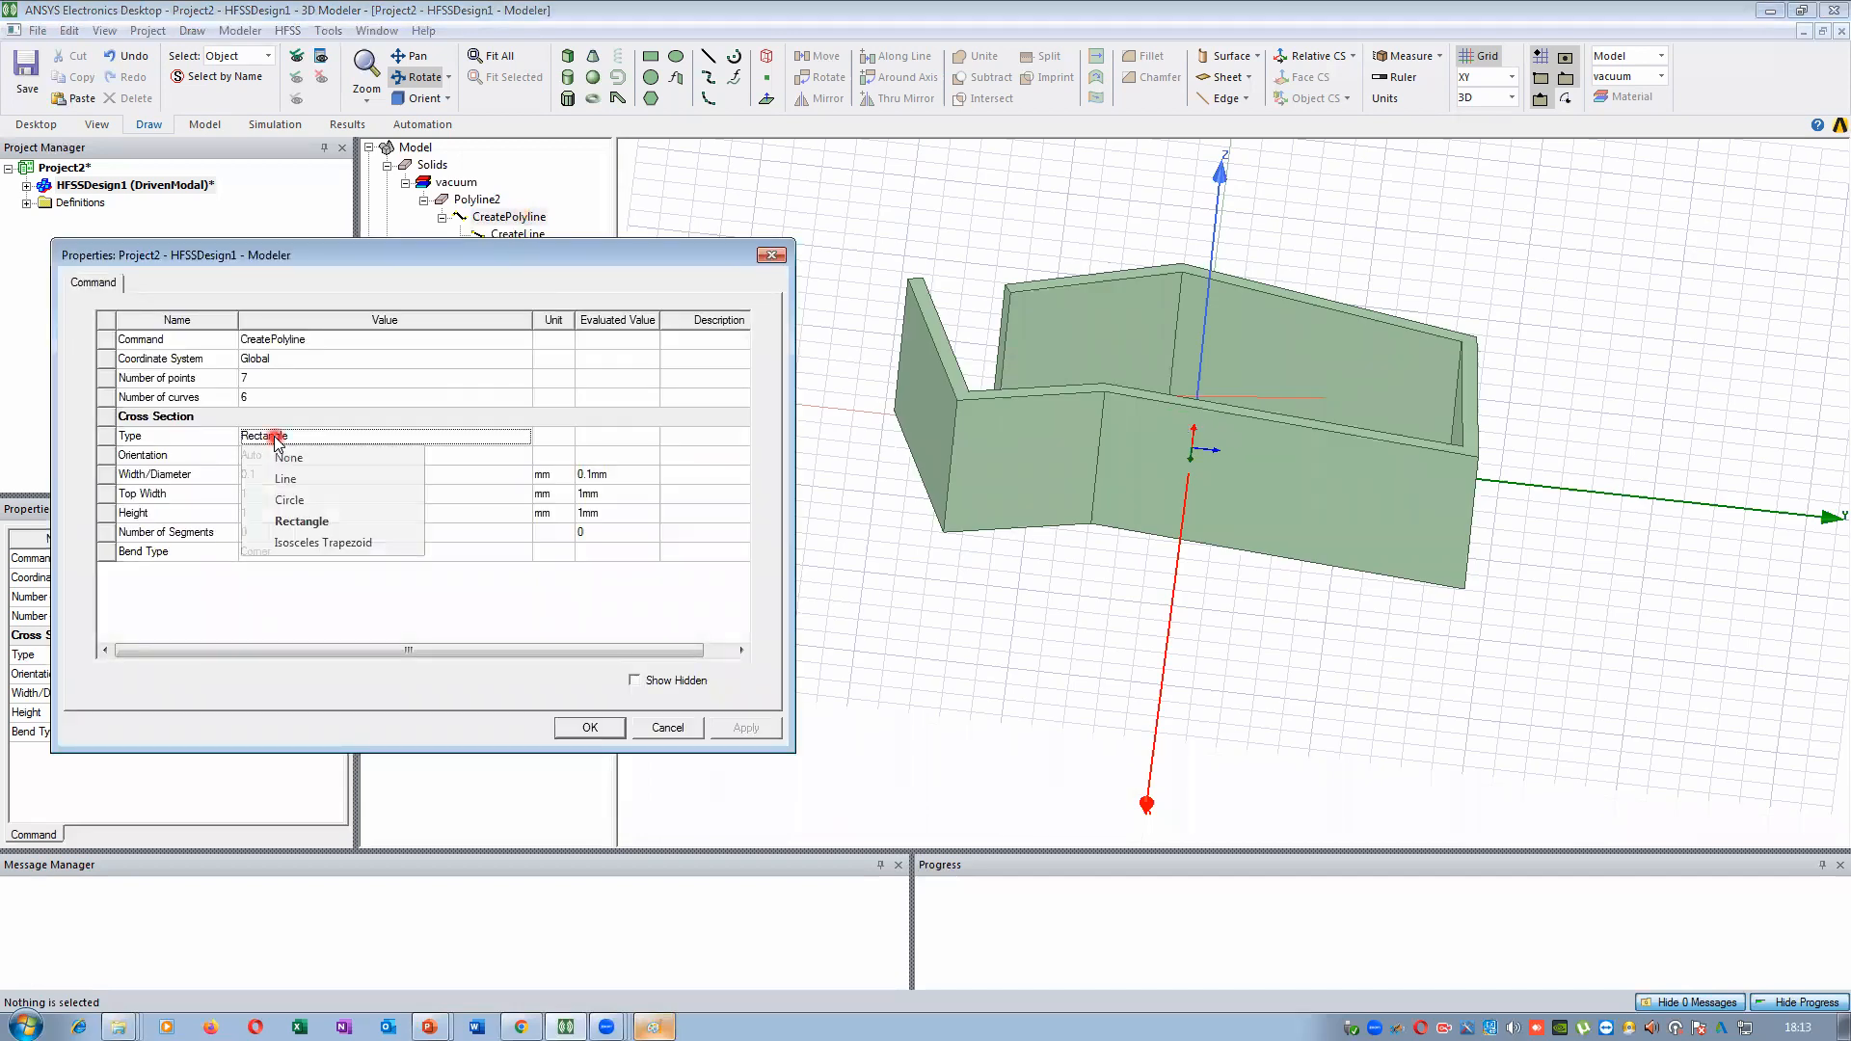
click(314, 544)
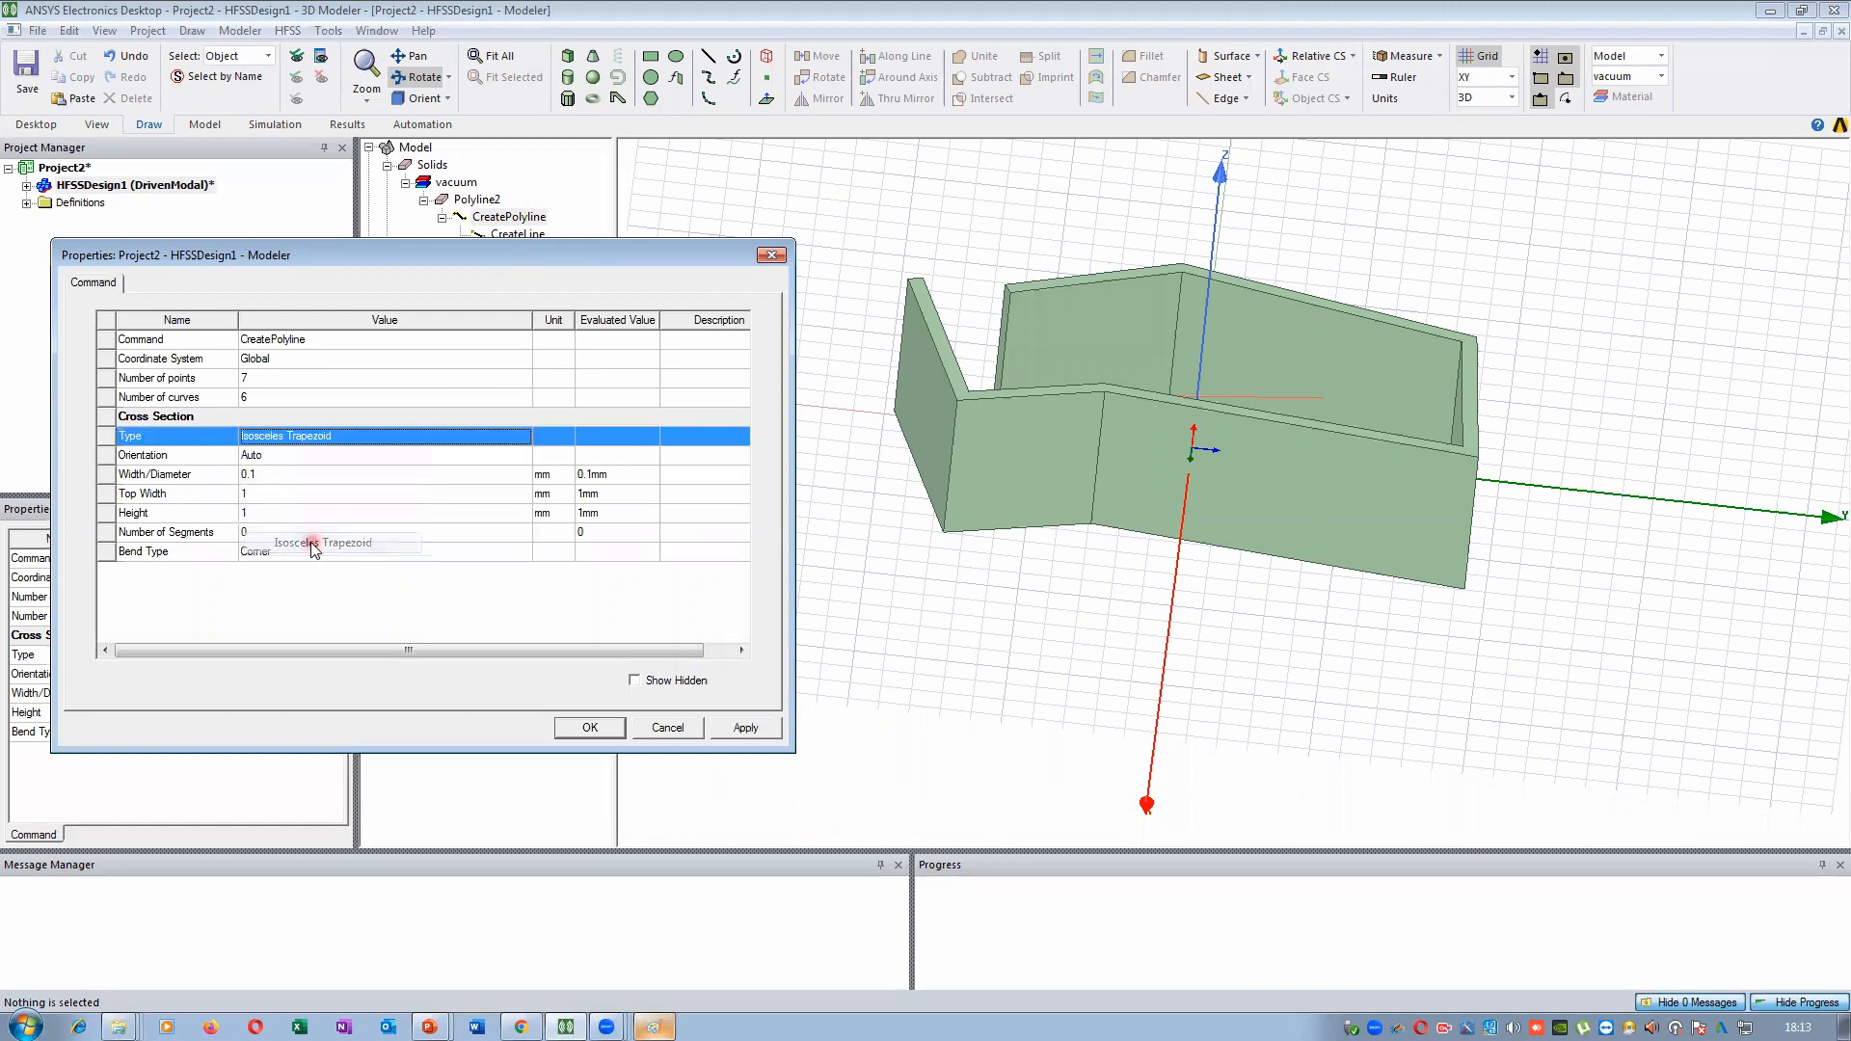
click(257, 495)
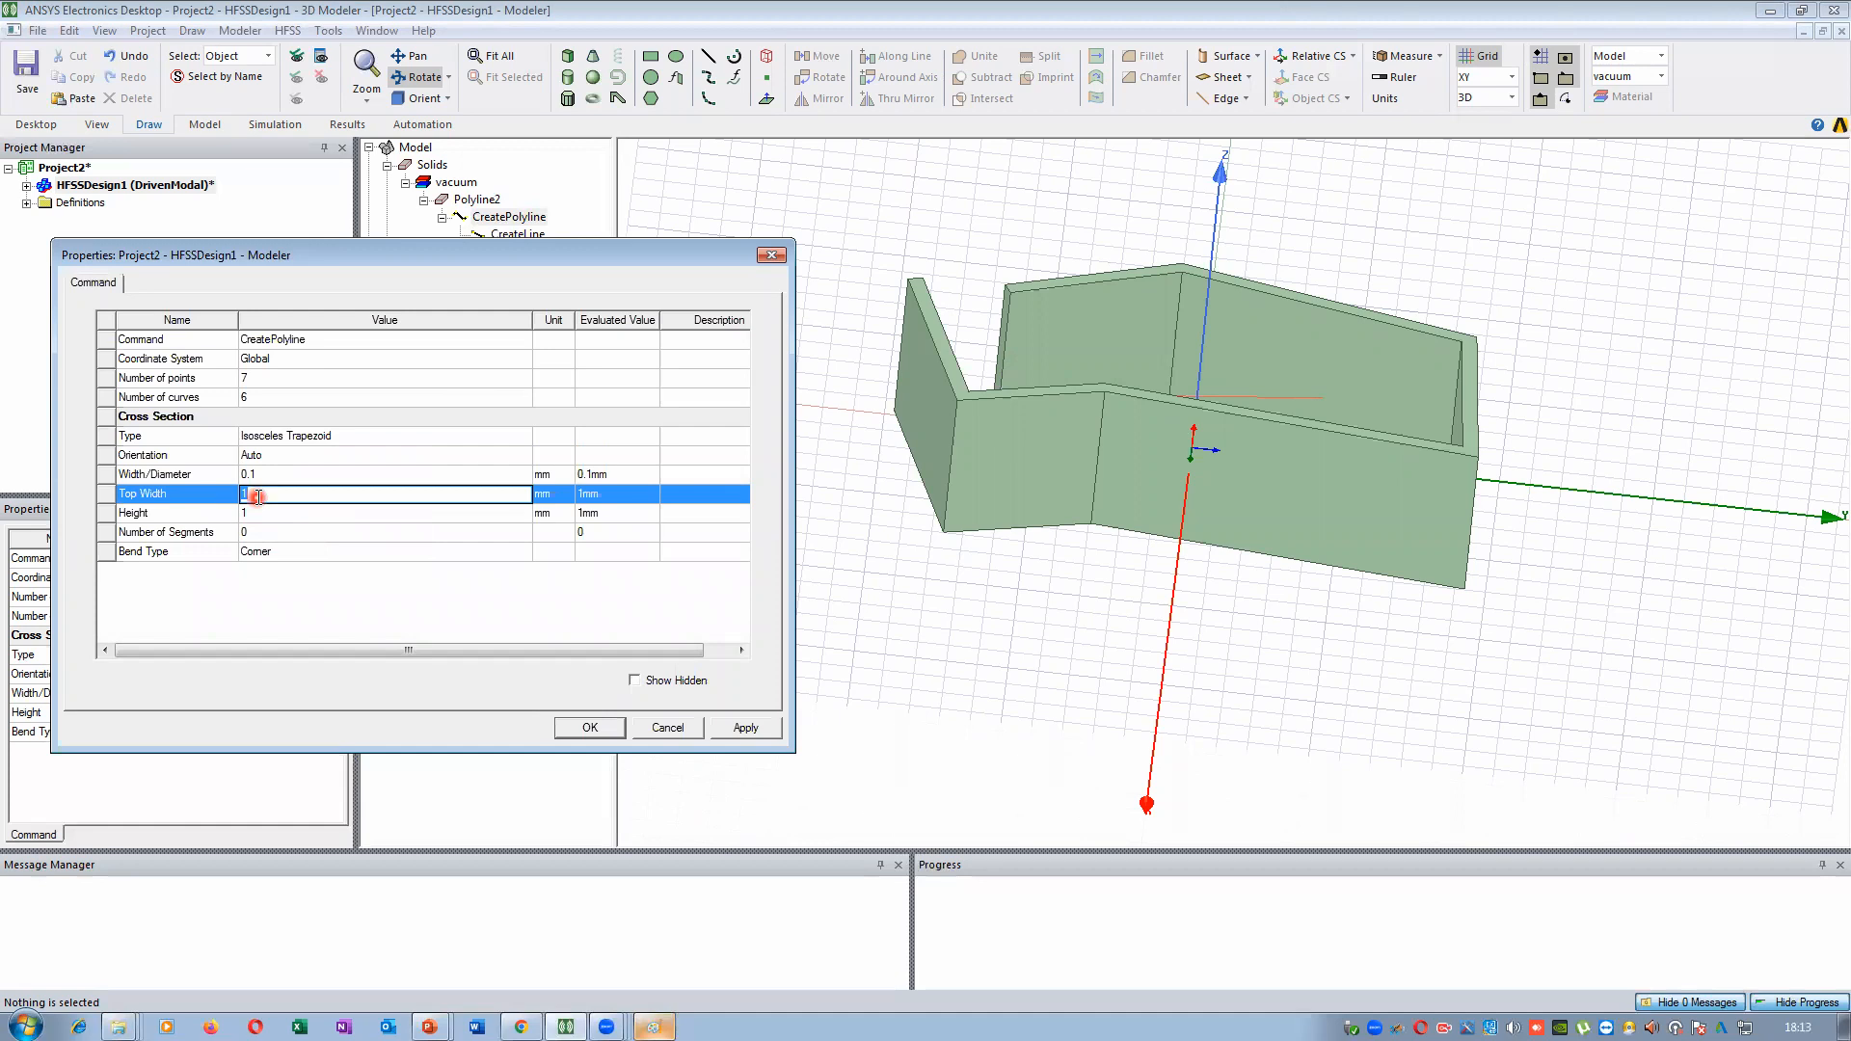
text(3)
click(674, 696)
click(745, 728)
click(591, 730)
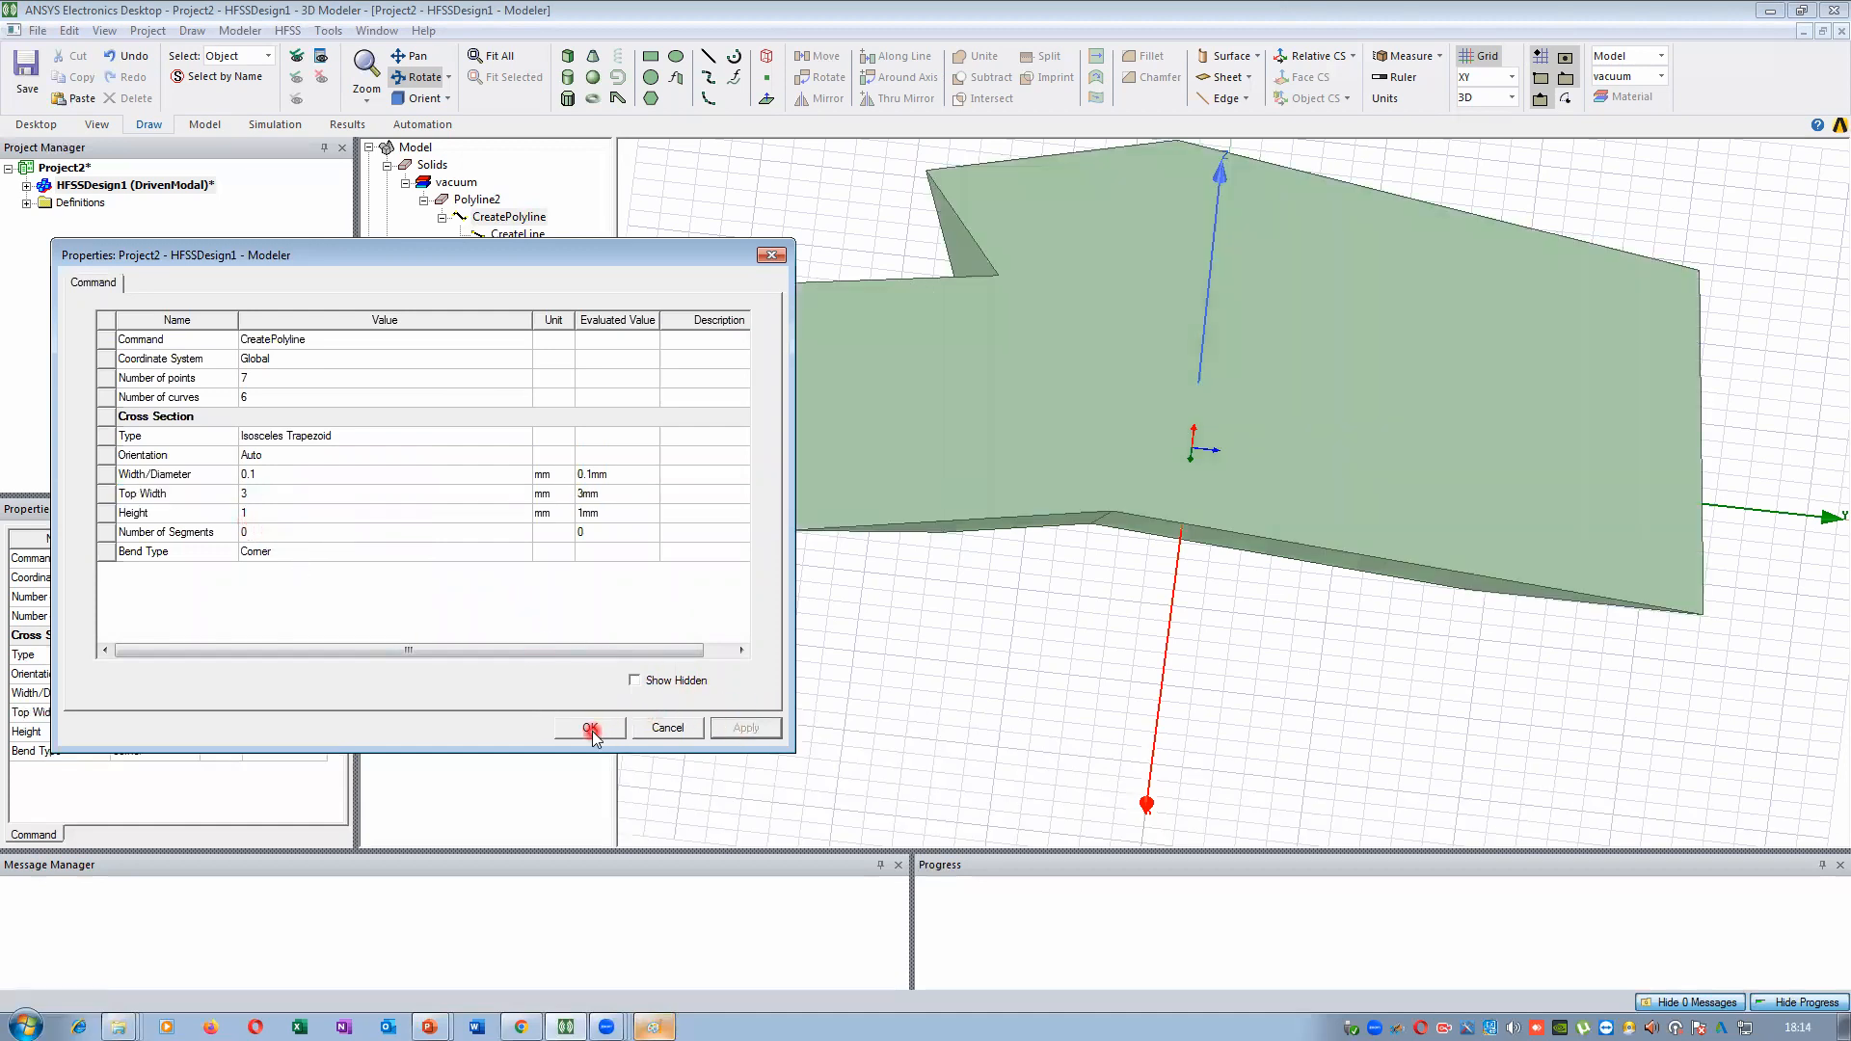
Set the top width of Polyline2's trapezoidal cross section to 1.2 mm and apply it
drag(1114, 516, 1208, 442)
drag(1183, 525, 582, 329)
mouse_move(1060, 403)
mouse_down()
mouse_move(1007, 413)
mouse_move(994, 368)
mouse_up()
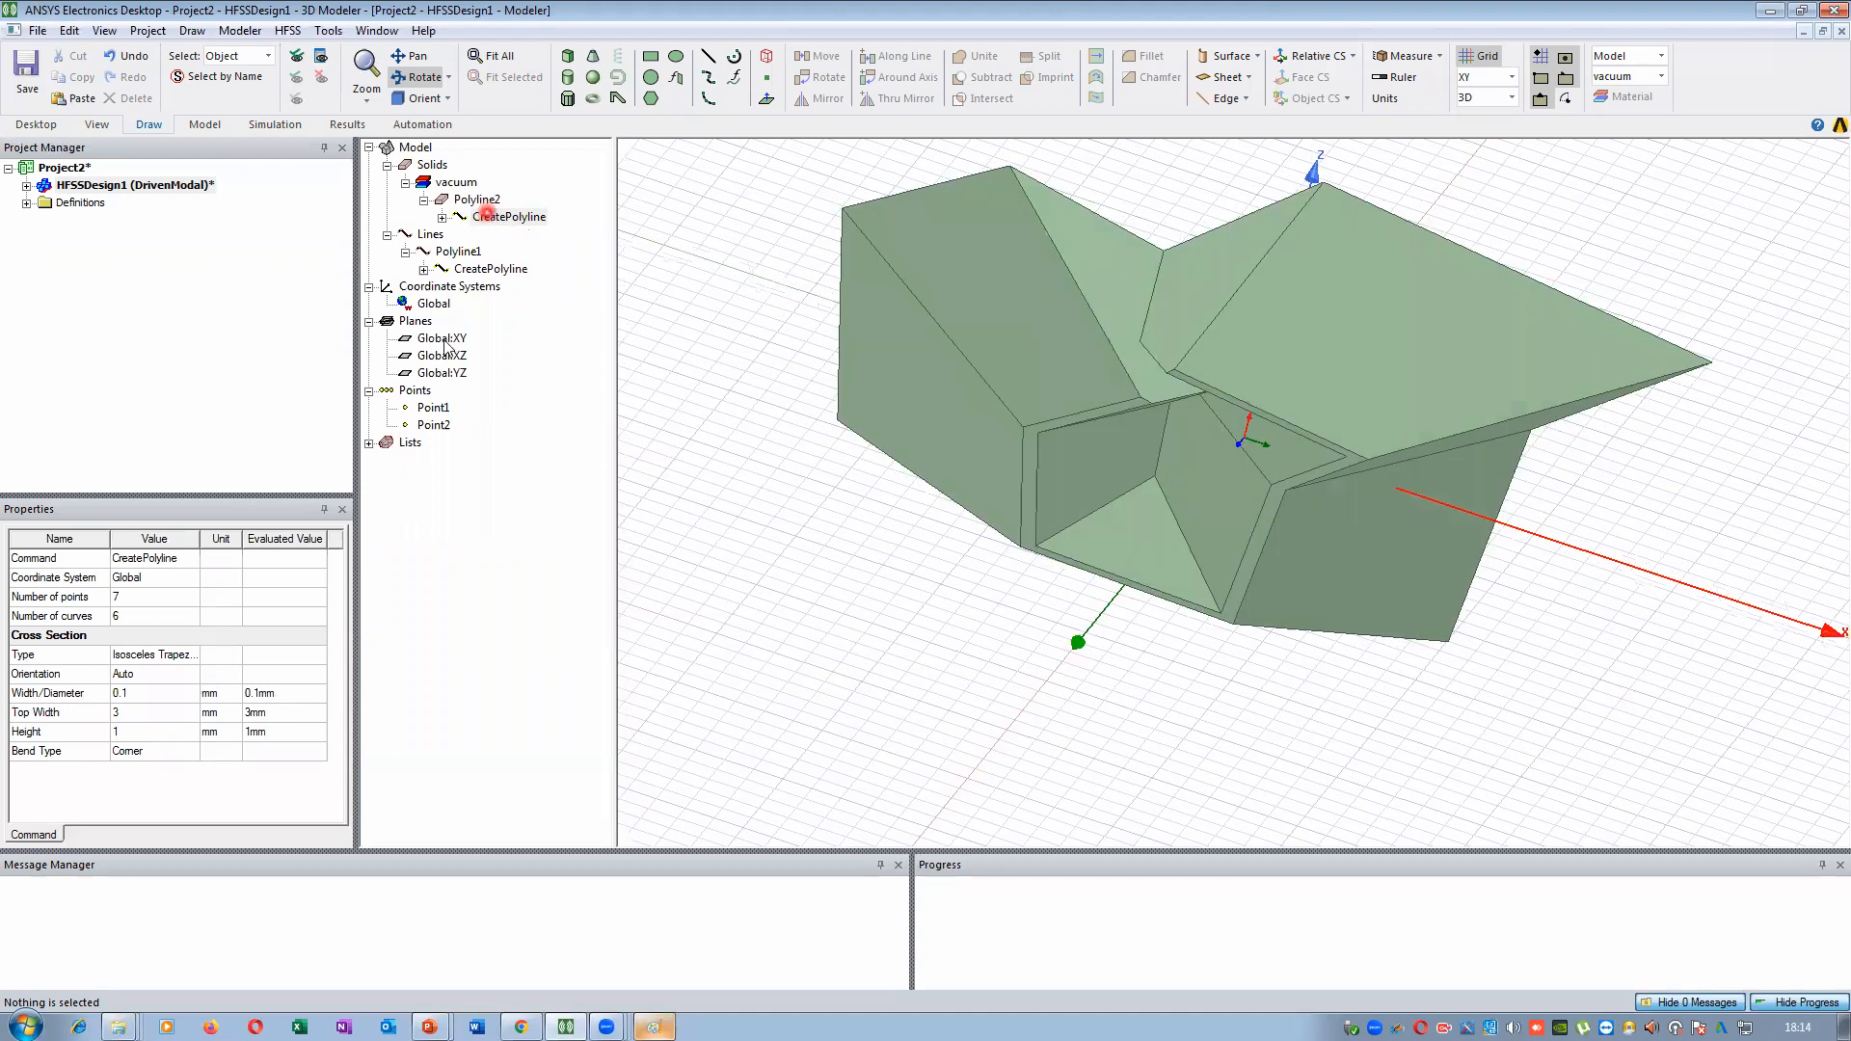
double_click(485, 204)
click(770, 253)
click(425, 199)
double_click(506, 216)
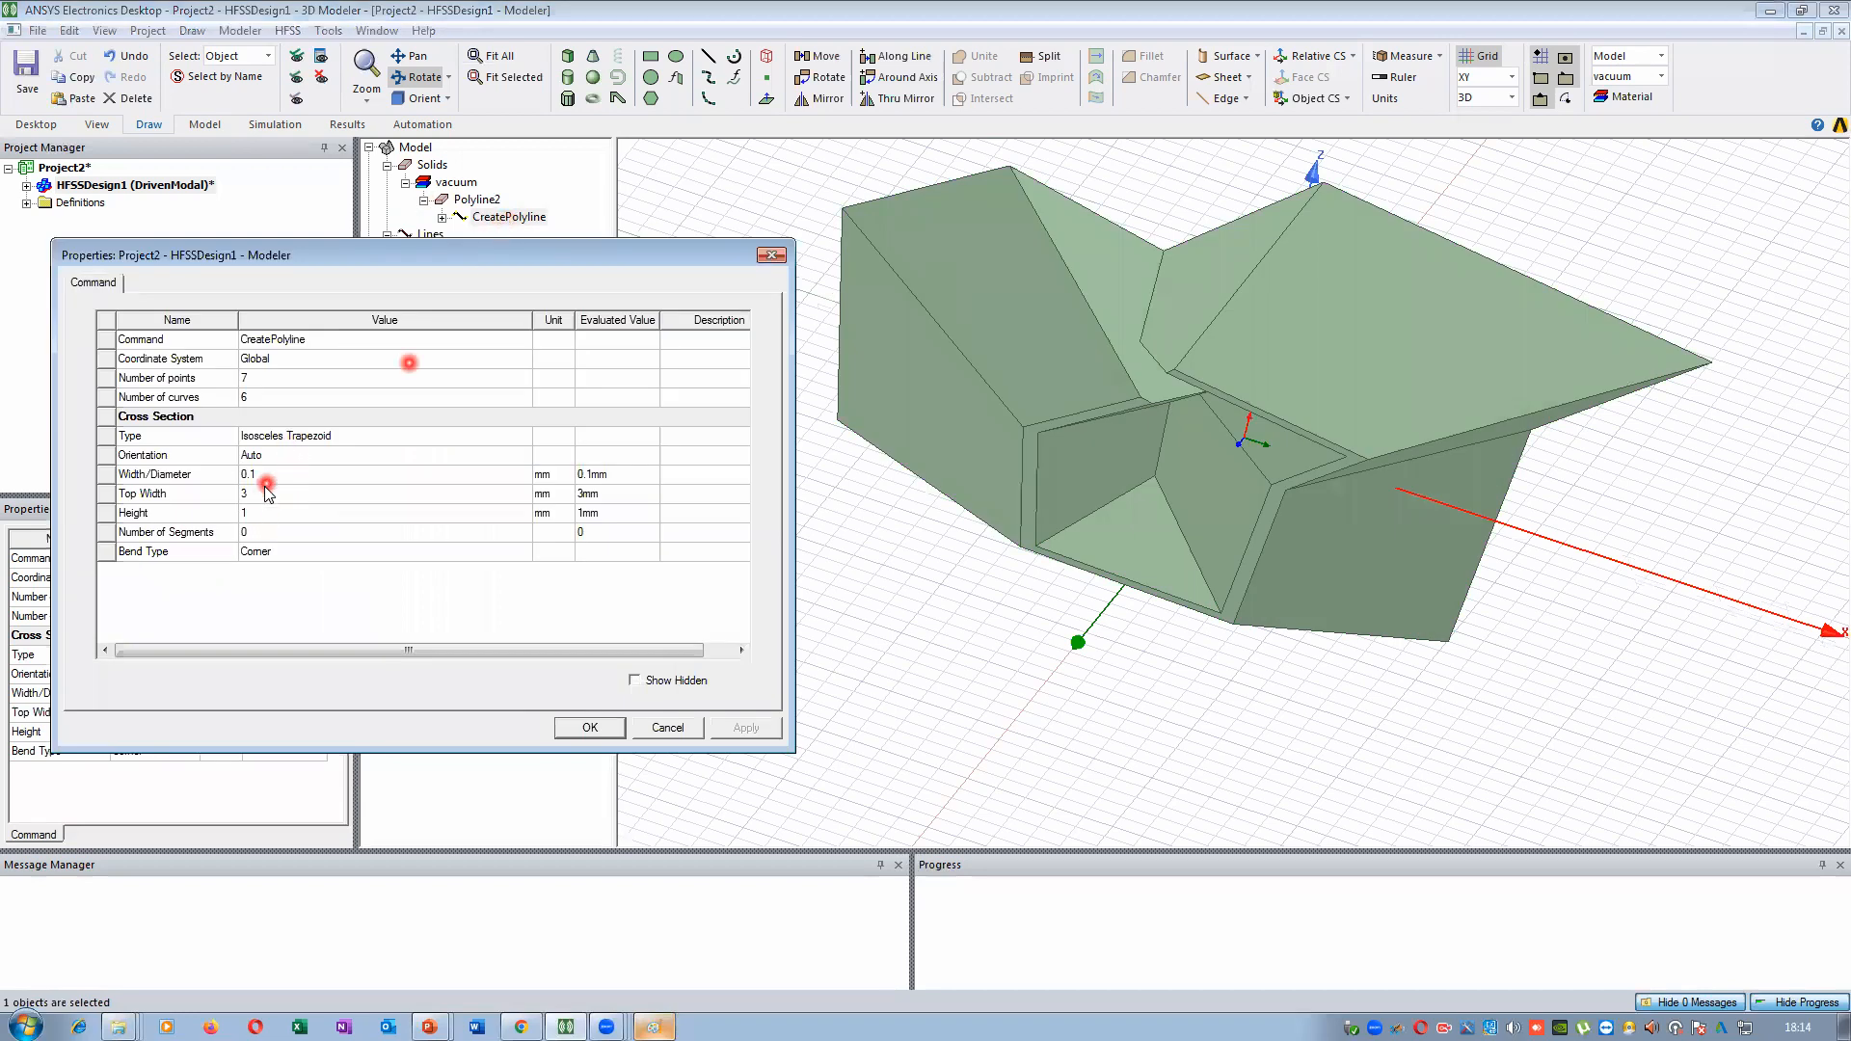
click(264, 495)
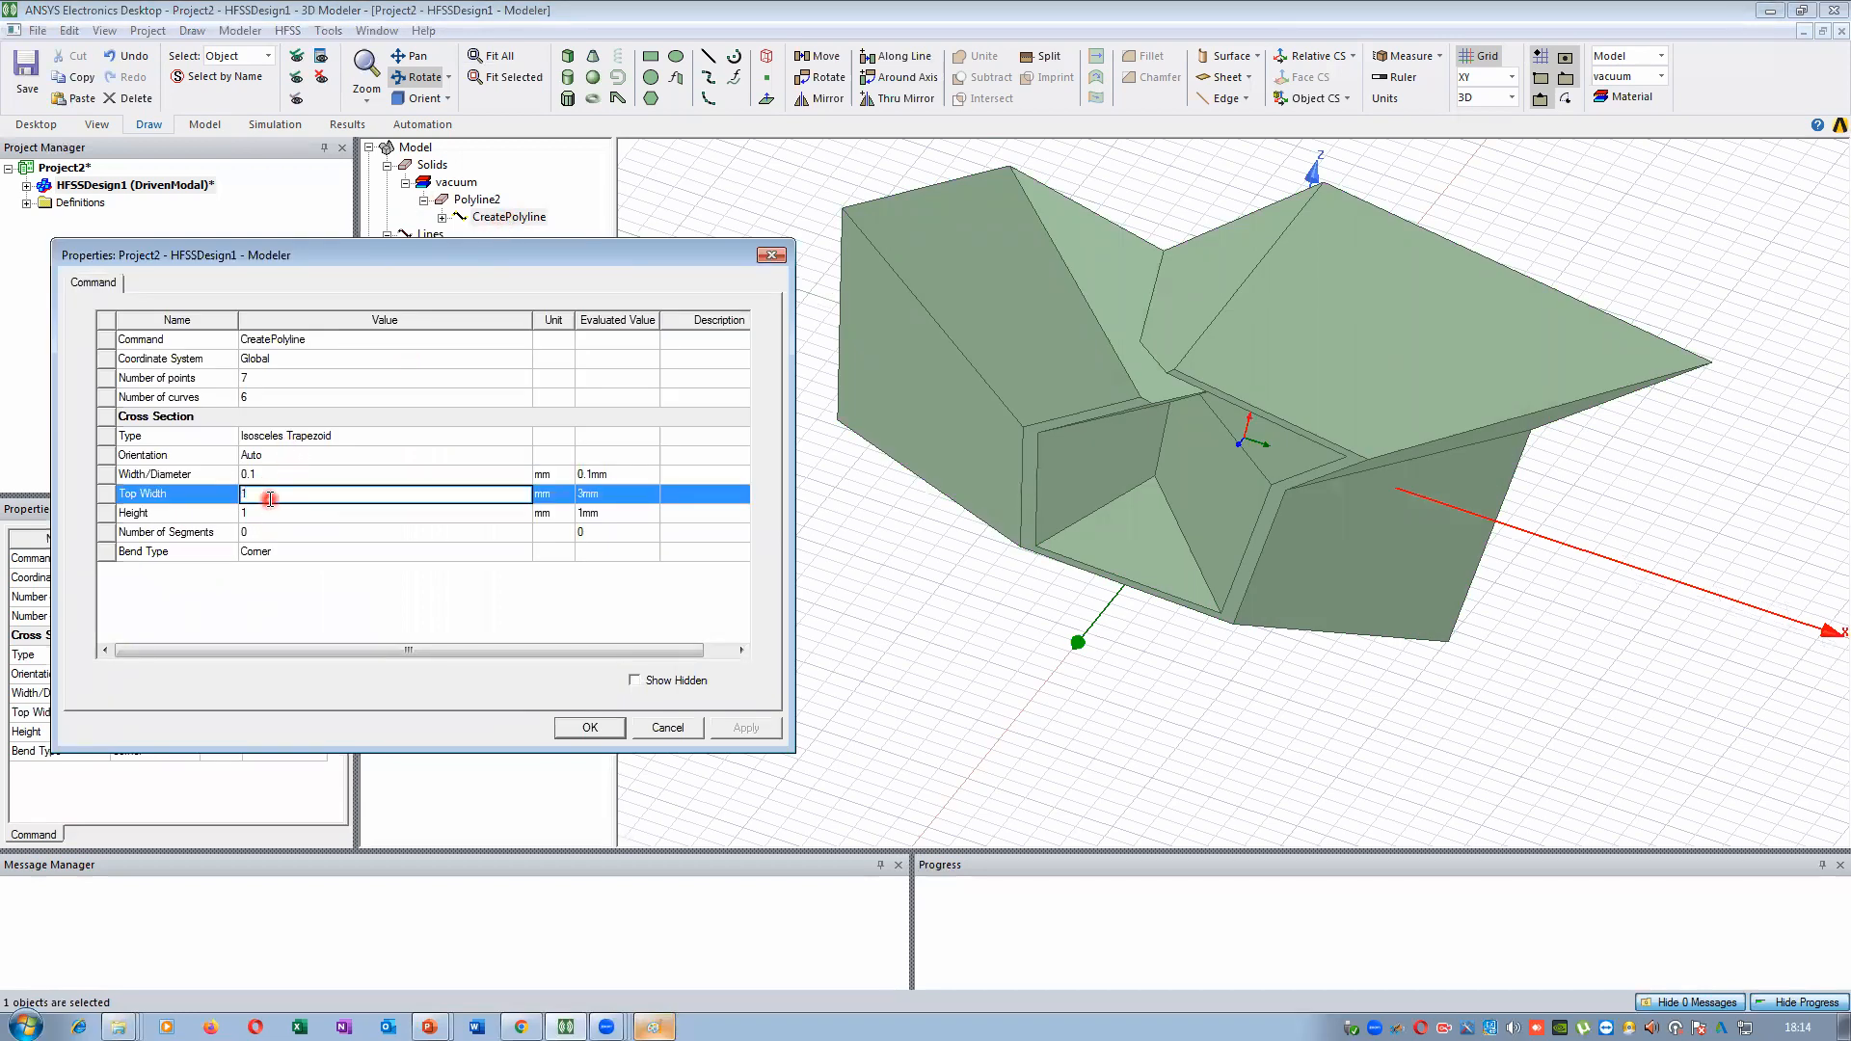
text(1.2)
click(505, 623)
click(743, 729)
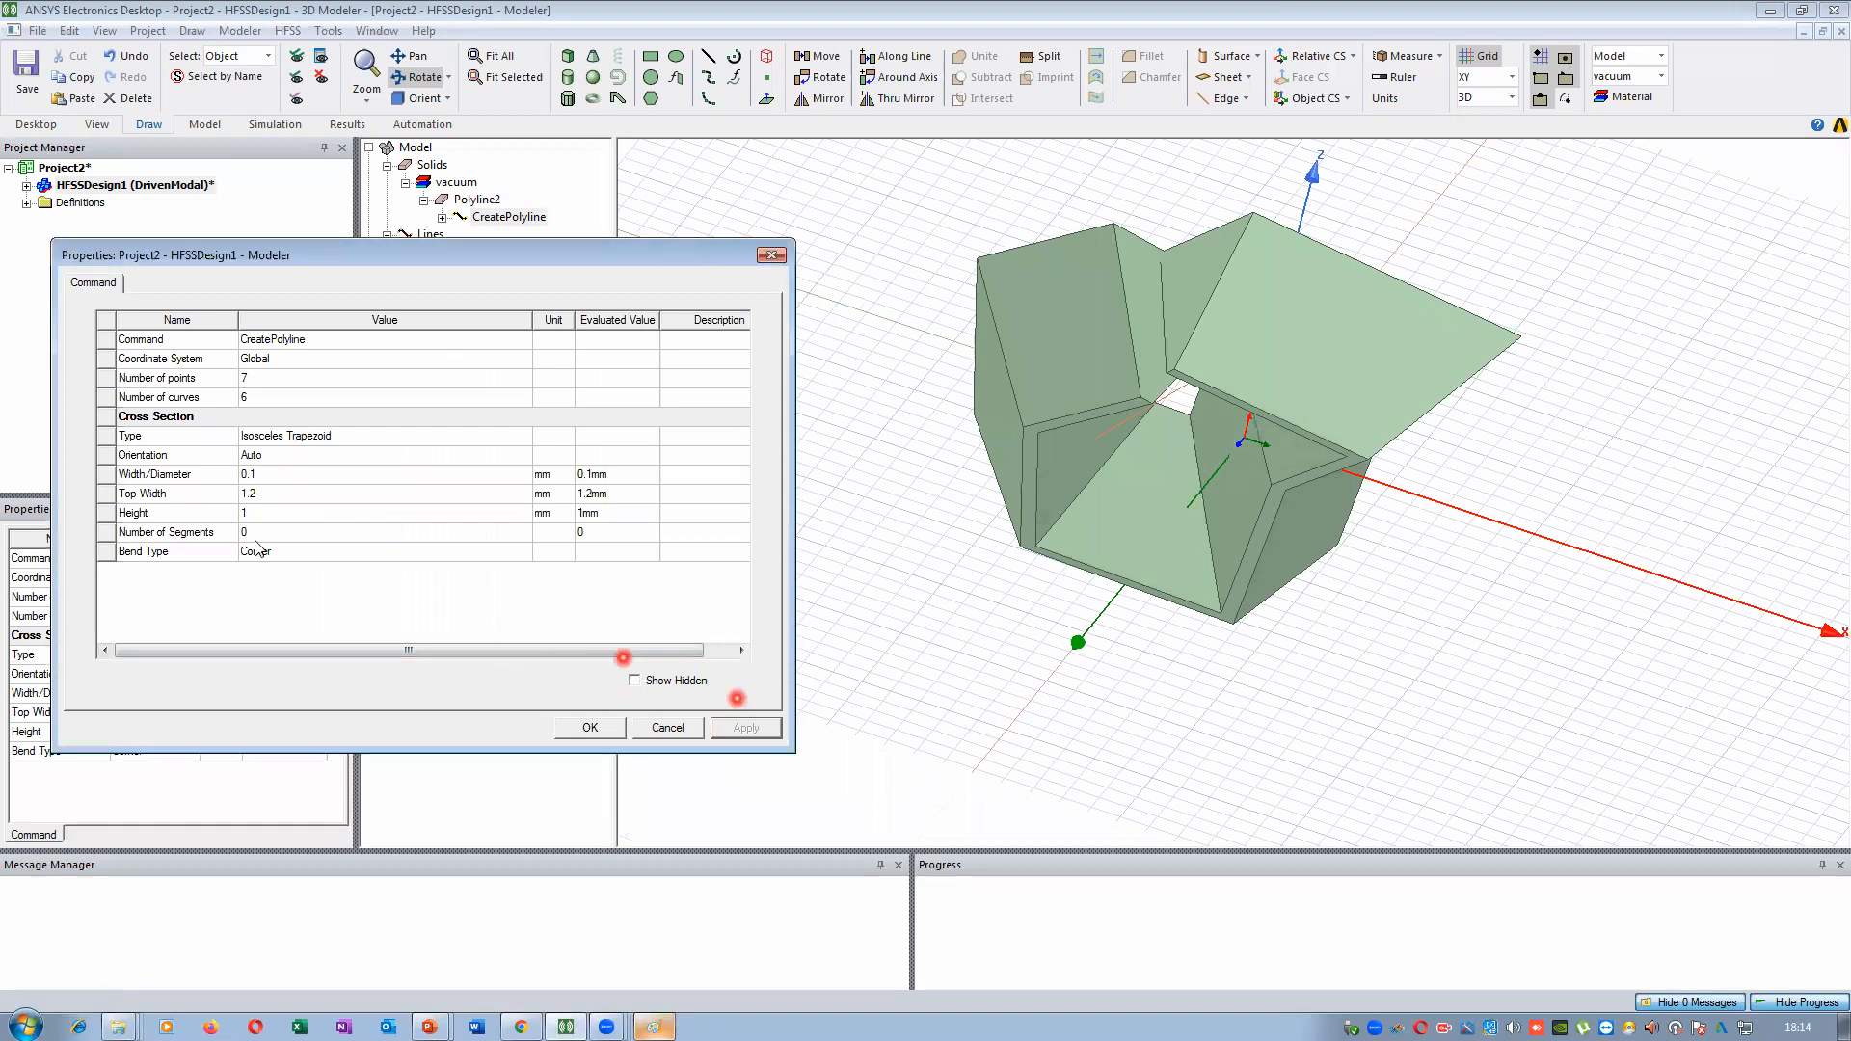
Set the top width of Polyline2's trapezoidal cross section to 0.5 mm
click(278, 493)
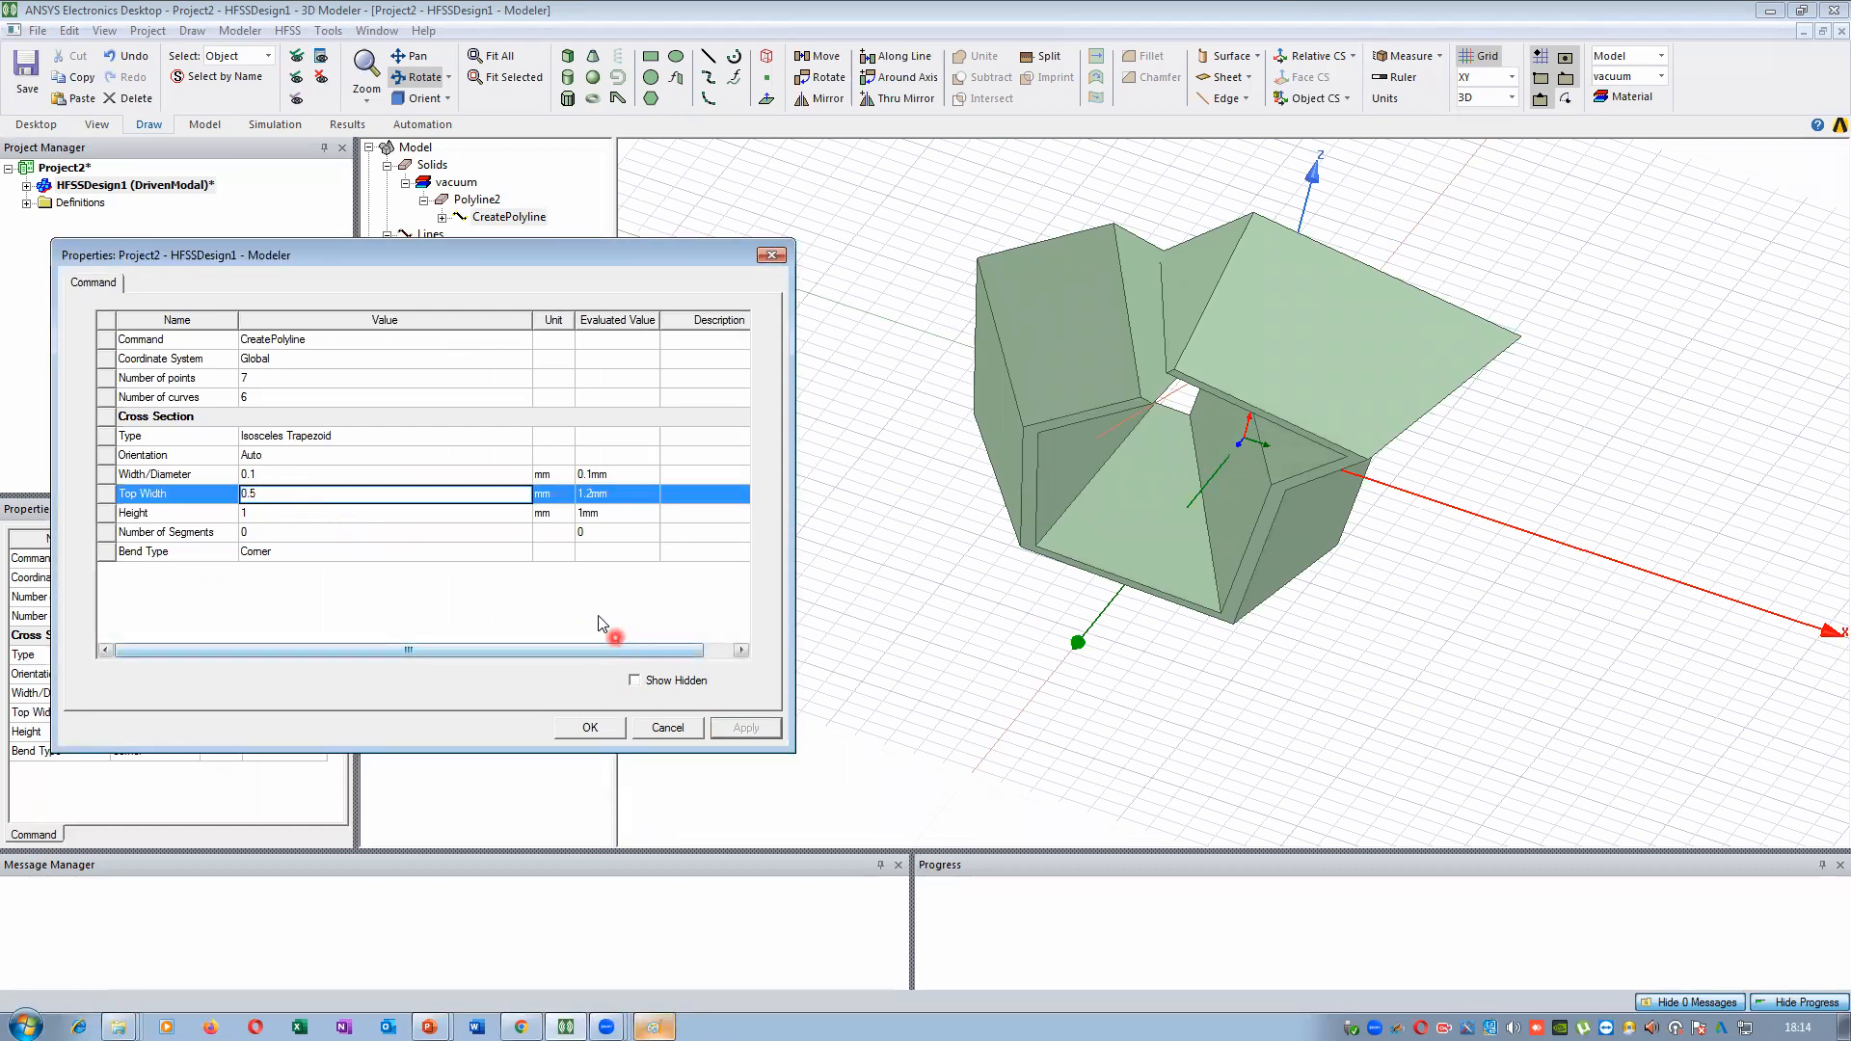
click(631, 636)
click(745, 729)
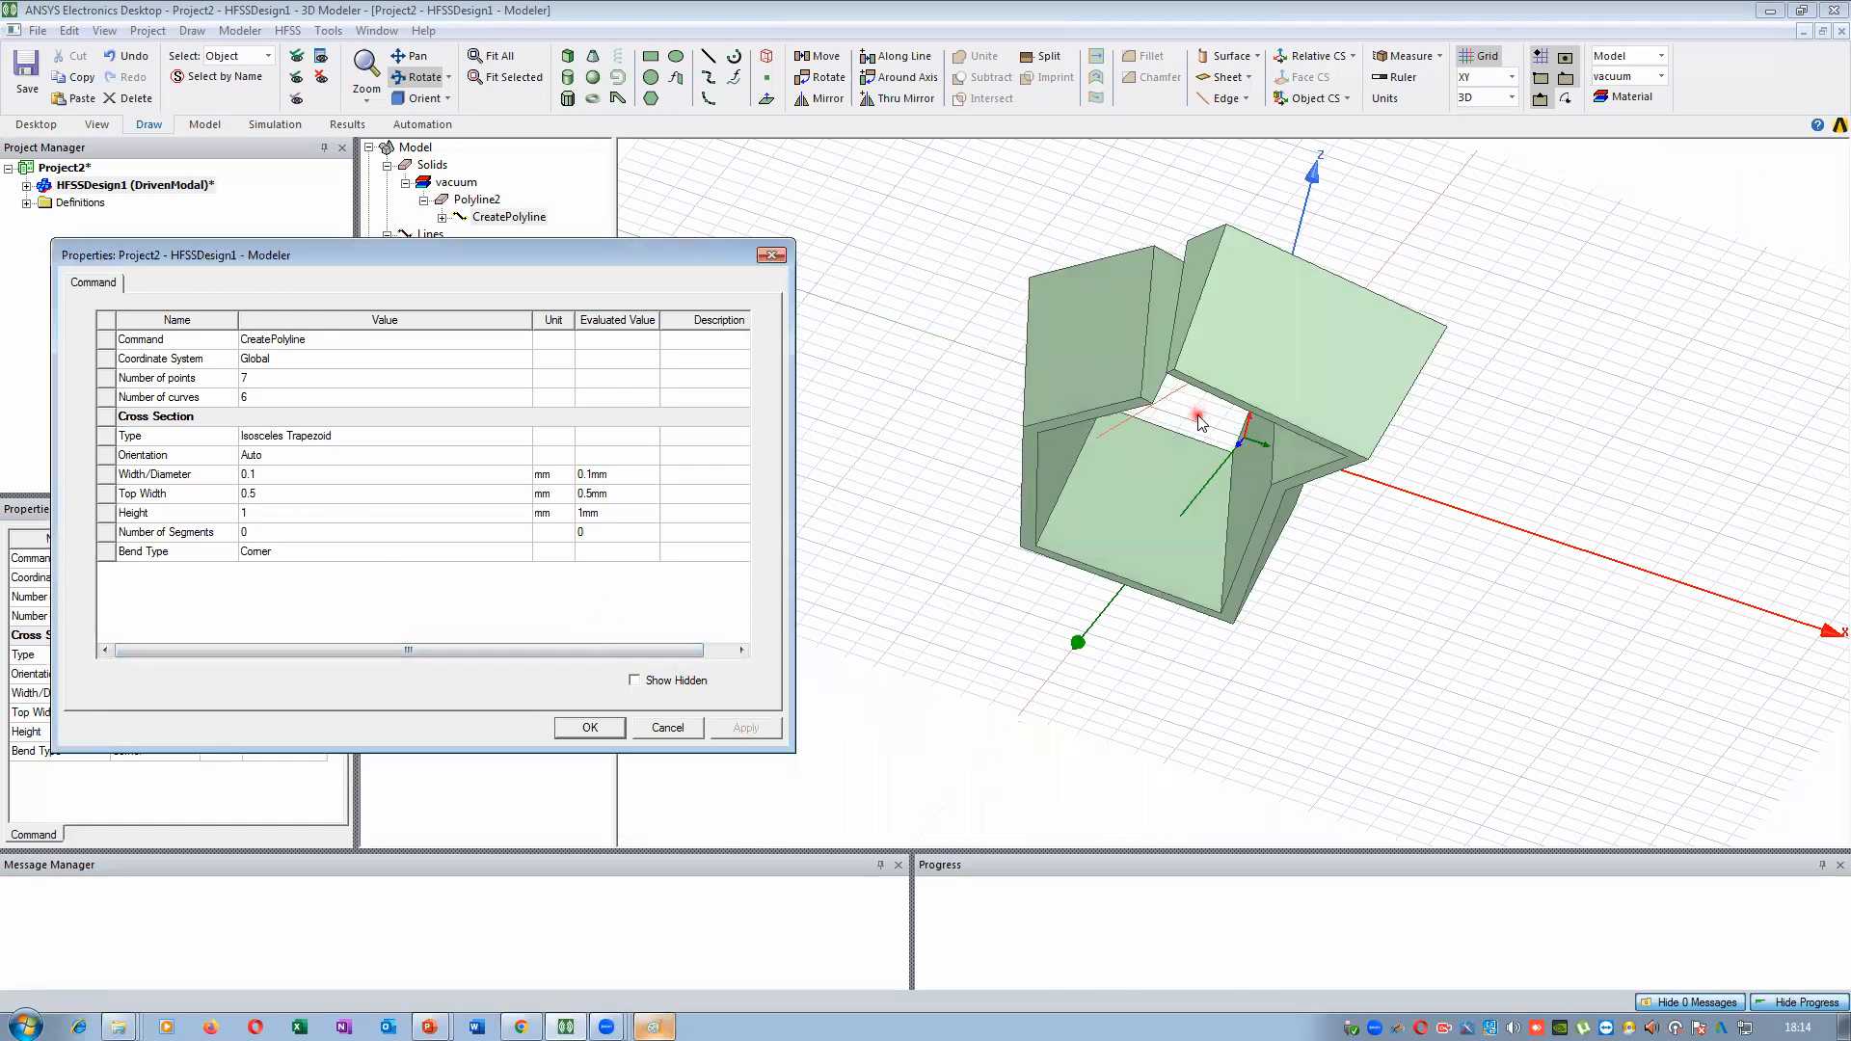
click(602, 728)
Examine the trapezoidal polyline solid and its open ends from several angles
drag(1106, 493, 1092, 488)
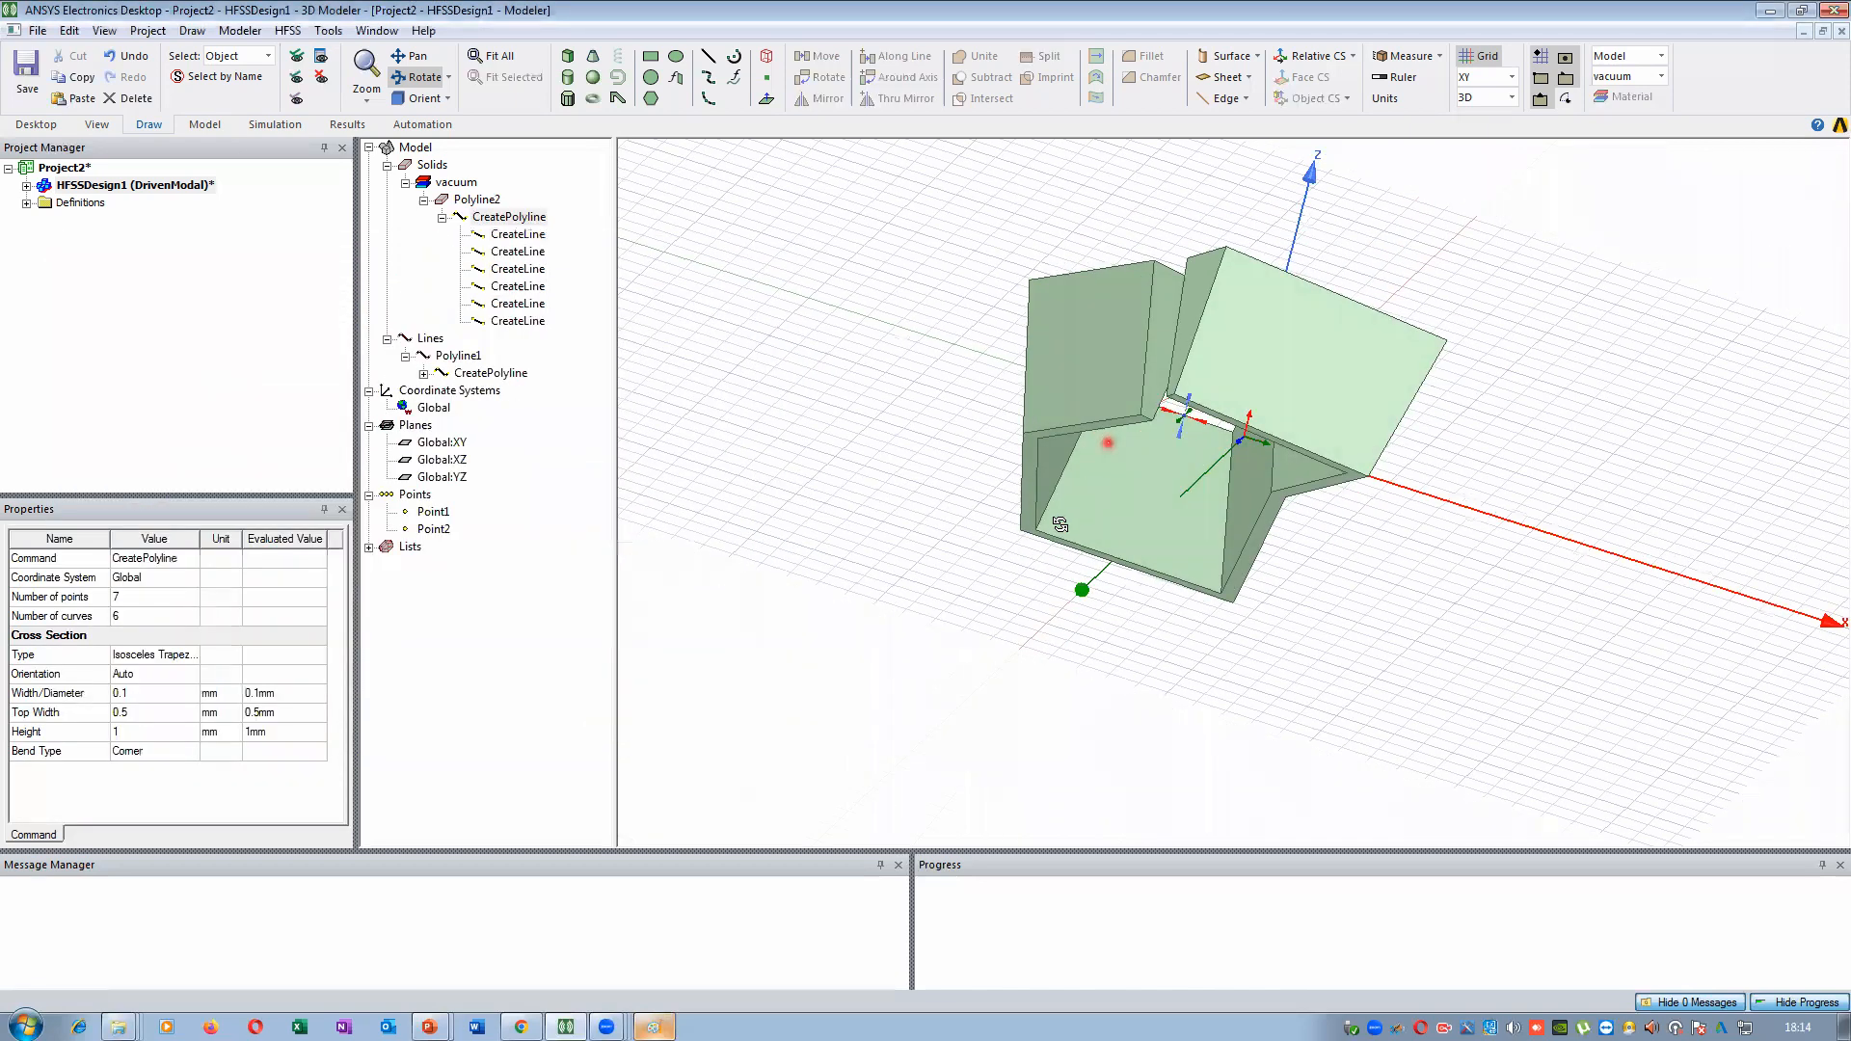
drag(1019, 545, 985, 537)
drag(1146, 536, 1037, 481)
drag(1174, 467, 1160, 574)
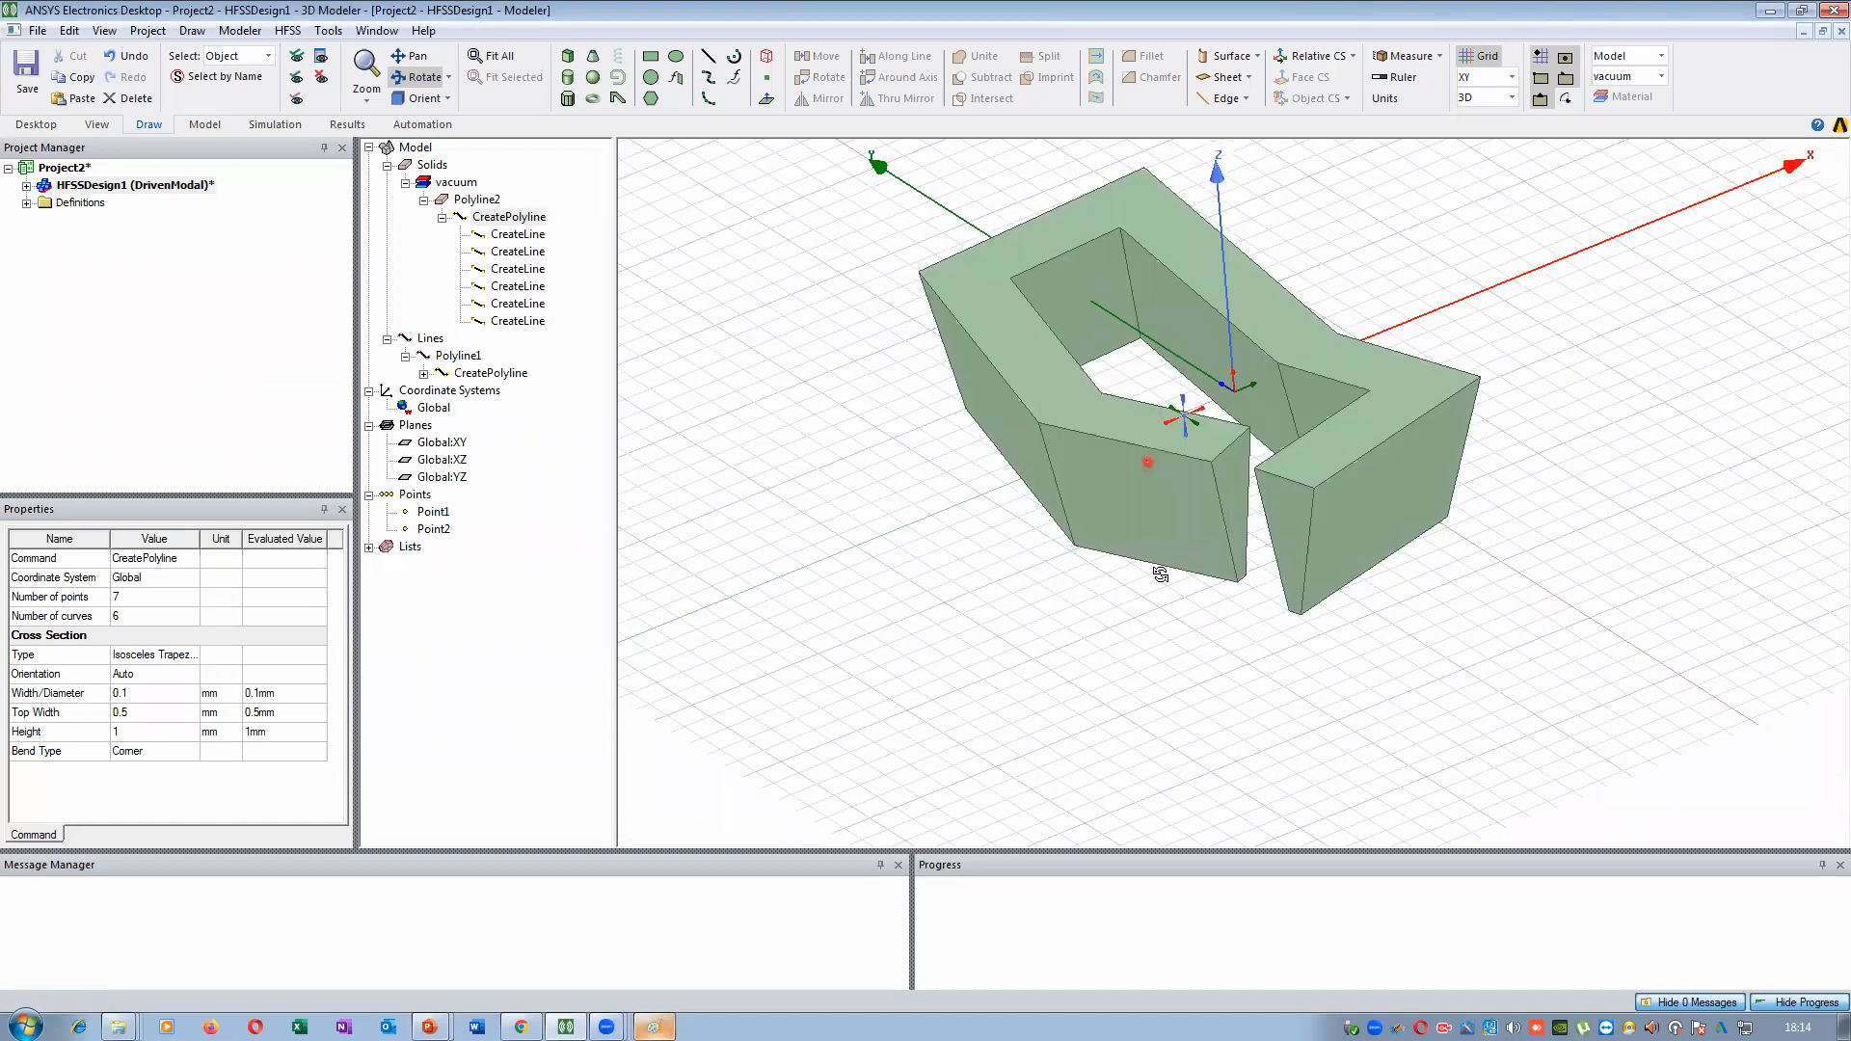
drag(1059, 522, 1196, 496)
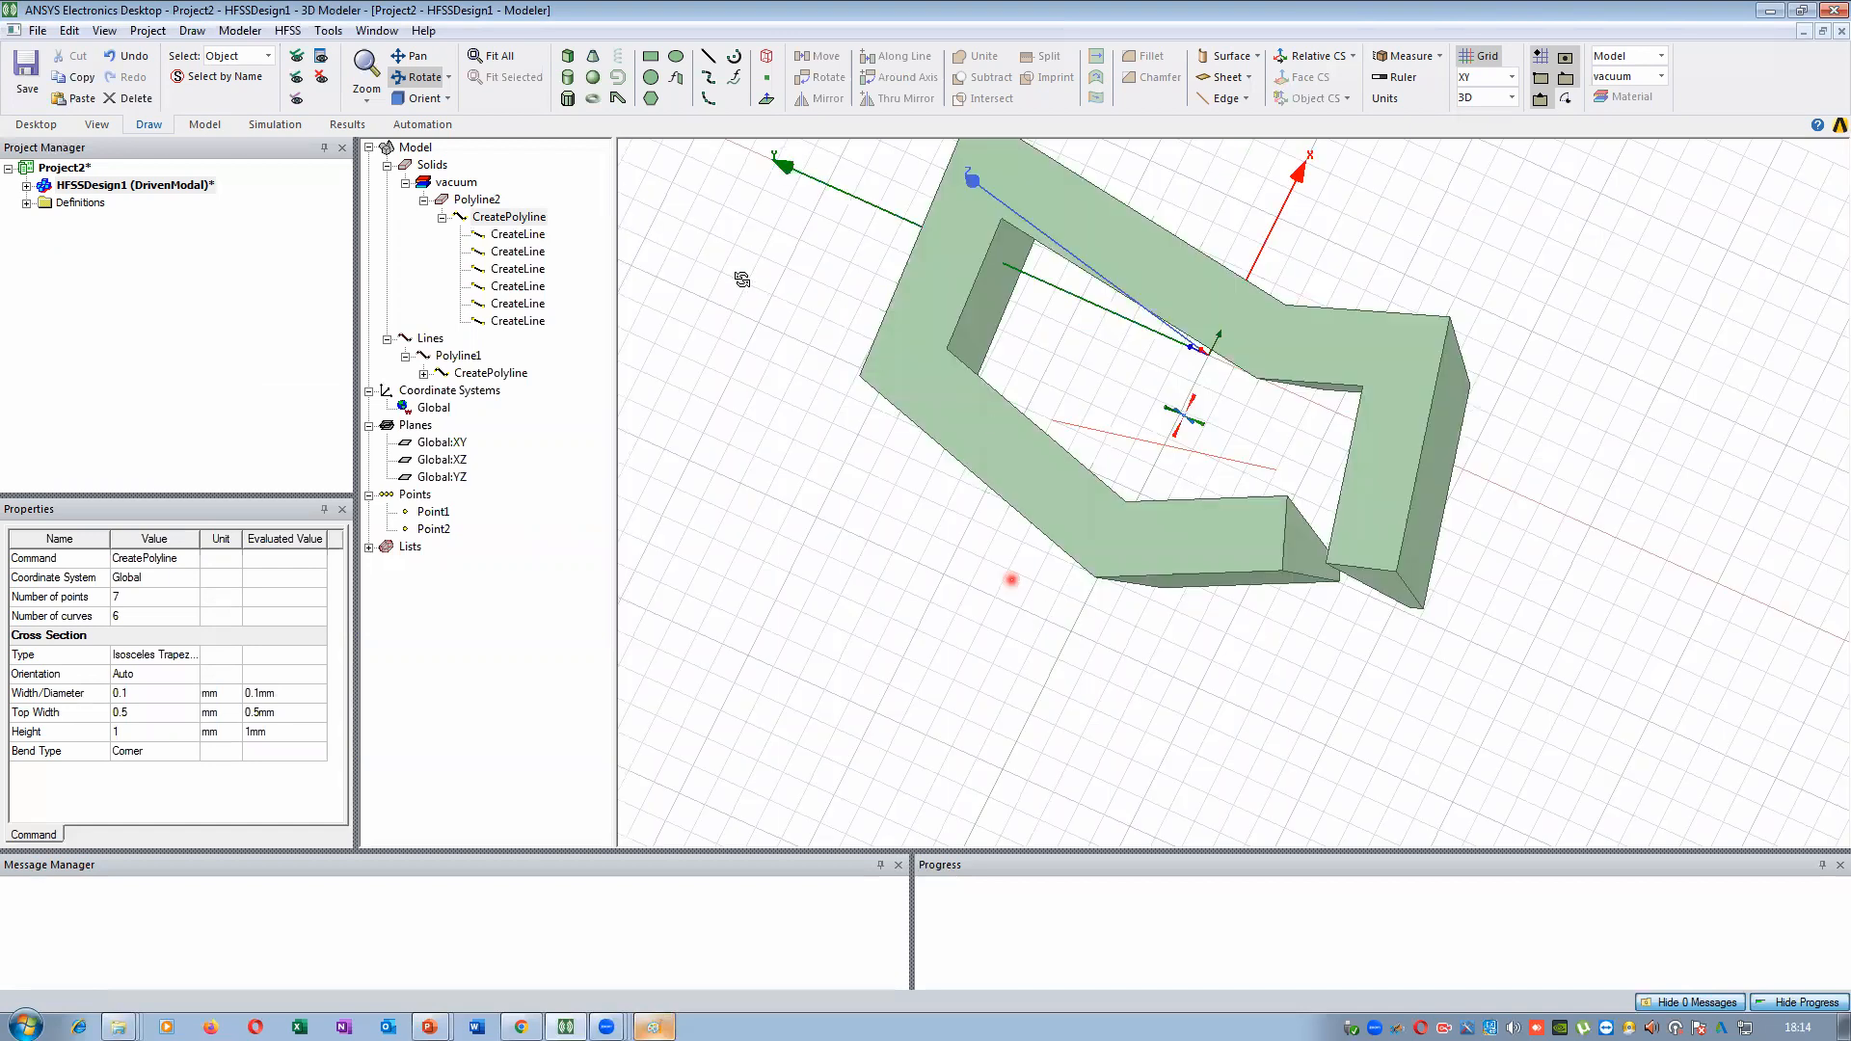
drag(1011, 579, 1165, 503)
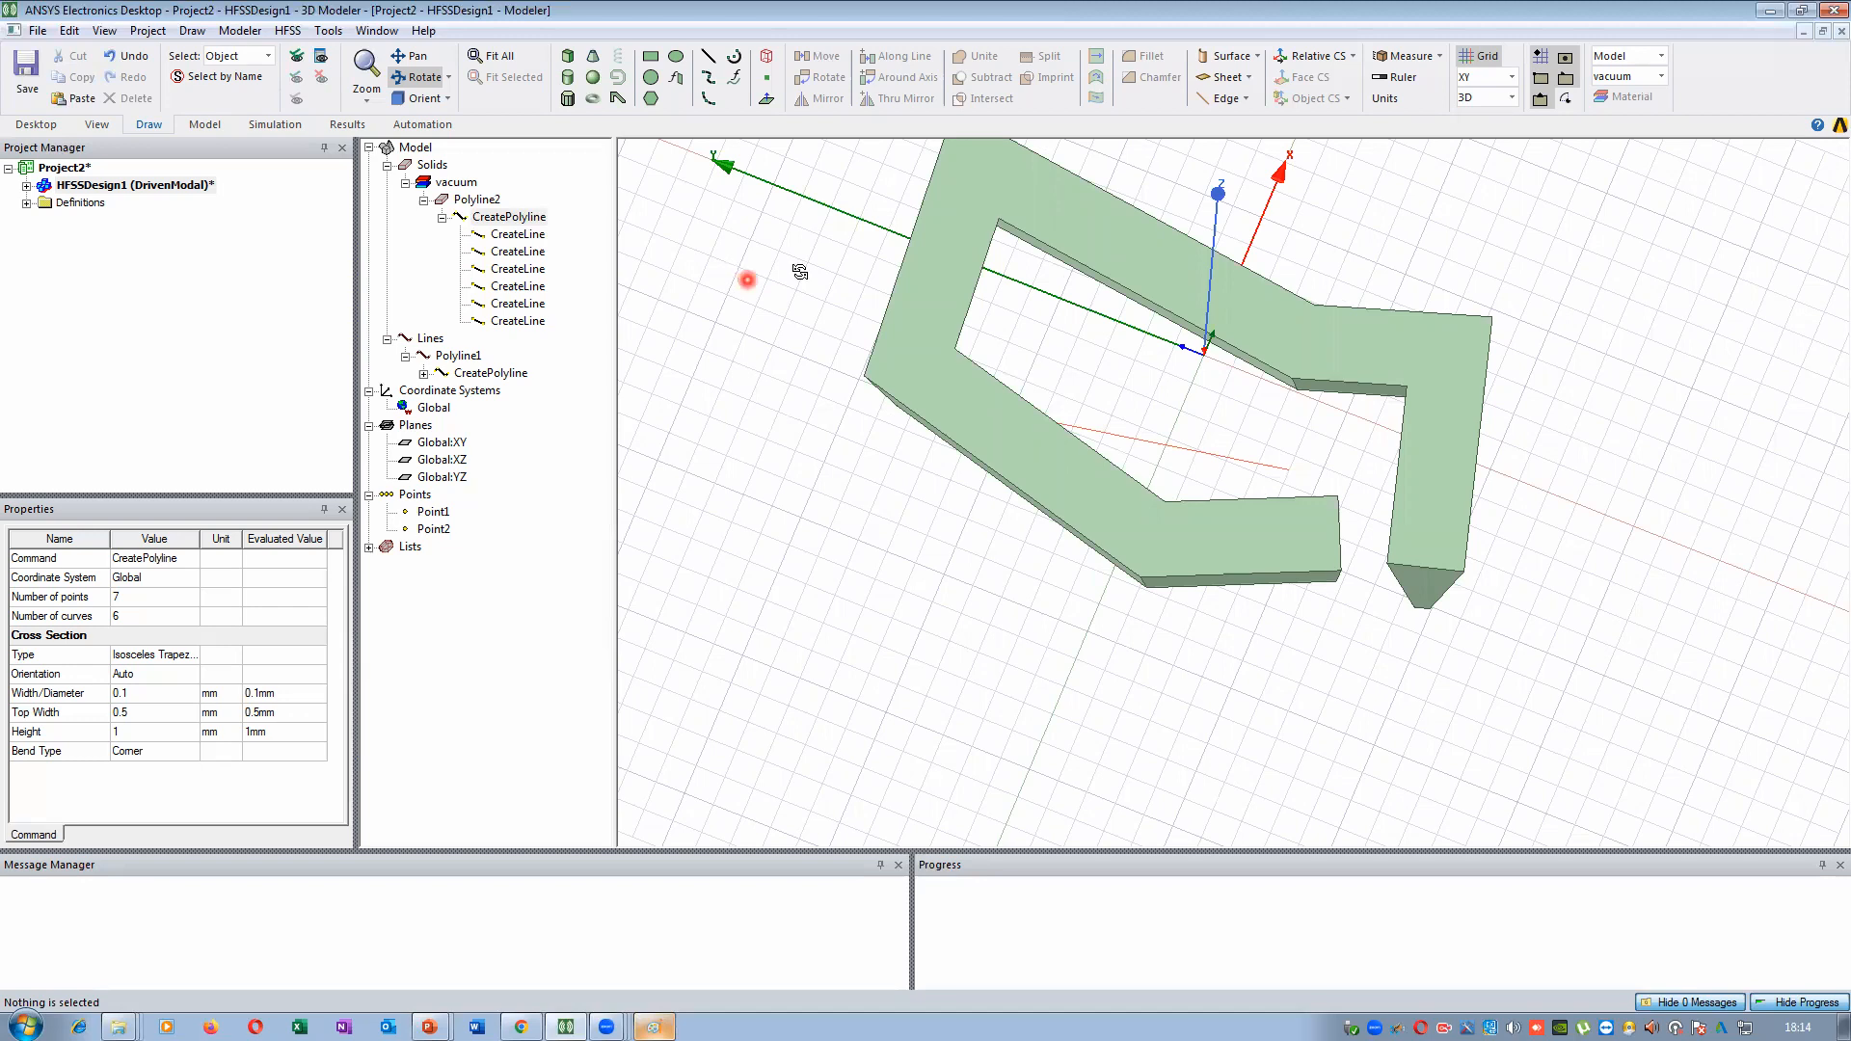
Delete the trapezoidal solid Polyline2 from the model
mouse_move(1032, 370)
mouse_down()
mouse_move(934, 276)
mouse_move(777, 289)
mouse_move(906, 279)
mouse_move(882, 408)
mouse_move(982, 326)
mouse_up()
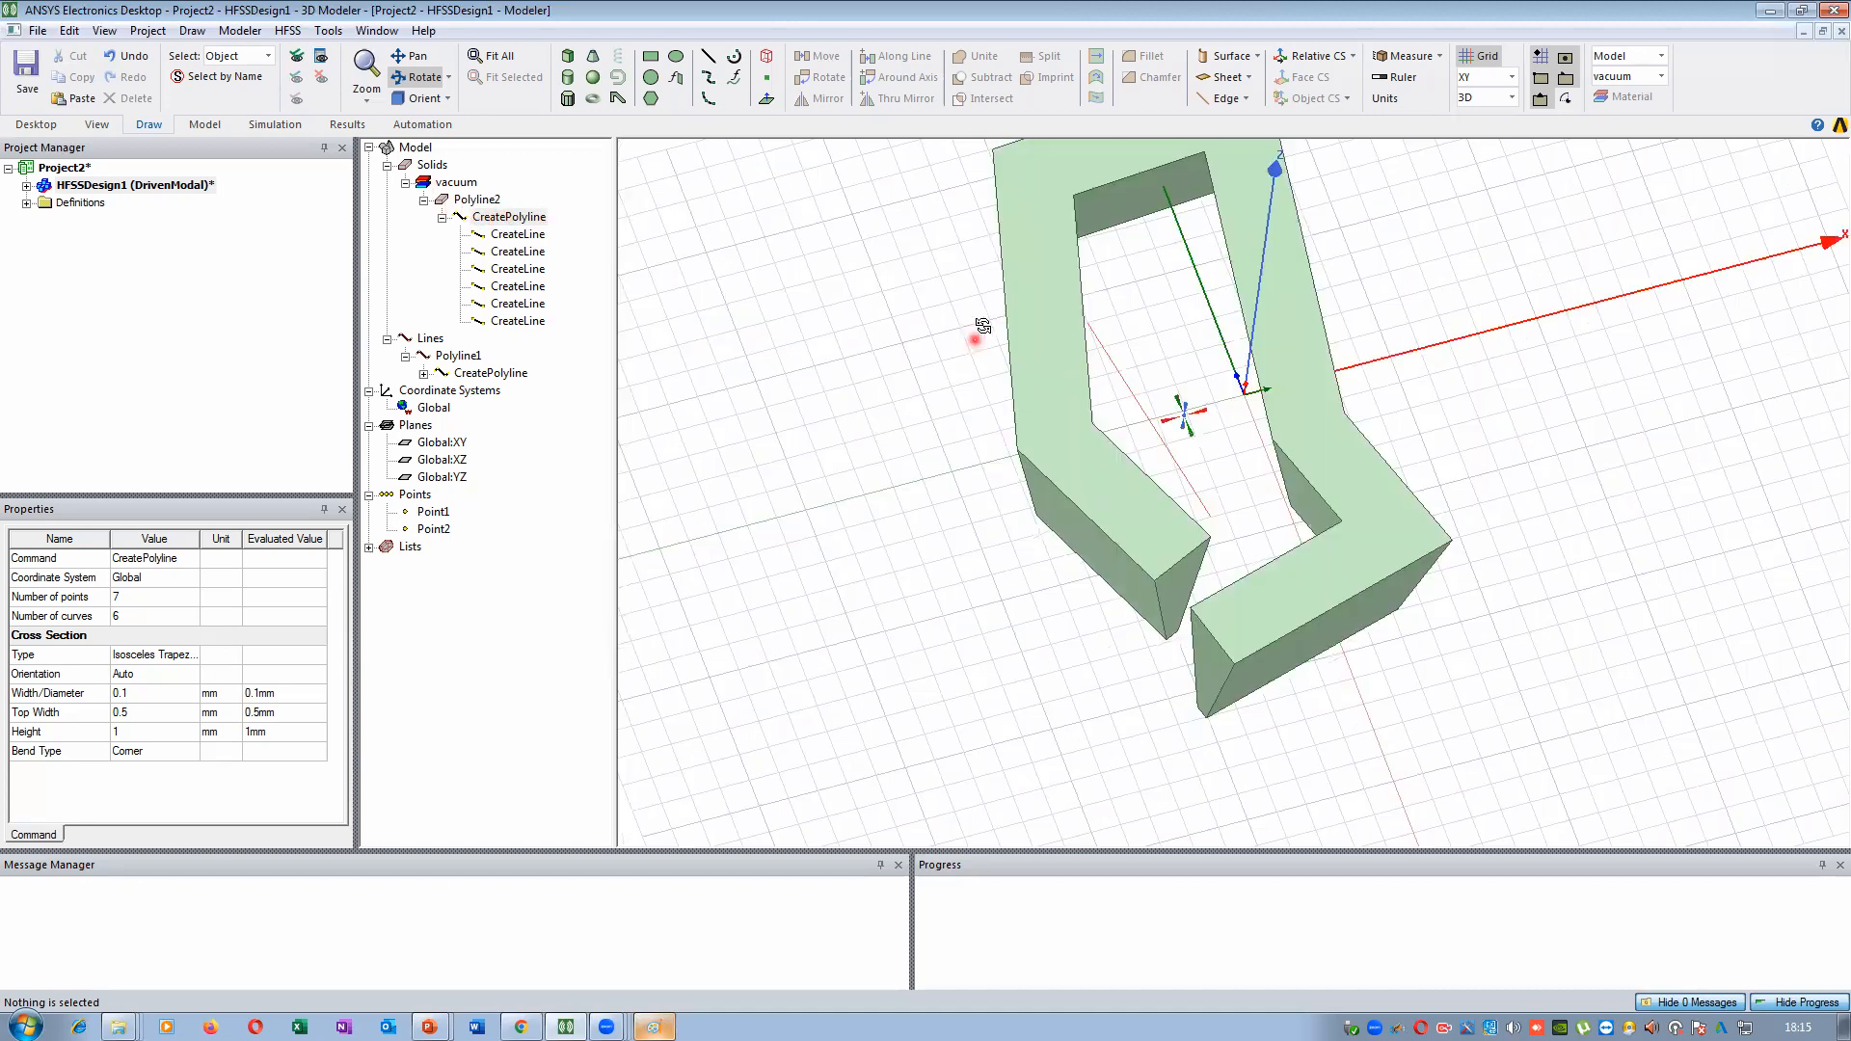
drag(934, 269, 964, 289)
click(501, 217)
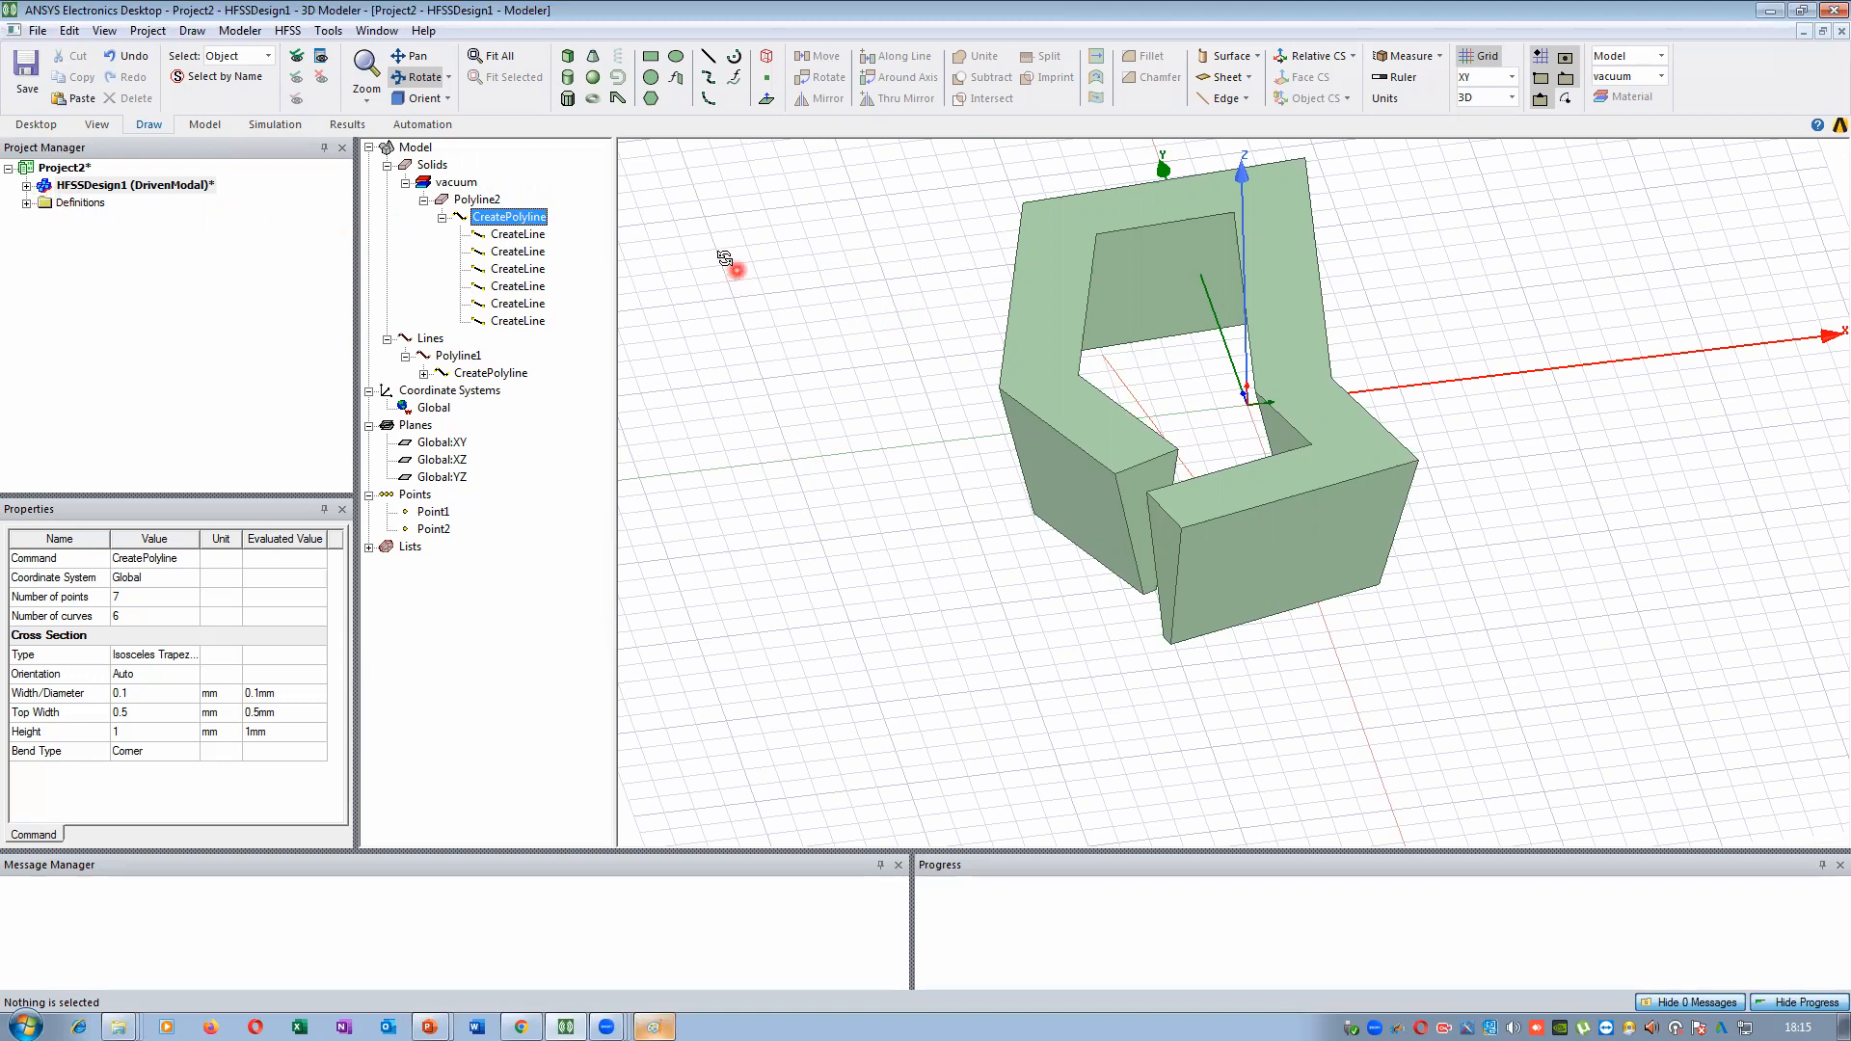
click(493, 201)
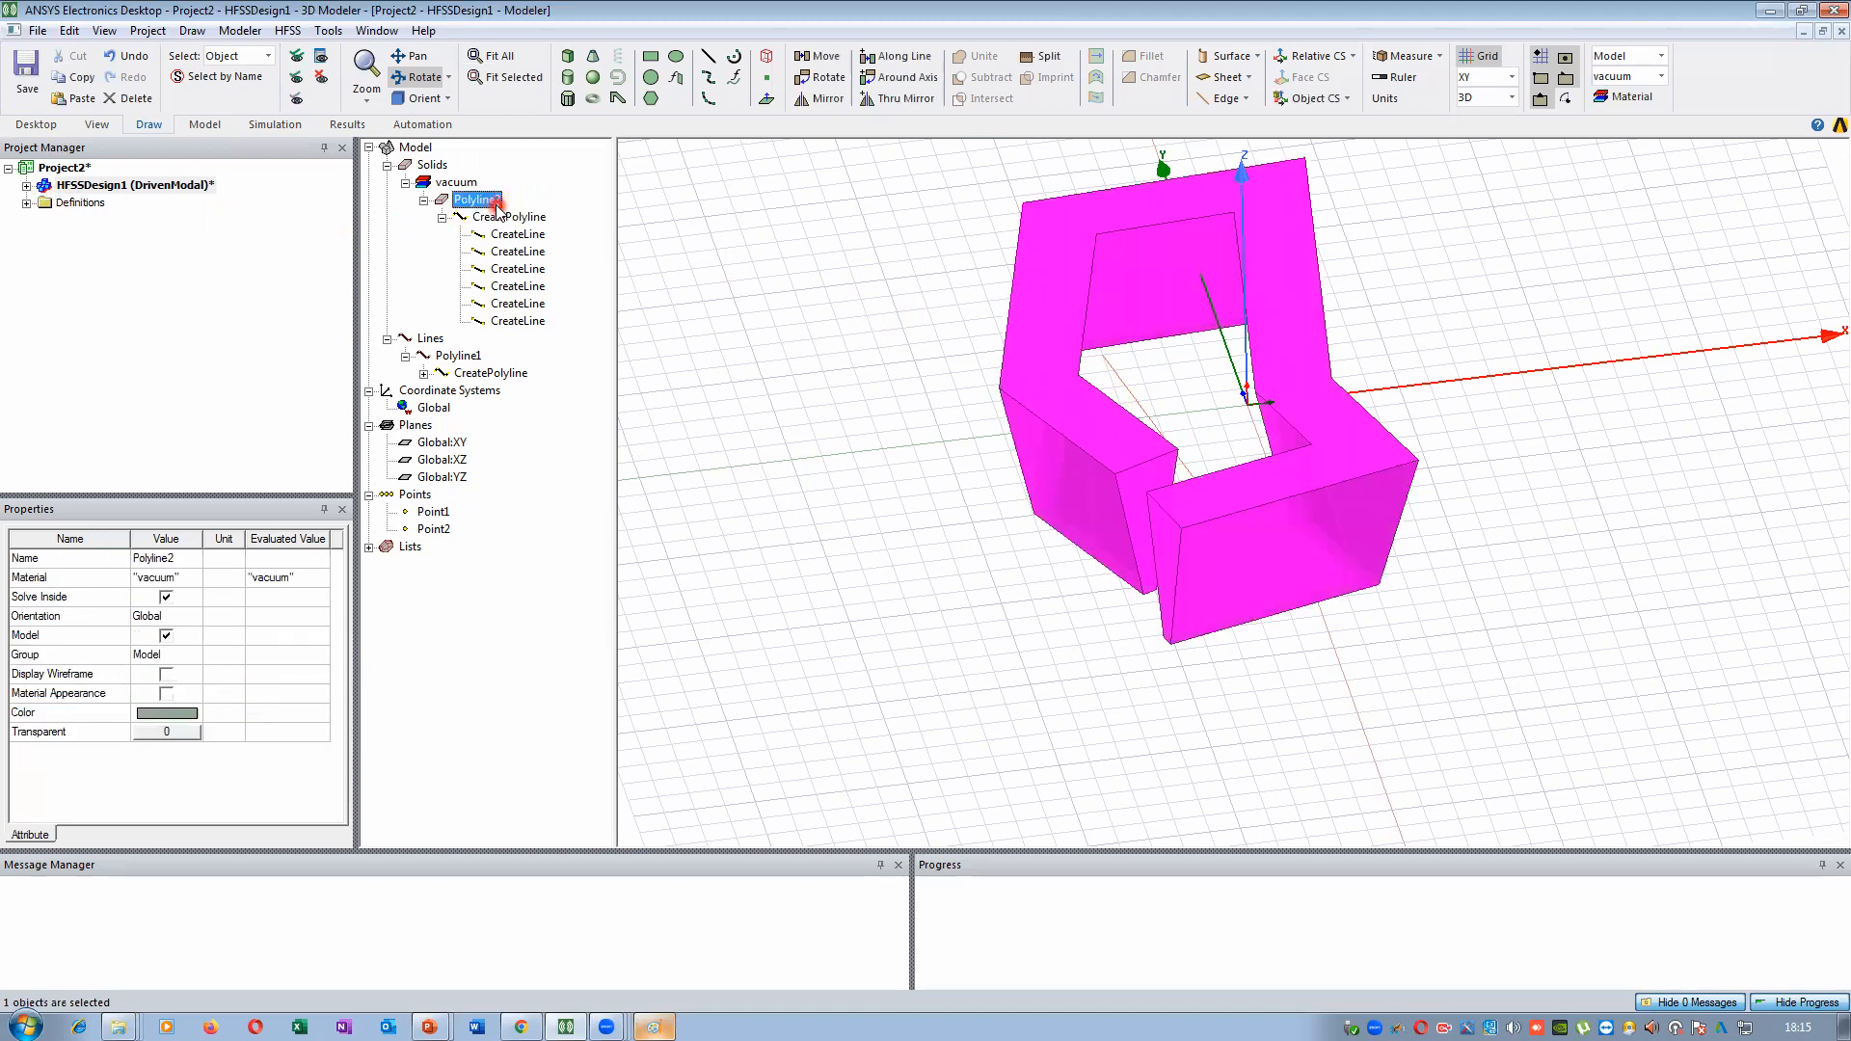
key(Delete)
Expand Polyline1's history to its line segment and view the model straight down onto the XY plane
click(445, 185)
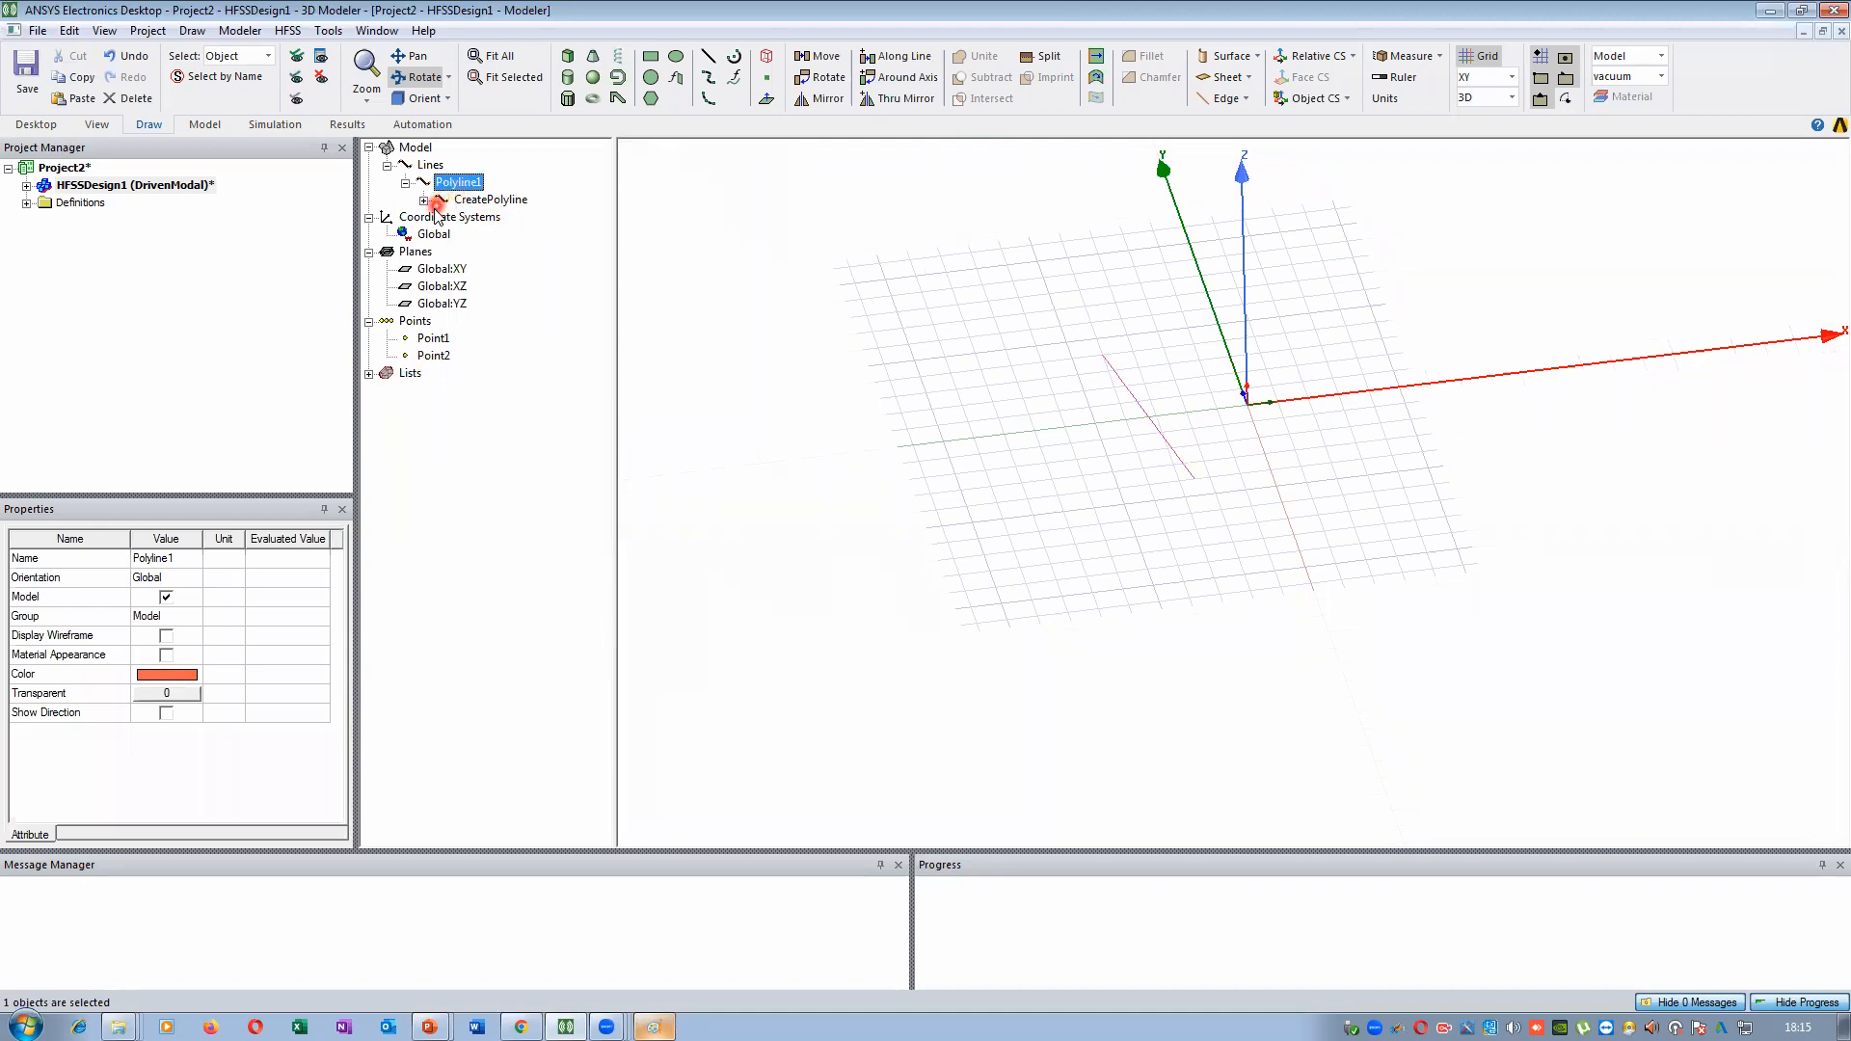
click(432, 214)
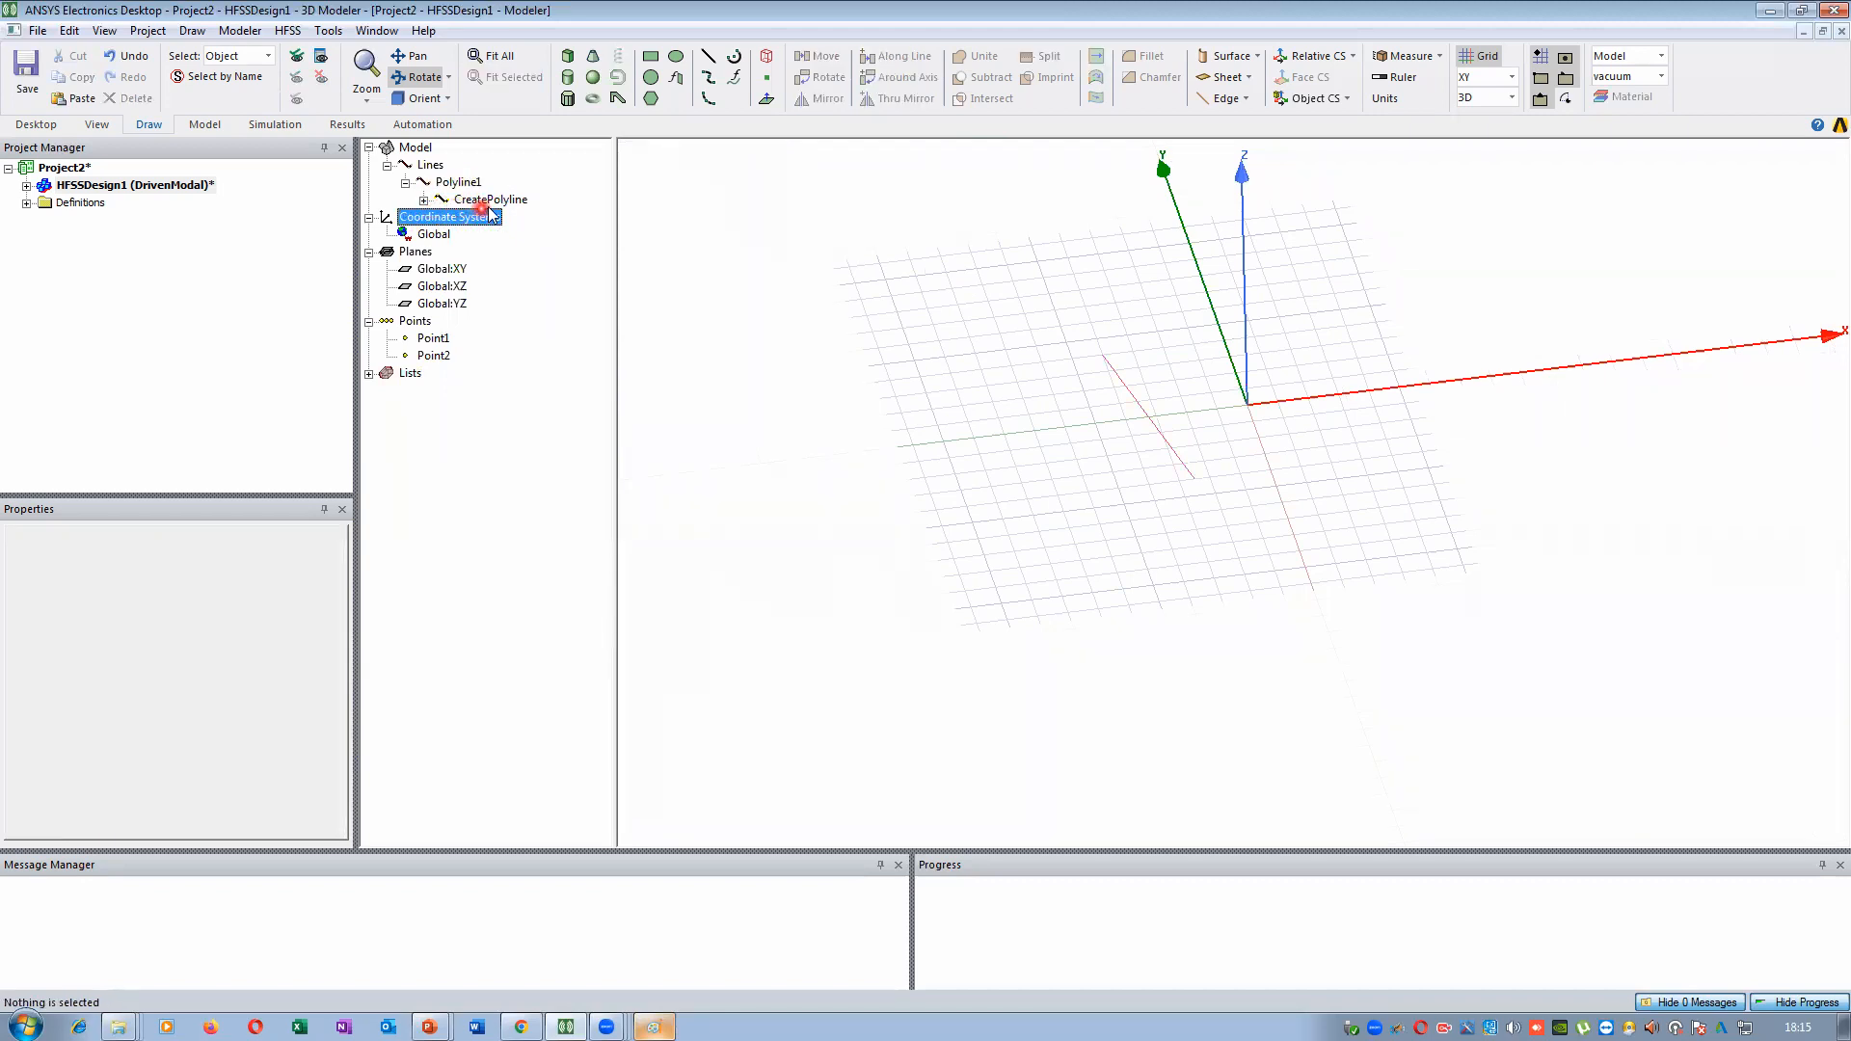
click(424, 199)
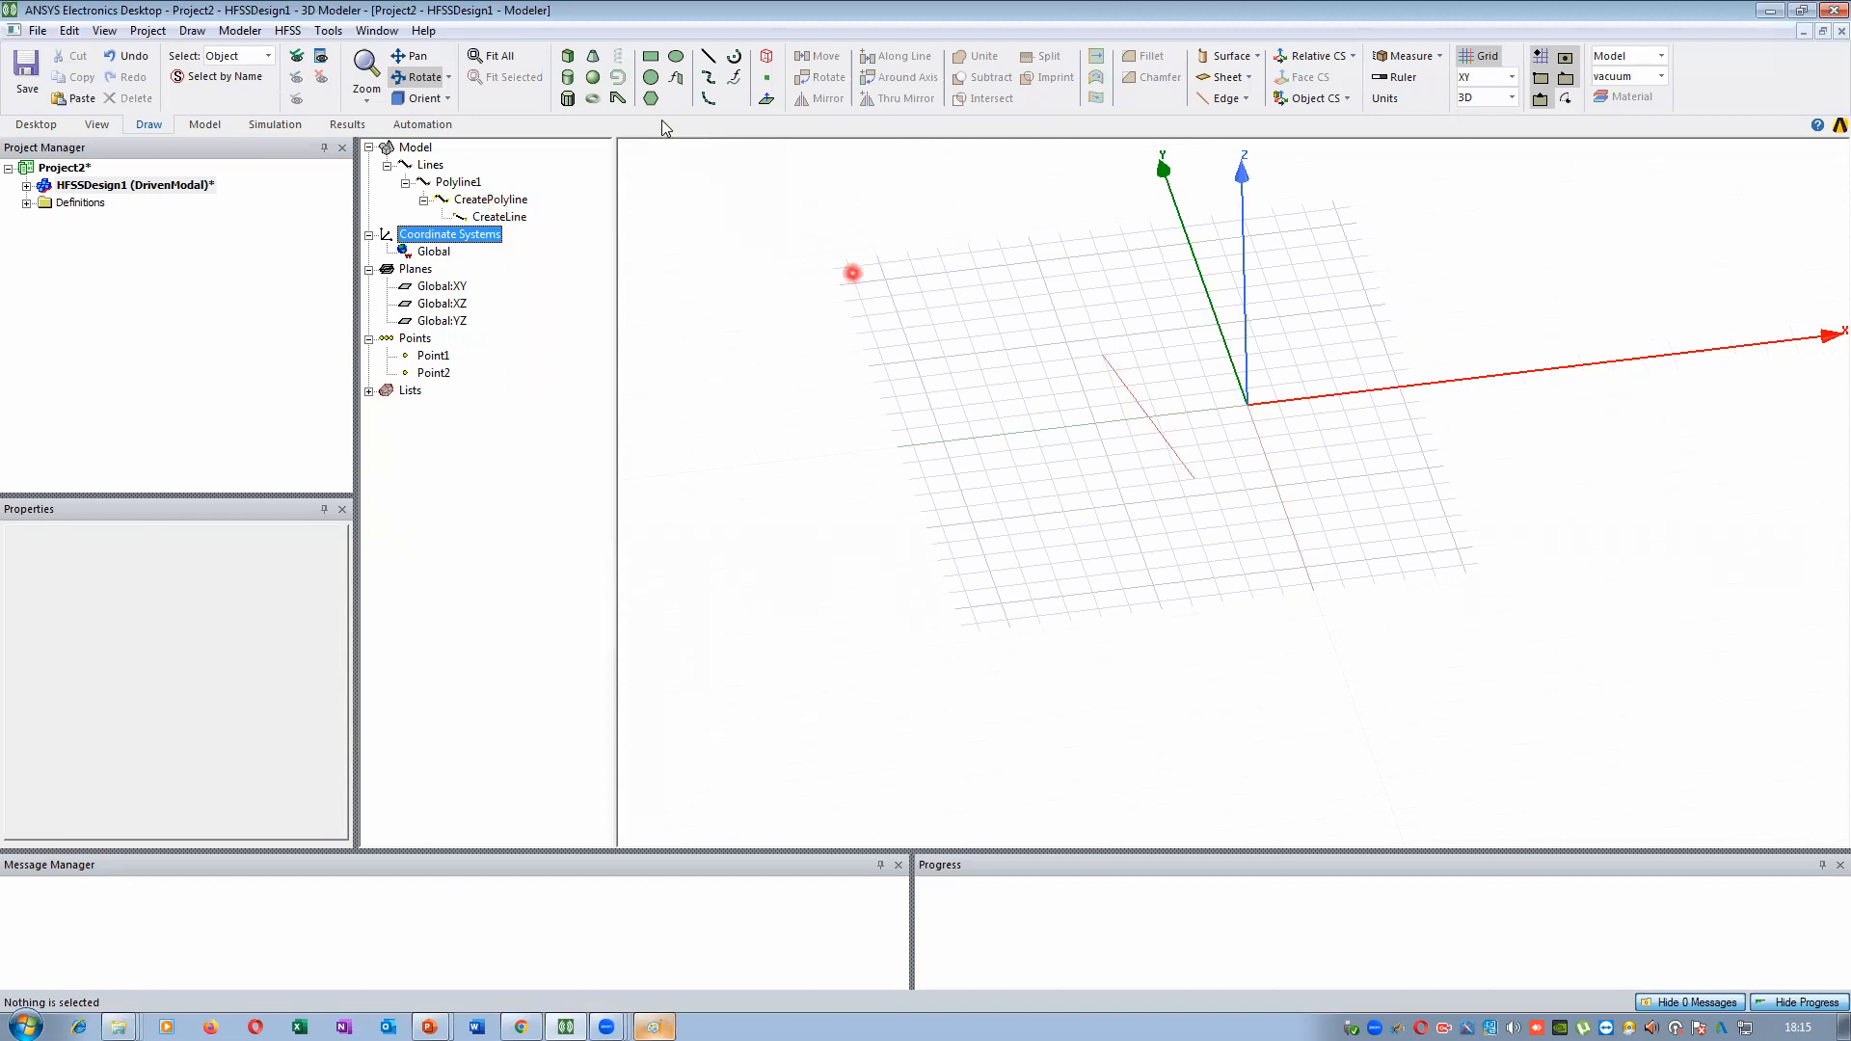
click(430, 79)
double_click(1211, 300)
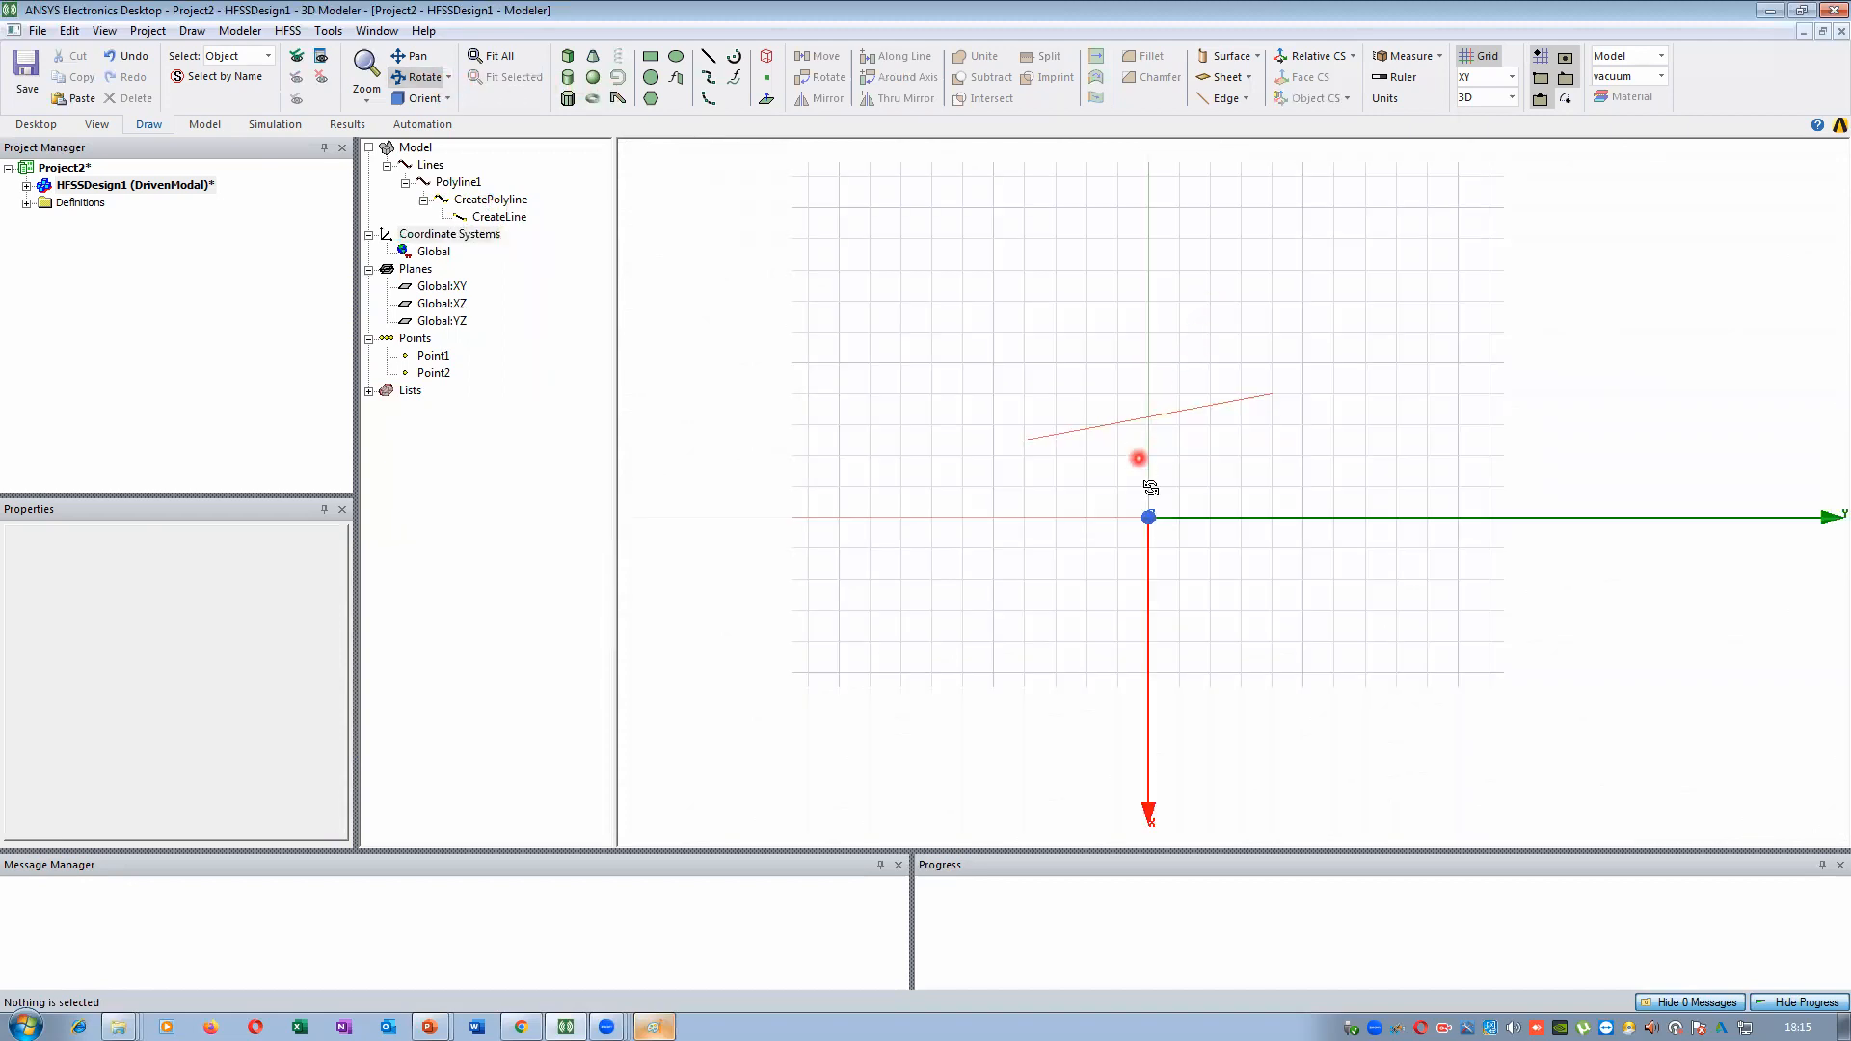
scroll(1128, 461, up, 6)
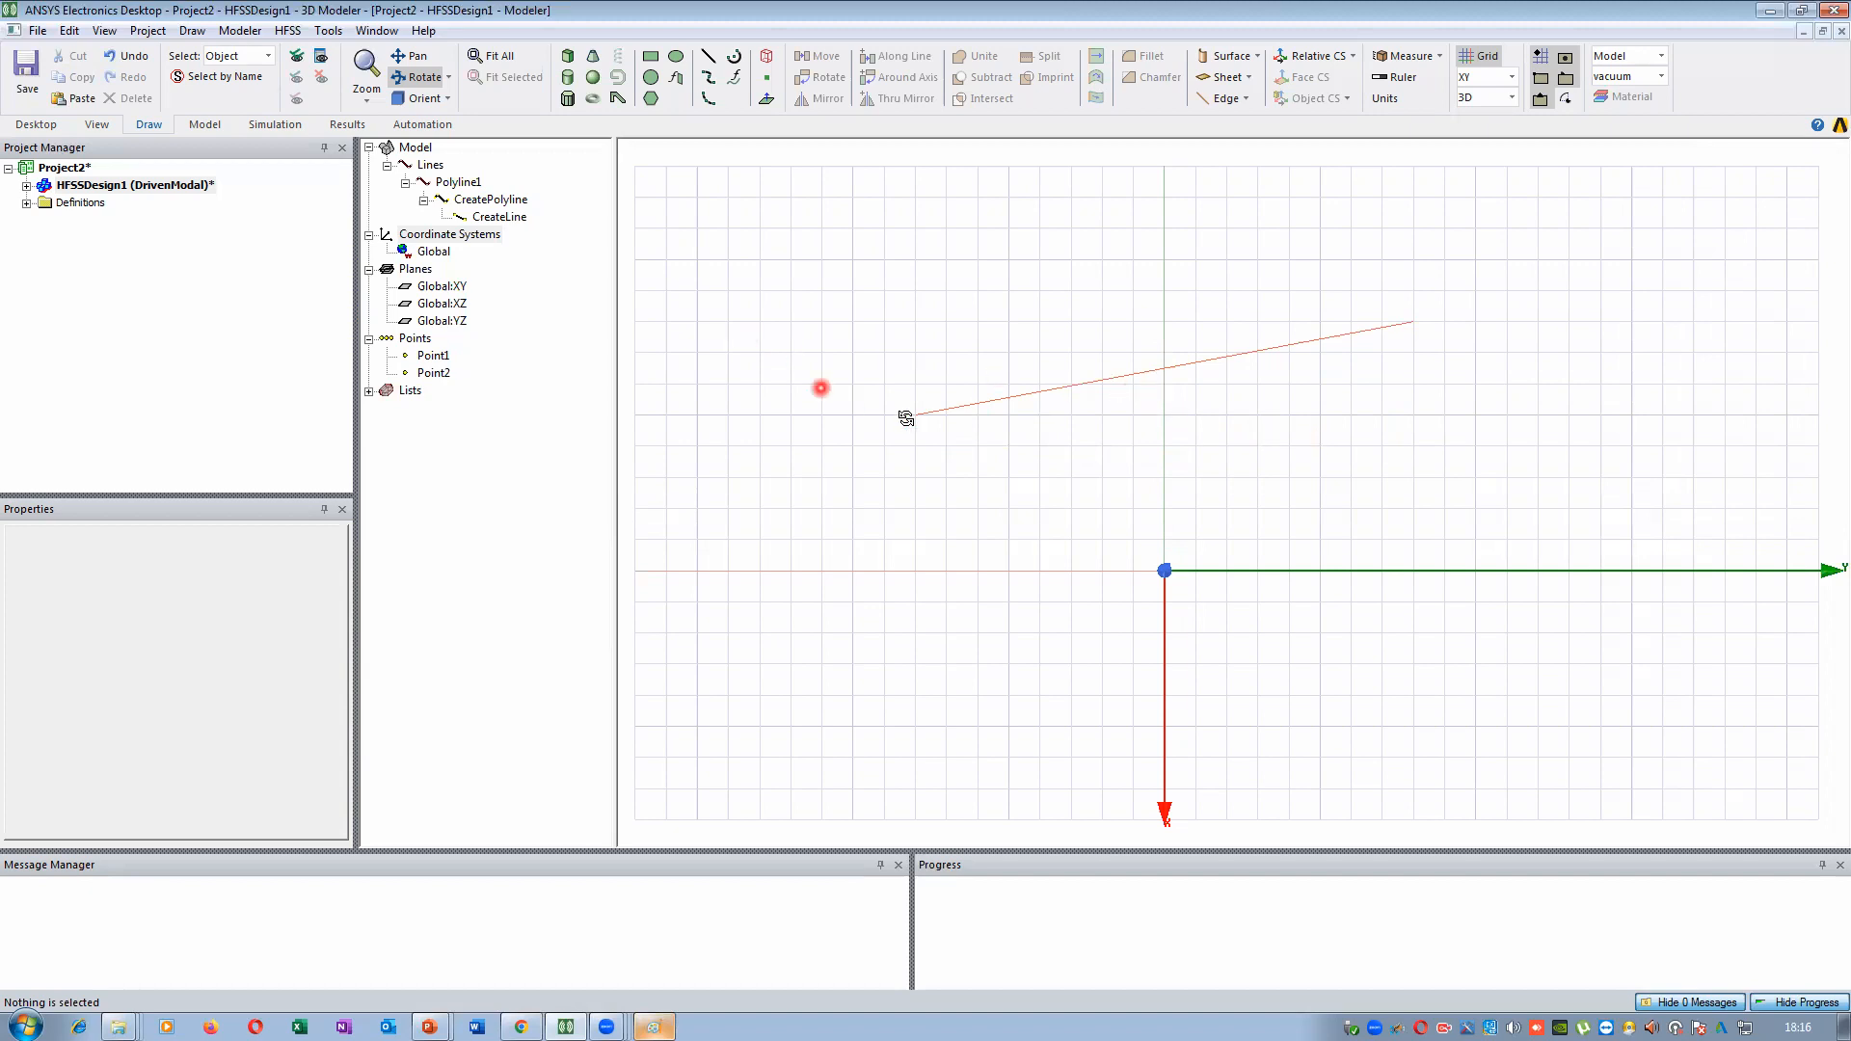
Set Point1 of Polyline1's line segment to -0.5, -5, 0 mm
click(525, 218)
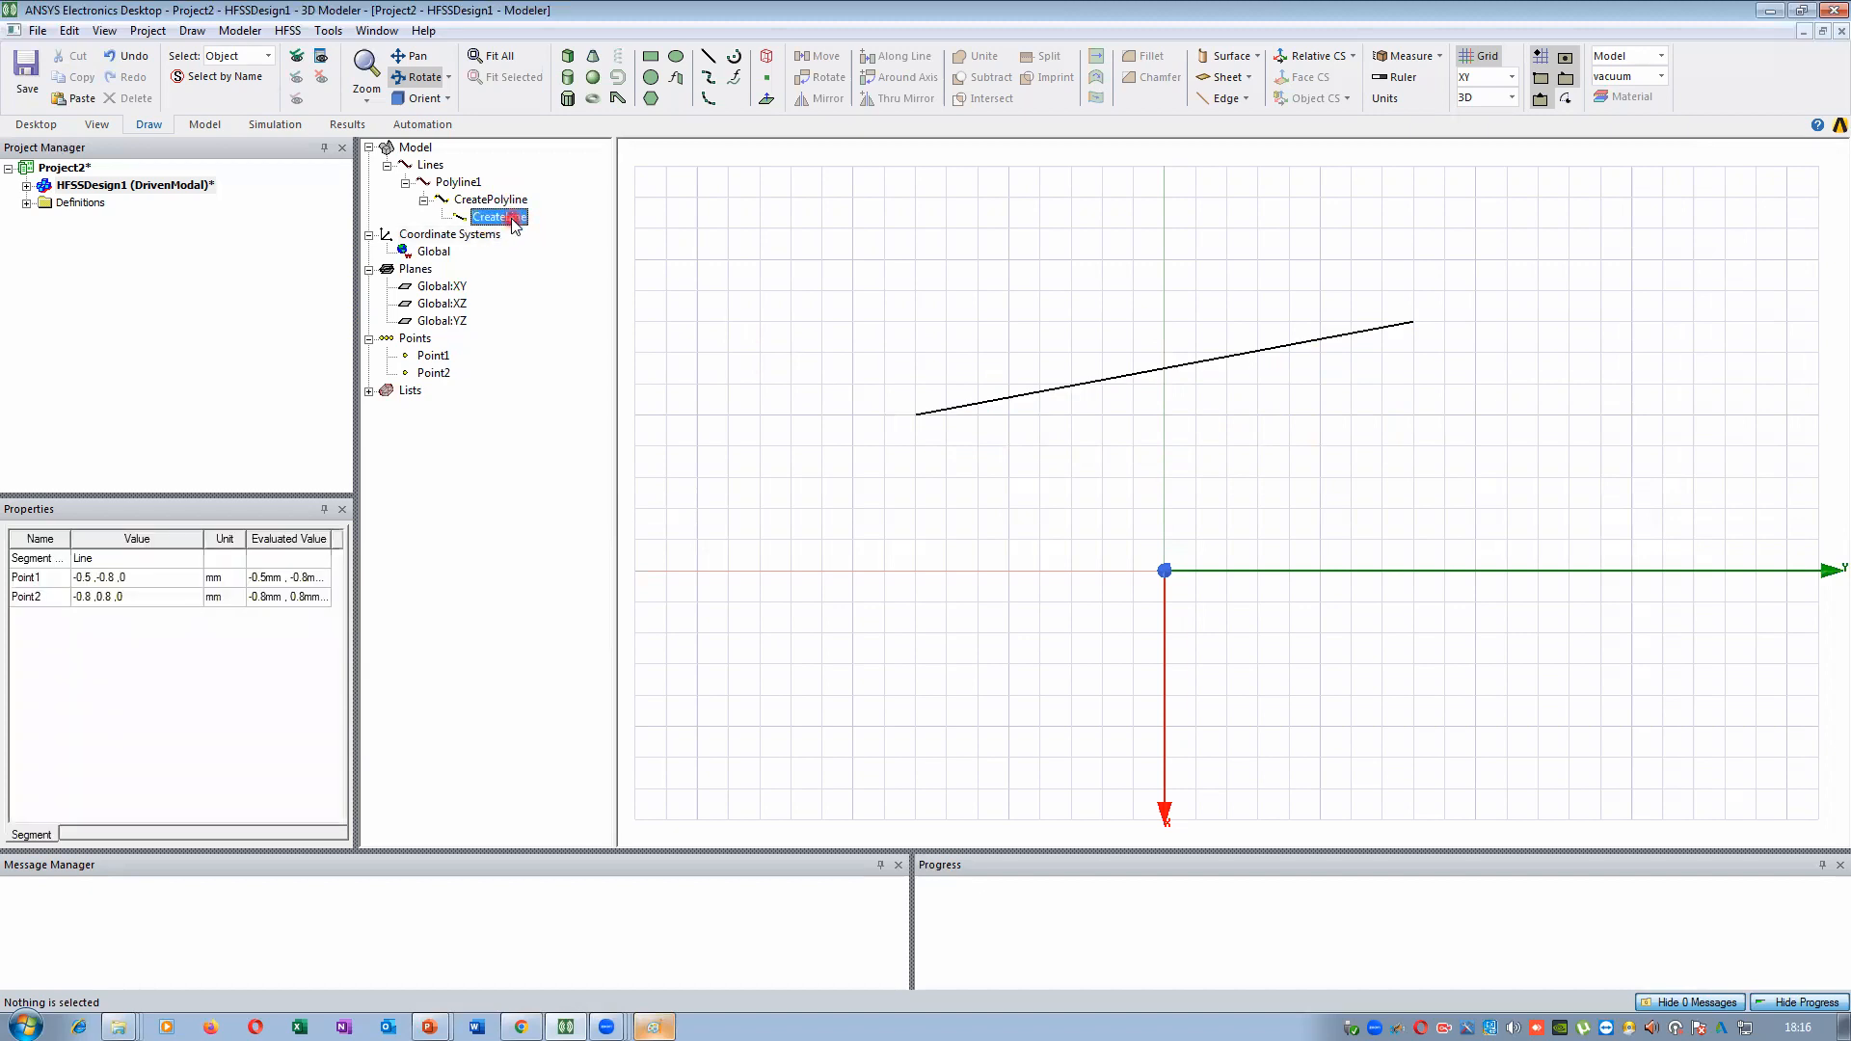
double_click(525, 217)
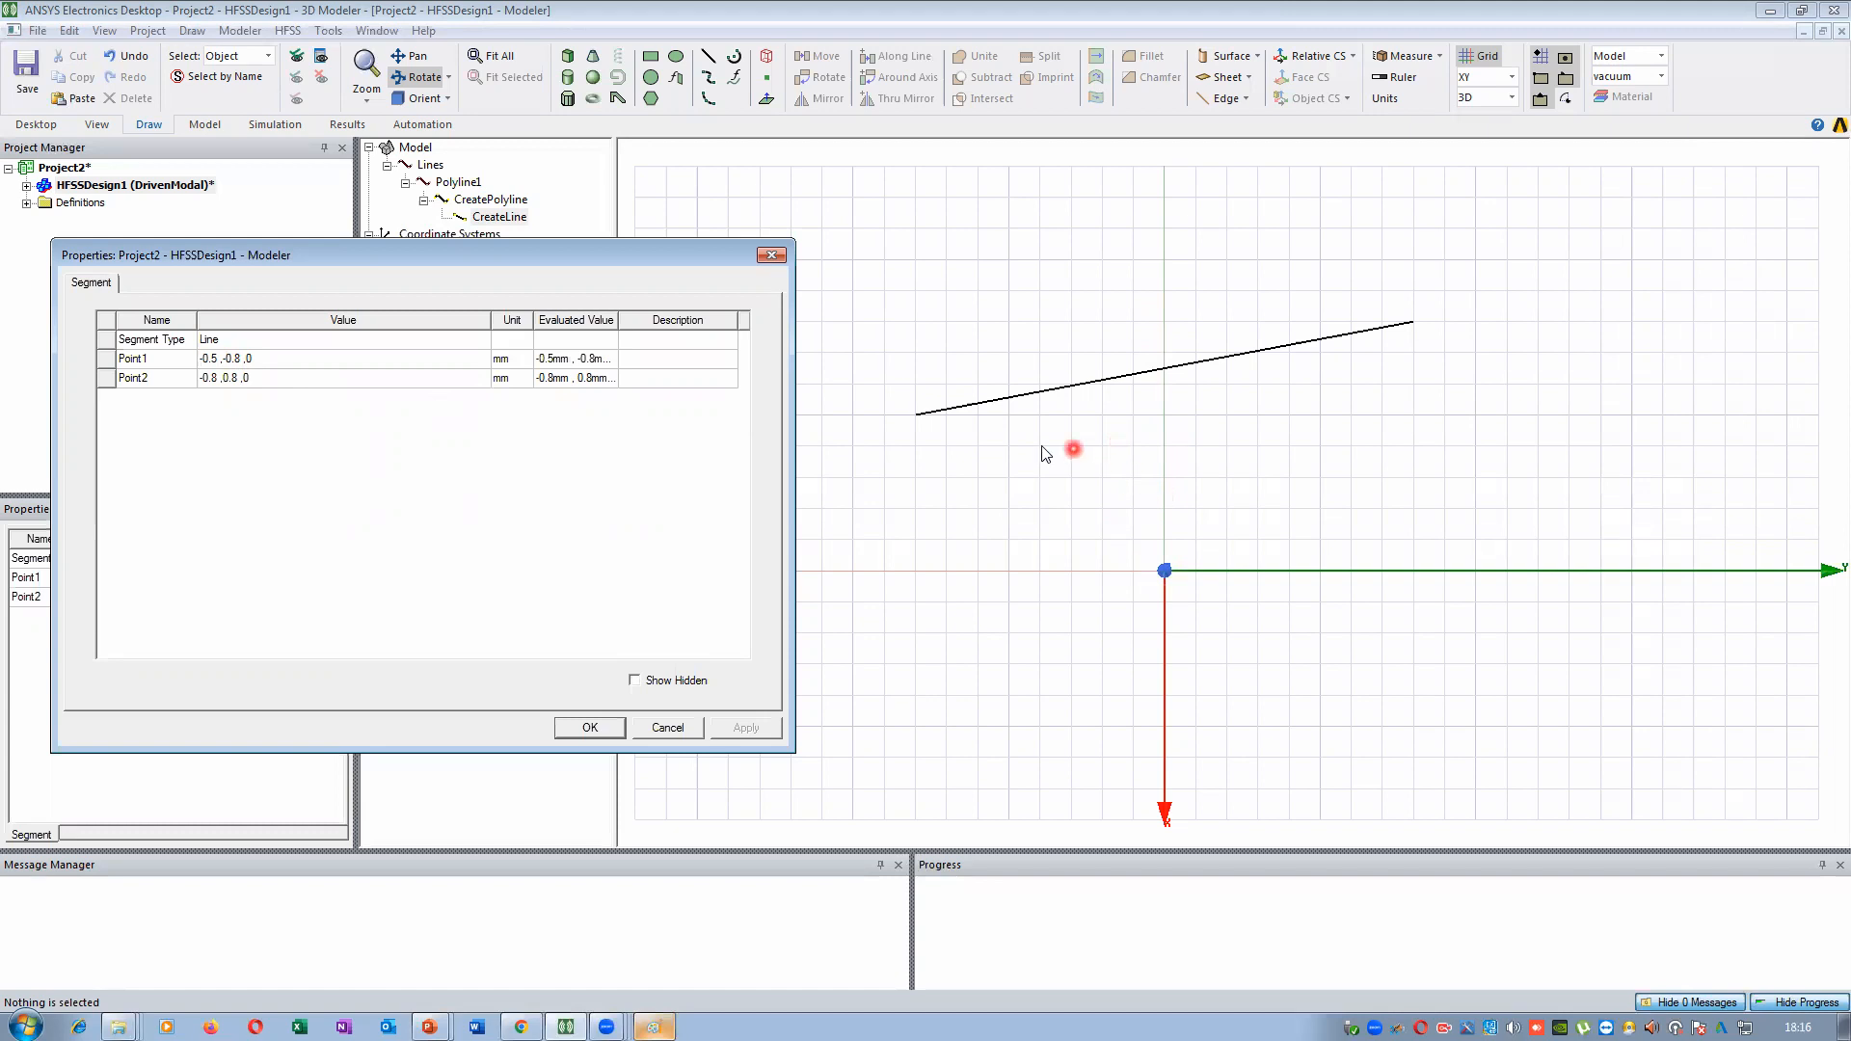
click(245, 358)
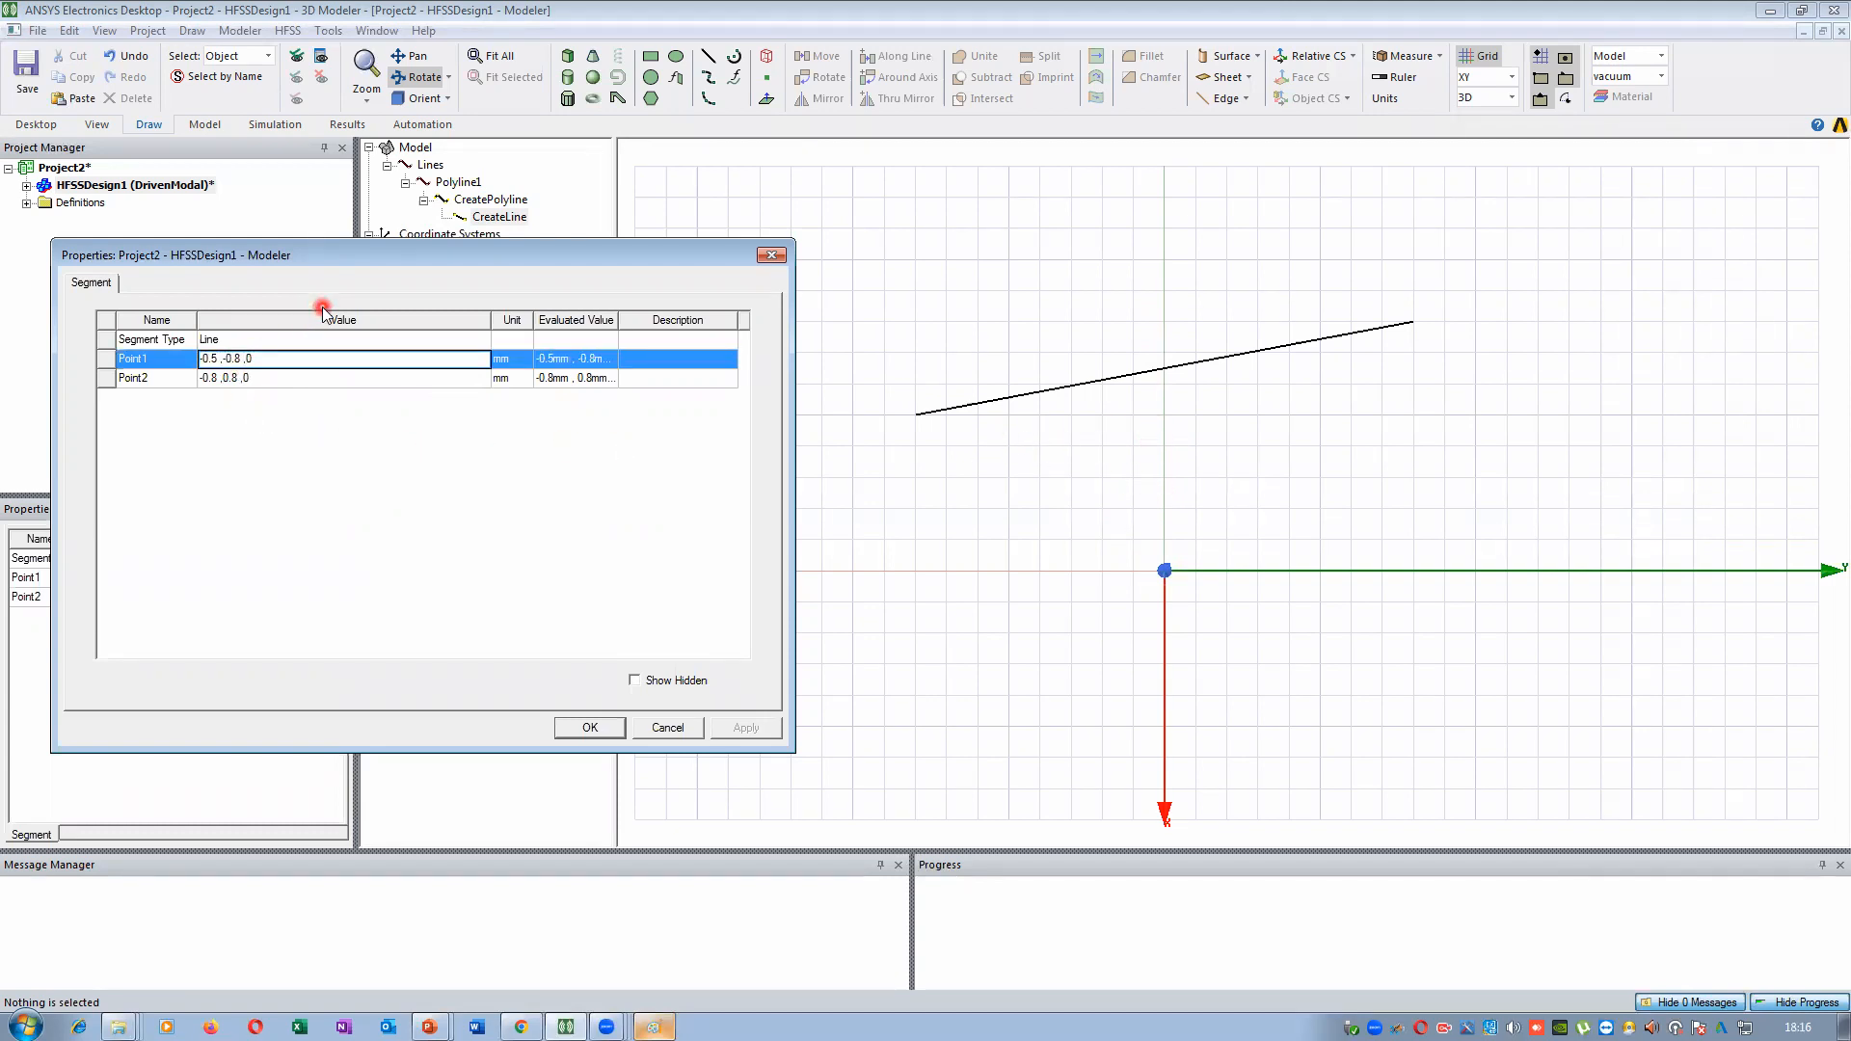
key(BackSpace)
key(BackSpace)
key(BackSpace)
text(5)
Set Point2 of Polyline1's line segment to -0.8, 5, 0 mm and apply the change
click(233, 377)
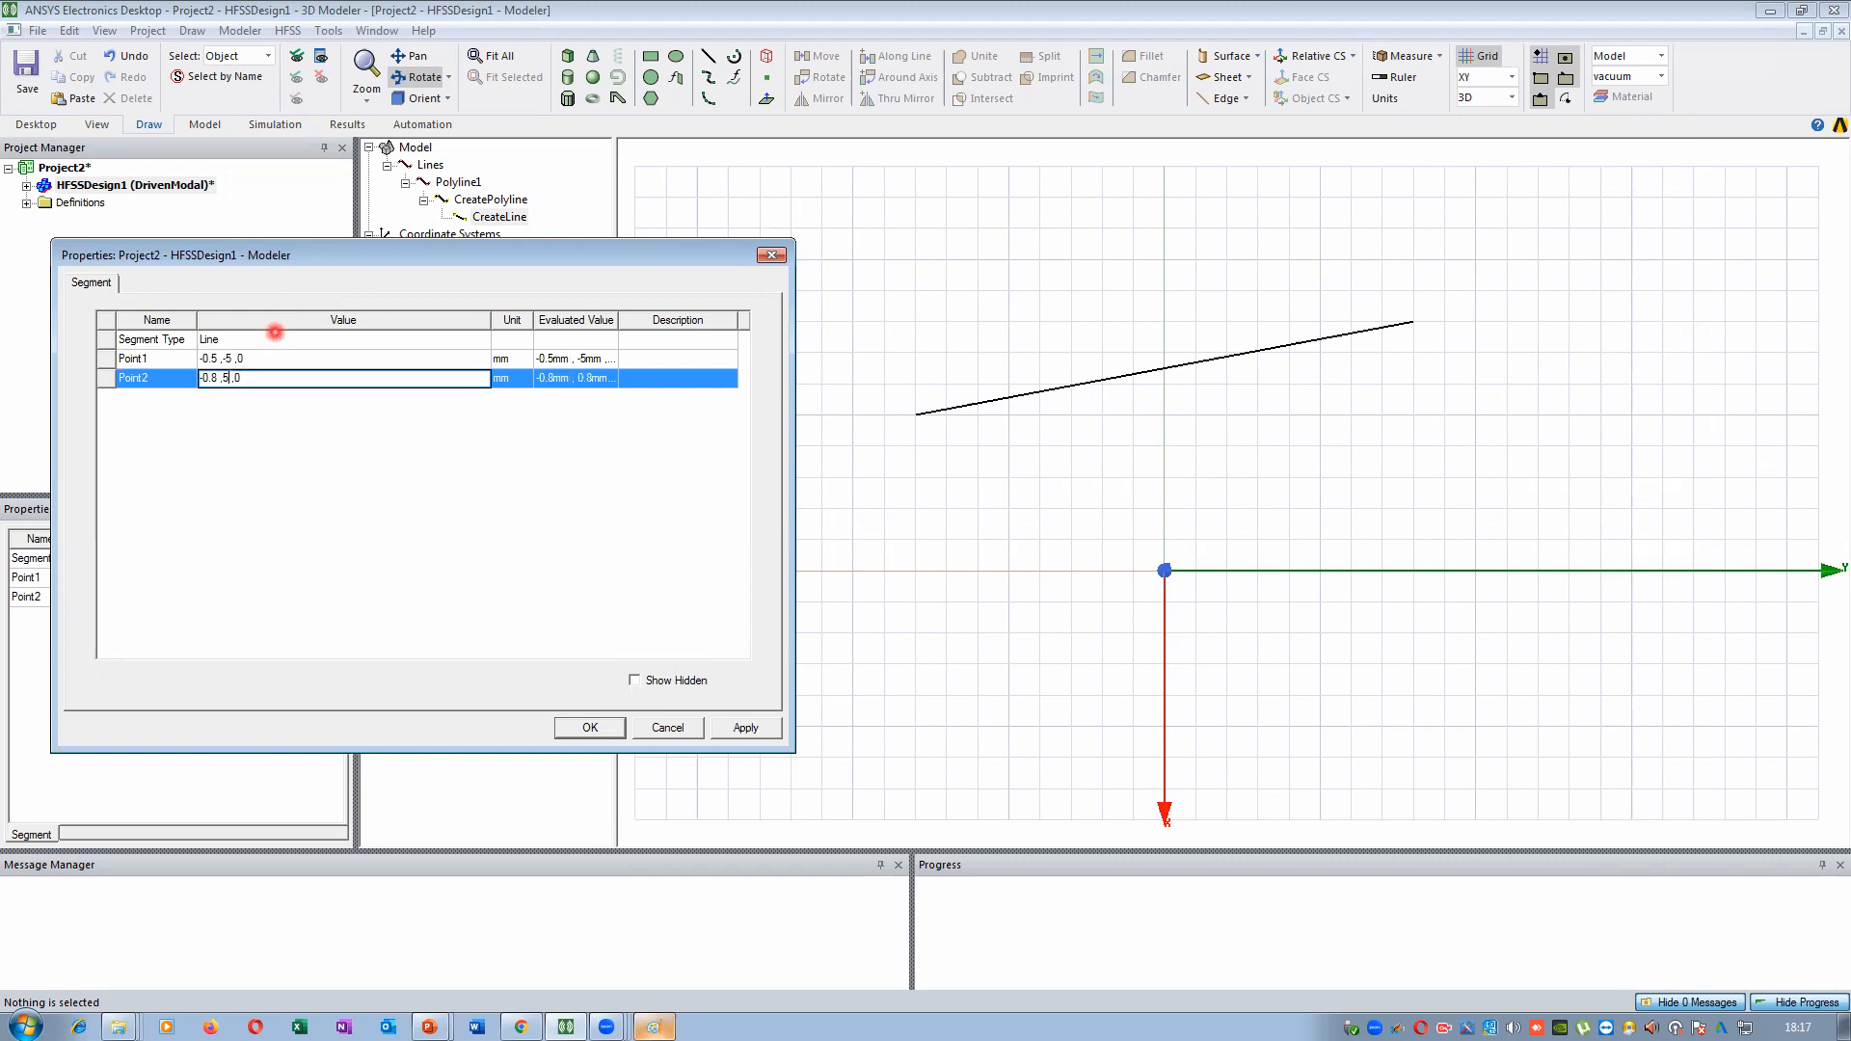
click(294, 467)
click(735, 725)
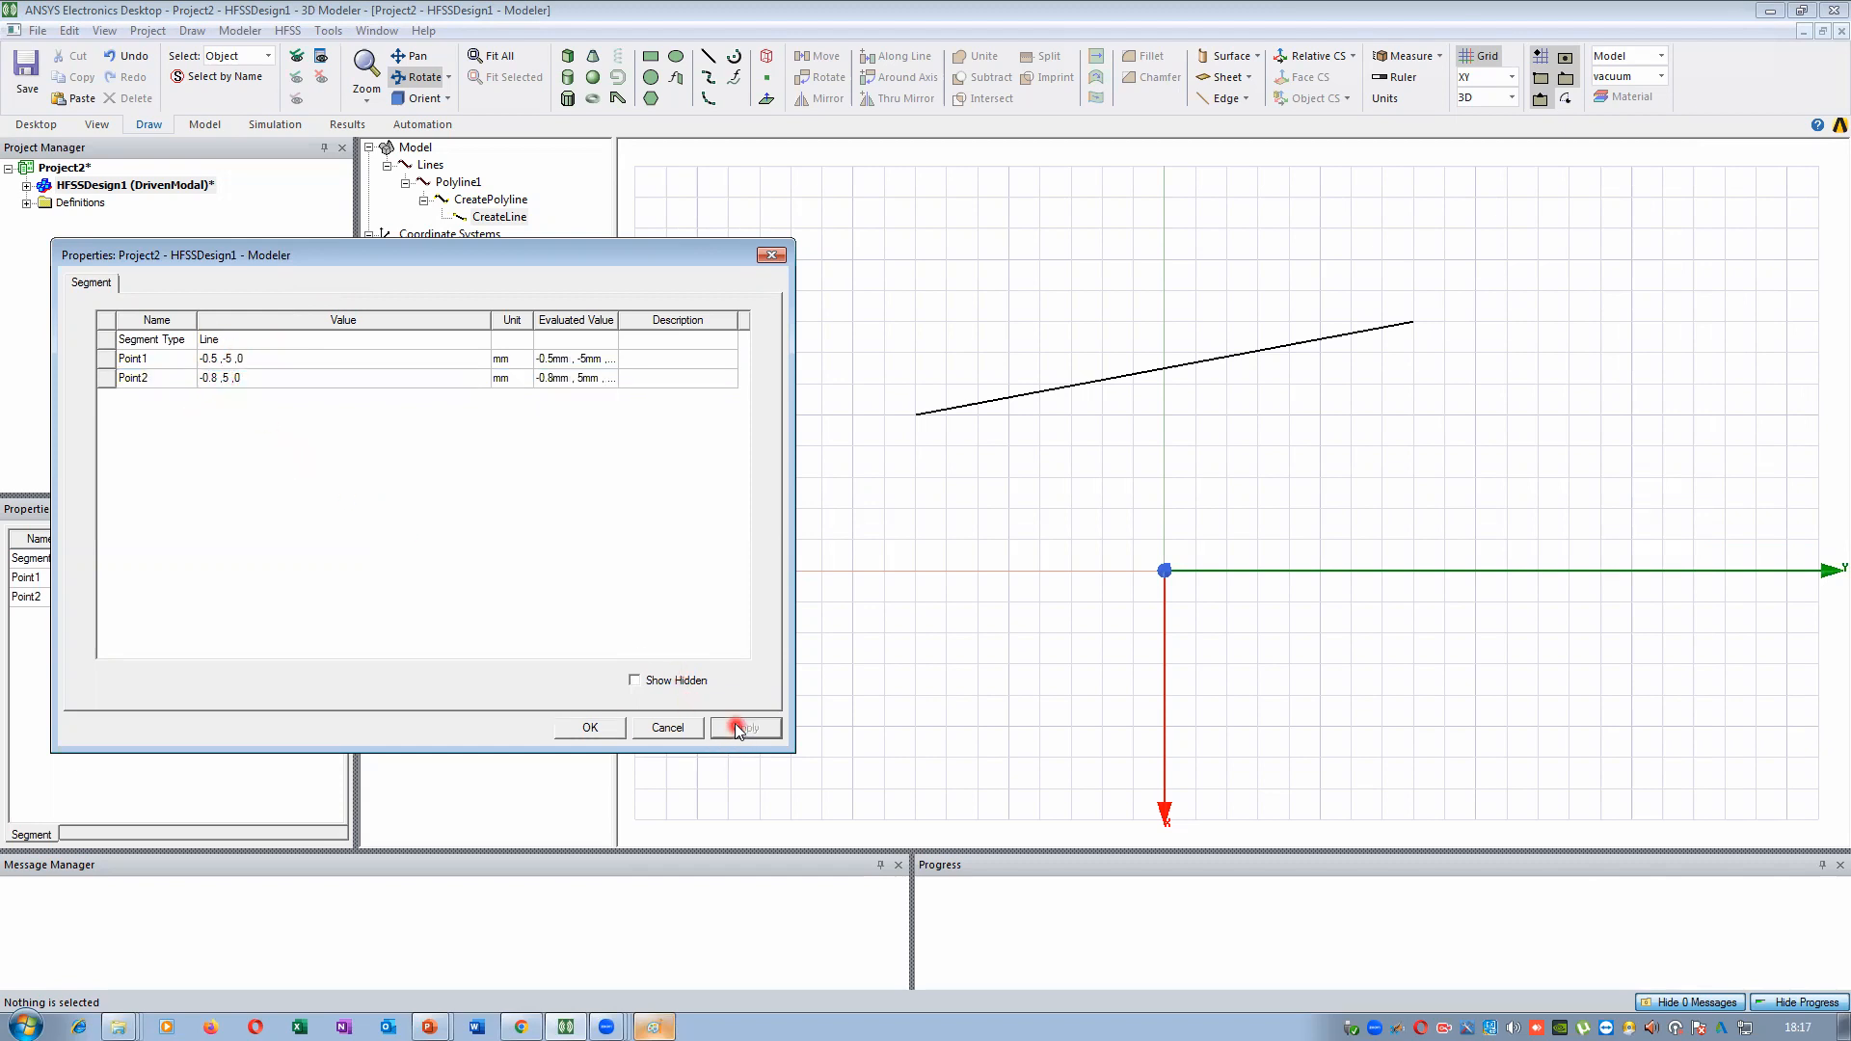
click(594, 728)
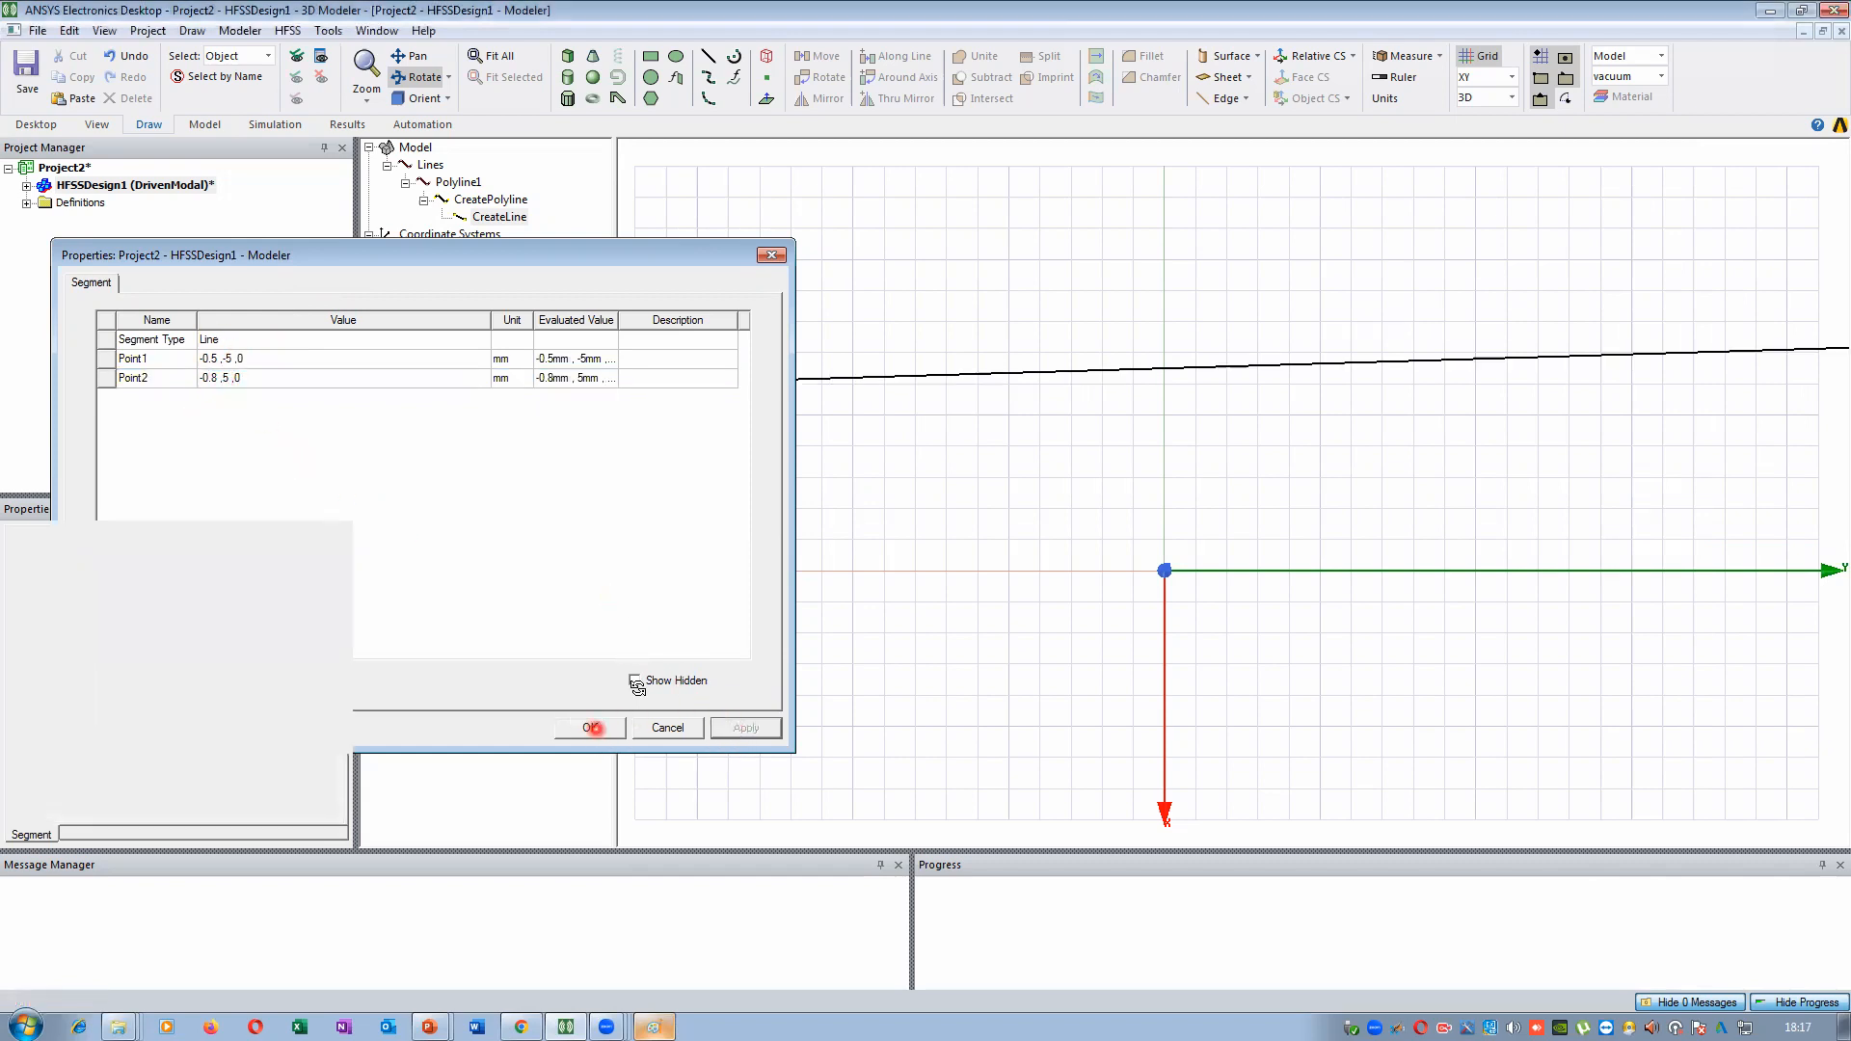
scroll(1094, 482, down, 10)
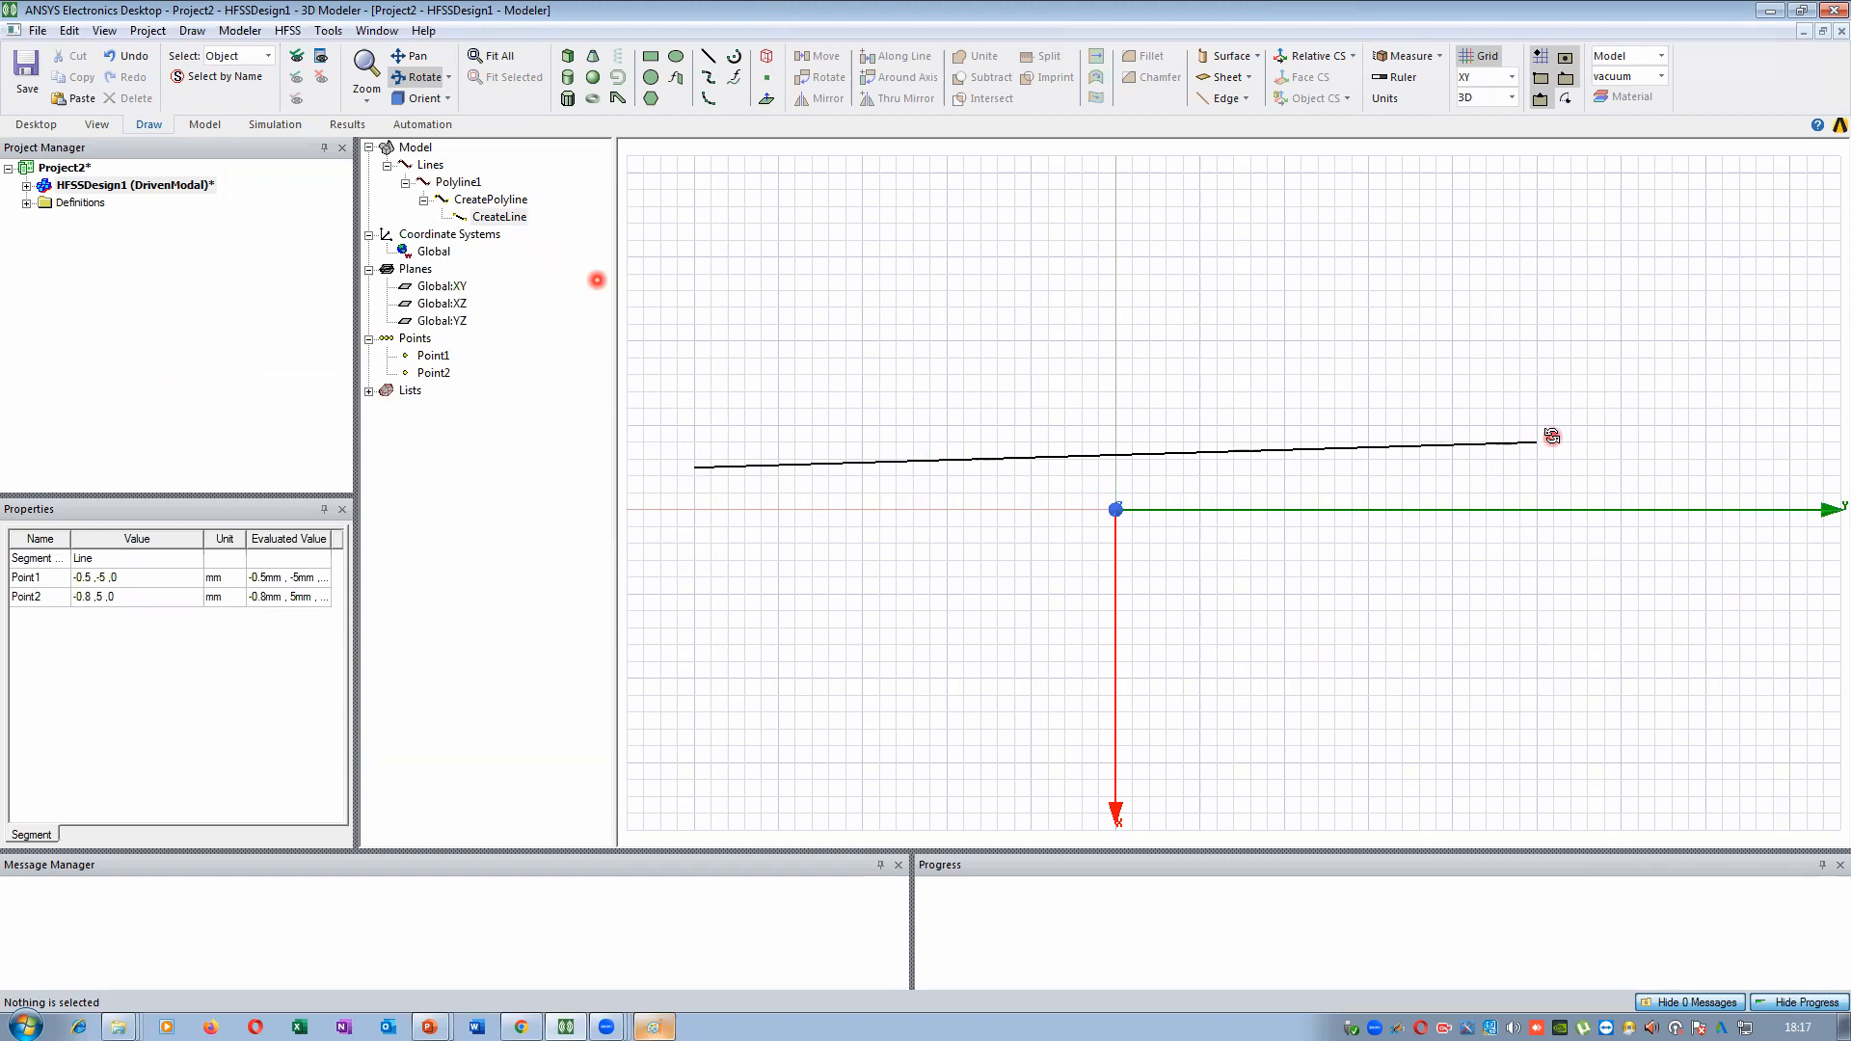
Reopen the line segment's properties and set Point1 to -5, -5, 0 mm
double_click(519, 216)
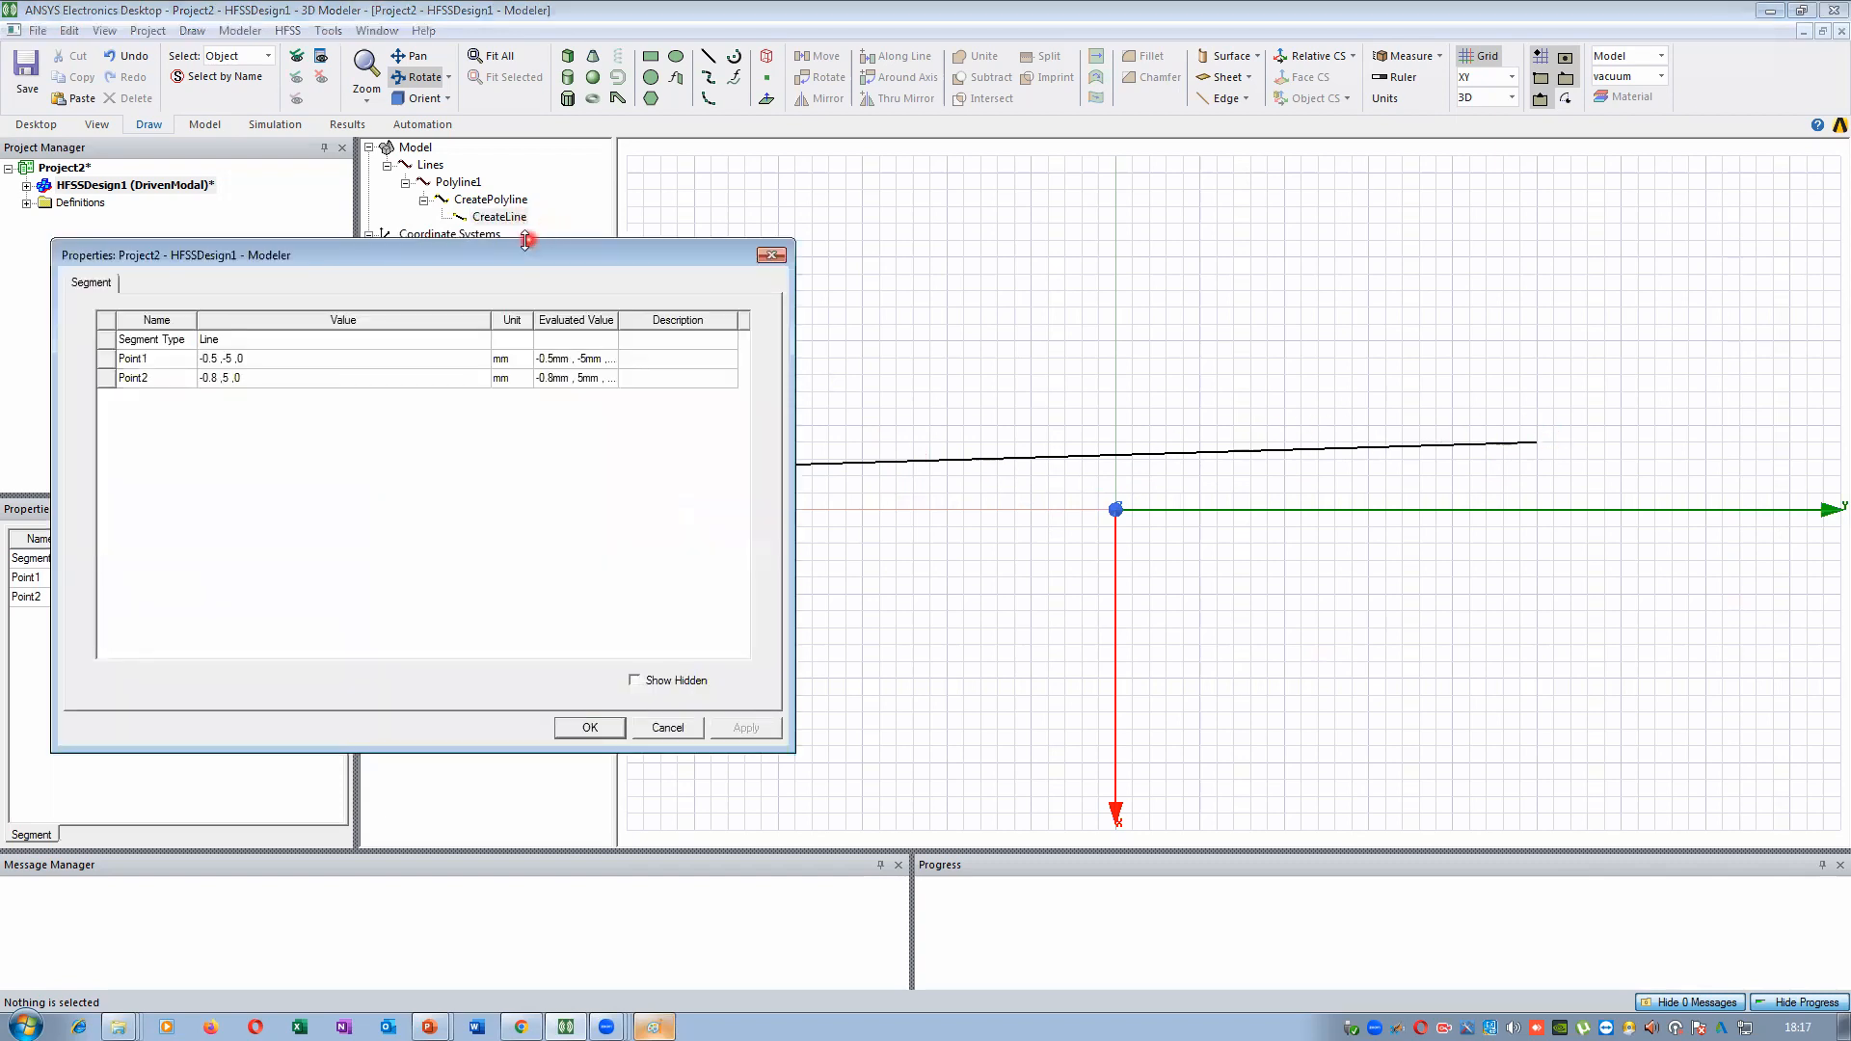
drag(529, 257, 533, 260)
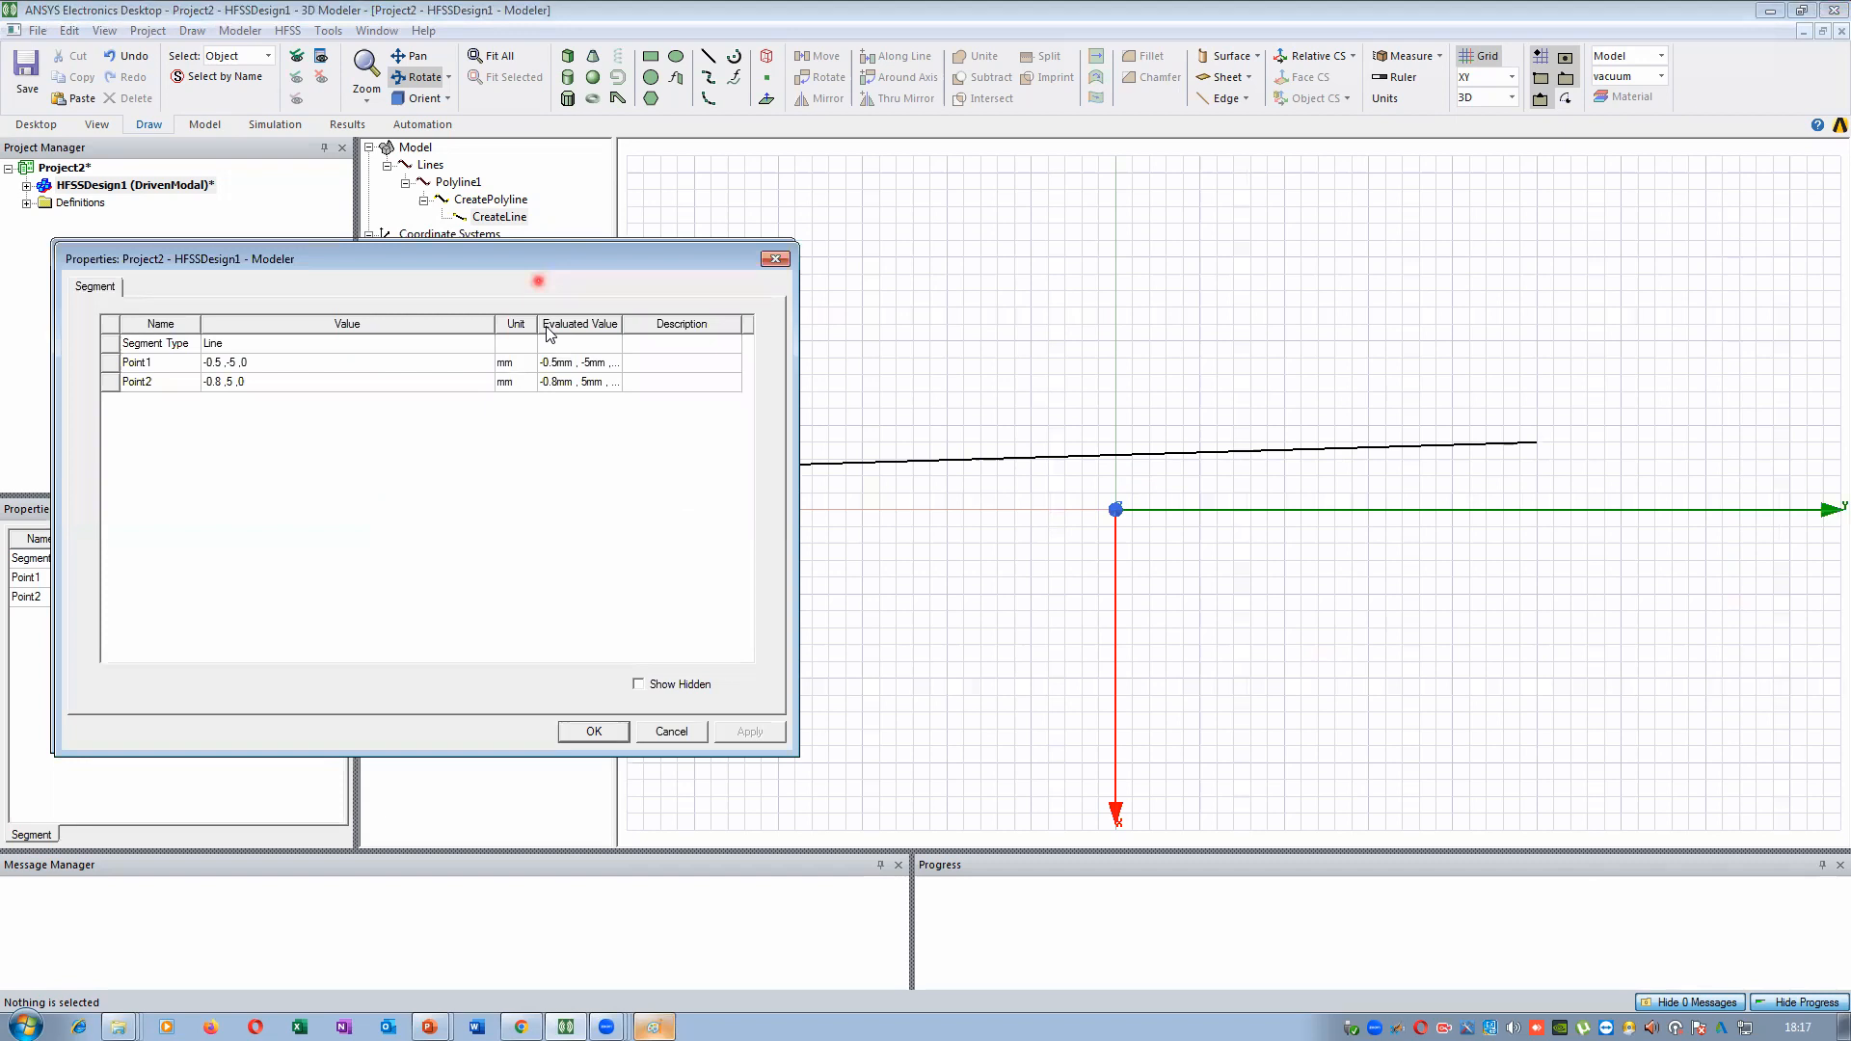
drag(521, 268, 499, 222)
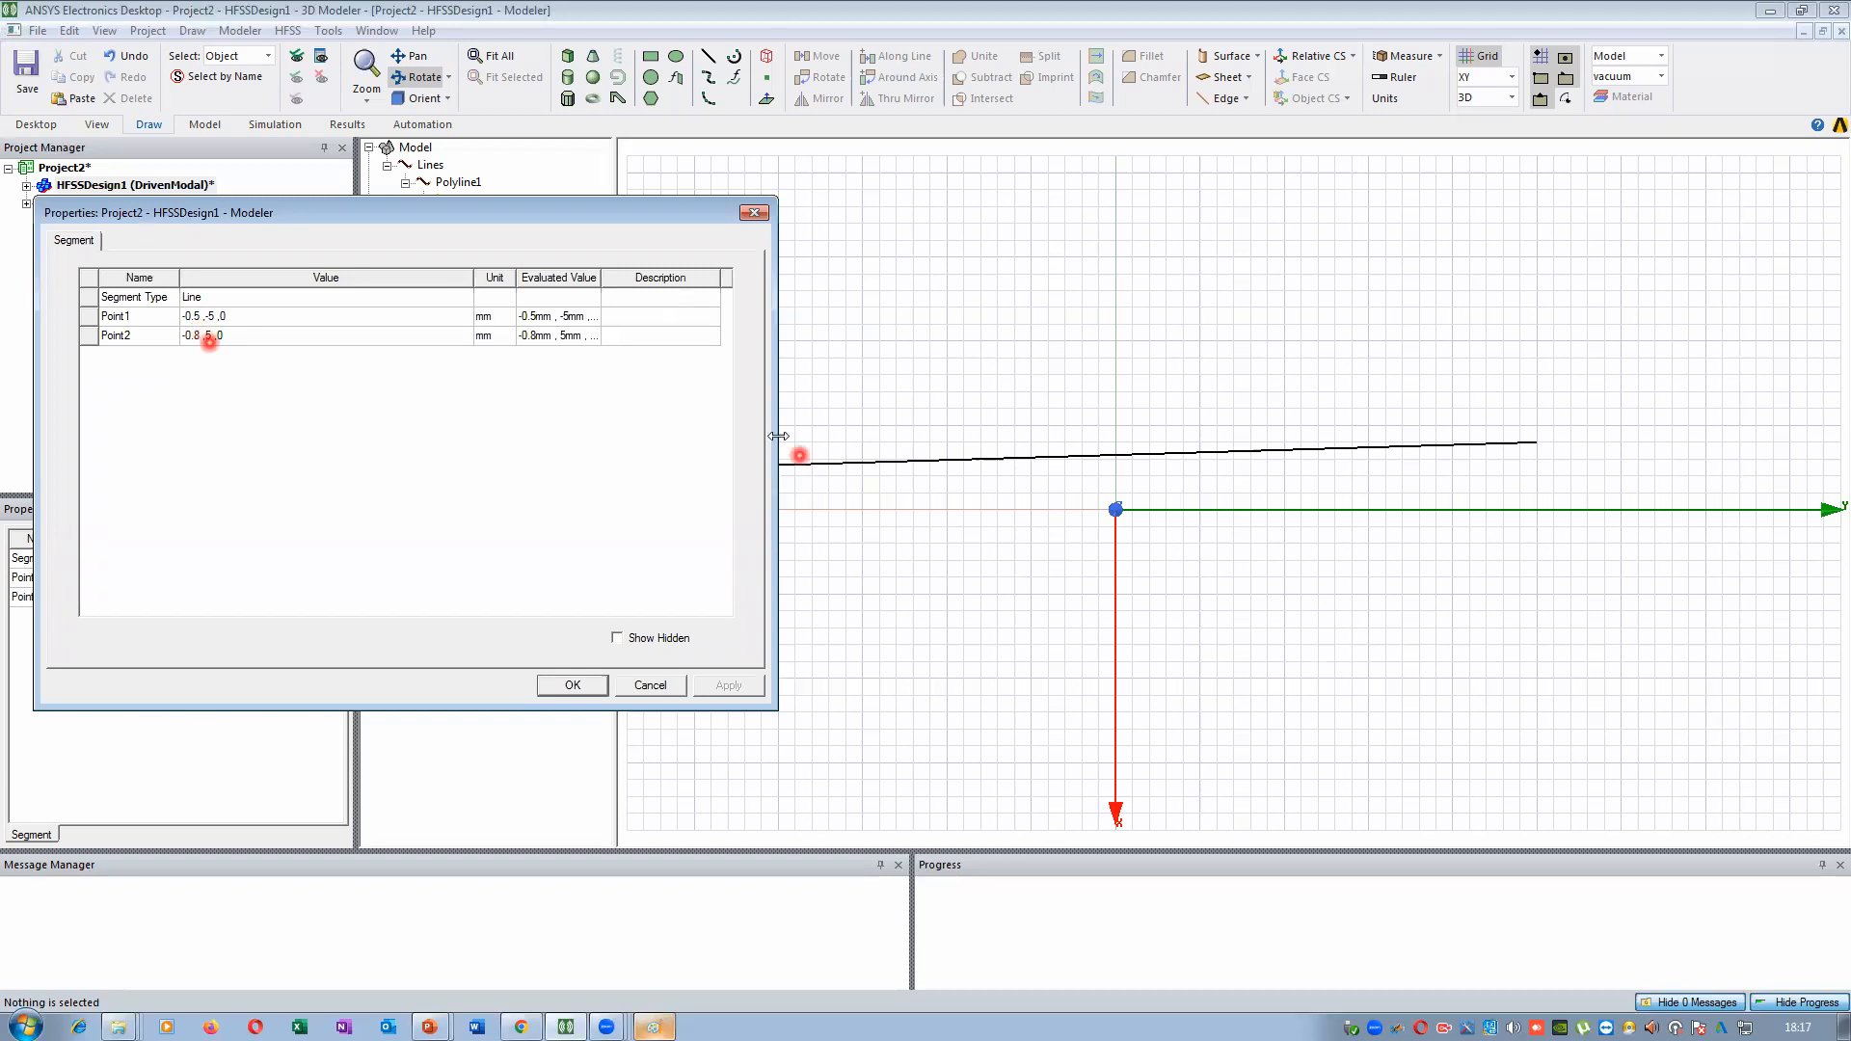
drag(624, 213, 619, 213)
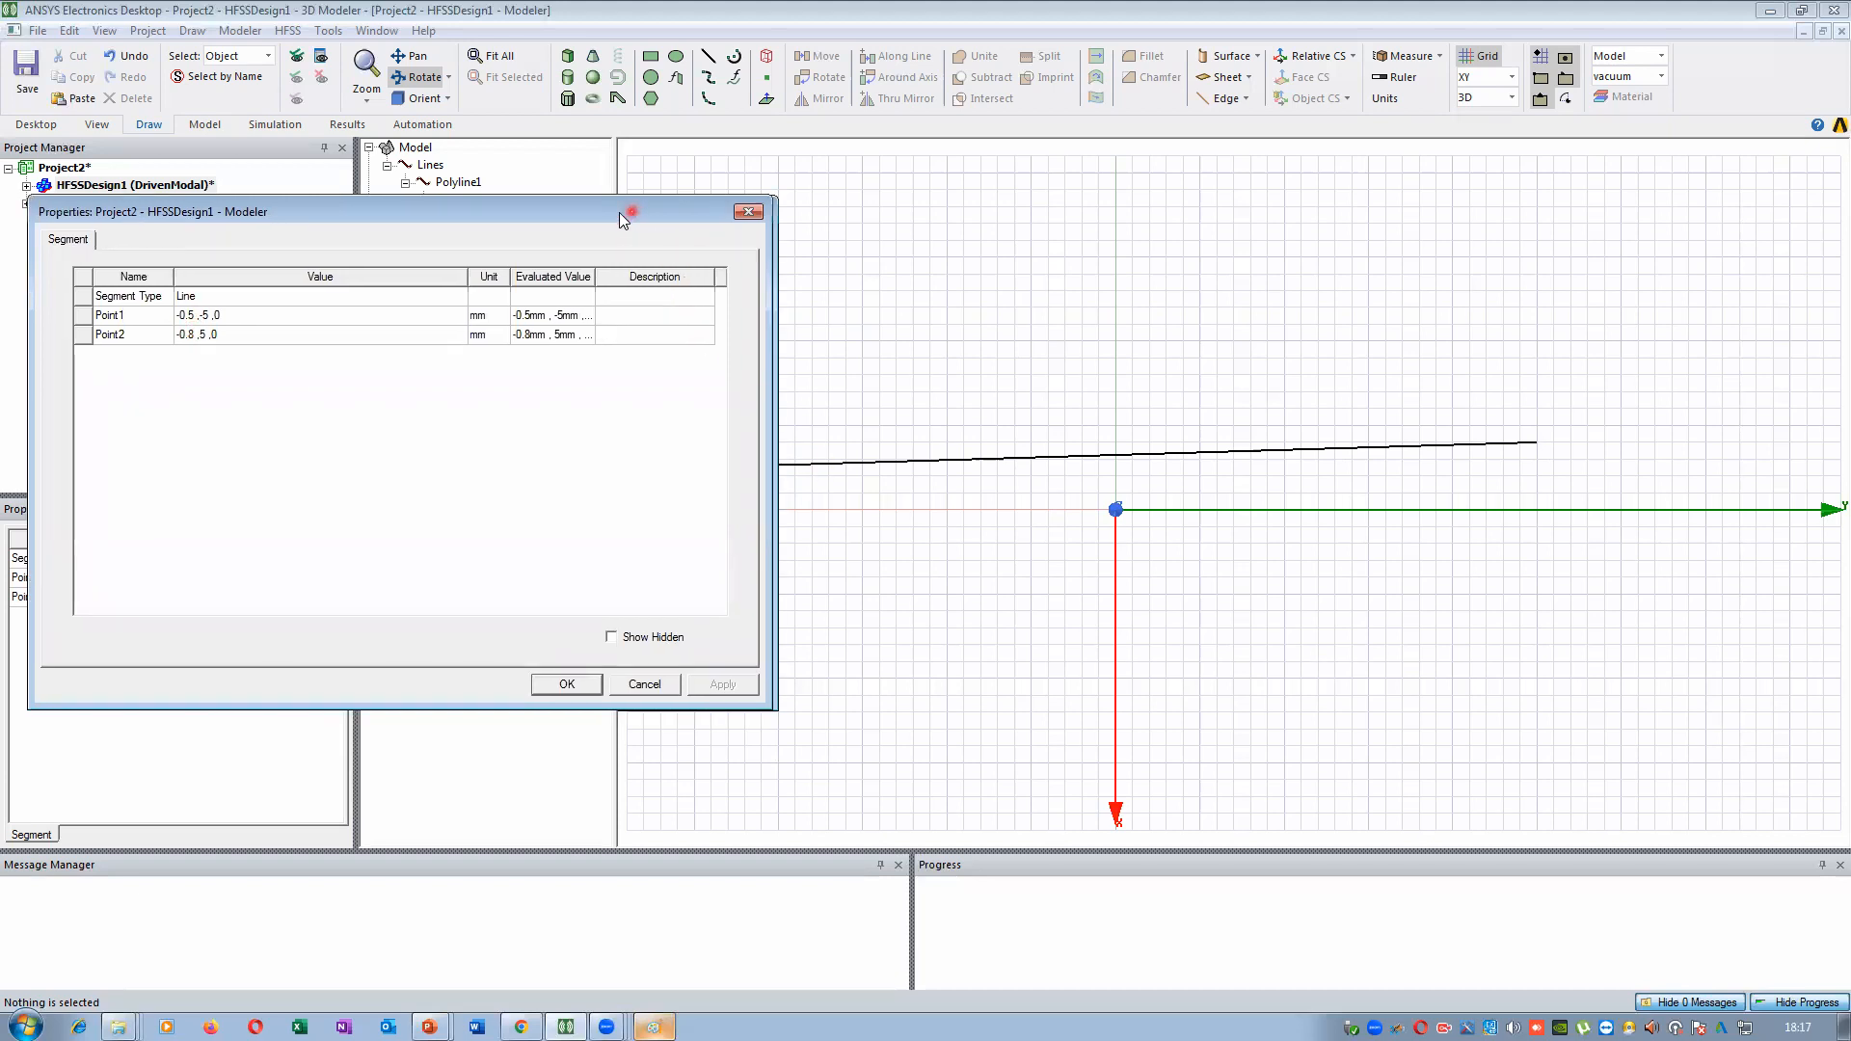
drag(619, 212, 600, 217)
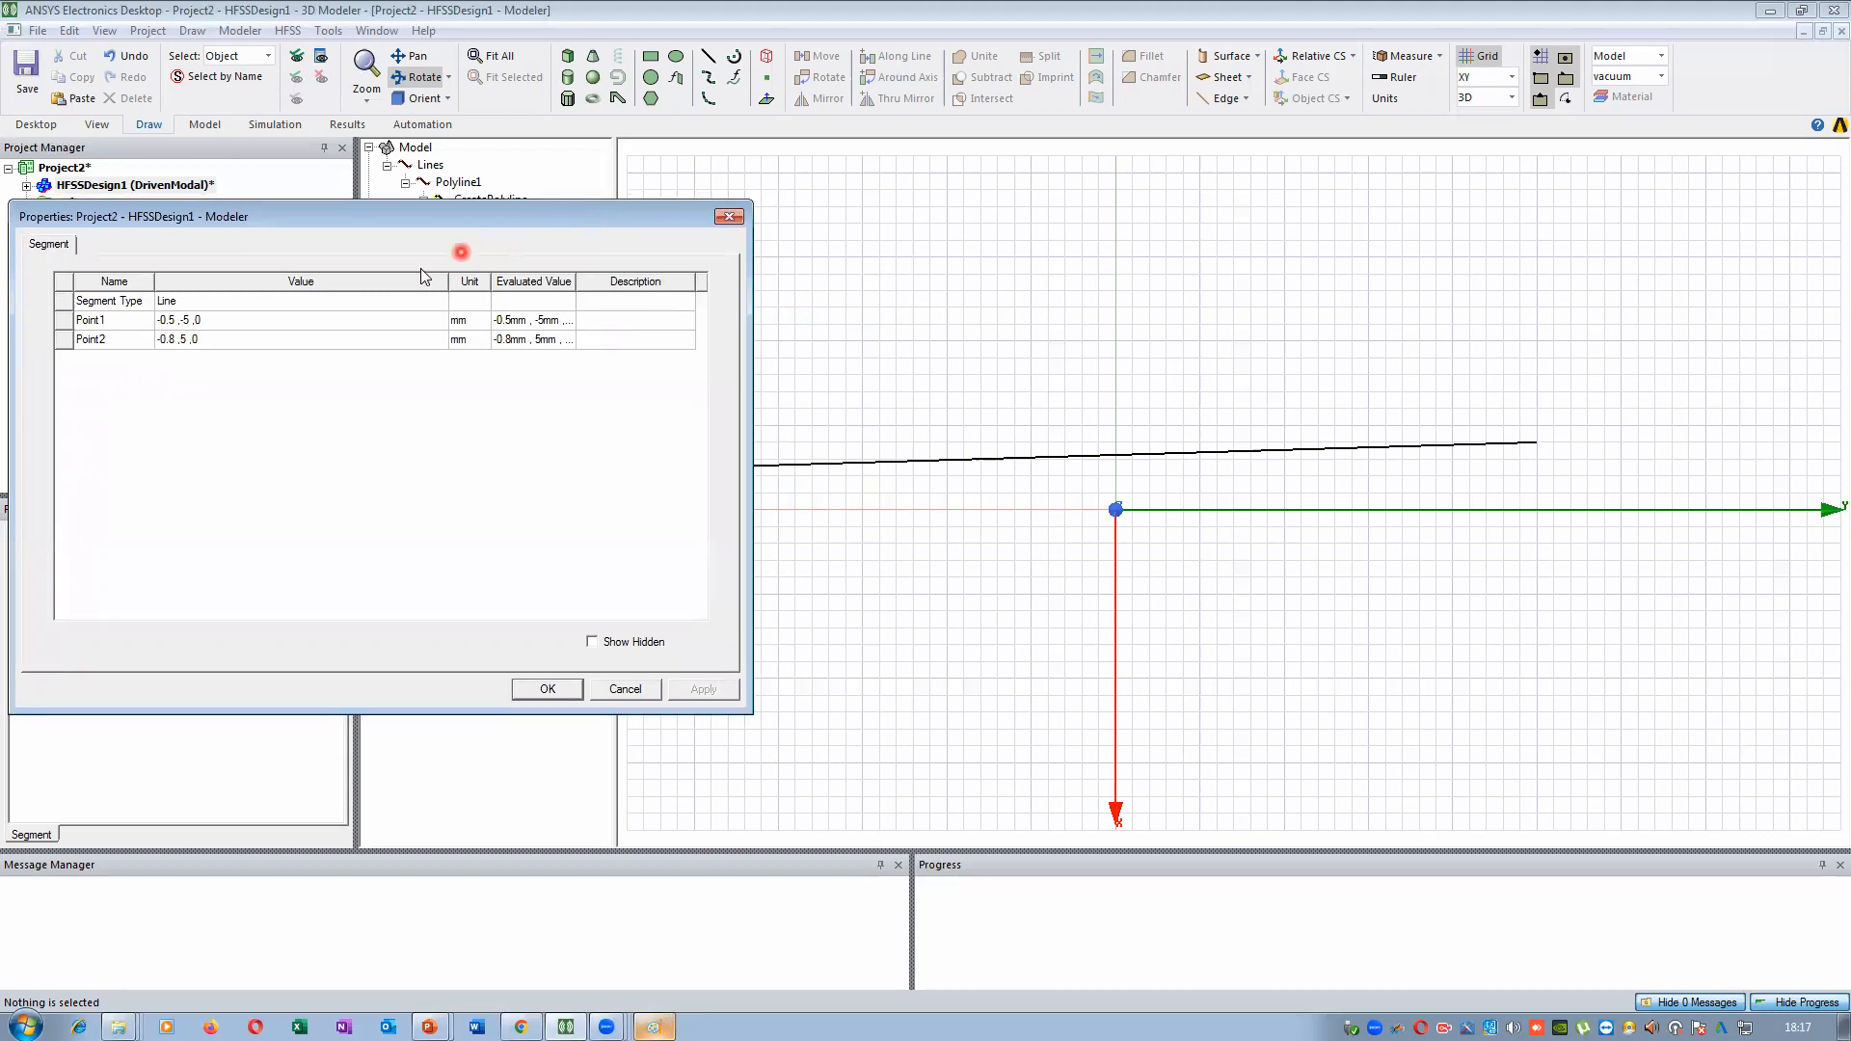
click(169, 344)
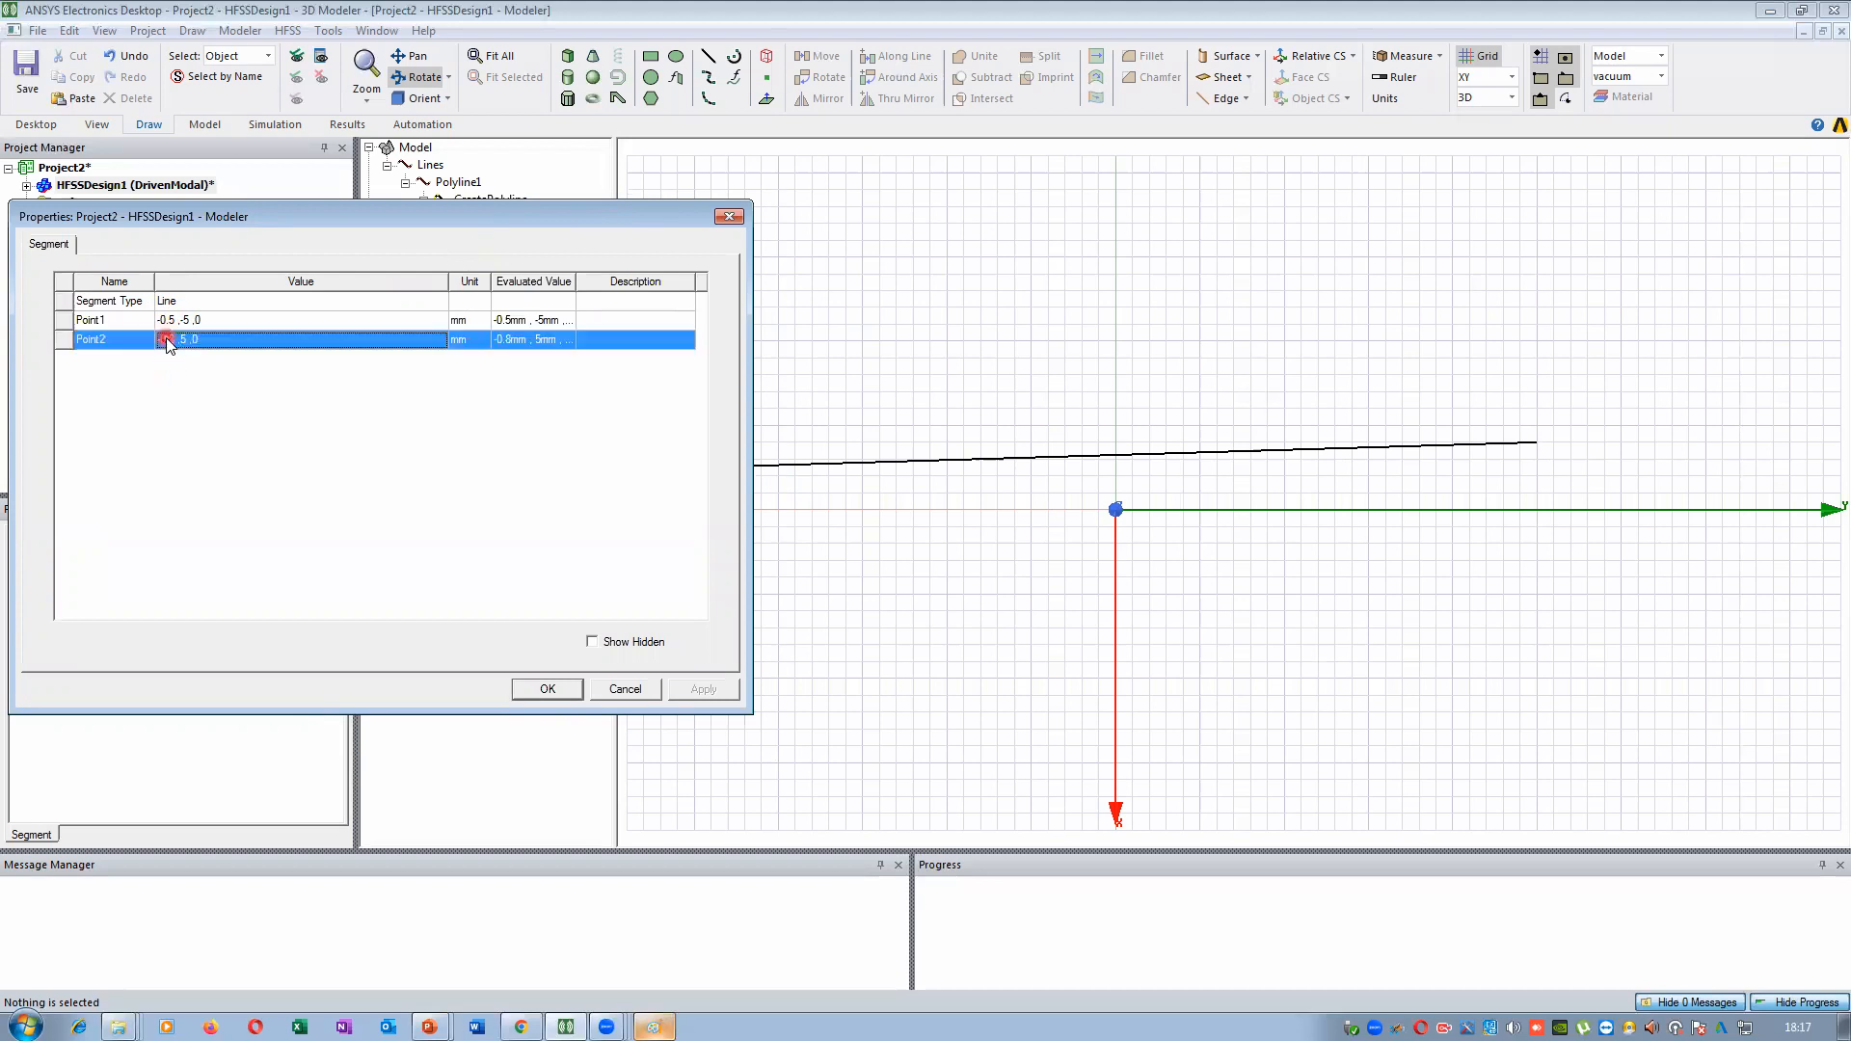
click(172, 321)
click(173, 323)
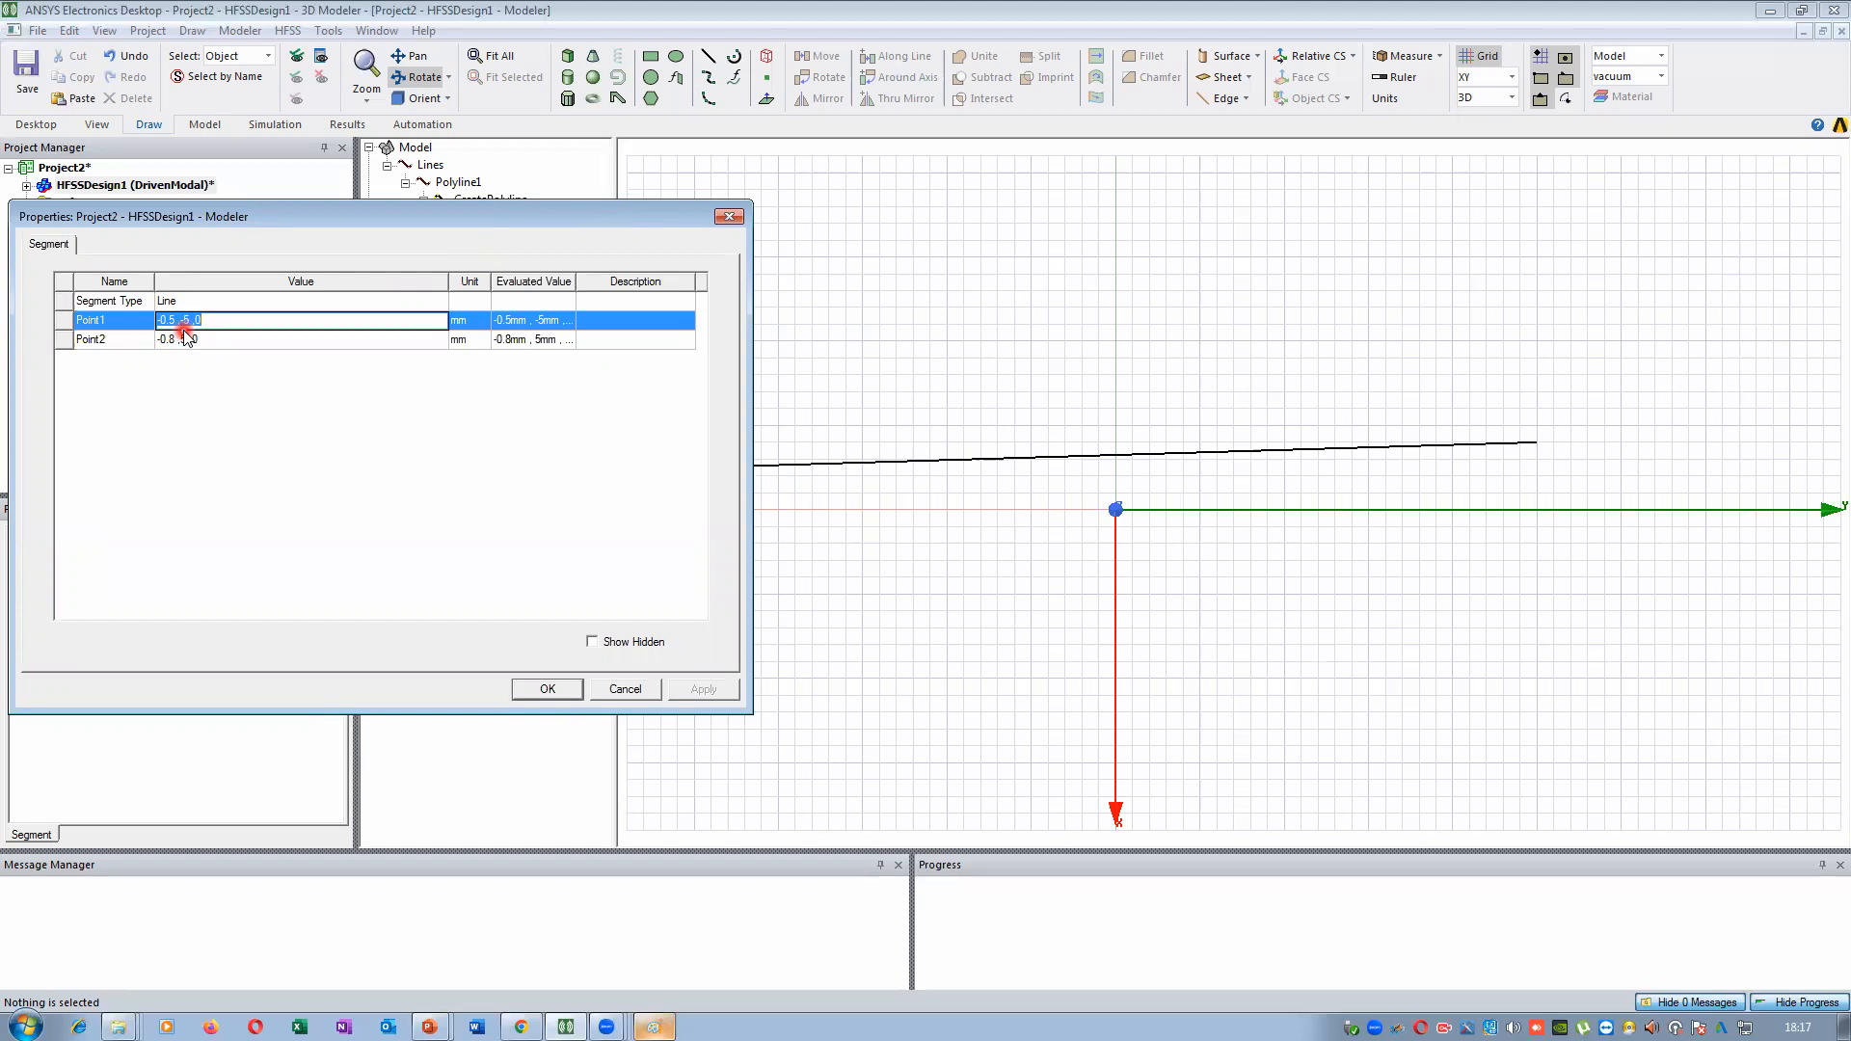
click(178, 323)
drag(178, 324, 167, 323)
key(BackSpace)
key(BackSpace)
text(5)
Set Point2 of the line segment to -5, 5, 0 mm and accept the new coordinates
key(Tab)
key(Left)
key(Left)
key(BackSpace)
key(BackSpace)
key(BackSpace)
key(BackSpace)
text(-5)
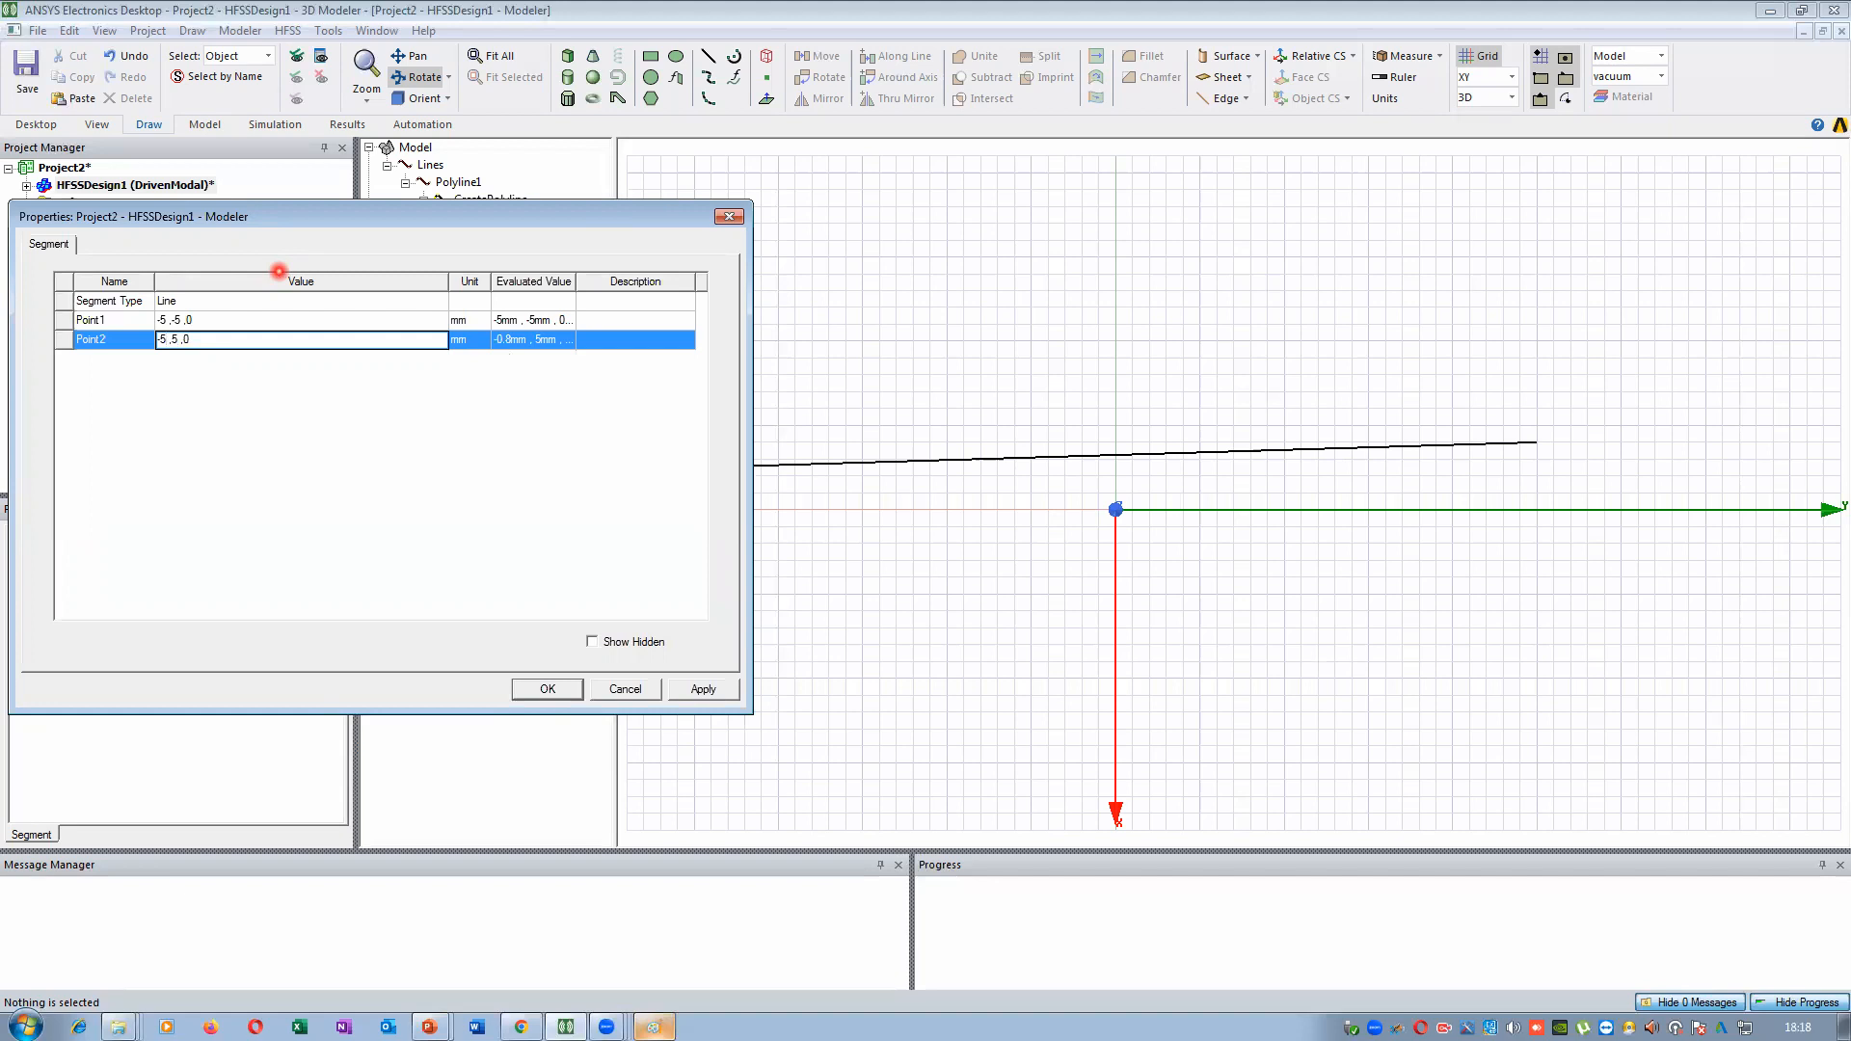
click(703, 688)
click(576, 678)
Measure by position from each endpoint of Polyline1's line to its midpoint
drag(1040, 438, 999, 270)
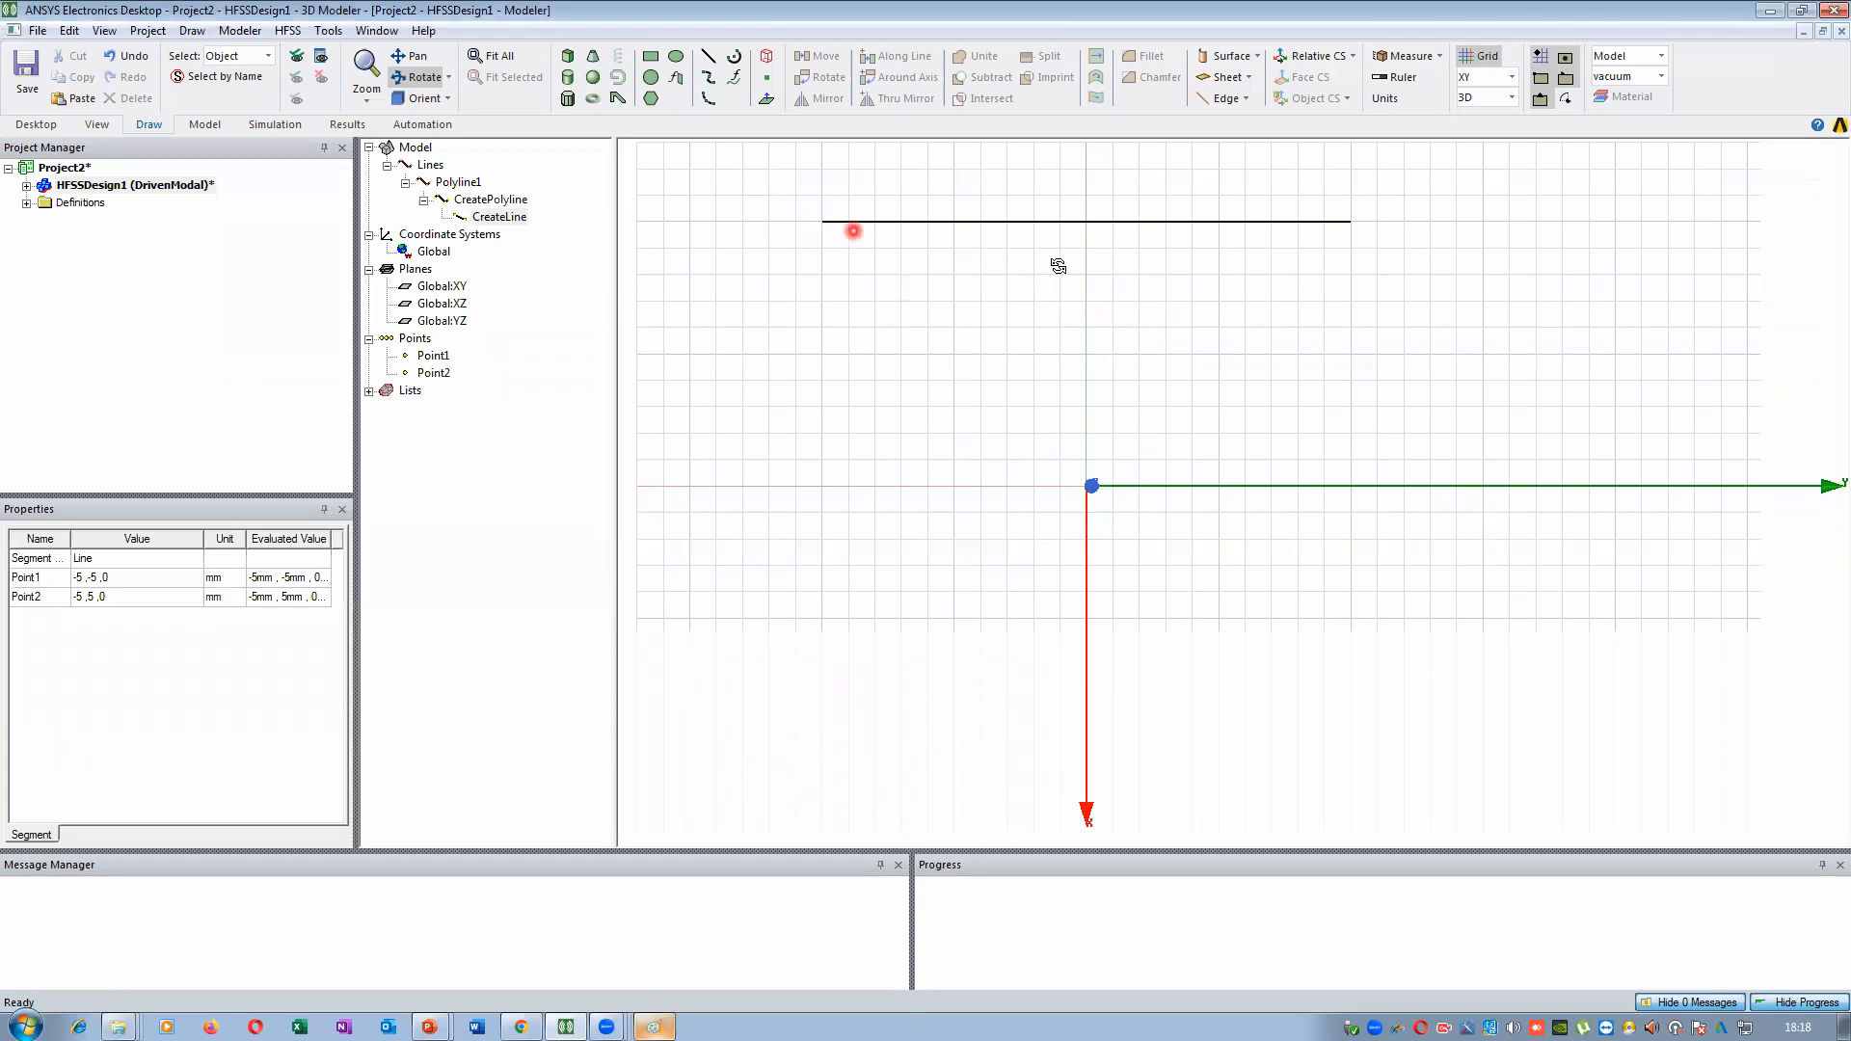
right_click(874, 276)
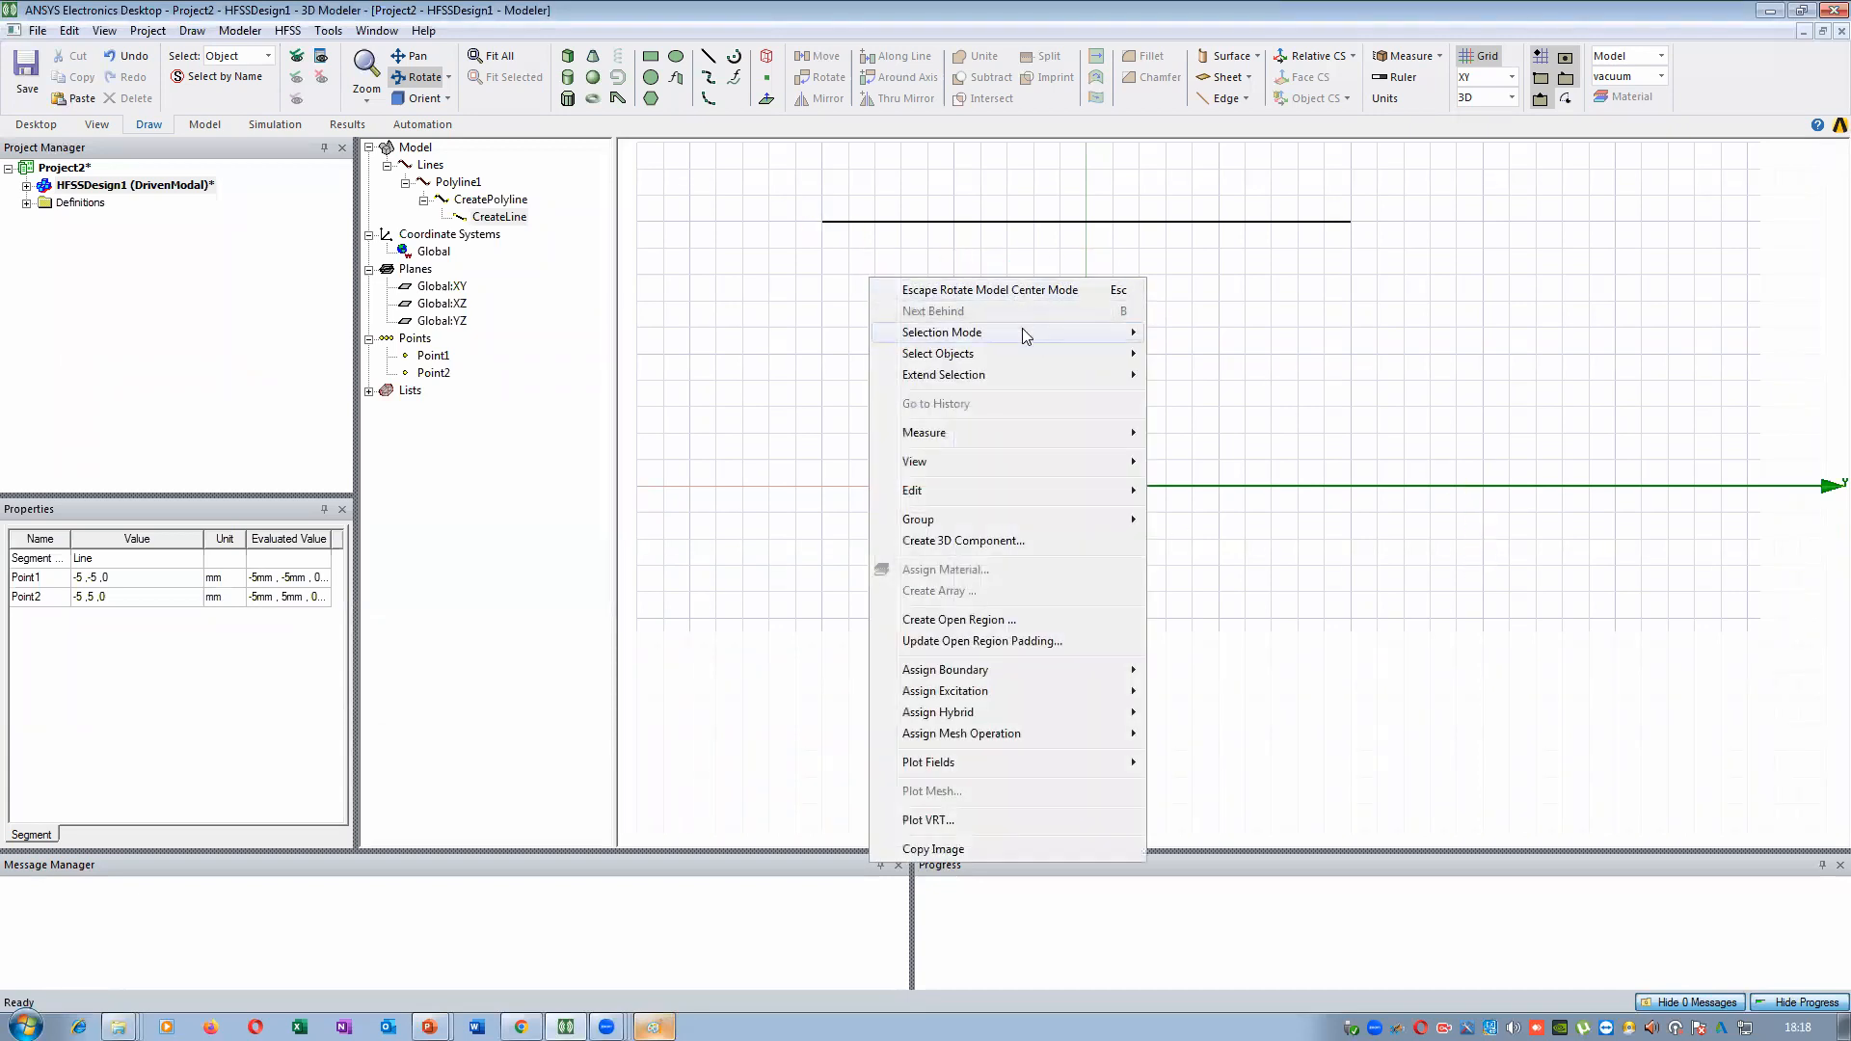
mouse_move(1022, 328)
mouse_move(987, 434)
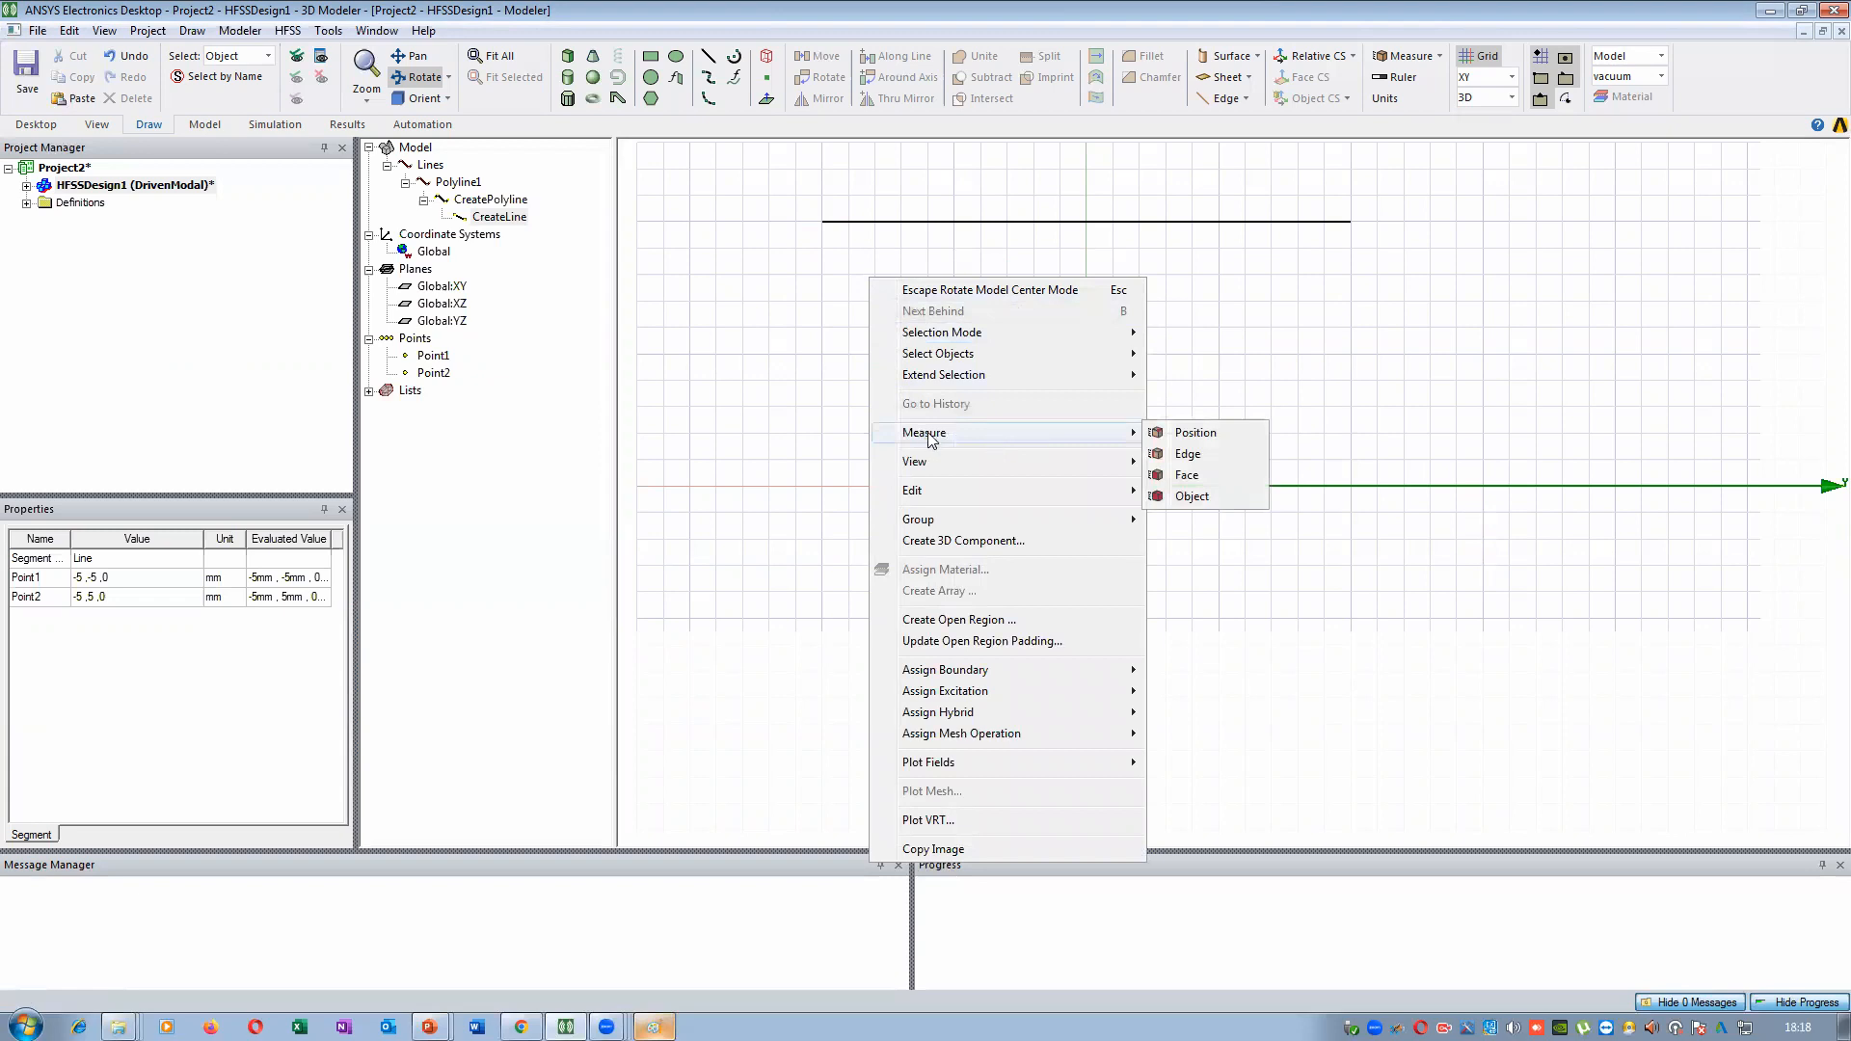
click(1200, 433)
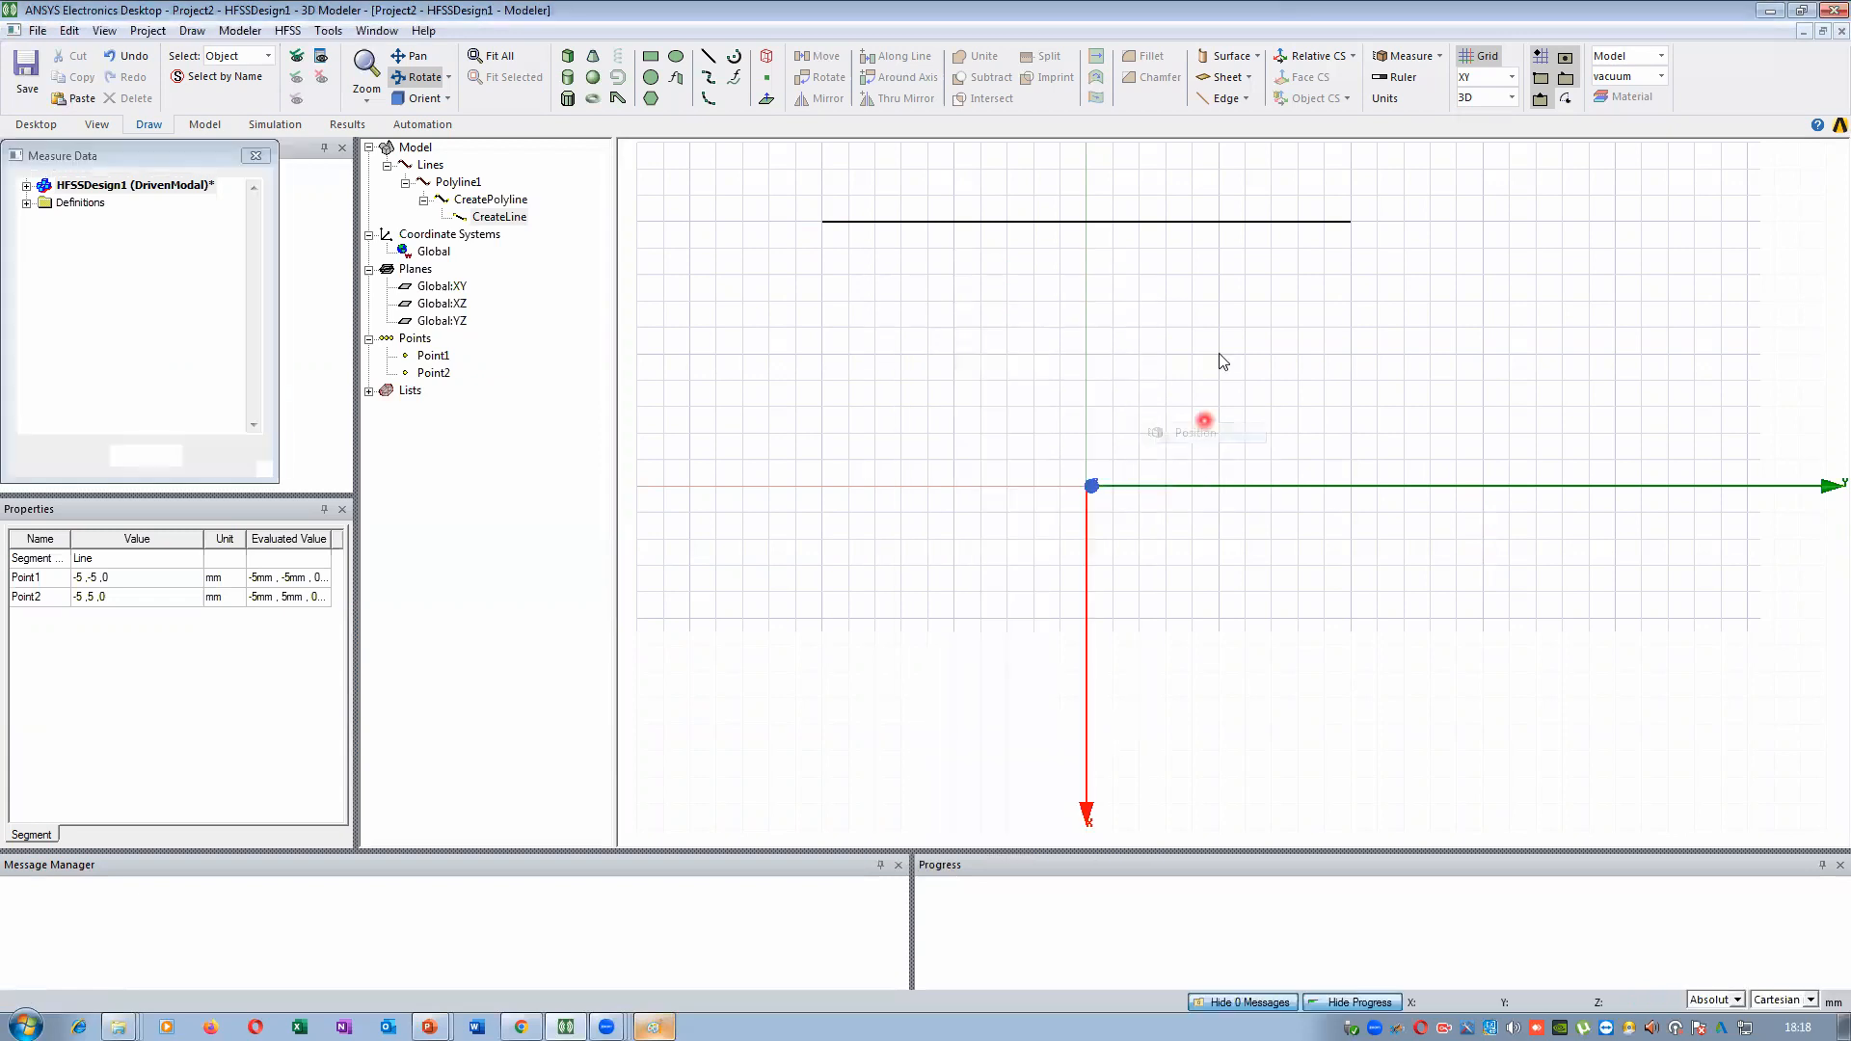
click(1356, 221)
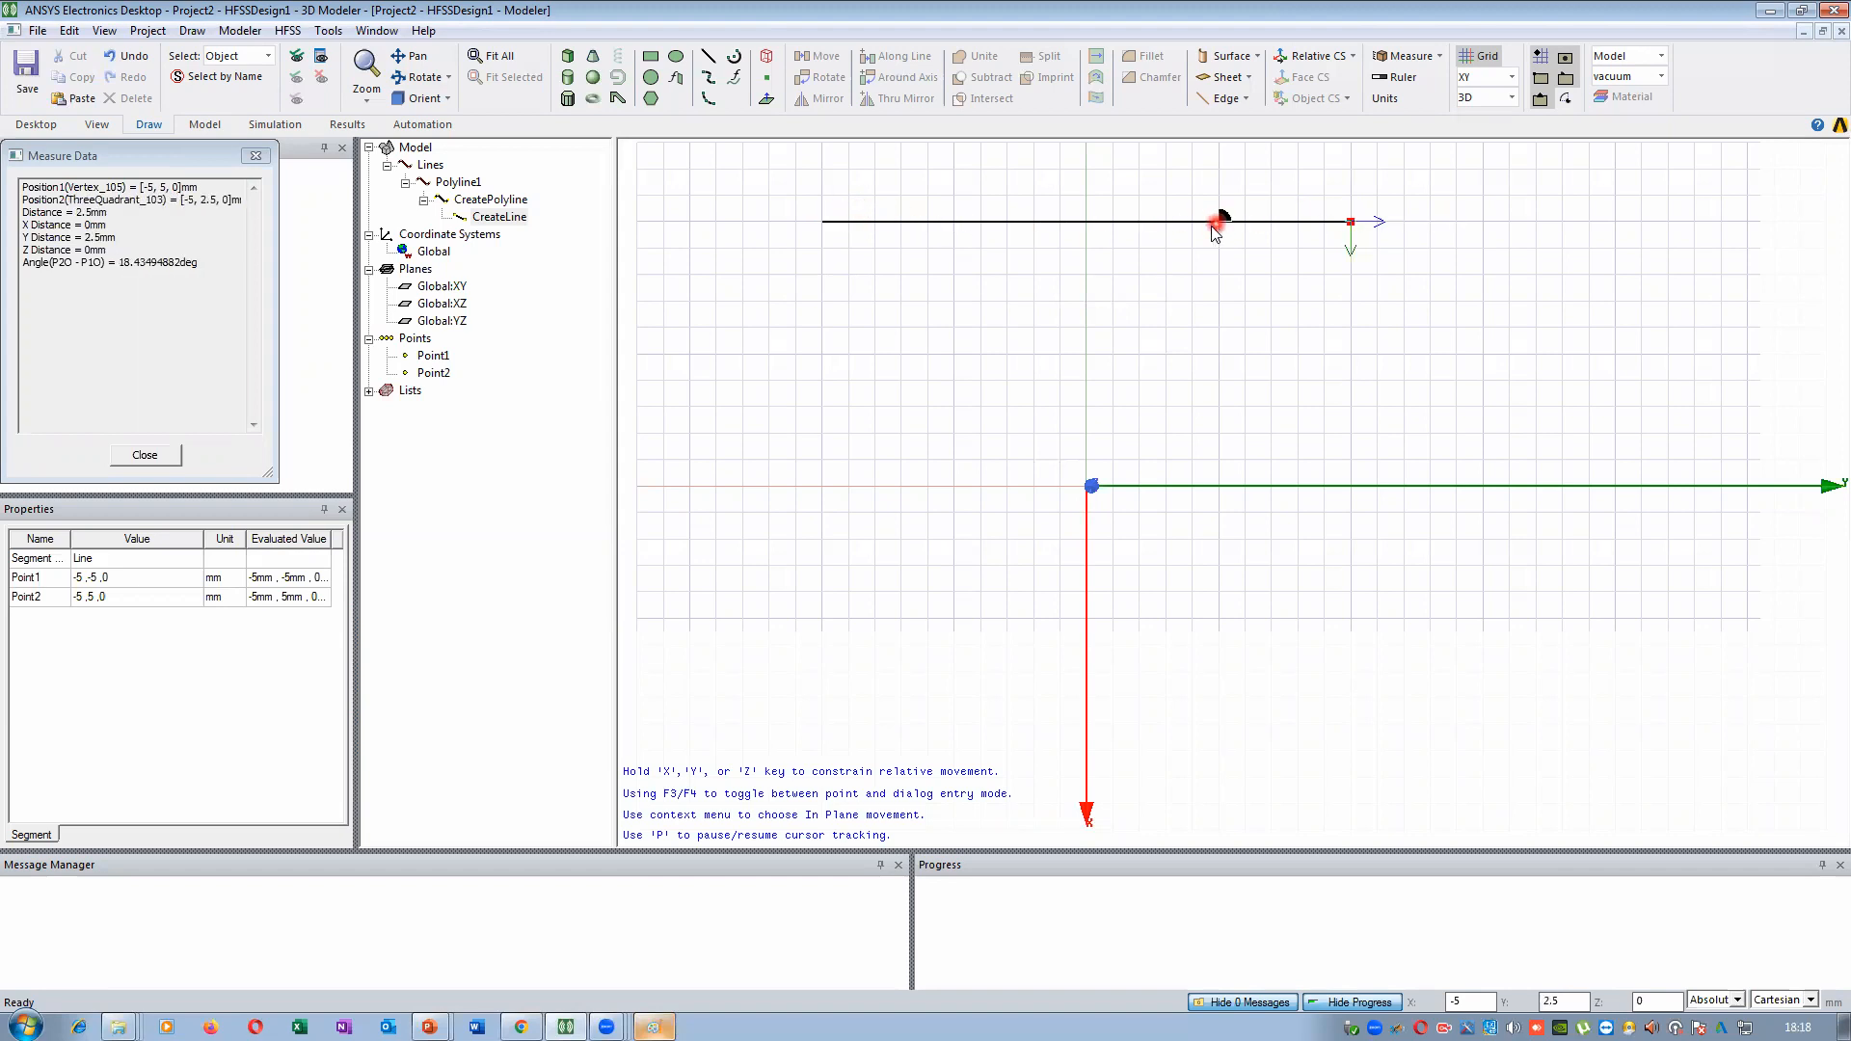
click(1089, 231)
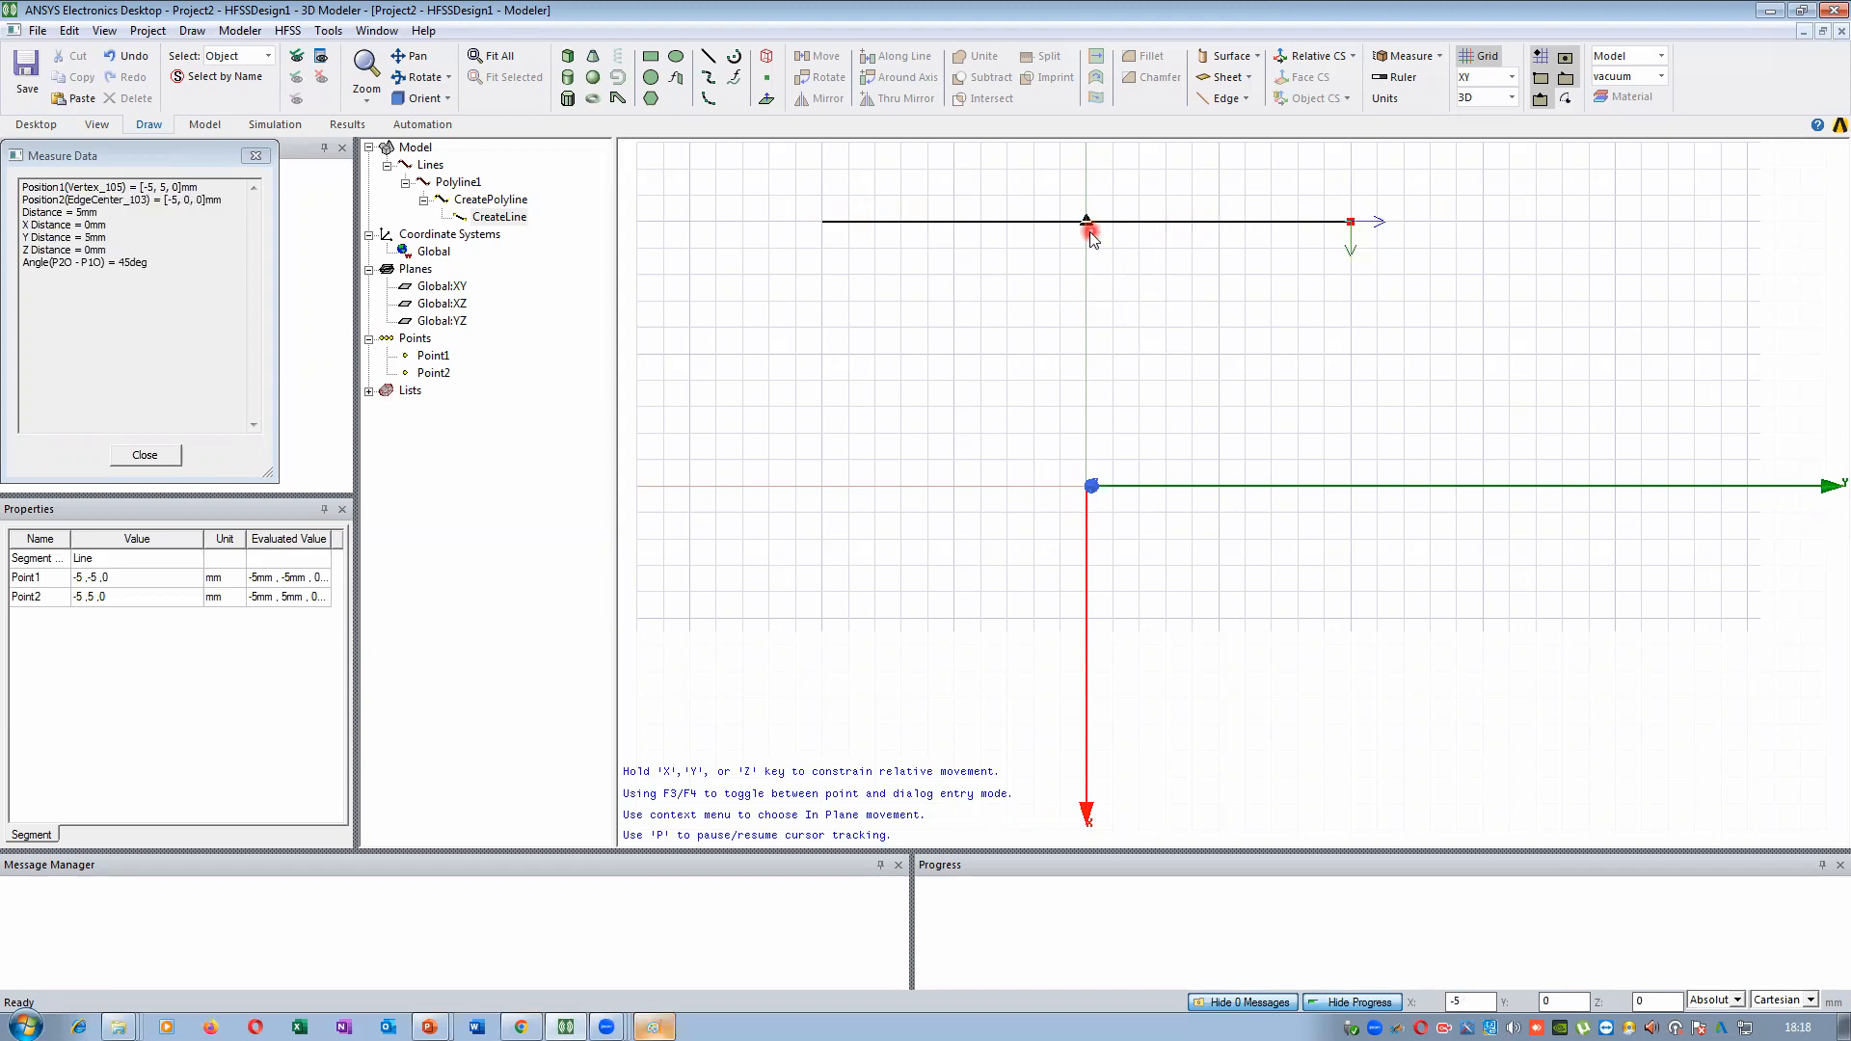
click(823, 222)
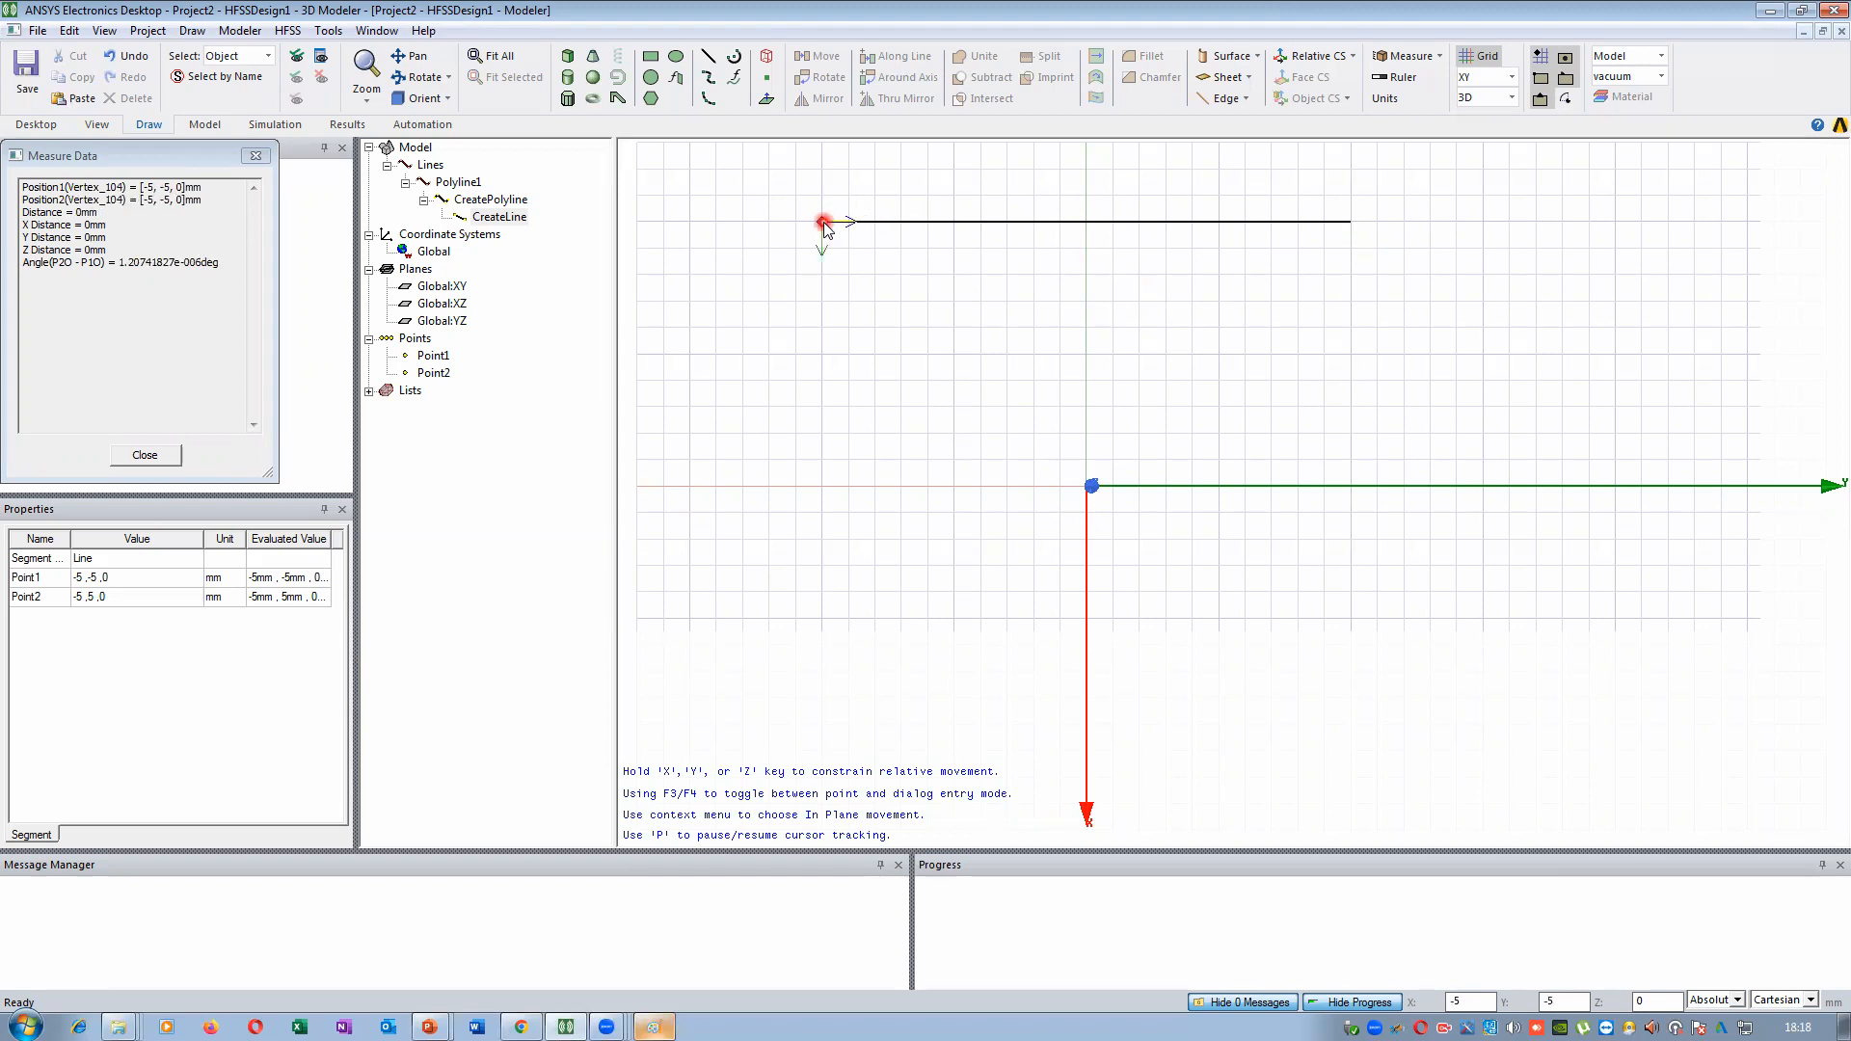
click(1085, 225)
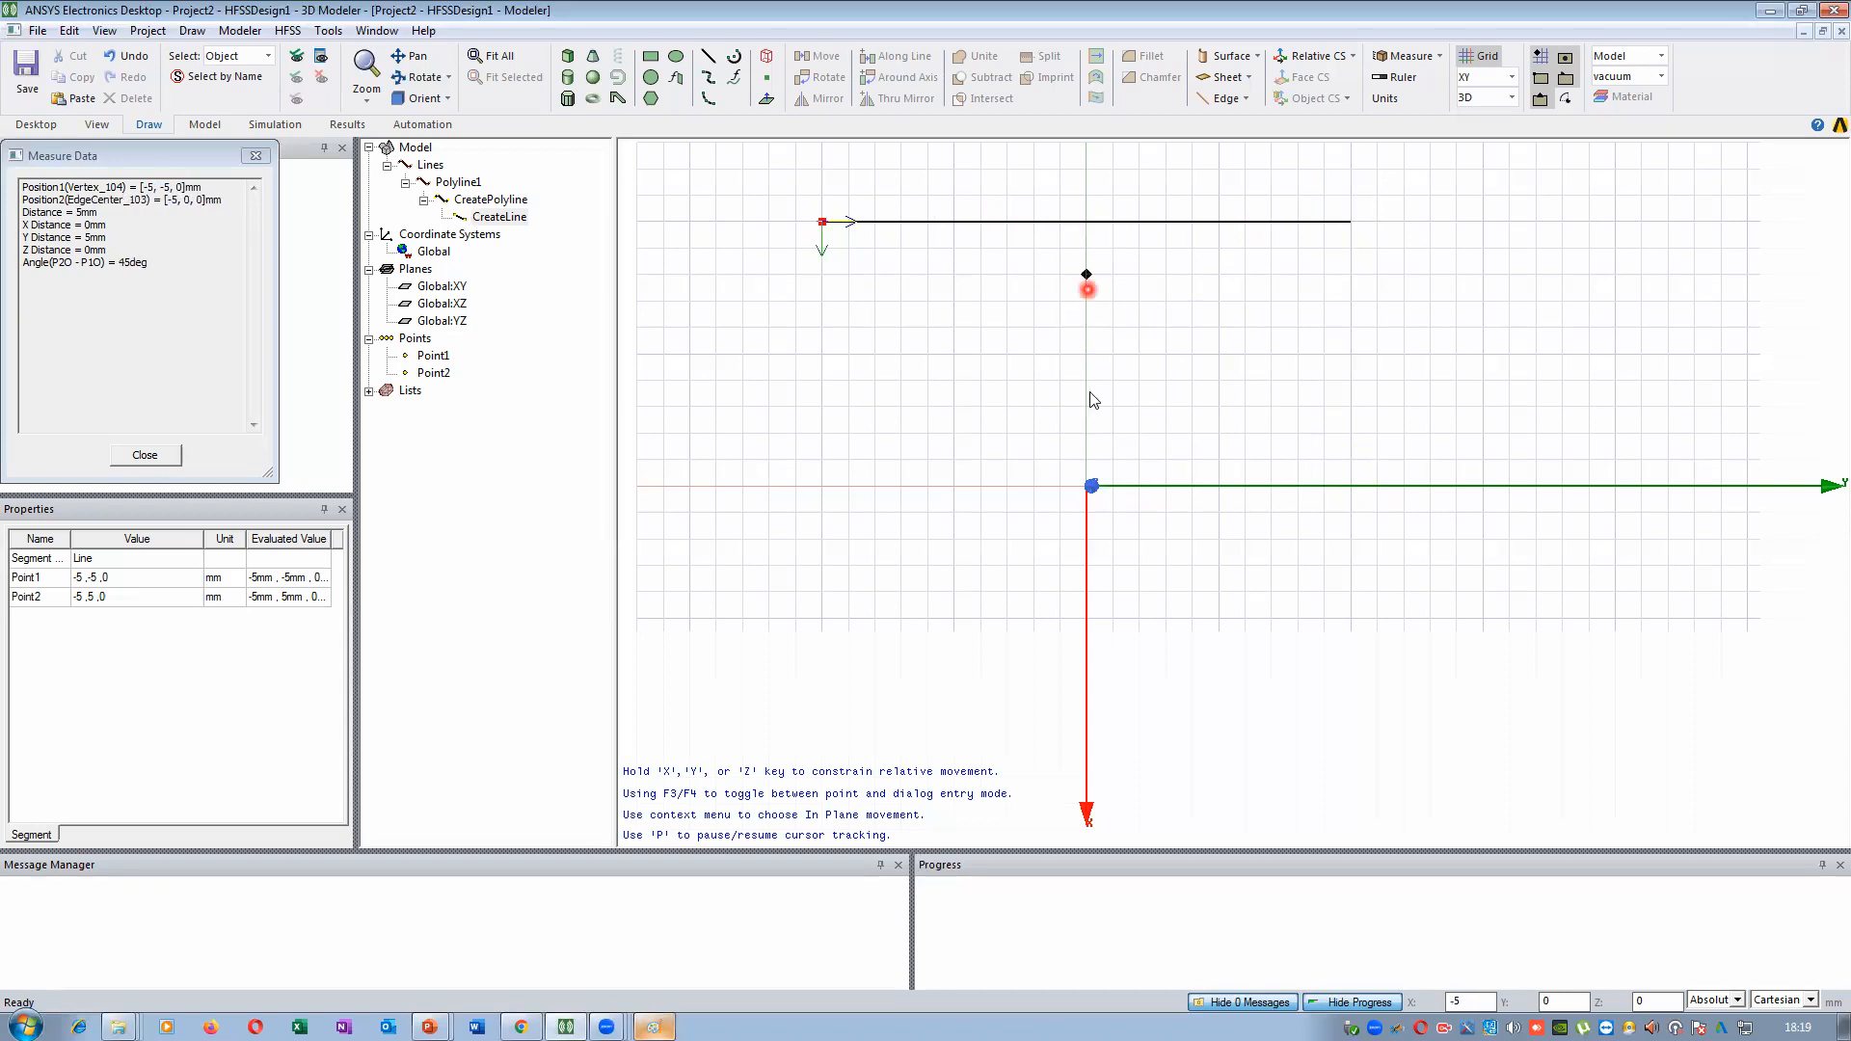
Measure from the origin to points on the line and from a nearby grid point to its end, and close the measurement
click(1087, 486)
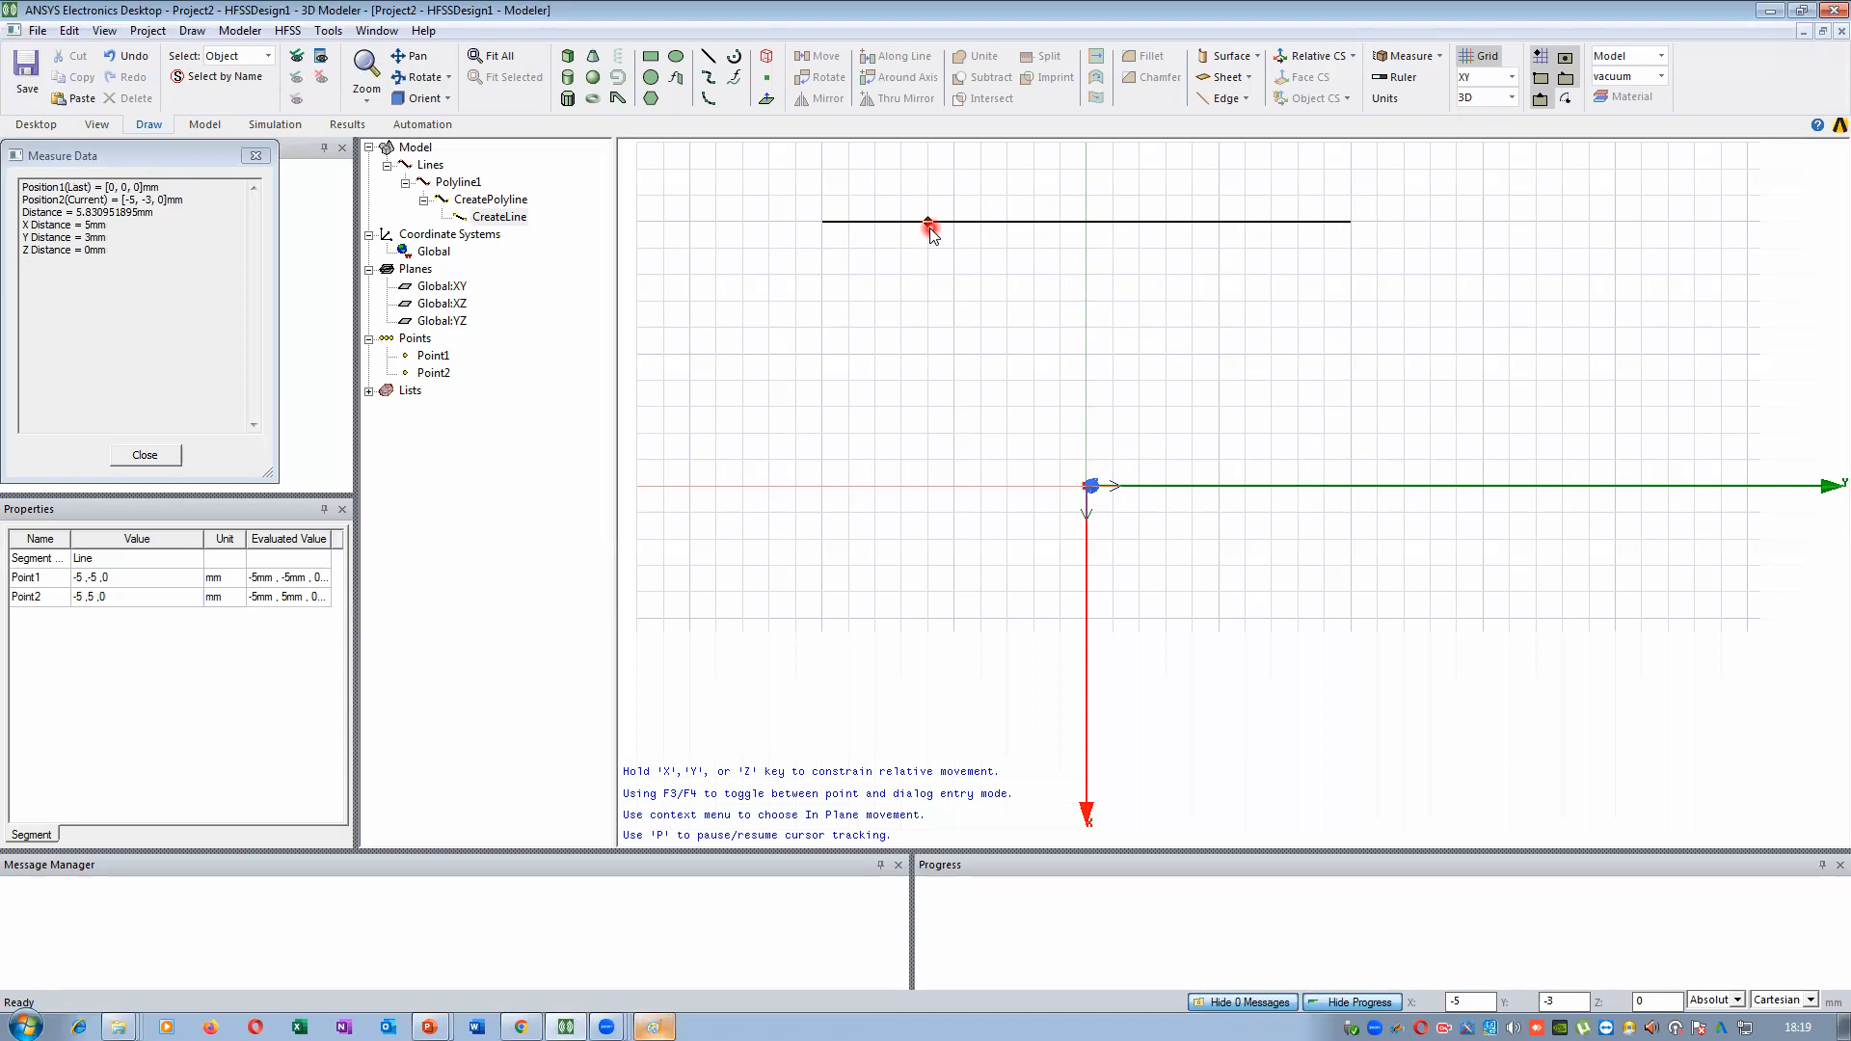
right_click(1243, 222)
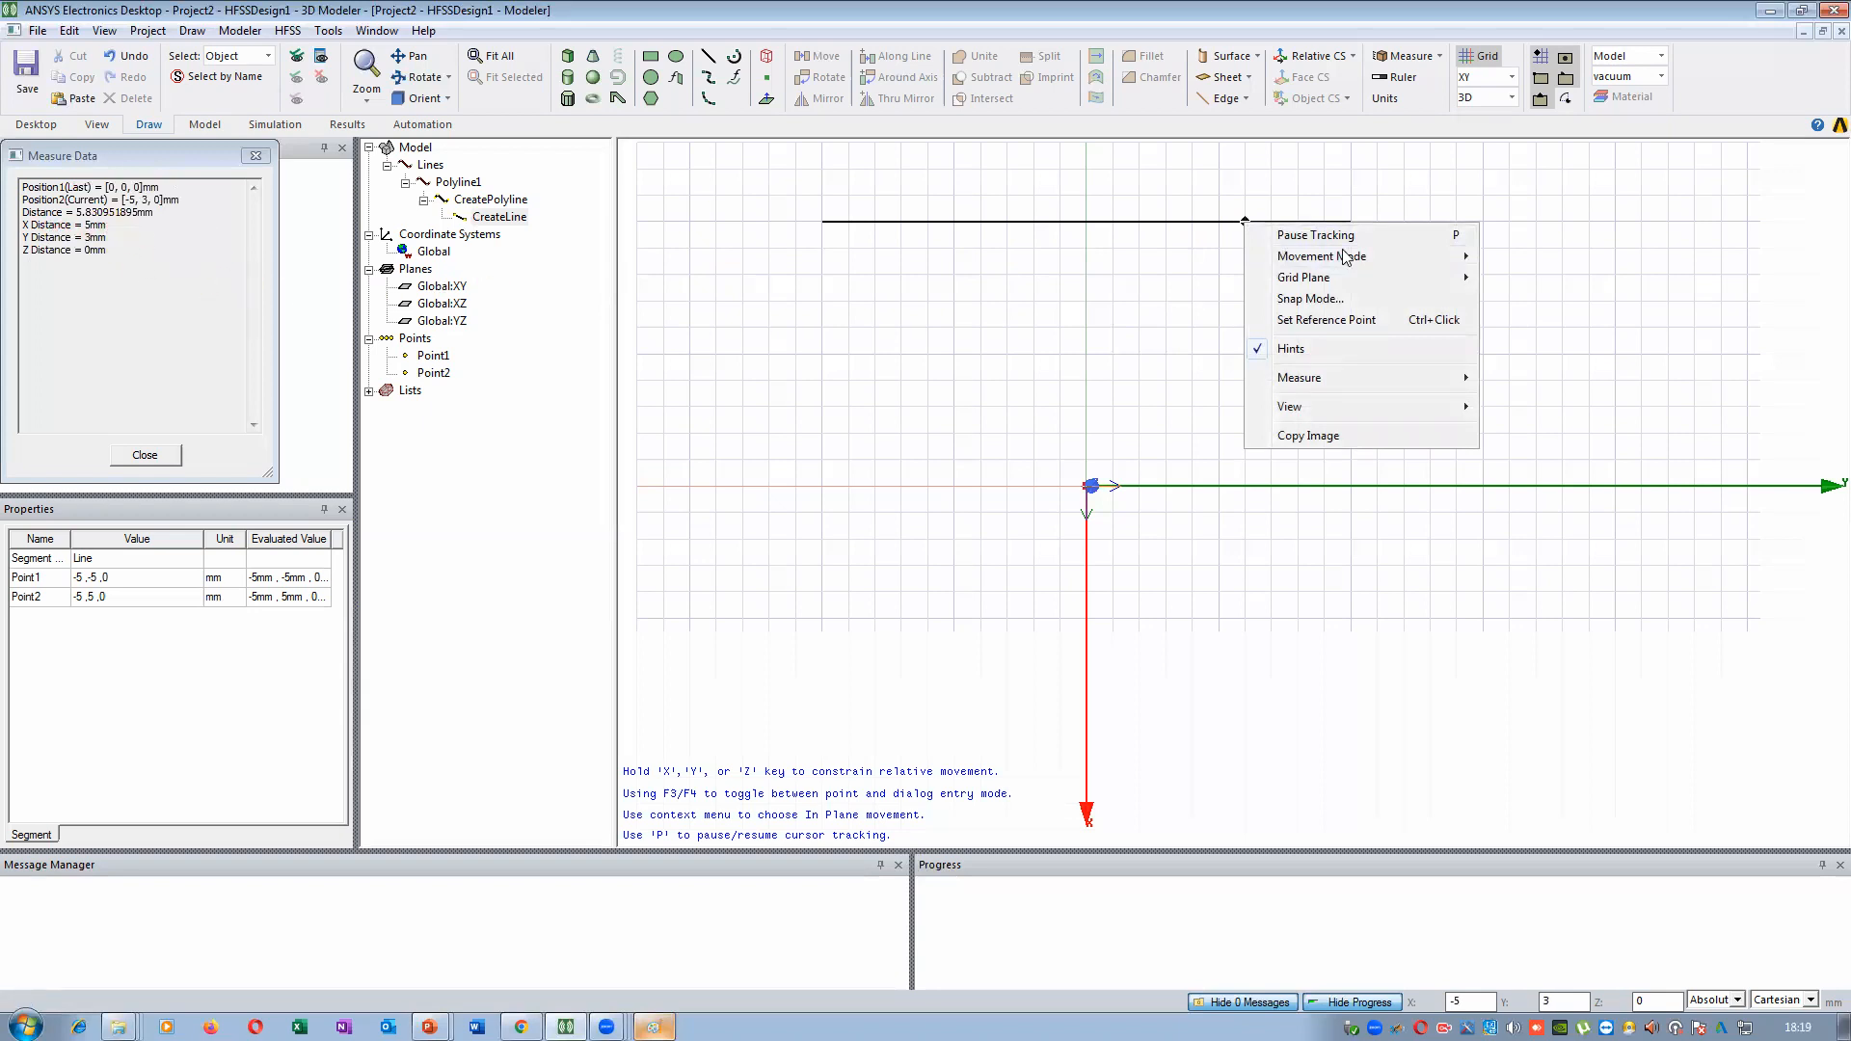
click(1135, 199)
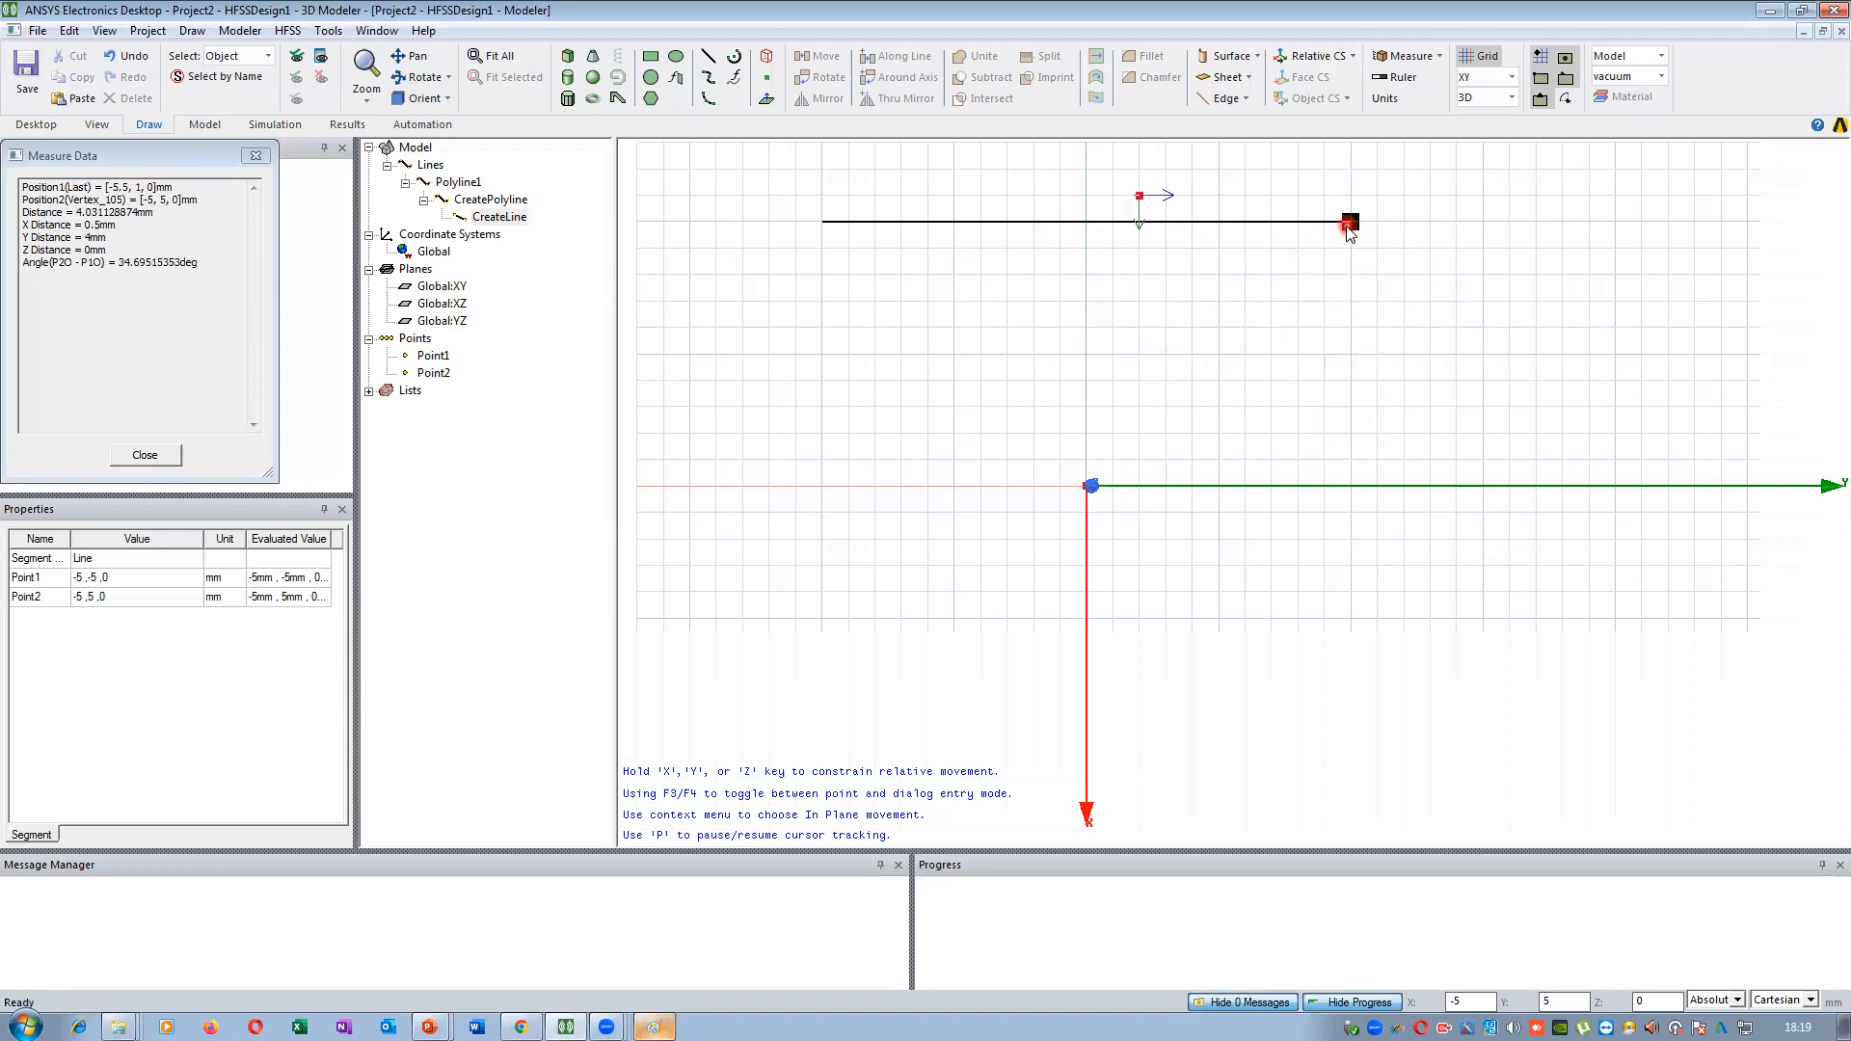
click(160, 453)
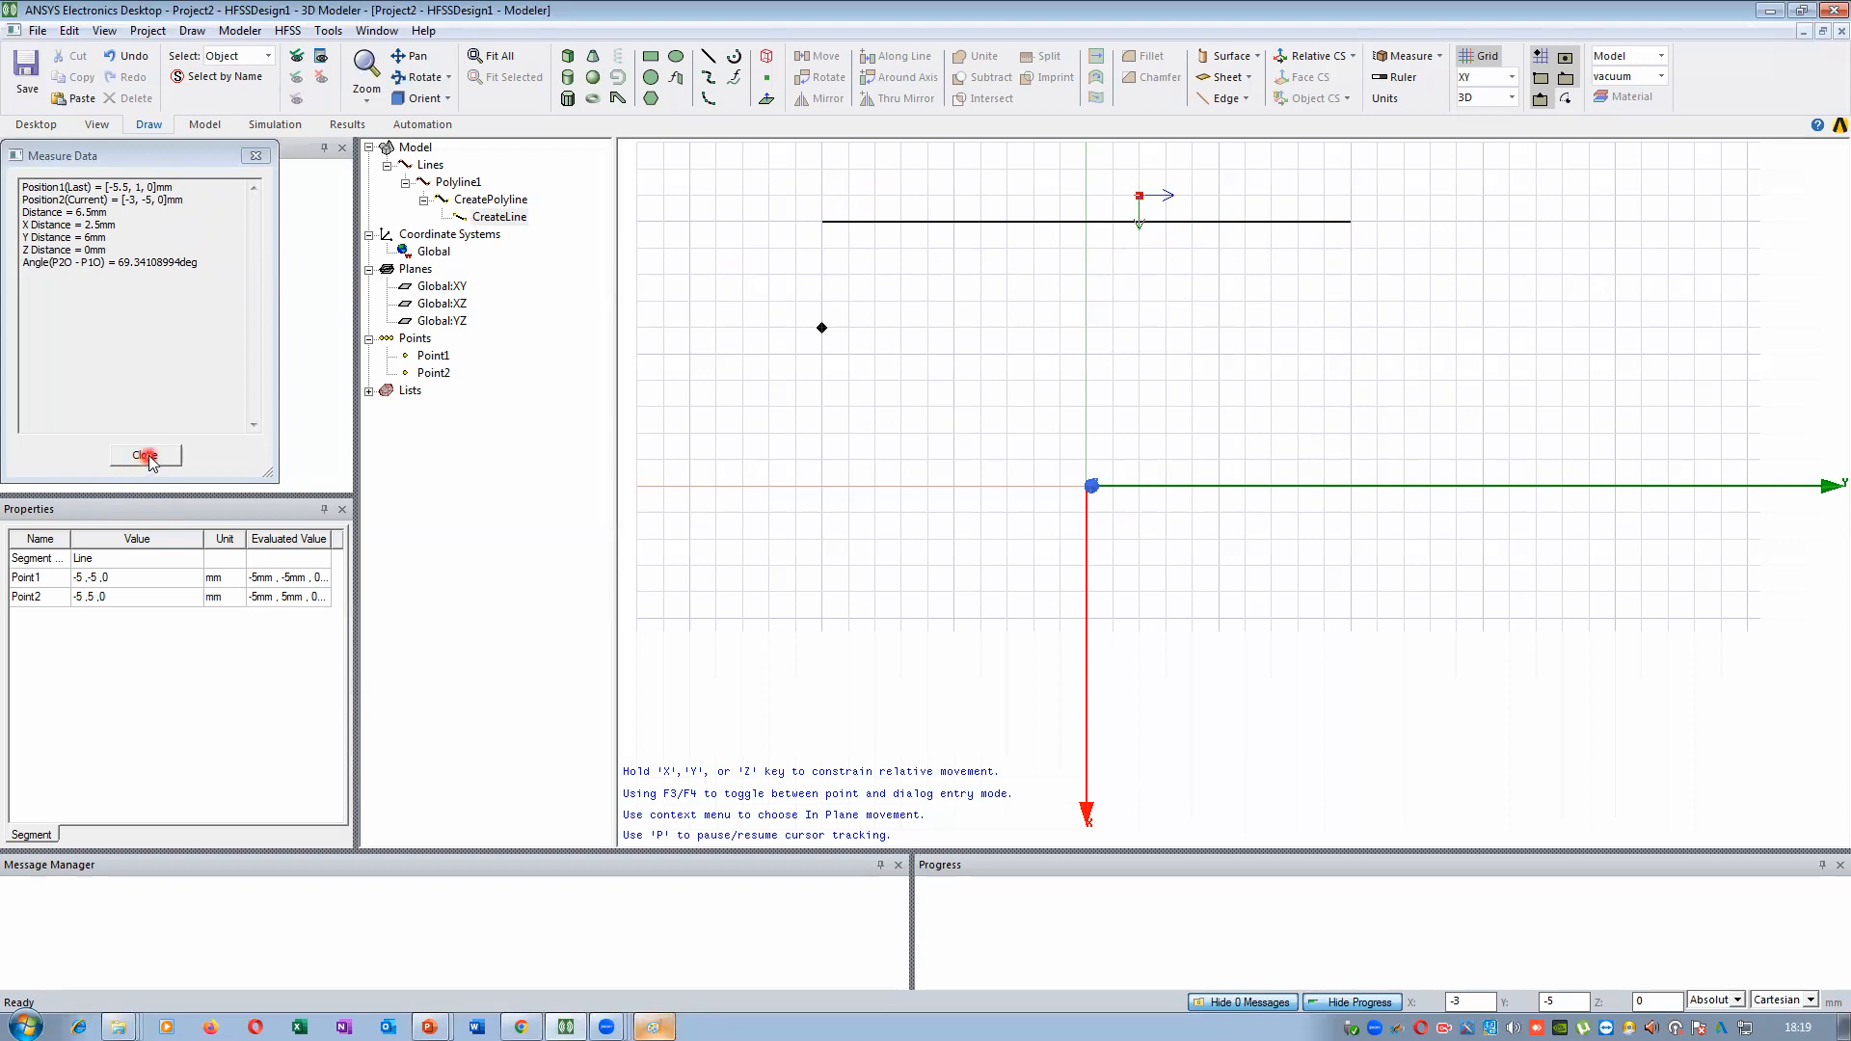
Set the line segment's Point1 to -5, -5, 5 mm and Point2 to -5, 5, 5 mm, and accept the coordinates
click(145, 456)
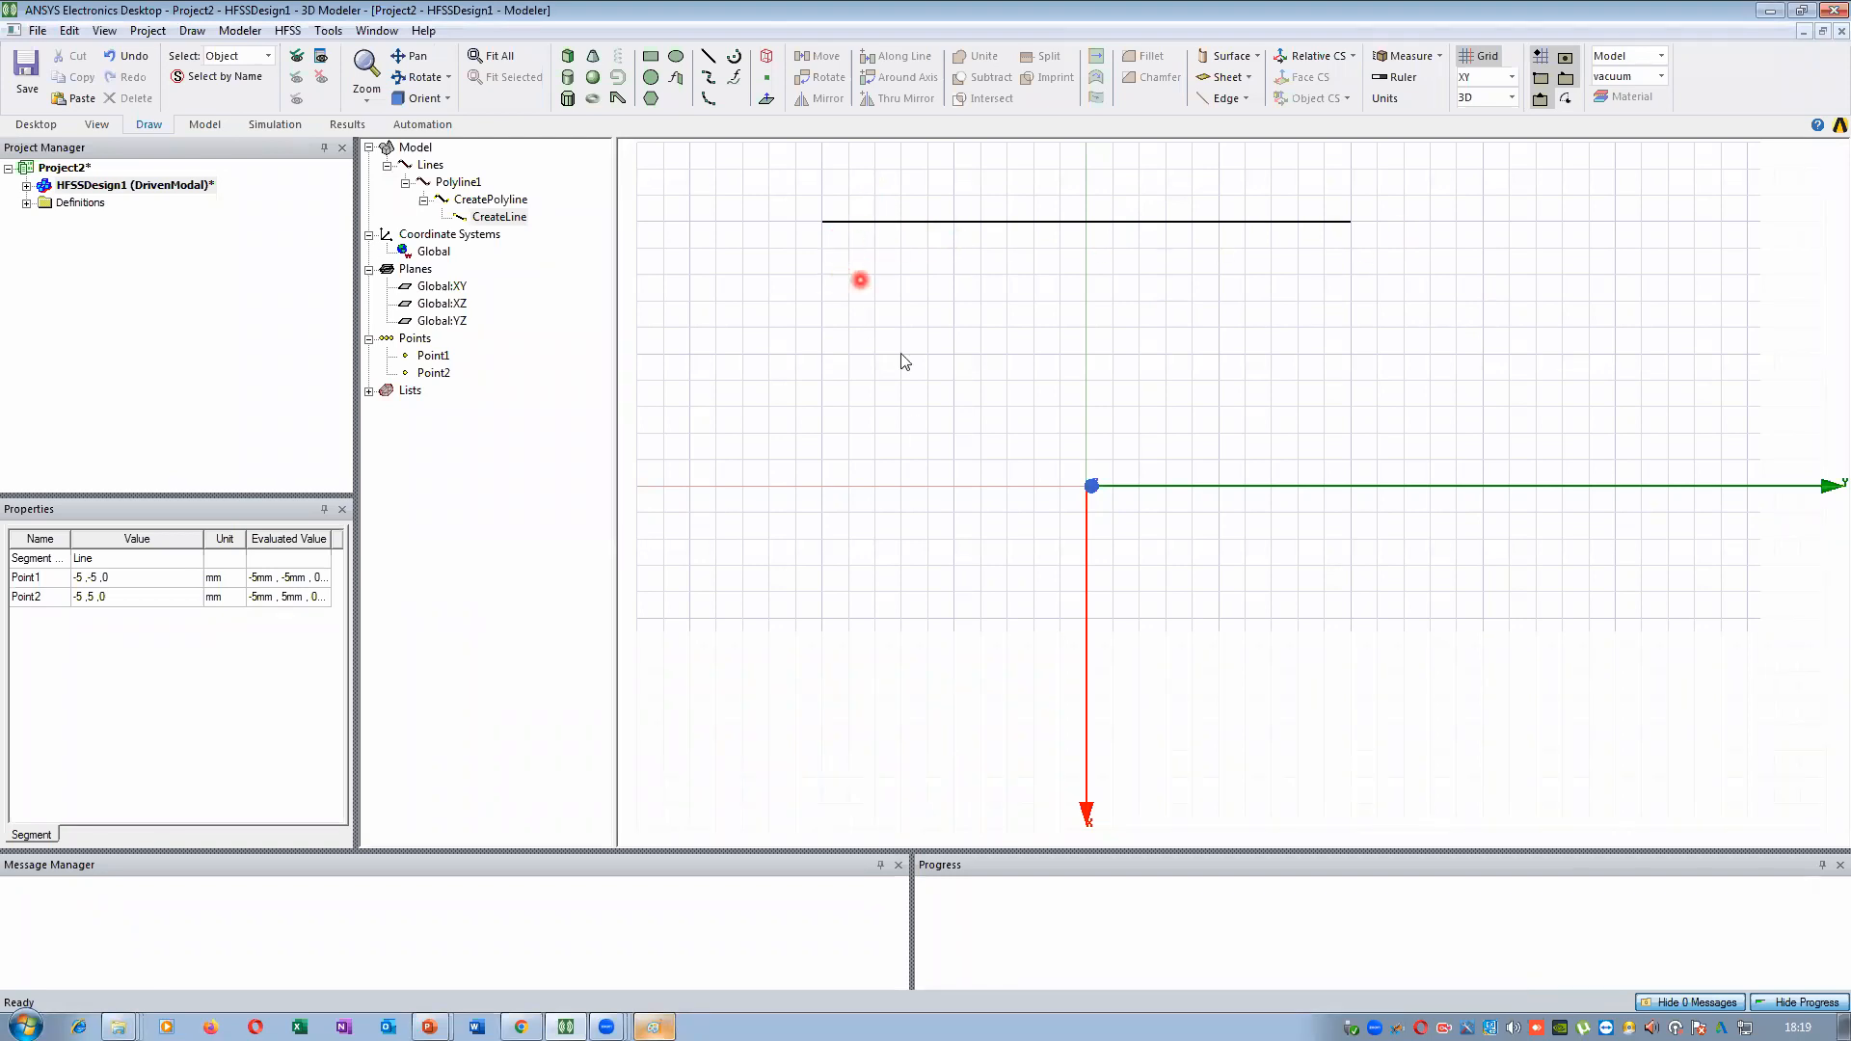
click(421, 77)
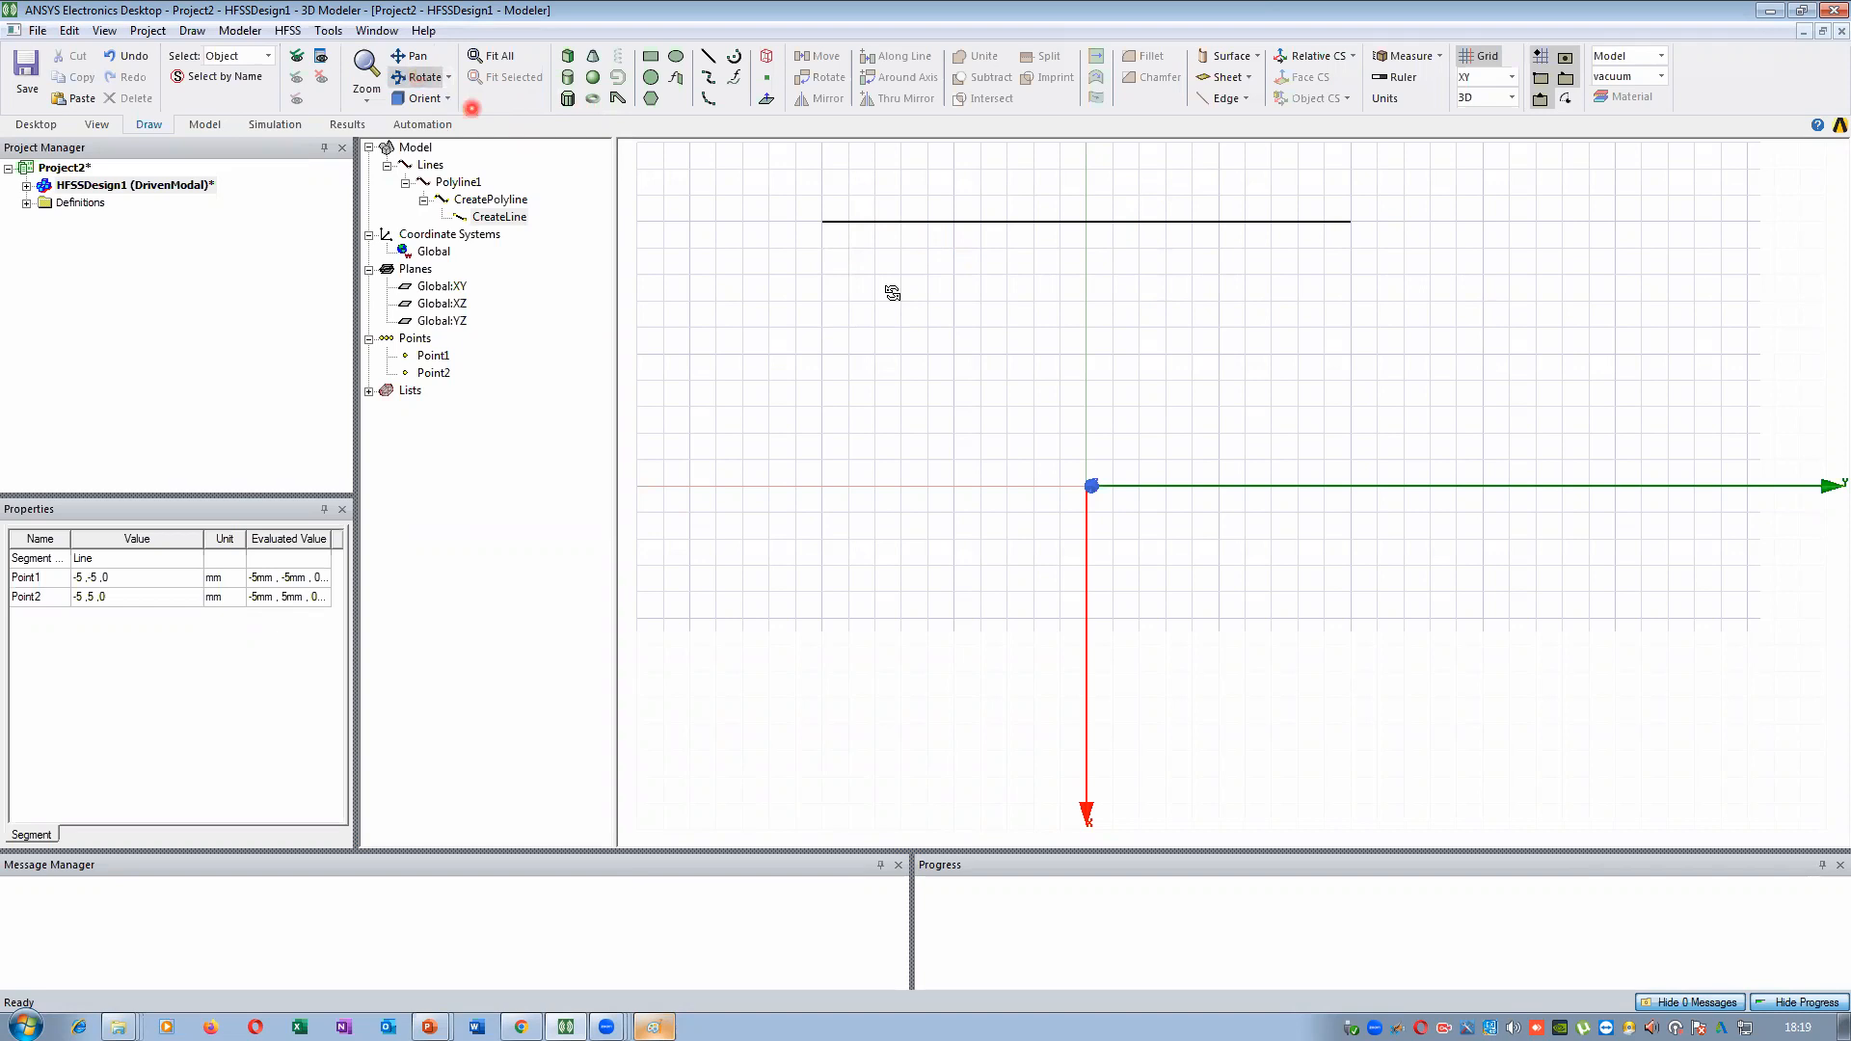
drag(1079, 493, 901, 256)
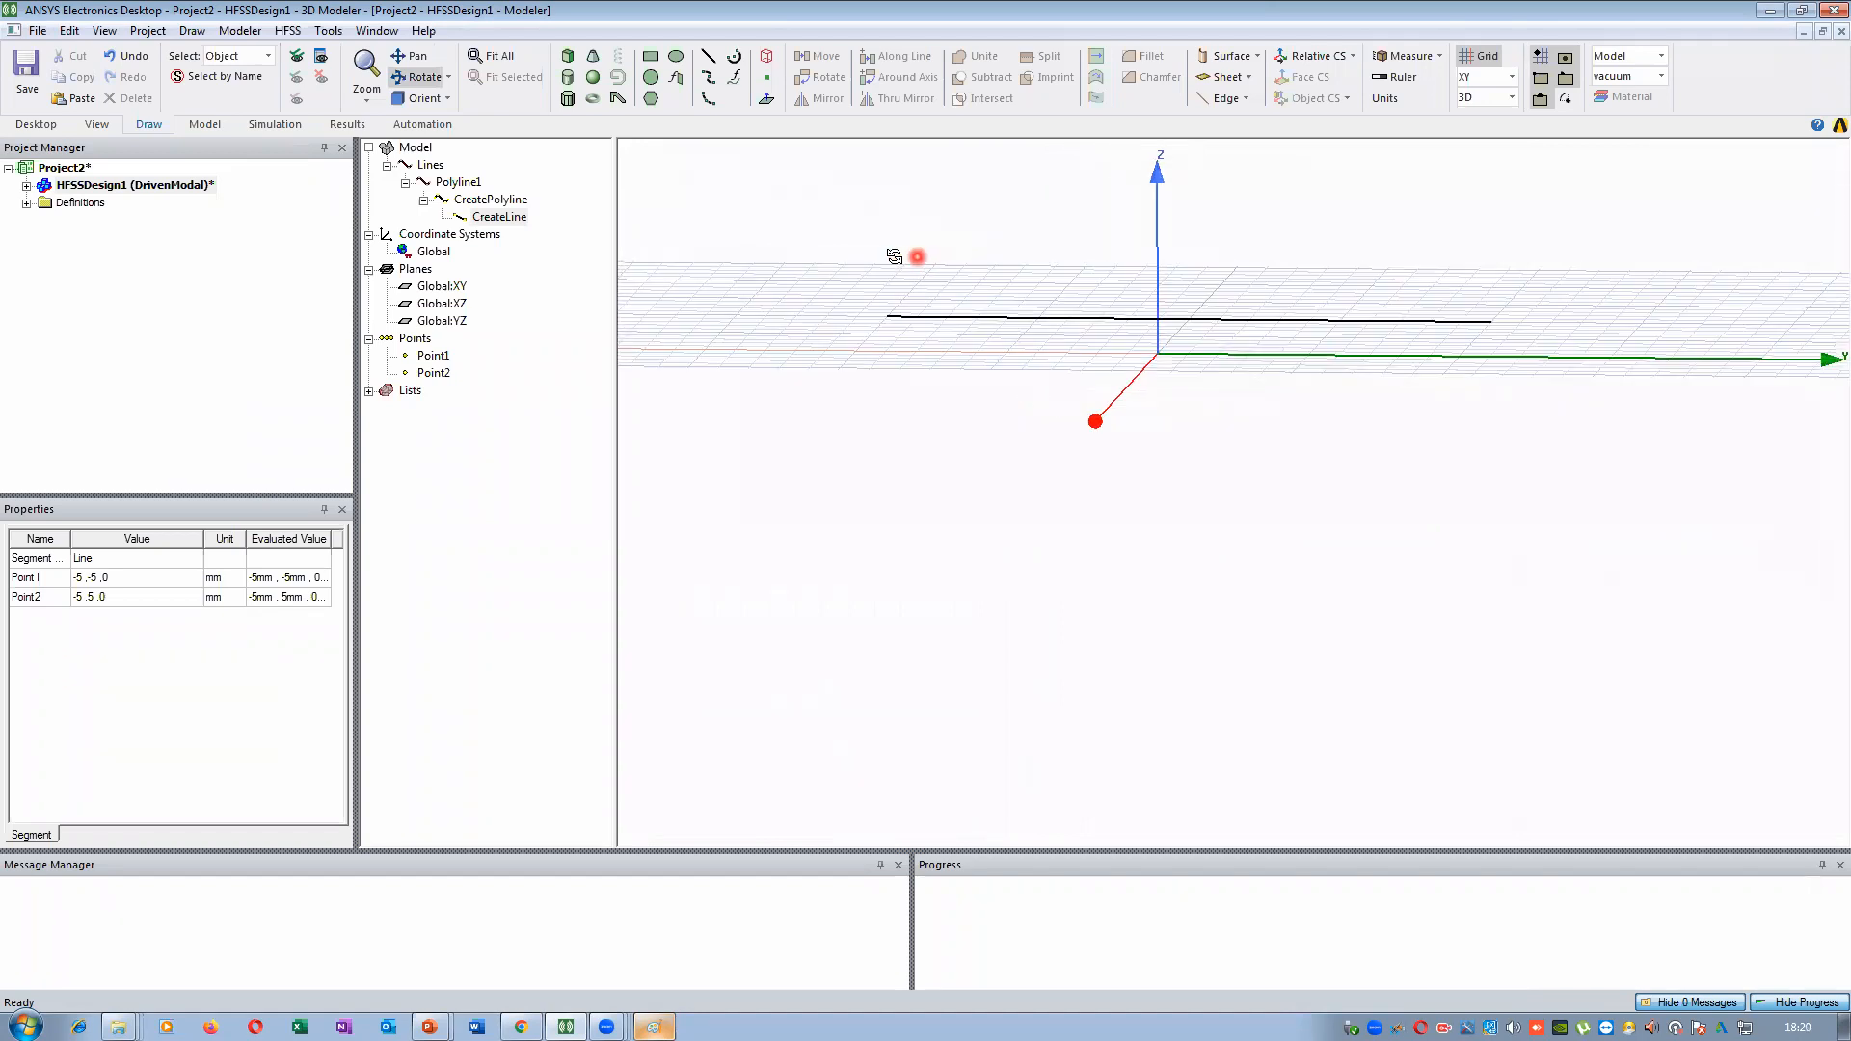
double_click(494, 217)
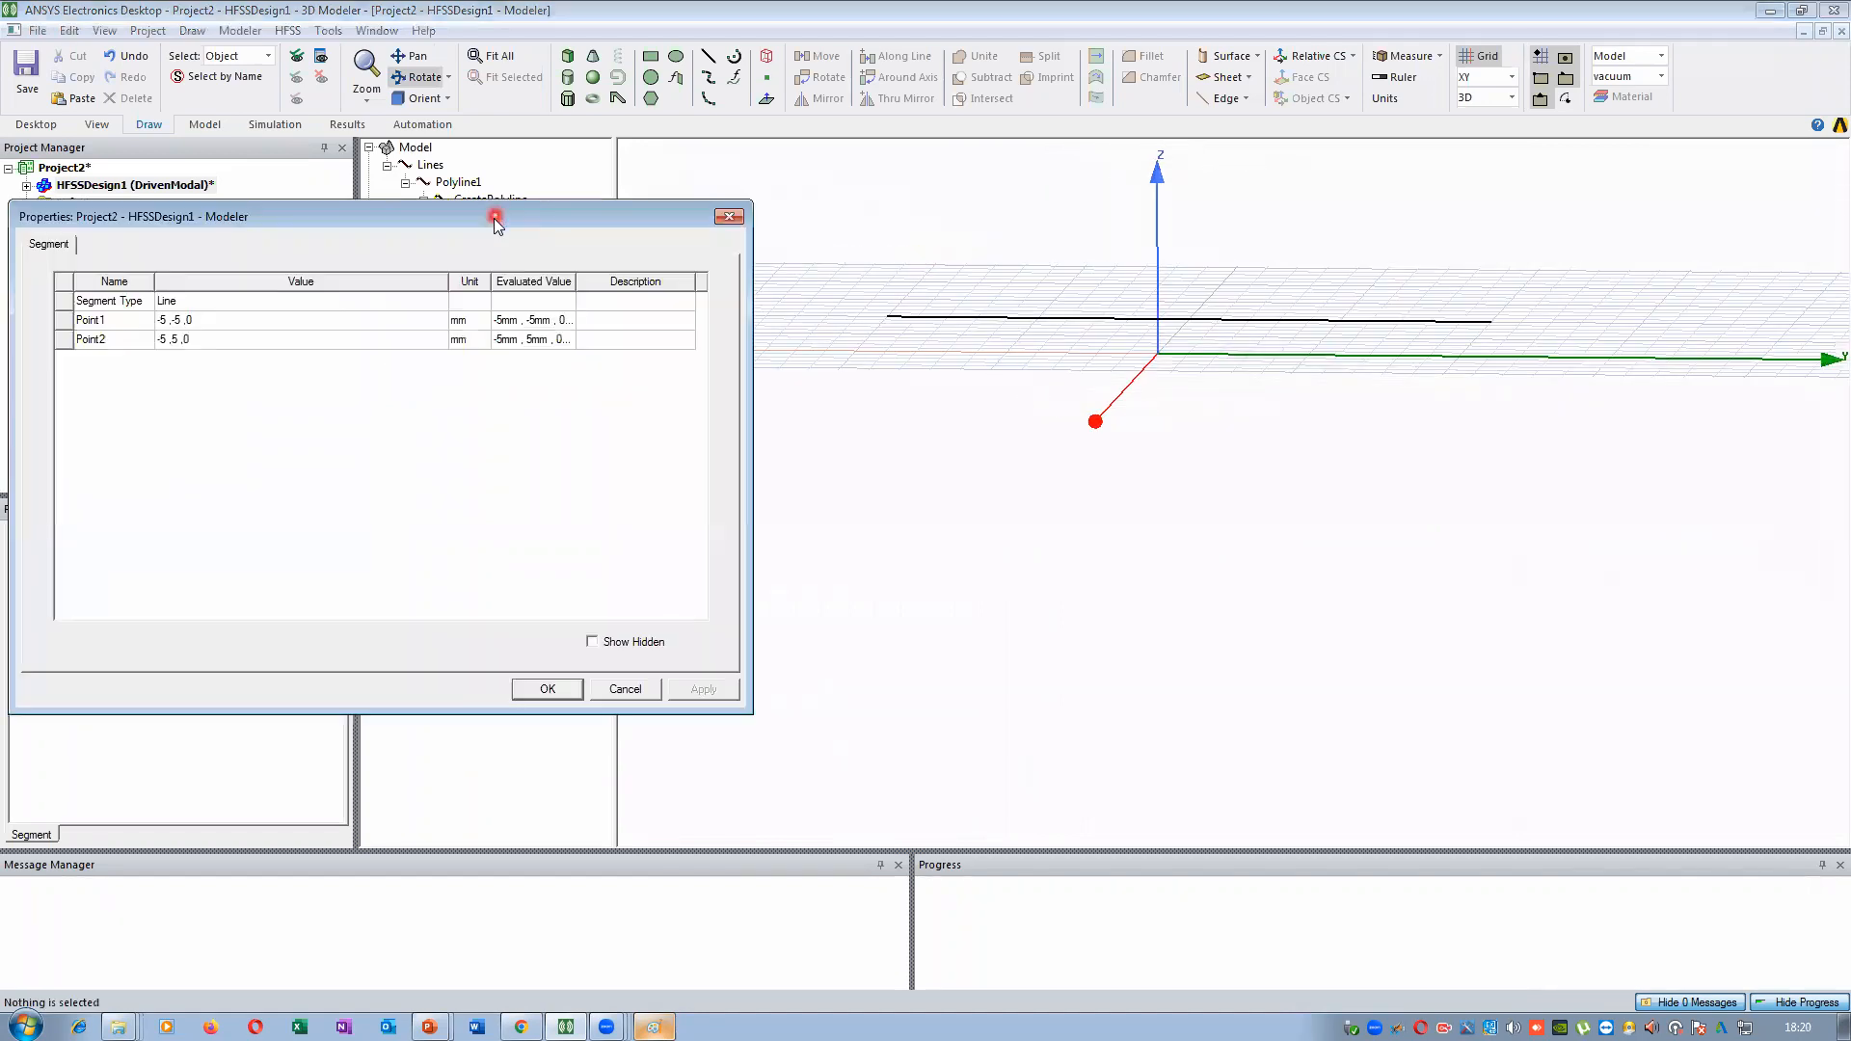
click(204, 319)
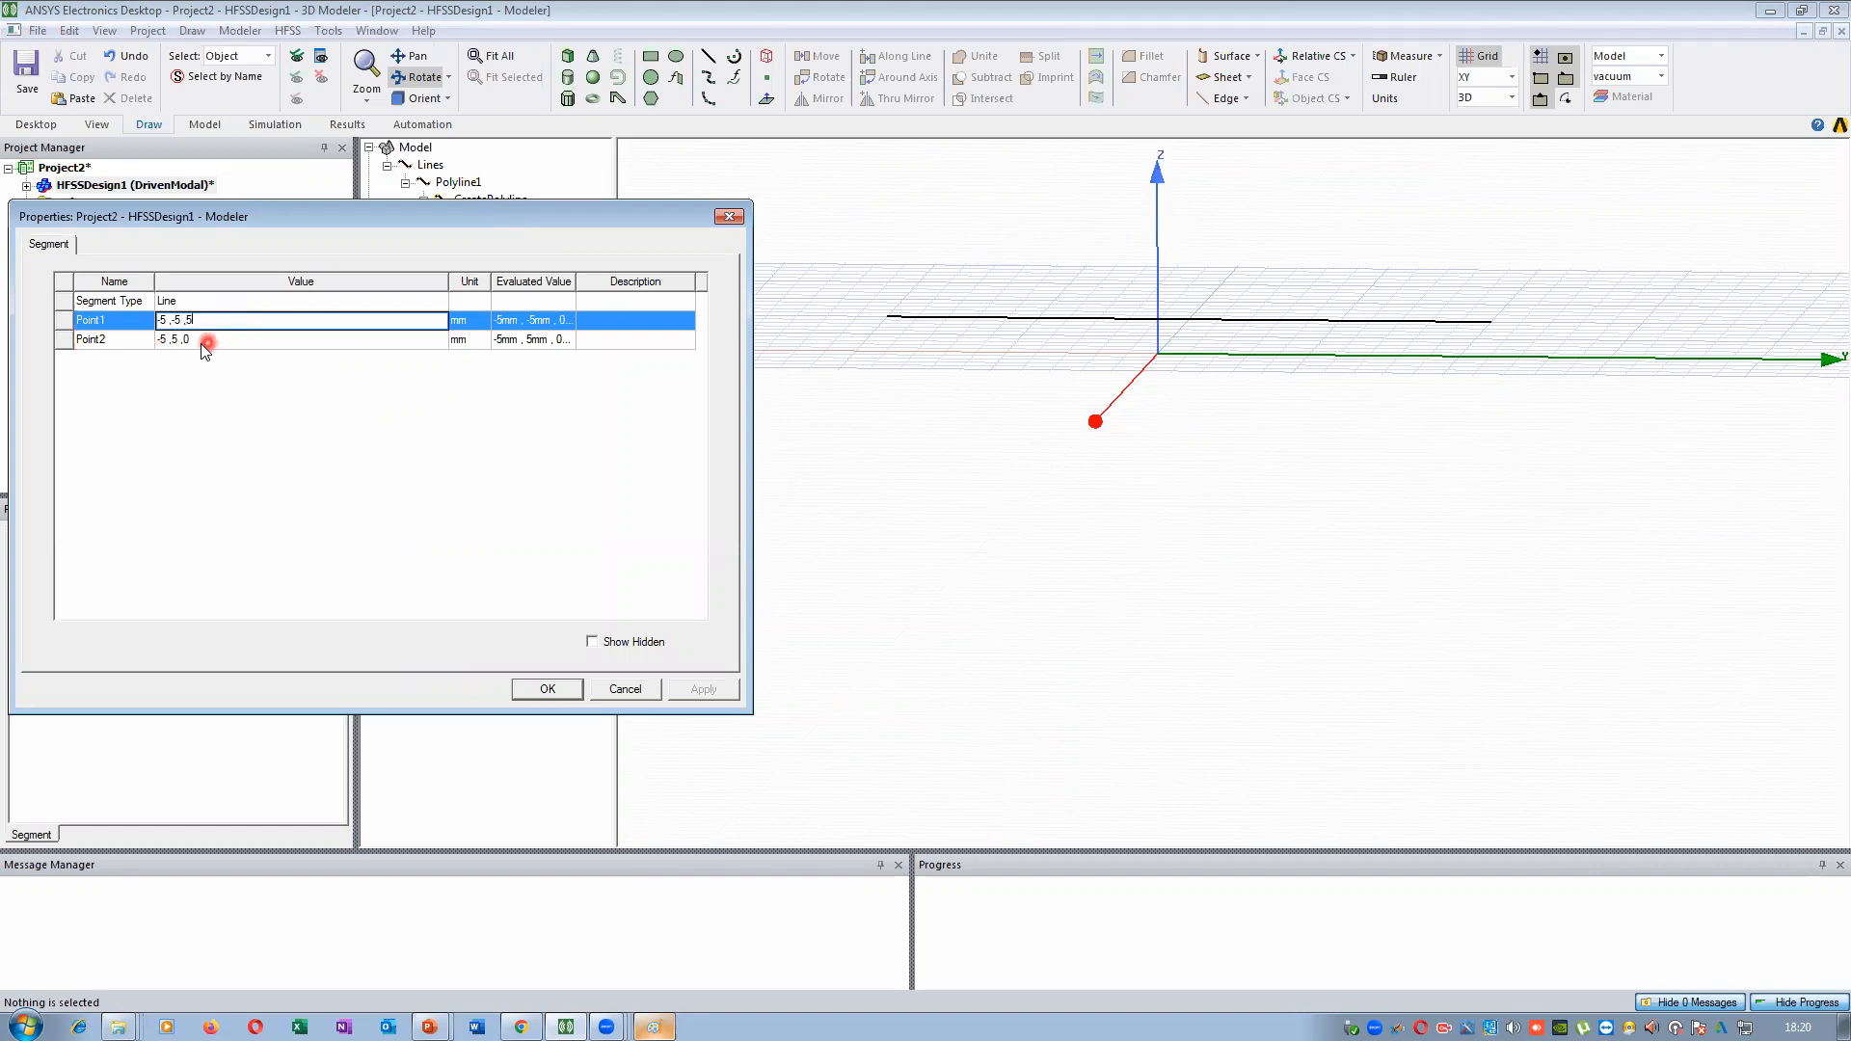
click(202, 339)
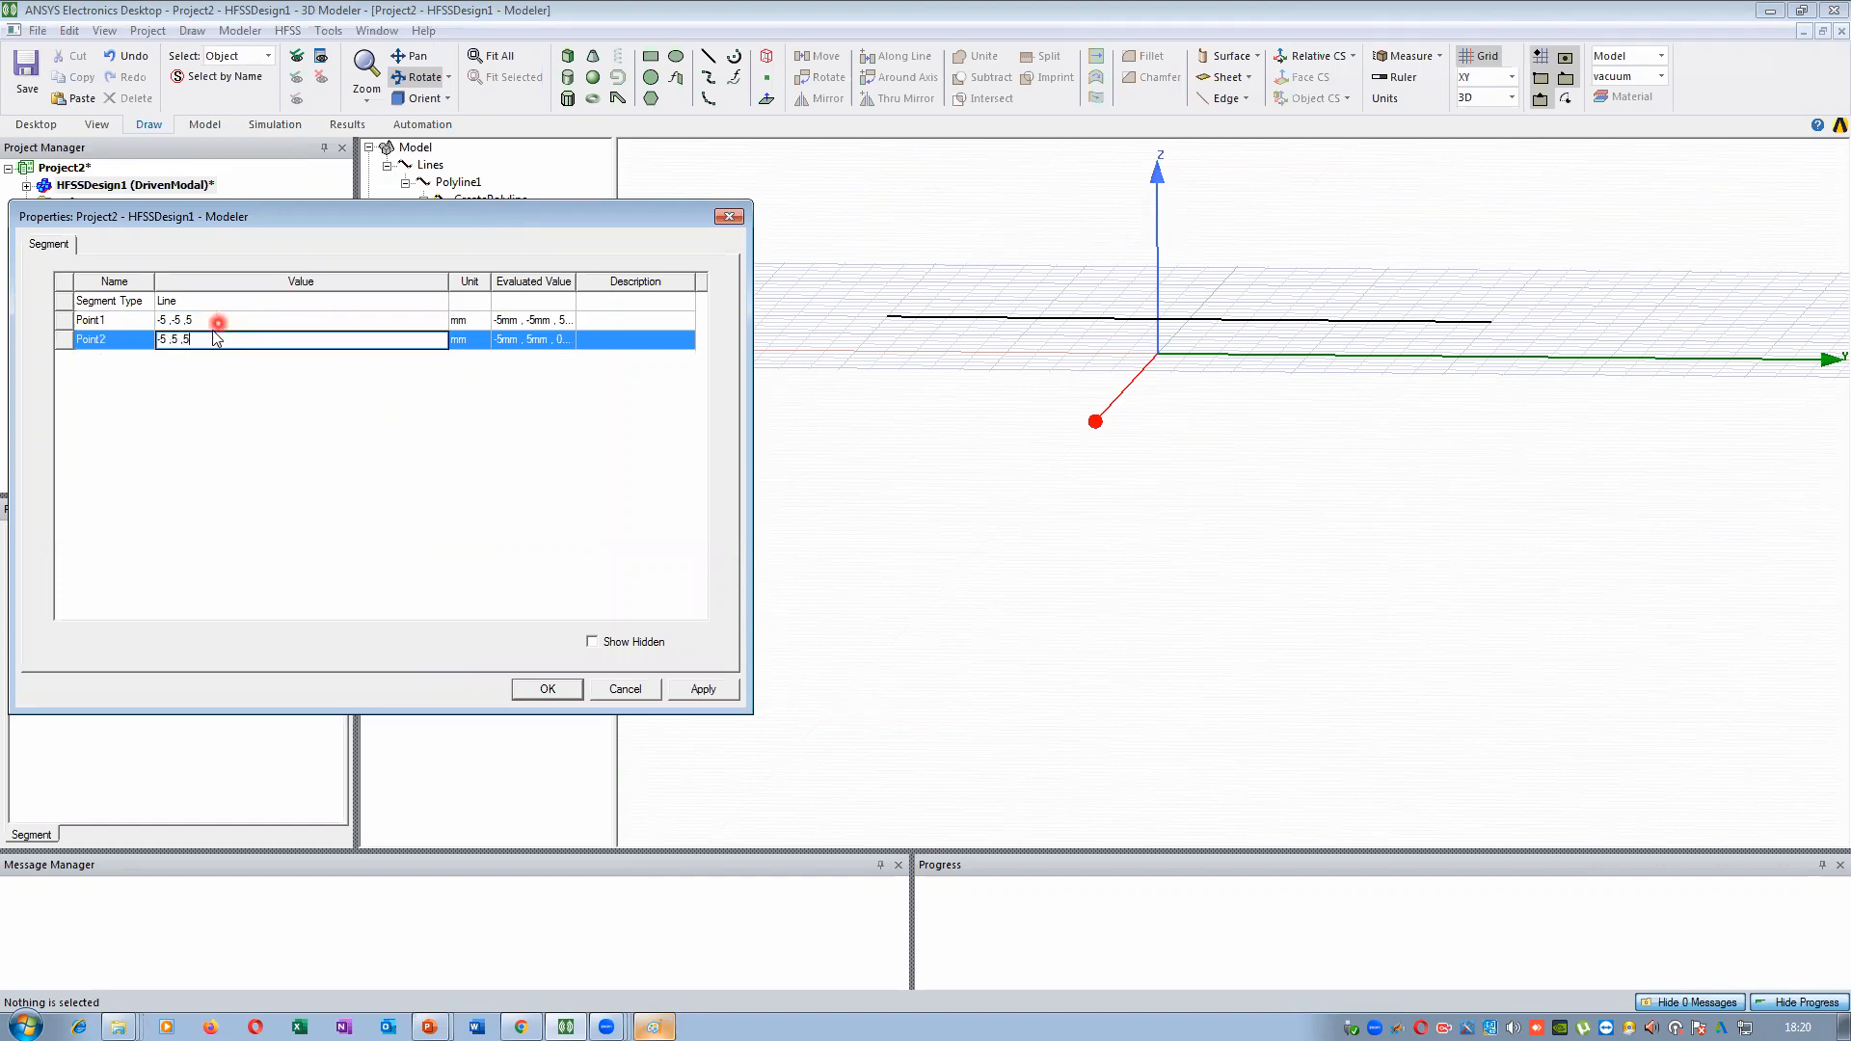
click(325, 441)
click(700, 688)
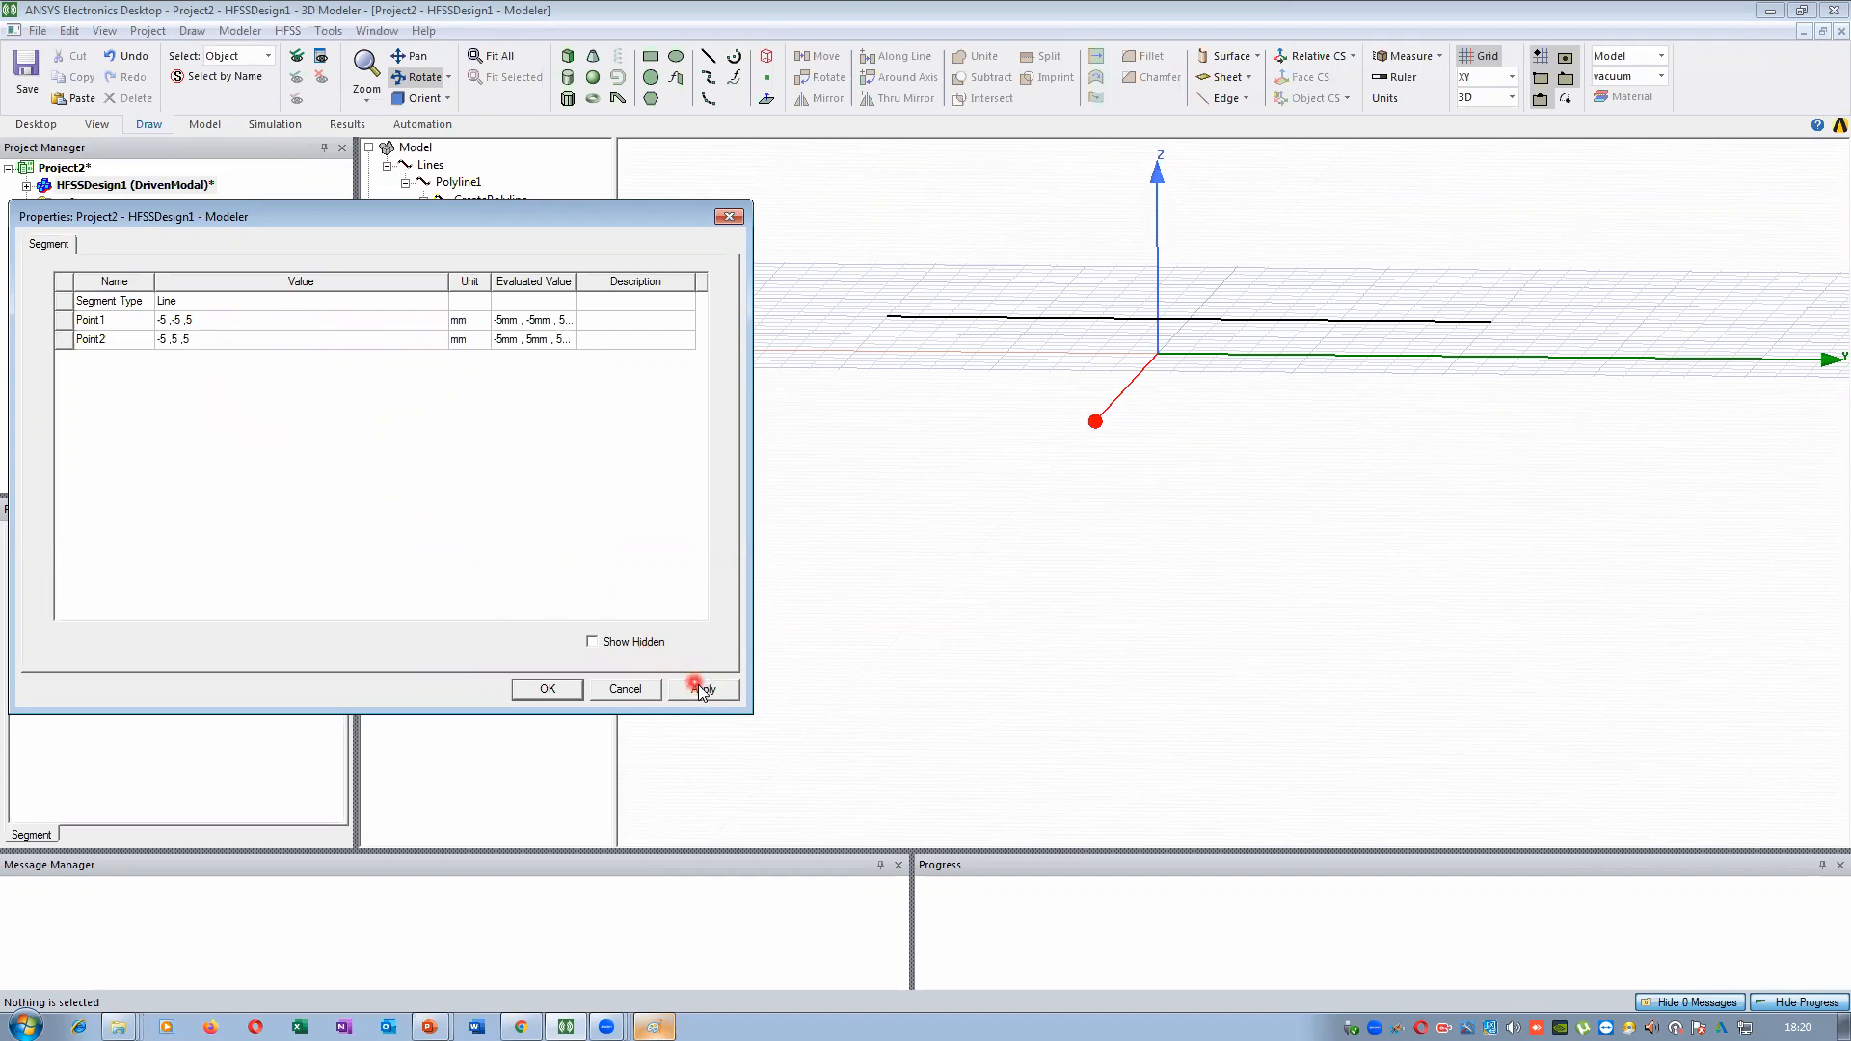
click(546, 688)
Measure by position from the raised line's endpoint at -5, -5, 5 mm to the origin, and end the measurement
drag(1114, 581, 954, 573)
drag(1257, 485, 1231, 508)
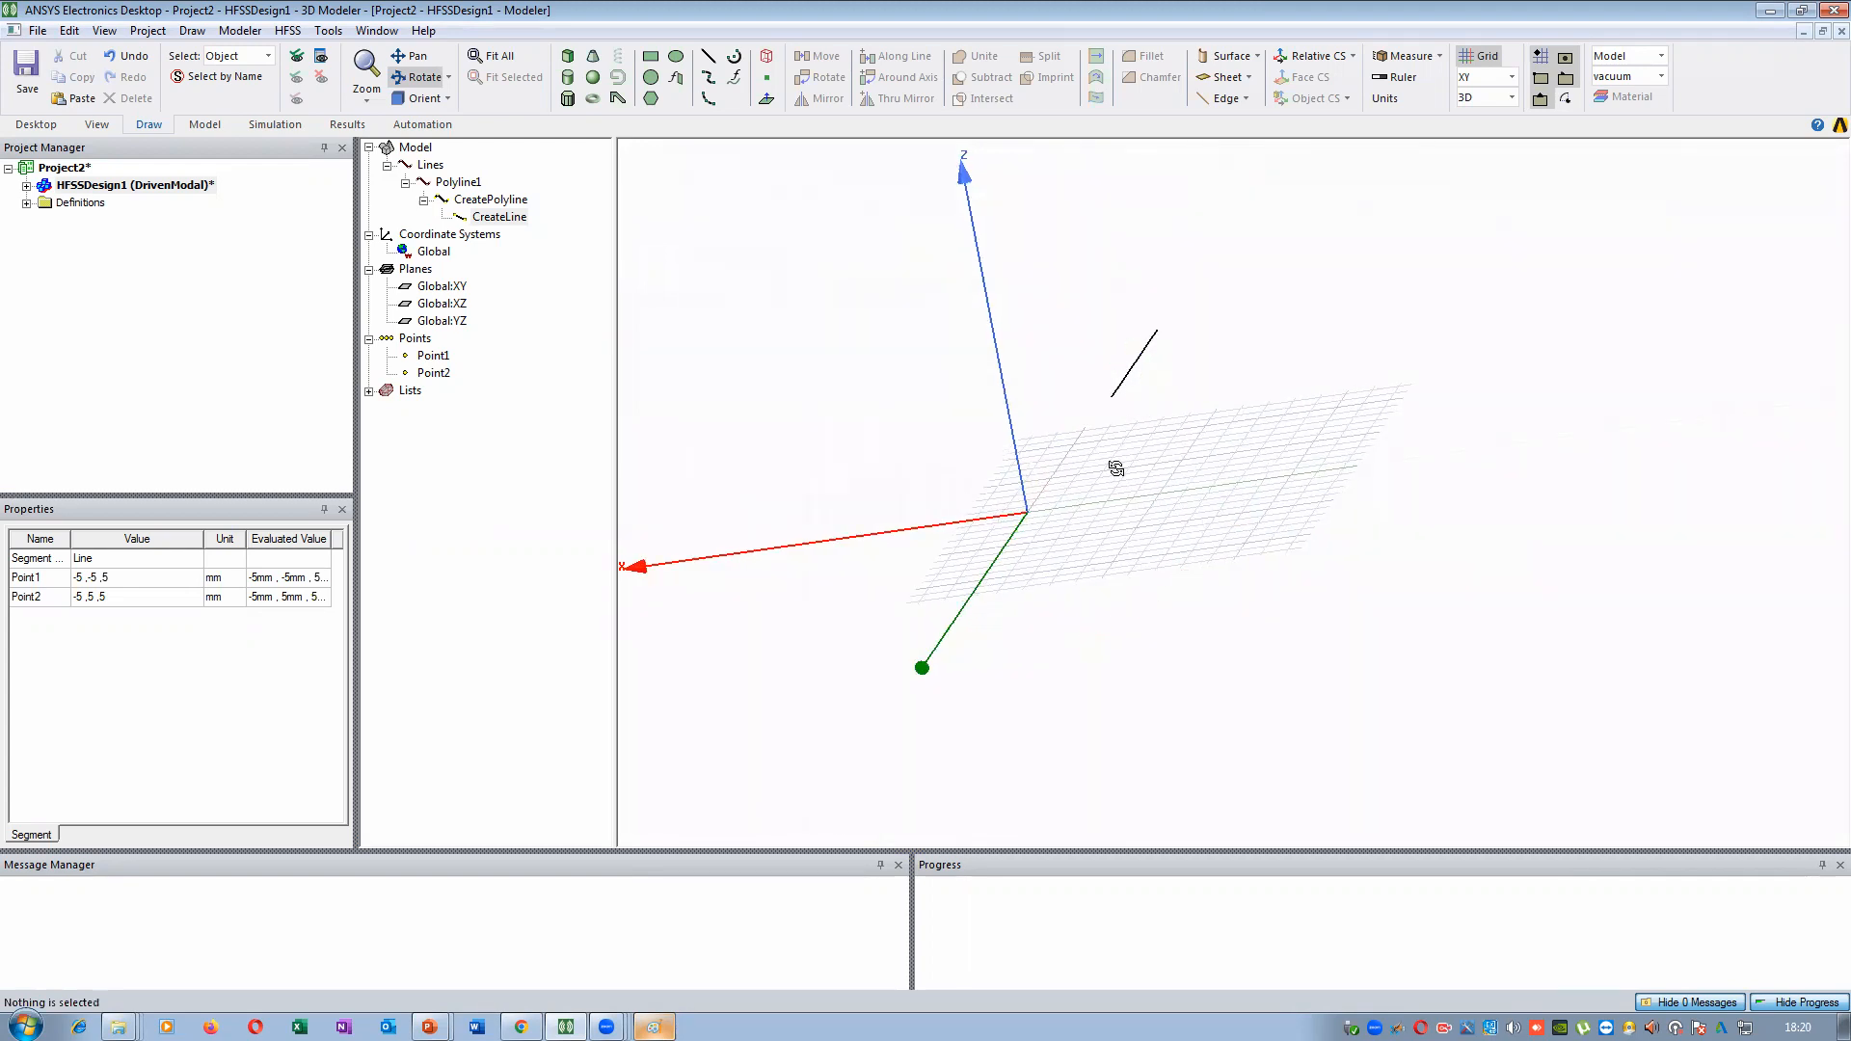
drag(1136, 563, 1097, 445)
drag(991, 529, 1227, 504)
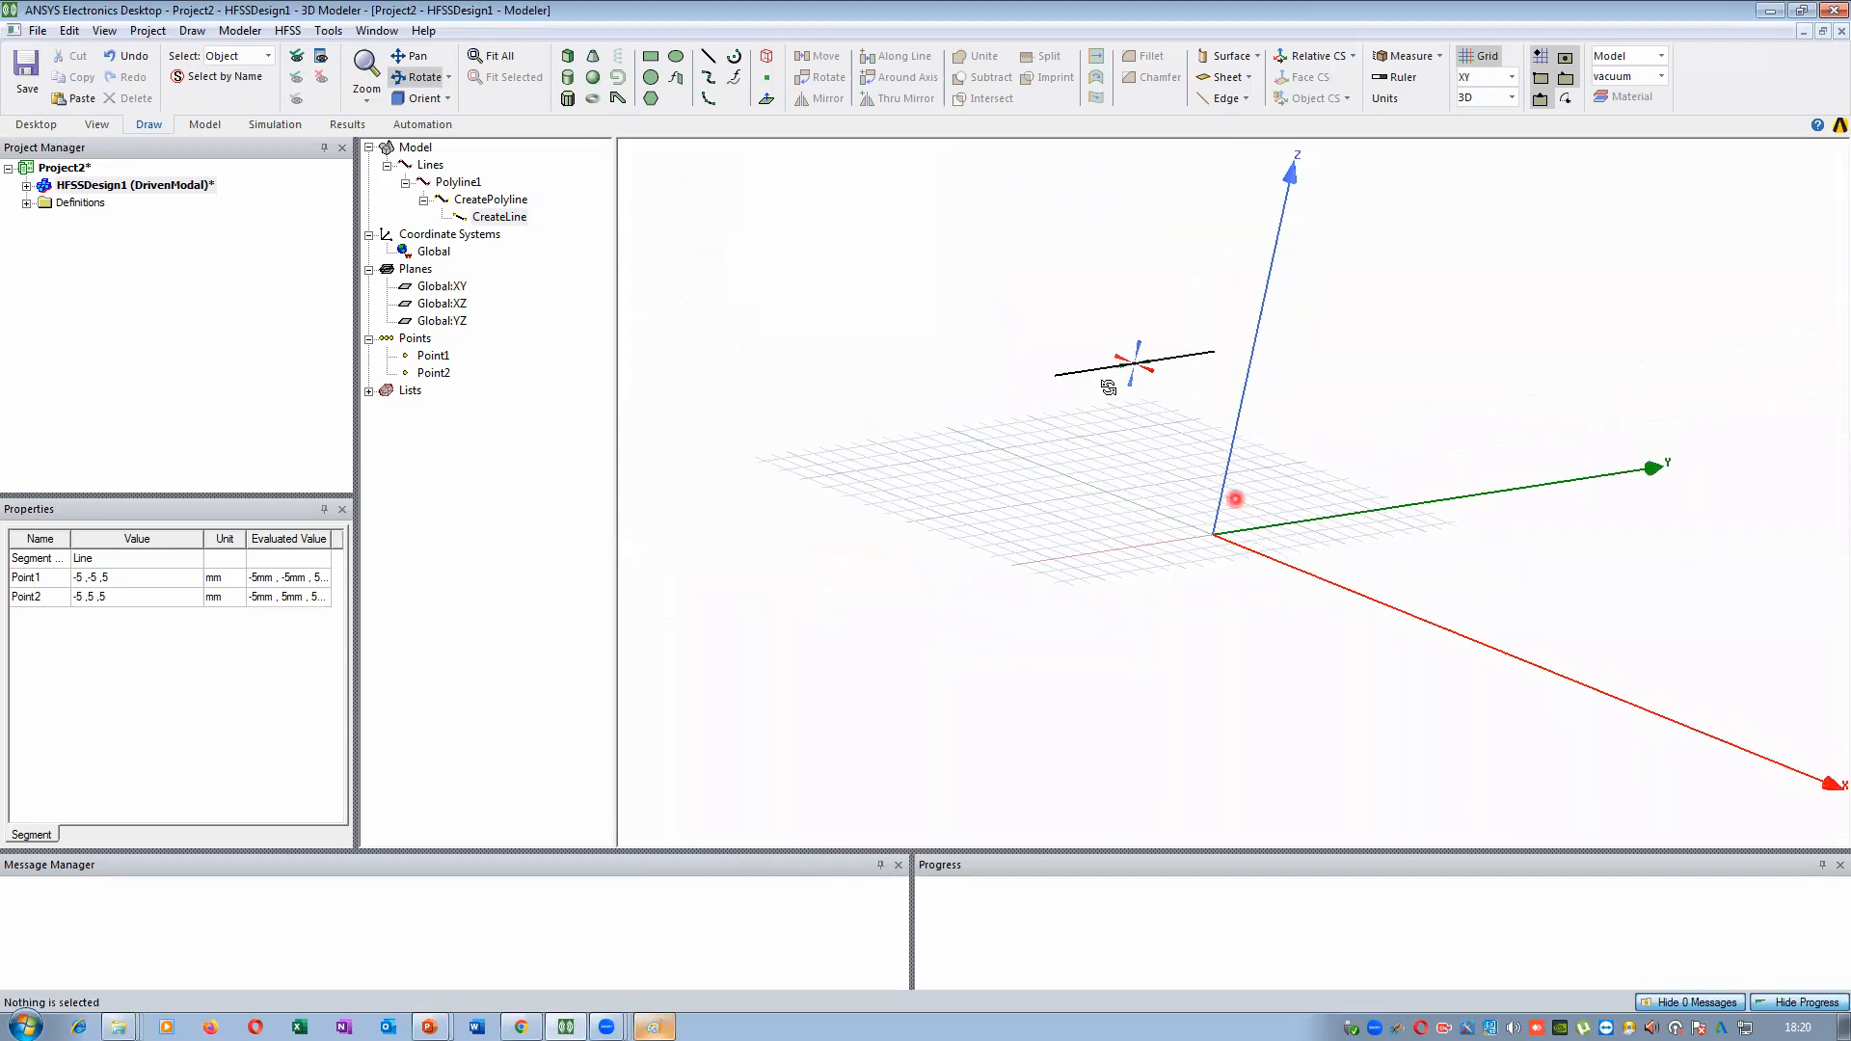
right_click(939, 283)
mouse_move(1047, 434)
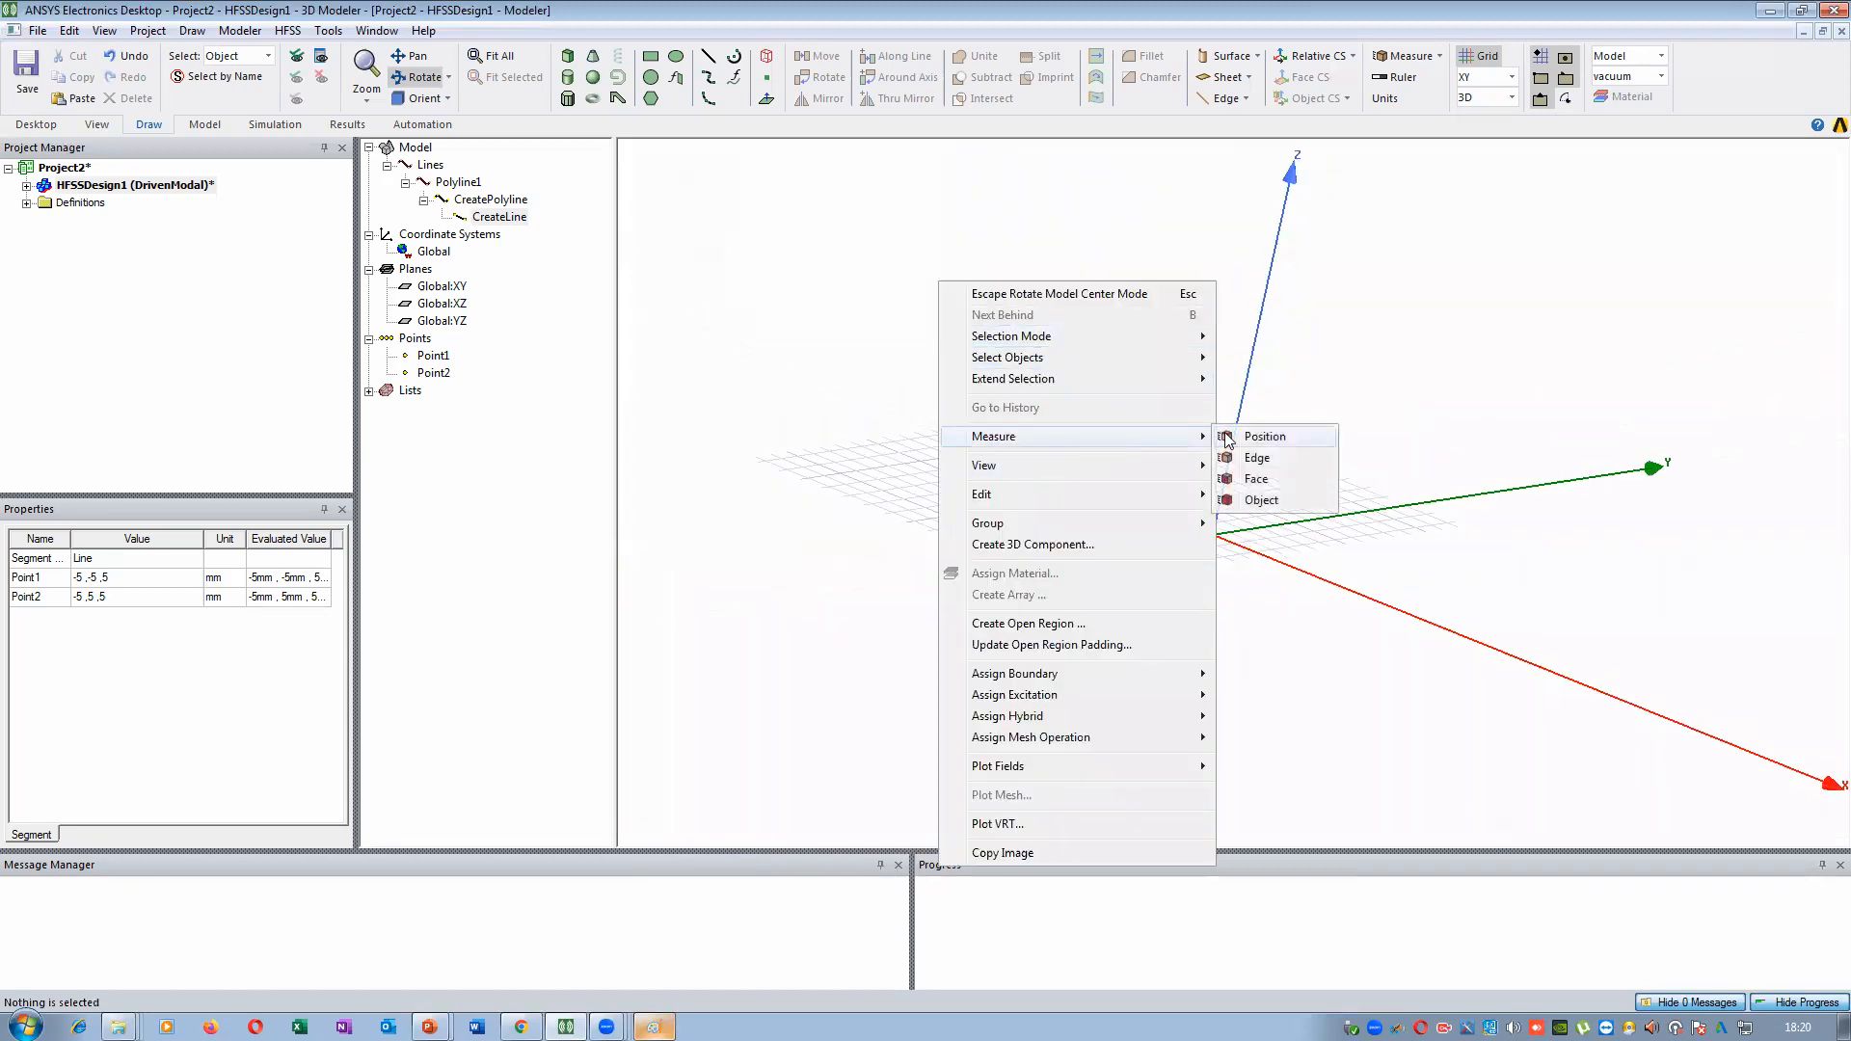
click(1258, 440)
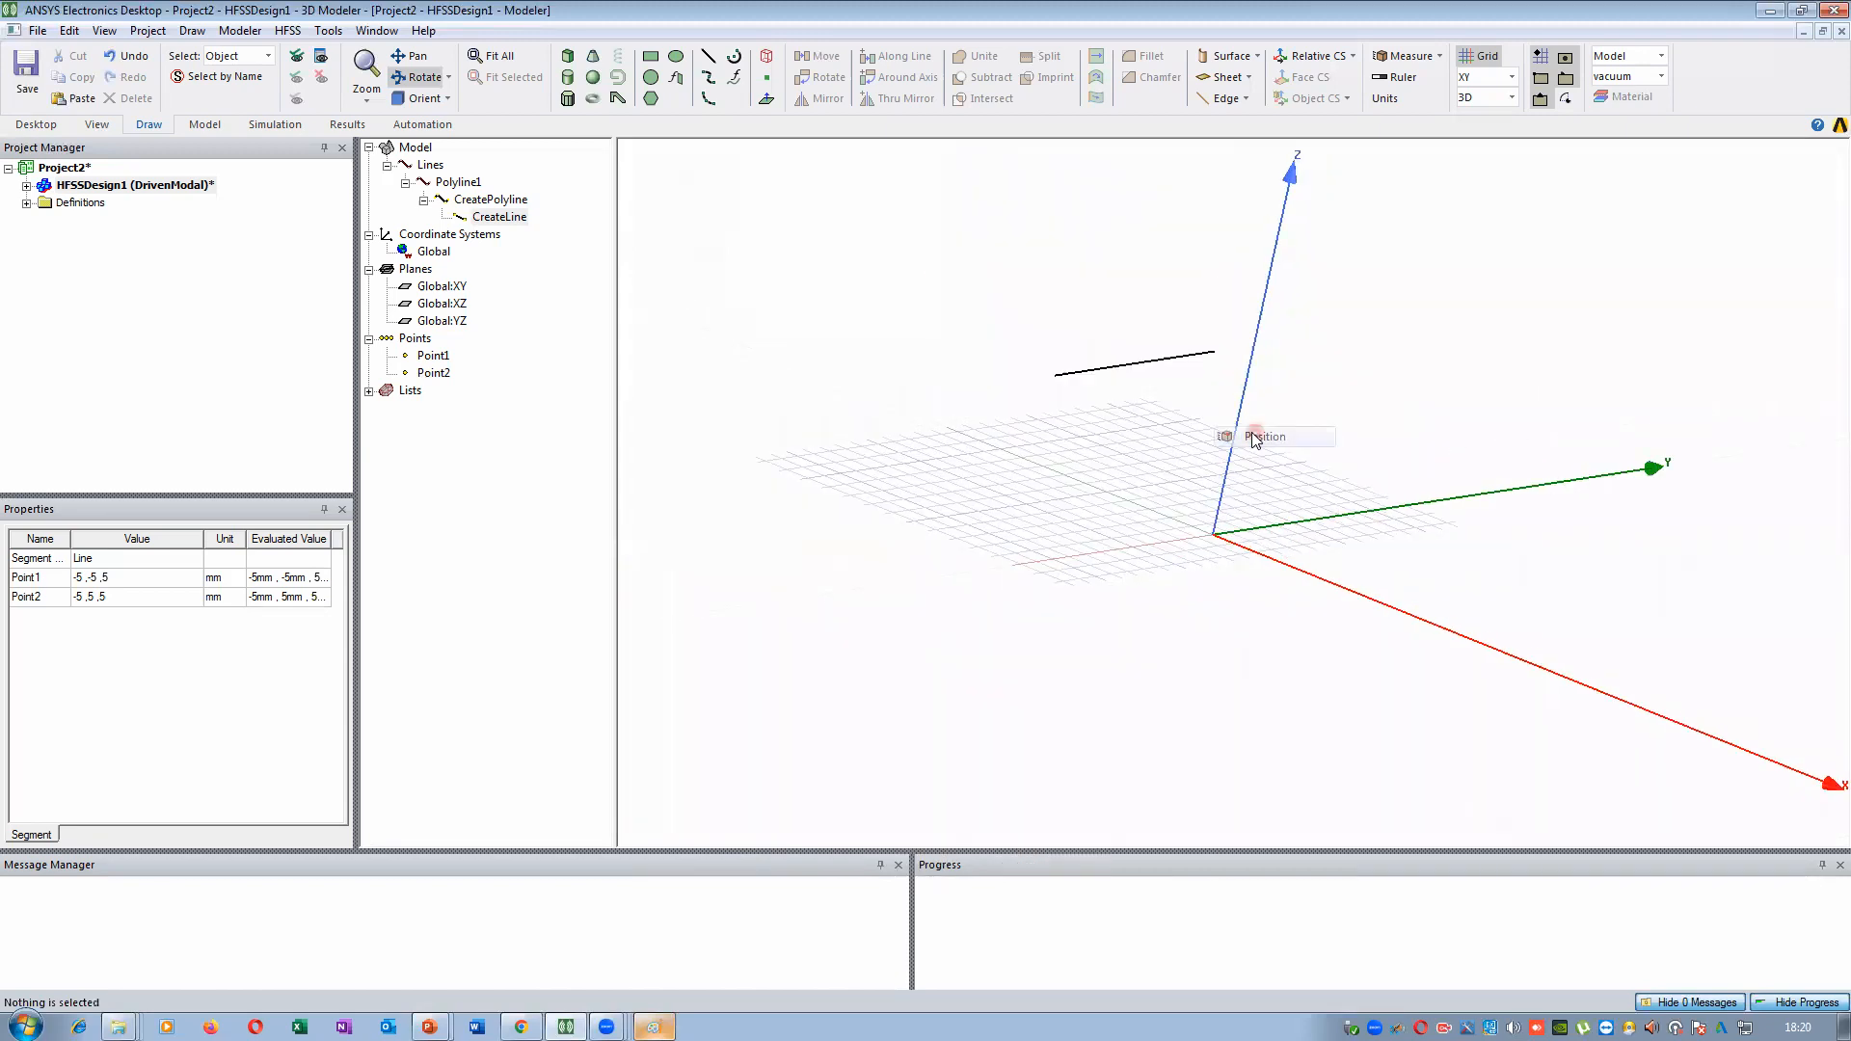
click(1060, 384)
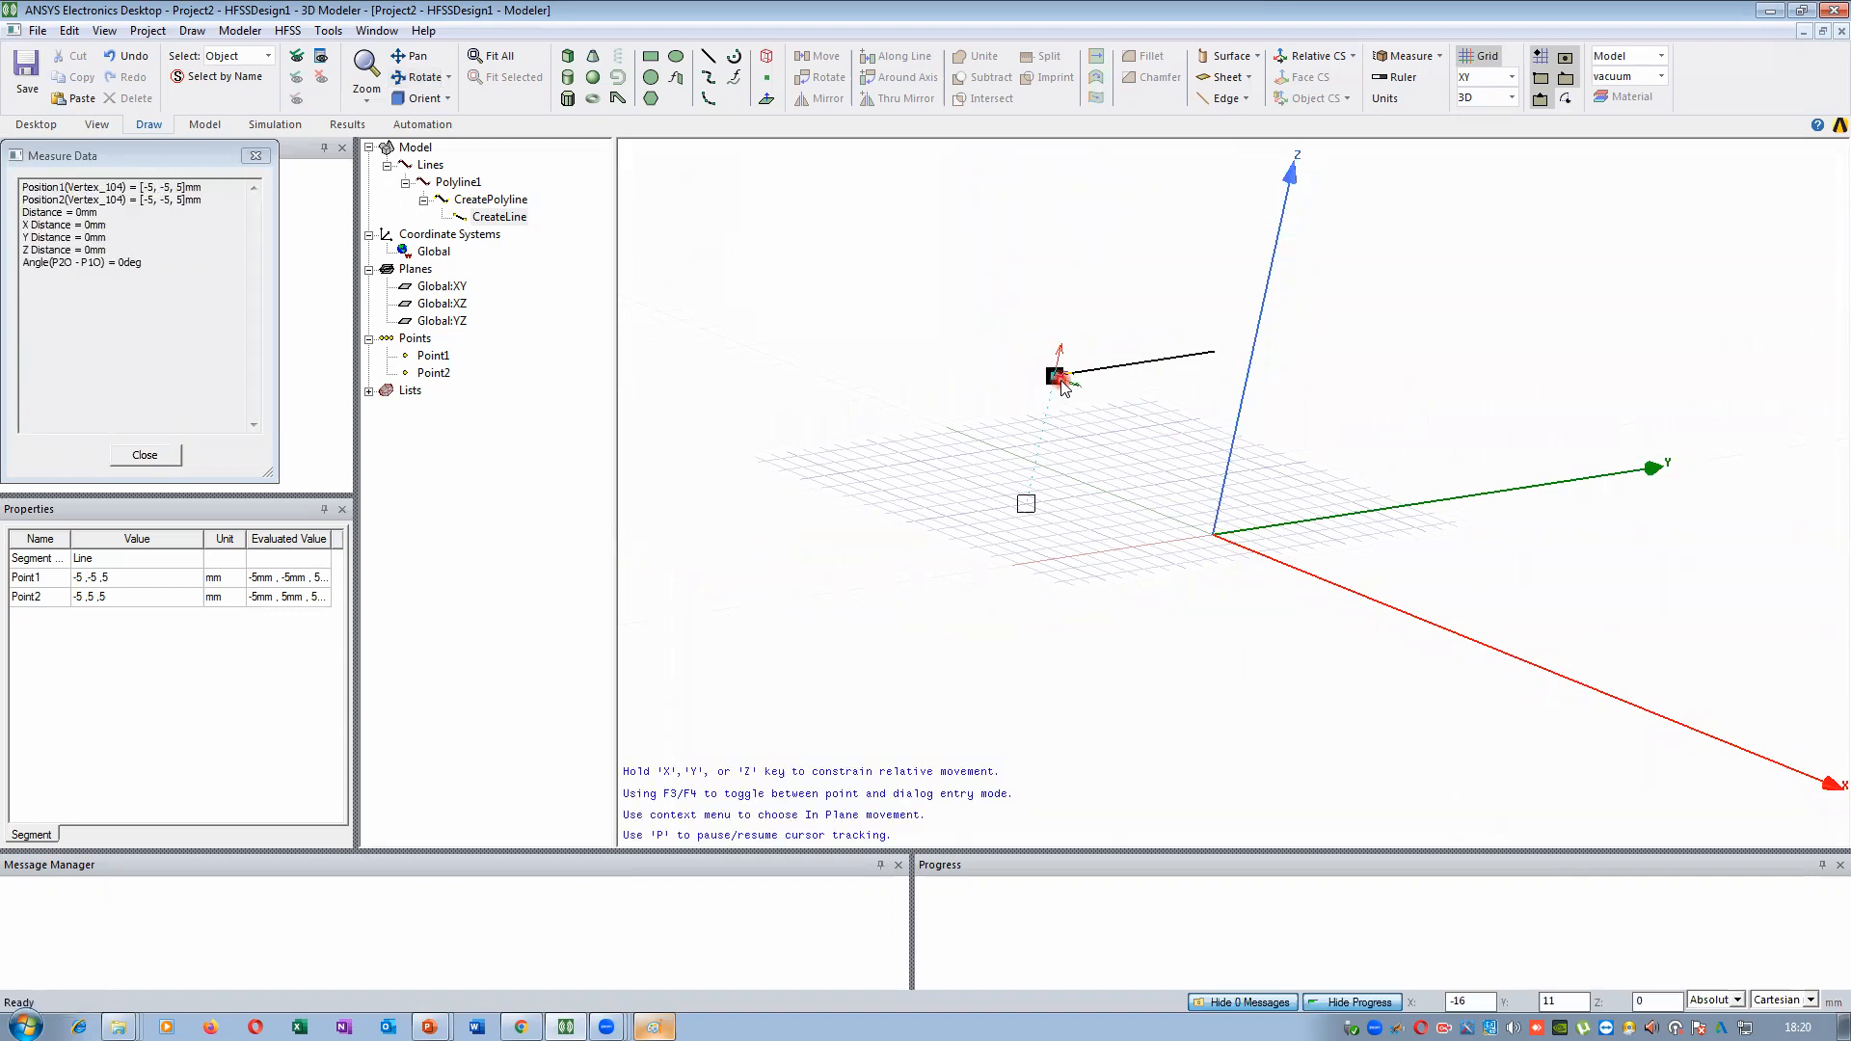
right_click(1217, 537)
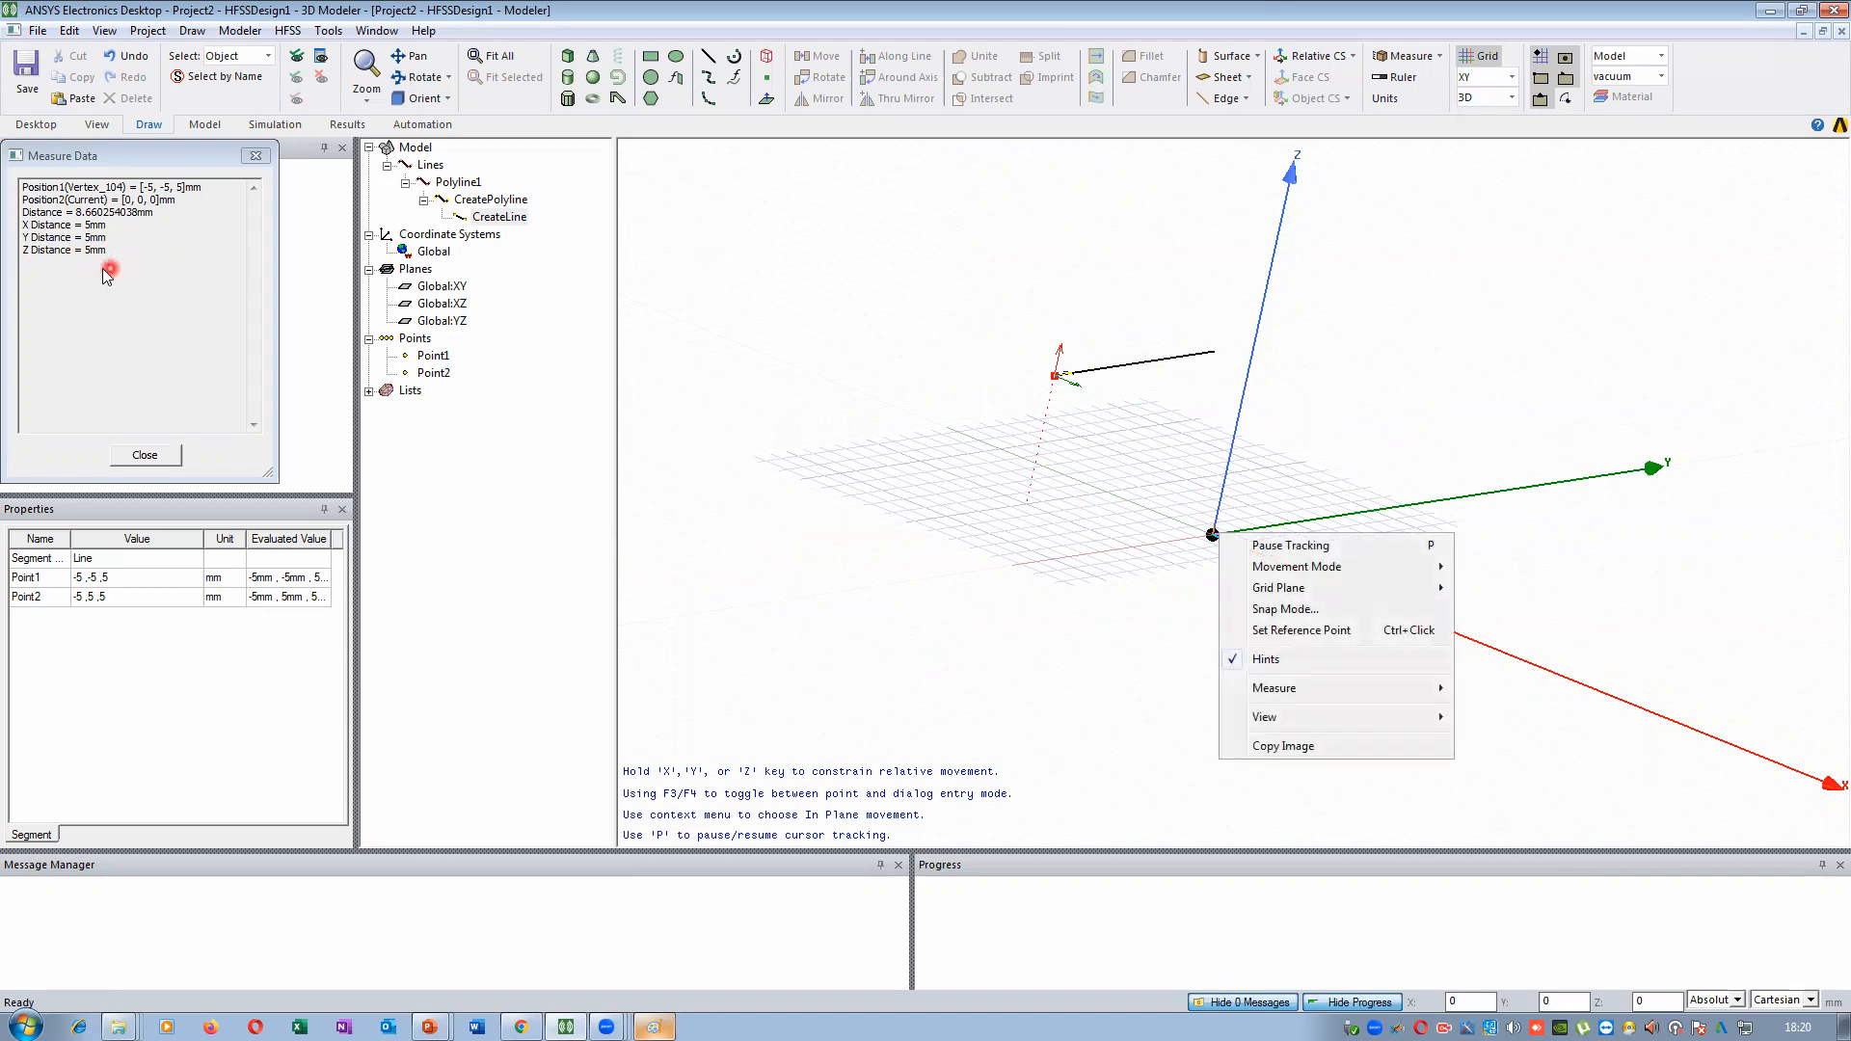
click(1287, 513)
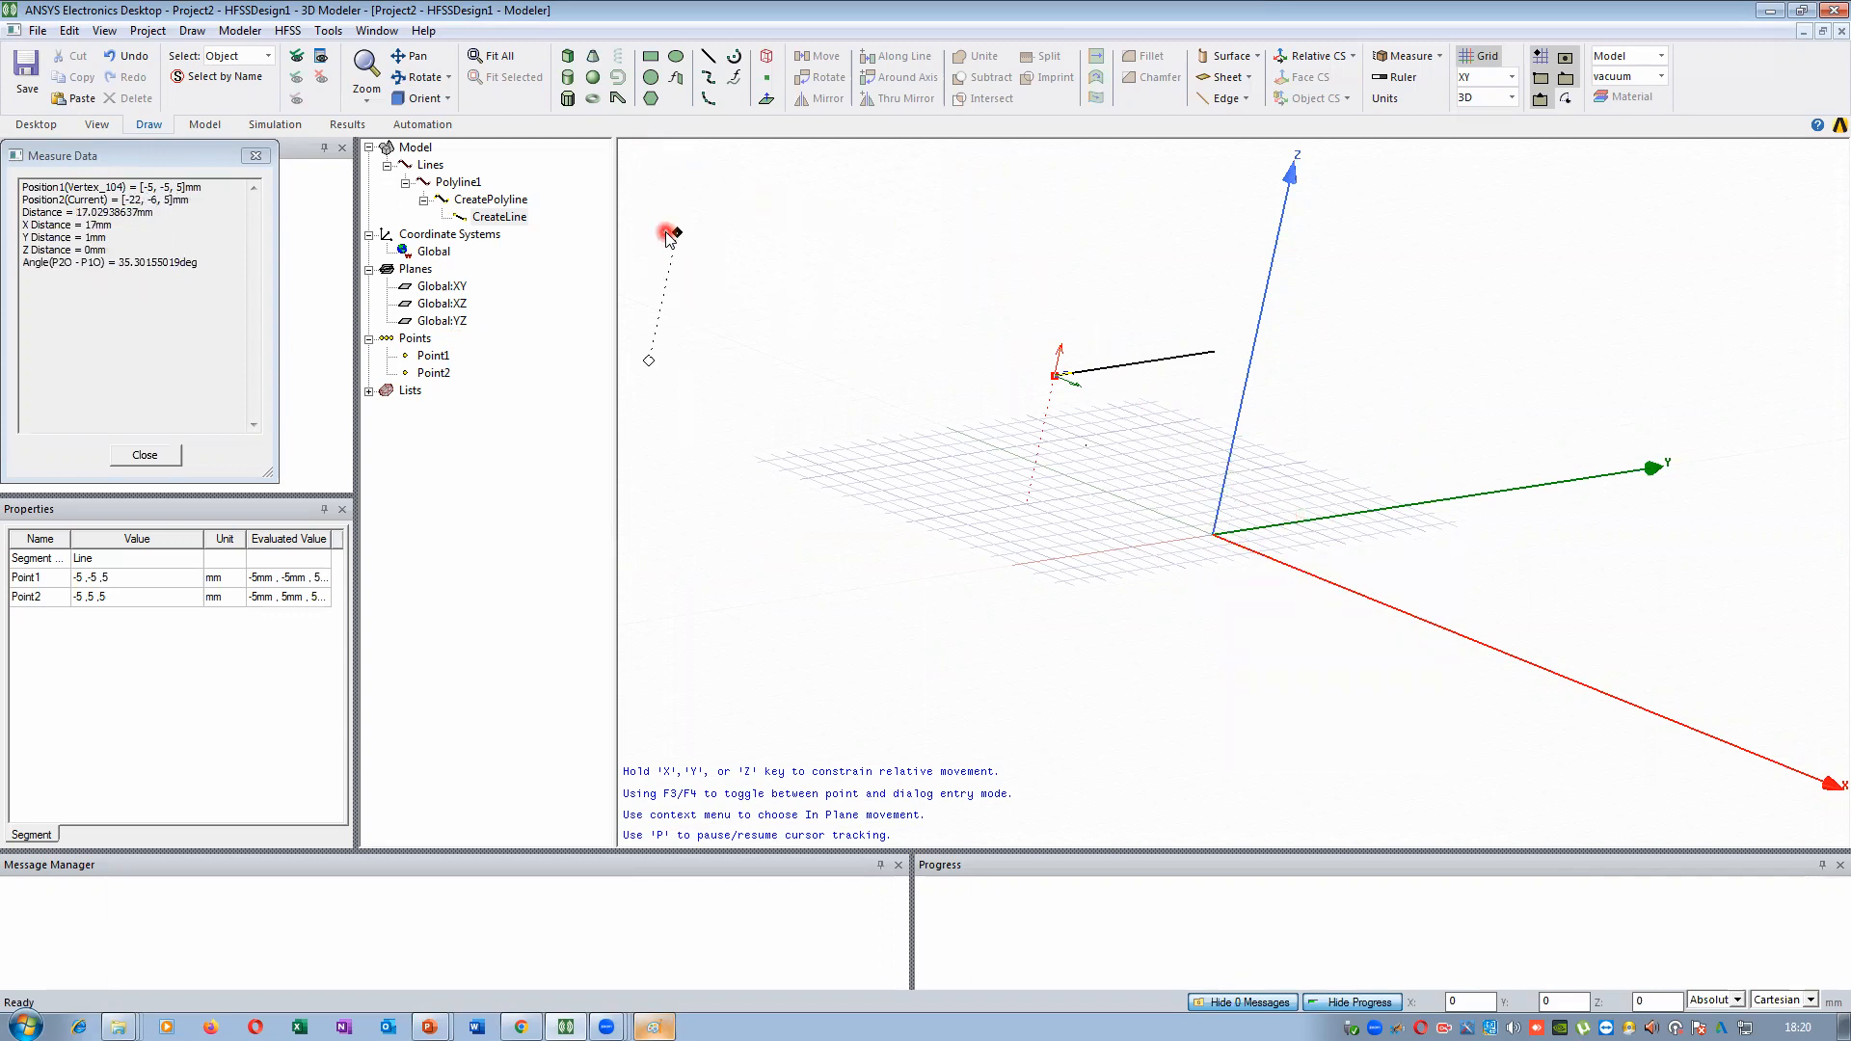
key(Escape)
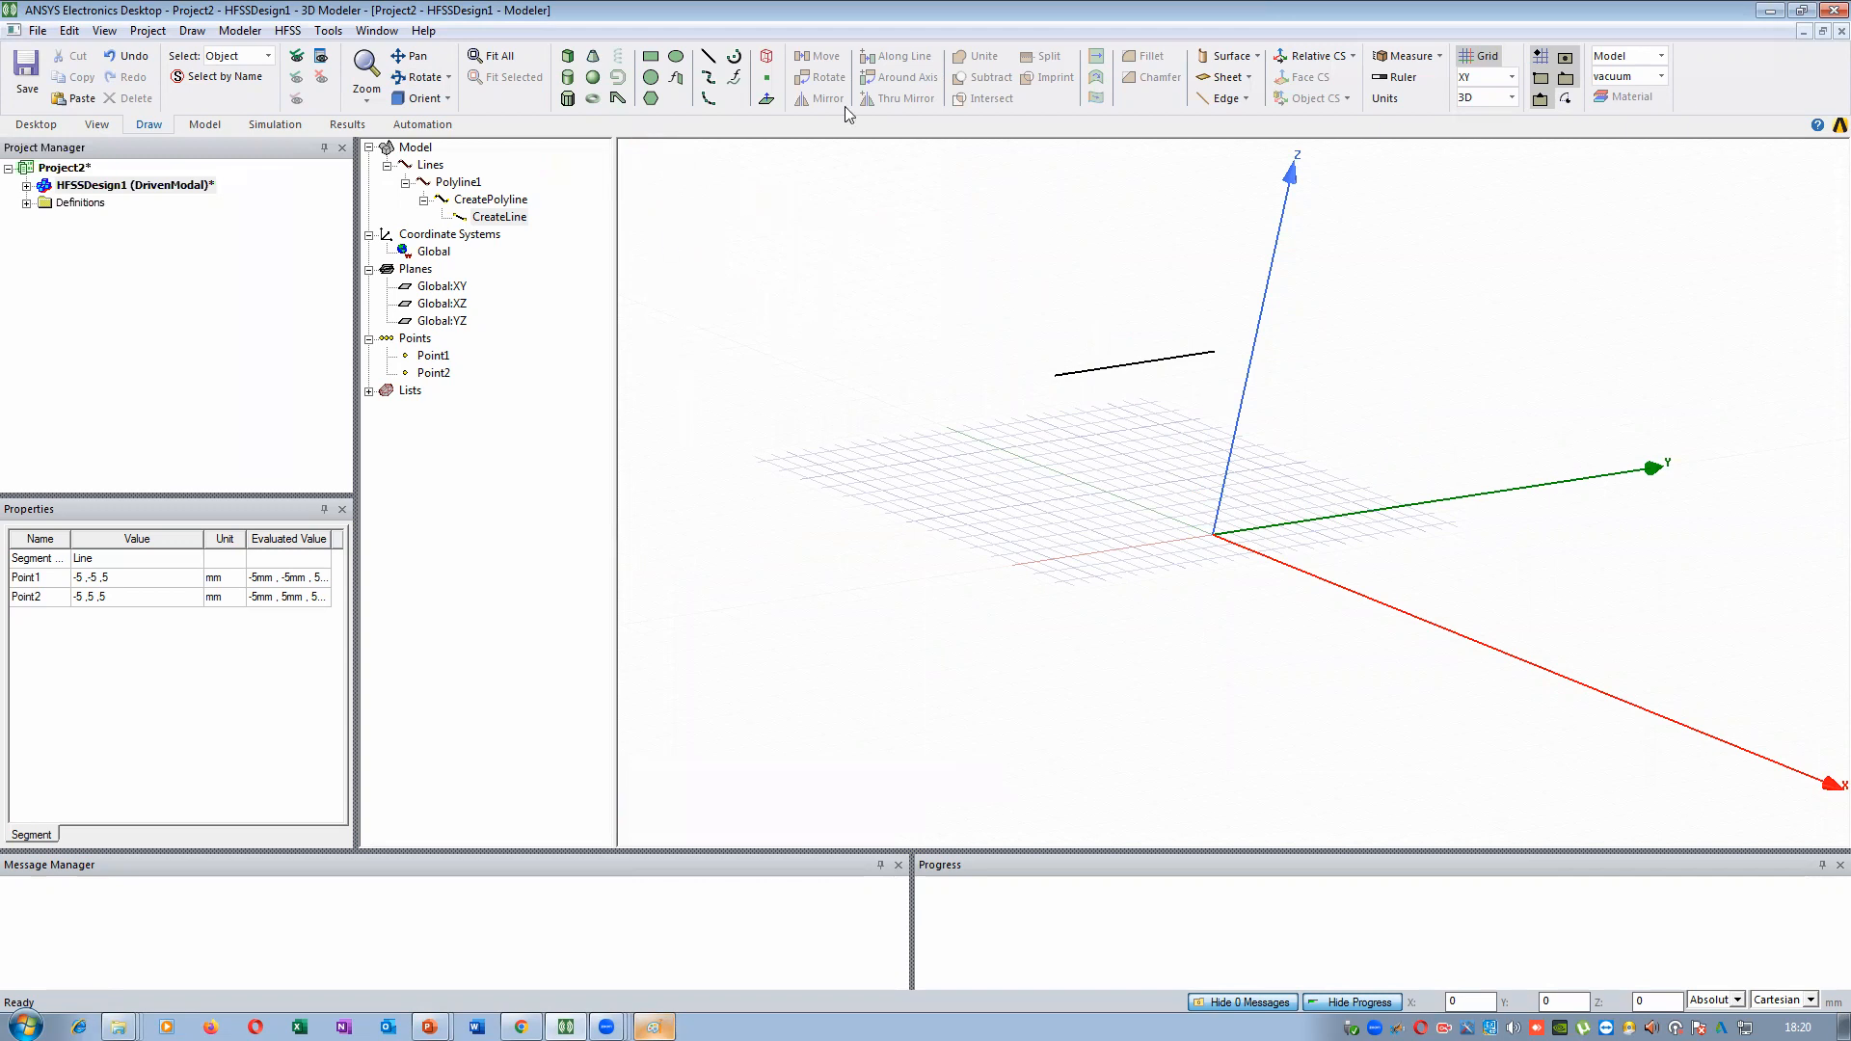
Draw a wavy closed spline in the XY plane around Polyline1's line, starting and ending at -1, -7, 0 mm
click(416, 78)
double_click(1173, 282)
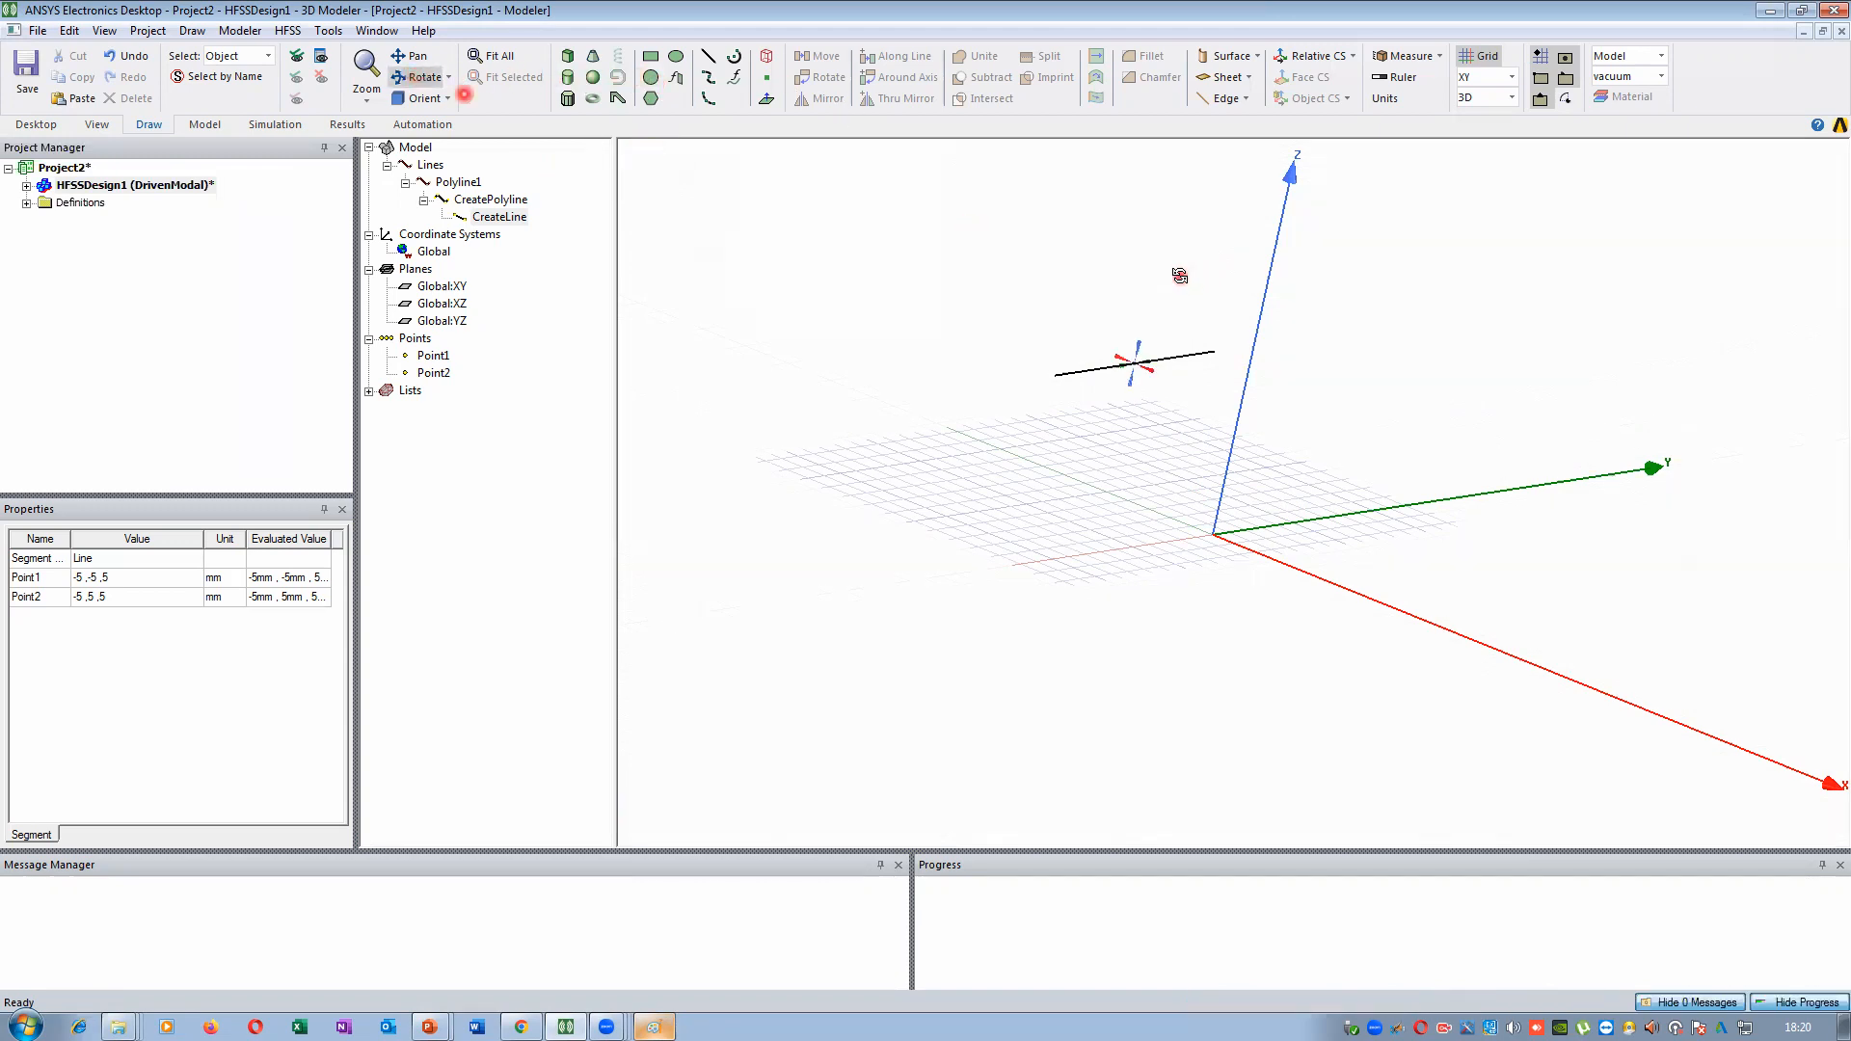
right_click(1054, 251)
click(1132, 259)
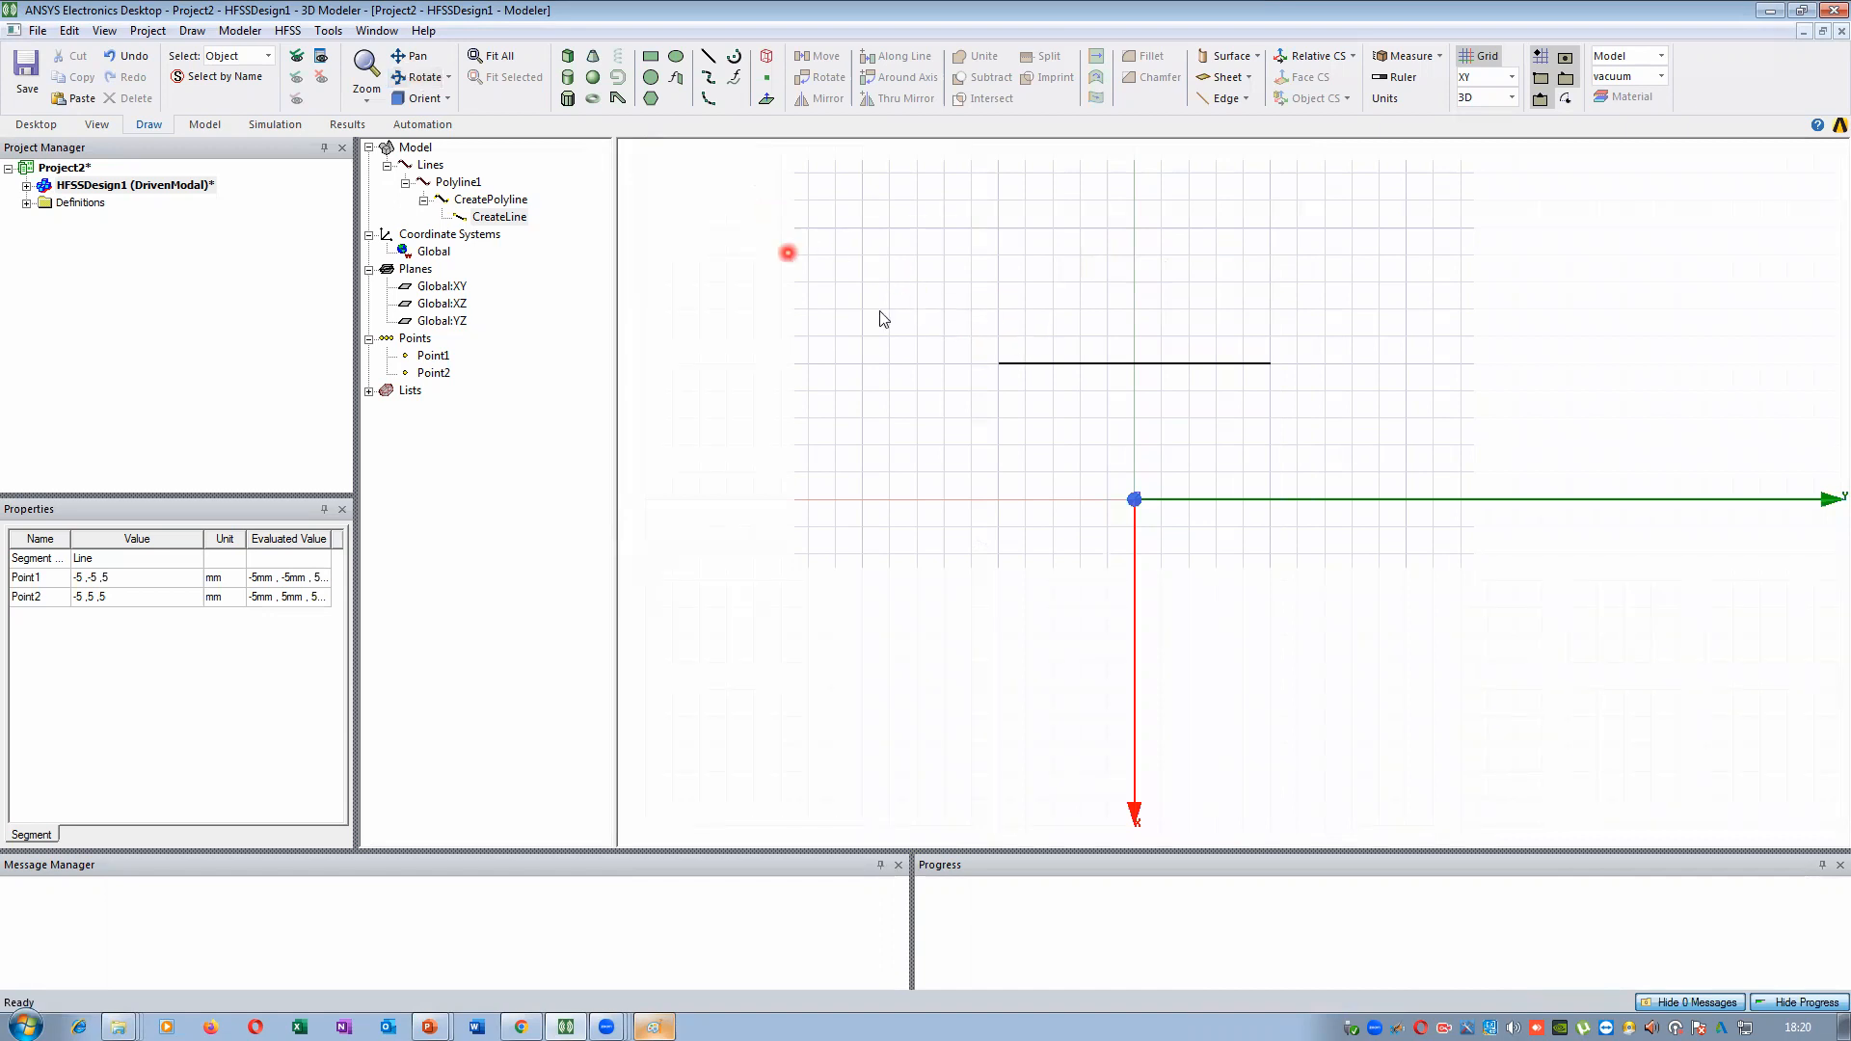
click(713, 82)
click(942, 477)
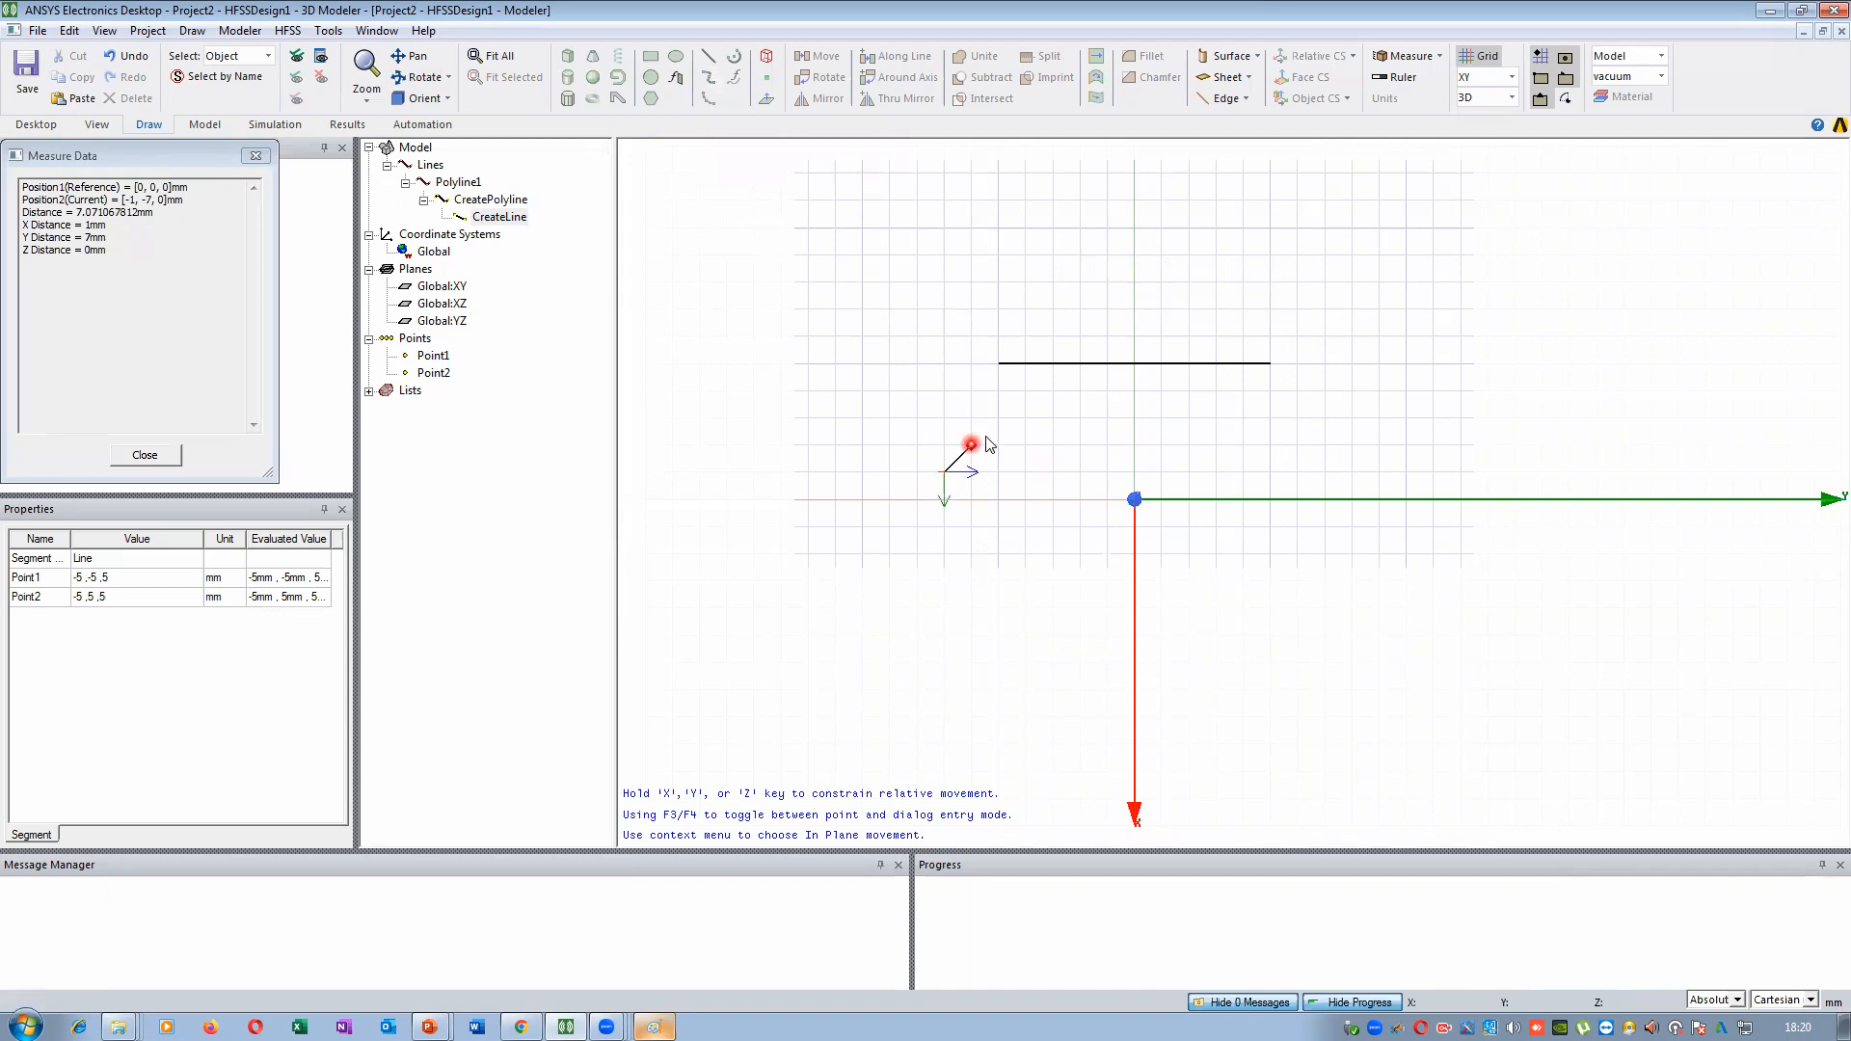
click(999, 444)
click(1119, 536)
click(1165, 447)
click(1246, 664)
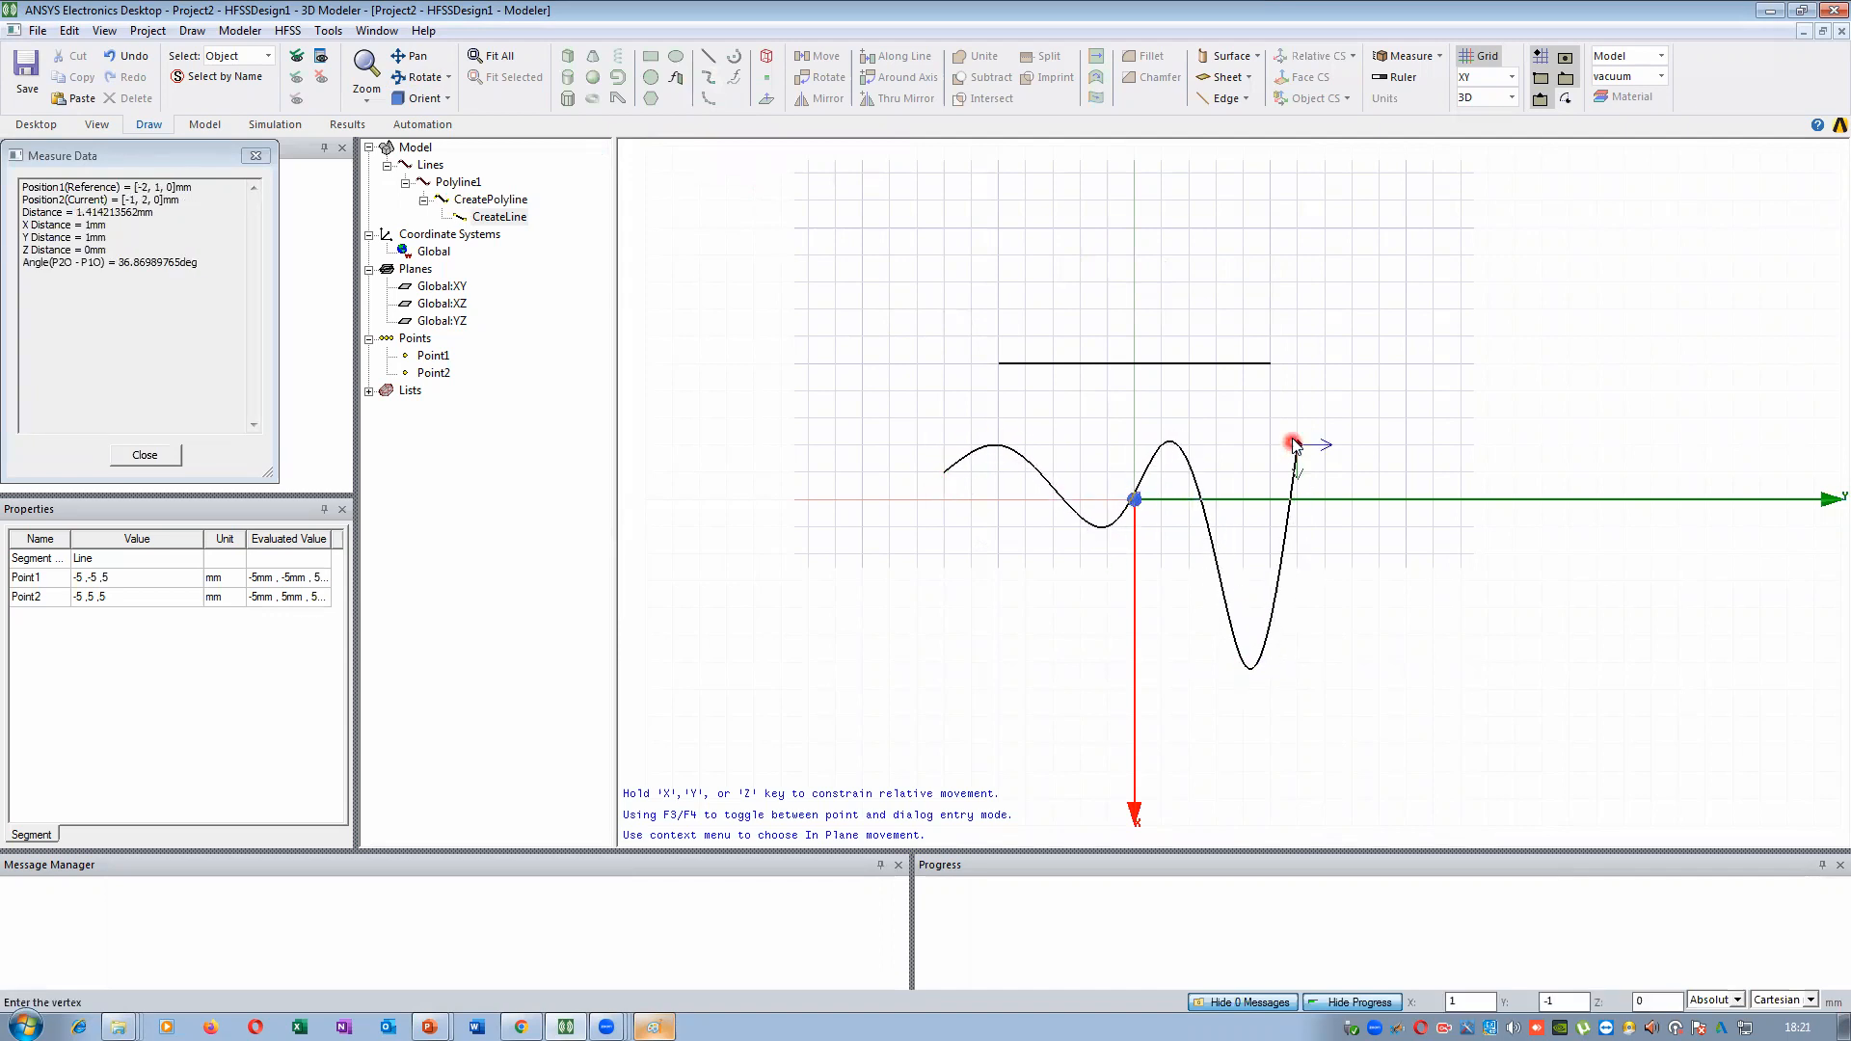
click(1354, 227)
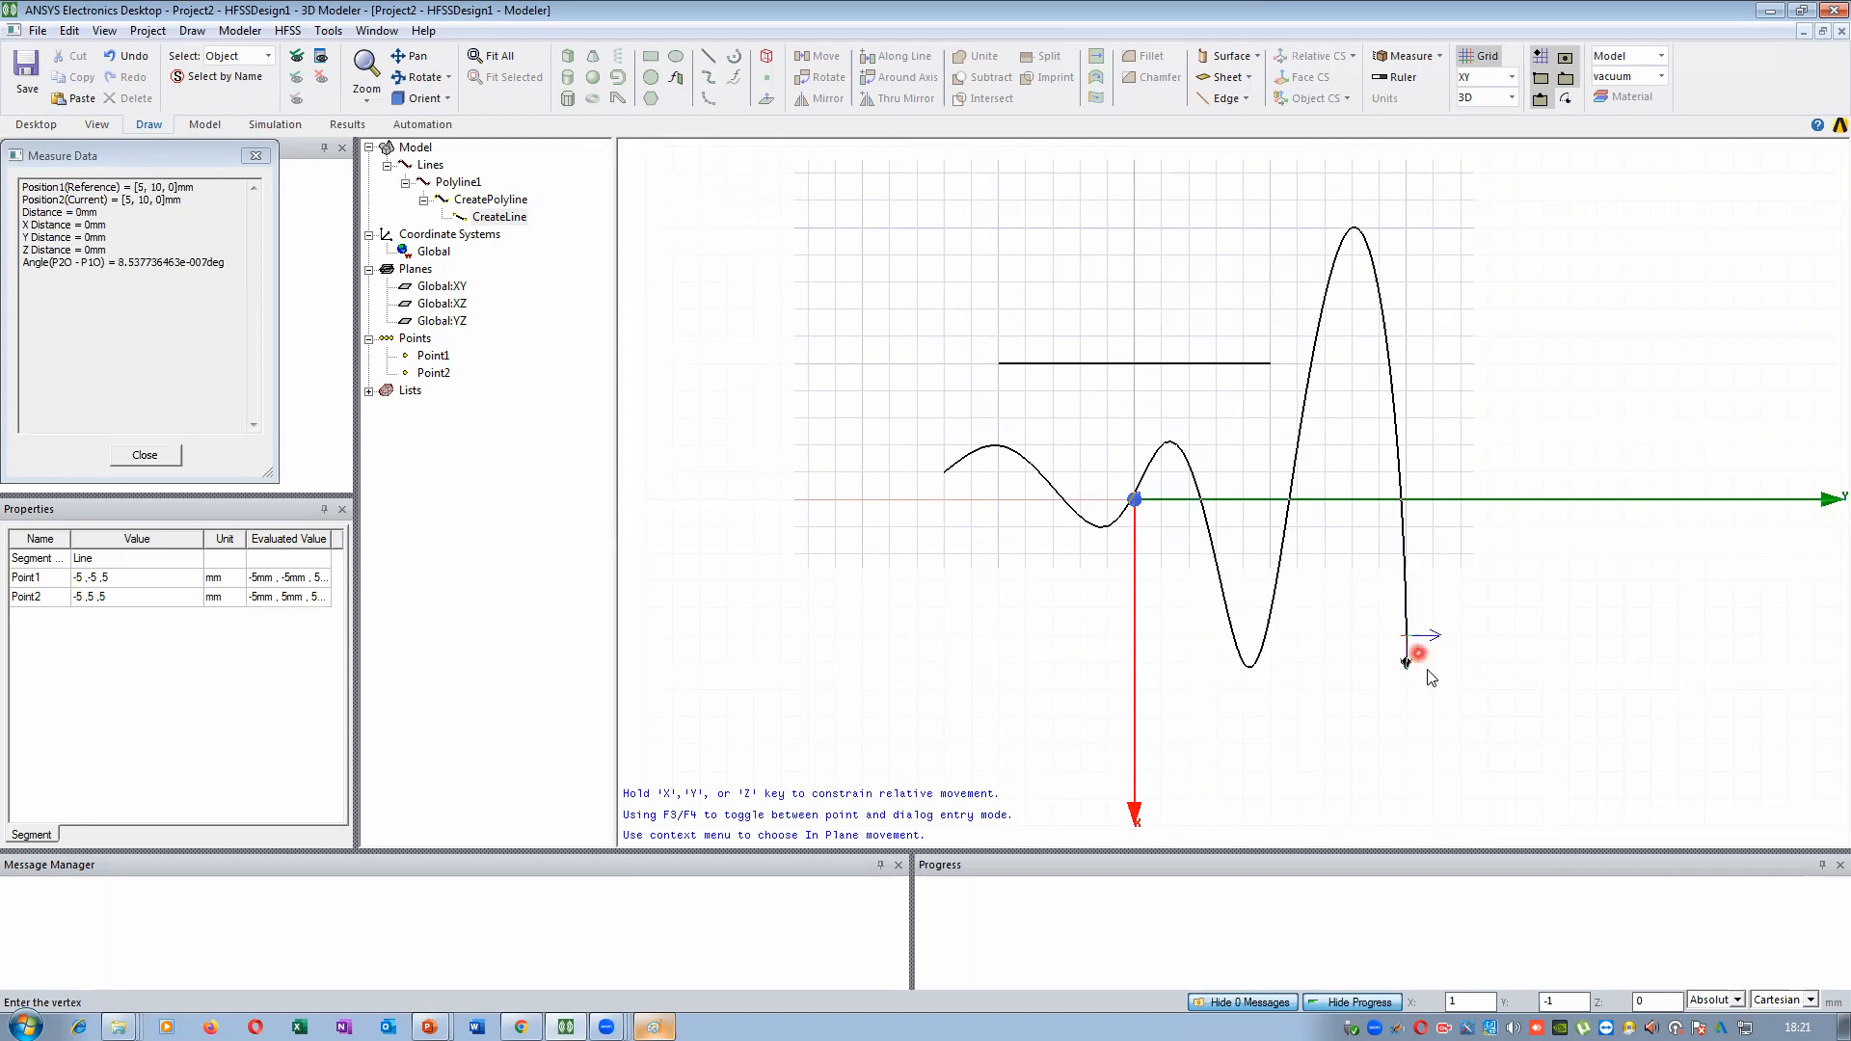
click(1515, 636)
click(1521, 471)
click(1596, 472)
click(1595, 554)
click(1621, 661)
click(1707, 607)
click(1679, 500)
click(1732, 282)
click(1649, 256)
click(1538, 281)
click(1492, 203)
click(1406, 200)
click(1322, 174)
click(1174, 179)
click(1242, 309)
click(1005, 329)
click(860, 415)
click(862, 583)
click(971, 691)
click(1025, 636)
click(919, 580)
click(944, 528)
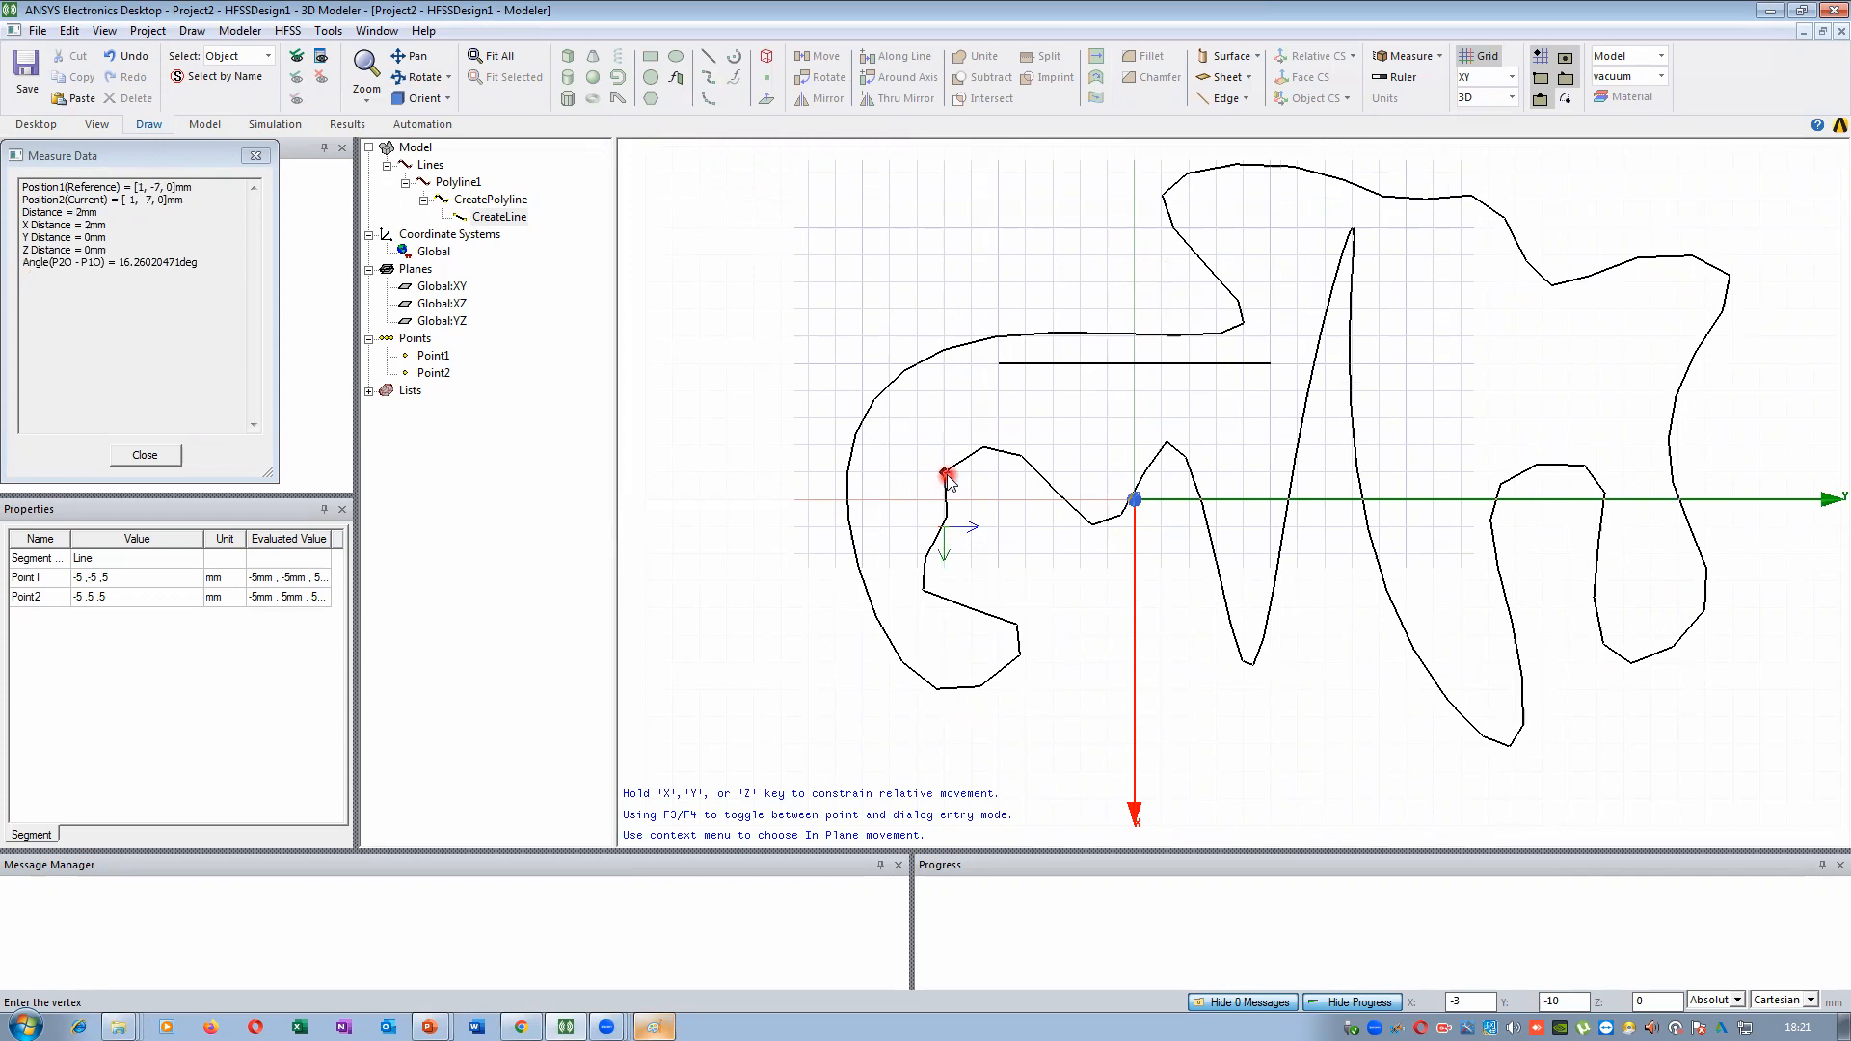
click(946, 475)
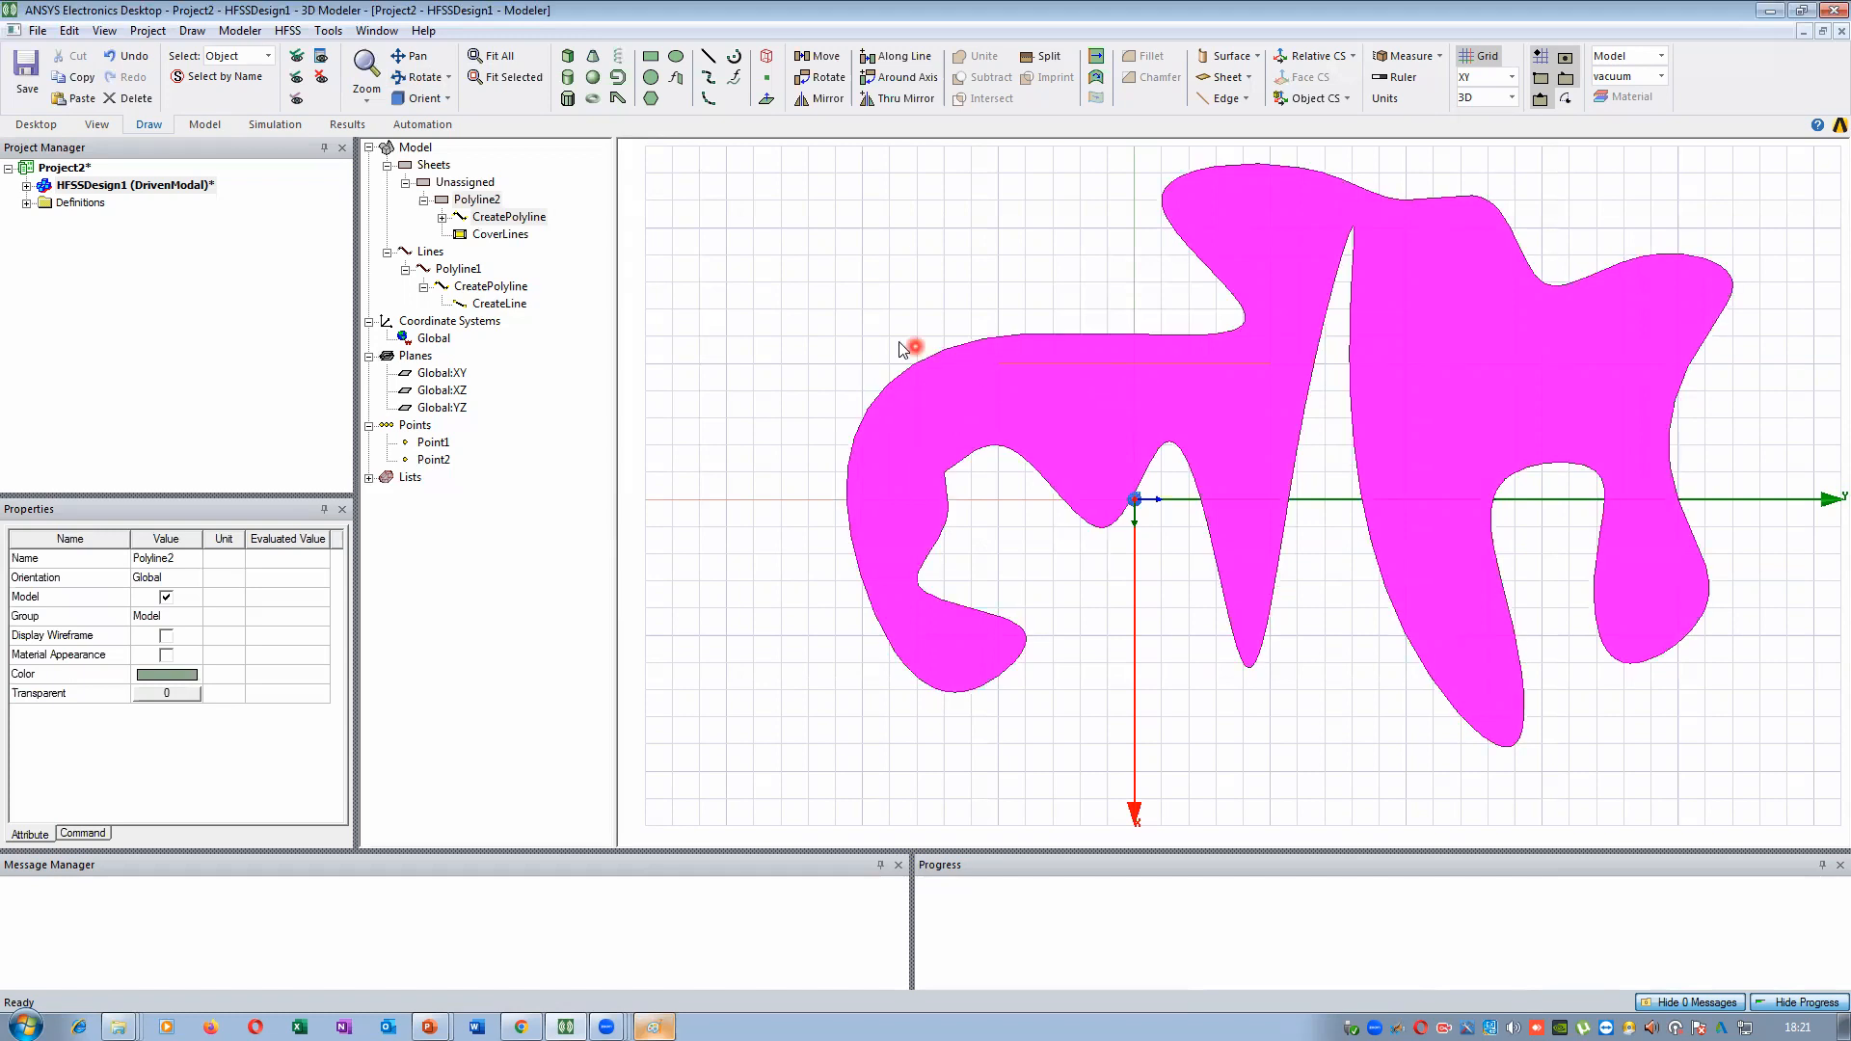
Delete the closed spline sheet Polyline2
click(477, 200)
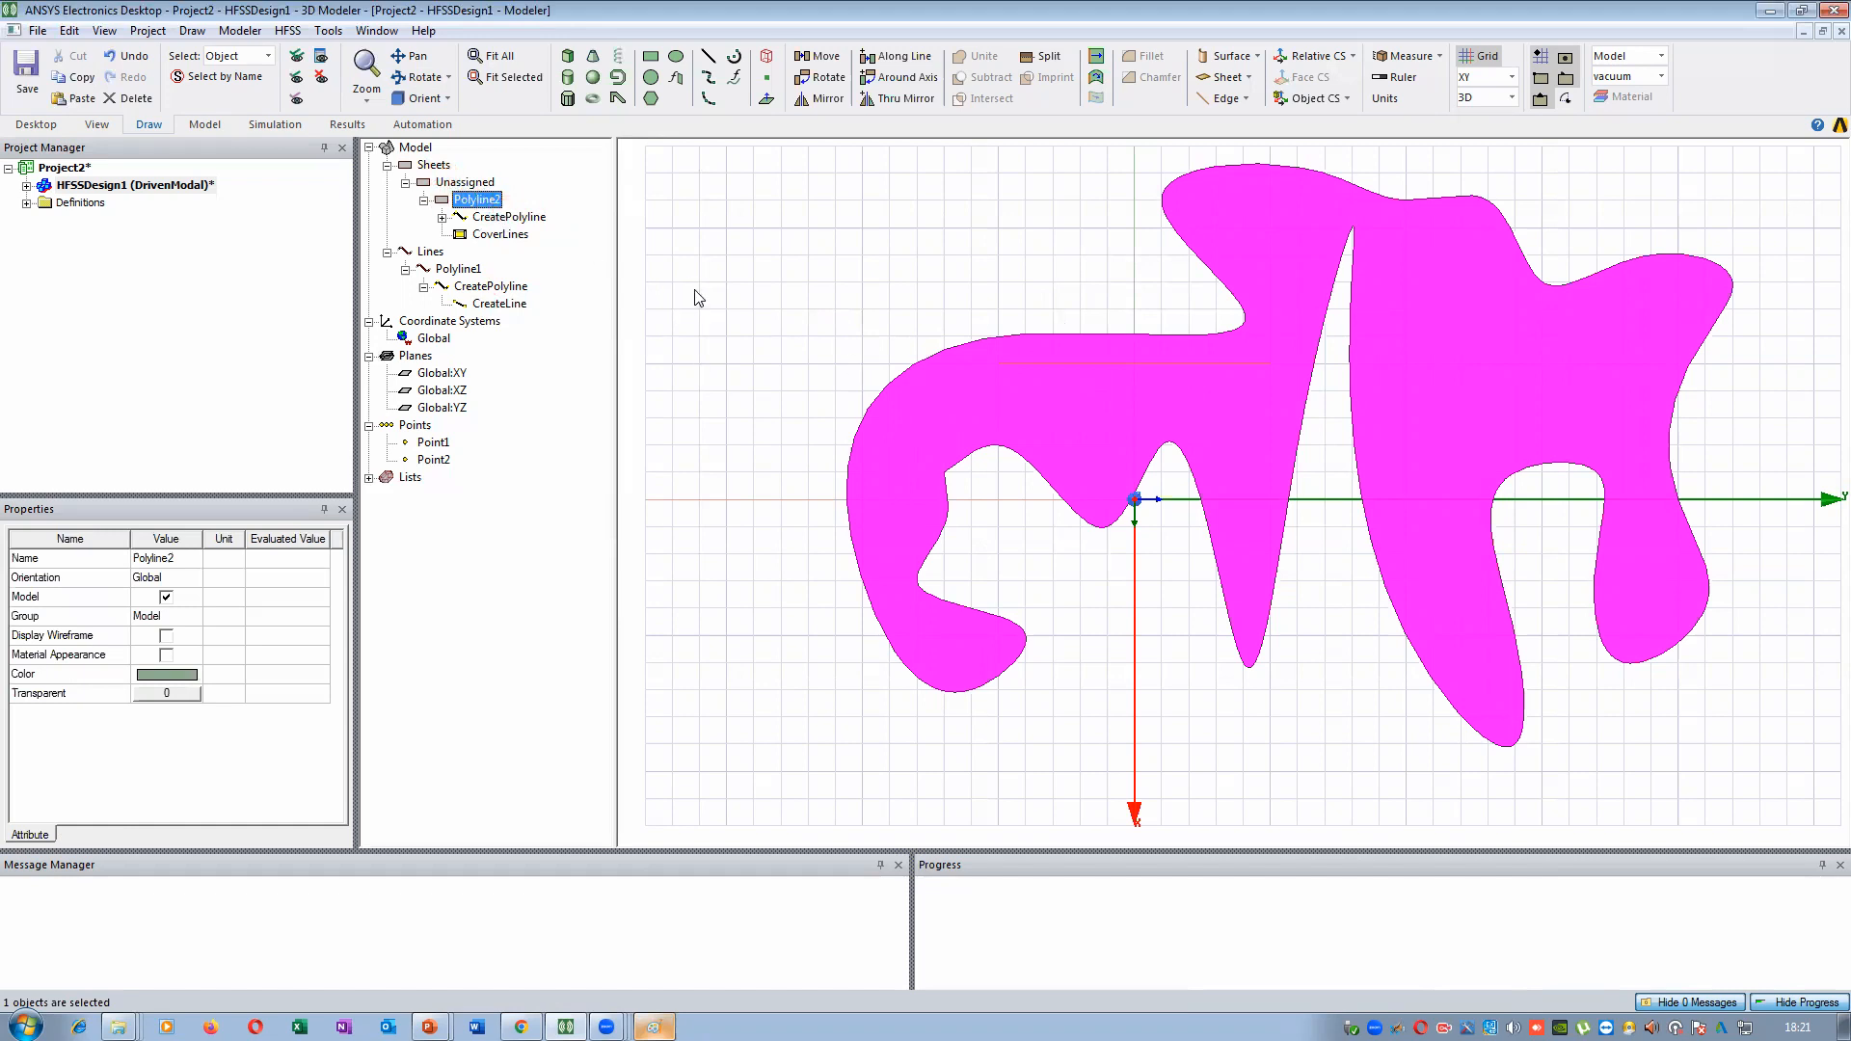
key(Delete)
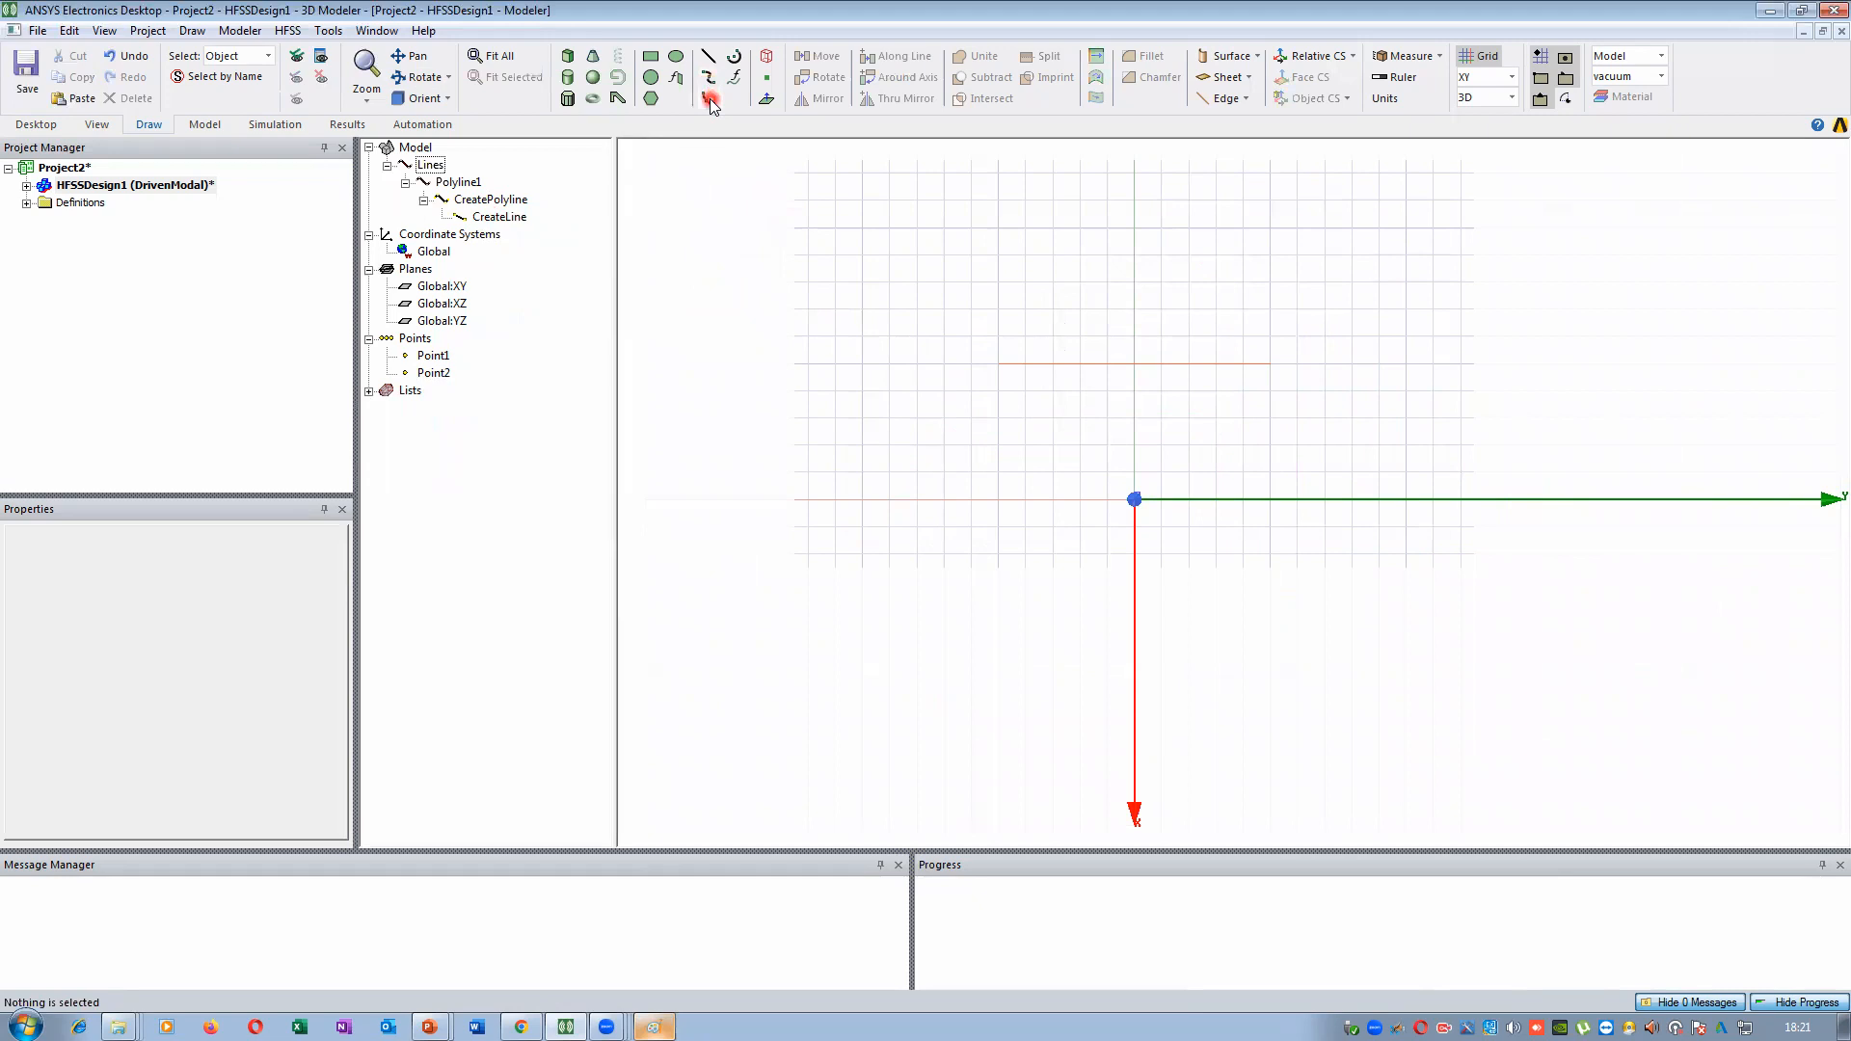
Draw a chain of connected three-point arcs in the XY plane starting at -3, -8, 0 mm, and delete the resulting polyline
click(710, 100)
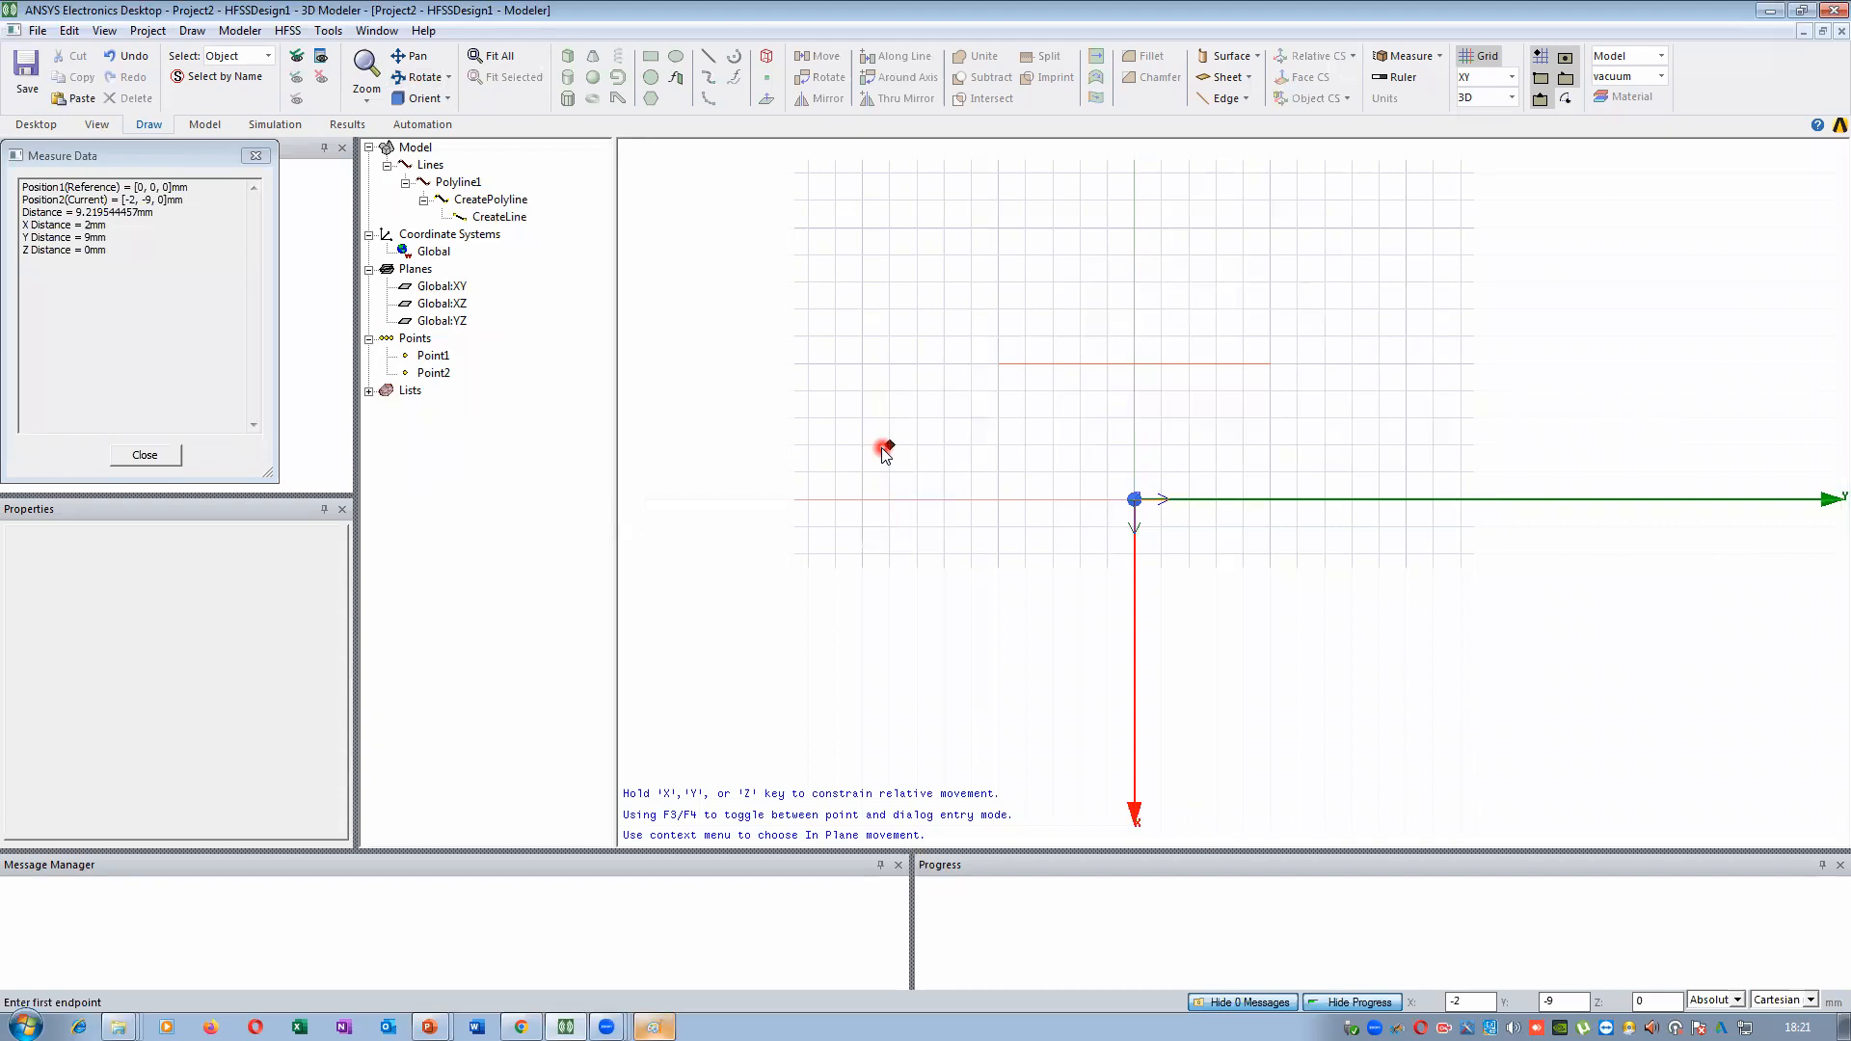
click(916, 418)
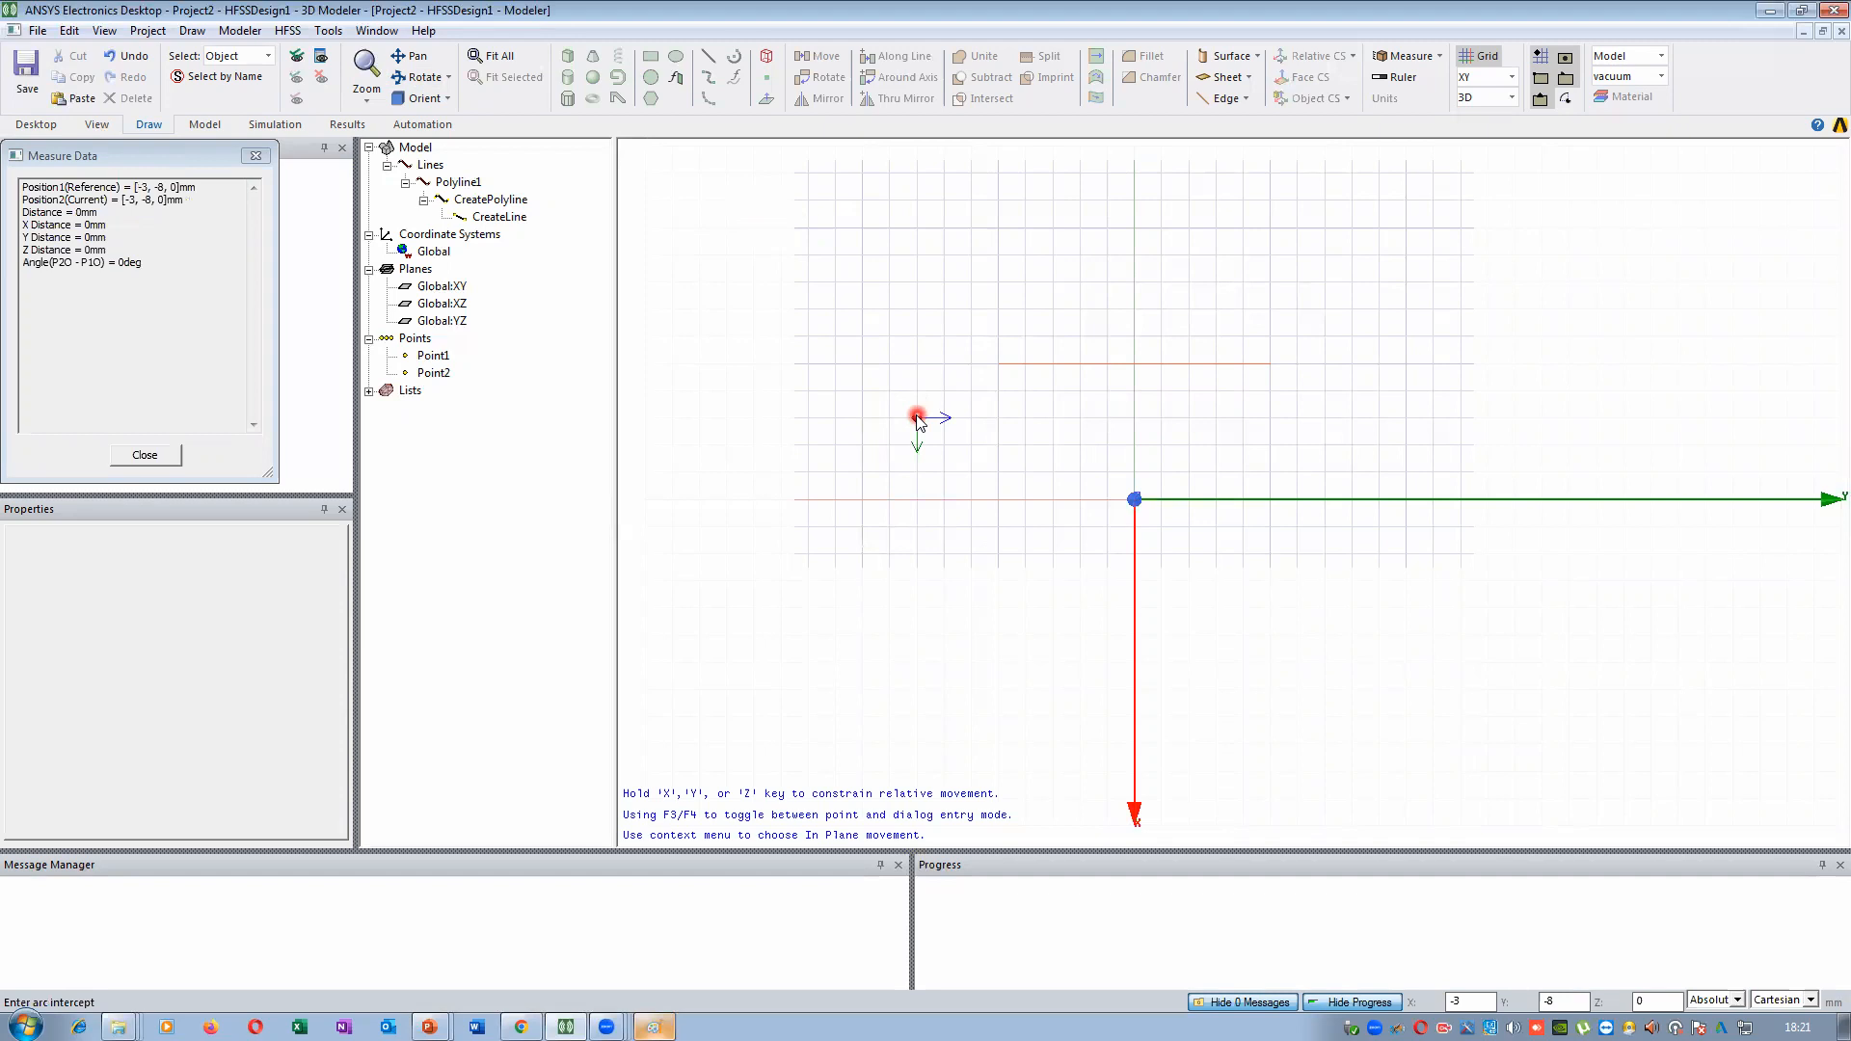
click(753, 255)
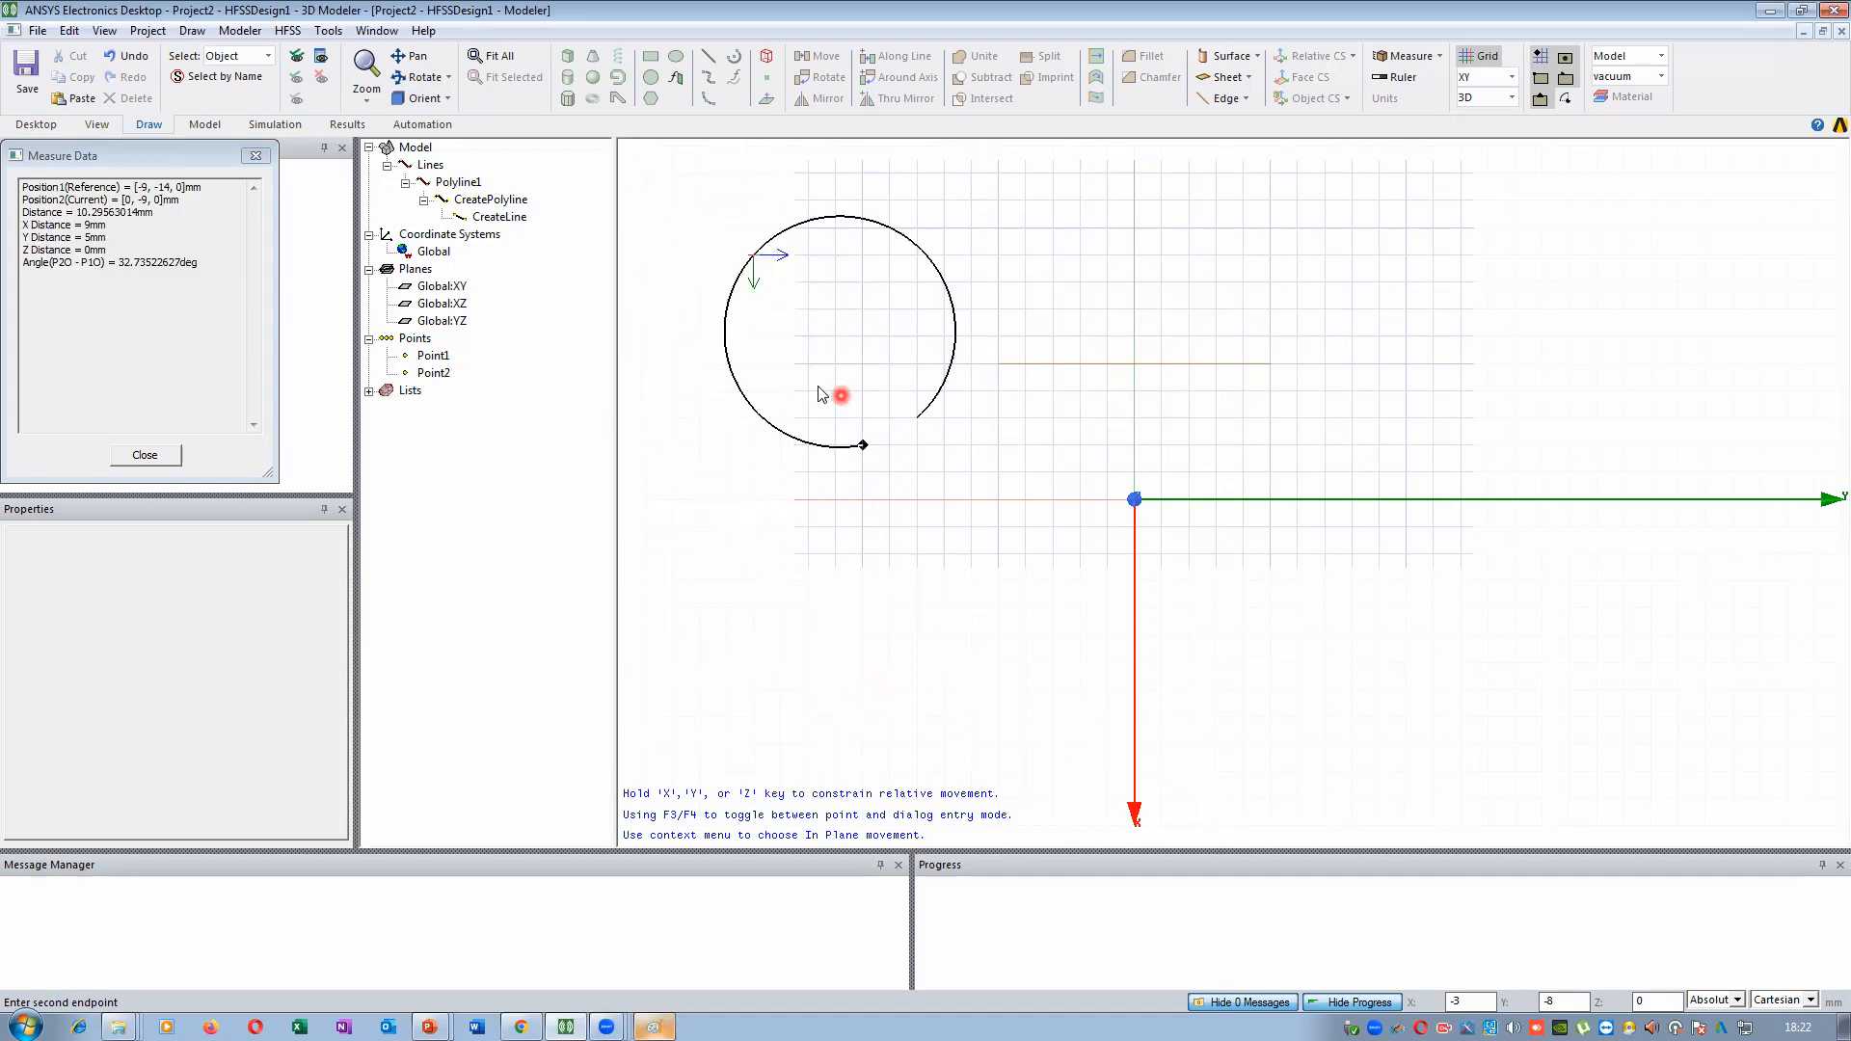
click(875, 422)
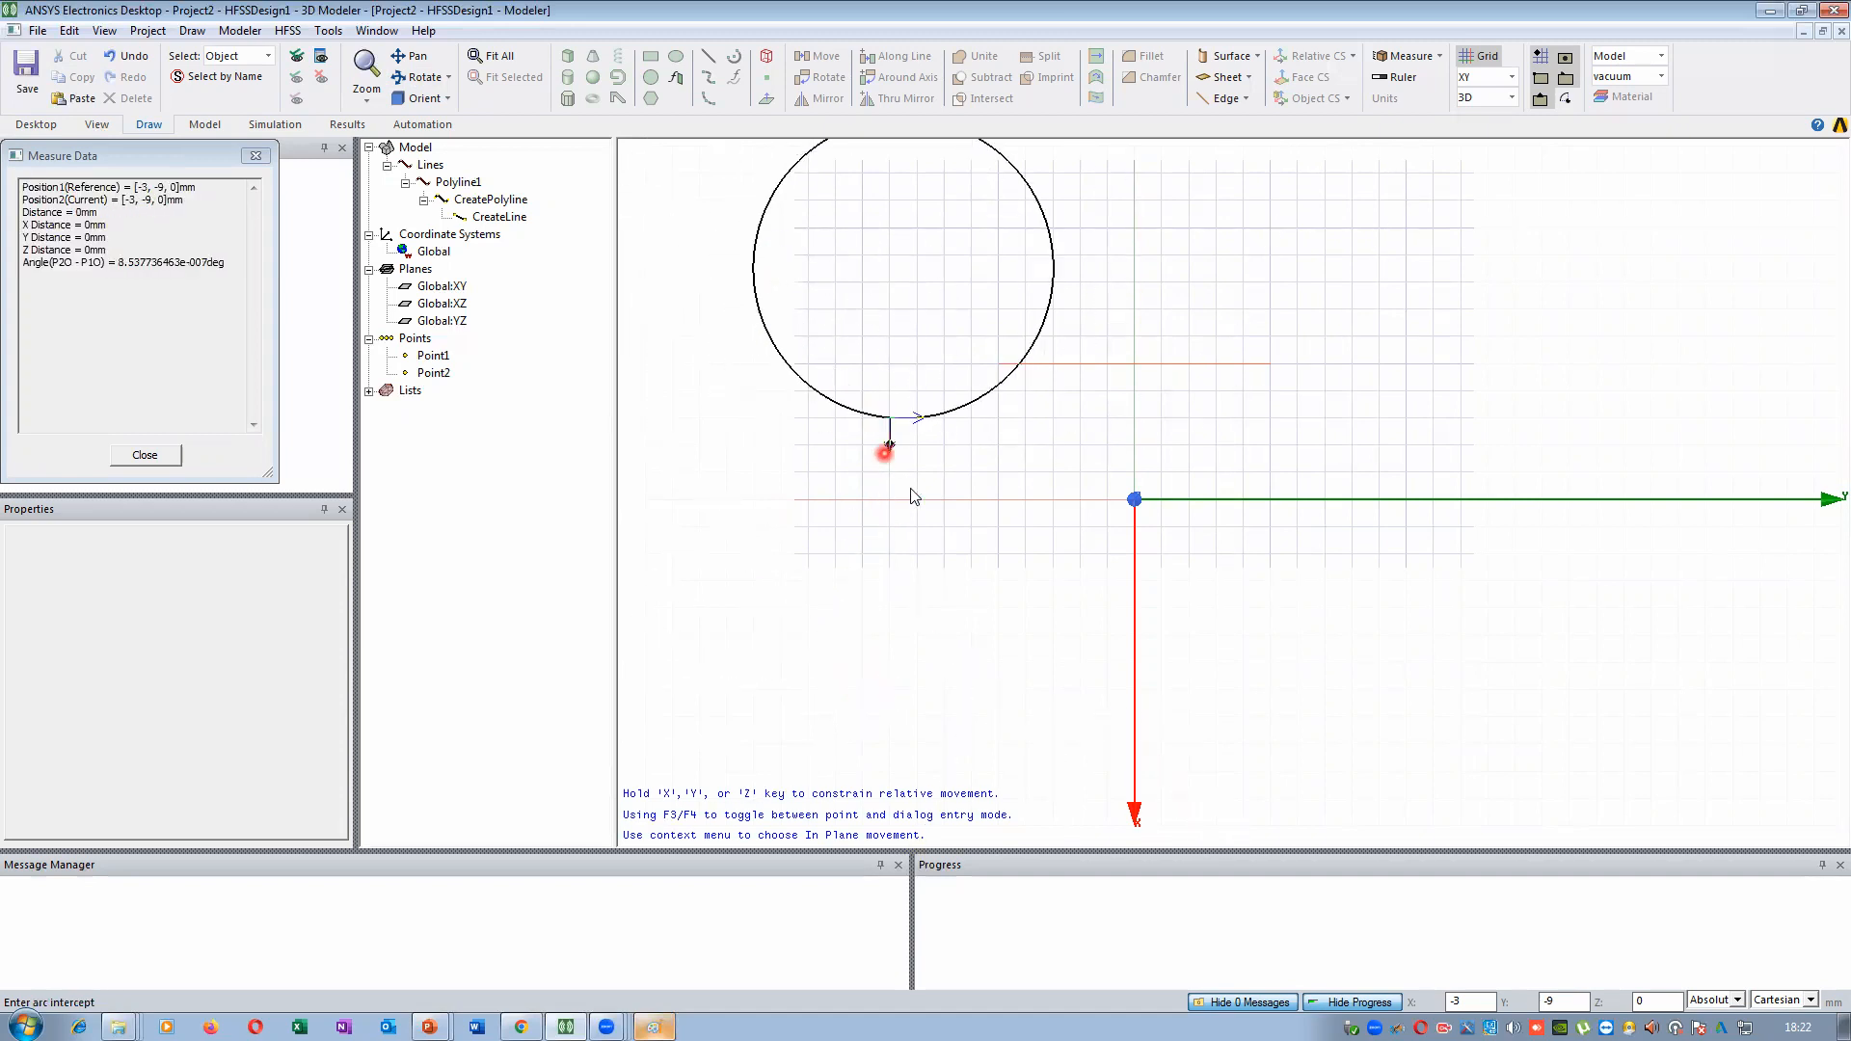
click(727, 417)
click(699, 363)
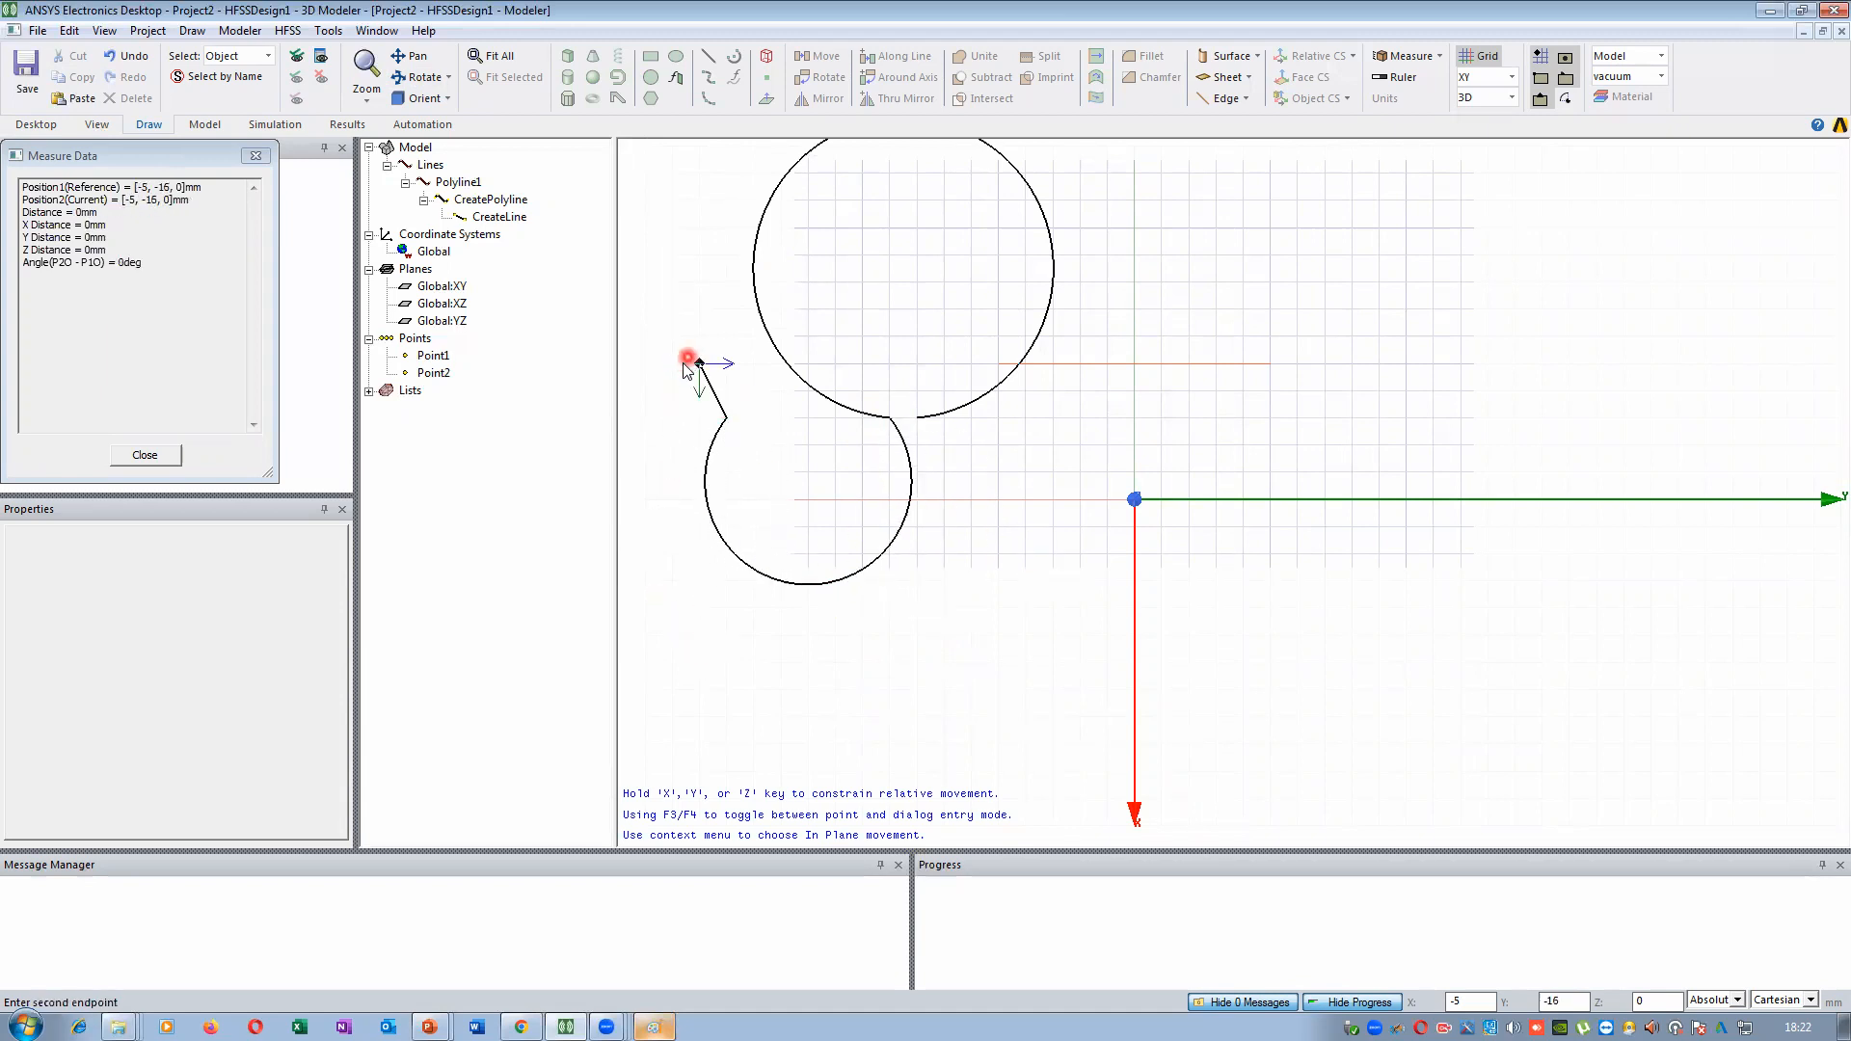
click(647, 530)
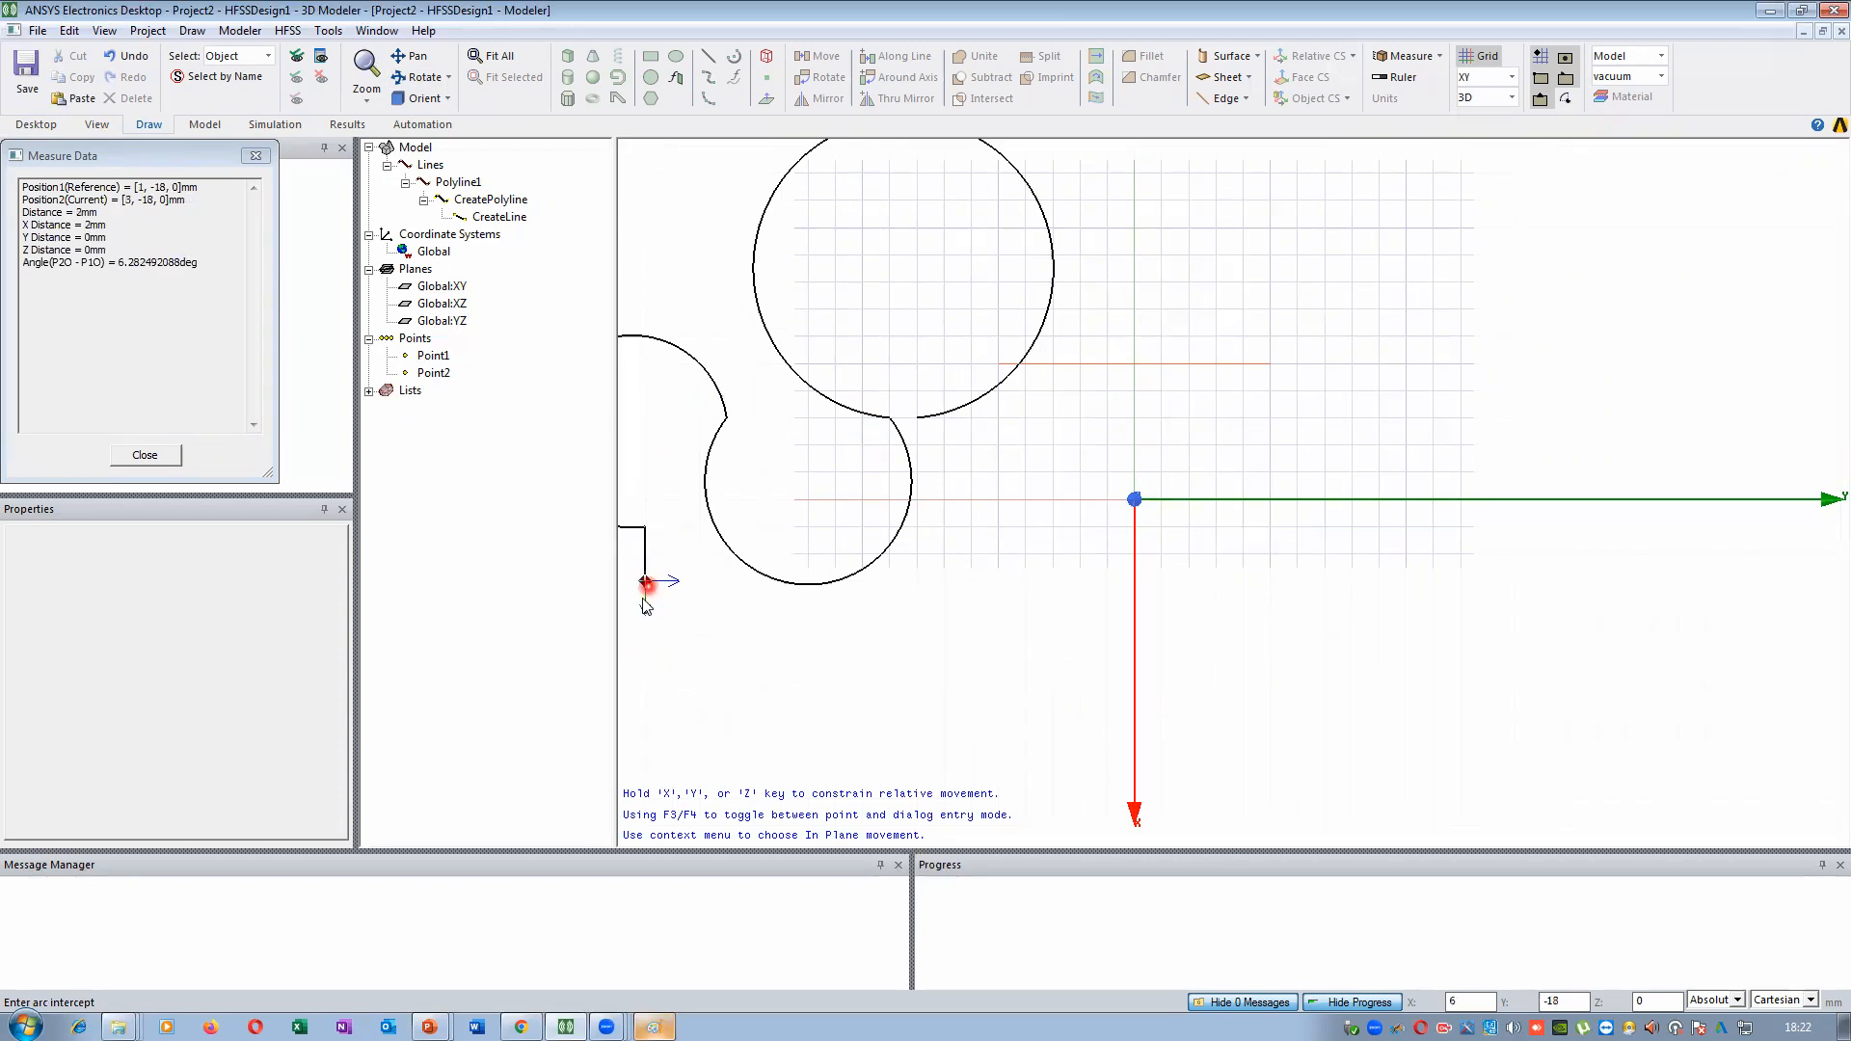
click(781, 639)
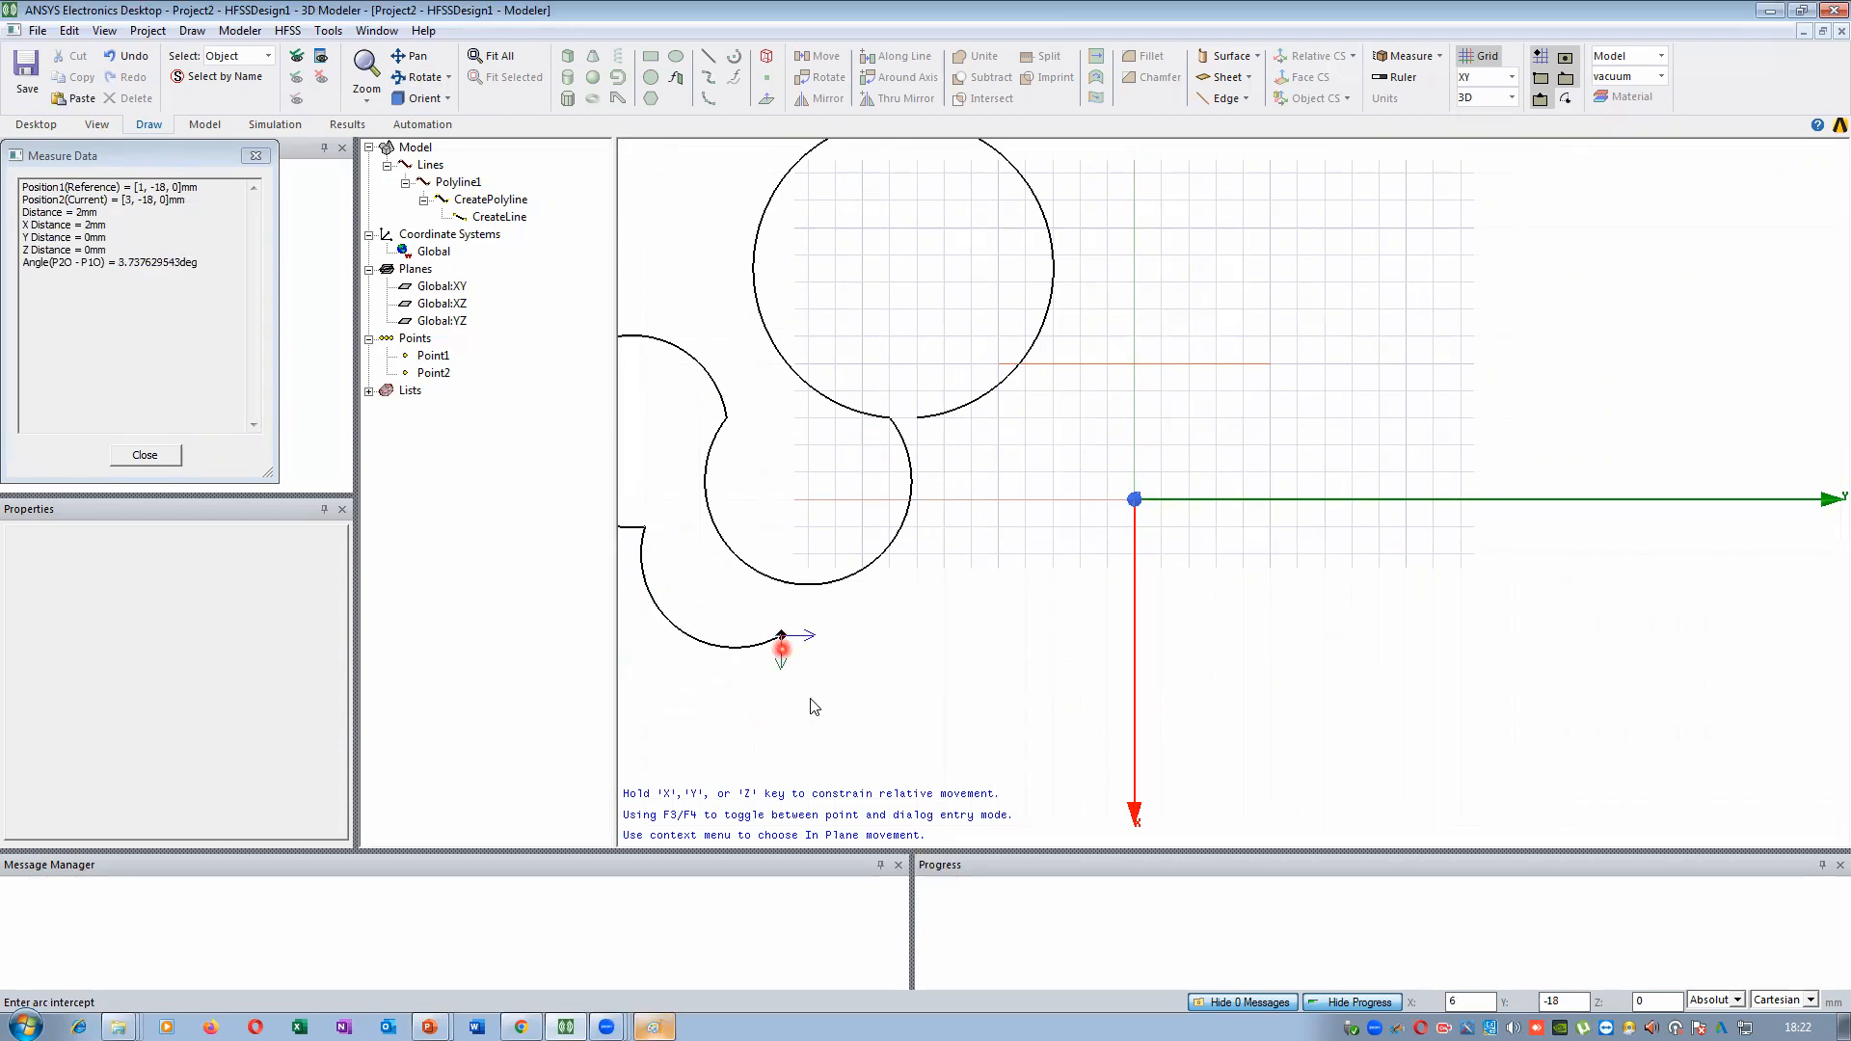
double_click(753, 717)
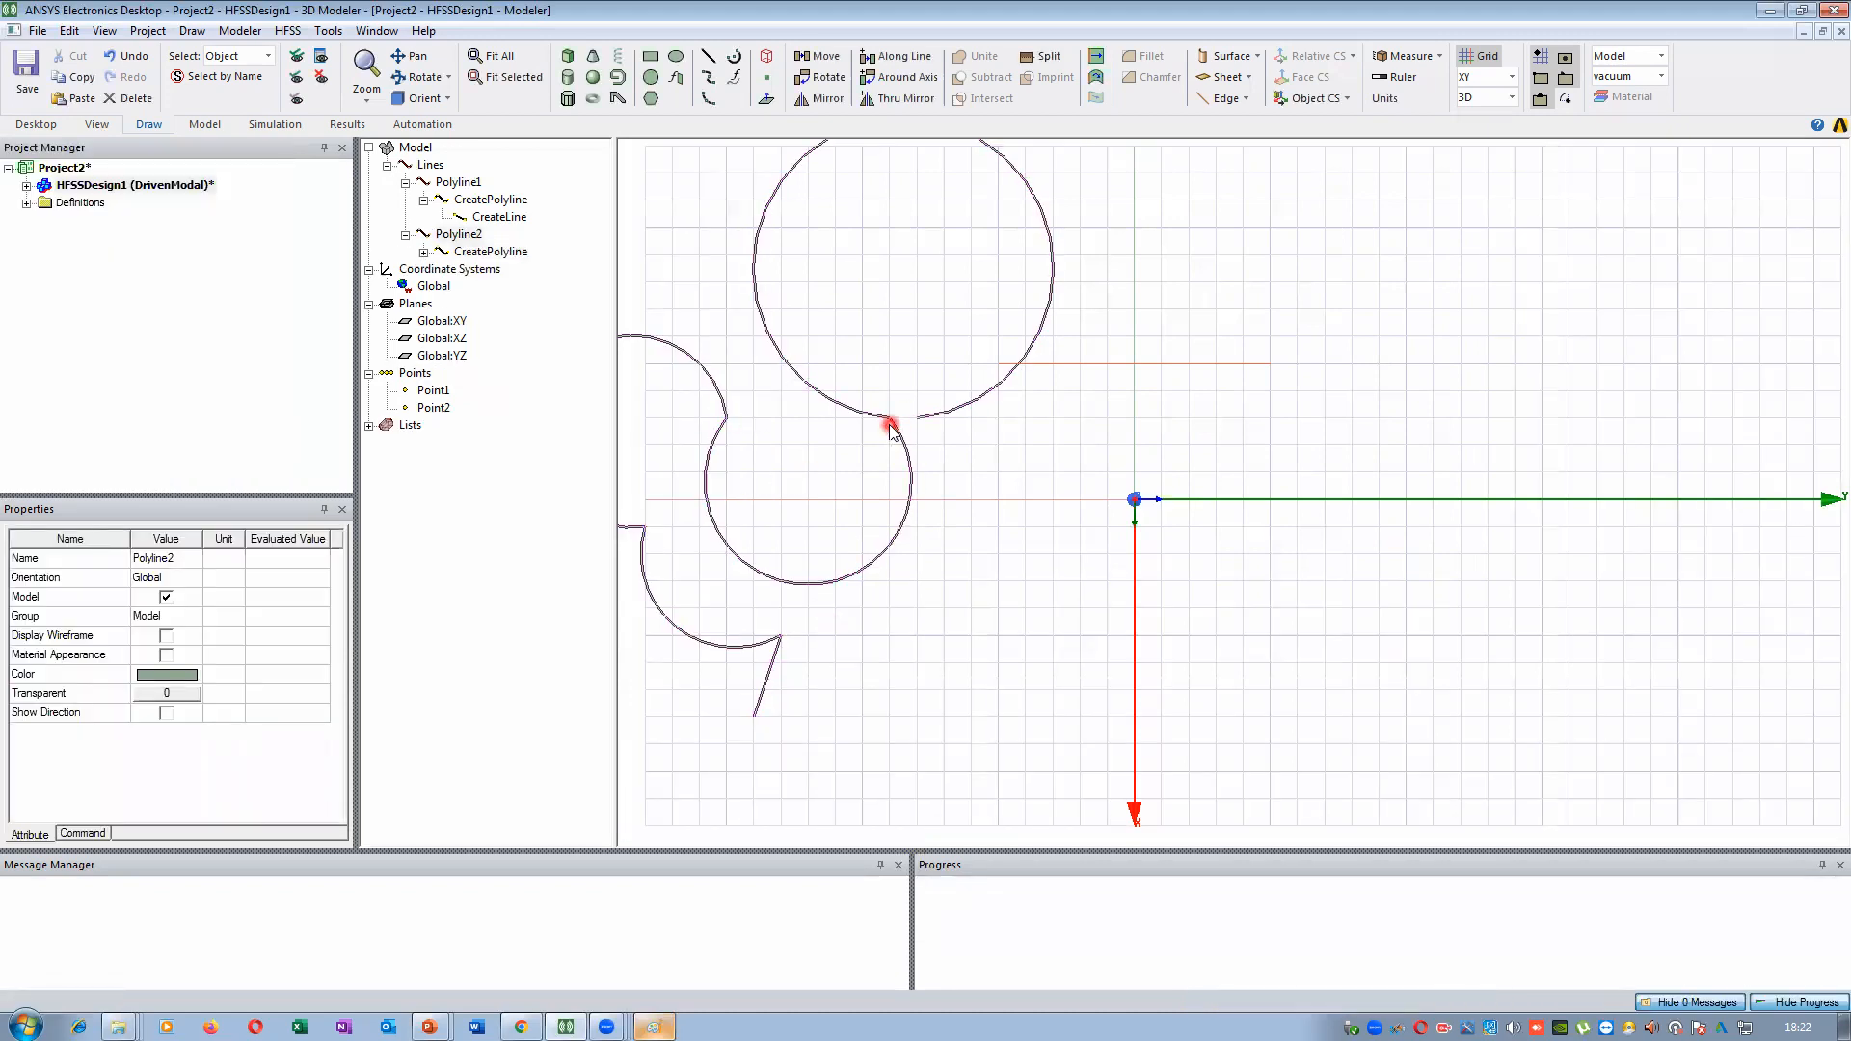
key(Delete)
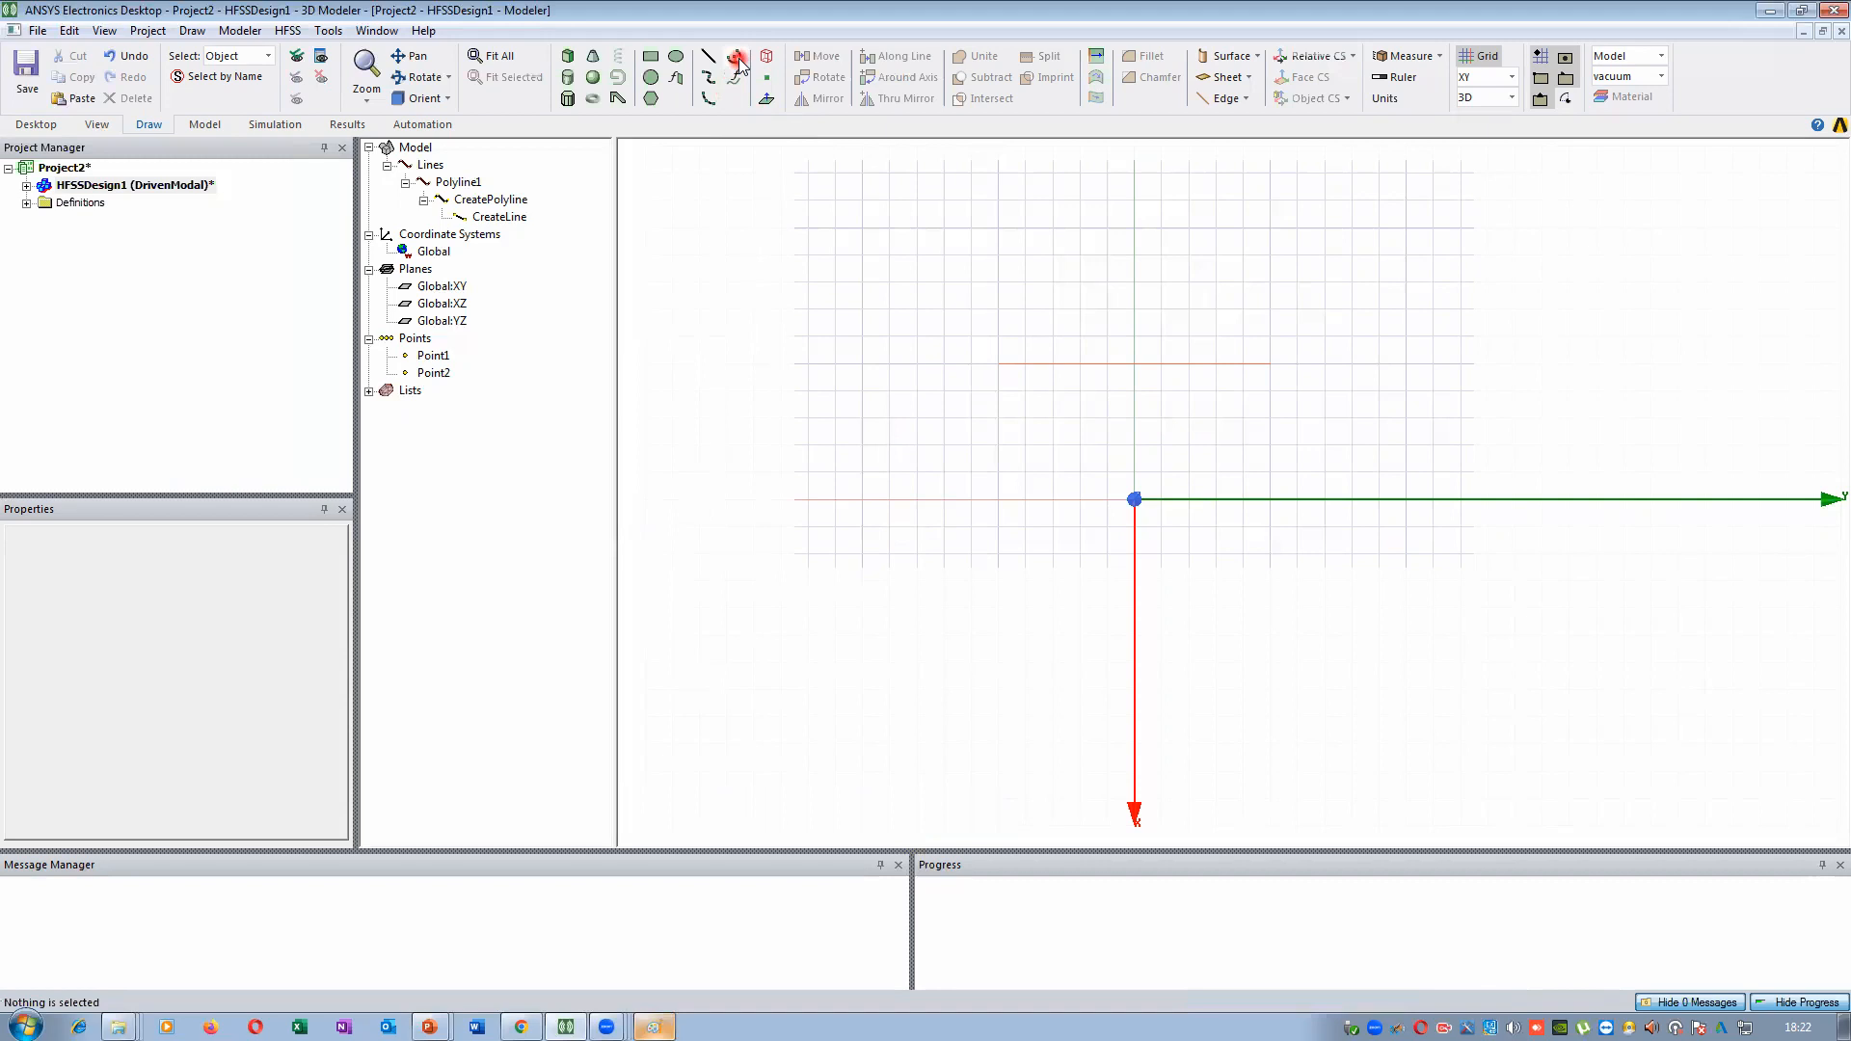
Draw two connected center-point arcs in the XY plane, centering the first at -2, 10, 0 mm and starting it at -8, 2, 0 mm
click(738, 61)
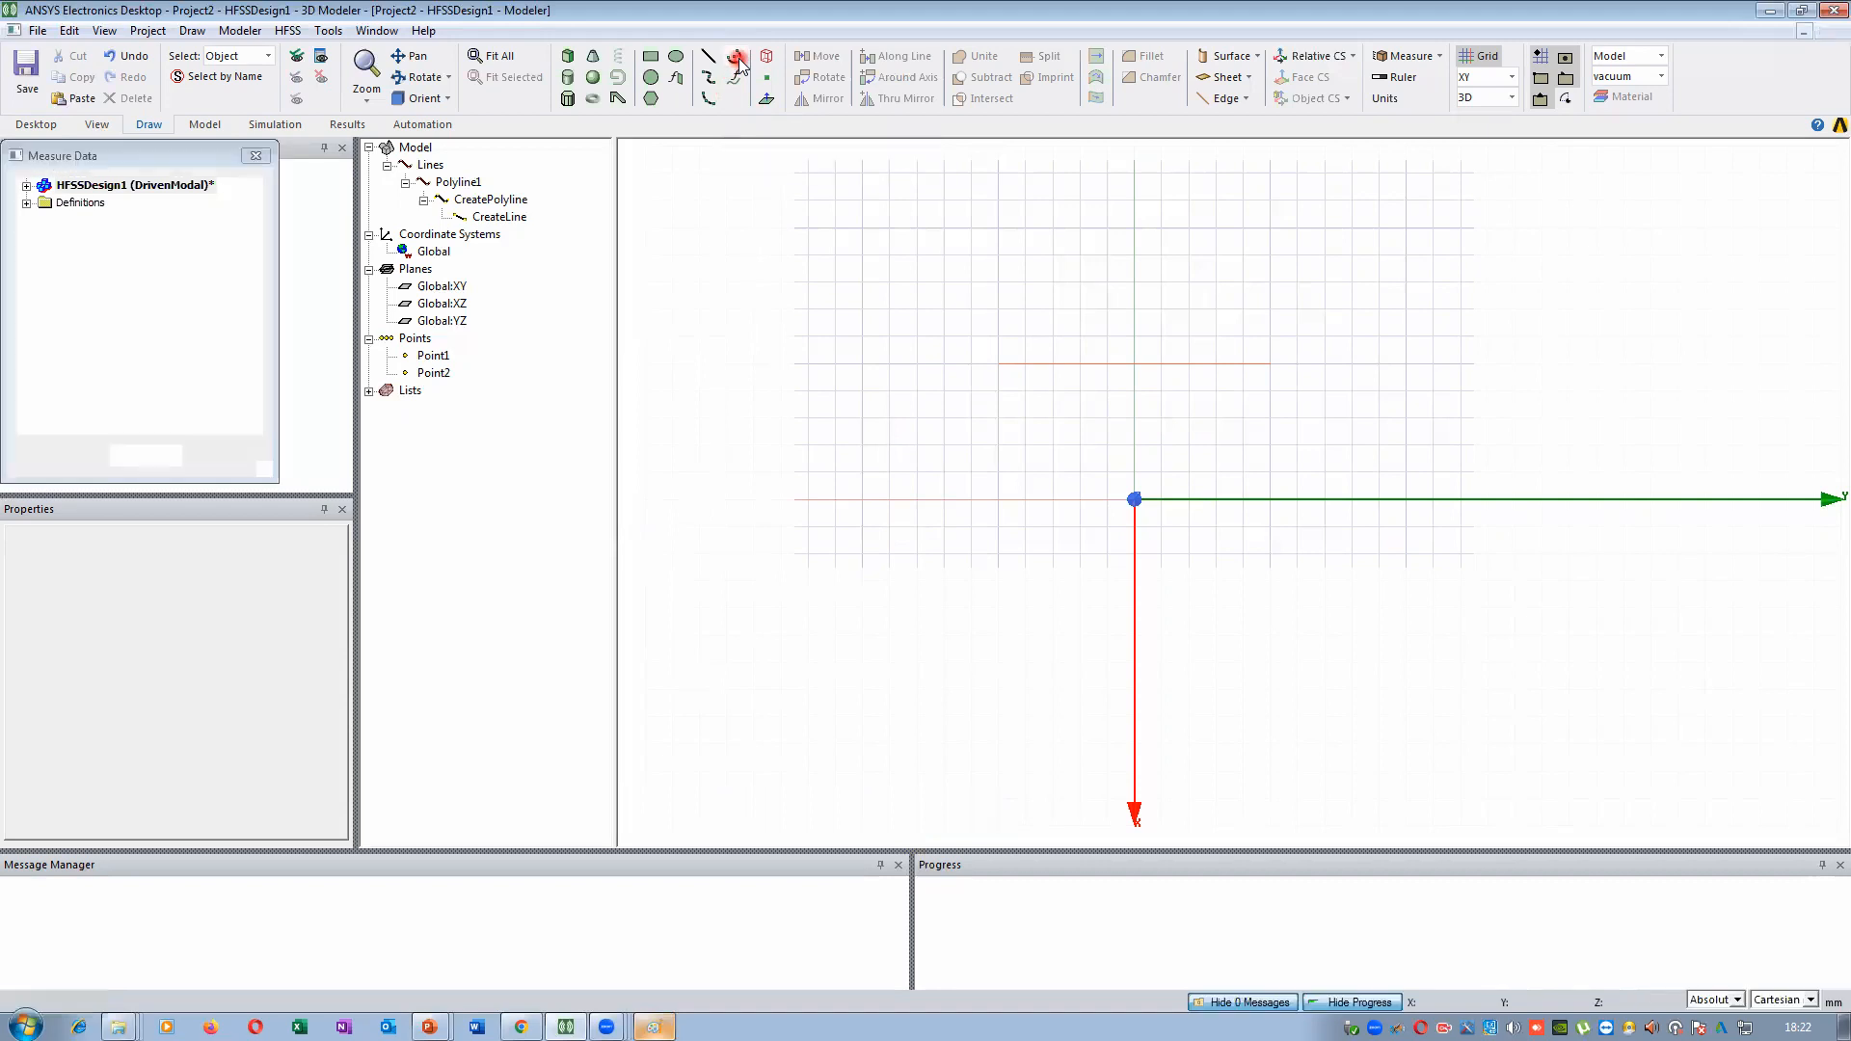
click(1406, 446)
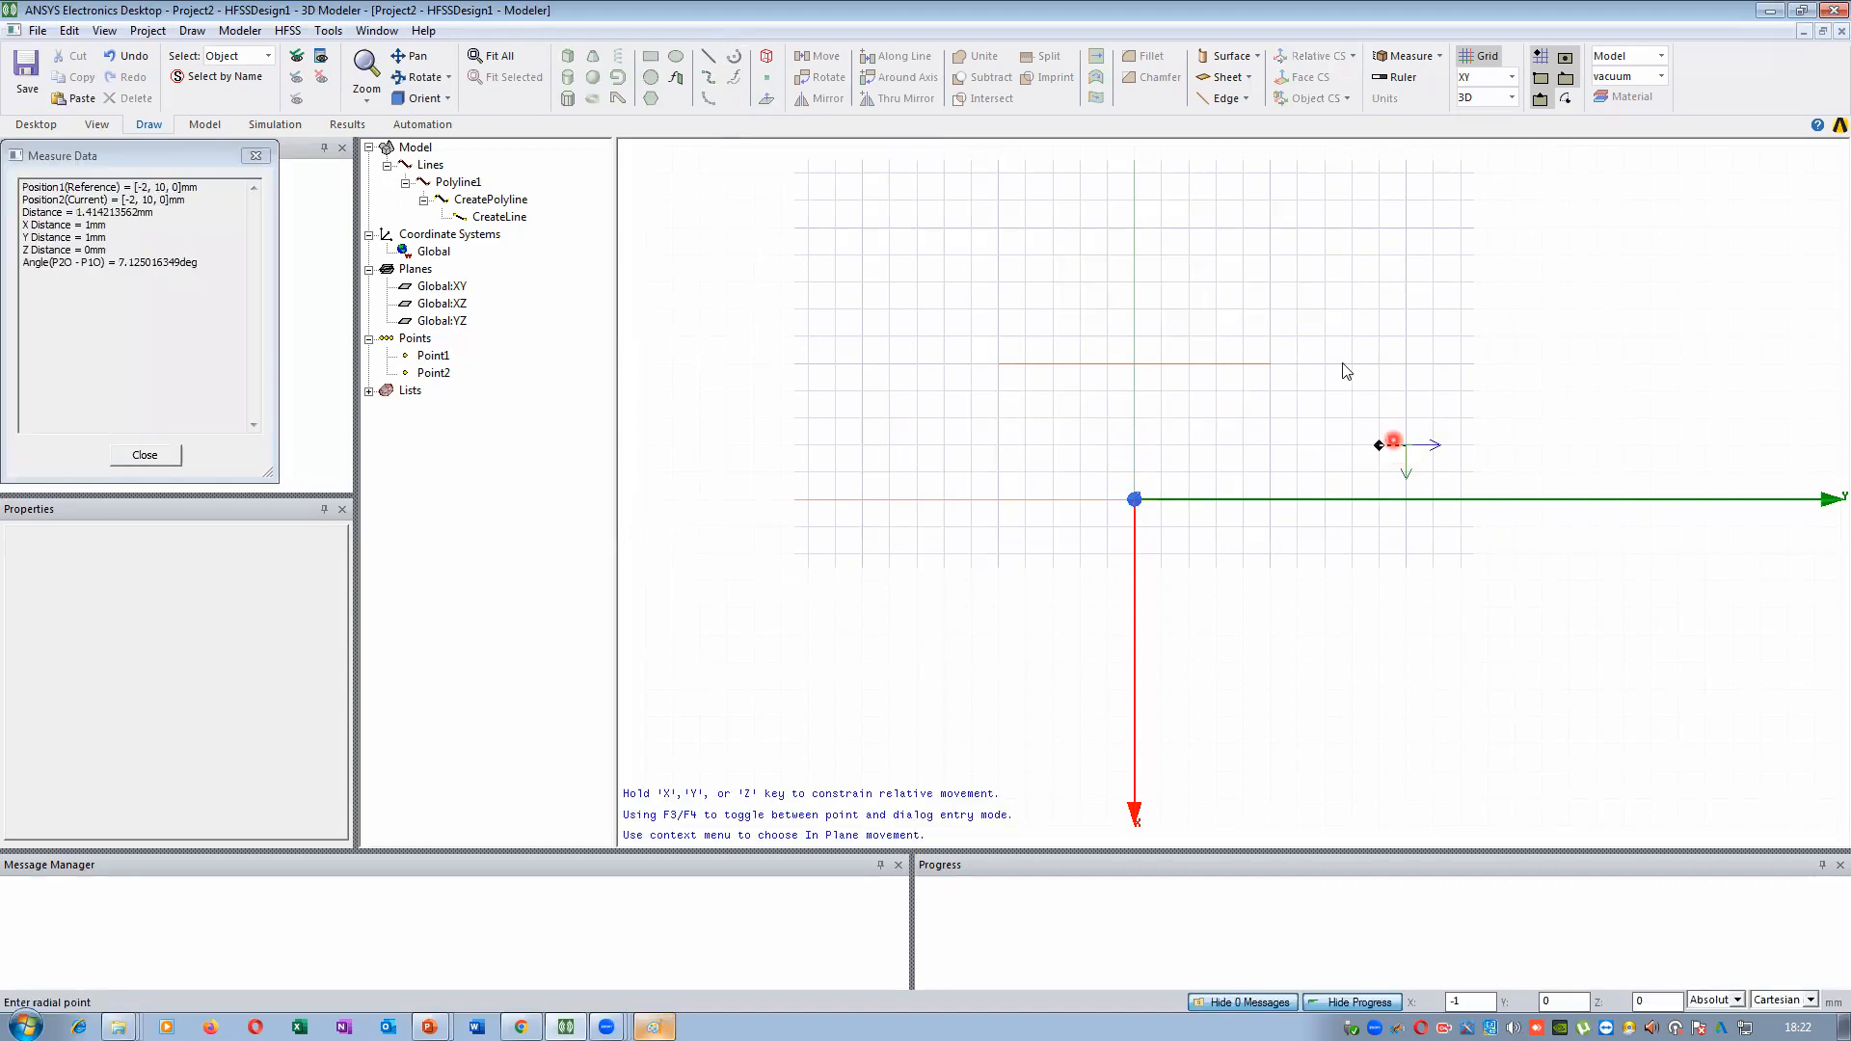
click(1188, 283)
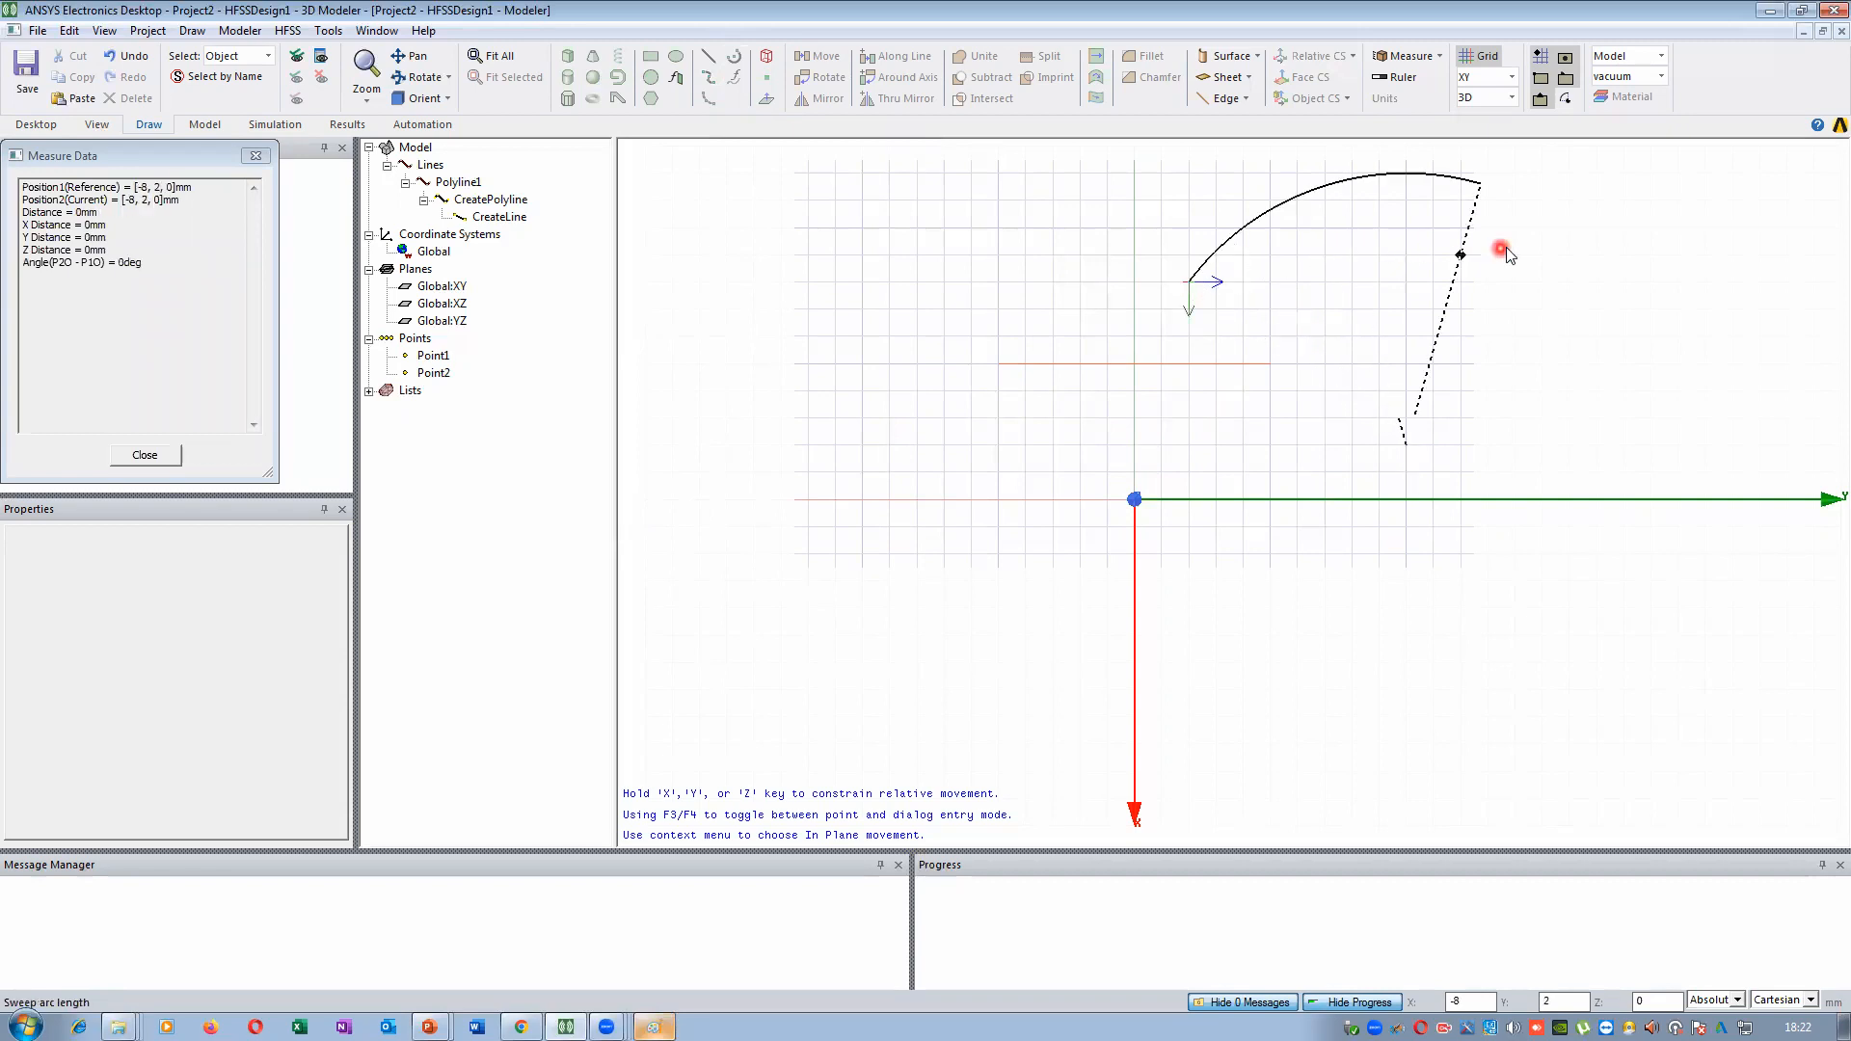
click(1600, 255)
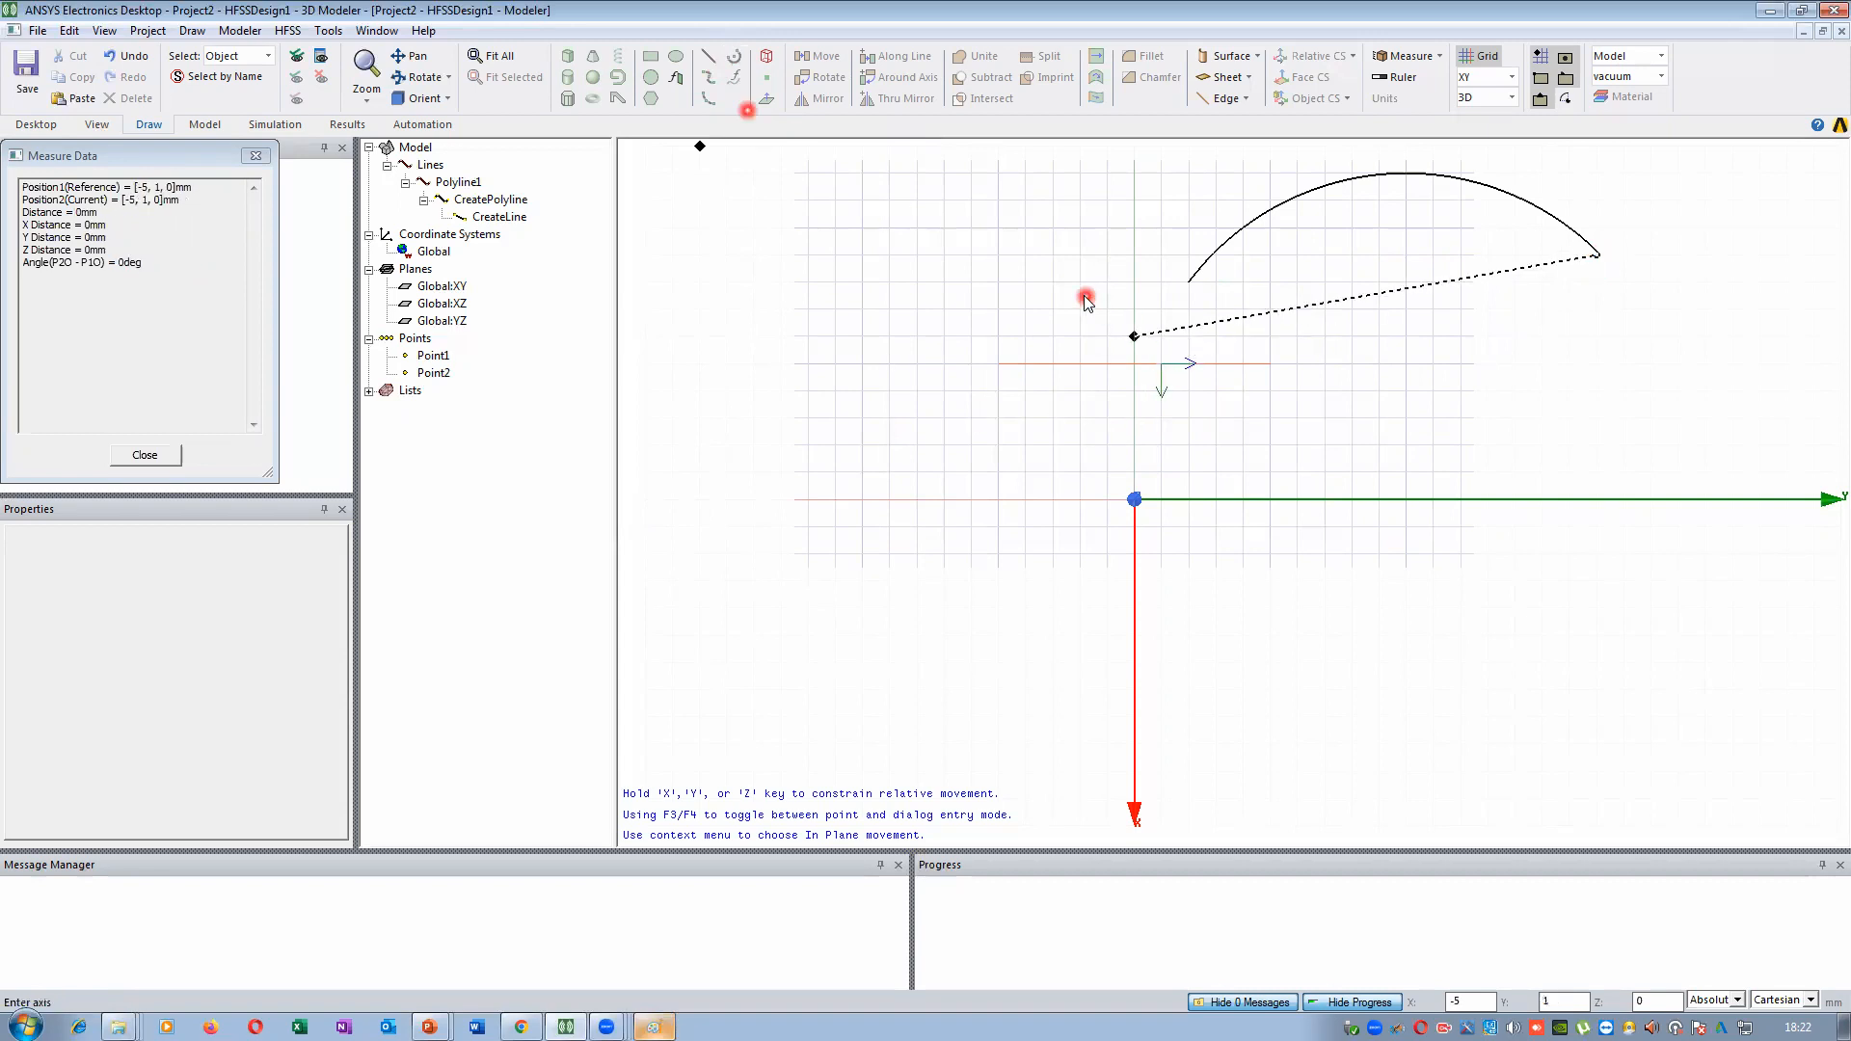
click(1027, 339)
click(1596, 590)
double_click(1218, 561)
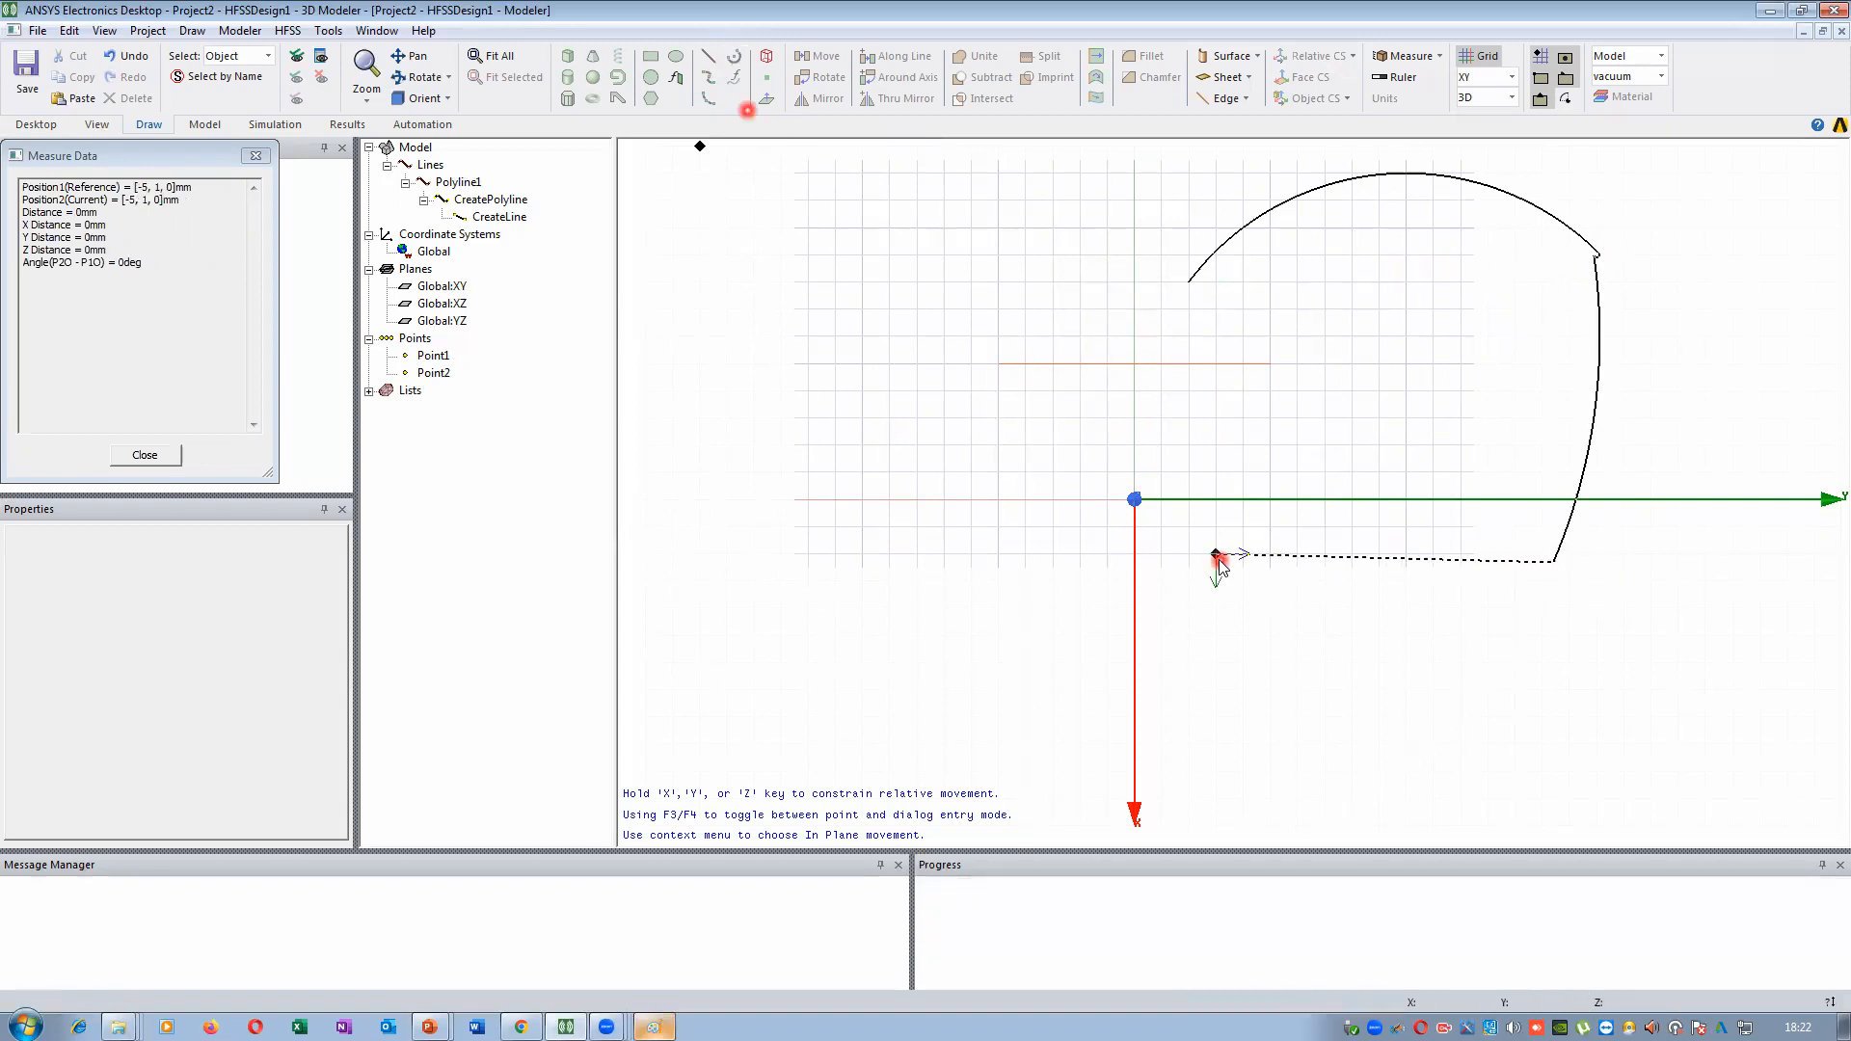
click(1434, 612)
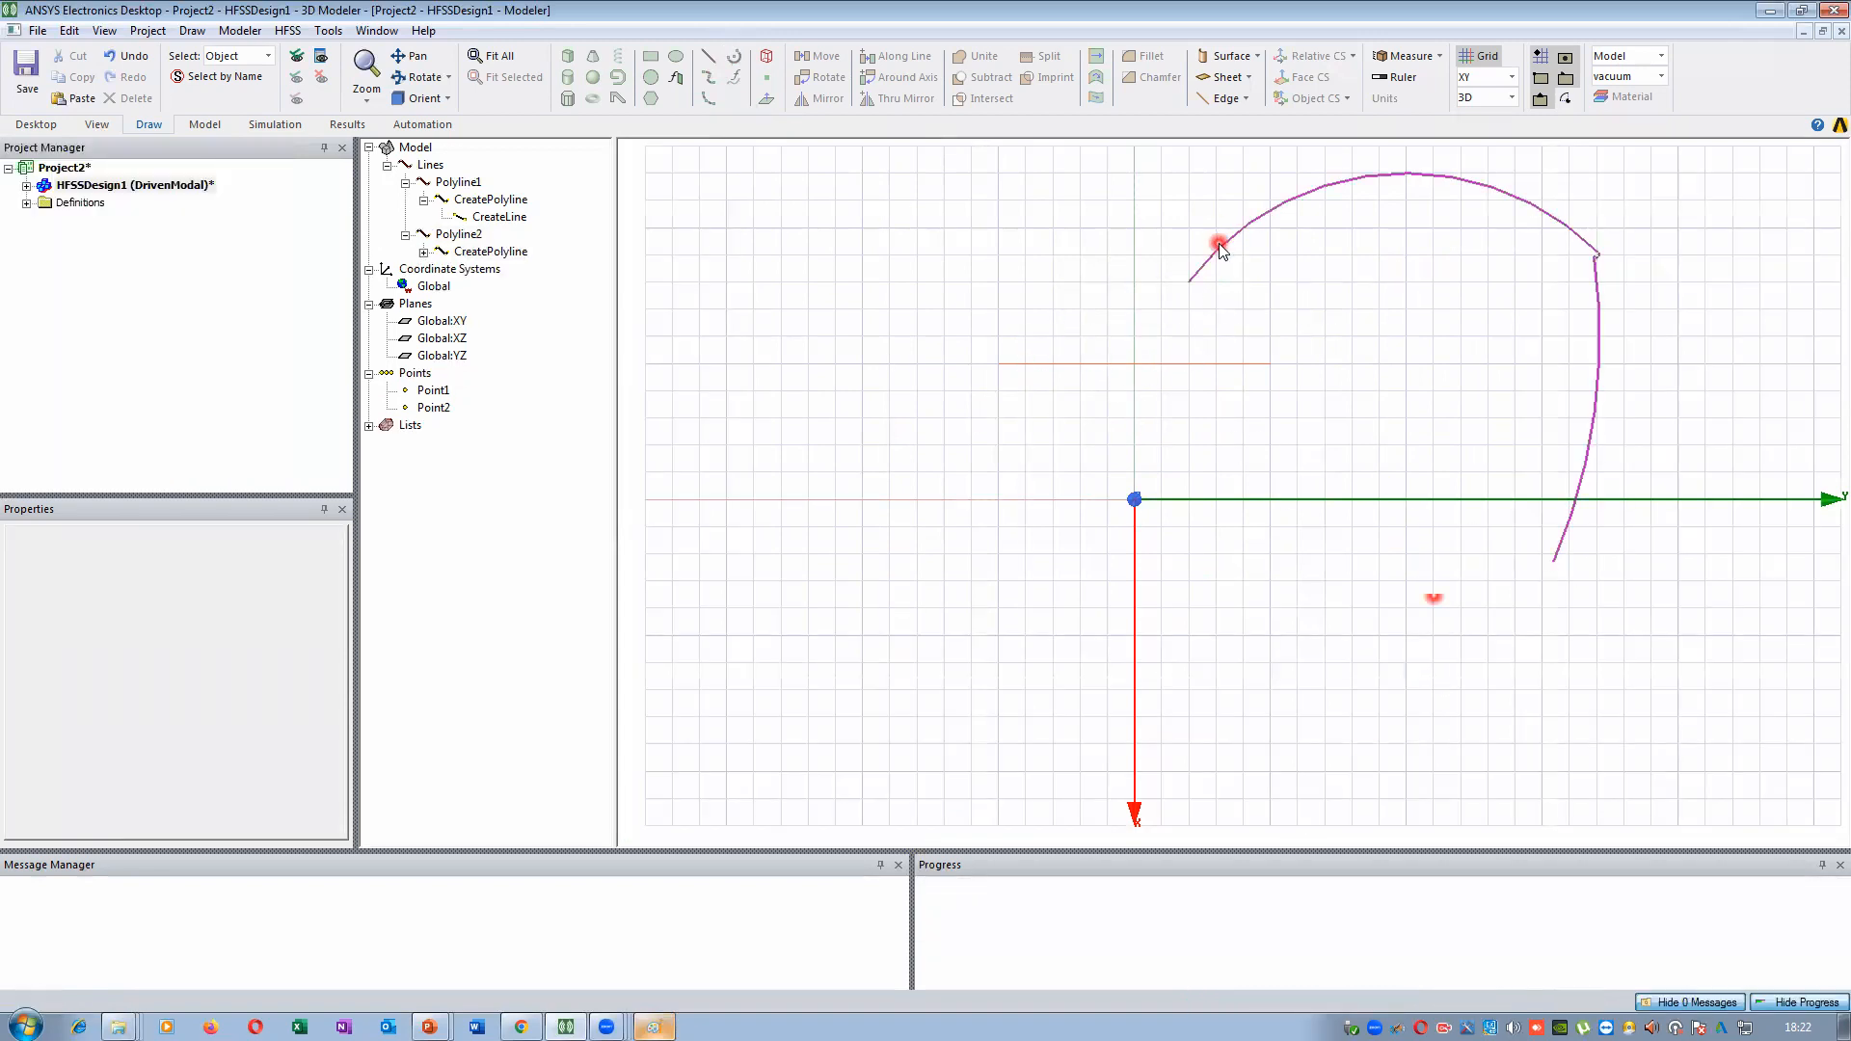
Undo back to the earlier three-point arc polyline, and delete both Polyline2 and Polyline1
click(692, 293)
key(ctrl+z)
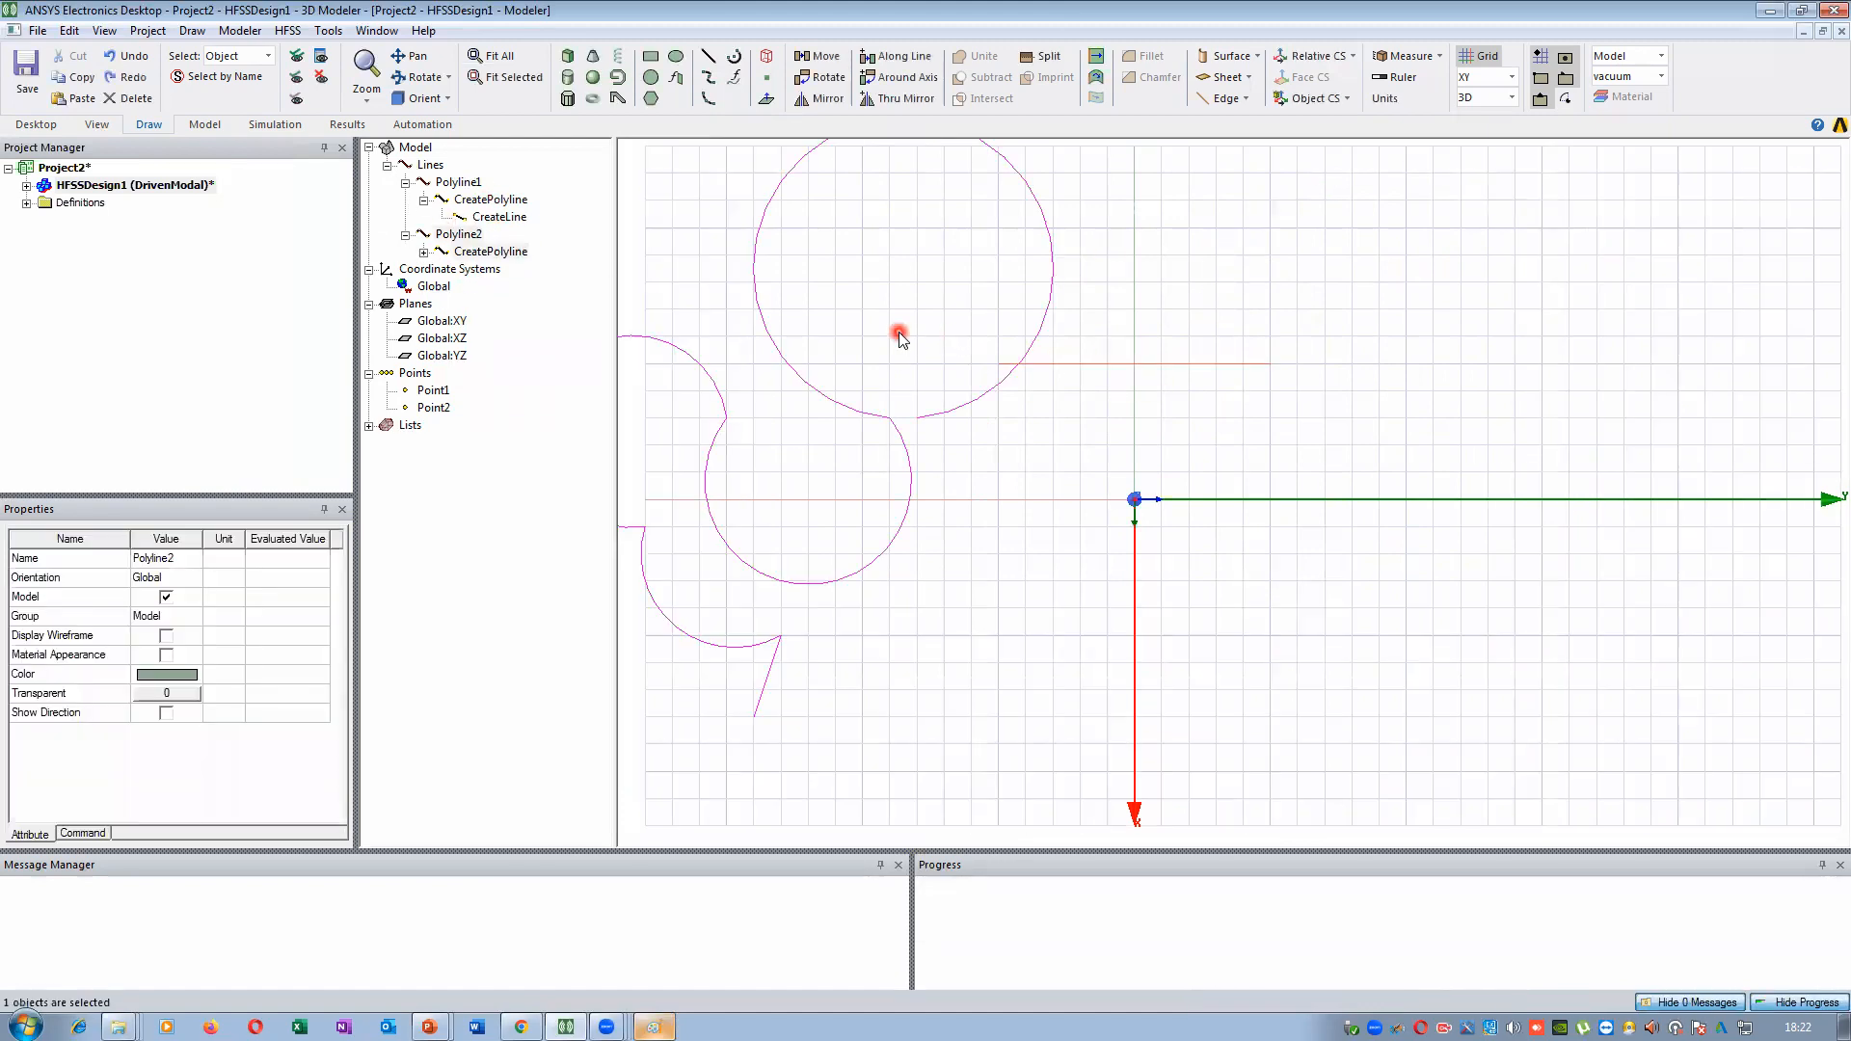
click(471, 236)
key(Delete)
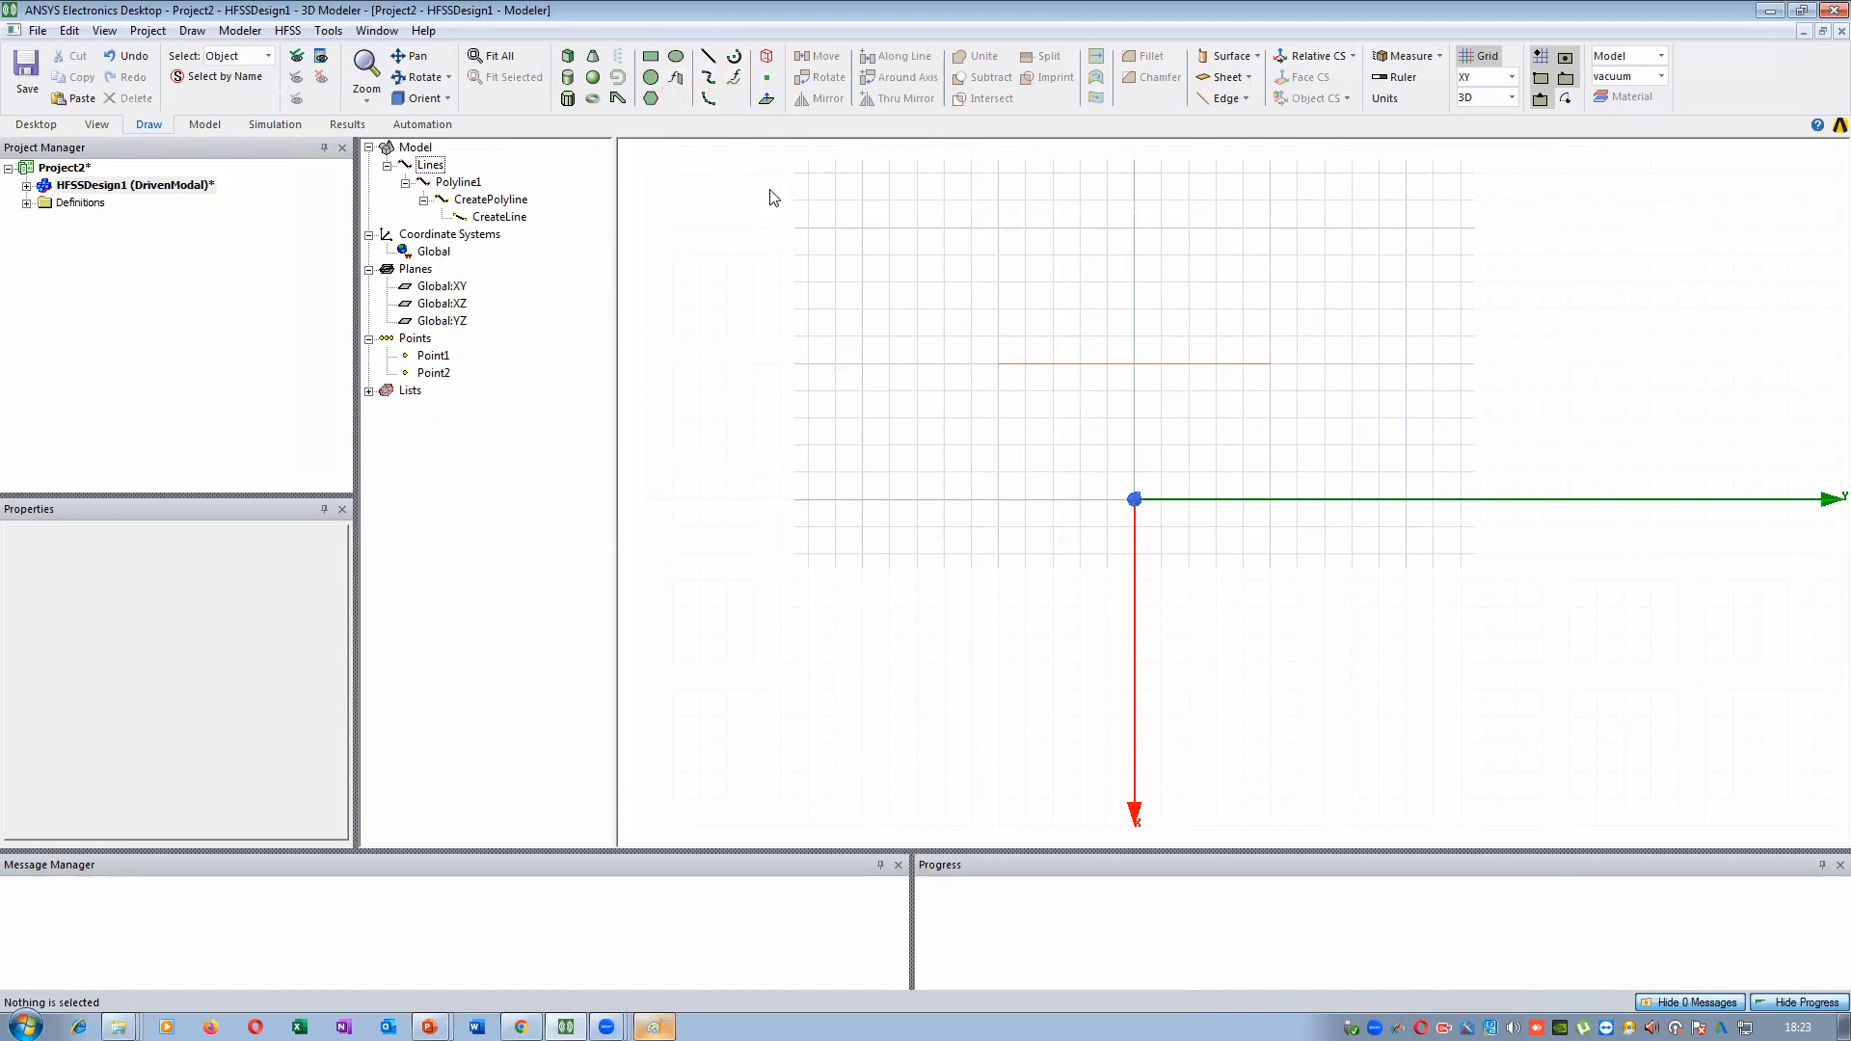
click(461, 183)
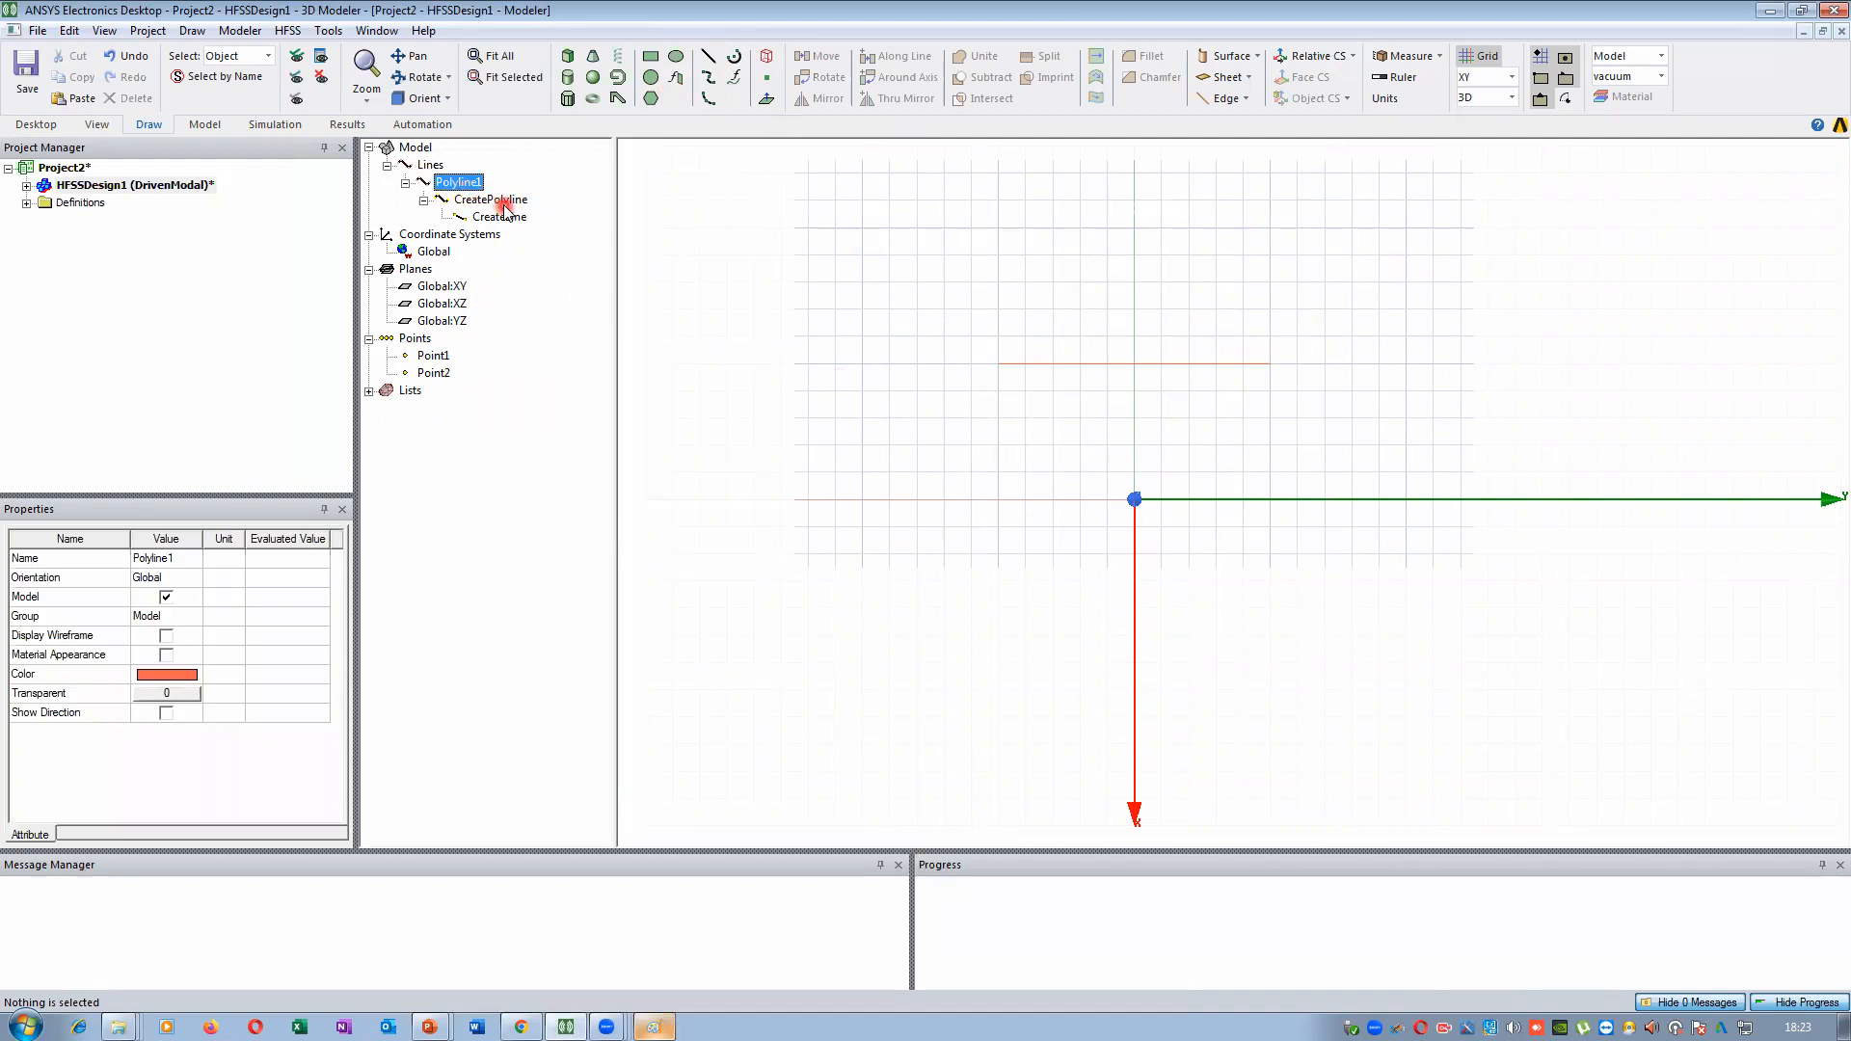
key(Delete)
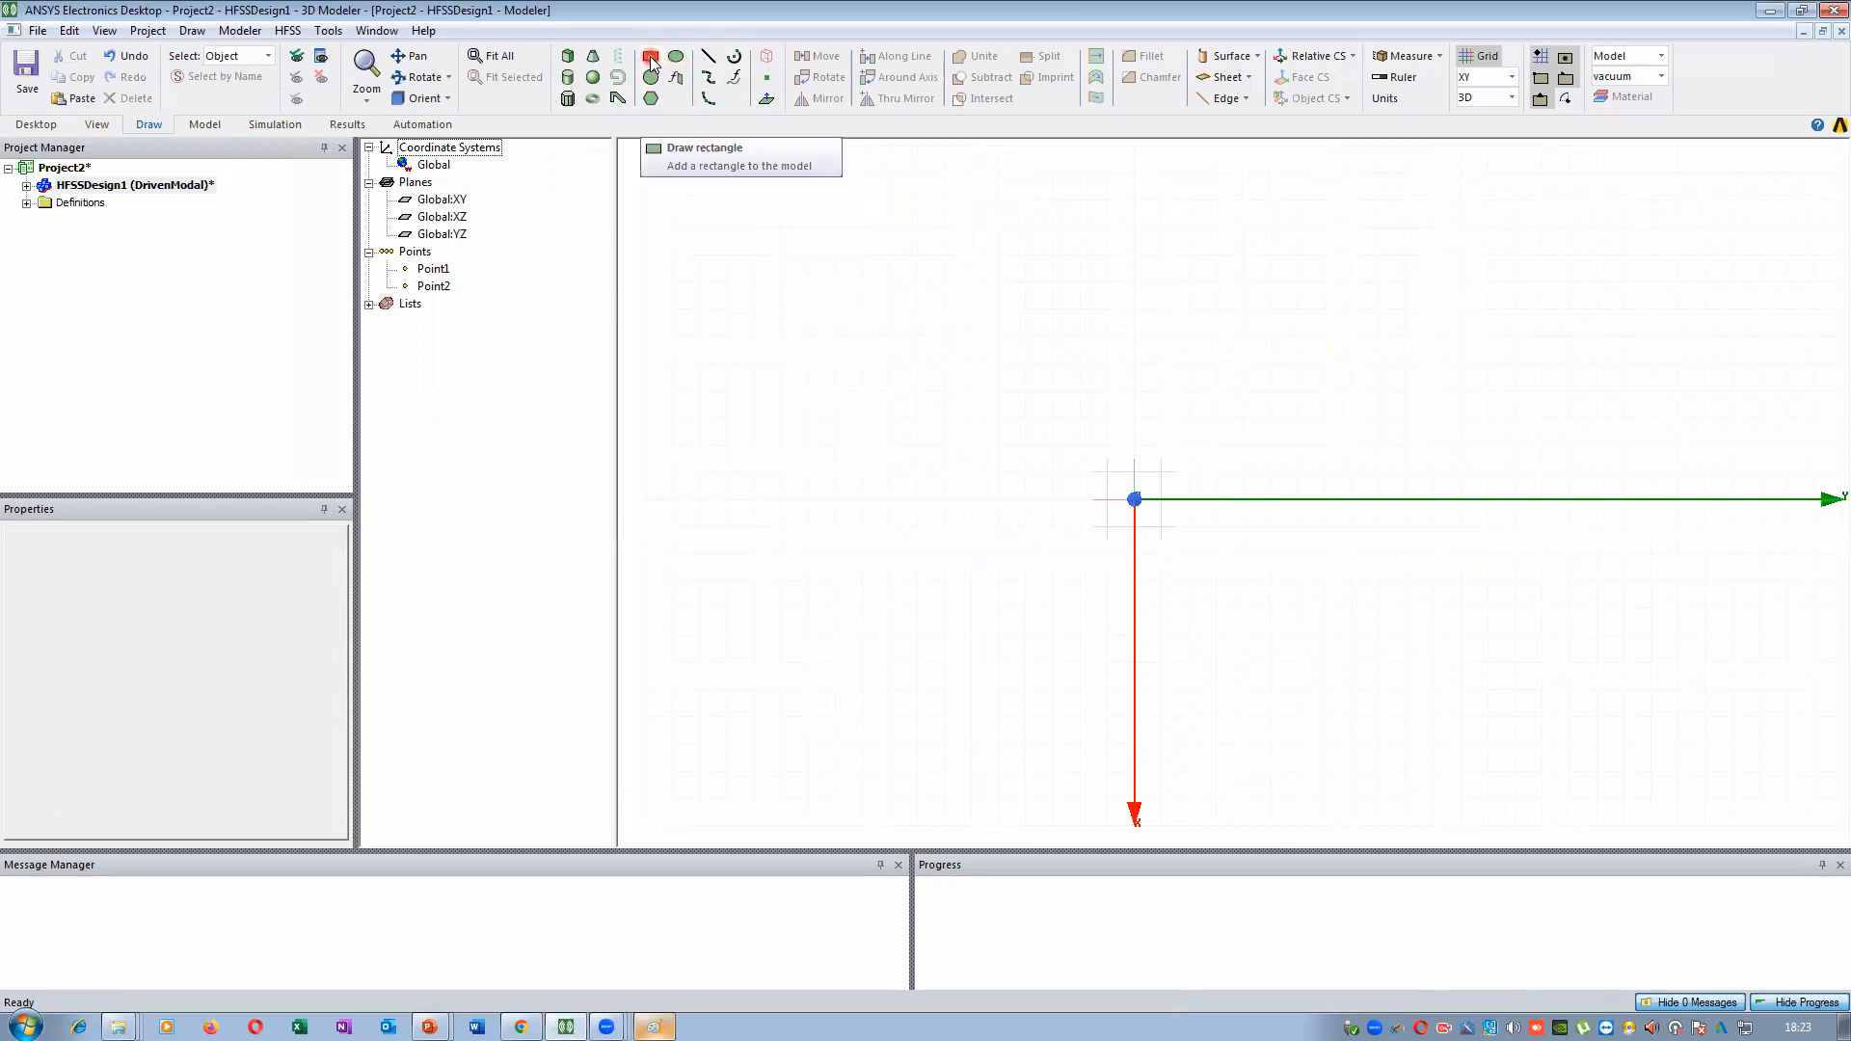
click(651, 58)
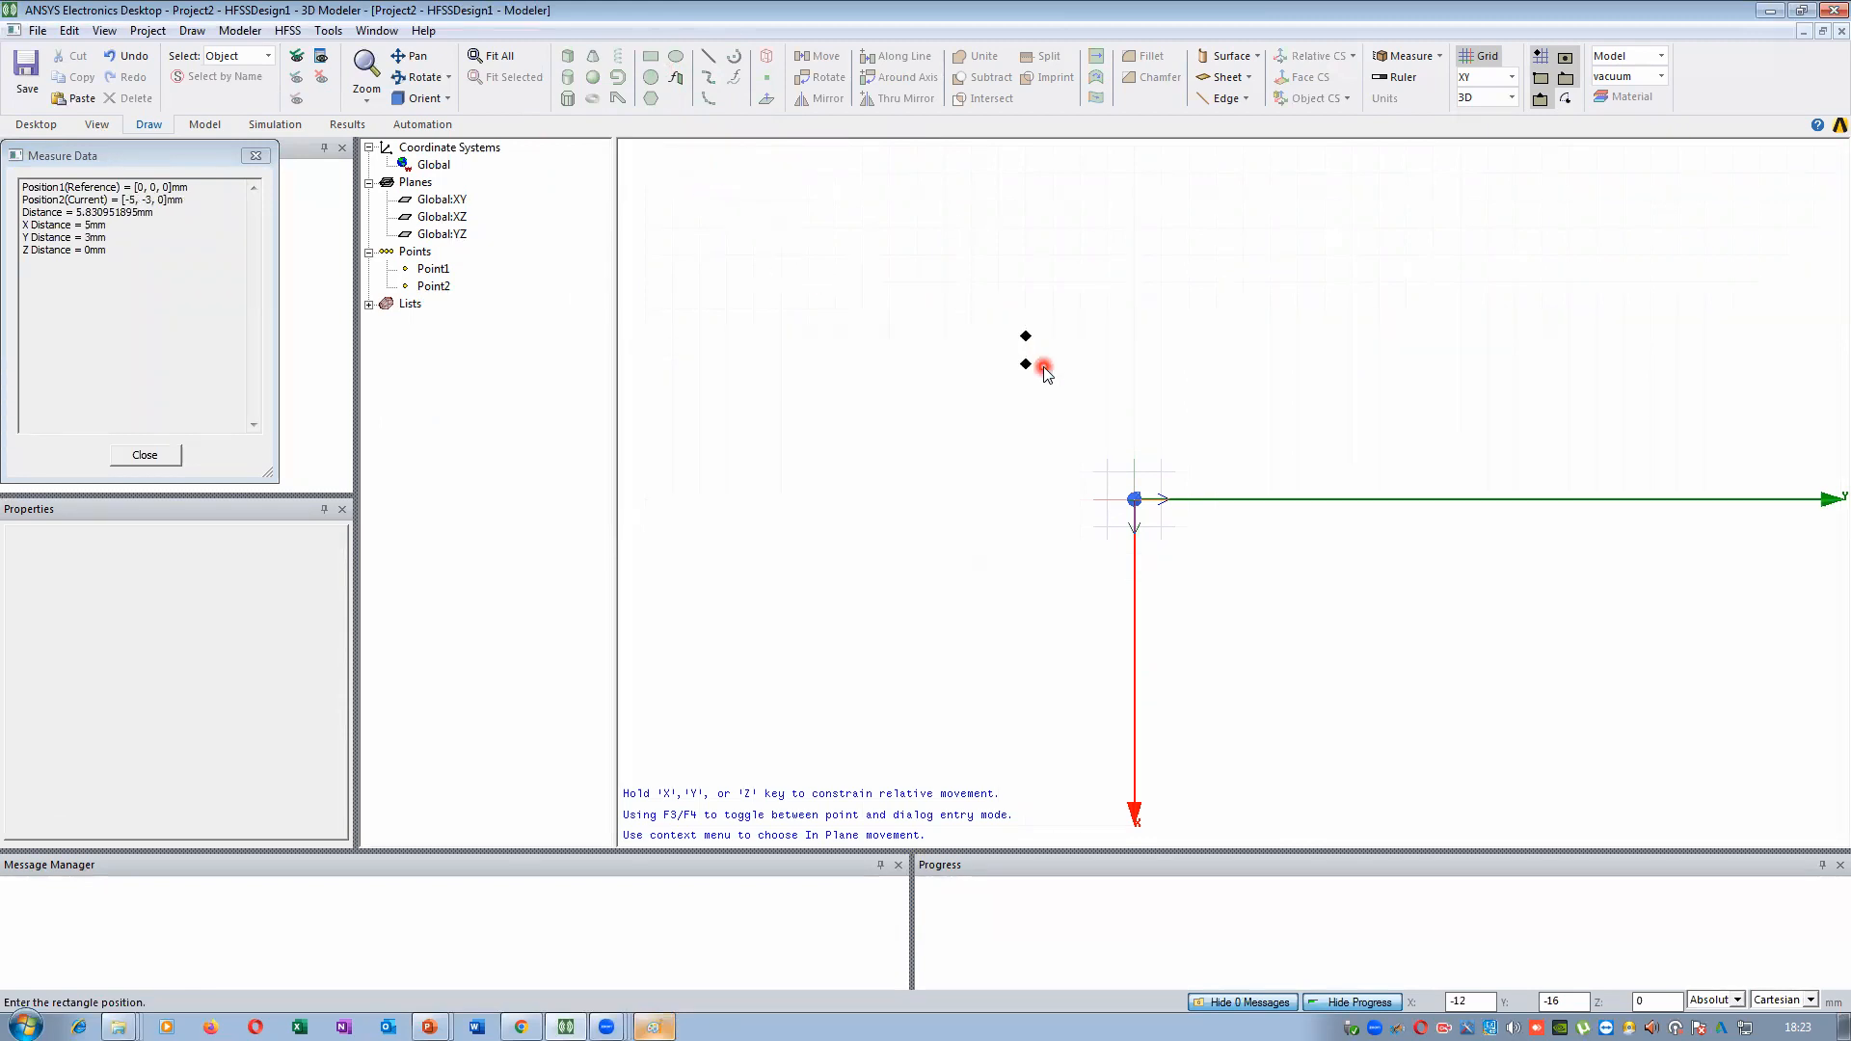
key(ctrl+d)
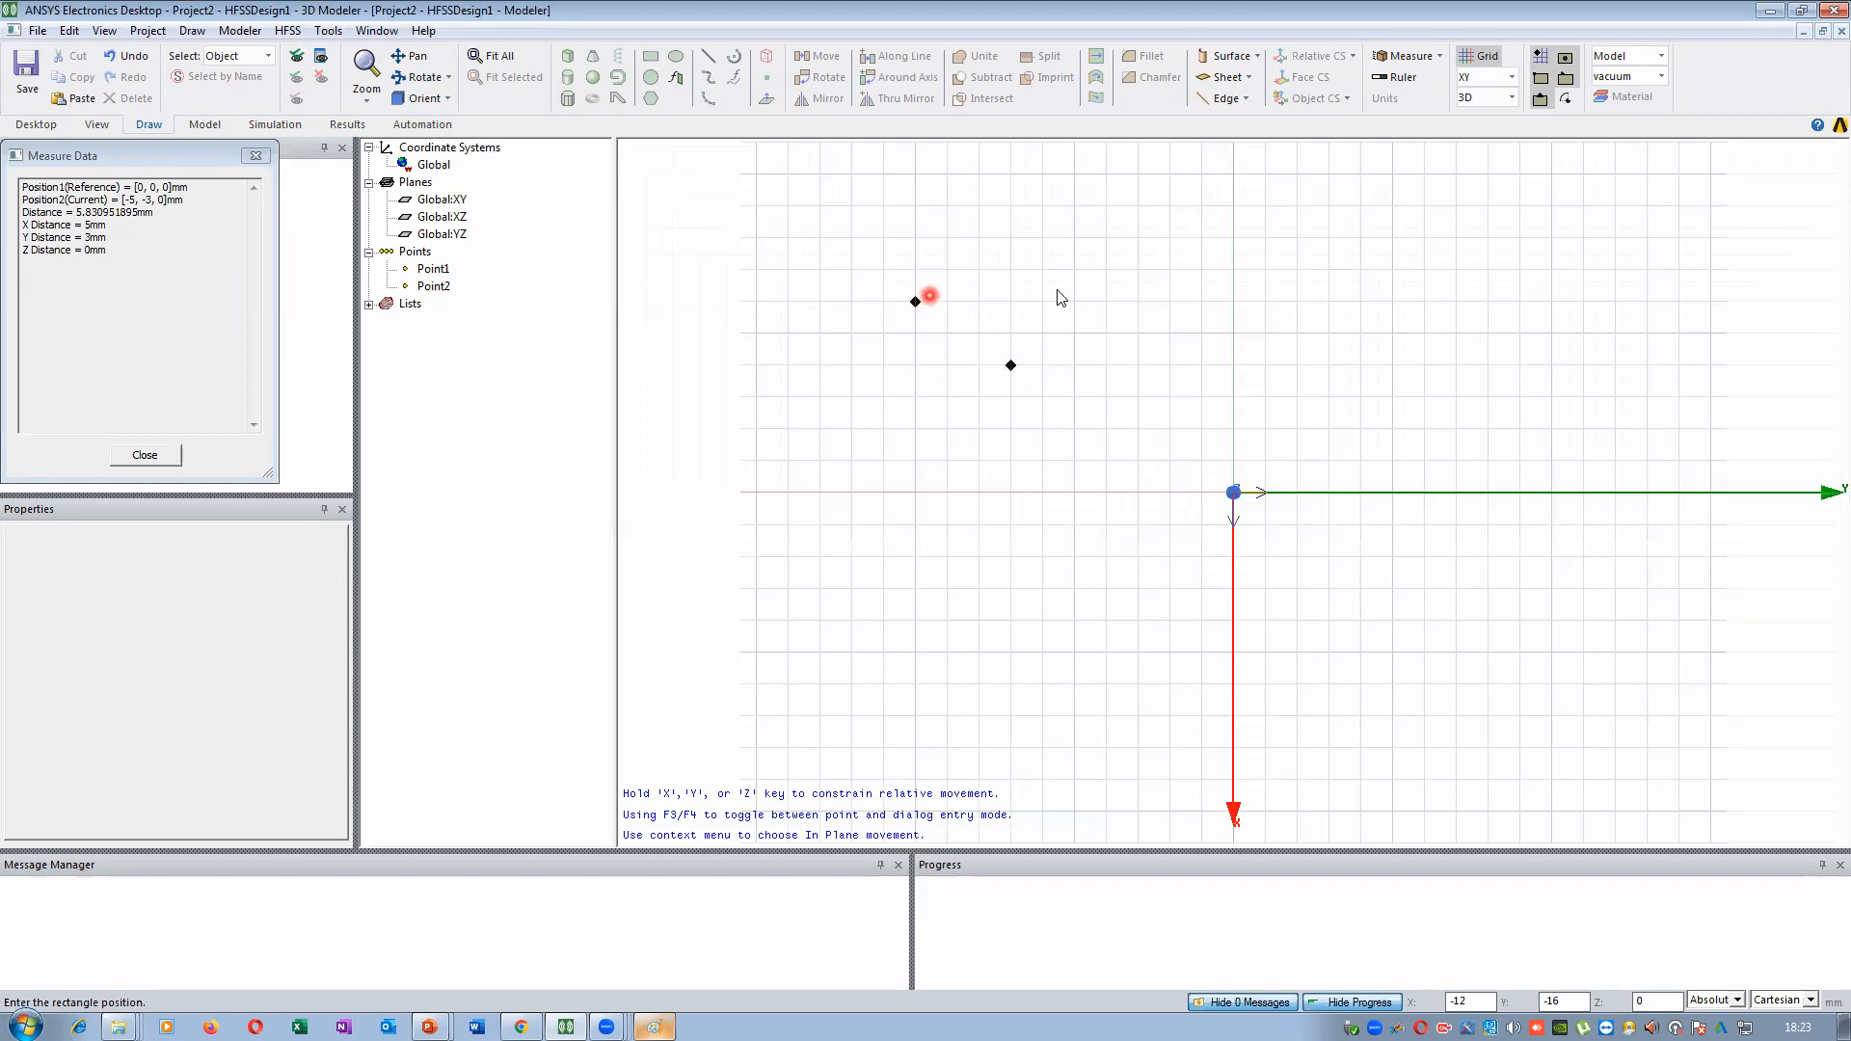
scroll(962, 319, down, 2)
scroll(1210, 569, down, 3)
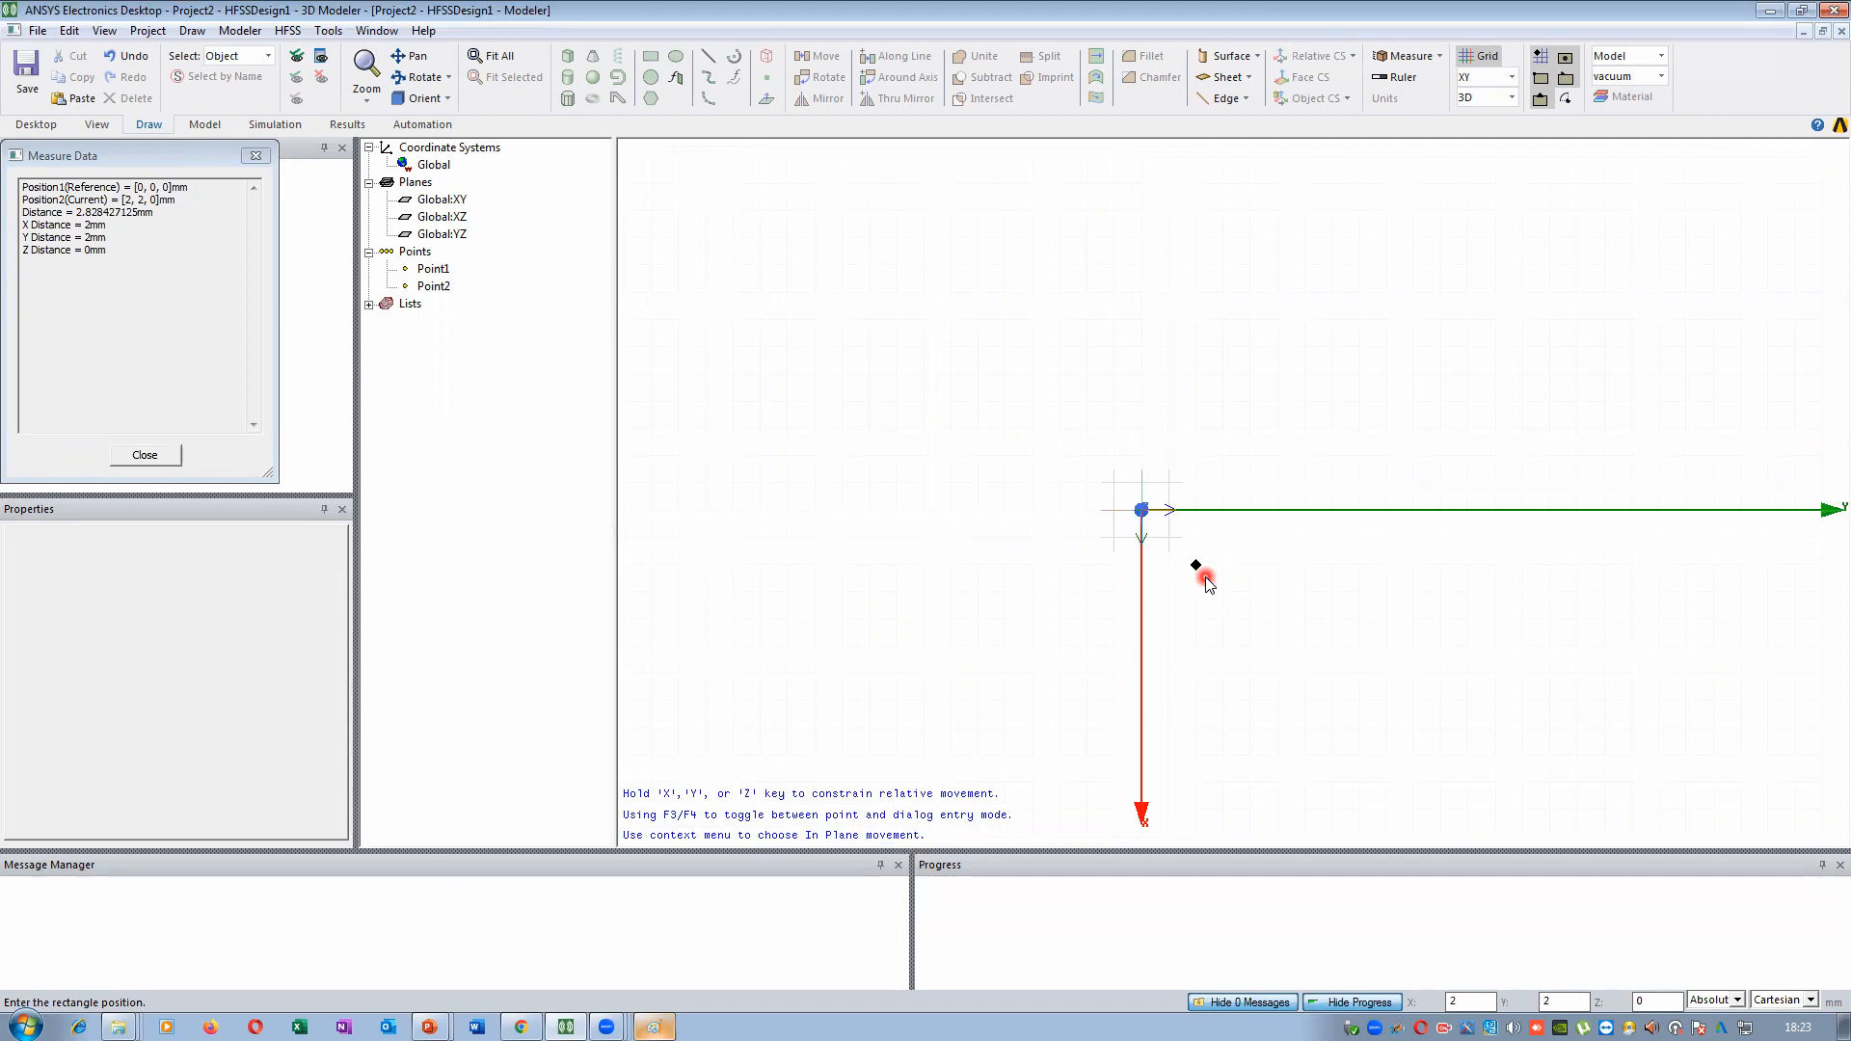
key(ctrl+d)
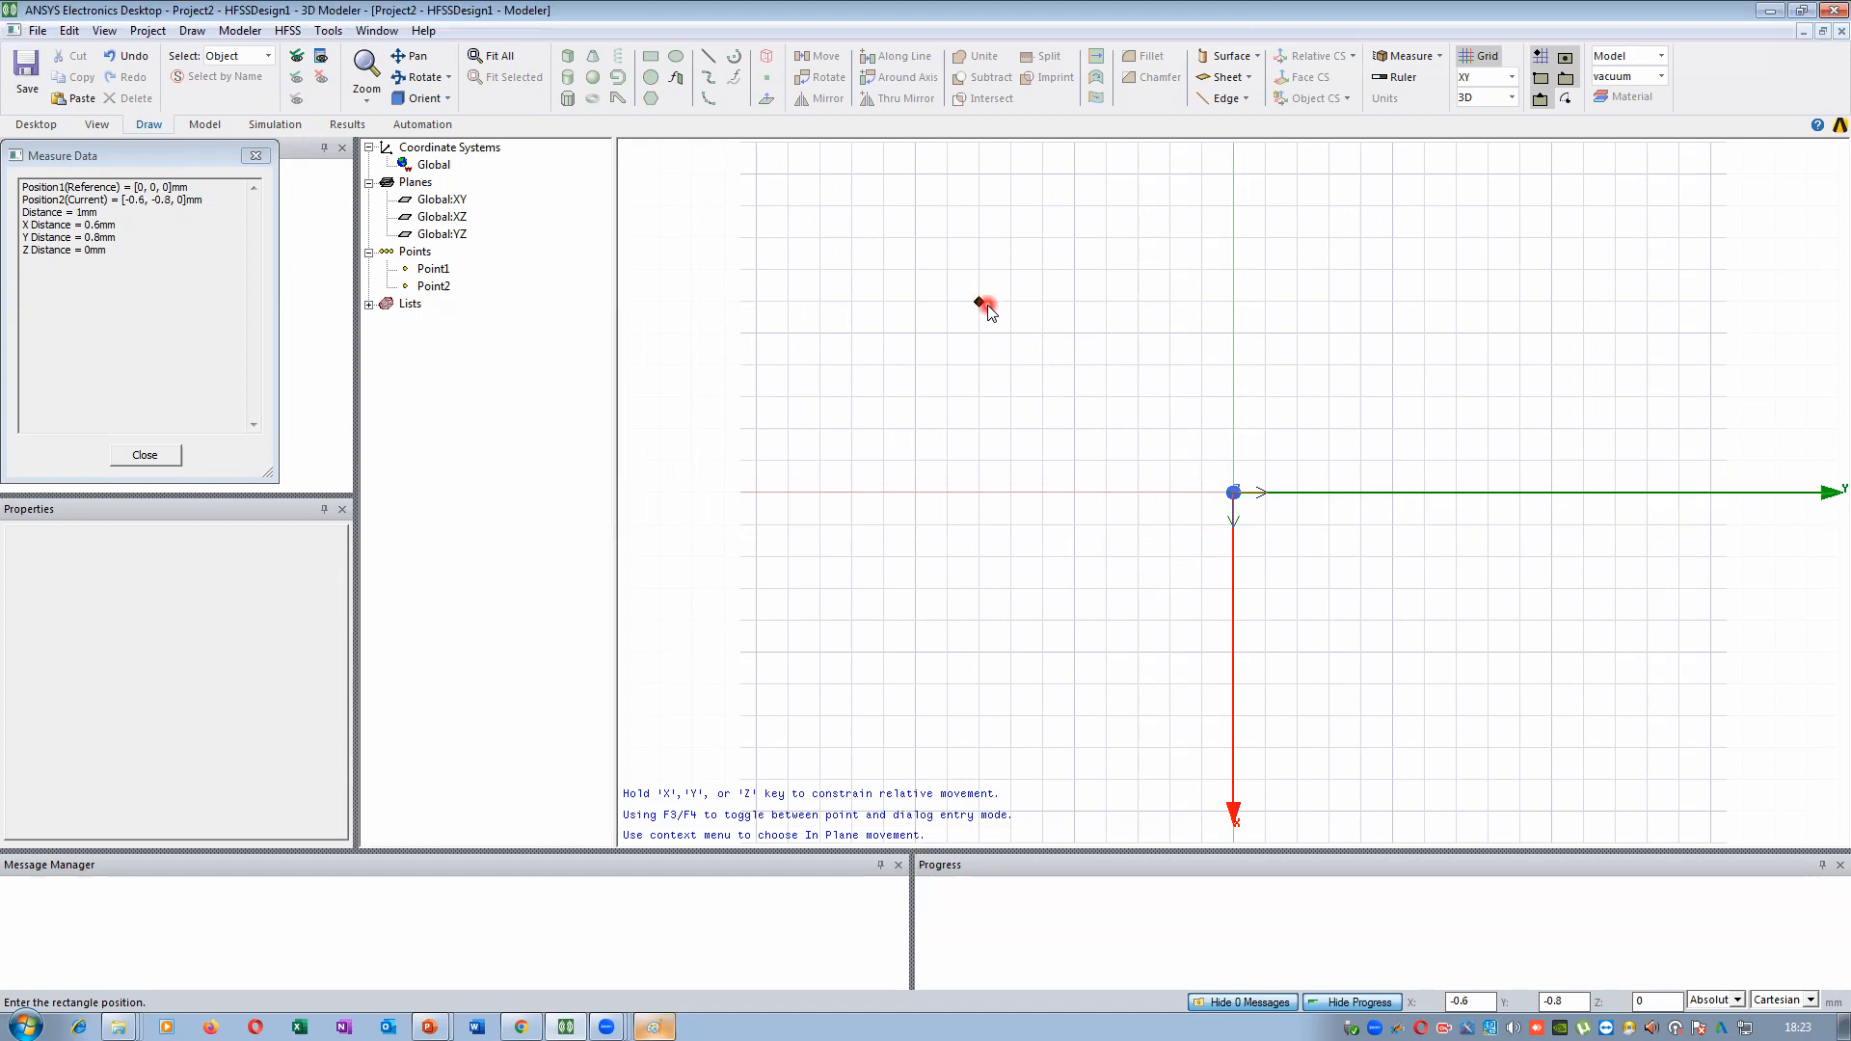
Switch to Paint and draw a vertical and a horizontal straight line crossing each other as coordinate axes
click(654, 1026)
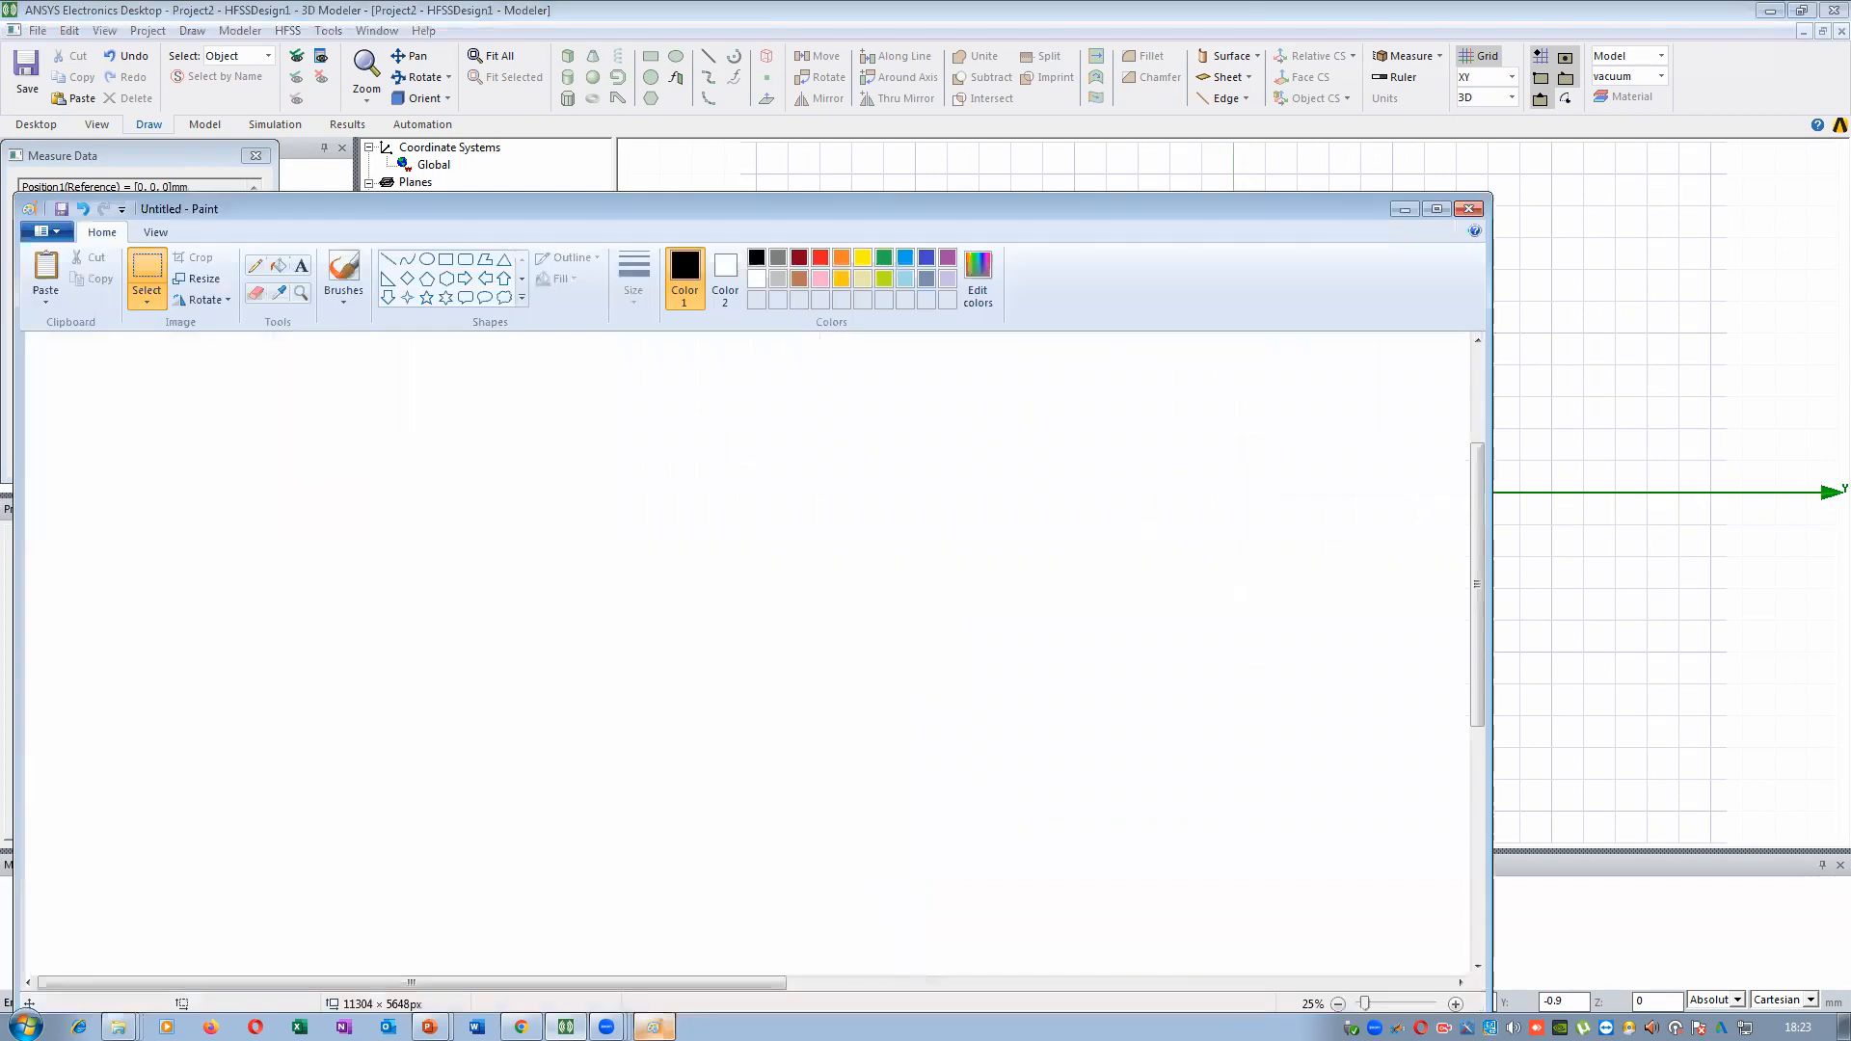
click(391, 261)
drag(567, 436, 561, 883)
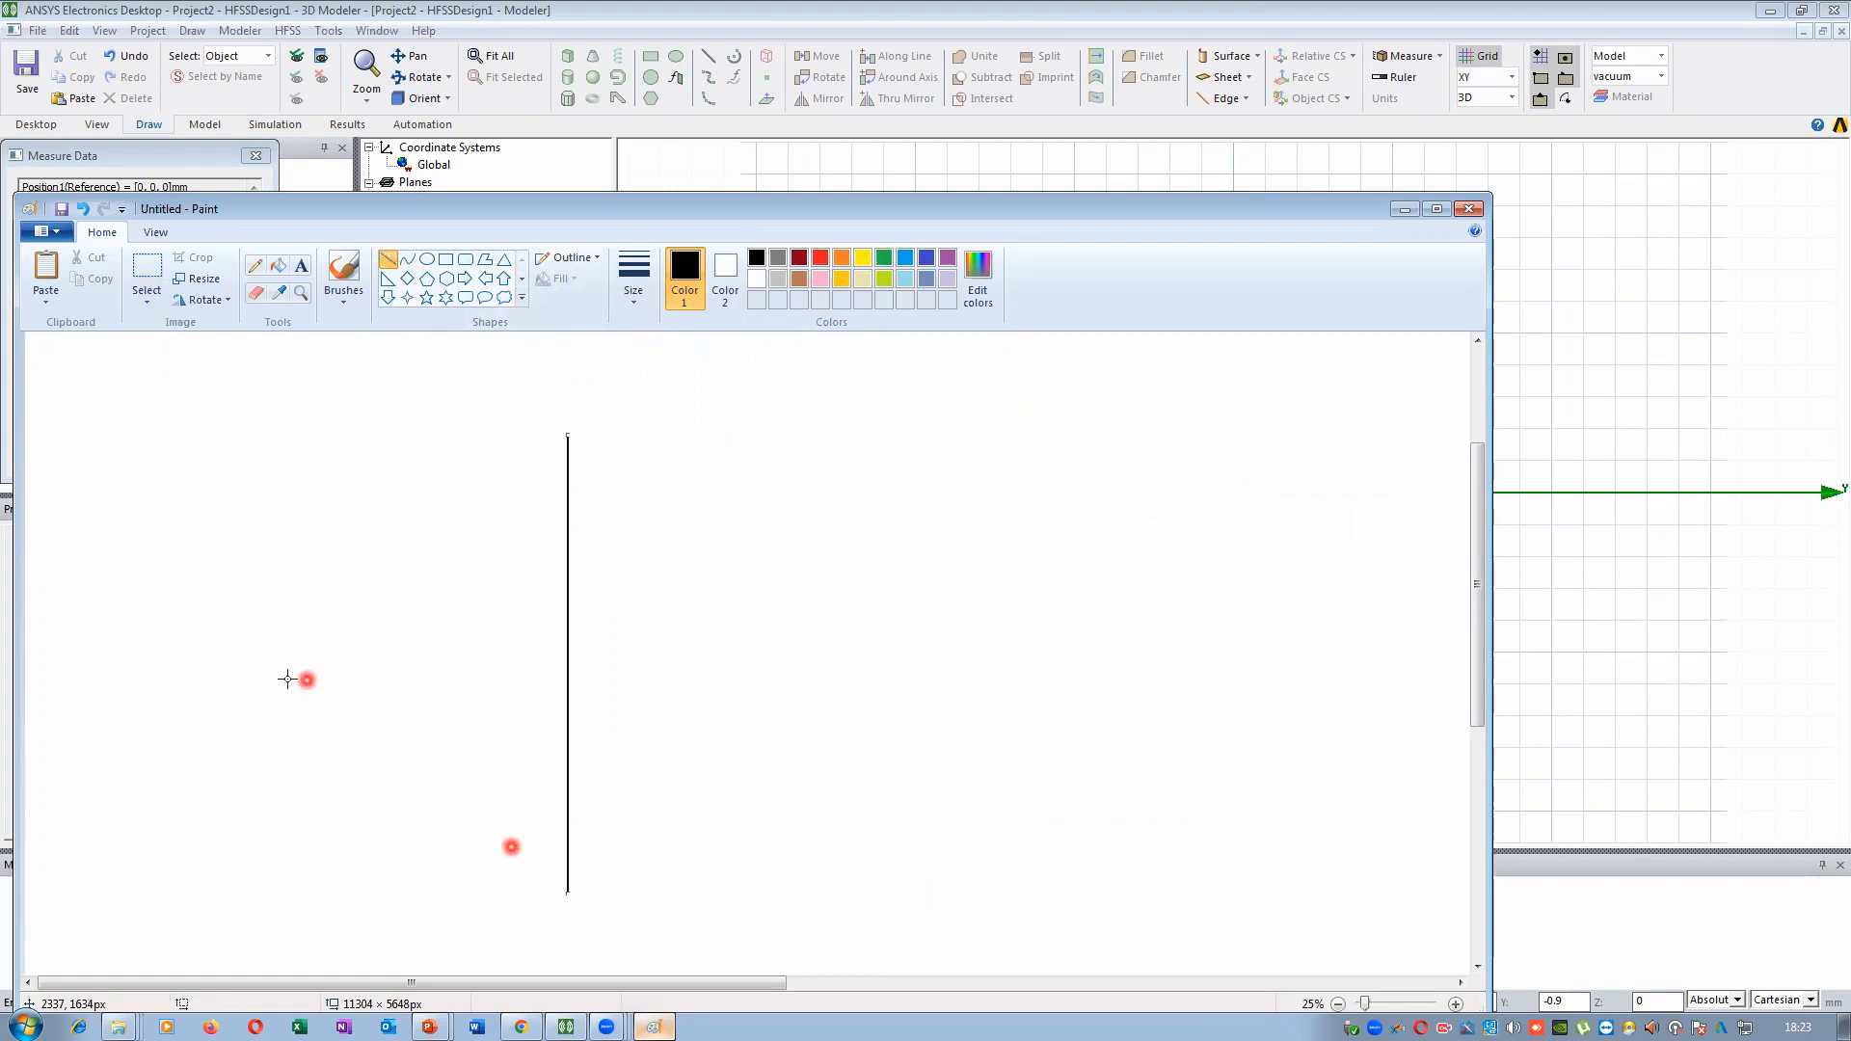
shift+drag(234, 665, 944, 665)
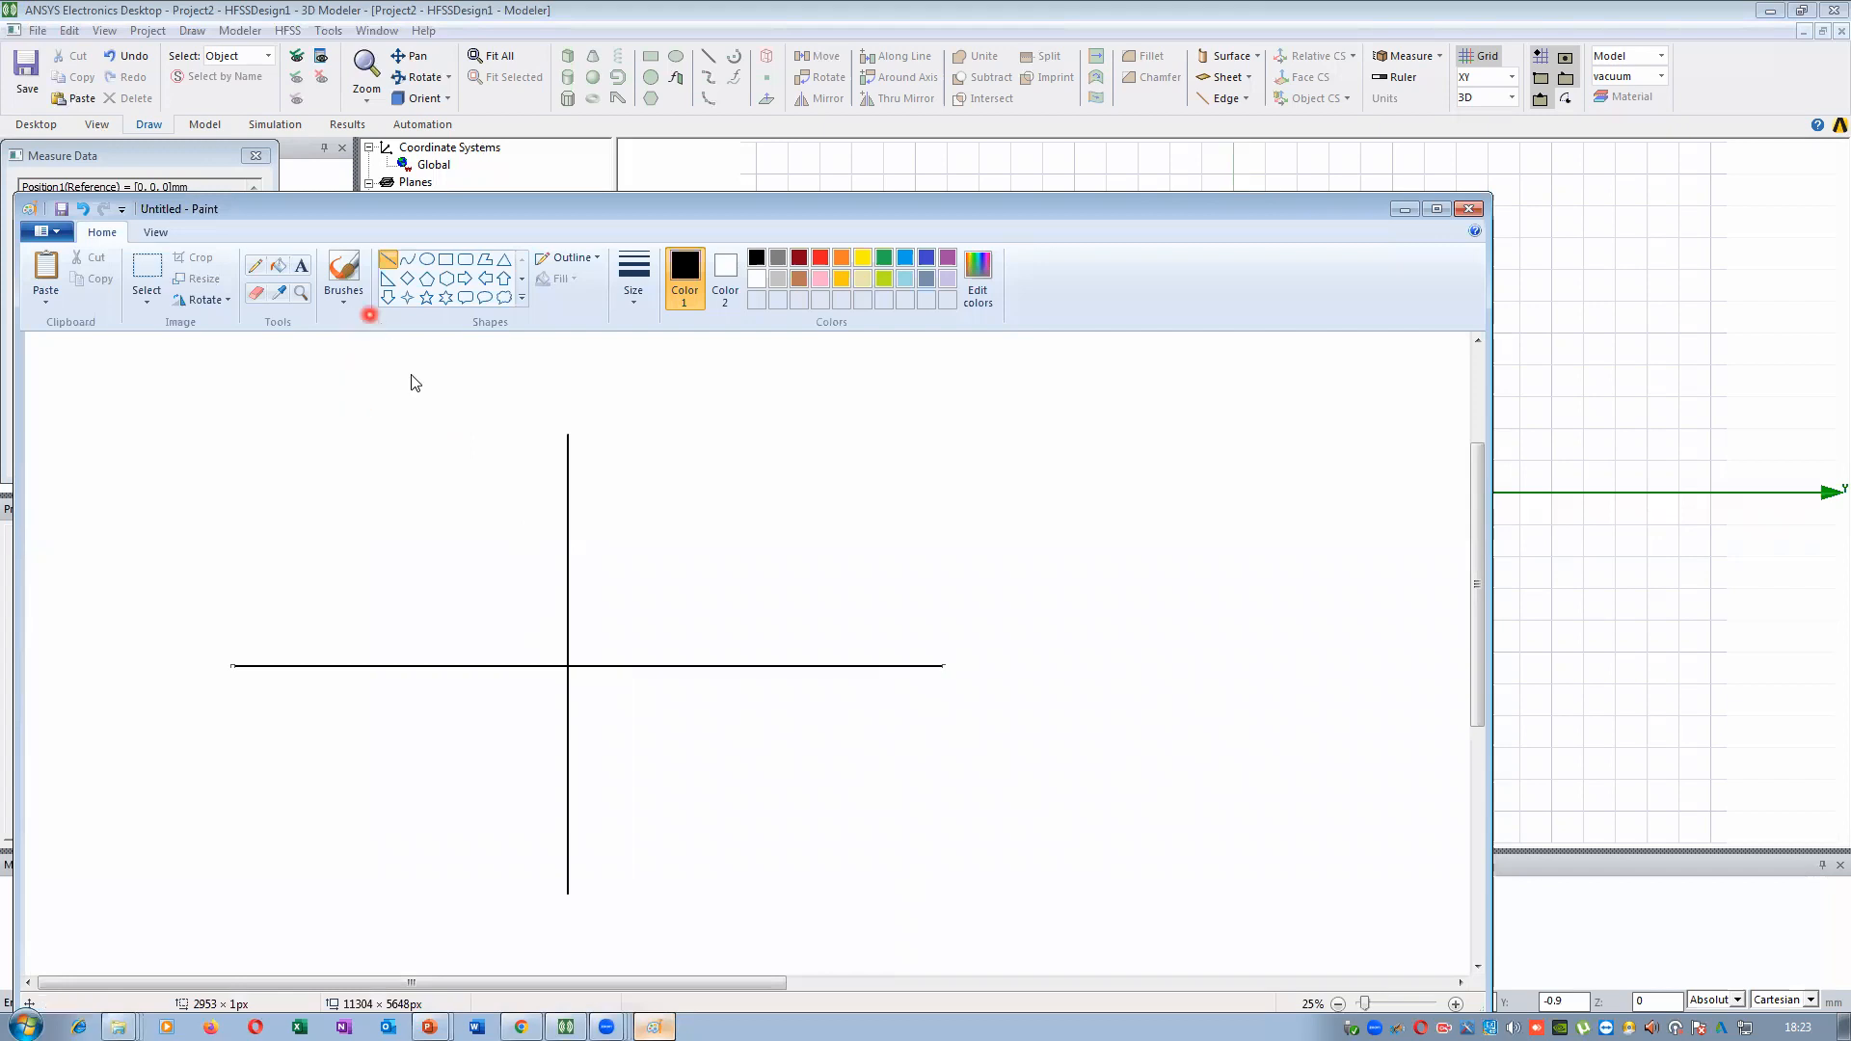
Handwrite the axis labels x below, y on the right, -x above and -y on the left, with arrowheads on the negative ends
click(256, 266)
drag(564, 914, 604, 928)
drag(971, 653, 976, 716)
mouse_move(573, 441)
mouse_down()
mouse_move(625, 398)
mouse_move(662, 404)
mouse_up()
mouse_move(246, 647)
mouse_down()
mouse_move(241, 696)
mouse_move(176, 671)
mouse_up()
drag(178, 660, 185, 701)
Draw a rectangle in the quadrant between -x and y, and handwrite 5 above it and 3 beside it as dimensions
click(450, 262)
drag(672, 460, 877, 589)
click(1035, 481)
click(259, 269)
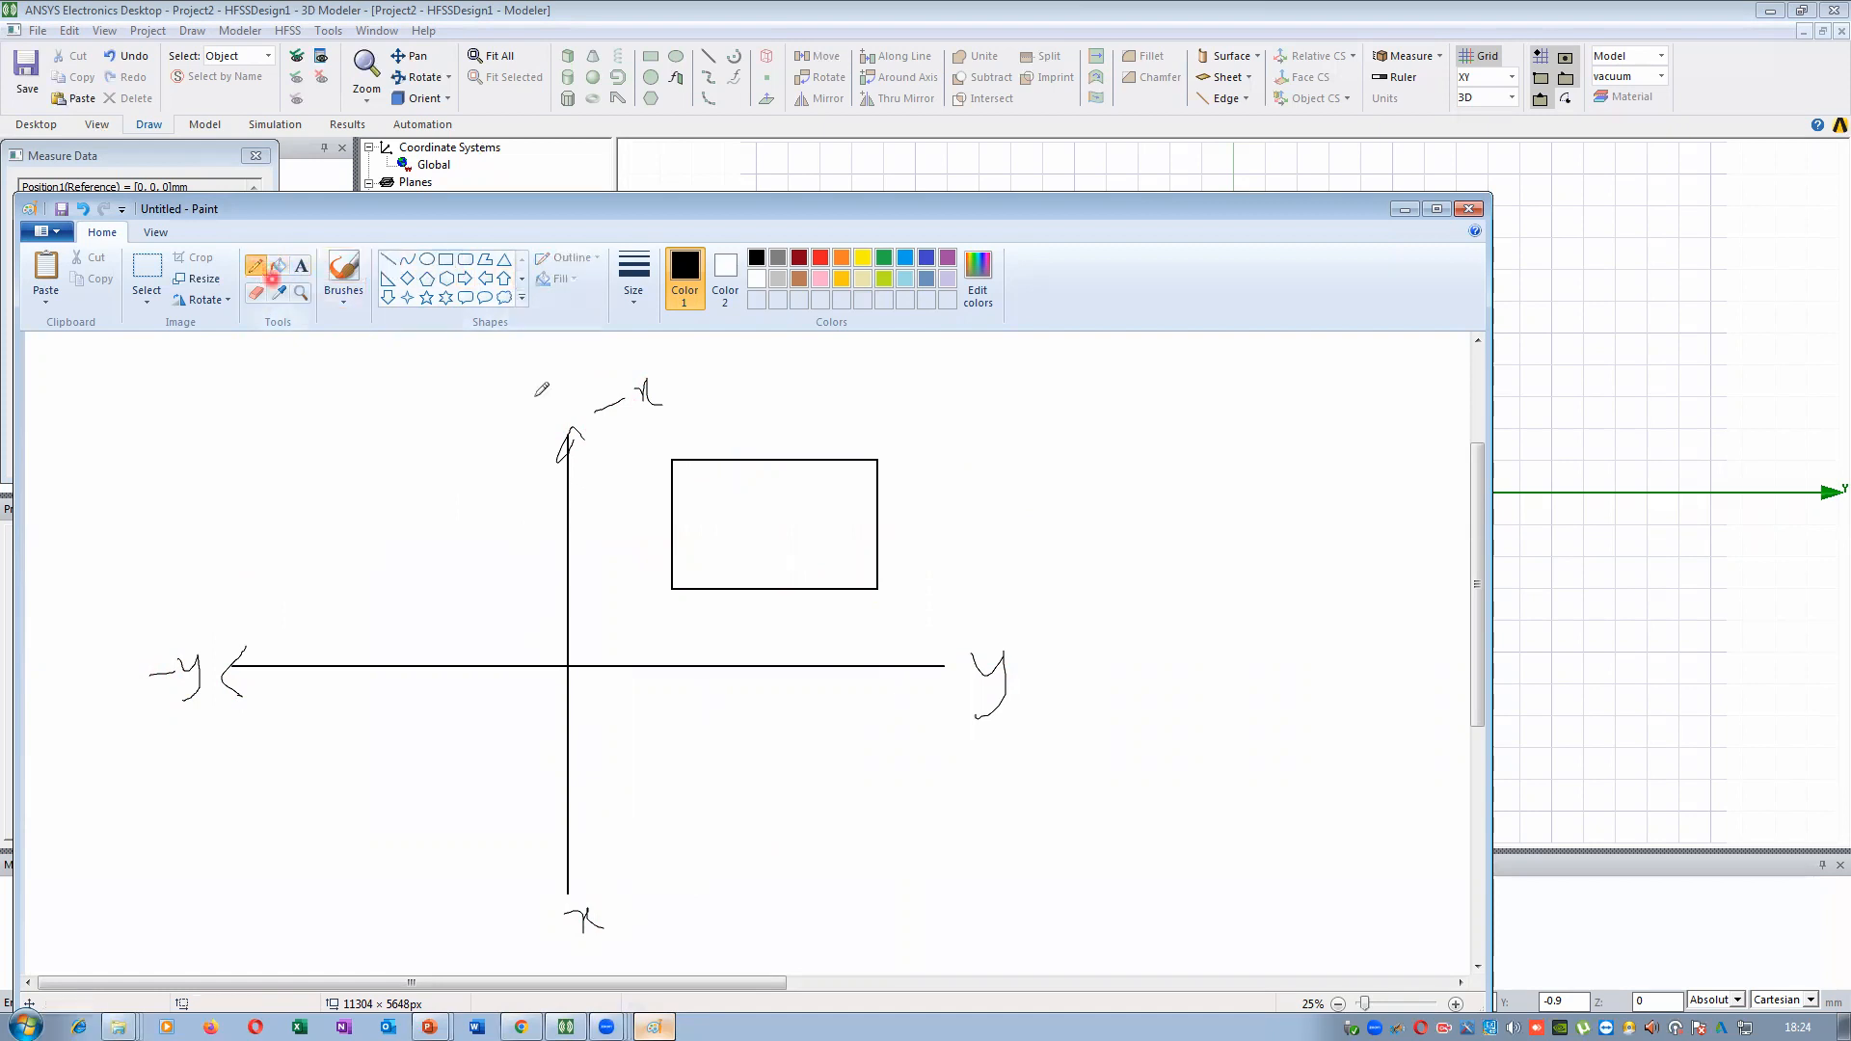
mouse_move(768, 420)
mouse_down()
mouse_move(761, 453)
mouse_move(787, 416)
mouse_up()
drag(892, 511, 892, 538)
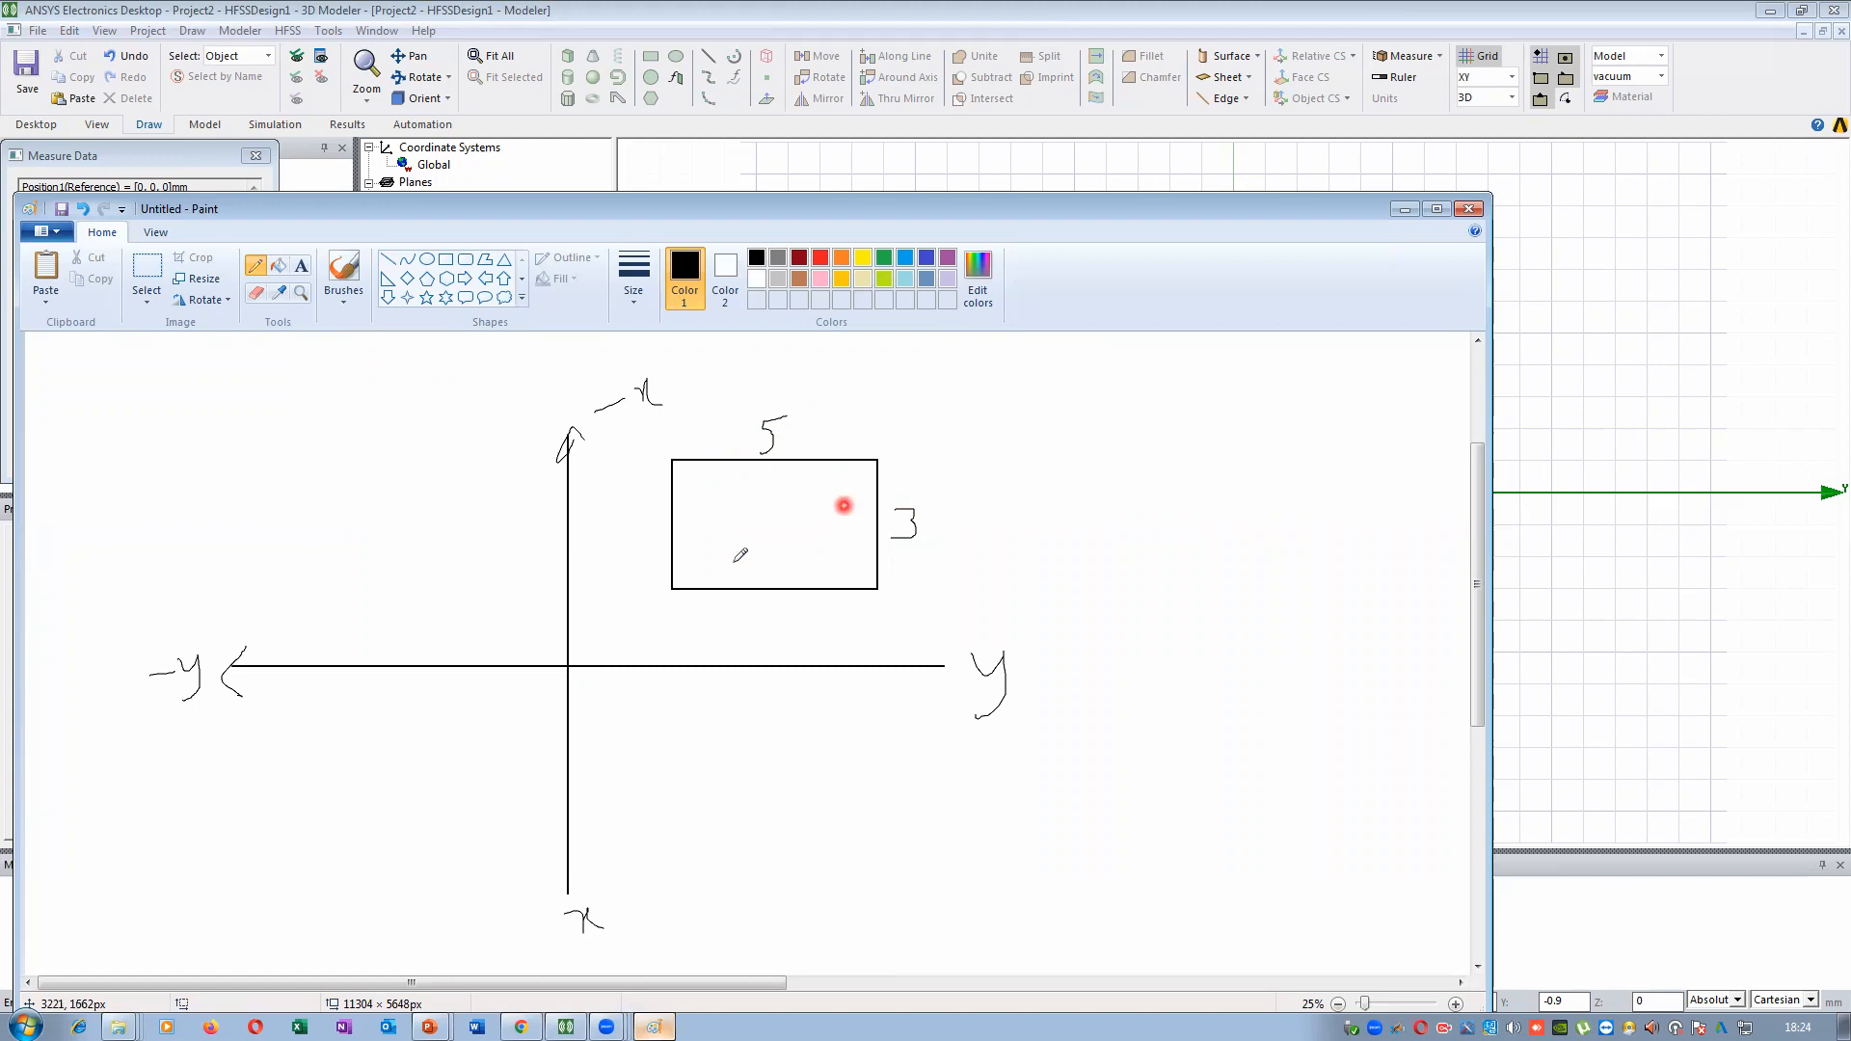
Sketch double-headed arrows from the rectangle to the origin and to both axes, marking each distance with a question mark
drag(571, 663, 661, 592)
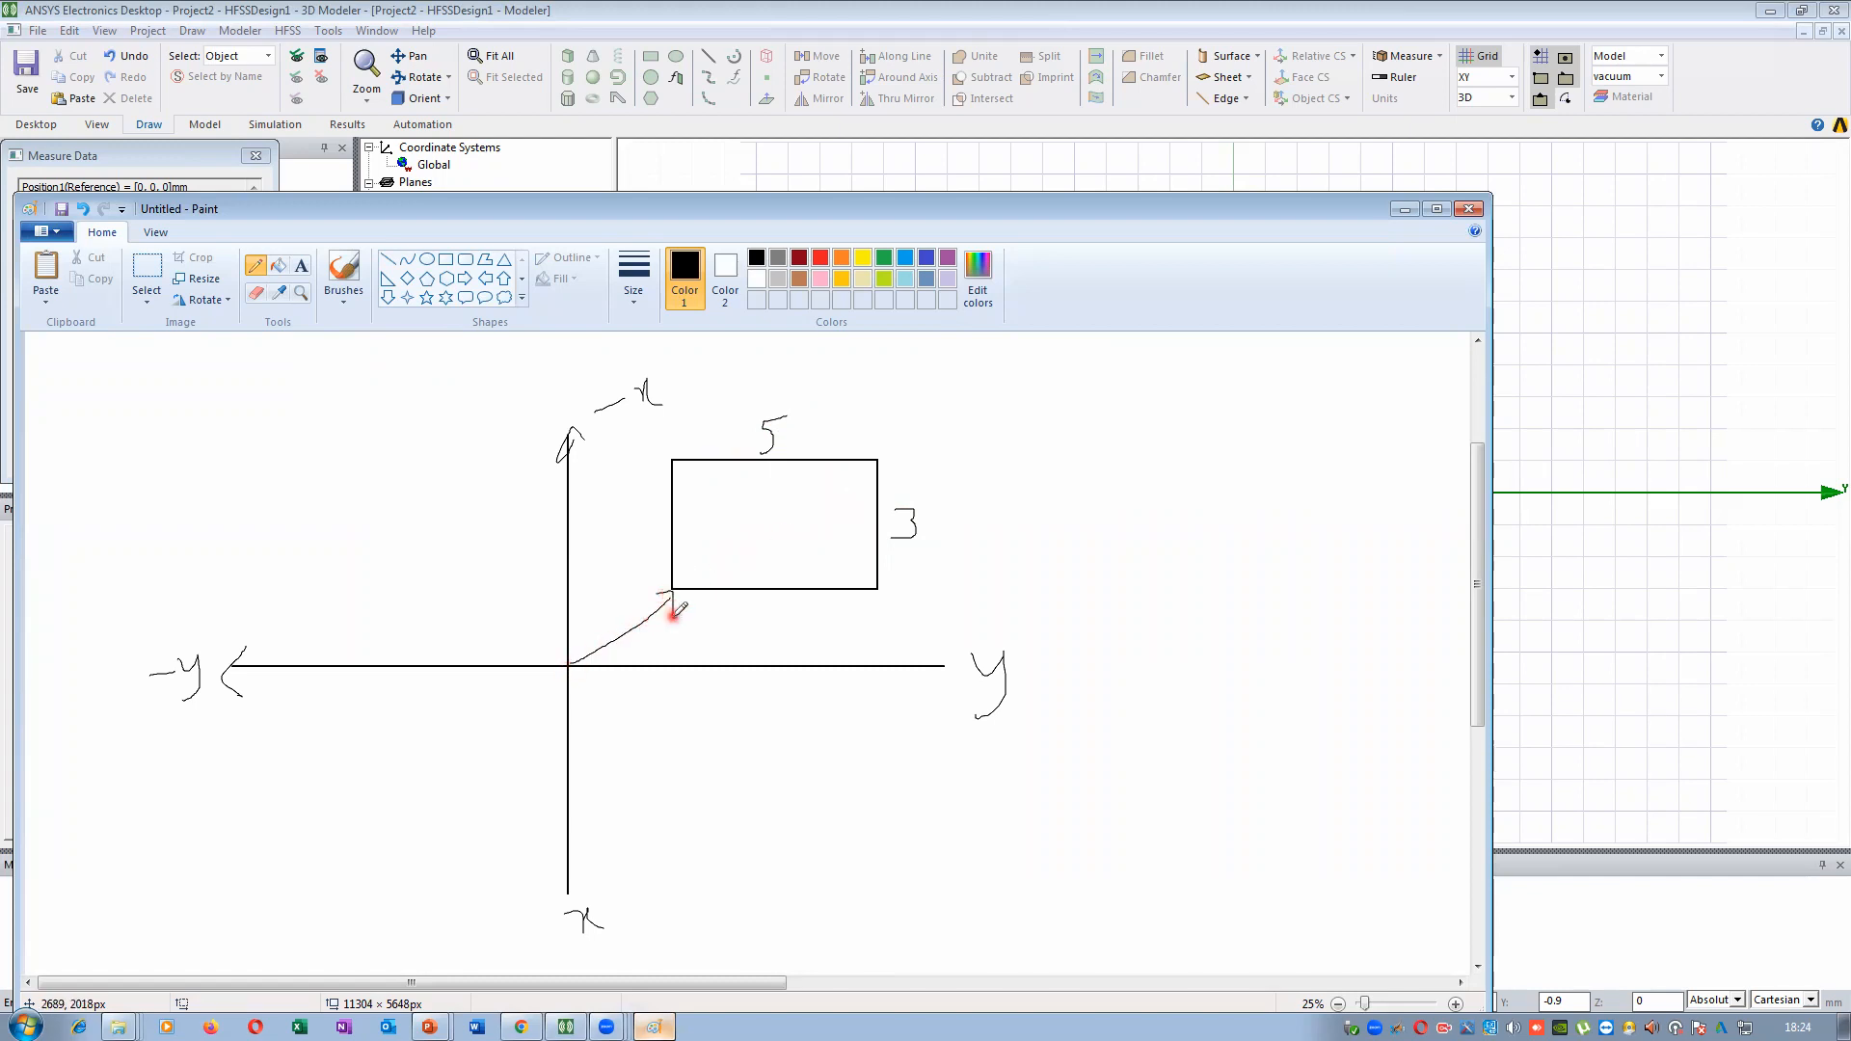
drag(582, 644, 599, 664)
mouse_move(773, 595)
mouse_down()
mouse_move(778, 664)
mouse_move(795, 641)
mouse_up()
mouse_move(573, 527)
mouse_down()
mouse_move(668, 527)
mouse_move(640, 541)
mouse_move(575, 526)
mouse_move(591, 537)
mouse_up()
drag(605, 474, 612, 500)
drag(613, 508, 608, 595)
drag(807, 613, 817, 646)
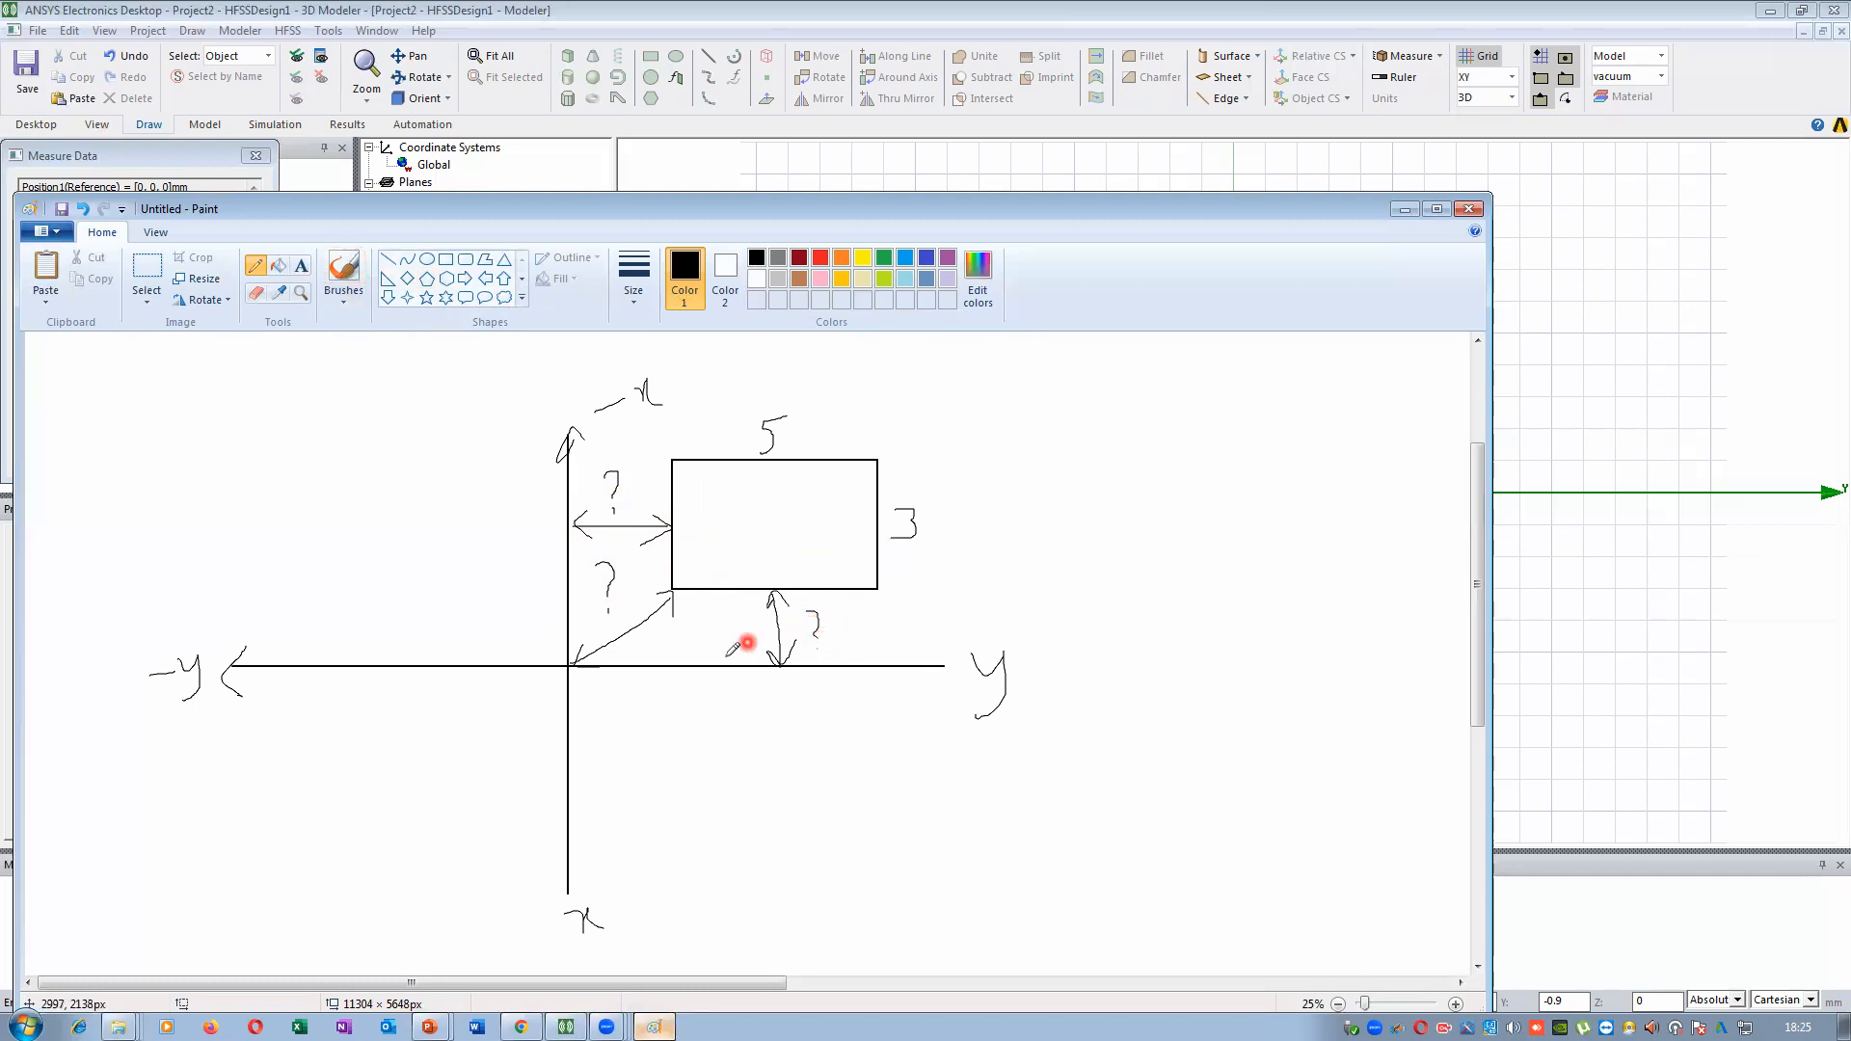
Handwrite the offsets: = 3 mm beside the rectangle's distance to the y axis and 2 mm above its distance to the x axis
drag(838, 625, 864, 636)
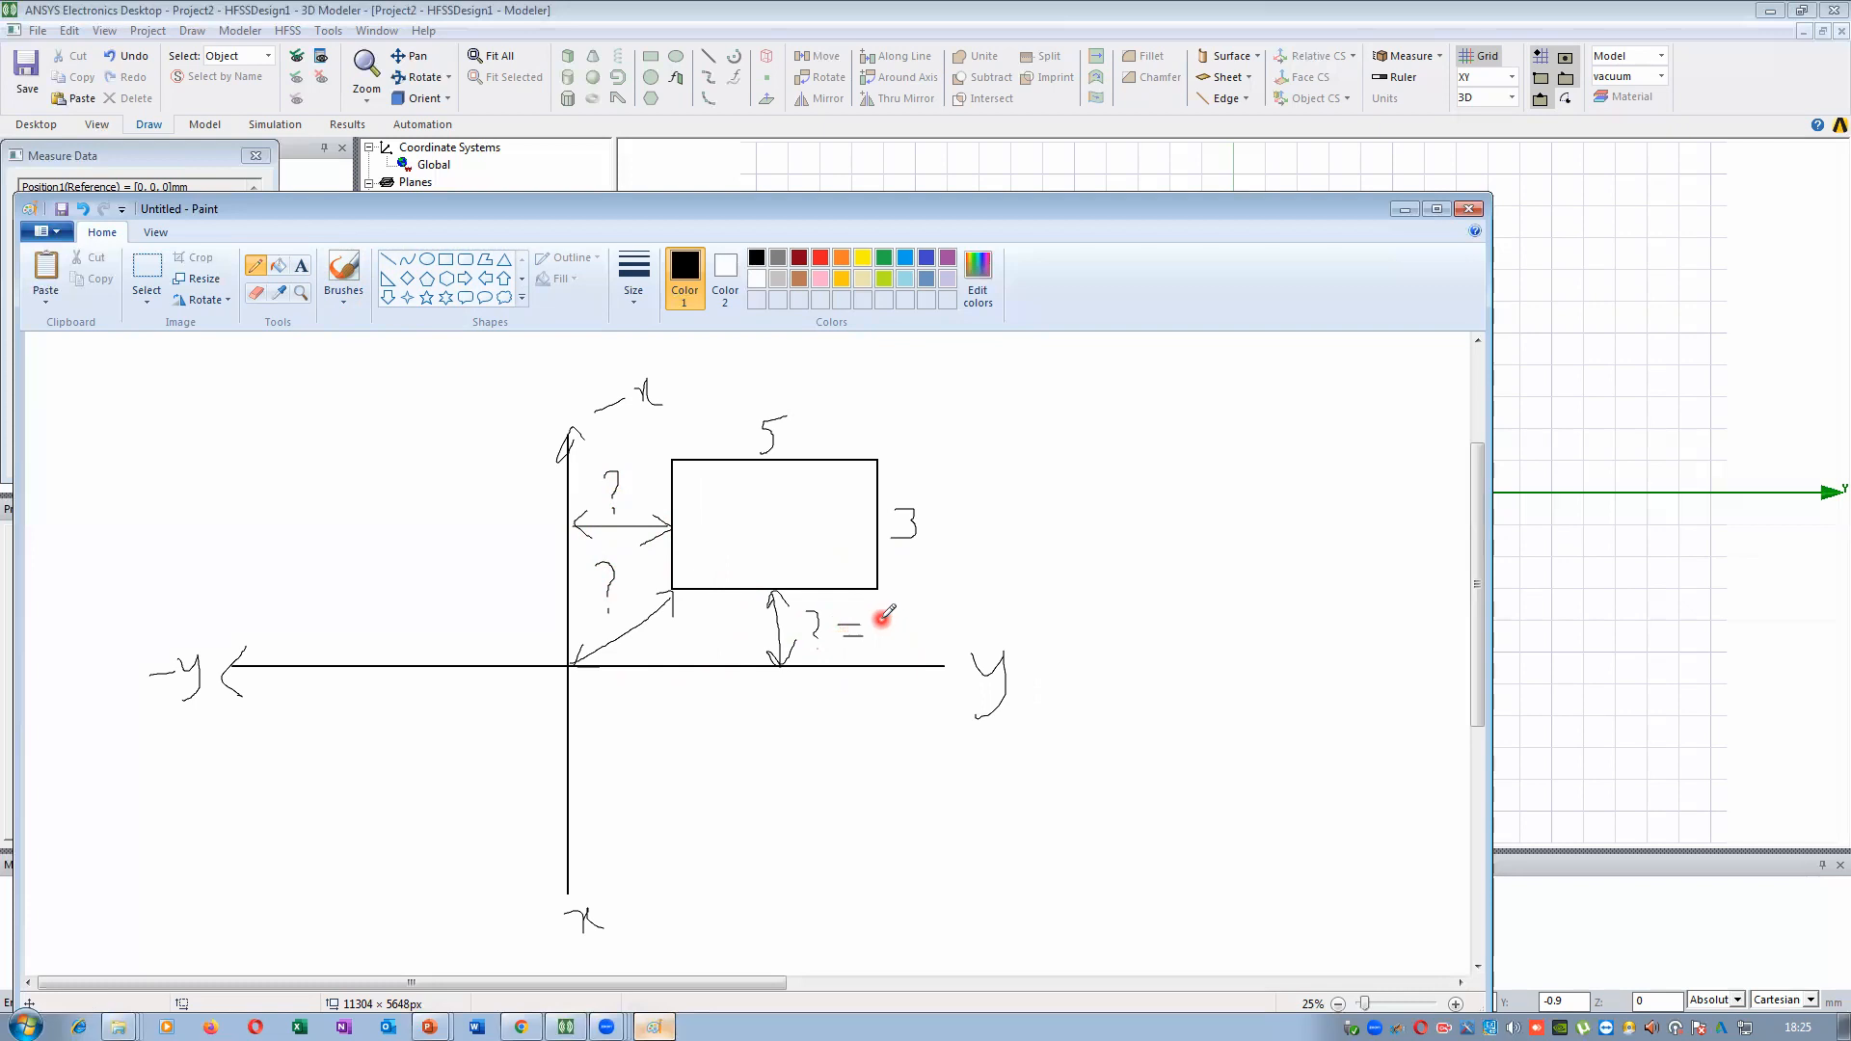
mouse_move(881, 617)
mouse_down()
mouse_move(904, 628)
mouse_move(882, 642)
mouse_move(978, 636)
mouse_up()
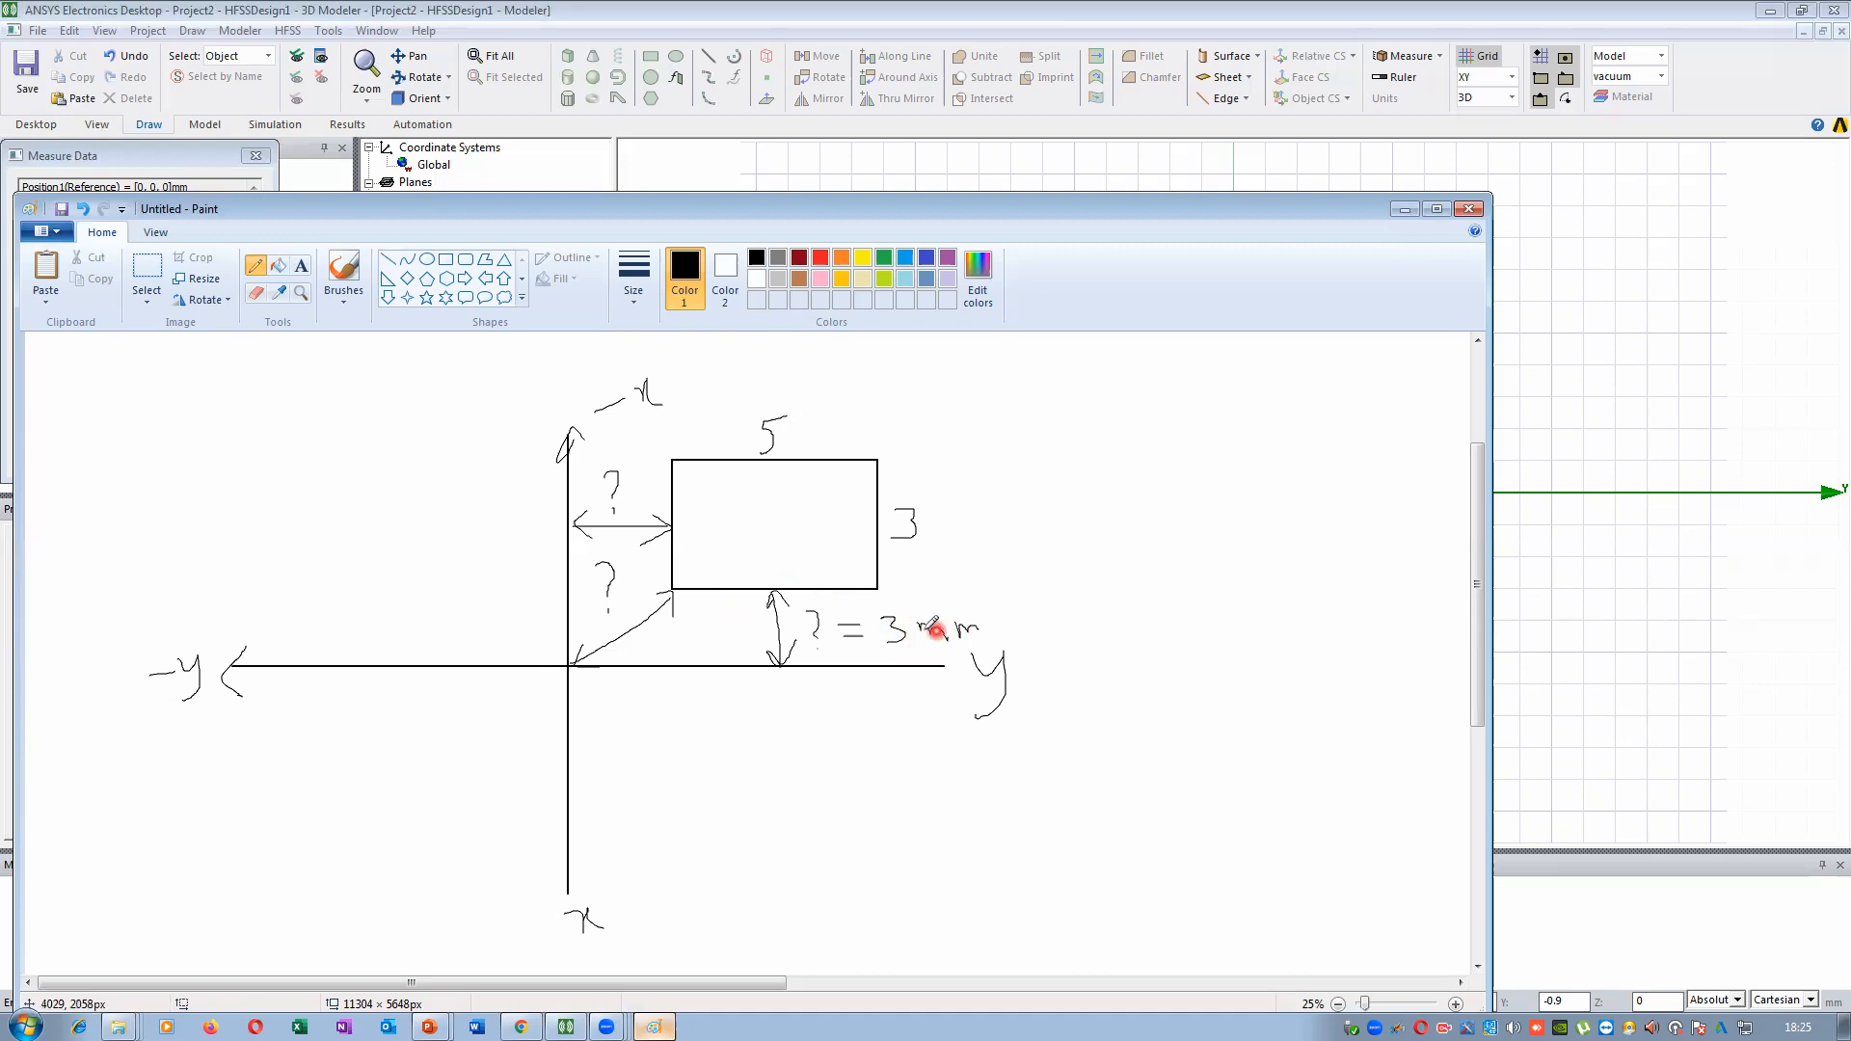
drag(607, 476, 613, 498)
mouse_move(605, 440)
mouse_down()
mouse_move(685, 438)
mouse_move(636, 444)
mouse_up()
Switch back to the 3D modeler and draw a rectangle in the XY plane from -0.5, -0.6, 0 mm across the X axis, leaving it deselected
click(1405, 211)
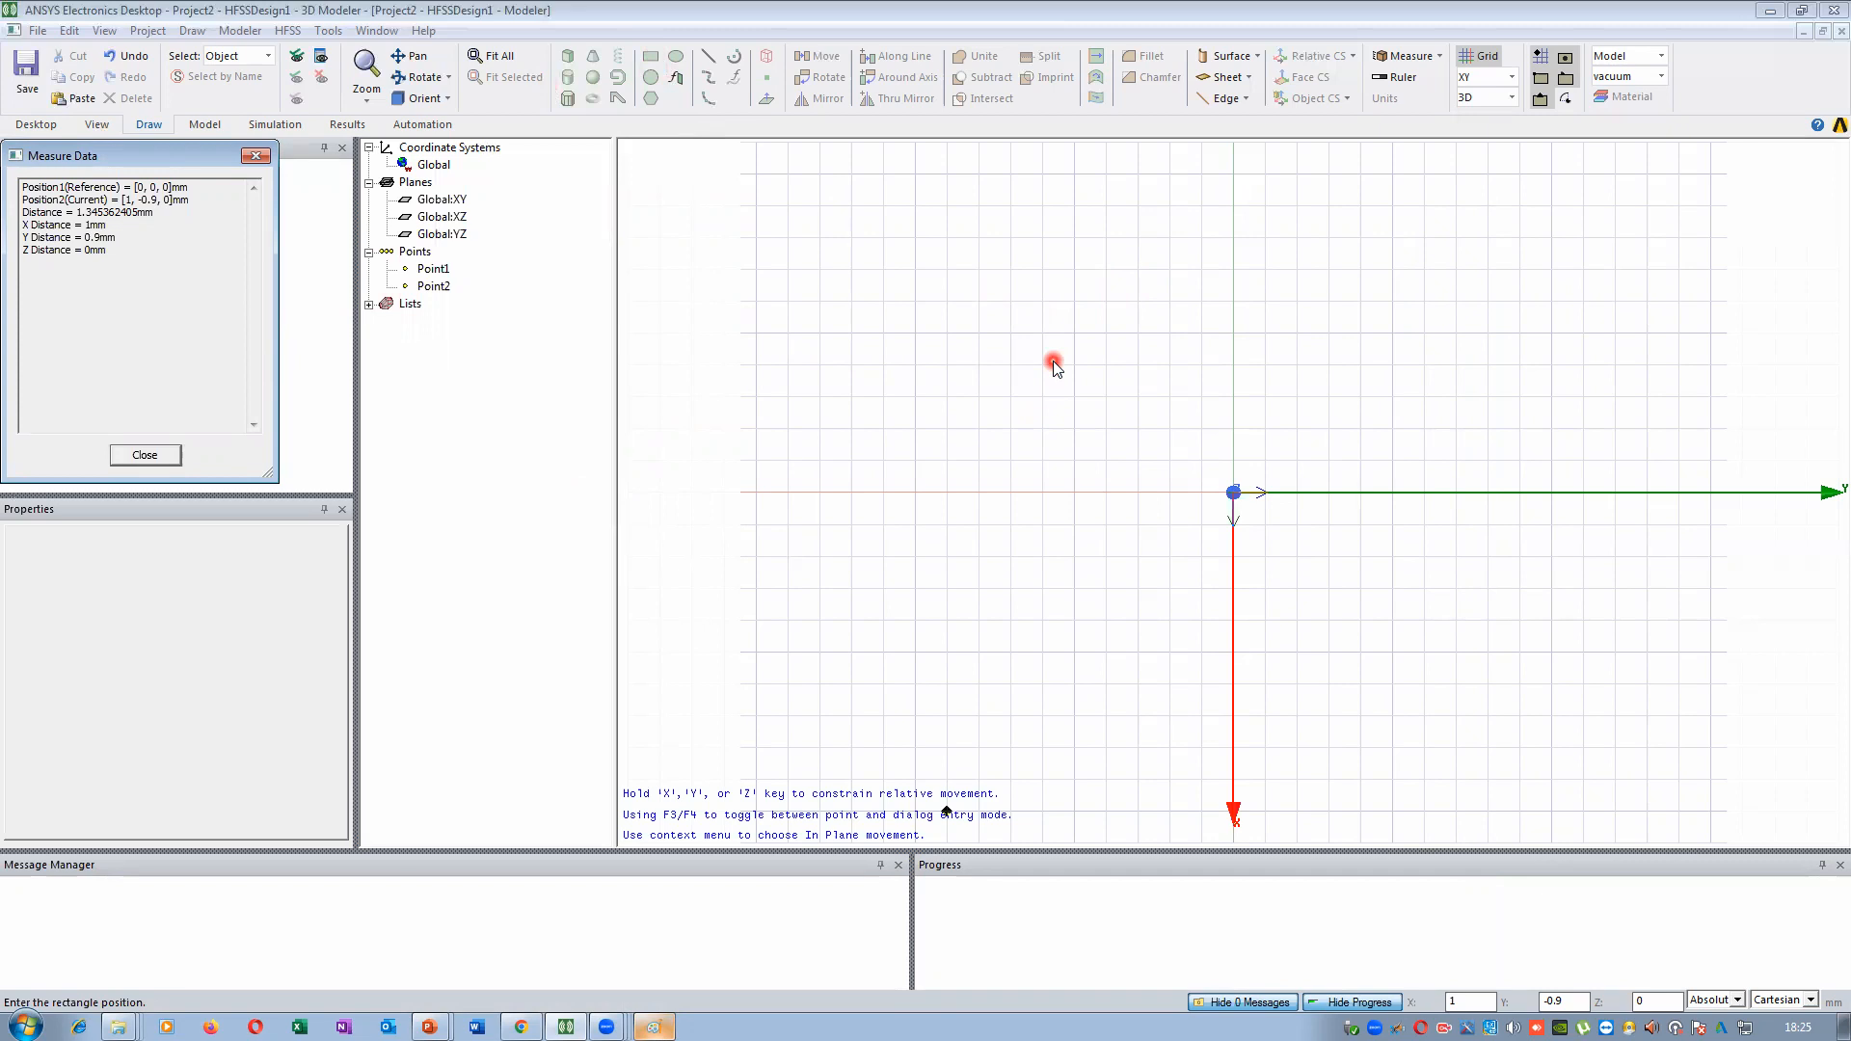
key(Return)
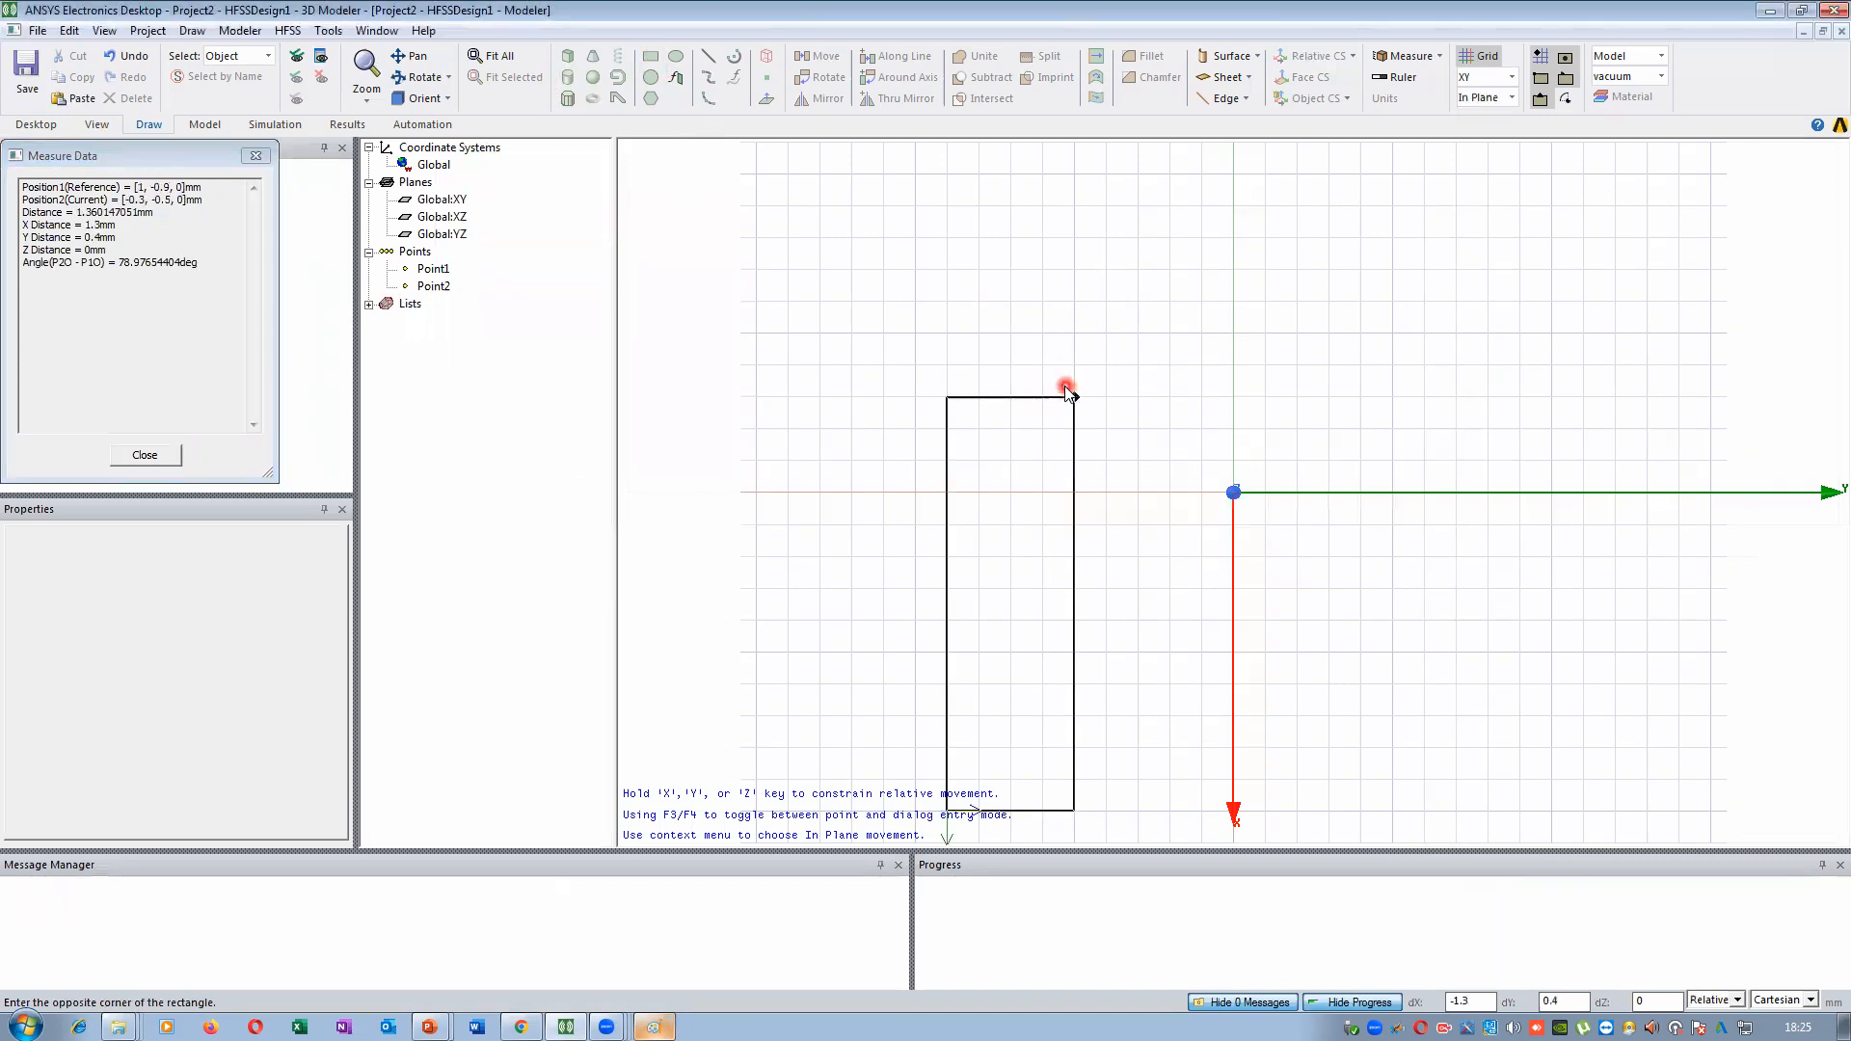
key(Escape)
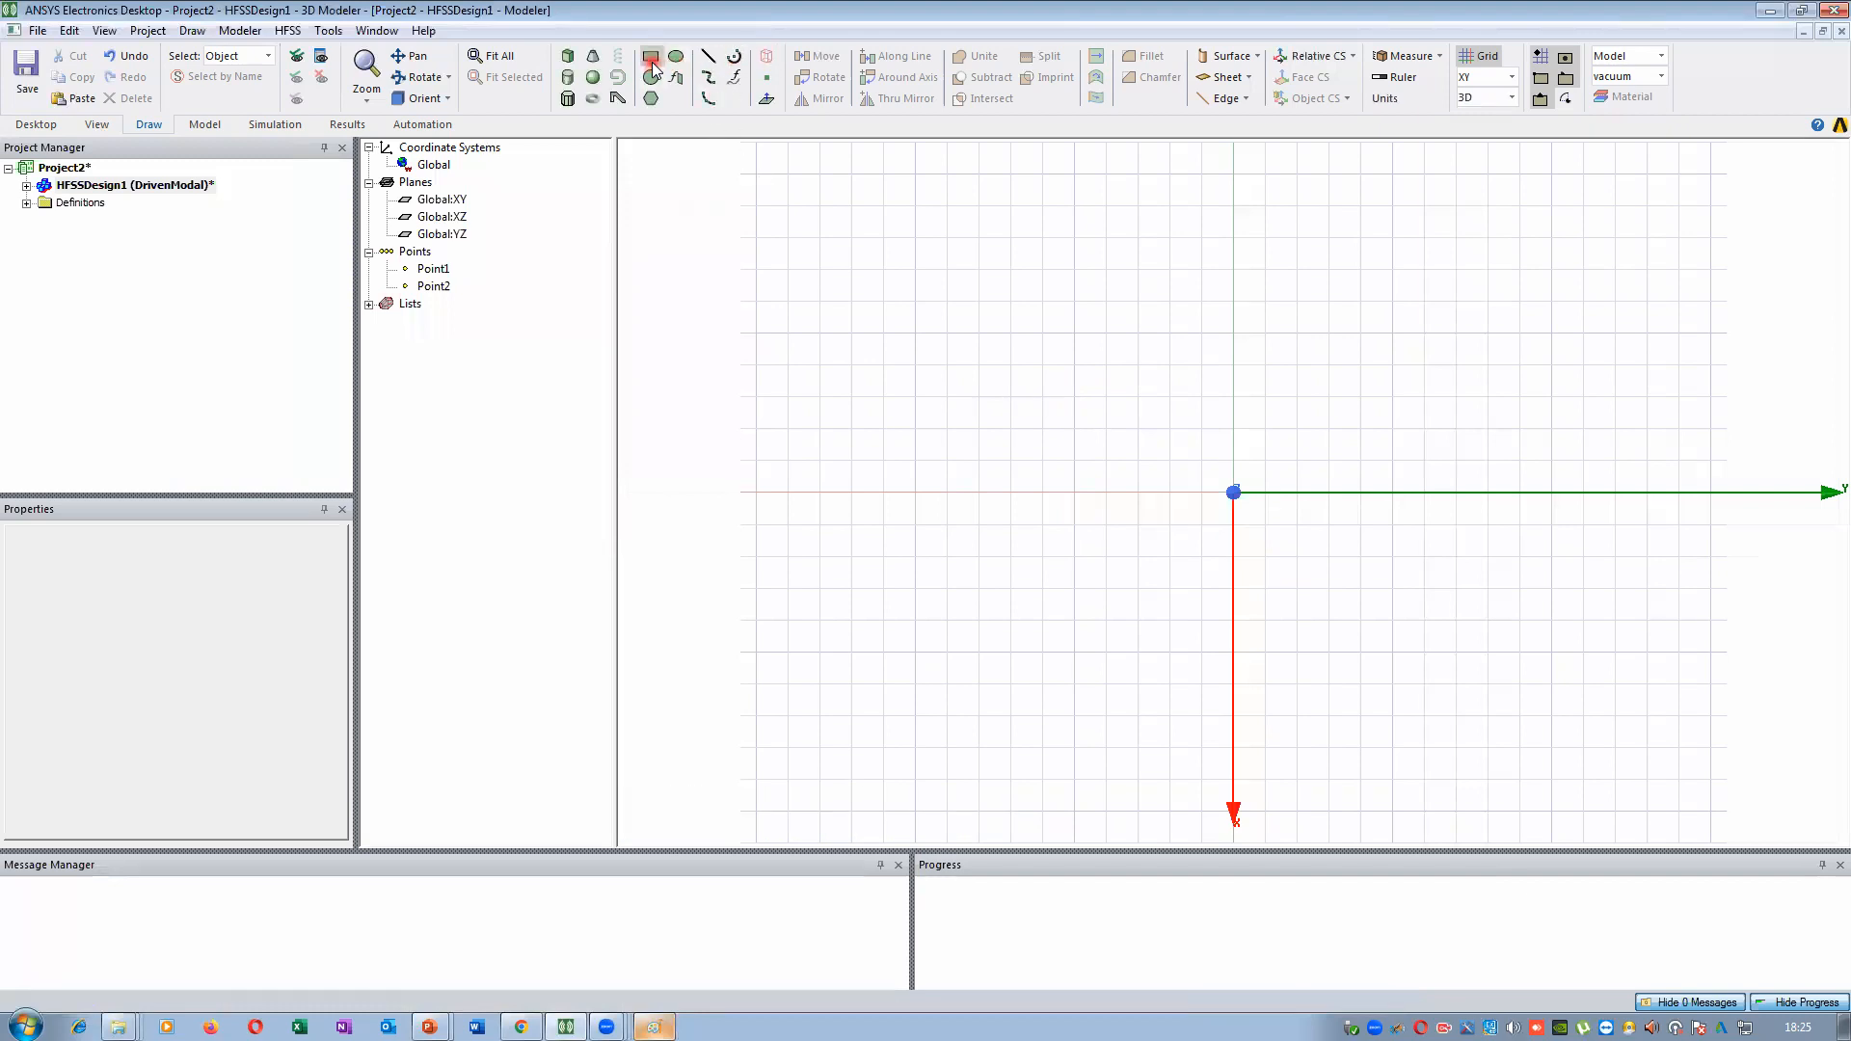
click(651, 59)
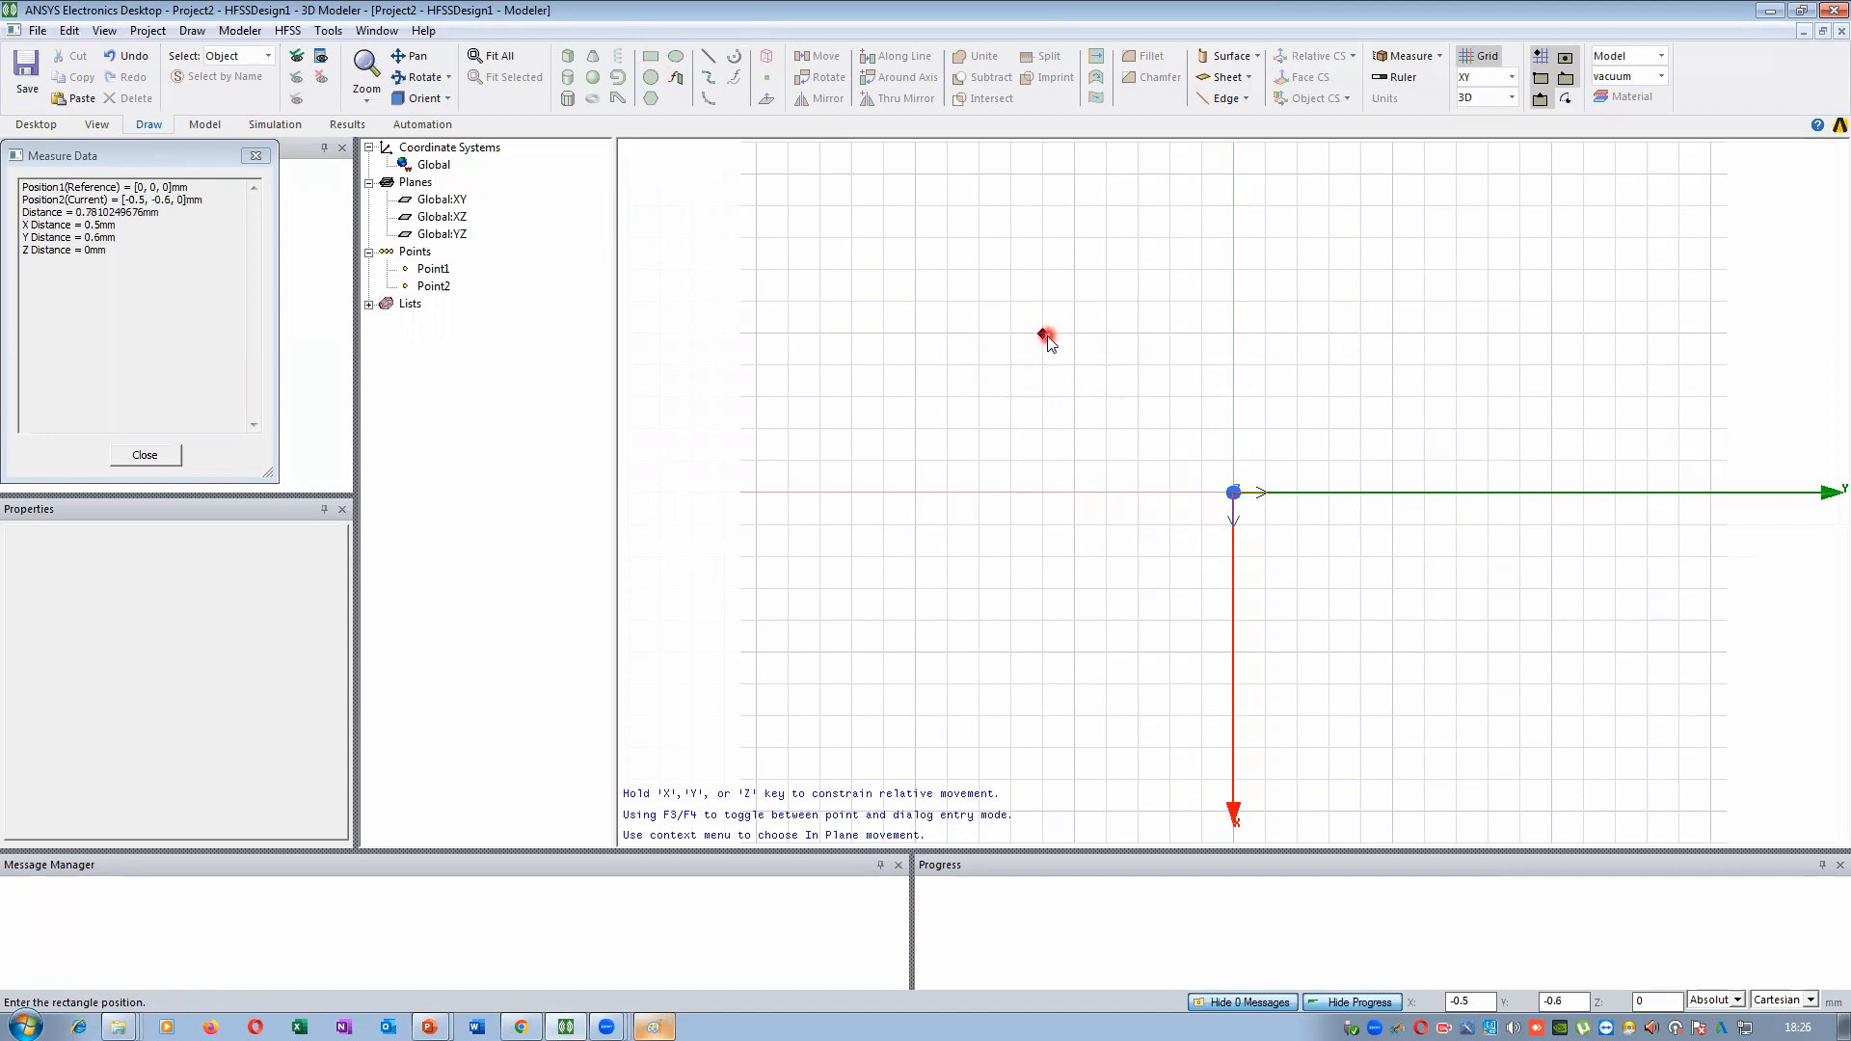
click(1045, 335)
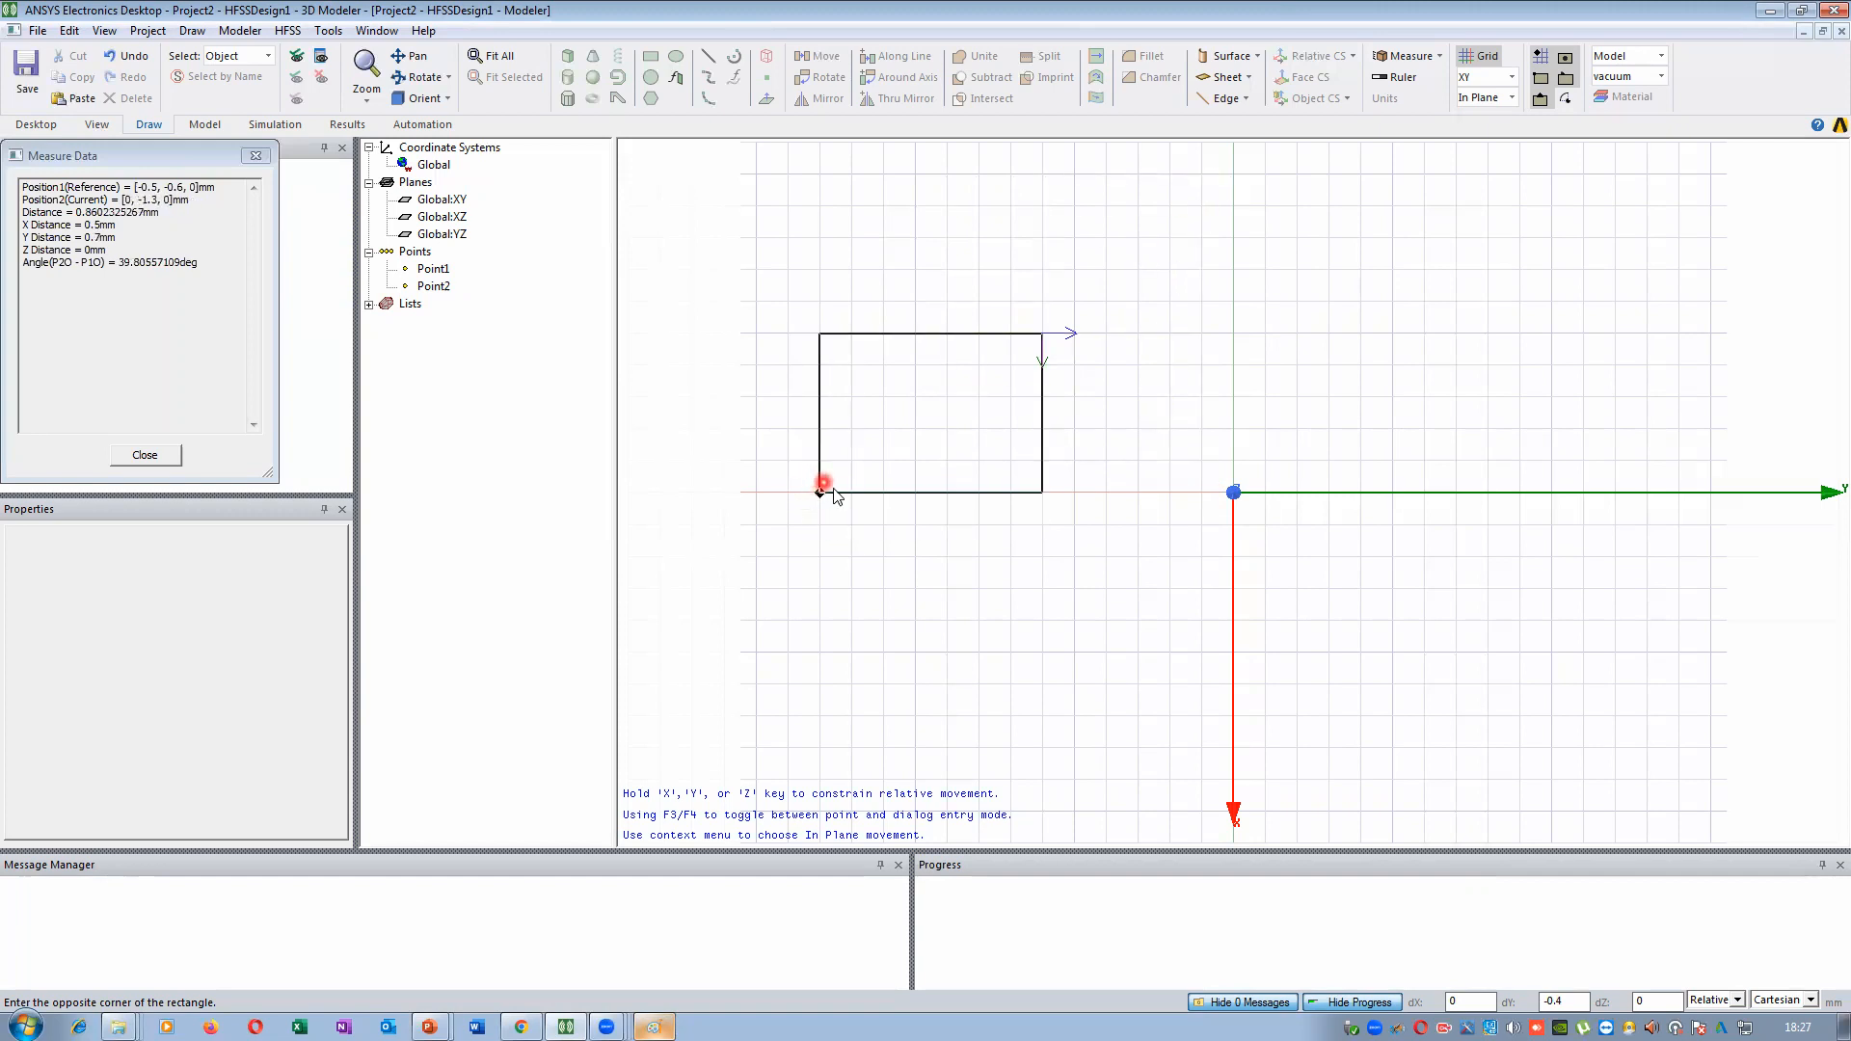
click(1343, 442)
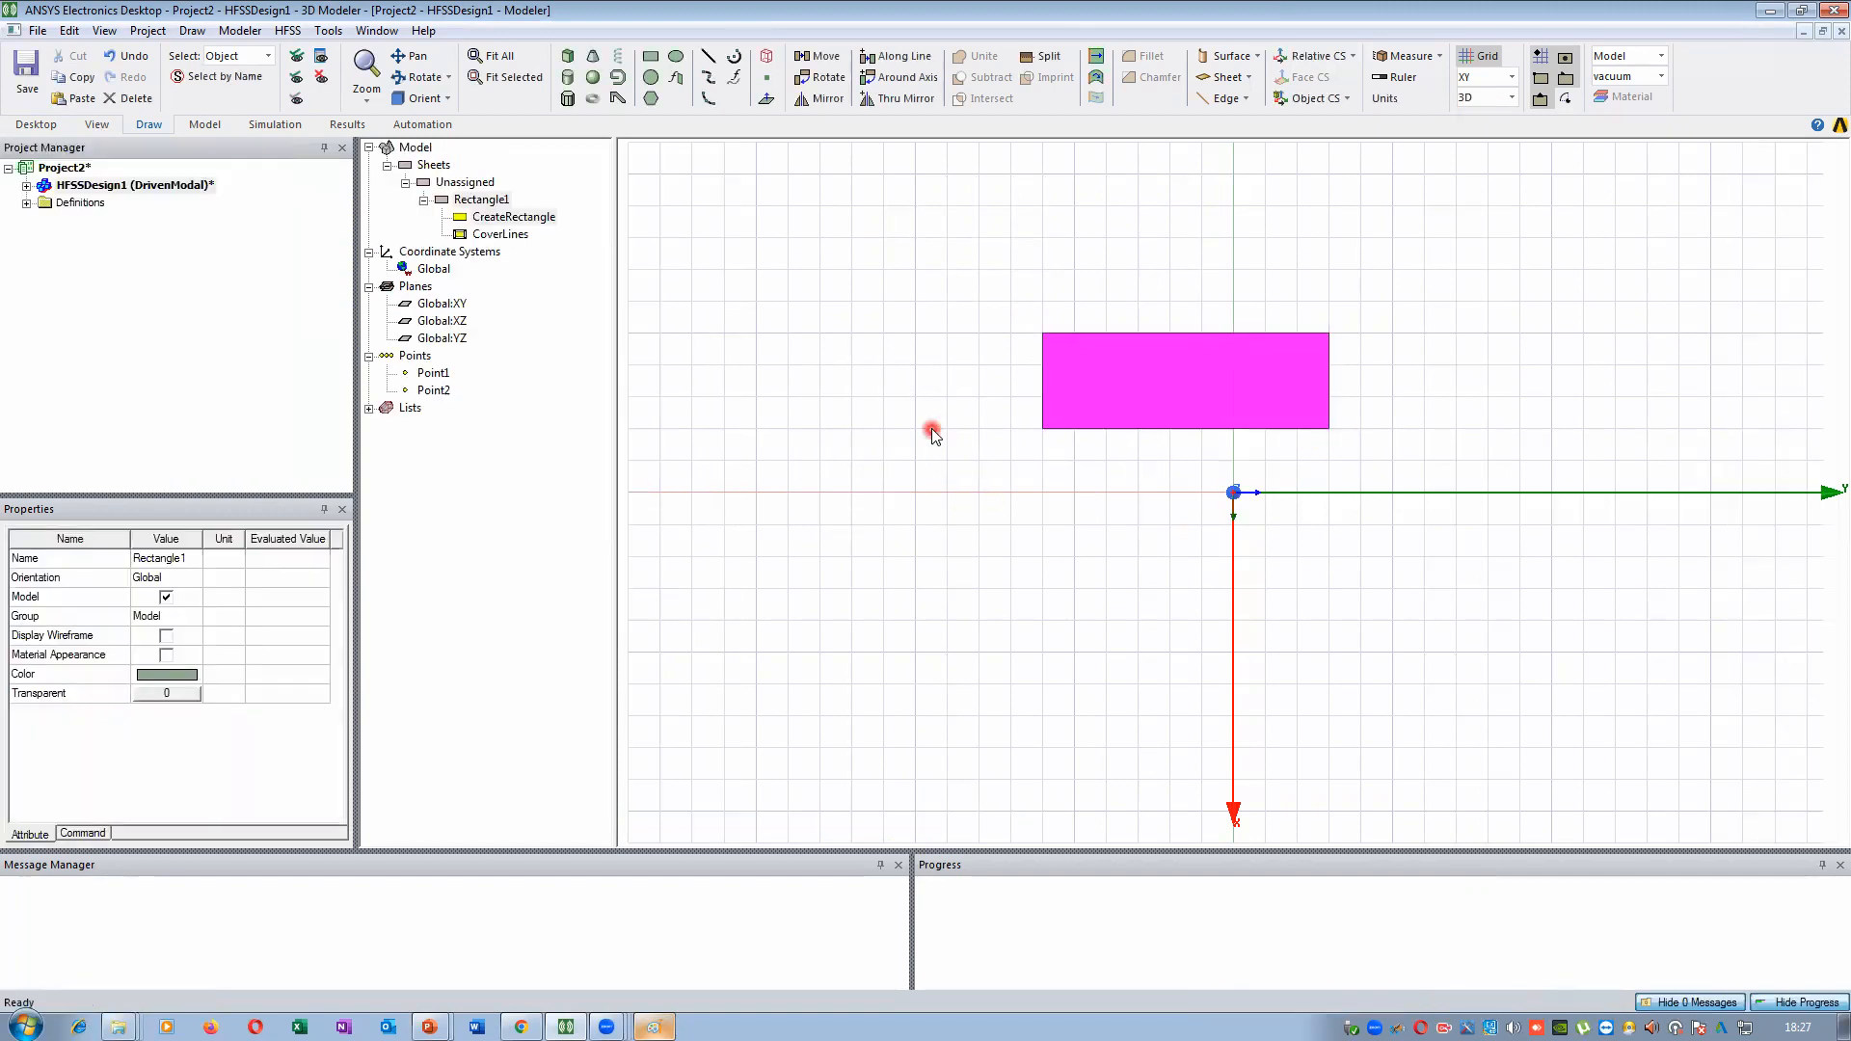
click(966, 426)
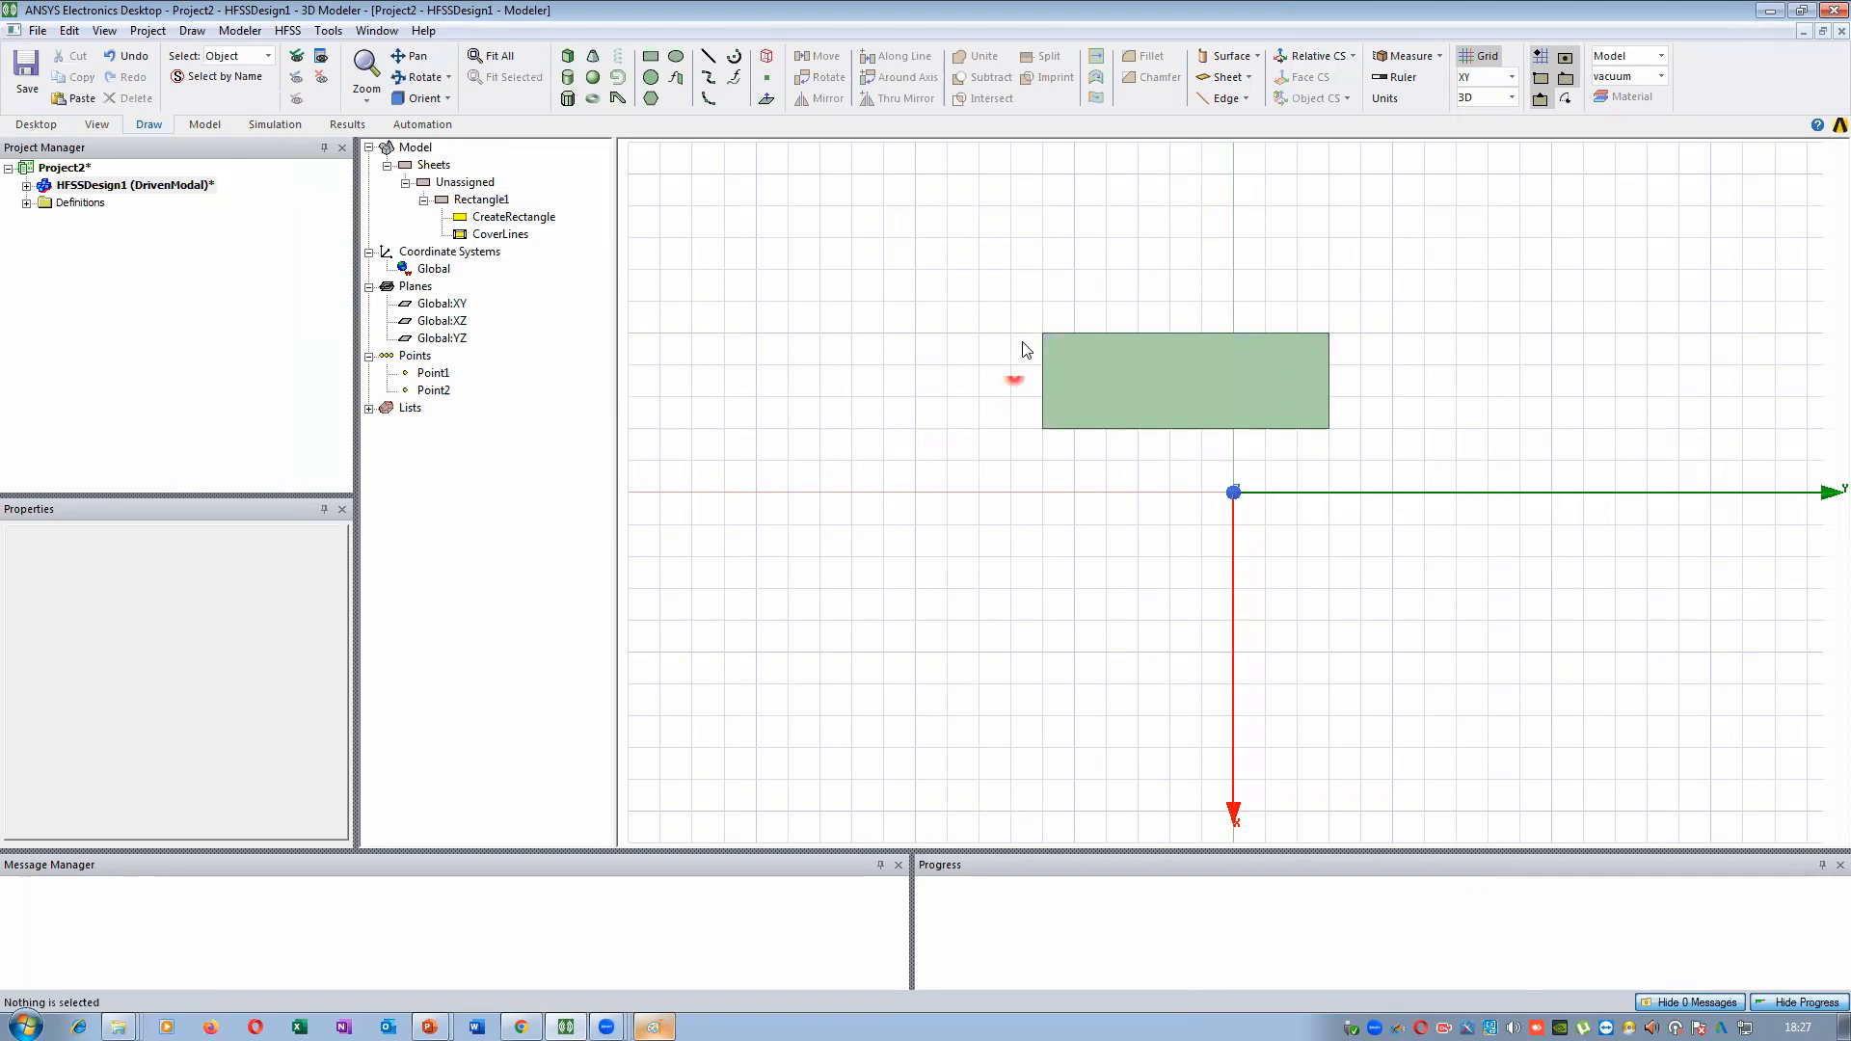
Switch to Paint and sketch two rectangles with P1-to-P2 diagonal arrows, one from upper left to lower right, the other from lower right to upper left
click(653, 1025)
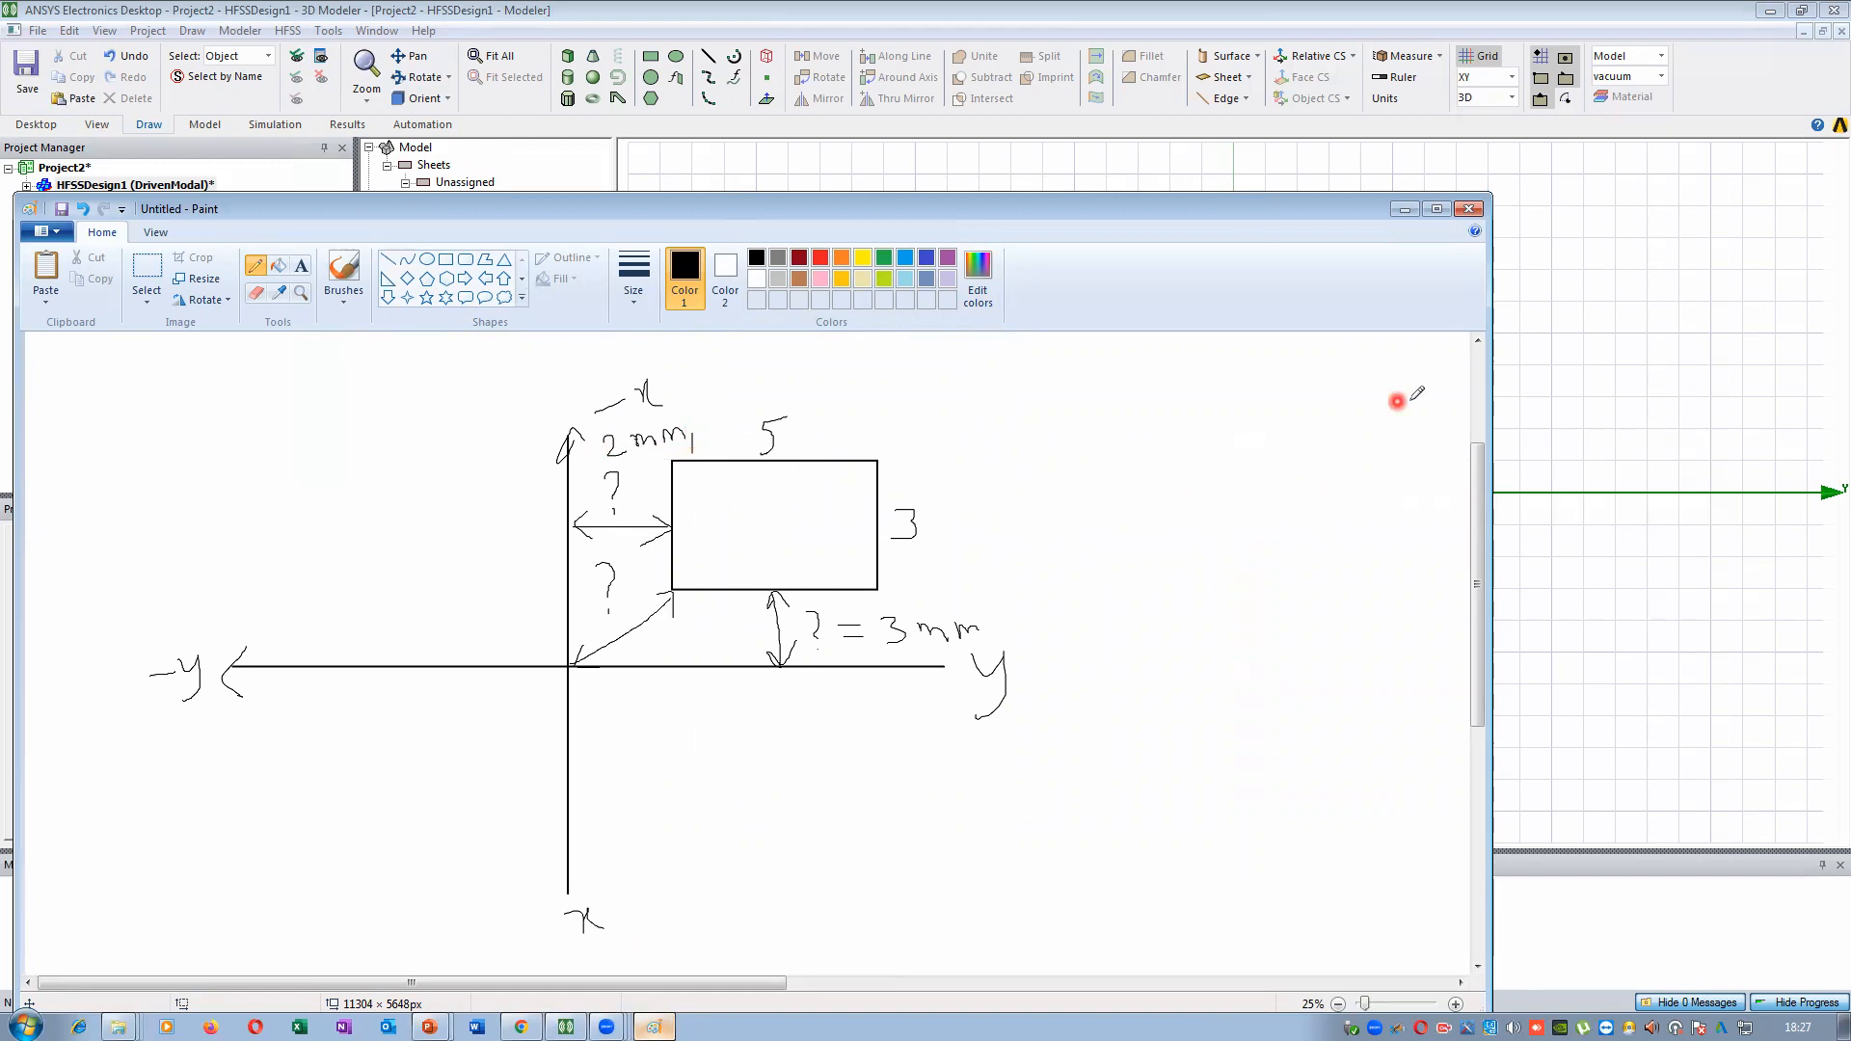
drag(1230, 456, 1230, 475)
mouse_move(1410, 585)
mouse_down()
mouse_move(1409, 631)
mouse_move(1424, 600)
mouse_move(1463, 636)
mouse_up()
mouse_move(1212, 492)
mouse_down()
mouse_move(1214, 592)
mouse_move(1282, 488)
mouse_move(1397, 578)
mouse_move(1206, 591)
mouse_move(1230, 487)
mouse_move(1375, 576)
mouse_move(1345, 582)
mouse_up()
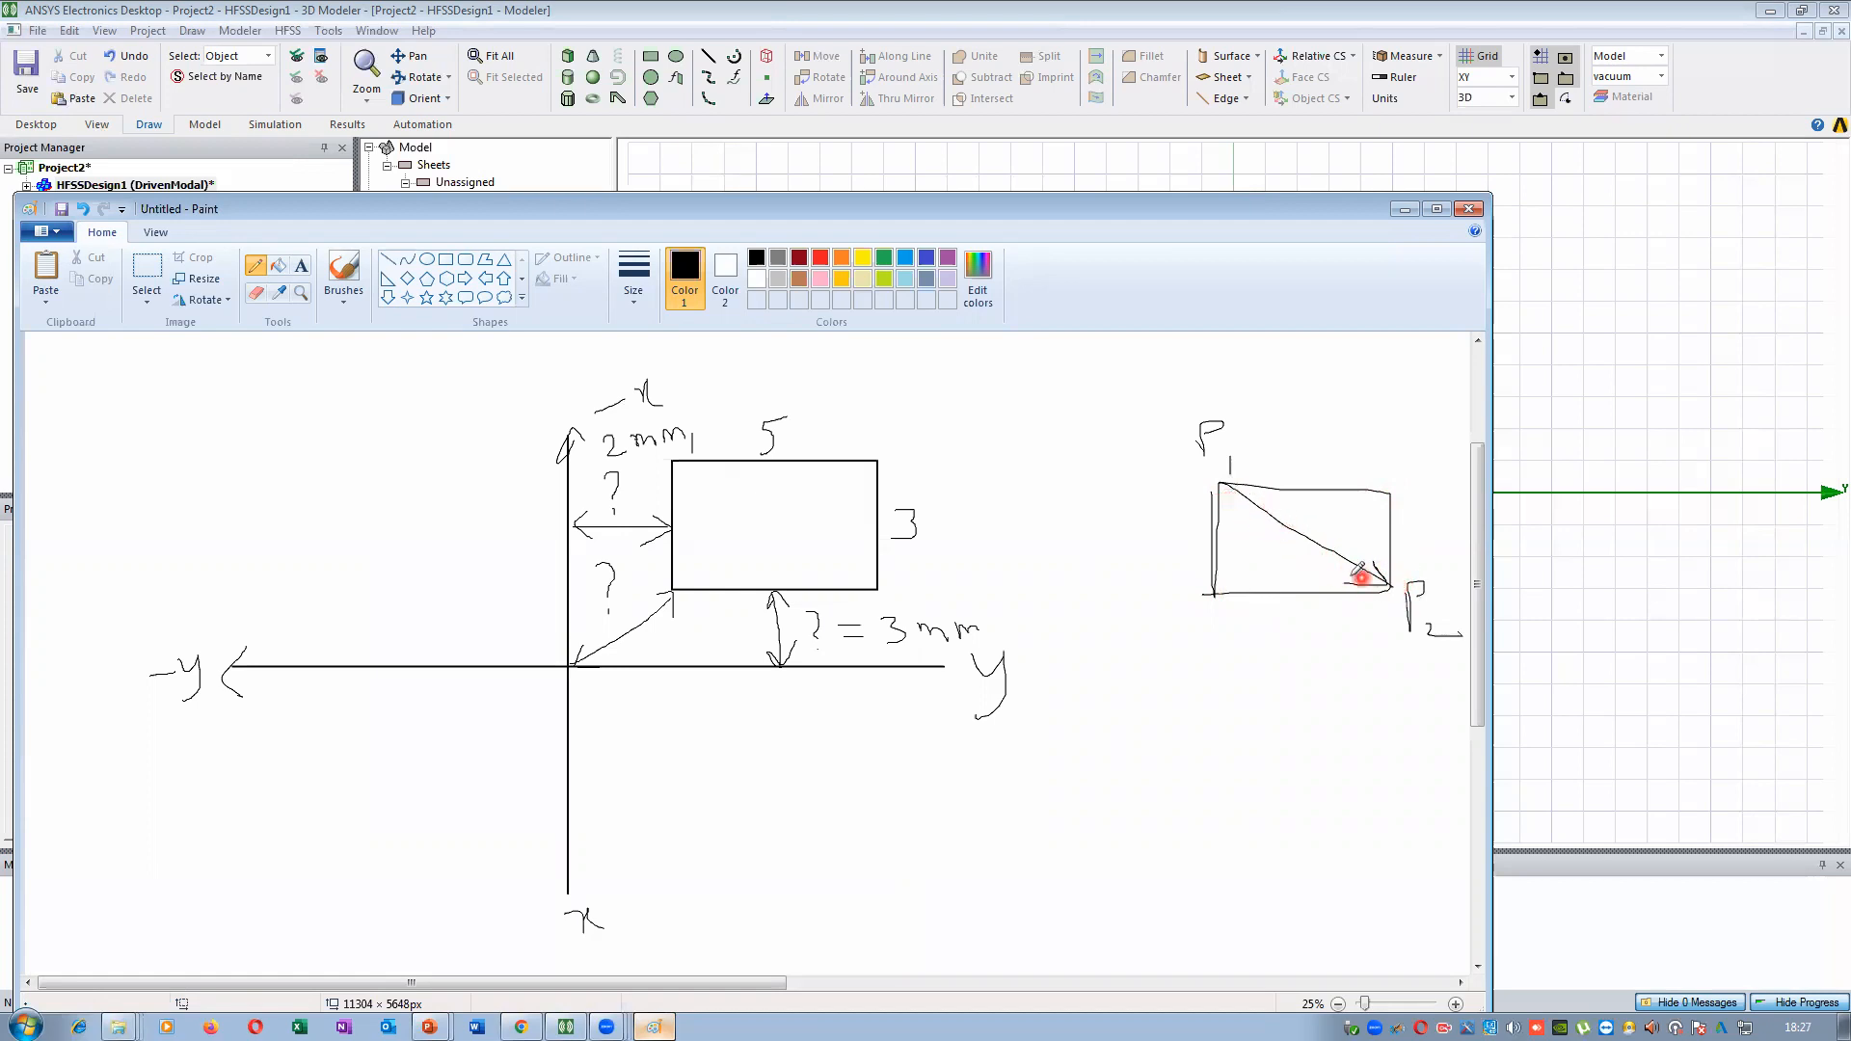
drag(1354, 824, 1375, 884)
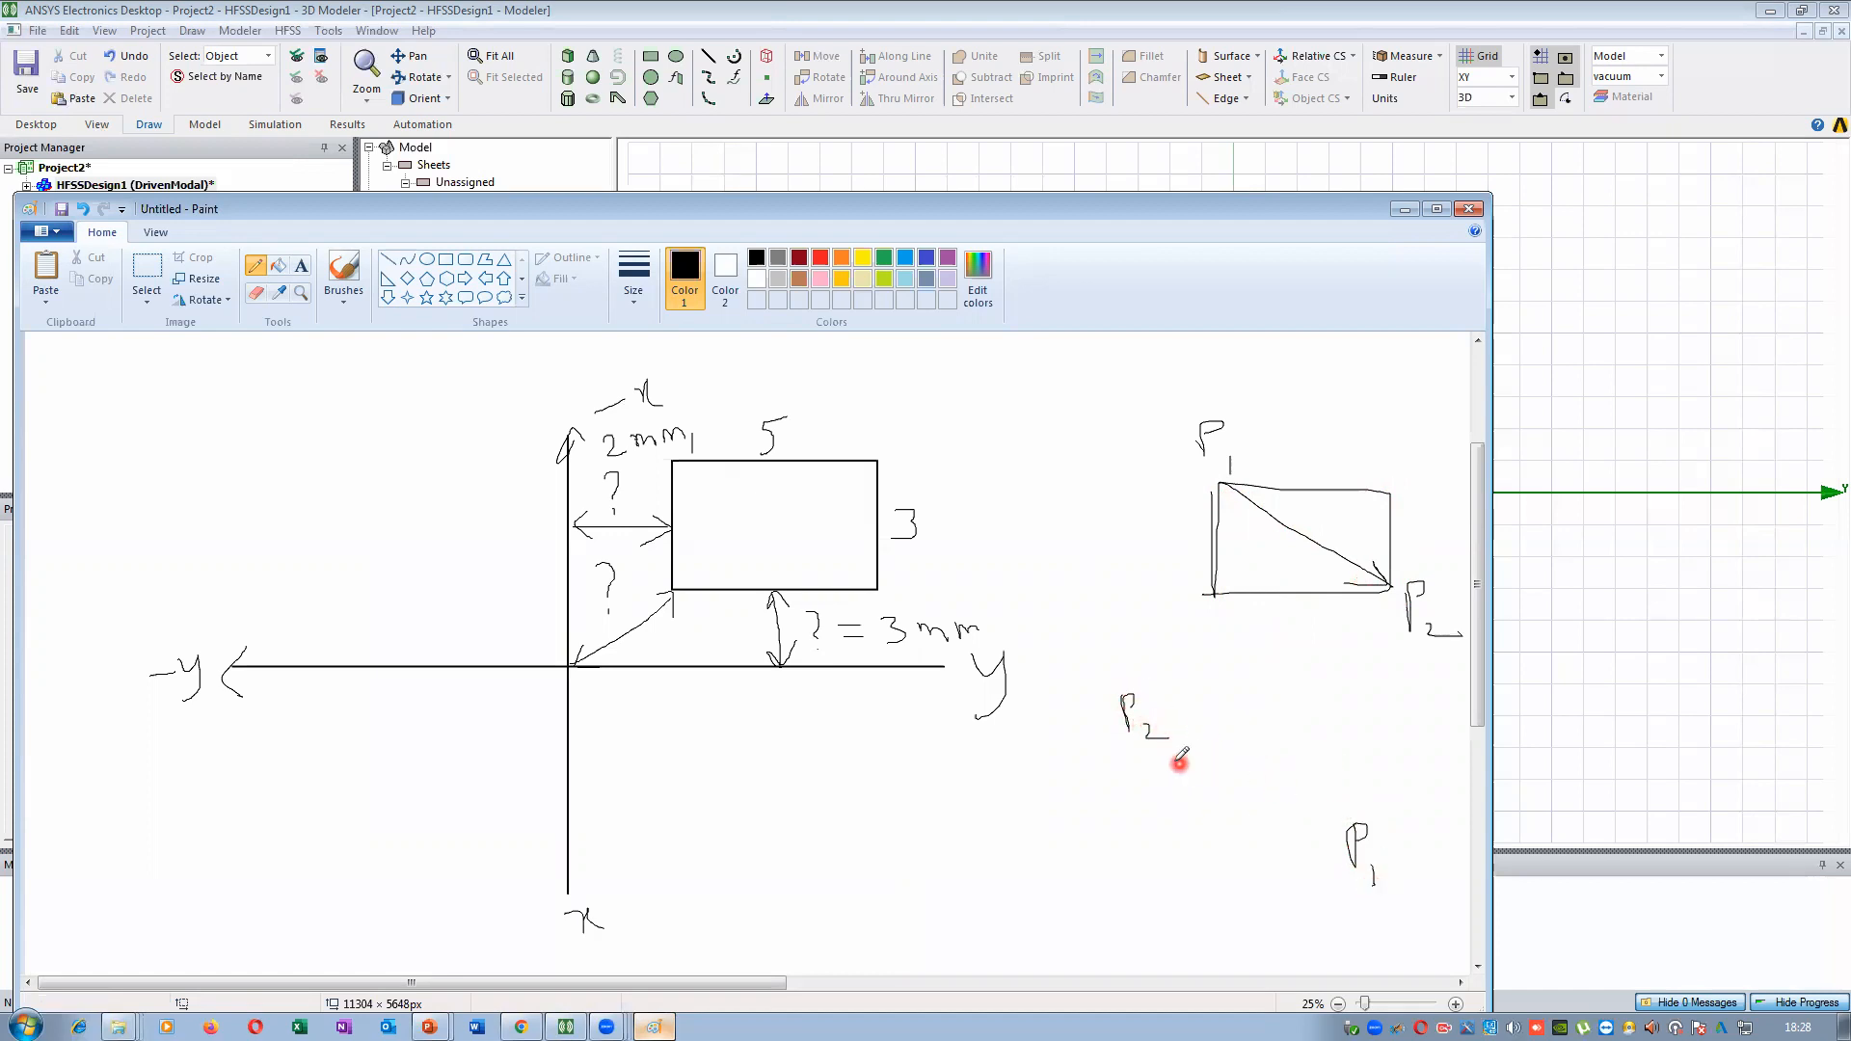
mouse_move(1337, 837)
mouse_down()
mouse_move(1326, 756)
mouse_move(1150, 743)
mouse_move(1160, 846)
mouse_move(1339, 842)
mouse_move(1159, 751)
mouse_move(1185, 762)
mouse_up()
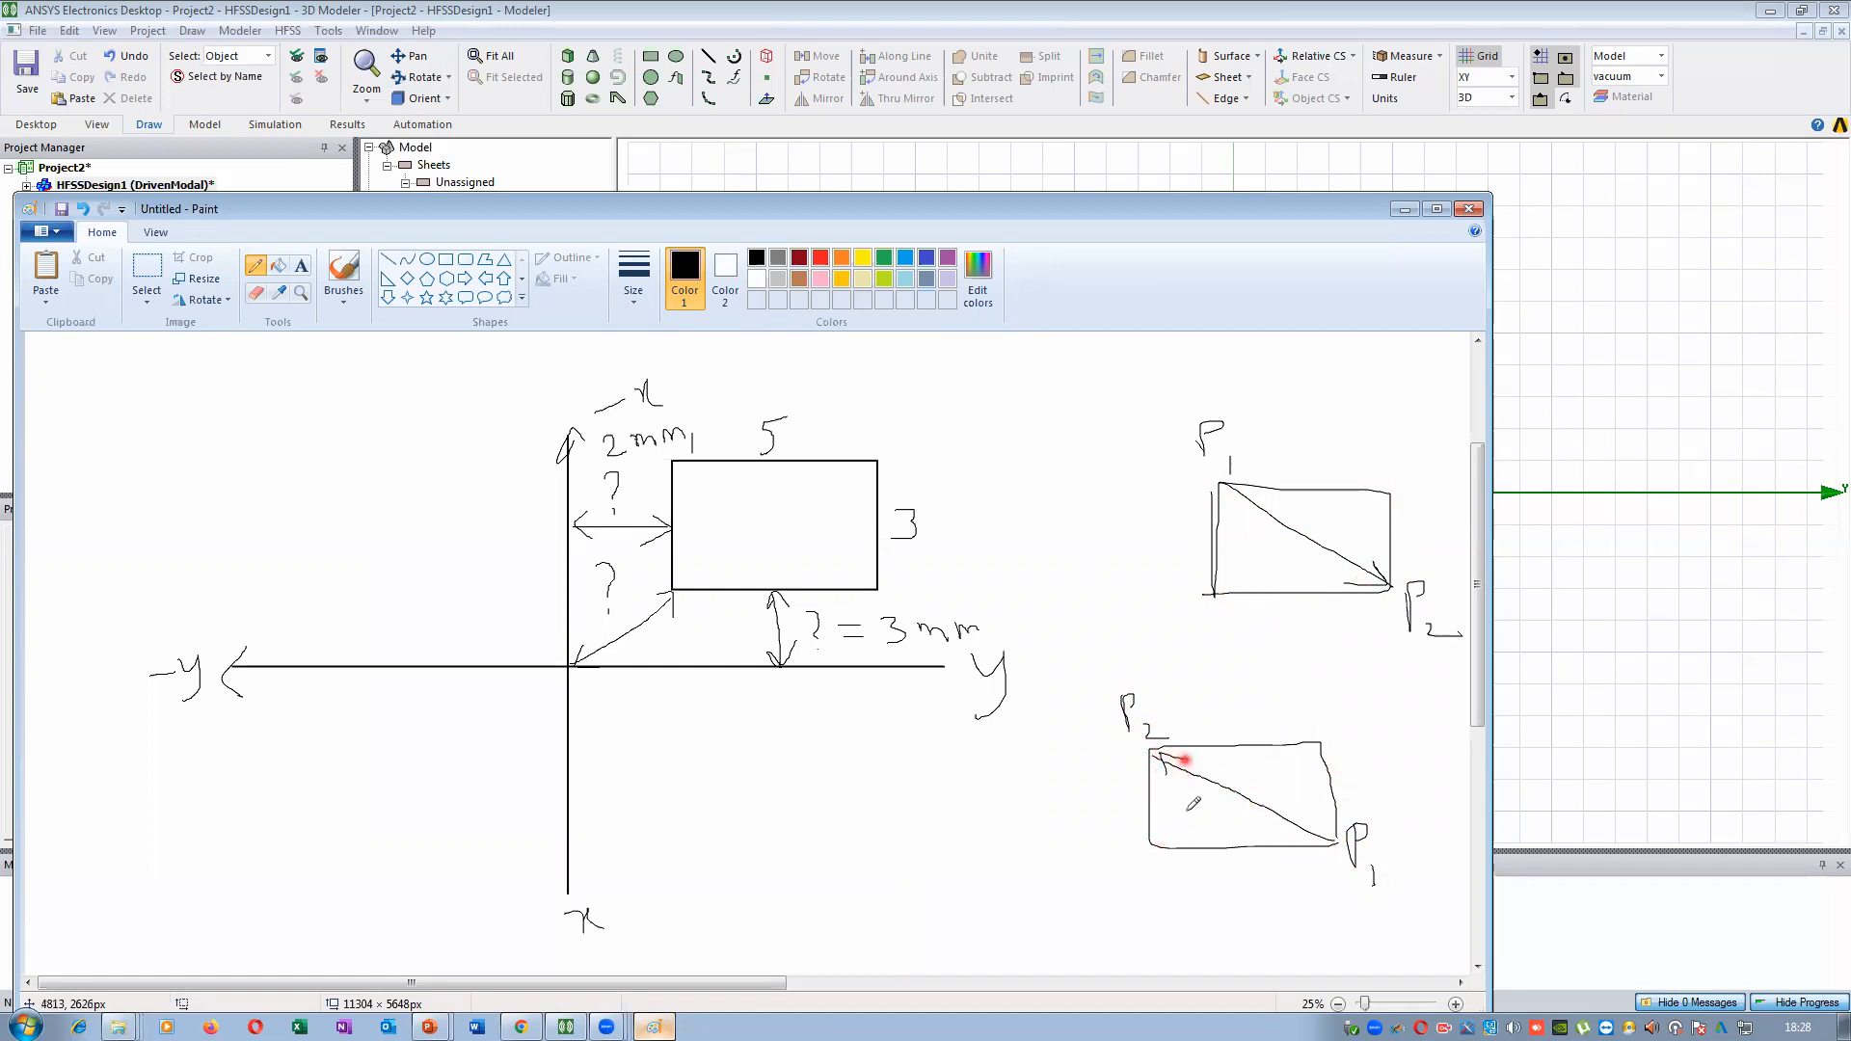
Sketch a third rectangle below the other two, with a diagonal arrow from P1 at its lower-left corner to P2 at its upper-right corner
scroll(1240, 795, down, 3)
scroll(1233, 685, down, 6)
mouse_move(1094, 704)
mouse_down()
mouse_move(1093, 668)
mouse_move(1096, 686)
mouse_up()
mouse_move(1334, 543)
mouse_down()
mouse_move(1341, 577)
mouse_move(1389, 594)
mouse_up()
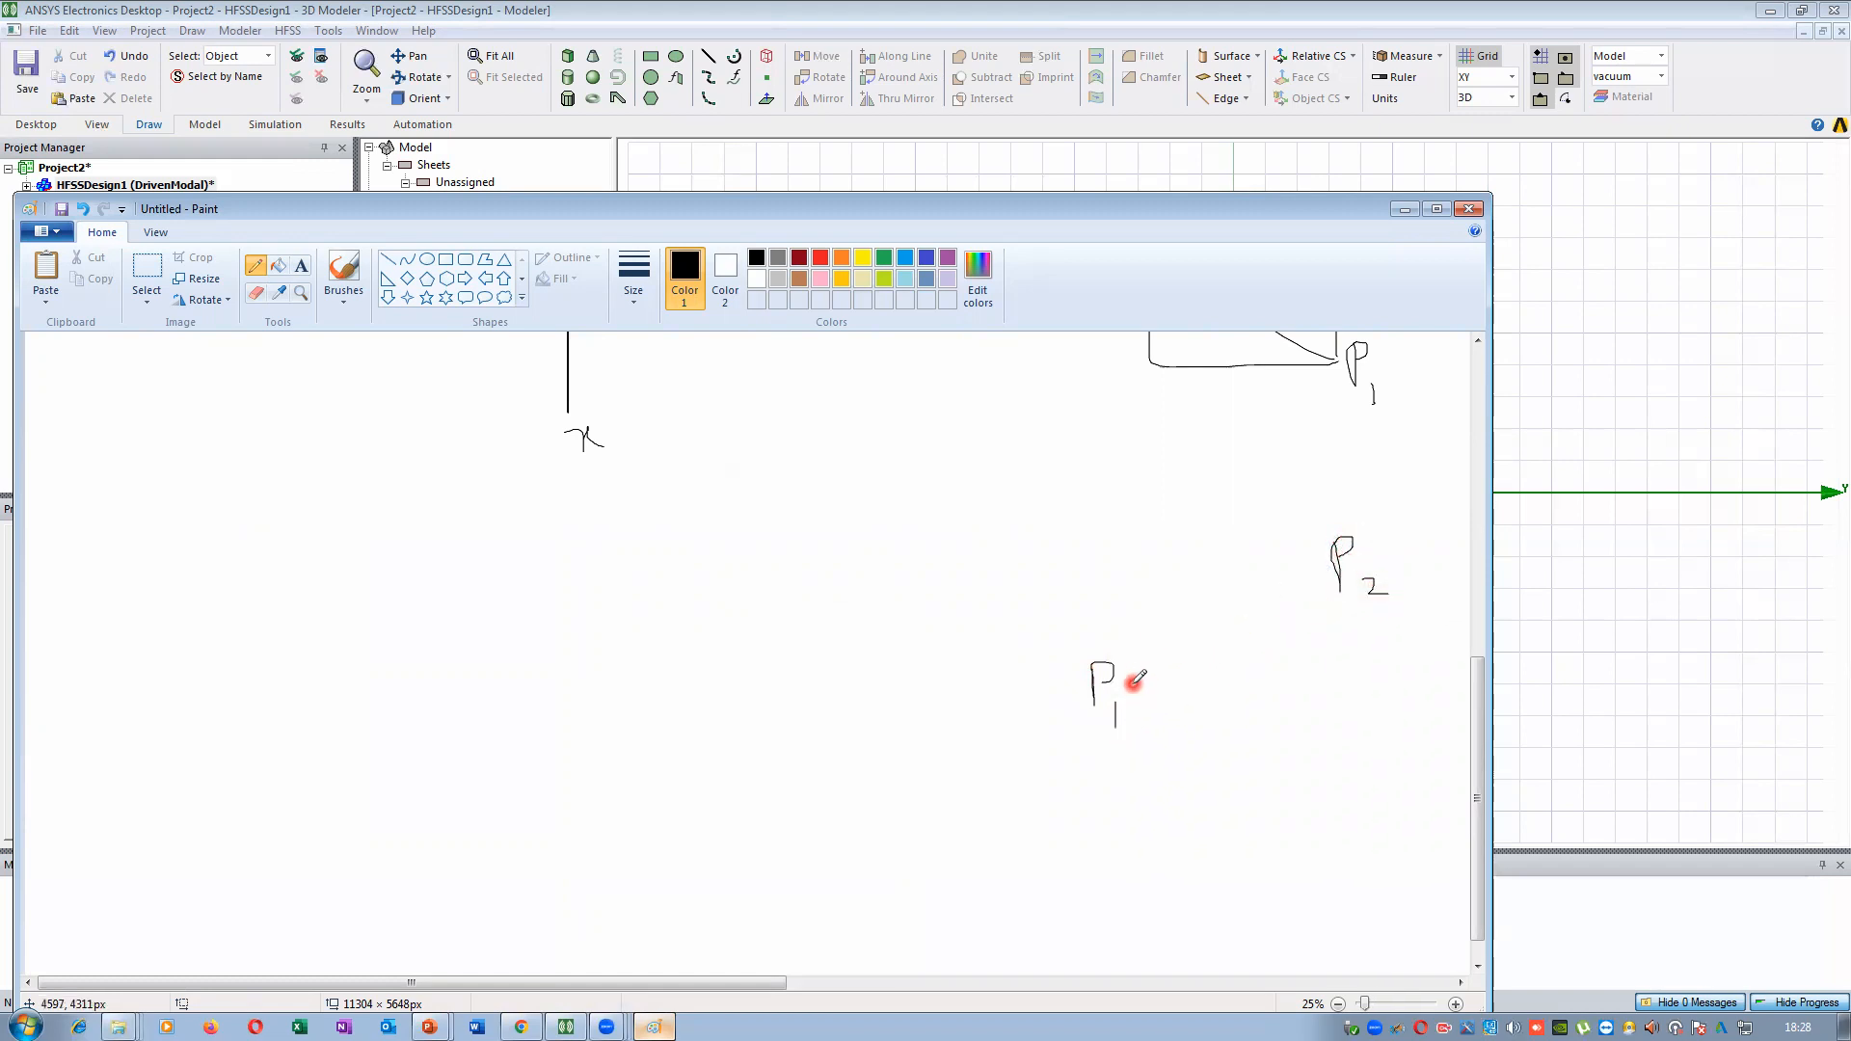
mouse_move(1134, 681)
mouse_down()
mouse_move(1305, 588)
mouse_move(1200, 683)
mouse_move(1320, 674)
mouse_up()
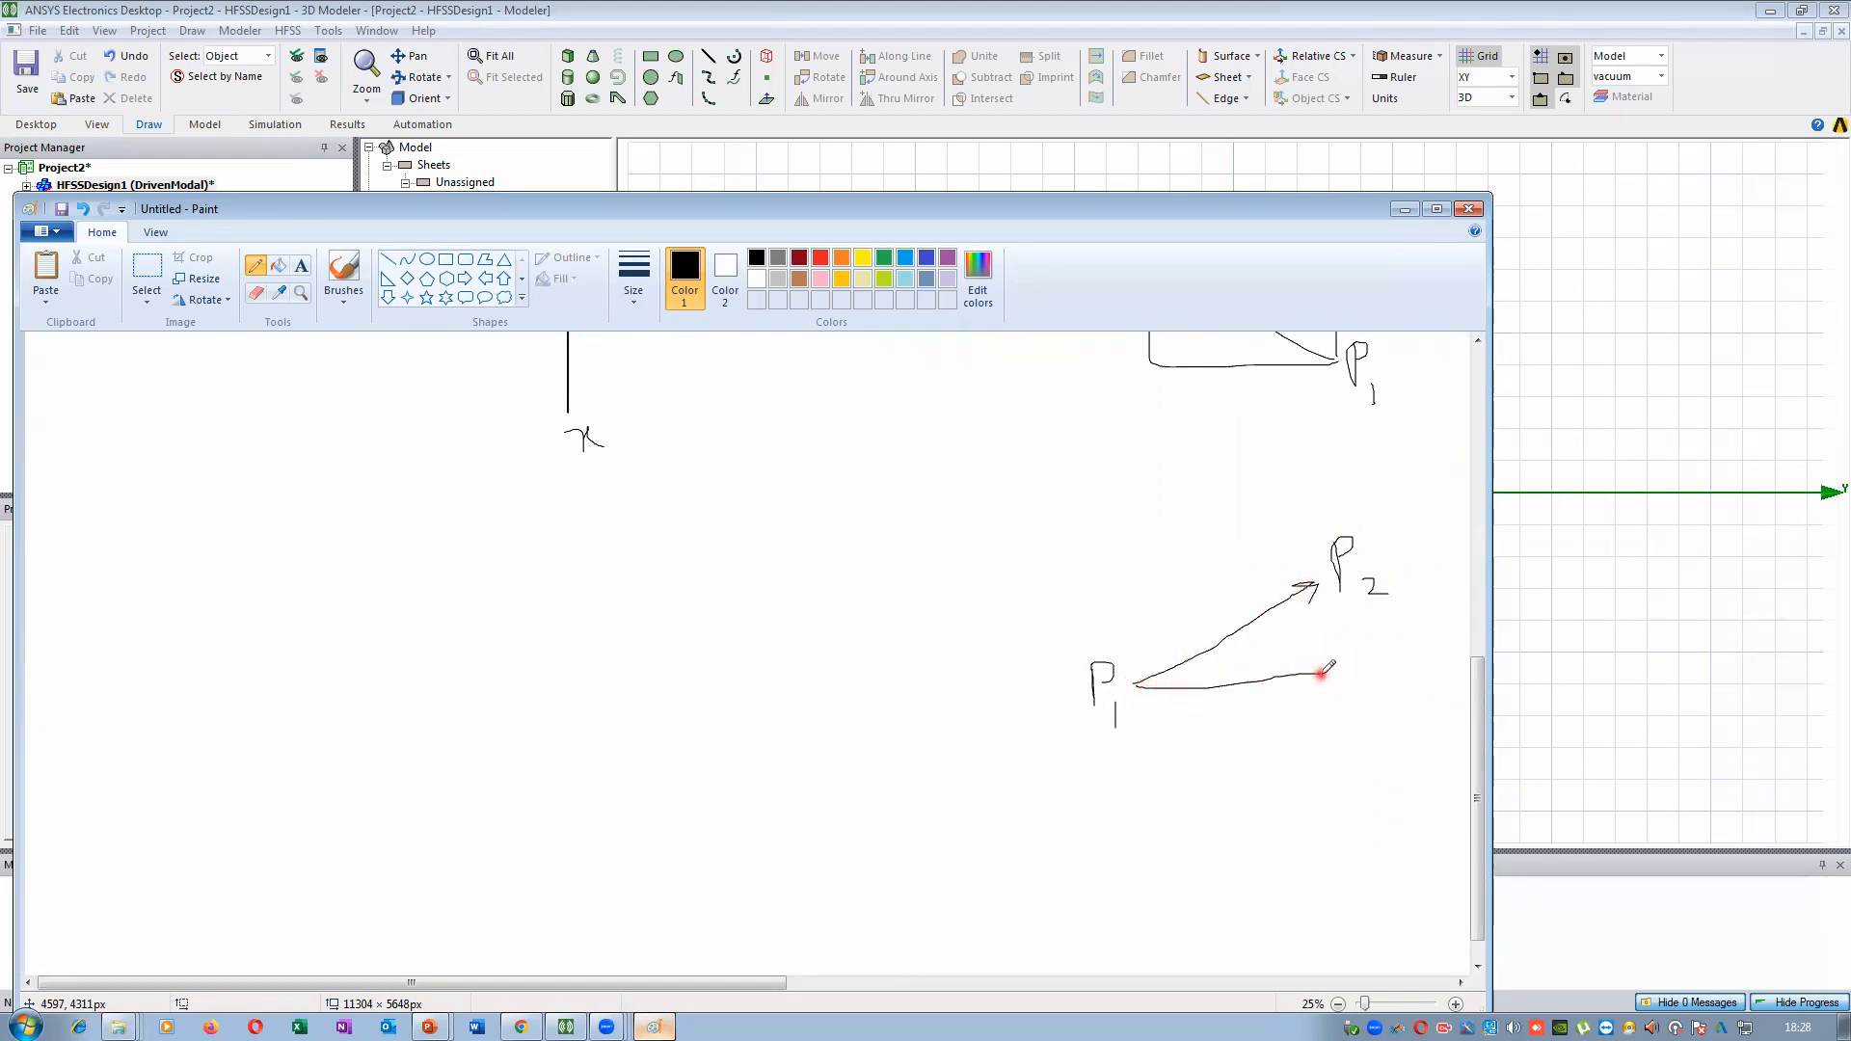
drag(1139, 682, 1140, 599)
drag(1141, 586, 1318, 568)
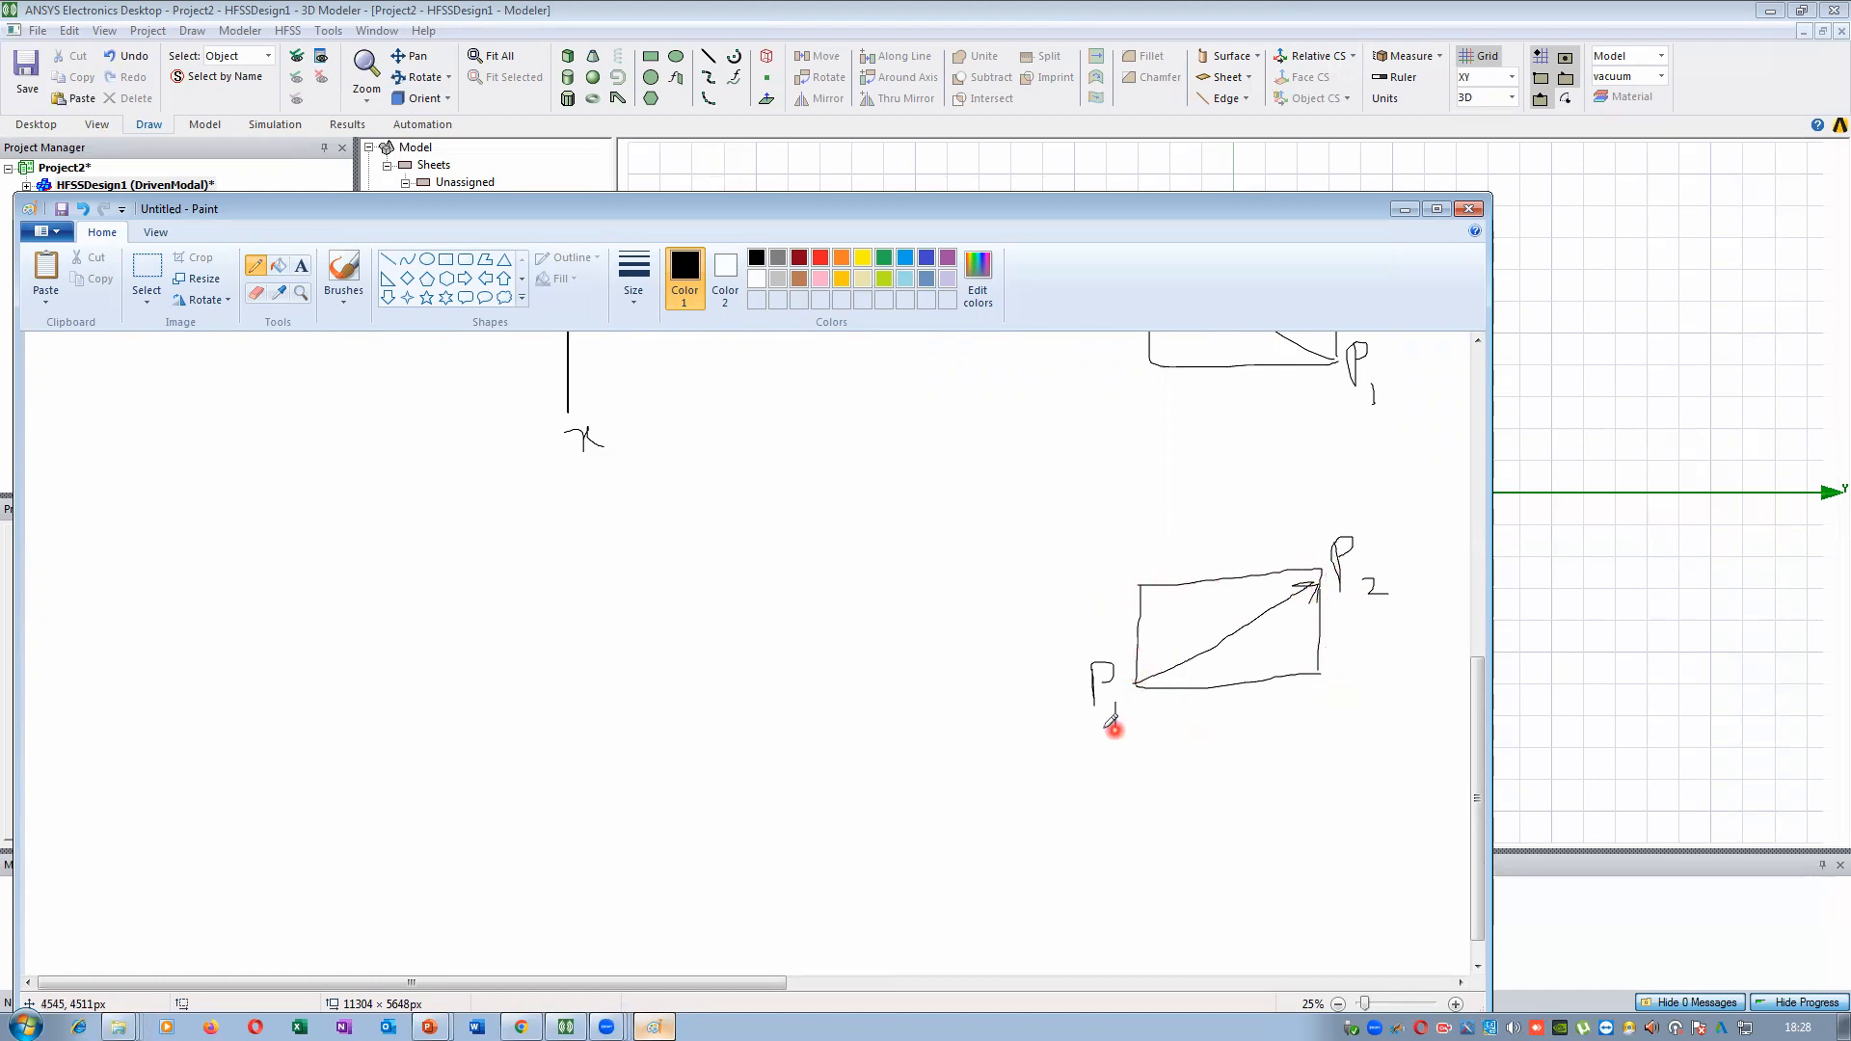
Sketch a fourth rectangle below the third, with a diagonal arrow from P1 at its upper-right corner to P2 at its lower-left corner
scroll(1027, 698, down, 1)
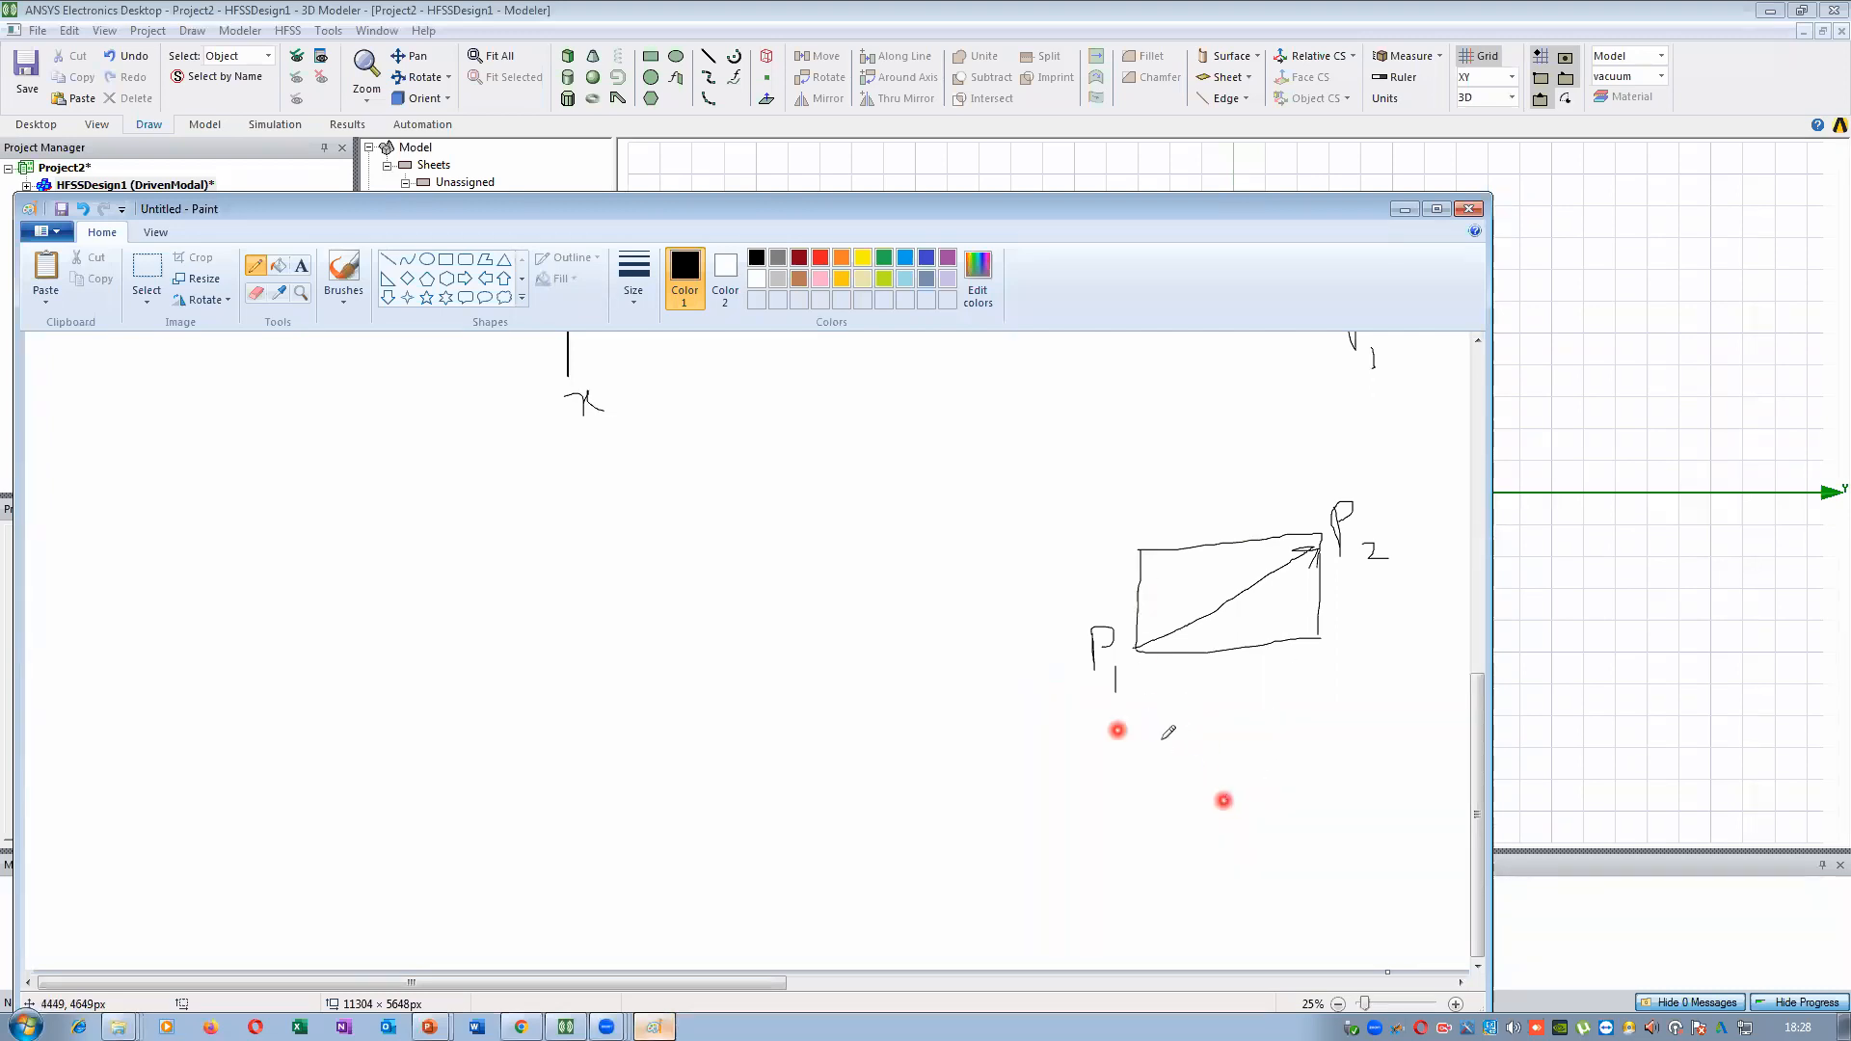
scroll(1170, 715, up, 15)
scroll(1178, 706, down, 5)
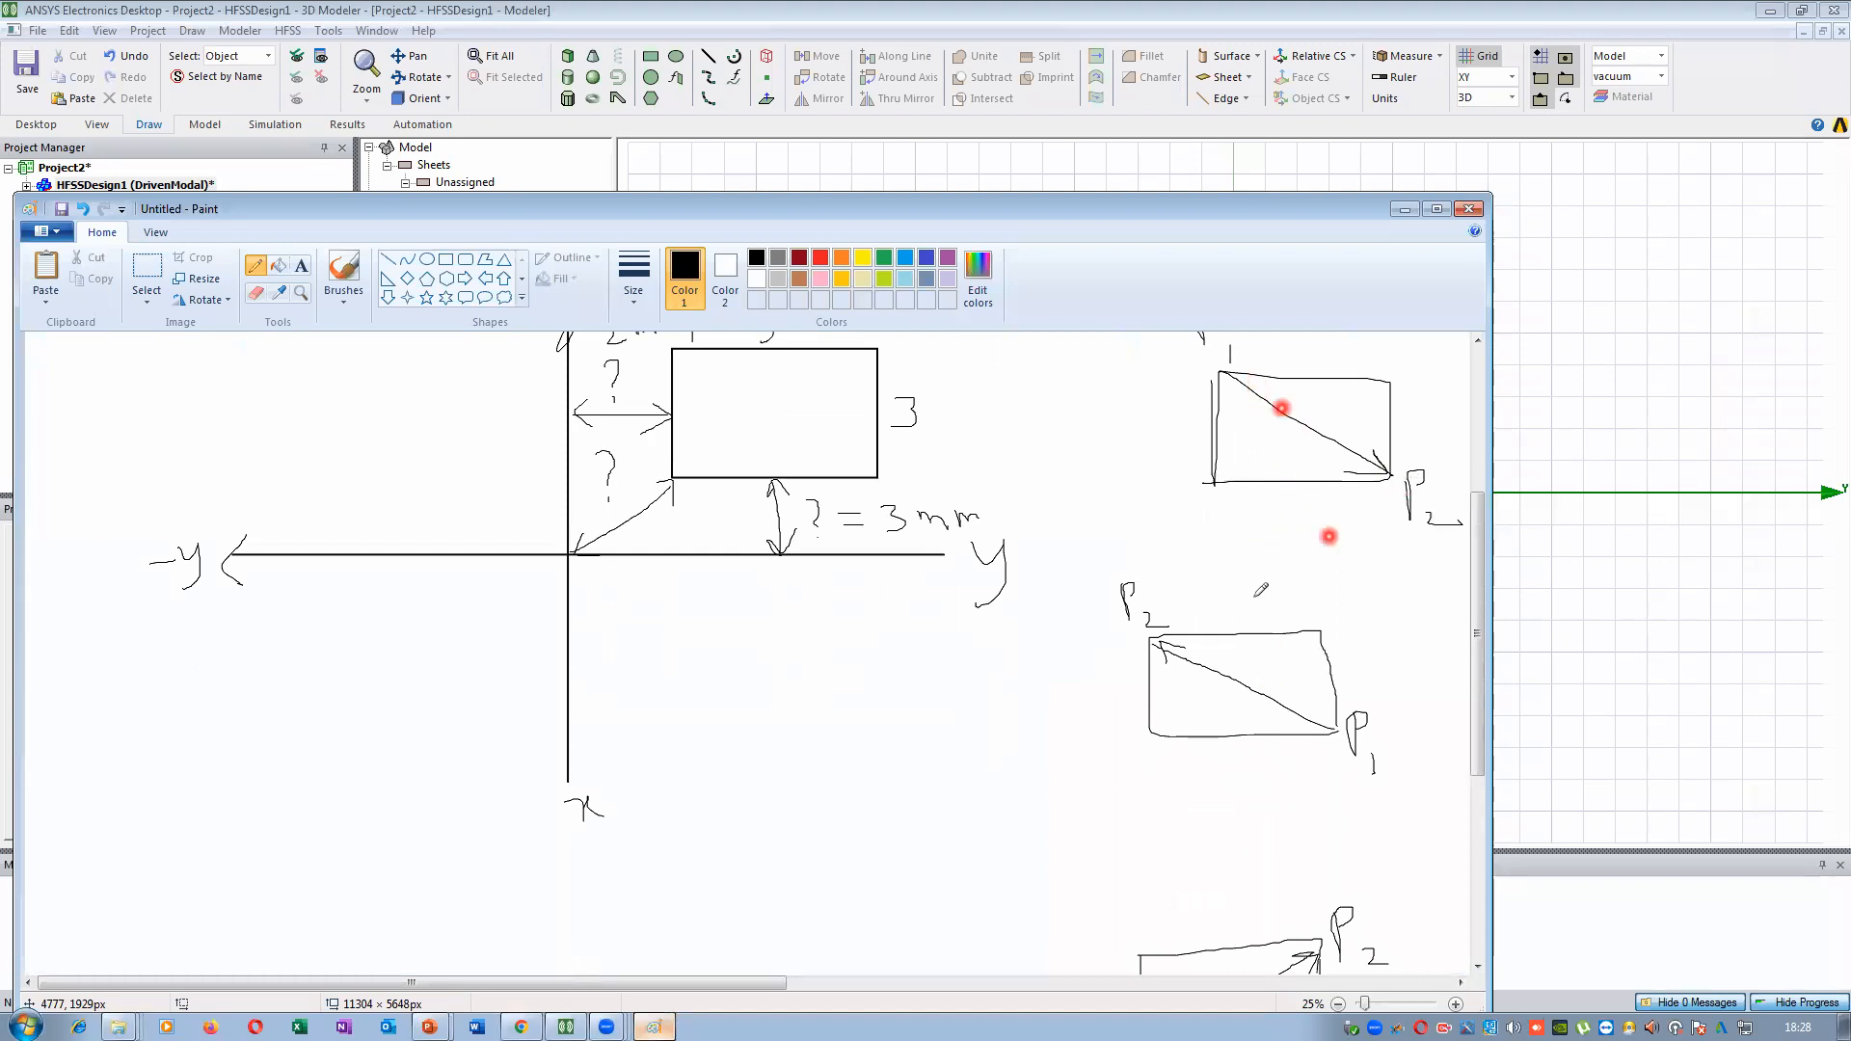
scroll(1145, 622, down, 3)
scroll(1145, 622, down, 3)
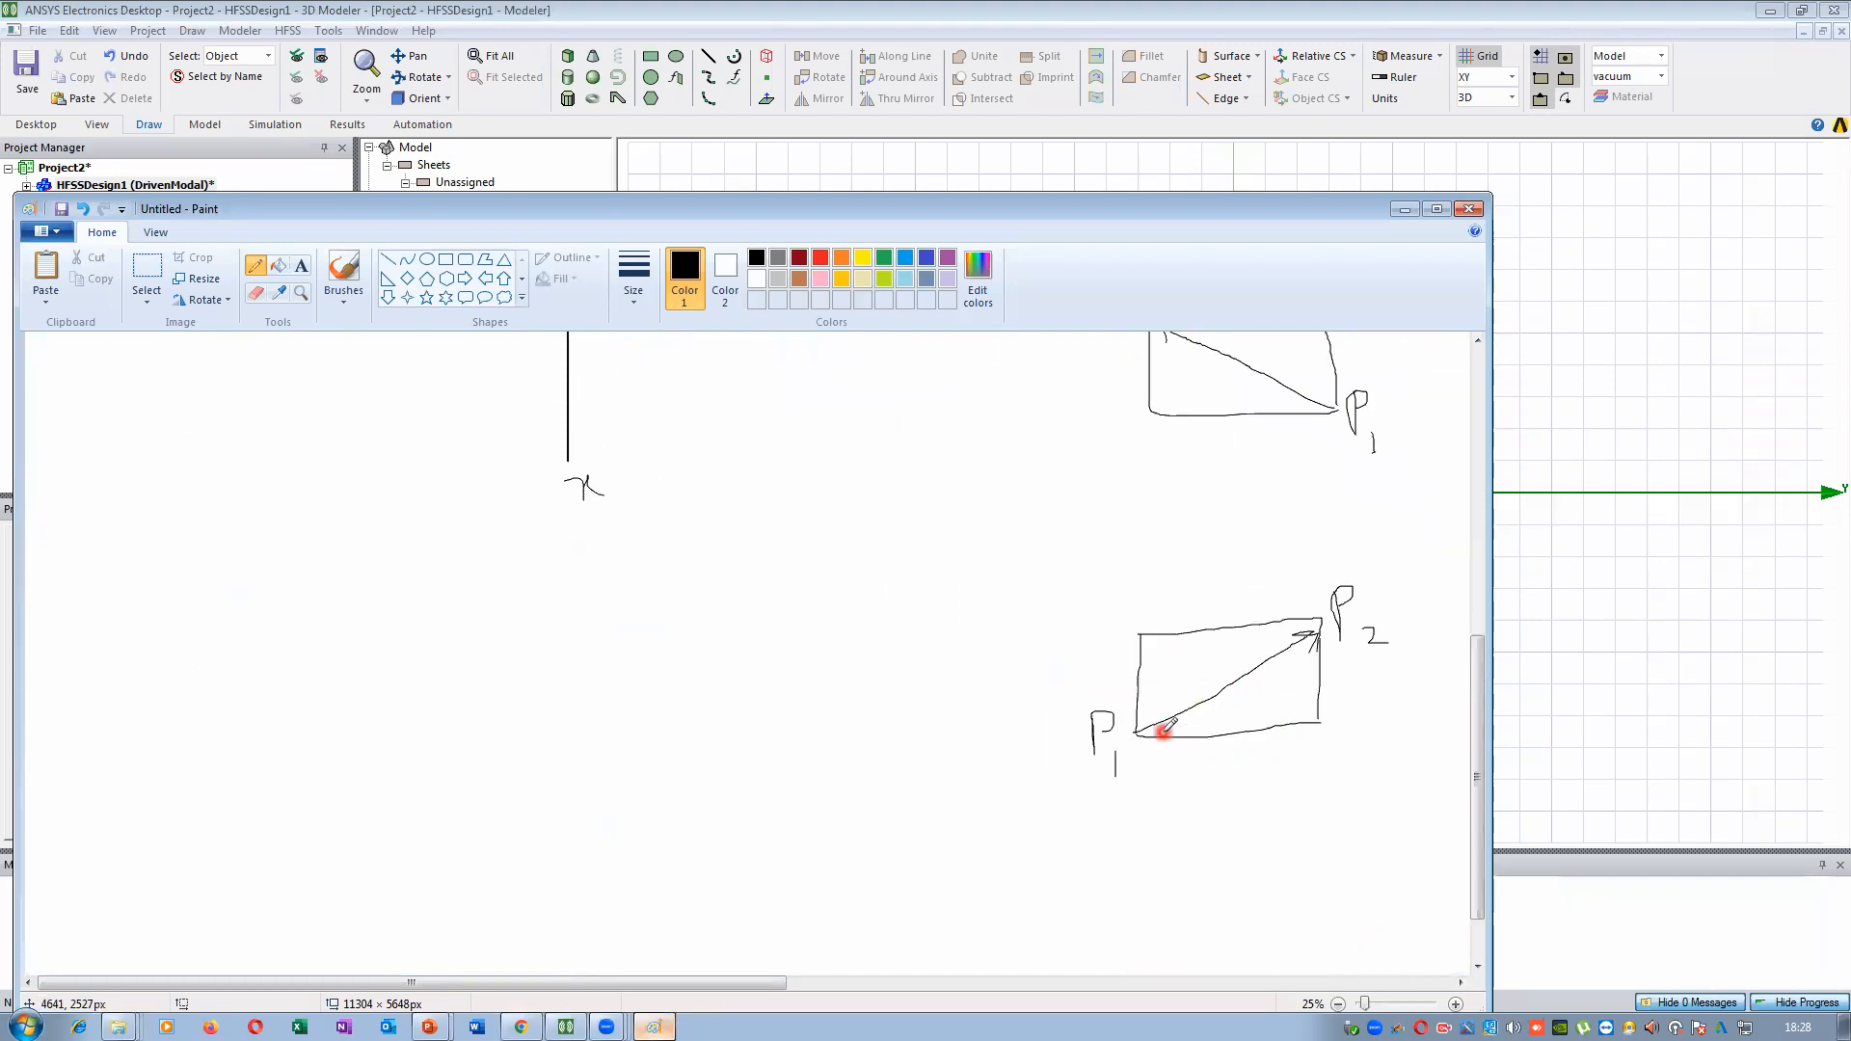
scroll(1280, 658, down, 2)
mouse_move(1319, 716)
mouse_down()
mouse_move(1314, 819)
mouse_move(1160, 839)
mouse_move(1265, 718)
mouse_move(1319, 715)
mouse_move(1340, 674)
mouse_move(1373, 745)
mouse_up()
mouse_move(1087, 849)
mouse_down()
mouse_move(1086, 880)
mouse_move(1092, 865)
mouse_move(1174, 895)
mouse_up()
mouse_move(1124, 720)
mouse_down()
mouse_move(1126, 814)
mouse_move(1177, 836)
mouse_up()
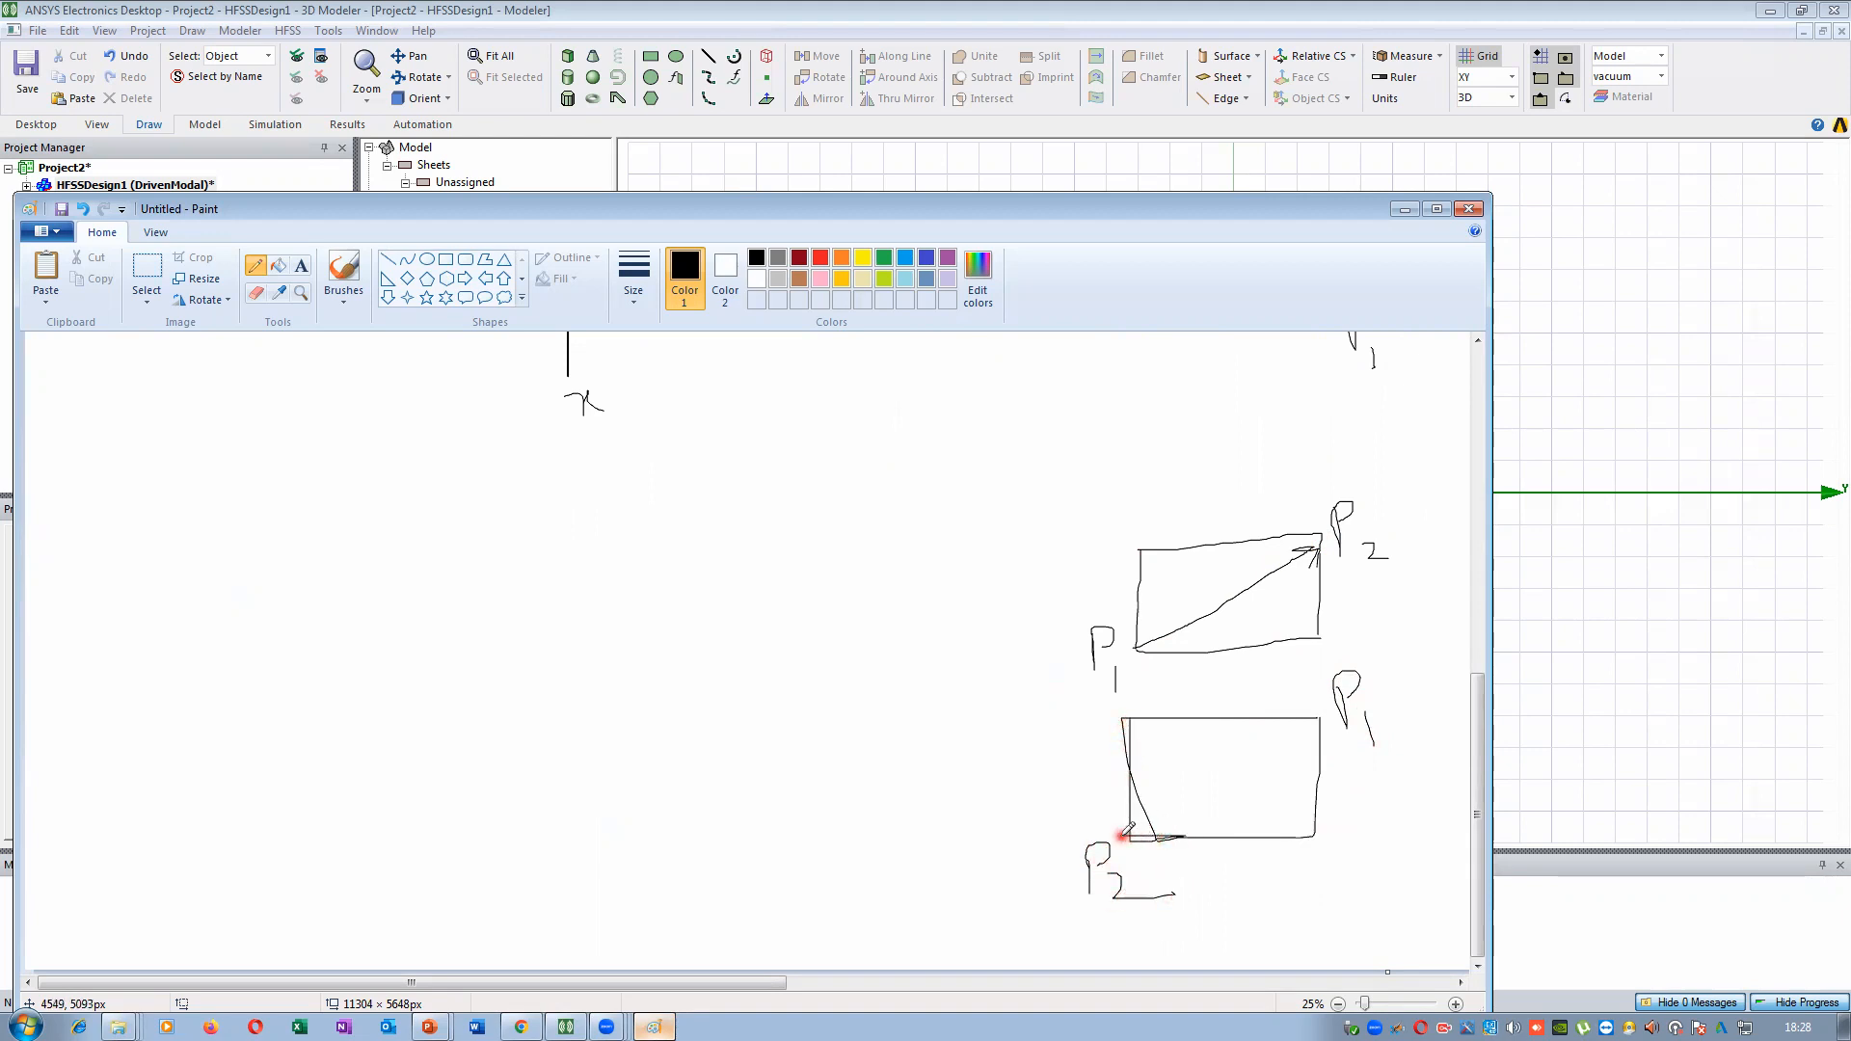
drag(1317, 722, 1200, 792)
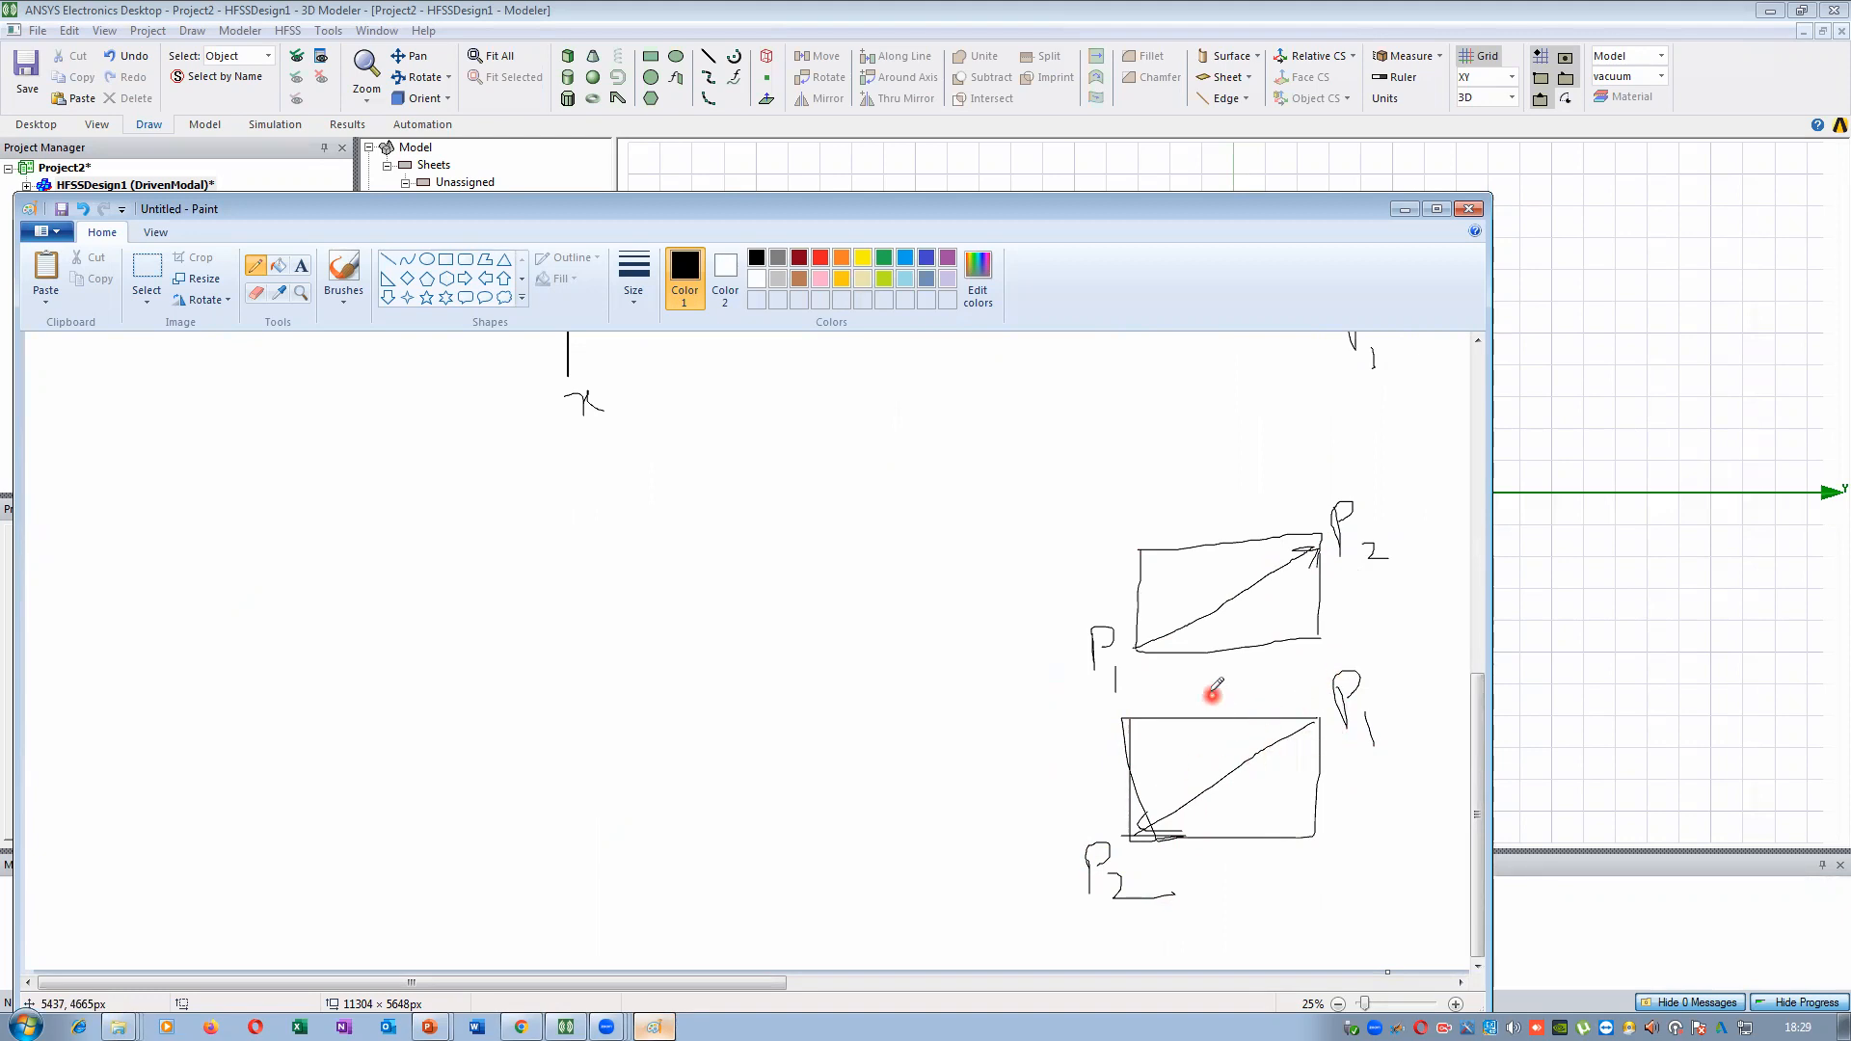
Label the first rectangle's P1 corner (2, 3, 0) and mark its sides 5 and 3, with the Paint window maximized
scroll(1160, 581, up, 3)
scroll(1160, 582, up, 6)
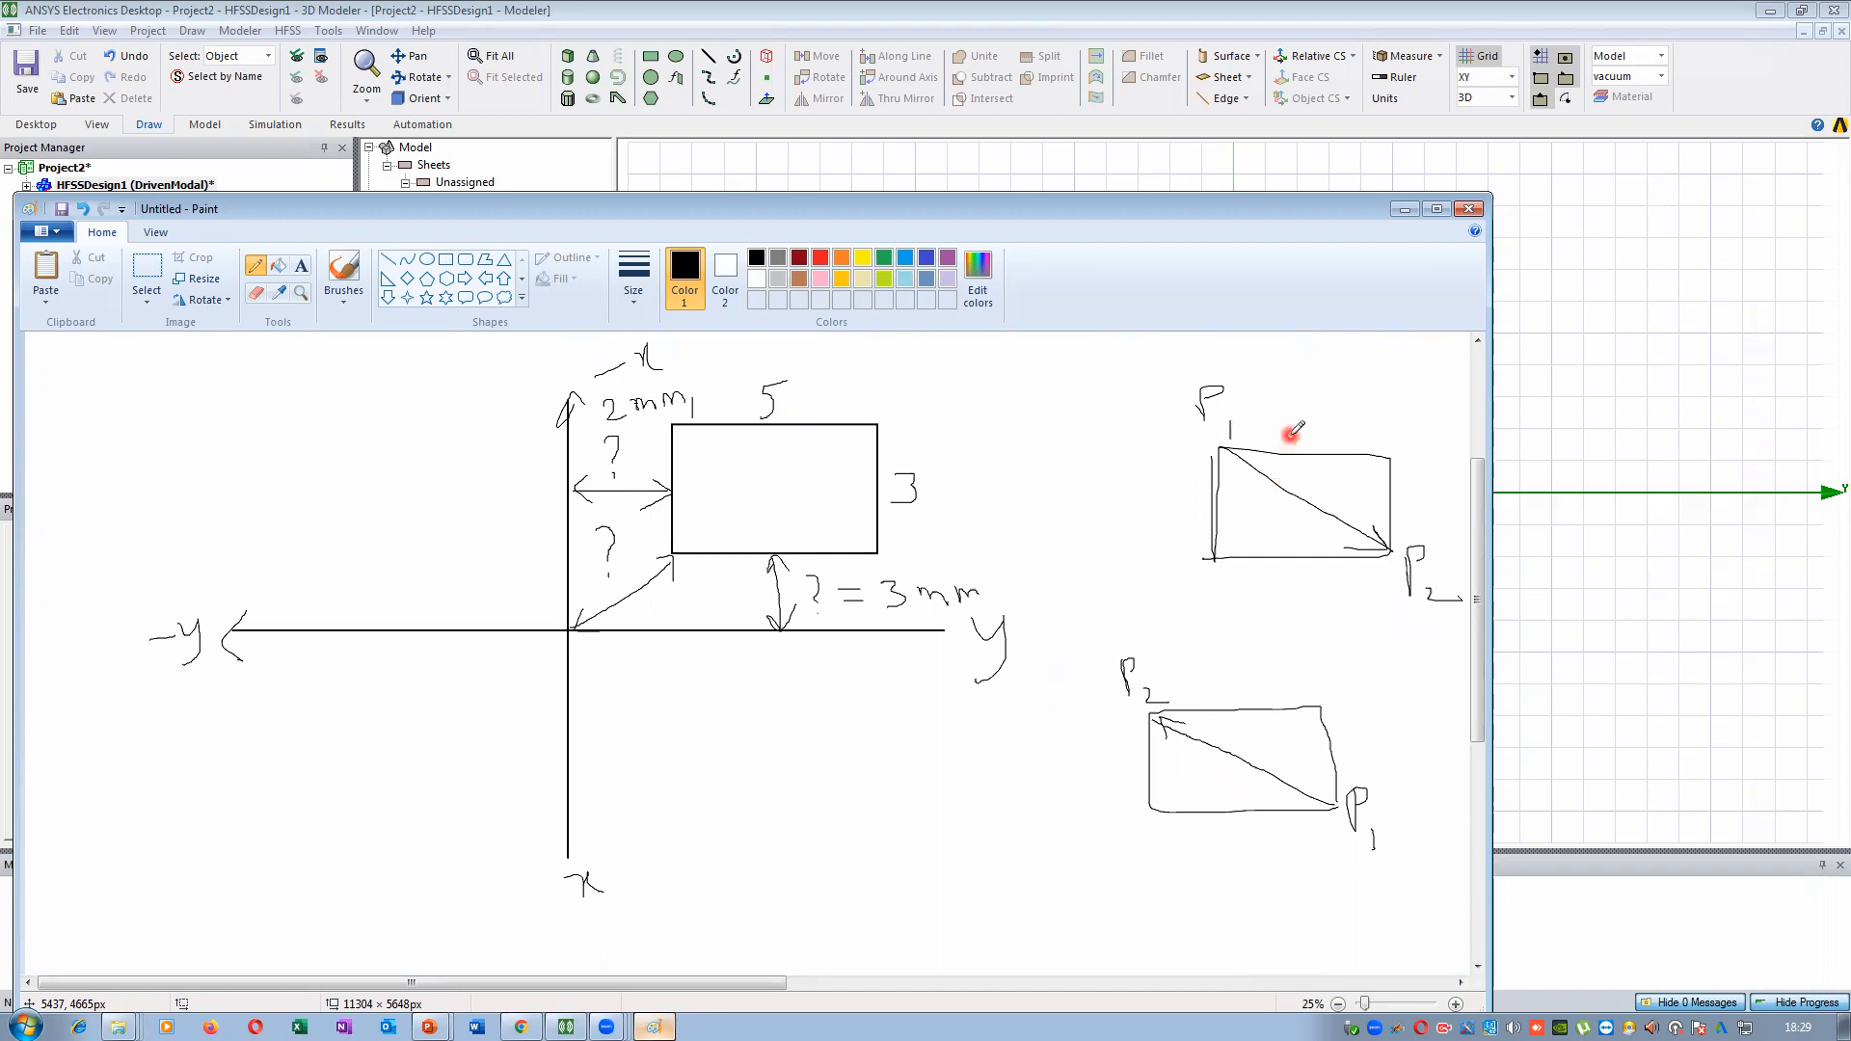
mouse_move(1243, 365)
mouse_down()
mouse_move(1253, 414)
mouse_move(1299, 388)
mouse_up()
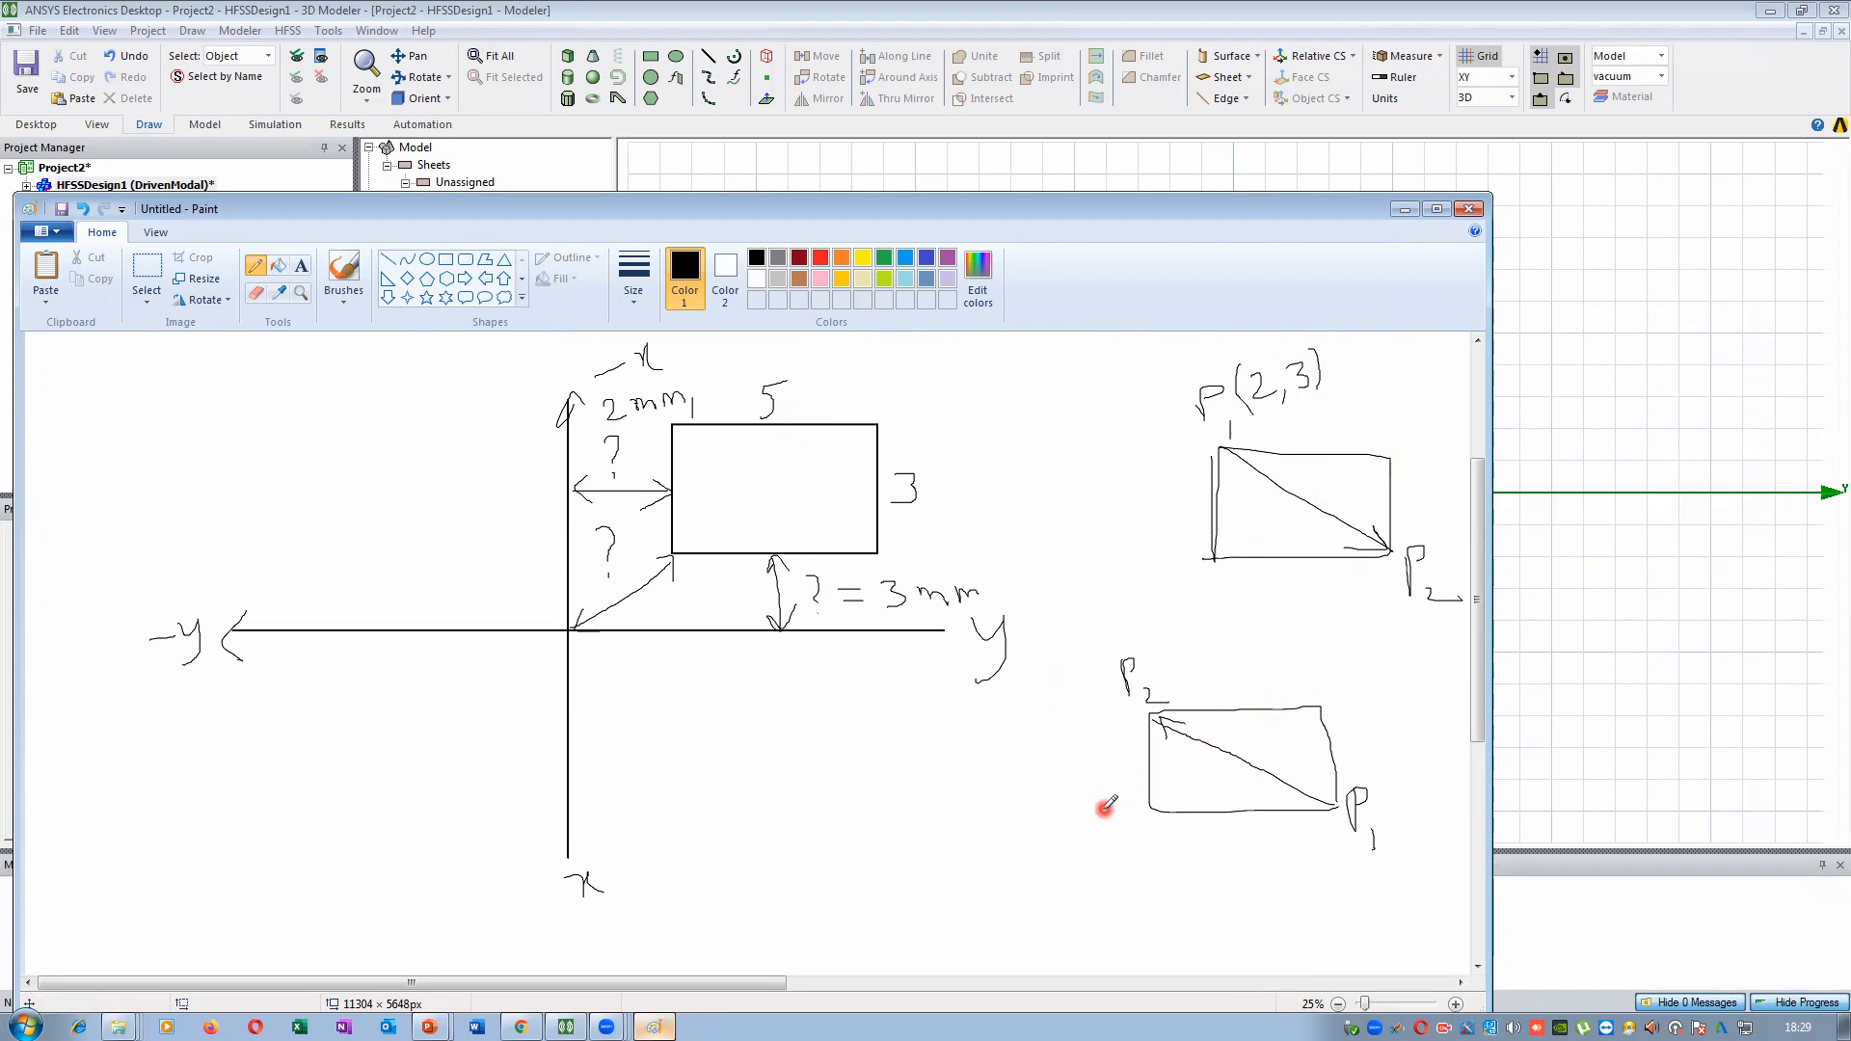
click(1436, 209)
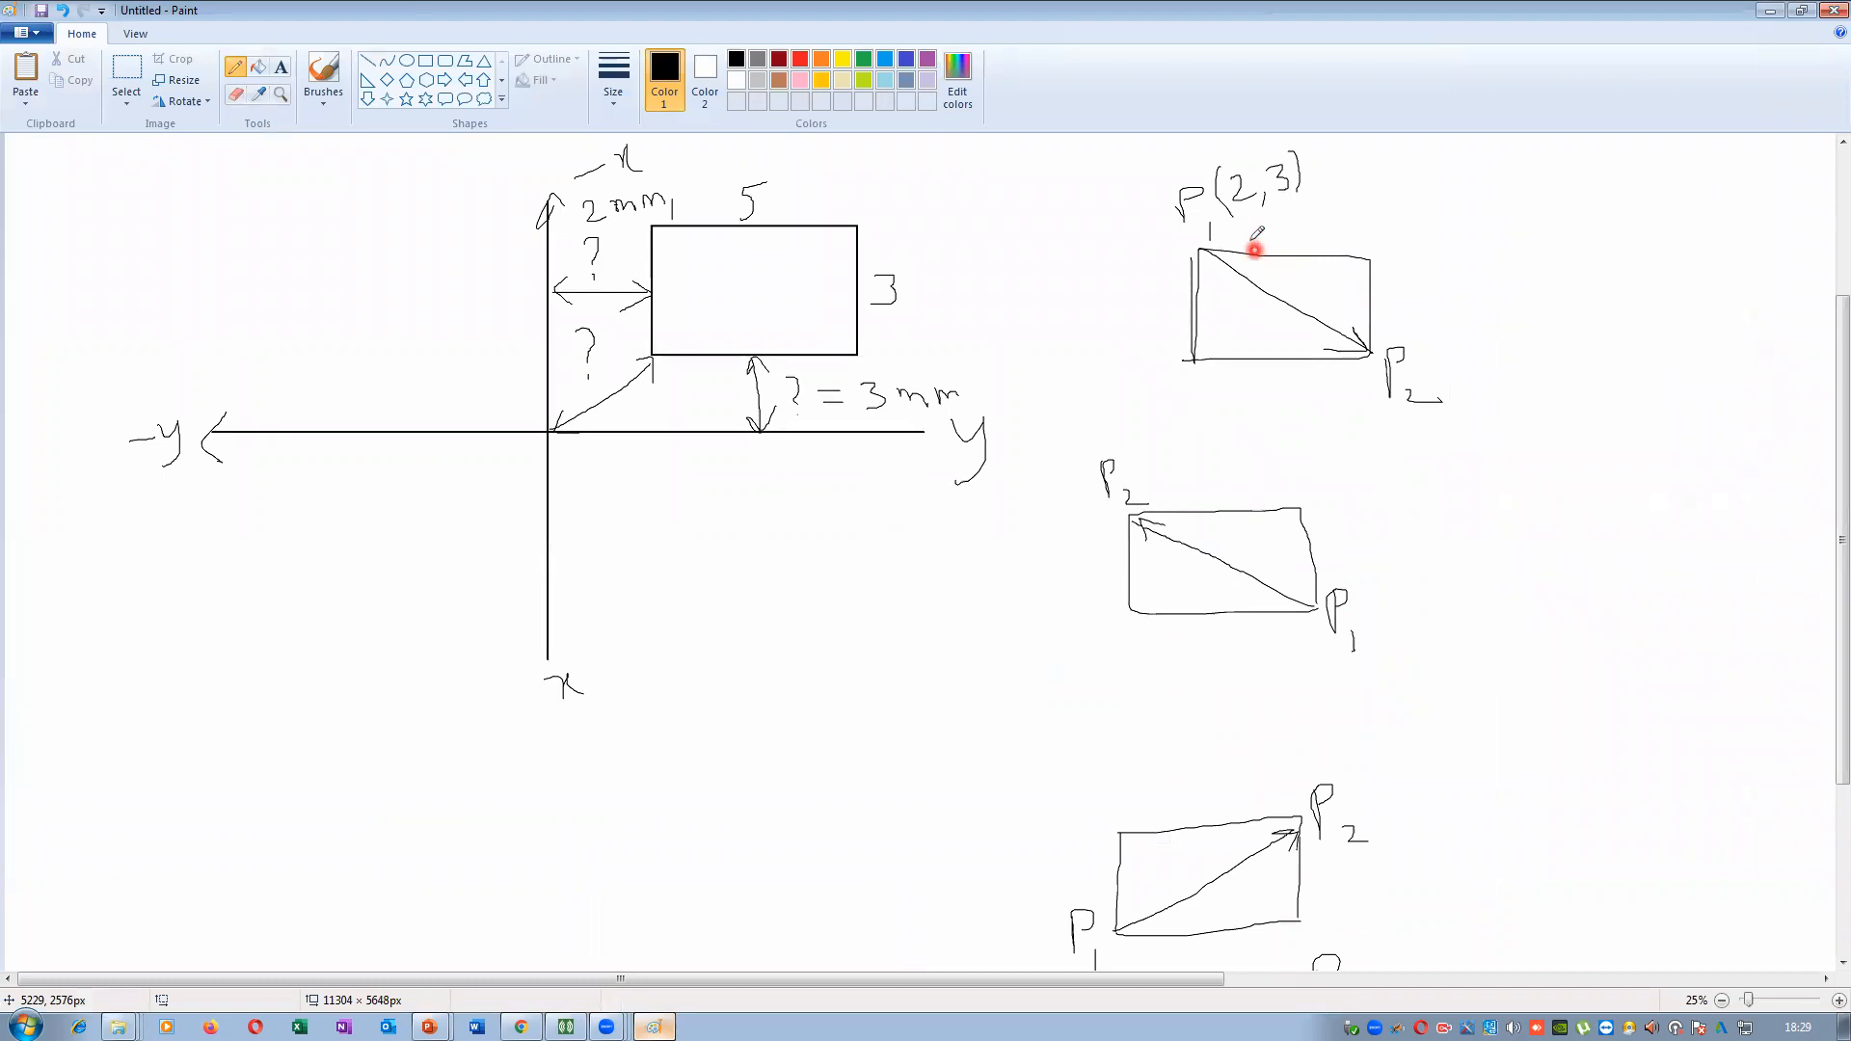
drag(1290, 258, 1302, 226)
drag(1348, 306, 1345, 311)
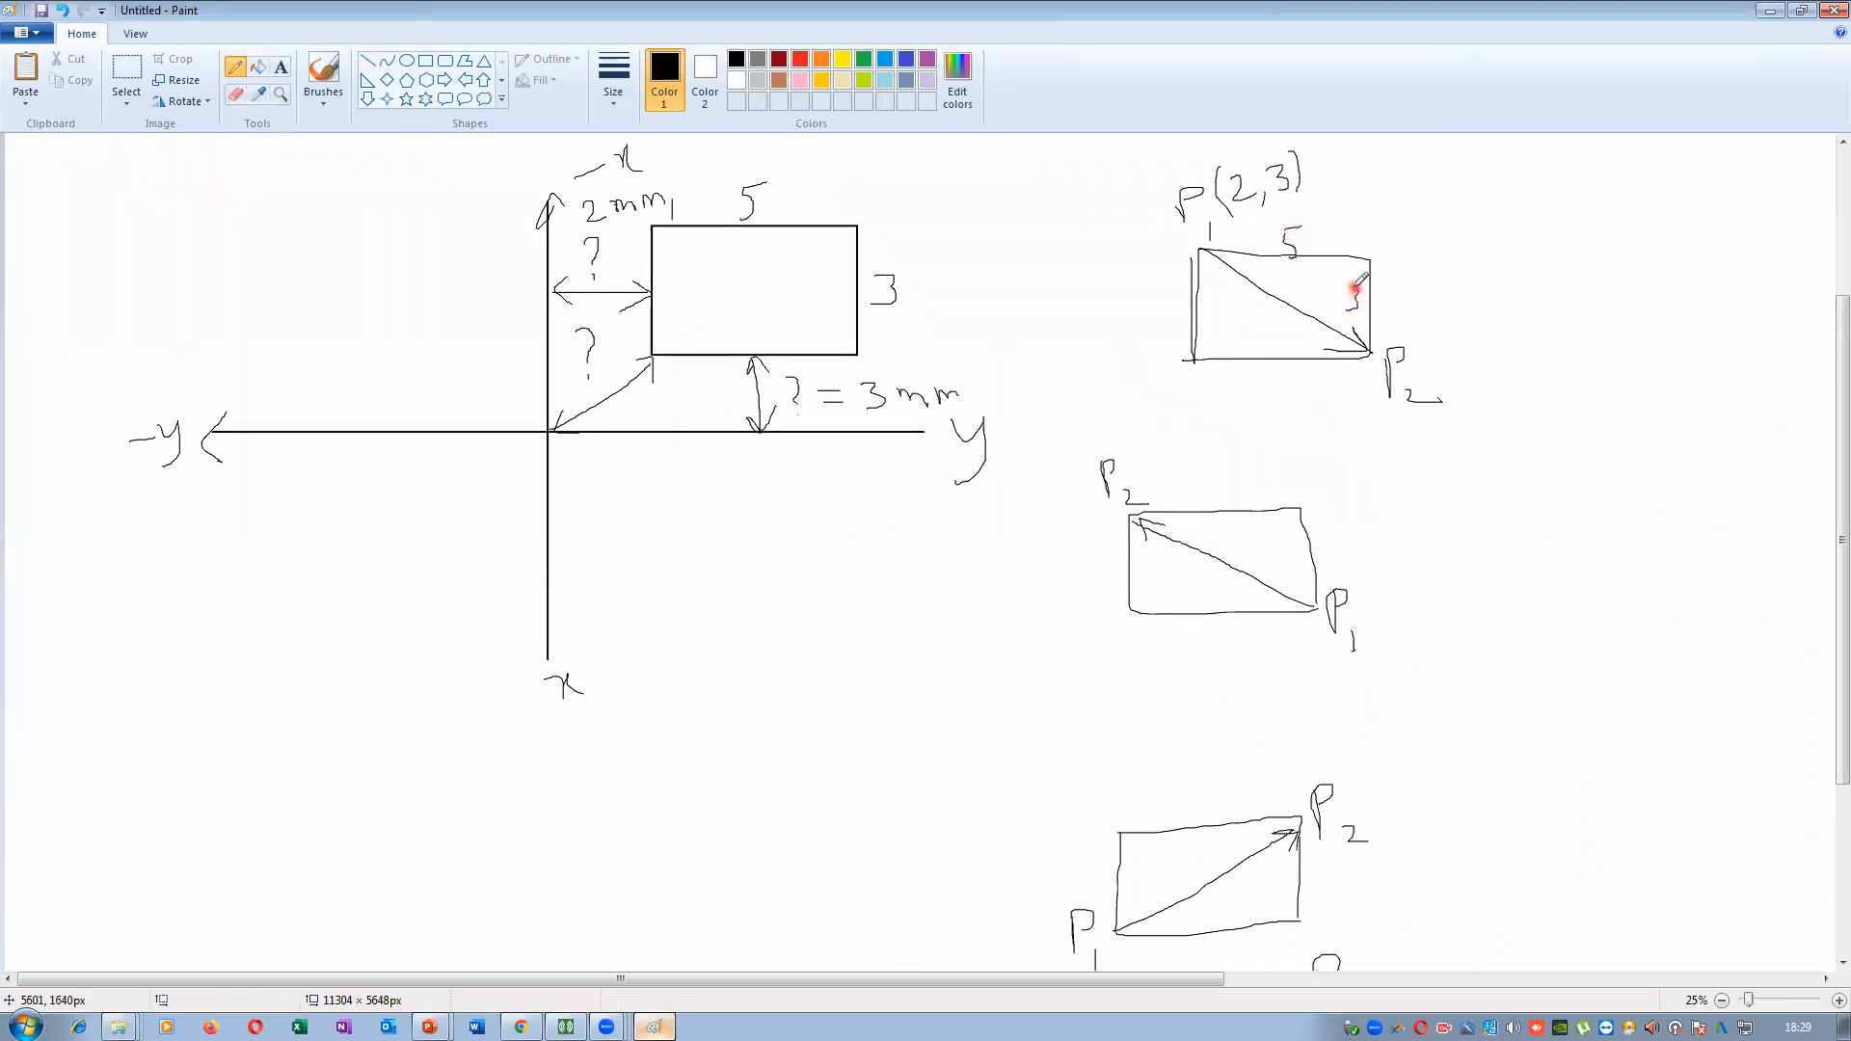
drag(1520, 189, 1524, 231)
drag(1319, 151, 1309, 154)
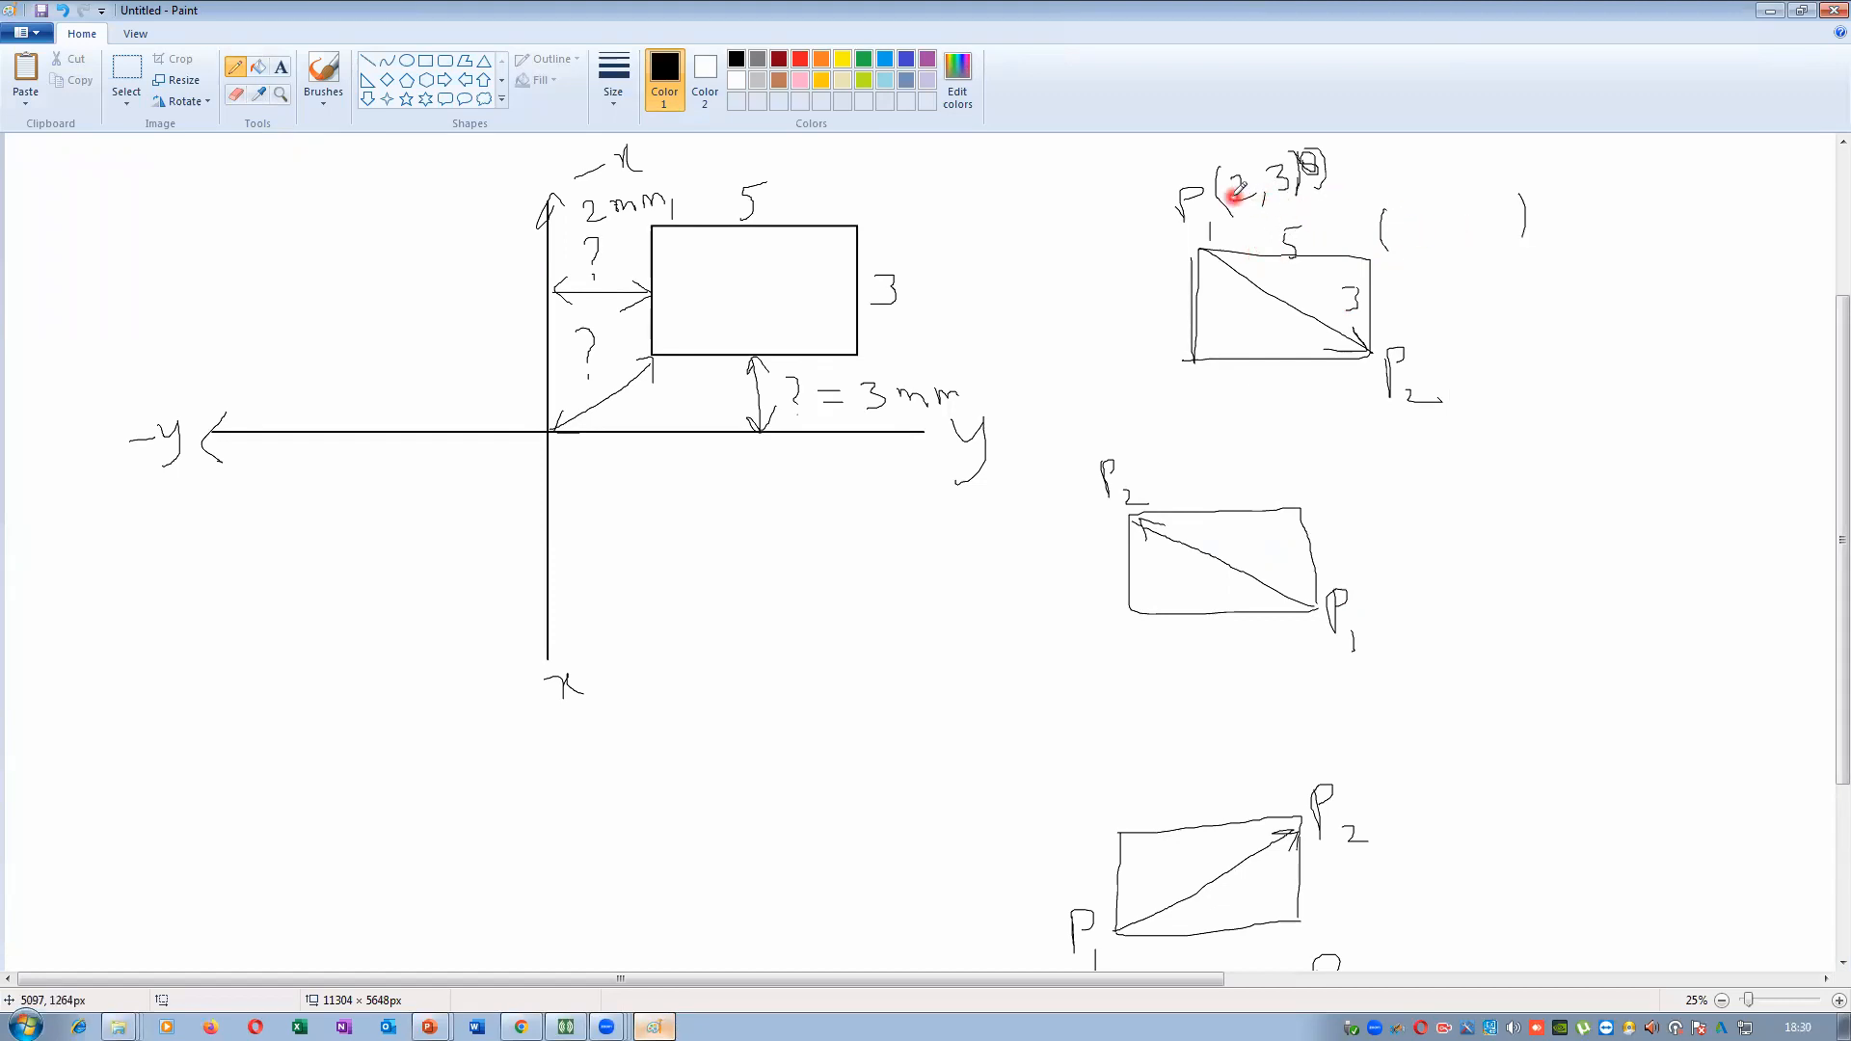
Sketch small reference axes with x downward and y to the right, and label the first rectangle's upper-right corner (2, 8, 0)
drag(1656, 410, 1659, 521)
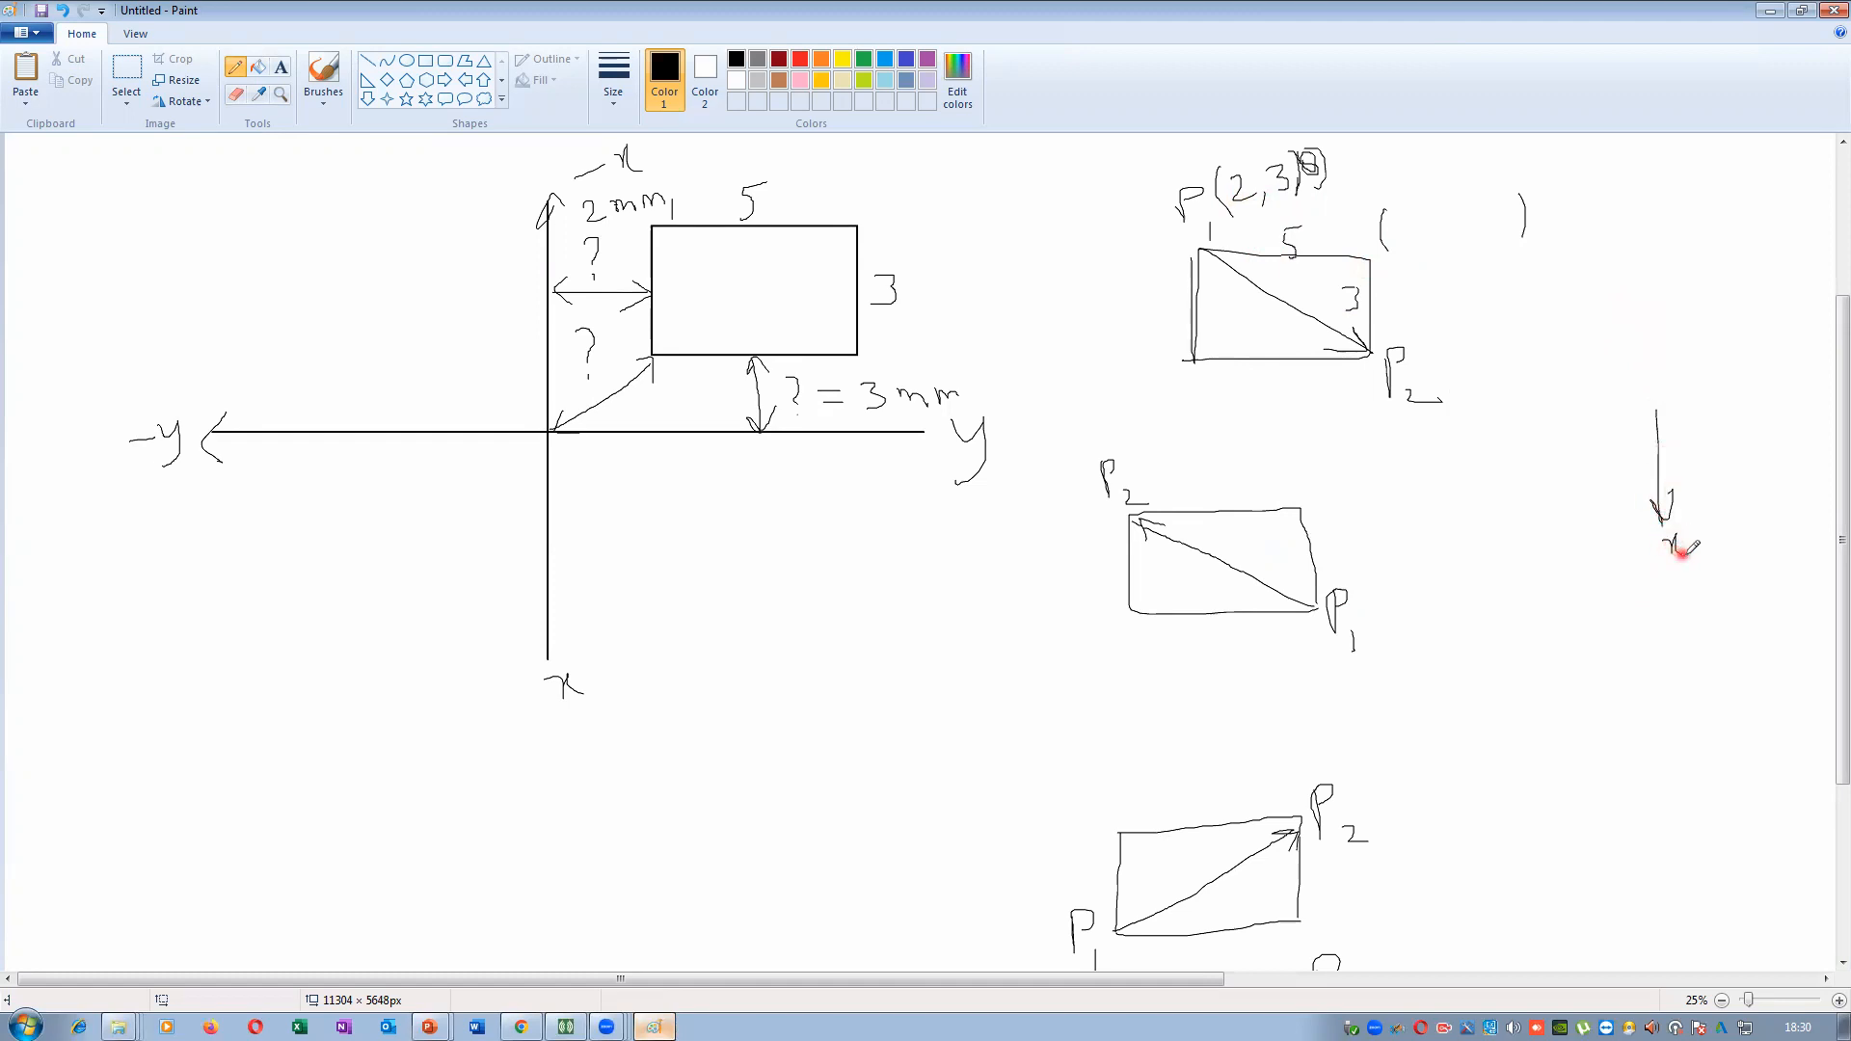
mouse_move(1657, 412)
mouse_down()
mouse_move(1740, 401)
mouse_move(1772, 449)
mouse_up()
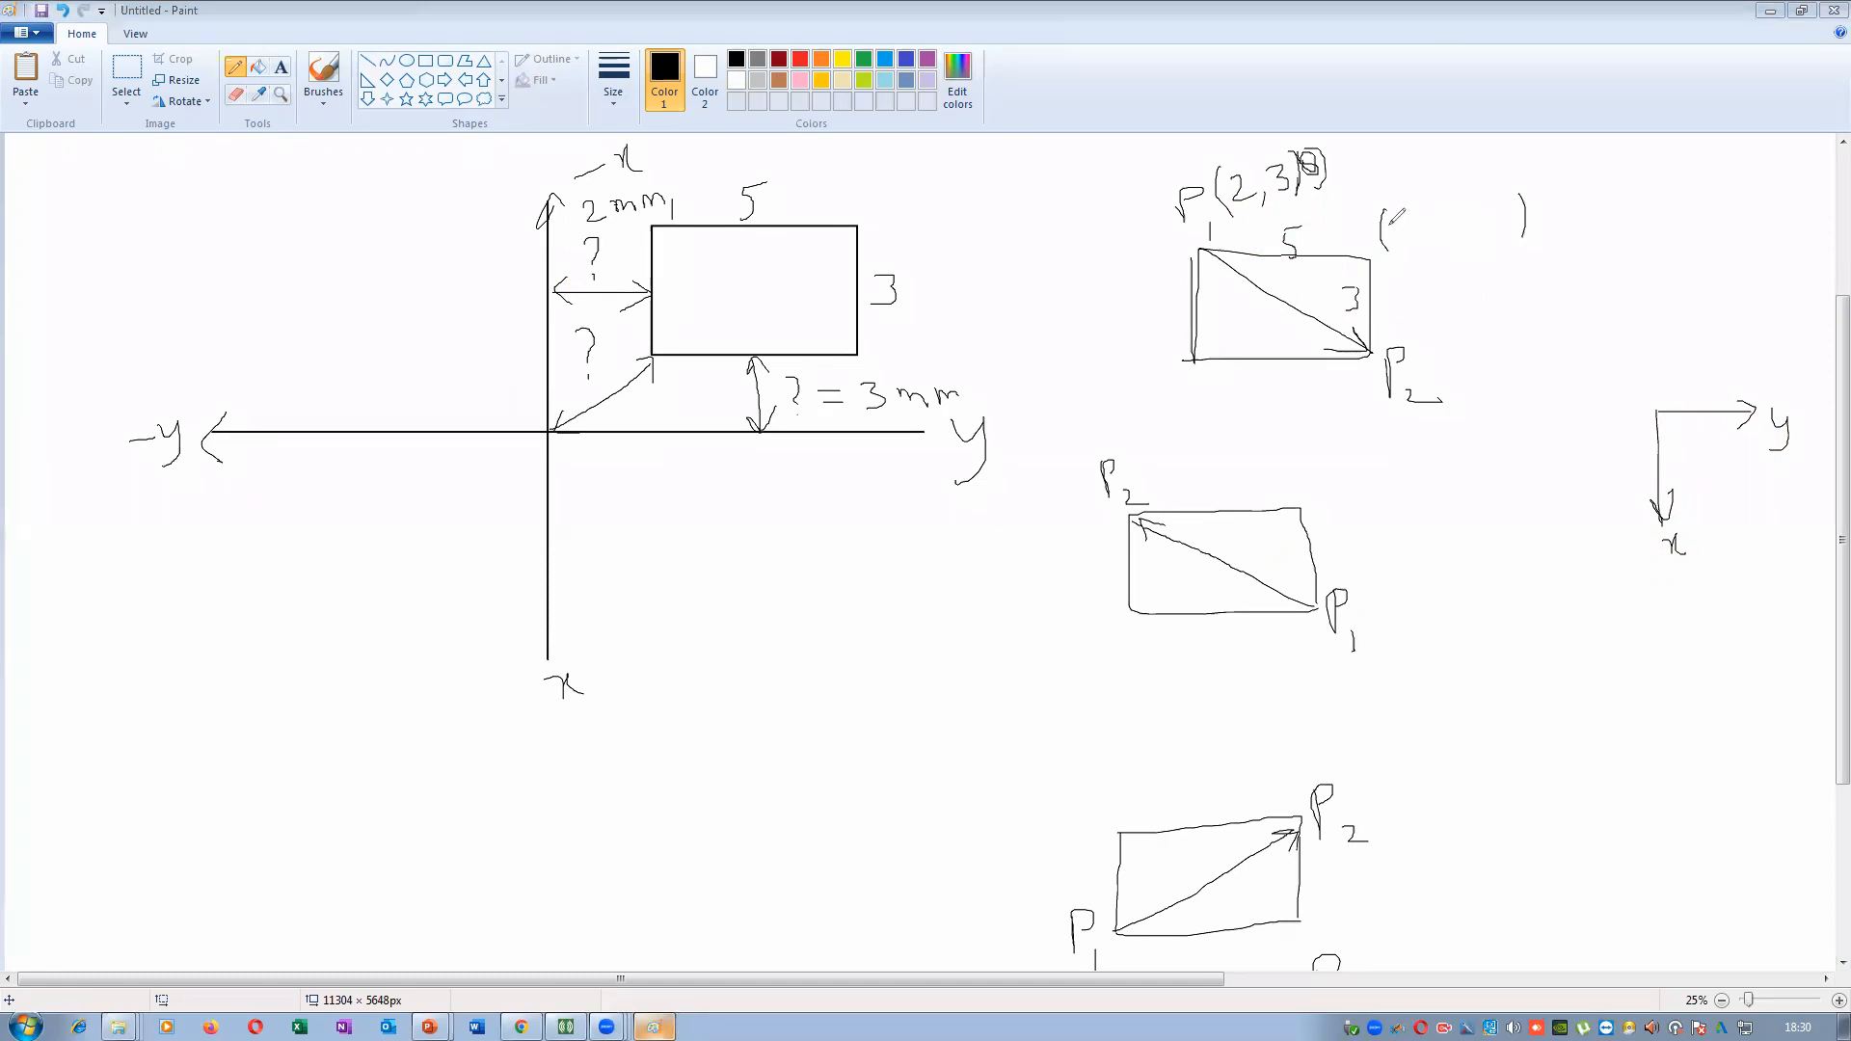
click(1308, 164)
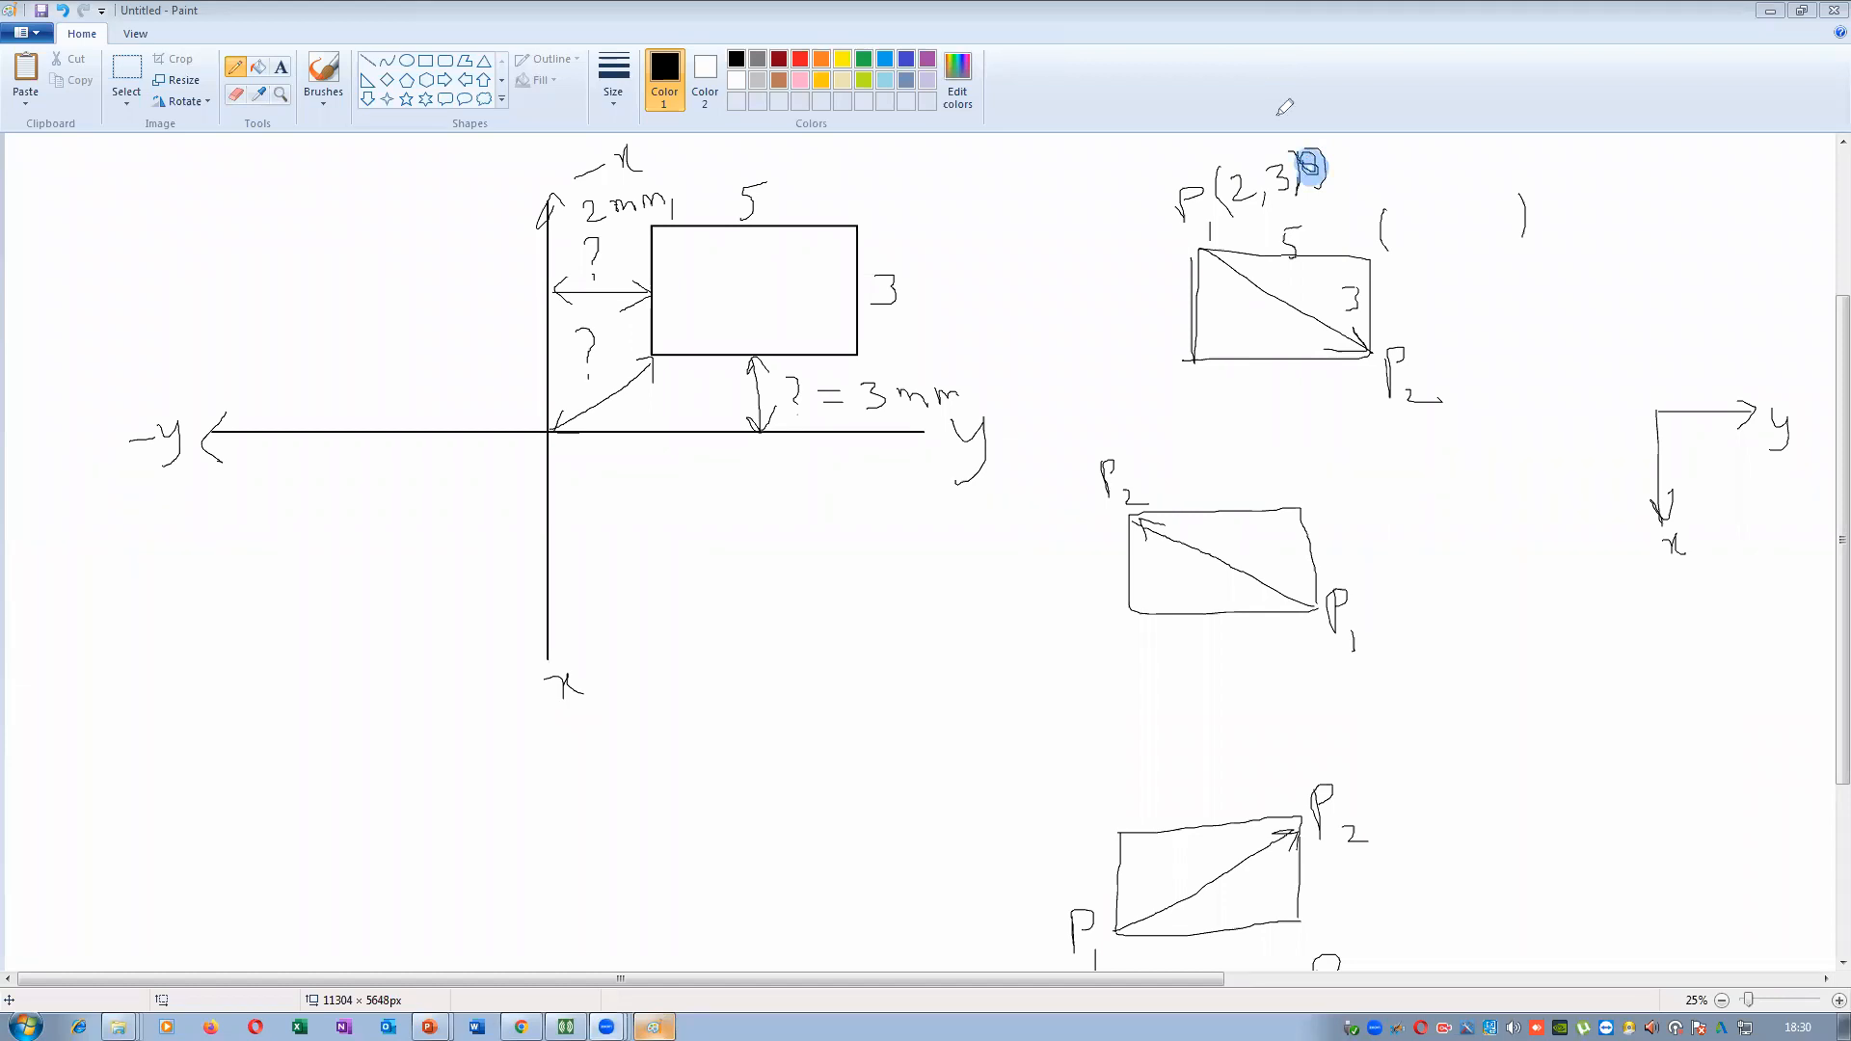
click(1286, 197)
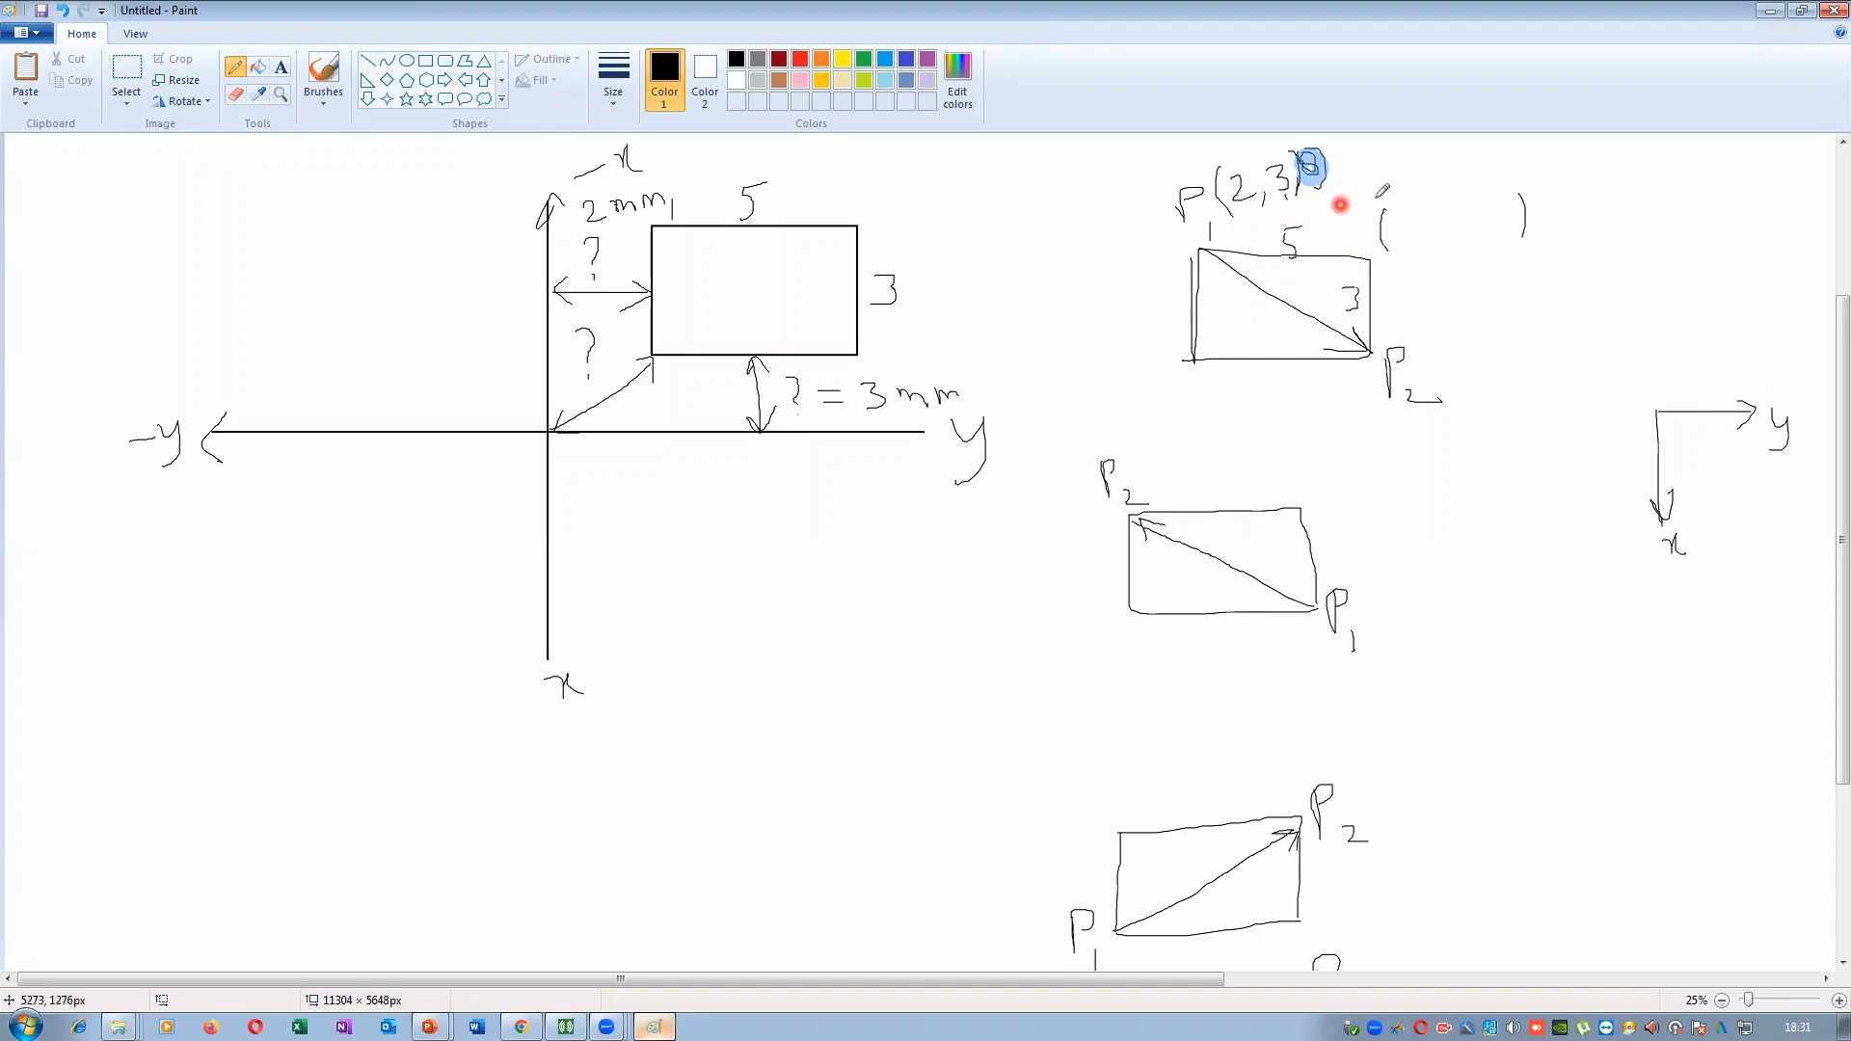
drag(1411, 214, 1437, 239)
drag(1499, 201, 1504, 200)
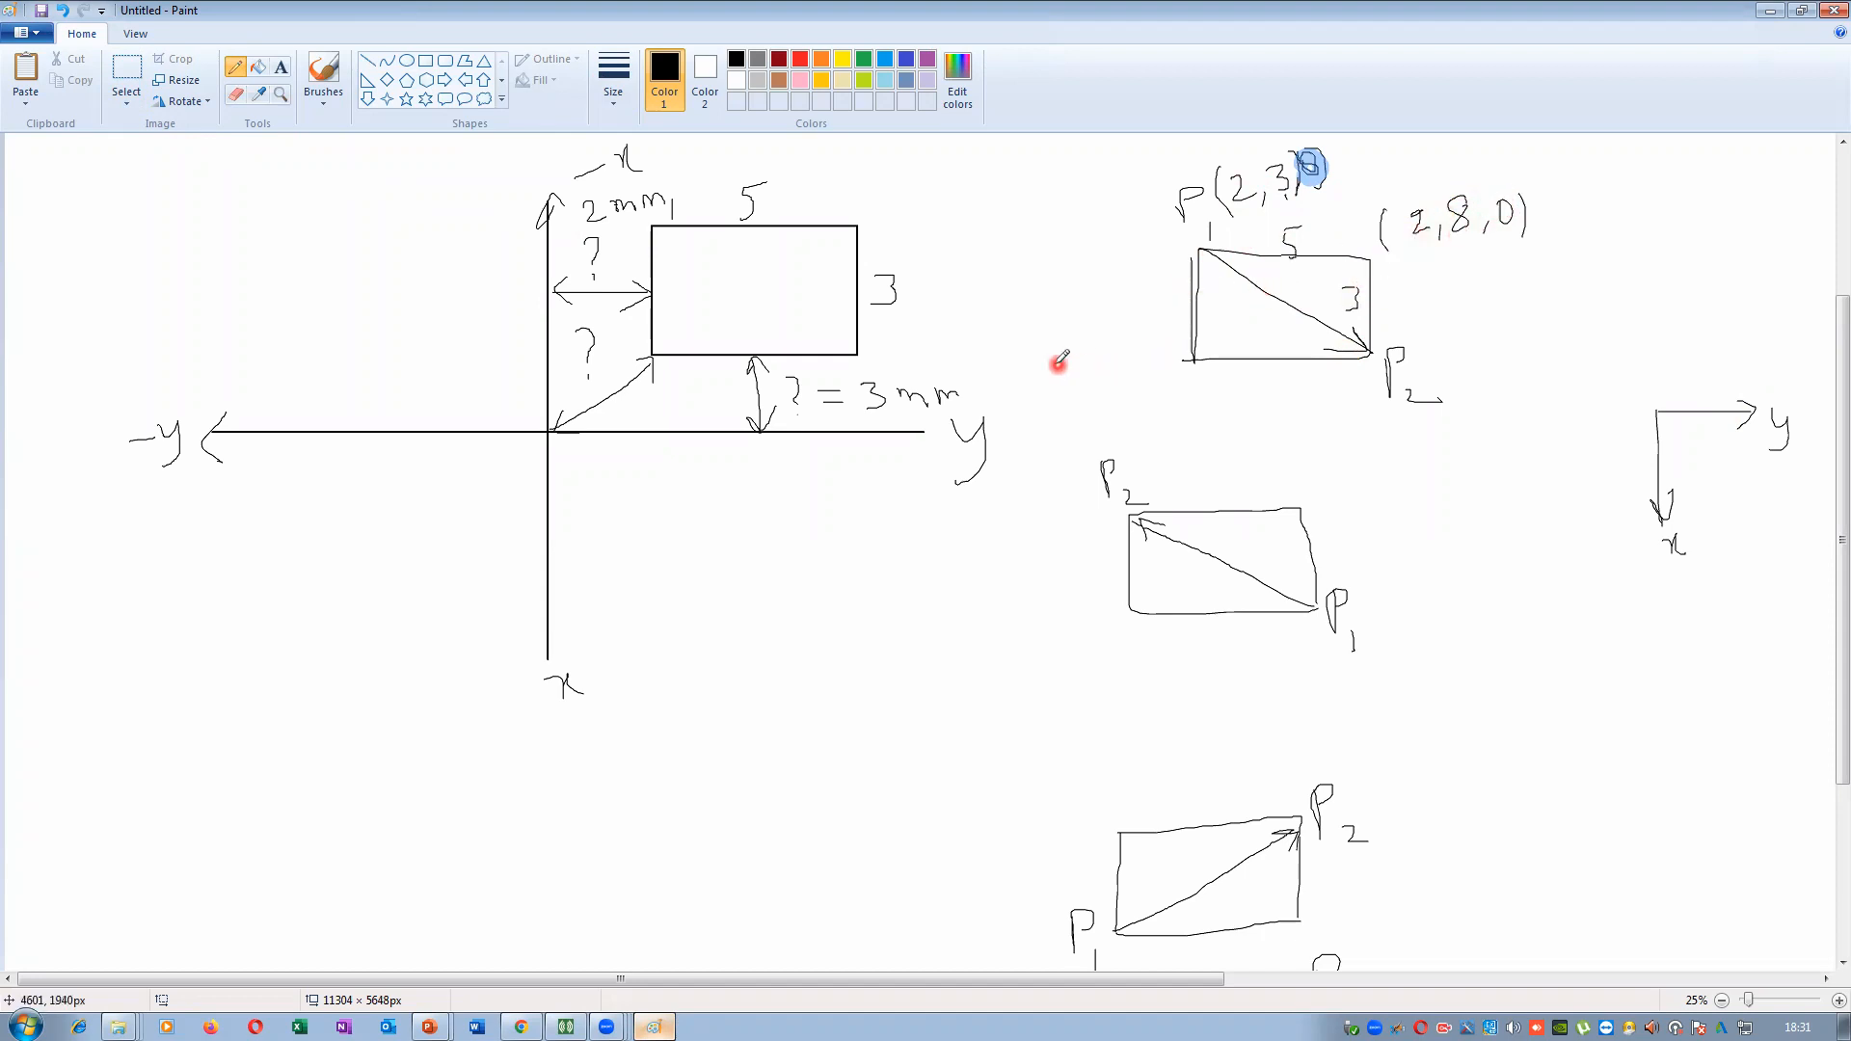
Label the first rectangle's P2 corner (5, 8, 0) and its lower-left corner (5, 3, 0)
drag(1440, 332, 1434, 373)
drag(1579, 316, 1584, 359)
drag(1453, 338, 1473, 363)
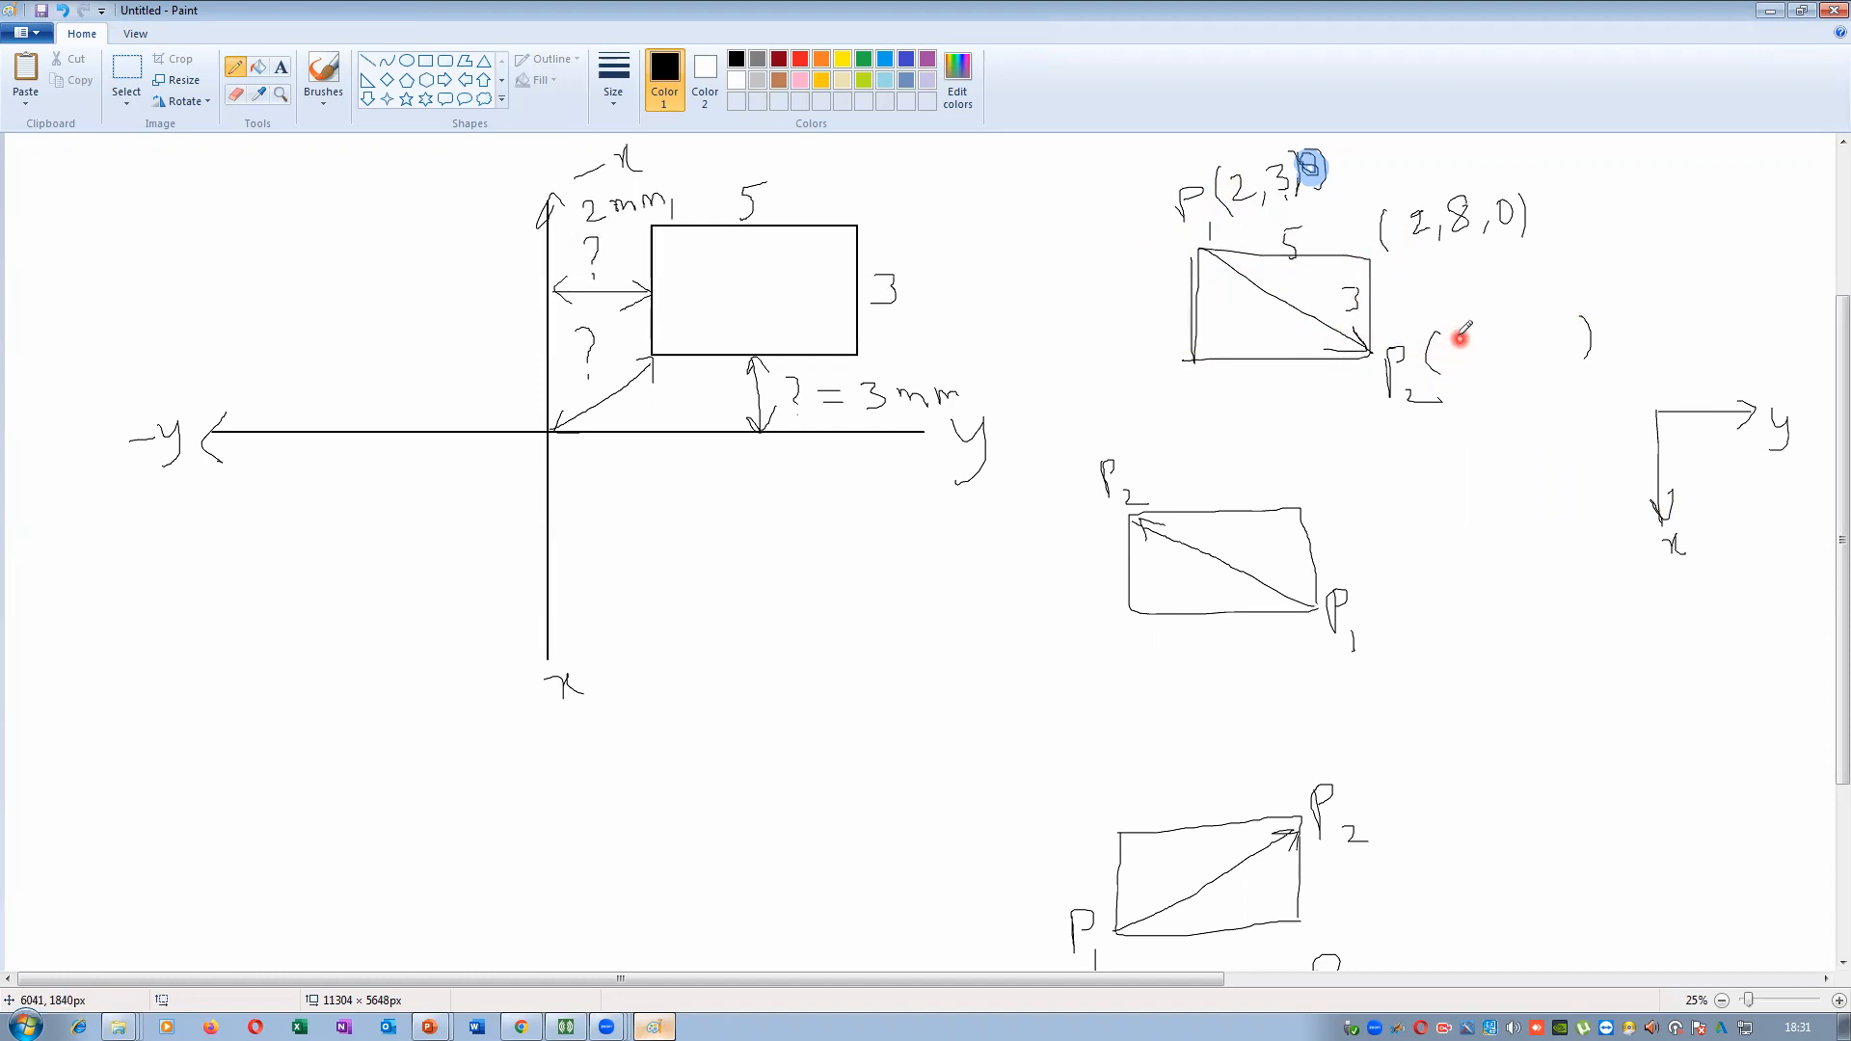
drag(1466, 363, 1456, 361)
mouse_move(1459, 333)
mouse_down()
mouse_move(1477, 321)
mouse_move(1495, 371)
mouse_up()
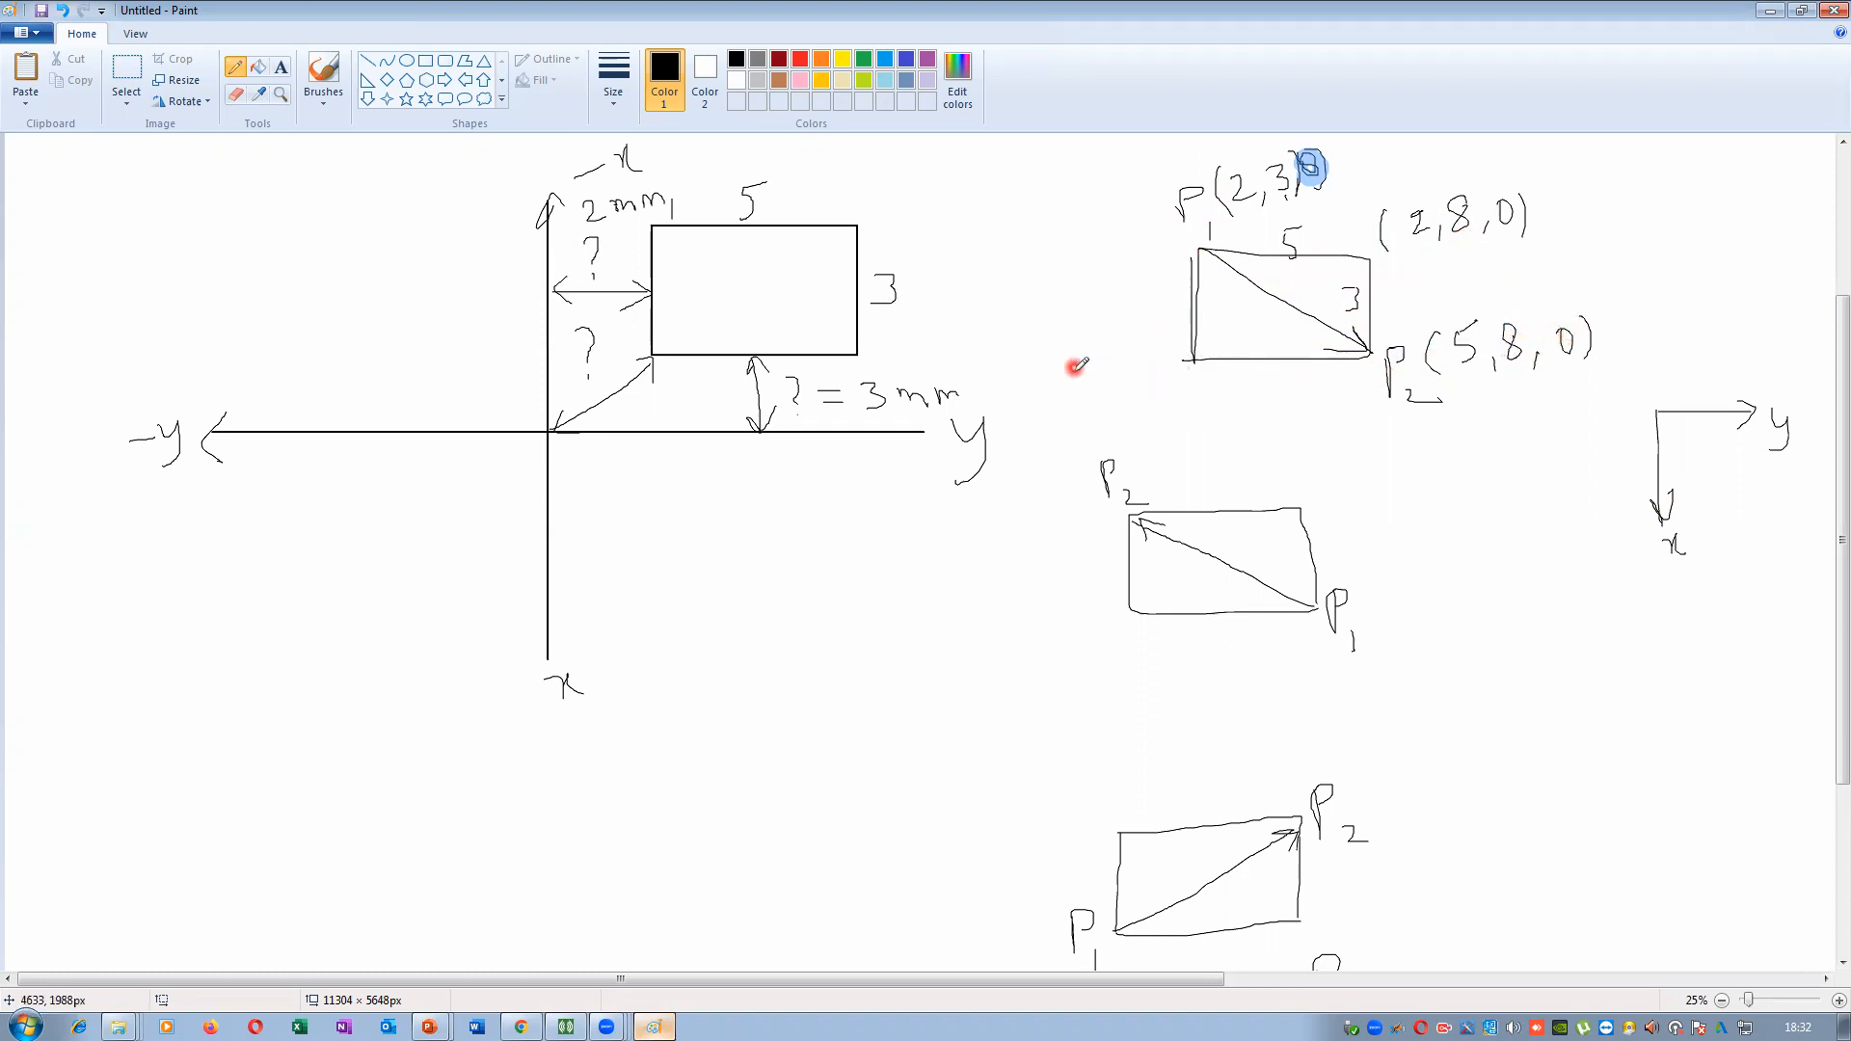
drag(1076, 365, 1076, 408)
mouse_move(1099, 369)
mouse_down()
mouse_move(1087, 405)
mouse_move(1119, 421)
mouse_up()
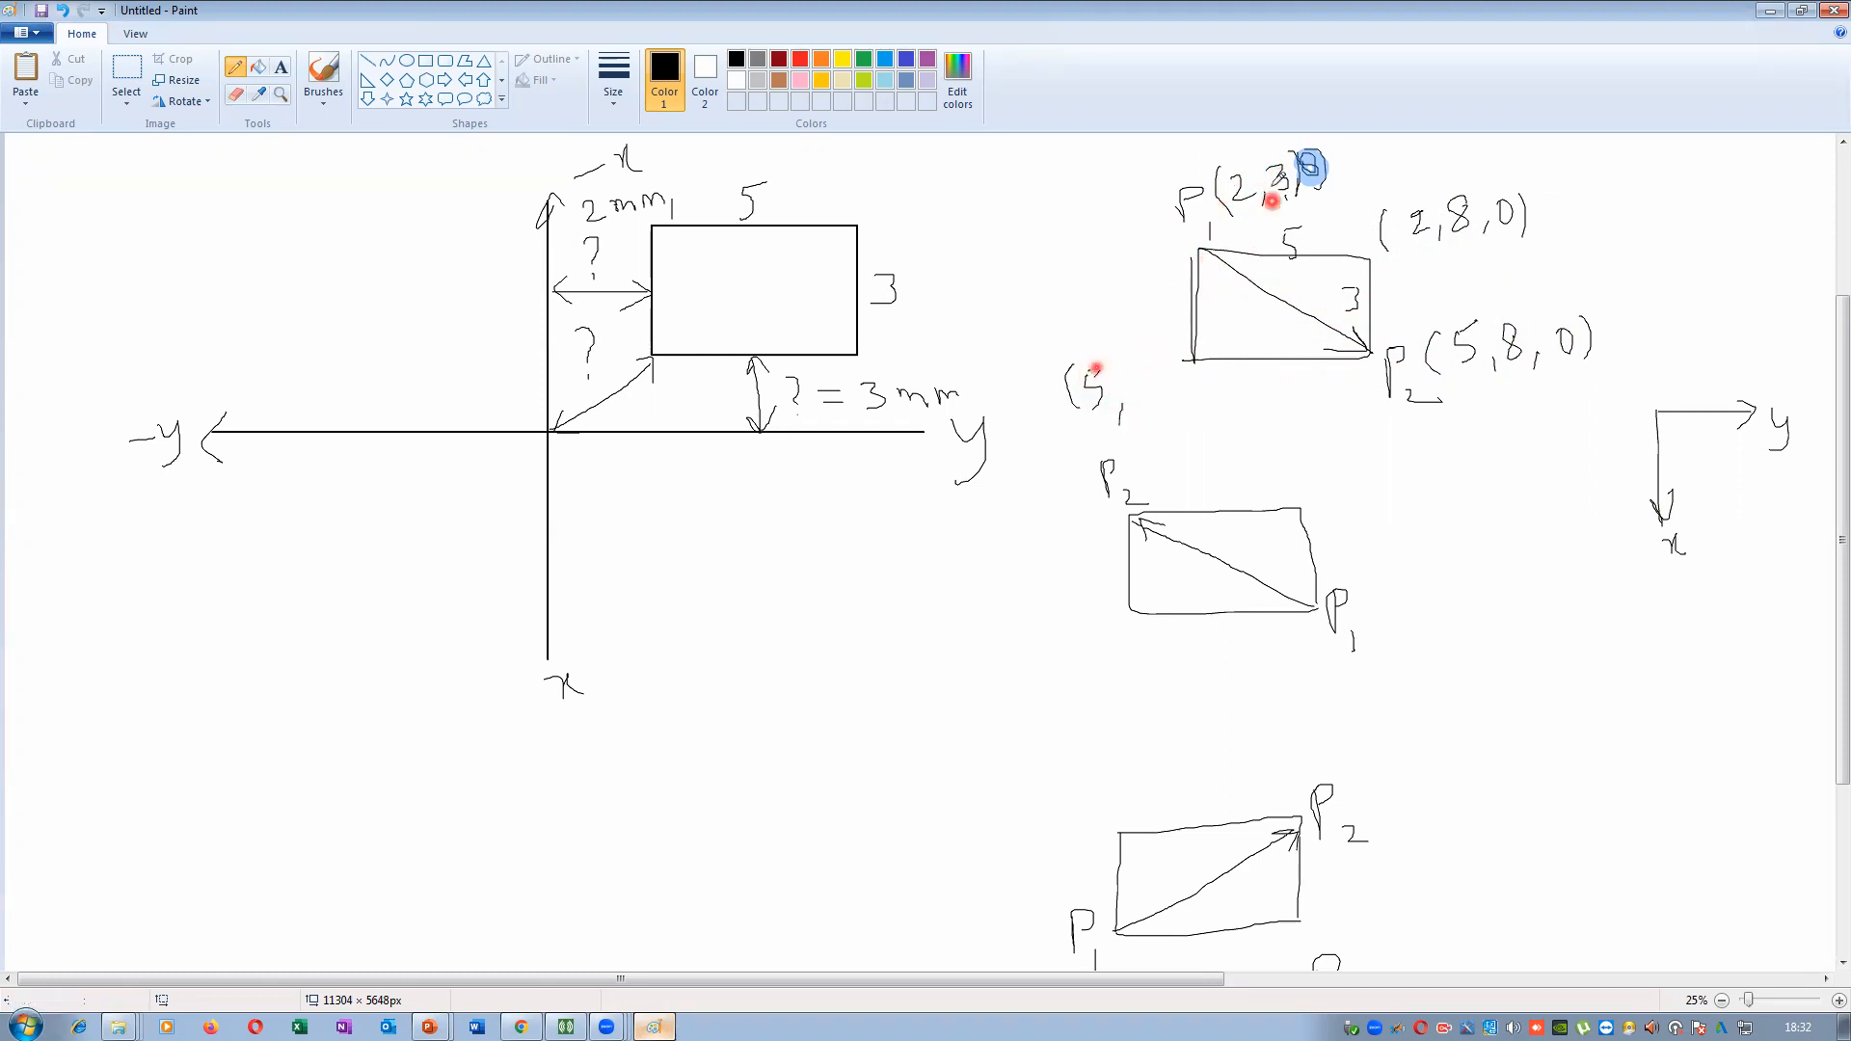
drag(1138, 387, 1131, 406)
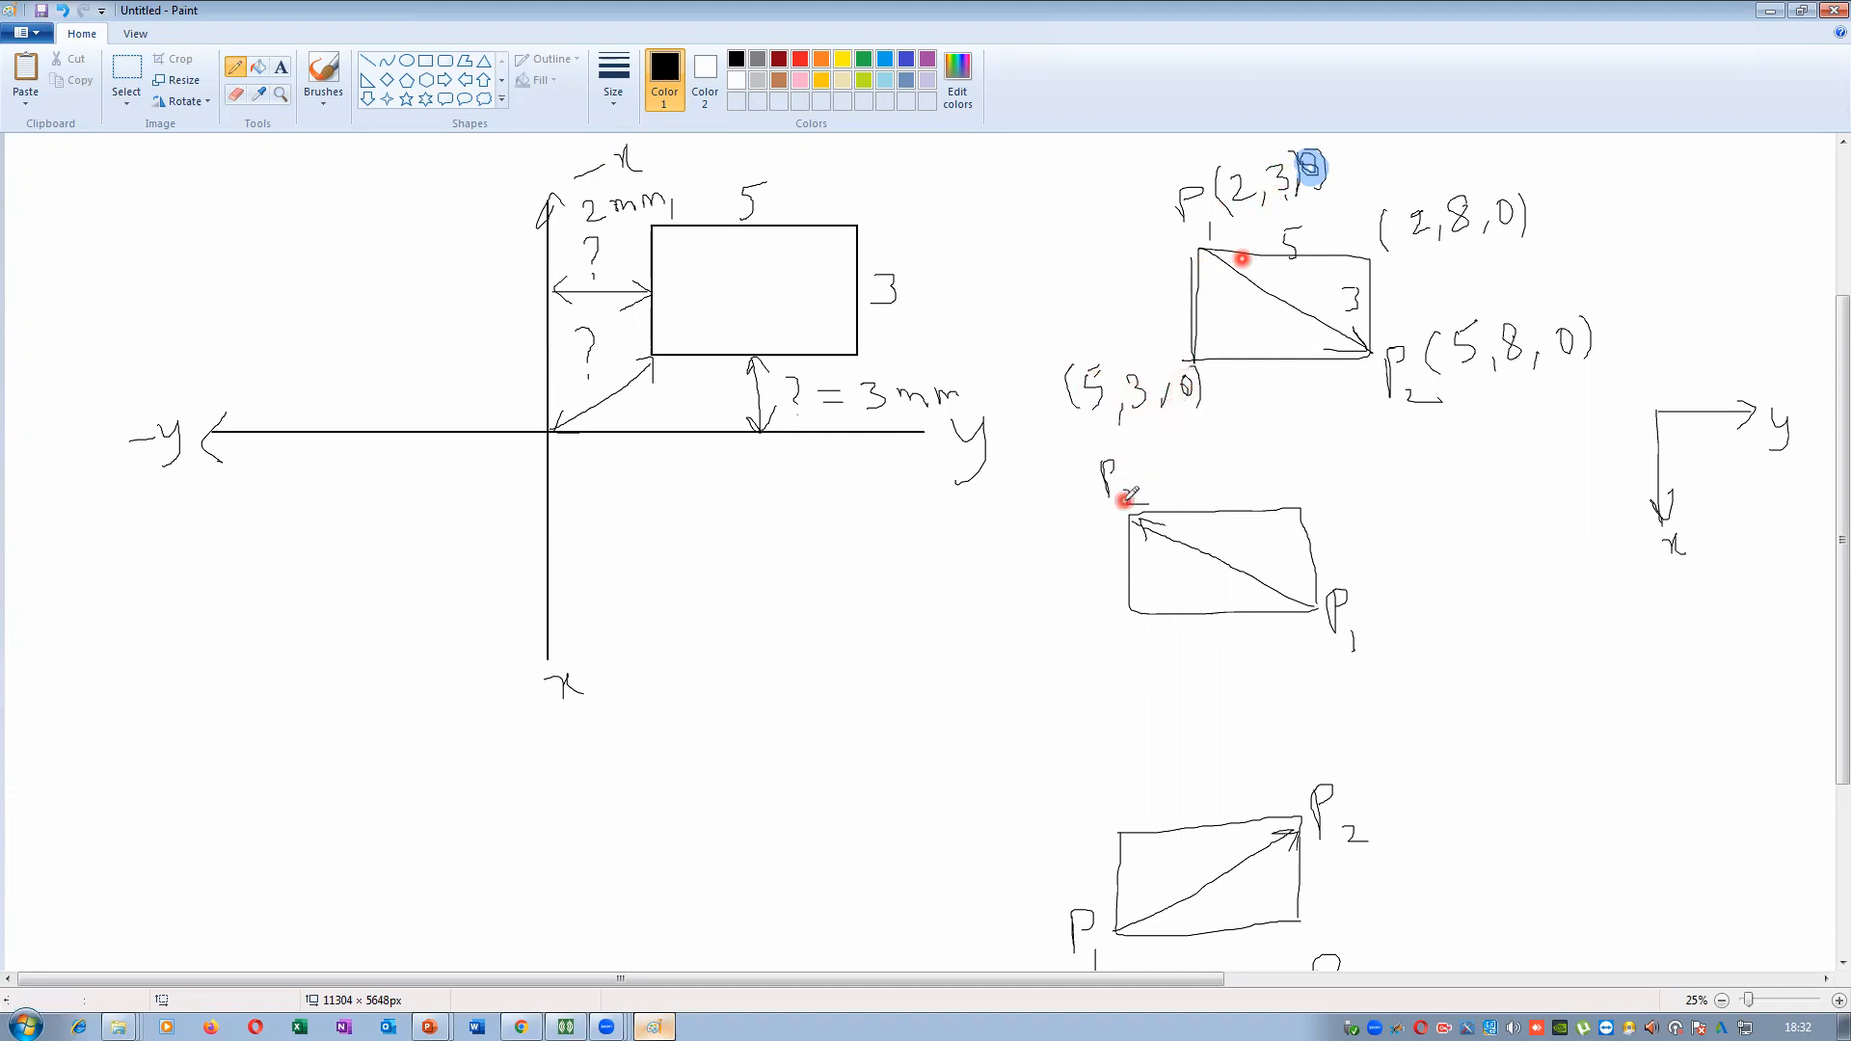
Label the second rectangle's P1 corner (2, 3) and mark its sides 5 and 3
scroll(1177, 467, down, 3)
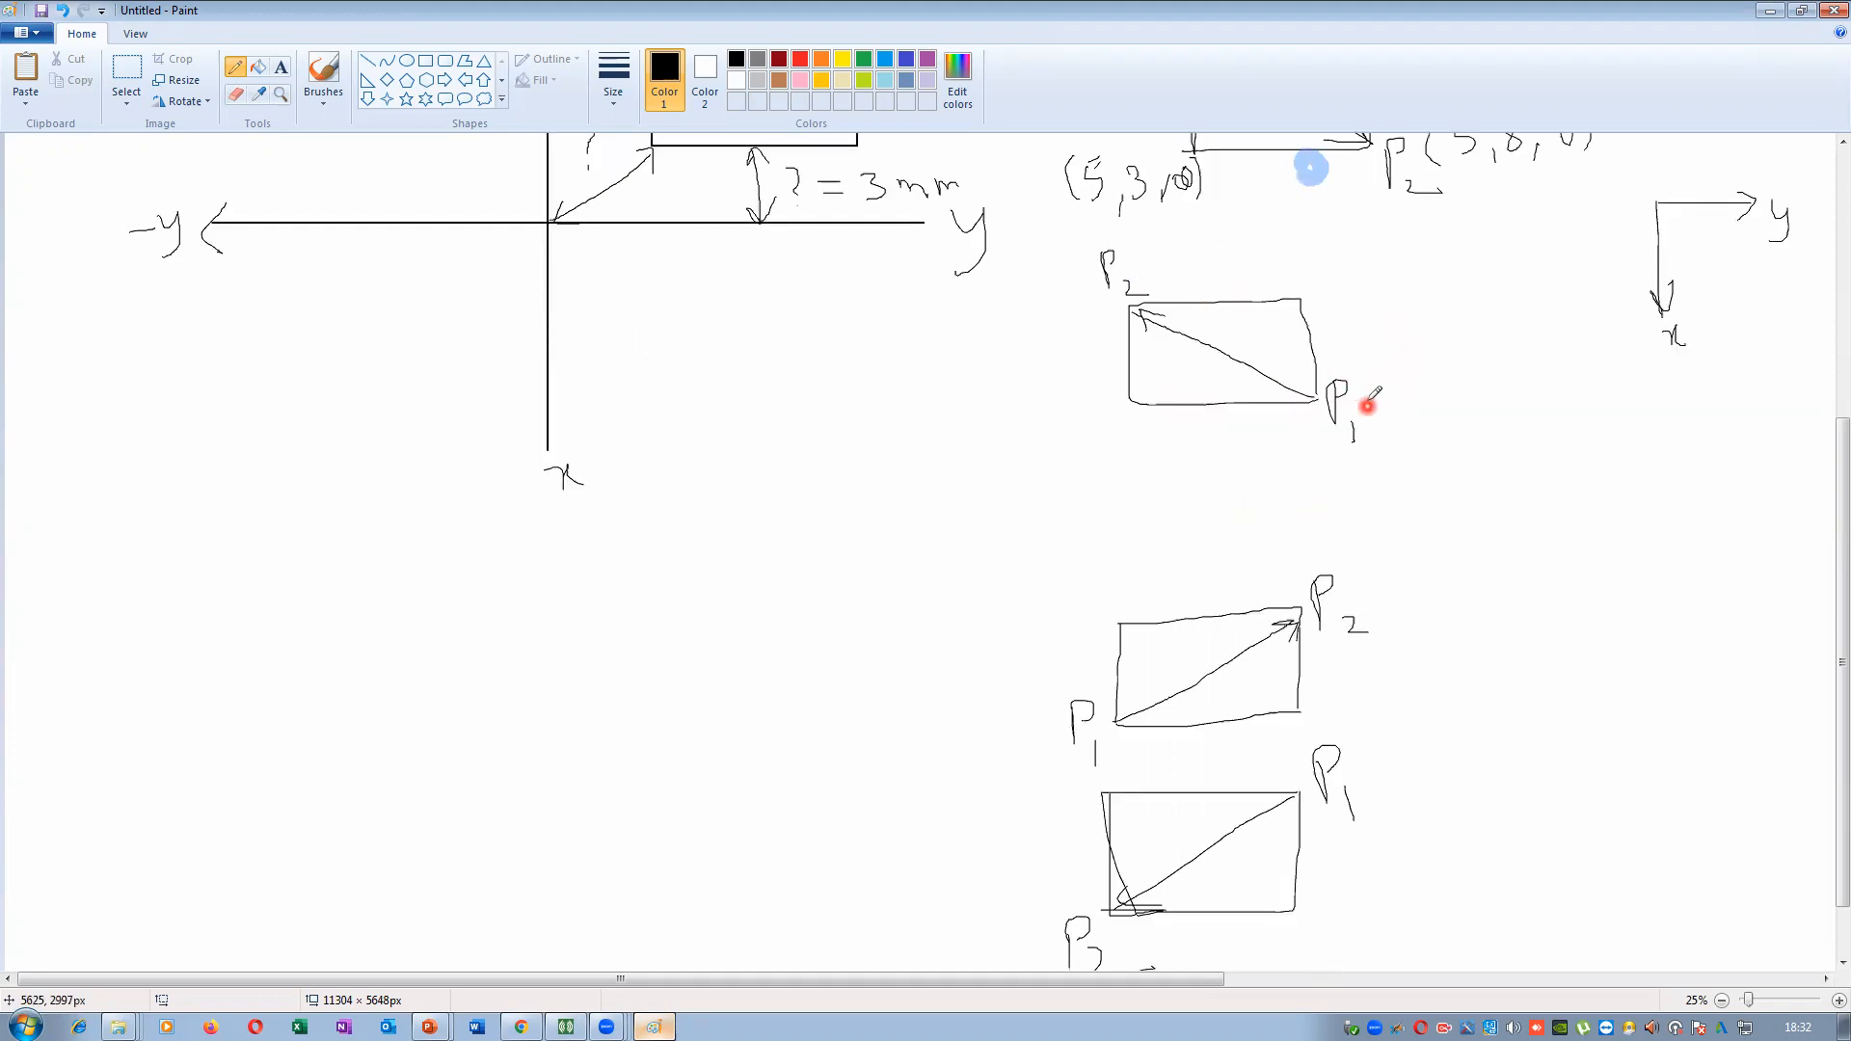
mouse_move(1381, 364)
mouse_down()
mouse_move(1385, 428)
mouse_move(1436, 403)
mouse_move(1417, 414)
mouse_up()
drag(1453, 368, 1457, 410)
drag(1218, 286, 1216, 299)
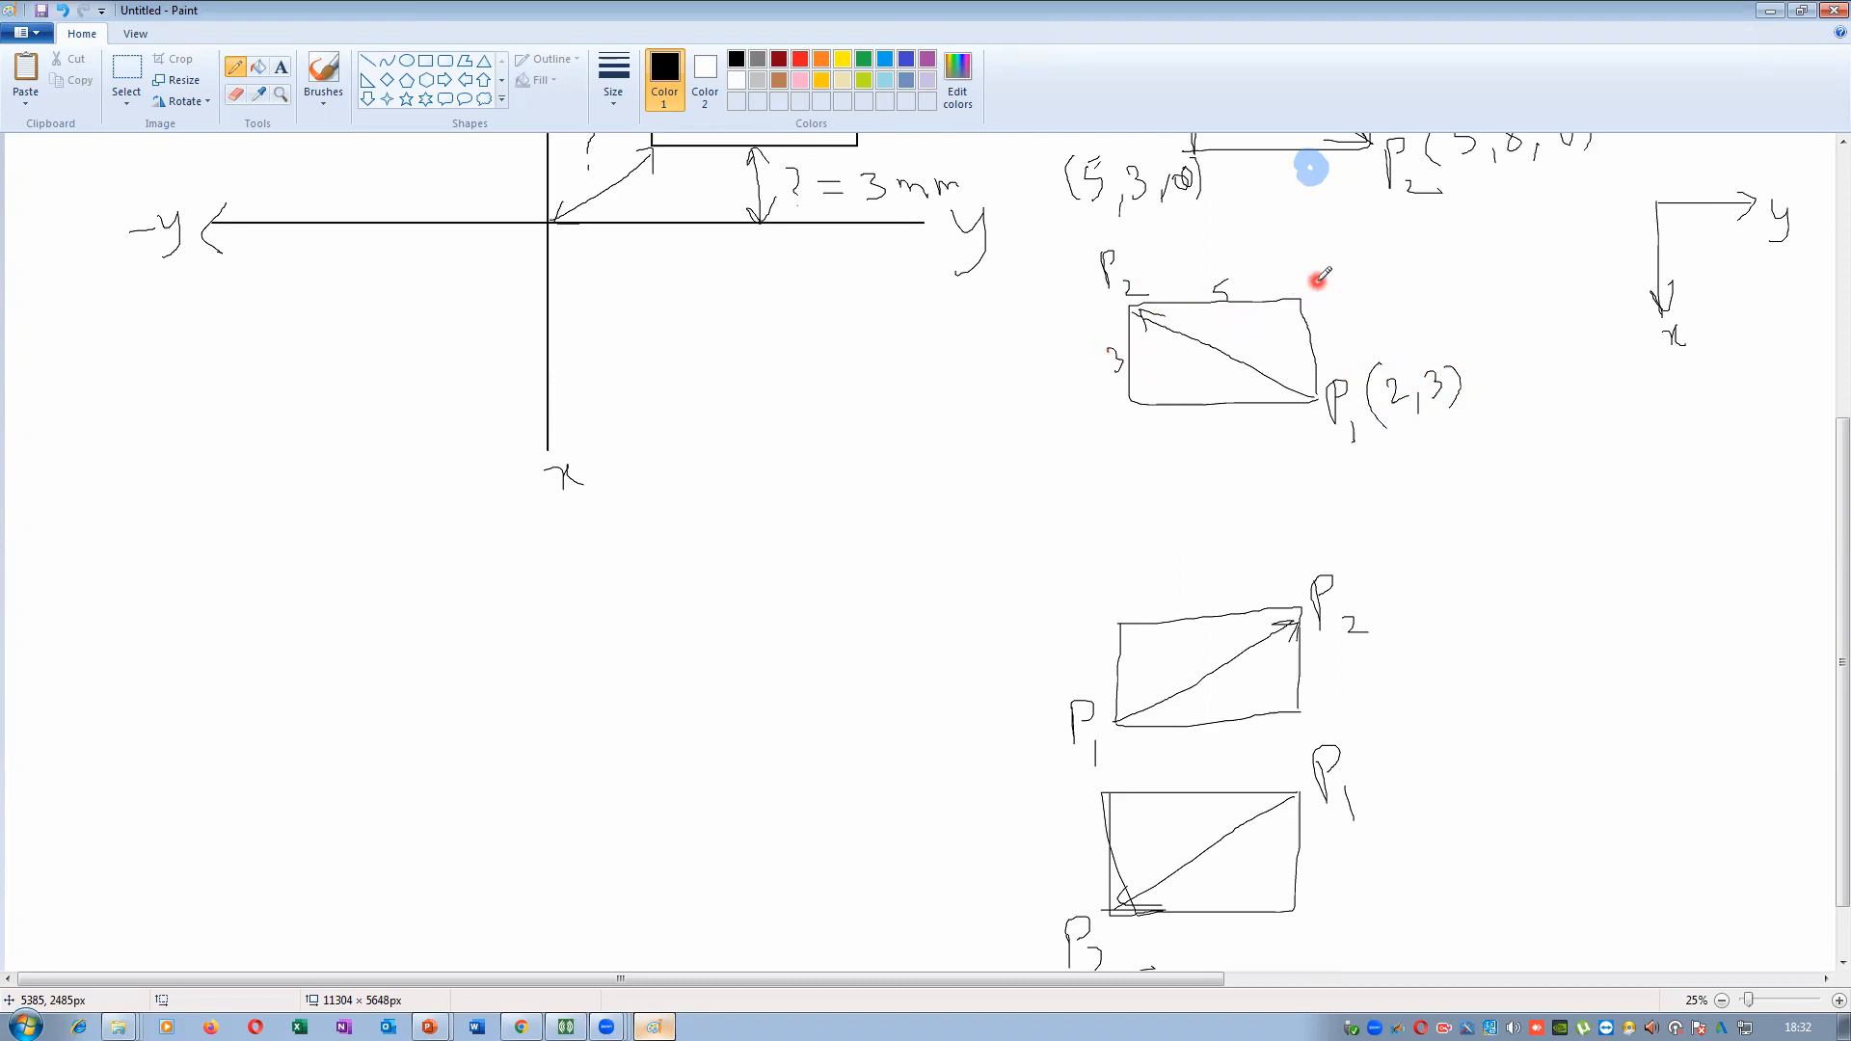
Label the second rectangle's P2 corner (-1, -2, 0) and add 0 as the third coordinate of its P1
drag(1151, 281, 1158, 288)
drag(1110, 353, 1118, 374)
drag(1186, 245, 1192, 270)
drag(1209, 258, 1211, 277)
drag(1474, 367, 1475, 387)
drag(1486, 358, 1489, 395)
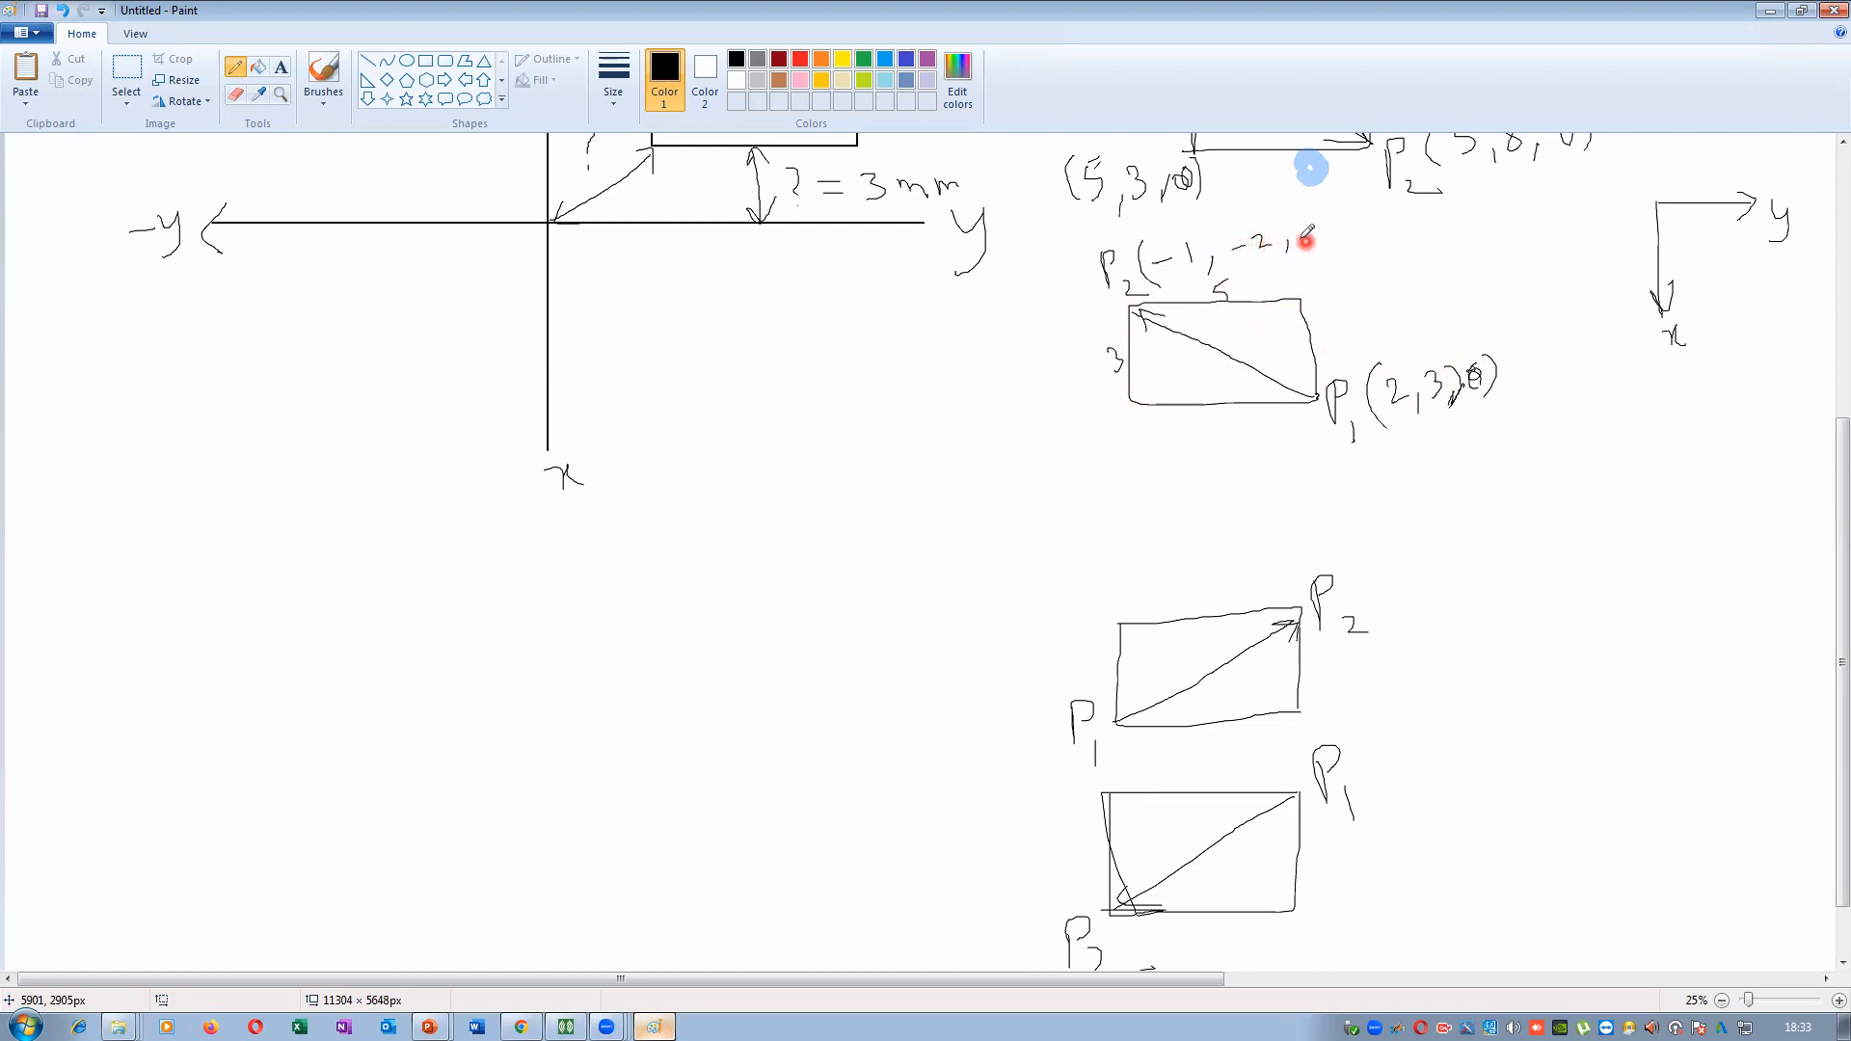
Label the second rectangle's upper-right corner (-1, 3, 0) and its lower-left corner (2, -2, 0)
drag(1320, 211, 1318, 305)
drag(1328, 295, 1359, 300)
drag(1382, 293, 1376, 307)
drag(1422, 300, 1445, 282)
drag(1456, 267, 1457, 307)
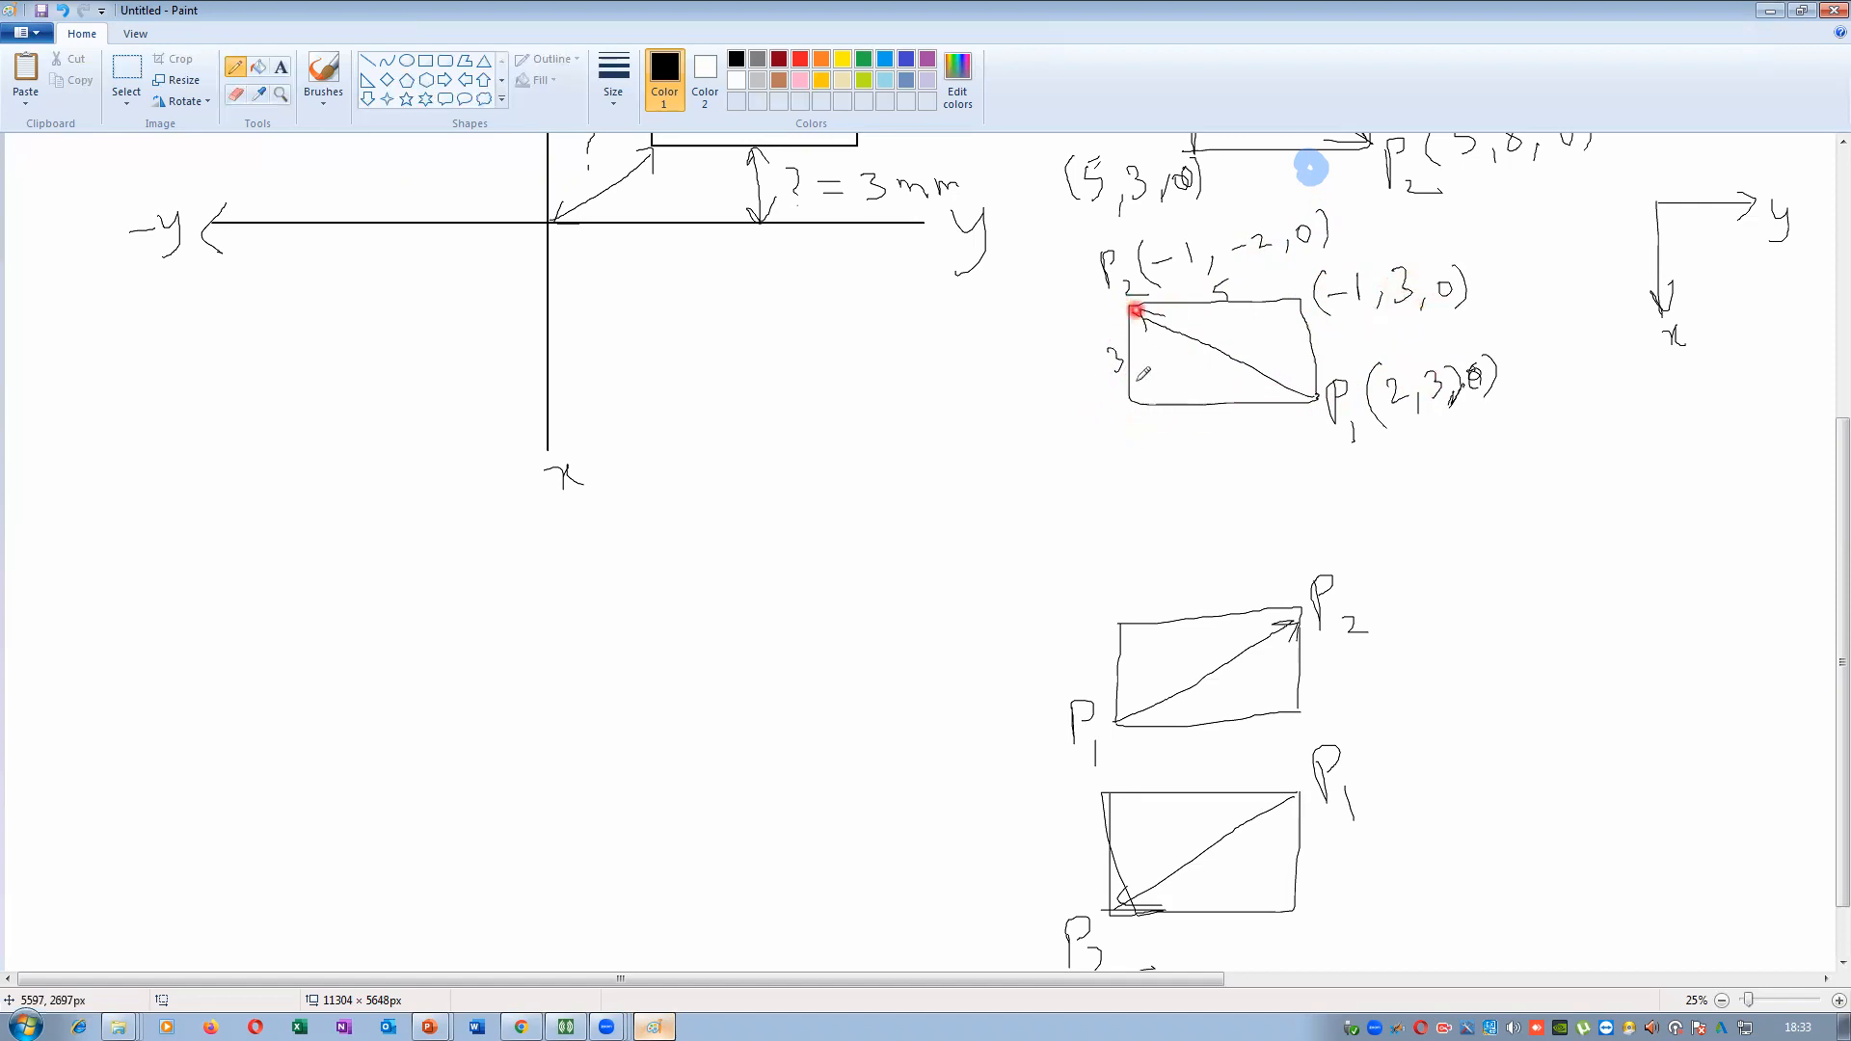
drag(1008, 422, 1019, 459)
drag(1056, 445, 1055, 460)
mouse_move(1120, 436)
mouse_down()
mouse_move(1118, 452)
mouse_move(1150, 445)
mouse_up()
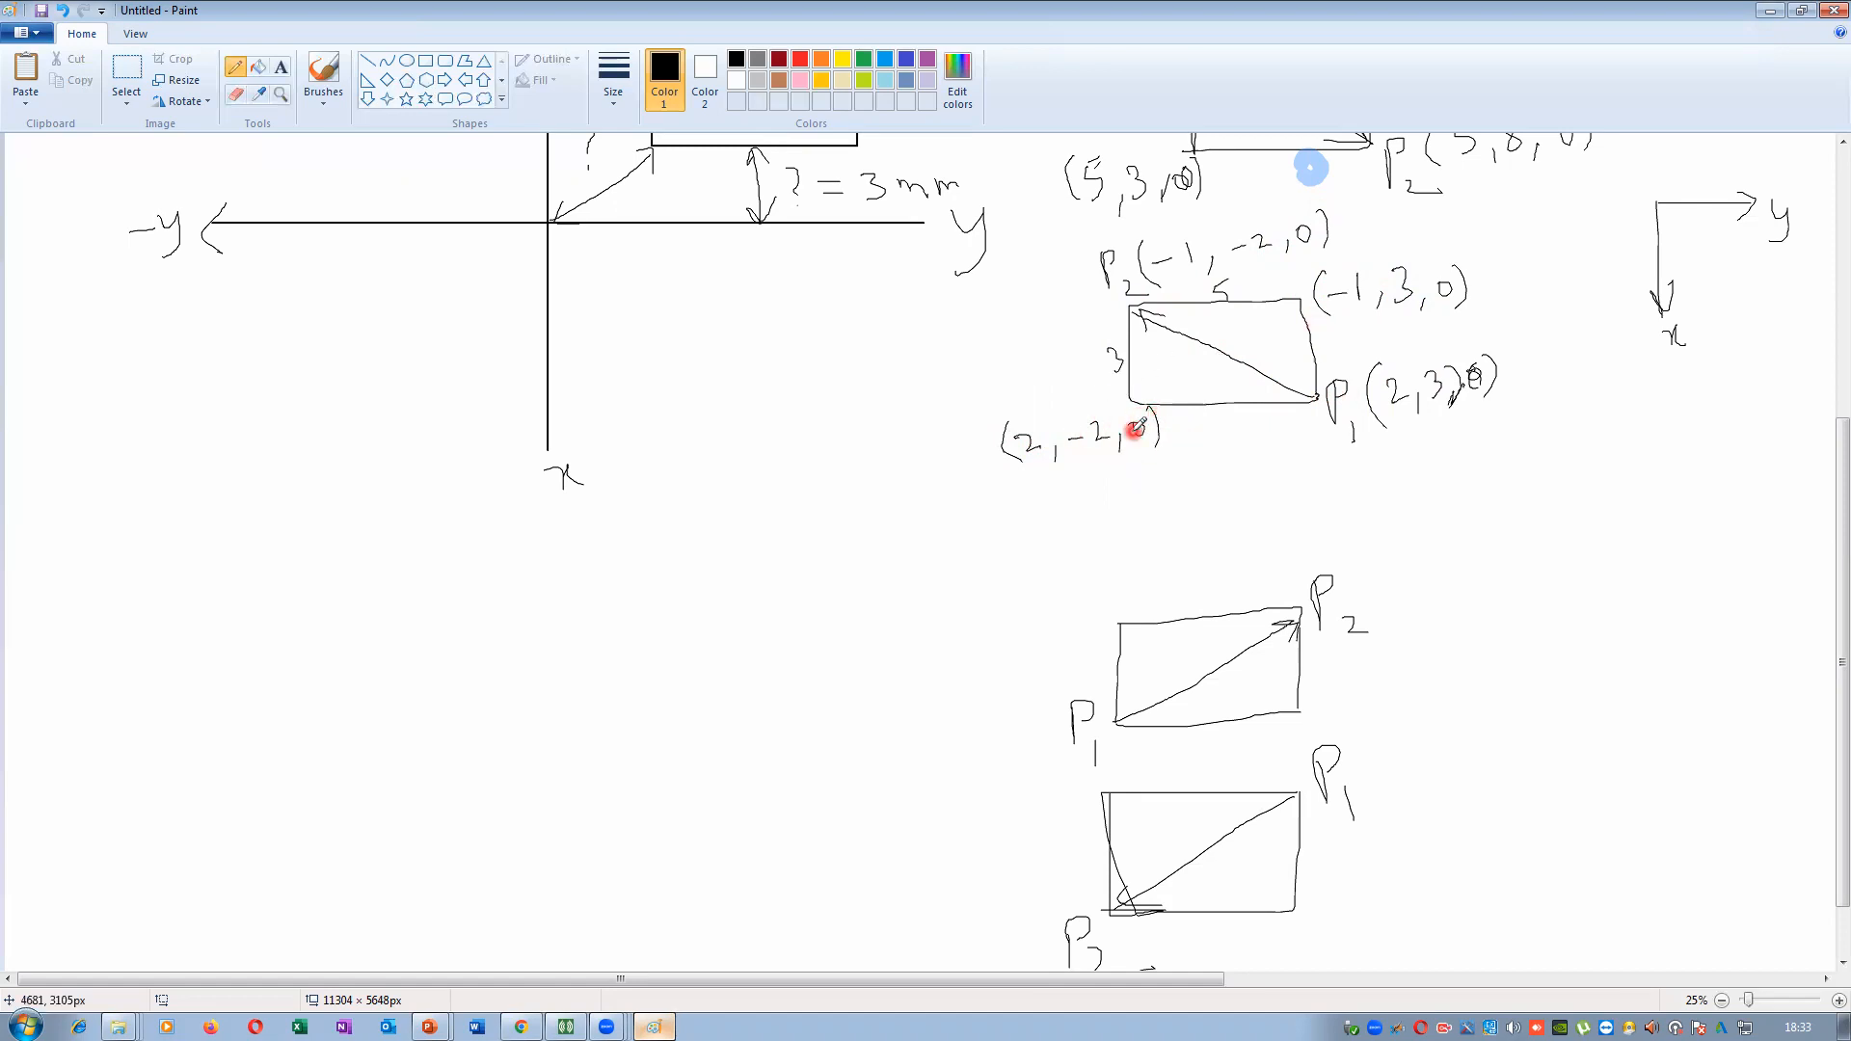
Label the third rectangle's P1 corner (2, 3, 0) and mark its sides 5 and 3
scroll(1153, 471, down, 1)
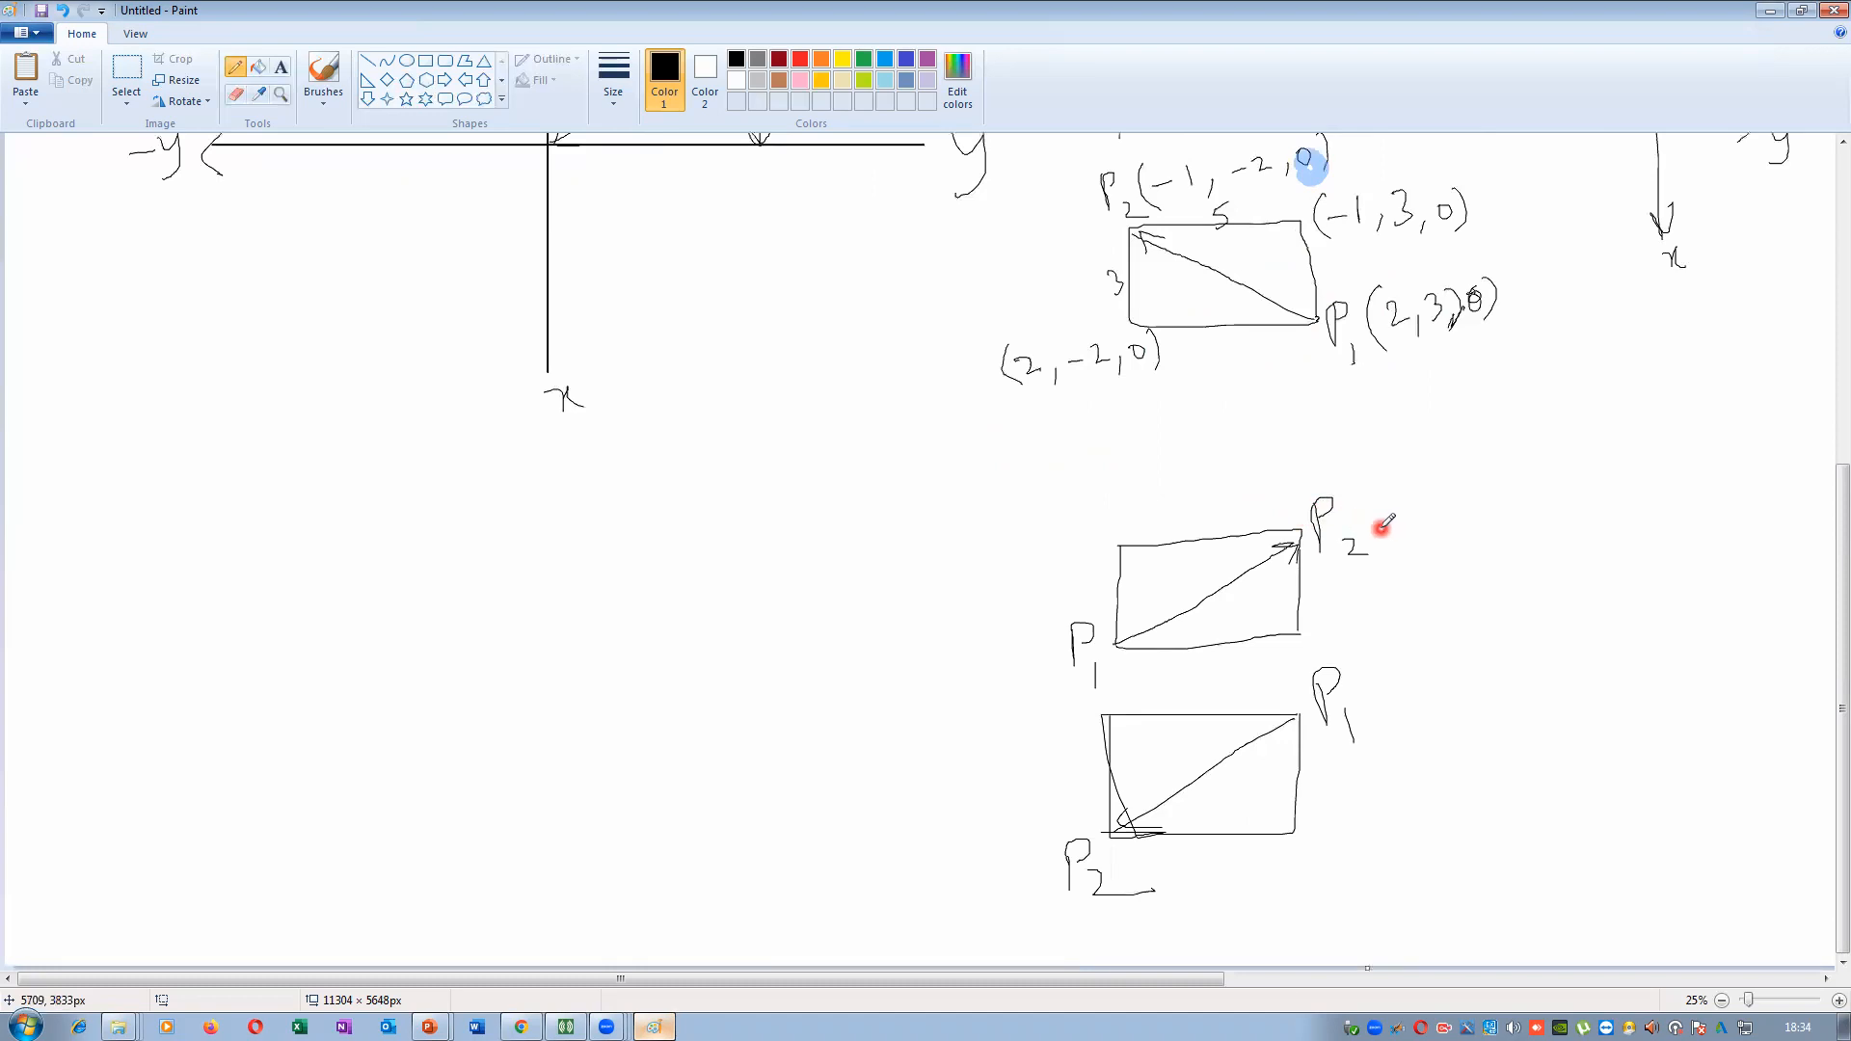
drag(903, 635, 924, 688)
drag(1008, 644, 1009, 658)
drag(1028, 633, 1026, 634)
drag(1035, 615, 1043, 659)
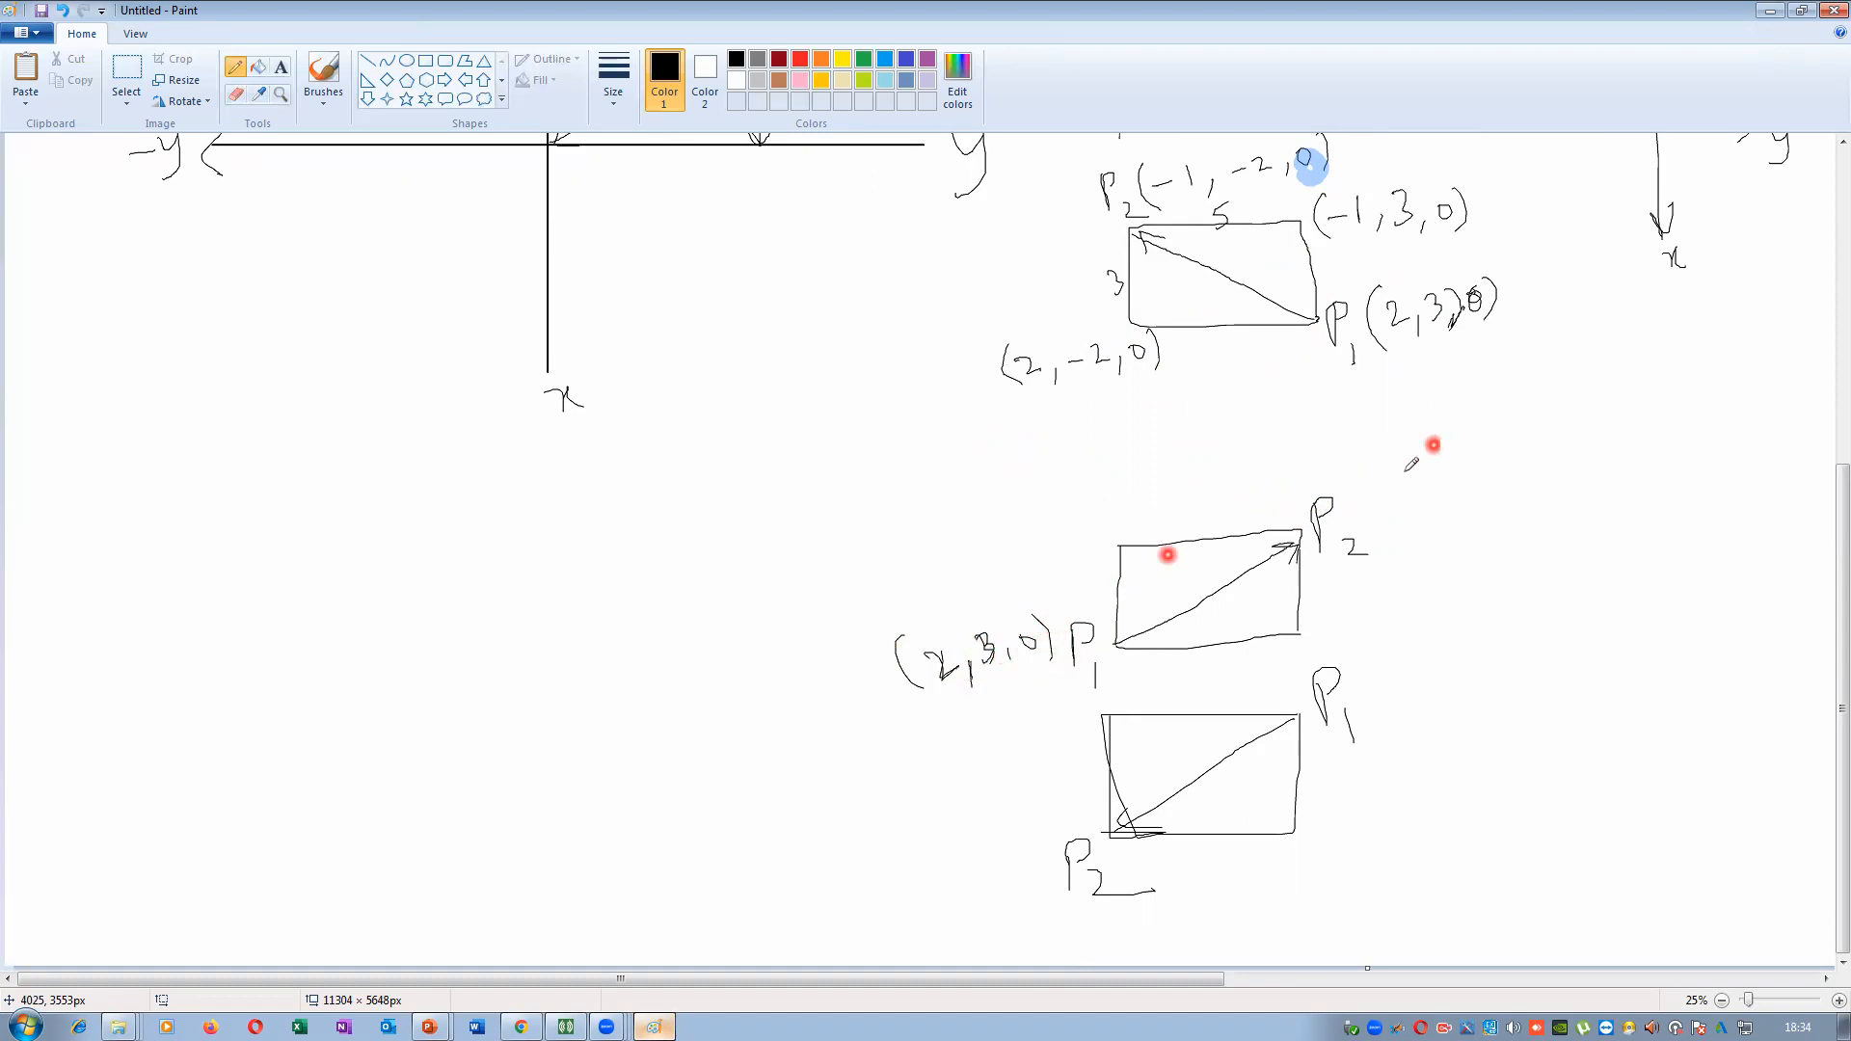
drag(1199, 532, 1195, 540)
drag(1189, 517, 1204, 505)
drag(1134, 584, 1137, 608)
Sketch small axes beside the third rectangle with -x upward and y to the right, and start coordinate parentheses at P2 and the upper-left corner
drag(1385, 490, 1393, 546)
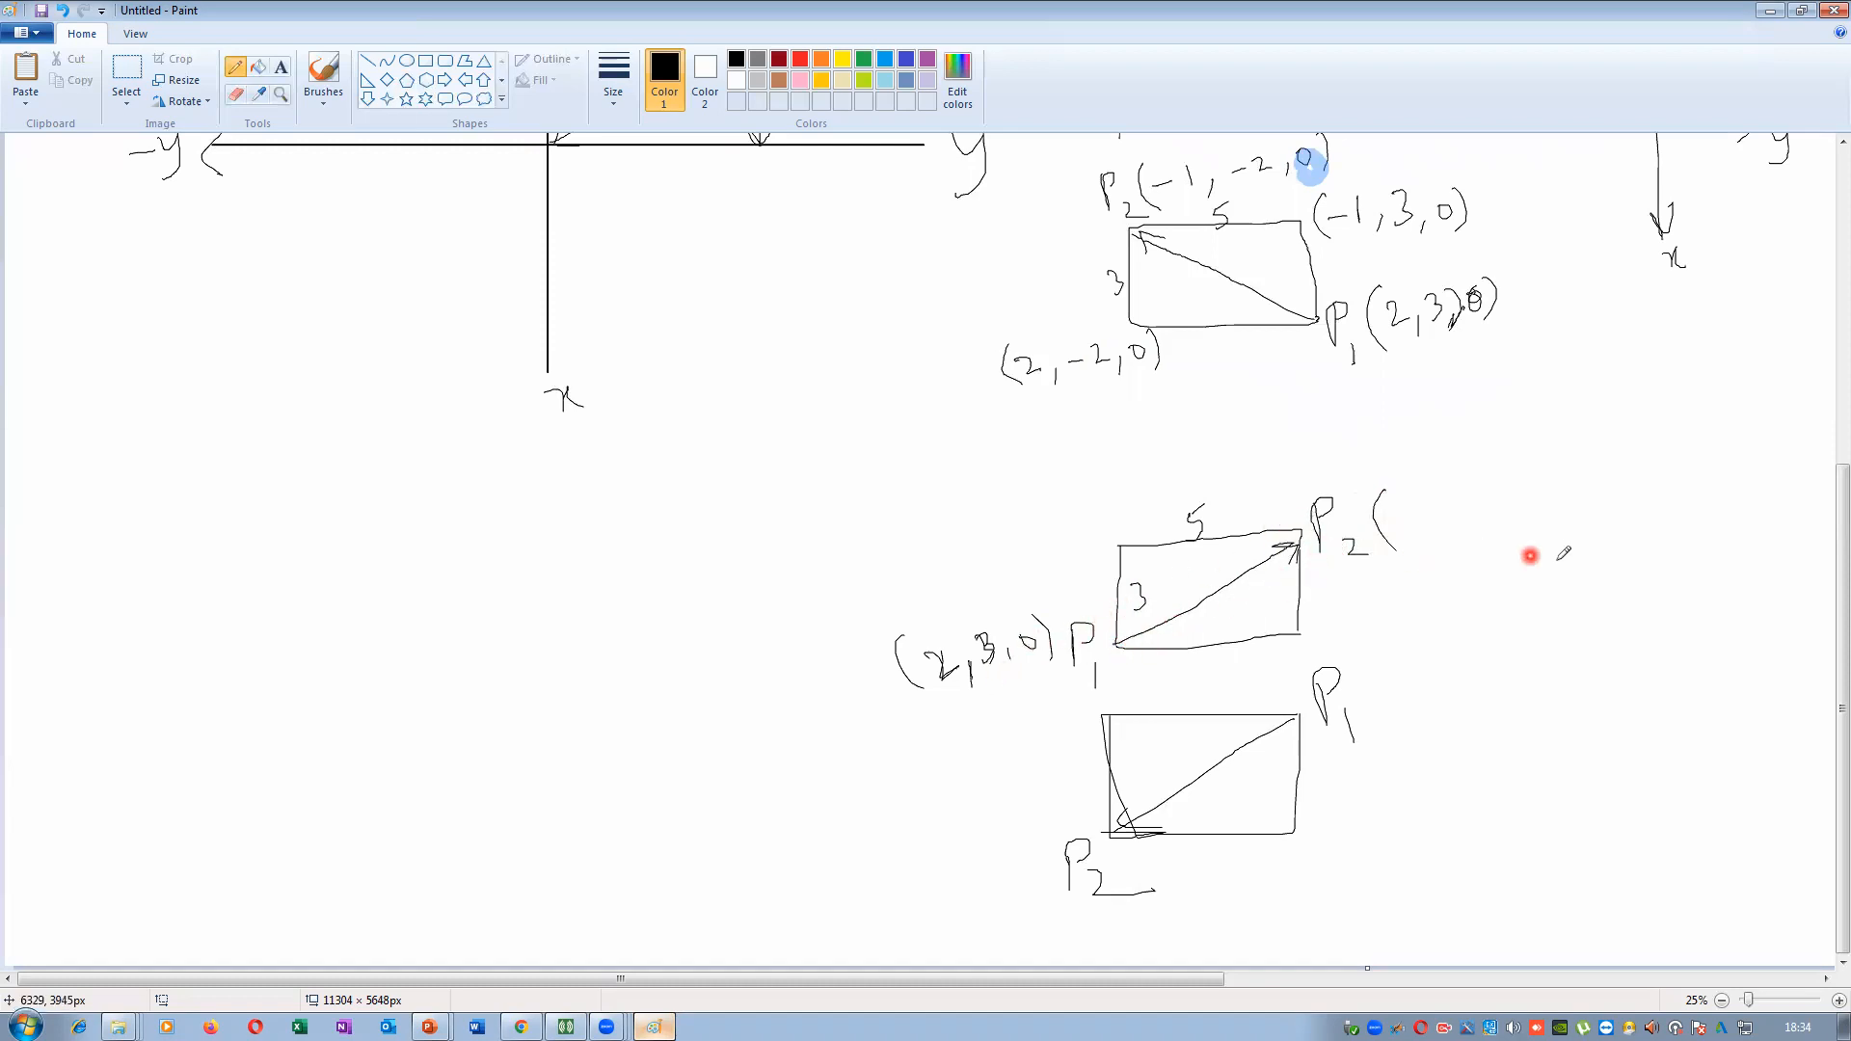
mouse_move(1596, 555)
mouse_down()
mouse_move(1597, 578)
mouse_move(1592, 530)
mouse_up()
mouse_move(1584, 546)
mouse_down()
mouse_move(1595, 530)
mouse_move(1600, 550)
mouse_up()
drag(1597, 576, 1659, 570)
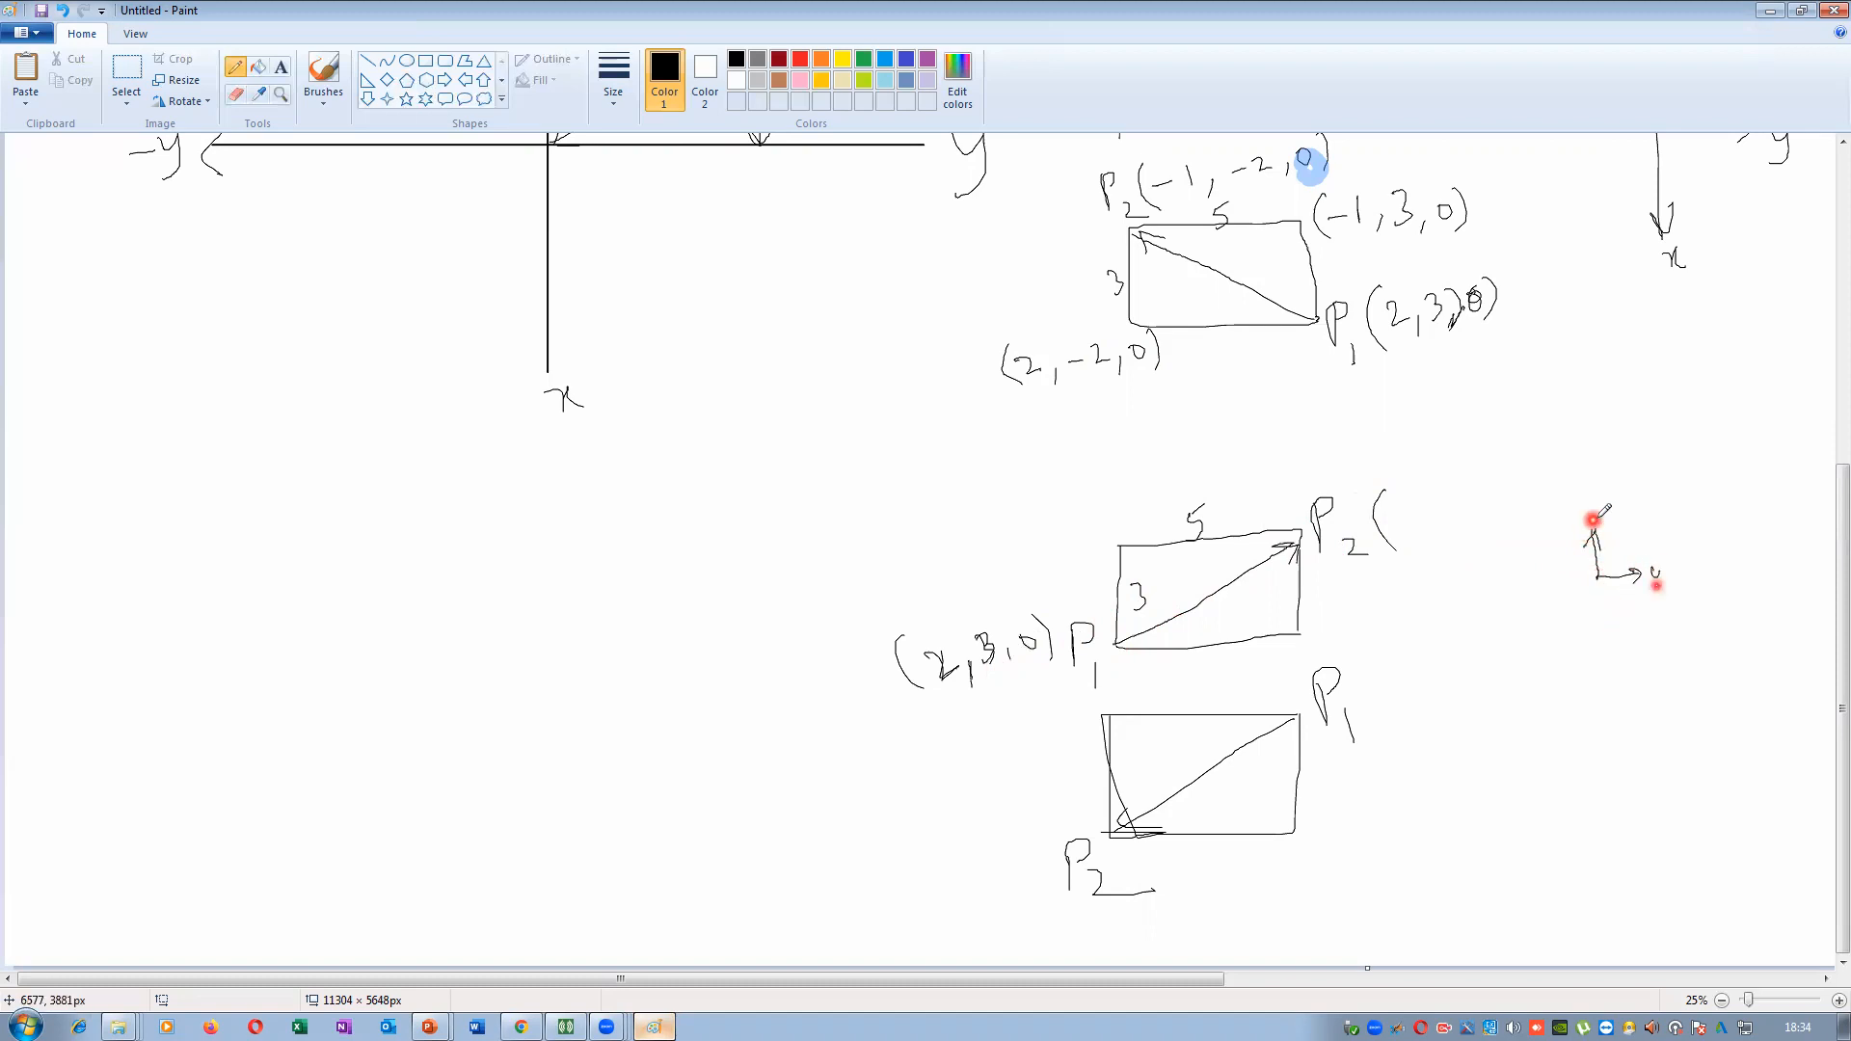
drag(1593, 513, 1629, 518)
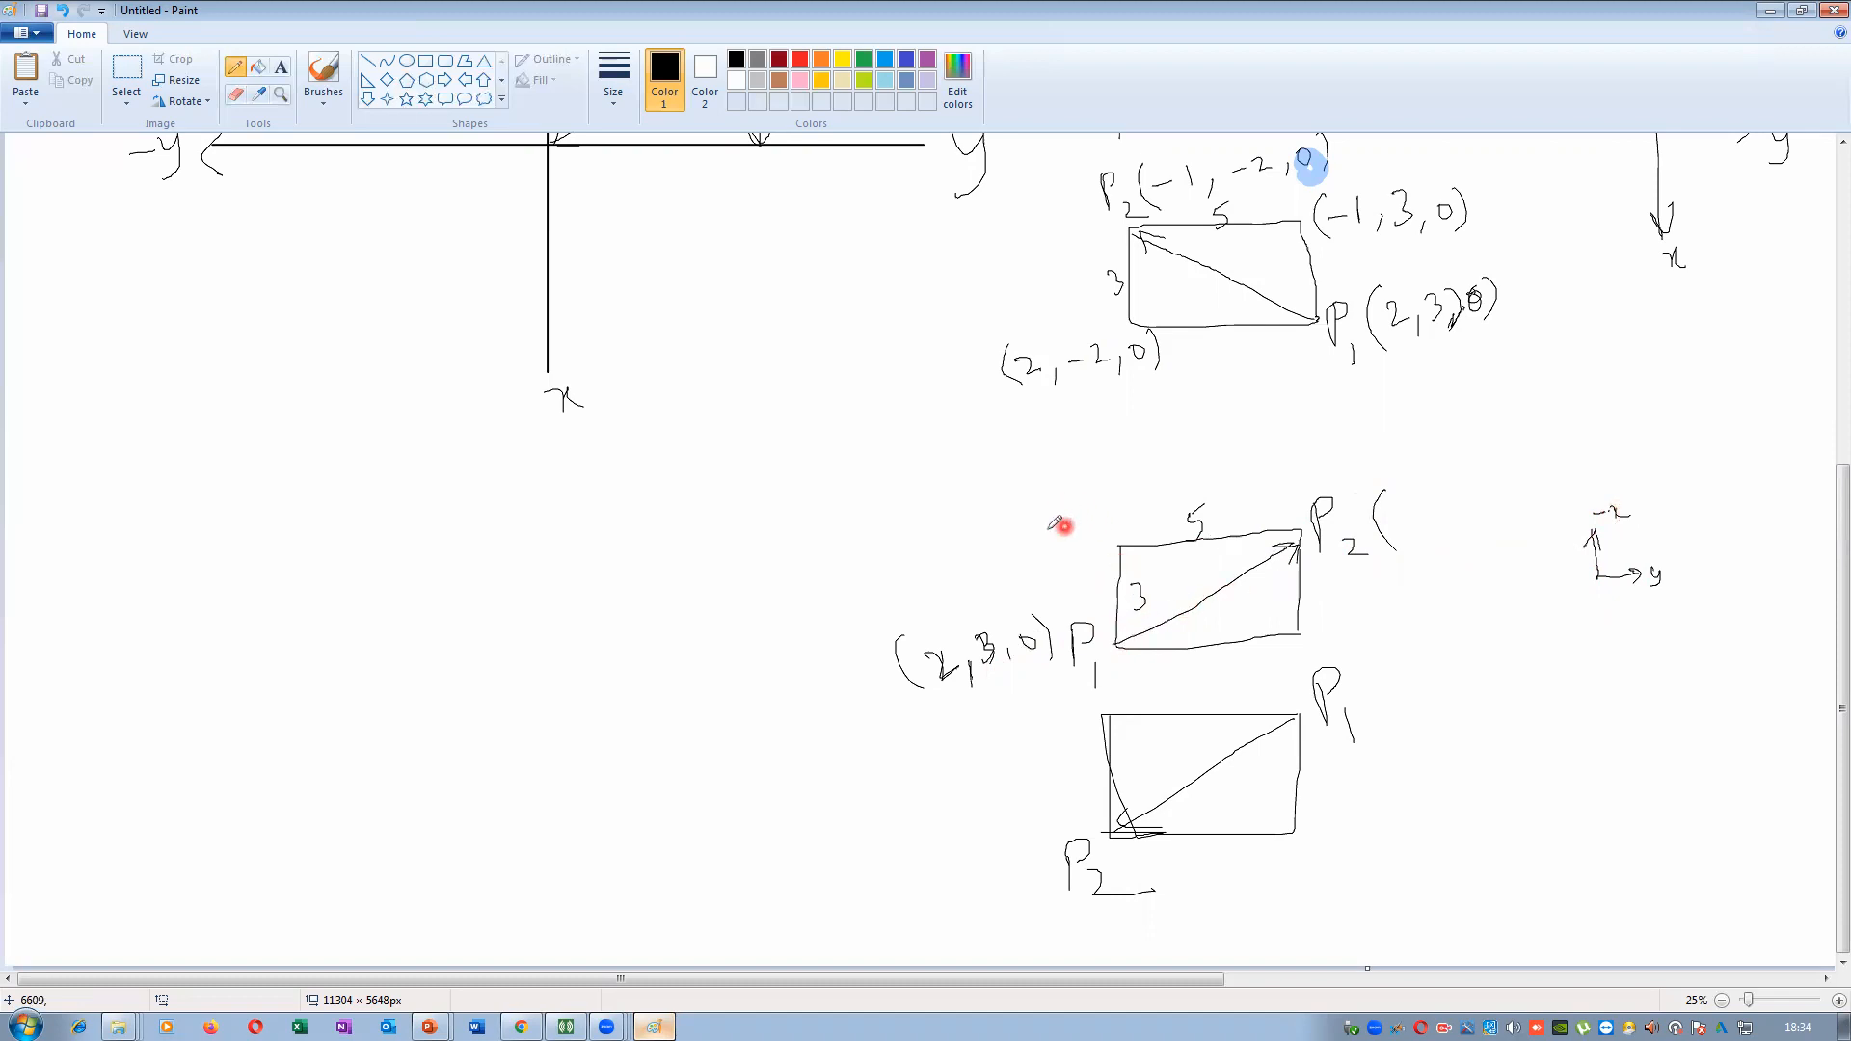
drag(991, 513, 1022, 557)
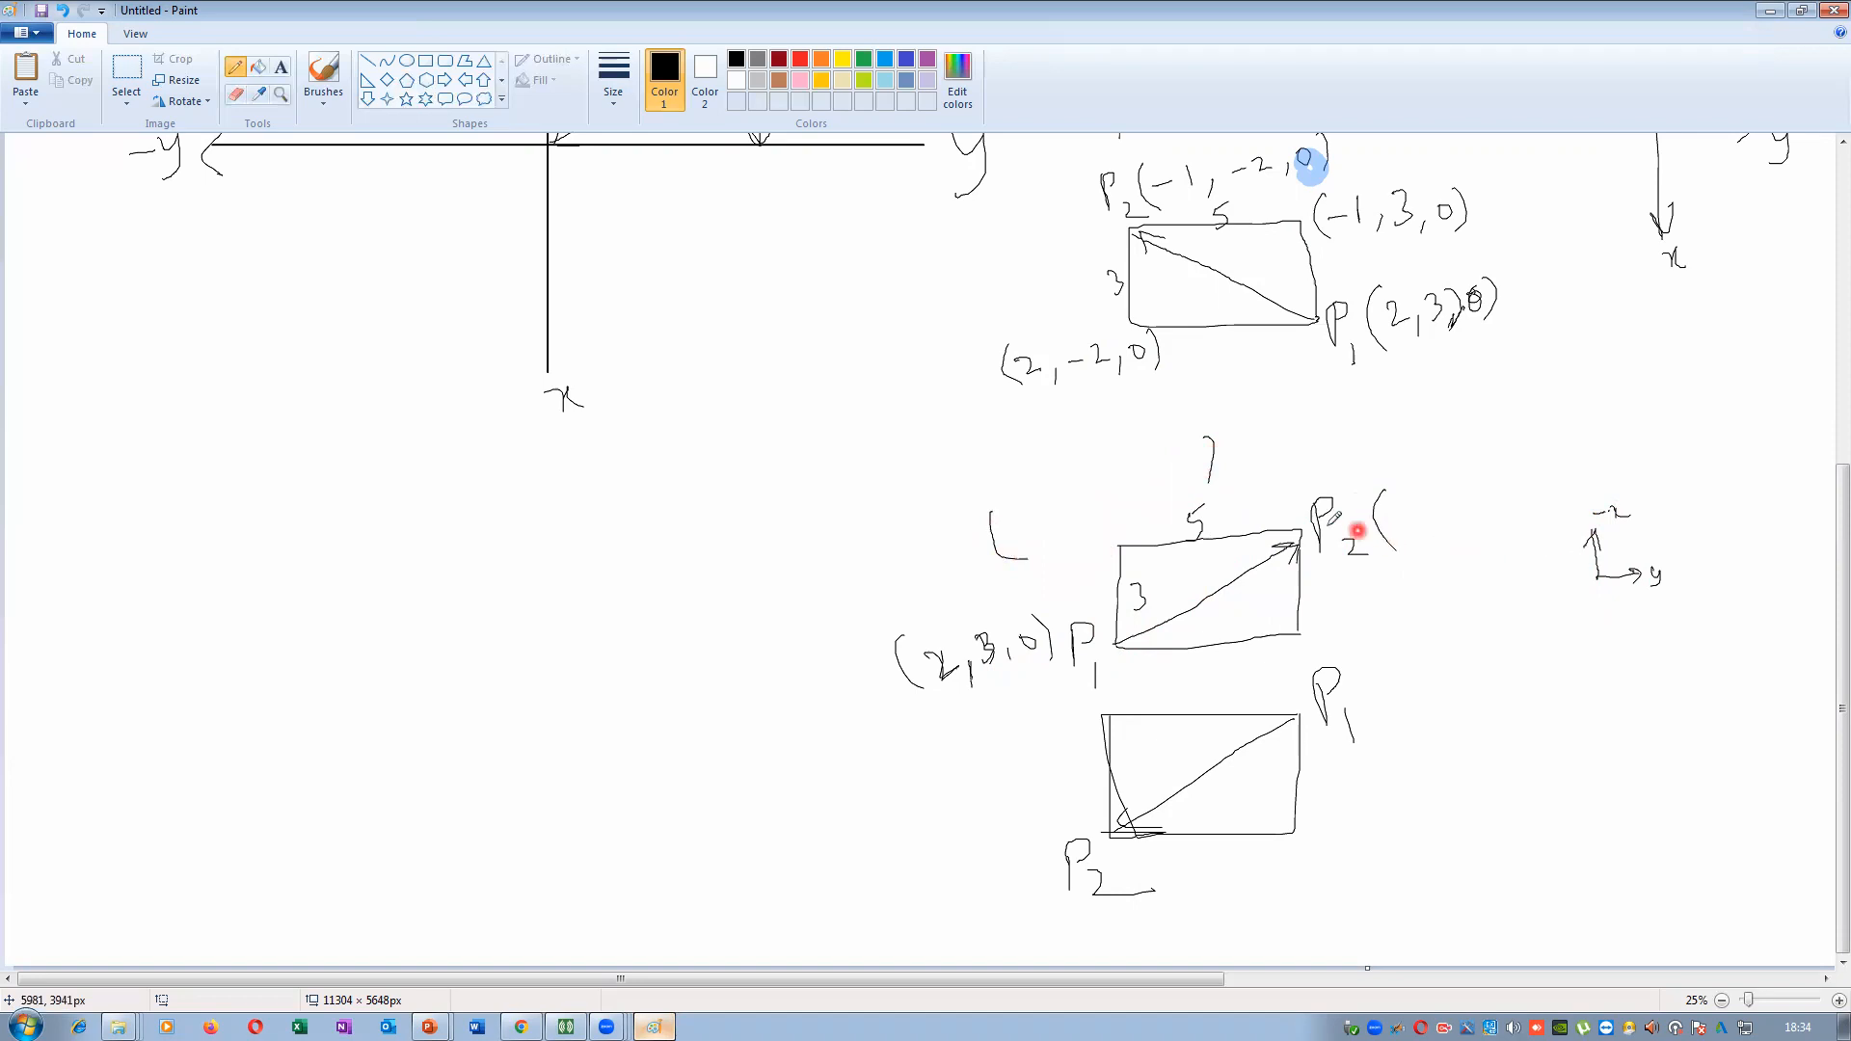
click(1656, 572)
click(1623, 510)
Label the third rectangle's upper-left corner (-1, 3, 0), its P2 corner (-1, 8, 0) and its lower-right corner (2, 8, 0)
drag(1337, 611, 1335, 644)
drag(1527, 486, 1533, 528)
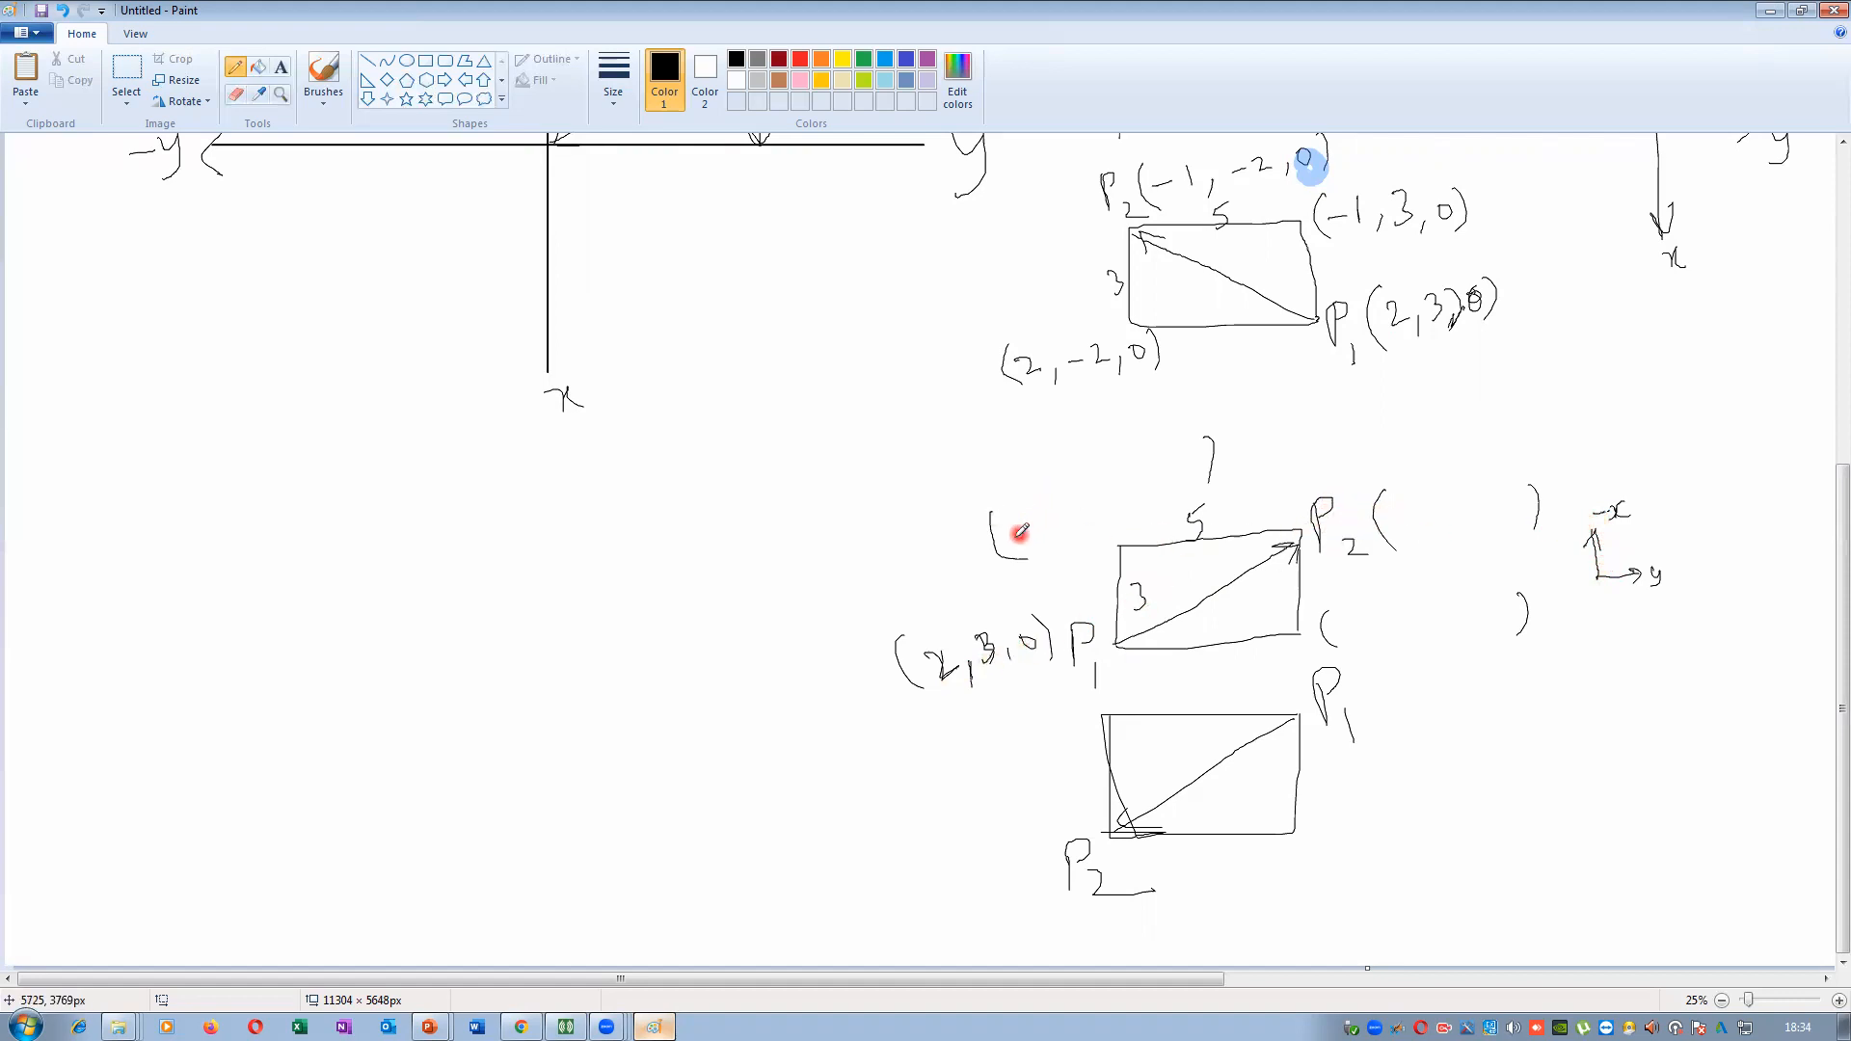
drag(1040, 509, 1064, 529)
drag(1433, 523, 1430, 537)
drag(1043, 510, 1065, 530)
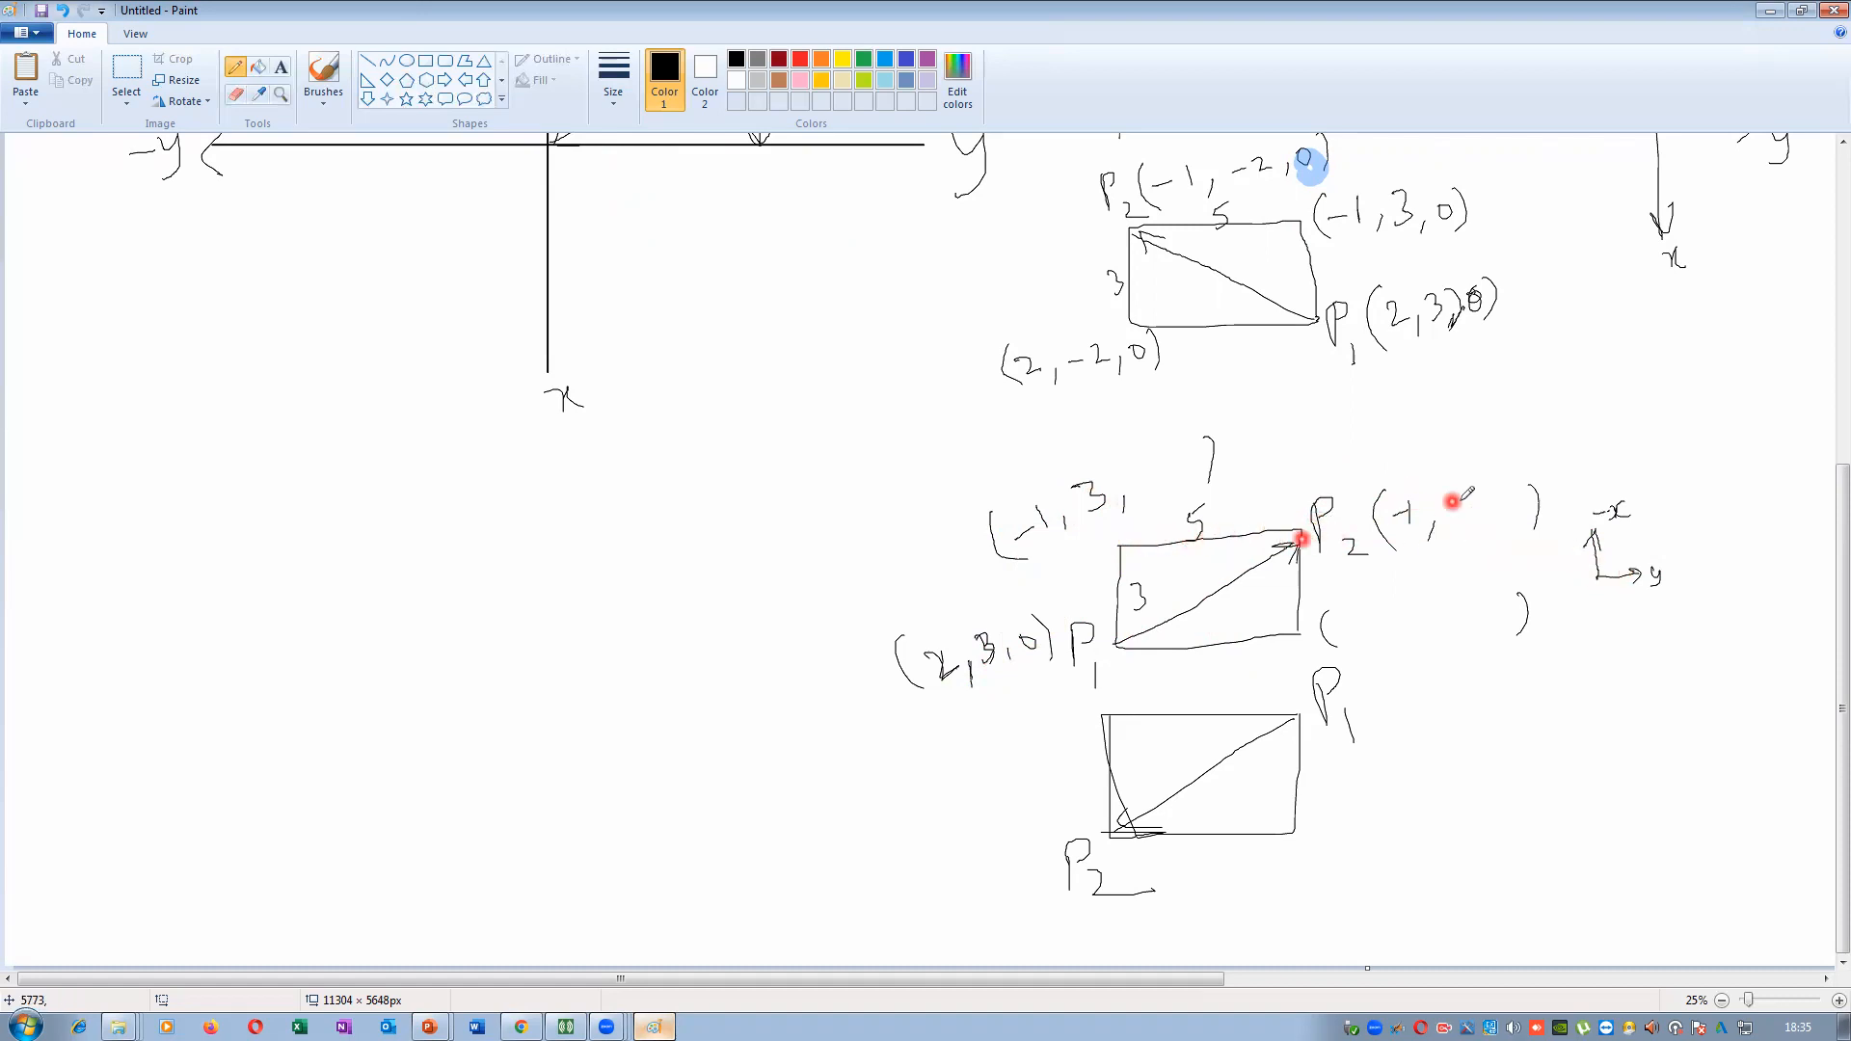
mouse_move(1457, 503)
mouse_down()
mouse_move(1474, 536)
mouse_move(1512, 499)
mouse_up()
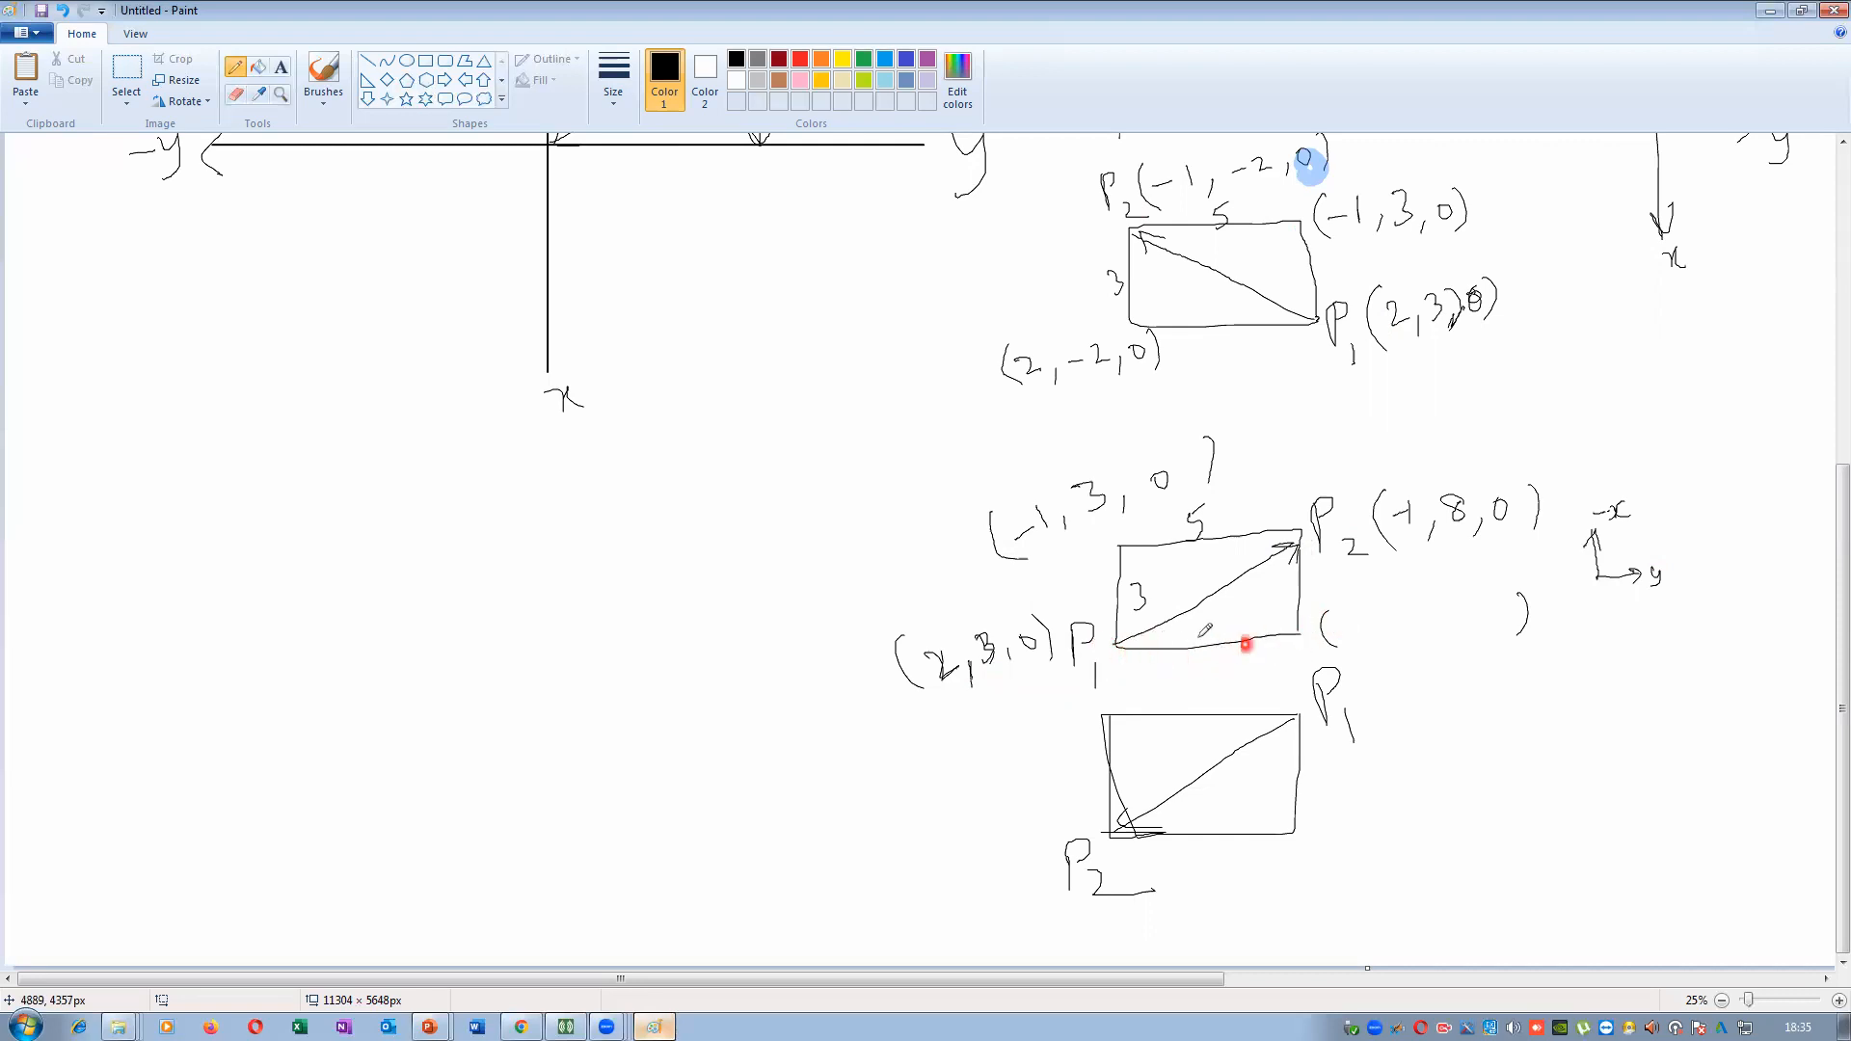
drag(1357, 621, 1394, 647)
drag(1476, 613, 1475, 618)
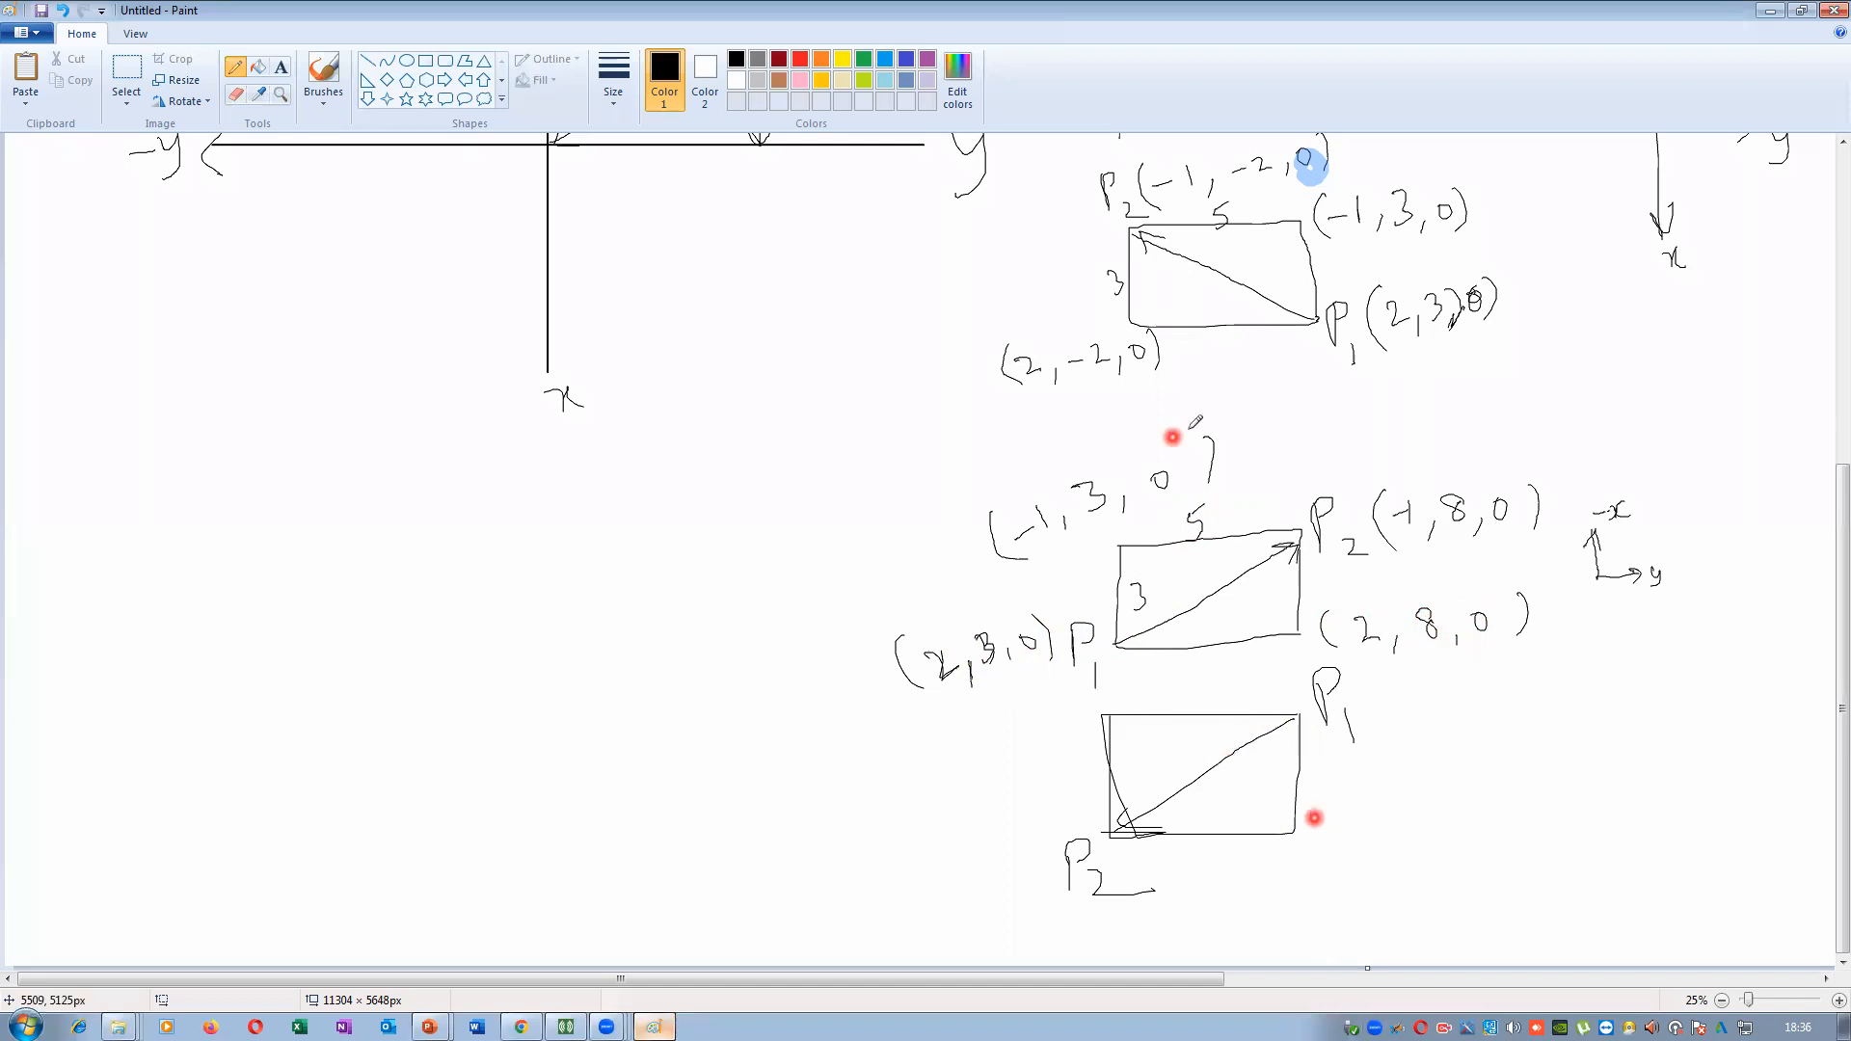
Label the fourth rectangle's P1 corner (2, 3, 0), mark its sides 5 and 3, and start the upper-left corner's label with a leader arrow
mouse_move(1370, 673)
mouse_down()
mouse_move(1380, 718)
mouse_move(1469, 710)
mouse_move(1489, 683)
mouse_up()
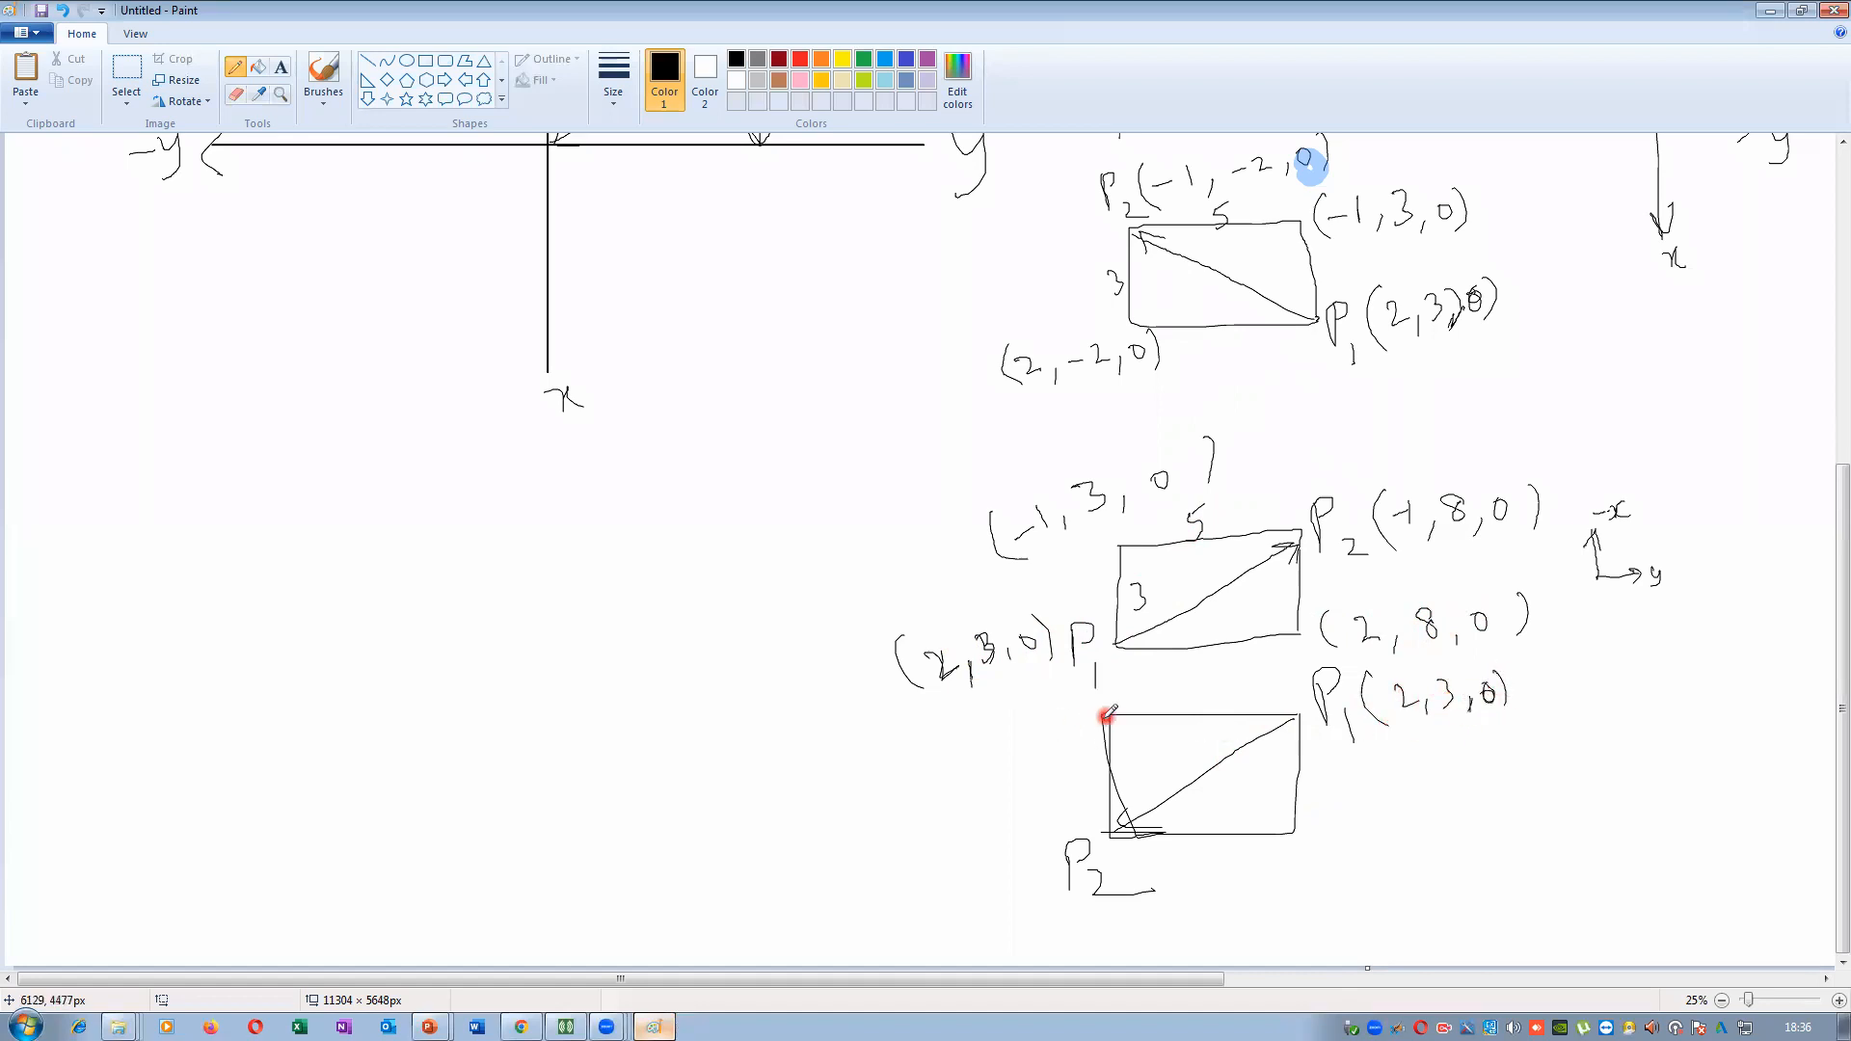
drag(1099, 711, 950, 782)
drag(900, 767, 911, 804)
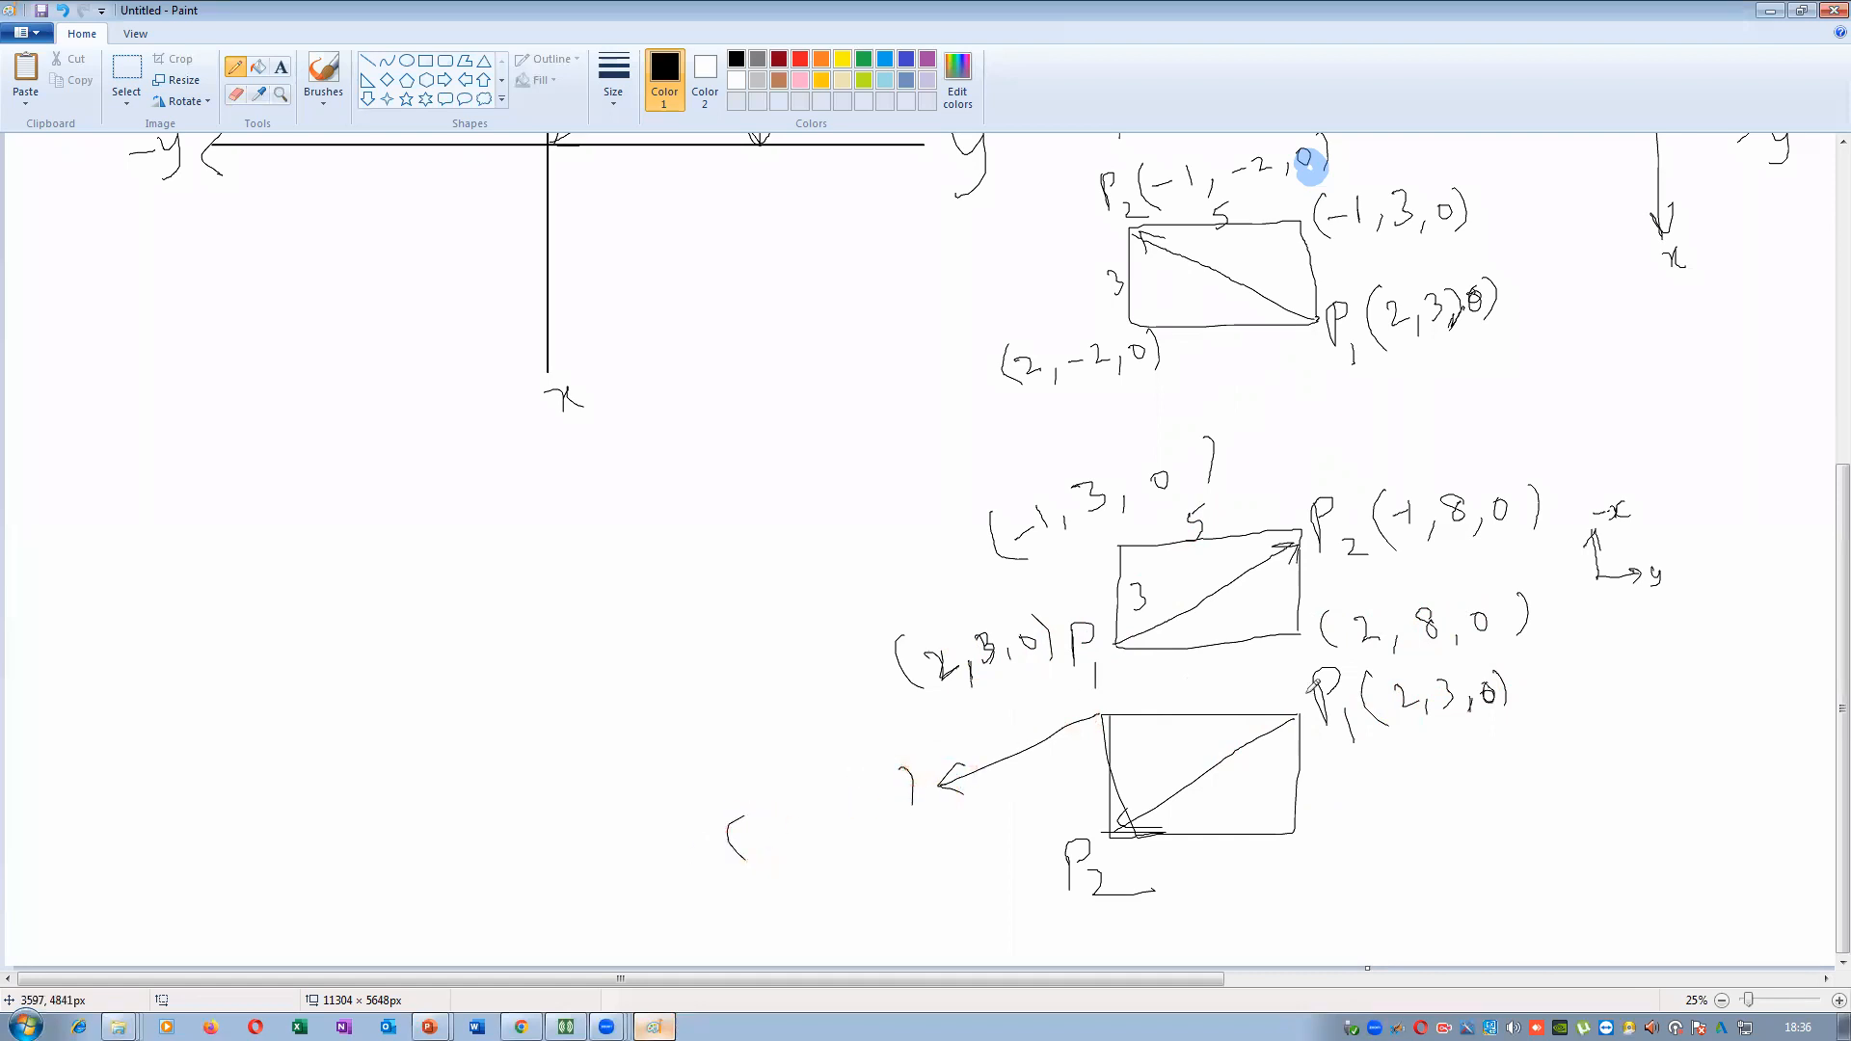
drag(1213, 701, 1227, 692)
drag(1118, 768, 1124, 788)
drag(745, 859, 764, 862)
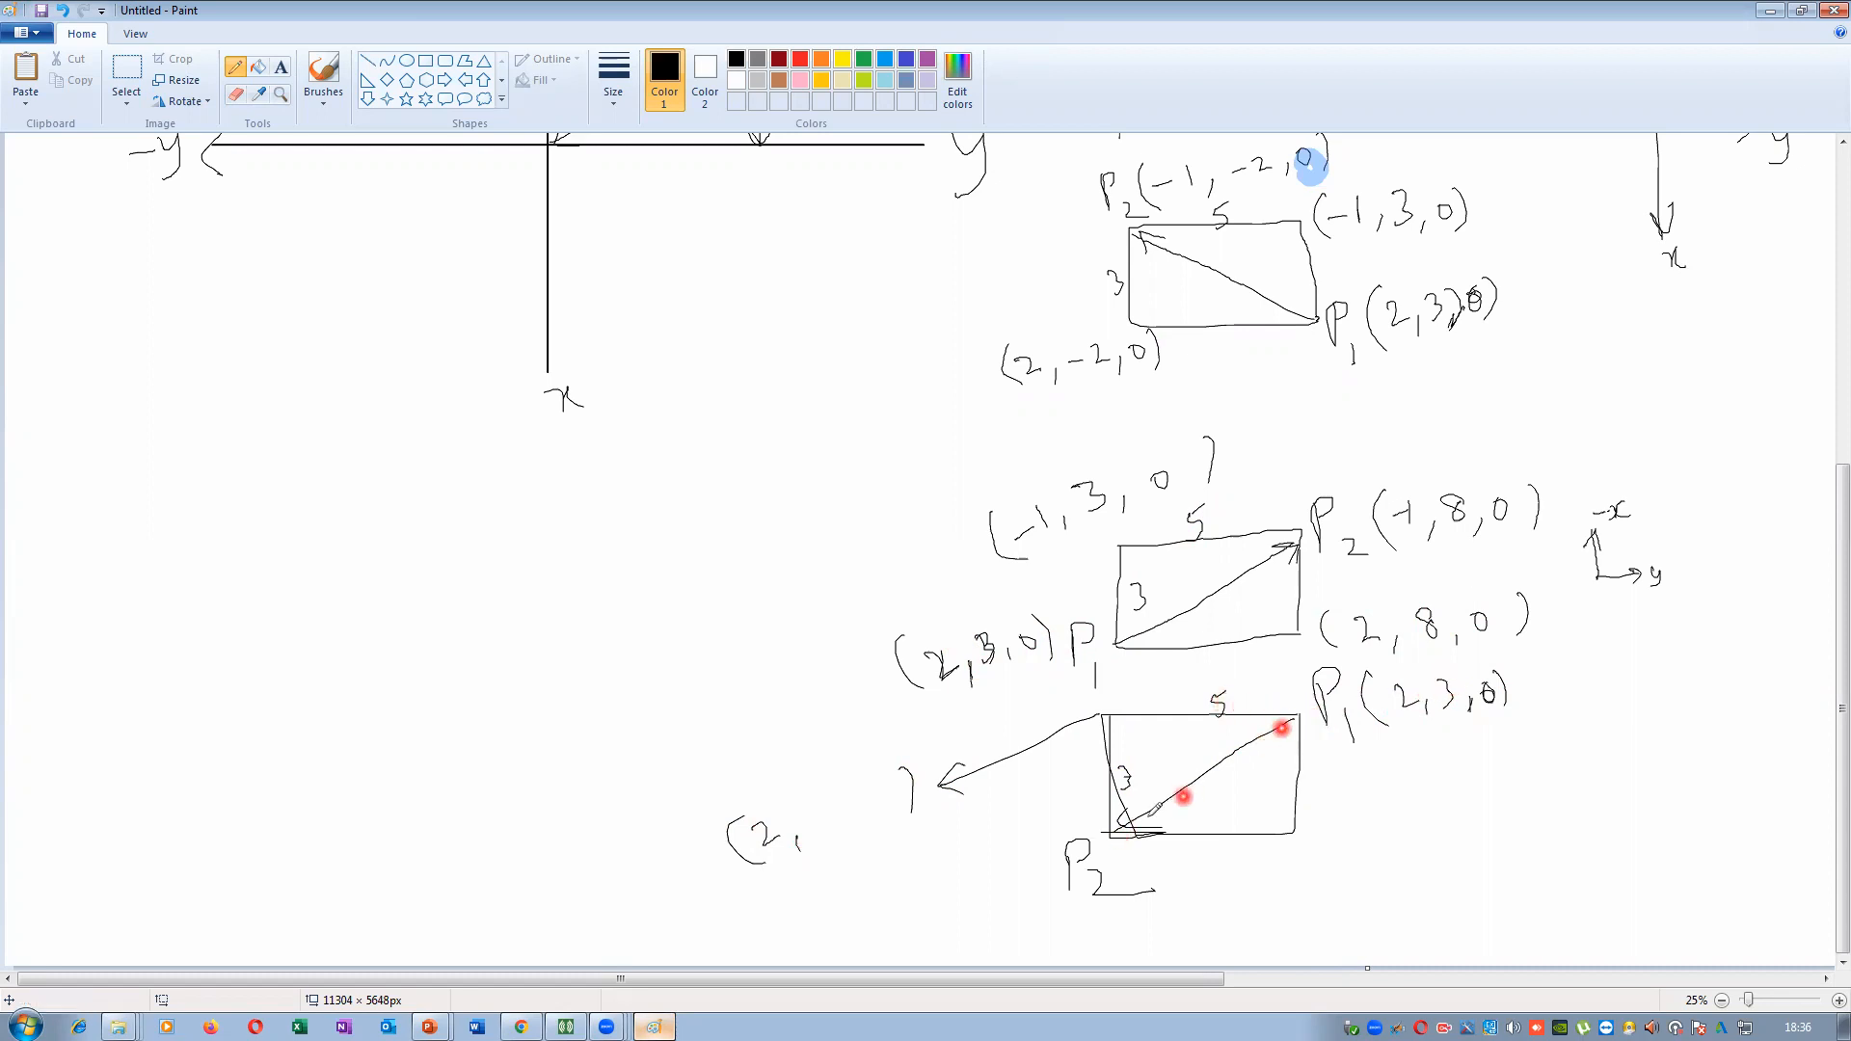
Sketch small axes below the fourth rectangle's P1 with y leftward and x downward, and complete the upper-left corner's label as (2, -2, 0)
mouse_move(1523, 741)
mouse_down()
mouse_move(1526, 785)
mouse_move(1520, 743)
mouse_move(1480, 740)
mouse_move(1483, 774)
mouse_move(1554, 799)
mouse_up()
drag(1434, 749, 1448, 765)
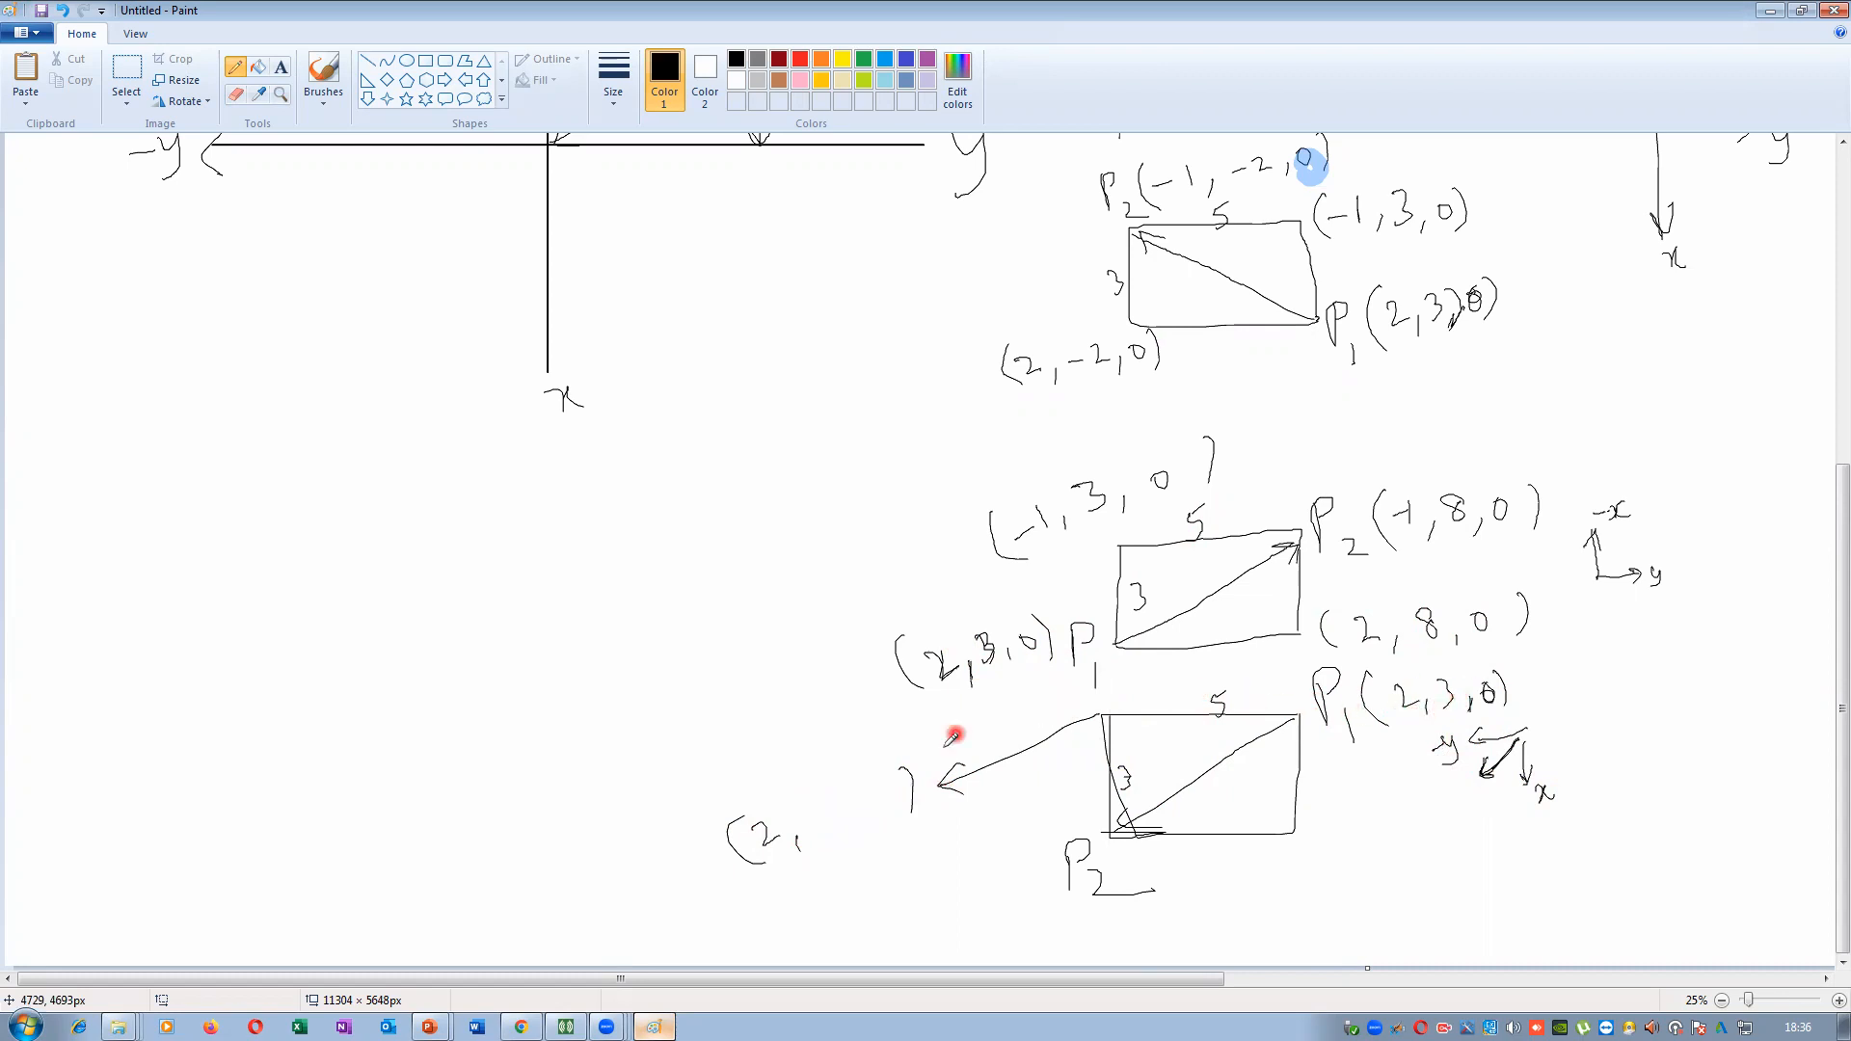
drag(818, 810, 852, 827)
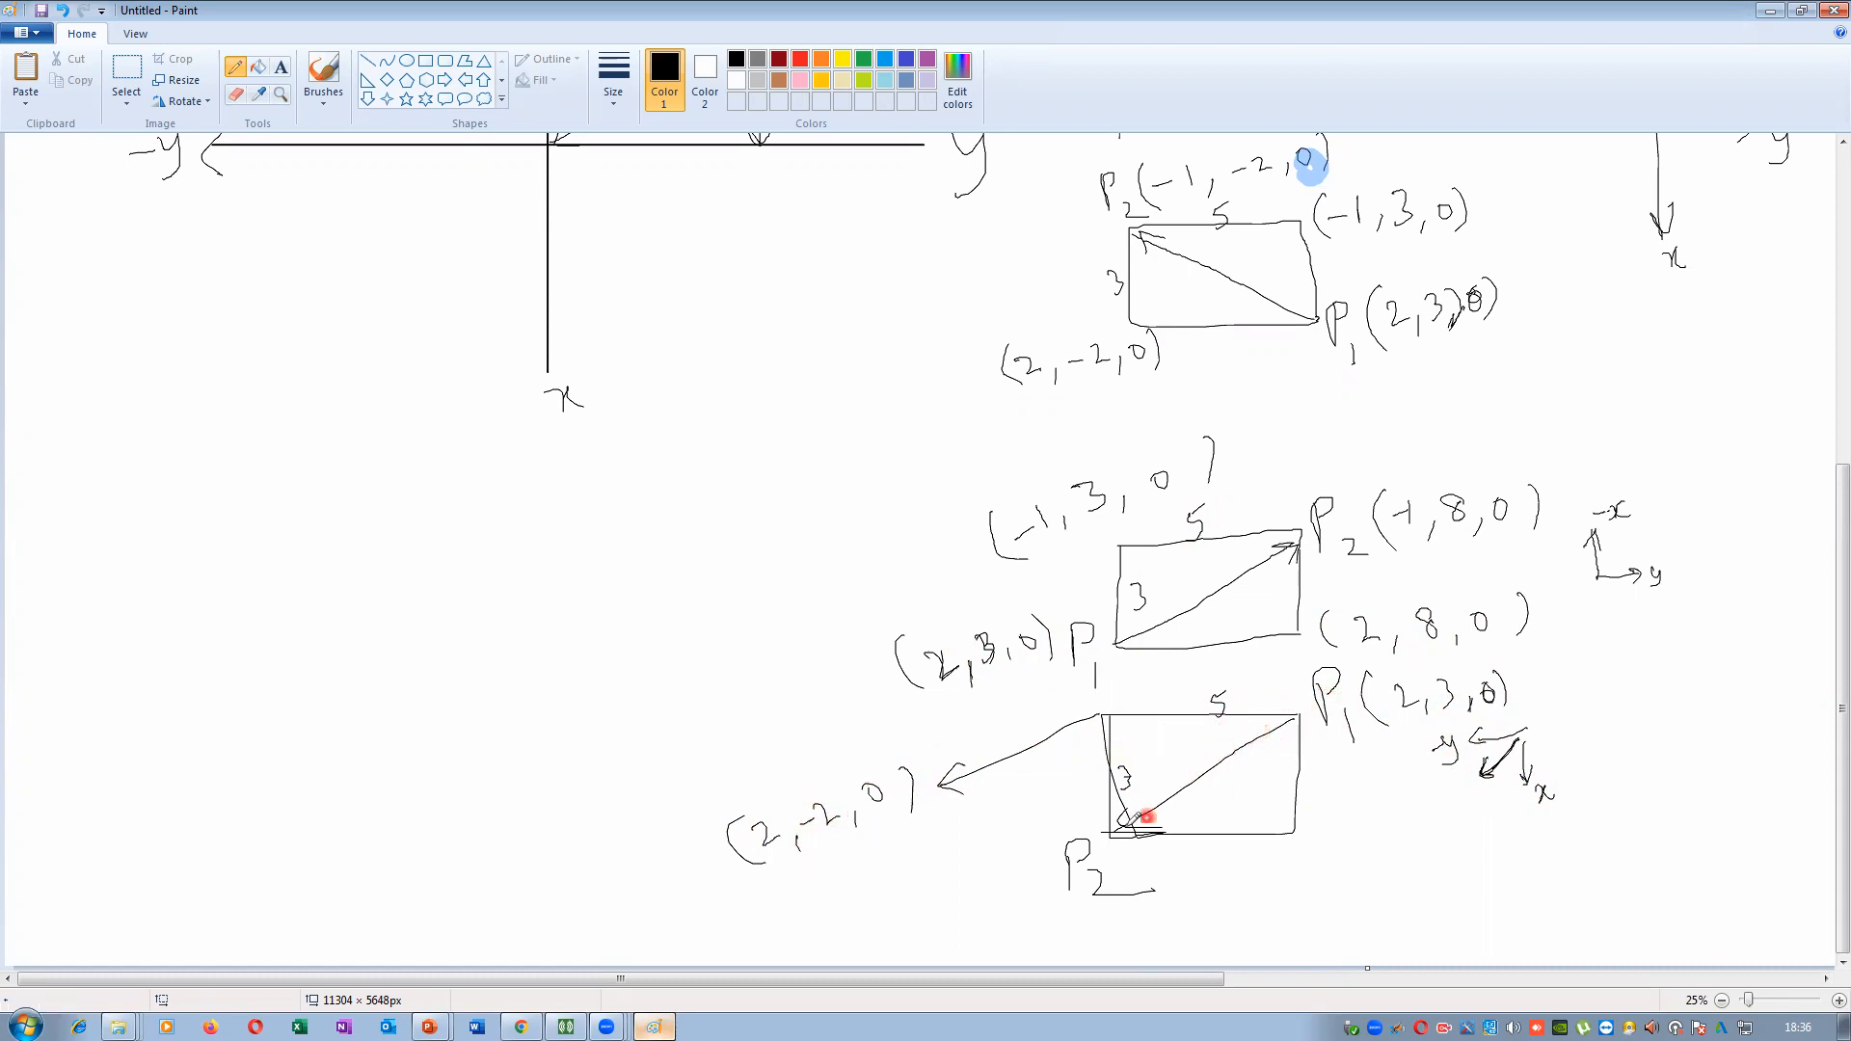
Label the fourth rectangle's P2 corner (5, -2, 0) and, with a leader arrow, its lower-right corner (5, 3, 0)
drag(1154, 857, 1153, 913)
drag(1316, 862, 1320, 923)
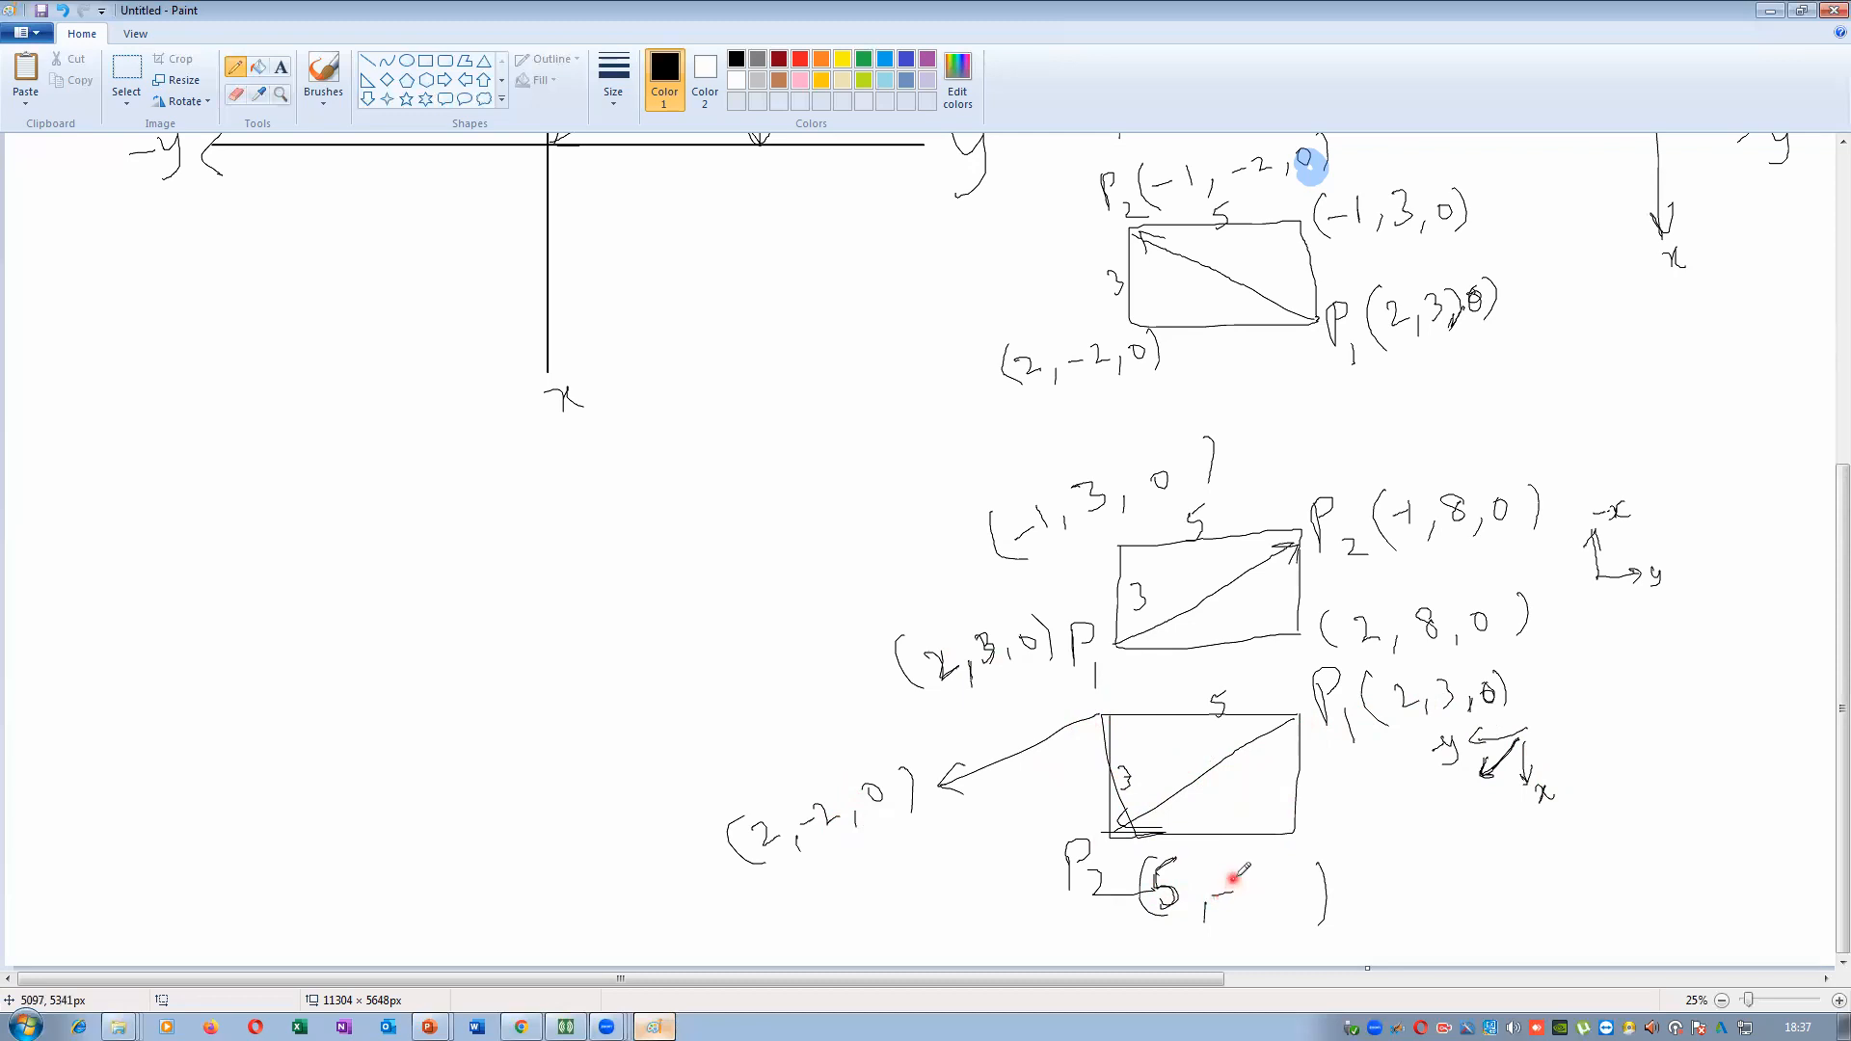
mouse_move(1309, 827)
mouse_down()
mouse_move(1427, 836)
mouse_move(1476, 873)
mouse_up()
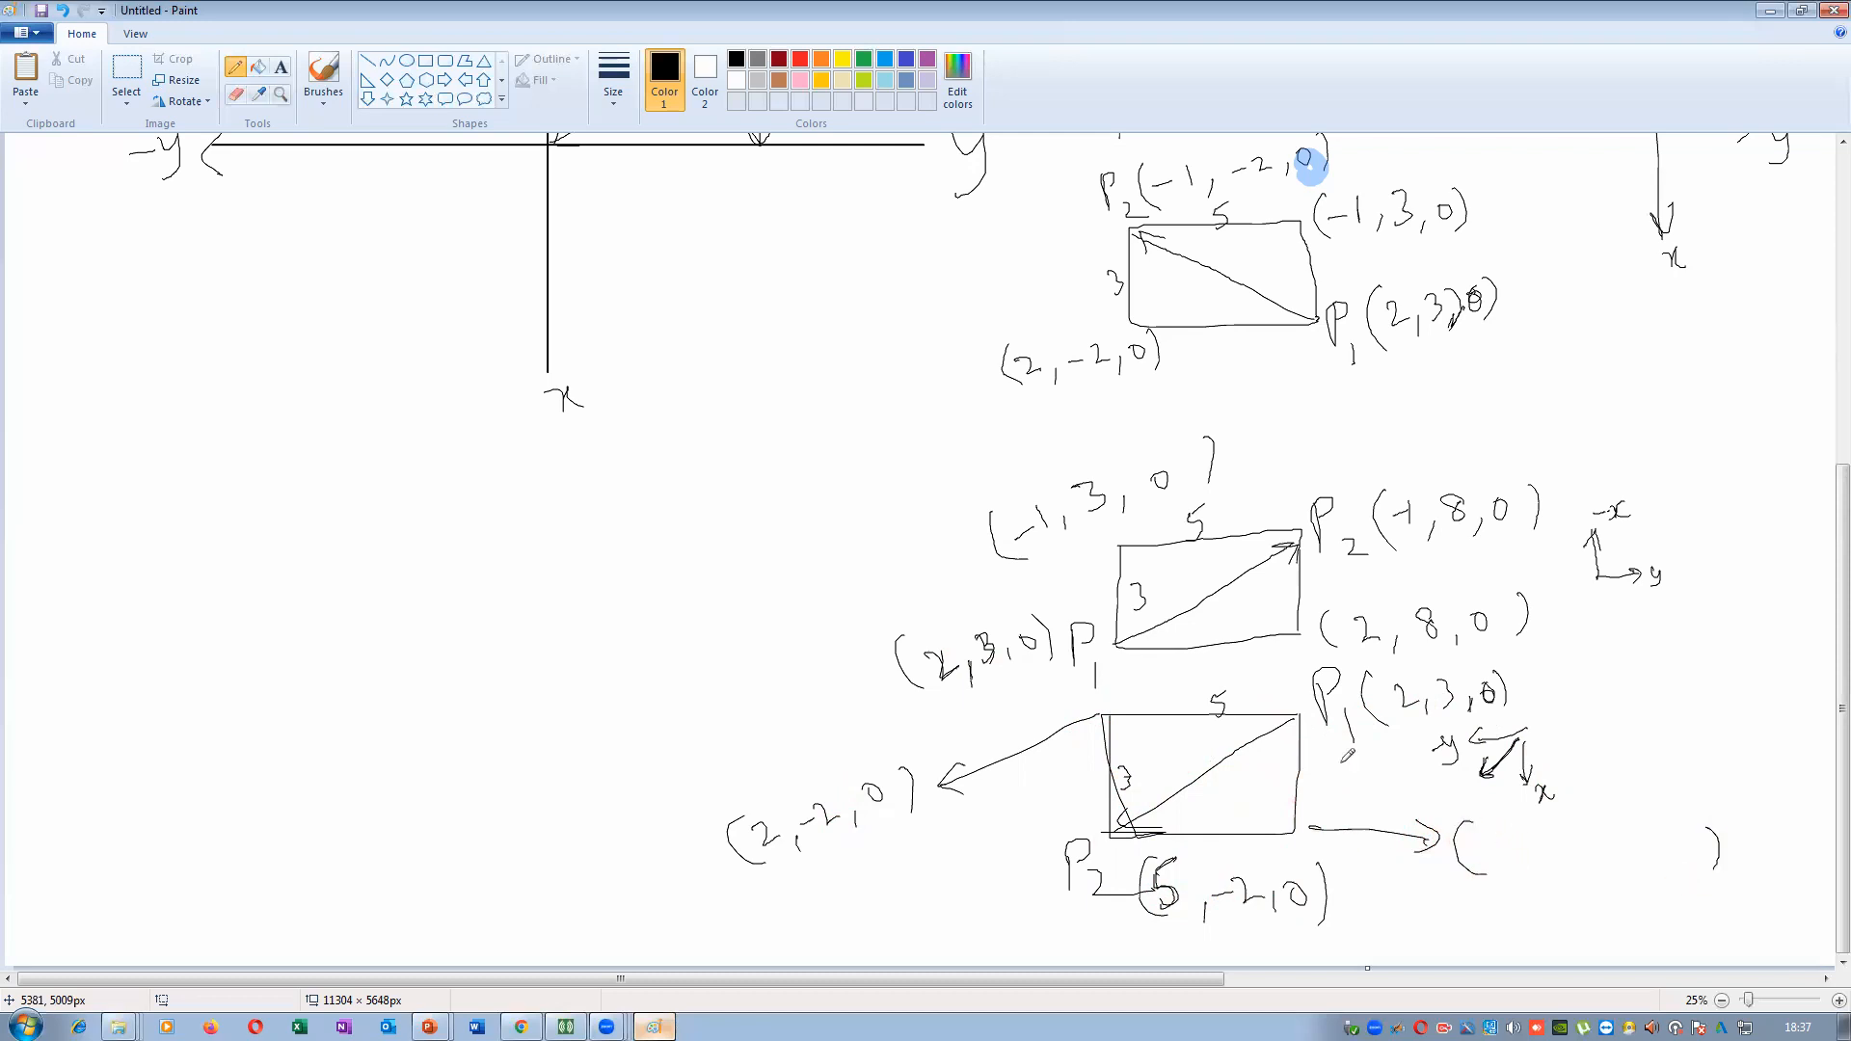
mouse_move(1558, 857)
mouse_down()
mouse_move(1554, 884)
mouse_move(1631, 886)
mouse_up()
drag(1666, 846, 1662, 848)
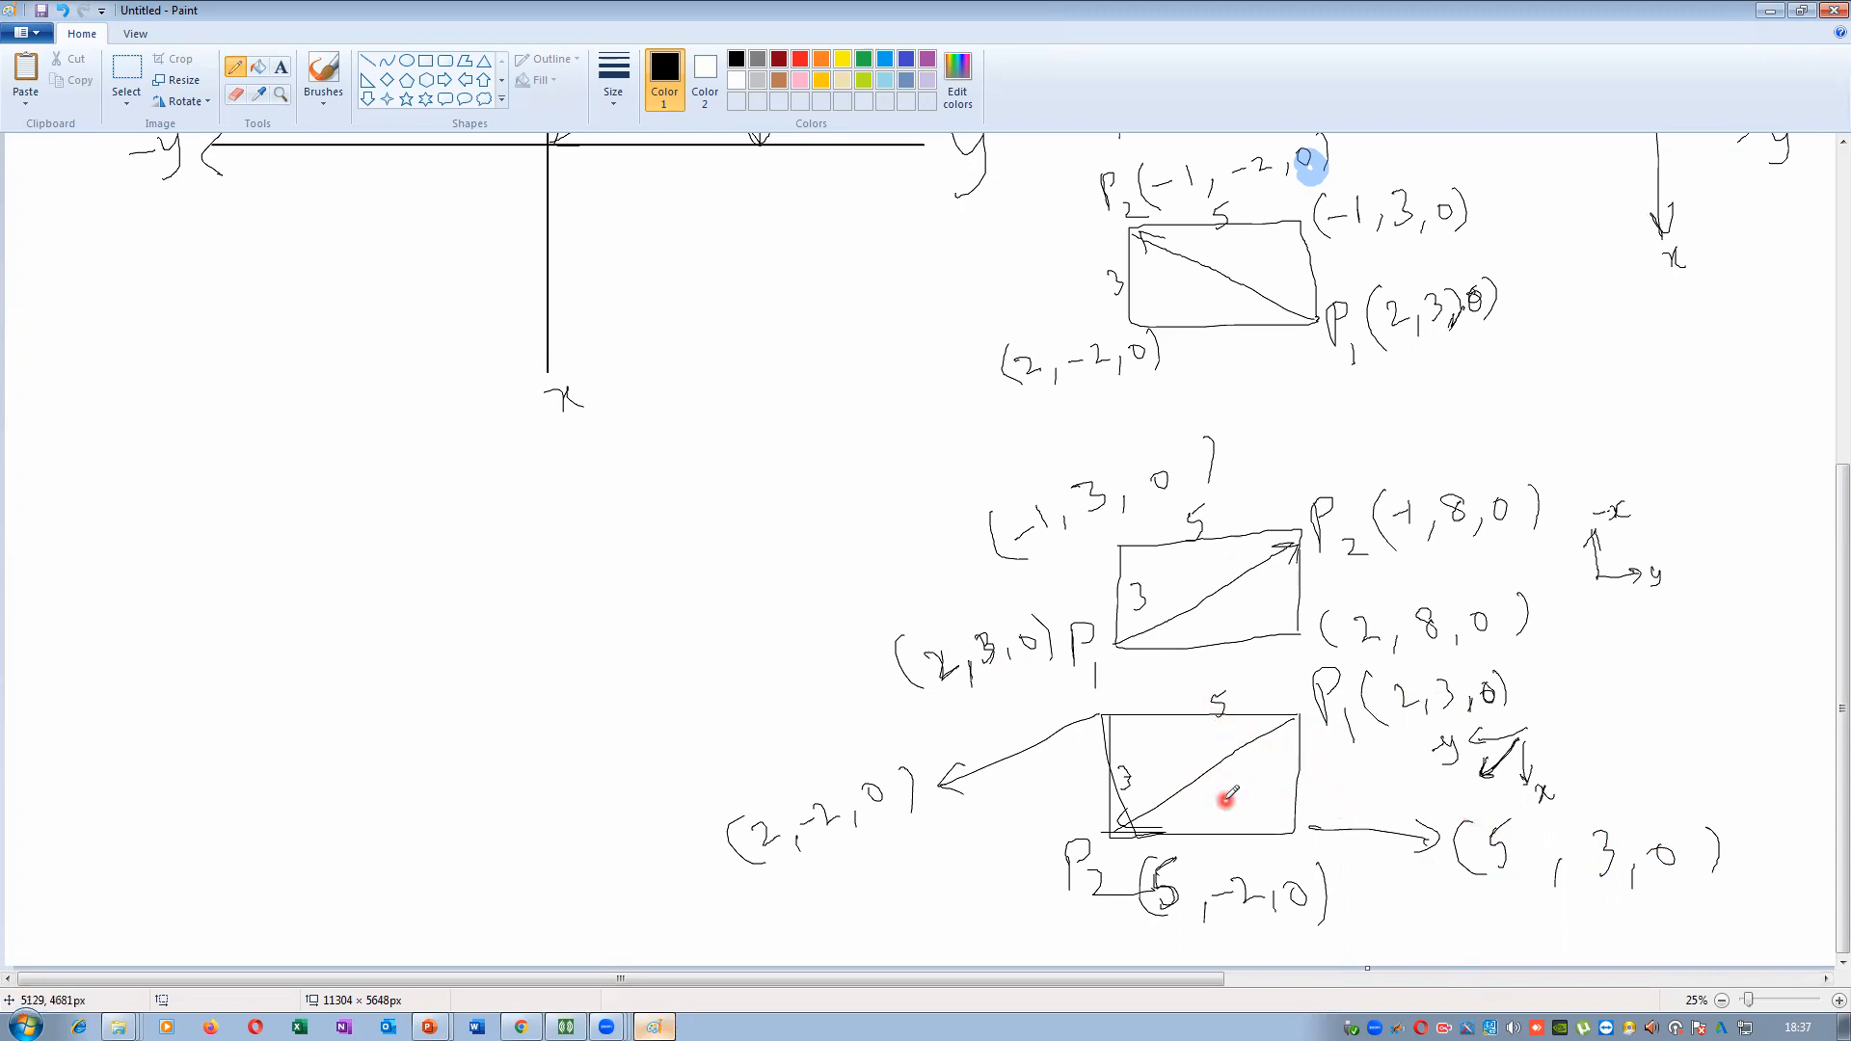
Widen the canvas to 14880 × 5648 px to make blank space beside the sketches
scroll(1193, 447, up, 3)
scroll(1154, 445, up, 3)
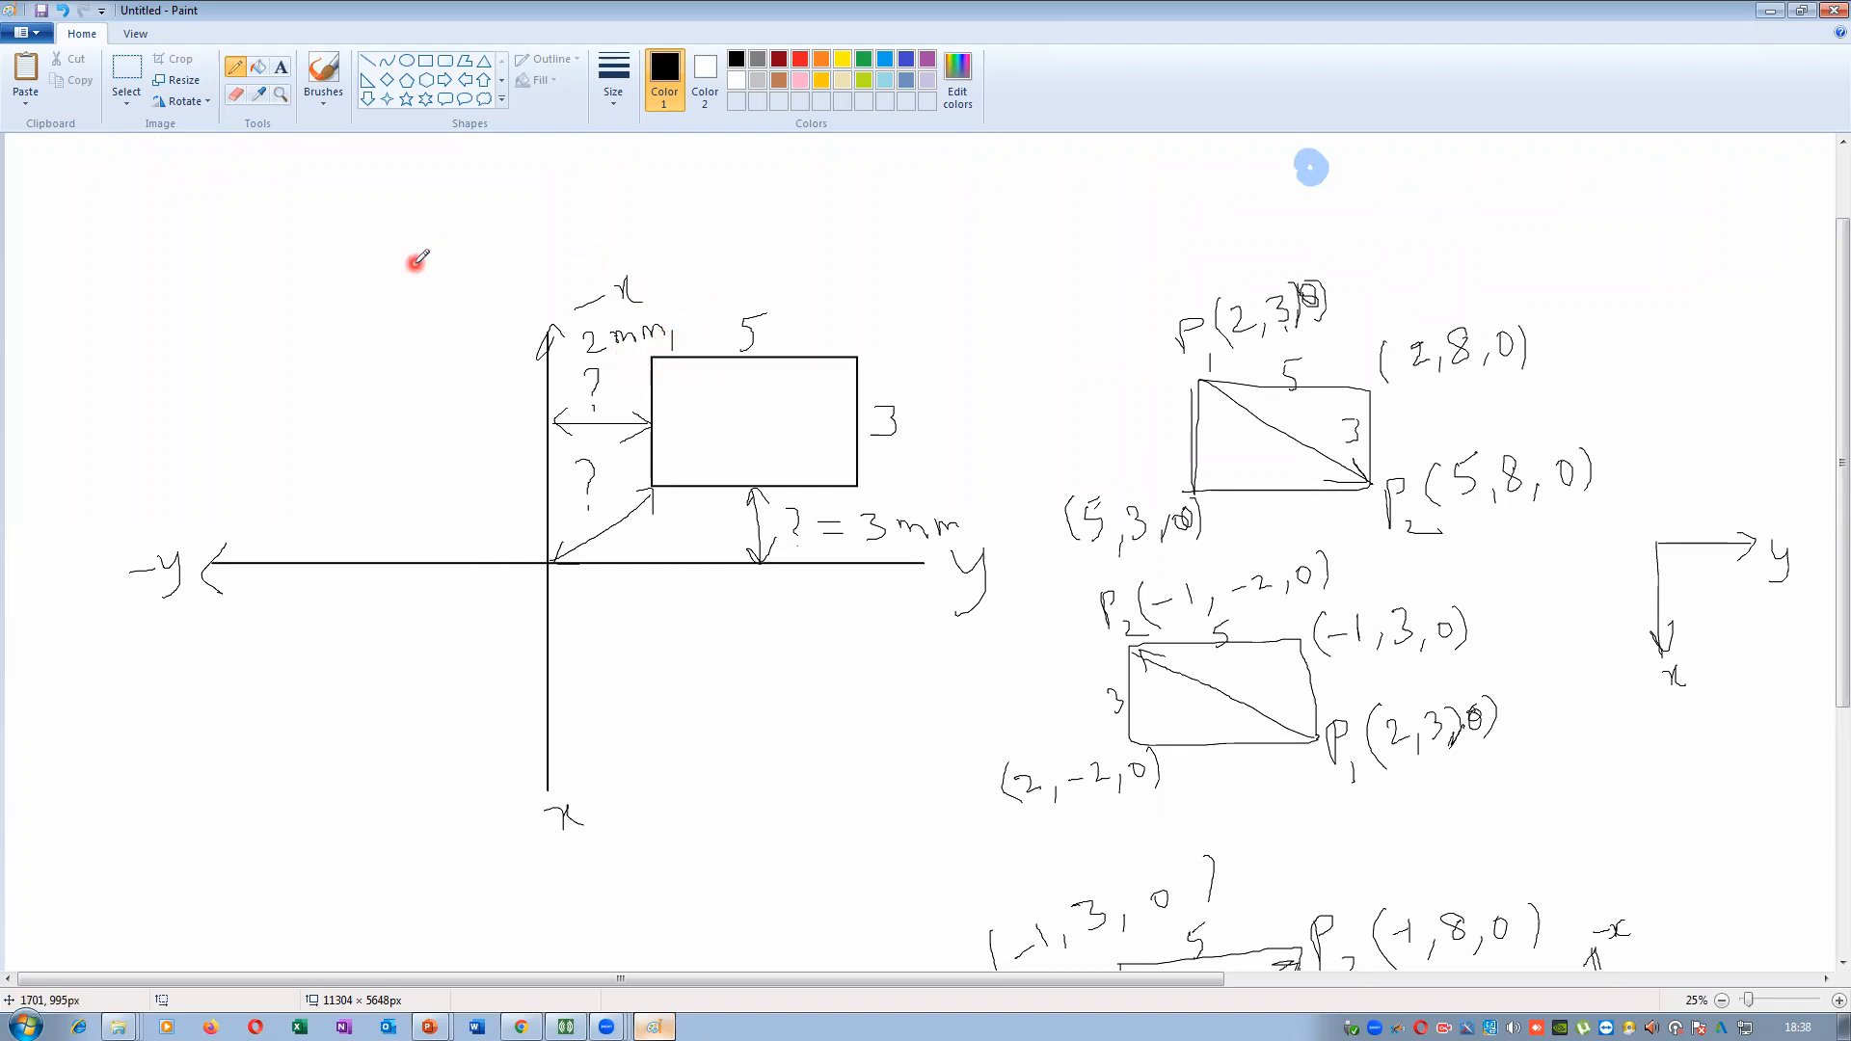
ctrl+scroll(378, 271, down, 1)
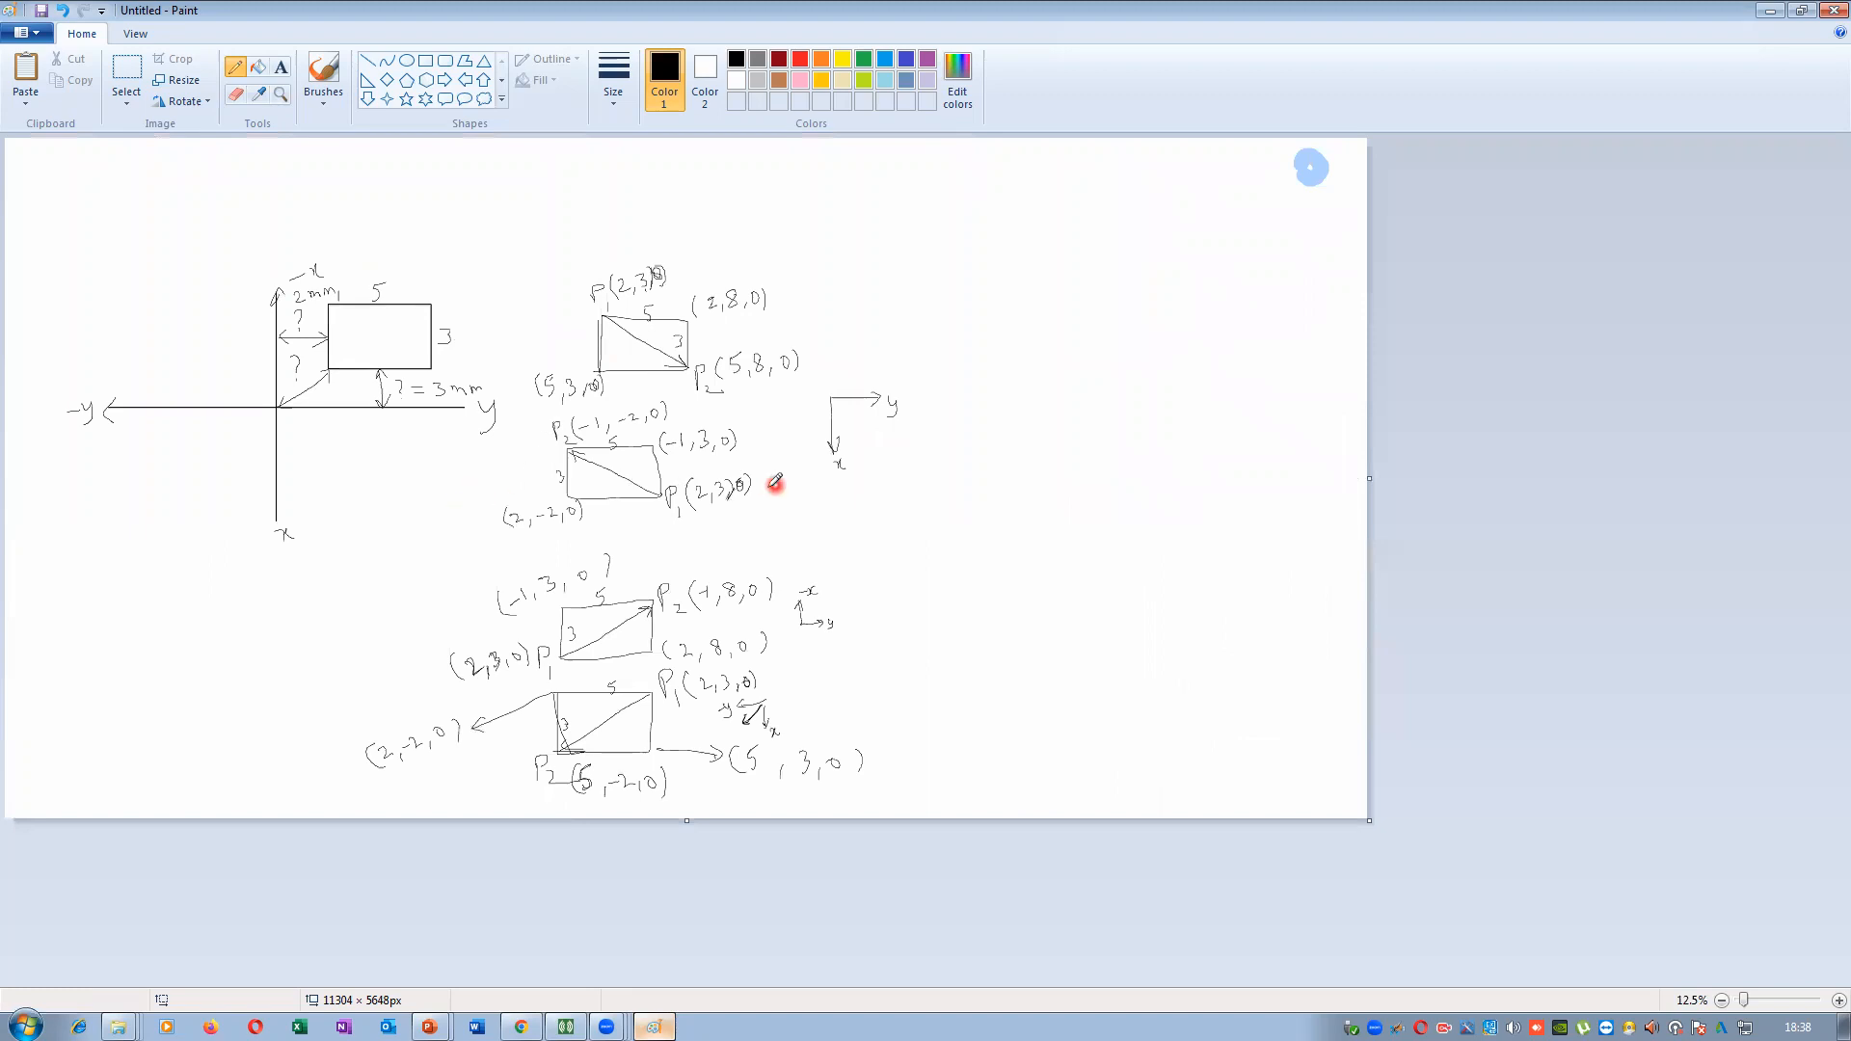
drag(1370, 480, 1798, 480)
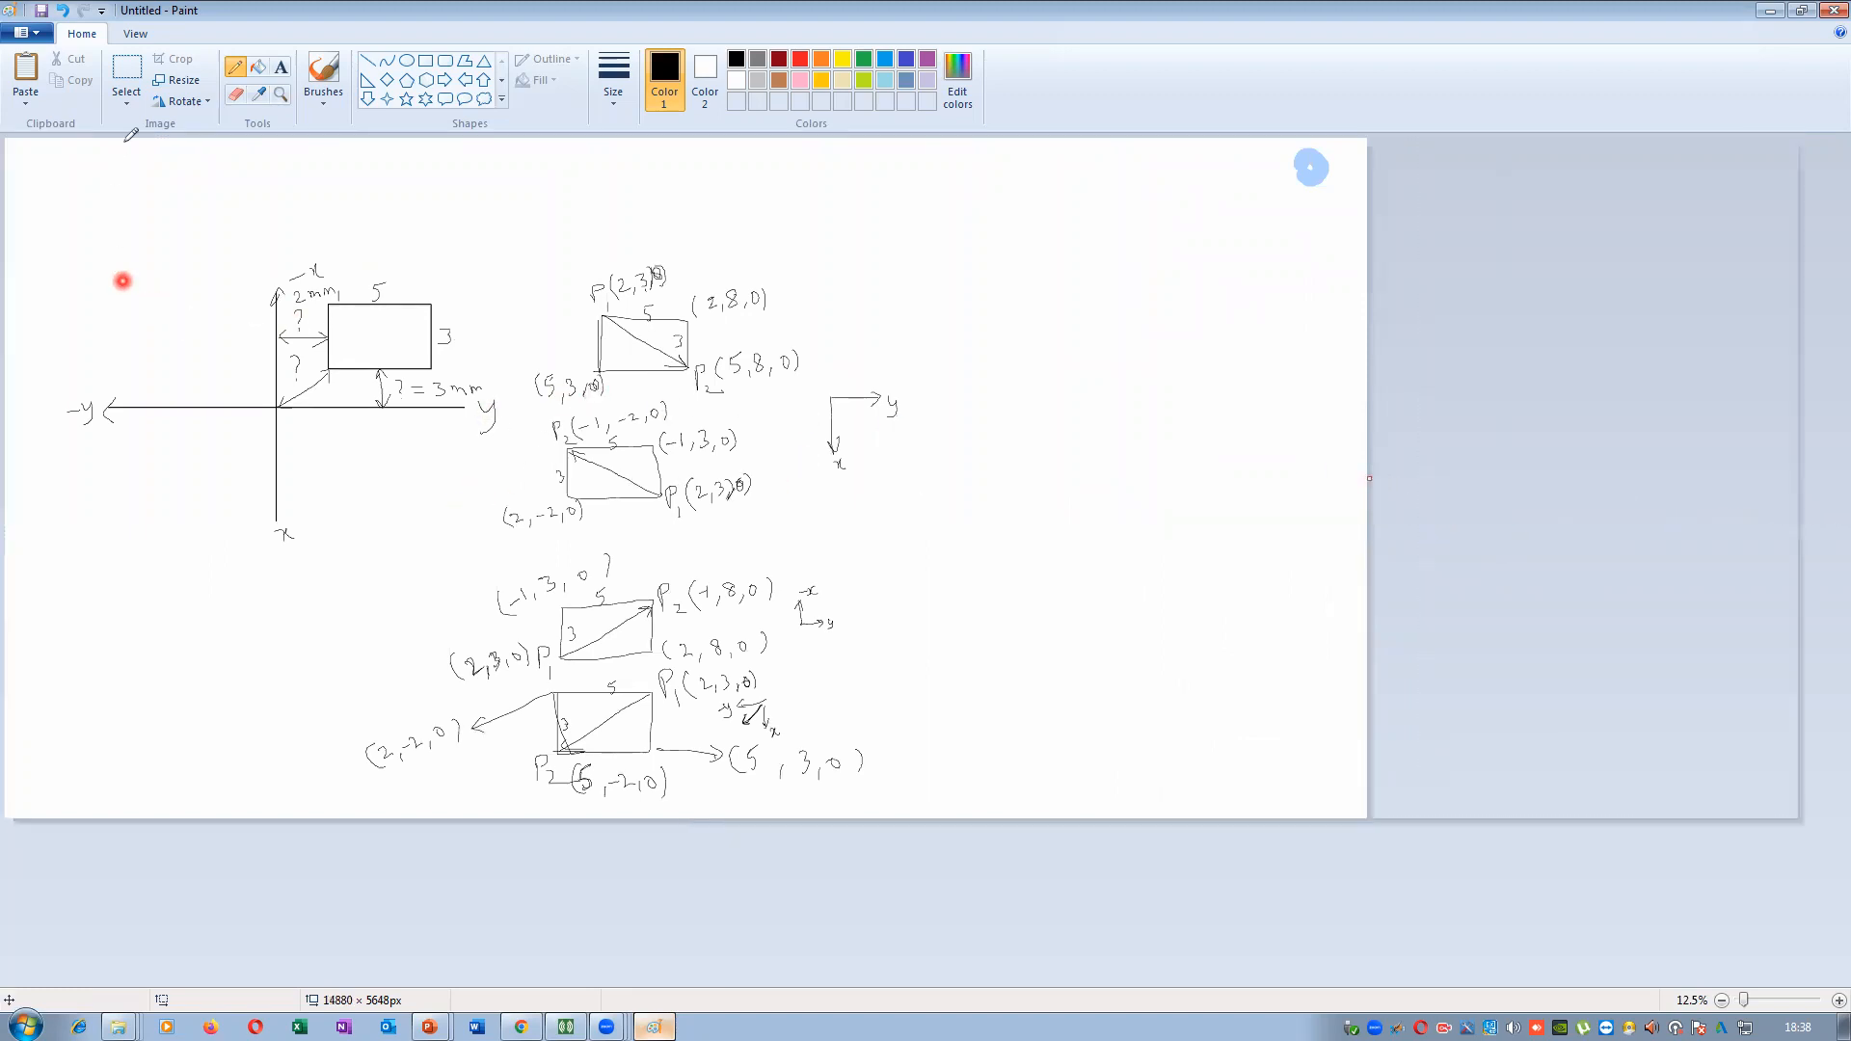
Move the main axes diagram with its rectangle into the upper-left corner of the canvas
click(126, 73)
drag(69, 264, 504, 560)
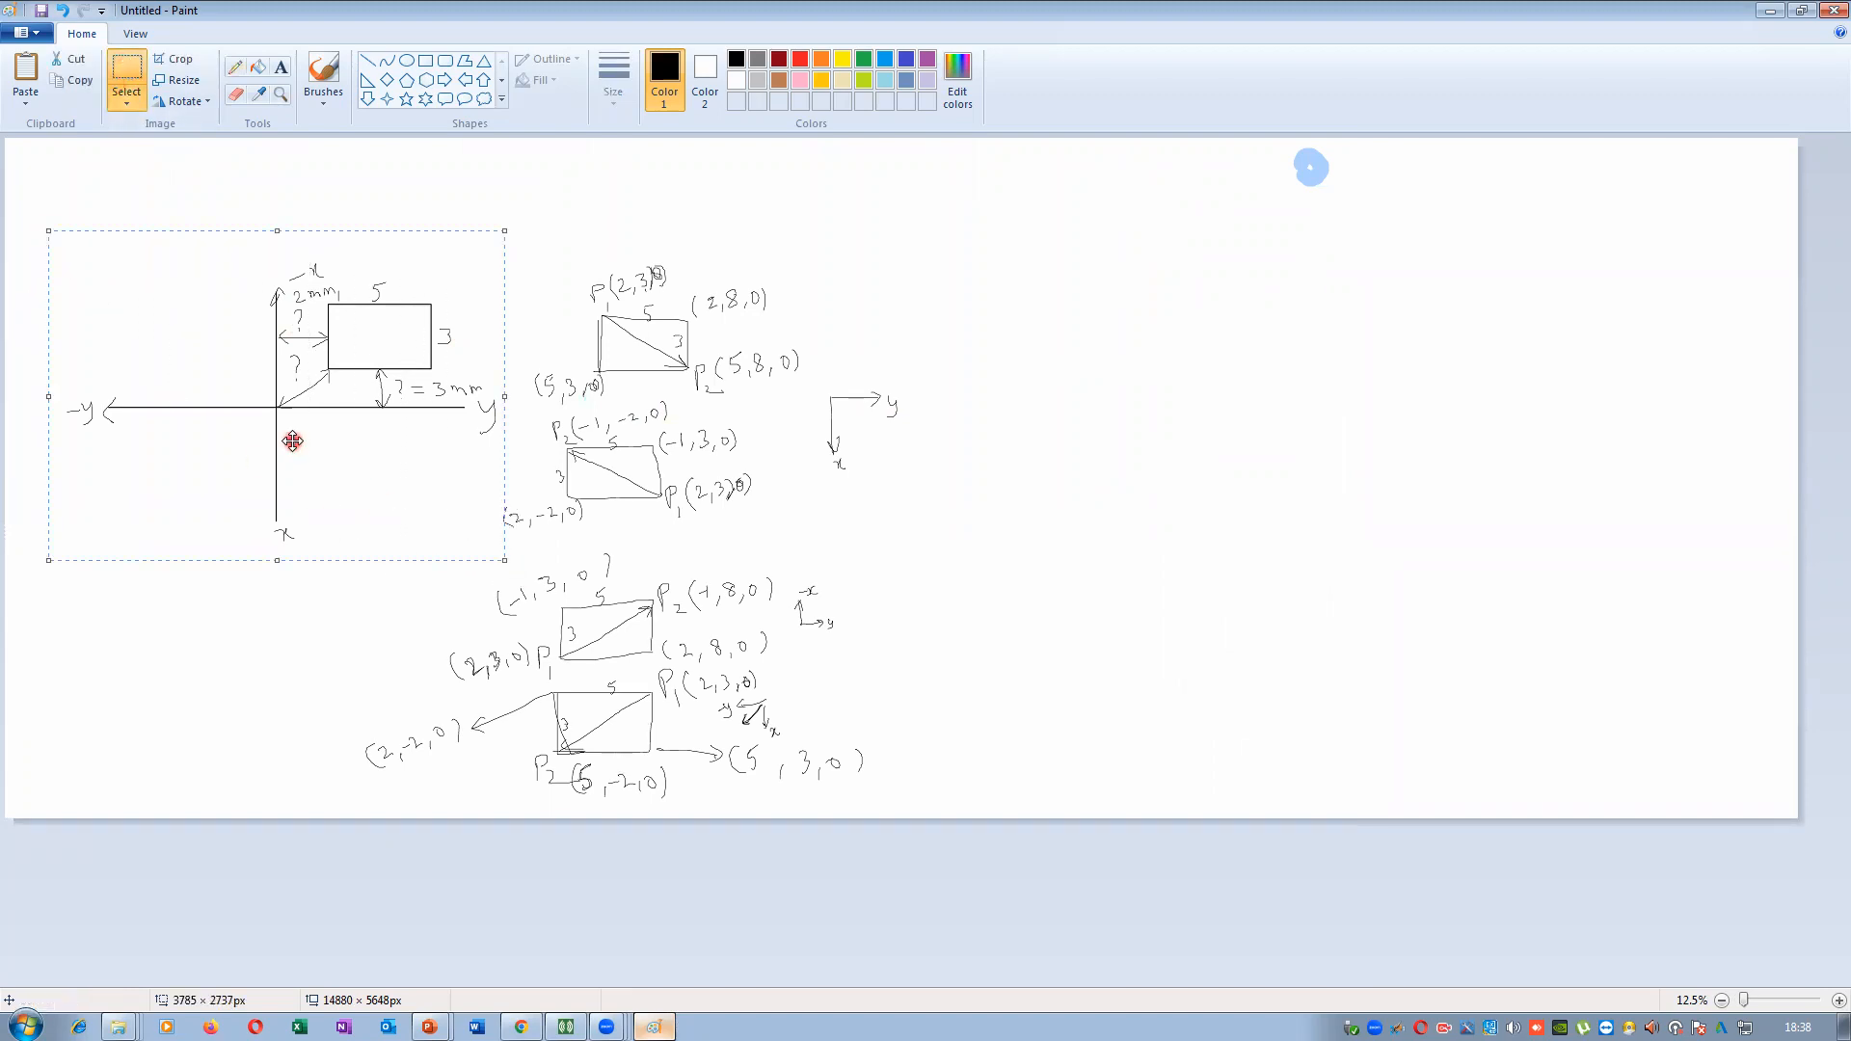
drag(252, 354, 238, 323)
click(937, 254)
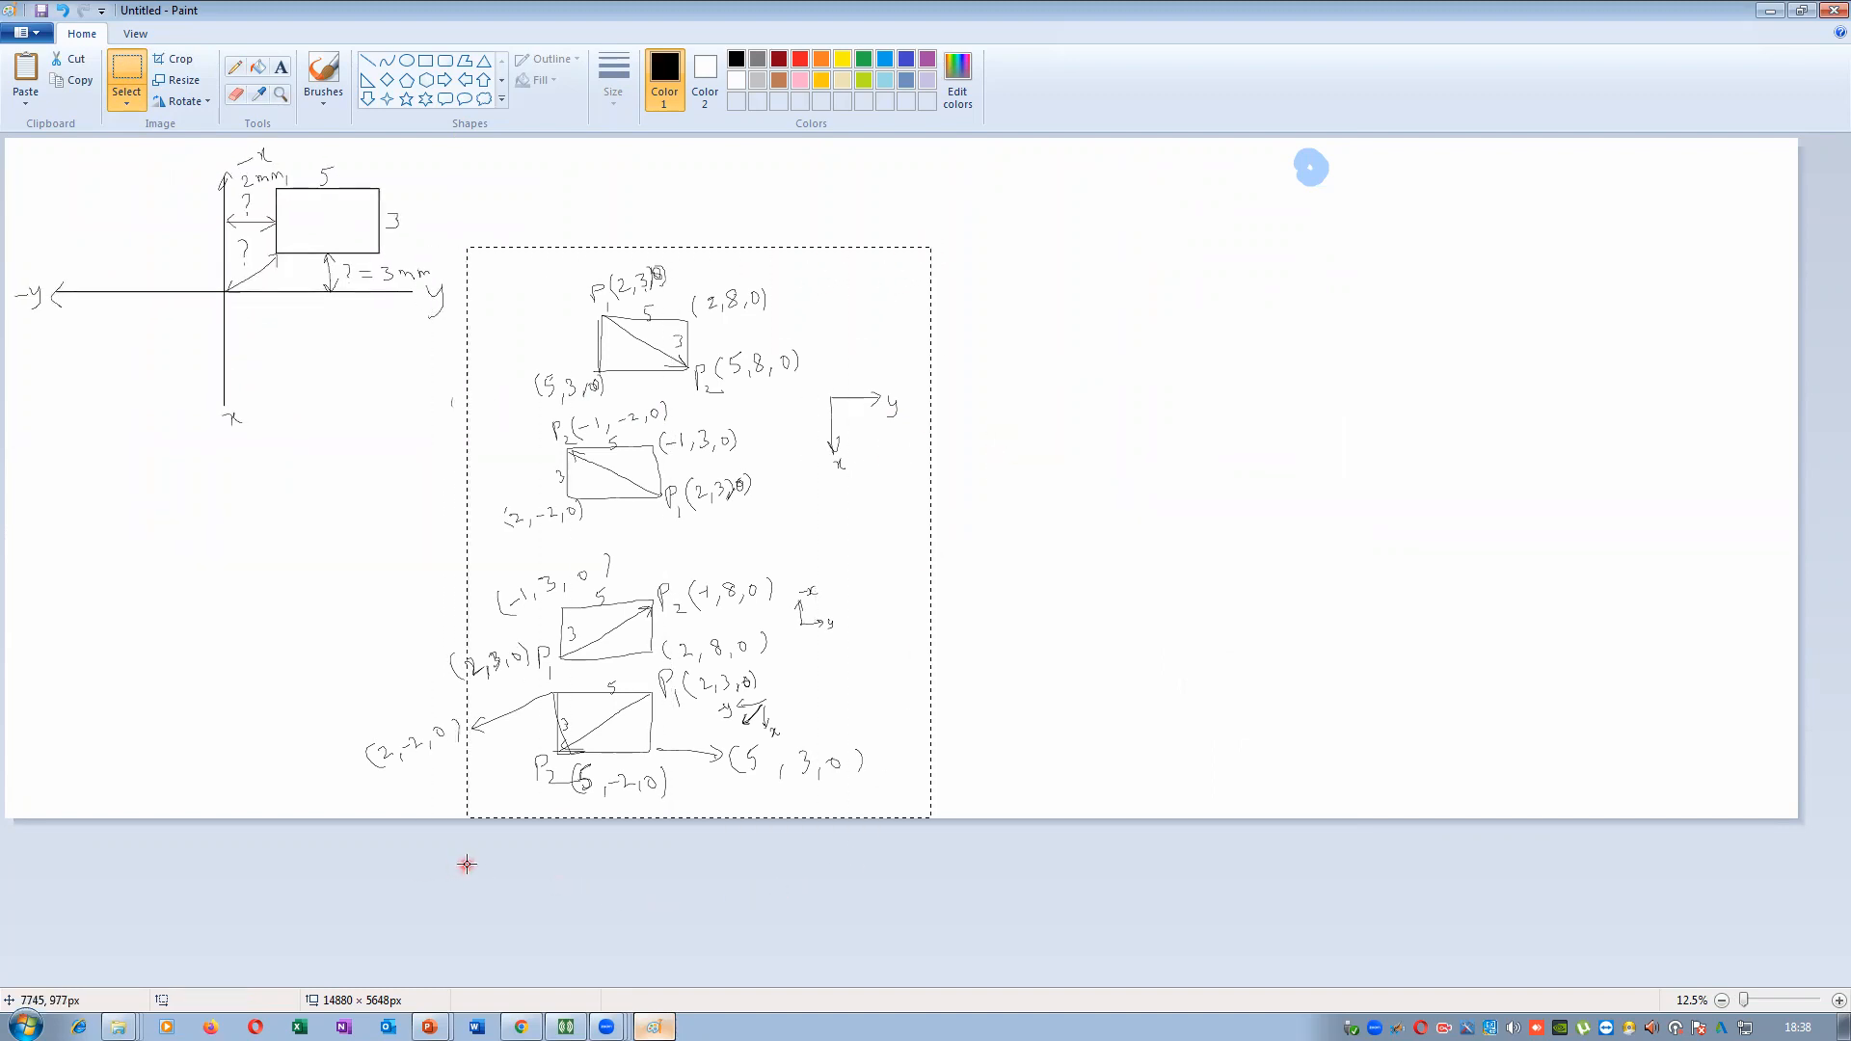
drag(467, 863, 466, 864)
click(1156, 722)
drag(451, 416, 240, 289)
click(309, 406)
Copy the main axes diagram and place the copy in the upper blank area to the right of the corner sketches
drag(422, 441, 23, 137)
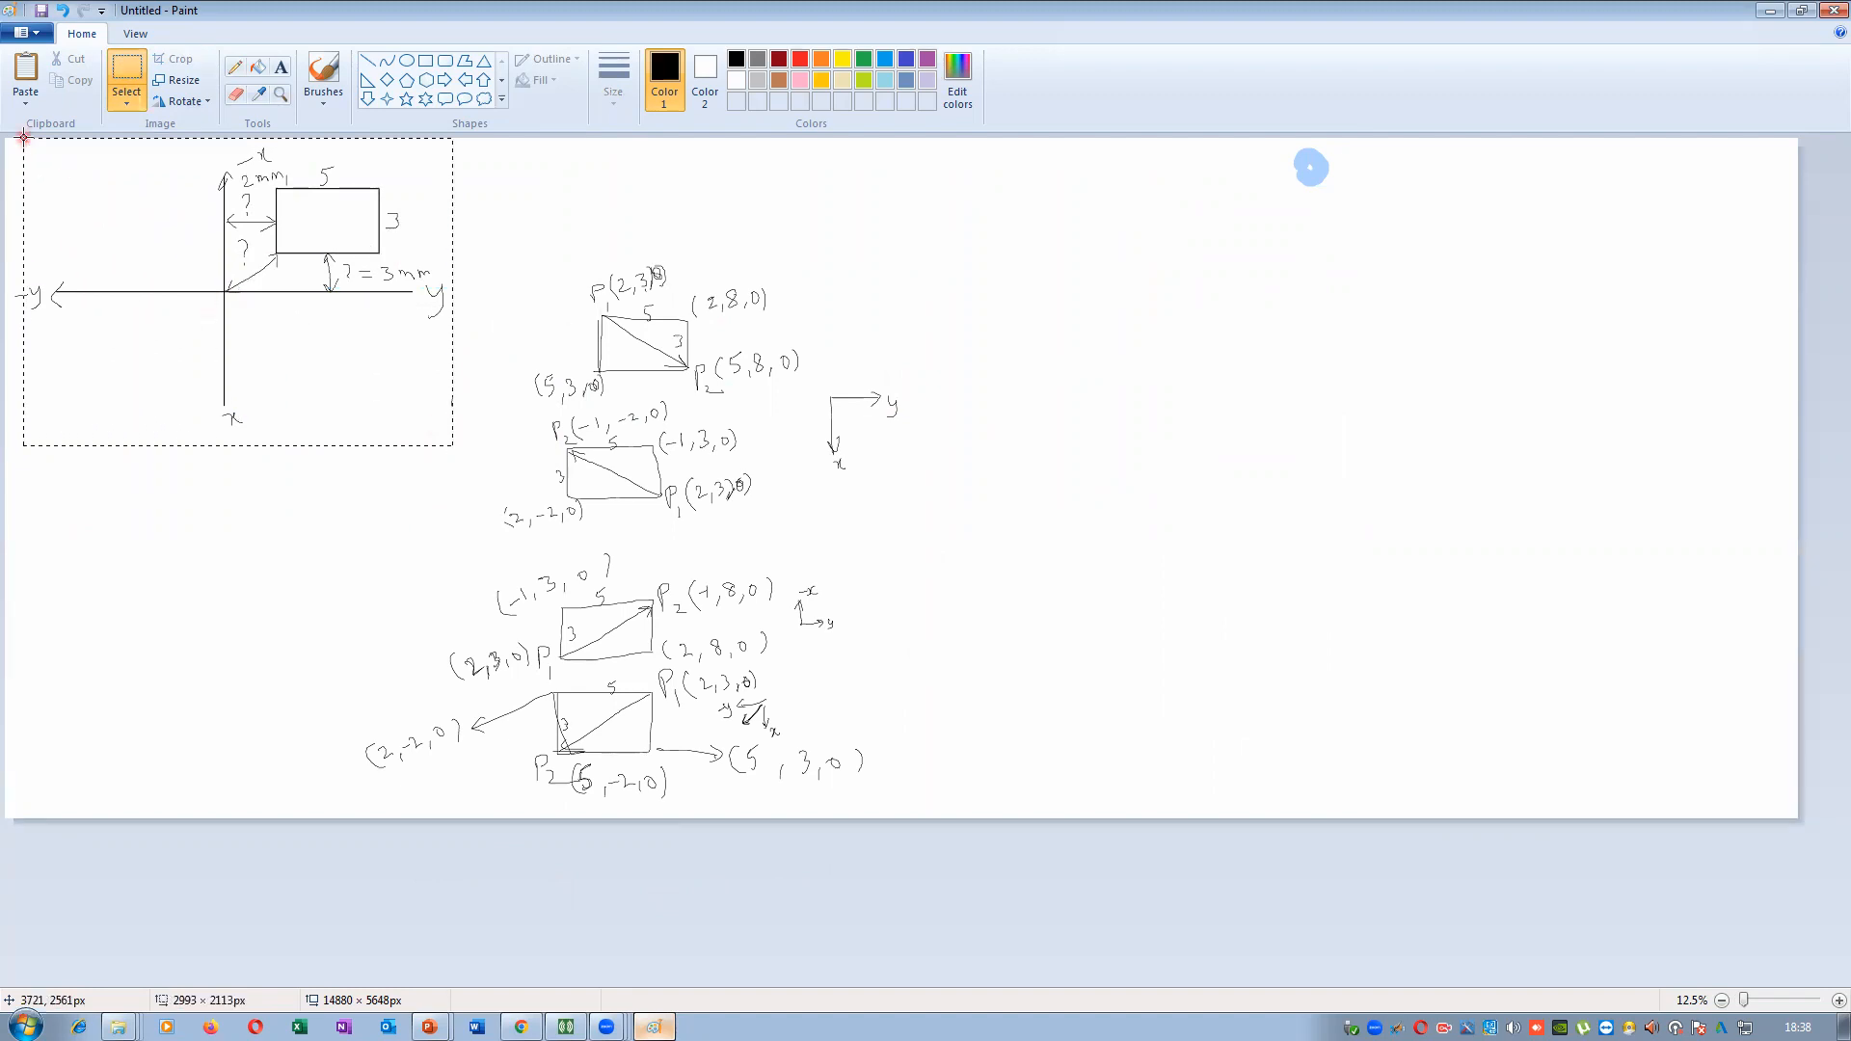
click(1111, 390)
key(ctrl+z)
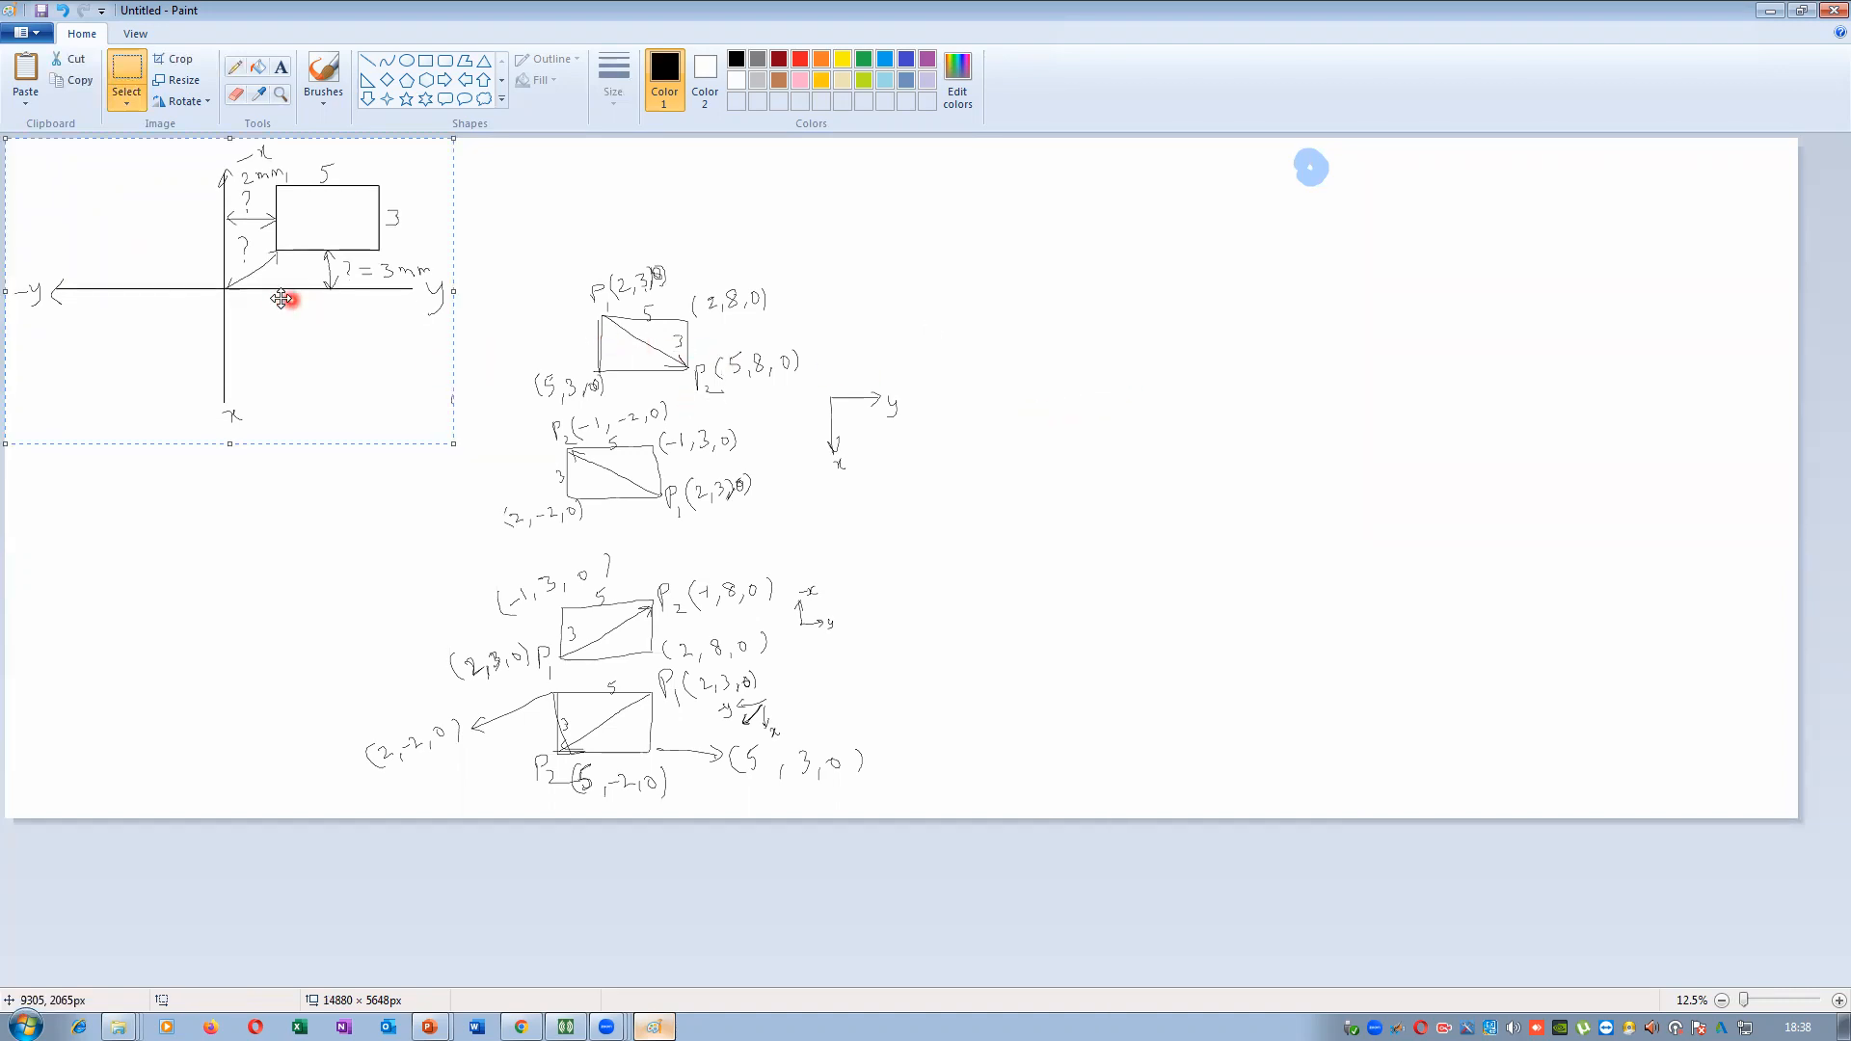
click(1188, 441)
drag(1242, 383, 1233, 324)
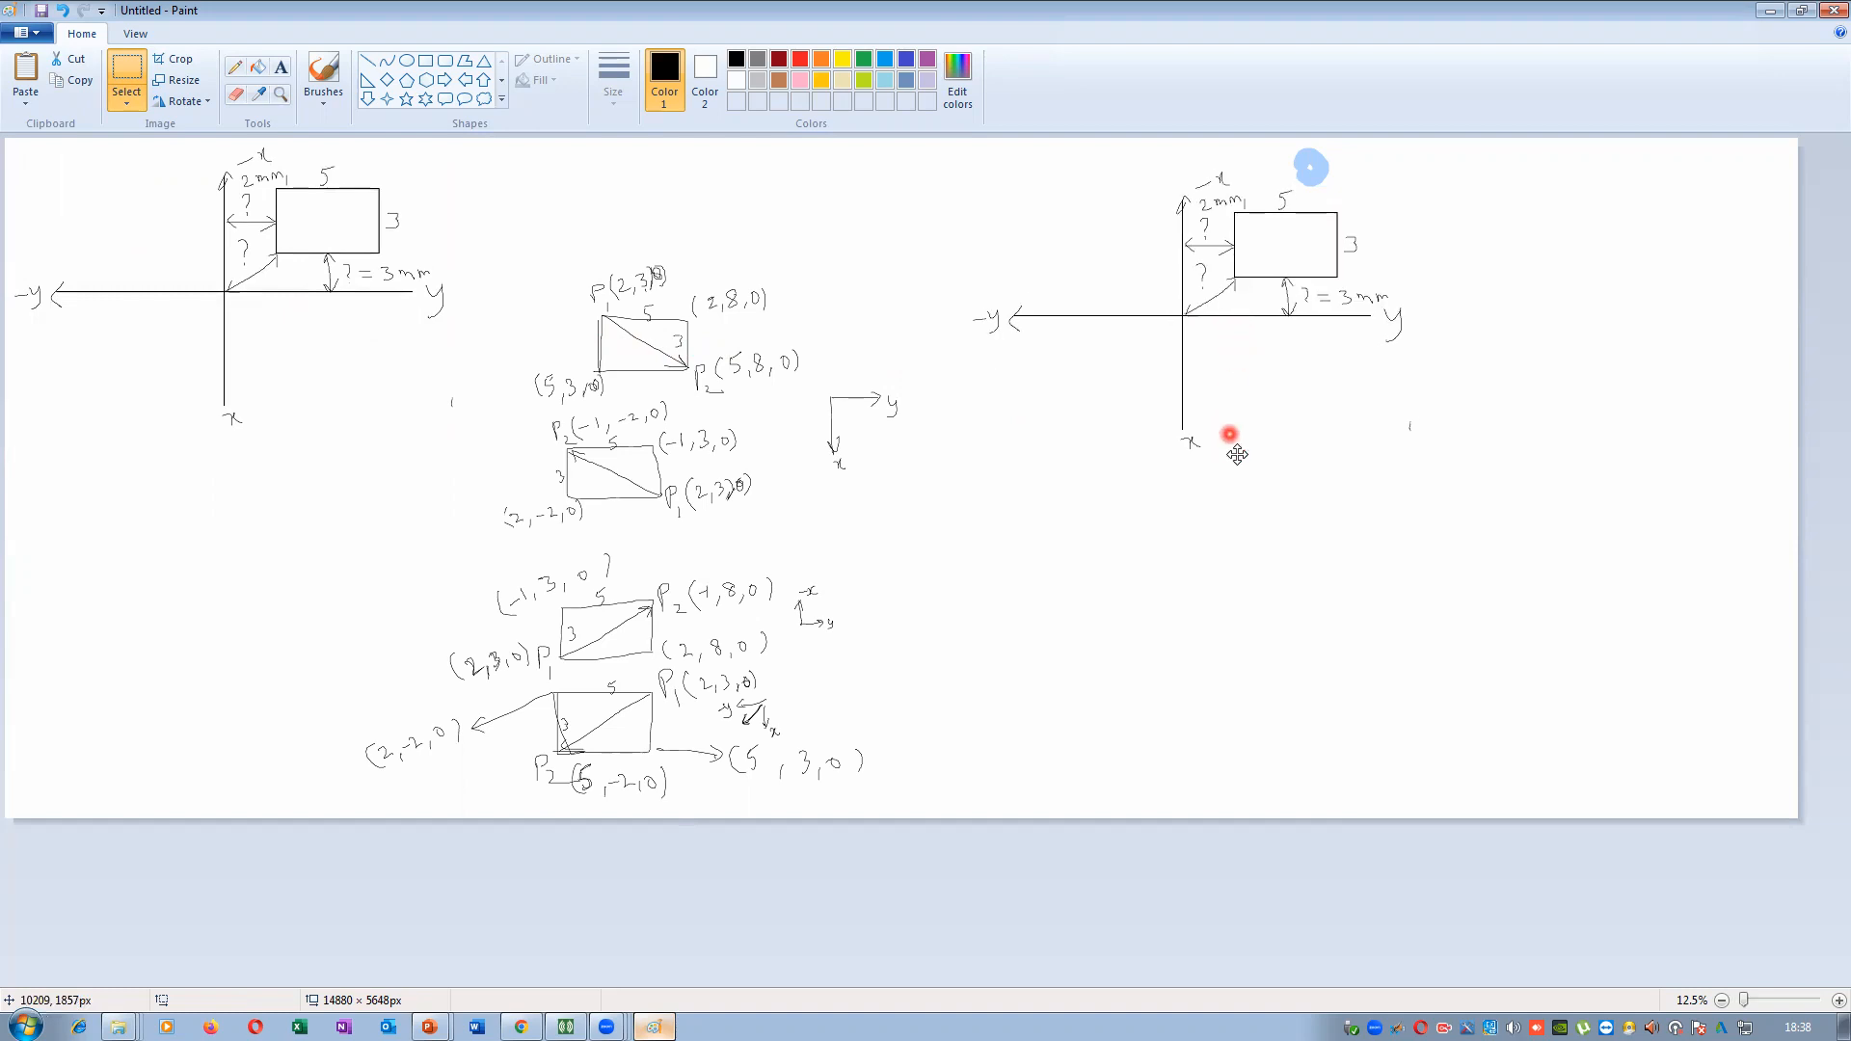
Paste two more copies of the axes diagram, one near the canvas's right edge and one below the first copy
key(ctrl+z)
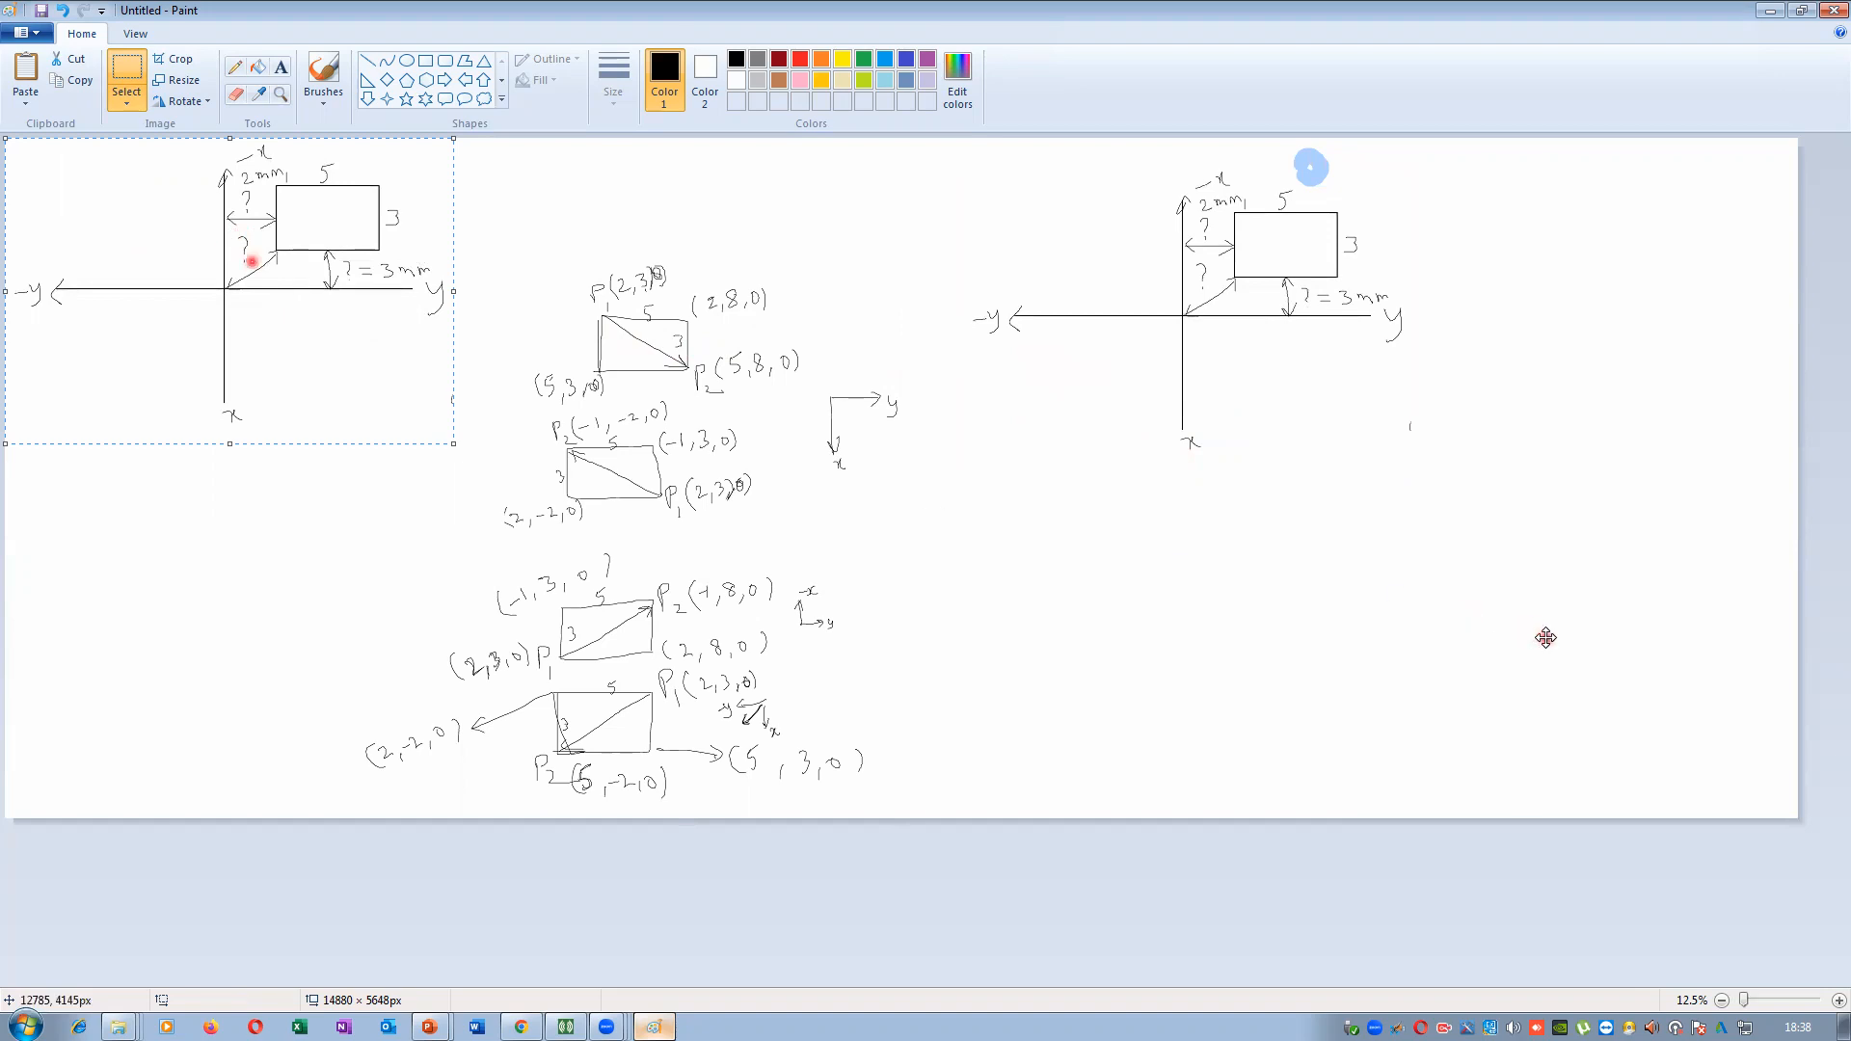
drag(1600, 626, 1562, 510)
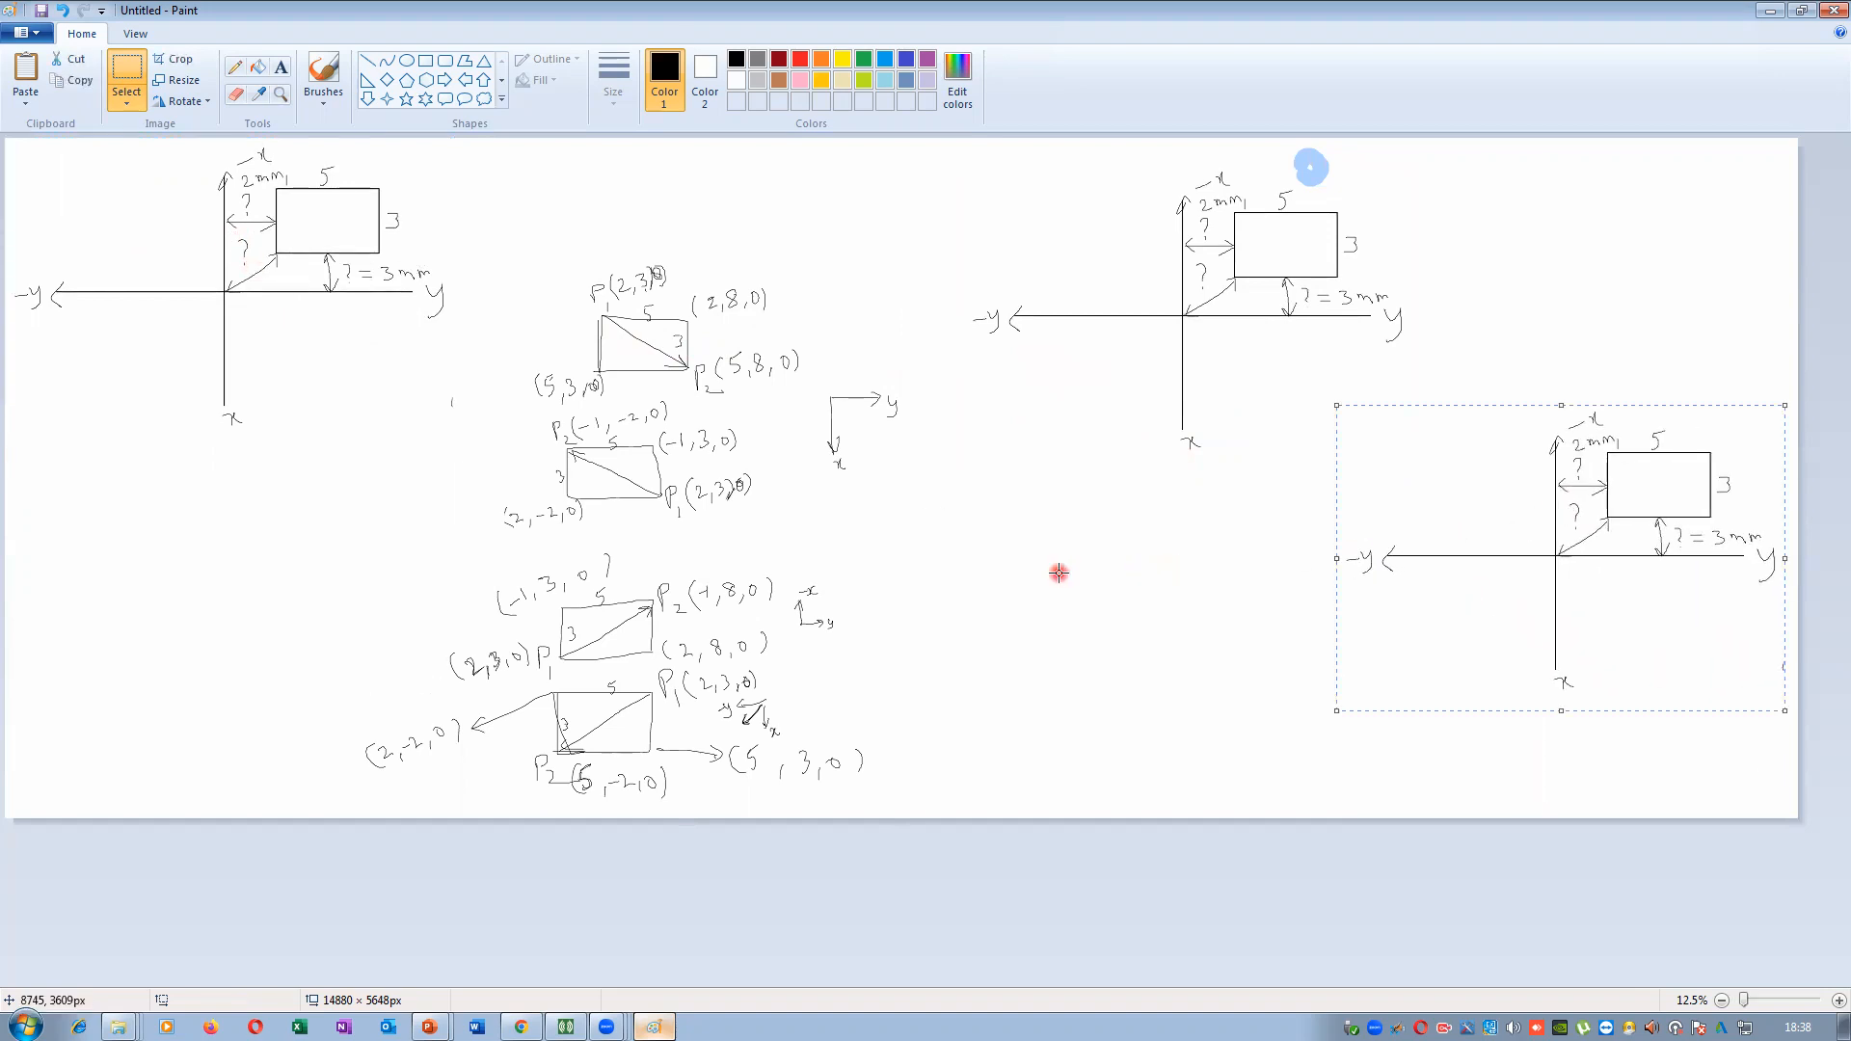
key(ctrl+v)
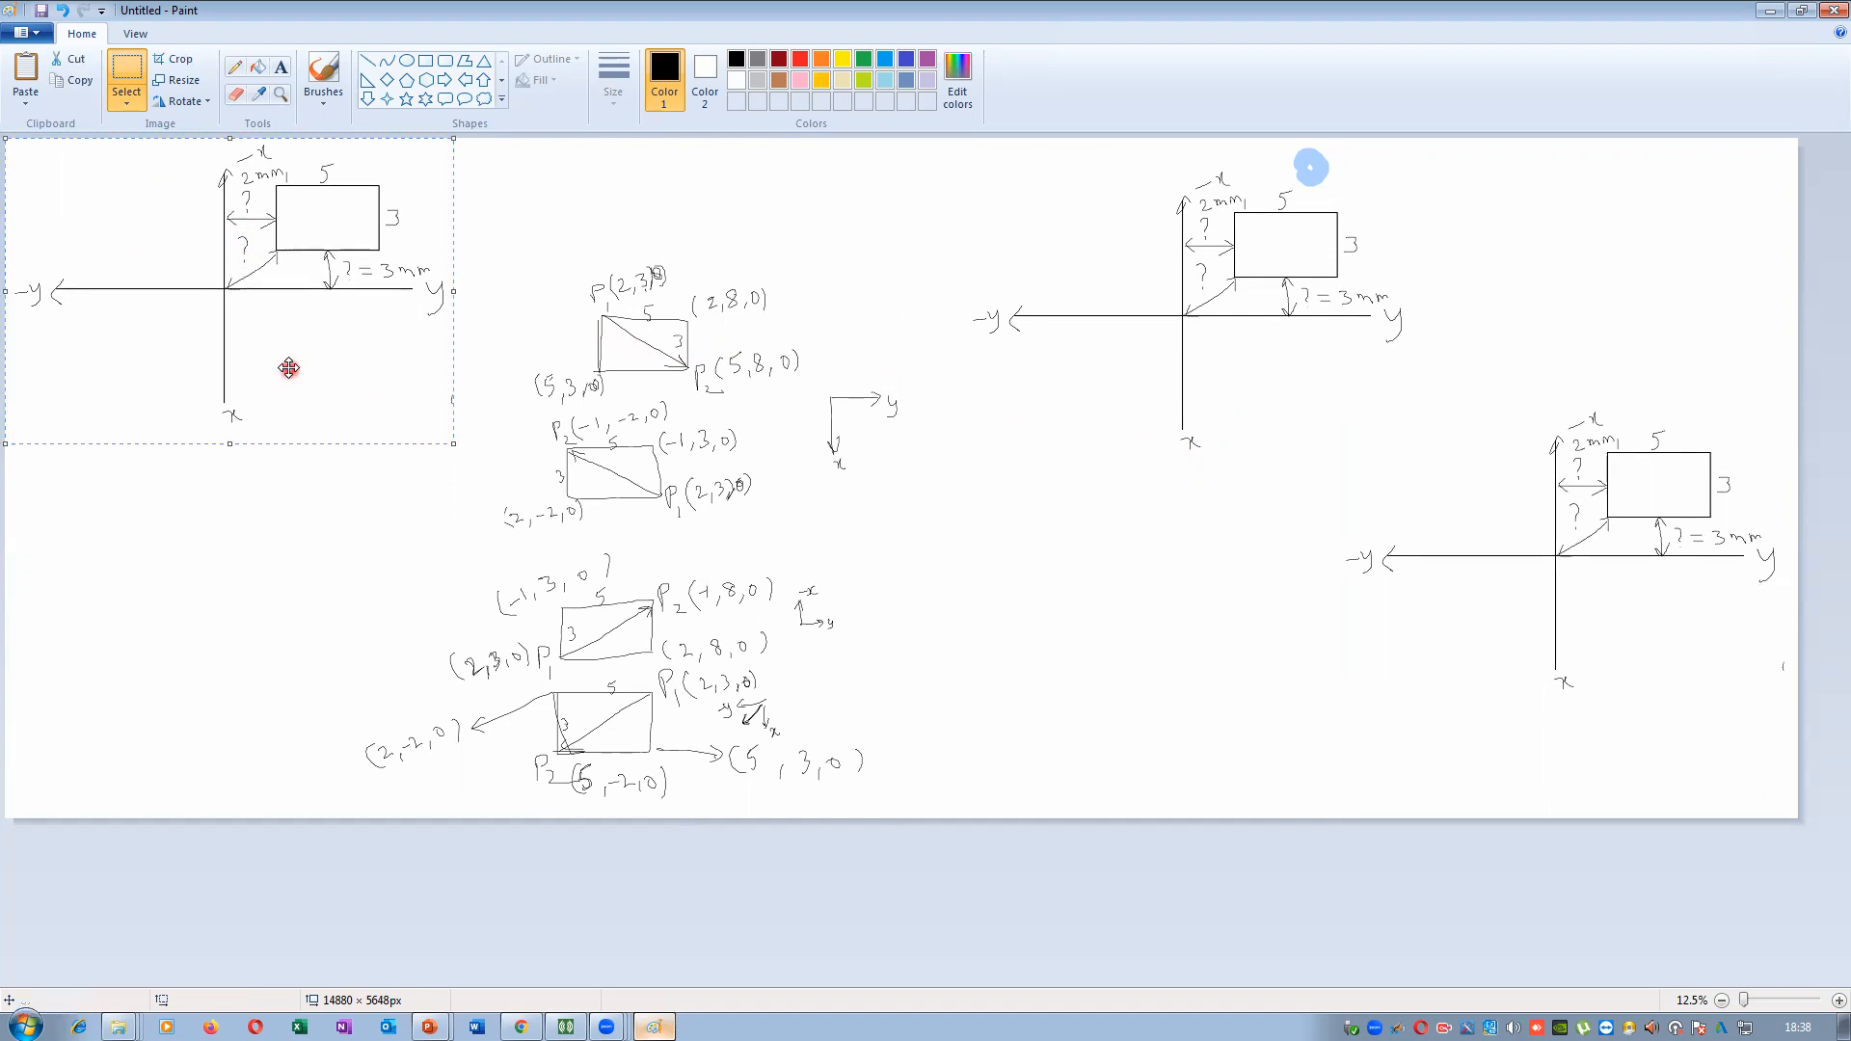
mouse_move(1144, 657)
mouse_down()
mouse_move(1161, 662)
mouse_move(1132, 660)
mouse_up()
click(601, 127)
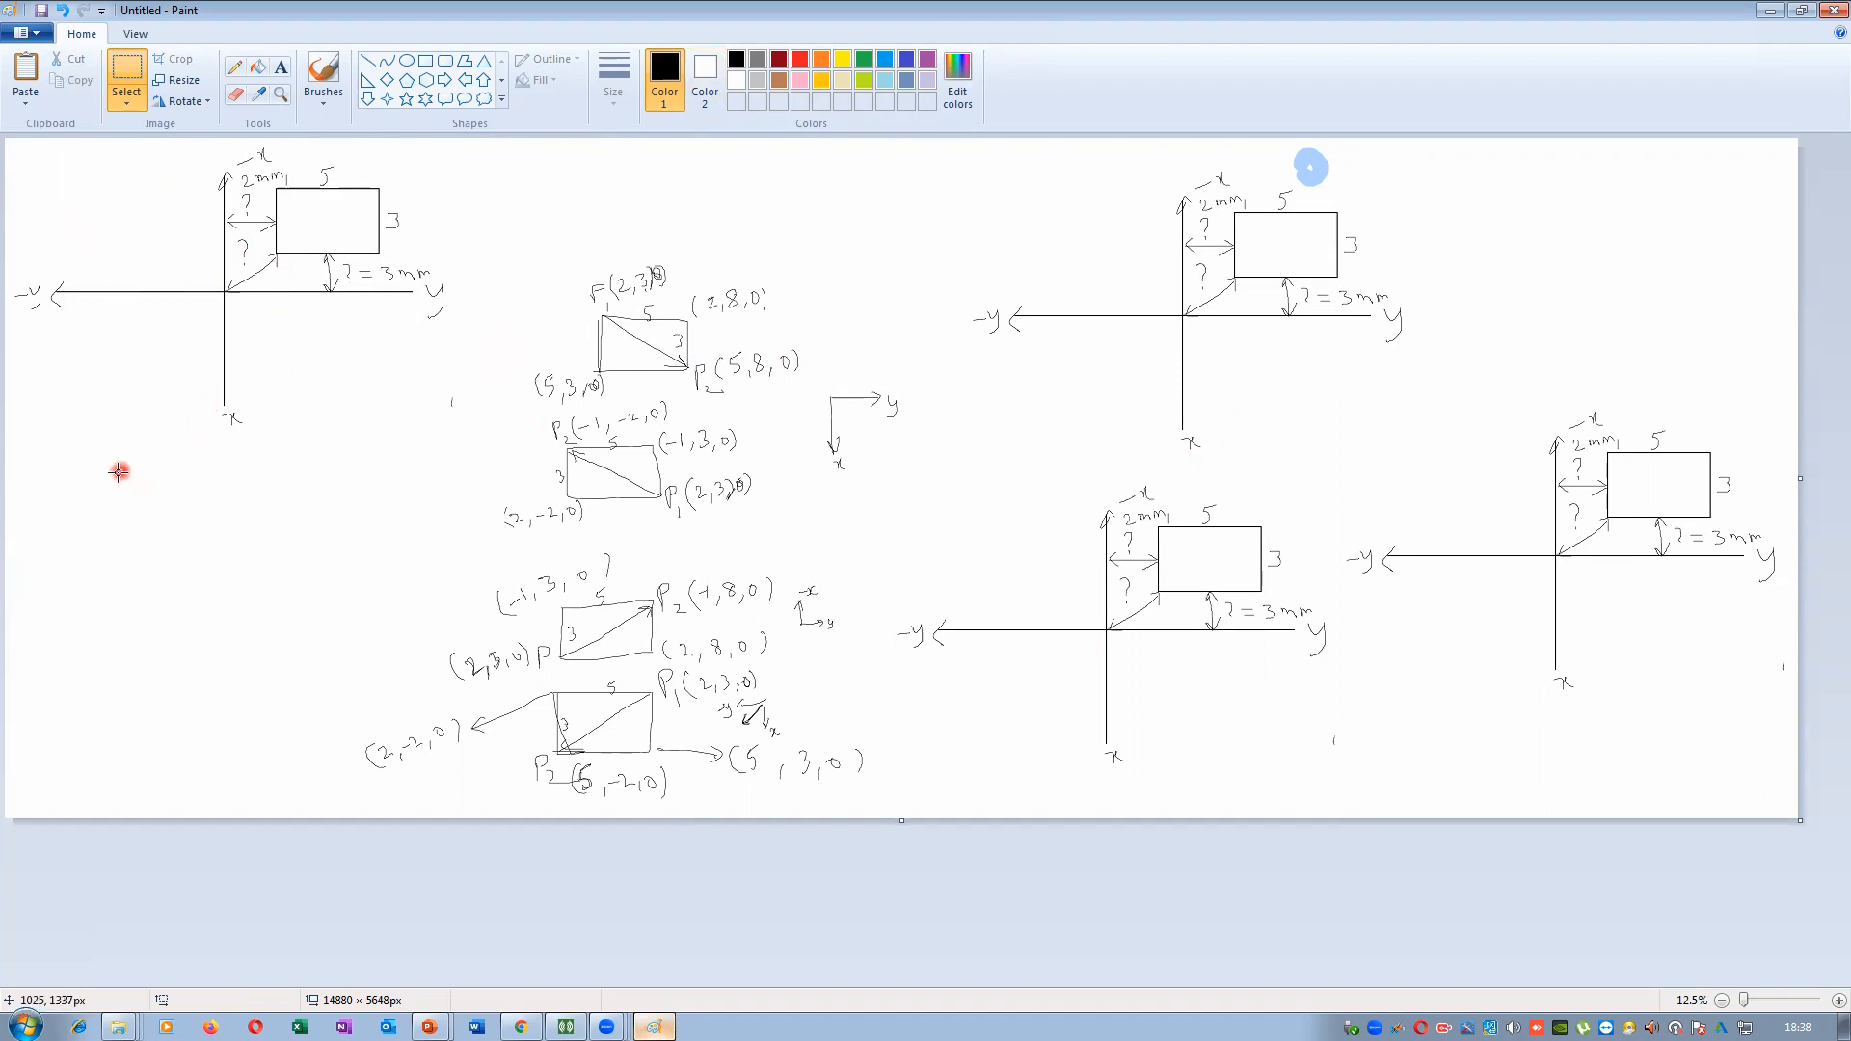
Number the four axes diagrams with handwritten circled numbers: original 1, upper copy 2, lower copy 3 and right-edge copy 4
click(234, 67)
mouse_move(108, 459)
mouse_down()
mouse_move(111, 487)
mouse_move(83, 449)
mouse_up()
mouse_move(919, 228)
mouse_down()
mouse_move(954, 242)
mouse_move(909, 248)
mouse_up()
mouse_move(849, 547)
mouse_down()
mouse_move(850, 579)
mouse_move(831, 547)
mouse_up()
drag(1401, 428, 1413, 472)
drag(1388, 416, 1384, 425)
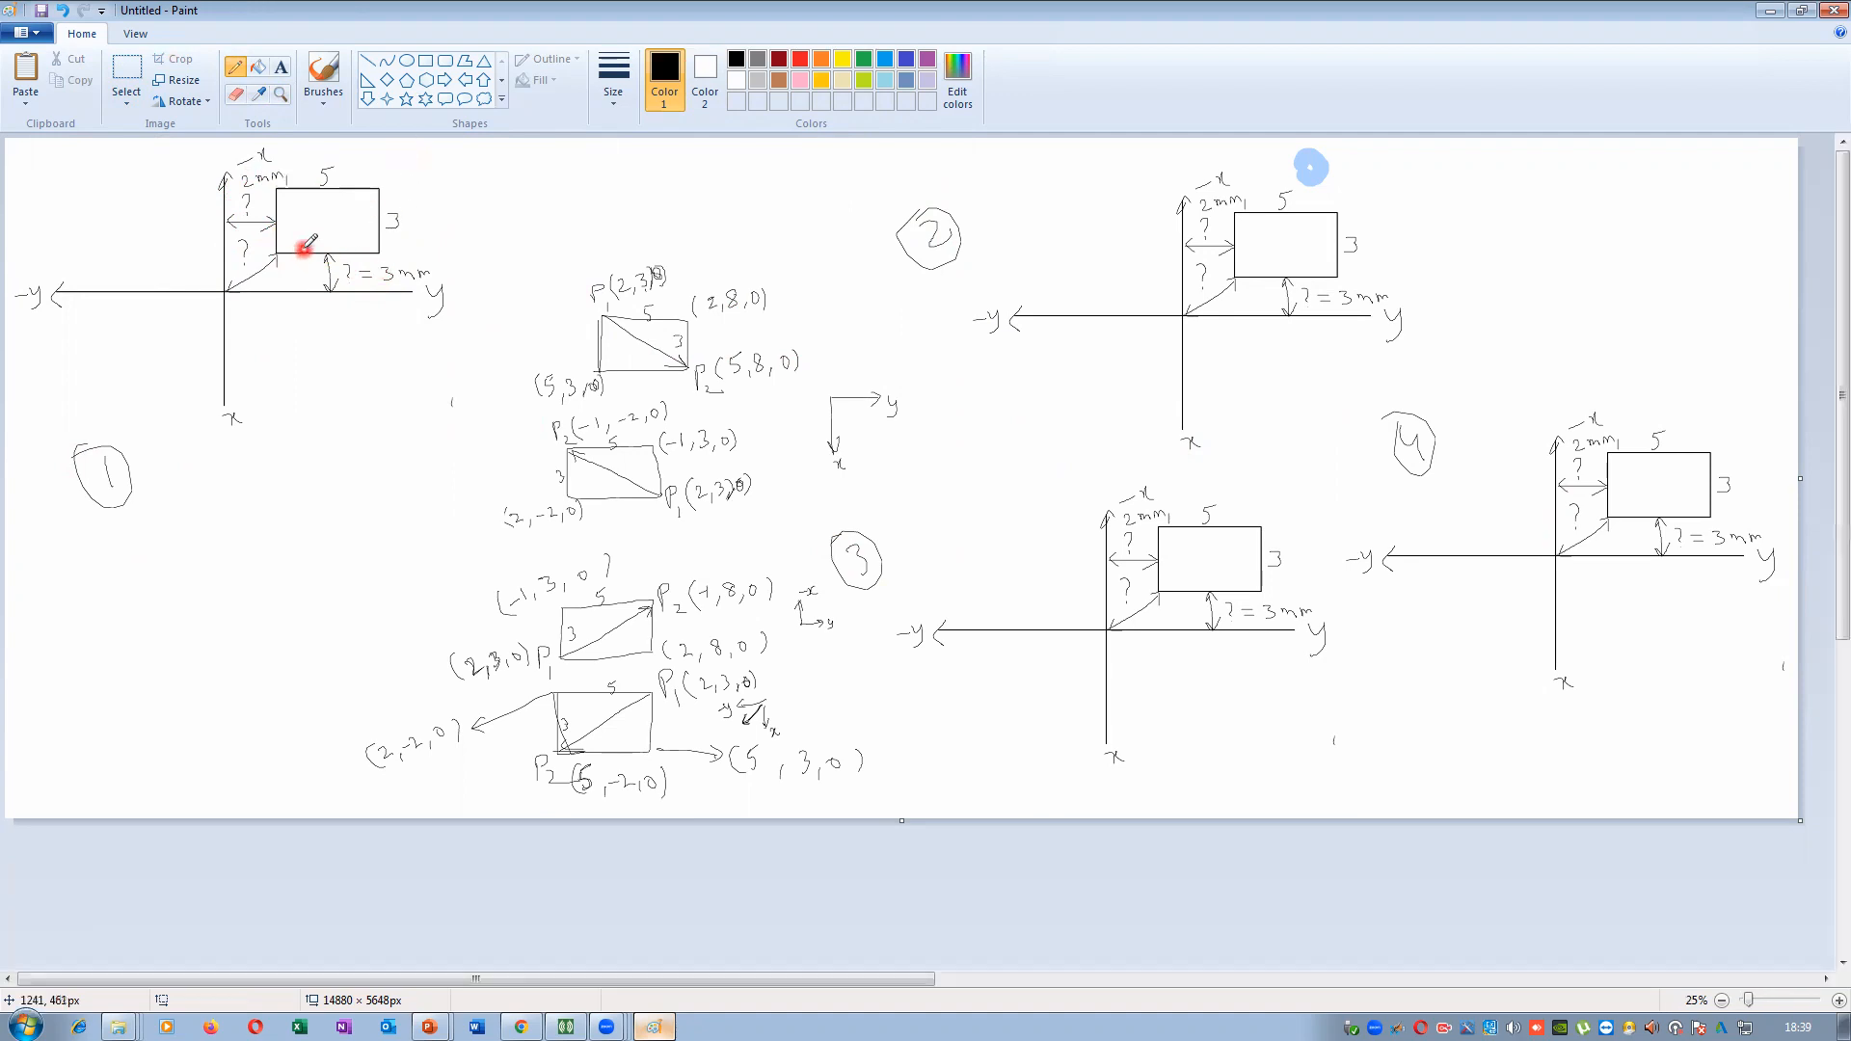
In diagram 1, mark P1 at the rectangle's upper-left and P2 at its lower-right corner in red, joined by an arrow towards P2
ctrl+scroll(294, 249, up, 1)
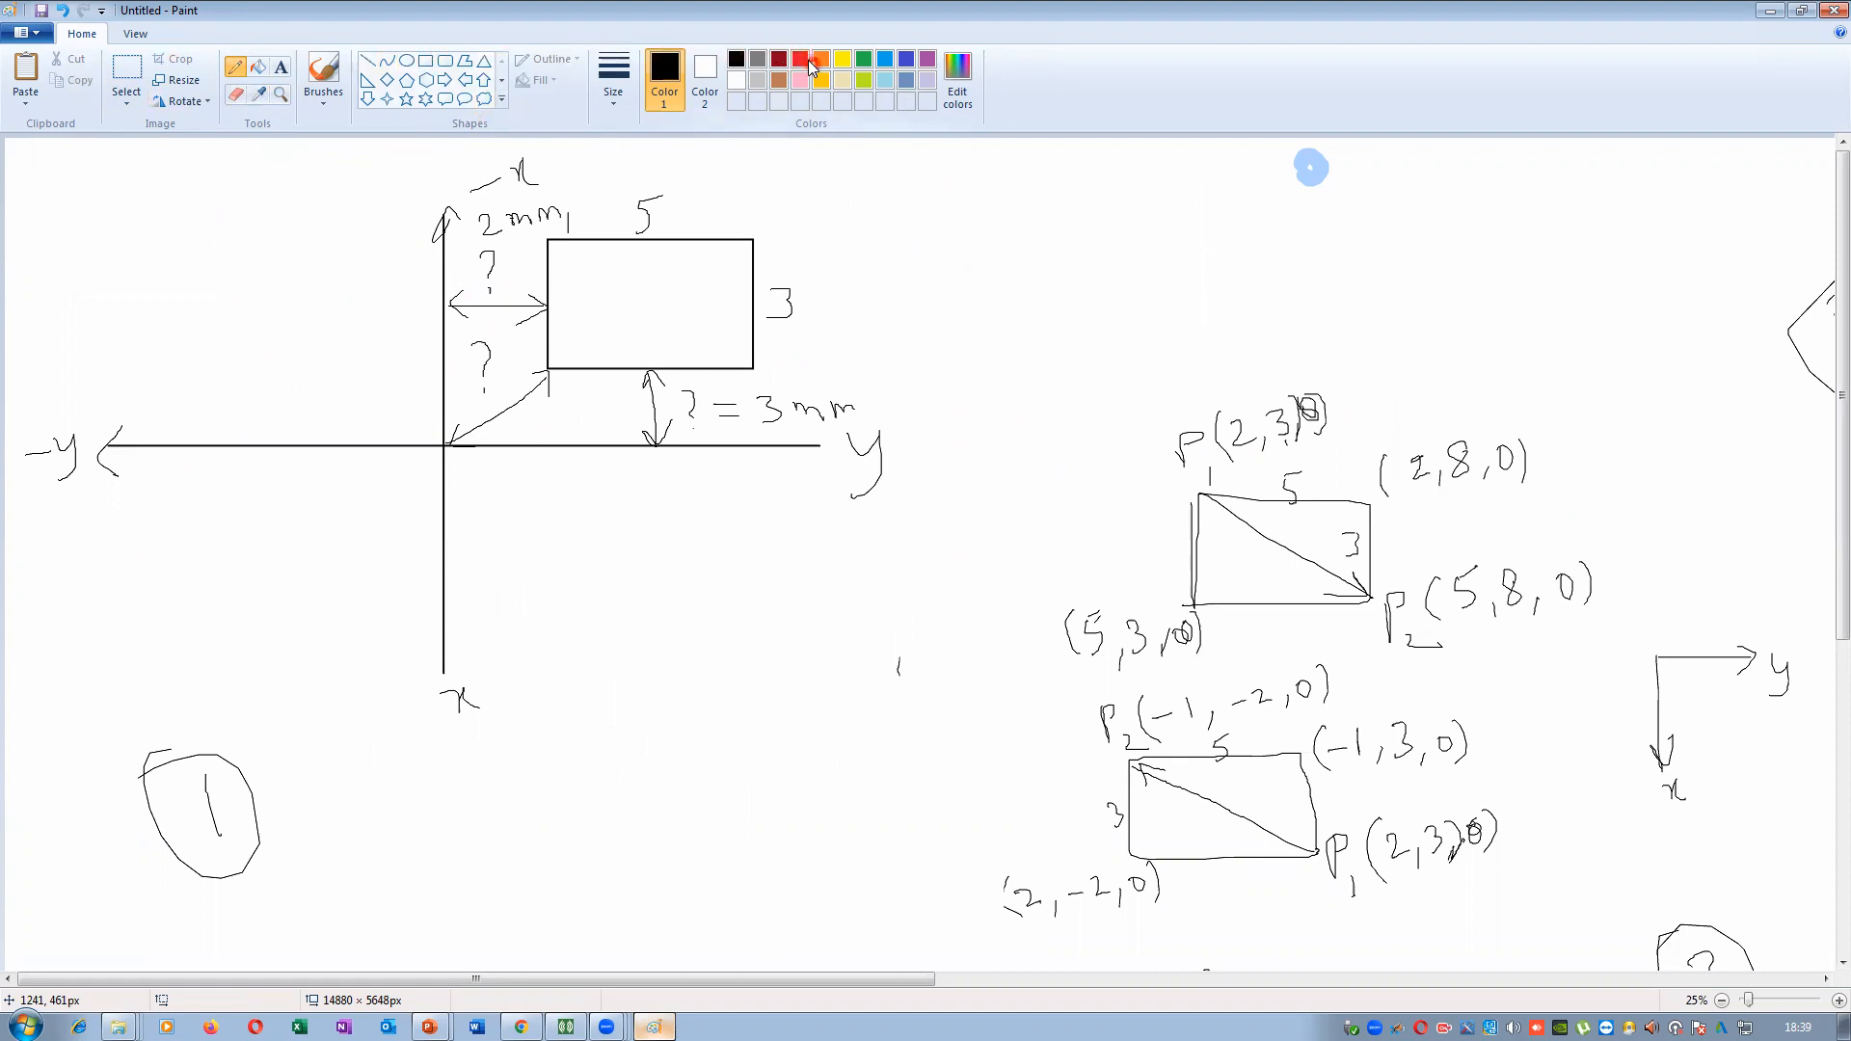
click(806, 61)
drag(583, 271, 587, 285)
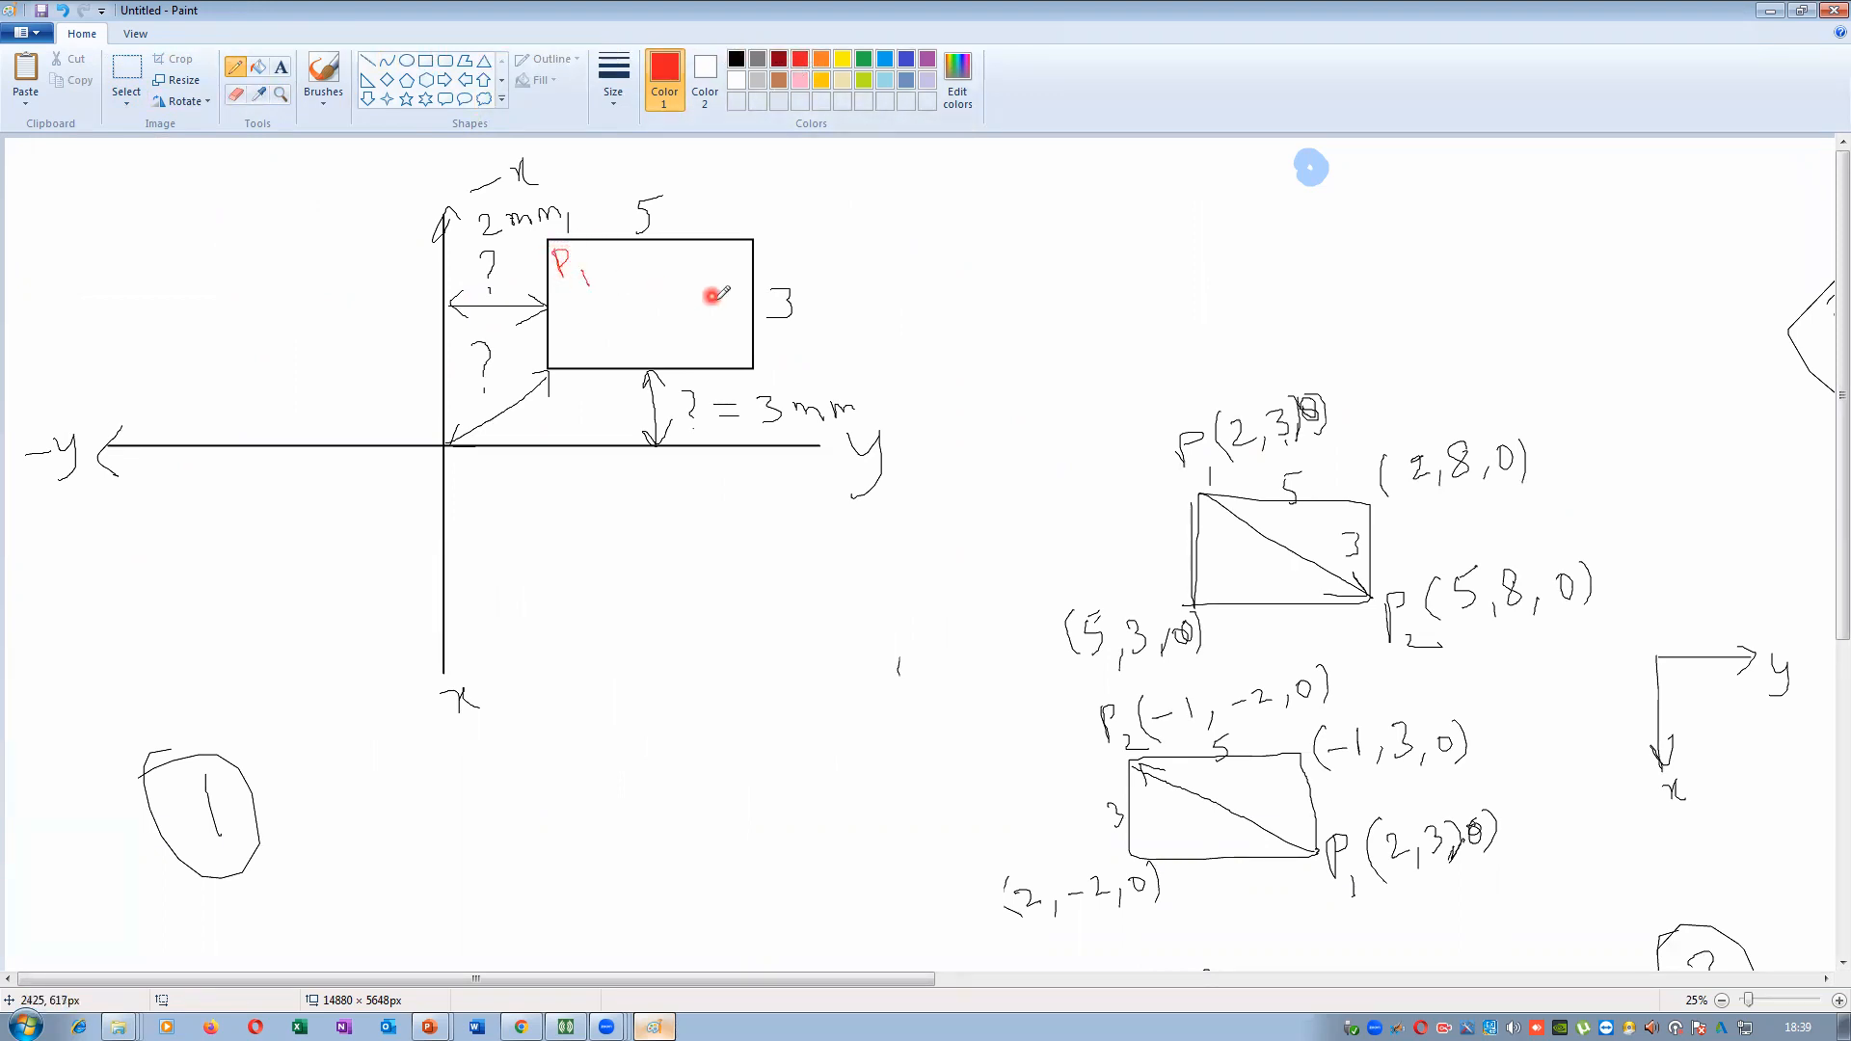
drag(784, 364, 806, 371)
mouse_move(577, 256)
mouse_down()
mouse_move(748, 362)
mouse_move(748, 330)
mouse_up()
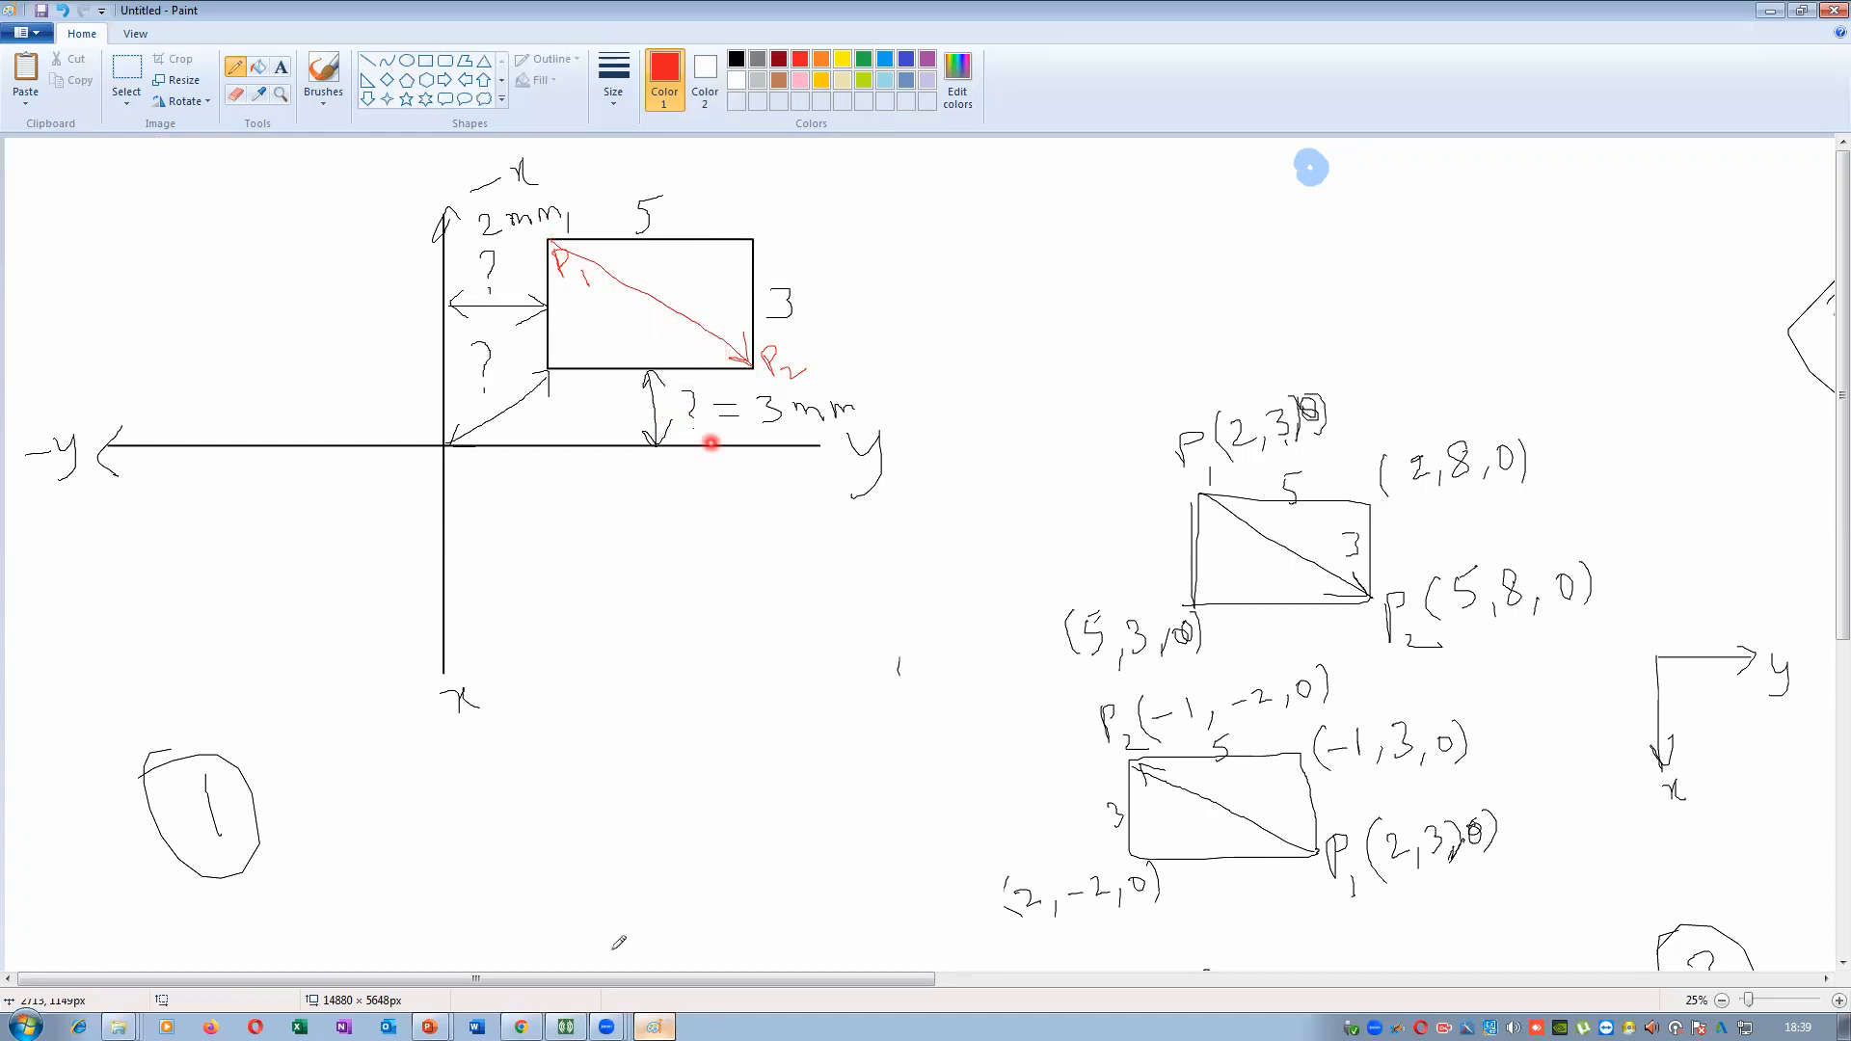
In diagram 2, write a circled red P1 at the rectangle's lower-left corner and draw an arrow to the upper-right corner
drag(617, 979, 1218, 991)
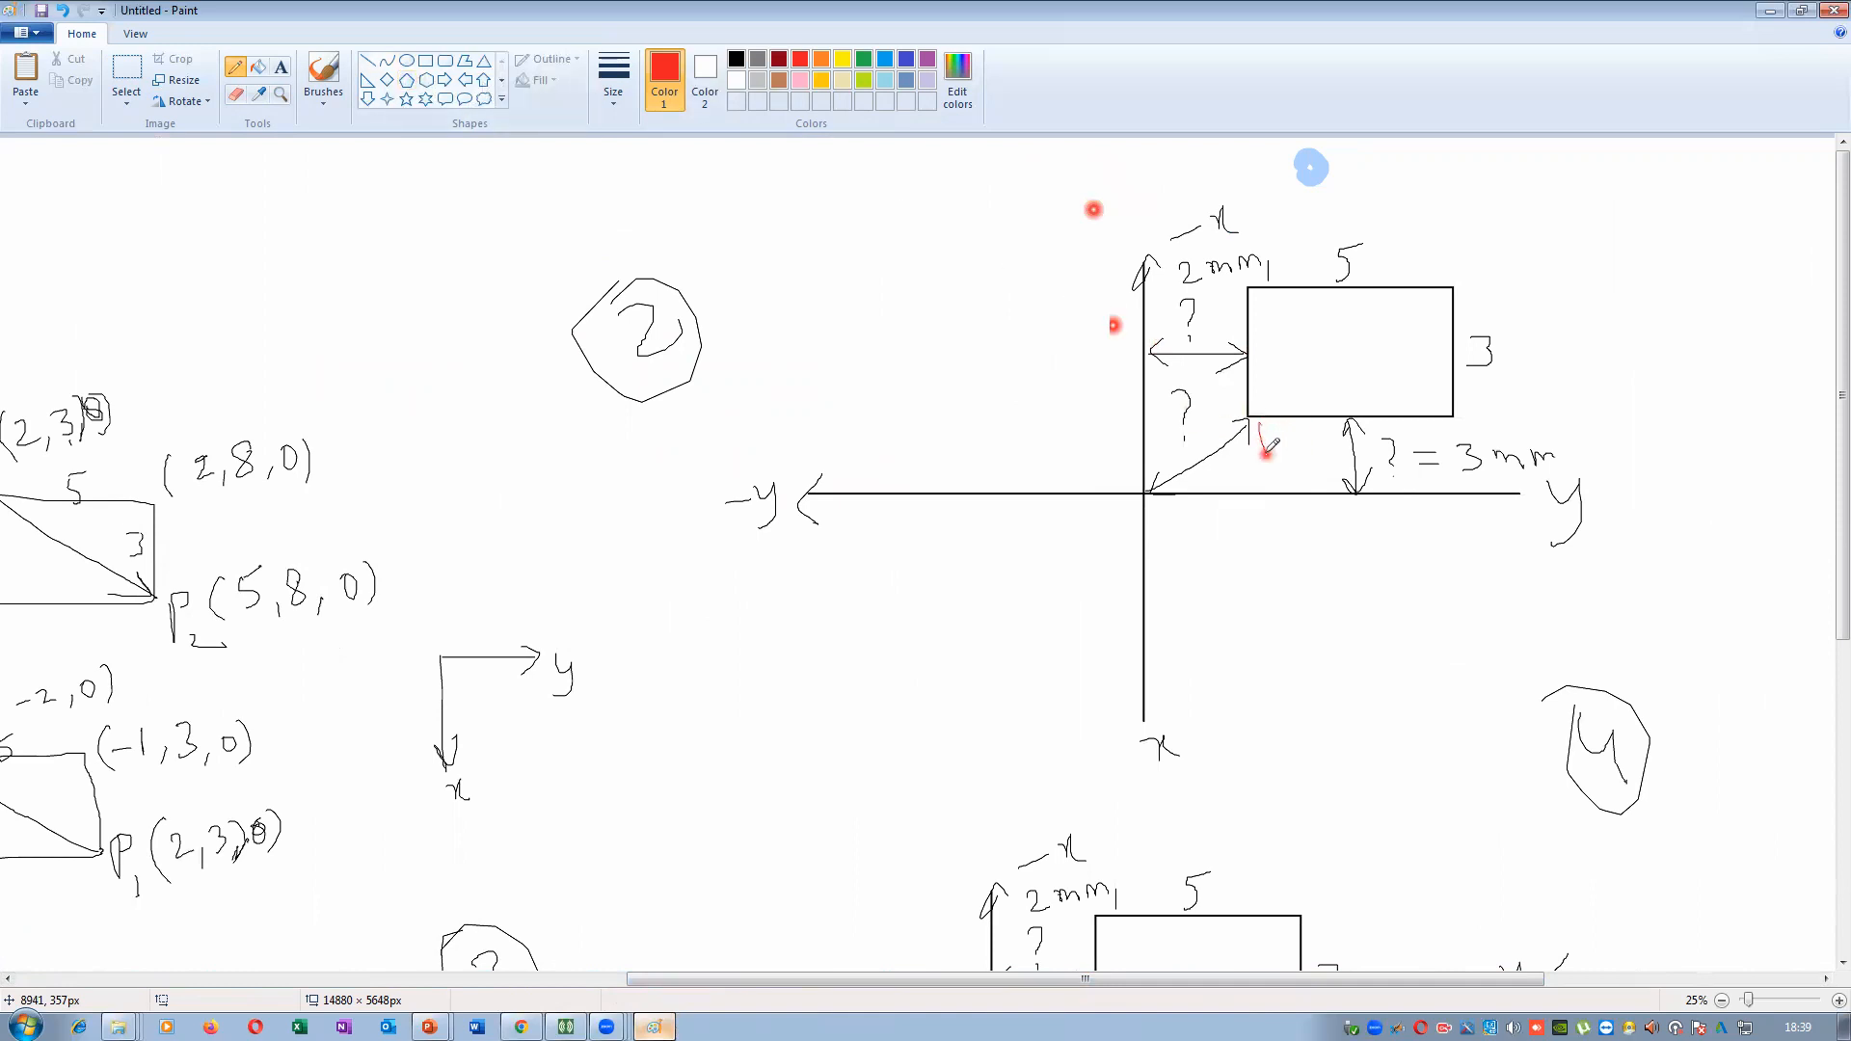
drag(1259, 427, 1263, 440)
mouse_move(1274, 447)
mouse_down()
mouse_move(1295, 455)
mouse_move(1274, 419)
mouse_up()
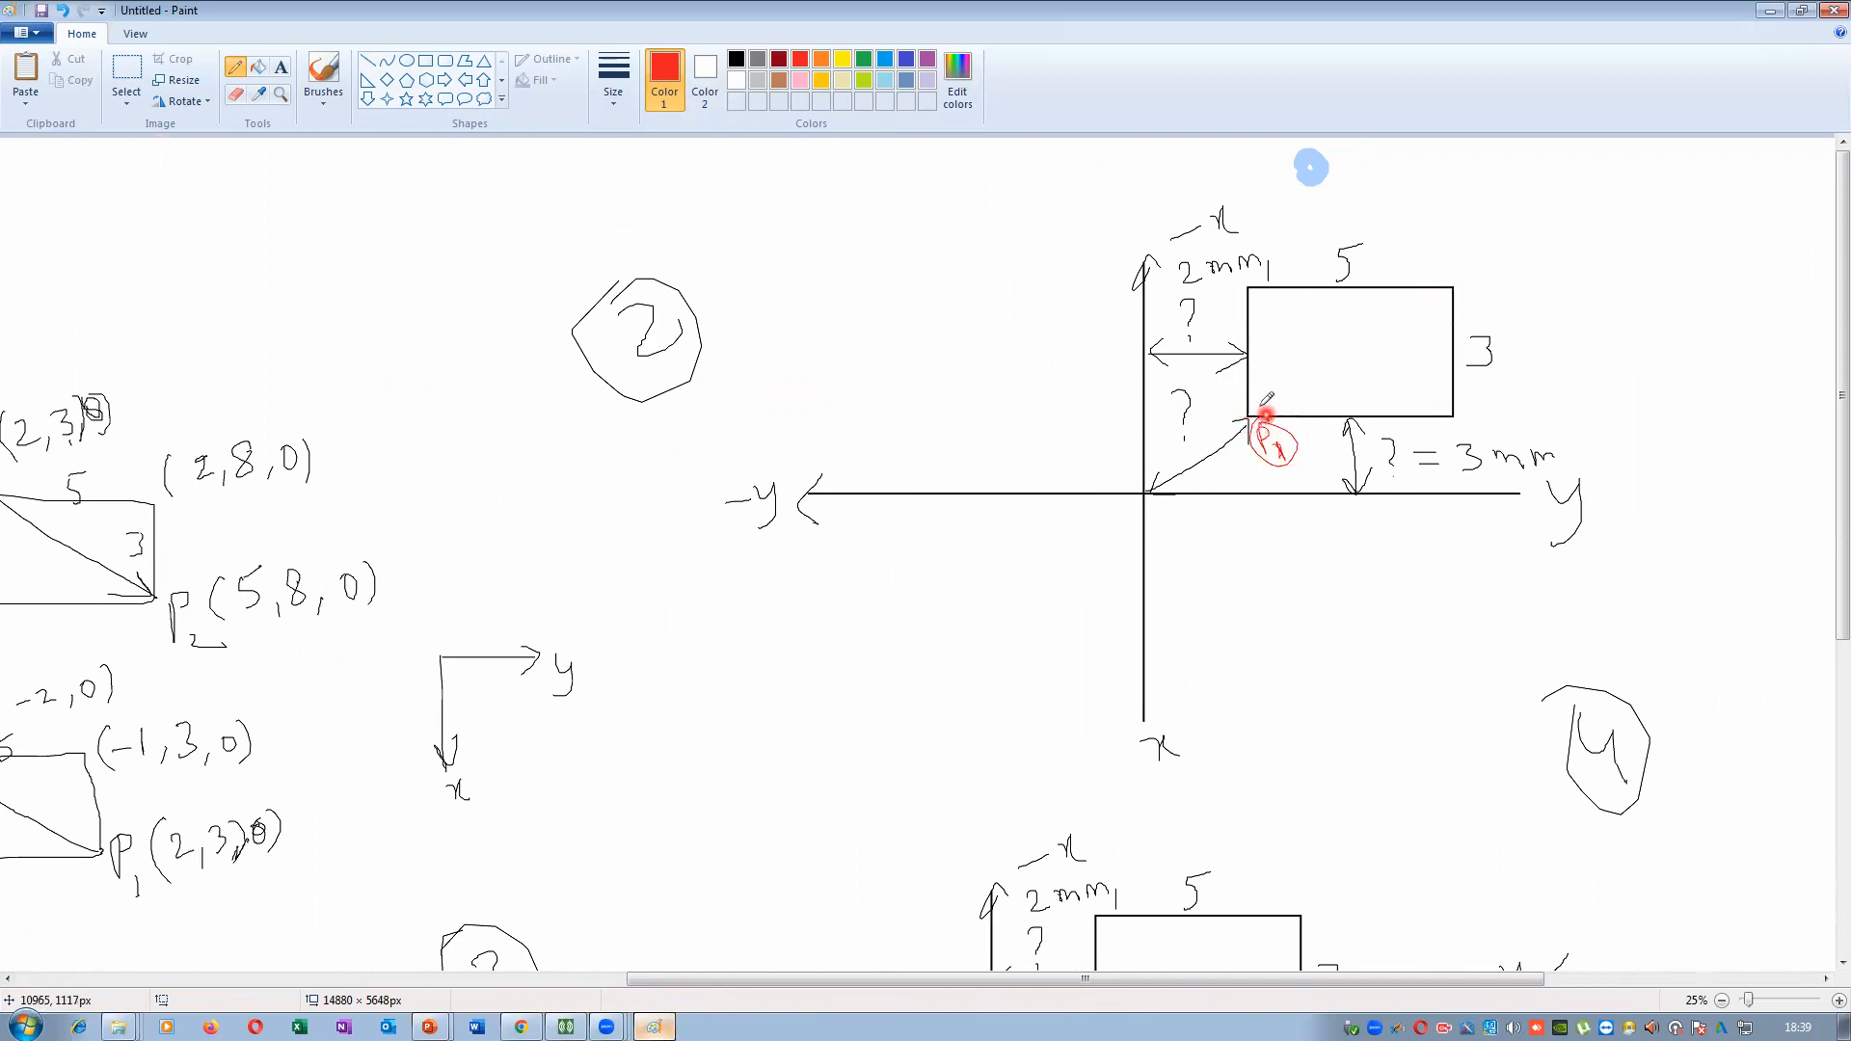
drag(1251, 406, 1436, 307)
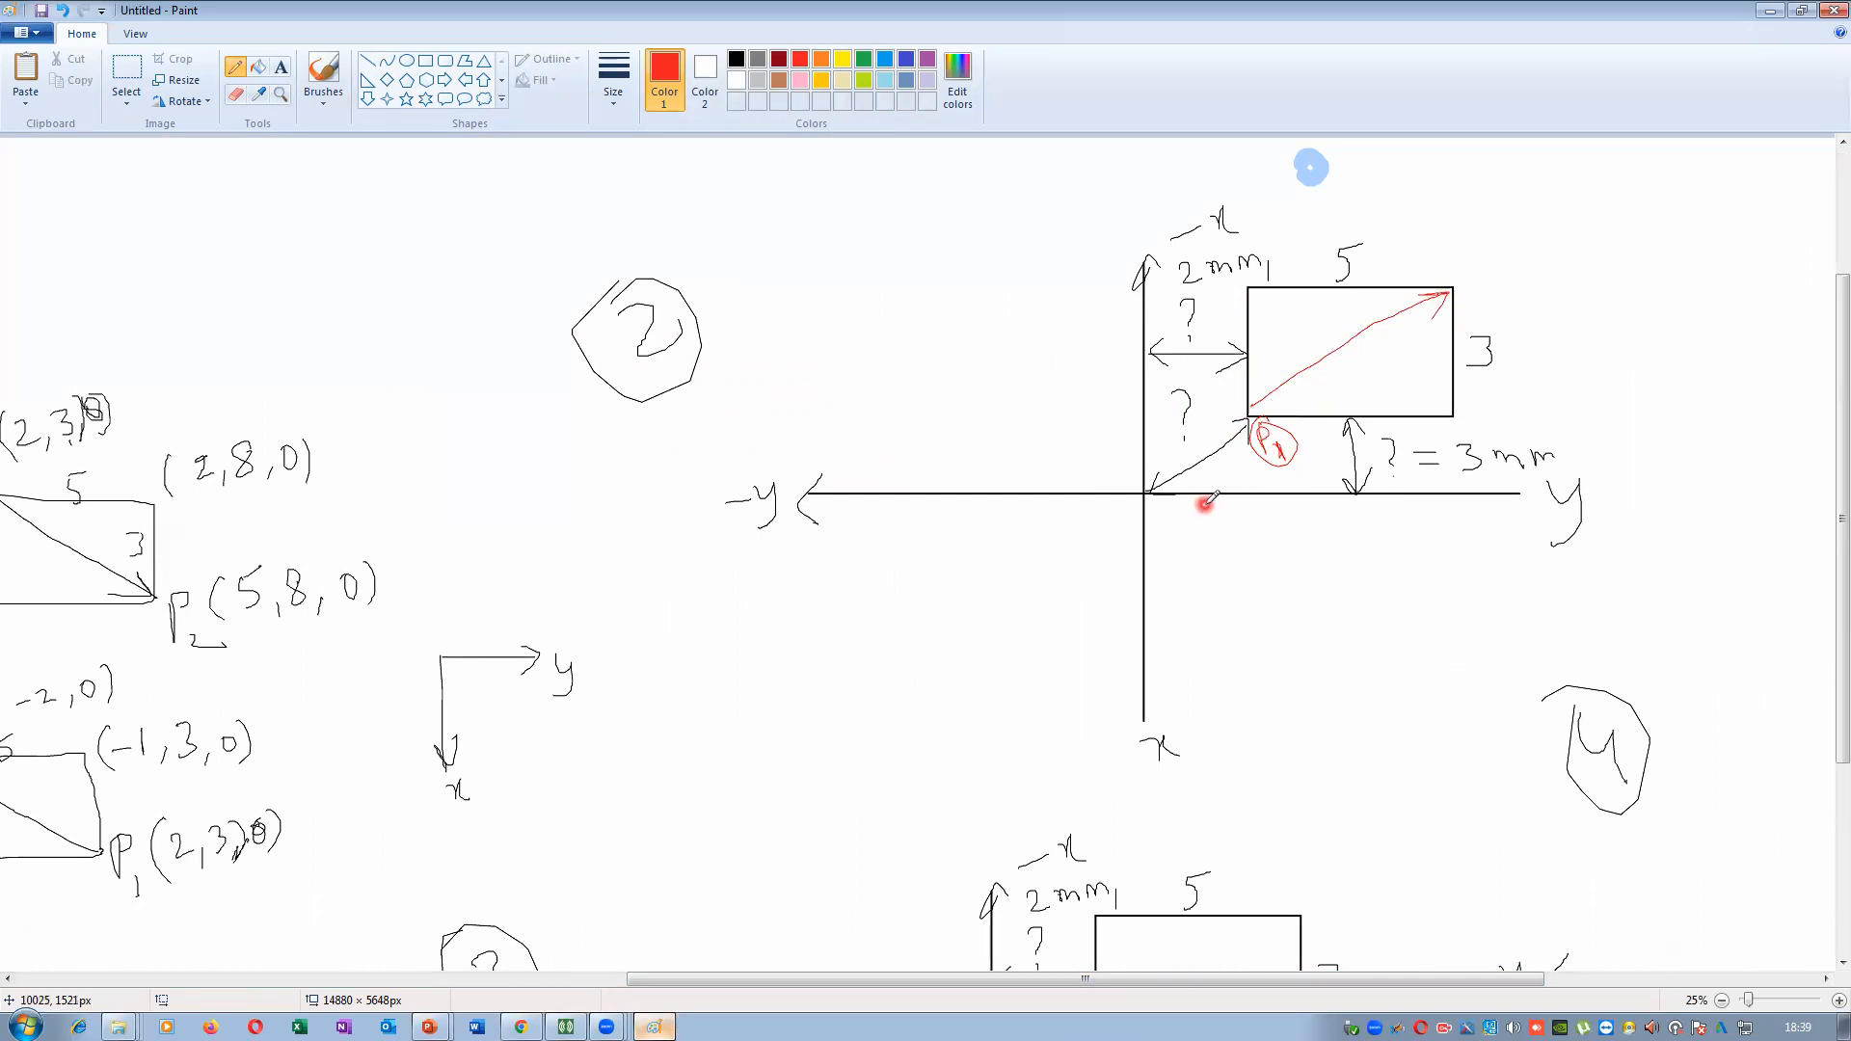
In diagram 3, mark P1 in red at the rectangle's upper-right corner and draw an arrow to the lower-left corner
scroll(1210, 492, down, 5)
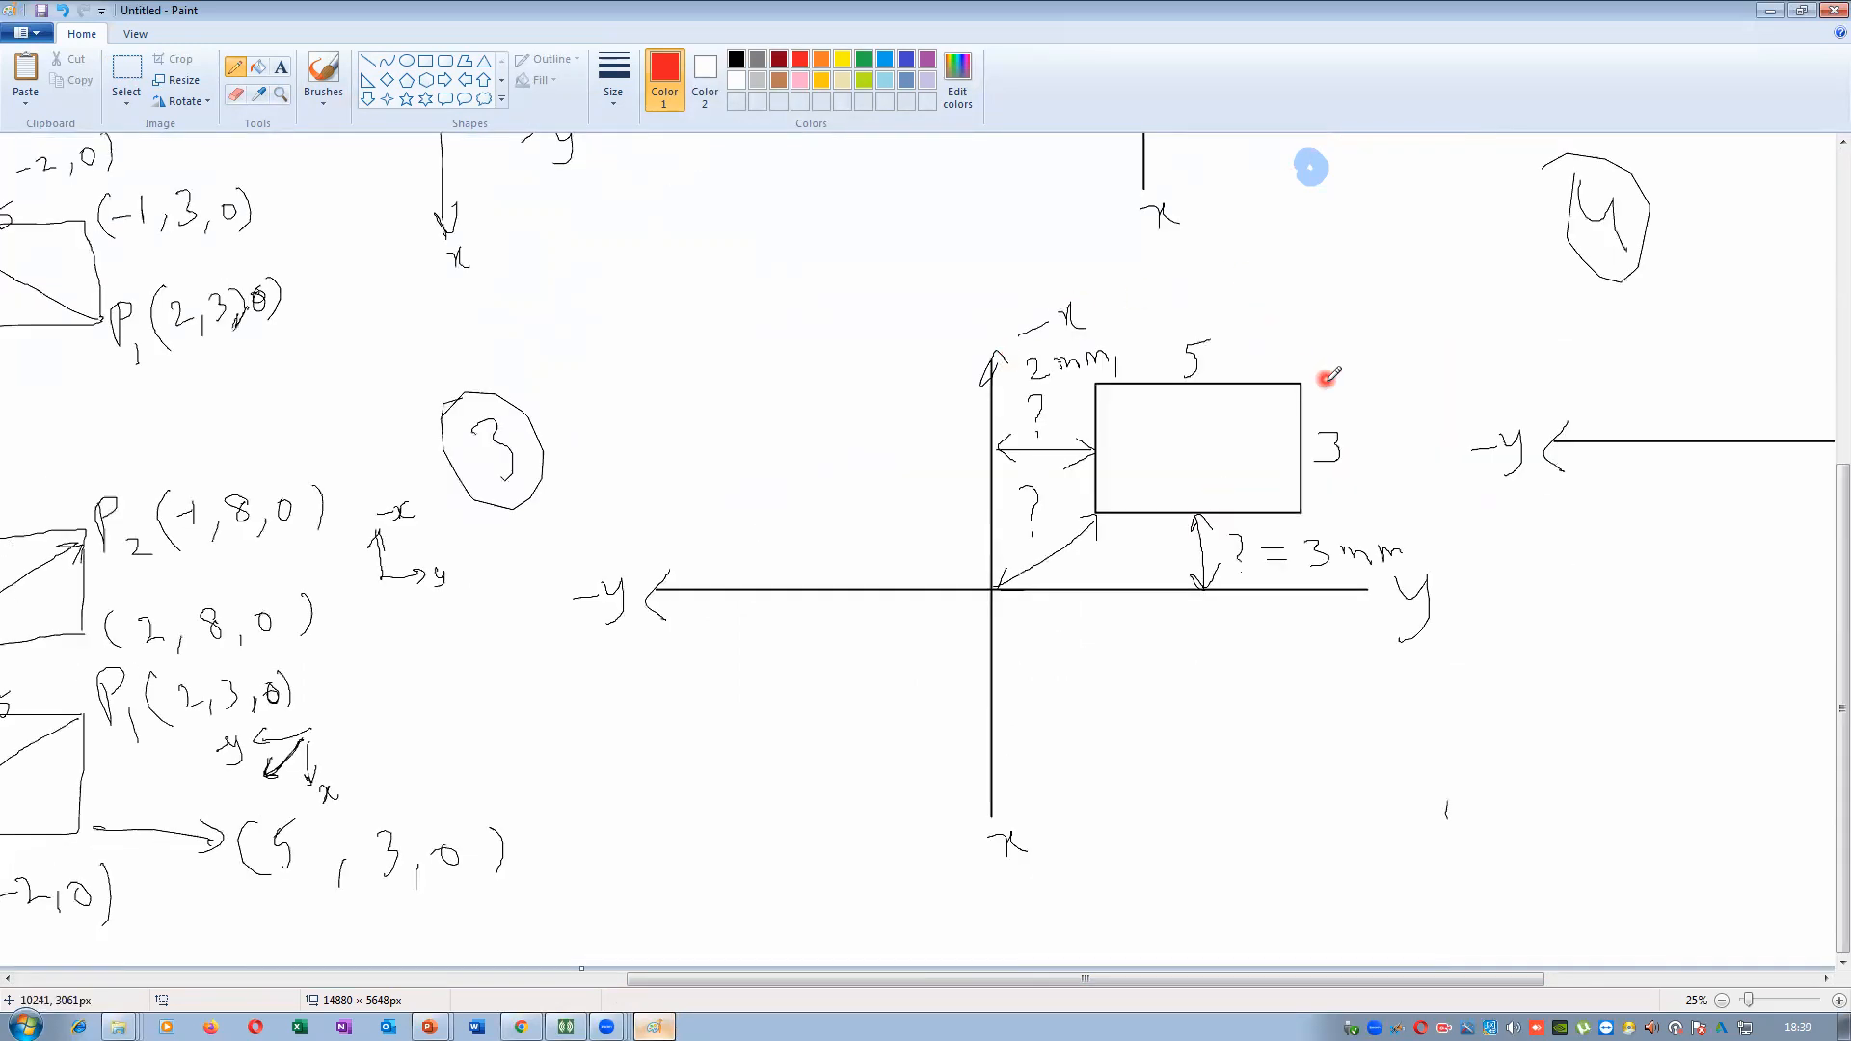
drag(1322, 364, 1354, 405)
mouse_move(1110, 500)
mouse_down()
mouse_move(1296, 381)
mouse_move(1104, 503)
mouse_move(1126, 509)
mouse_up()
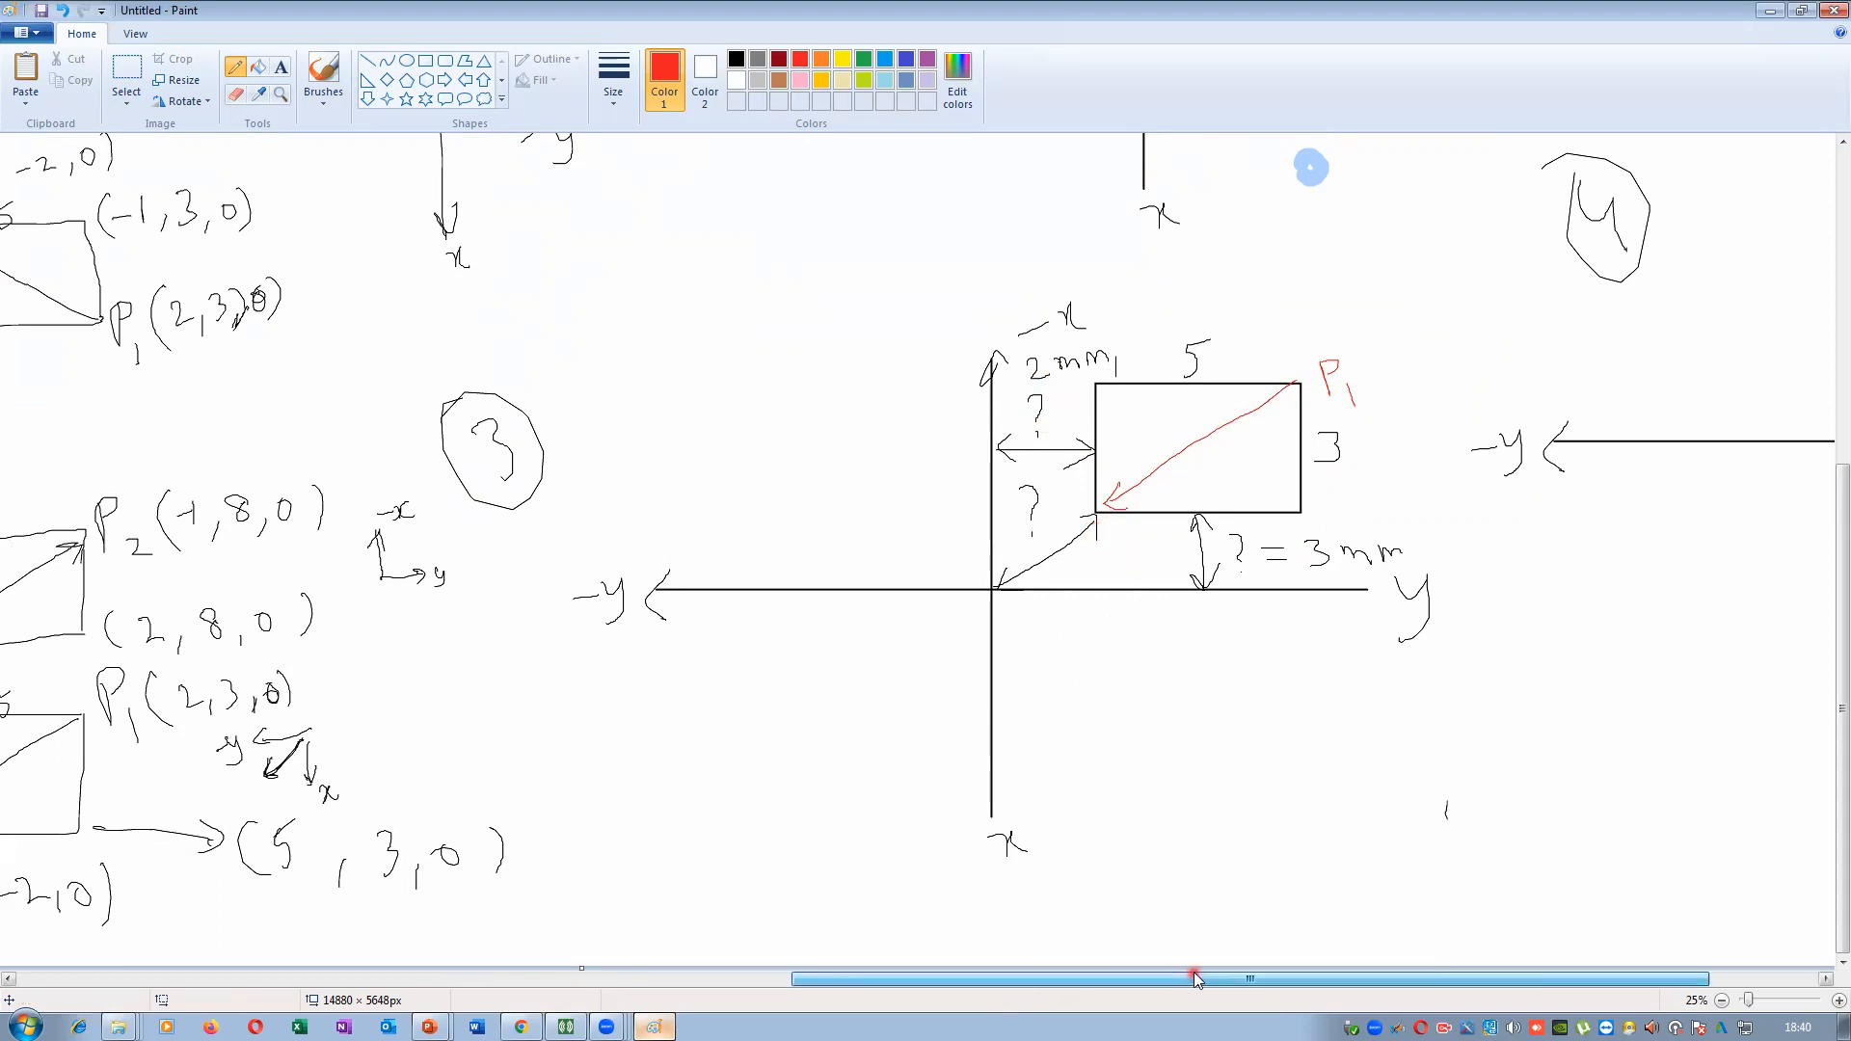
In diagram 4, mark P1 in red at the rectangle's lower-right corner and draw an arrow to the upper-left corner
drag(1195, 978, 1229, 978)
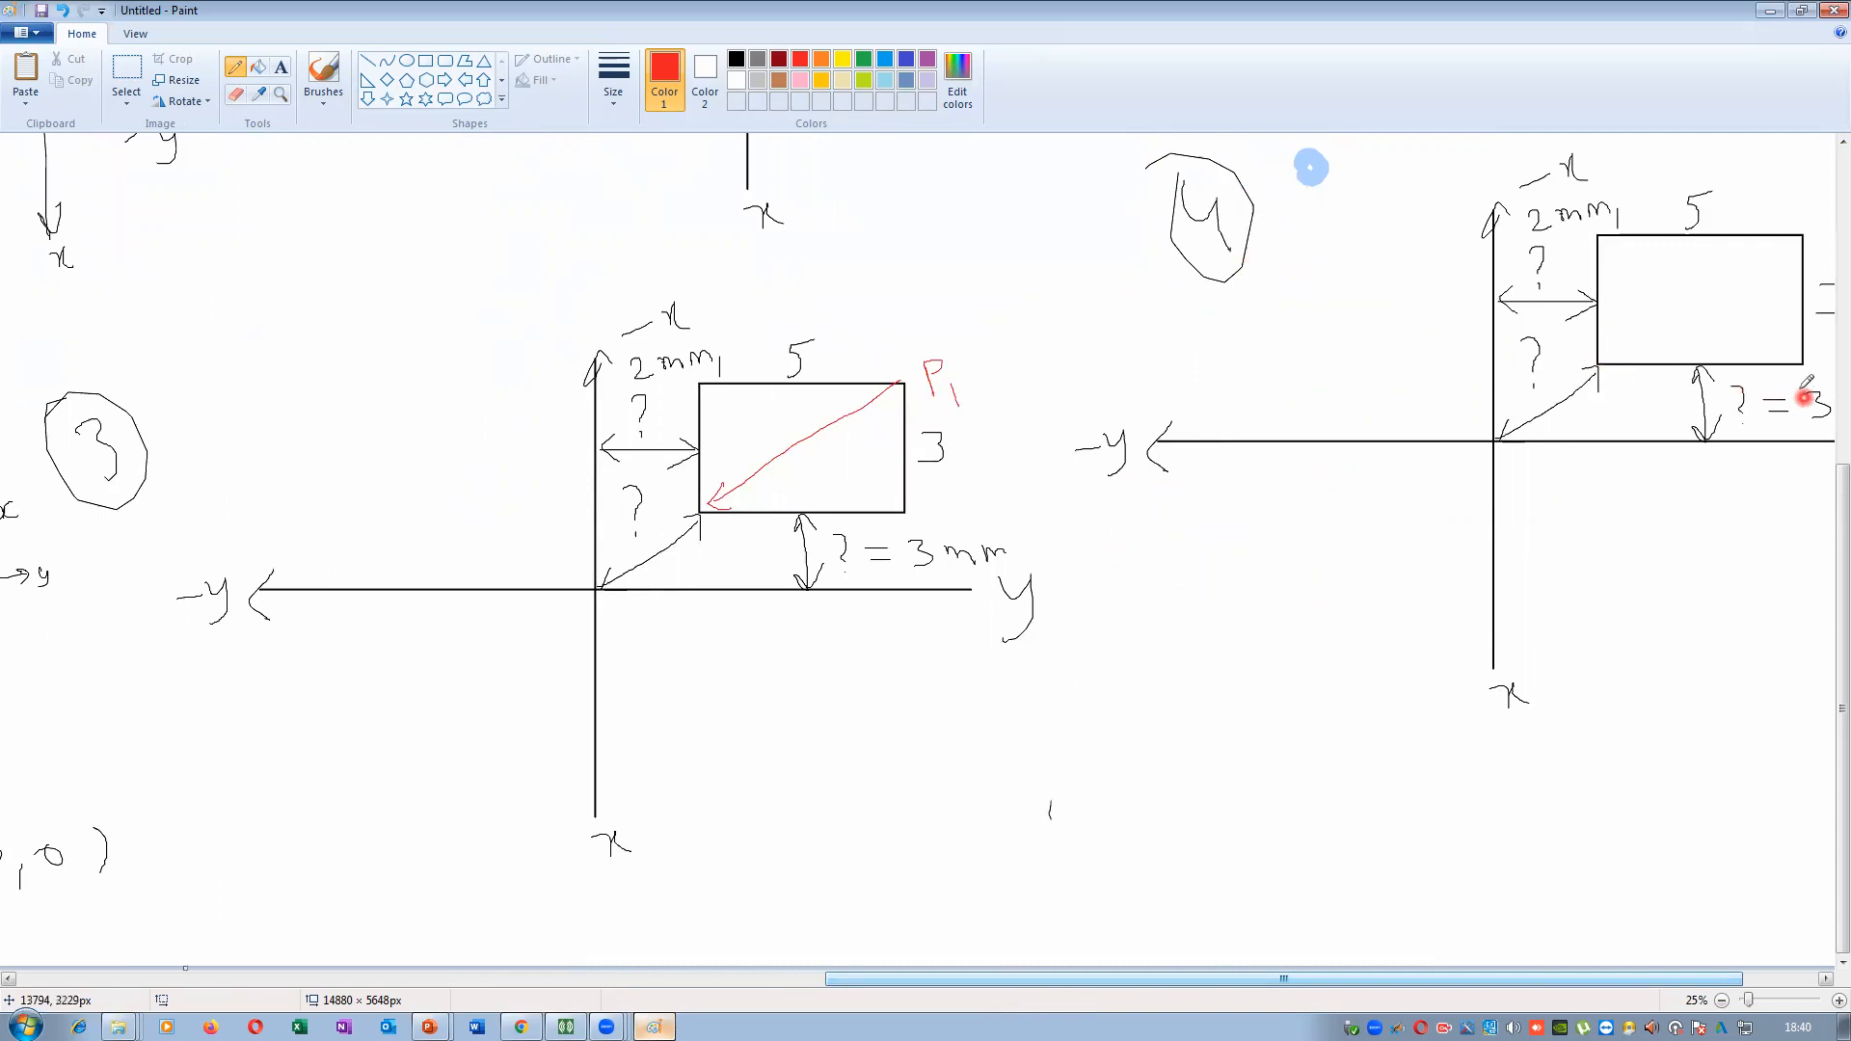
drag(1798, 368, 1794, 392)
mouse_move(1794, 370)
mouse_down()
mouse_move(1769, 323)
mouse_move(1605, 244)
mouse_move(1627, 249)
mouse_up()
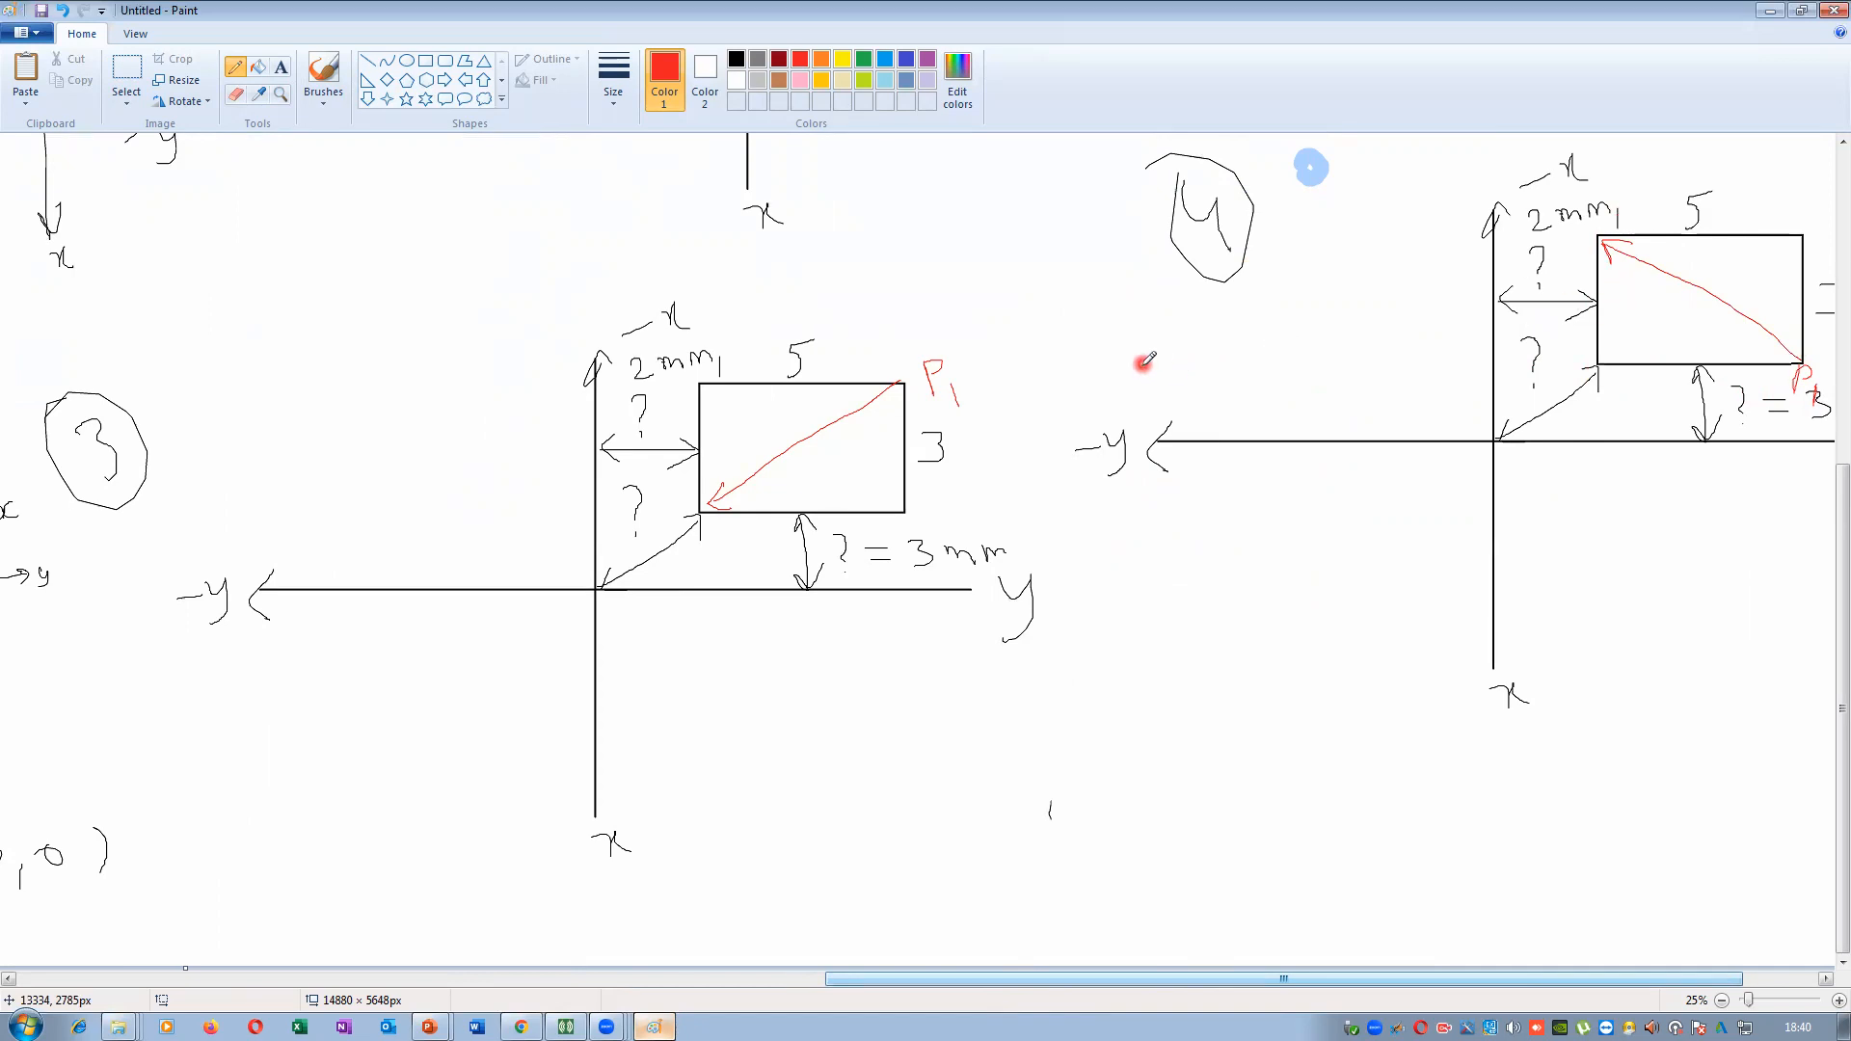
In black, begin a coordinate entry for P1 below diagram 1's axes, writing the point name and an opening parenthesis
ctrl+scroll(1155, 365, down, 1)
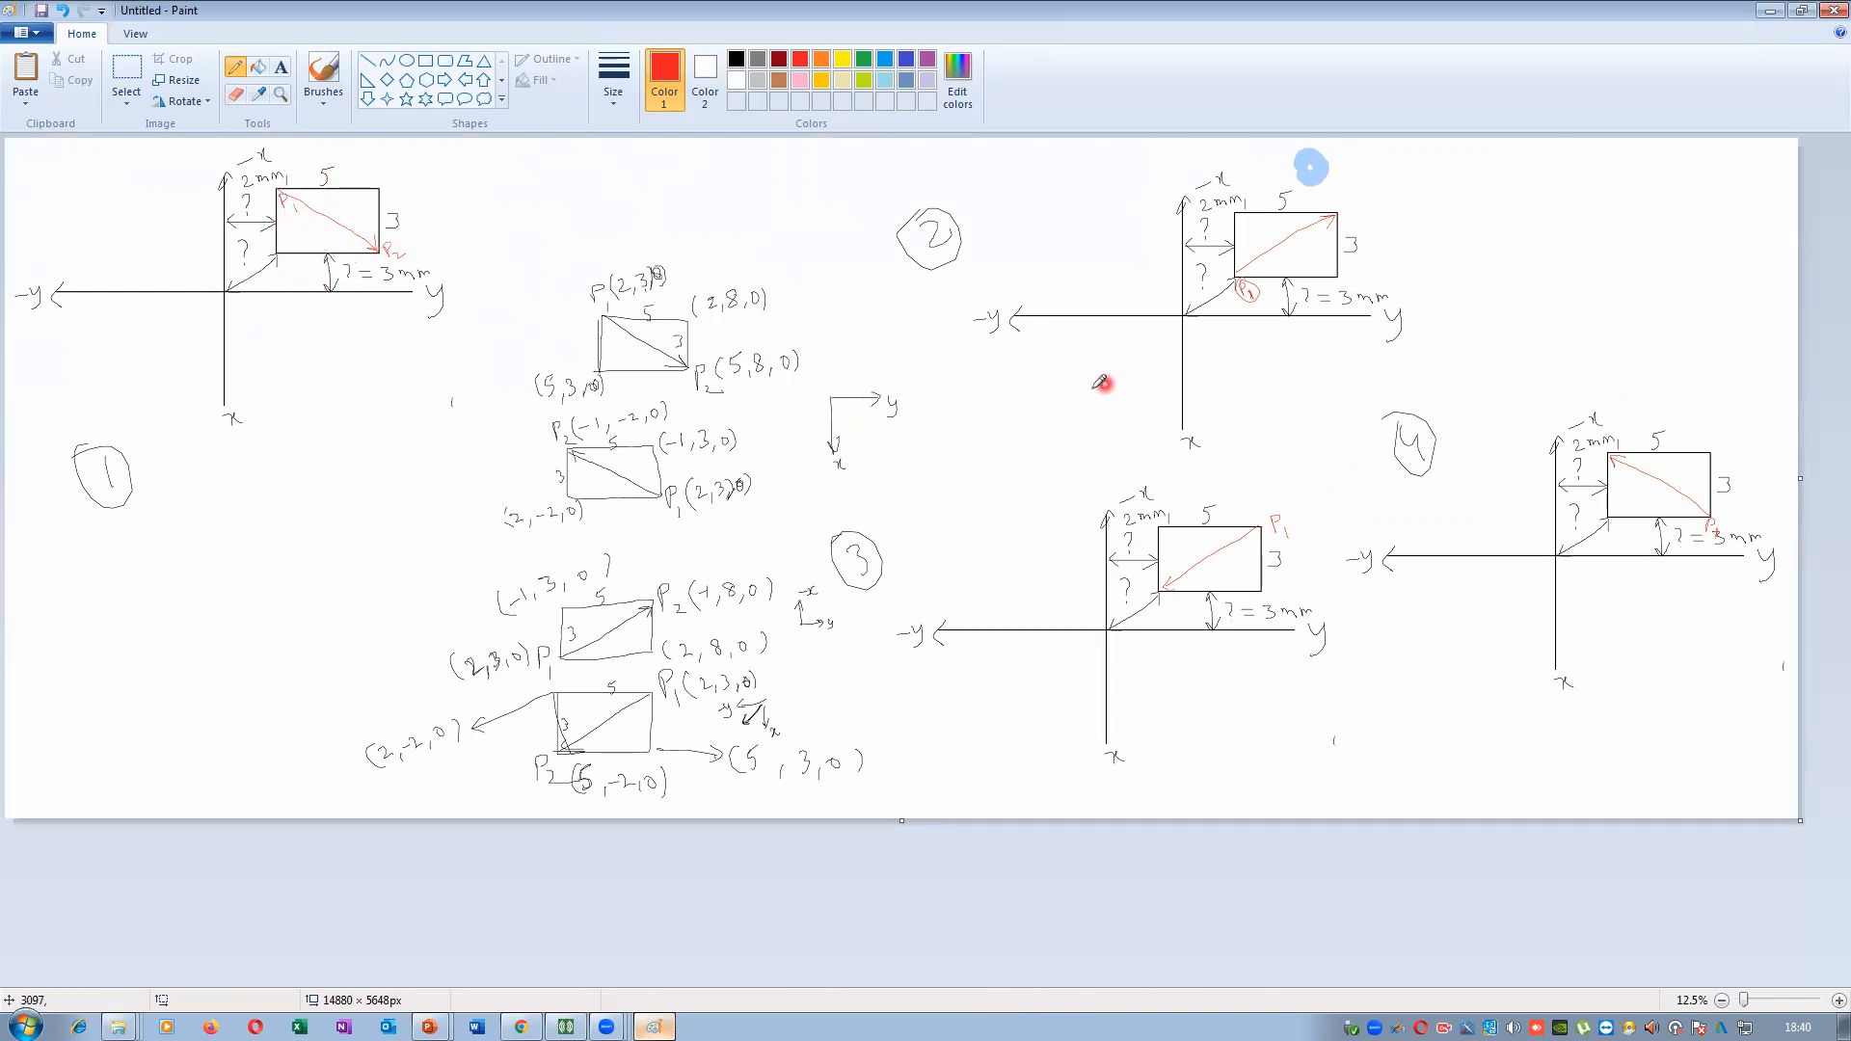
click(738, 60)
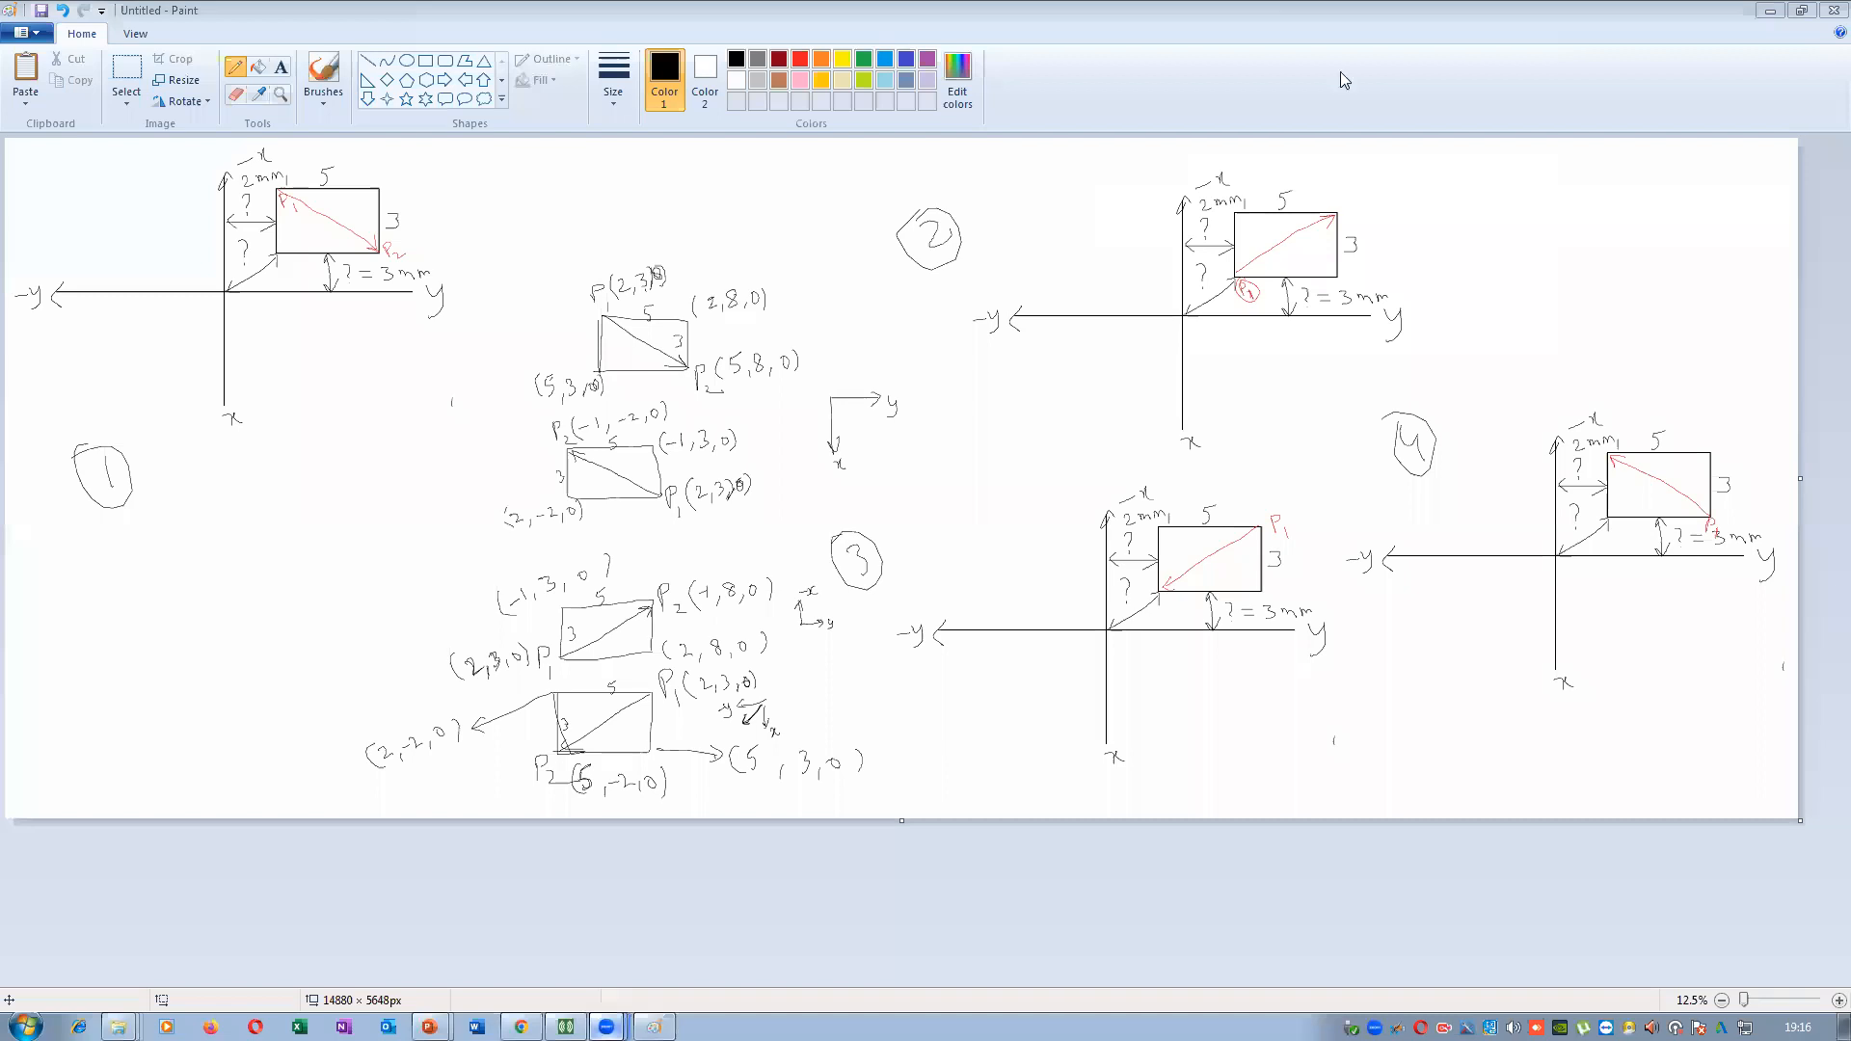
click(1340, 72)
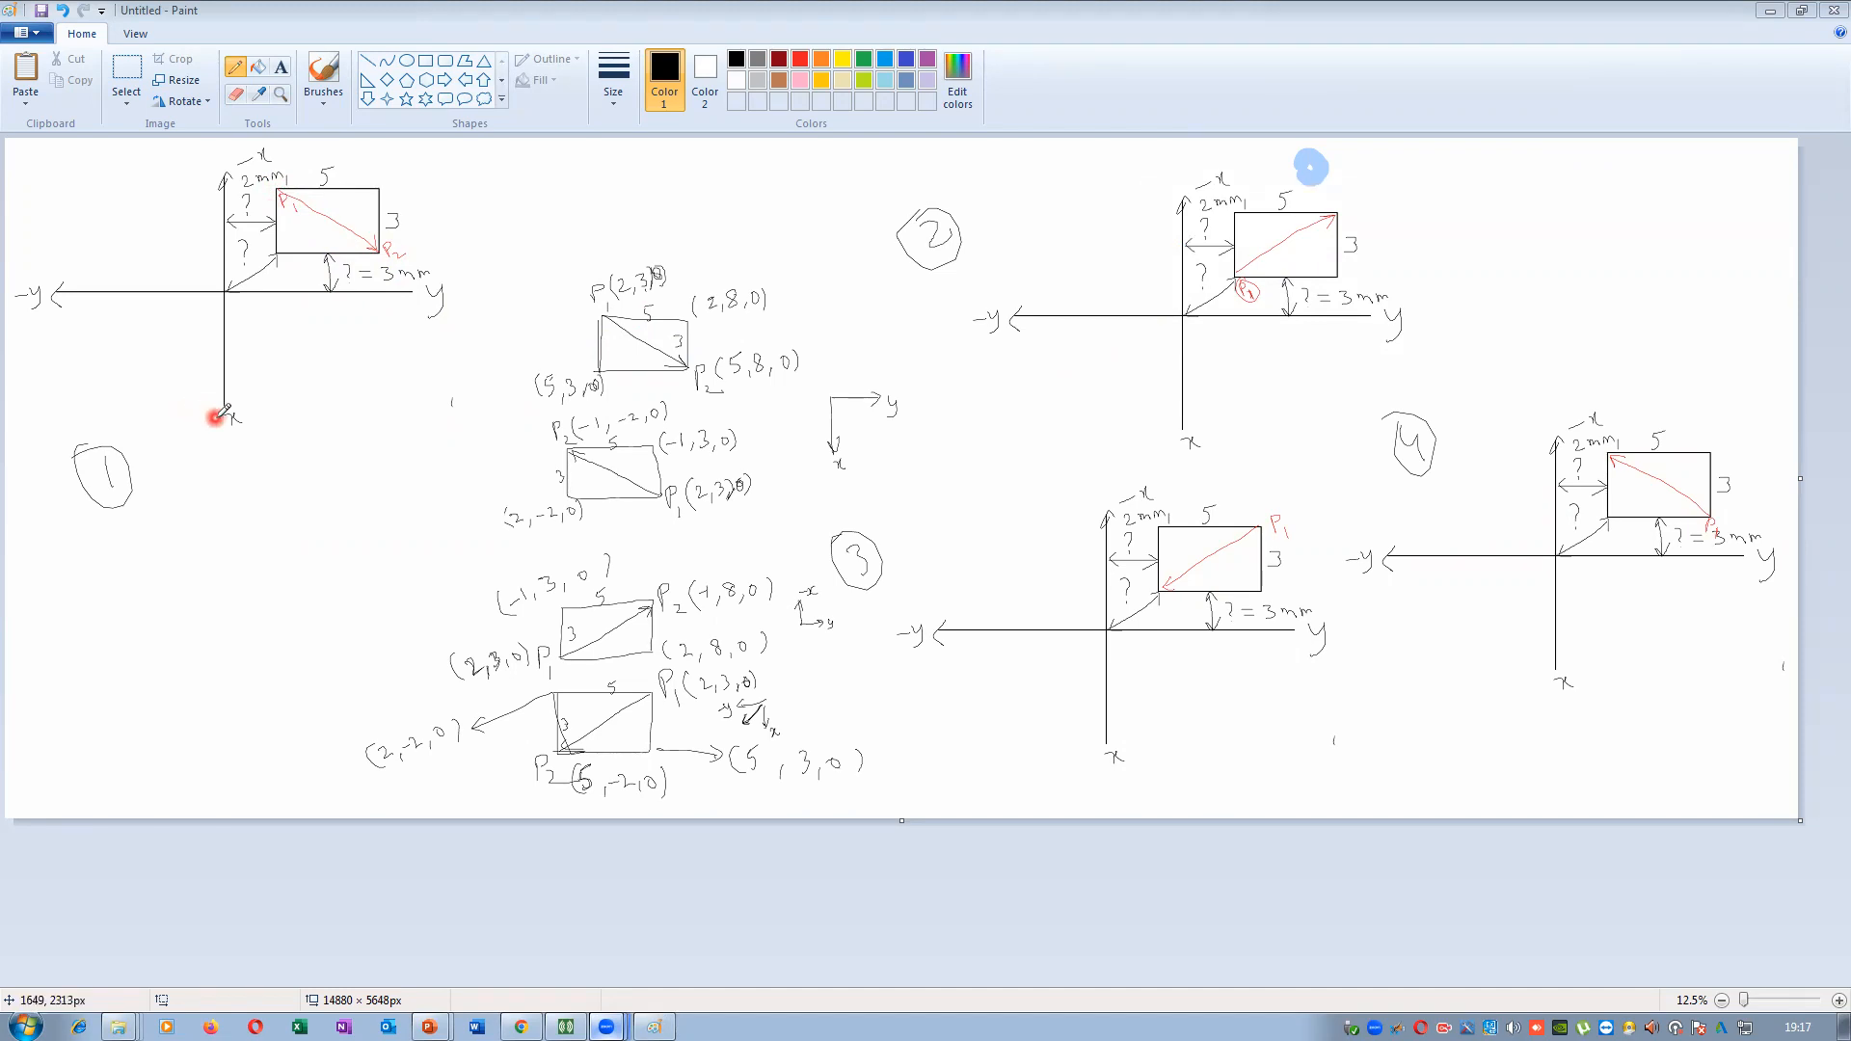
ctrl+scroll(175, 371, up, 2)
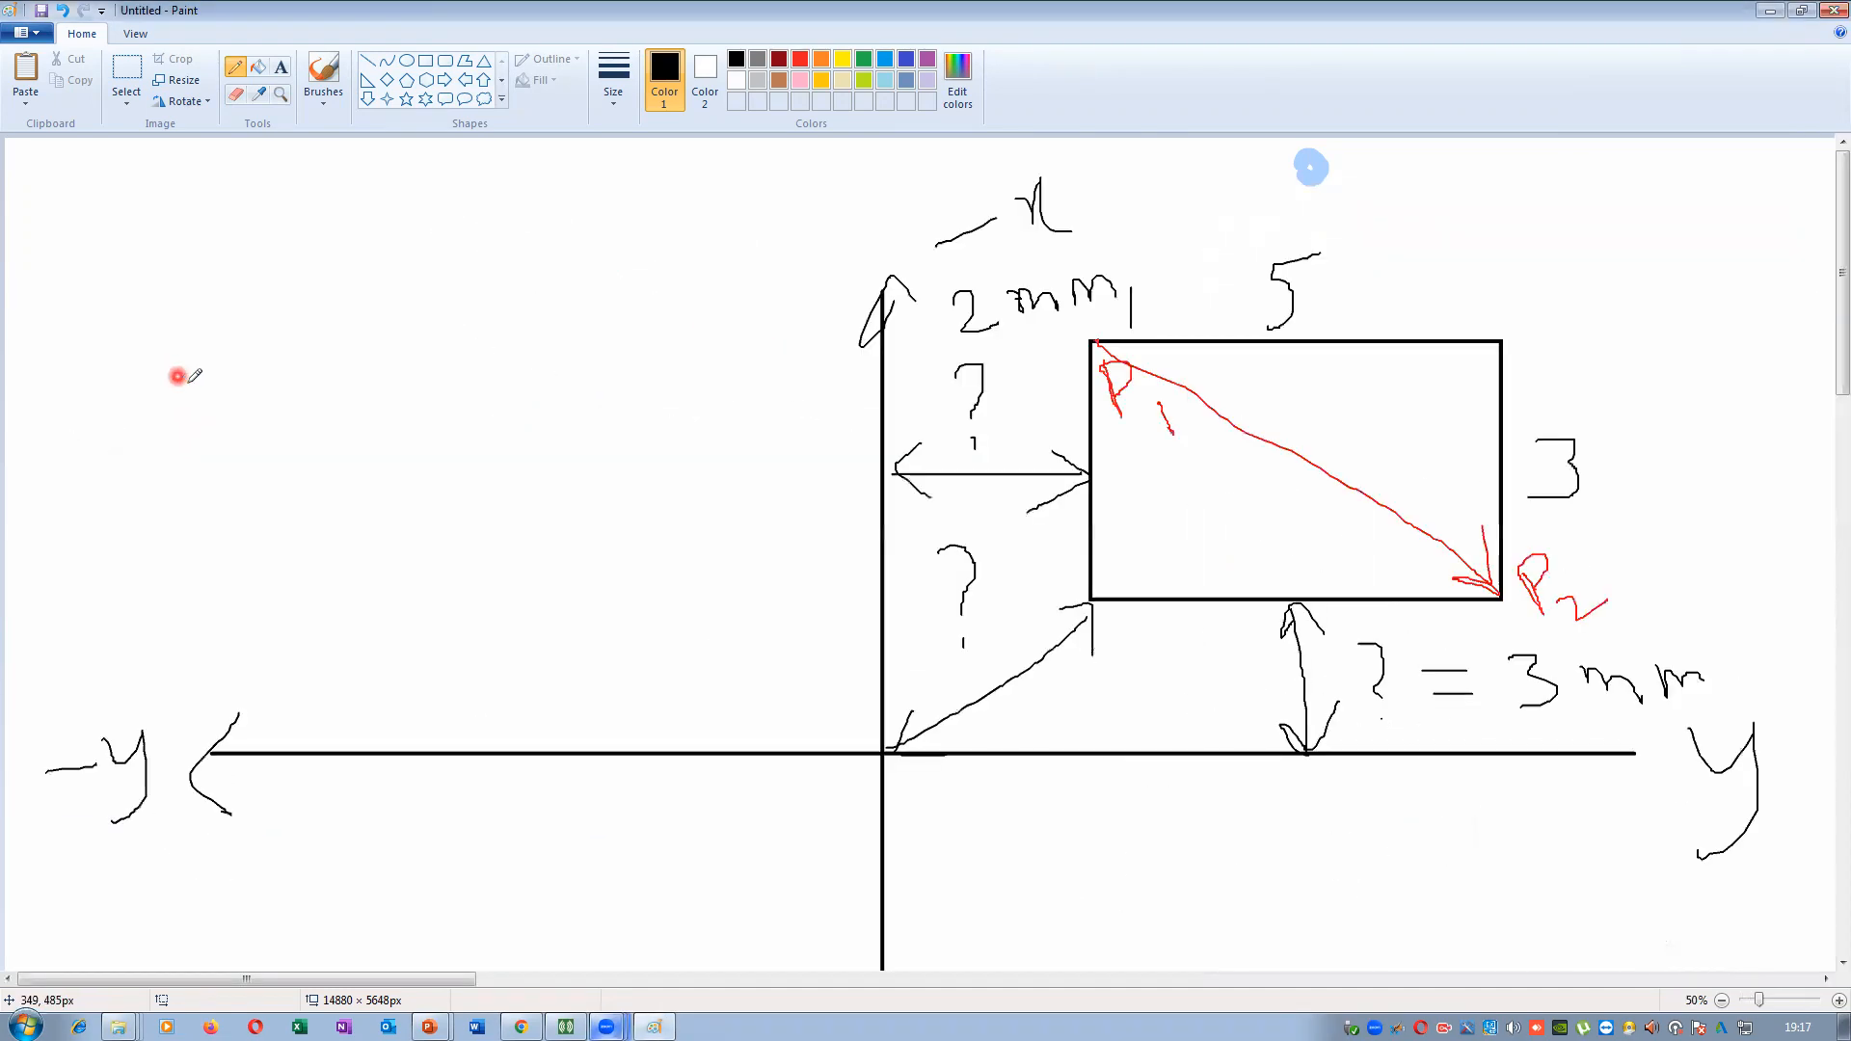
ctrl+scroll(232, 403, down, 1)
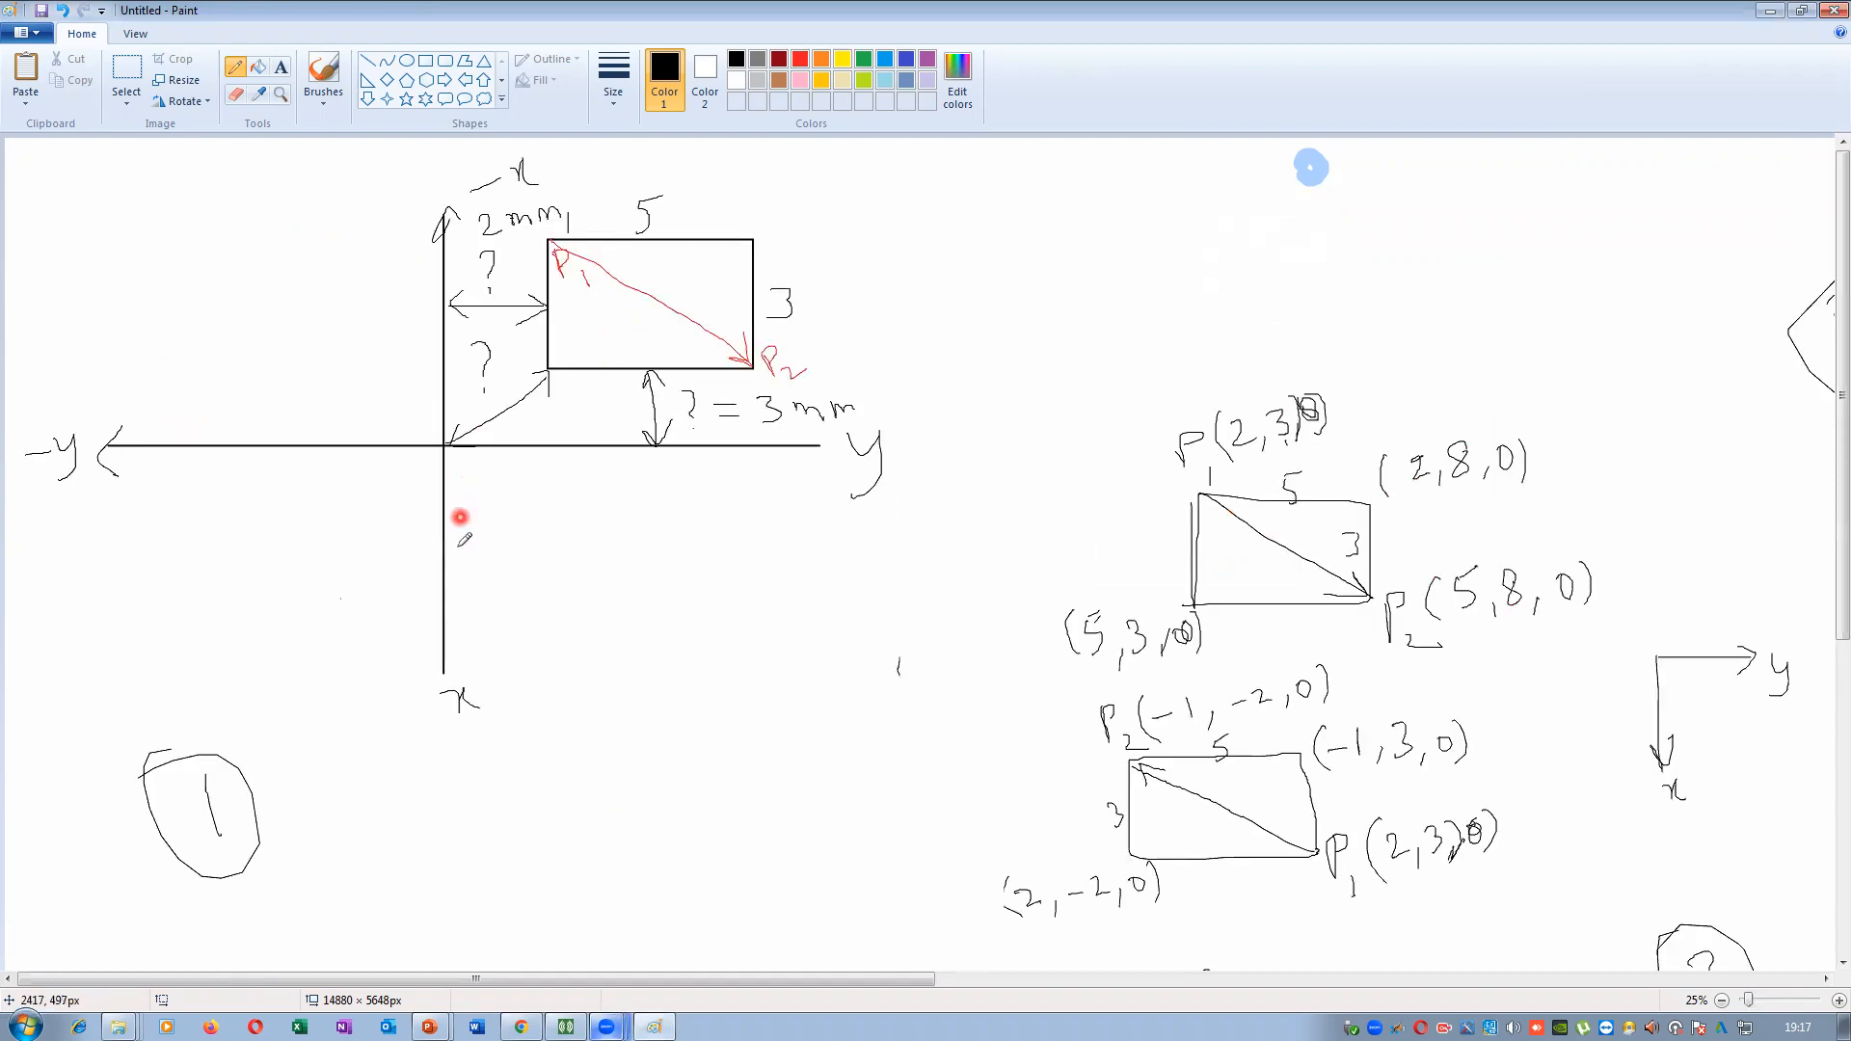
drag(393, 762, 442, 786)
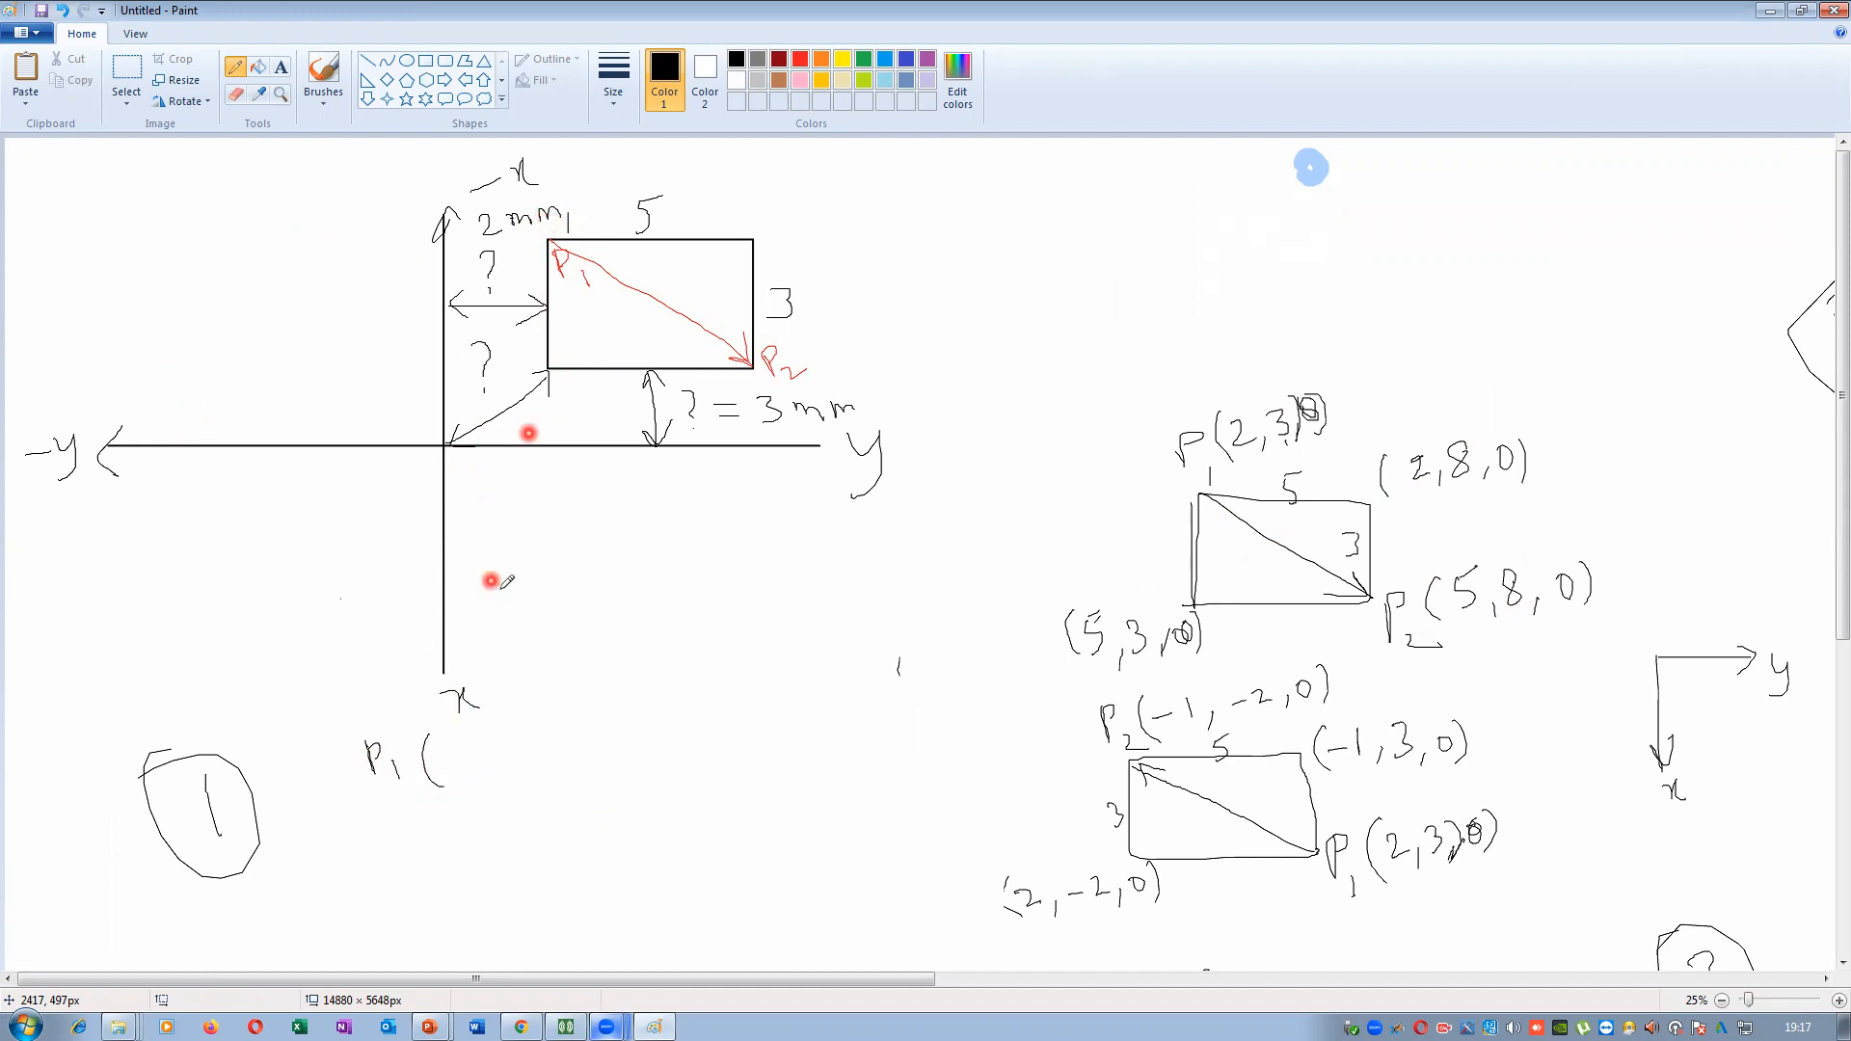
Label the origin of diagram 1's axes with the coordinates (0,0,0)
mouse_move(424, 466)
mouse_down()
mouse_move(415, 486)
mouse_move(426, 471)
mouse_up()
mouse_move(444, 476)
mouse_down()
mouse_move(443, 492)
mouse_move(468, 467)
mouse_up()
mouse_move(475, 466)
mouse_down()
mouse_move(475, 482)
mouse_move(492, 457)
mouse_up()
drag(509, 442, 515, 480)
drag(404, 461, 422, 507)
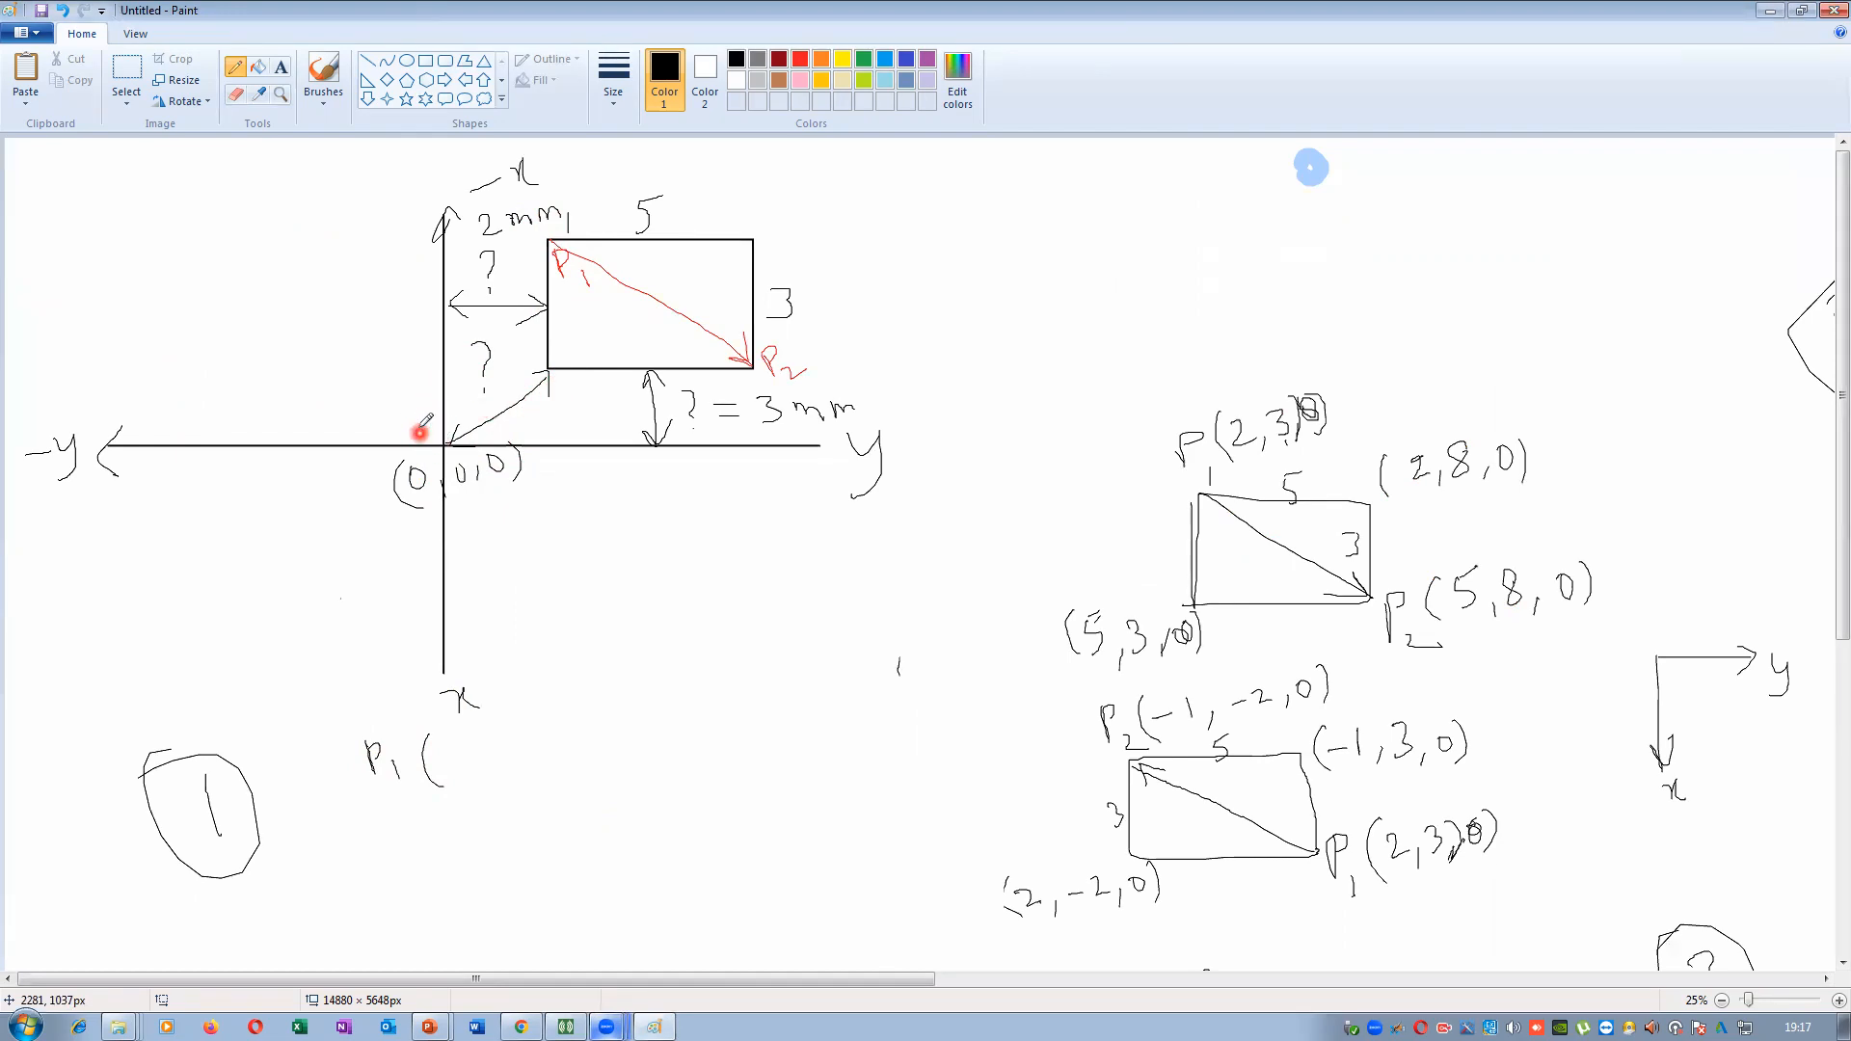
Bracket diagram 1's height from the origin to the rectangle's upper edge and complete P1 as (-6,2,0)
mouse_move(422, 435)
mouse_down()
mouse_move(409, 247)
mouse_move(427, 244)
mouse_up()
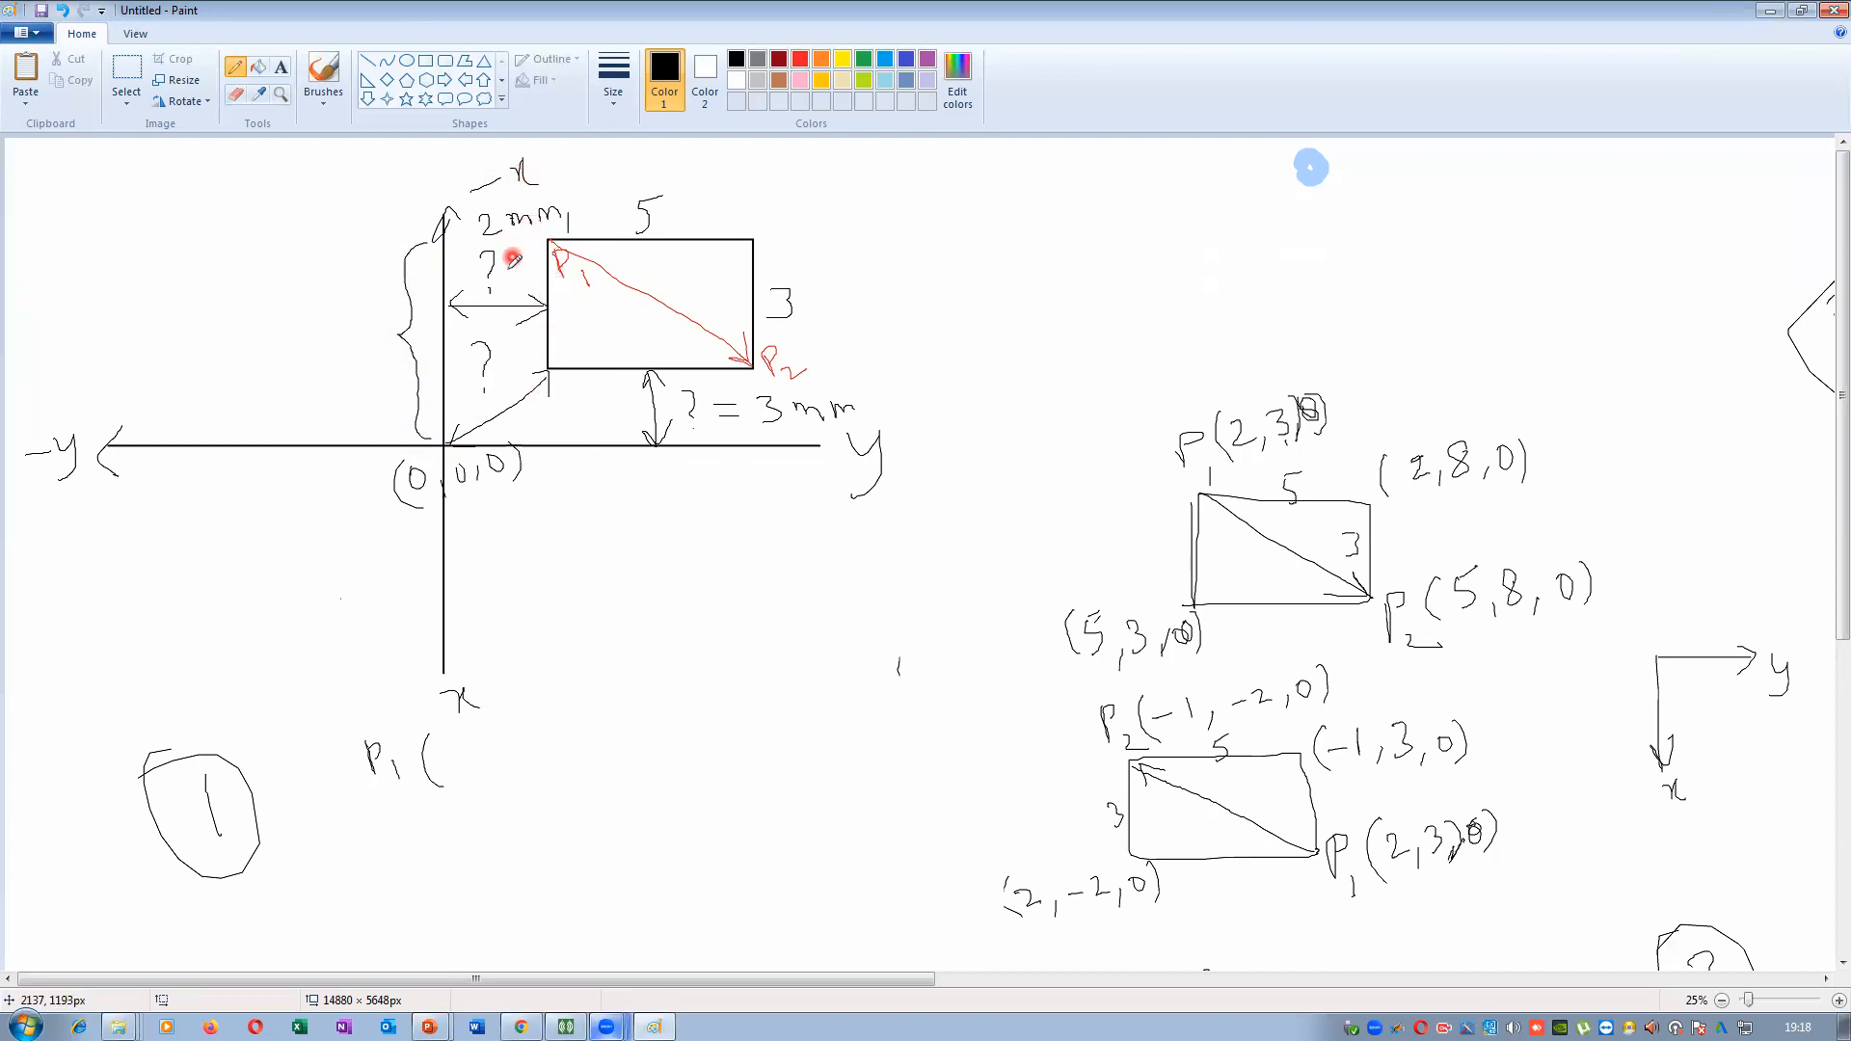
drag(475, 735, 483, 755)
mouse_move(482, 203)
mouse_down()
mouse_move(473, 239)
mouse_move(503, 204)
mouse_up()
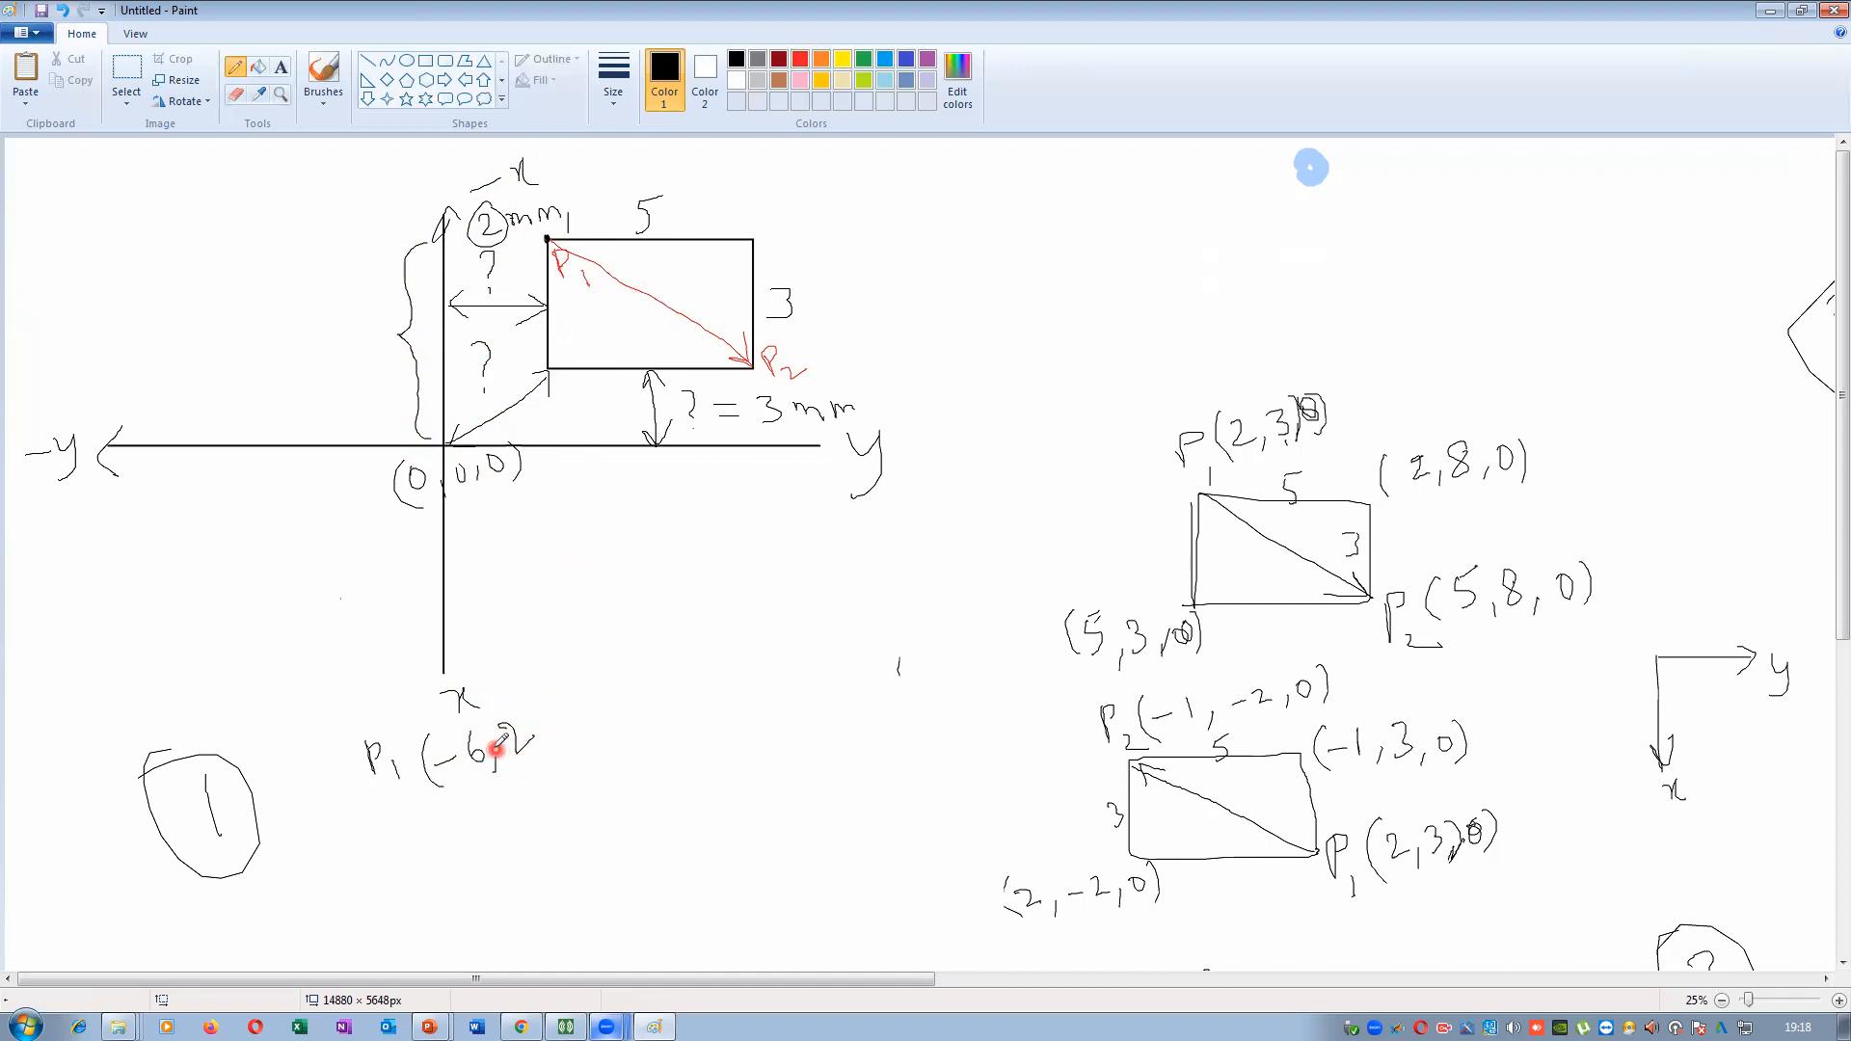
mouse_move(542, 734)
mouse_down()
mouse_move(540, 752)
mouse_move(561, 703)
mouse_move(586, 732)
mouse_up()
Write P2 (-3,7,0) under diagram 1's P1 coordinates and draw a box around both entries
drag(380, 831, 438, 858)
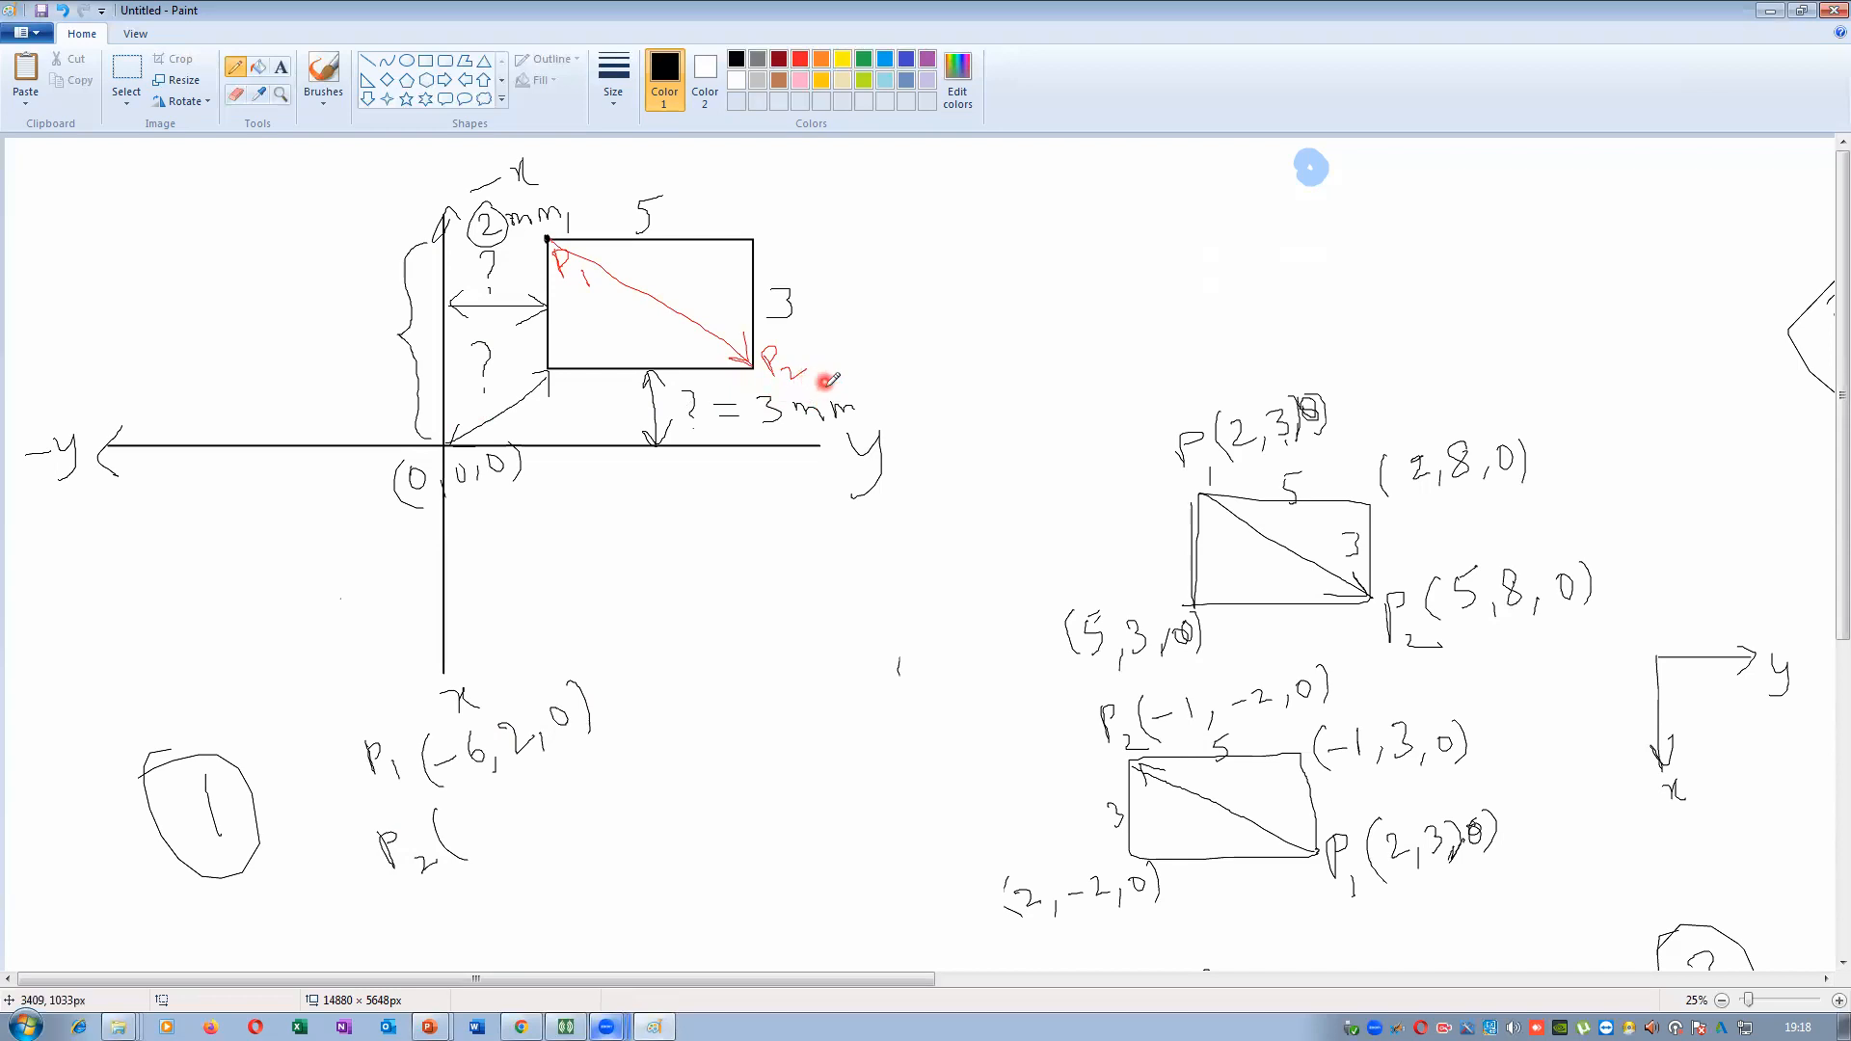
drag(877, 369, 884, 396)
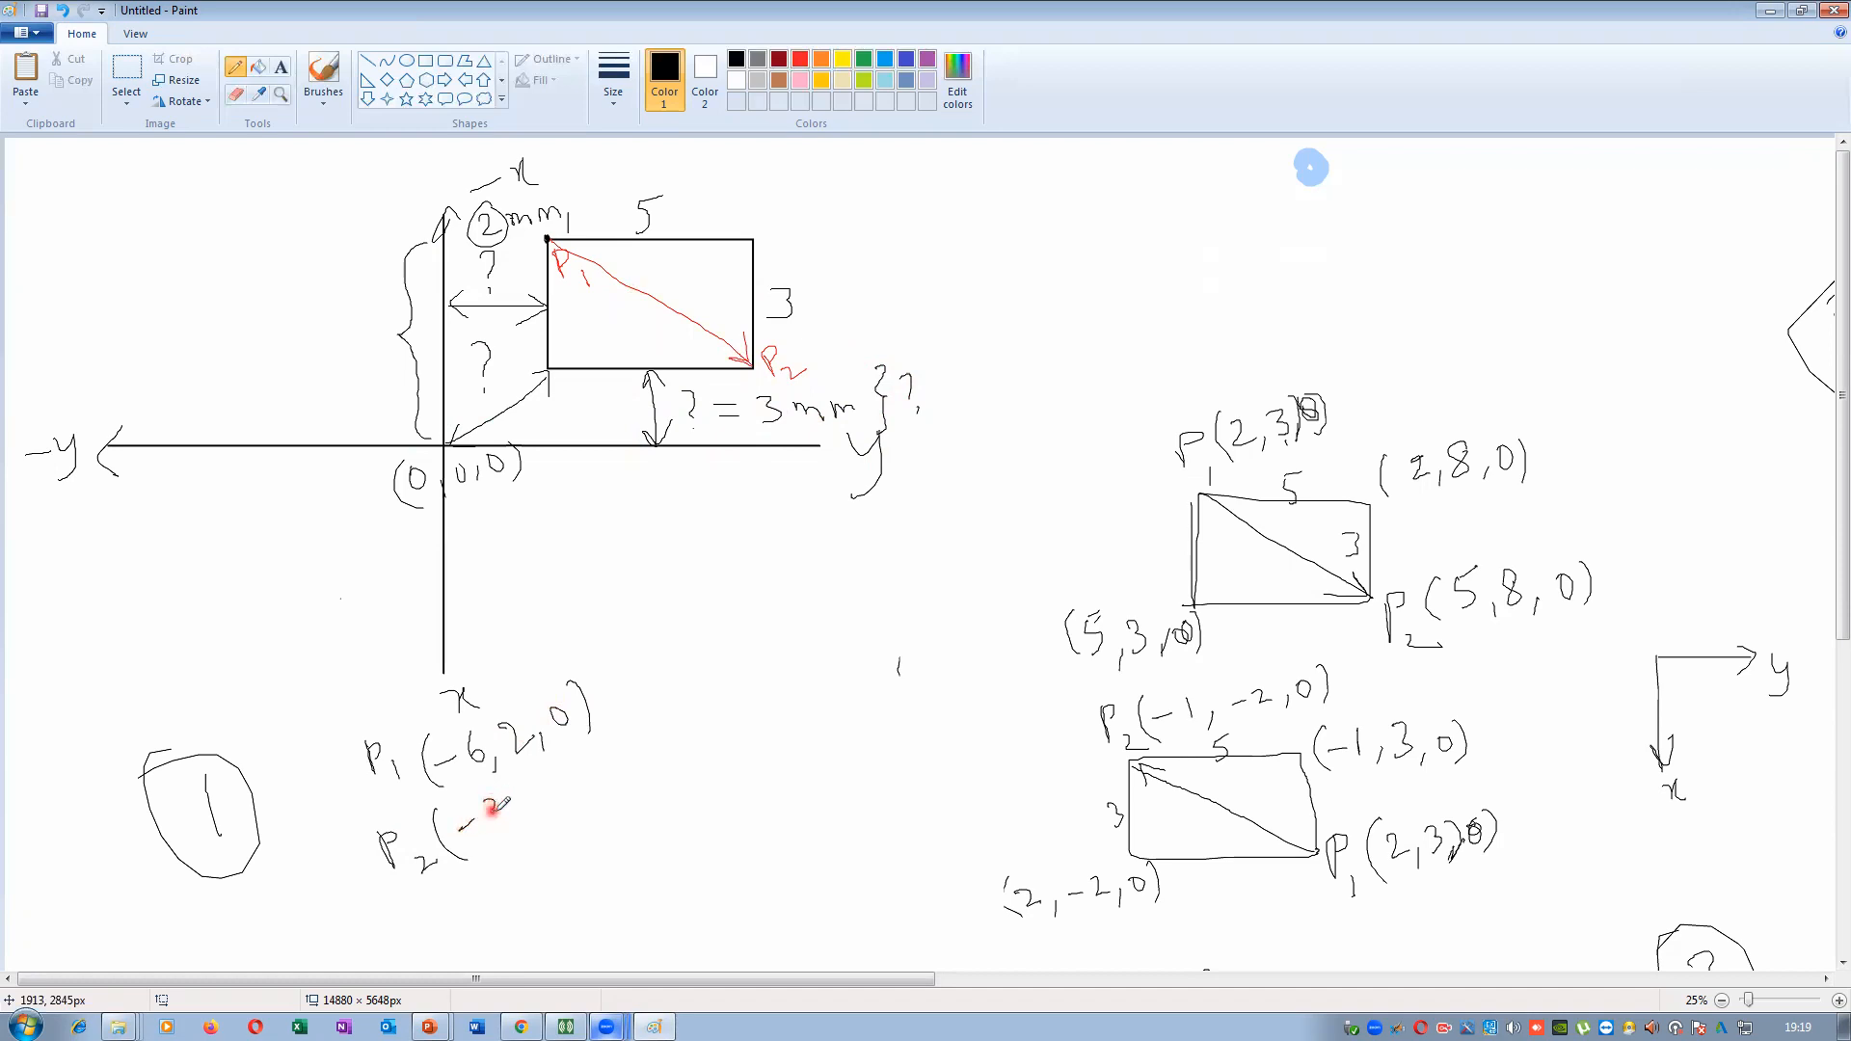
drag(521, 805, 526, 825)
drag(622, 733, 627, 776)
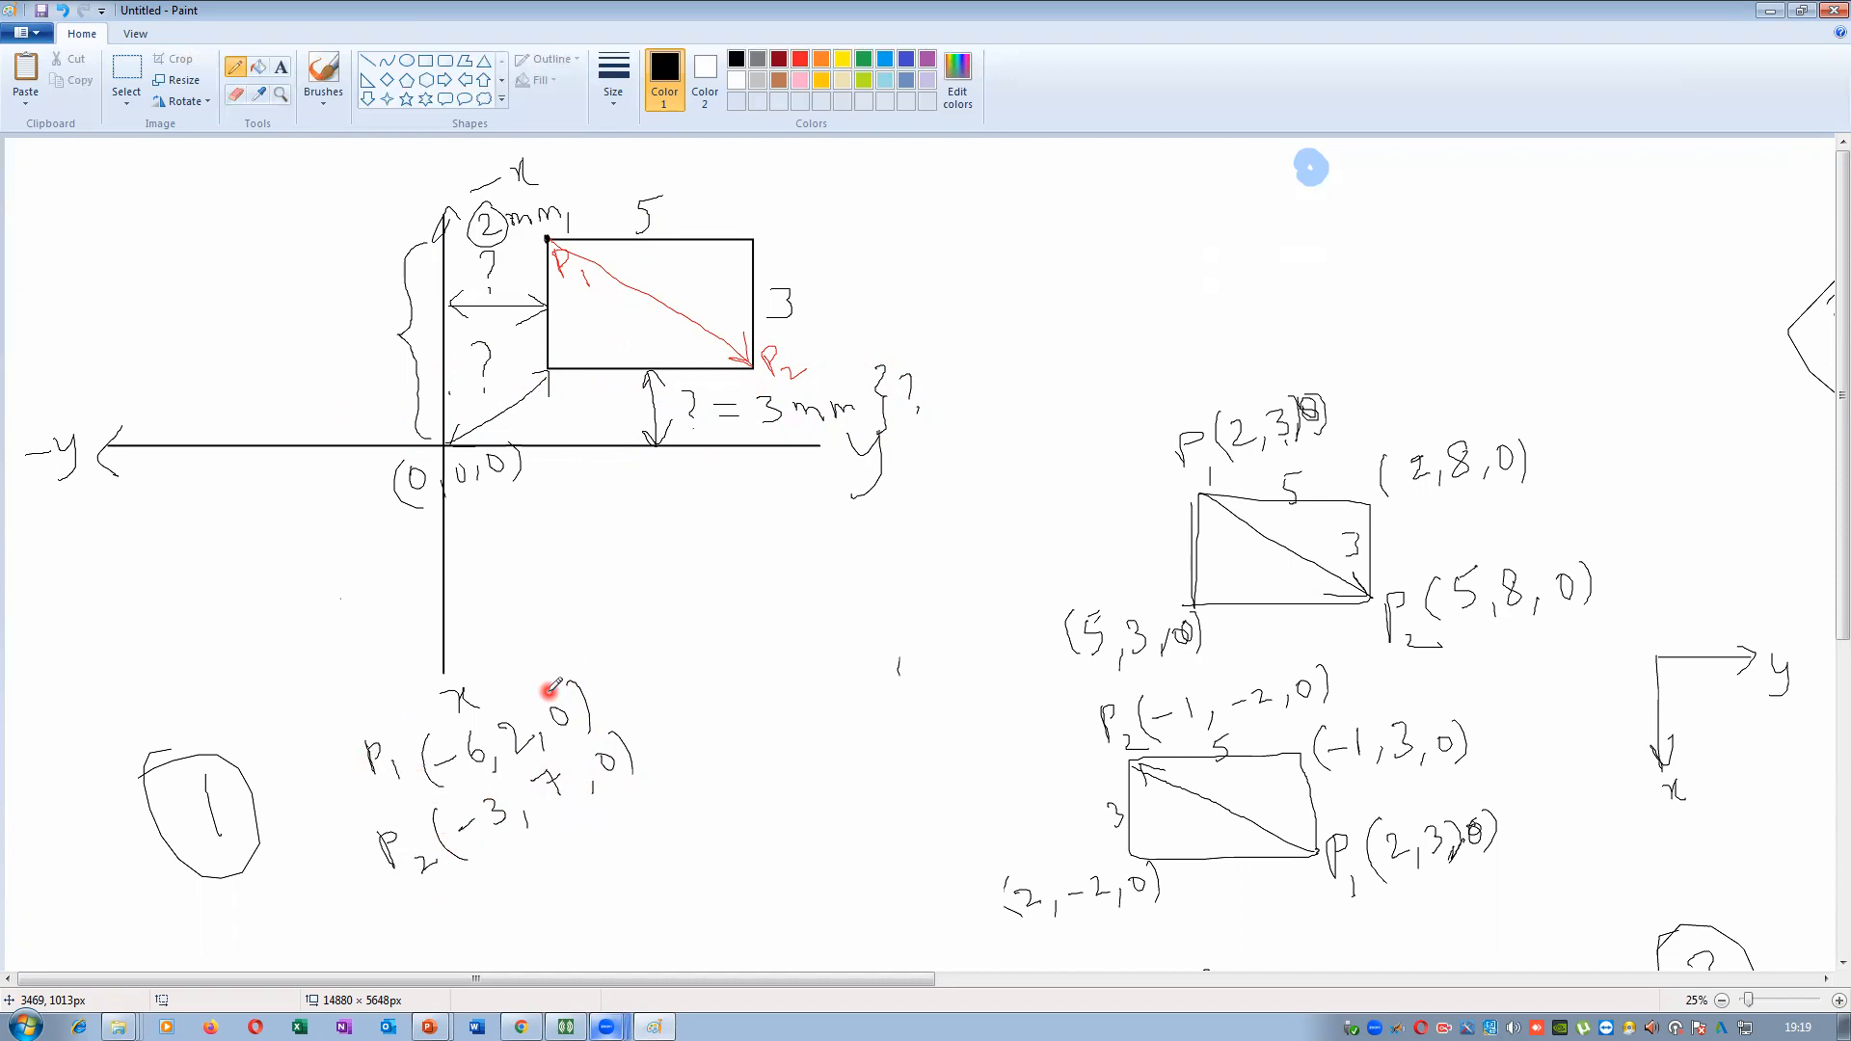
mouse_move(335, 736)
mouse_down()
mouse_move(395, 872)
mouse_move(443, 894)
mouse_move(672, 777)
mouse_move(582, 655)
mouse_up()
drag(495, 703, 322, 728)
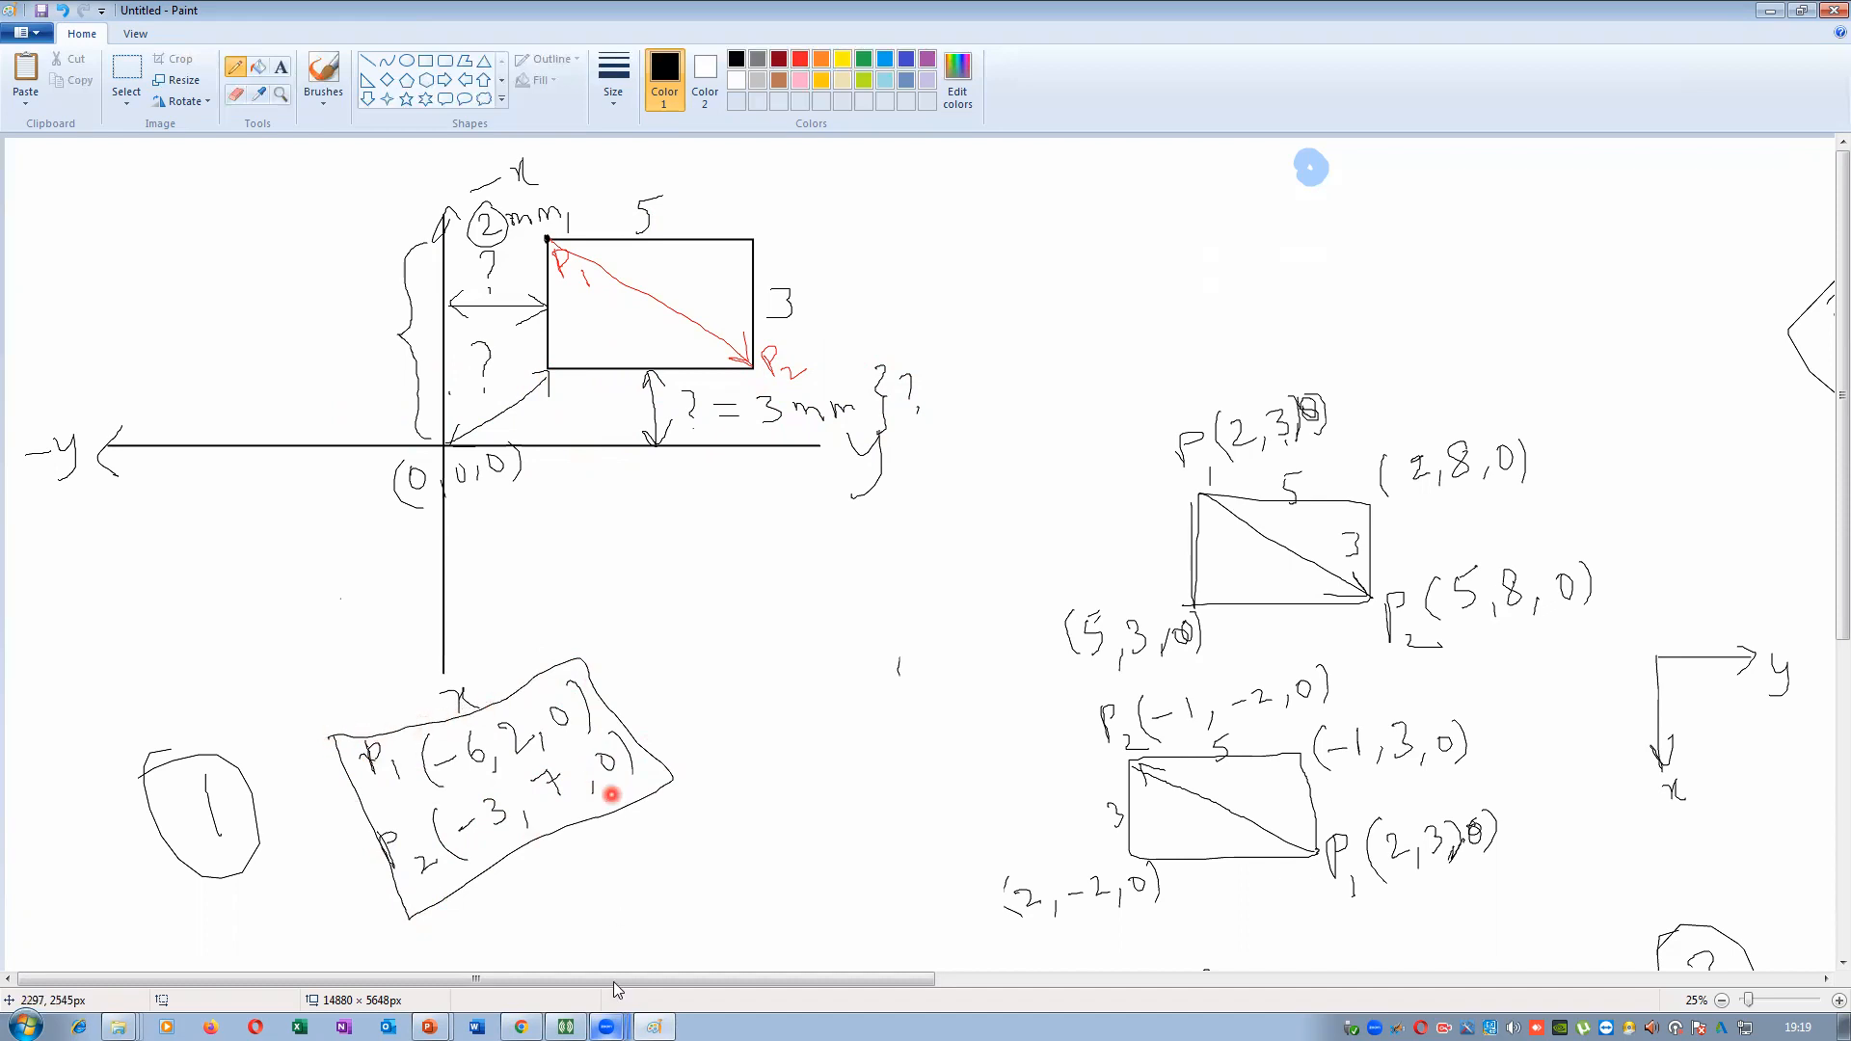
In diagram 2, label the rectangle's upper-right corner P2 and write P1 (-3,2,0) below the negative y axis
mouse_move(719, 981)
mouse_down()
mouse_move(1248, 981)
mouse_move(1294, 958)
mouse_up()
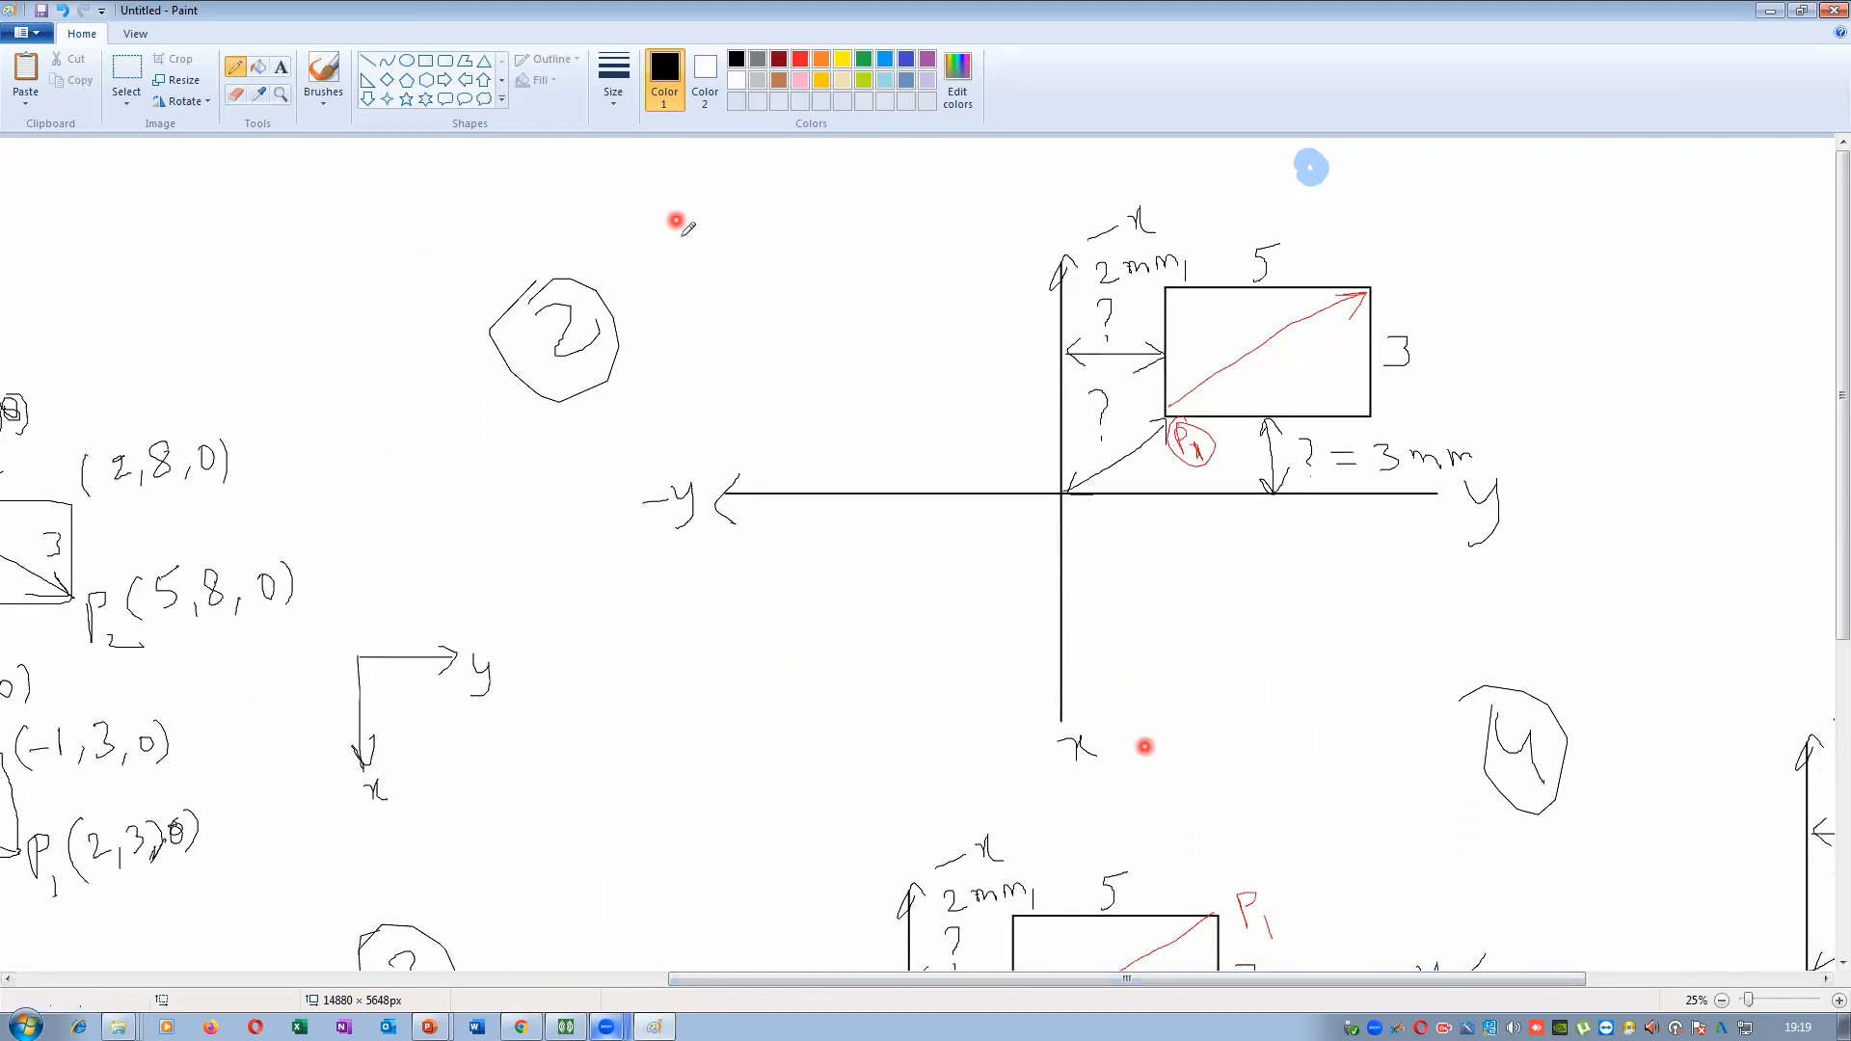
mouse_move(658, 625)
mouse_down()
mouse_move(696, 667)
mouse_move(691, 719)
mouse_move(740, 740)
mouse_up()
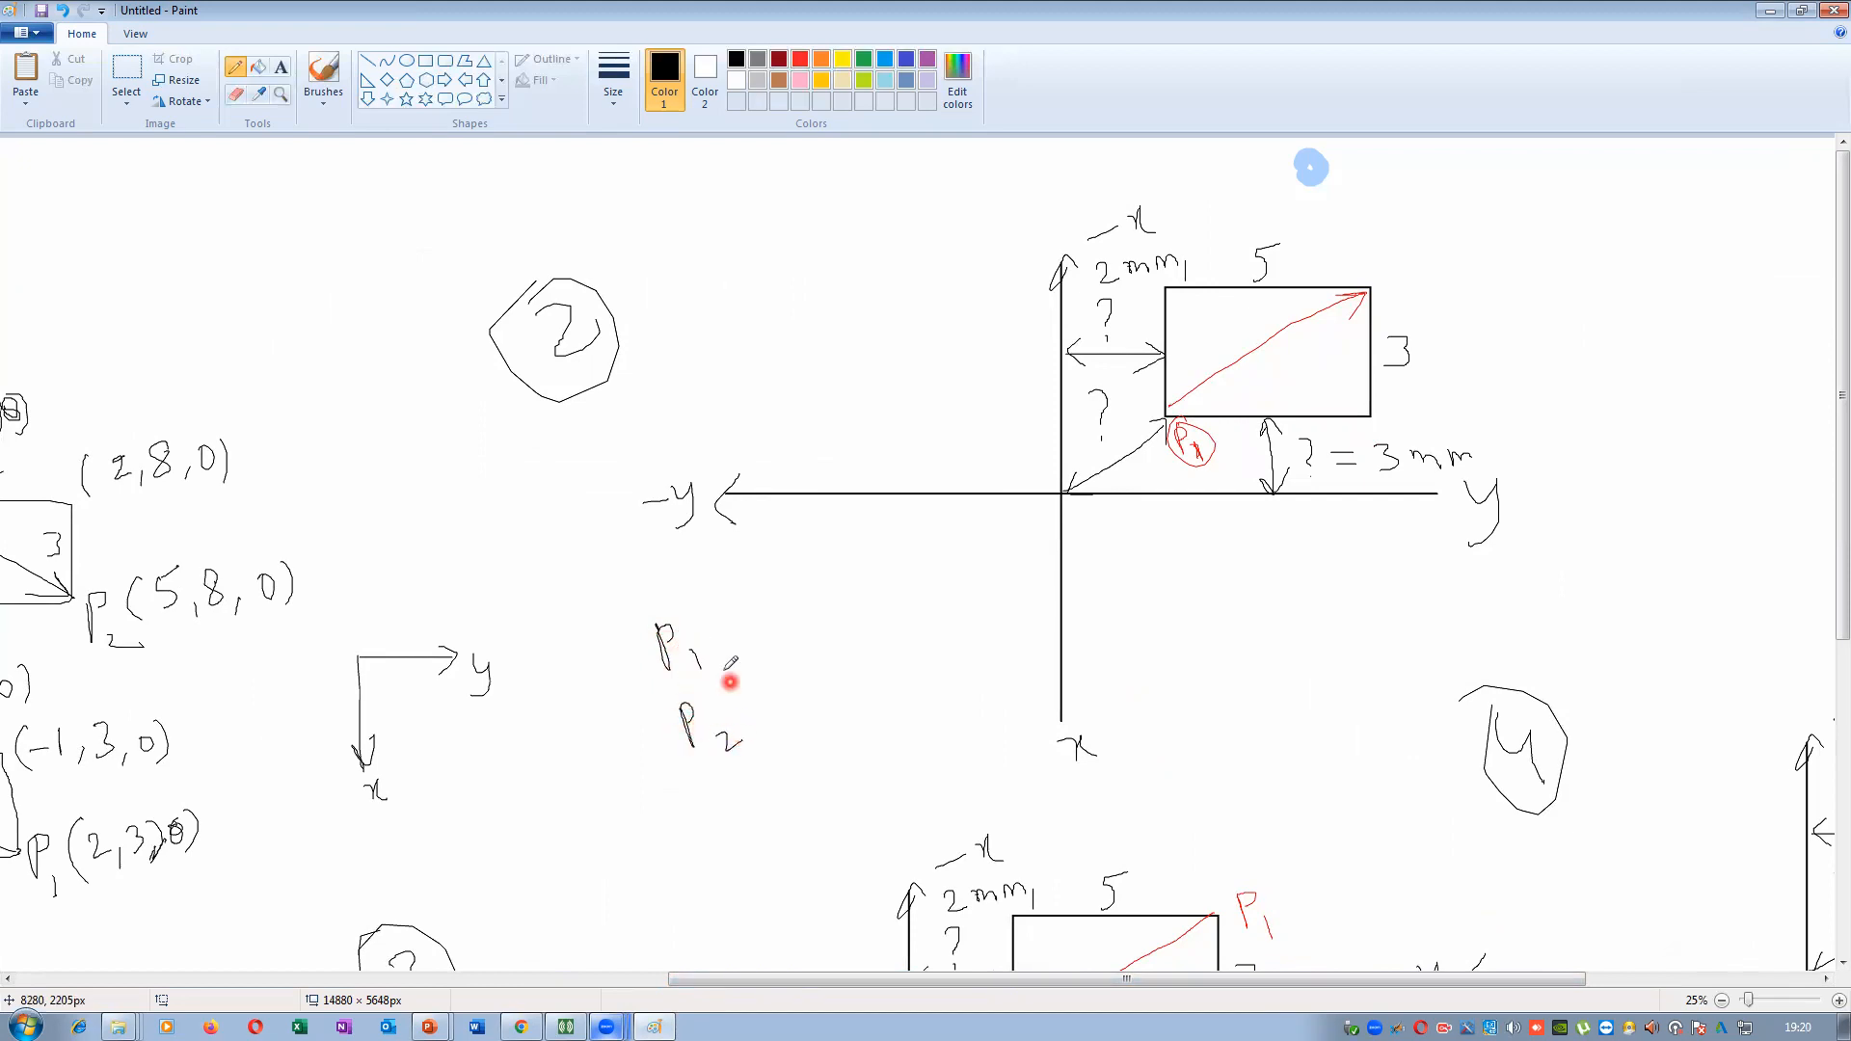
drag(726, 600, 725, 658)
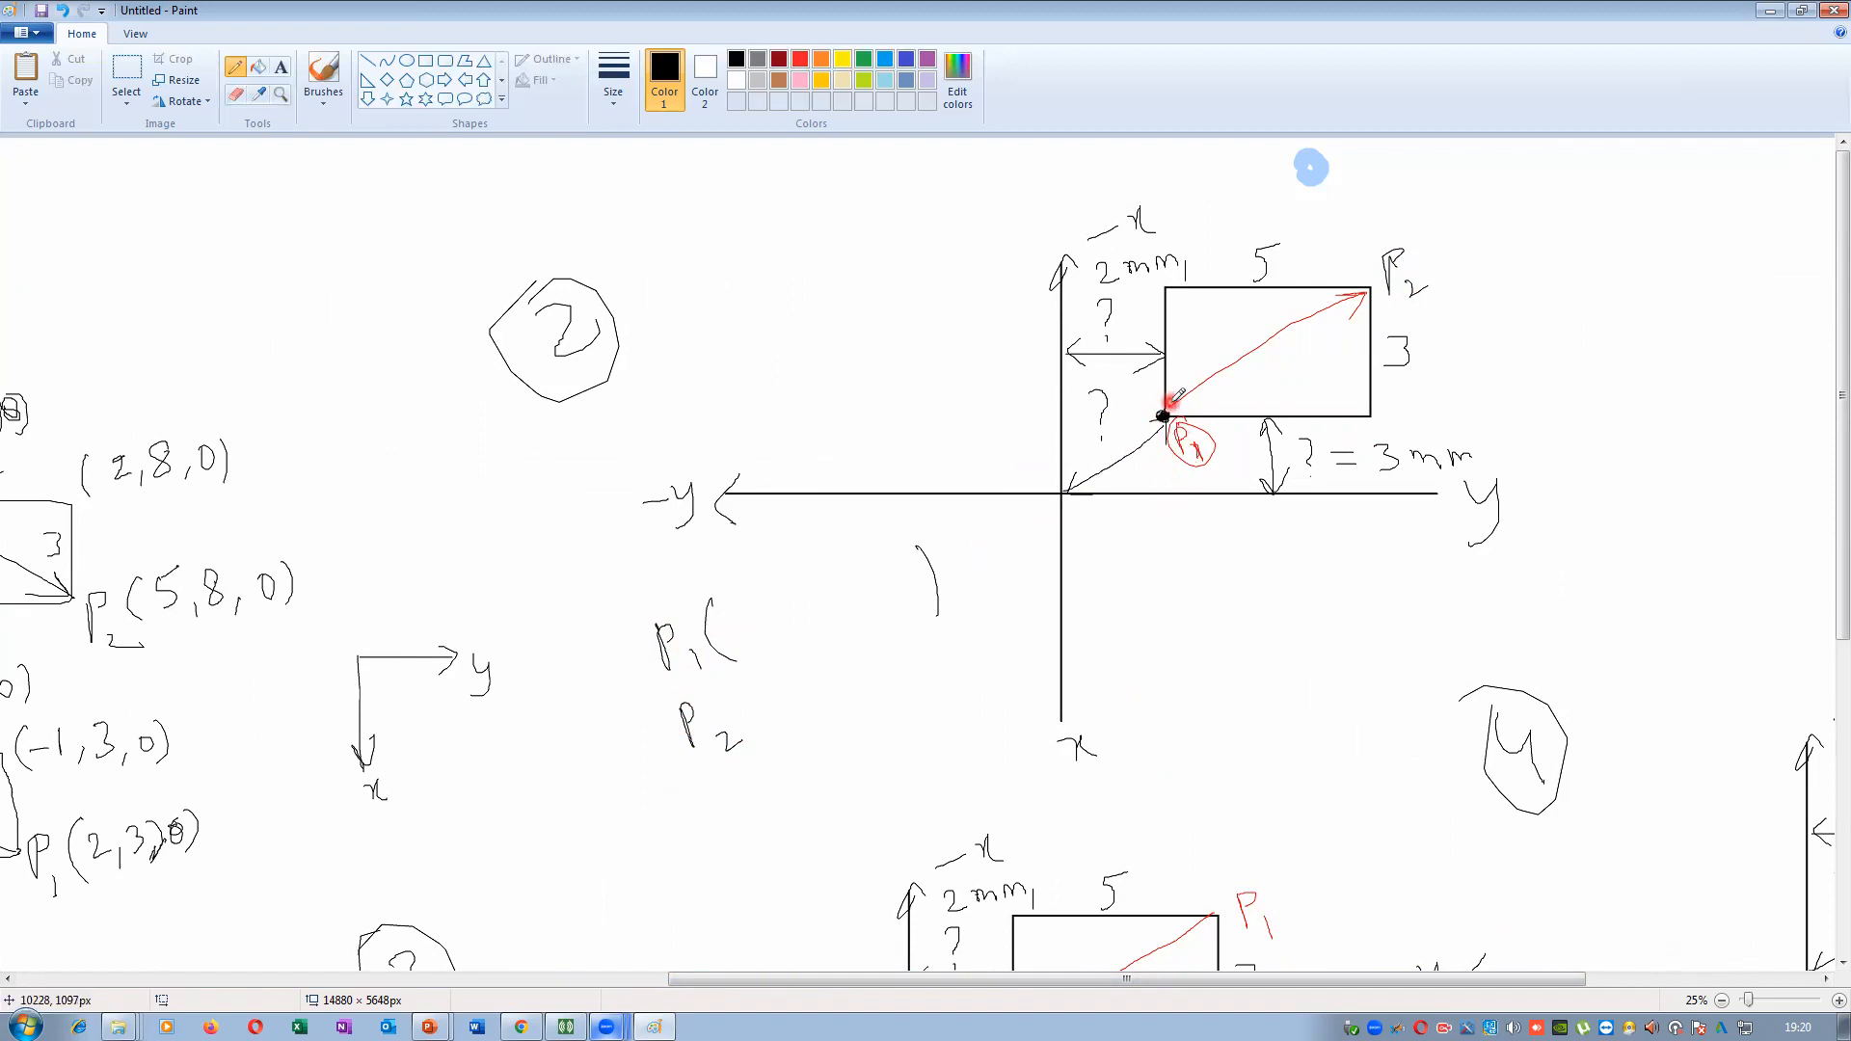
drag(731, 633, 797, 638)
drag(867, 581, 865, 583)
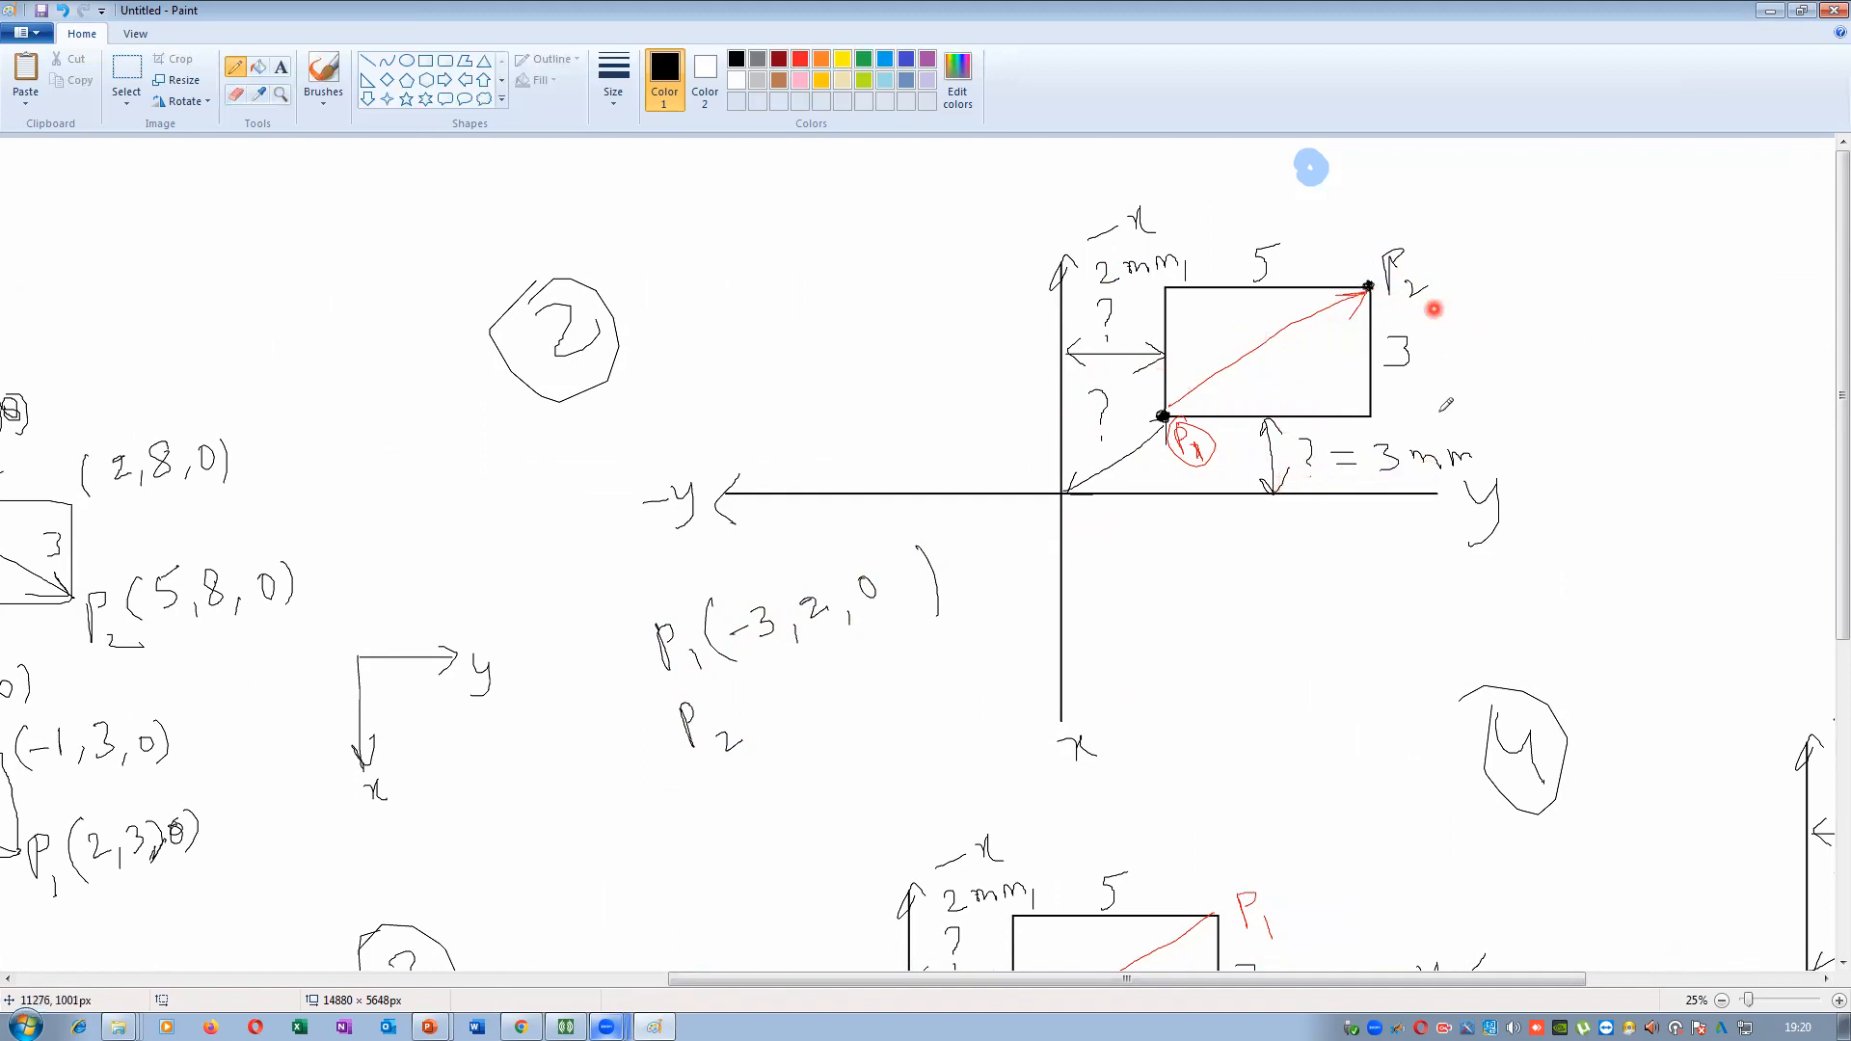
Draw a double-headed height arrow beside diagram 2's rectangle and write P2 (-6,7,0) below its P1 coordinates
drag(1542, 287, 1542, 431)
mouse_move(1527, 304)
mouse_down()
mouse_move(1542, 281)
mouse_move(1554, 299)
mouse_up()
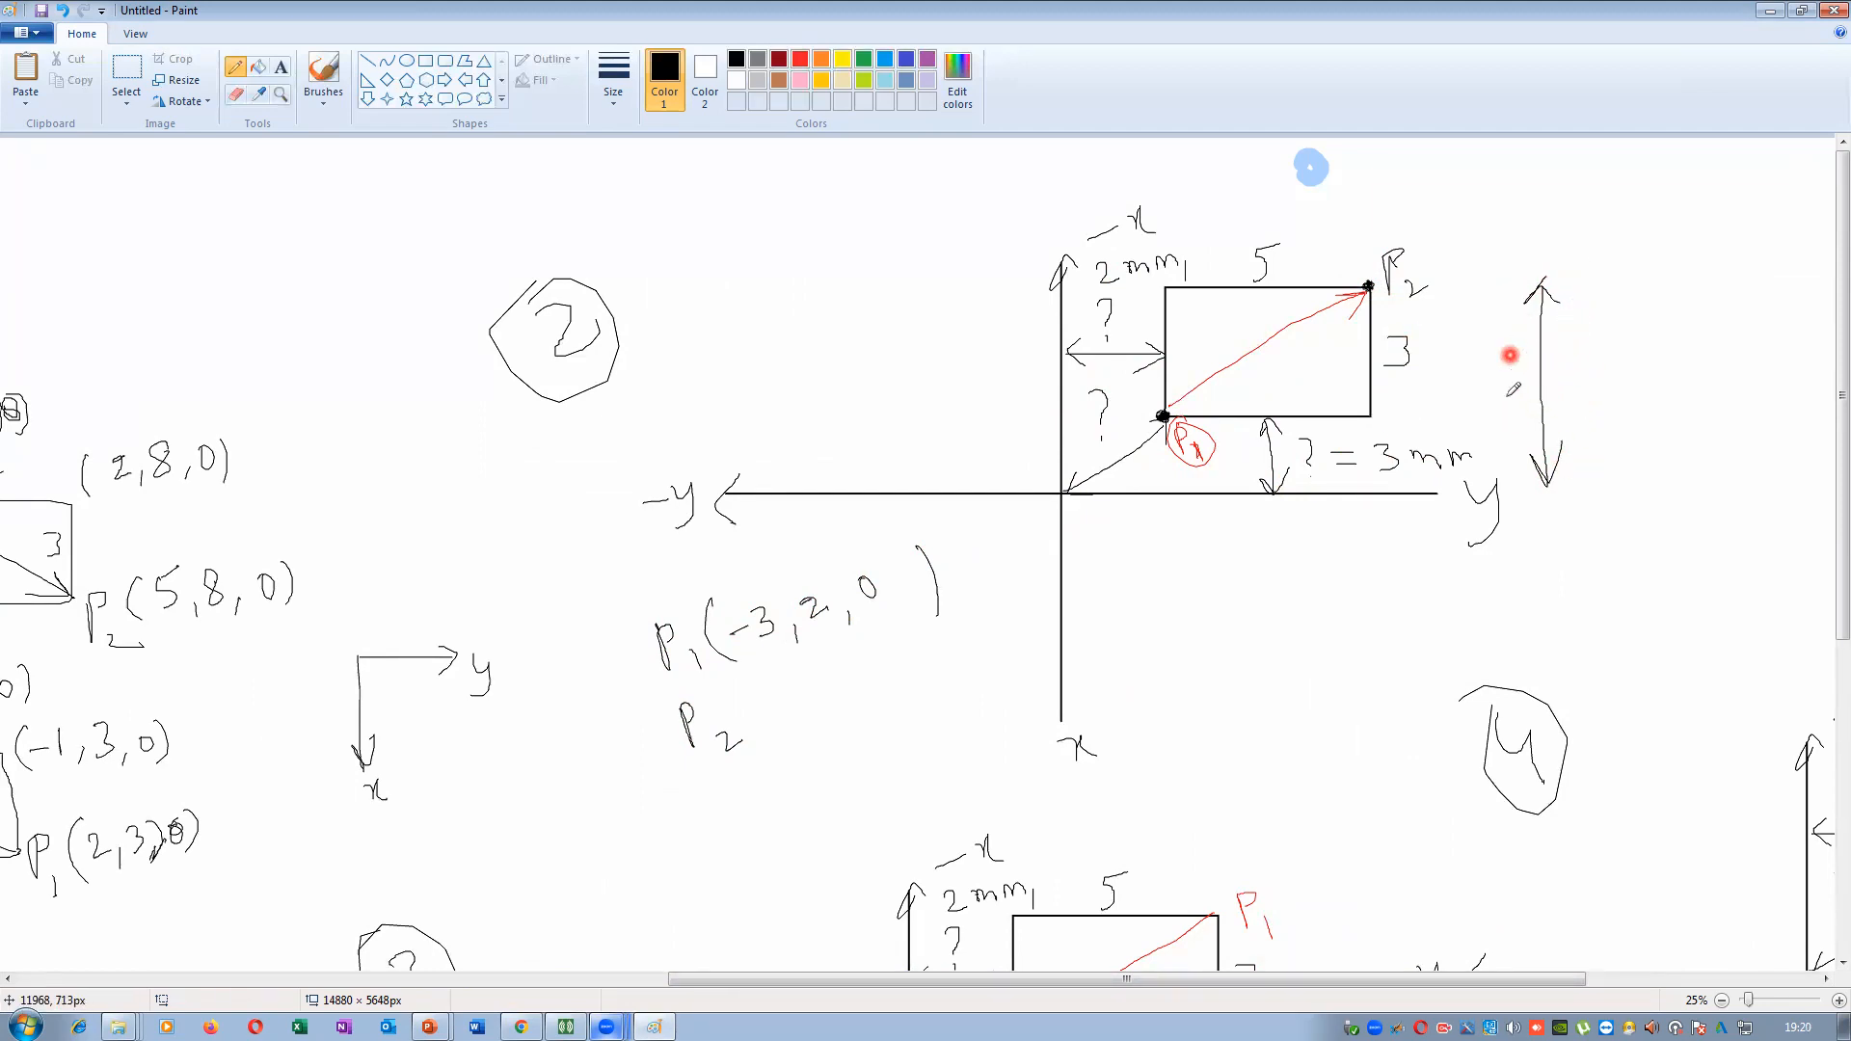
mouse_move(739, 680)
mouse_down()
mouse_move(761, 745)
mouse_move(773, 696)
mouse_move(823, 709)
mouse_up()
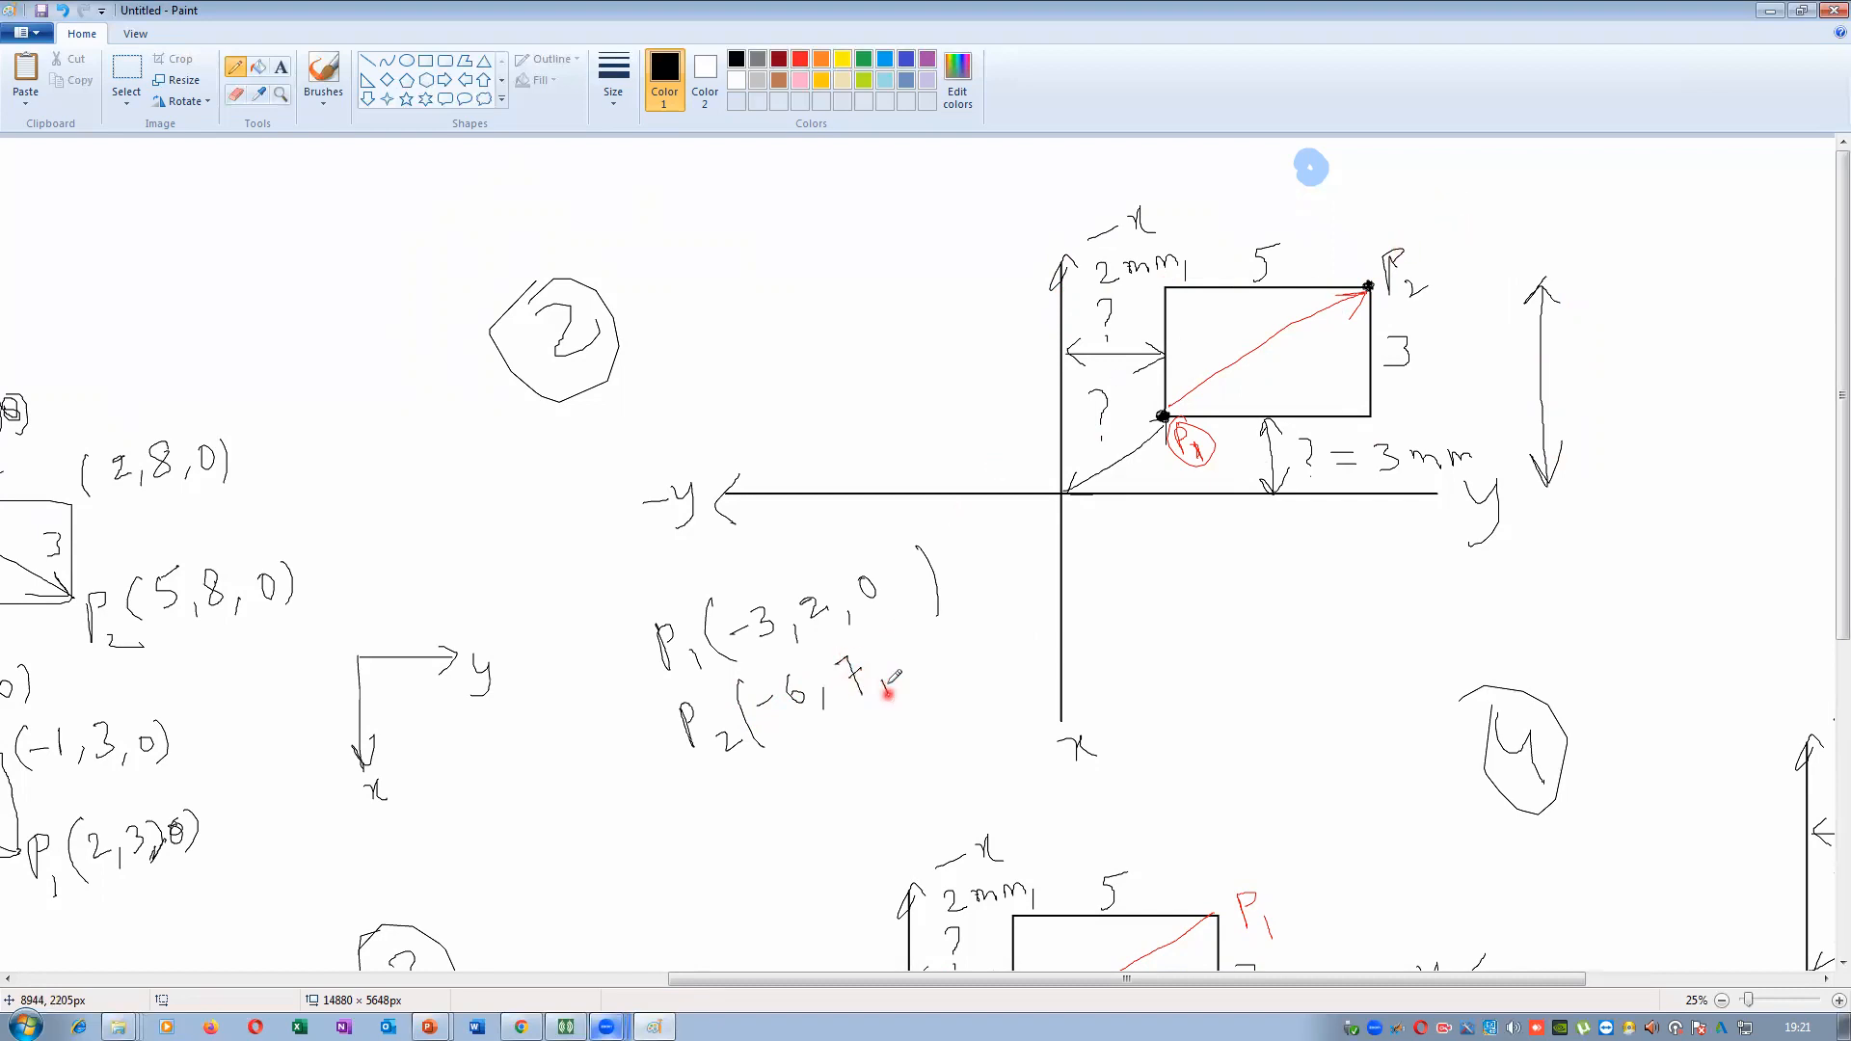
drag(914, 627, 920, 686)
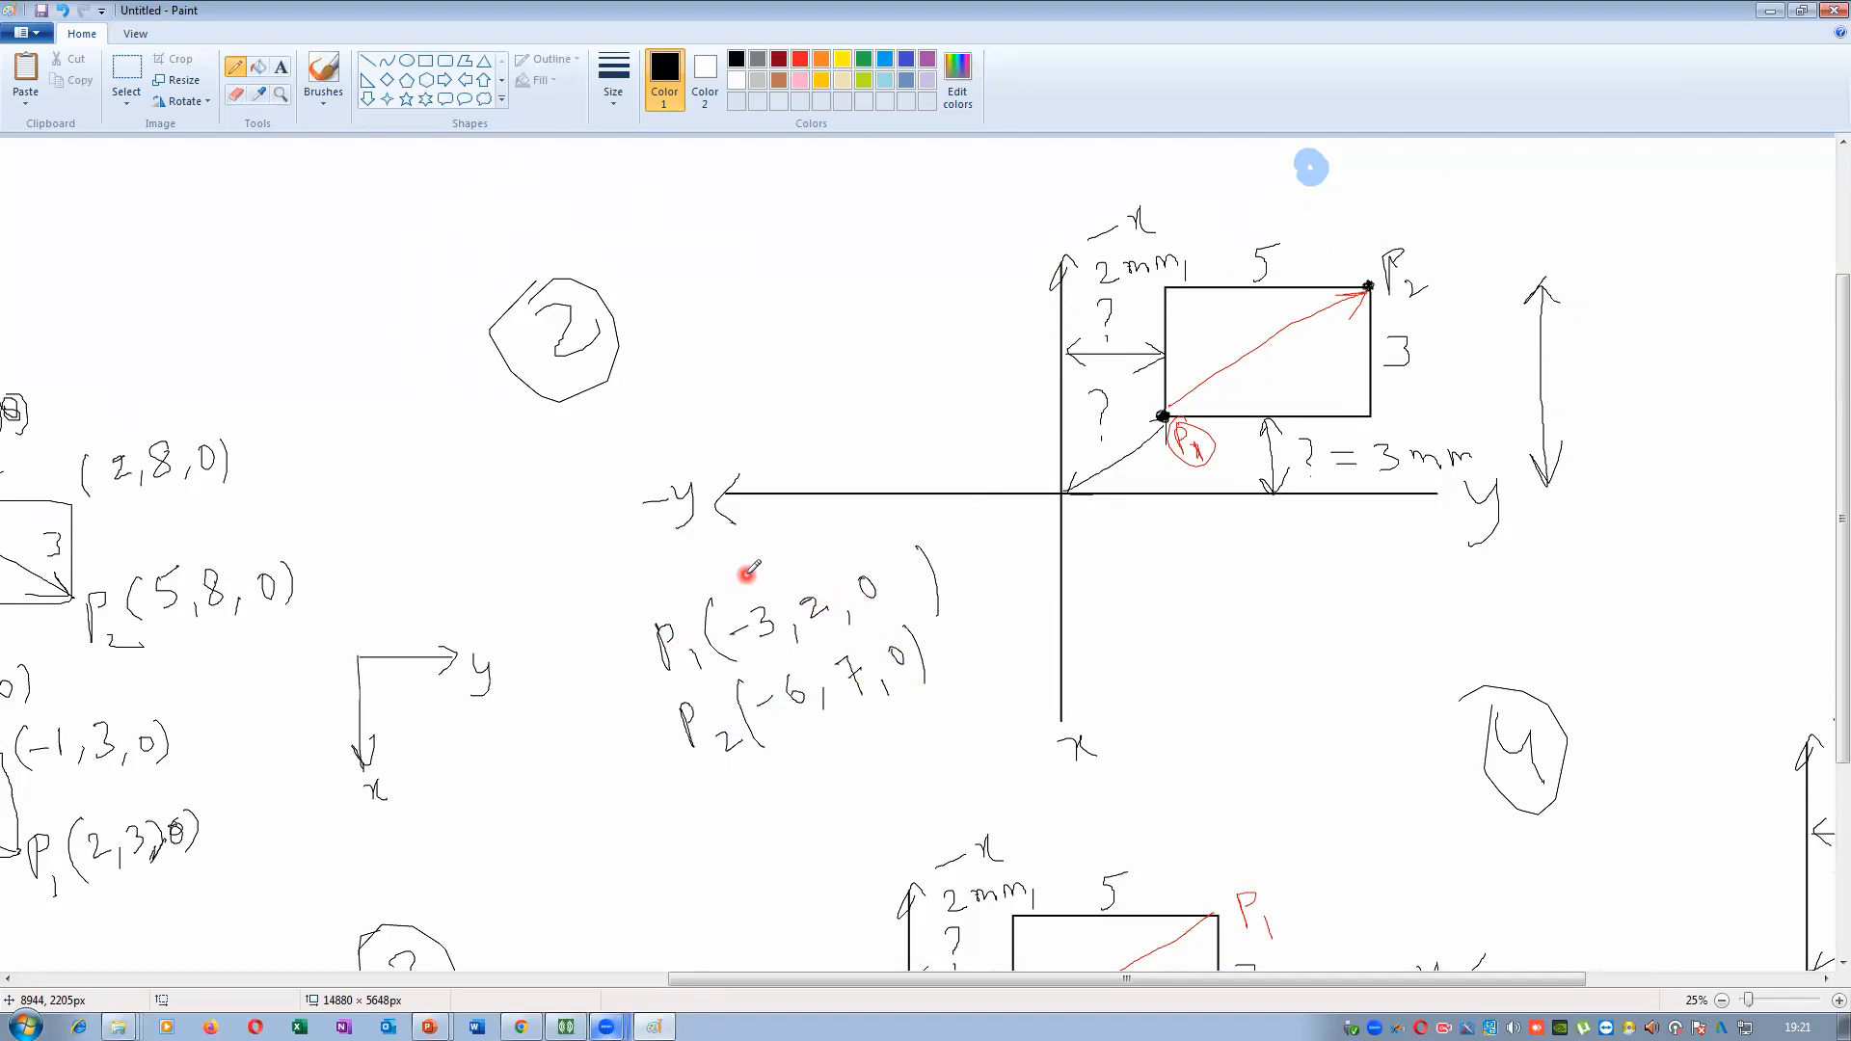
In diagram 3, label the rectangle's lower-left corner P2 and begin the P1 coordinate entry below the y axis
scroll(748, 571, down, 5)
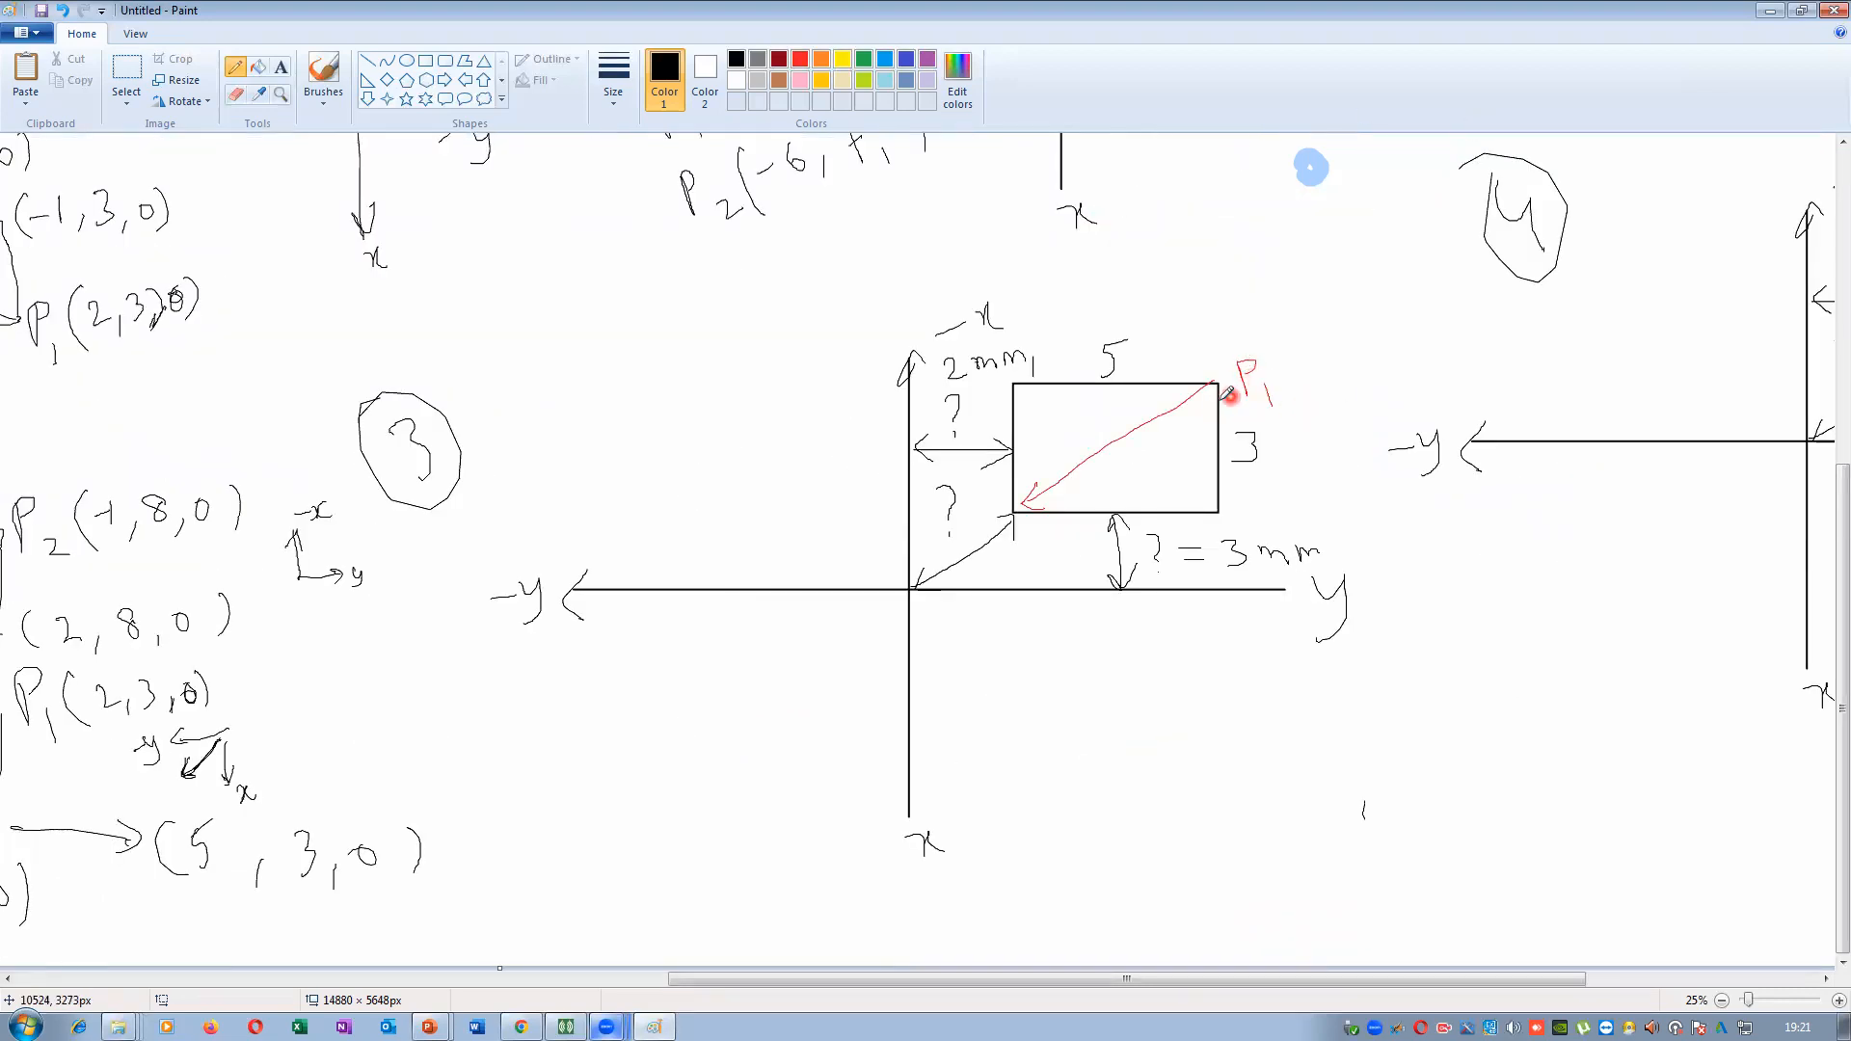
mouse_move(1012, 528)
mouse_down()
mouse_move(1025, 578)
mouse_move(1014, 545)
mouse_up()
mouse_move(1067, 808)
mouse_down()
mouse_move(1061, 768)
mouse_move(1089, 786)
mouse_up()
drag(1097, 794, 1107, 818)
drag(1137, 742, 1152, 798)
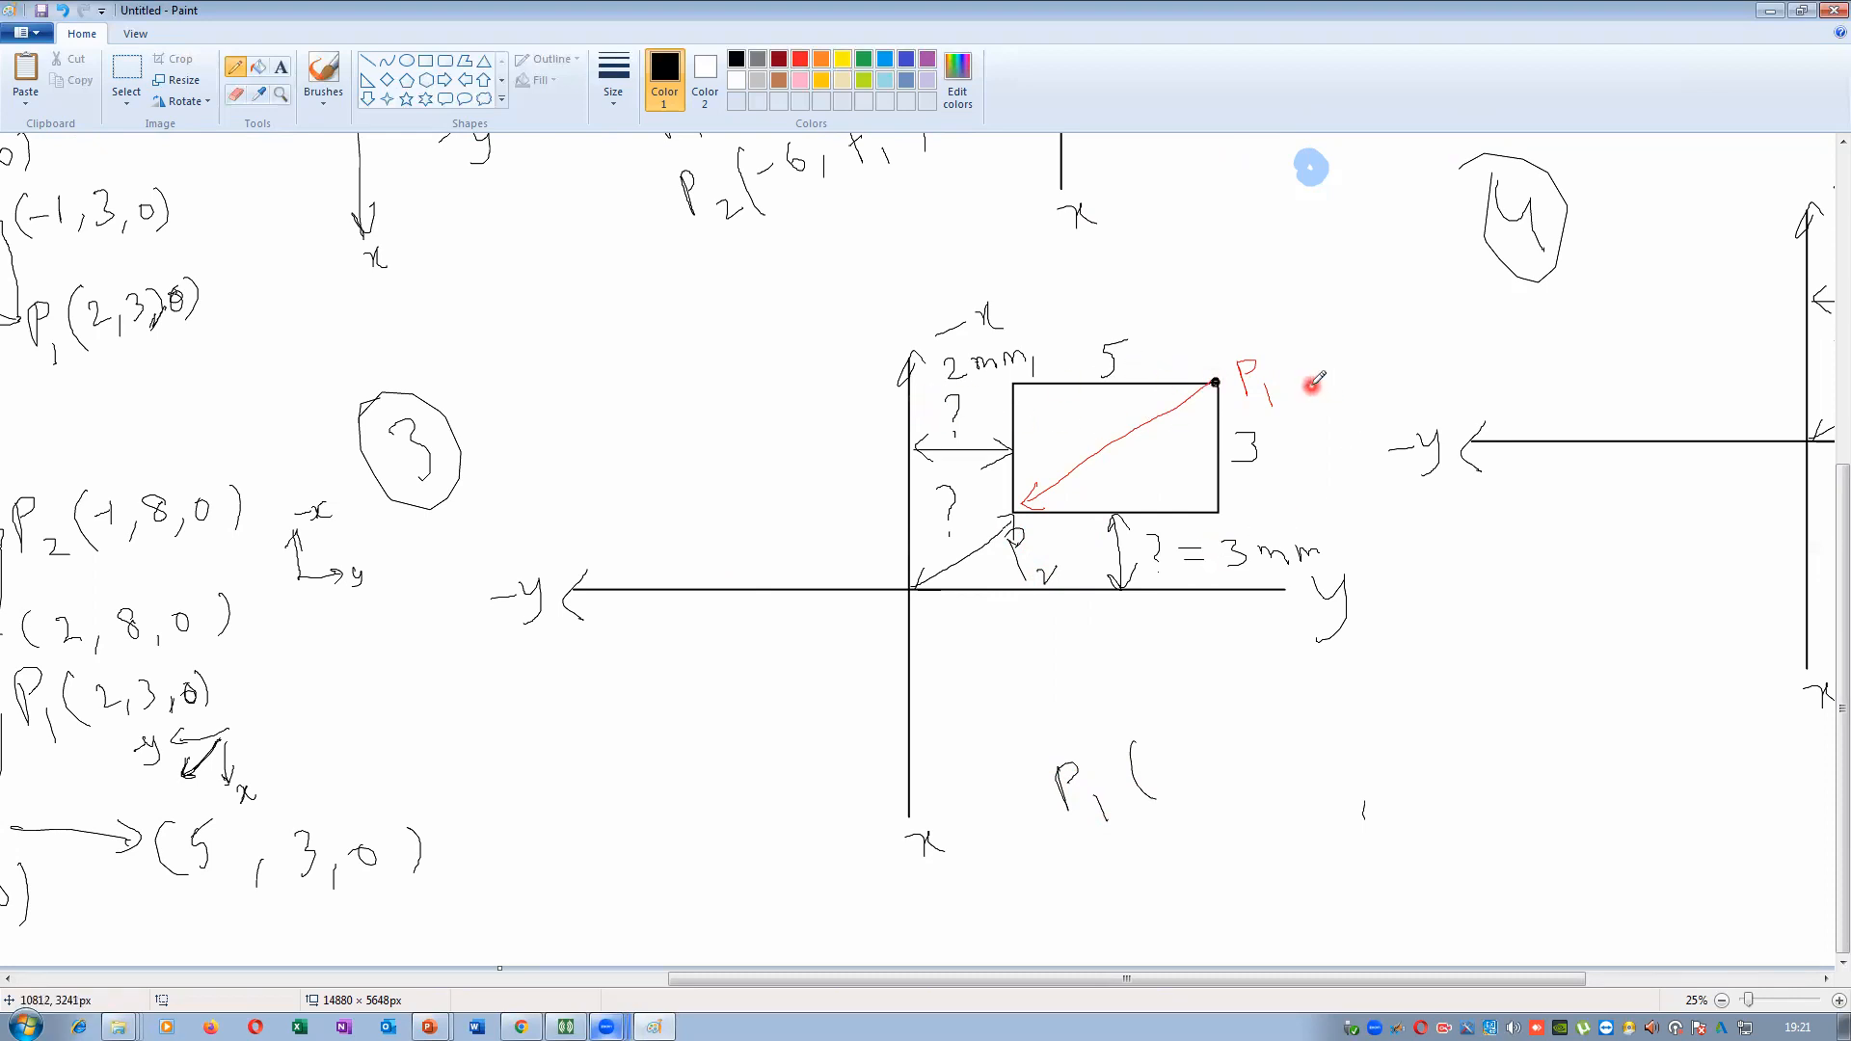
Draw a double-headed height arrow beside diagram 3's rectangle and complete the P1 coordinates as (-6,7,0)
drag(1311, 389, 1313, 552)
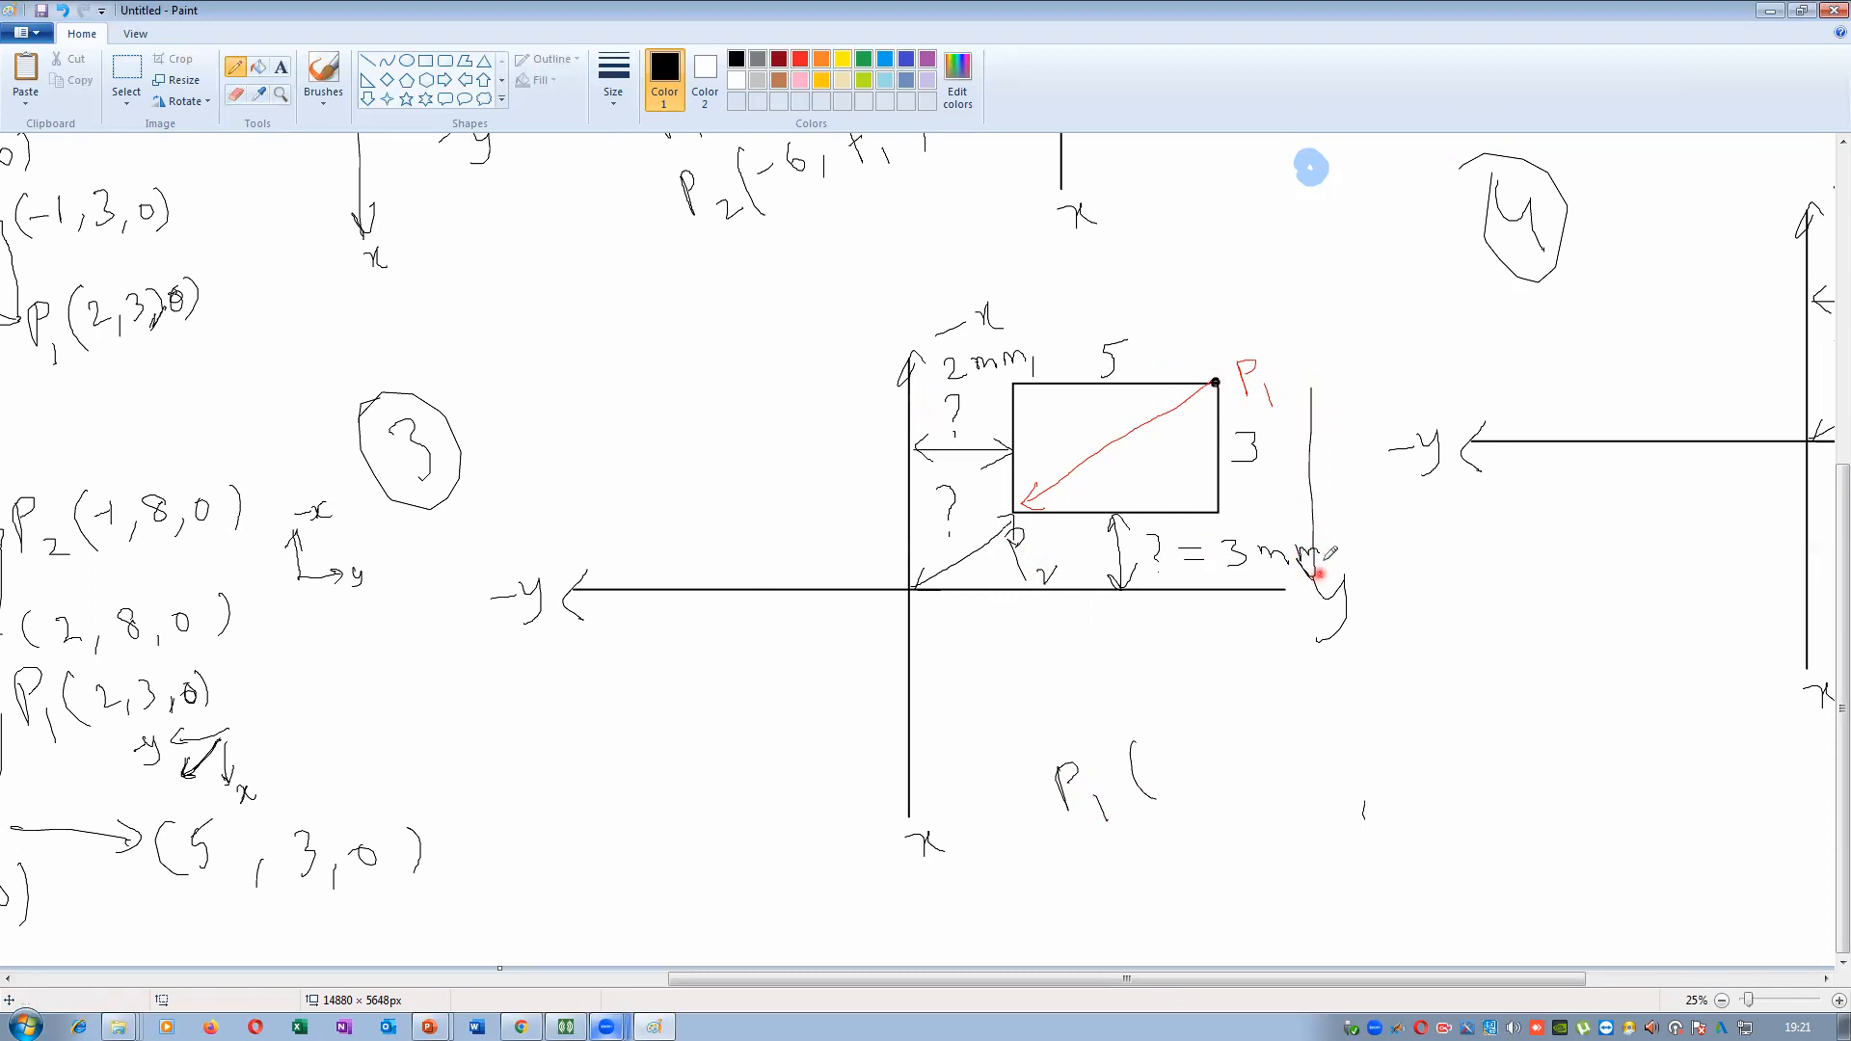
drag(1300, 411, 1328, 412)
drag(1167, 756, 1165, 773)
drag(1144, 778, 1160, 771)
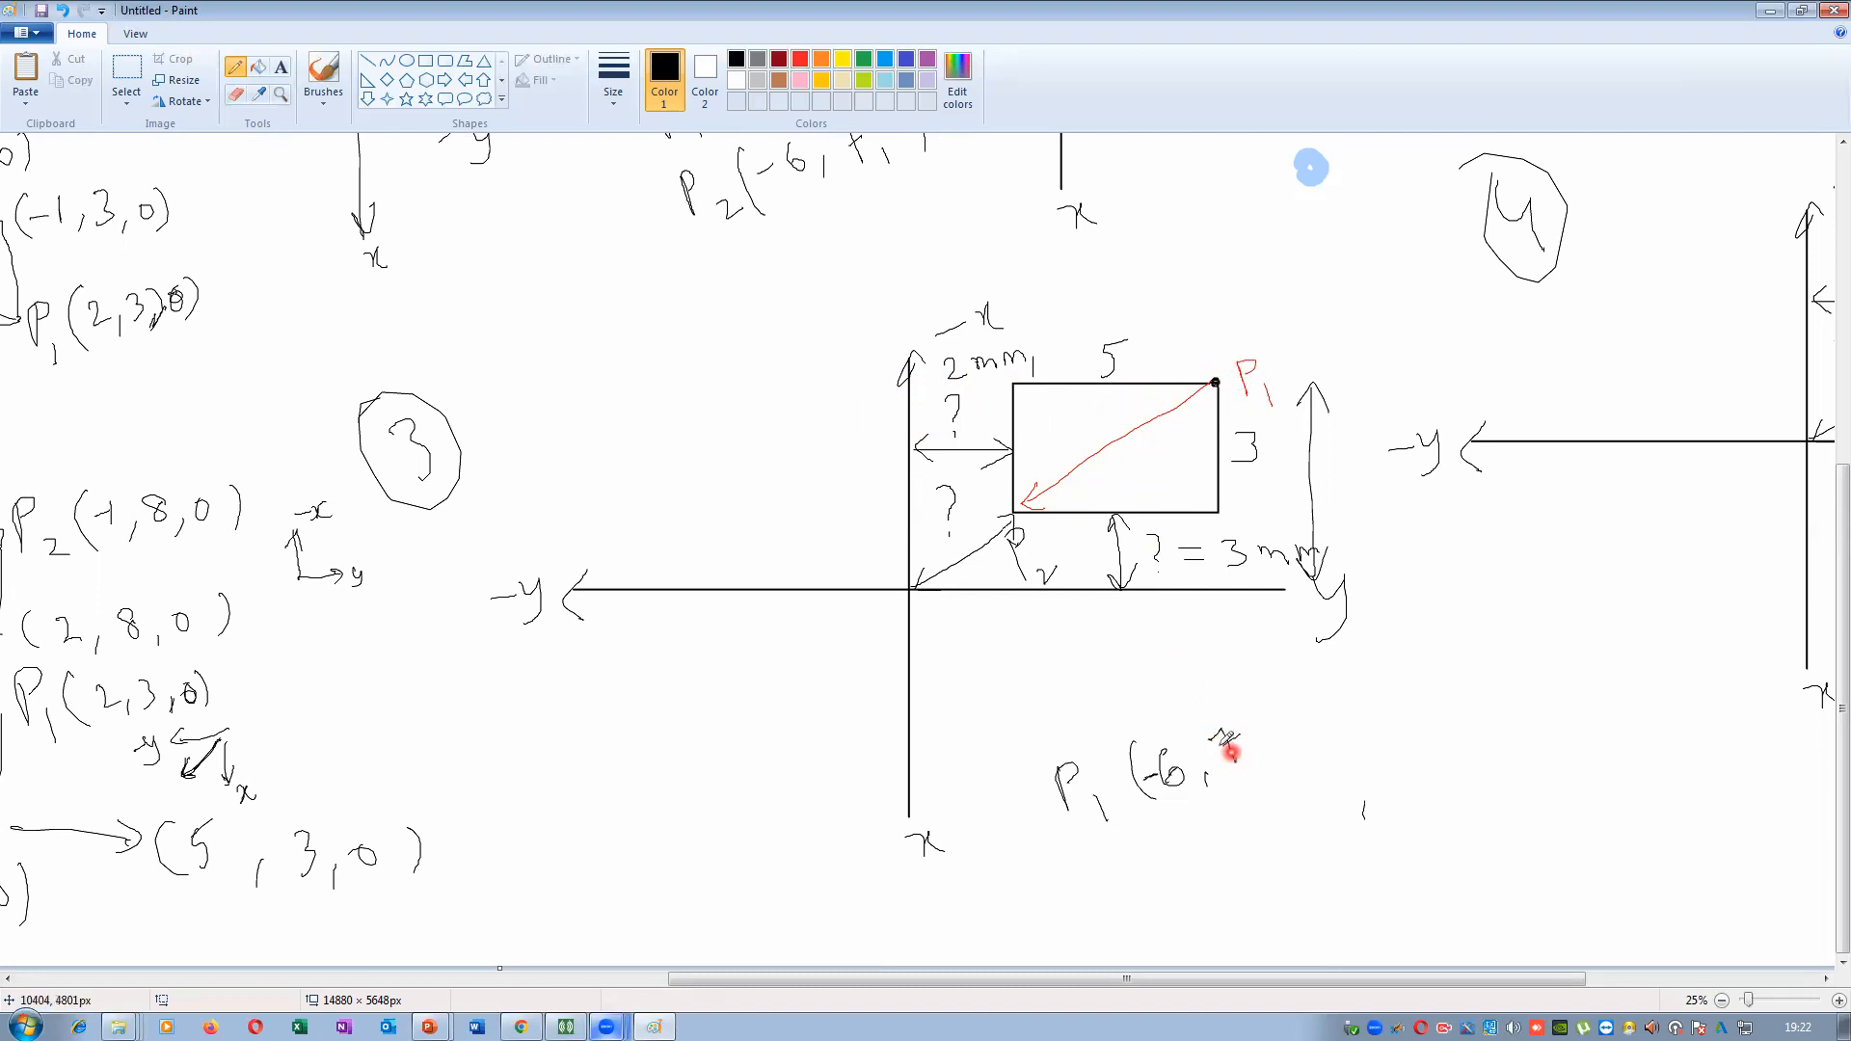
drag(1255, 745, 1257, 761)
Write P2 (-3,2,0) under diagram 3's P1 coordinates and draw a box around both entries
mouse_move(1099, 840)
mouse_down()
mouse_move(1167, 880)
mouse_move(1197, 873)
mouse_up()
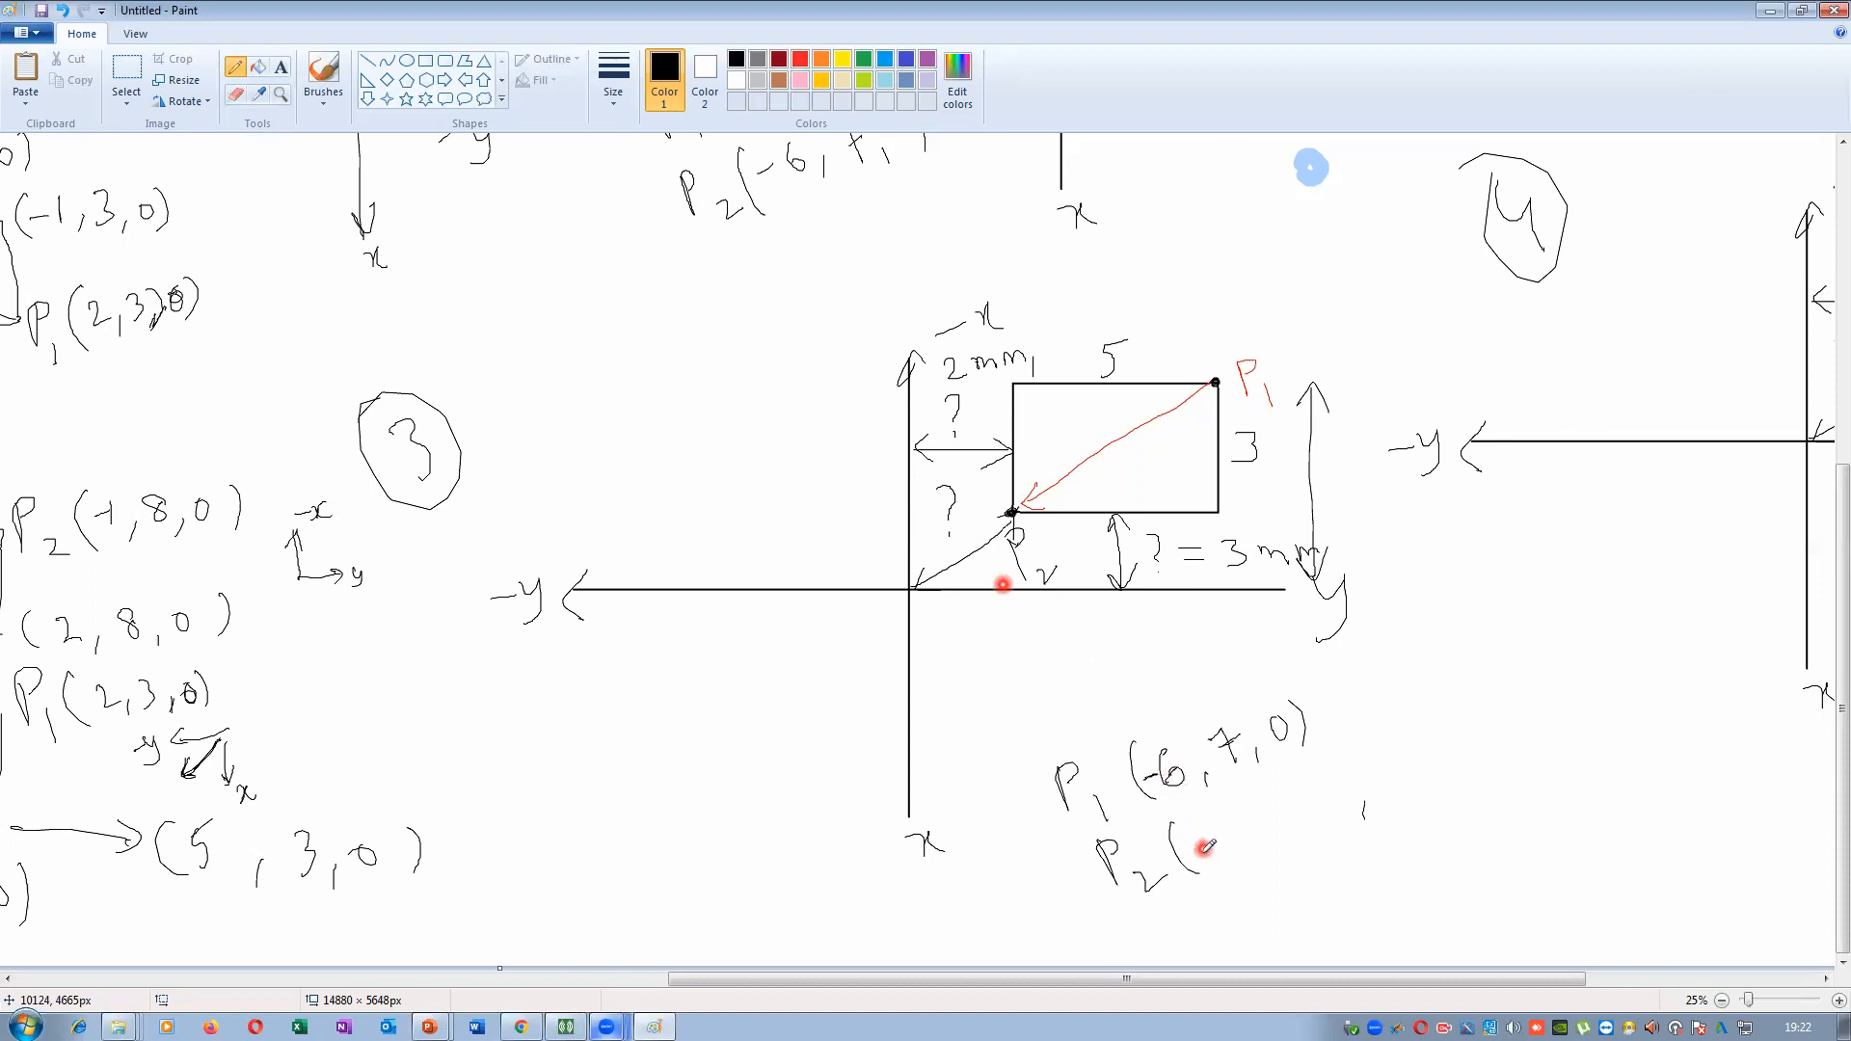
drag(1212, 820, 1218, 842)
drag(1256, 831, 1257, 846)
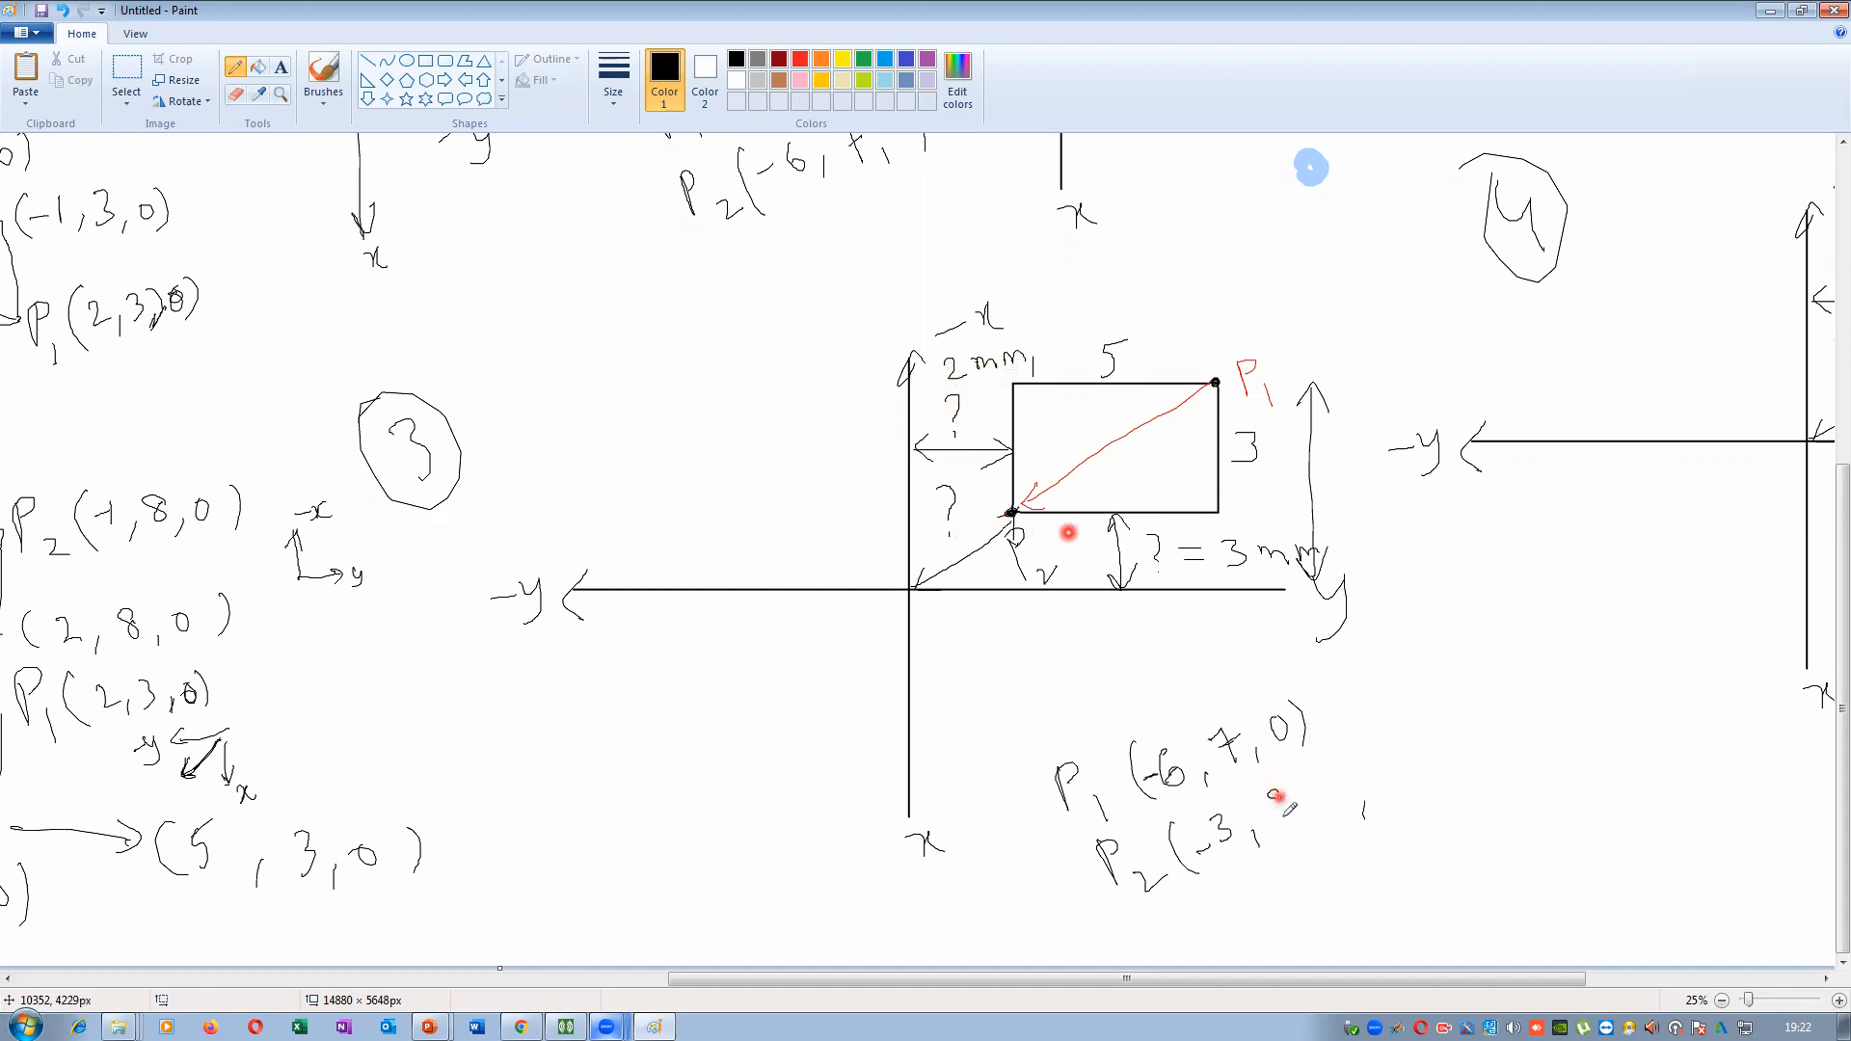
drag(1338, 777, 1332, 766)
drag(1346, 746, 1354, 790)
mouse_move(1022, 760)
mouse_down()
mouse_move(1105, 910)
mouse_move(1195, 914)
mouse_move(1397, 809)
mouse_move(1225, 684)
mouse_move(1041, 746)
mouse_move(1024, 733)
mouse_up()
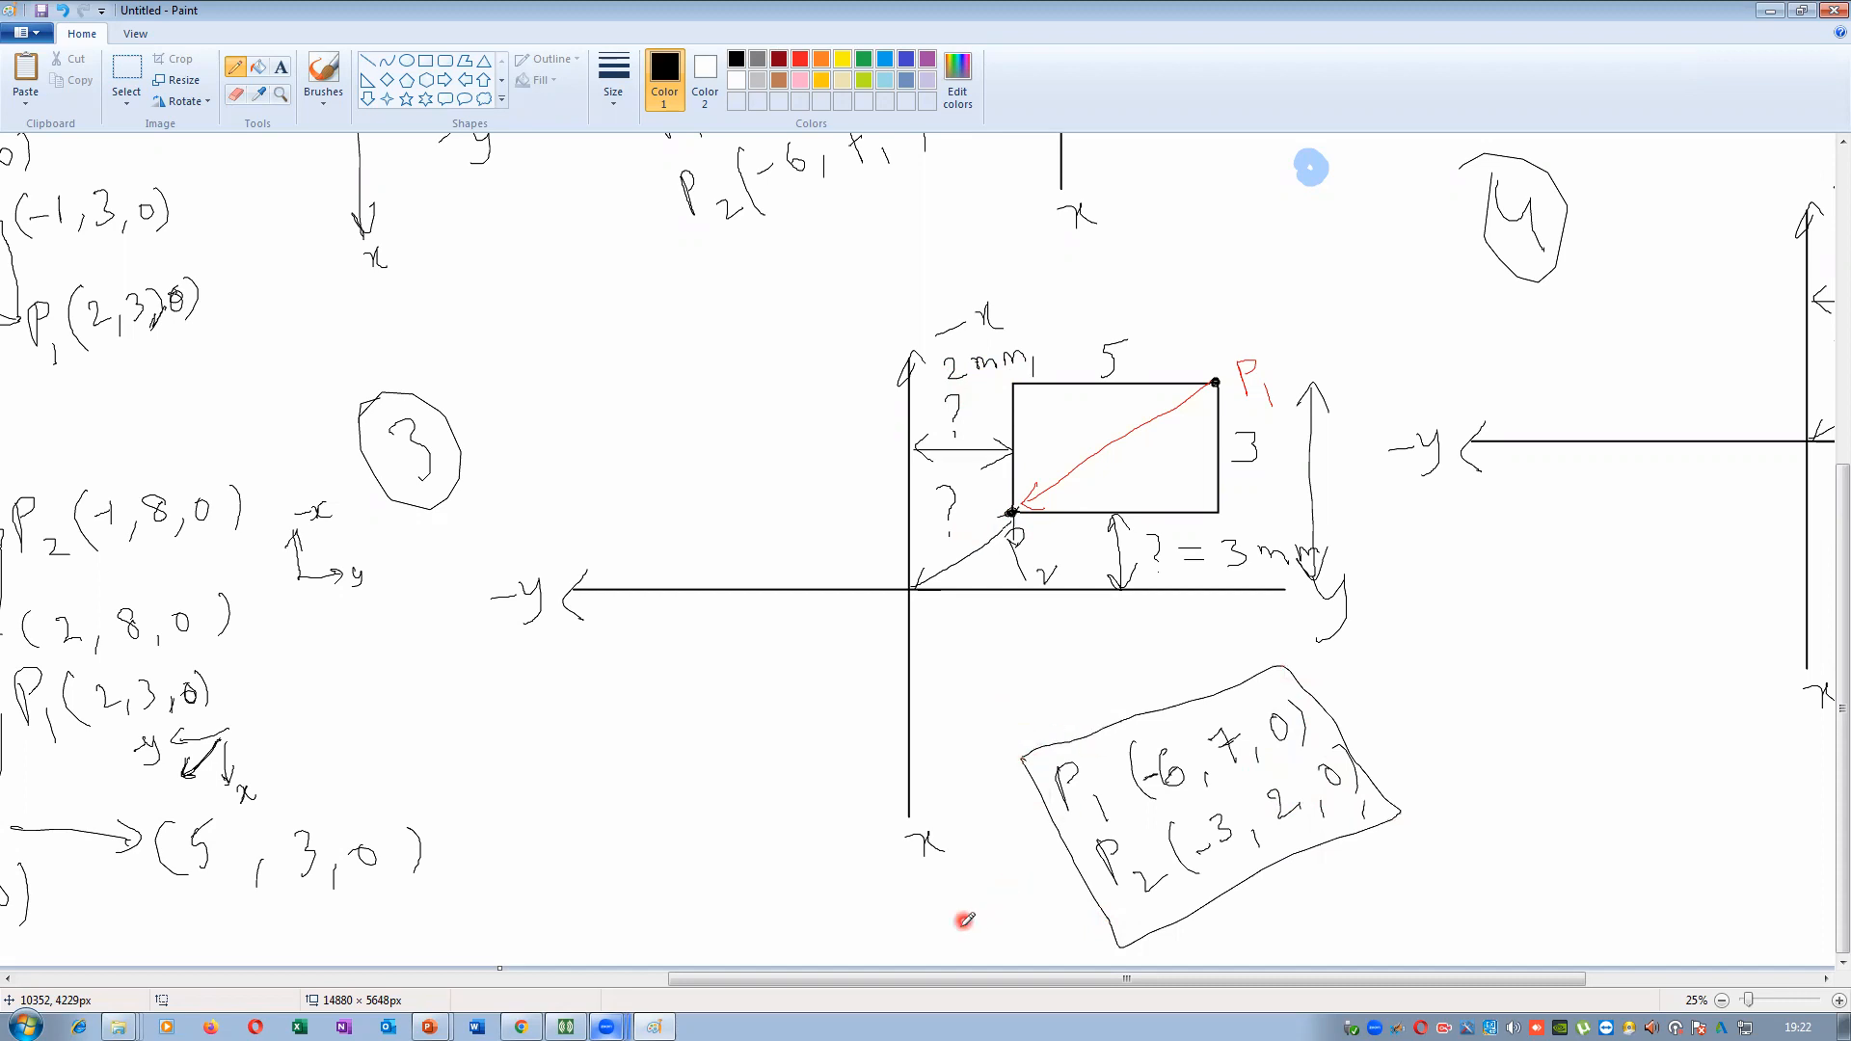
In diagram 4, retrace the P1 label at the lower-right corner in black and label the upper-left corner P2
drag(950, 979, 1477, 985)
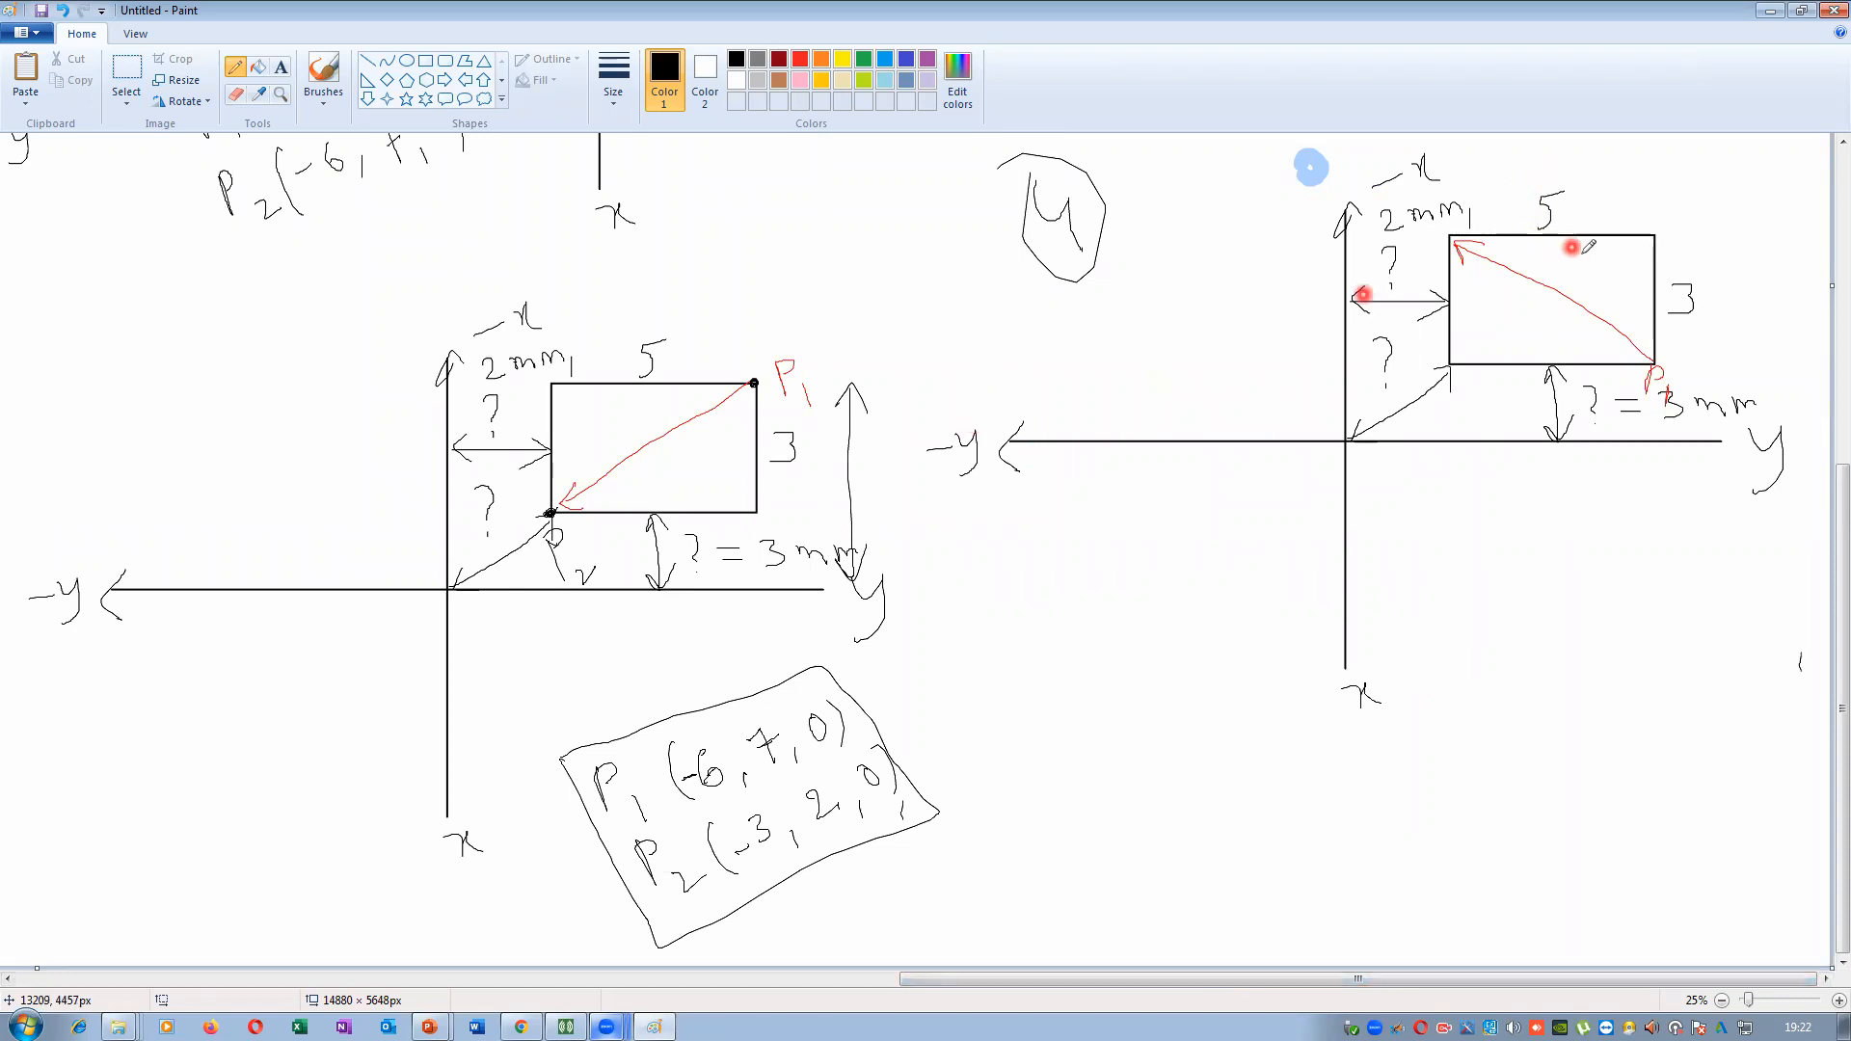
drag(1640, 396, 1650, 380)
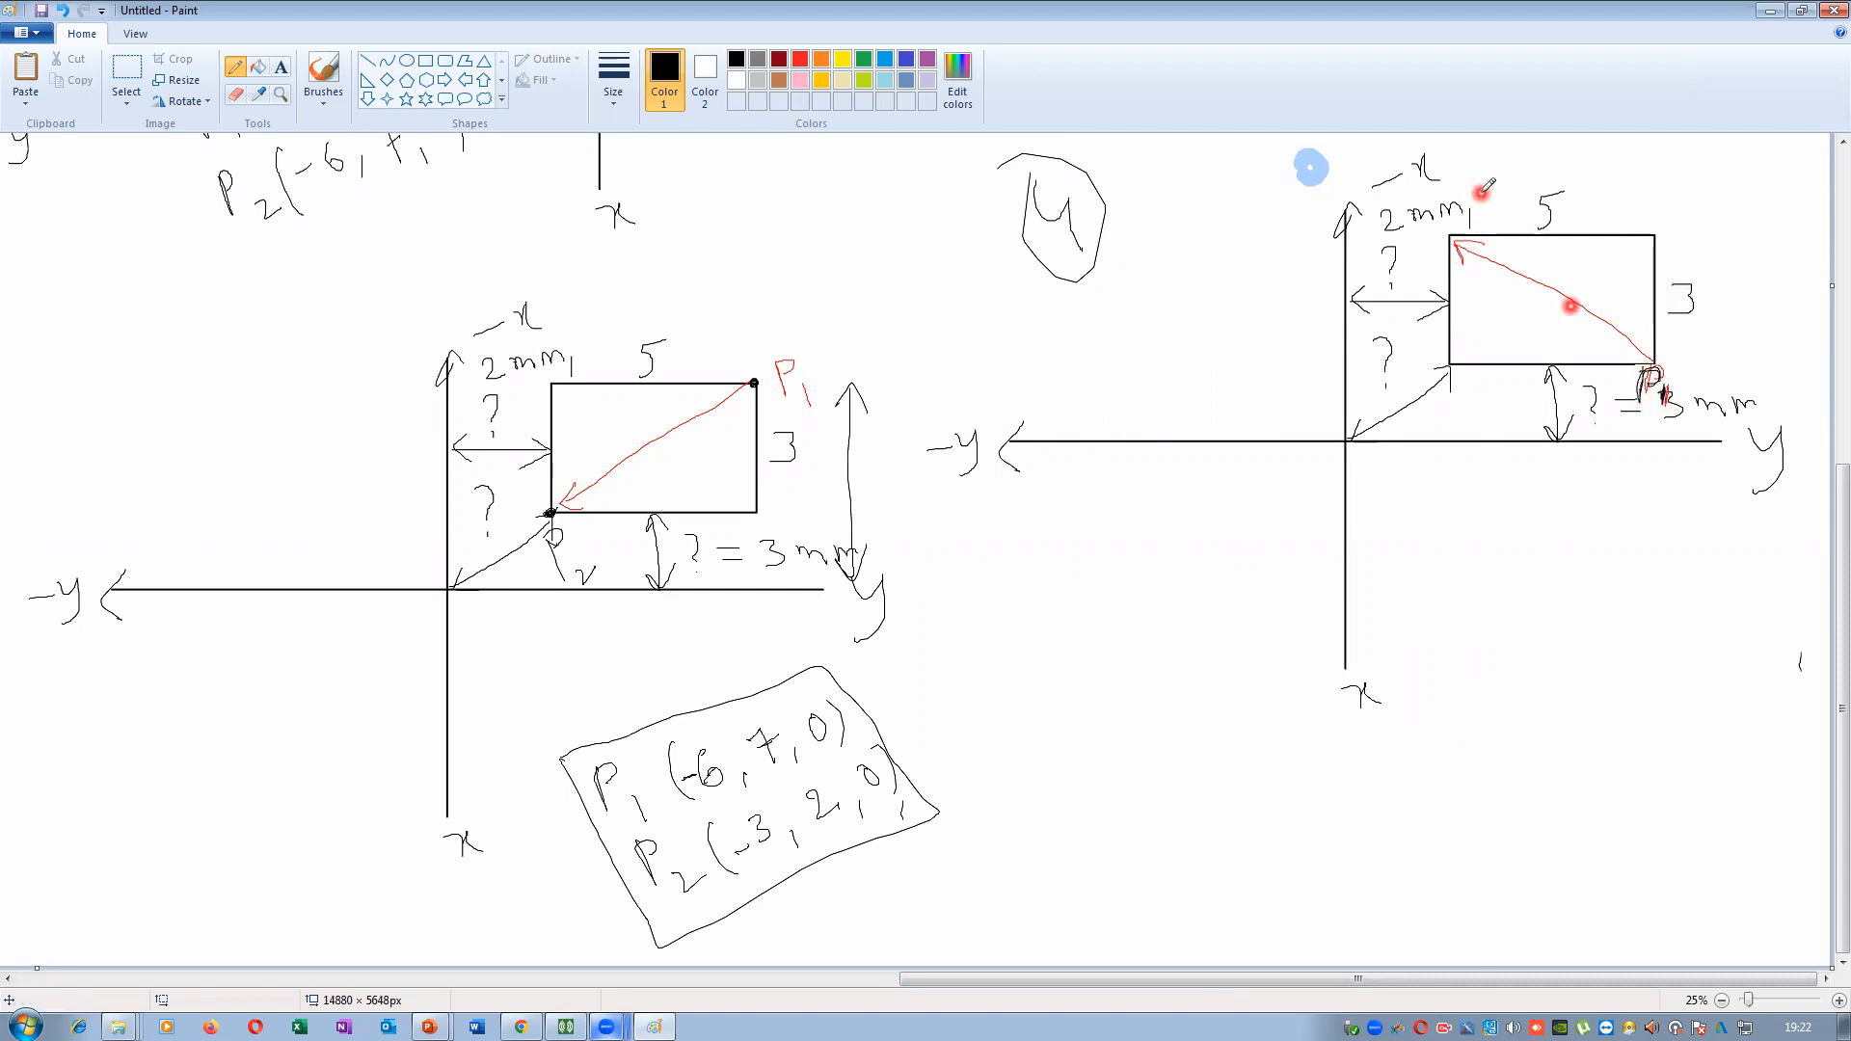
drag(1421, 246, 1459, 256)
Write the coordinates P1 (-3,7,0) below diagram 4's y axis
drag(1436, 583, 1472, 630)
drag(1509, 555, 1513, 626)
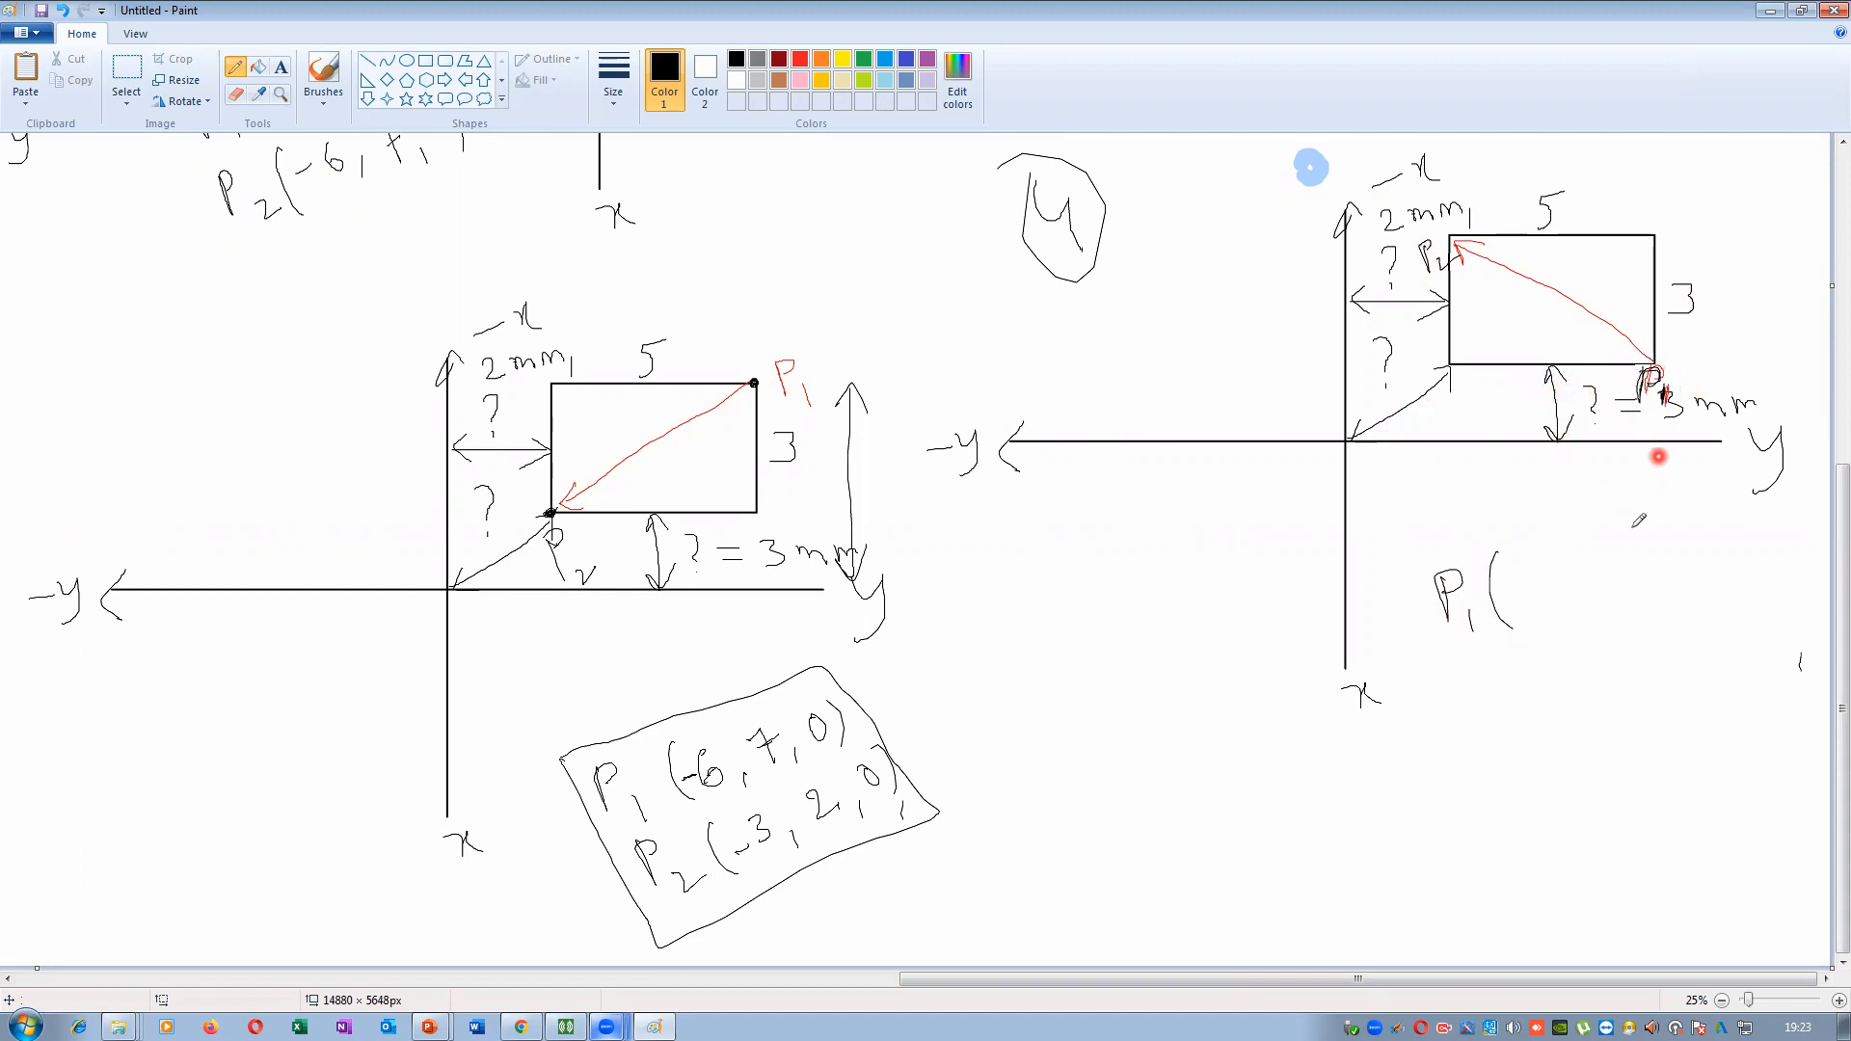
mouse_move(1532, 572)
mouse_down()
mouse_move(1537, 607)
mouse_move(1524, 584)
mouse_move(1578, 622)
mouse_up()
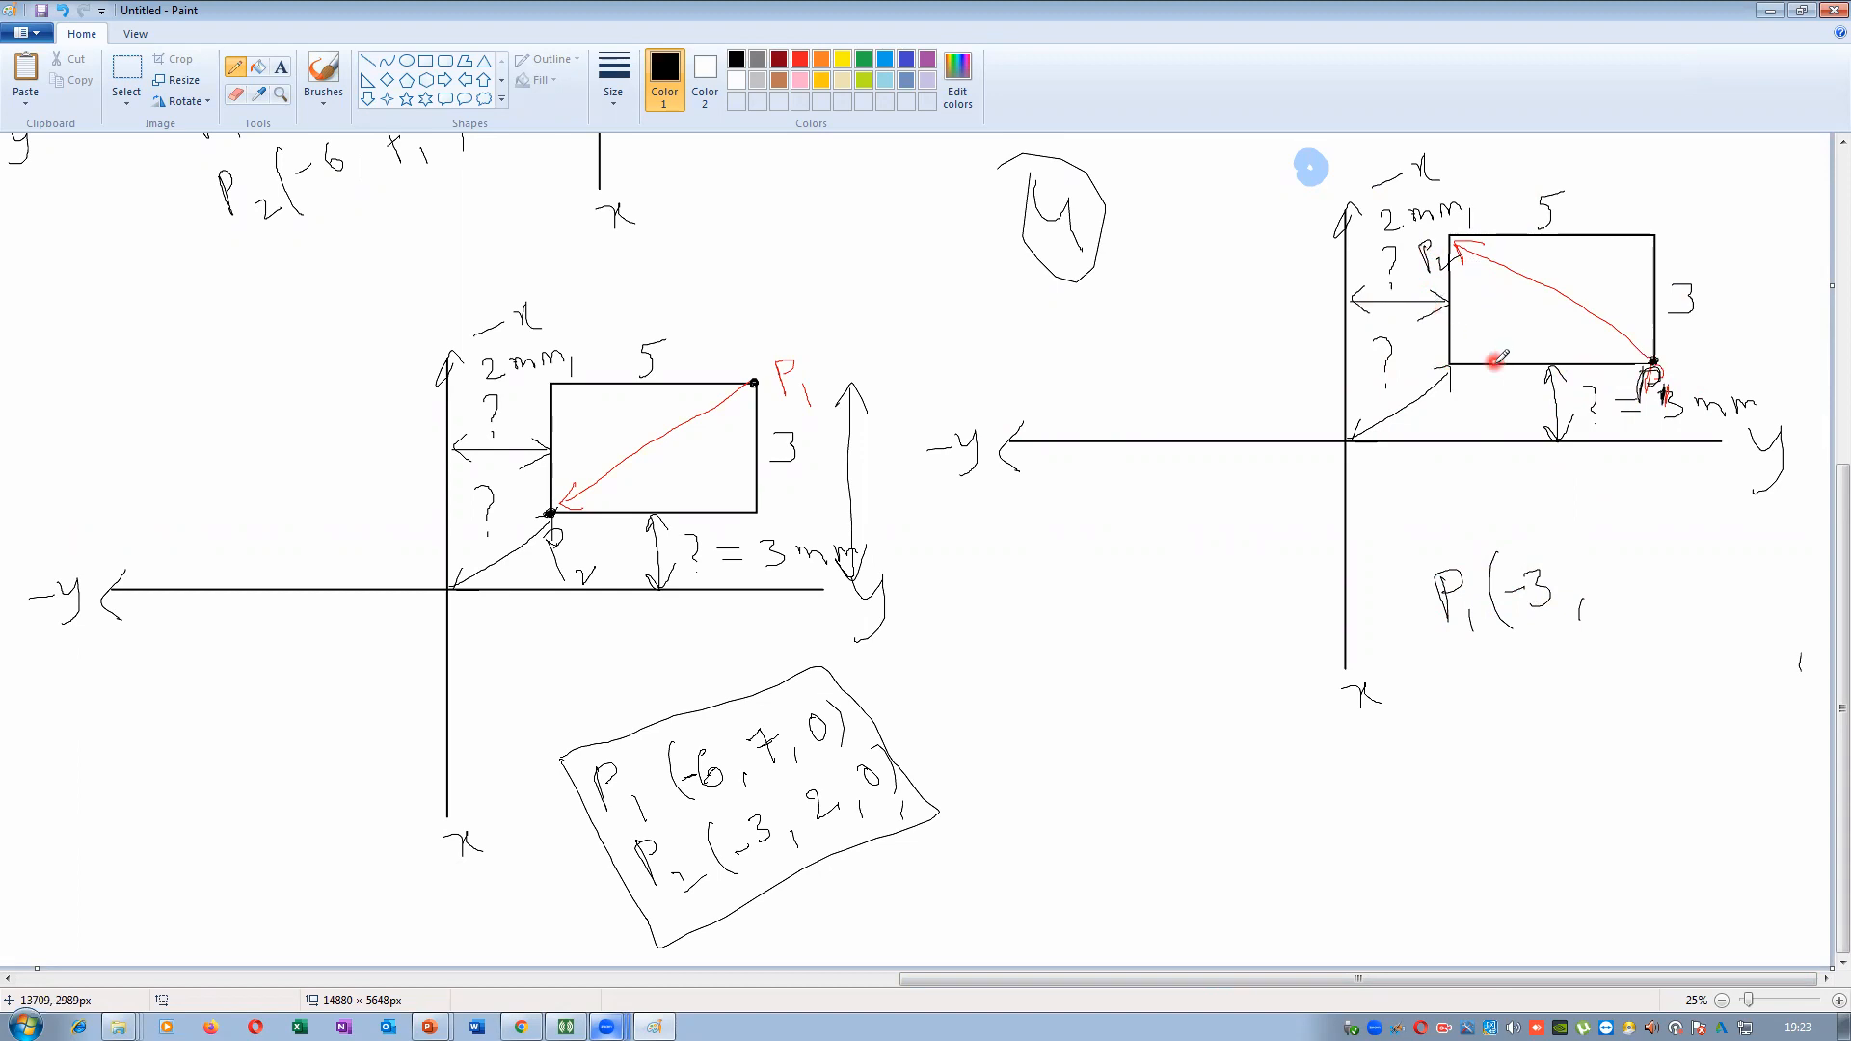
drag(1603, 570, 1618, 596)
drag(1674, 533, 1681, 589)
Write P2 (-6,2,0) under diagram 4's P1 coordinates and draw a box around both entries
mouse_move(1461, 661)
mouse_down()
mouse_move(1469, 700)
mouse_move(1466, 683)
mouse_move(1545, 705)
mouse_move(1521, 702)
mouse_up()
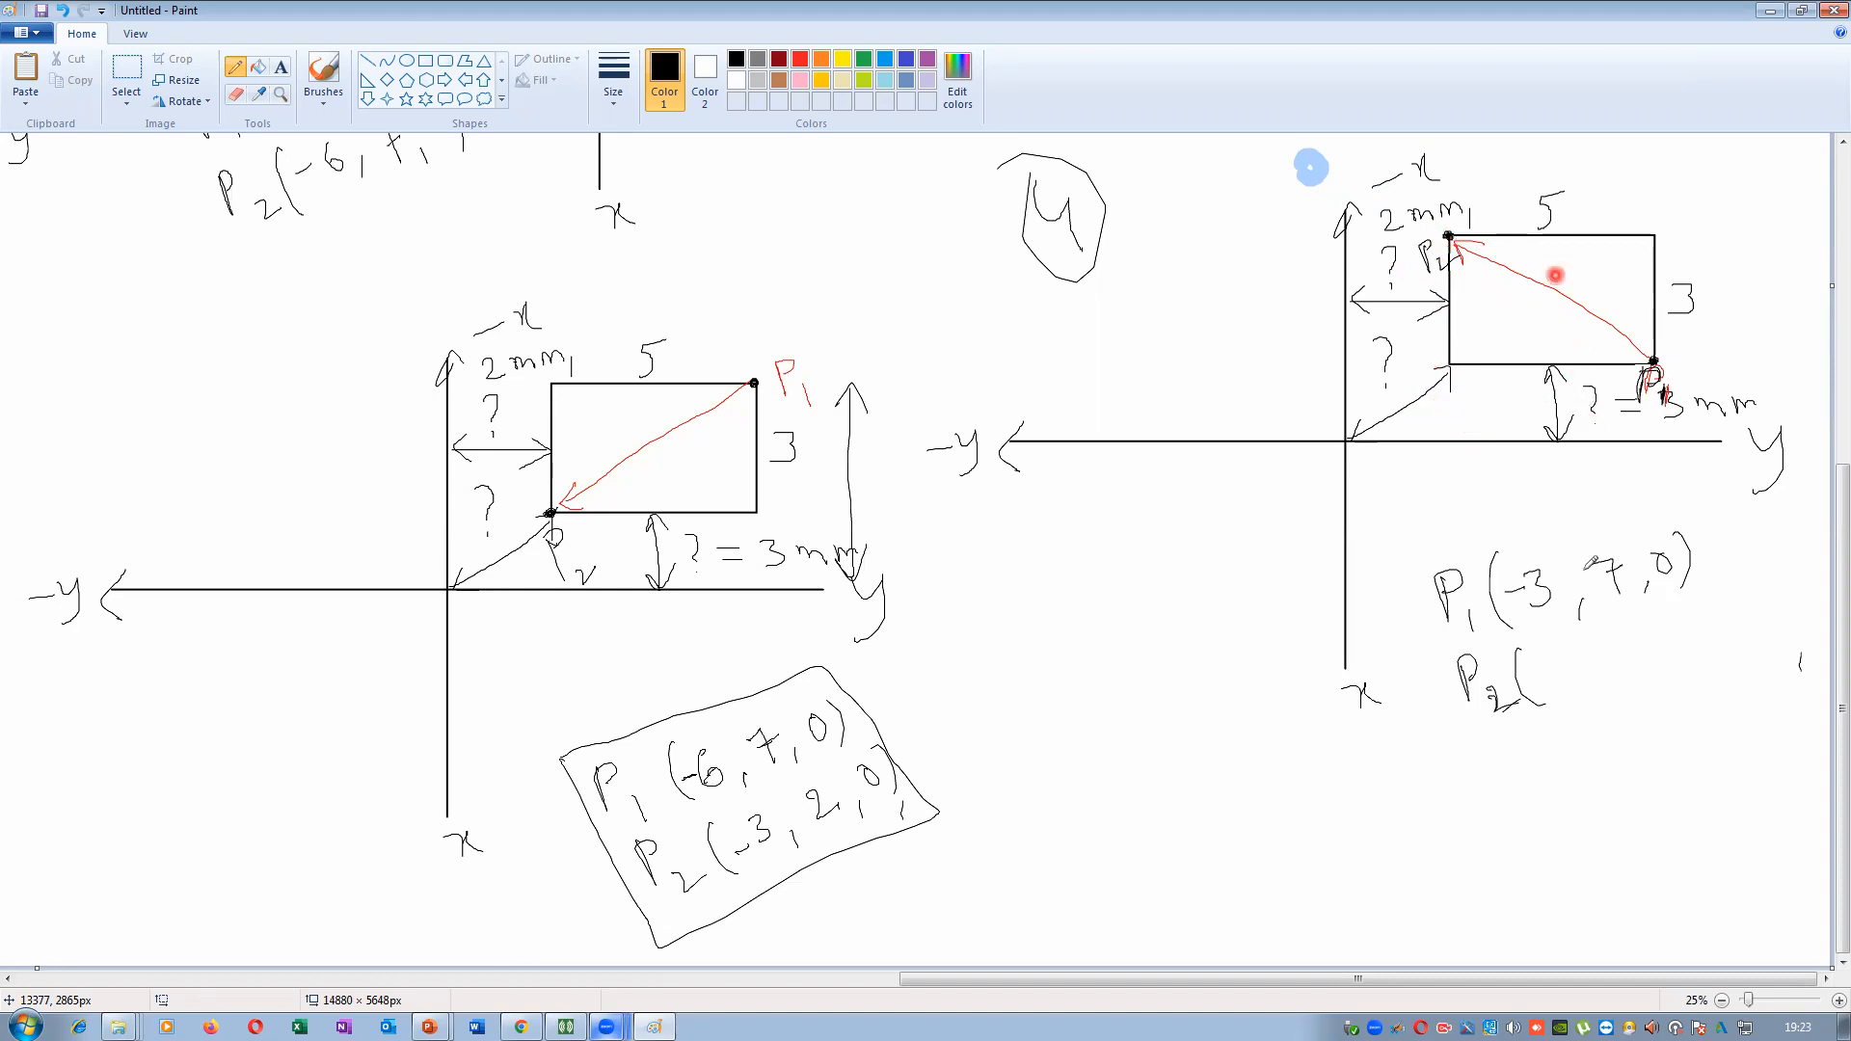
drag(1566, 657, 1569, 687)
mouse_move(1611, 650)
mouse_down()
mouse_move(1657, 670)
mouse_move(1673, 625)
mouse_move(1694, 655)
mouse_up()
mouse_move(1468, 745)
mouse_down()
mouse_move(1756, 640)
mouse_move(1669, 496)
mouse_move(1435, 545)
mouse_up()
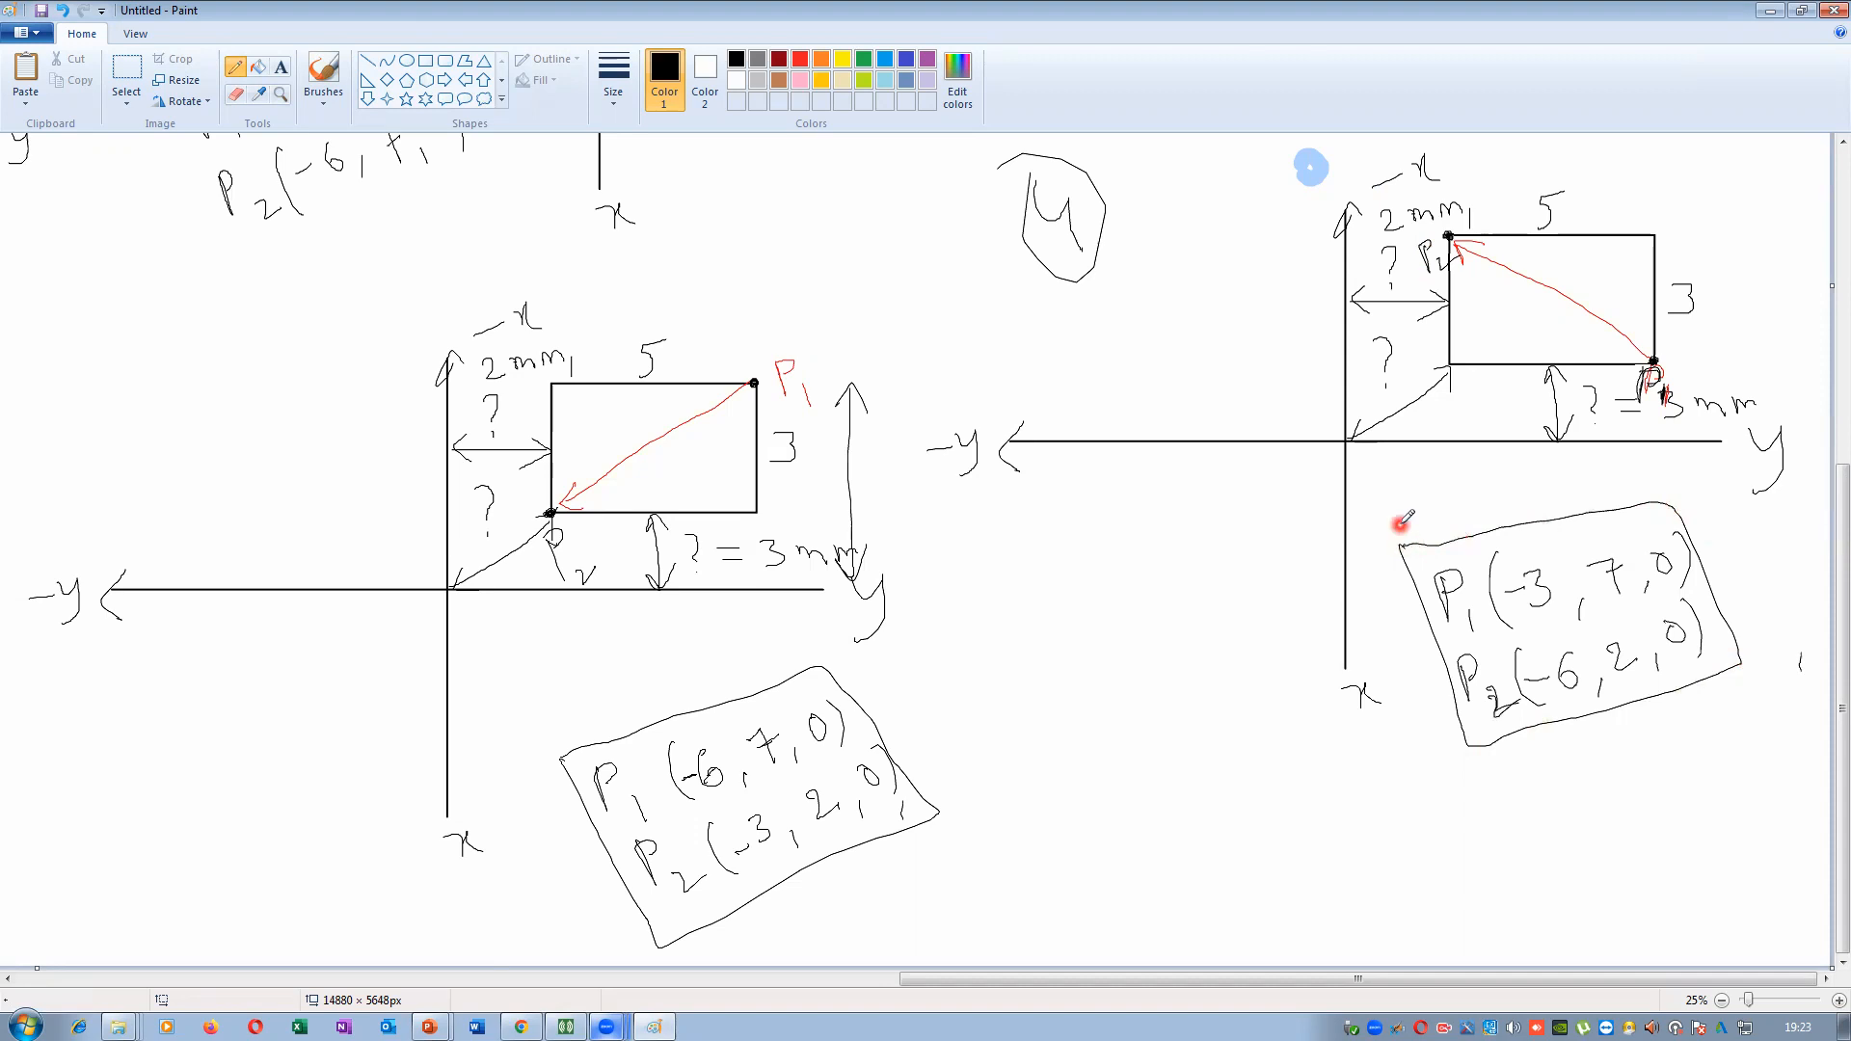
ctrl+scroll(1263, 501, down, 1)
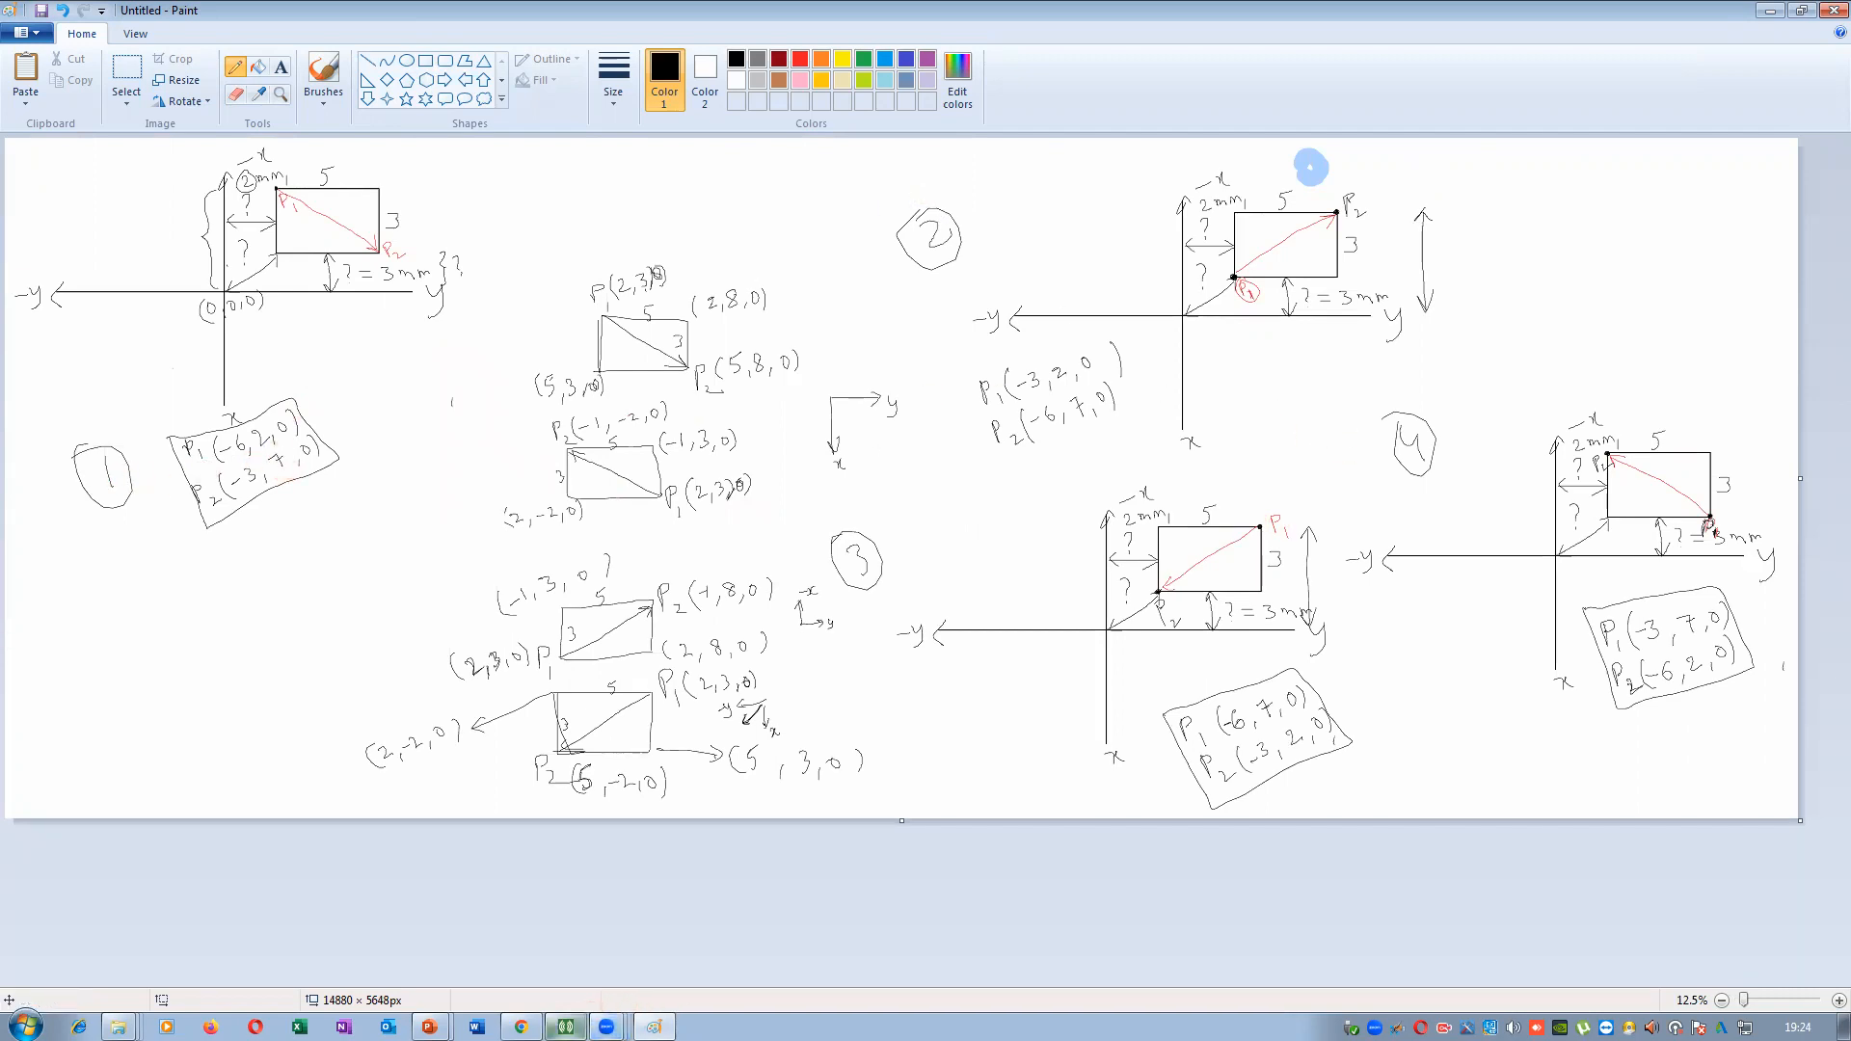
Switch to HFSS and open the CreateRectangle properties of Rectangle1, moving the dialog clear of the model tree
click(566, 1027)
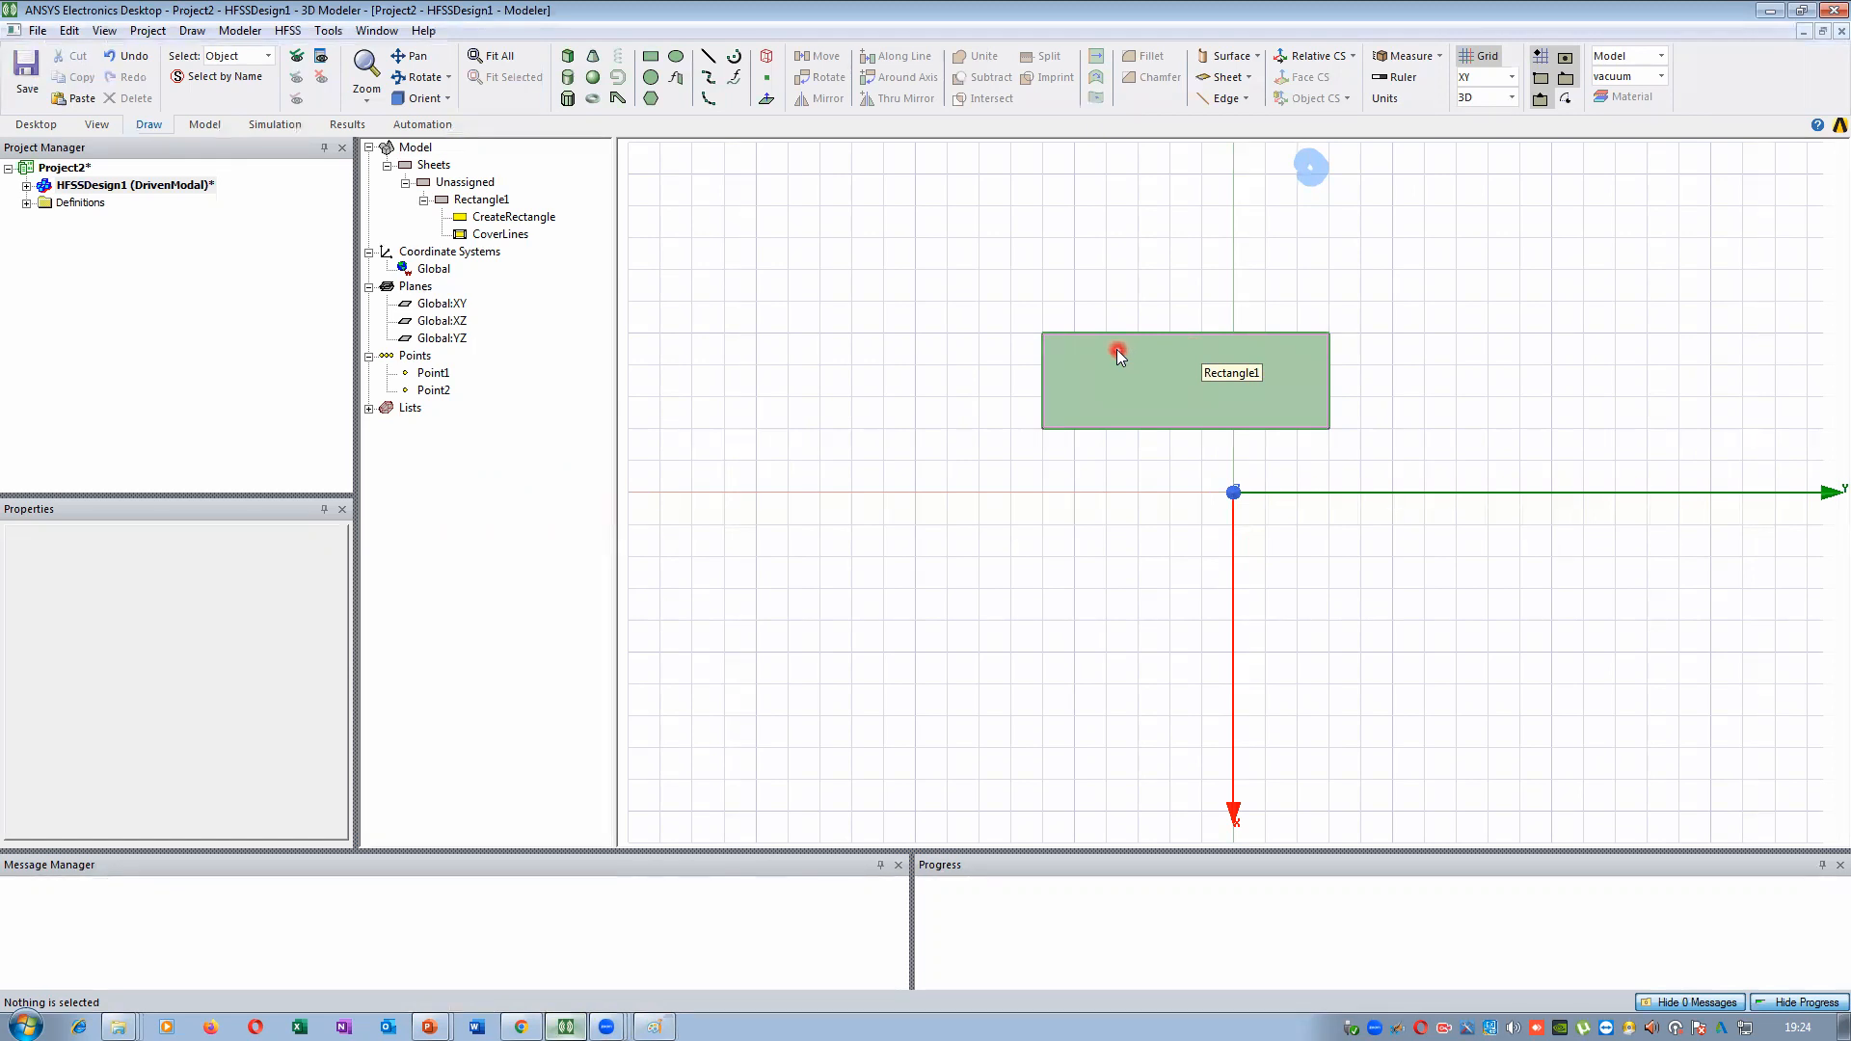
click(483, 199)
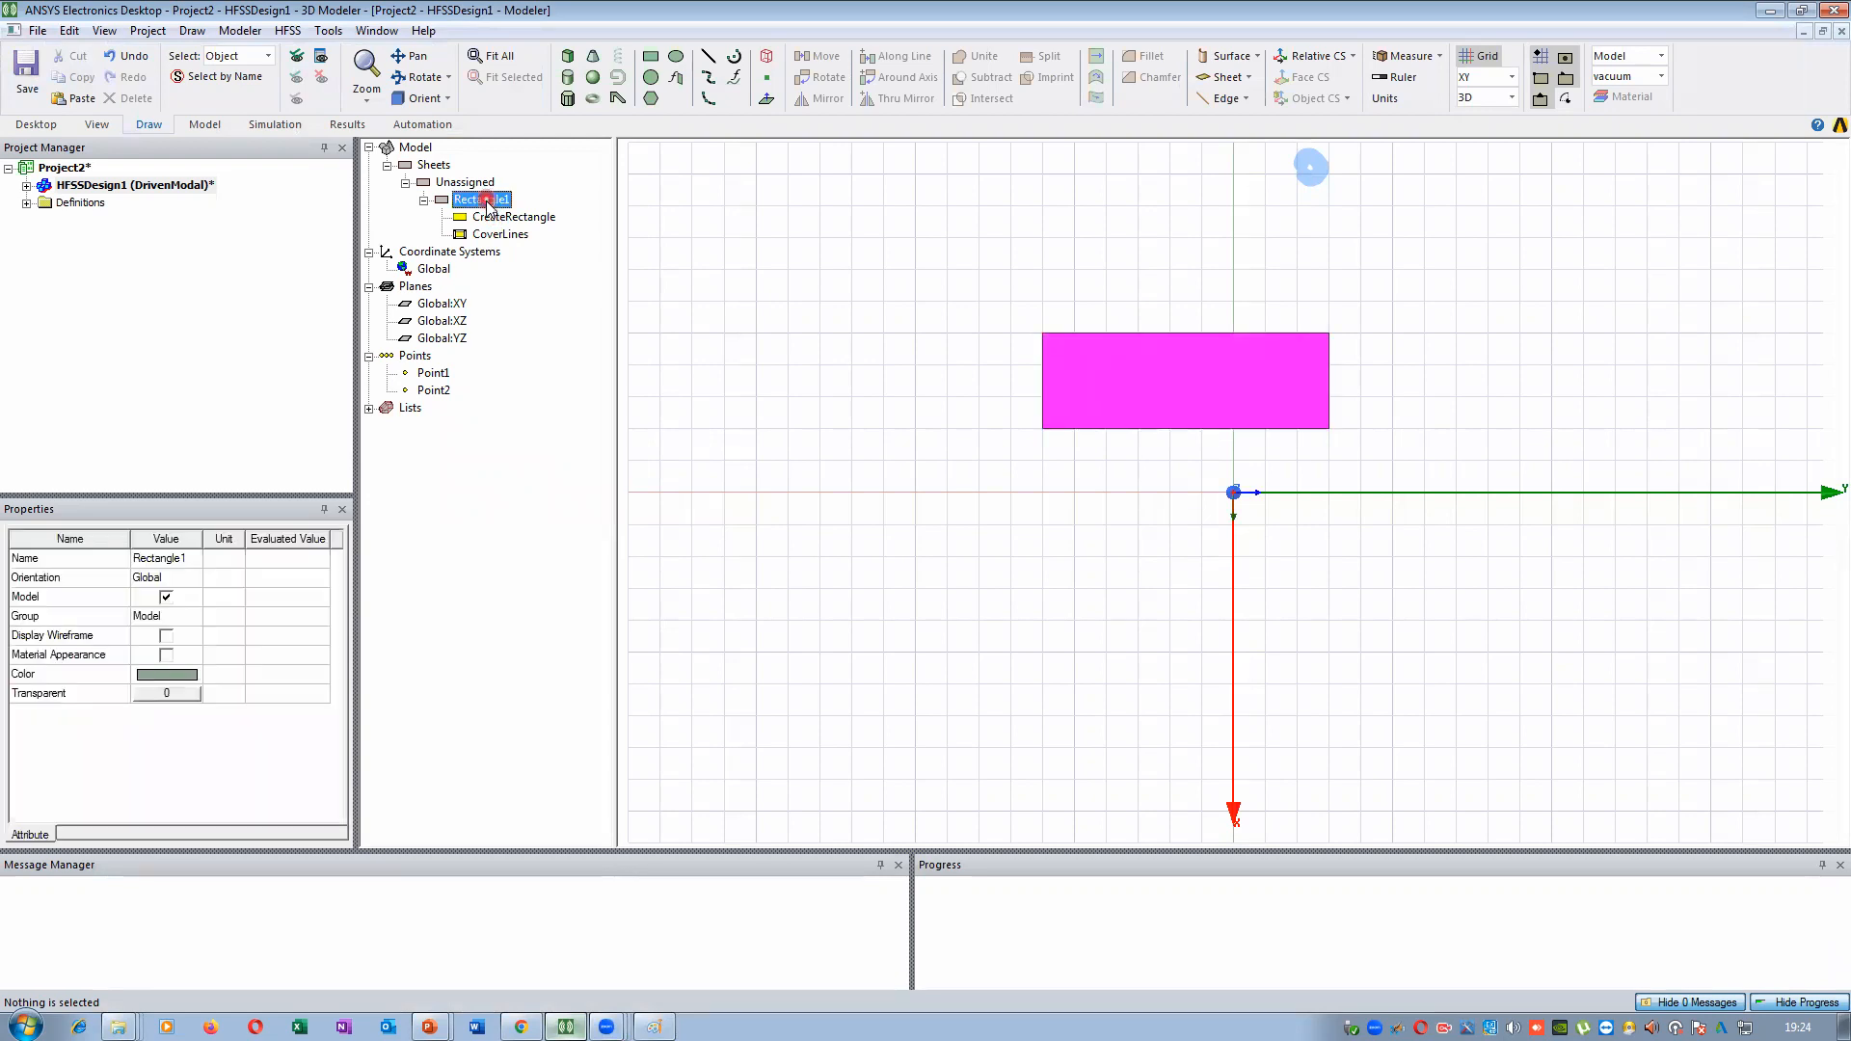
click(504, 218)
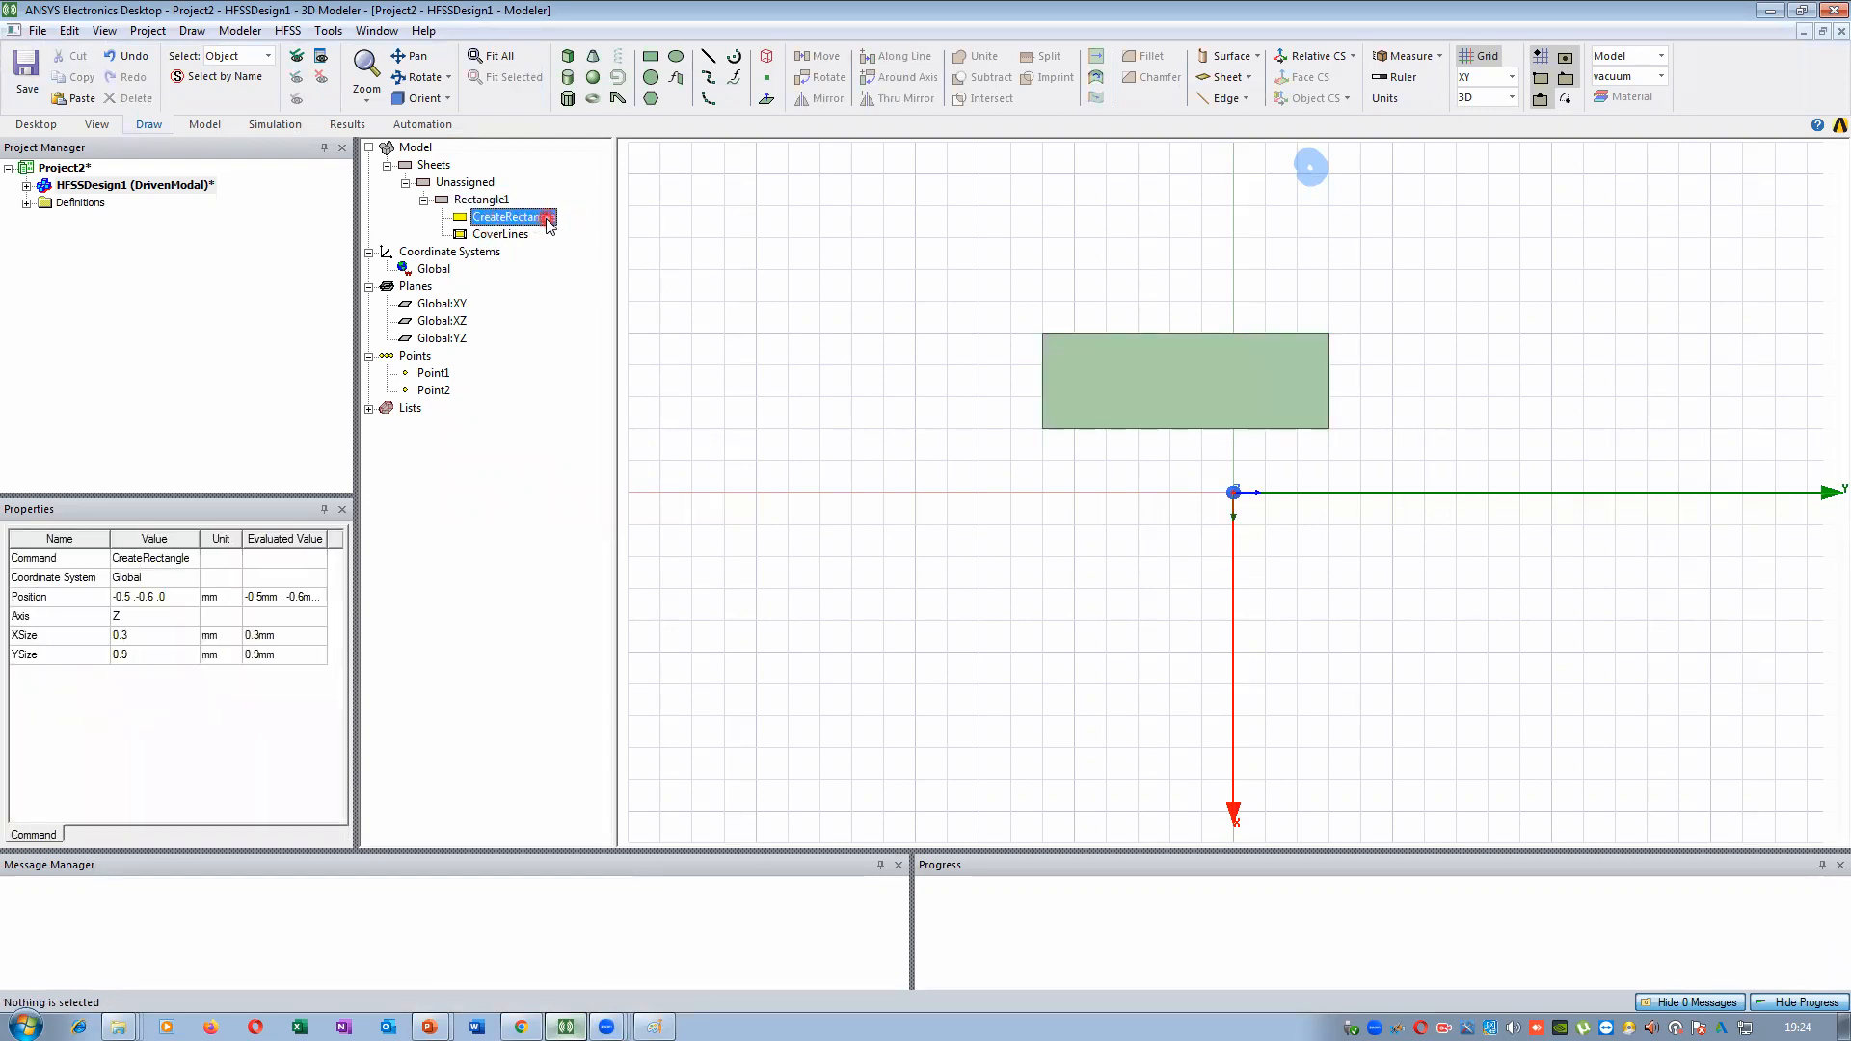
double_click(546, 220)
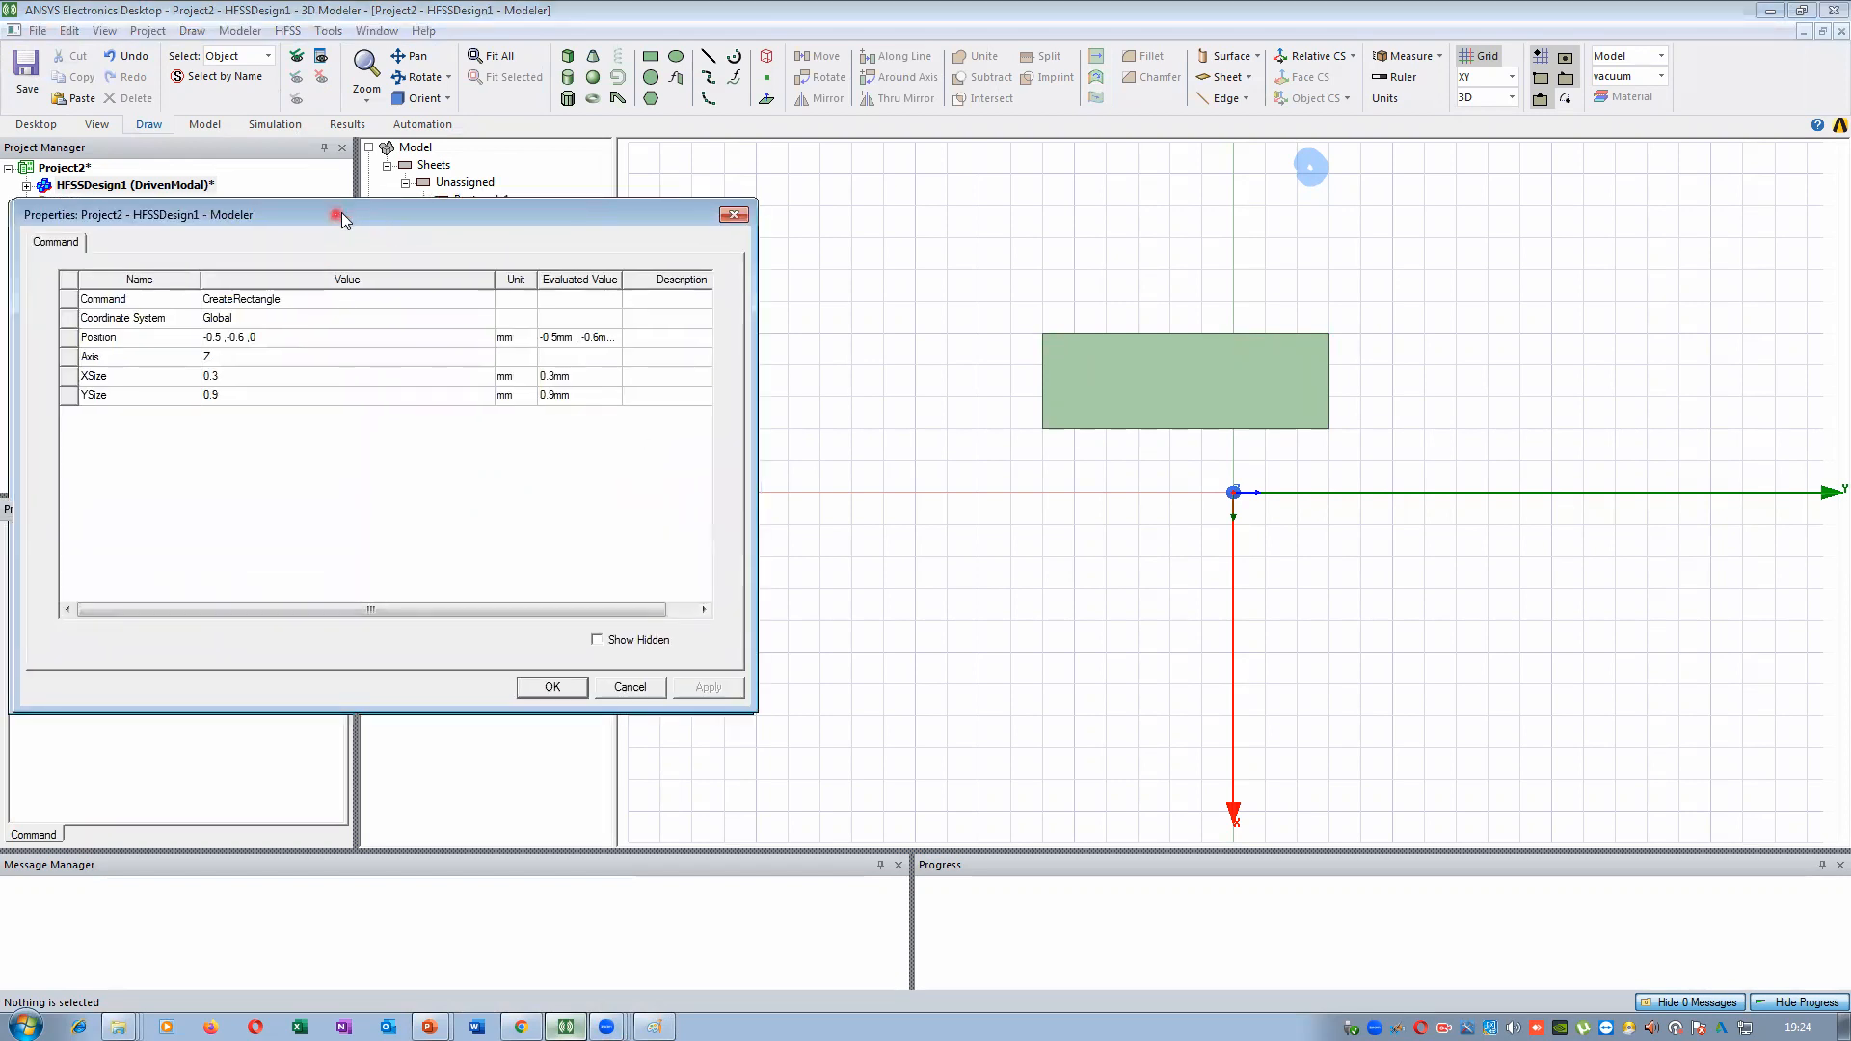
drag(338, 220, 440, 226)
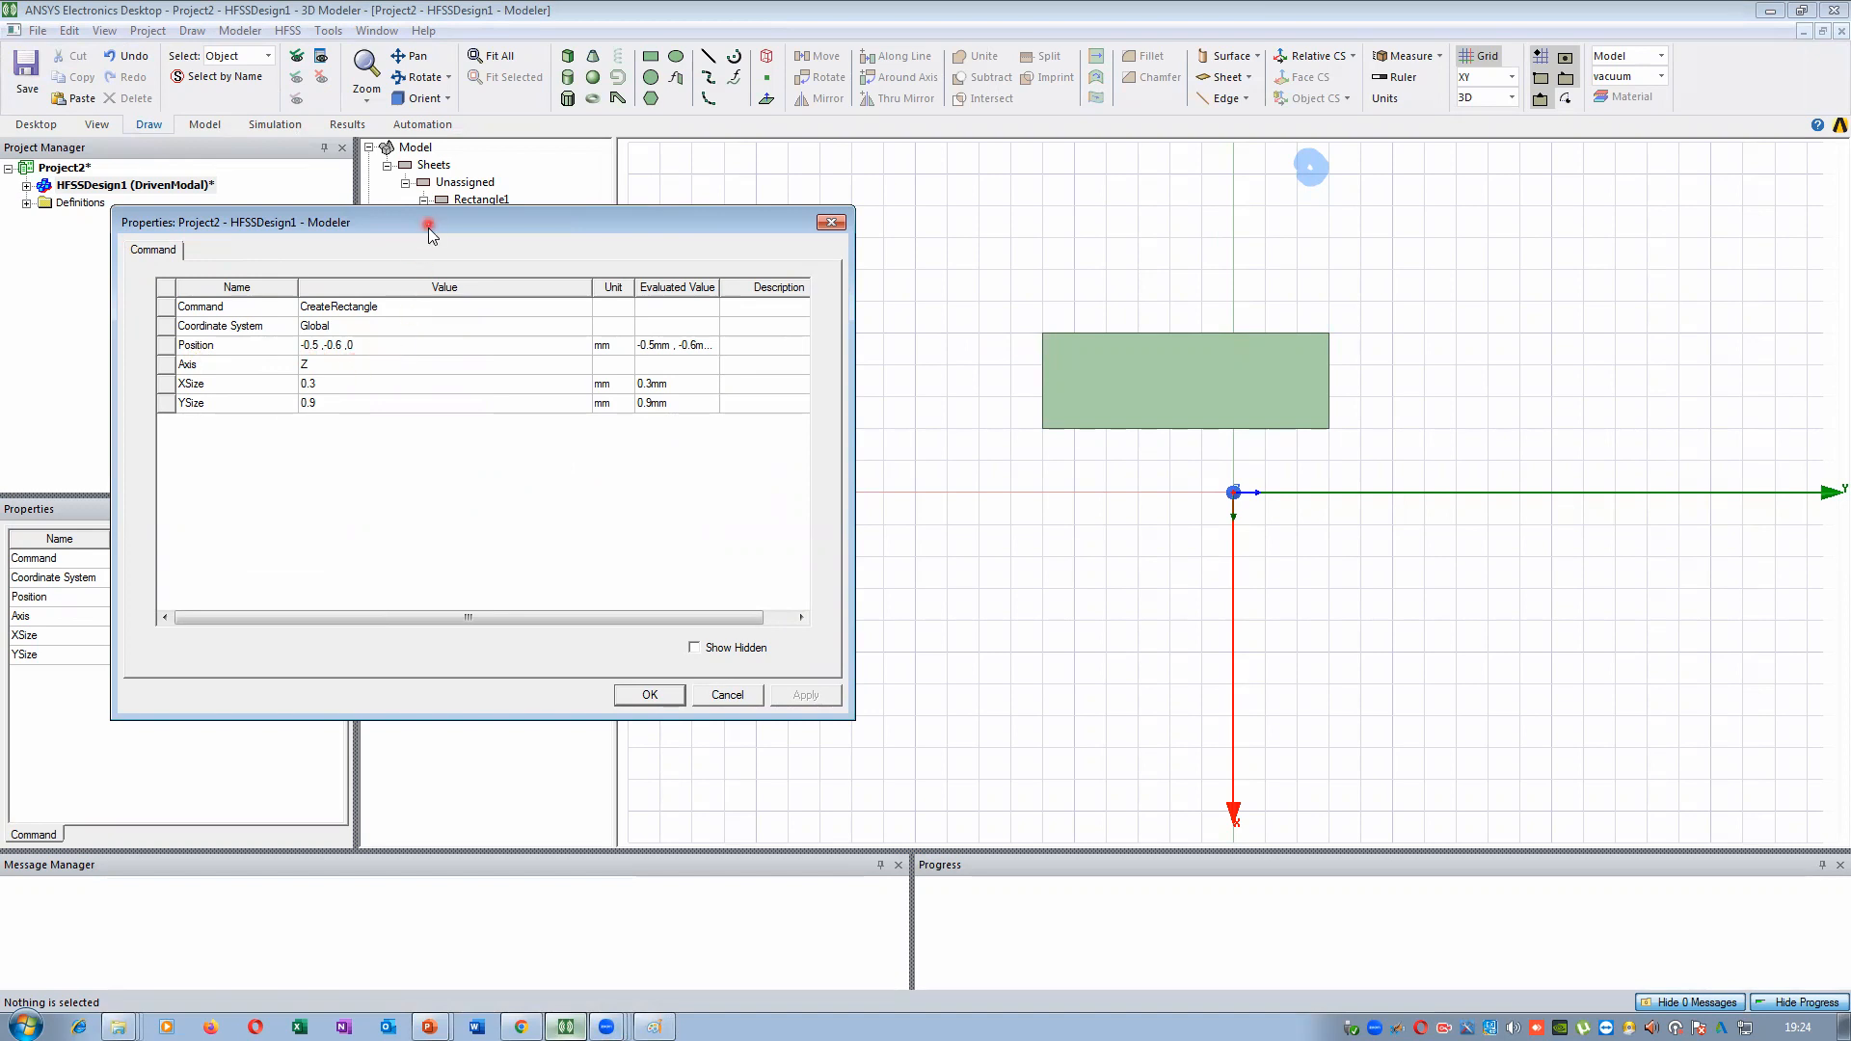
drag(430, 229, 440, 291)
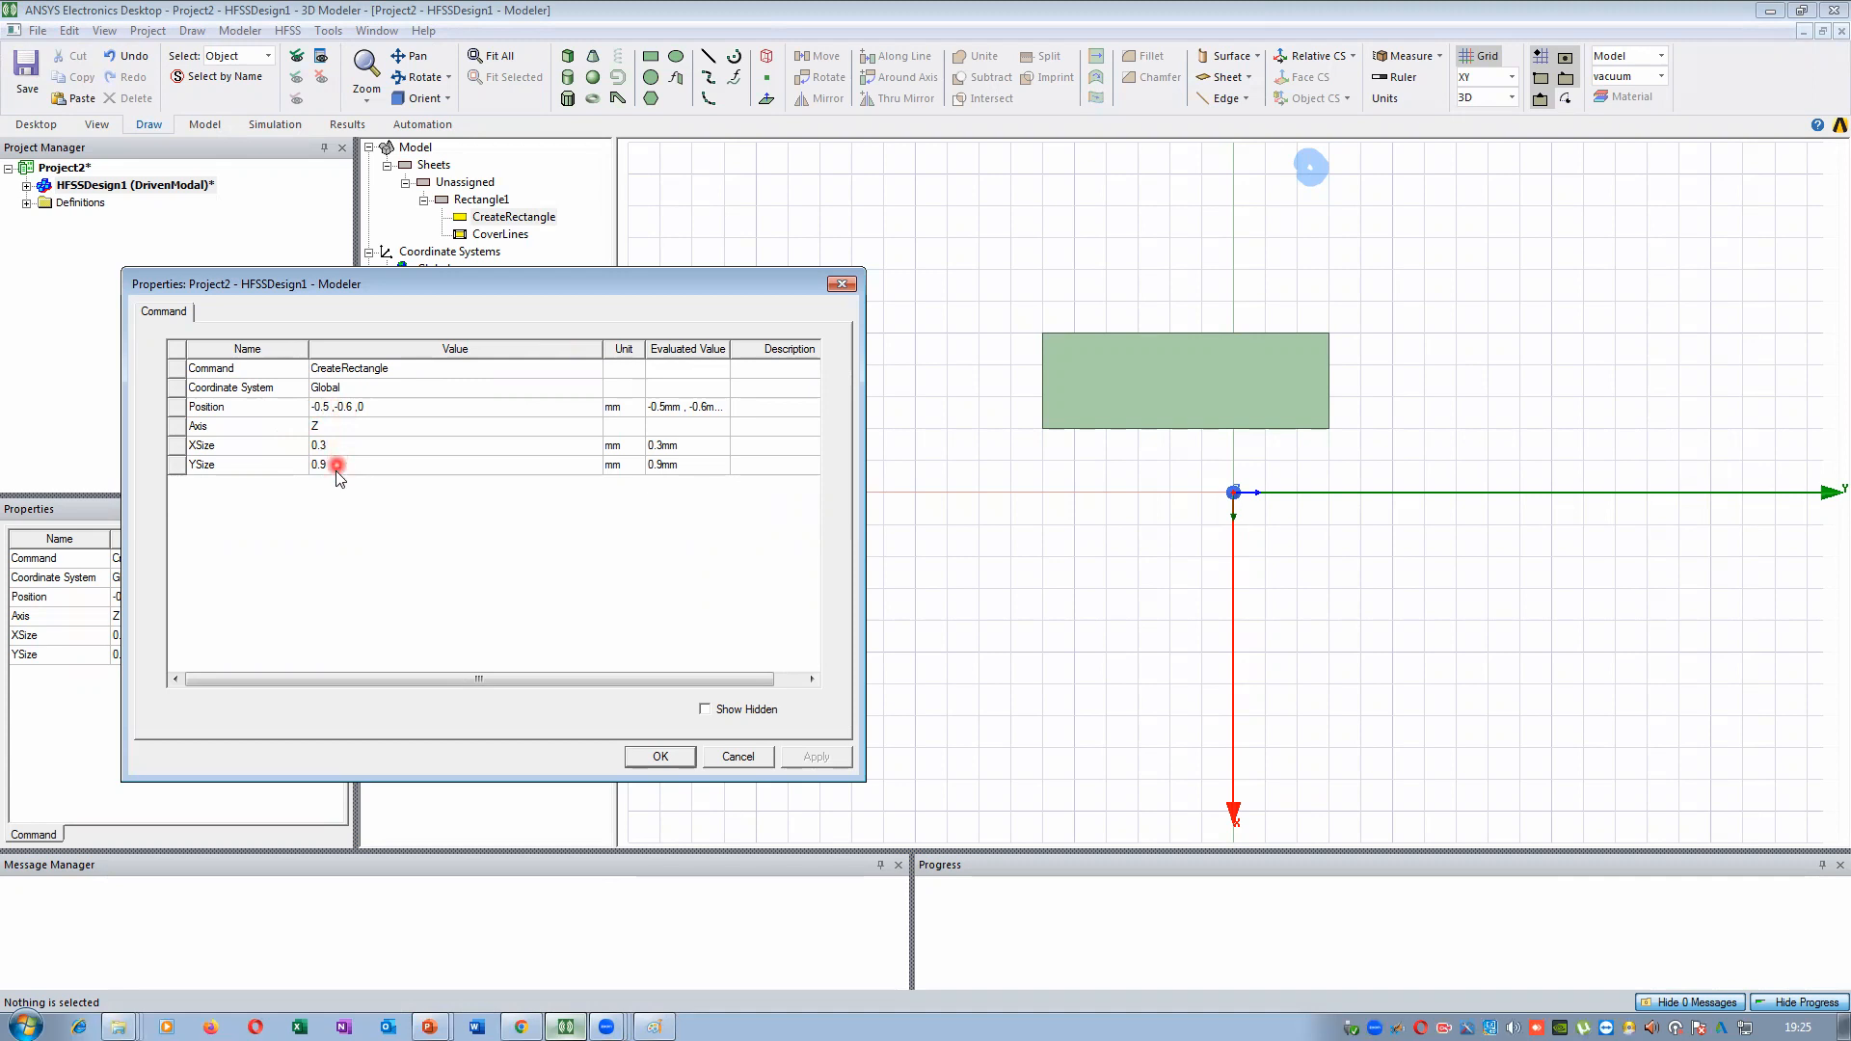
Switch to Paint and write the direction signs x+, y+ beside diagram 1 and x-, y+ beside diagram 2
click(578, 1027)
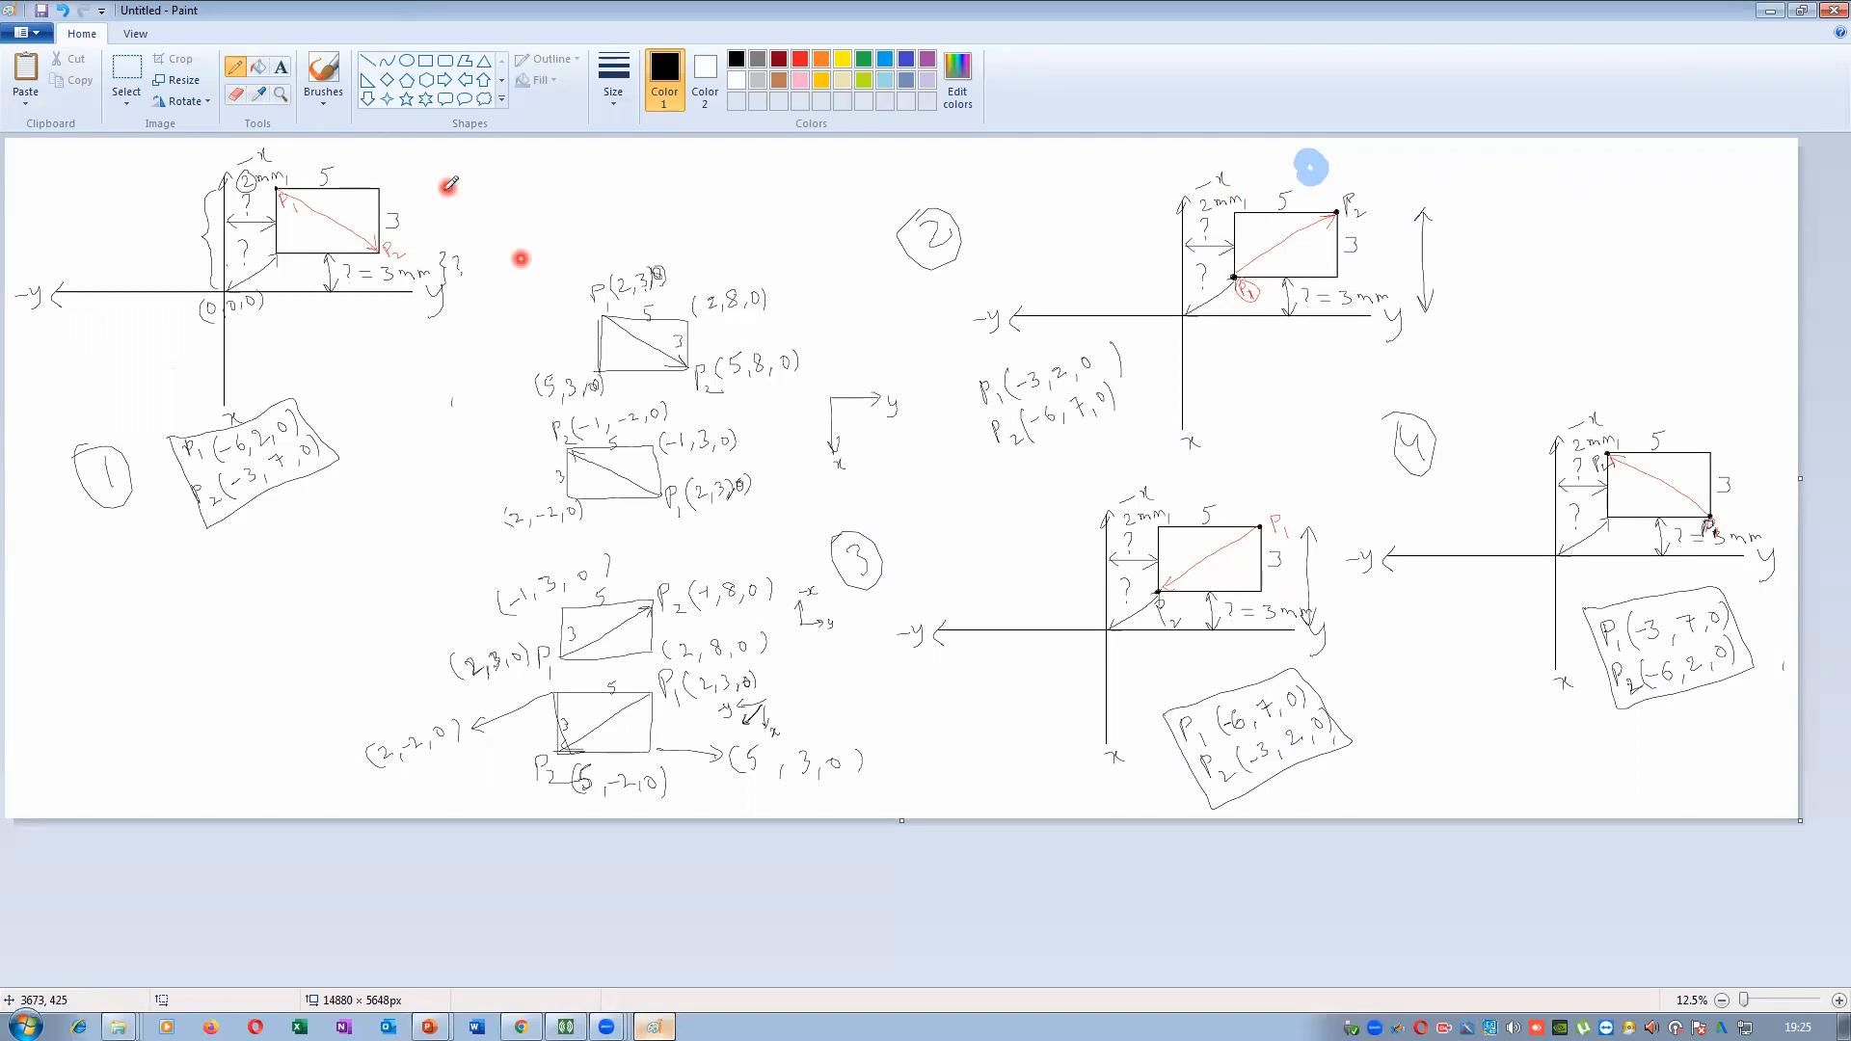
drag(460, 195, 487, 242)
mouse_move(510, 228)
mouse_down()
mouse_move(527, 220)
mouse_move(522, 235)
mouse_up()
drag(1472, 183, 1517, 181)
drag(1491, 216, 1493, 245)
drag(1521, 228, 1535, 236)
Write circled signs x+, y- near diagram 3 and x-, y- under diagram 4, and circle the signs of diagrams 1 and 2
drag(990, 742, 1002, 754)
mouse_move(1018, 737)
mouse_down()
mouse_move(1048, 734)
mouse_move(1031, 803)
mouse_move(1073, 773)
mouse_move(993, 766)
mouse_move(1107, 766)
mouse_move(1065, 718)
mouse_up()
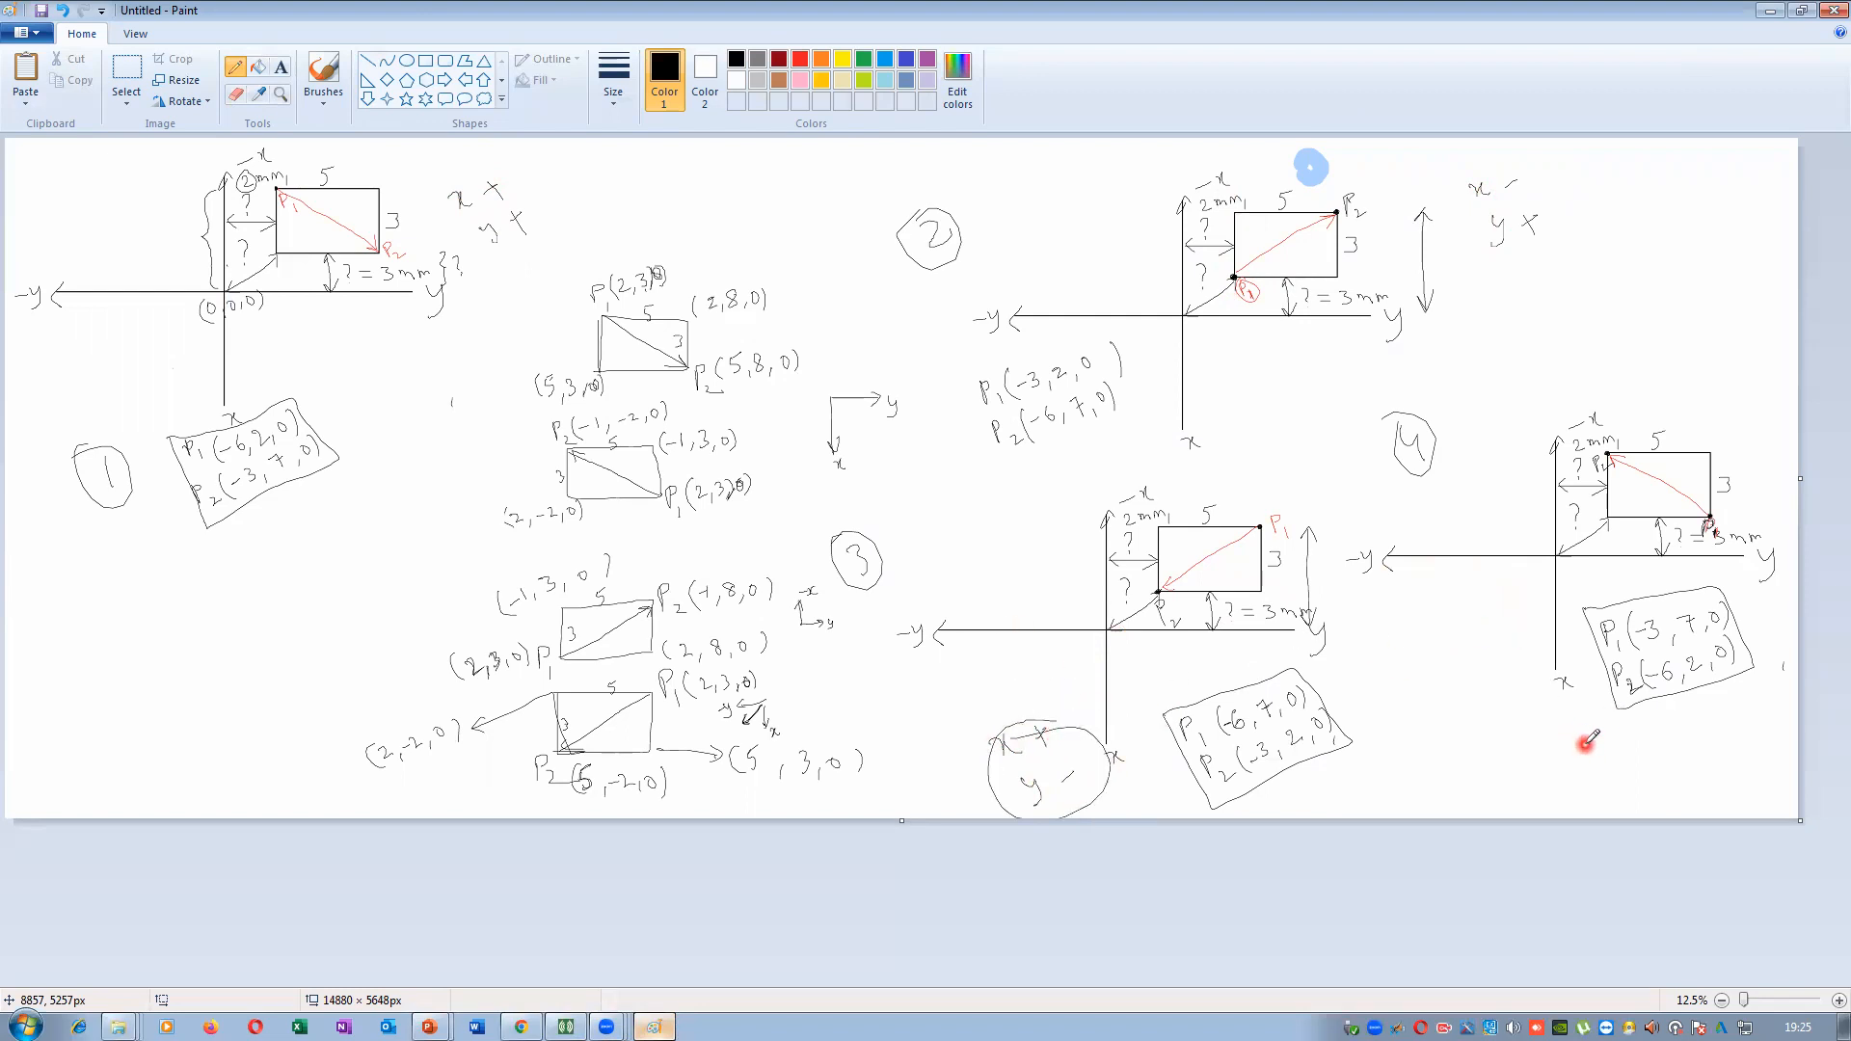
mouse_move(1593, 736)
mouse_down()
mouse_move(1634, 736)
mouse_move(1608, 802)
mouse_move(1668, 750)
mouse_move(1582, 730)
mouse_up()
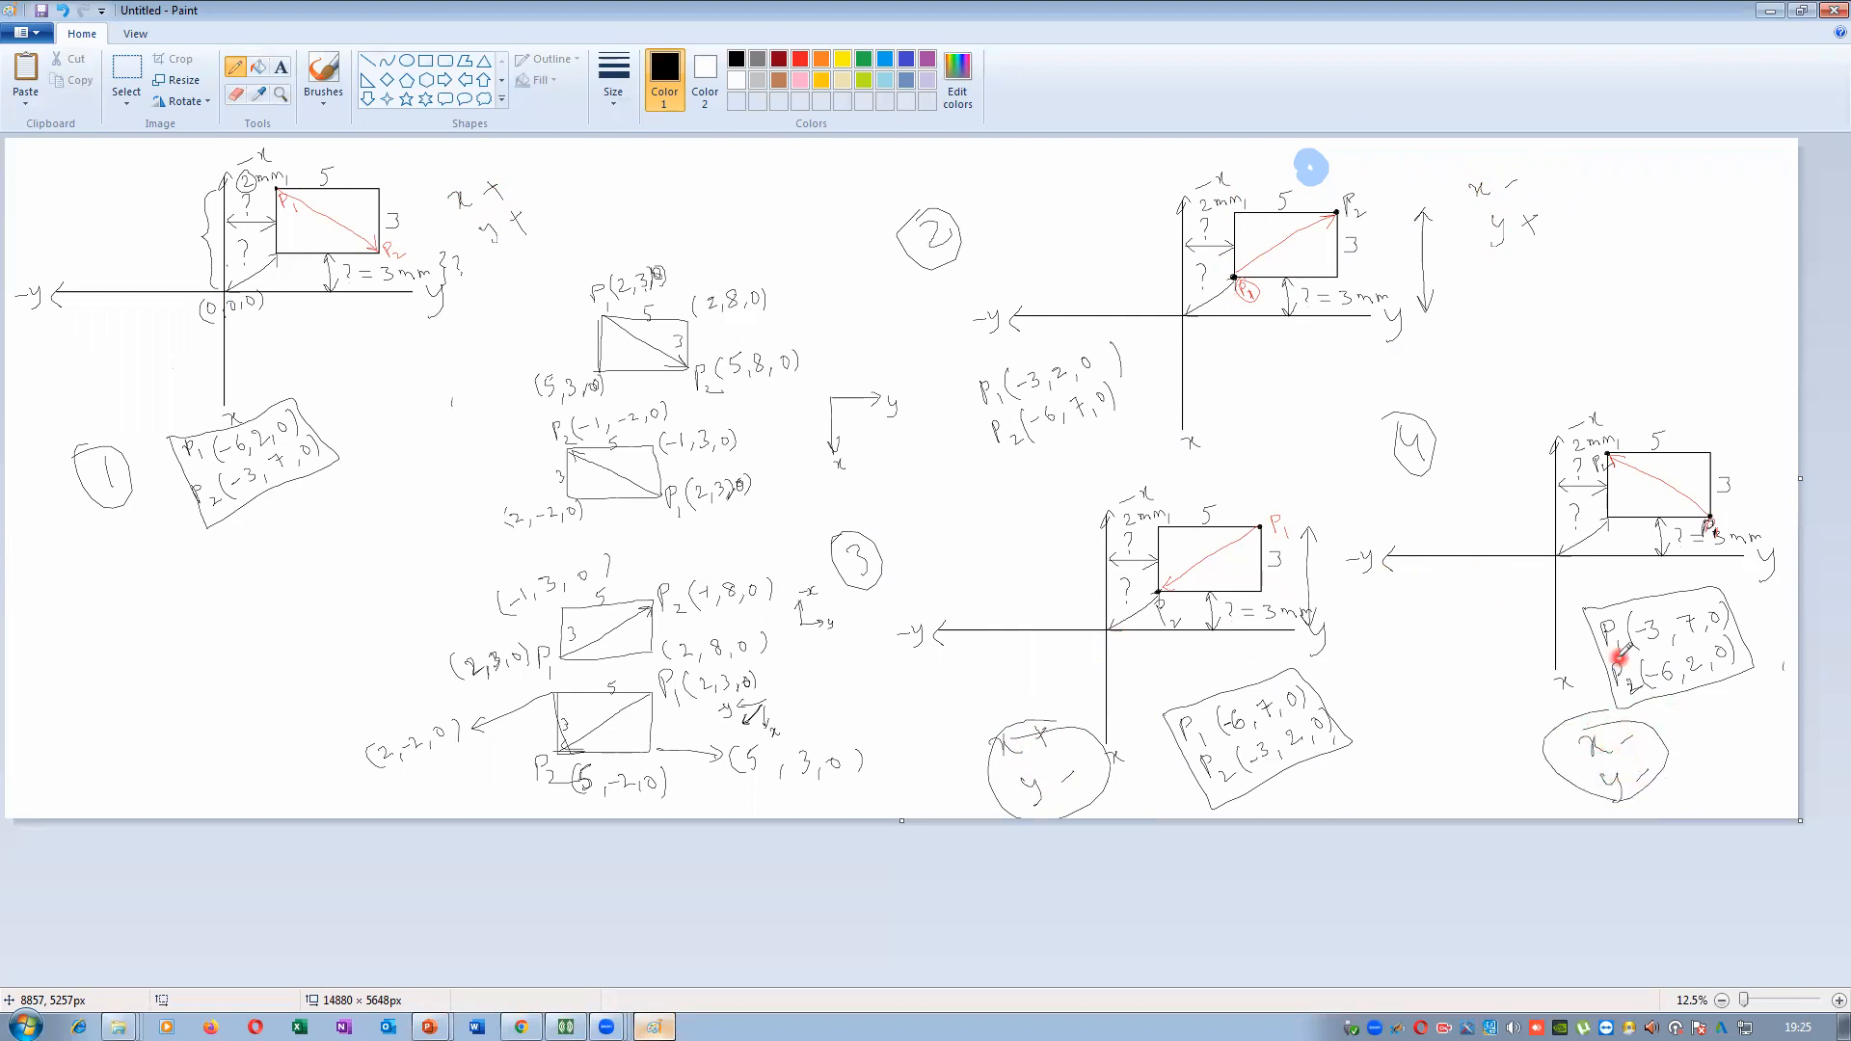
mouse_move(509, 160)
mouse_down()
mouse_move(430, 202)
mouse_move(540, 248)
mouse_move(525, 164)
mouse_up()
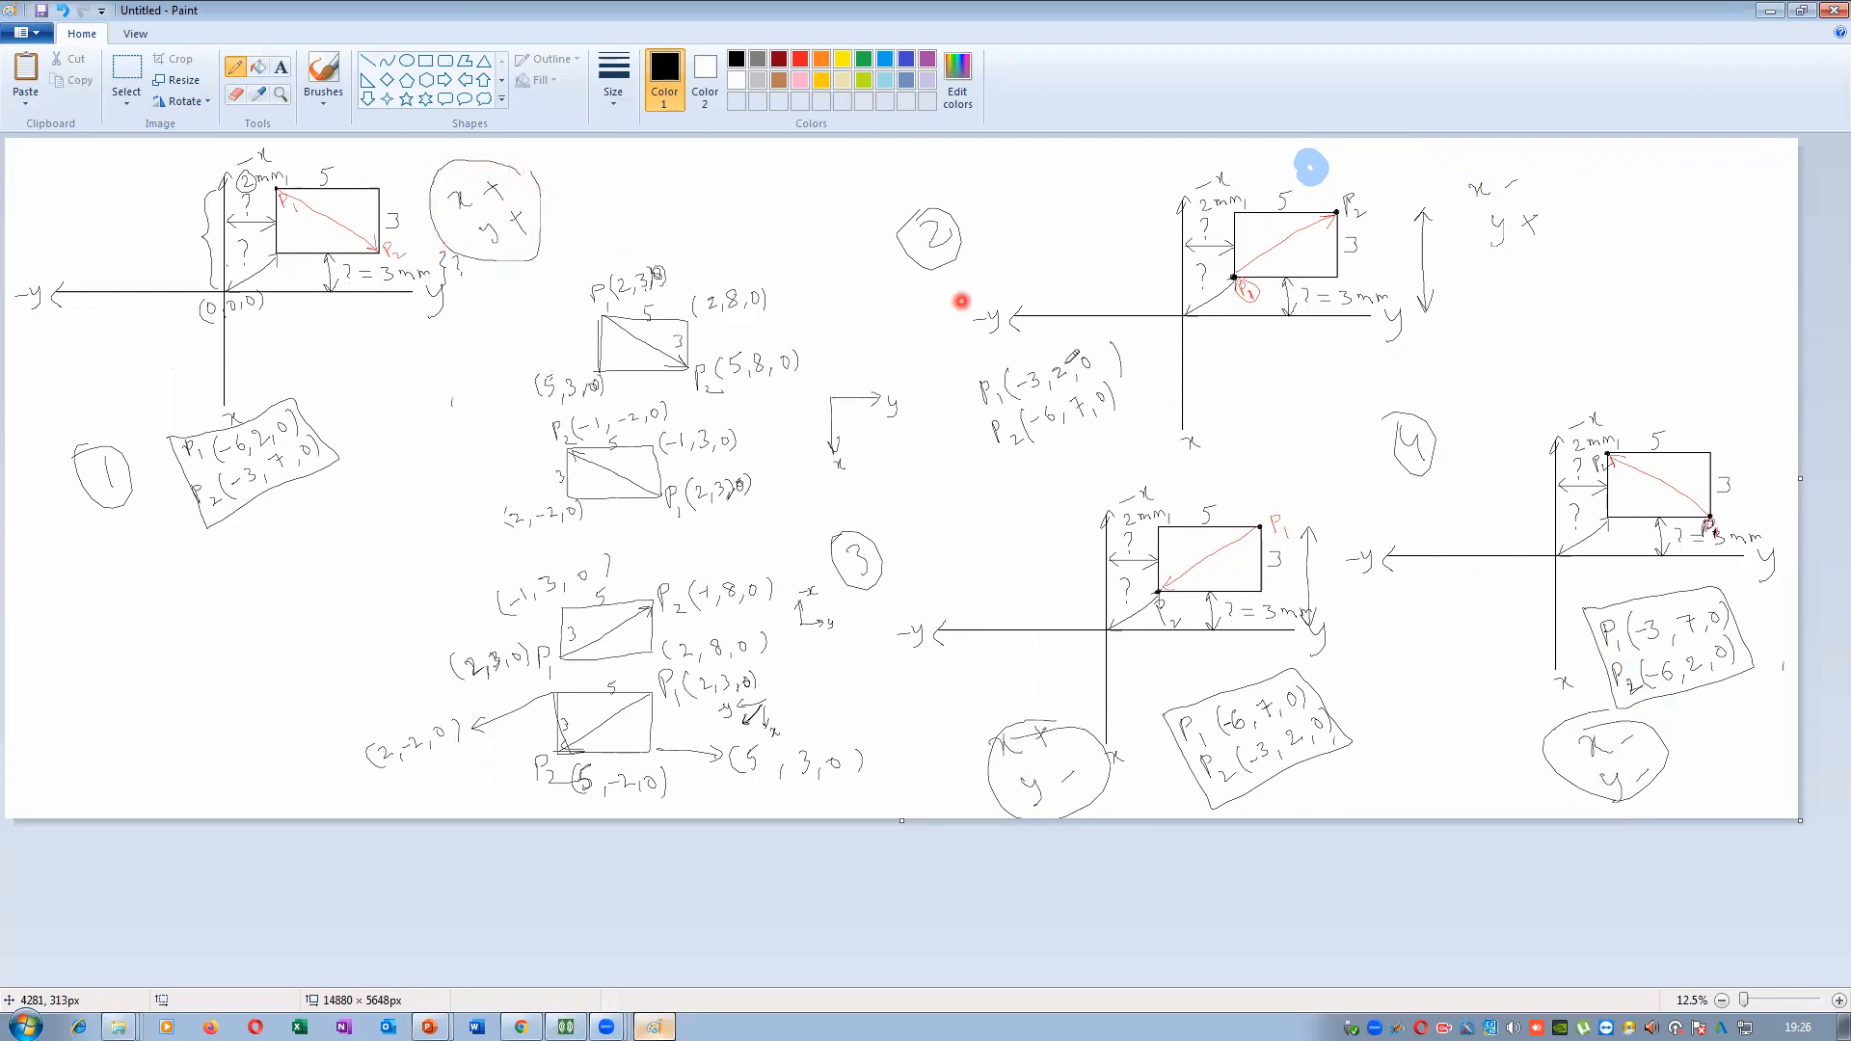
mouse_move(1576, 179)
mouse_down()
mouse_move(1490, 154)
mouse_move(1454, 179)
mouse_move(1575, 175)
mouse_up()
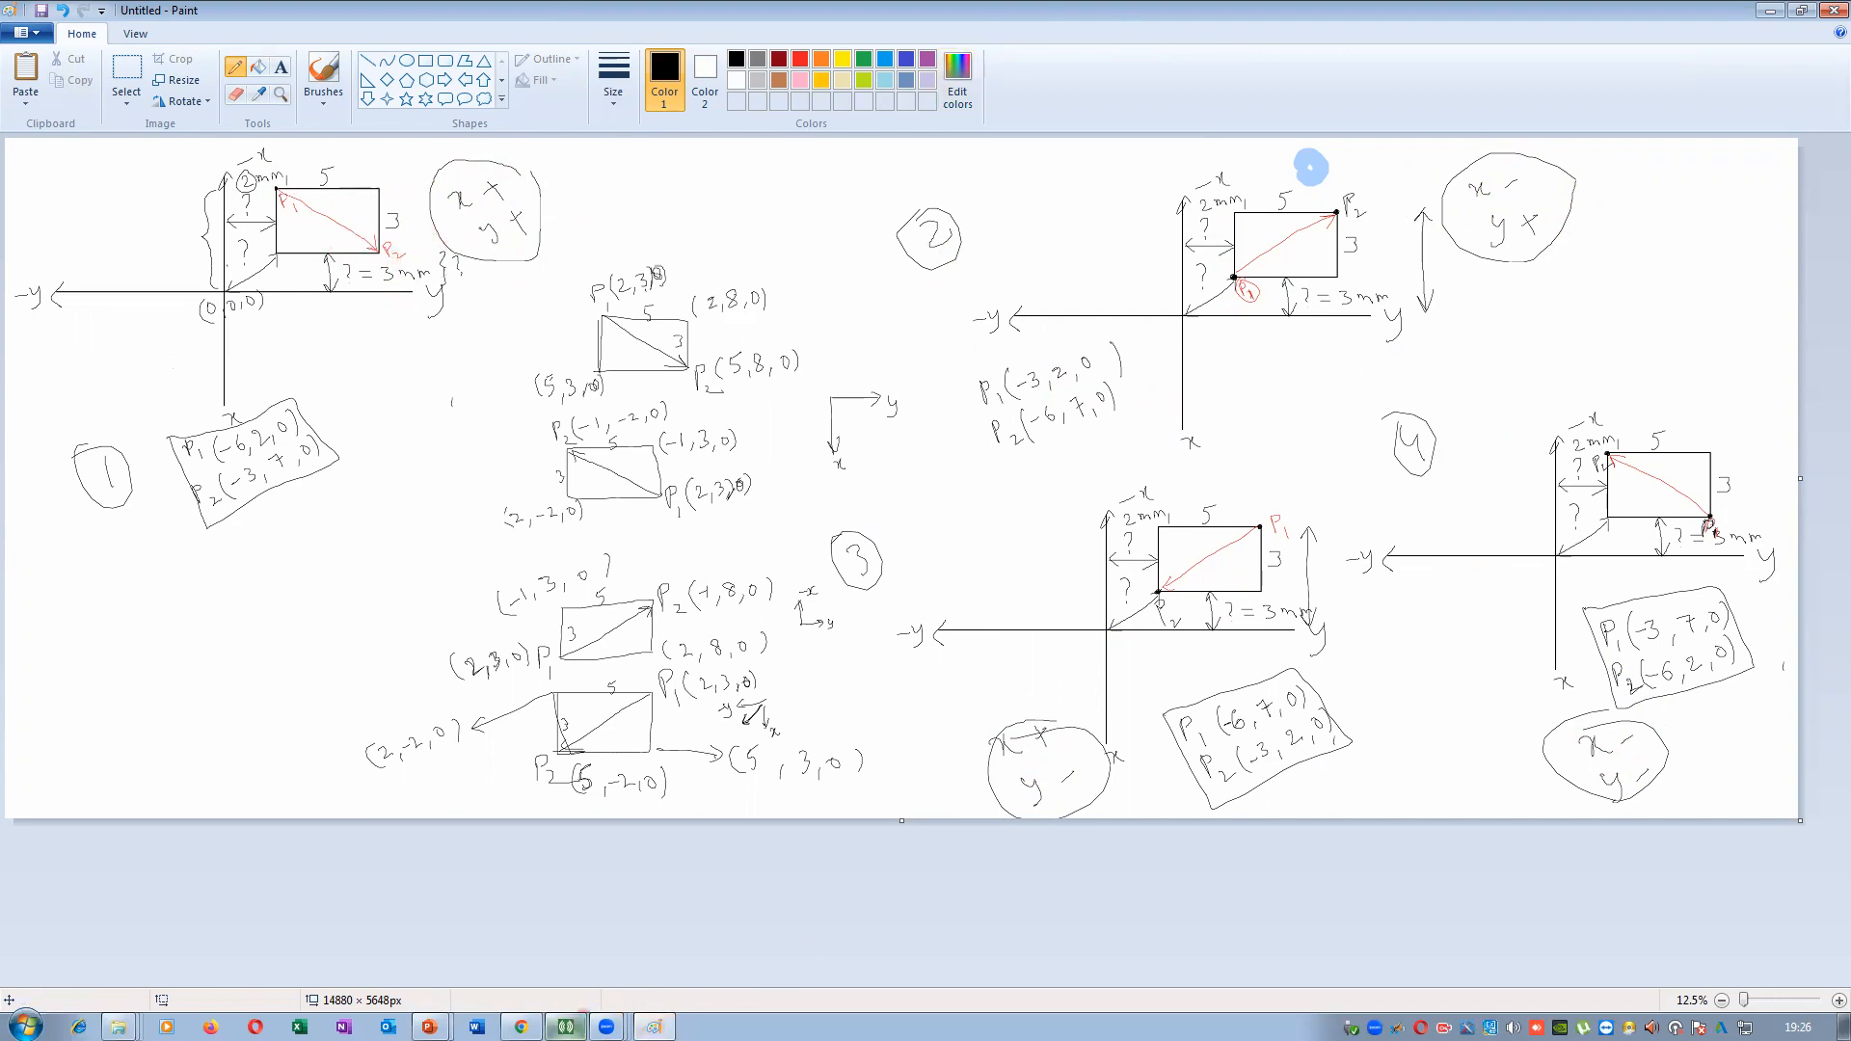
Switch to HFSS, checking diagram 1's P1 in Paint, and set the rectangle's position to -6,2,0 mm
click(566, 1027)
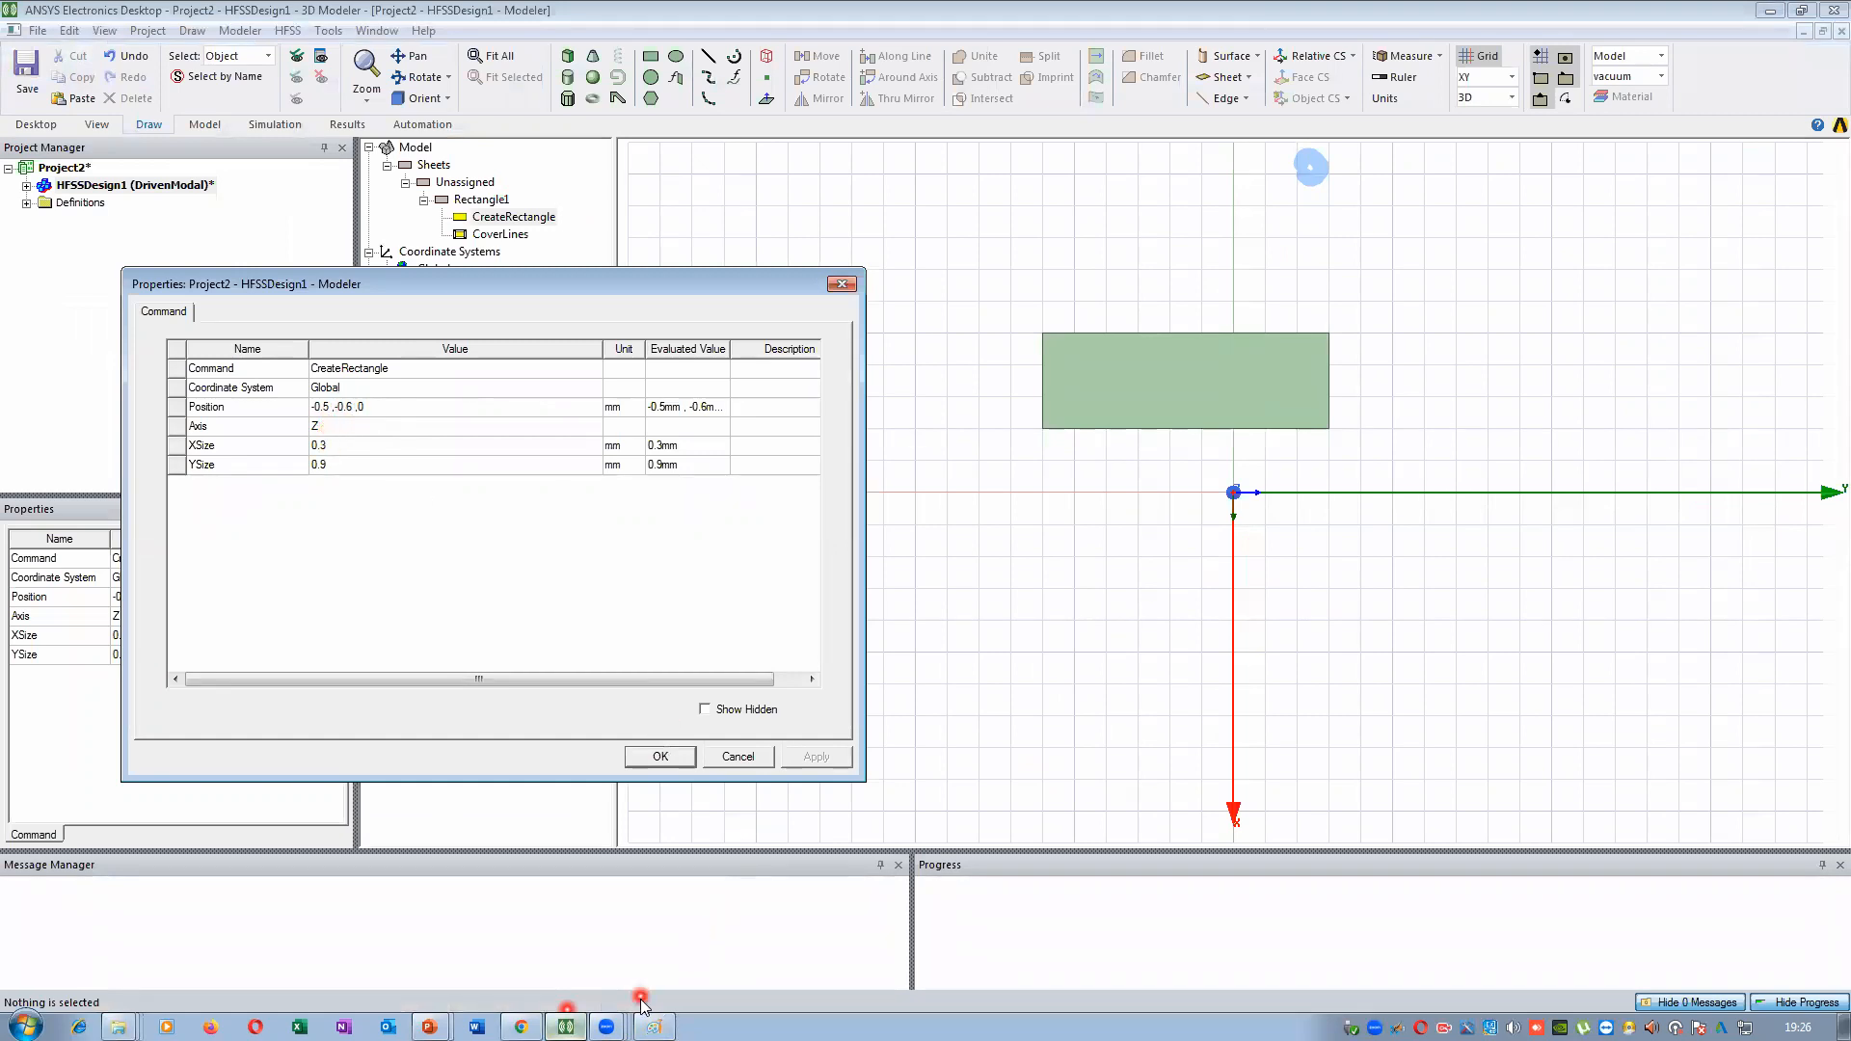
click(654, 1027)
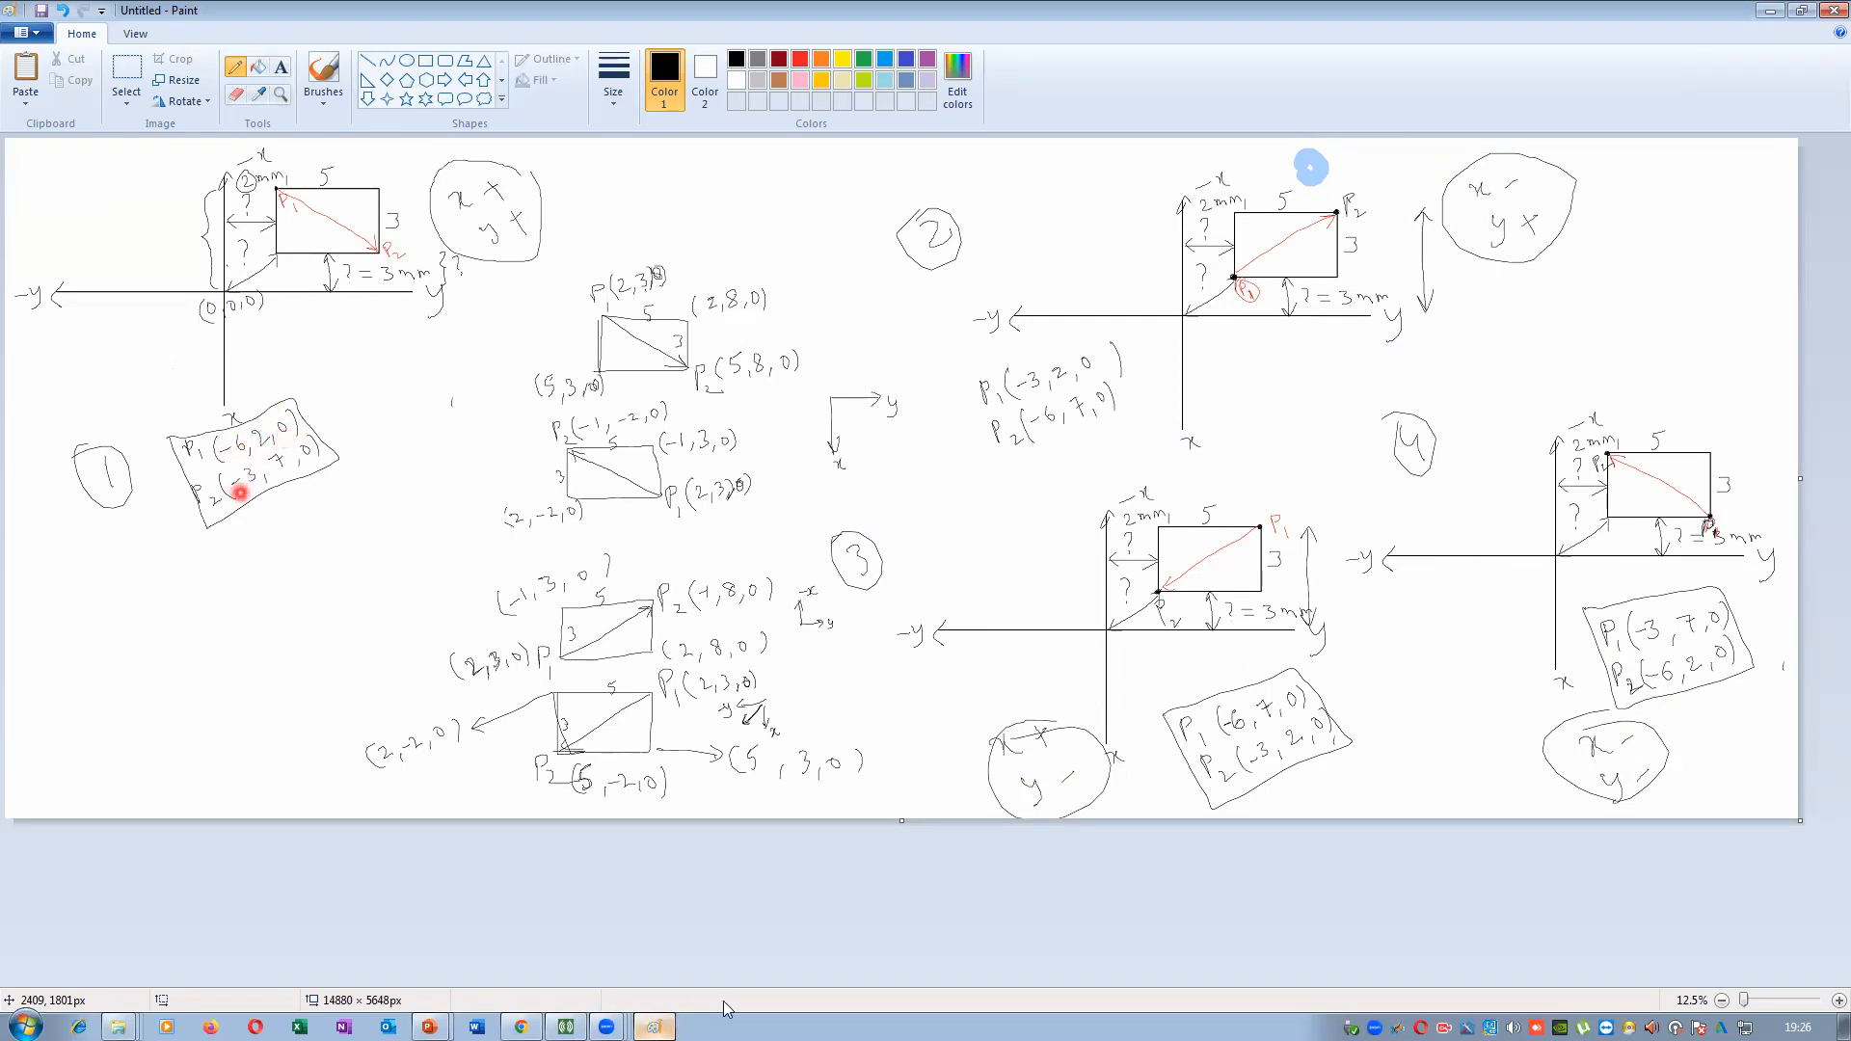
click(566, 1026)
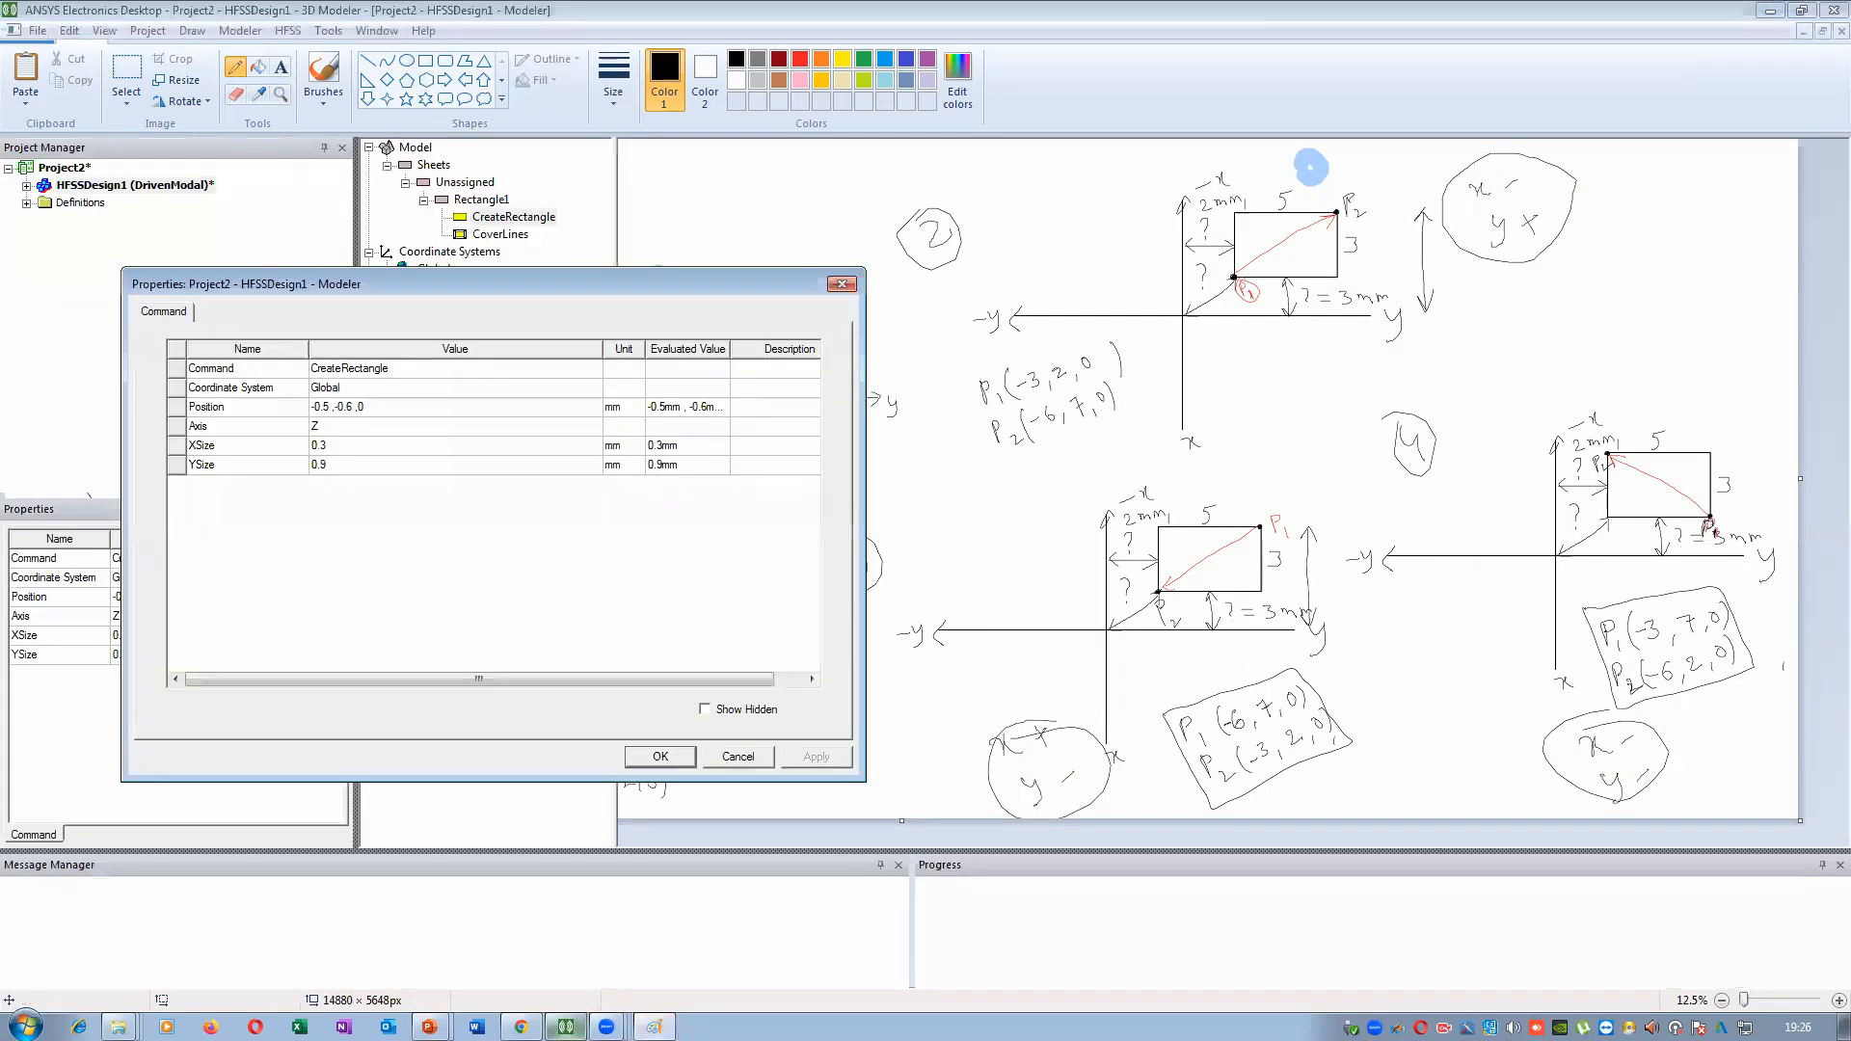
click(381, 410)
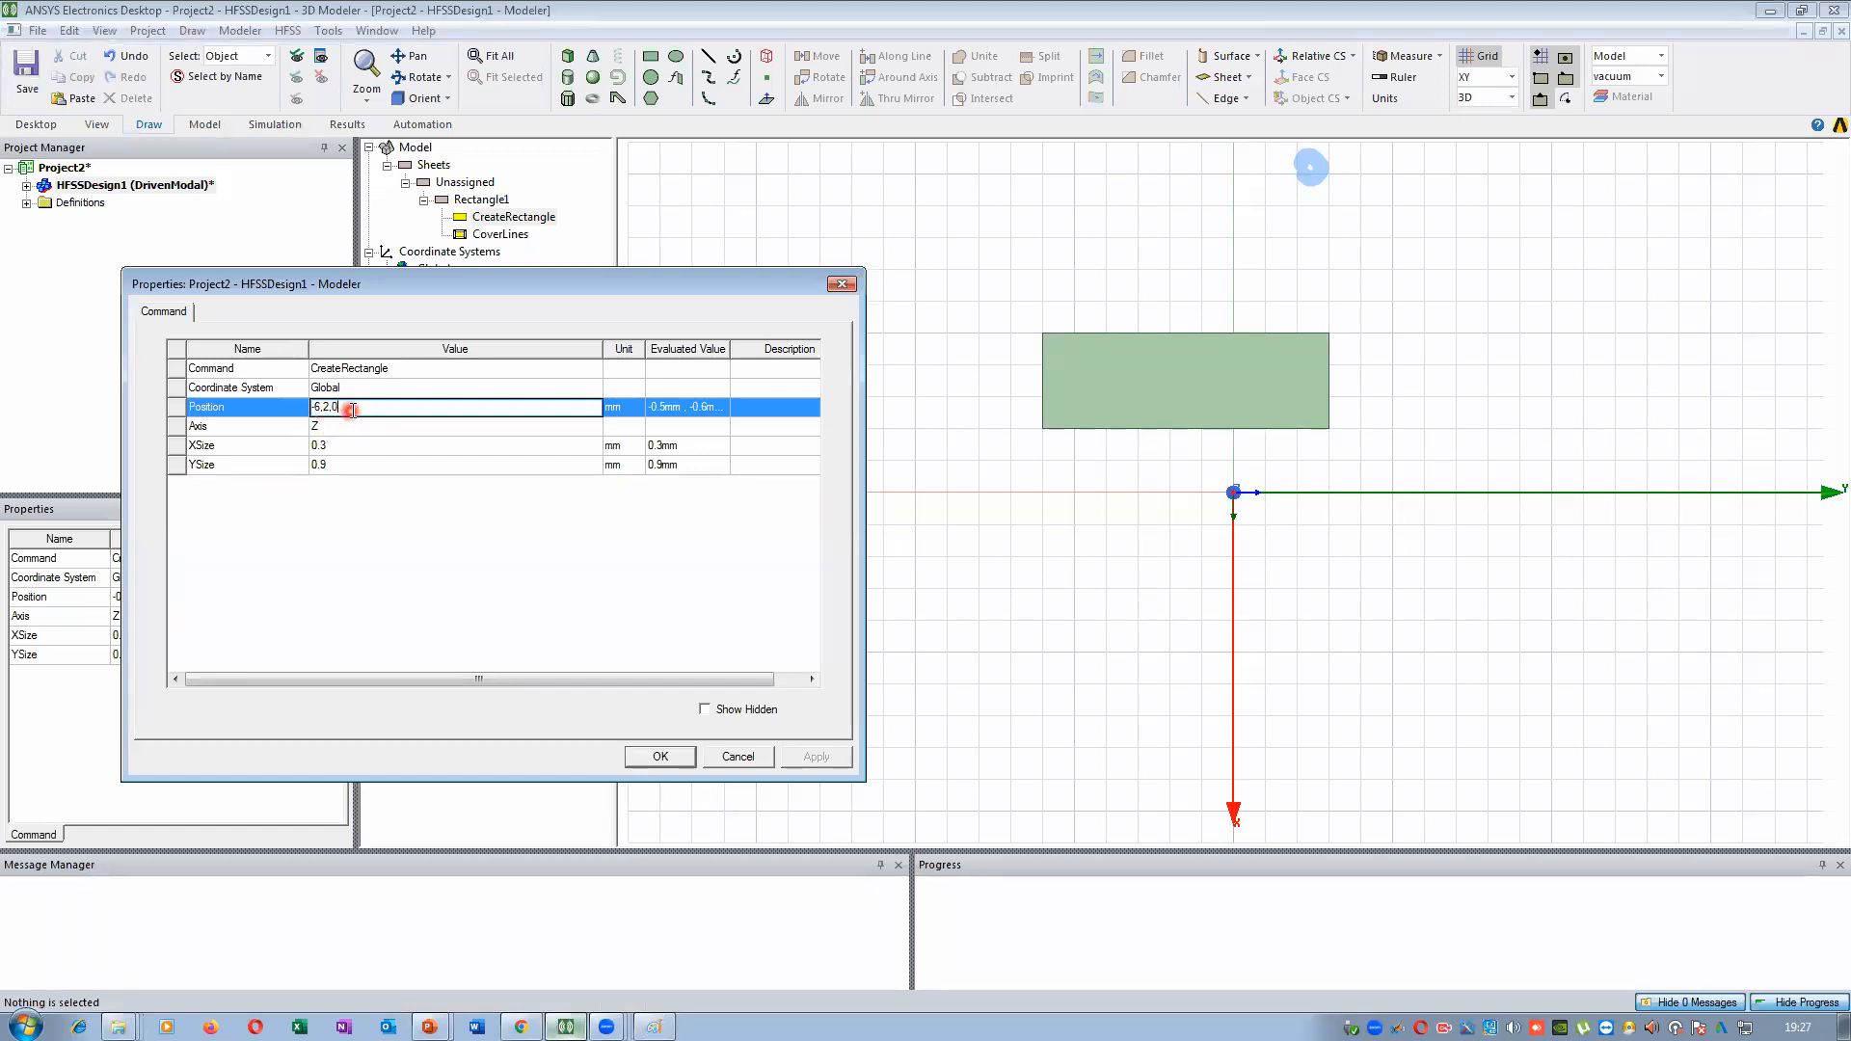
click(328, 450)
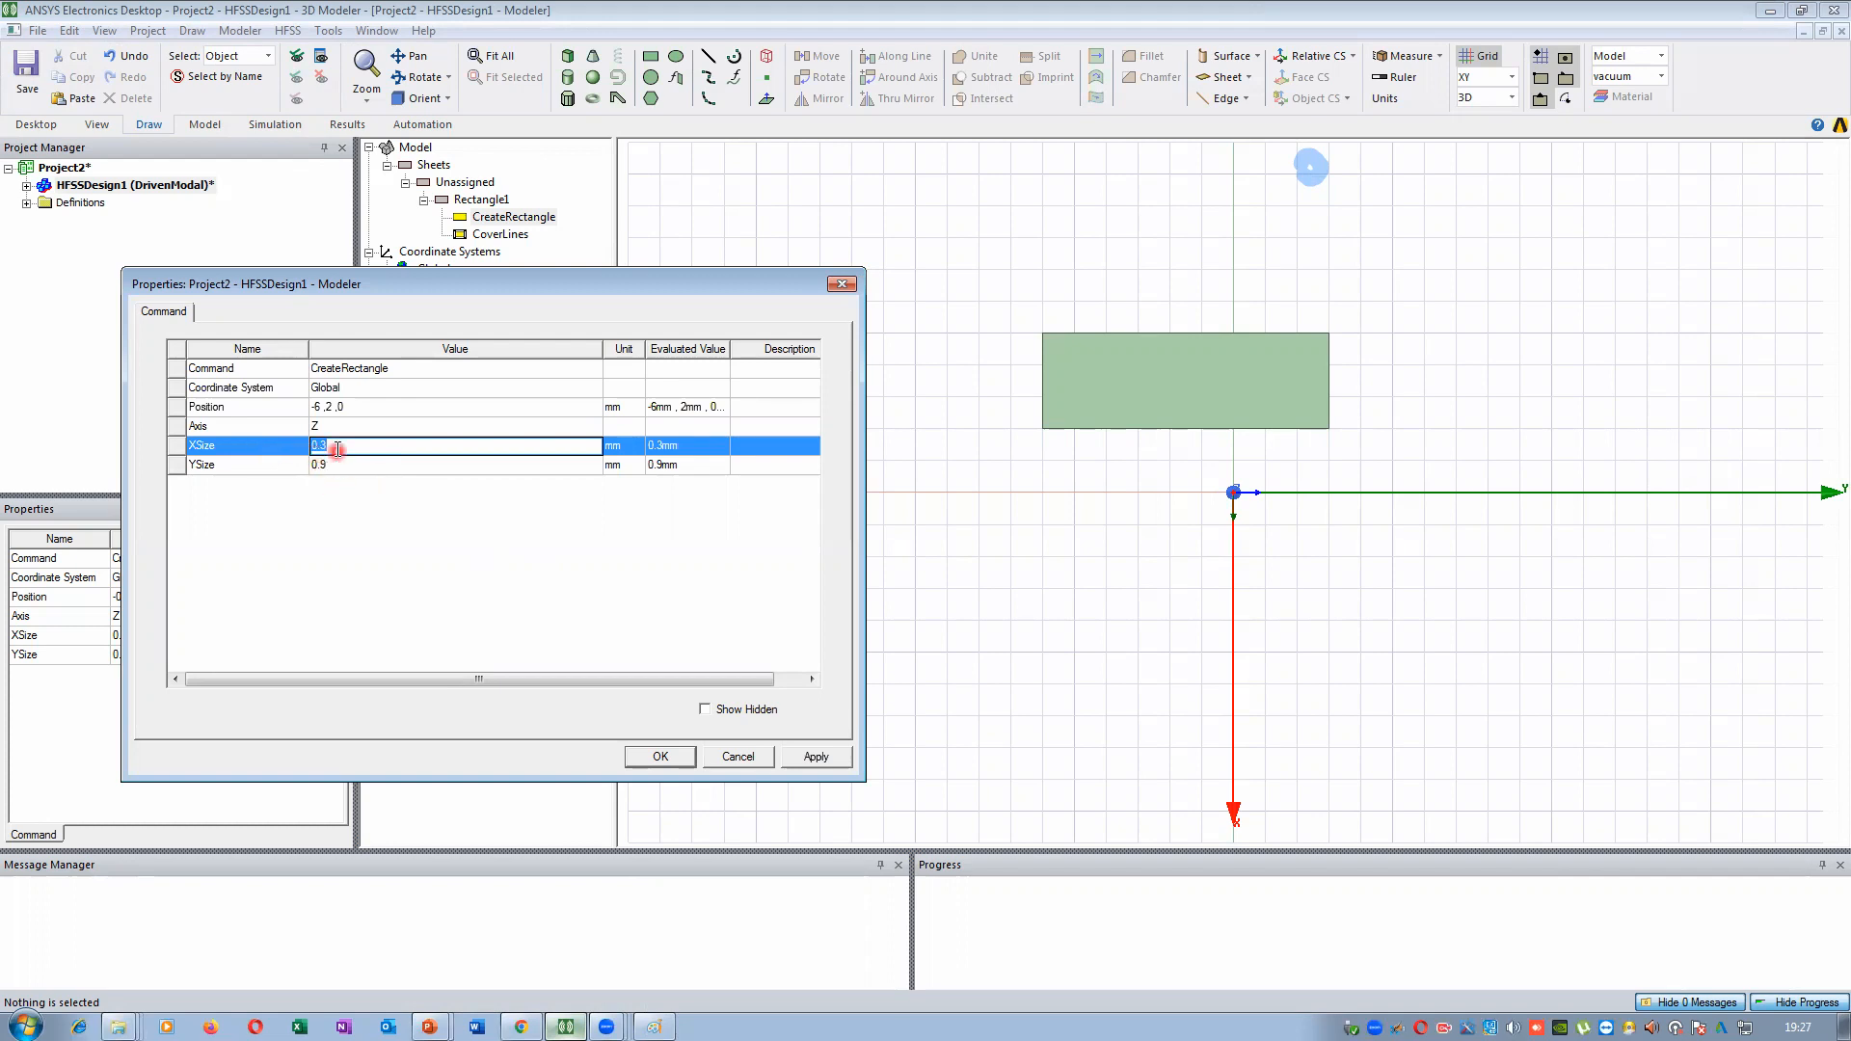
Switch to Paint and annotate diagram 1's circled signs with arrows to 3 mm for x and 5 mm for y
click(654, 1028)
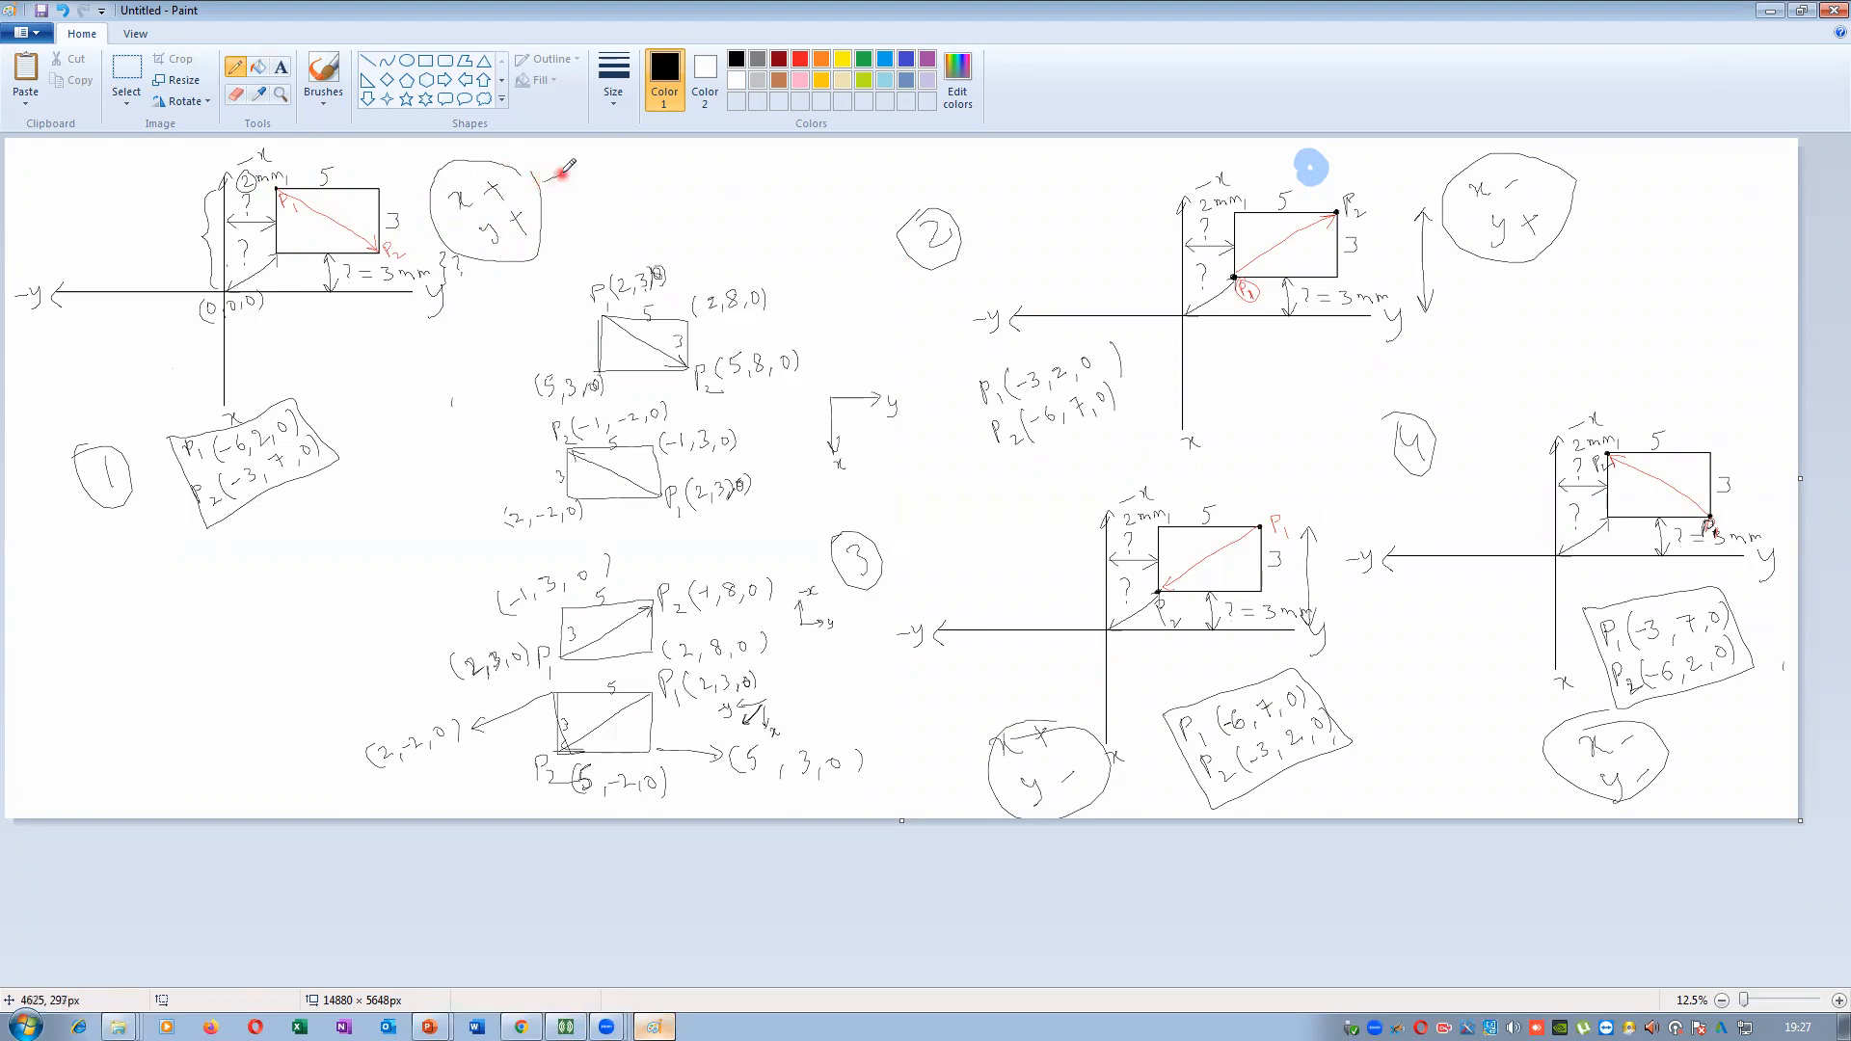
mouse_move(563, 173)
mouse_down()
mouse_move(540, 183)
mouse_move(643, 160)
mouse_up()
mouse_move(548, 220)
mouse_down()
mouse_move(603, 211)
mouse_move(609, 182)
mouse_up()
drag(625, 191, 676, 181)
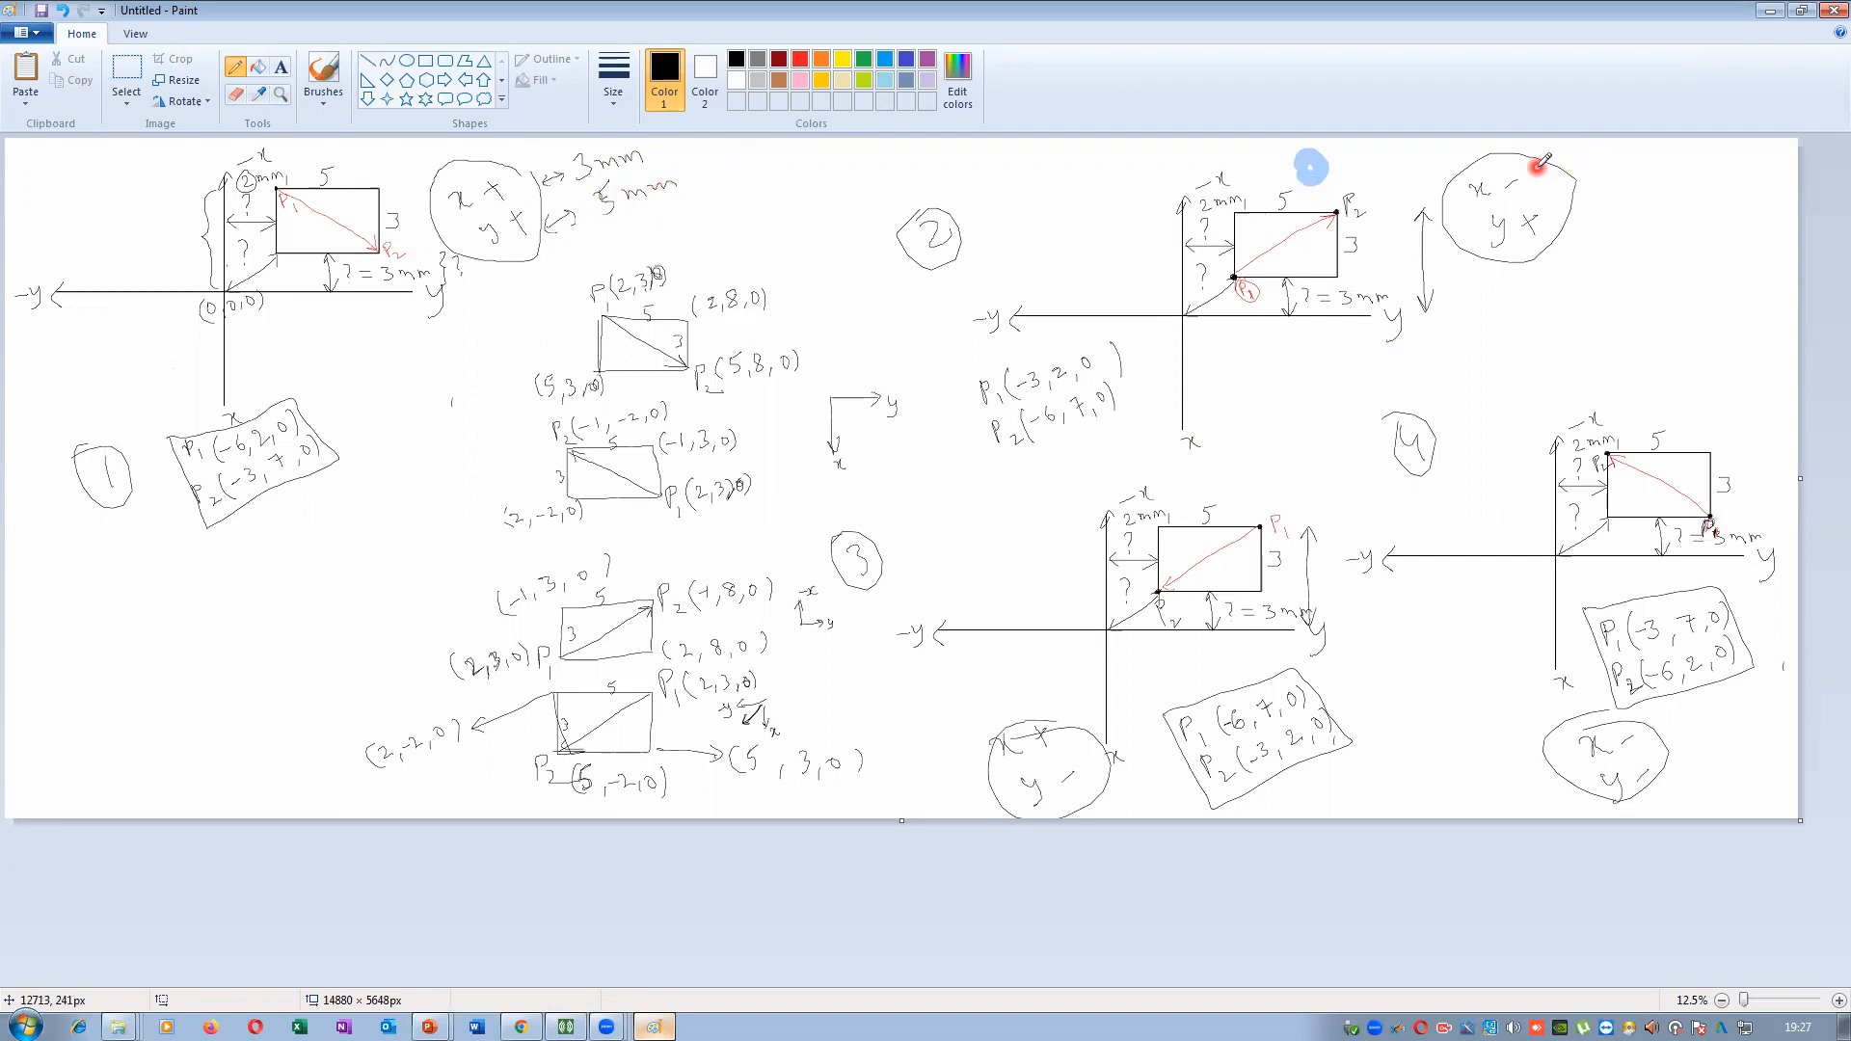
Annotate diagram 2's circled signs with arrows to -3 mm for x and 5 mm for y
ctrl+scroll(1653, 210, up, 1)
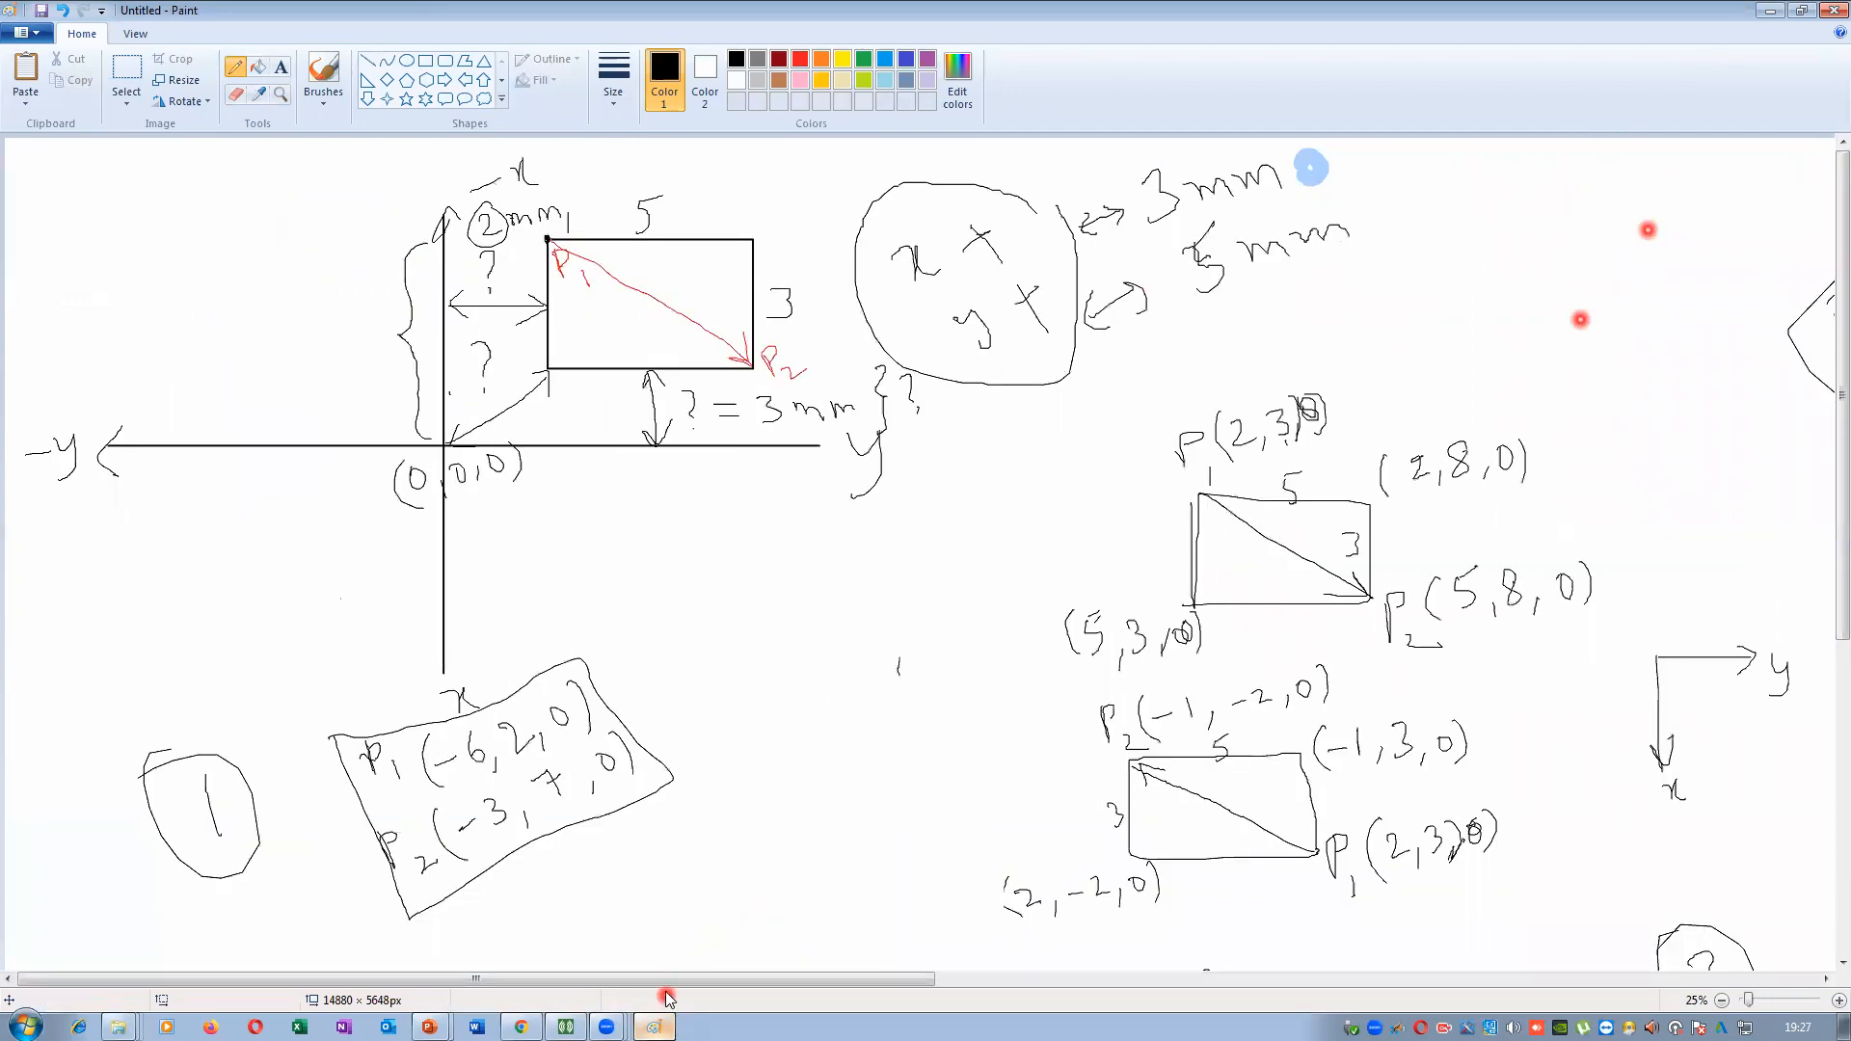
drag(791, 979, 1635, 977)
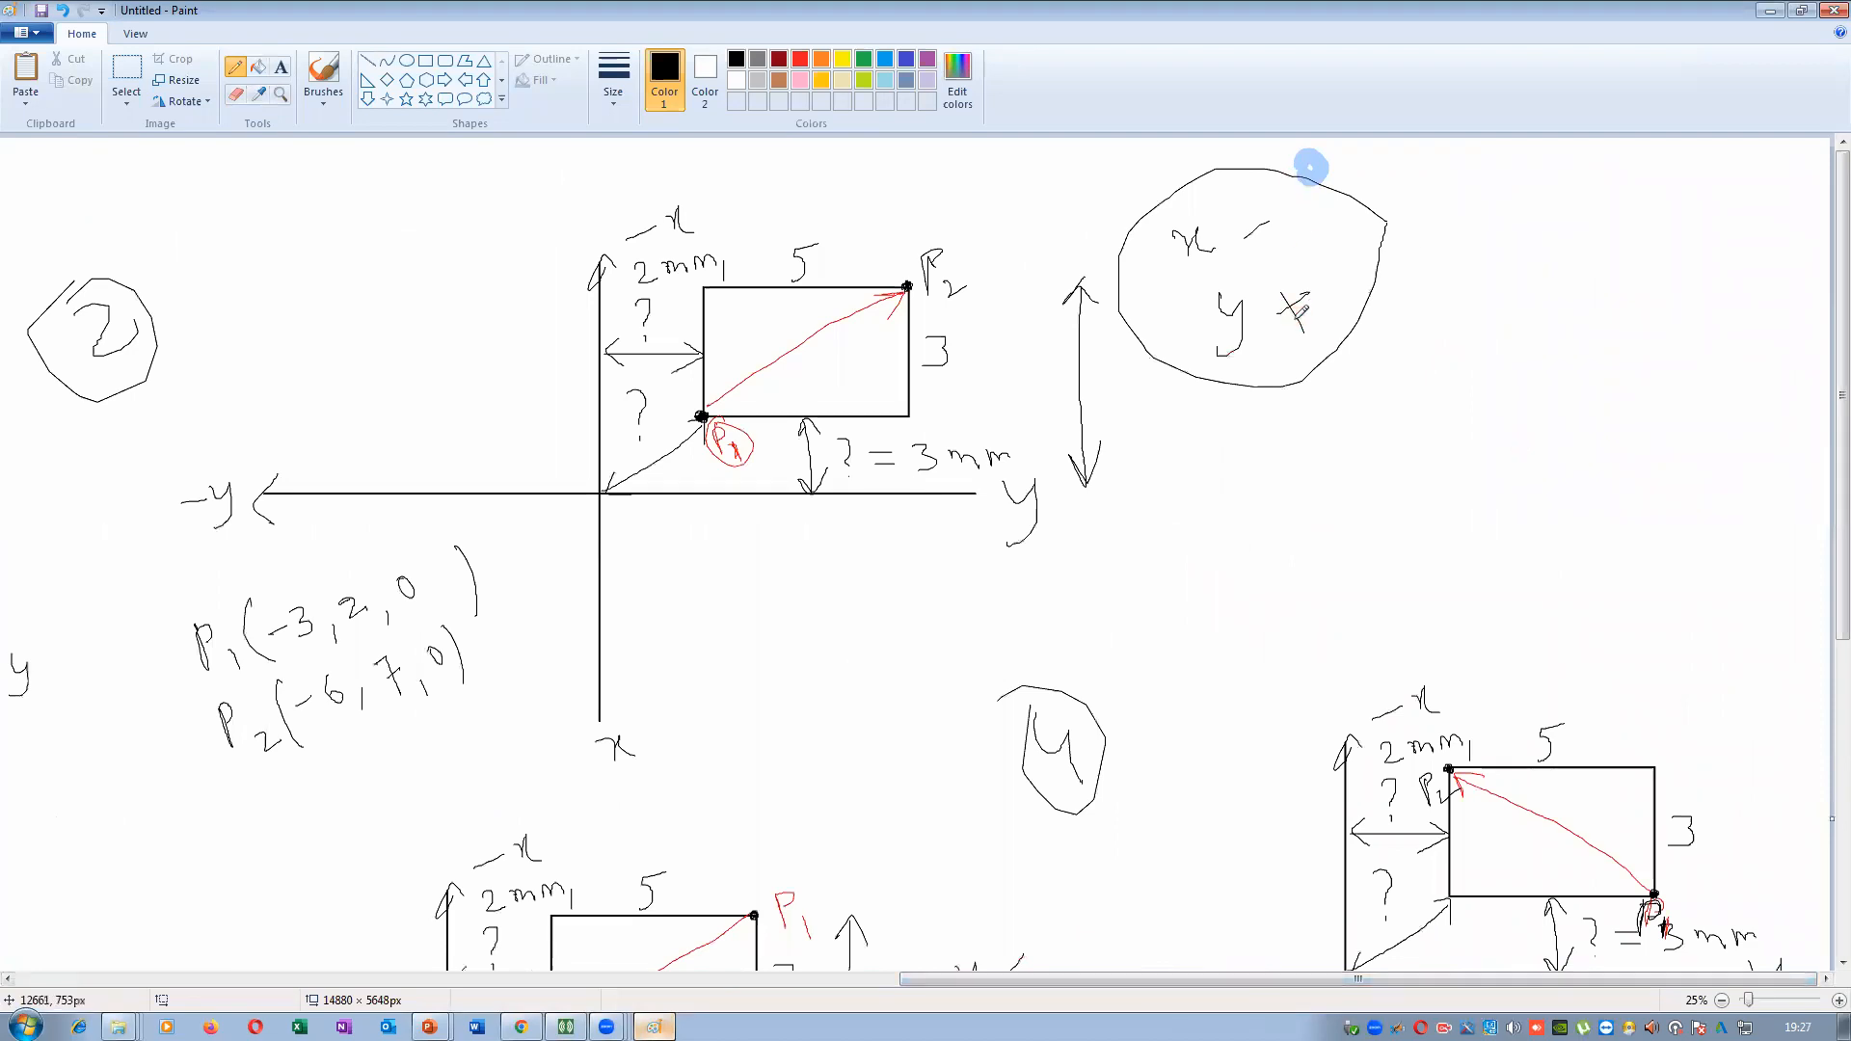
mouse_move(1347, 210)
mouse_down()
mouse_move(1394, 181)
mouse_move(1361, 213)
mouse_up()
drag(1542, 182, 1562, 180)
mouse_move(1358, 292)
mouse_down()
mouse_move(1412, 279)
mouse_move(1361, 294)
mouse_up()
drag(1473, 264, 1494, 246)
drag(1505, 253, 1535, 266)
mouse_move(1541, 255)
mouse_down()
mouse_move(1566, 263)
mouse_move(1478, 286)
mouse_move(1562, 248)
mouse_move(1587, 262)
mouse_up()
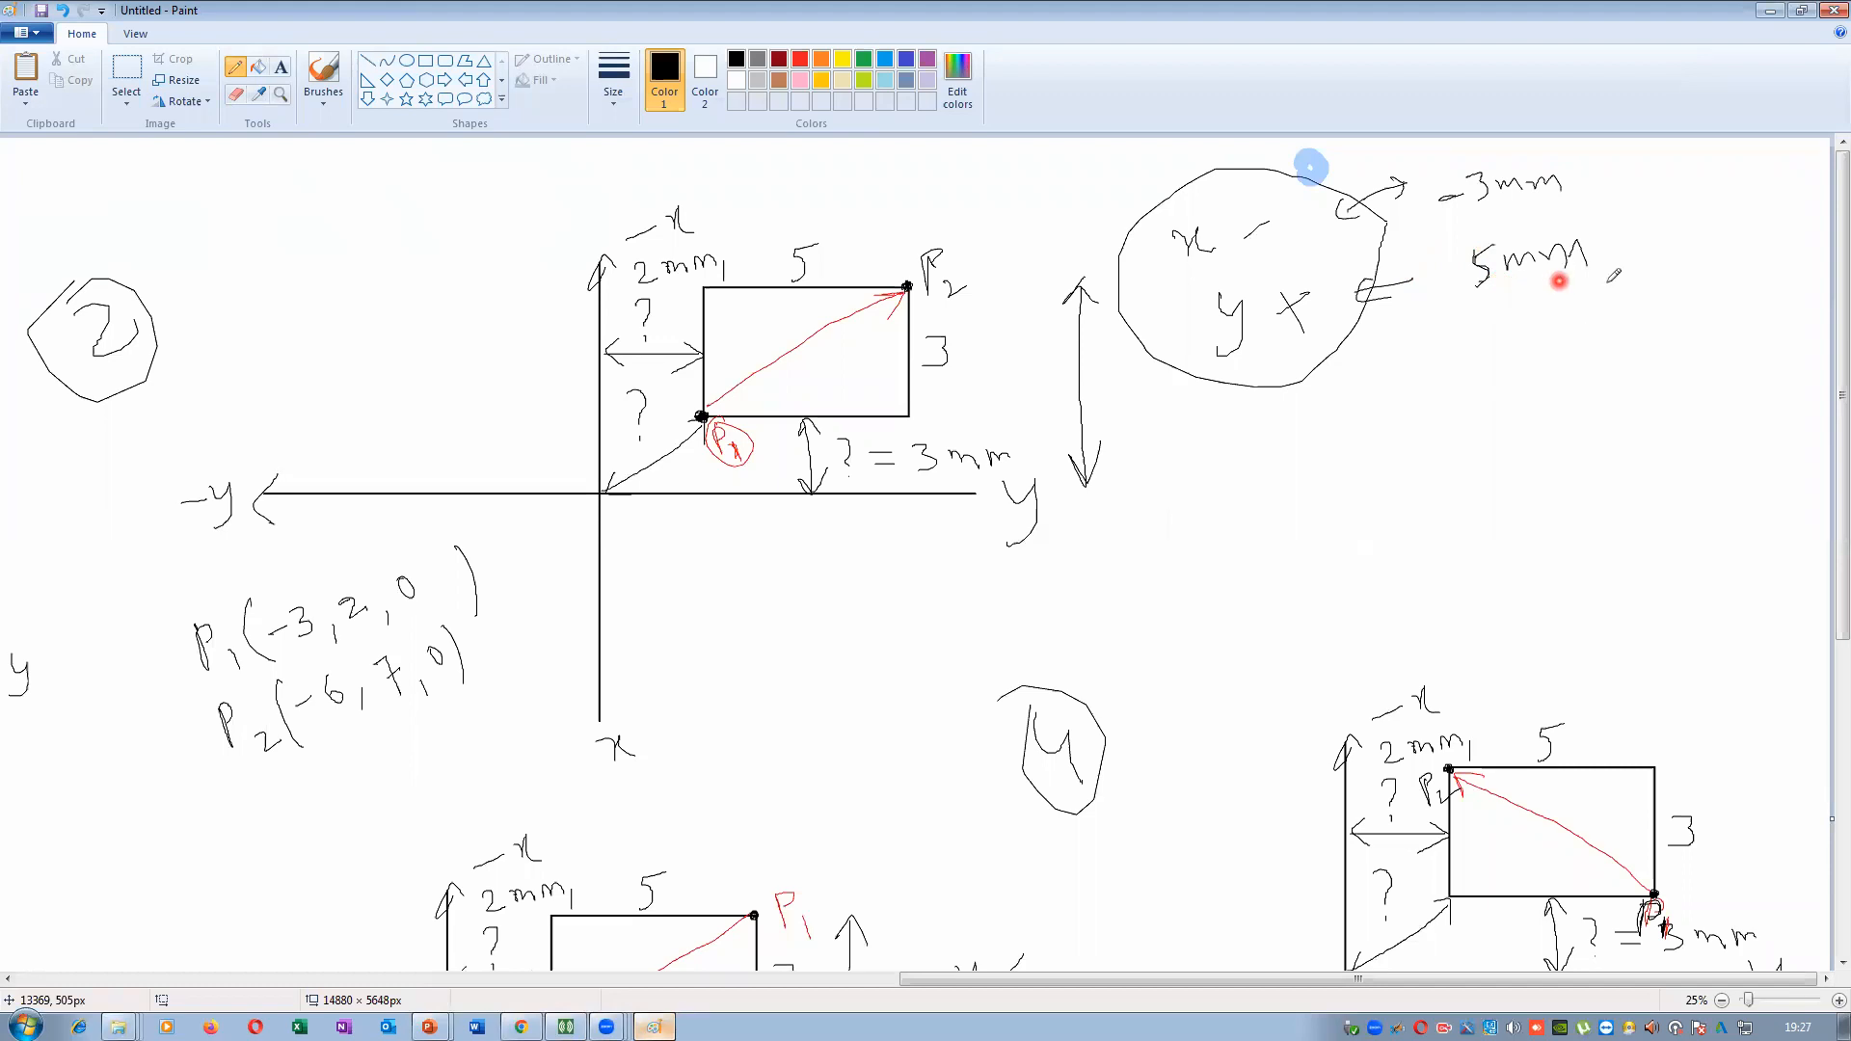
Annotate diagram 3's circled signs with arrows to 3 mm for x and -5 mm for y
scroll(1585, 294, down, 5)
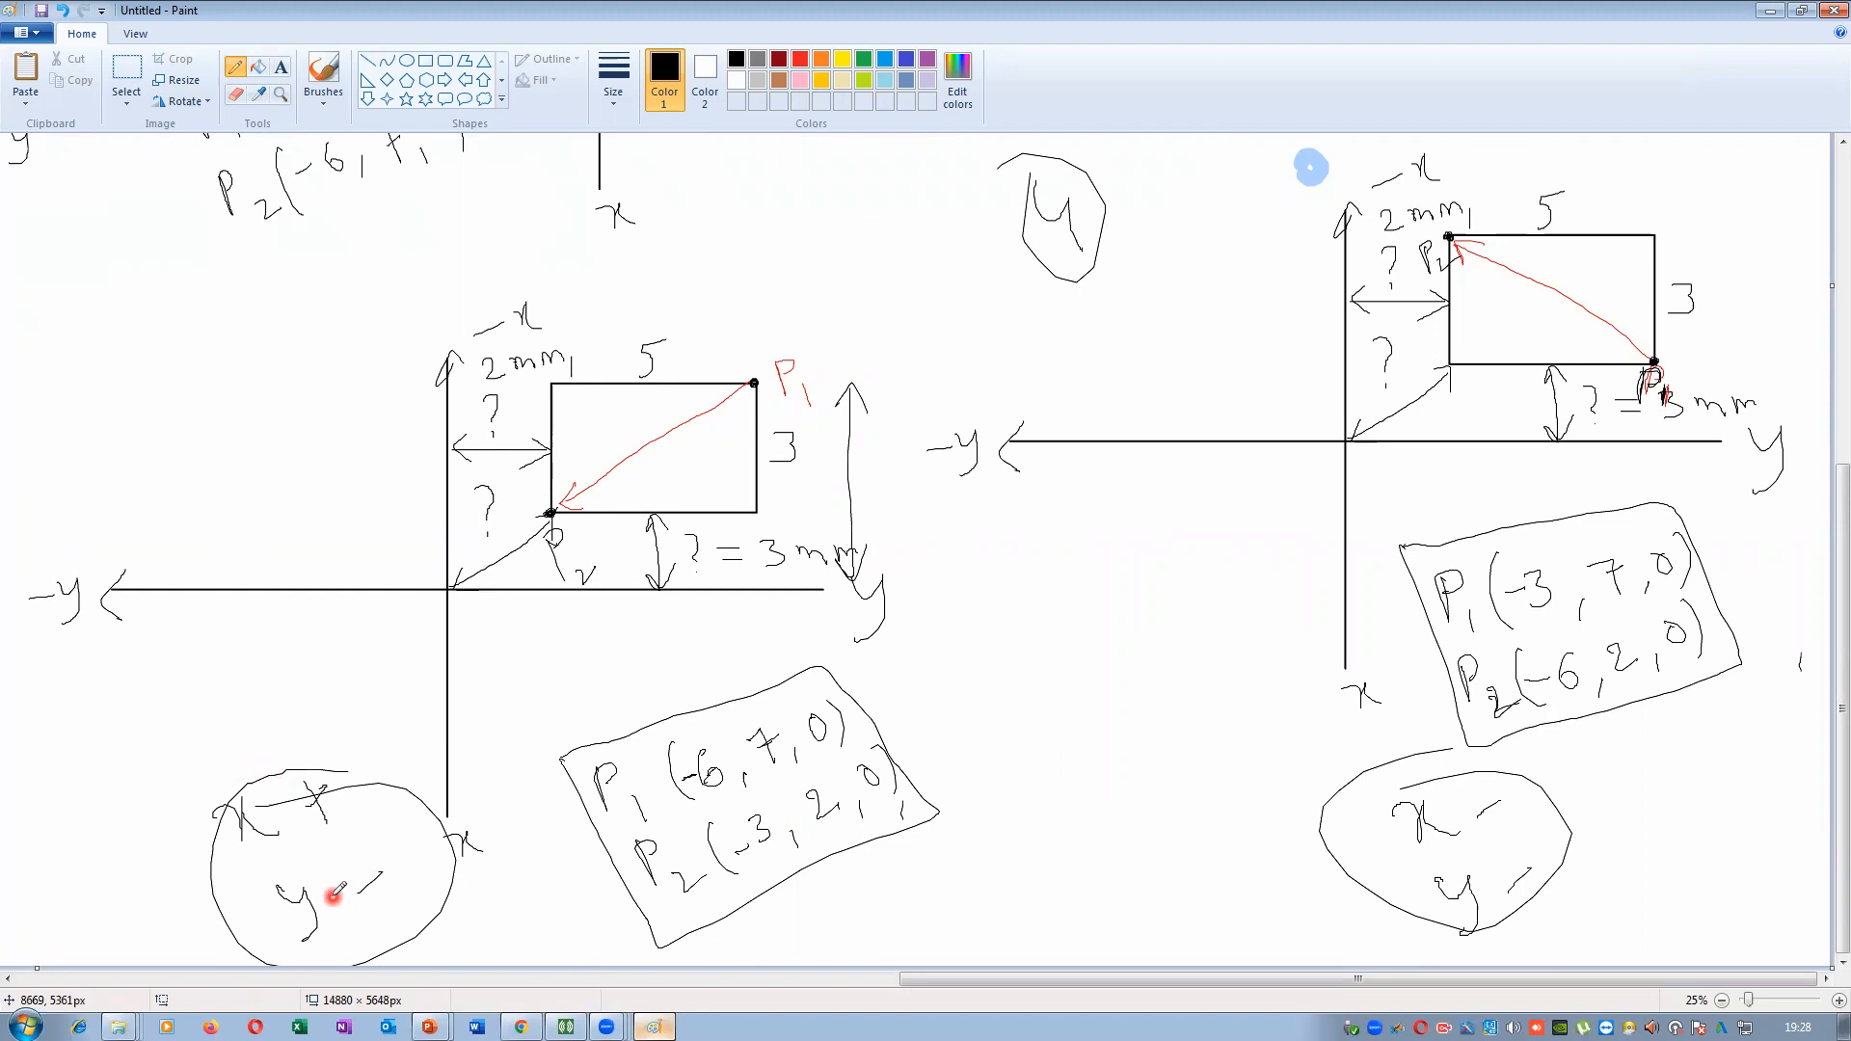
drag(246, 827, 159, 800)
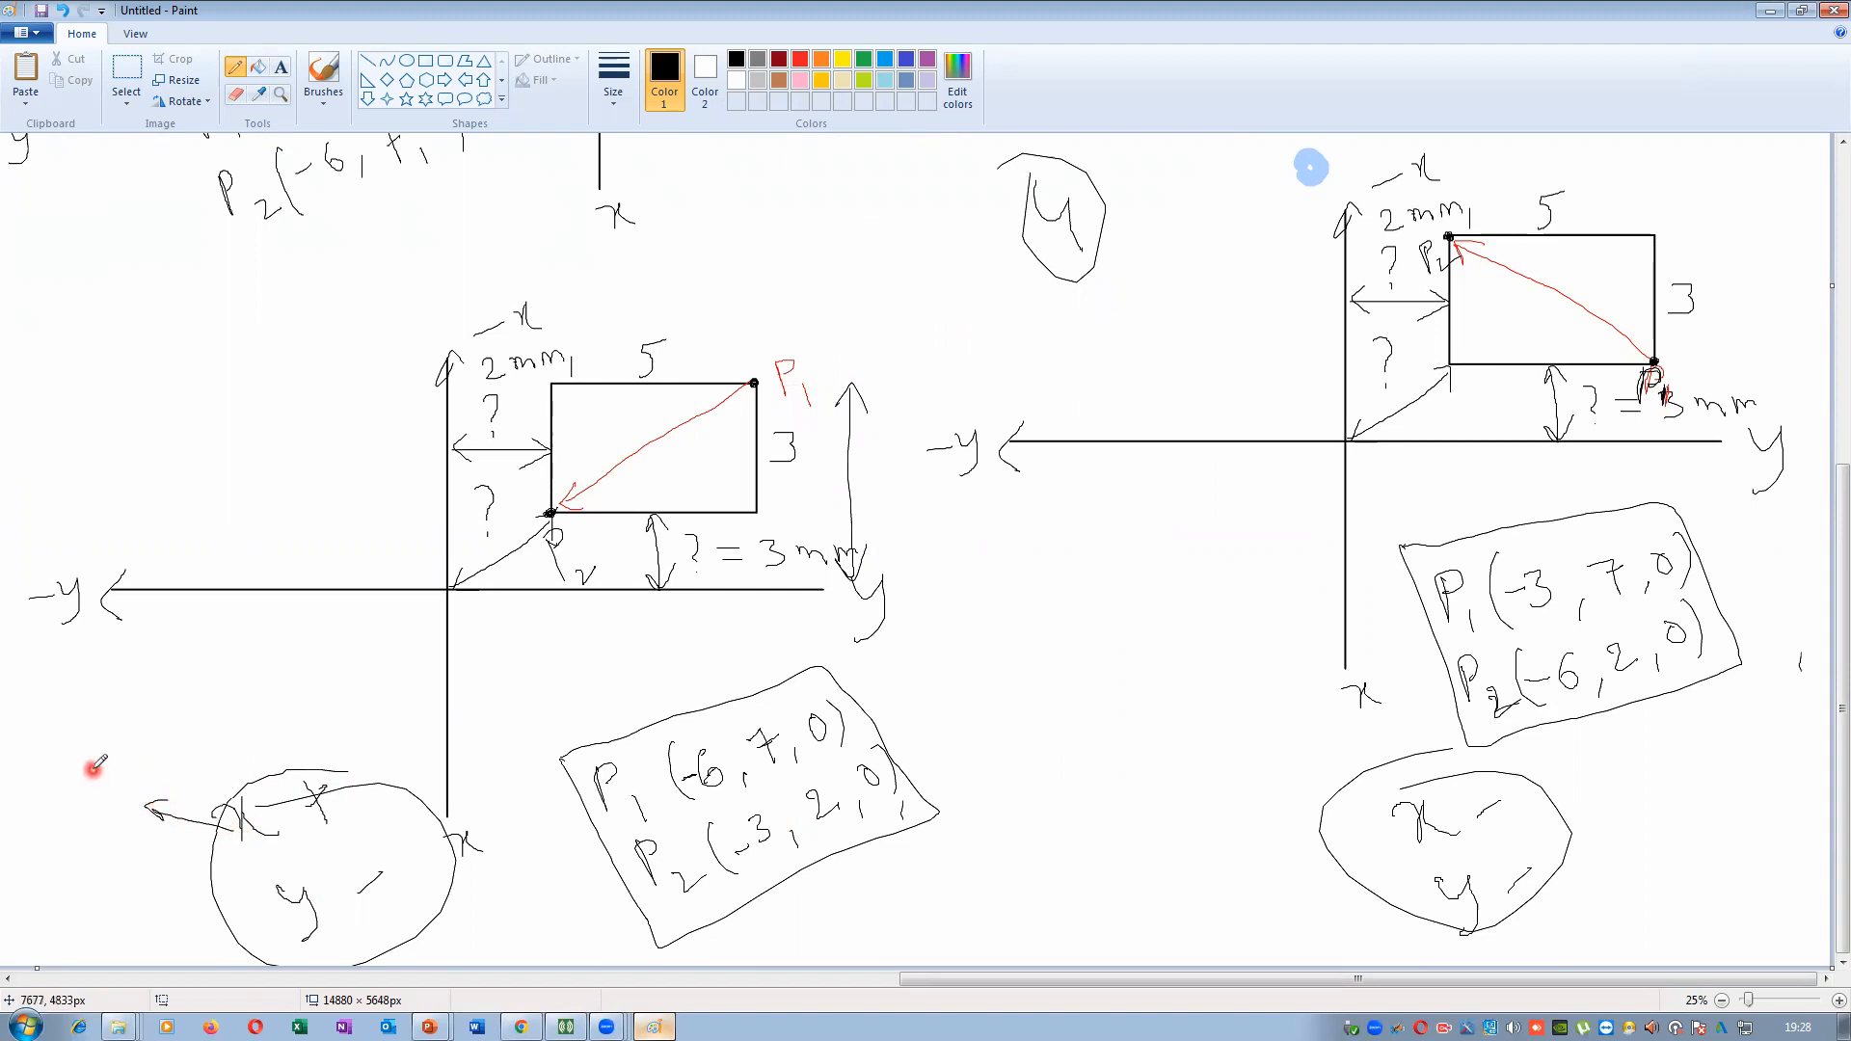
drag(102, 771, 113, 773)
mouse_move(124, 754)
mouse_down()
mouse_move(137, 761)
mouse_move(108, 795)
mouse_up()
mouse_move(274, 912)
mouse_down()
mouse_move(182, 912)
mouse_move(199, 927)
mouse_up()
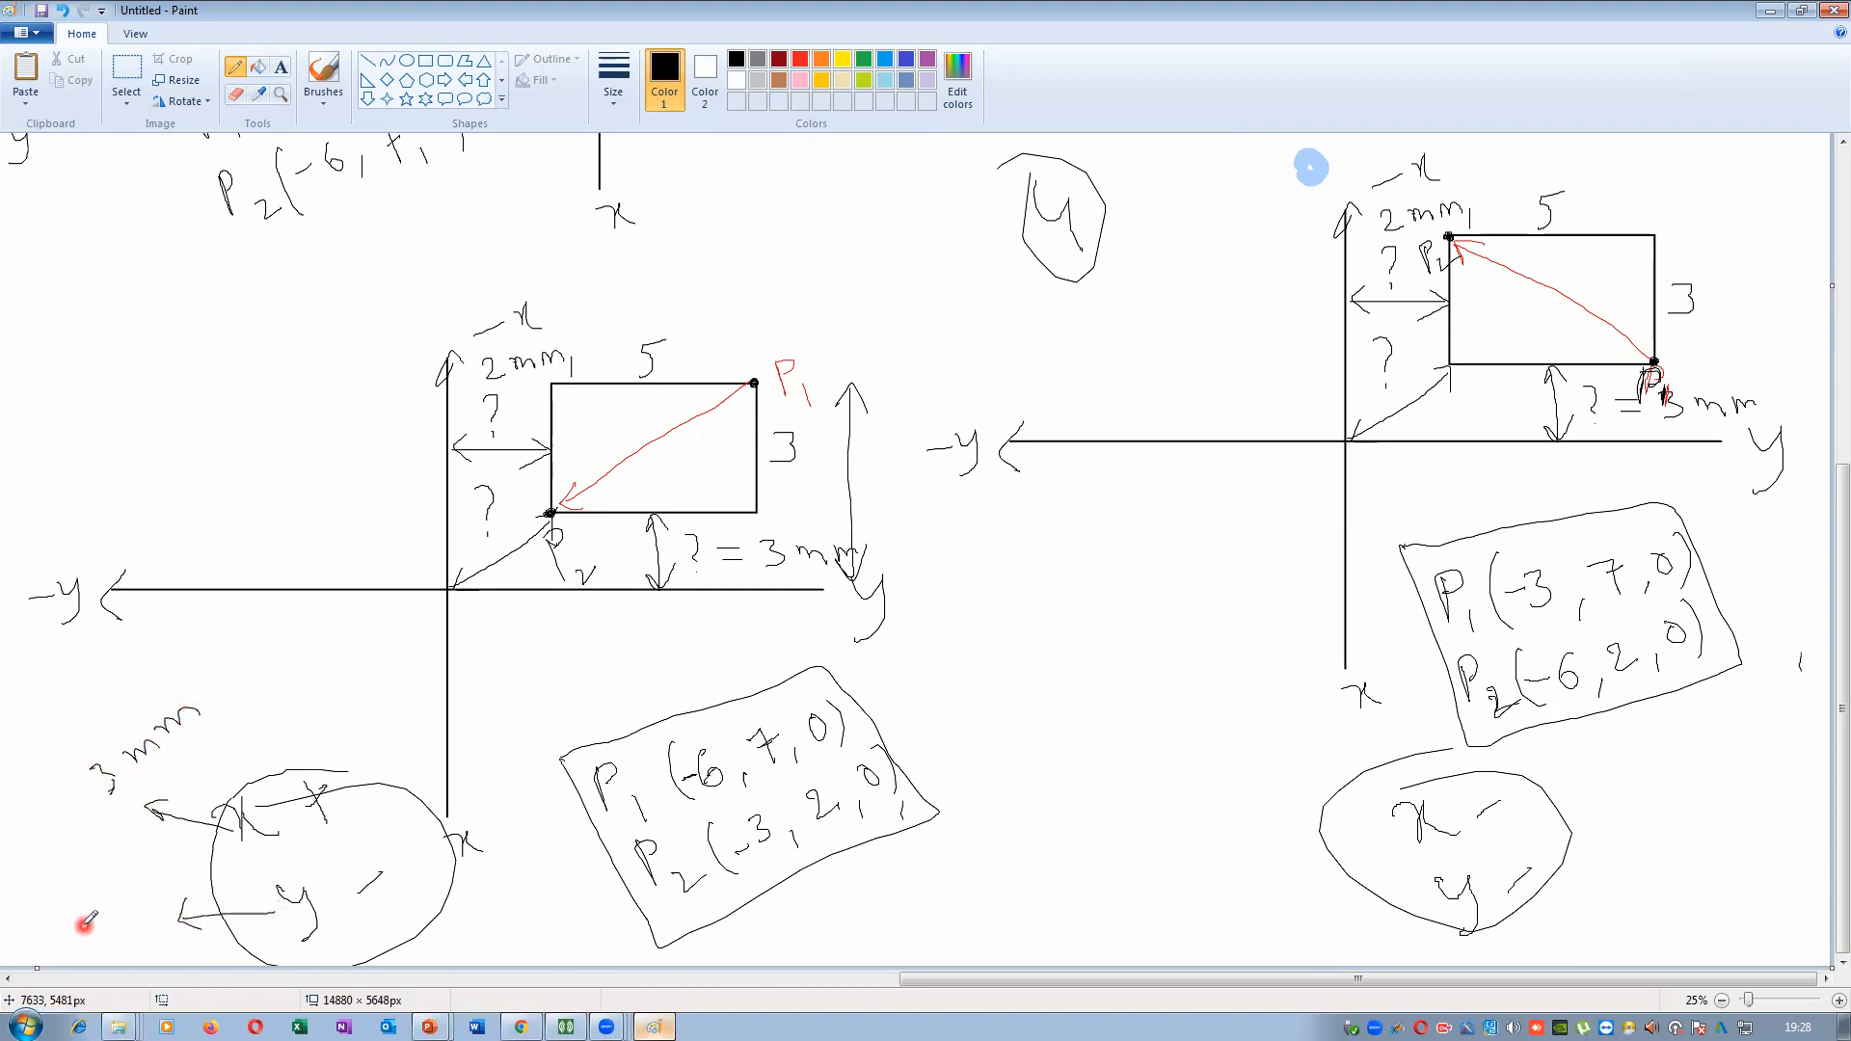
mouse_move(97, 922)
mouse_down()
mouse_move(108, 941)
mouse_move(177, 899)
mouse_up()
drag(83, 953, 97, 939)
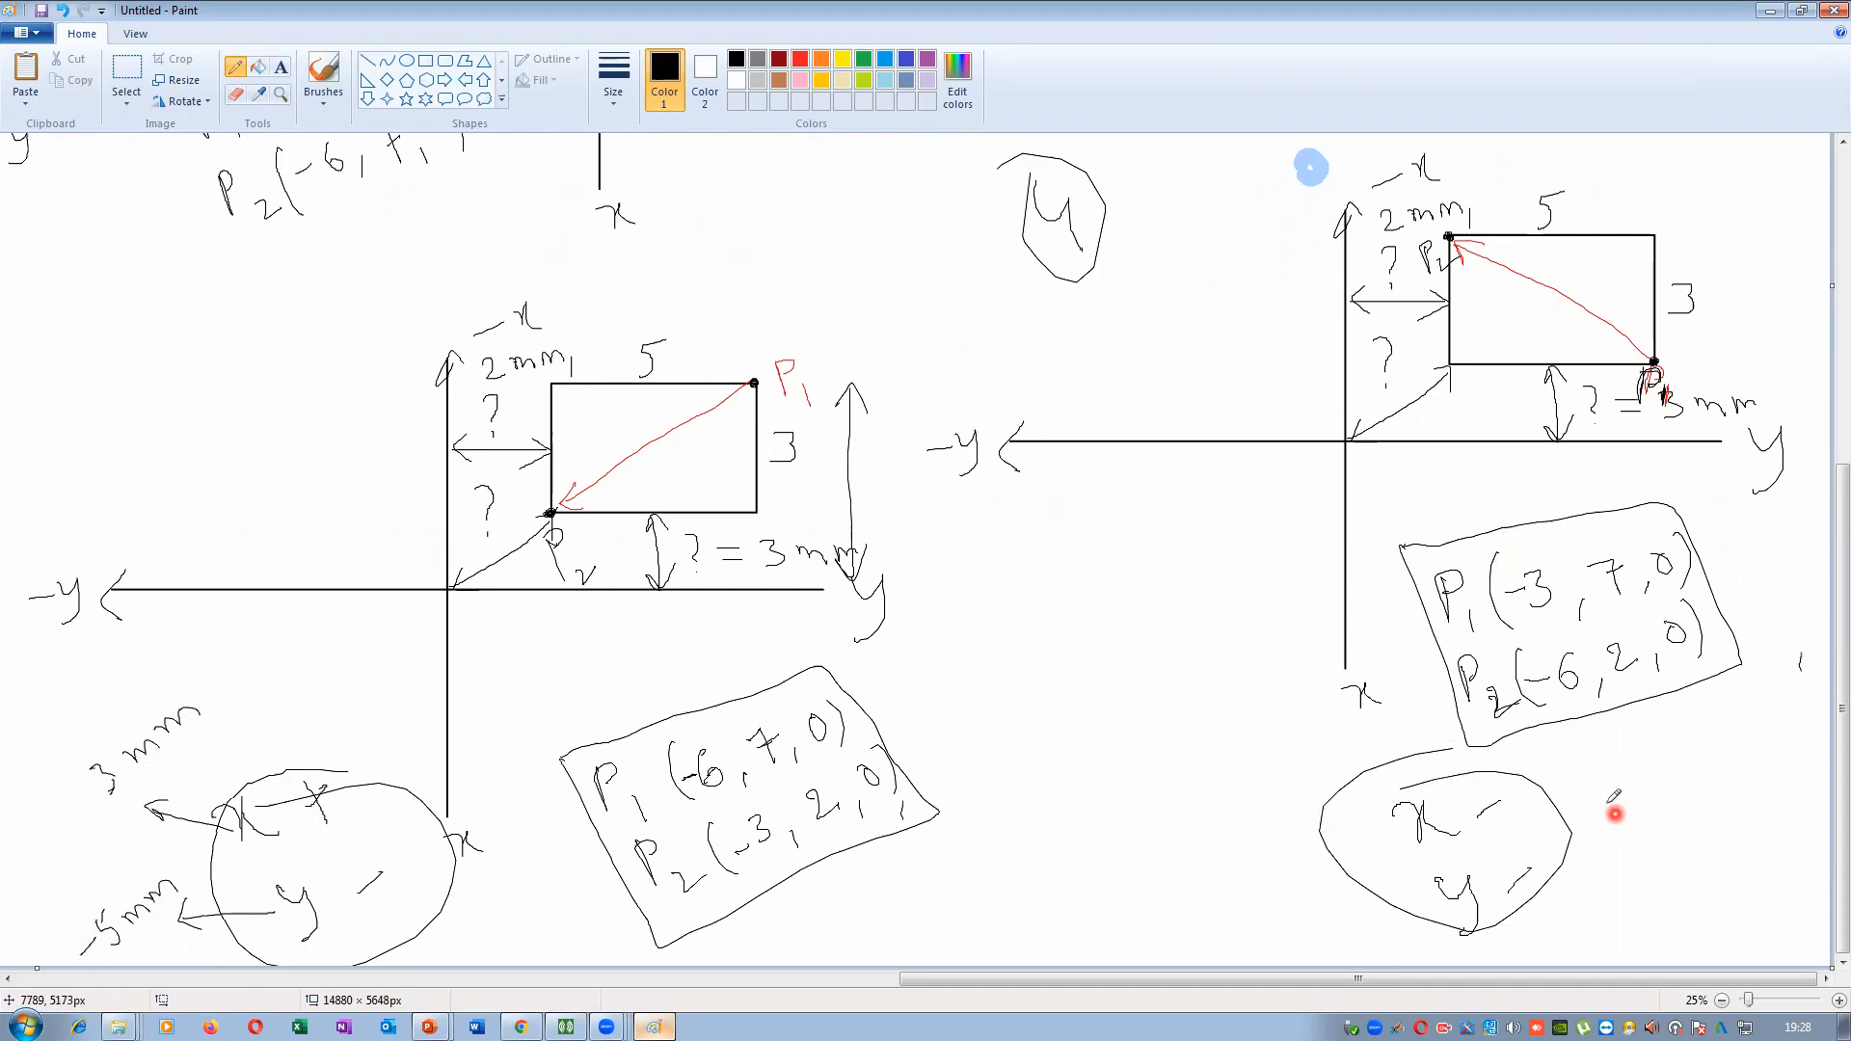
Annotate diagram 4's circled signs with arrows to -3 mm for x and -5 mm for y
mouse_move(1534, 786)
mouse_down()
mouse_move(1588, 783)
mouse_move(1607, 826)
mouse_up()
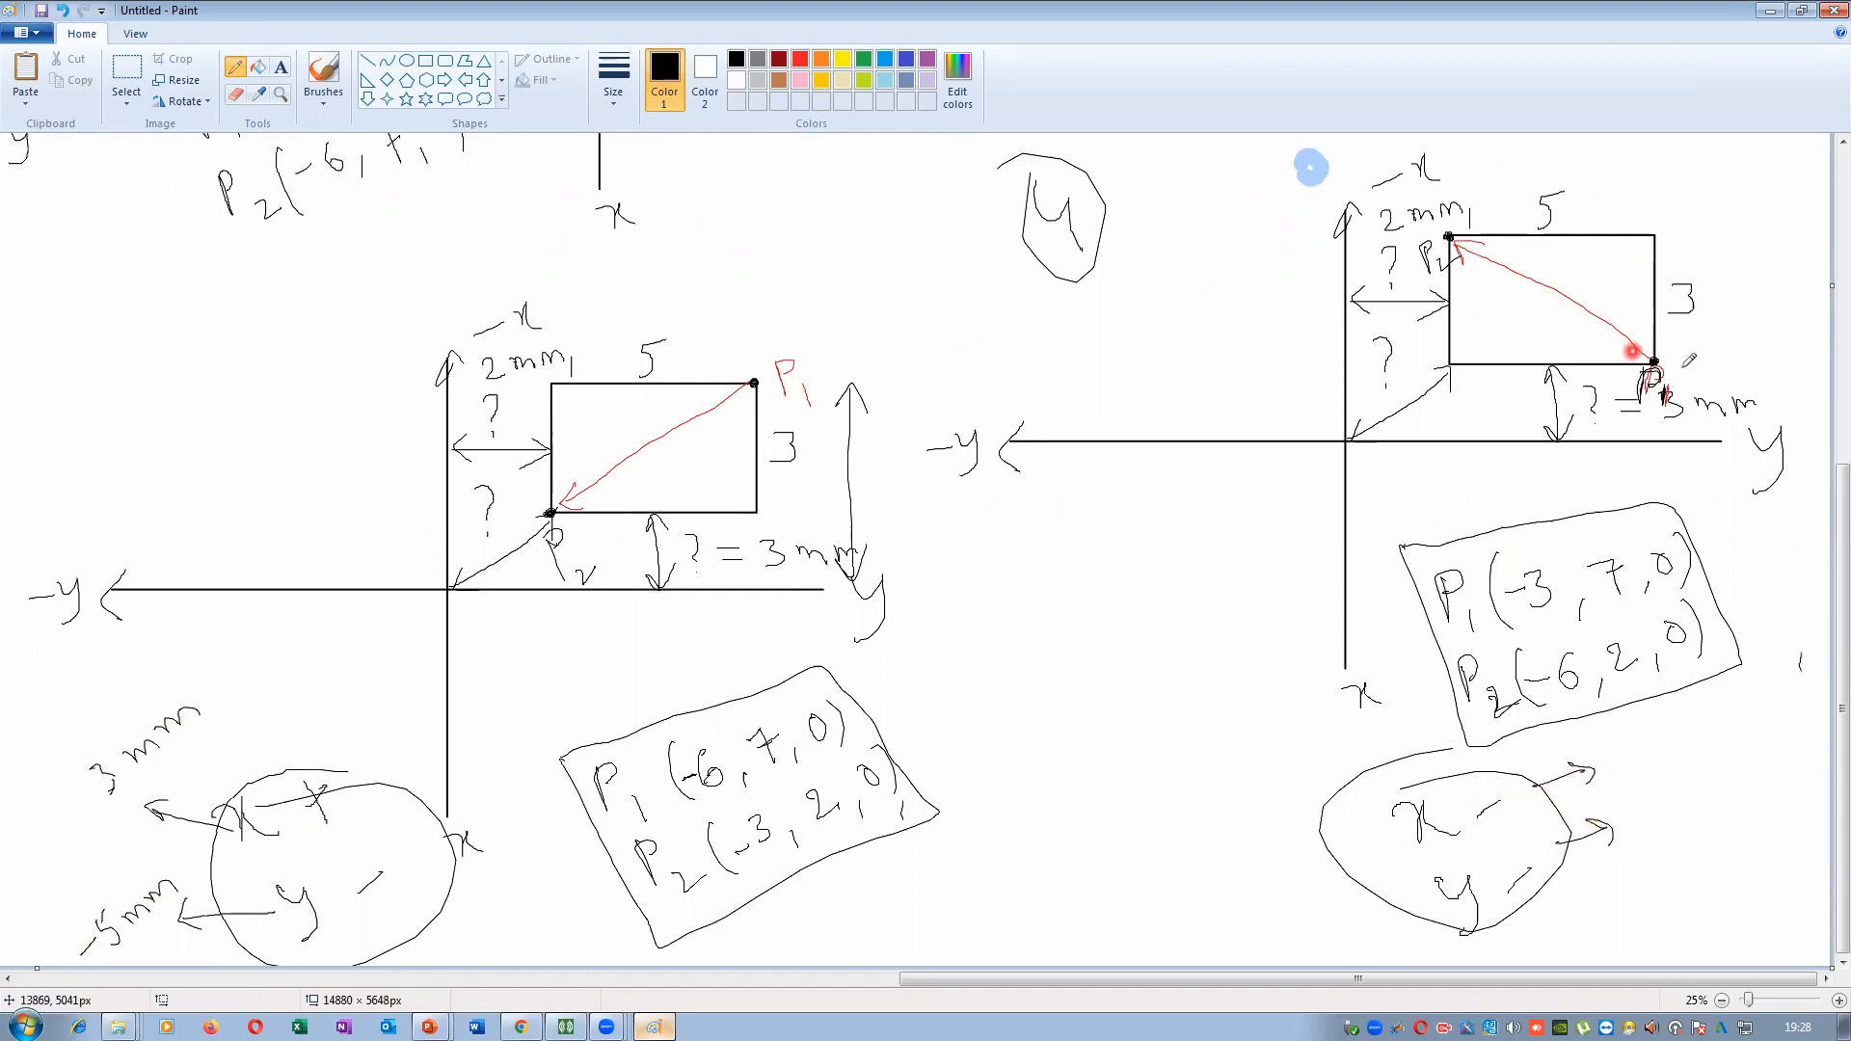
drag(1686, 757, 1716, 744)
drag(1671, 755, 1662, 772)
mouse_move(1677, 792)
mouse_down()
mouse_move(1674, 814)
mouse_move(1687, 783)
mouse_move(1748, 806)
mouse_move(1770, 788)
mouse_up()
drag(1647, 836, 1666, 828)
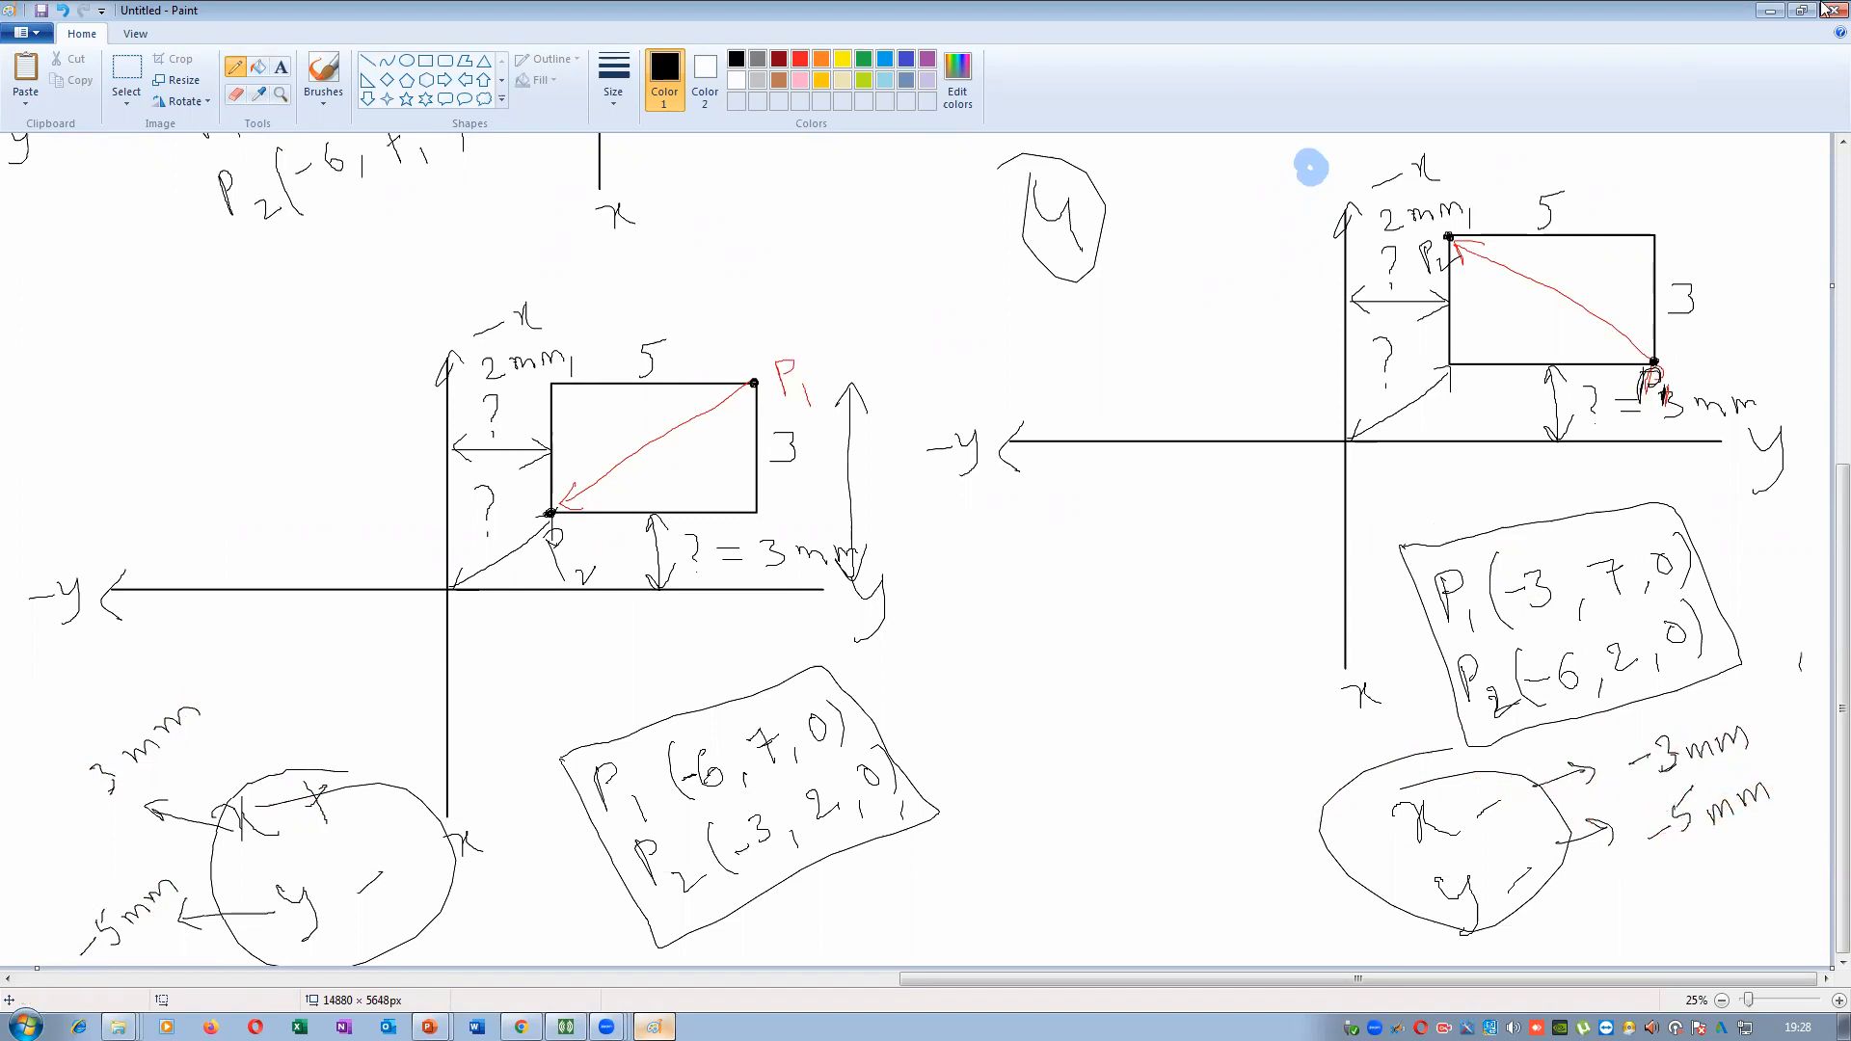
Switch to HFSS, set the rectangle's XSize to 3 mm and YSize to 5 mm, and apply the changes
drag(914, 975, 6, 965)
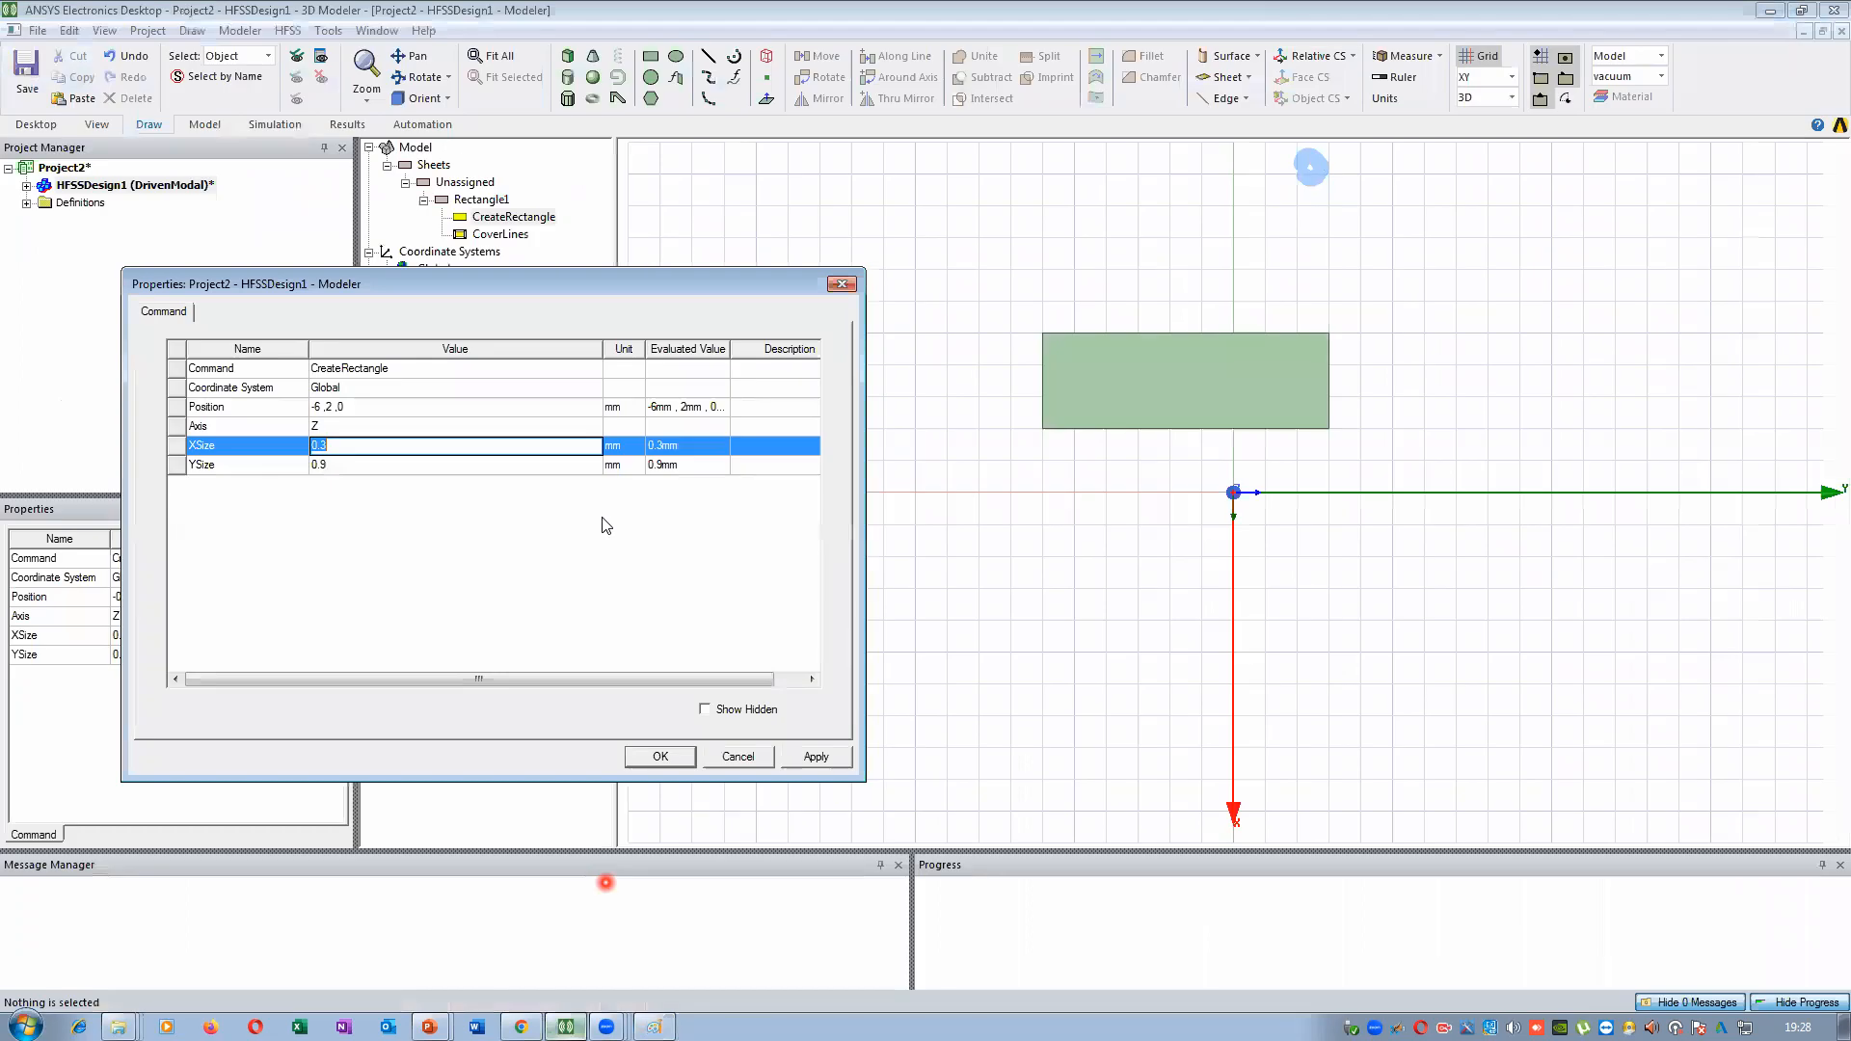
drag(479, 287, 590, 302)
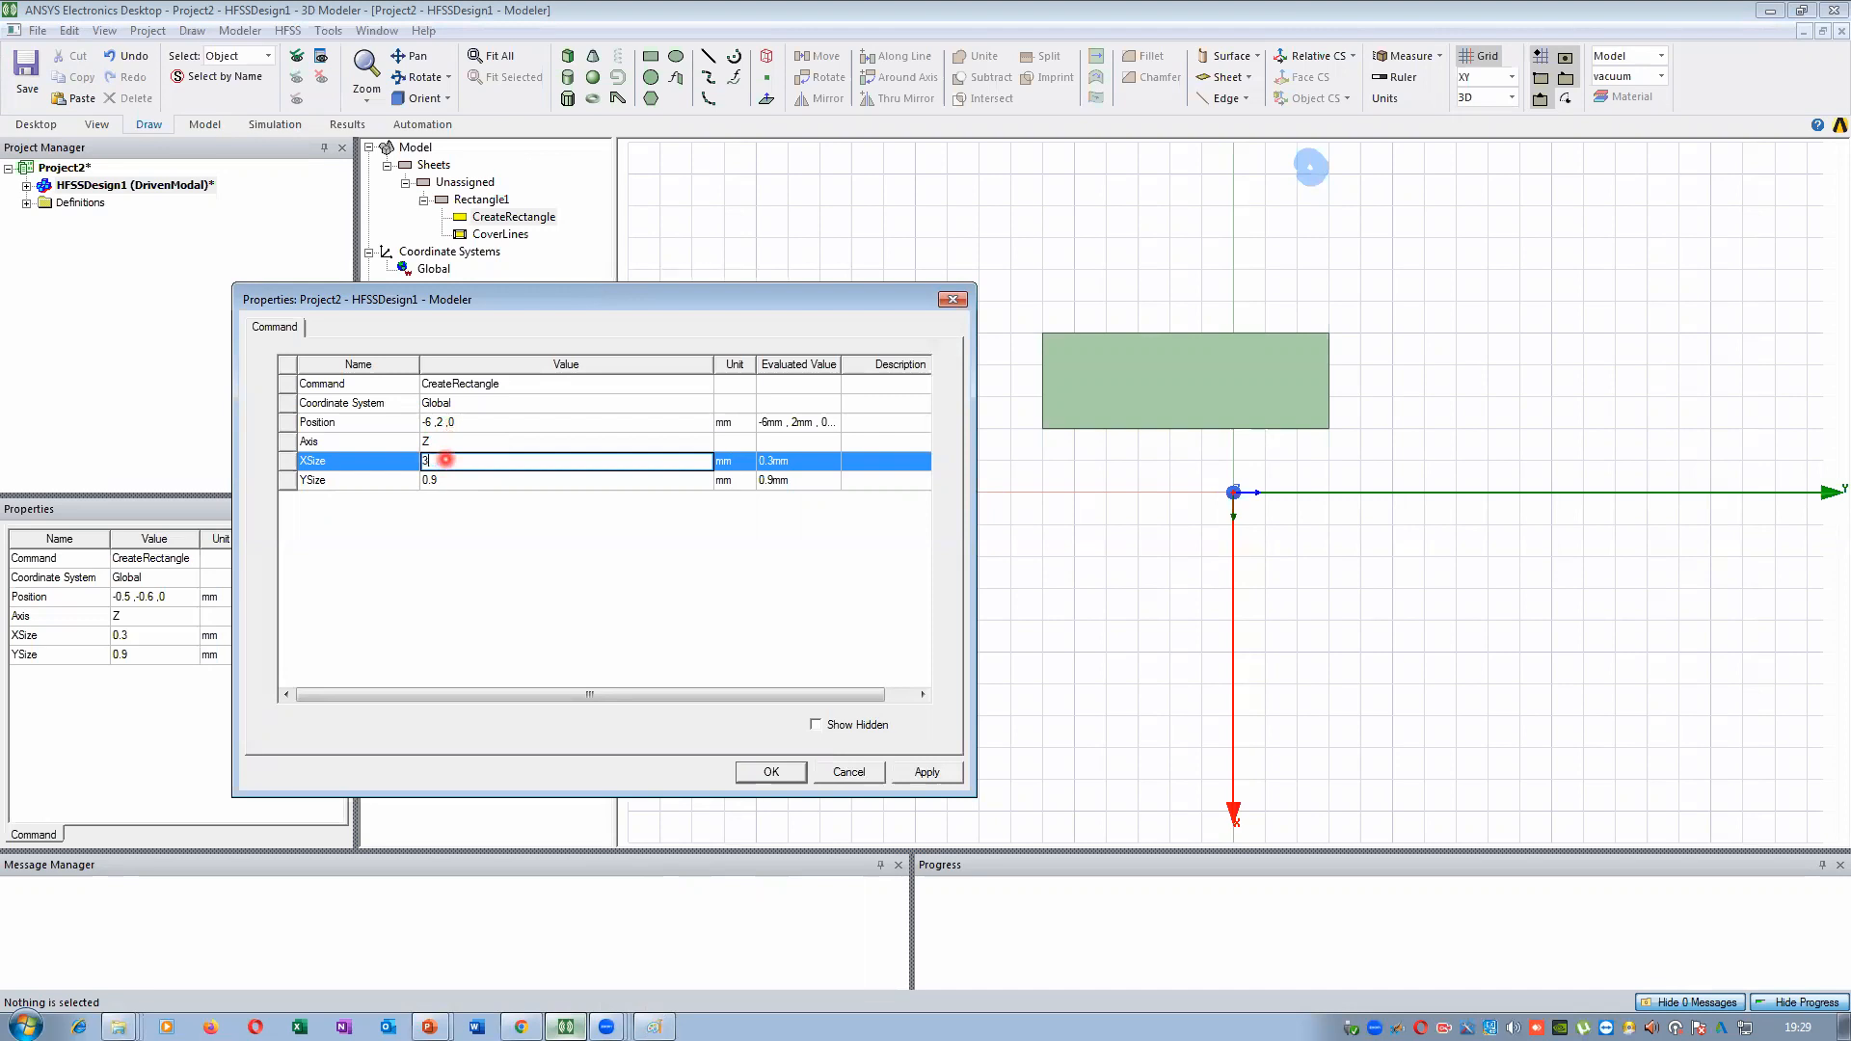
key(Tab)
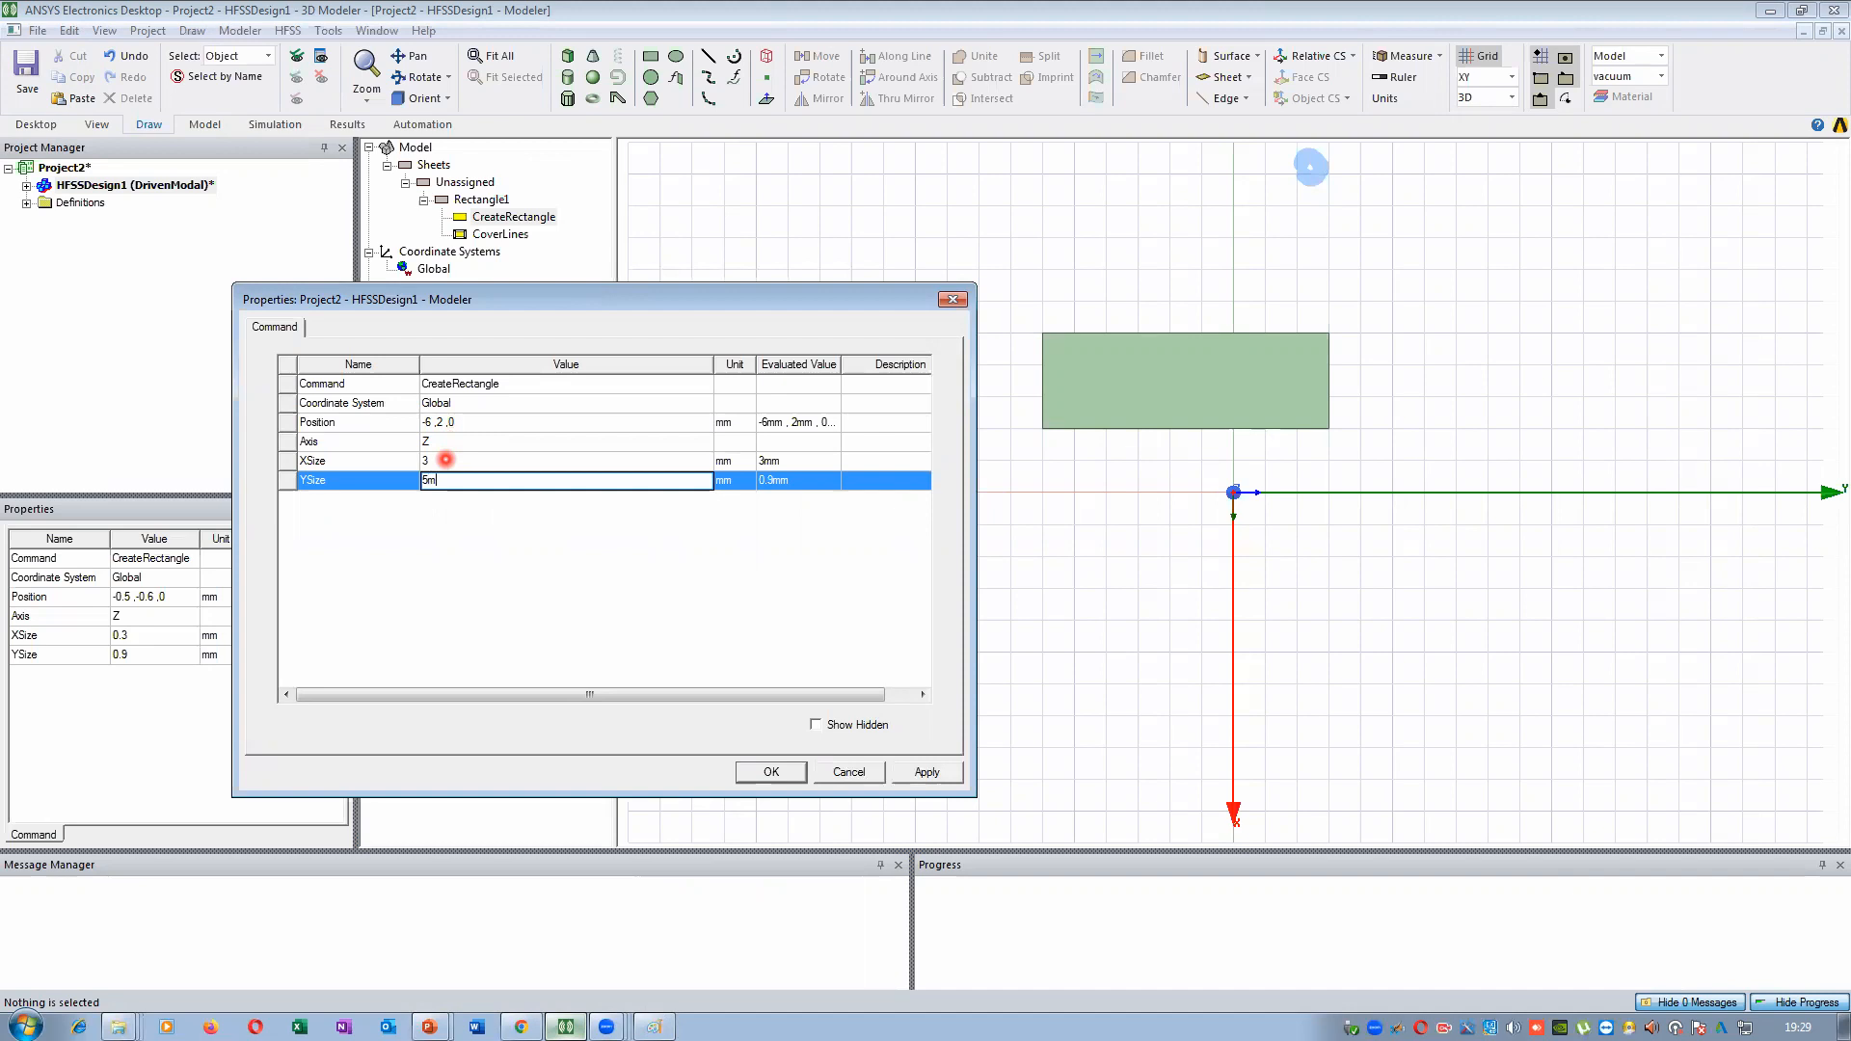
click(466, 584)
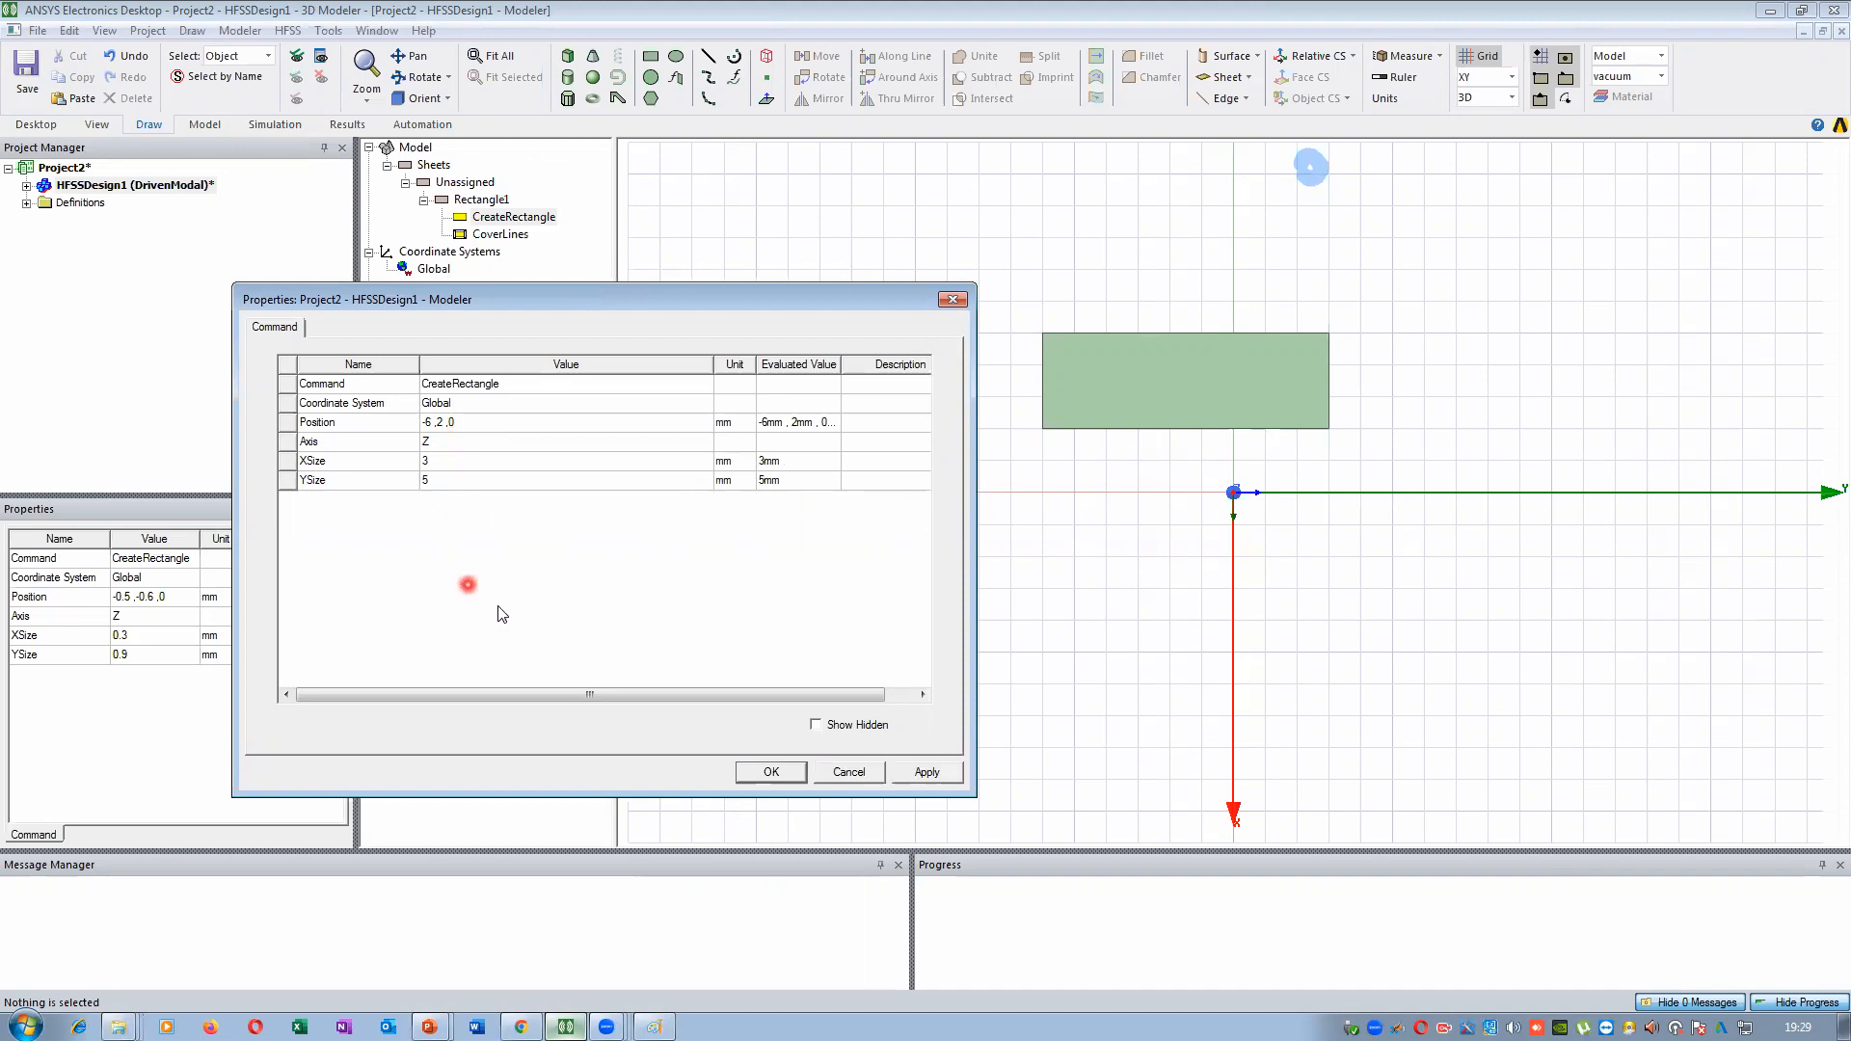
click(928, 773)
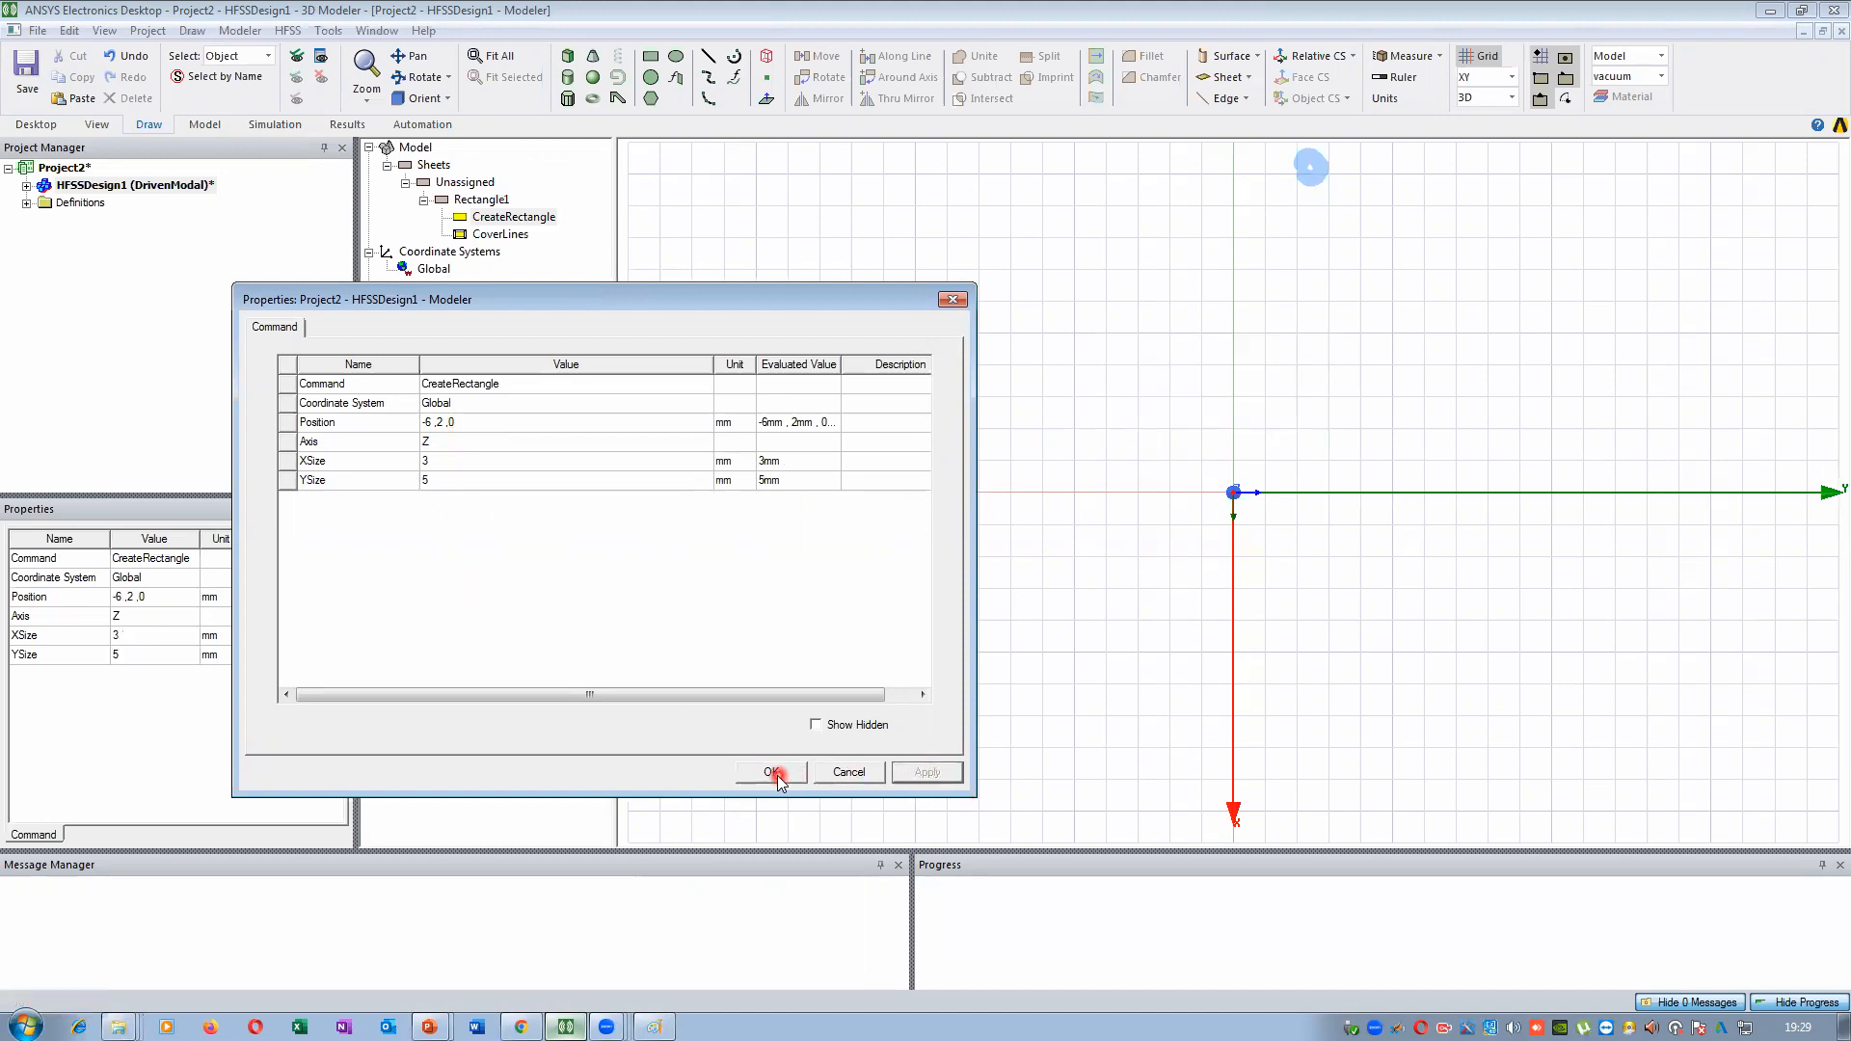
click(776, 772)
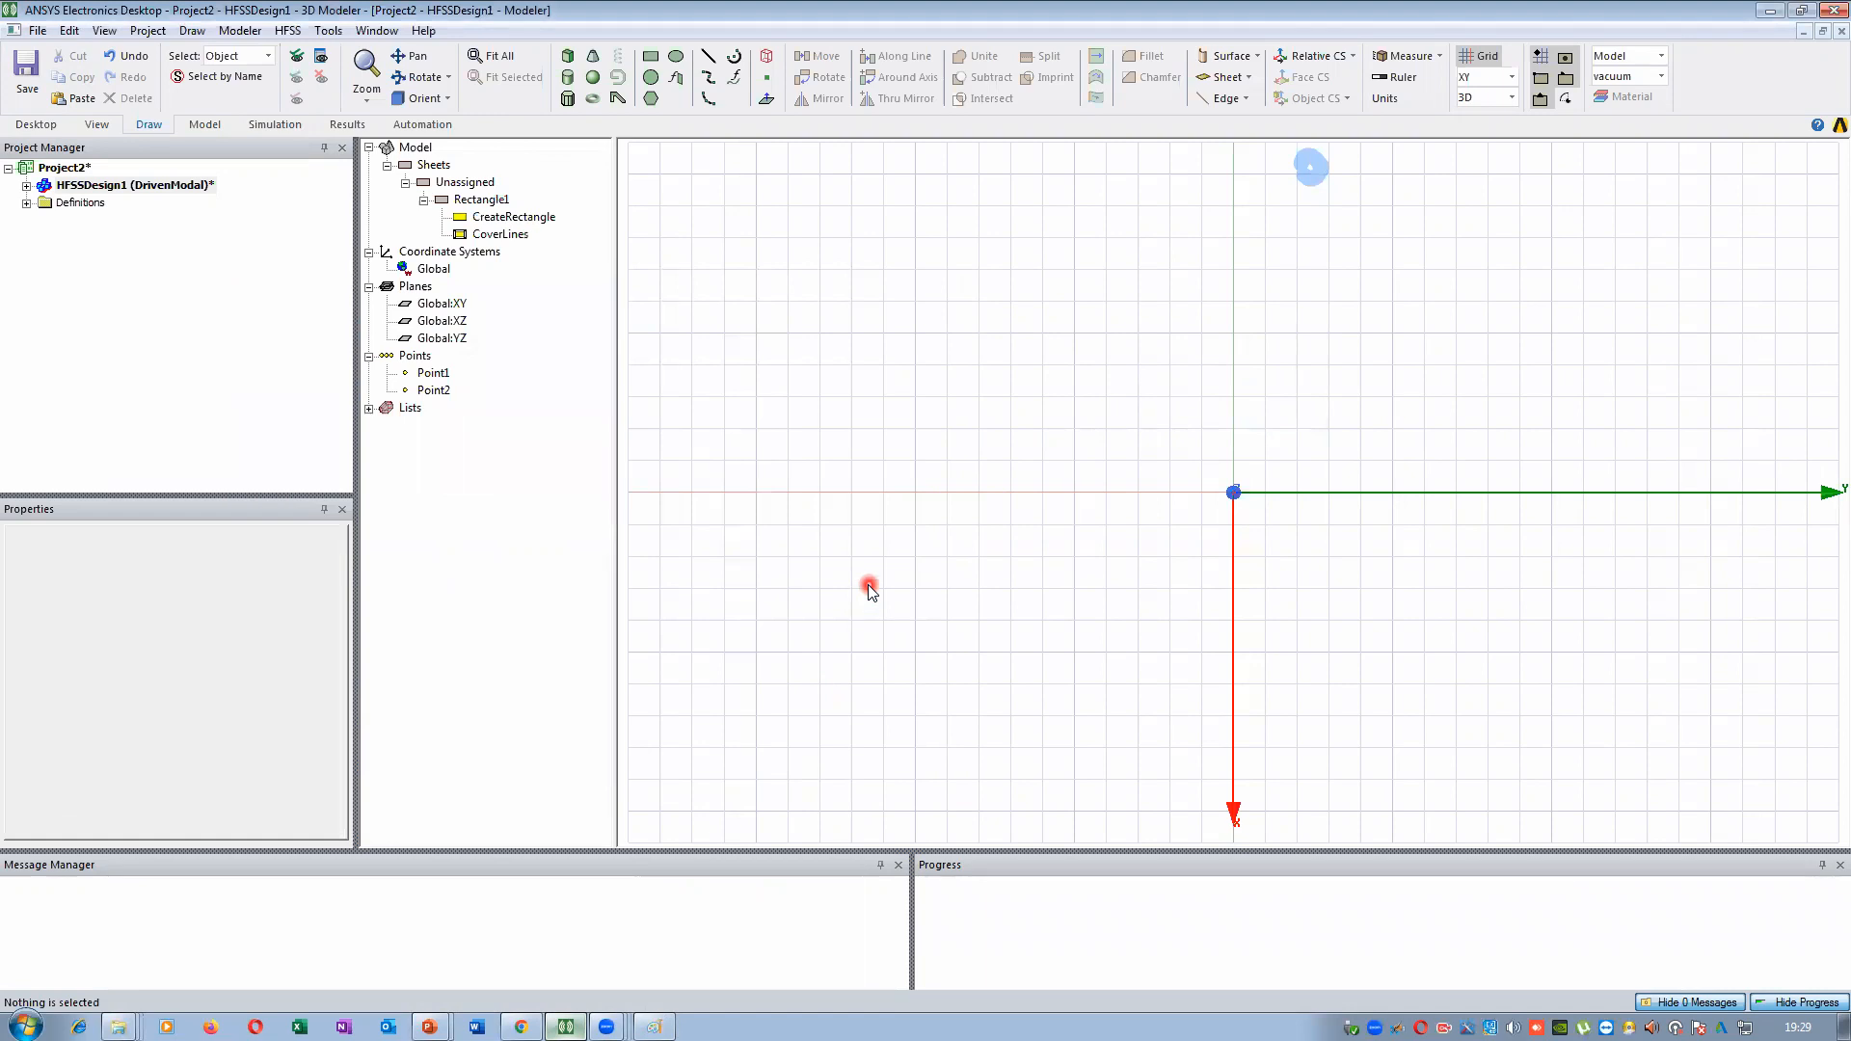
key(ctrl+d)
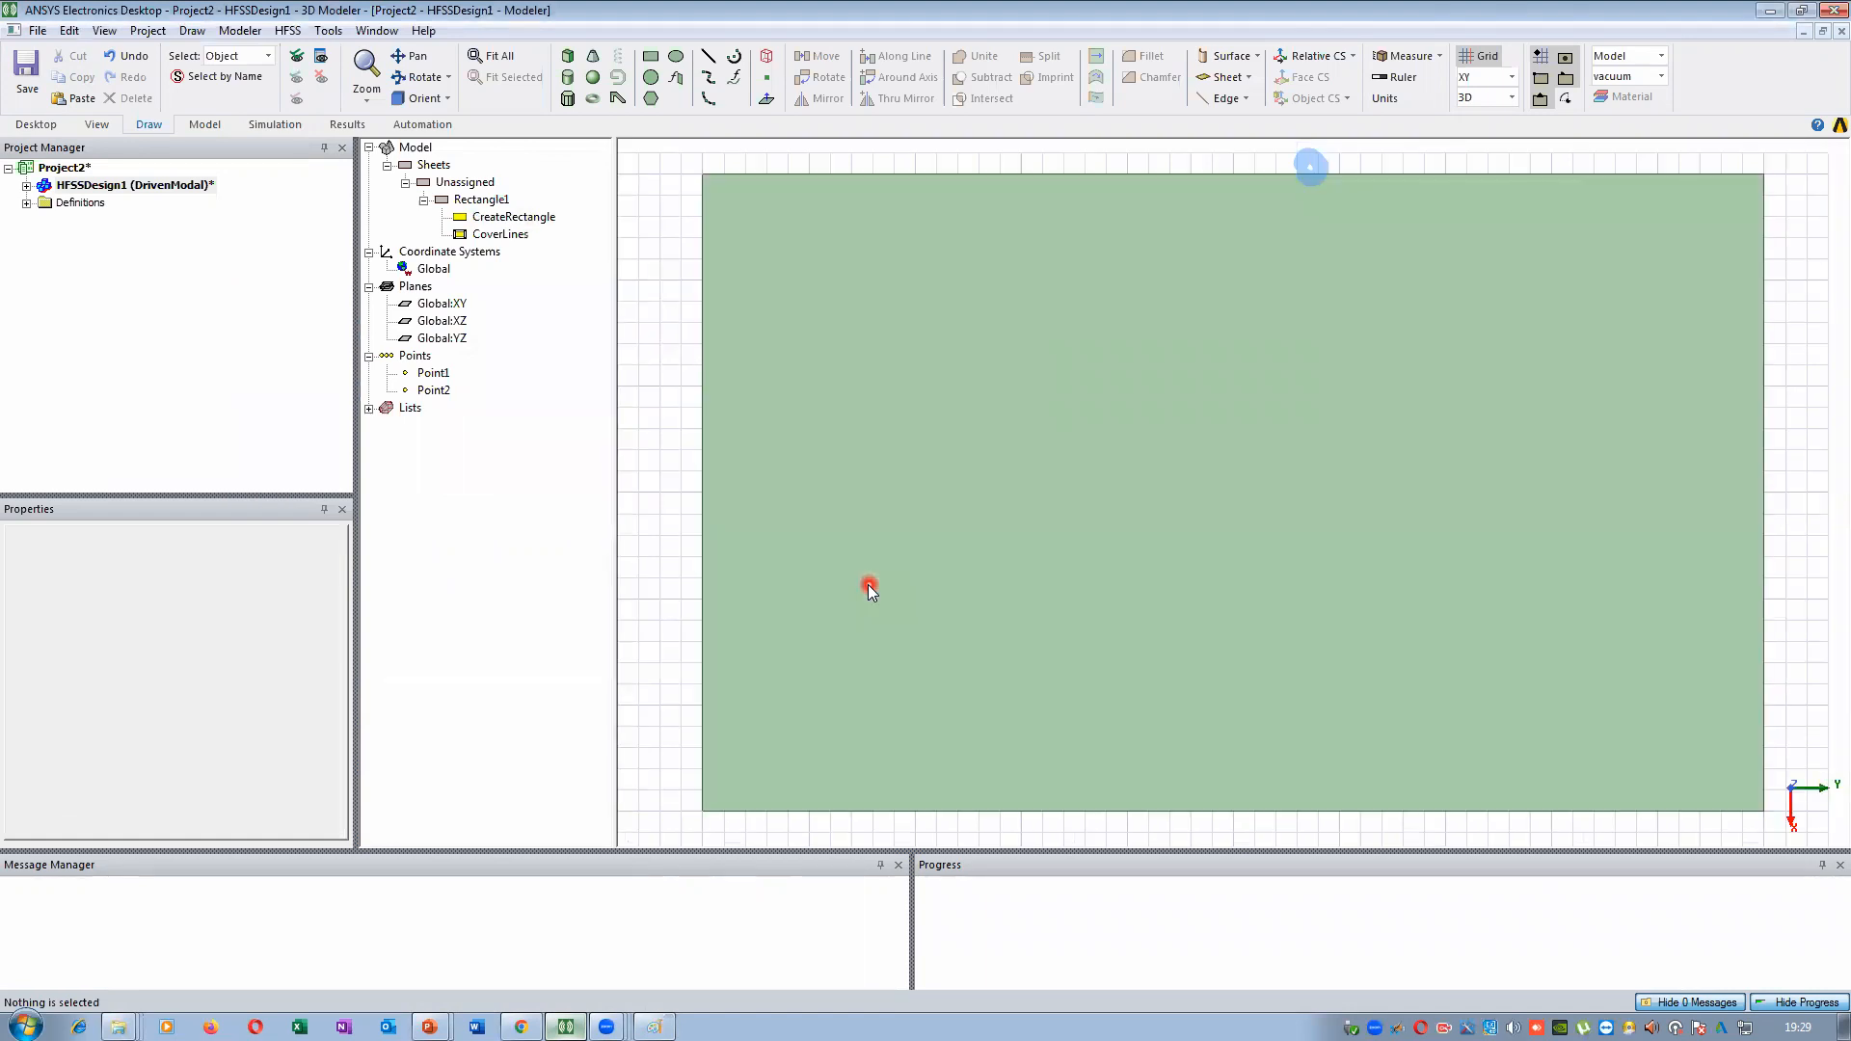
scroll(877, 584, down, 8)
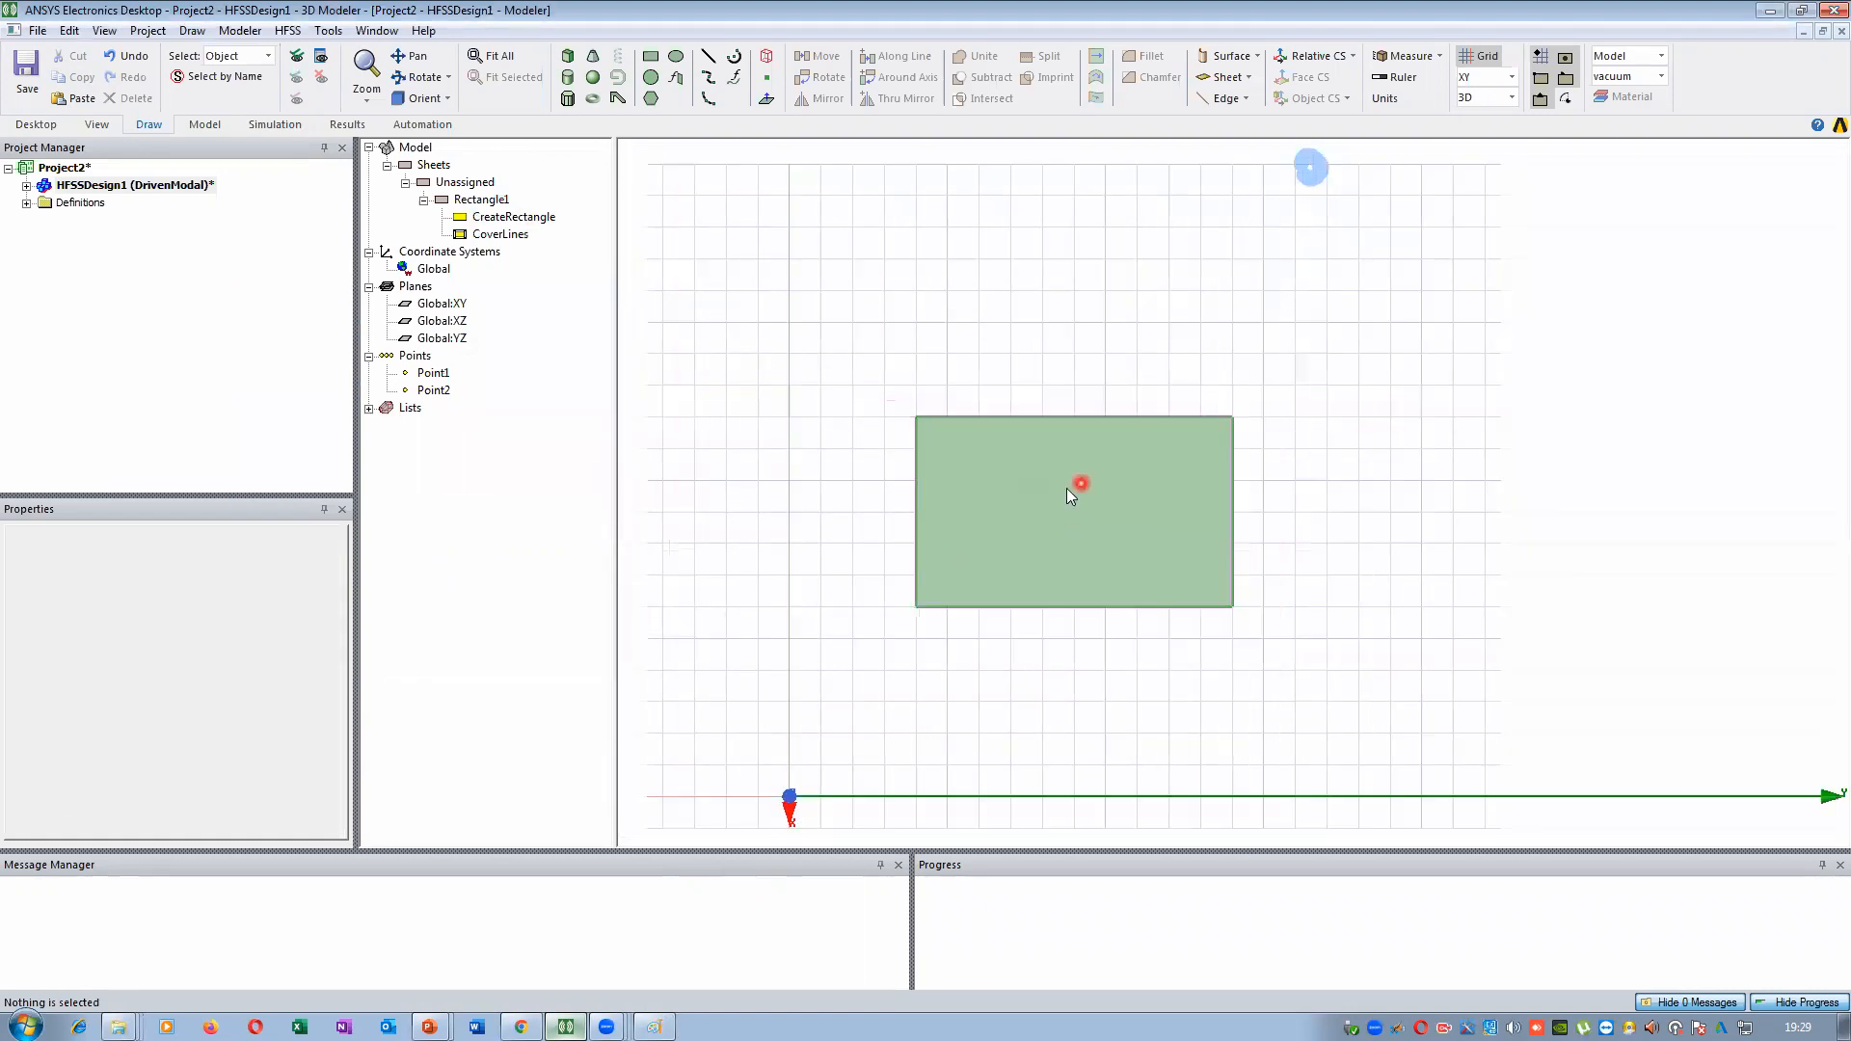
Measure by position the X distance from the Y axis to the rectangle's nearest edge and compare it with diagram 1 in Paint
scroll(1059, 496, down, 5)
scroll(946, 573, down, 2)
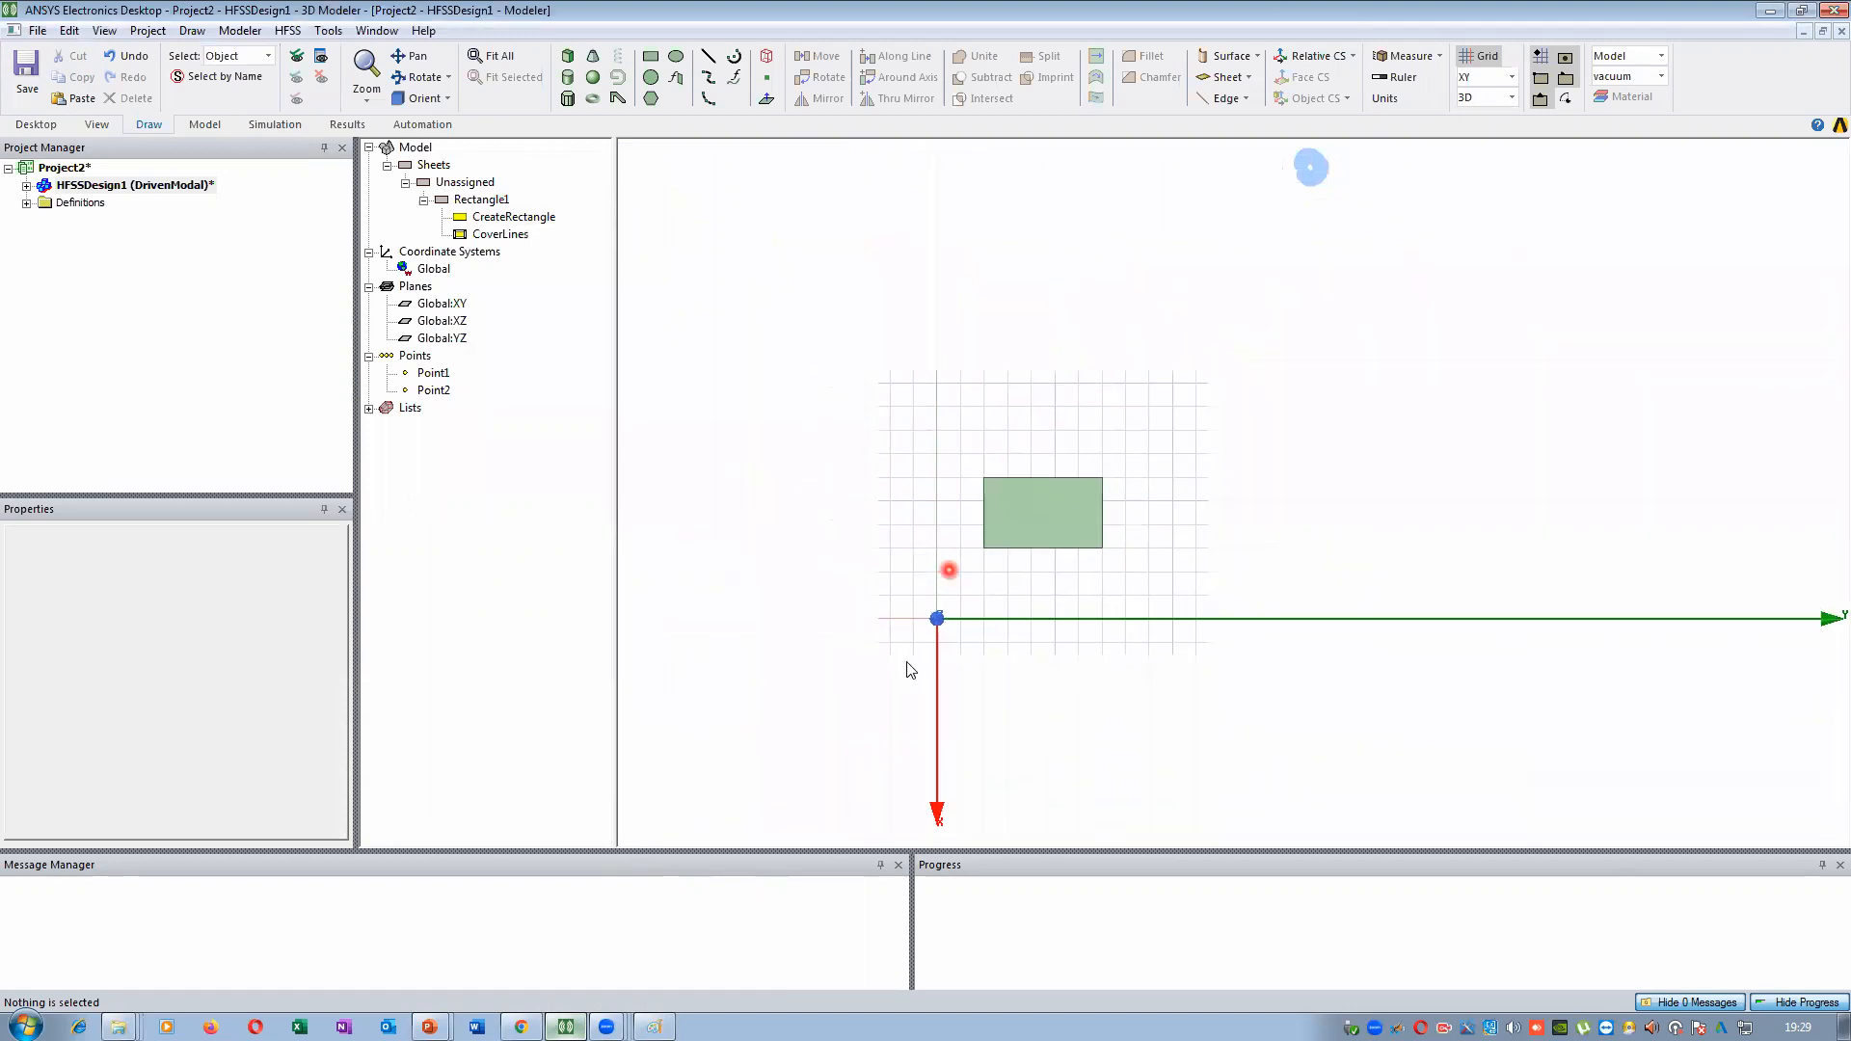
scroll(909, 671, up, 4)
scroll(913, 672, up, 2)
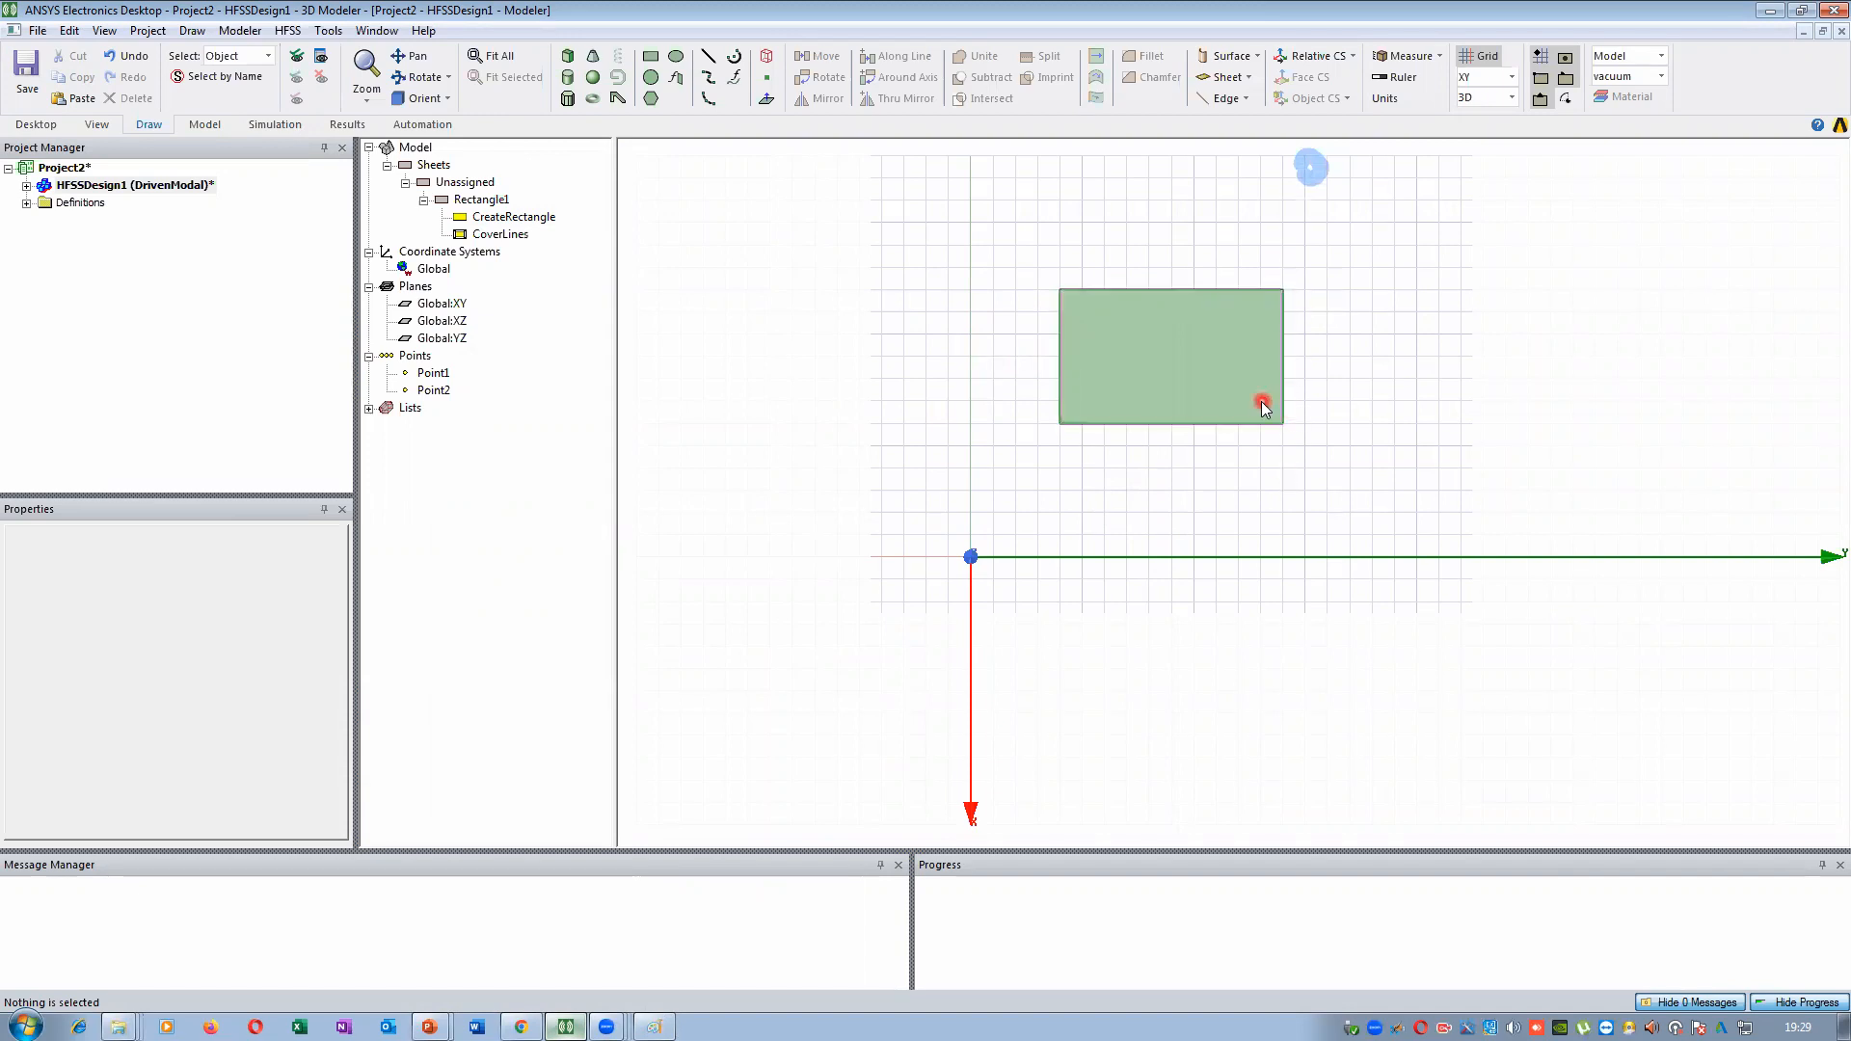
right_click(873, 366)
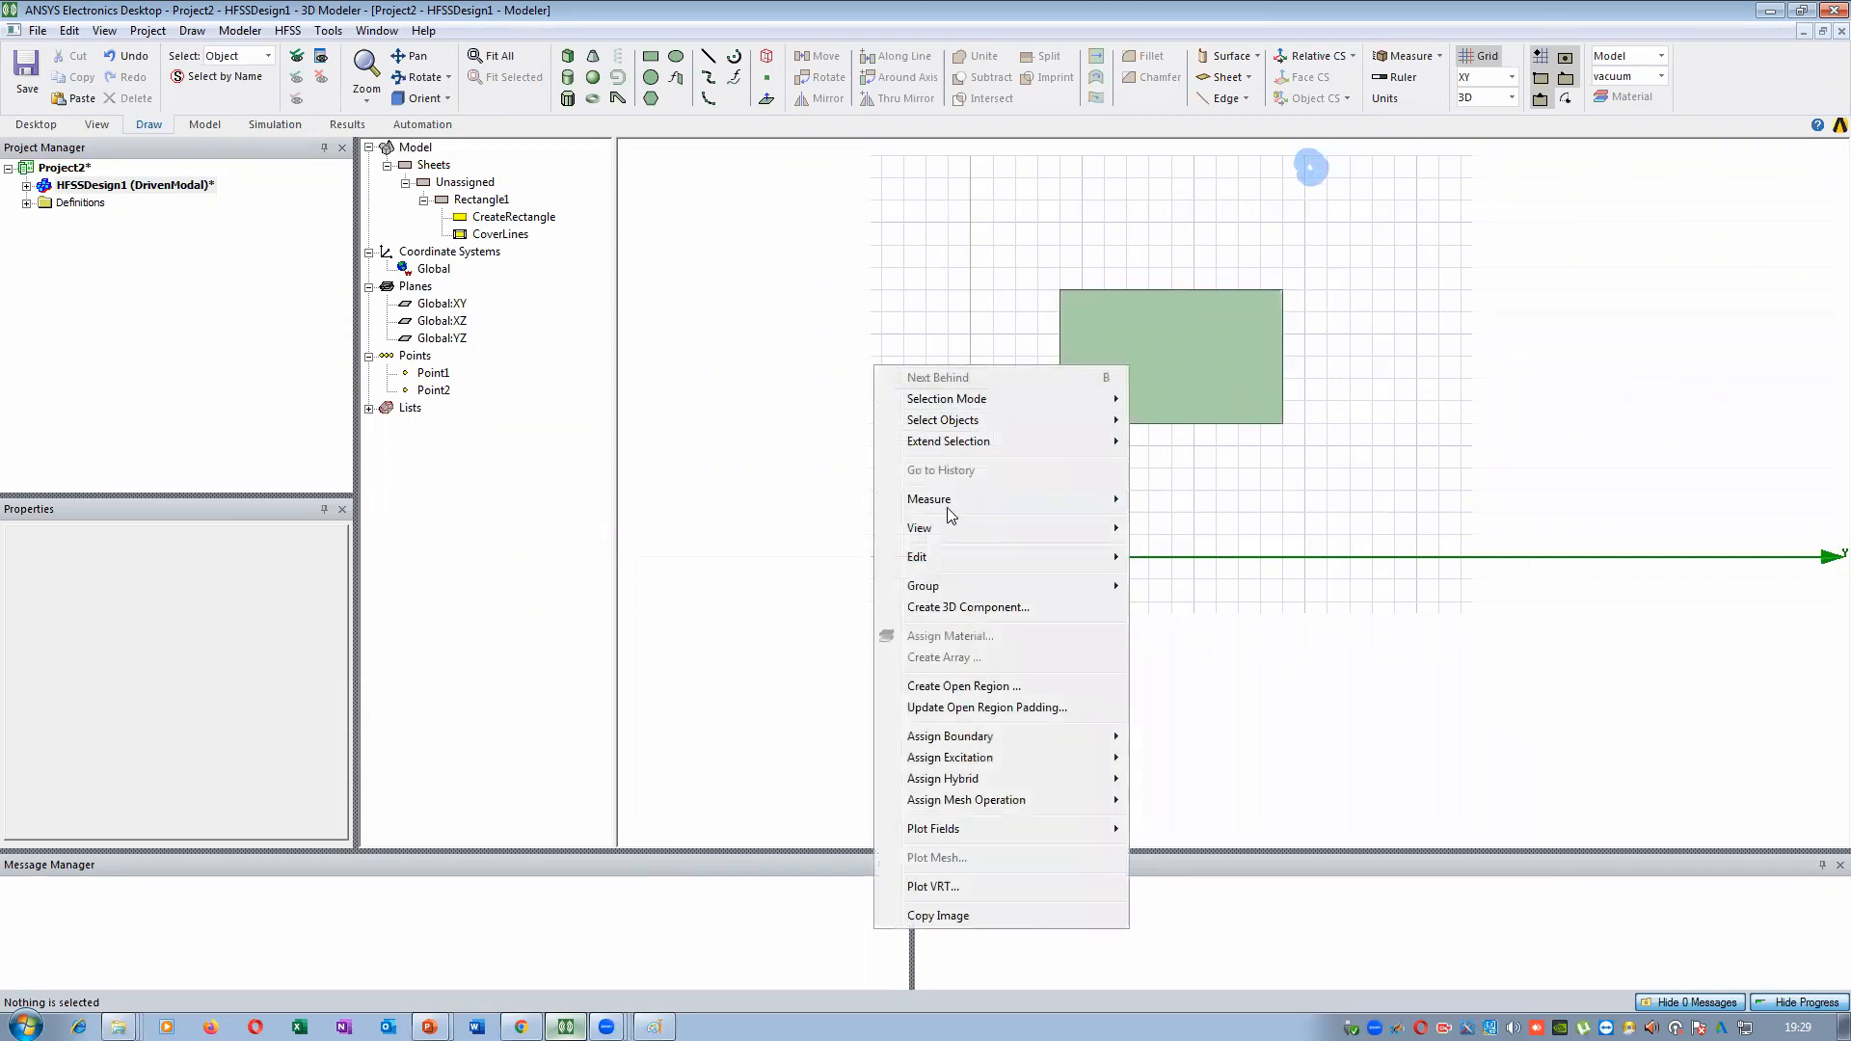
mouse_move(954, 501)
click(1192, 503)
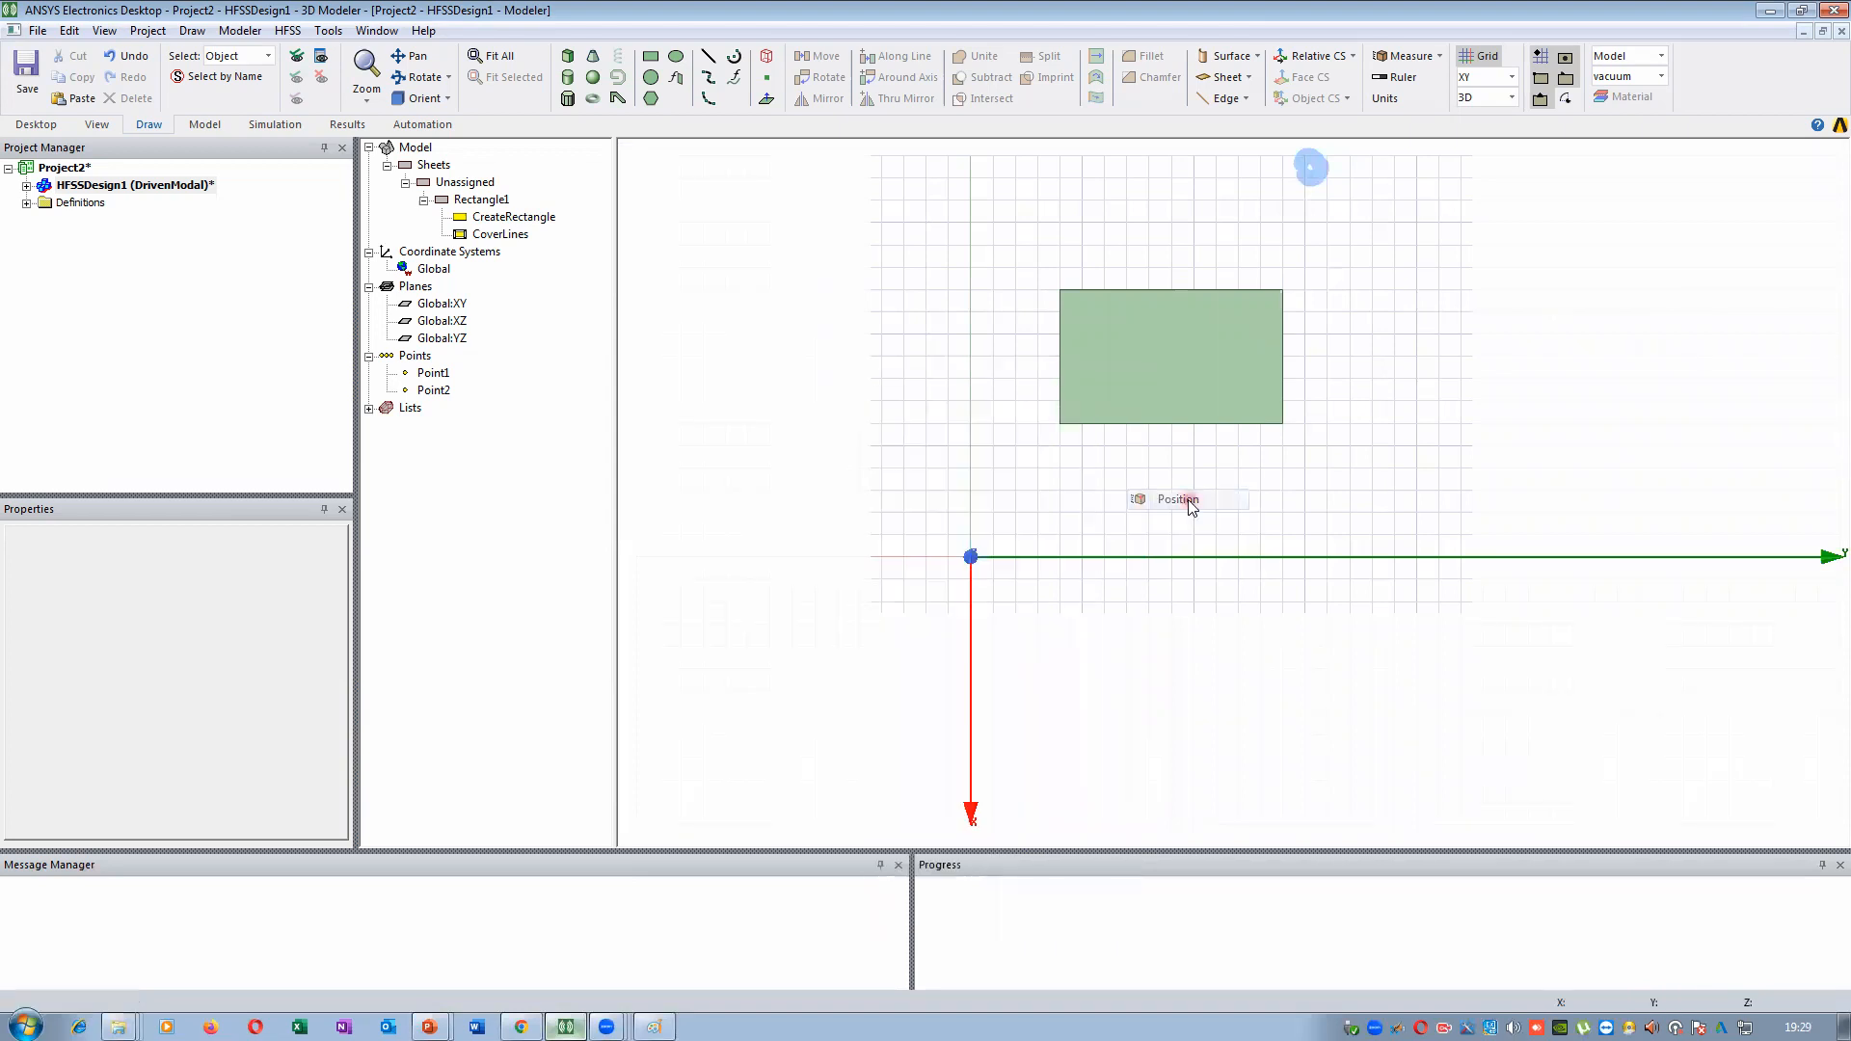
click(971, 556)
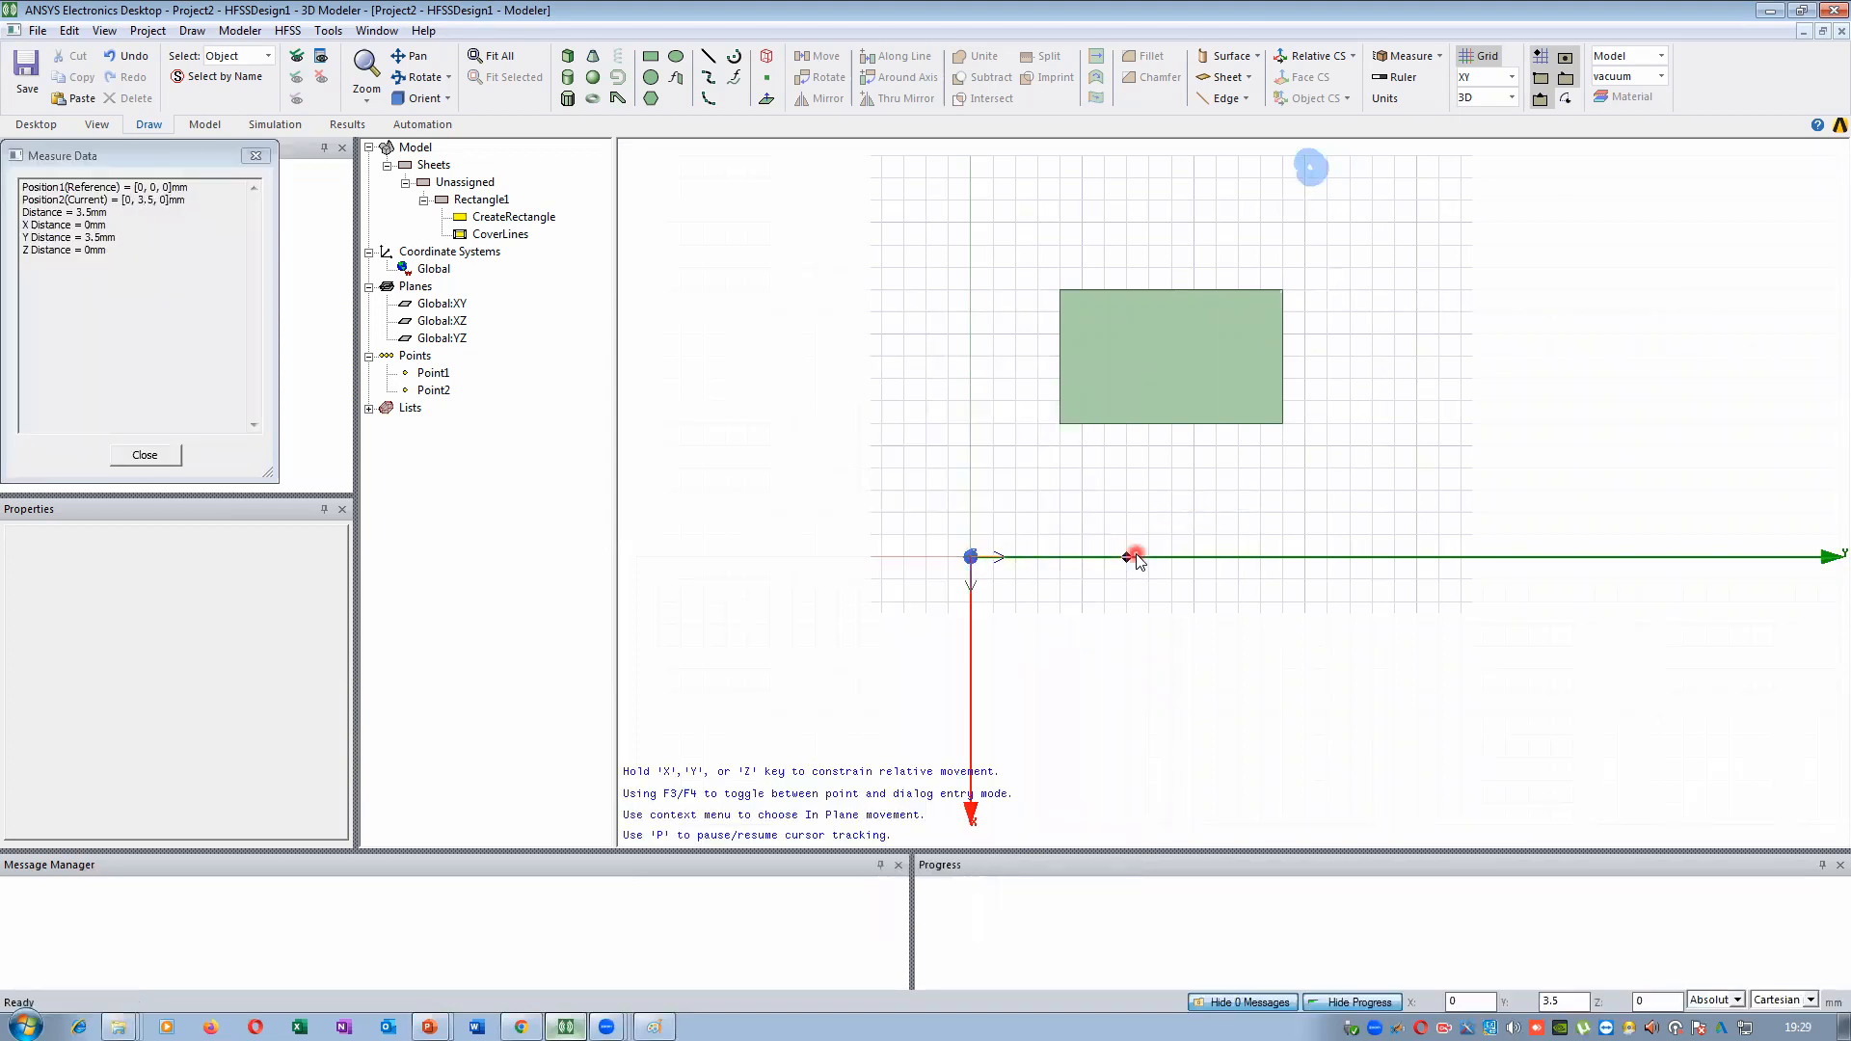
click(1143, 557)
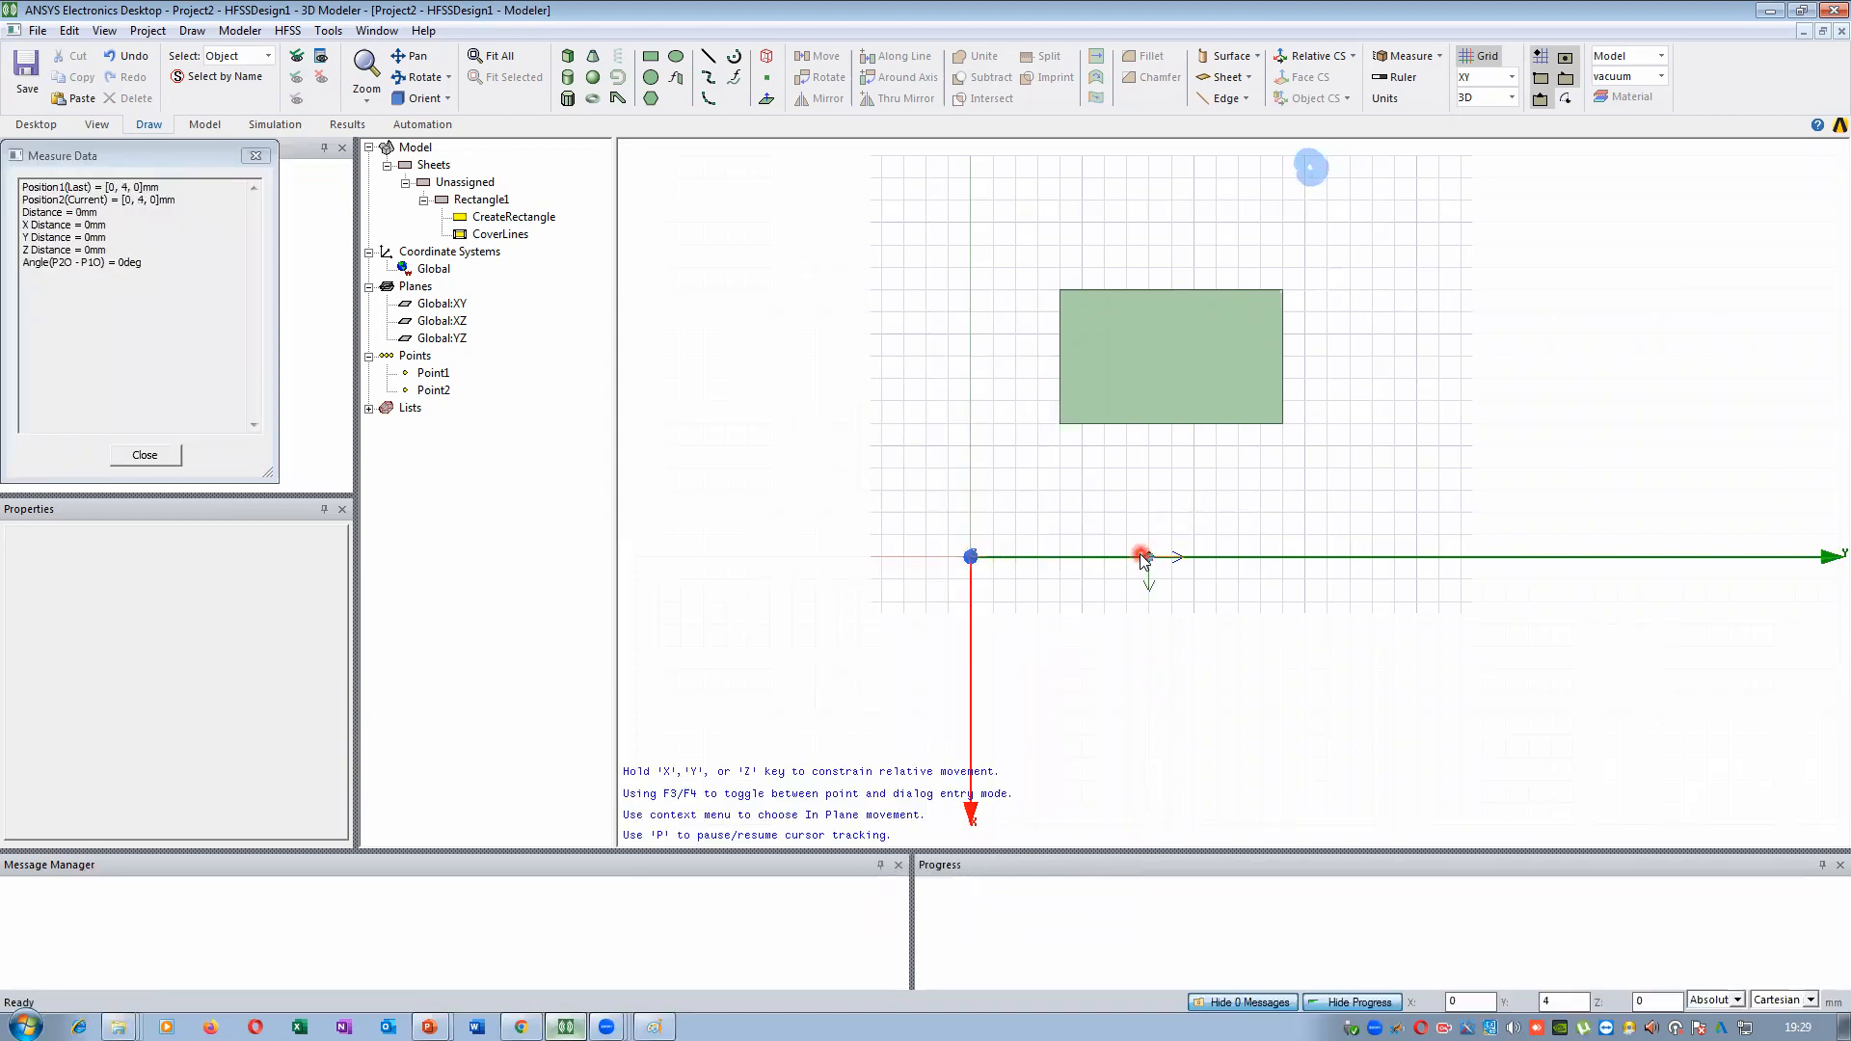
right_click(1131, 431)
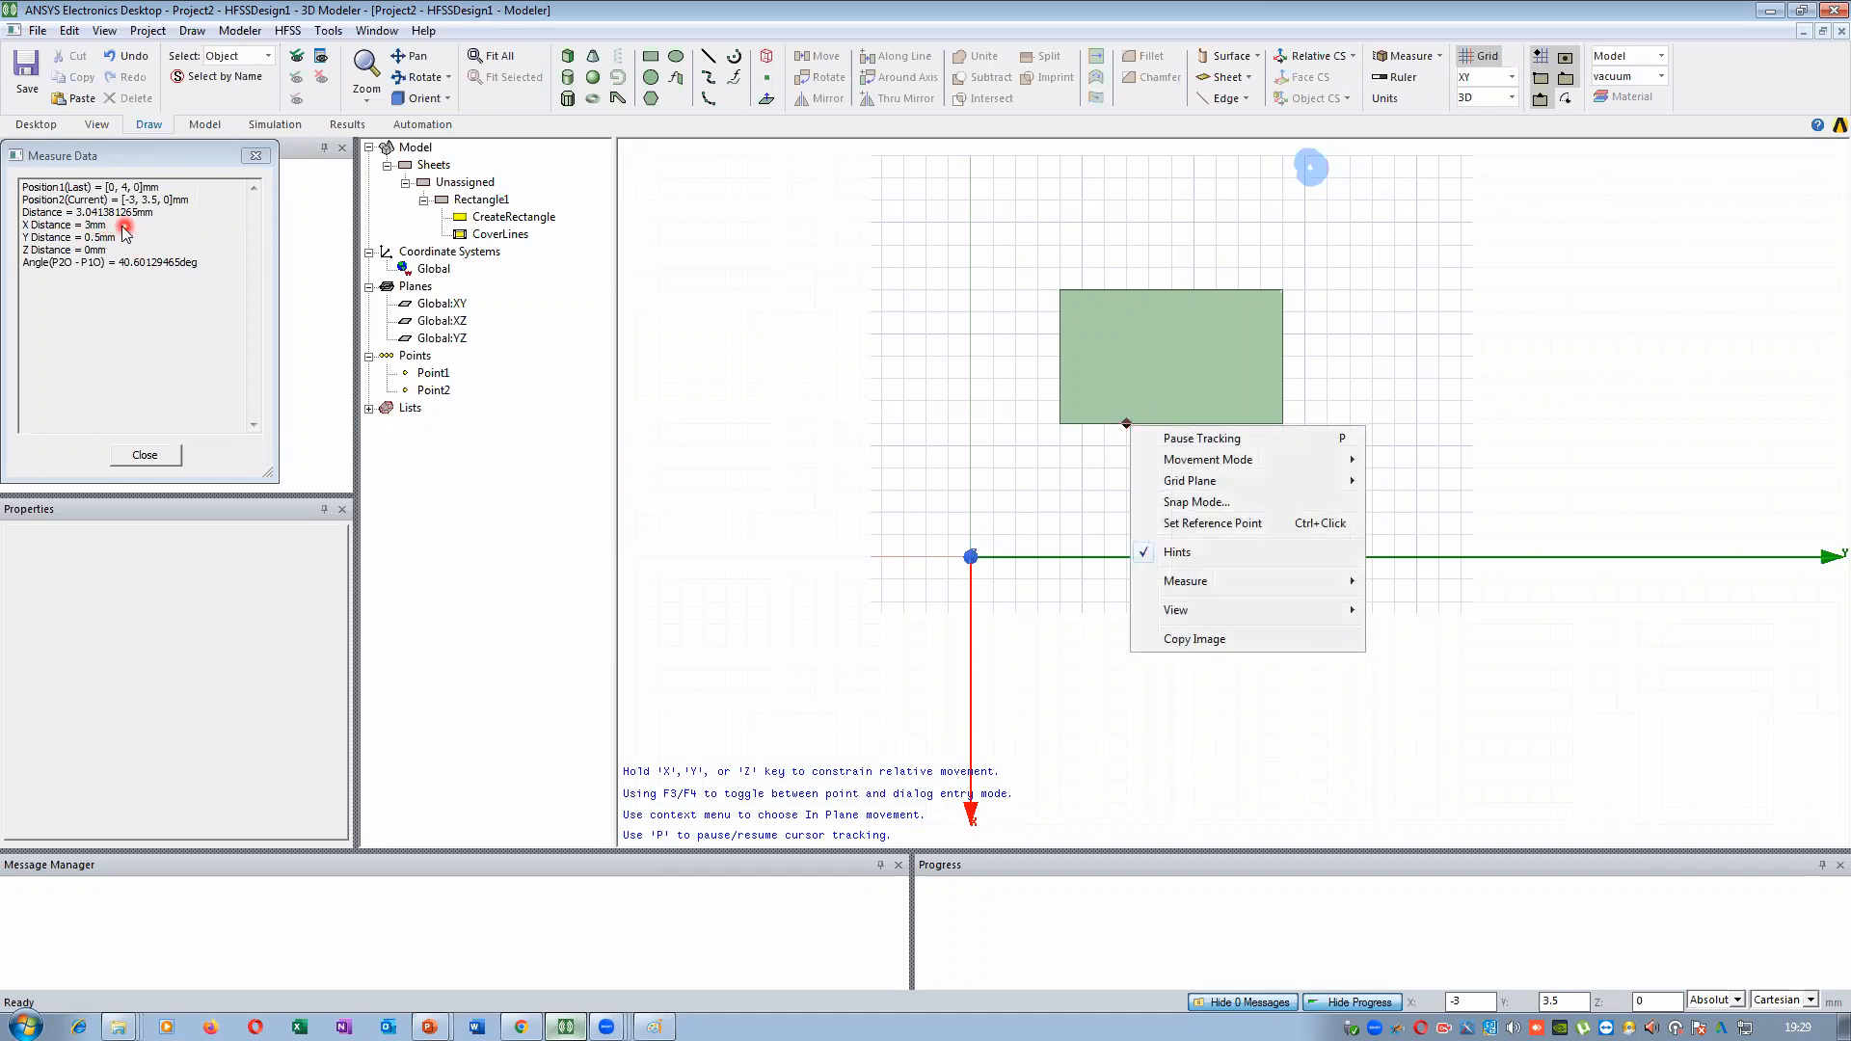
click(654, 1026)
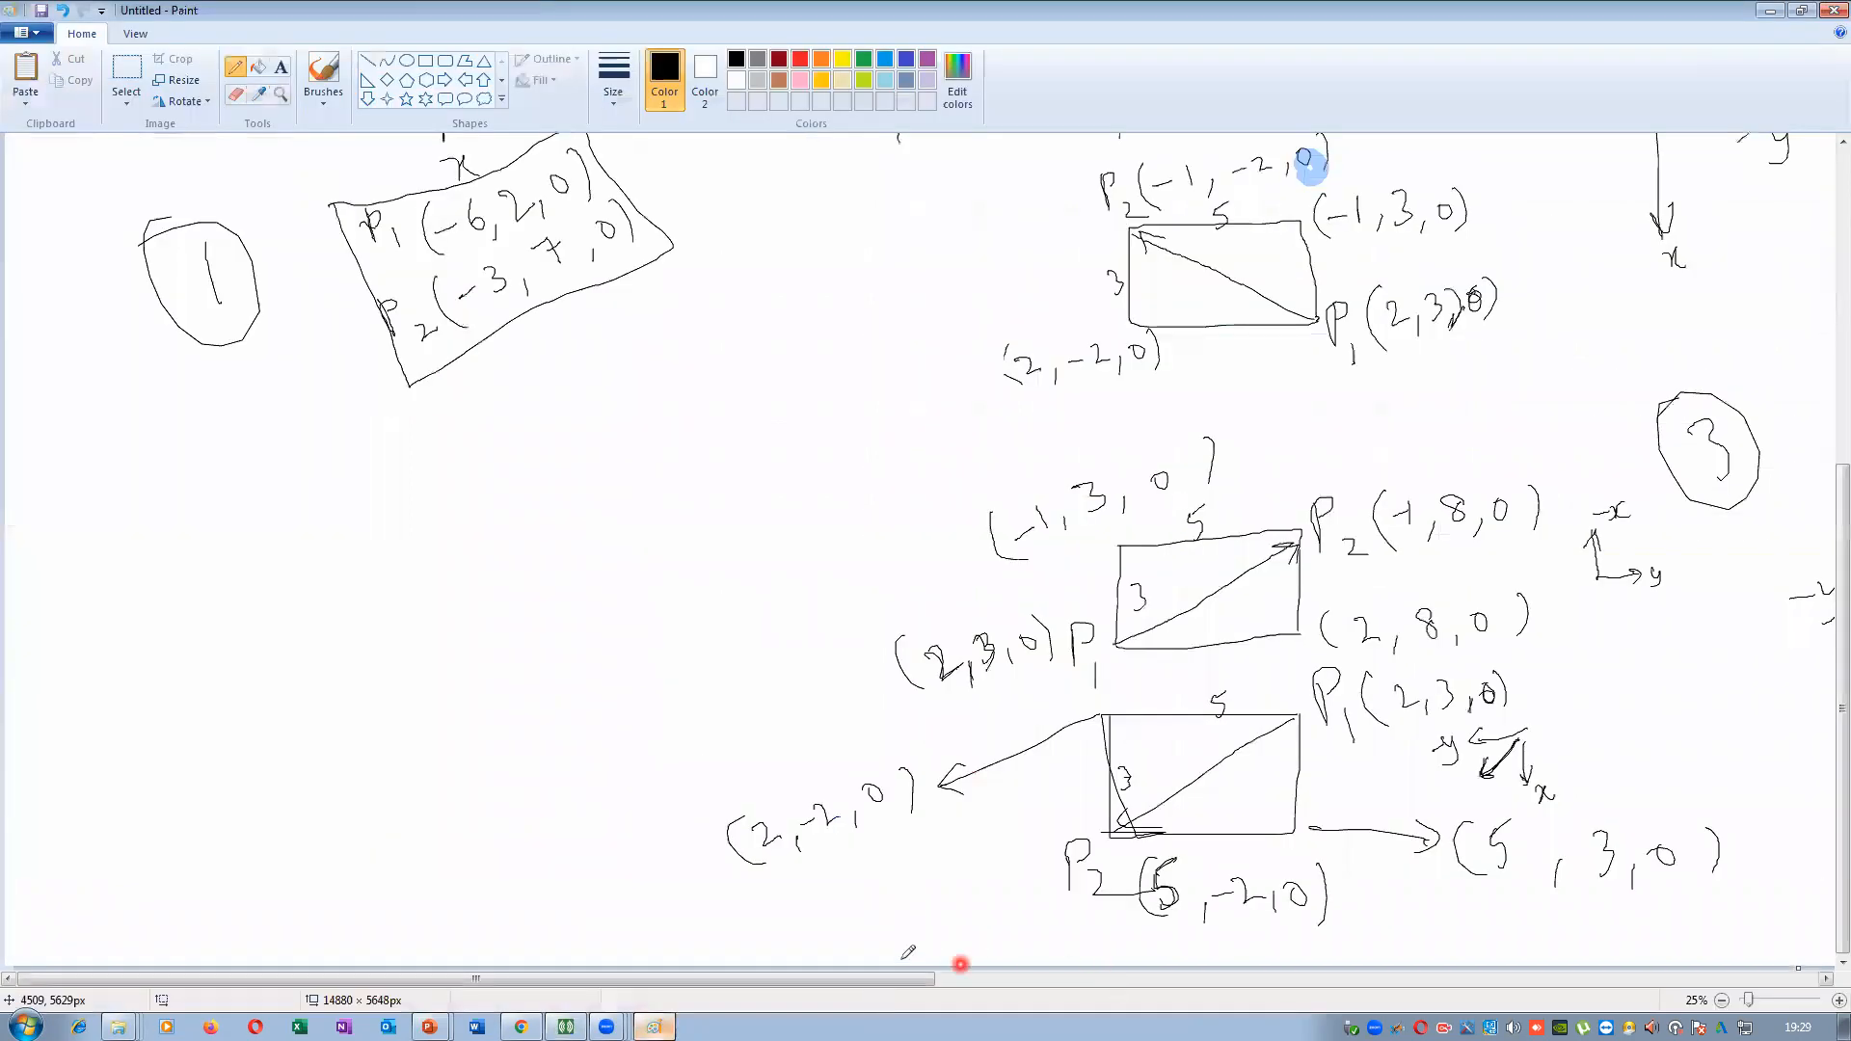
scroll(599, 640, up, 5)
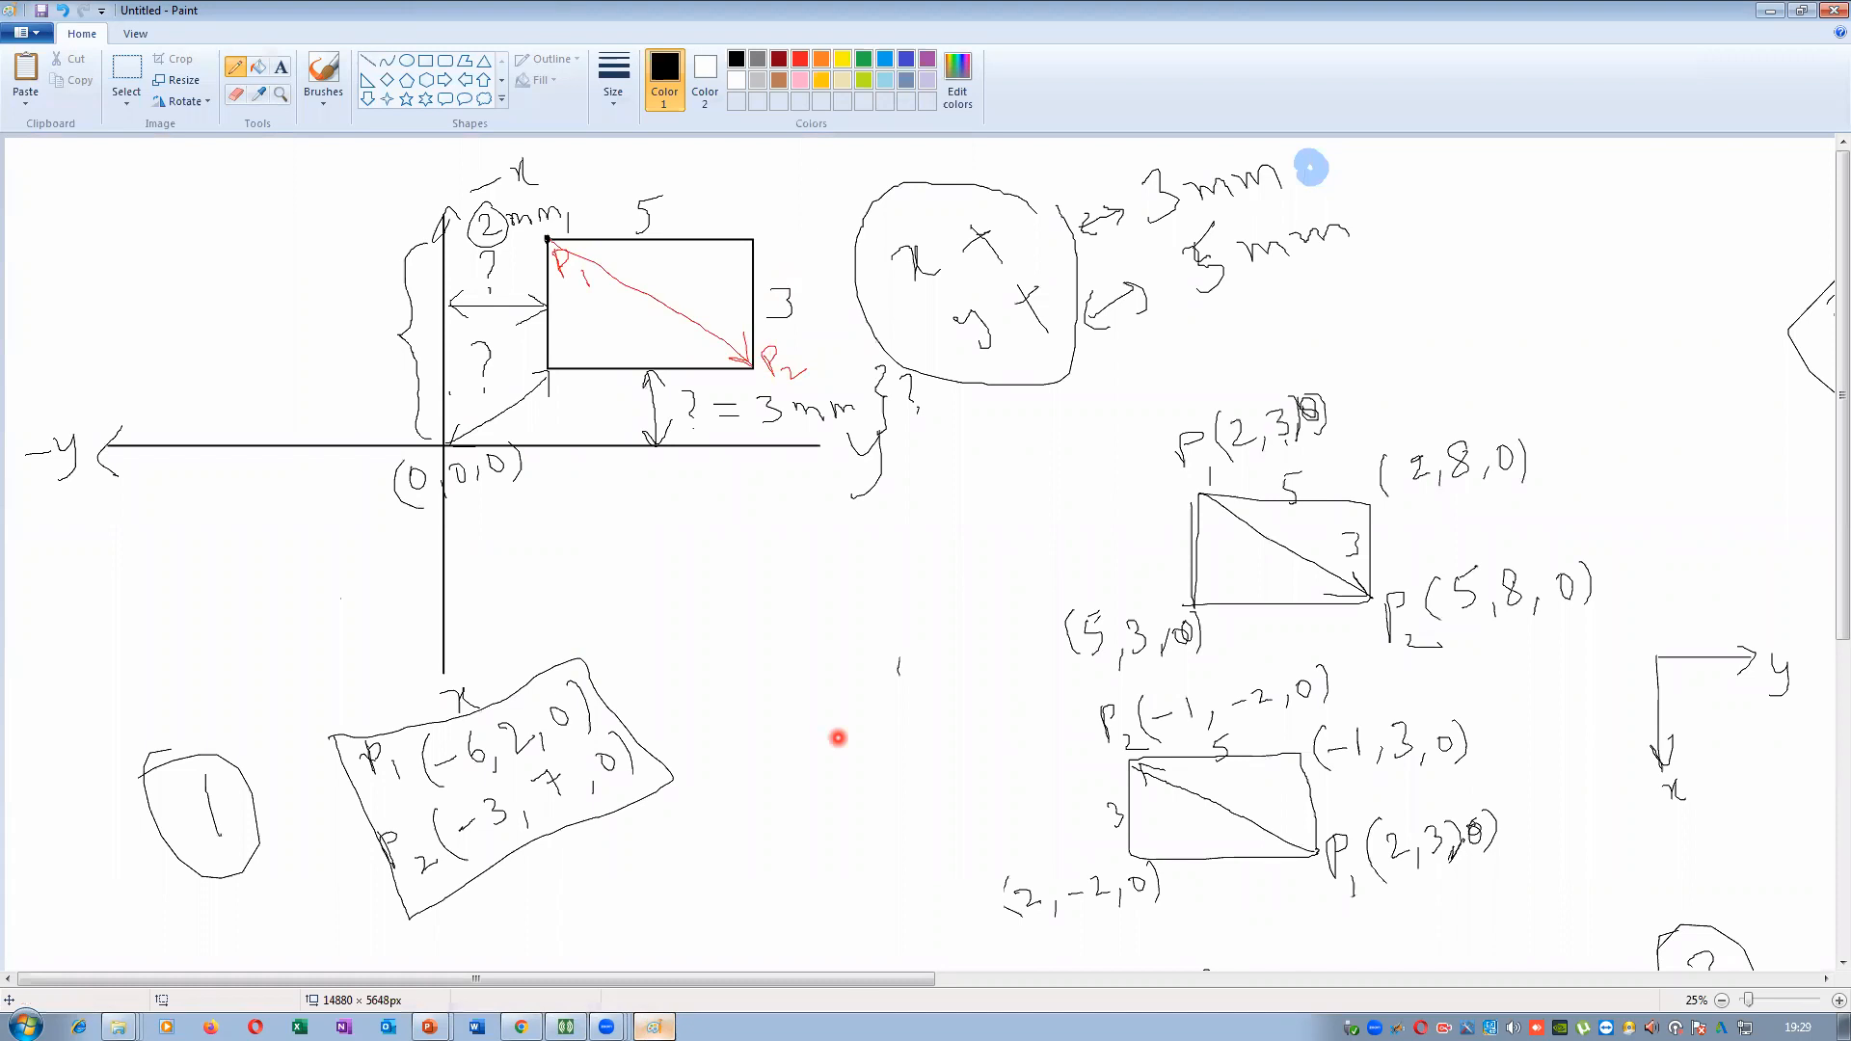
Back in HFSS, measure the Y distance from the X axis to the rectangle's nearest edge and compare it with the Paint diagram
click(566, 1026)
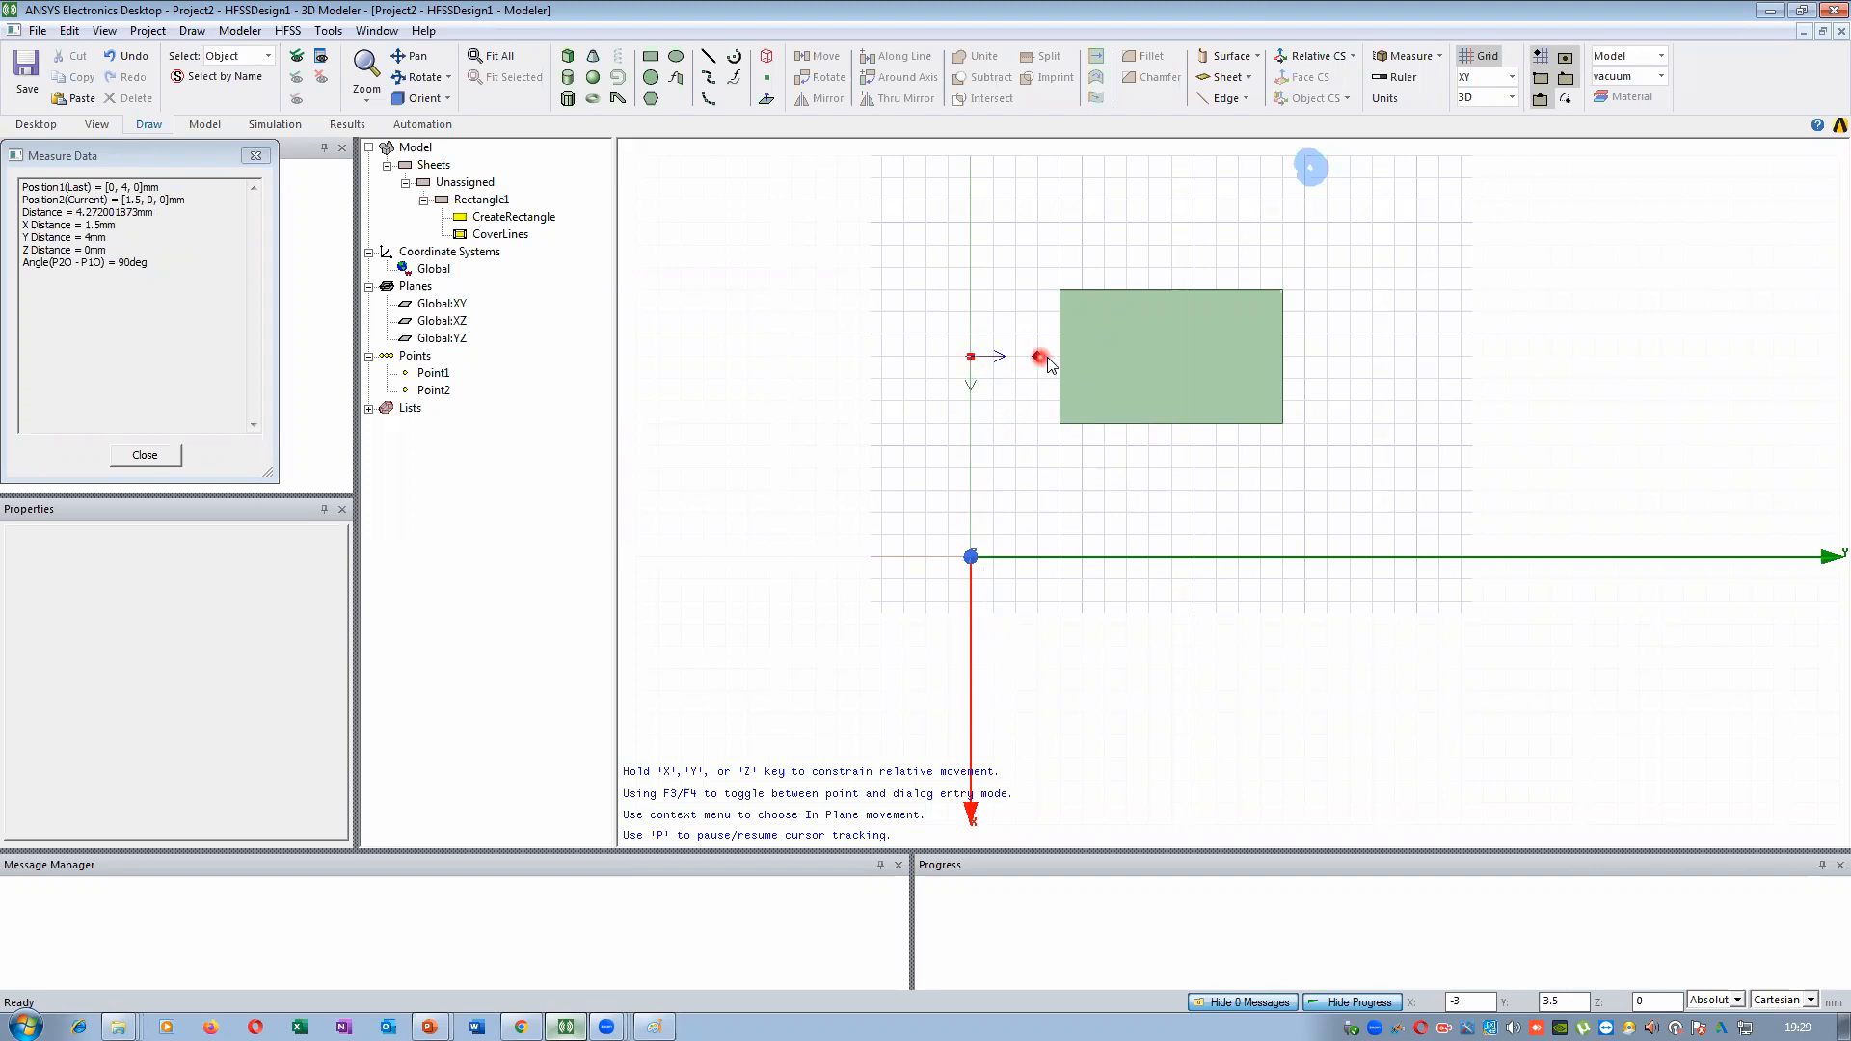
click(971, 357)
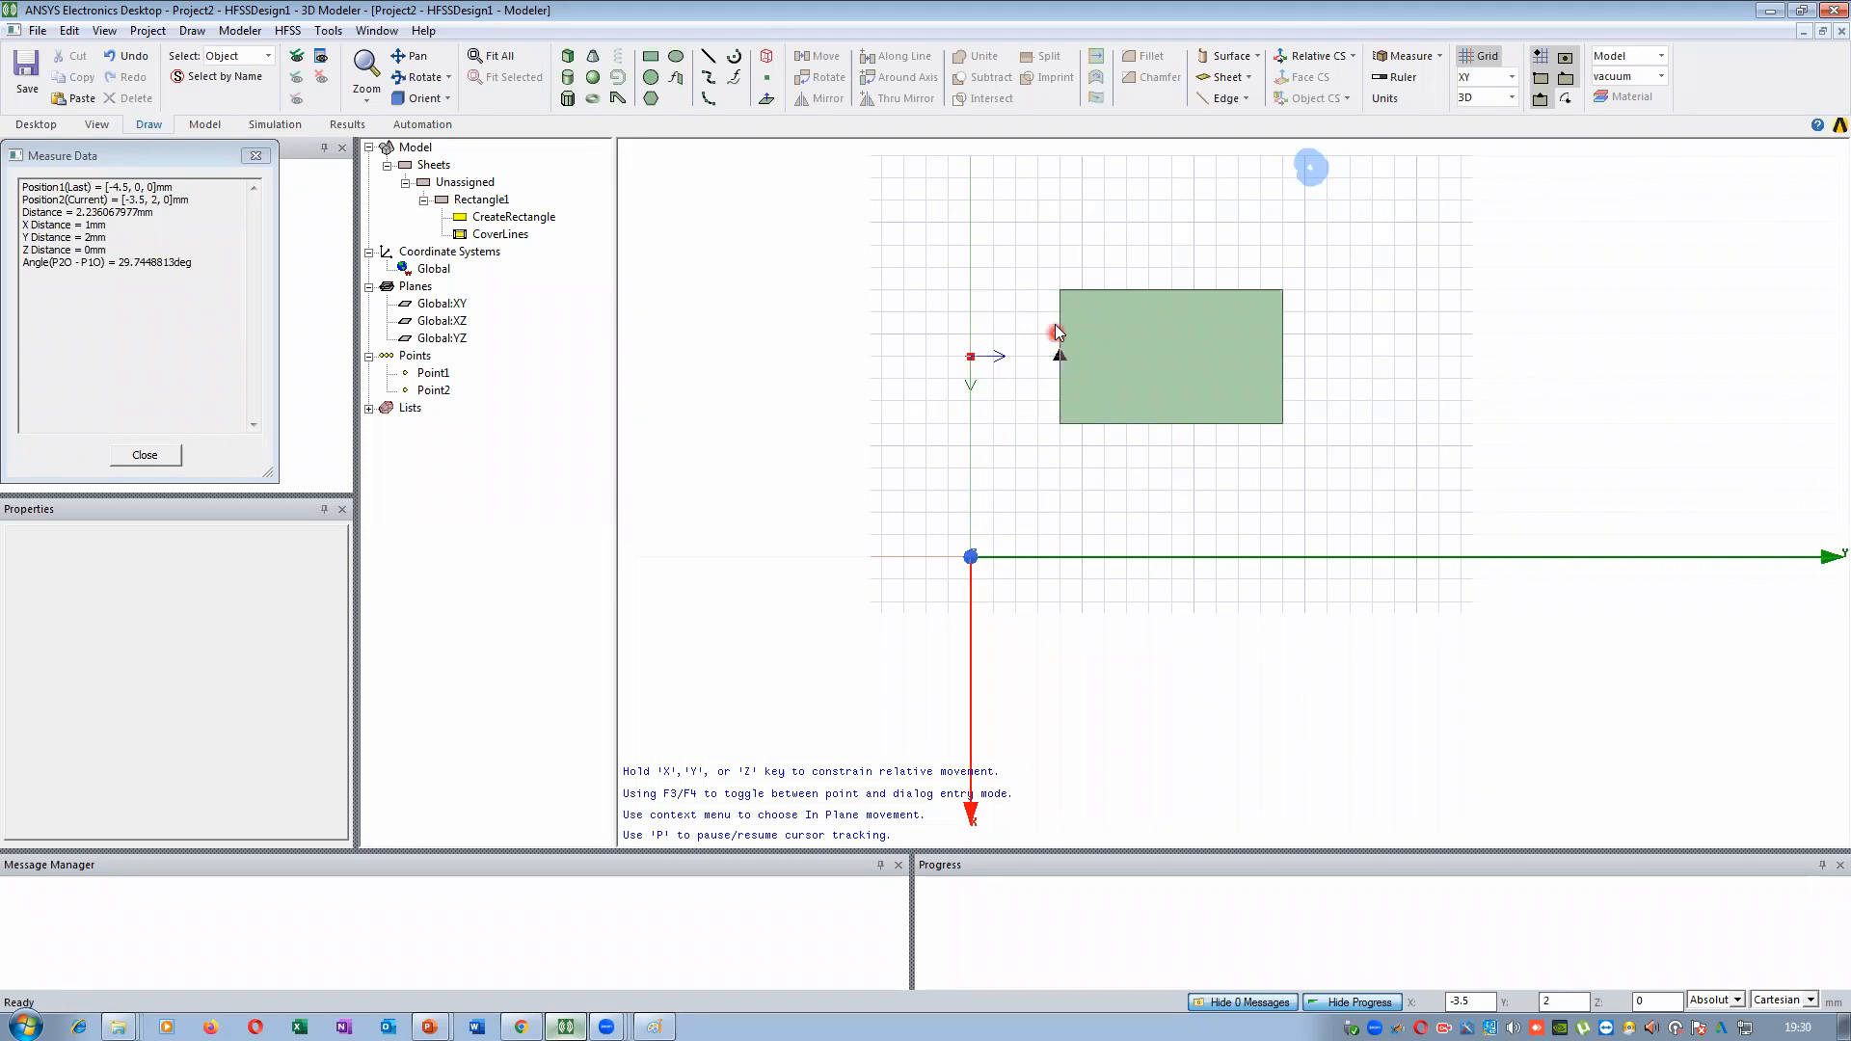
right_click(1056, 386)
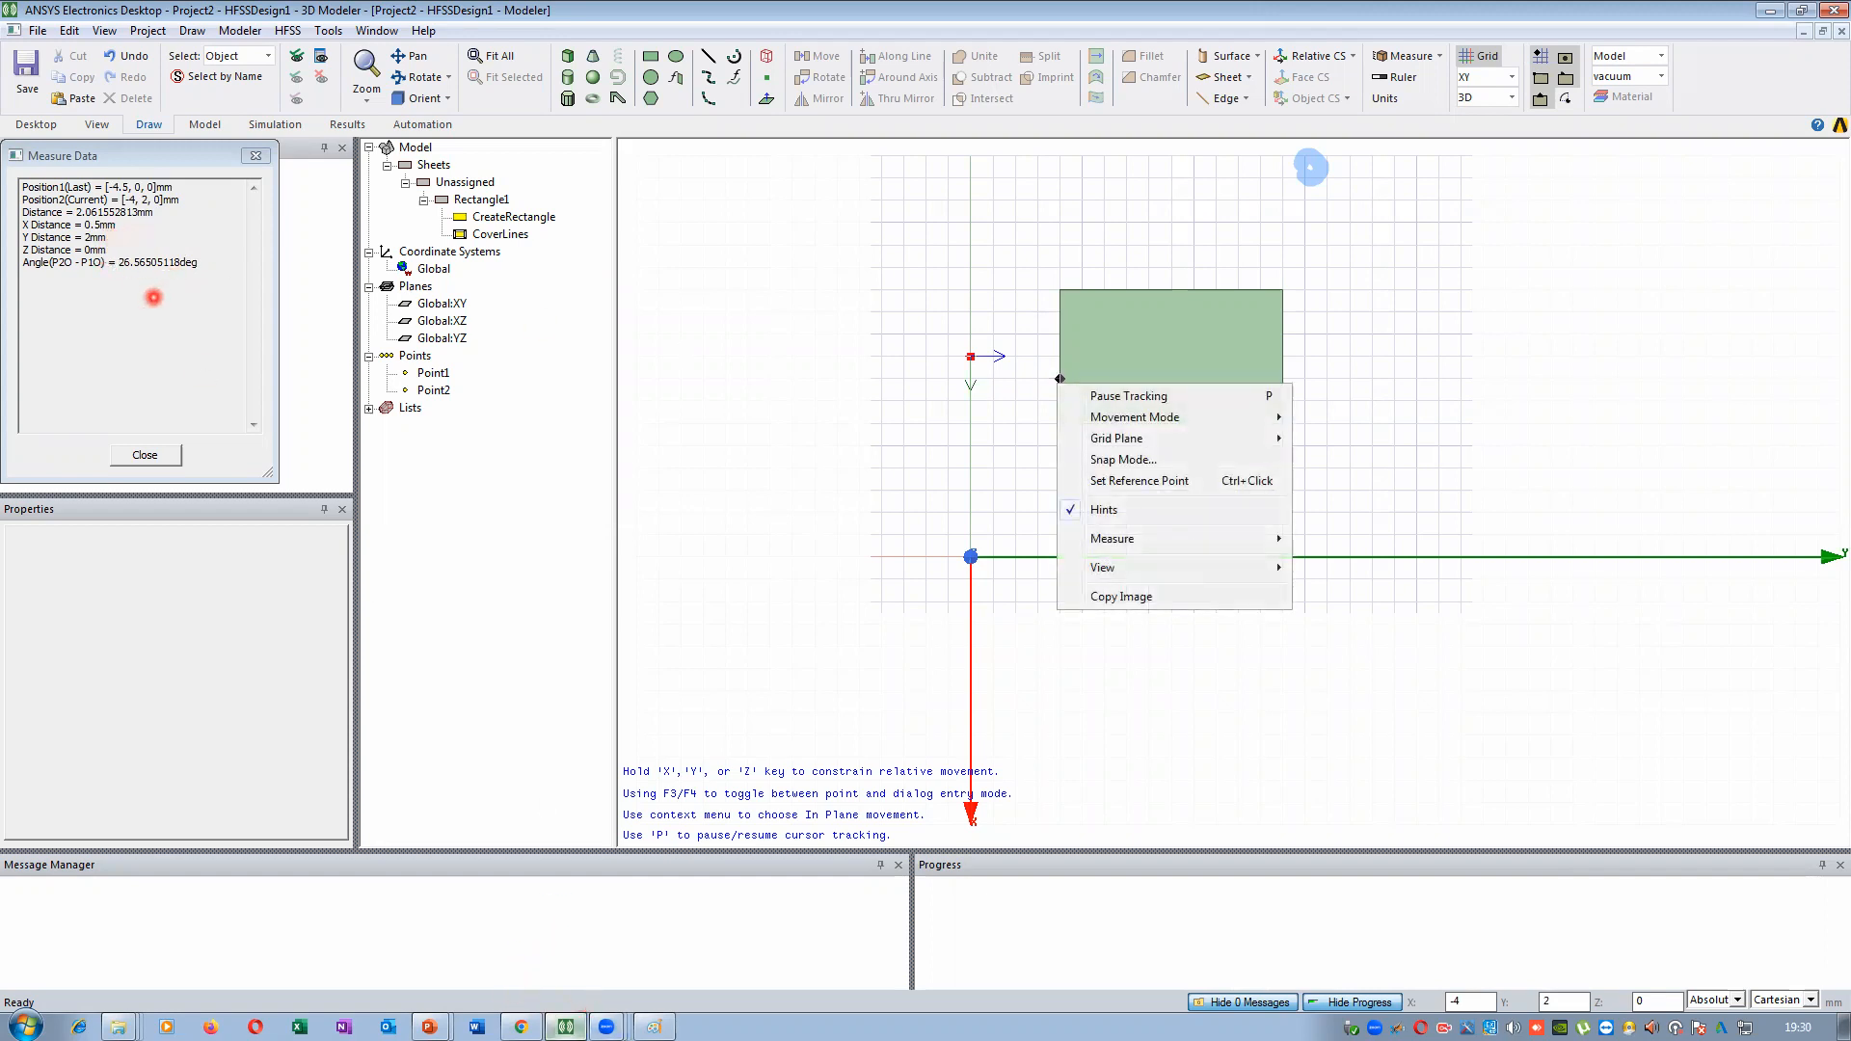
click(654, 1028)
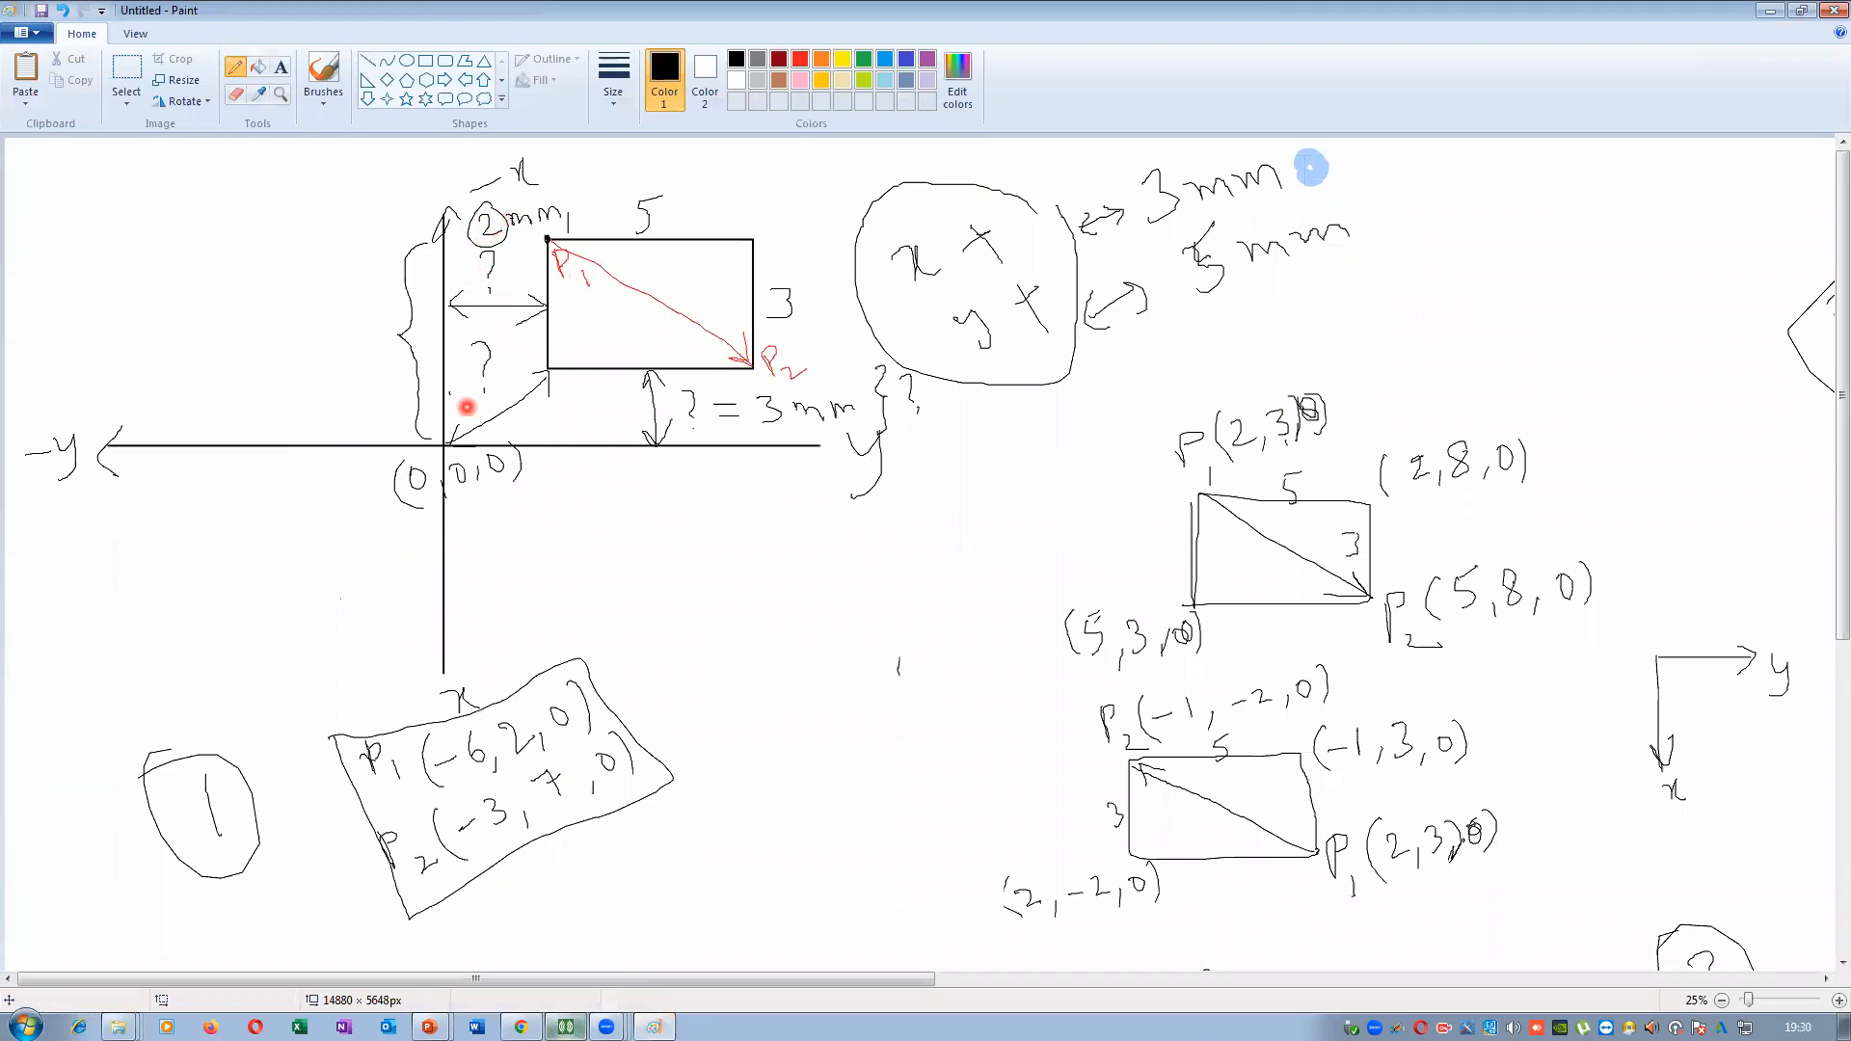
Return to HFSS, measure between the two corners of the rectangle's upper edge, and check the dimension against the Paint diagram
key(alt+Tab)
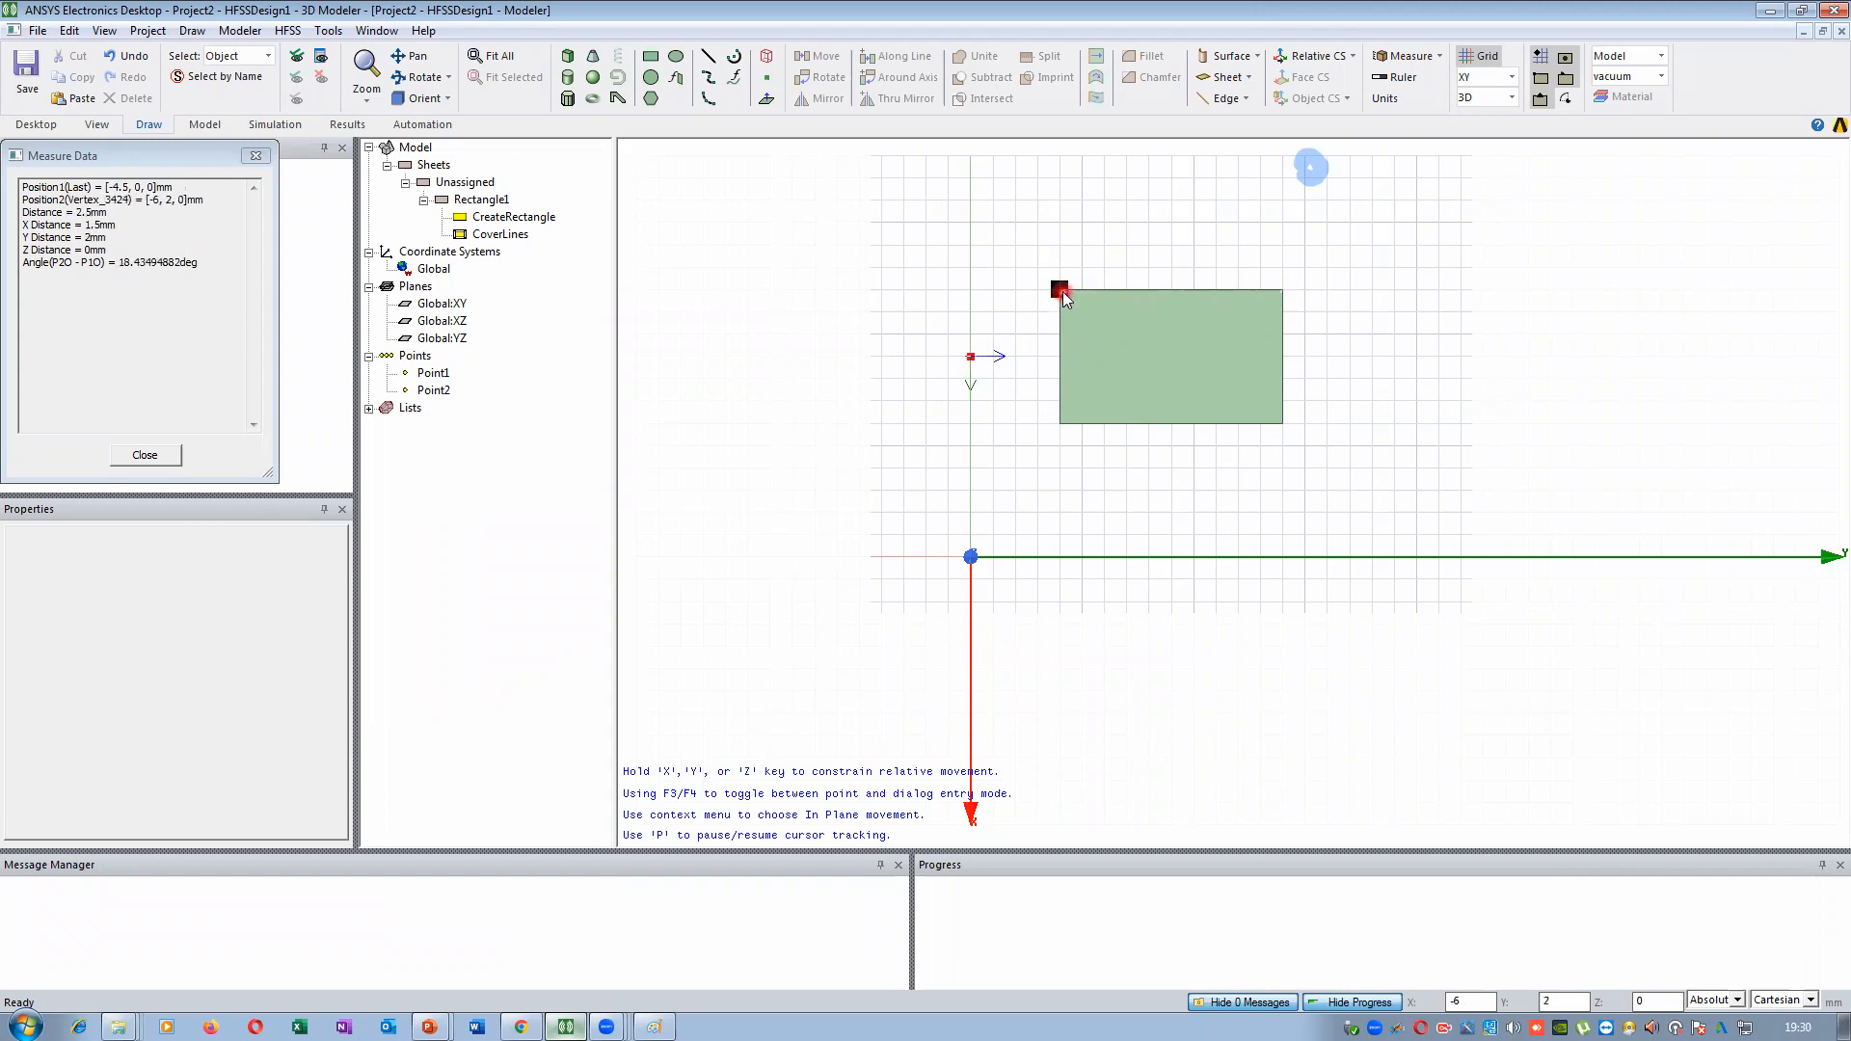
click(1281, 289)
right_click(1060, 291)
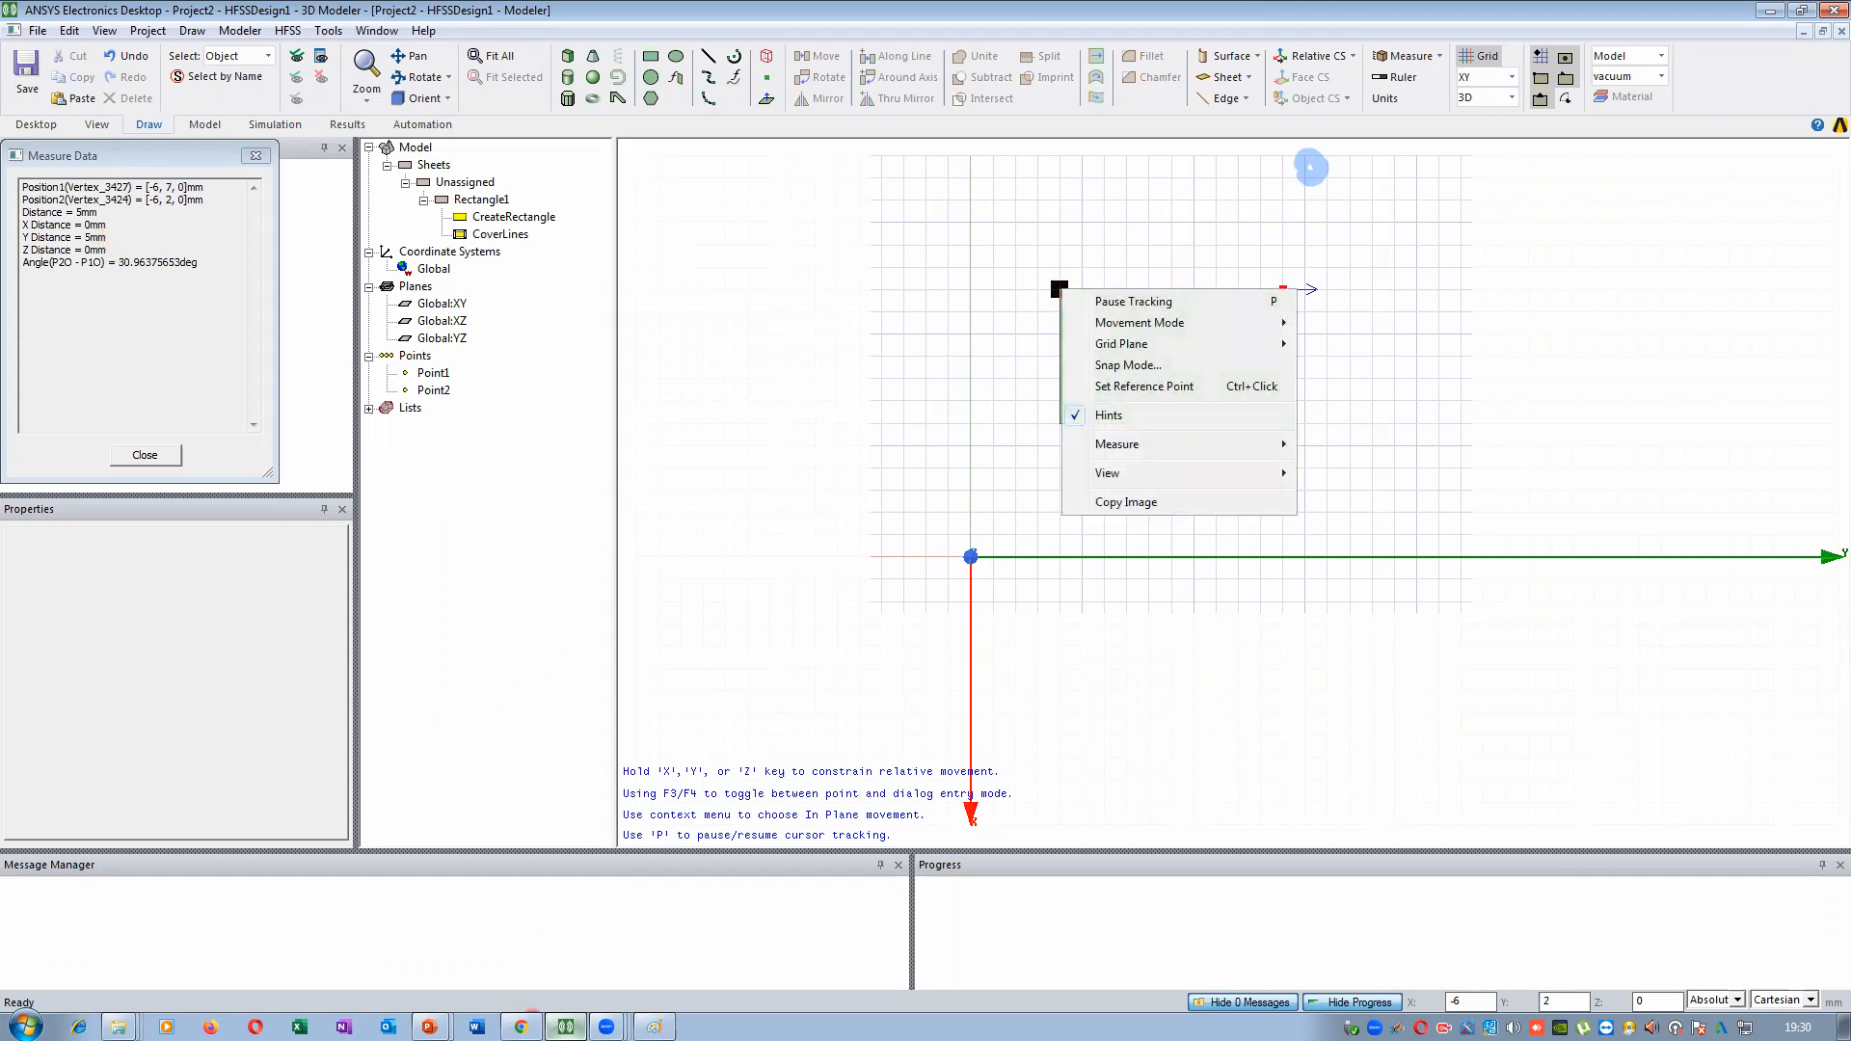
click(654, 1026)
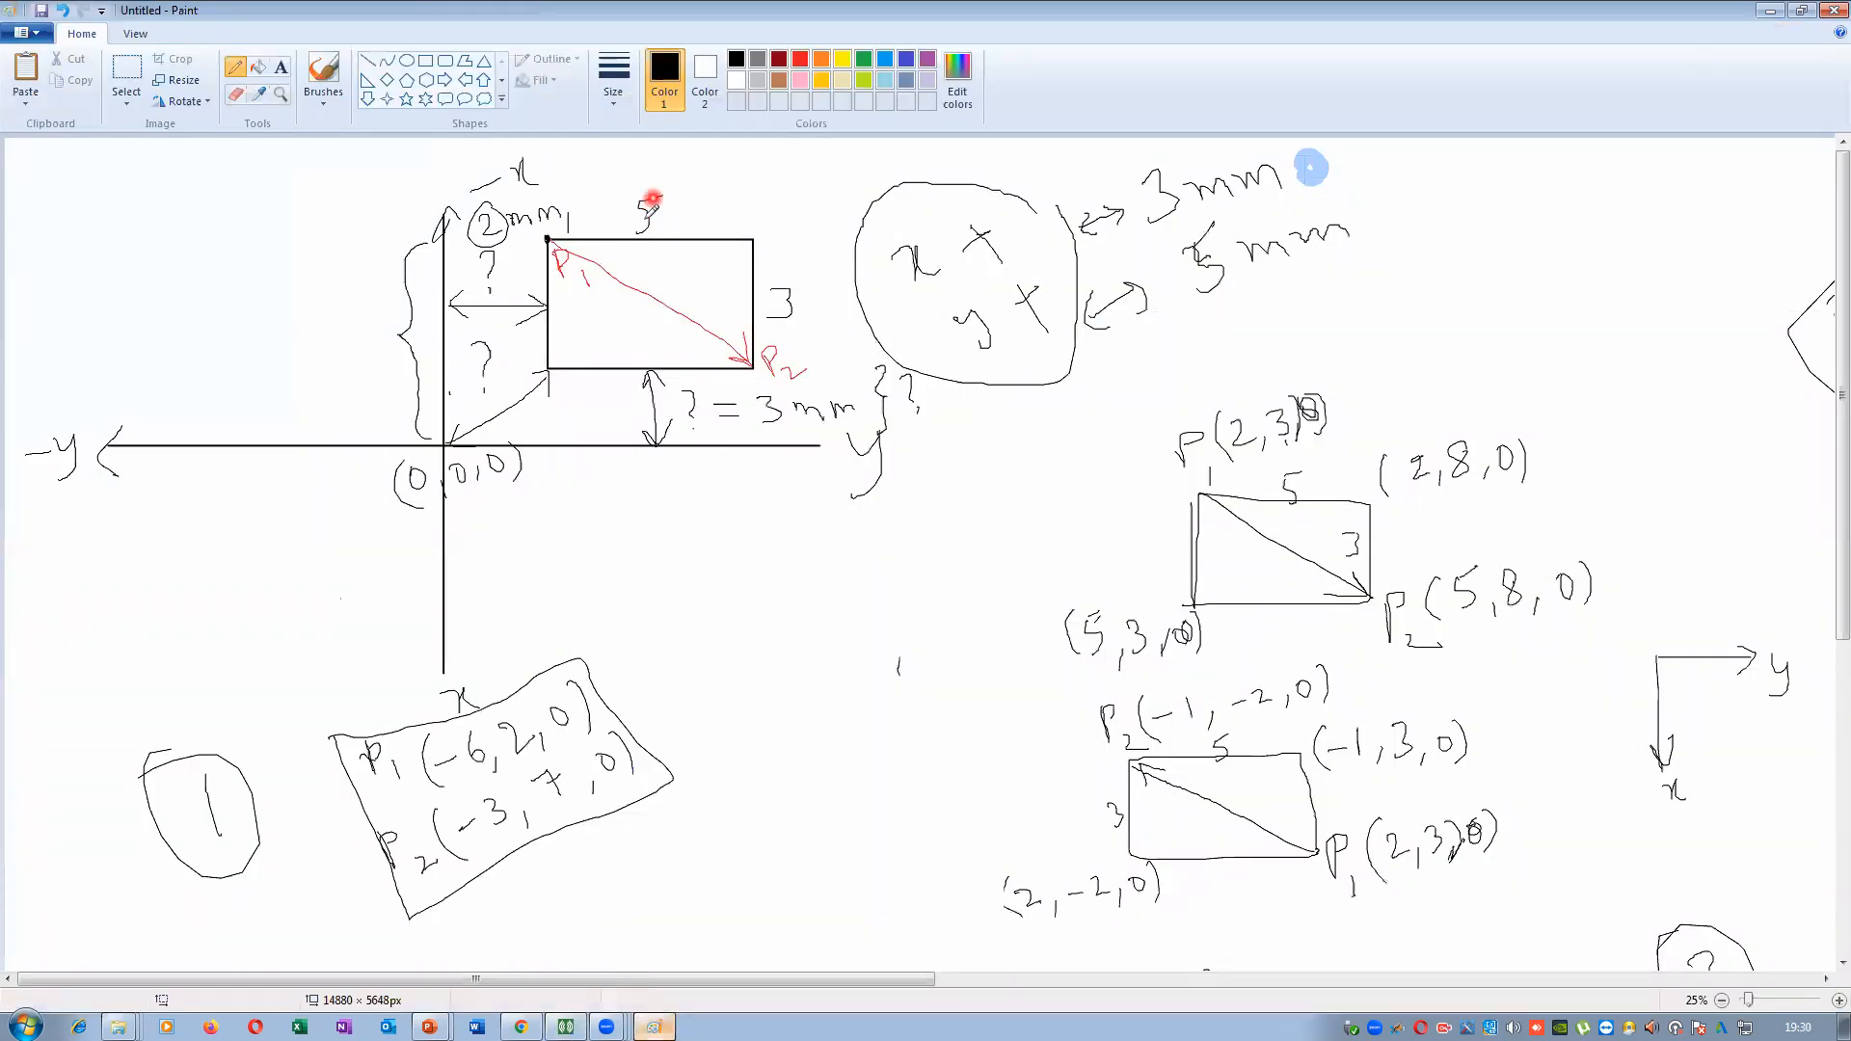
In HFSS, measure between the upper and lower corners of the rectangle's right side, and end the position measurement
key(alt+Tab)
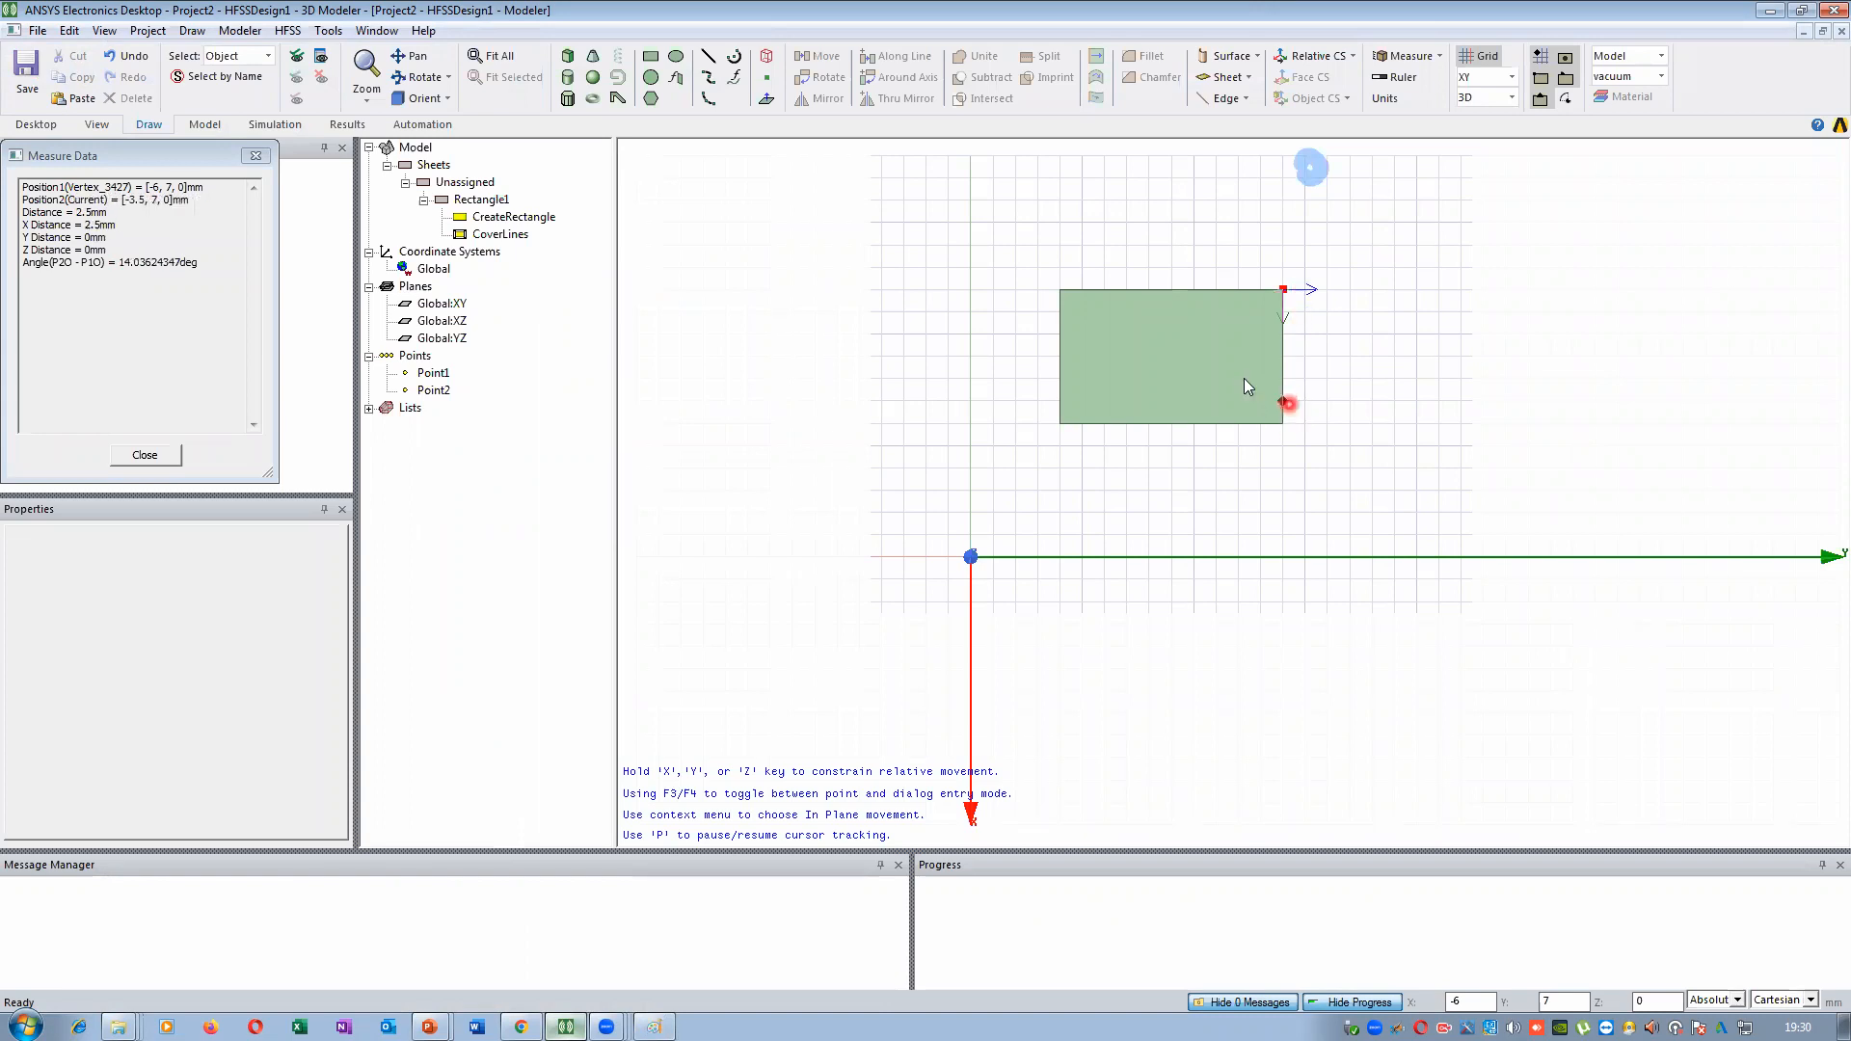
right_click(1287, 427)
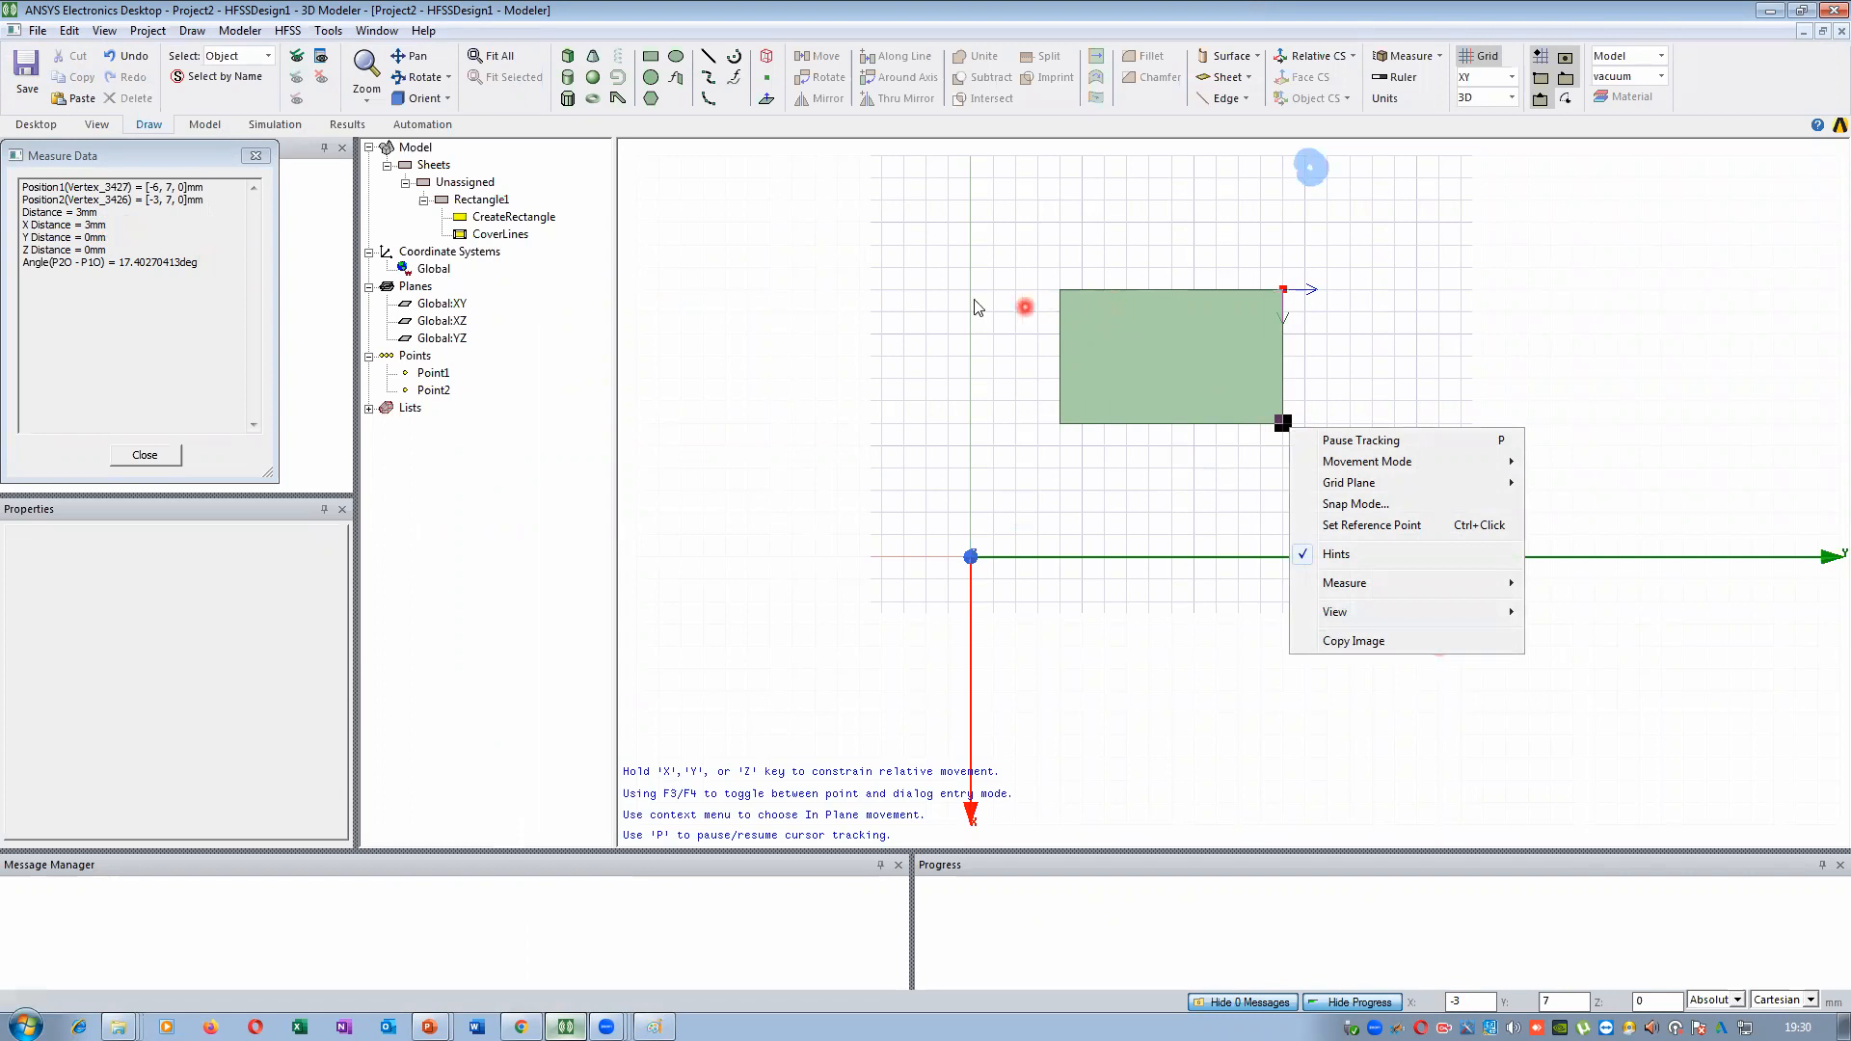
right_click(924, 291)
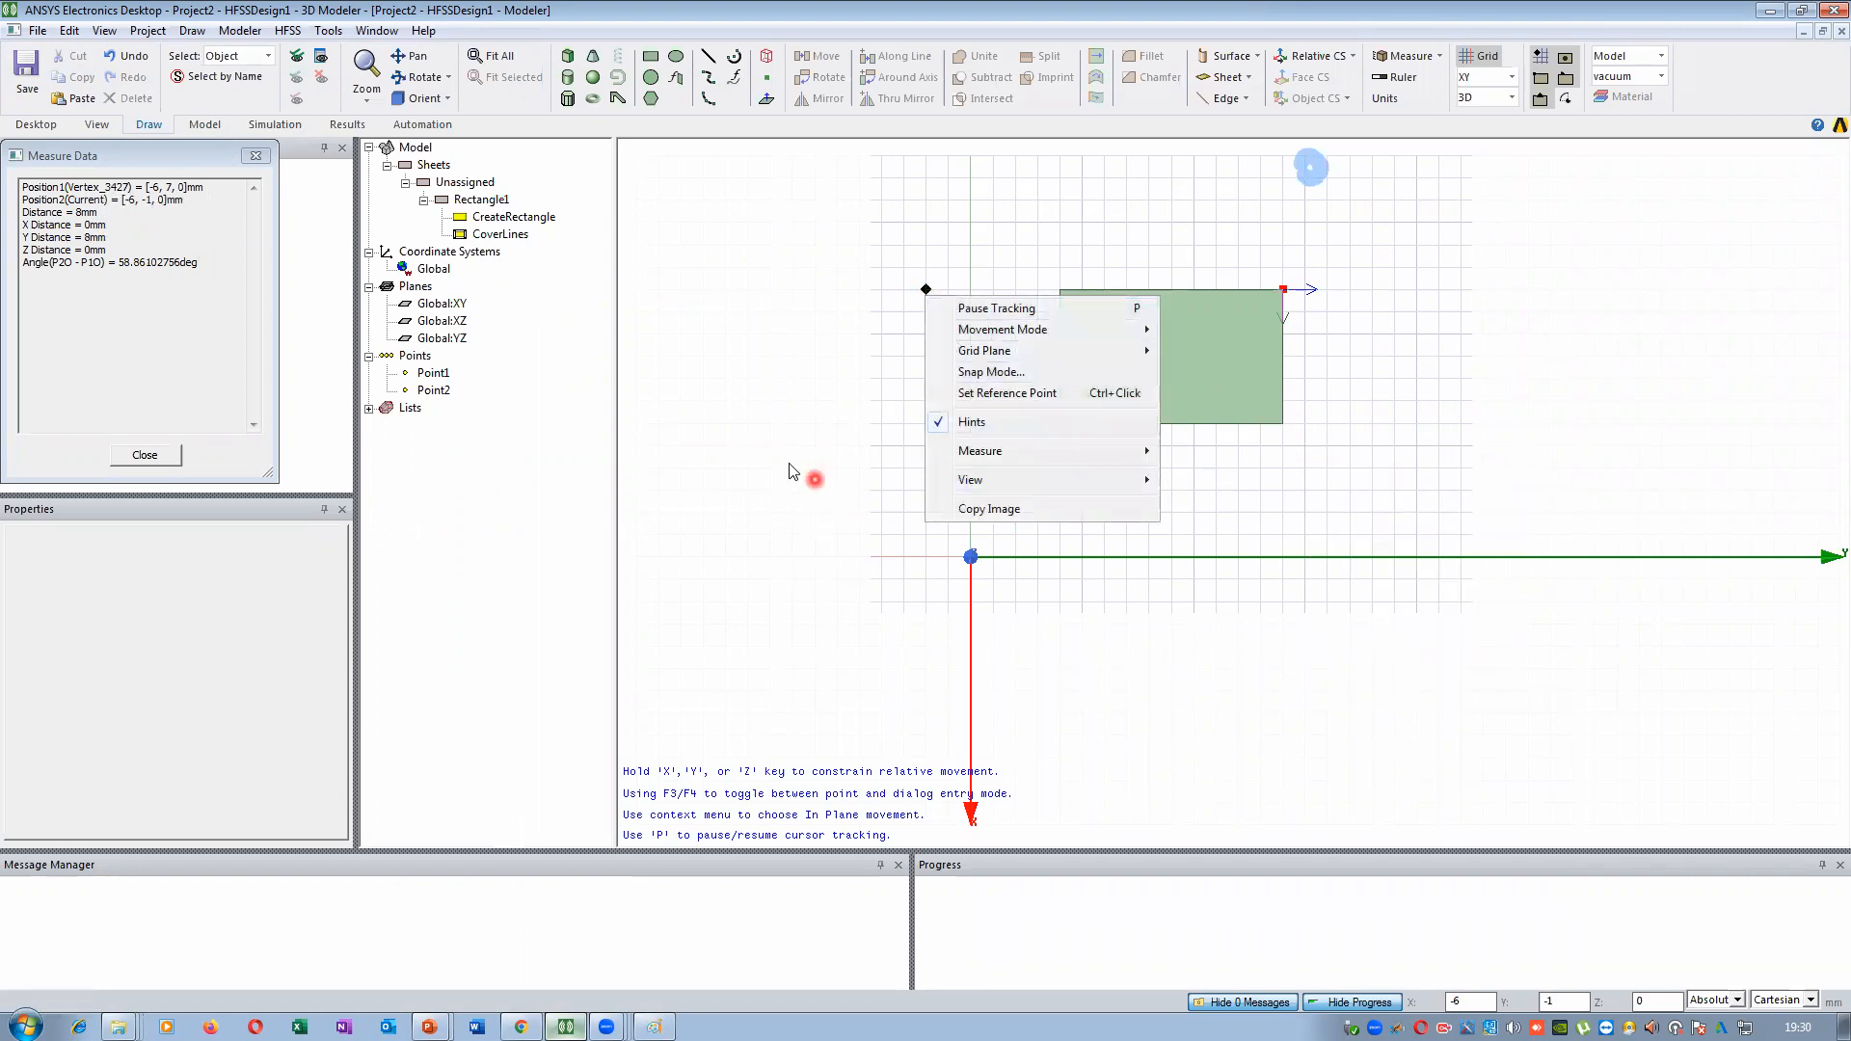
right_click(788, 432)
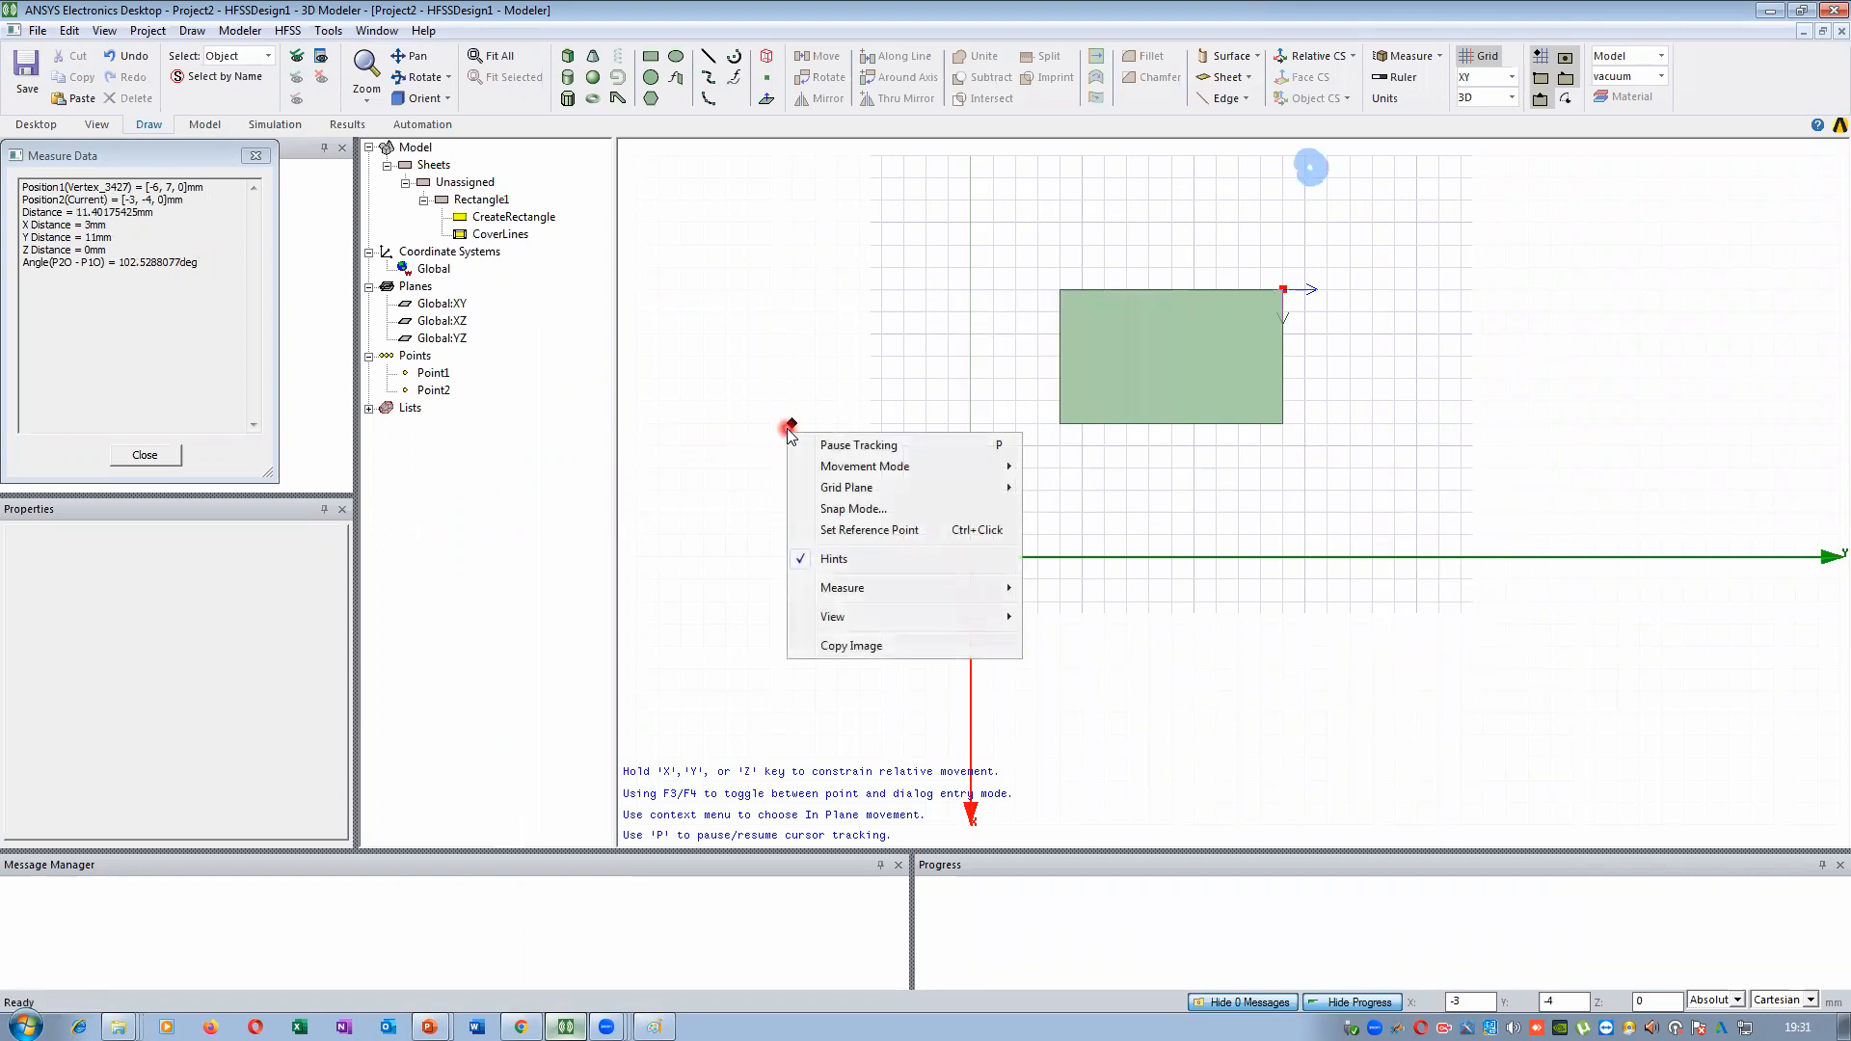
key(Escape)
key(Escape)
Measure the length of each of the rectangle's four edges with the Edge measurement, and close the measurement data
right_click(831, 317)
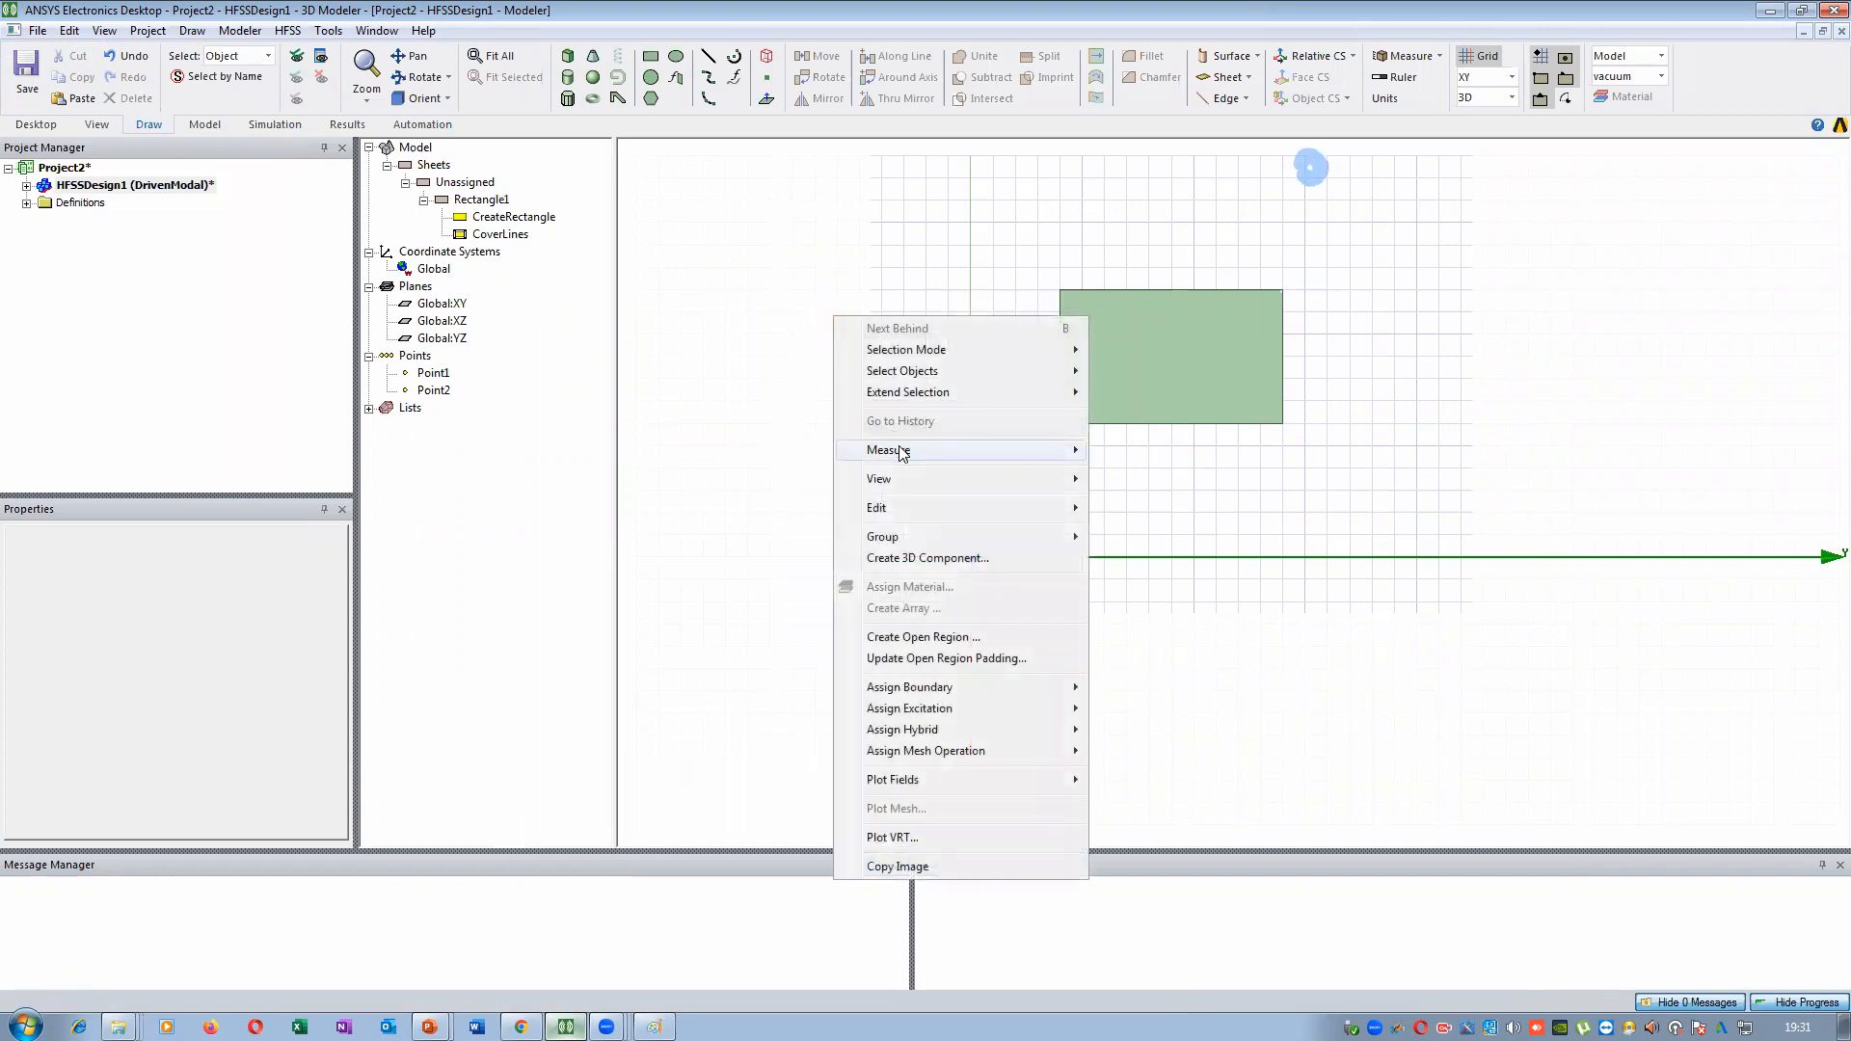
mouse_move(904, 455)
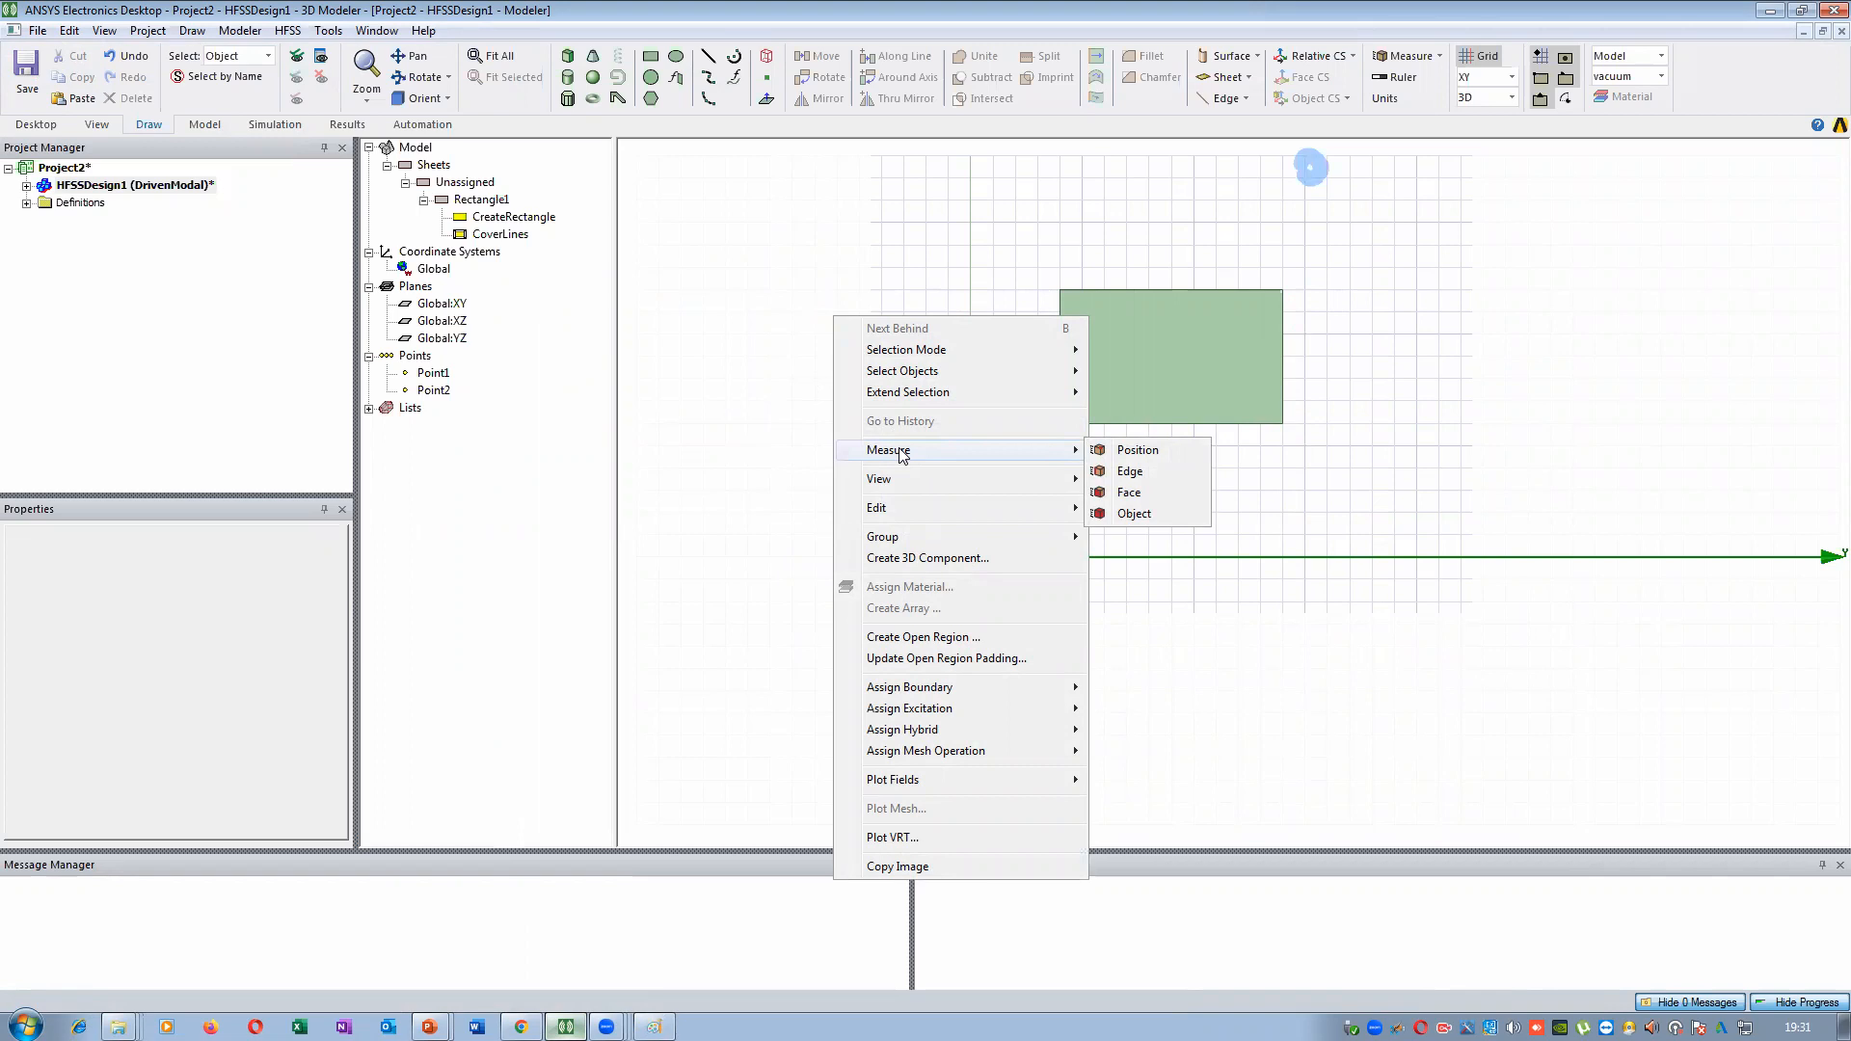
click(1151, 478)
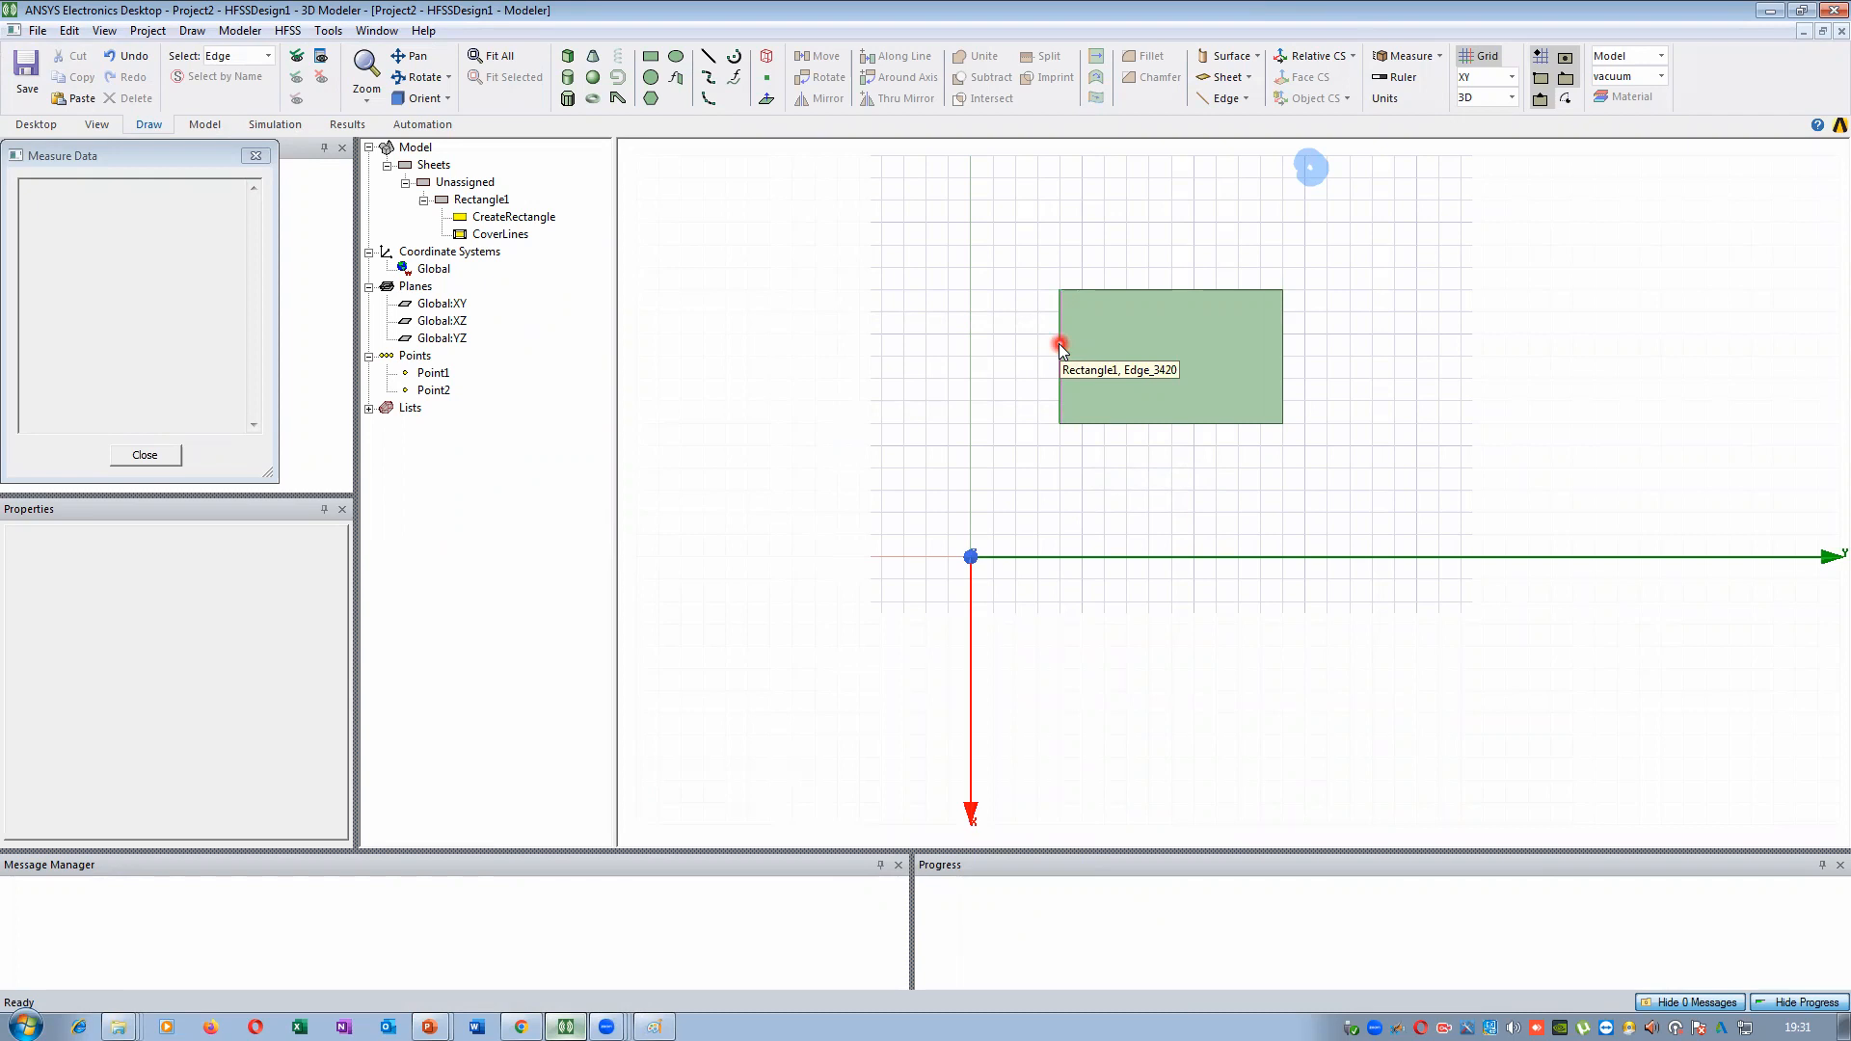
click(1060, 347)
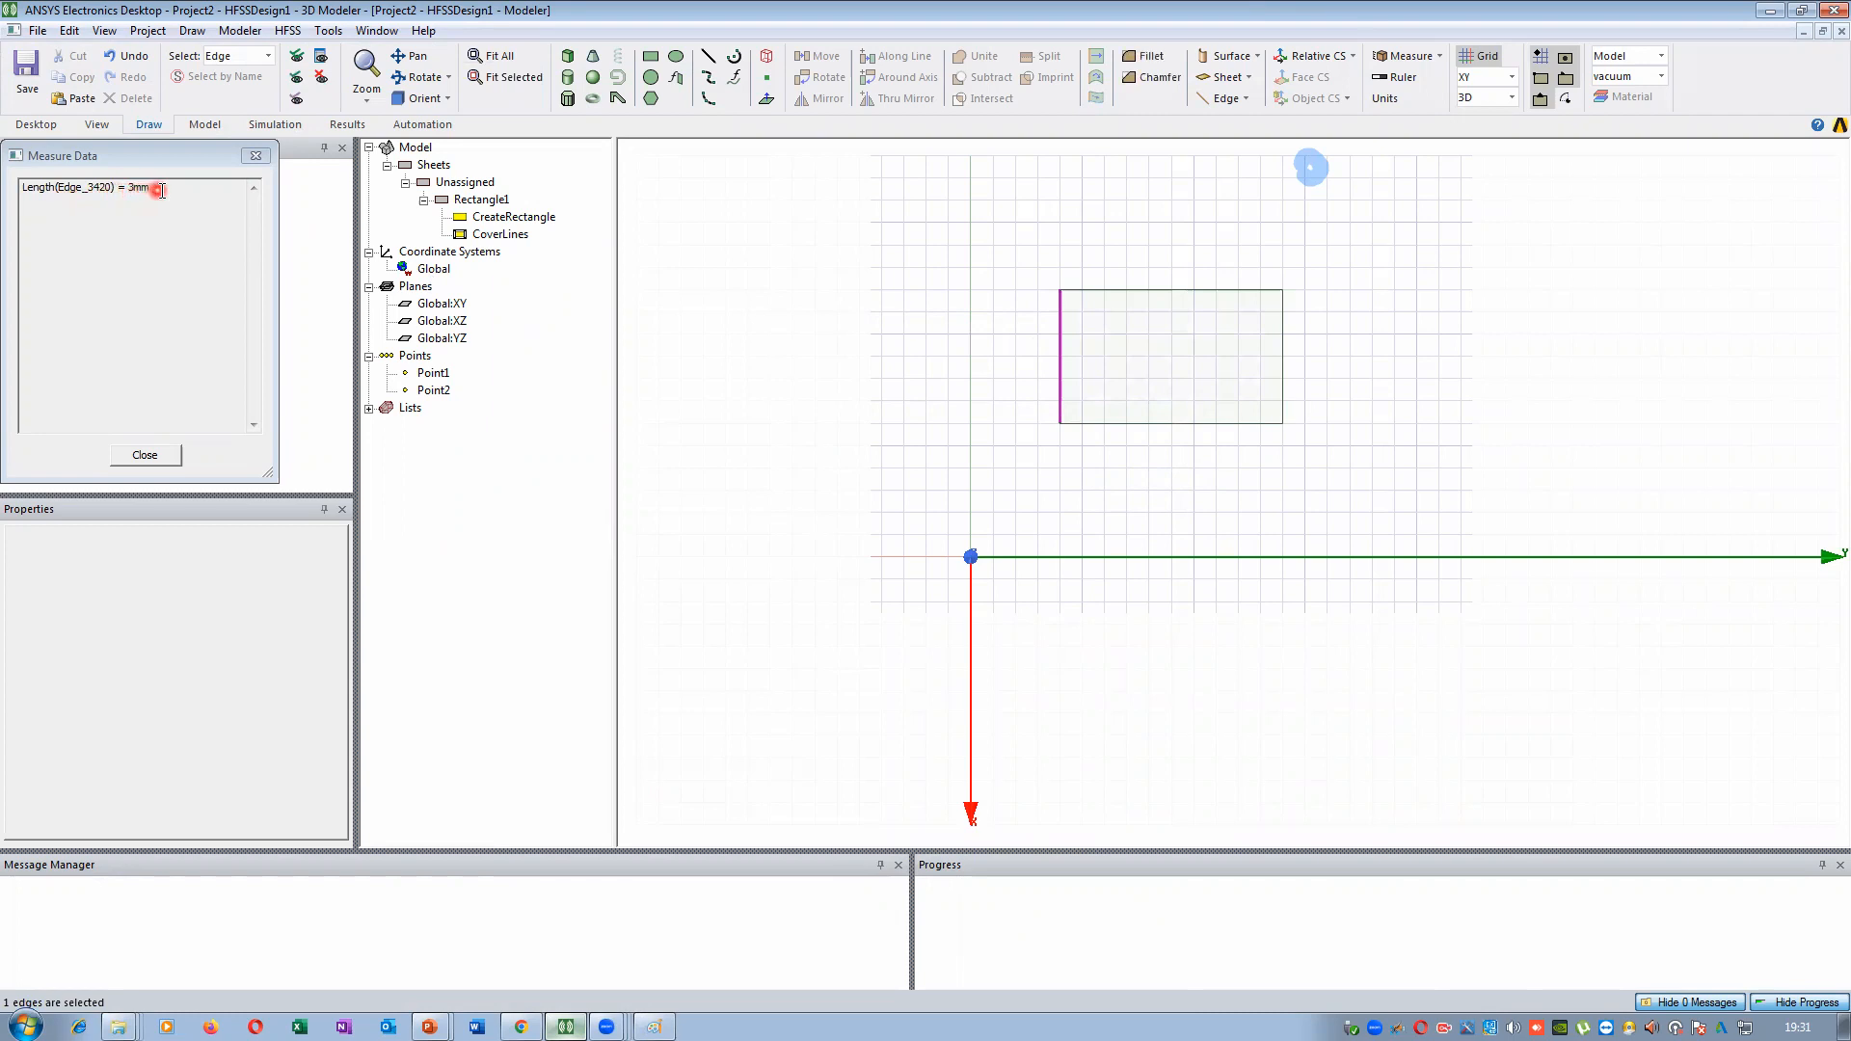
click(1285, 362)
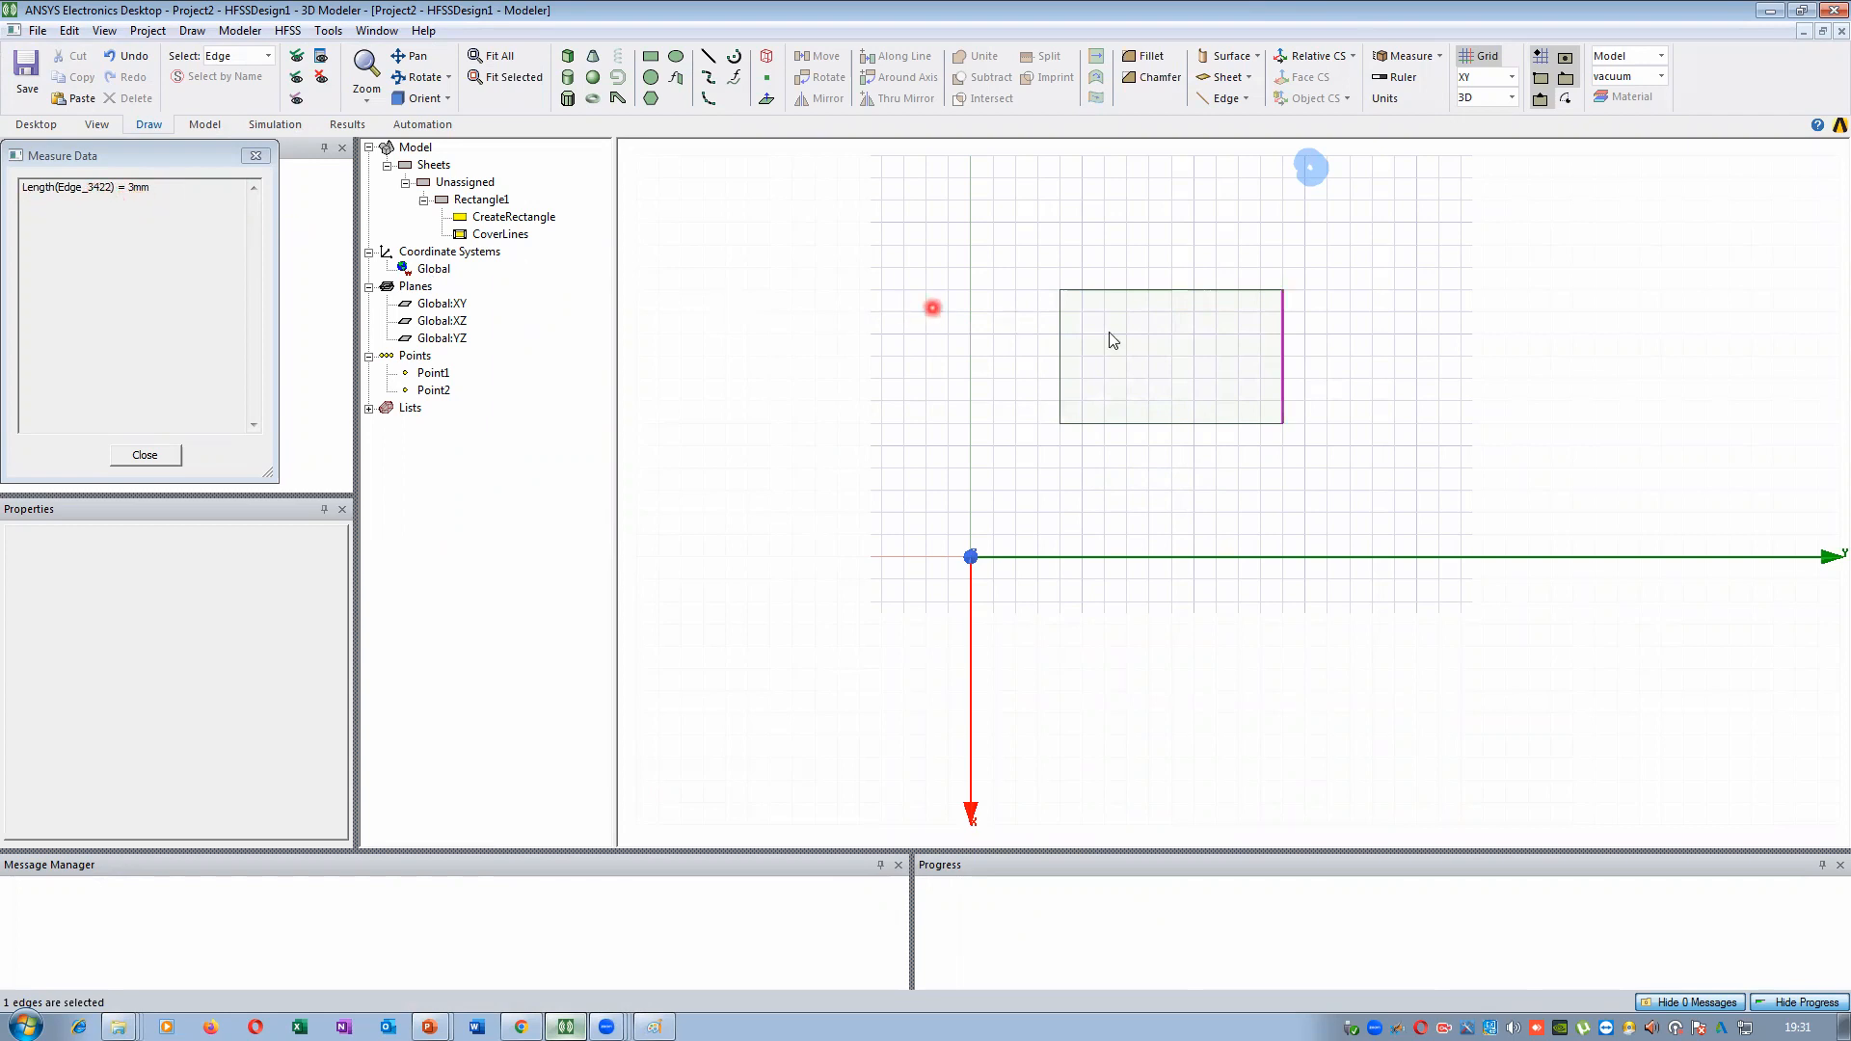
click(1148, 289)
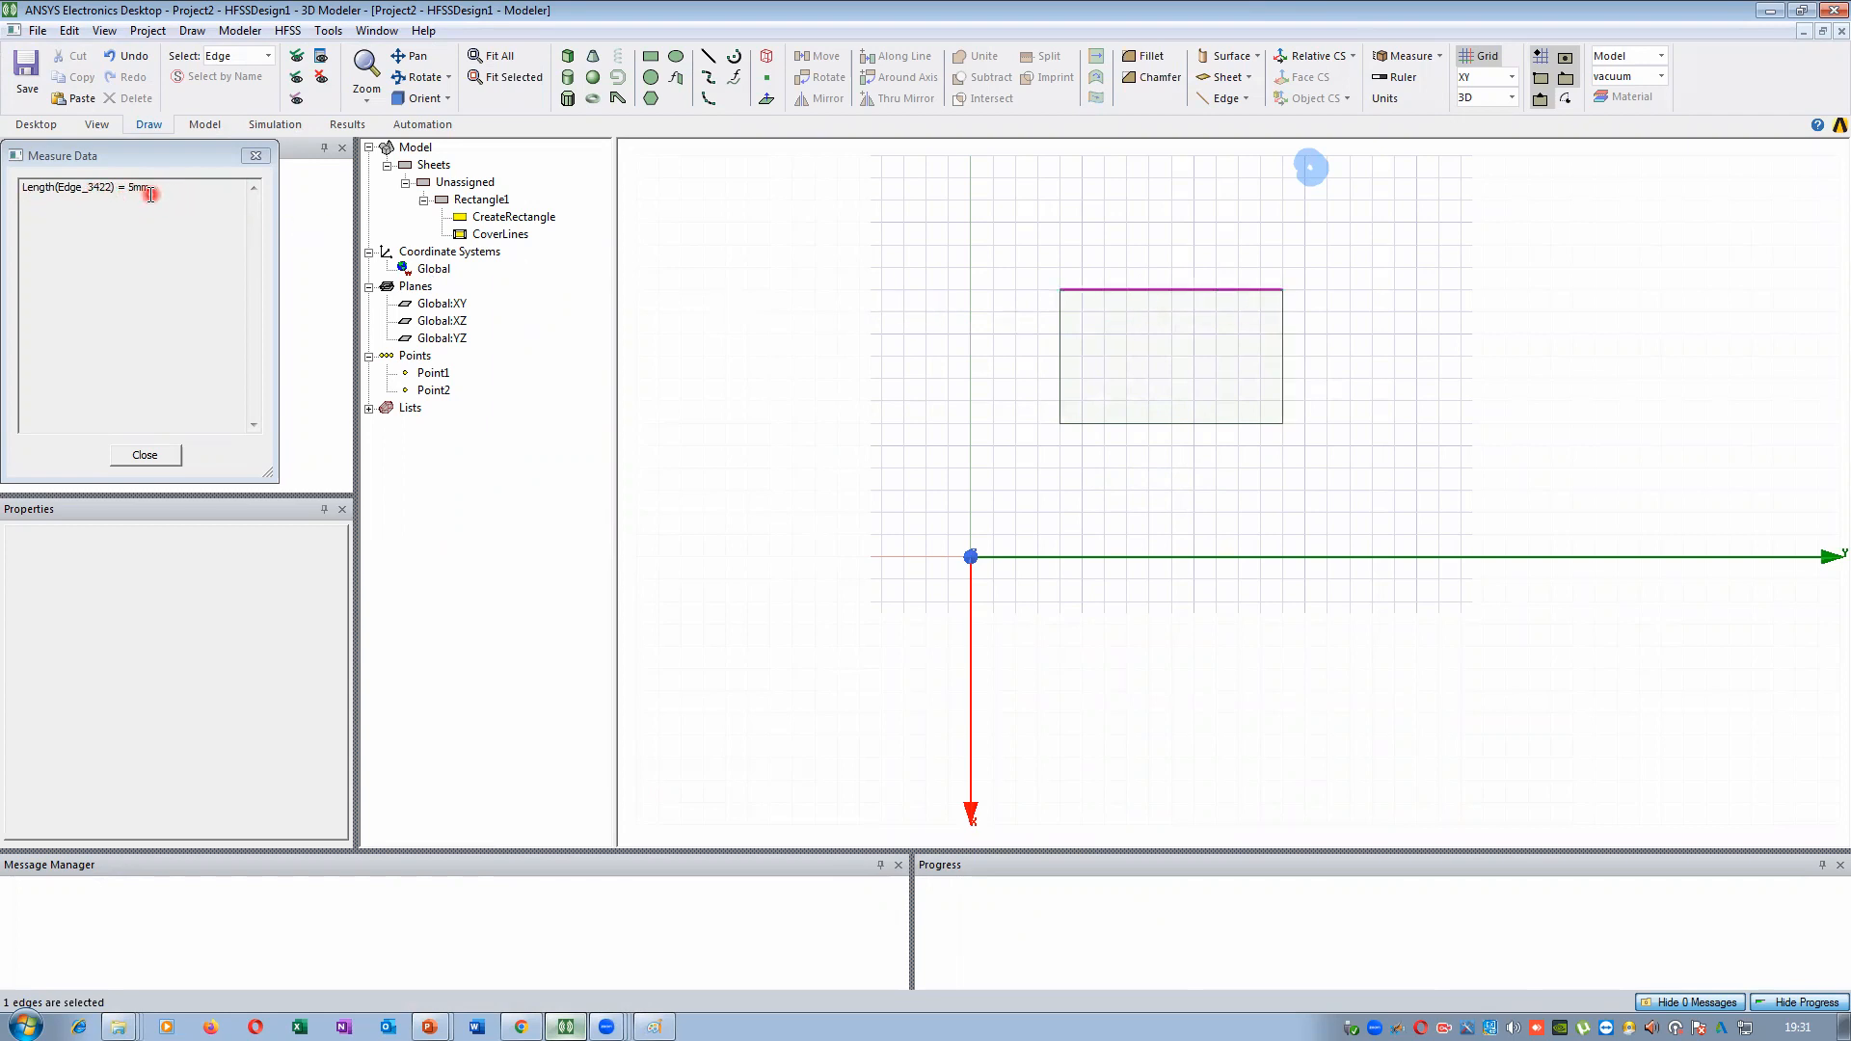
click(1186, 422)
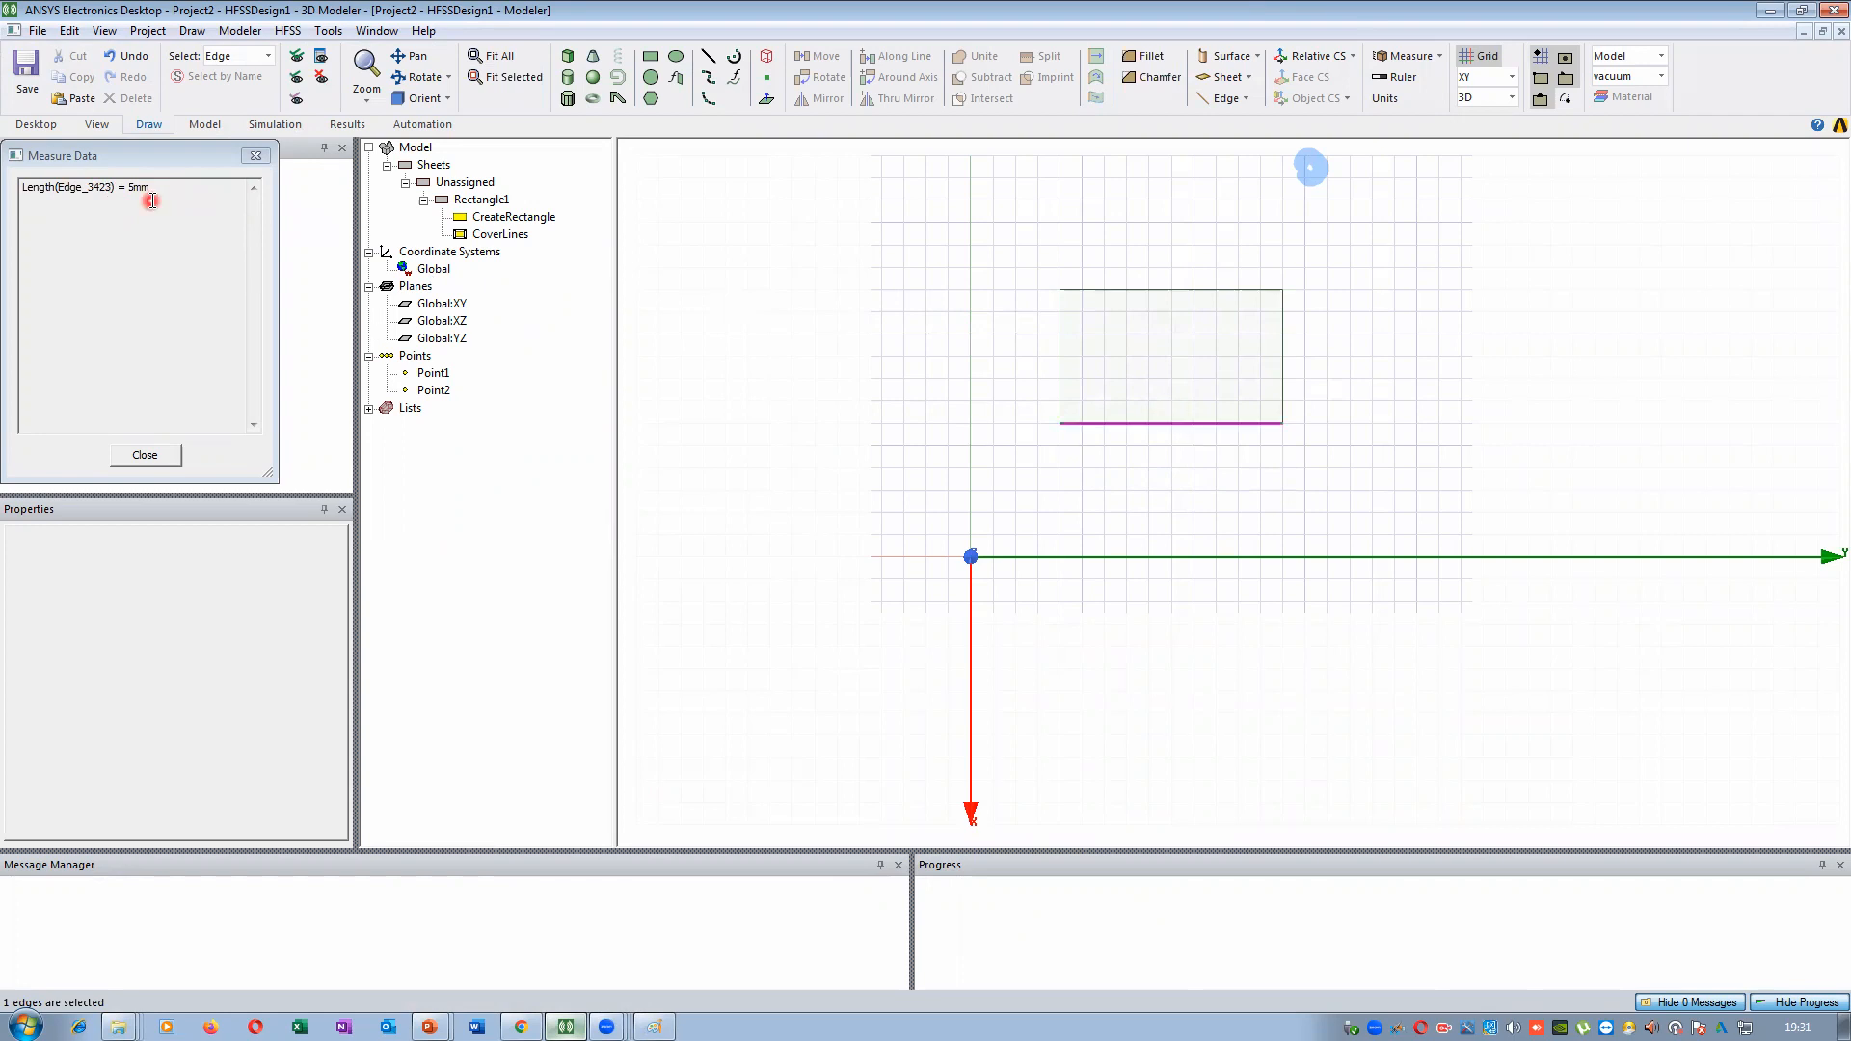
click(145, 455)
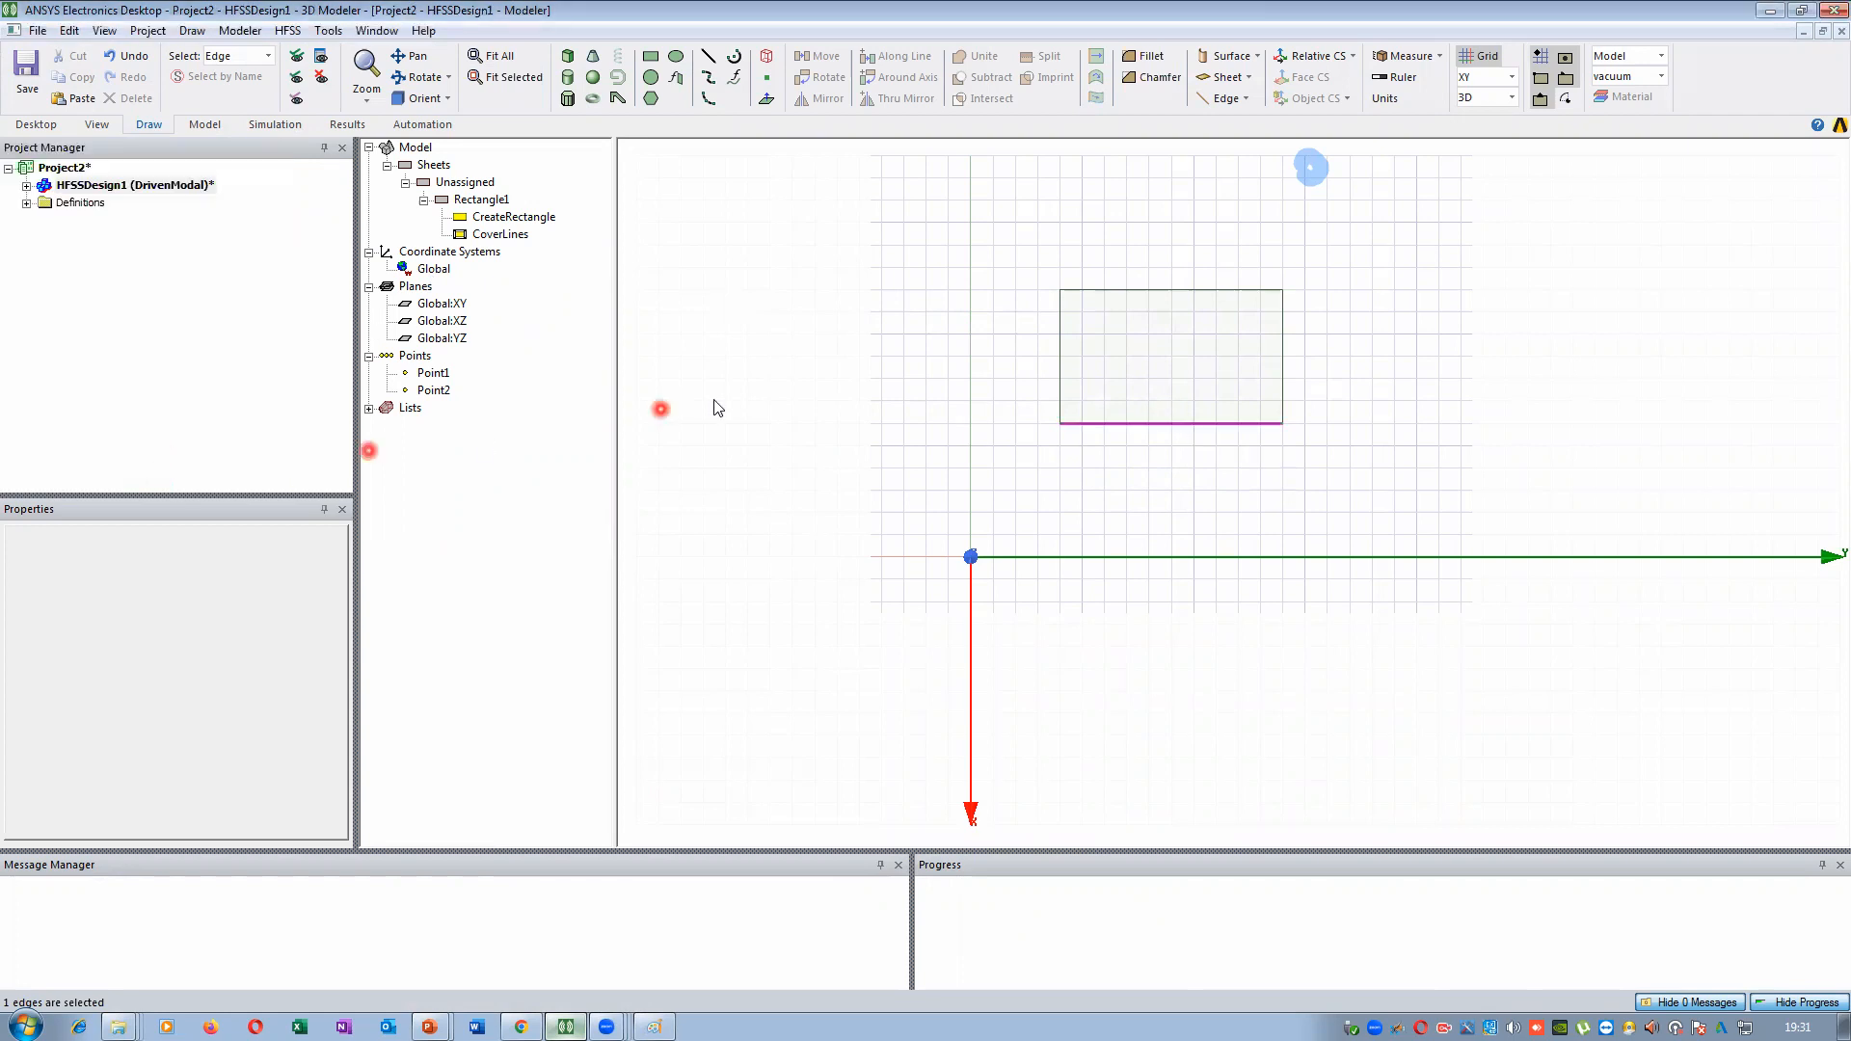
Measure by position from the origin to the center of the rectangle's upper edge and to its face center
click(804, 319)
right_click(834, 319)
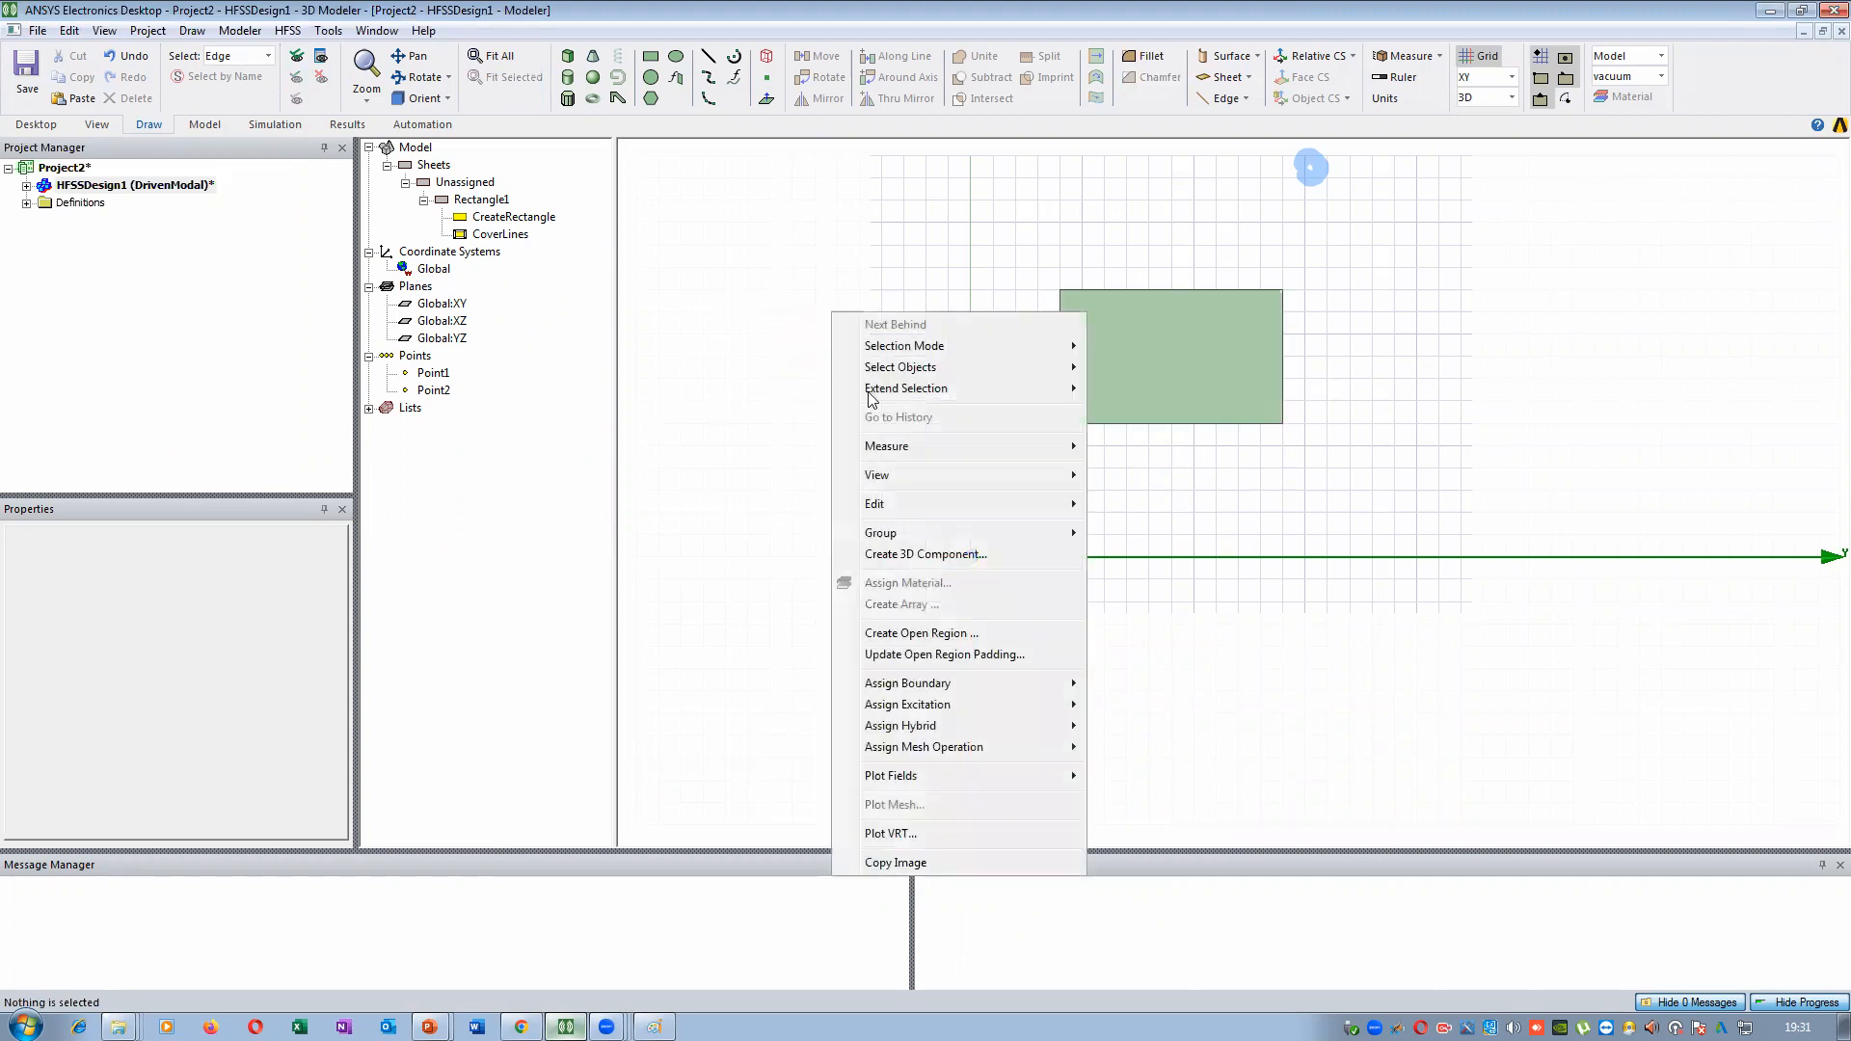
mouse_move(1070, 445)
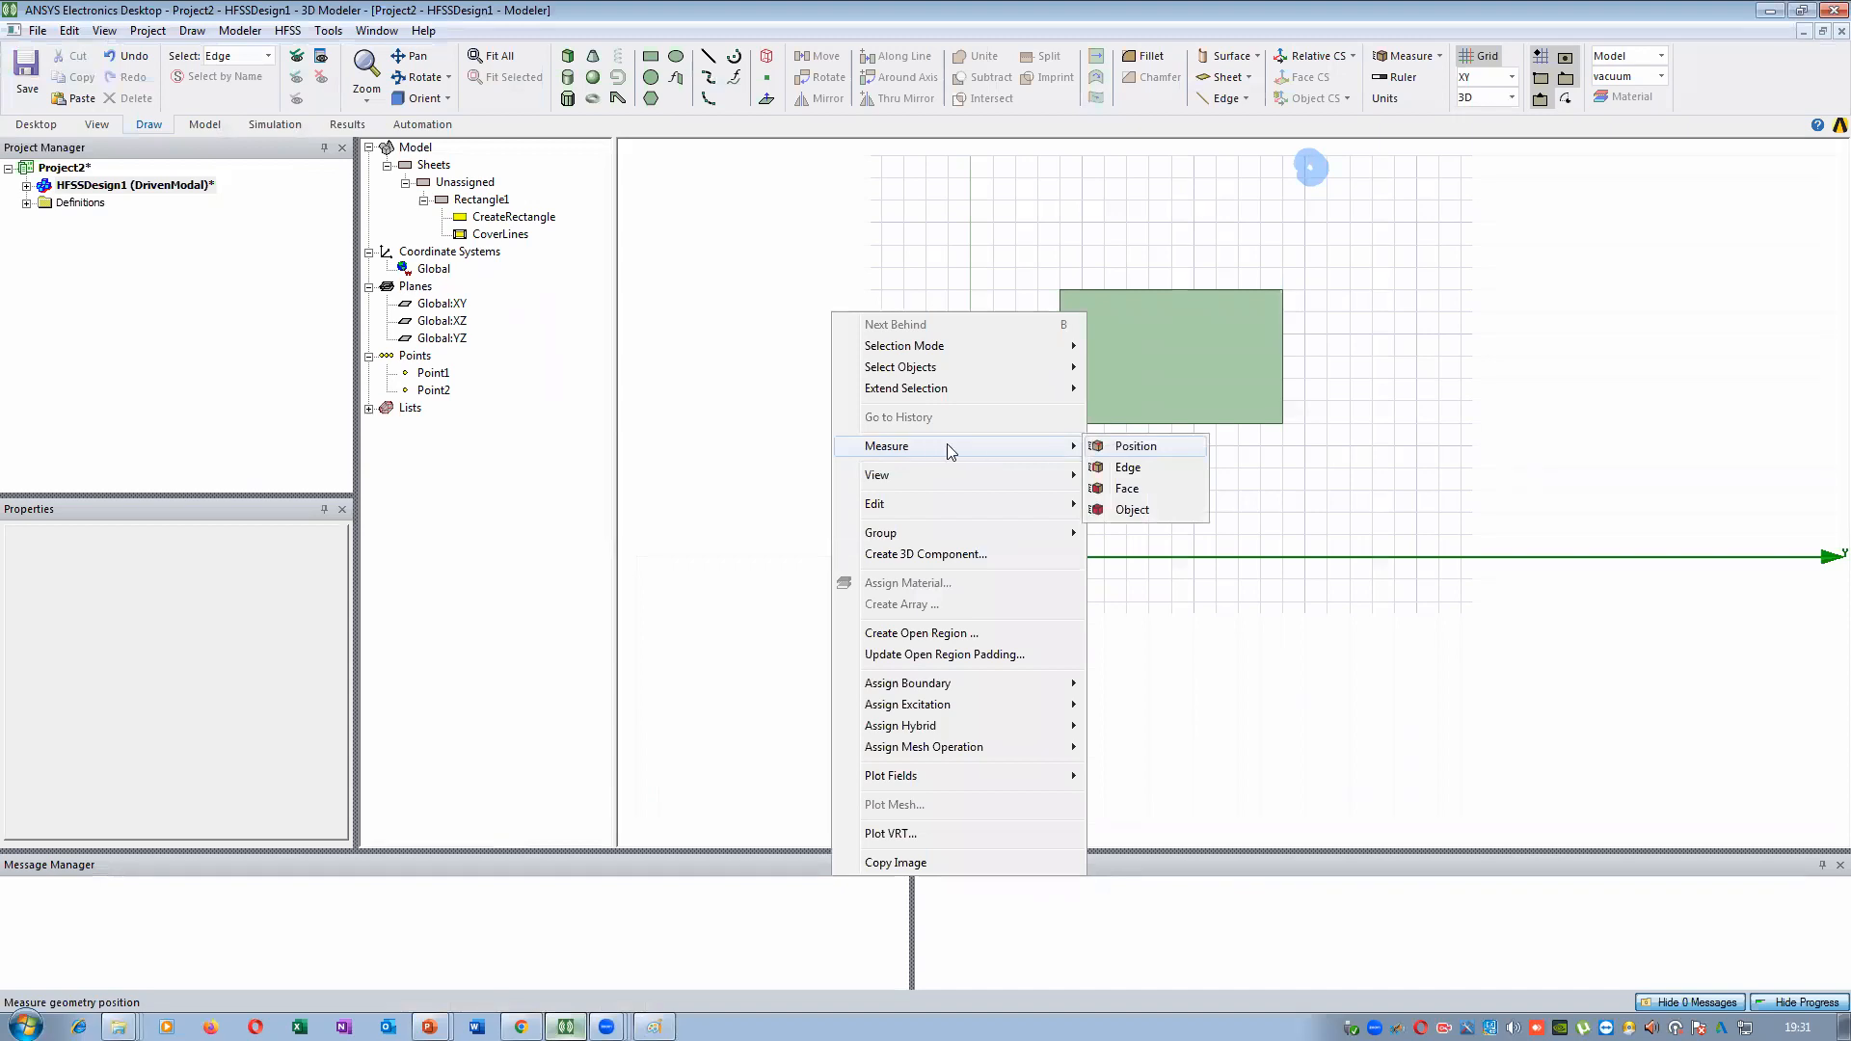
click(1133, 446)
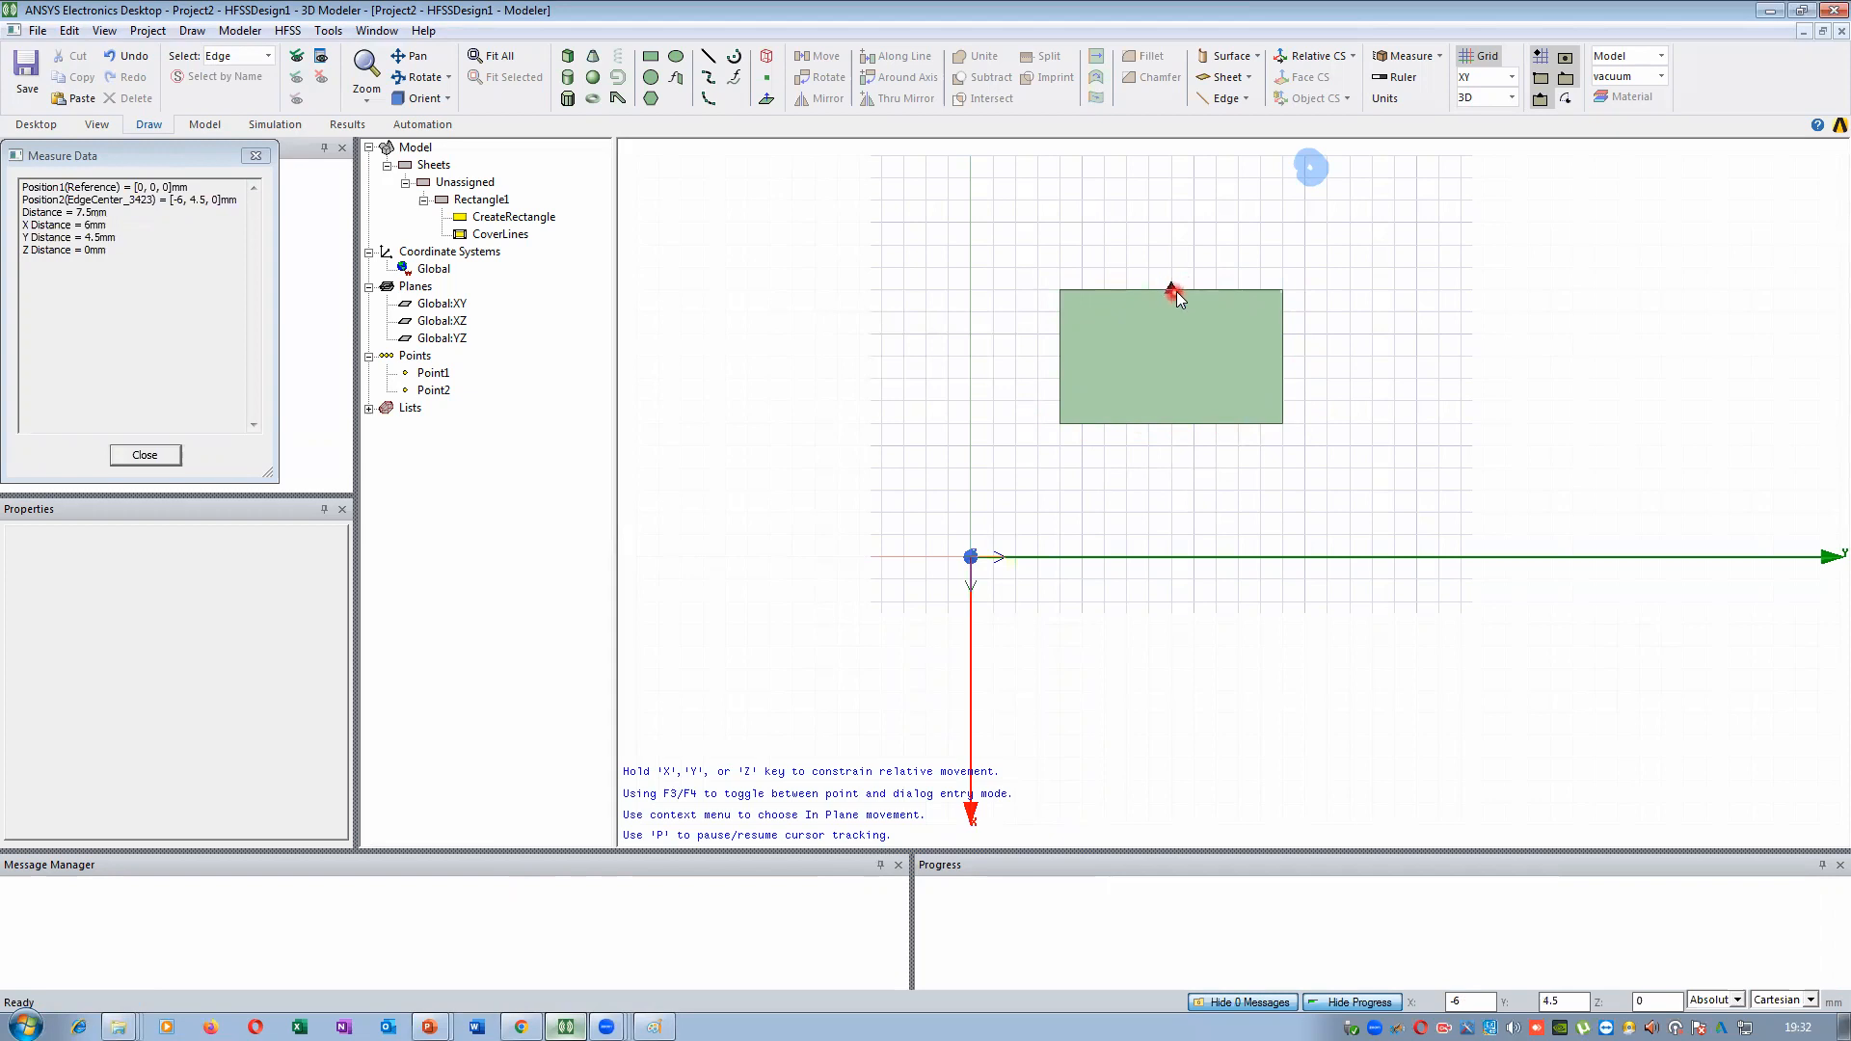
scroll(1184, 298, up, 5)
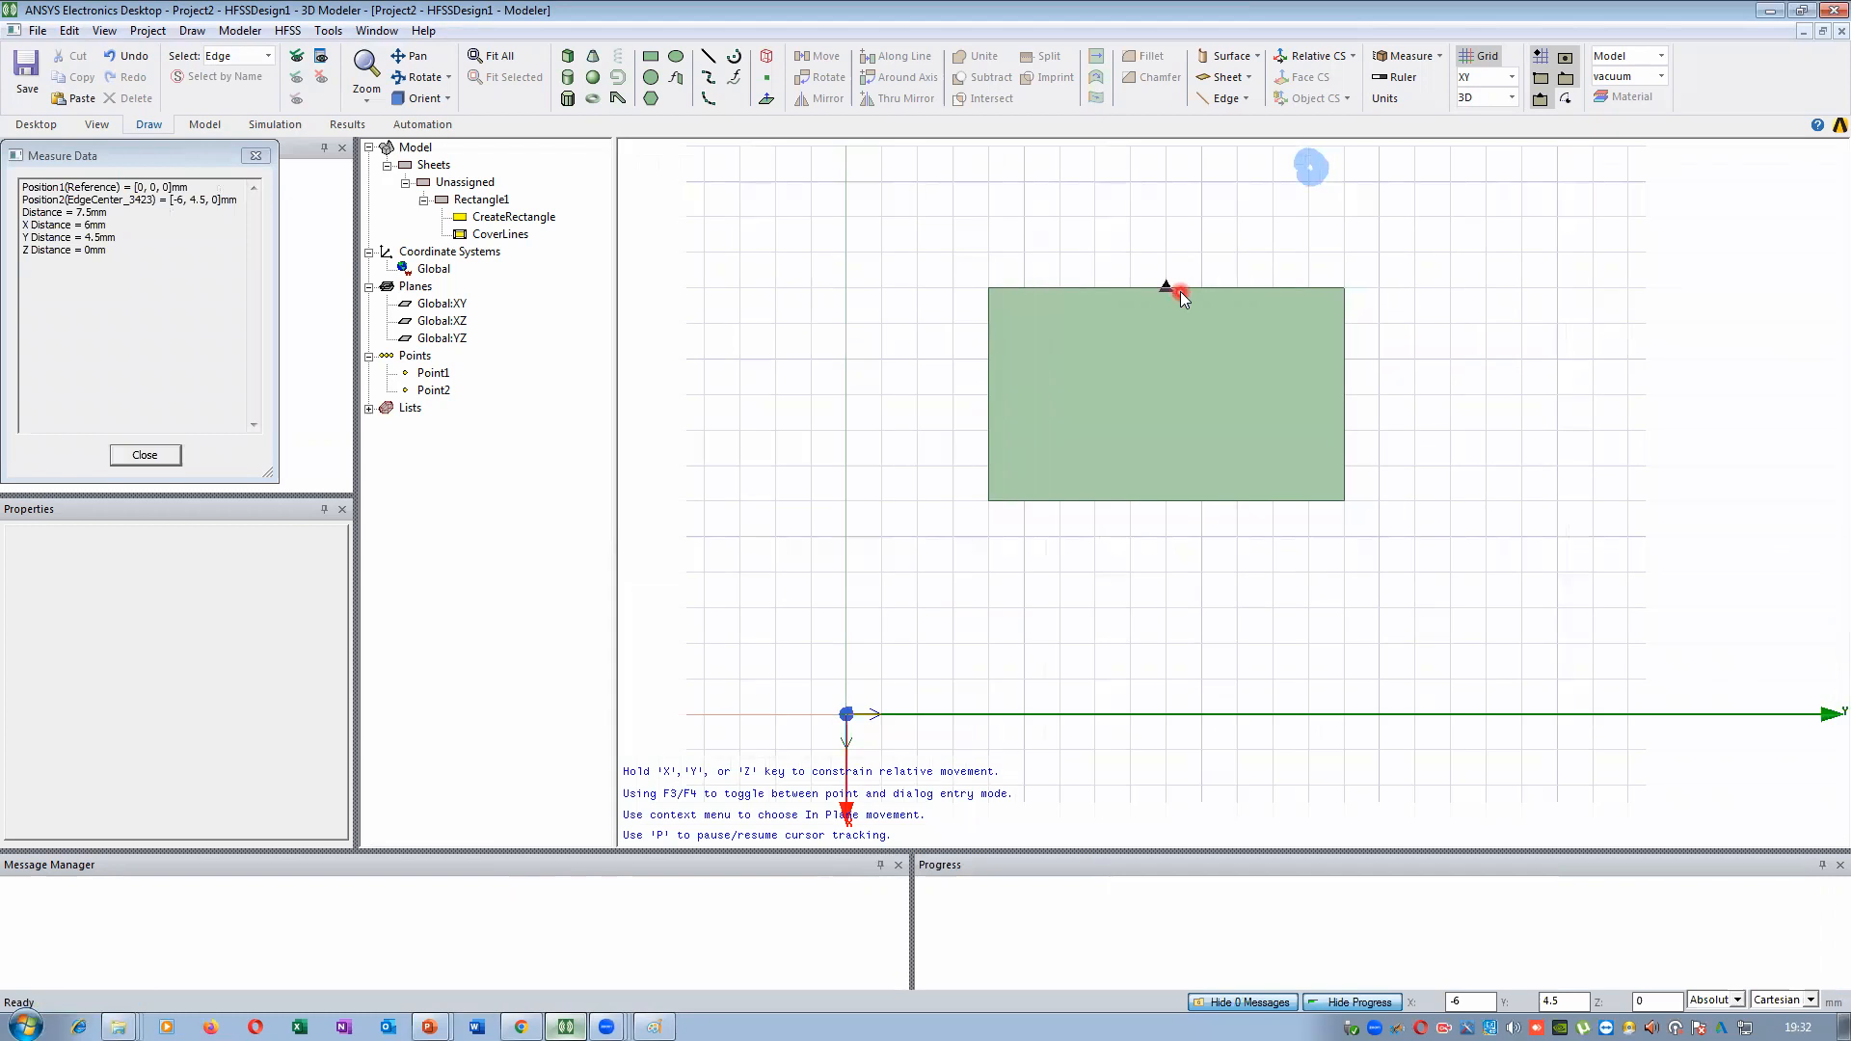
scroll(1184, 298, up, 3)
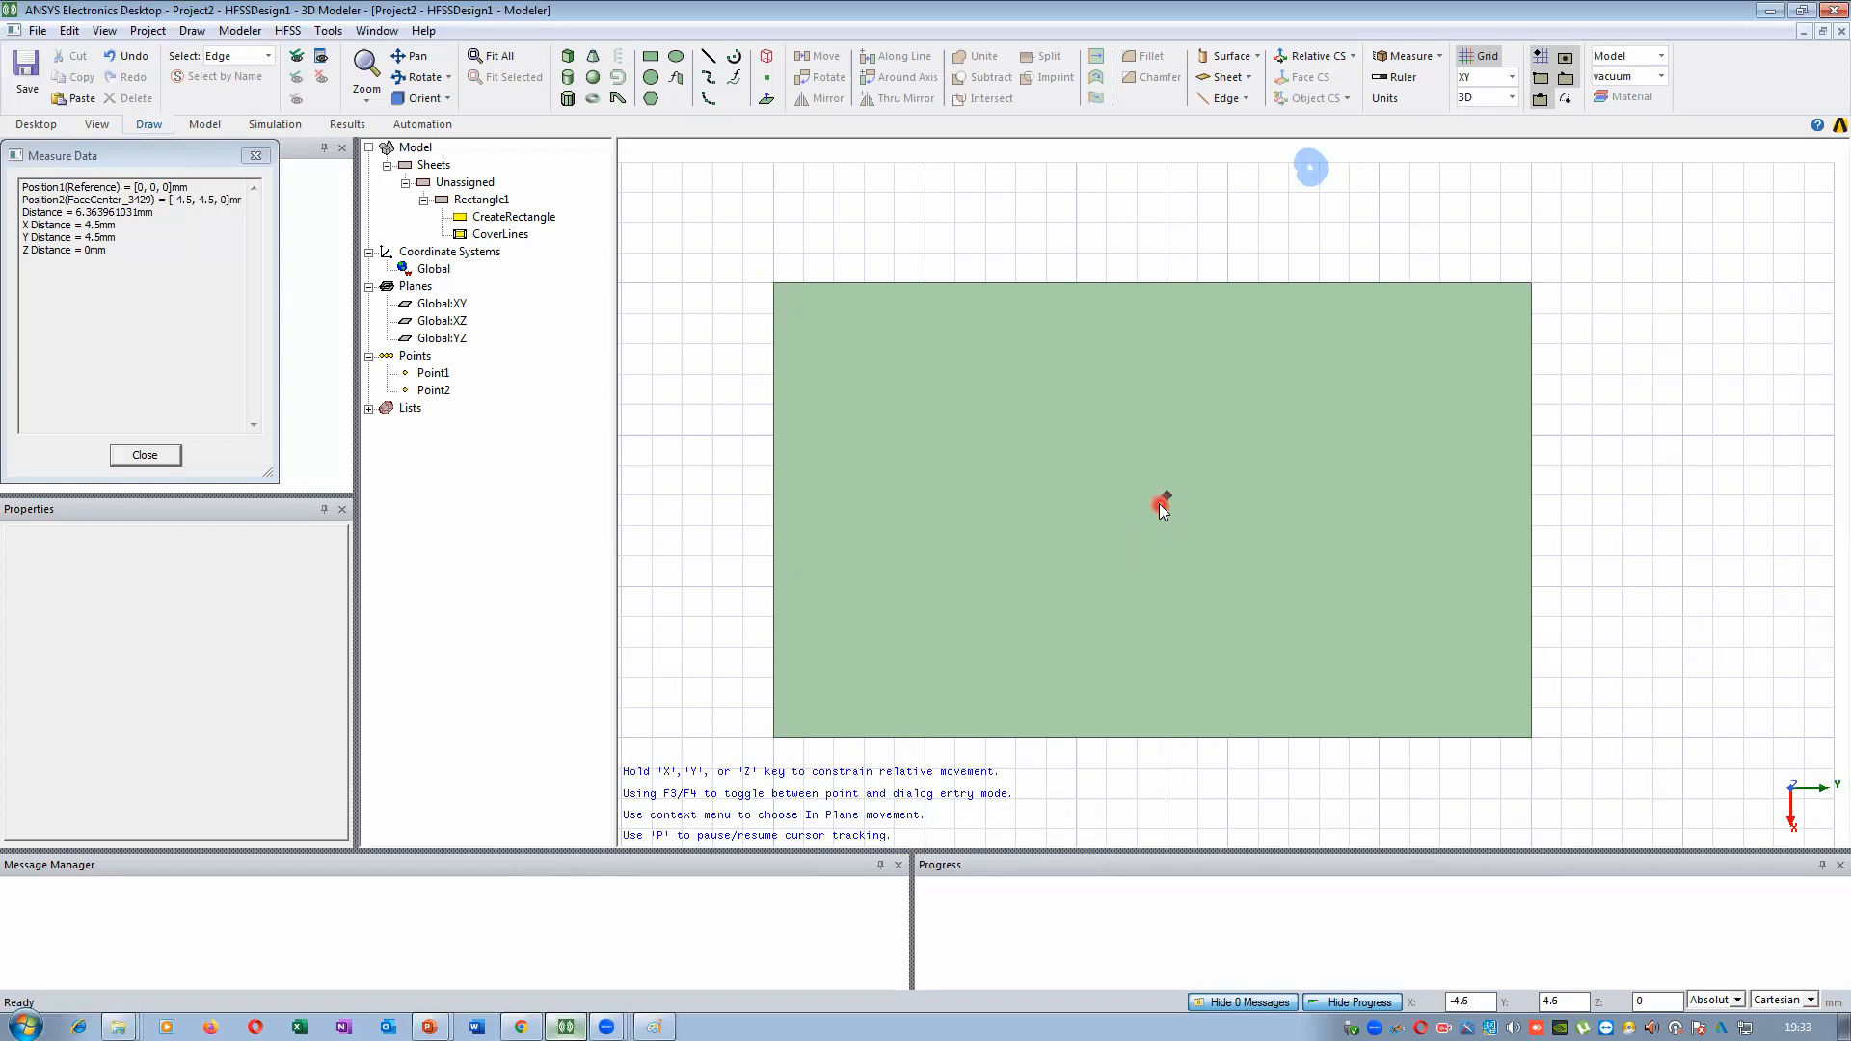
scroll(1156, 512, down, 2)
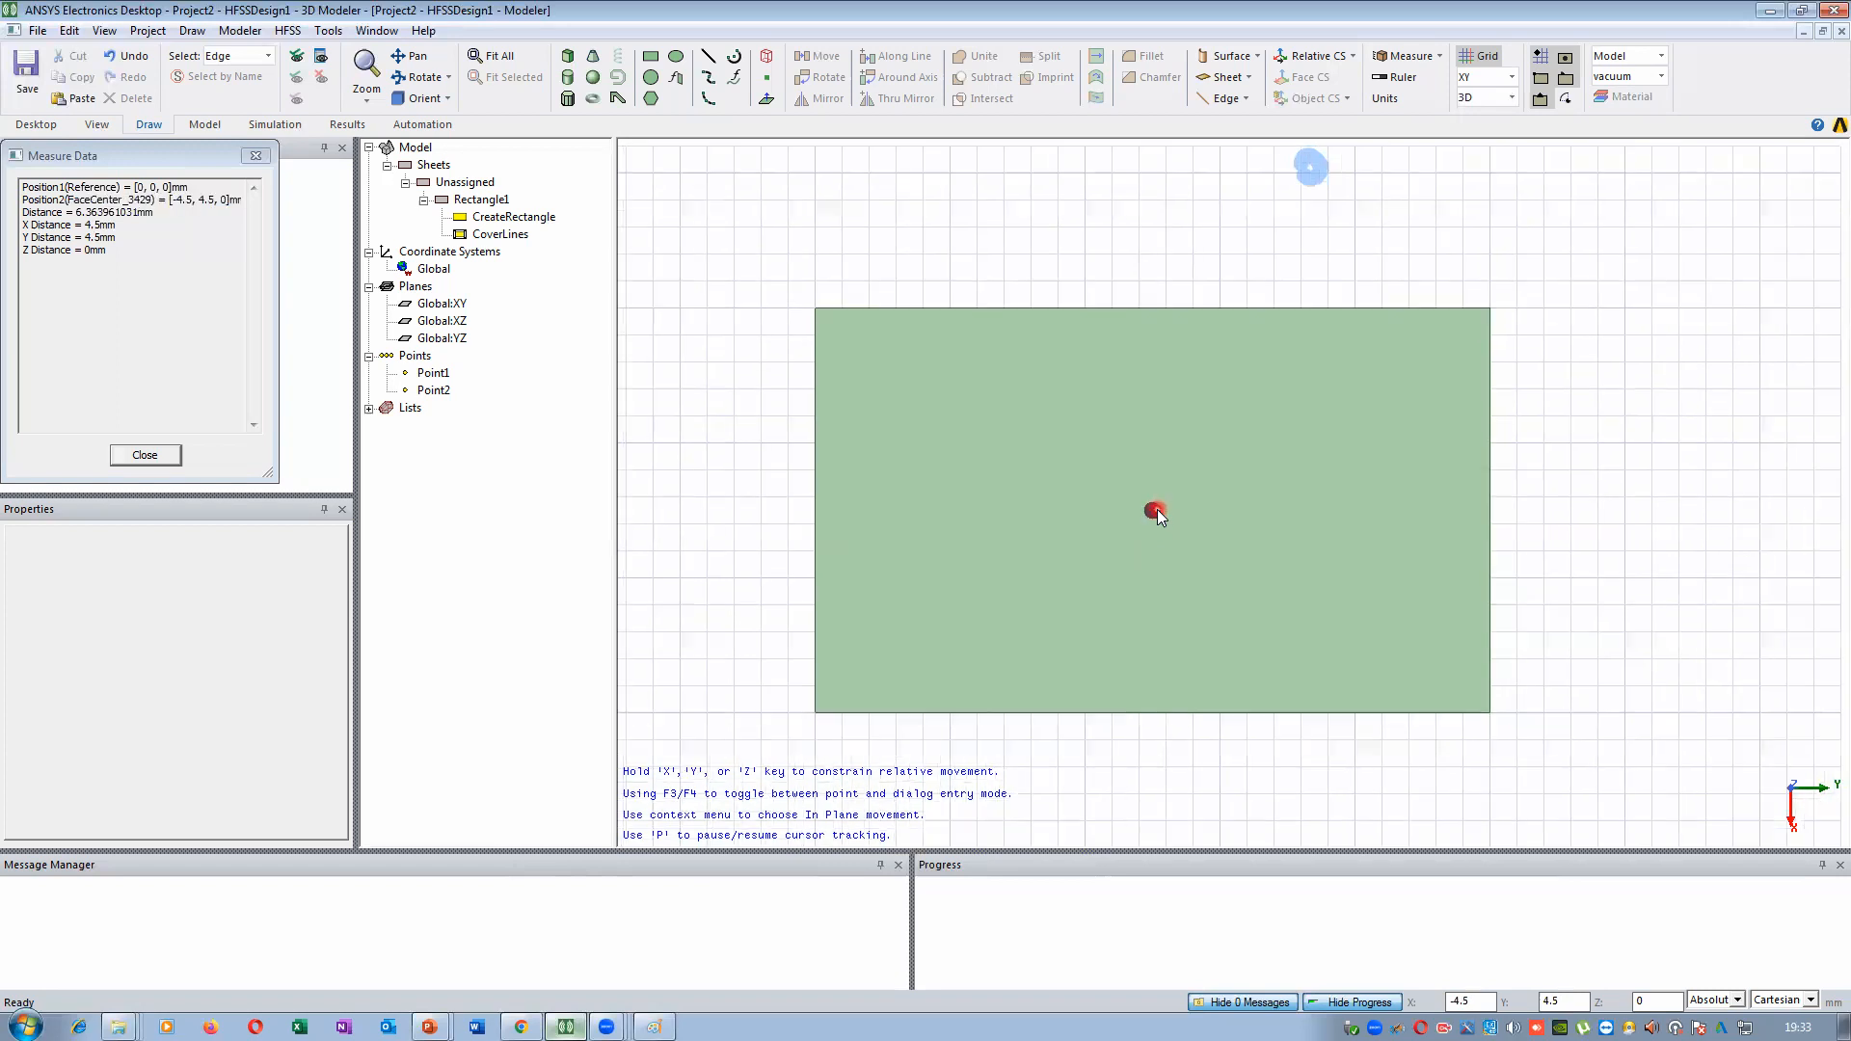
scroll(1155, 512, up, 4)
scroll(1158, 517, up, 2)
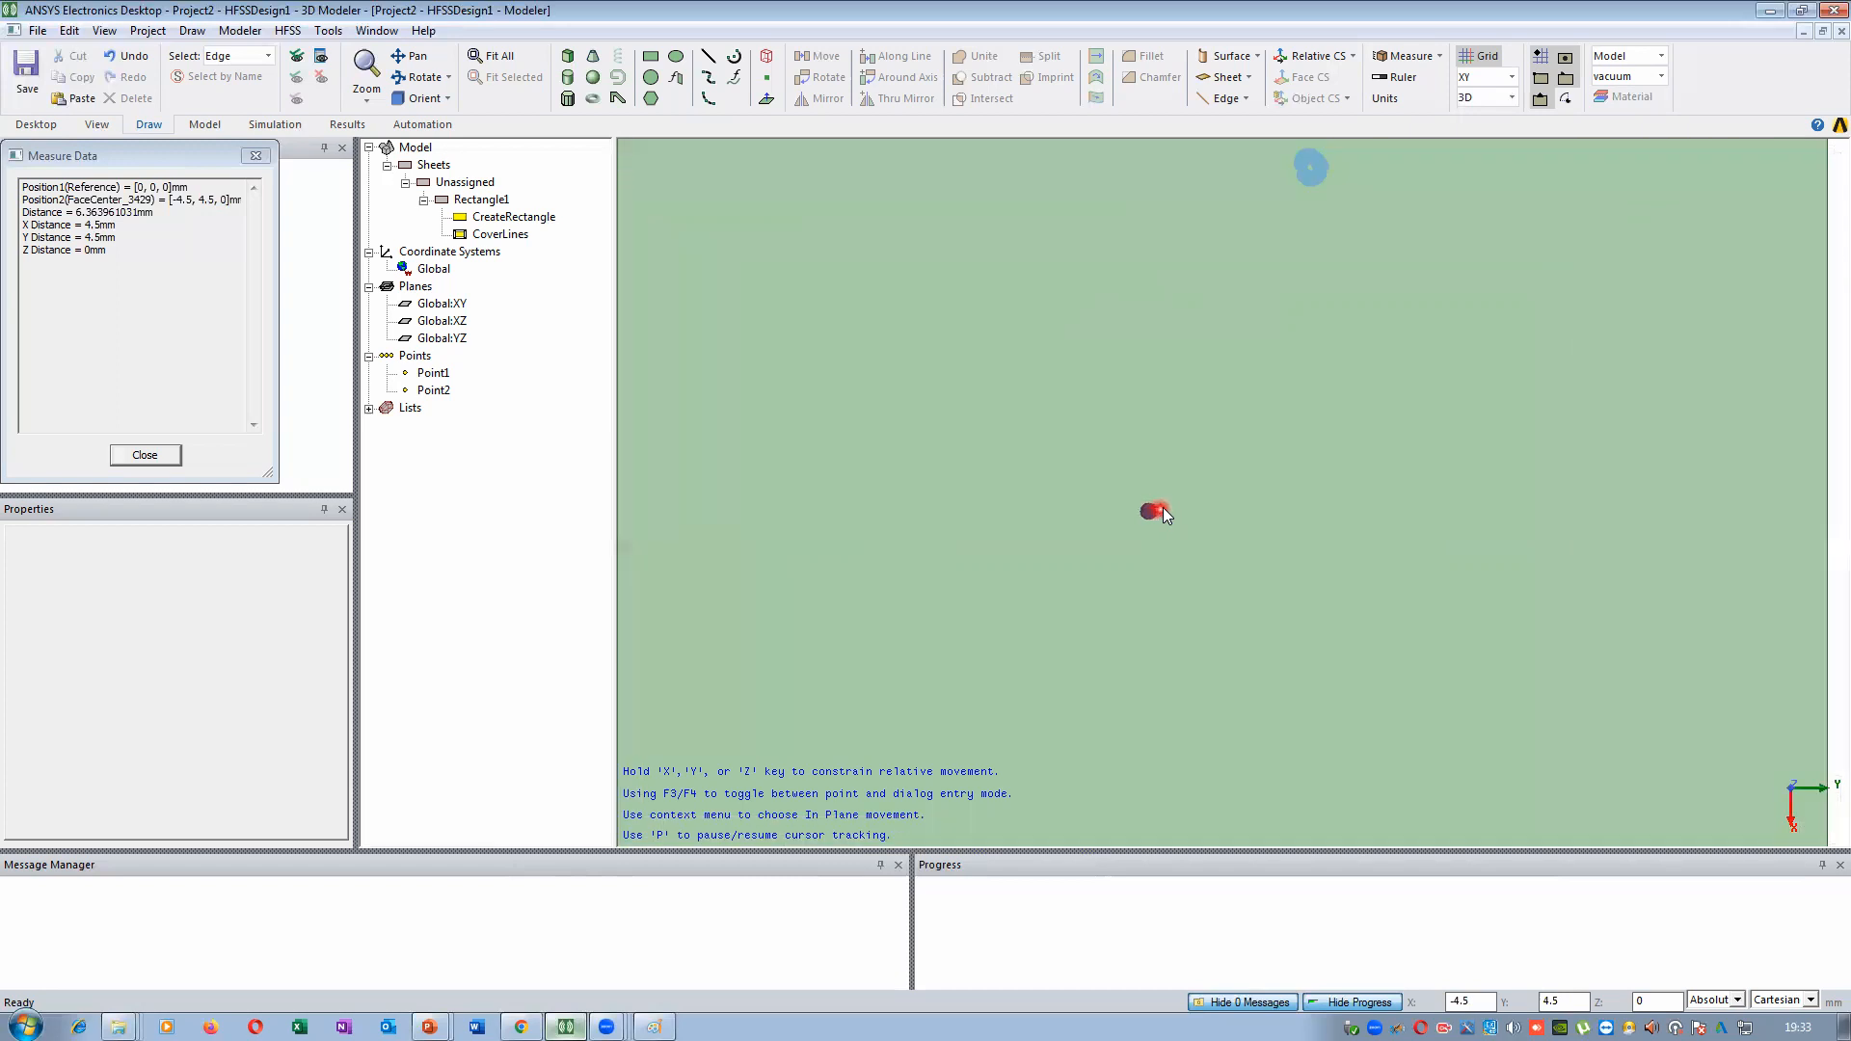
Examine the rectangle's face center and the origin used as measurement reference, and close the measurement data
scroll(1155, 515, down, 4)
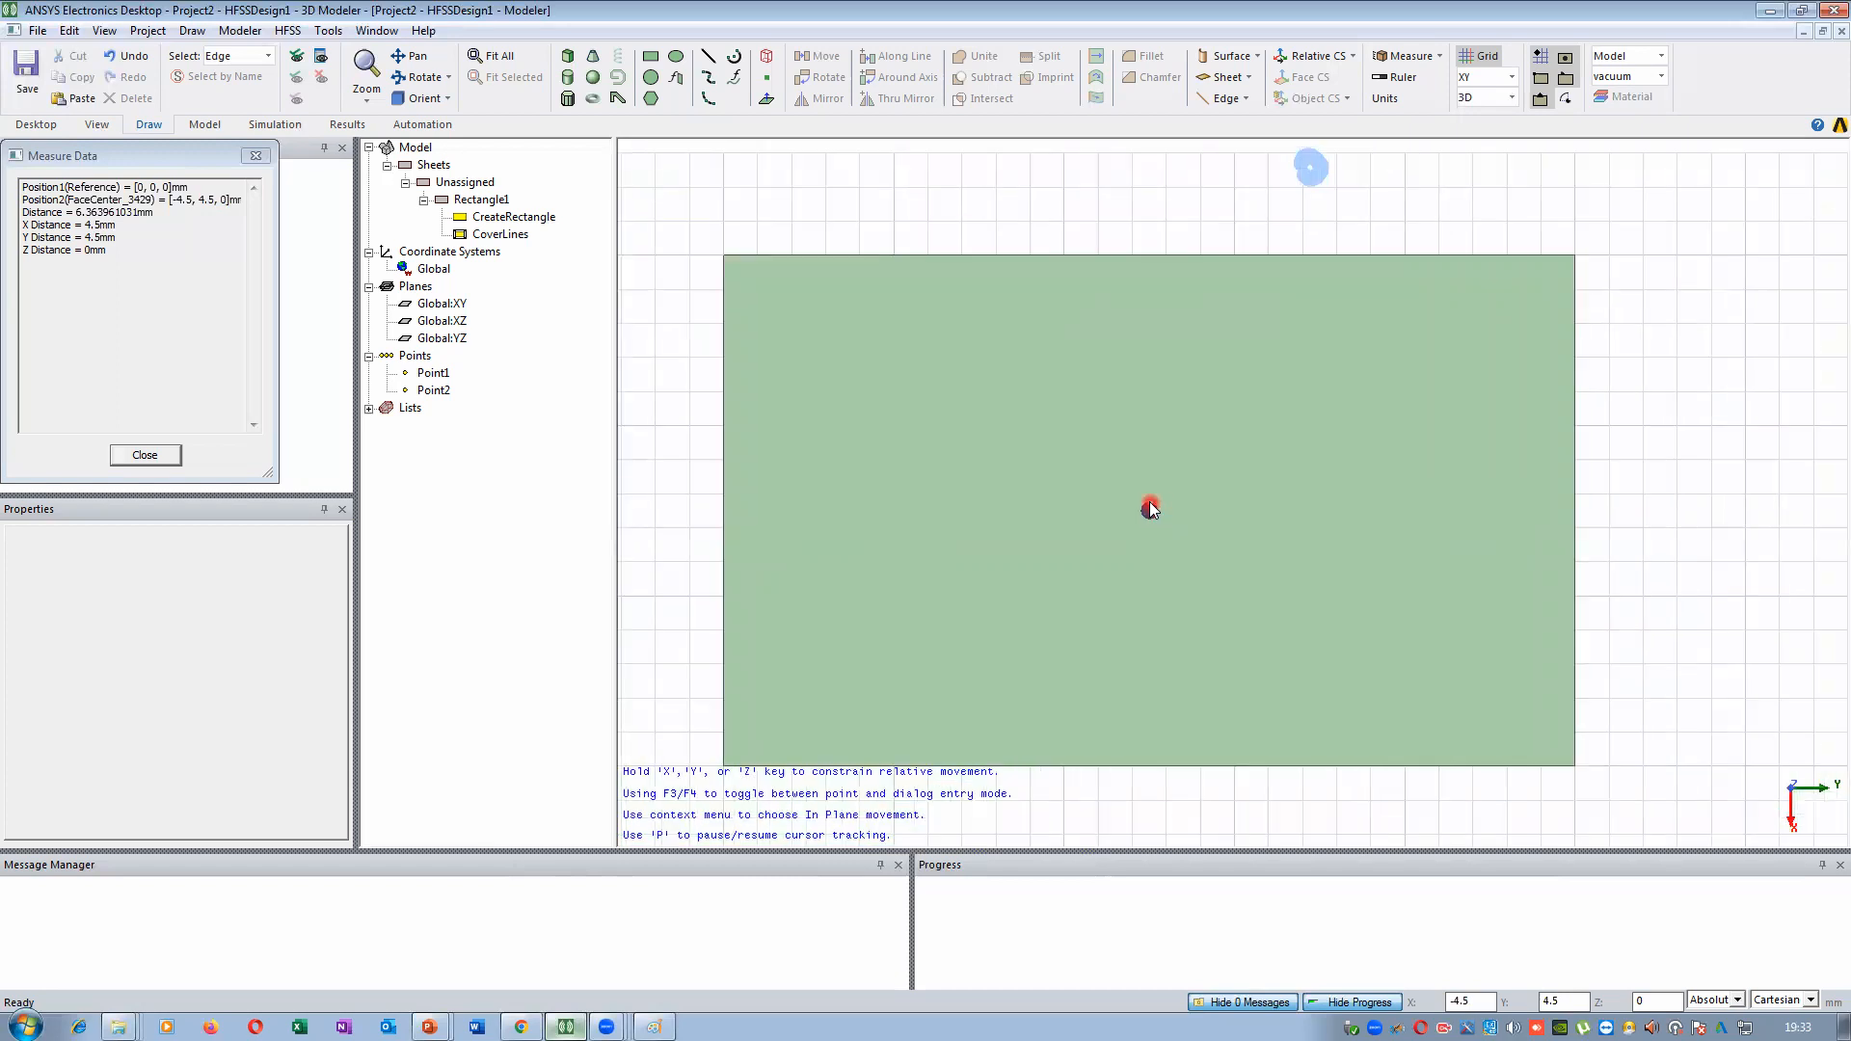
scroll(1153, 453, down, 3)
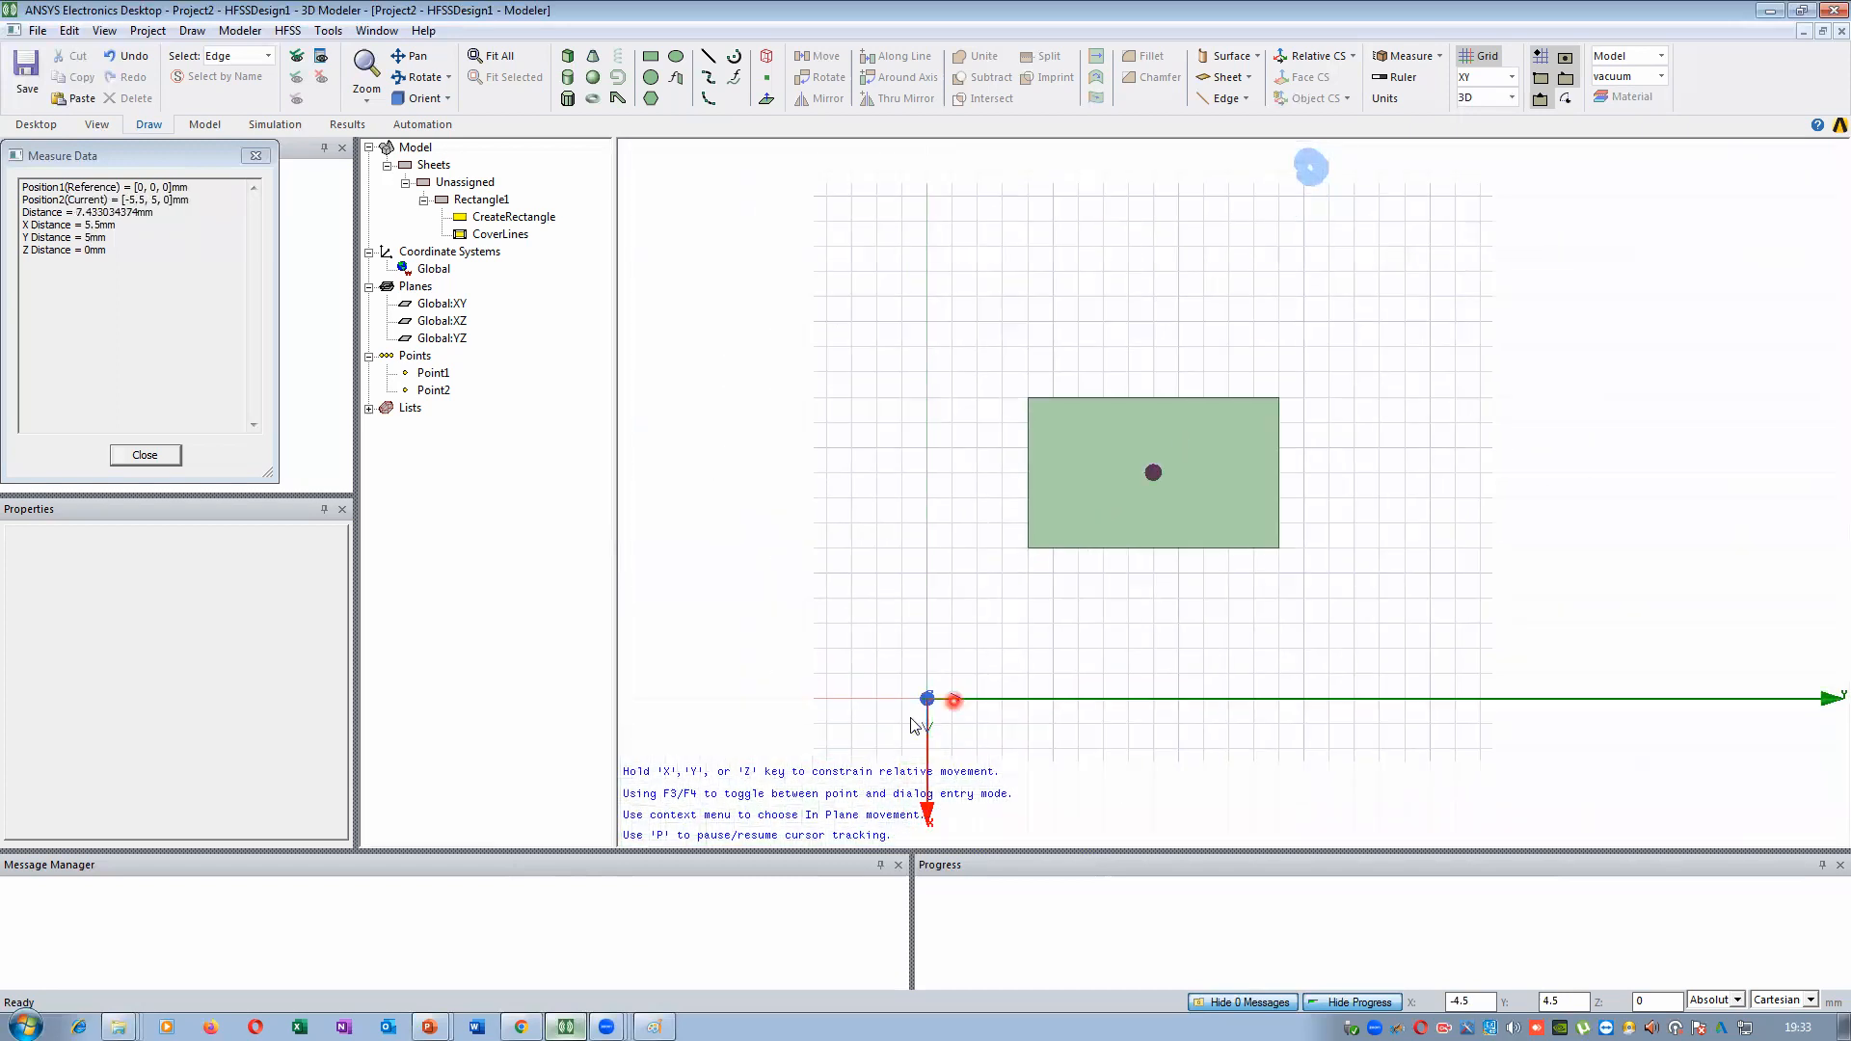
scroll(933, 706, up, 2)
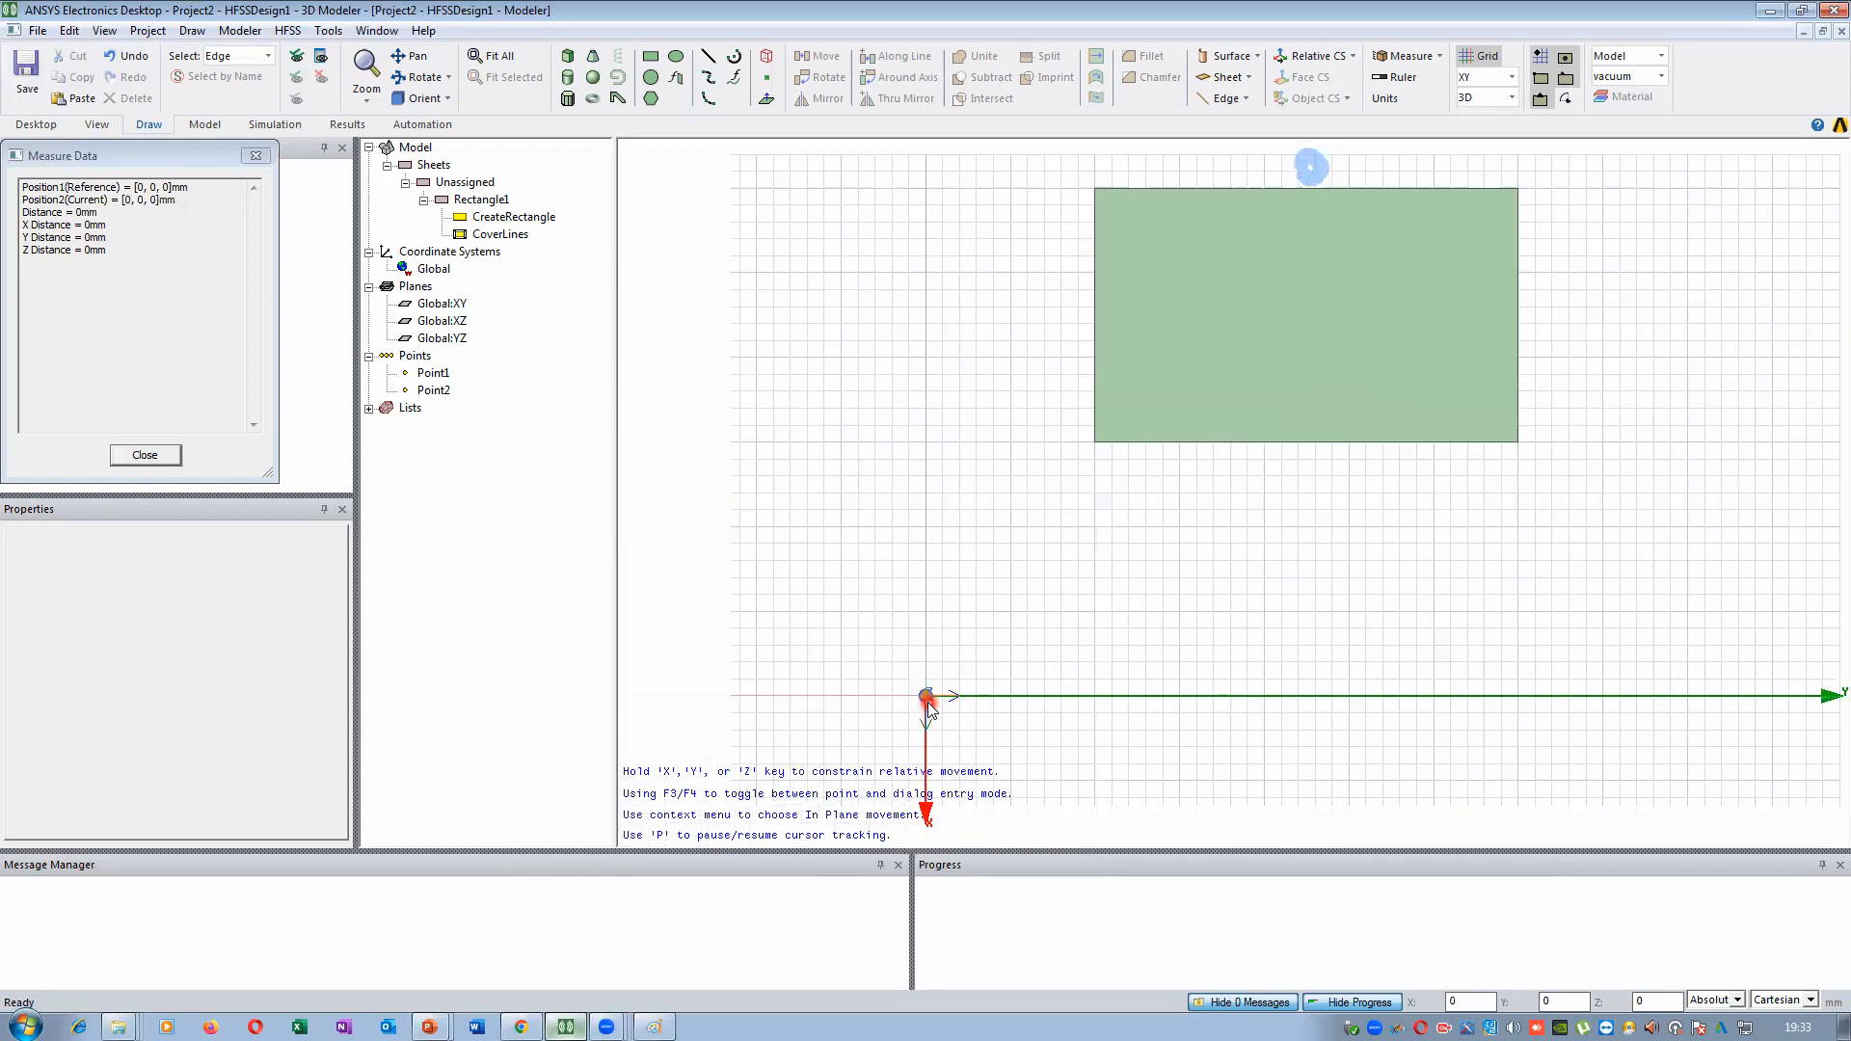
scroll(929, 709, up, 4)
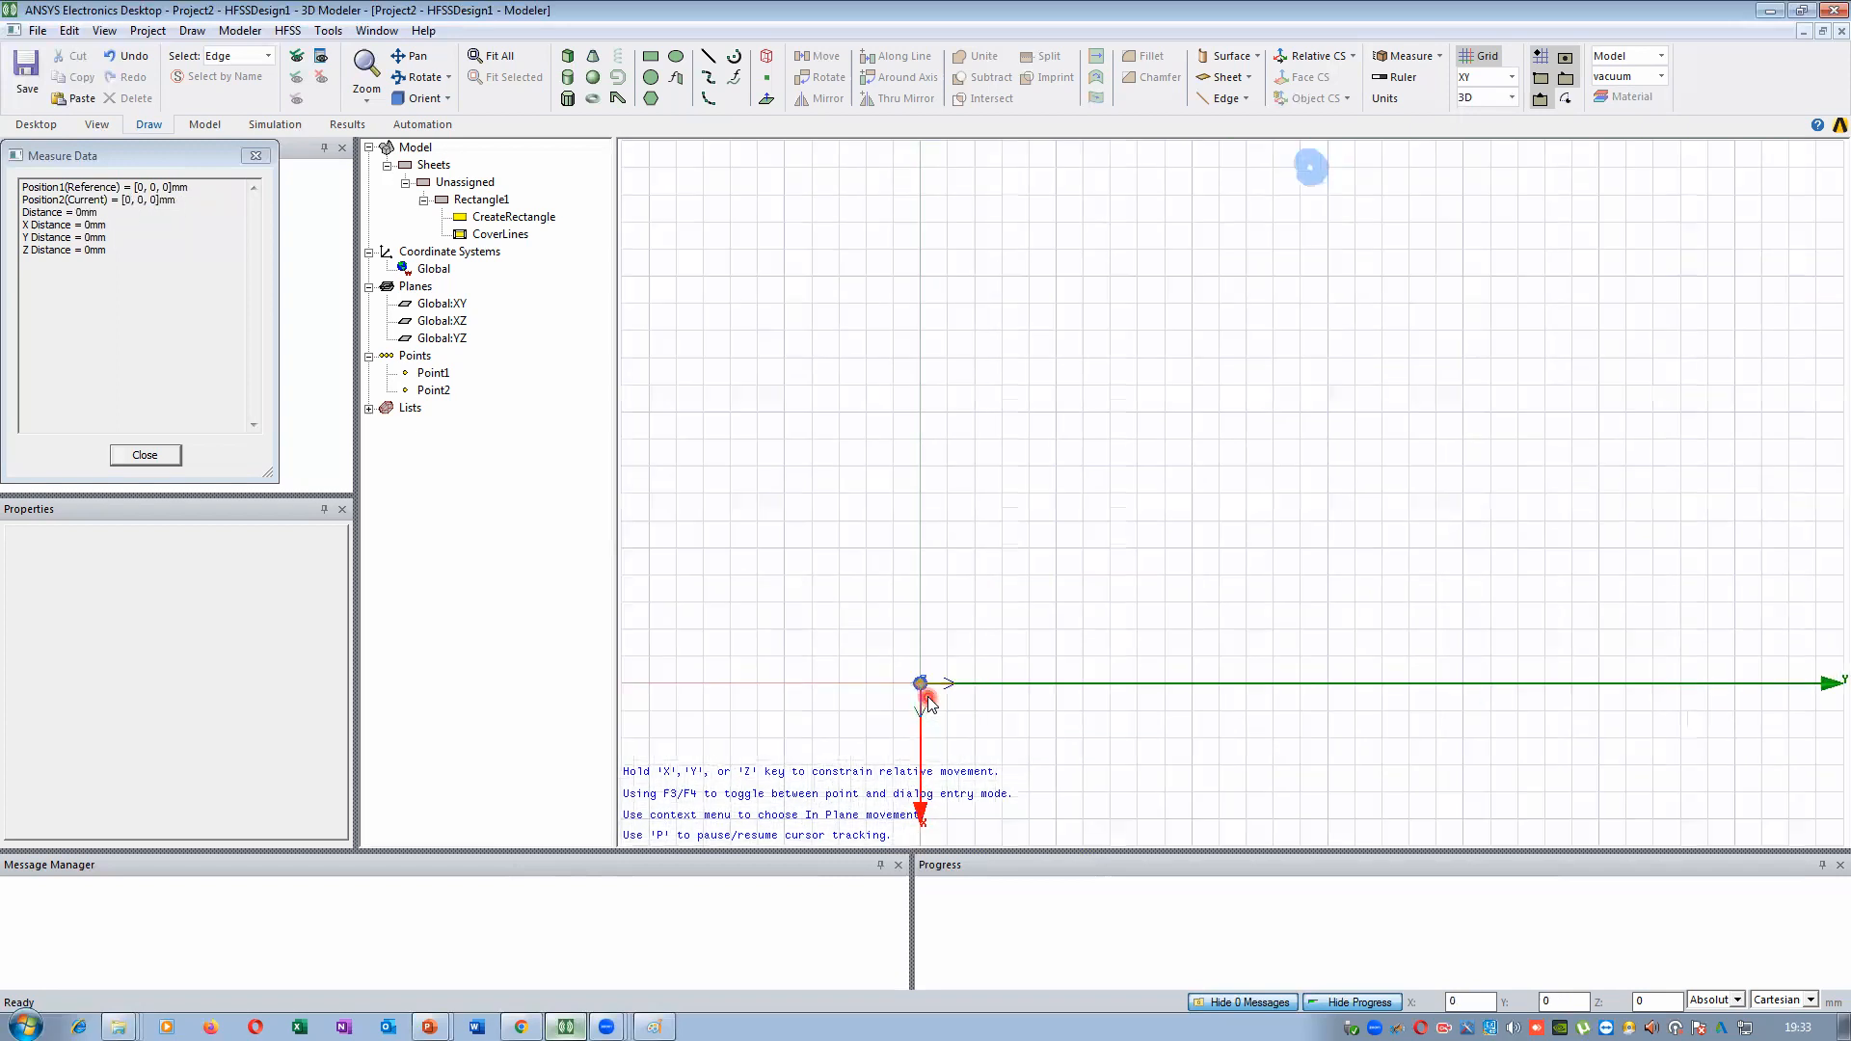
scroll(925, 694, down, 2)
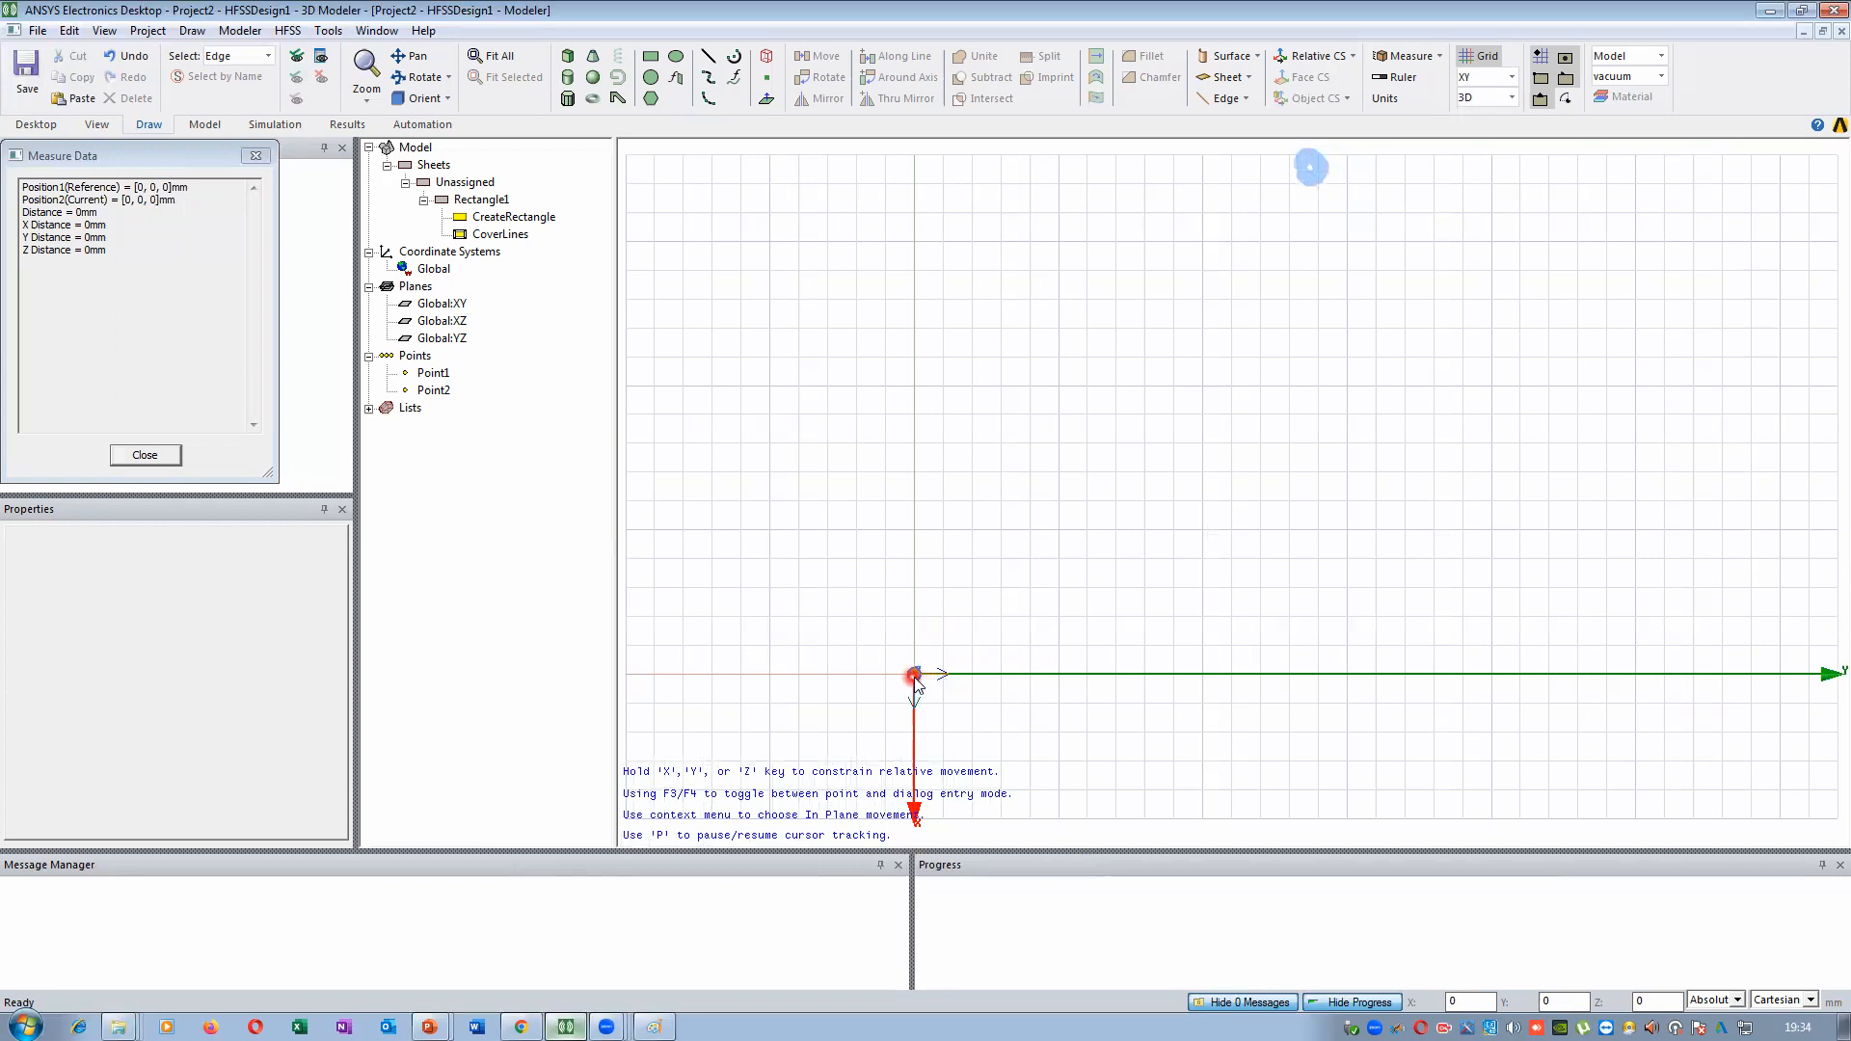
scroll(915, 682, down, 4)
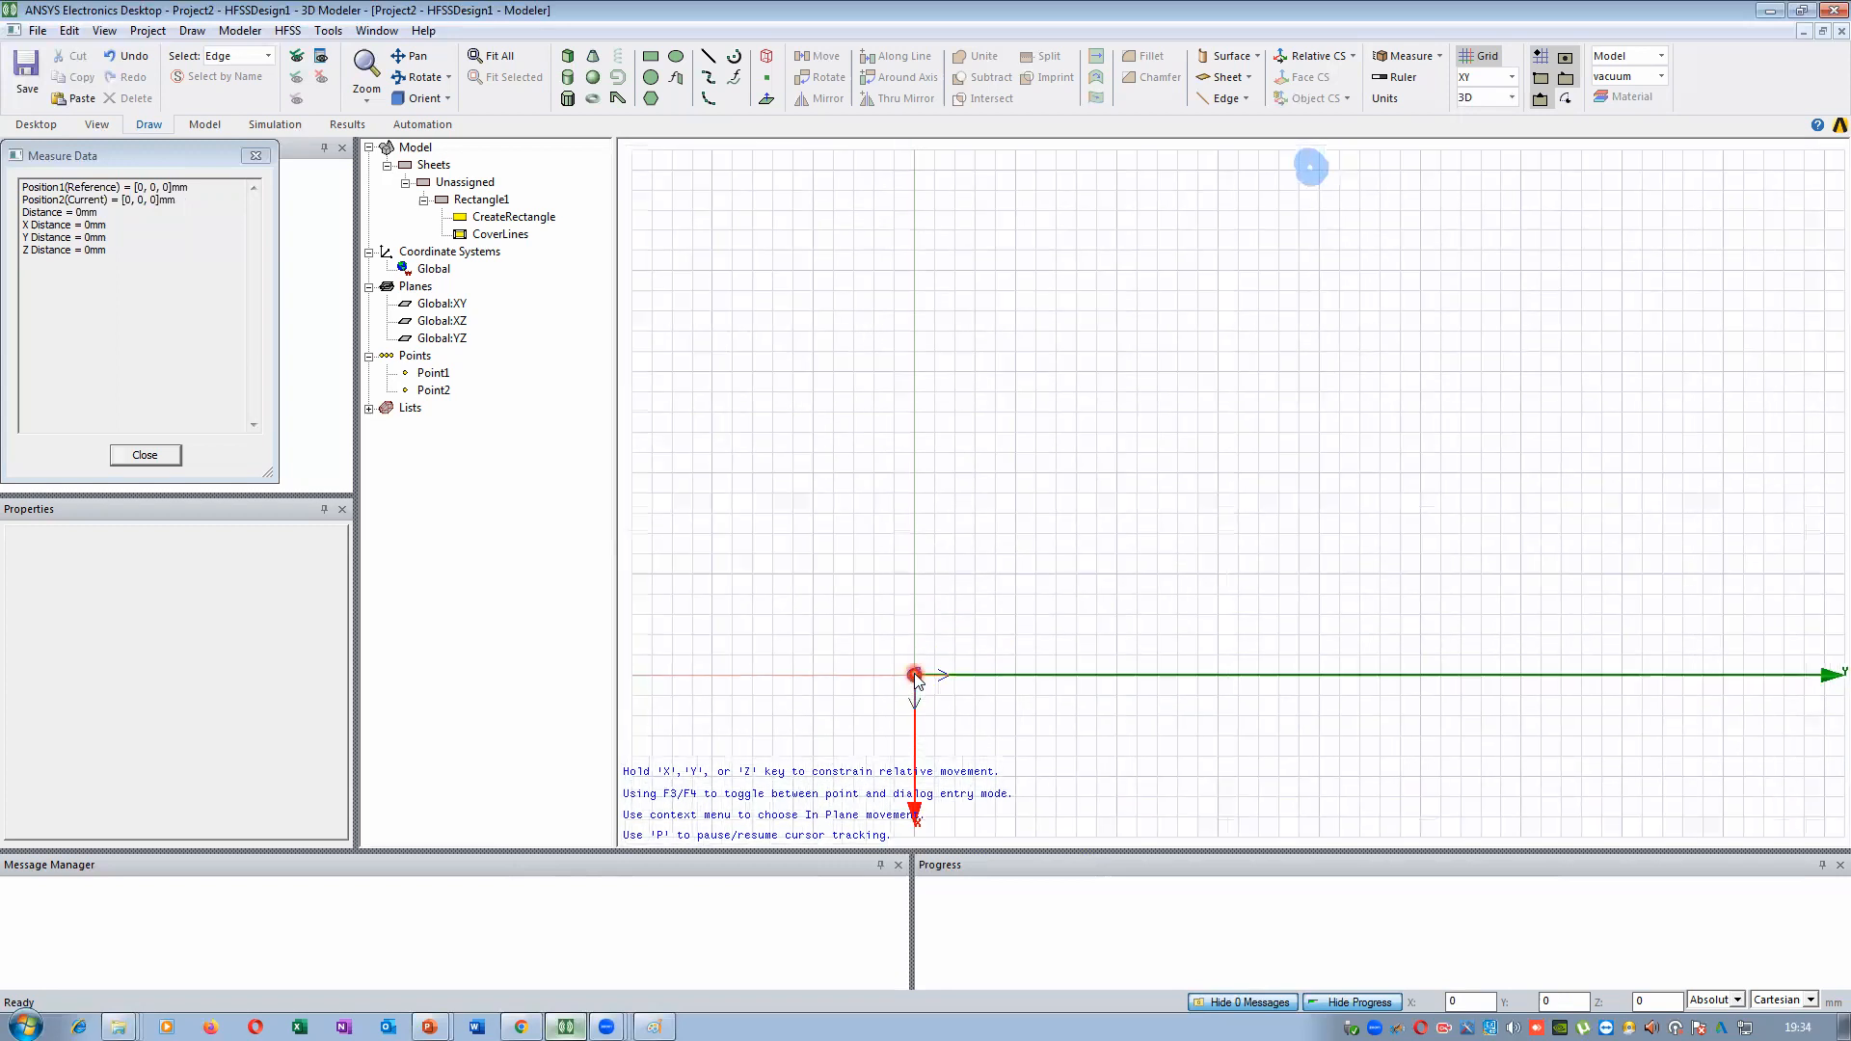
scroll(918, 686, down, 3)
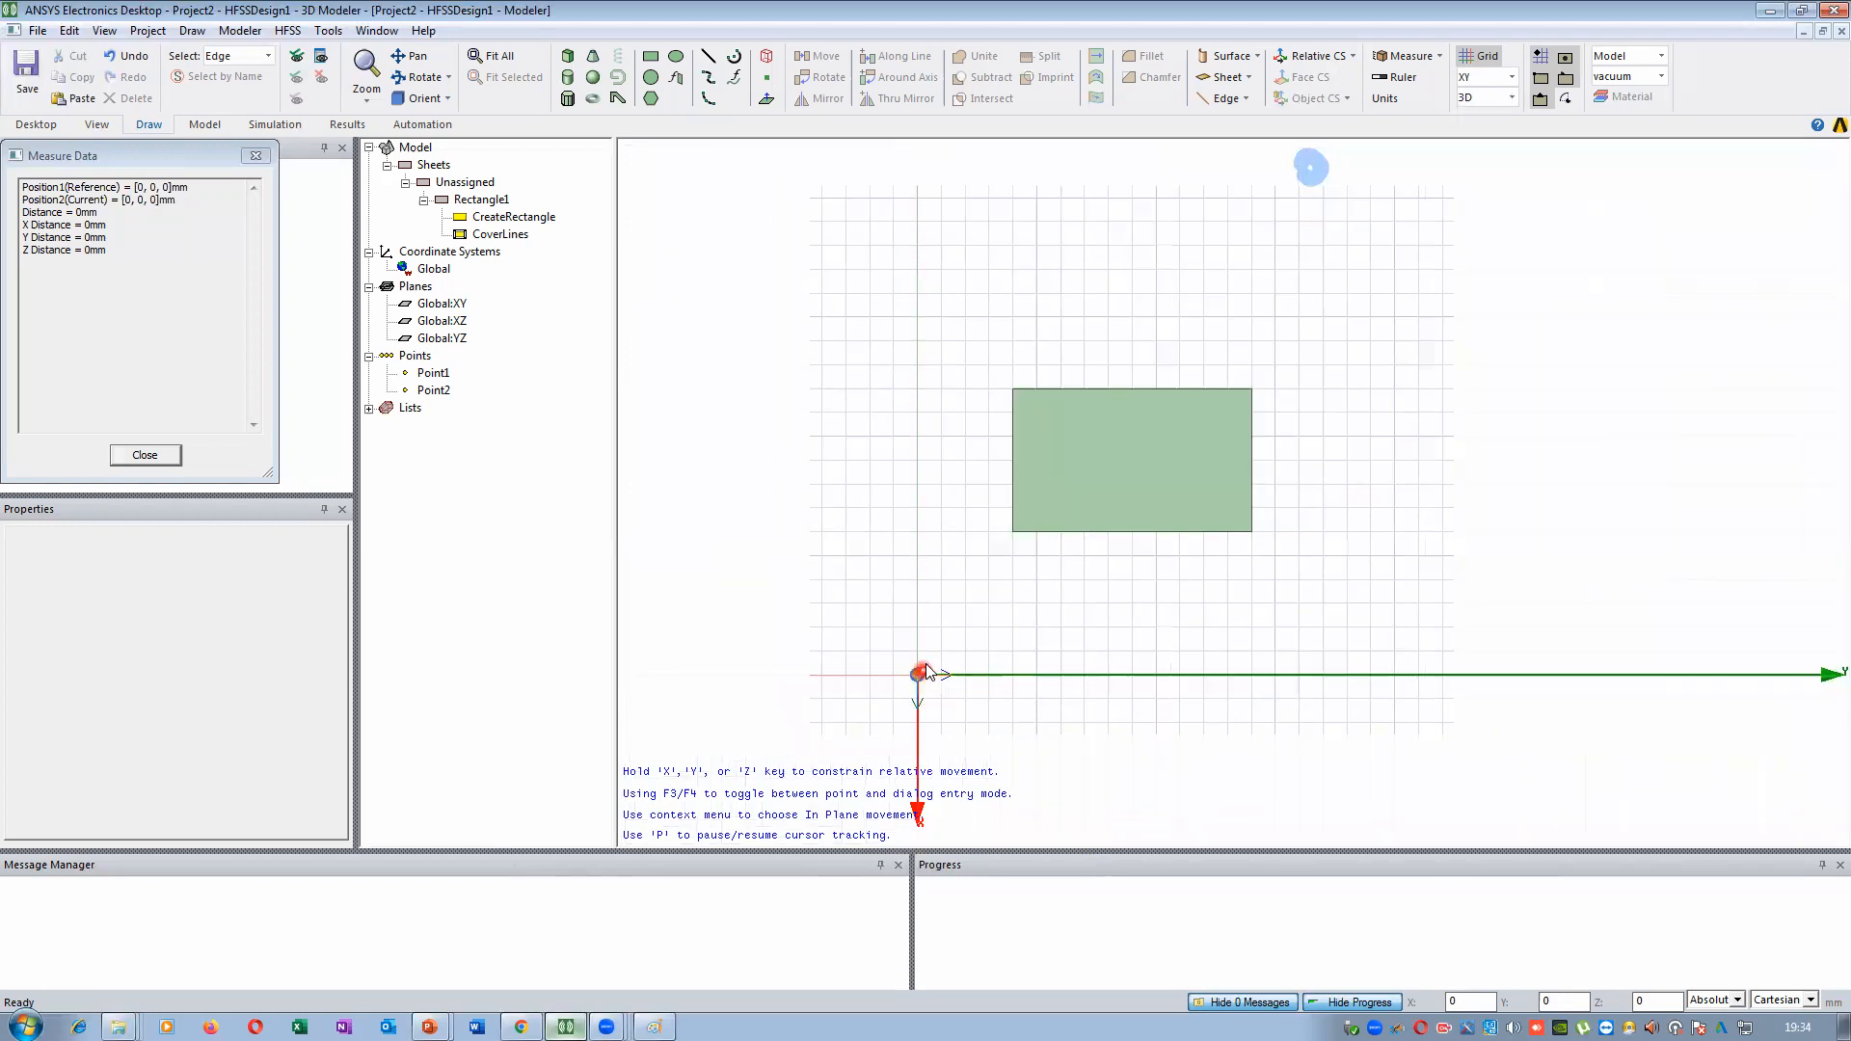
click(162, 453)
Draw a second rectangle about 2 mm in X by 2.5 mm in Y, clear of the first one on the negative Y side
click(490, 199)
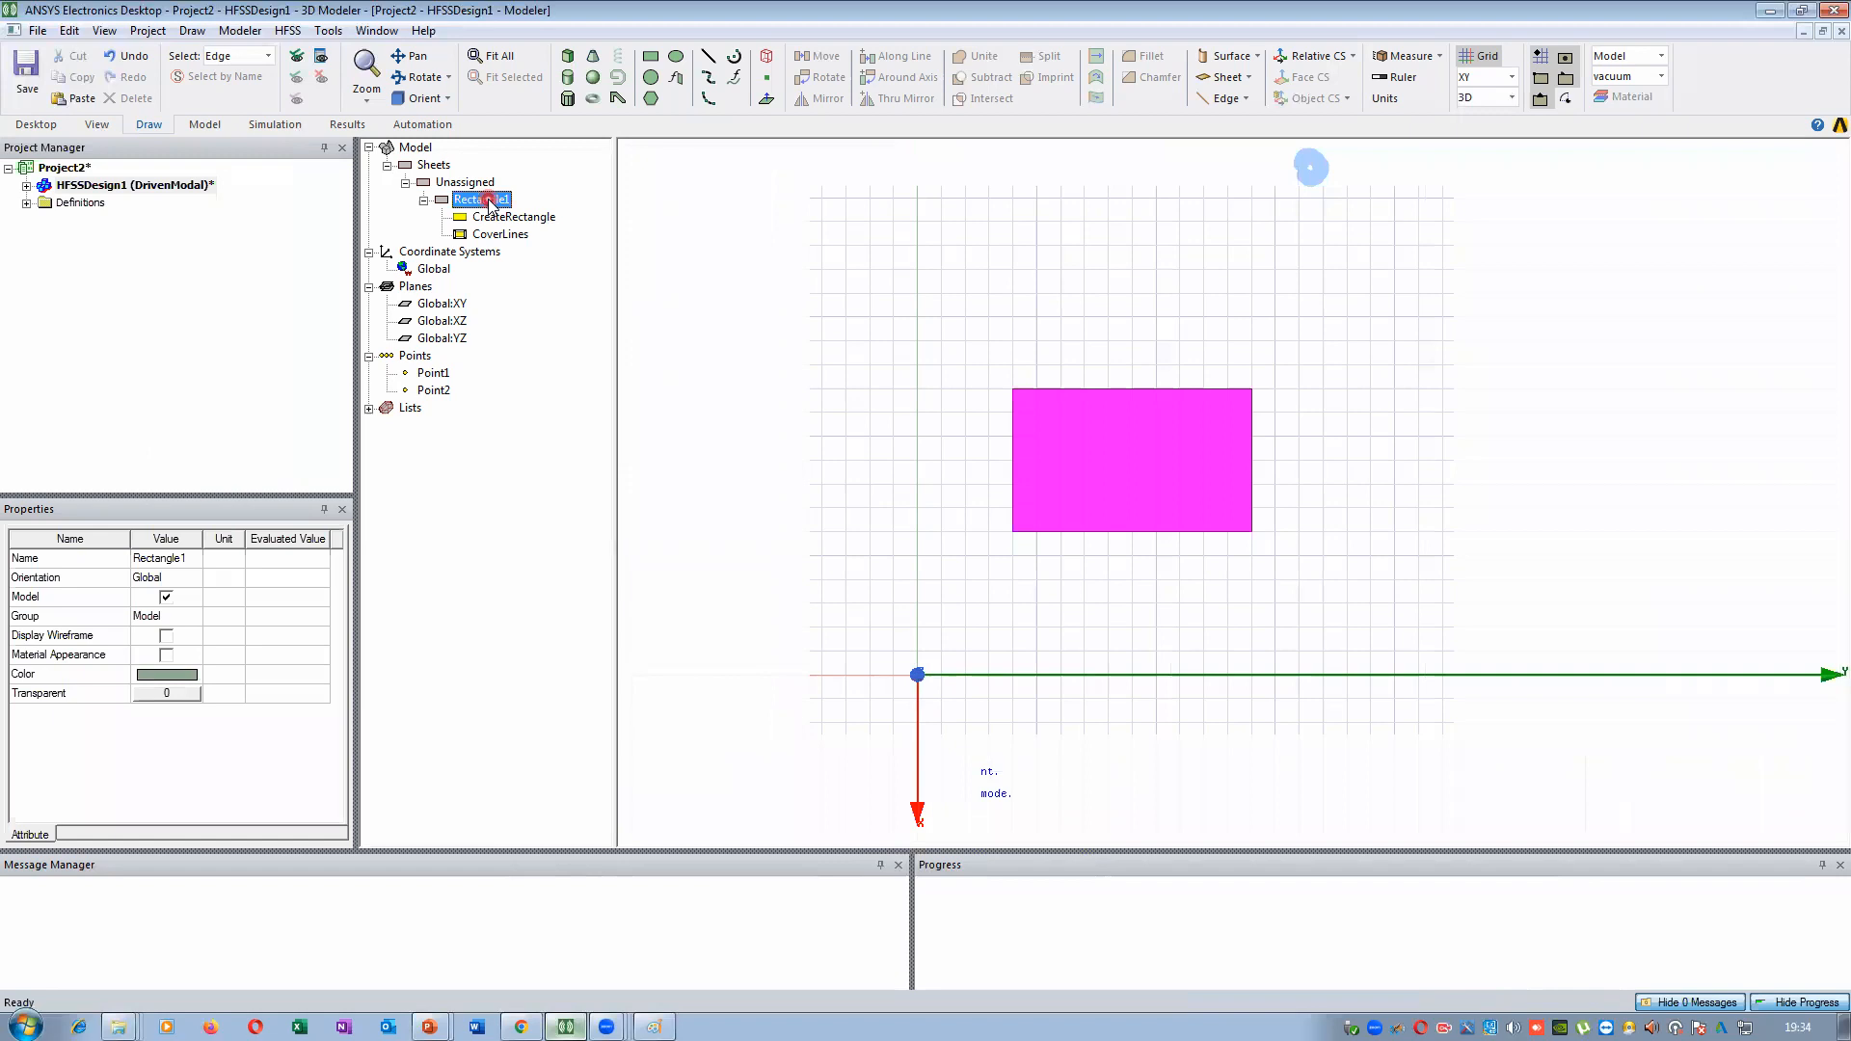
click(695, 172)
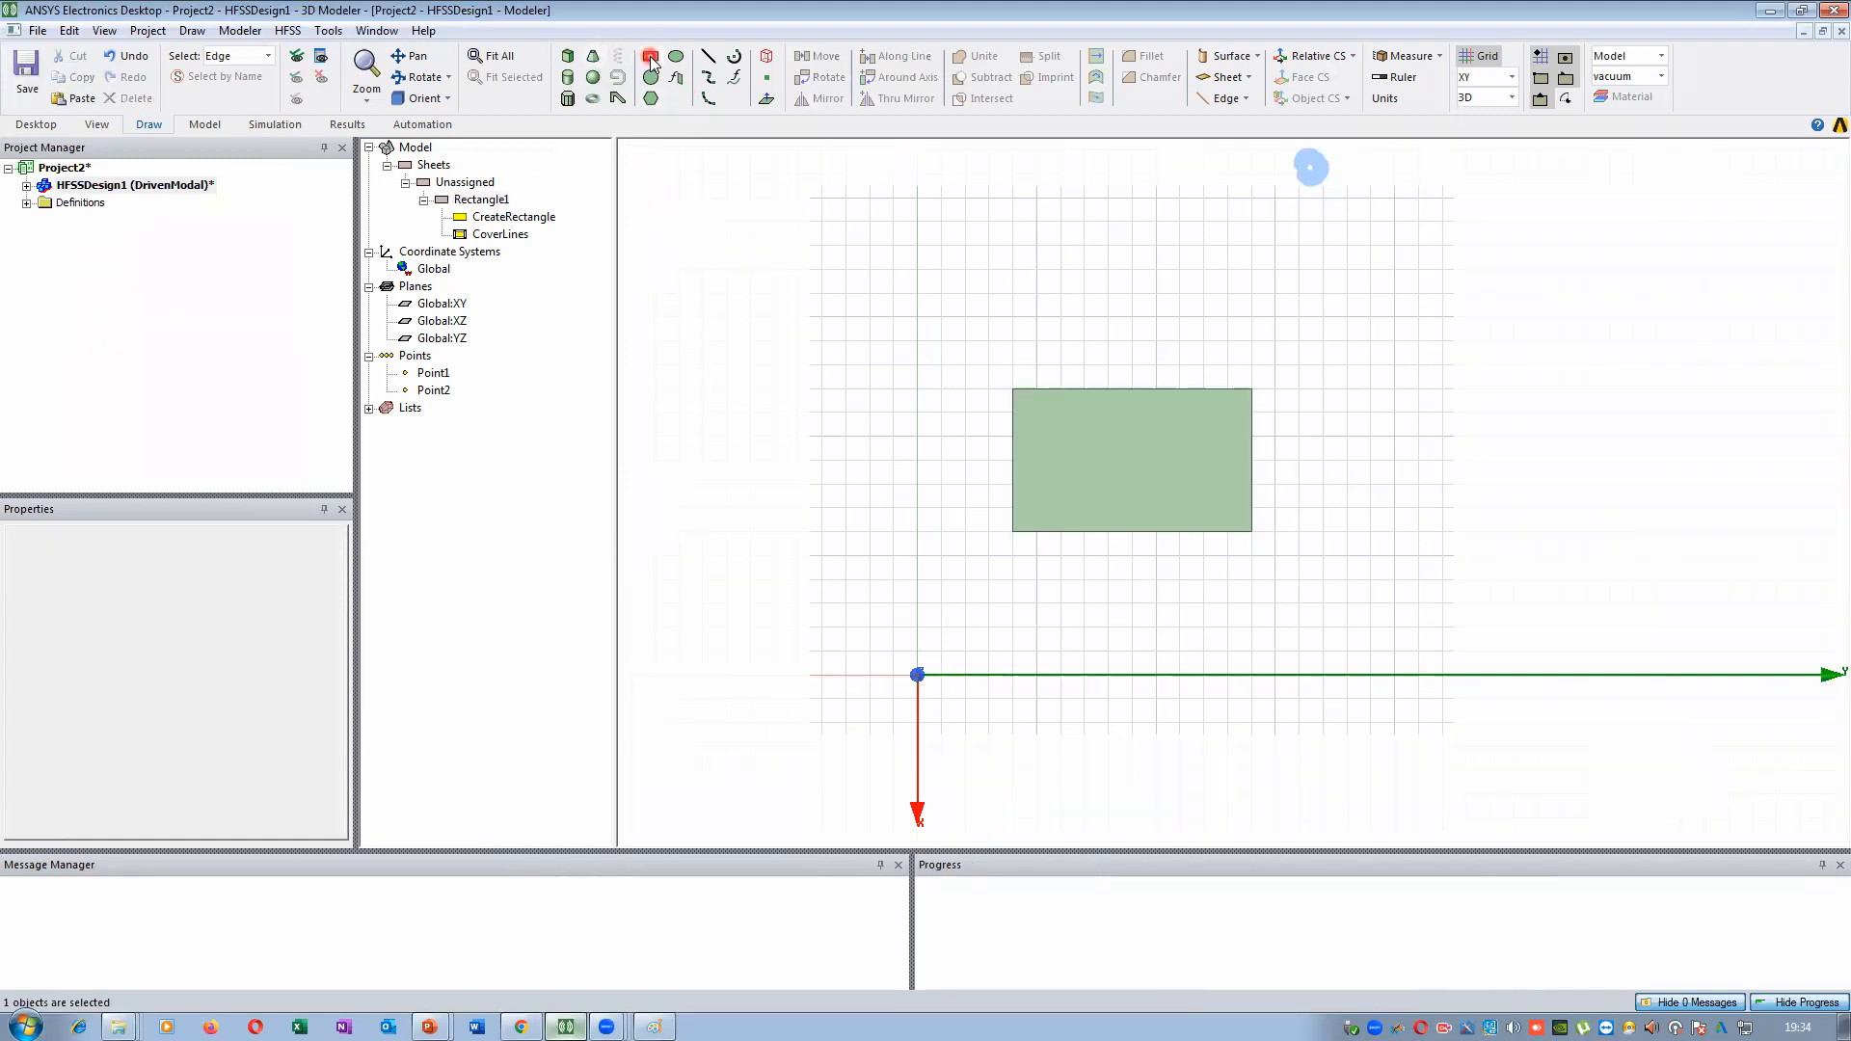
click(703, 222)
click(822, 316)
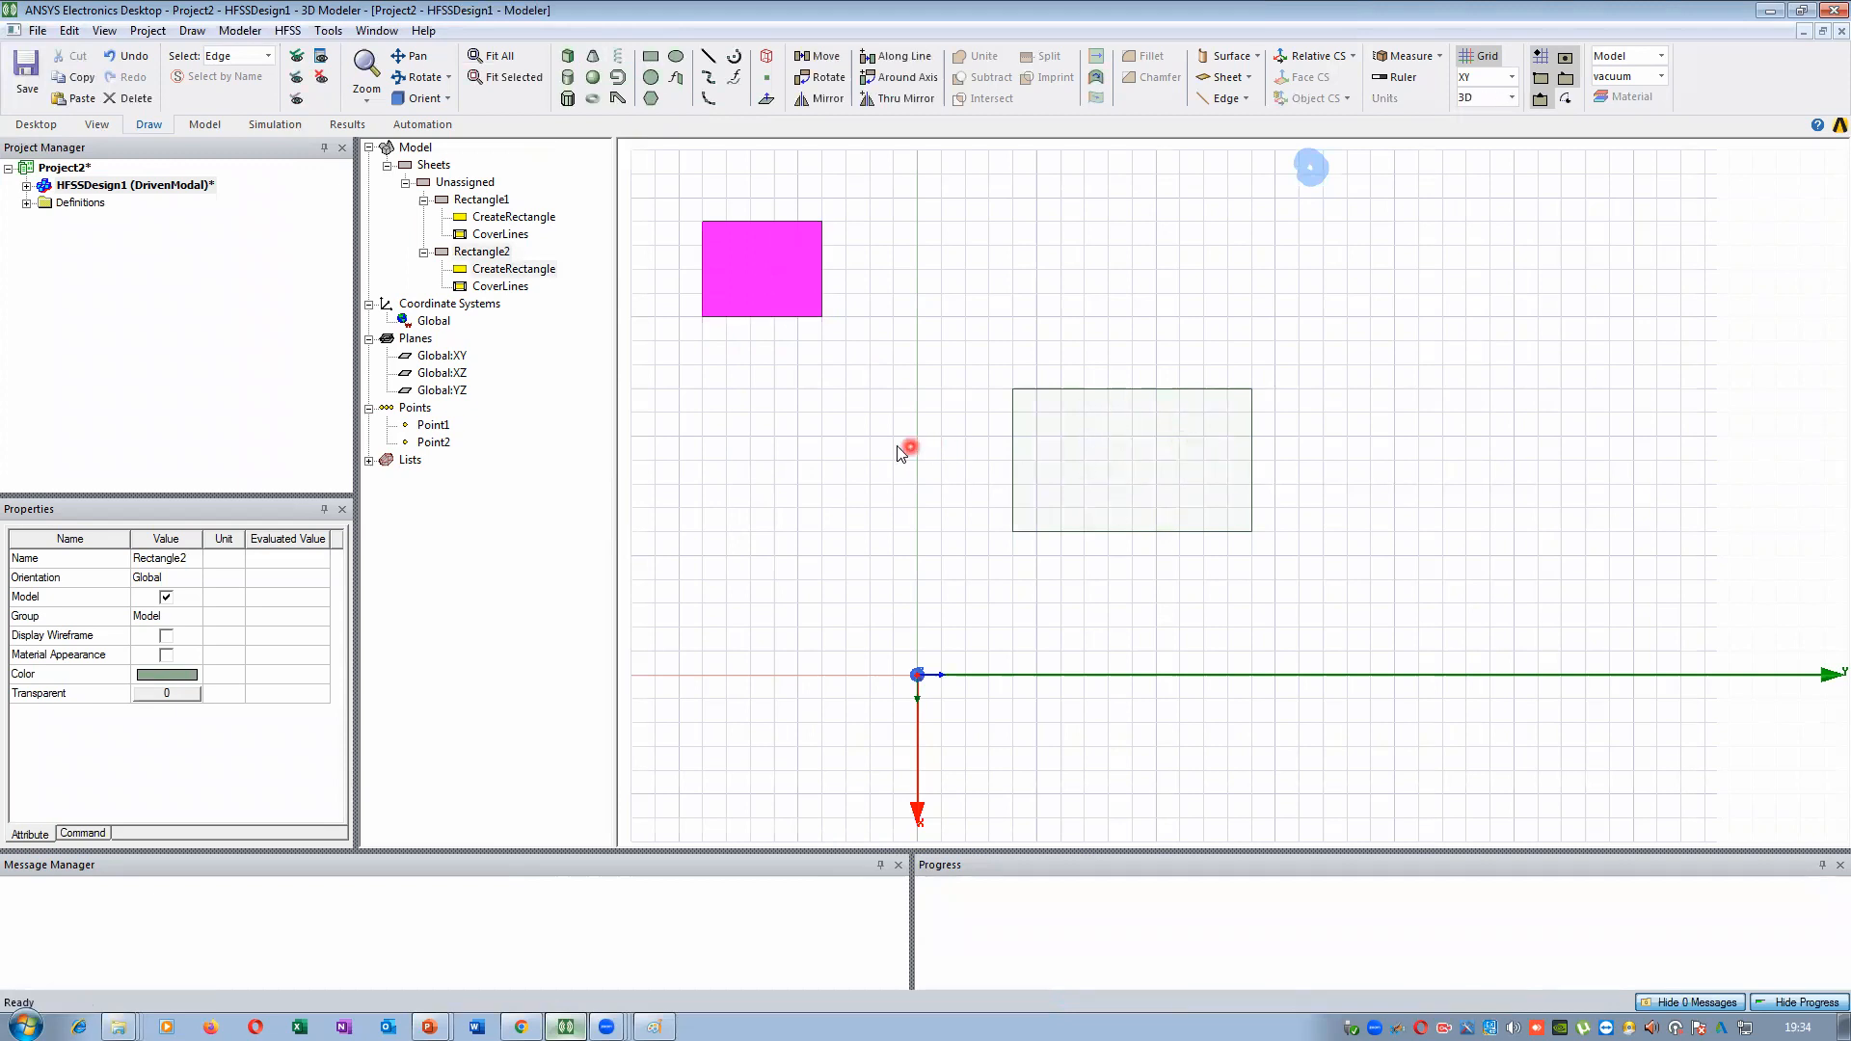
click(823, 440)
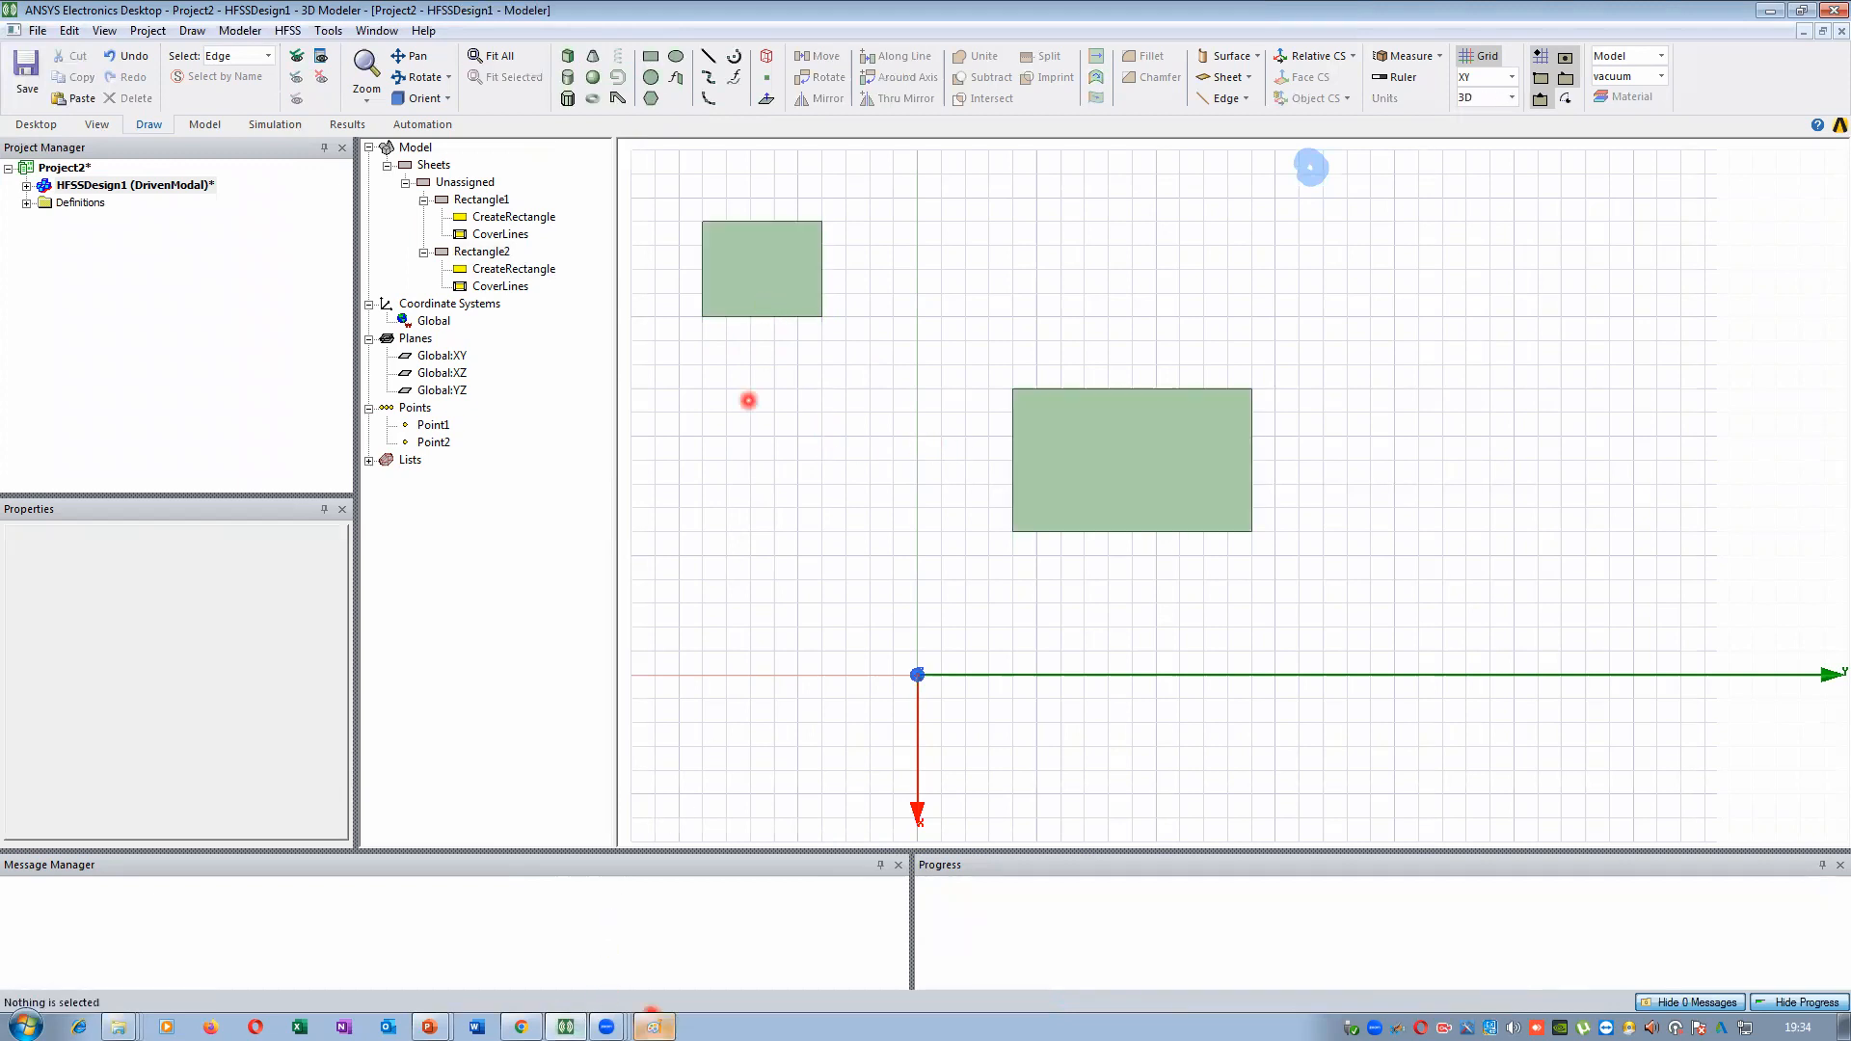
Check the P1 coordinates of case 2 in Paint, and in HFSS set the second rectangle's position to -3 ,2 ,0 mm
click(653, 1025)
drag(1016, 977, 1441, 973)
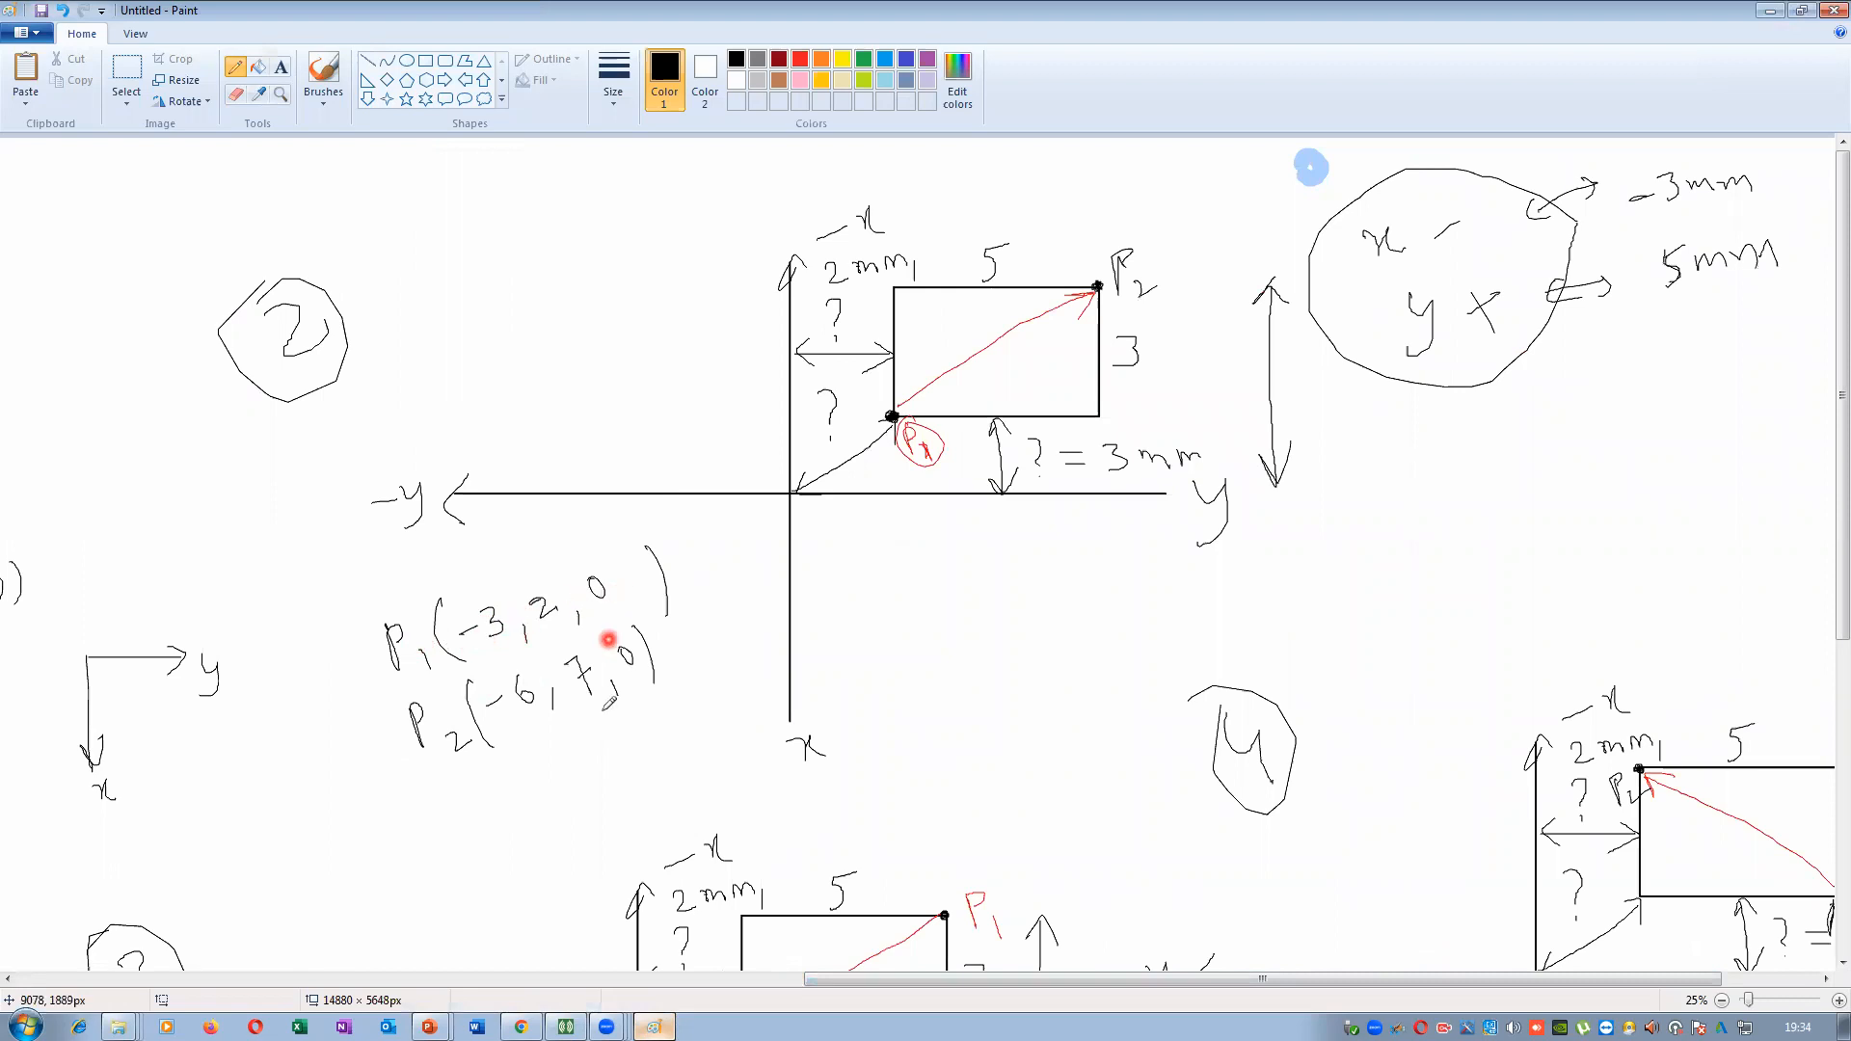
click(566, 1026)
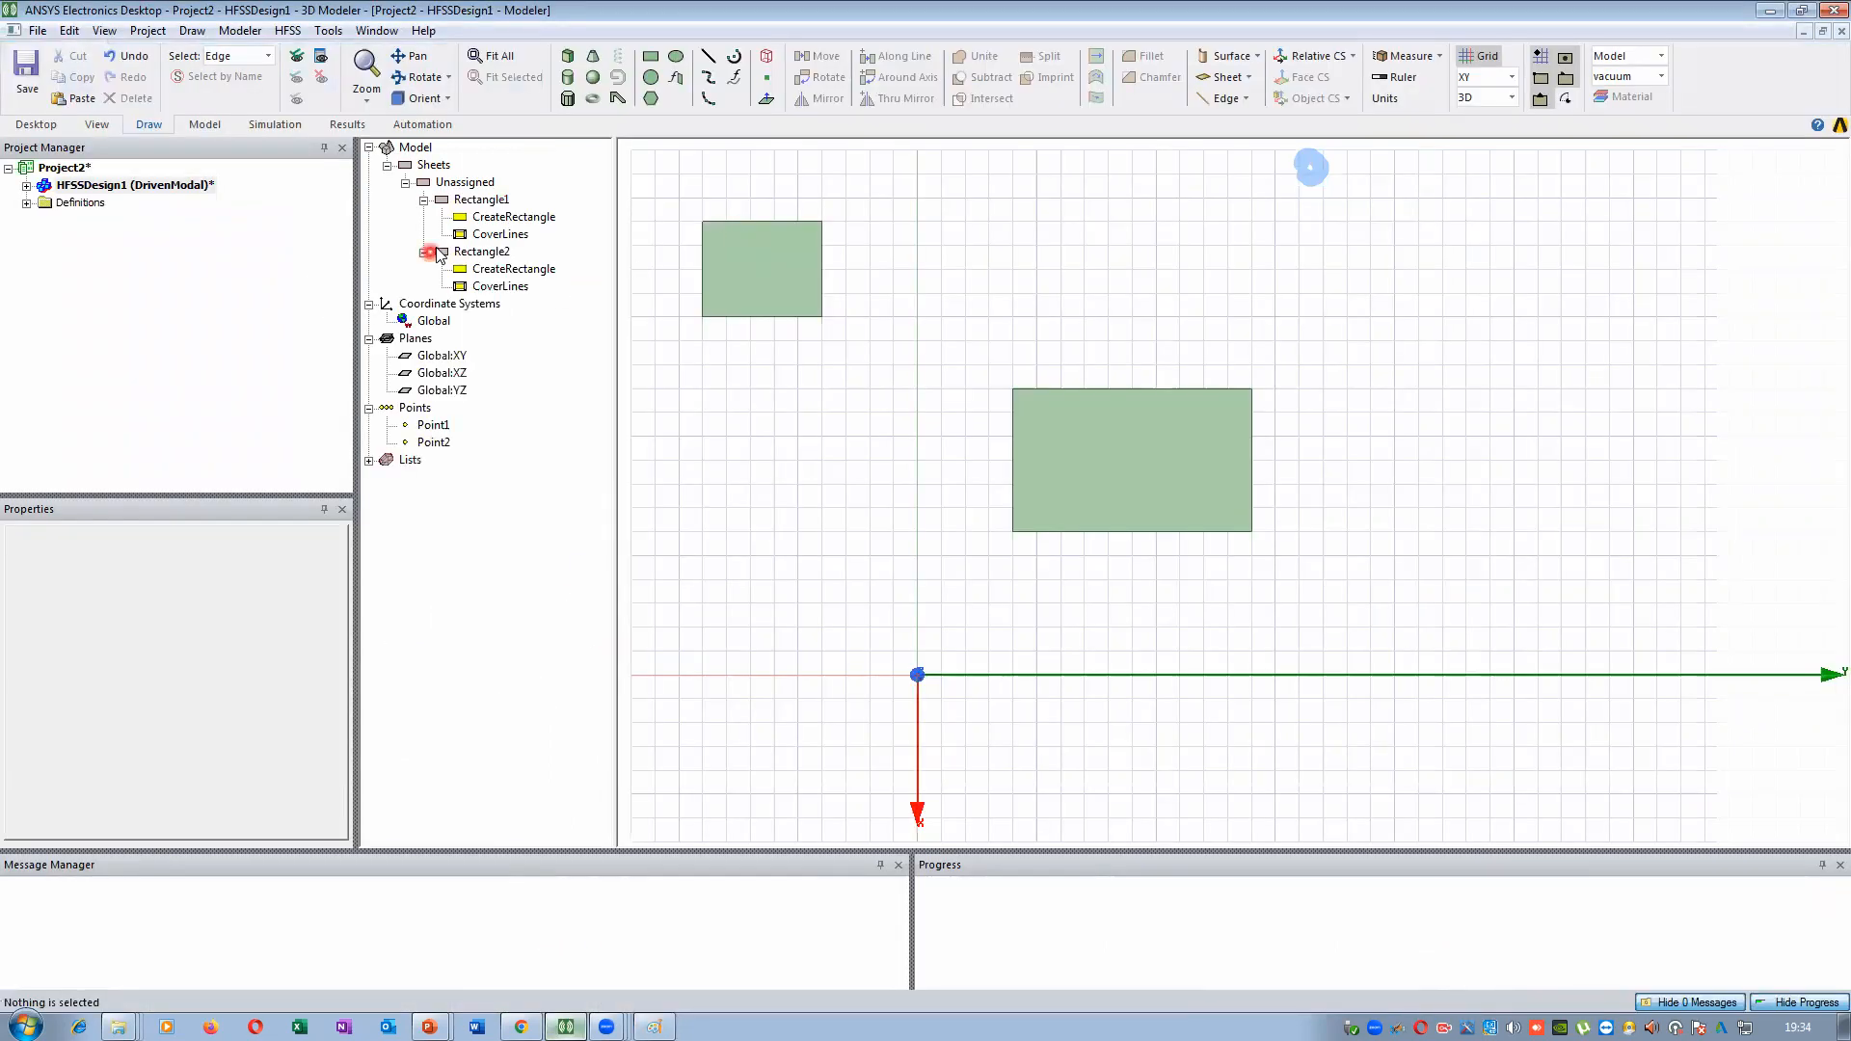
click(482, 252)
click(514, 269)
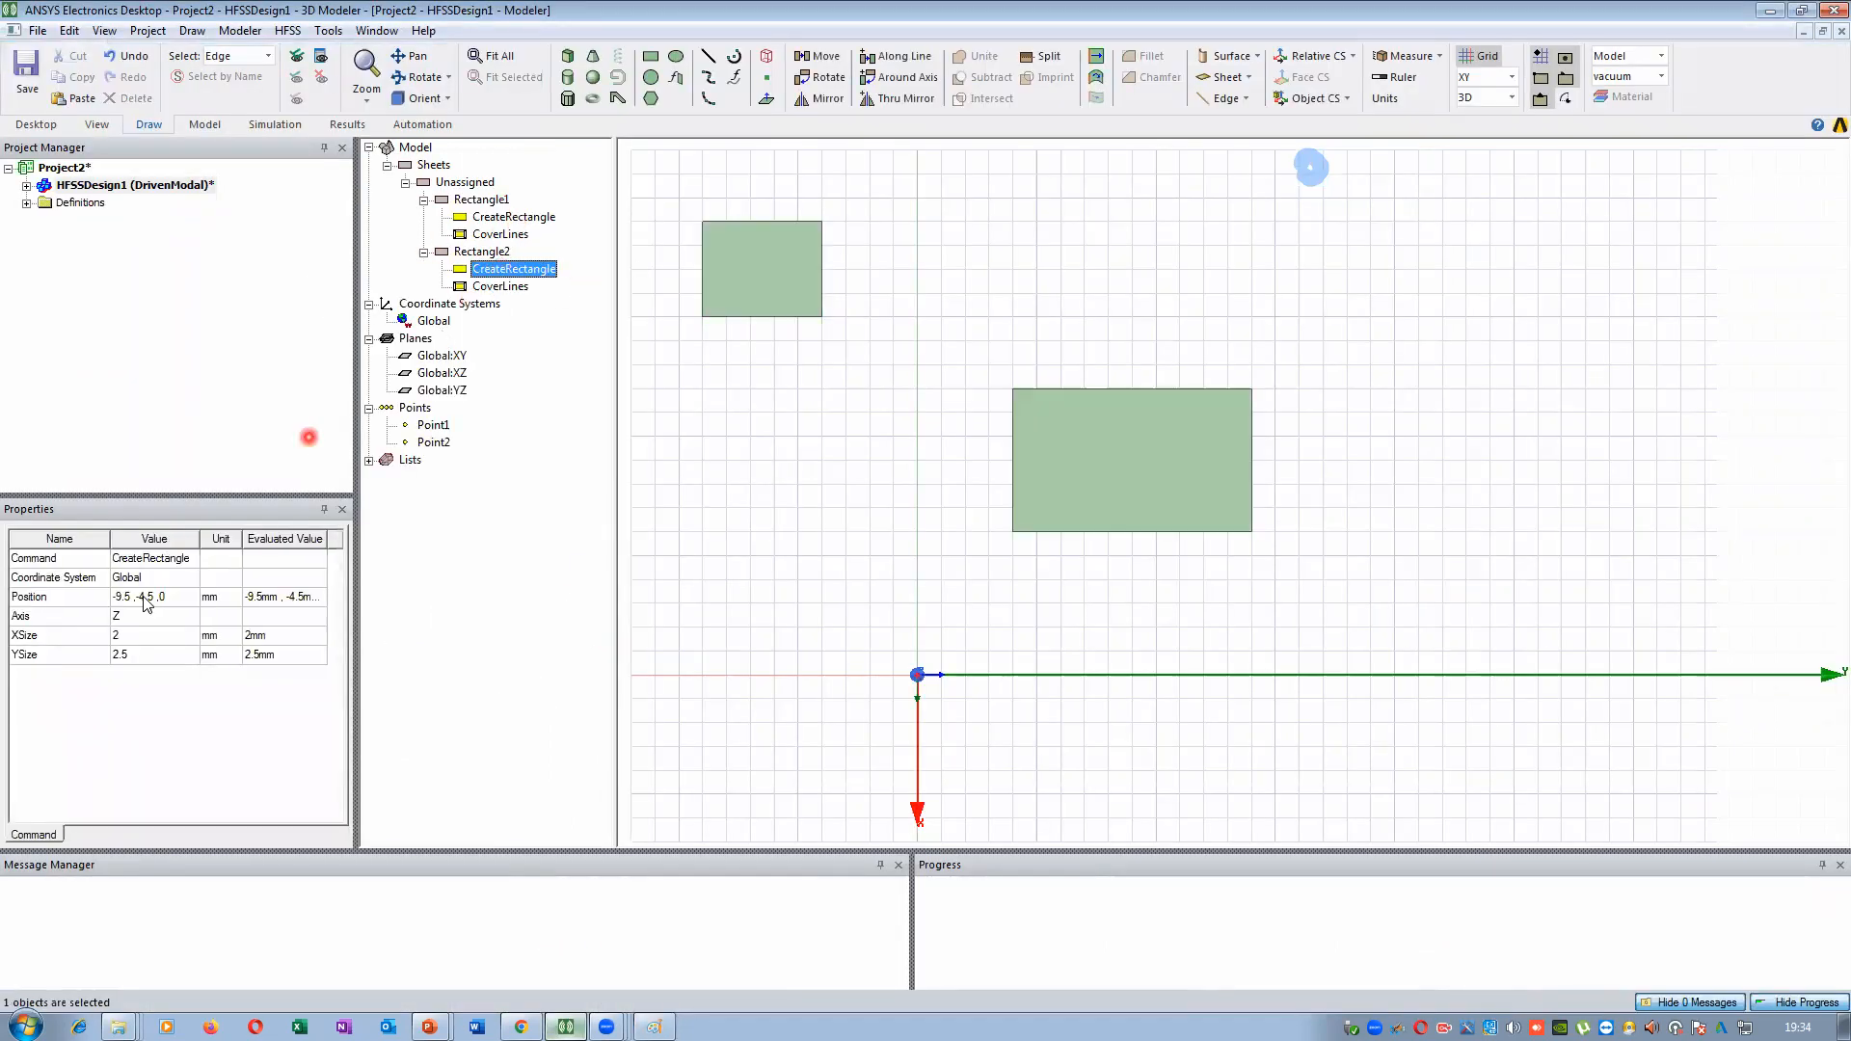
click(159, 597)
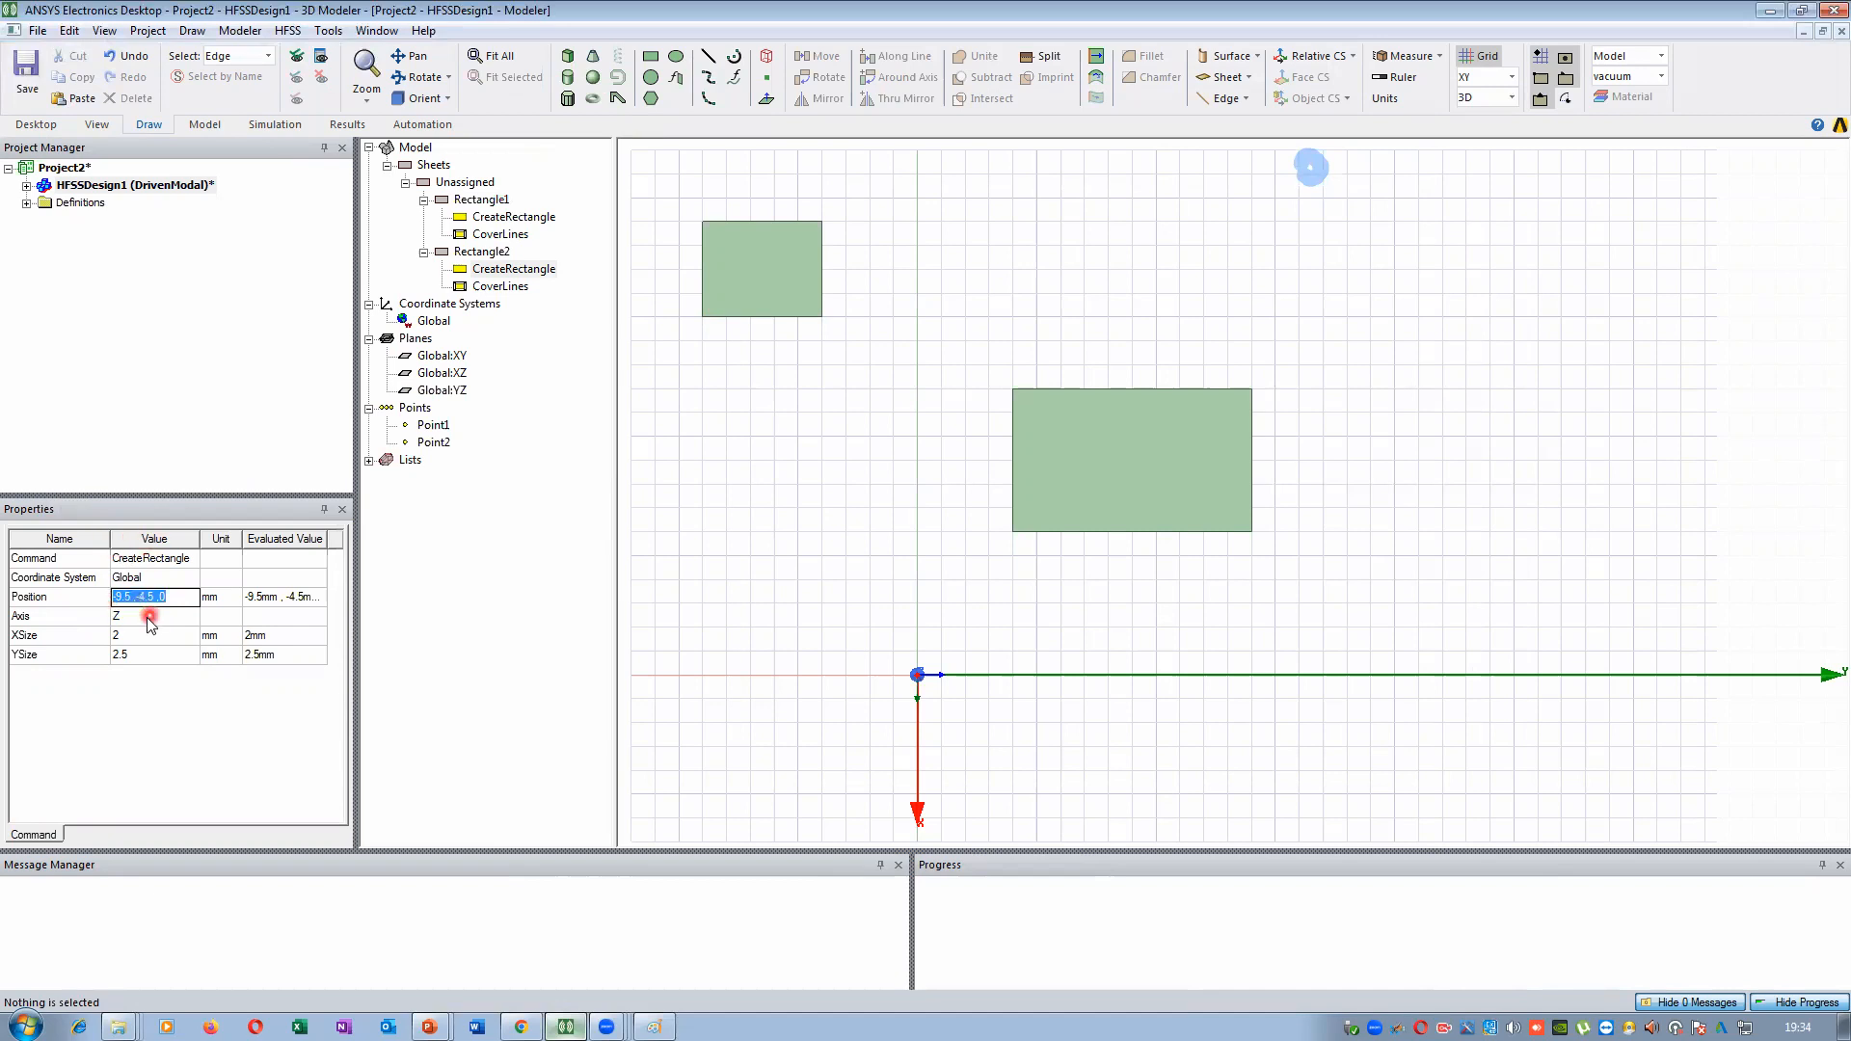
text(-3 ,2 ,0)
Check case 2's sizes in Paint, and in HFSS set the second rectangle's XSize to 3 mm and YSize to 5 mm
click(135, 634)
click(653, 1026)
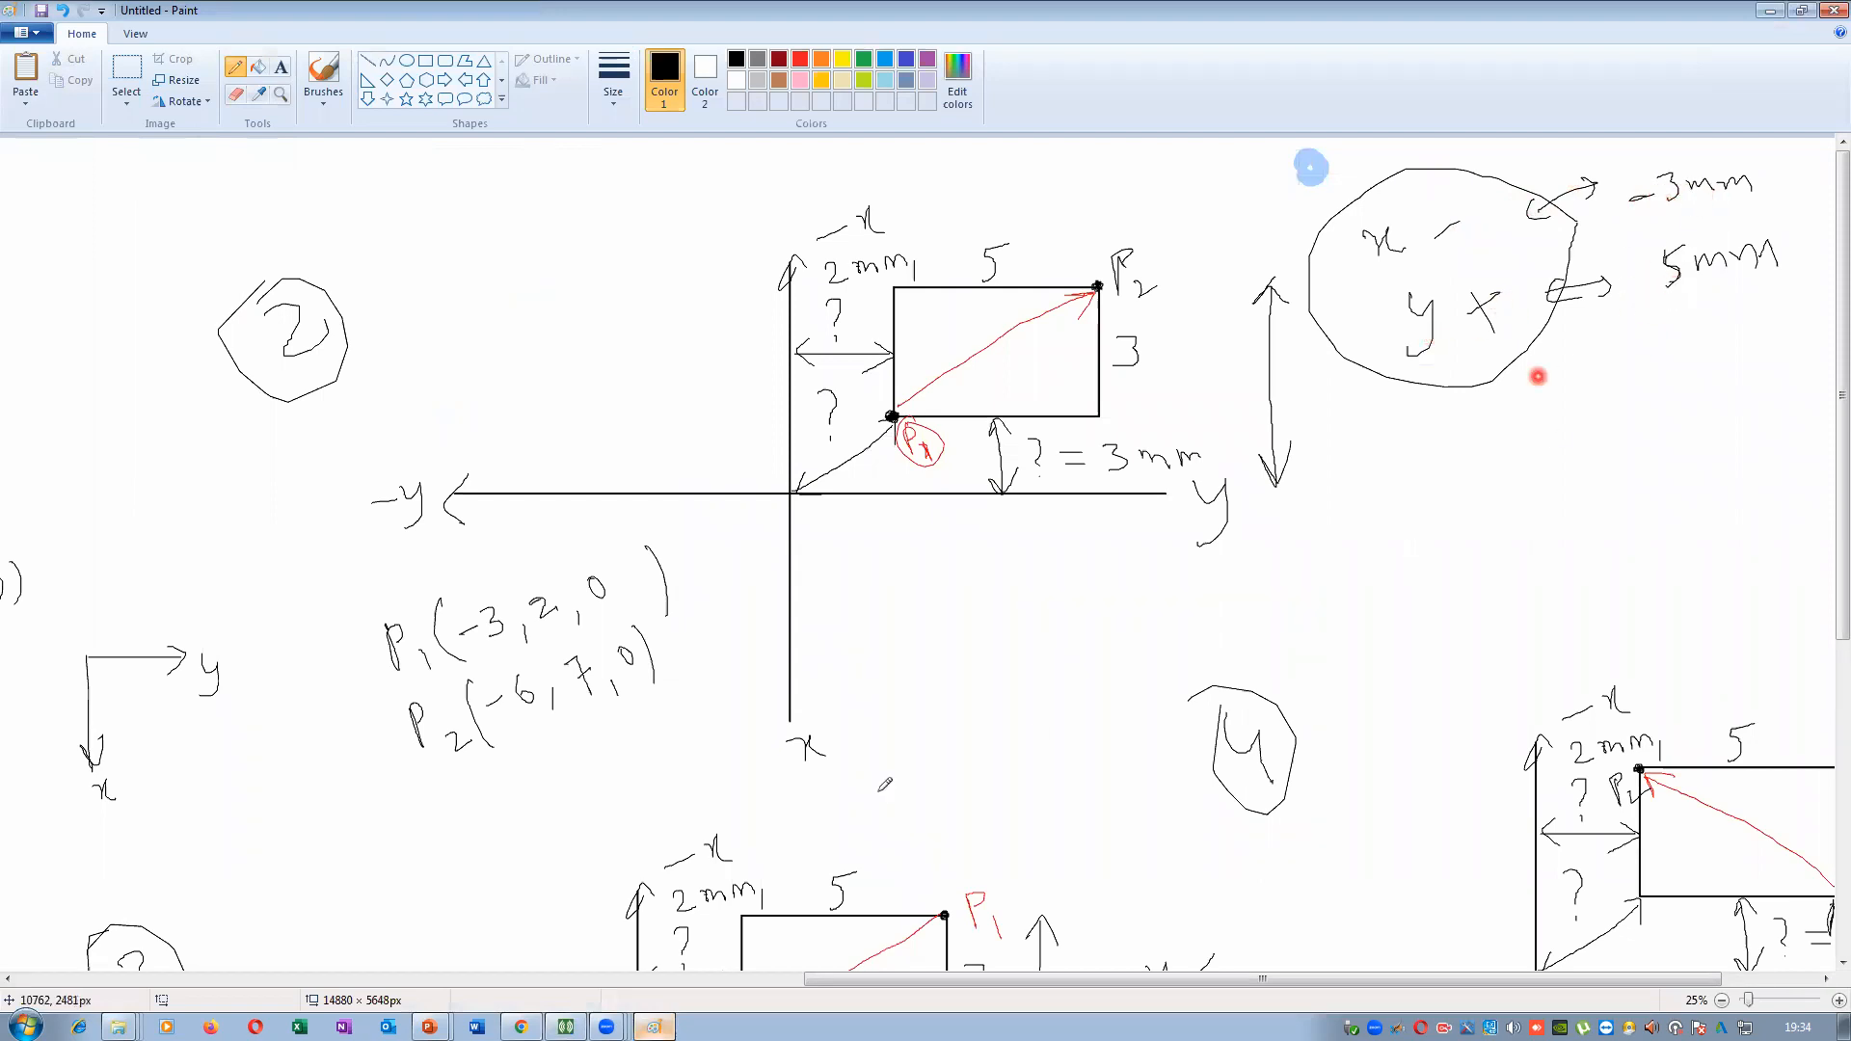
click(565, 1025)
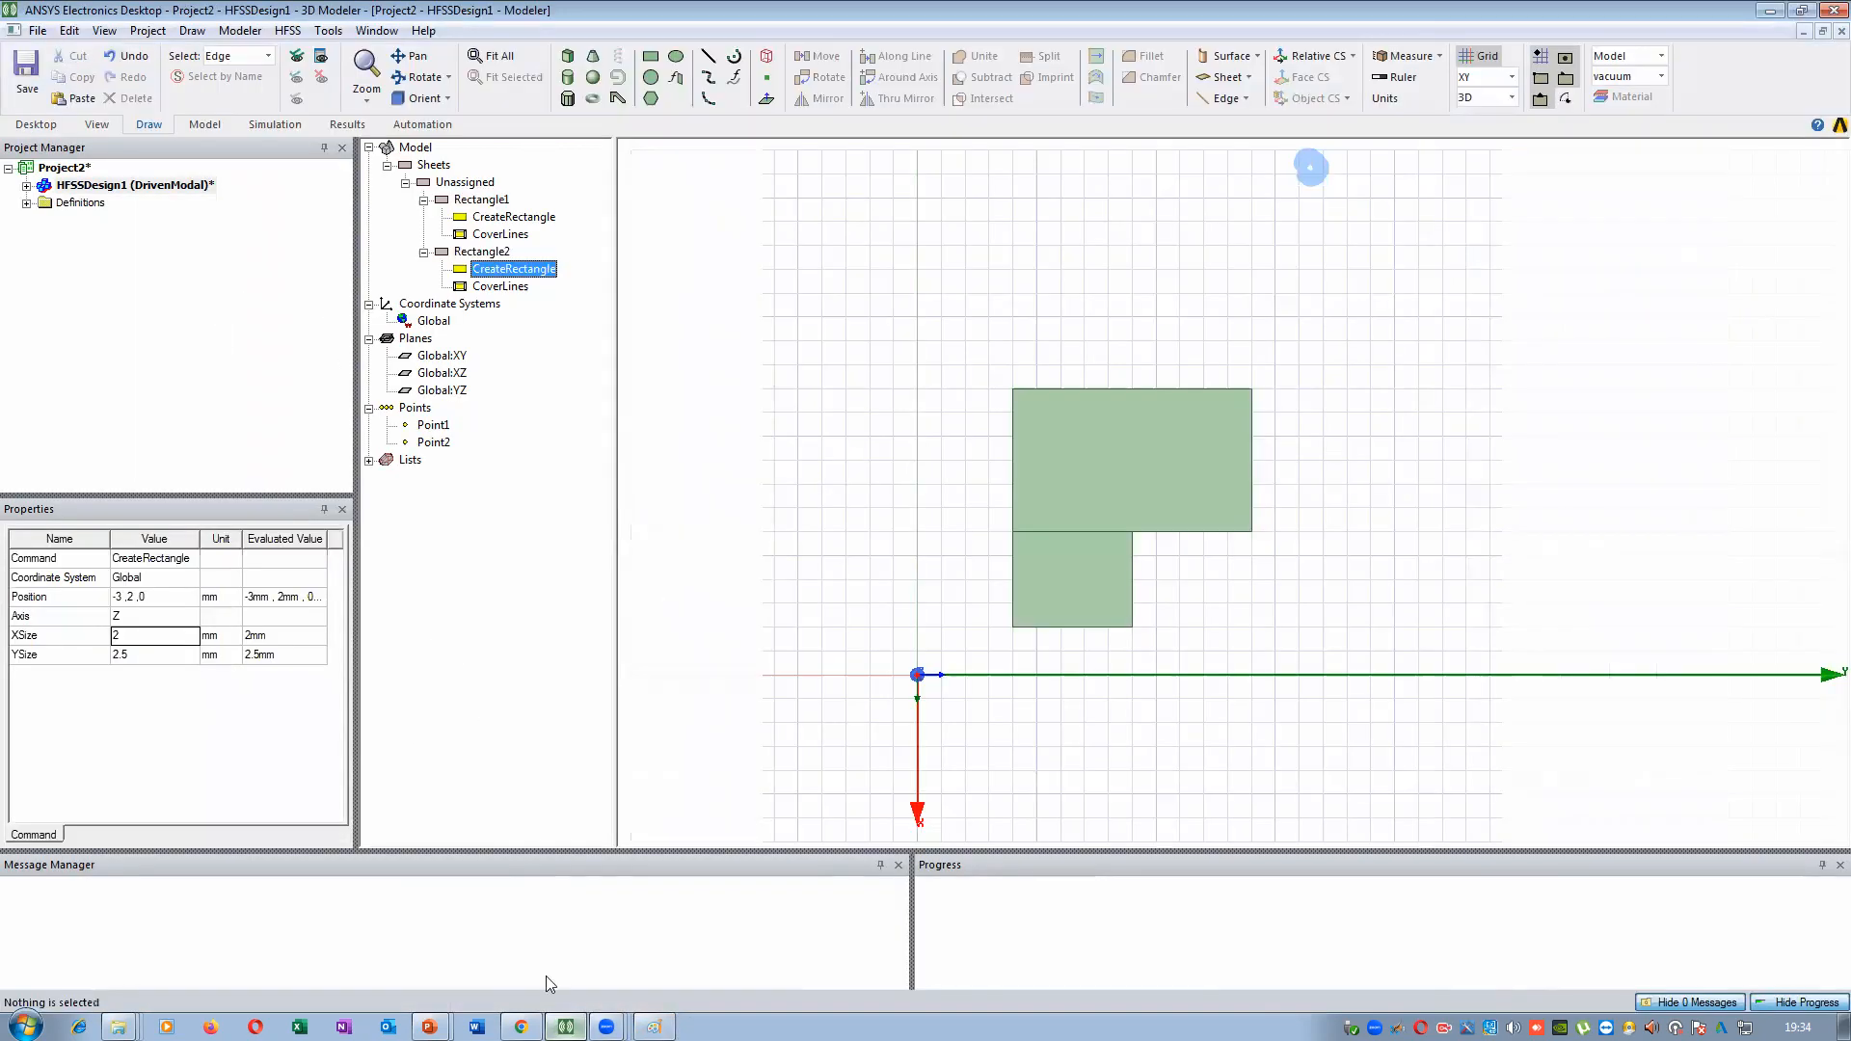
click(141, 636)
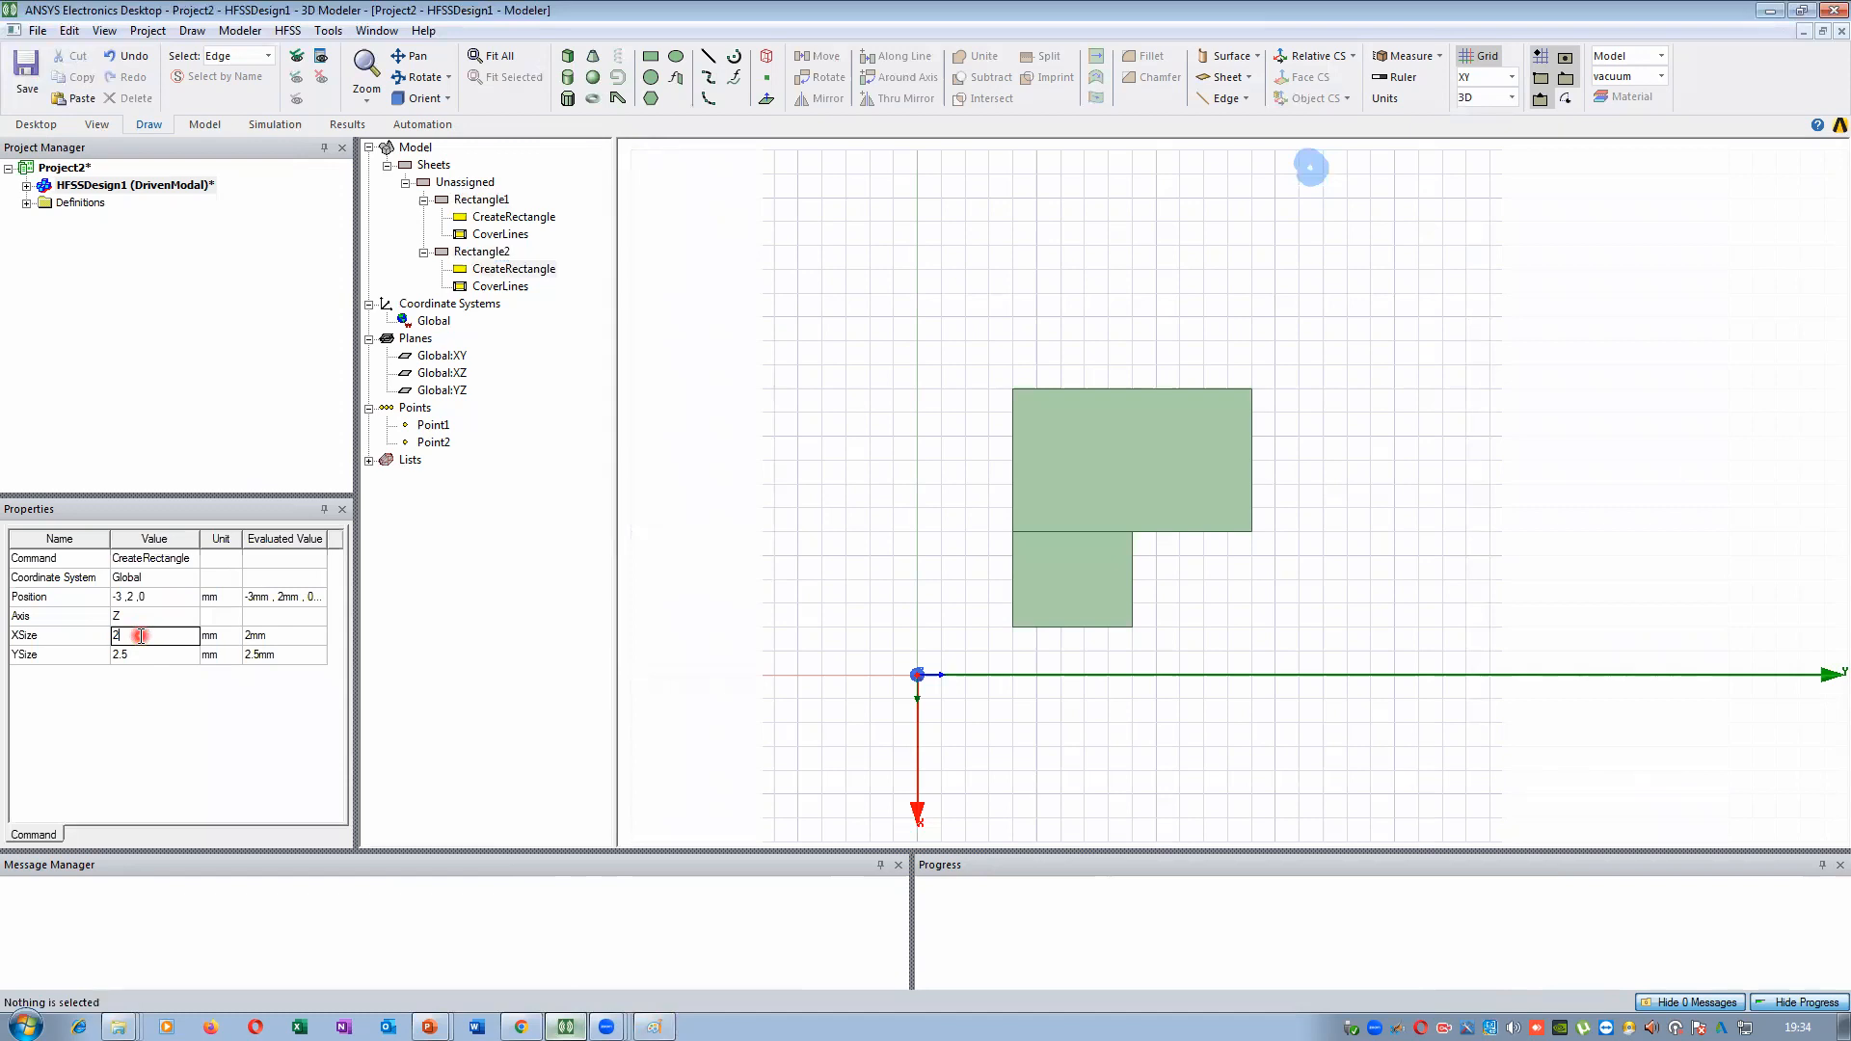
text(3)
key(Tab)
text(5)
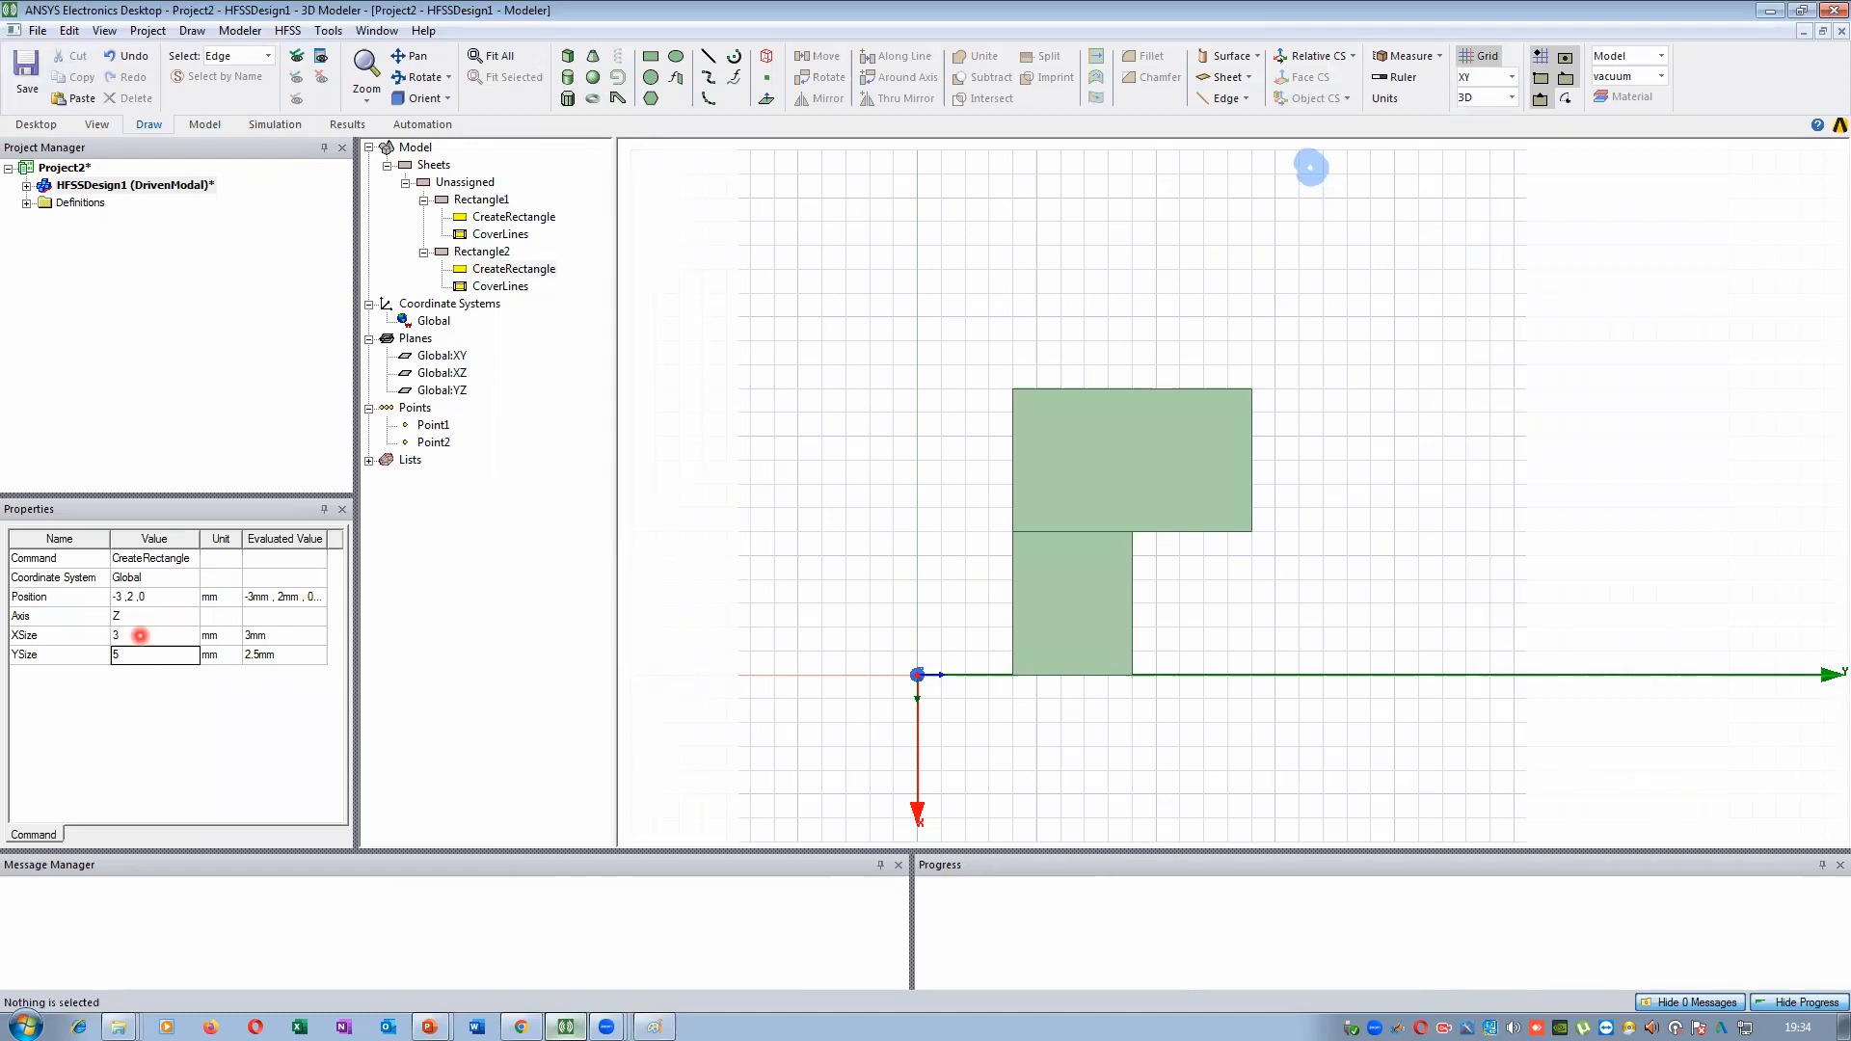
double_click(453, 609)
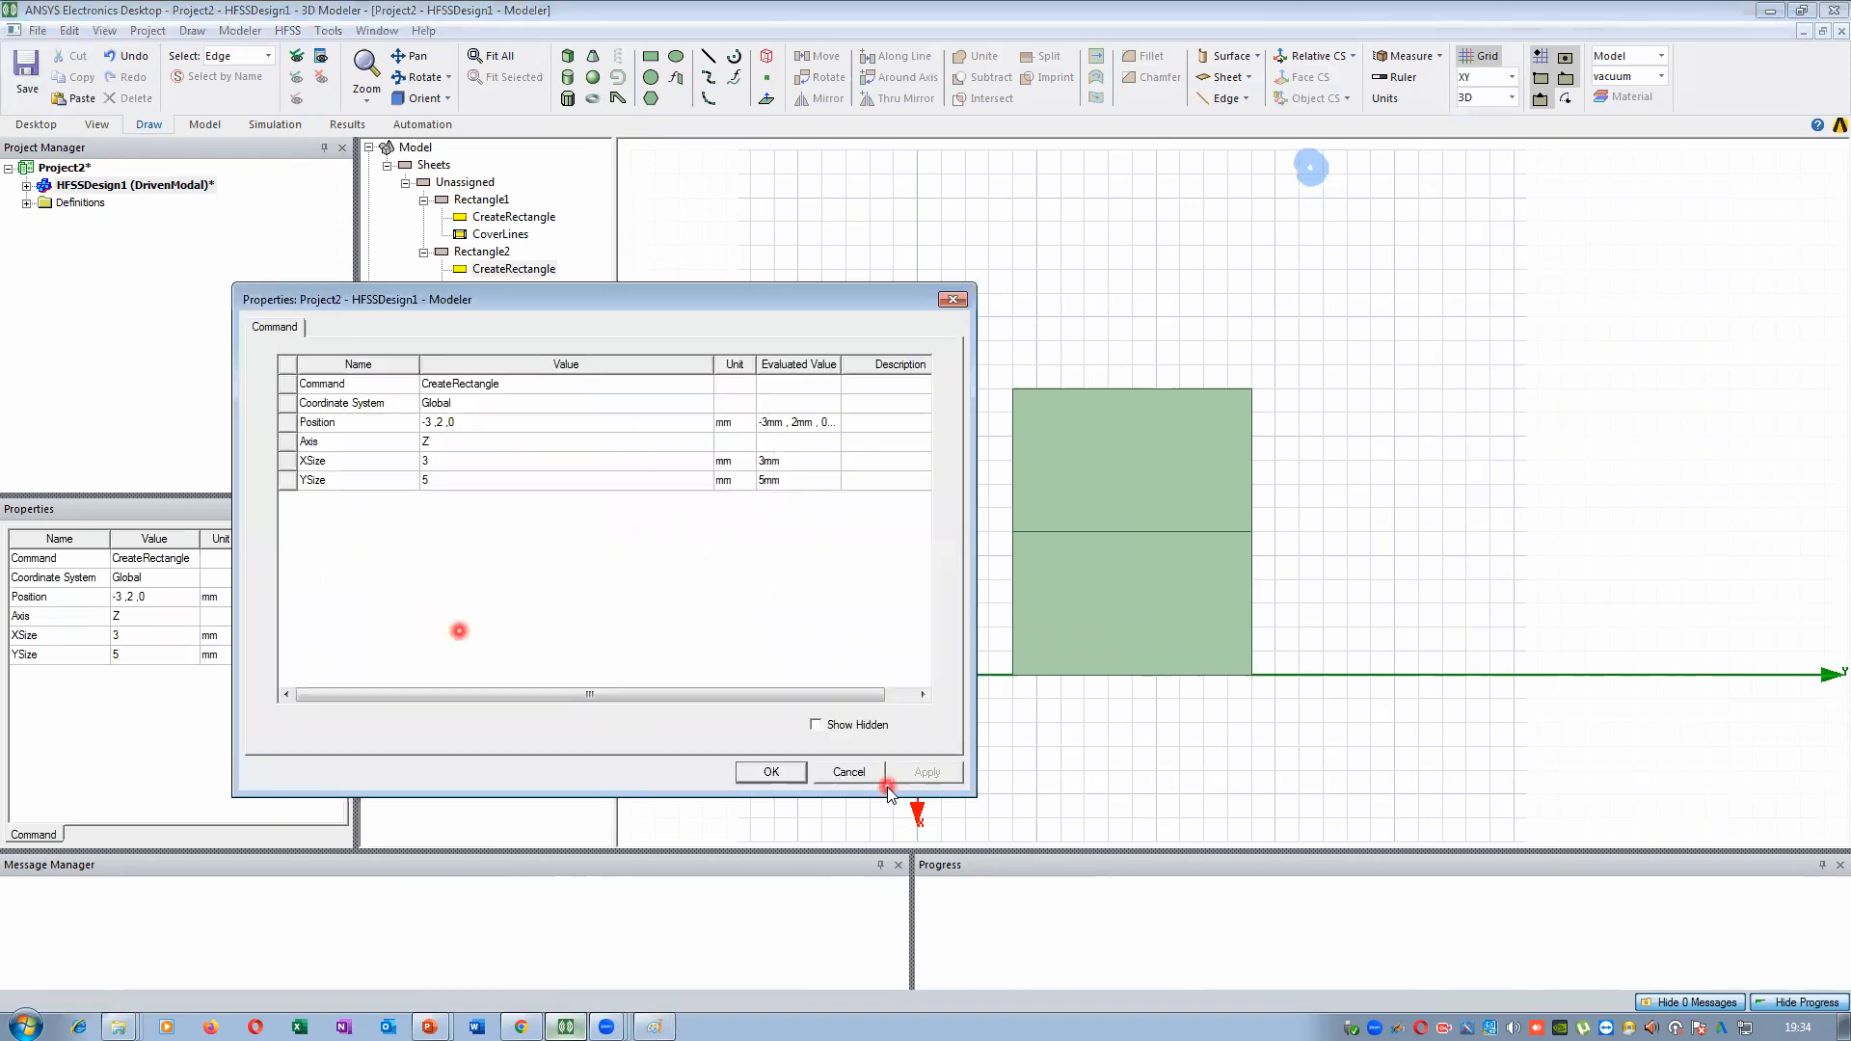
click(777, 771)
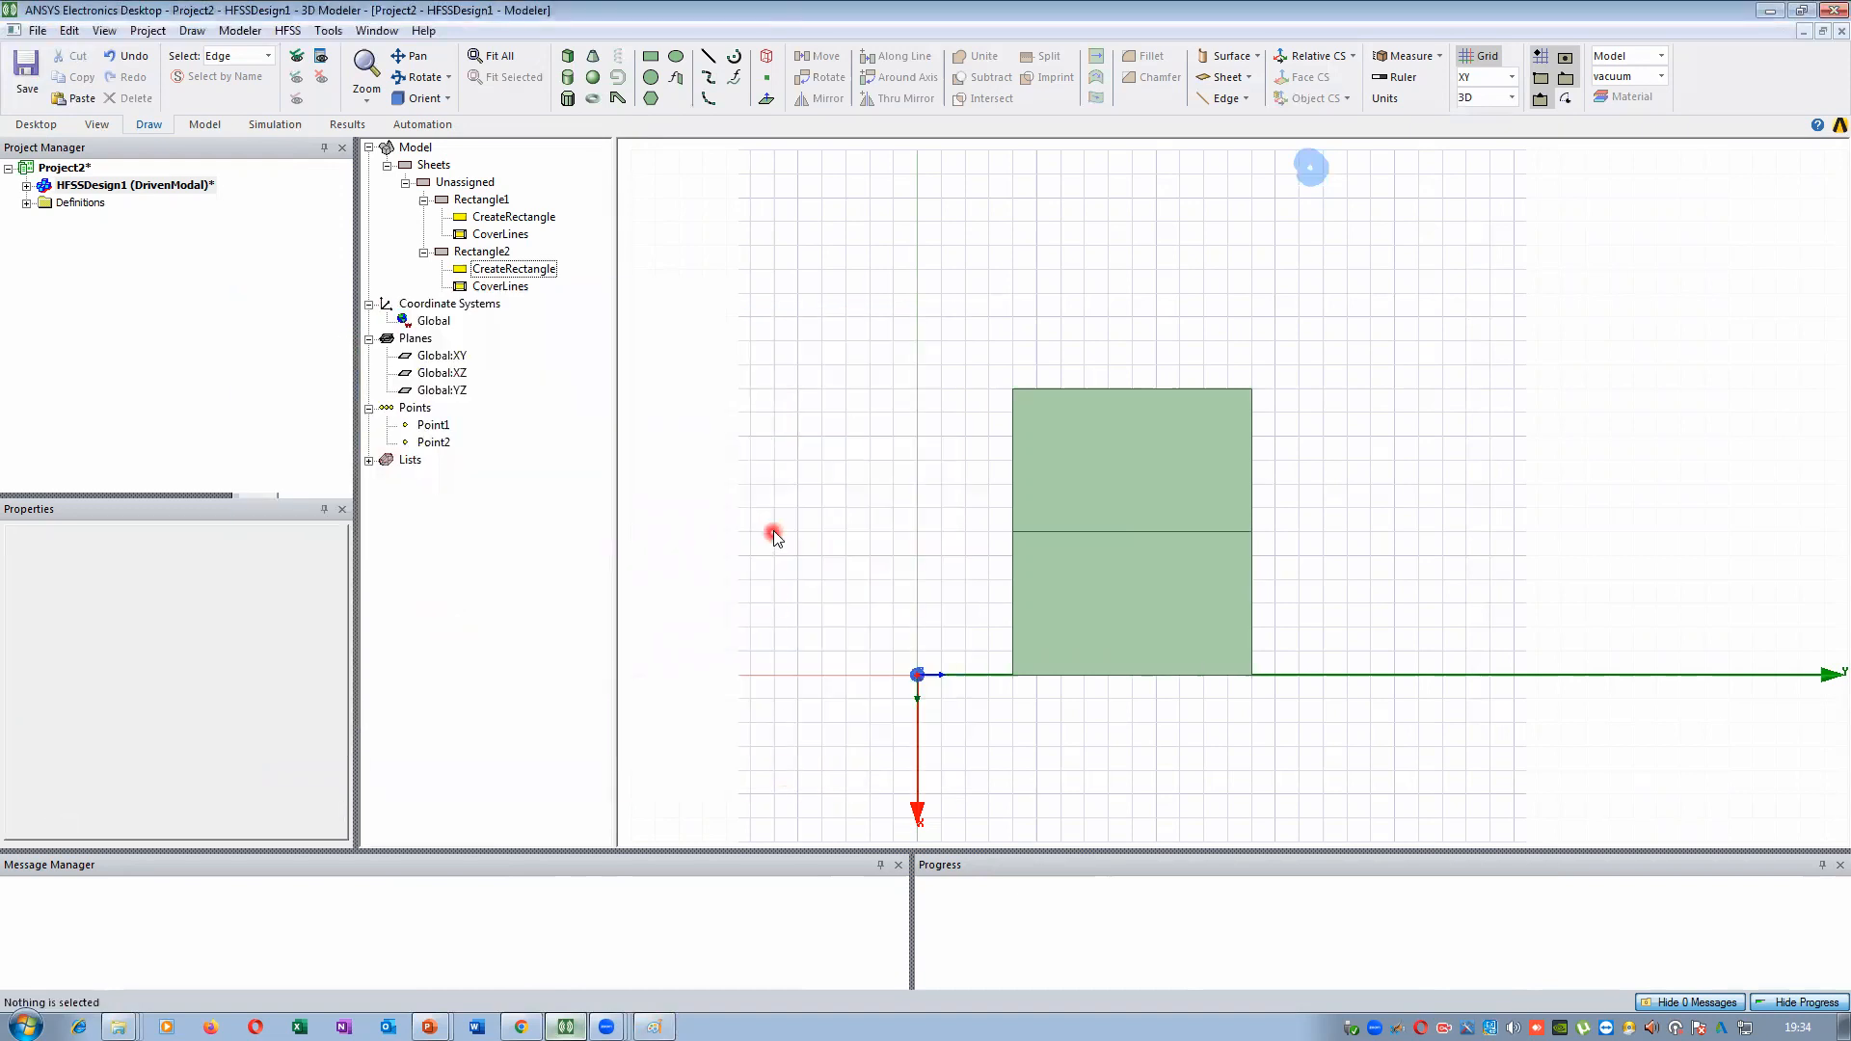
Set the second rectangle's XSize to -3 mm in its CreateRectangle properties
click(499, 252)
double_click(504, 270)
click(443, 460)
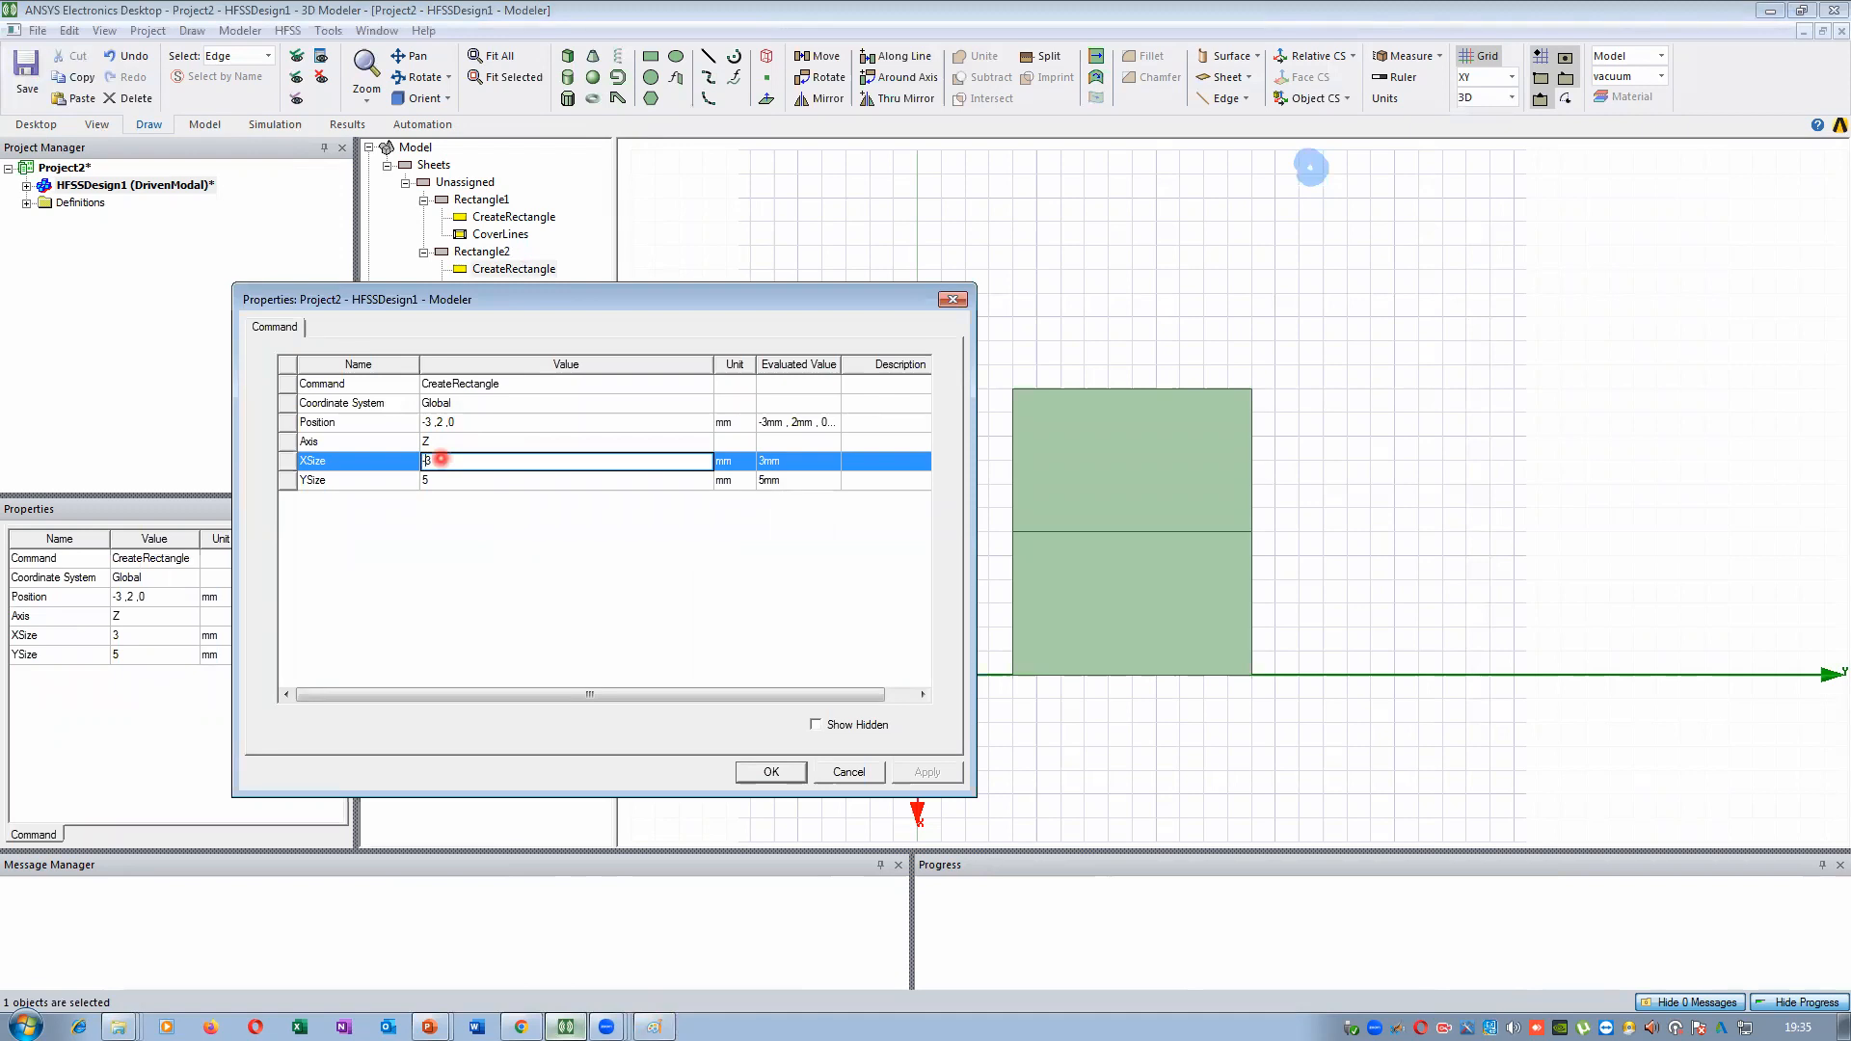
click(643, 577)
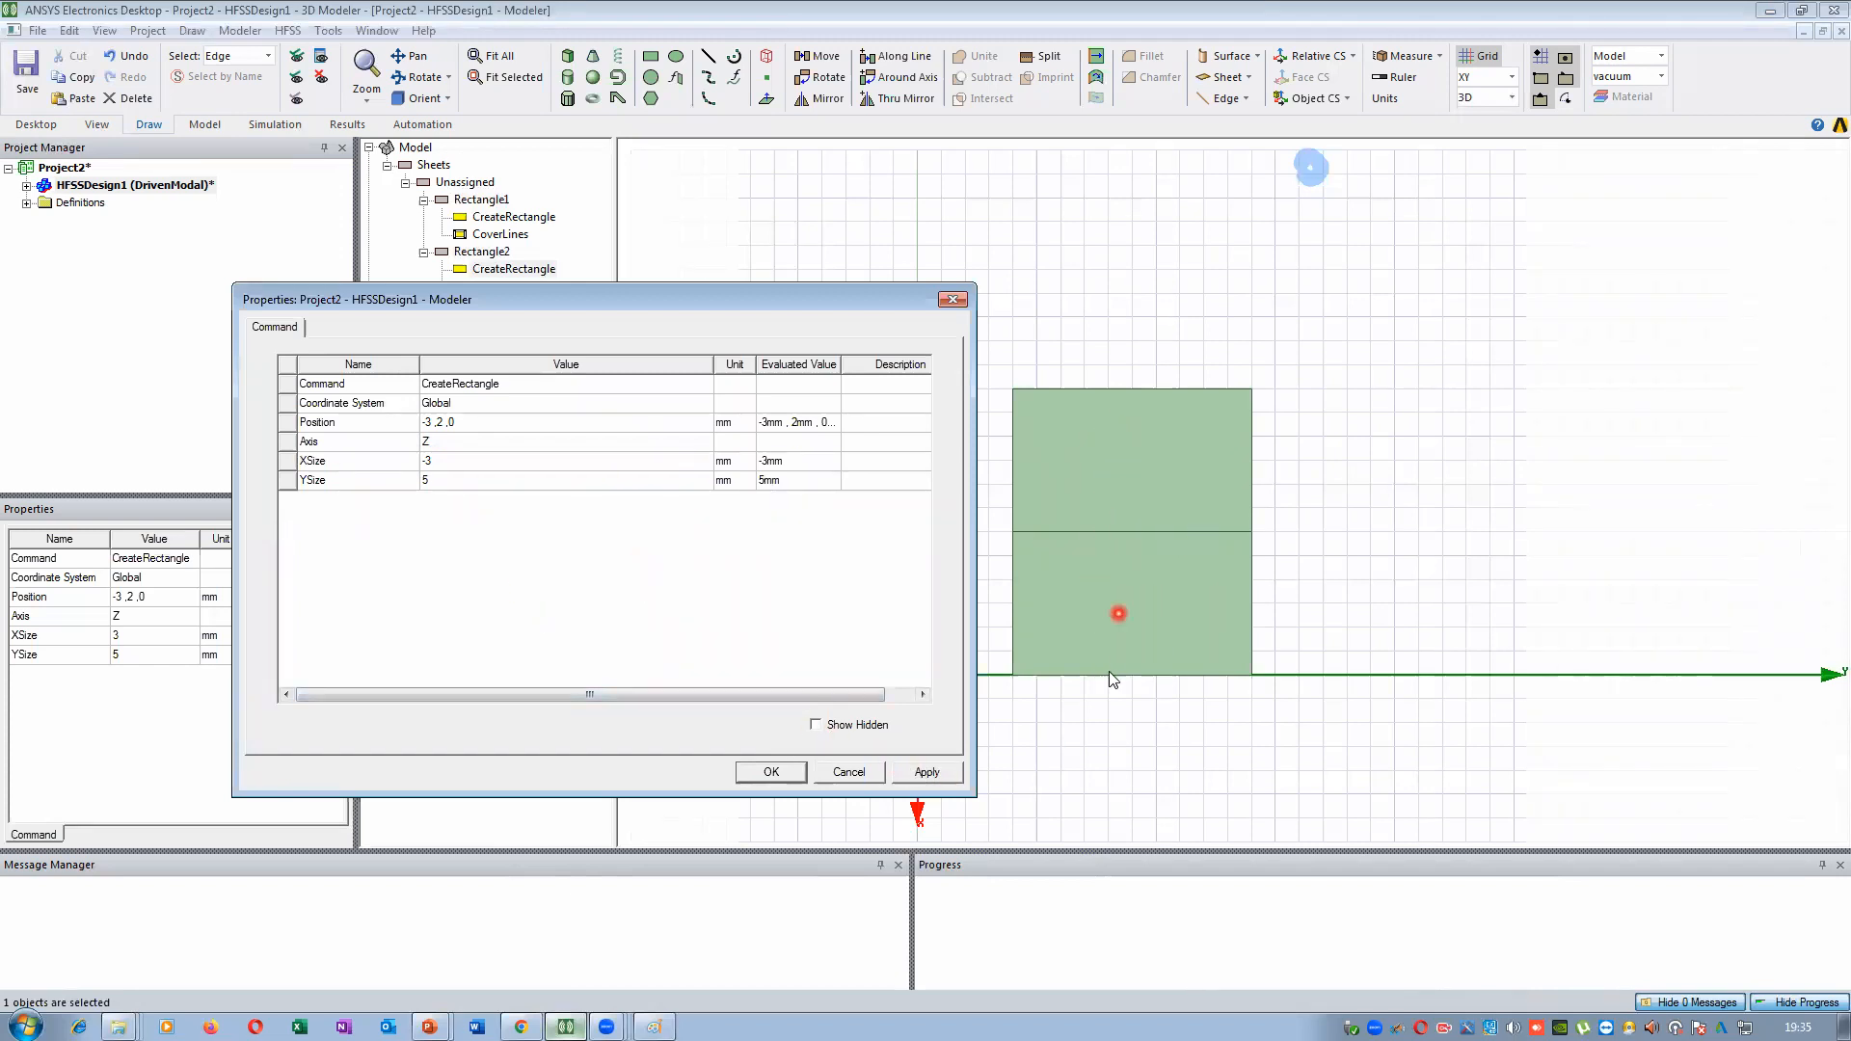
click(789, 774)
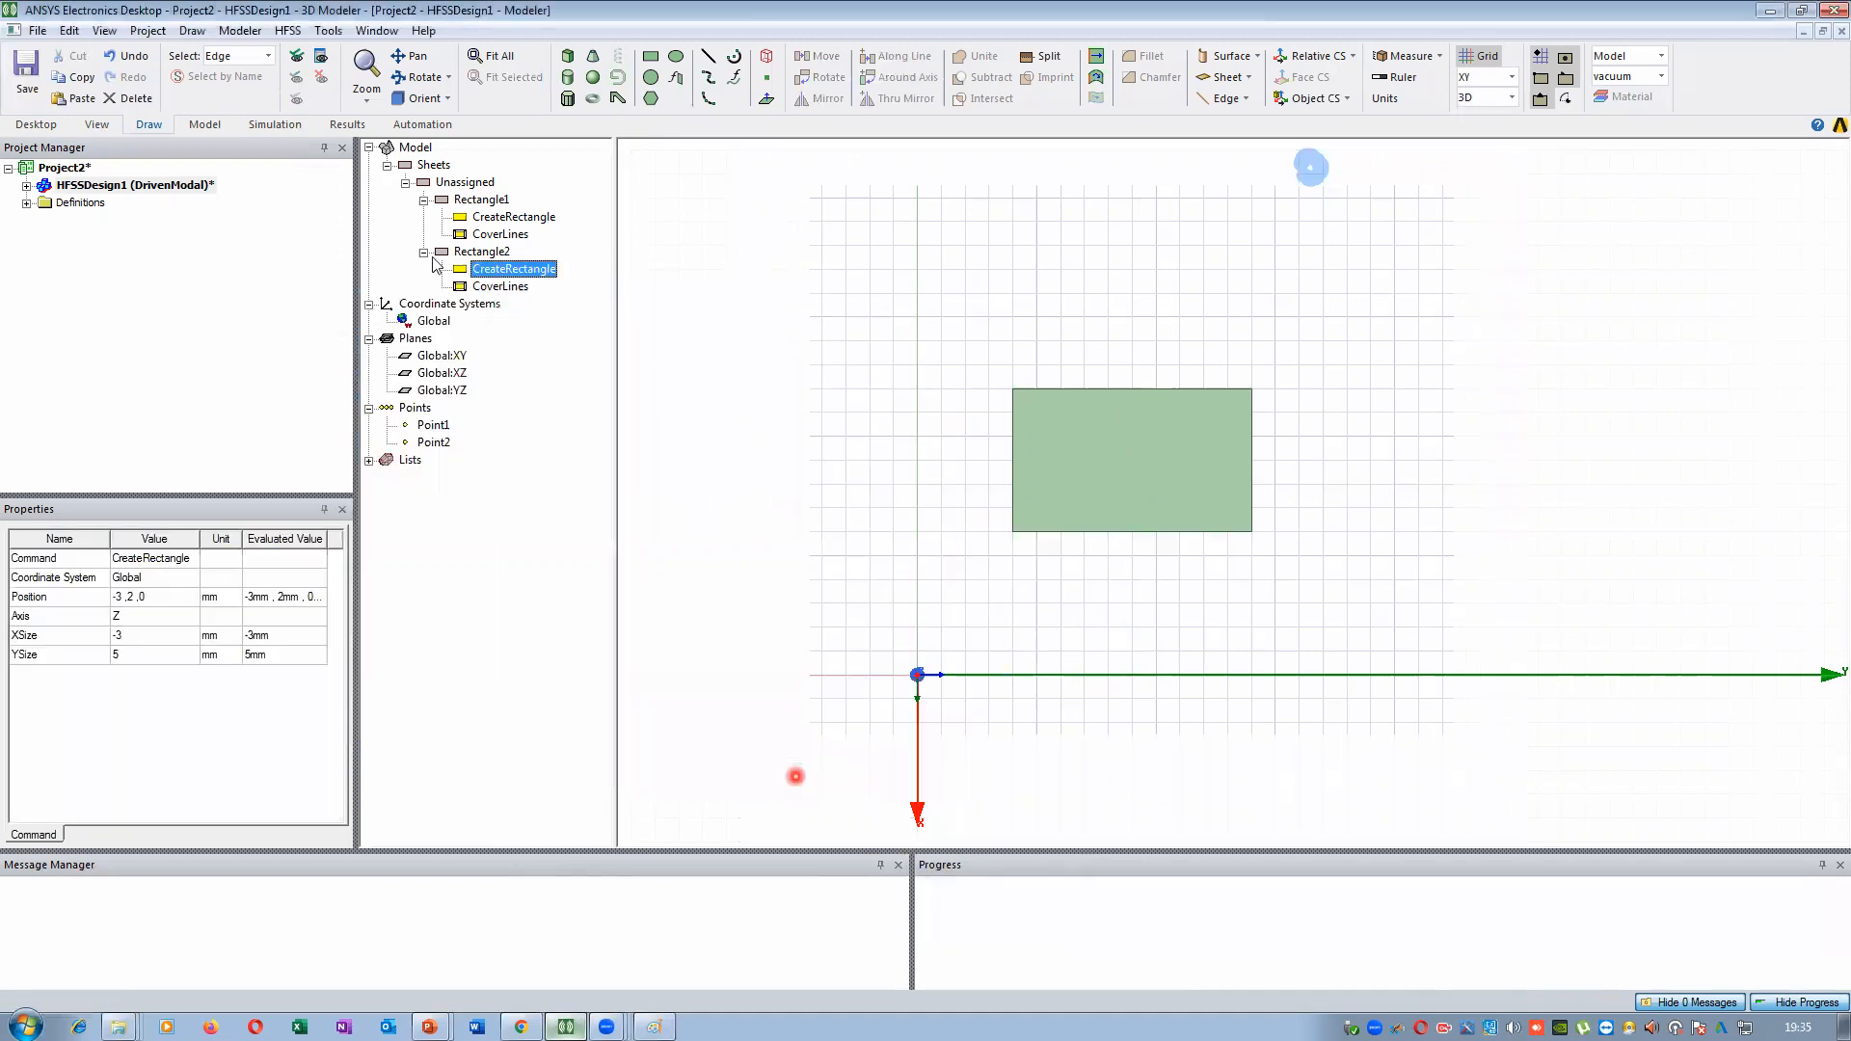
Set the color of Rectangle2 to red (255, 0, 0), and clear the selection
click(494, 201)
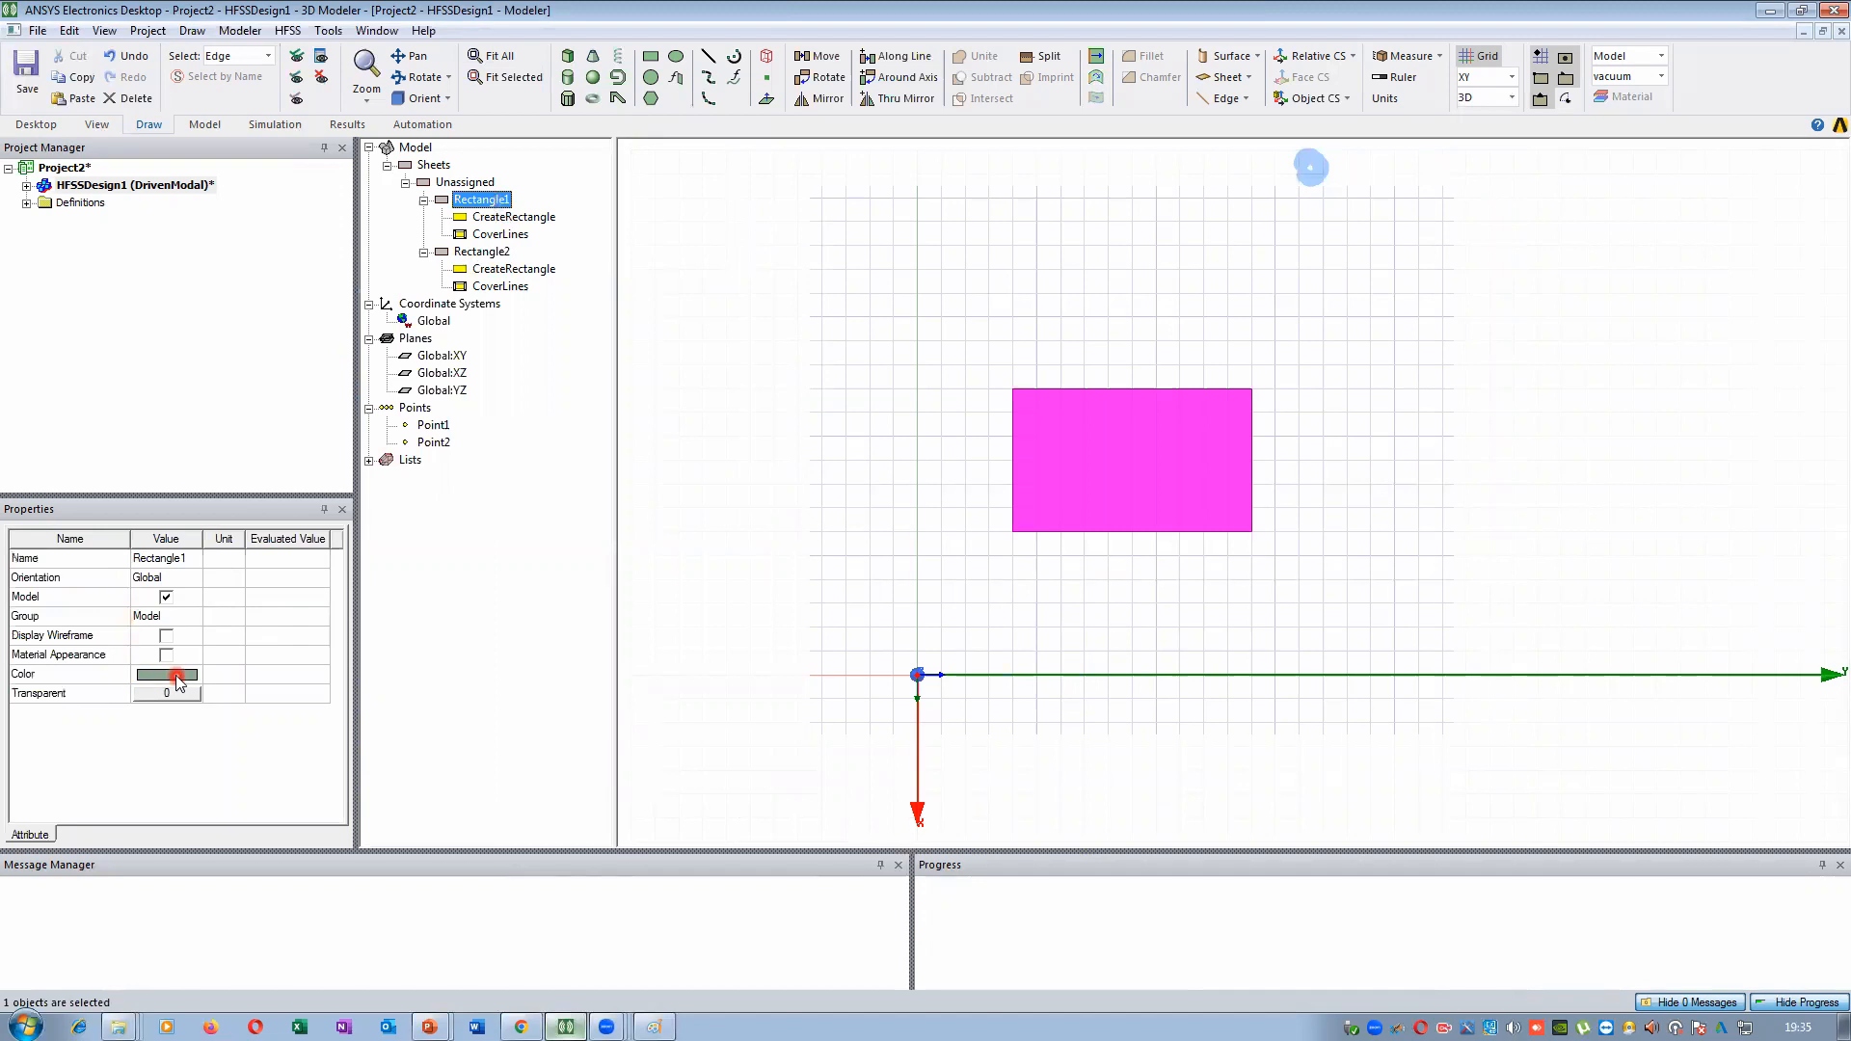
click(481, 251)
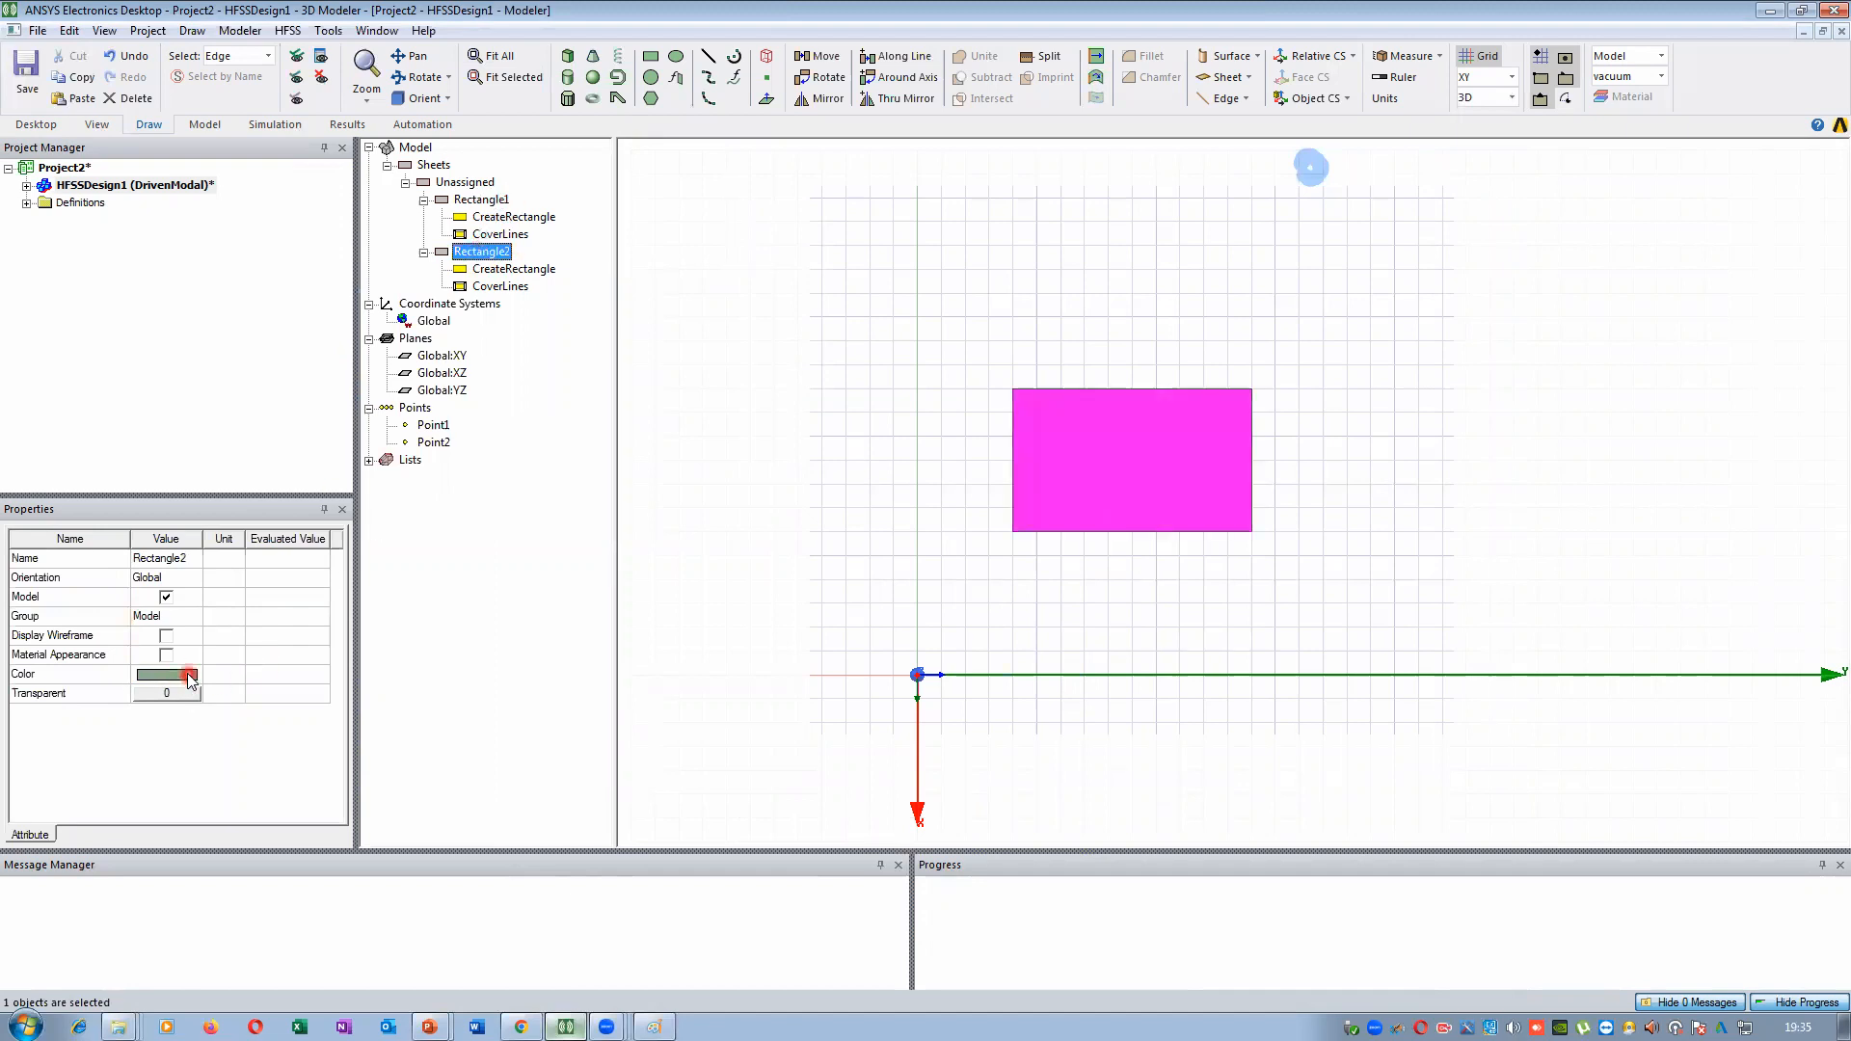
click(181, 674)
click(748, 643)
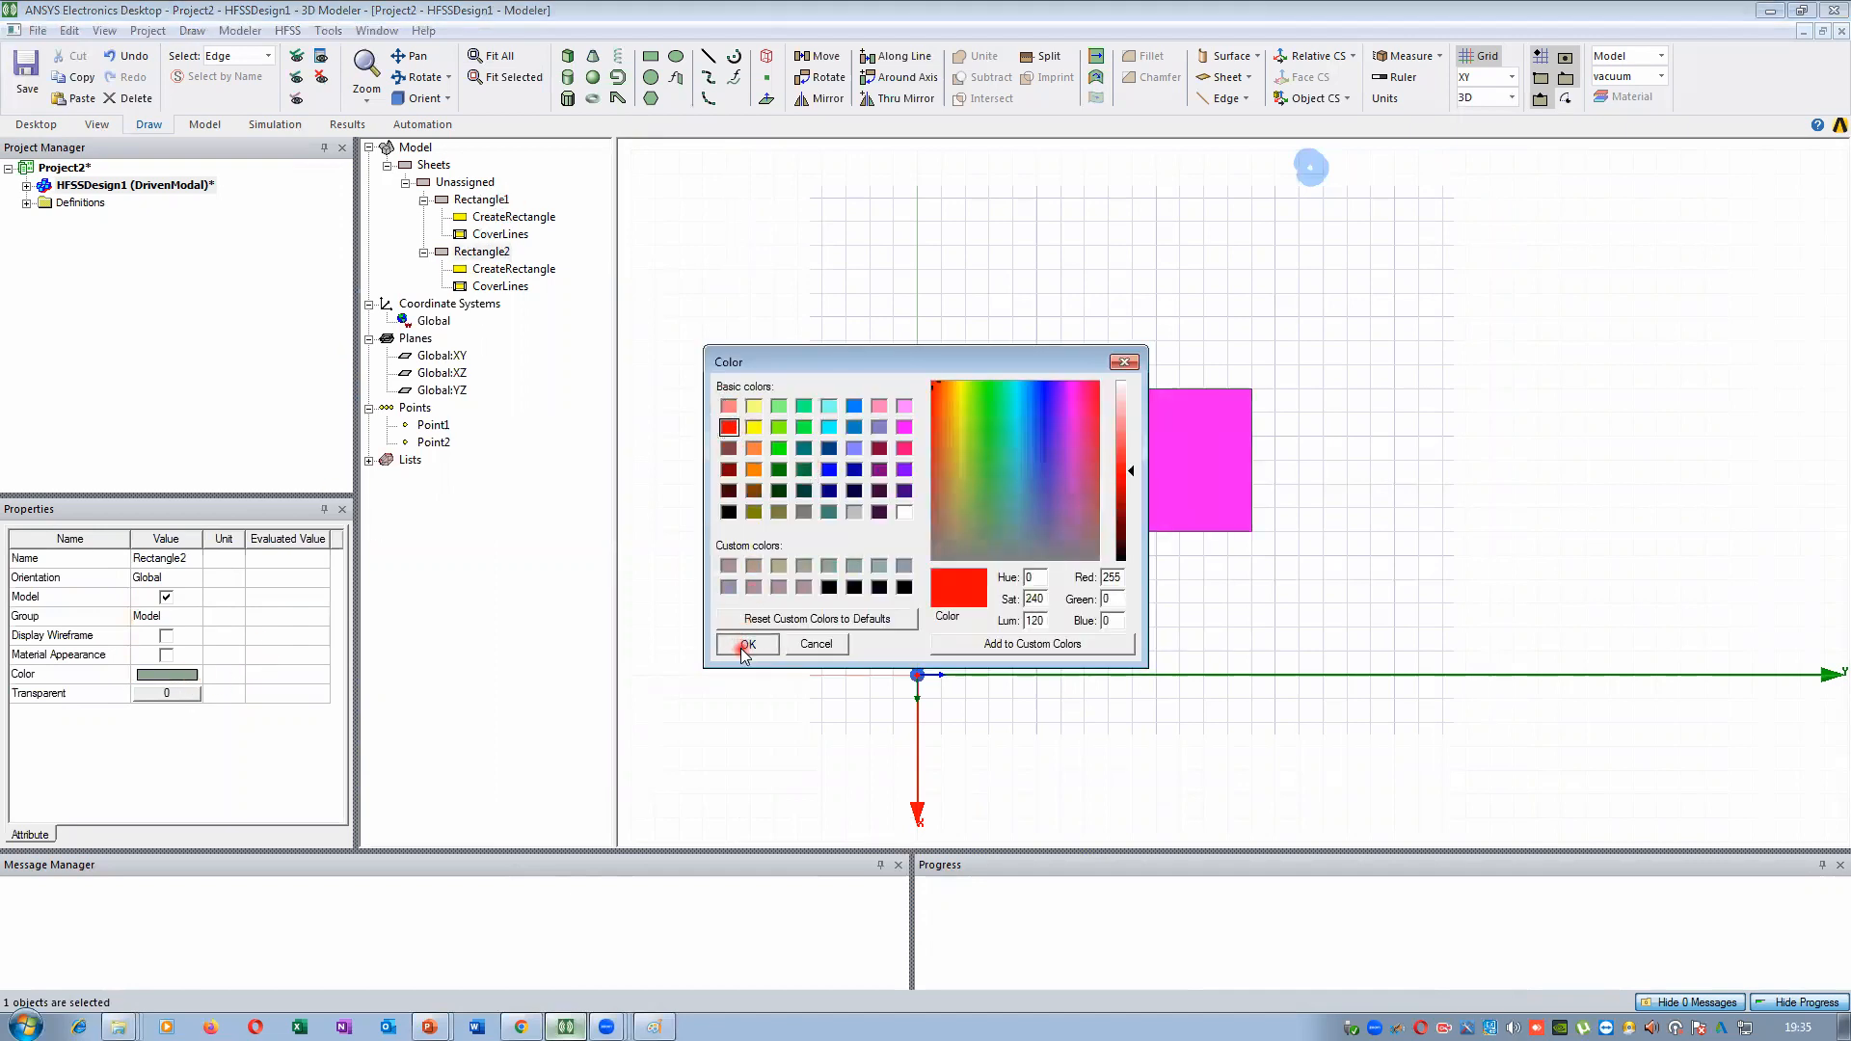
click(702, 487)
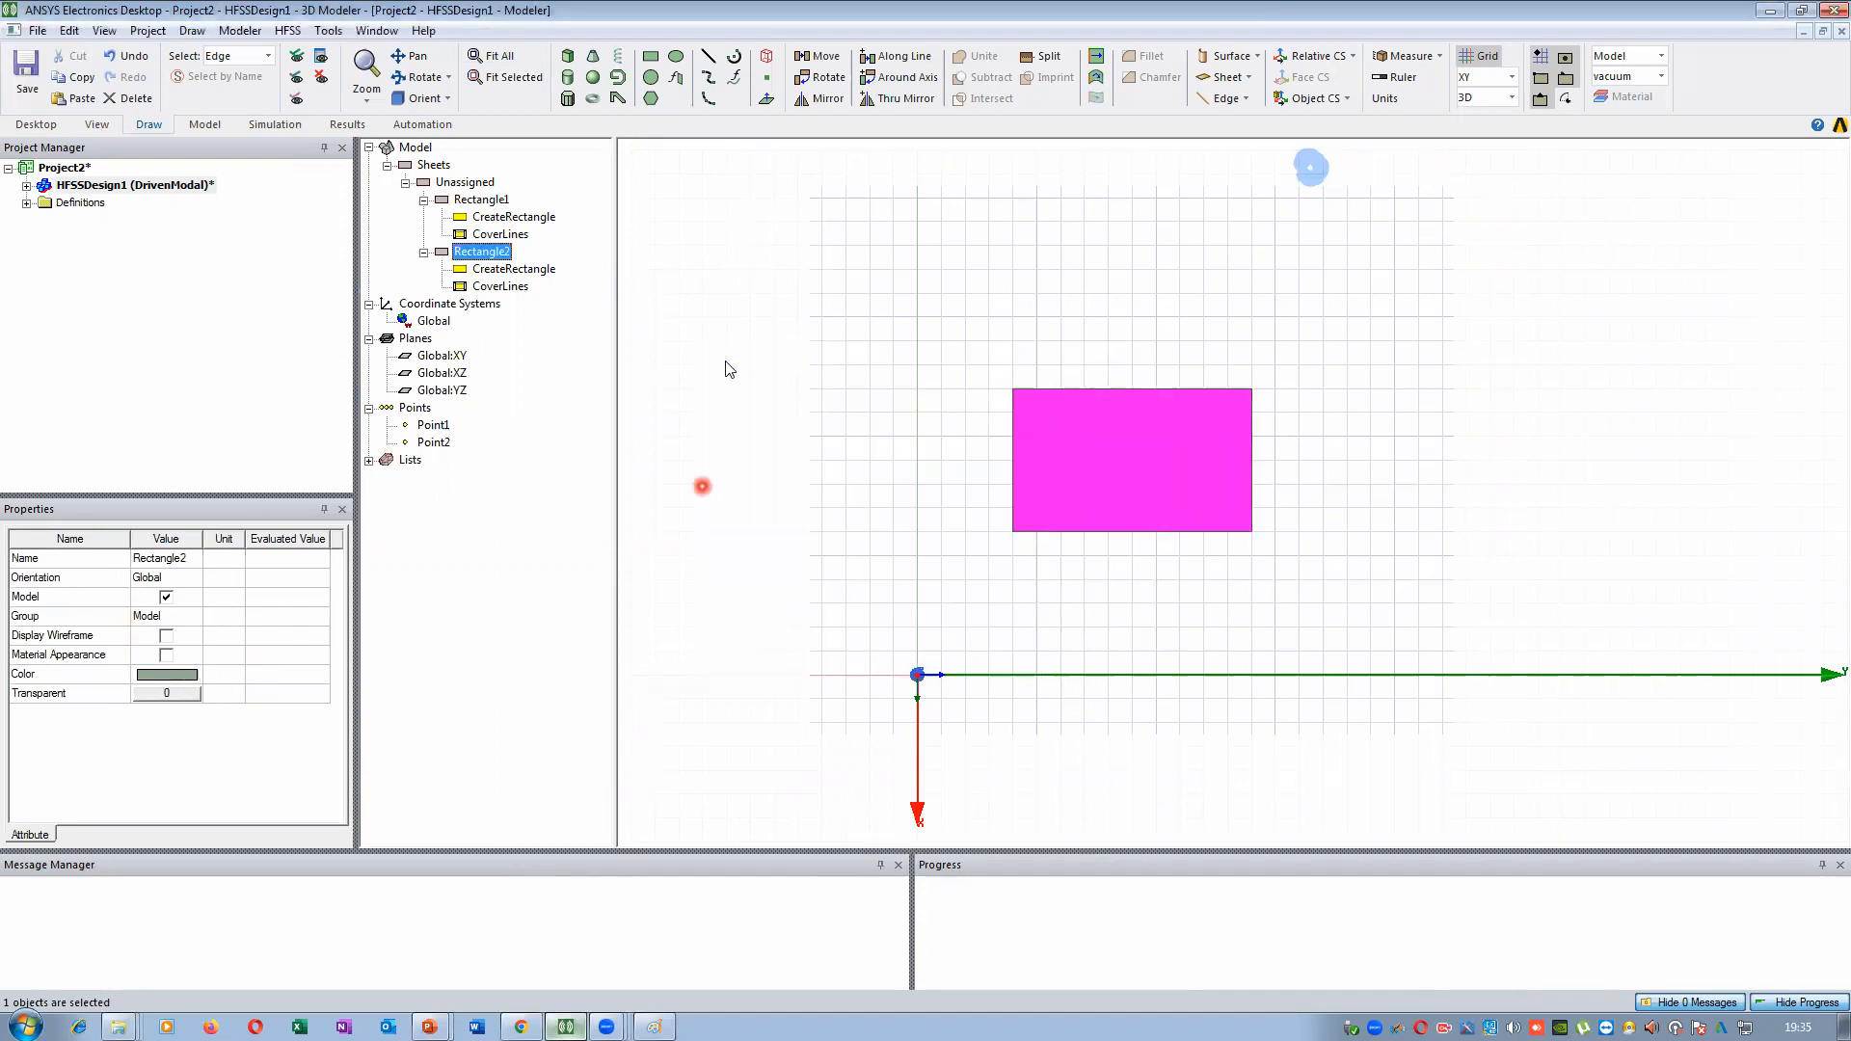
Highlight Rectangle1 and Rectangle2 in turn to compare their position and extent in the XY plane
click(478, 251)
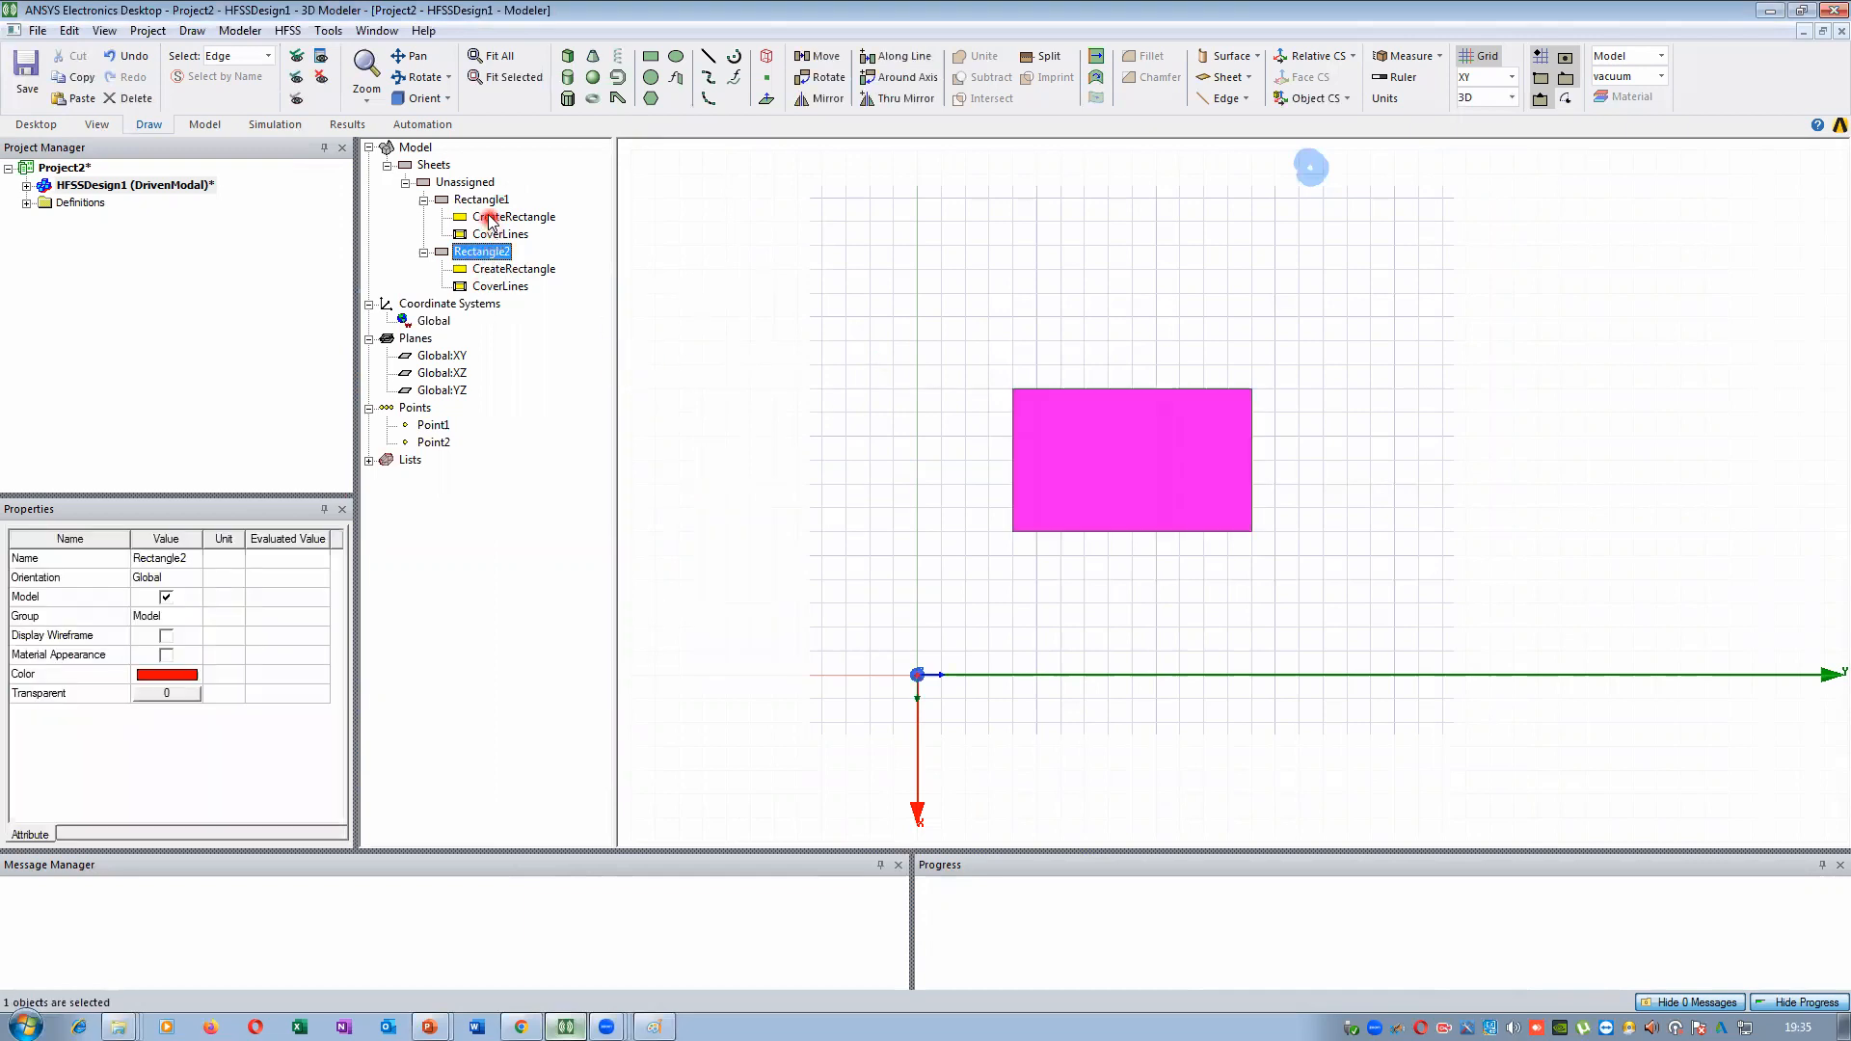
click(487, 201)
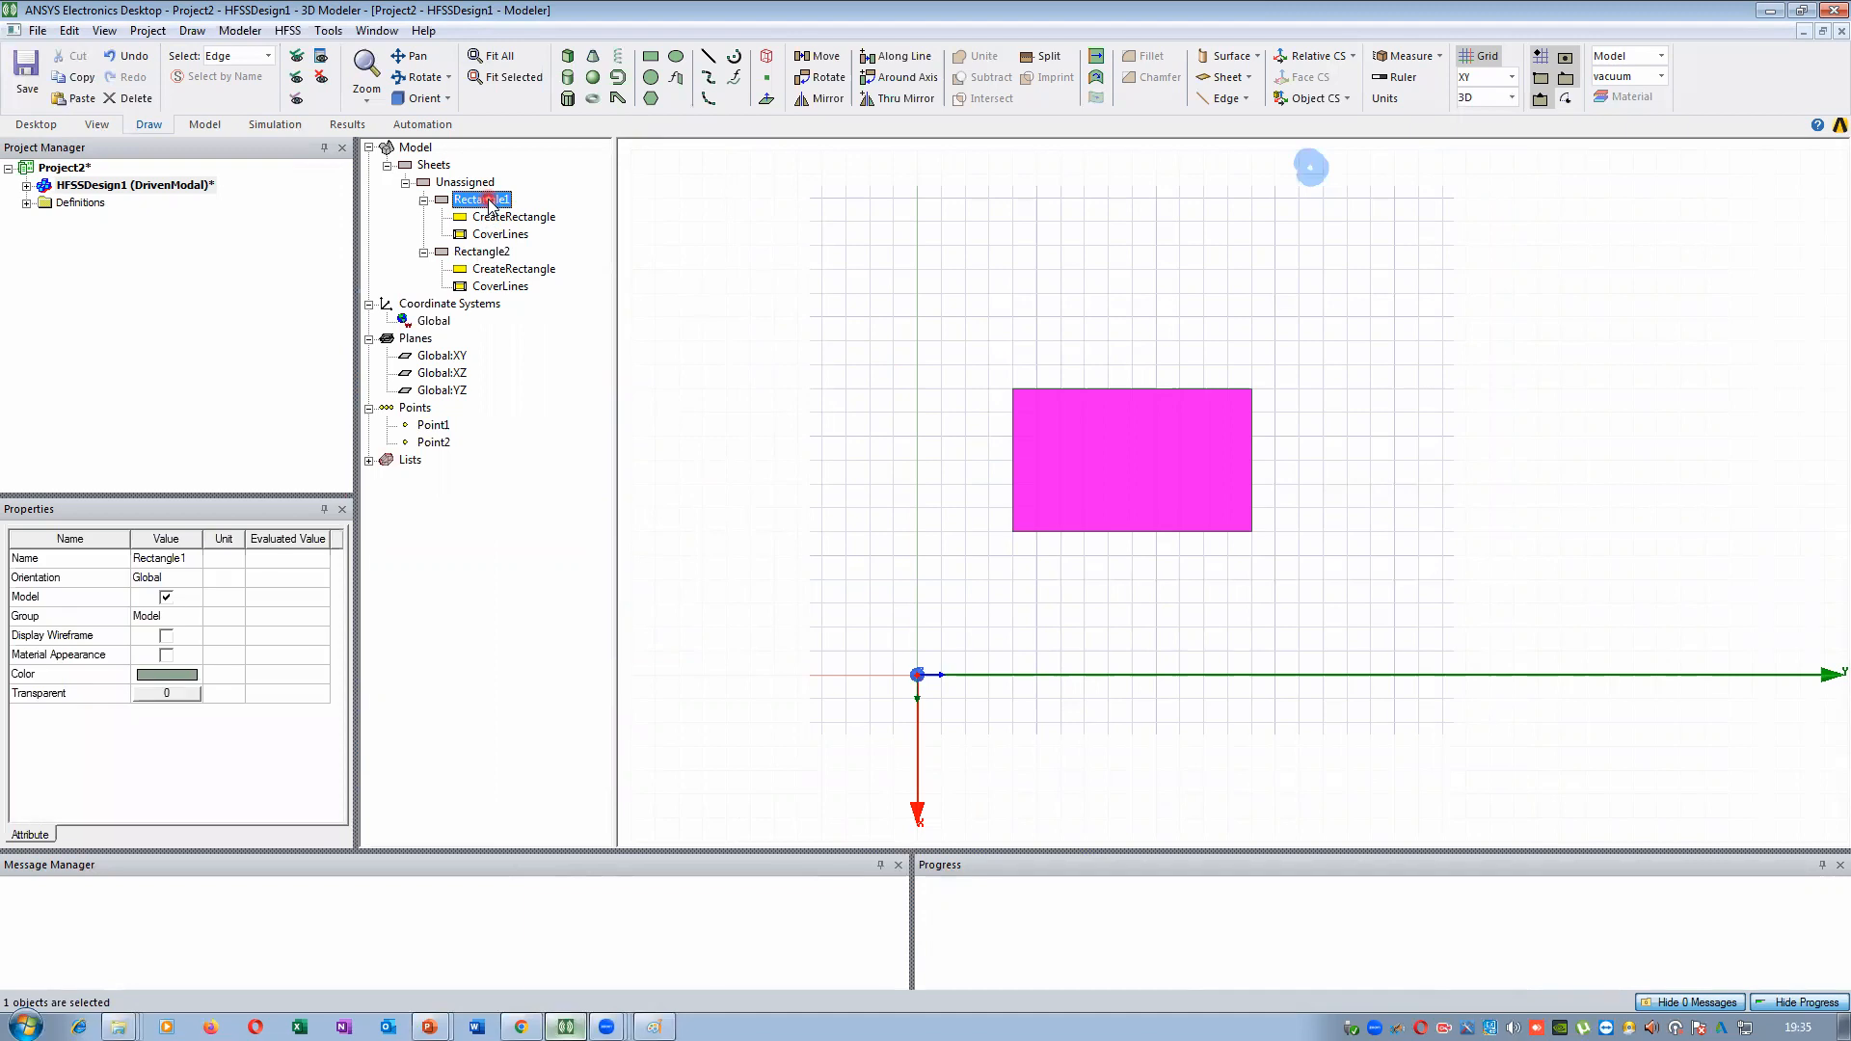
click(496, 253)
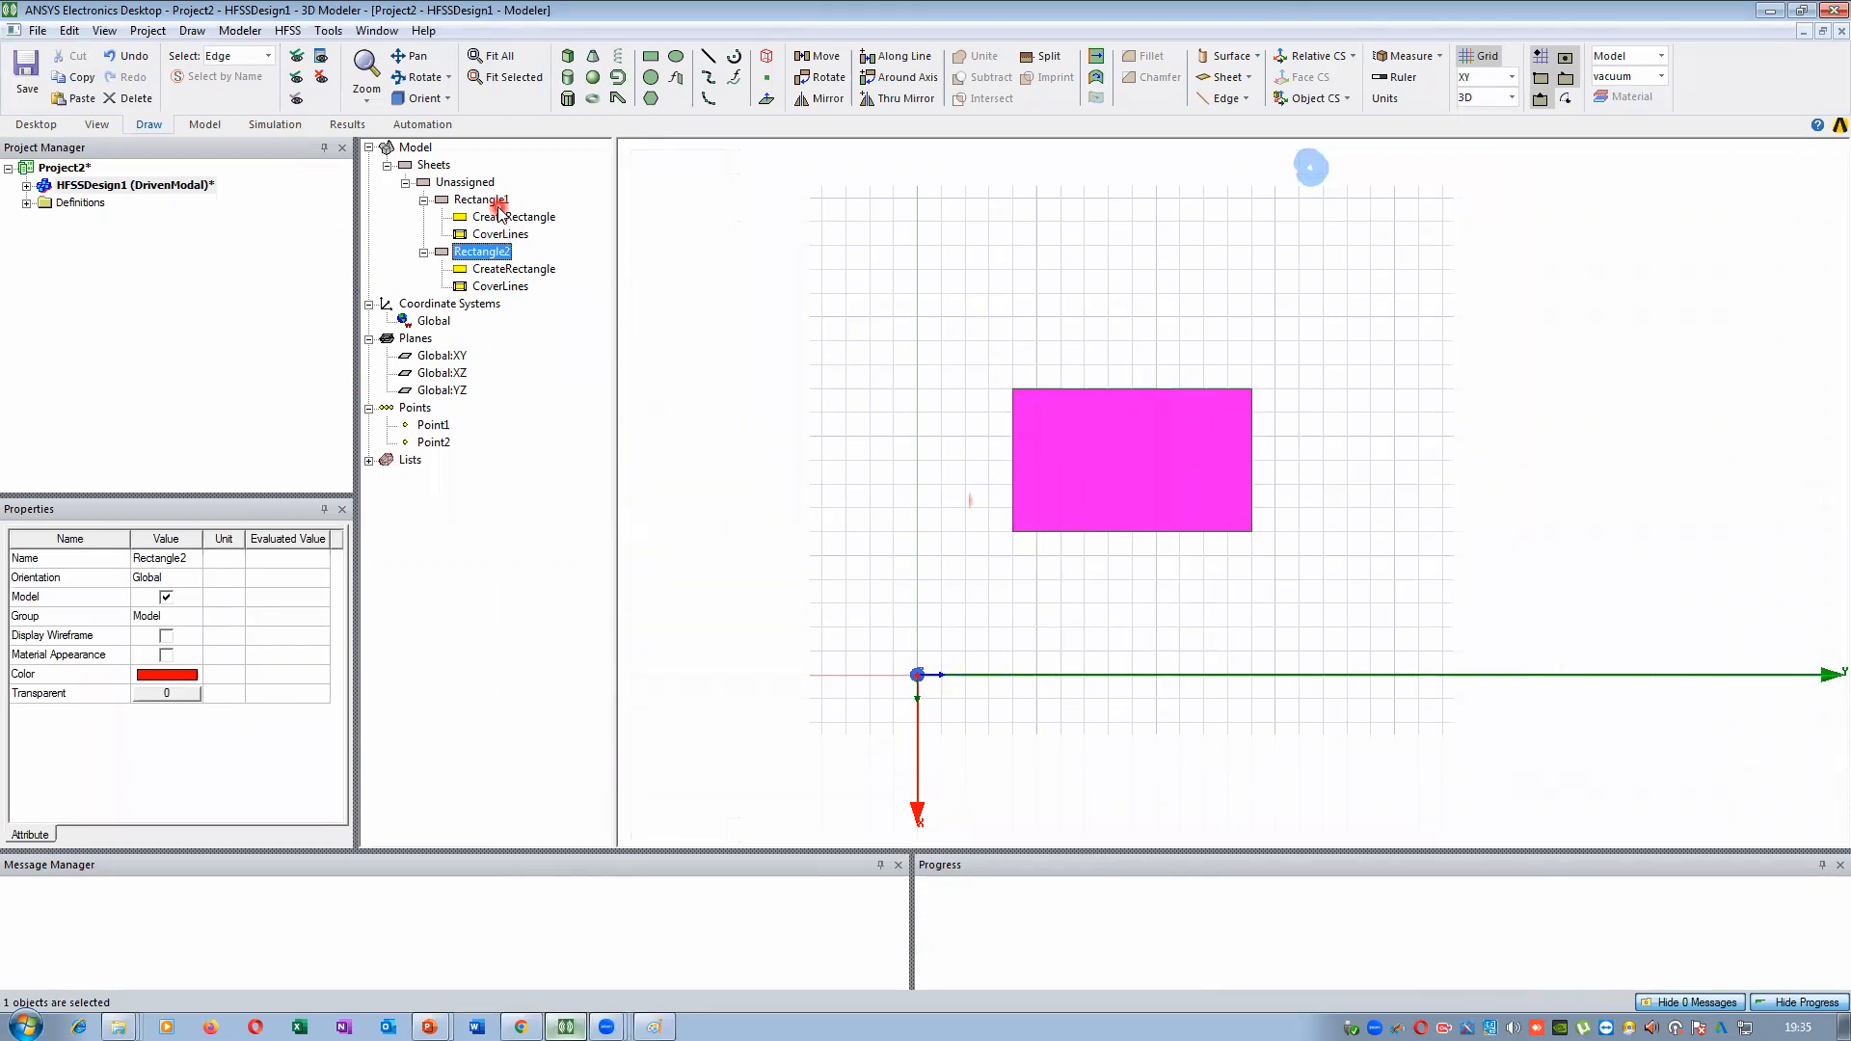
click(713, 313)
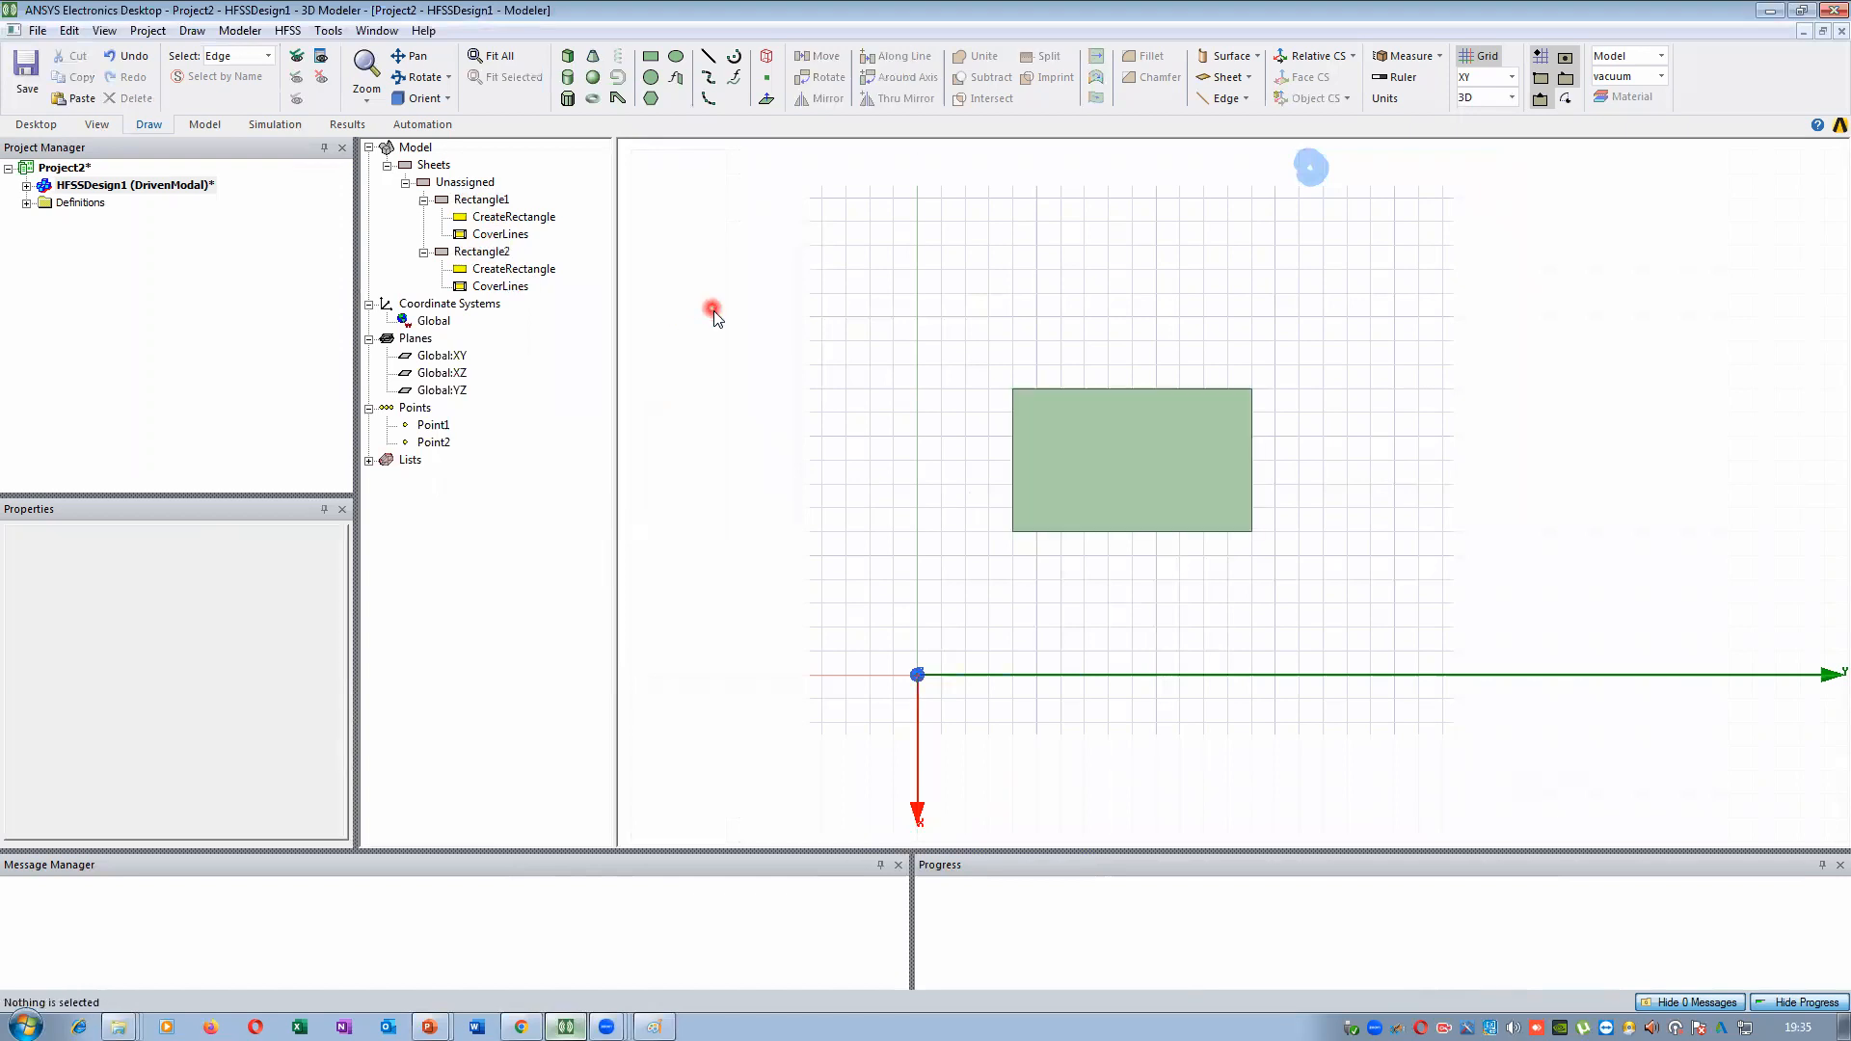
scroll(714, 313, down, 2)
click(482, 200)
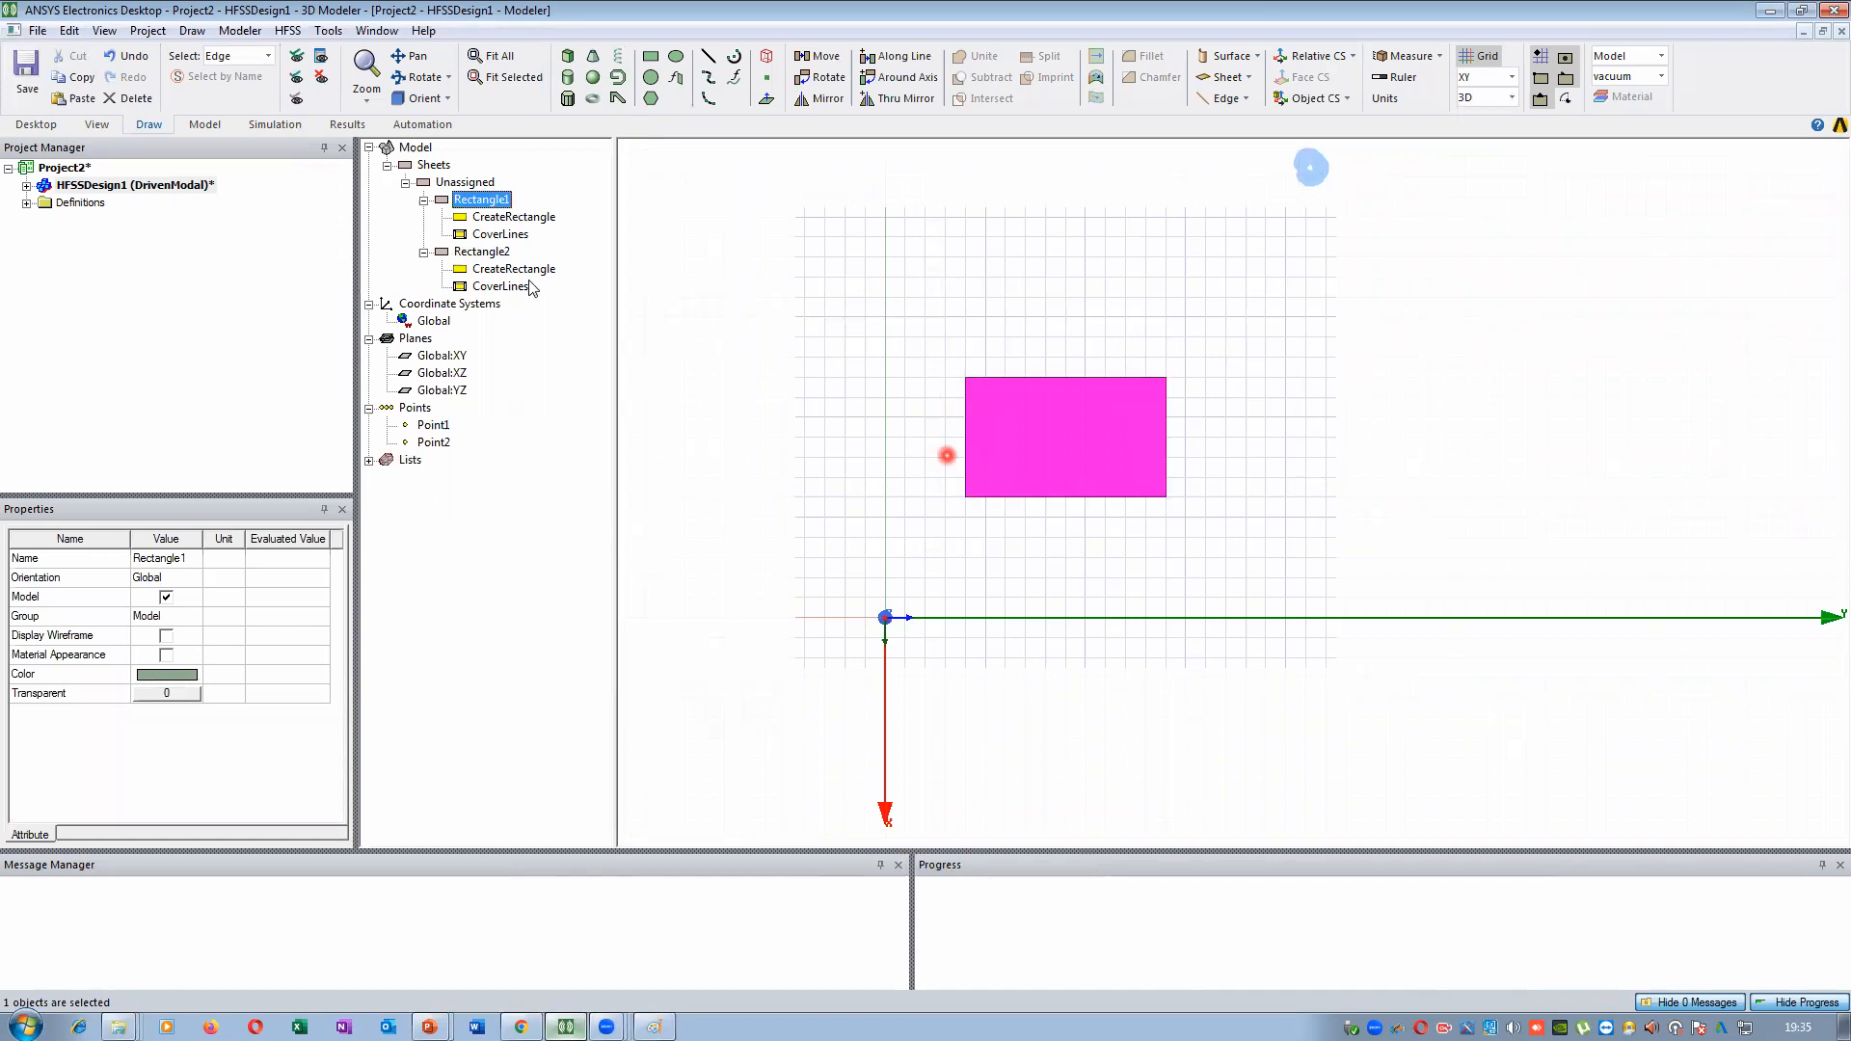
click(481, 251)
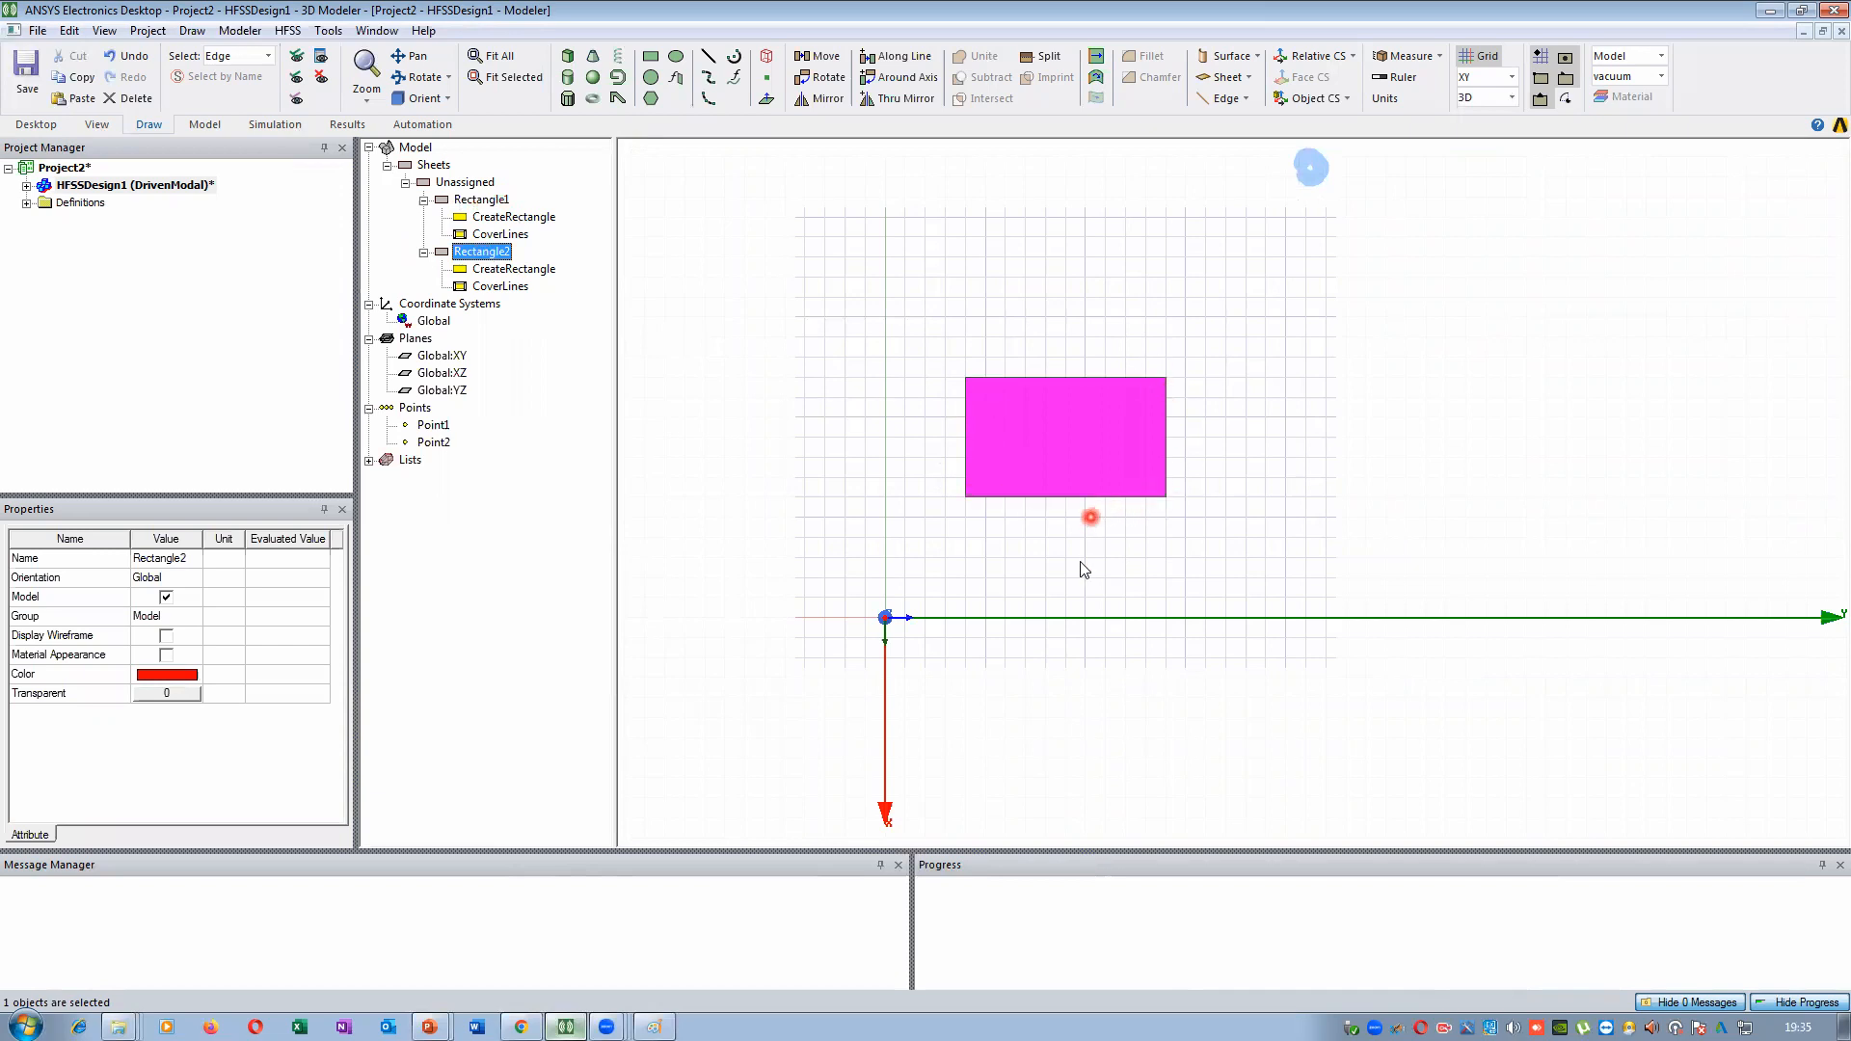
click(692, 233)
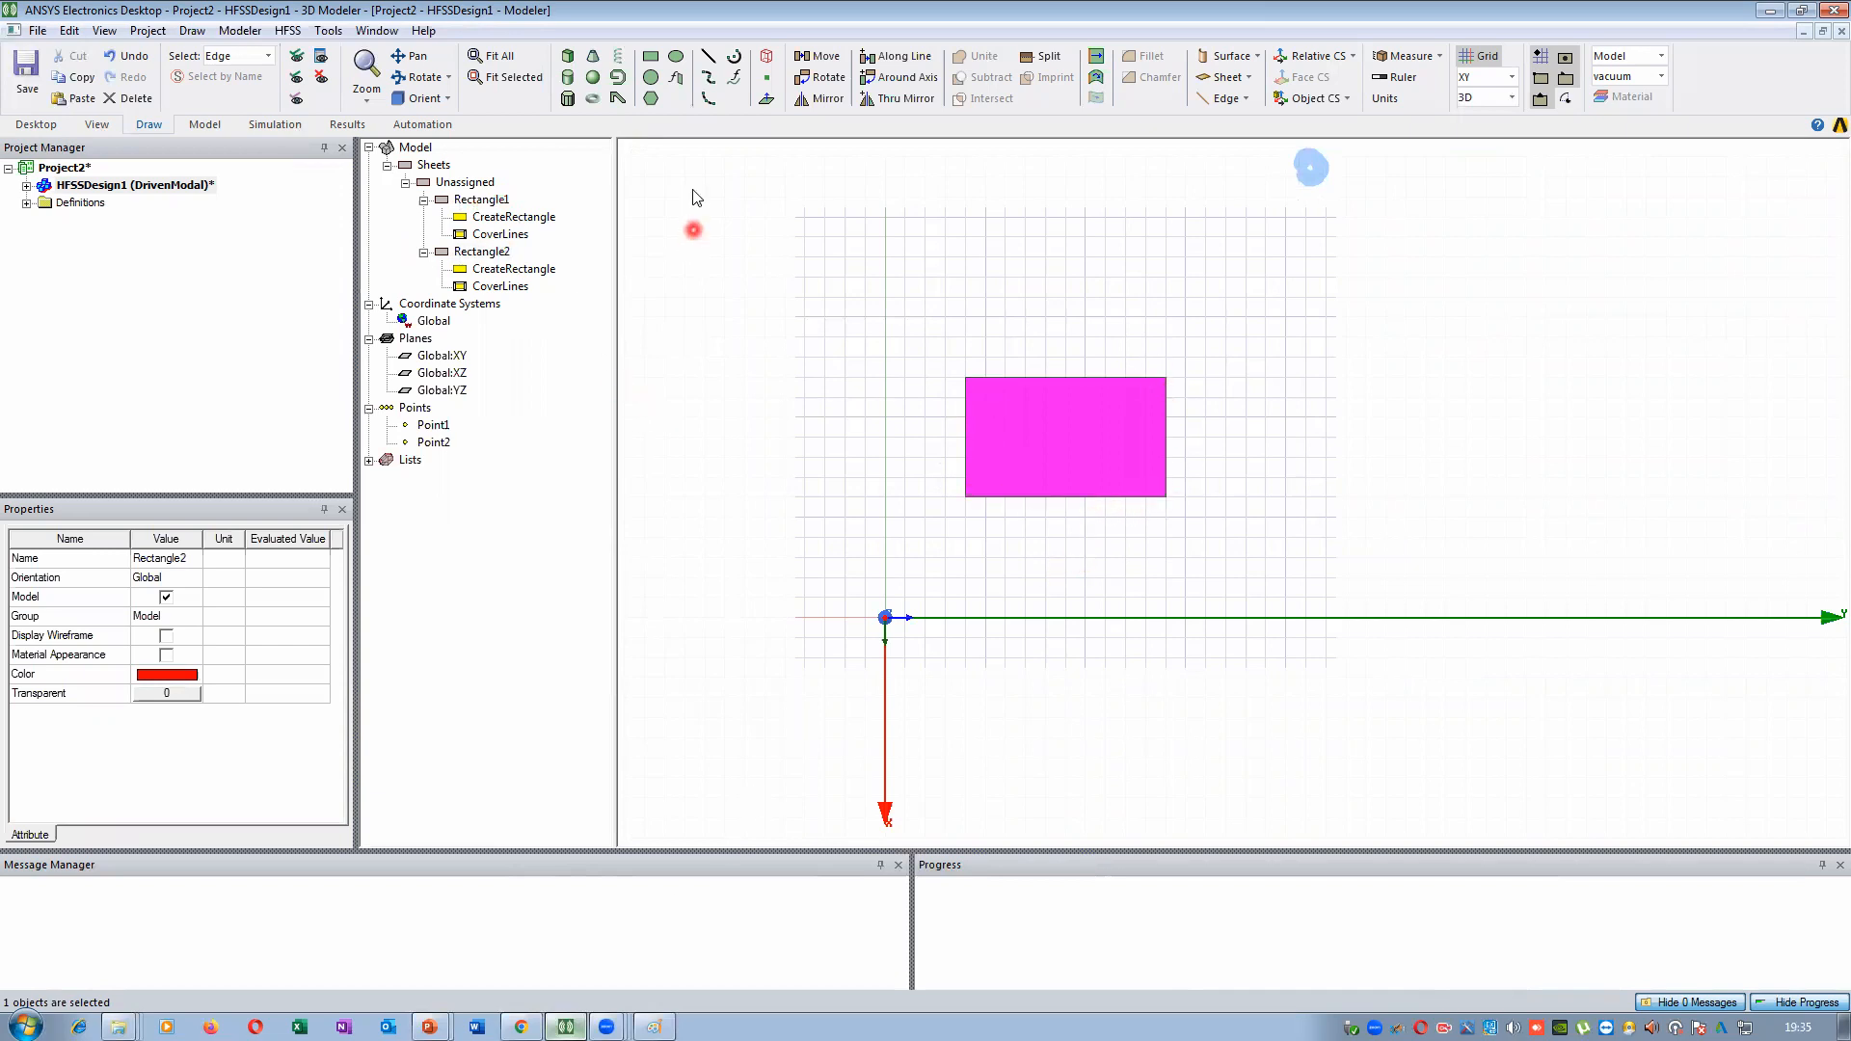
Draw a third rectangle far from the origin at -100, -260, 0 with X size -10 mm and Y size -20 mm
click(655, 58)
scroll(1286, 349, down, 4)
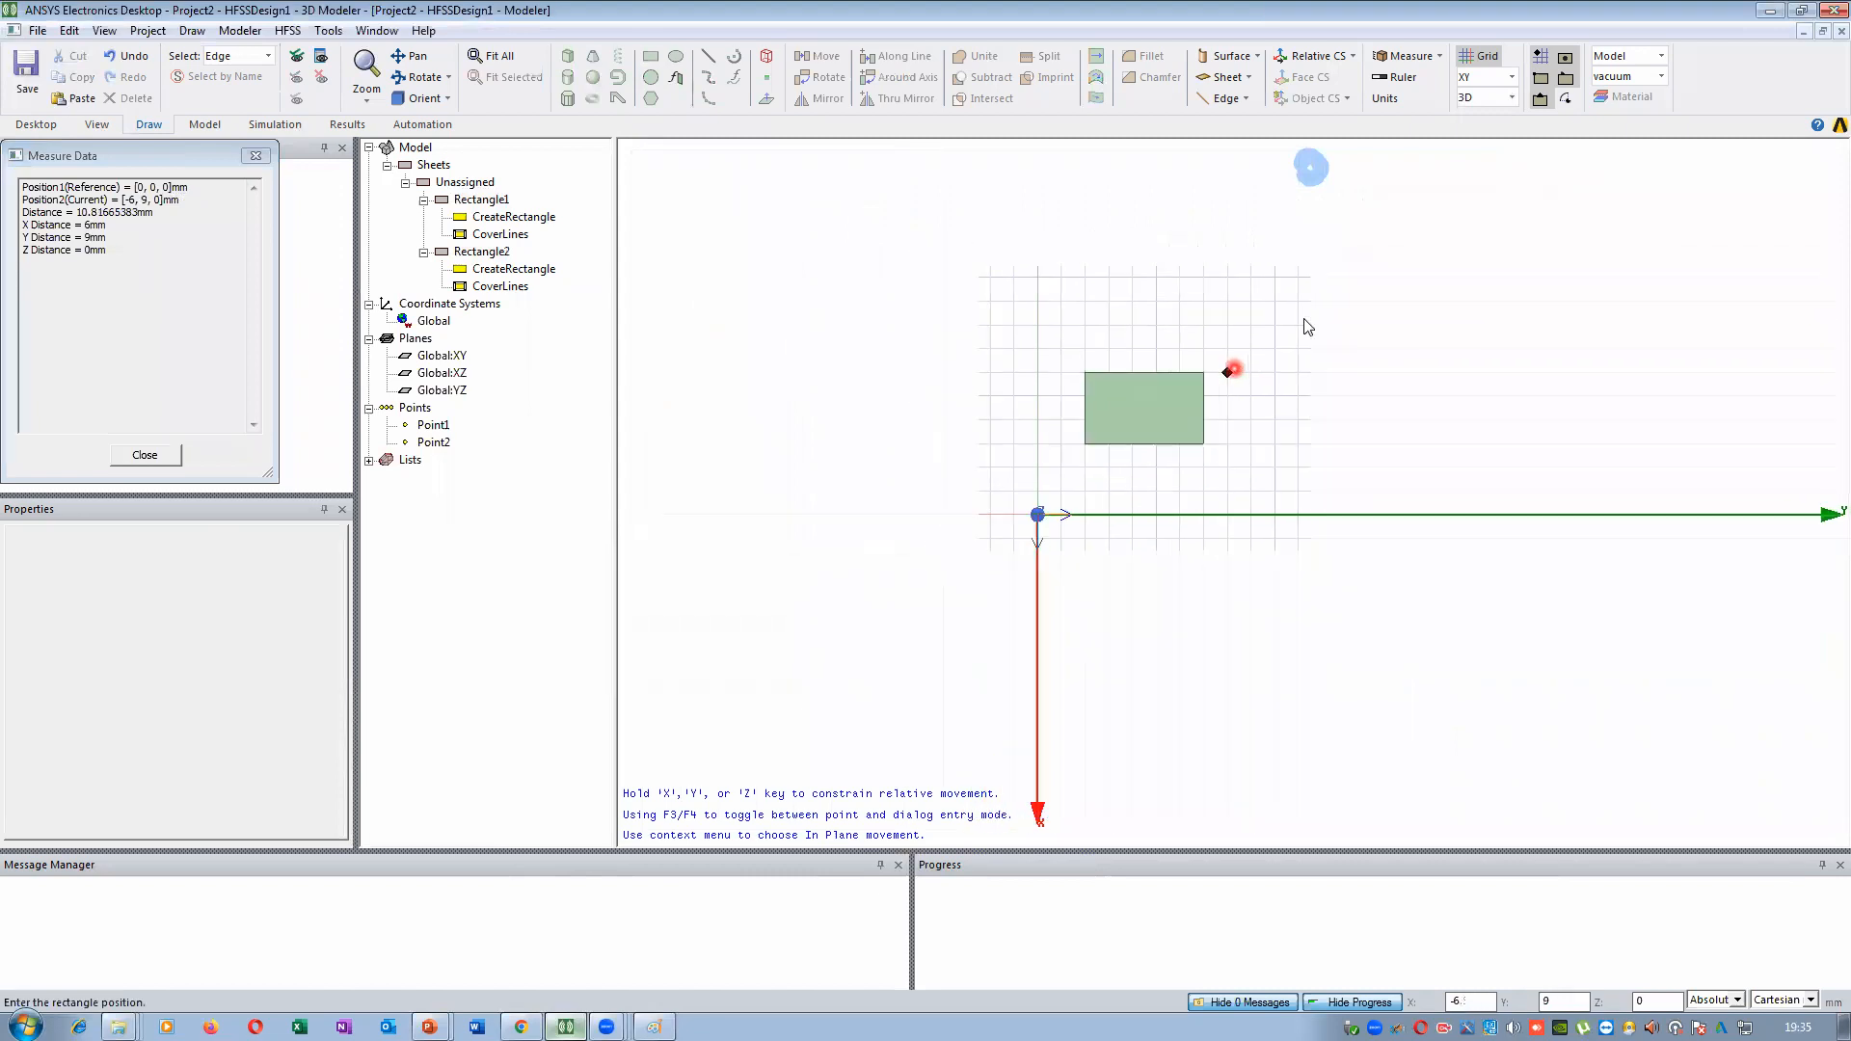
scroll(1523, 549, down, 5)
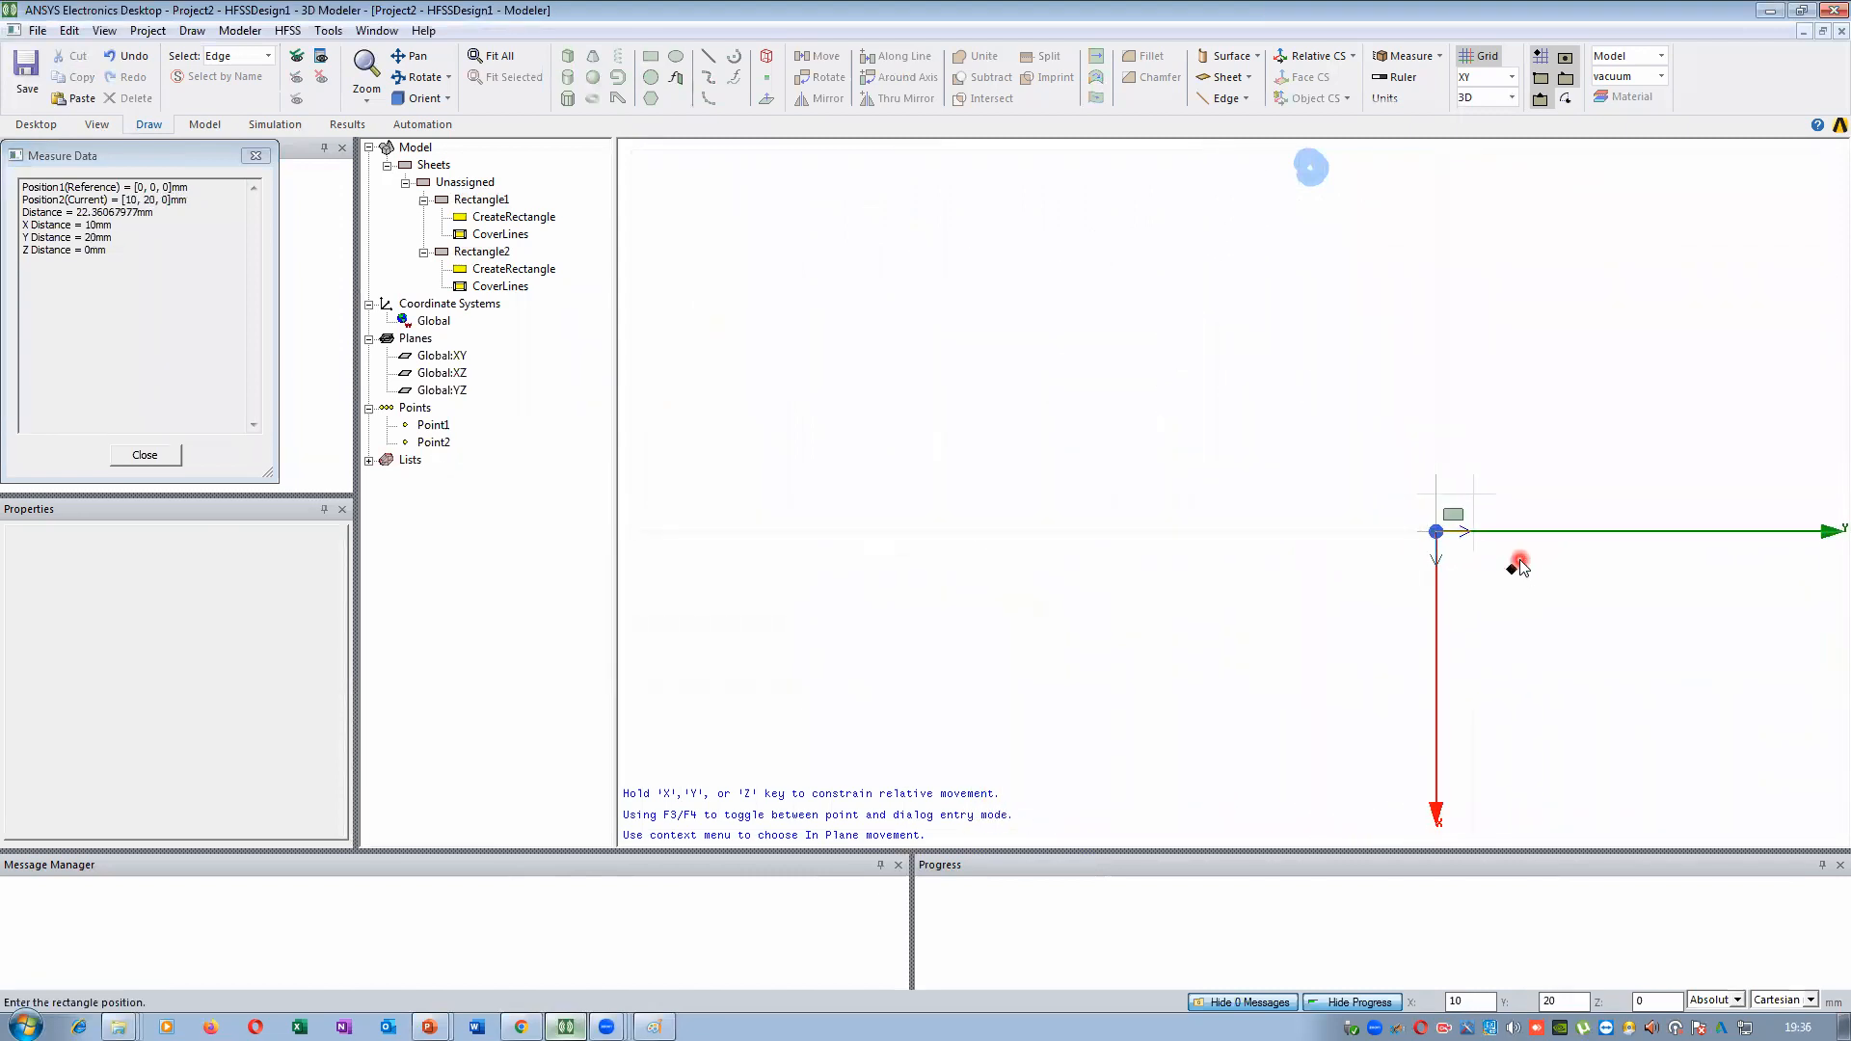
click(721, 255)
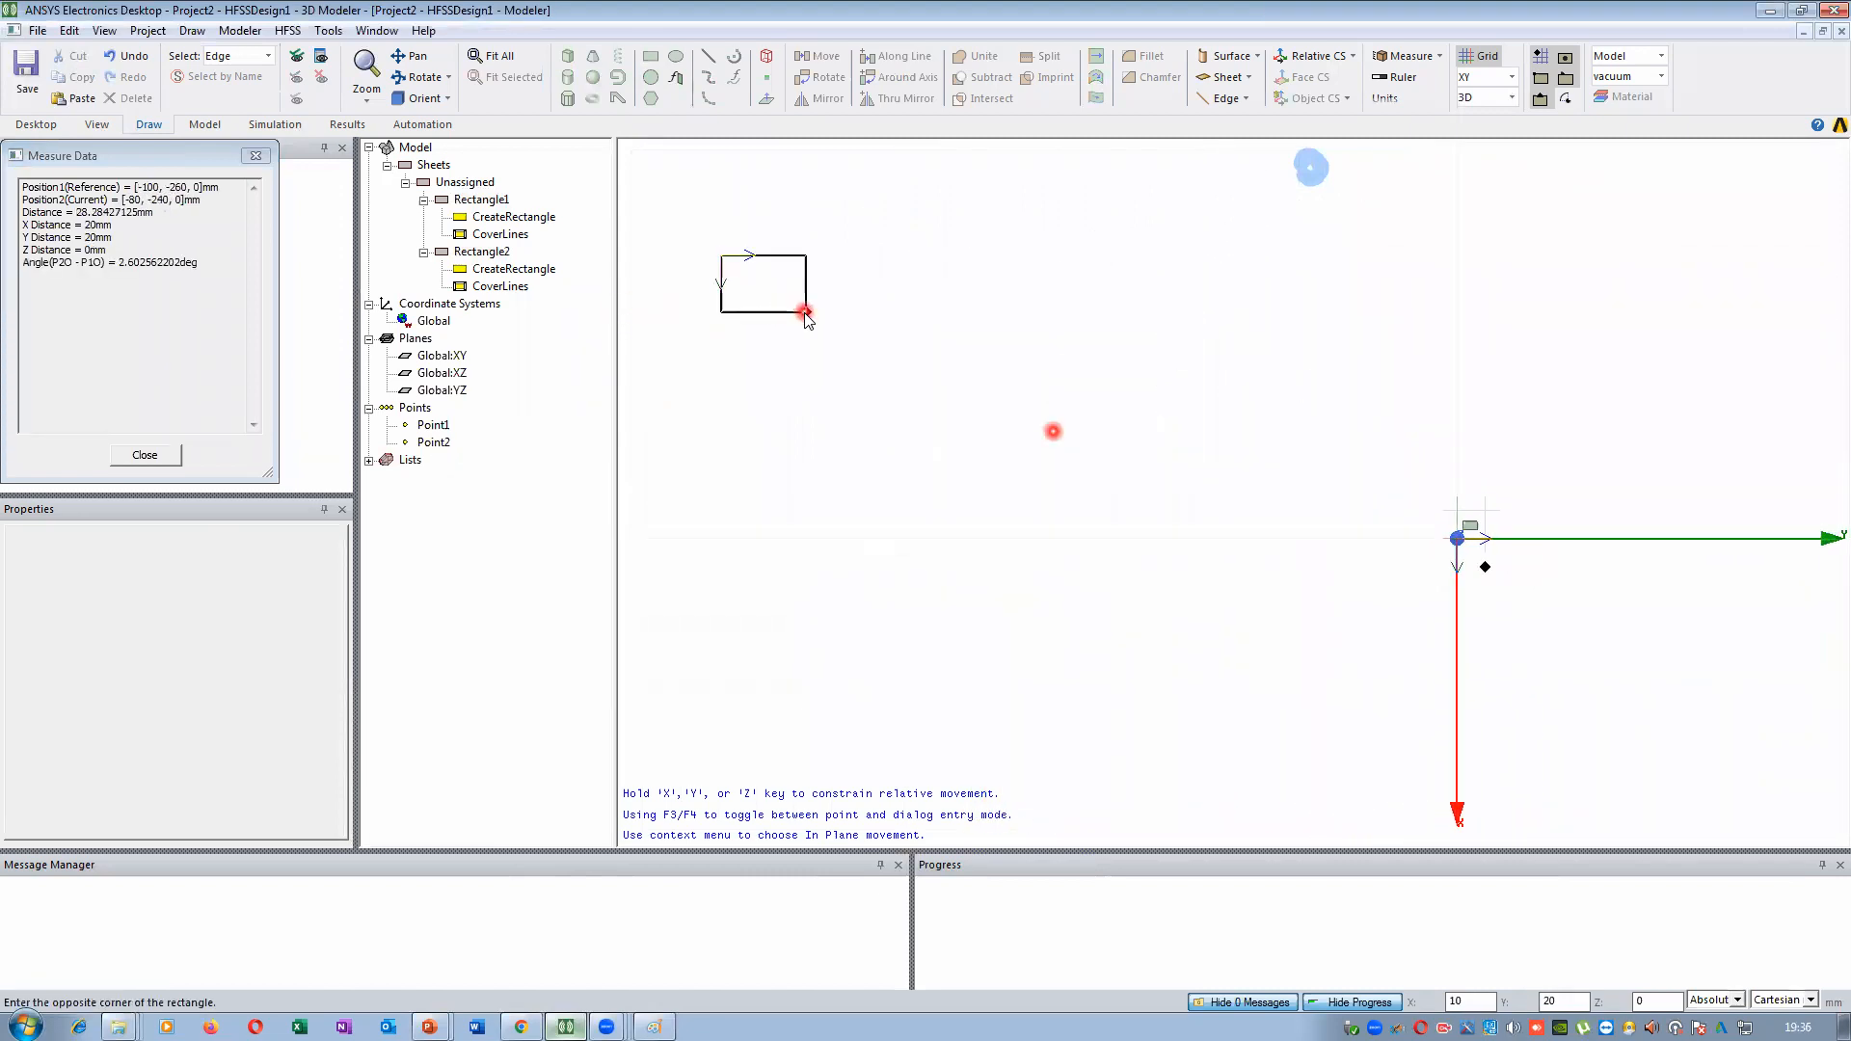
click(663, 228)
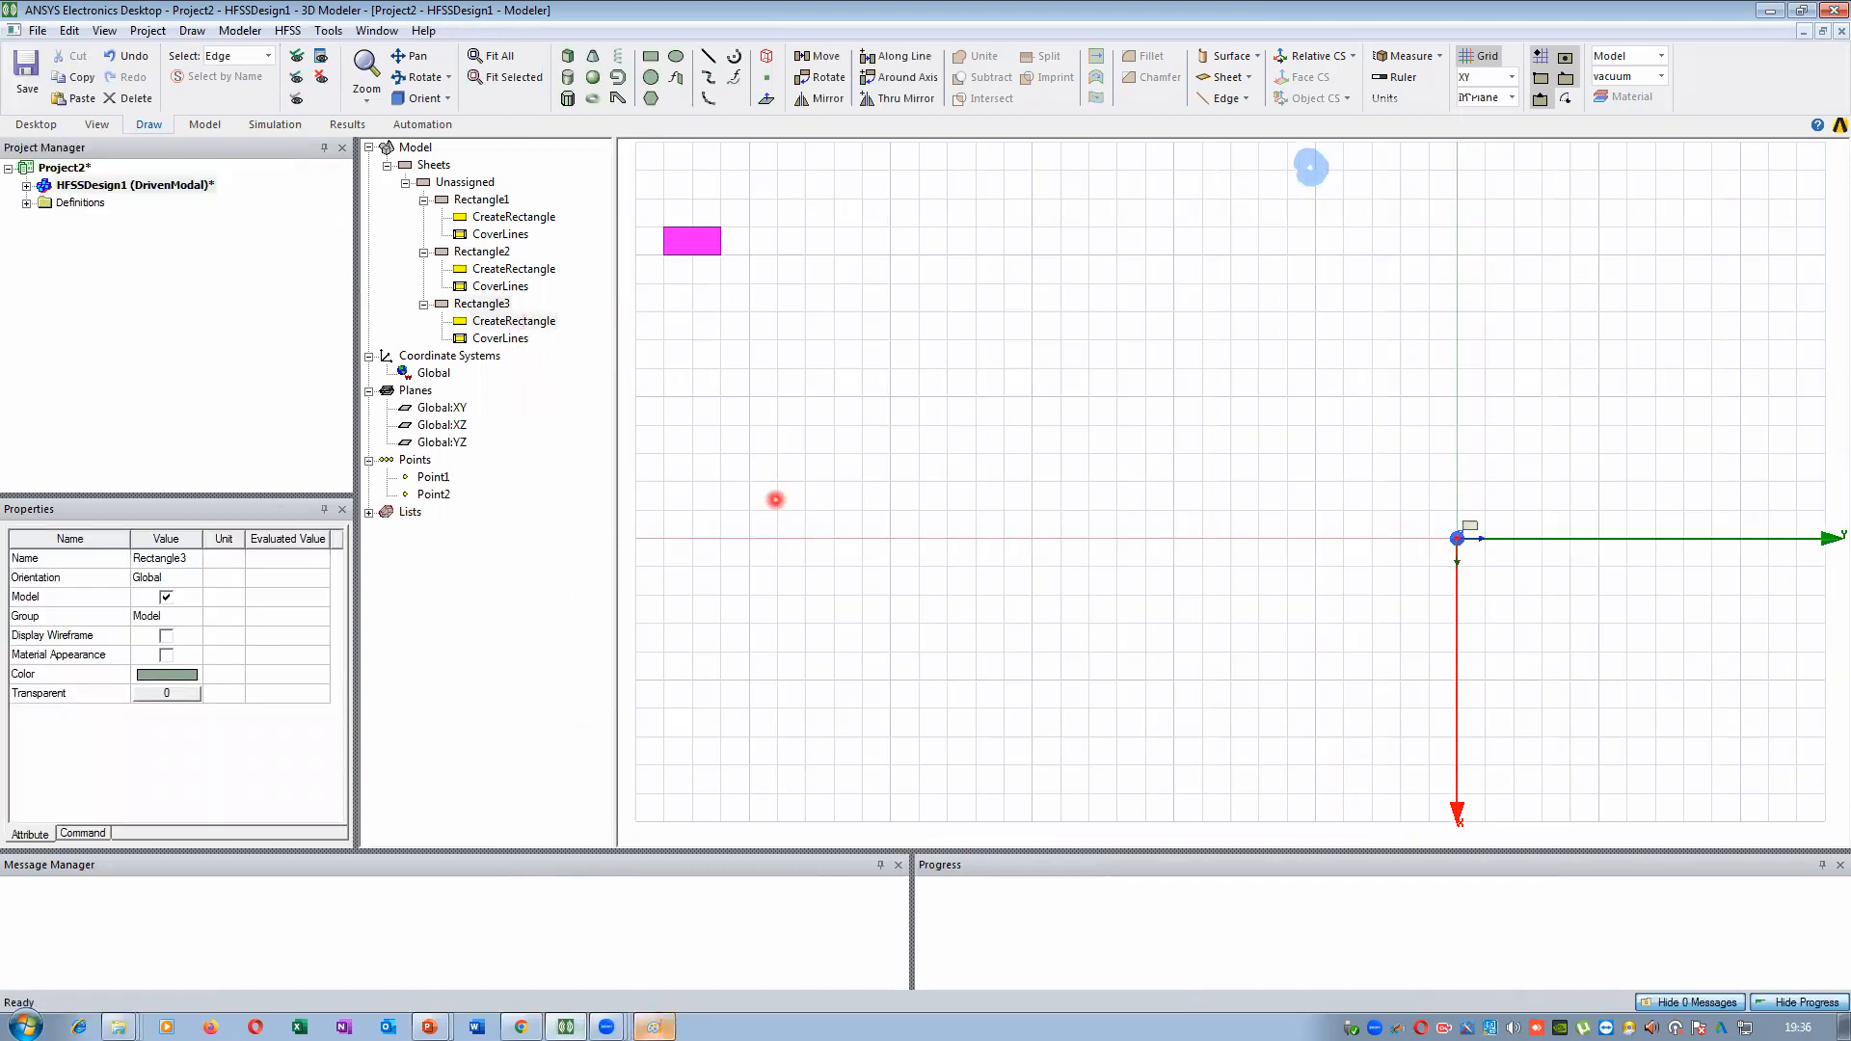
Consult case 3 in the Paint sketch and set Rectangle3's position to -6, 7, 0 mm in HFSS
click(654, 1027)
scroll(787, 715, down, 5)
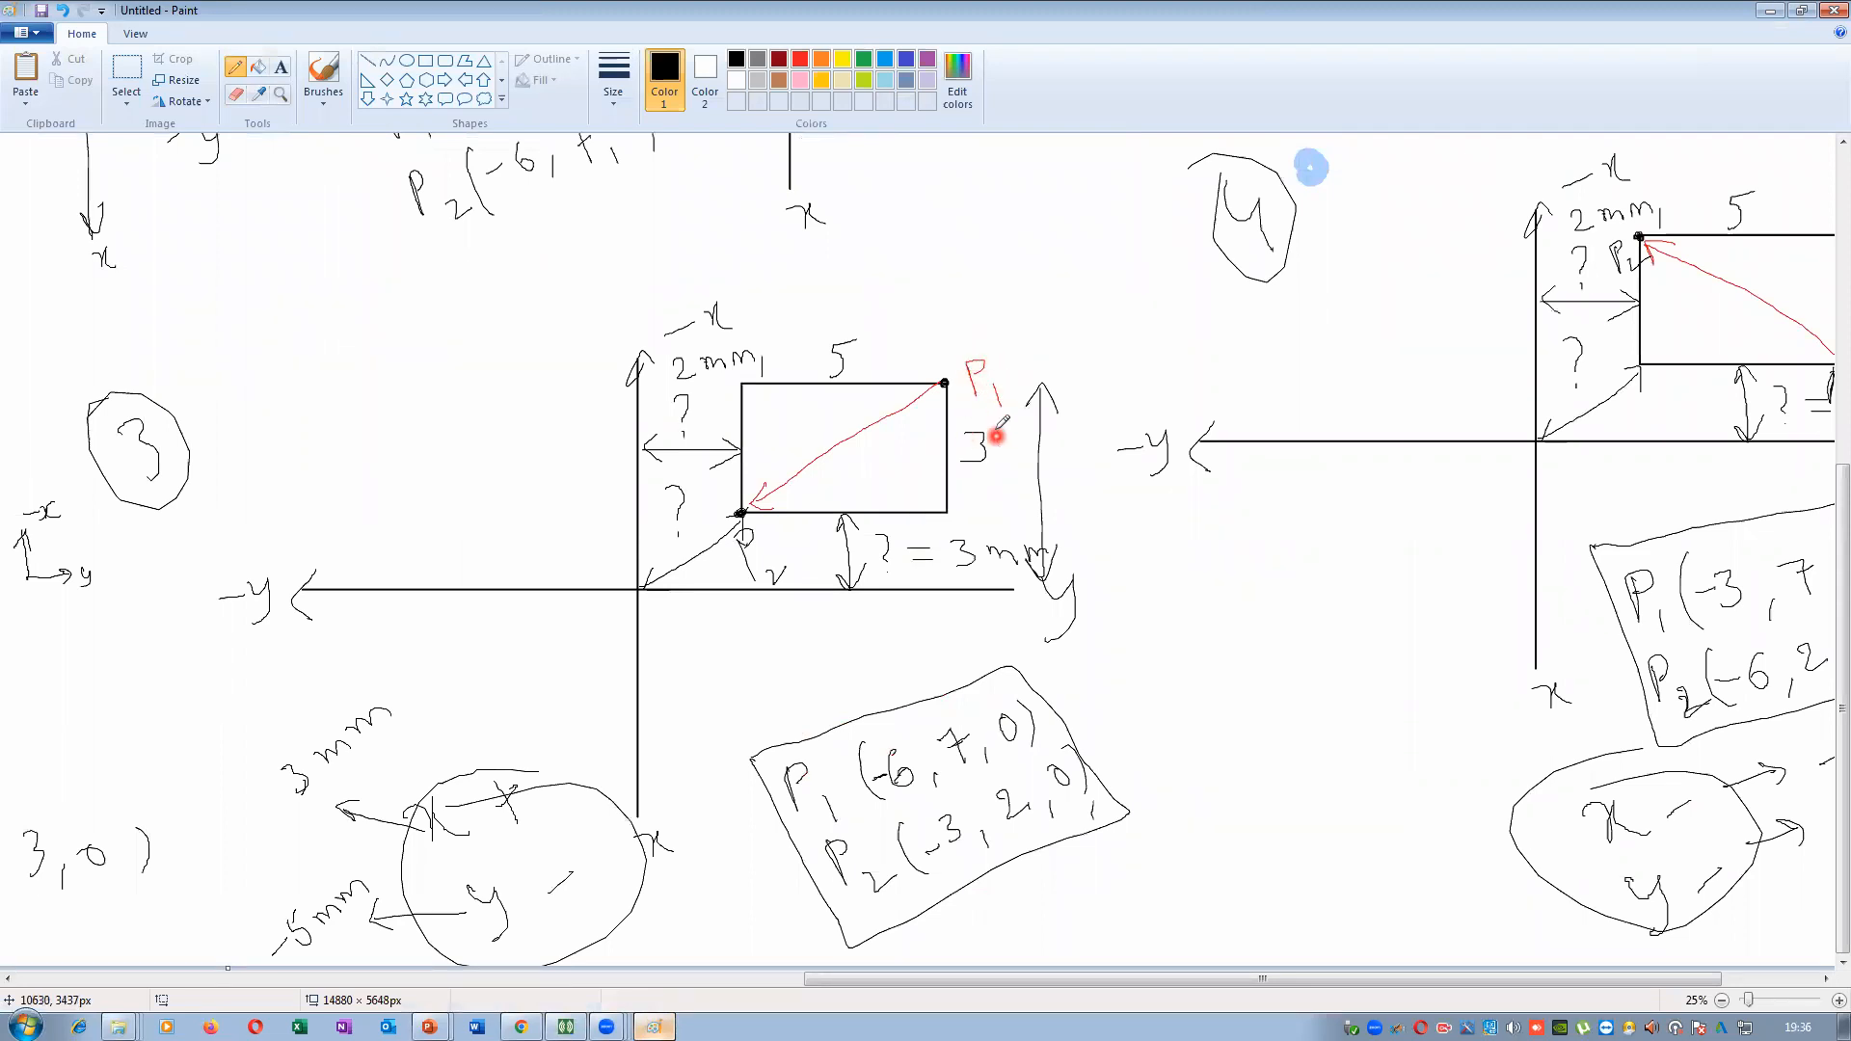
drag(993, 386, 1000, 405)
click(566, 1027)
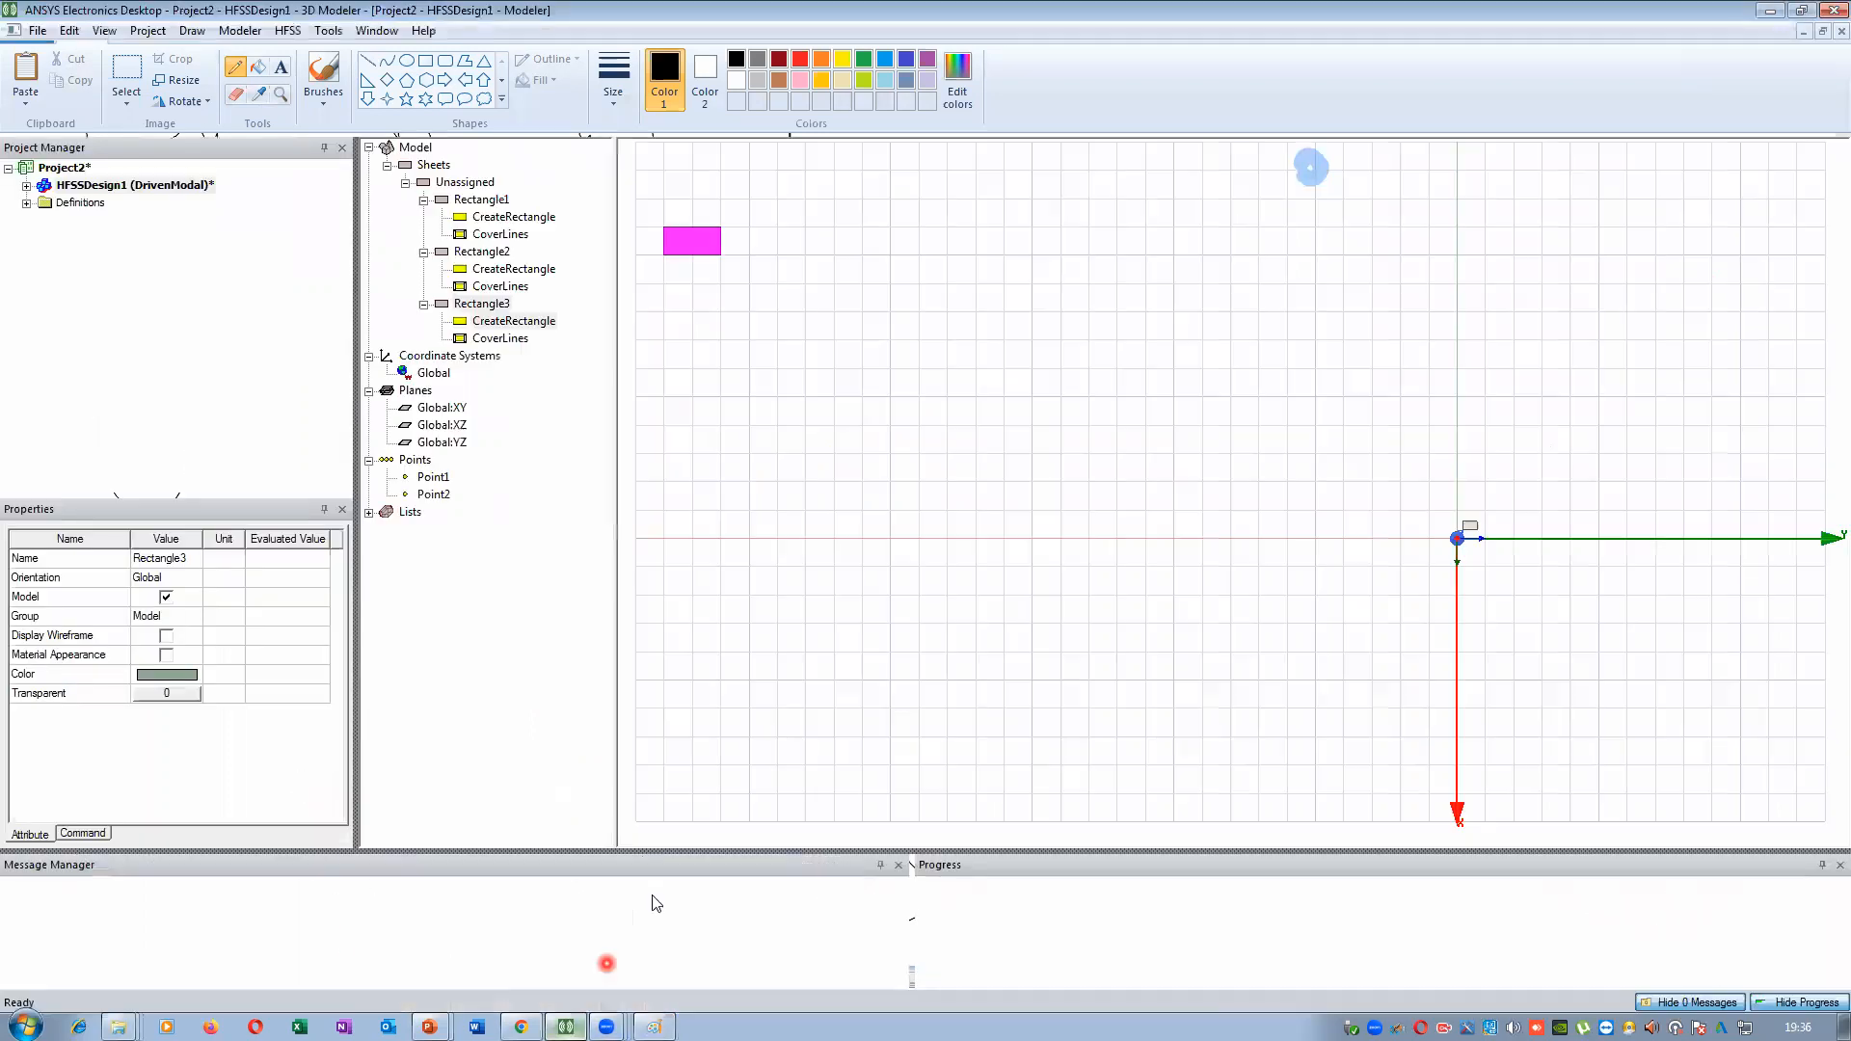
double_click(505, 321)
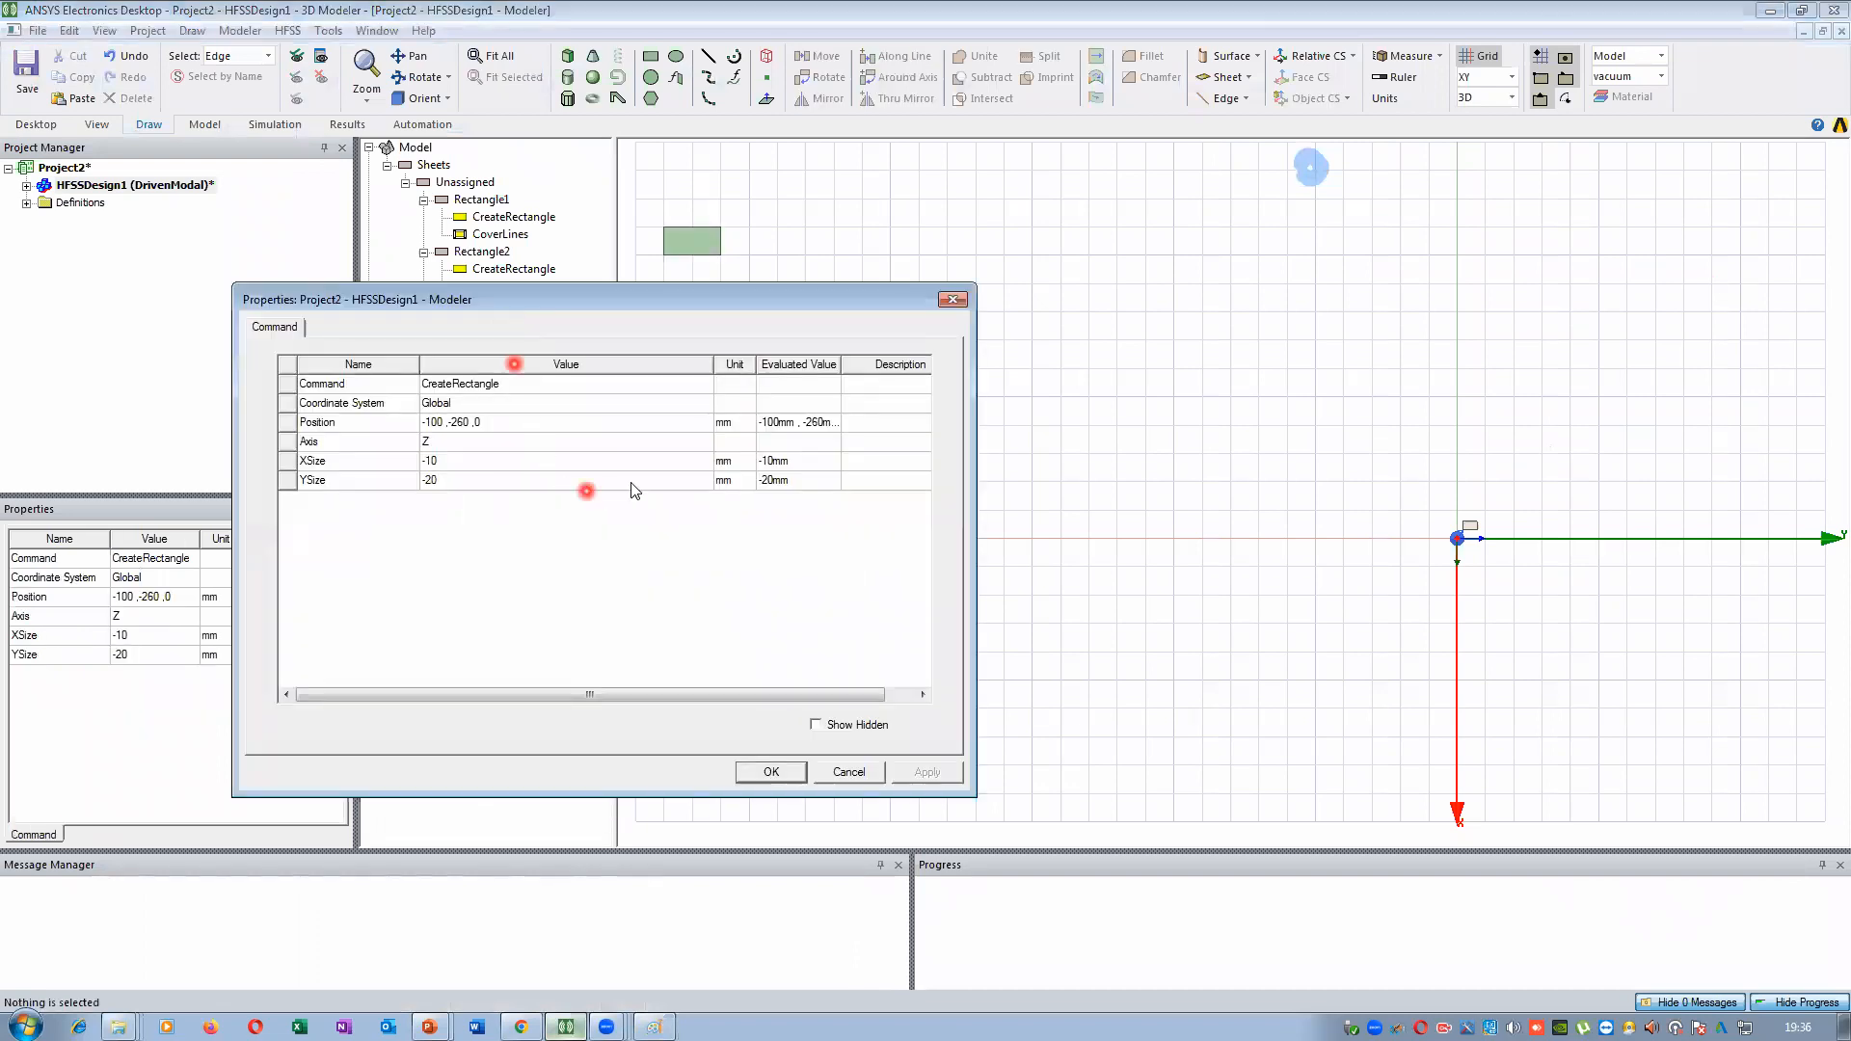
click(486, 424)
text(-)
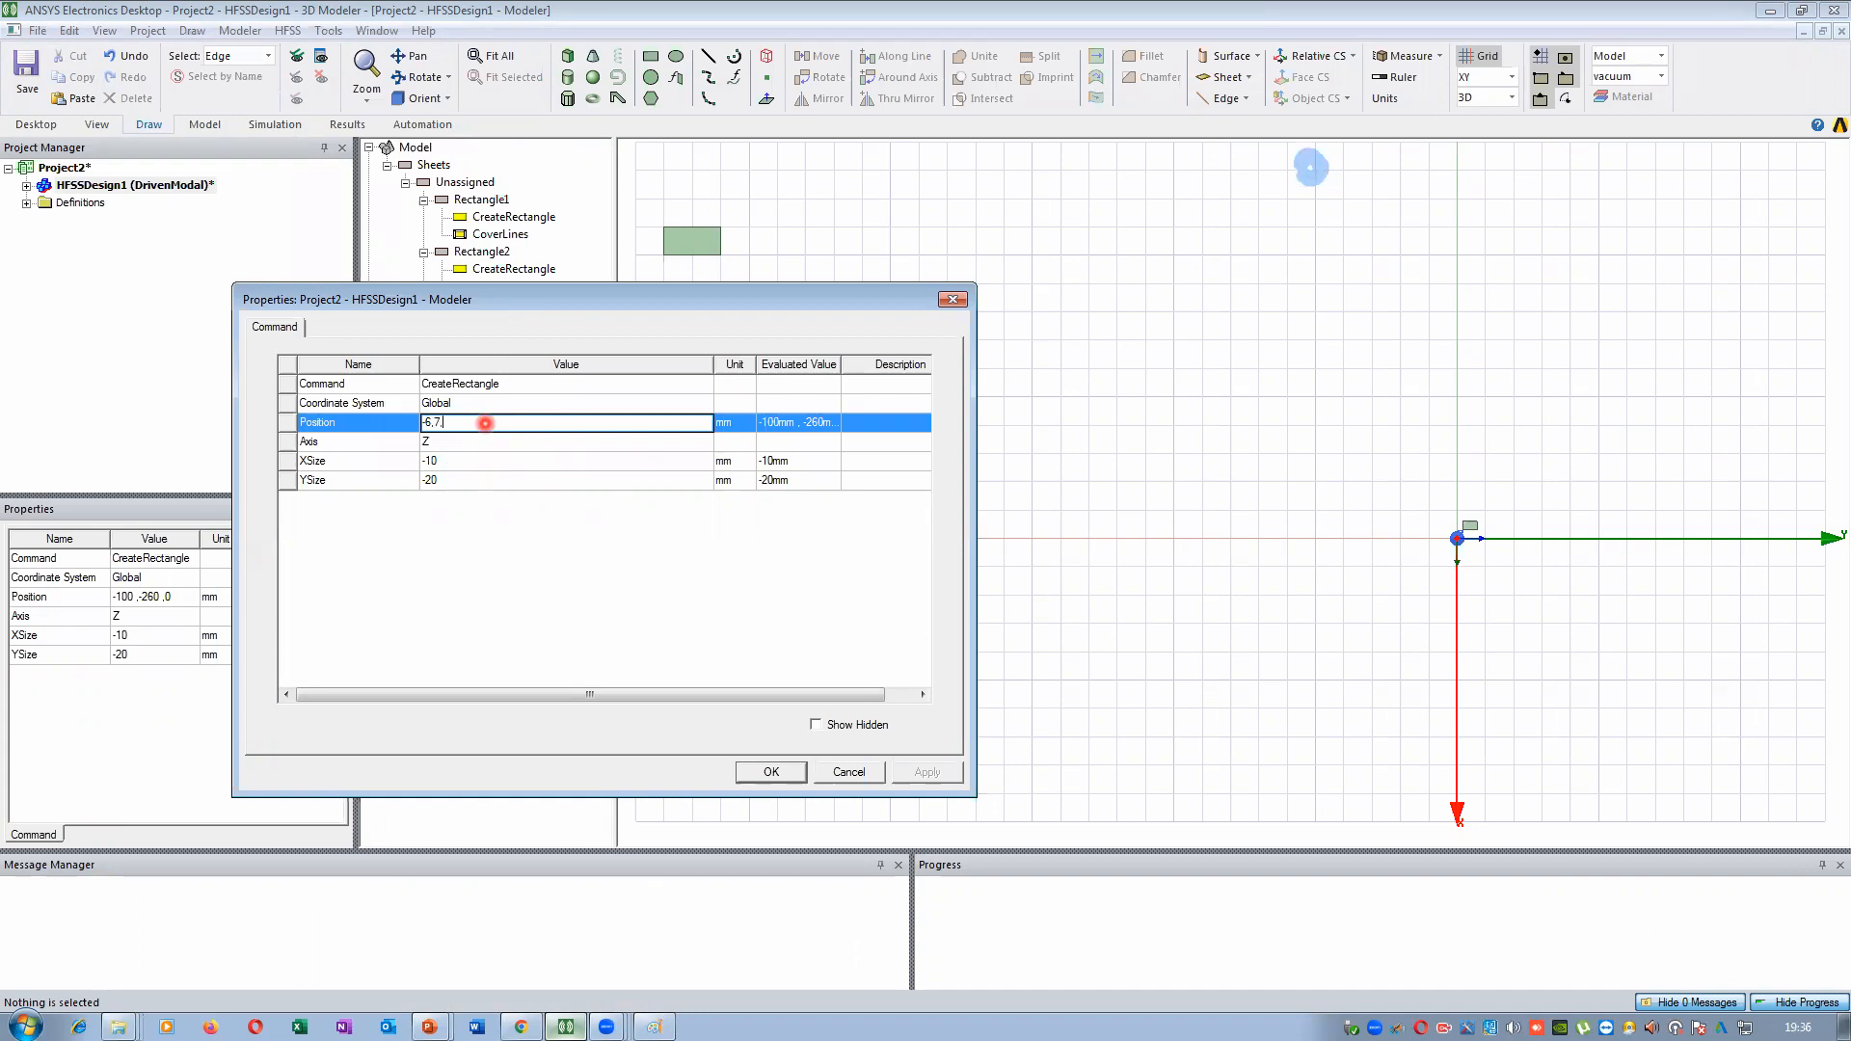
text(6 ,7 ,0)
Set Rectangle3's X size to 3 mm and Y size to 5 mm and apply the changes
click(445, 463)
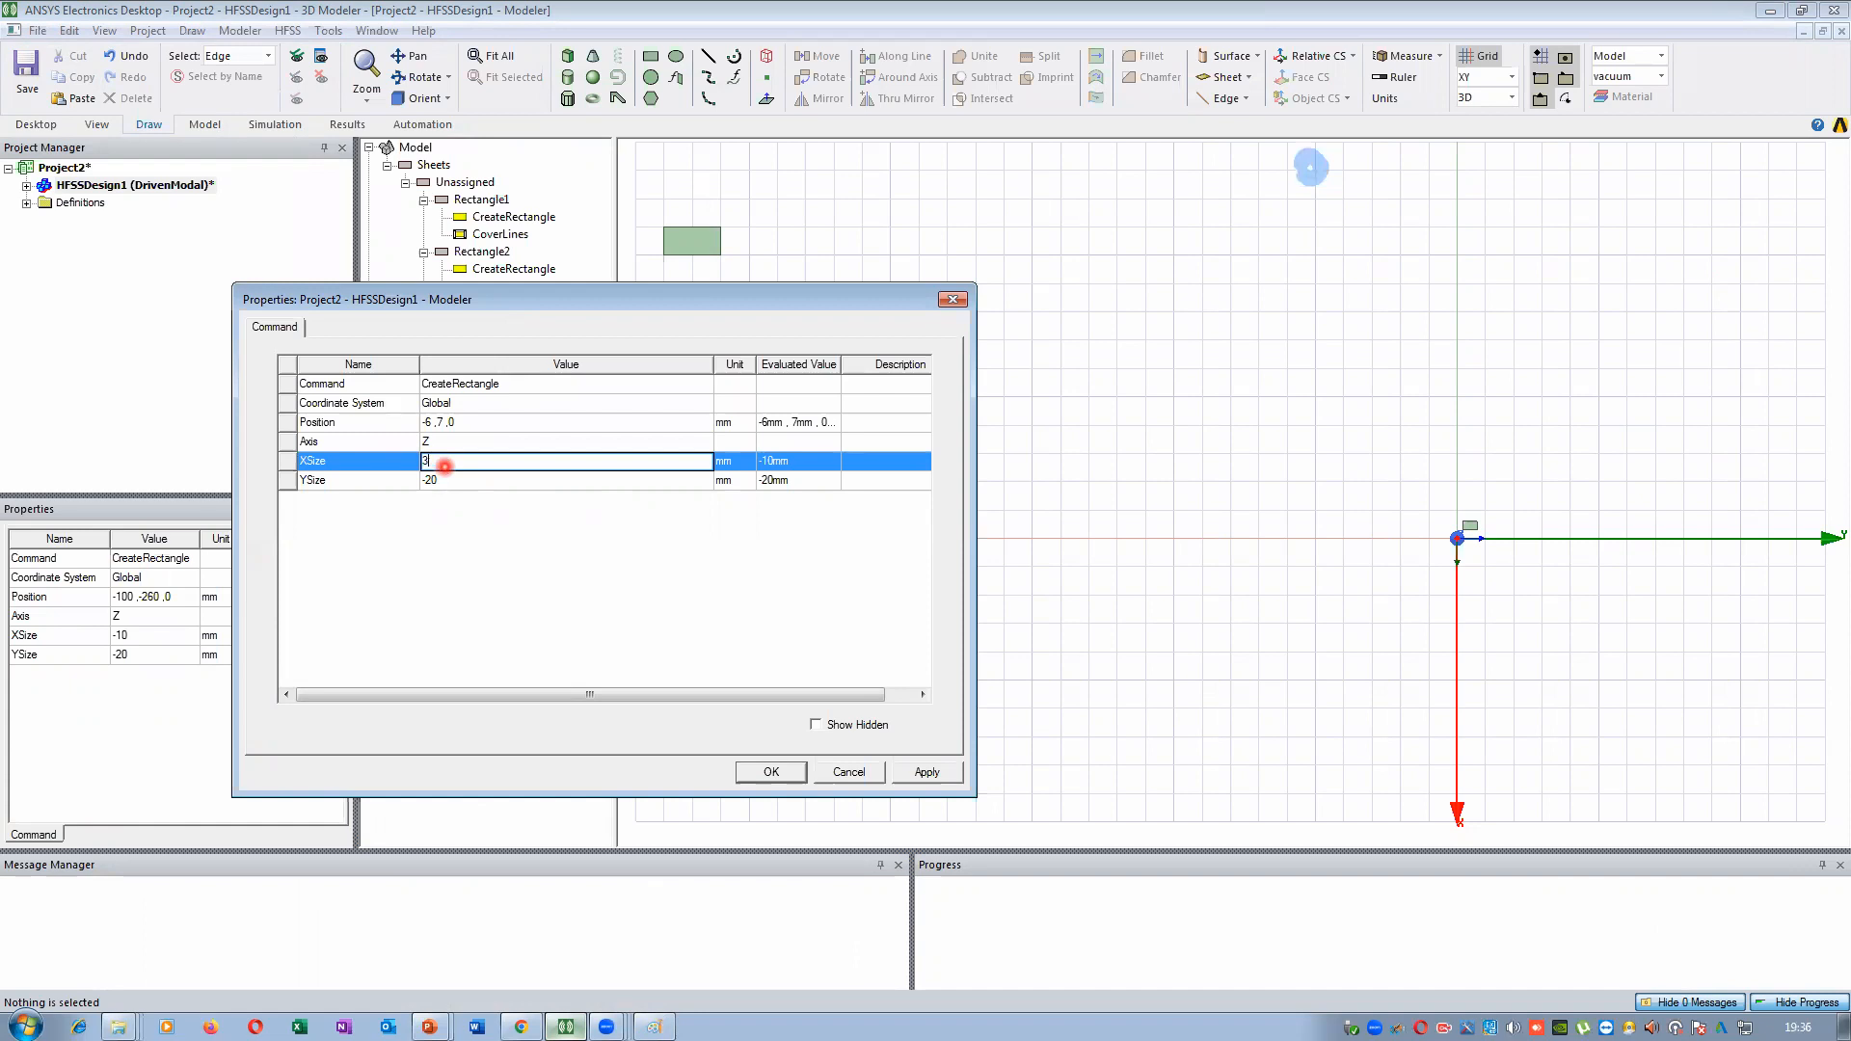
click(447, 475)
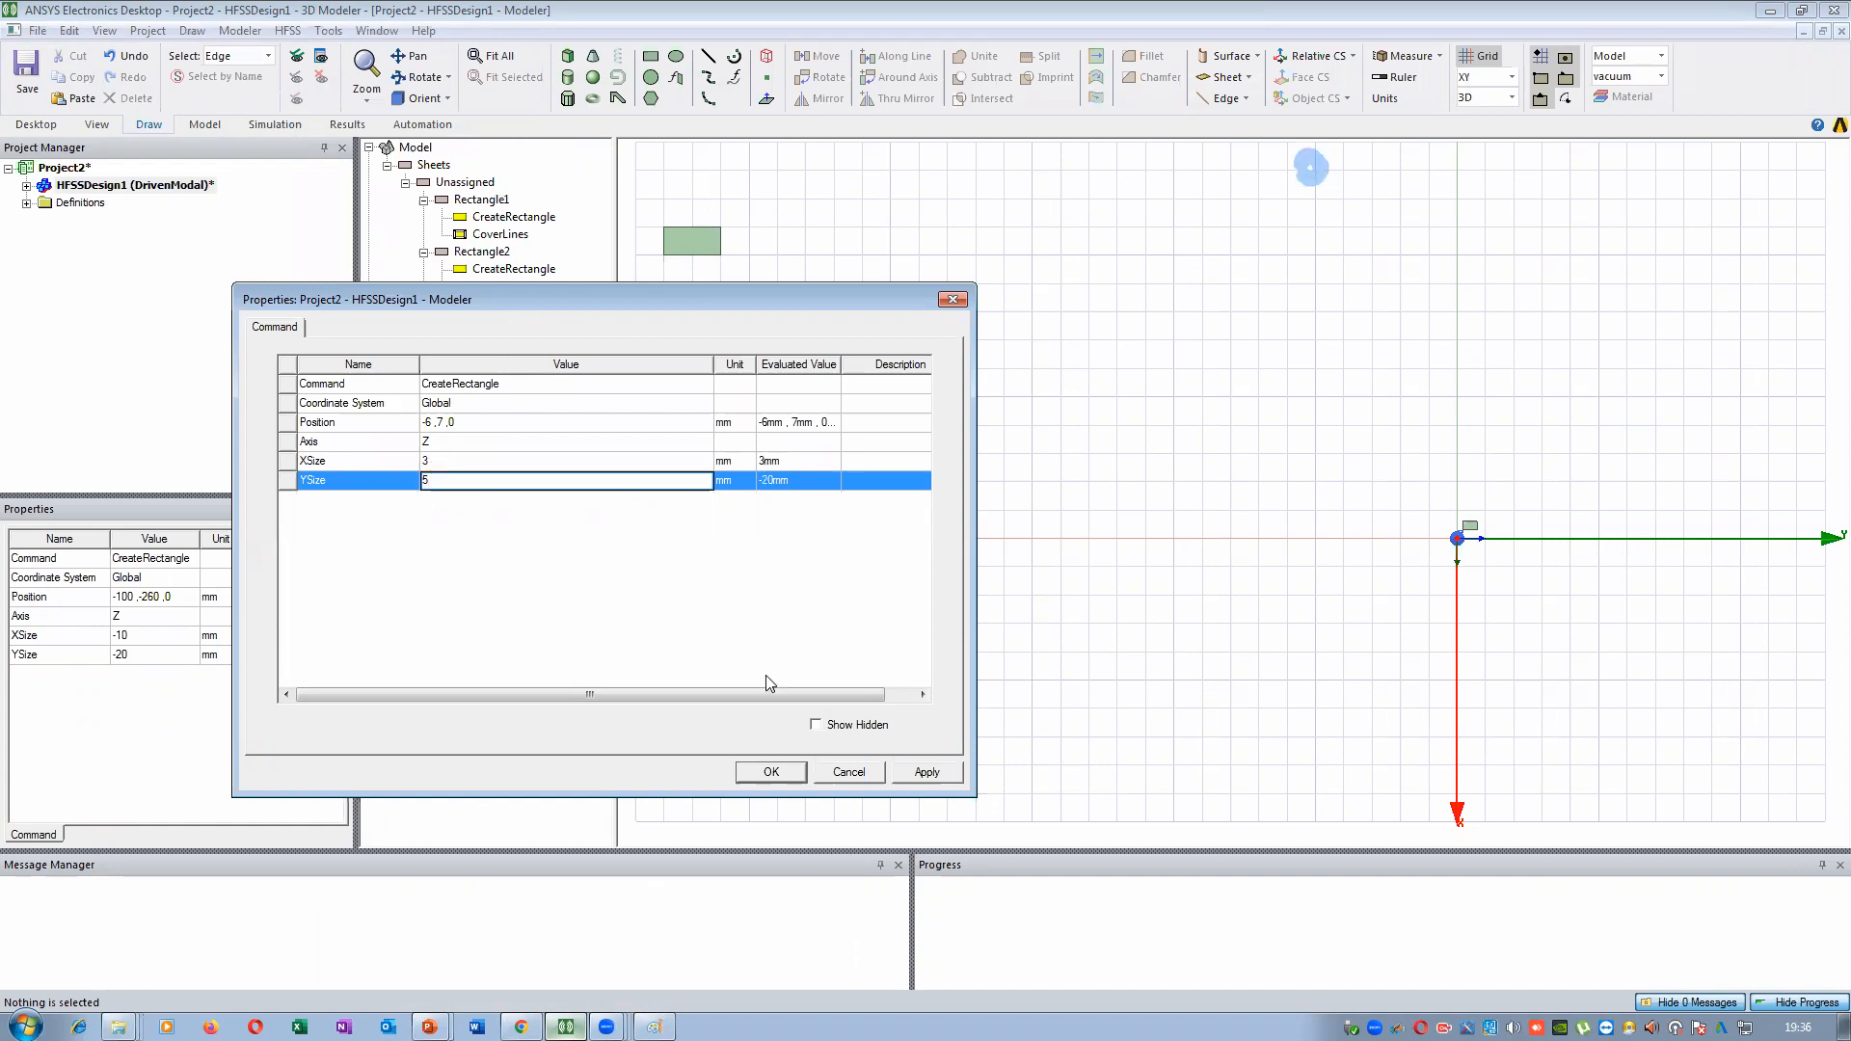
click(756, 633)
click(917, 772)
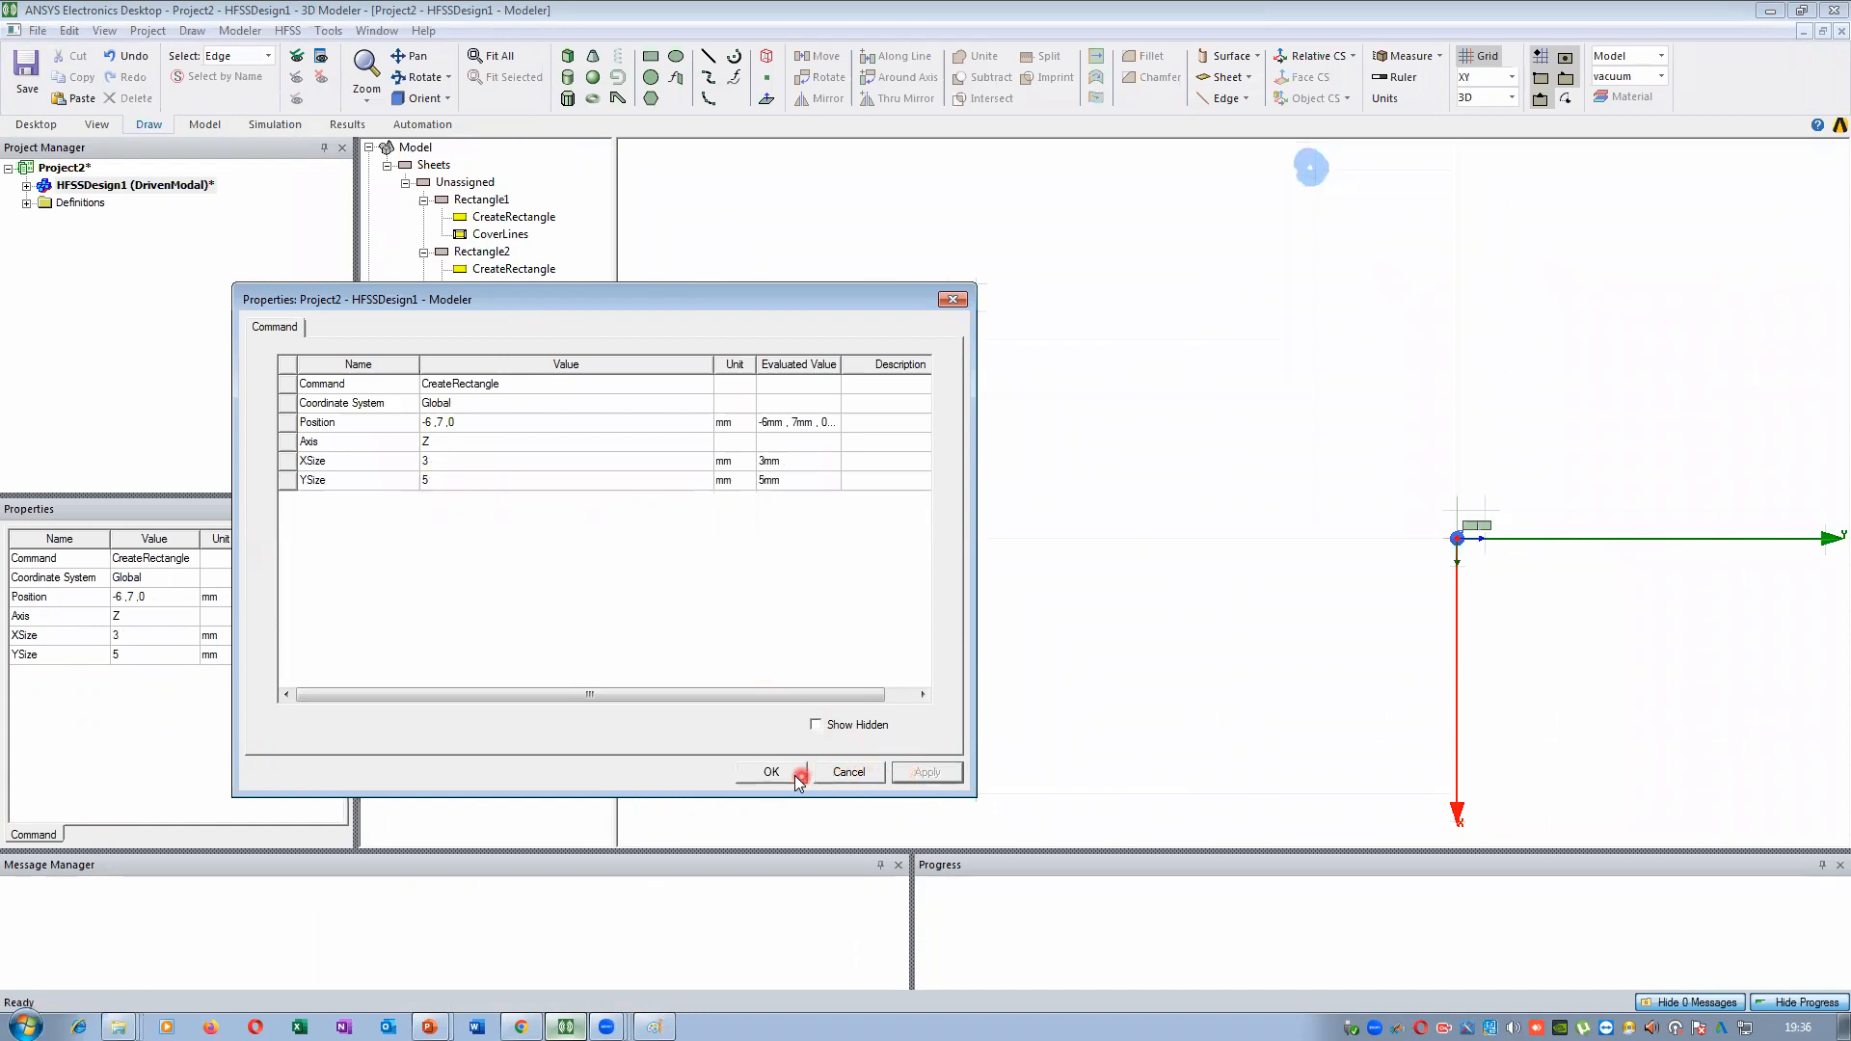
click(794, 775)
click(1484, 558)
scroll(1532, 543, up, 5)
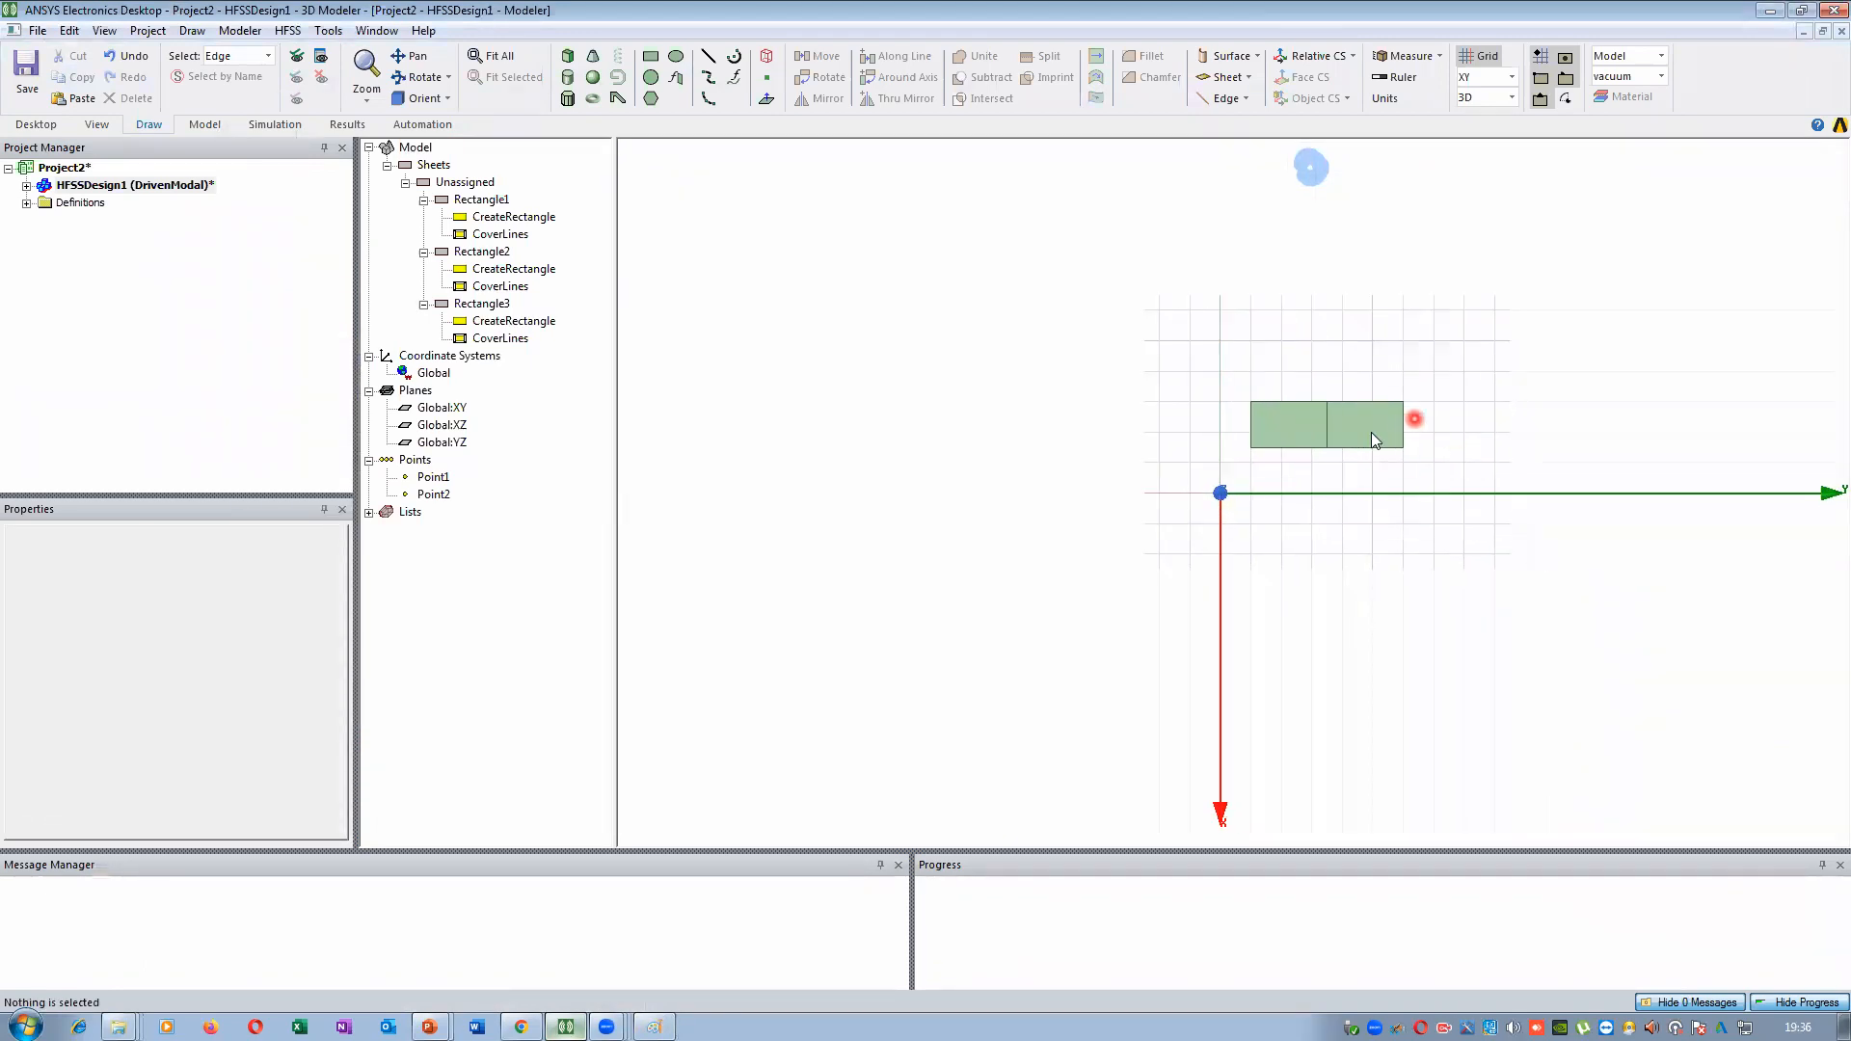
Correct Rectangle3's Y size to -5 mm and highlight the rectangle to check its placement
click(489, 304)
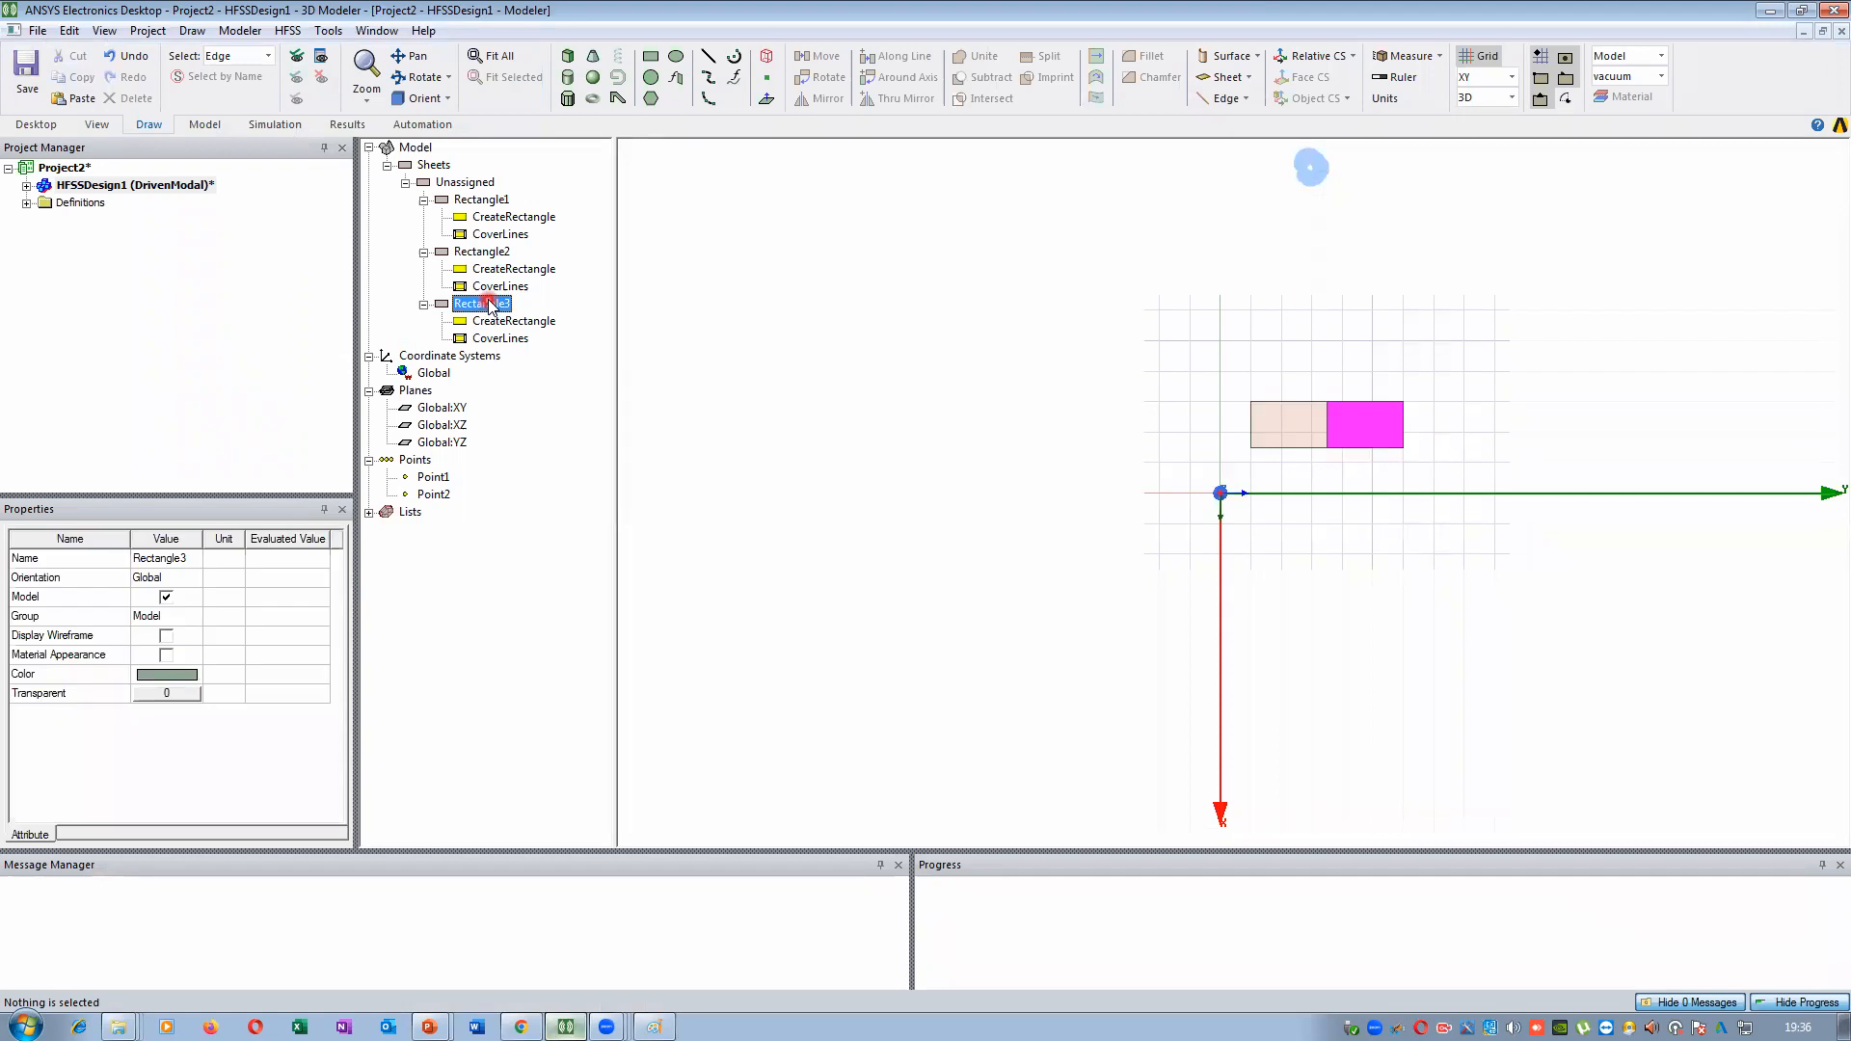
click(1427, 429)
click(1258, 428)
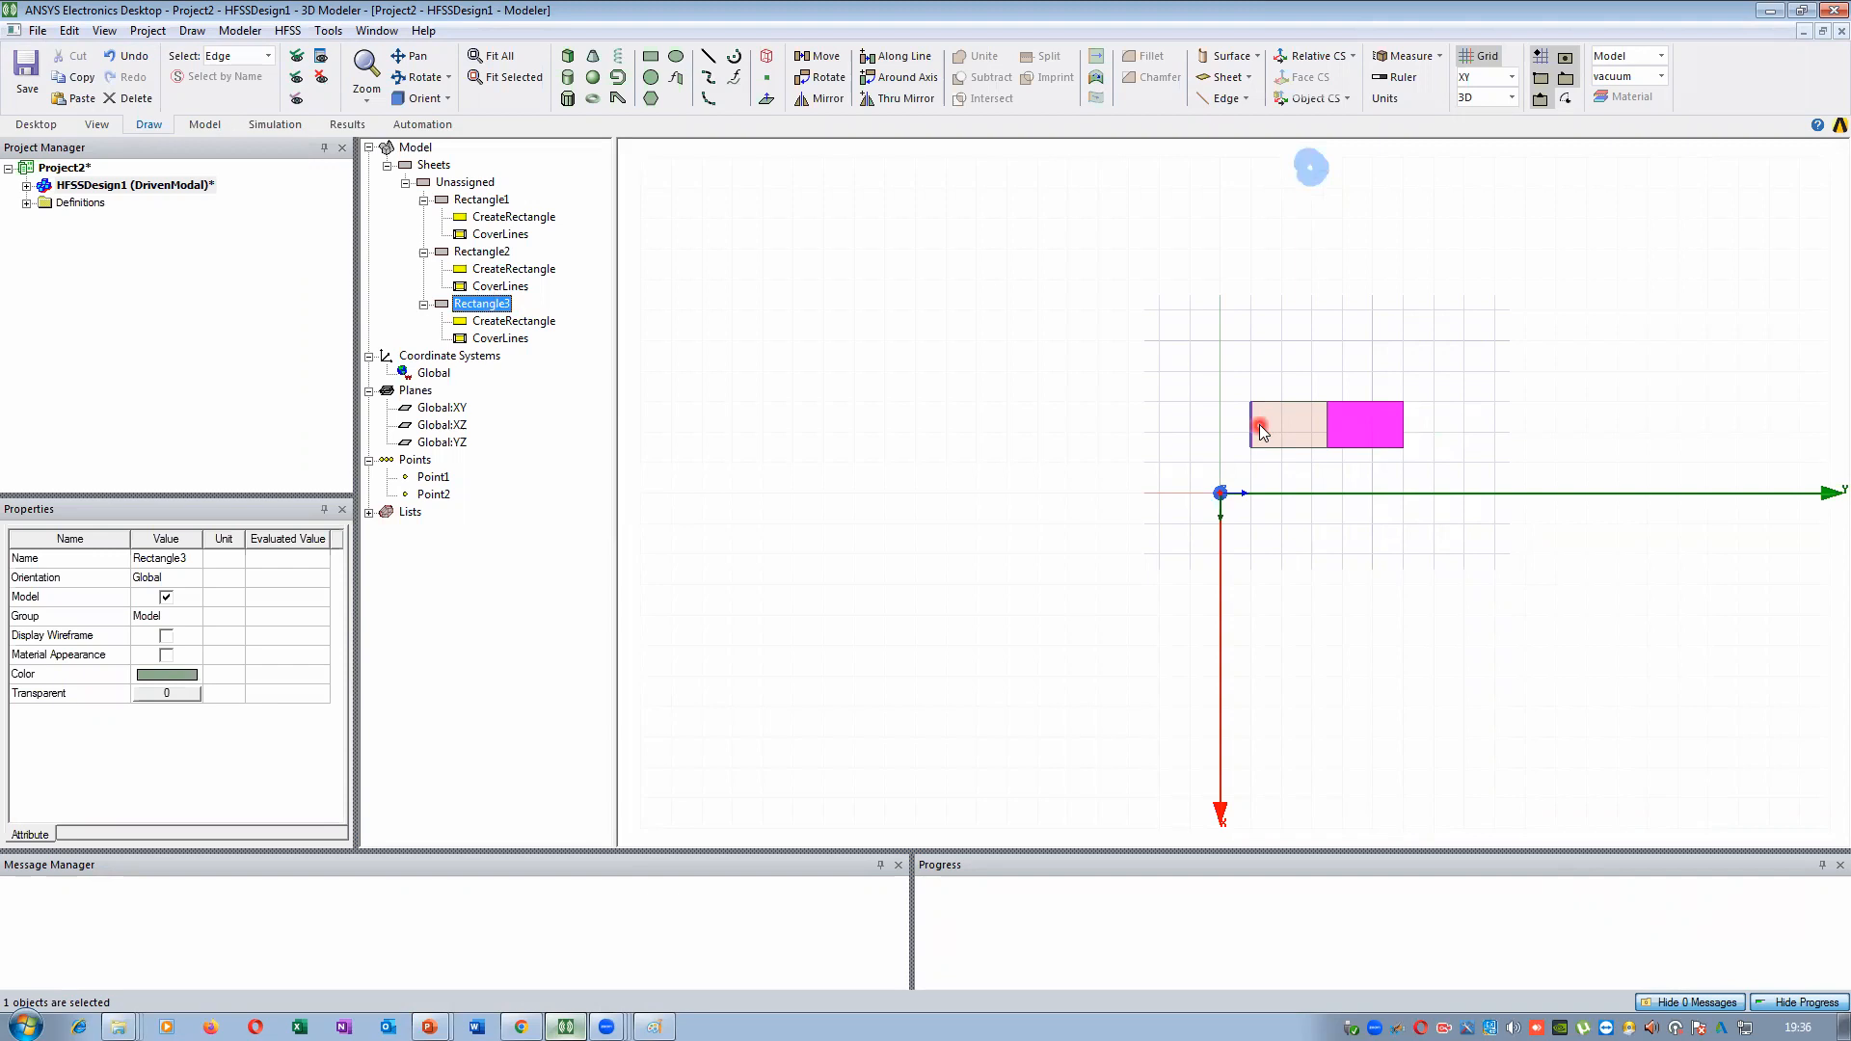
double_click(521, 321)
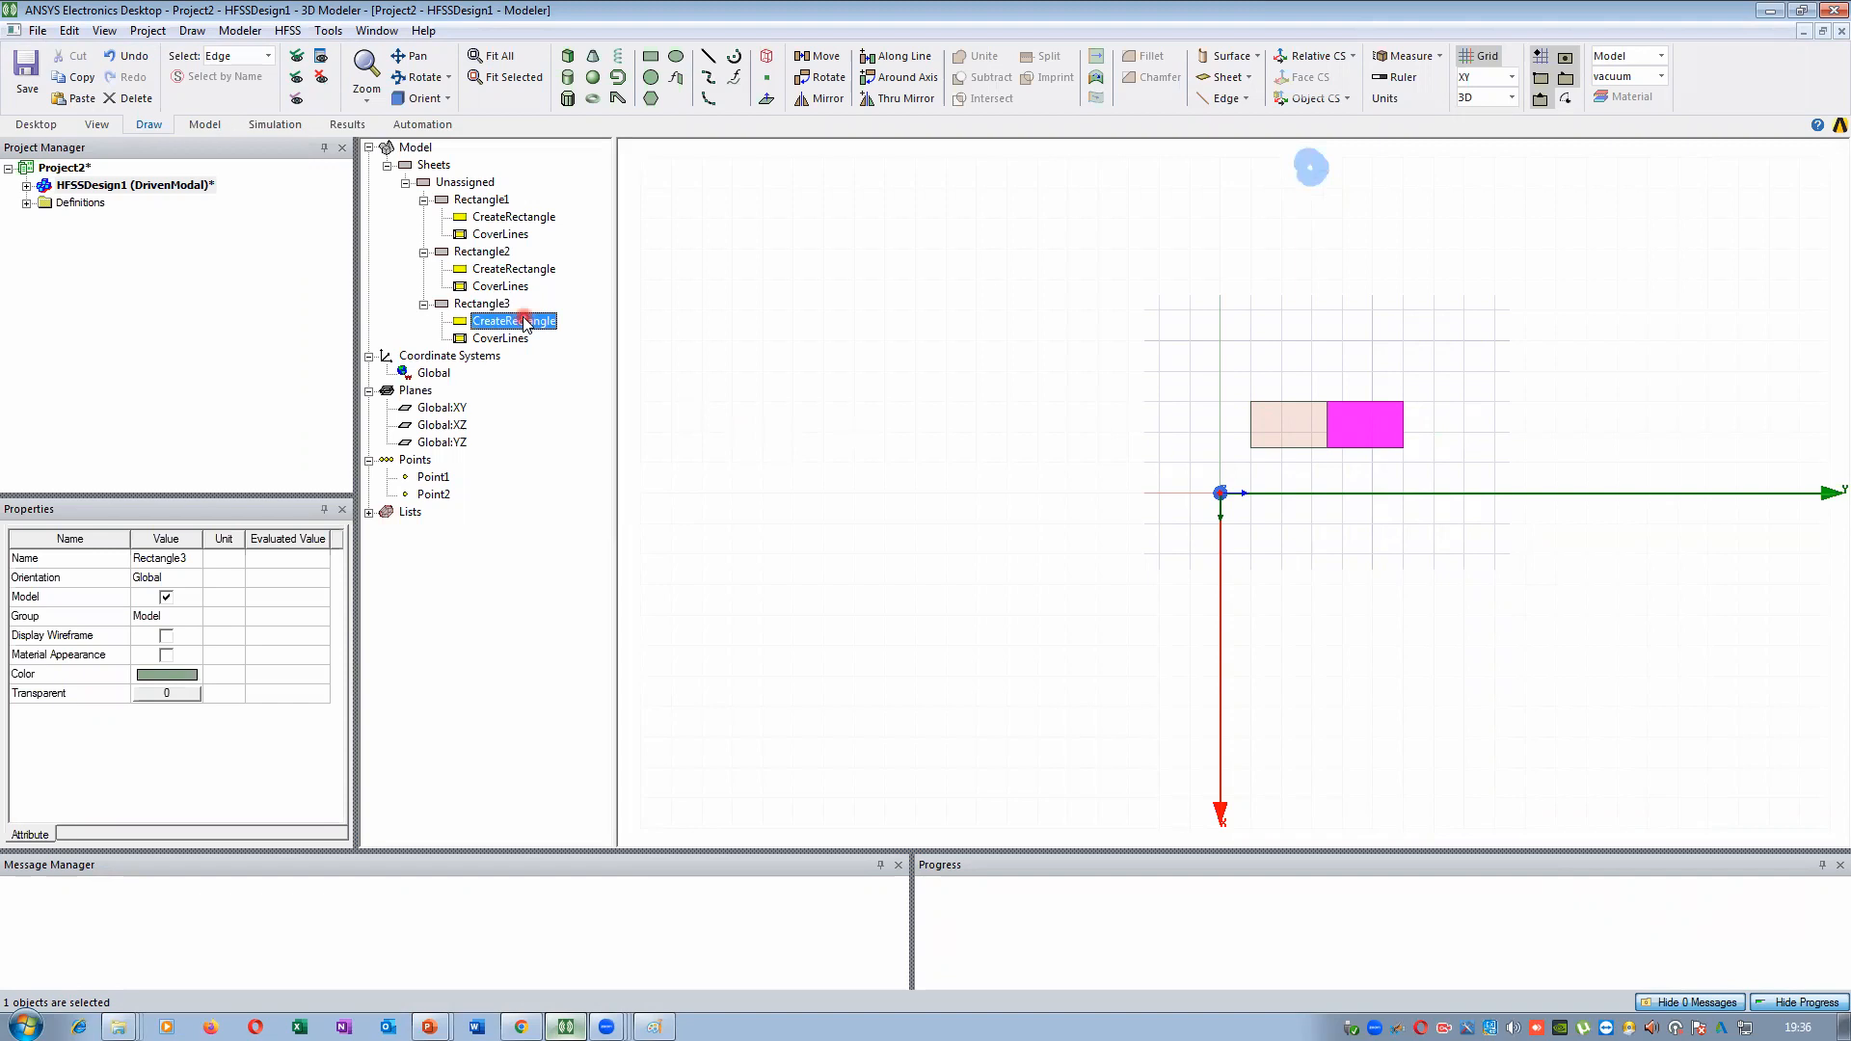
click(443, 457)
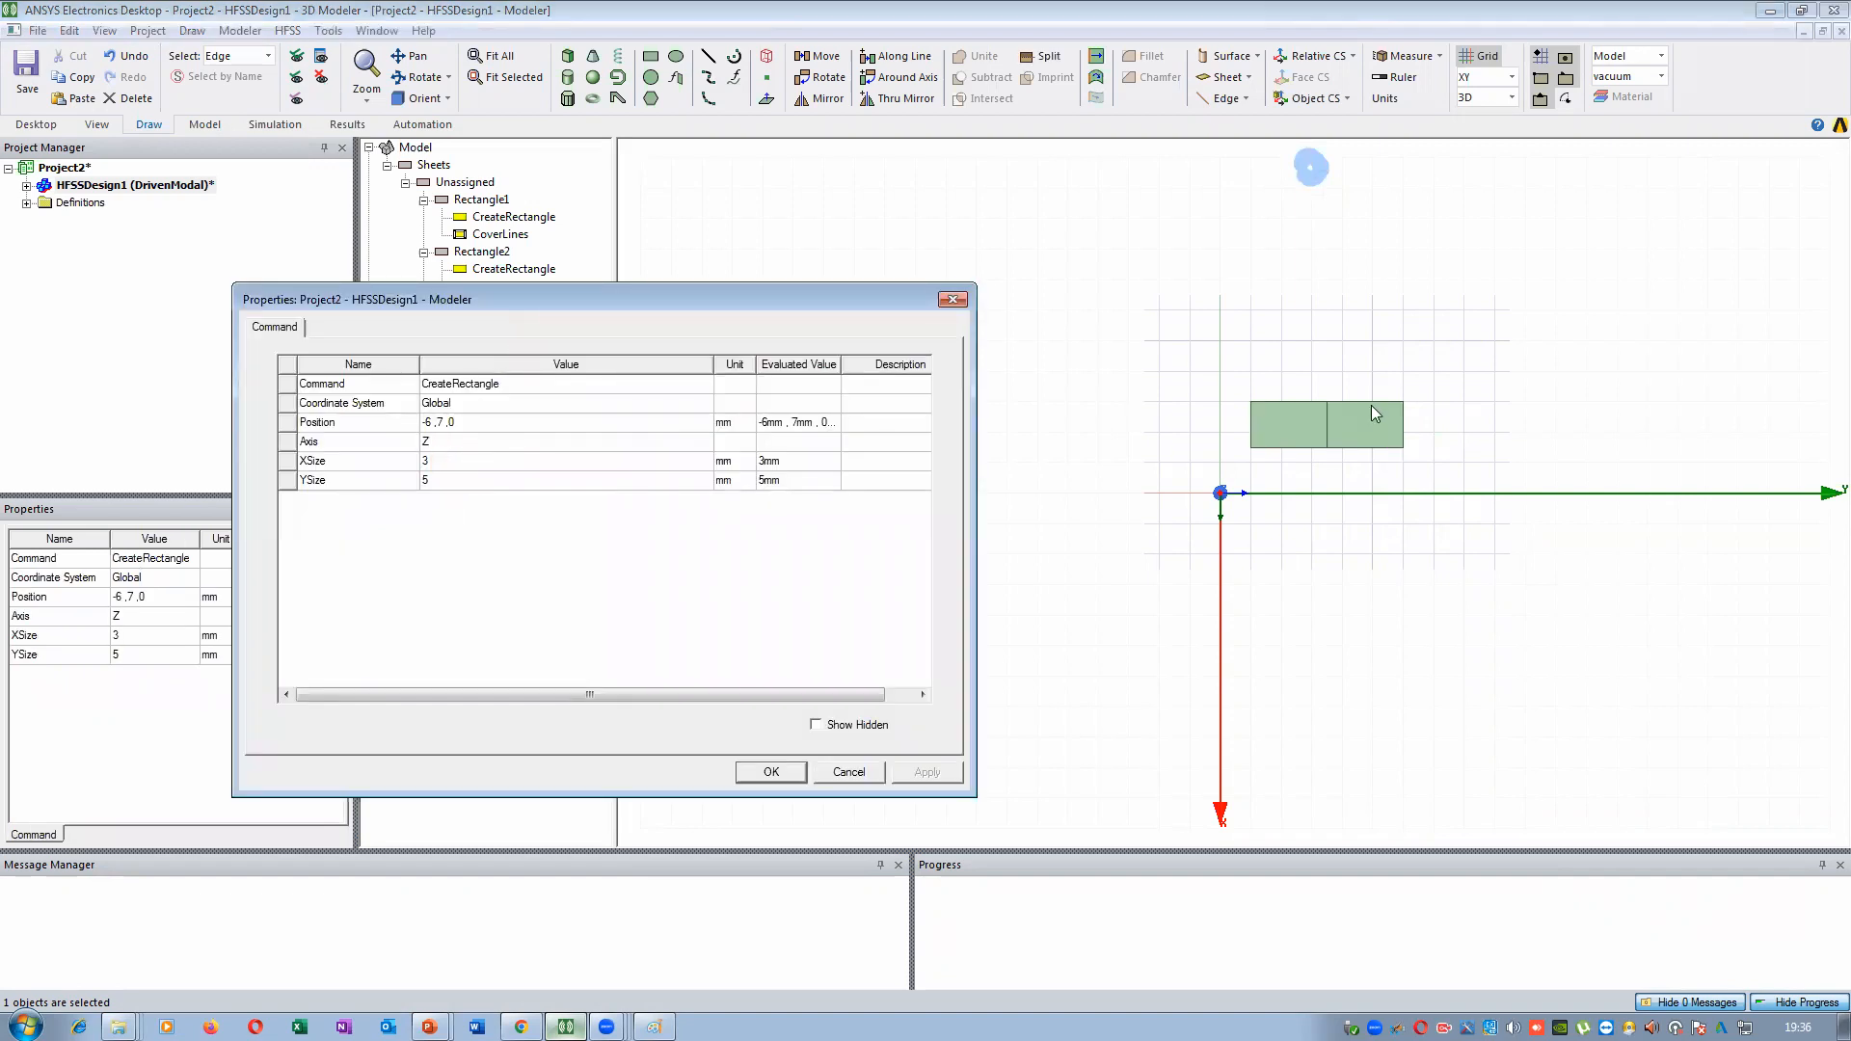
click(429, 482)
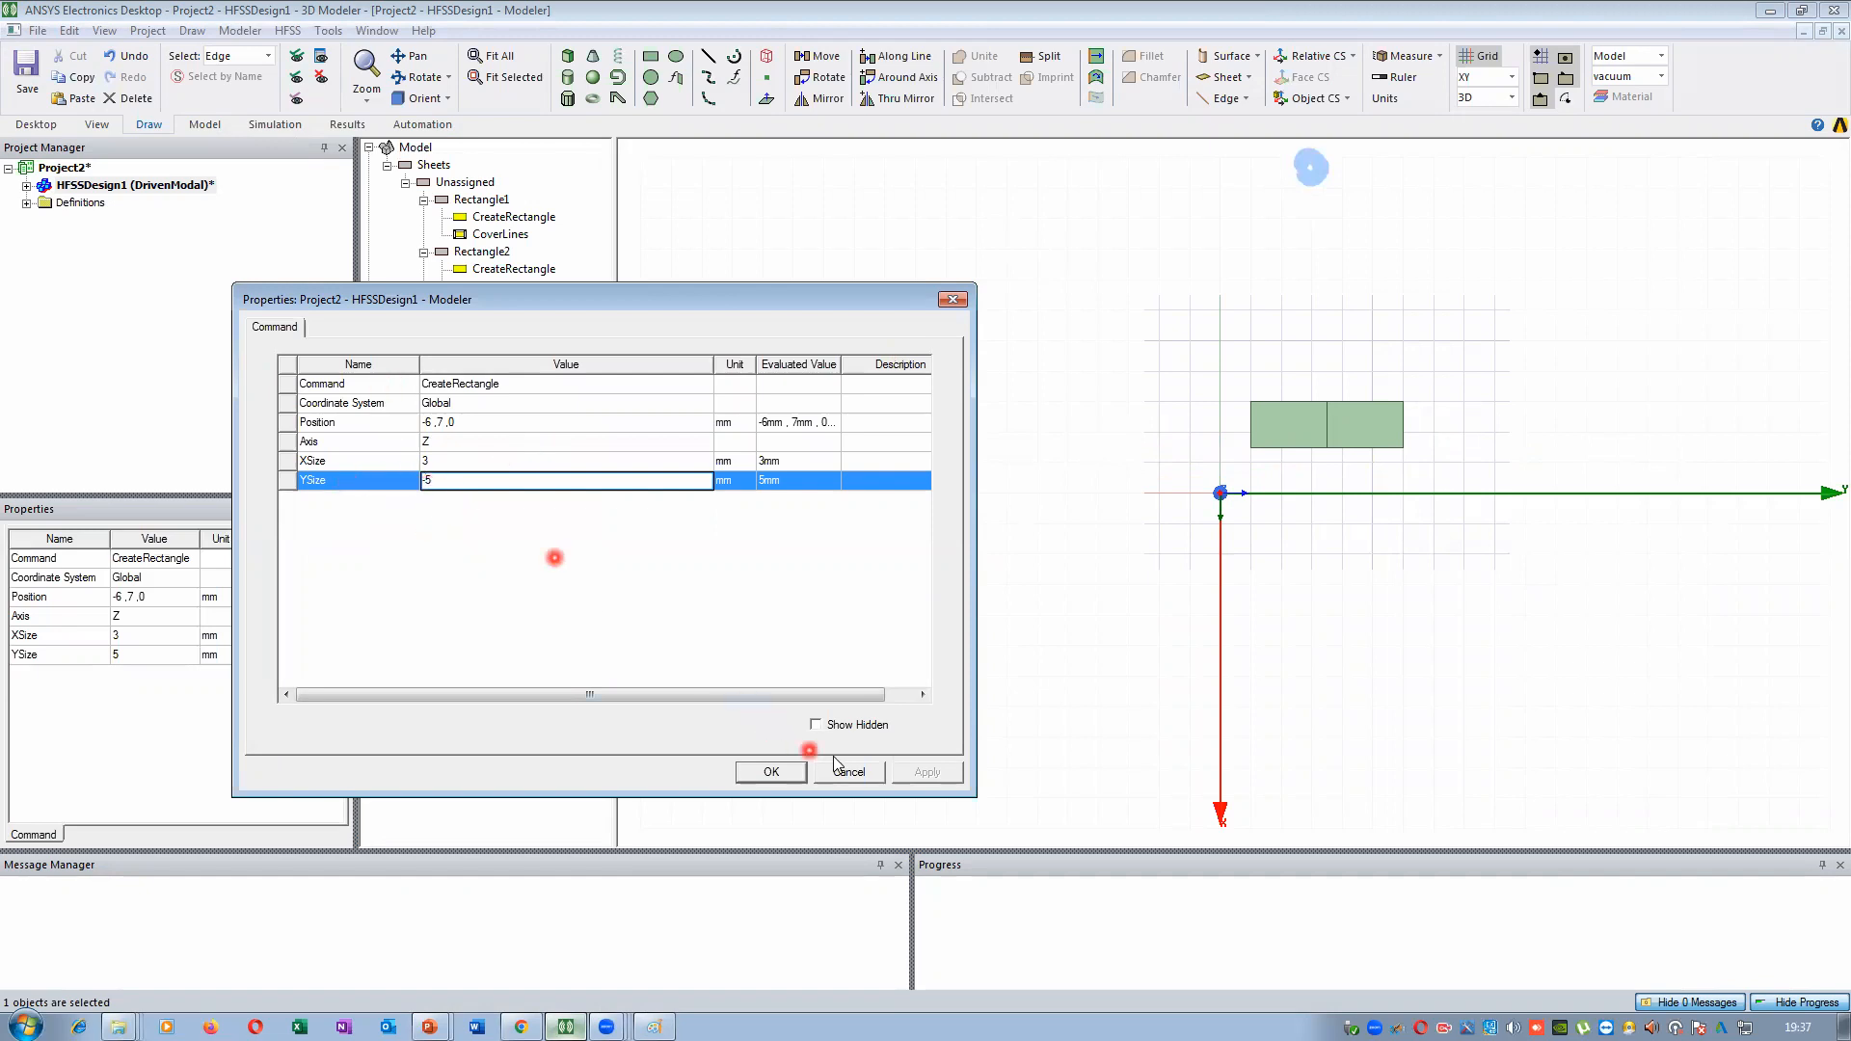
click(731, 646)
click(921, 769)
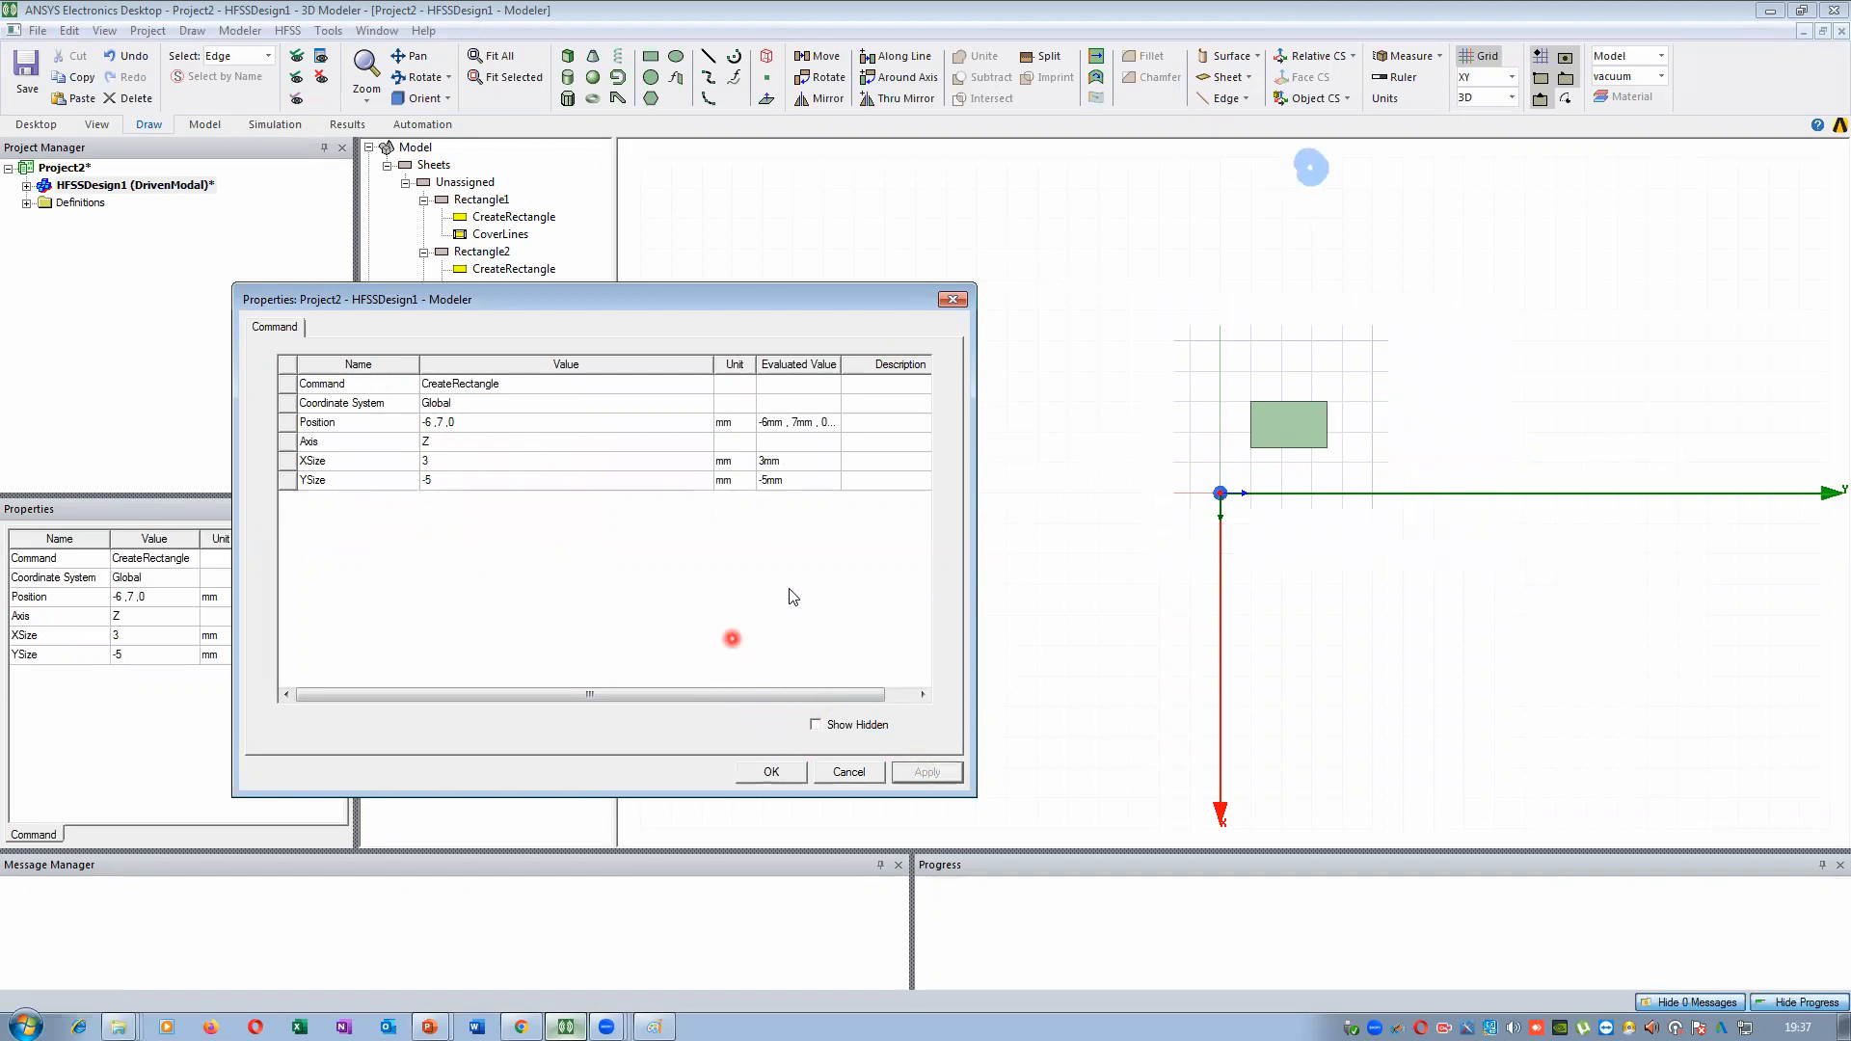
click(763, 777)
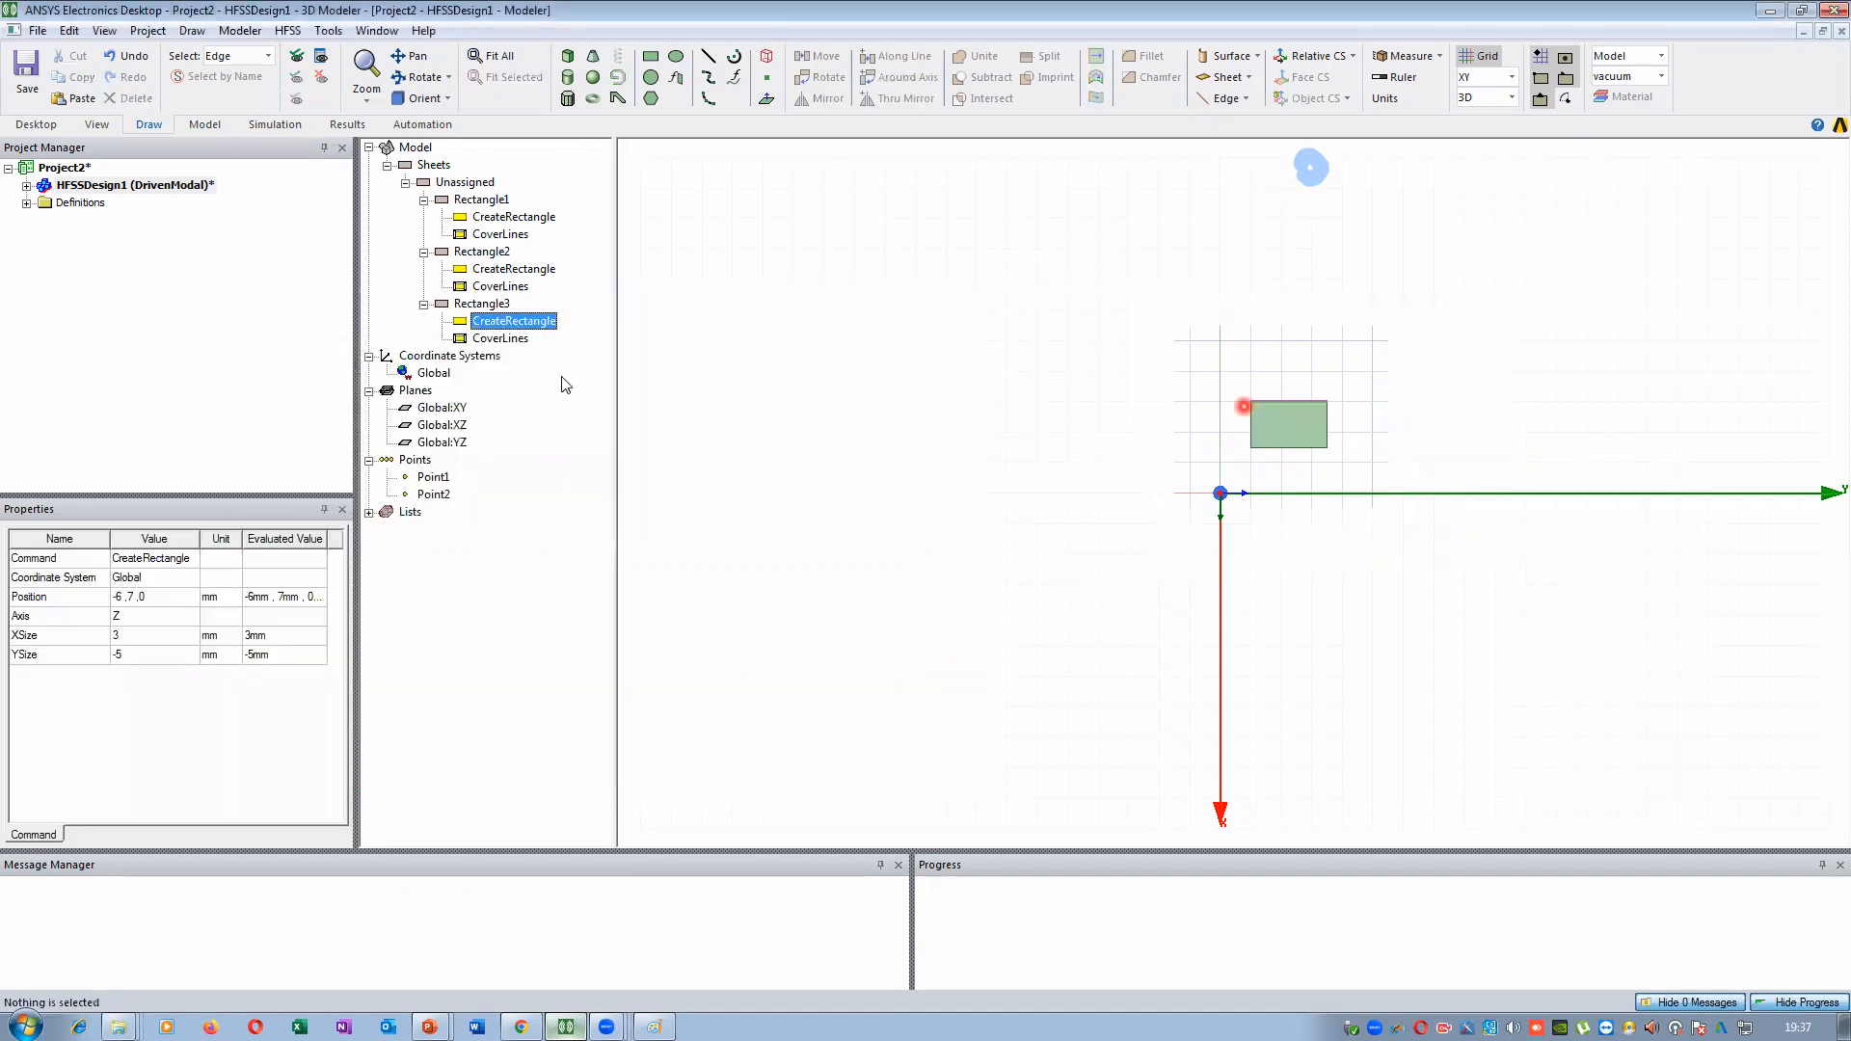
click(505, 305)
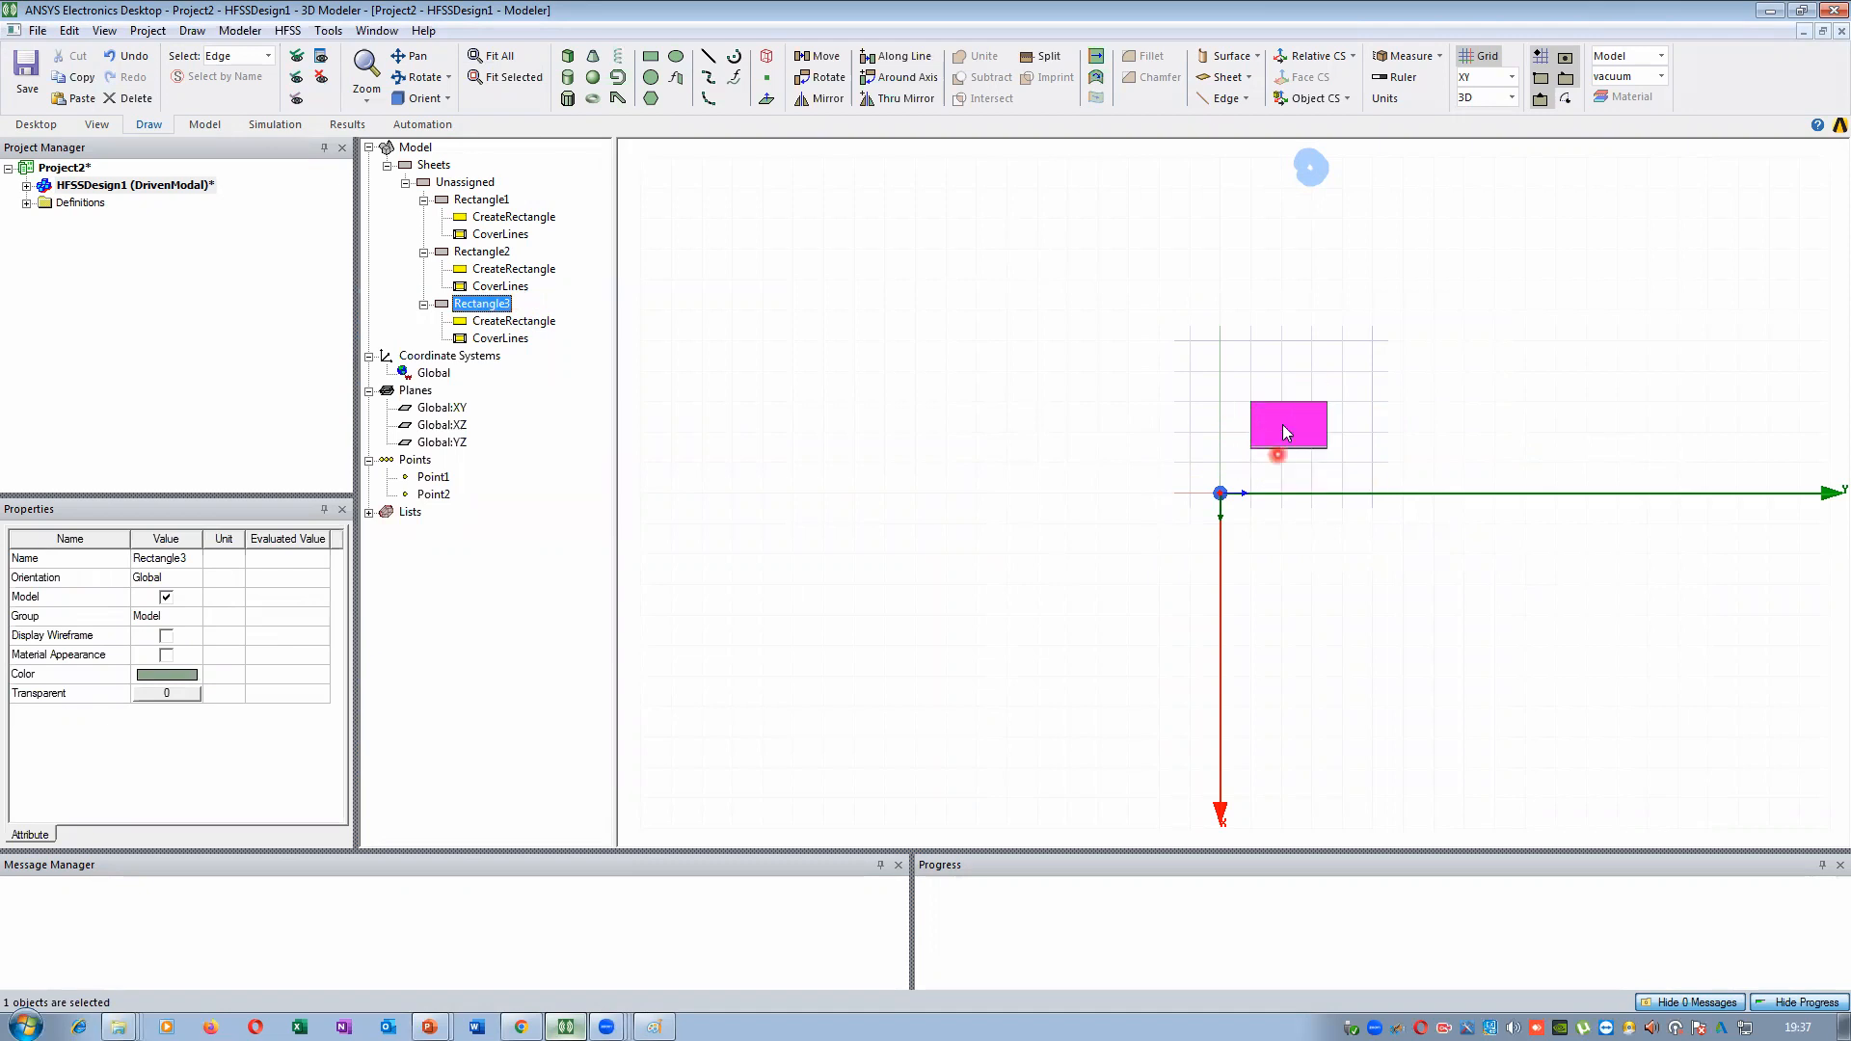
click(794, 390)
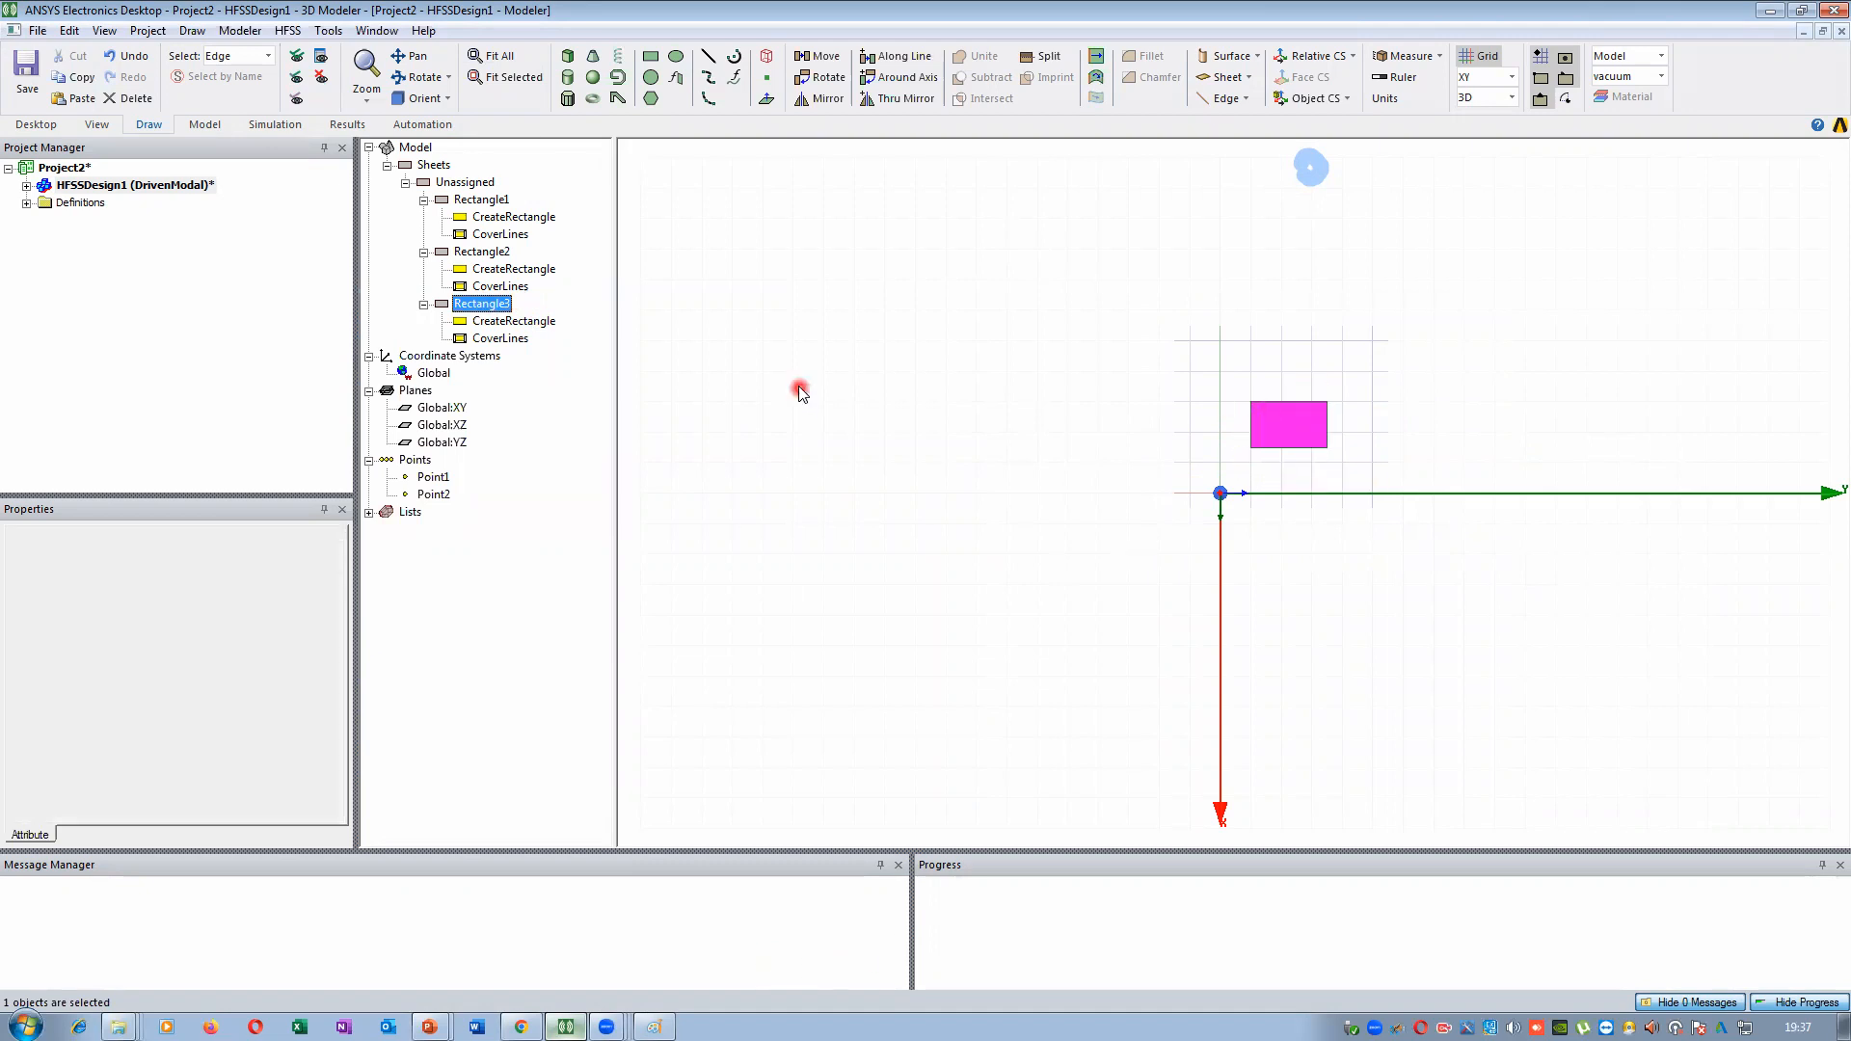
Draw a fourth rectangle away from the origin at 60, 130, 0 with X size 10 mm and Y size 20 mm
click(653, 63)
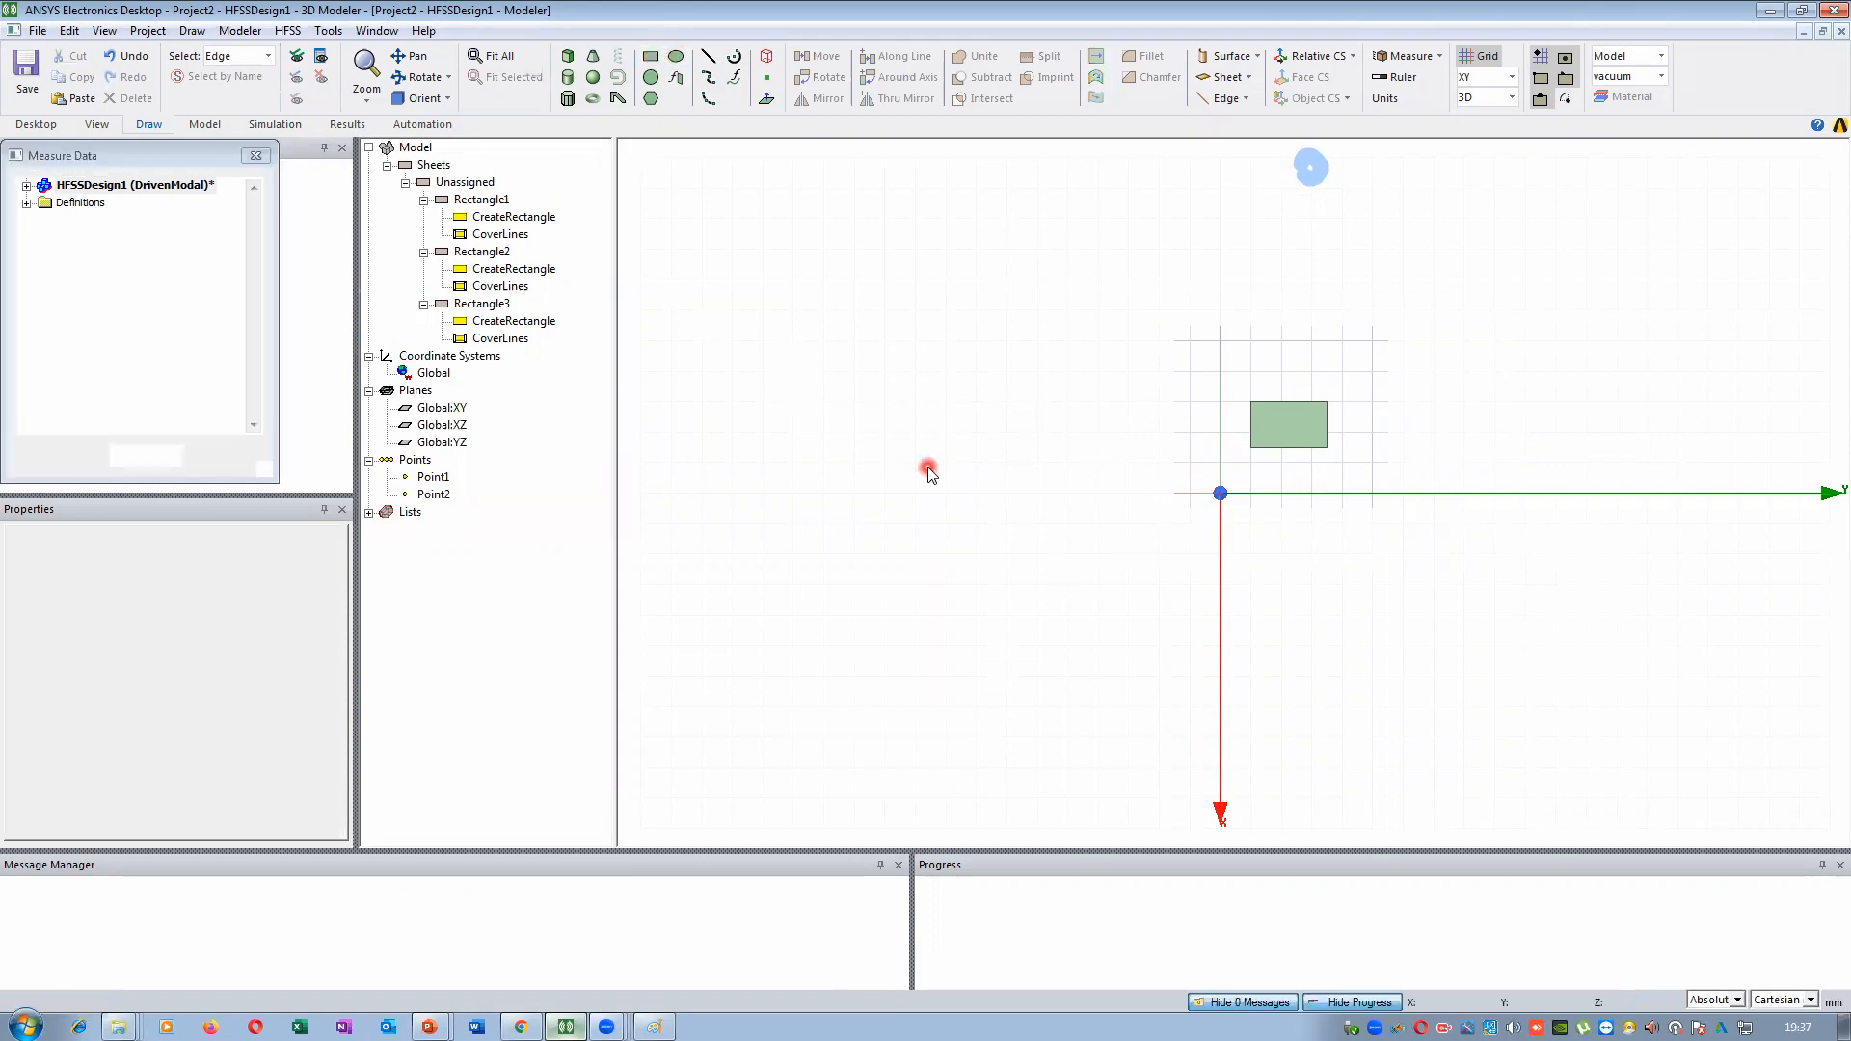
scroll(916, 463, down, 5)
click(1415, 657)
click(1488, 695)
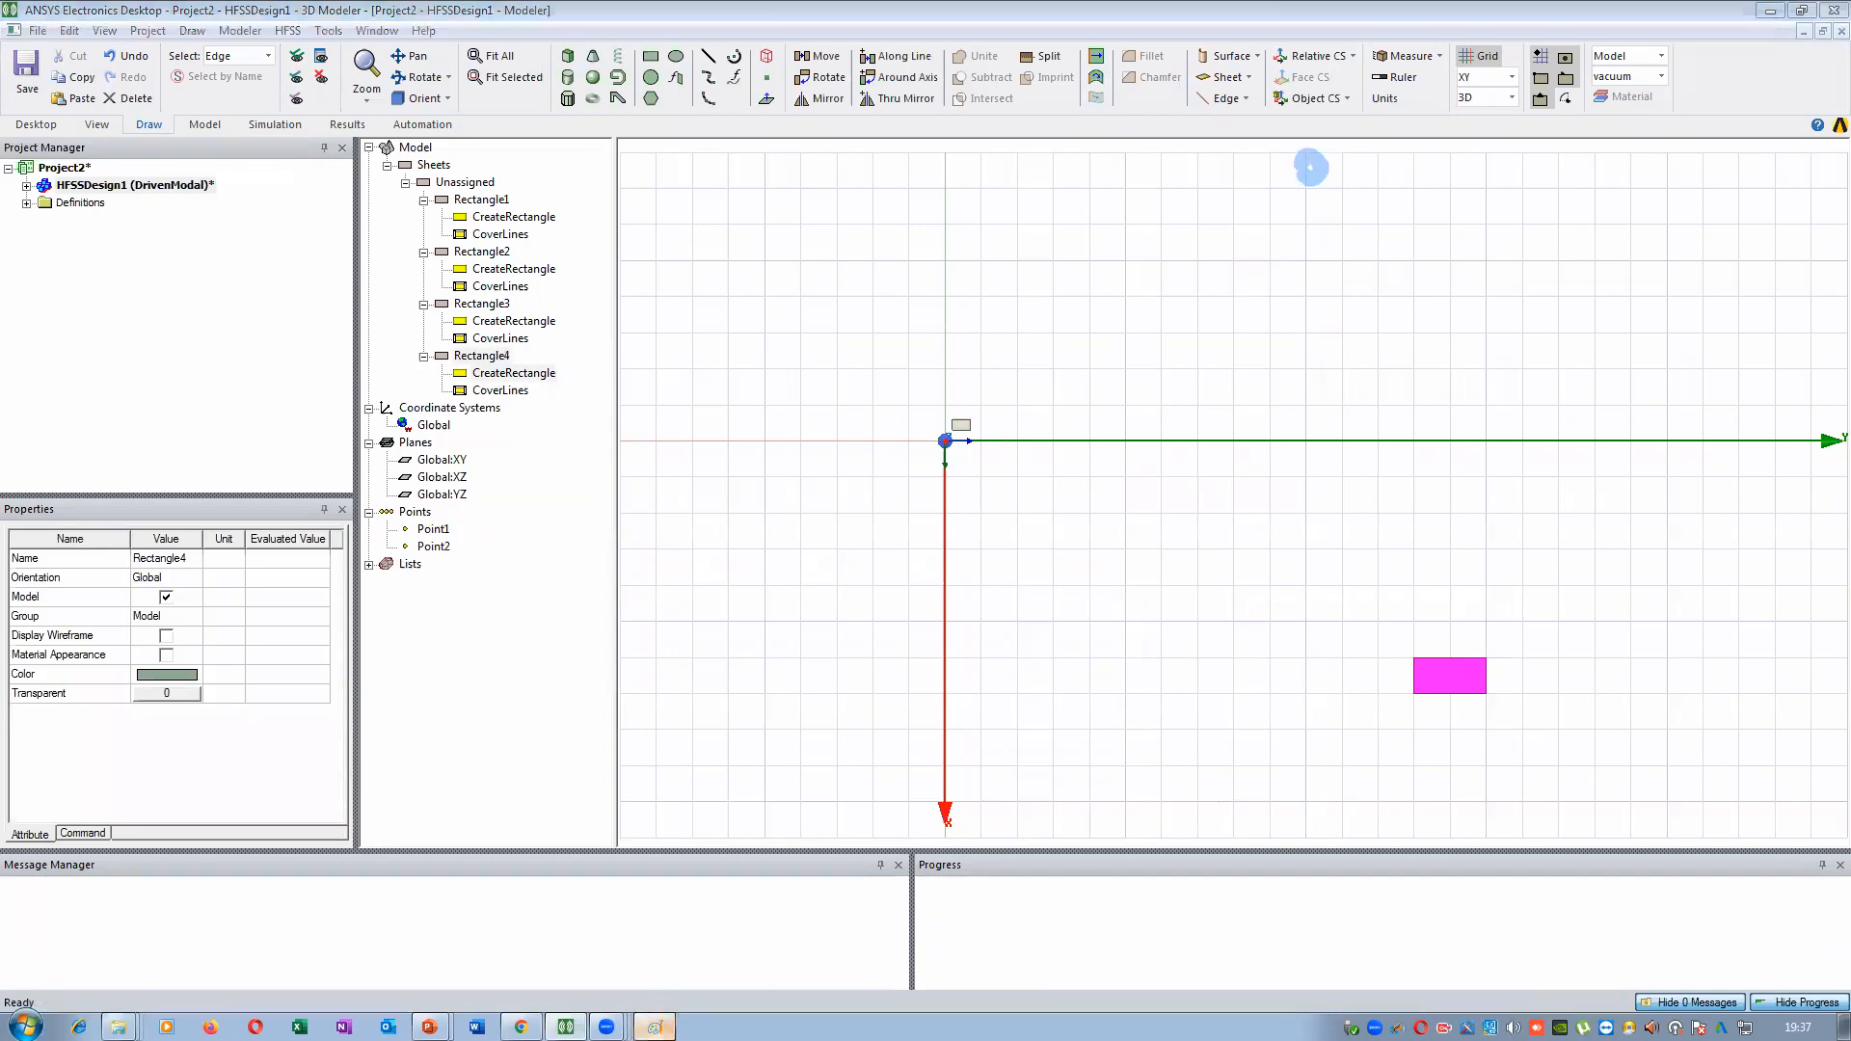
Consult case 4 in the Paint sketch and set Rectangle4's position to -3, 7, 0 mm in HFSS
click(654, 1027)
drag(1235, 981, 1330, 981)
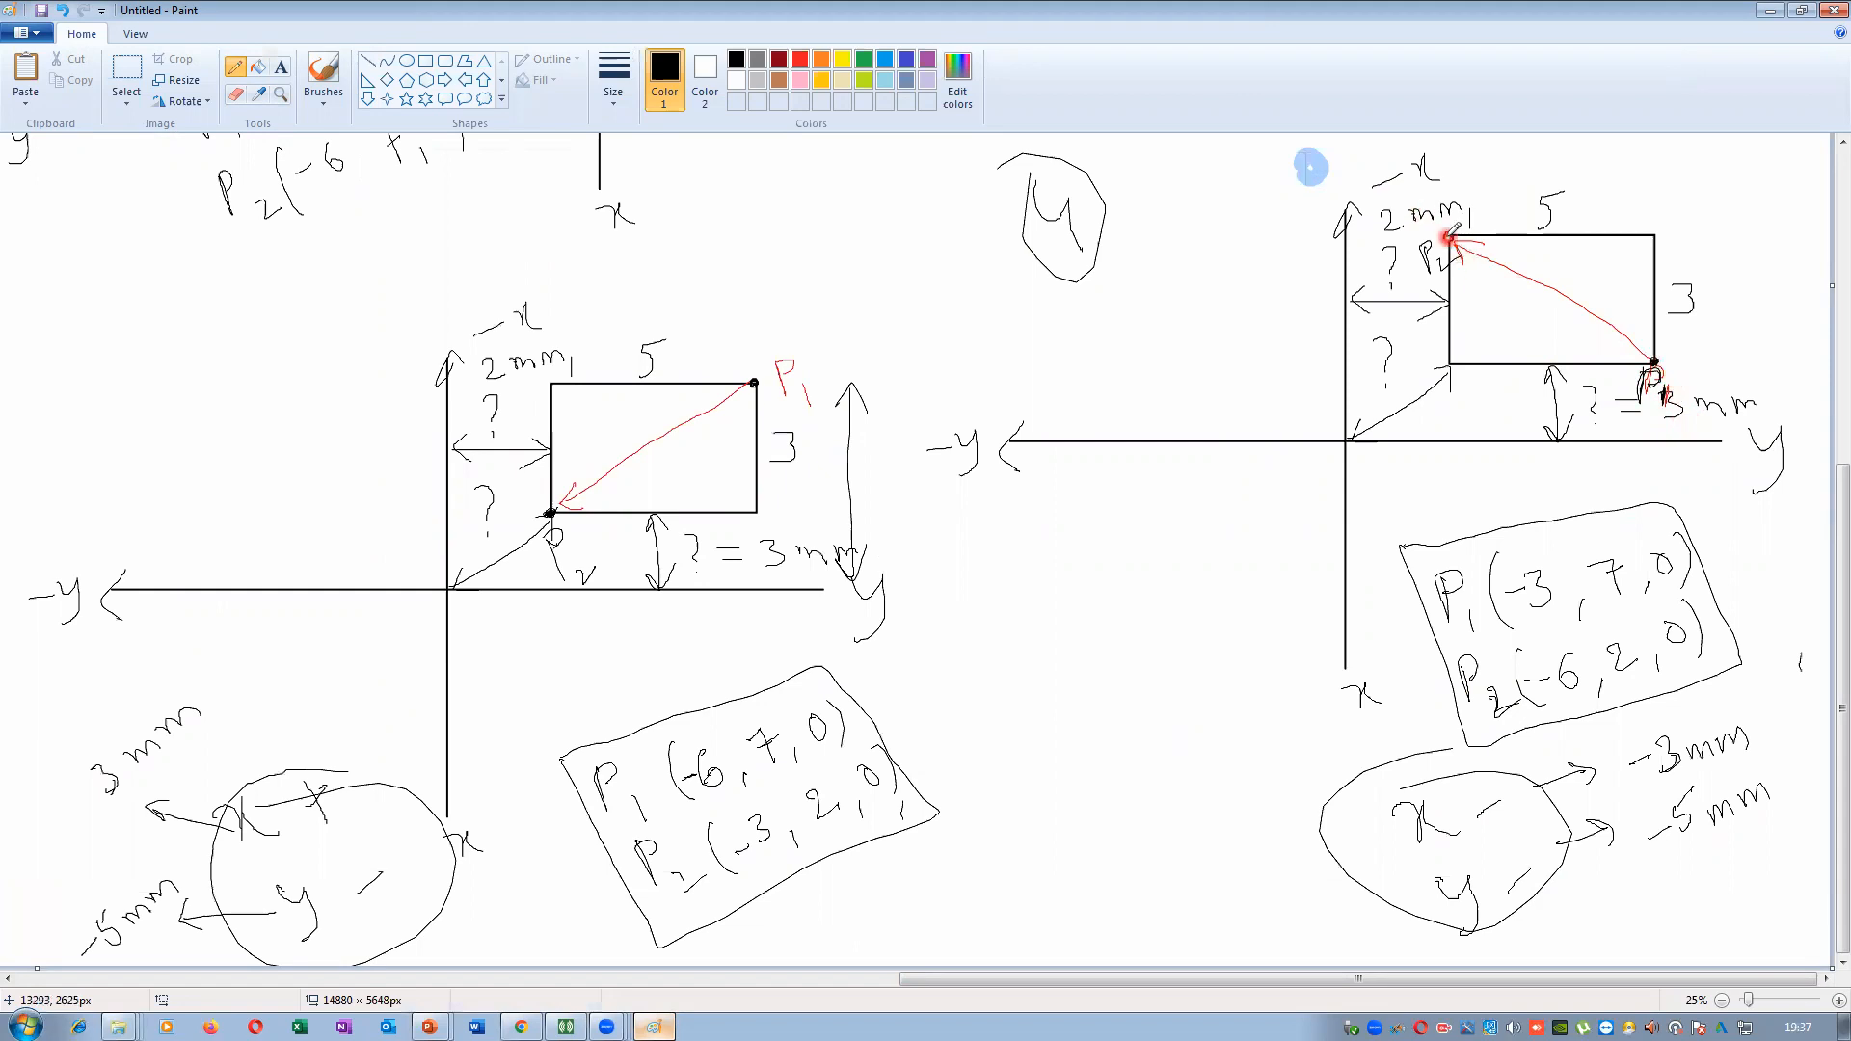
click(1449, 236)
click(566, 1027)
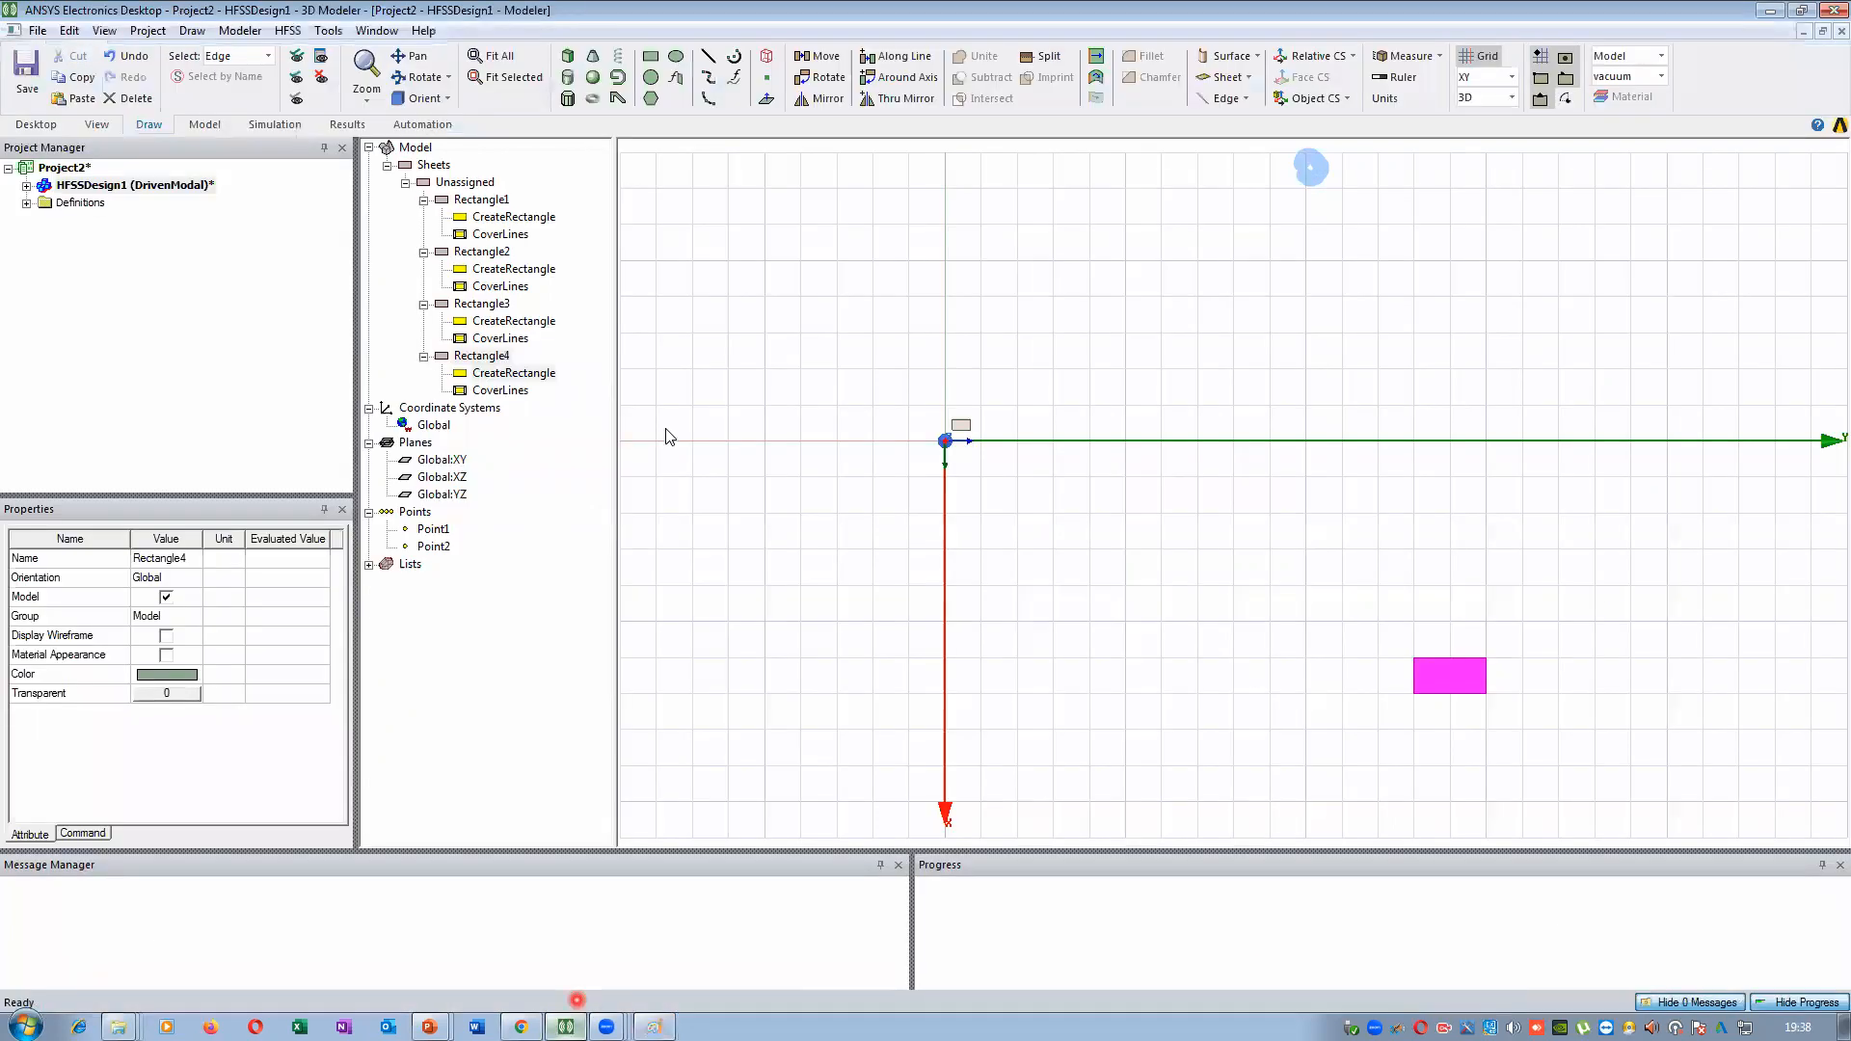
click(479, 355)
double_click(512, 375)
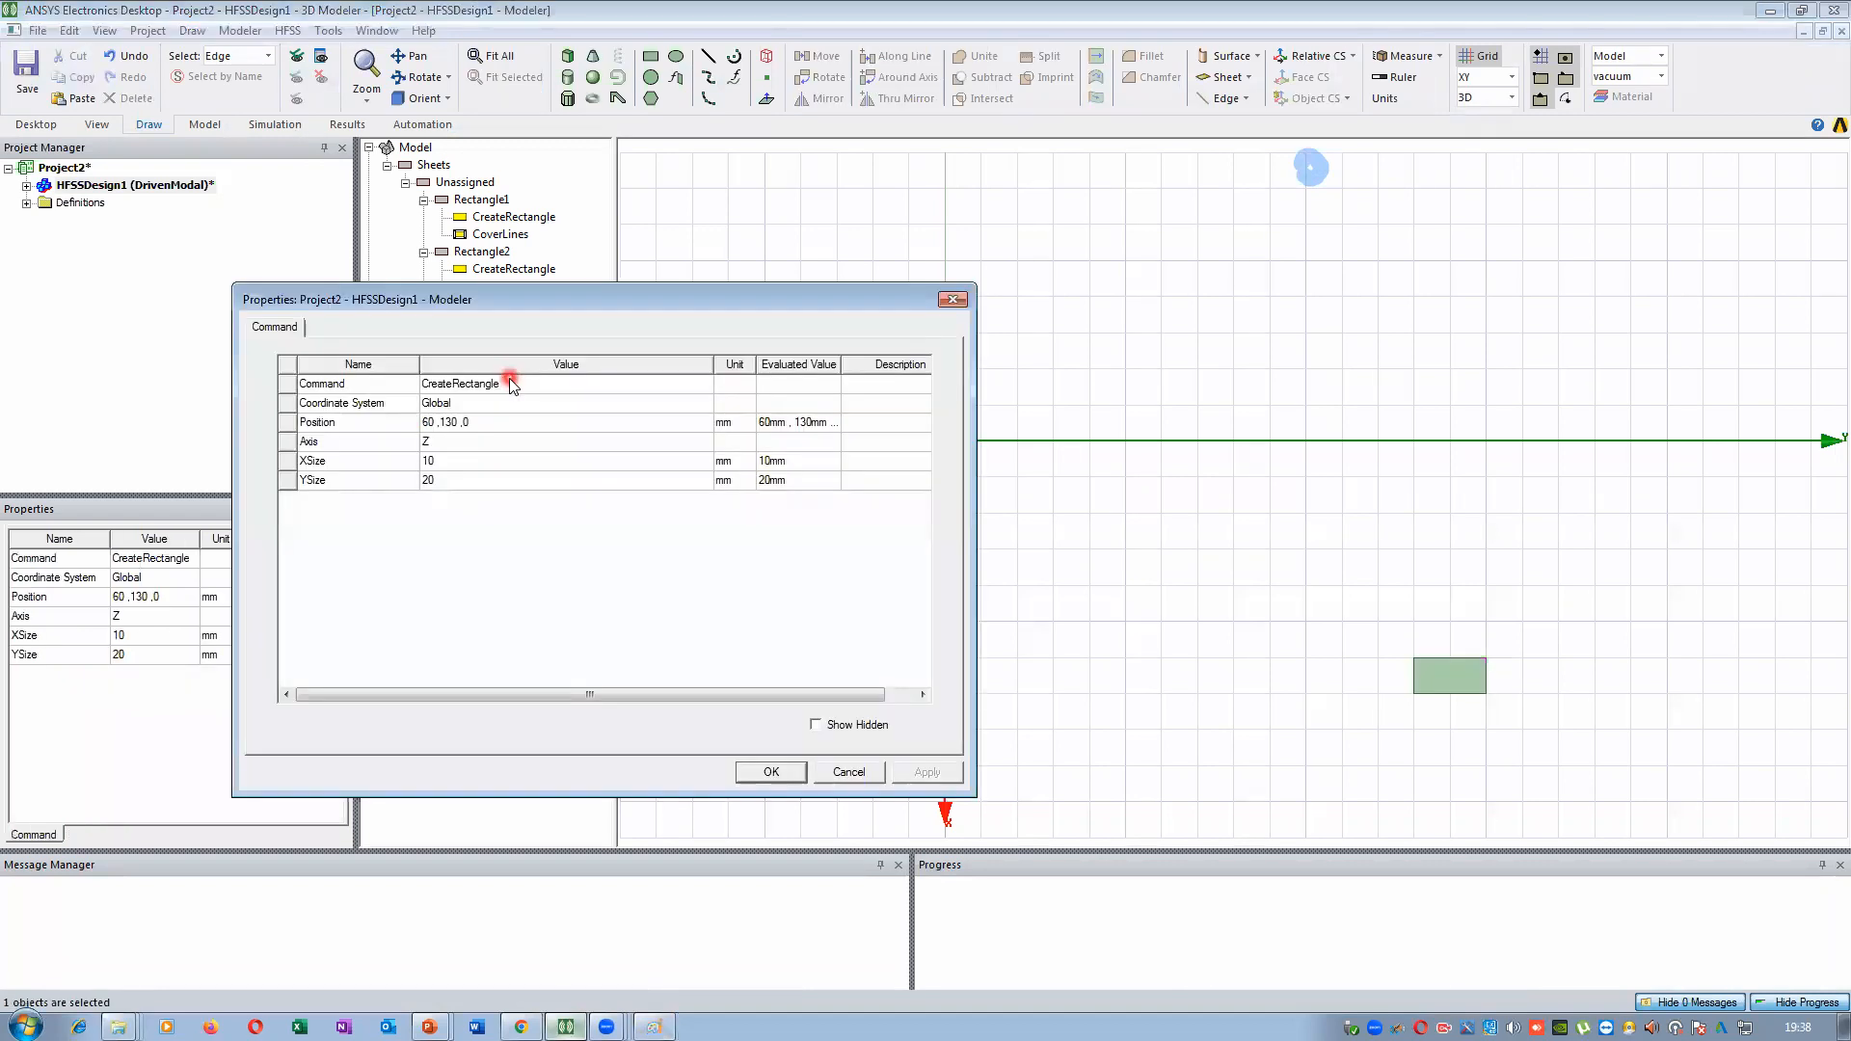
drag(374, 306, 377, 315)
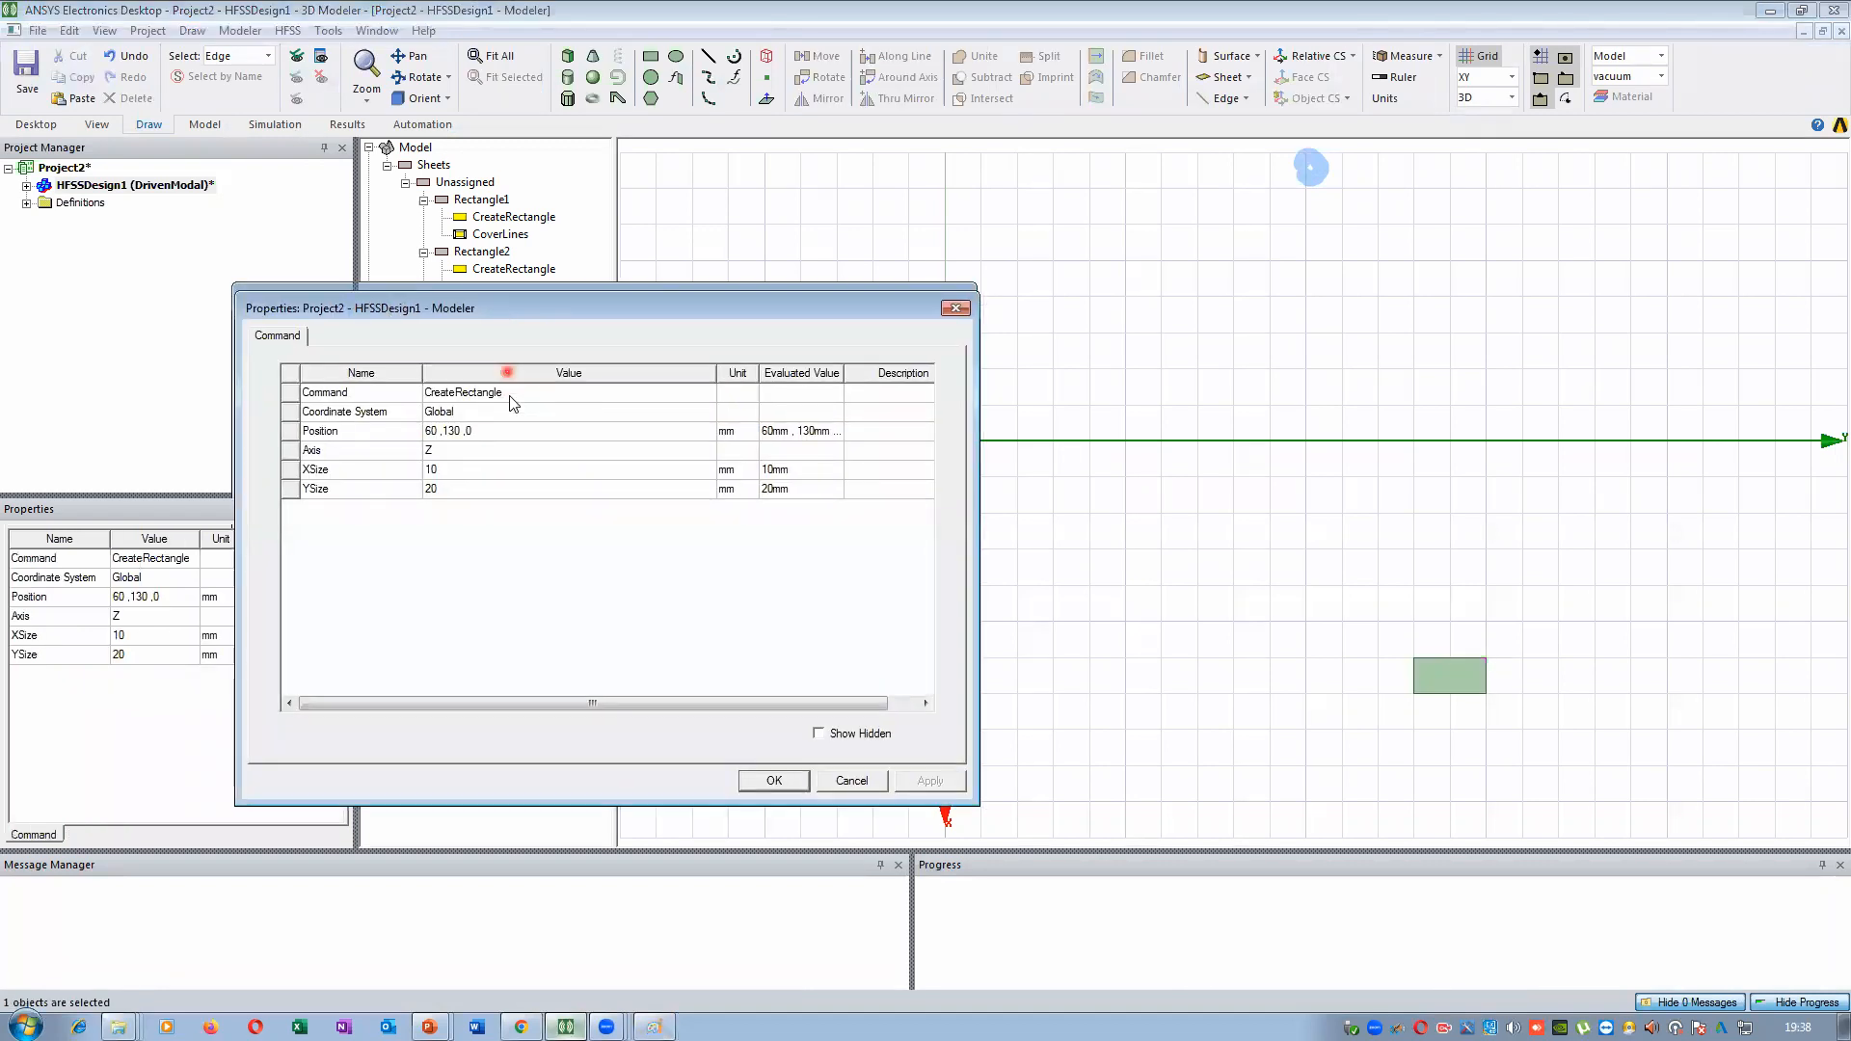
drag(493, 310, 592, 380)
click(562, 500)
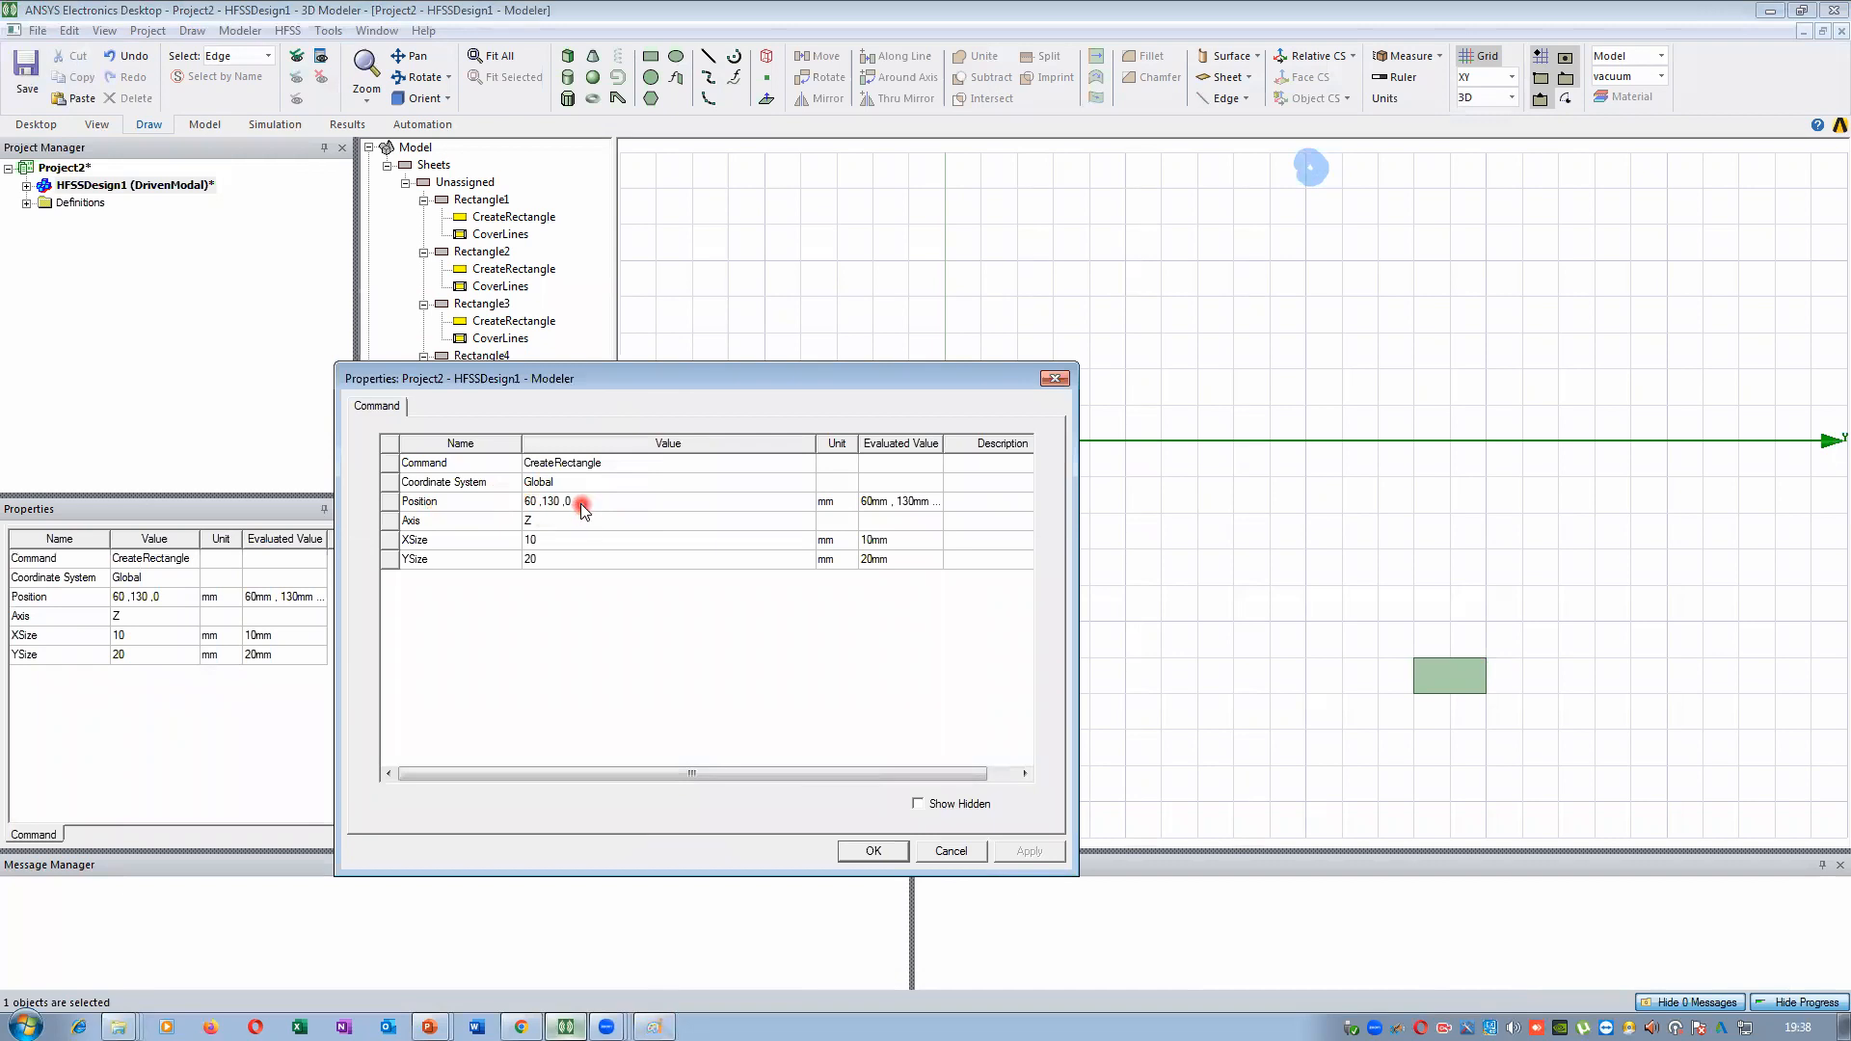
click(653, 1027)
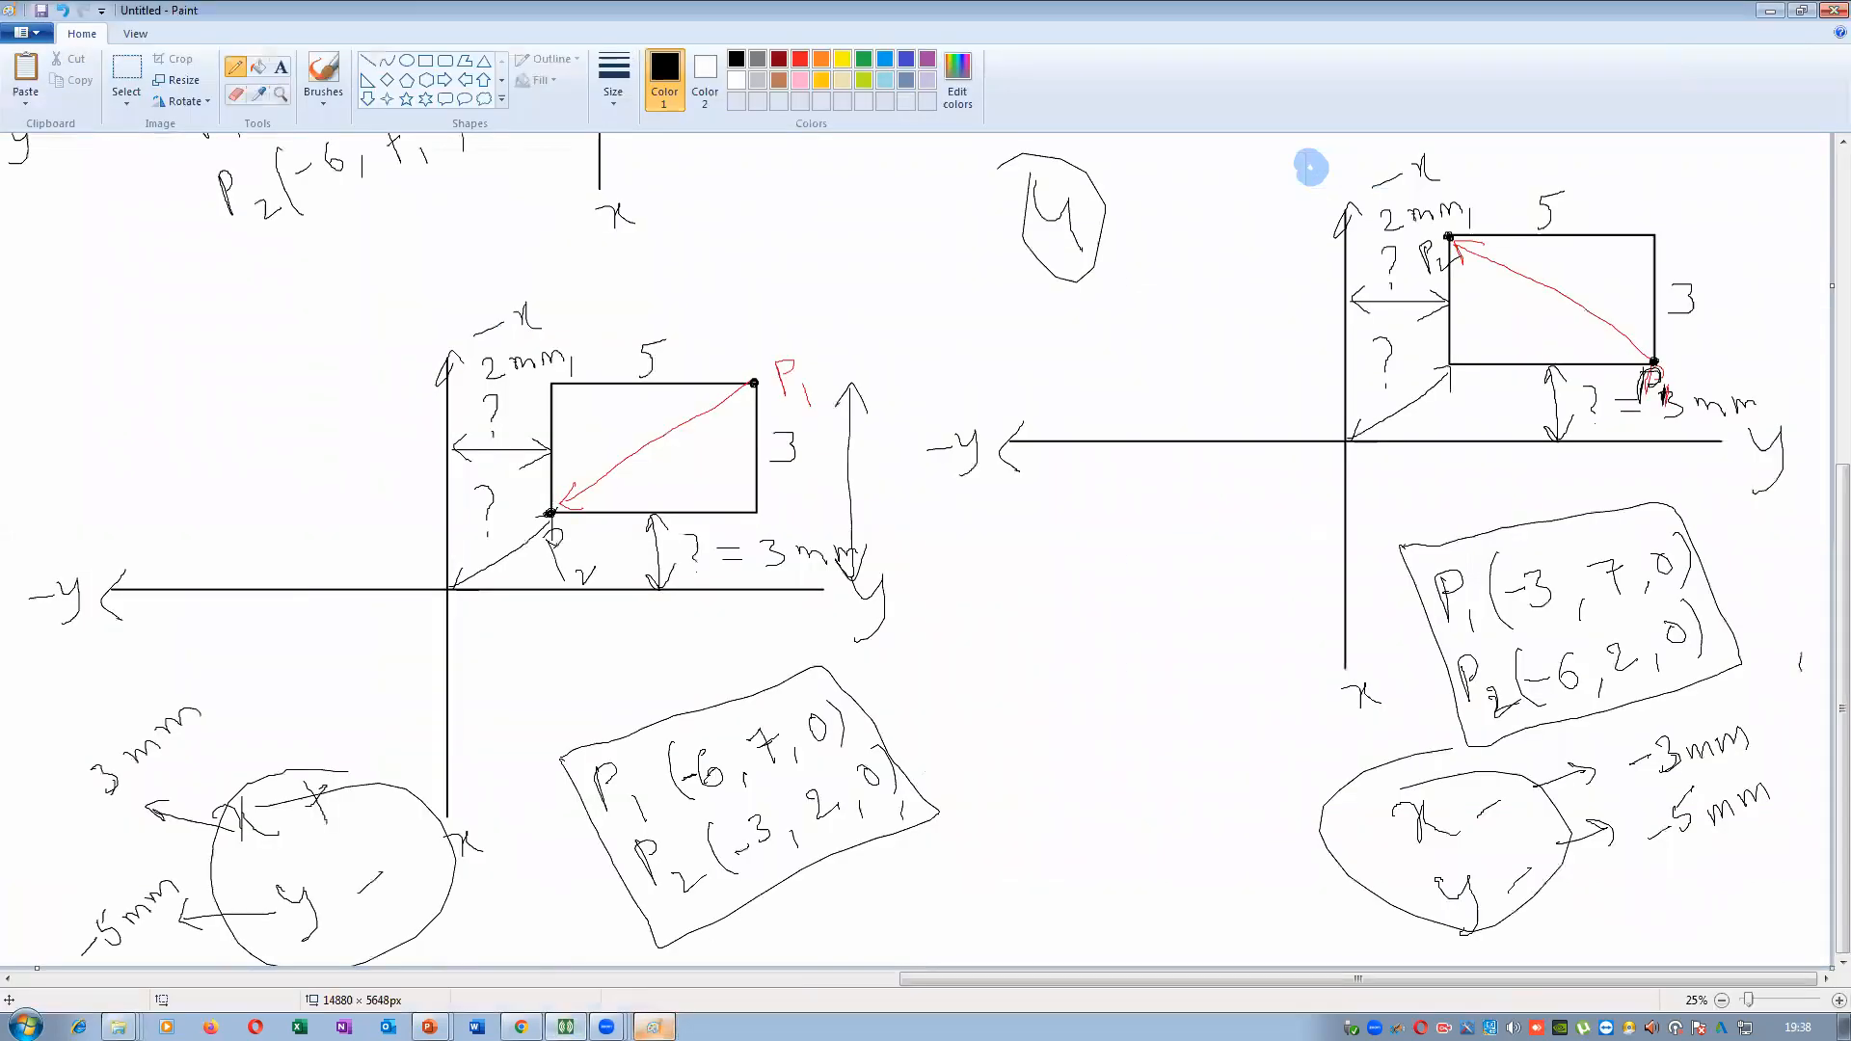
click(654, 1027)
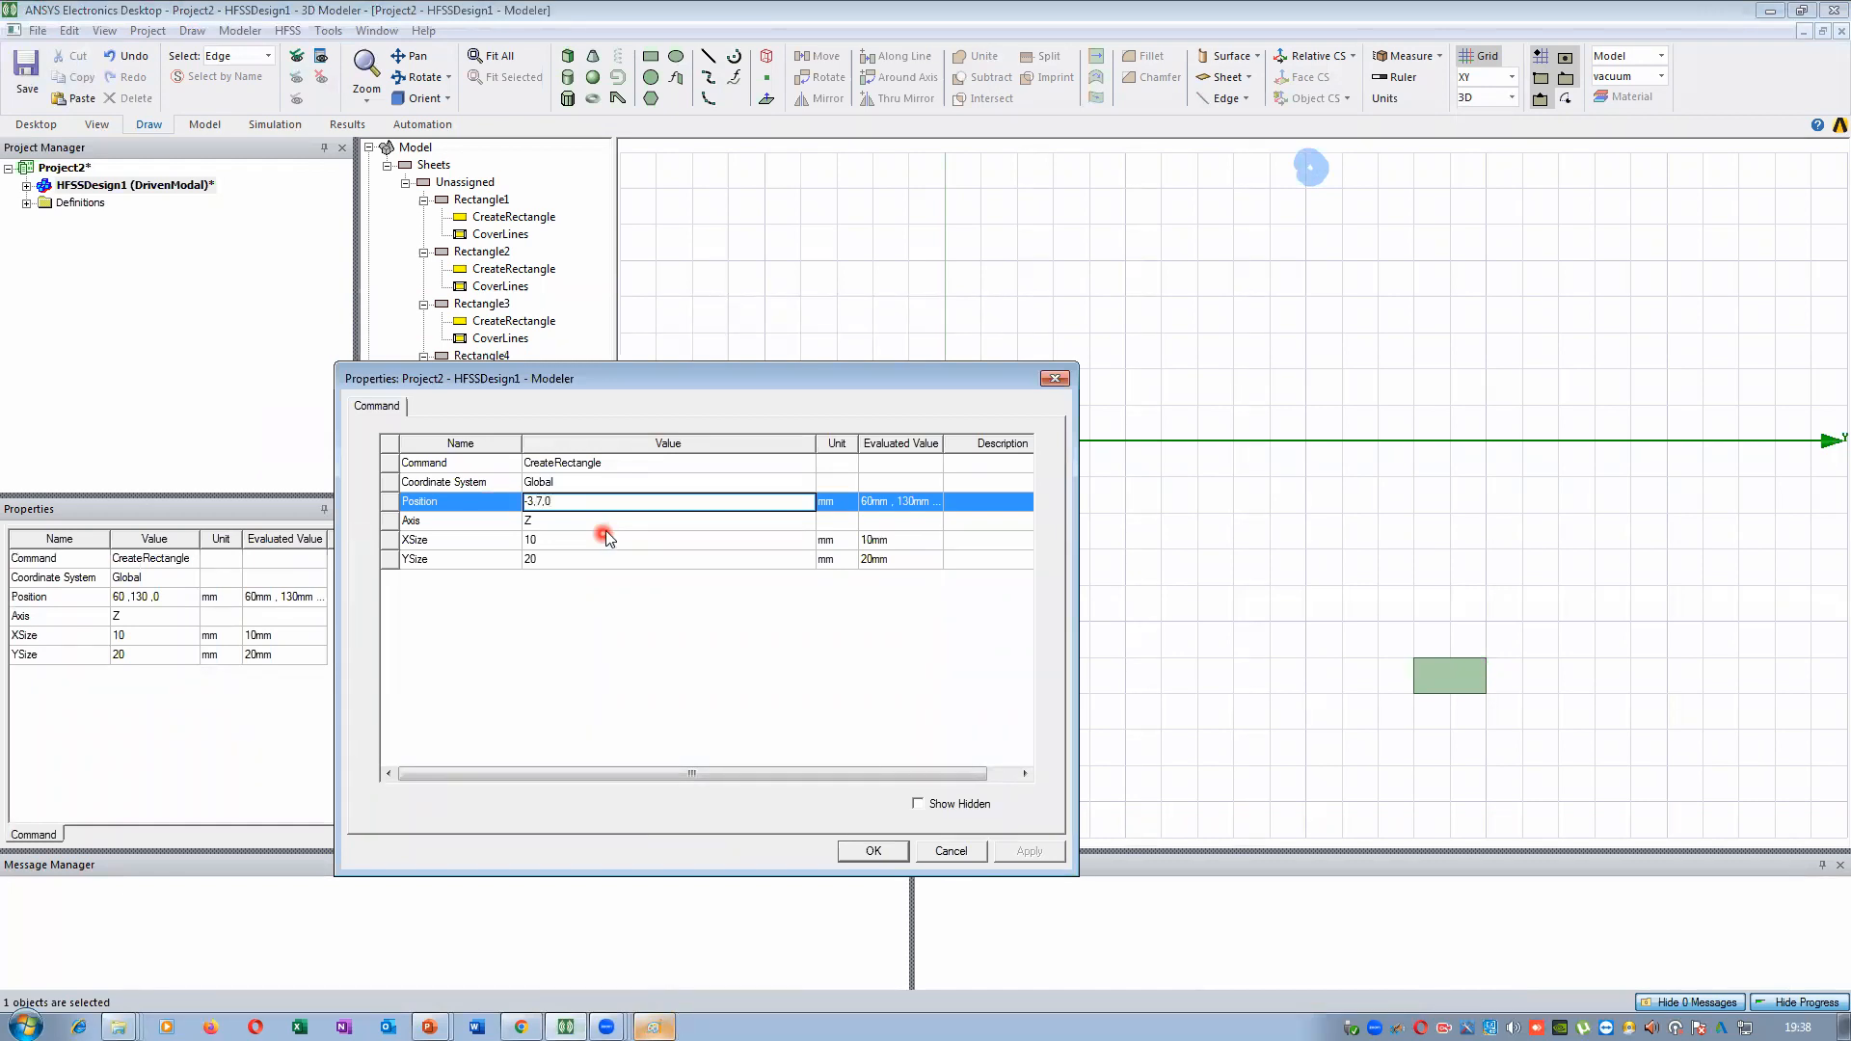
Set Rectangle4's X size to 3 mm and Y size to 5 mm, apply the changes and close the properties
click(560, 541)
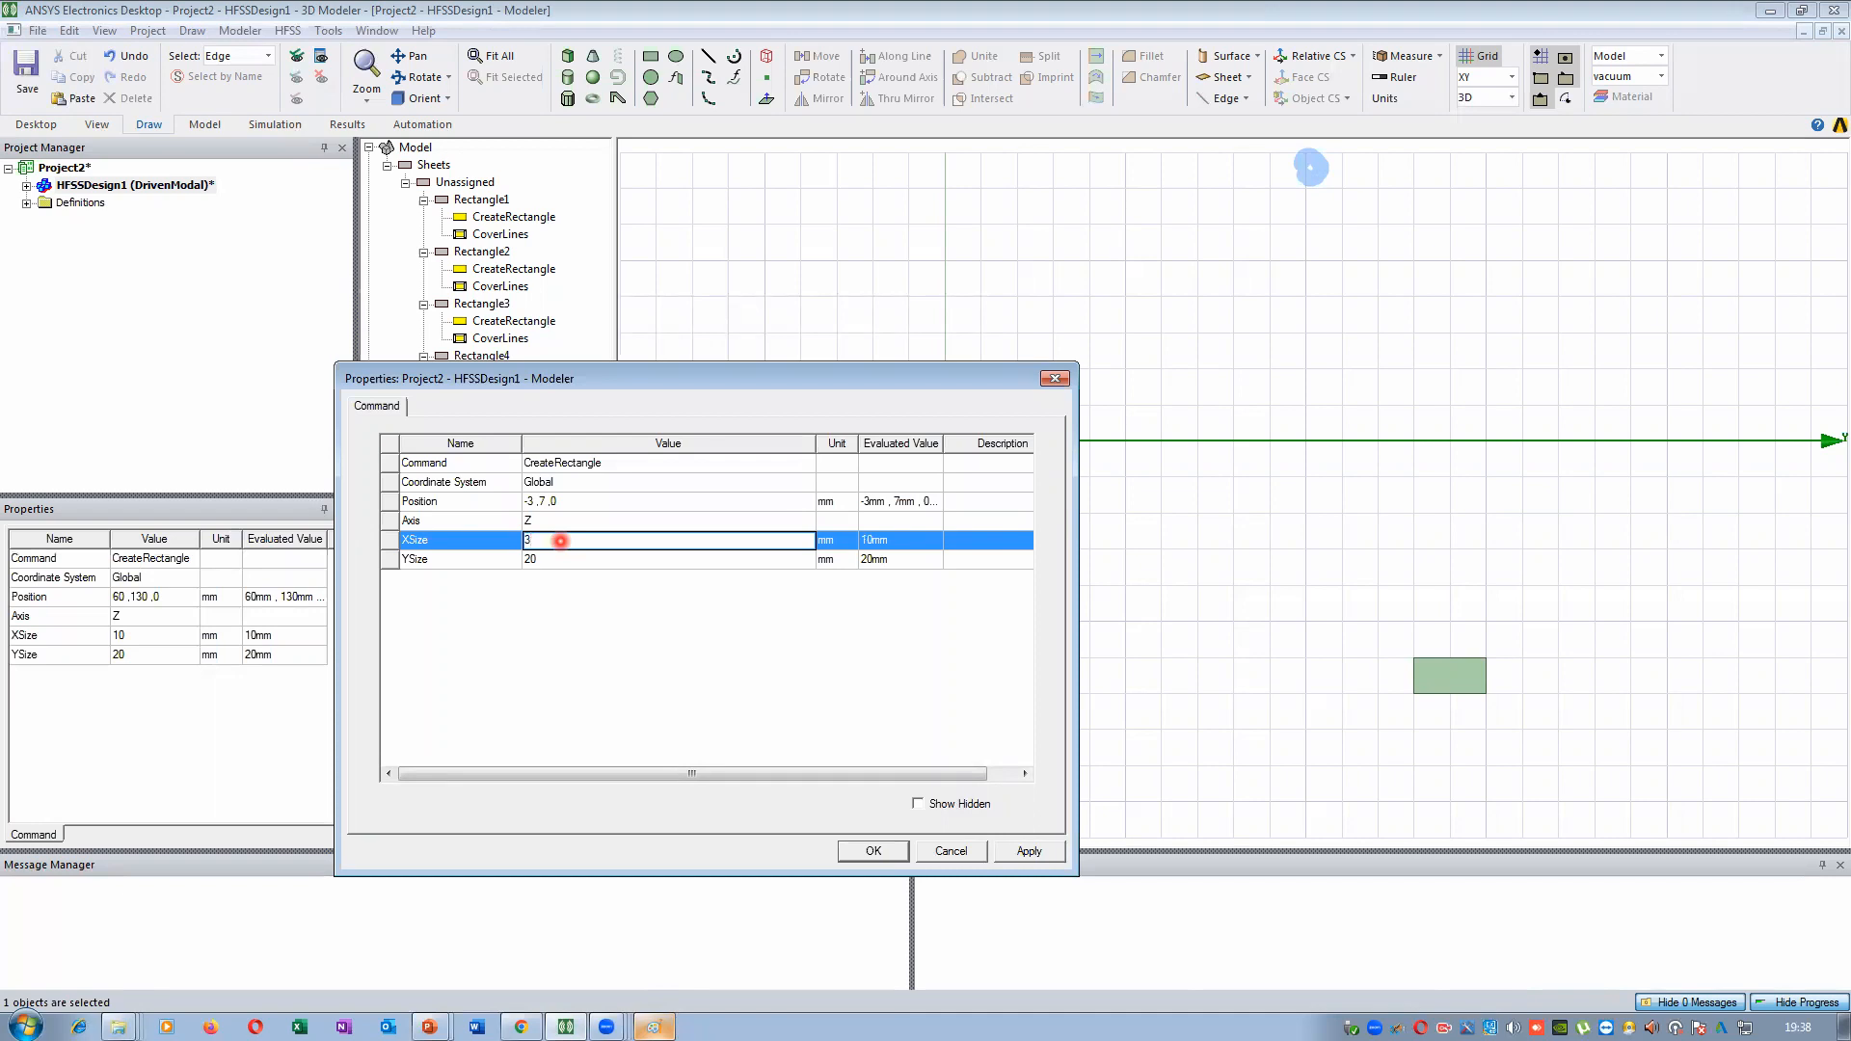
key(Tab)
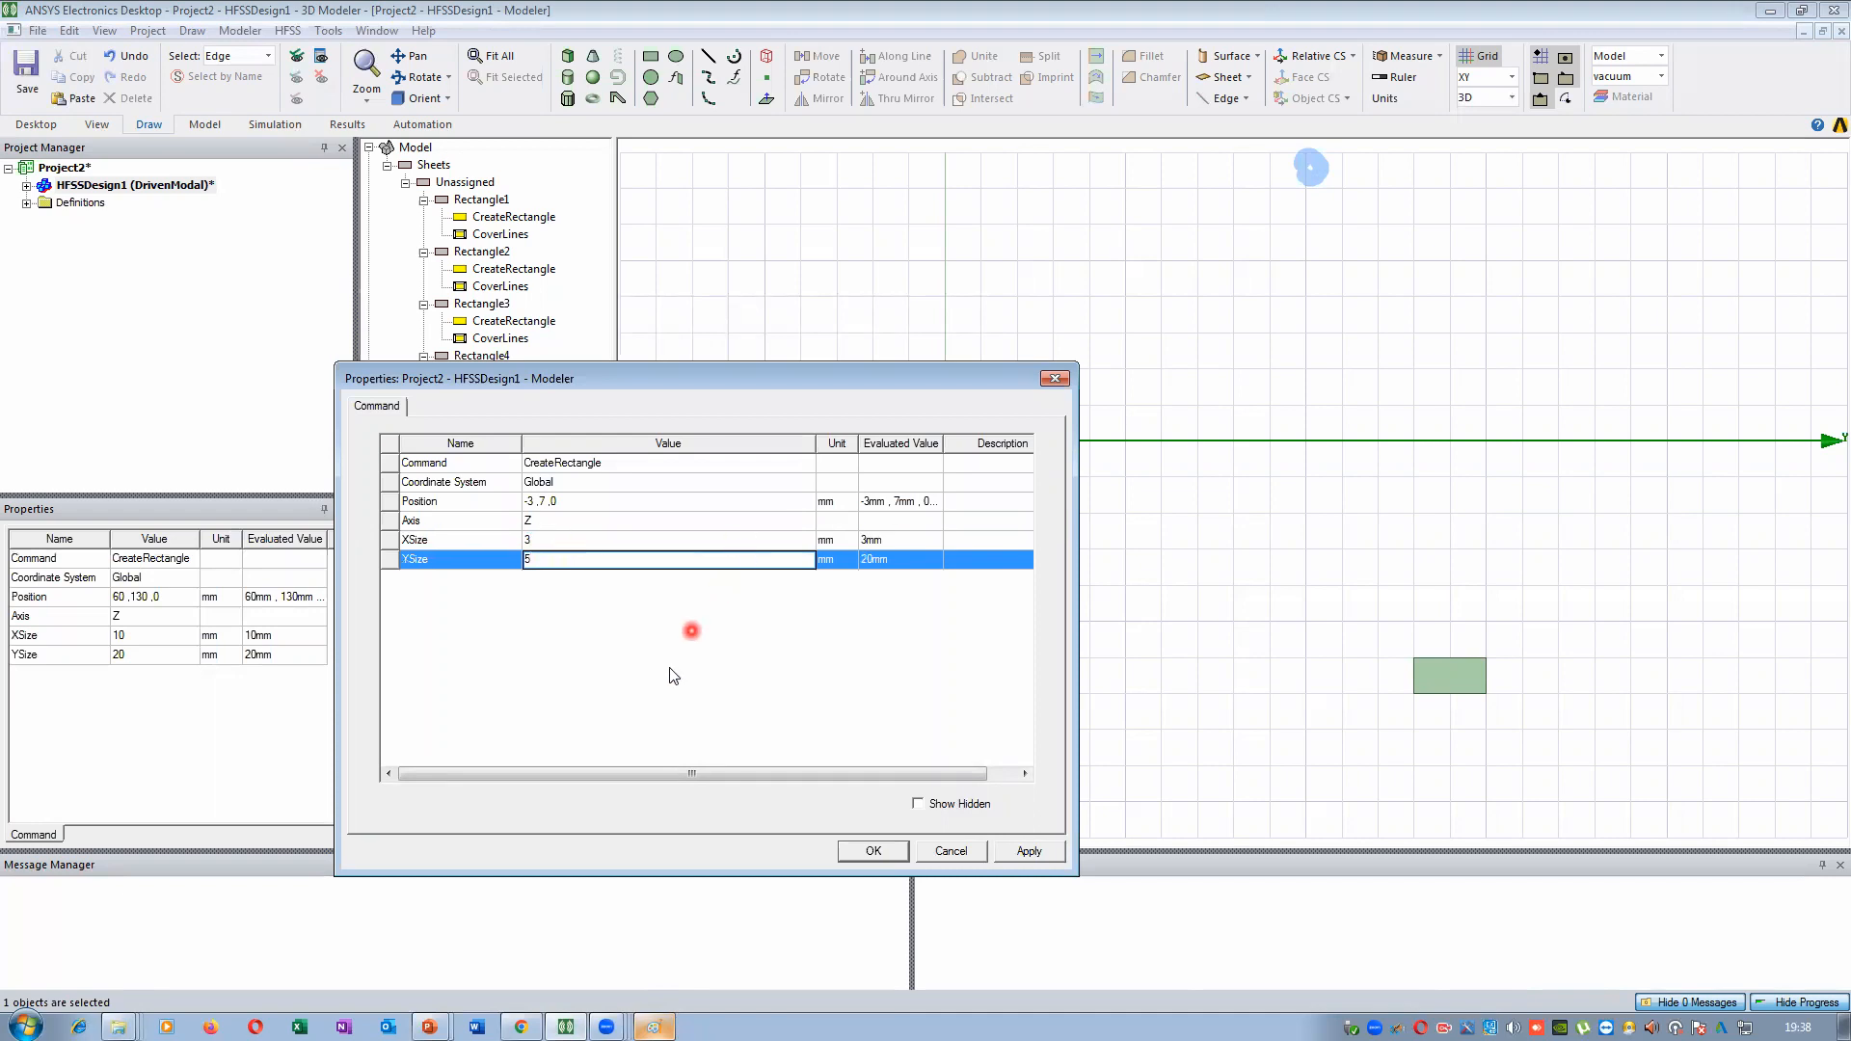
click(674, 671)
click(1013, 846)
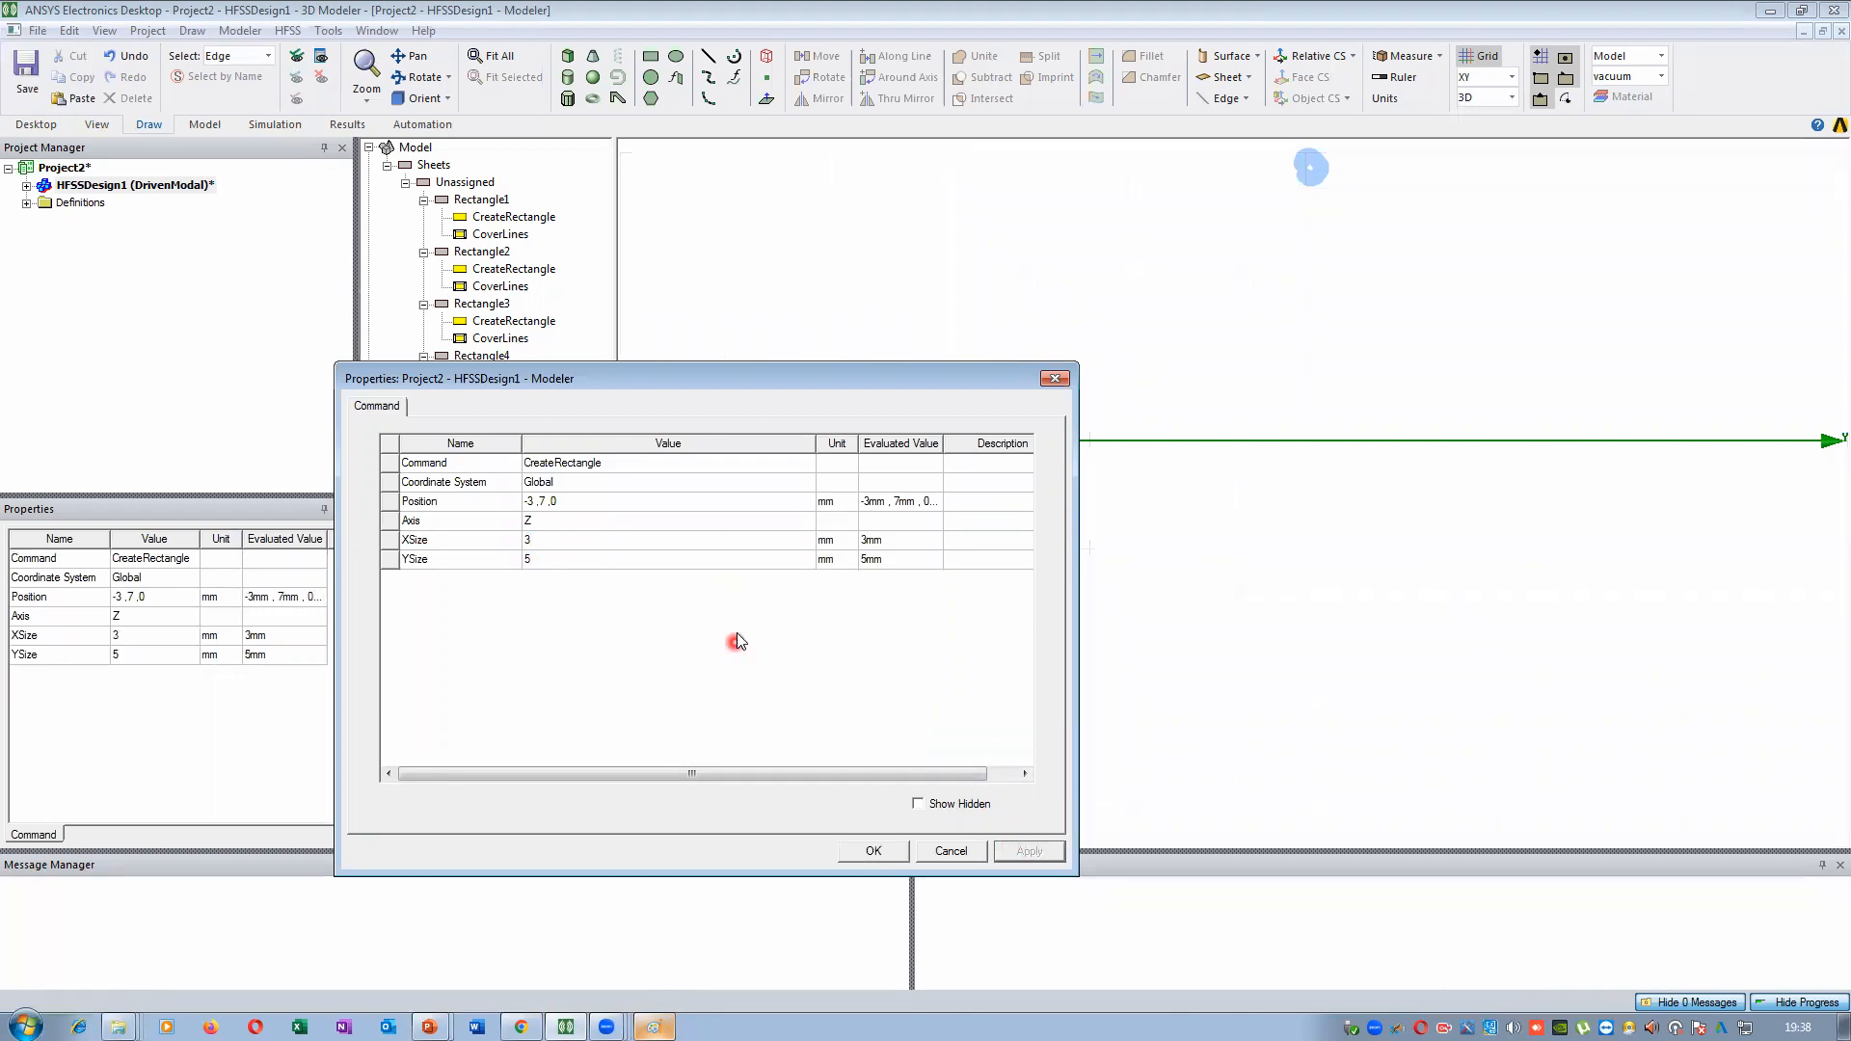
click(872, 851)
Highlight Rectangle4 and Rectangle1 in turn to compare their placement in the model view
click(1115, 311)
scroll(933, 395, up, 5)
scroll(1043, 576, up, 5)
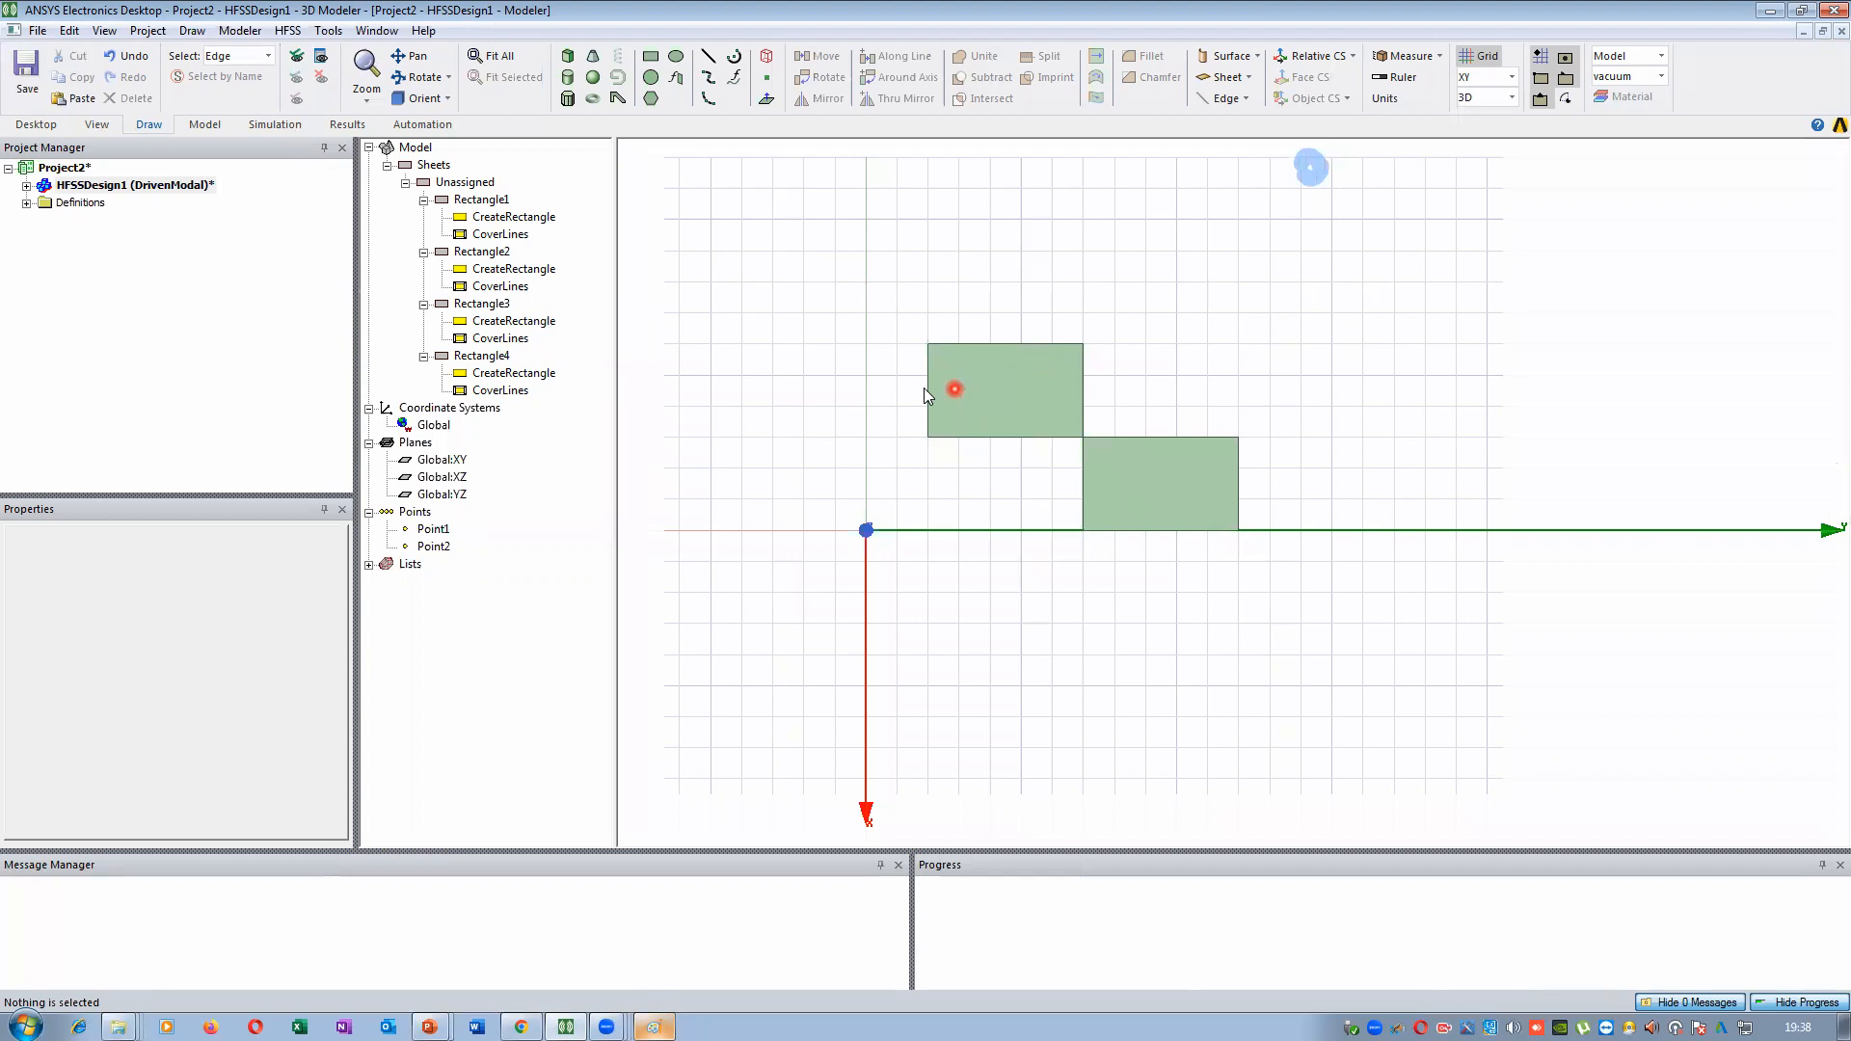
click(481, 356)
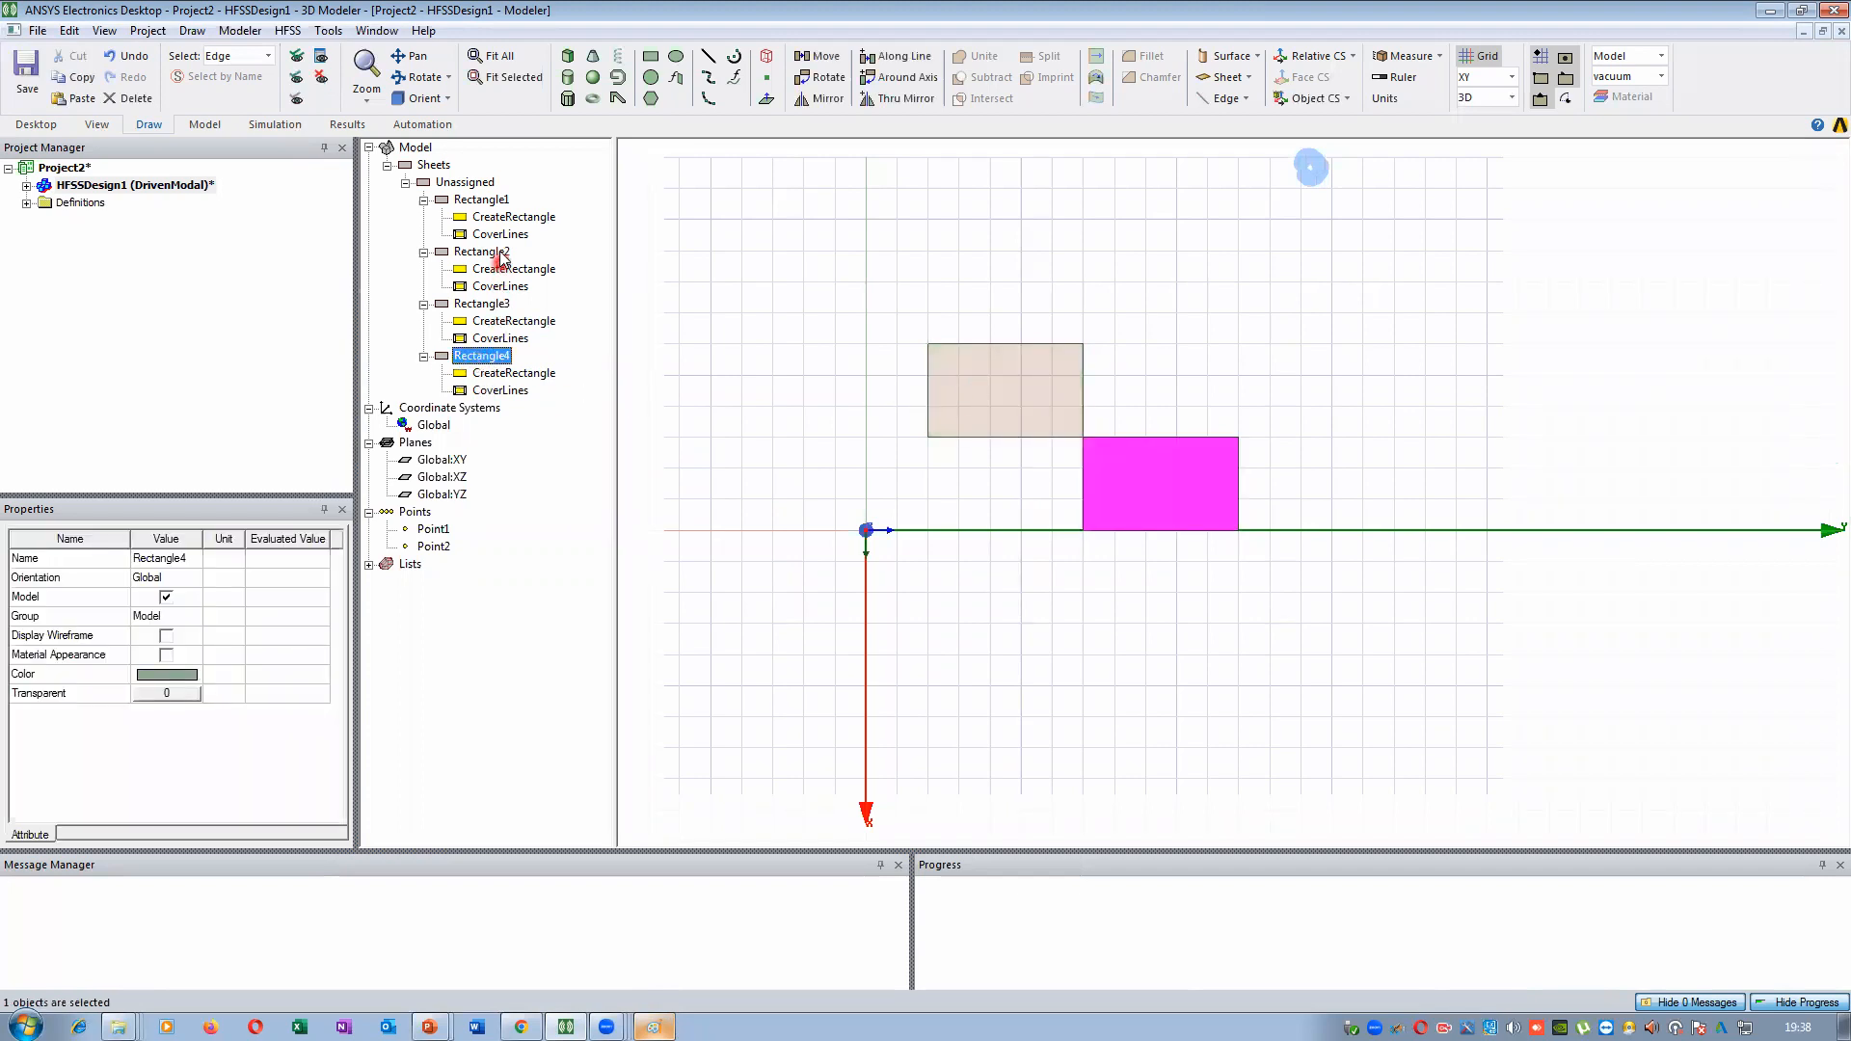
click(494, 200)
click(503, 357)
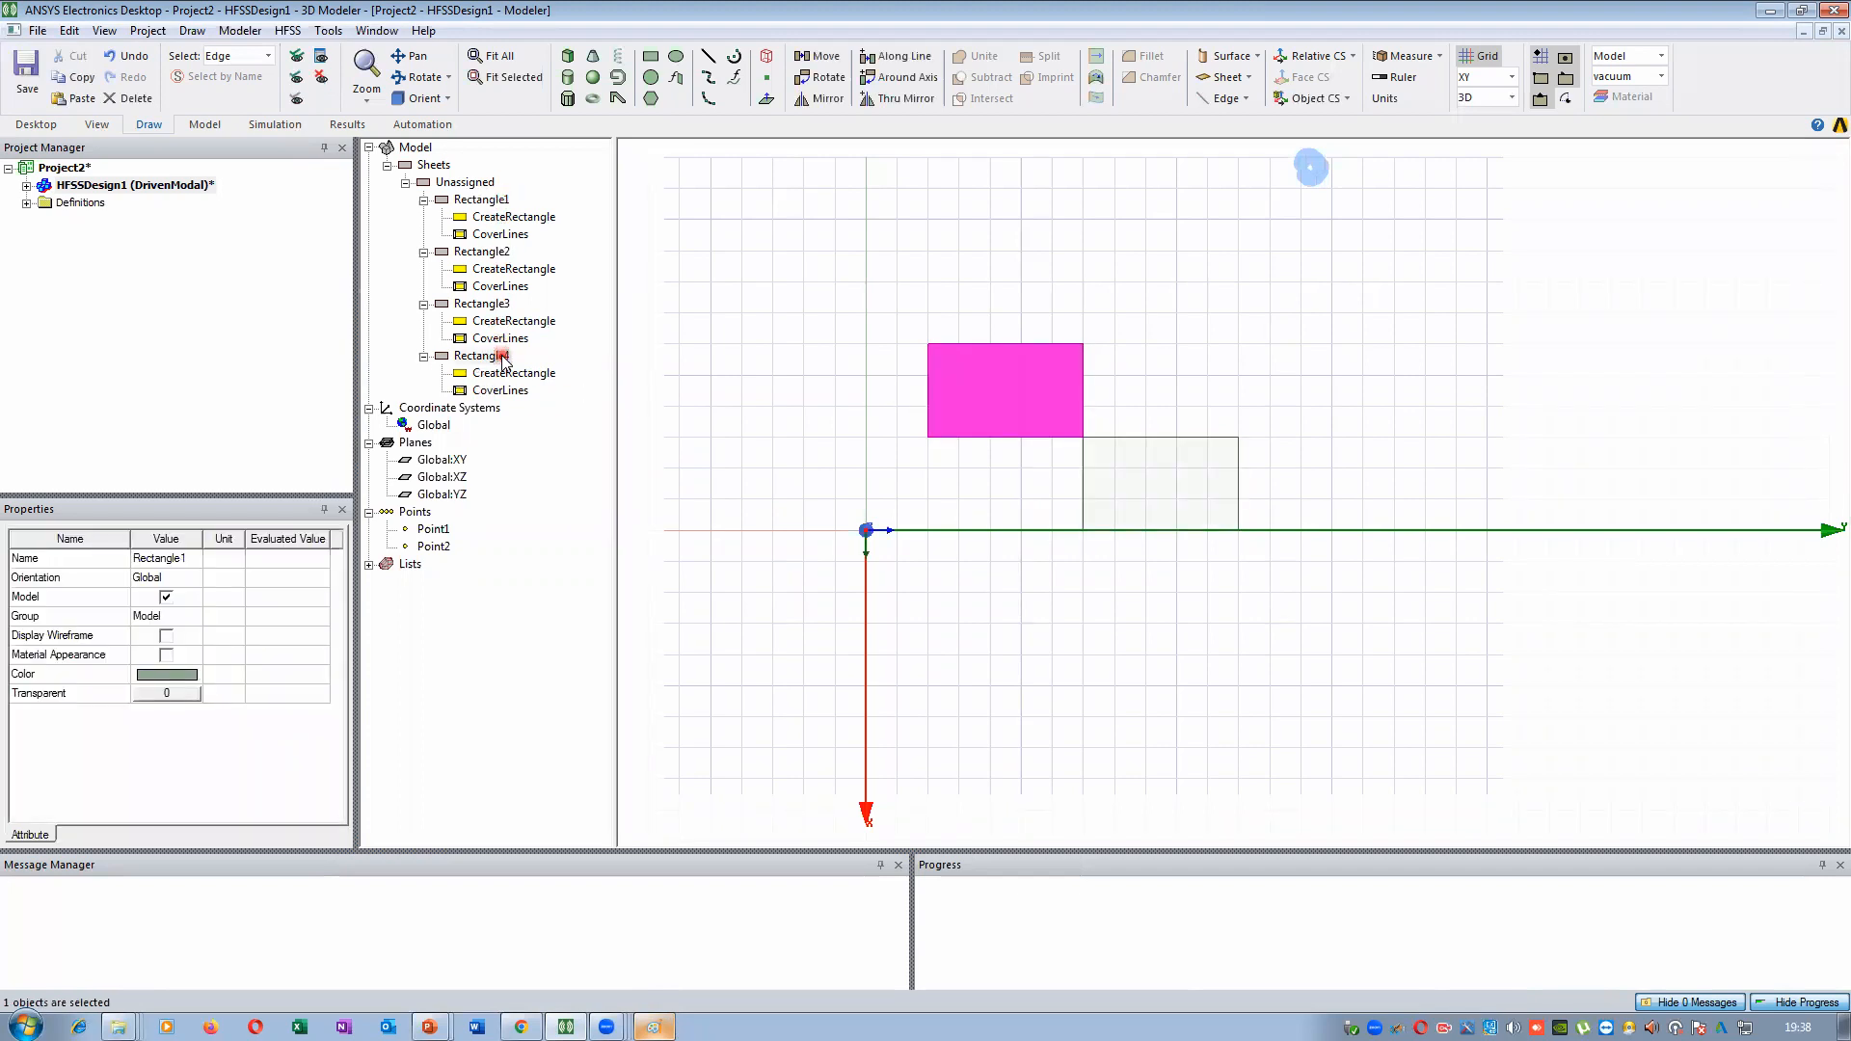
click(1121, 471)
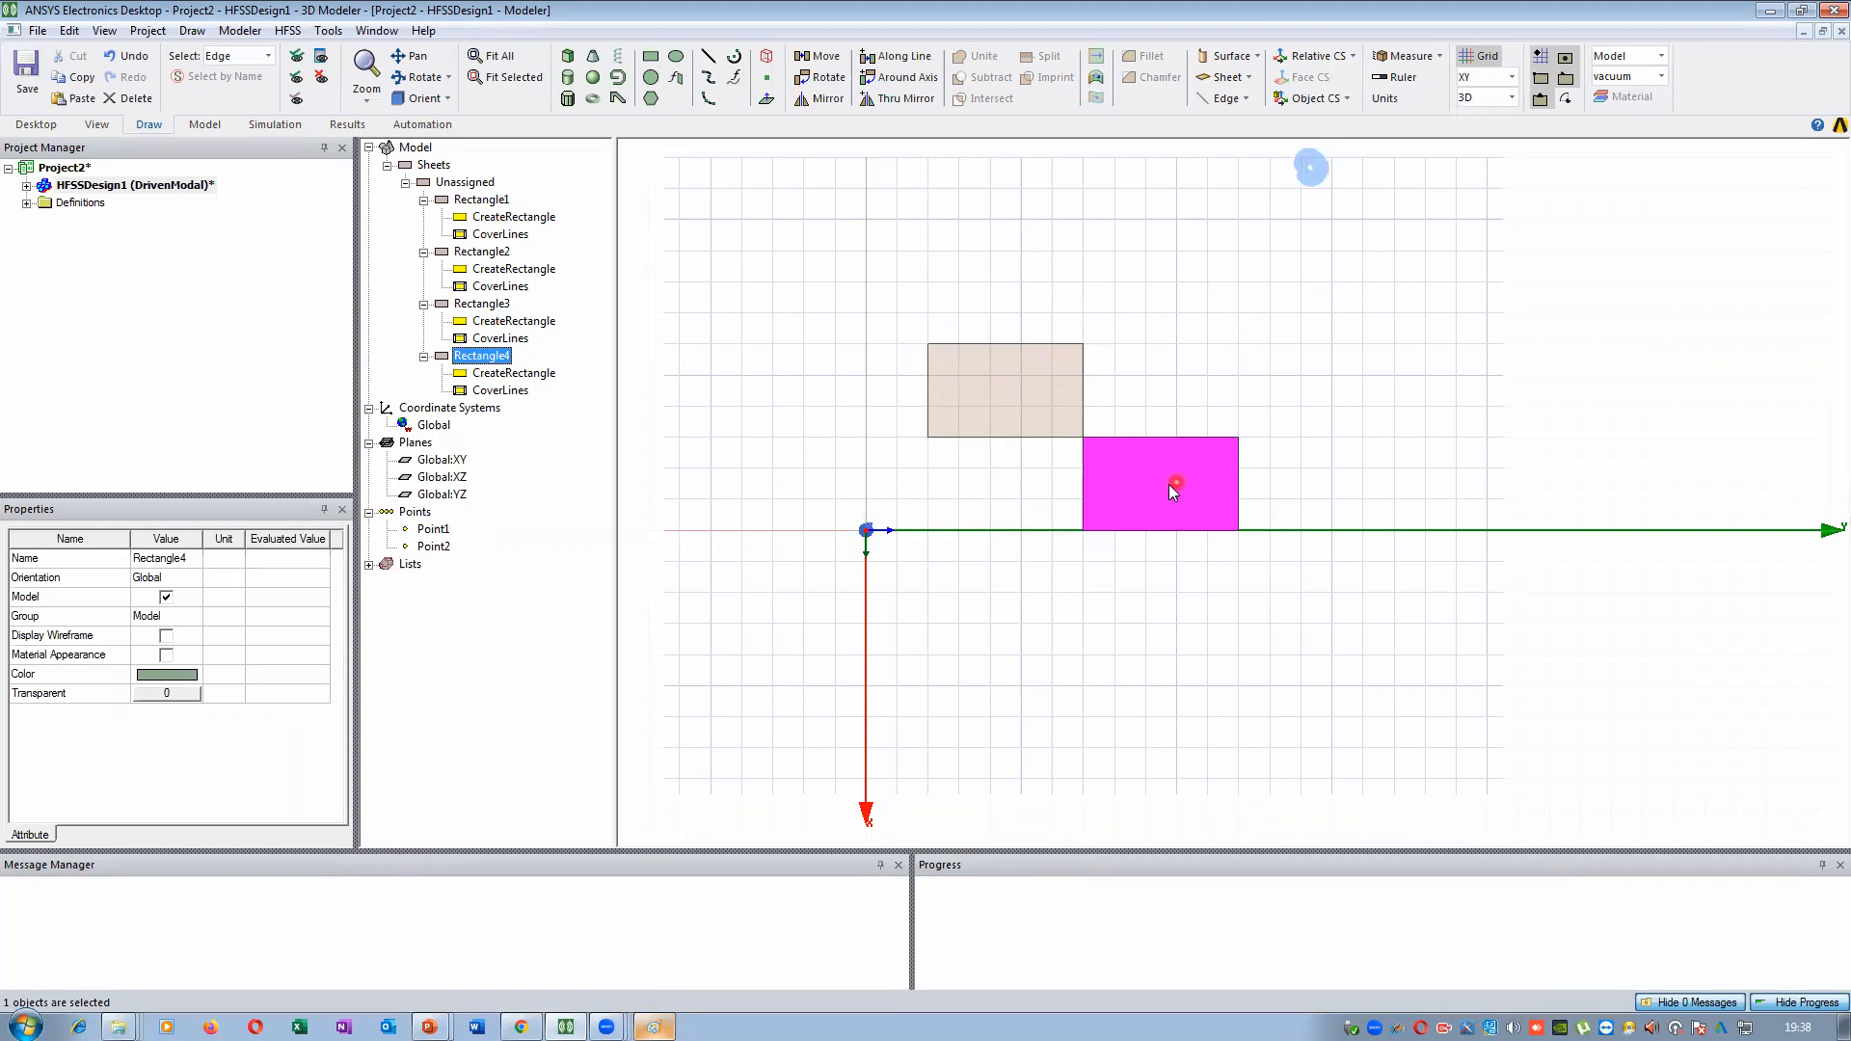
Check the case 4 size signs in the Paint sketch and apply an X size of -3 mm to Rectangle4 in HFSS
click(509, 374)
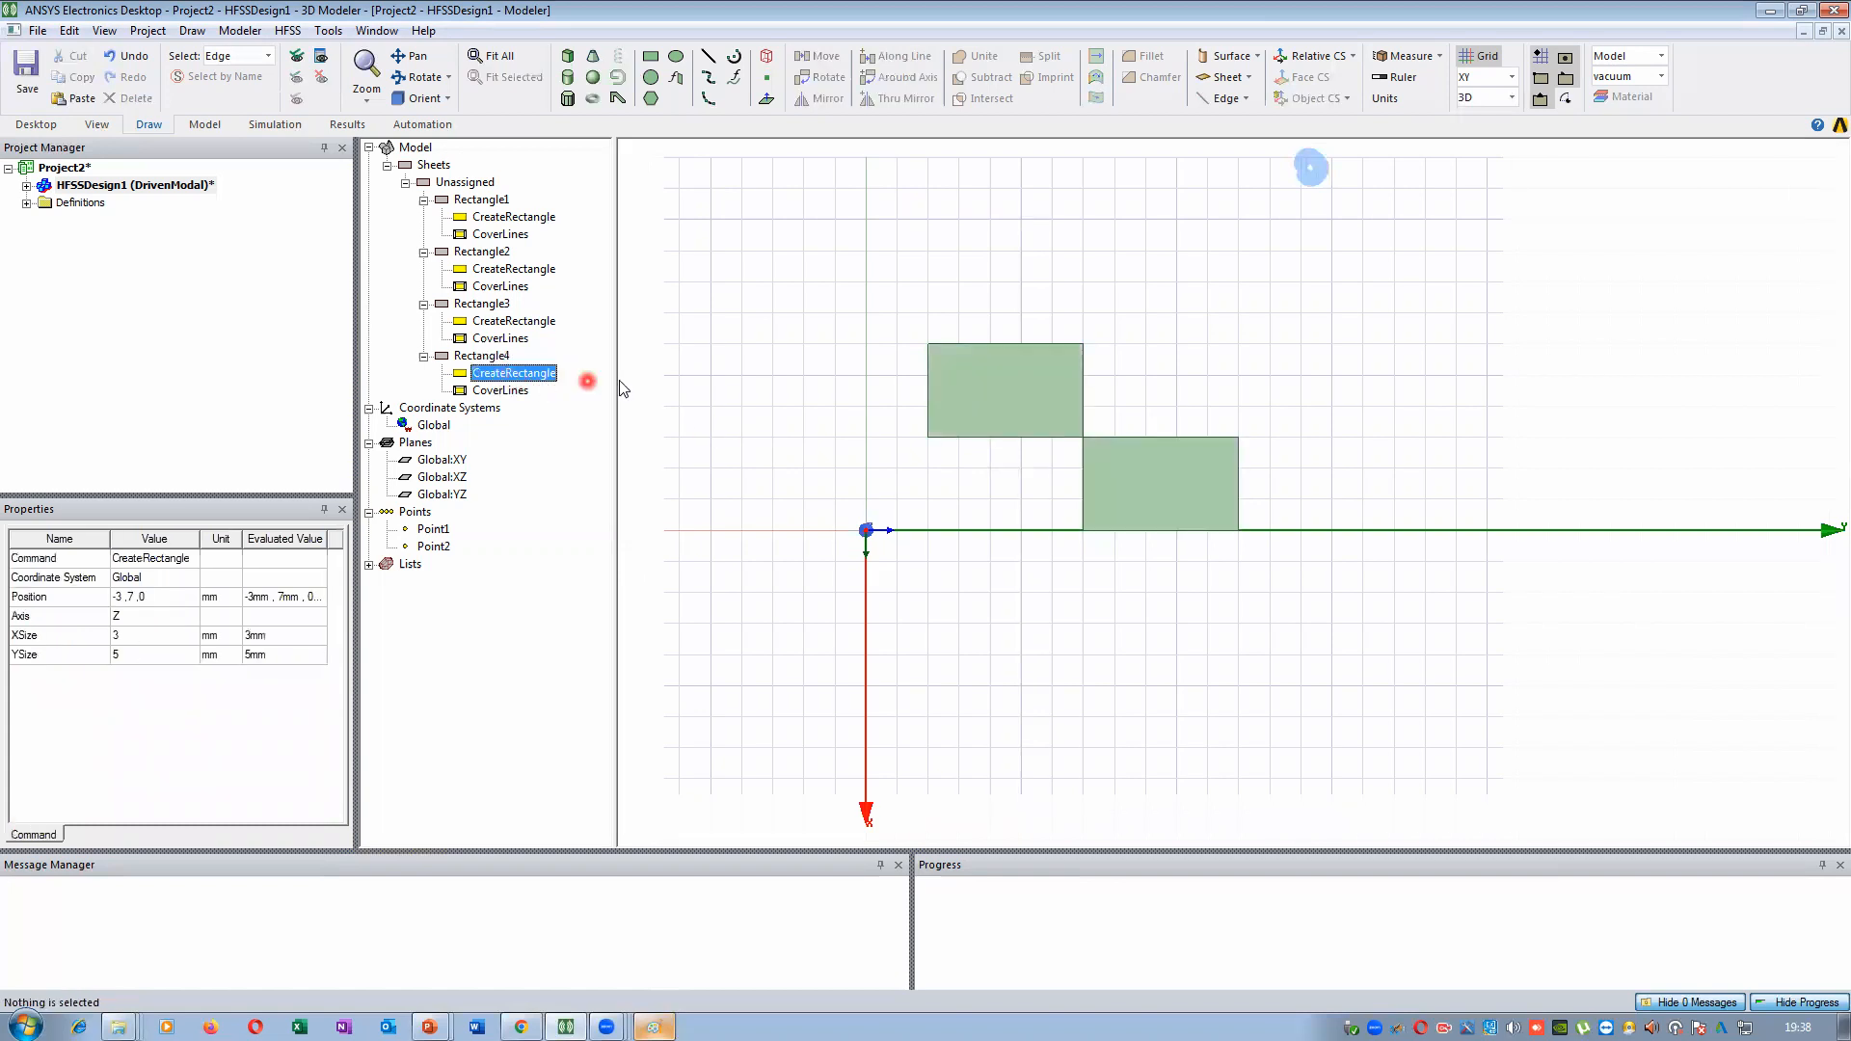
double_click(521, 377)
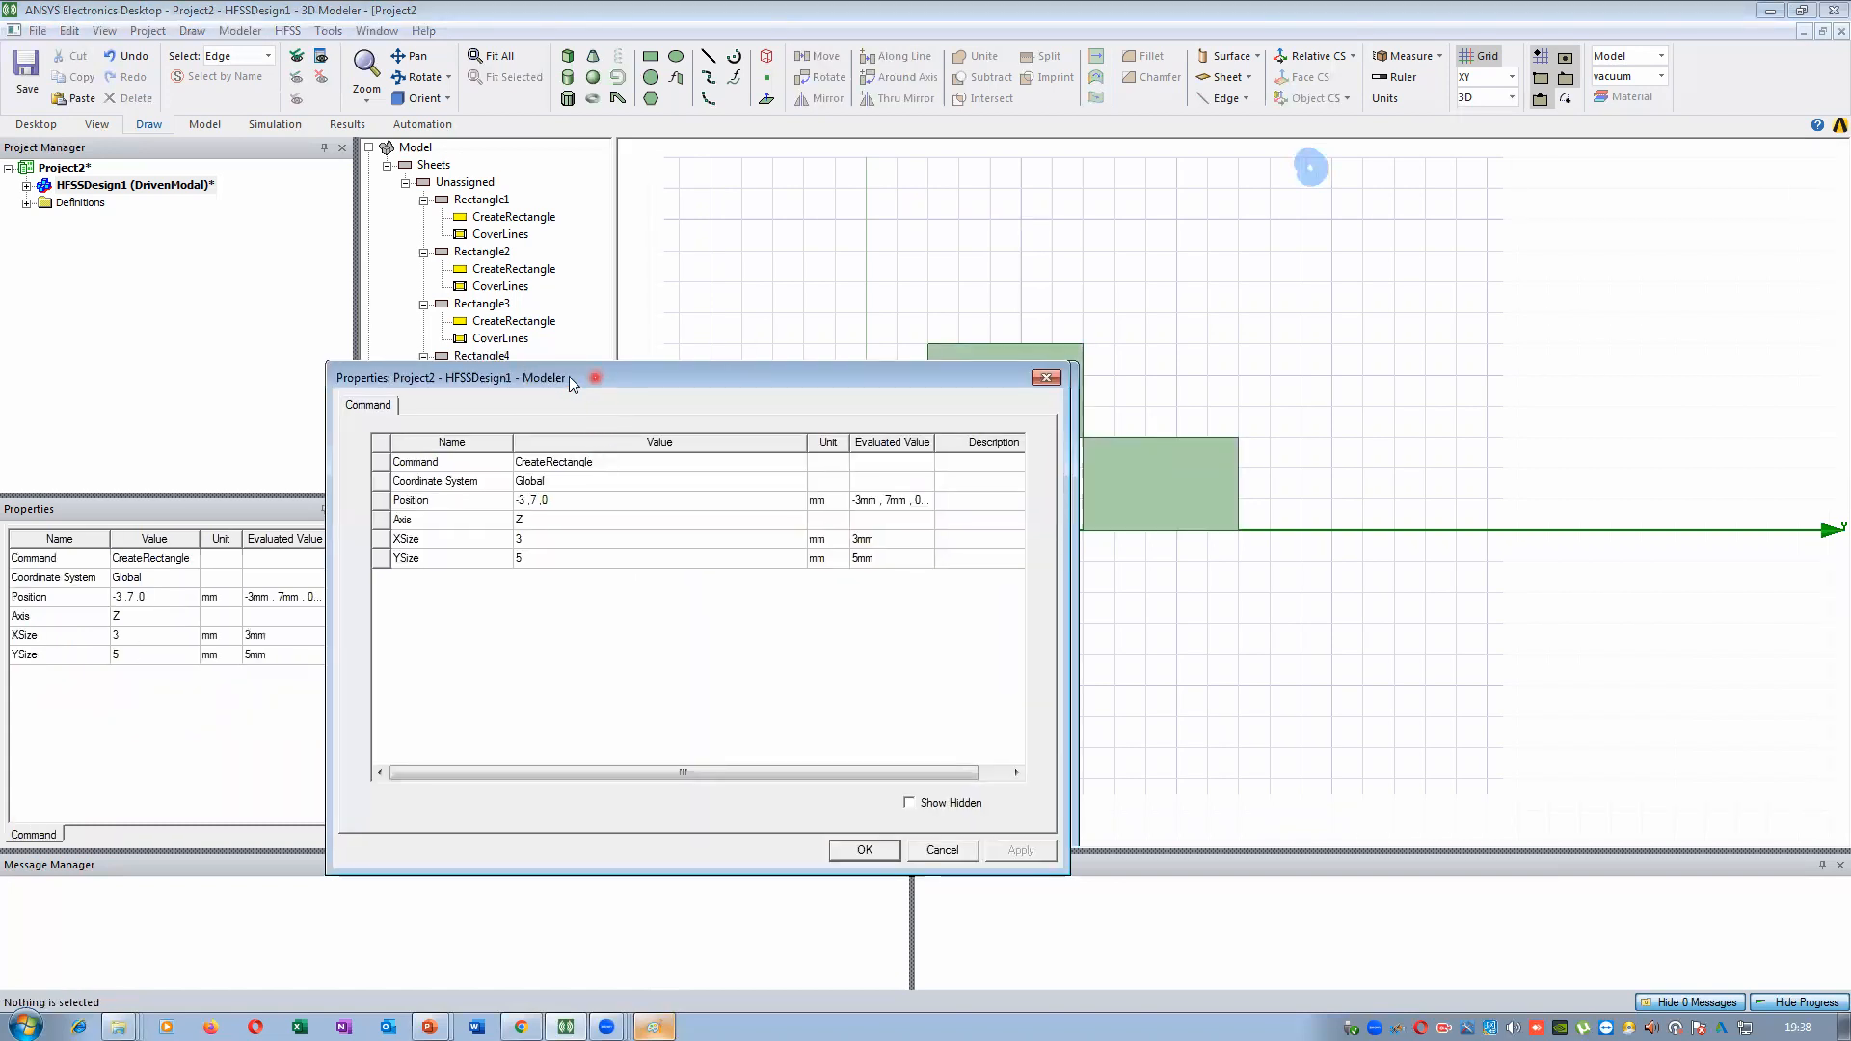
drag(569, 376, 370, 384)
click(652, 1026)
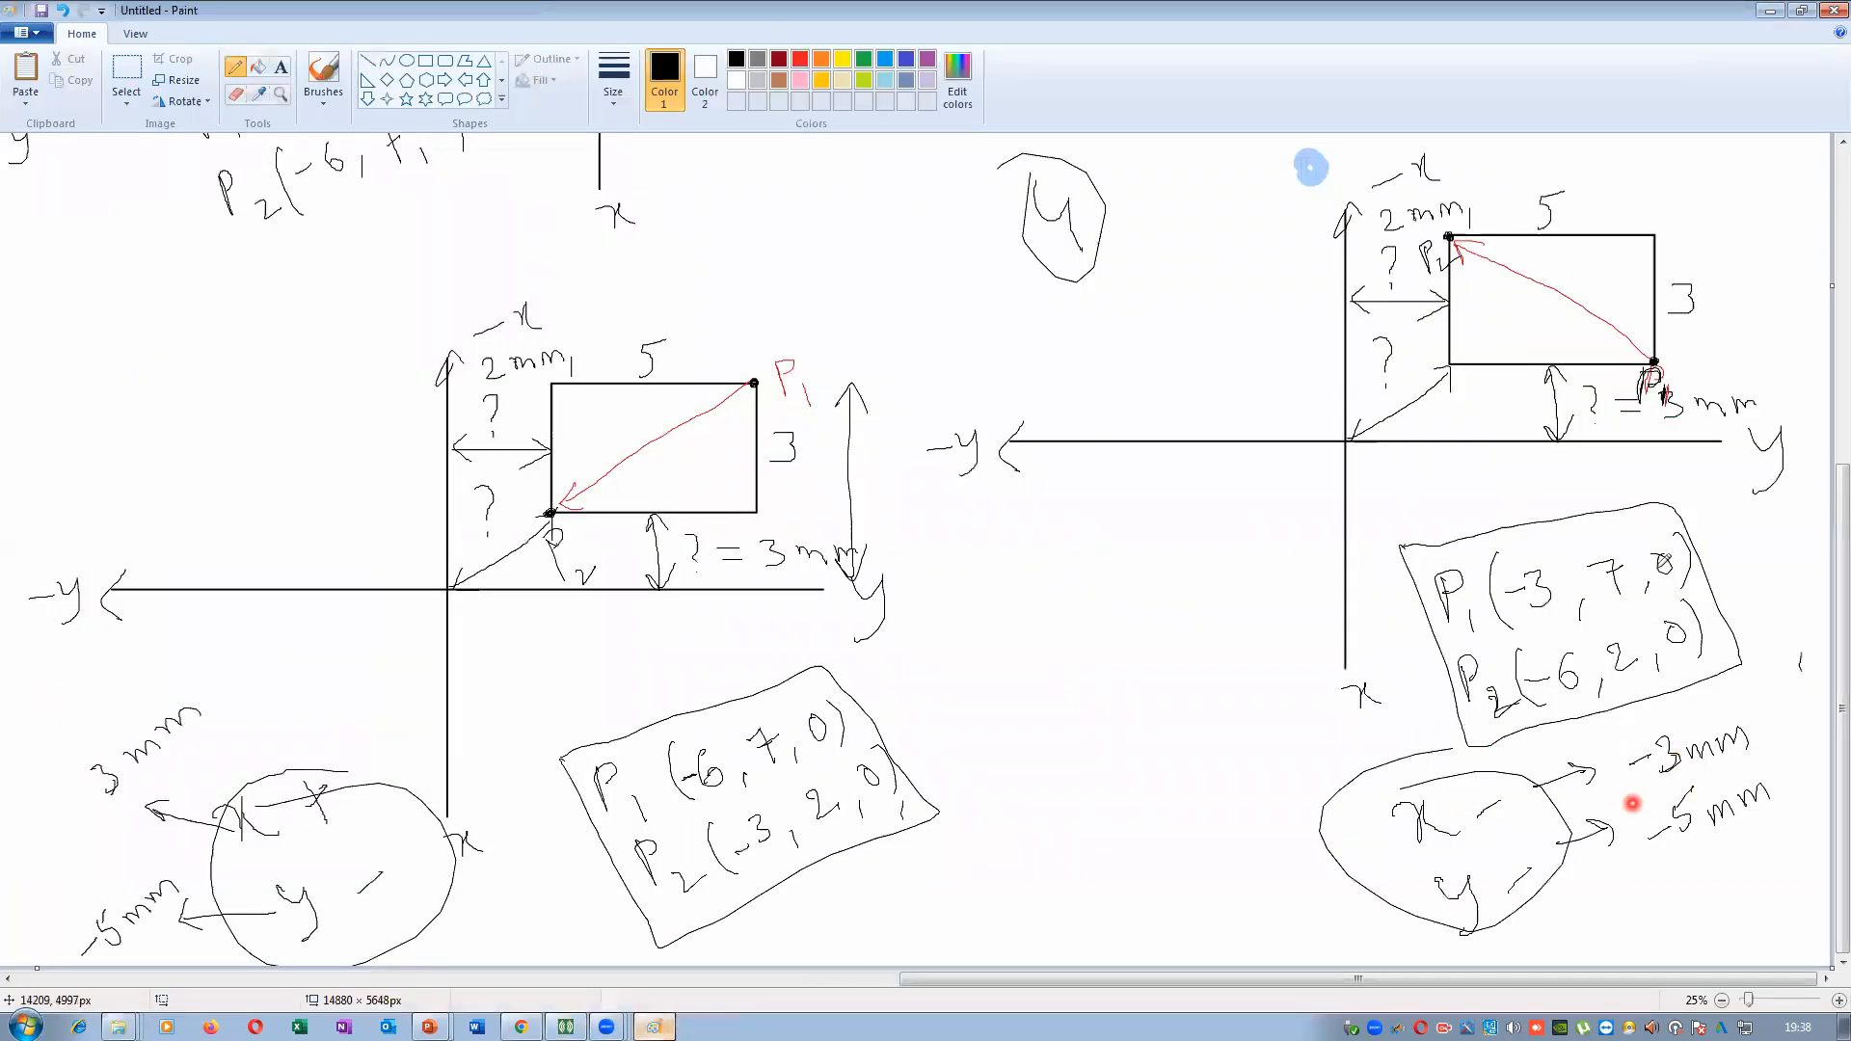
click(1776, 9)
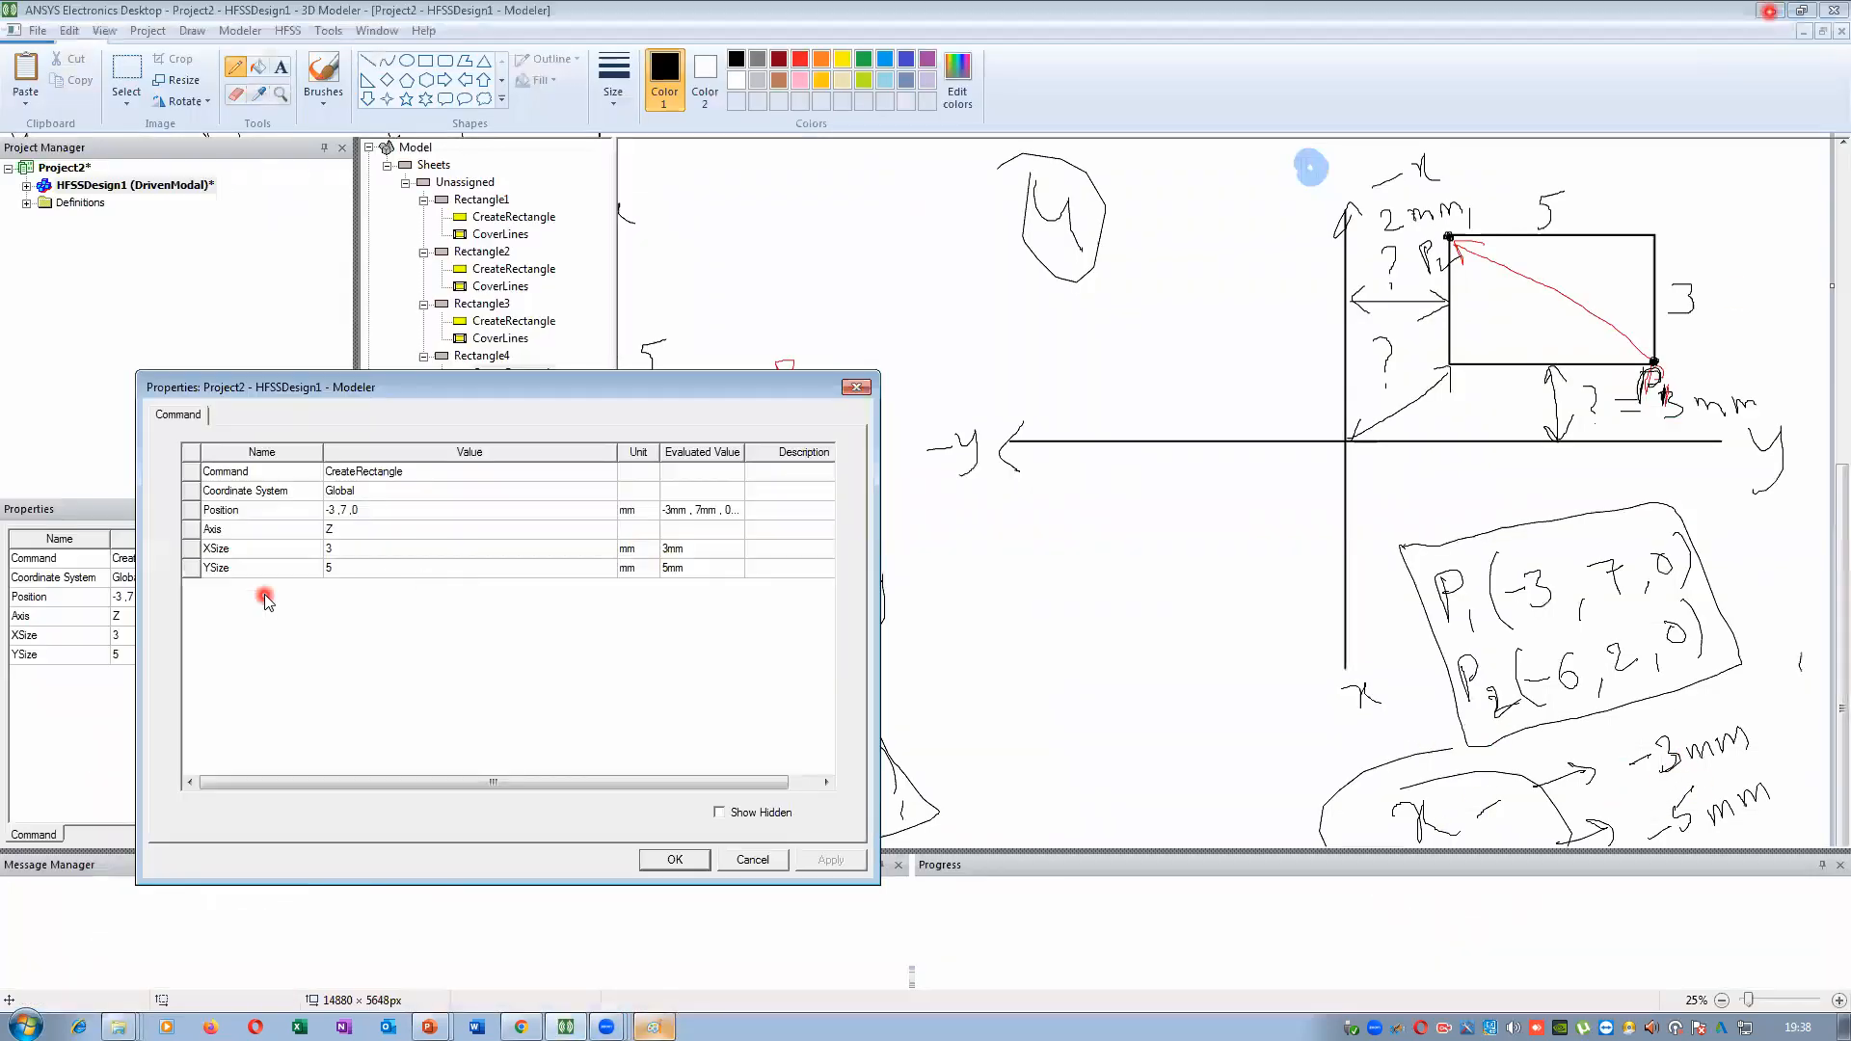
click(386, 391)
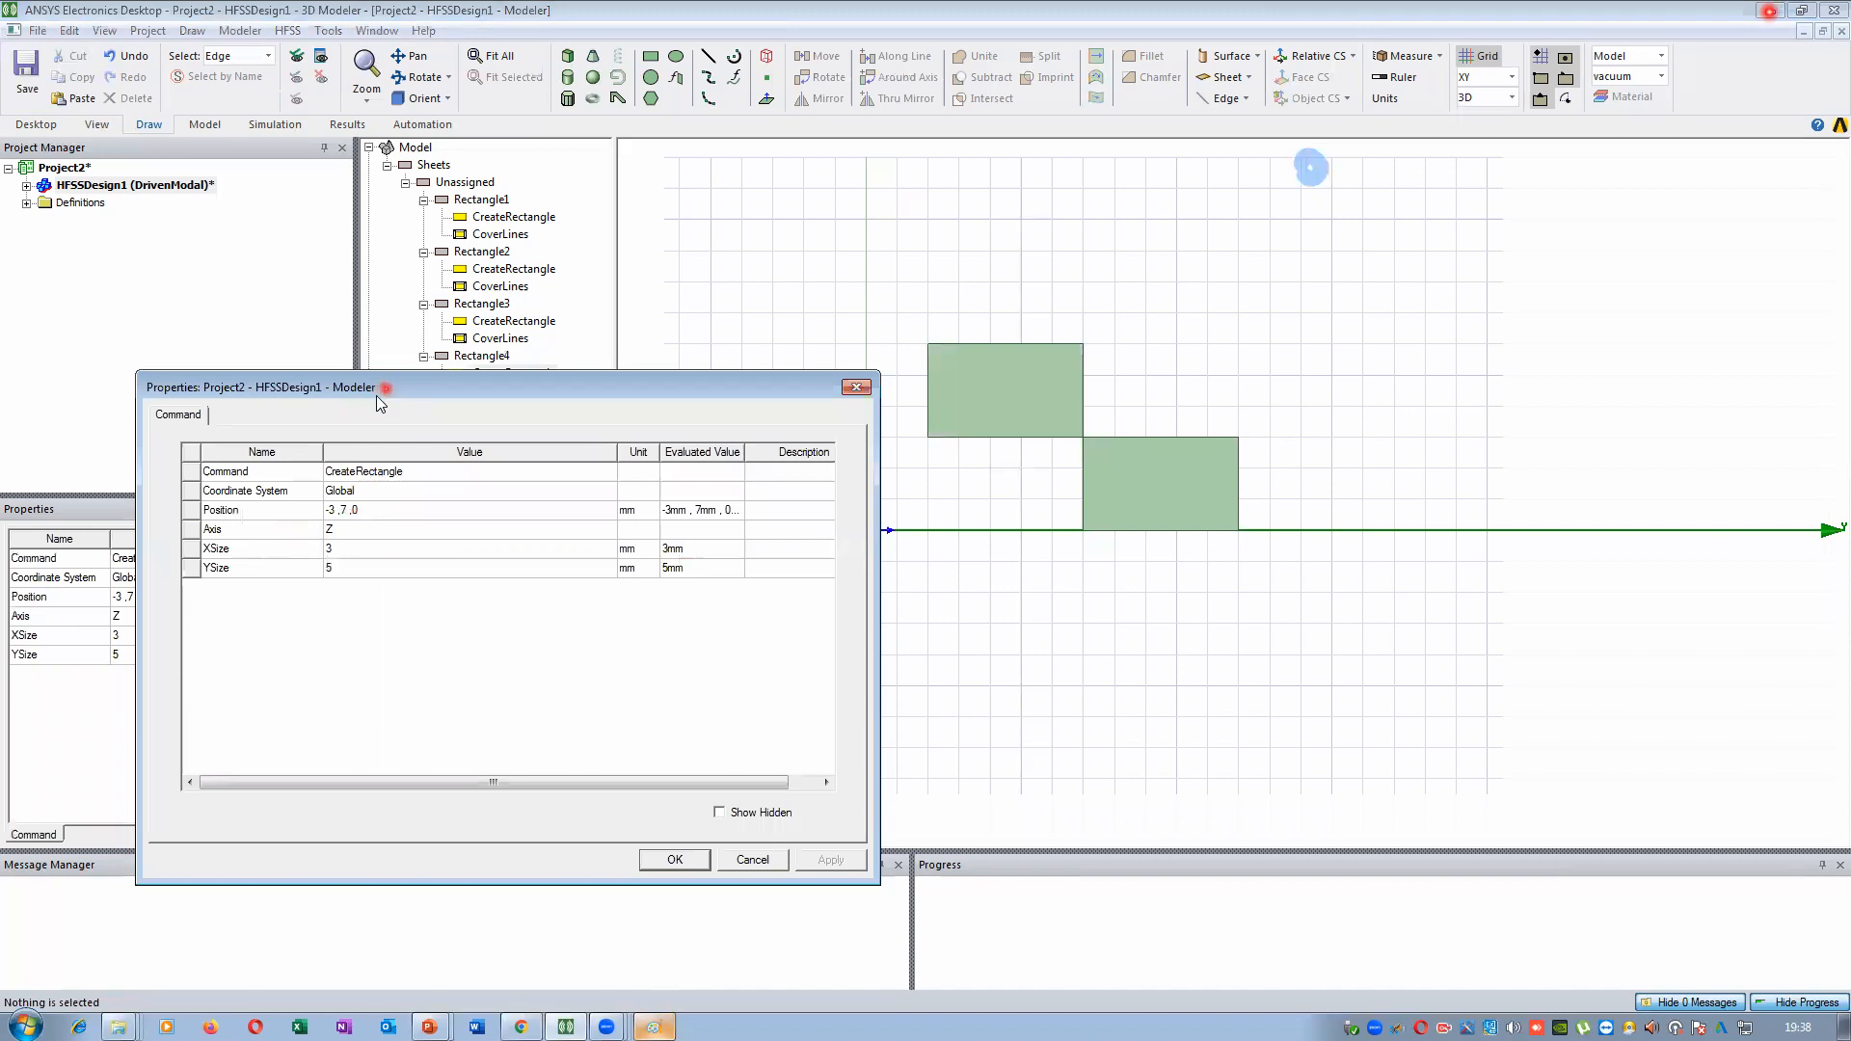
drag(376, 396, 350, 431)
click(309, 545)
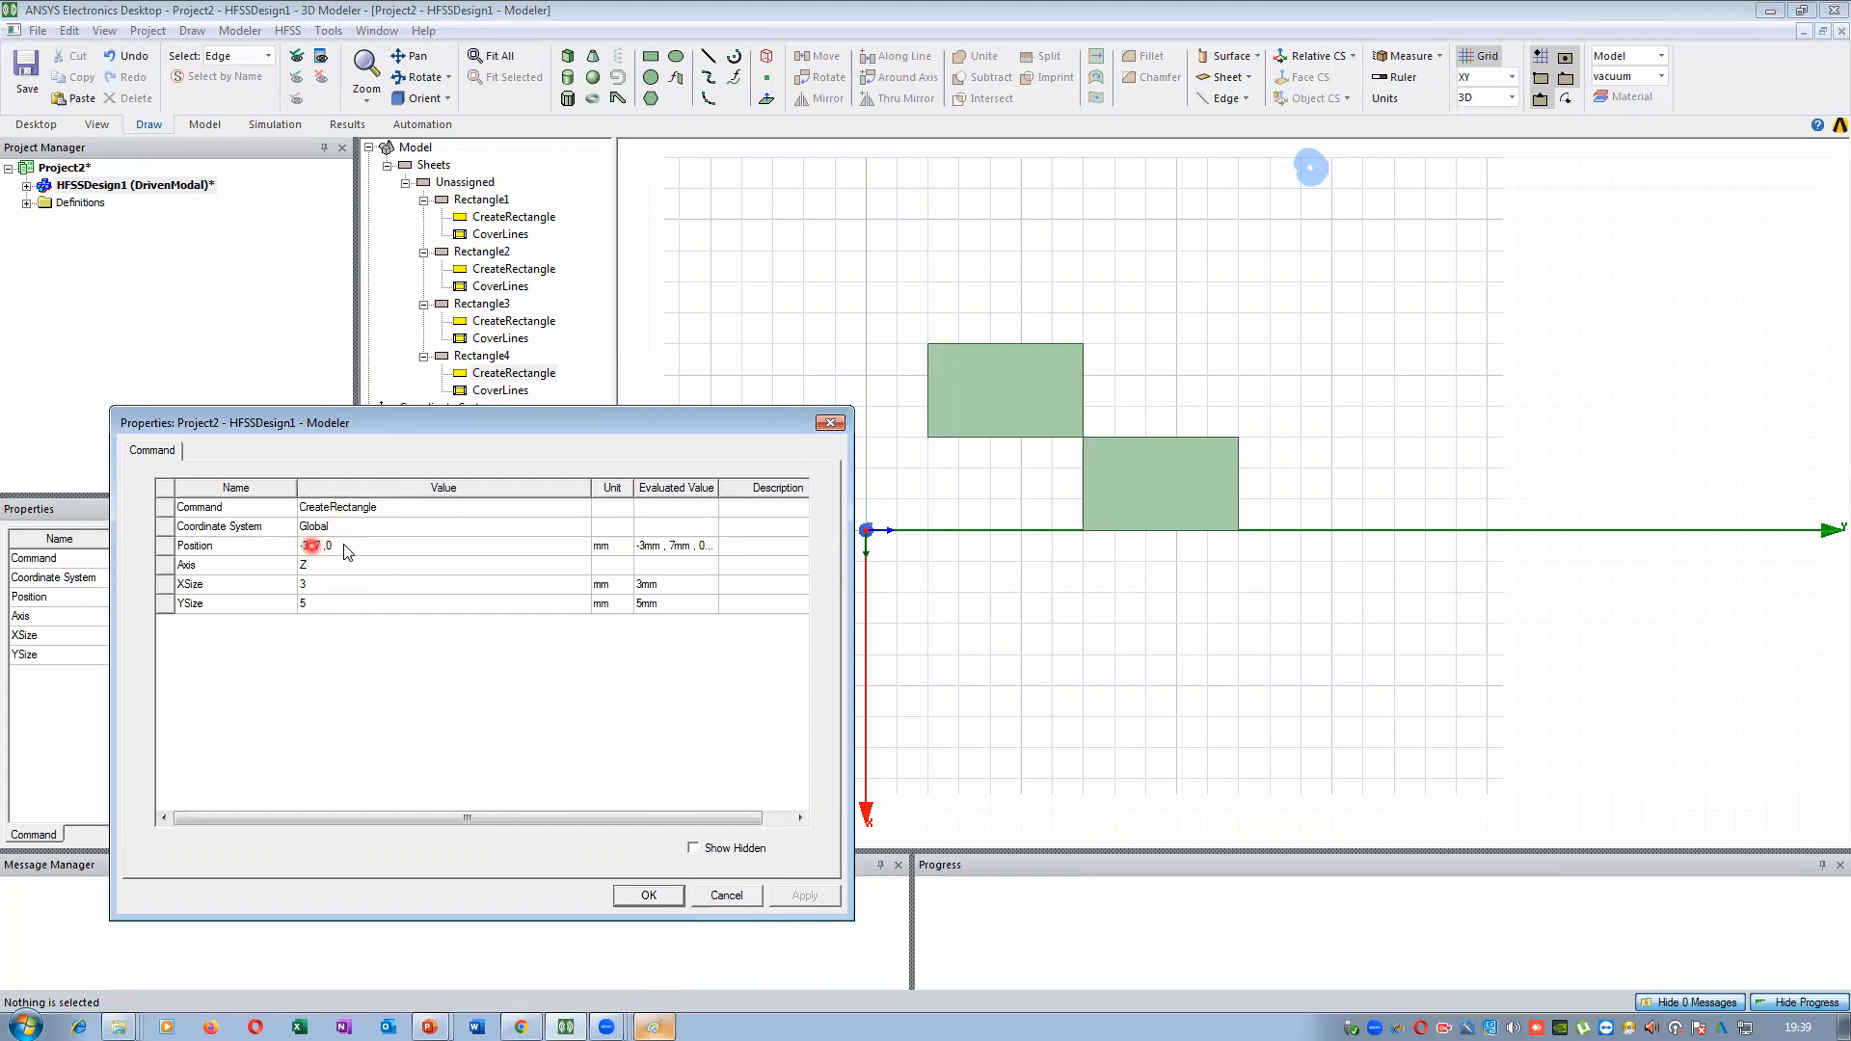
click(304, 550)
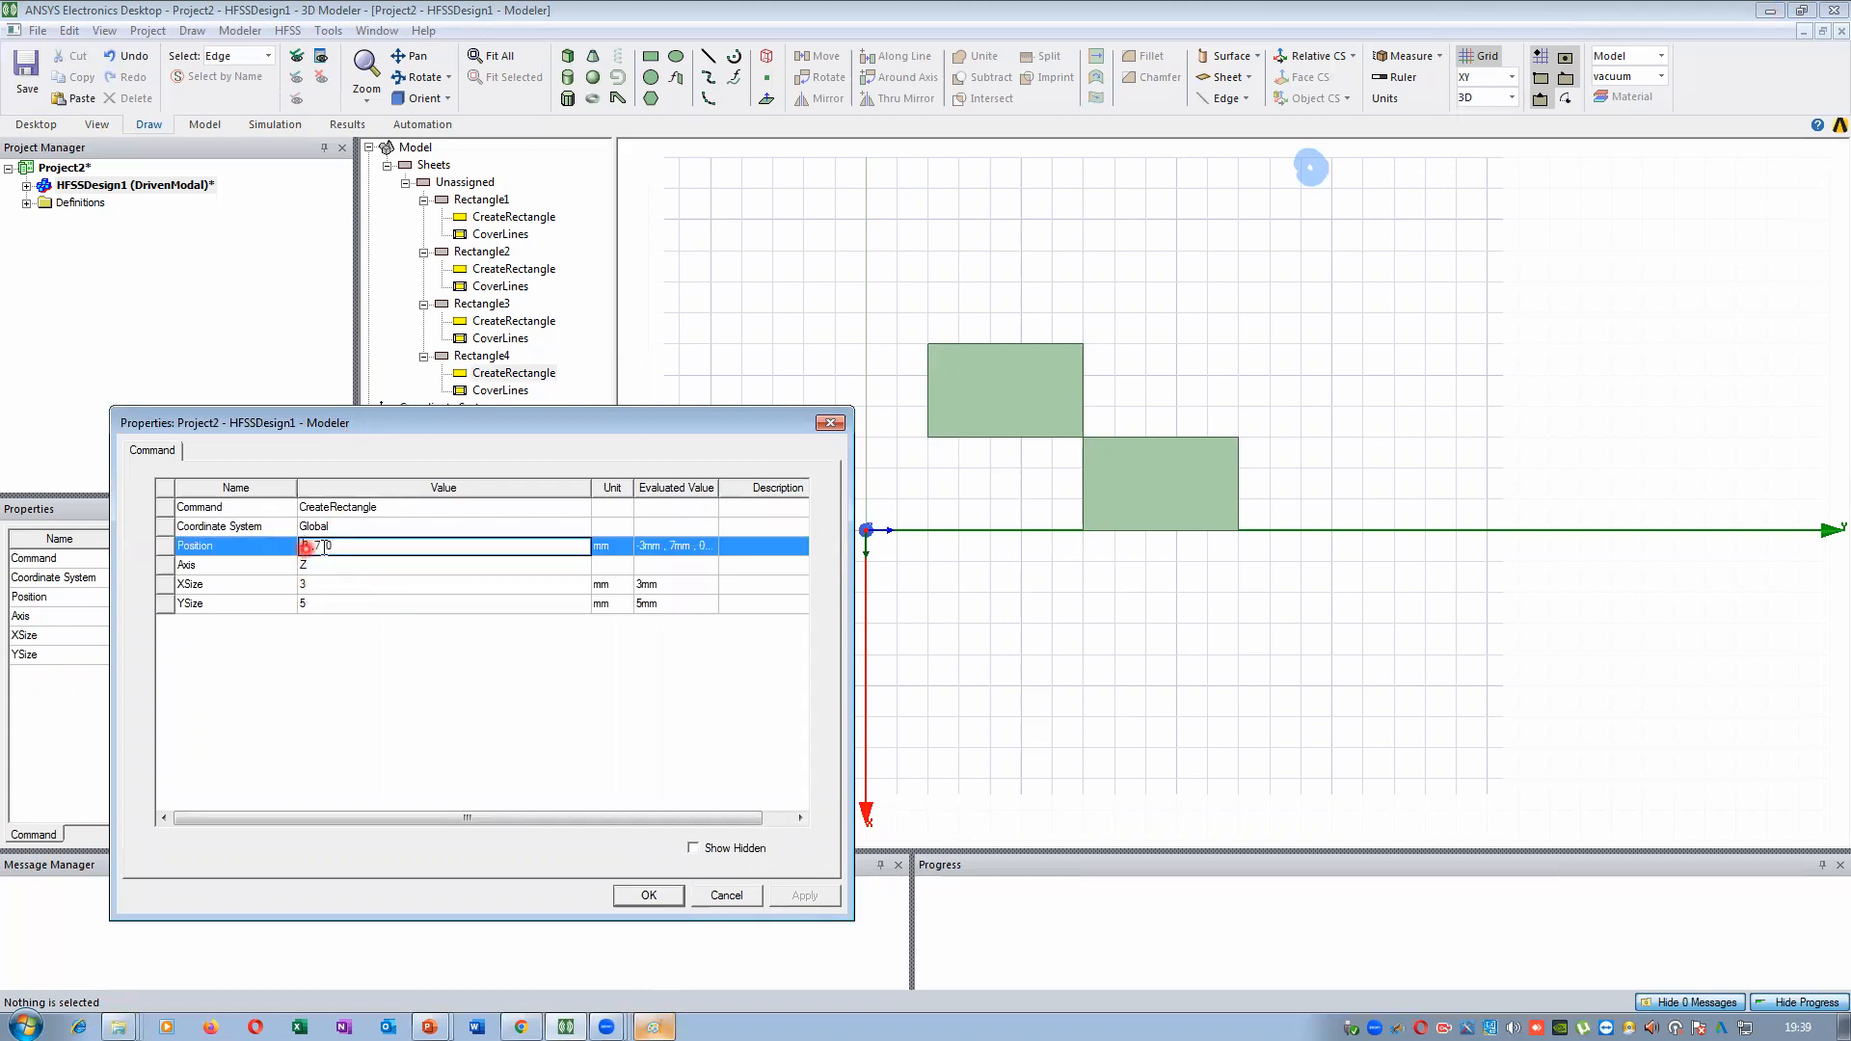
click(316, 584)
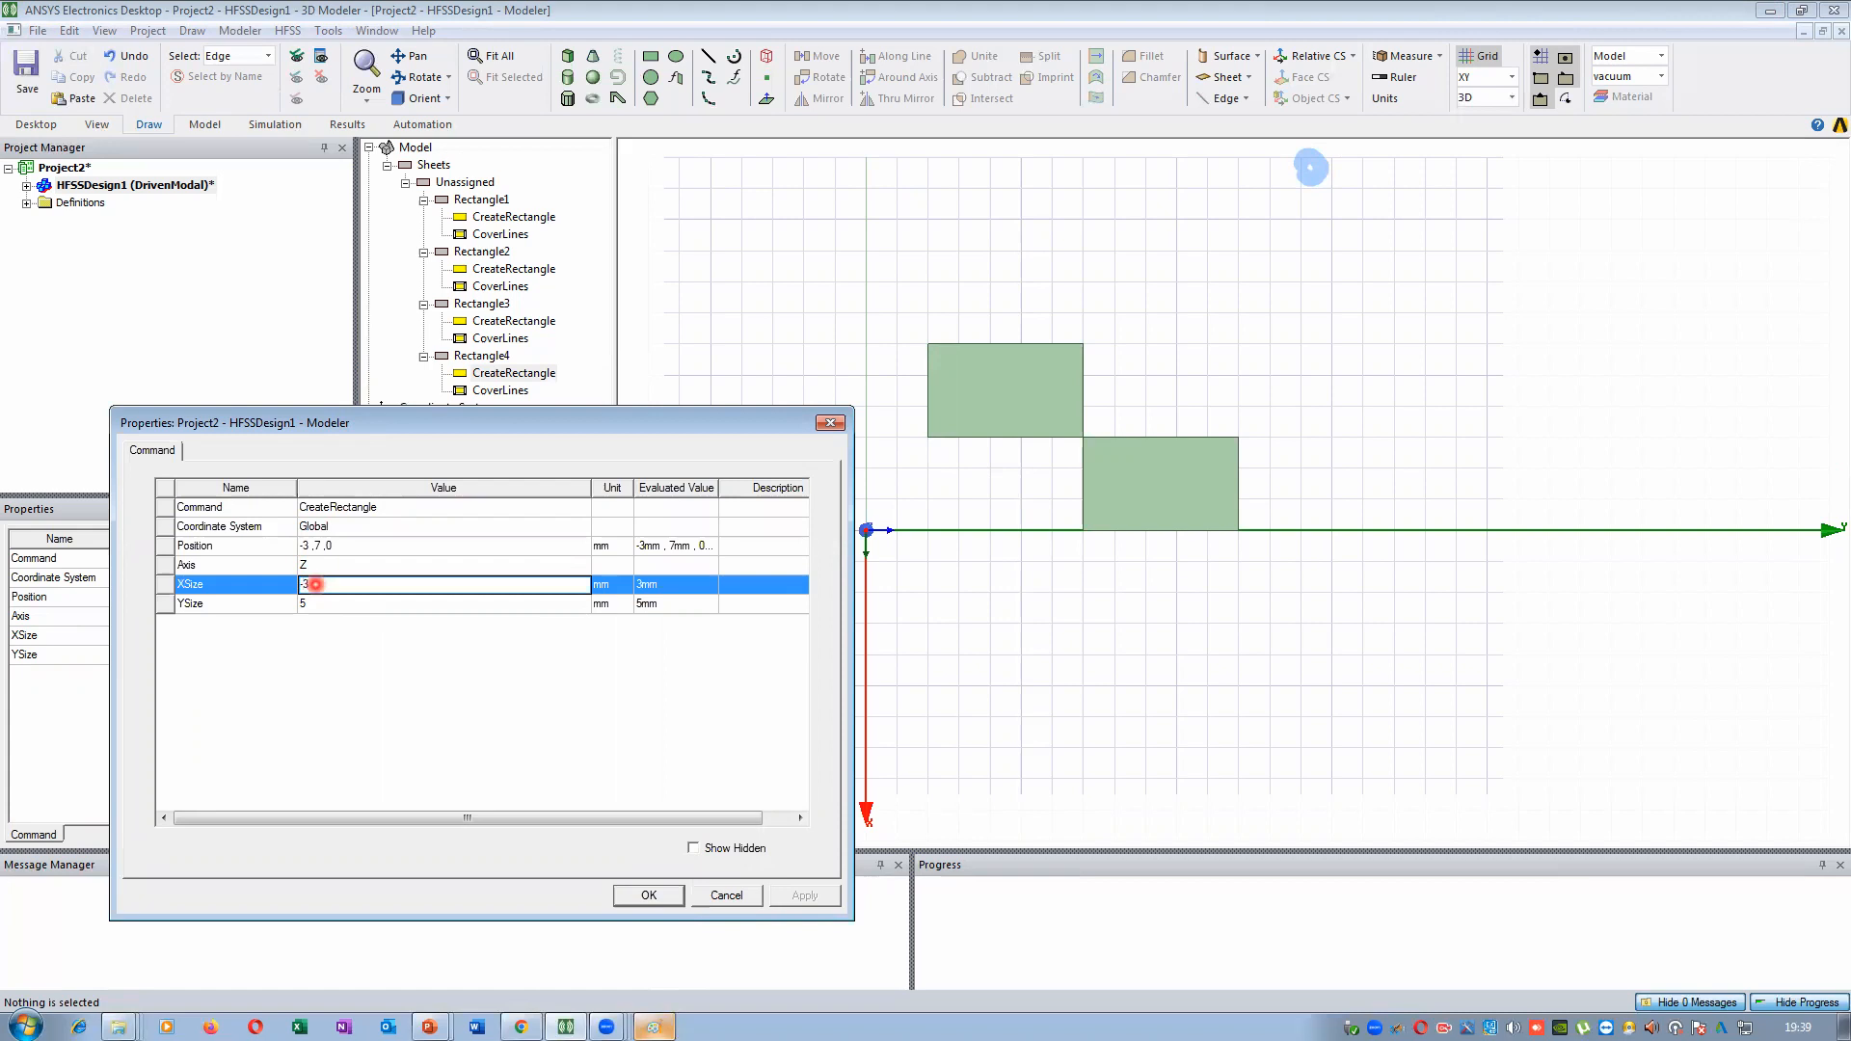
click(667, 766)
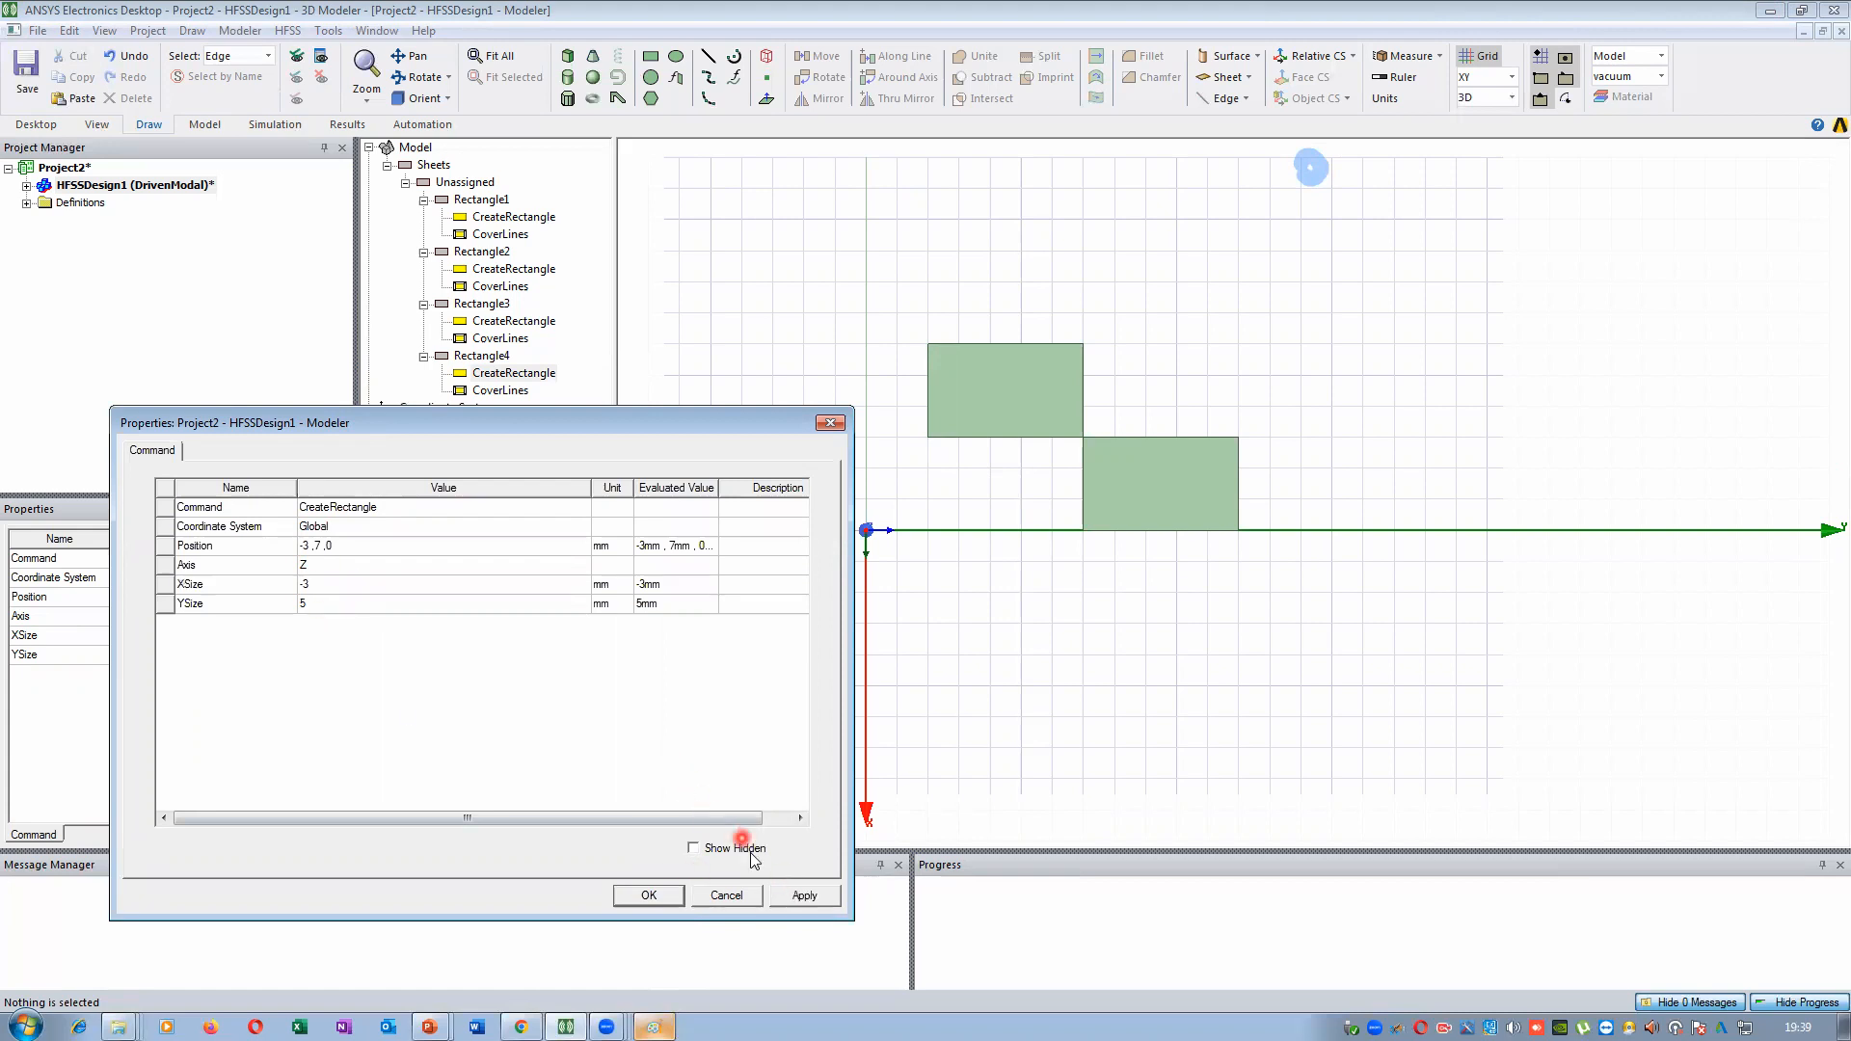
click(800, 895)
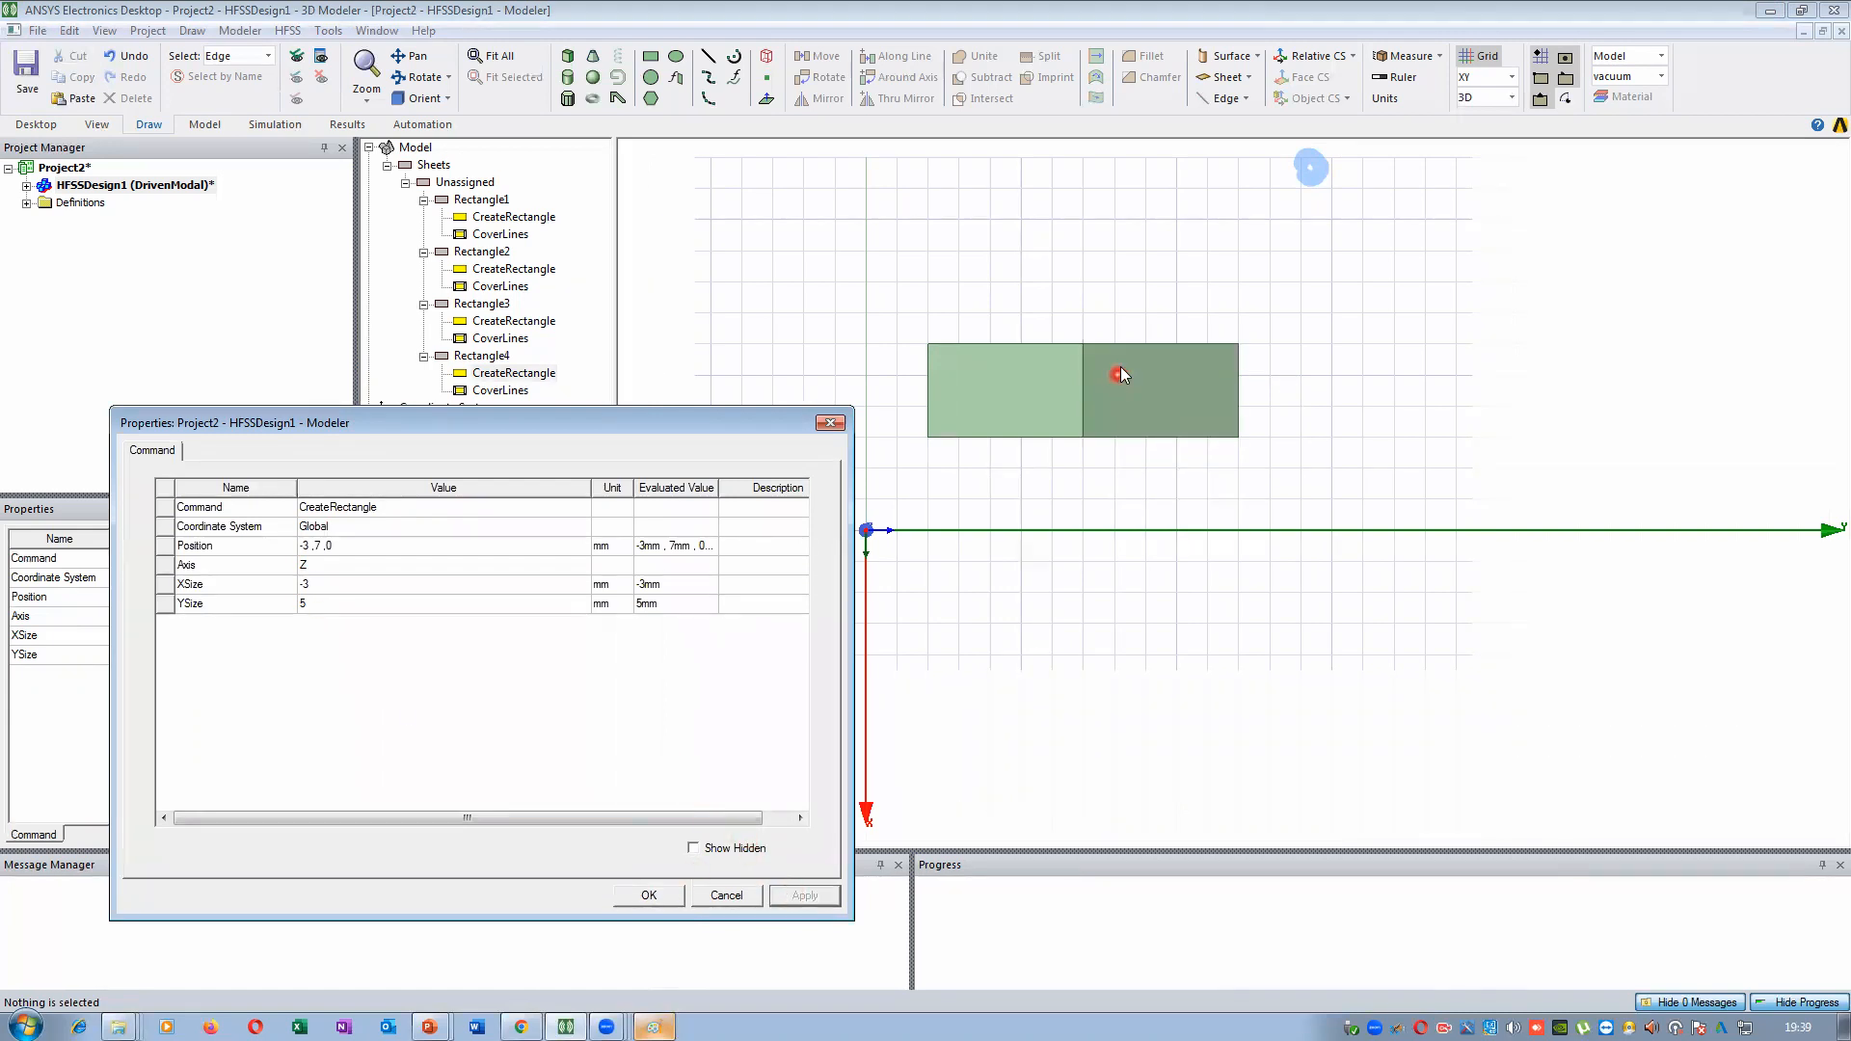
Change Rectangle4's X size to 3 mm and Y size to -5 mm and apply the changes
click(304, 601)
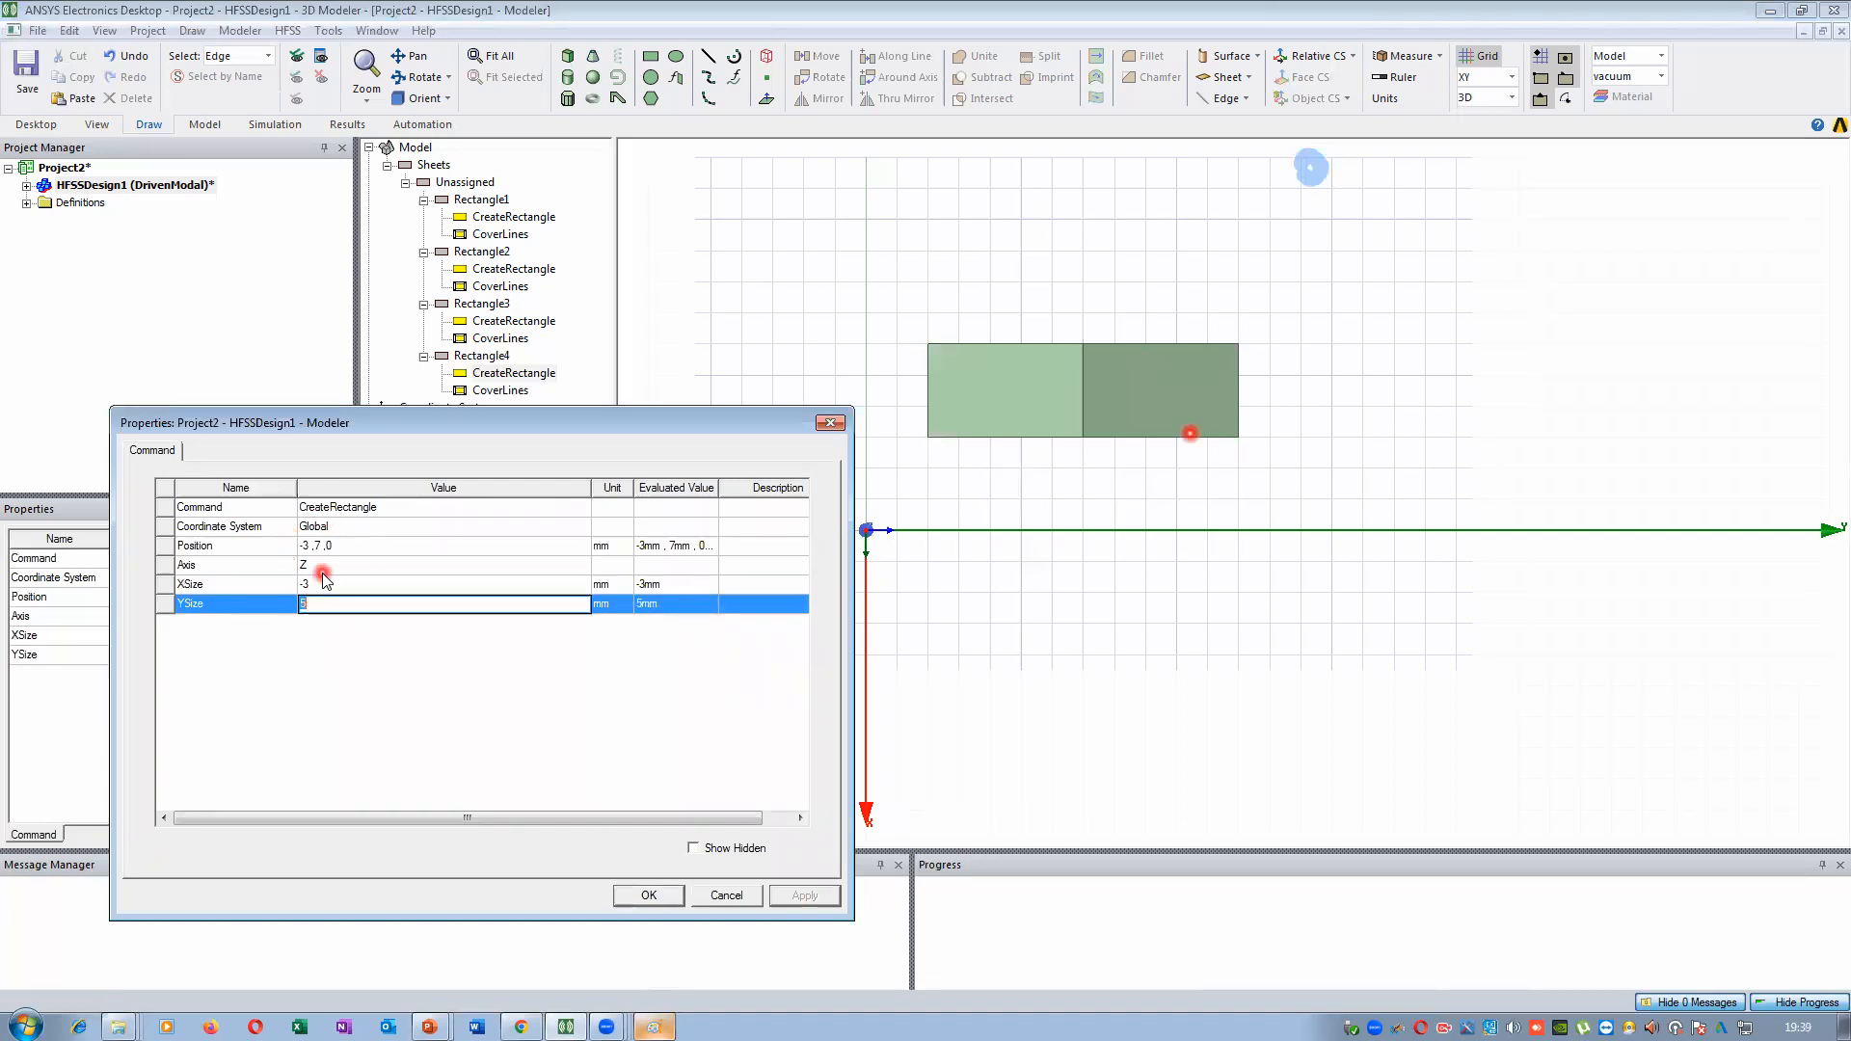
click(323, 582)
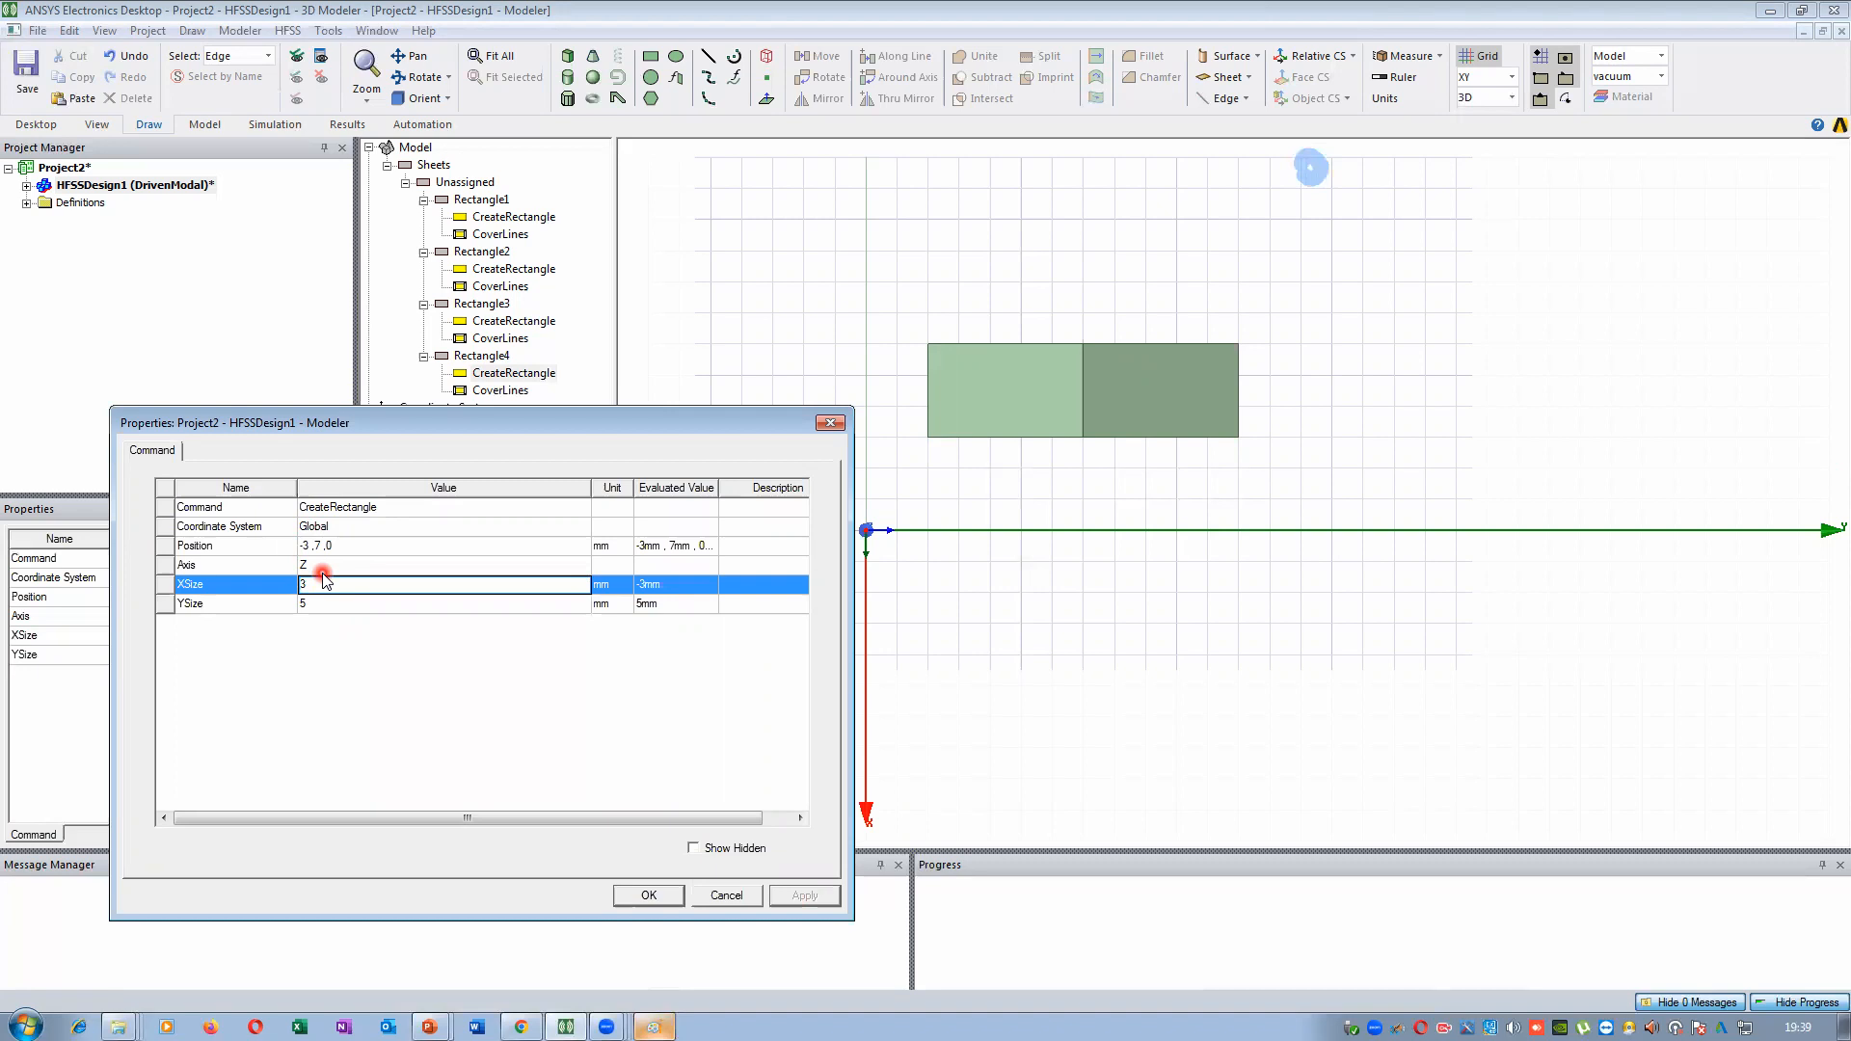
key(Tab)
text(-5)
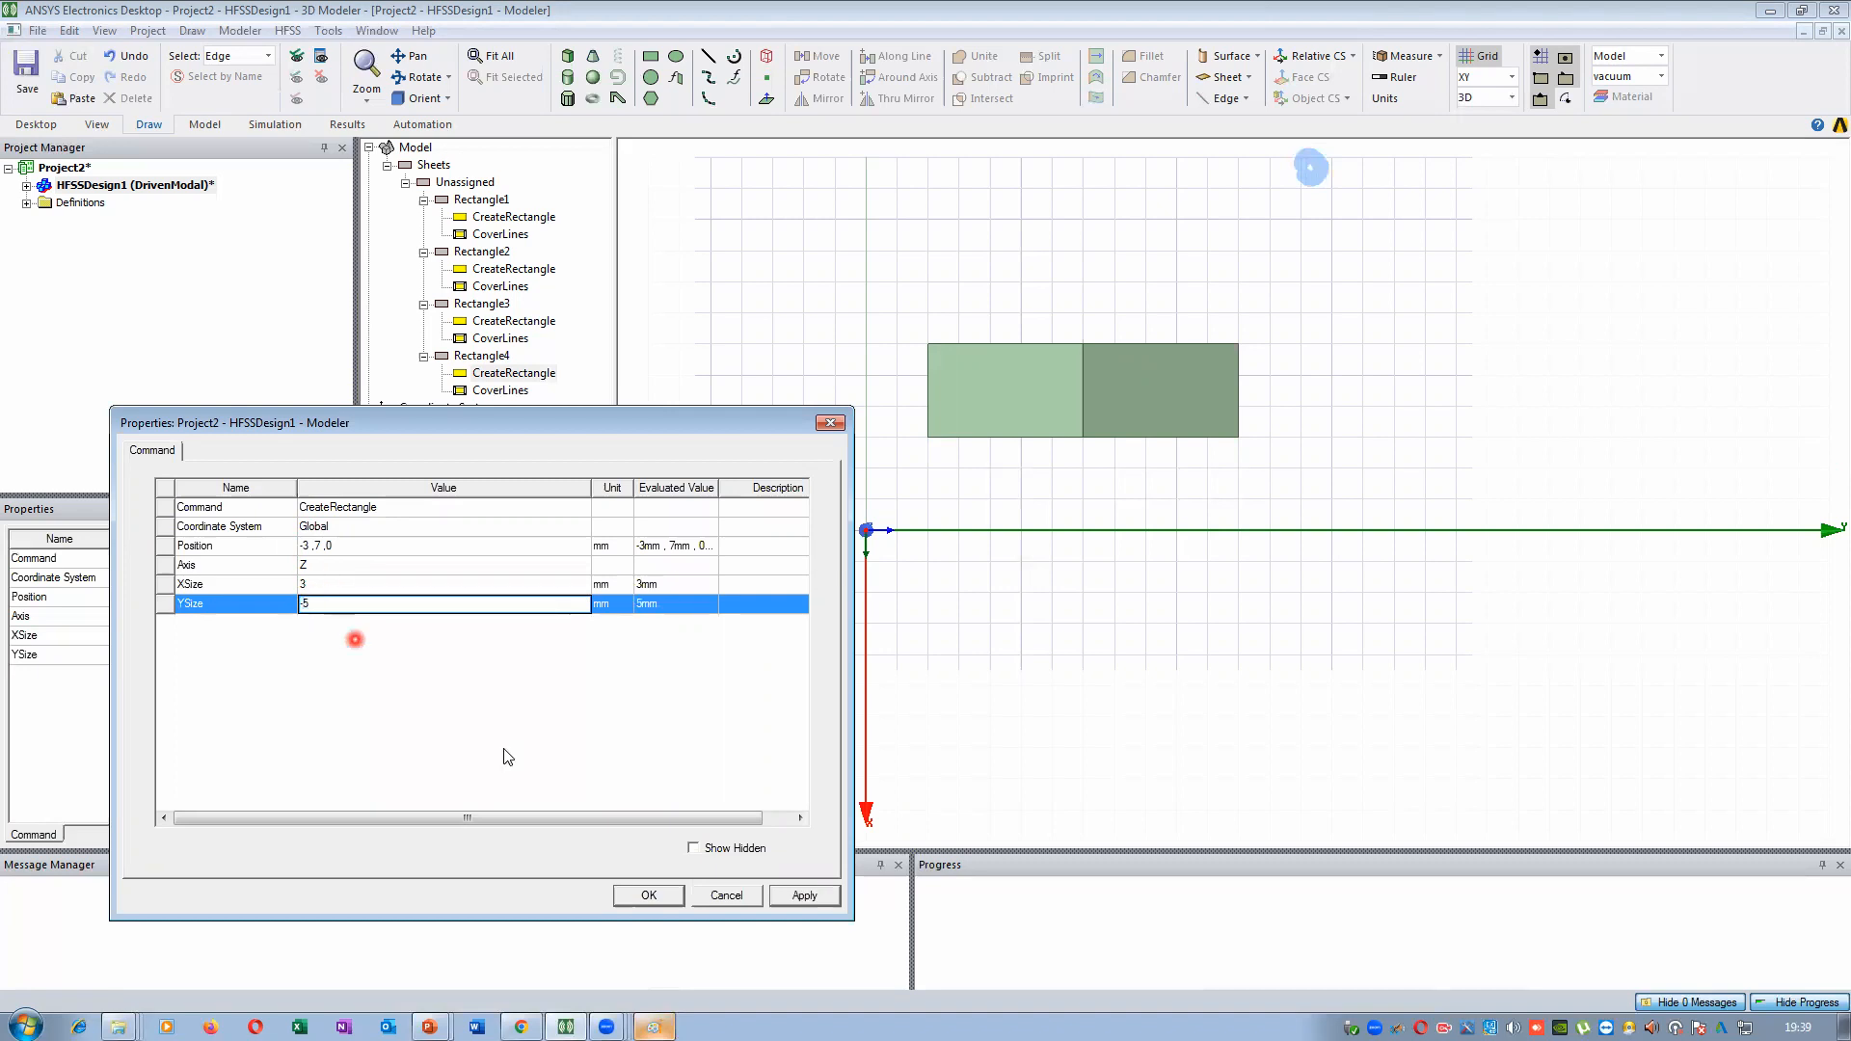
click(535, 738)
click(791, 892)
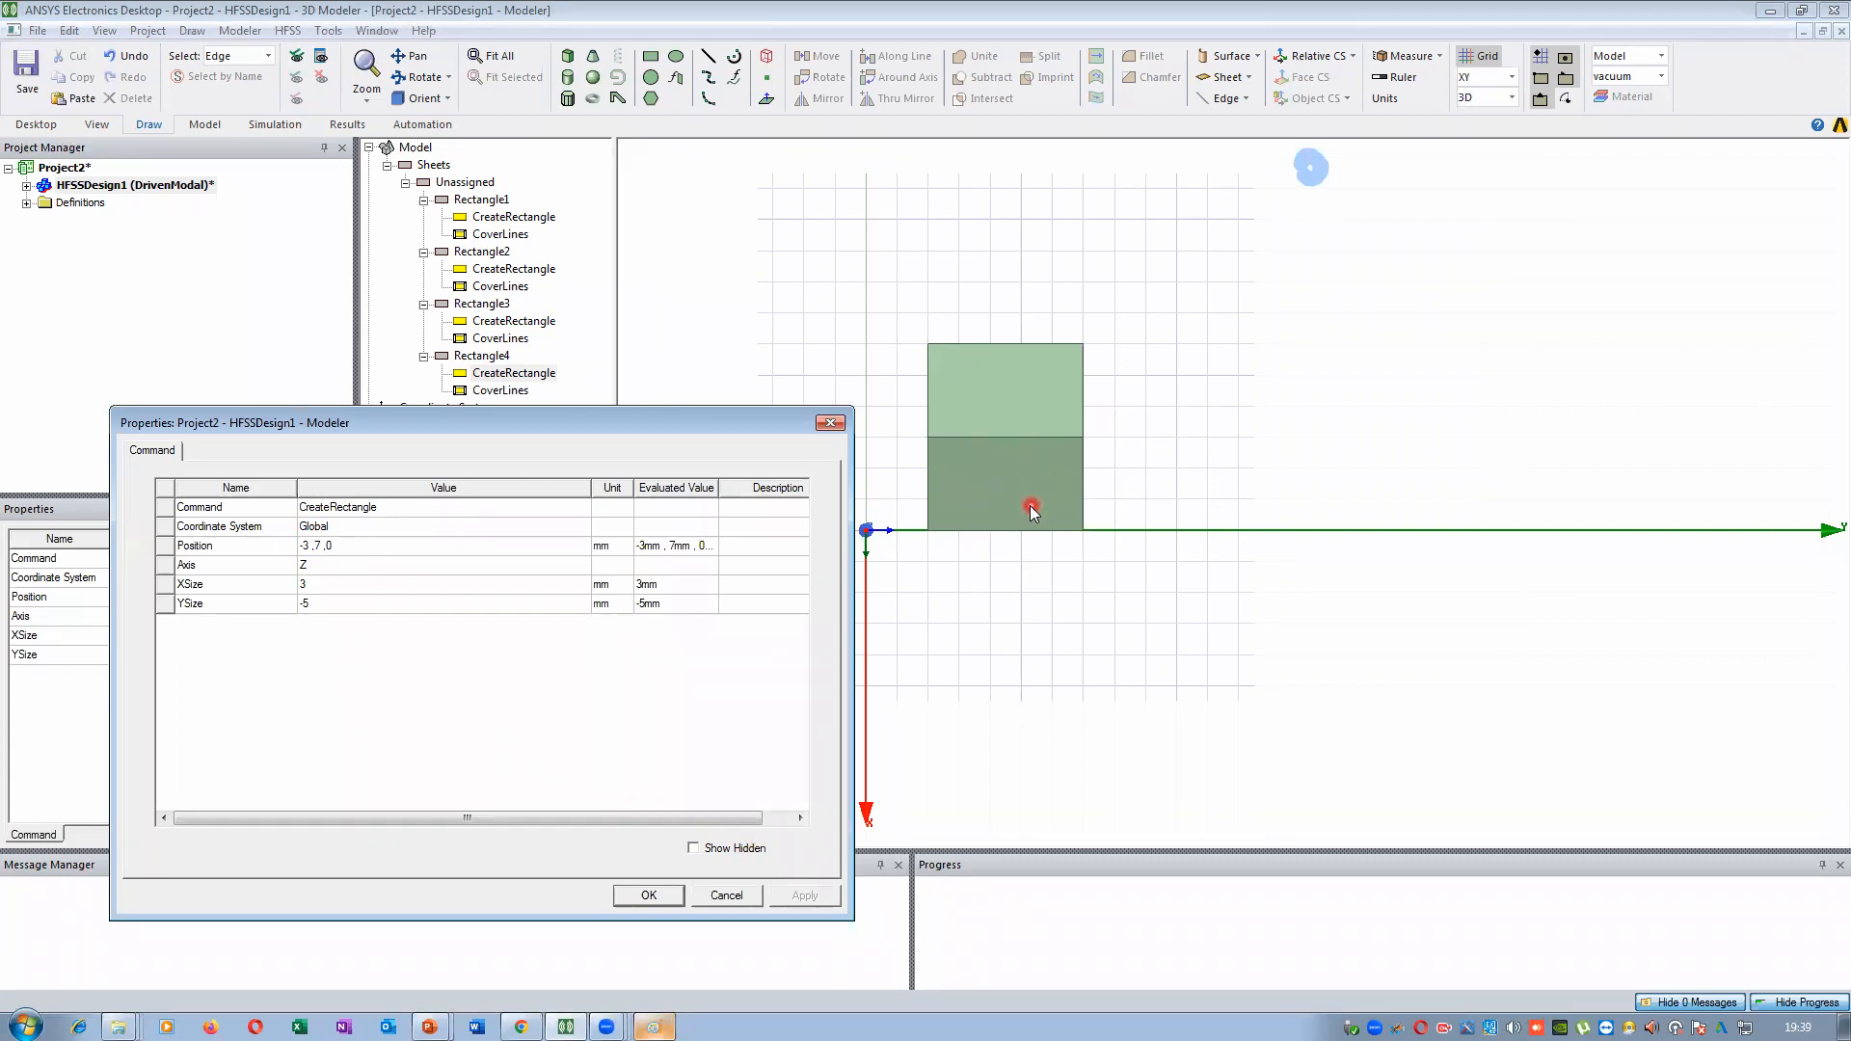
Set Rectangle4's X size to -3 mm, keep the negative Y size, and apply the change
click(310, 603)
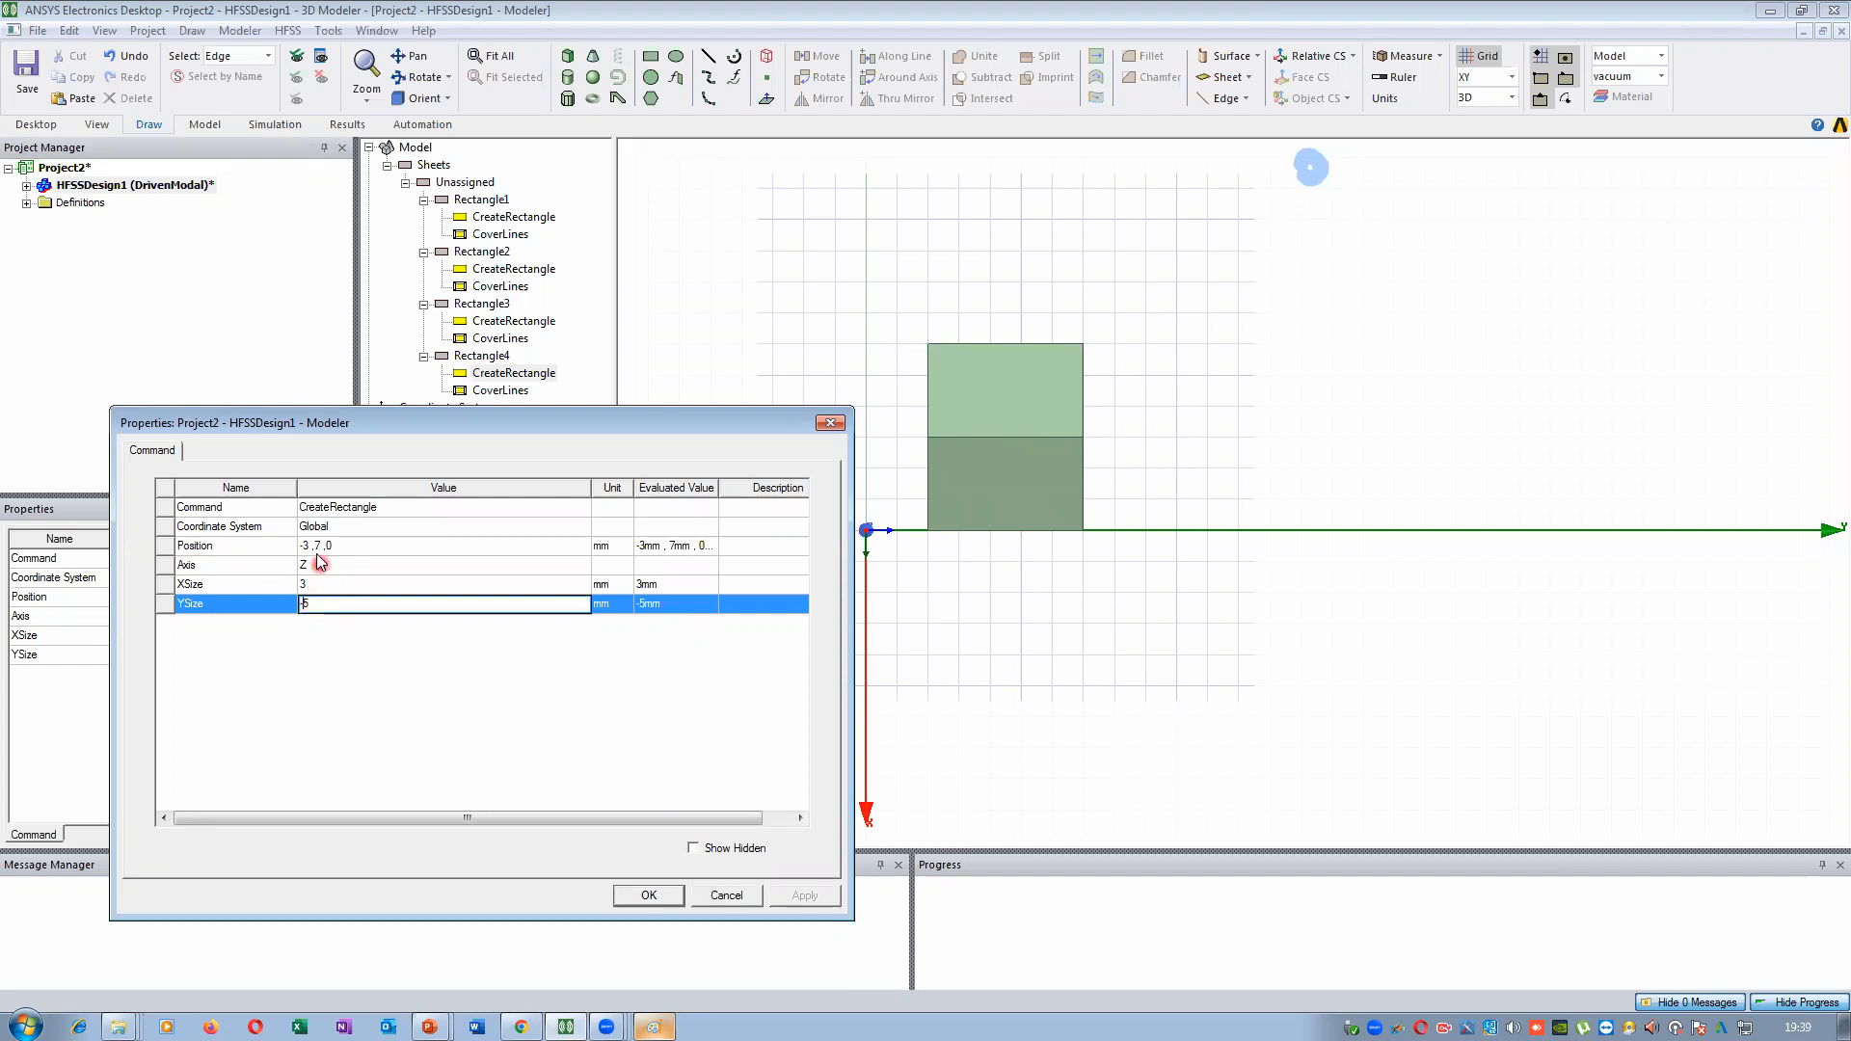
key(Up)
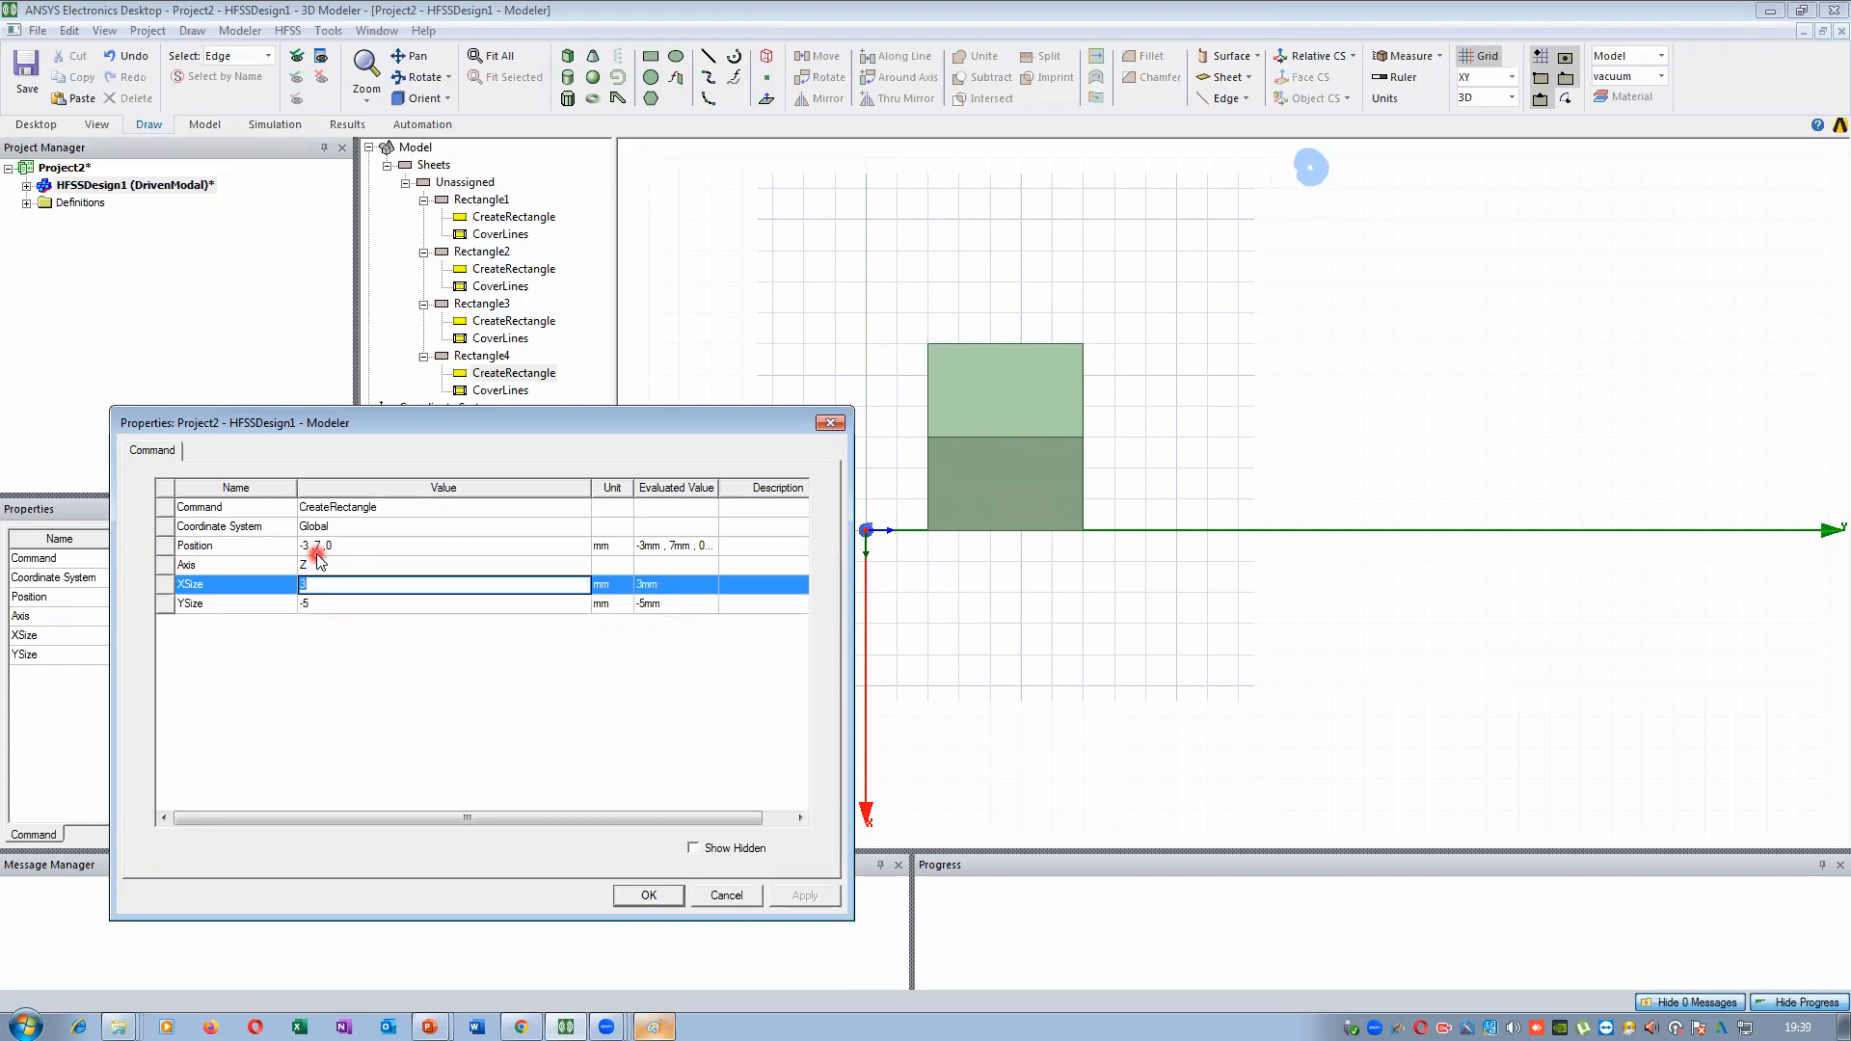
key(Up)
key(Up)
key(Down)
key(Down)
click(413, 655)
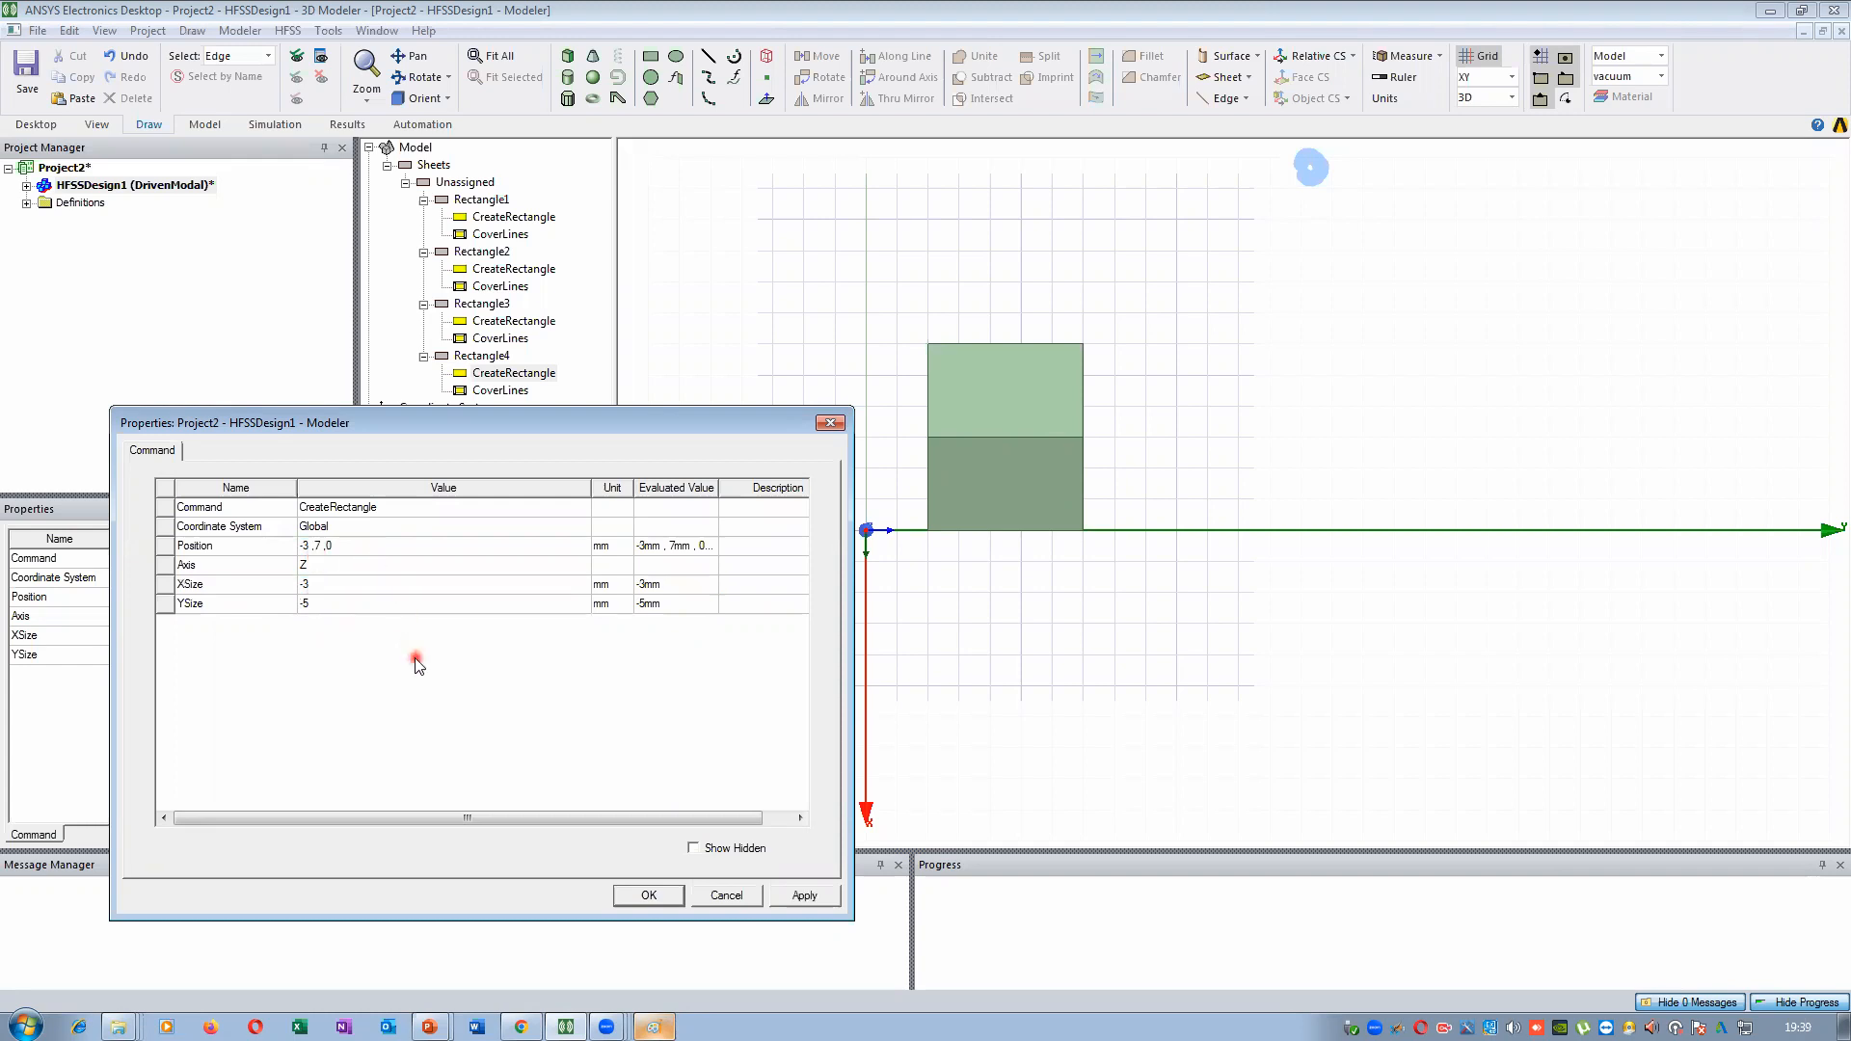
click(802, 892)
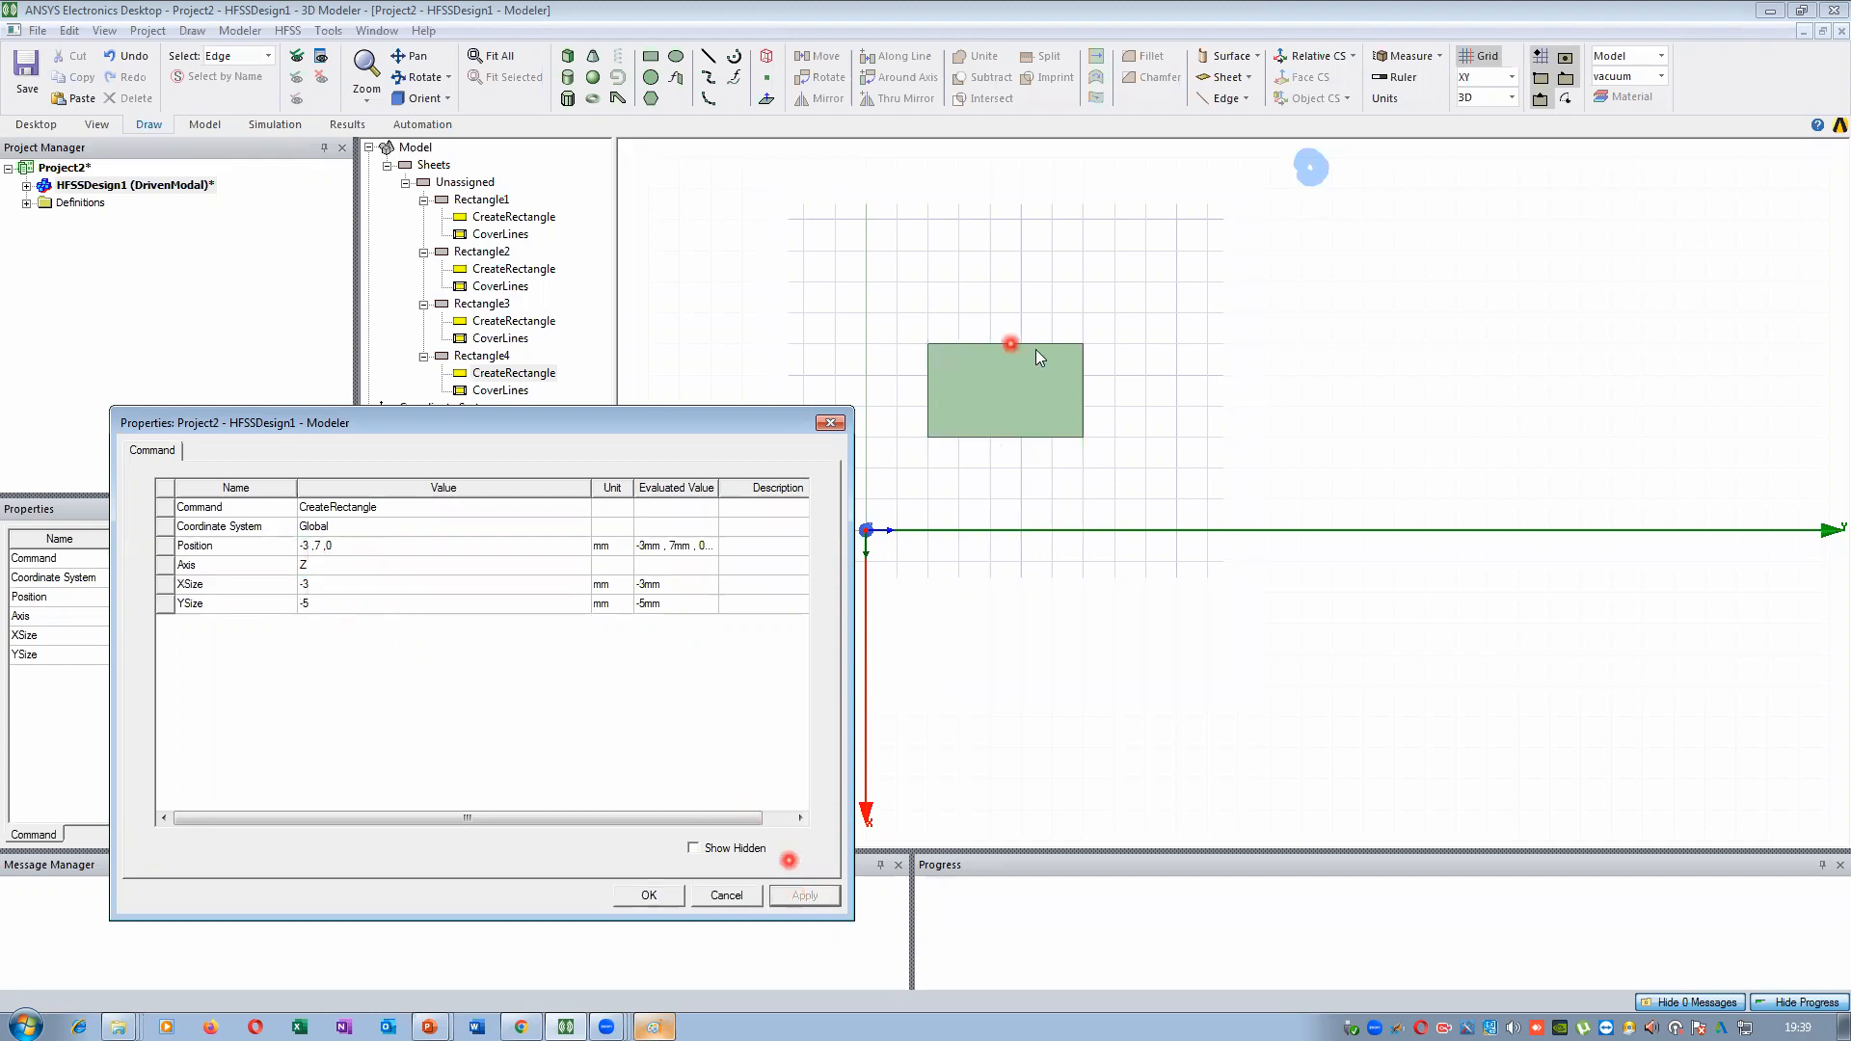
Set Rectangle4's X size to 3 mm and its Y size to 5 mm
click(304, 605)
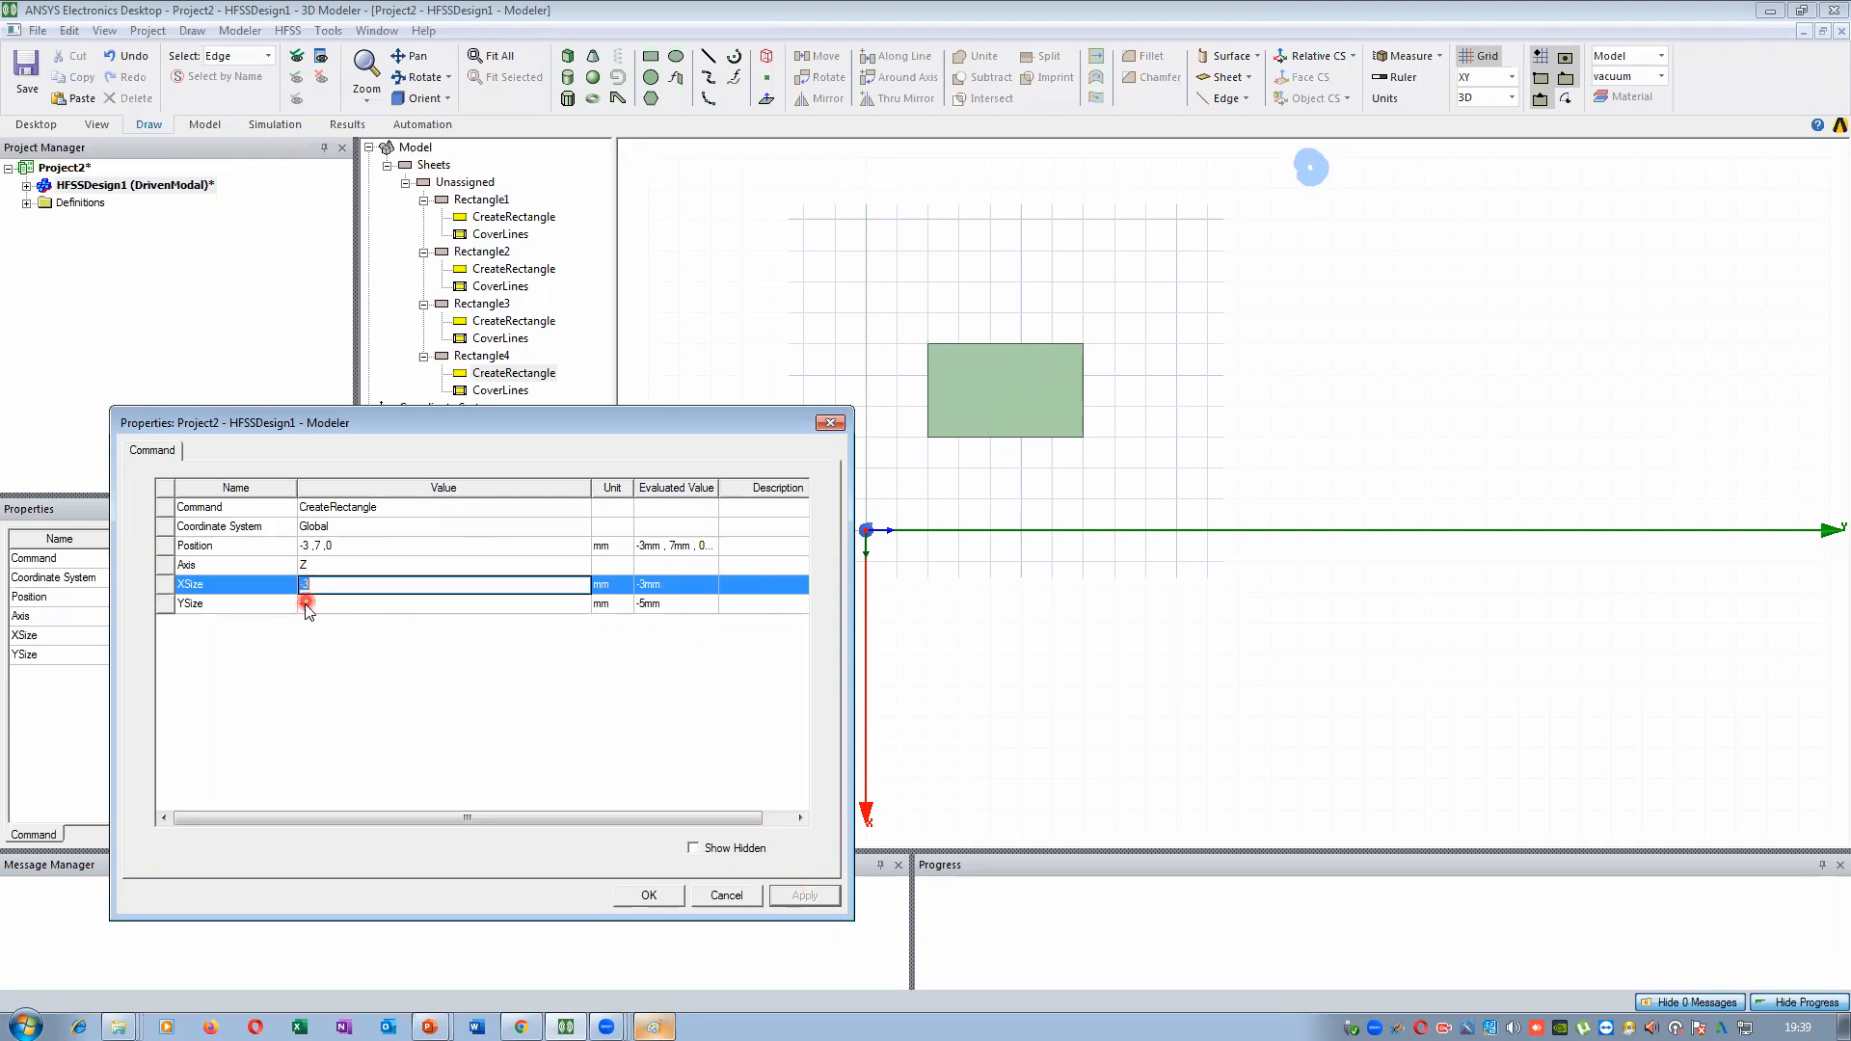
click(314, 656)
click(304, 584)
key(Tab)
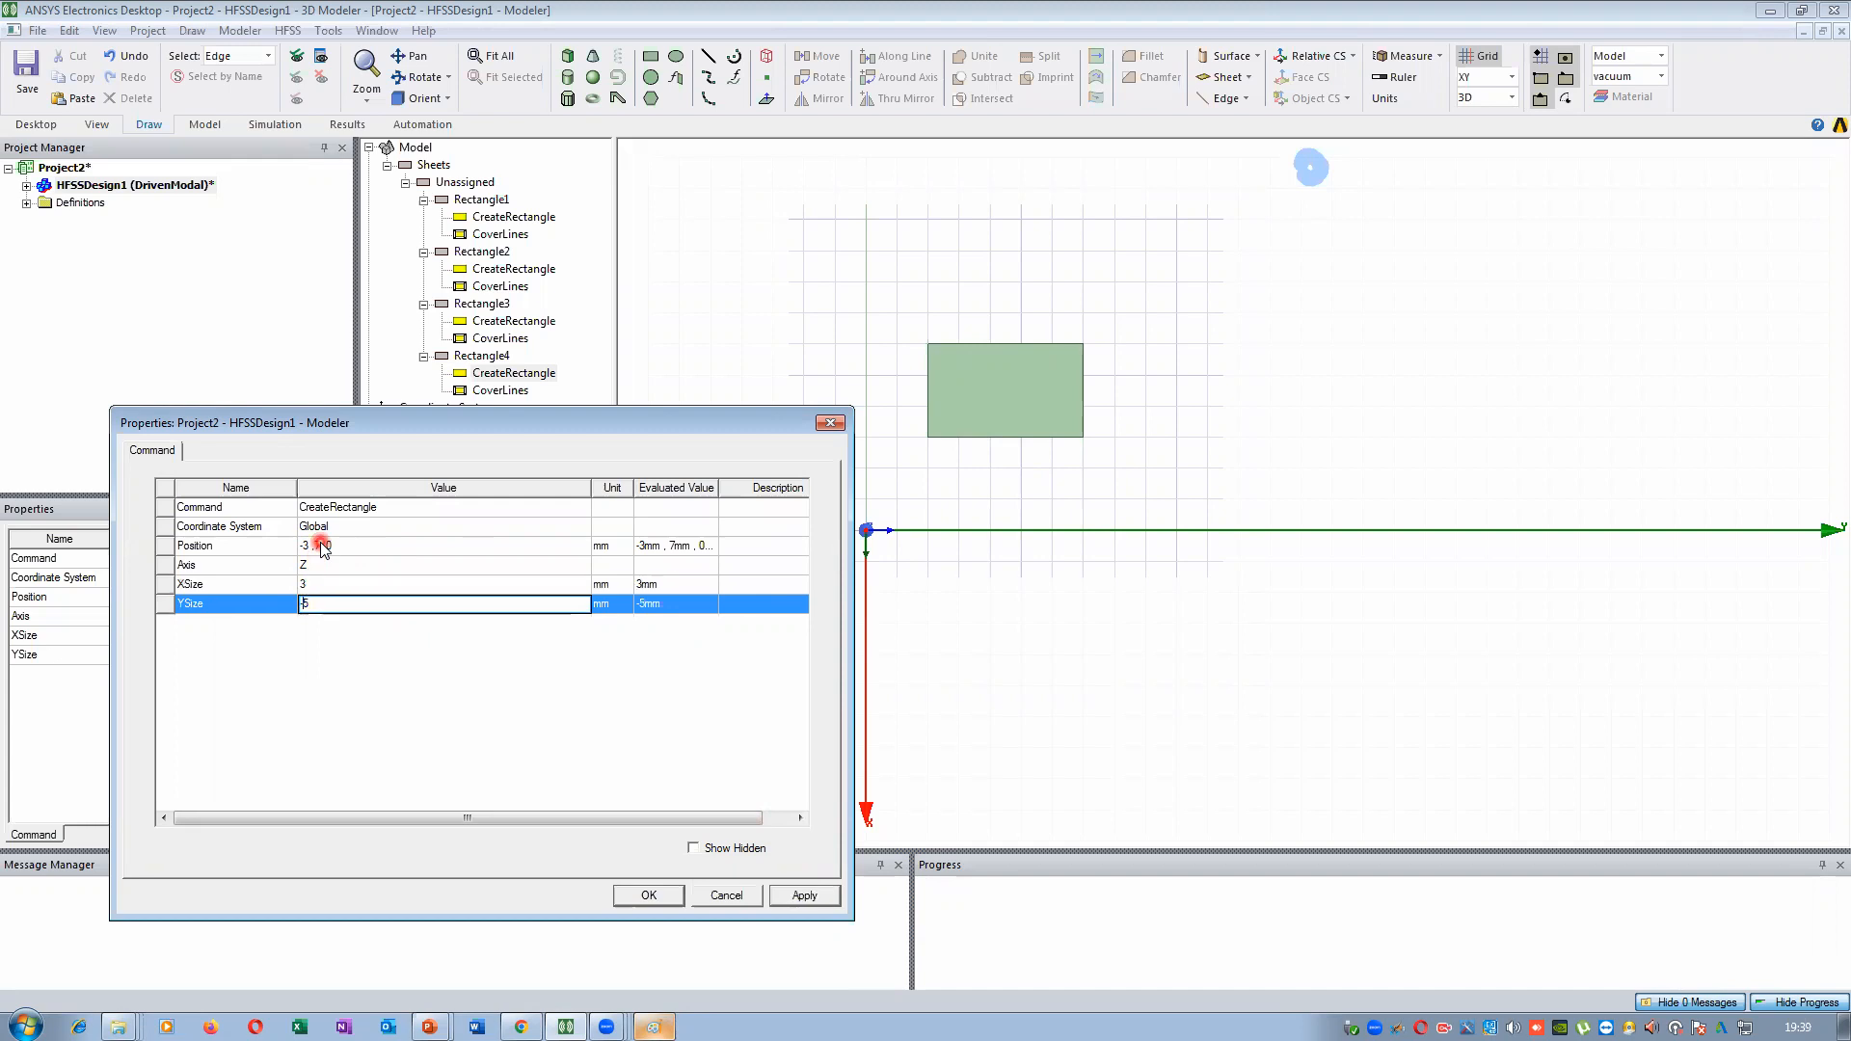
click(354, 713)
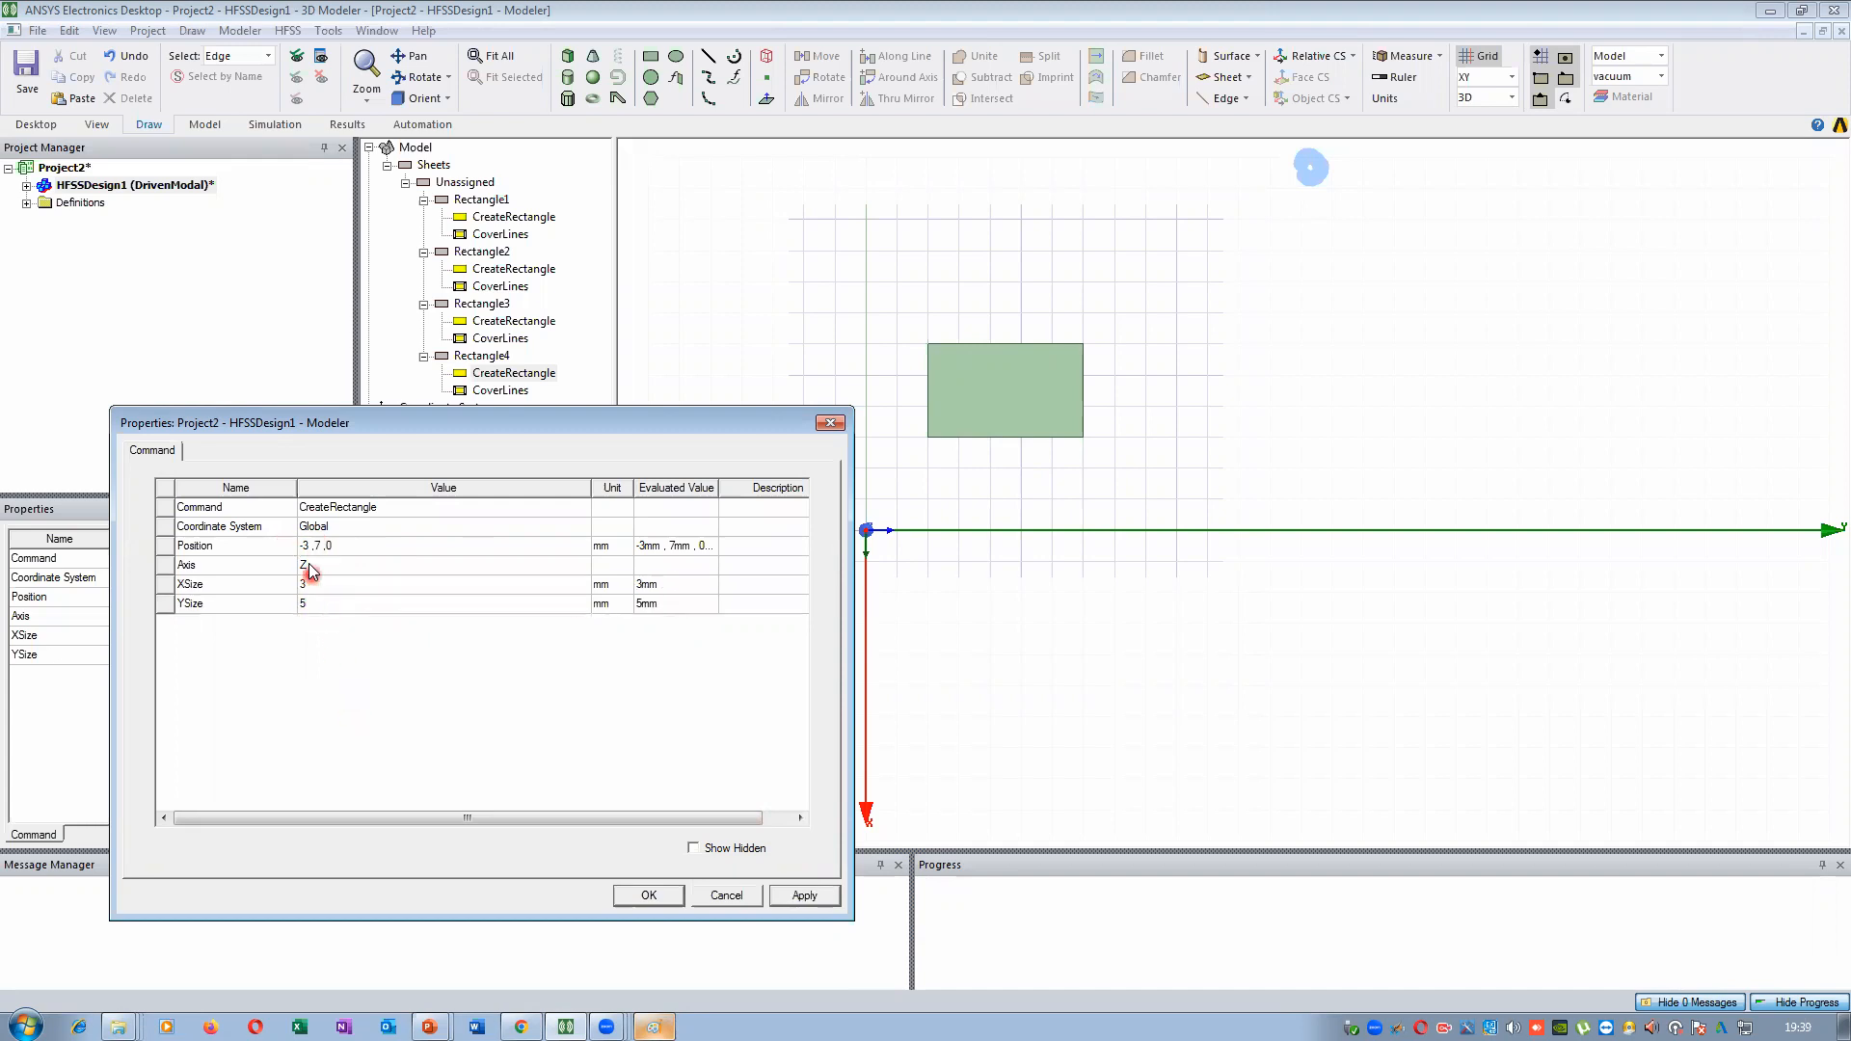
Set Rectangle4's position to 3, 7, 0 mm and apply the changes to the model
click(309, 546)
click(305, 547)
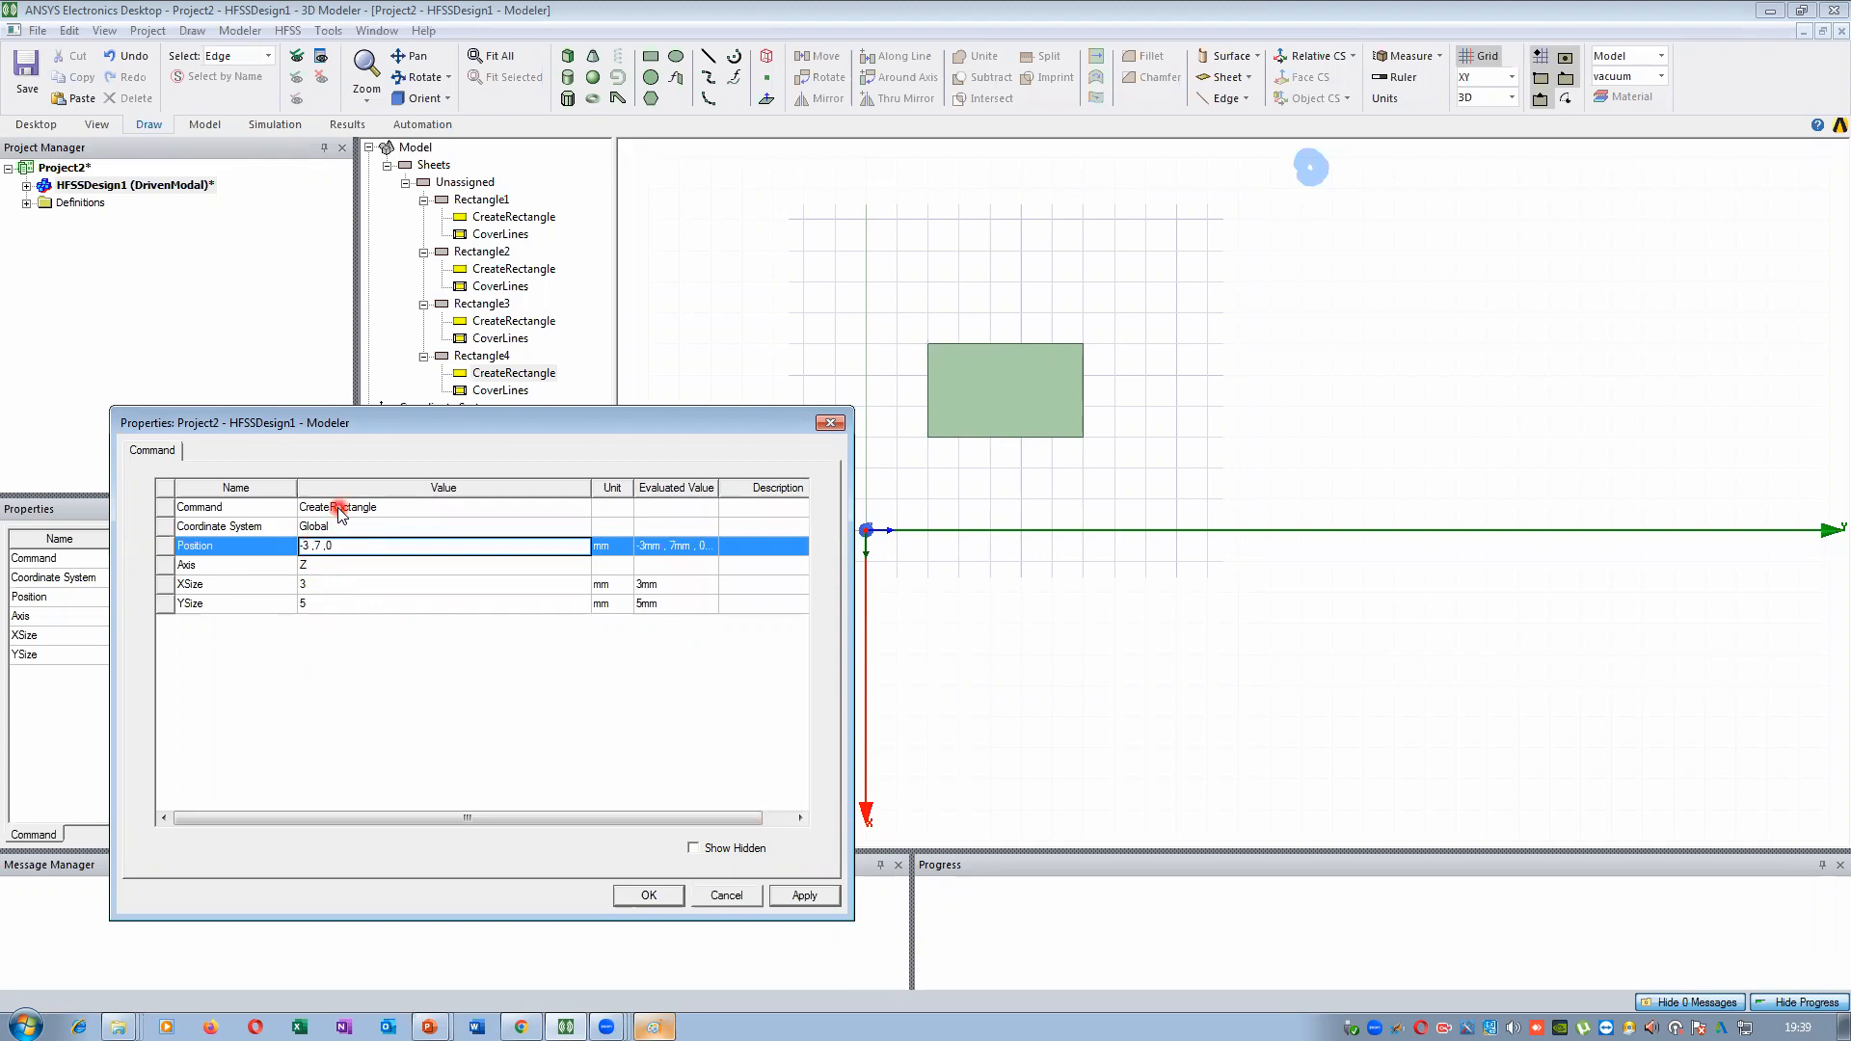
click(462, 712)
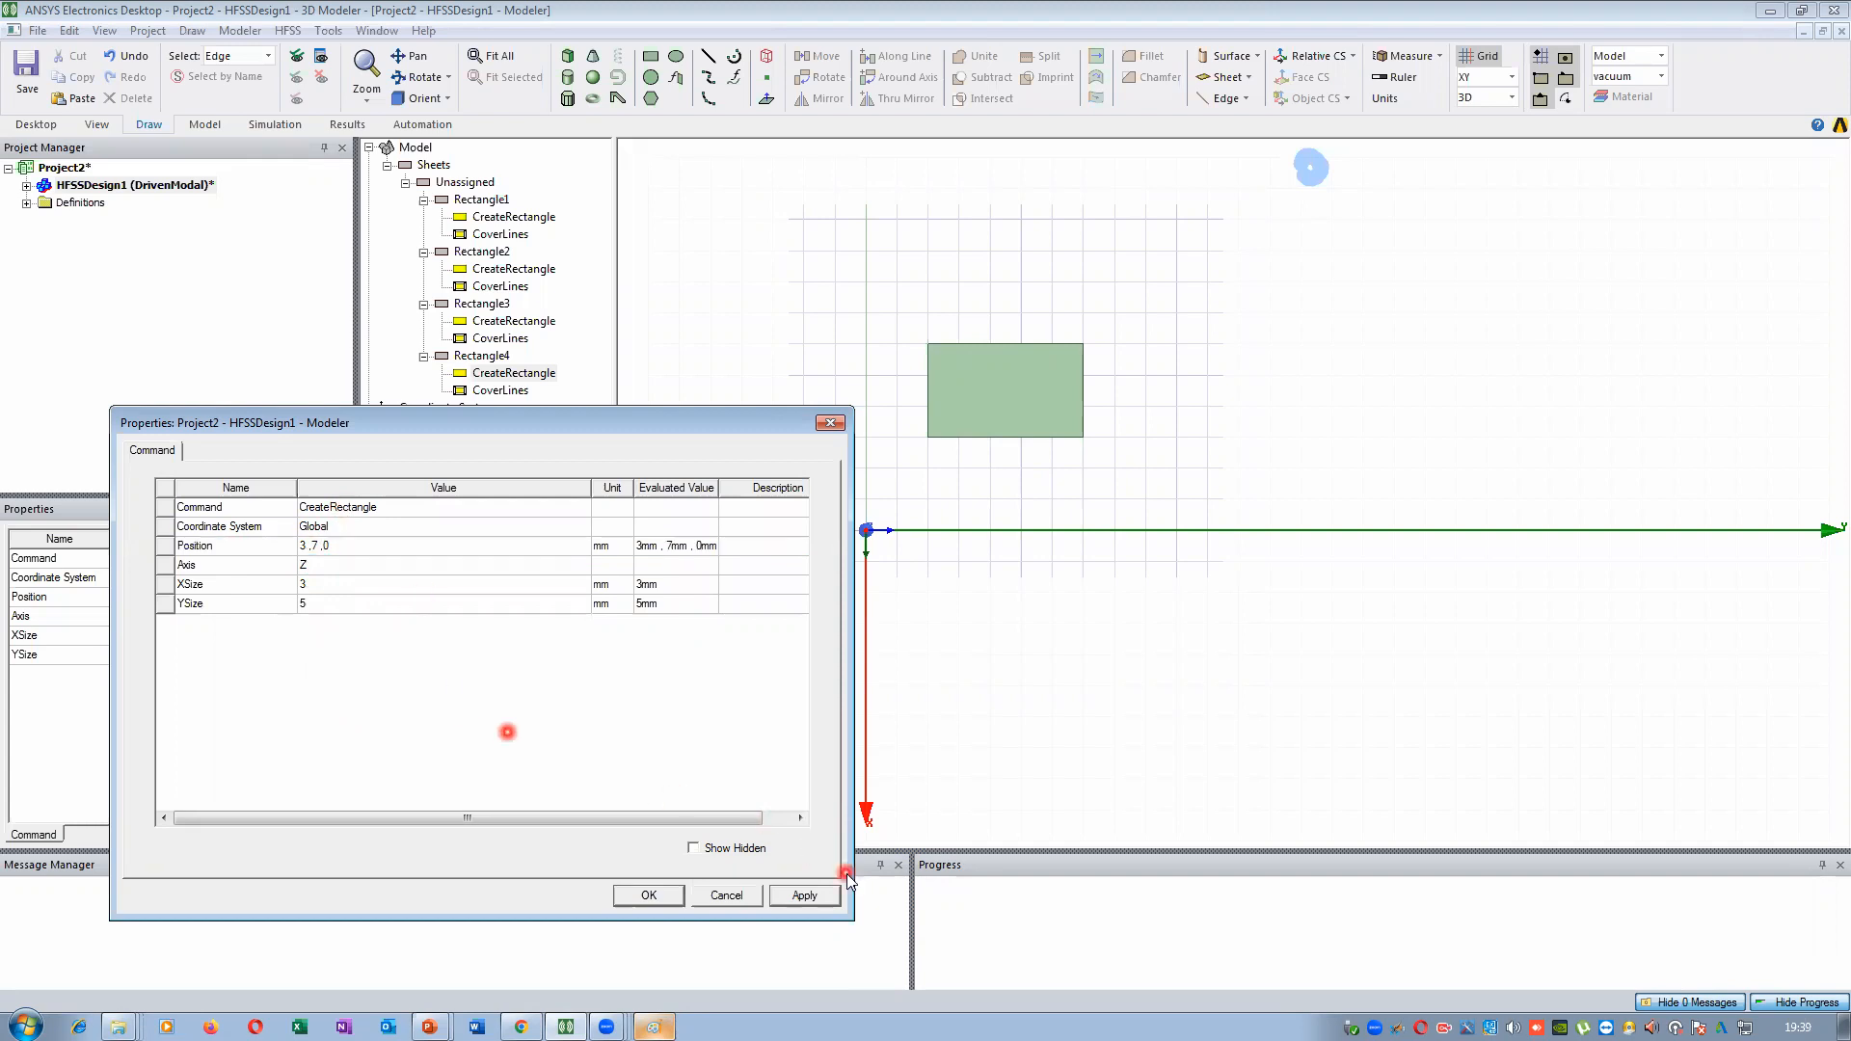
click(816, 897)
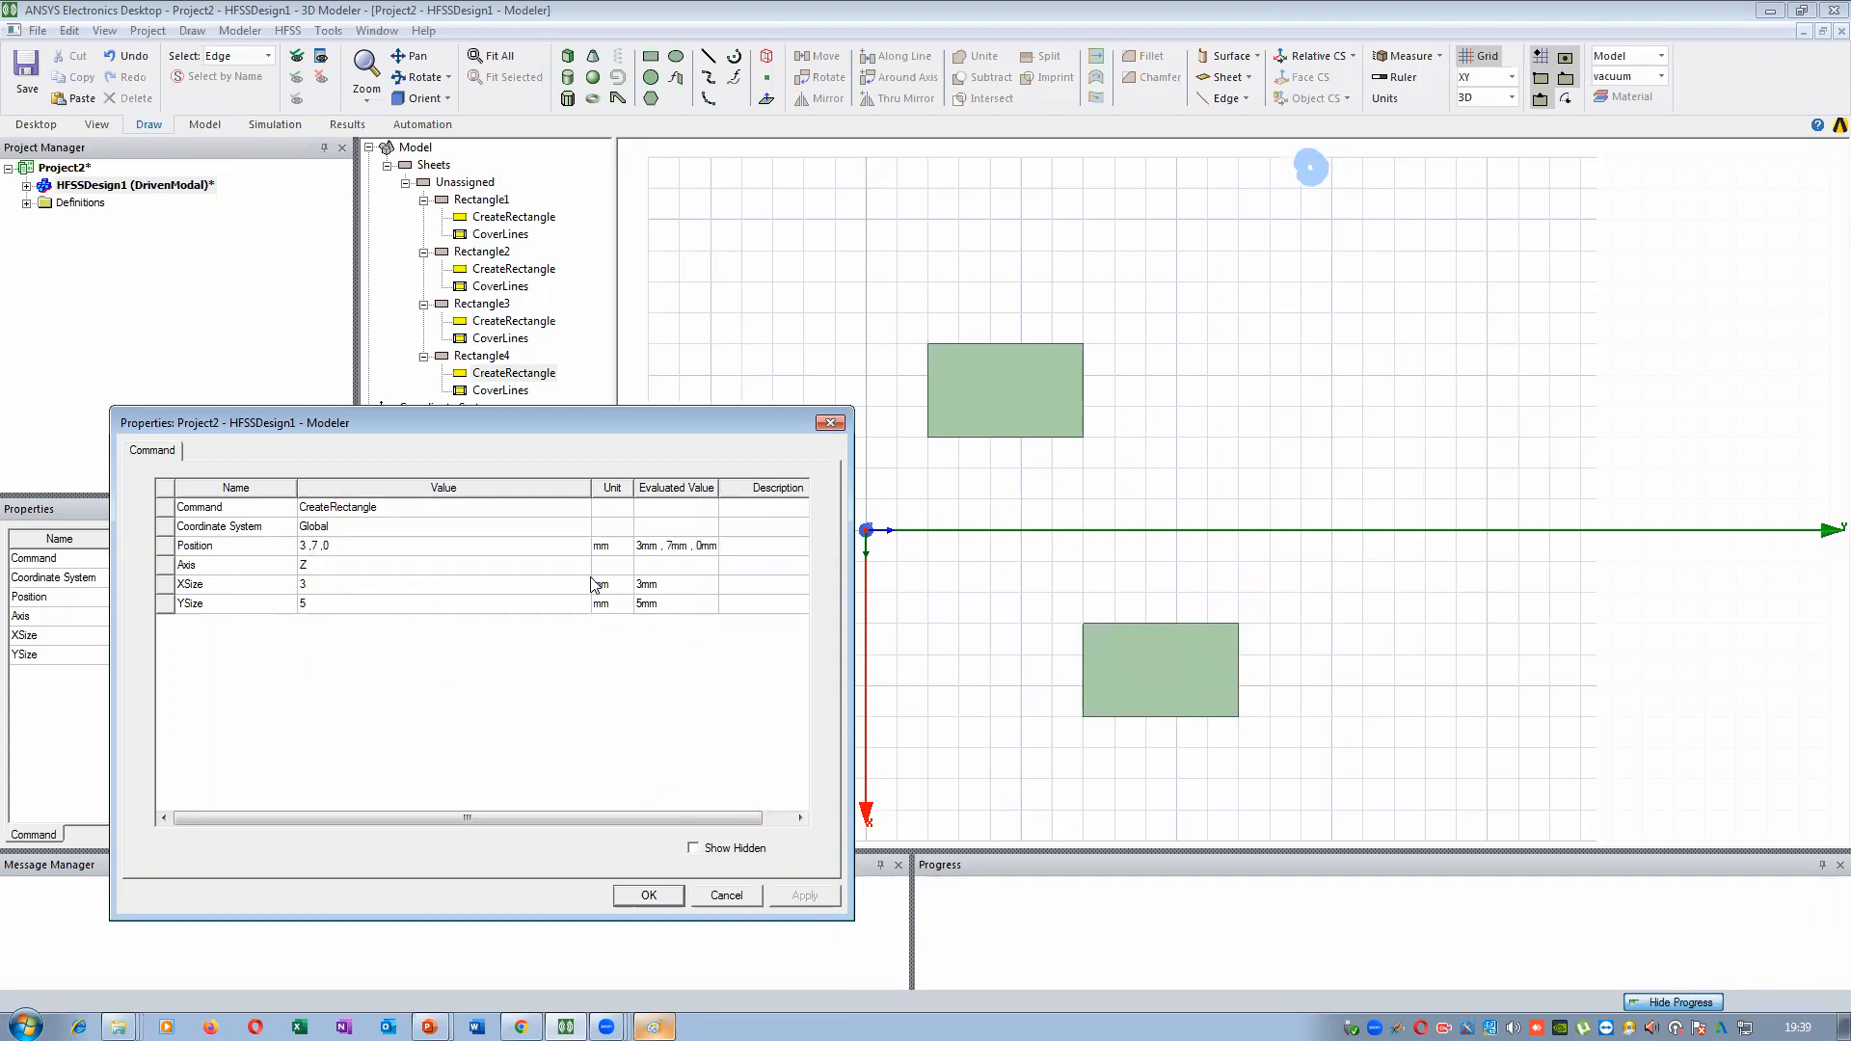
Apply a position of 3, -7, 0 mm to Rectangle4 and uncover the model view to see the rectangle
click(311, 547)
click(311, 547)
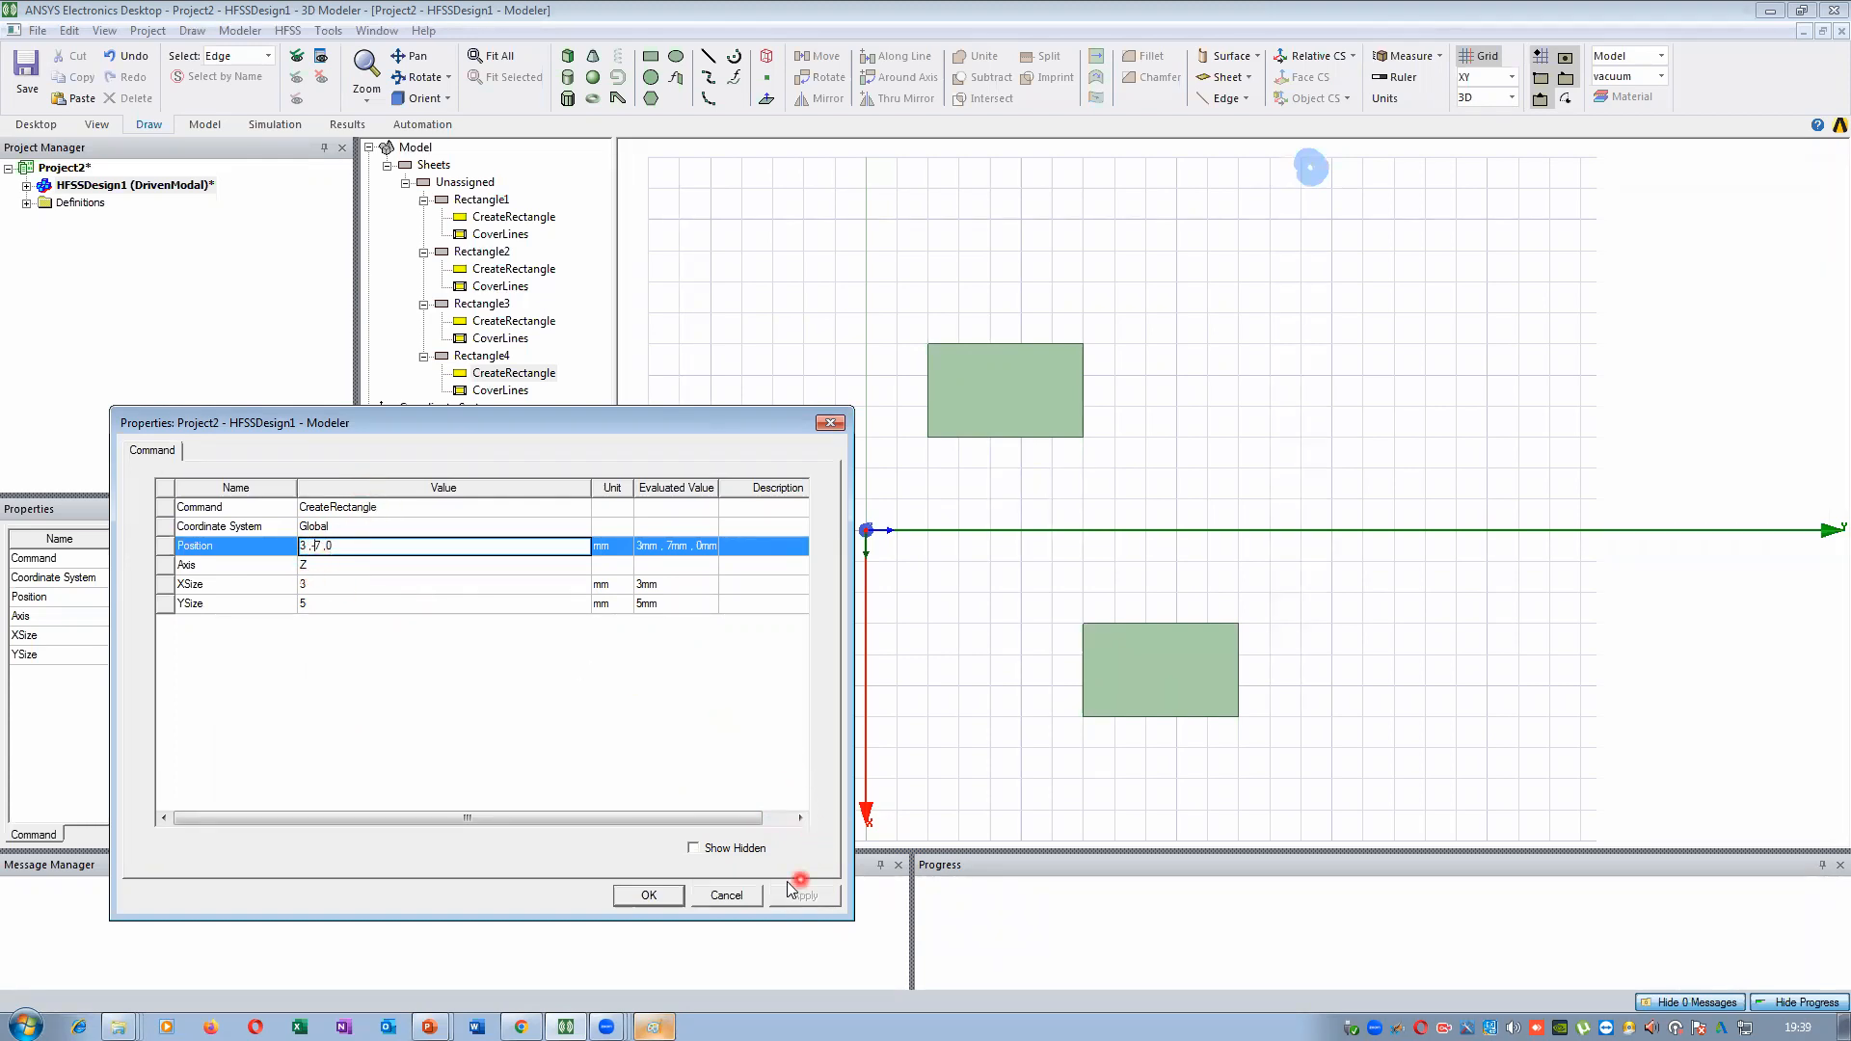
click(569, 726)
click(796, 894)
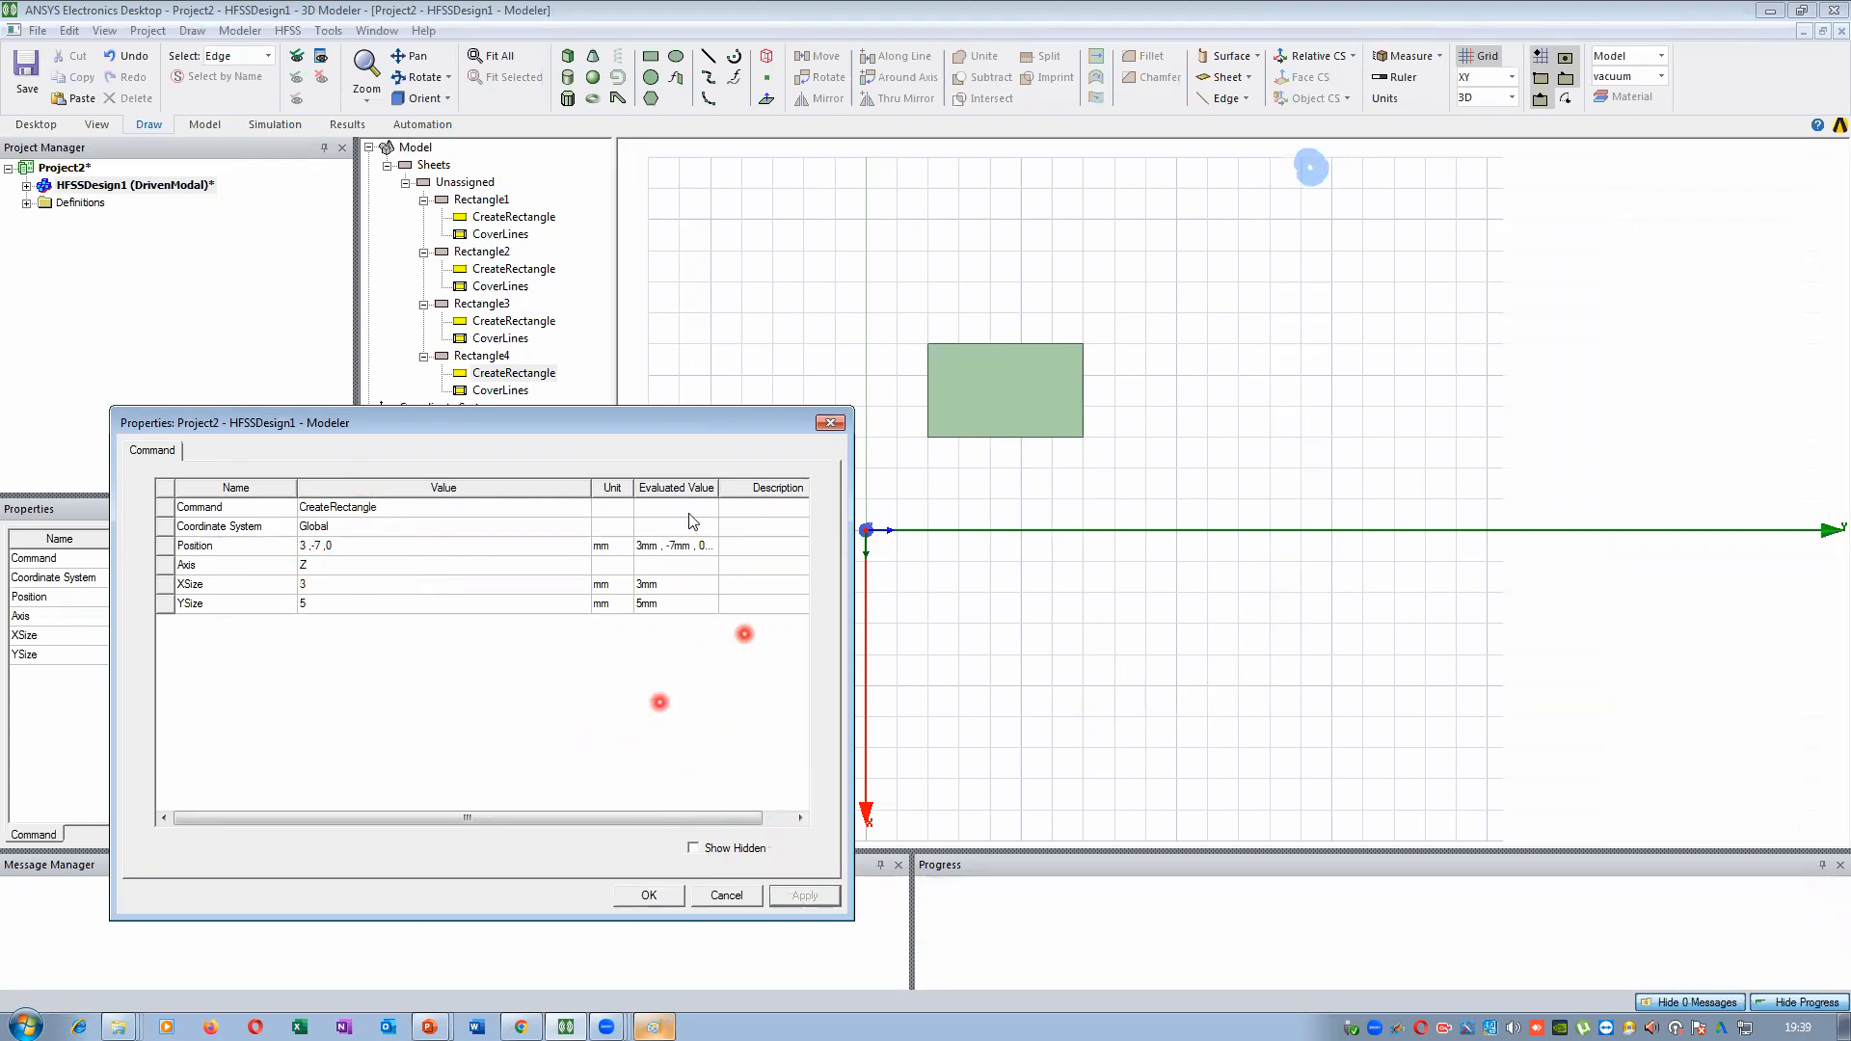
drag(595, 424, 1472, 458)
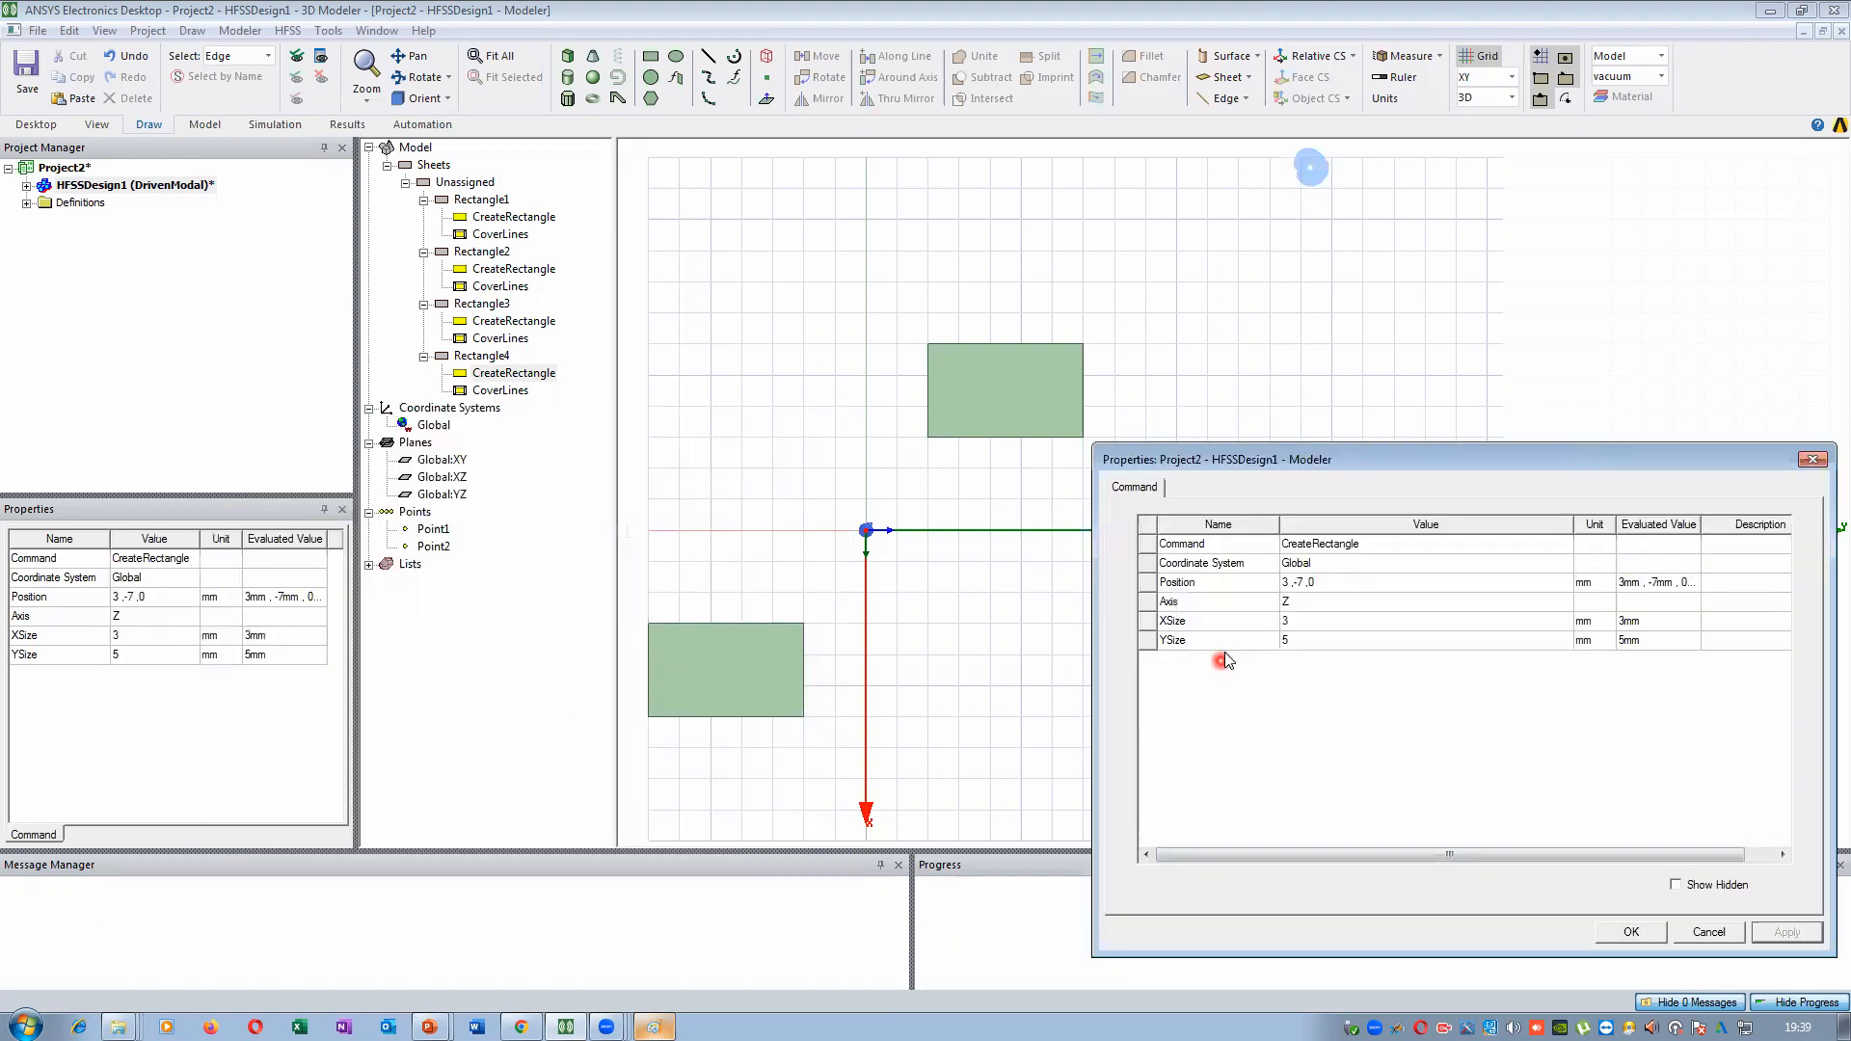
Change the Y coordinate of Rectangle4's position to 7 mm, giving 3, 7, 0, and apply it
click(1299, 619)
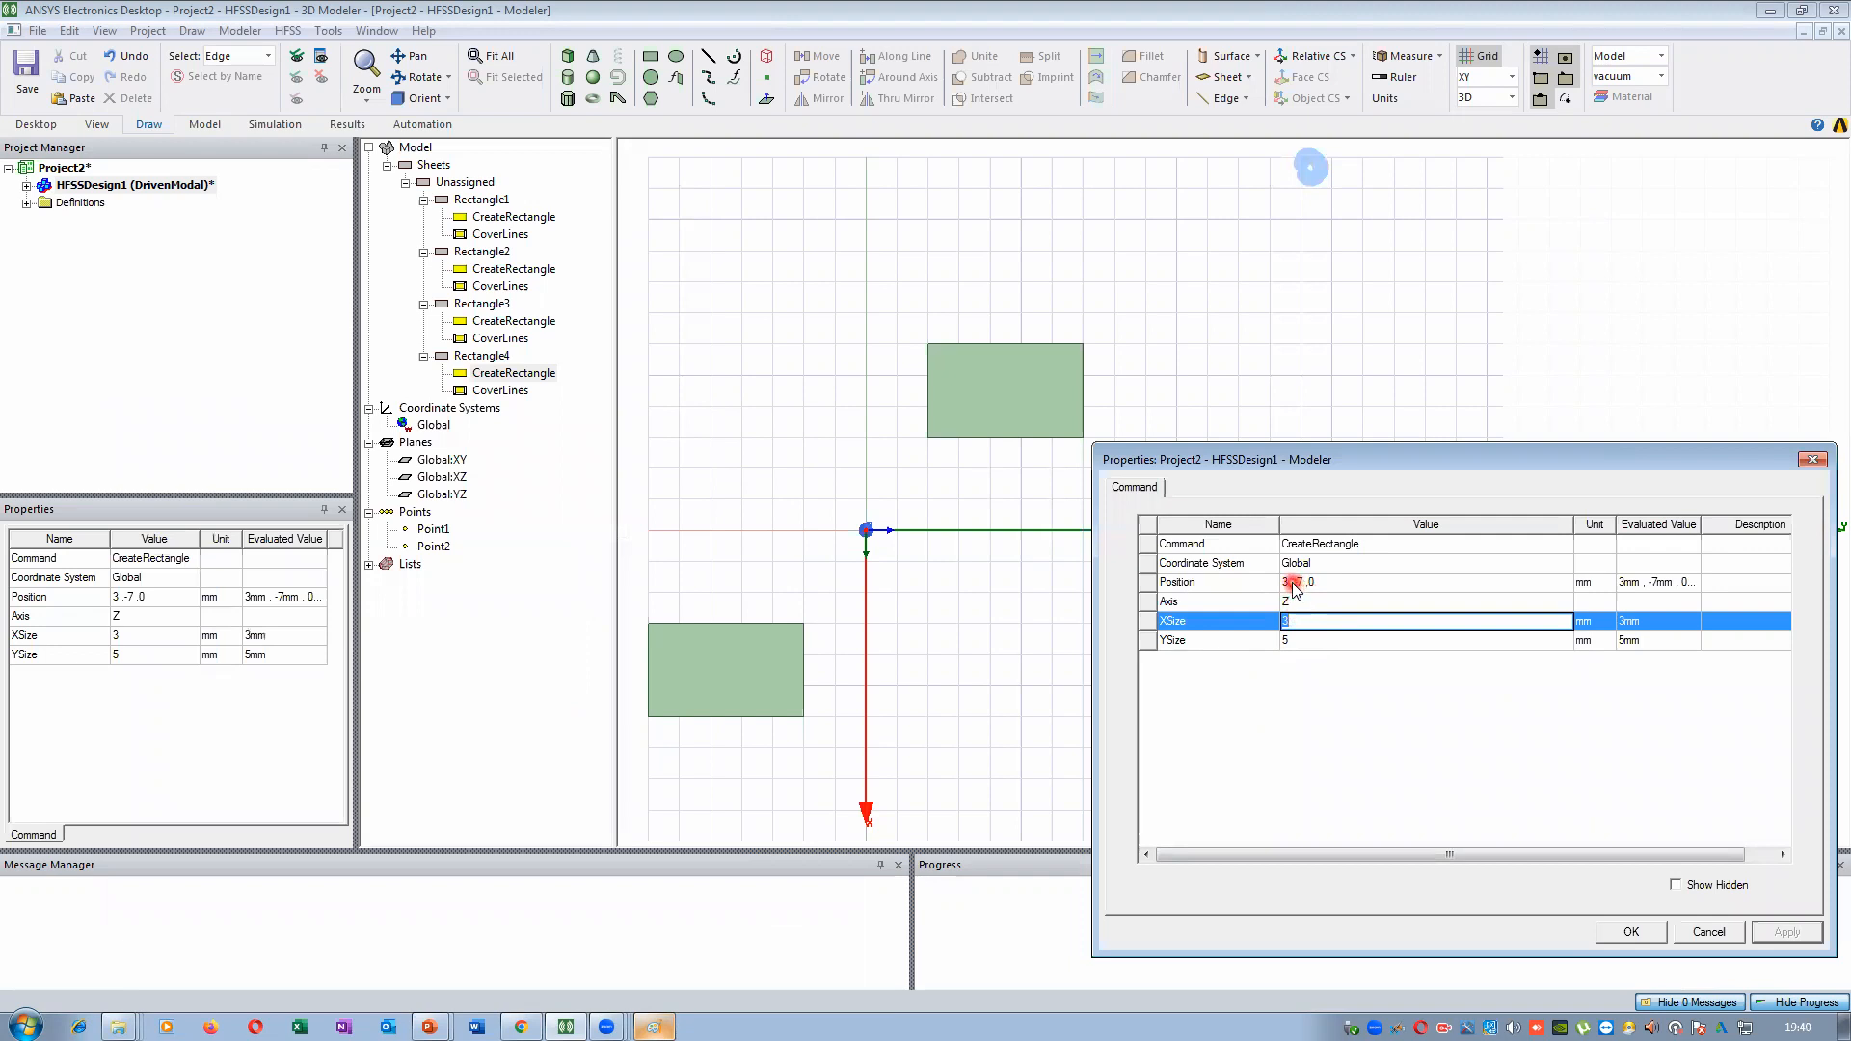
click(1295, 584)
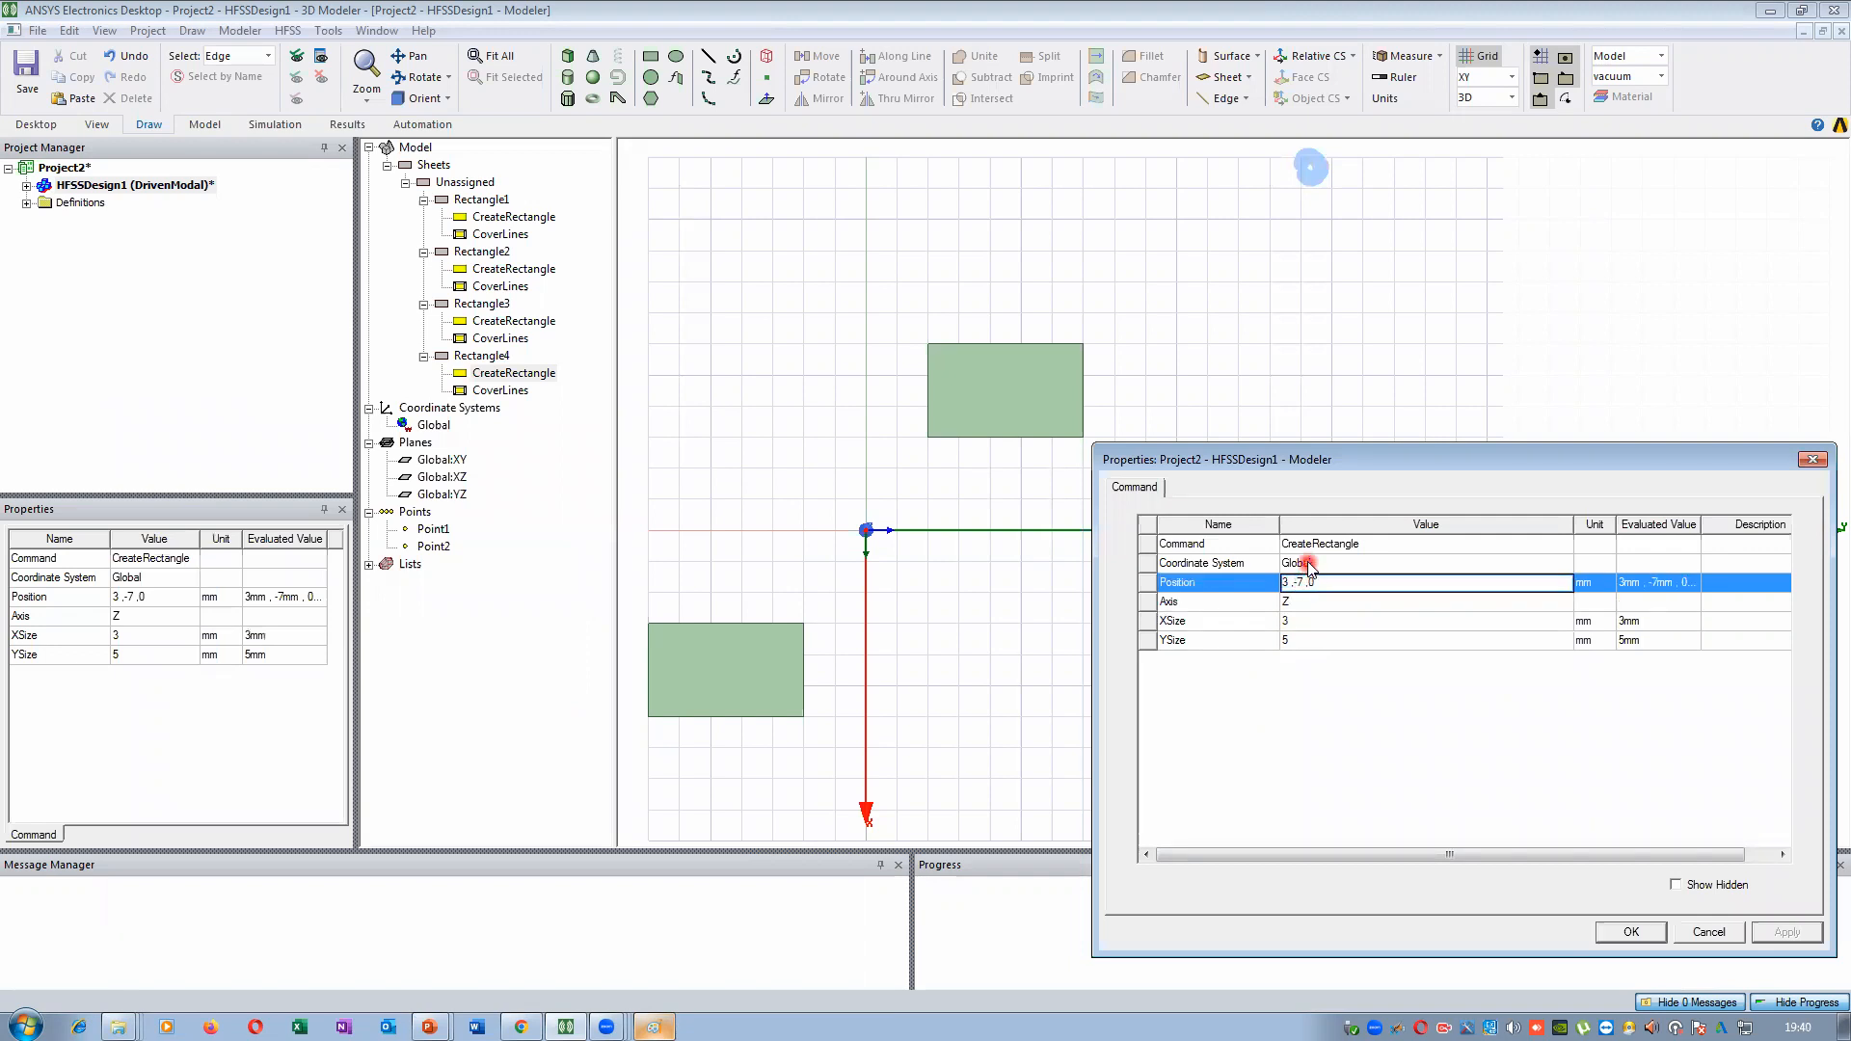
click(1350, 653)
click(1755, 935)
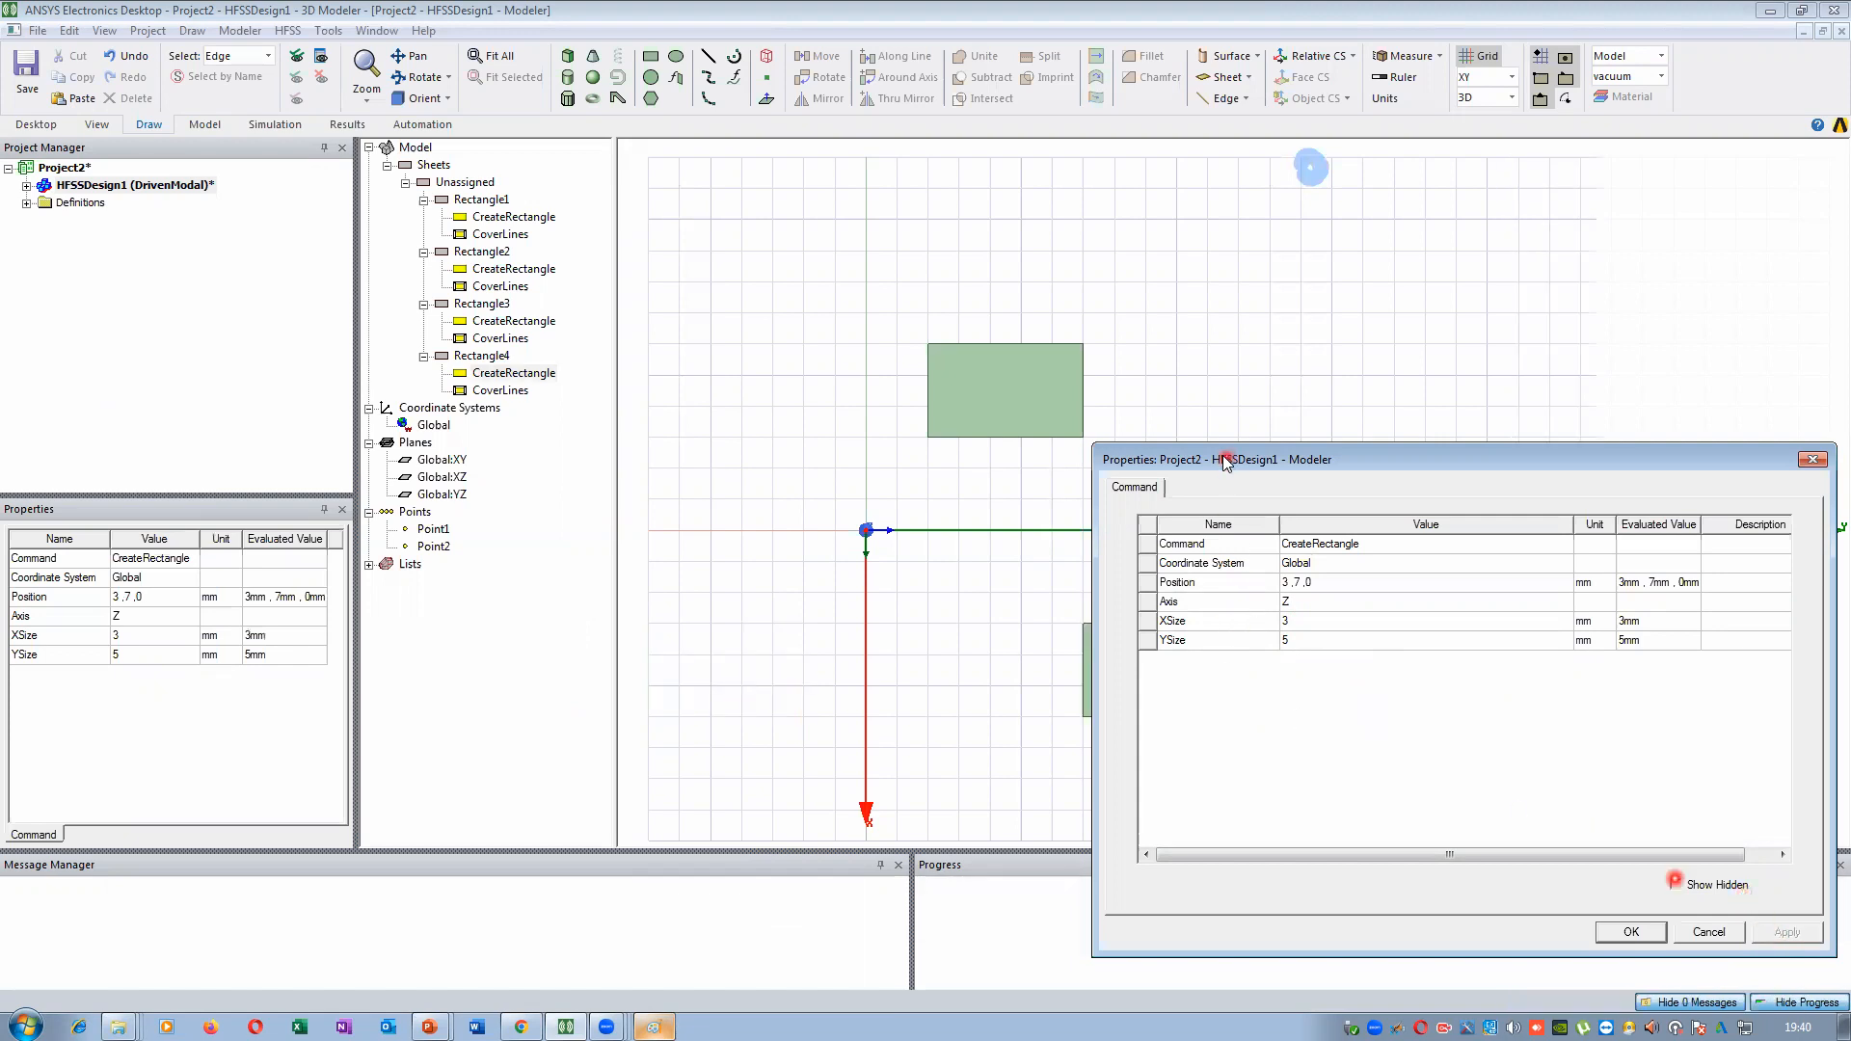
Change the X coordinate of Rectangle4's position to -3 mm, giving -3, 7, 0, and apply it
drag(1224, 461, 362, 472)
drag(491, 482, 434, 489)
click(372, 598)
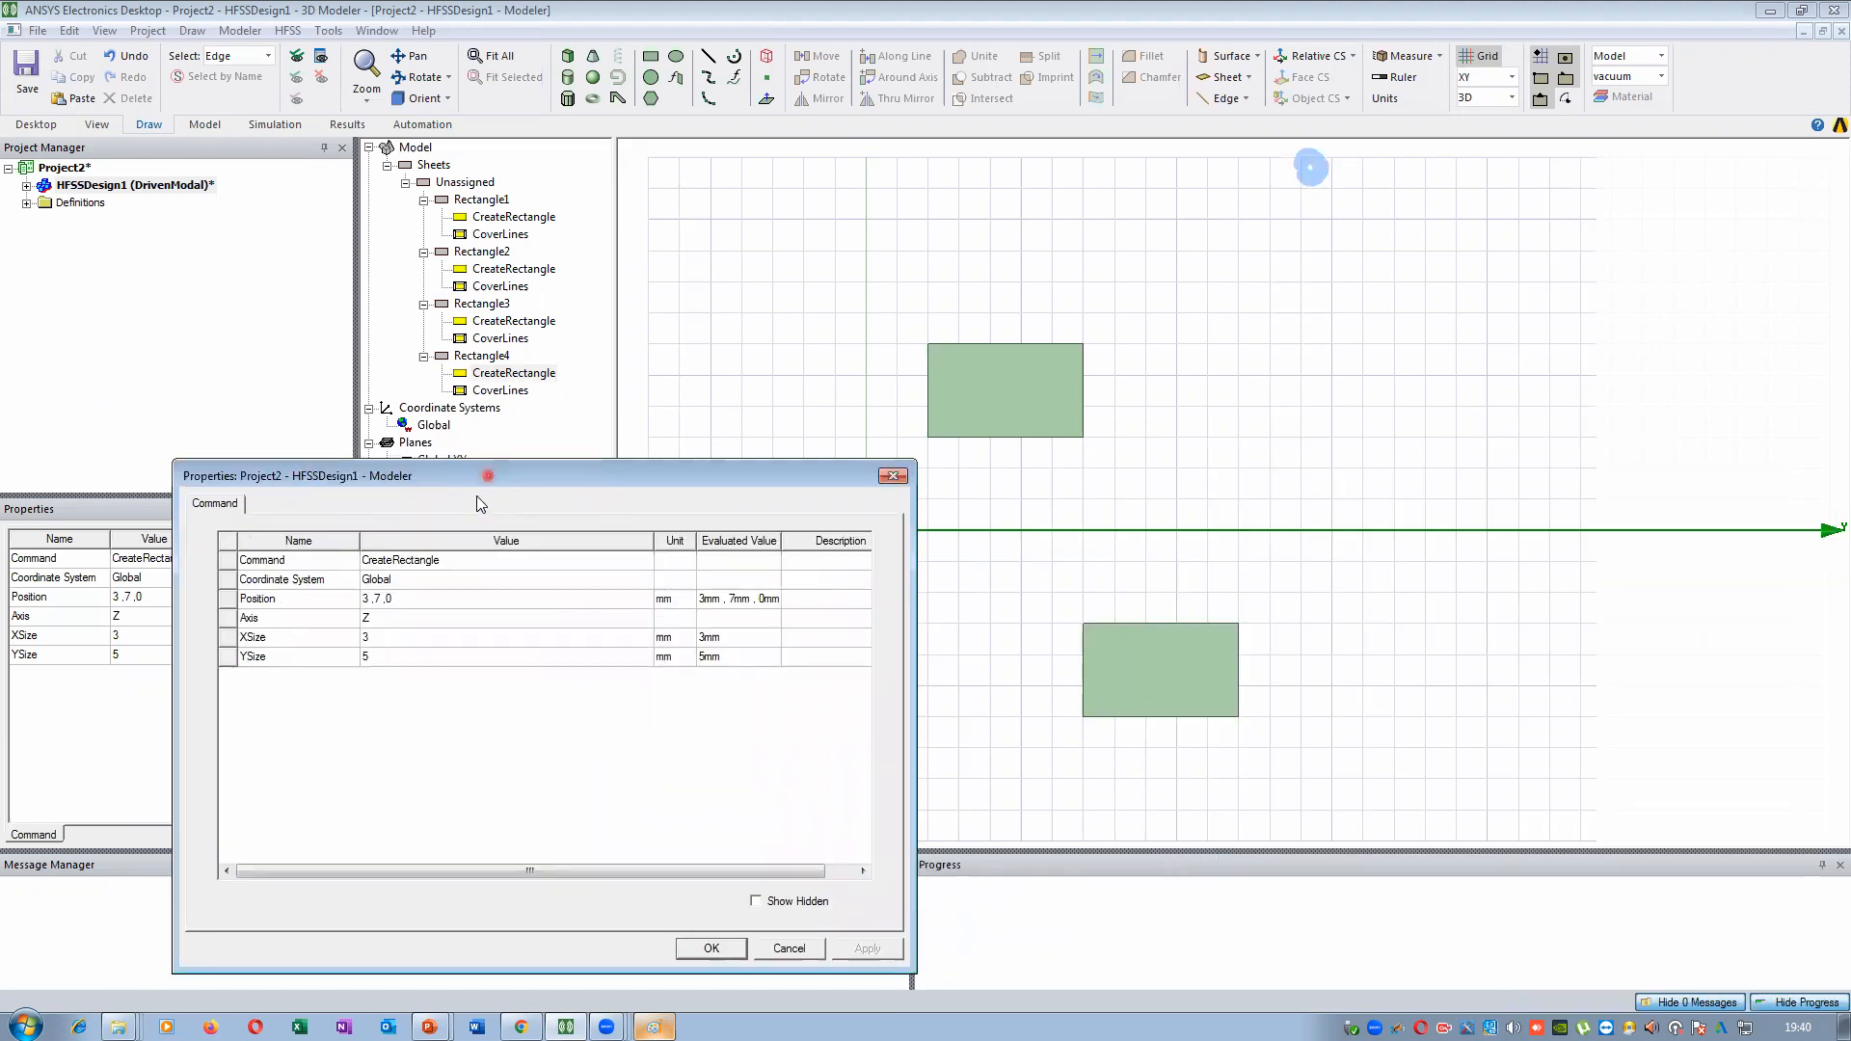
text(-)
click(531, 800)
click(868, 949)
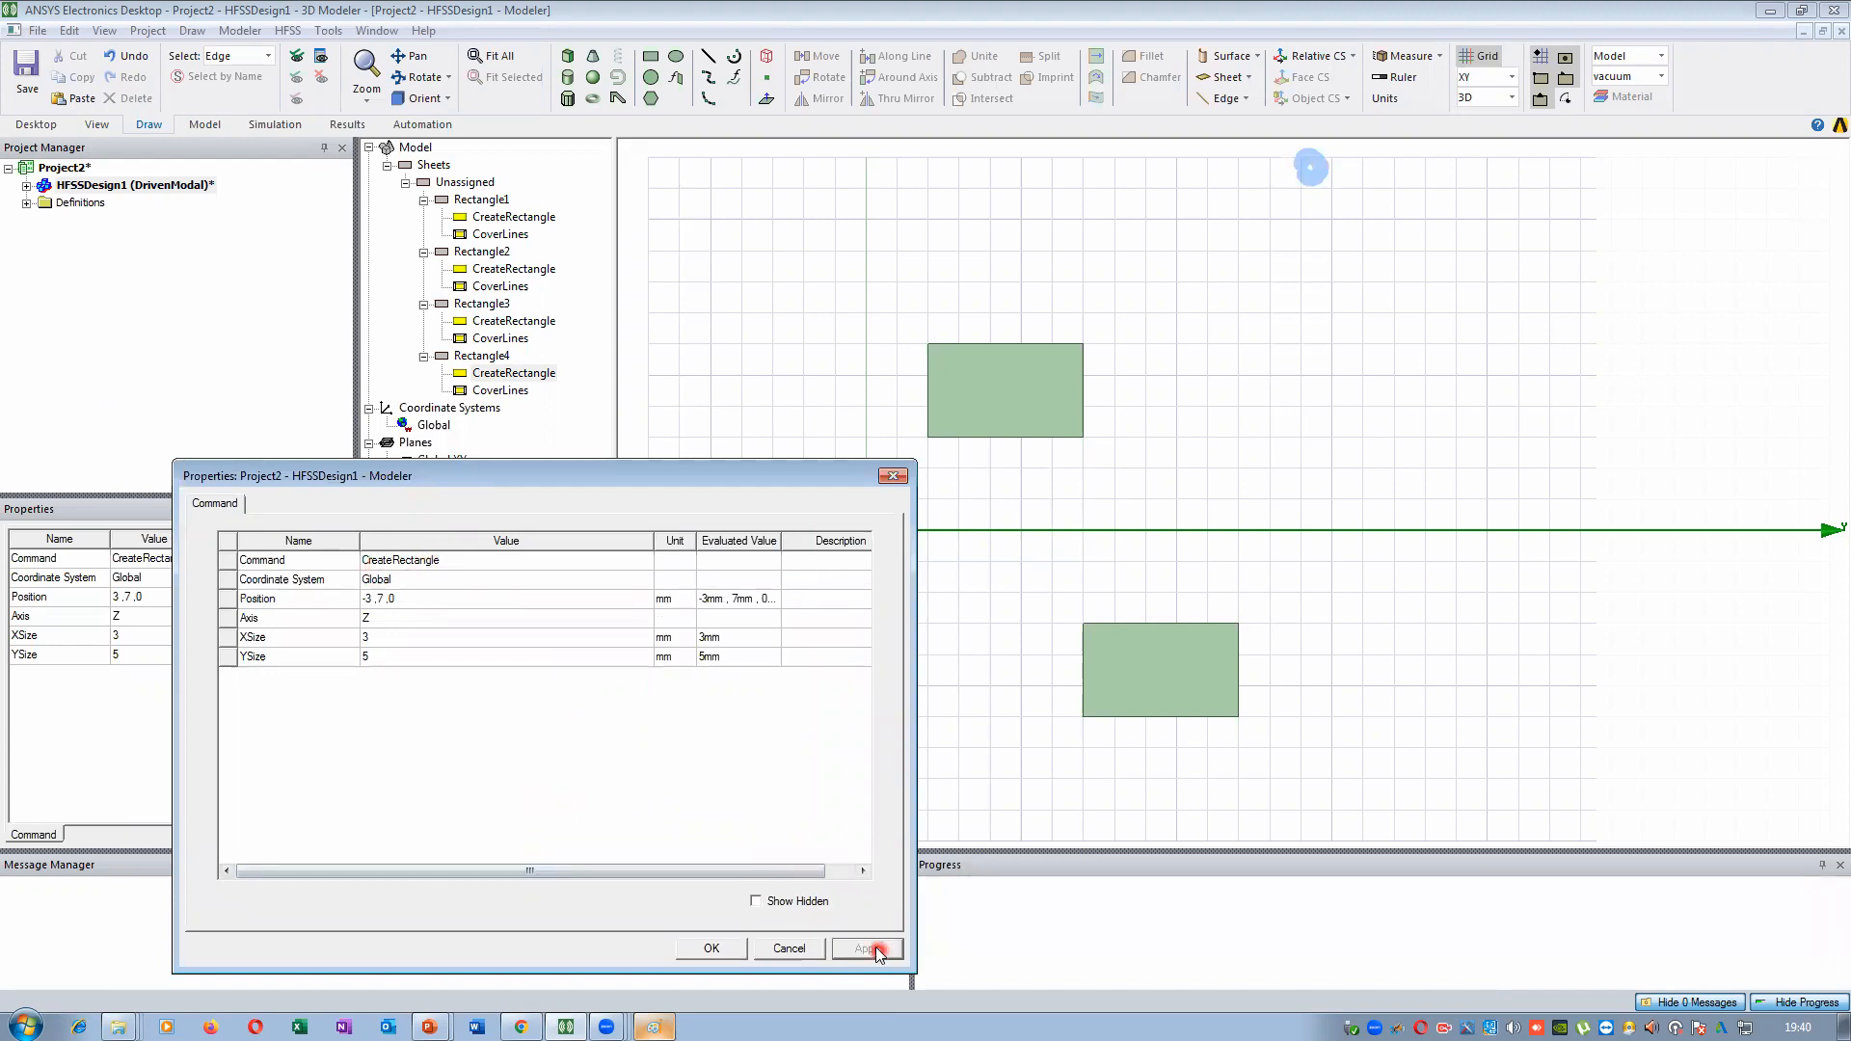
Apply a position of -3, -7, 0 mm to Rectangle4
click(378, 598)
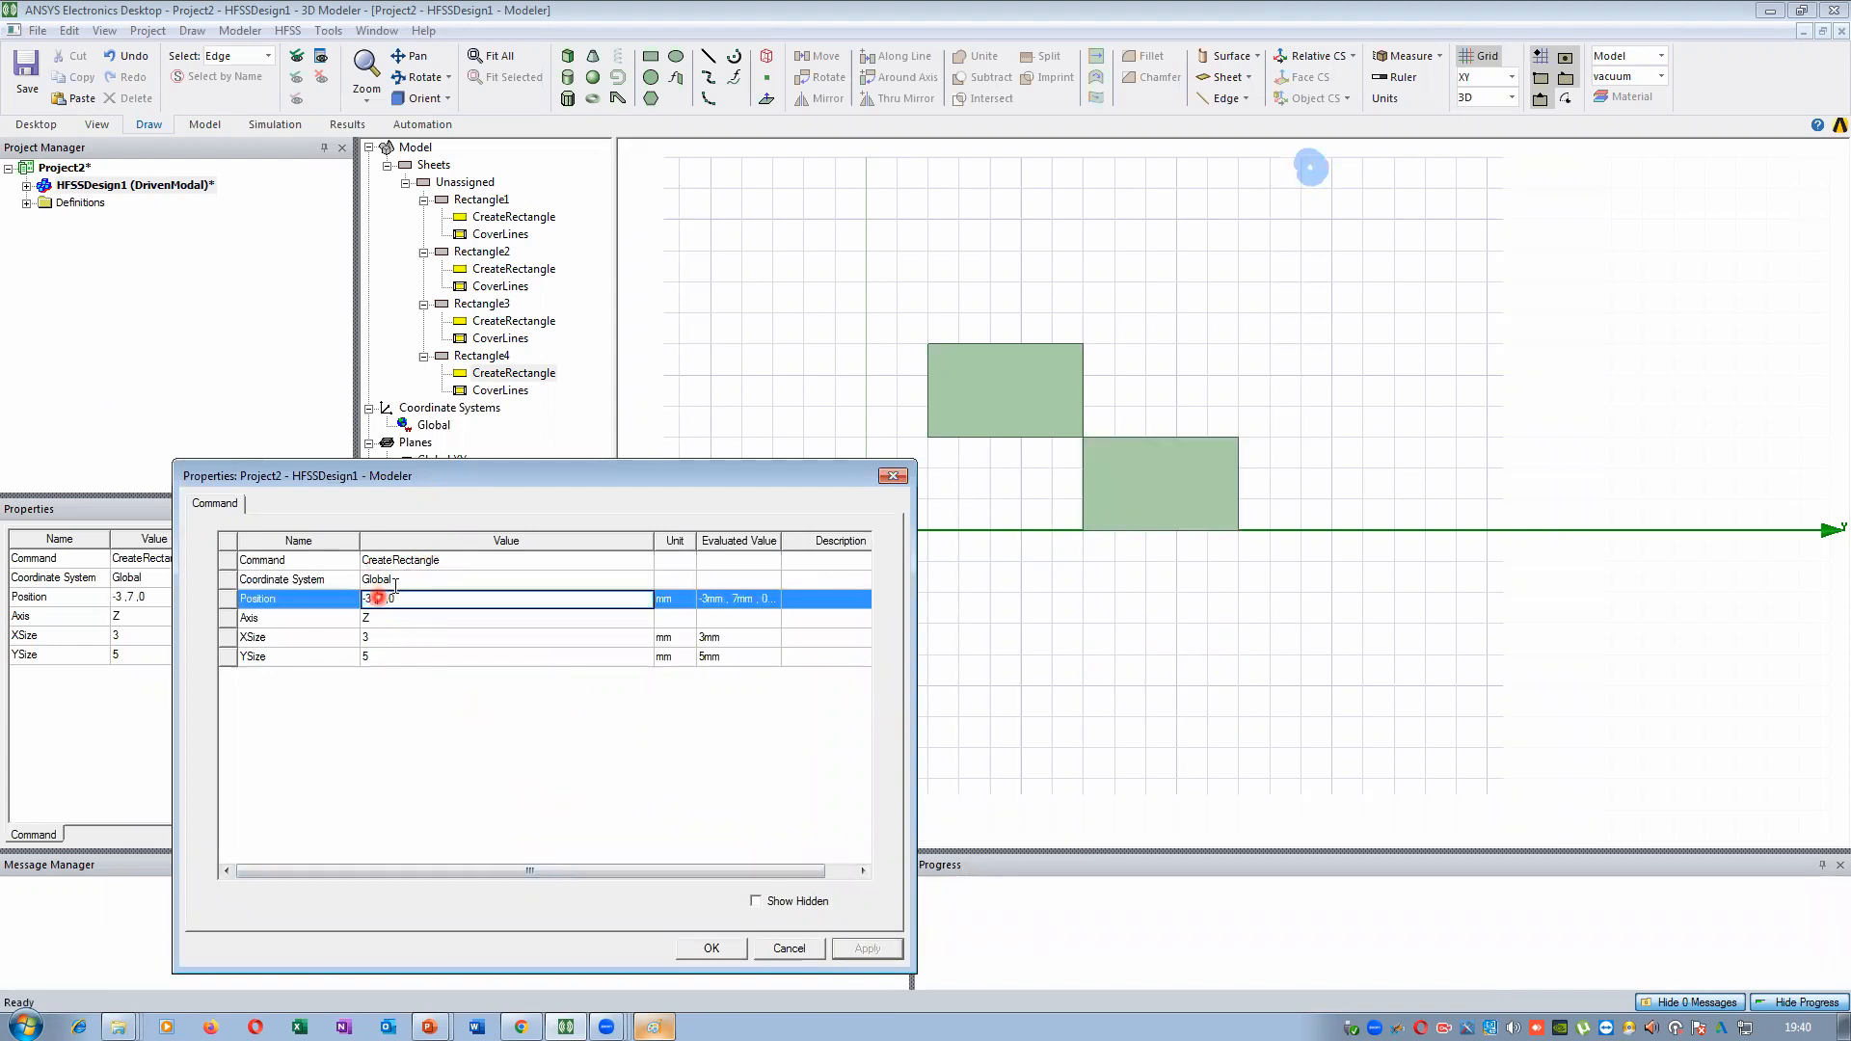
text(-)
click(547, 721)
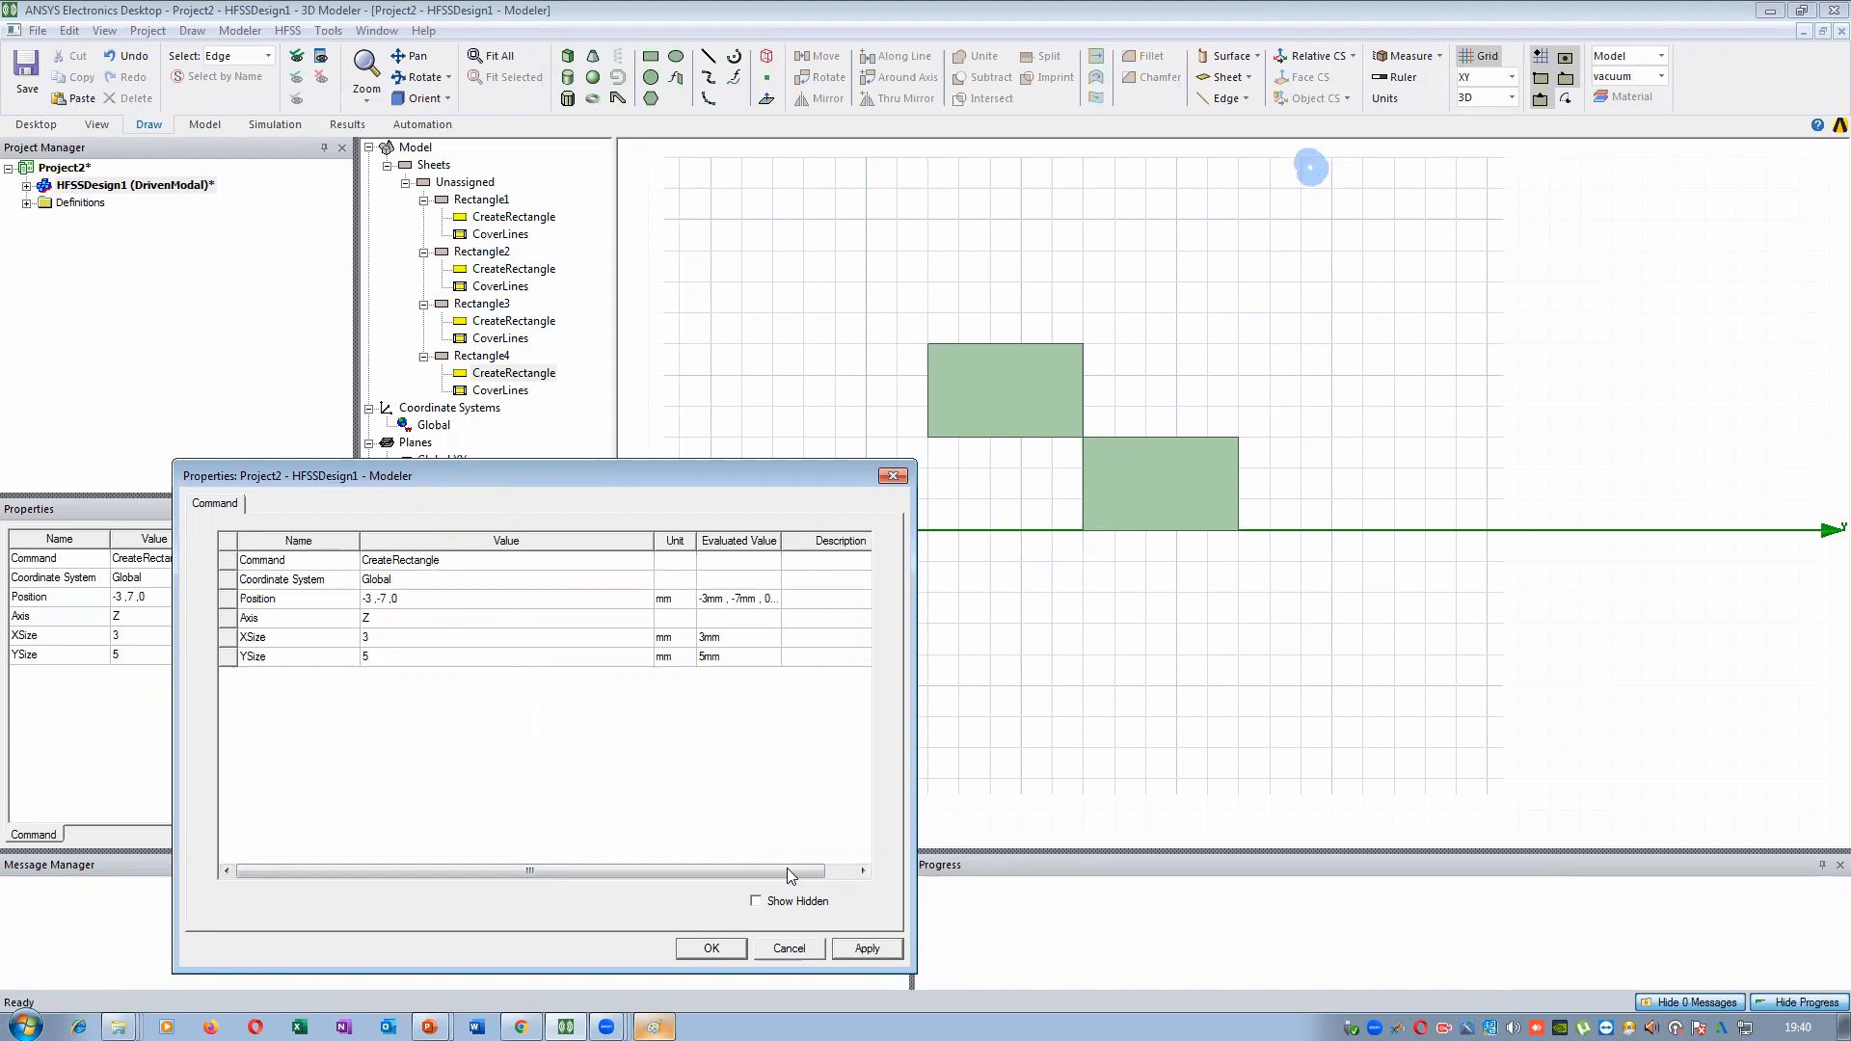
click(853, 947)
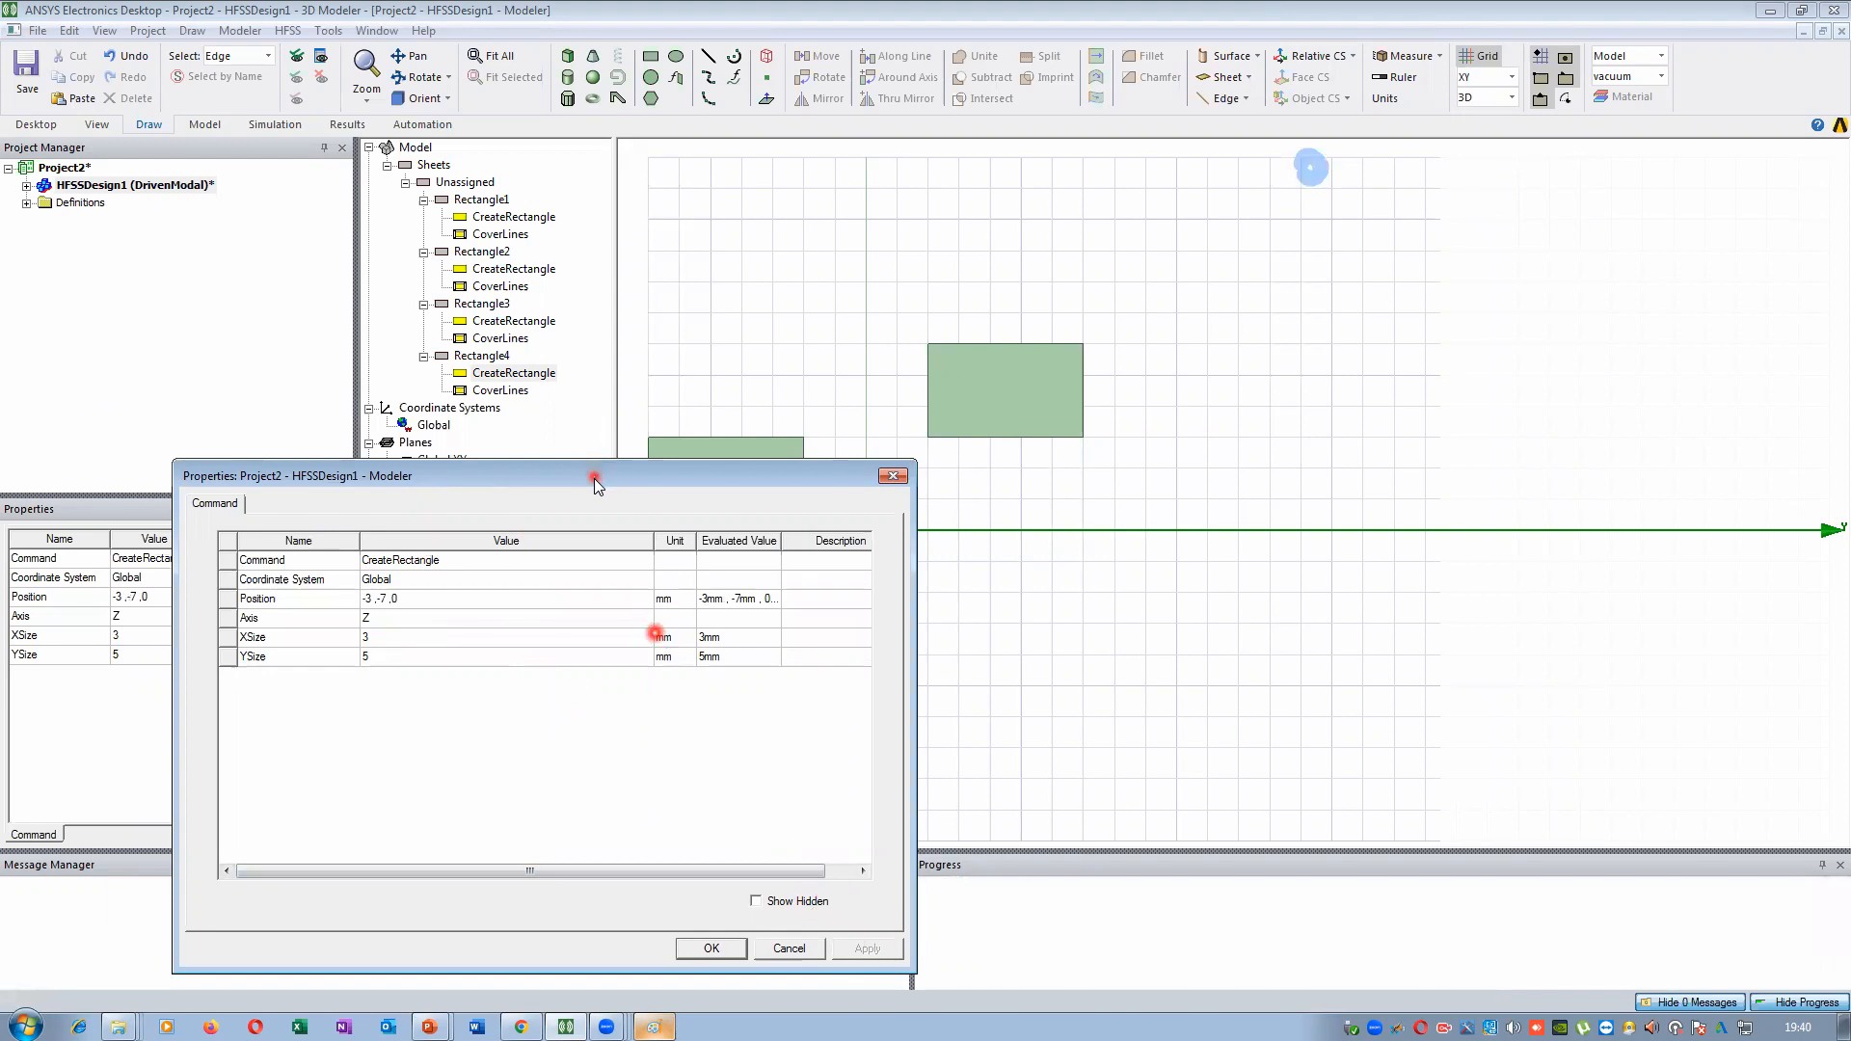
Uncover the model view to see the moved rectangle, and apply a position of -3, 7, 0 mm to Rectangle4
drag(595, 485, 432, 550)
click(212, 665)
click(222, 665)
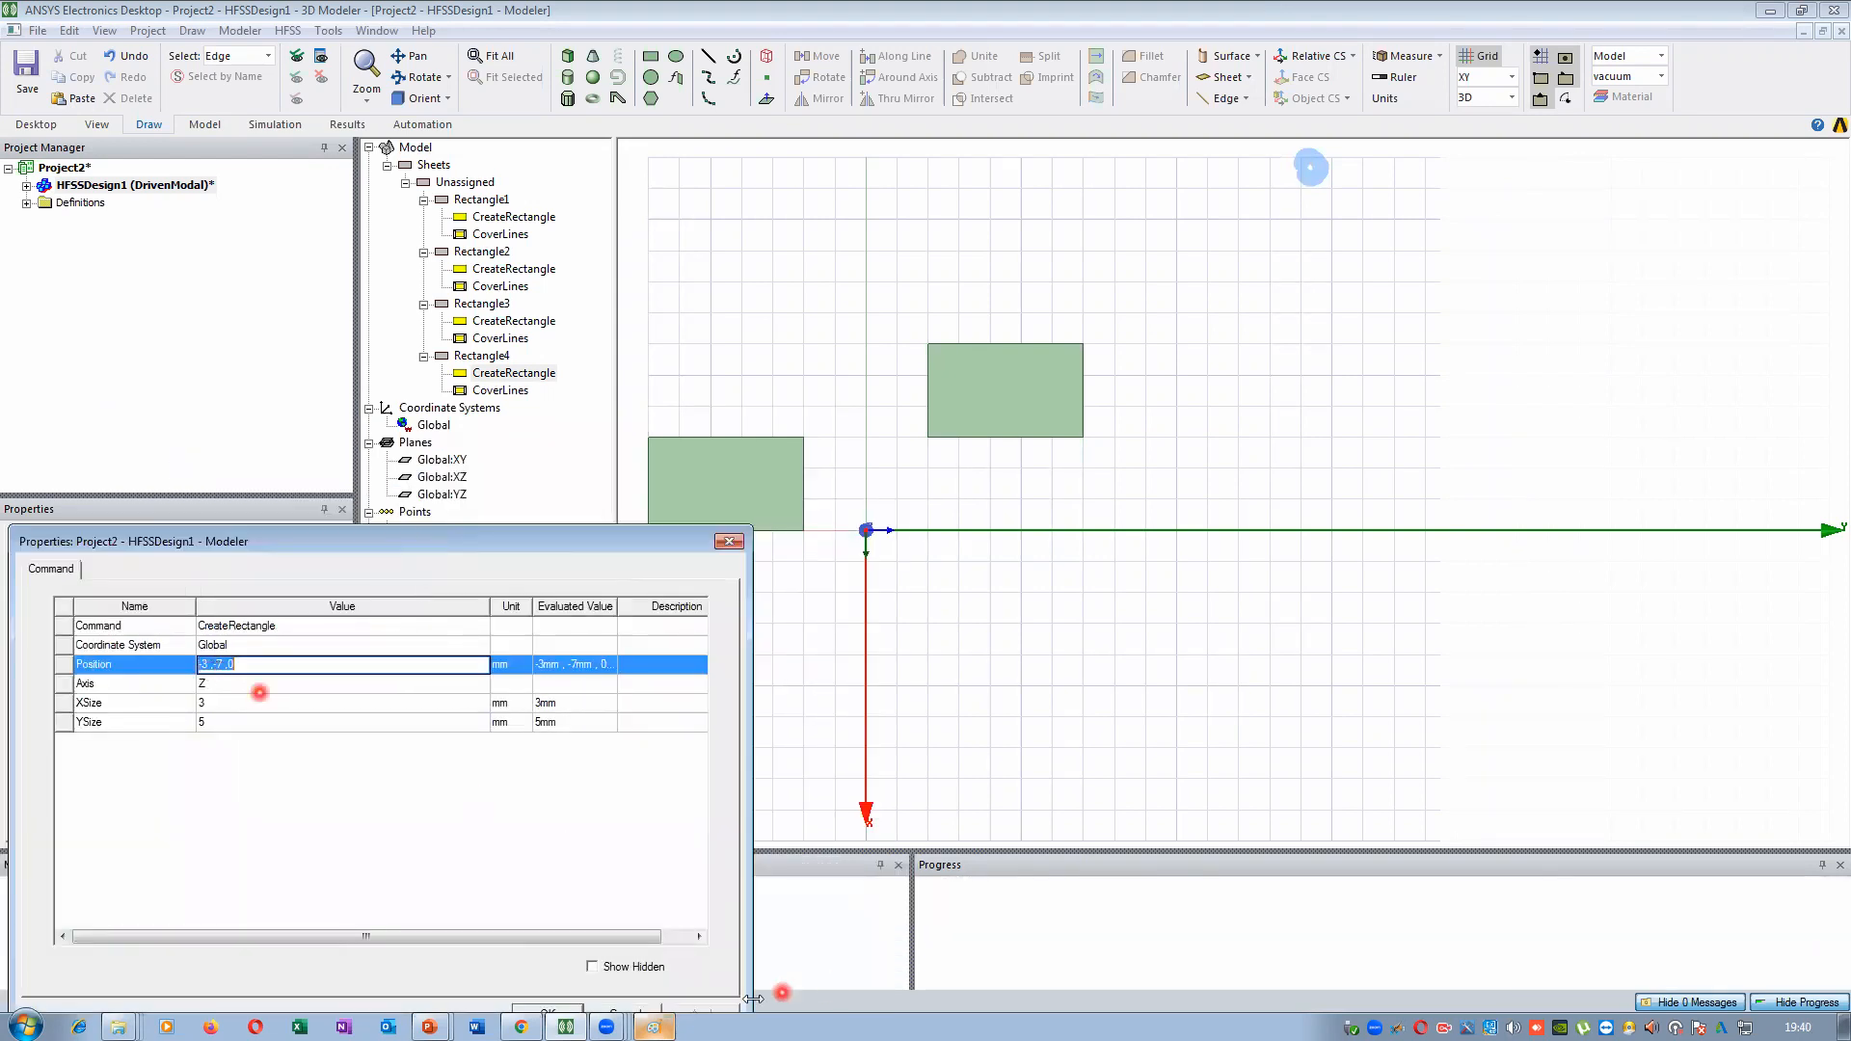
click(217, 665)
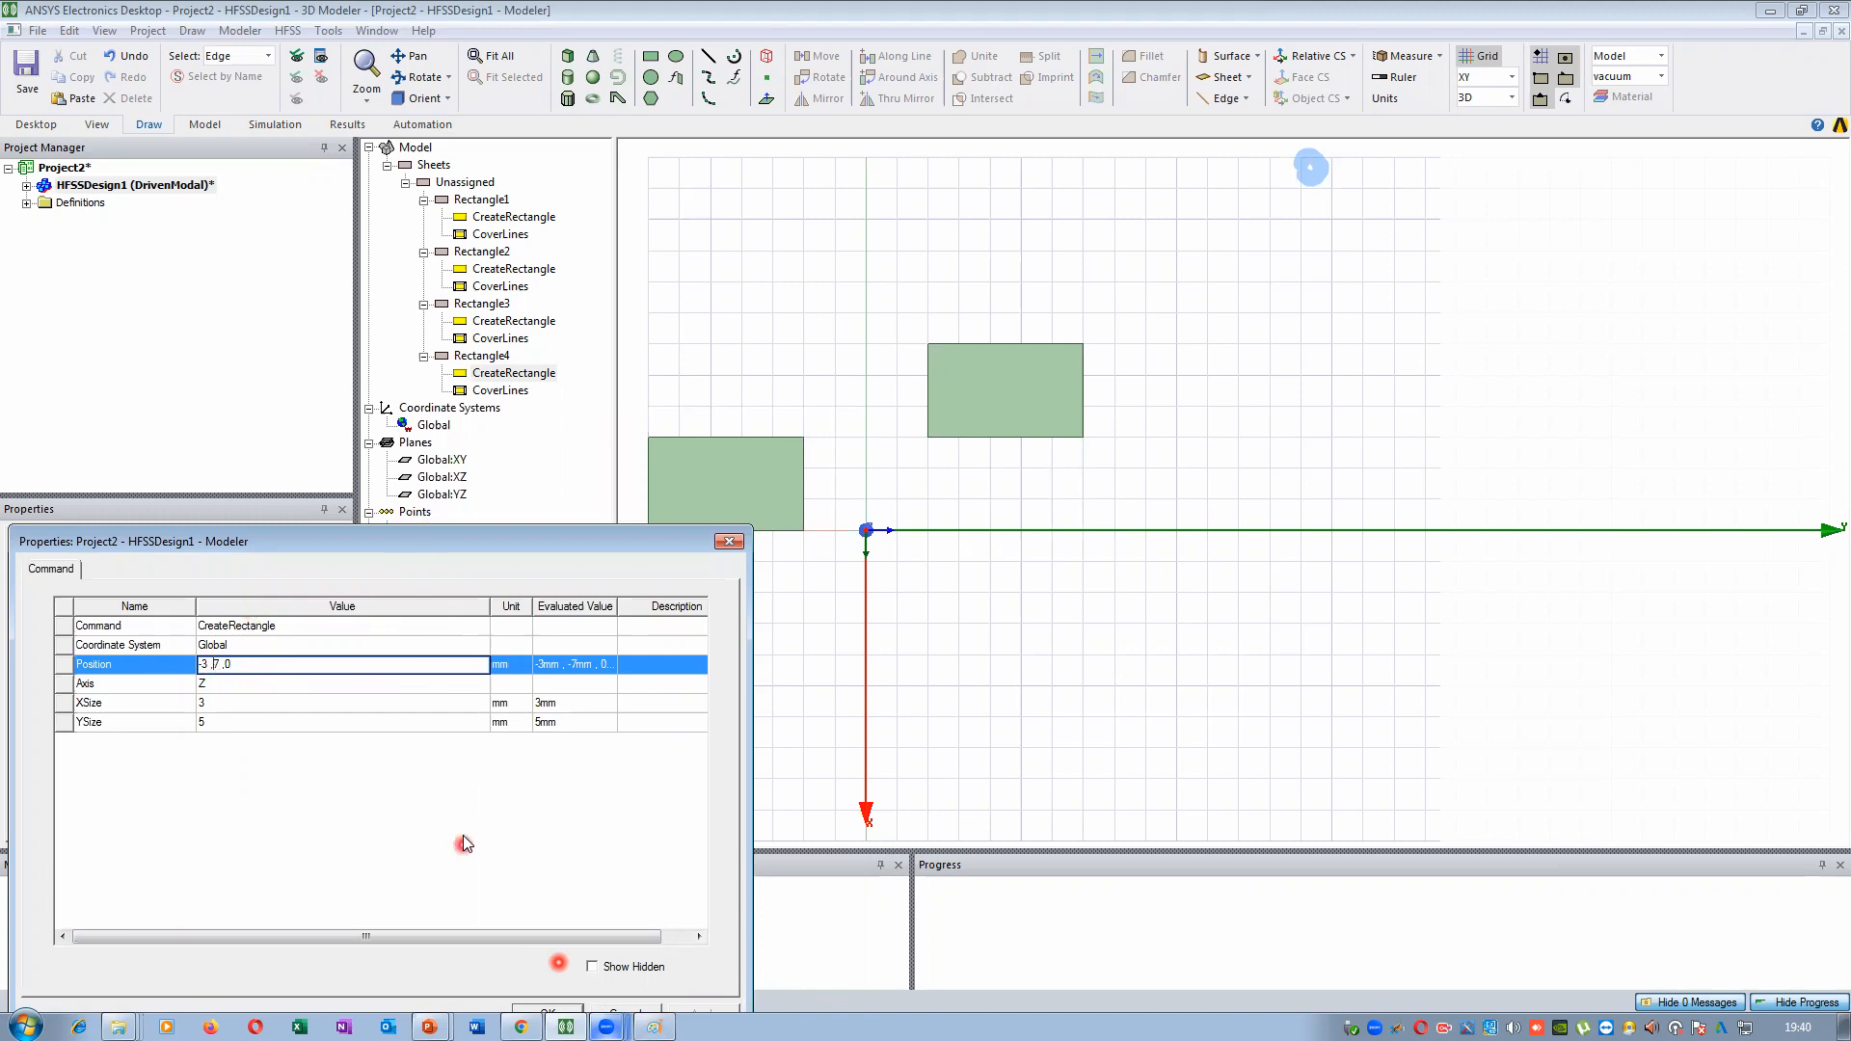
click(504, 868)
drag(452, 546, 442, 412)
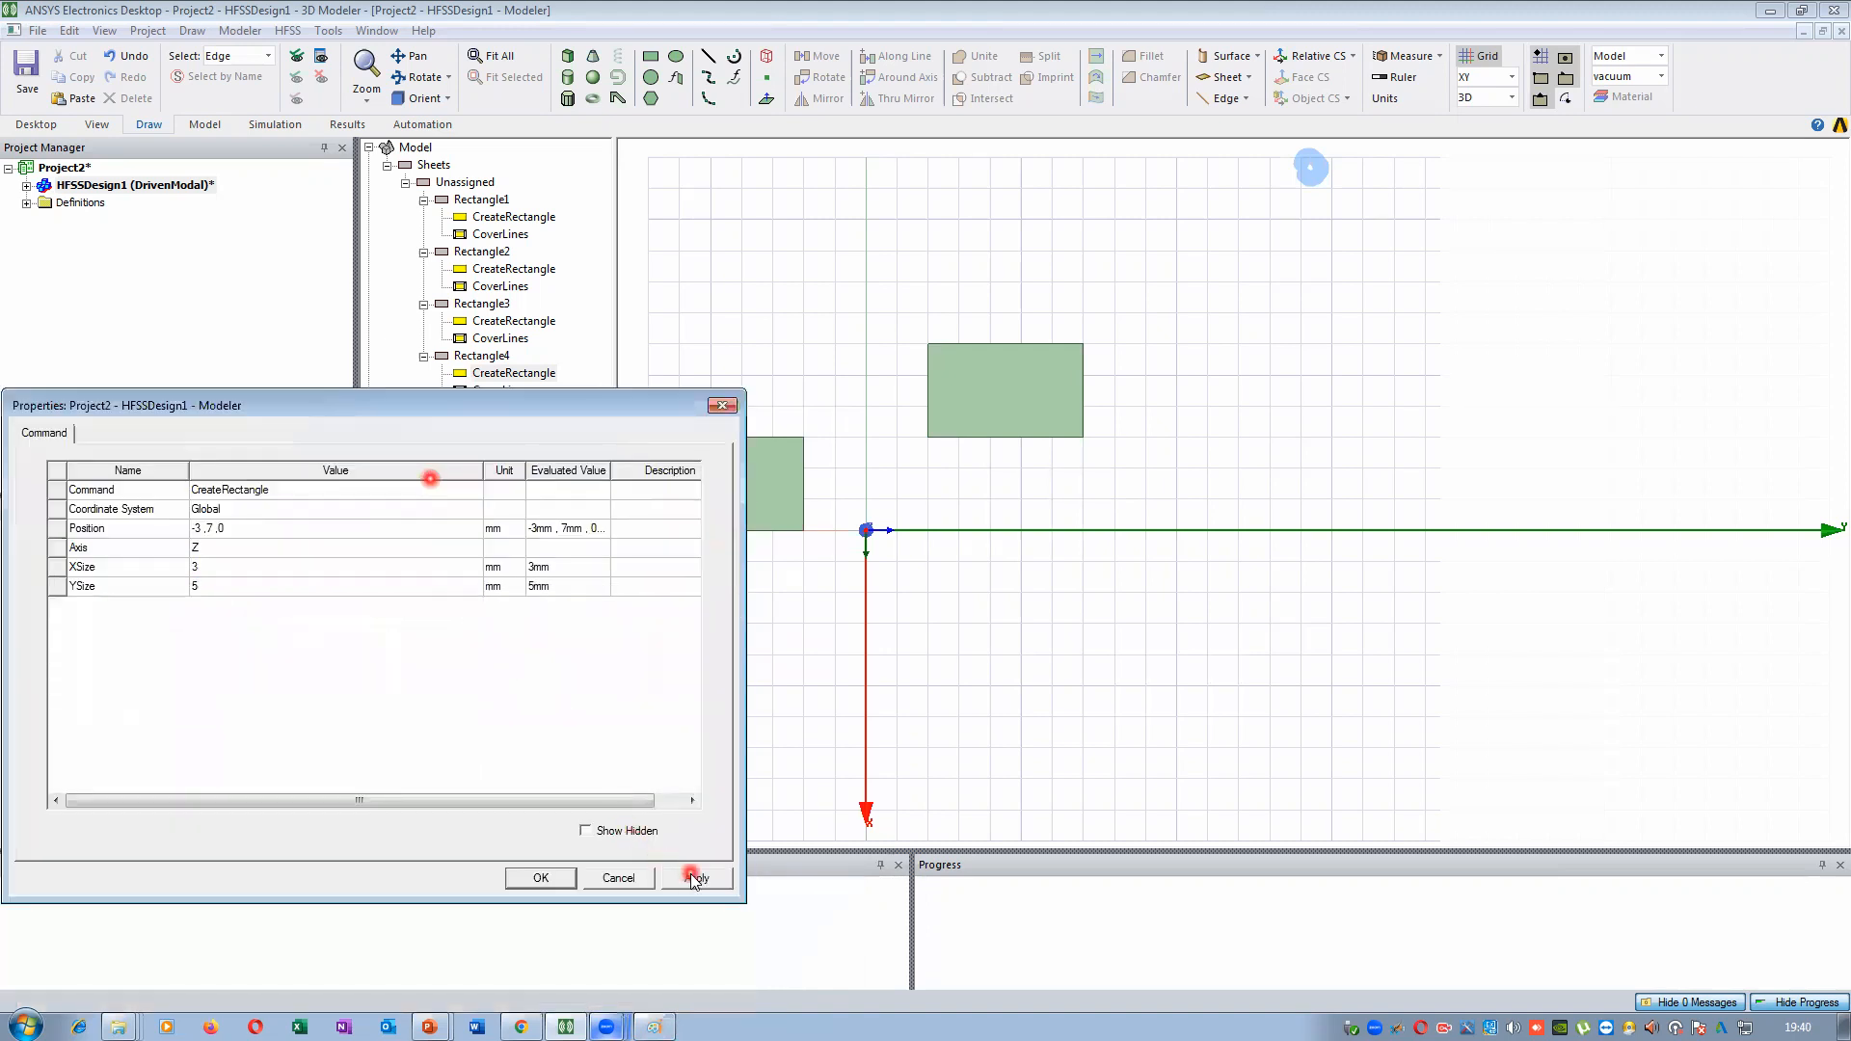
click(696, 877)
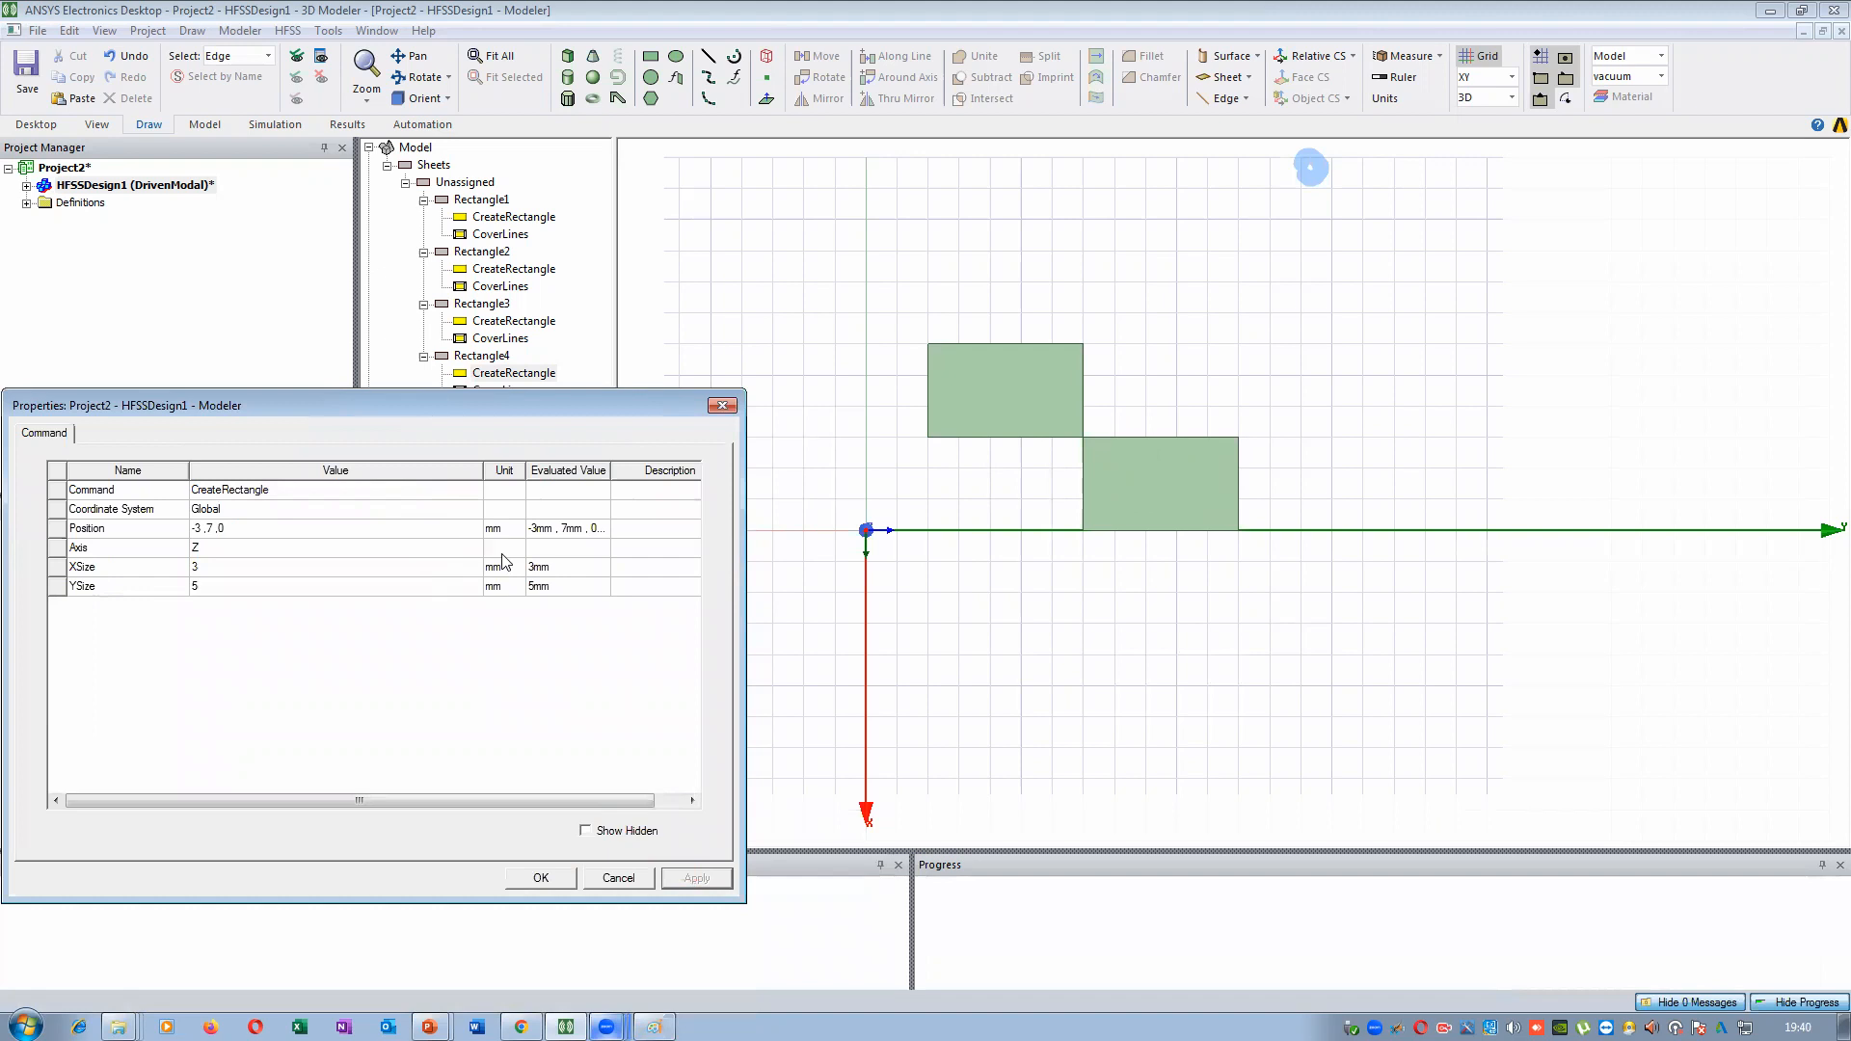
Set Rectangle4's X size to -3 mm and Y size to -5 mm, apply the changes and close its properties
click(205, 565)
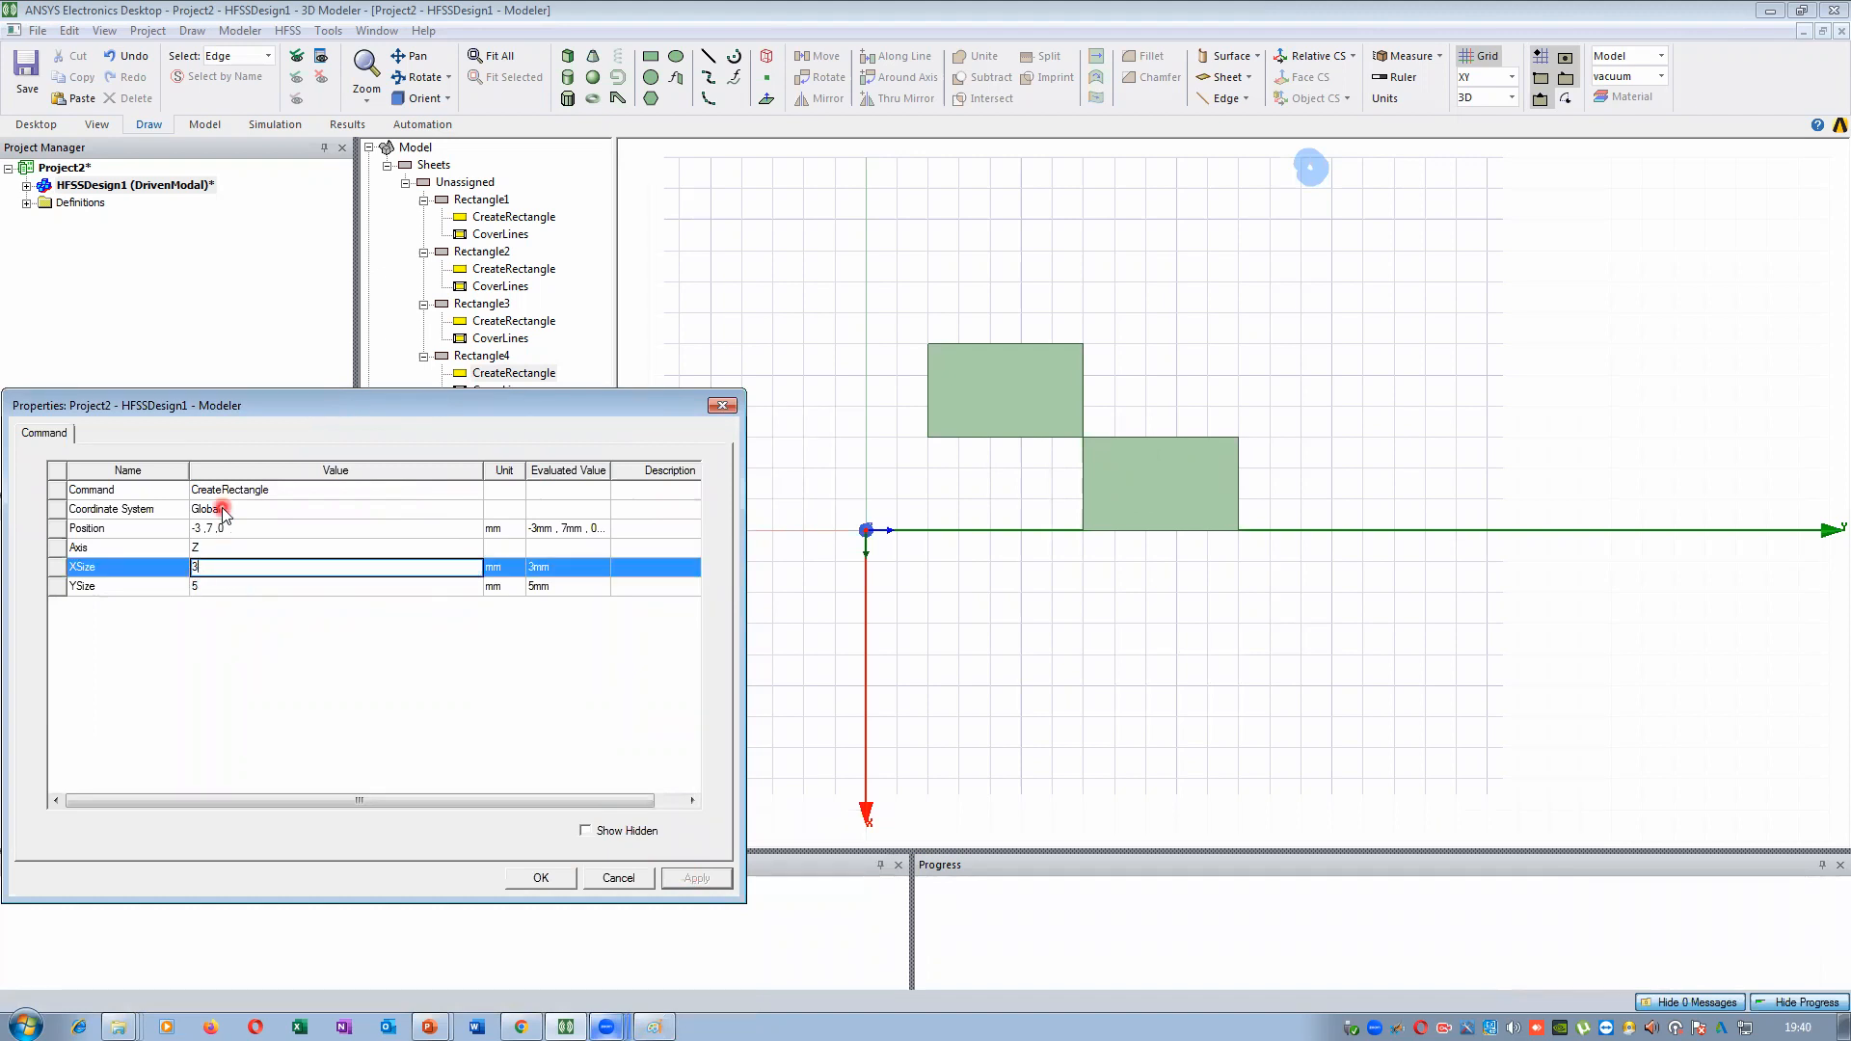
text(-)
key(Tab)
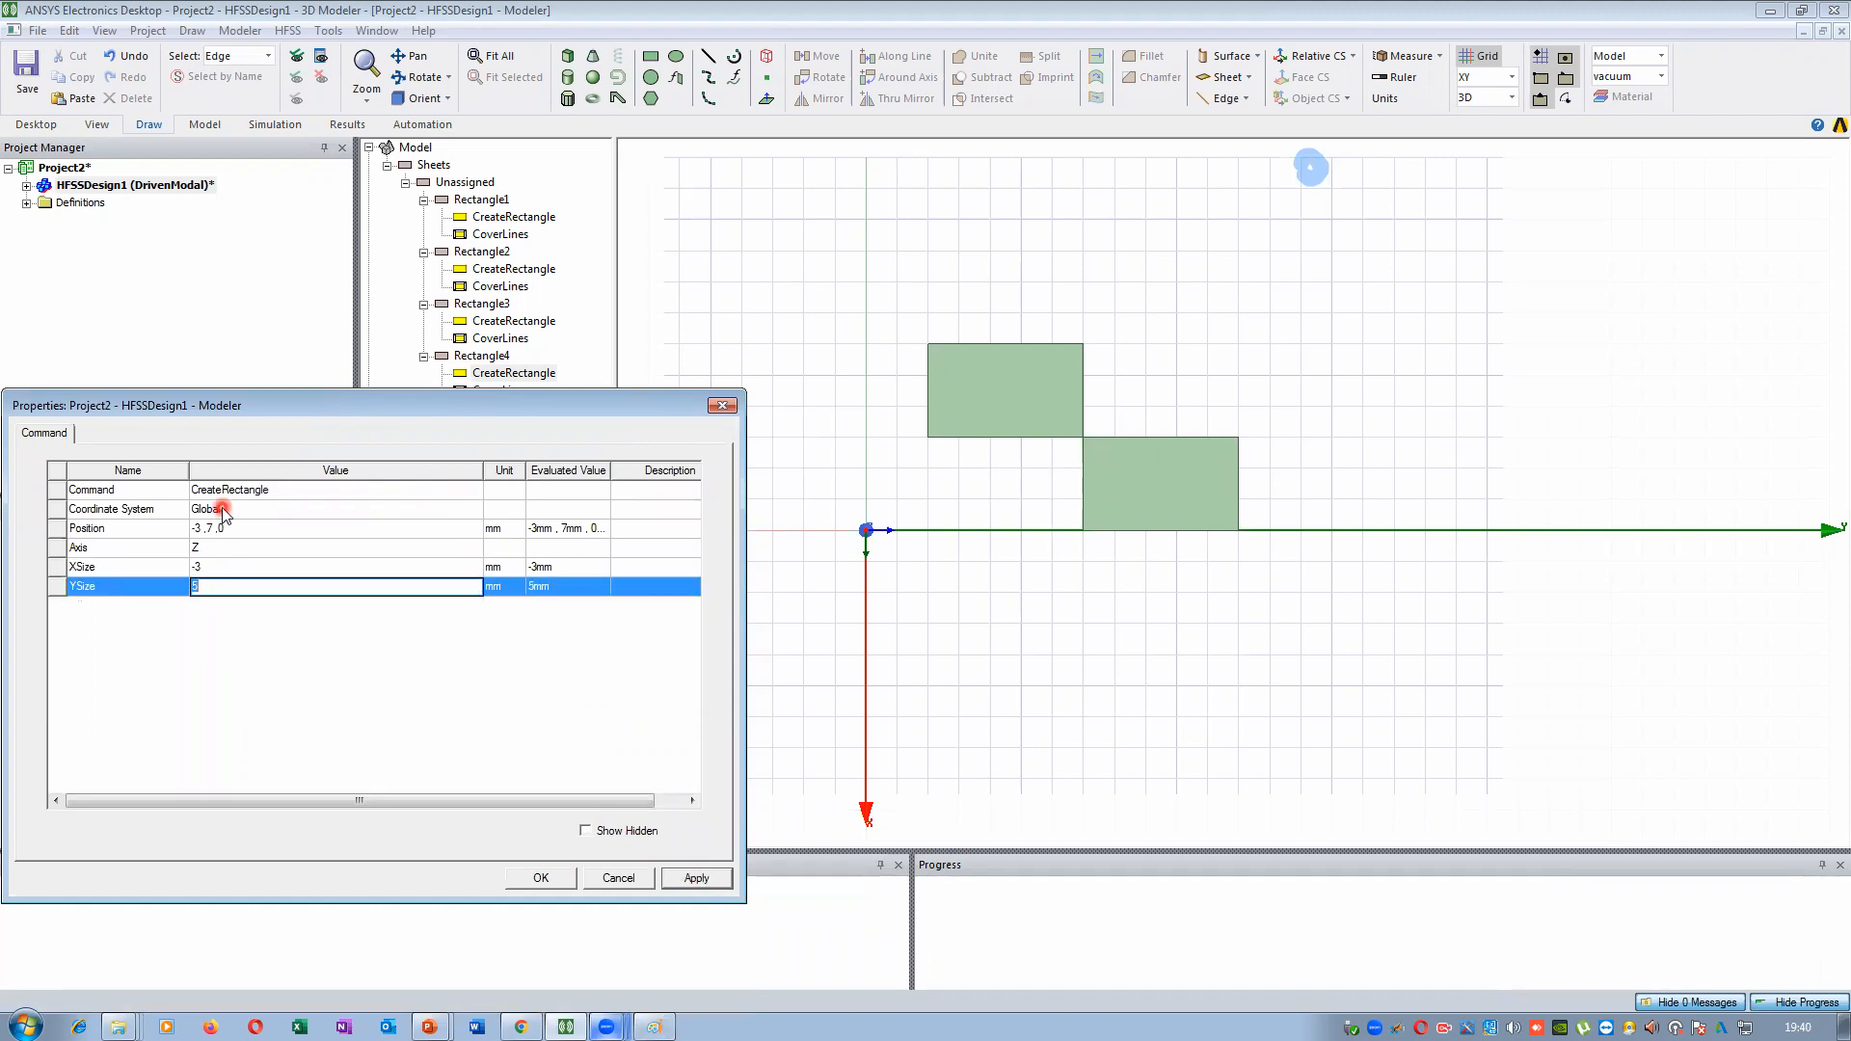
text(-)
click(294, 688)
click(696, 878)
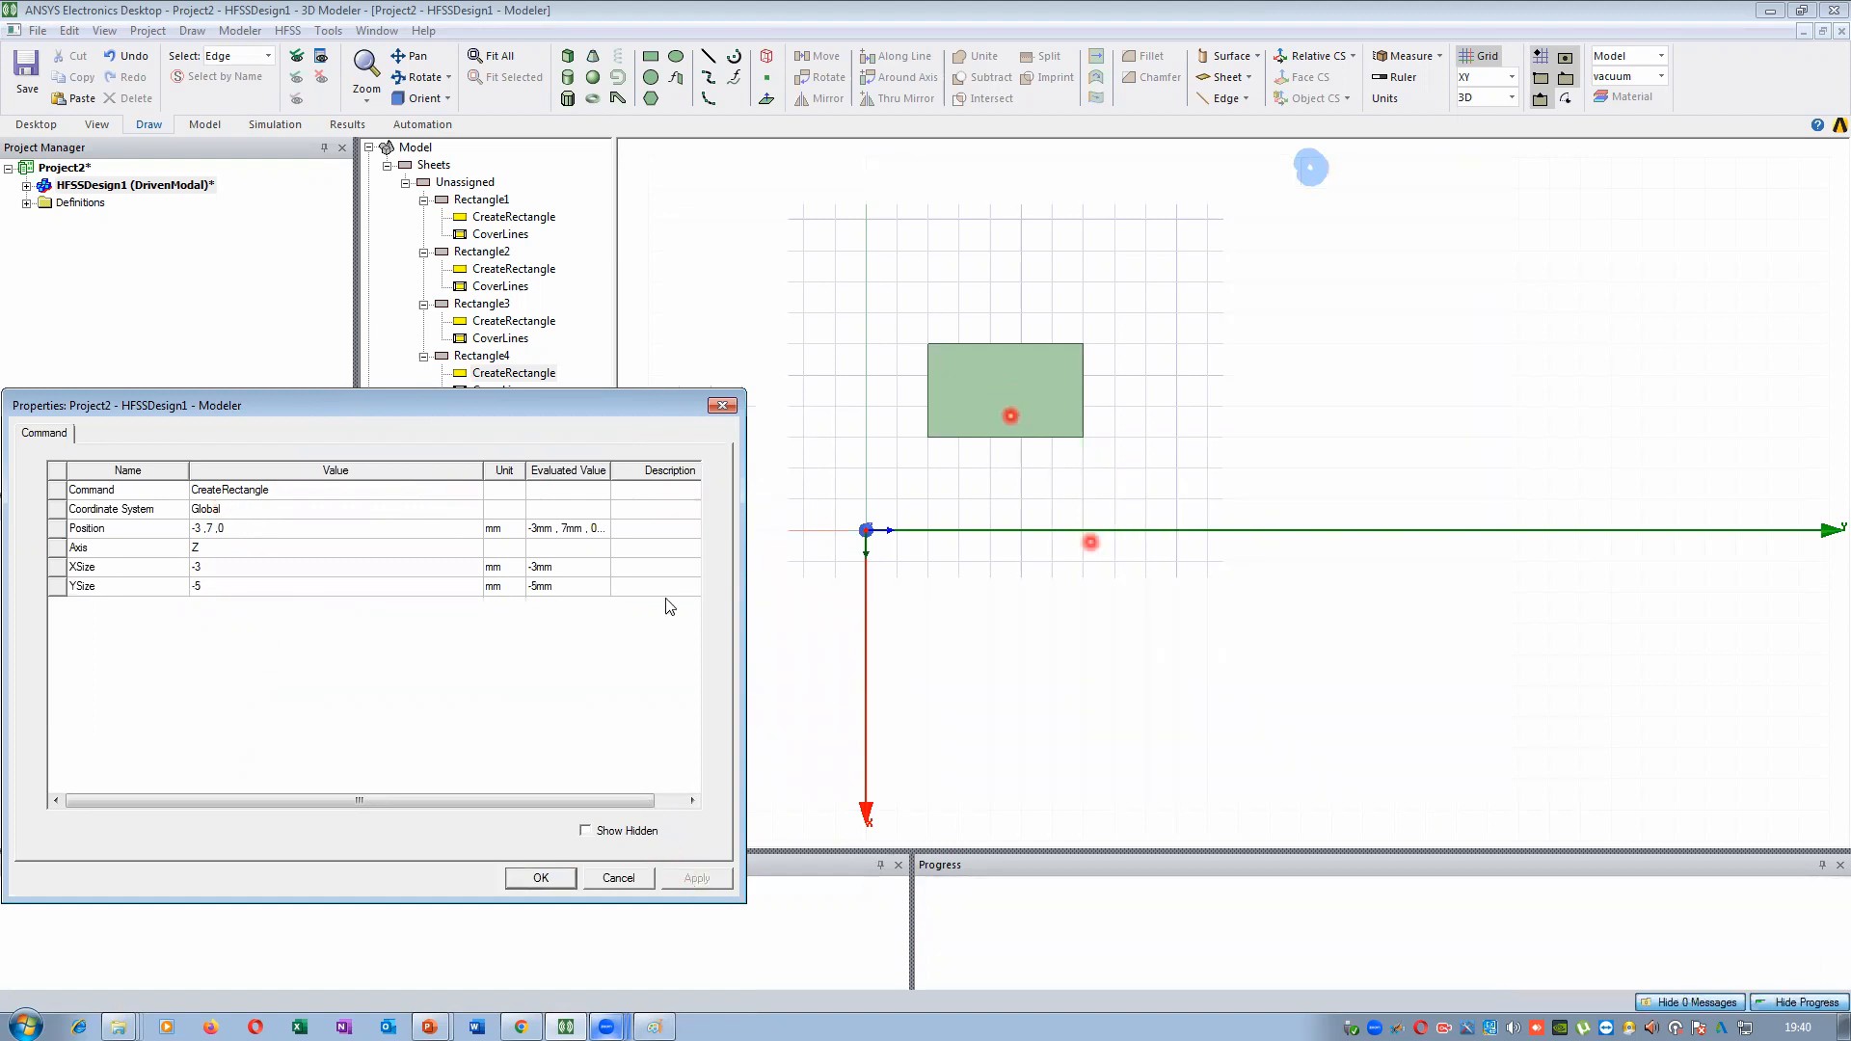
click(533, 879)
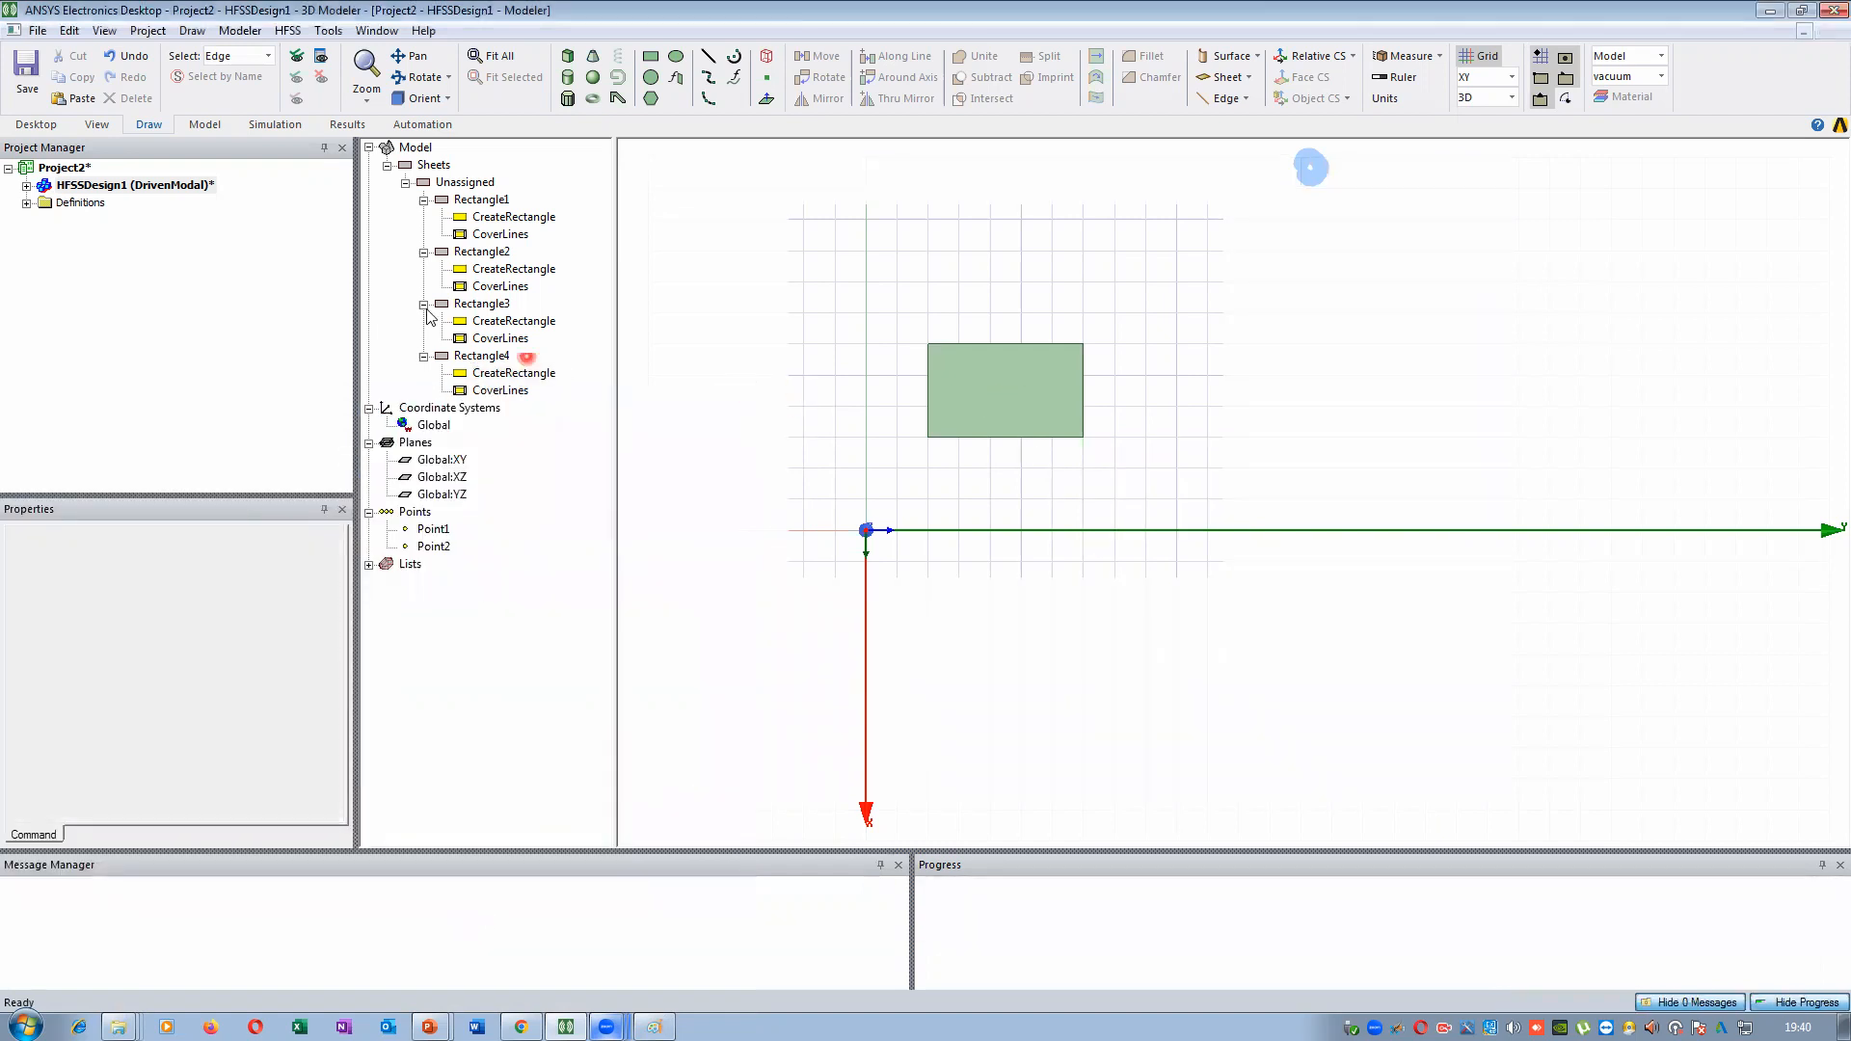
Highlight Rectangle1, Rectangle2, Rectangle3 and Rectangle4 in turn to compare their placement in the model view
click(481, 200)
click(497, 252)
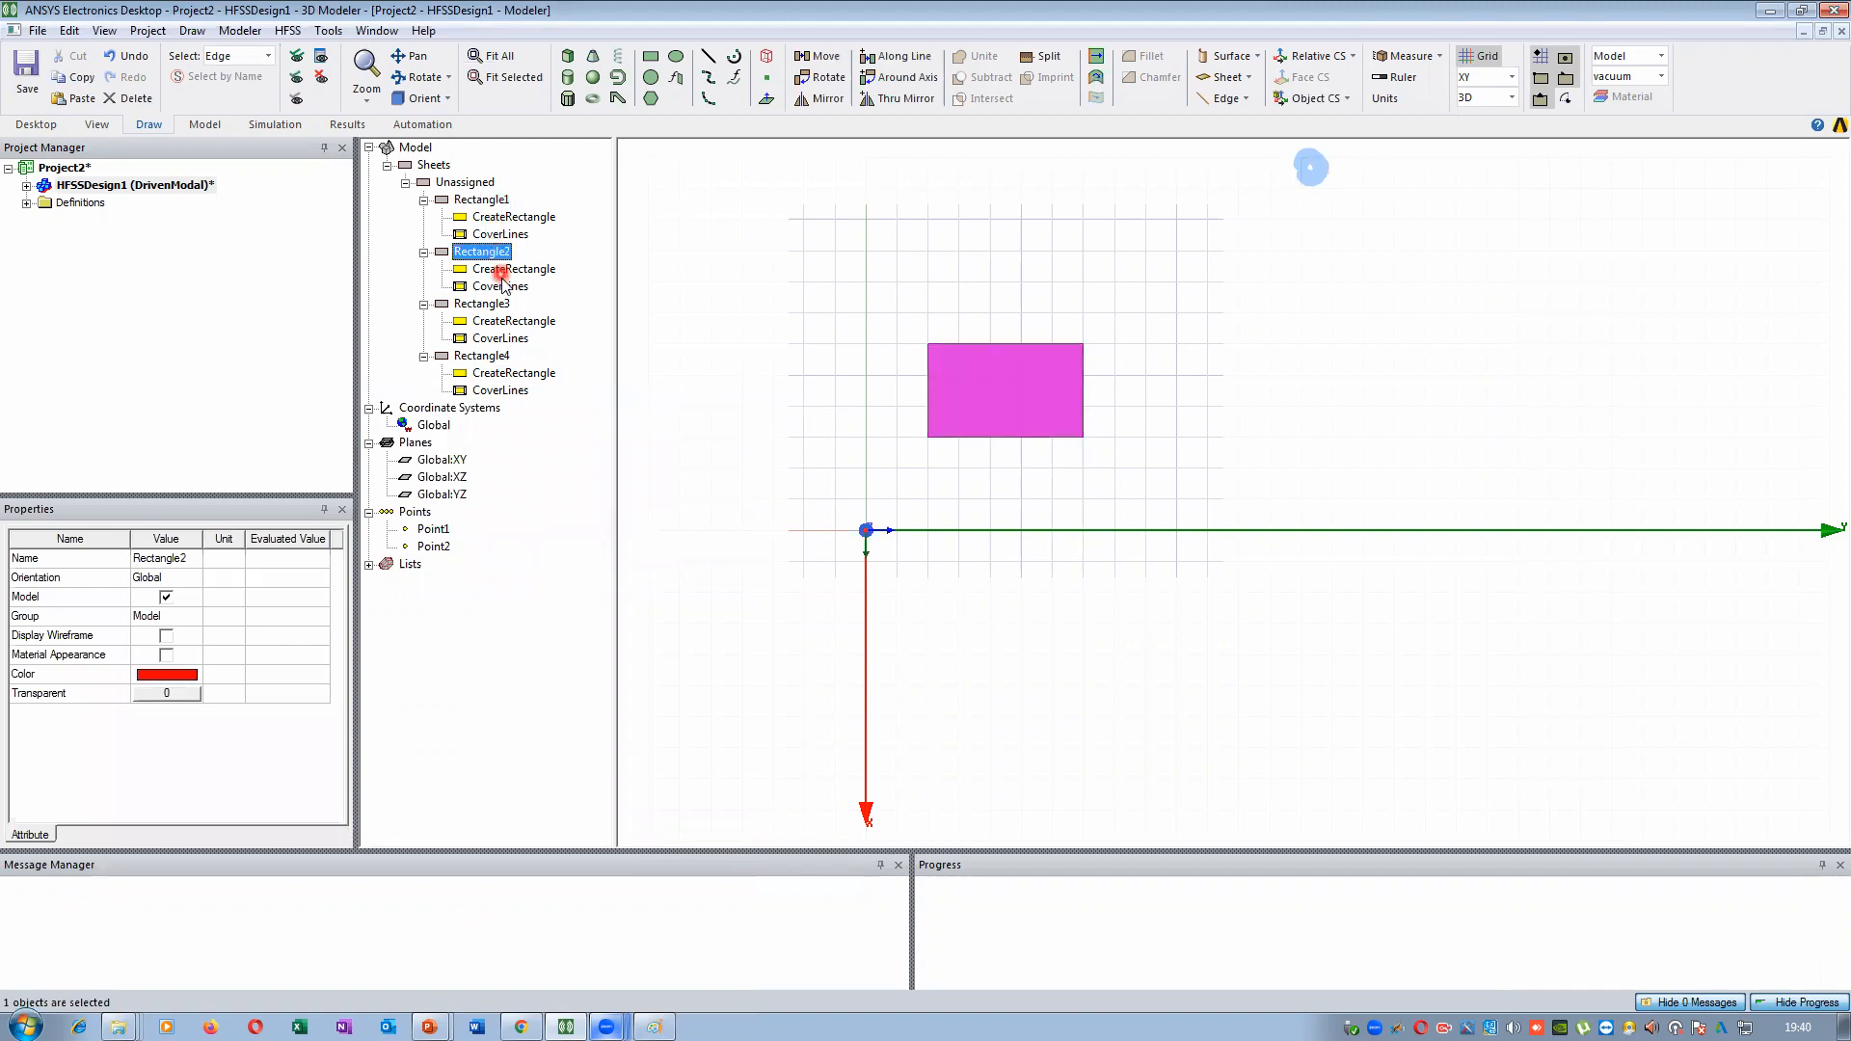
click(494, 304)
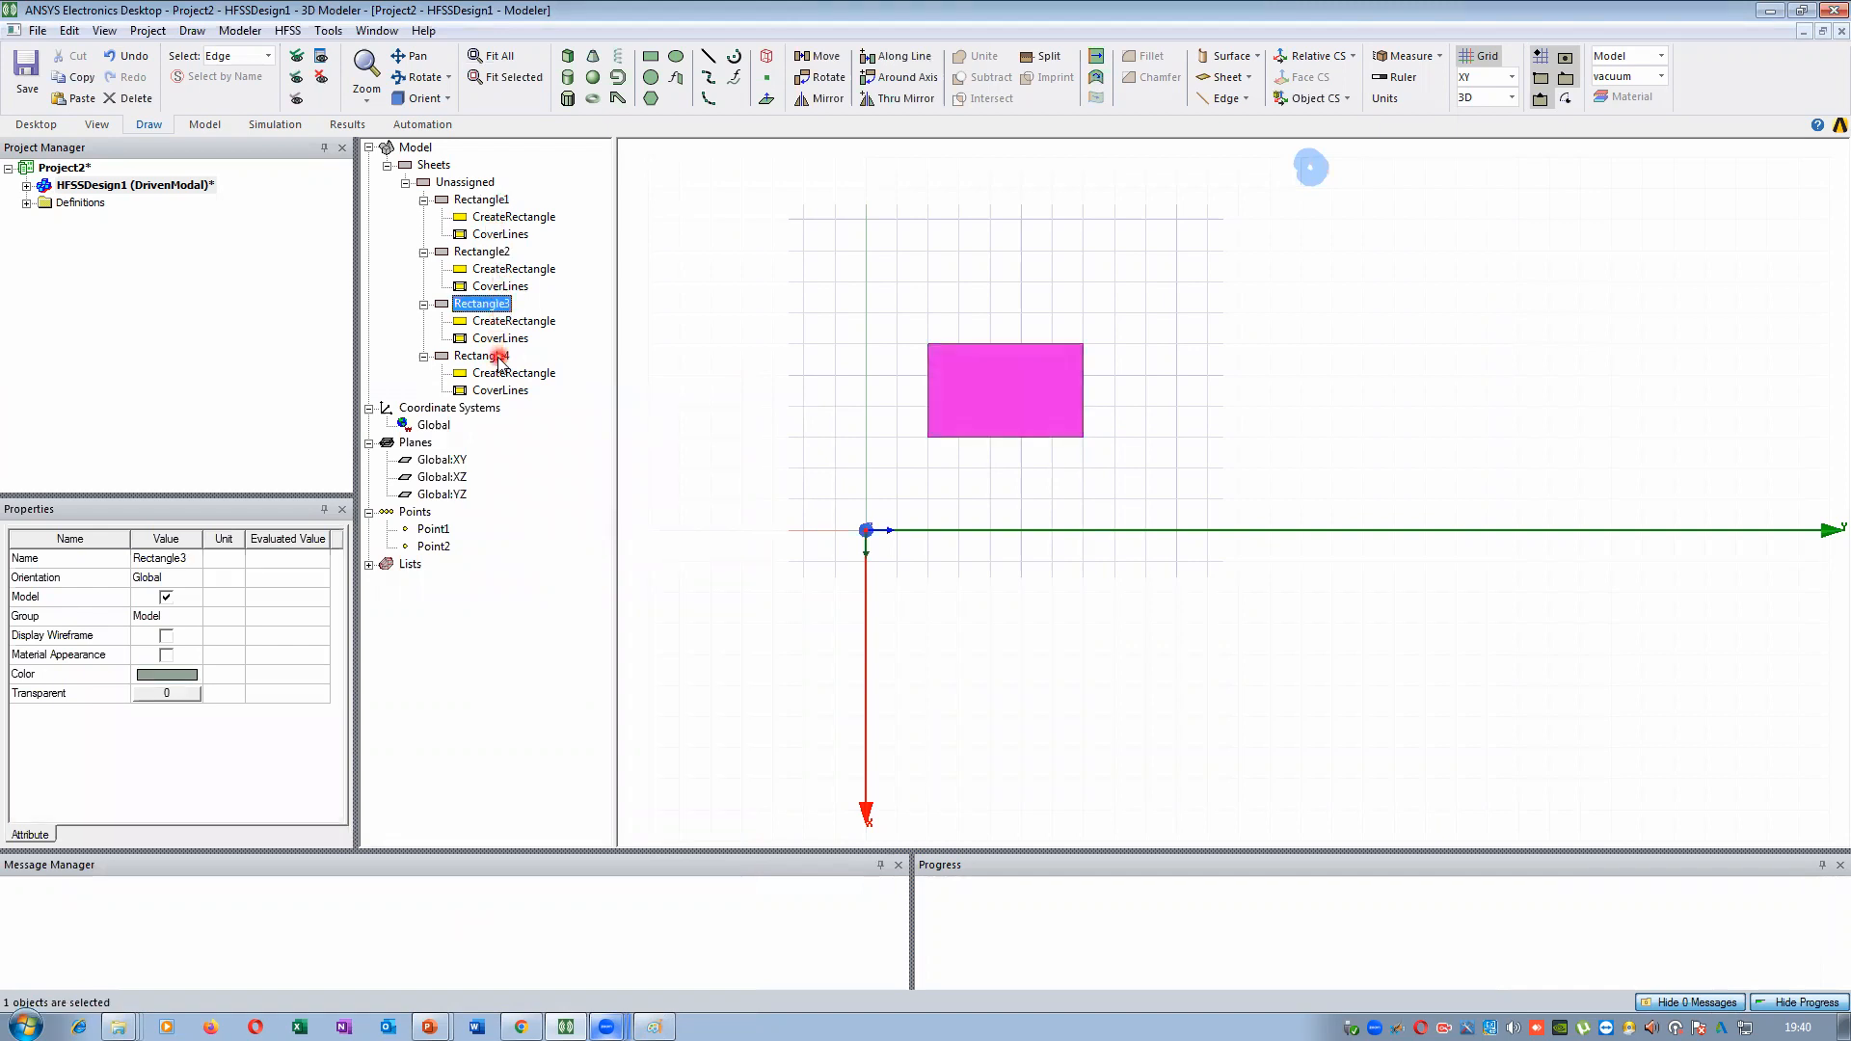
click(499, 357)
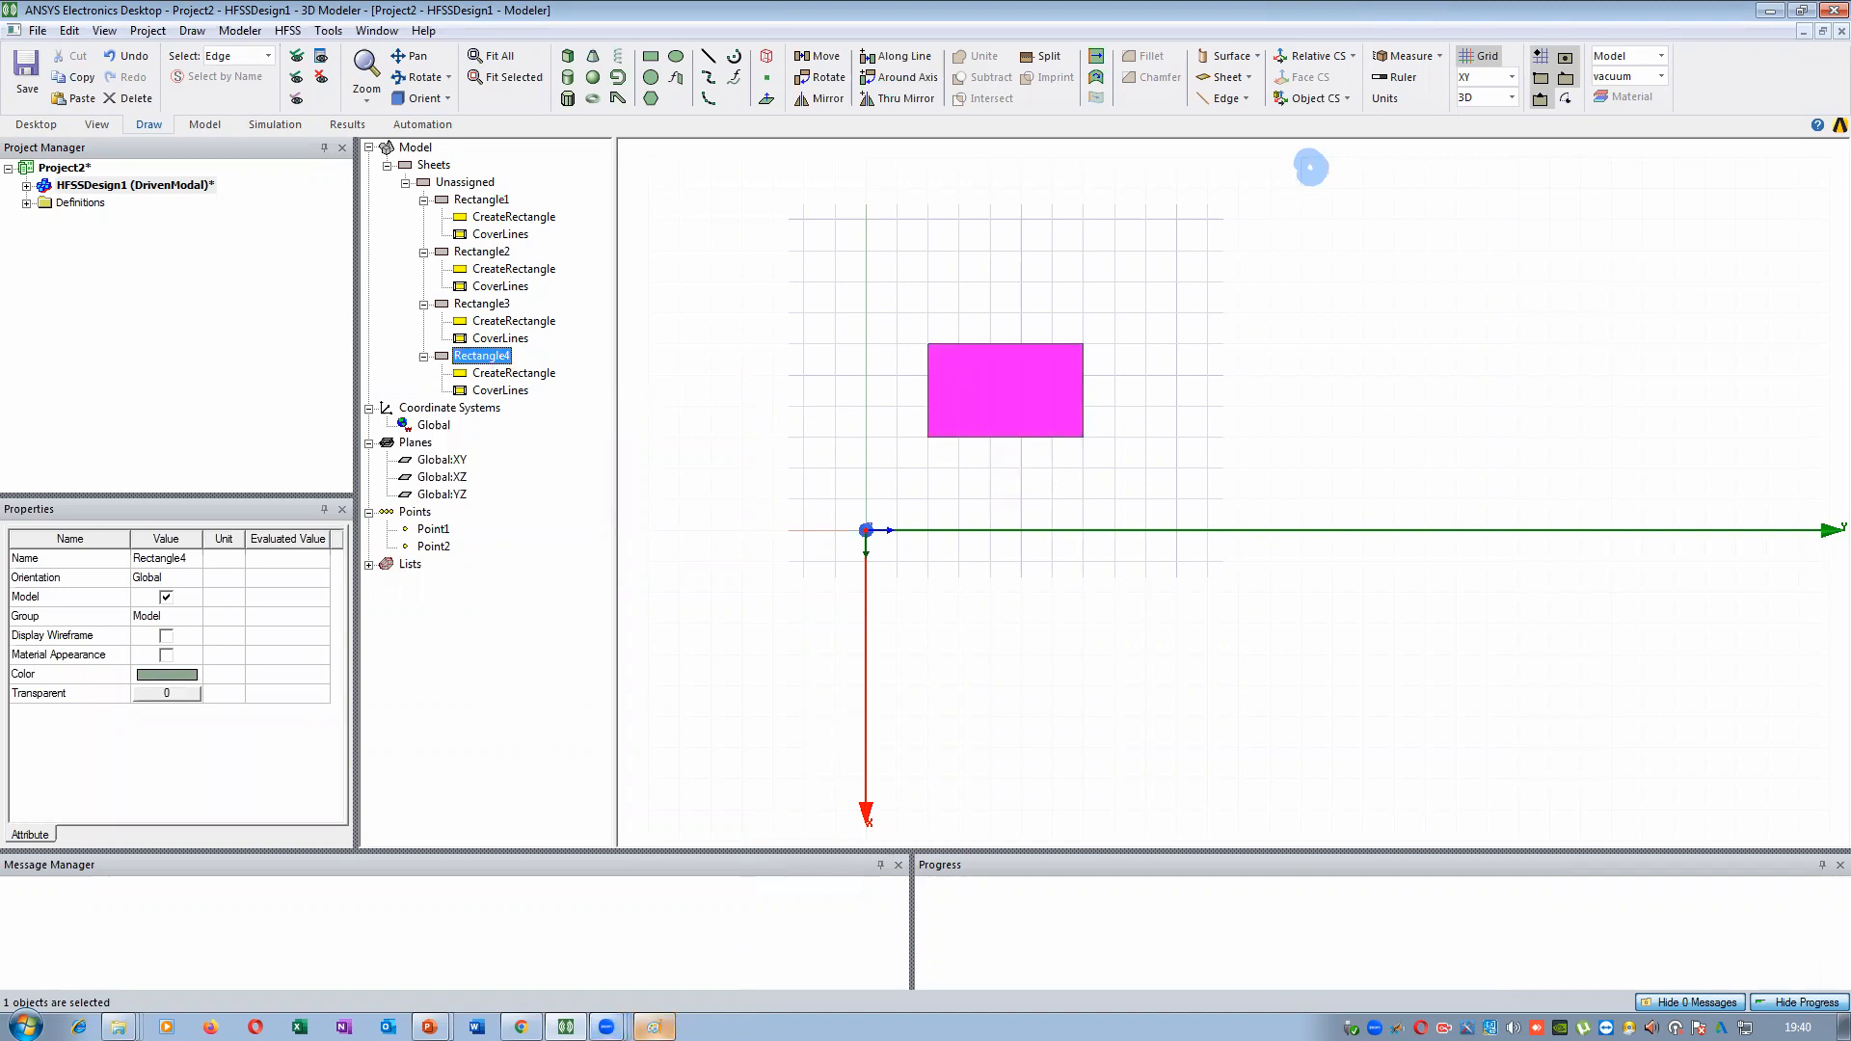
Switch to the Paint sketch to review the corner points and size signs of case 4, and return to HFSS
key(alt+Tab)
key(alt+Tab)
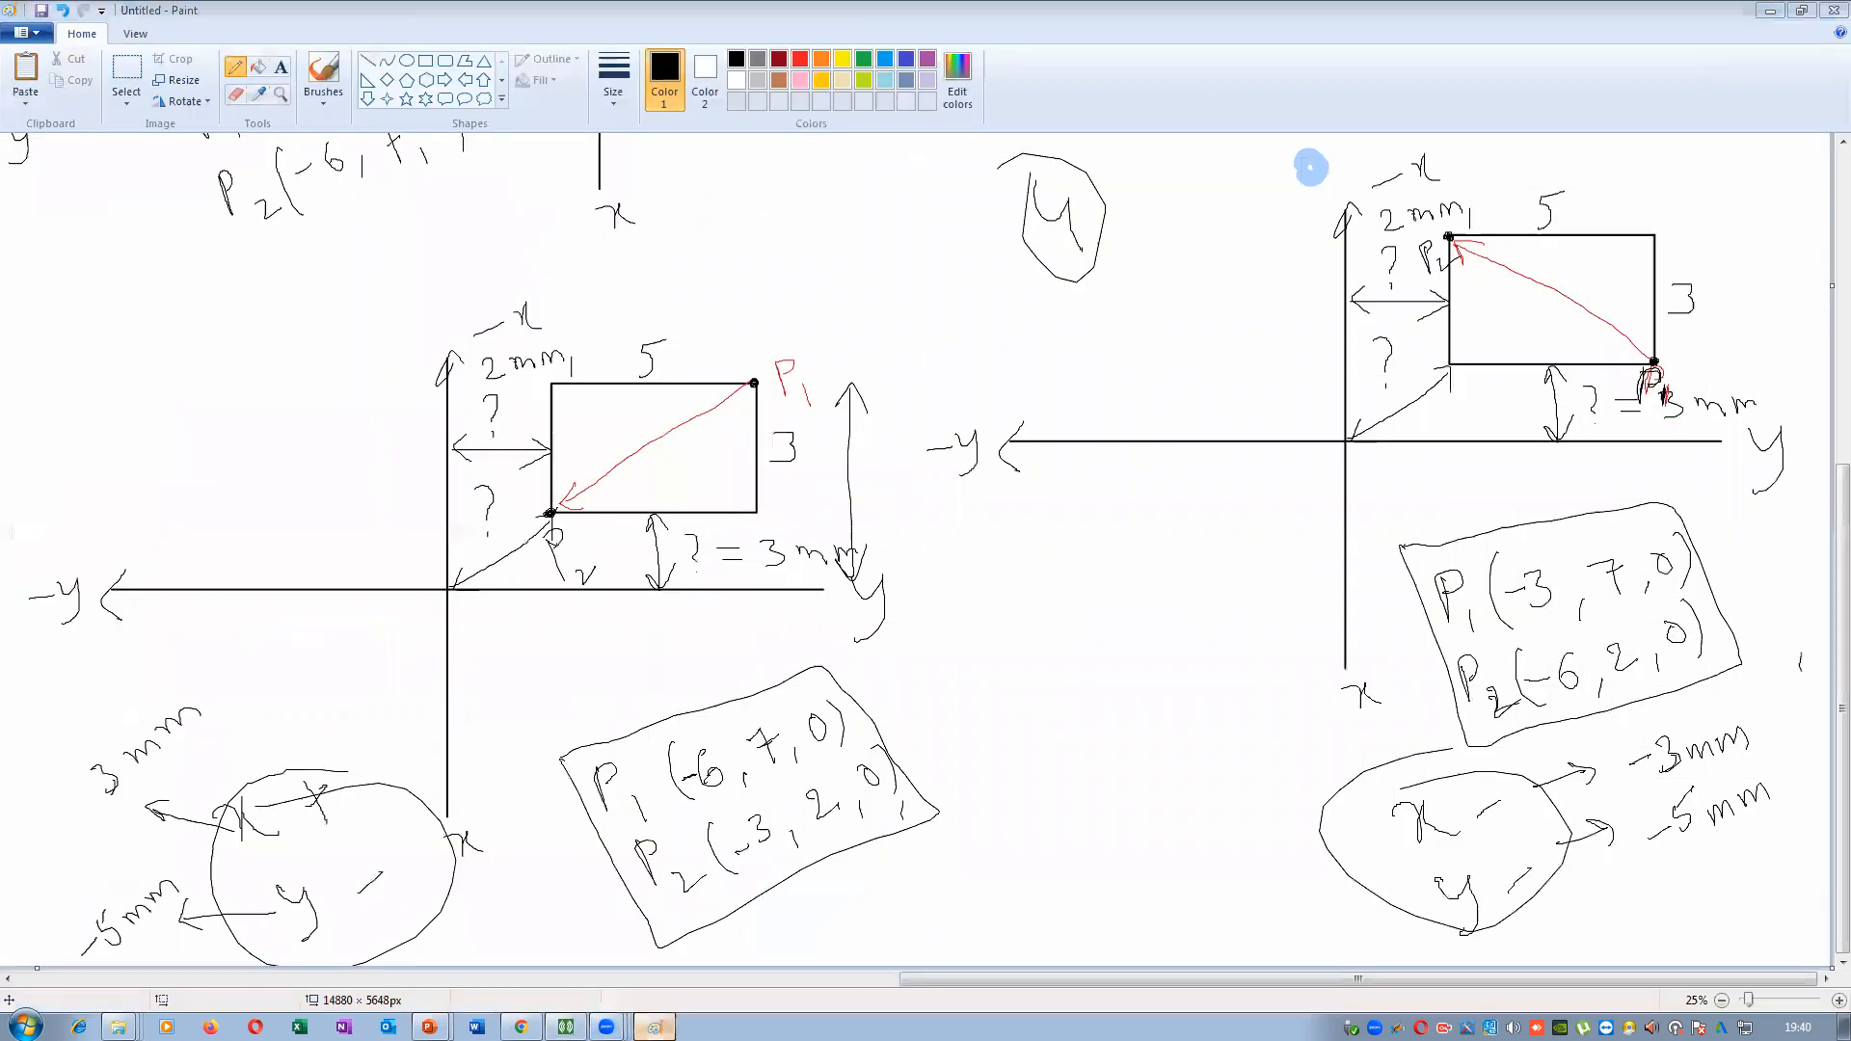
click(993, 367)
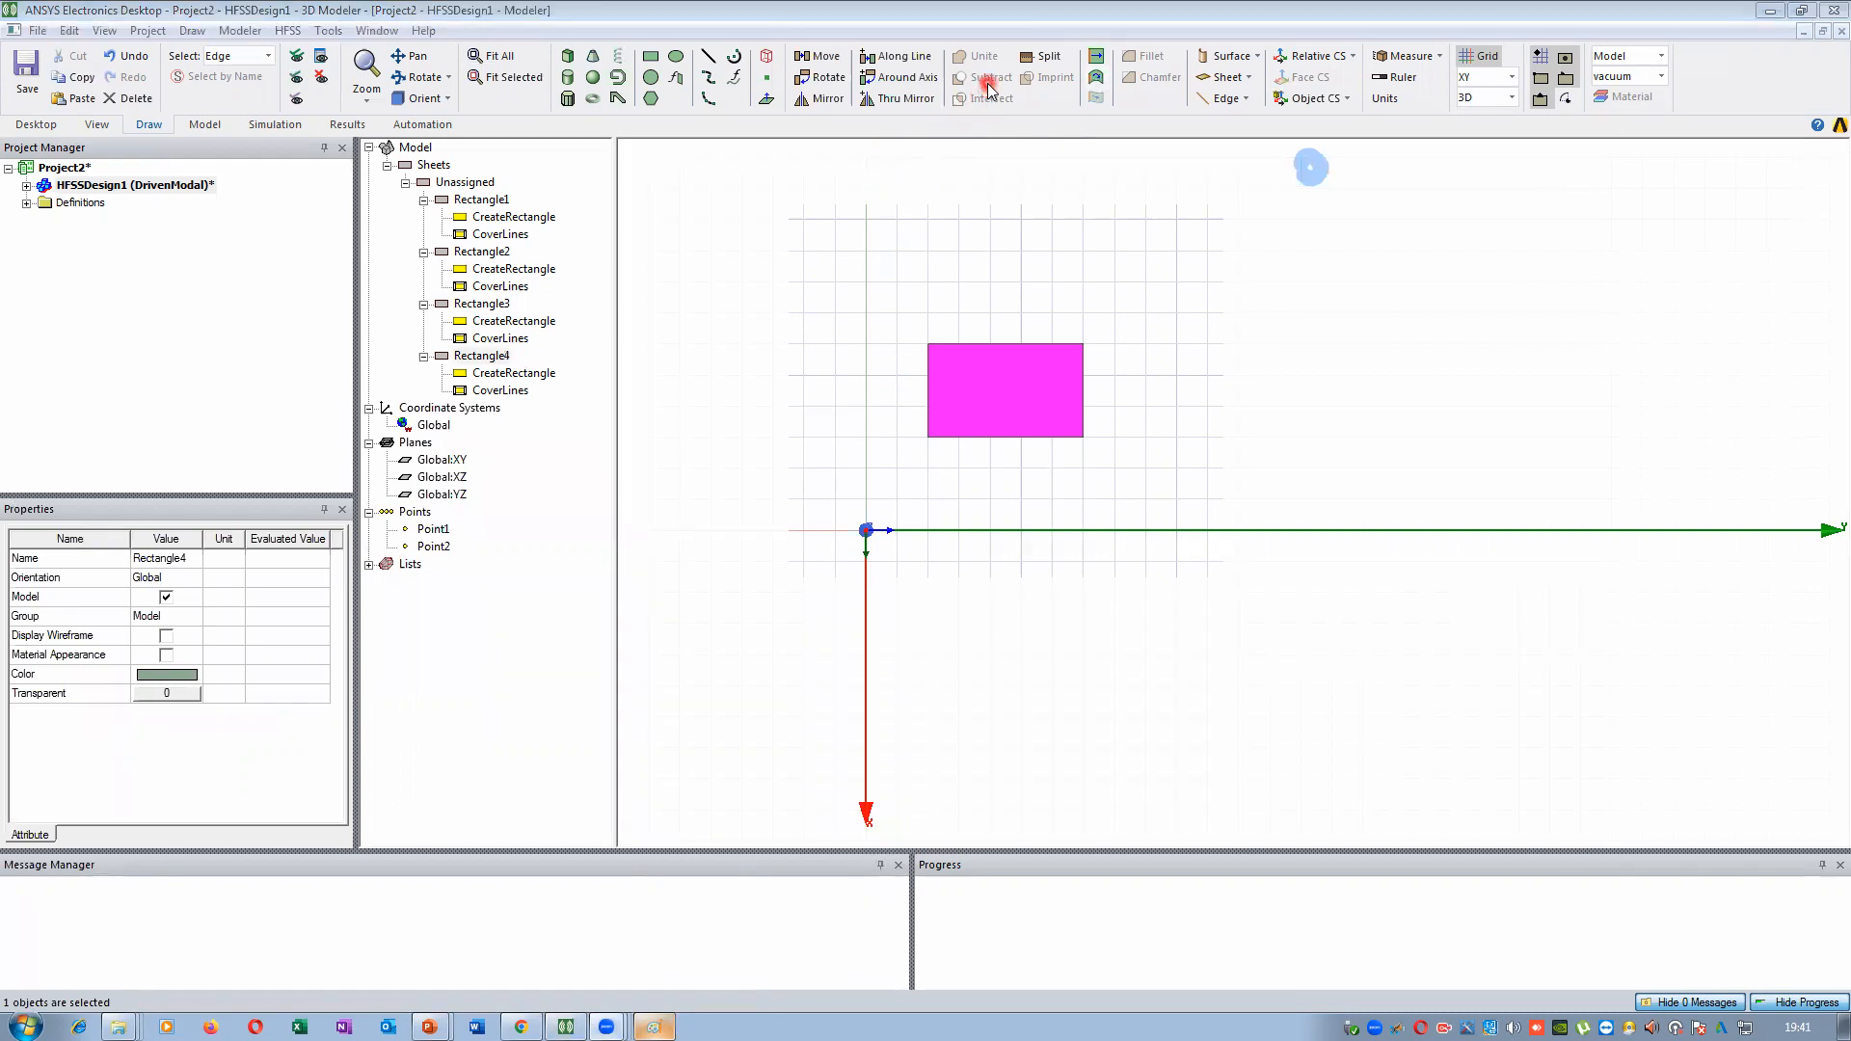
Move Rectangle1 about 8.5 mm along positive Y, using the midpoint of its edge at X -6 mm as the reference
click(872, 236)
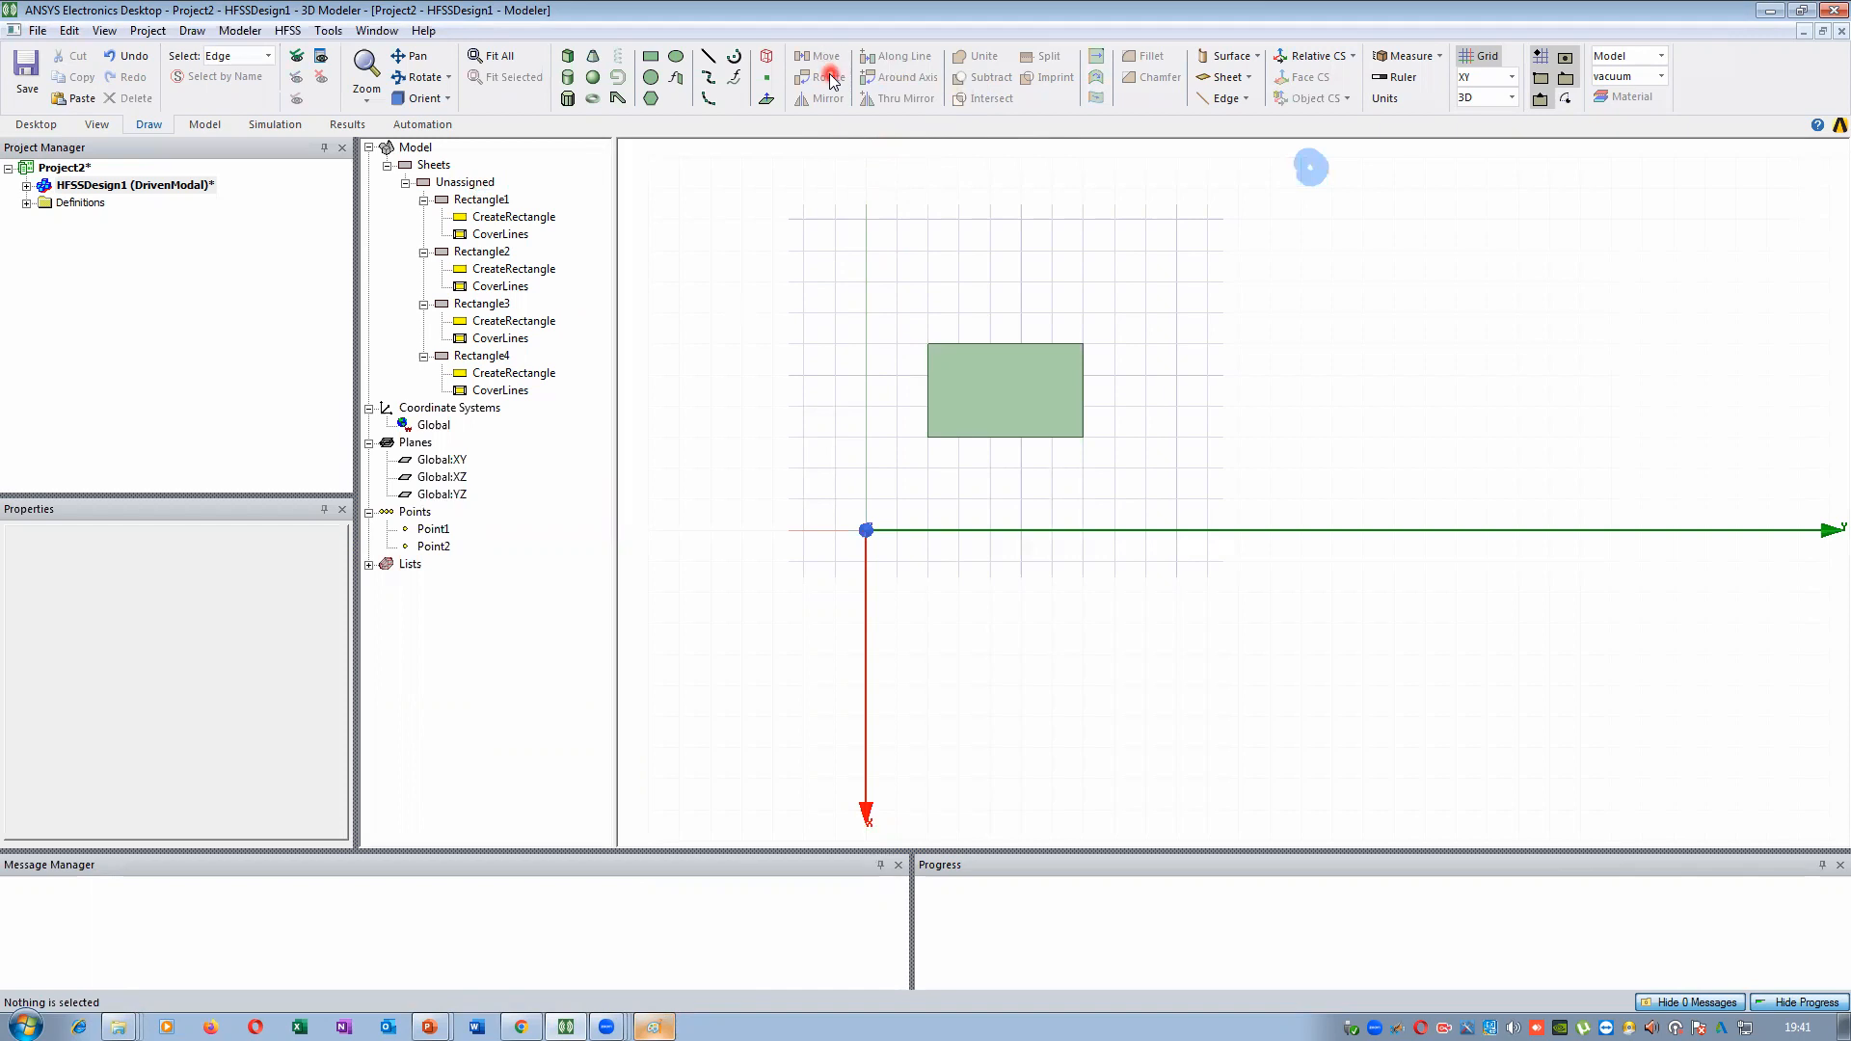
click(439, 183)
click(482, 200)
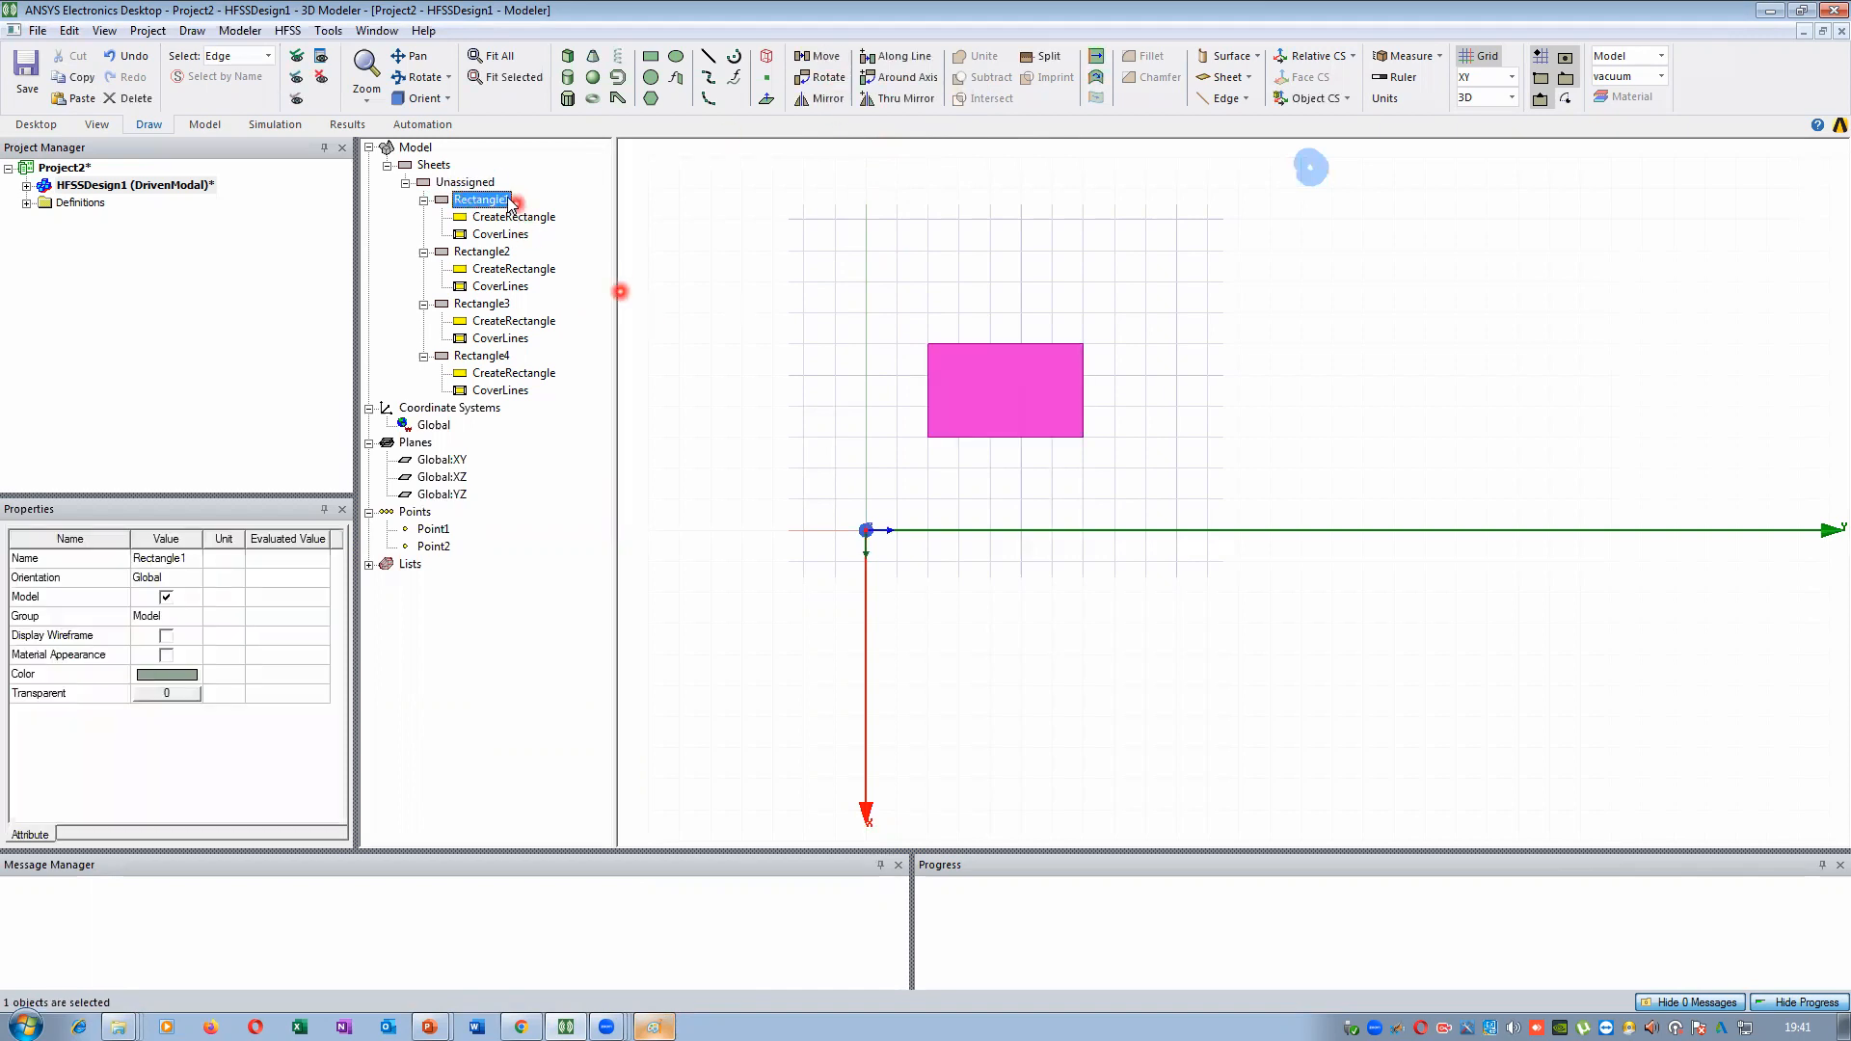
click(823, 58)
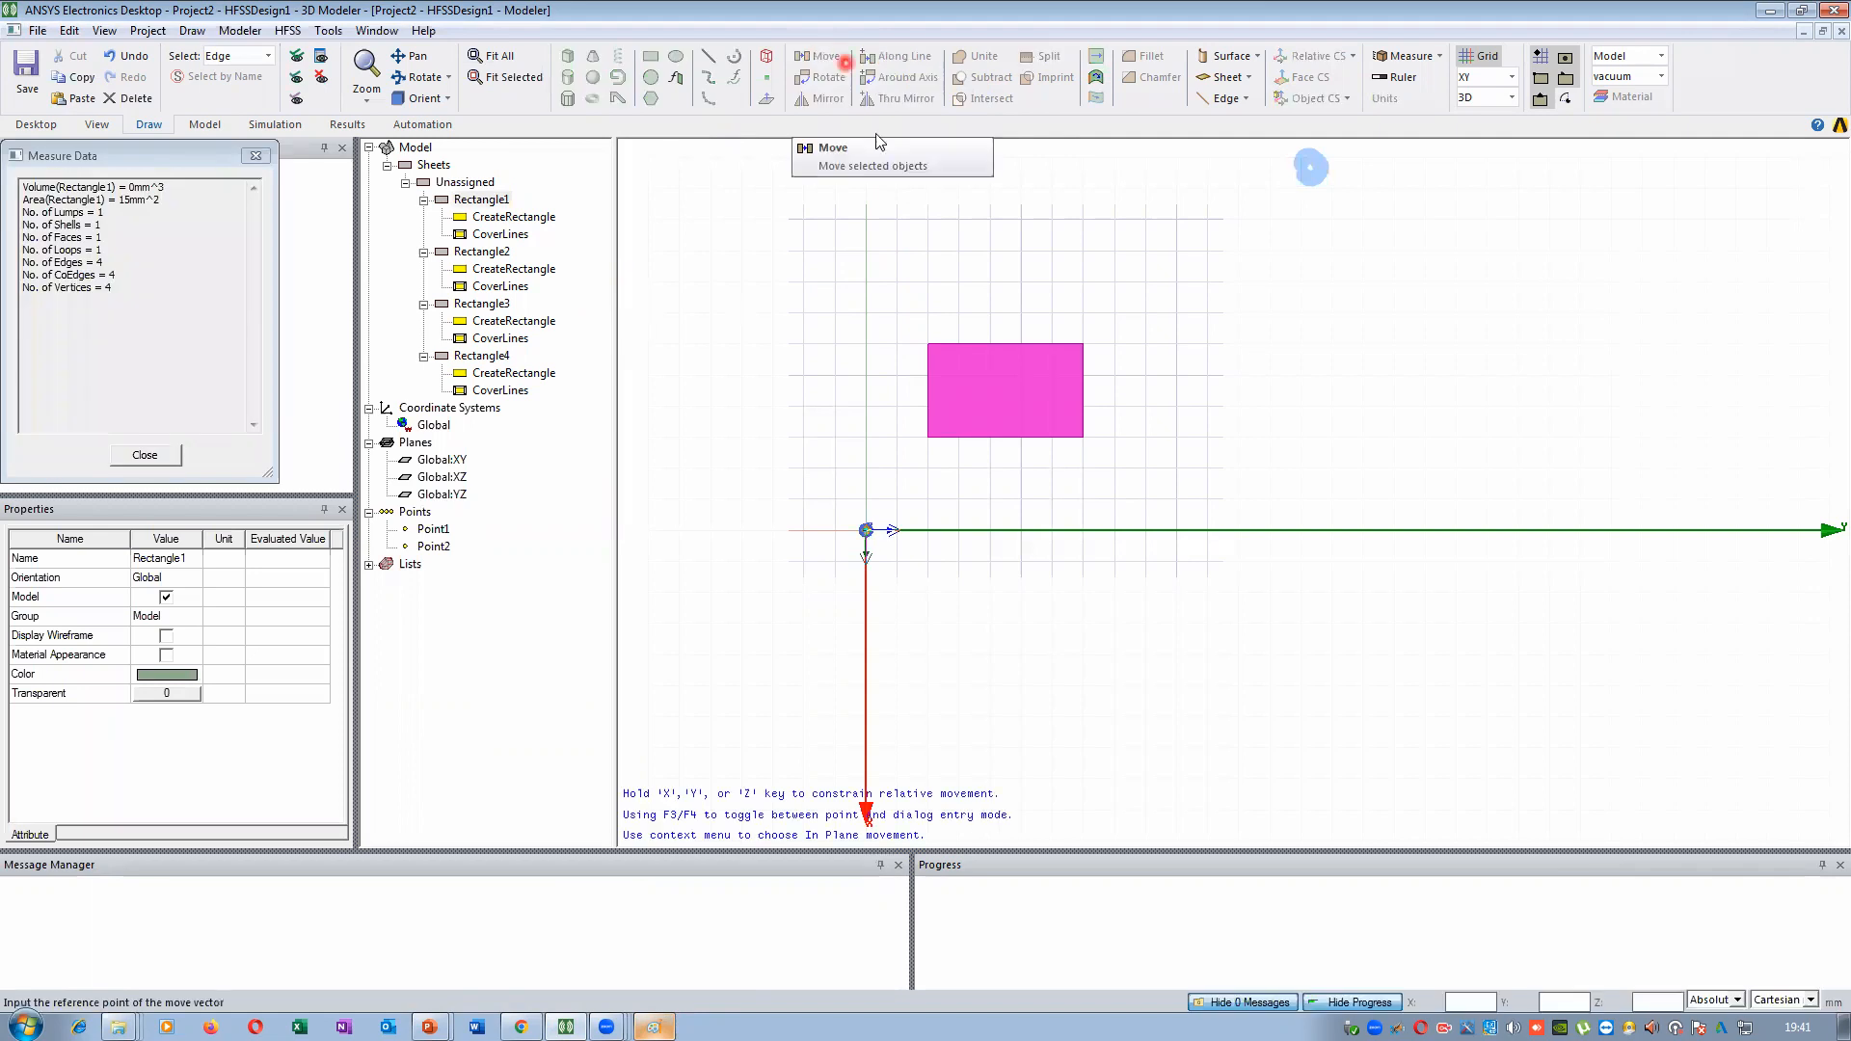
scroll(935, 342, up, 2)
scroll(999, 365, up, 1)
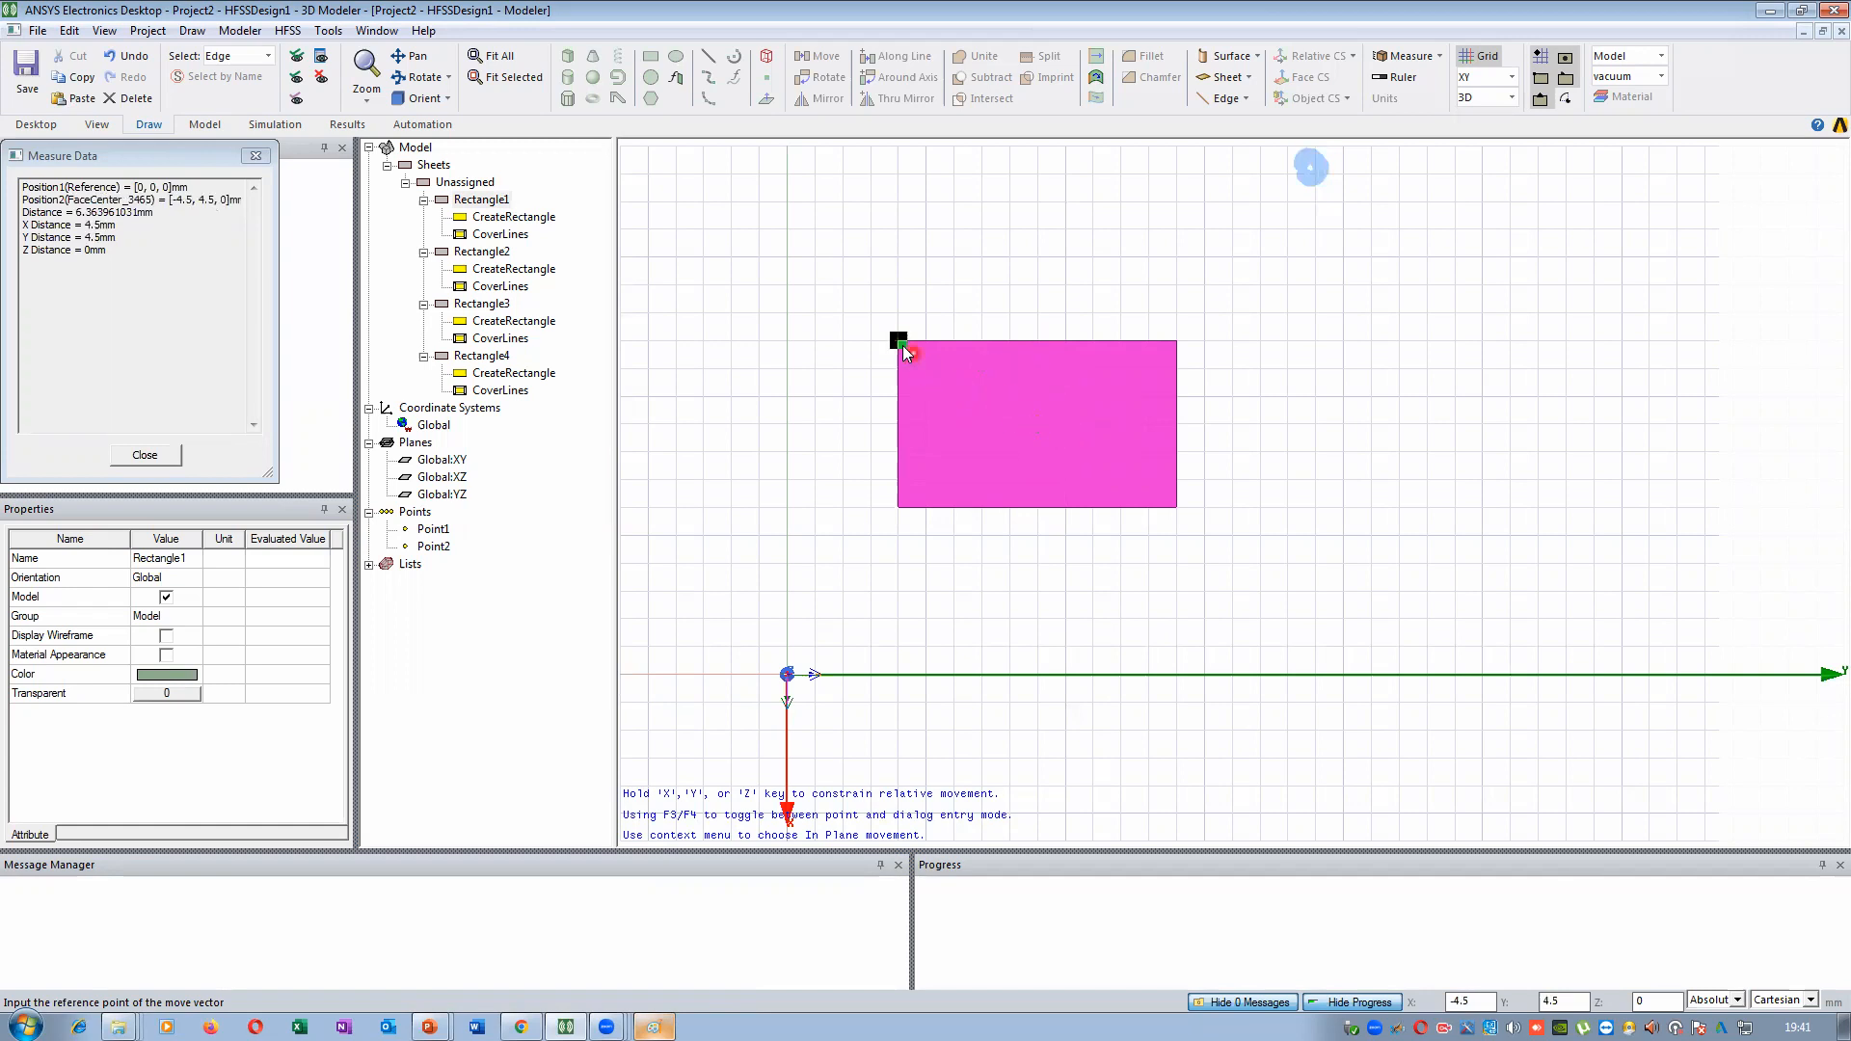
click(1037, 343)
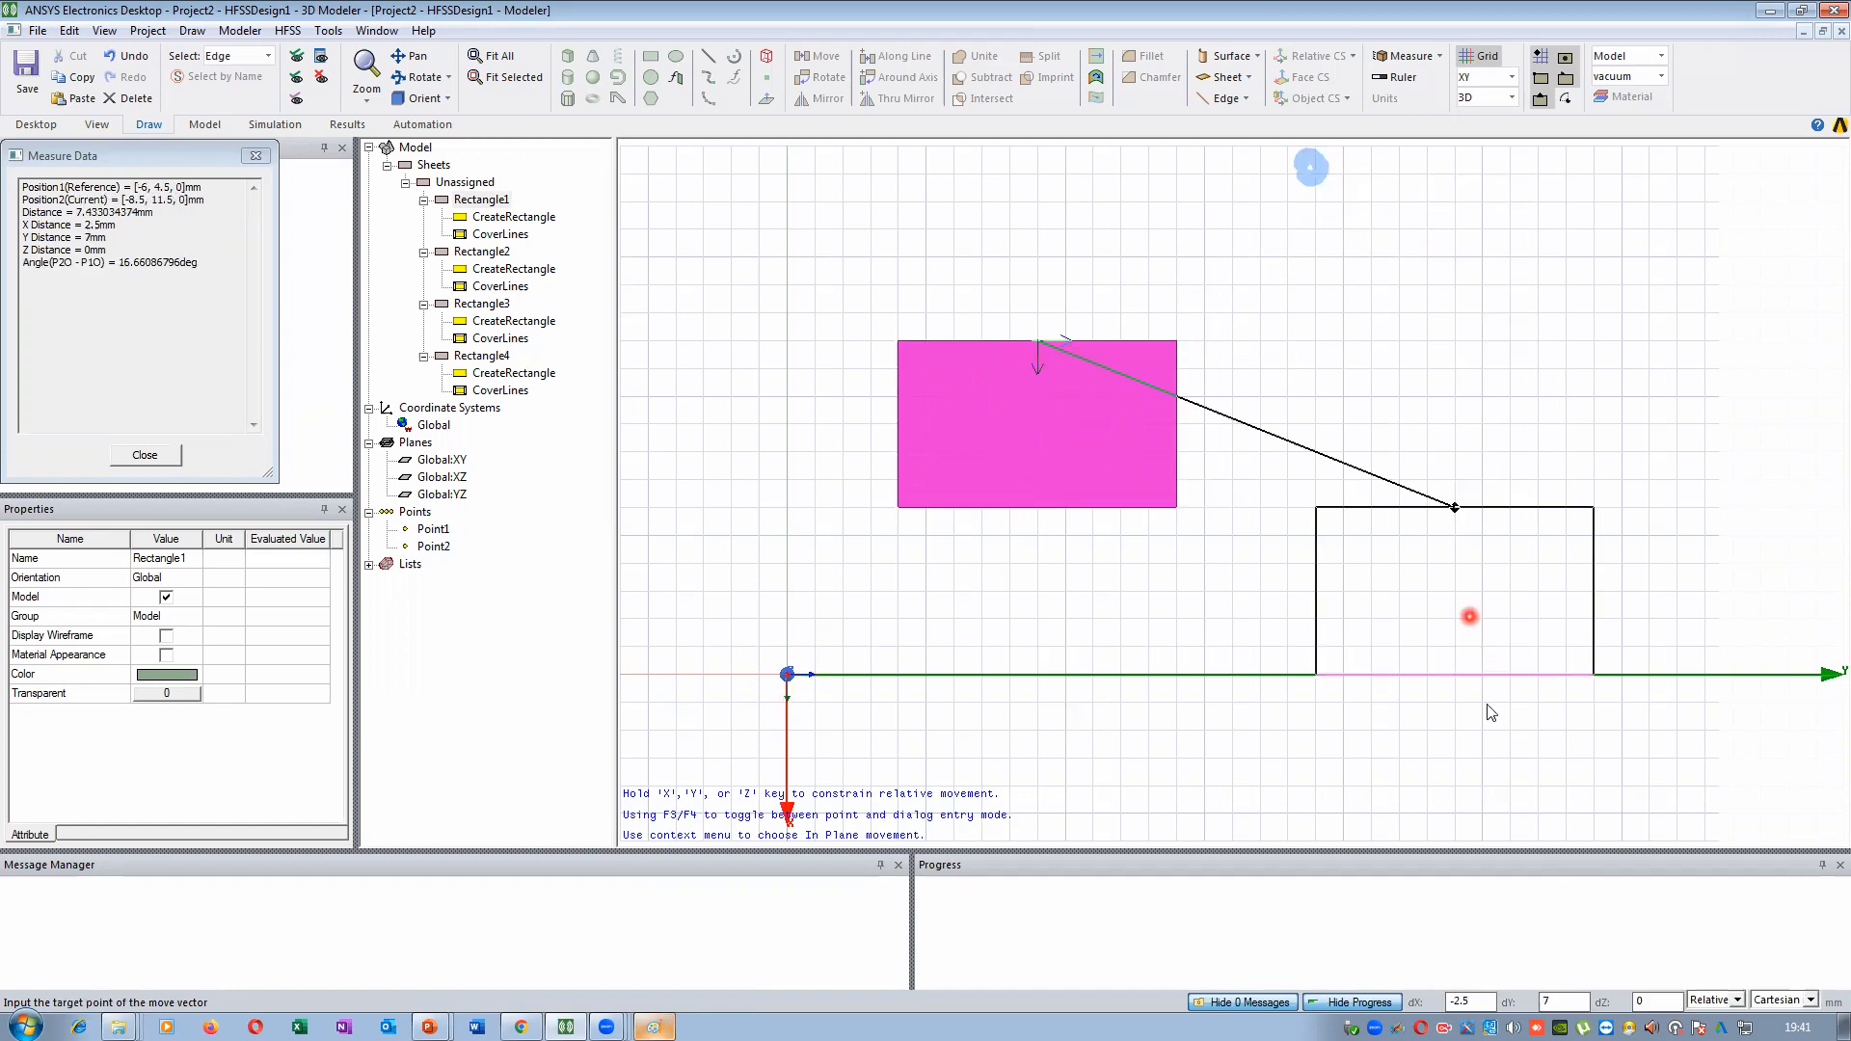
click(1500, 346)
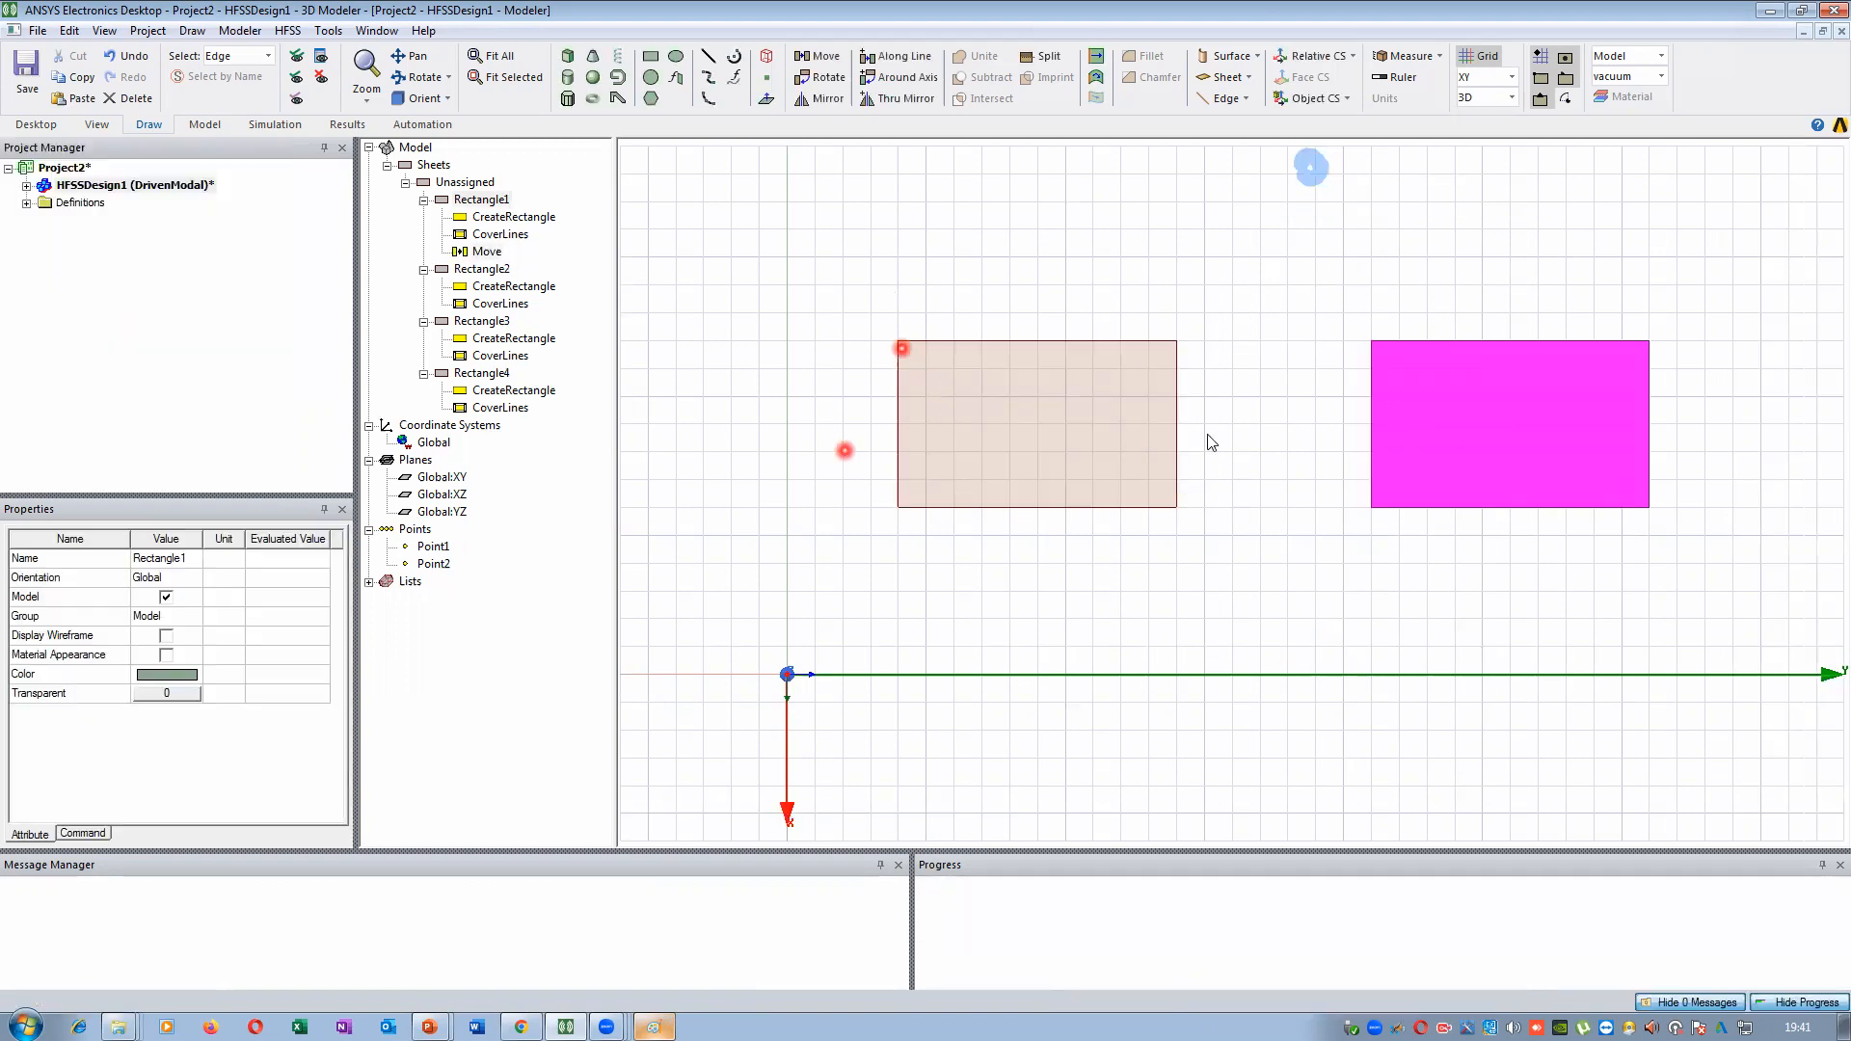
Highlight all four rectangles in turn, and move Rectangle2 about 5 mm along positive X from its face center
click(483, 201)
click(482, 269)
click(482, 321)
click(519, 372)
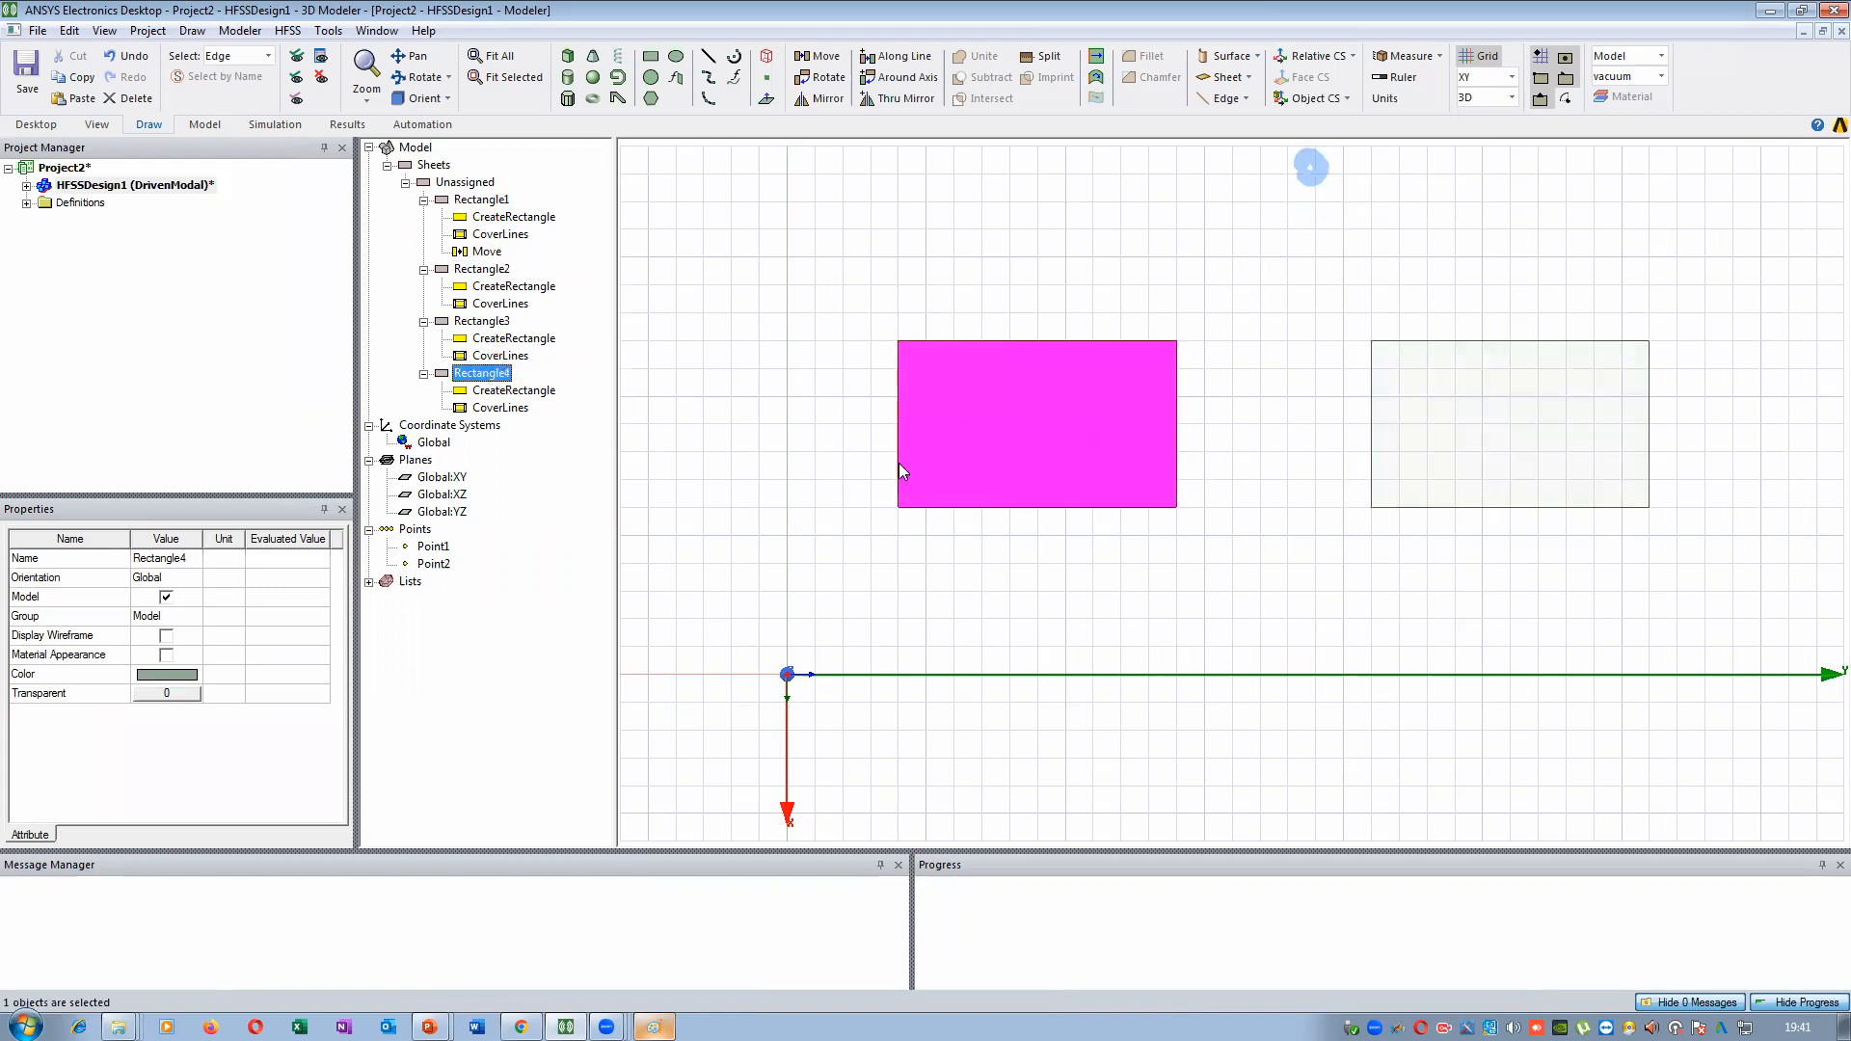
click(482, 269)
click(884, 253)
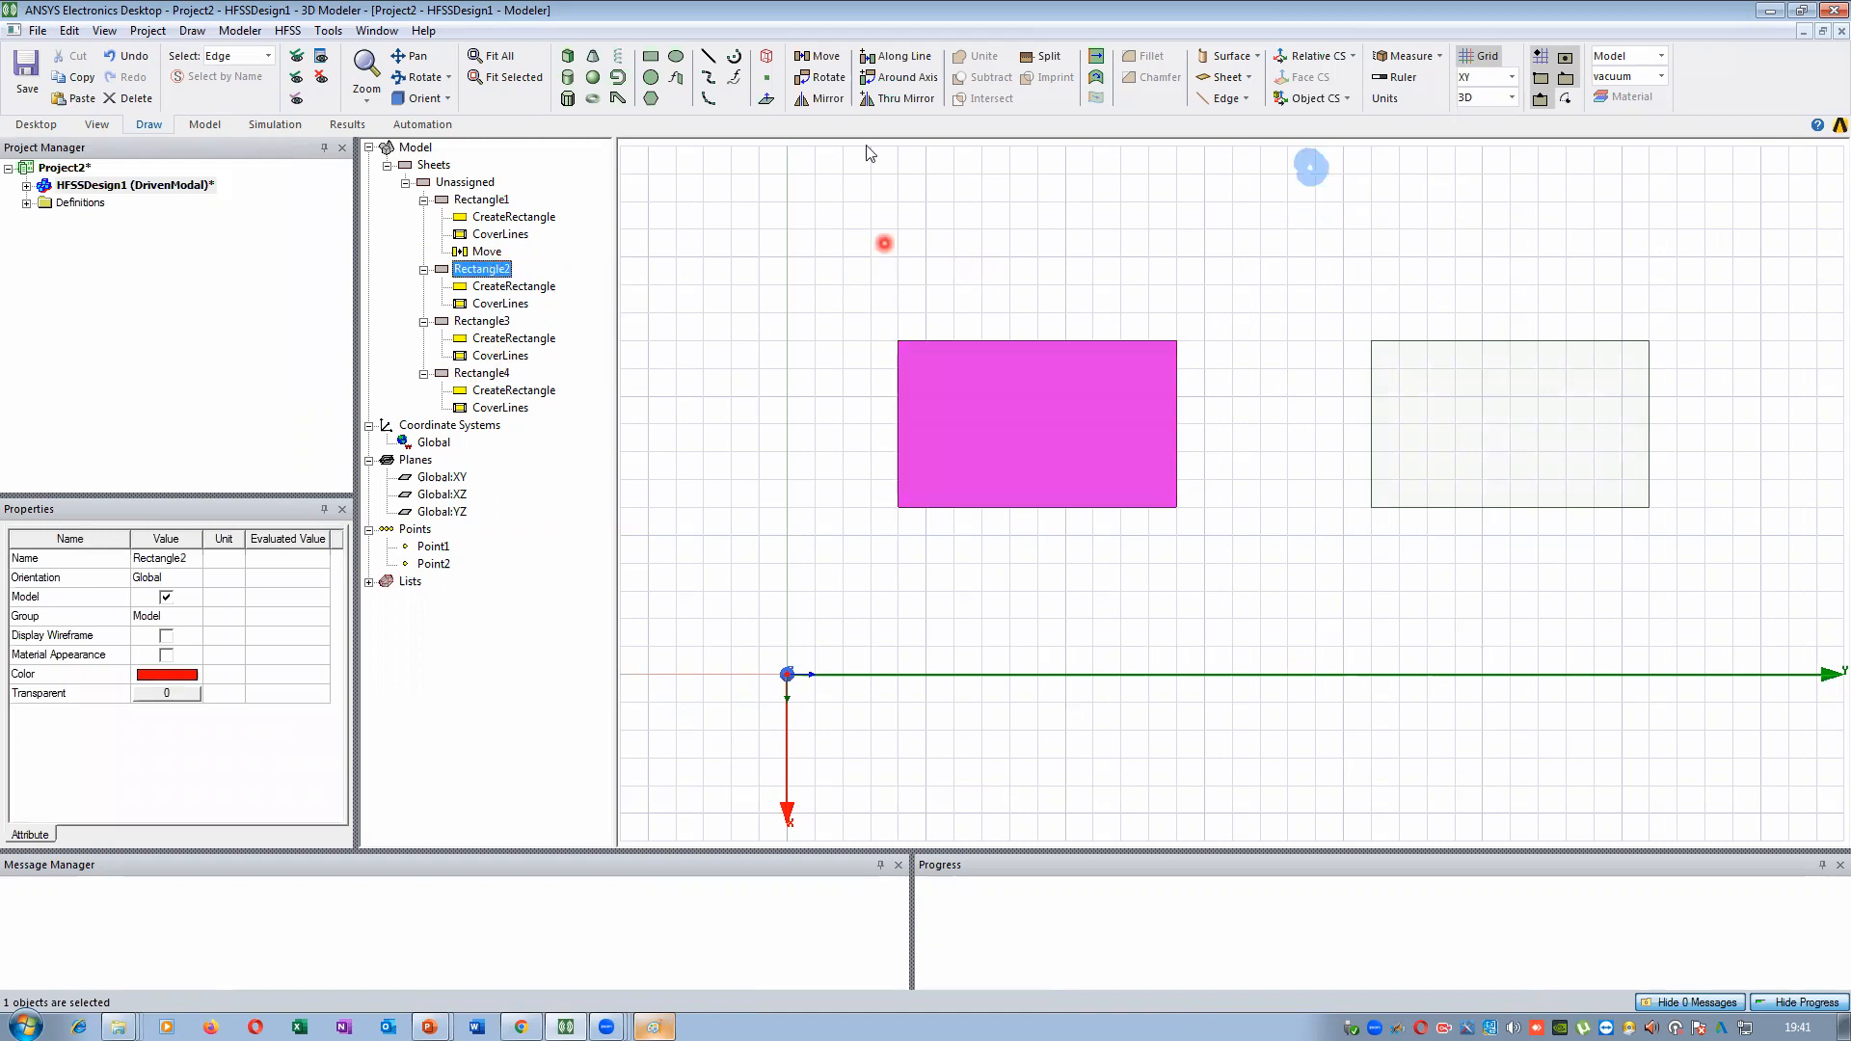
click(820, 56)
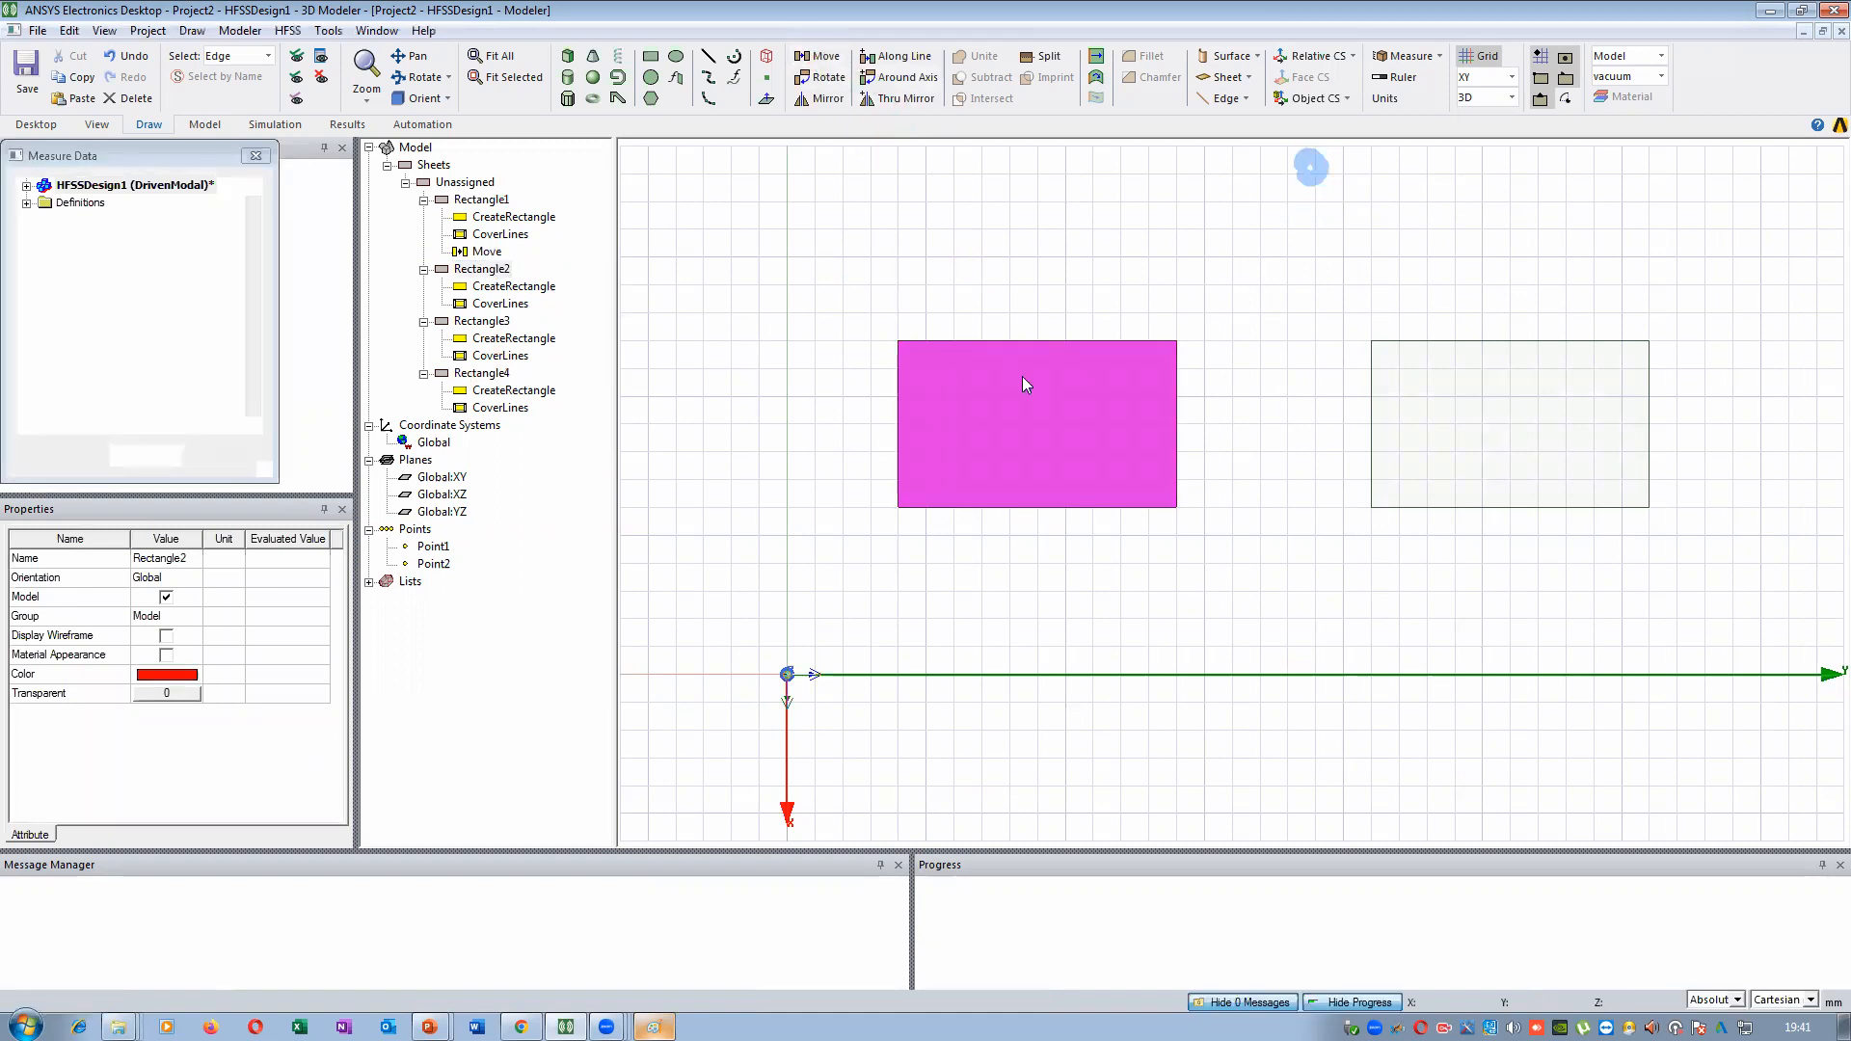
click(1037, 427)
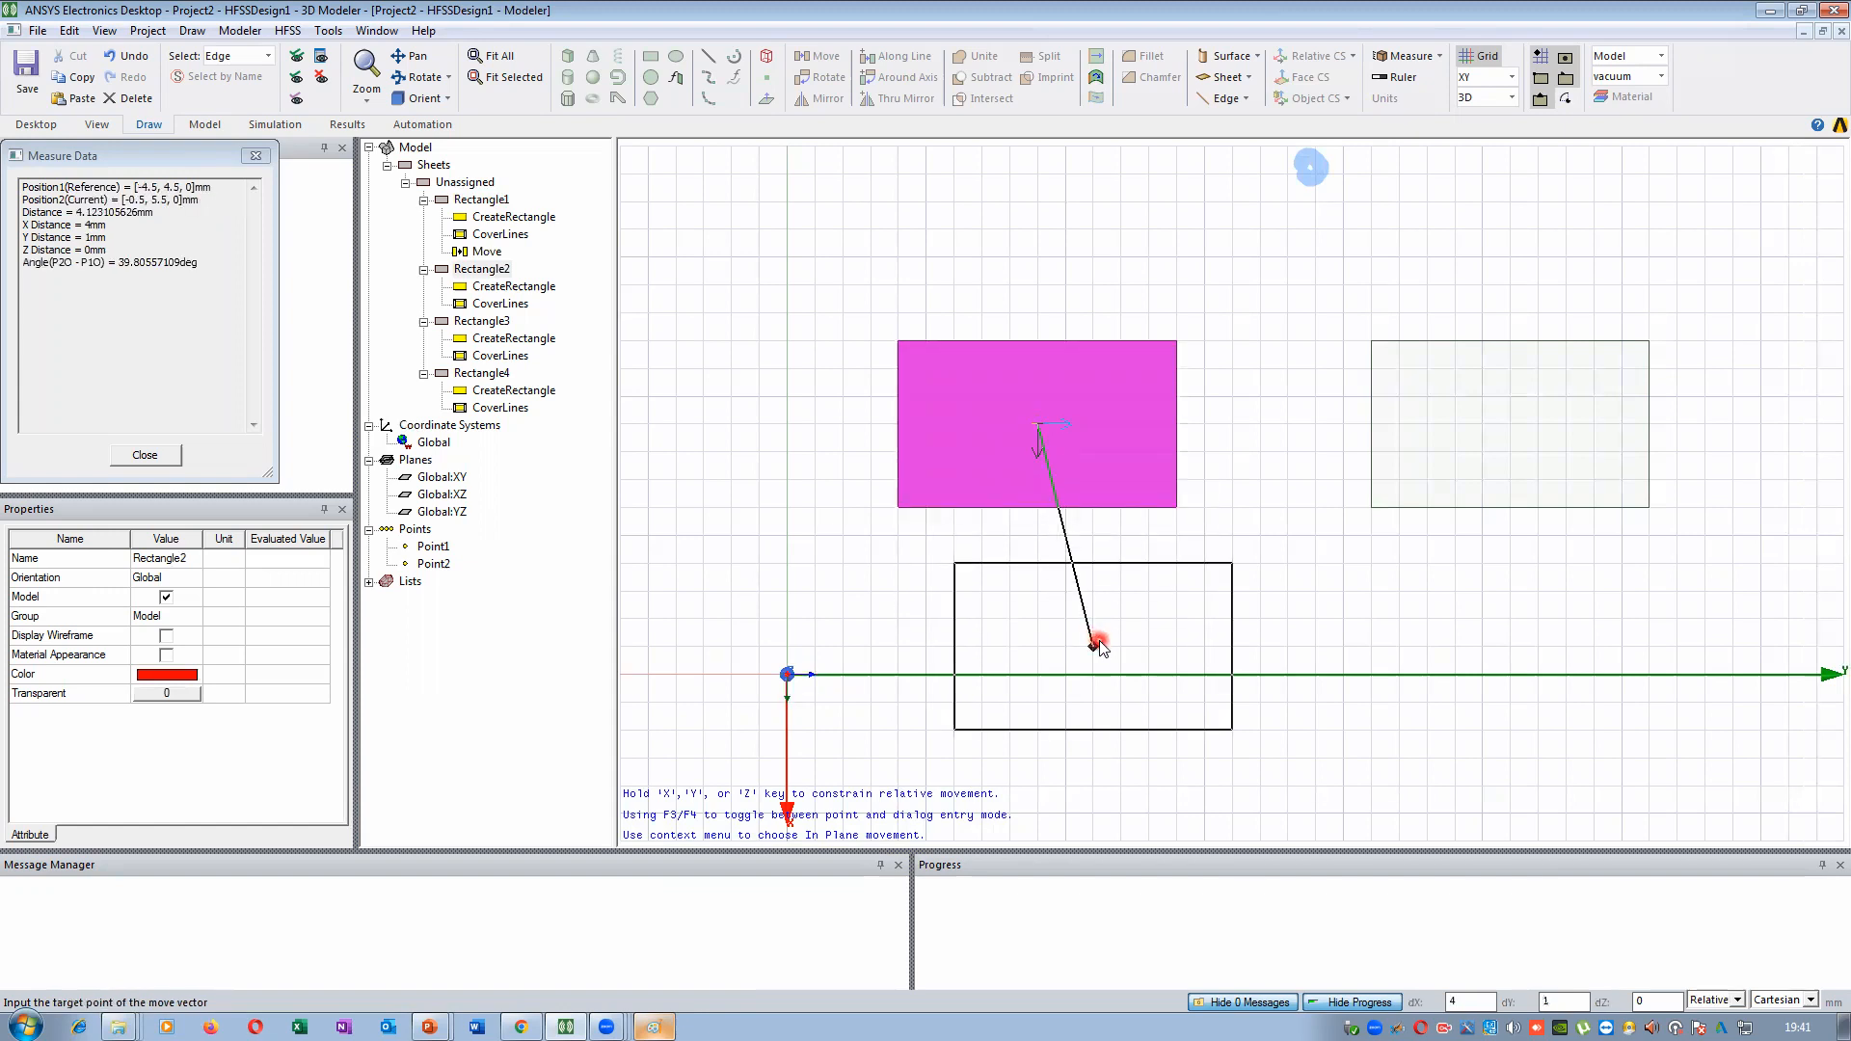
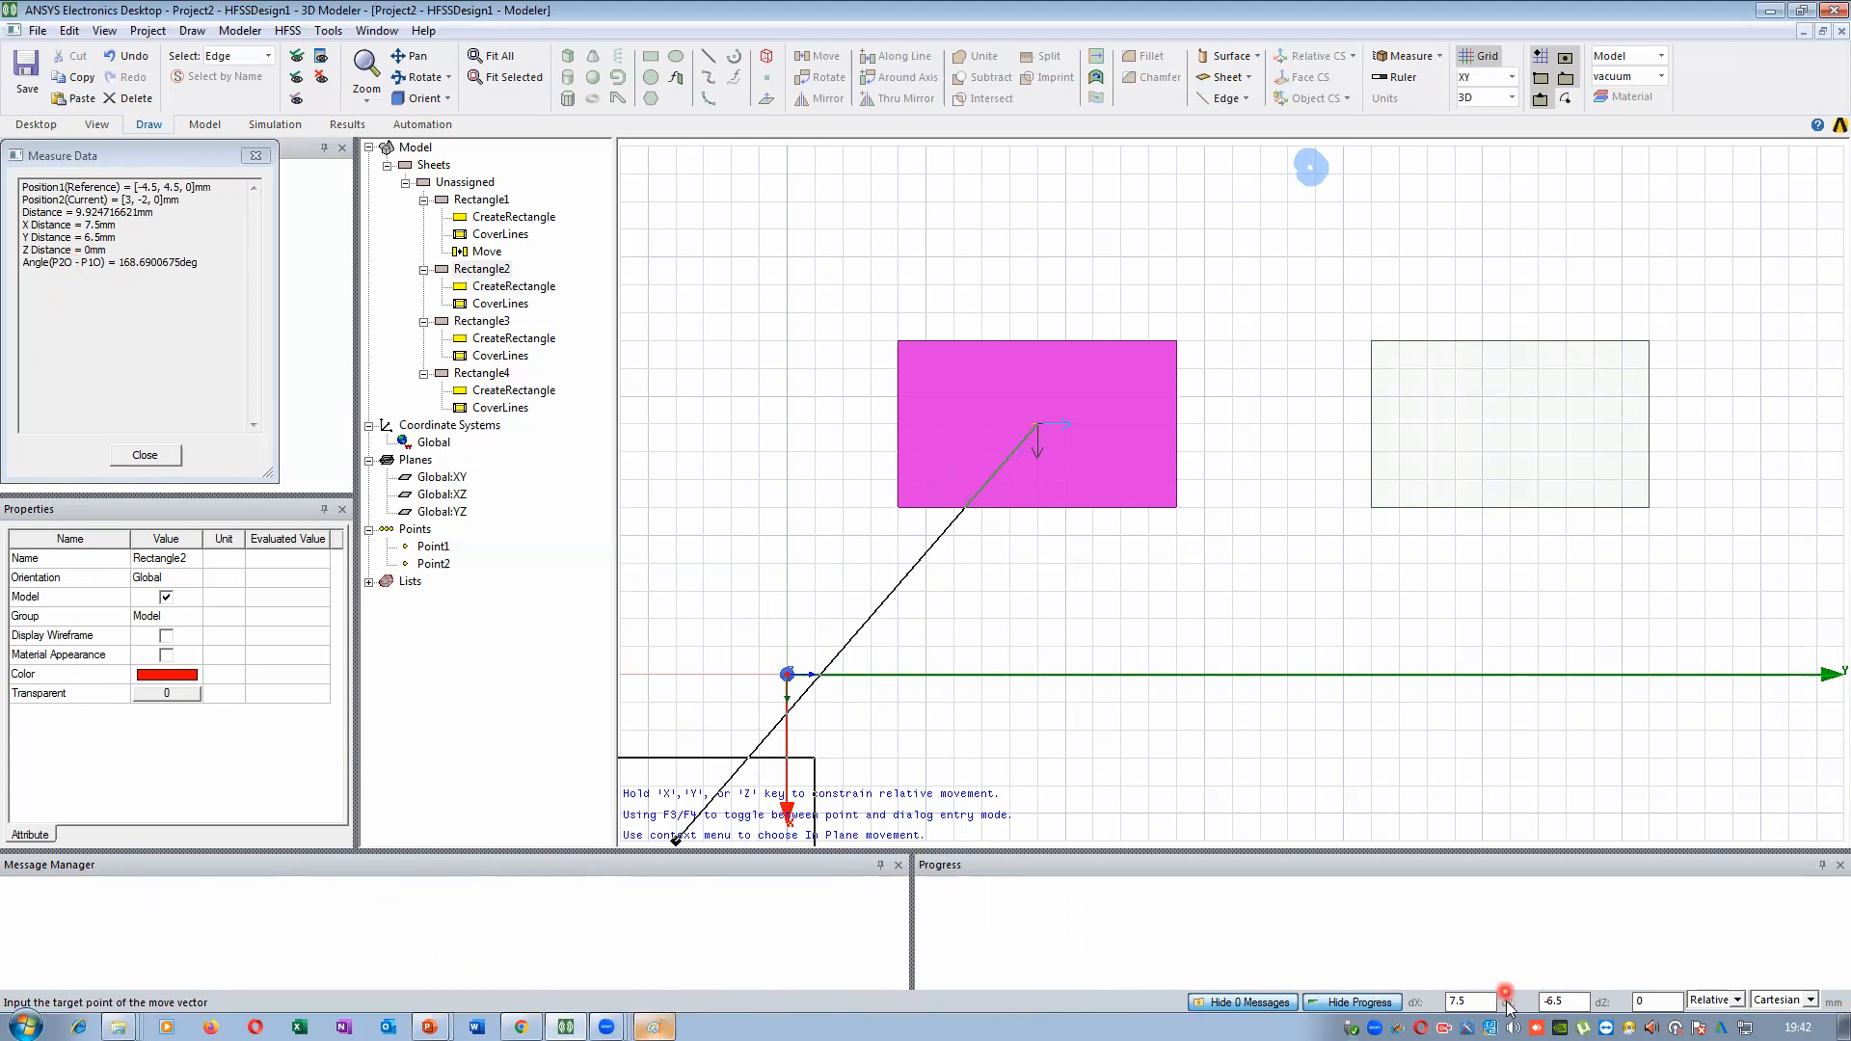
click(1554, 1002)
click(1644, 1001)
click(1033, 716)
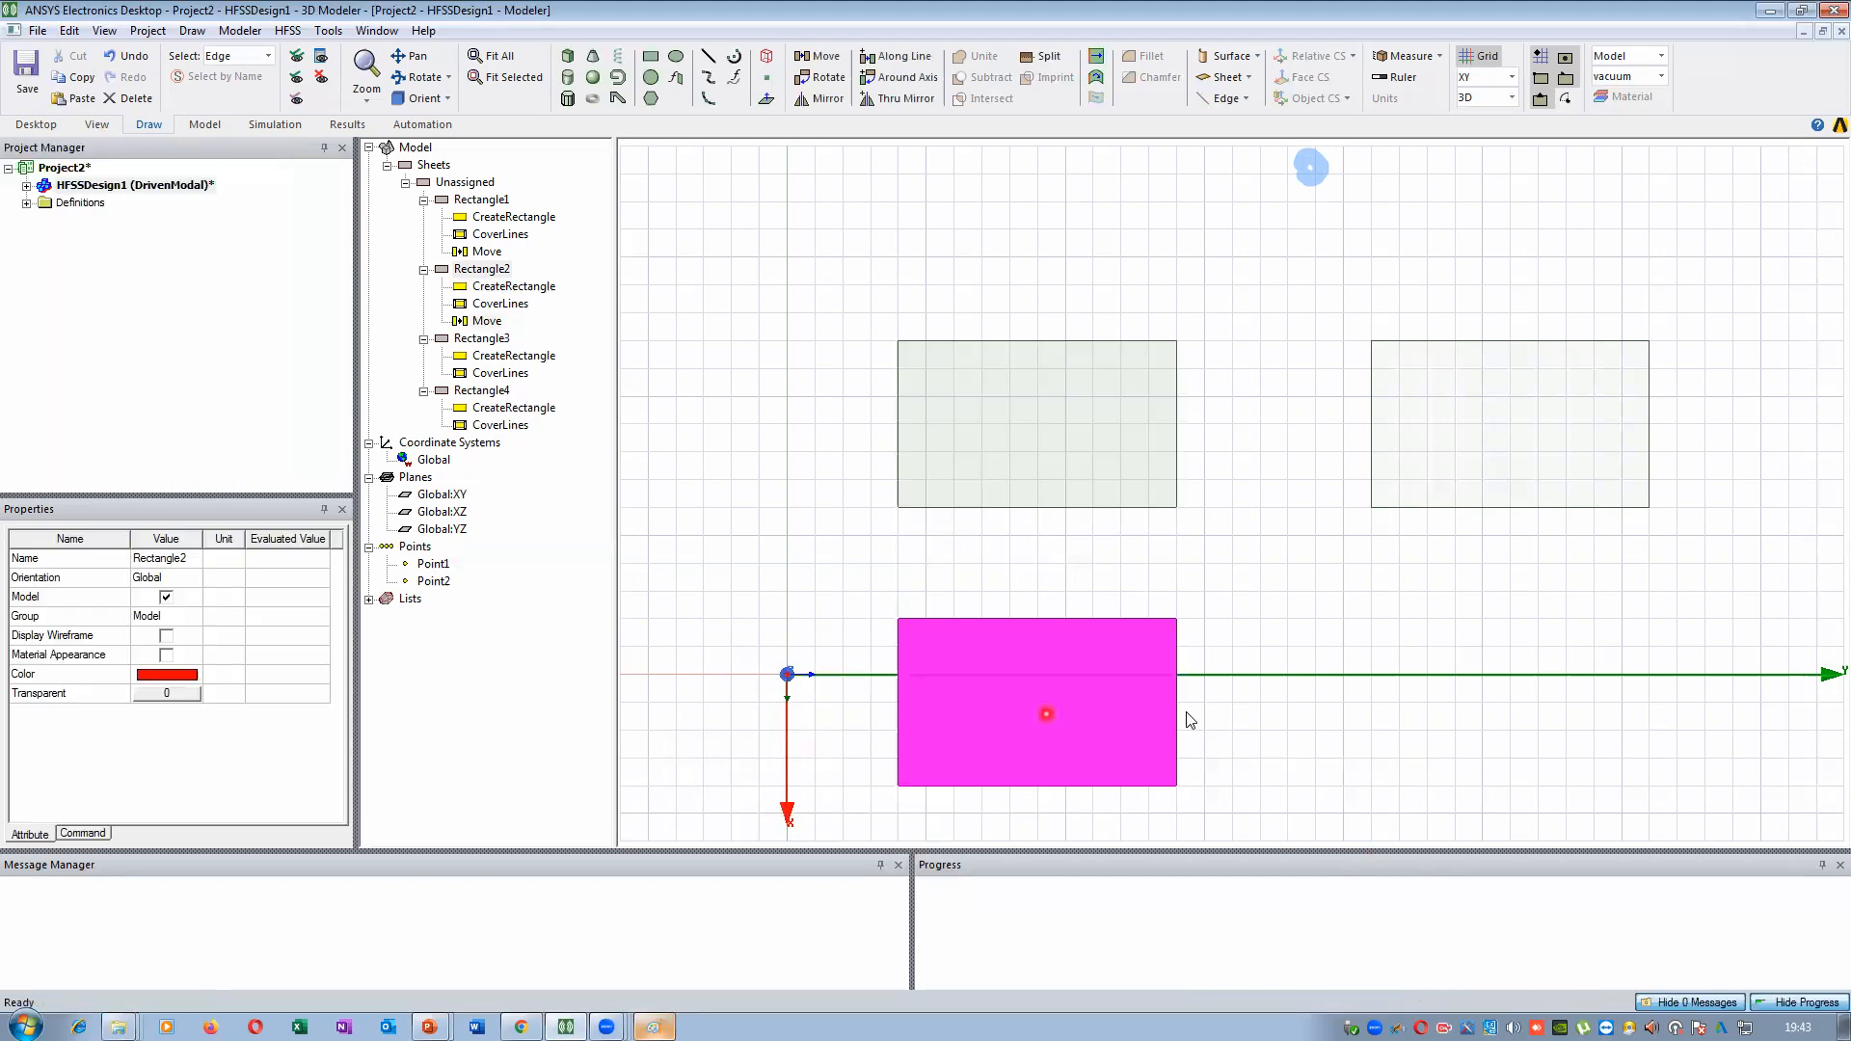
Move Rectangle4 about 5.5 mm along positive X and 9 mm along positive Y, from a reference point inside it
click(481, 391)
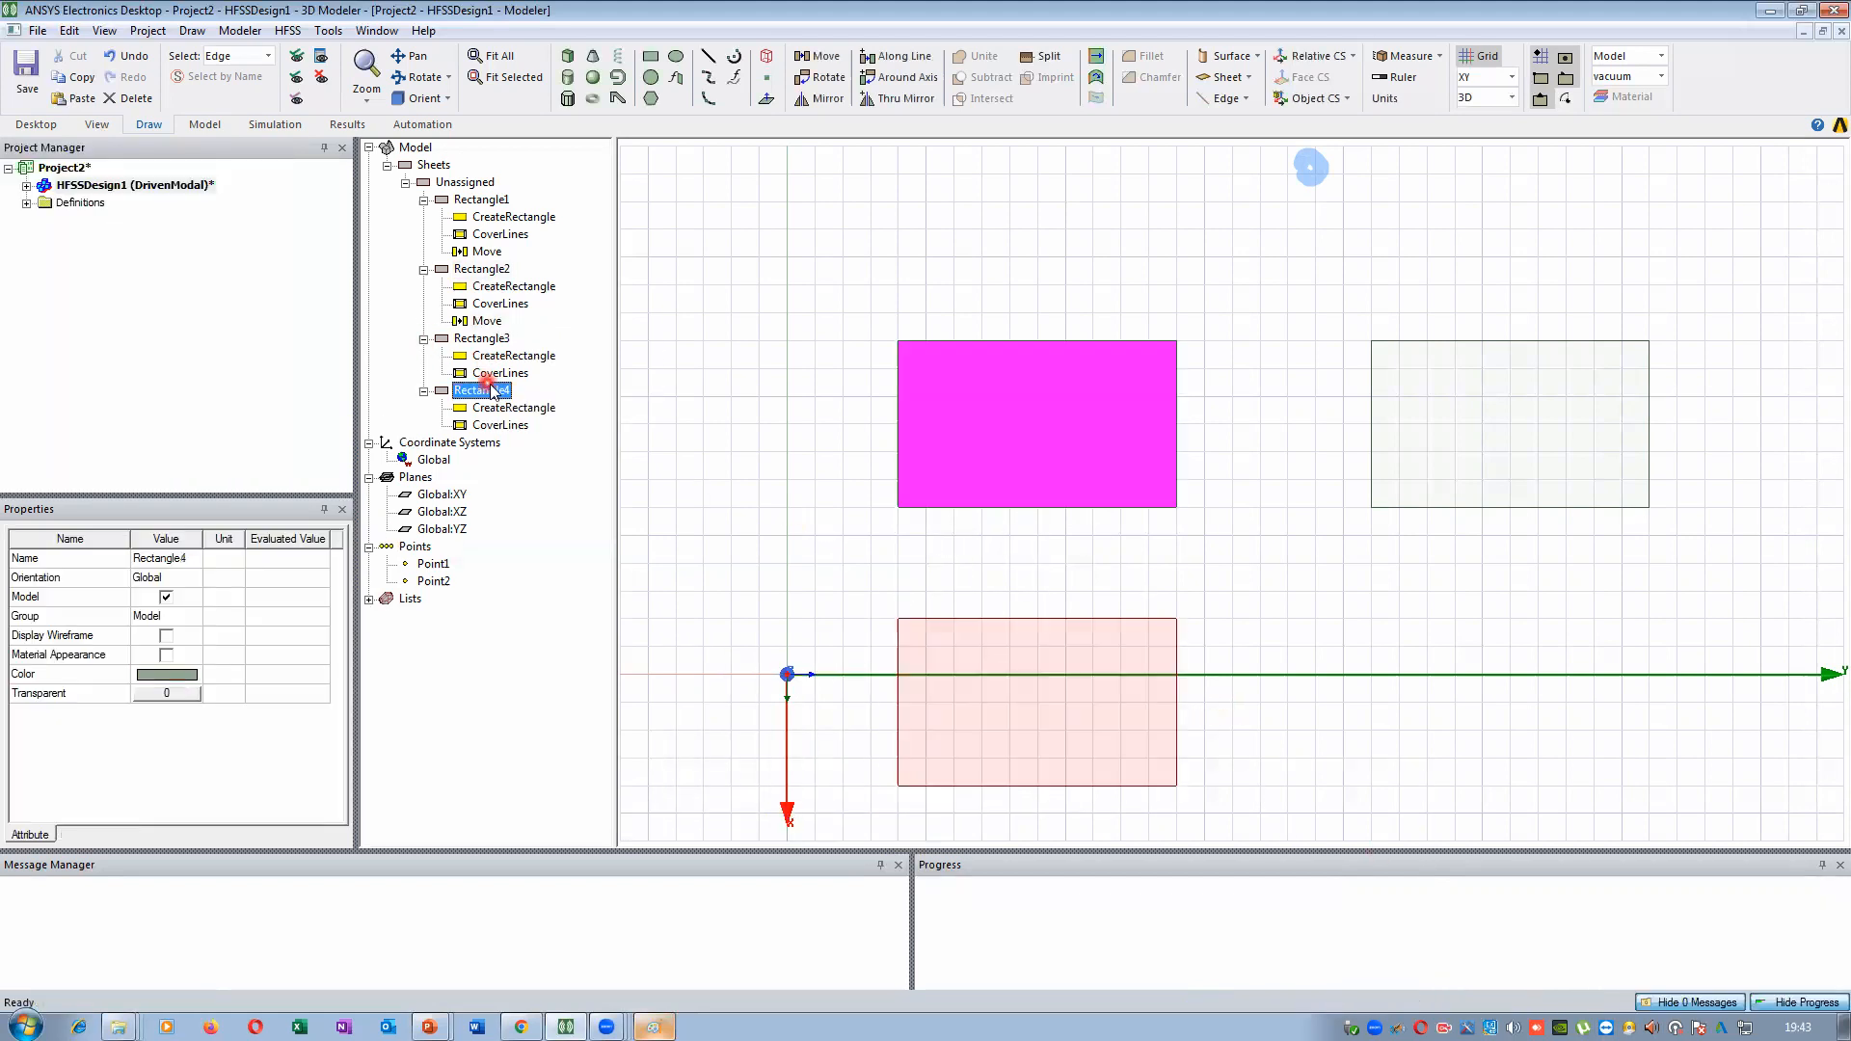
click(824, 60)
click(1014, 414)
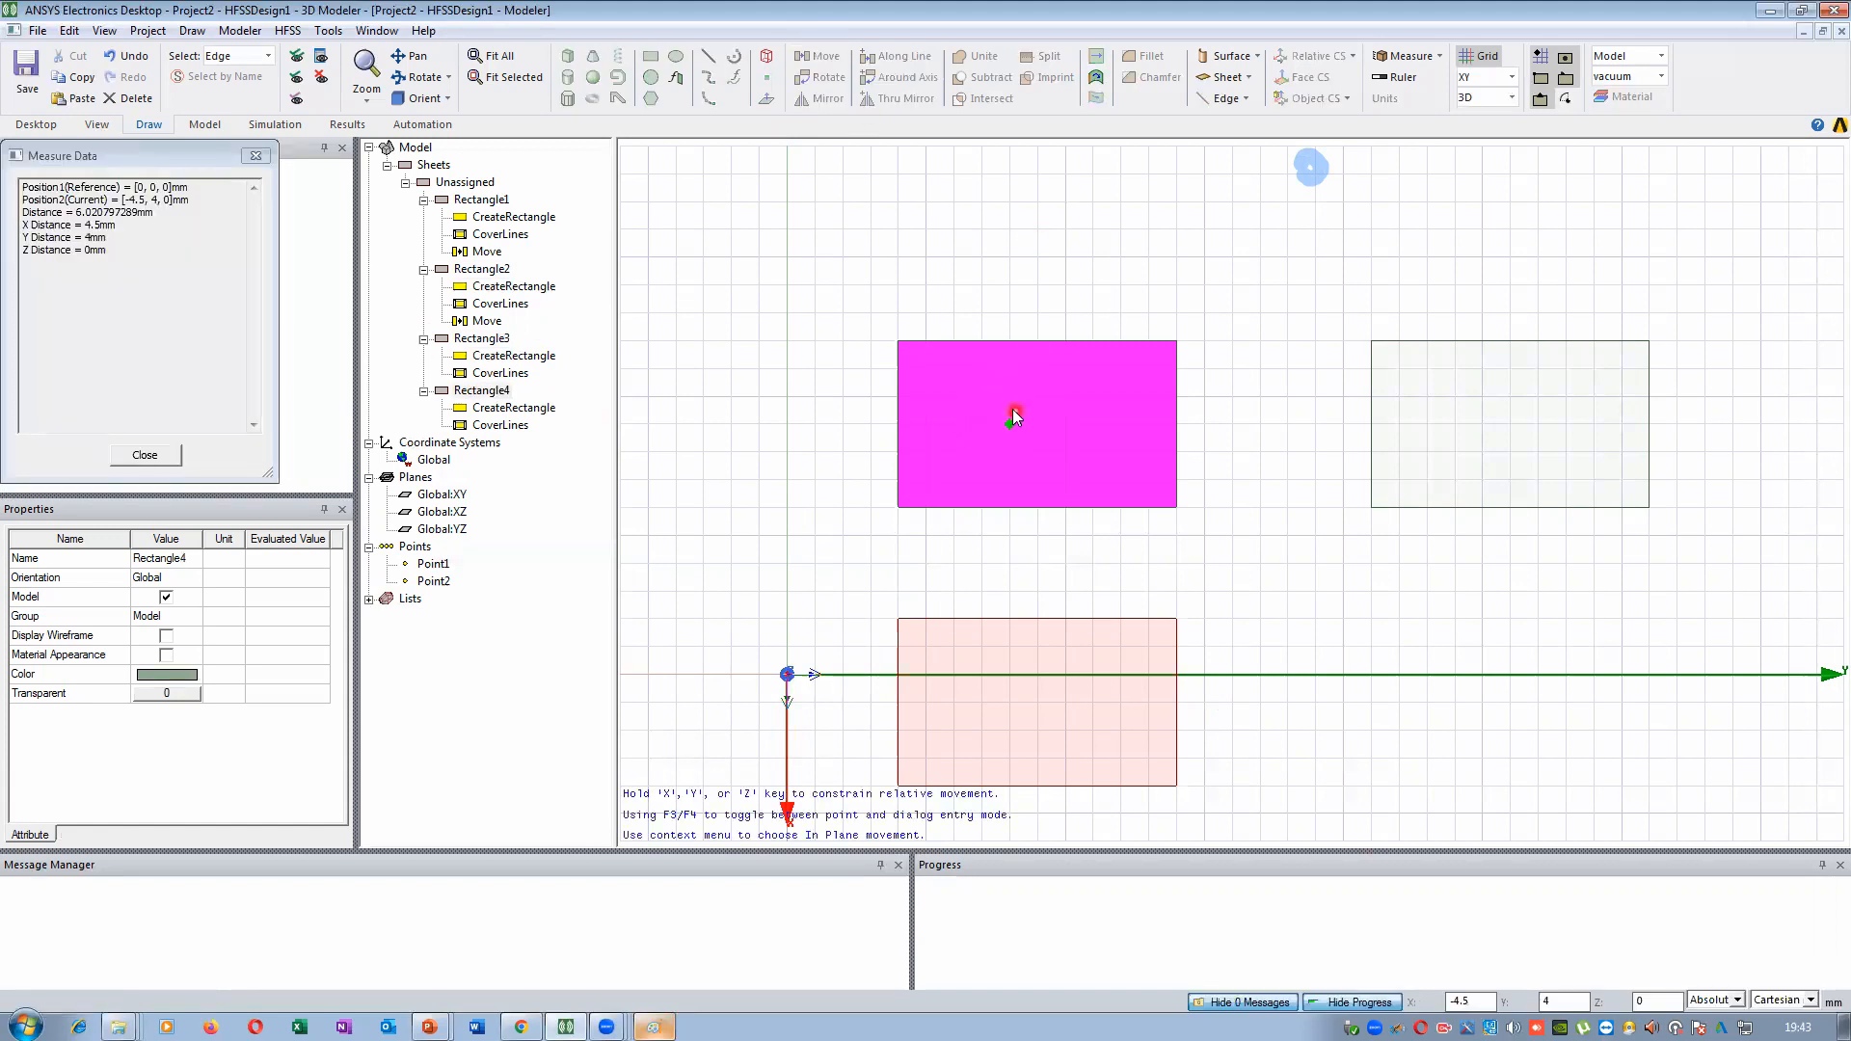
click(1009, 394)
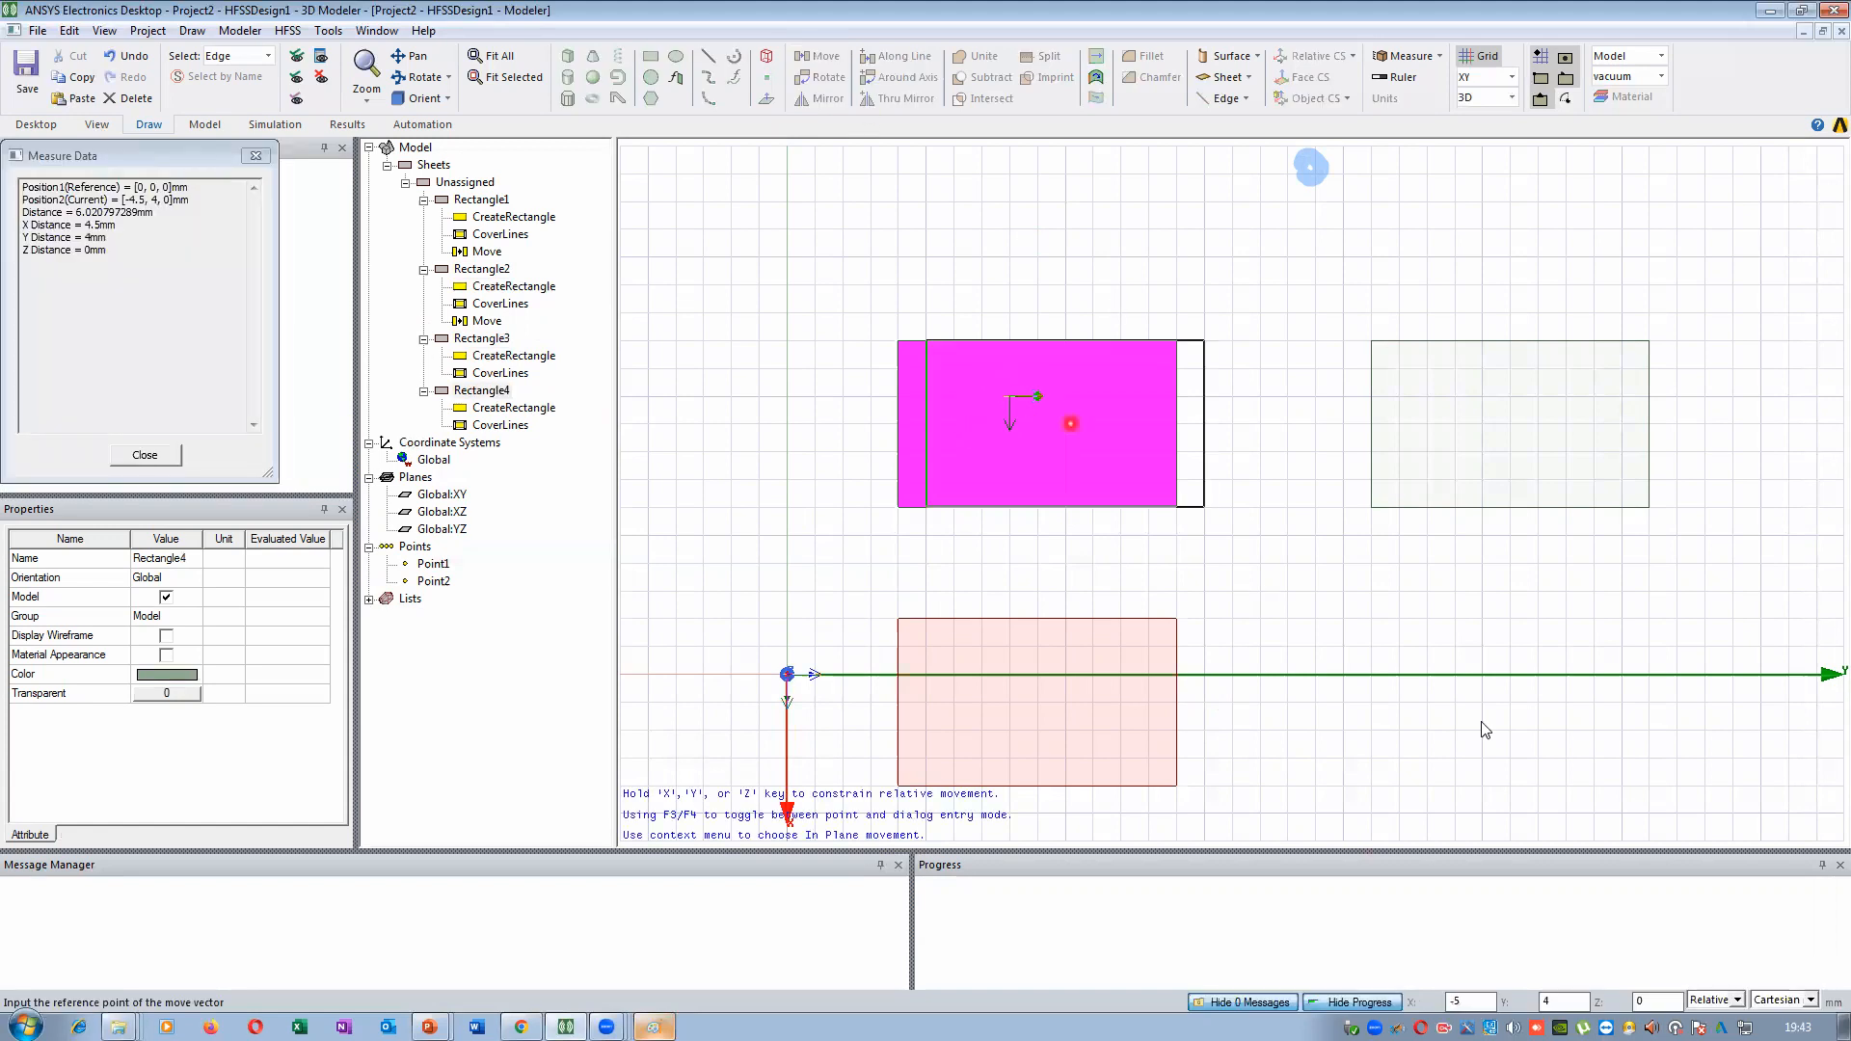
click(1525, 698)
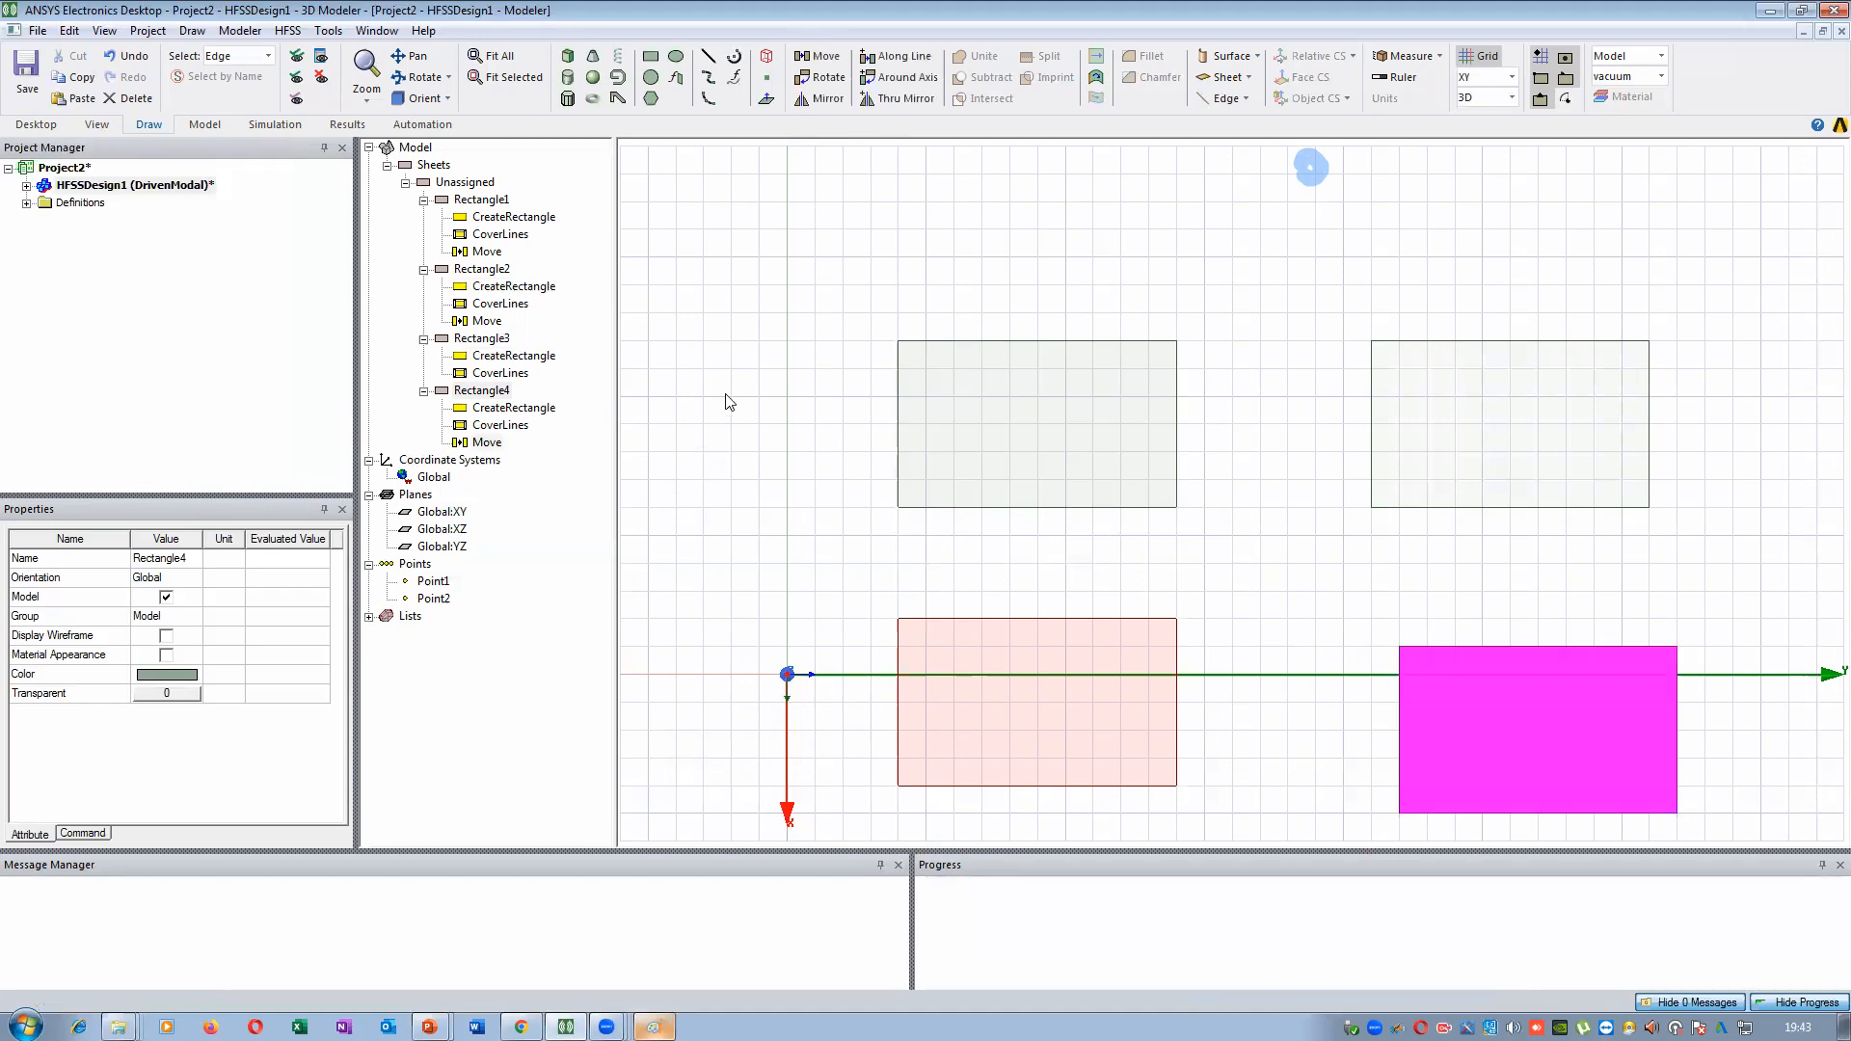
Clear the selection and examine the placement of all four rectangles, identifying Rectangle2 in the model view
click(764, 309)
scroll(776, 319, down, 3)
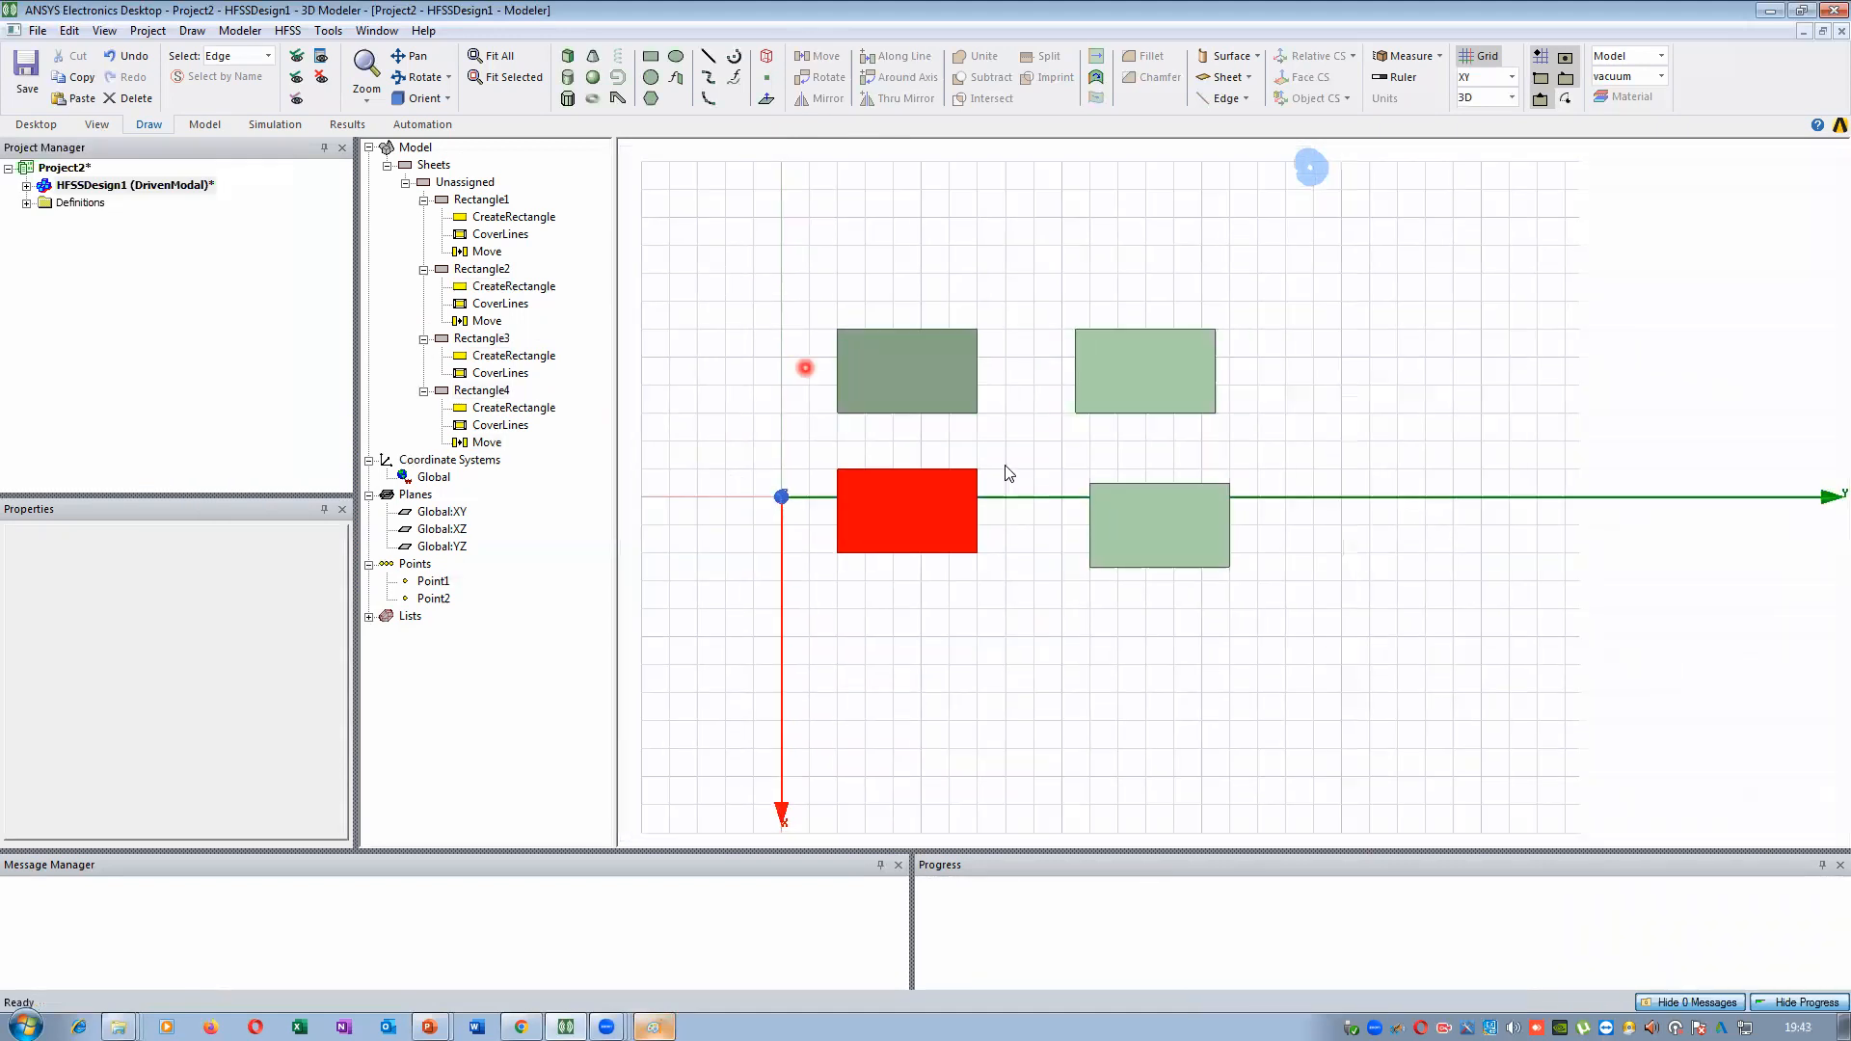
scroll(1032, 530, down, 1)
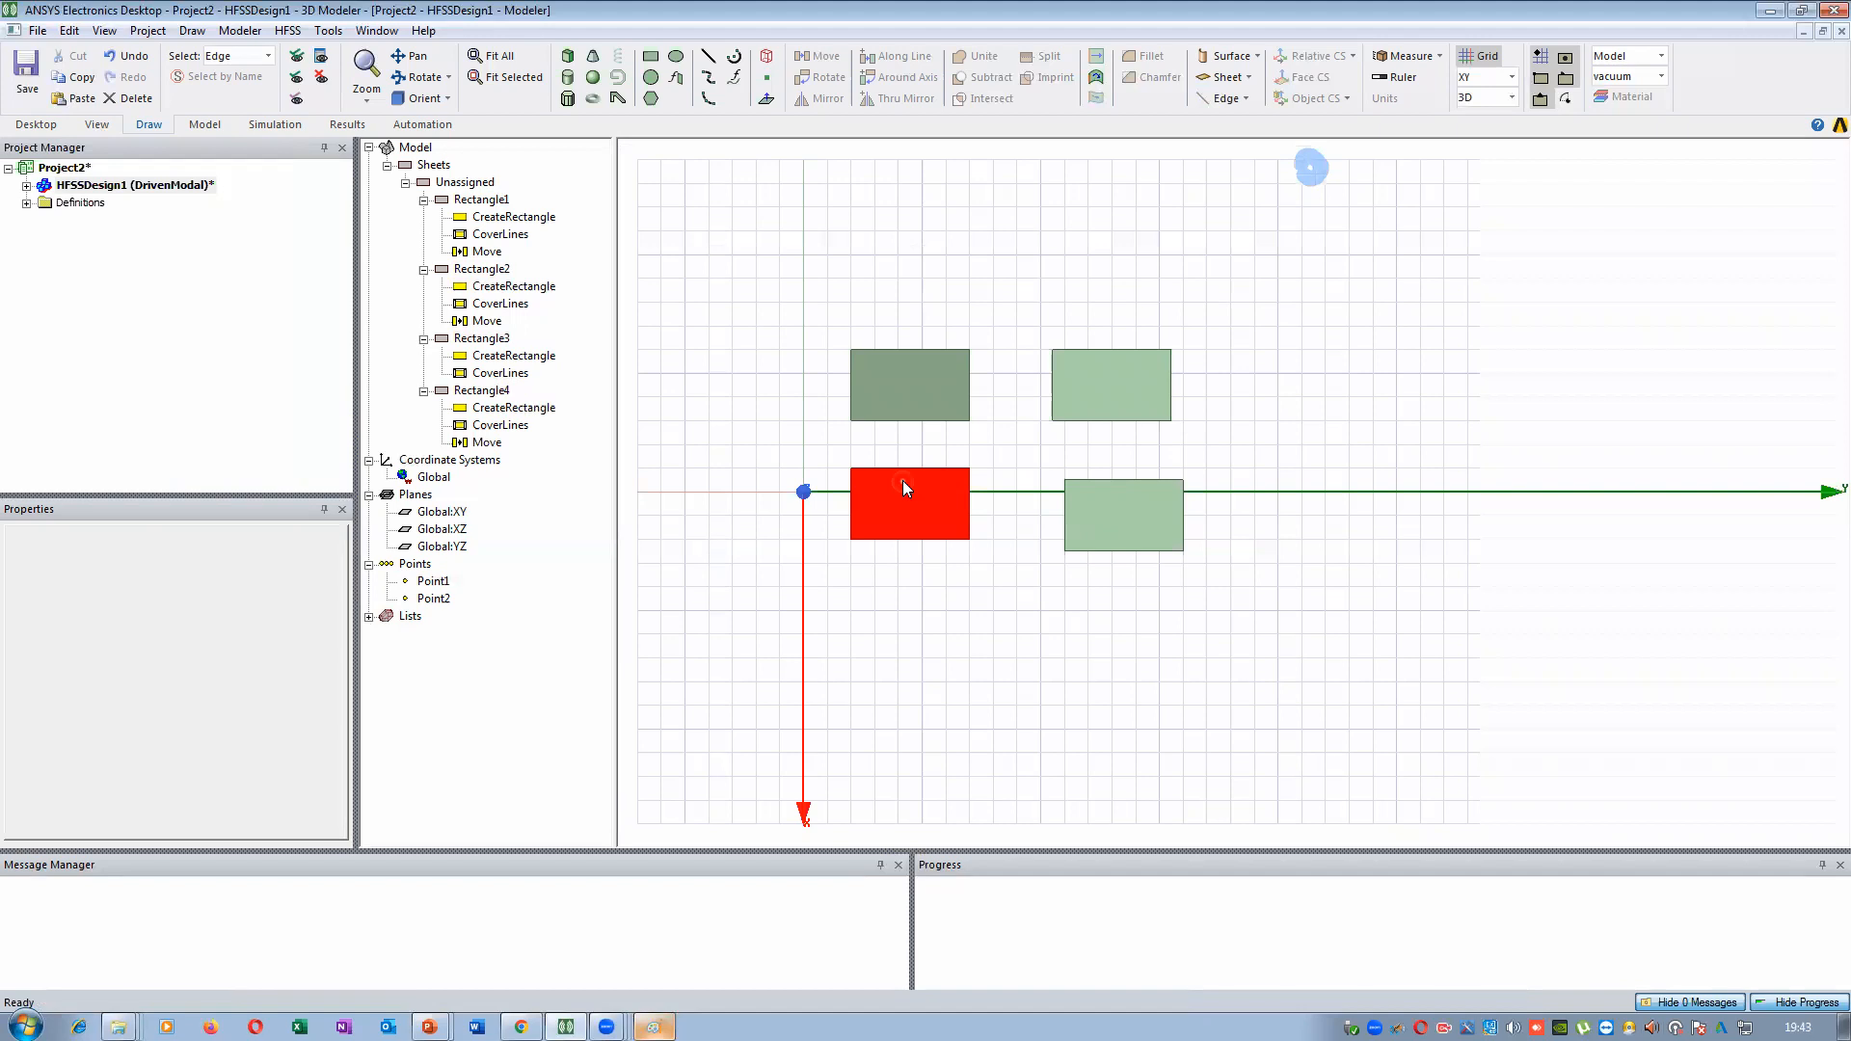
click(482, 269)
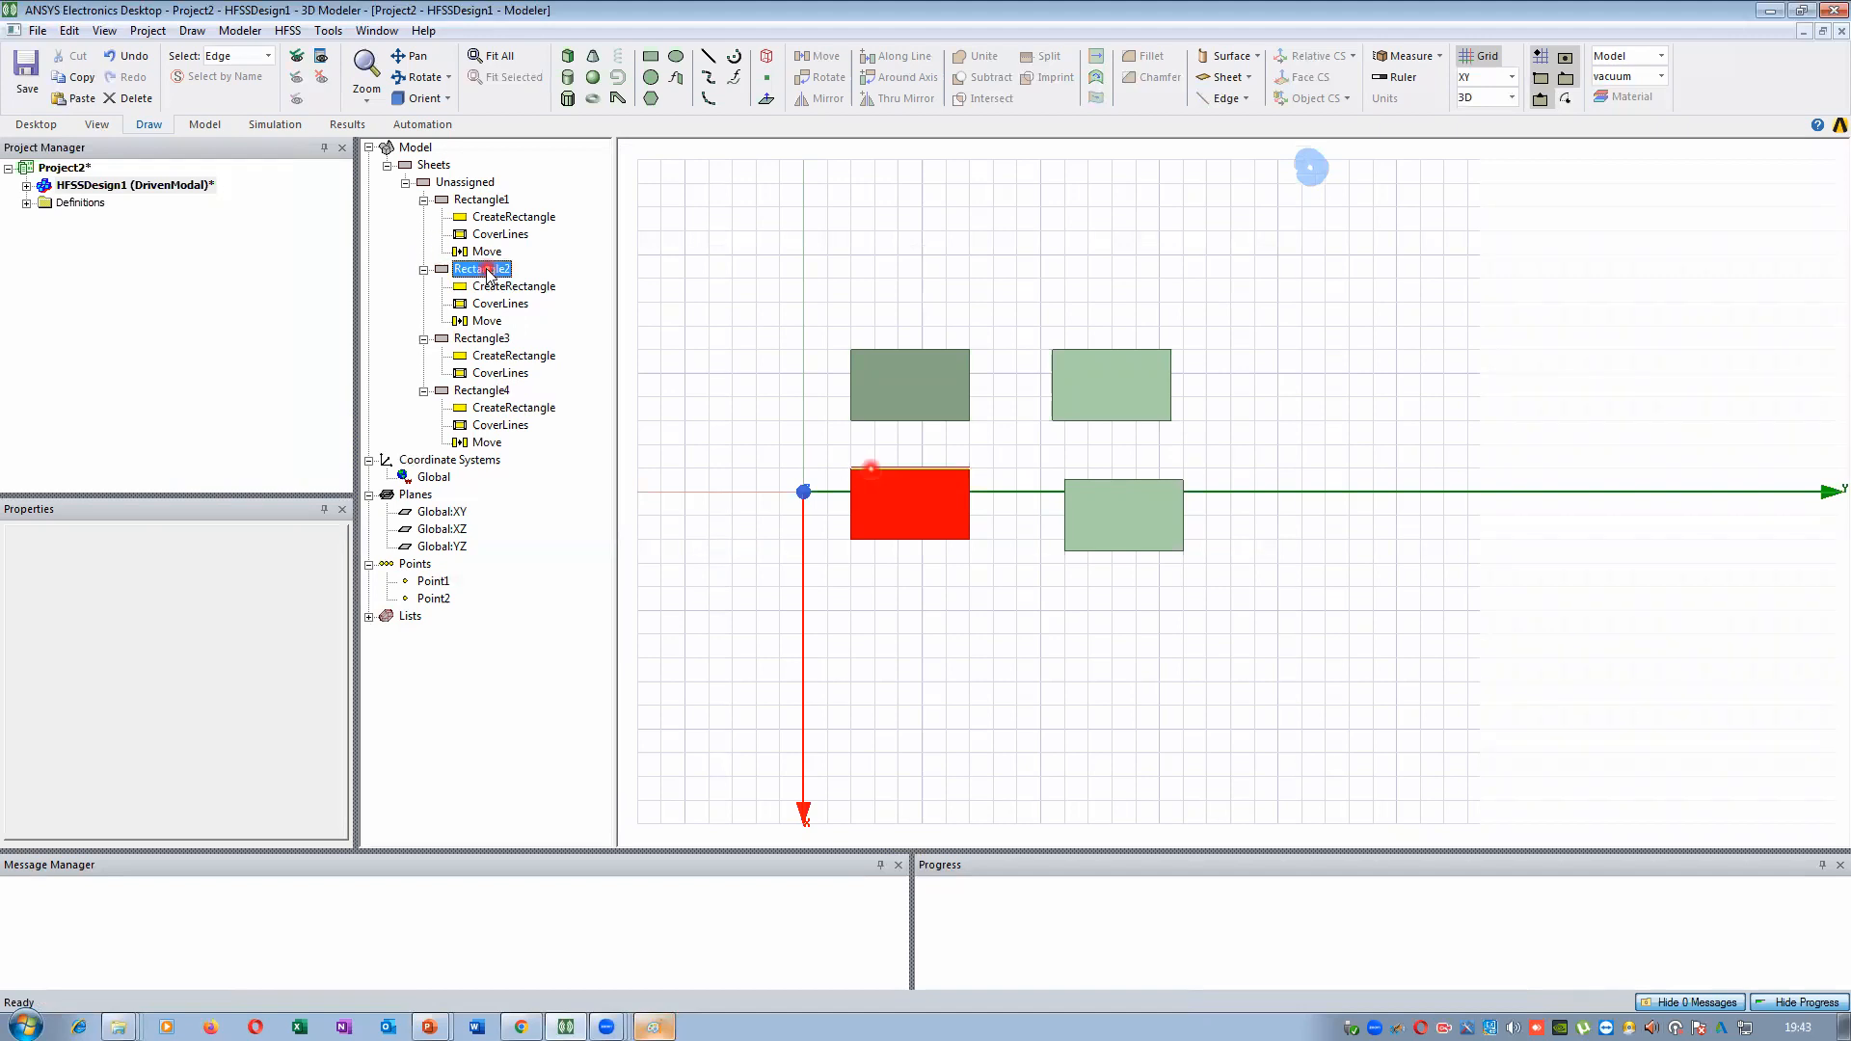
click(743, 322)
click(854, 434)
click(729, 162)
Duplicate Rectangle1 along a line with a vector of about 8 mm in positive Y and a total number of 5
click(482, 200)
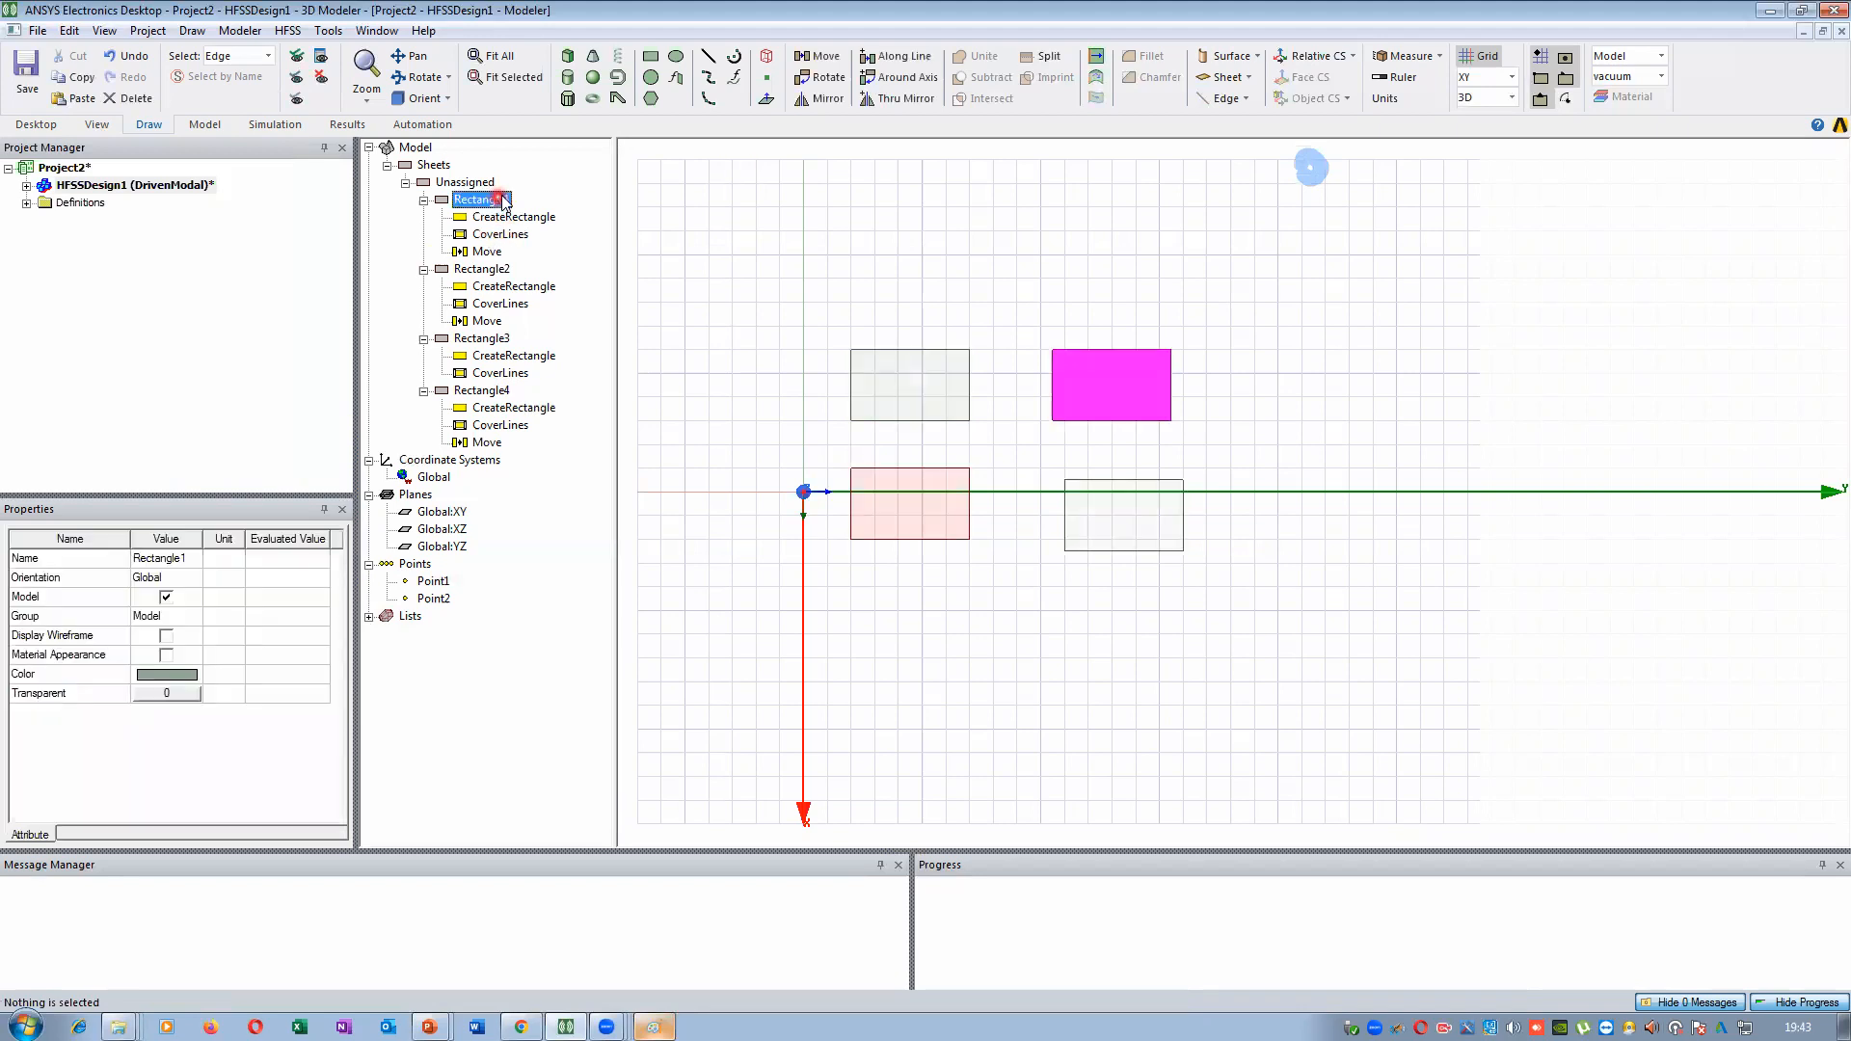
click(1107, 388)
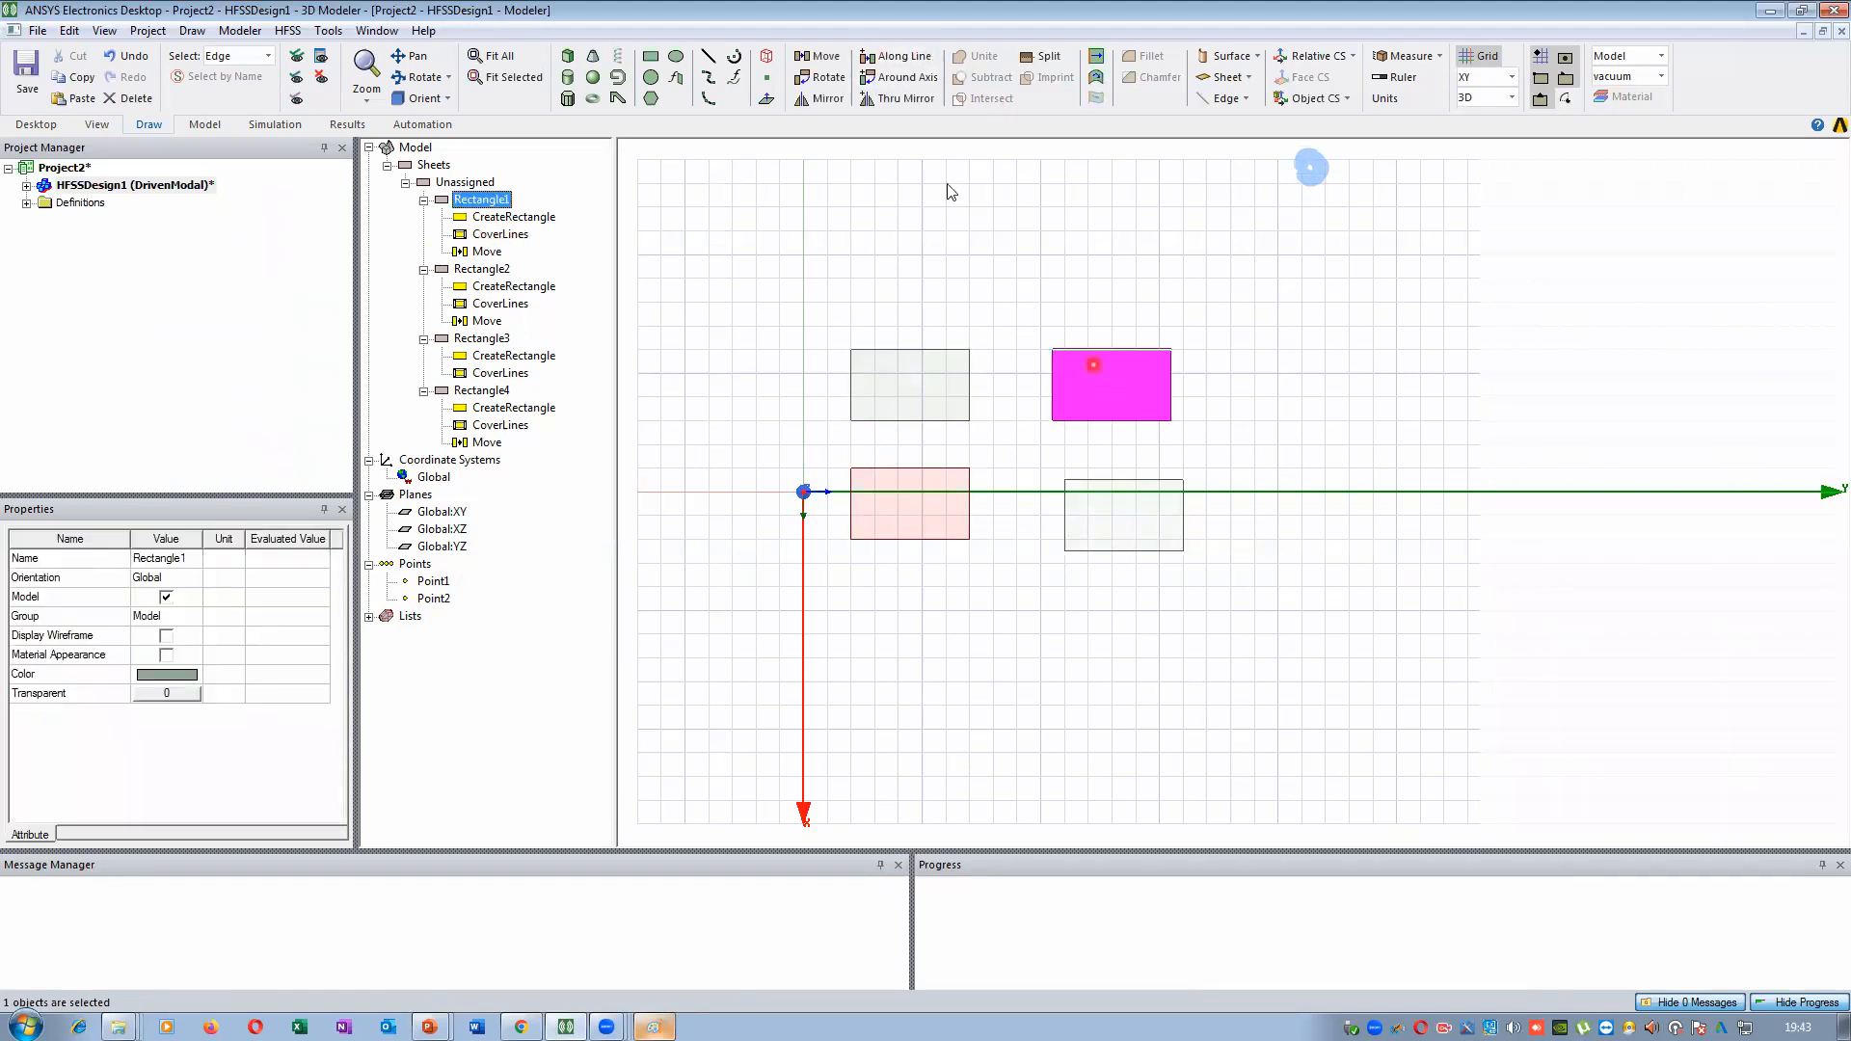
click(824, 79)
click(909, 61)
click(1106, 349)
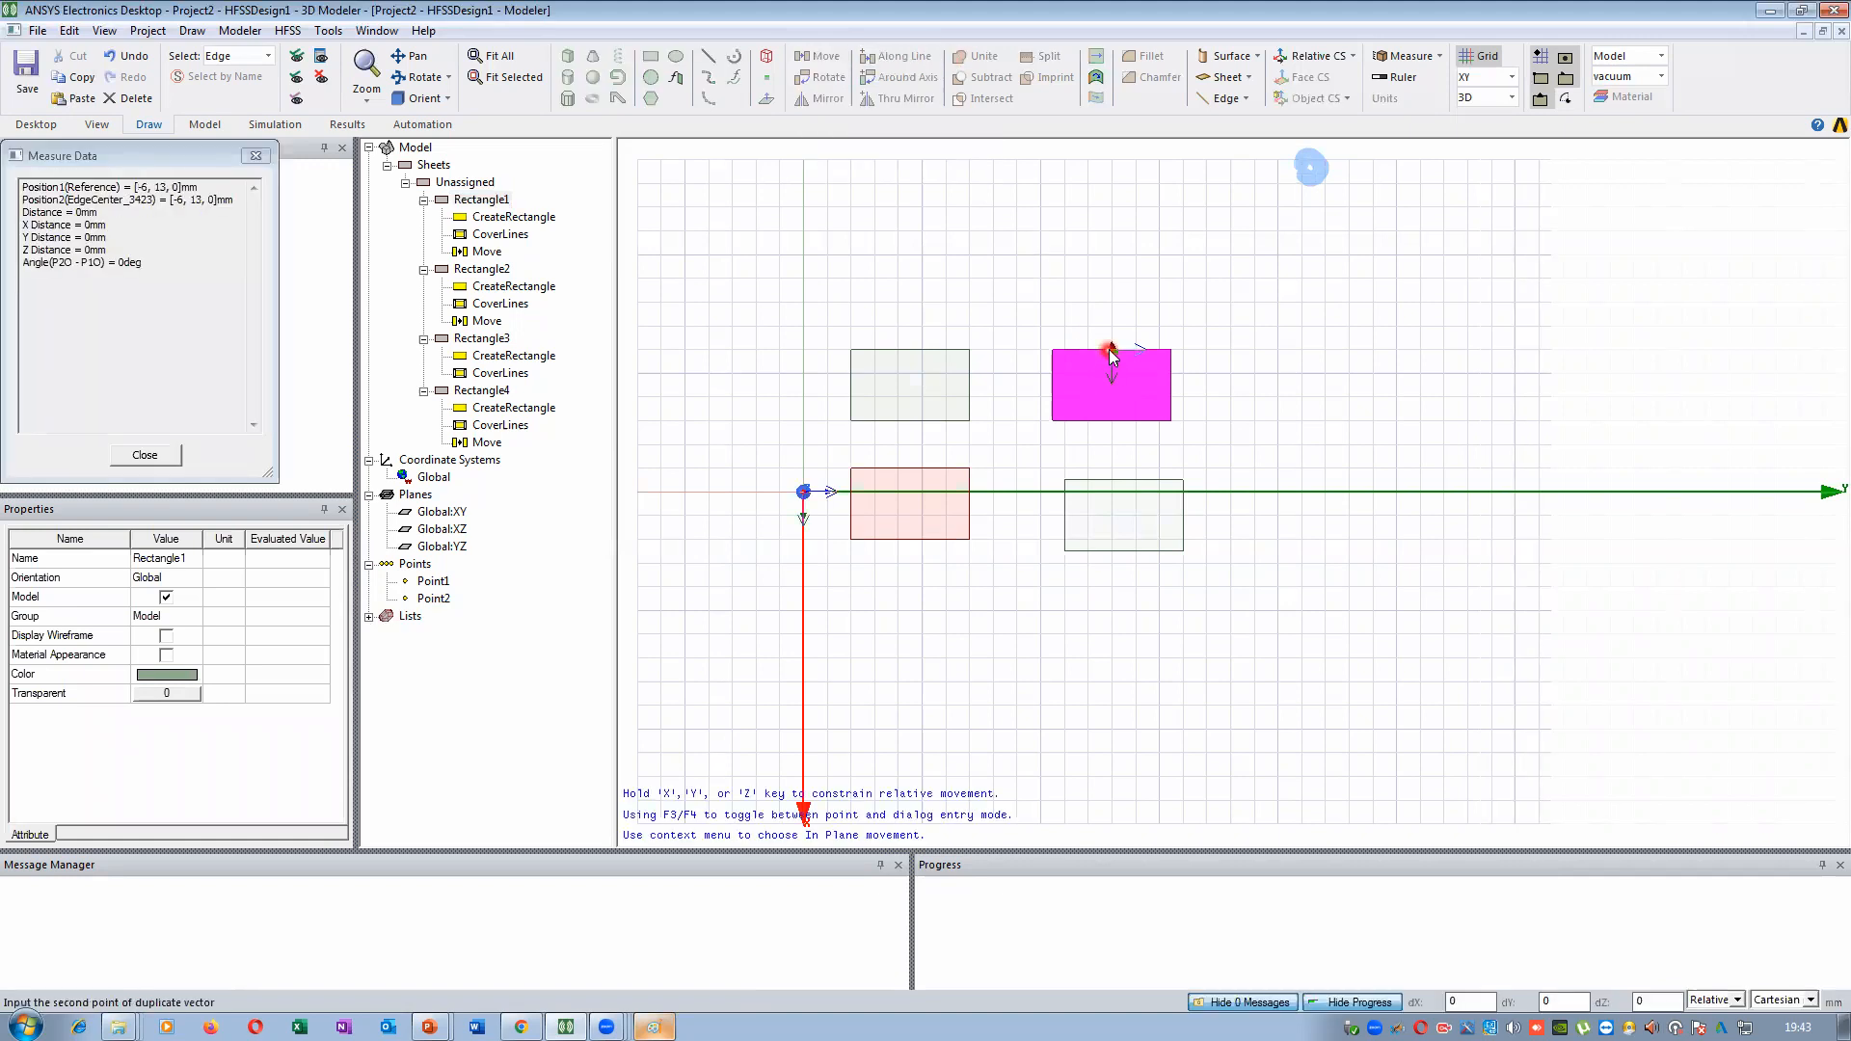
click(1296, 357)
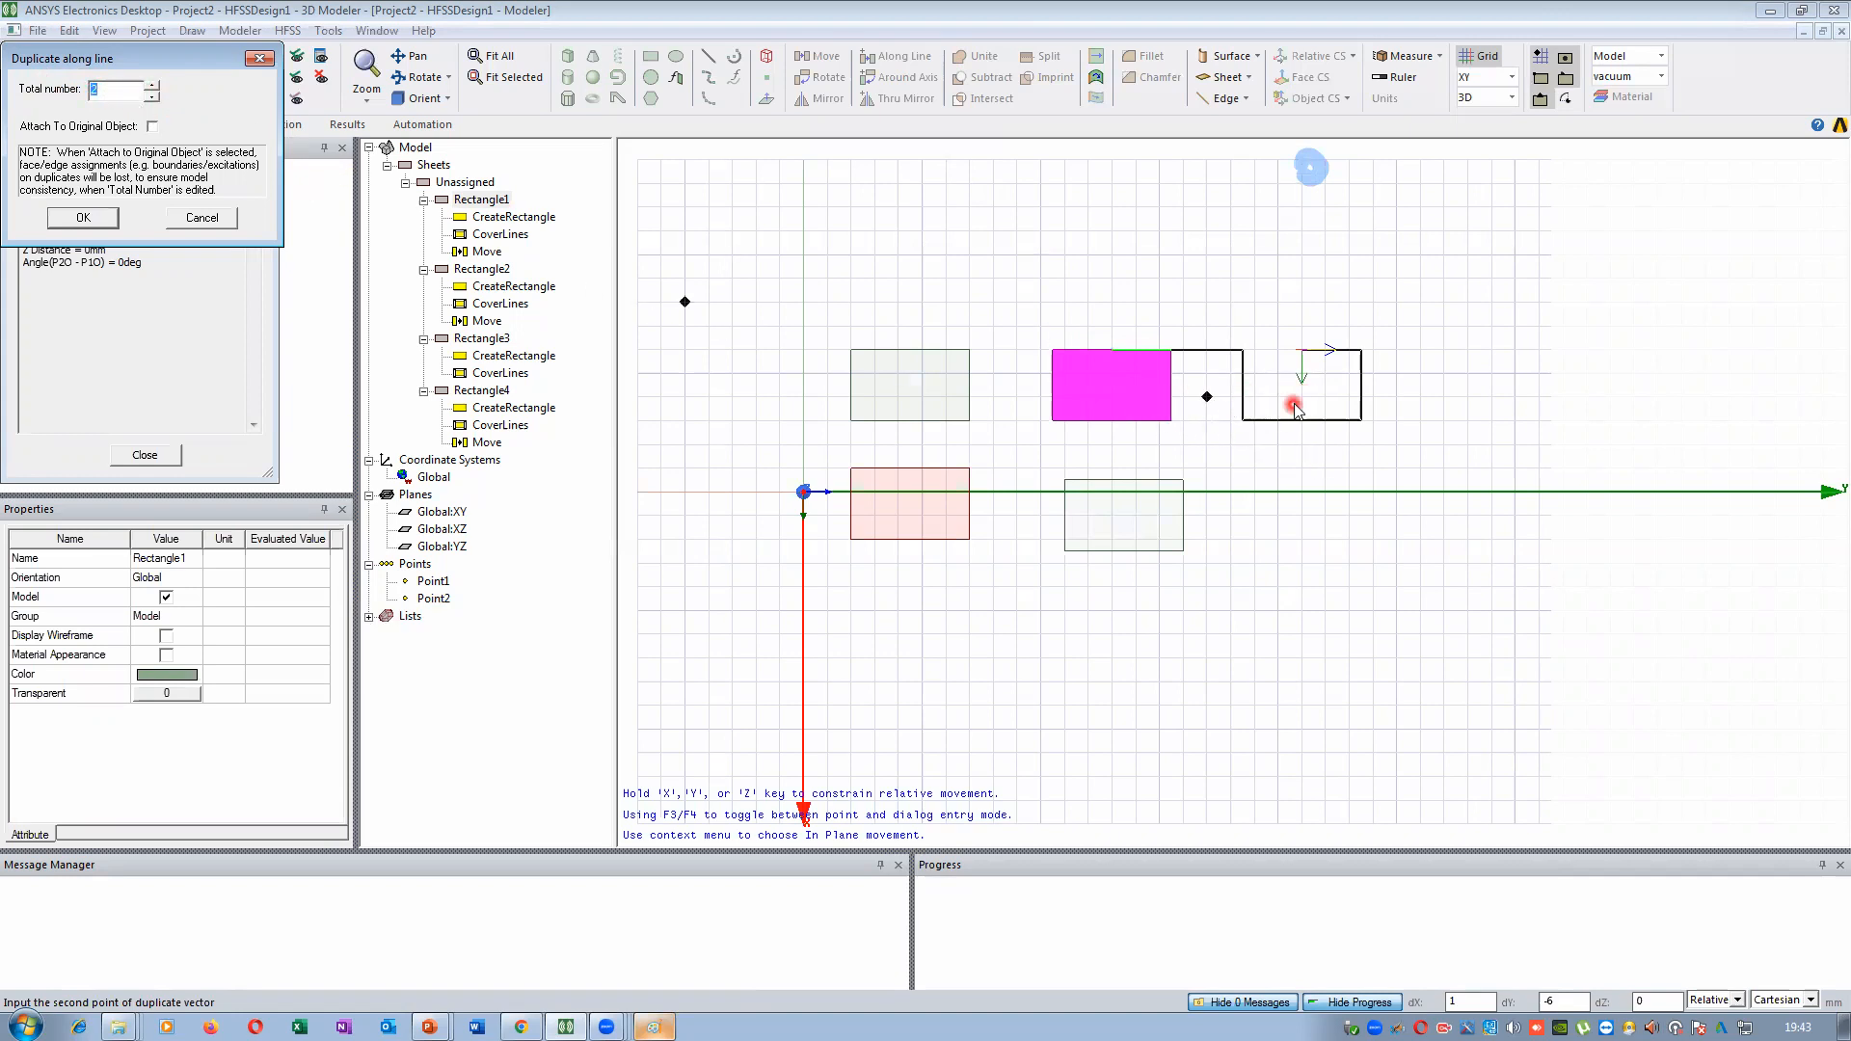
click(151, 84)
click(151, 85)
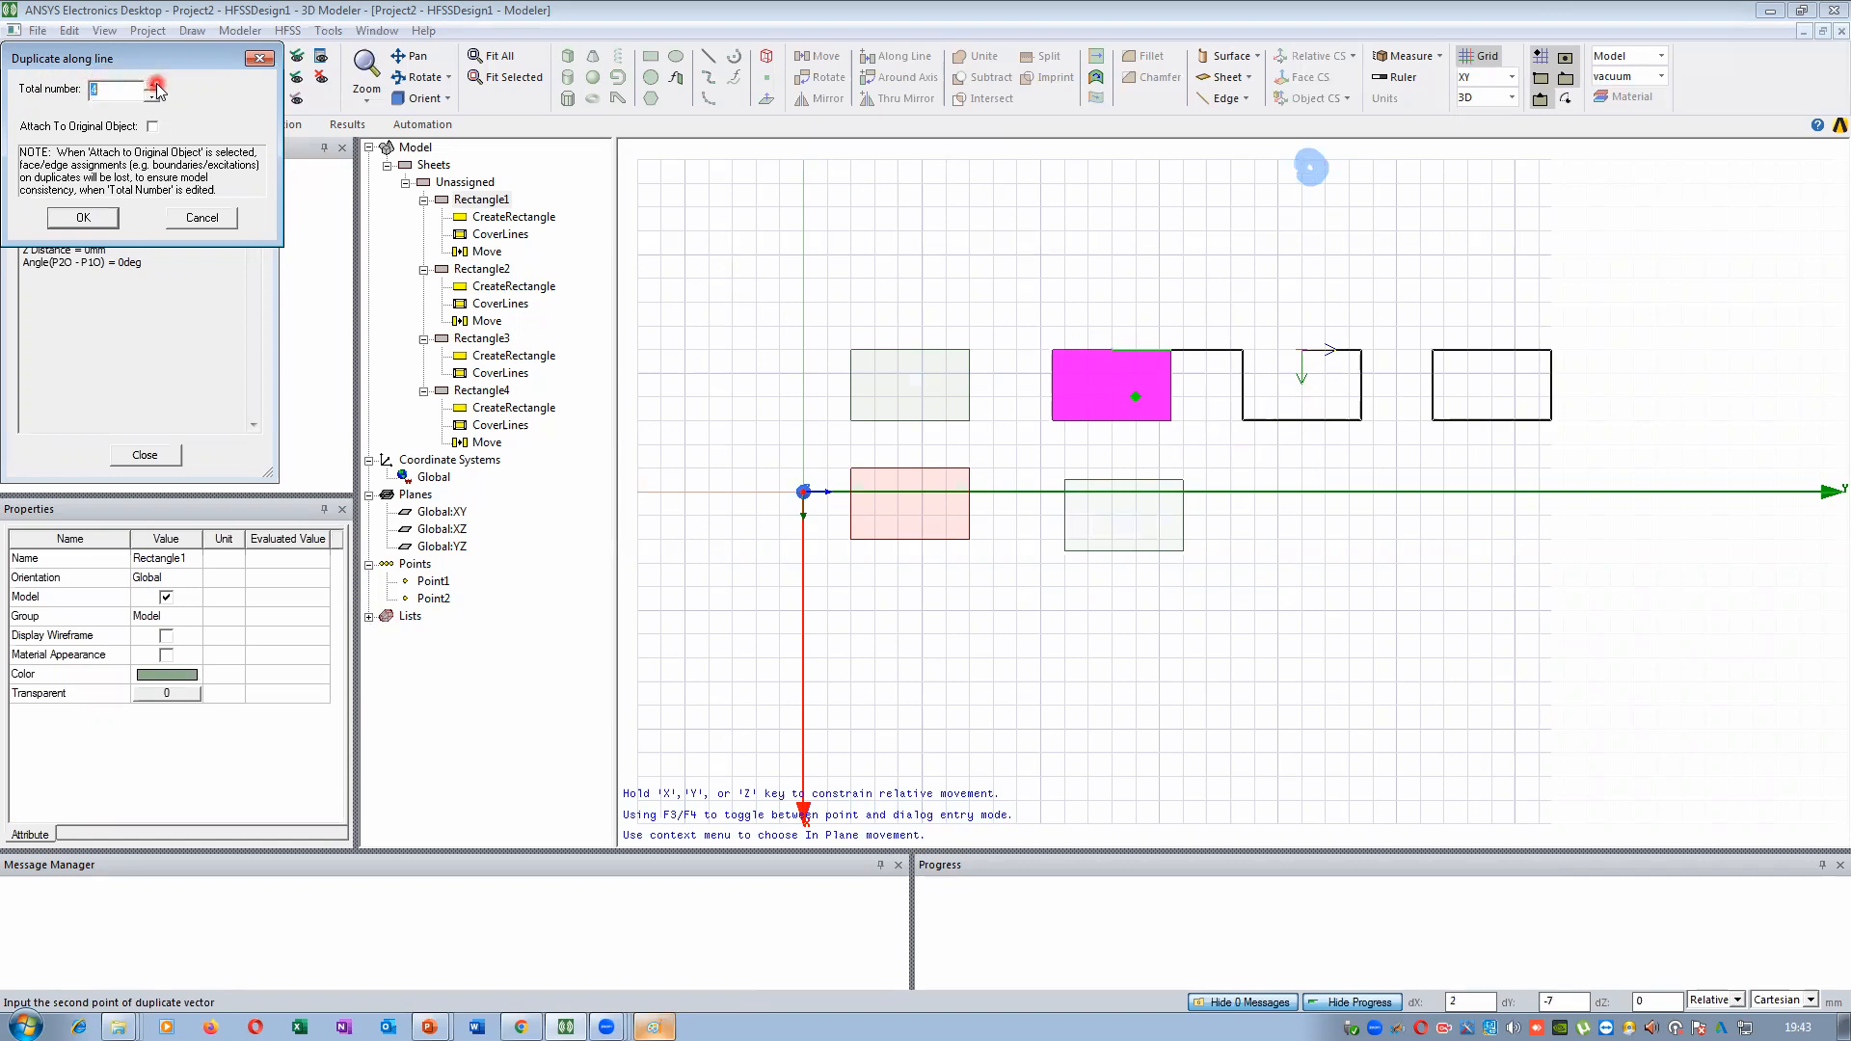
click(151, 84)
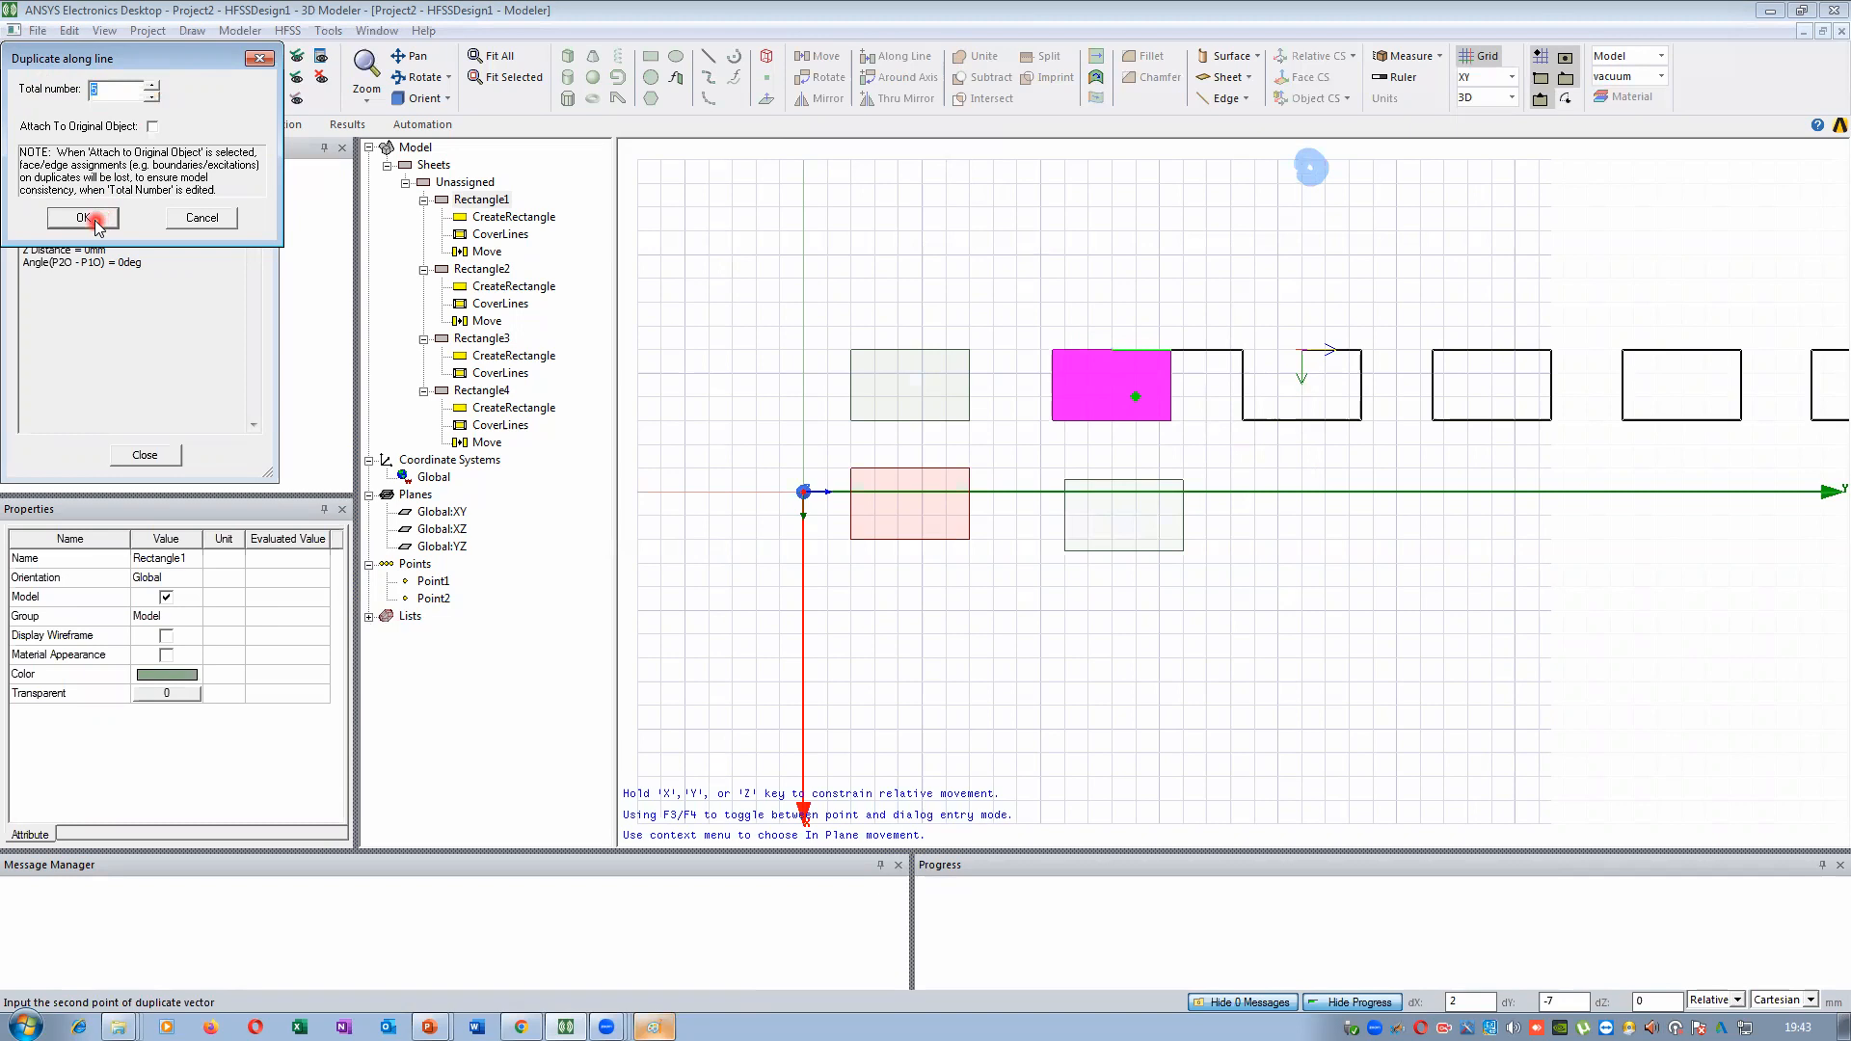
click(95, 220)
click(827, 272)
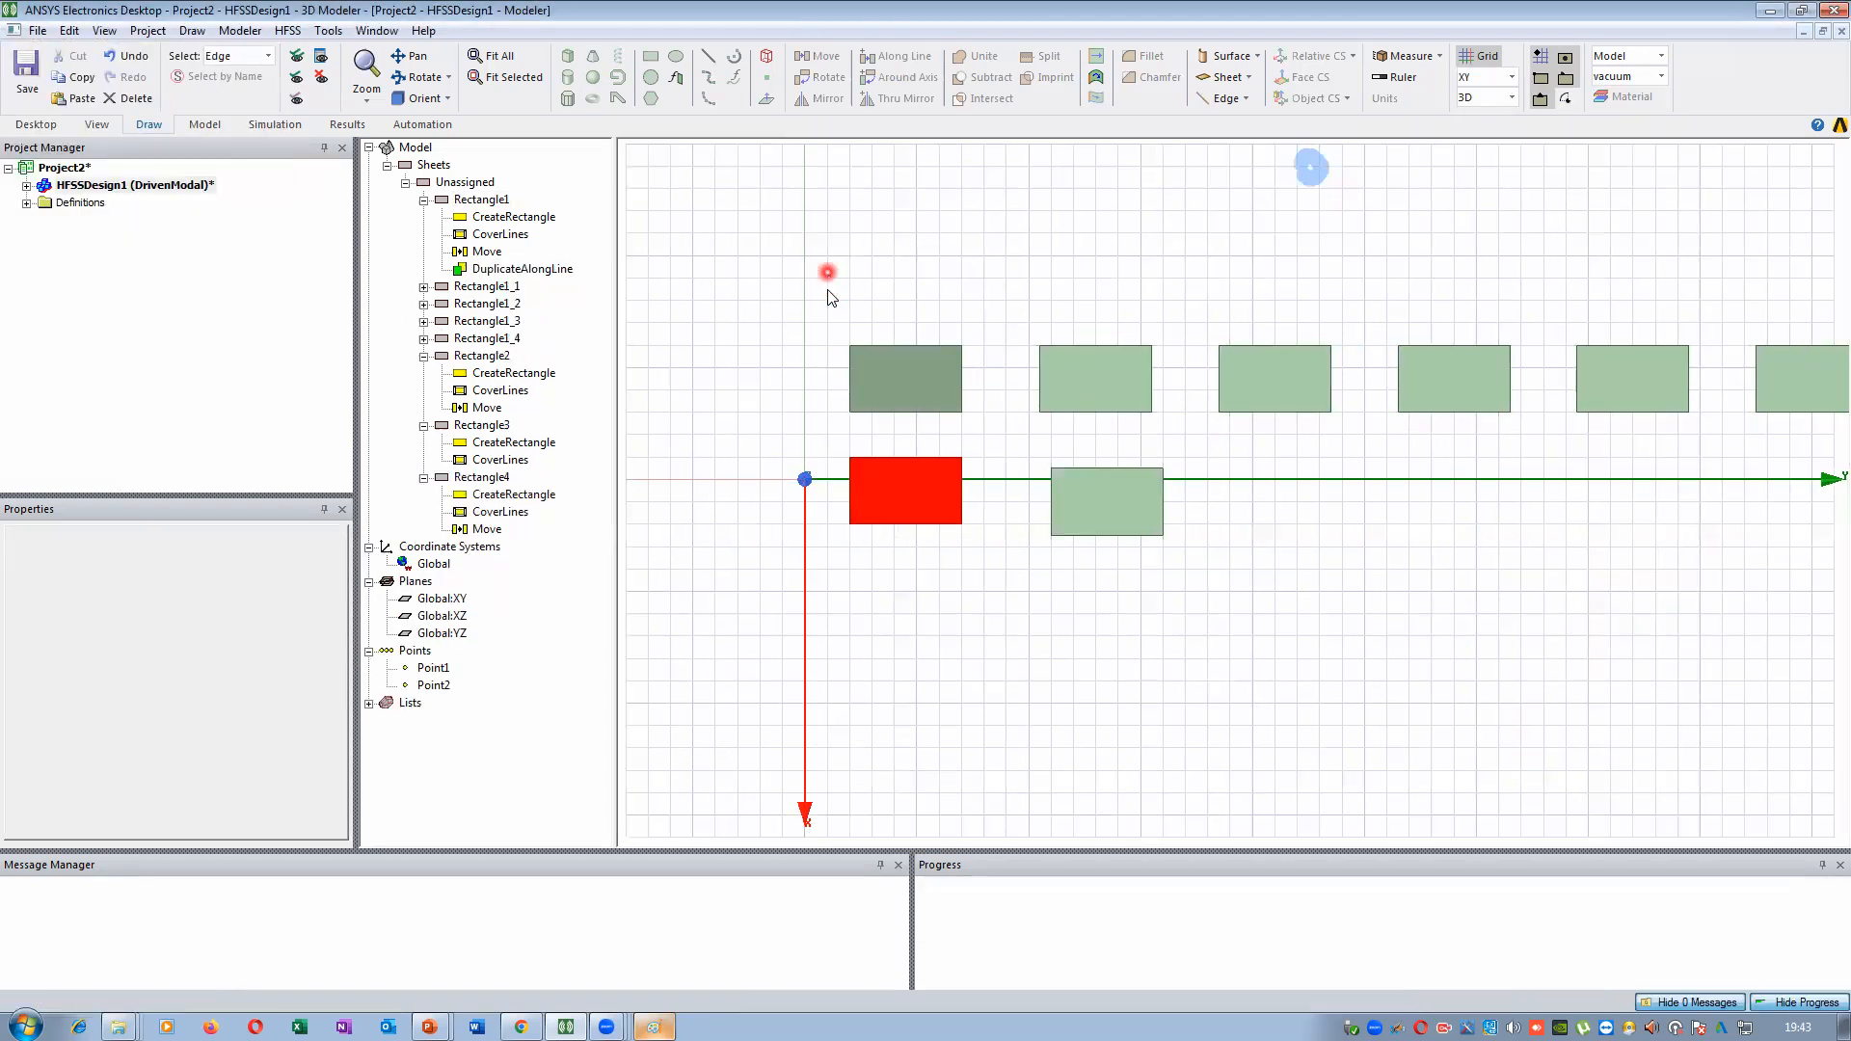
Start a Duplicate Around Axis of Rectangle1 about the Z axis, with a 90-degree angle and a total number of 2
scroll(829, 294, down, 2)
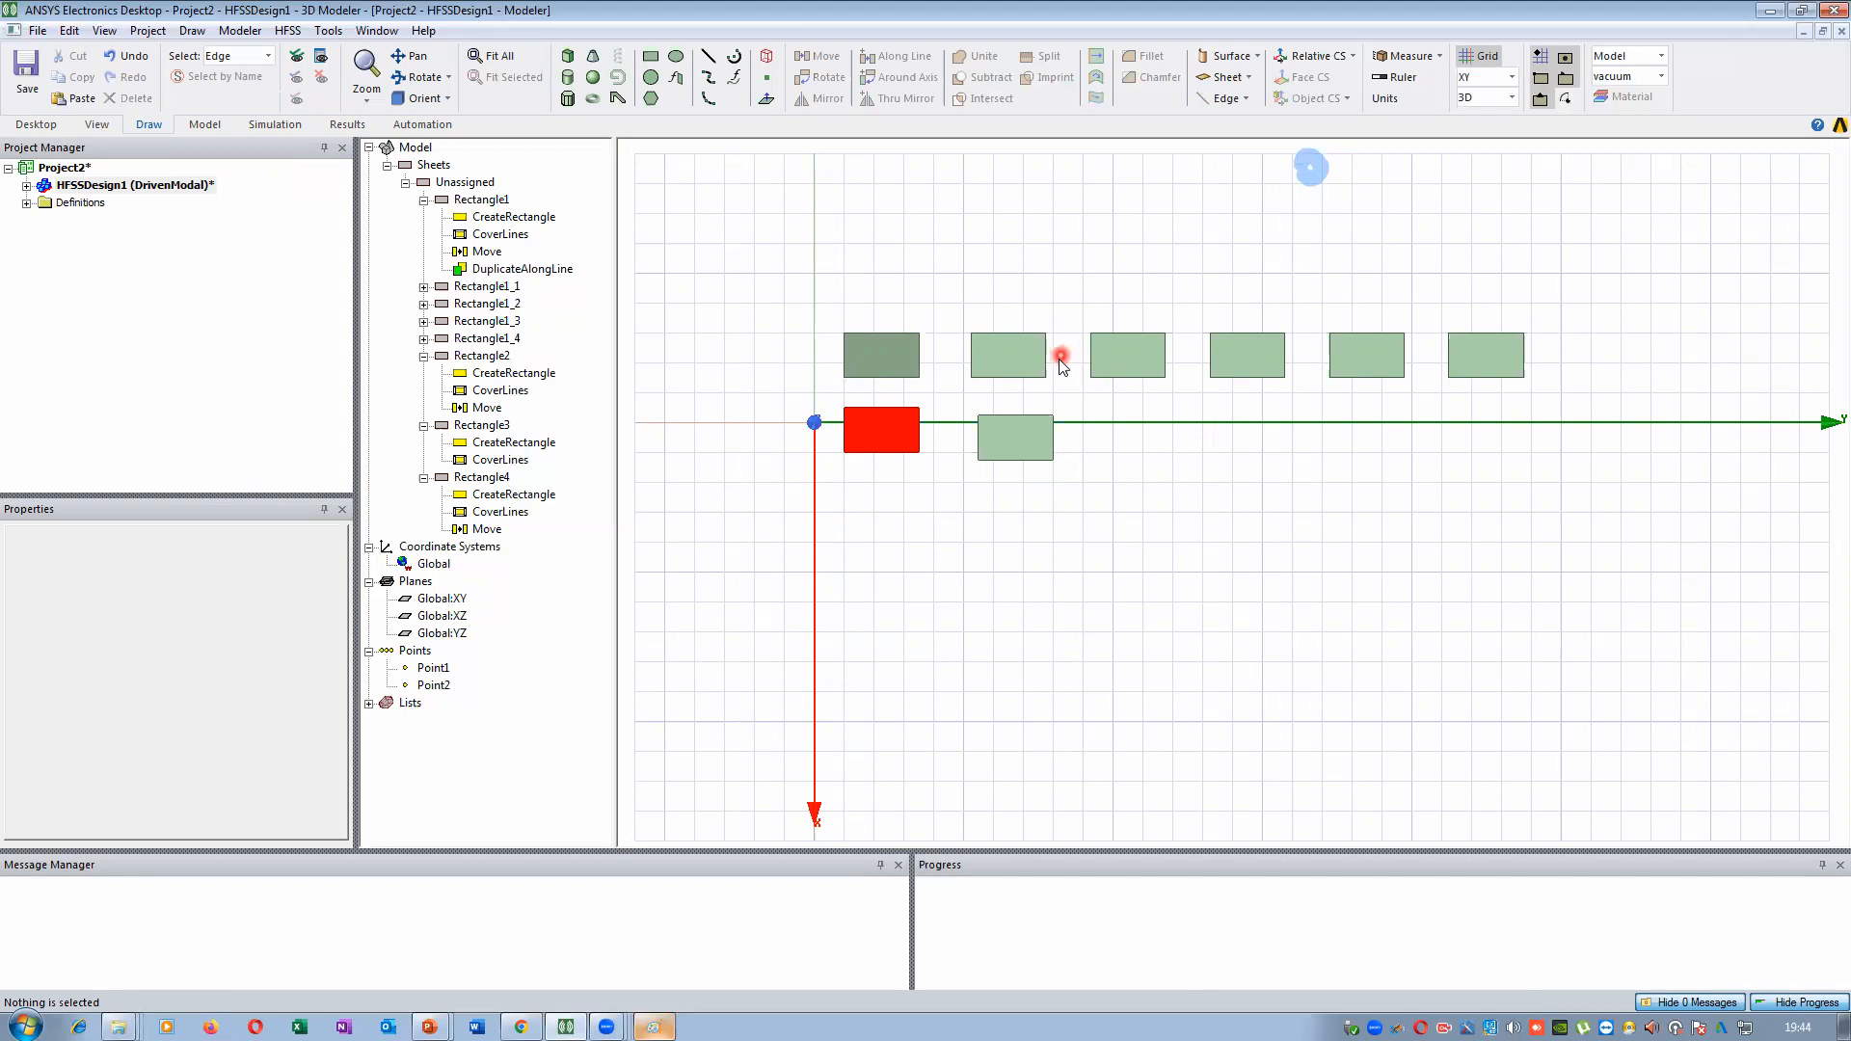
scroll(1060, 362, up, 4)
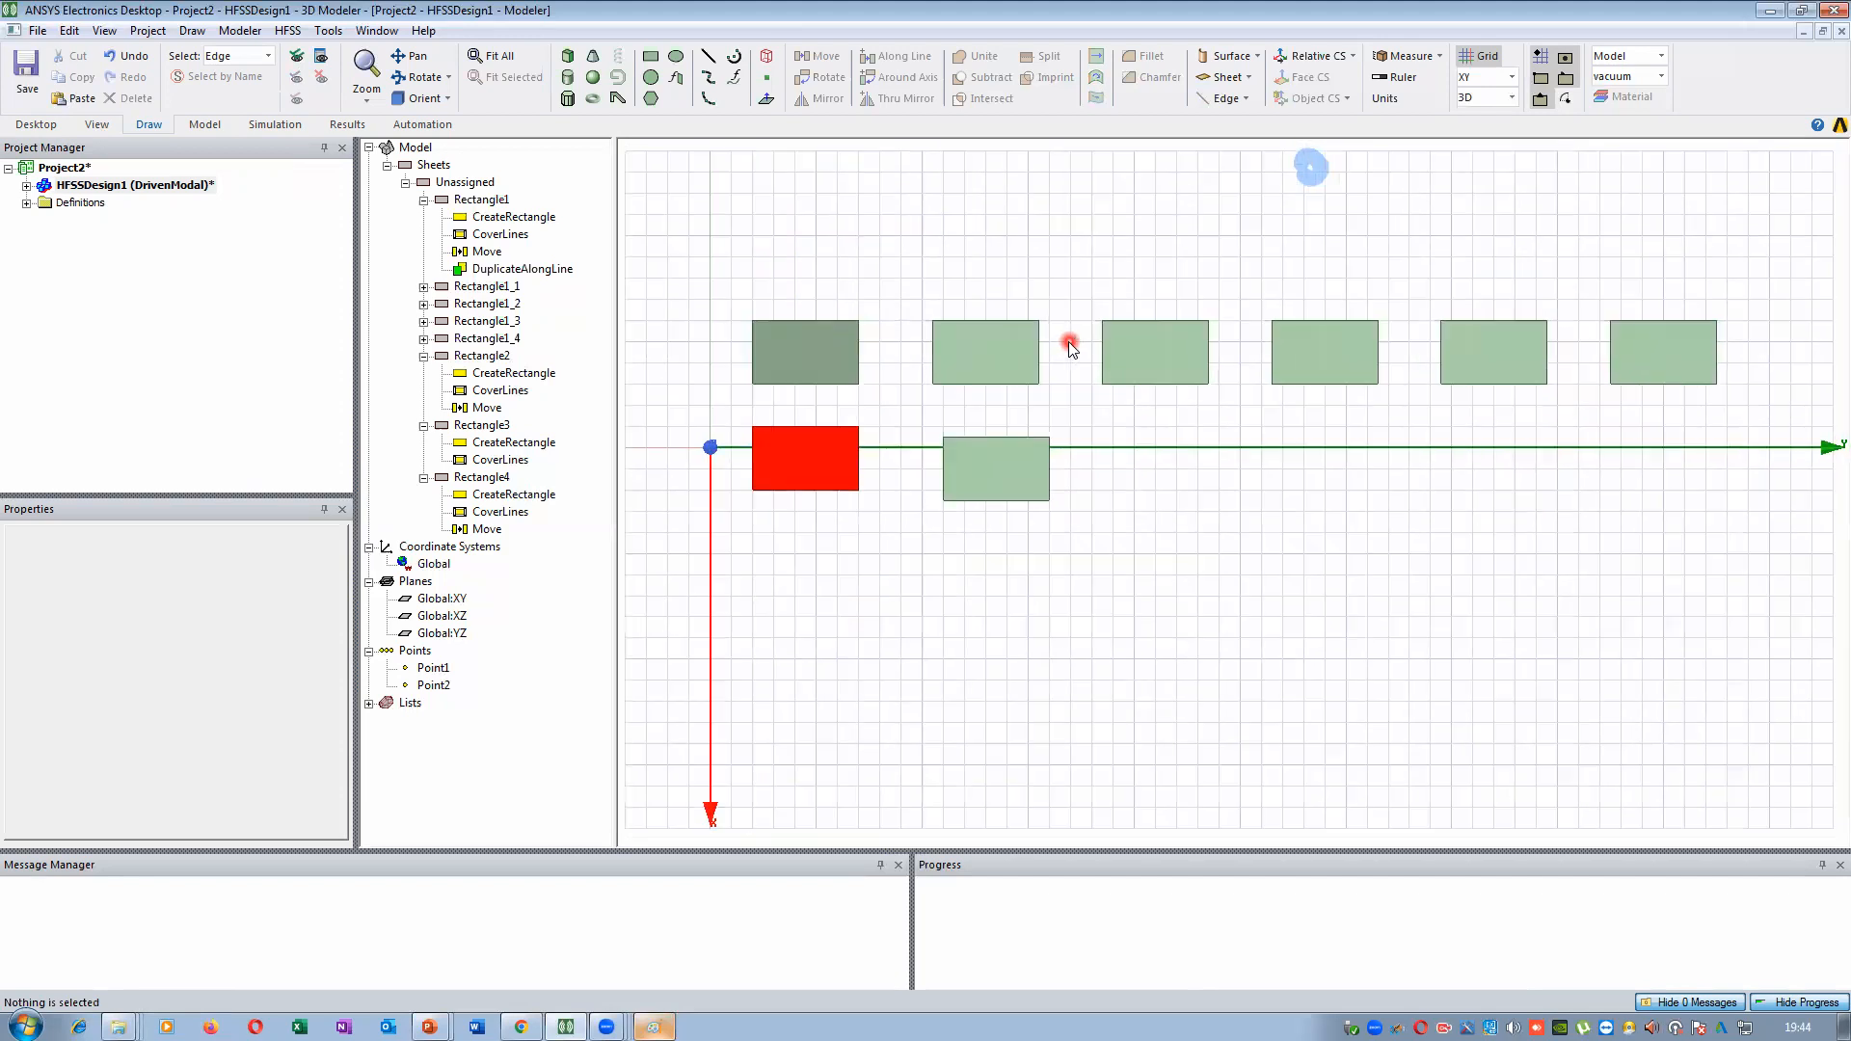
scroll(1070, 349, up, 2)
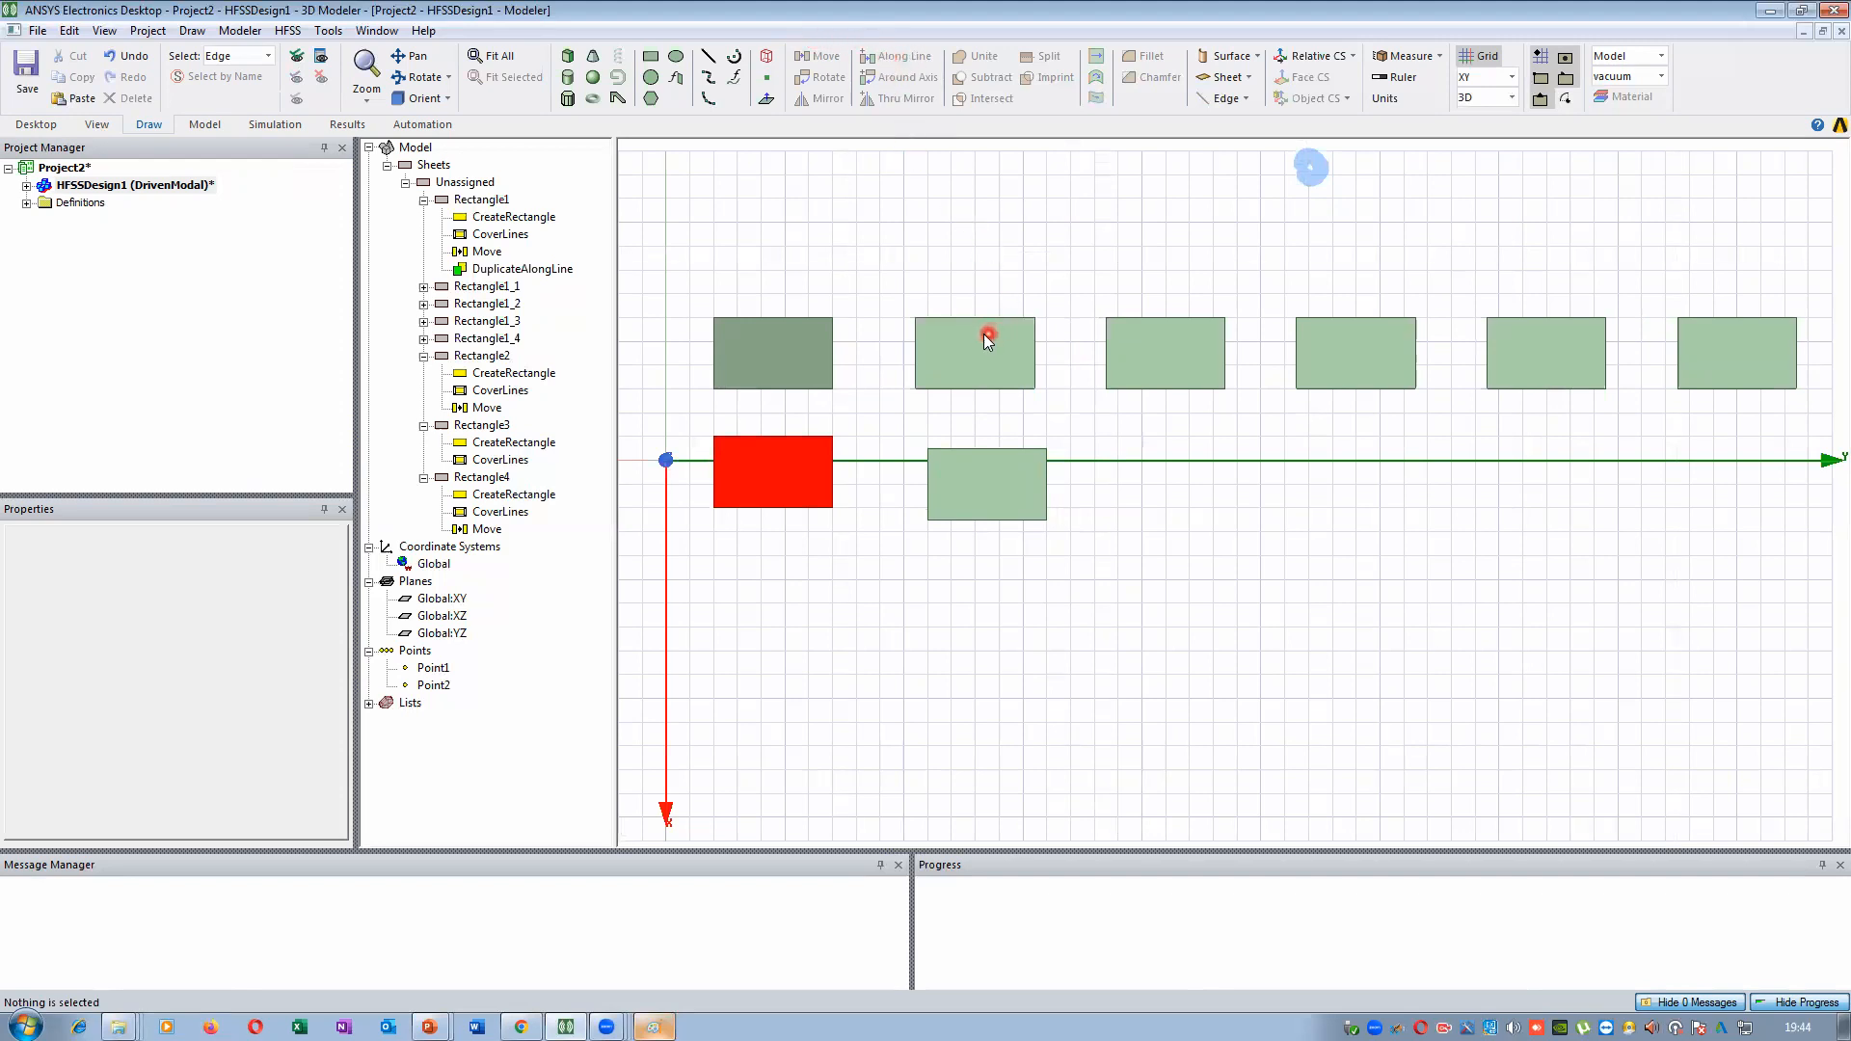
click(529, 220)
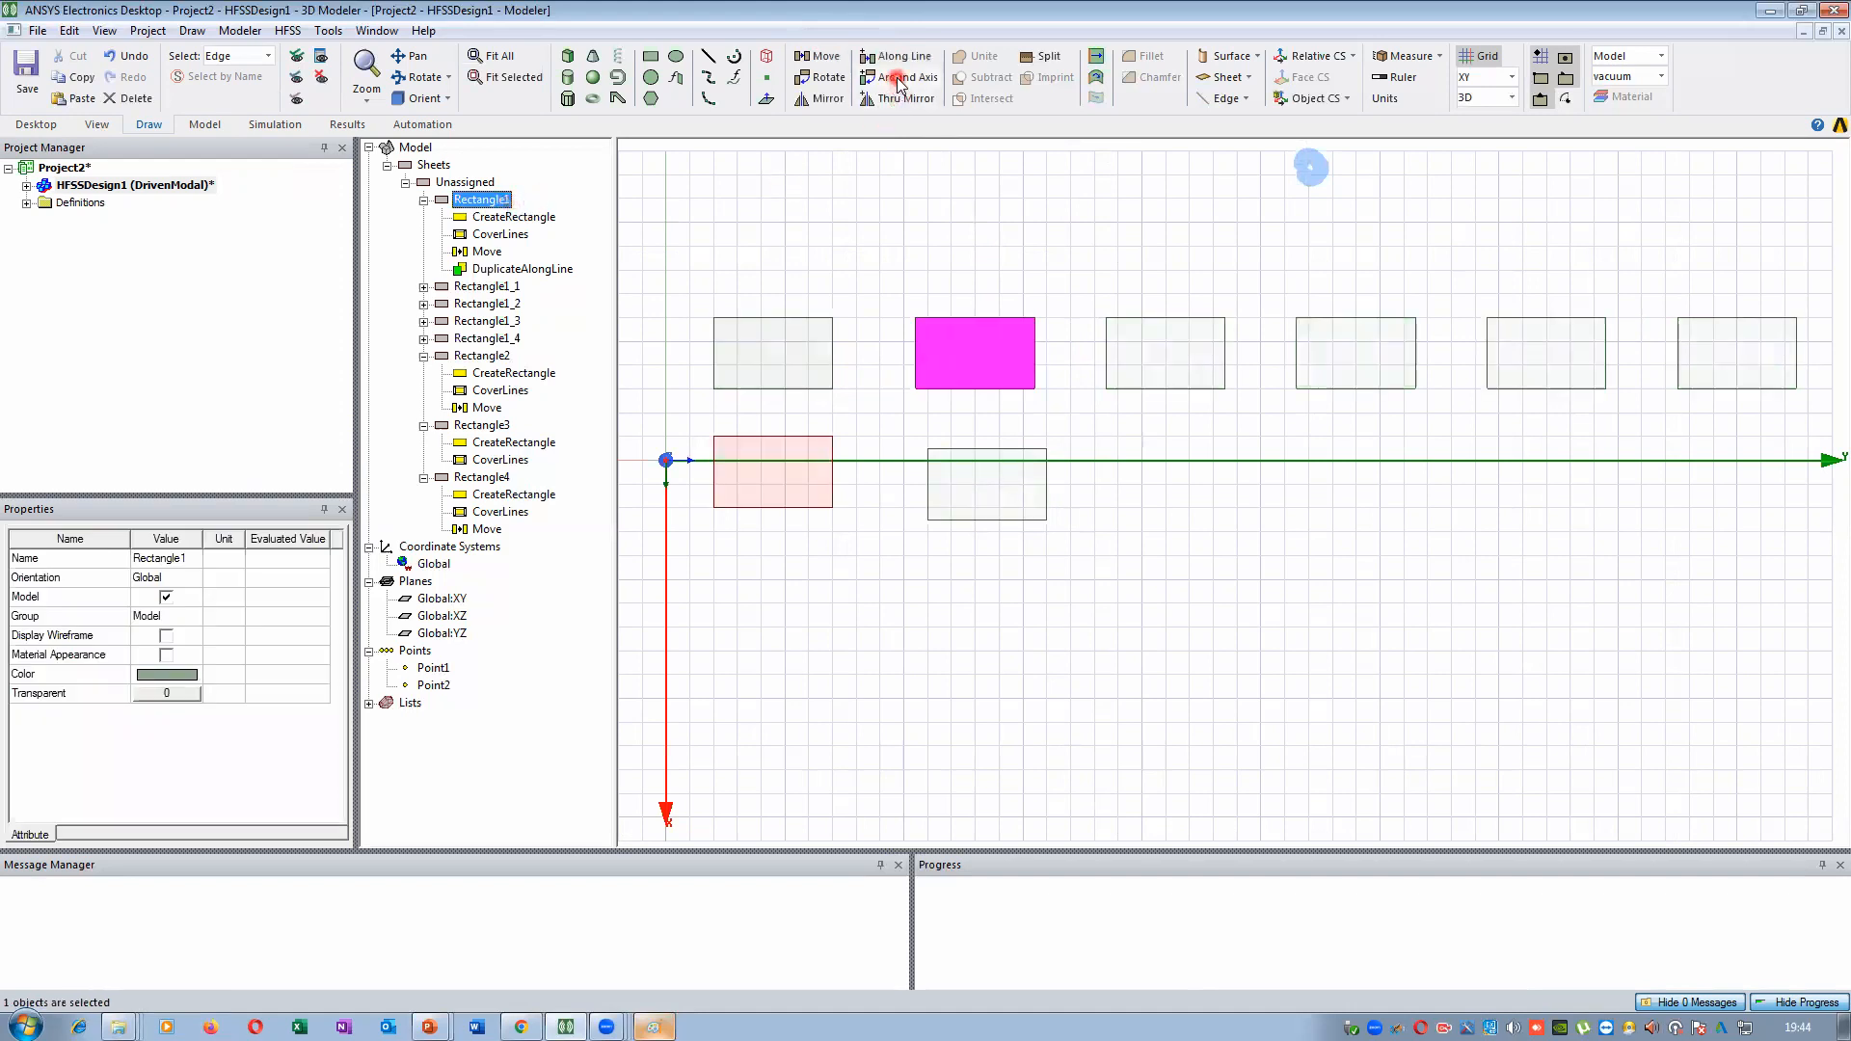
click(891, 84)
click(112, 106)
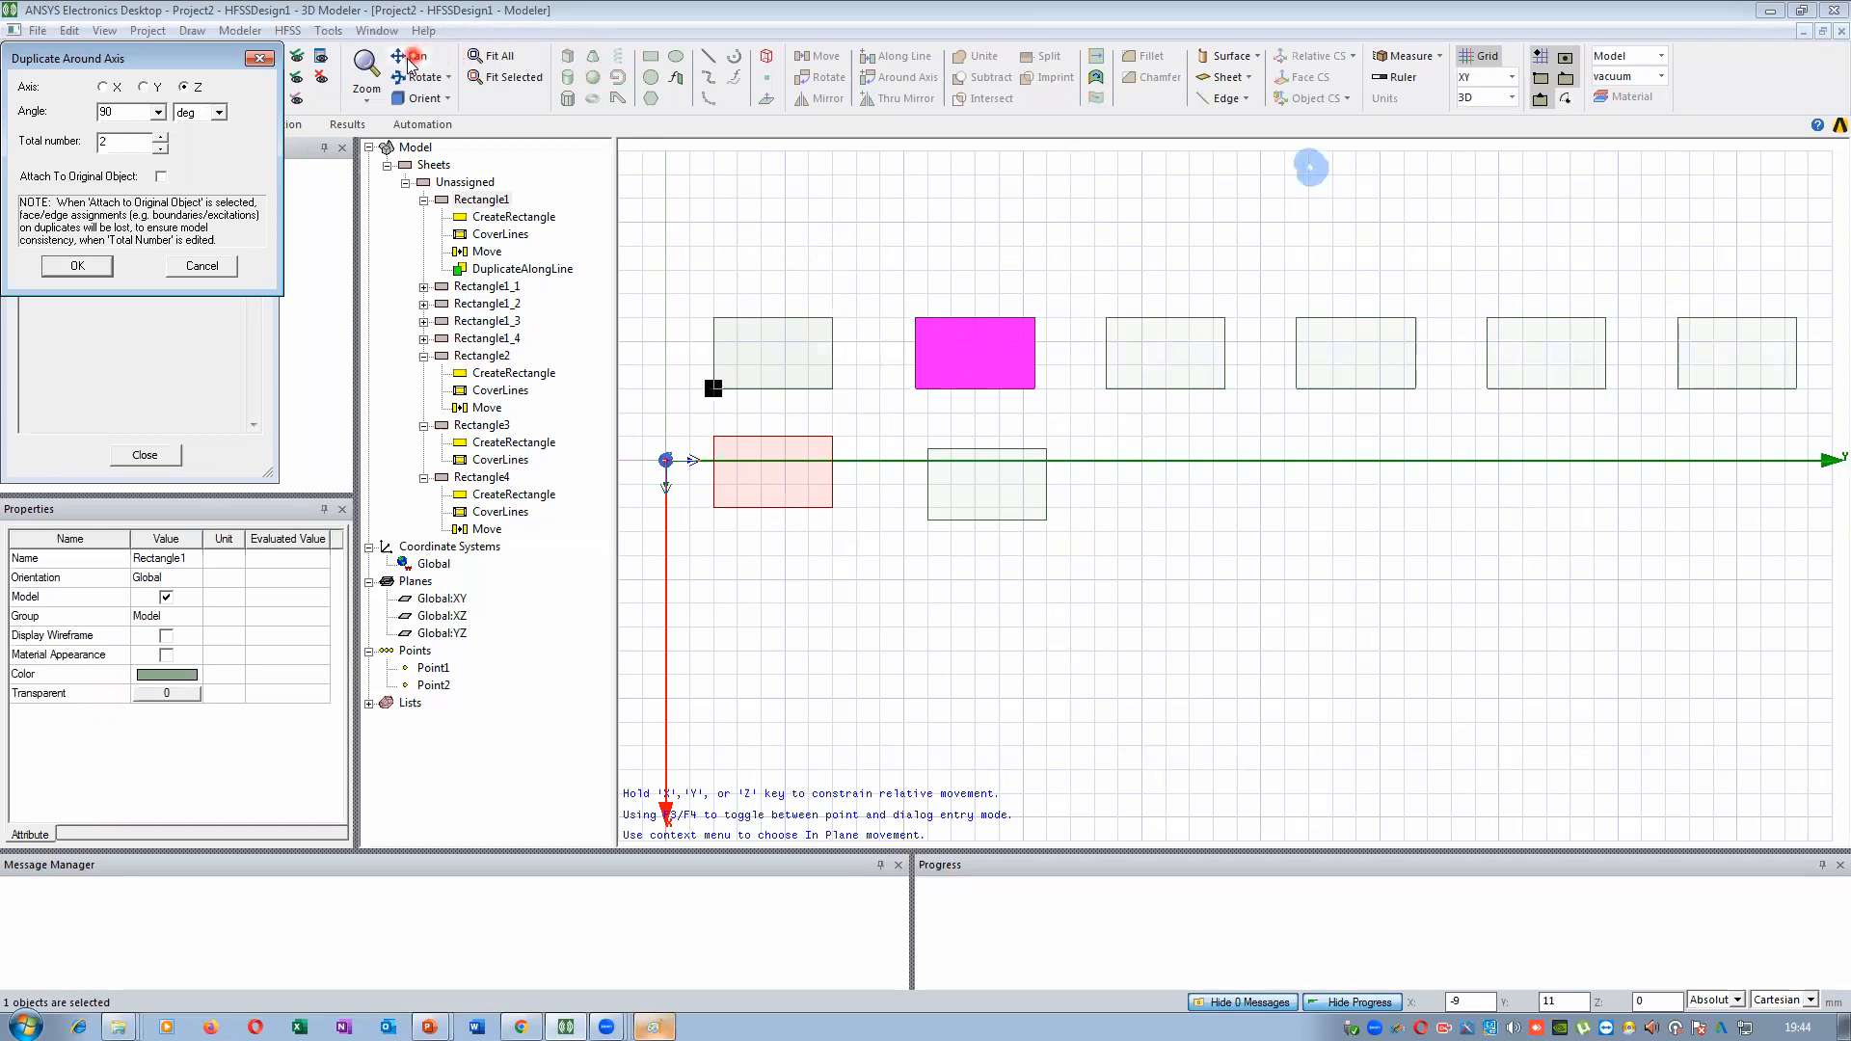
click(366, 63)
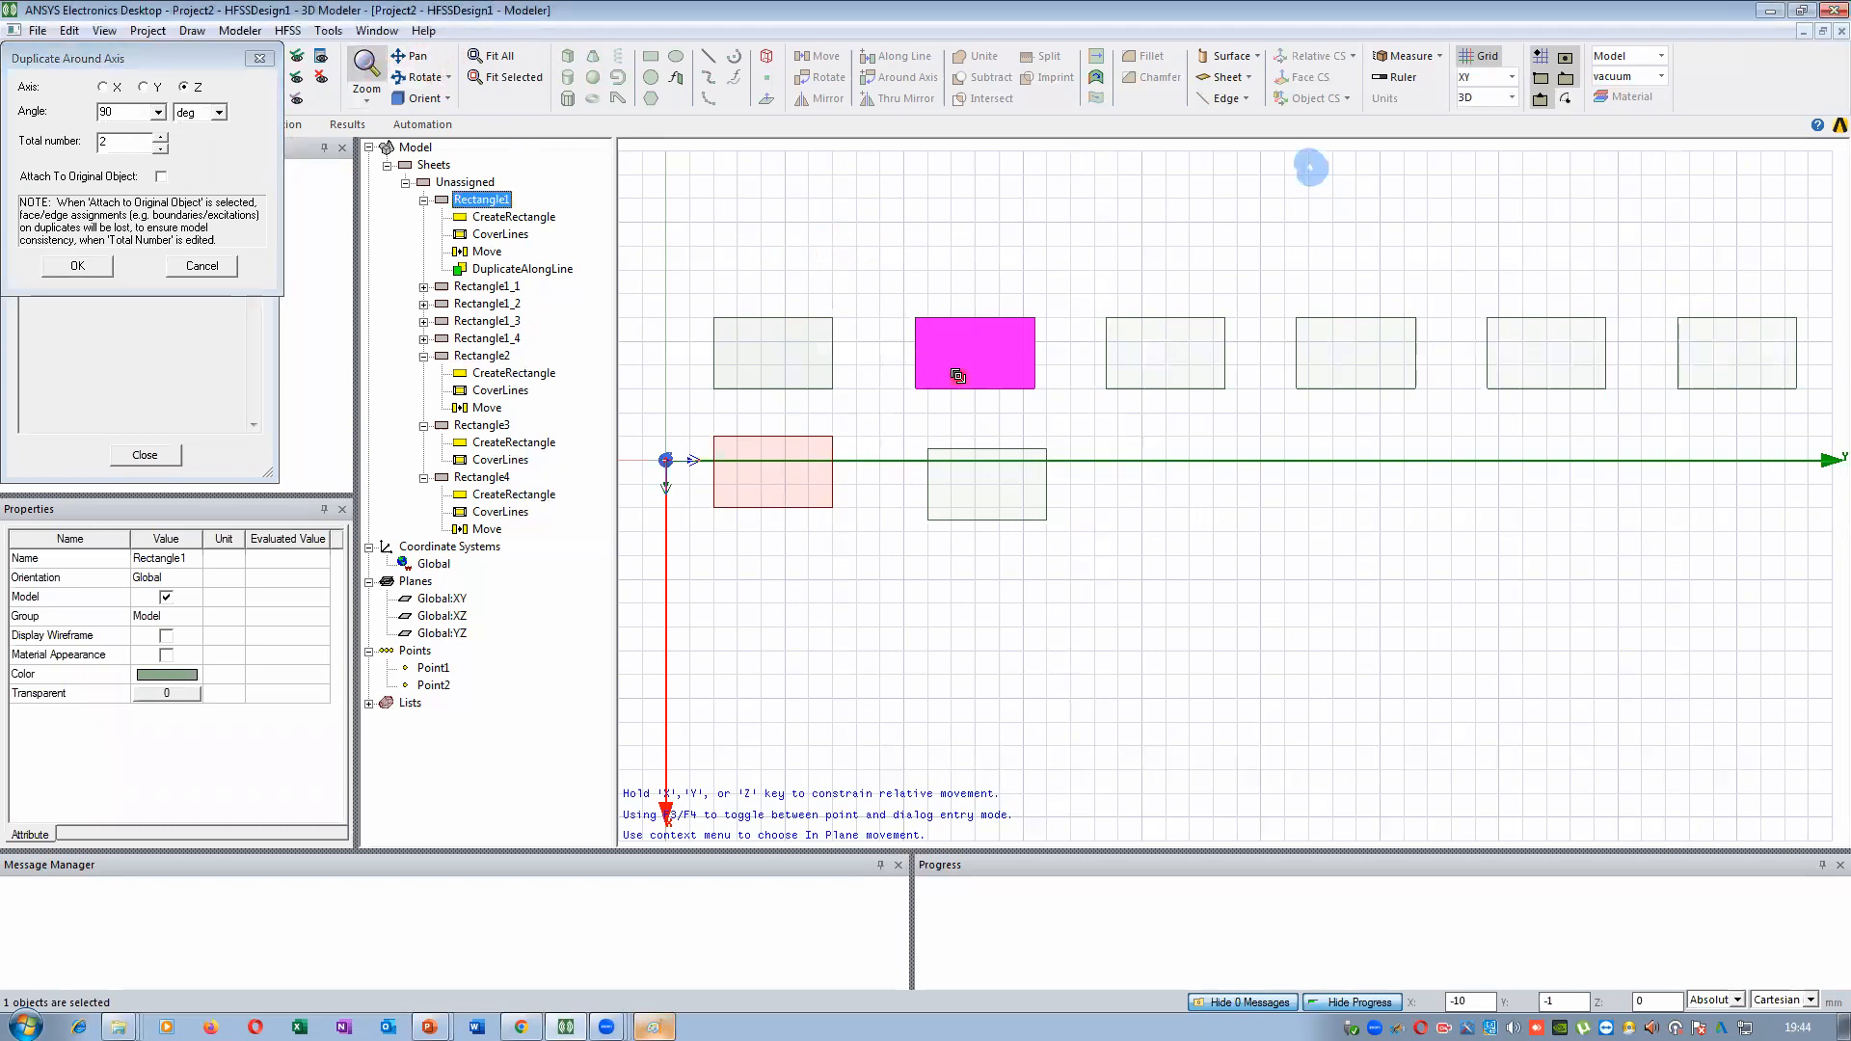
drag(964, 381, 1014, 435)
scroll(1021, 443, down, 4)
scroll(1124, 533, up, 1)
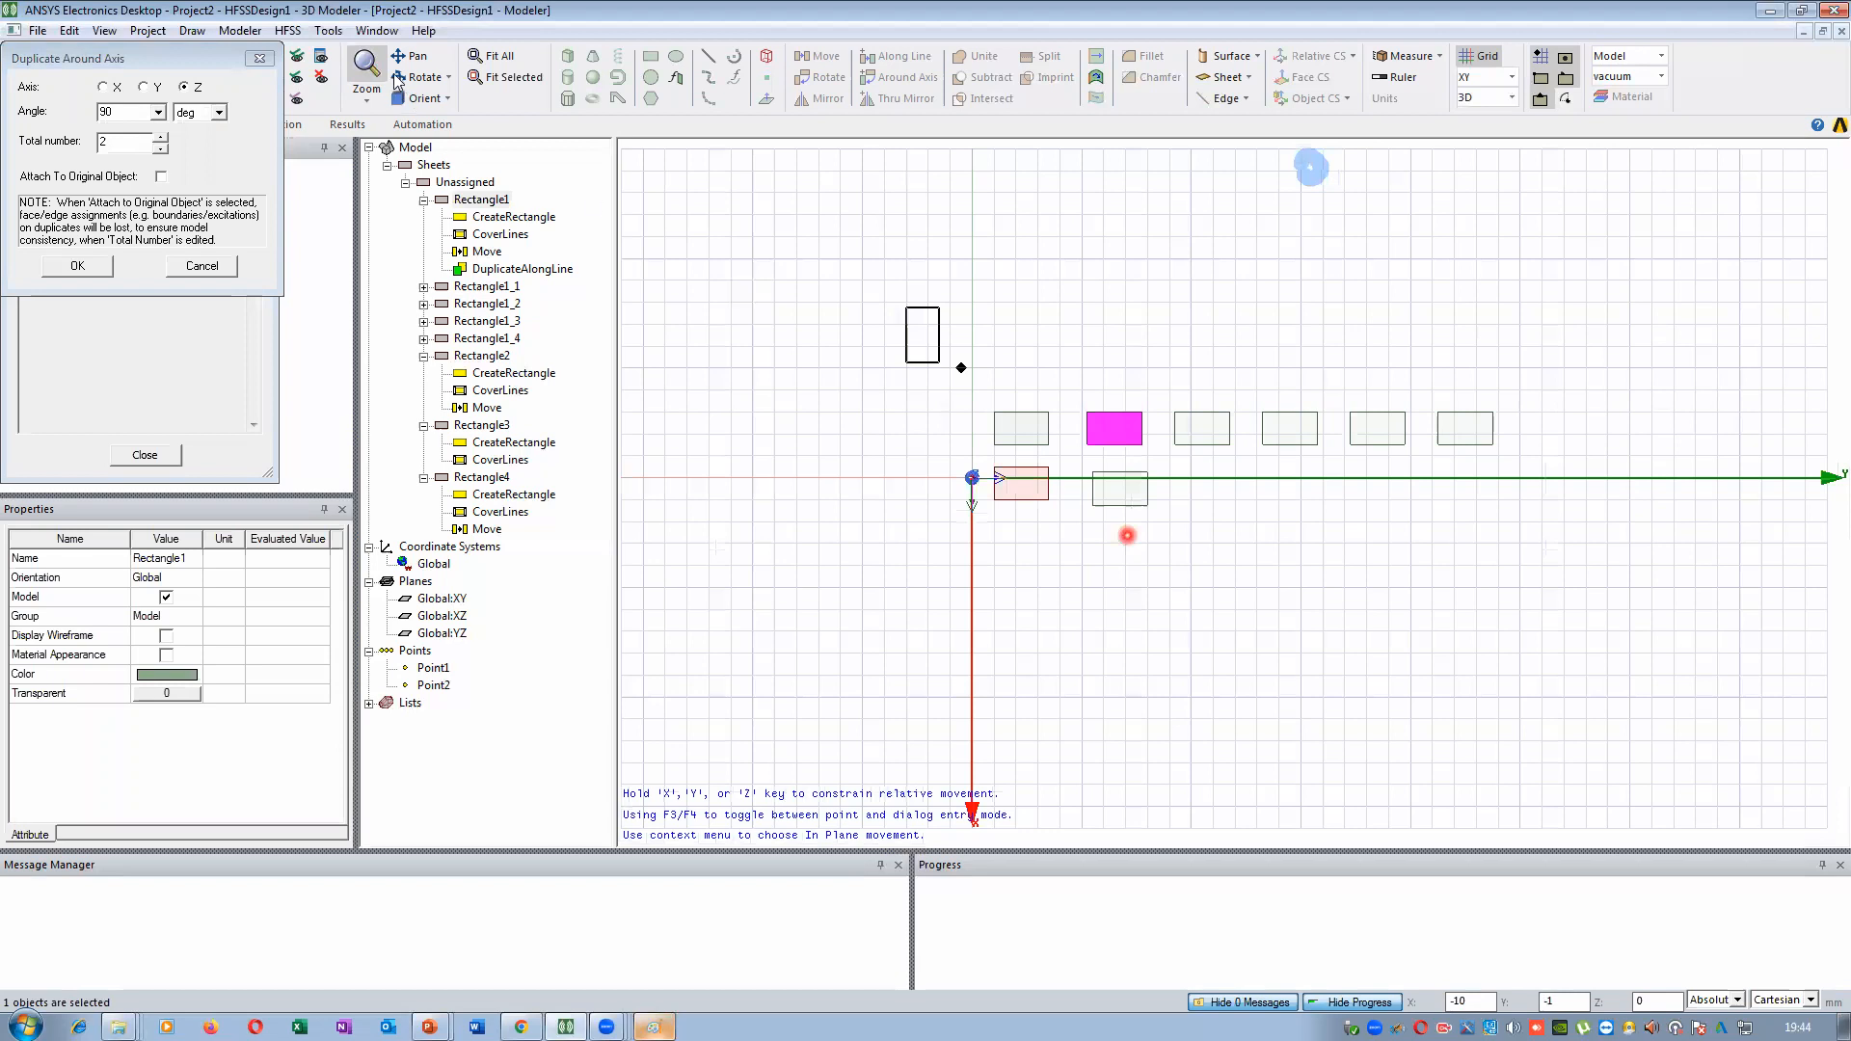
click(420, 77)
Set the duplication angle to 45 degrees and the total number to 9, and create the copies of Rectangle1 around the Z axis
click(120, 112)
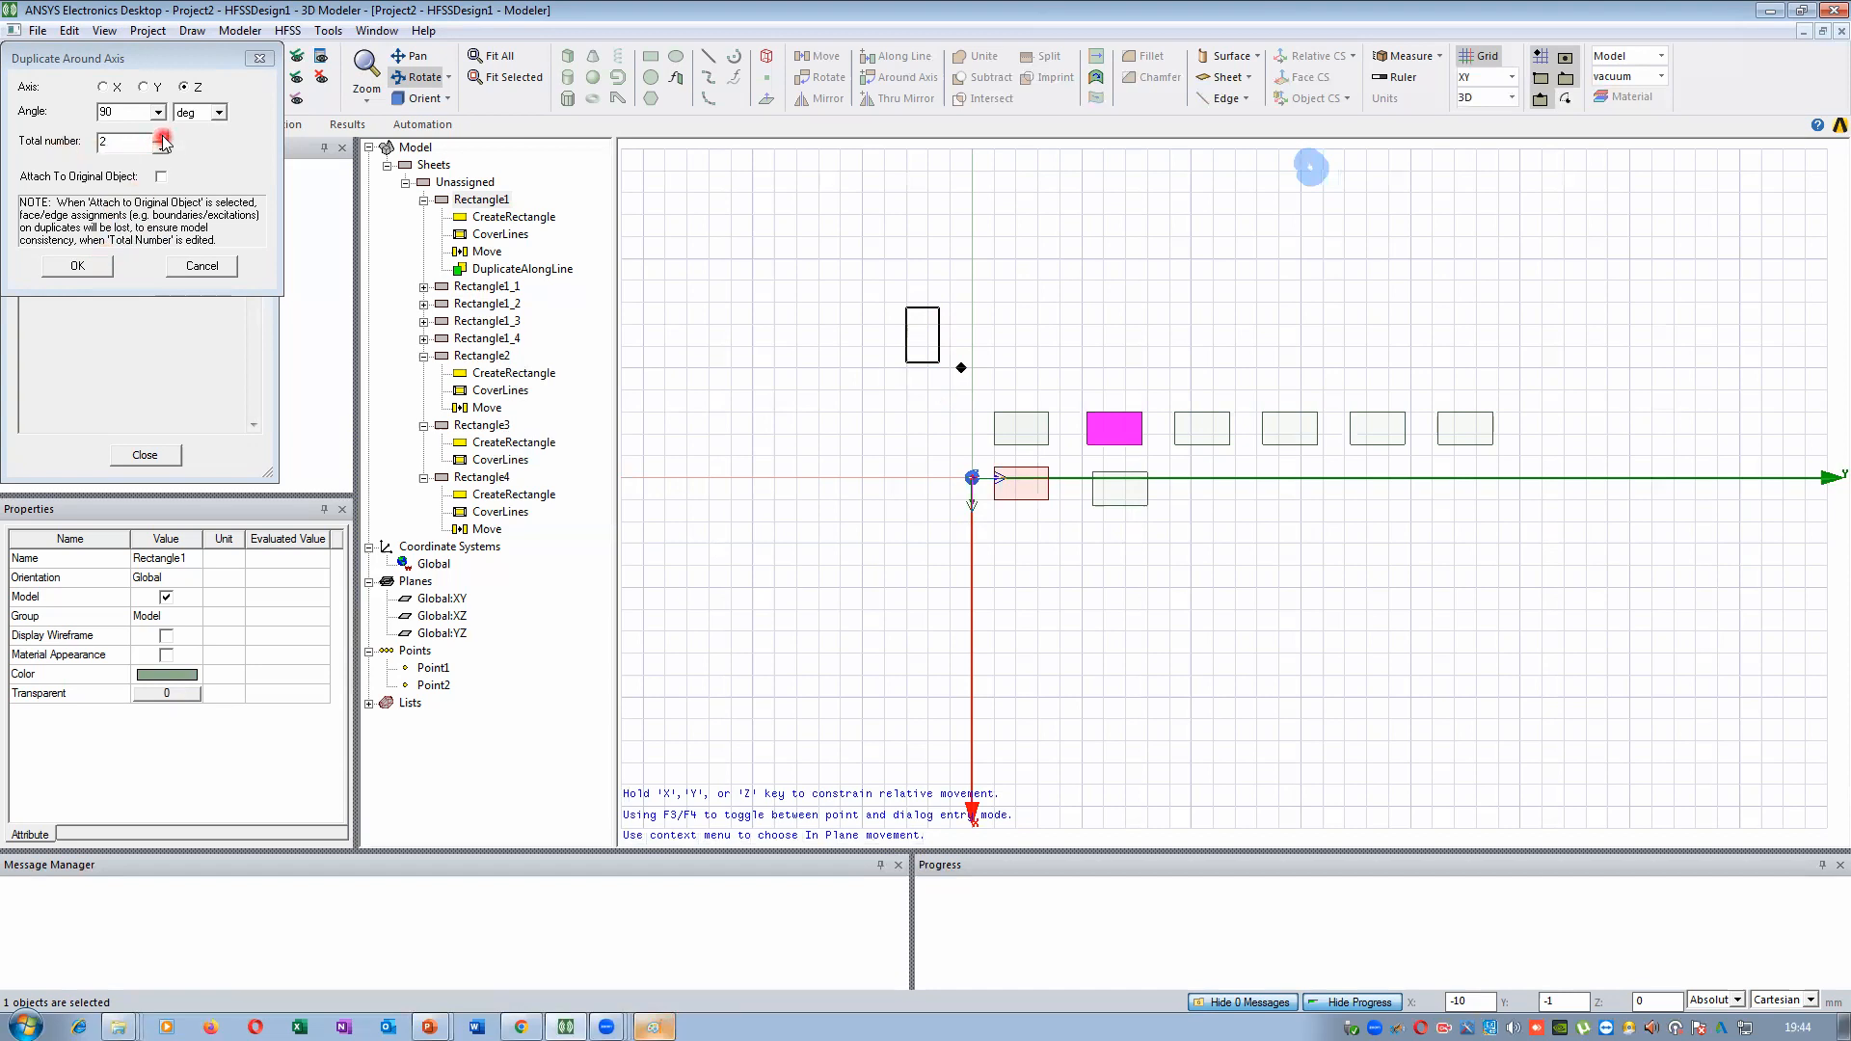
click(138, 114)
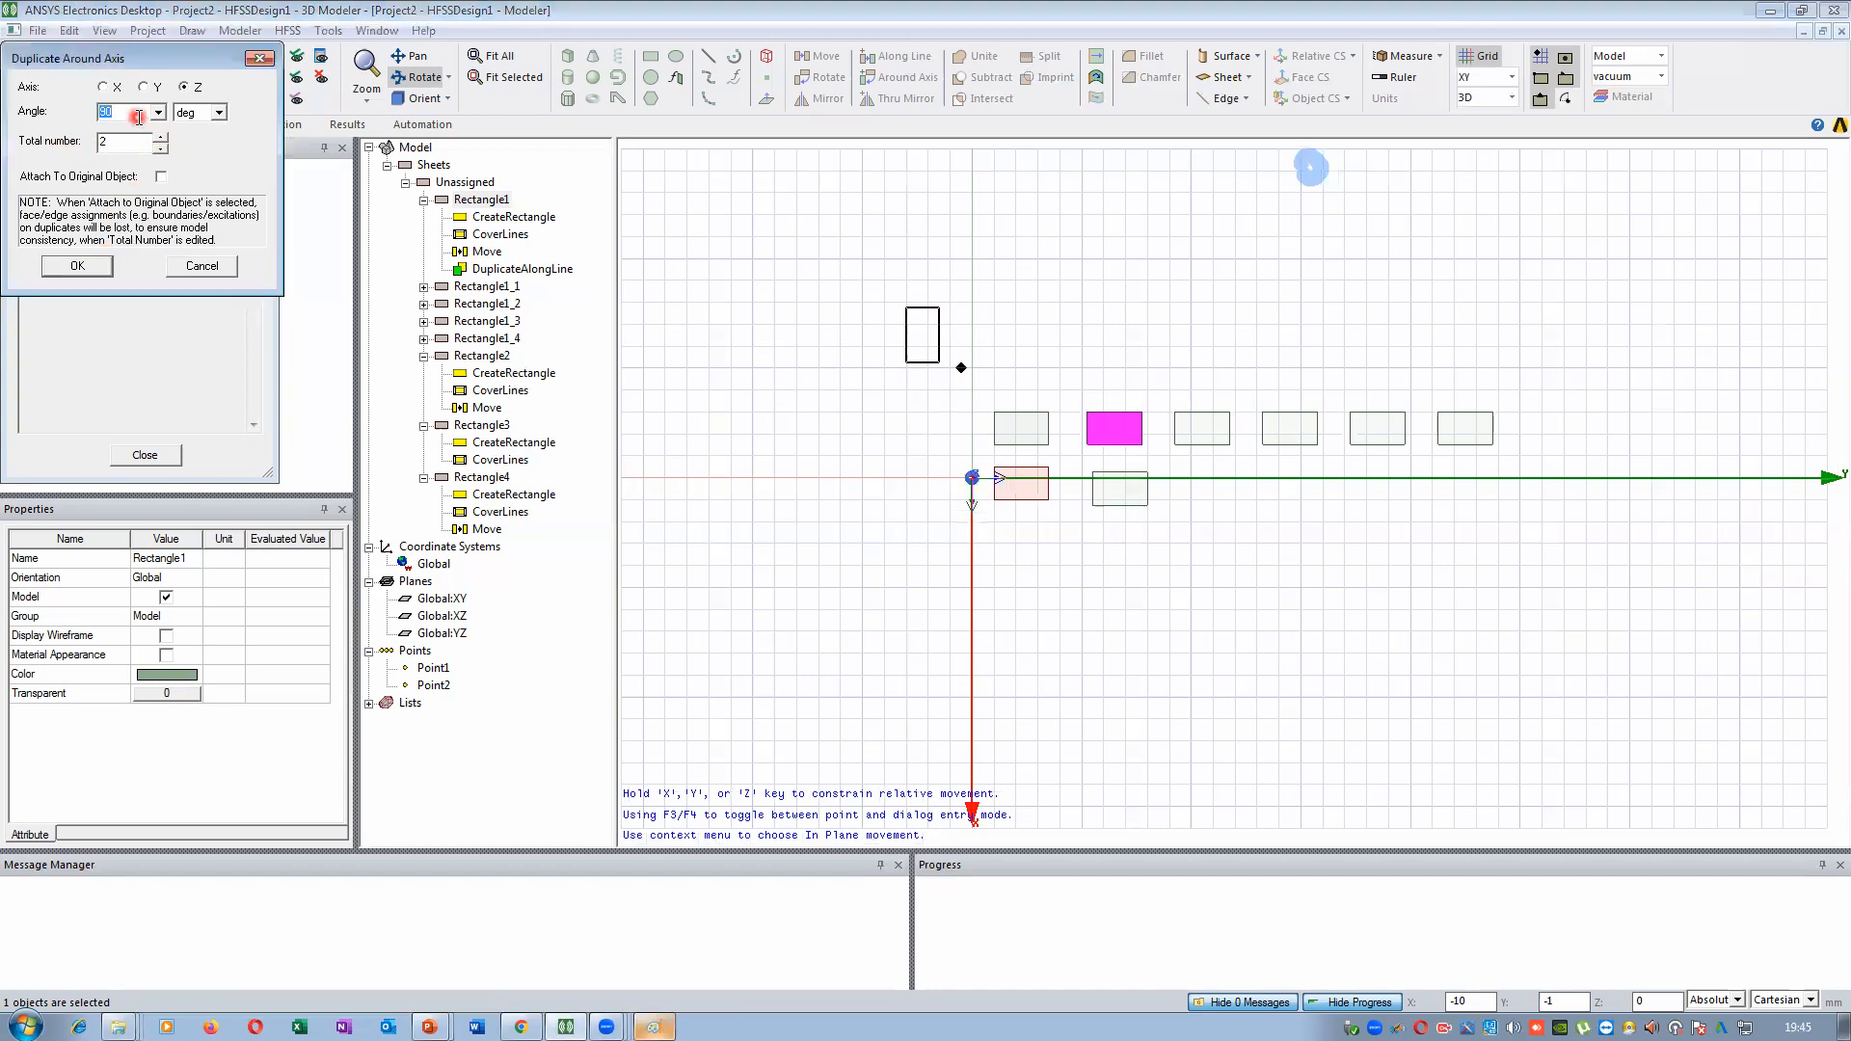
click(103, 204)
click(129, 139)
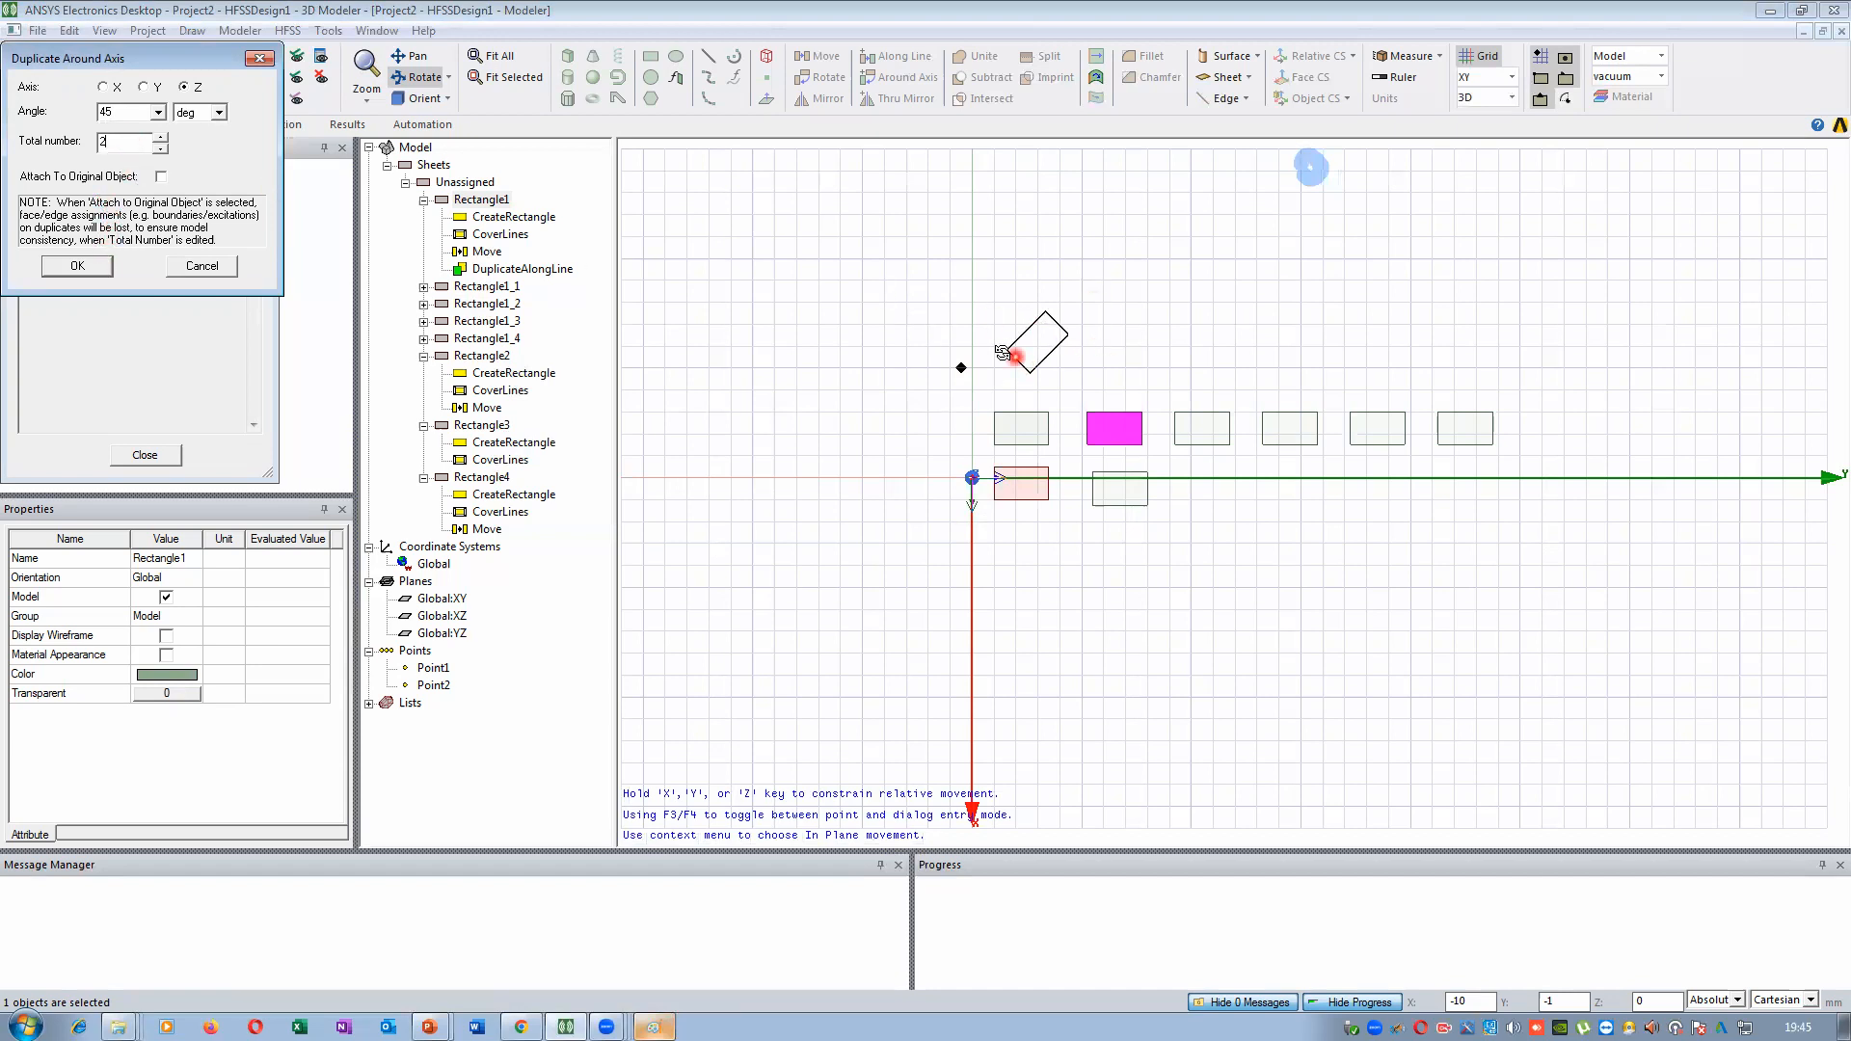
click(165, 138)
click(160, 137)
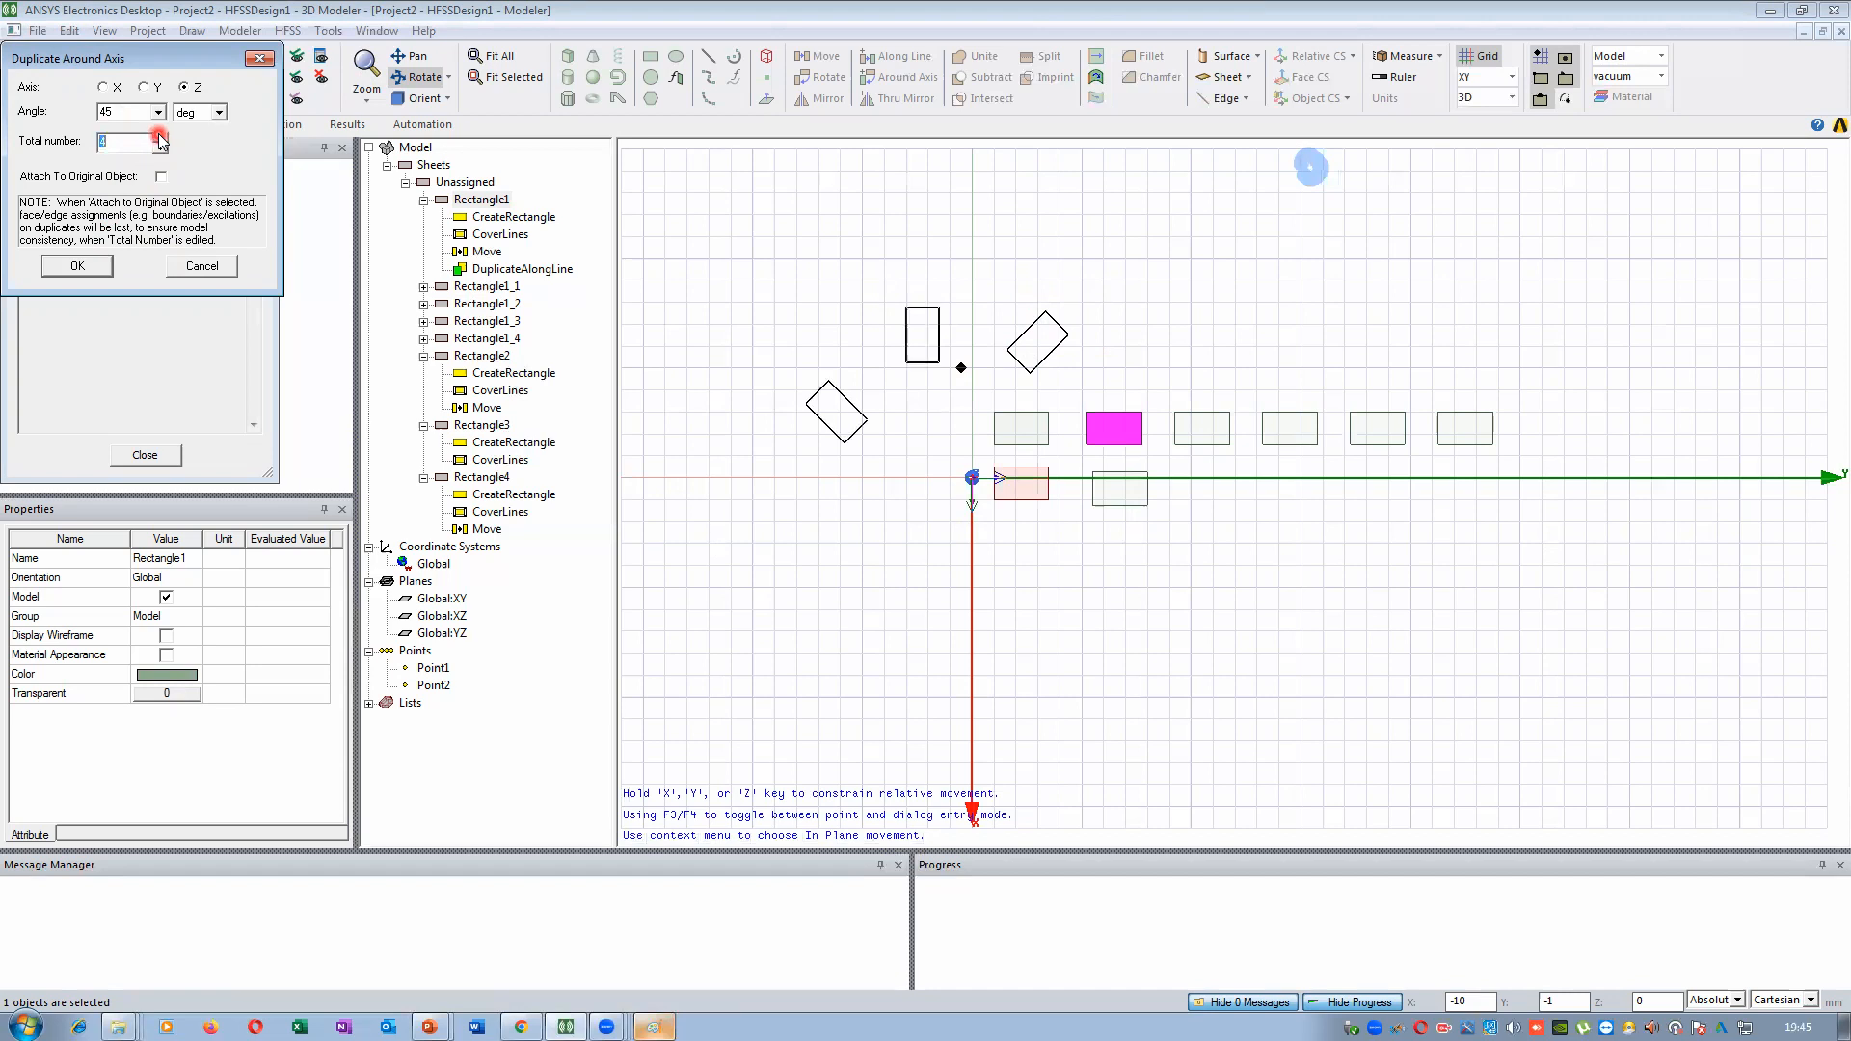
click(160, 137)
click(160, 137)
click(160, 137)
click(160, 137)
click(162, 148)
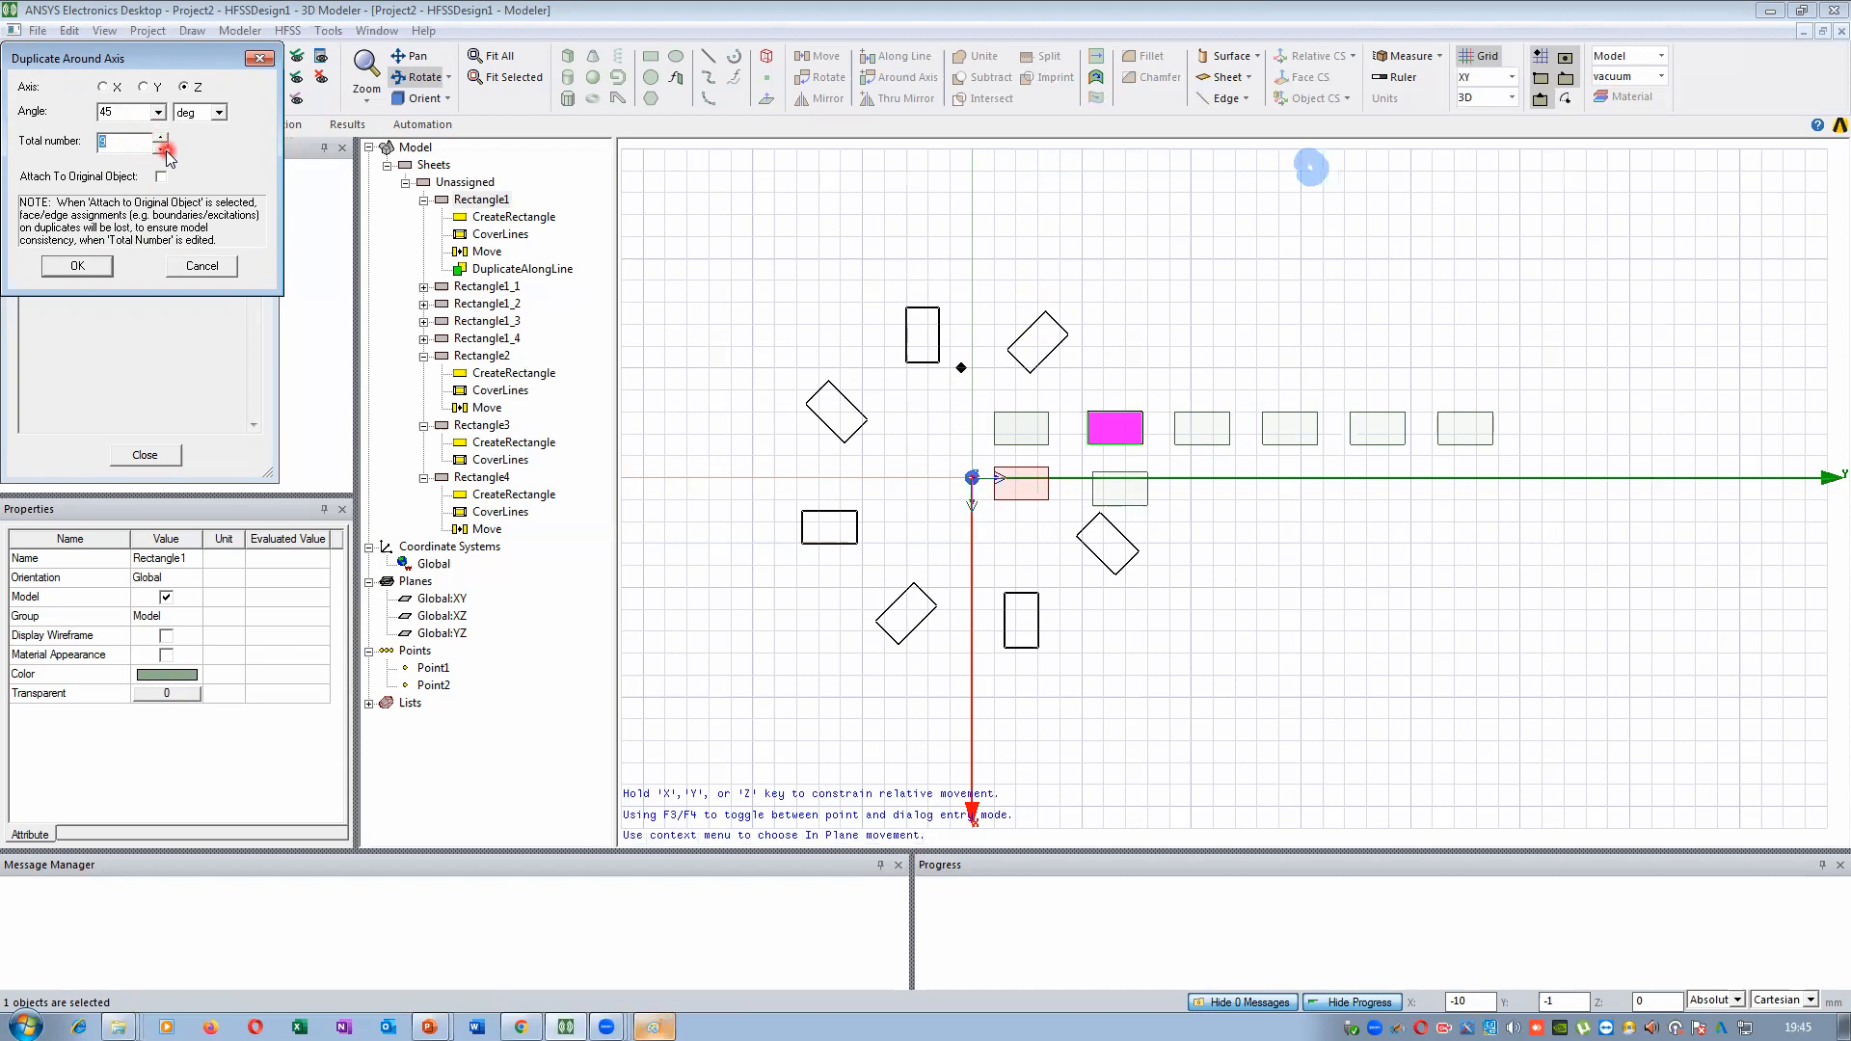
click(77, 265)
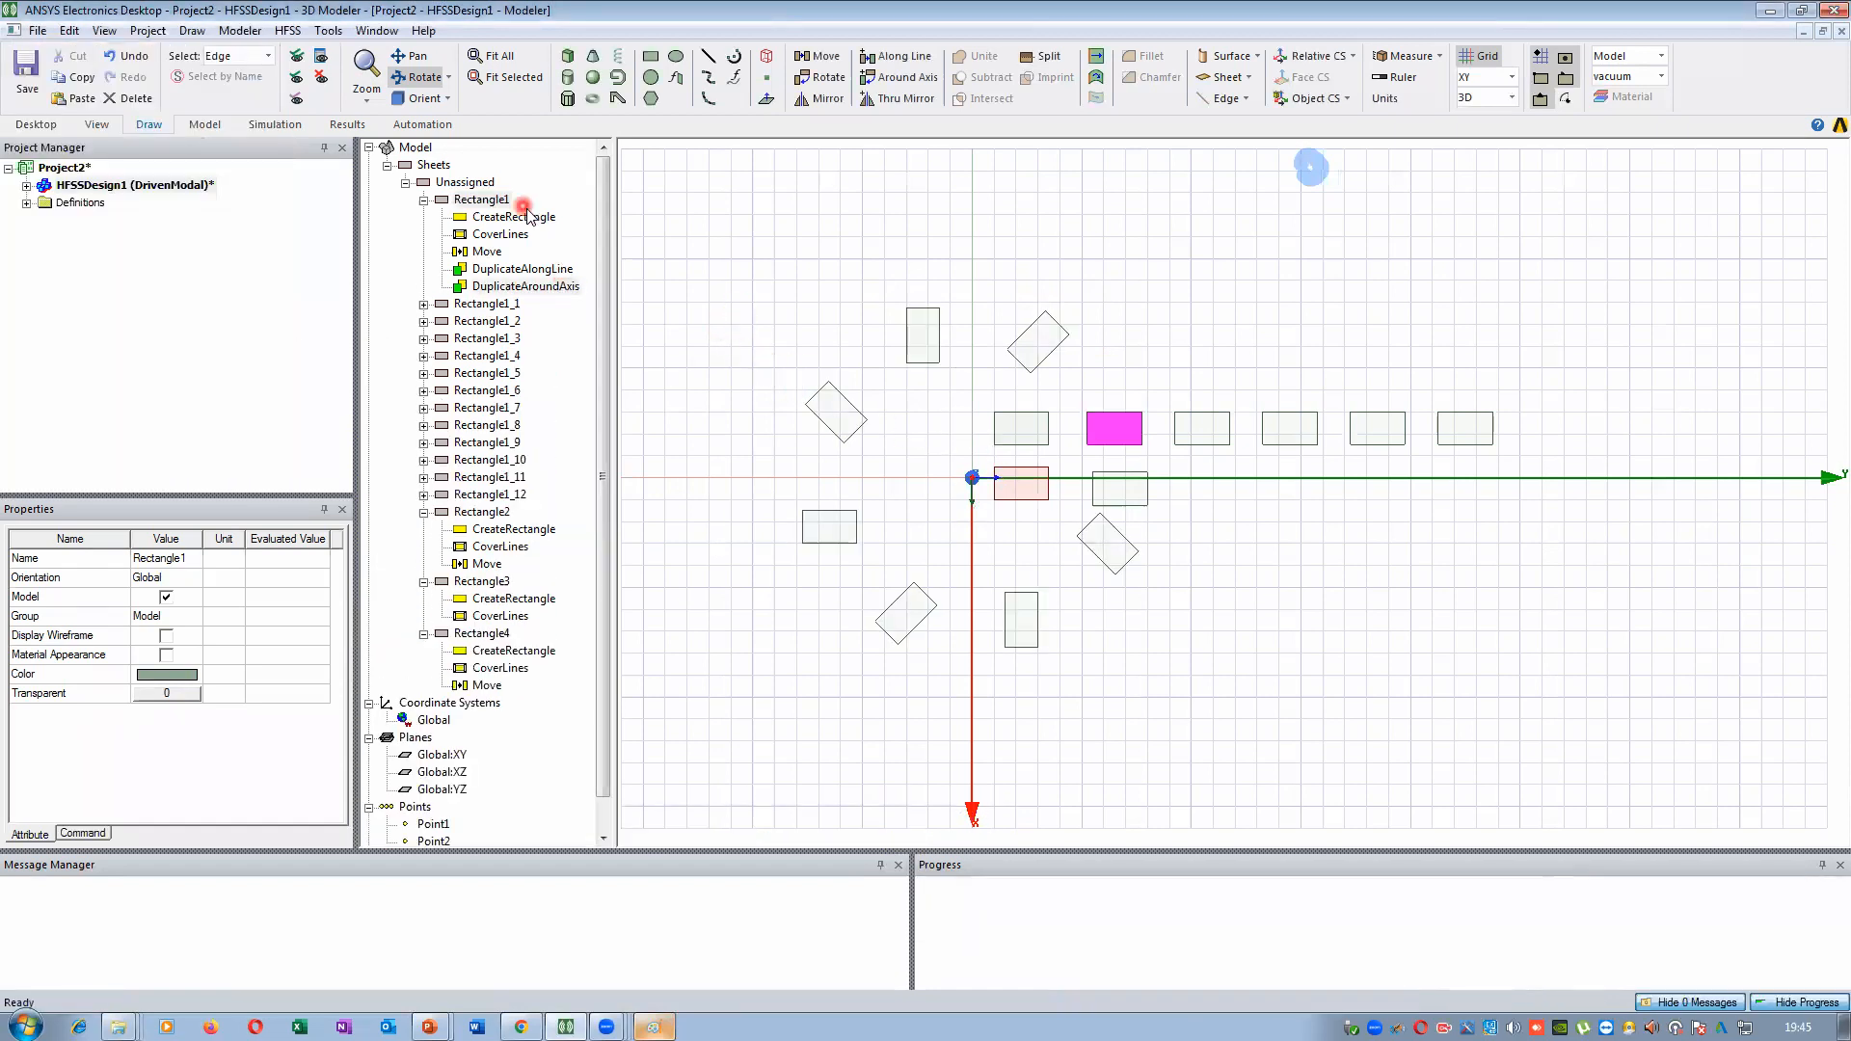
Clear the selection and review the parameters of Rectangle1's creation, move, line duplication and axis duplication commands
click(415, 150)
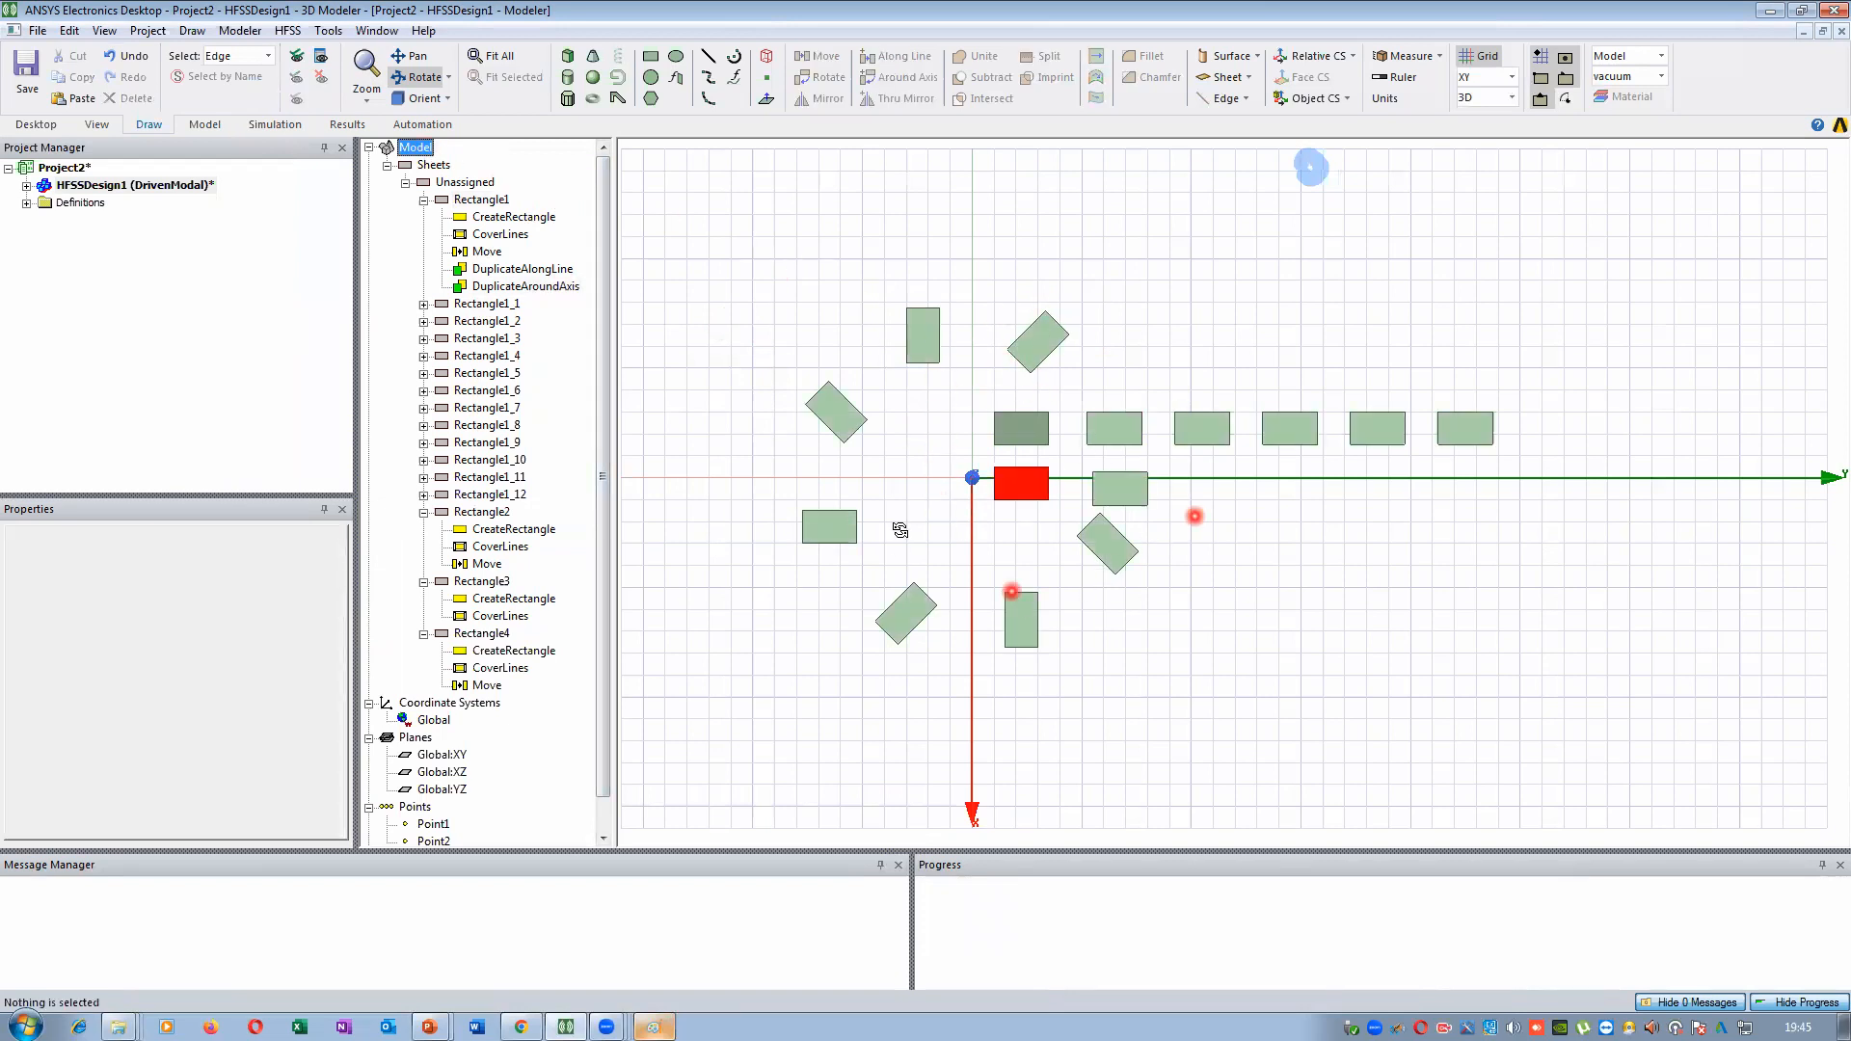
click(910, 177)
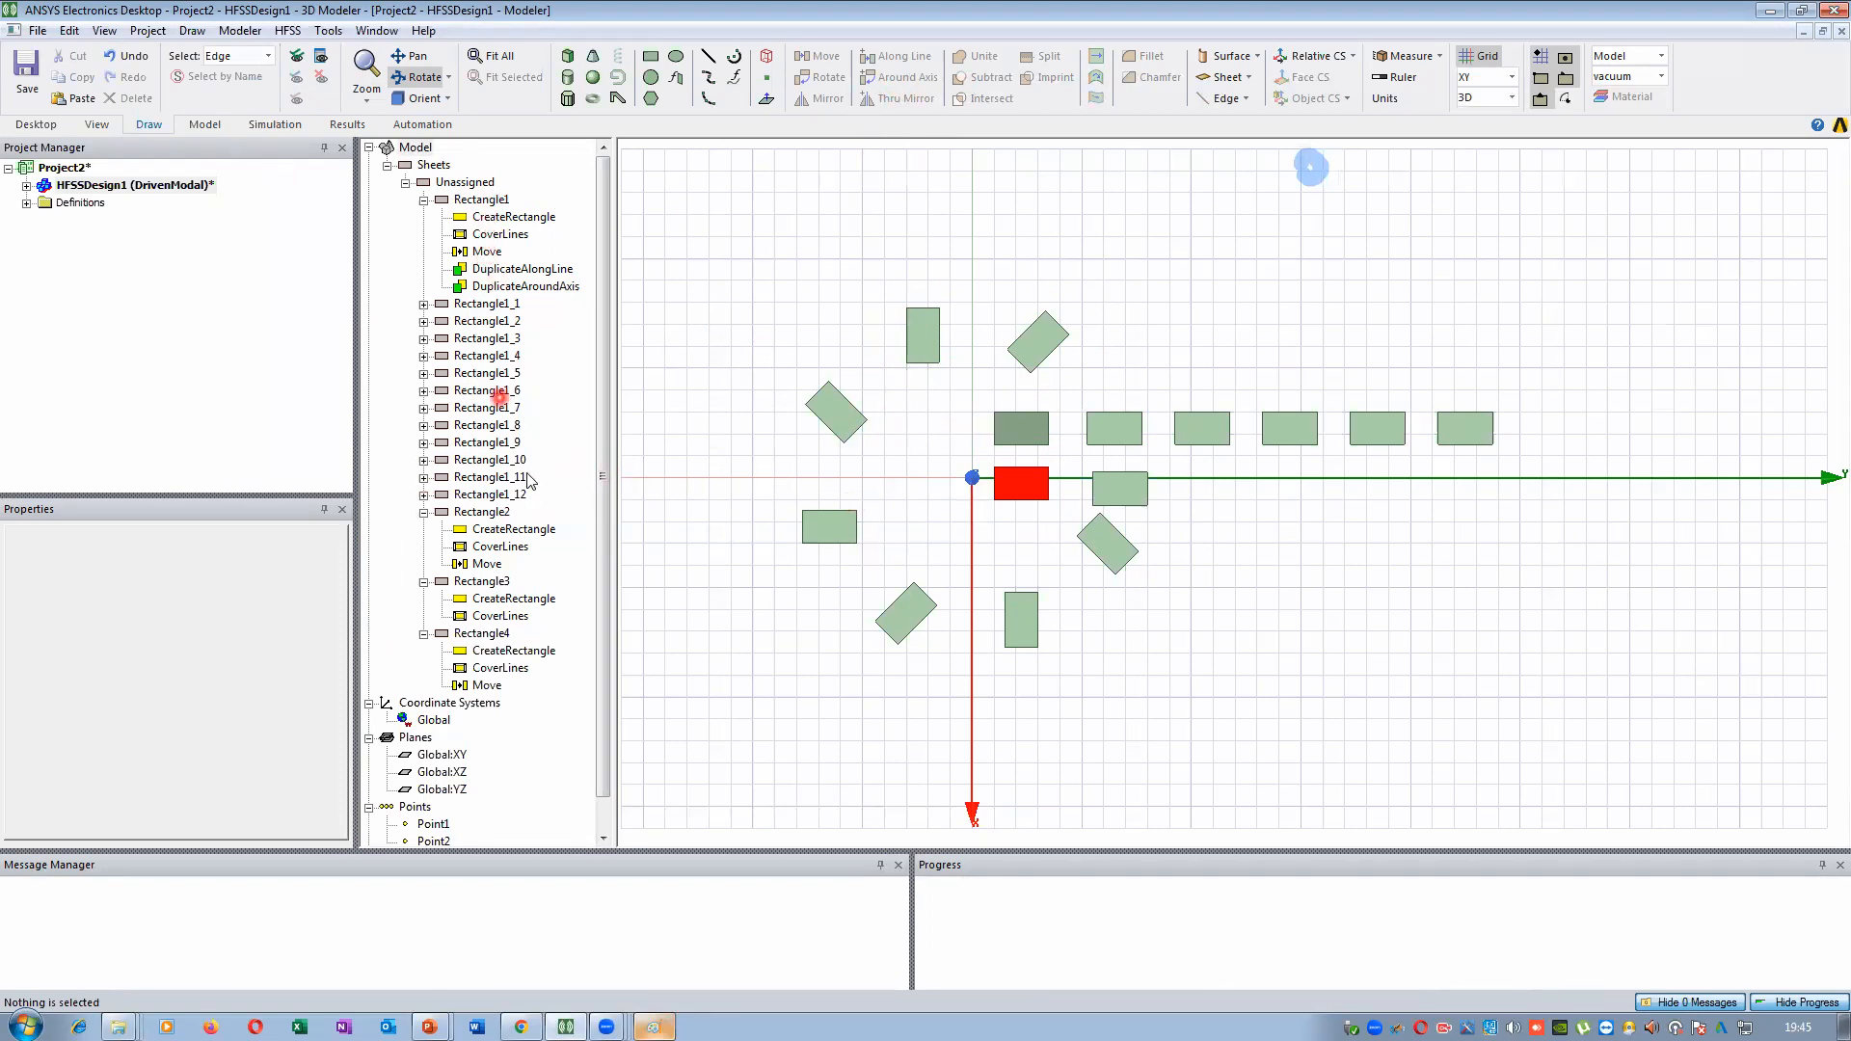
click(478, 200)
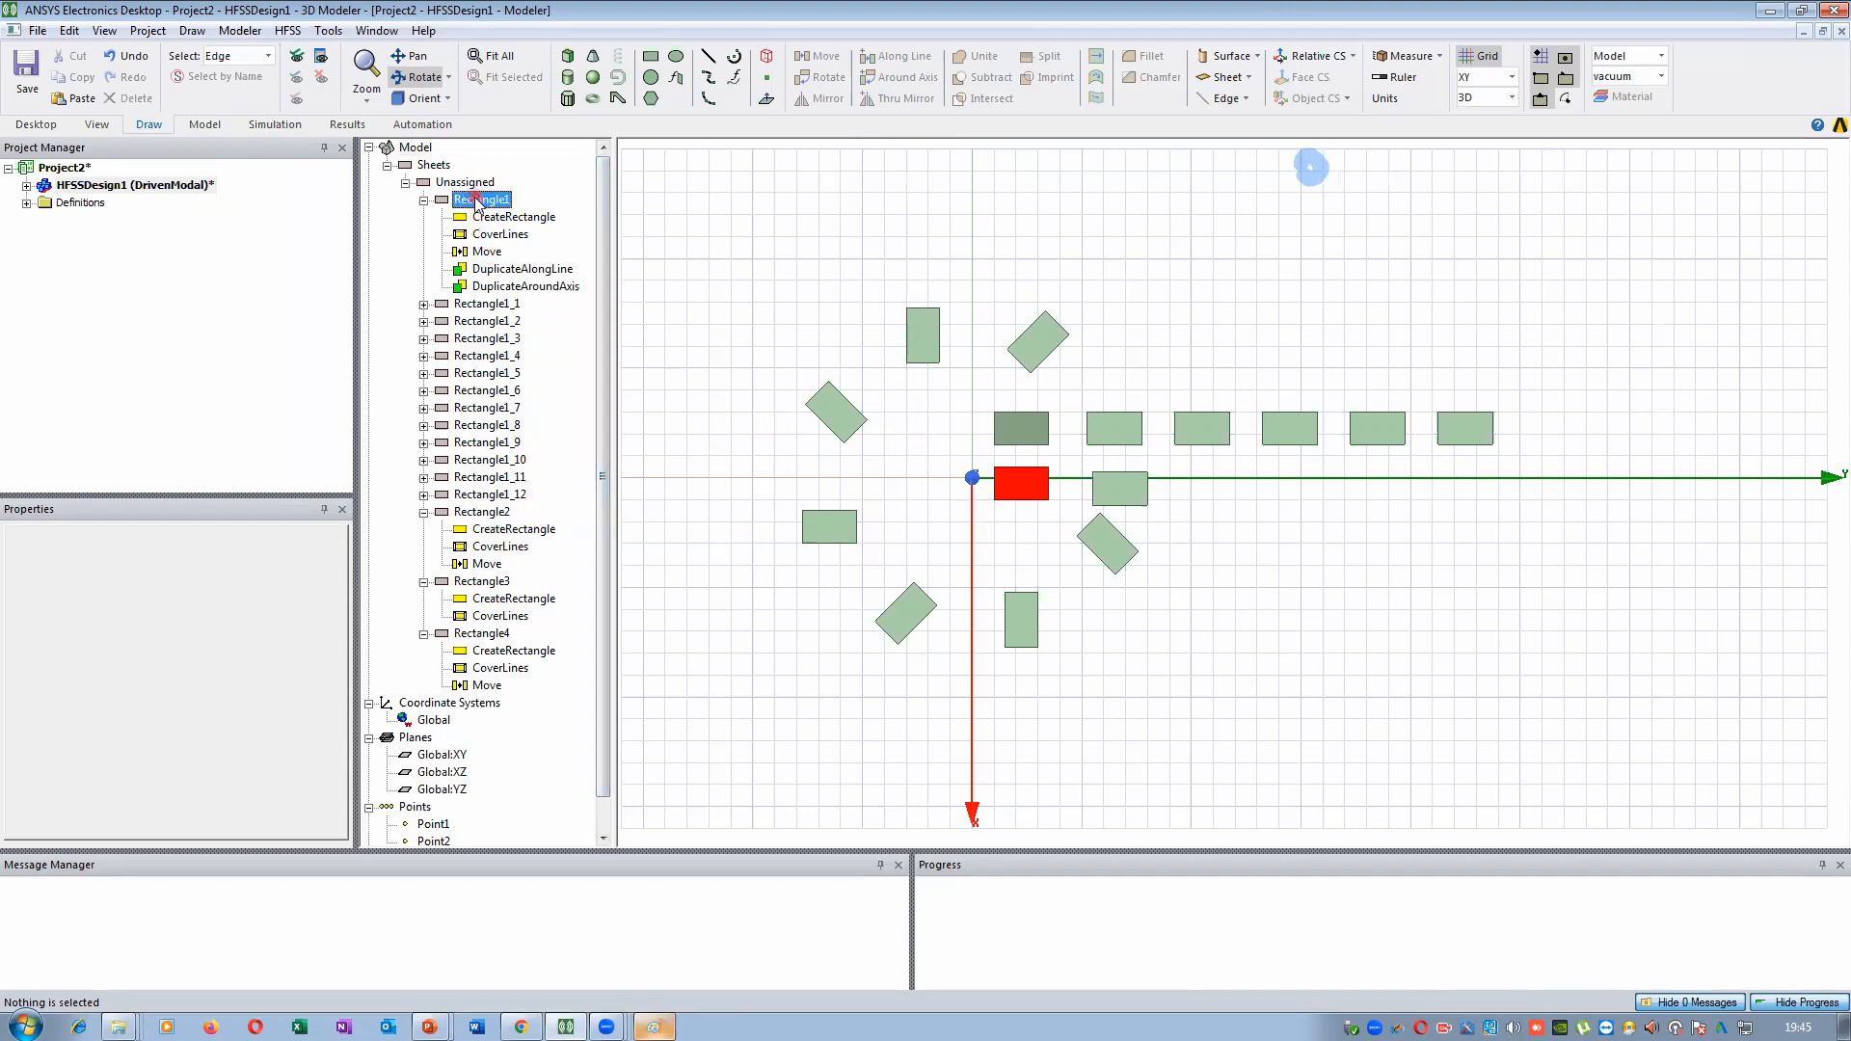
click(519, 218)
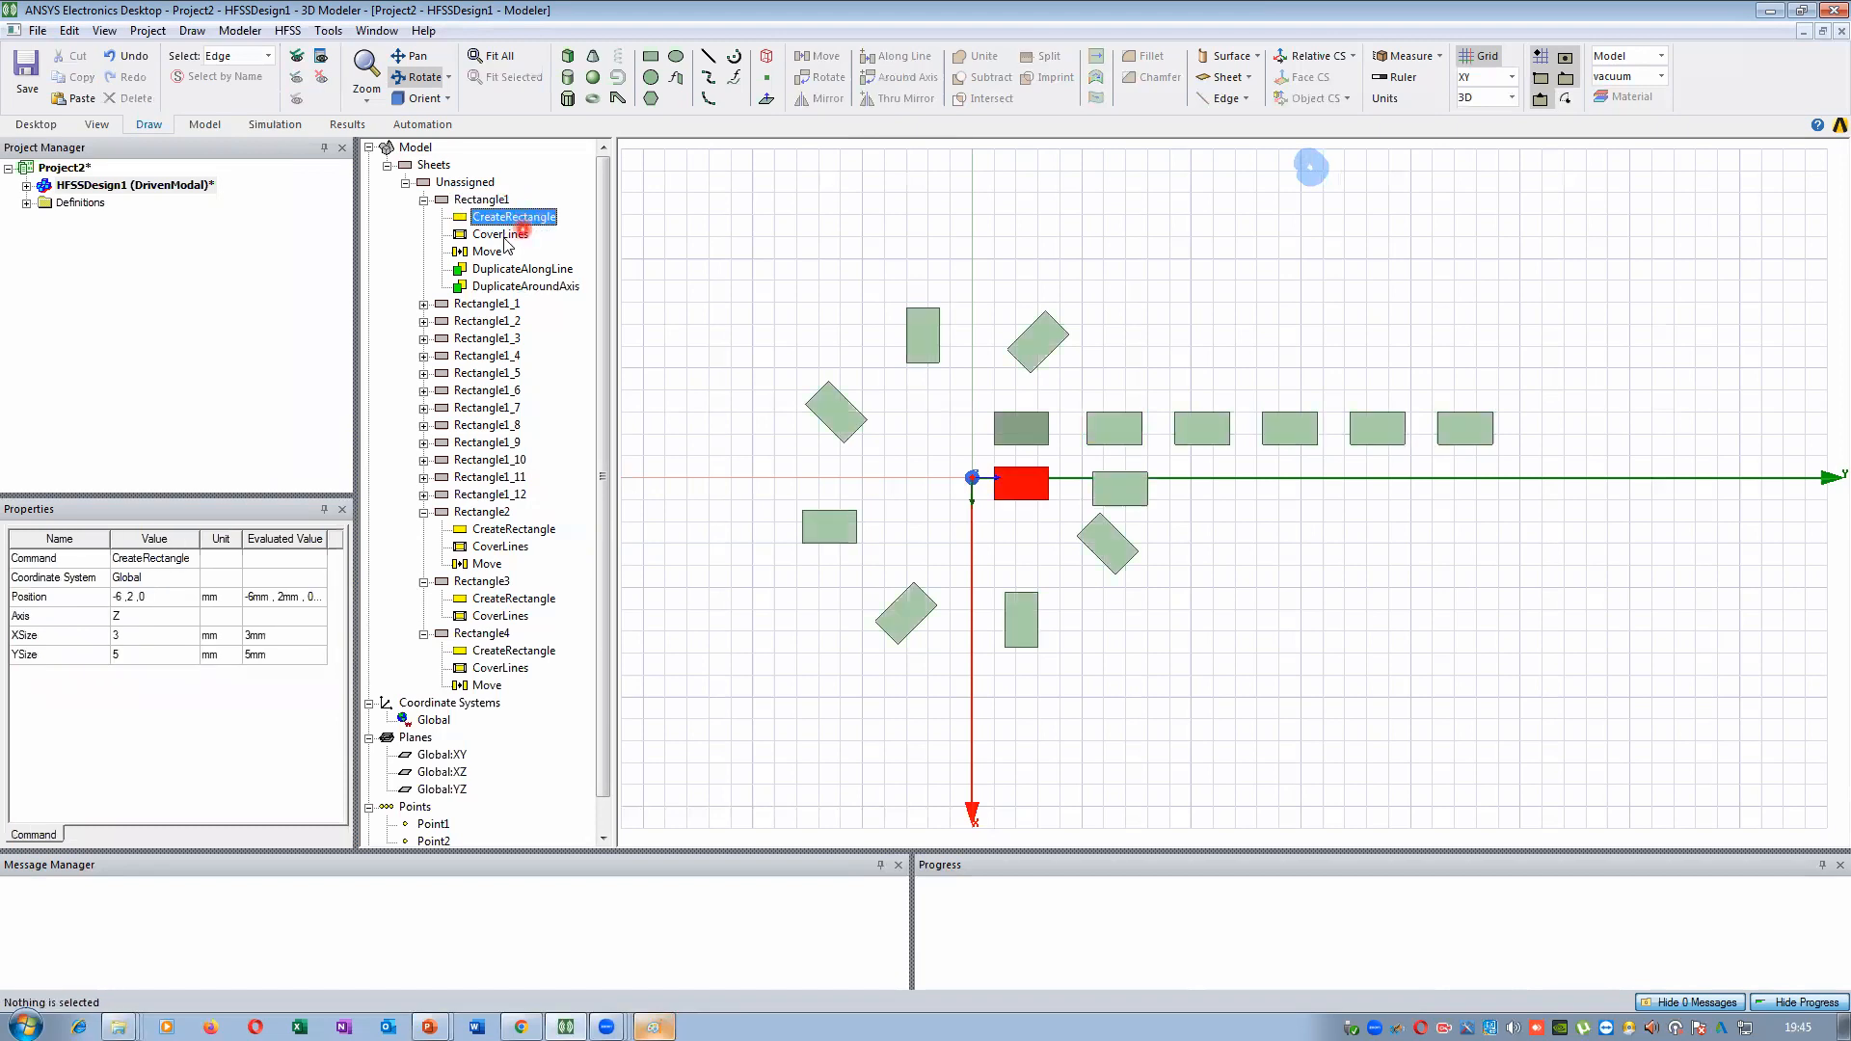
click(488, 252)
click(520, 273)
click(533, 272)
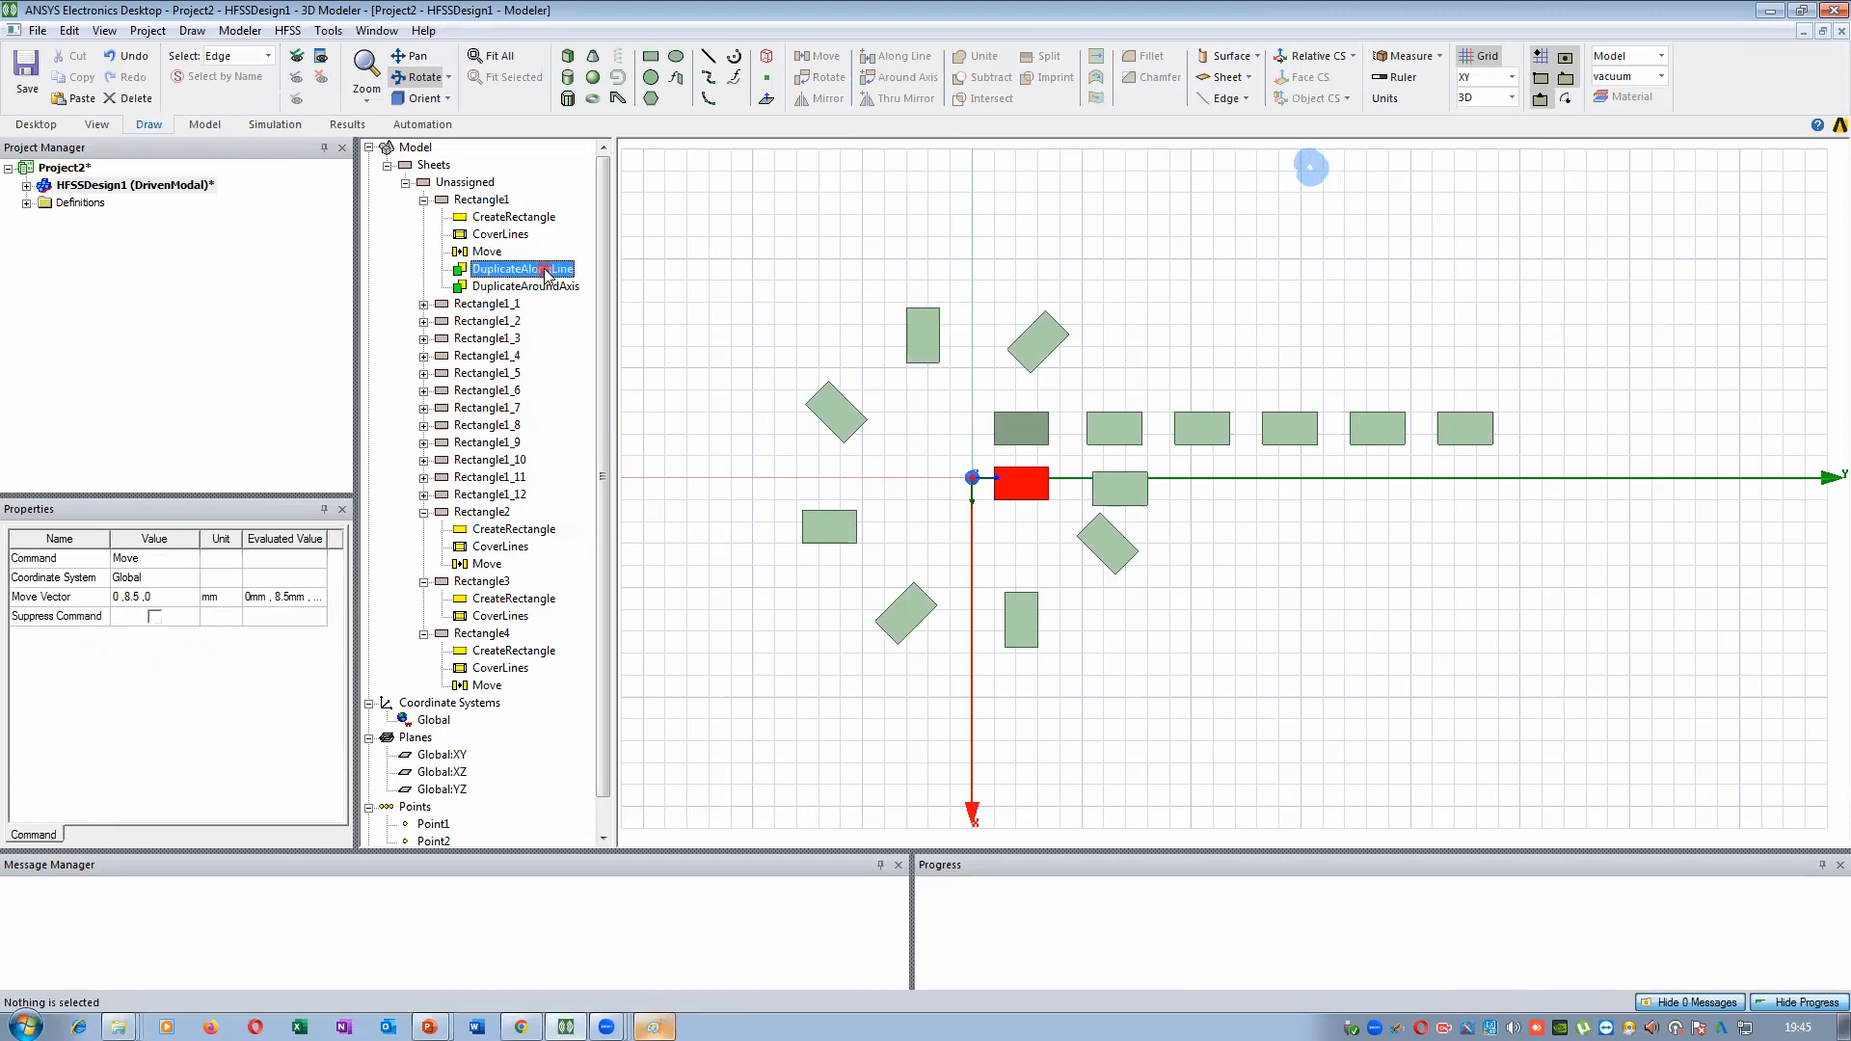
click(510, 288)
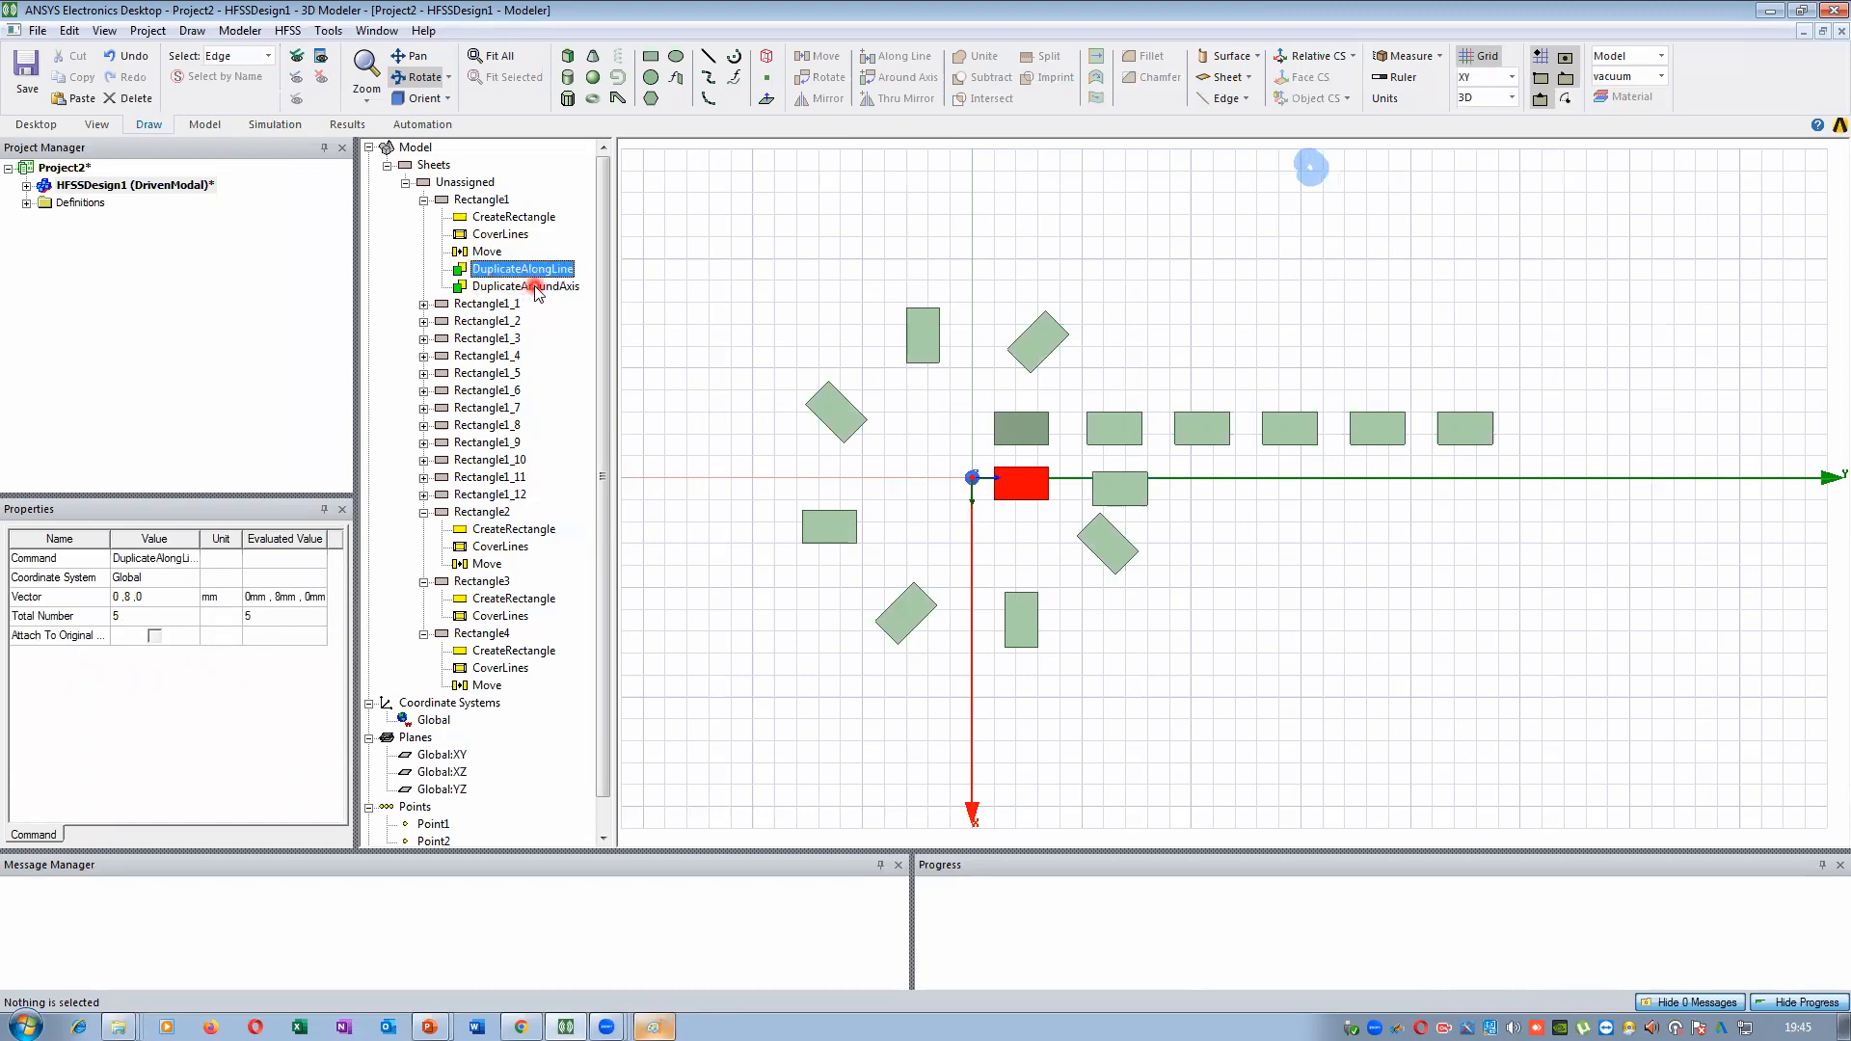
click(535, 288)
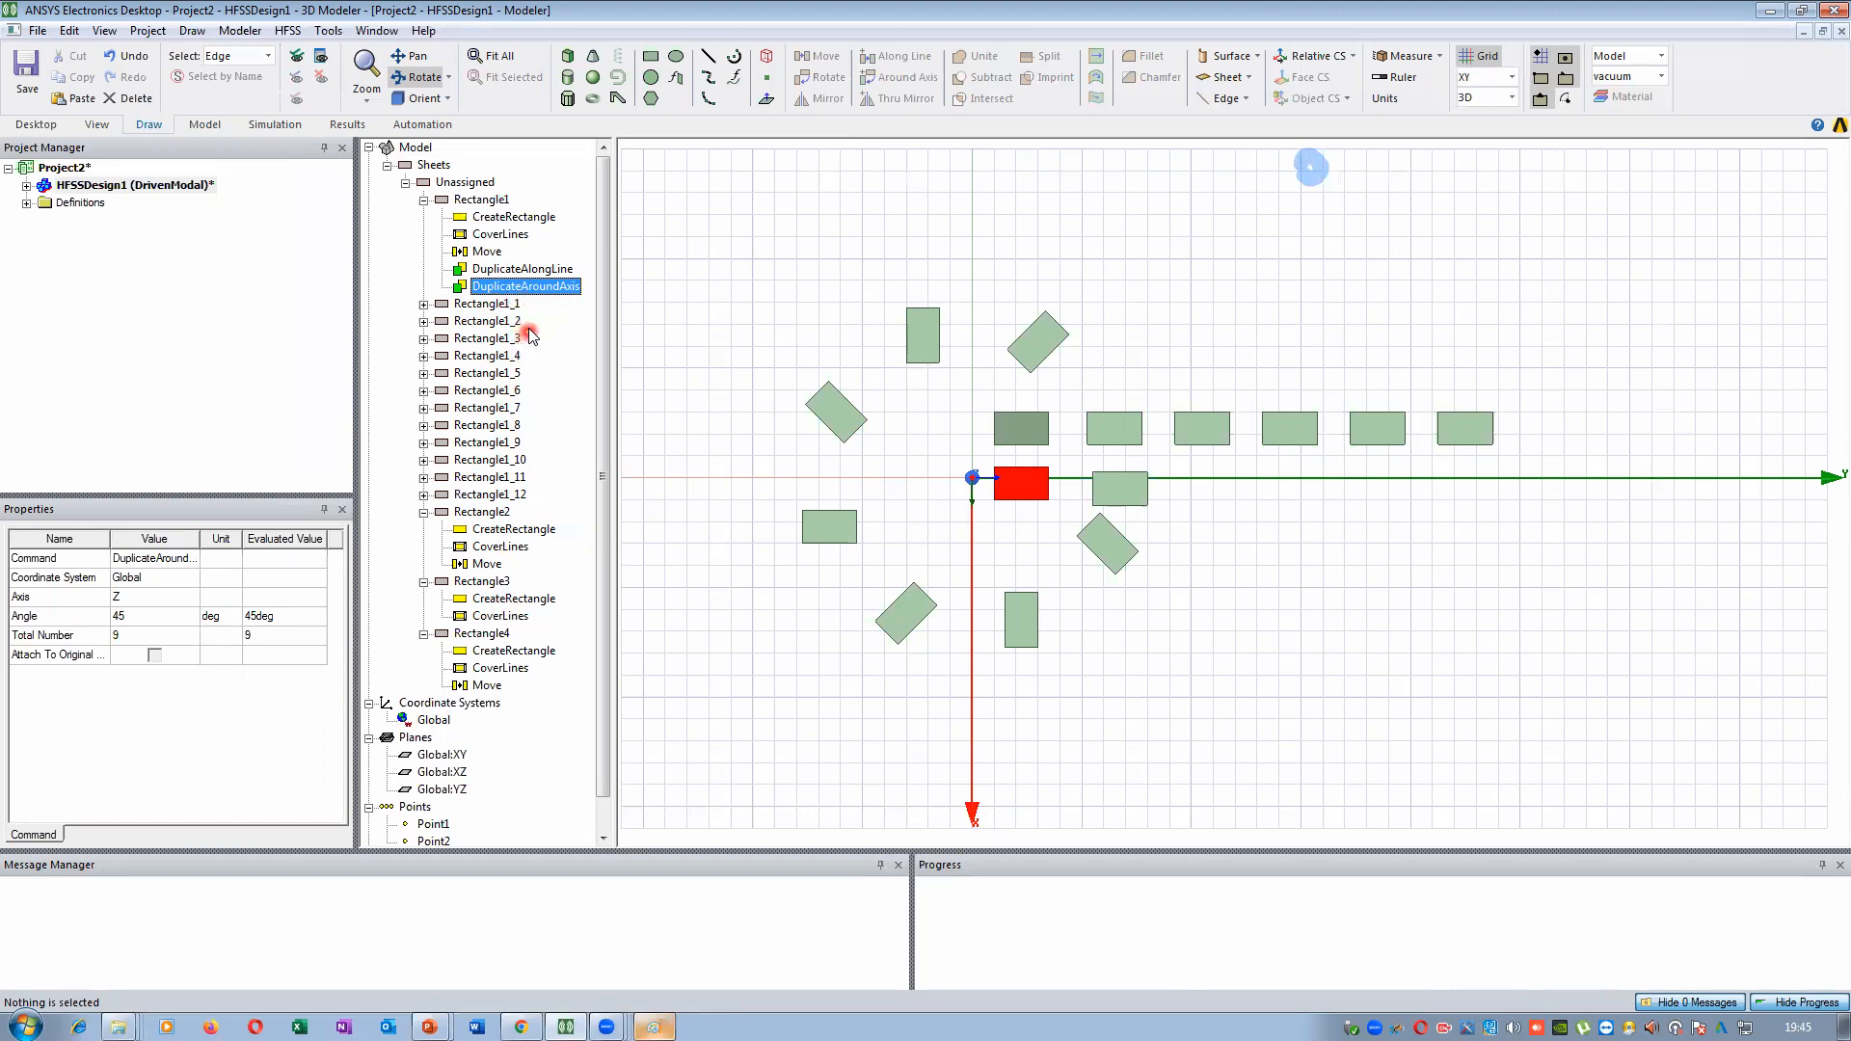
Change the move vector of Rectangle1's Move command to 0, 15, 0 mm and apply it
click(486, 253)
double_click(487, 253)
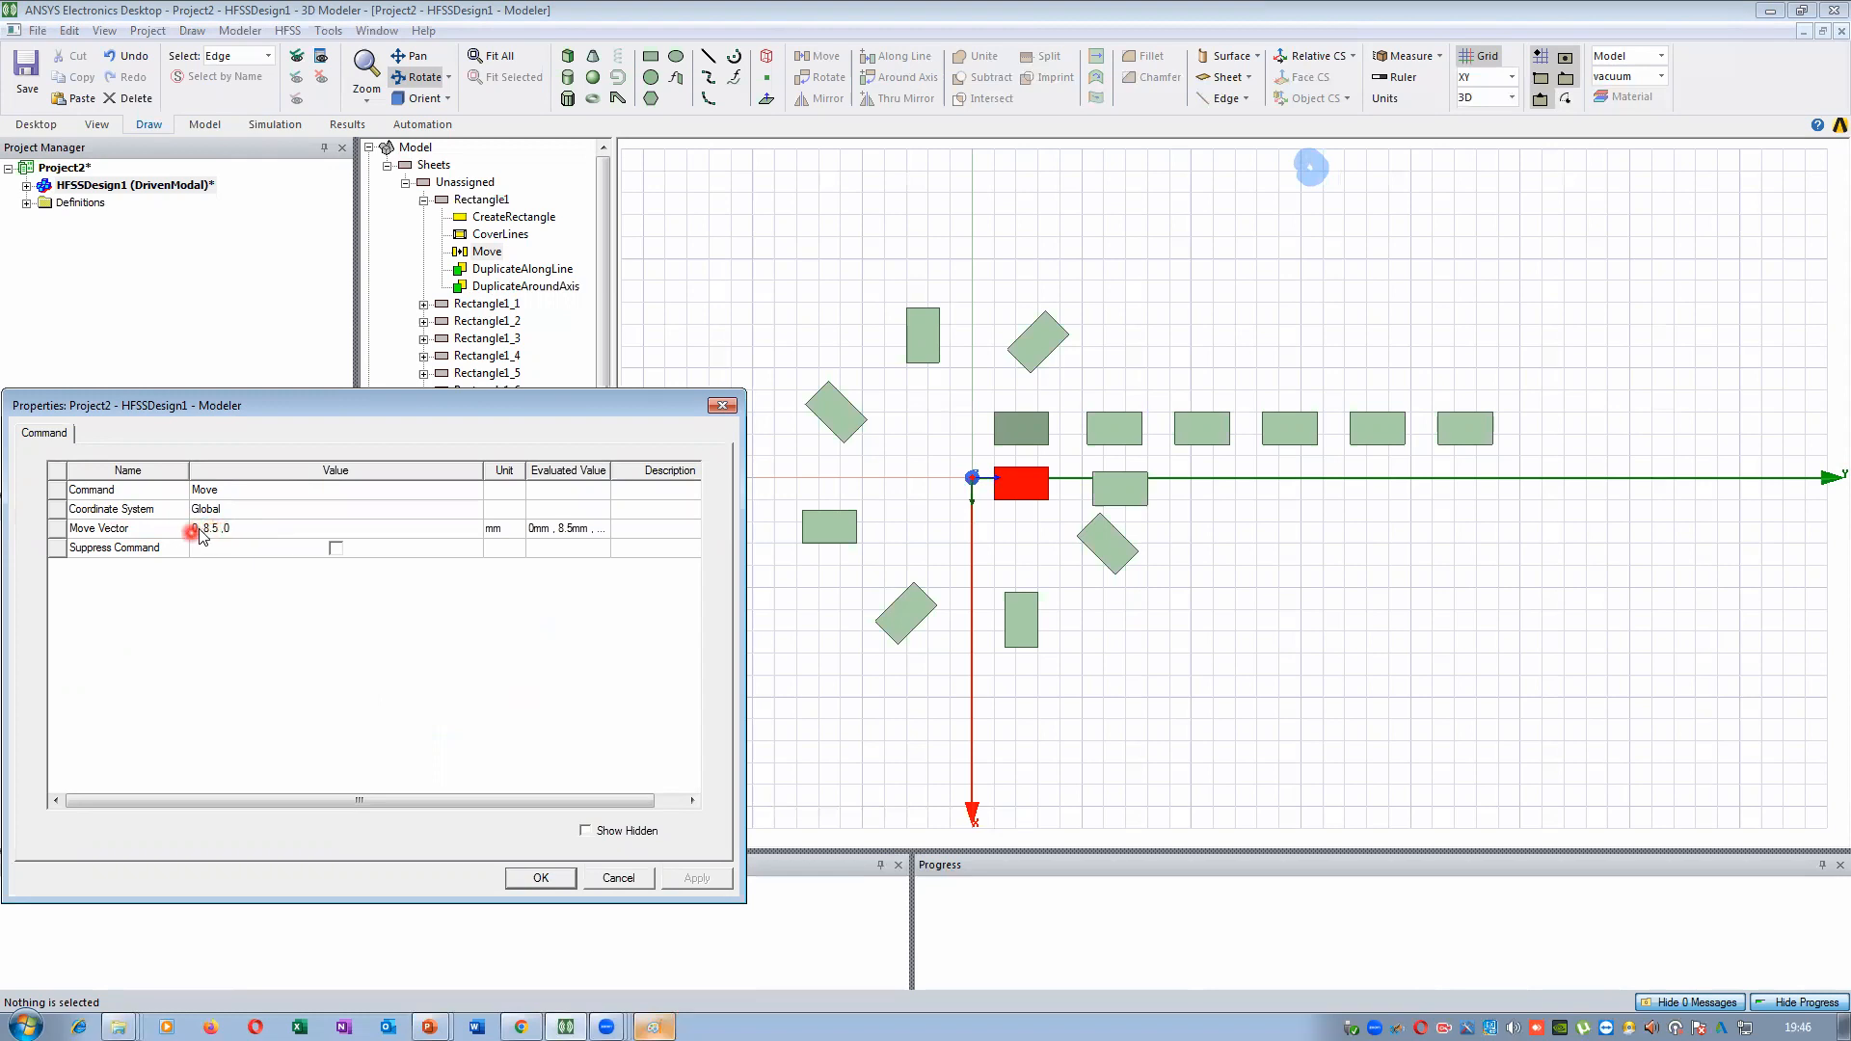
click(228, 529)
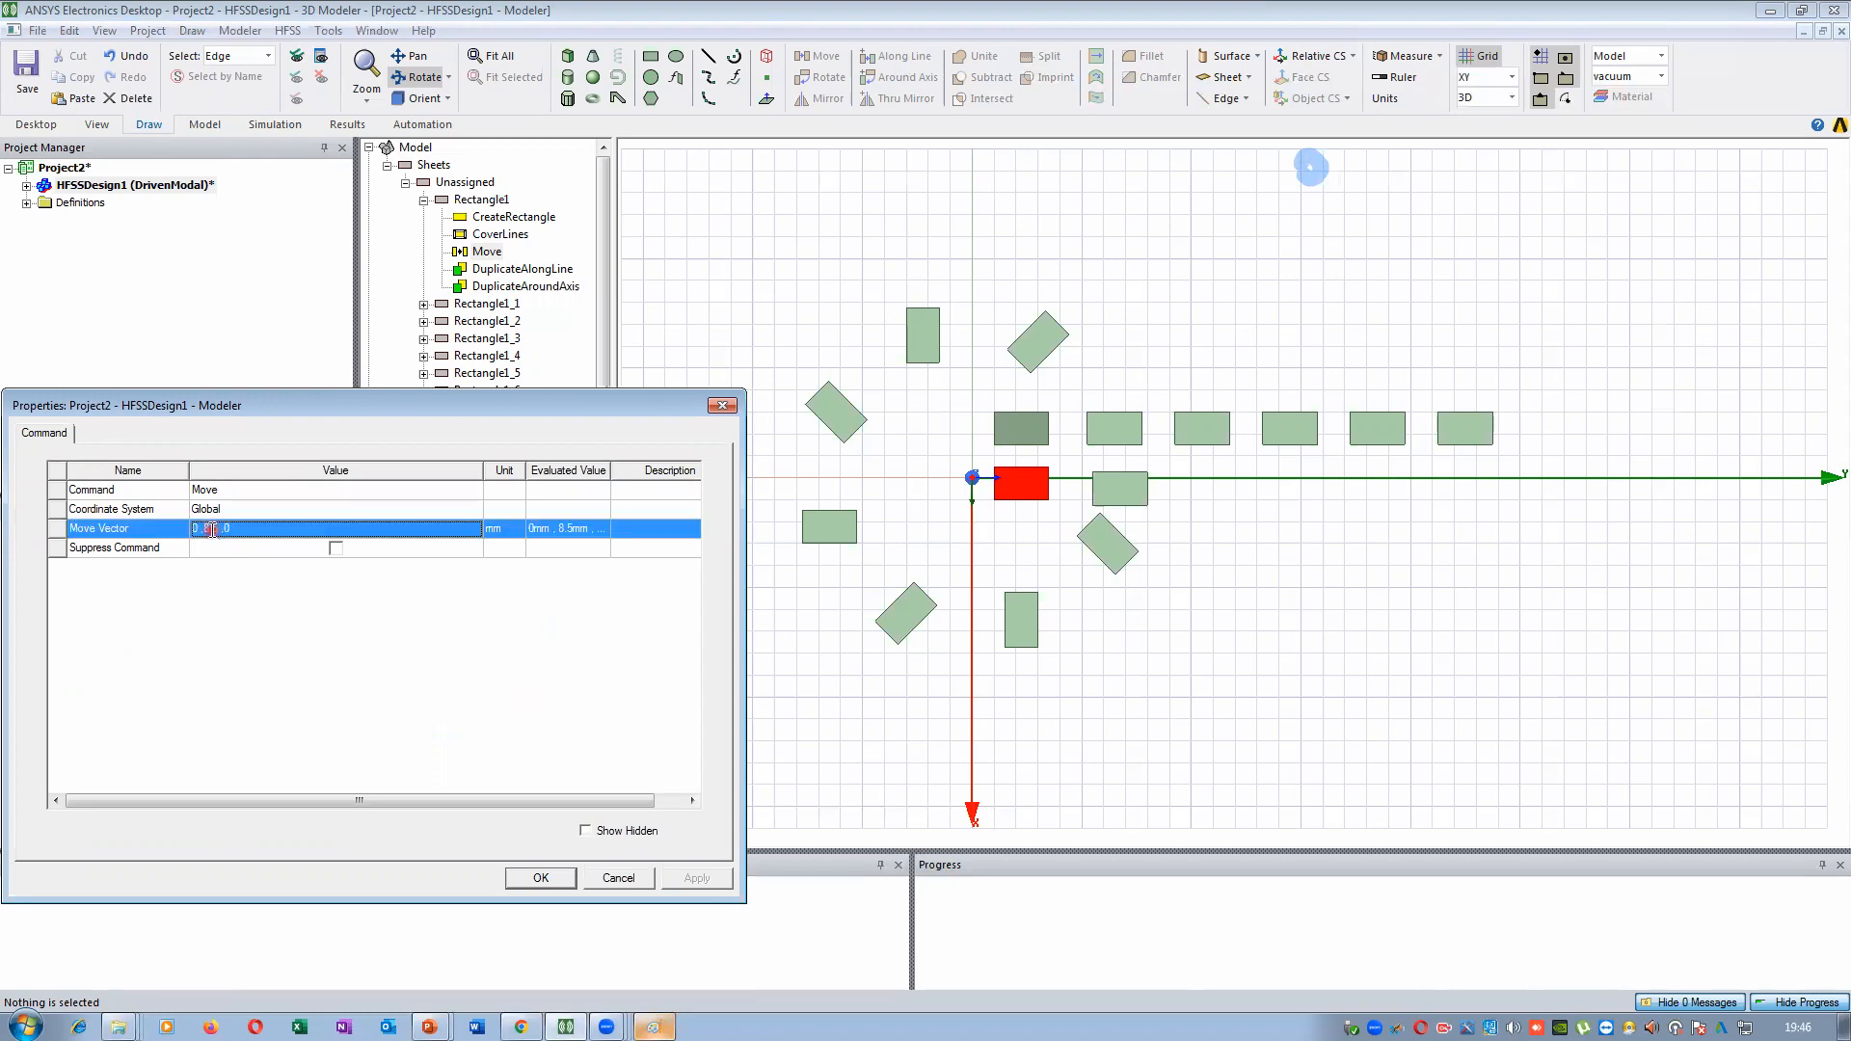
text(15)
click(251, 597)
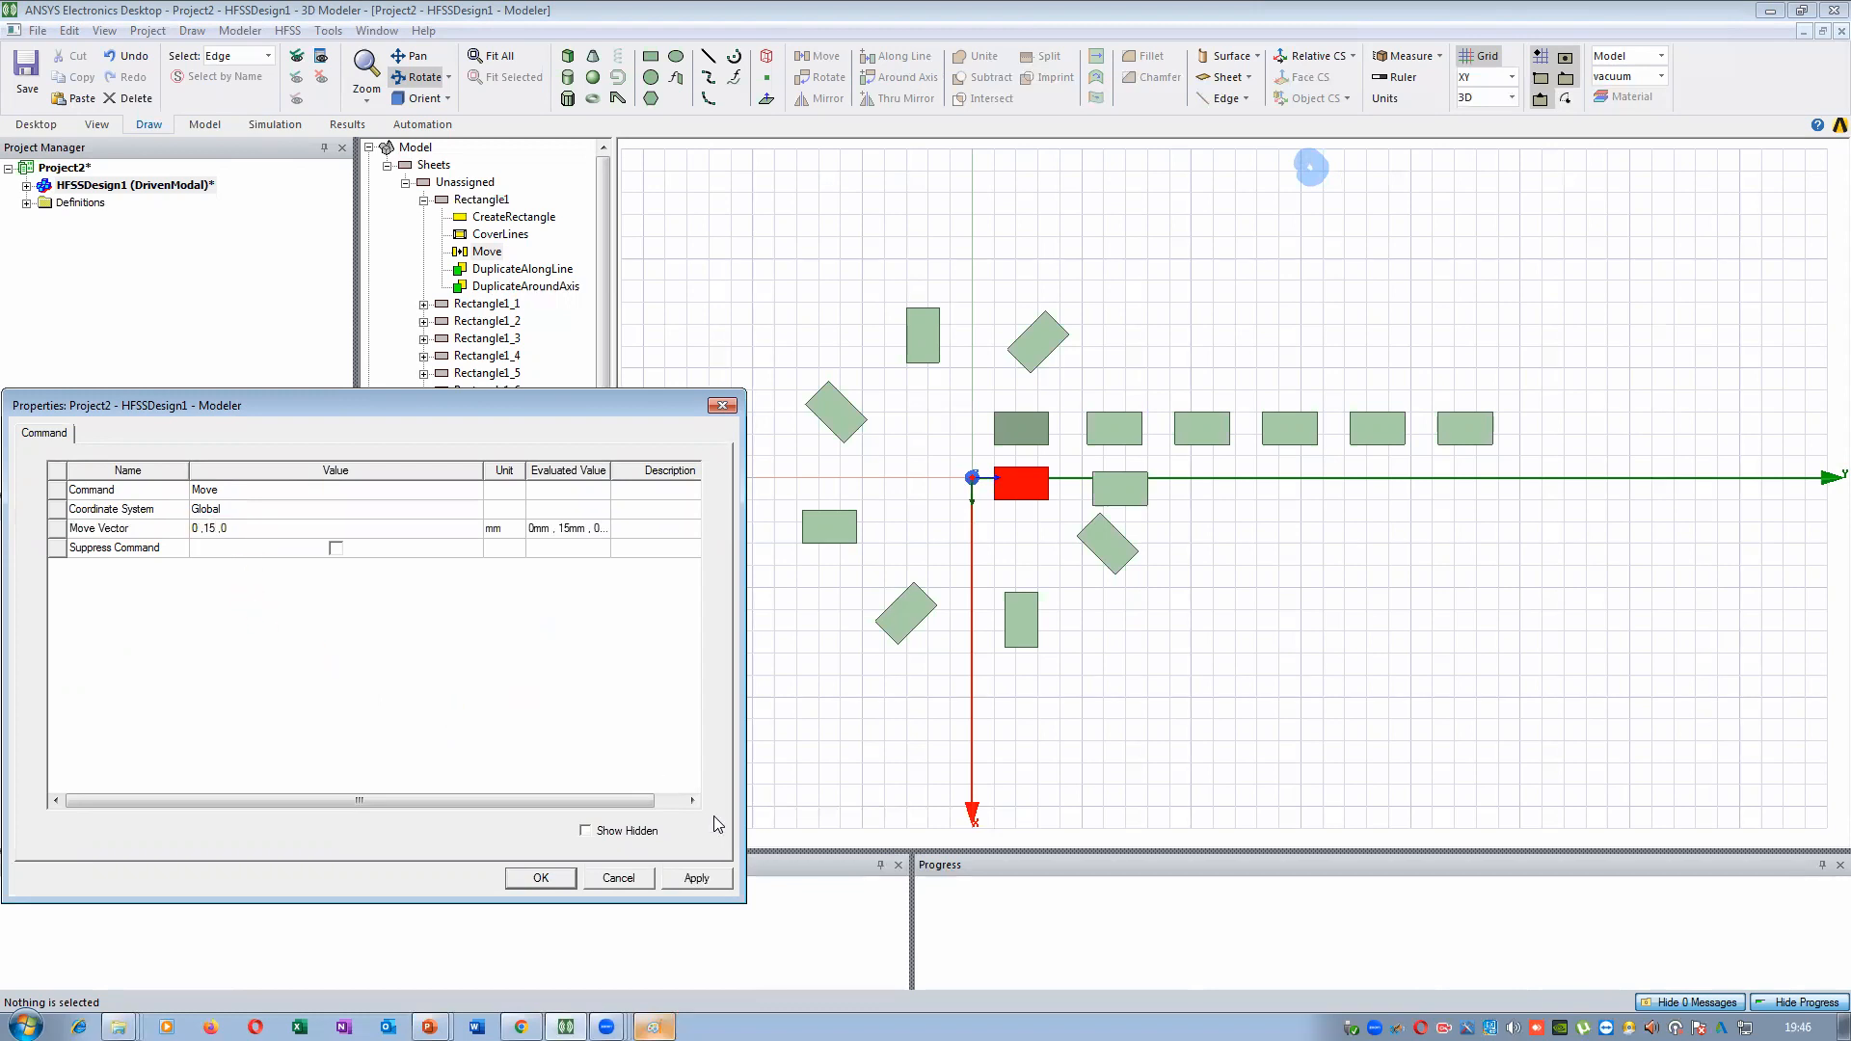
click(710, 879)
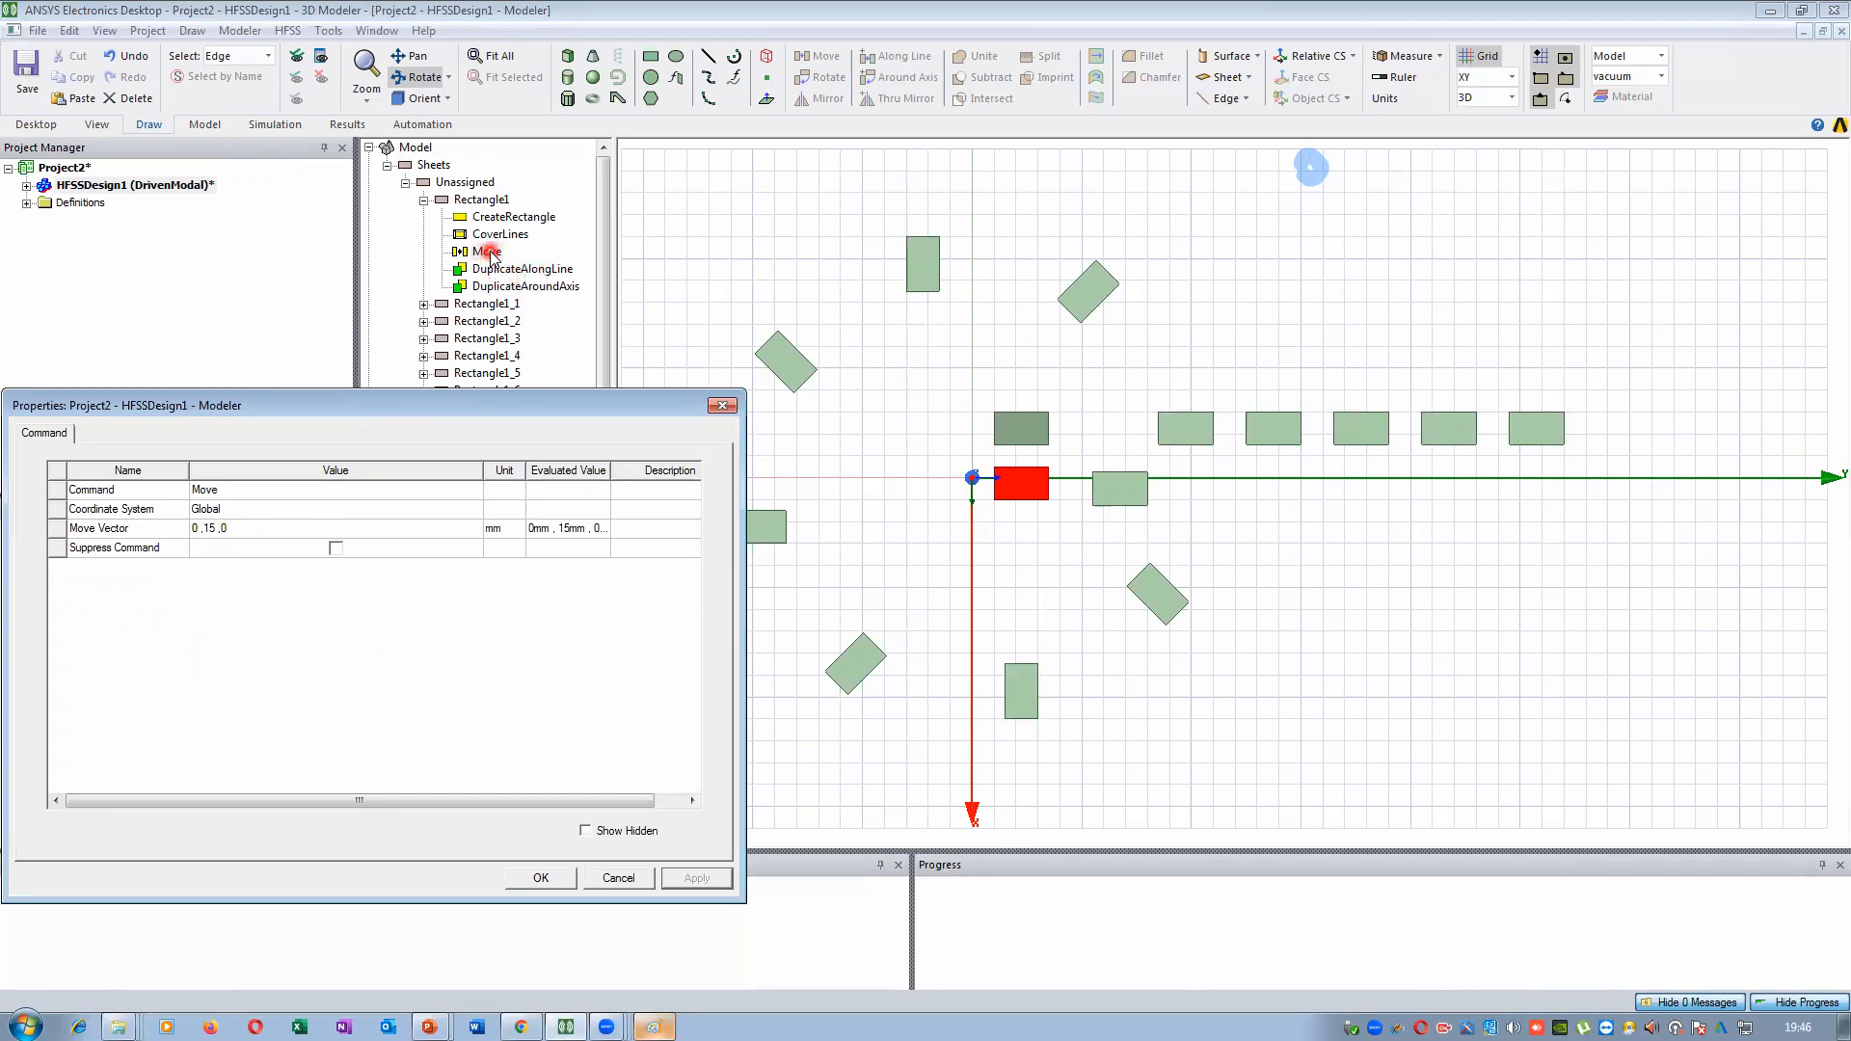
click(540, 876)
Change the move vector of Rectangle1's Move command to 0, 7, 0 mm and apply it
click(212, 528)
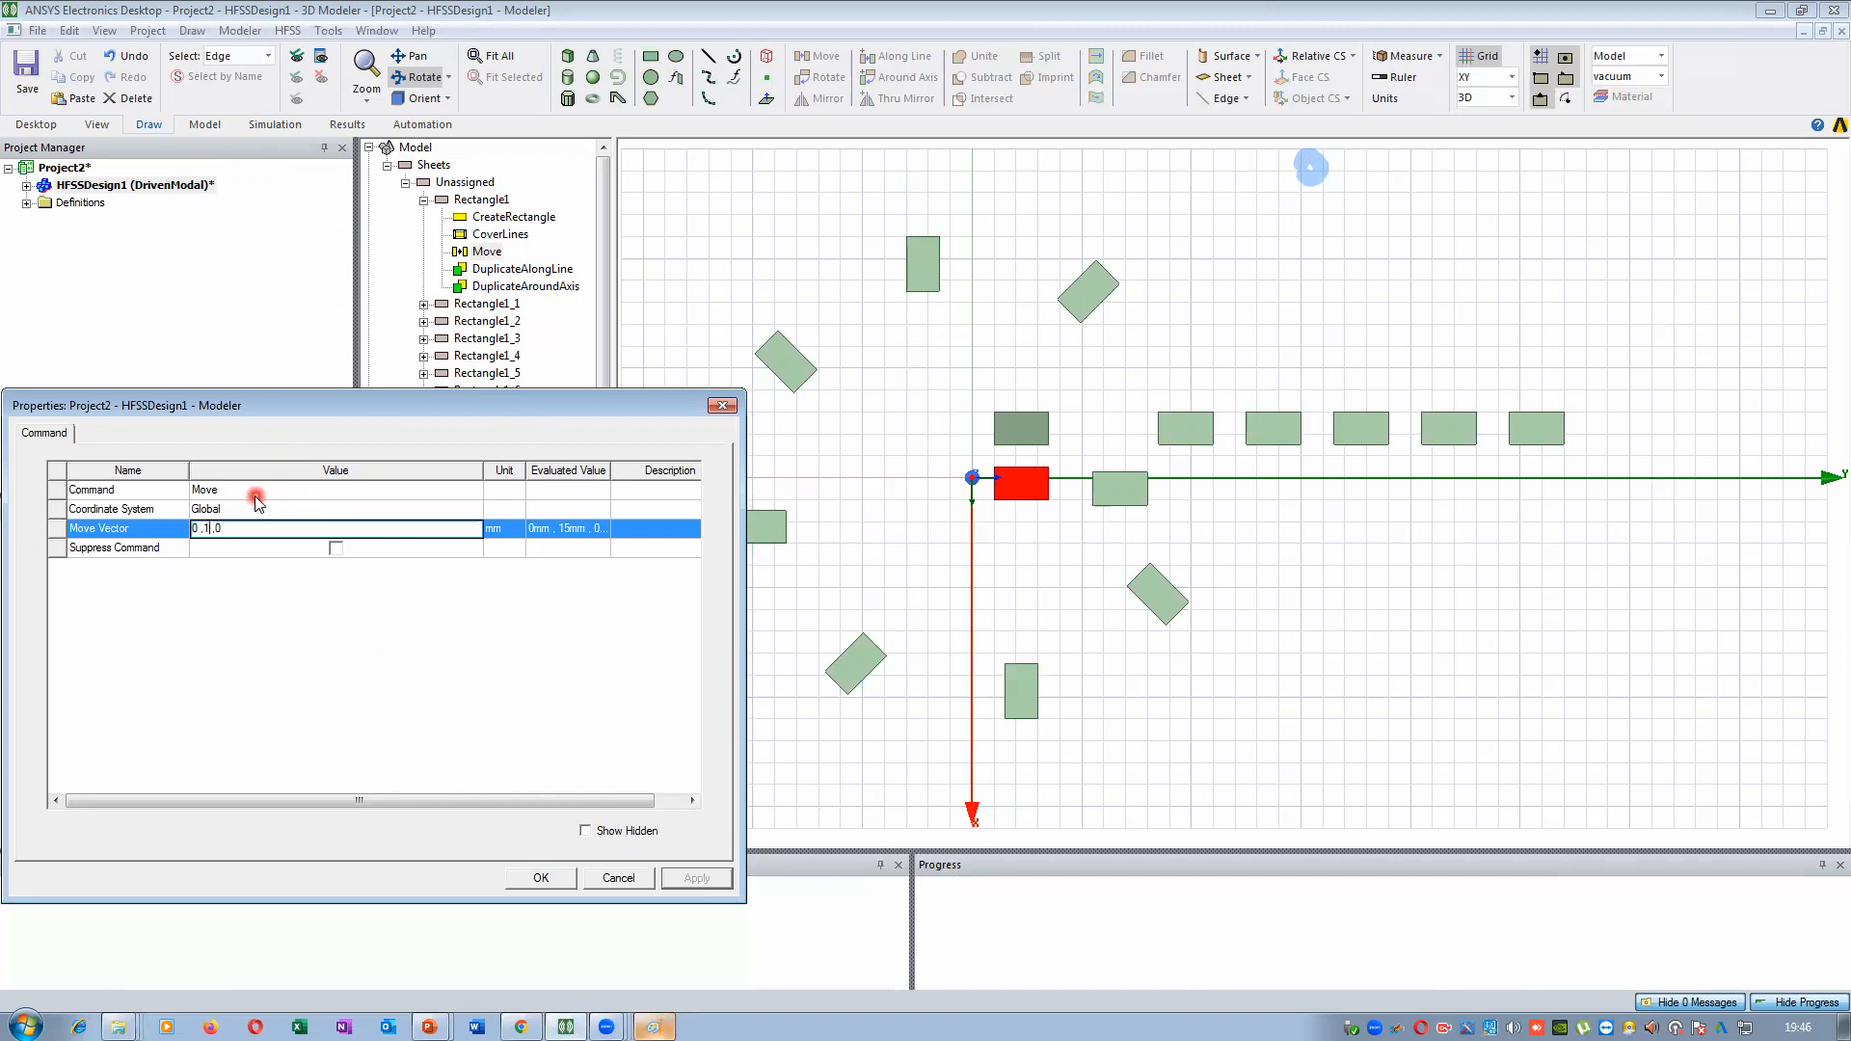
text(7)
click(394, 652)
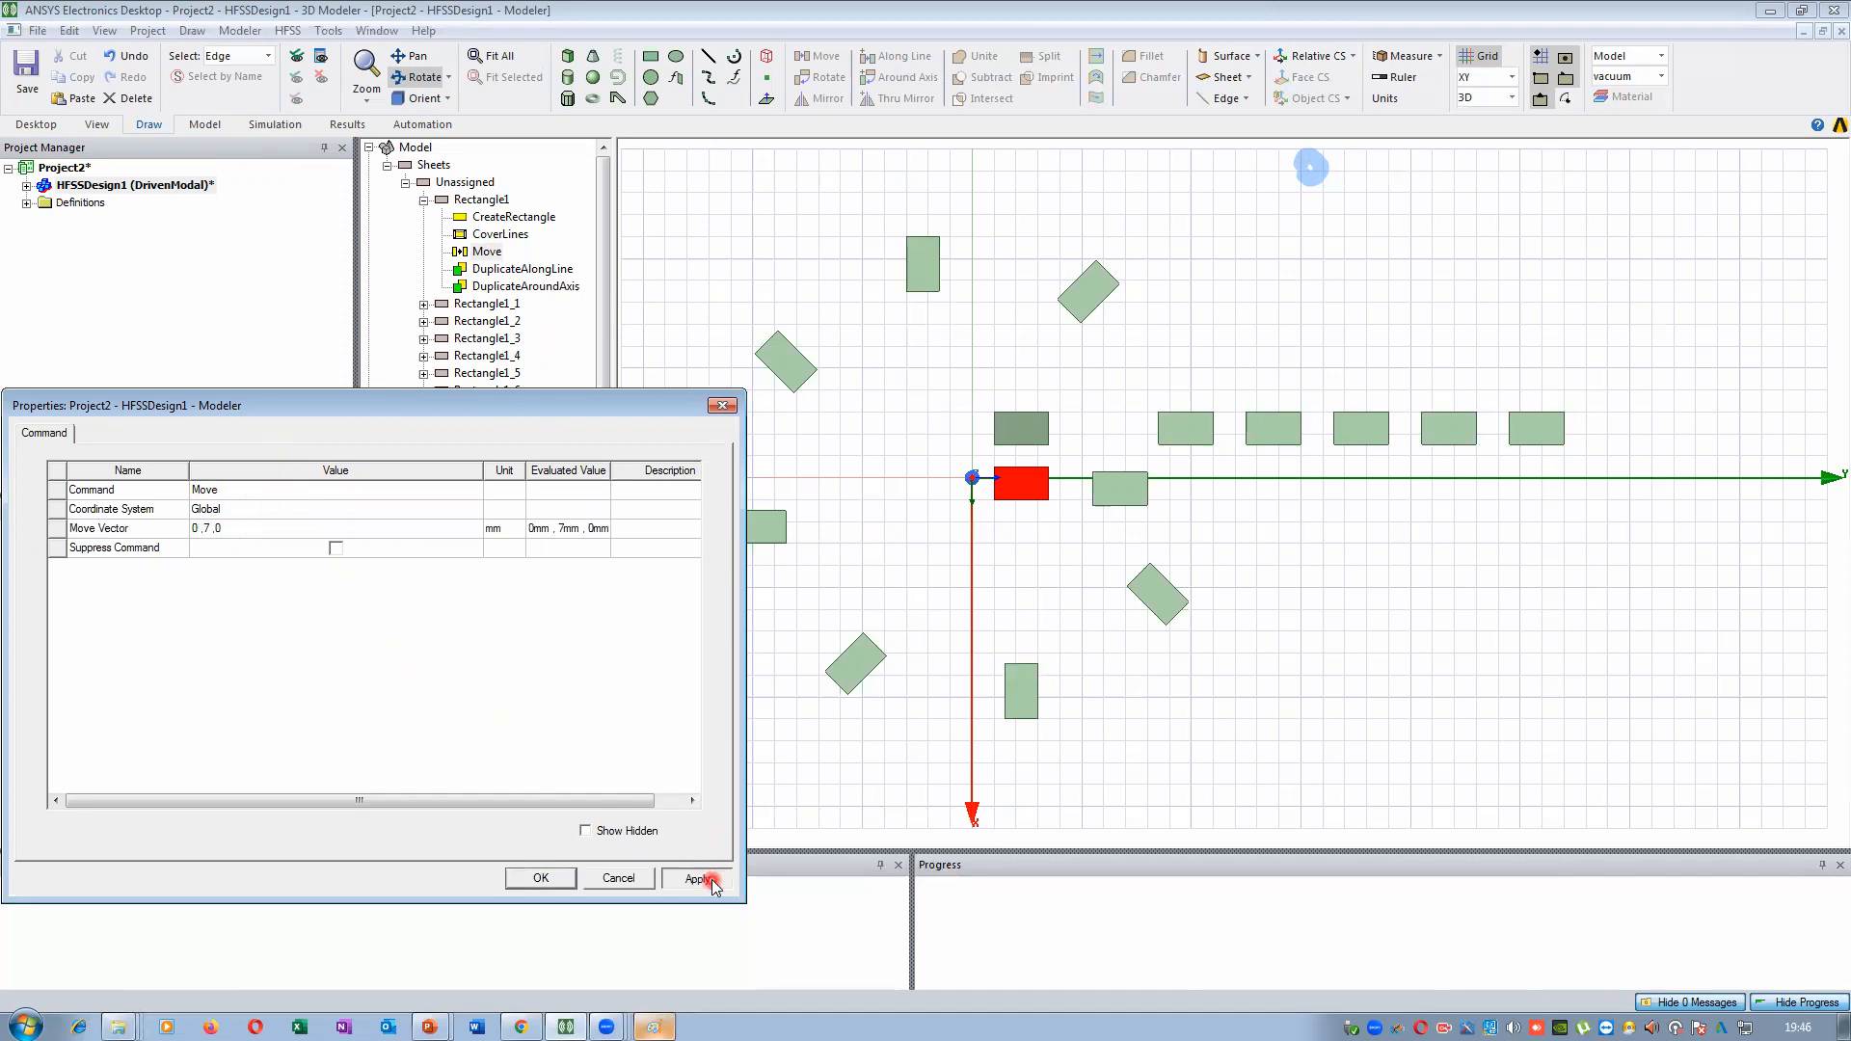
click(698, 878)
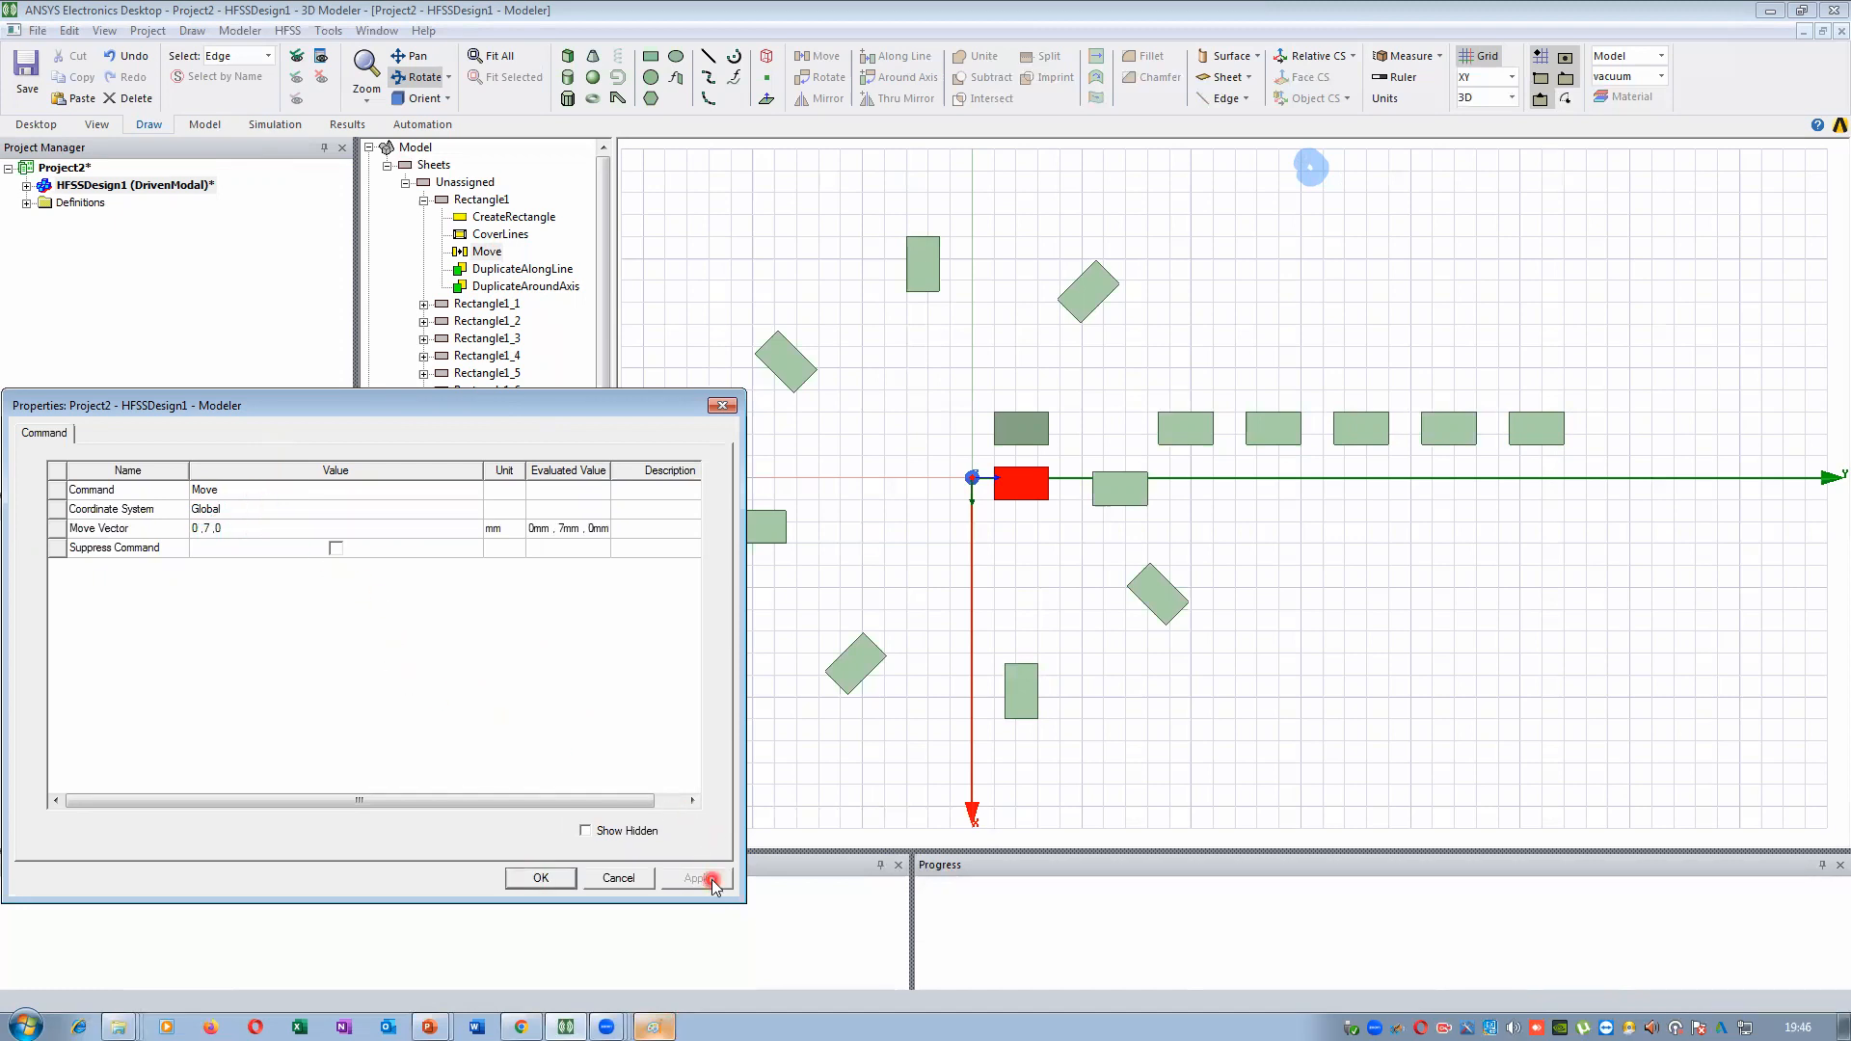
Set the move vector of Rectangle1's Move command to 0, 20, 0 mm, apply it and close the command's properties
click(207, 525)
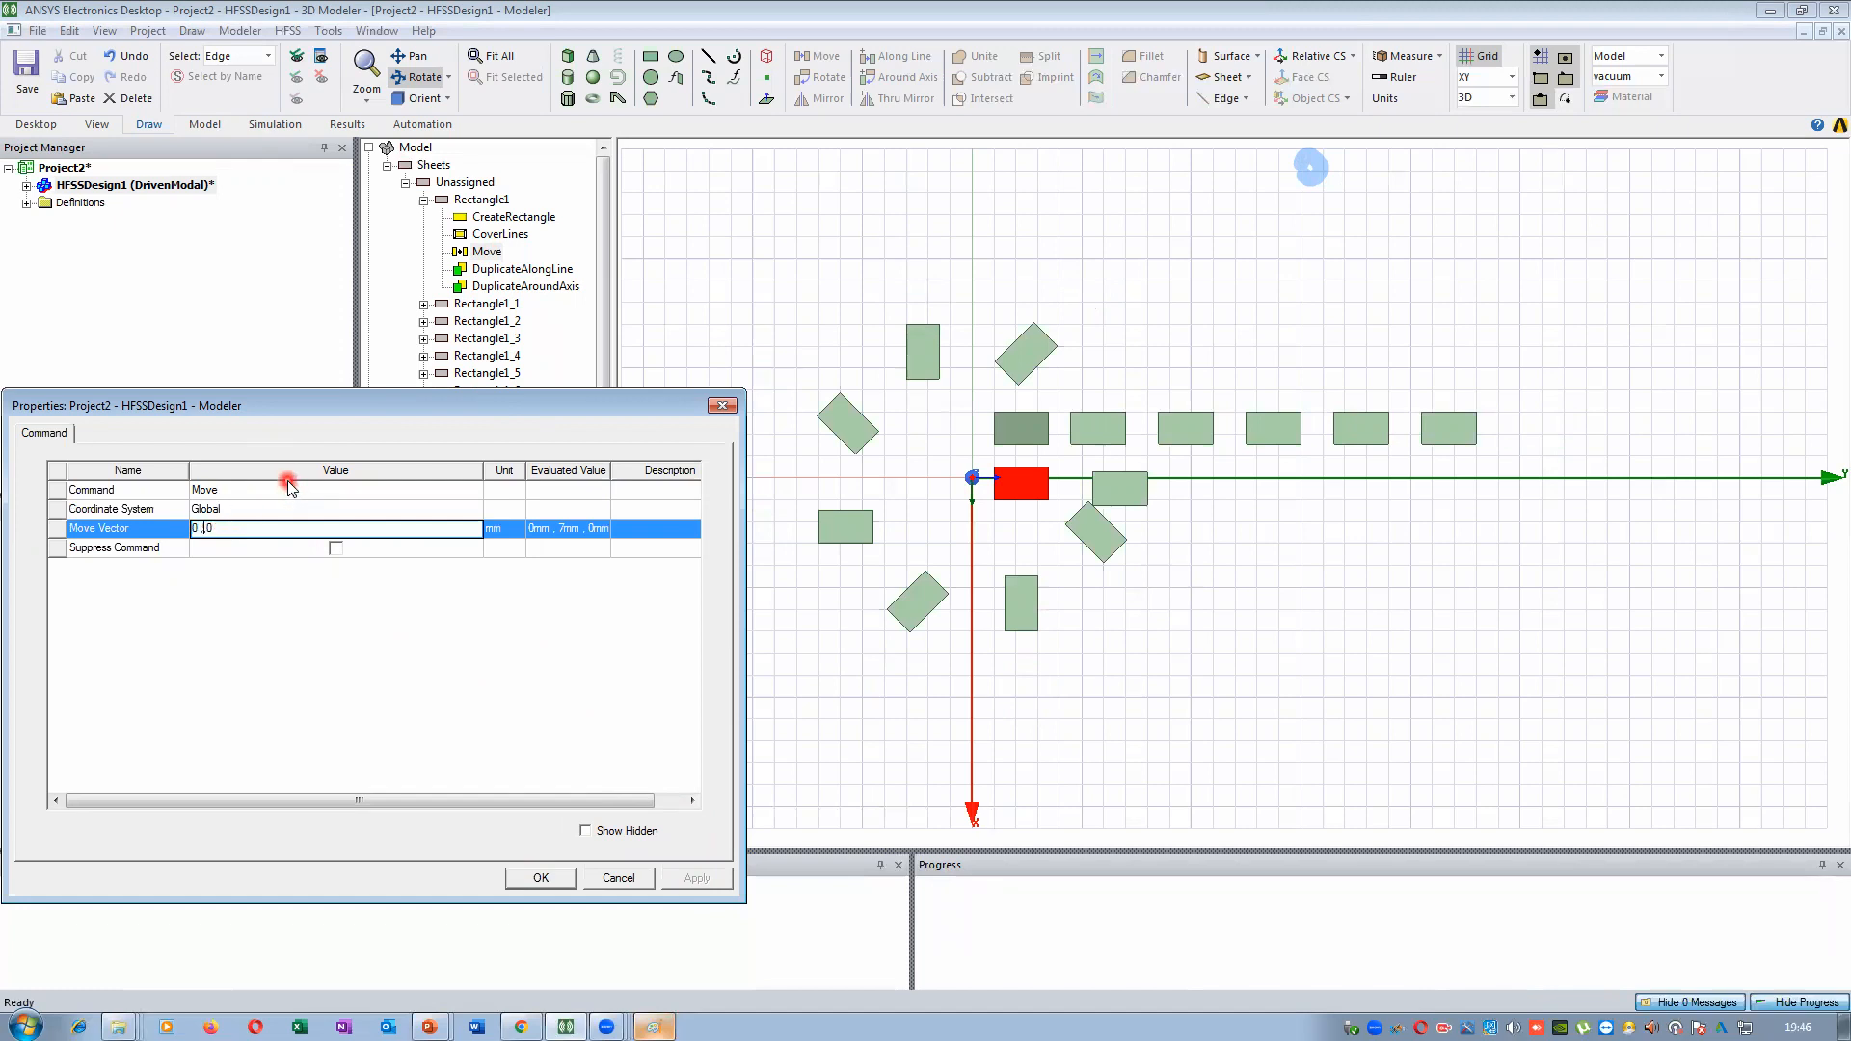
text(20,)
click(400, 673)
click(505, 690)
click(226, 529)
key(BackSpace)
key(BackSpace)
text(0)
click(505, 763)
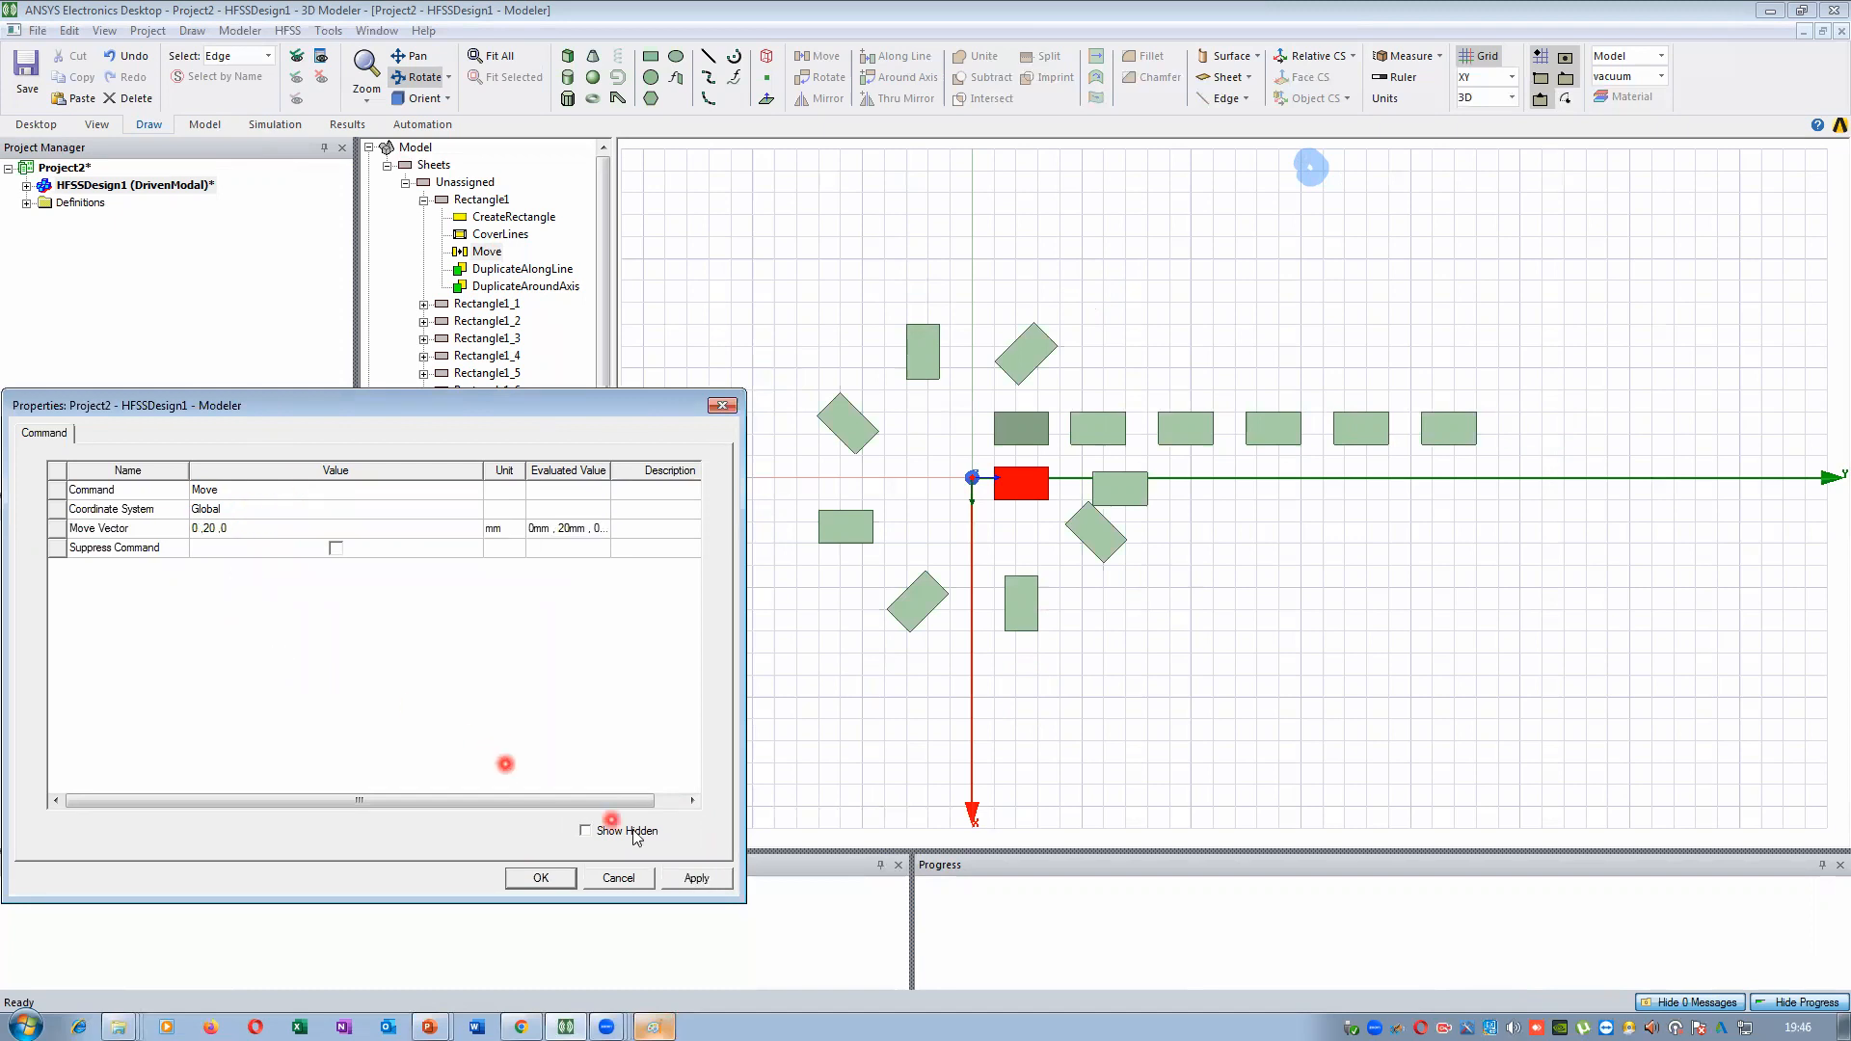
click(696, 877)
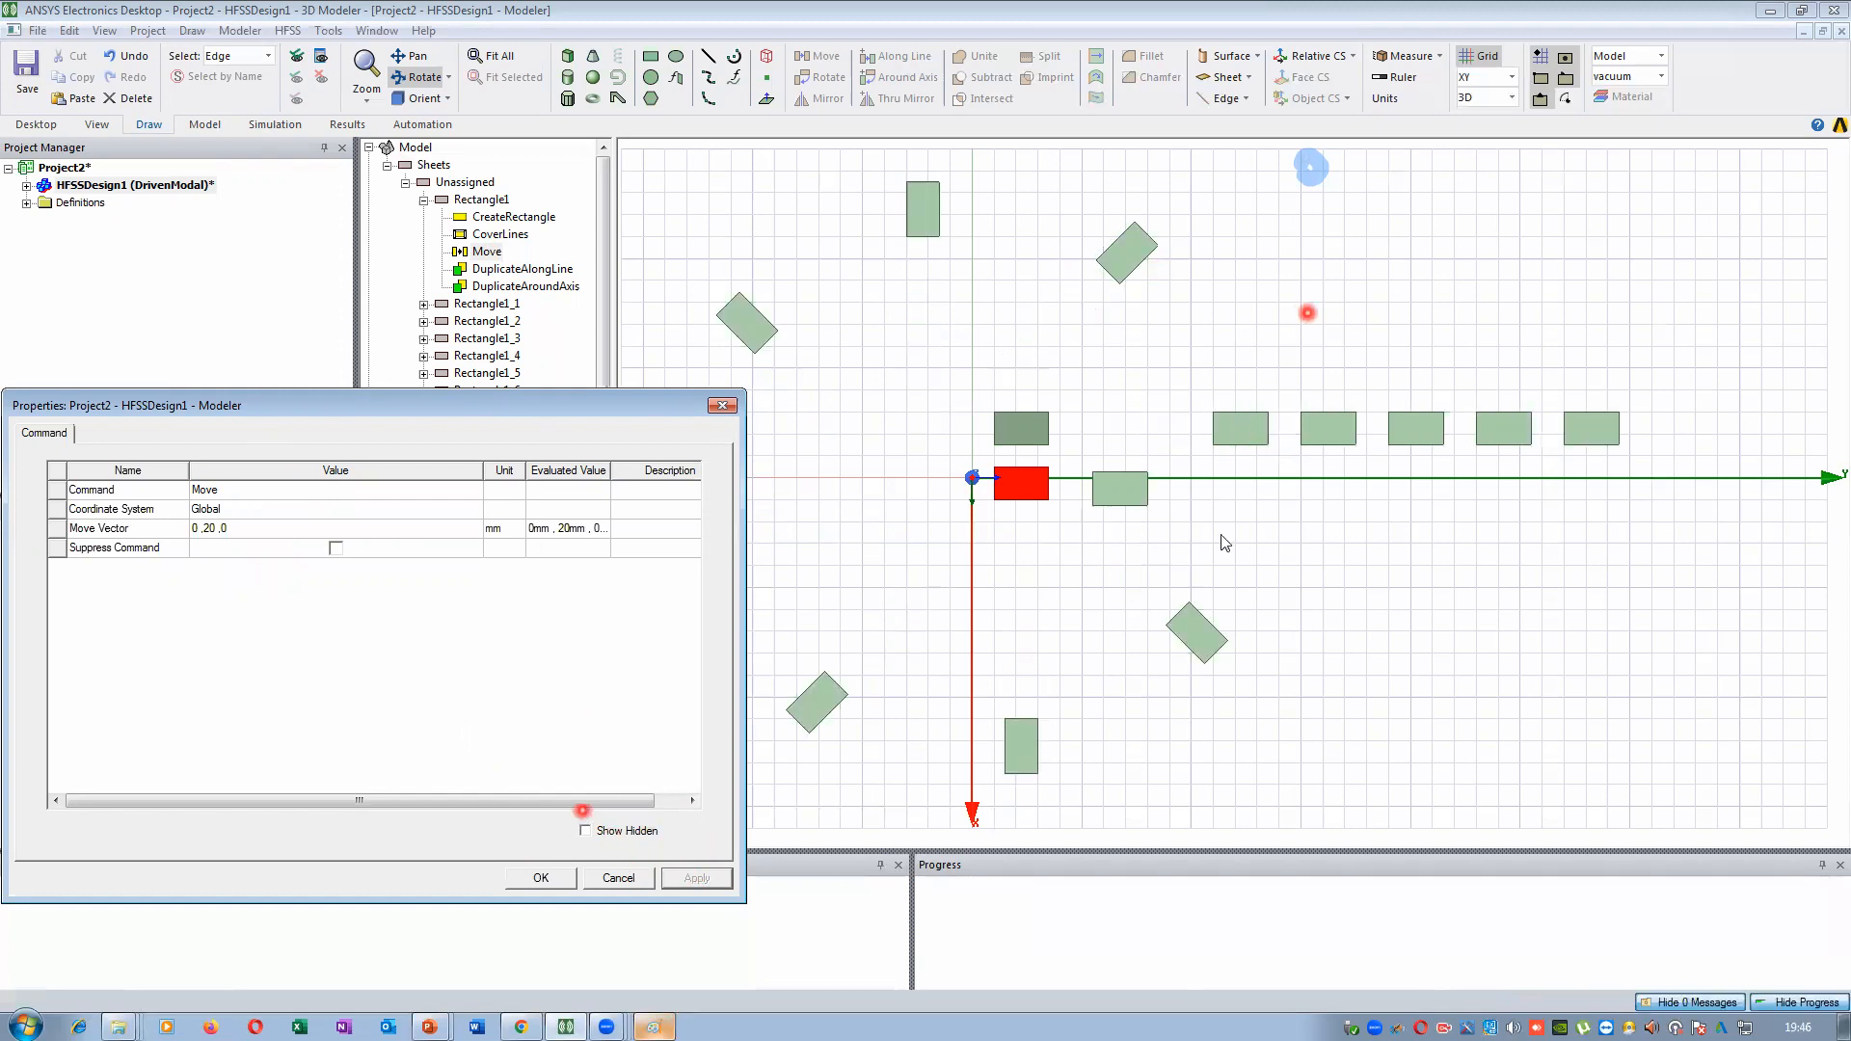
click(541, 877)
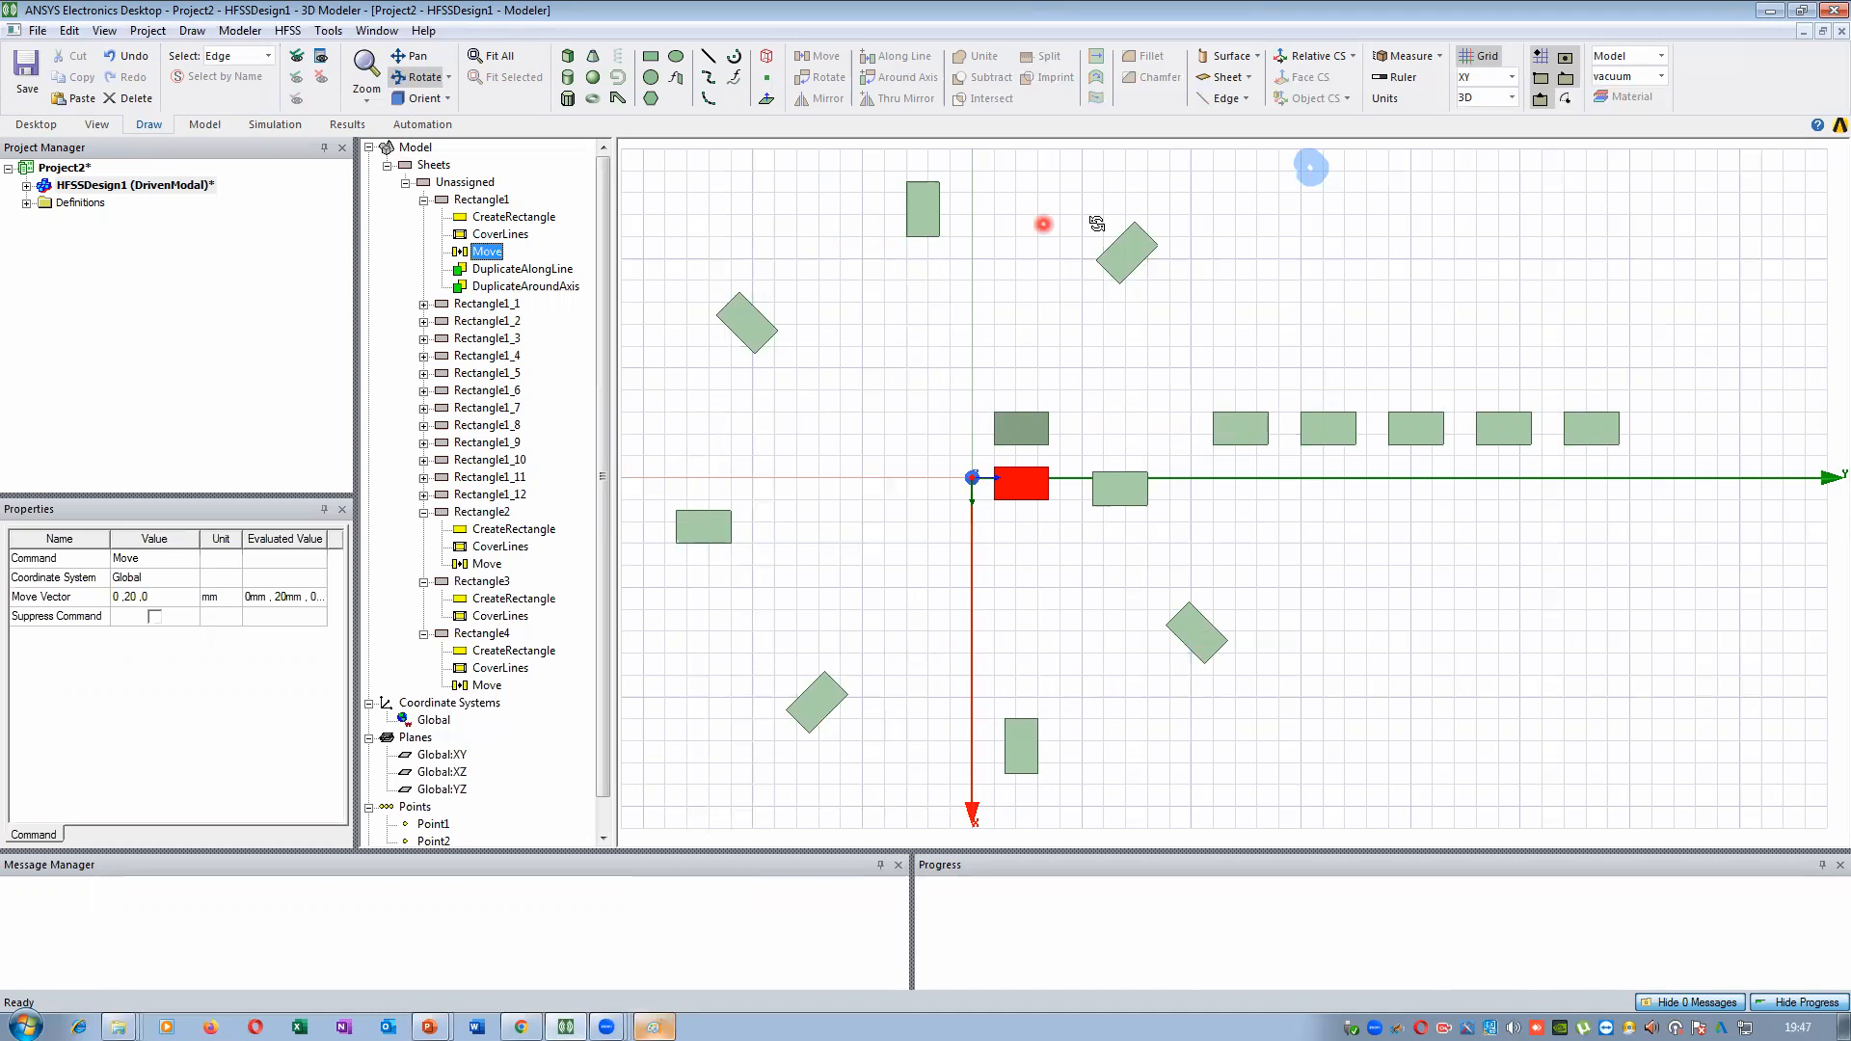
Set the angle of Rectangle1's DuplicateAroundAxis command to 30 deg and apply it
click(558, 287)
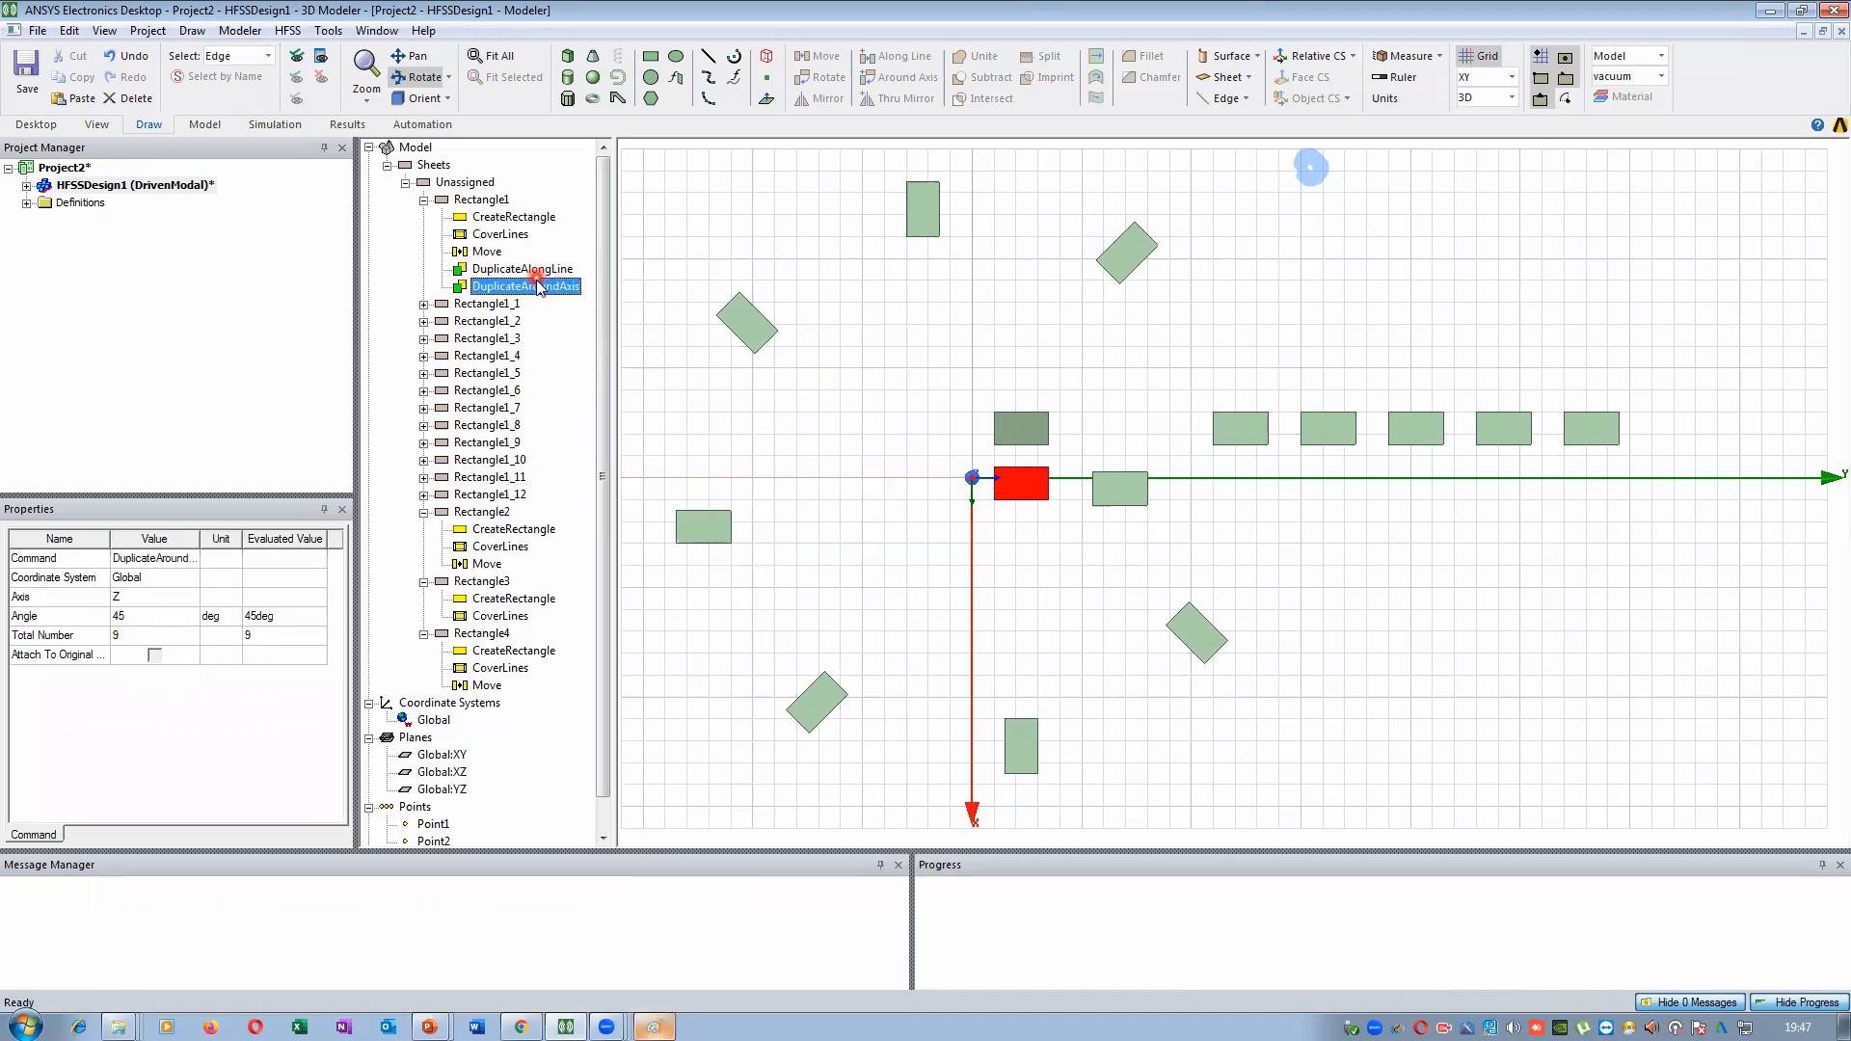
double_click(537, 290)
click(210, 570)
click(236, 550)
click(241, 550)
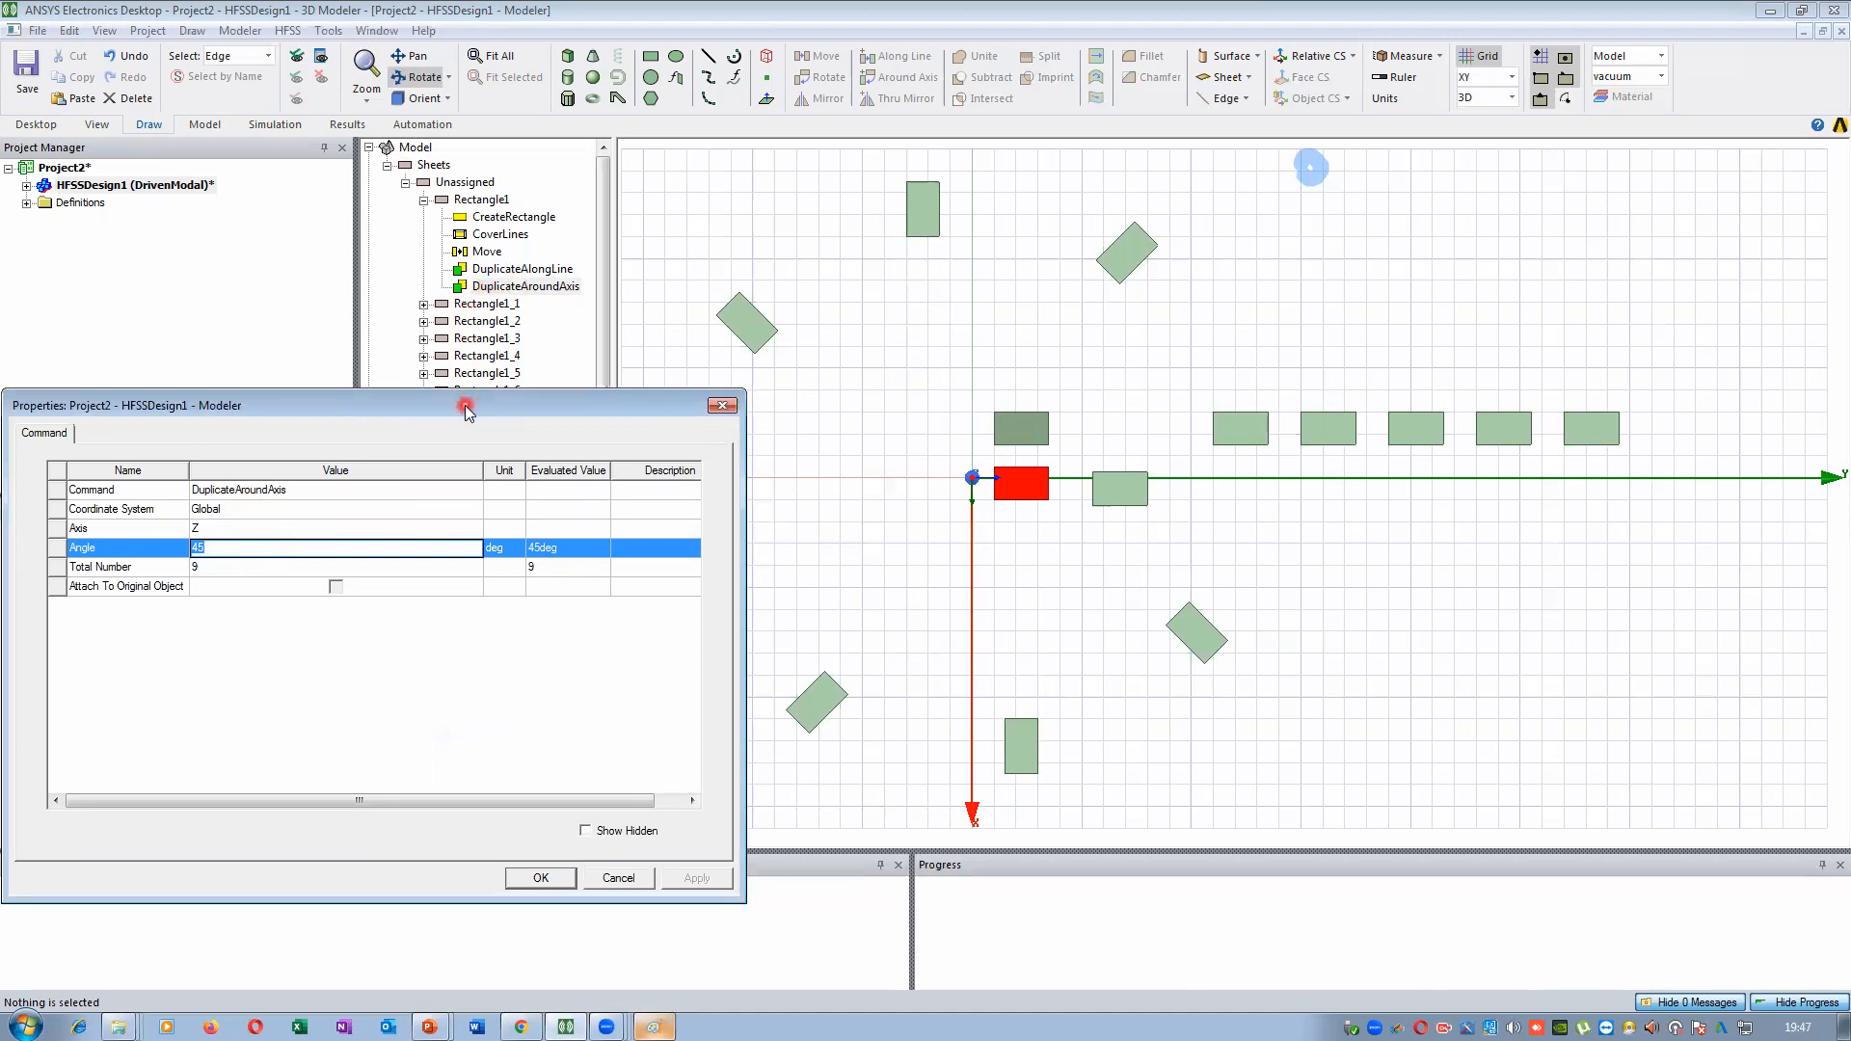
click(207, 568)
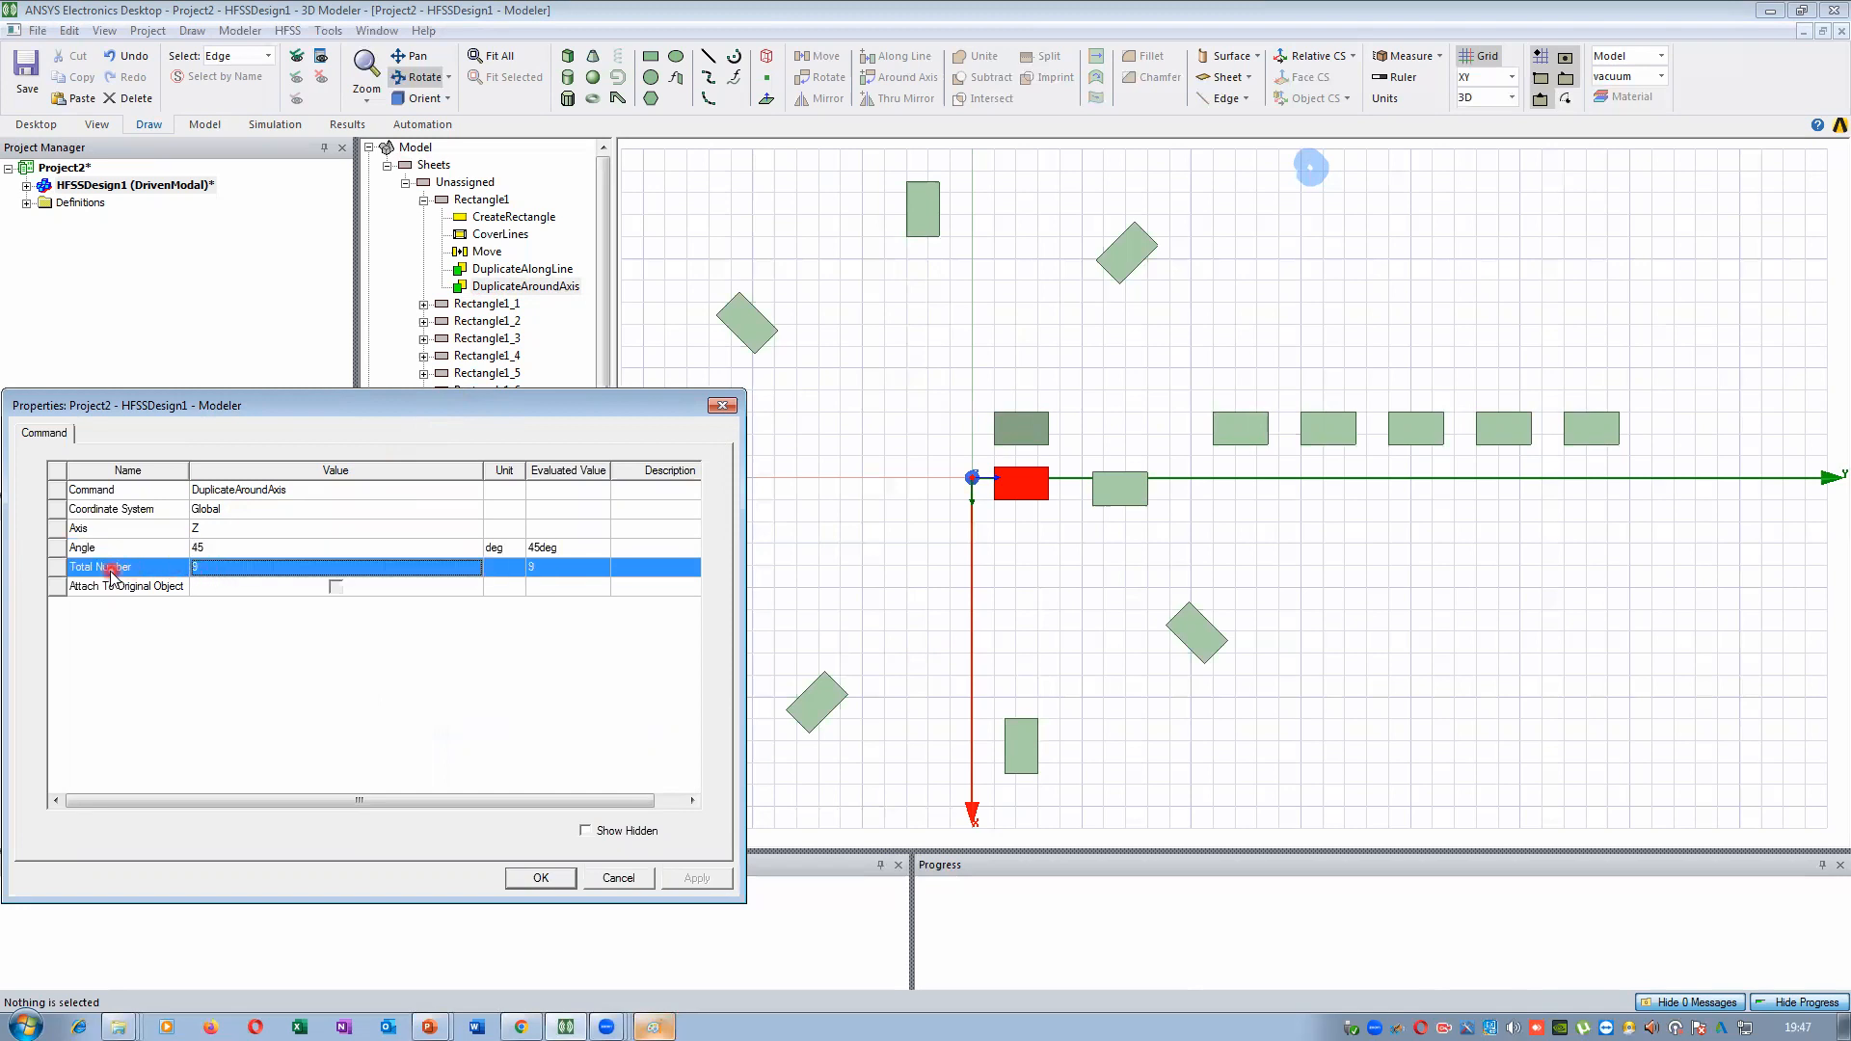
click(216, 547)
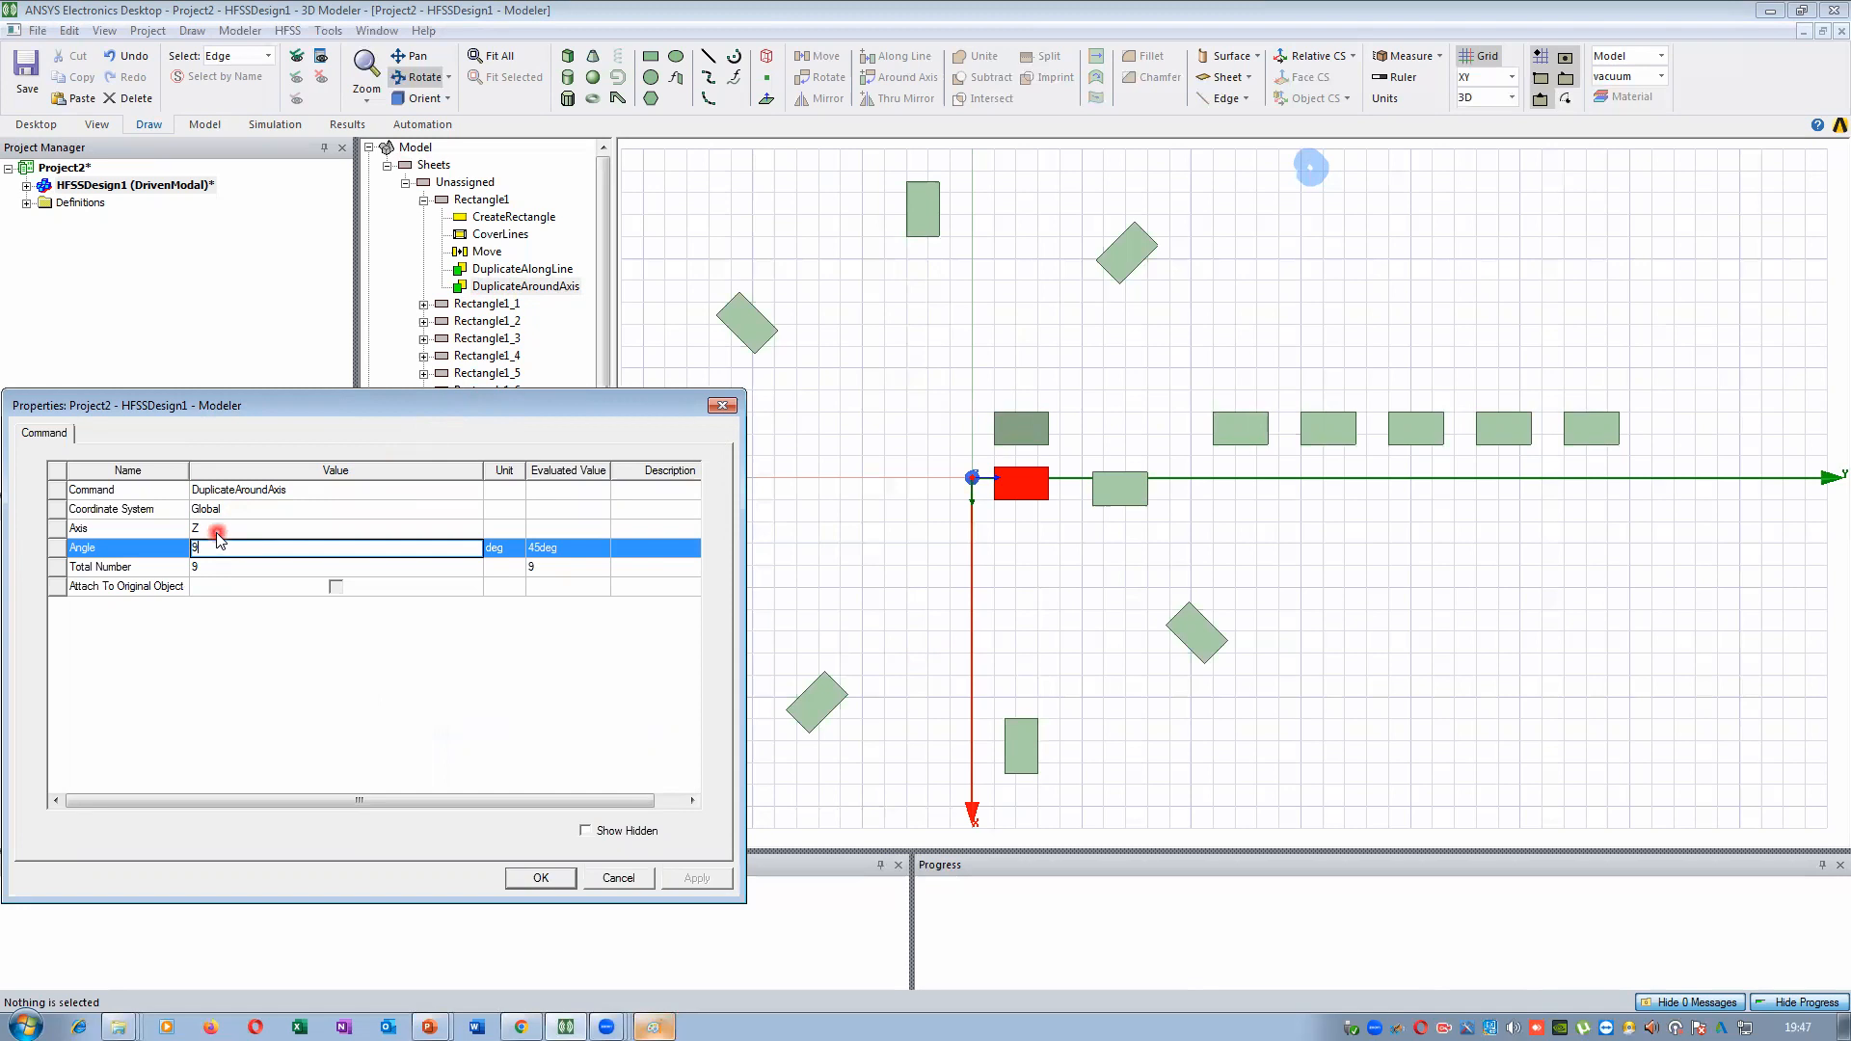
text(30)
click(697, 878)
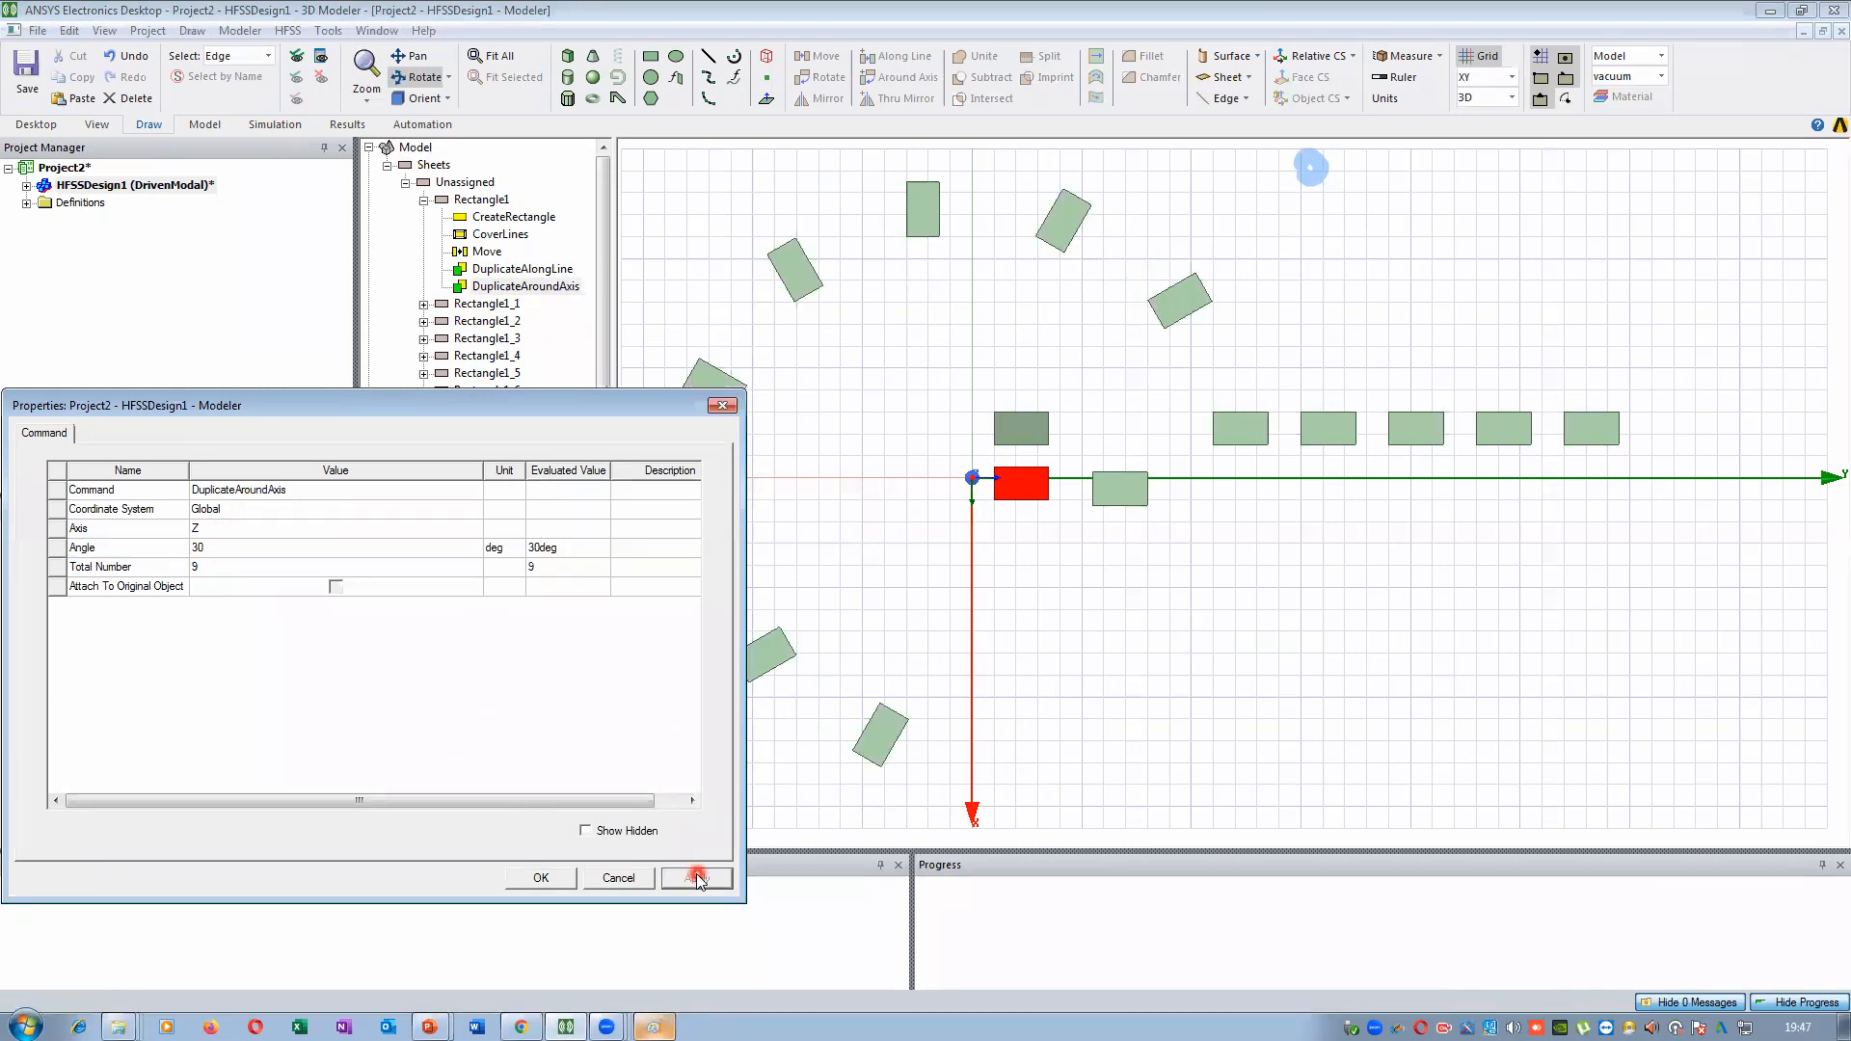
Change the angle of Rectangle1's axis duplication to 60 deg, apply it and uncover the copies in the model view
click(213, 554)
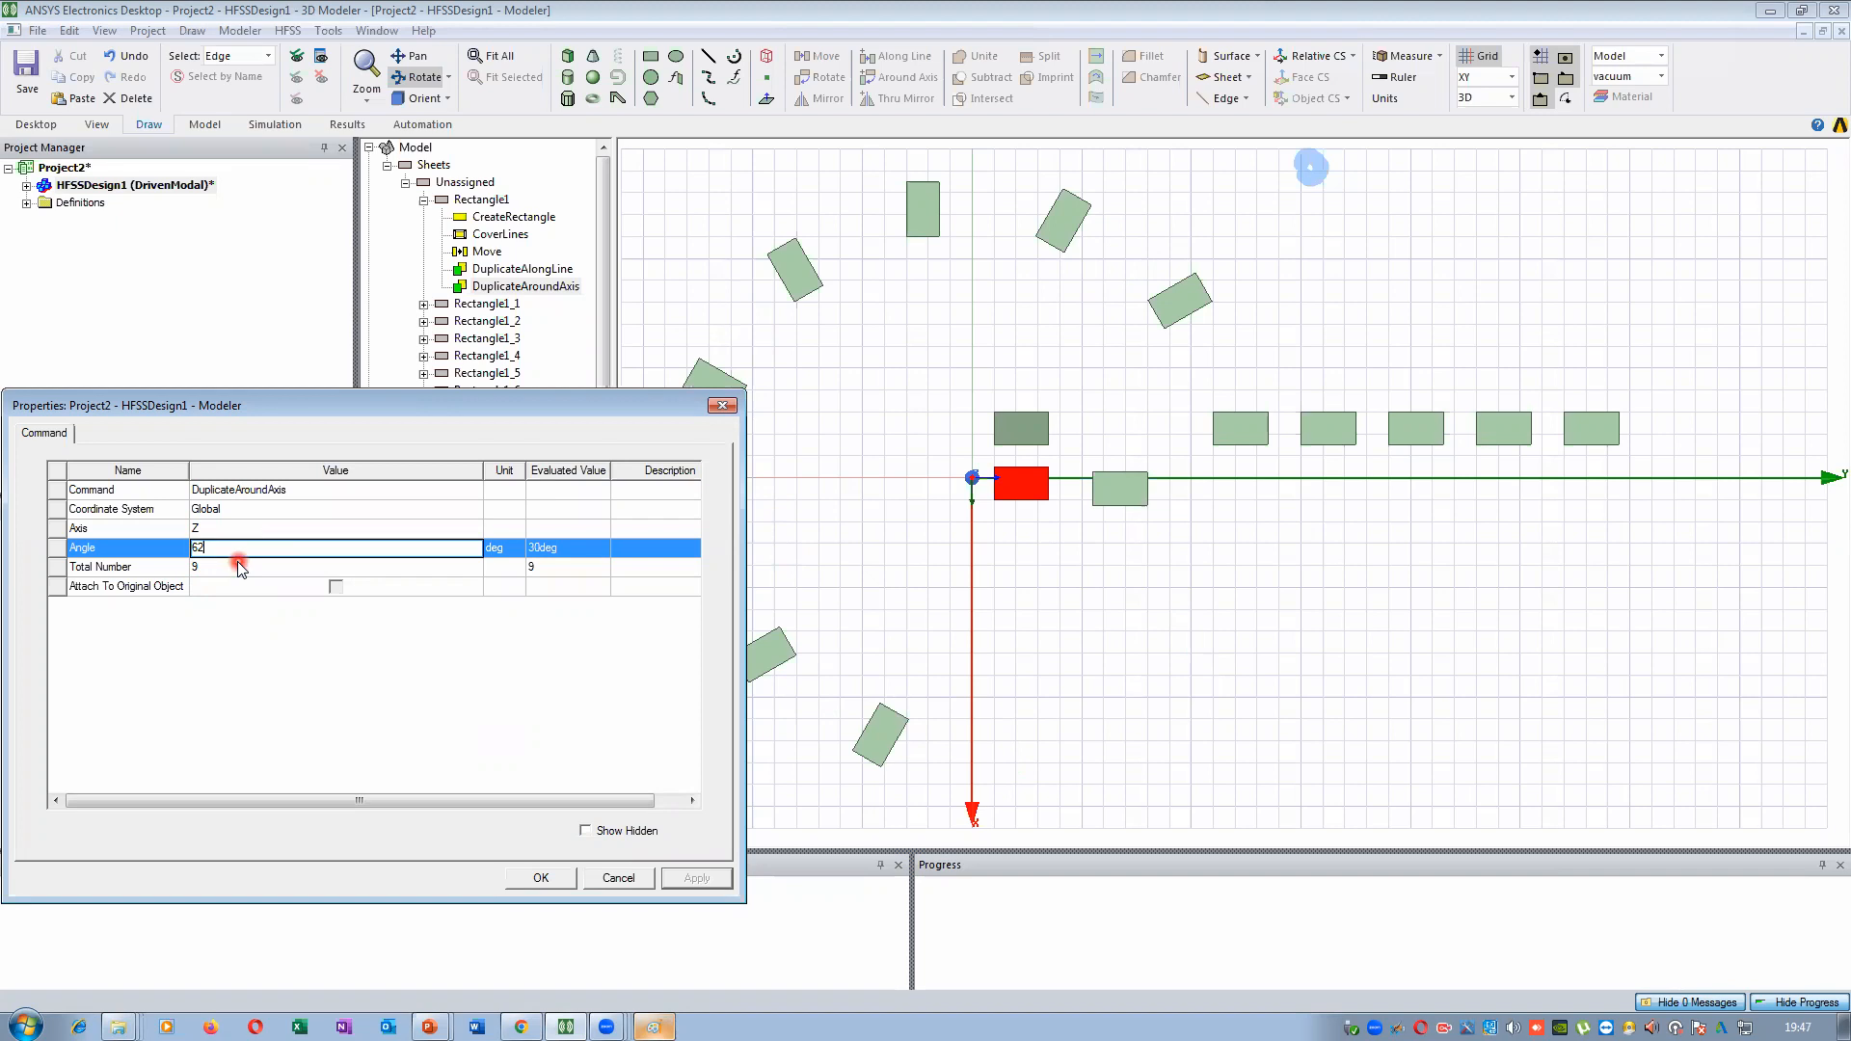
click(426, 728)
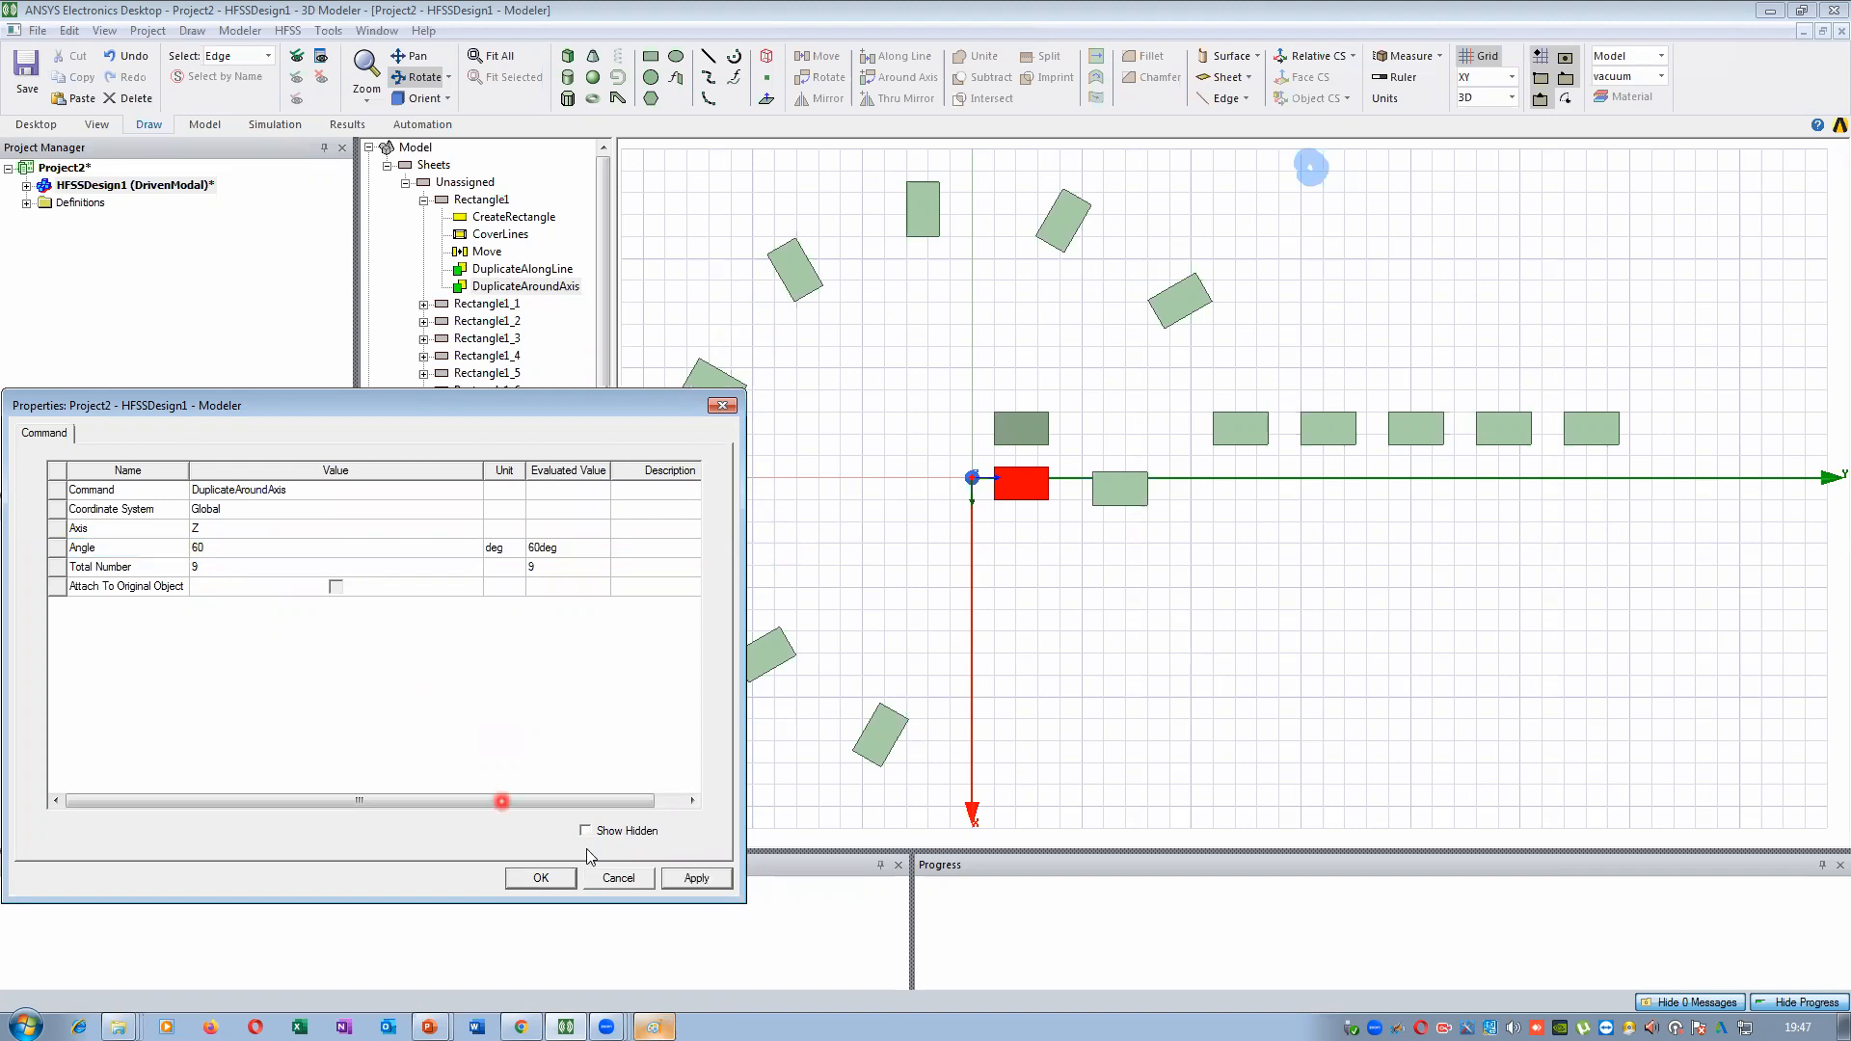
click(697, 877)
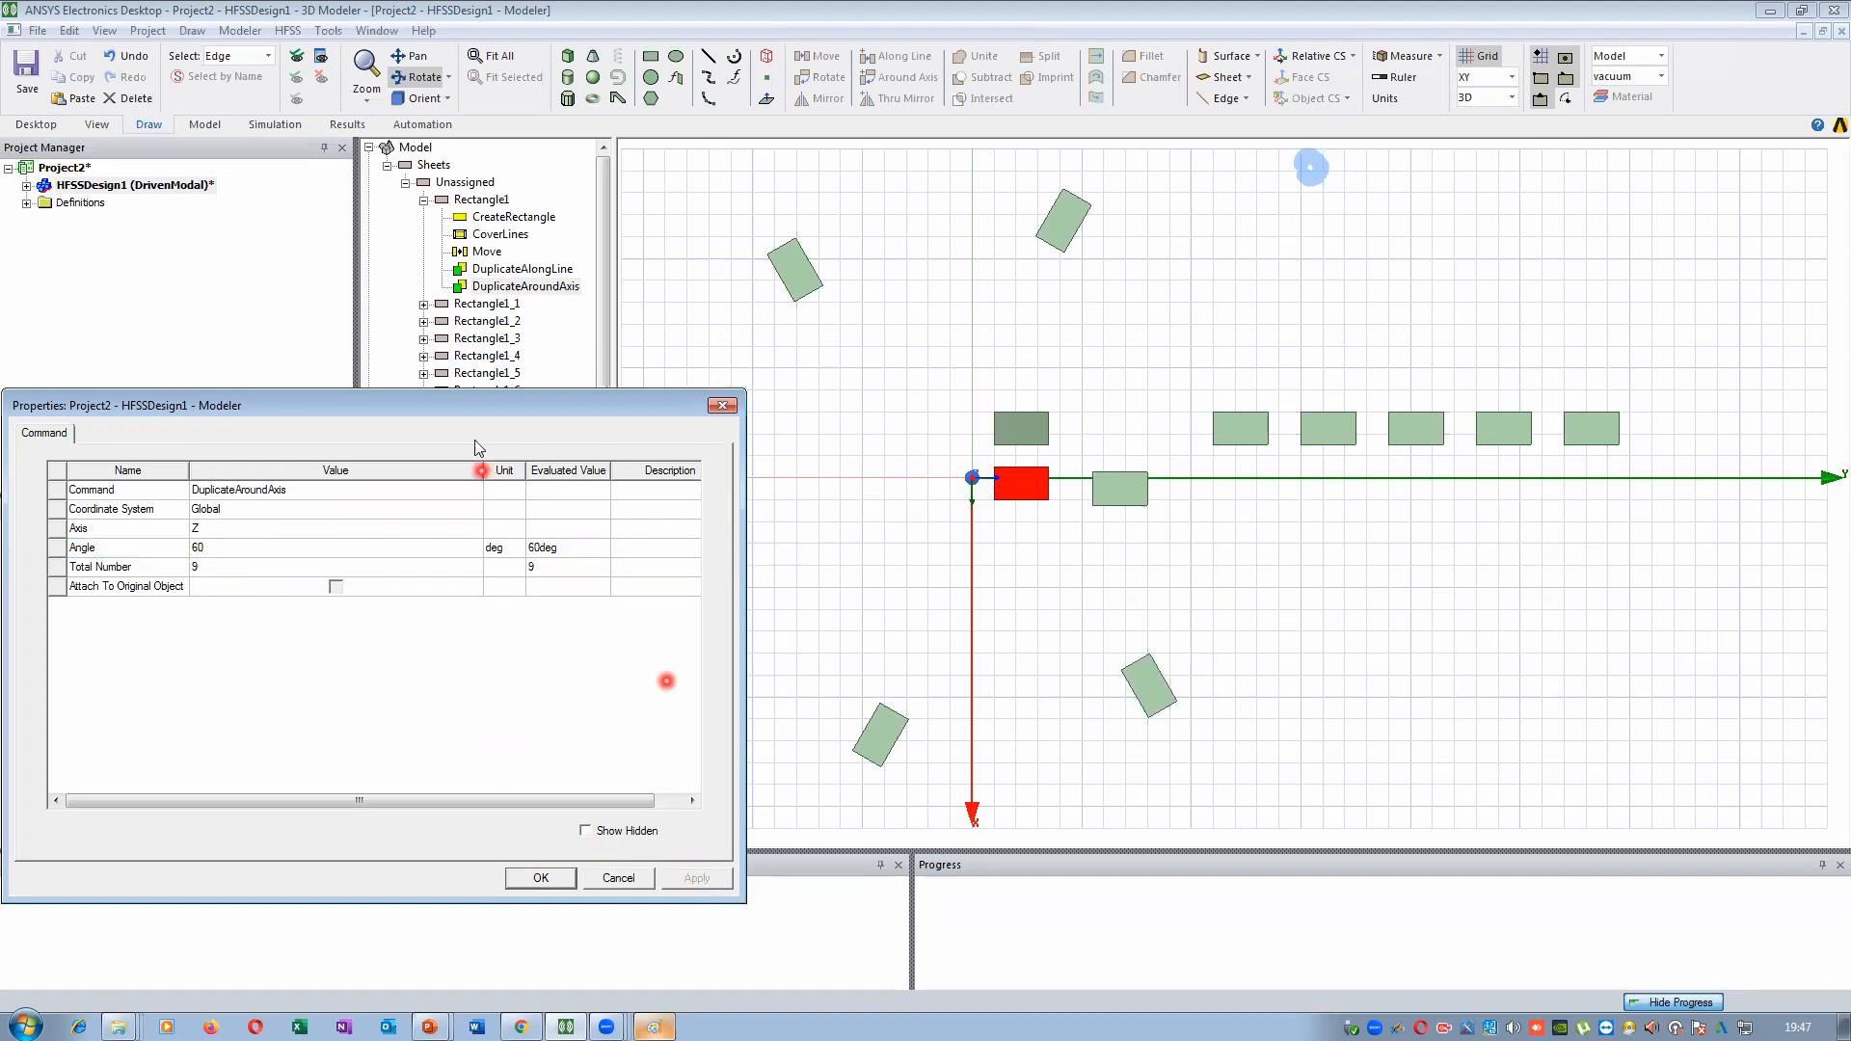
drag(471, 396, 248, 509)
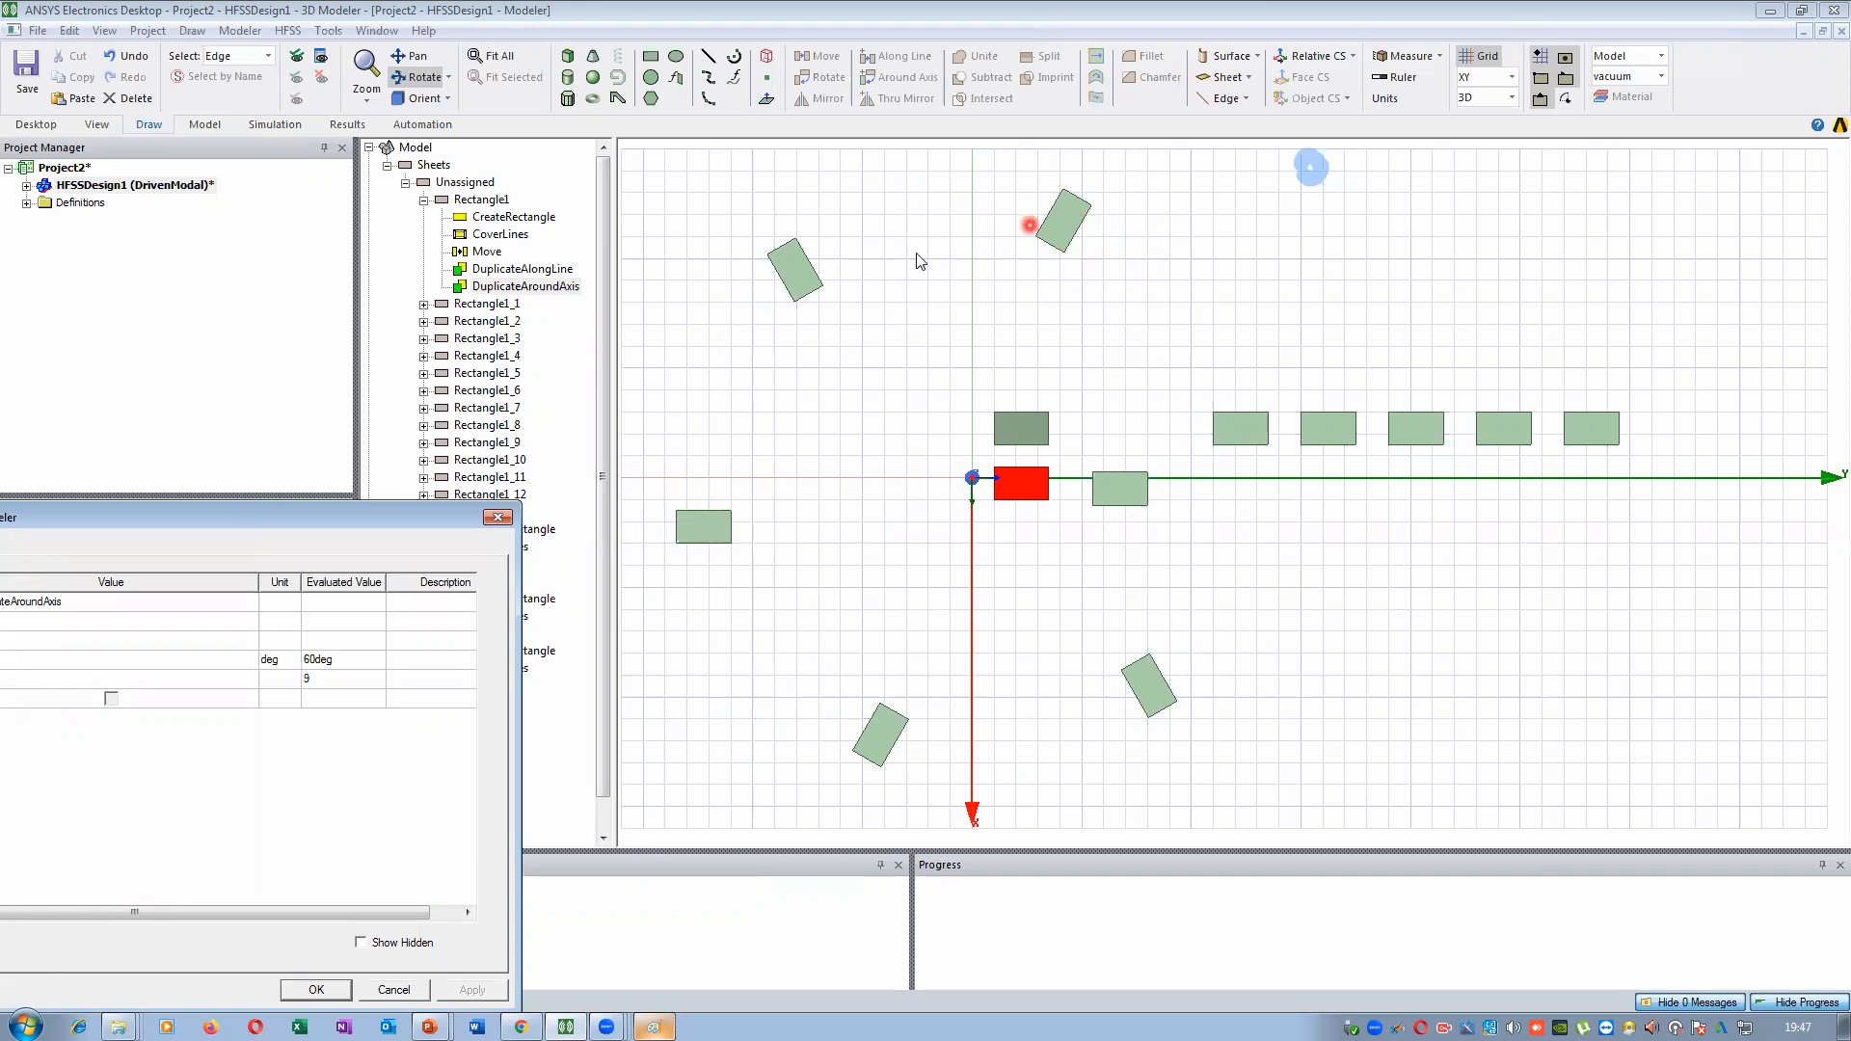
Change the angle of Rectangle1's axis duplication to 10 deg and apply it
drag(390, 520, 617, 357)
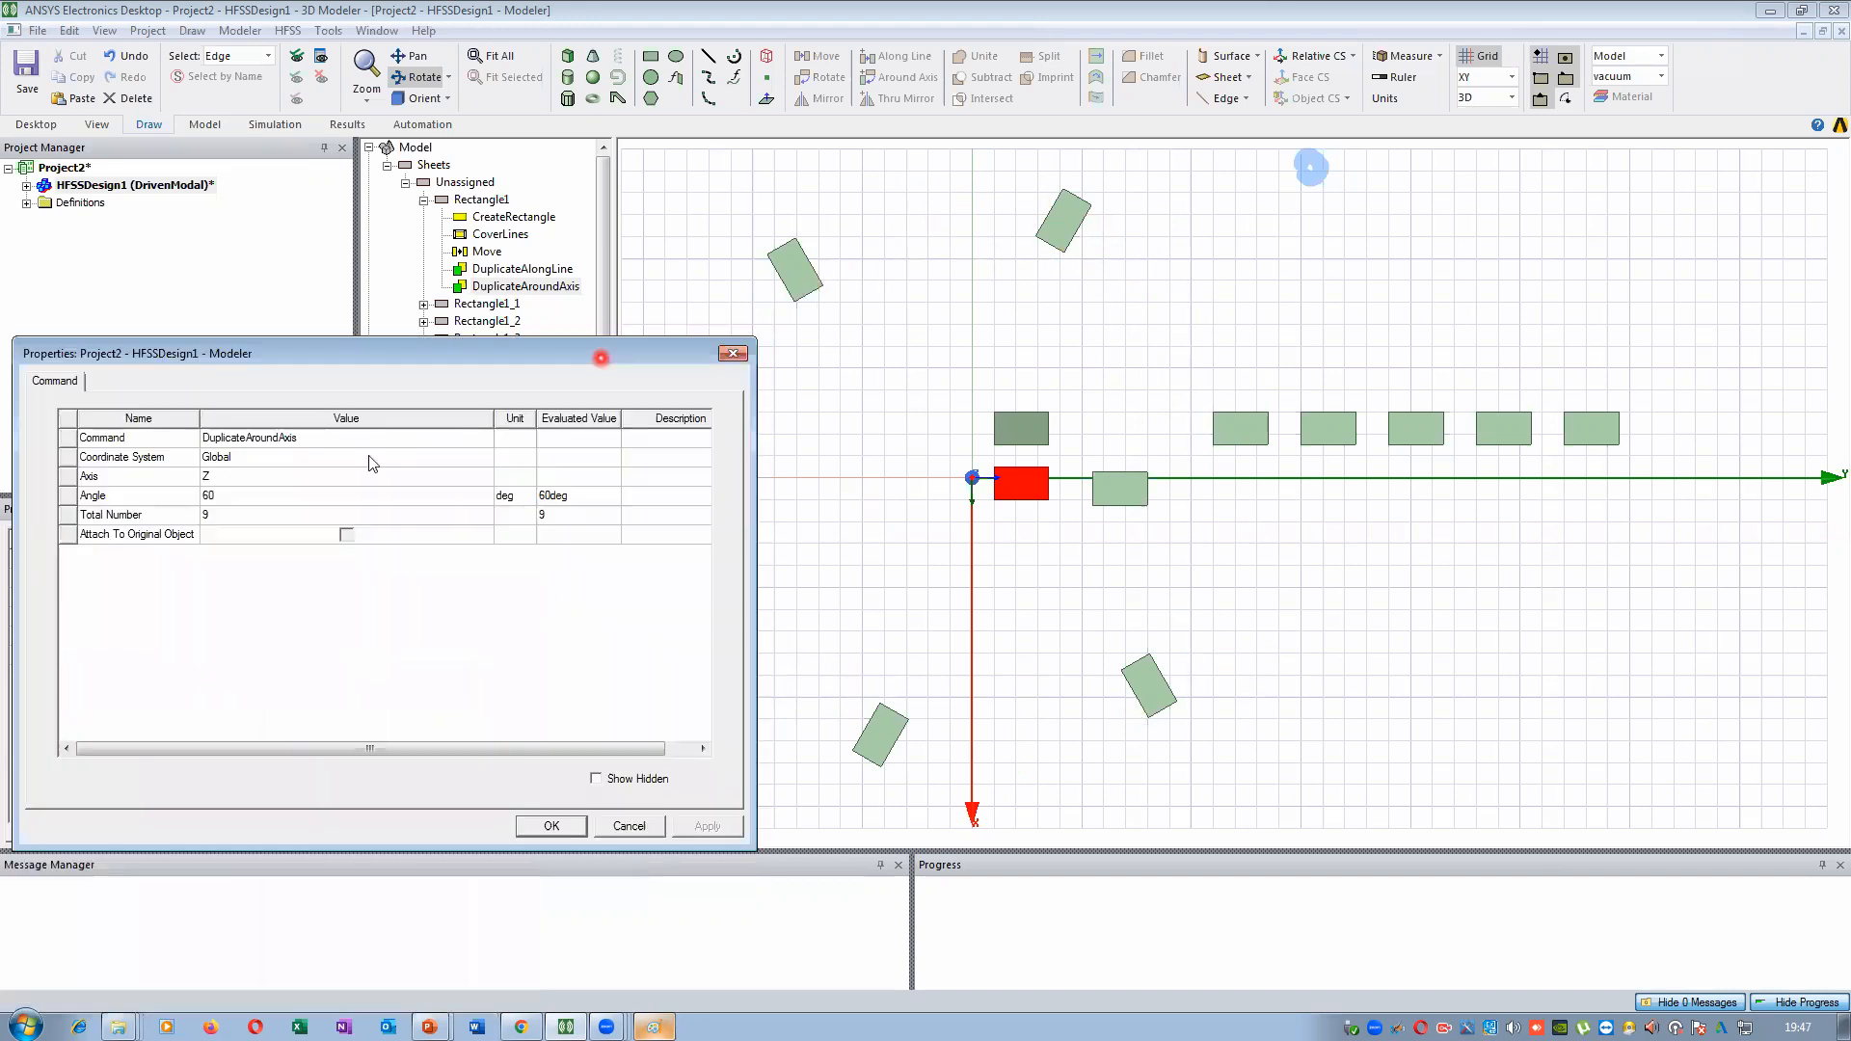
click(224, 497)
text(10)
click(617, 759)
click(699, 826)
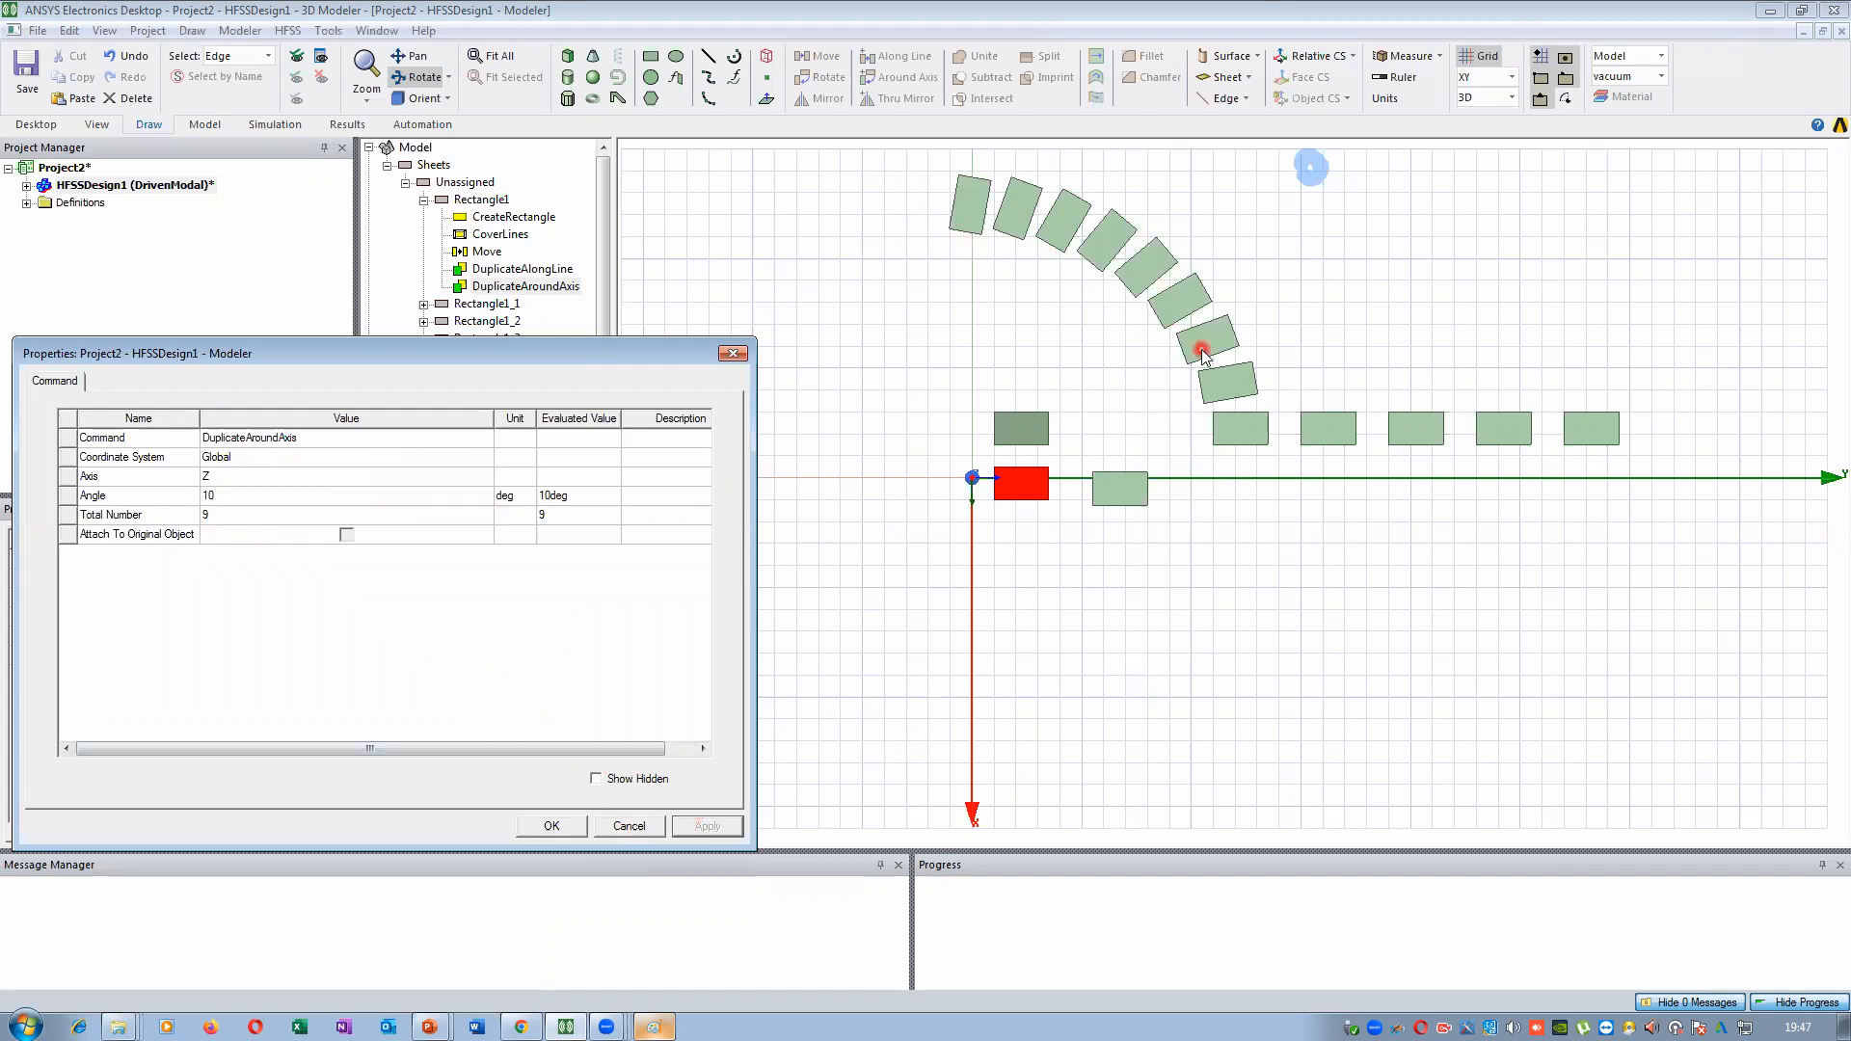
Set the angle of Rectangle1's axis duplication to 20 deg, apply it and close the command's properties
click(264, 497)
text(2)
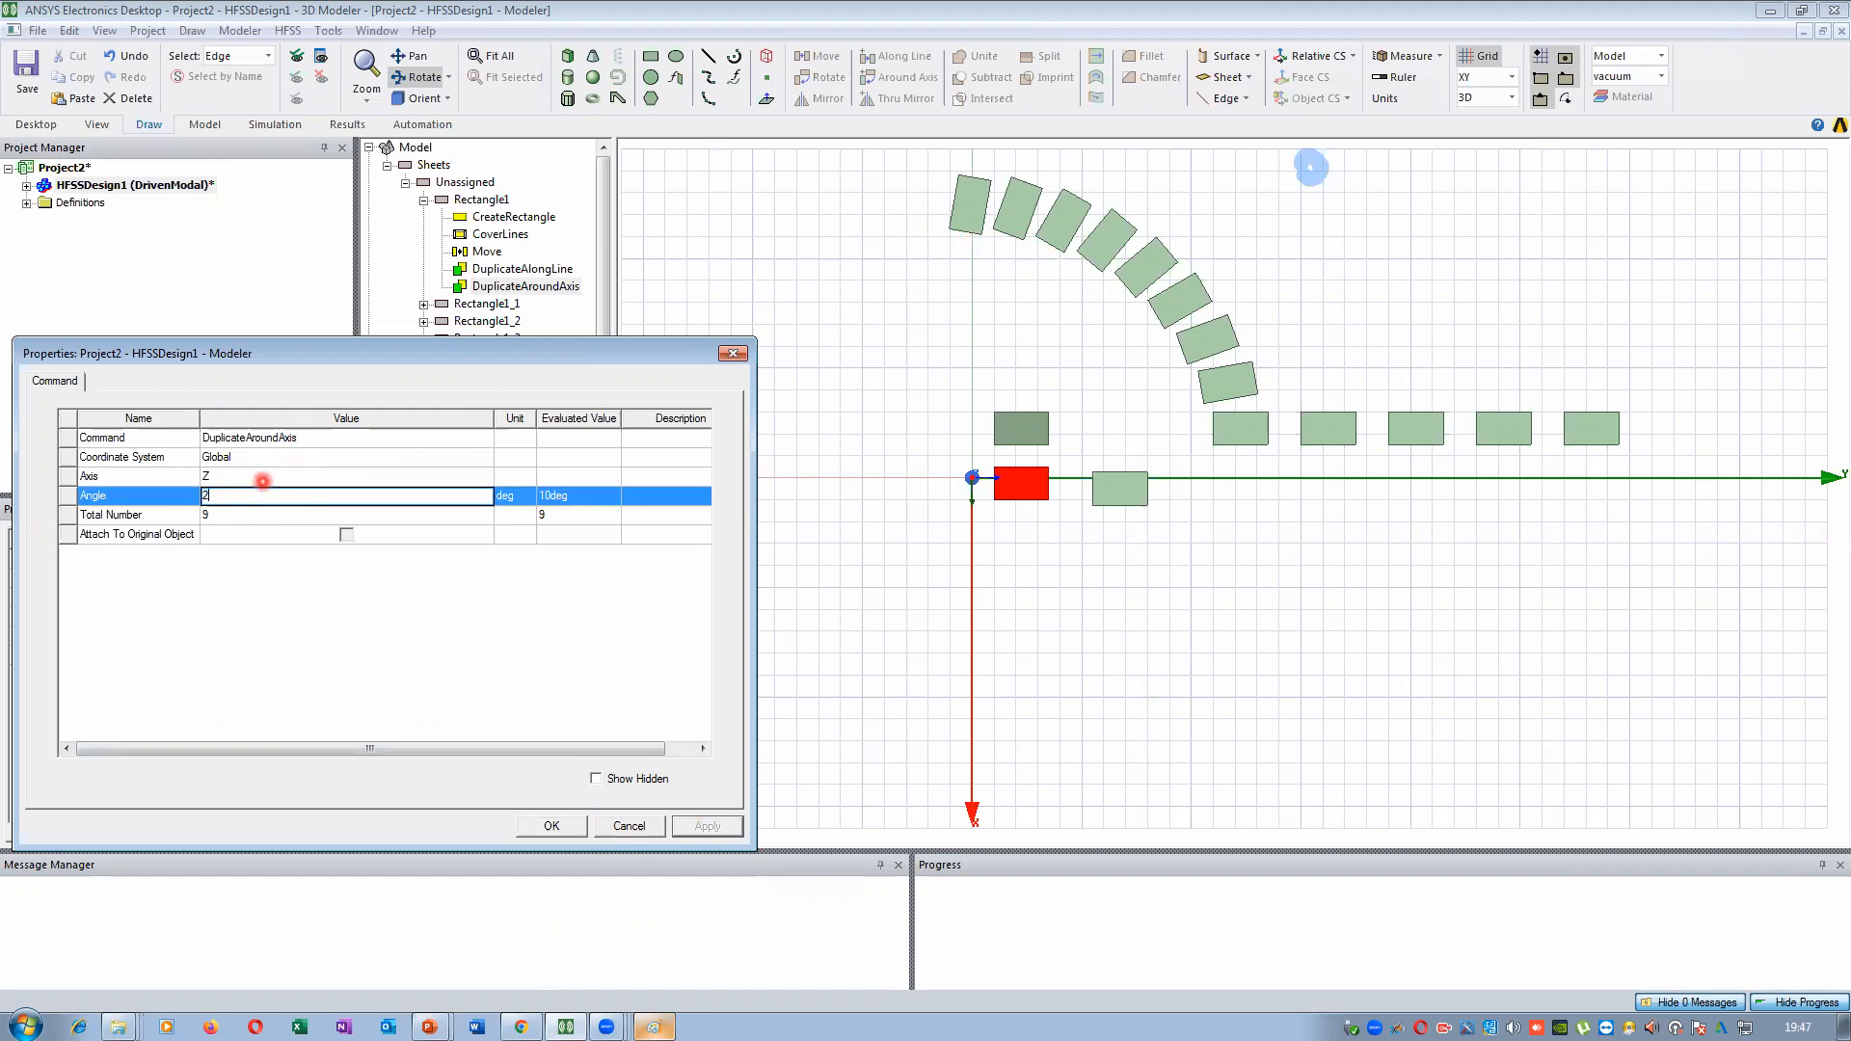
text(0)
click(299, 599)
click(706, 826)
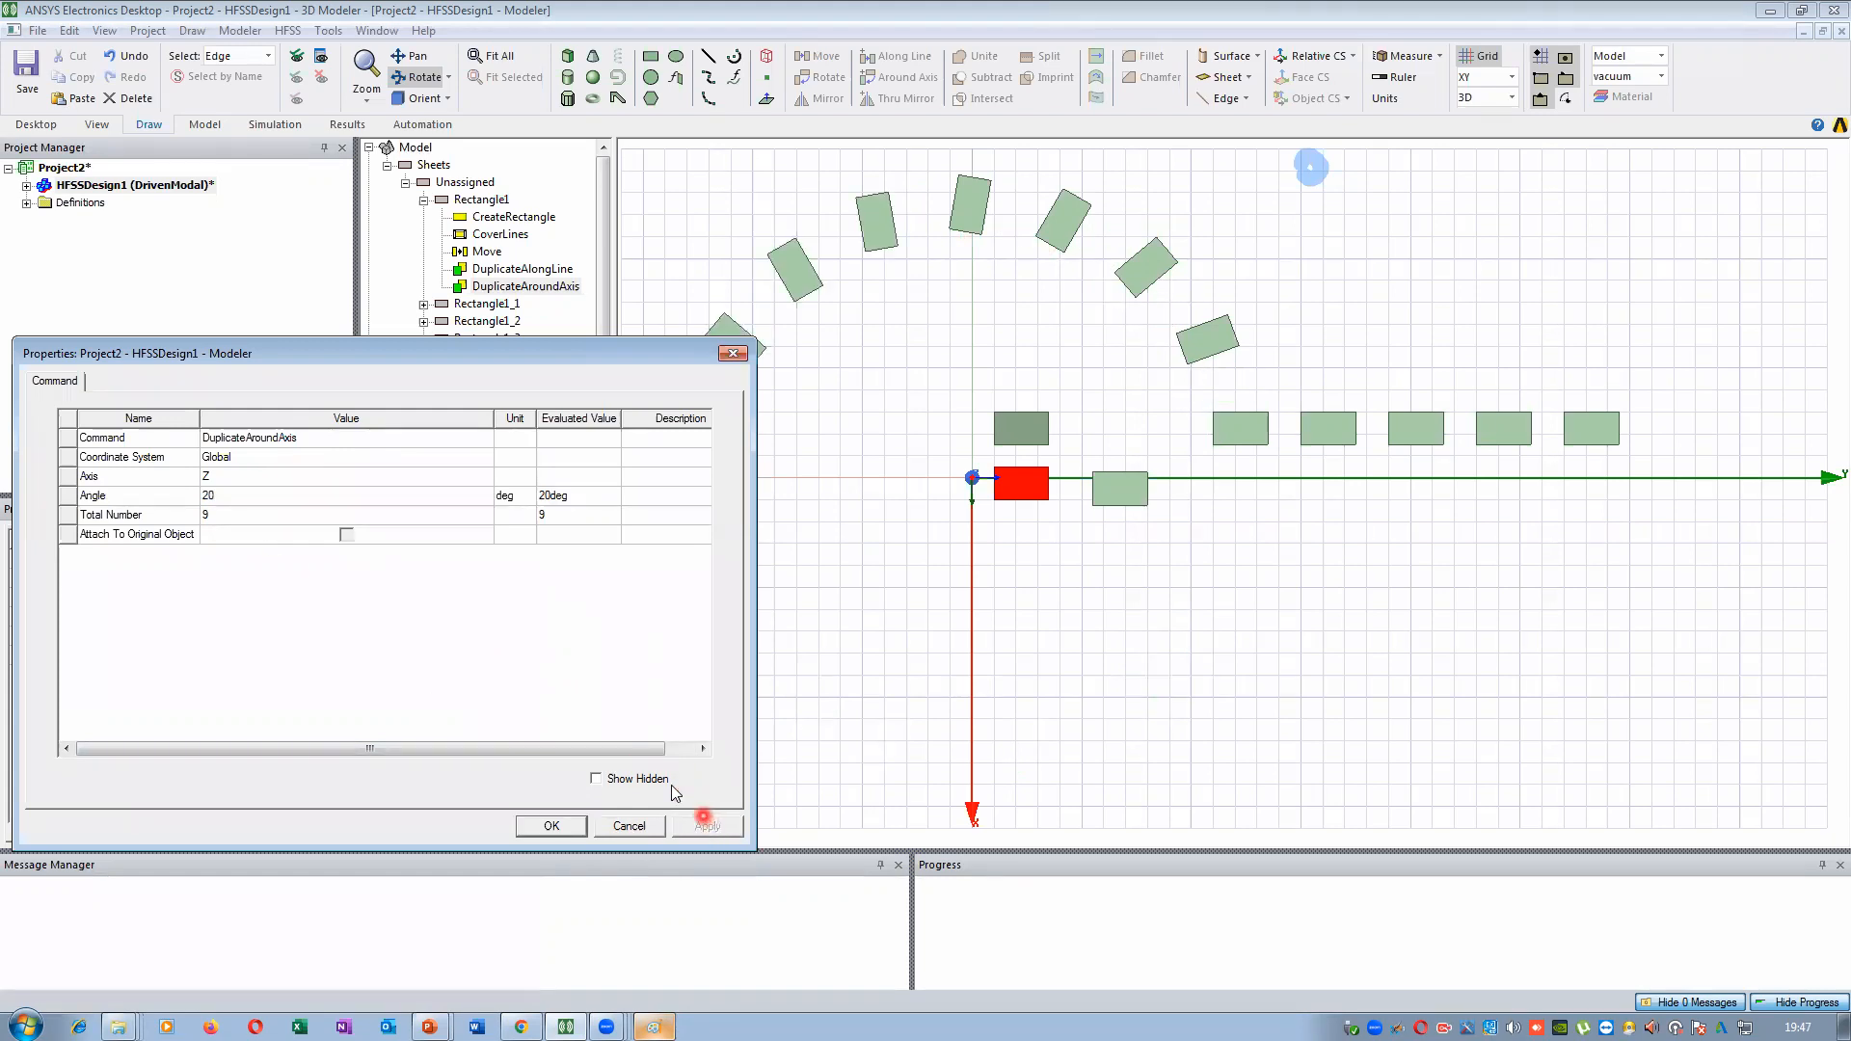
drag(384, 355, 295, 498)
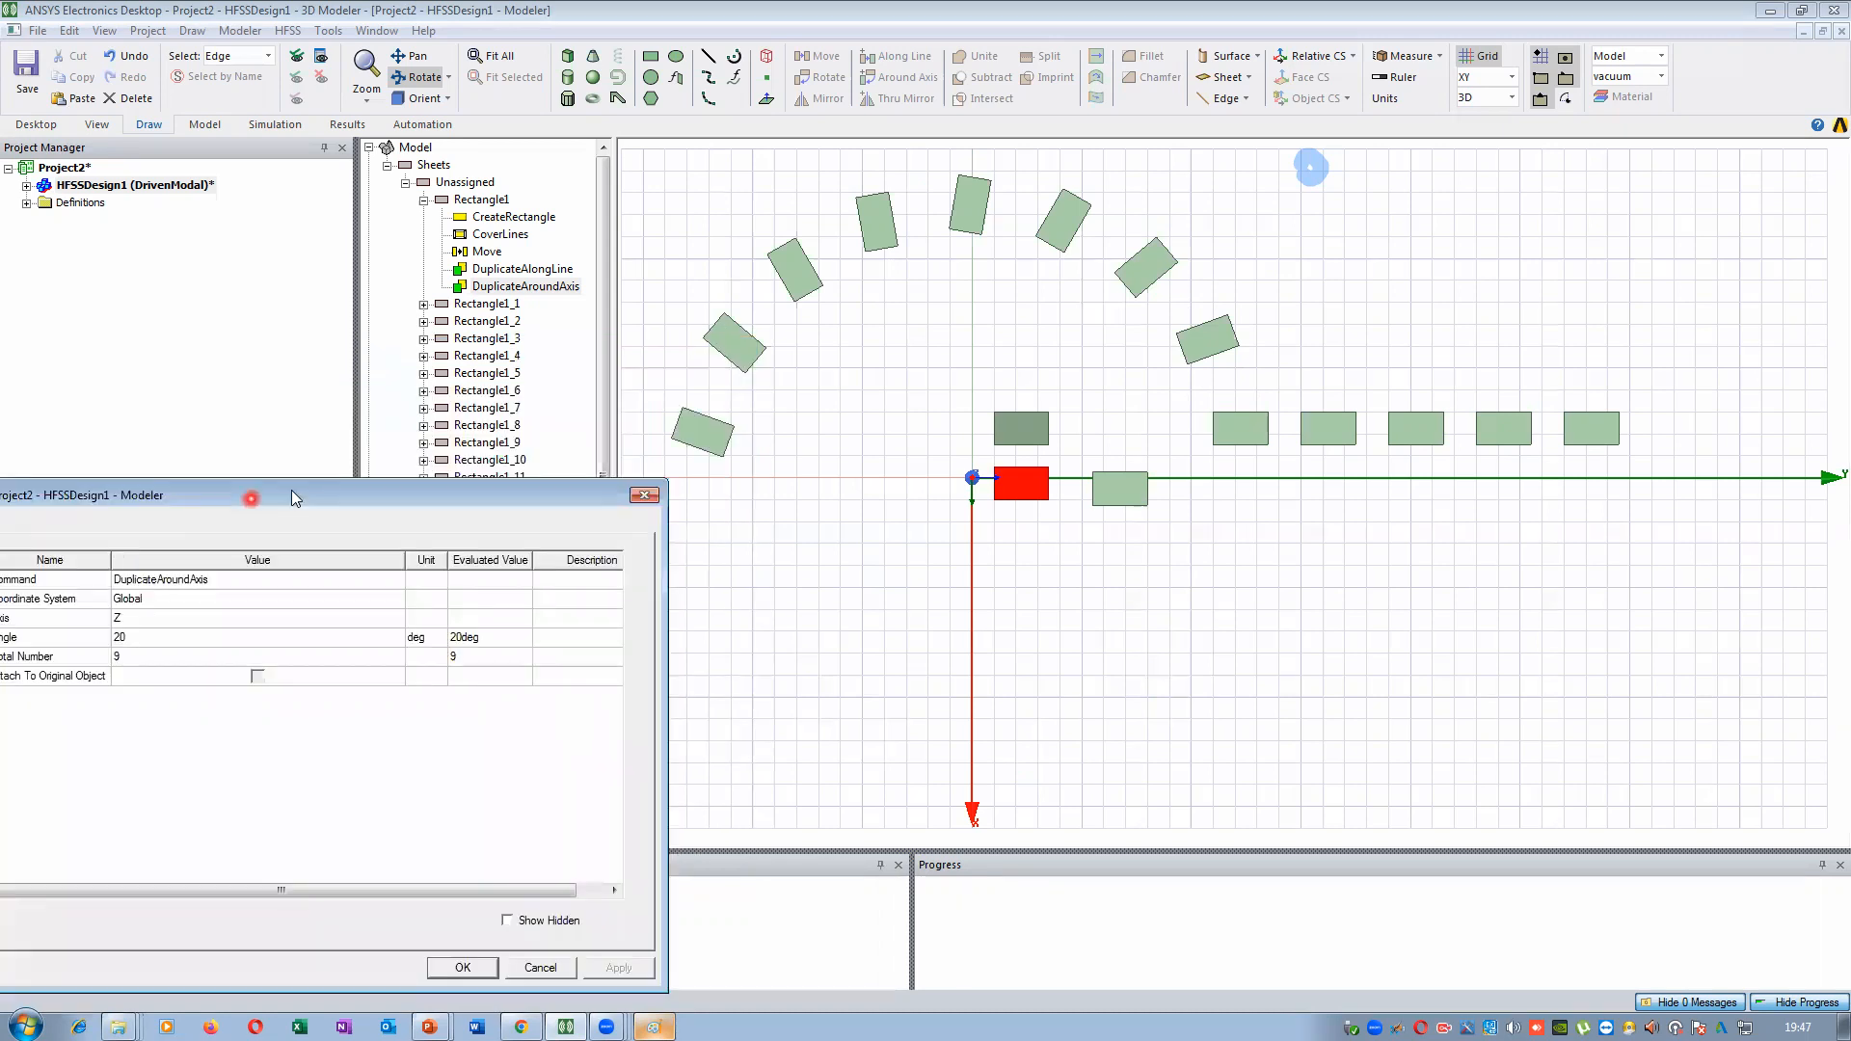
click(460, 968)
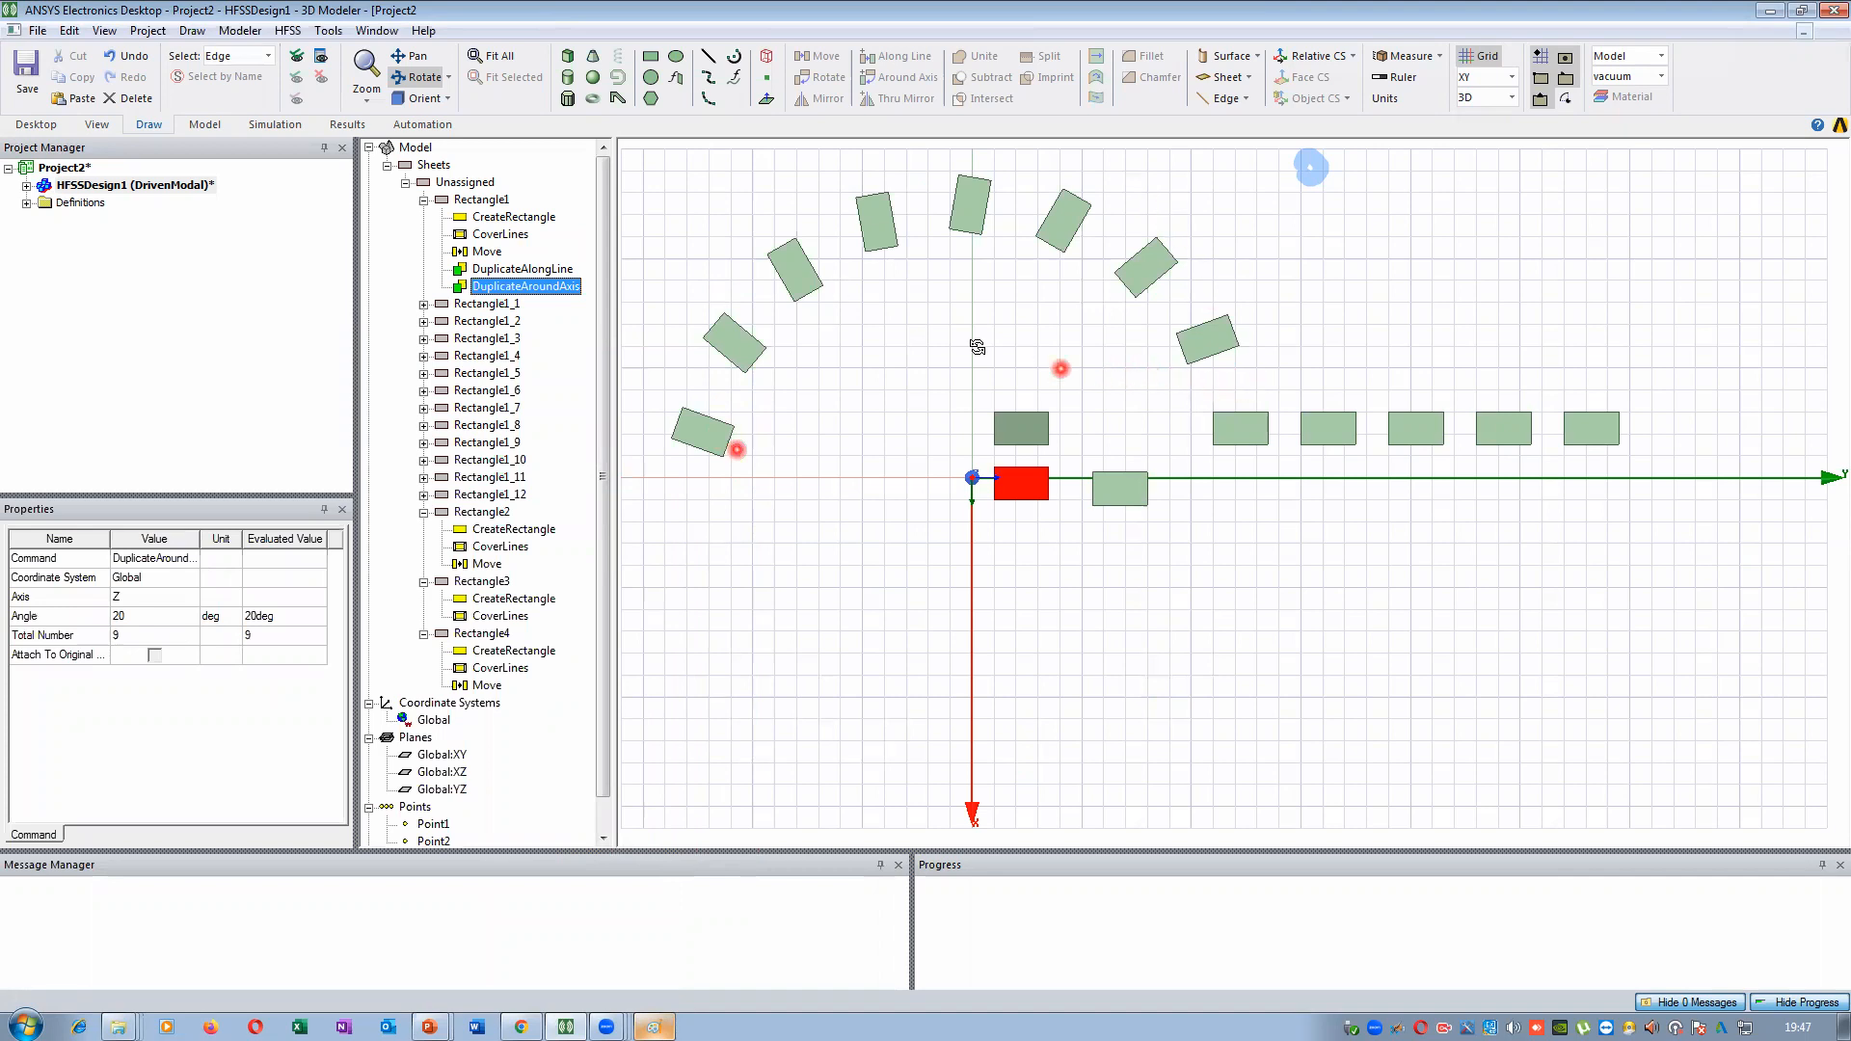
Delete the DuplicateAlongLine command from Rectangle1's history and undo the deletion
click(554, 272)
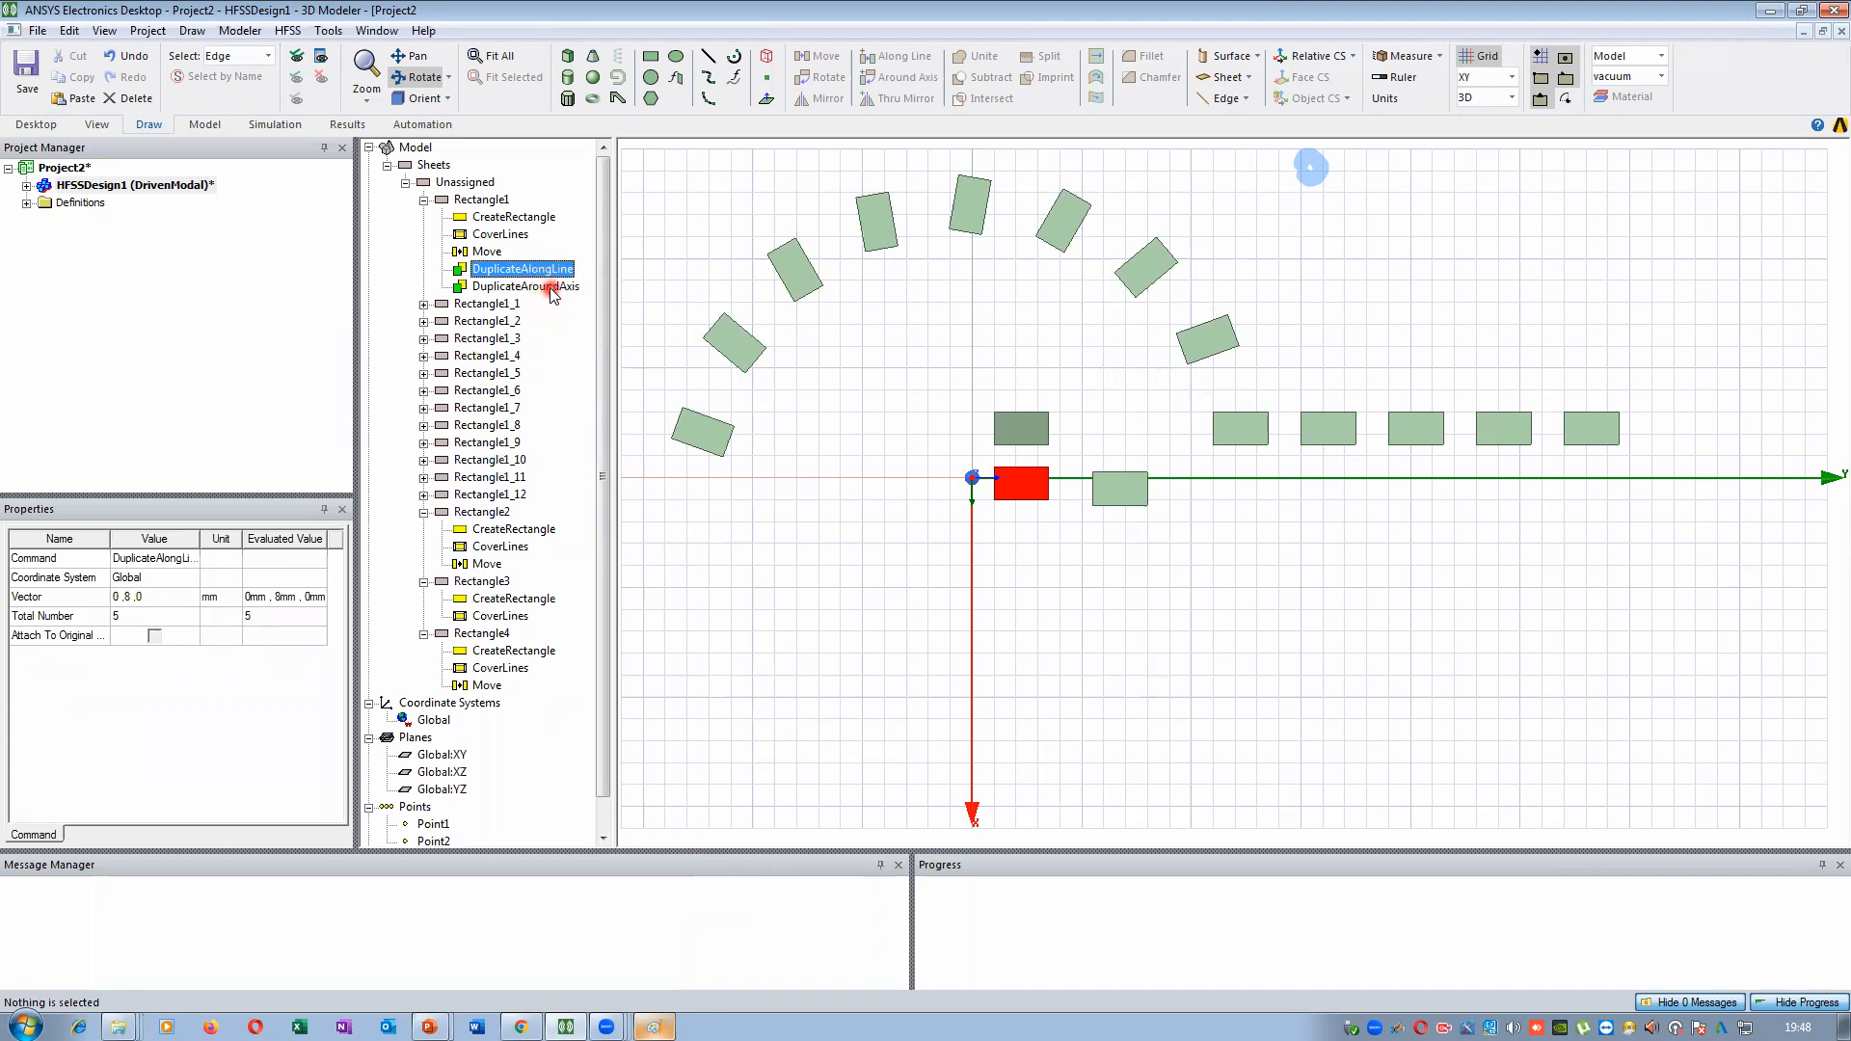
key(Delete)
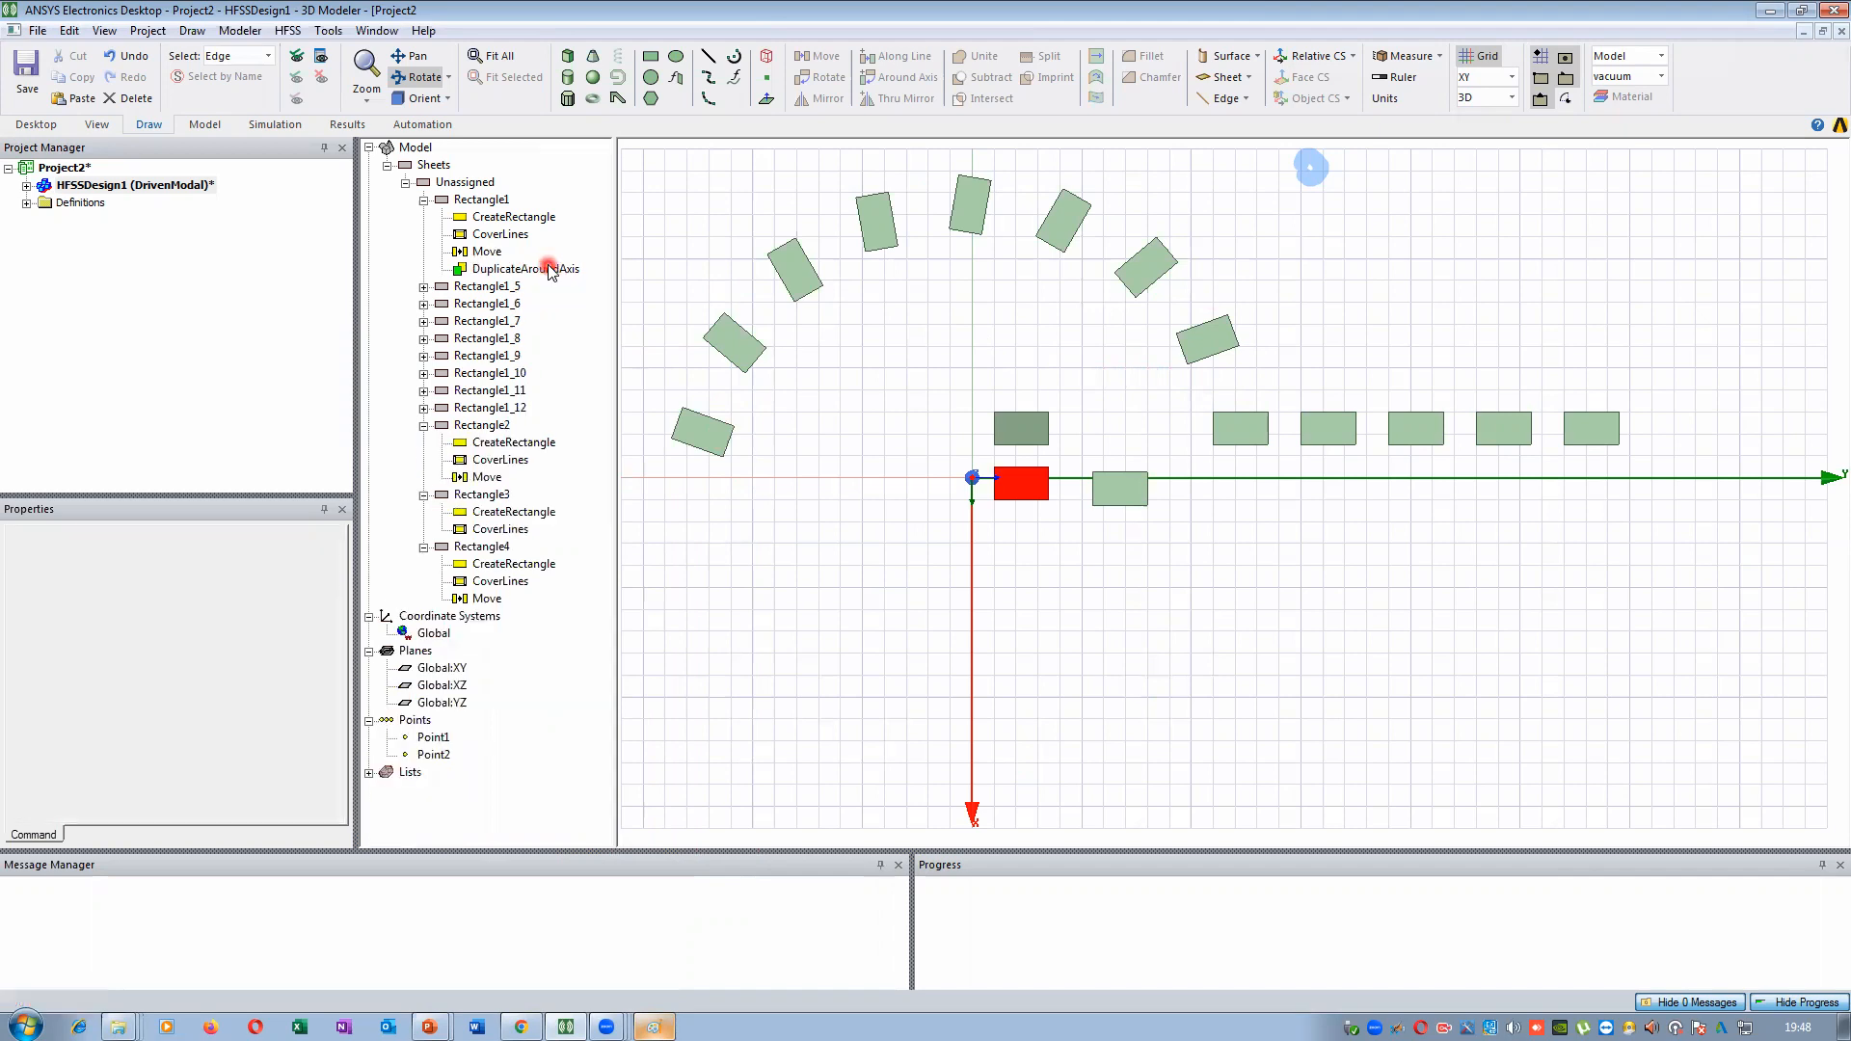
click(948, 279)
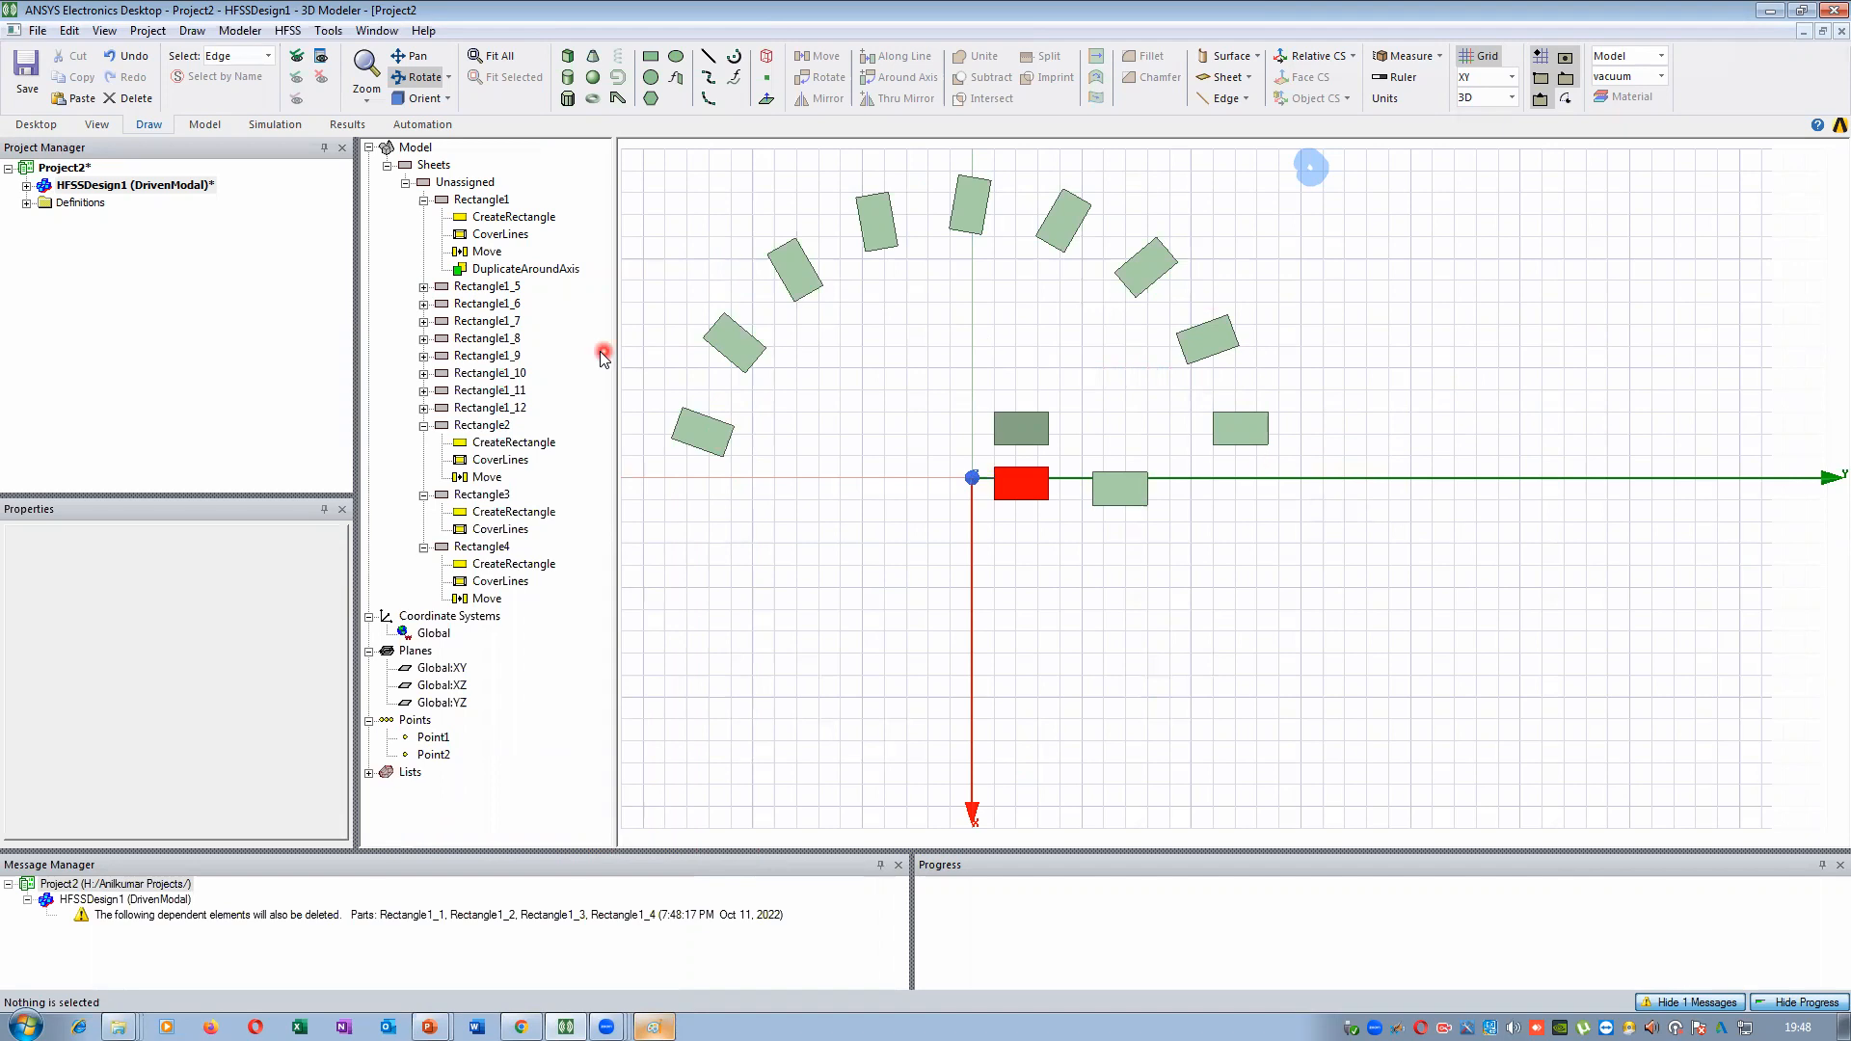
key(ctrl+z)
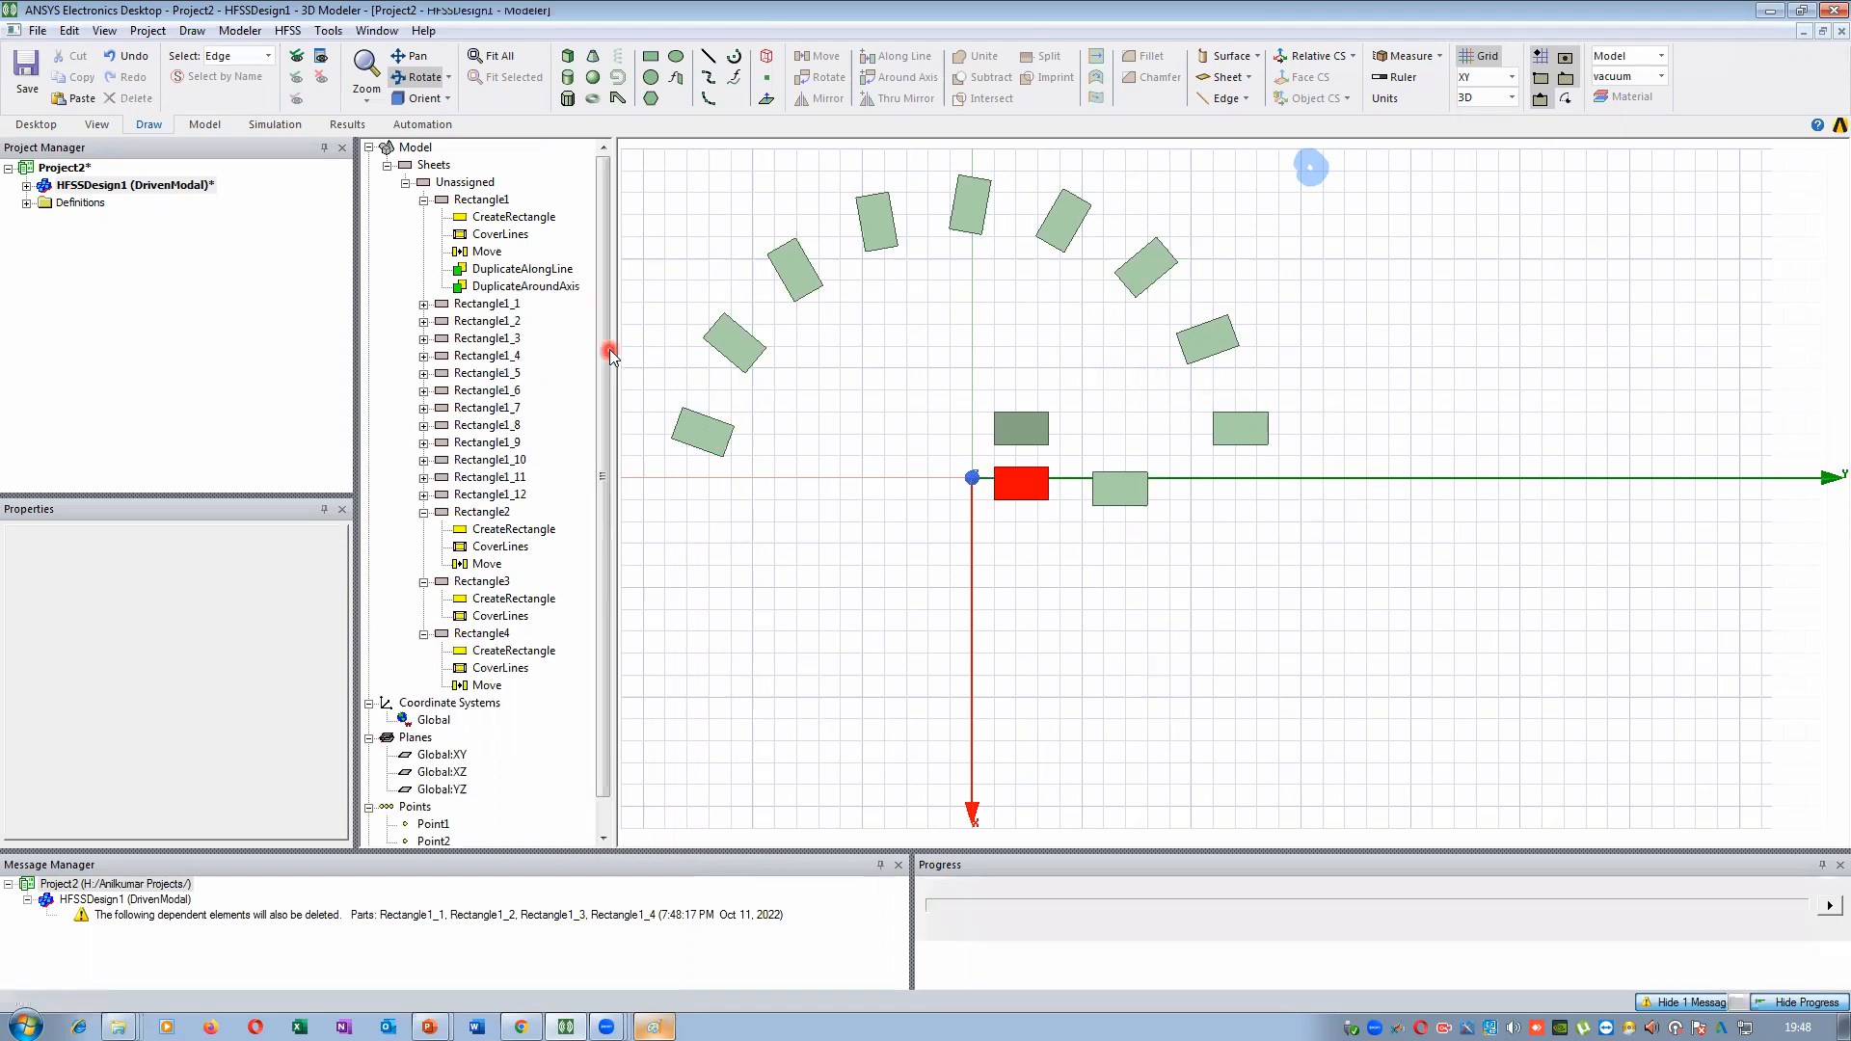
click(1322, 427)
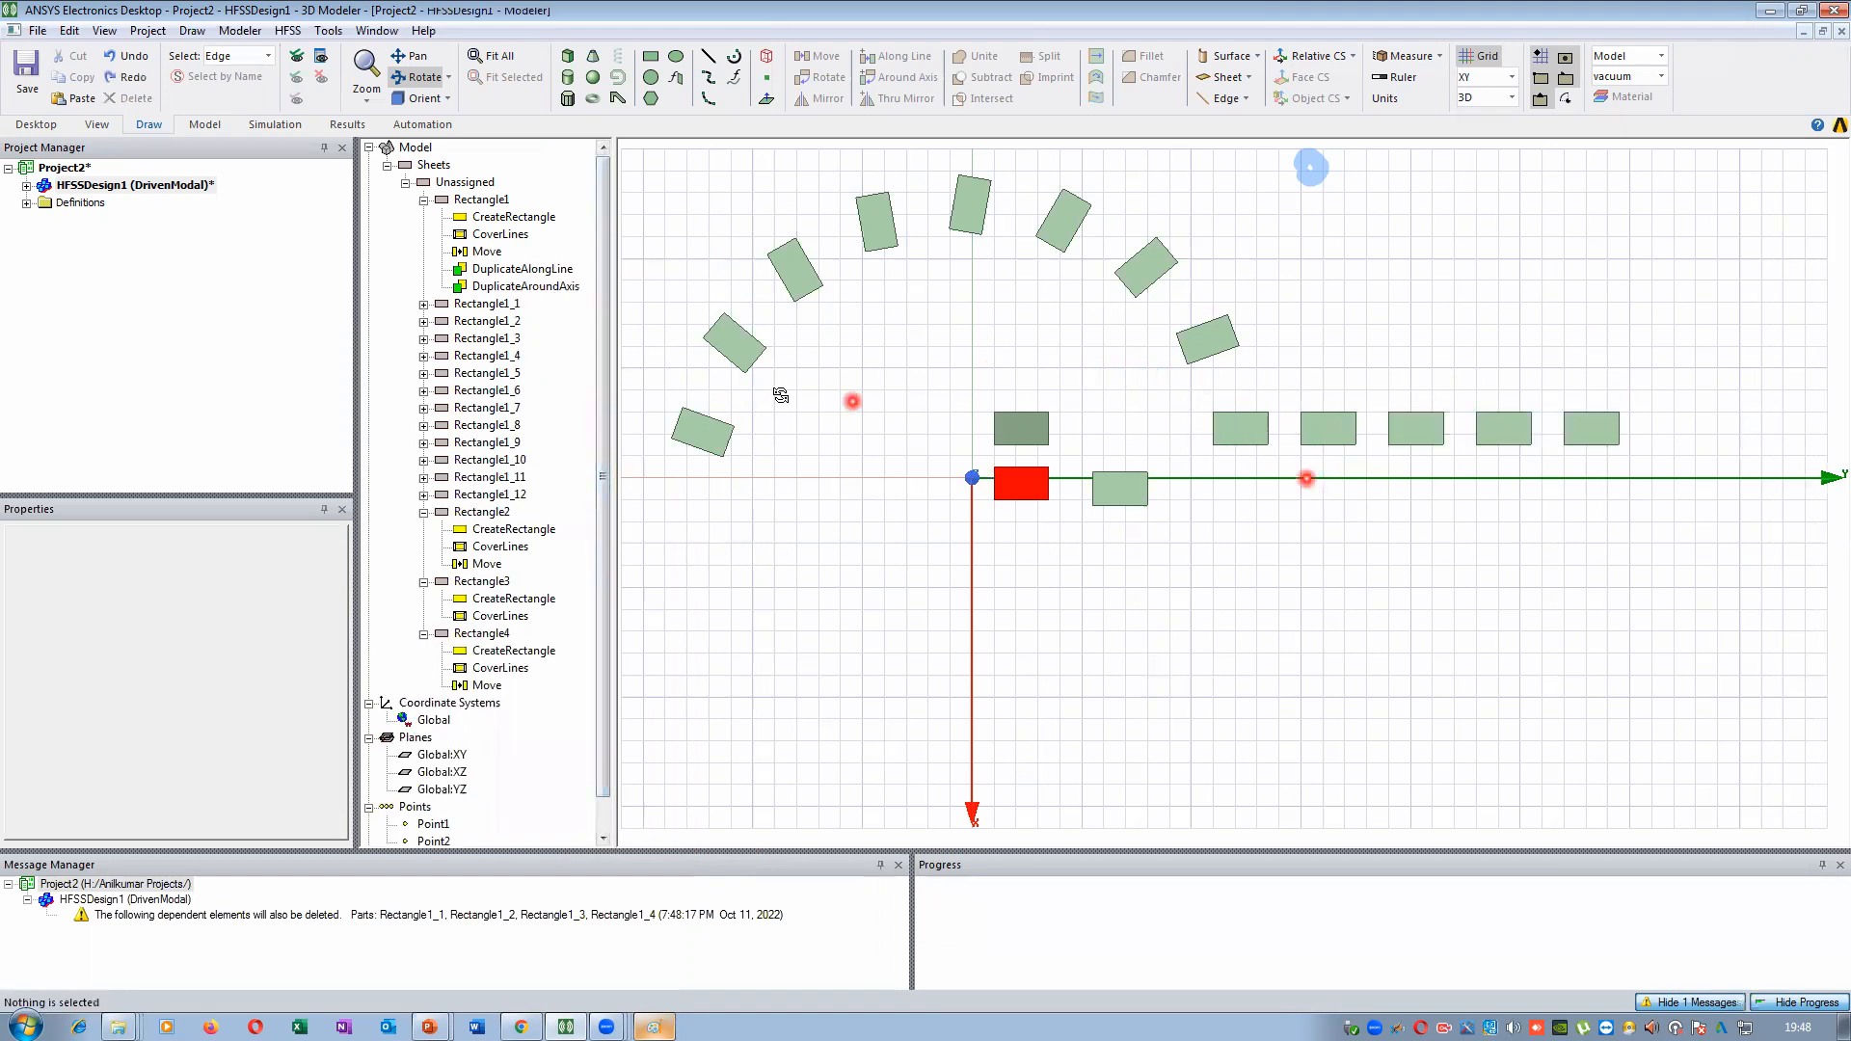
Delete Rectangle1's DuplicateAroundAxis command, highlight the remaining line copies one by one and undo the deletion
click(530, 285)
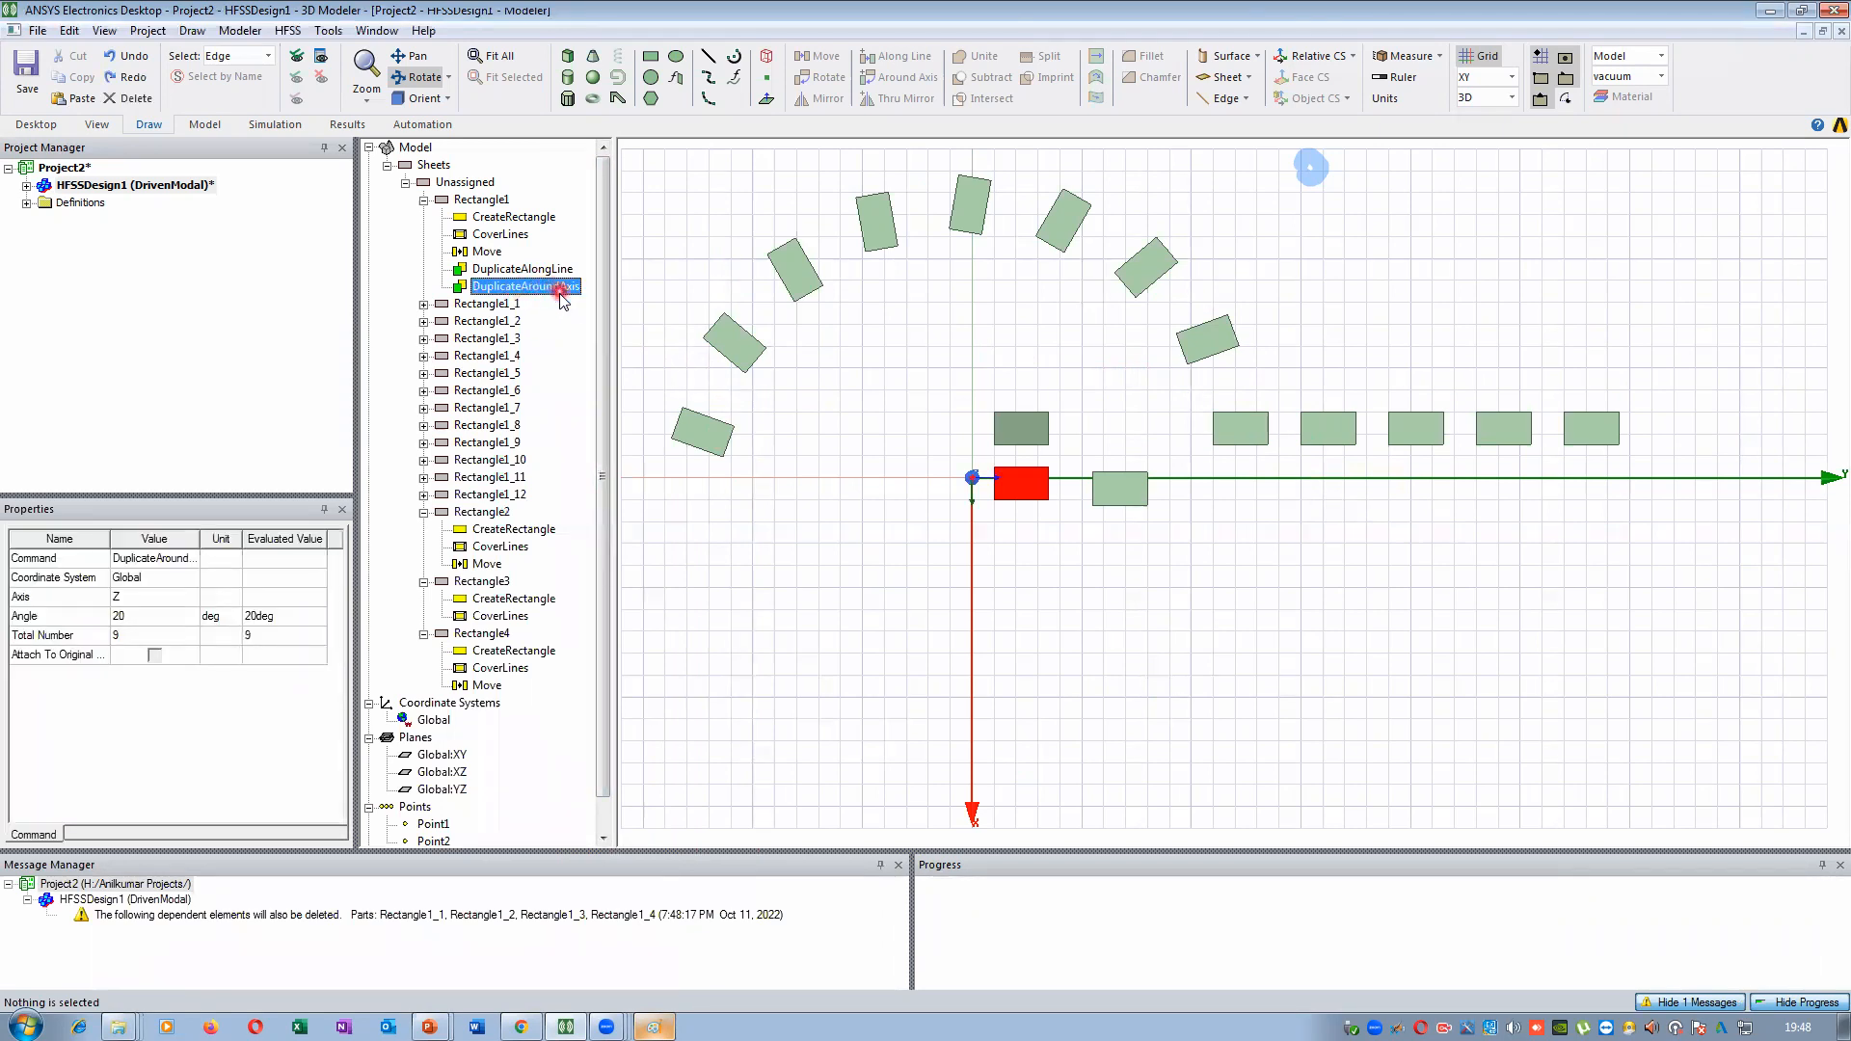
key(Delete)
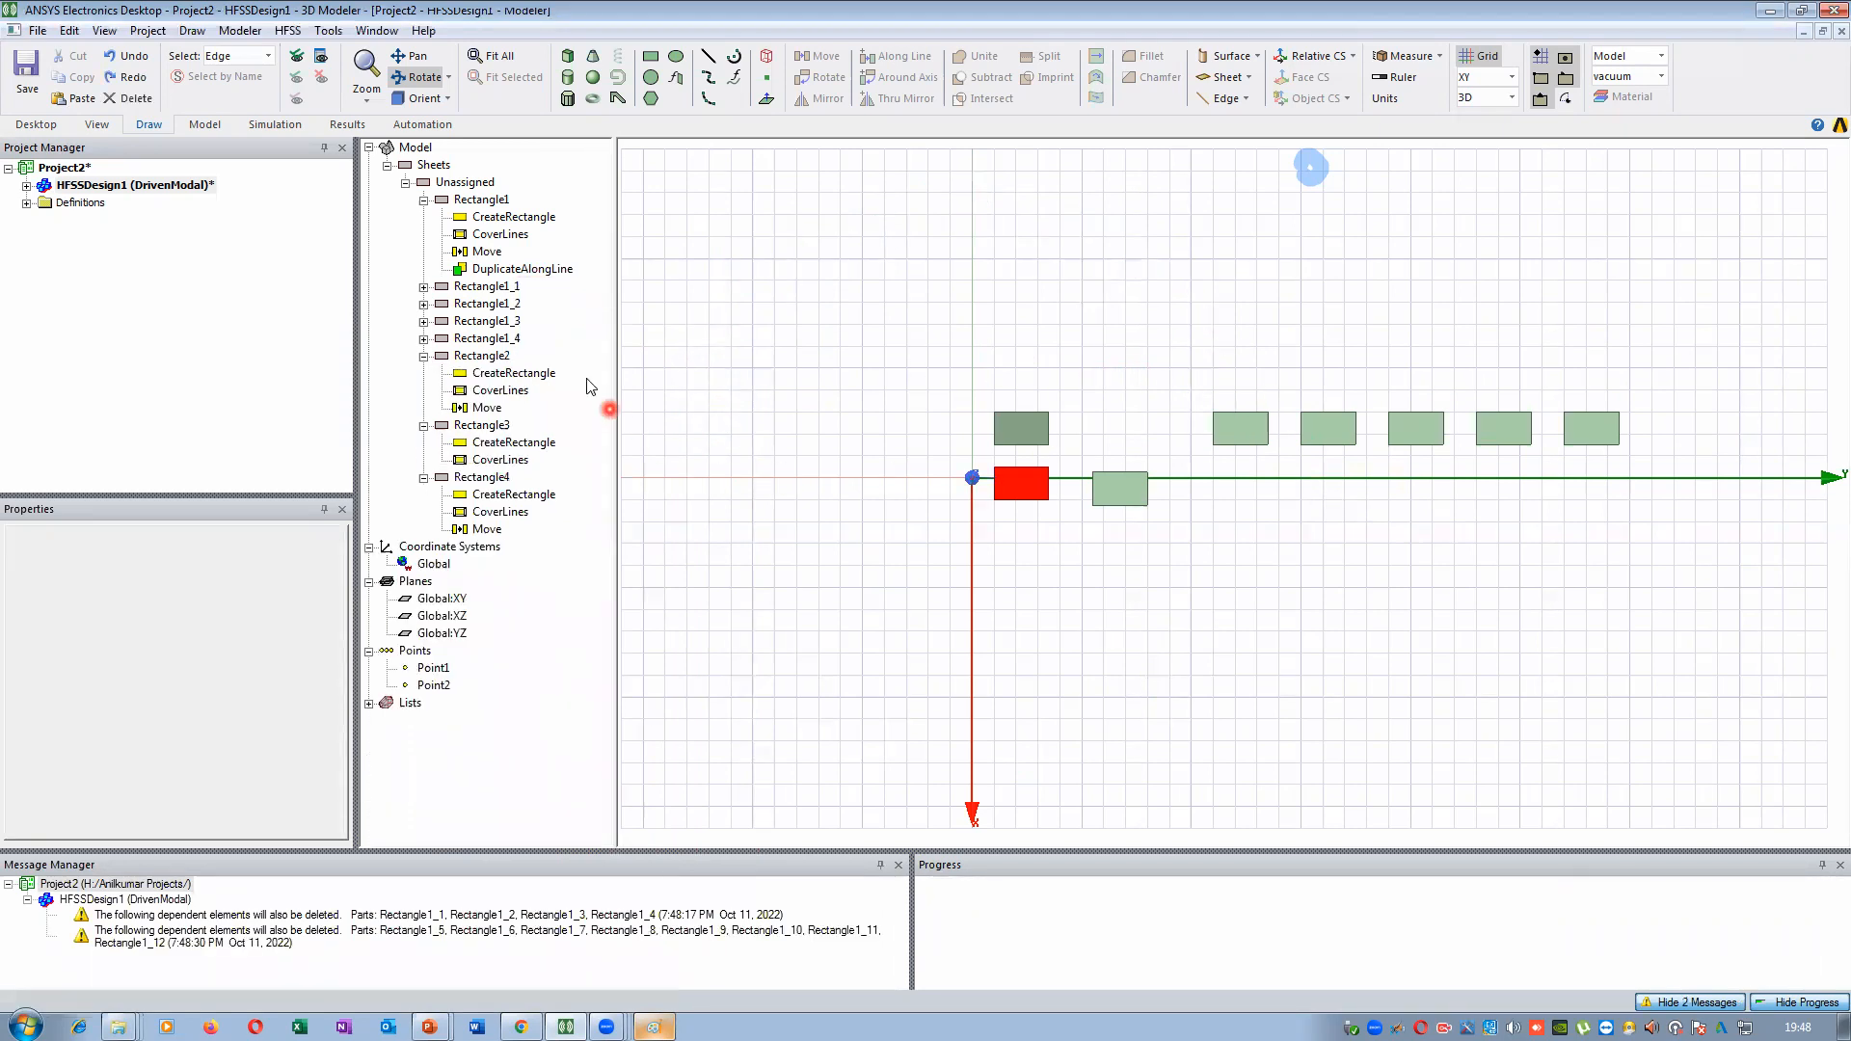
click(505, 287)
click(504, 300)
click(506, 317)
click(512, 332)
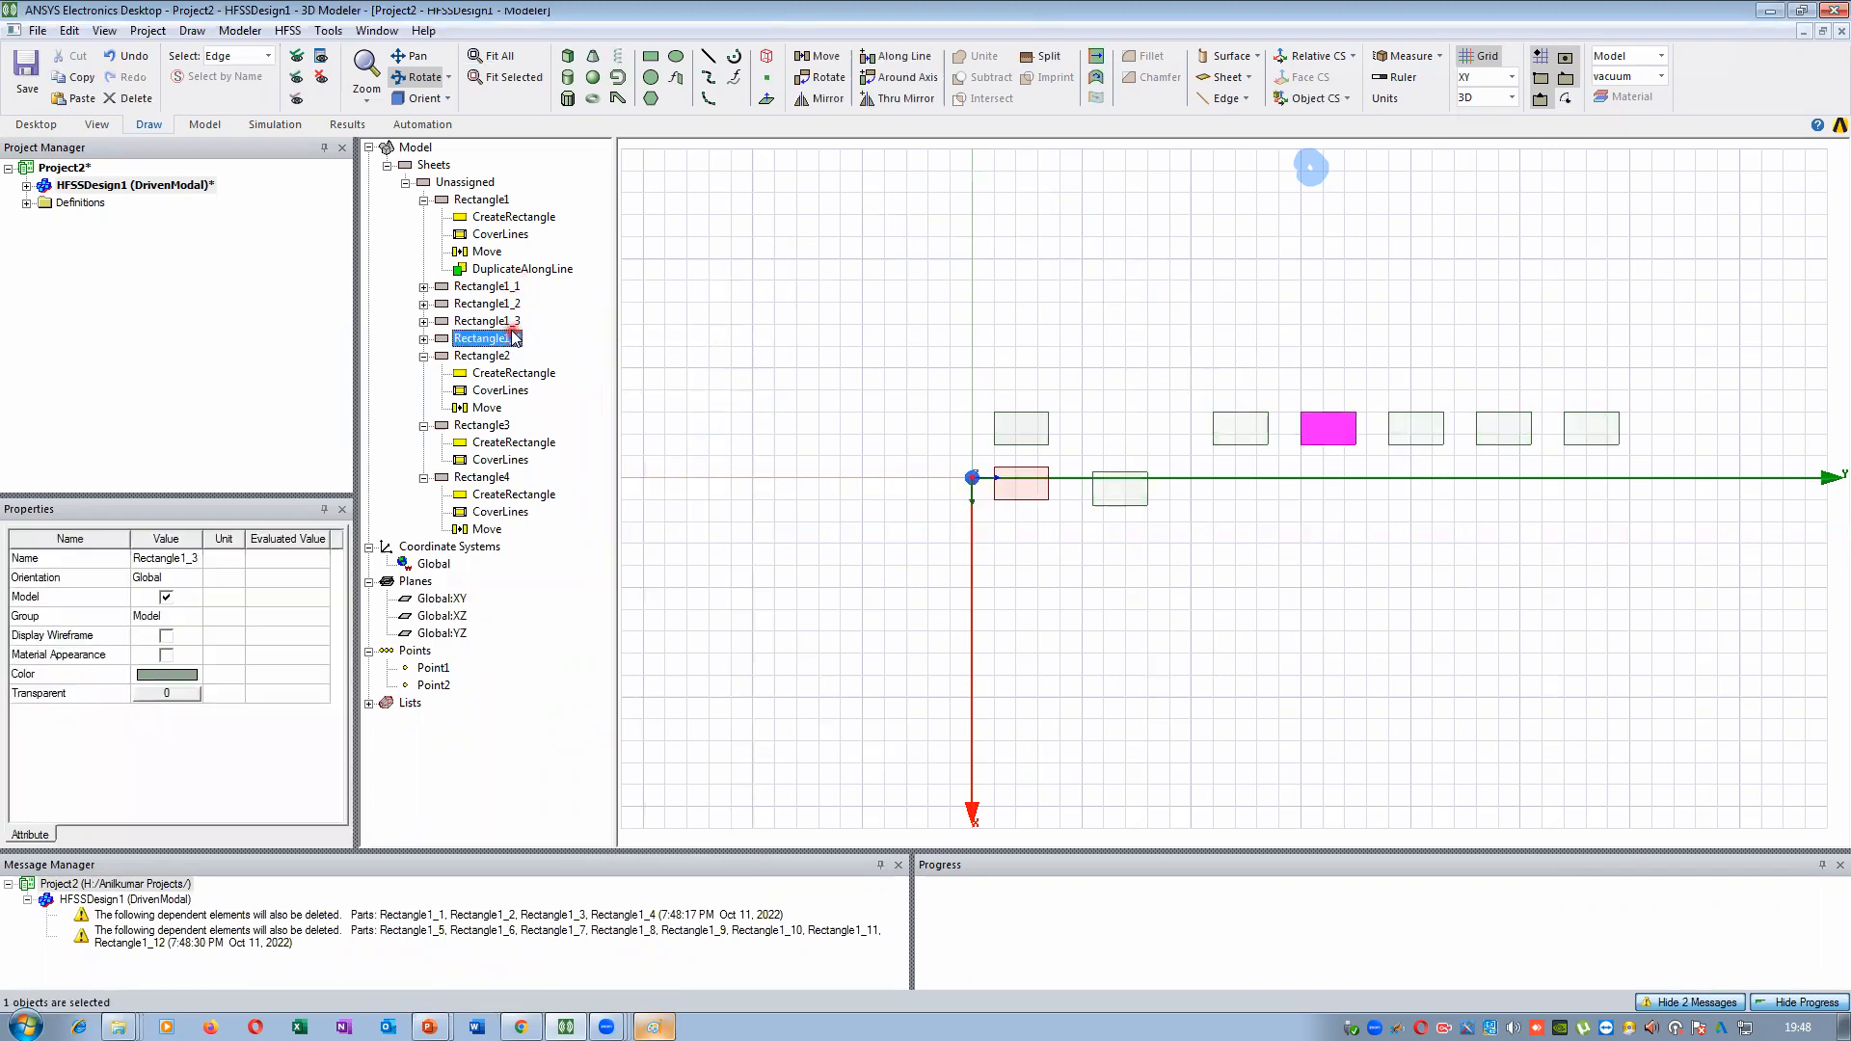
key(ctrl+z)
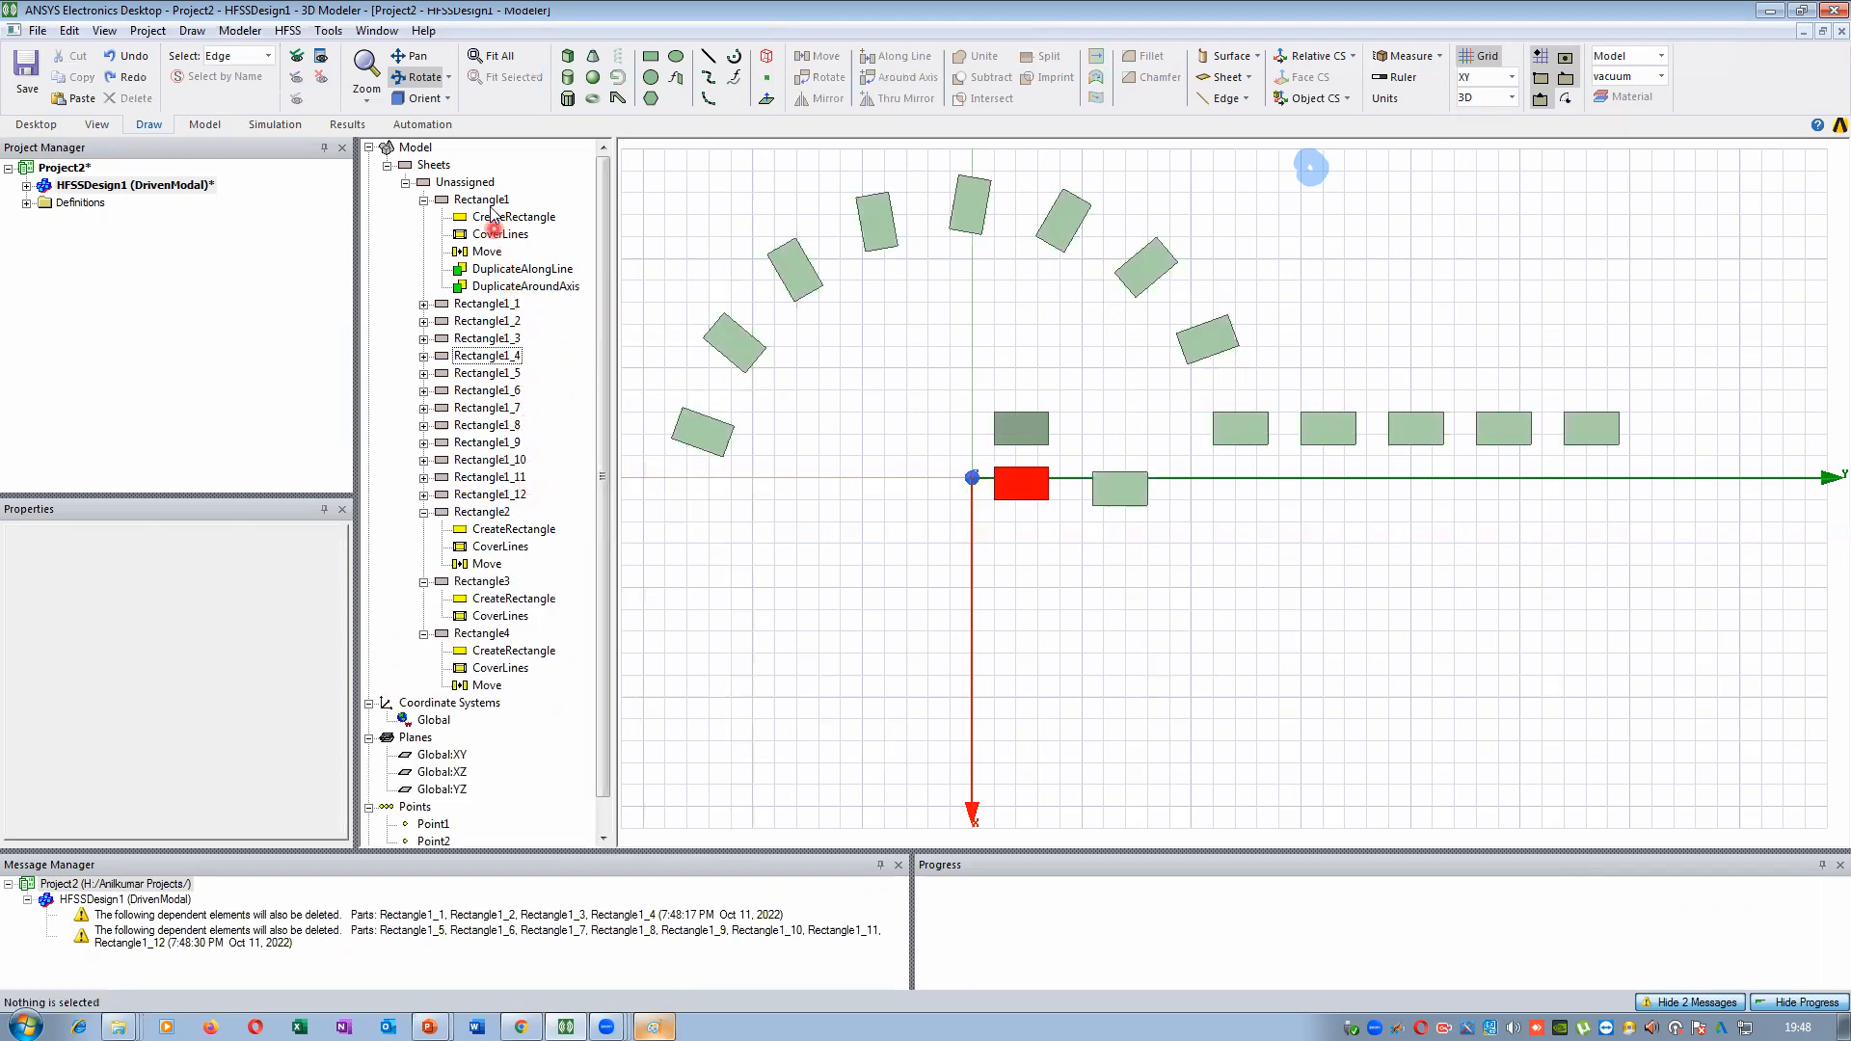
Highlight the copies Rectangle1_1 to Rectangle1_5 one by one to identify which duplication each belongs to
click(506, 305)
click(506, 305)
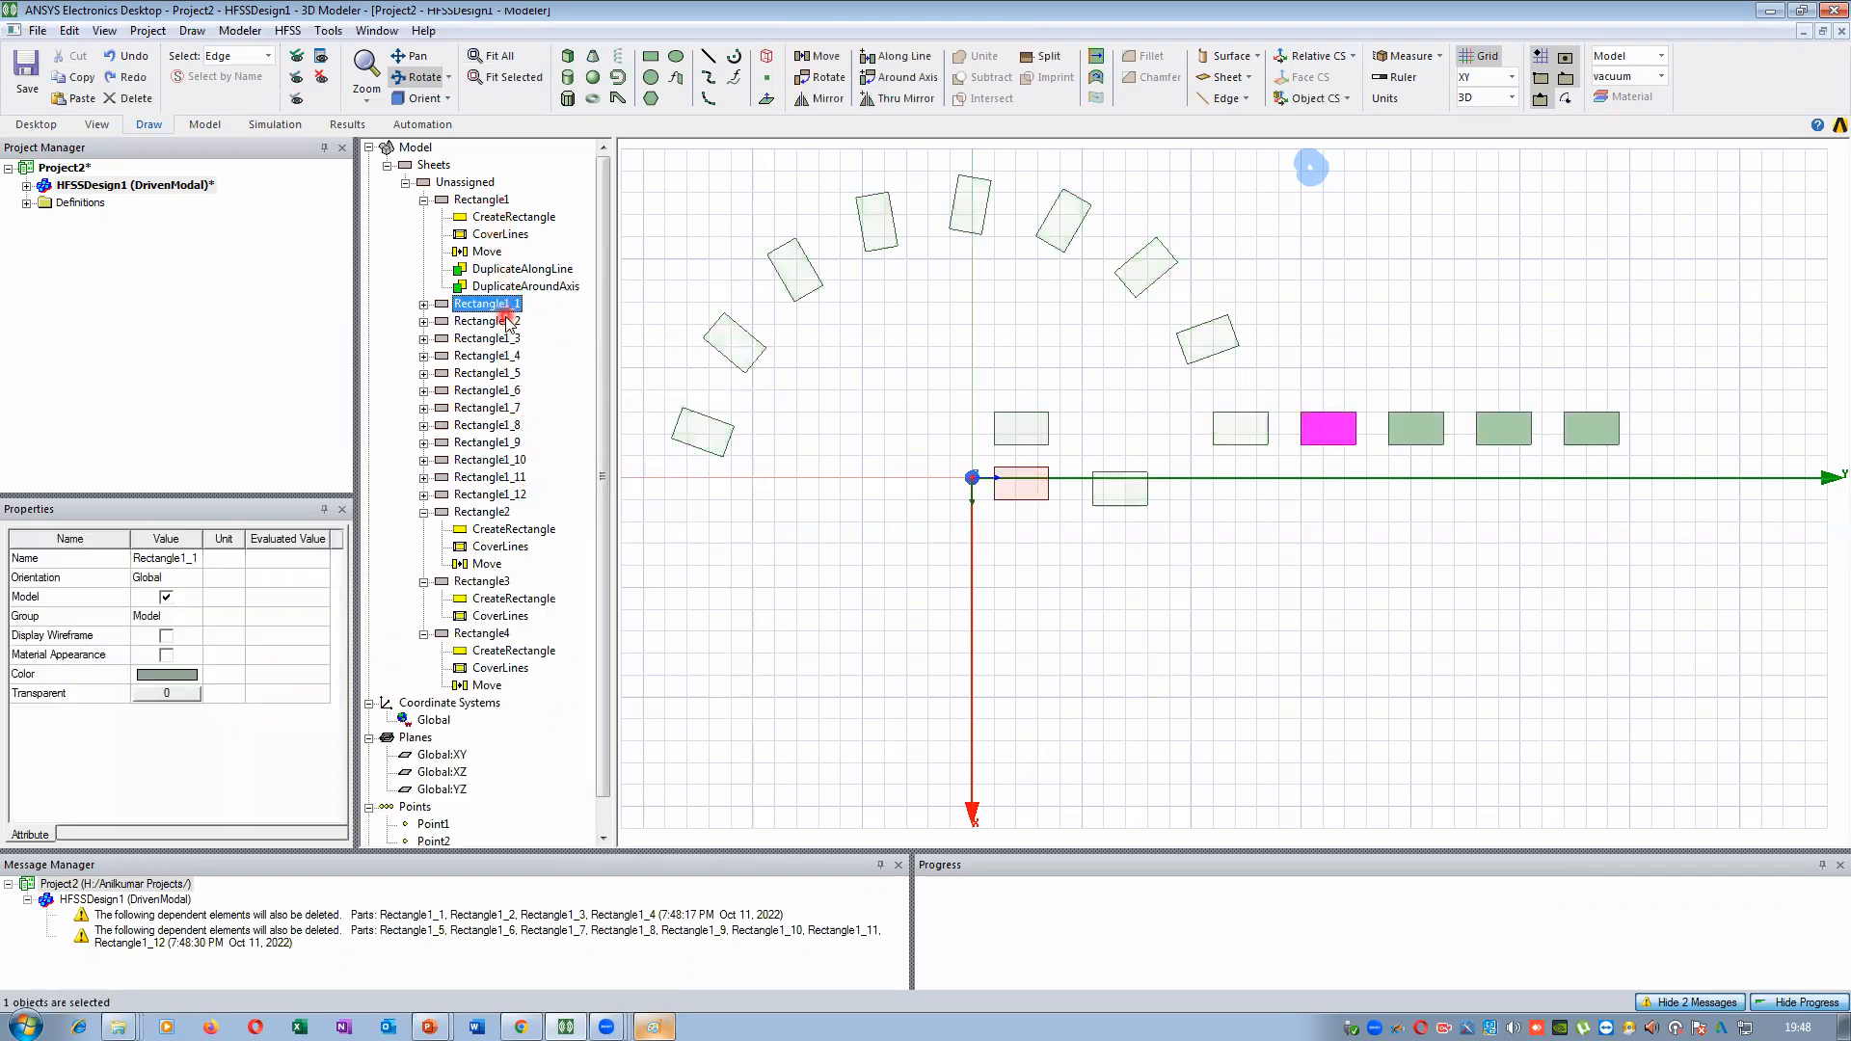
click(506, 321)
click(508, 338)
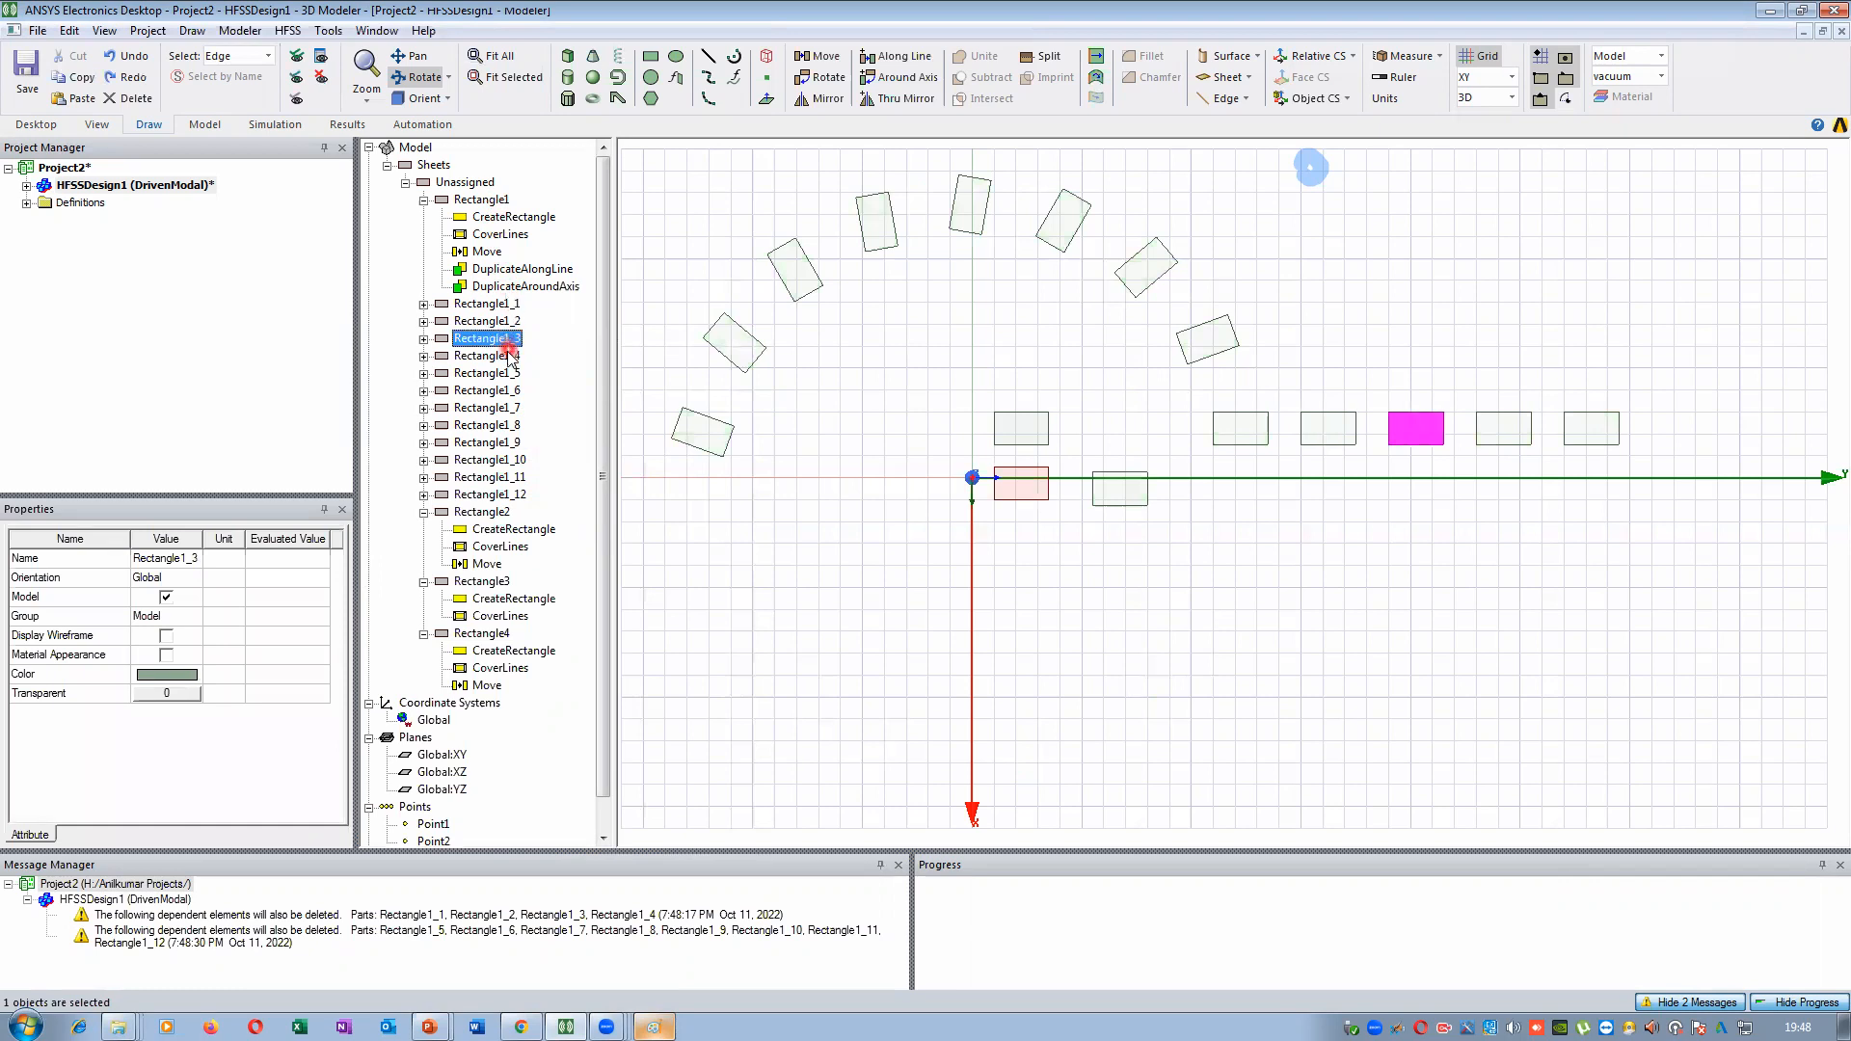
click(509, 356)
click(510, 374)
click(511, 356)
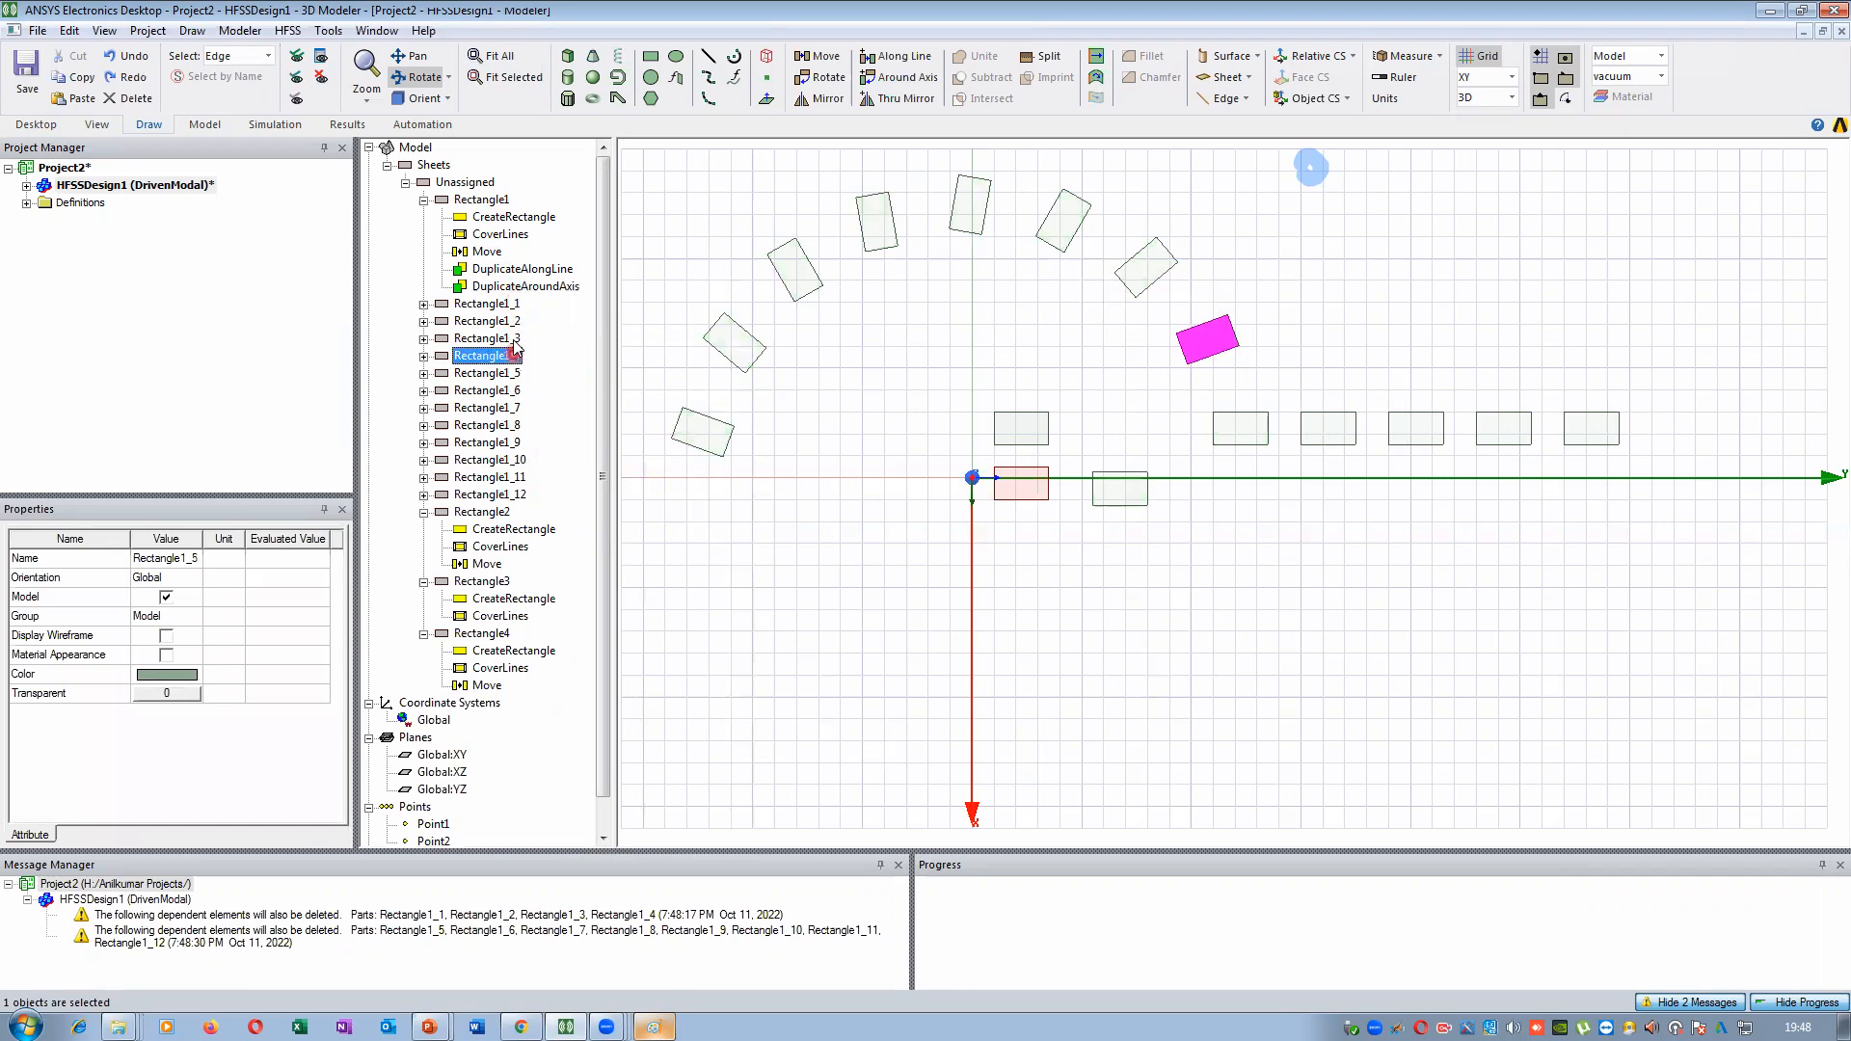
click(510, 307)
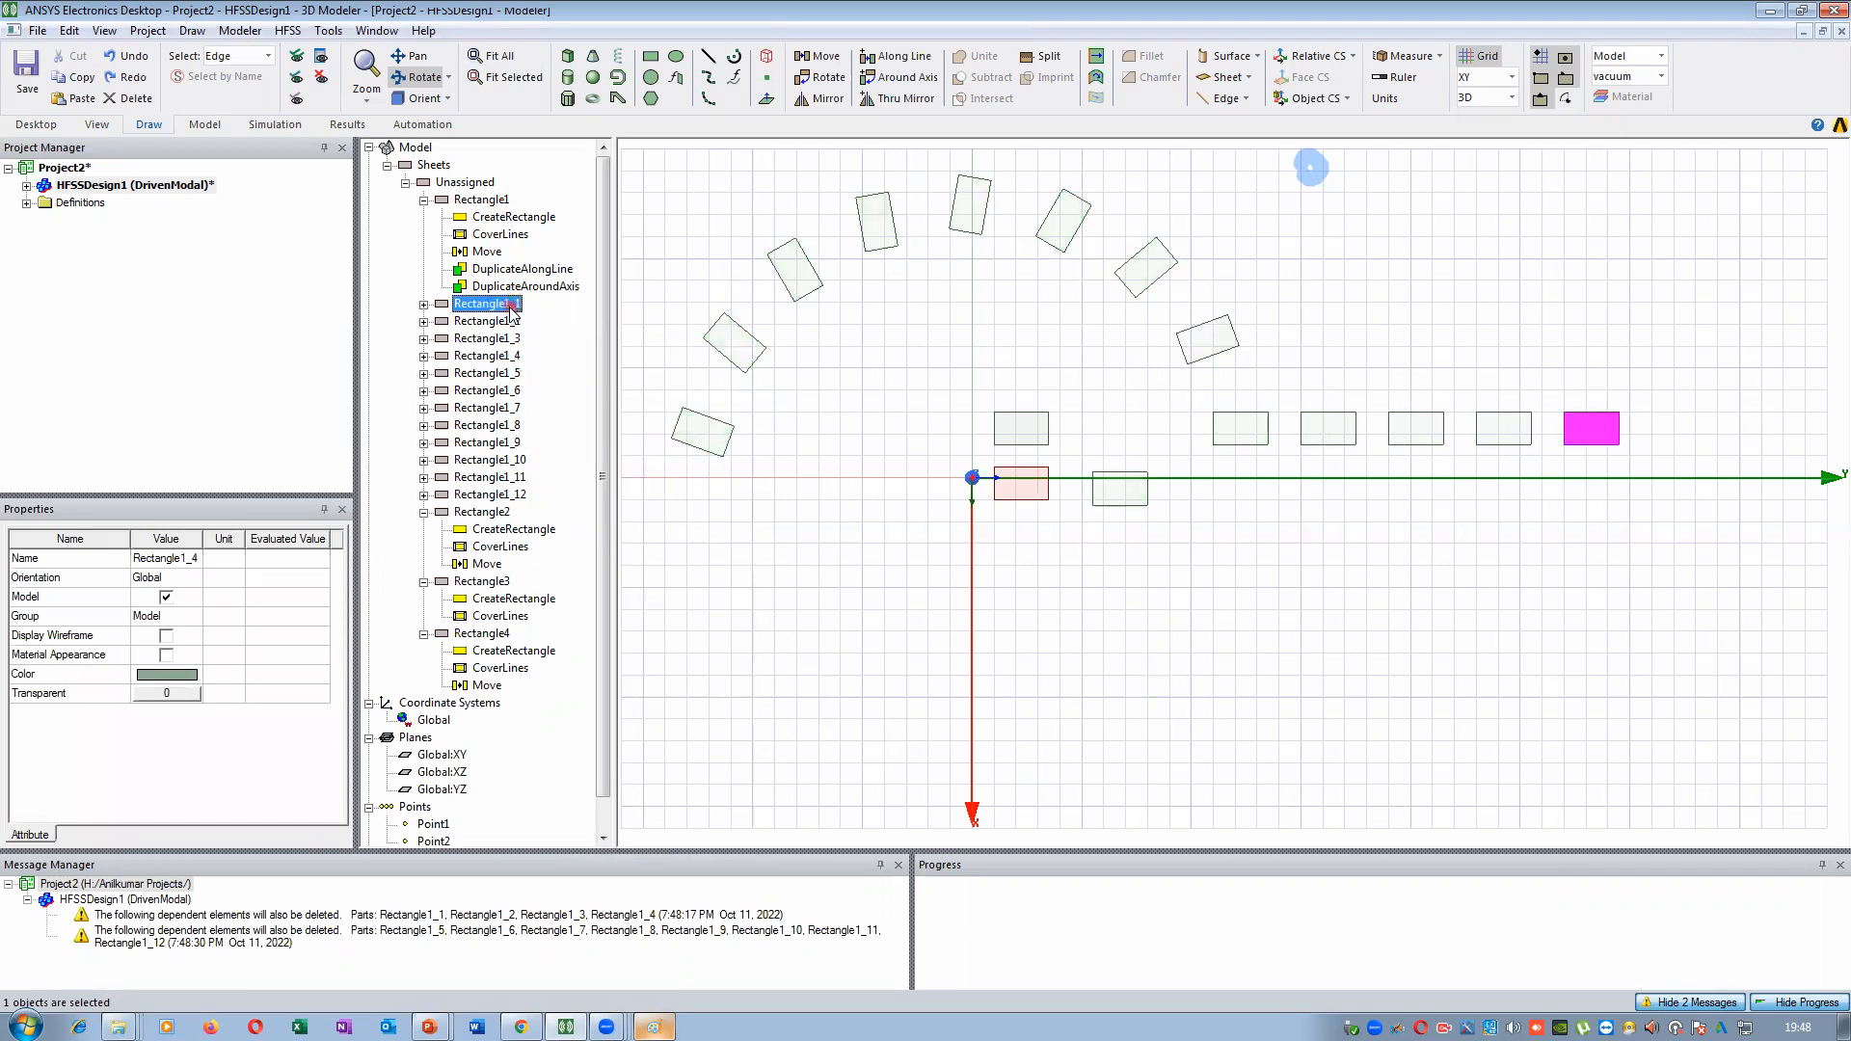
Select Rectangle1_5 through Rectangle1_12 together to examine the copies made around the axis
shift+click(518, 494)
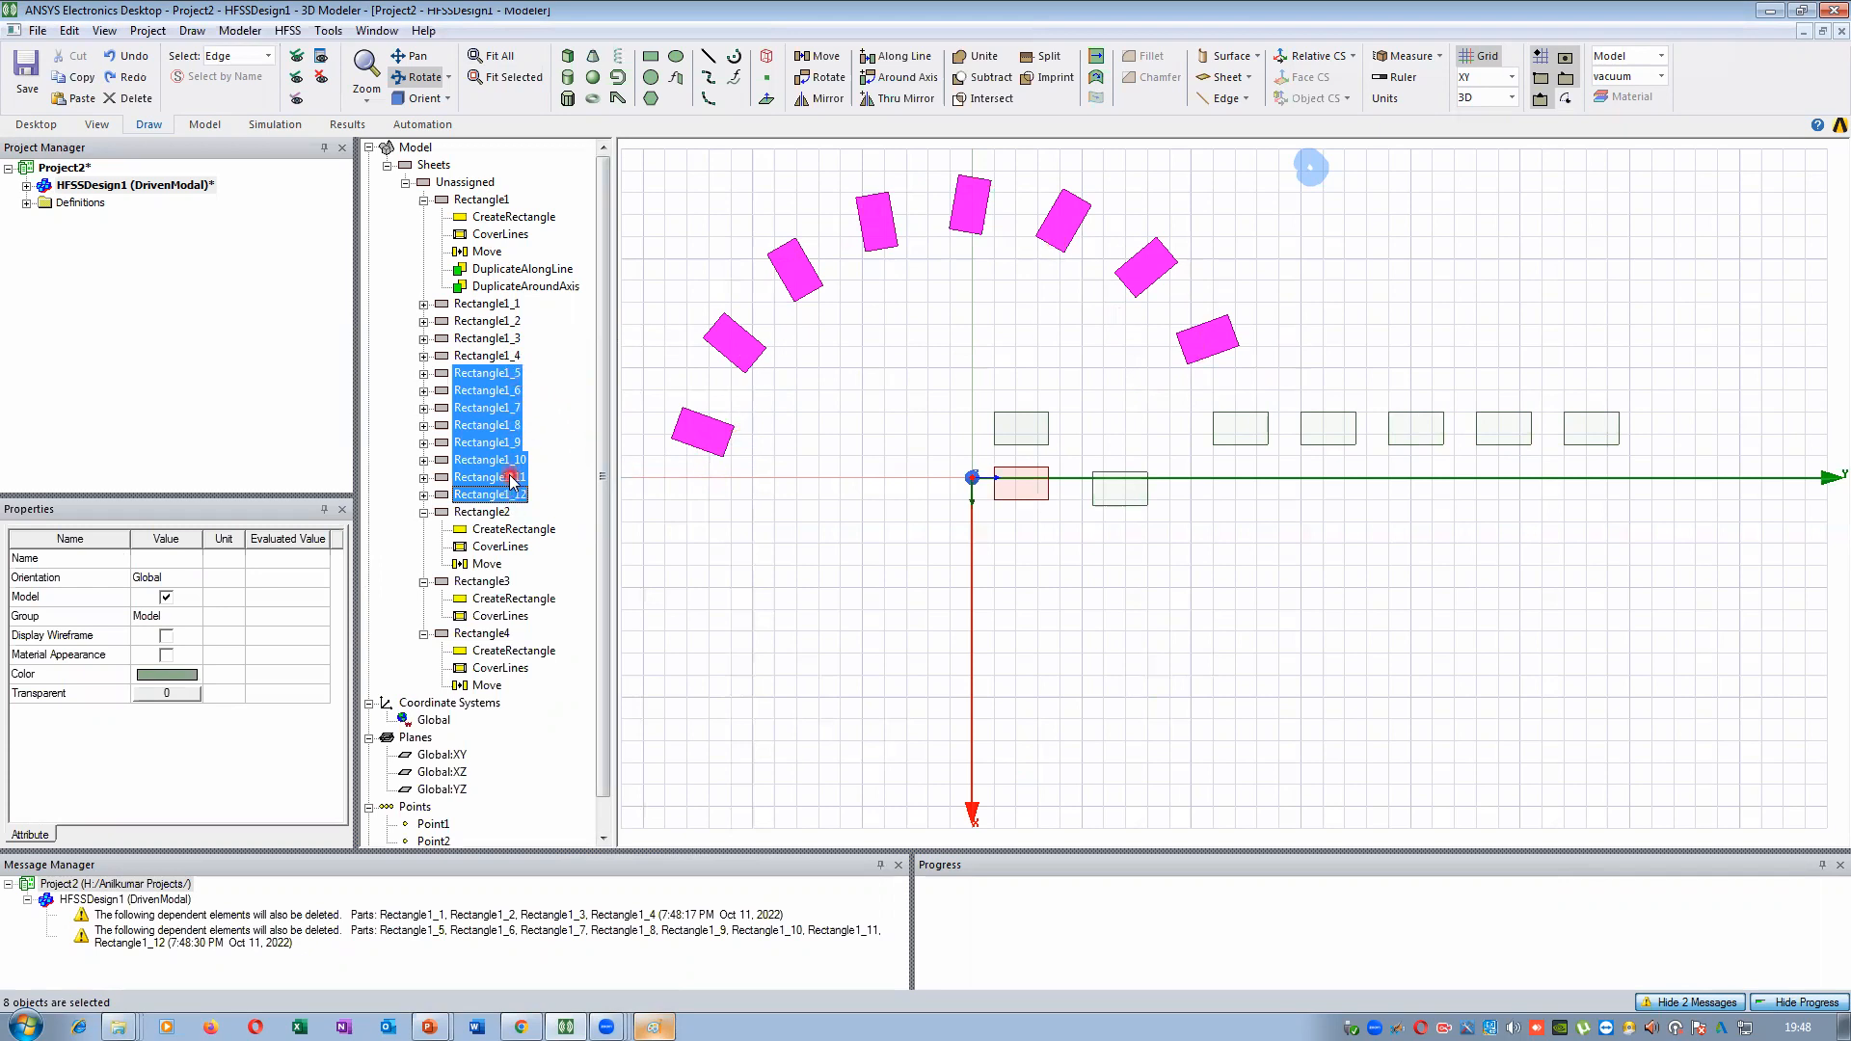
click(491, 374)
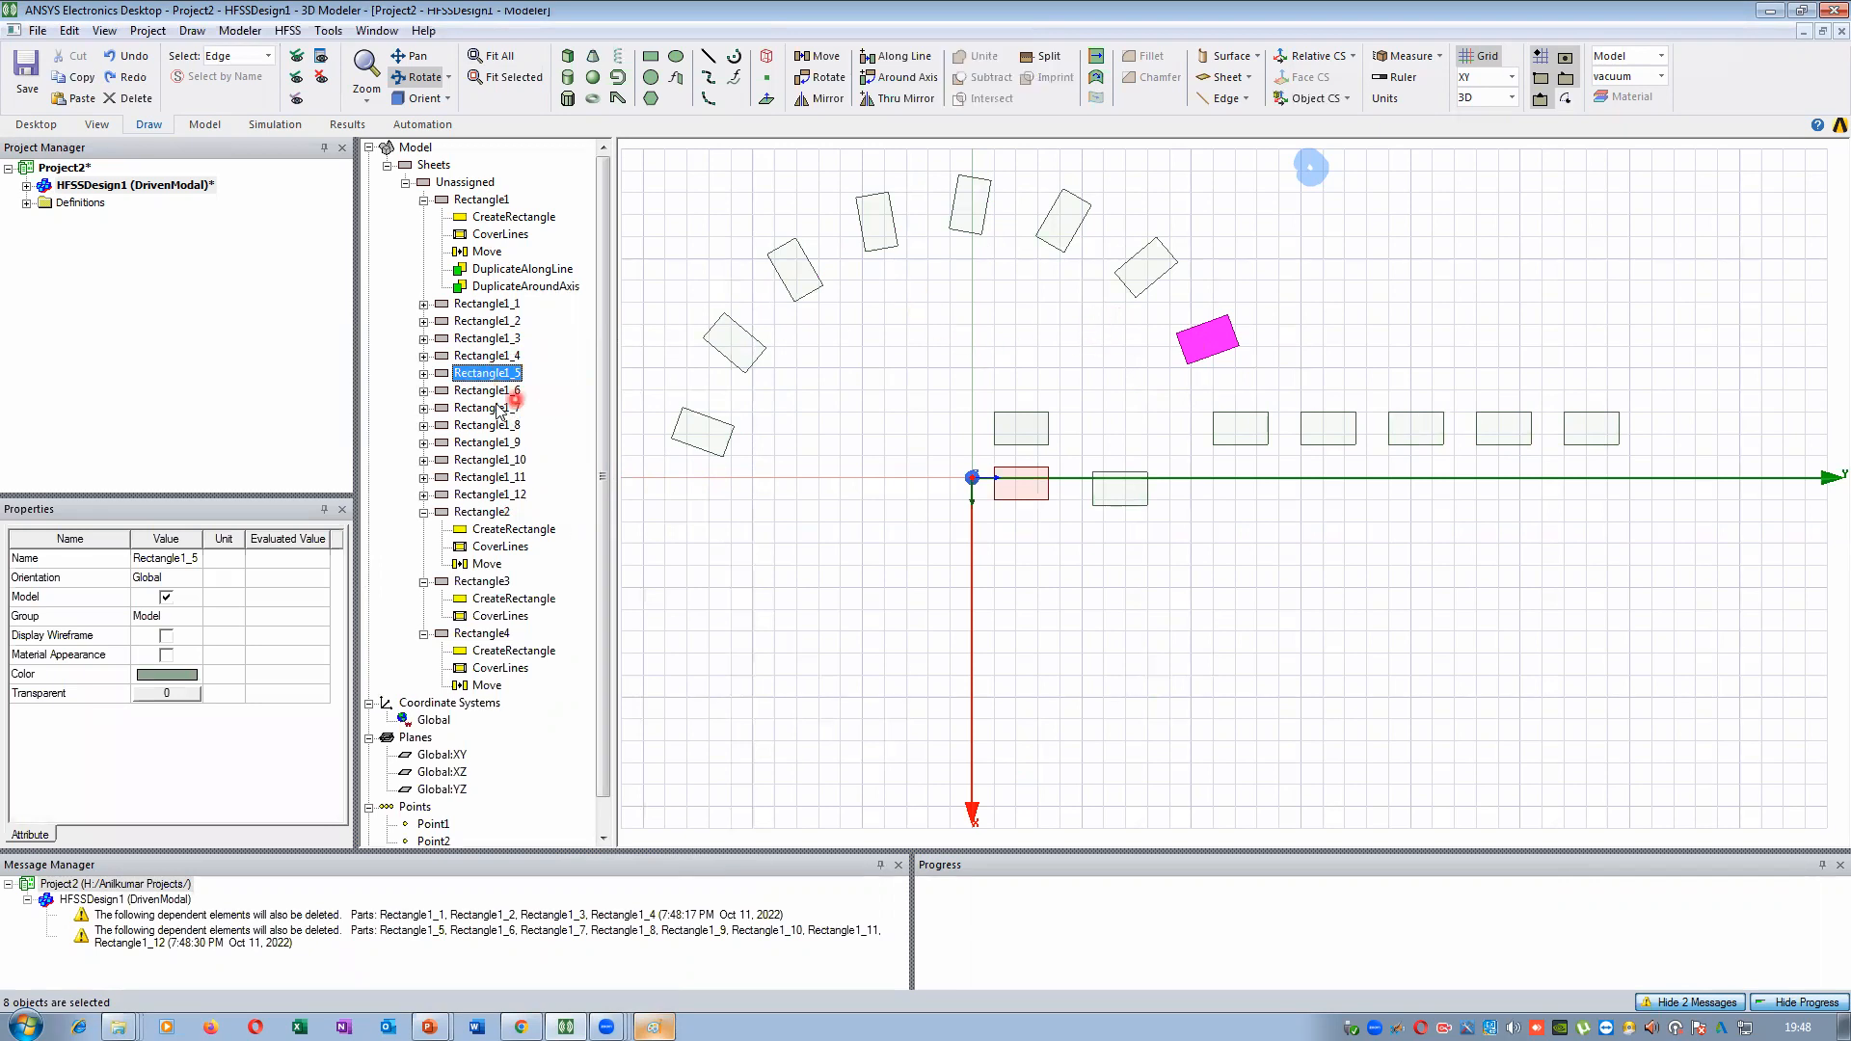
drag(495, 394, 508, 497)
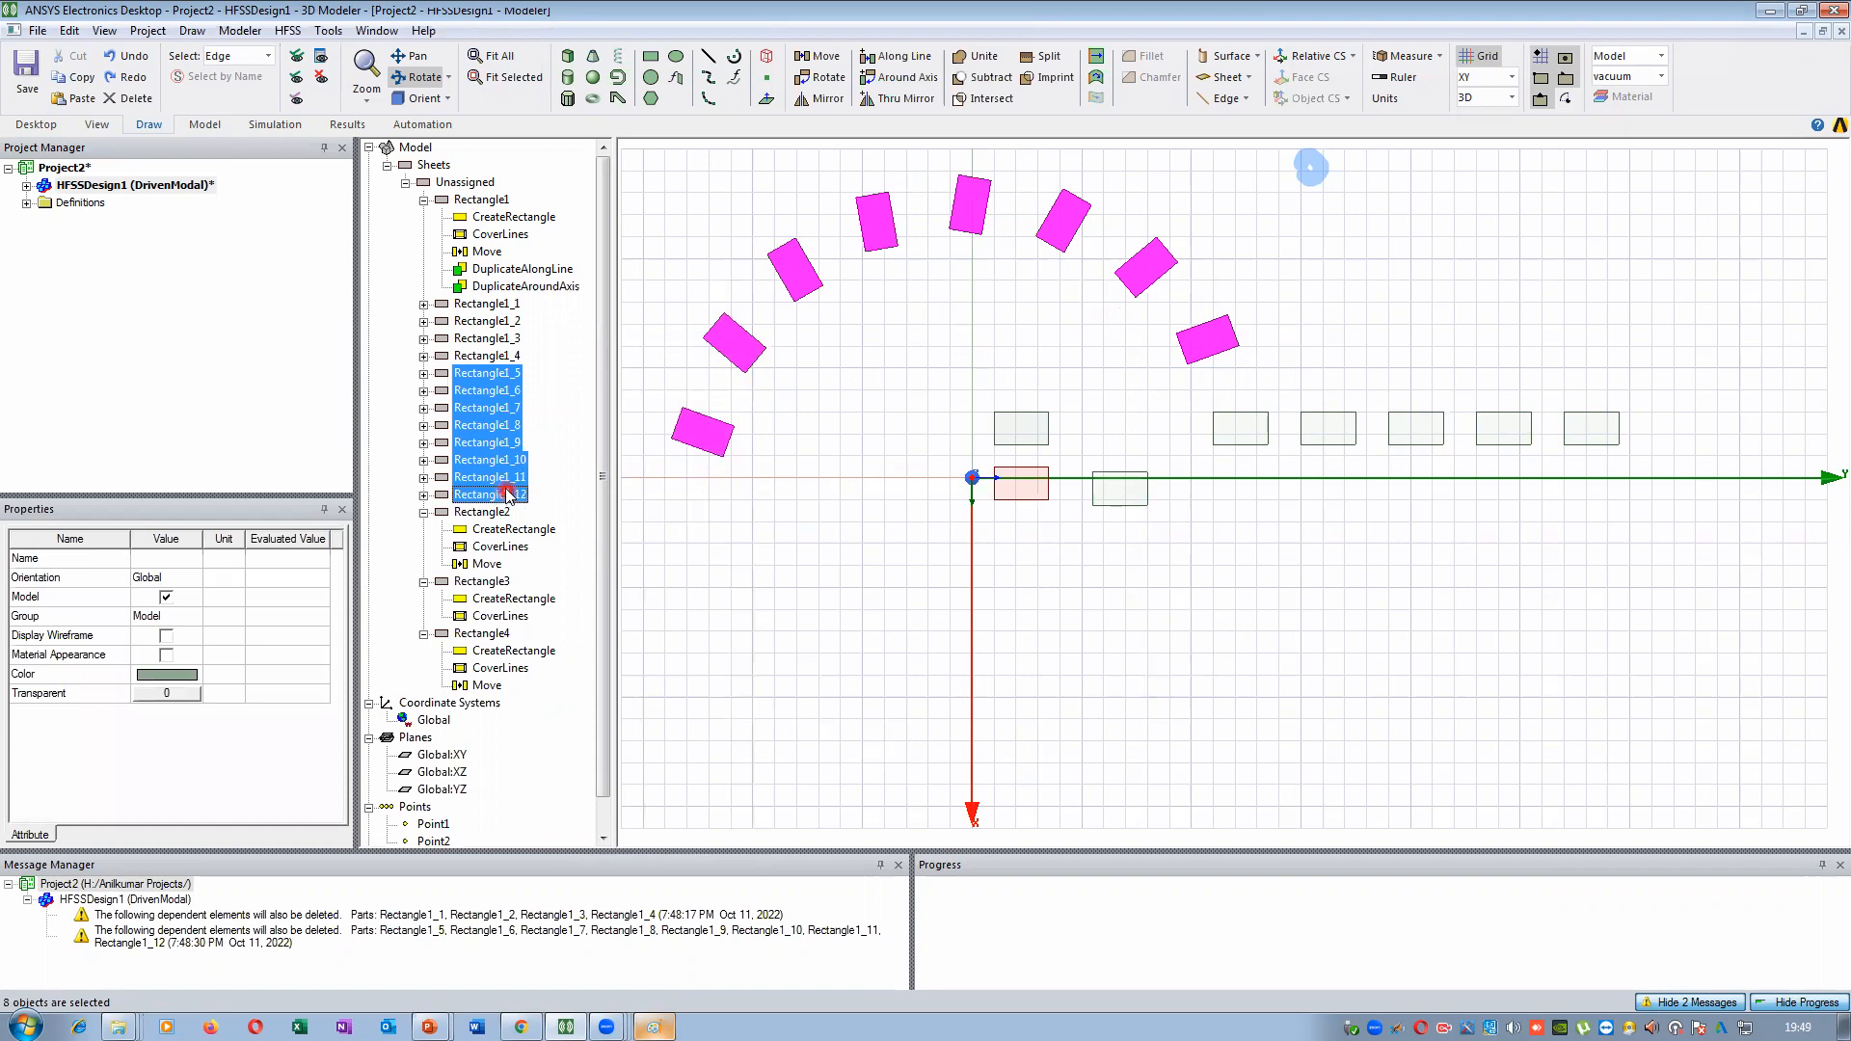
Delete the DuplicateAroundAxis and DuplicateAlongLine commands from Rectangle1's history, removing all their copies
click(548, 287)
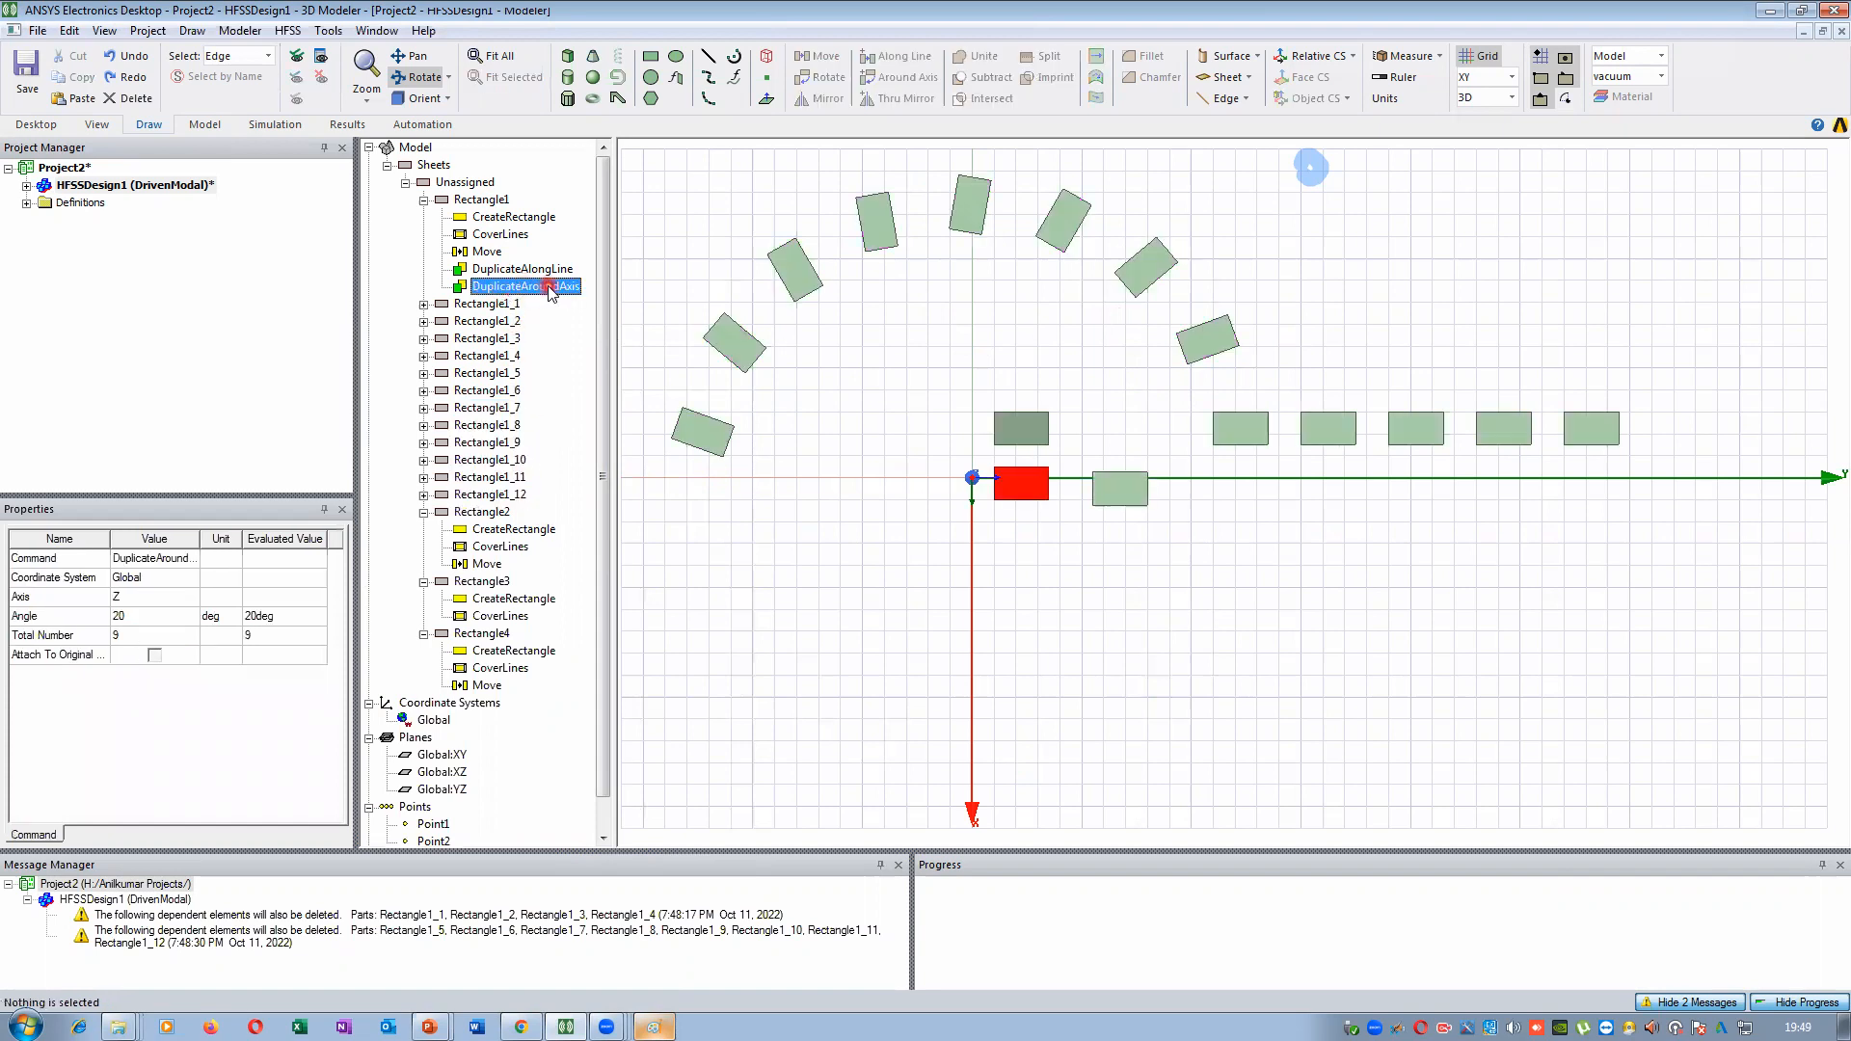
key(Delete)
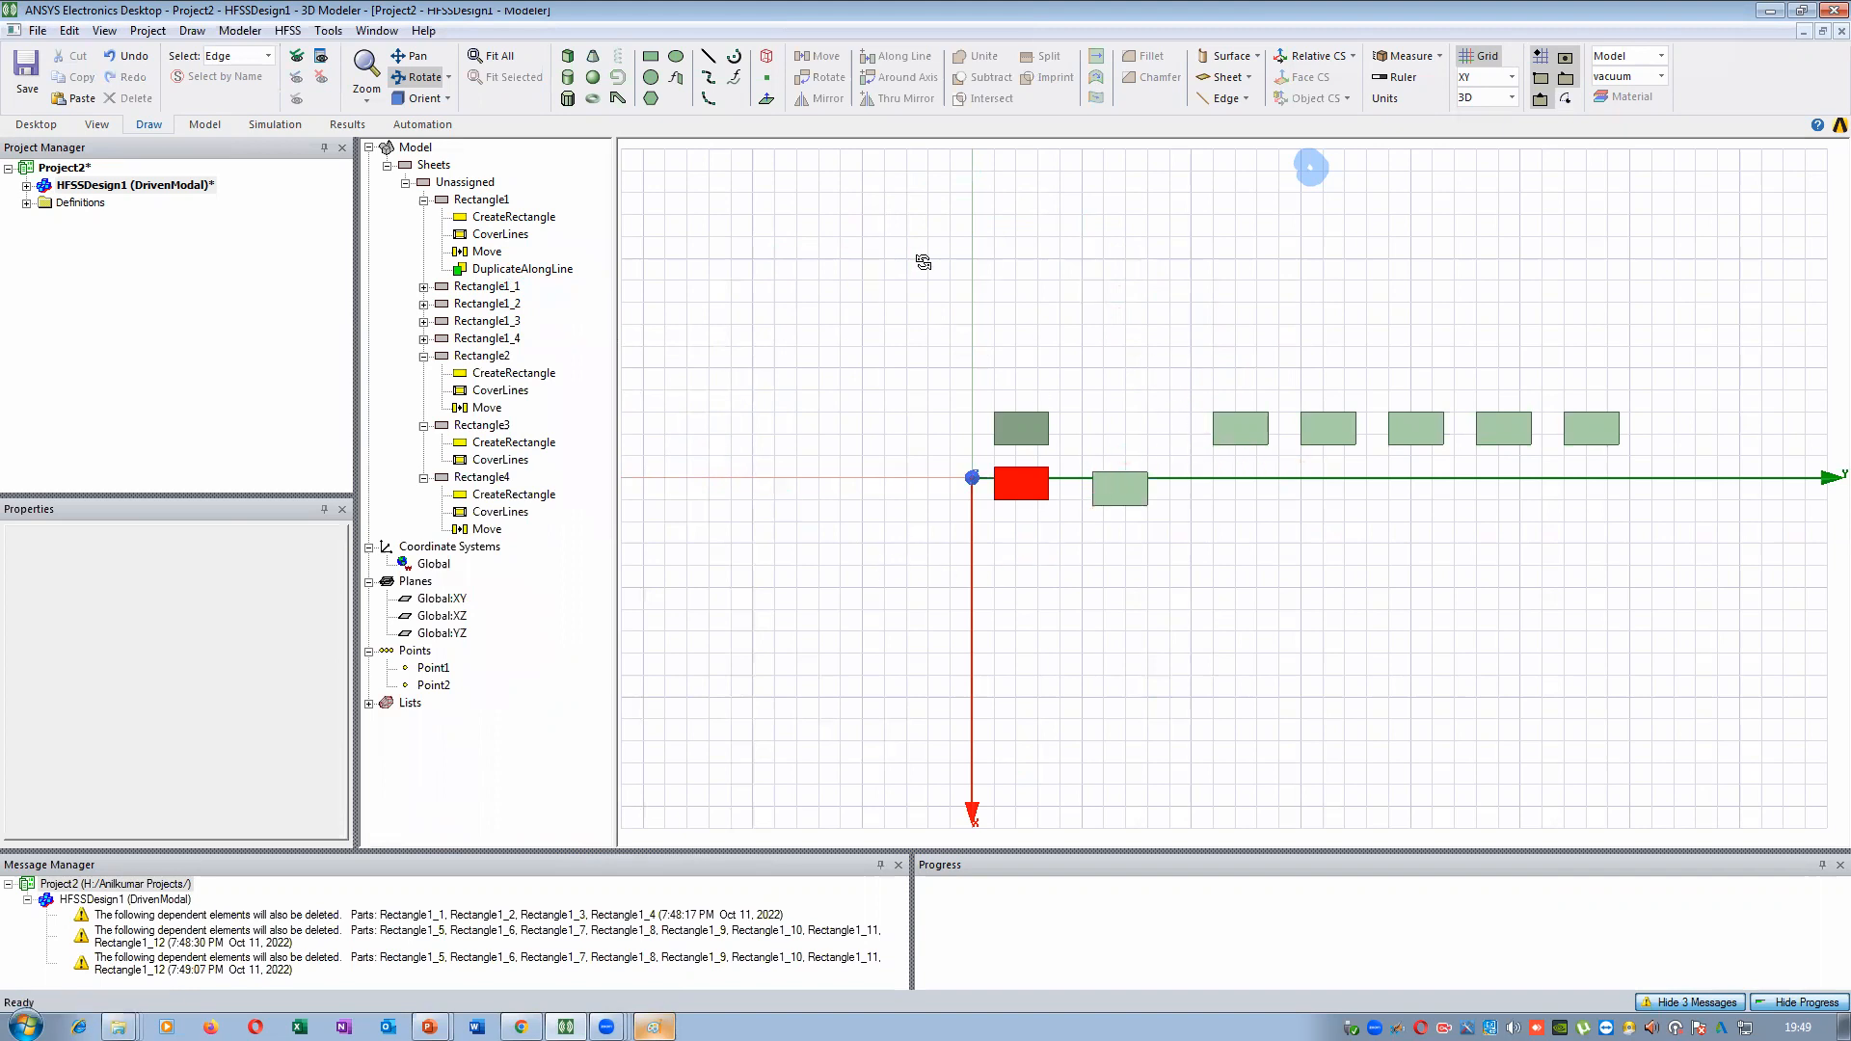
click(536, 272)
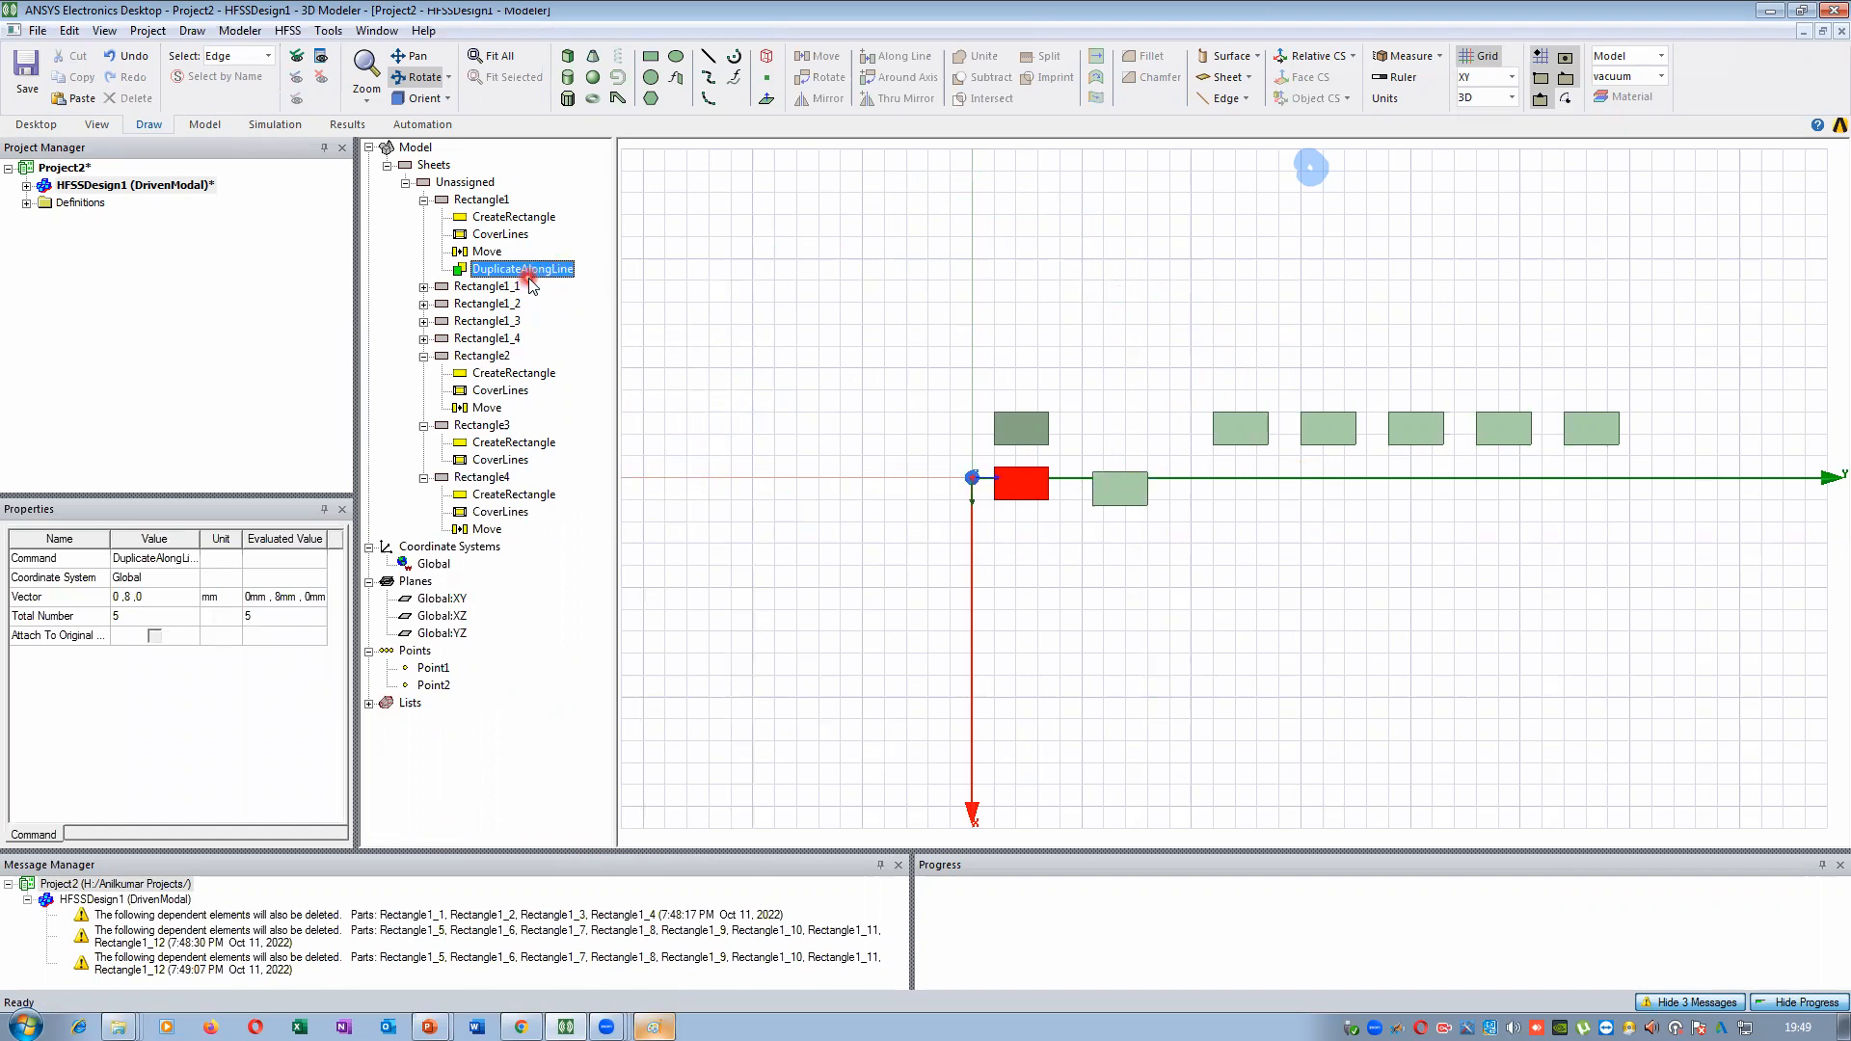
key(Delete)
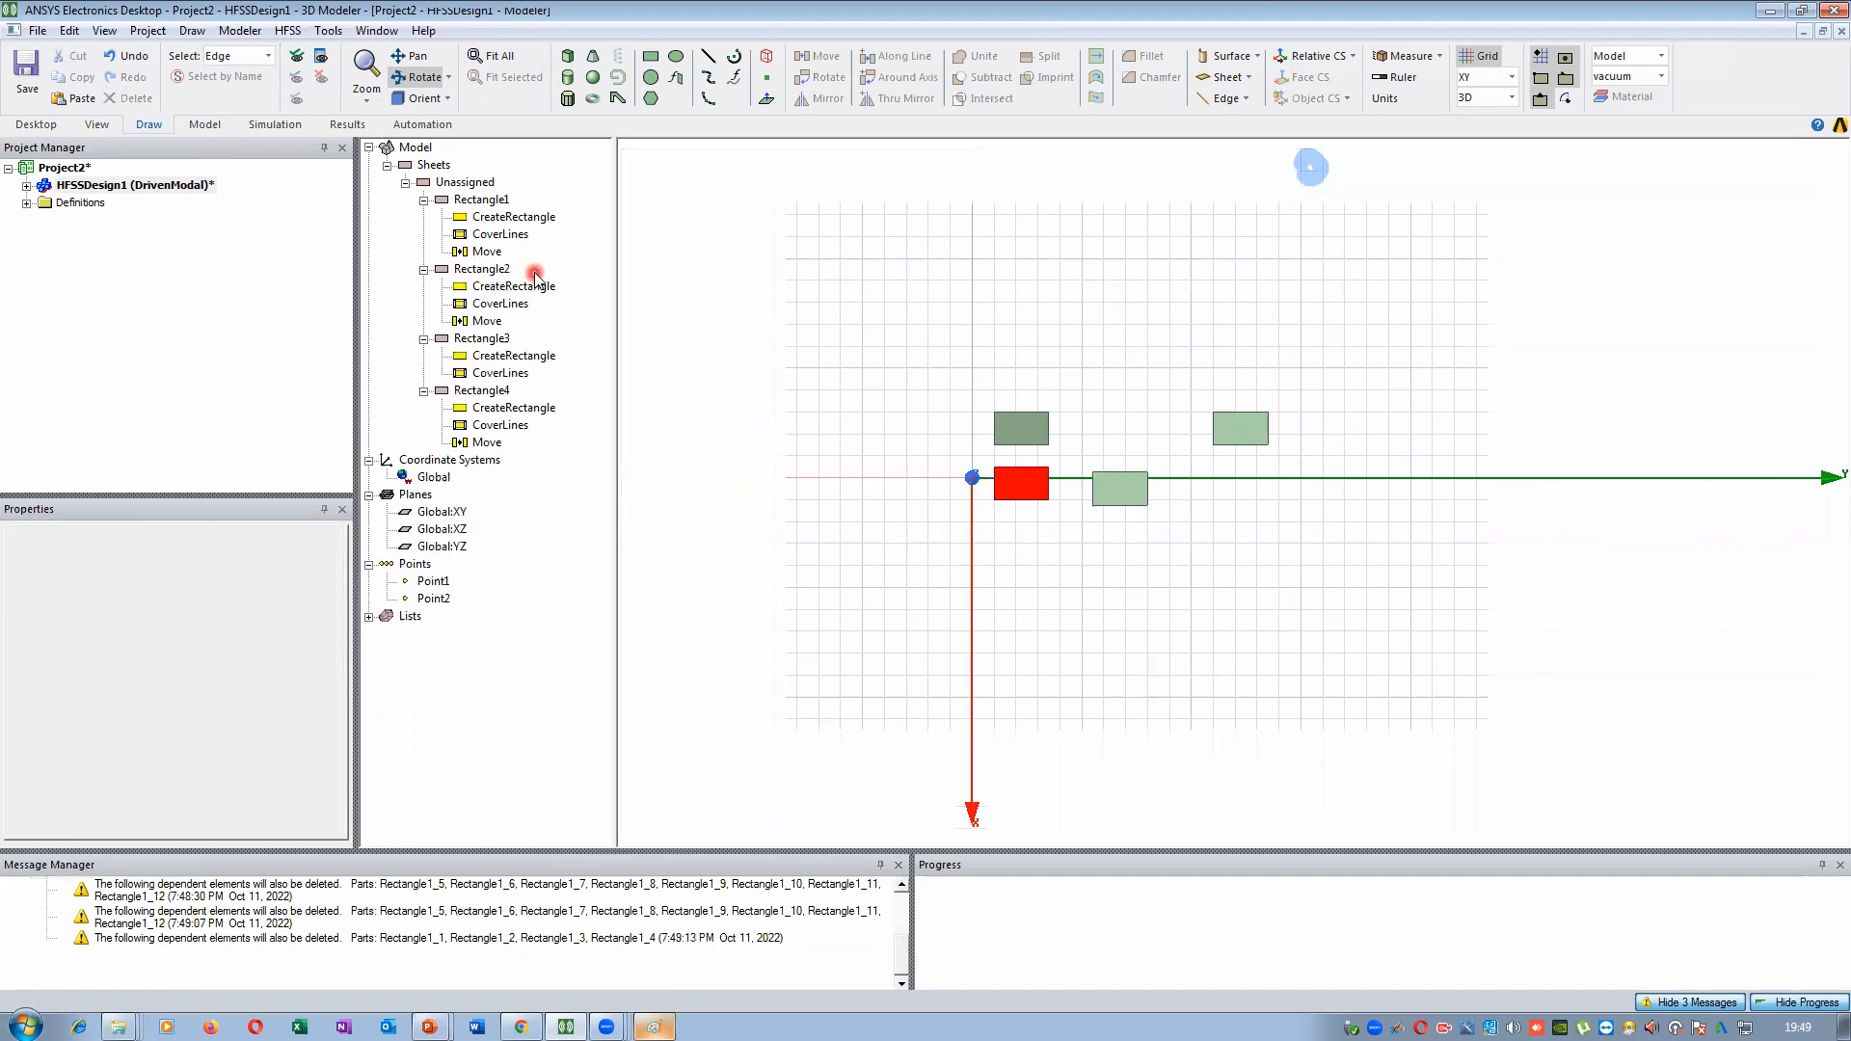
Delete the Move command from Rectangle2's history
click(487, 322)
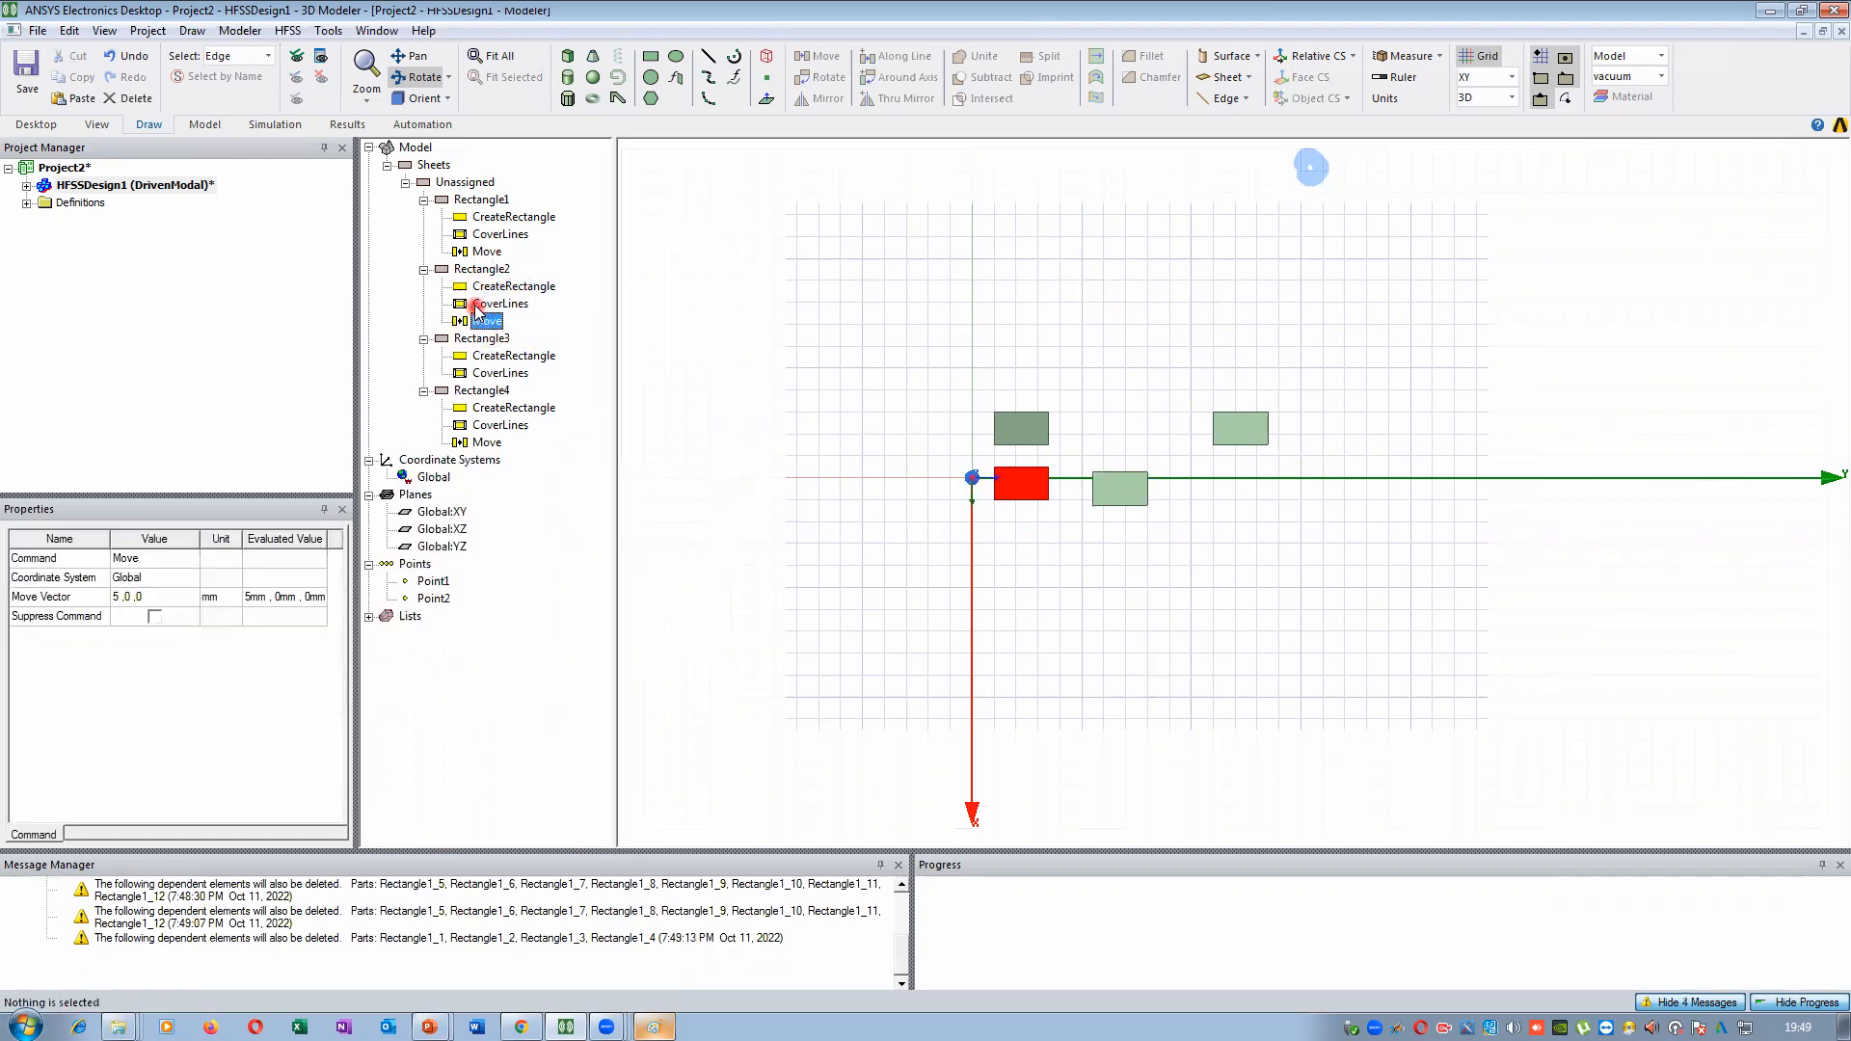
key(Delete)
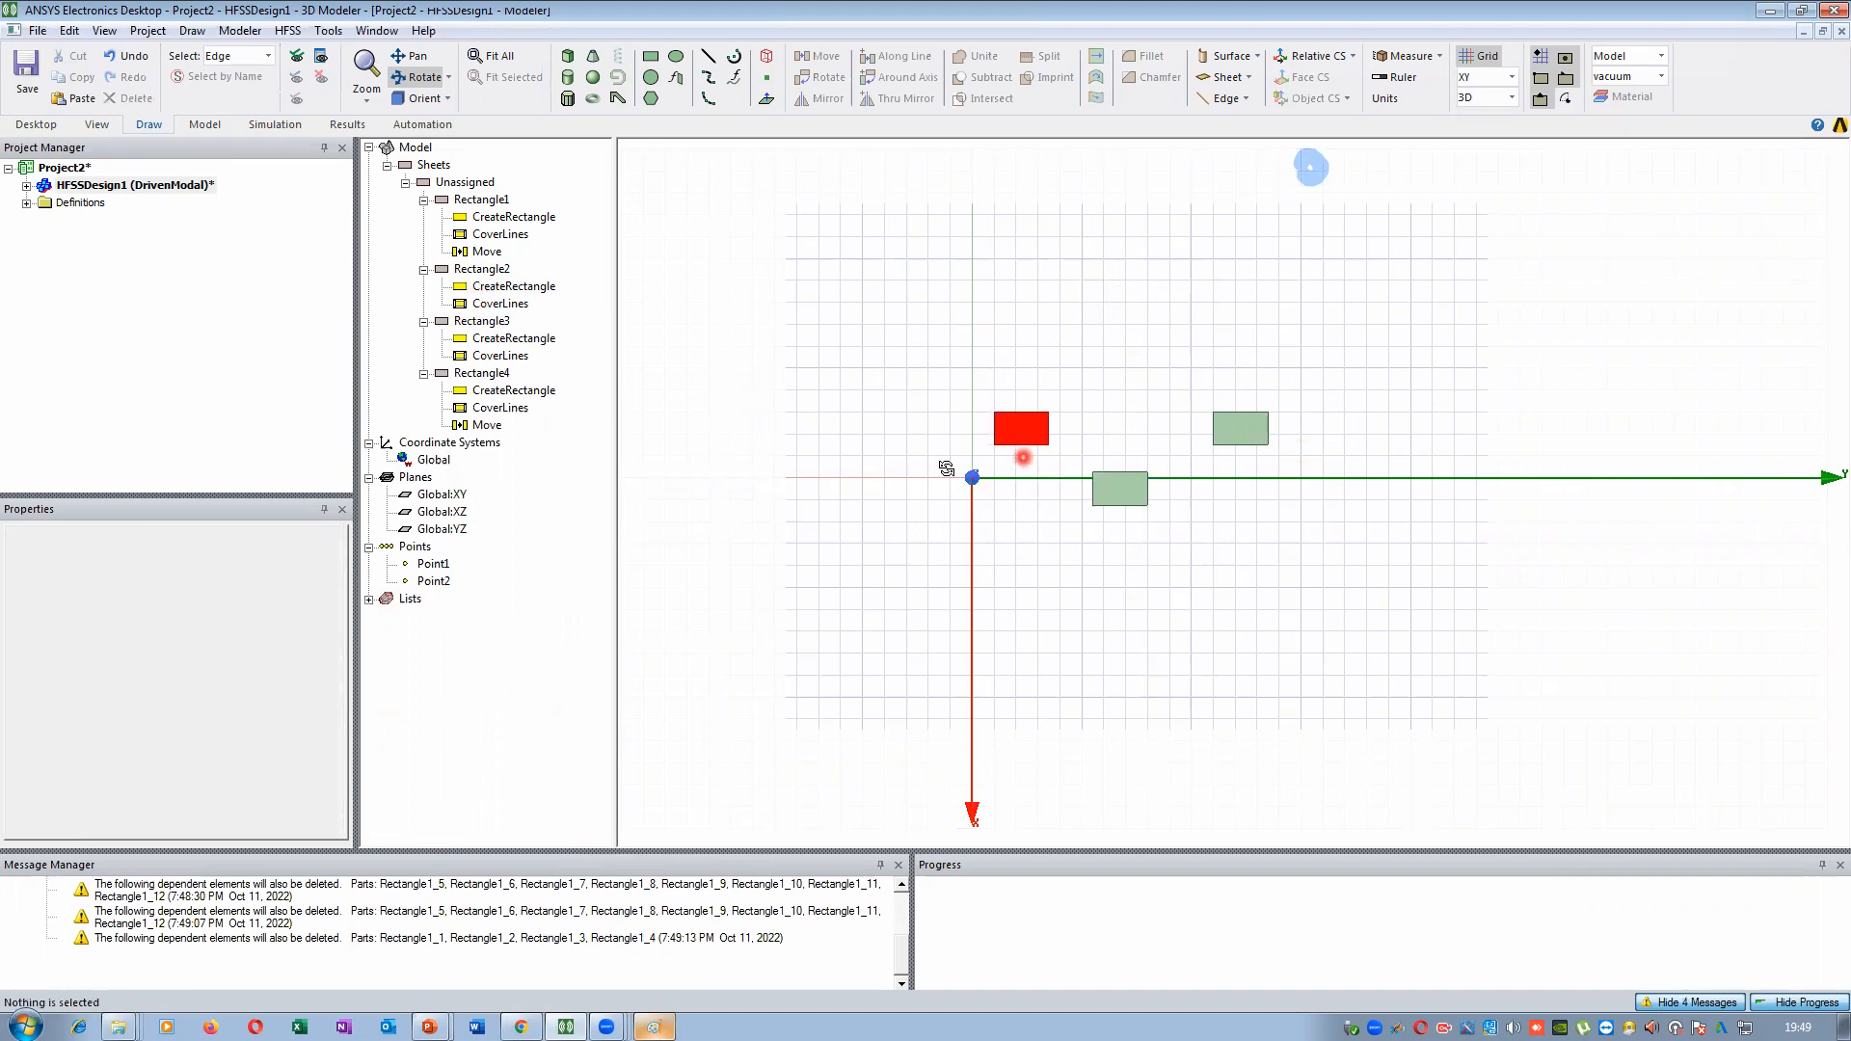
Highlight the Global XY, XZ and YZ planes one by one to examine their orientation in a tilted 3D view
click(435, 494)
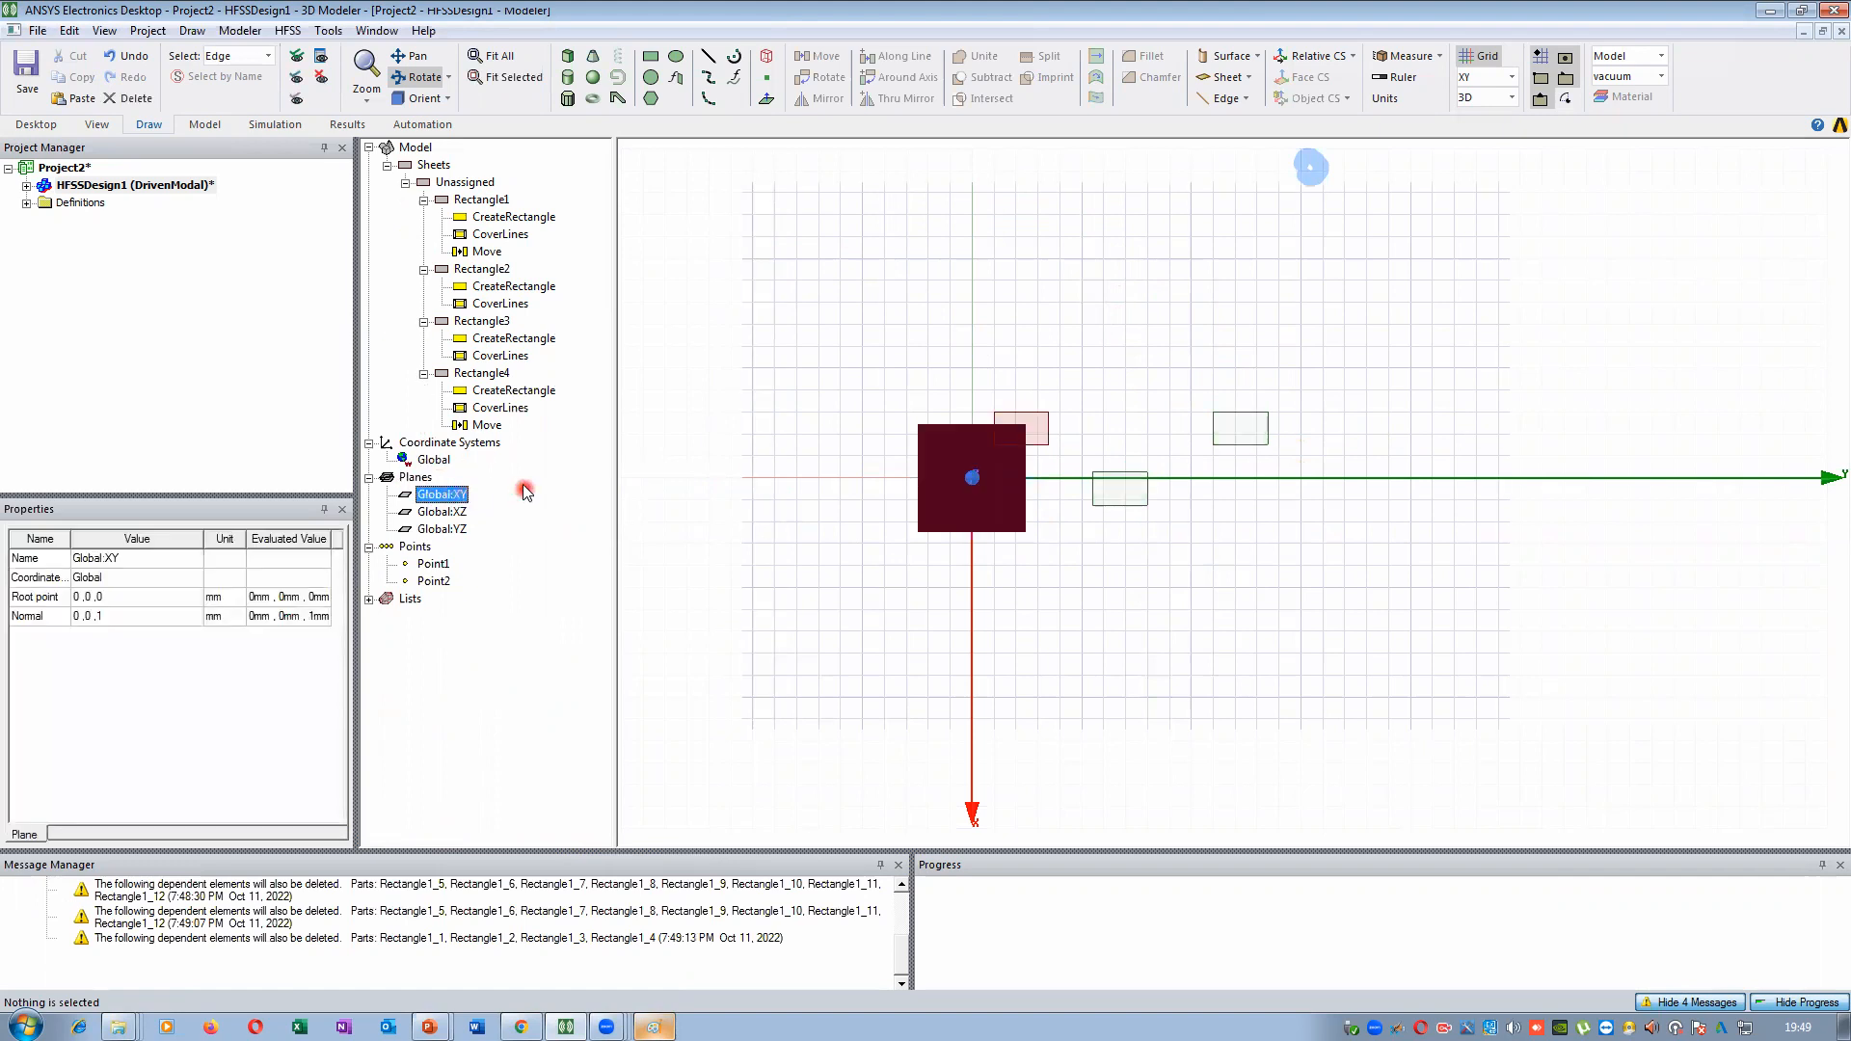
click(449, 512)
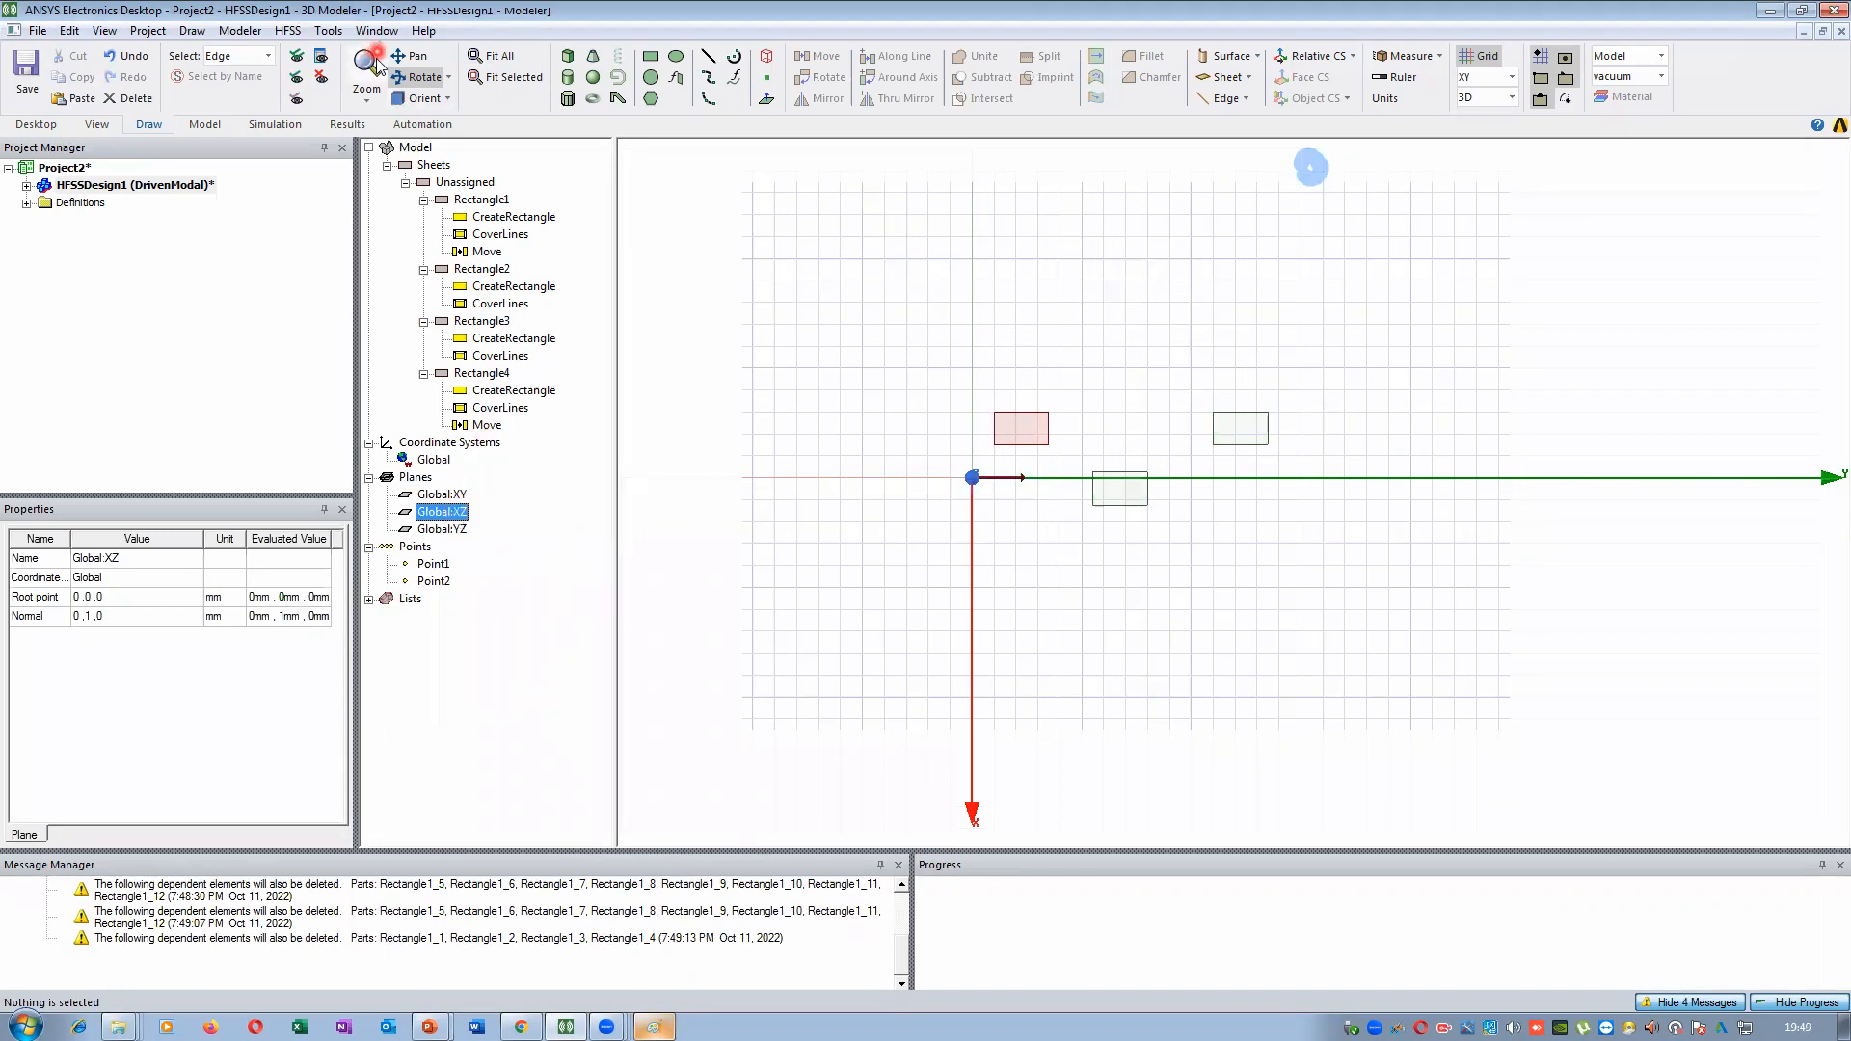
click(425, 78)
drag(991, 567, 987, 492)
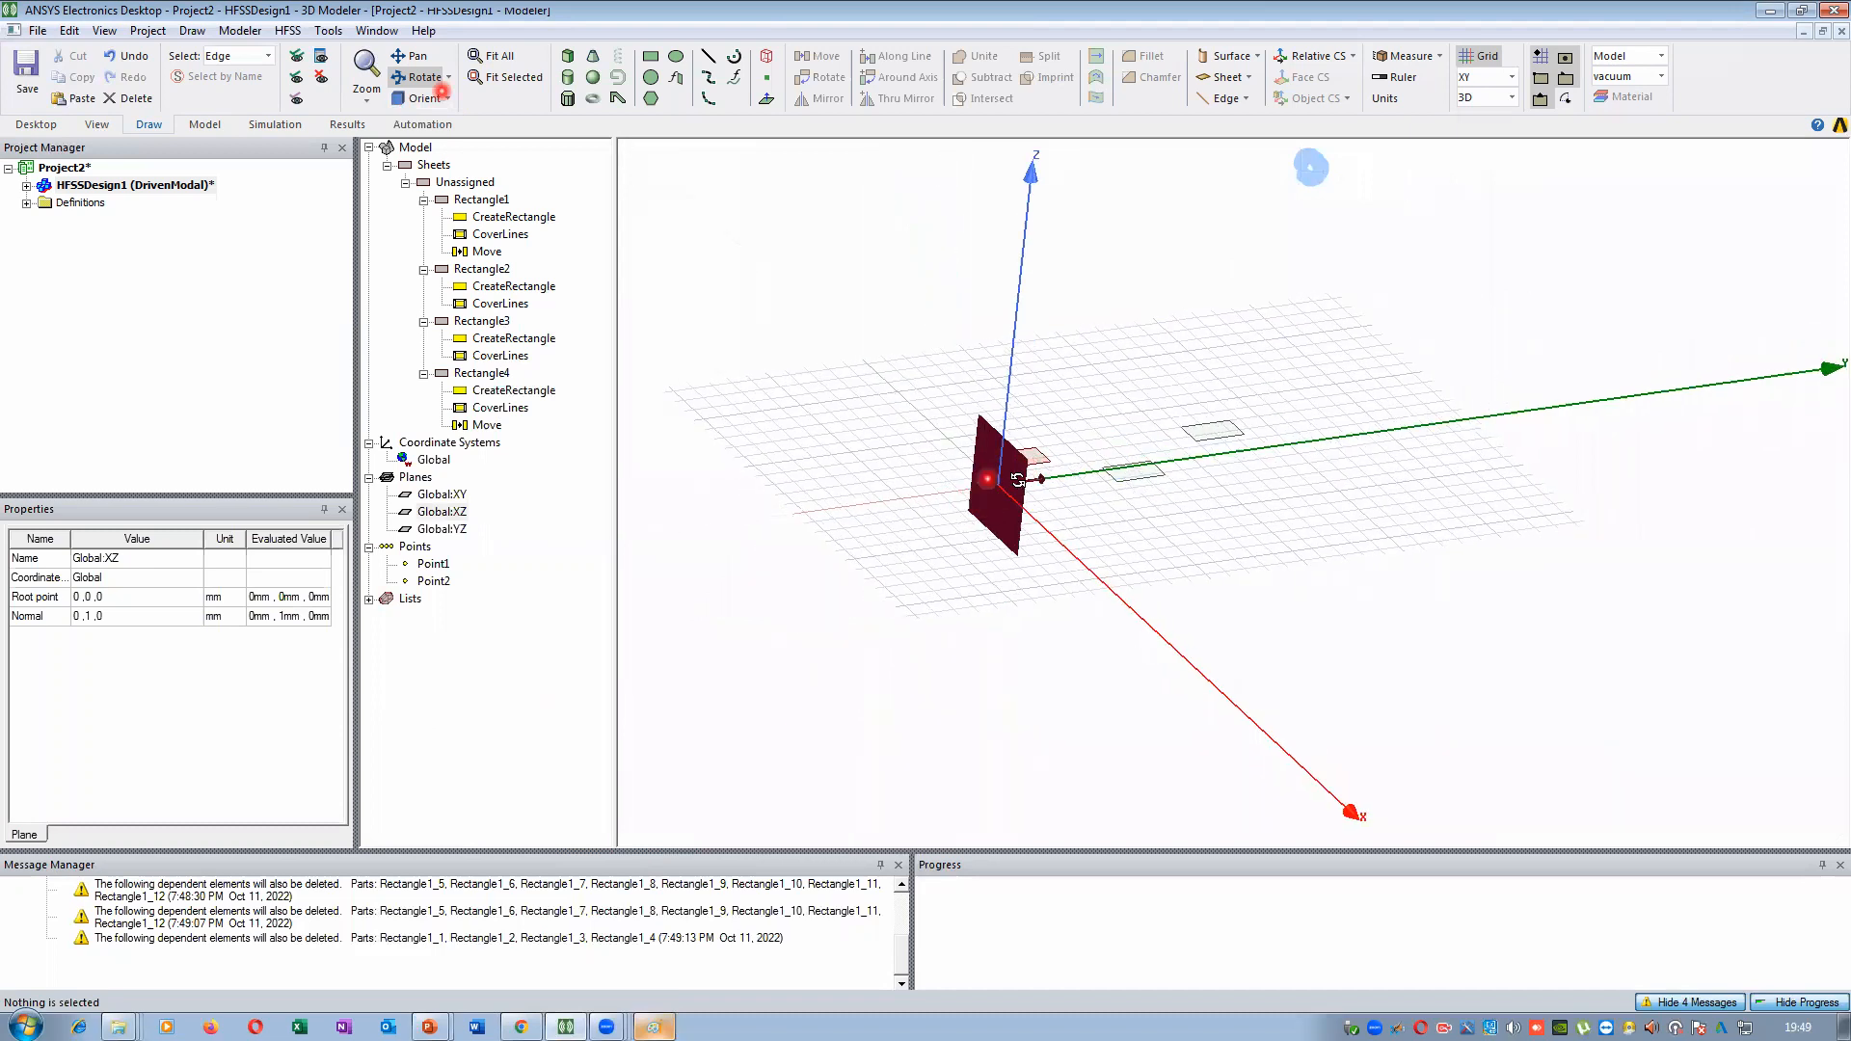
click(449, 529)
mouse_move(1027, 532)
mouse_down()
mouse_move(1033, 627)
mouse_move(995, 521)
mouse_up()
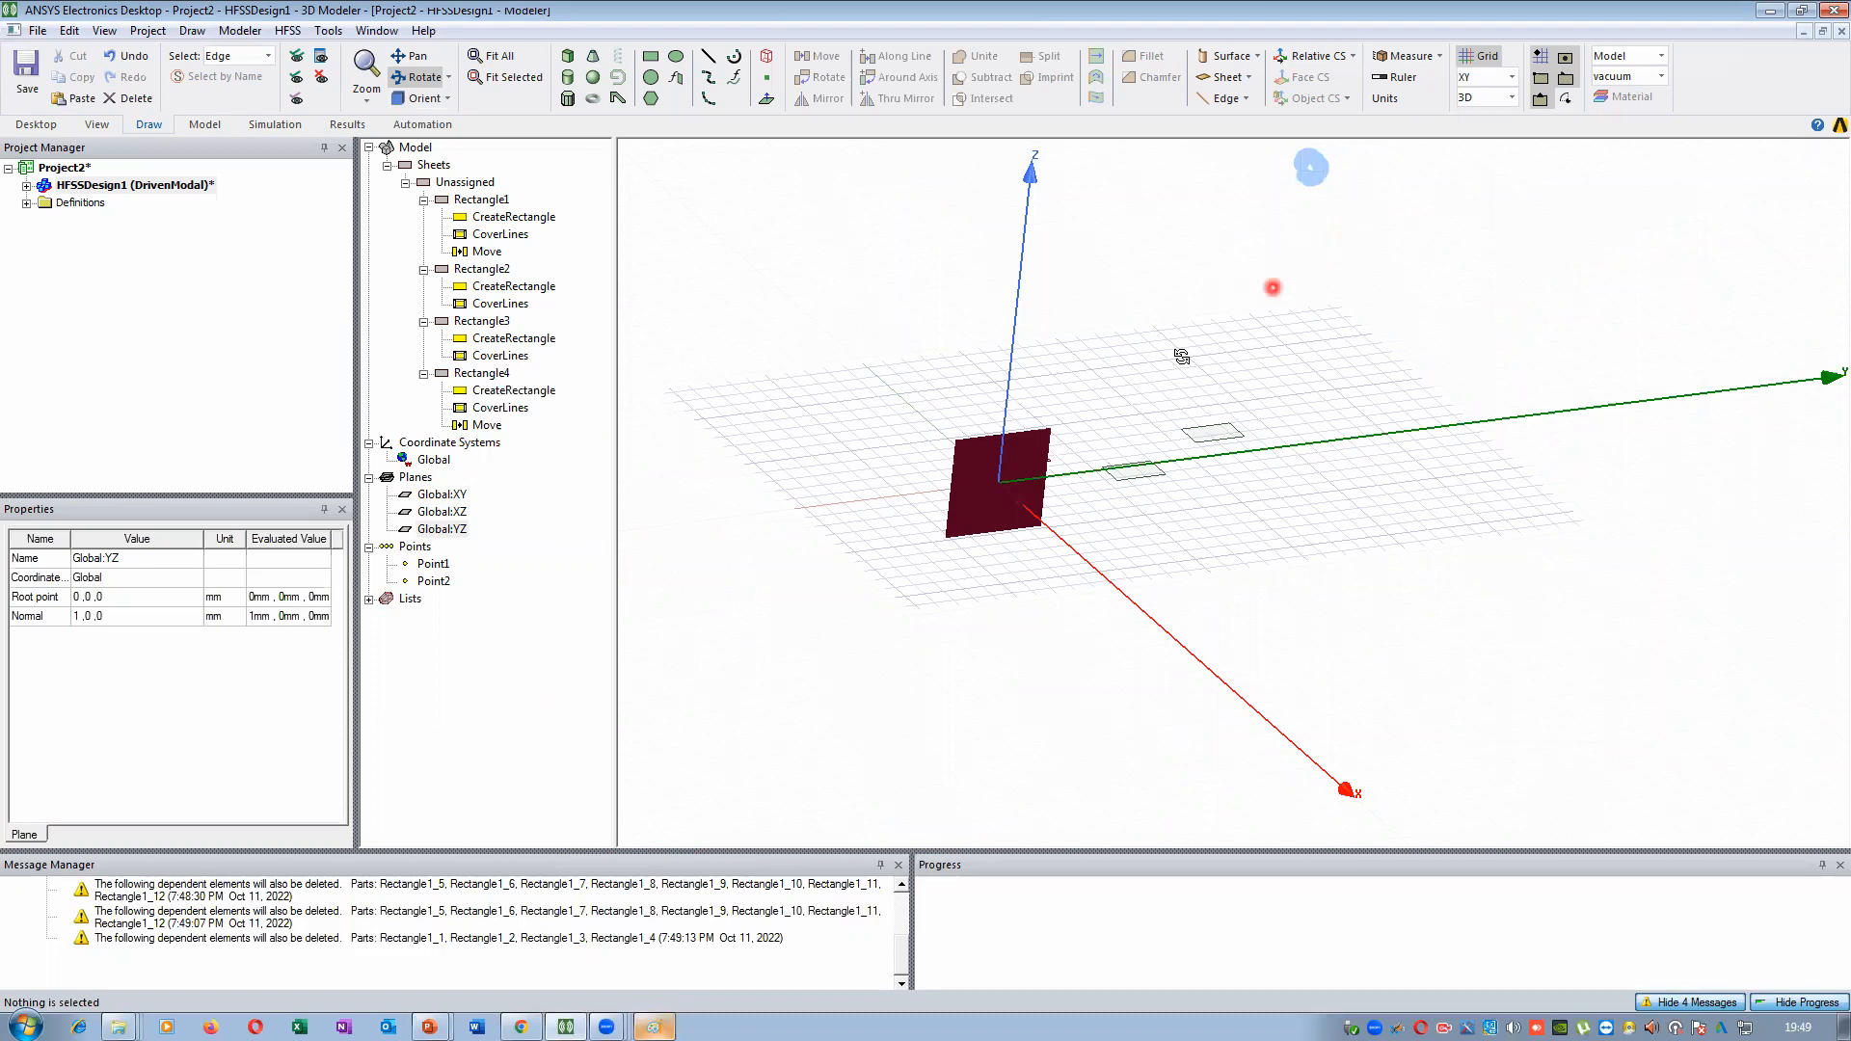
Inspect Point1 and Point2 in the model and delete both points
click(439, 566)
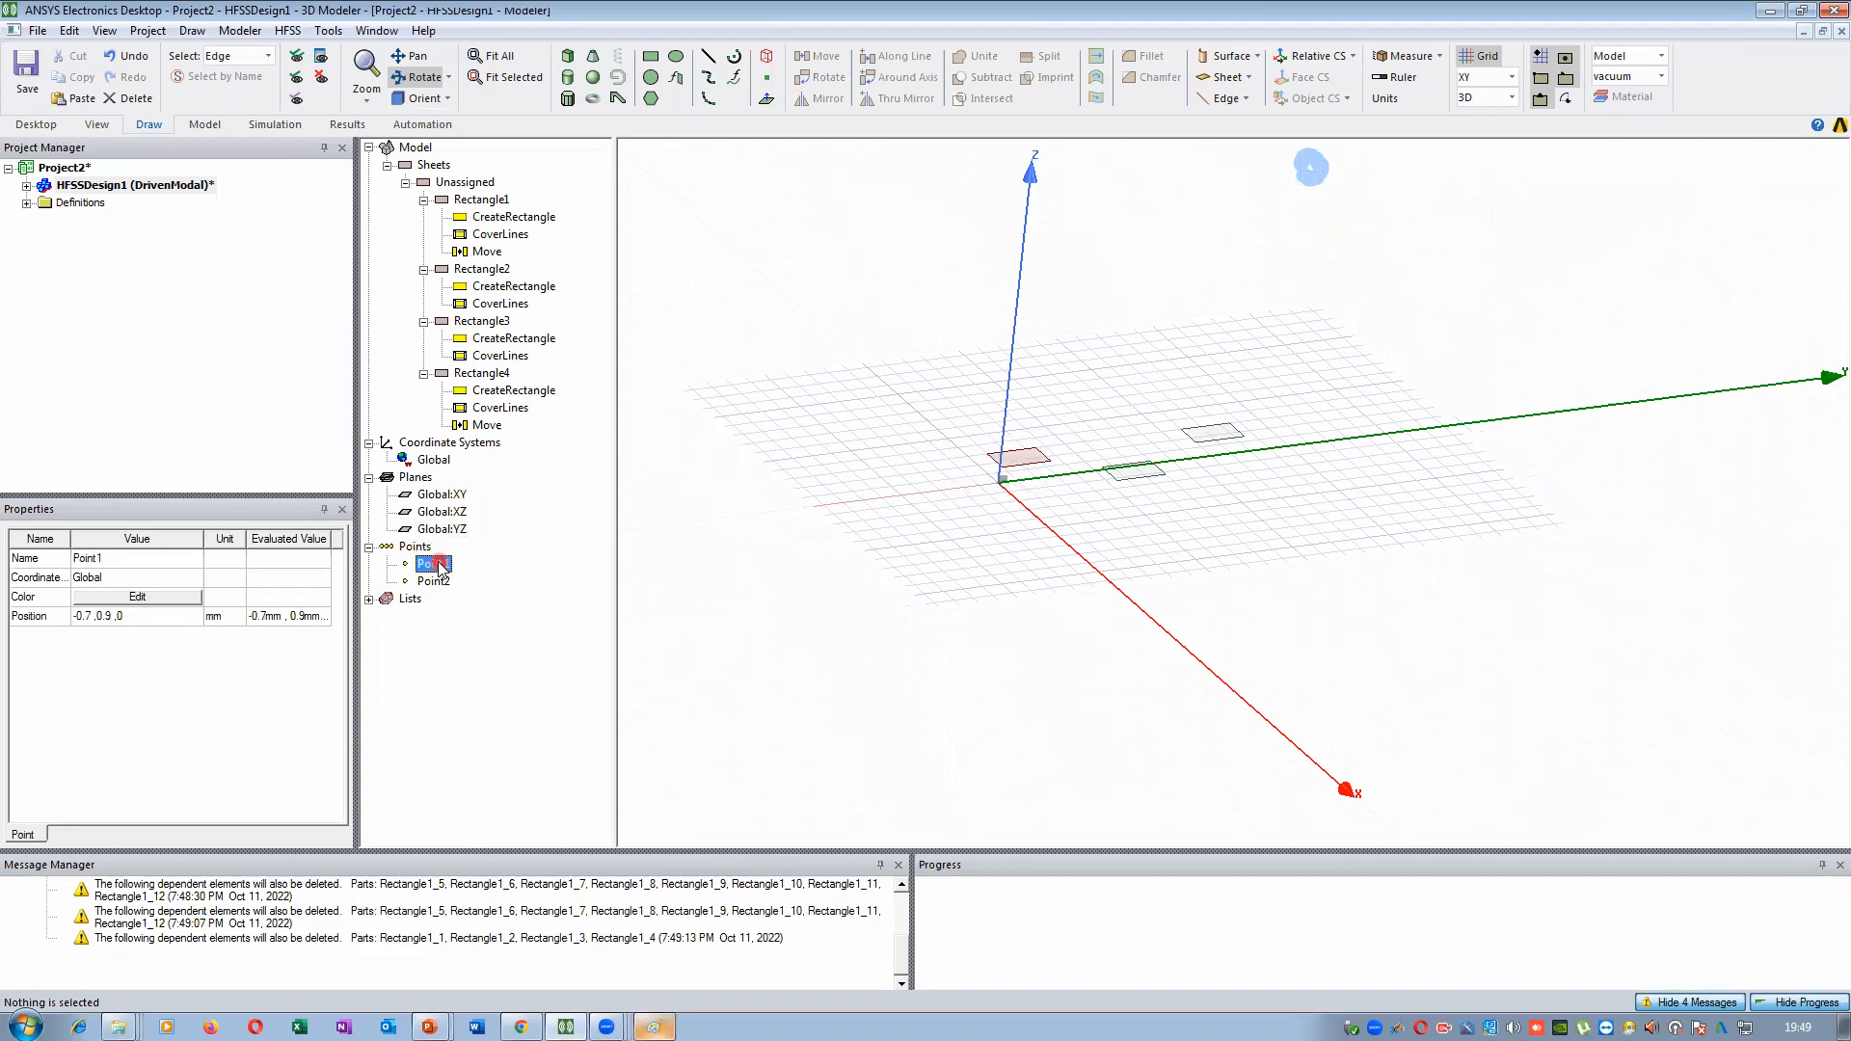
drag(1003, 530, 986, 271)
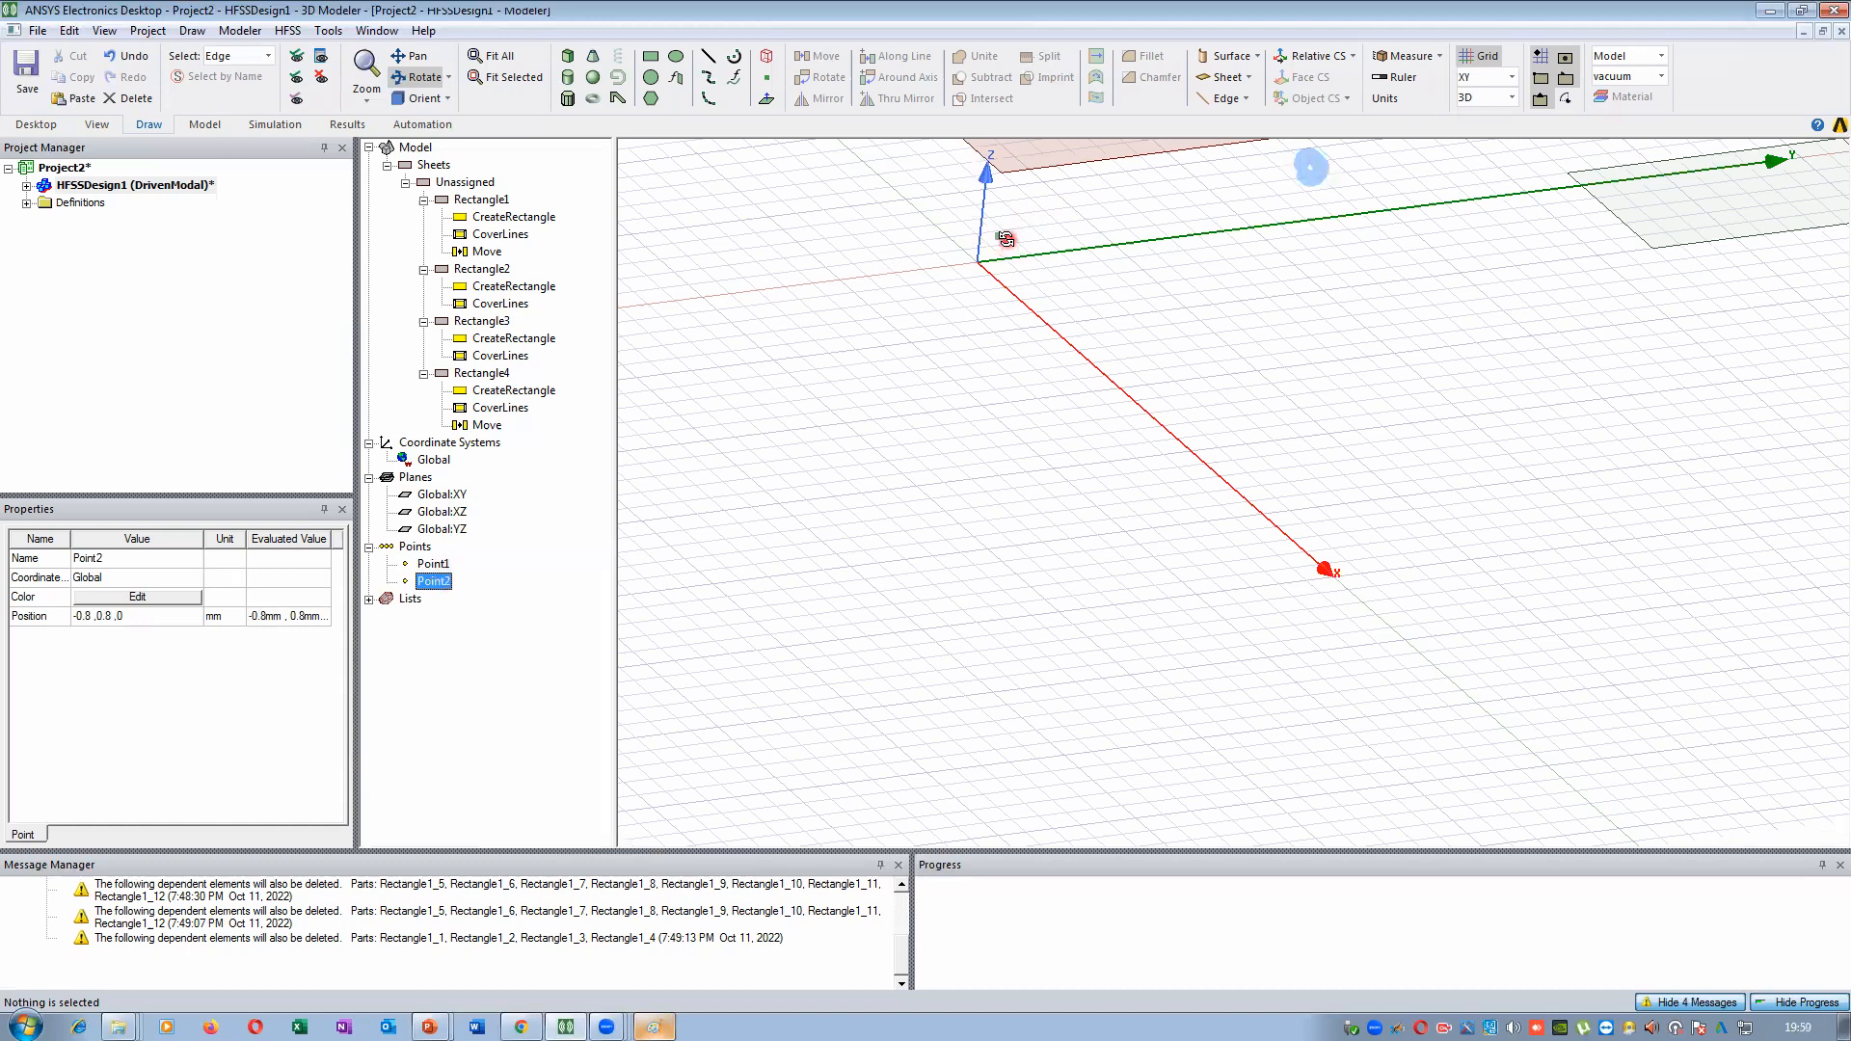
click(443, 565)
click(446, 566)
key(Delete)
click(444, 566)
key(Delete)
Expand the model's Lists and select AllObjects to examine which objects it contains
click(369, 547)
click(445, 564)
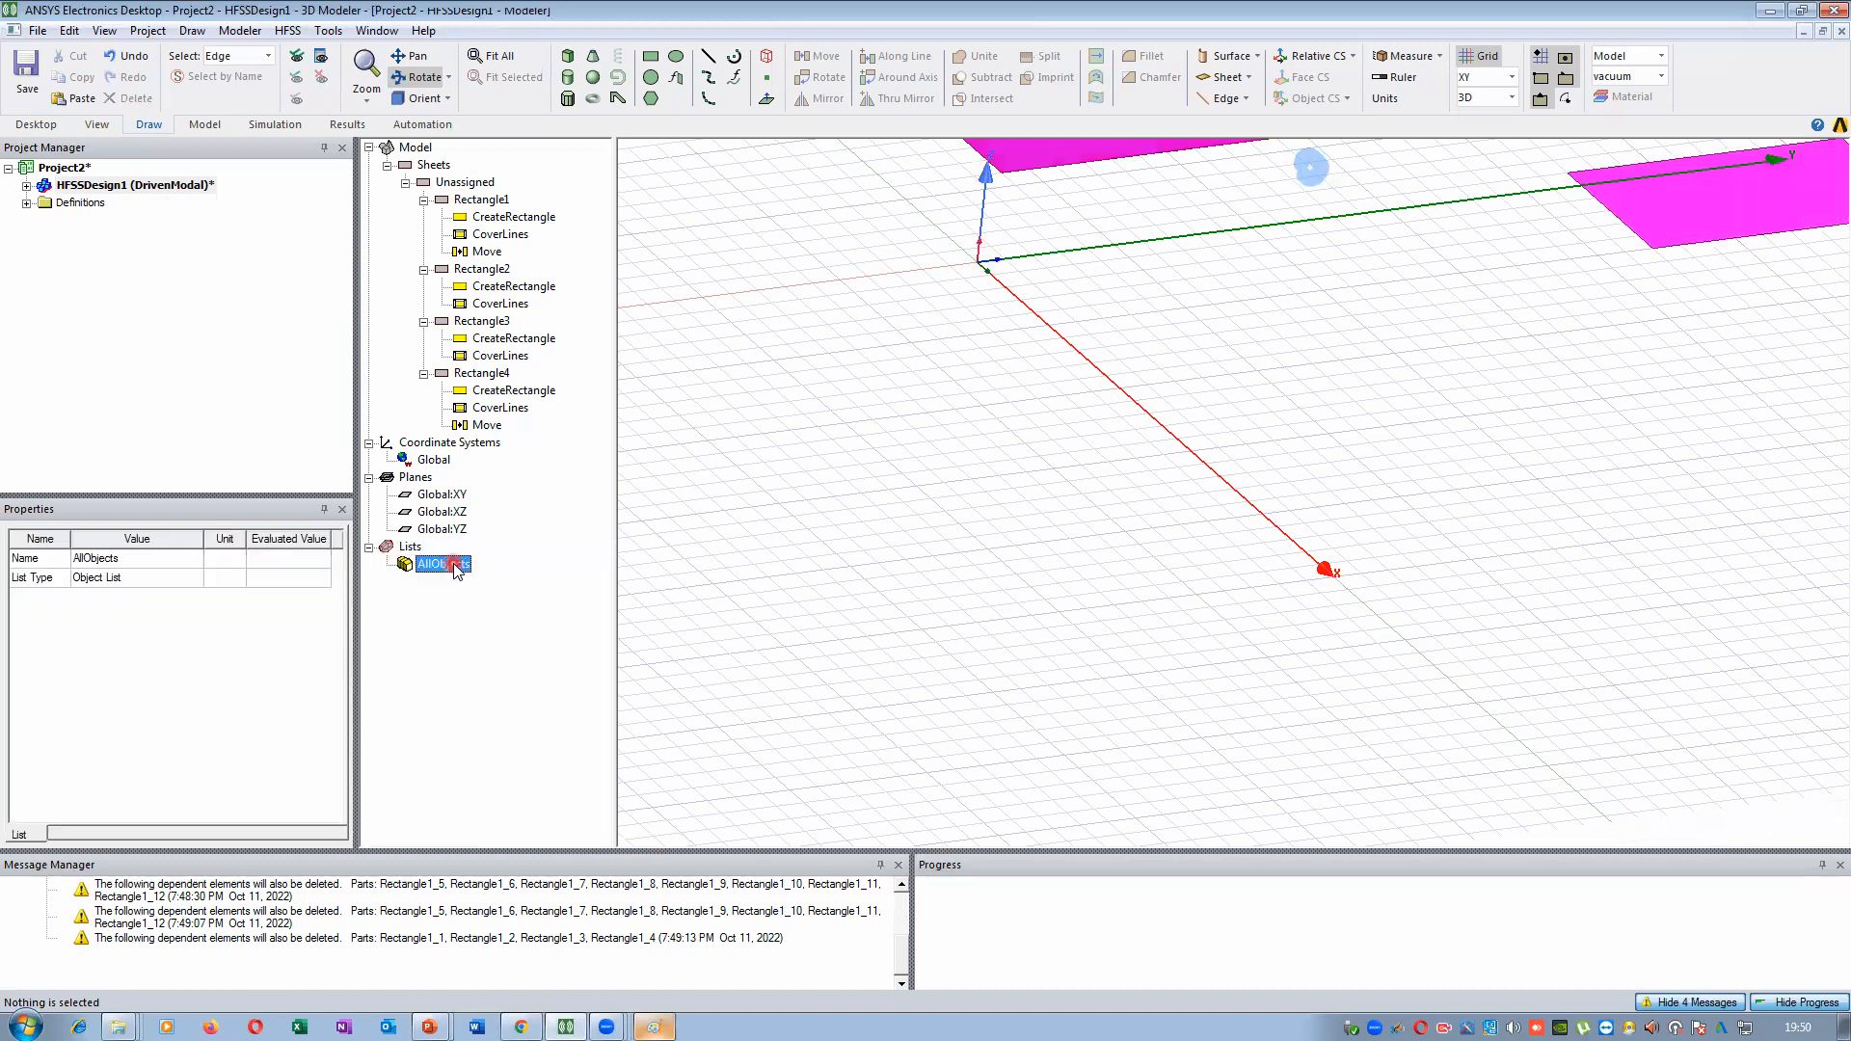
drag(691, 493, 734, 487)
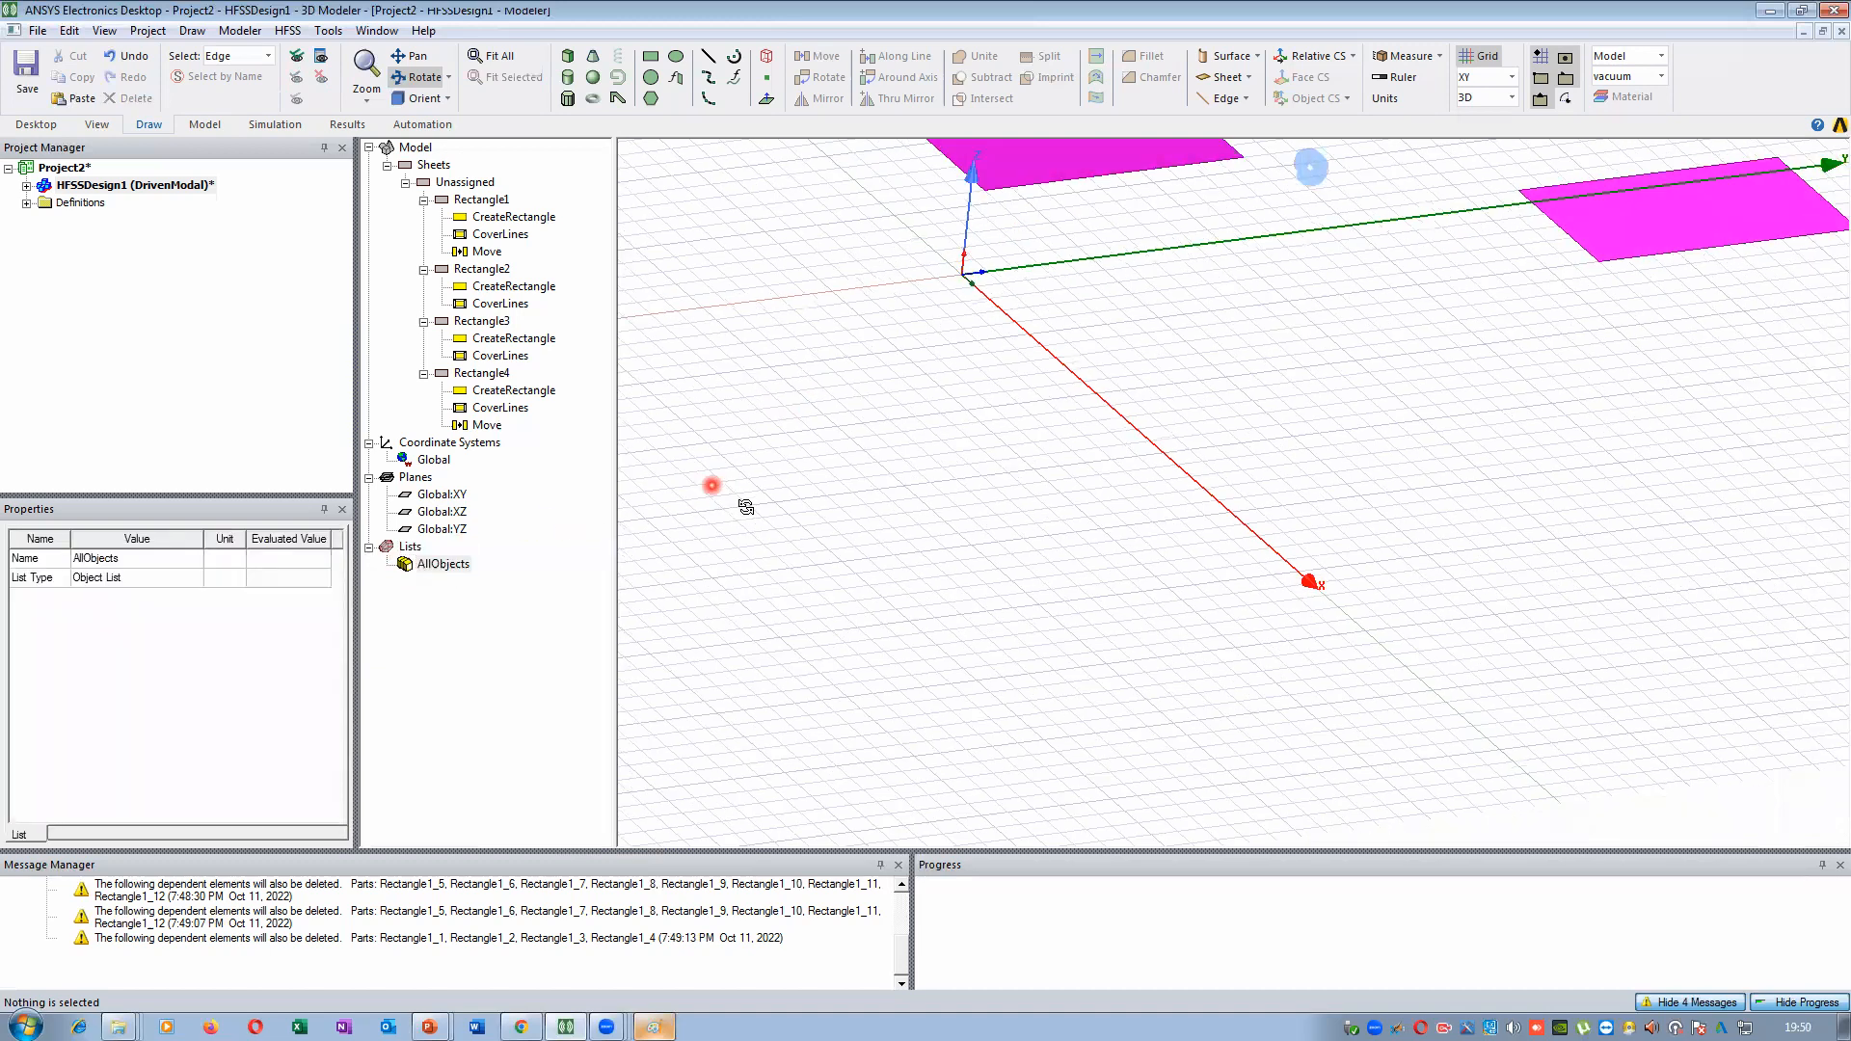
scroll(746, 506, down, 5)
click(450, 567)
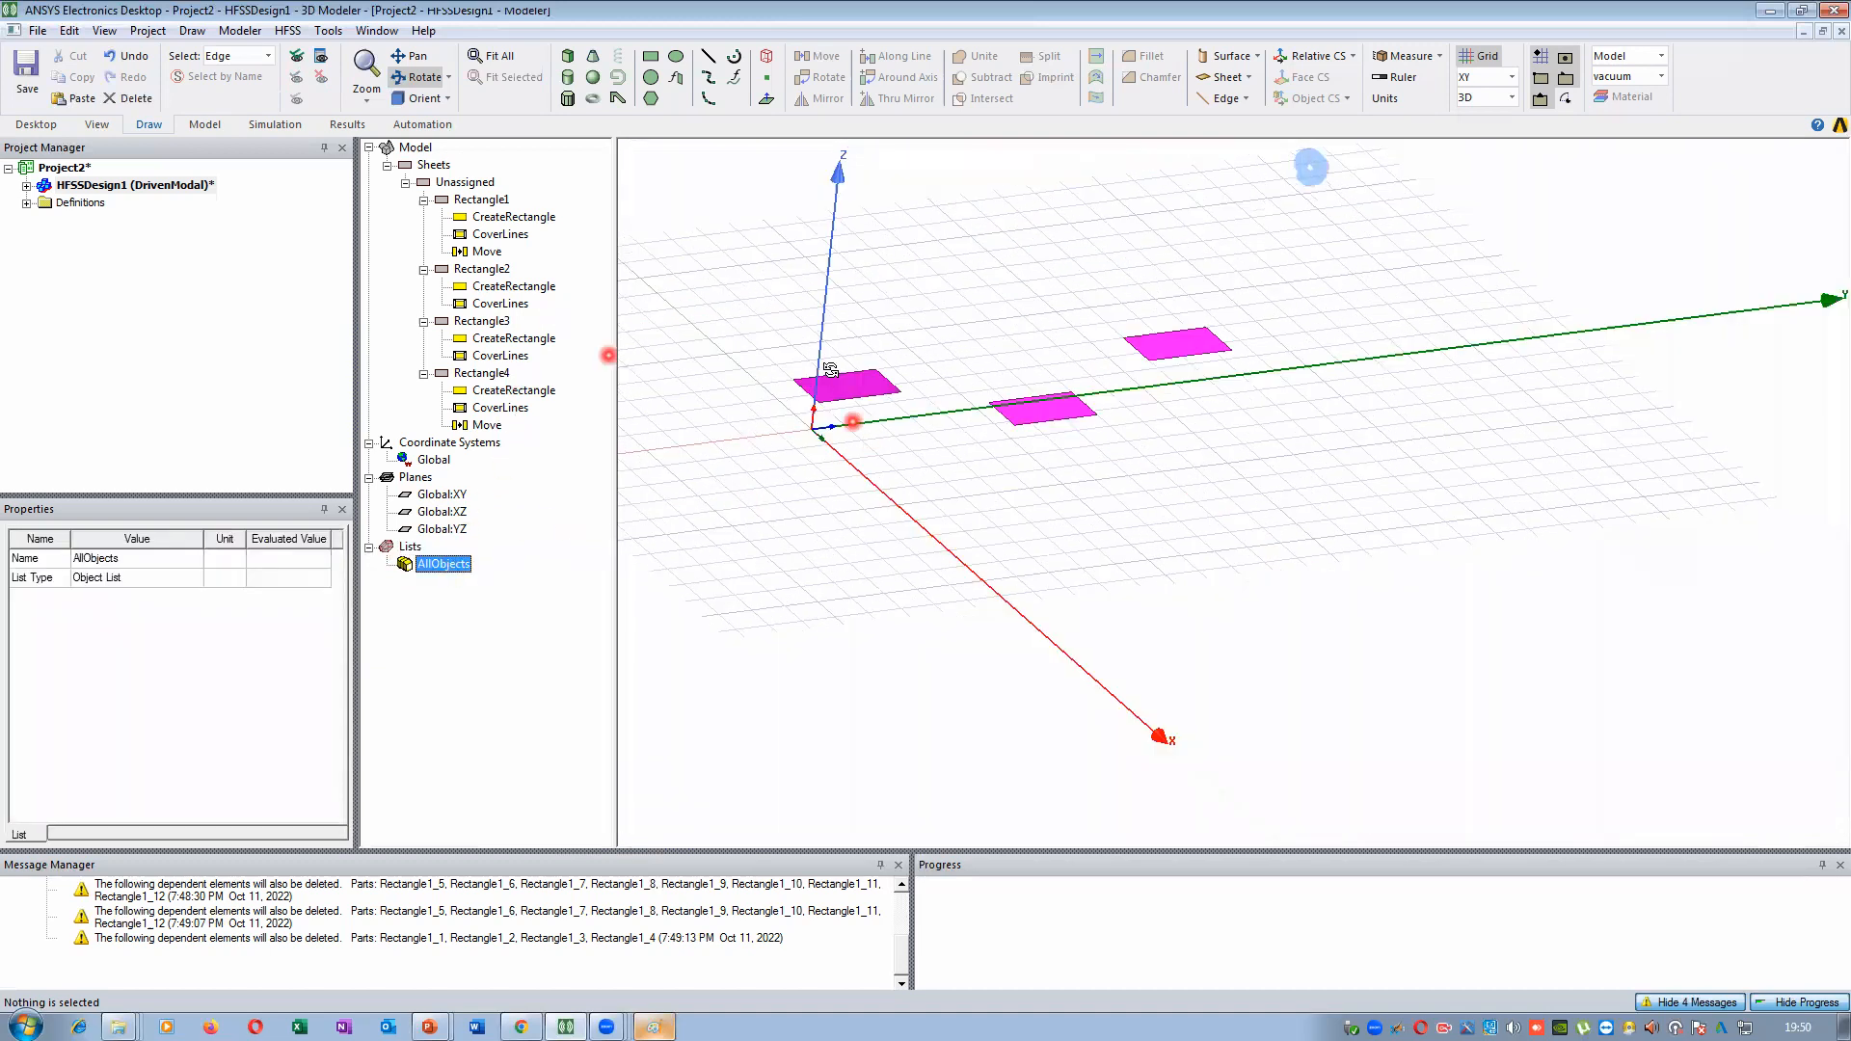
Examine the categories under Project2's HFSSDesign1 and collapse the design again
click(145, 205)
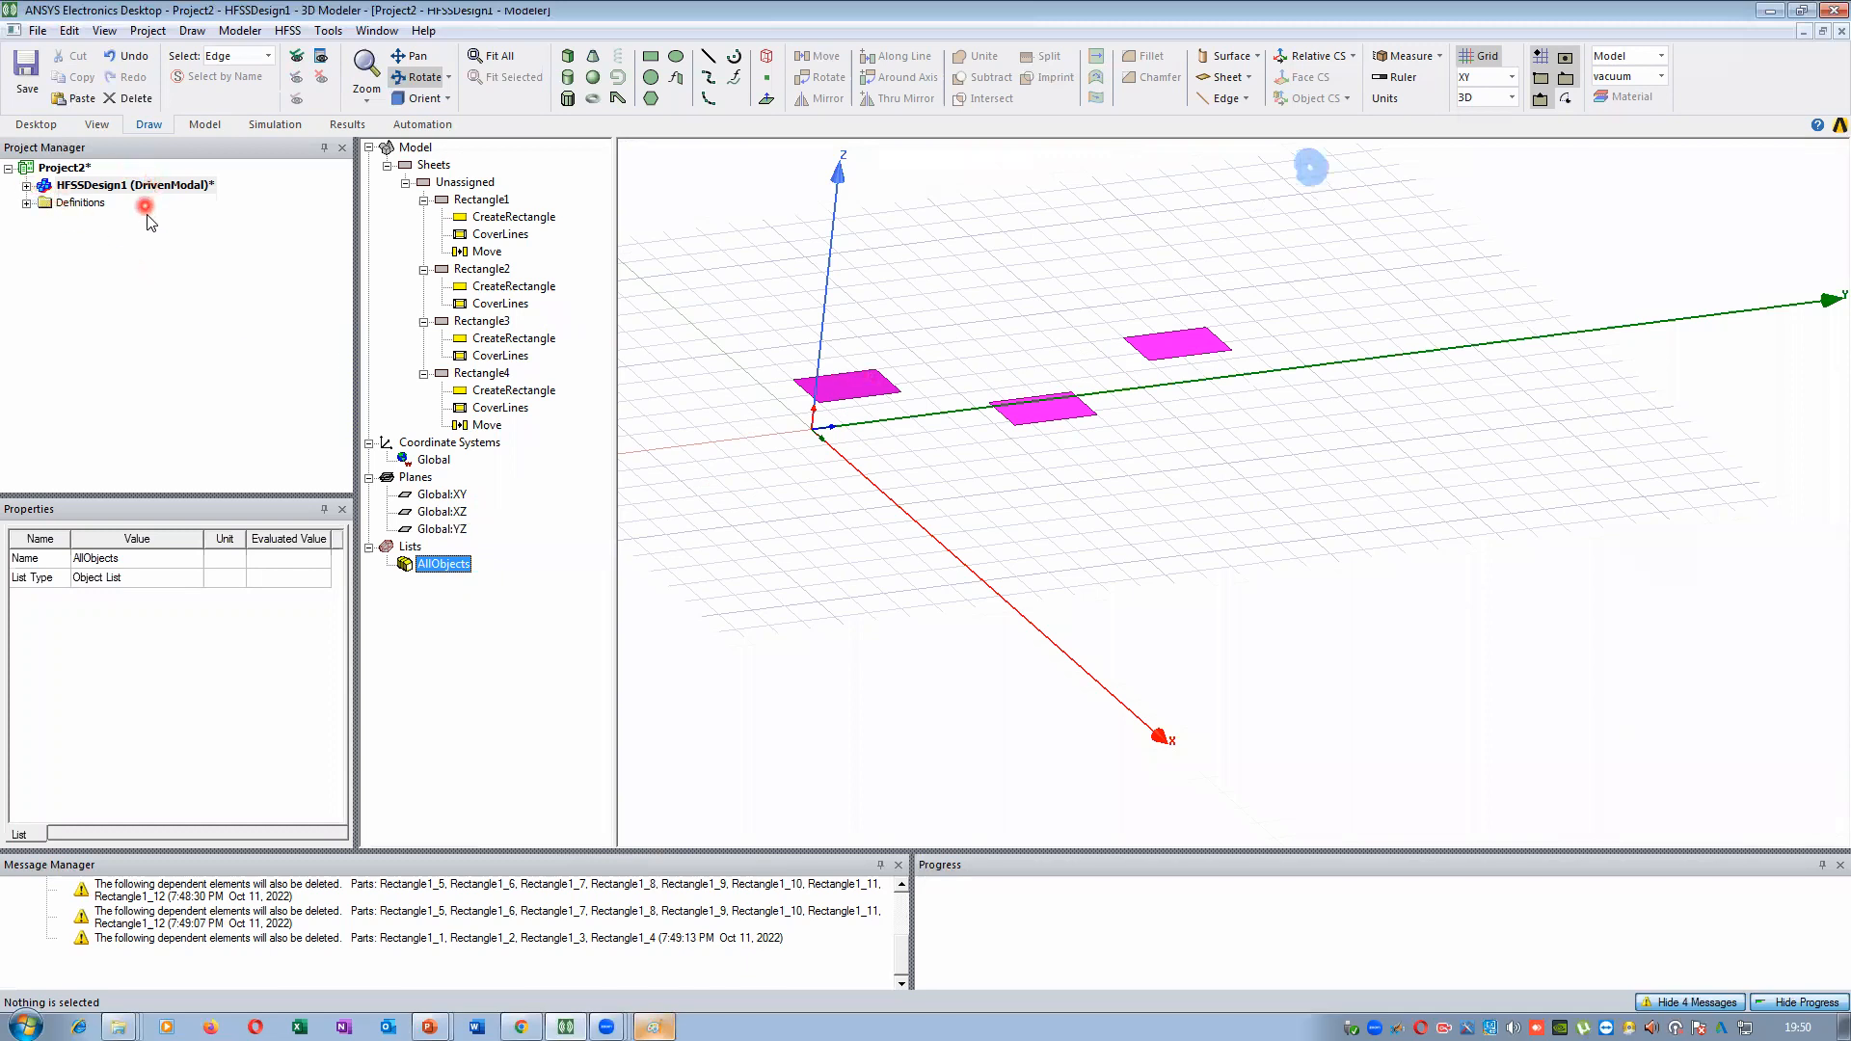
click(40, 187)
click(28, 186)
click(67, 174)
click(64, 171)
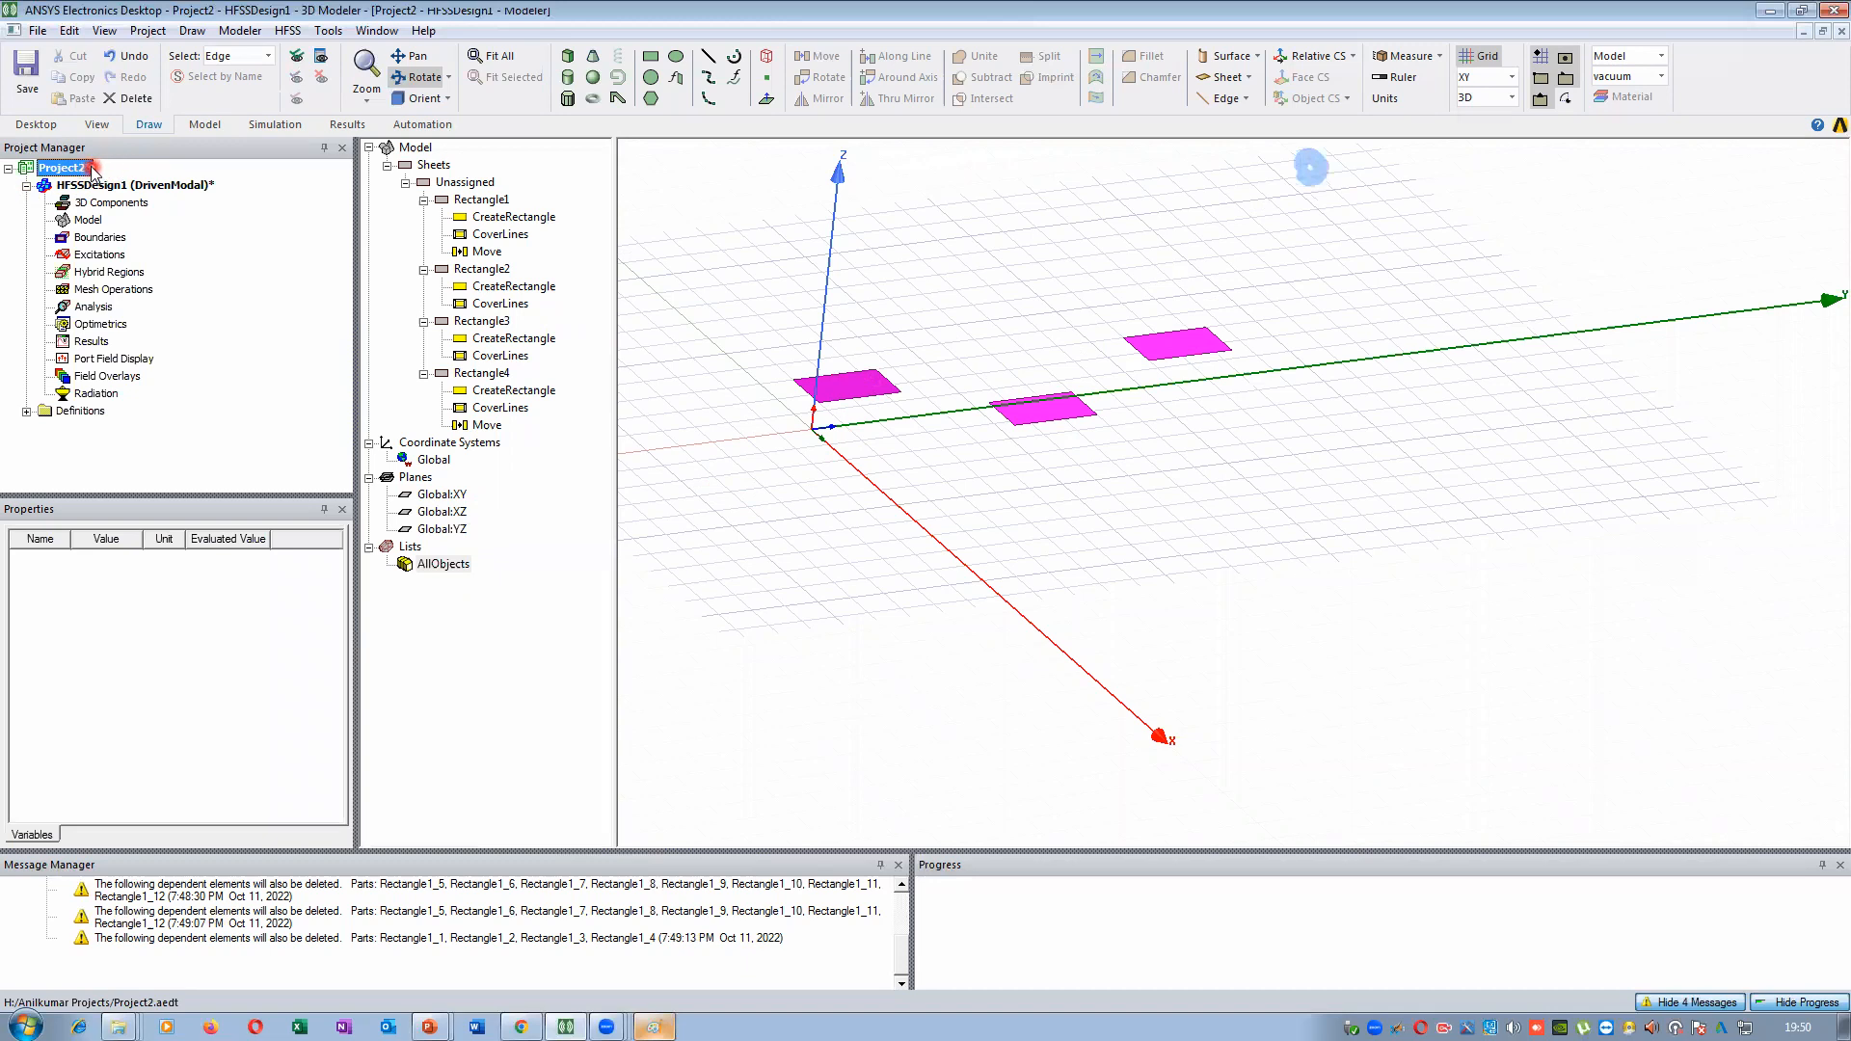
click(28, 186)
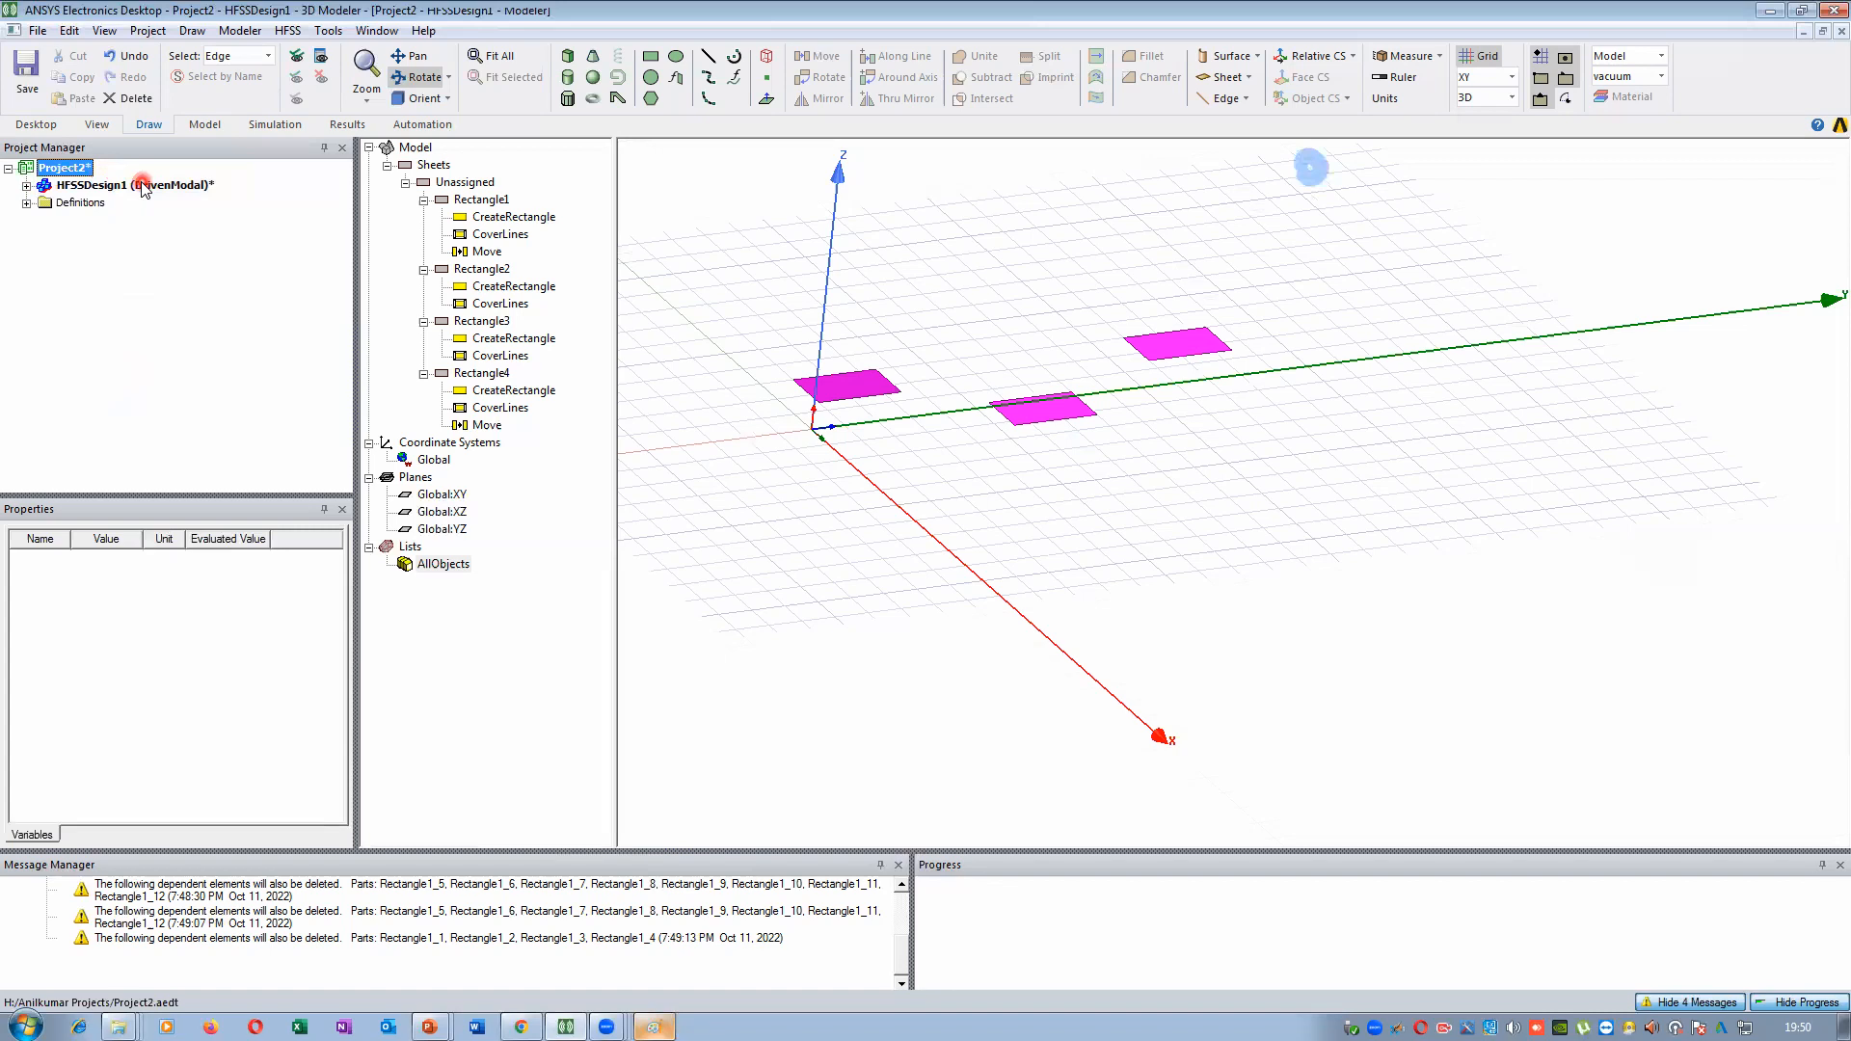
Create two new empty projects alongside Project2
click(50, 125)
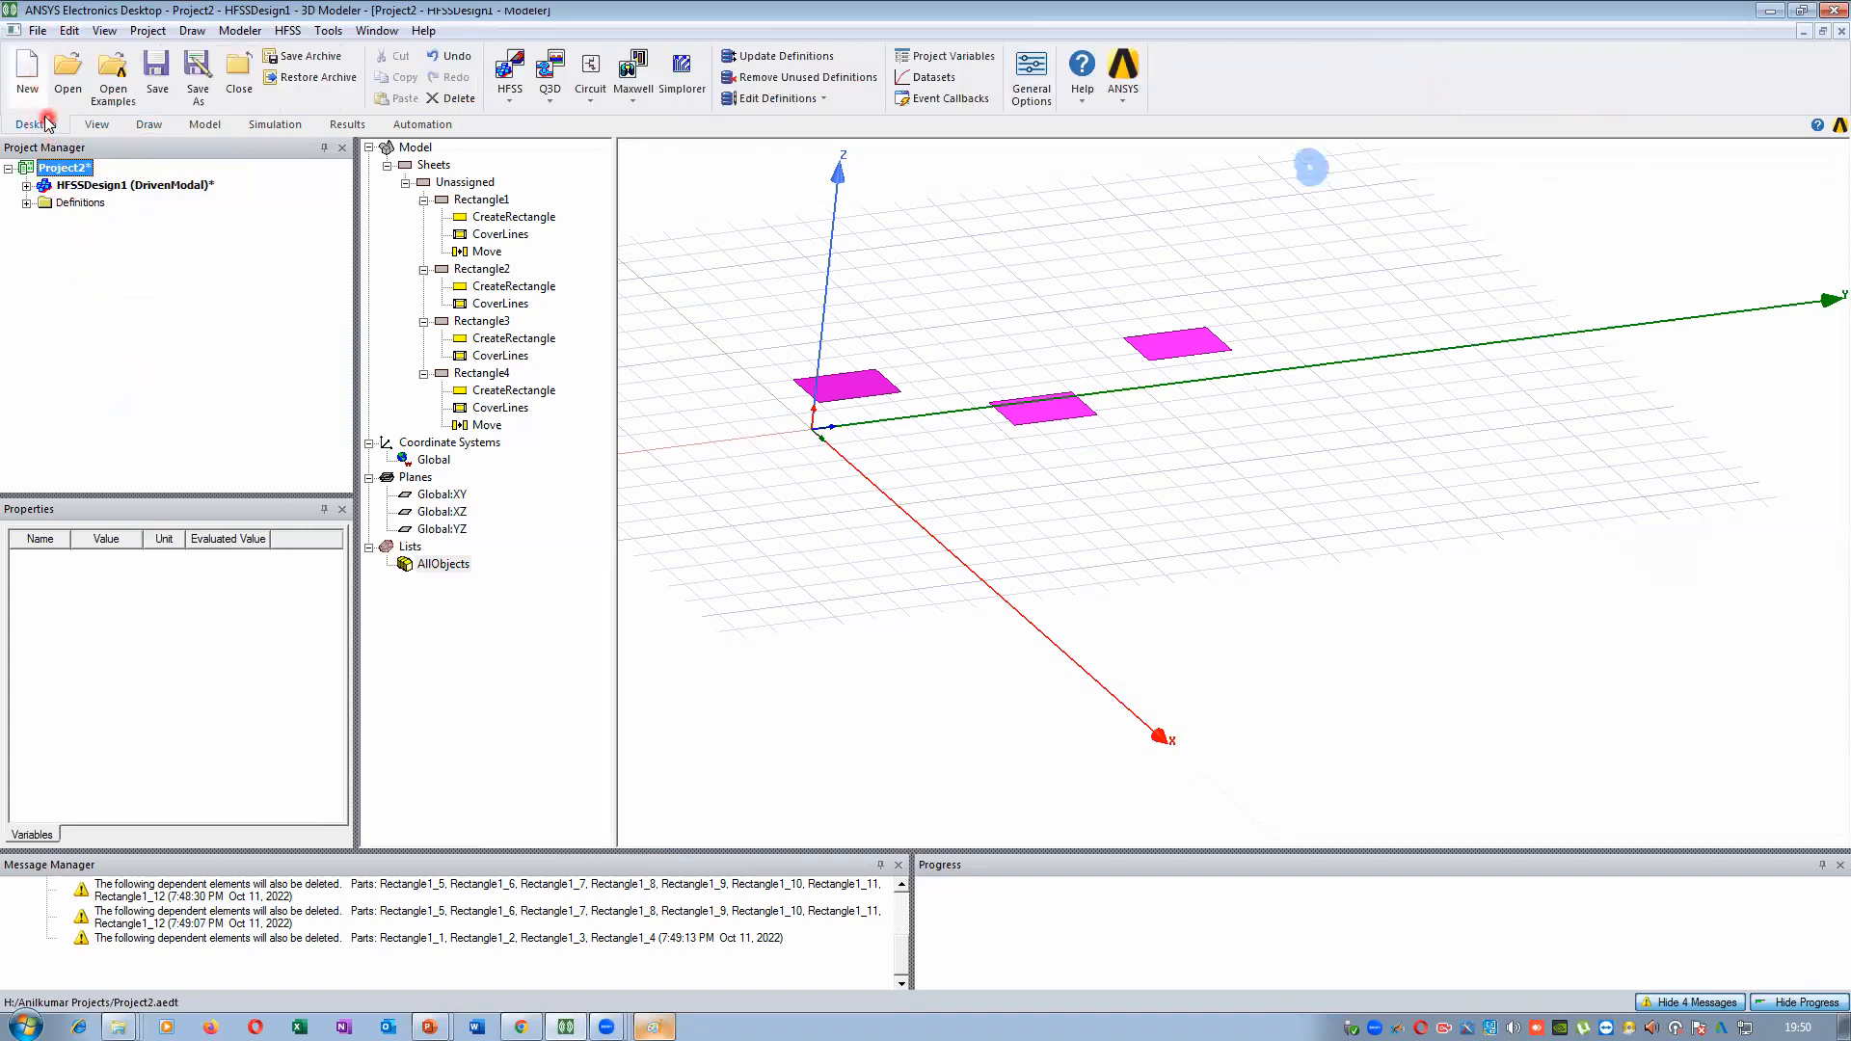
click(27, 66)
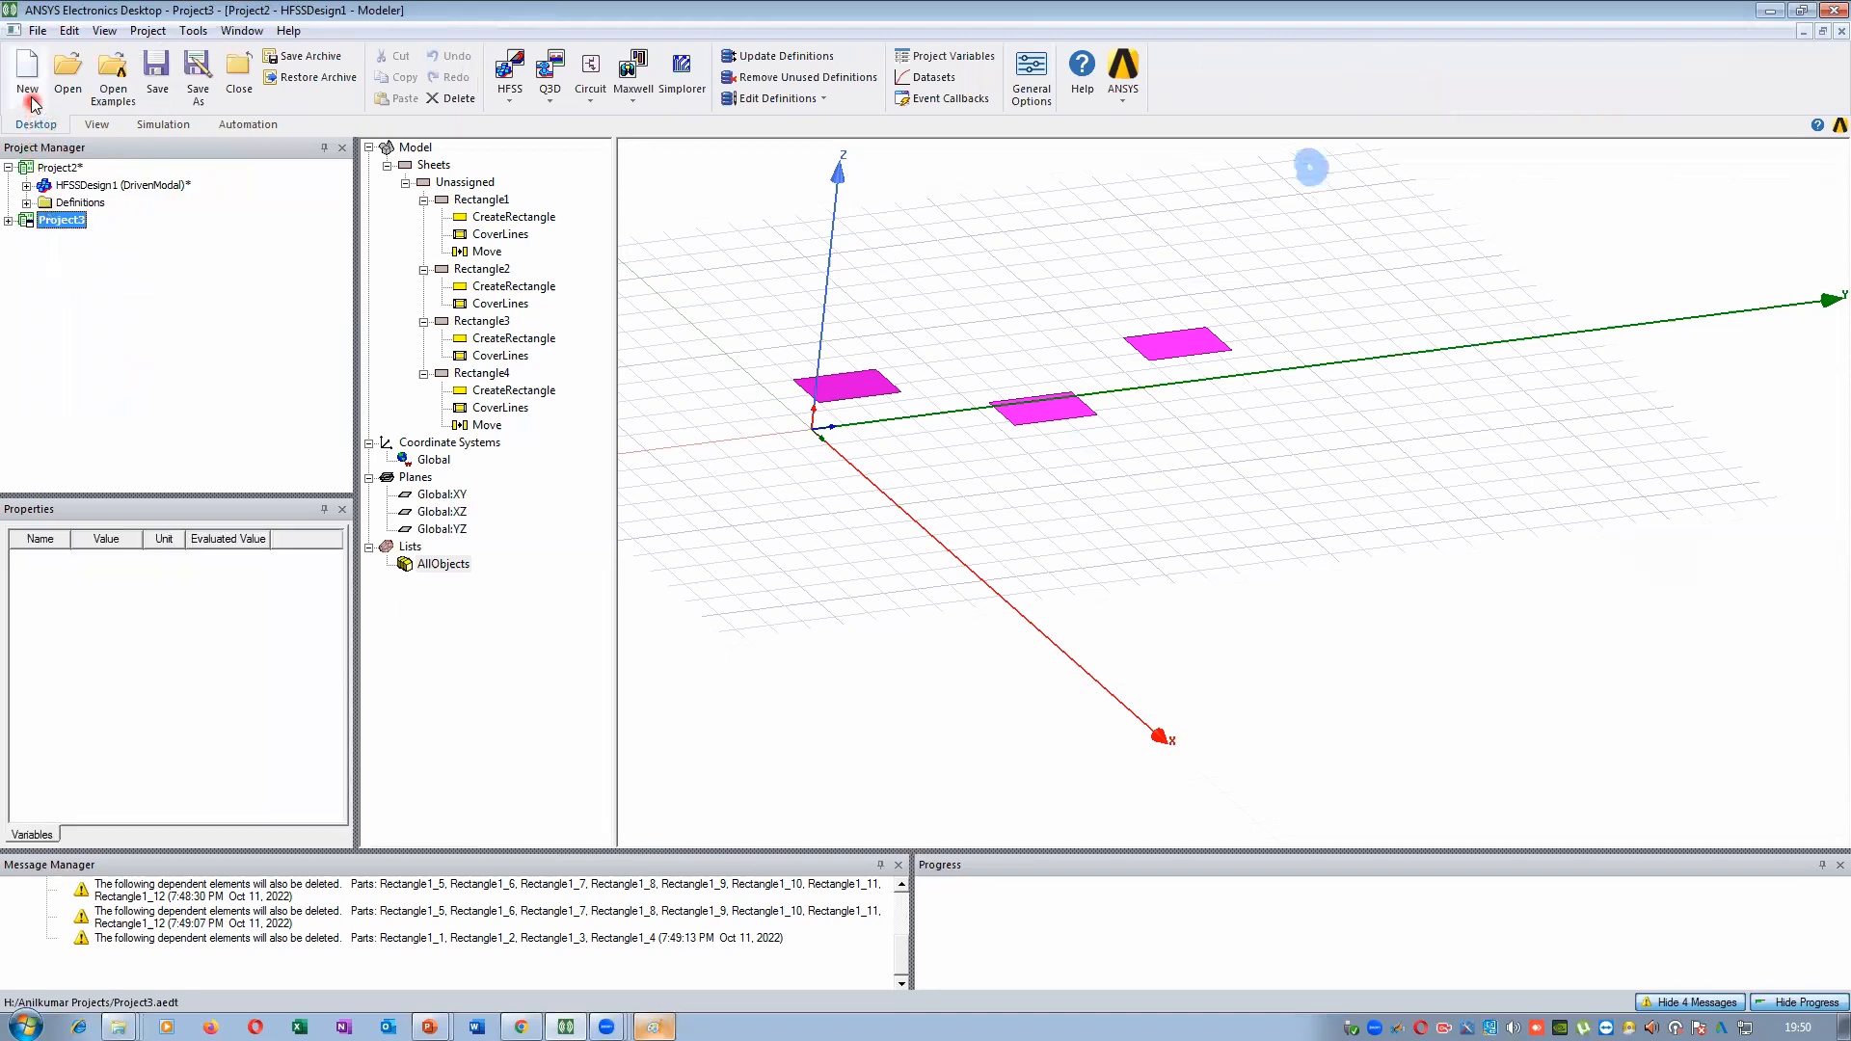
click(27, 65)
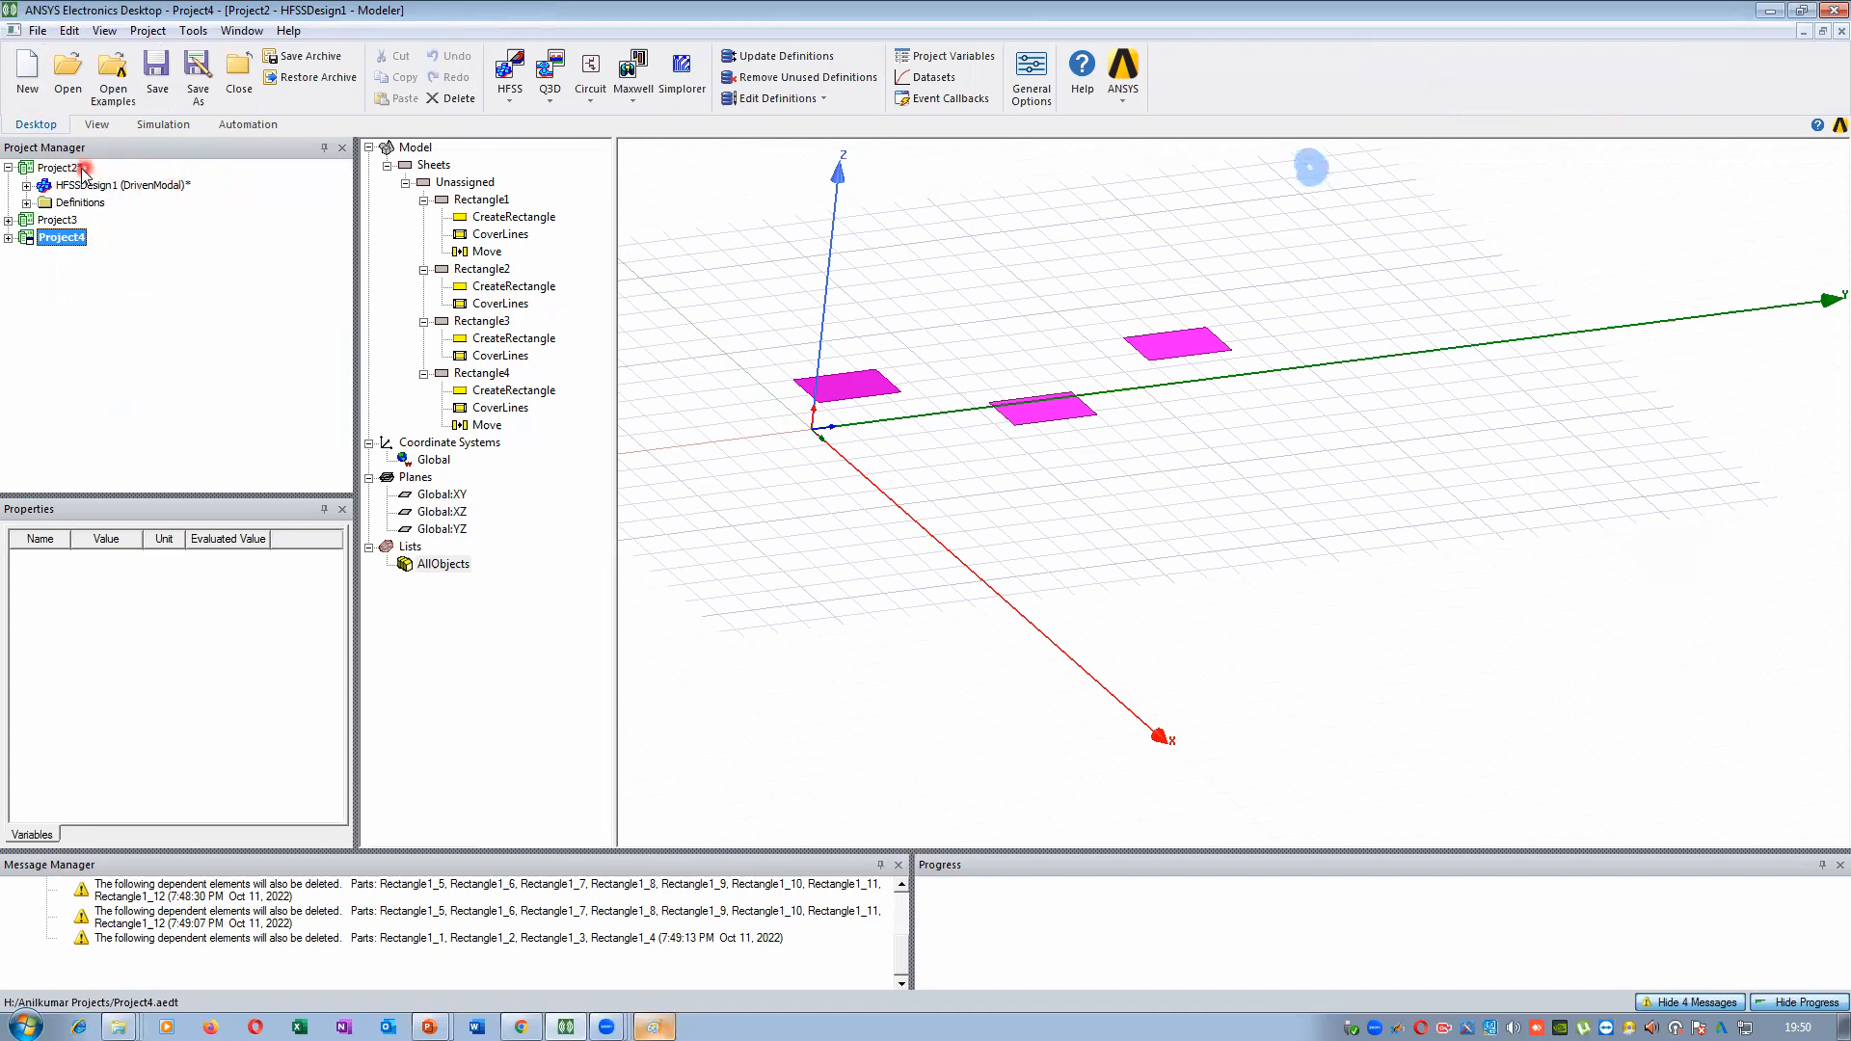
Activate Project2's HFSSDesign1 and expand it to view its design categories
click(45, 189)
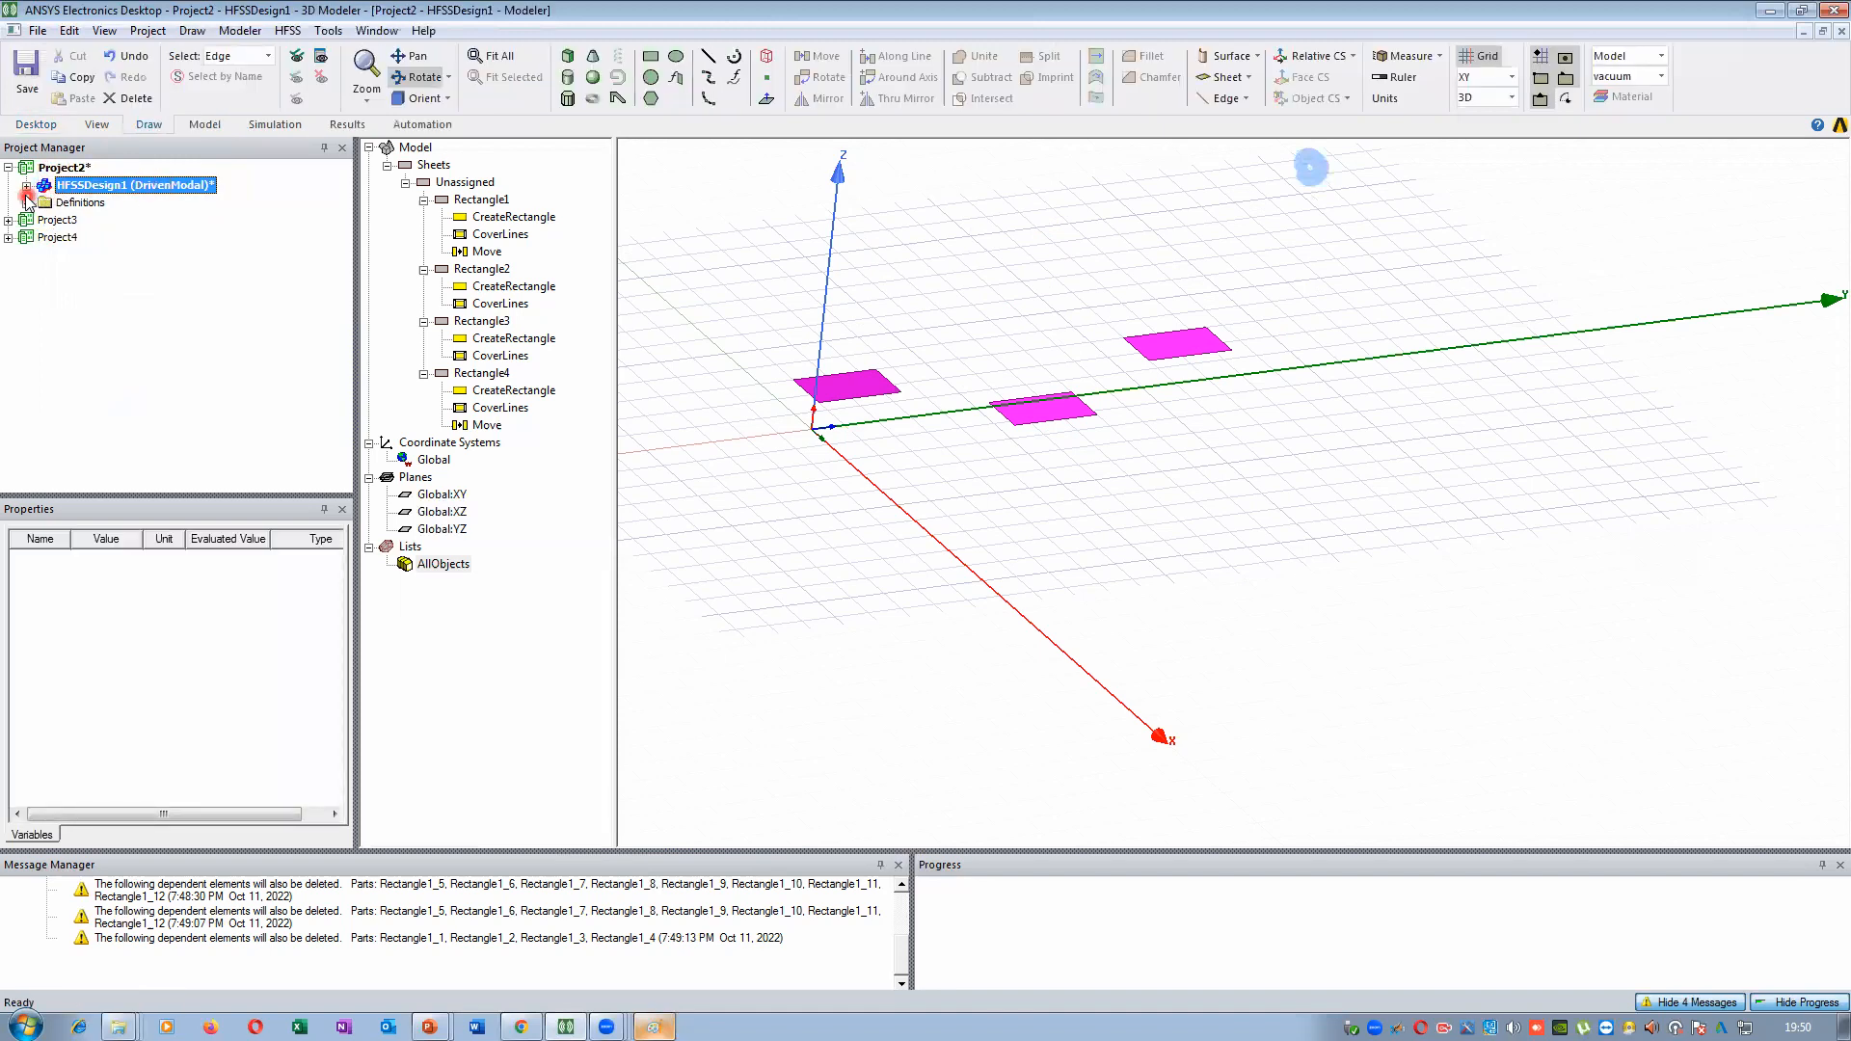
click(30, 186)
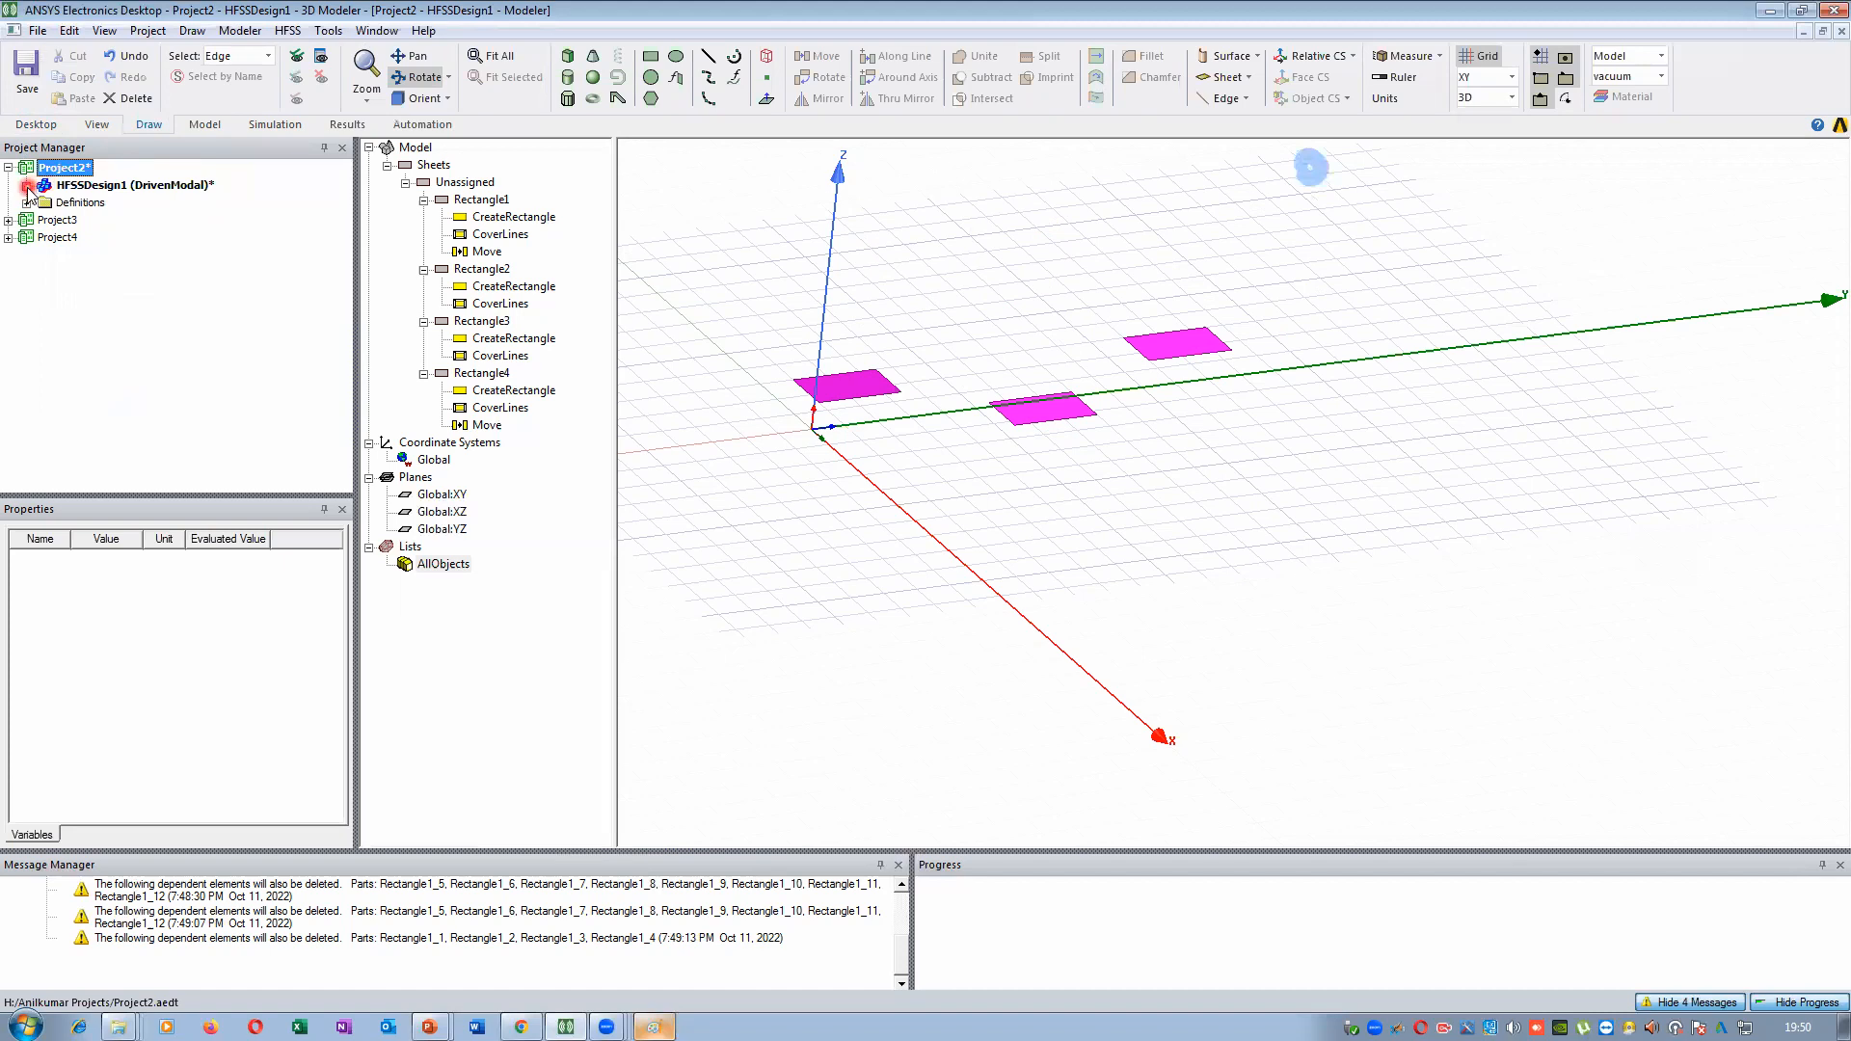
click(26, 185)
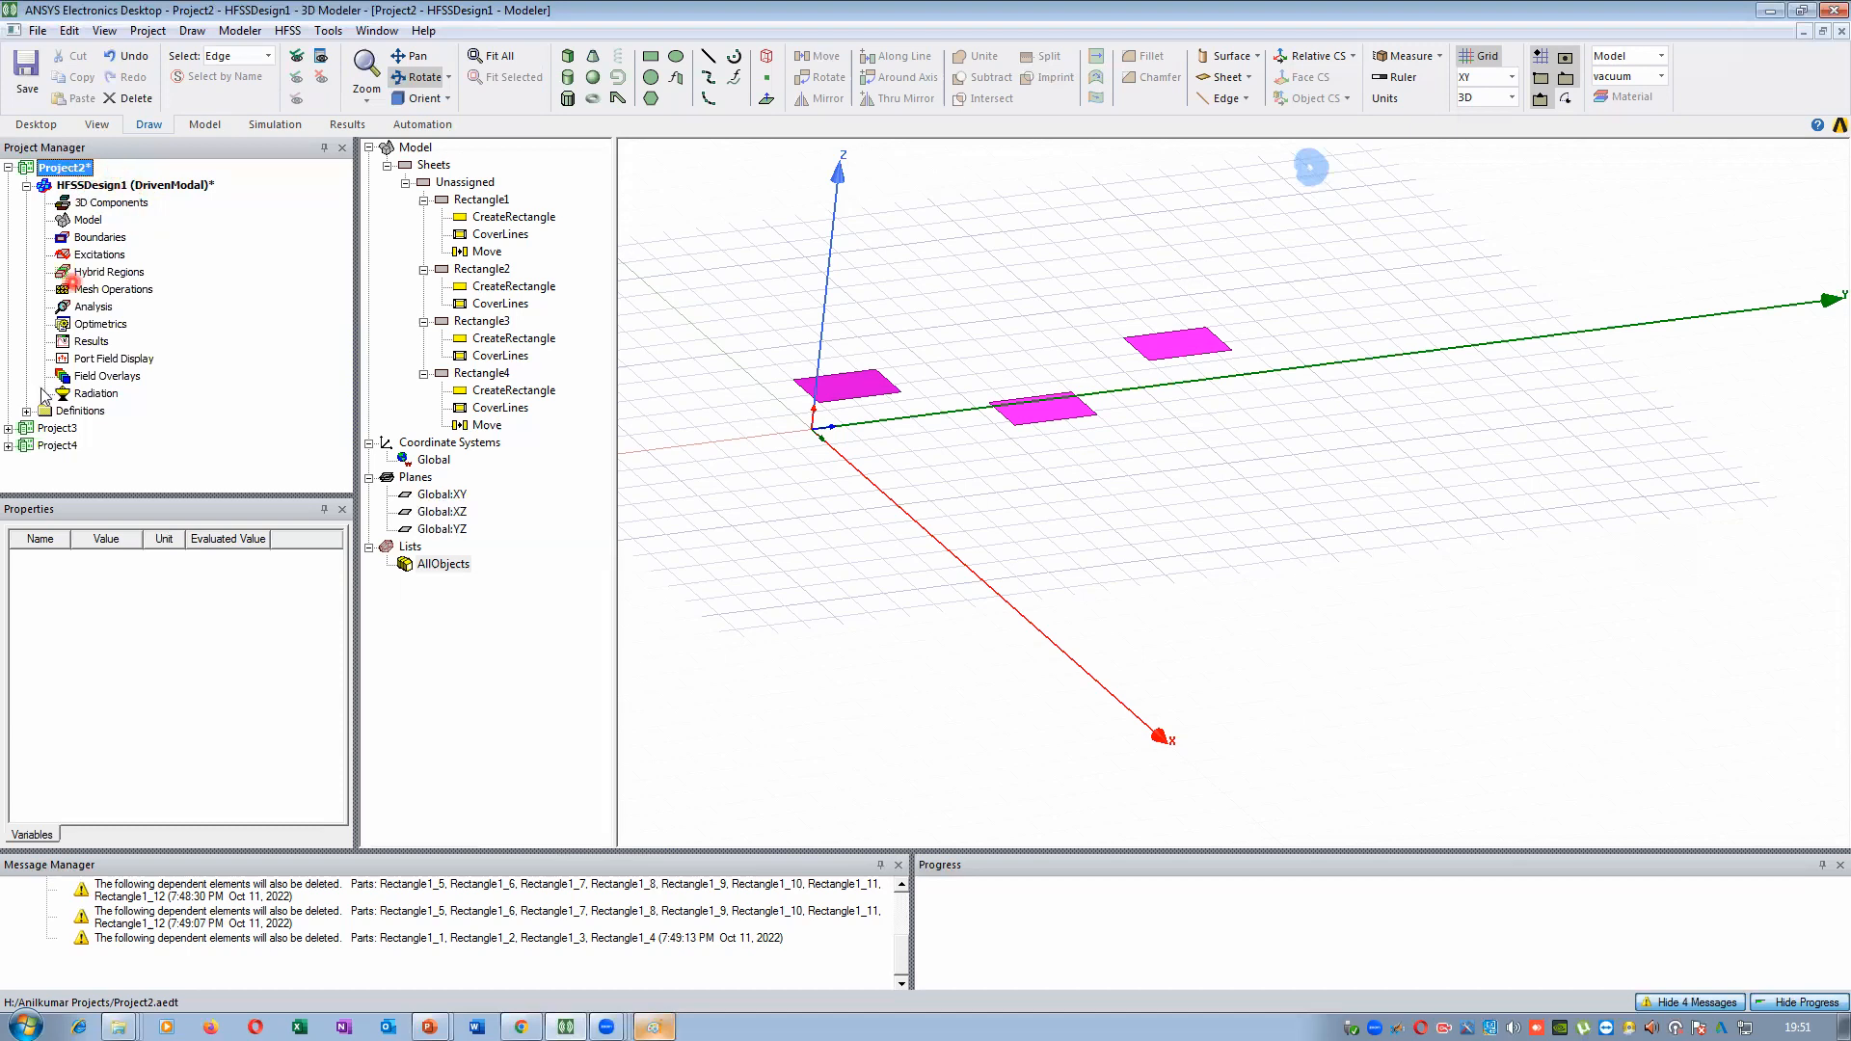
Insert an HFSS design into Project3 and view its empty modeler window
double_click(42, 430)
double_click(43, 430)
click(8, 429)
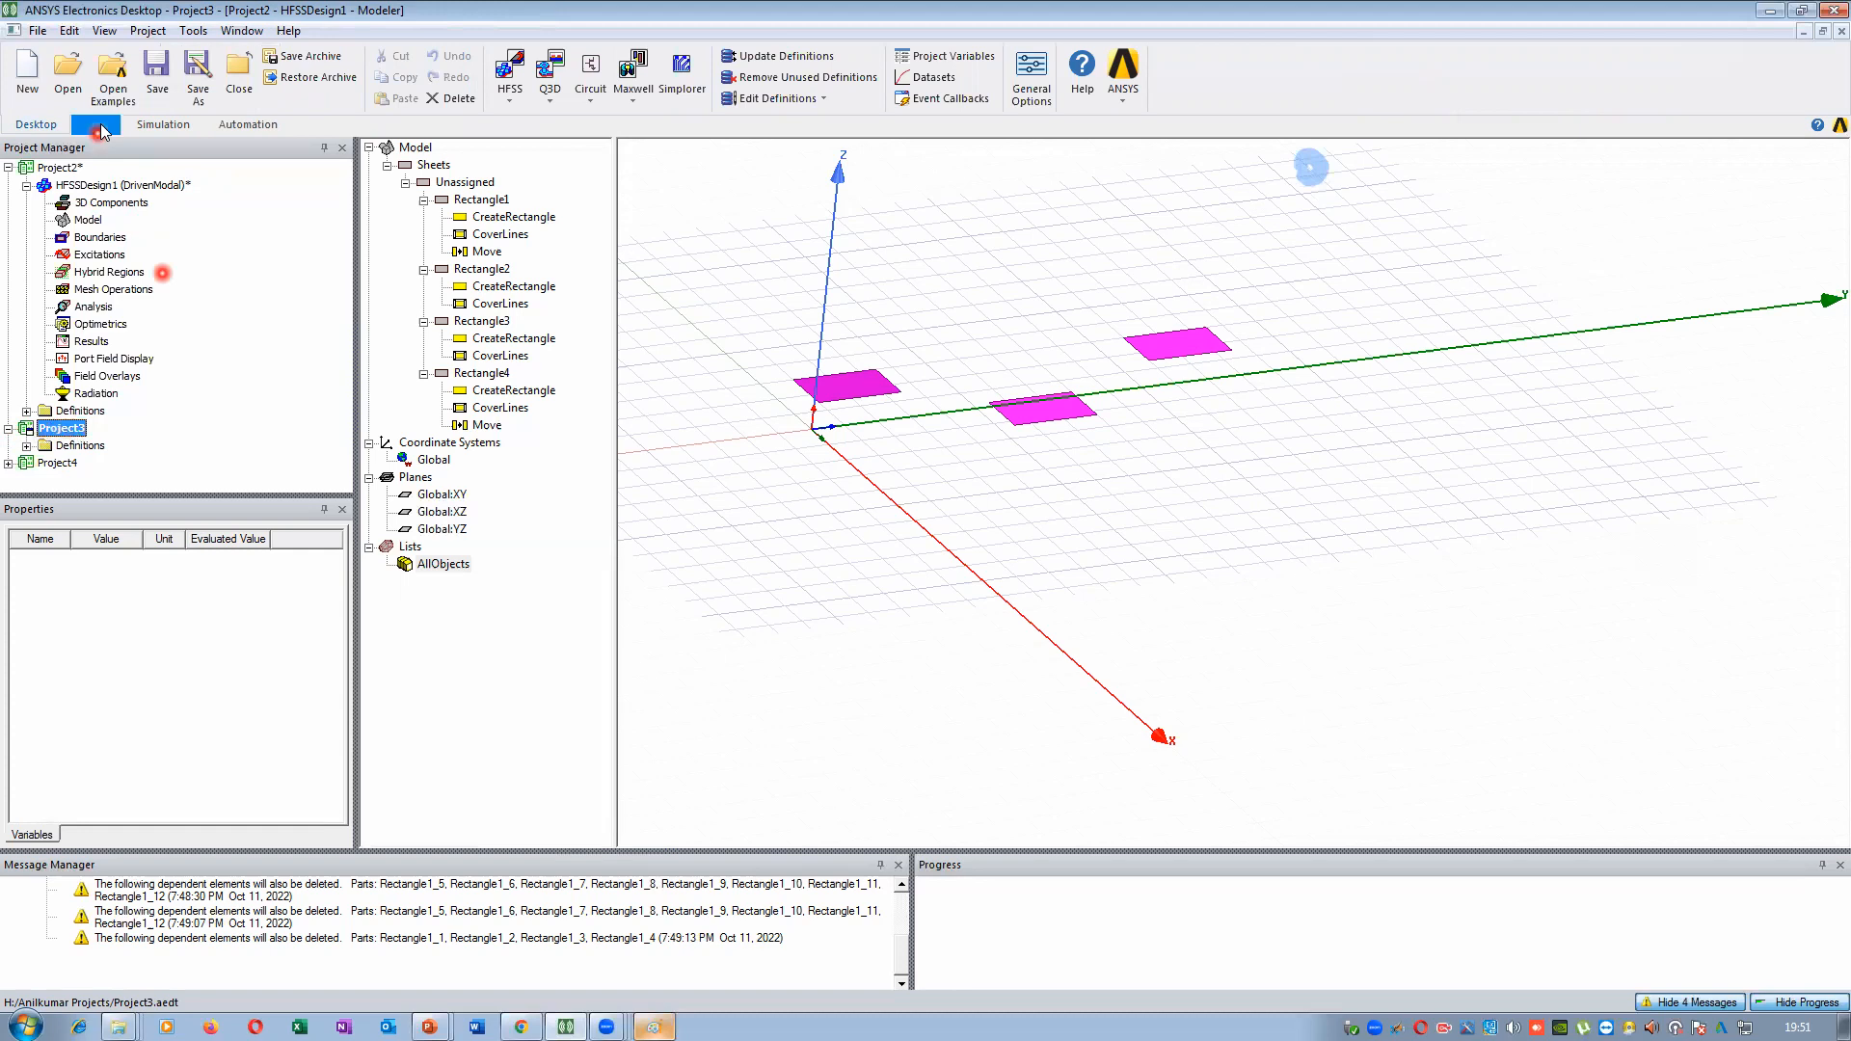
click(509, 94)
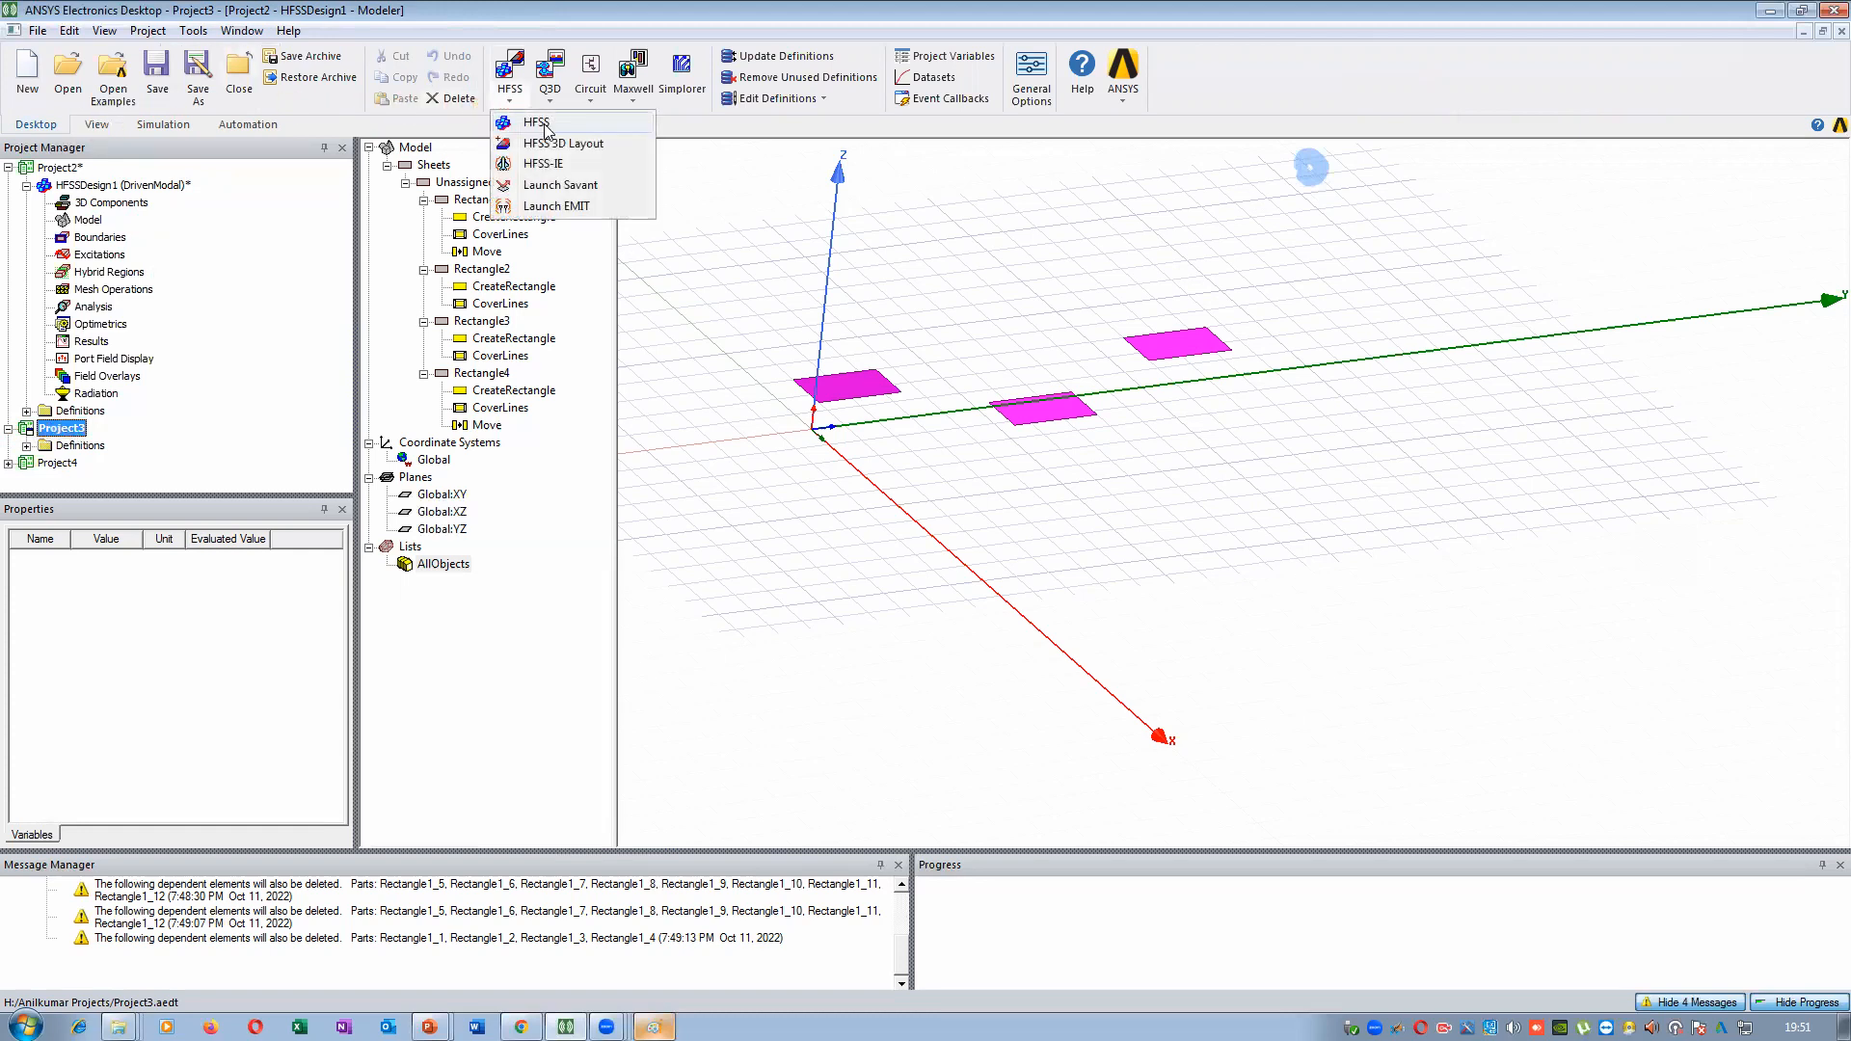
click(385, 270)
click(94, 467)
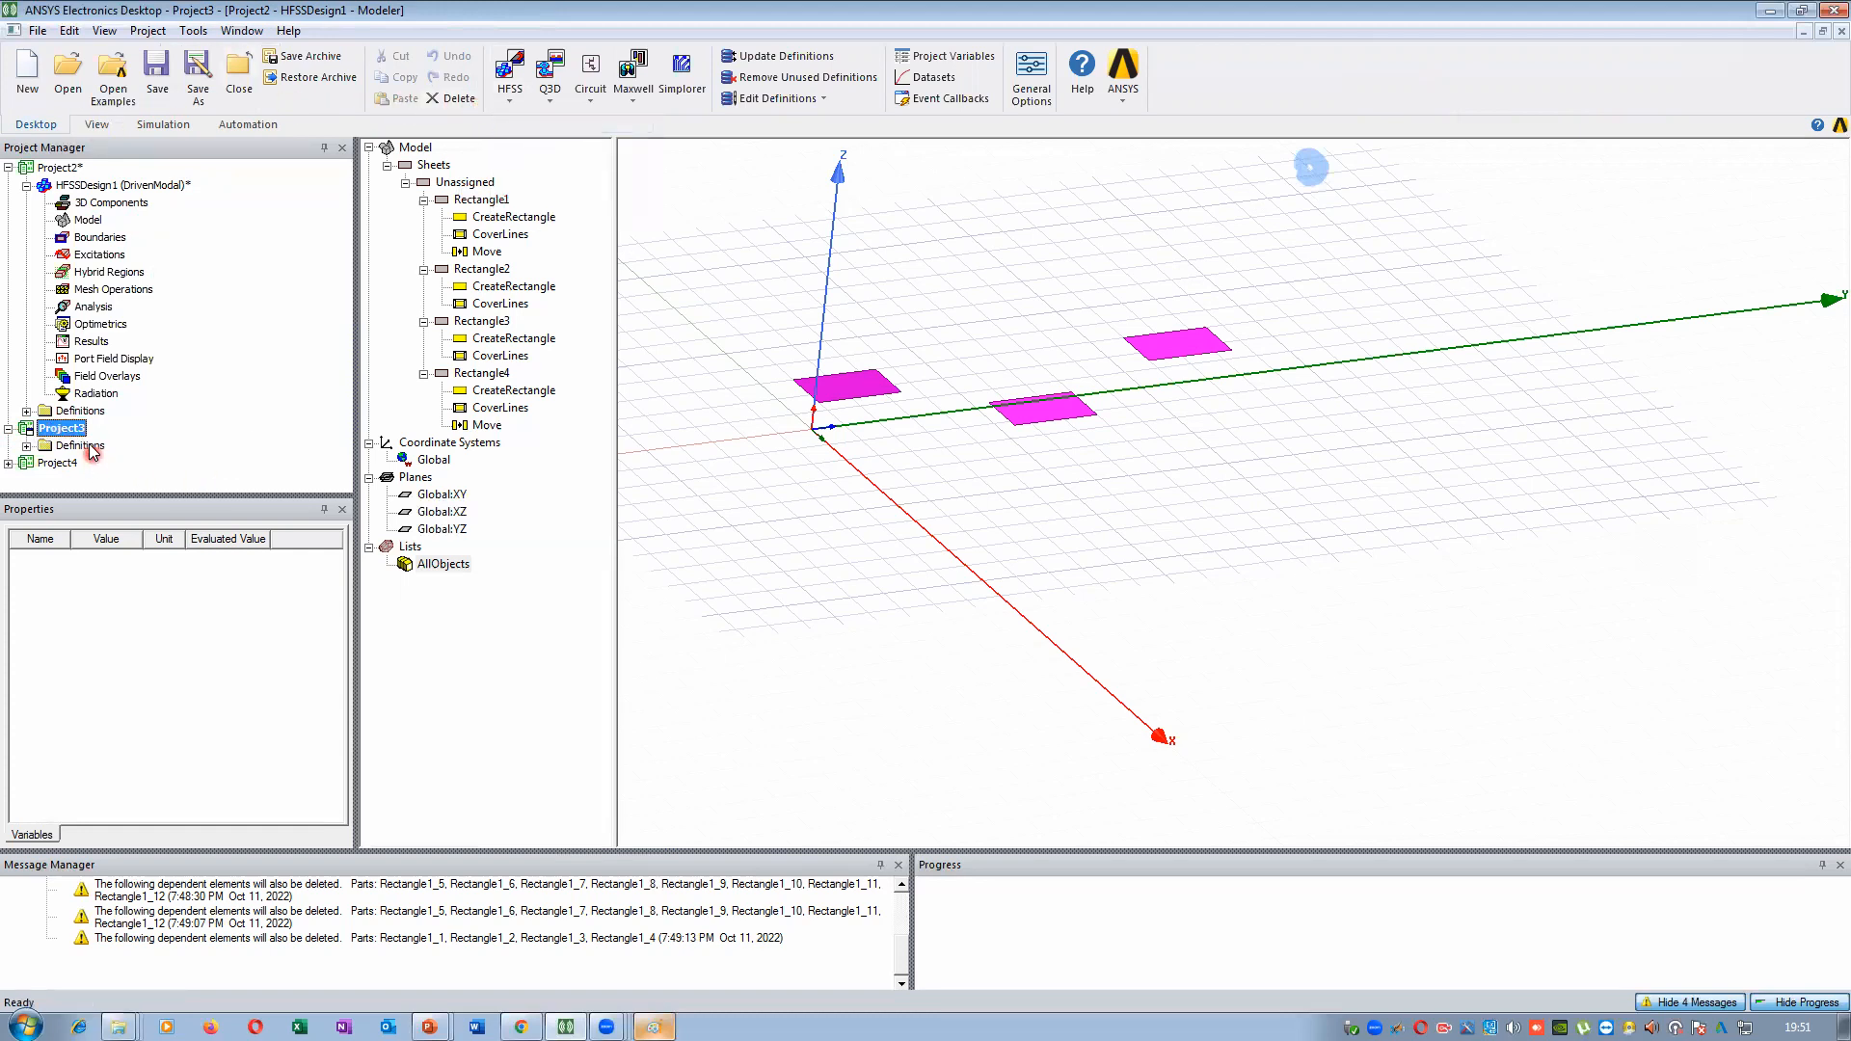
double_click(77, 431)
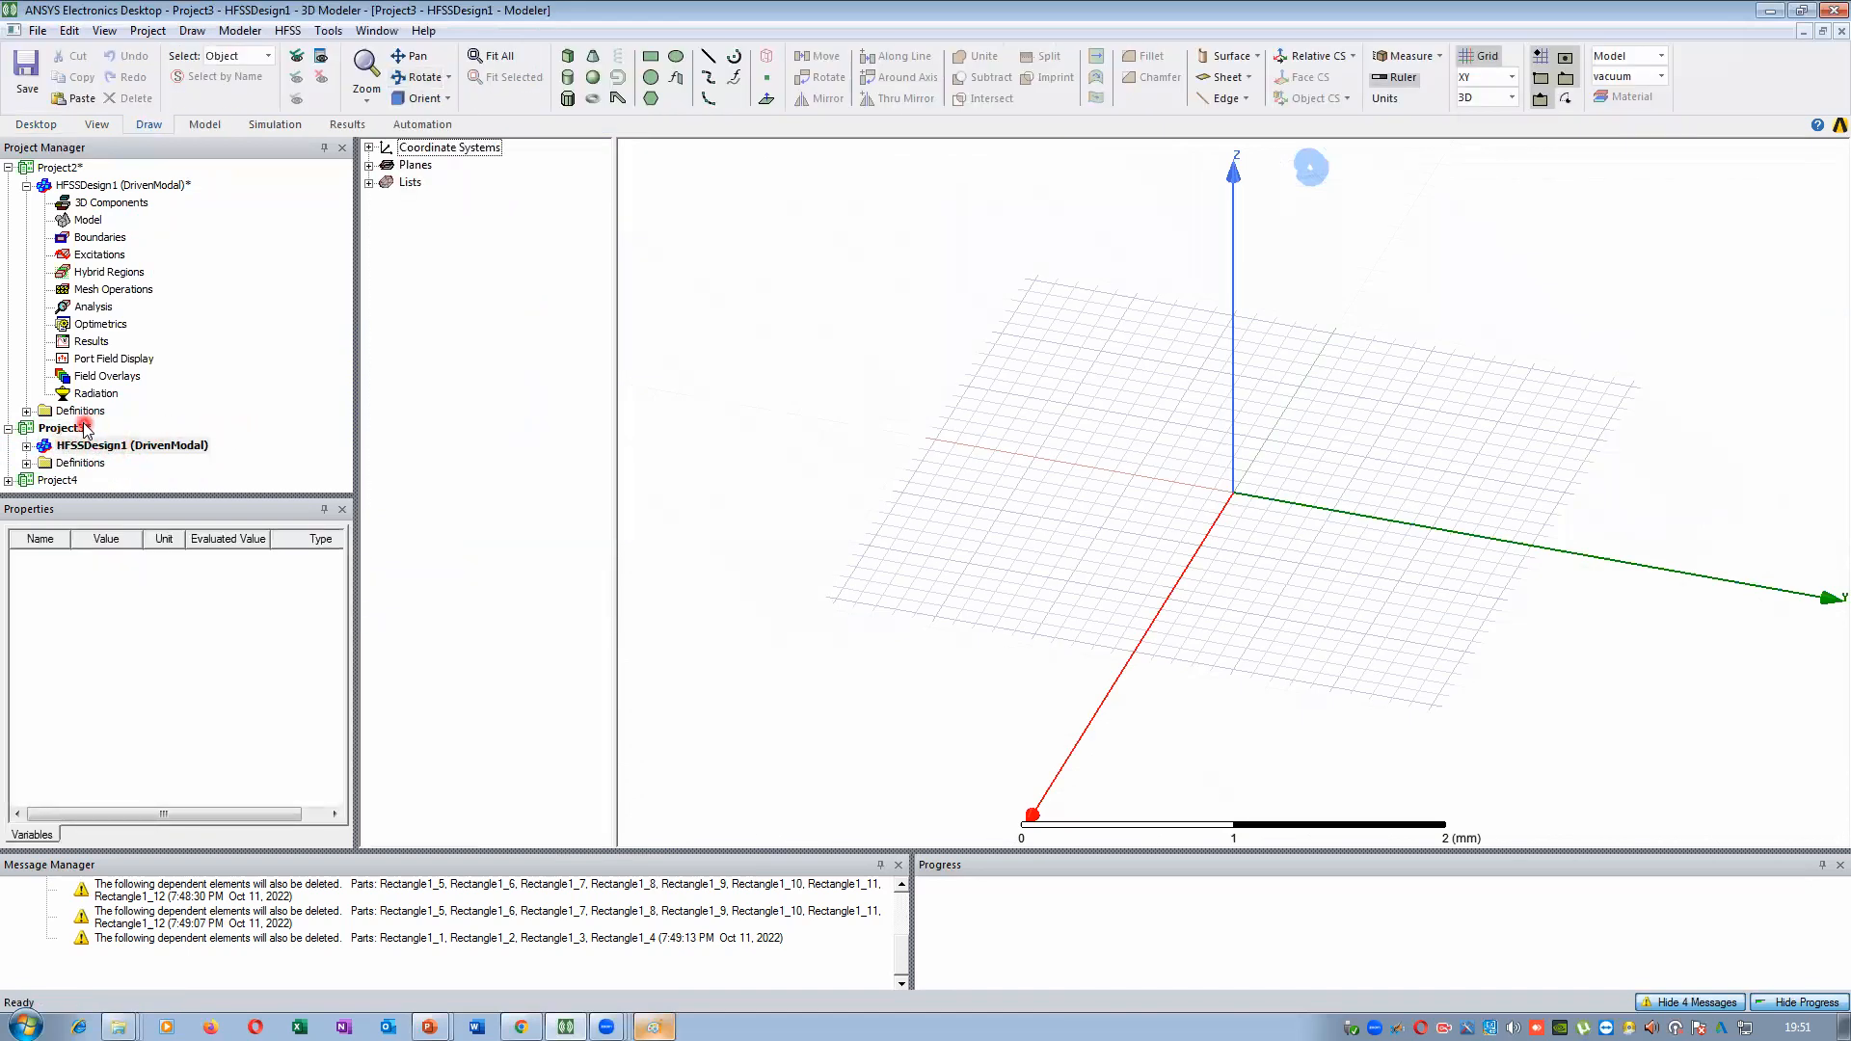
click(83, 450)
click(1078, 428)
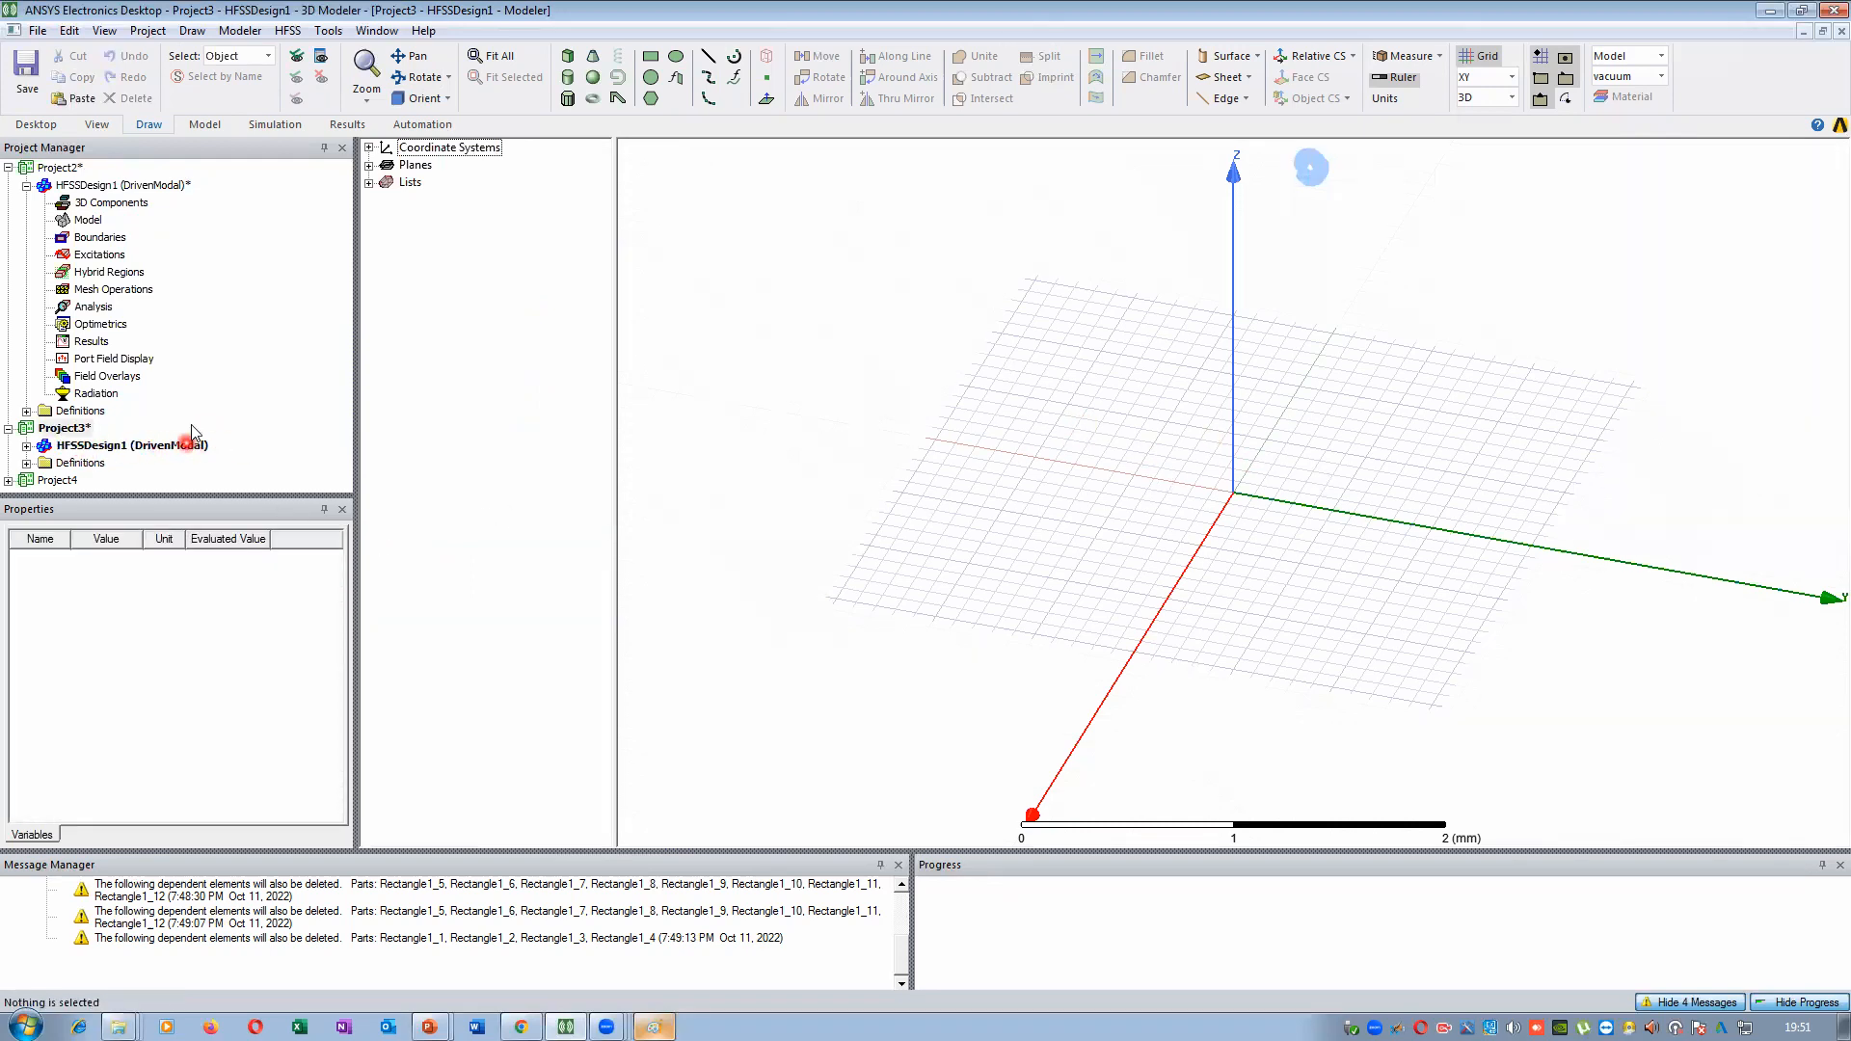
Switch back to Project2's HFSSDesign1 and examine its 3D Components, Model and Boundaries entries
double_click(113, 186)
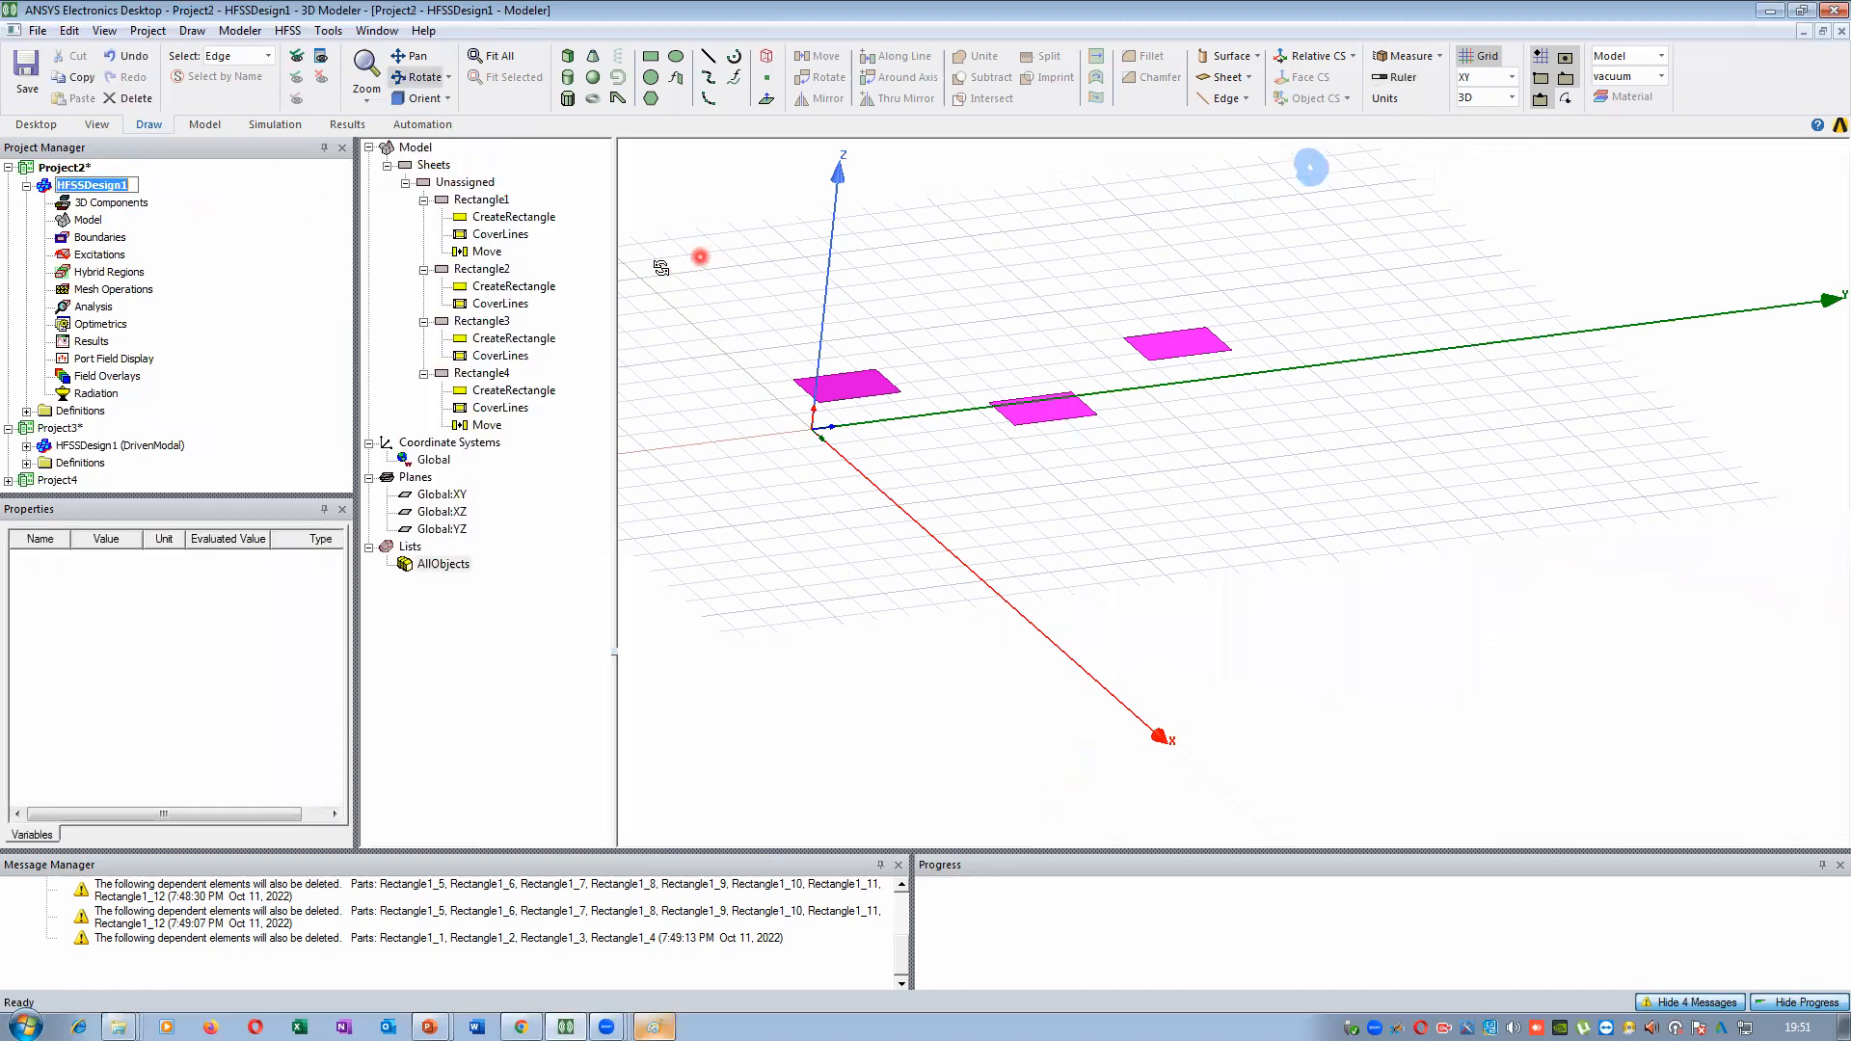
click(97, 205)
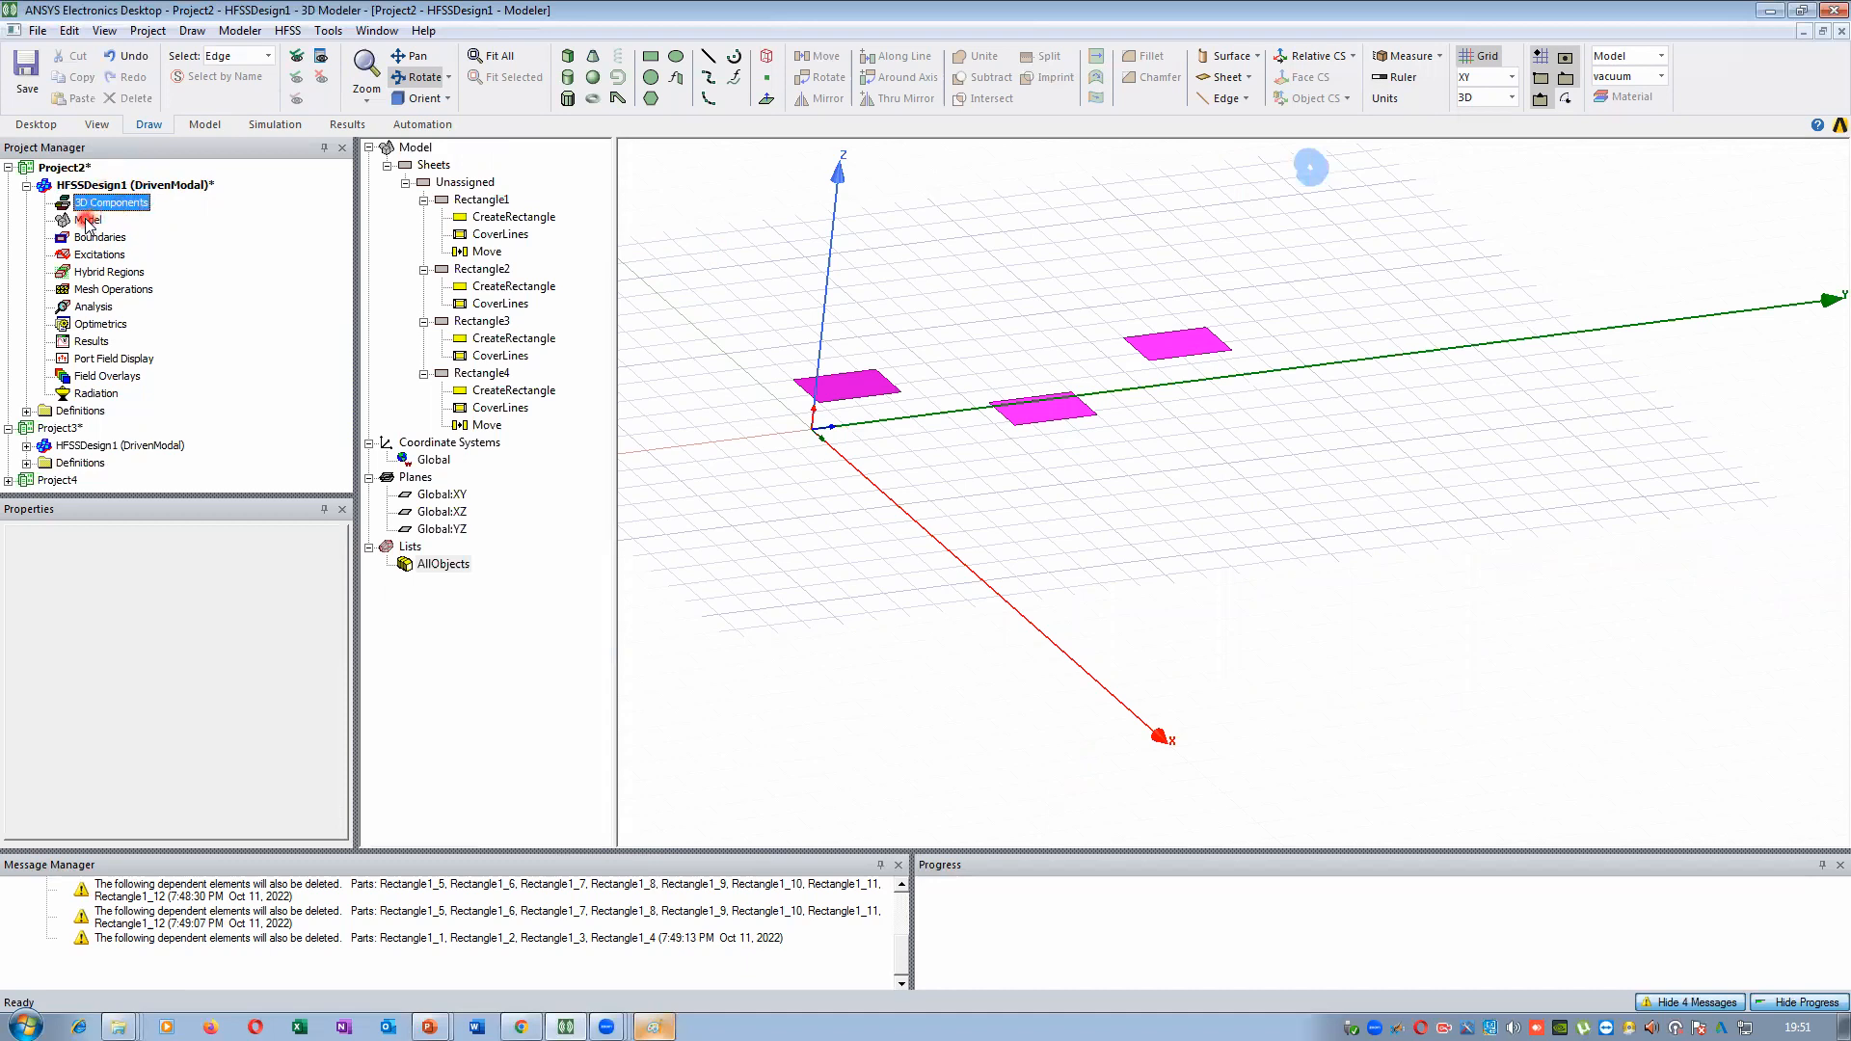
click(88, 221)
click(103, 204)
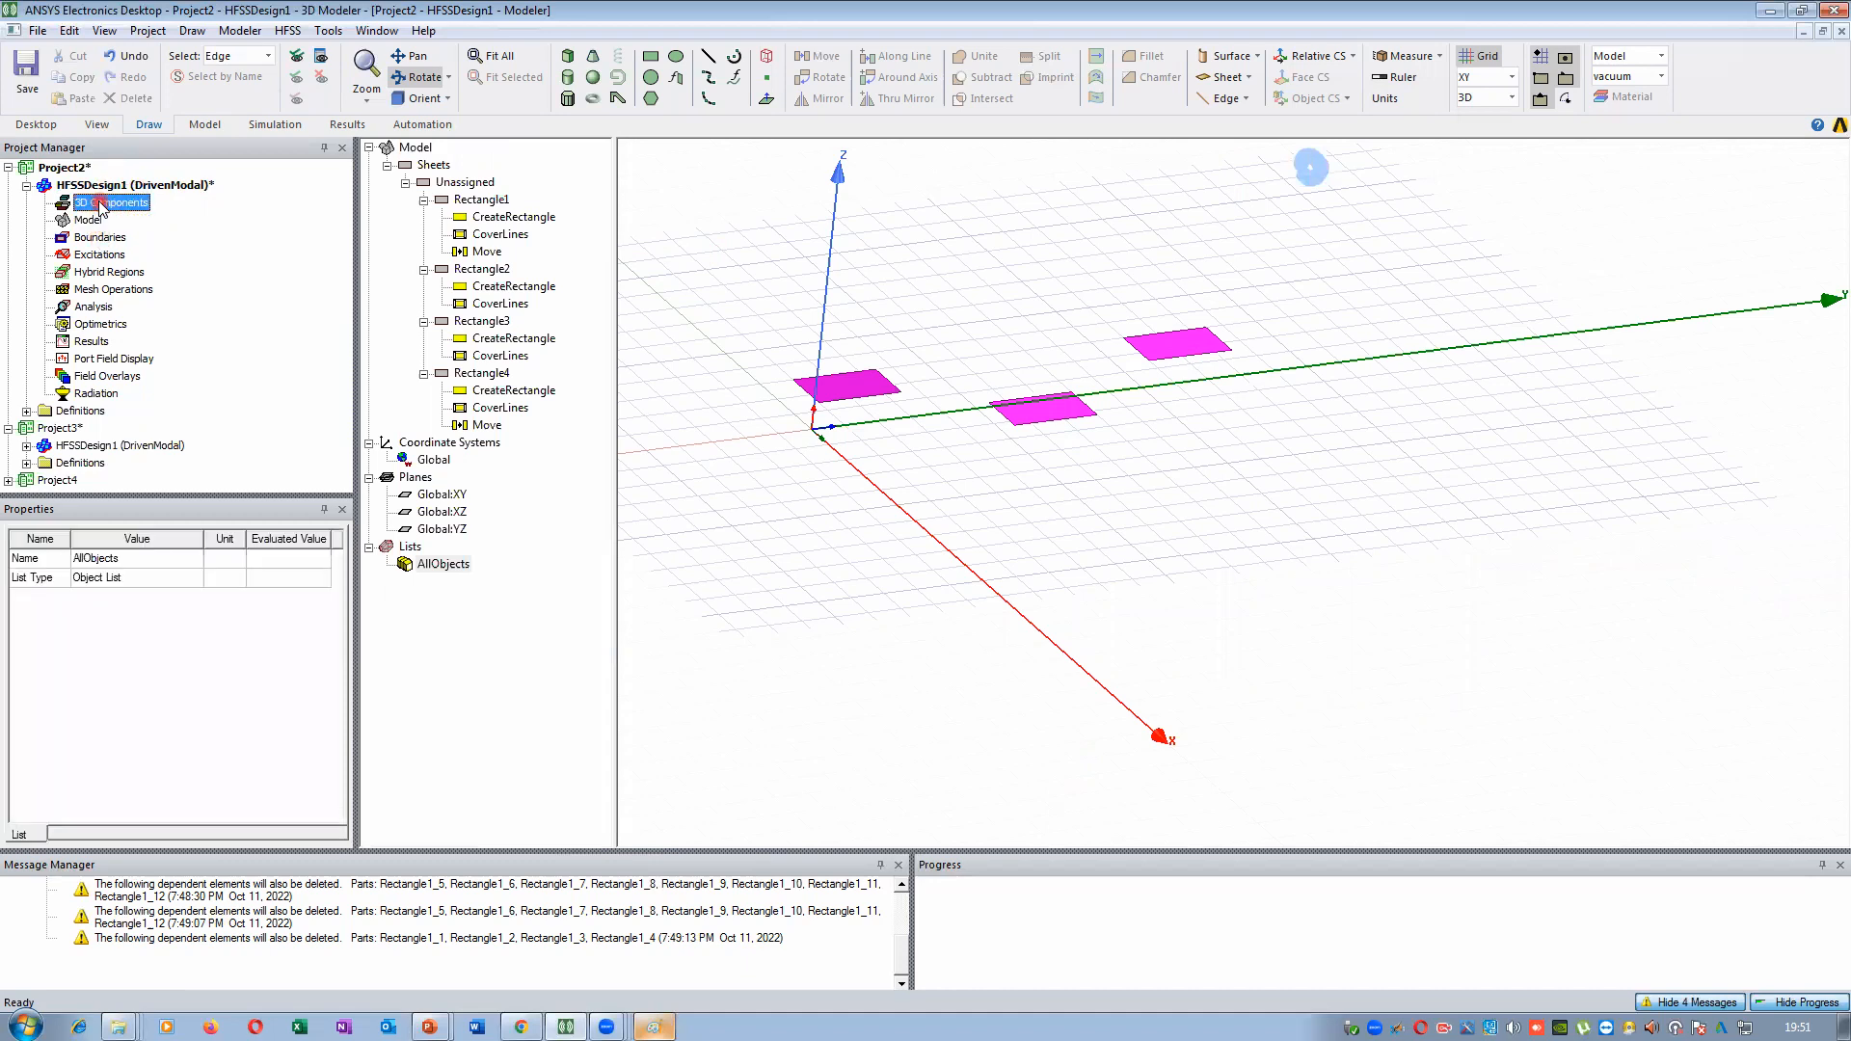
click(106, 239)
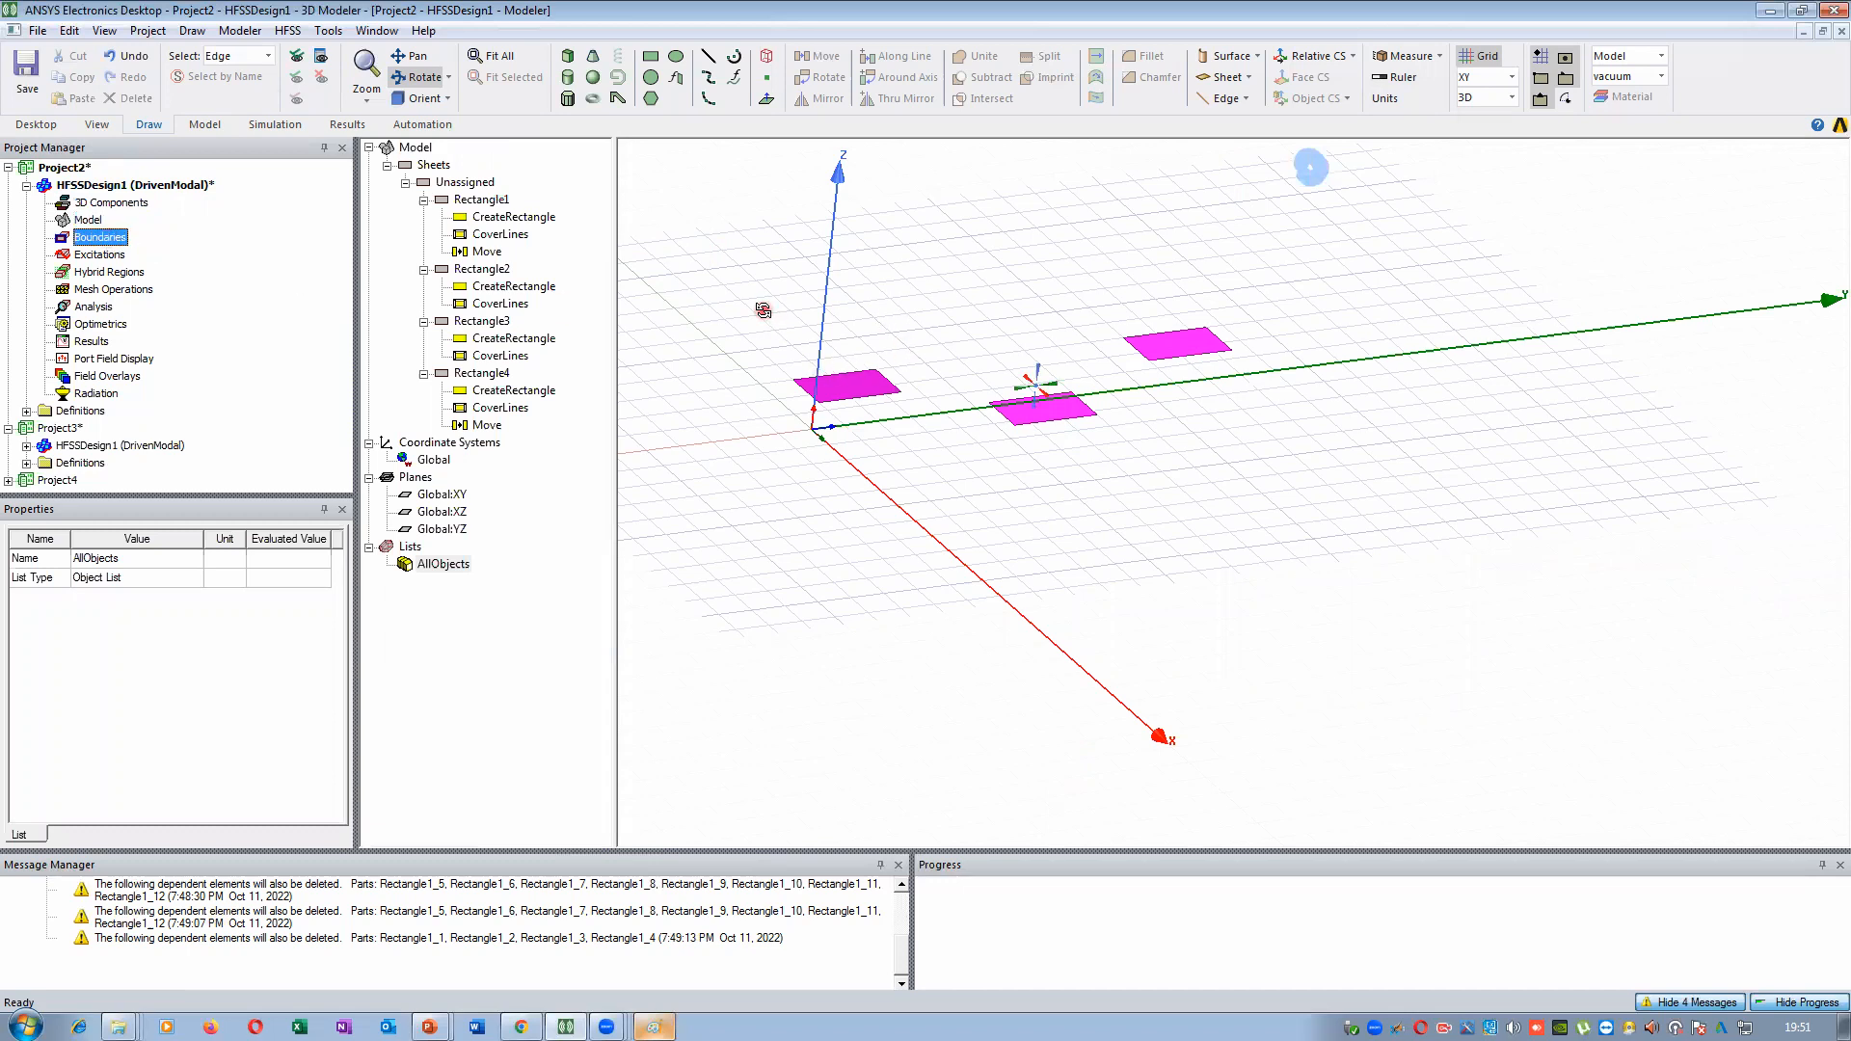
Assign a Perfect E boundary named PerfE_Patch to Rectangle3
right_click(666, 242)
click(761, 255)
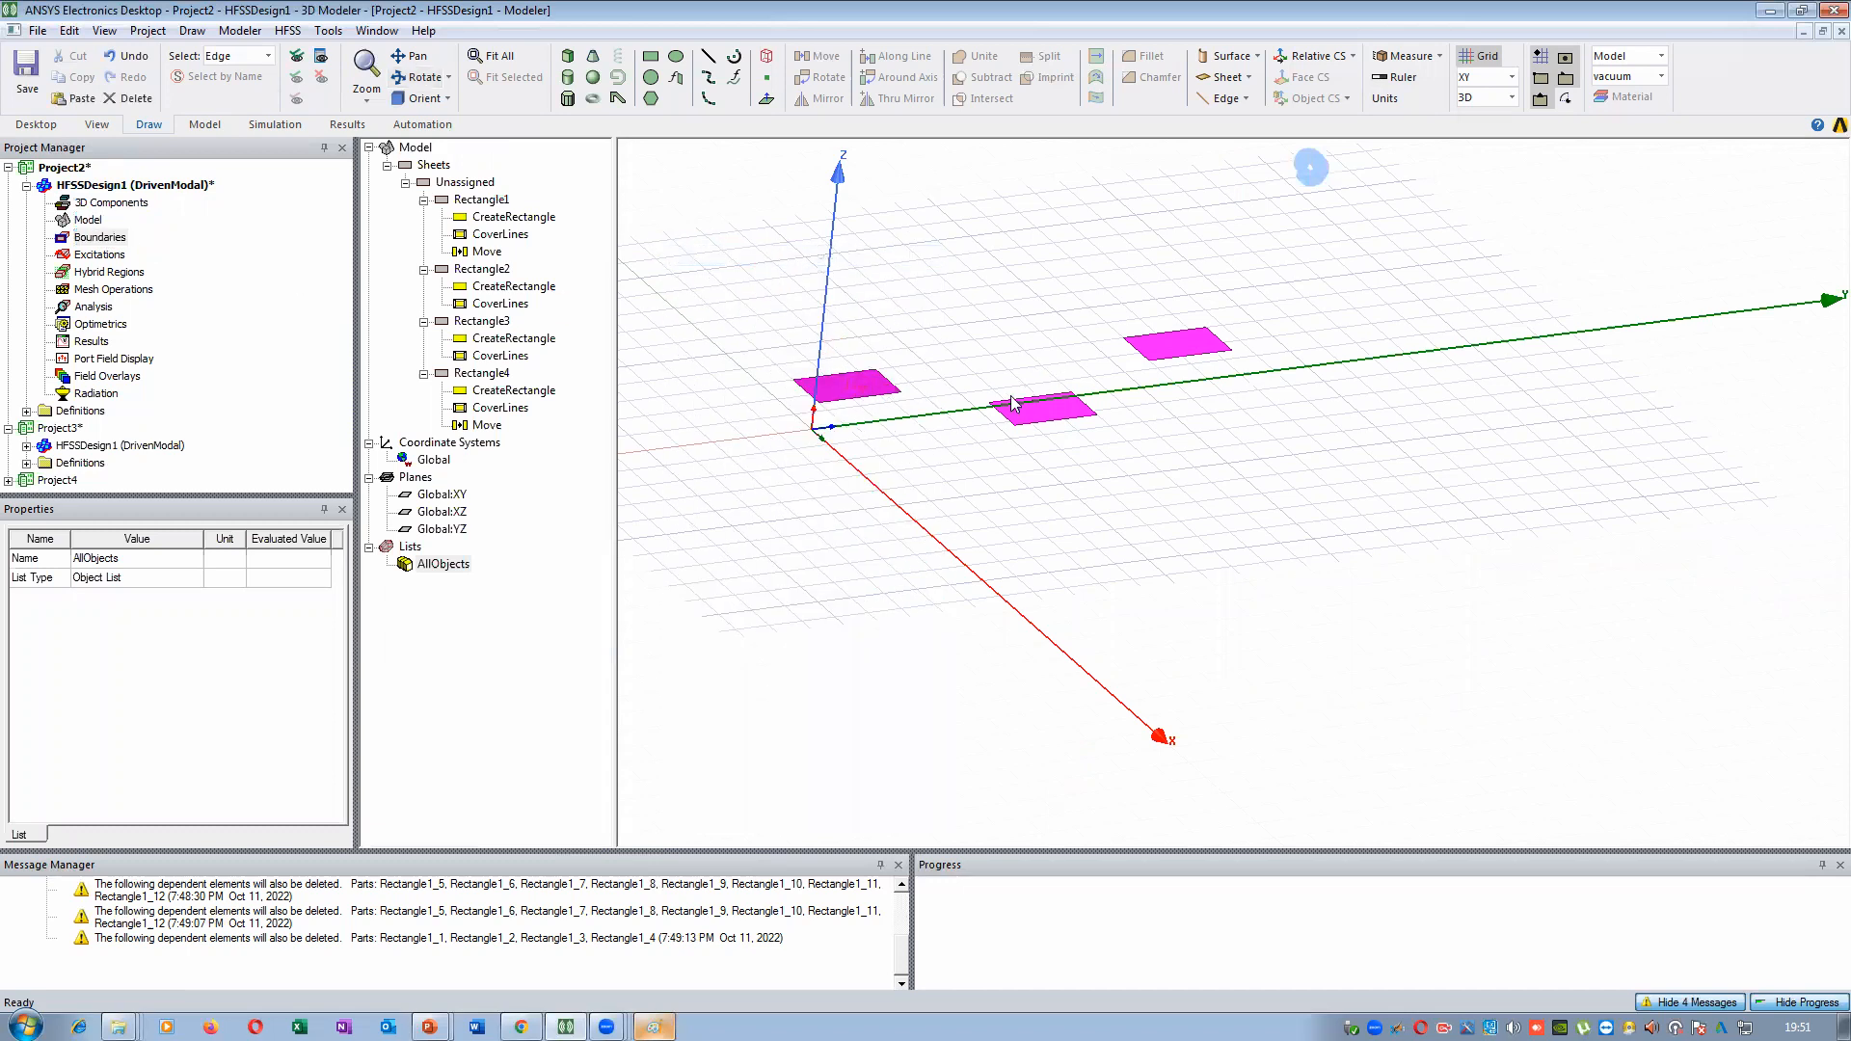
click(935, 455)
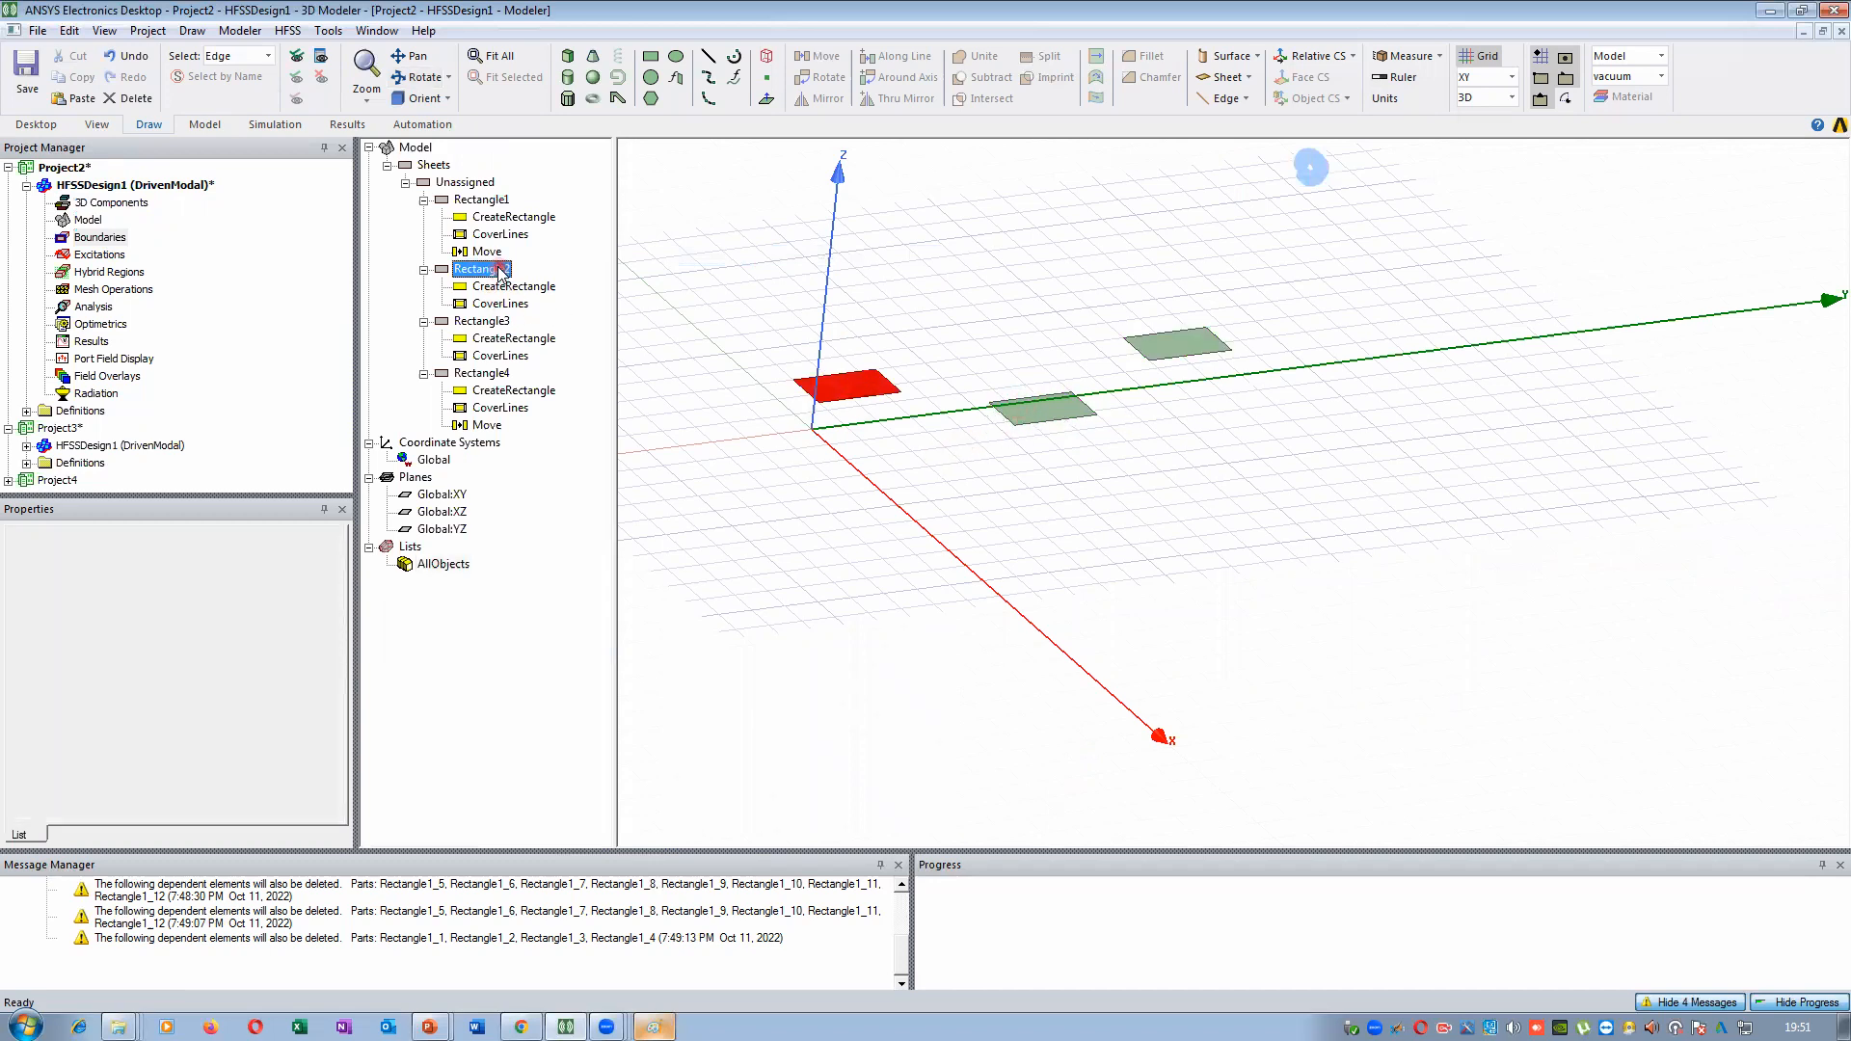
click(496, 321)
right_click(497, 321)
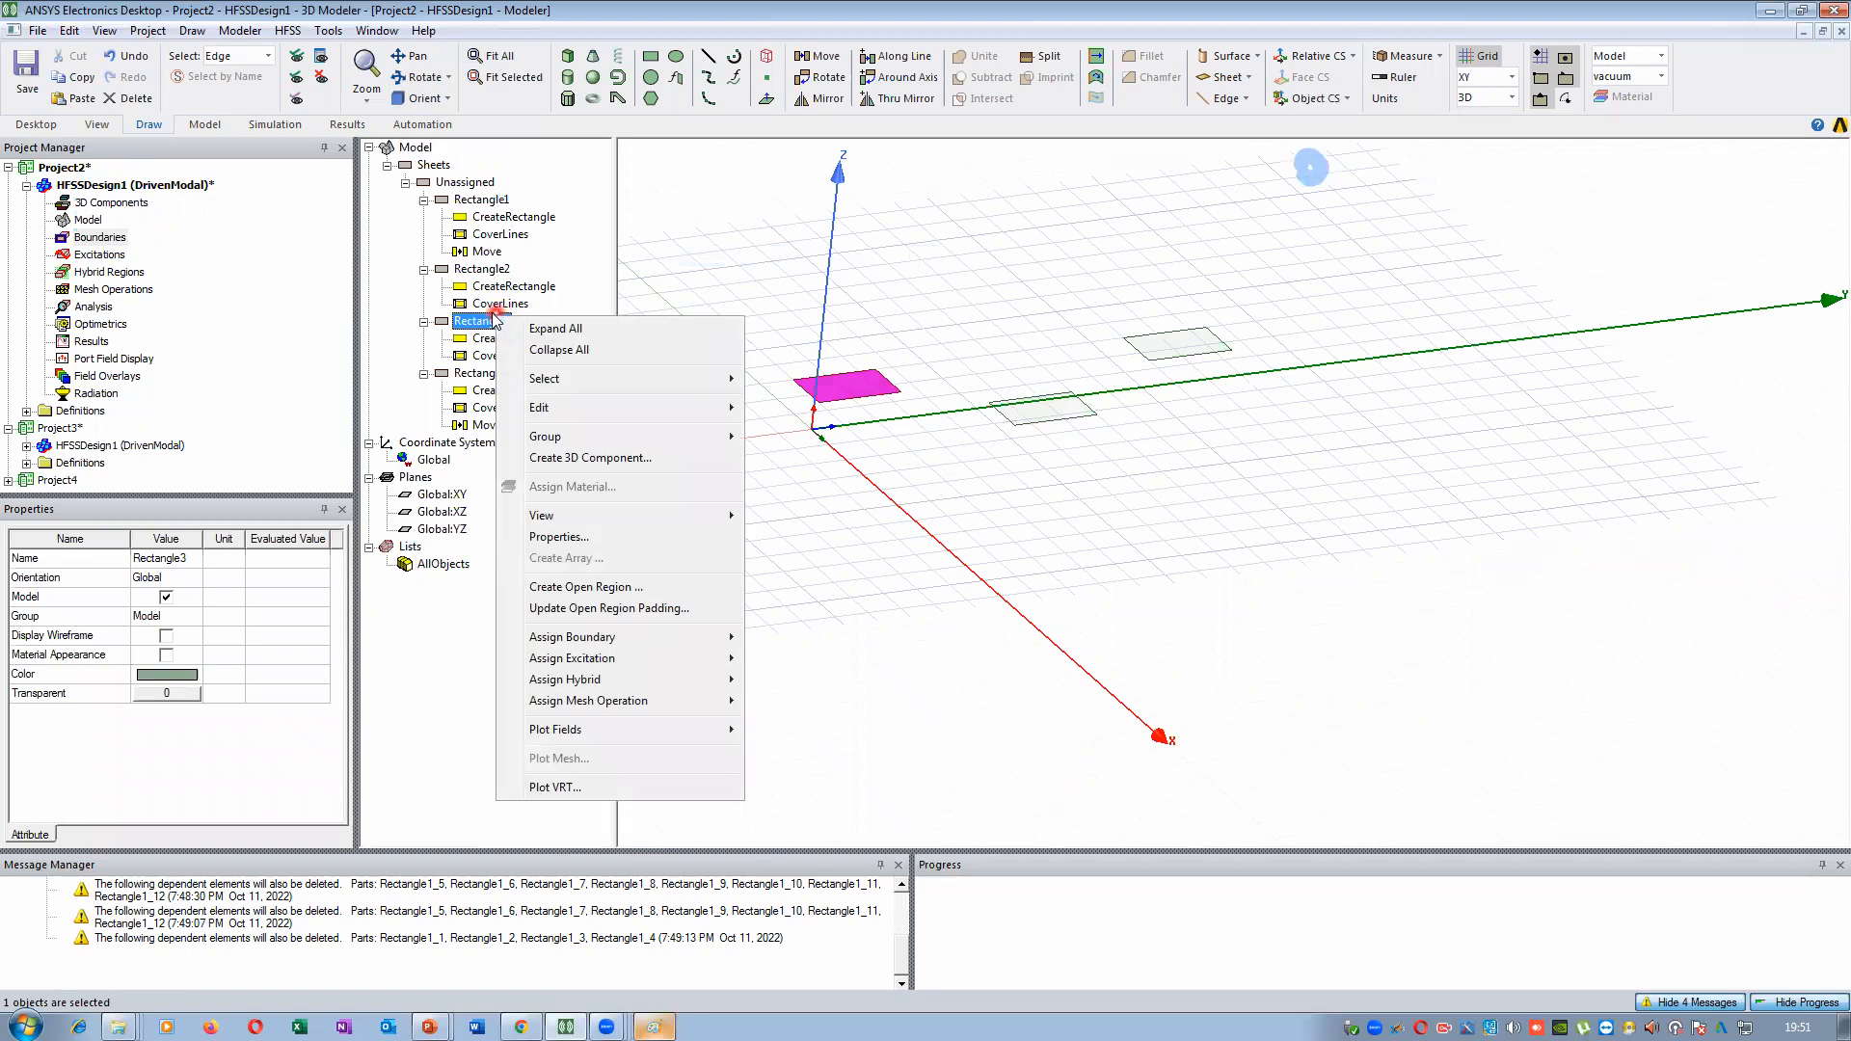
click(497, 321)
click(492, 321)
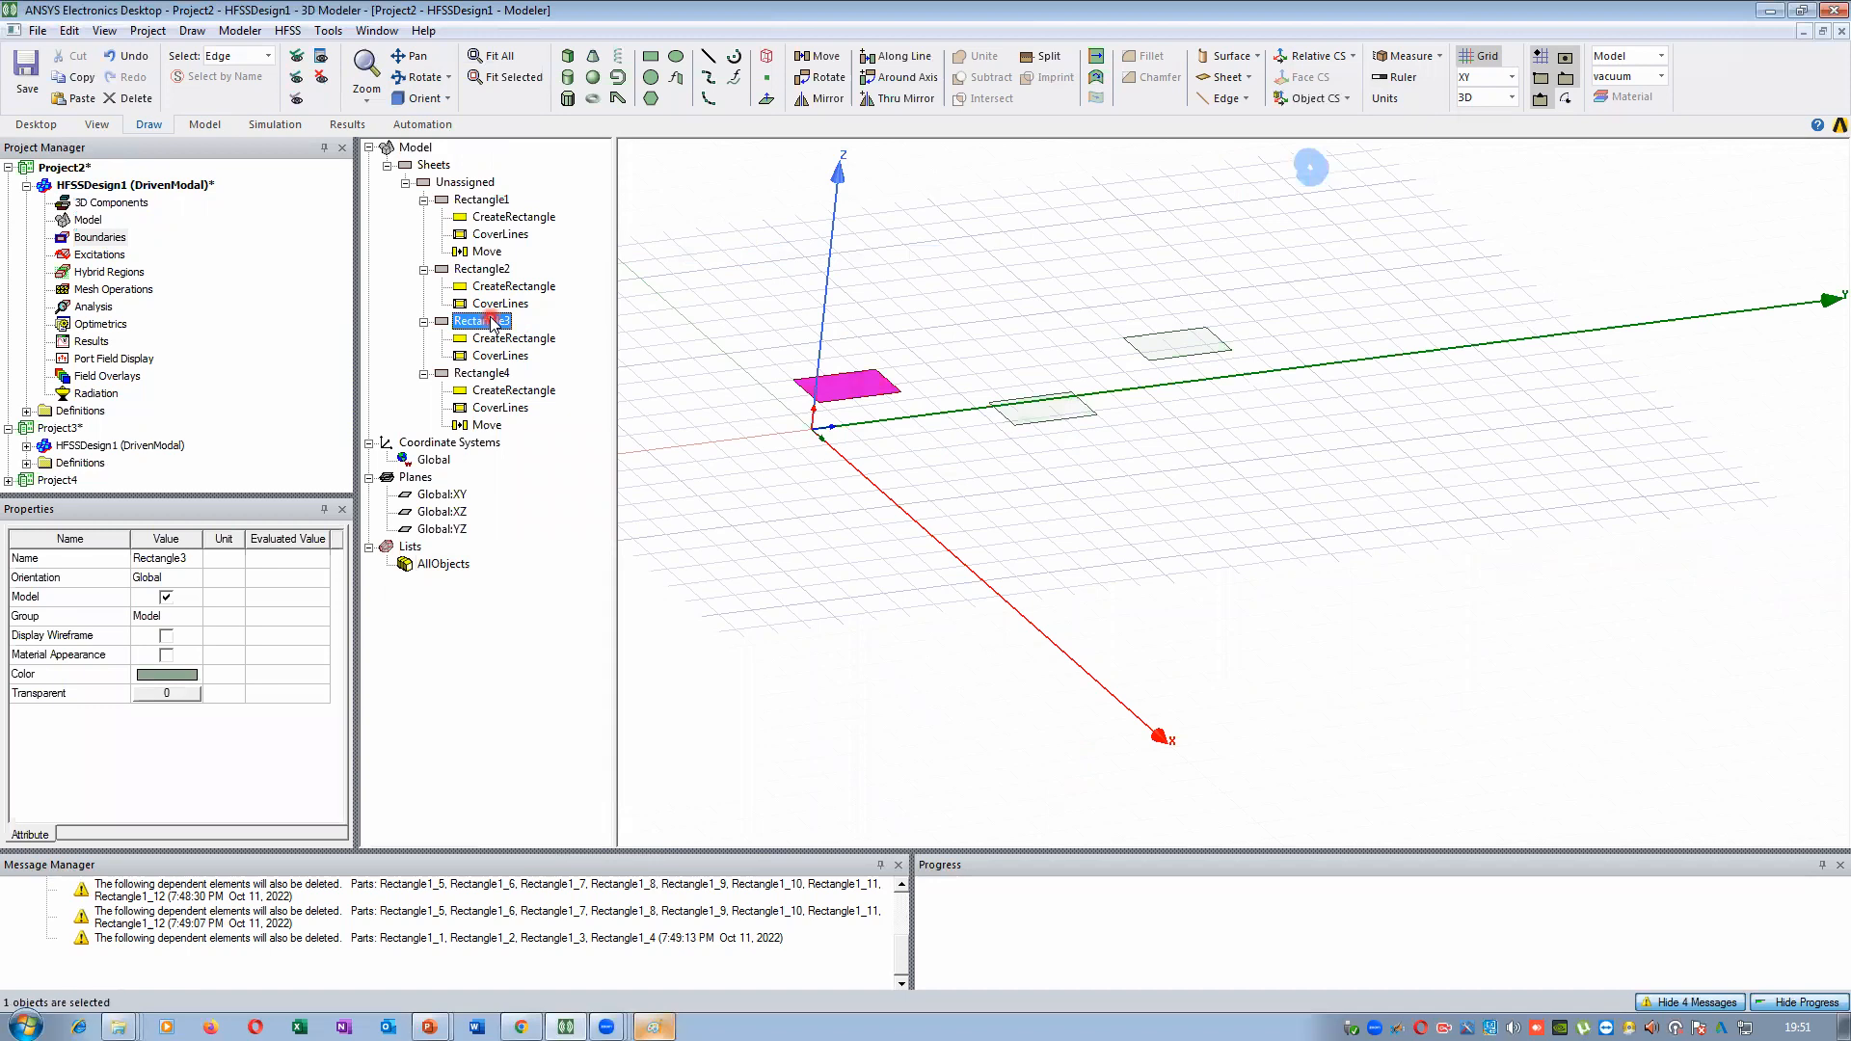
right_click(491, 321)
mouse_move(582, 641)
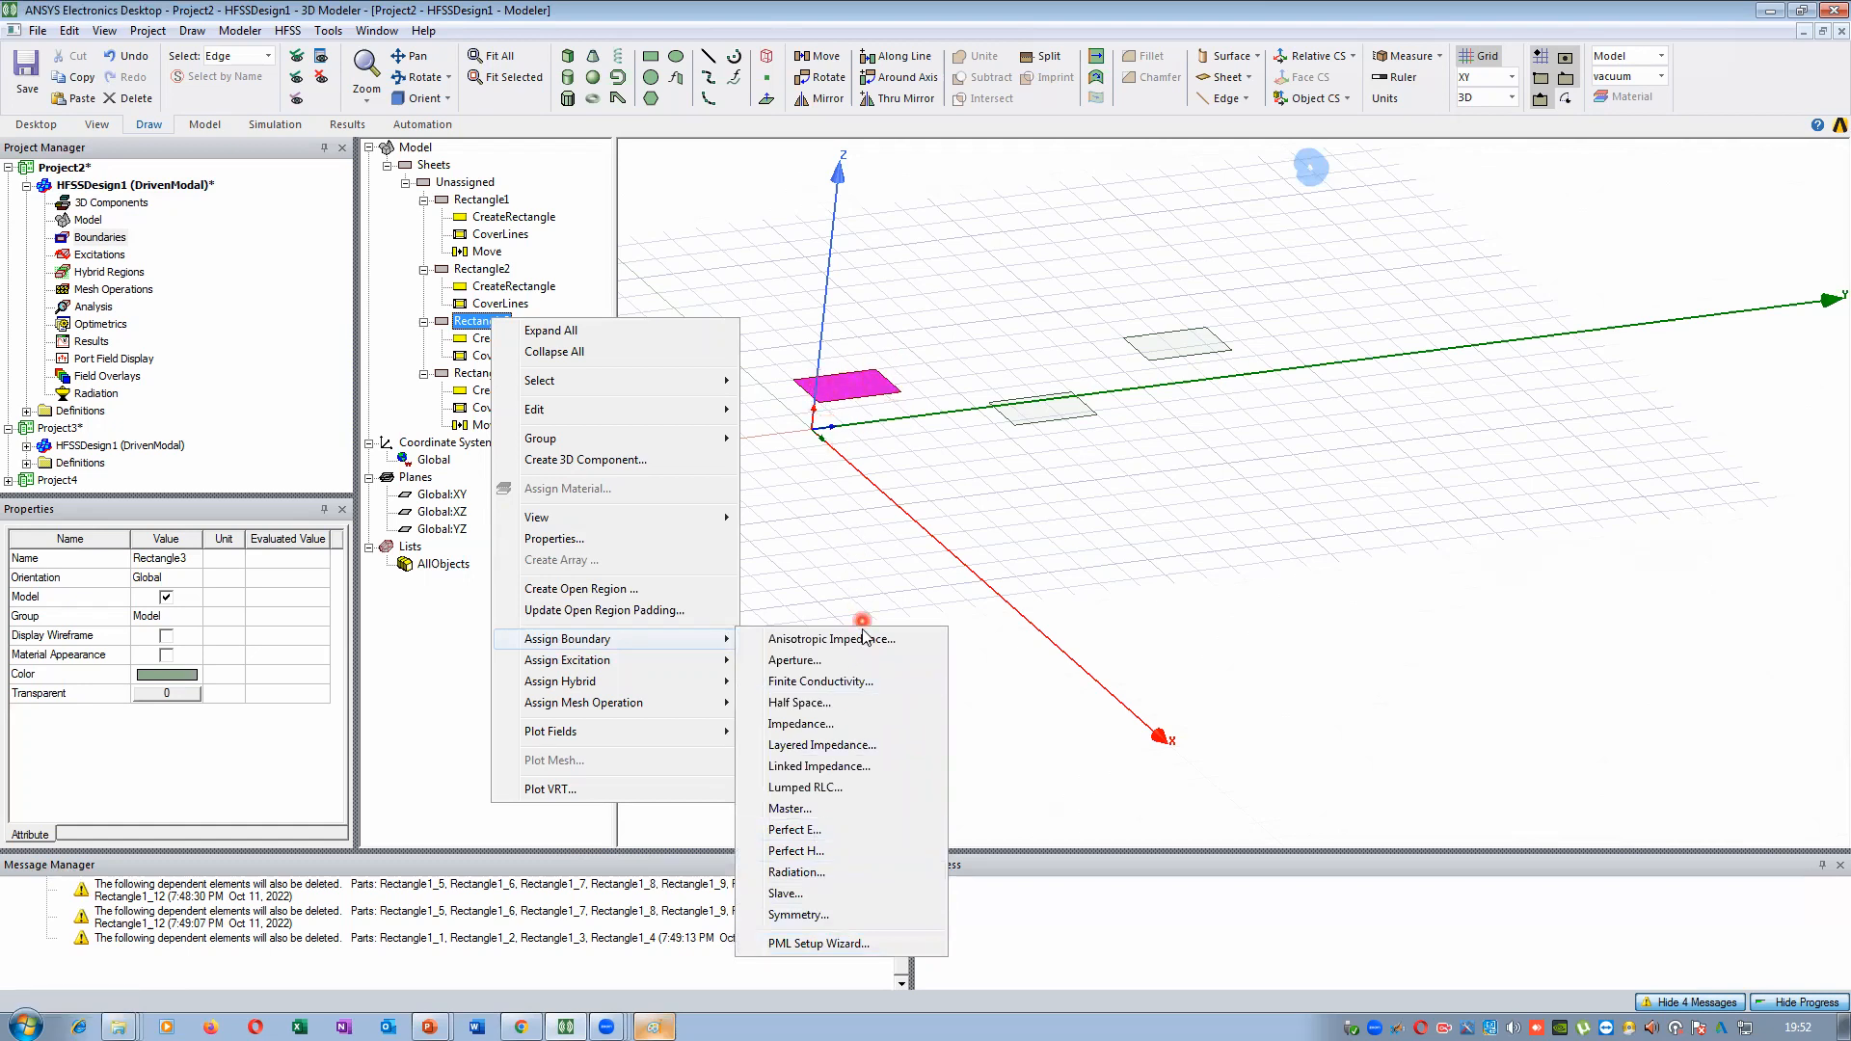
click(837, 829)
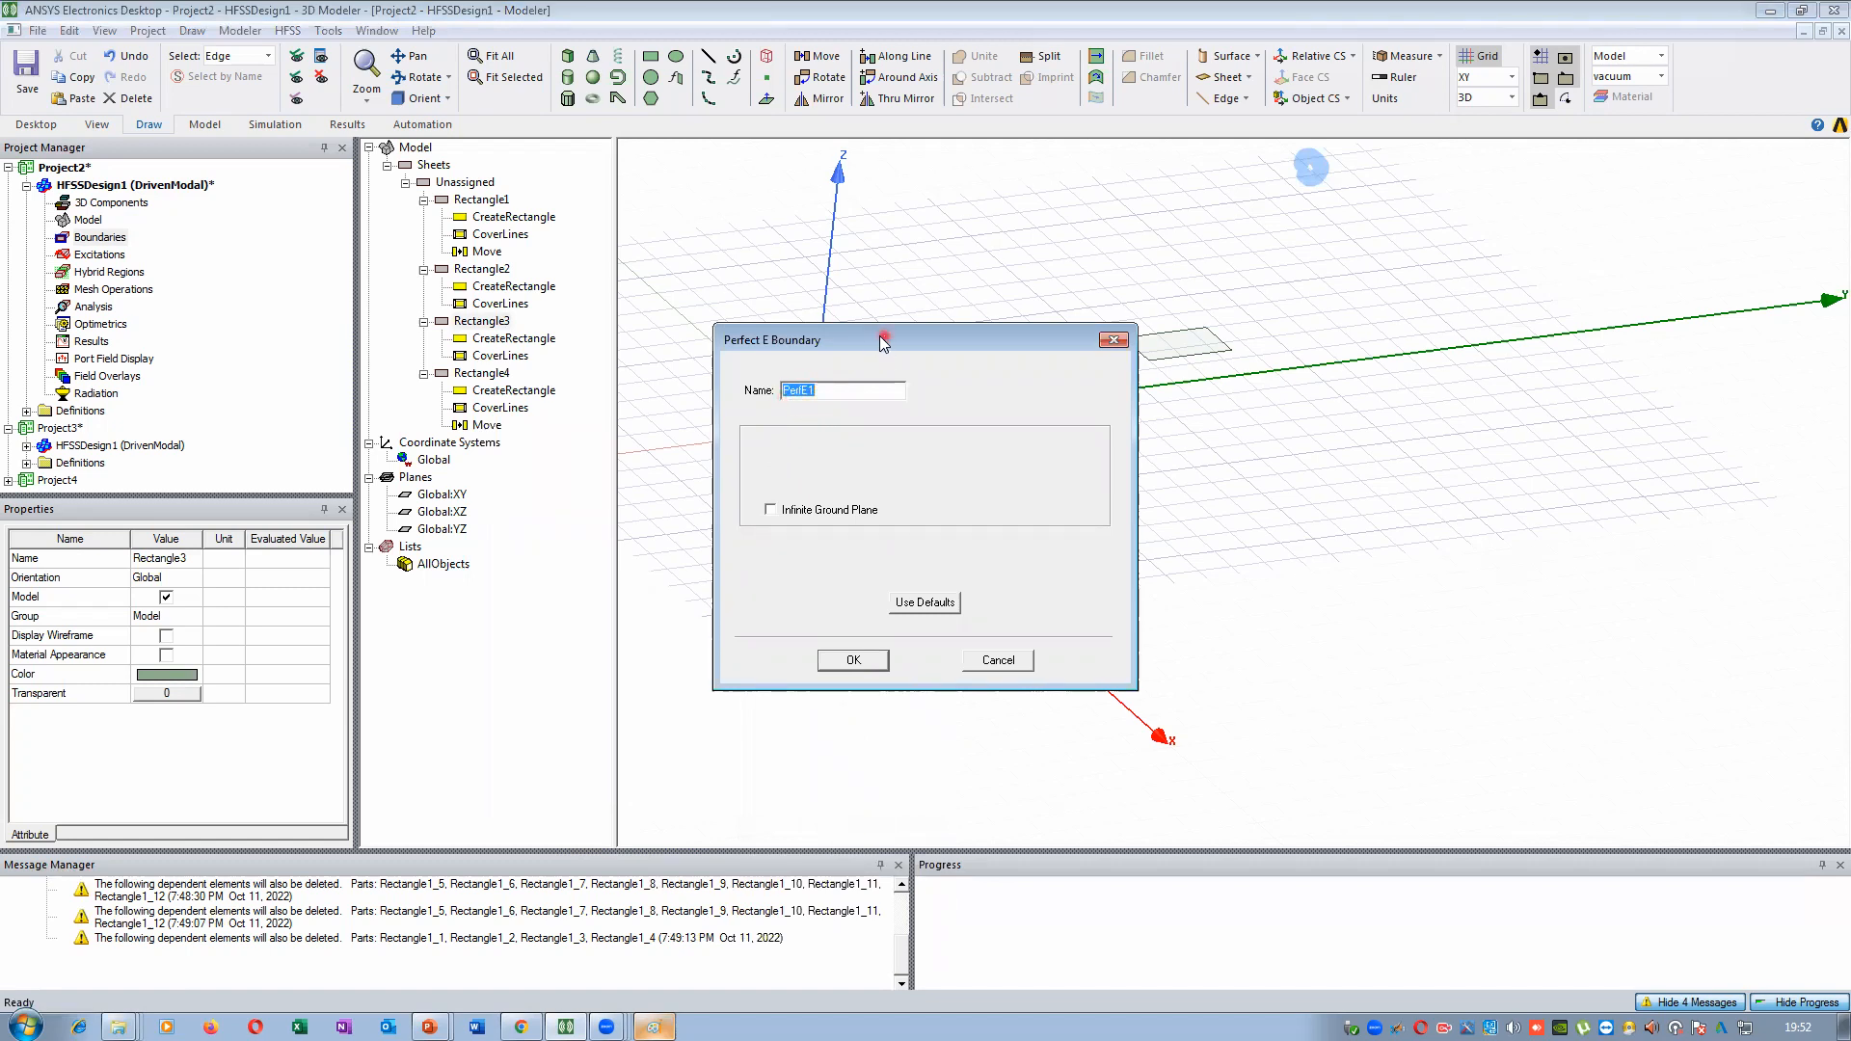
drag(880, 340, 780, 505)
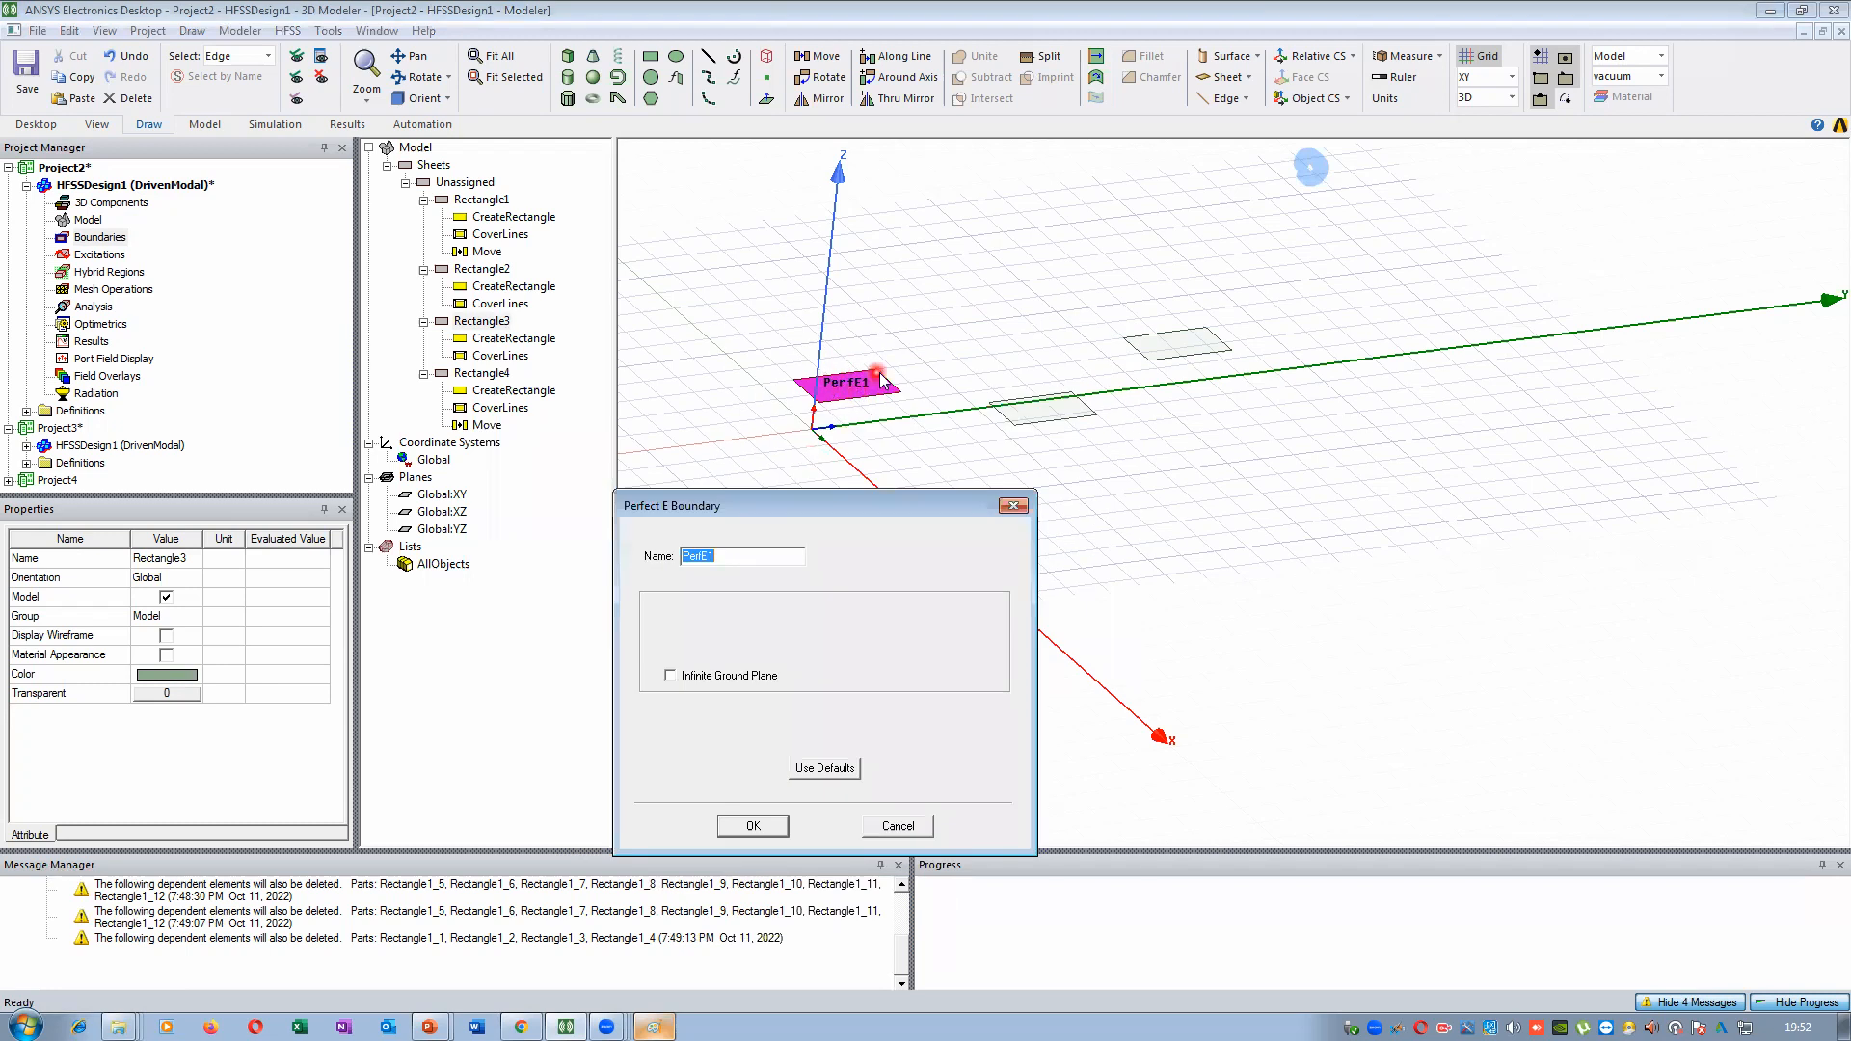
click(727, 556)
key(BackSpace)
text(_Patch)
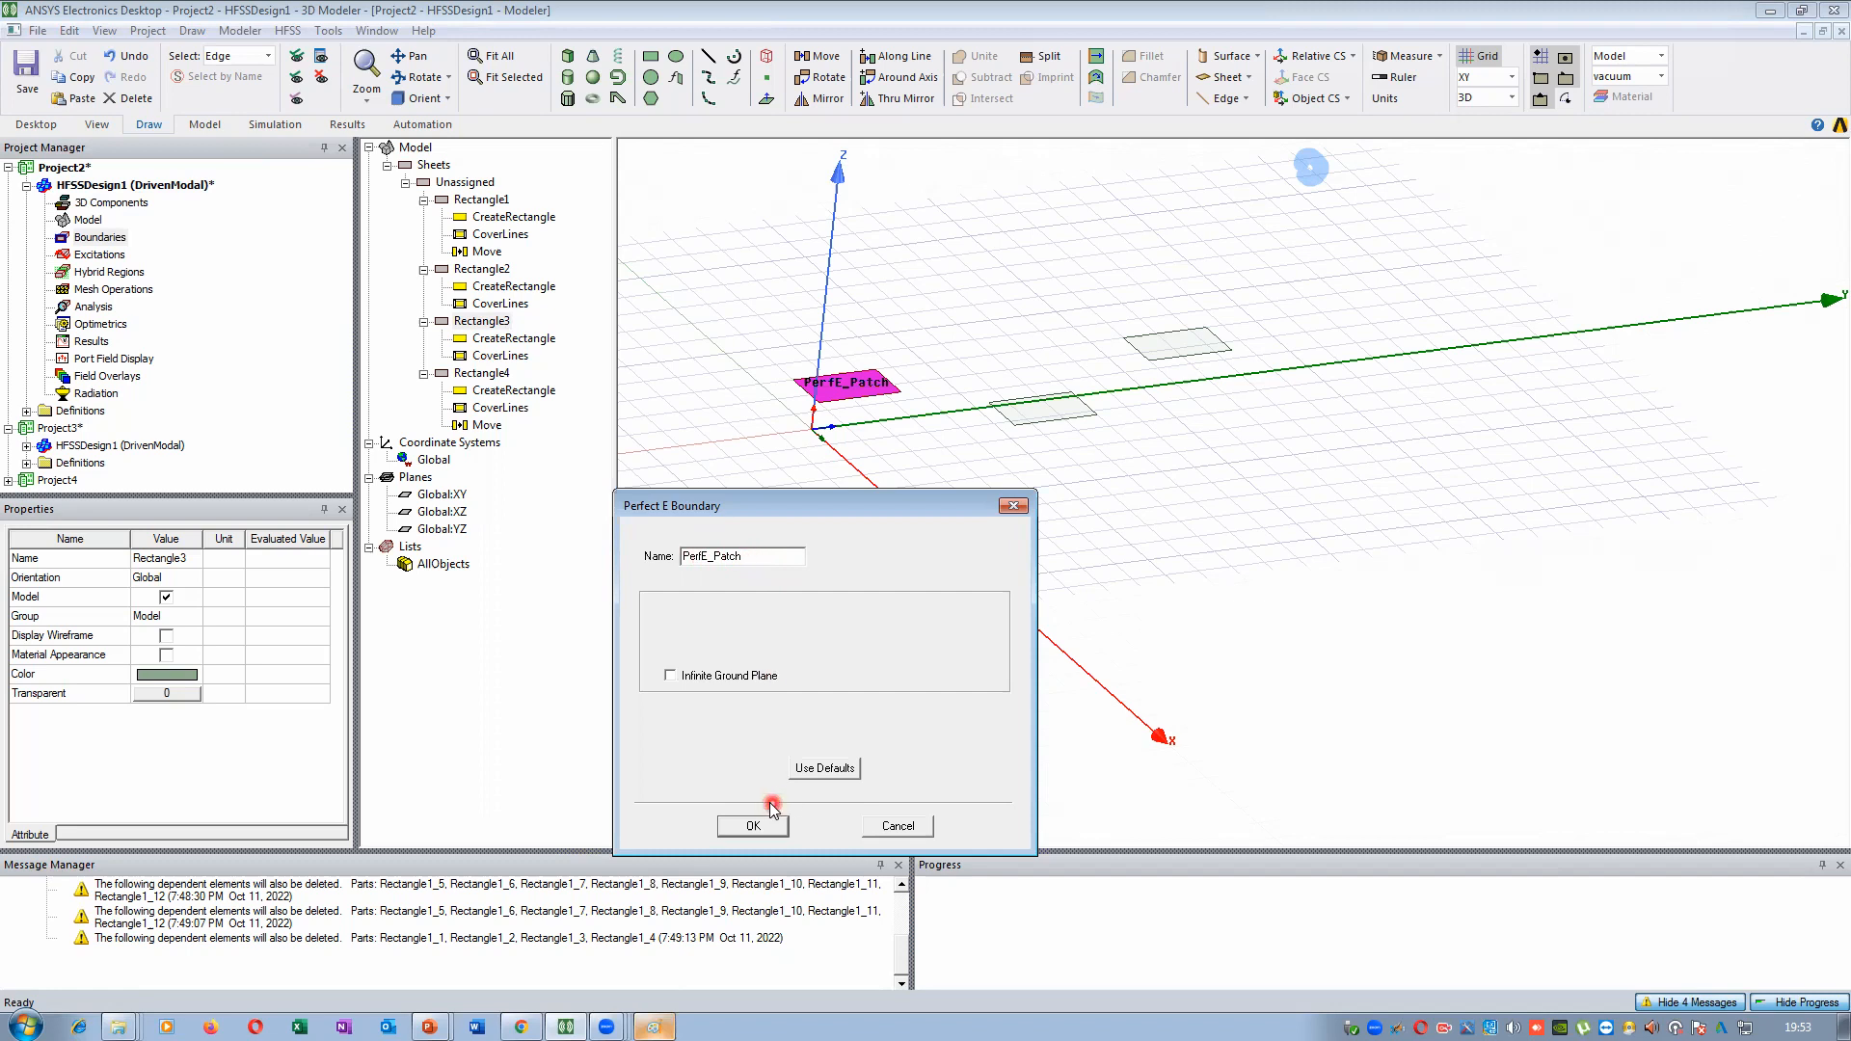
click(754, 825)
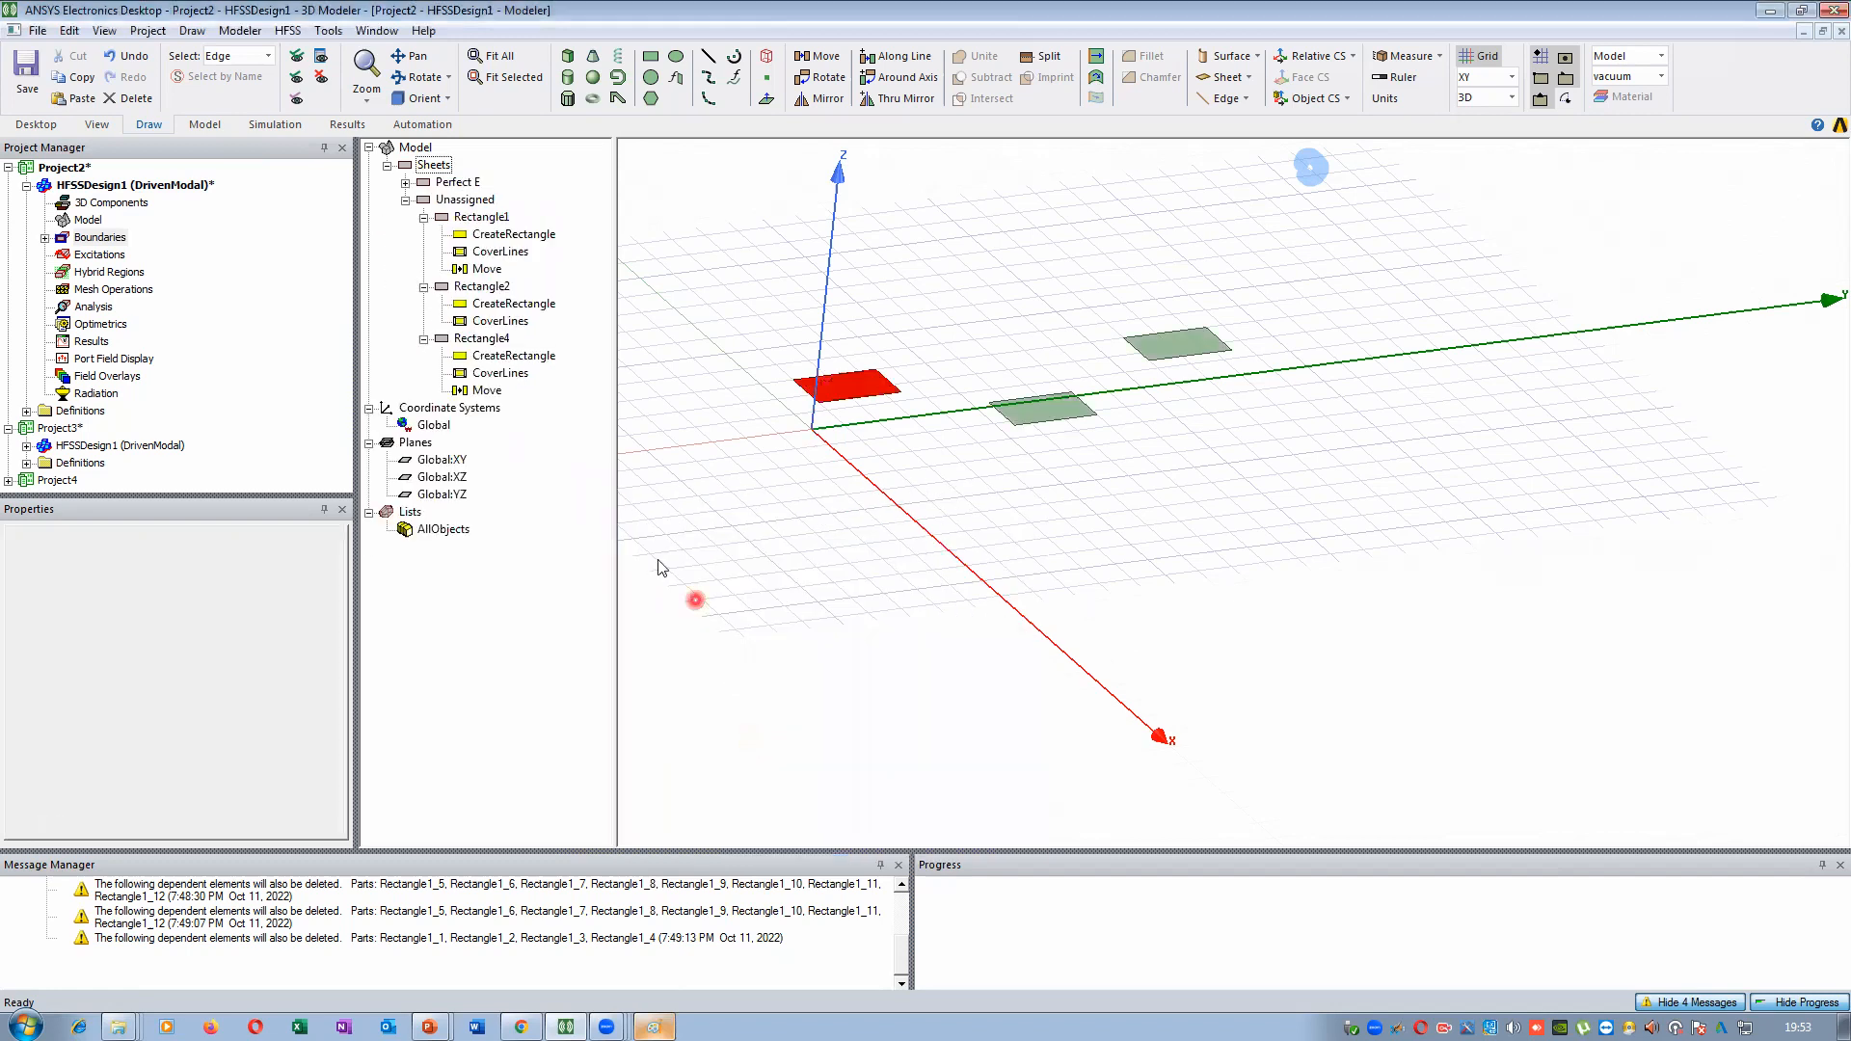
Expand the Perfect E sheet group and the design's boundaries, and inspect where PerfE_Patch is applied in the model
click(405, 183)
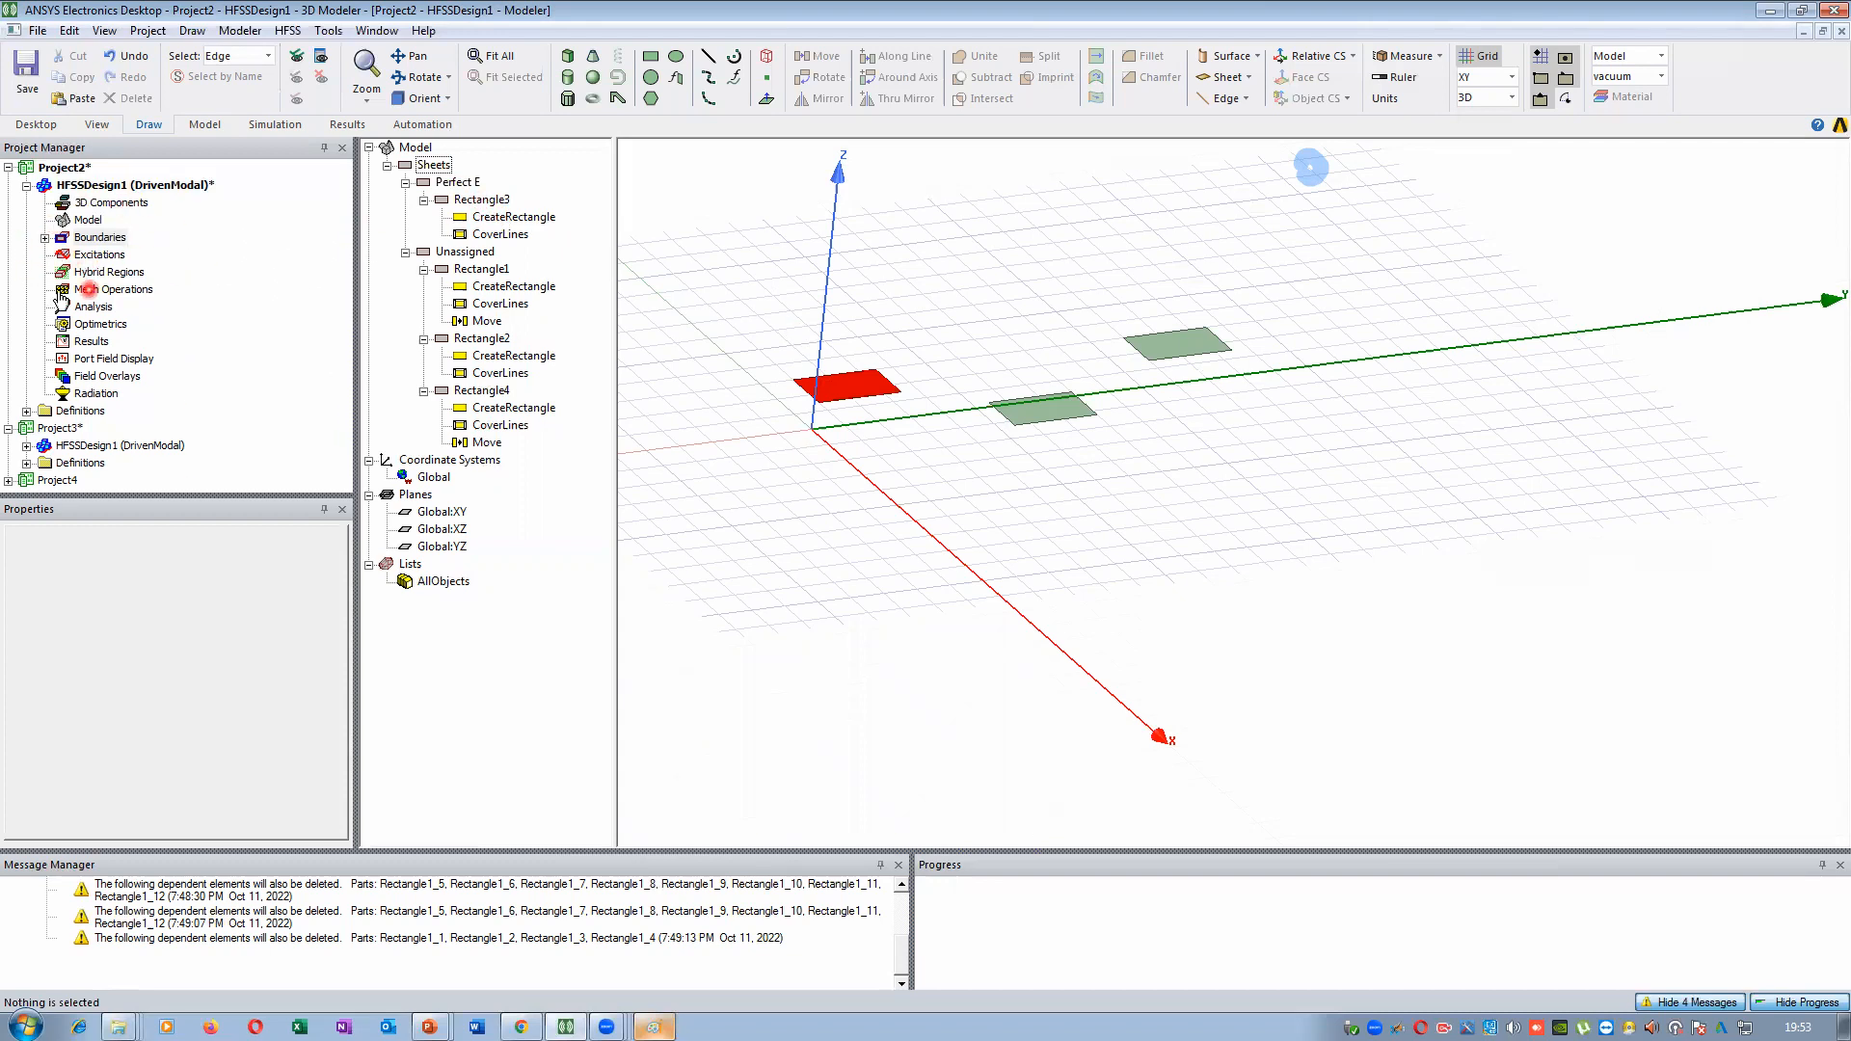
click(44, 238)
click(101, 237)
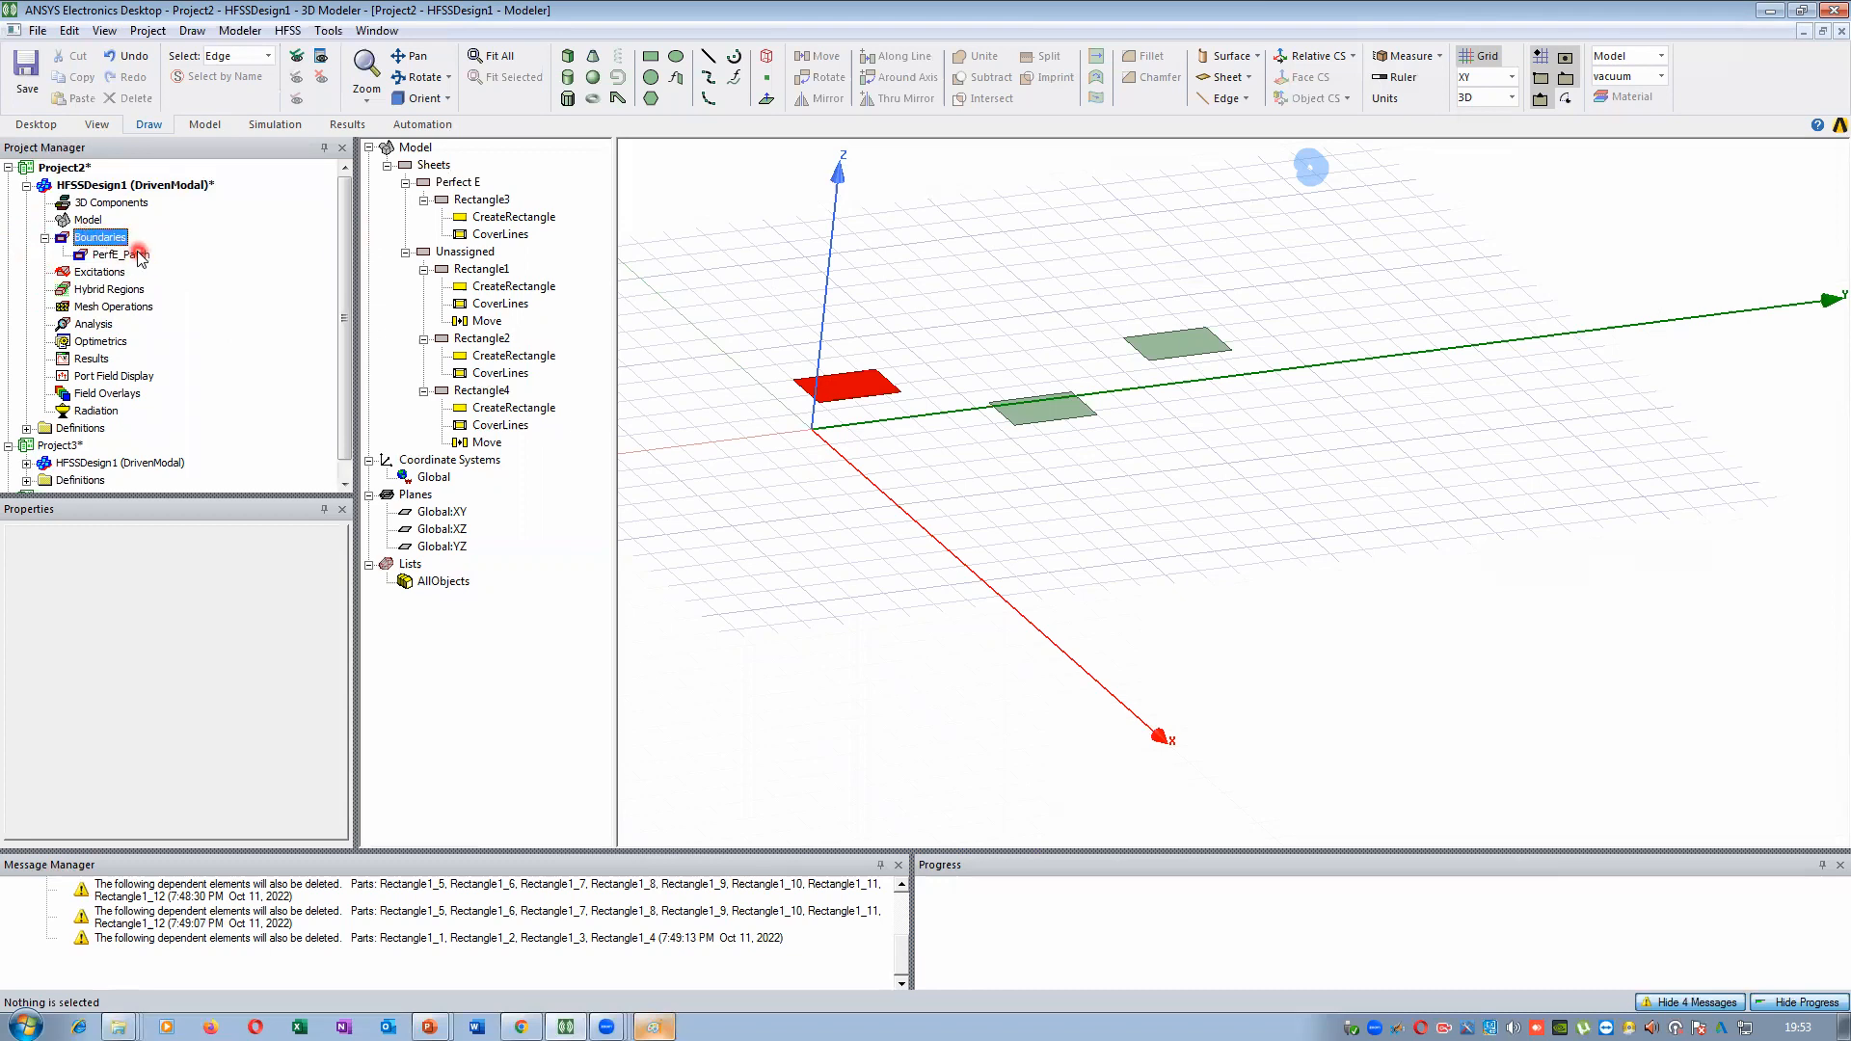
click(139, 255)
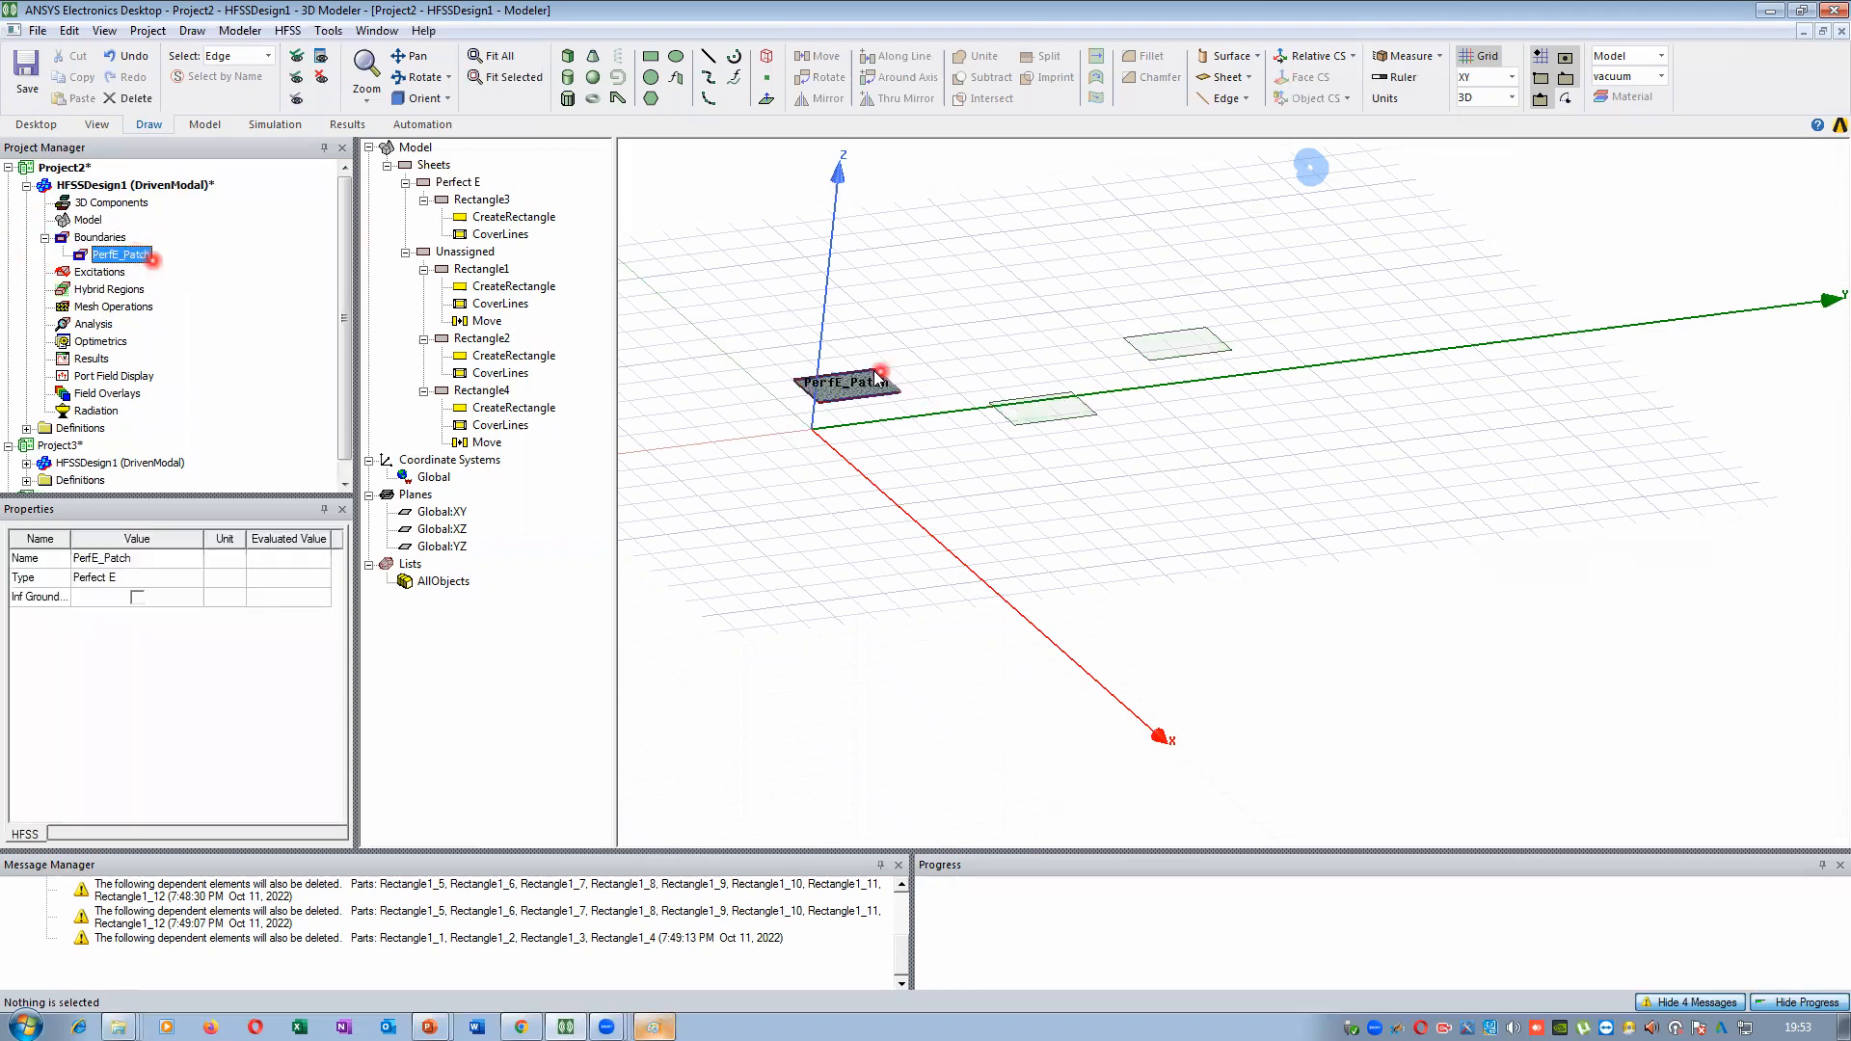
click(795, 371)
scroll(819, 395, up, 2)
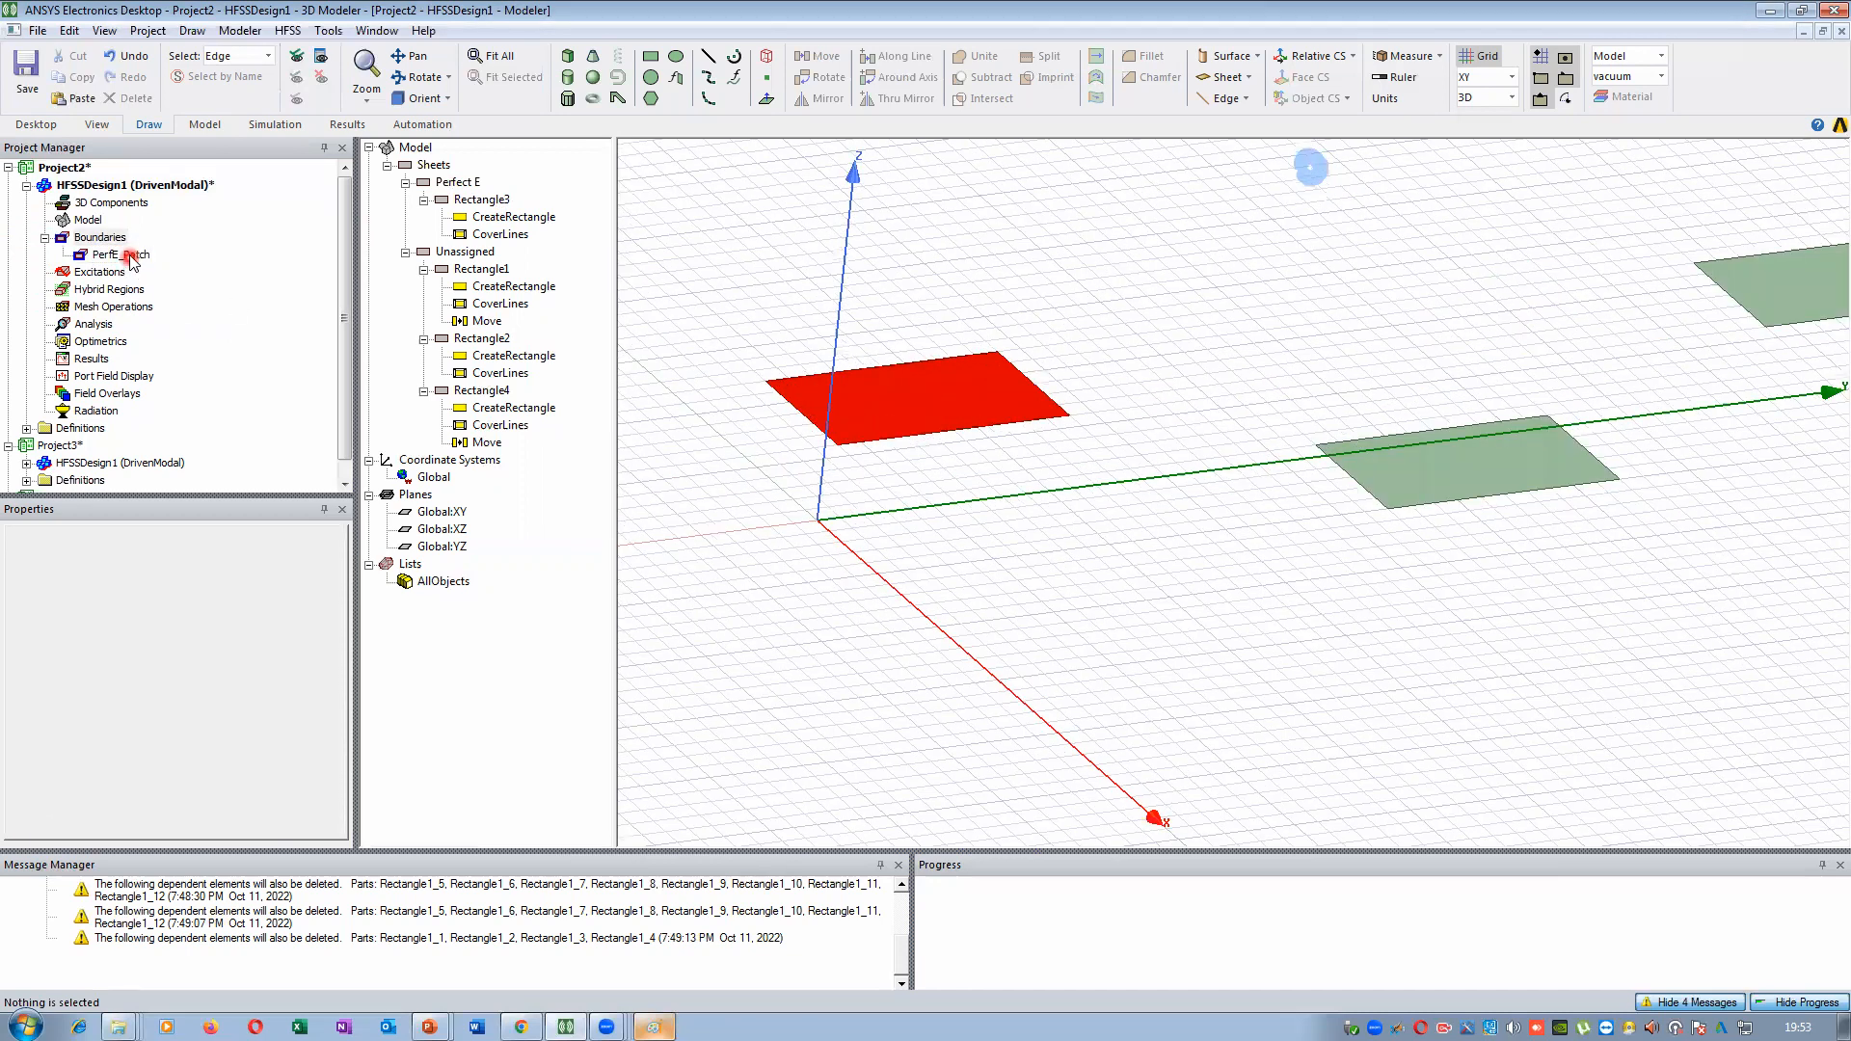
click(129, 255)
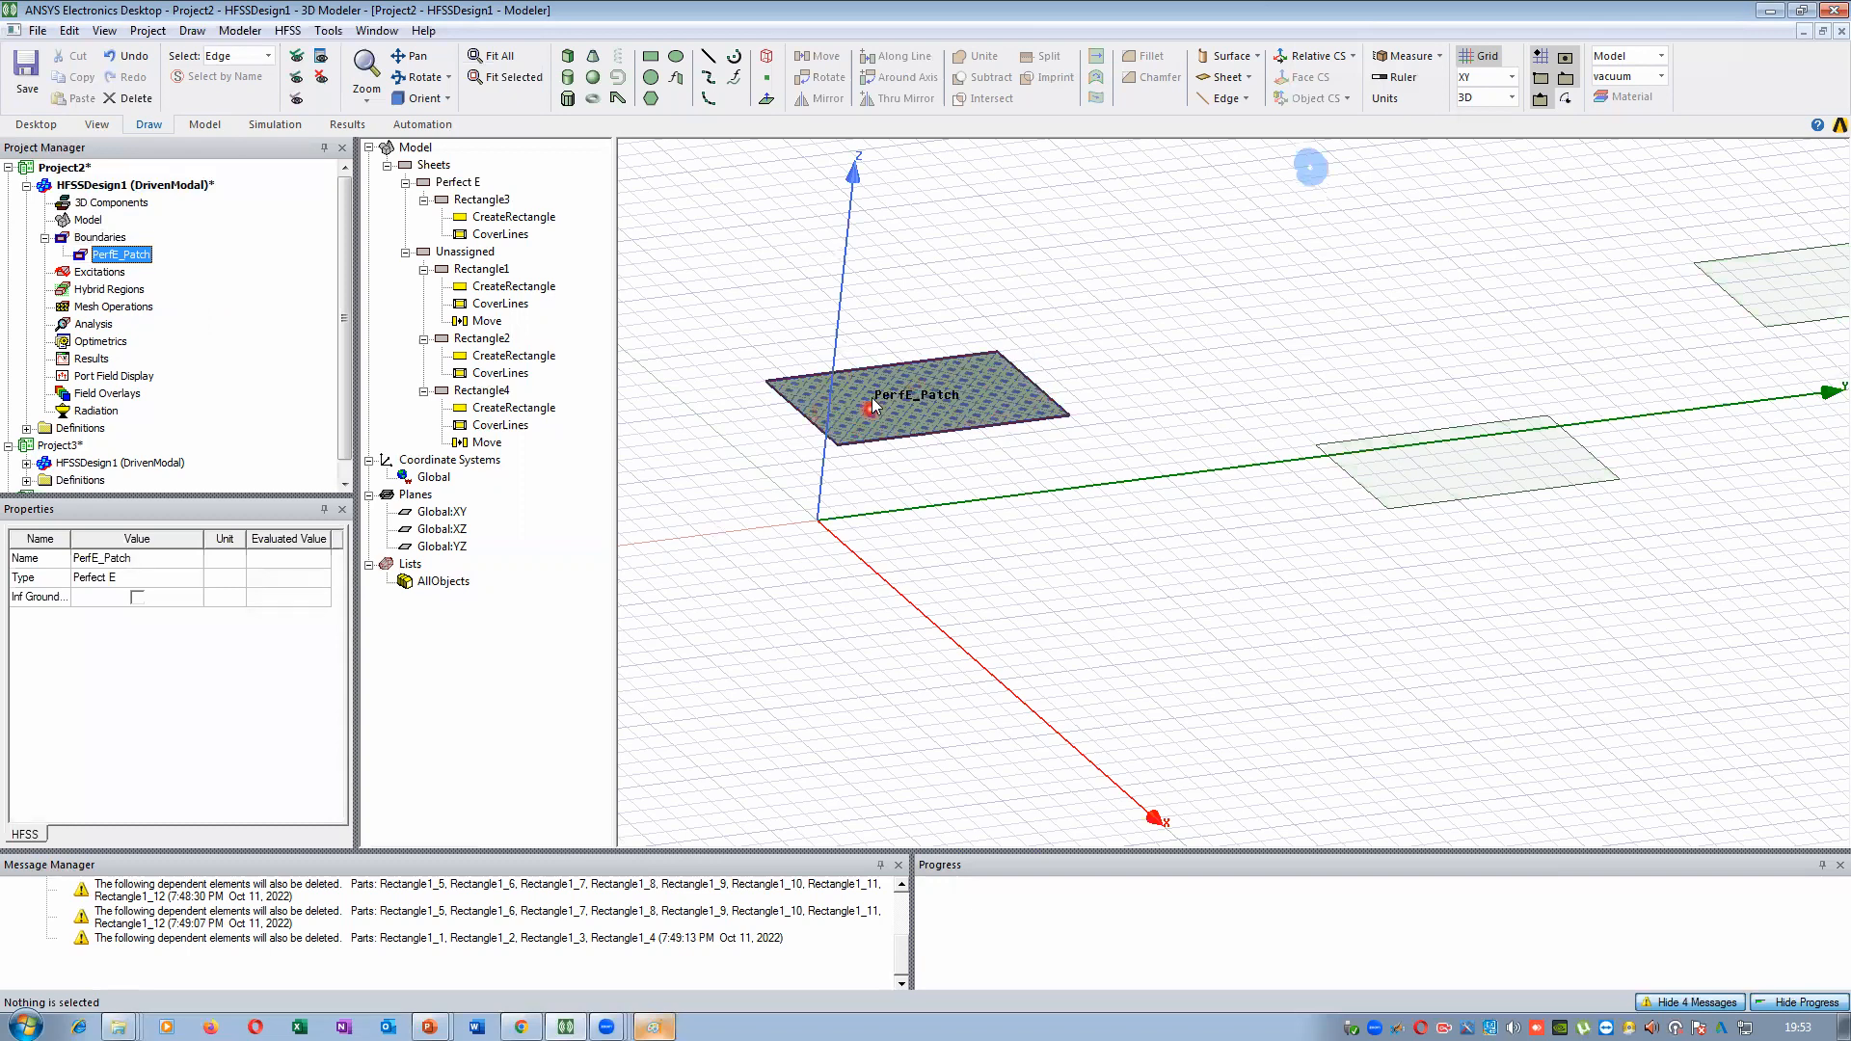
Go through the design's remaining categories, including Excitations, Hybrid Regions, Mesh Operations, Analysis, Optimetrics, Results, Port Field Display and Radiation
click(102, 273)
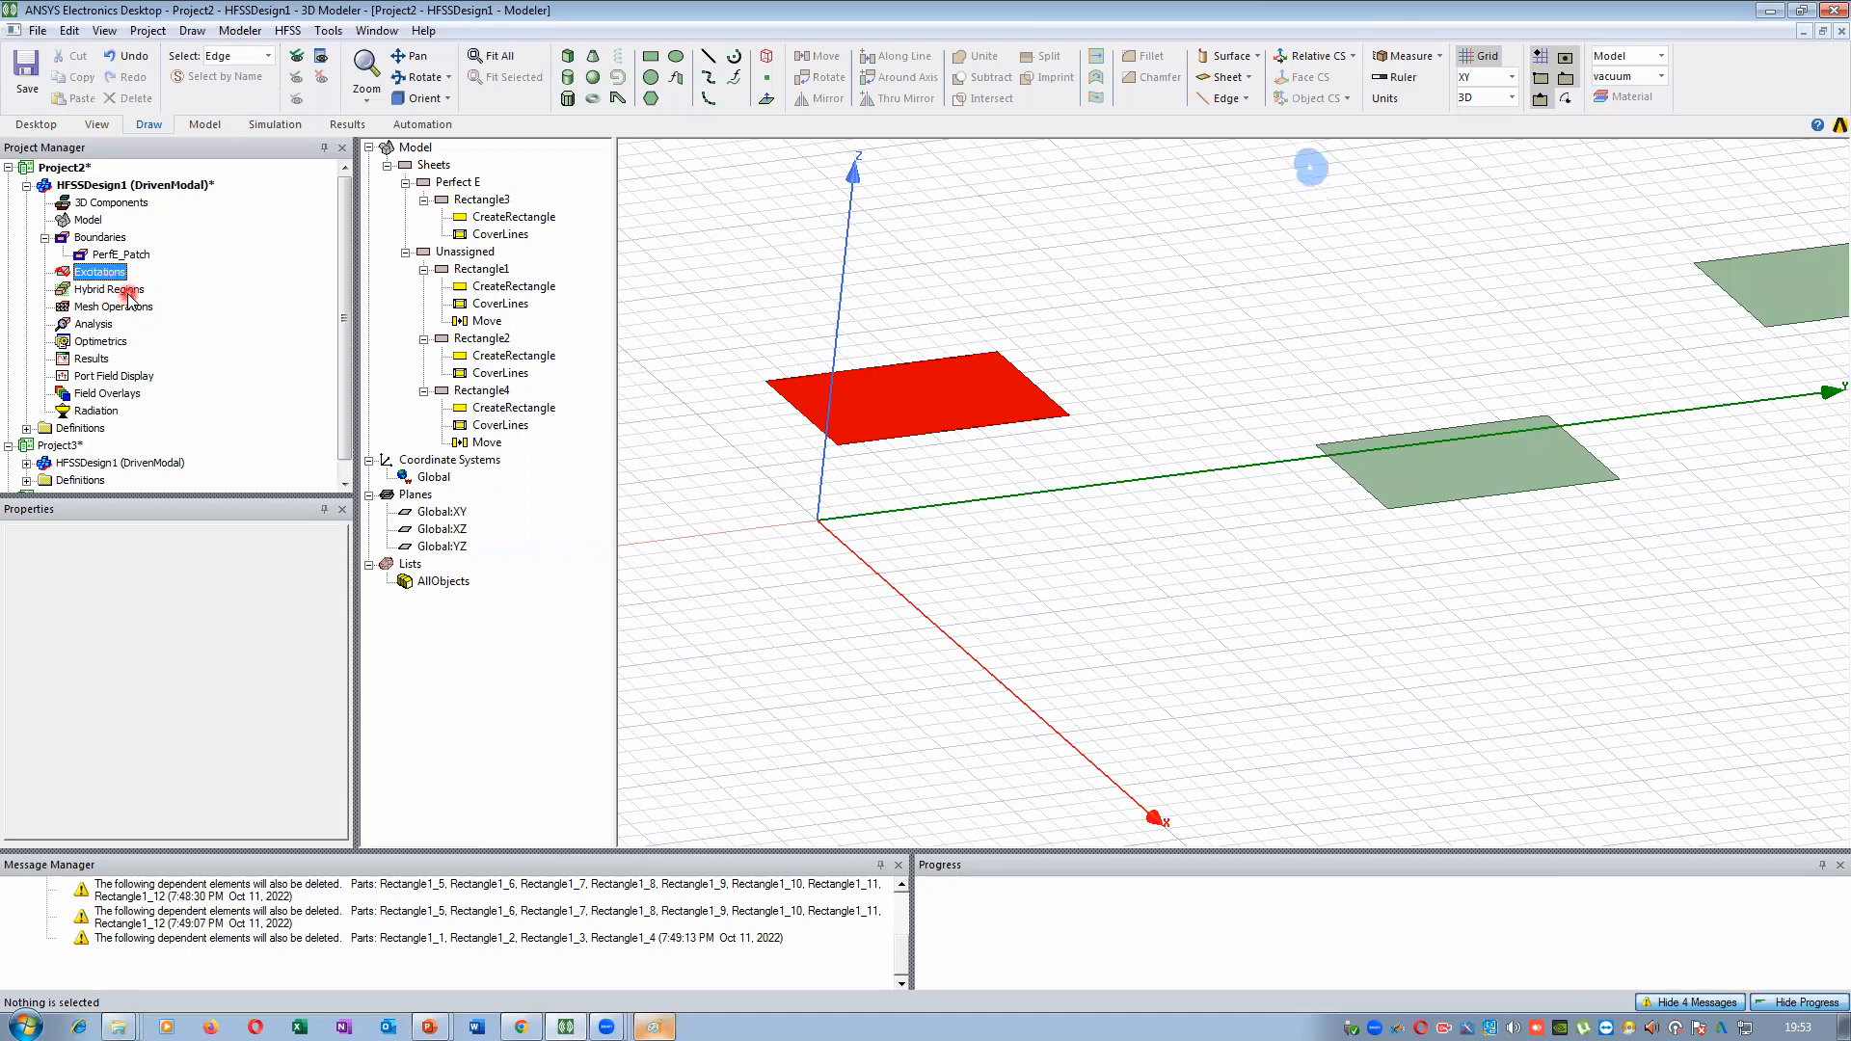
click(124, 291)
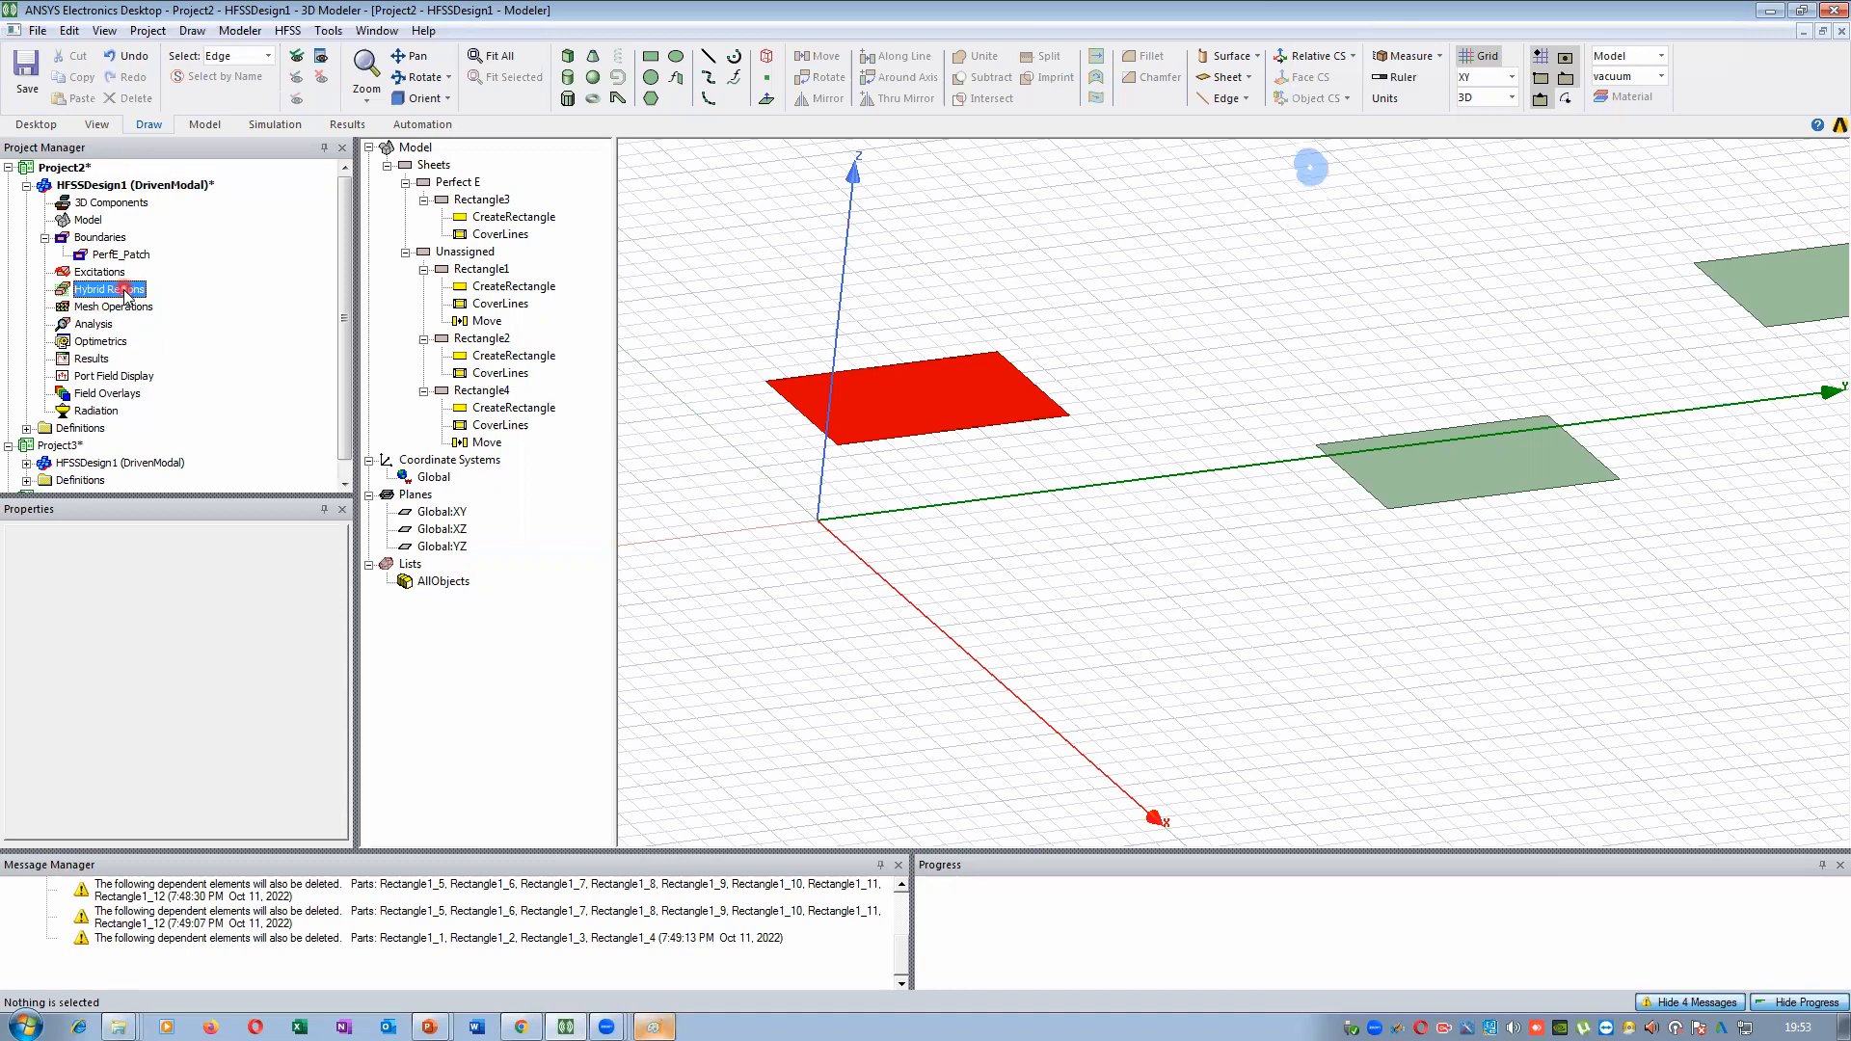
click(123, 307)
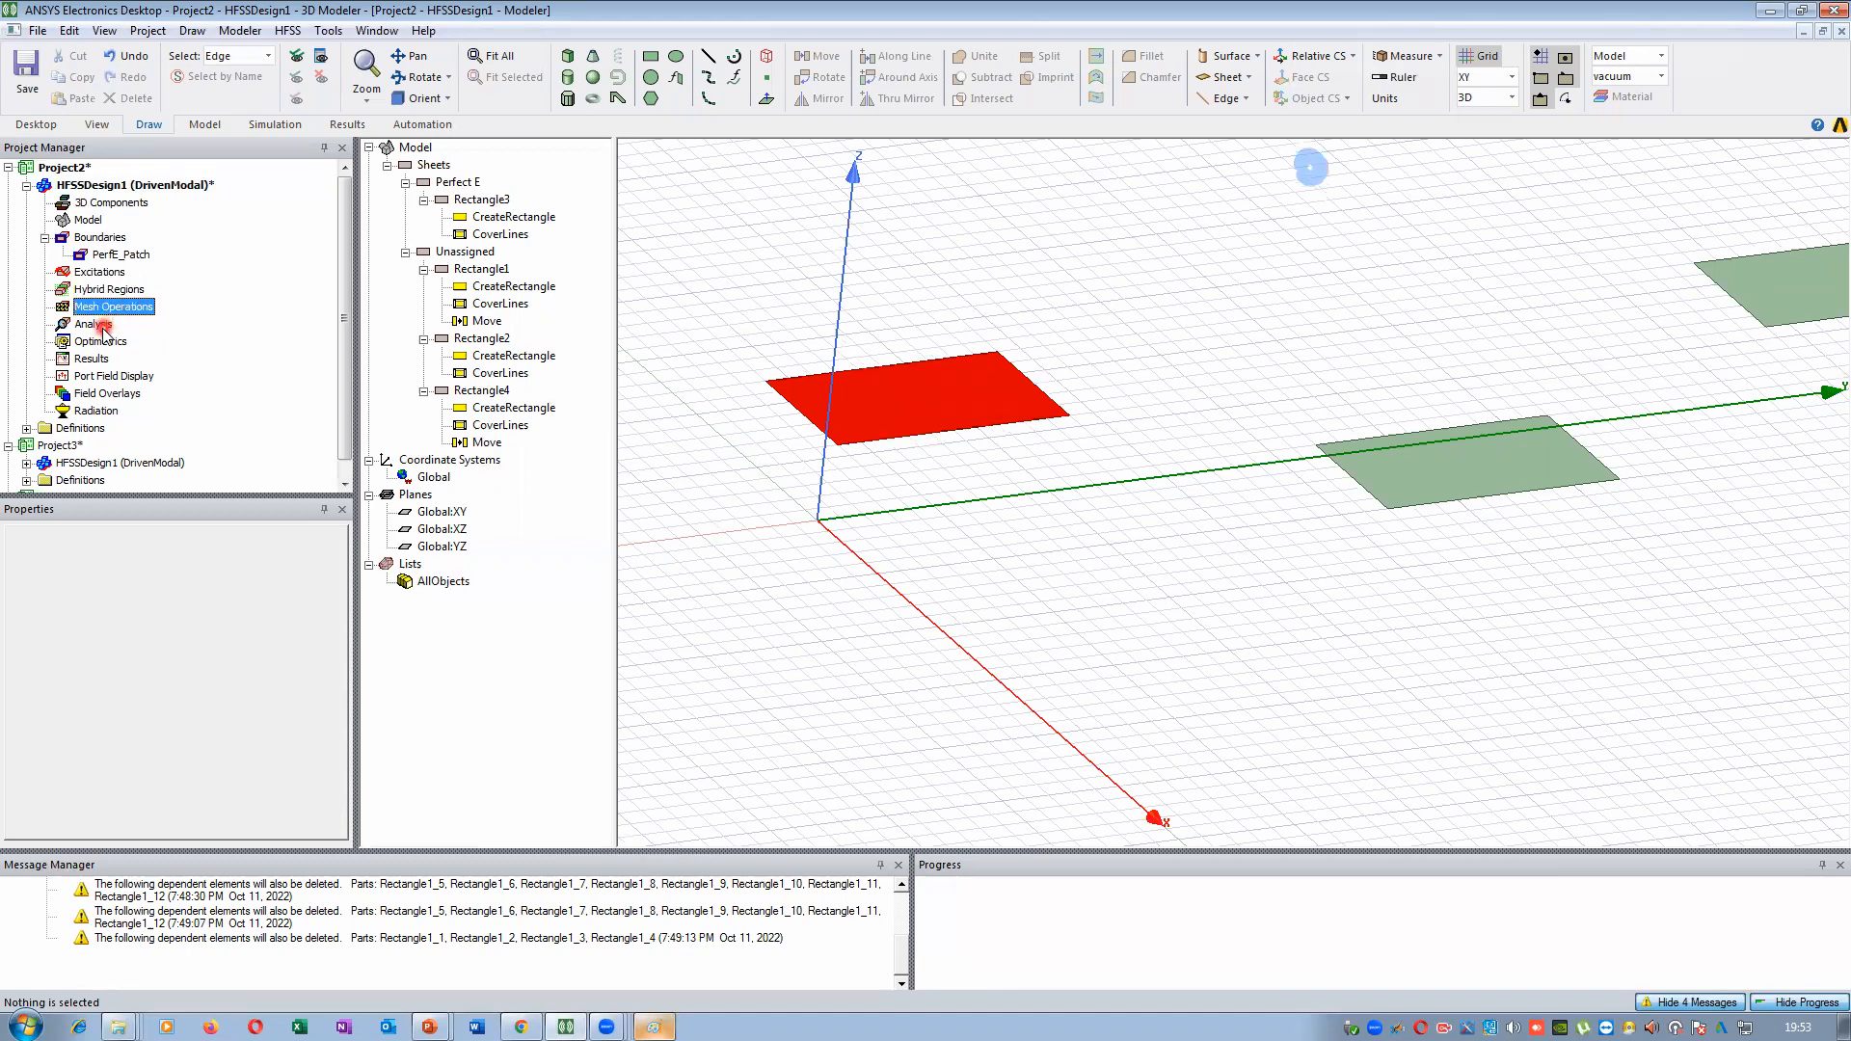
click(107, 326)
click(102, 343)
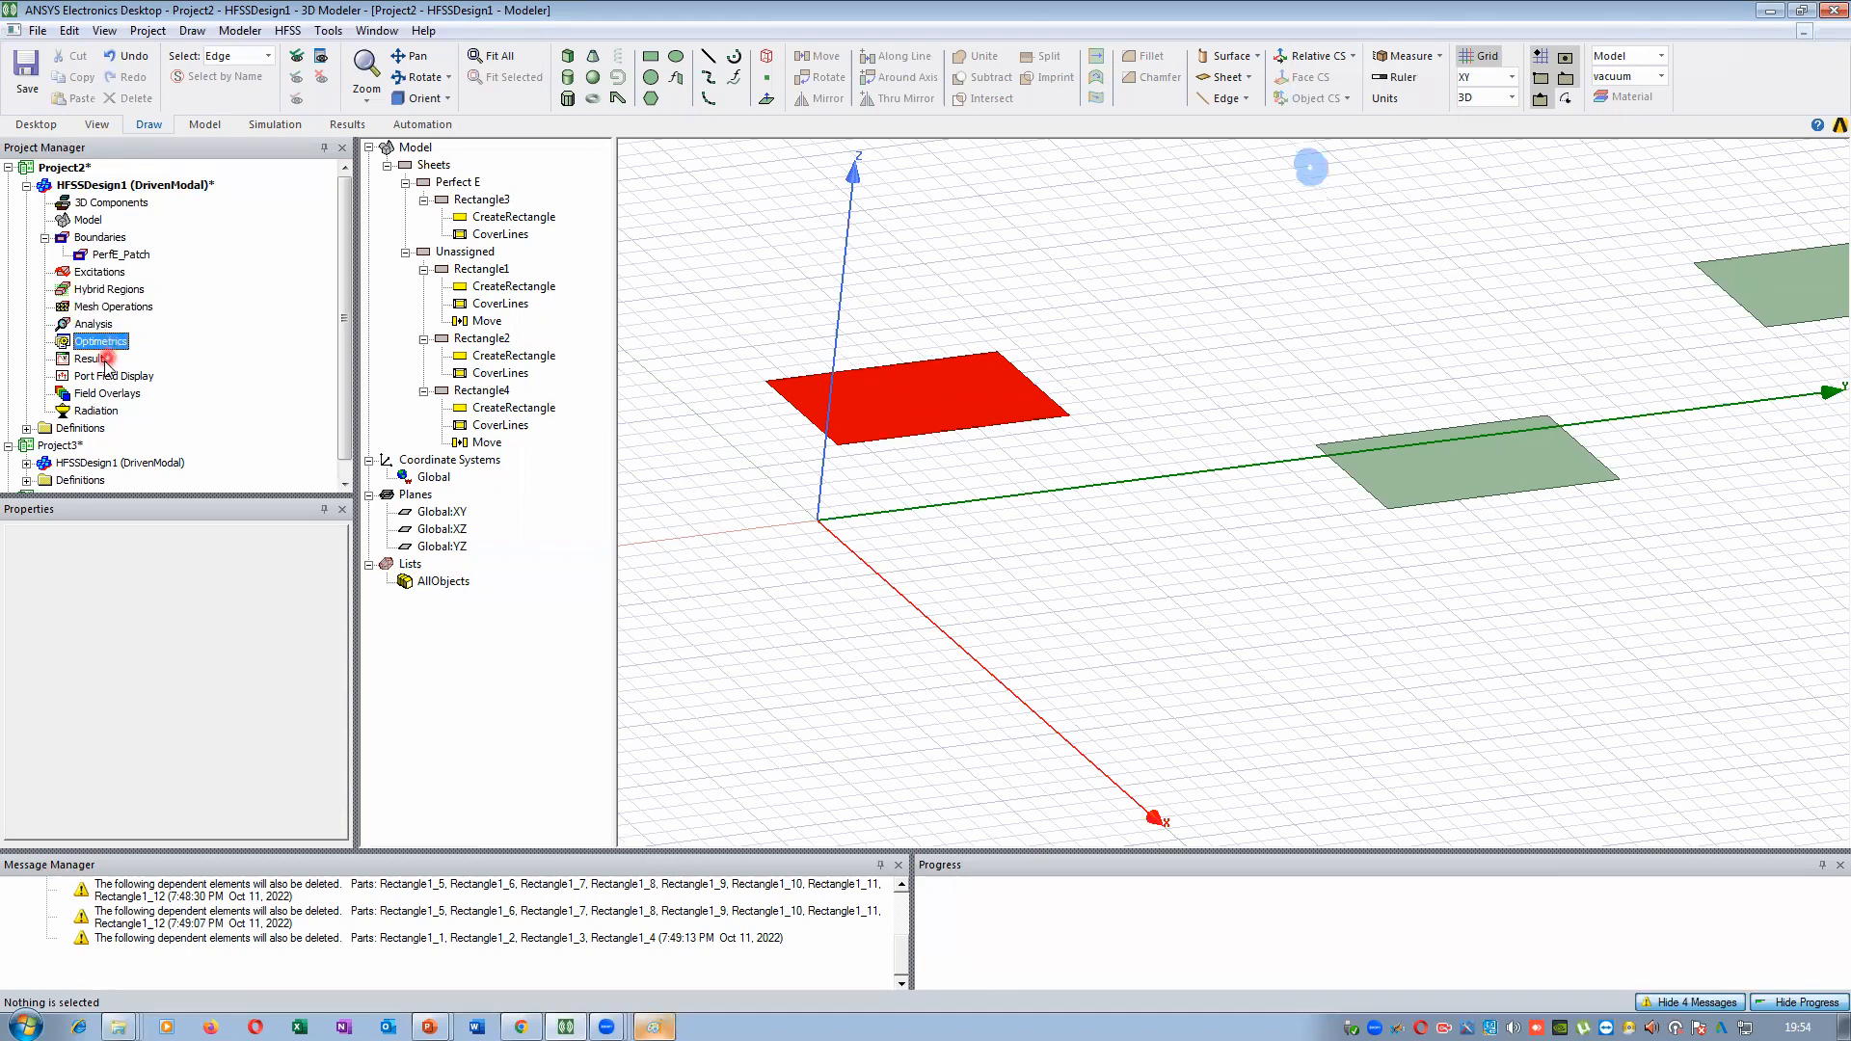
click(102, 326)
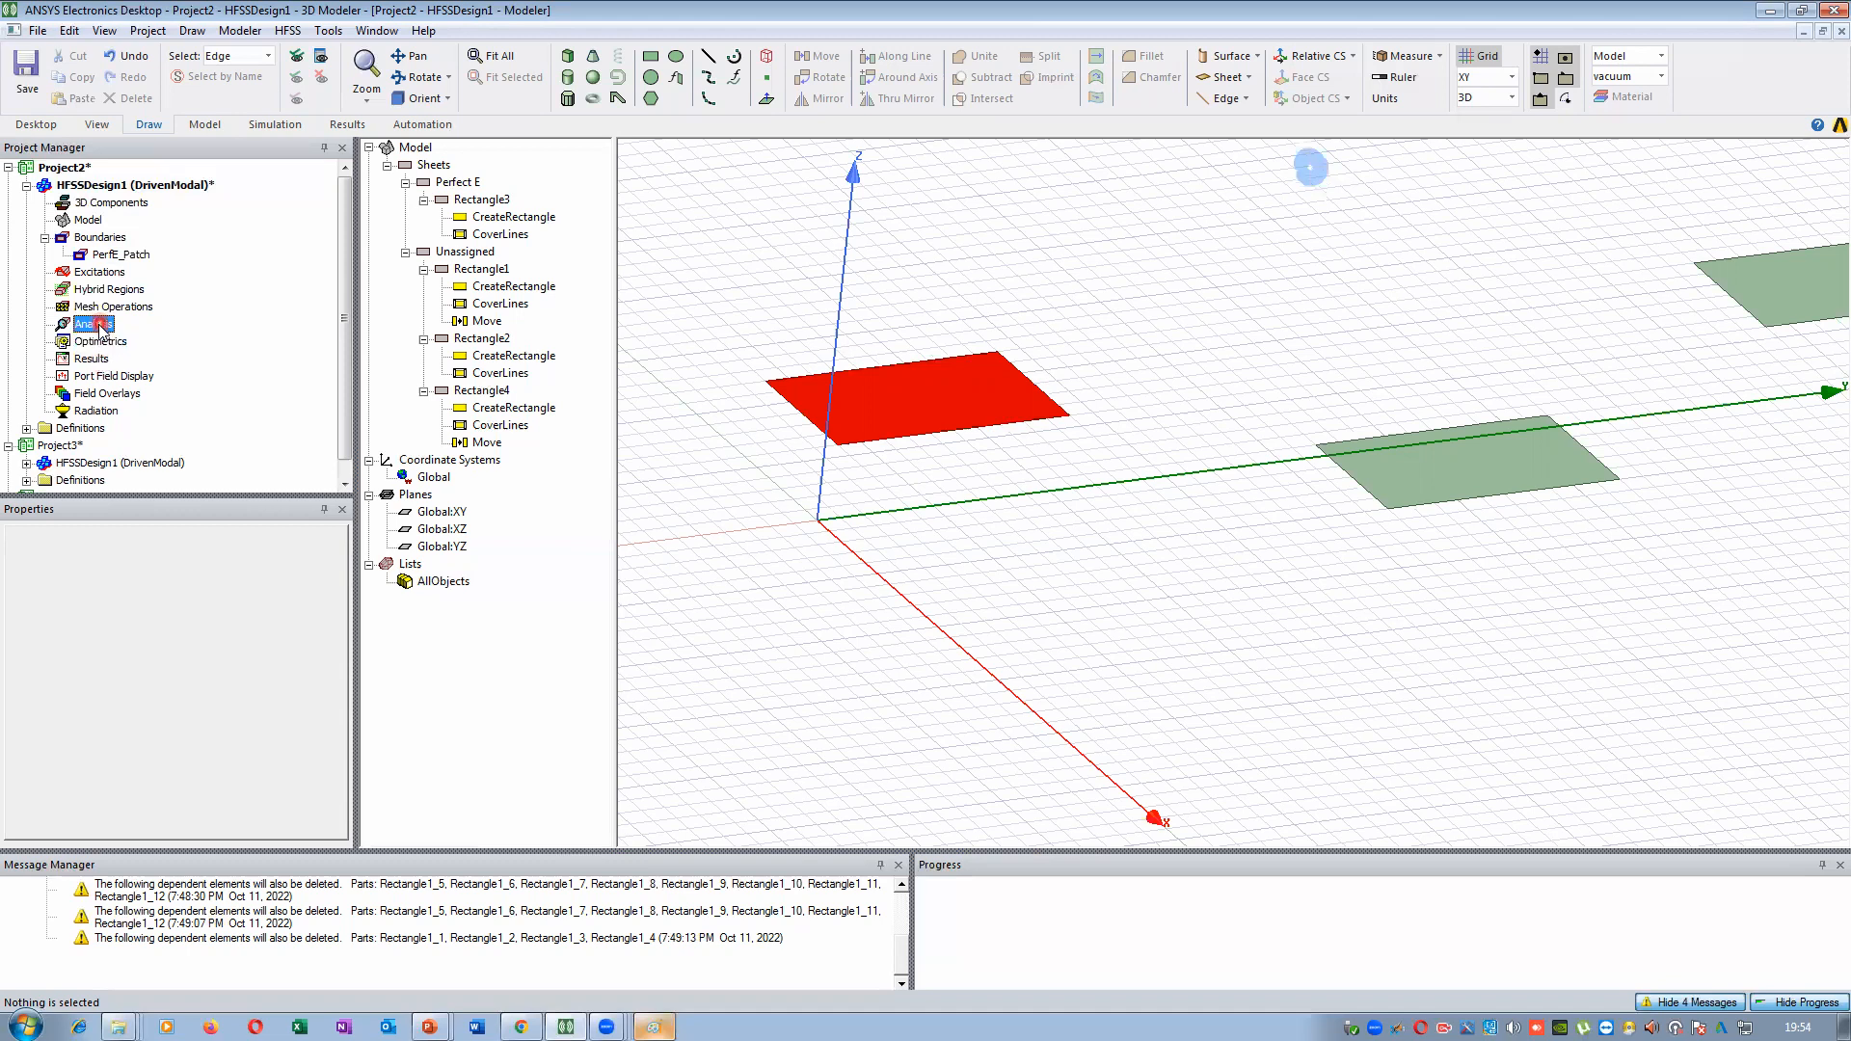
click(106, 344)
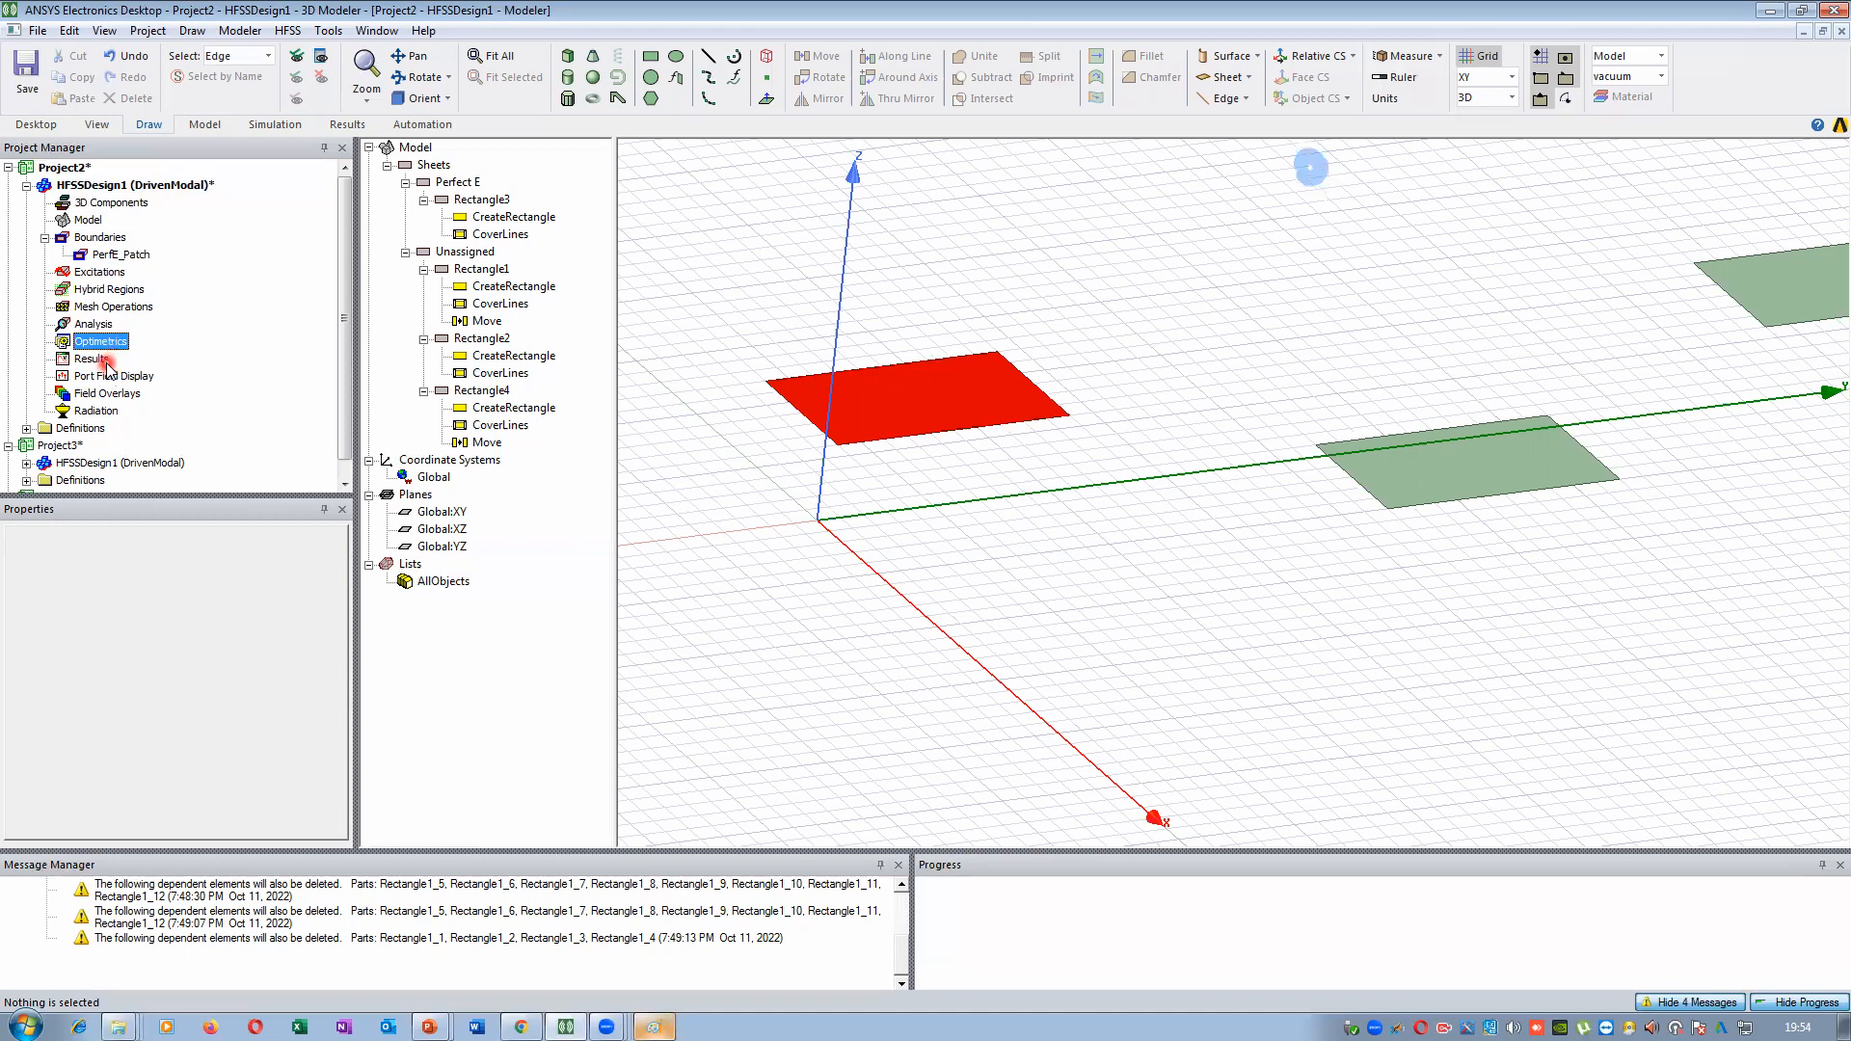
click(106, 363)
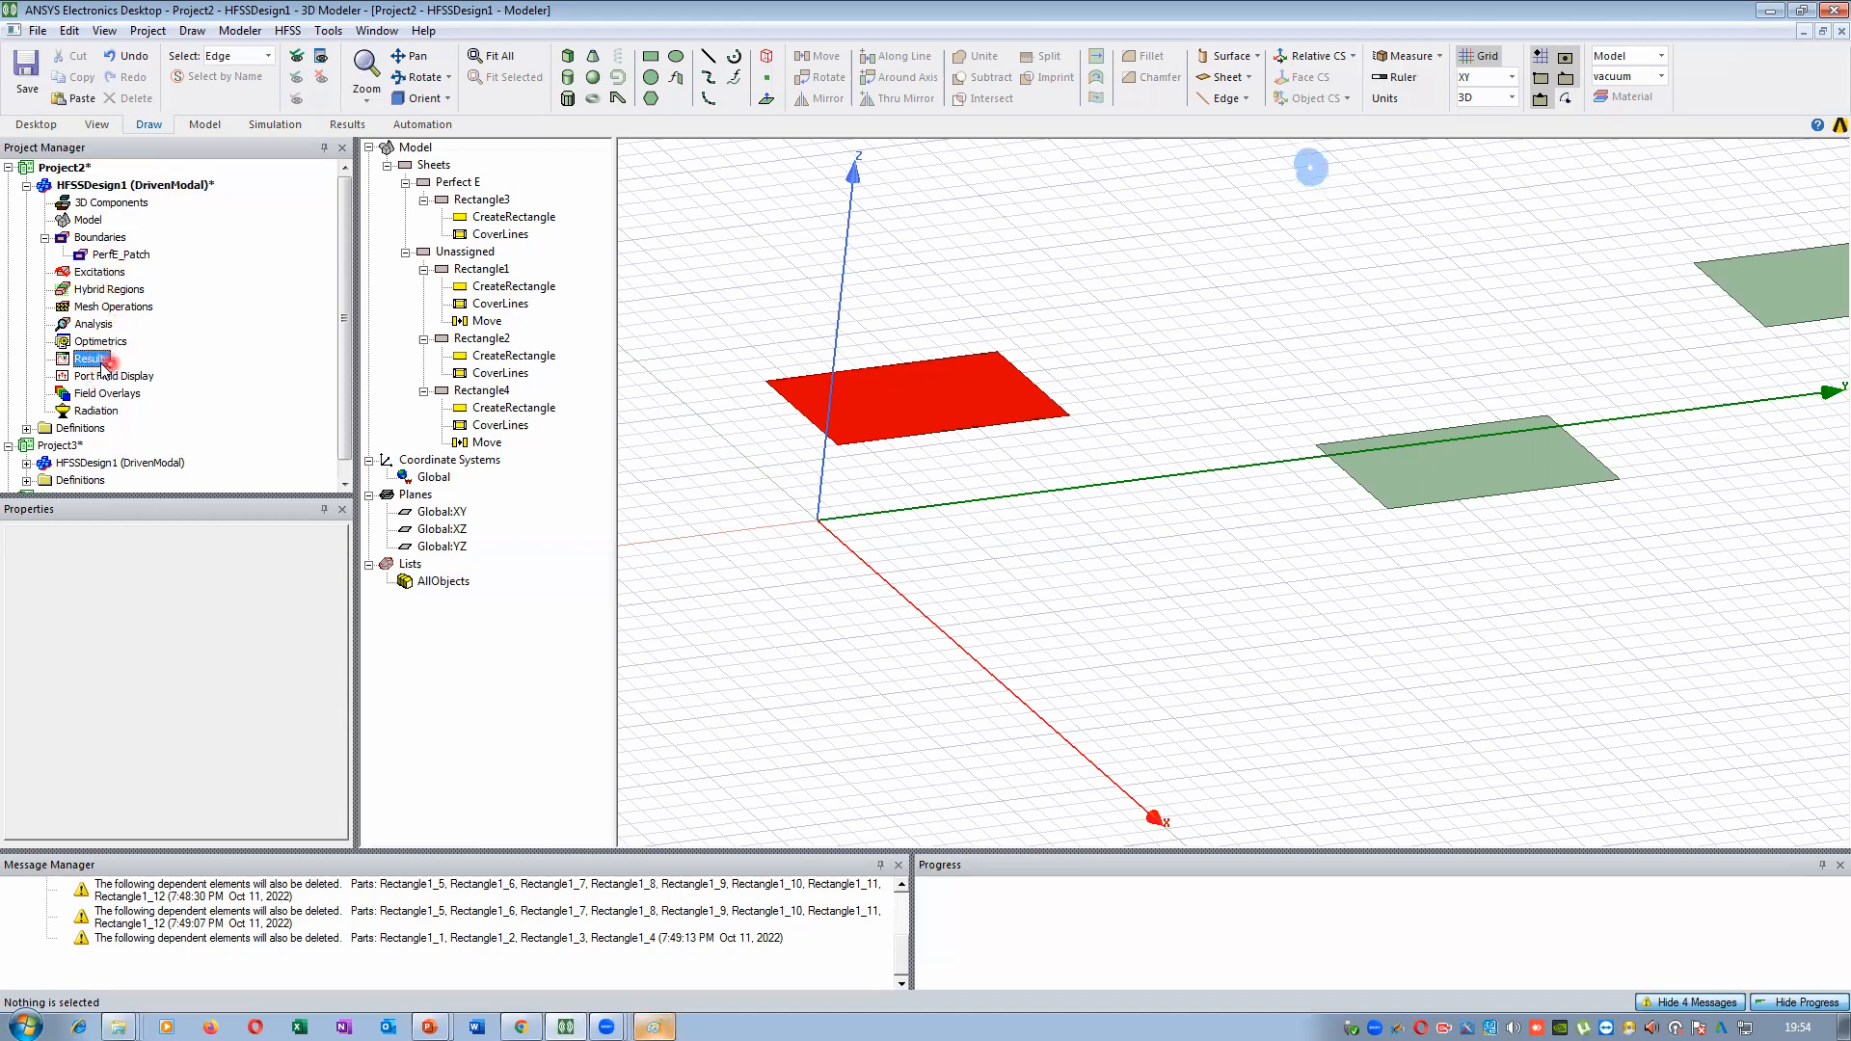
click(116, 377)
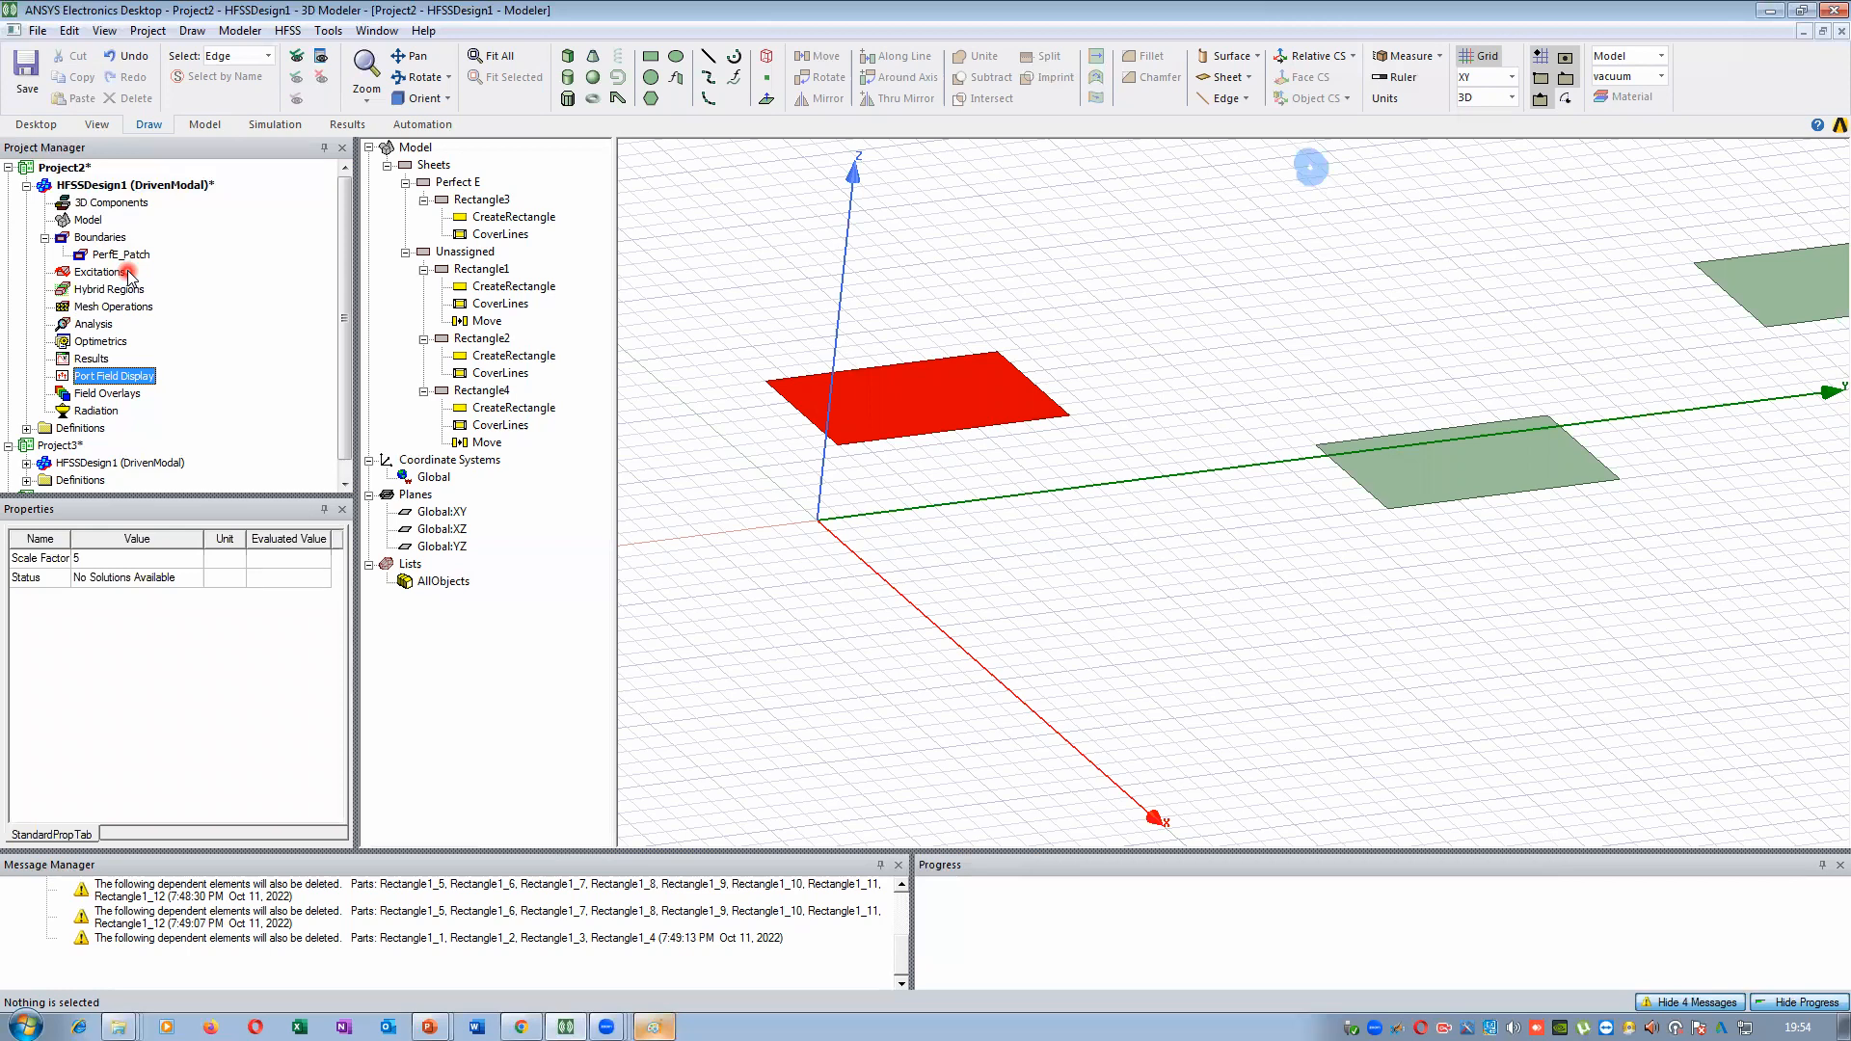
click(99, 412)
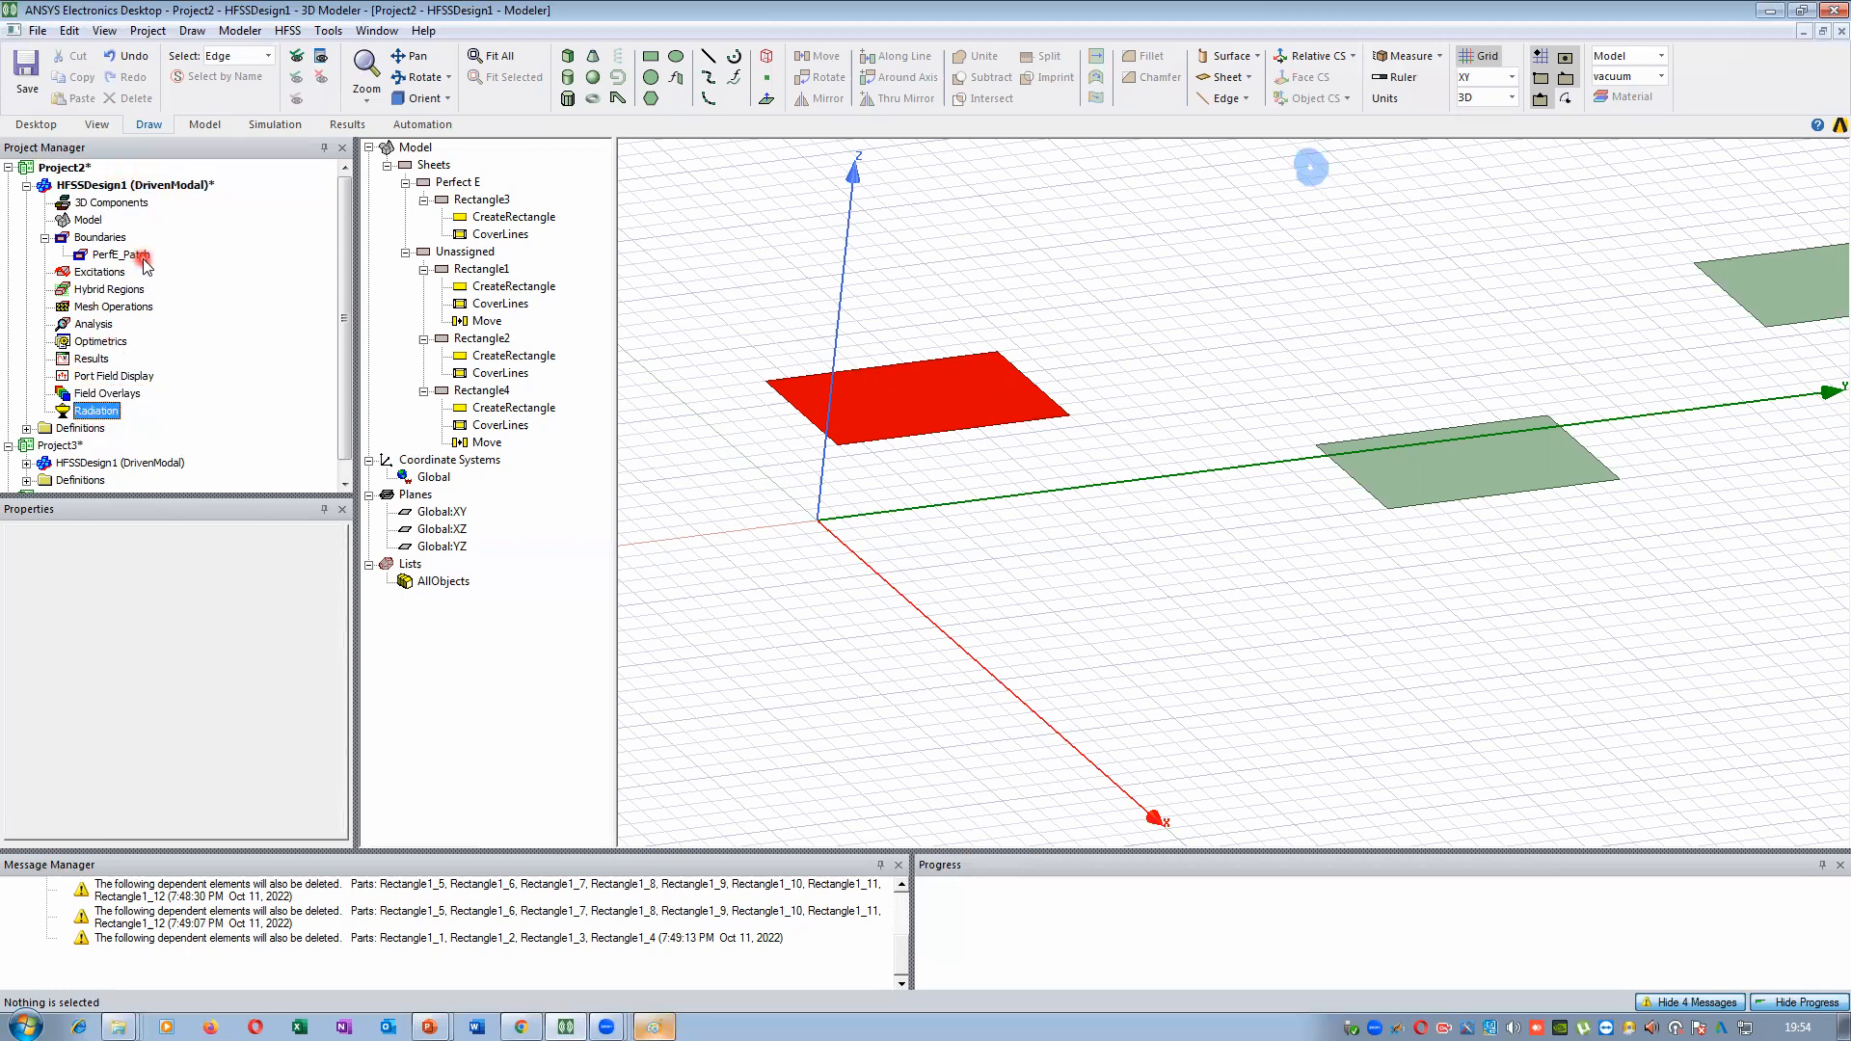
Draw a circle of about 6 mm radius on the XY plane centred at (2, 8, 0), overlapping the Perfect E rectangle
scroll(756, 335, down, 1)
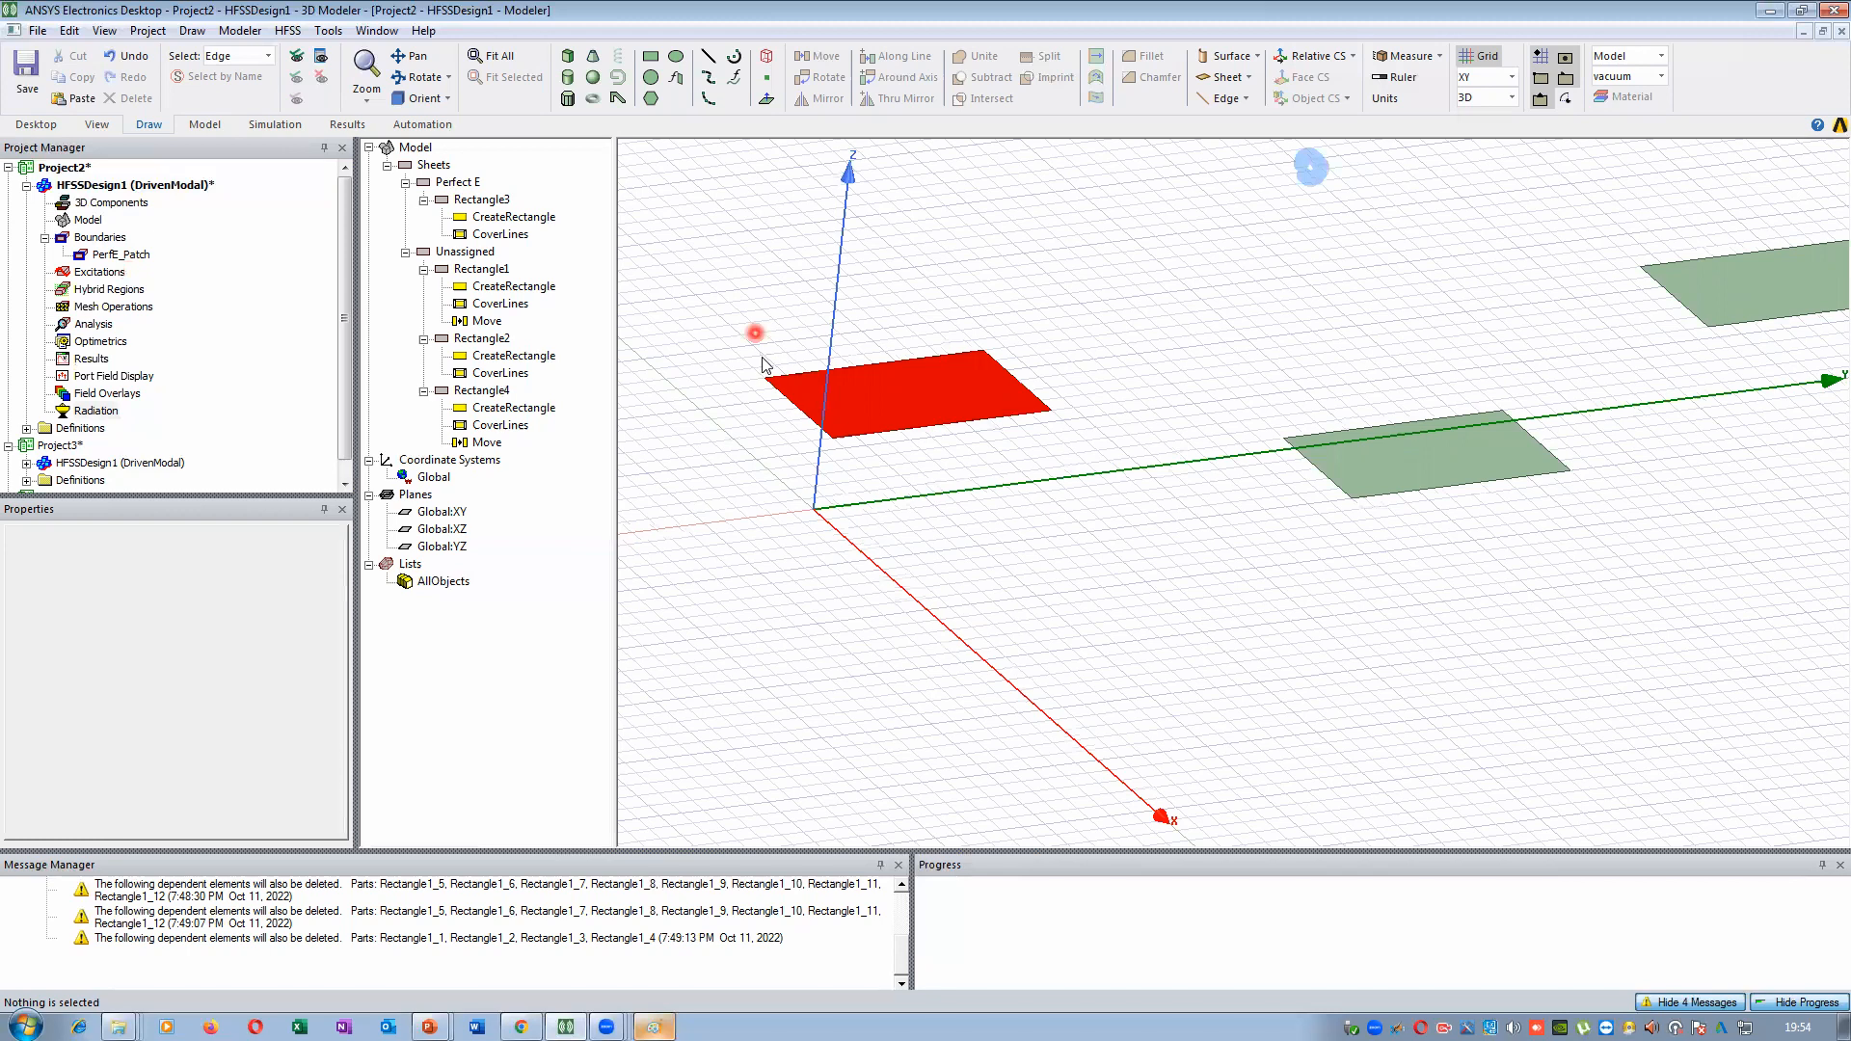
scroll(781, 373, down, 2)
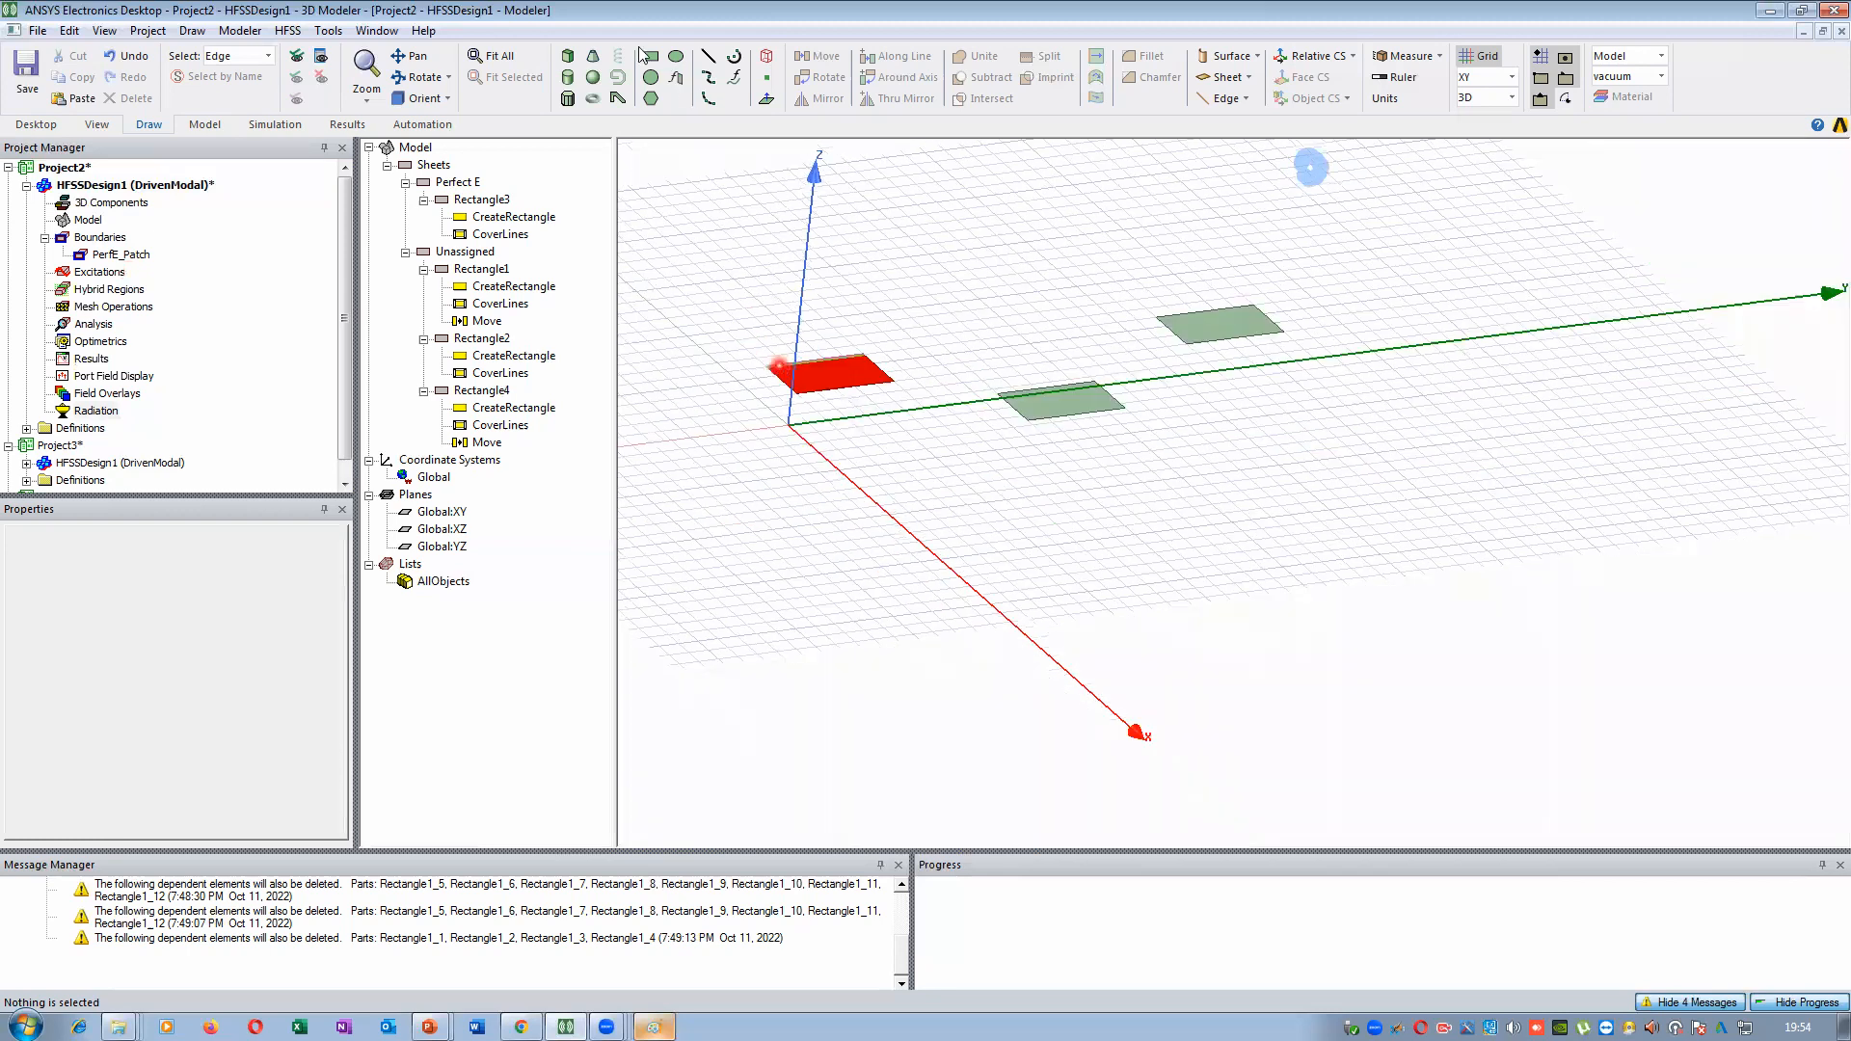
click(391, 81)
drag(816, 285, 833, 270)
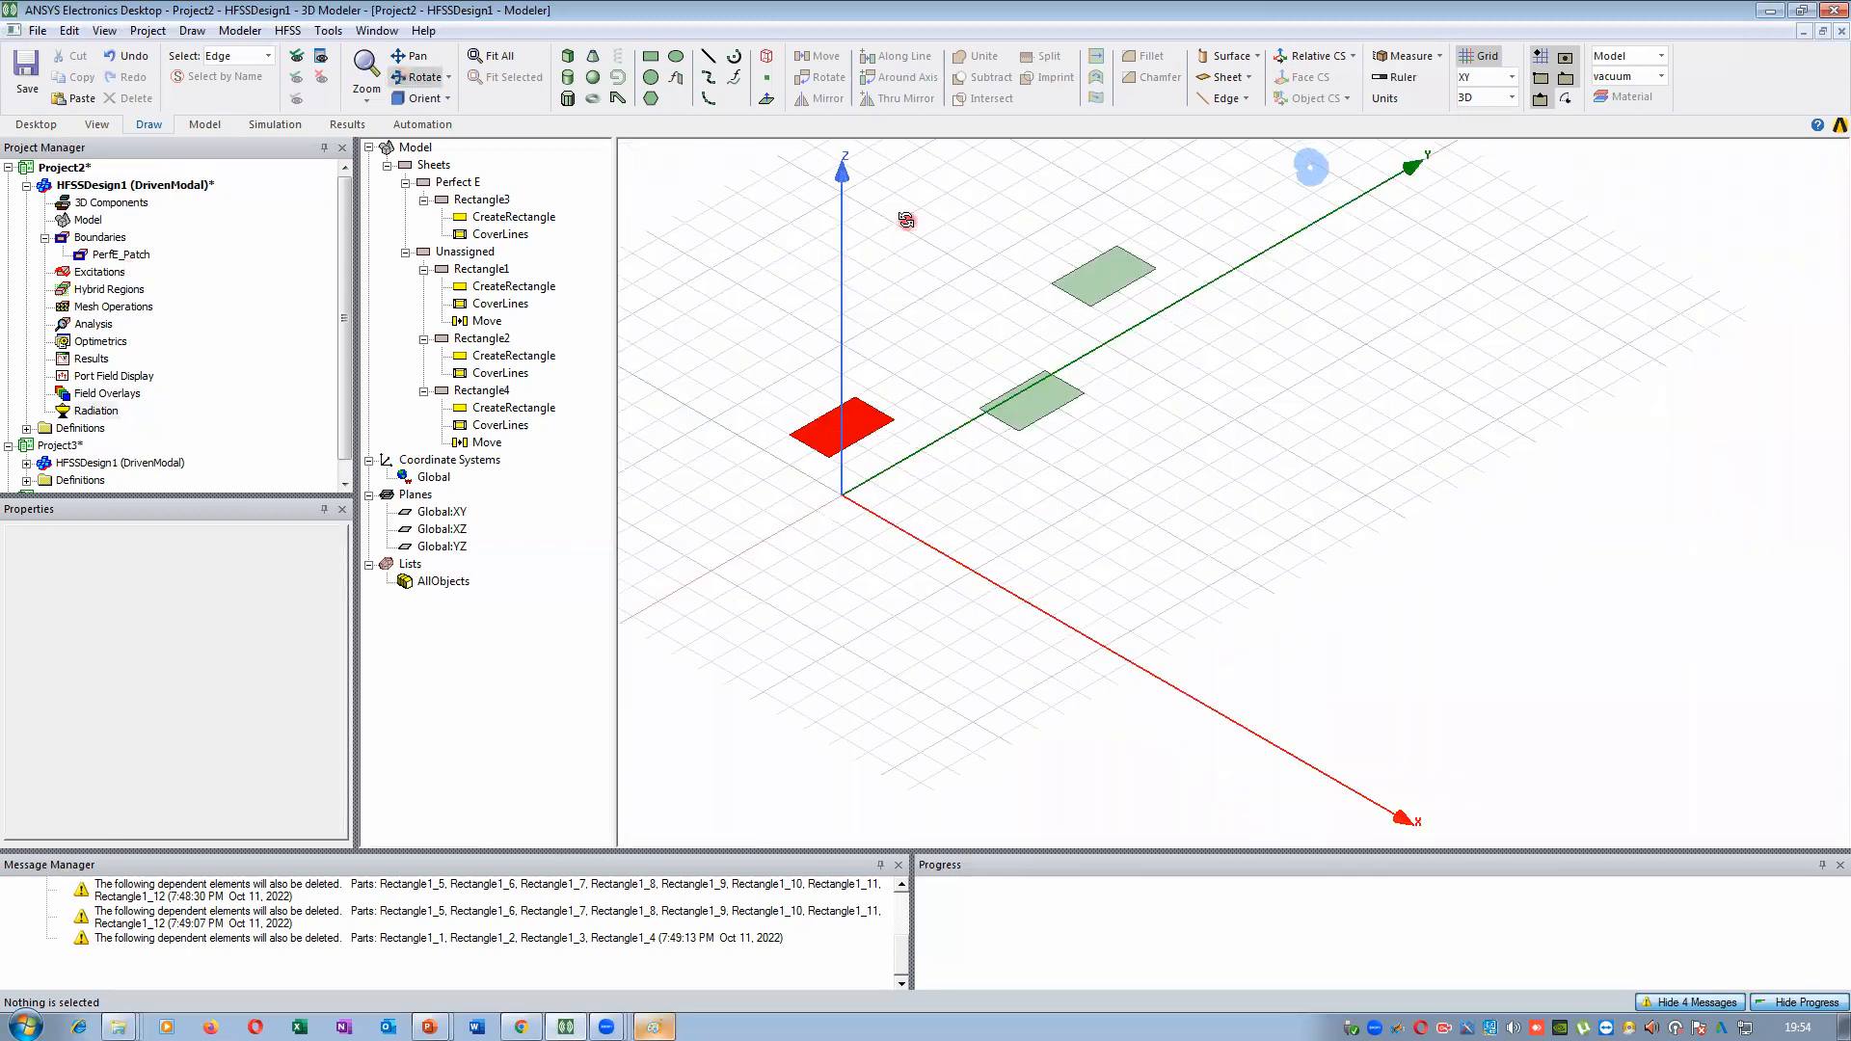
double_click(960, 224)
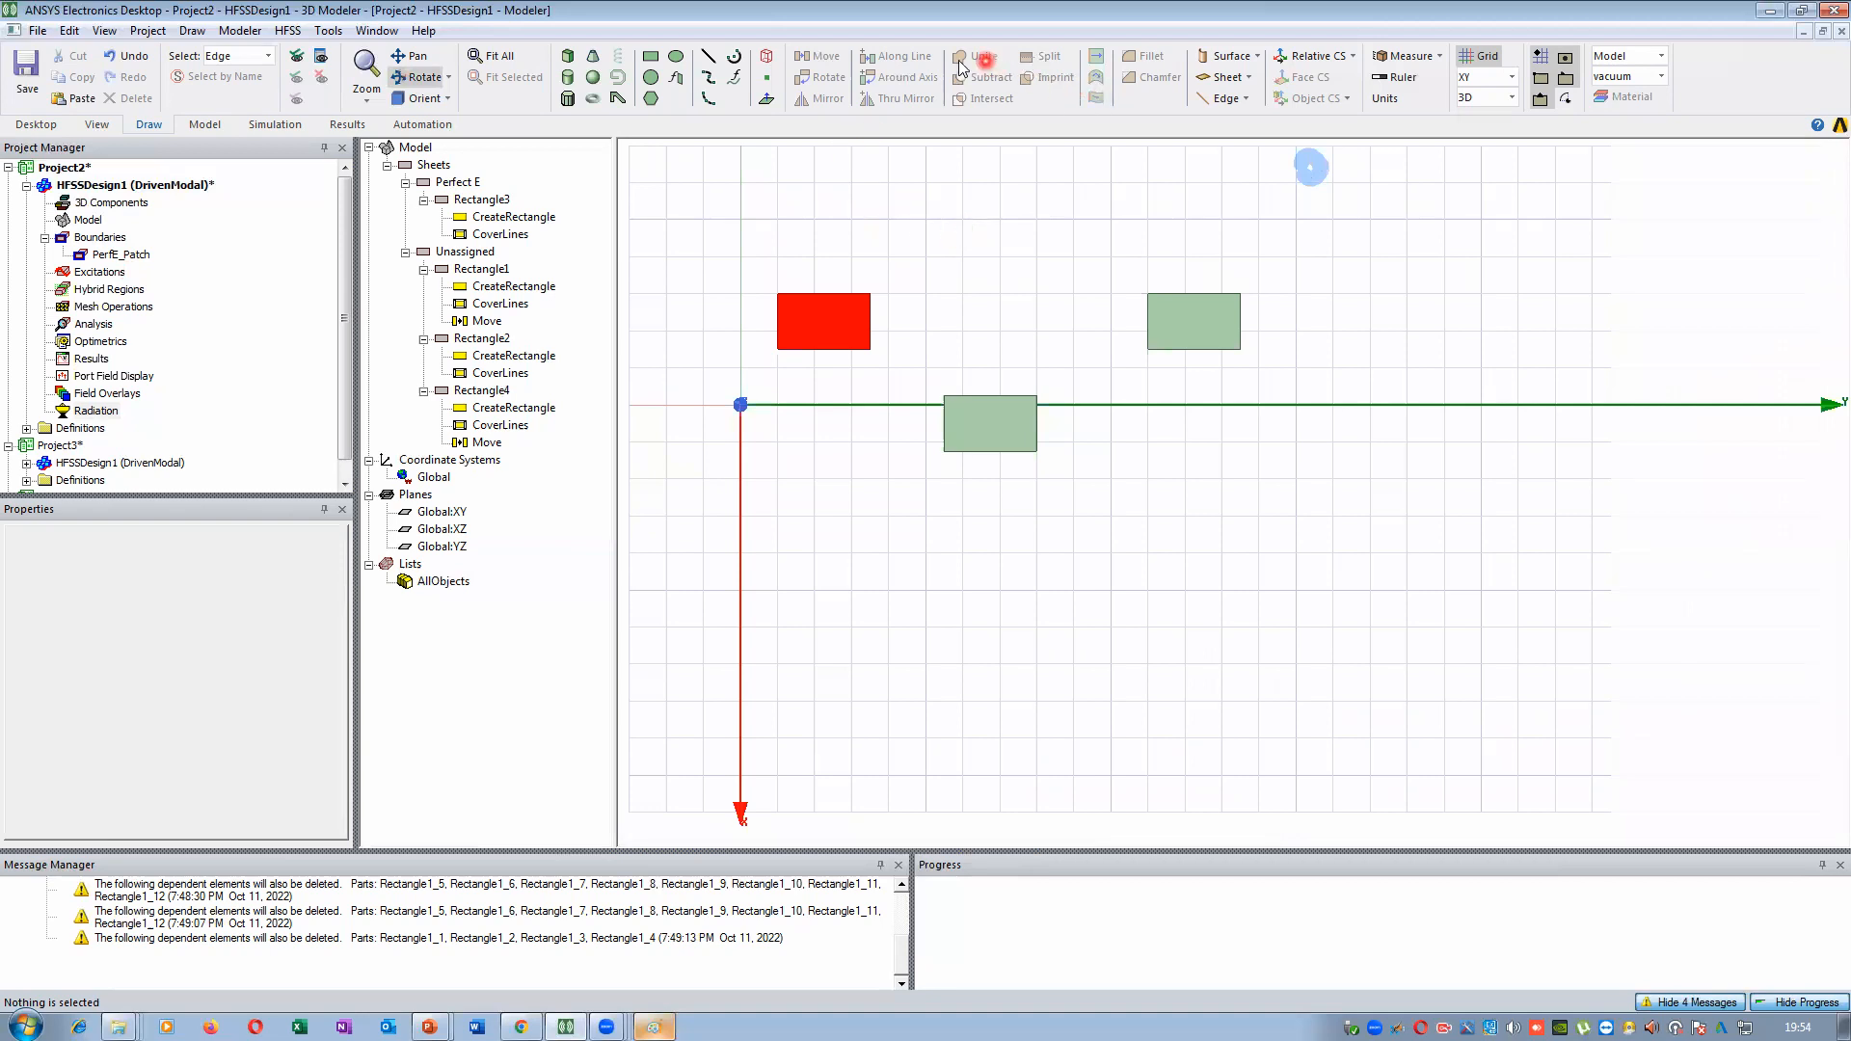
key(Escape)
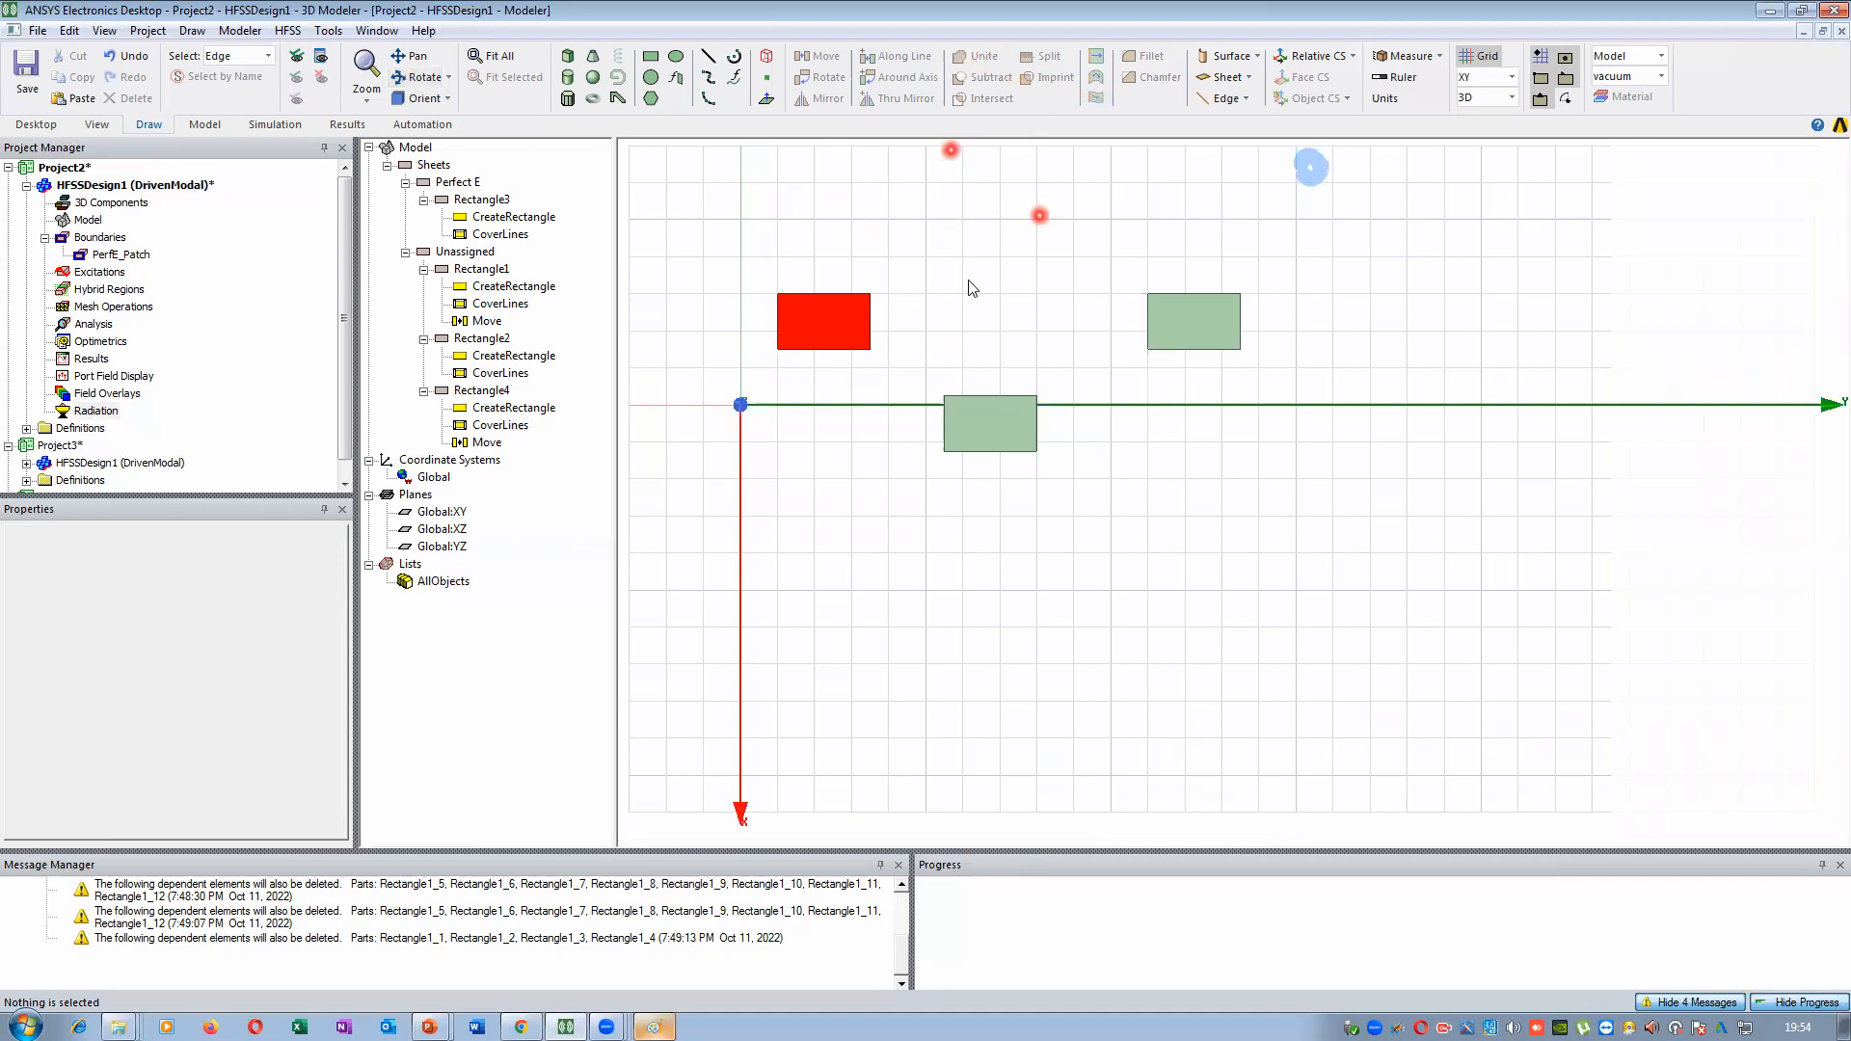
click(481, 269)
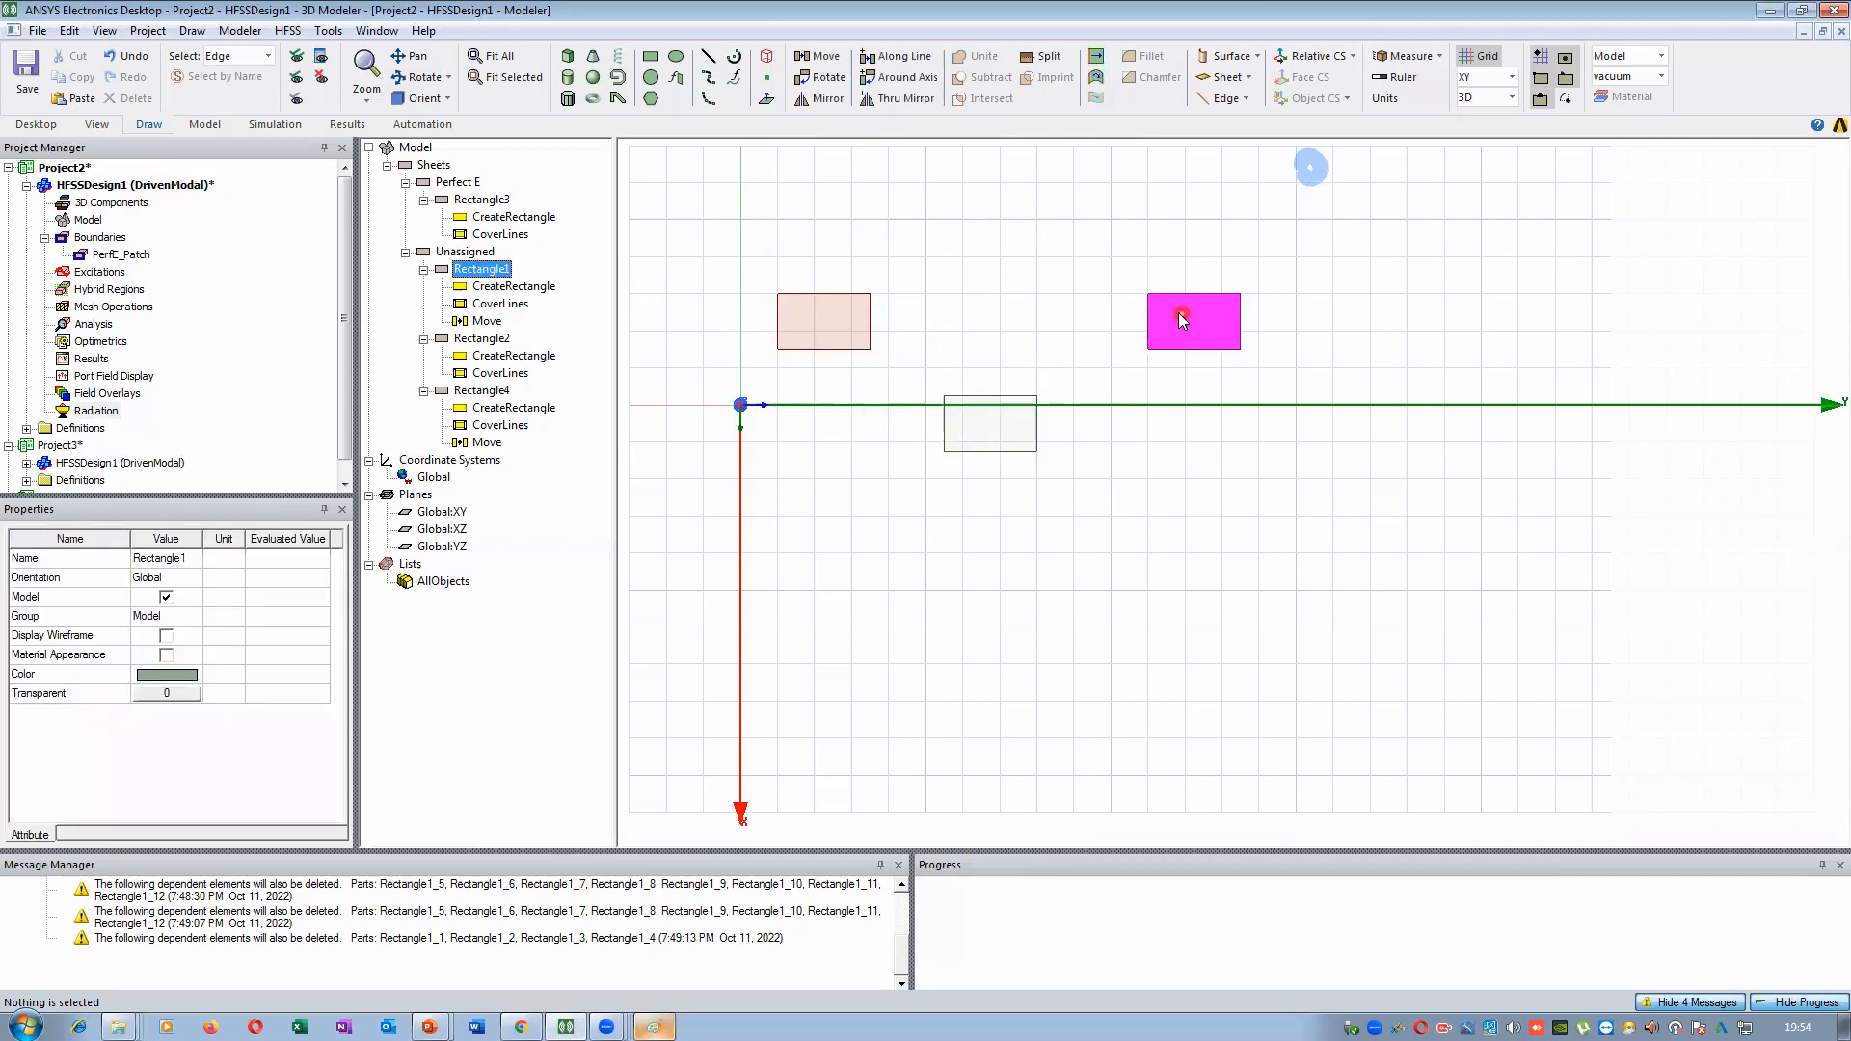
click(781, 181)
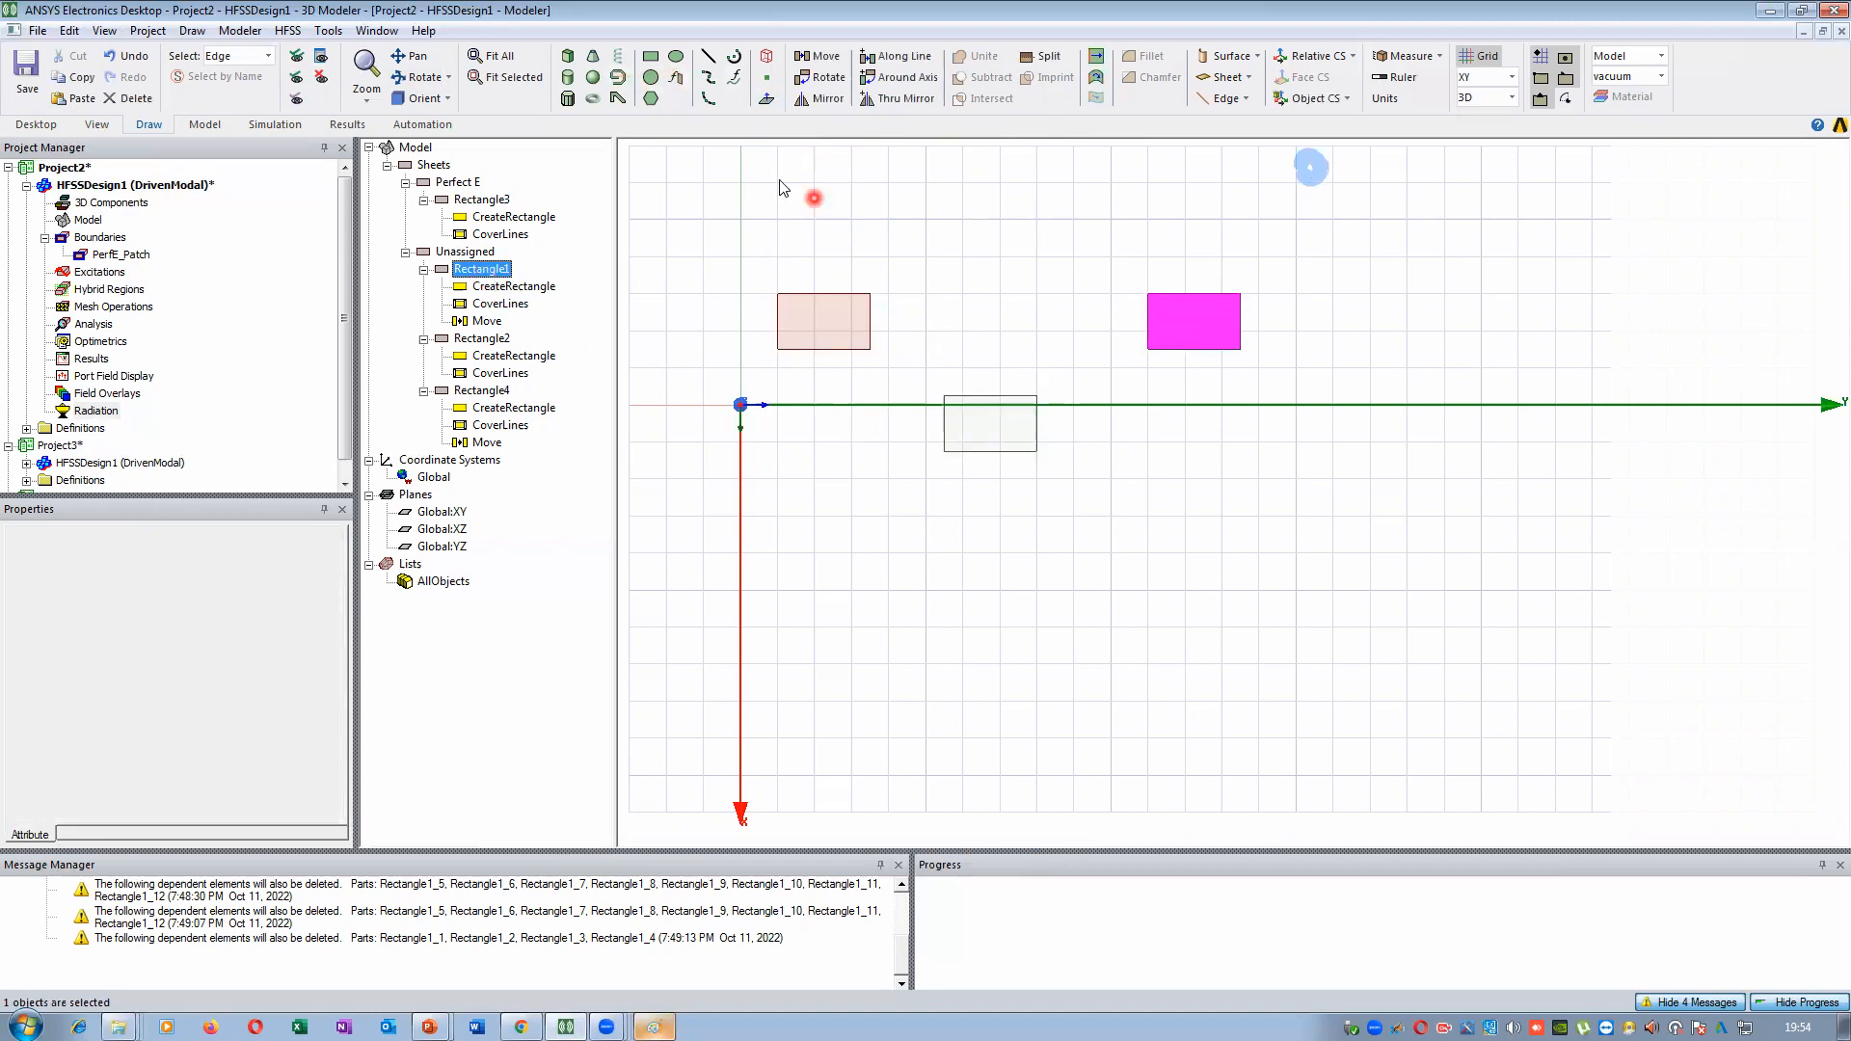
click(652, 78)
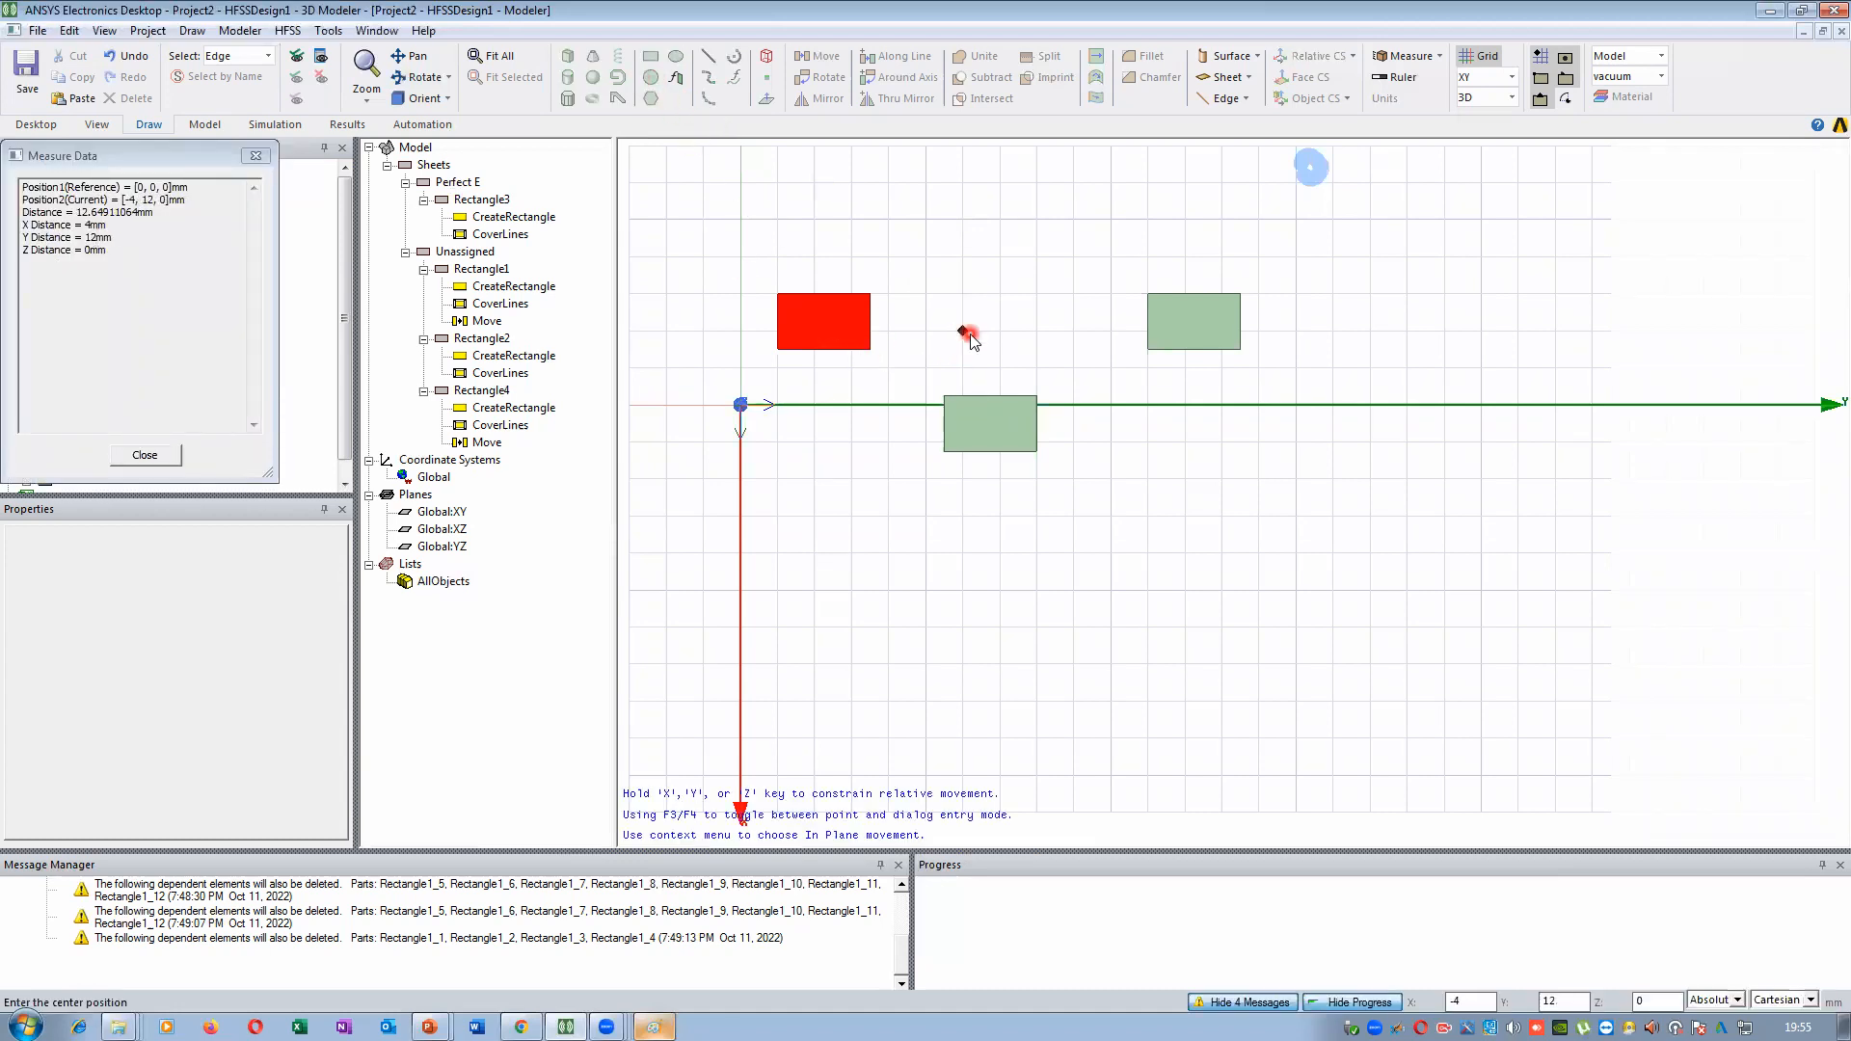
click(889, 442)
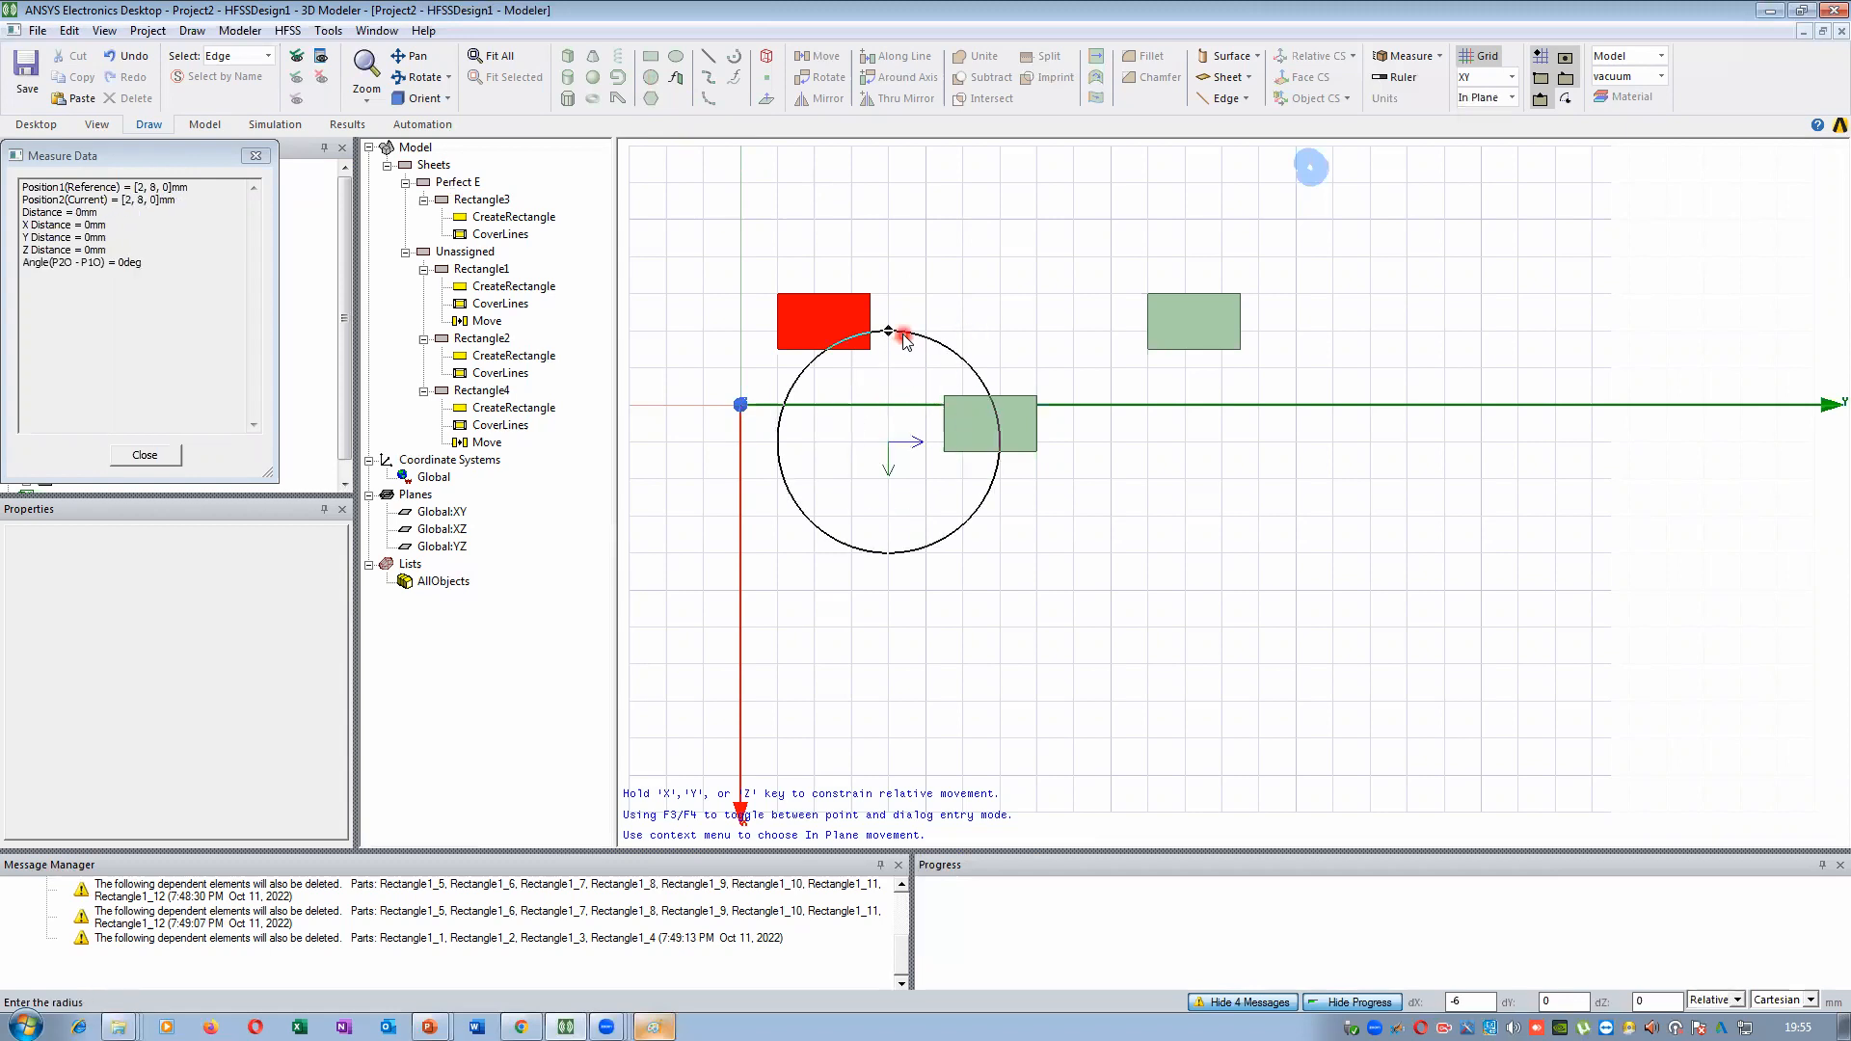
click(902, 334)
click(928, 262)
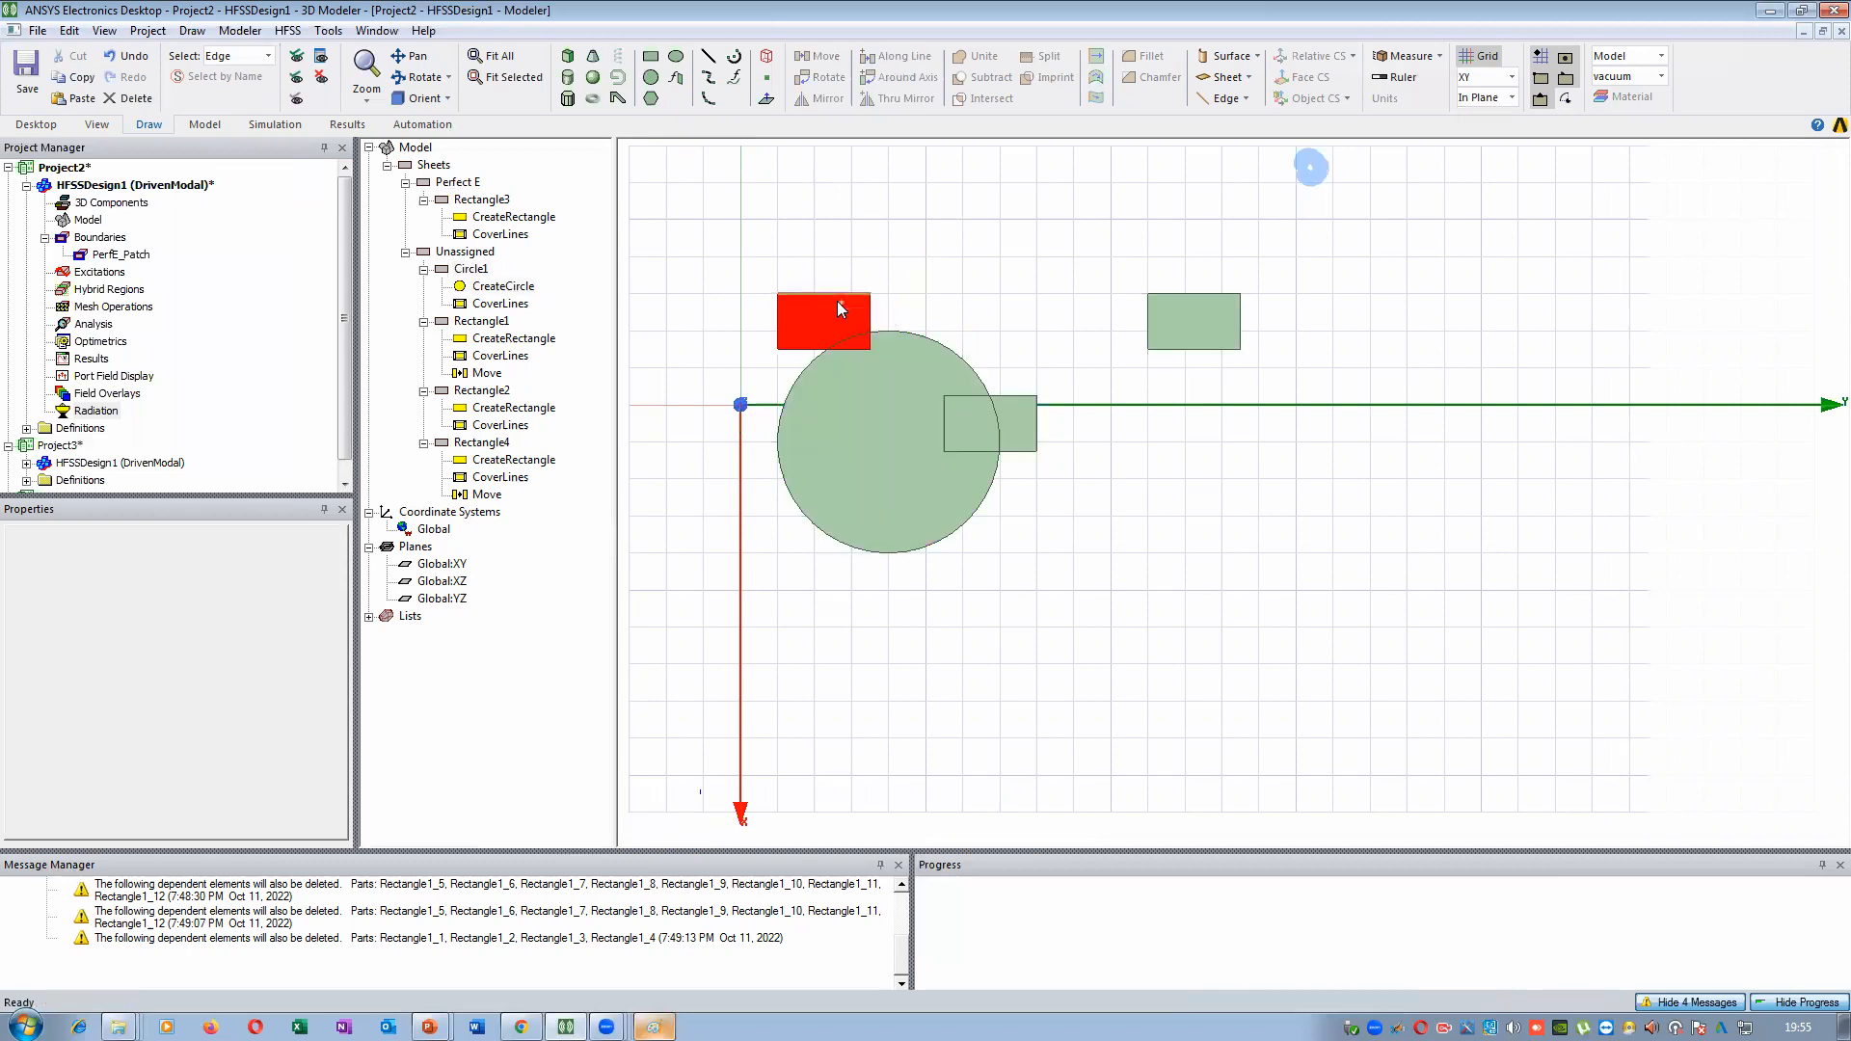
Start a subtraction with Circle1 as the blank part and Rectangle2 as the tool part
scroll(832, 328, up, 2)
scroll(835, 330, up, 2)
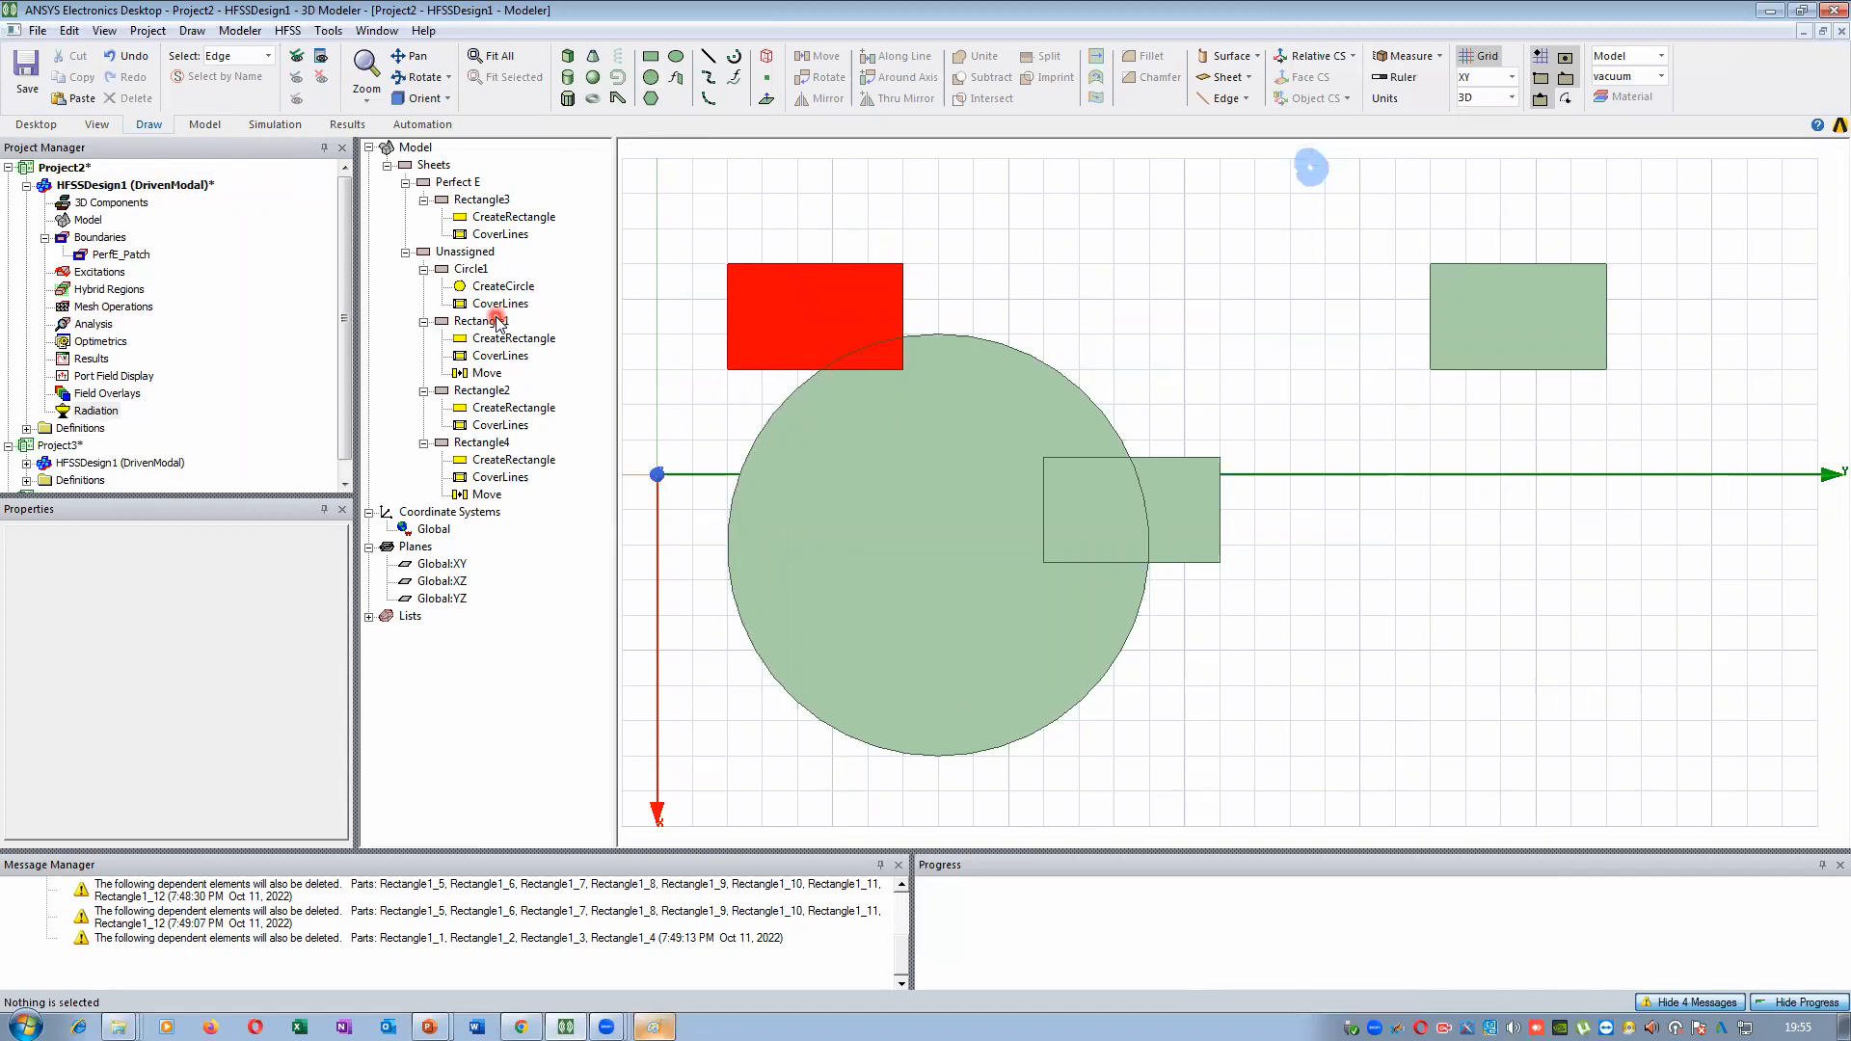
click(482, 270)
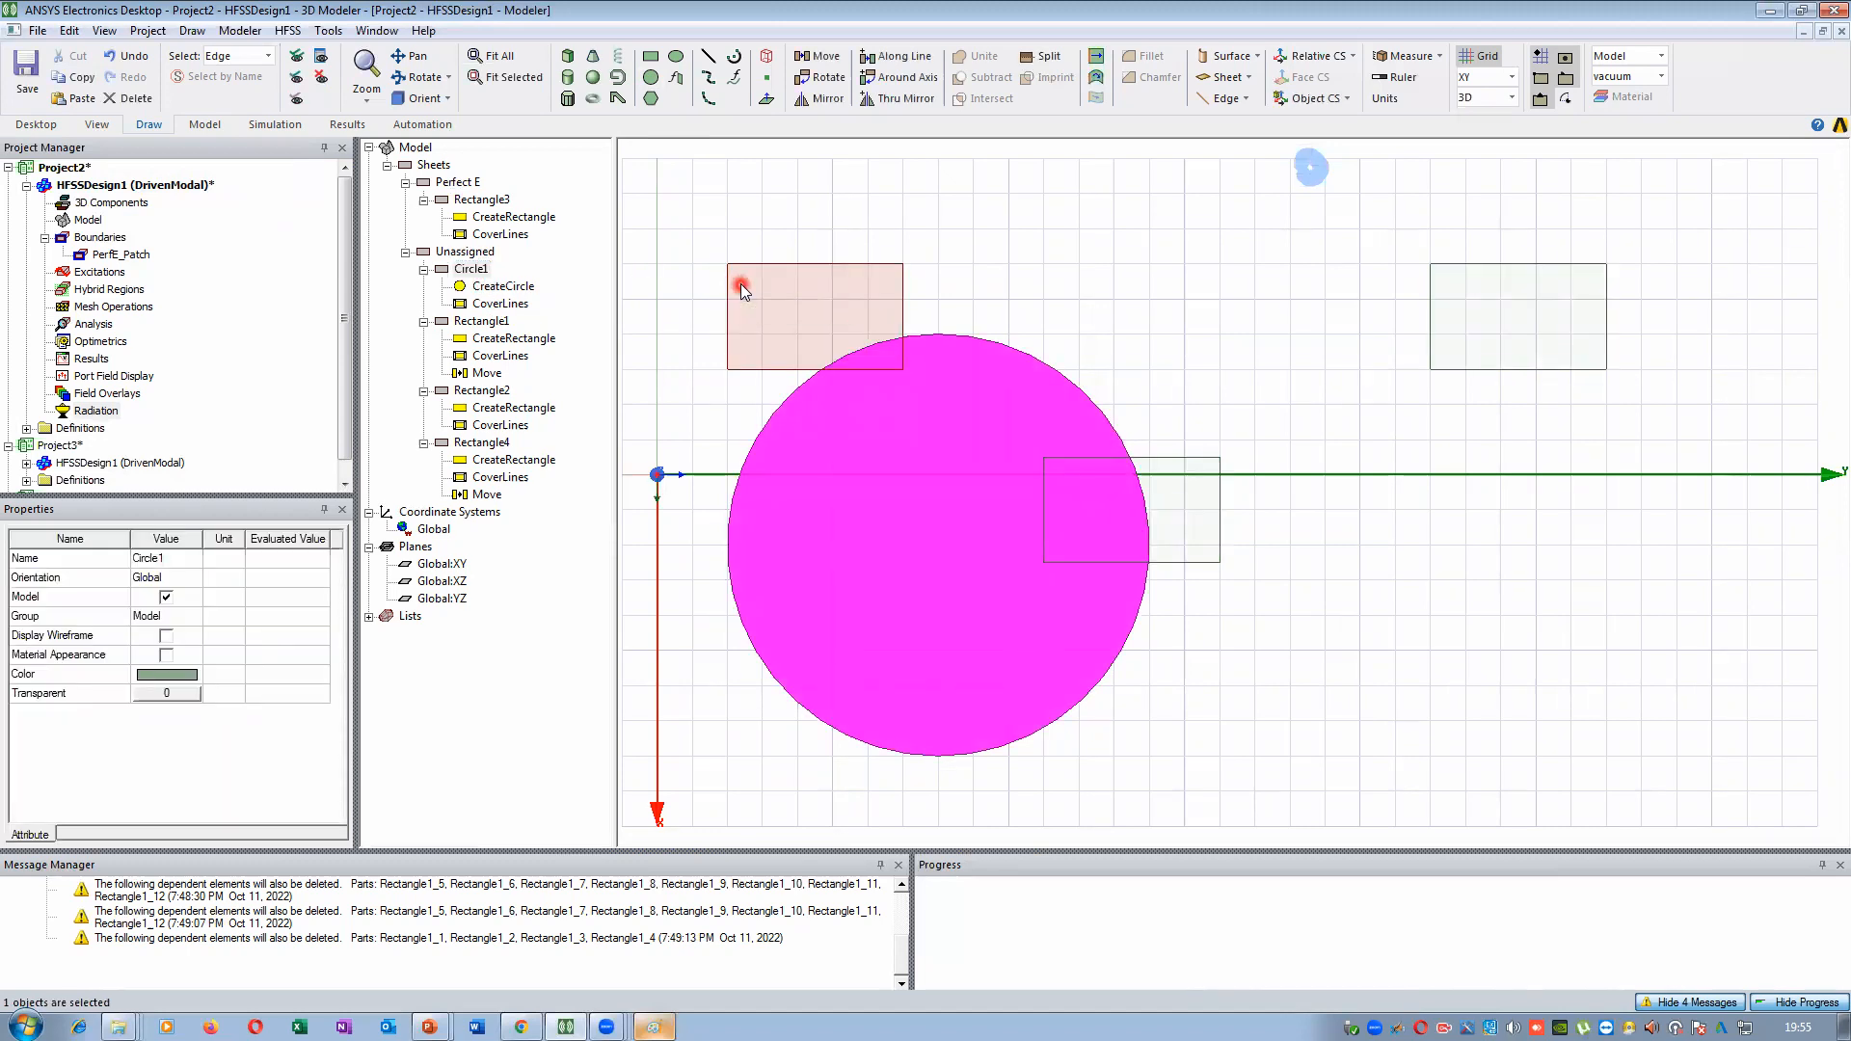
ctrl+click(493, 323)
ctrl+click(496, 326)
ctrl+click(498, 393)
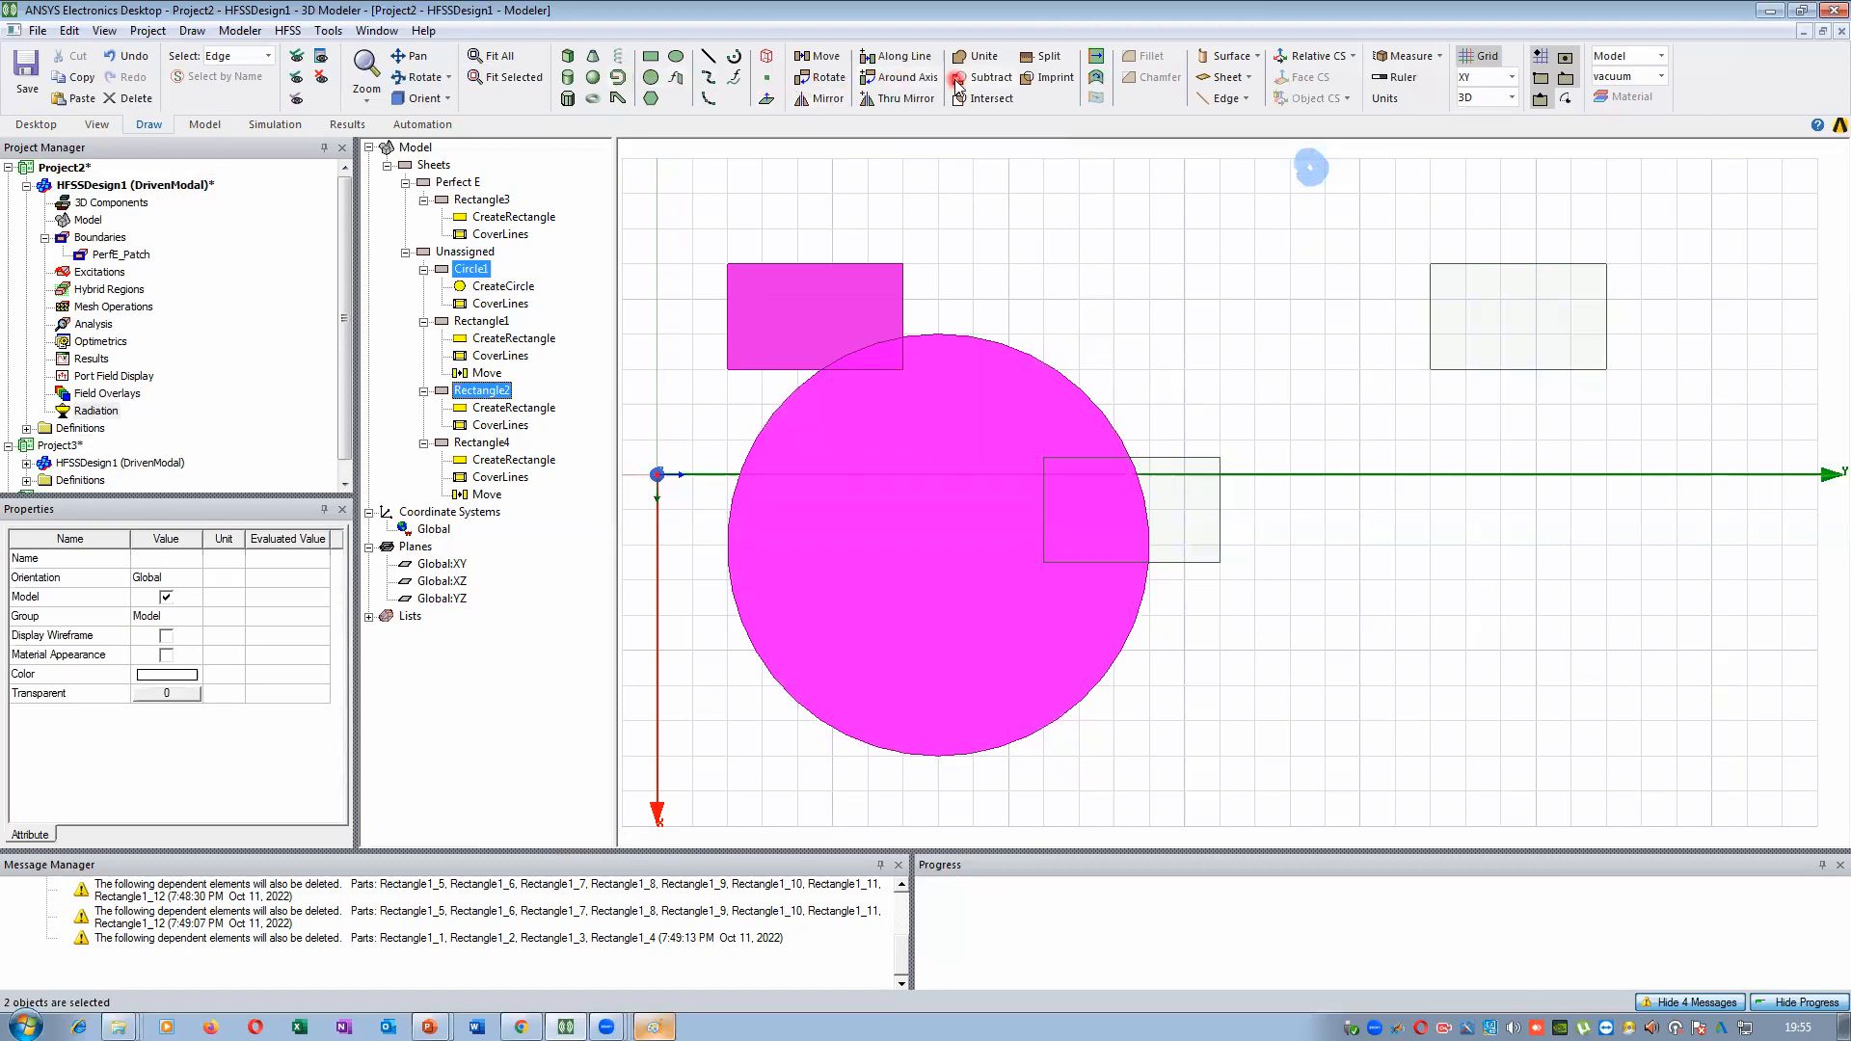
click(987, 79)
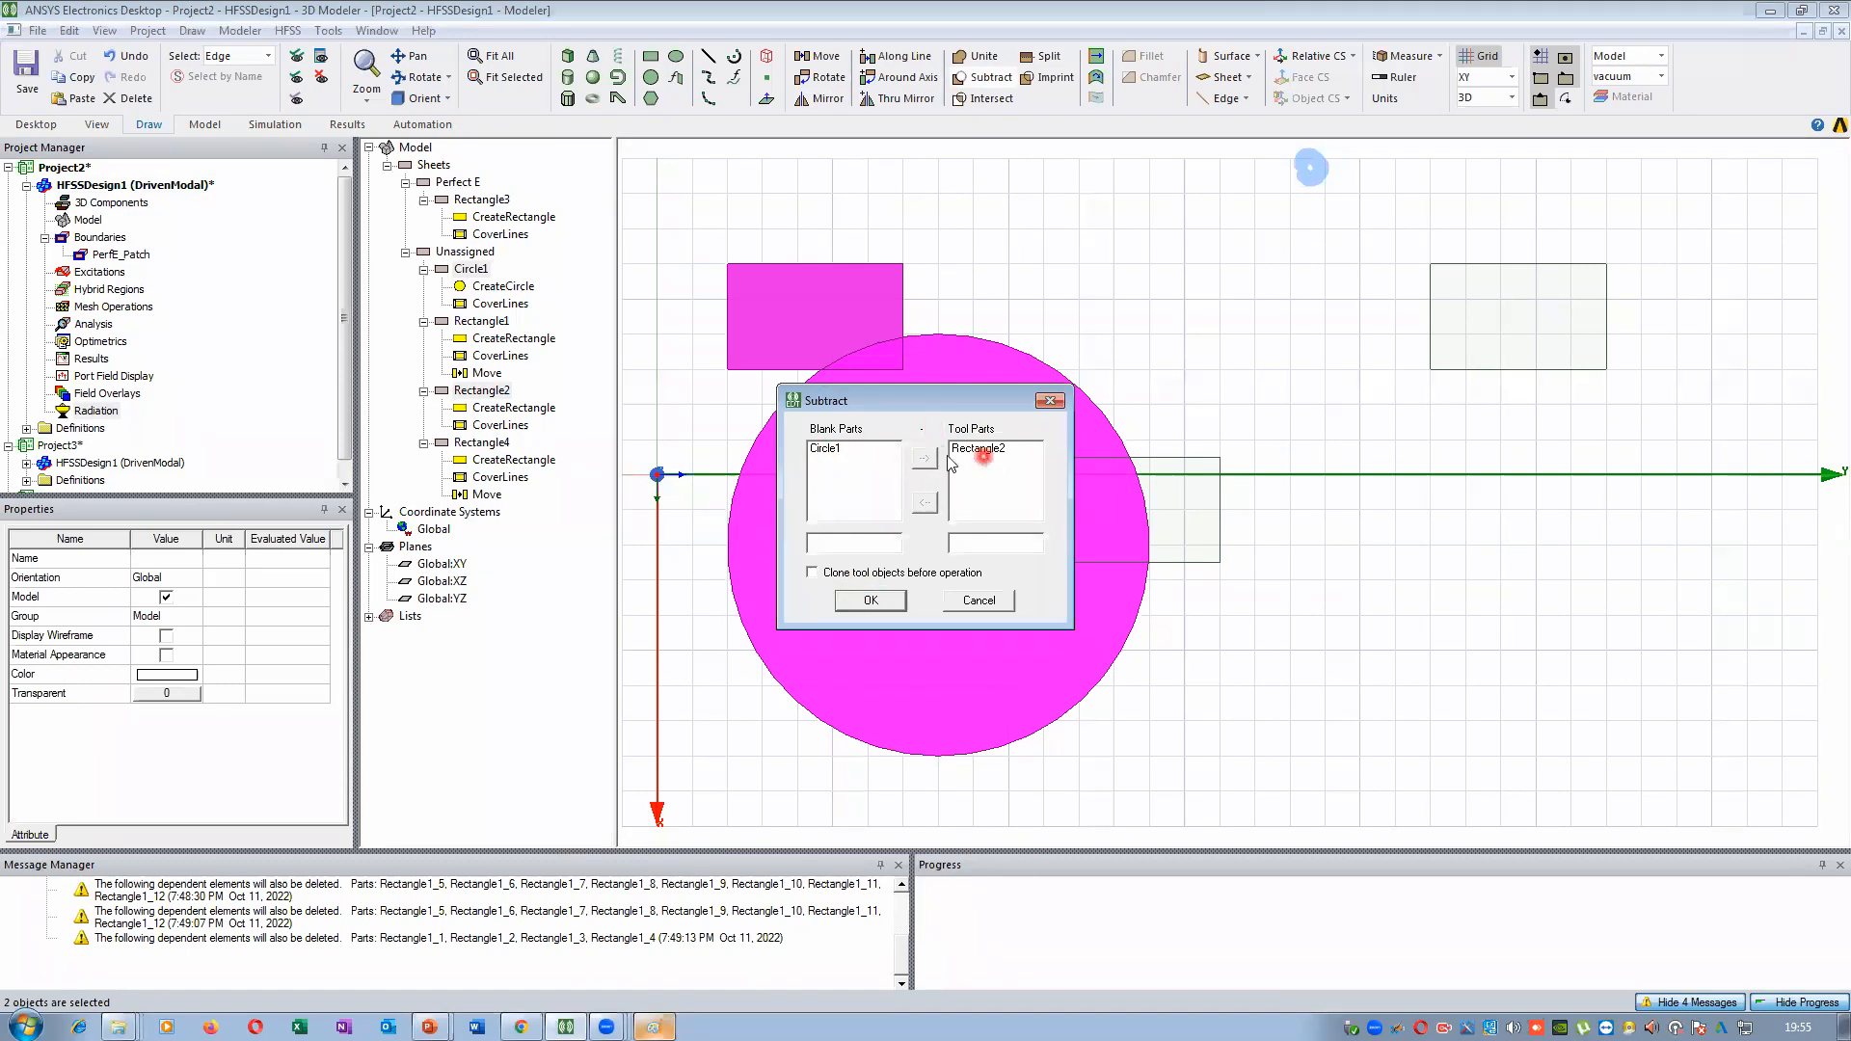
Swap the parts of the subtraction, making Rectangle2 the blank part and Circle1 the tool part
click(831, 448)
click(926, 461)
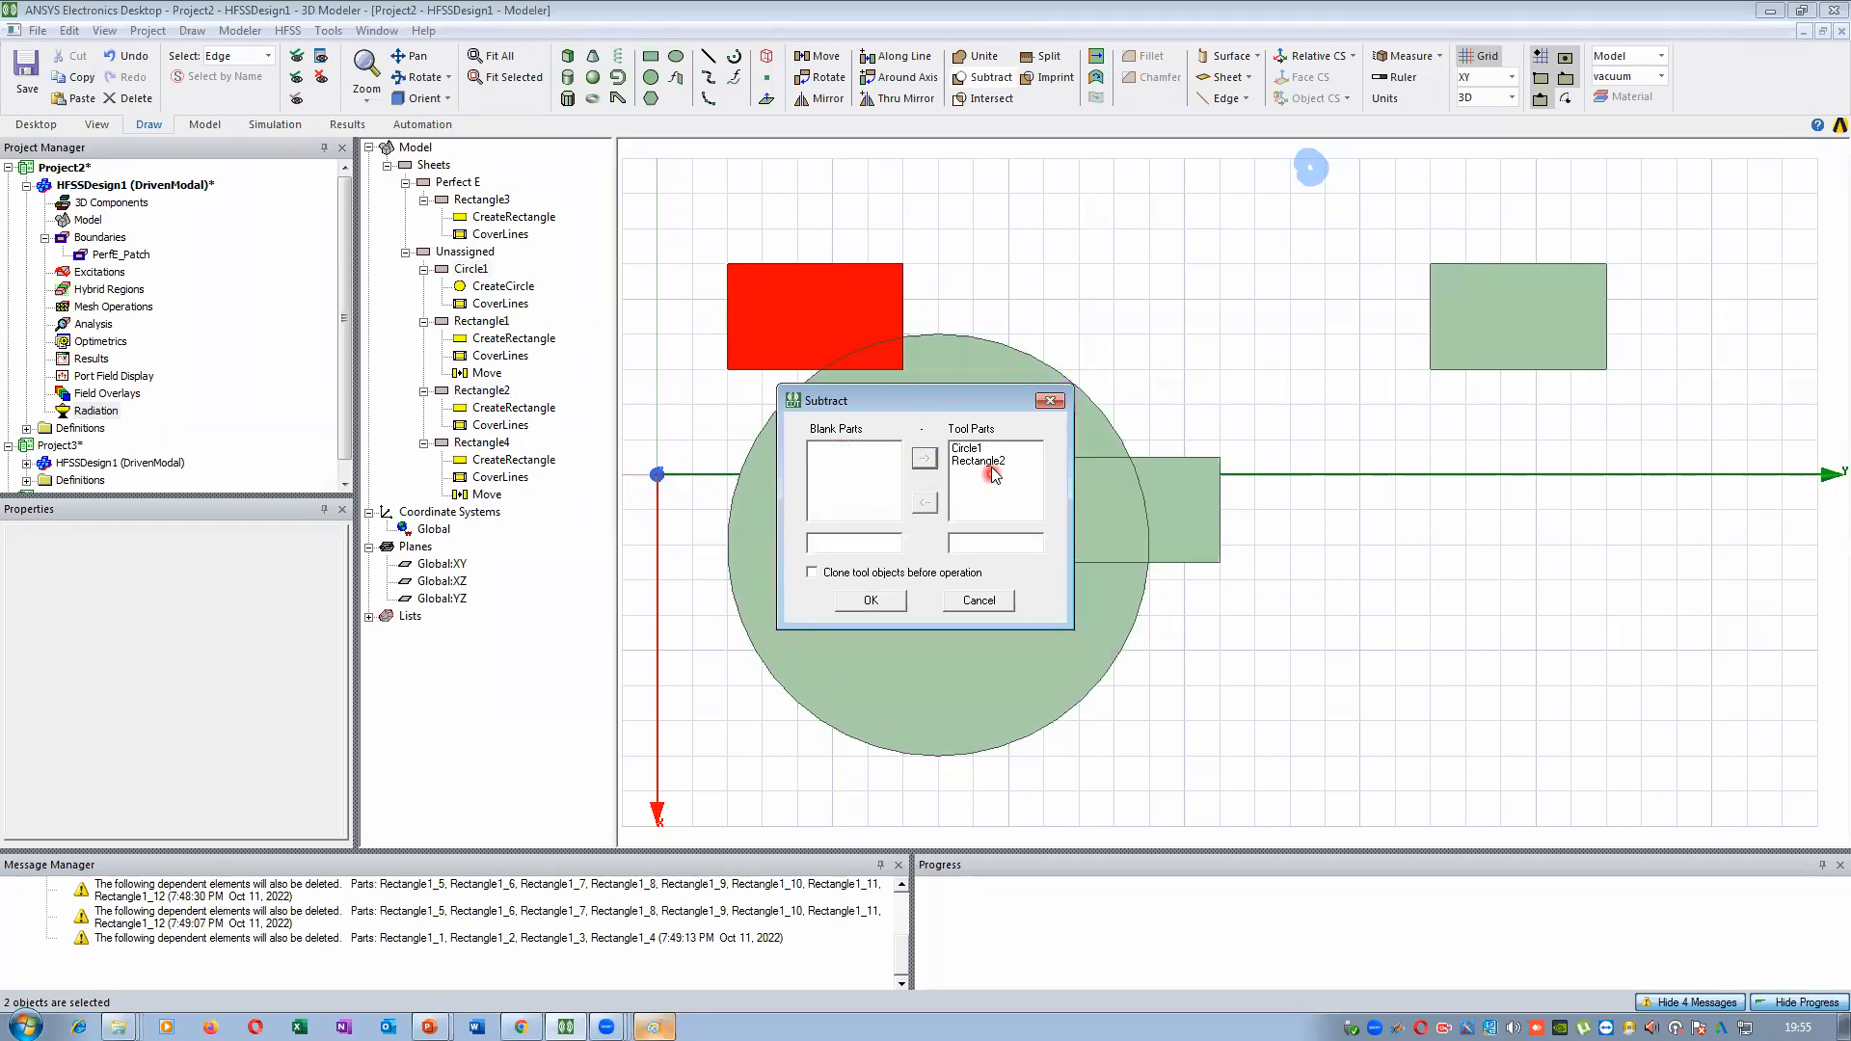
click(969, 449)
click(954, 461)
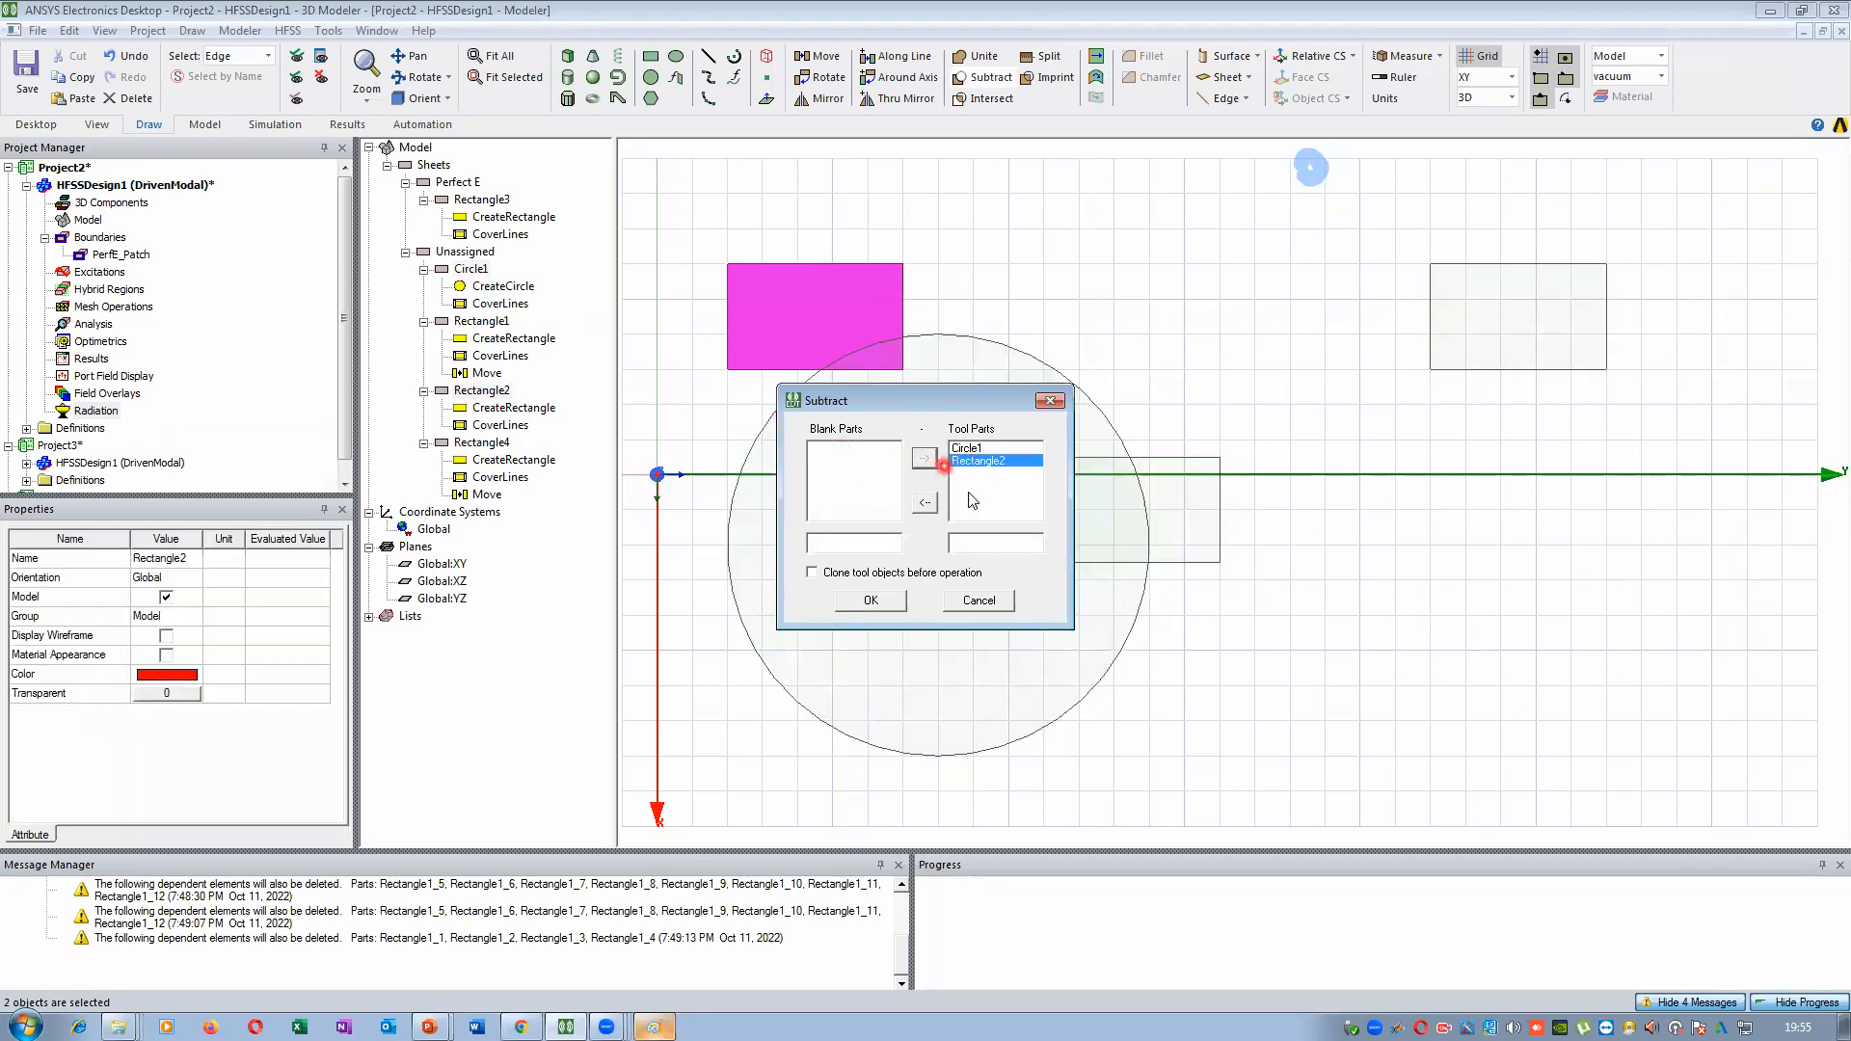
click(924, 503)
click(868, 601)
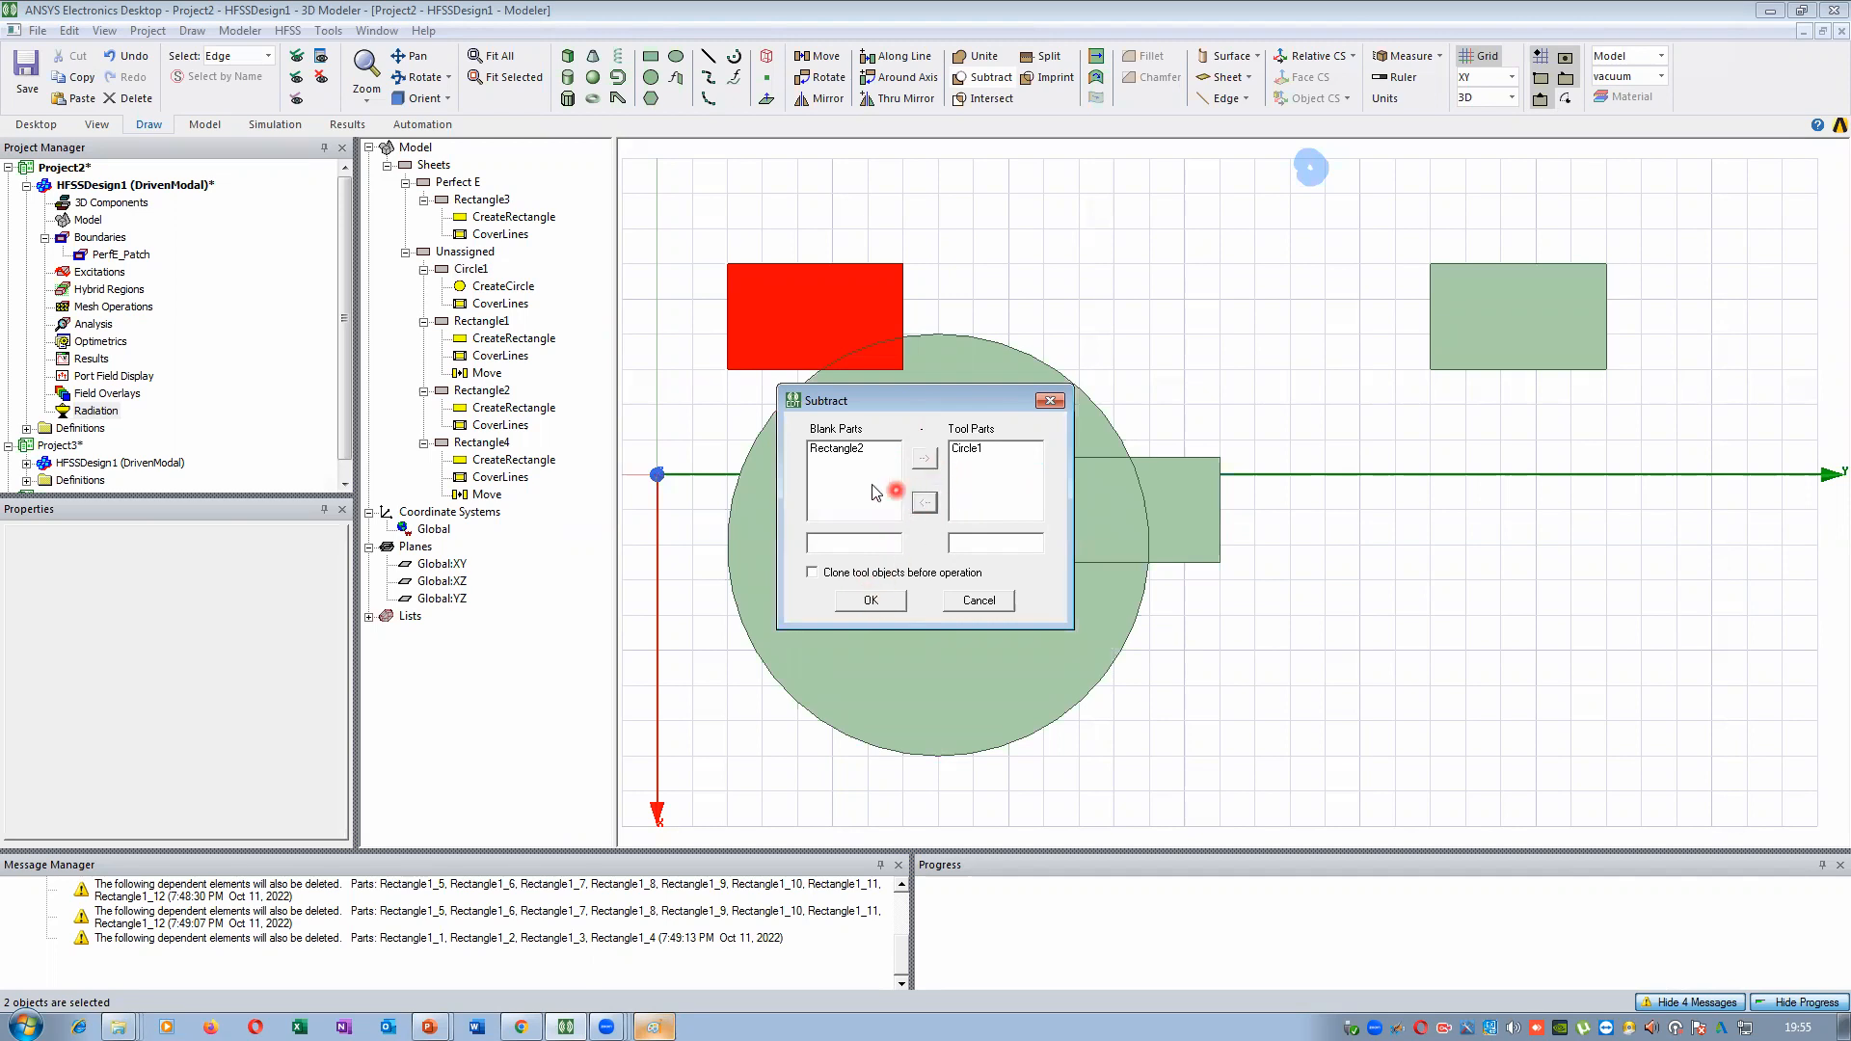
Make Circle1 the blank part and Rectangle2 the tool part again, and carry out the subtraction without cloning
click(838, 449)
click(924, 458)
click(968, 449)
click(924, 502)
click(861, 604)
click(885, 635)
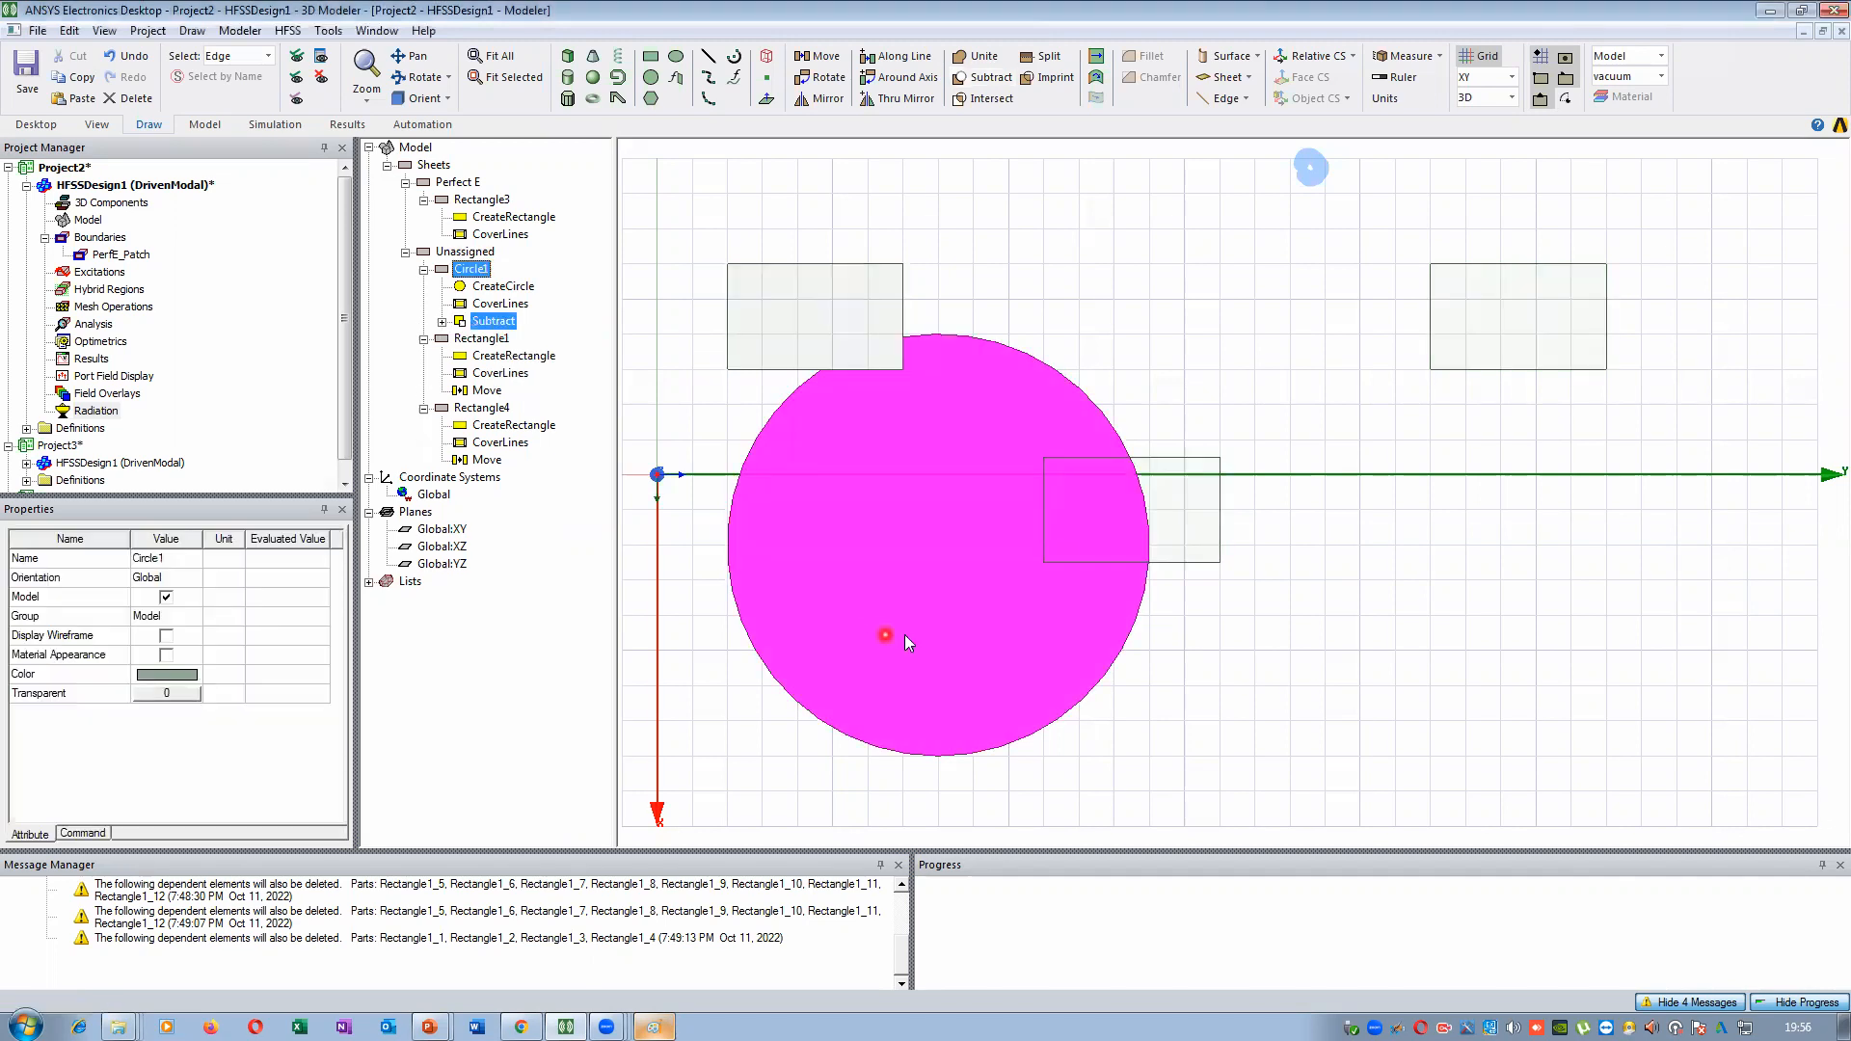
Expand the Subtract operation in Circle1's history and inspect the Rectangle2 operations stored inside it
click(470, 271)
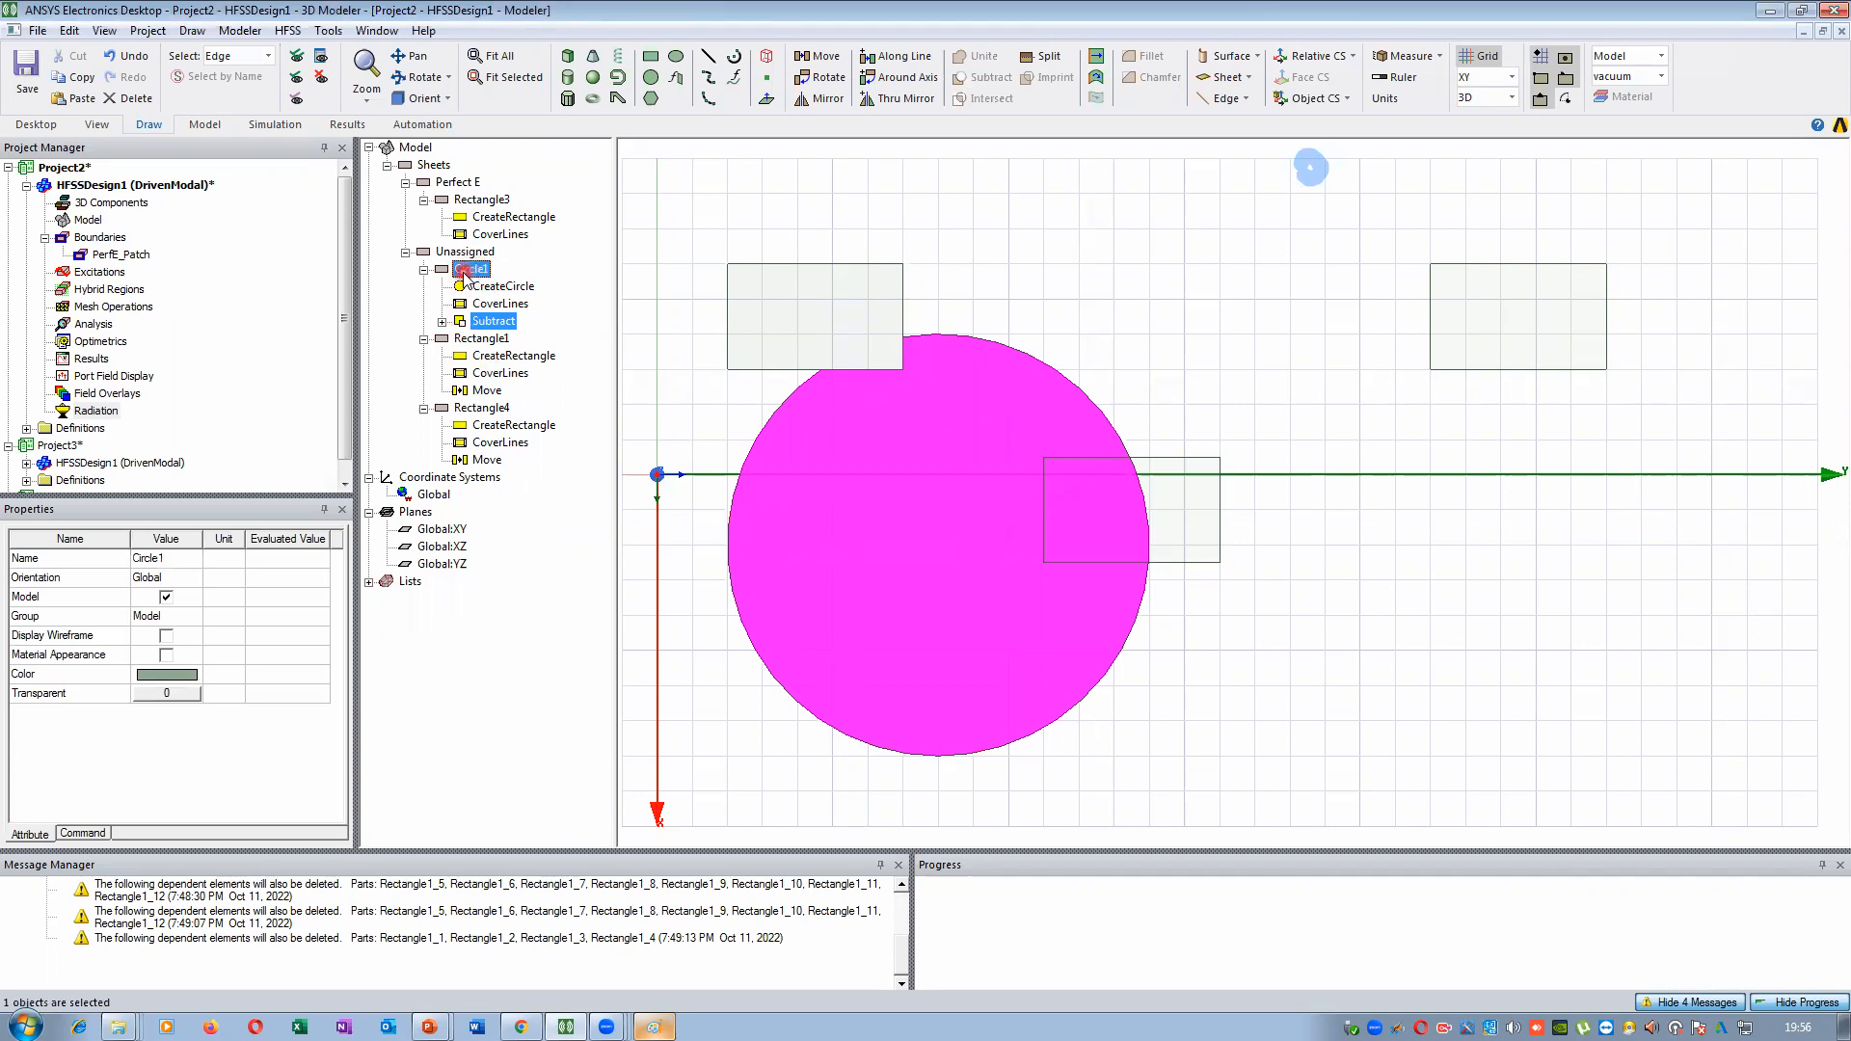
click(443, 322)
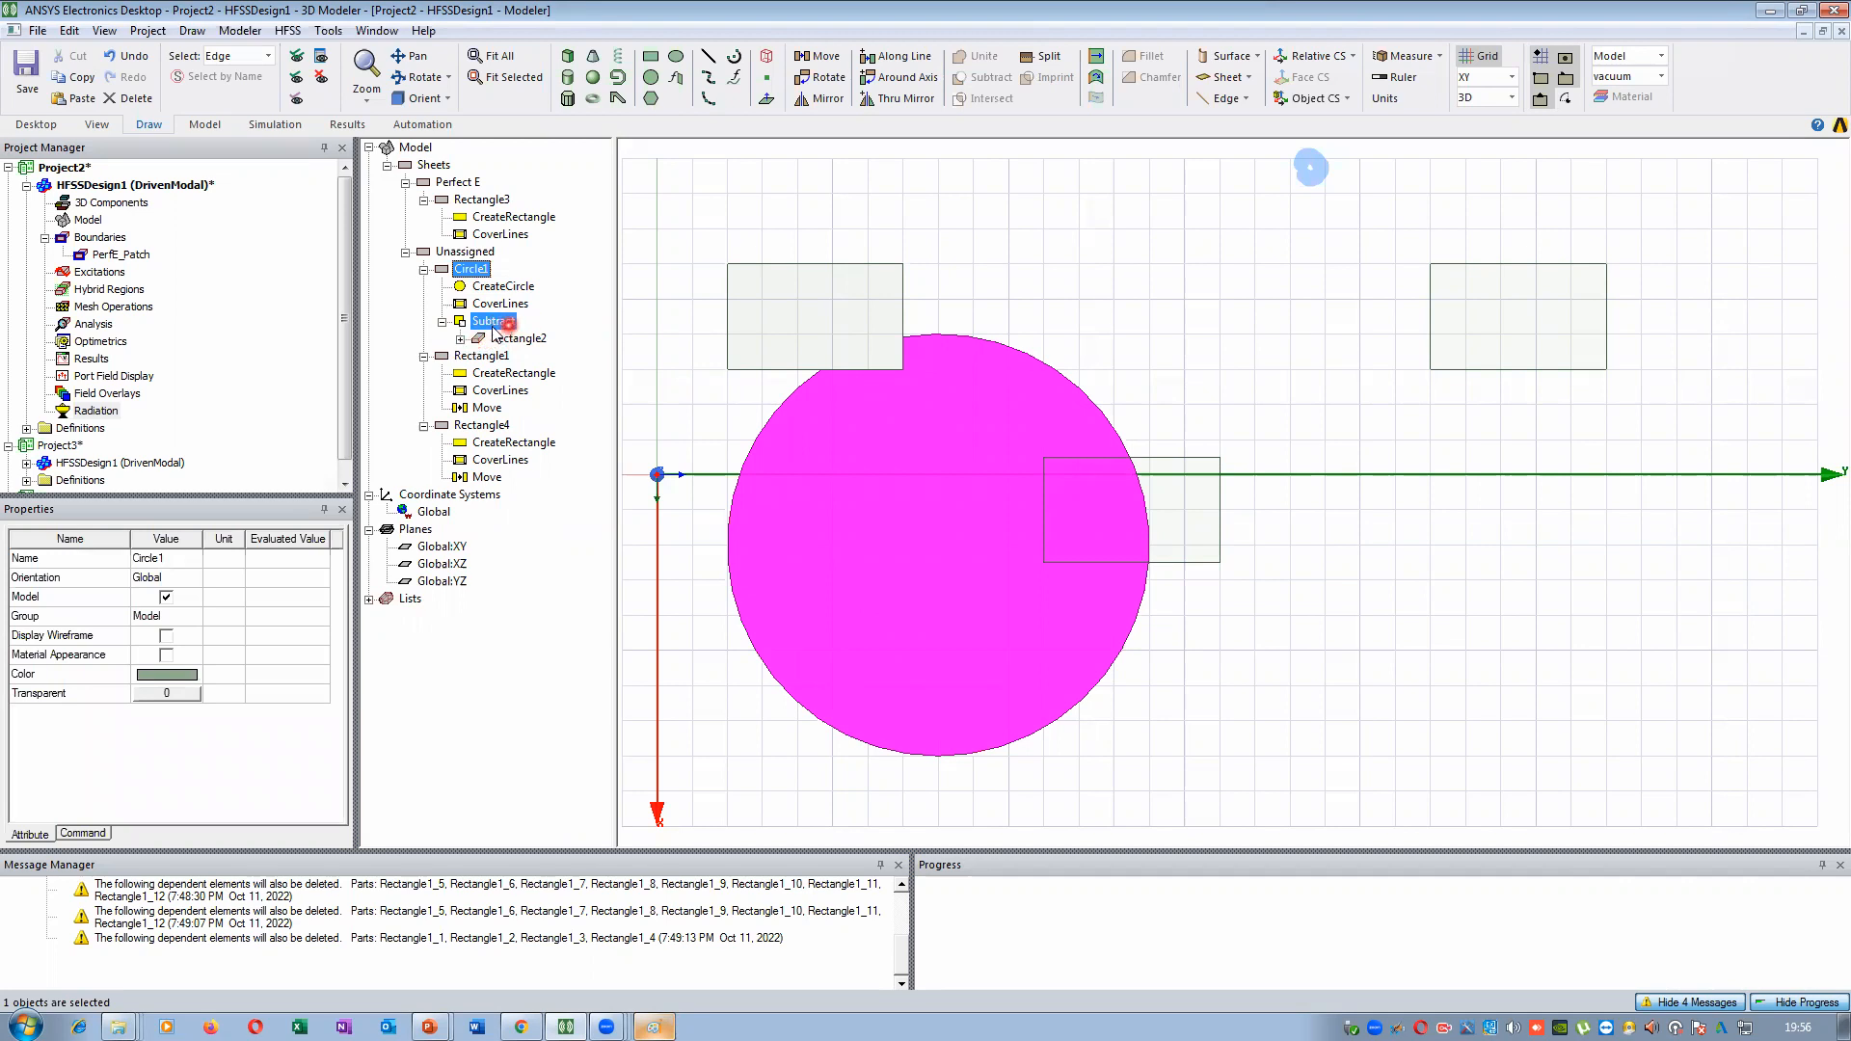
click(462, 339)
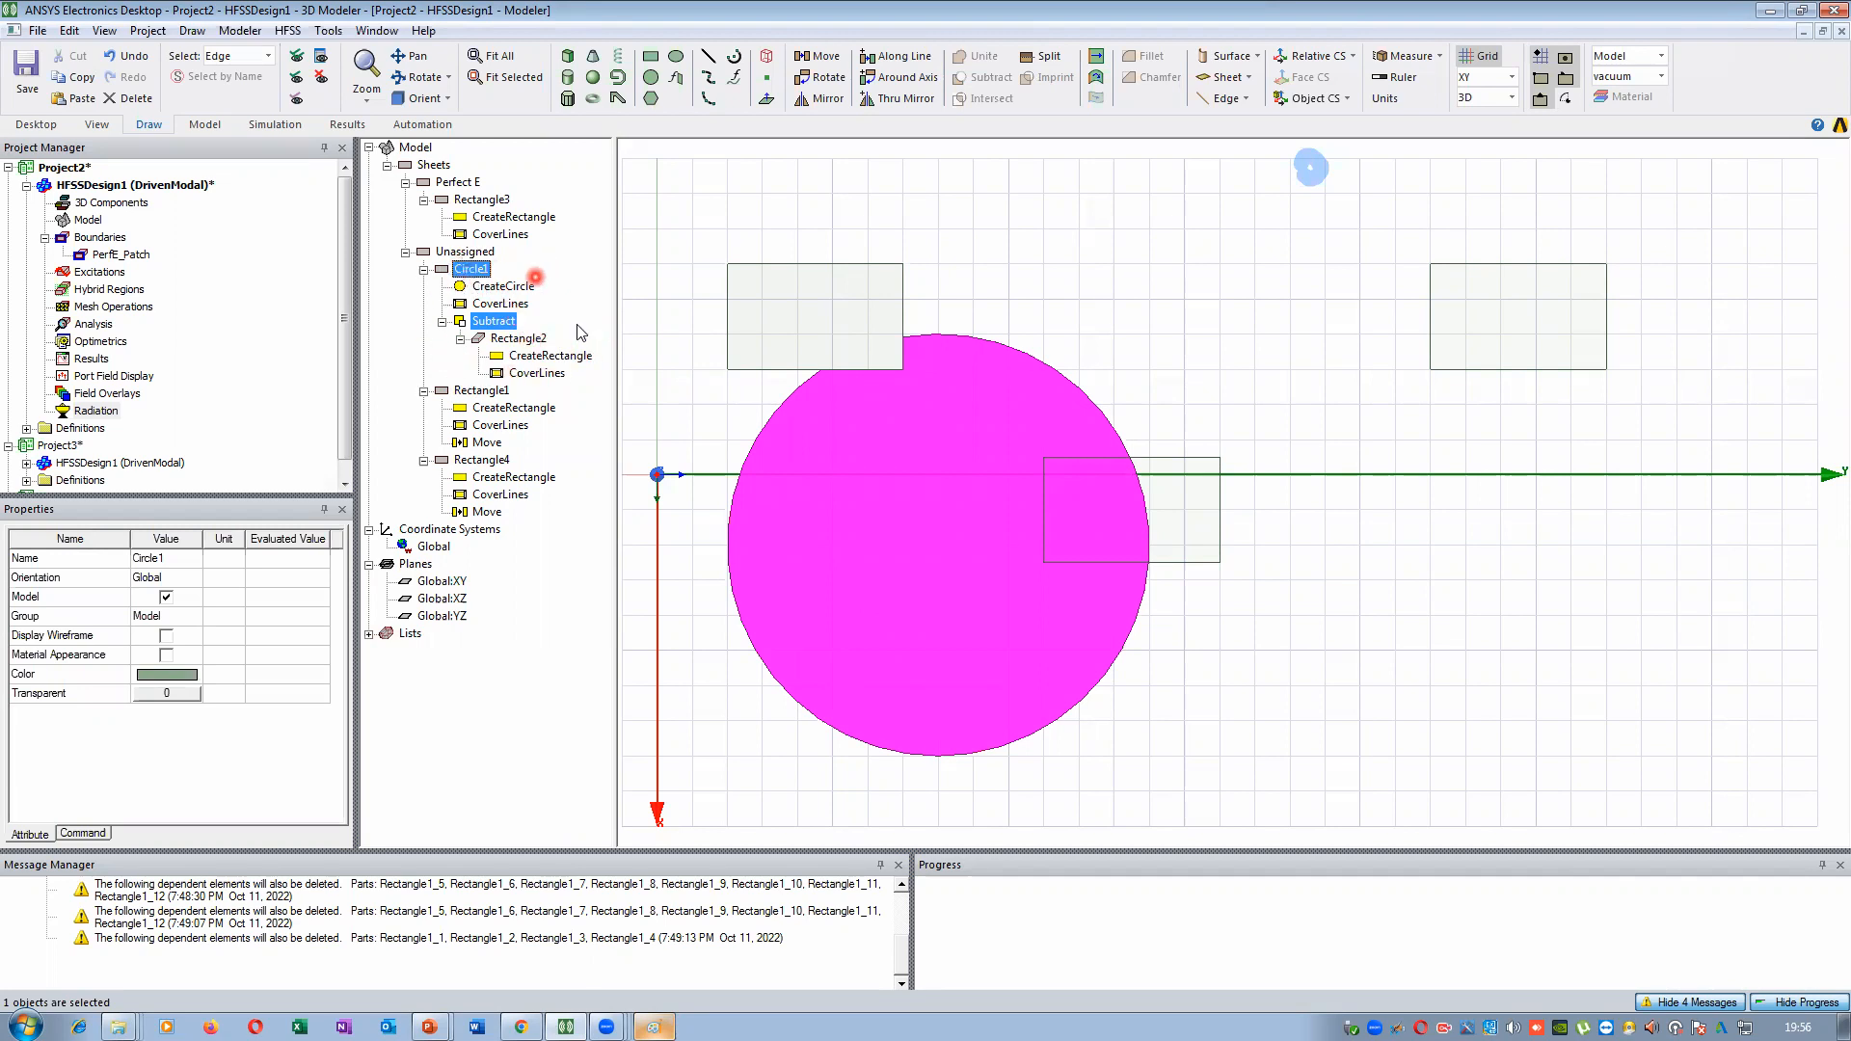
click(478, 272)
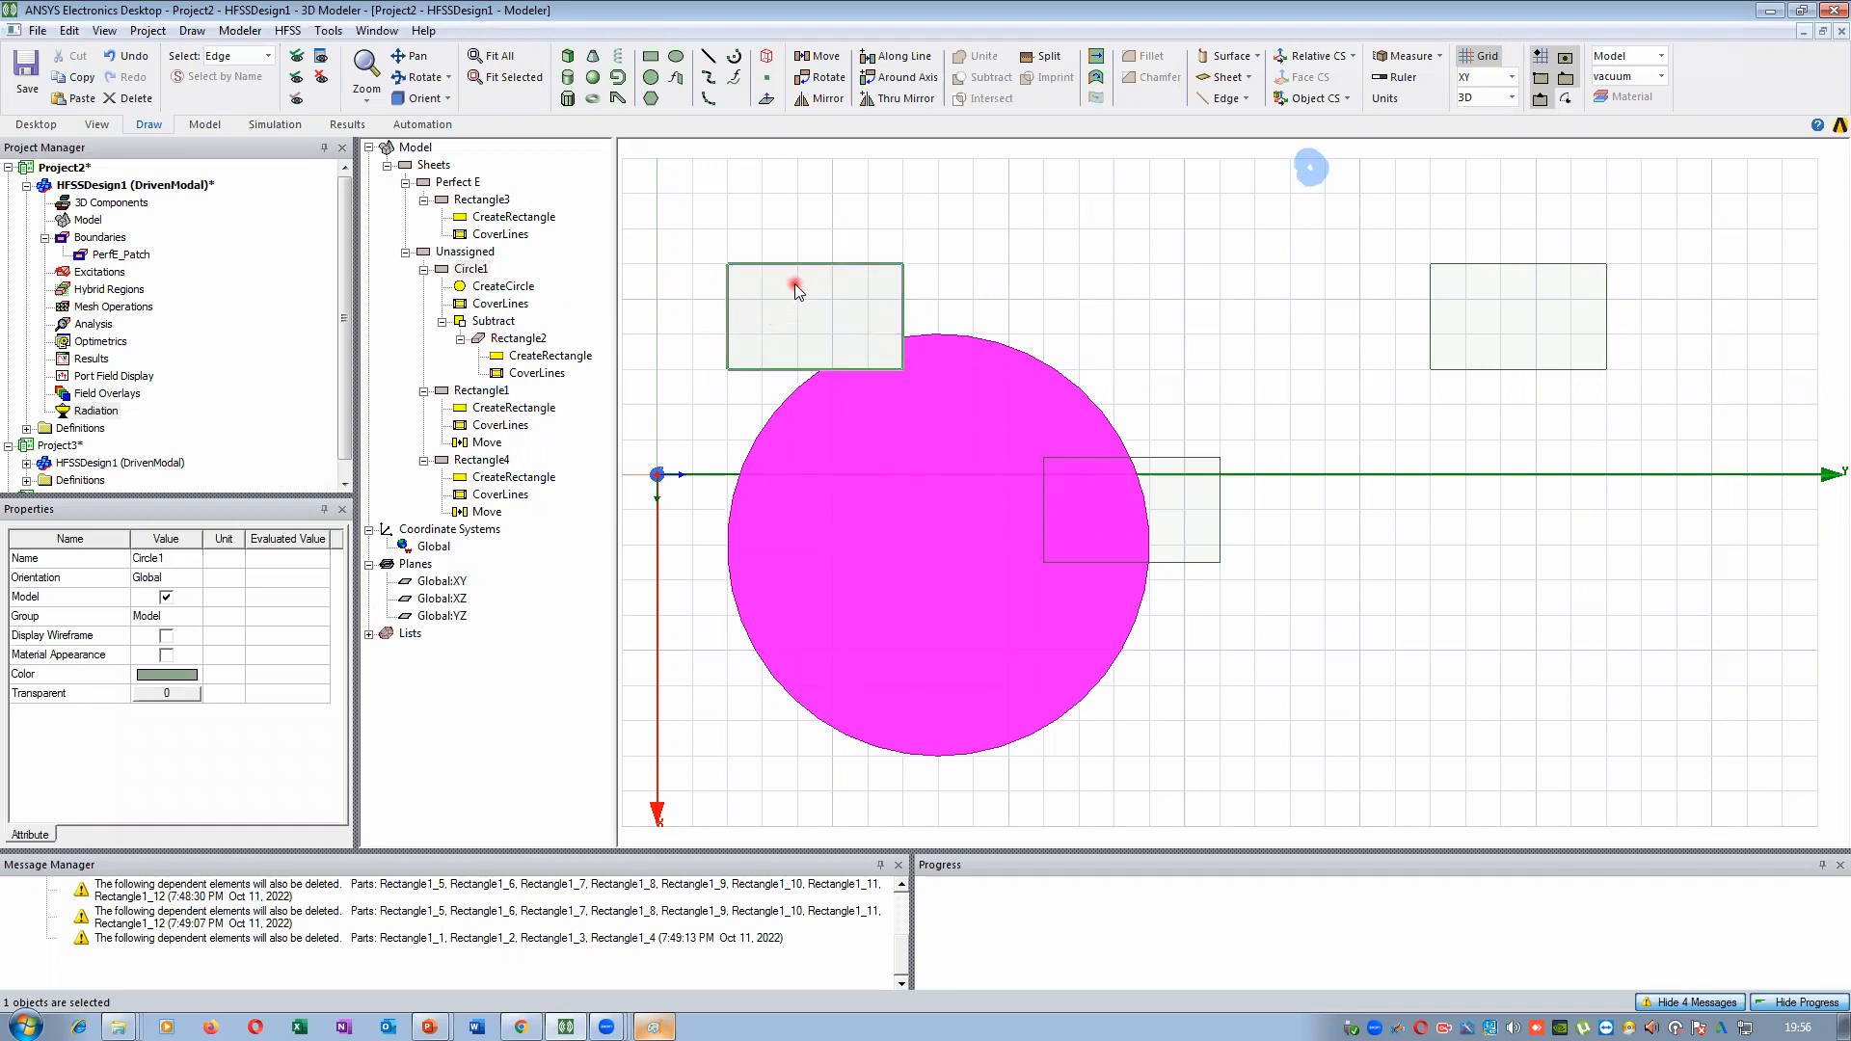
Switch to object selection and hide Rectangle3 and the small rectangle overlapping the circle's edge on the Y axis
key(o)
click(758, 328)
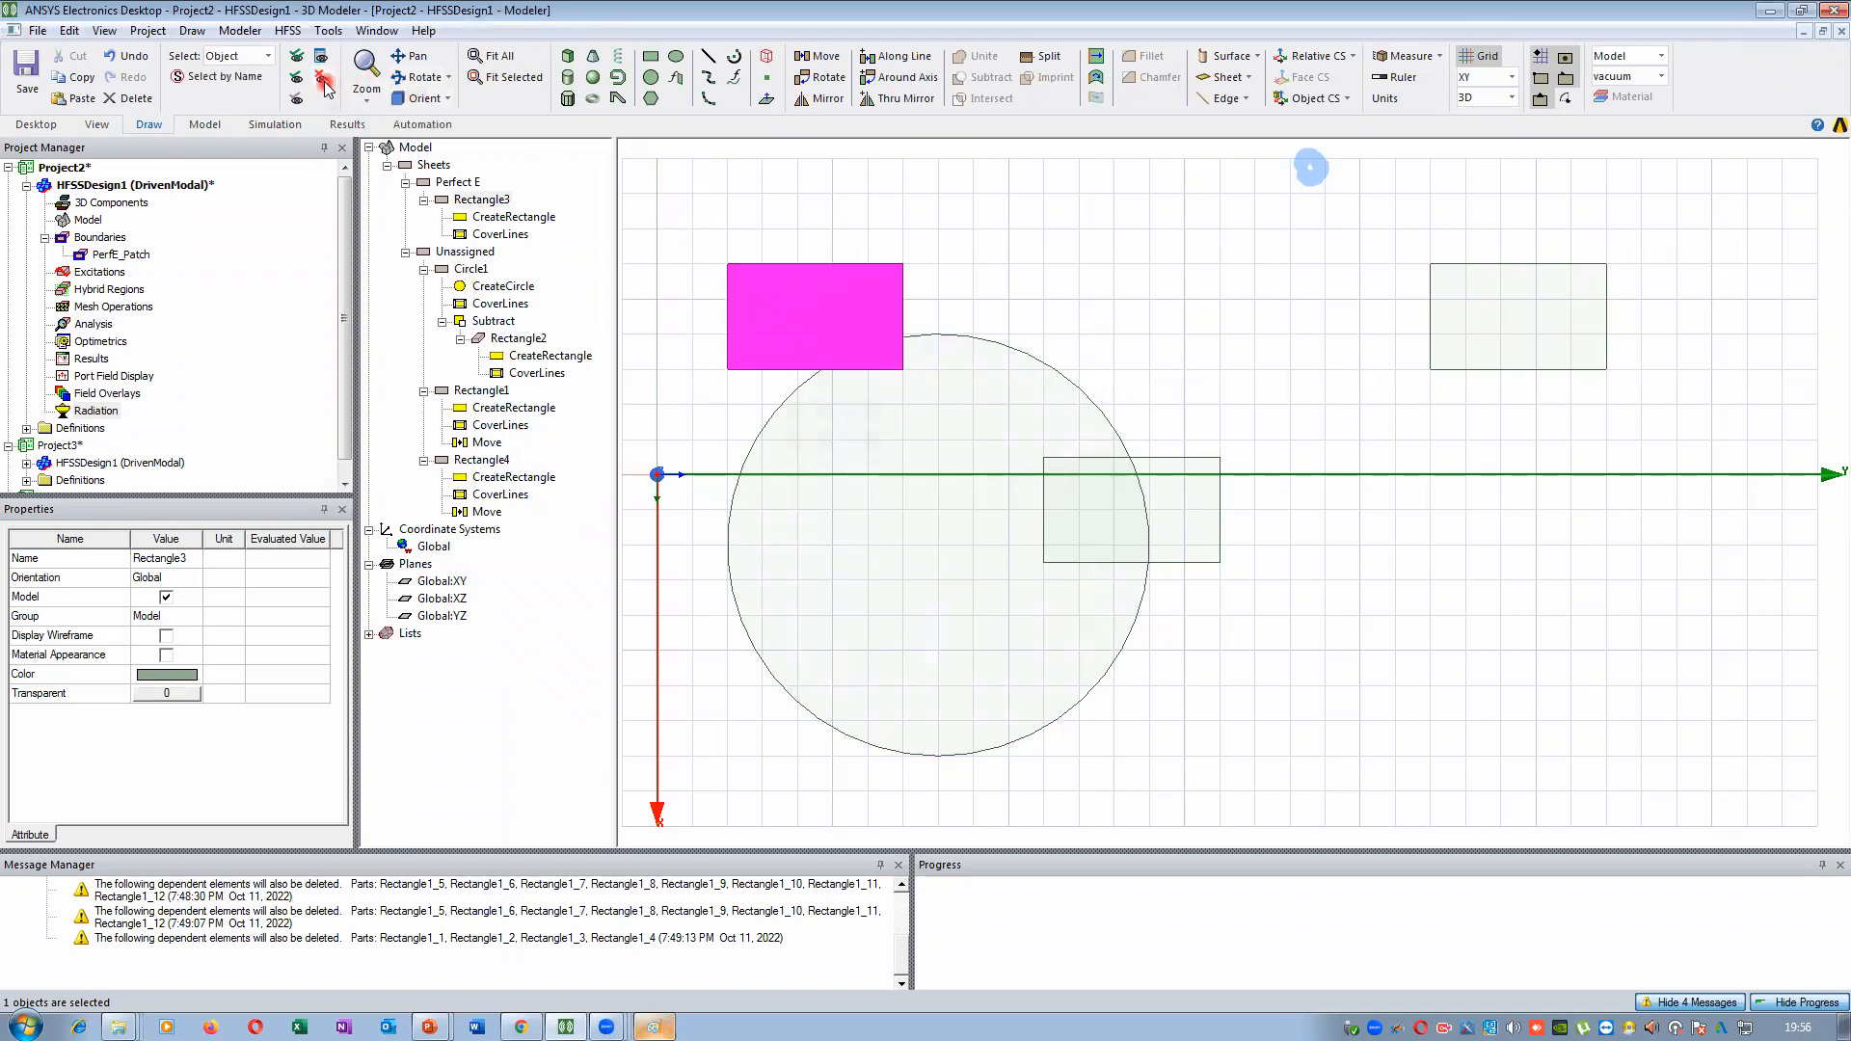
click(323, 79)
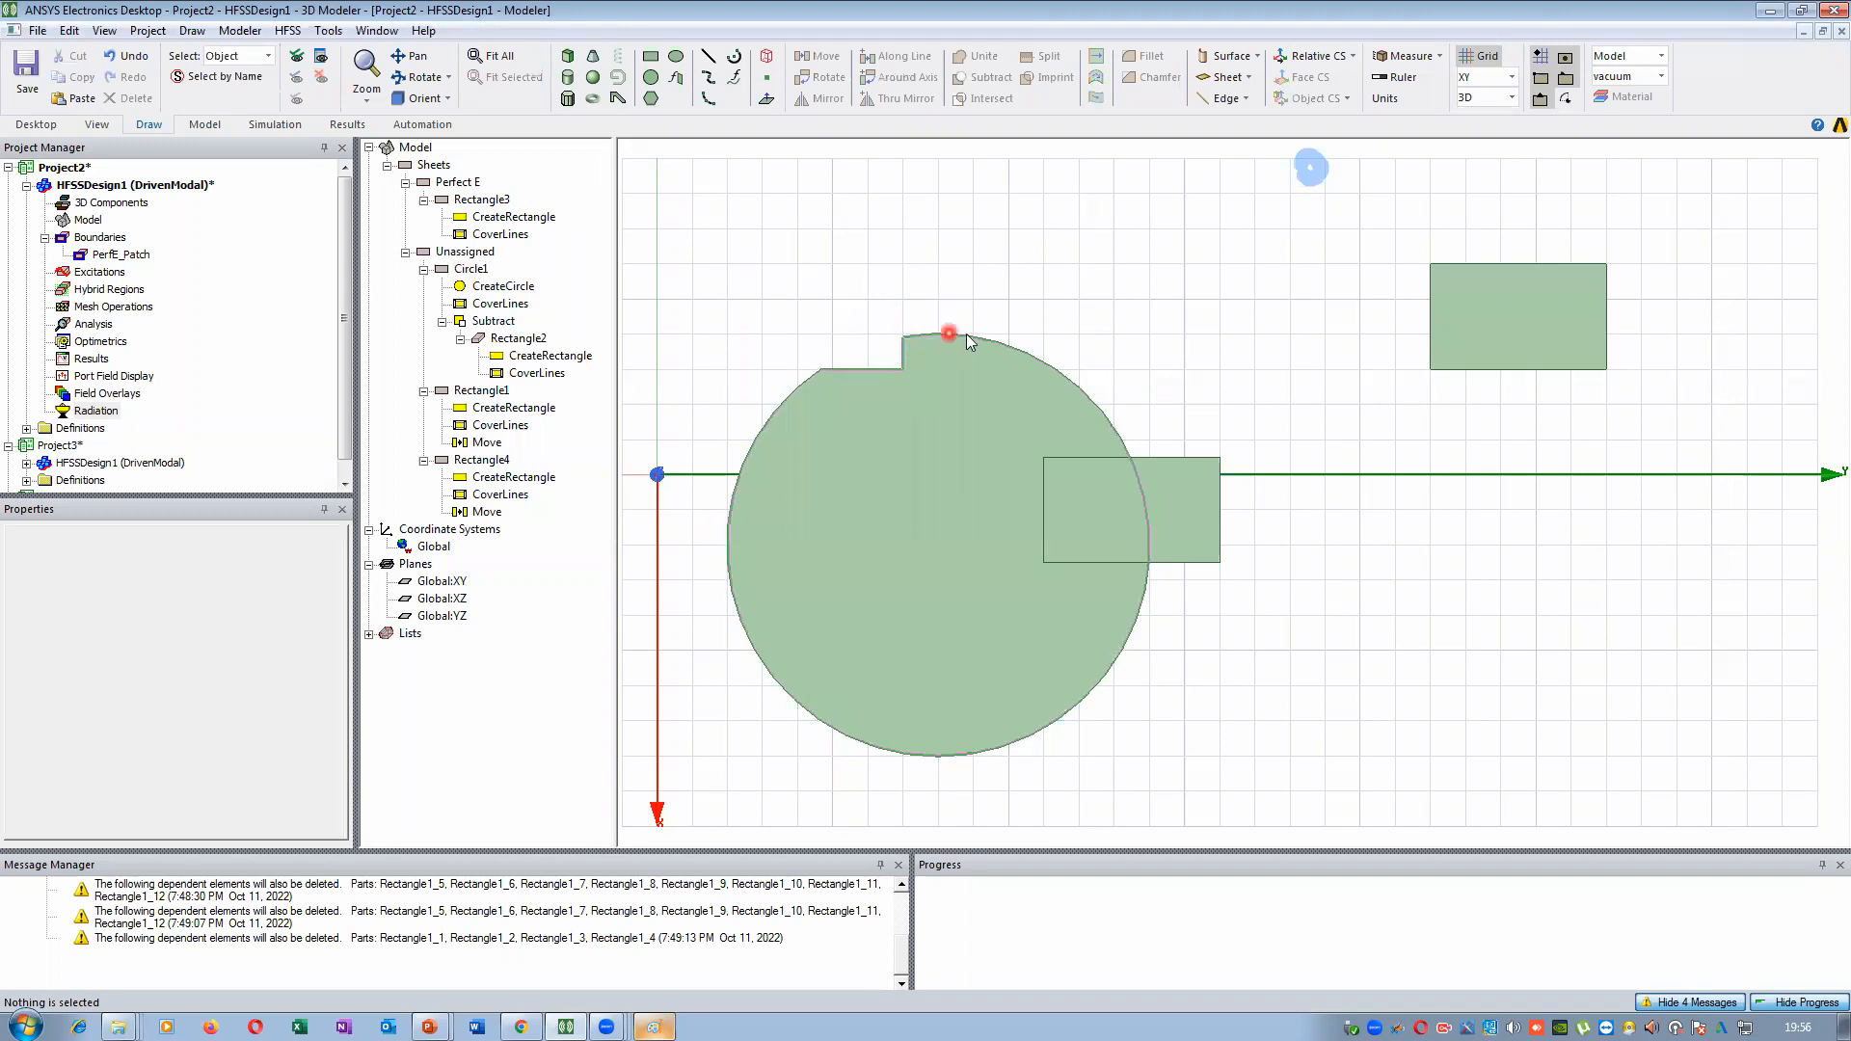
click(1162, 472)
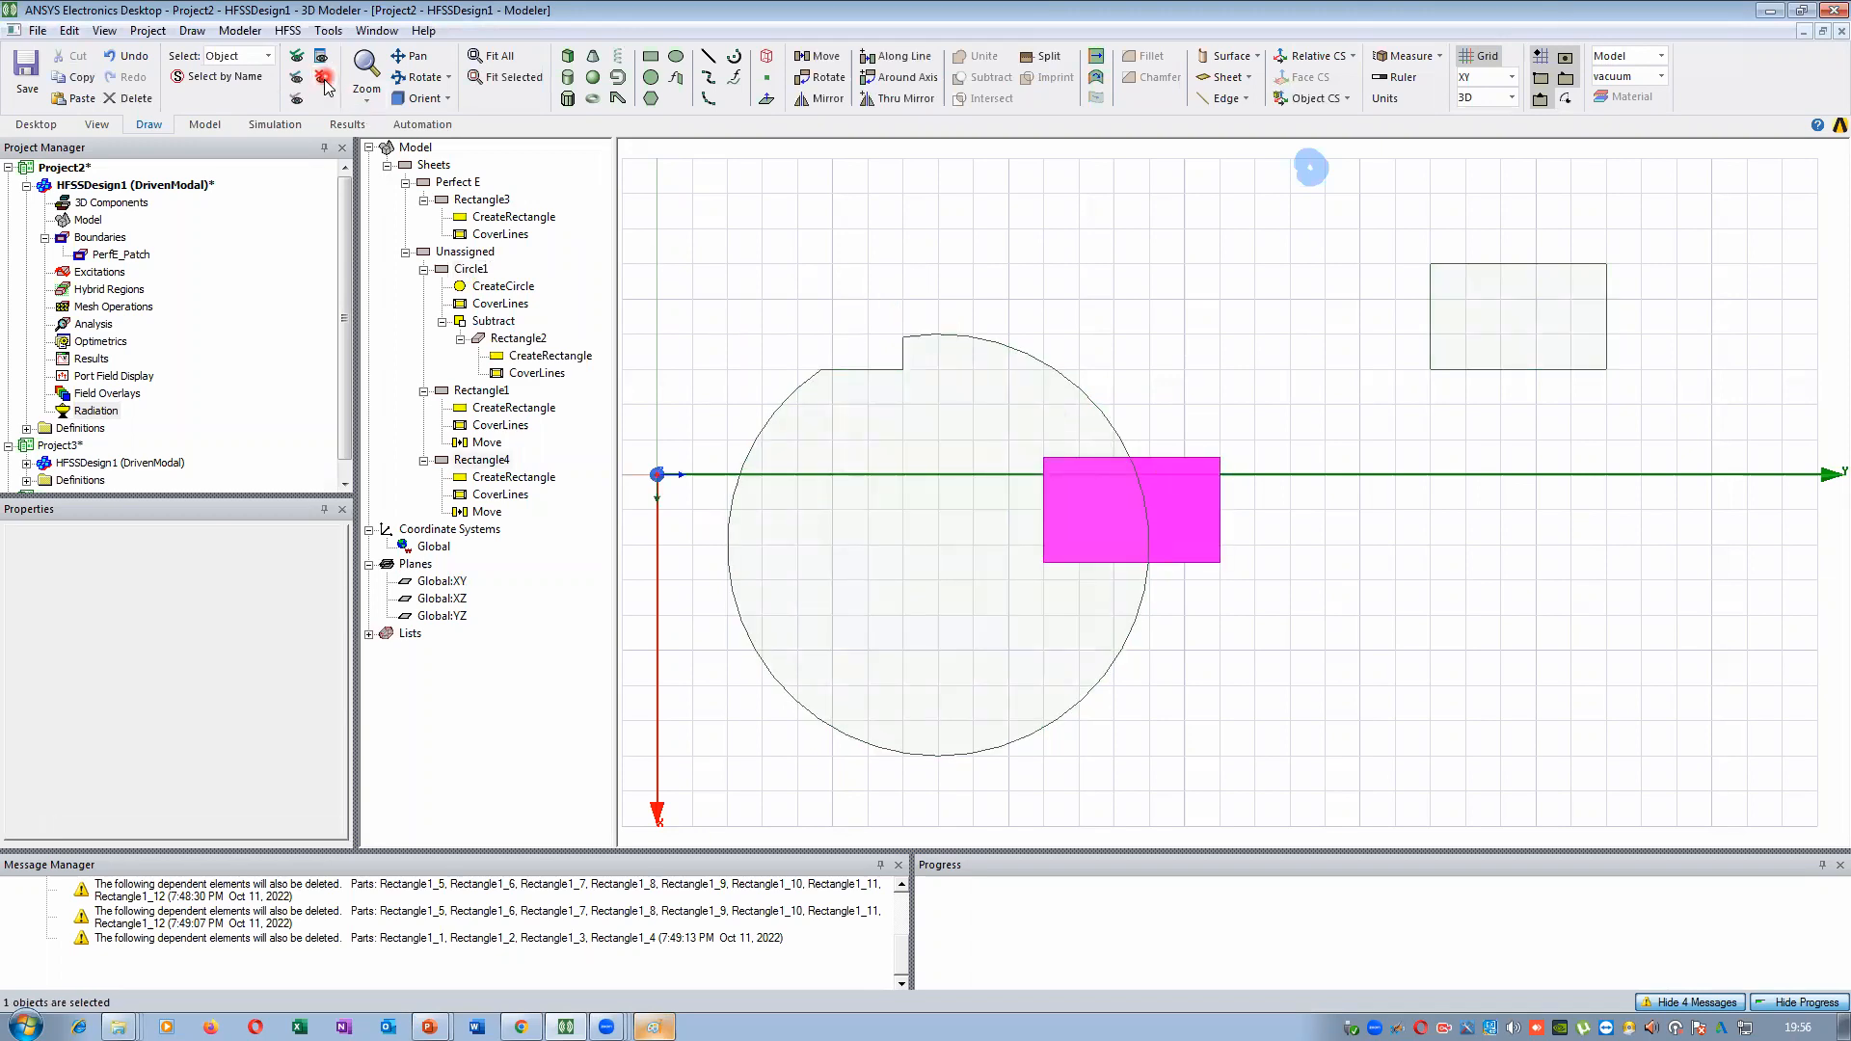
click(324, 81)
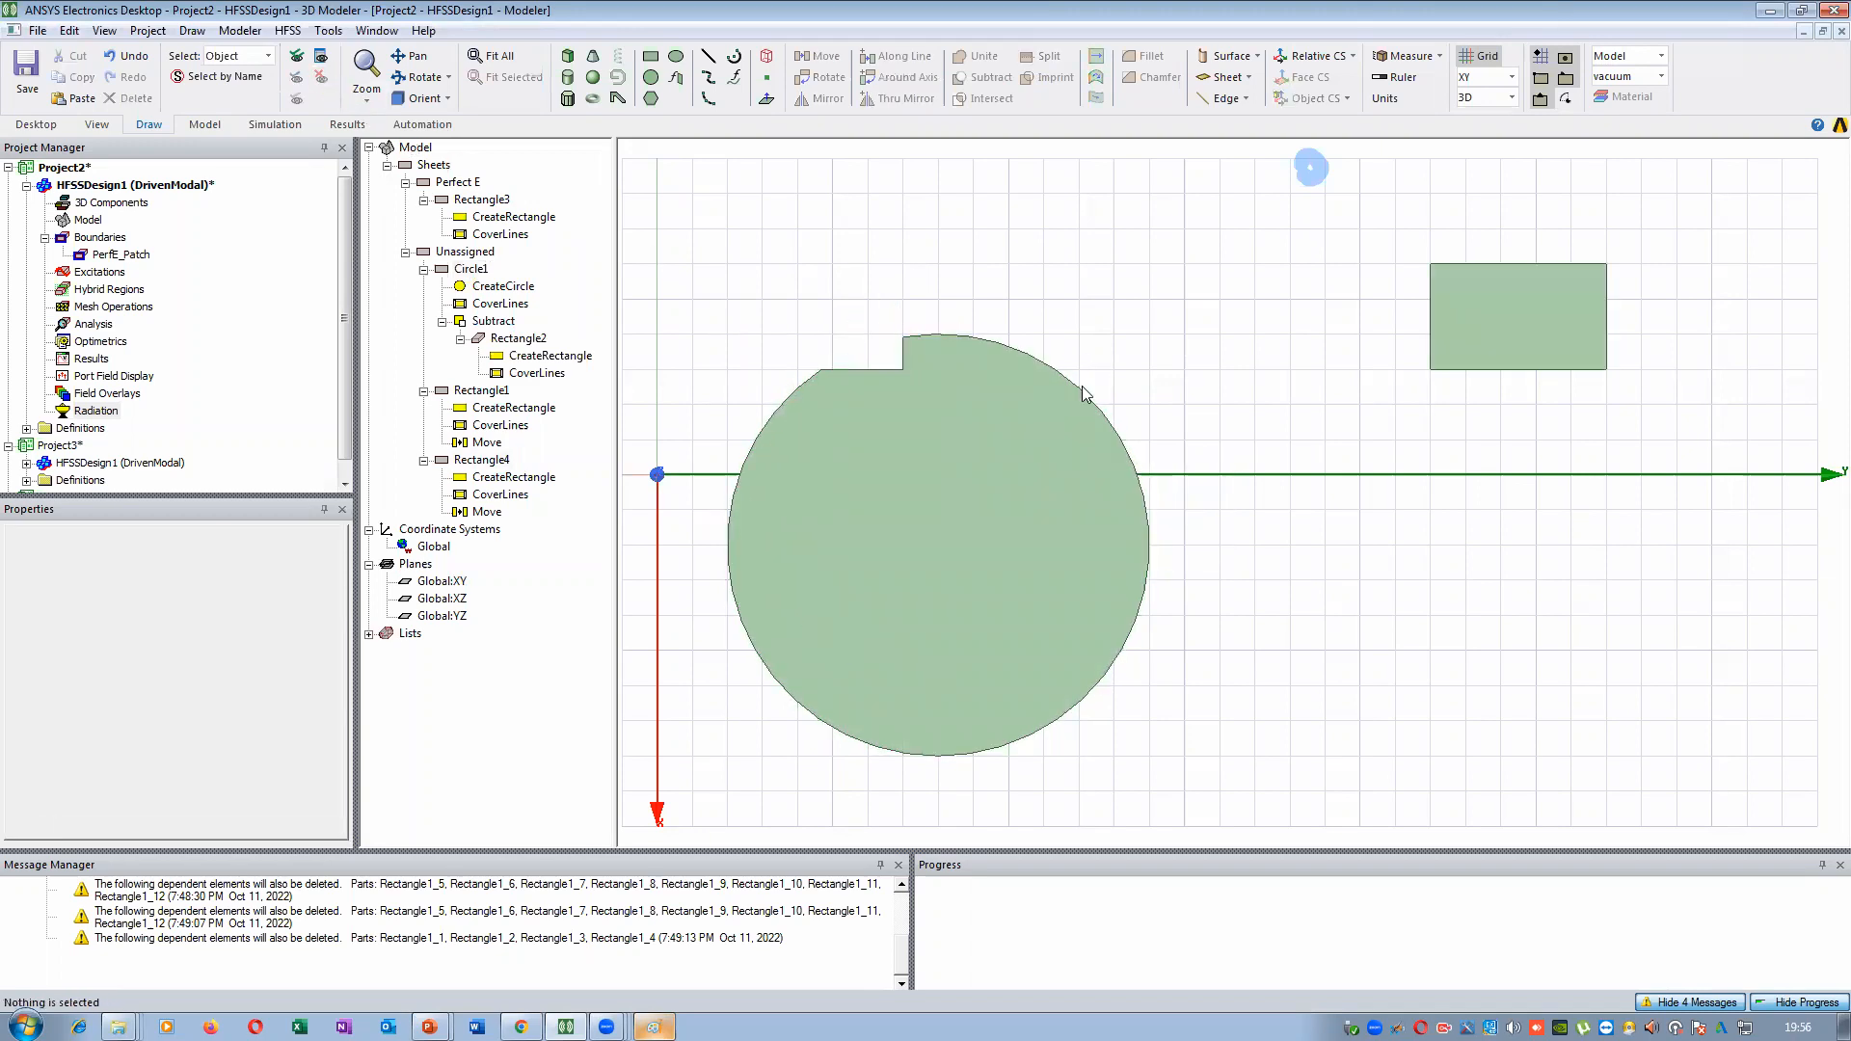
Delete the Subtract operation from Circle1's history
click(472, 270)
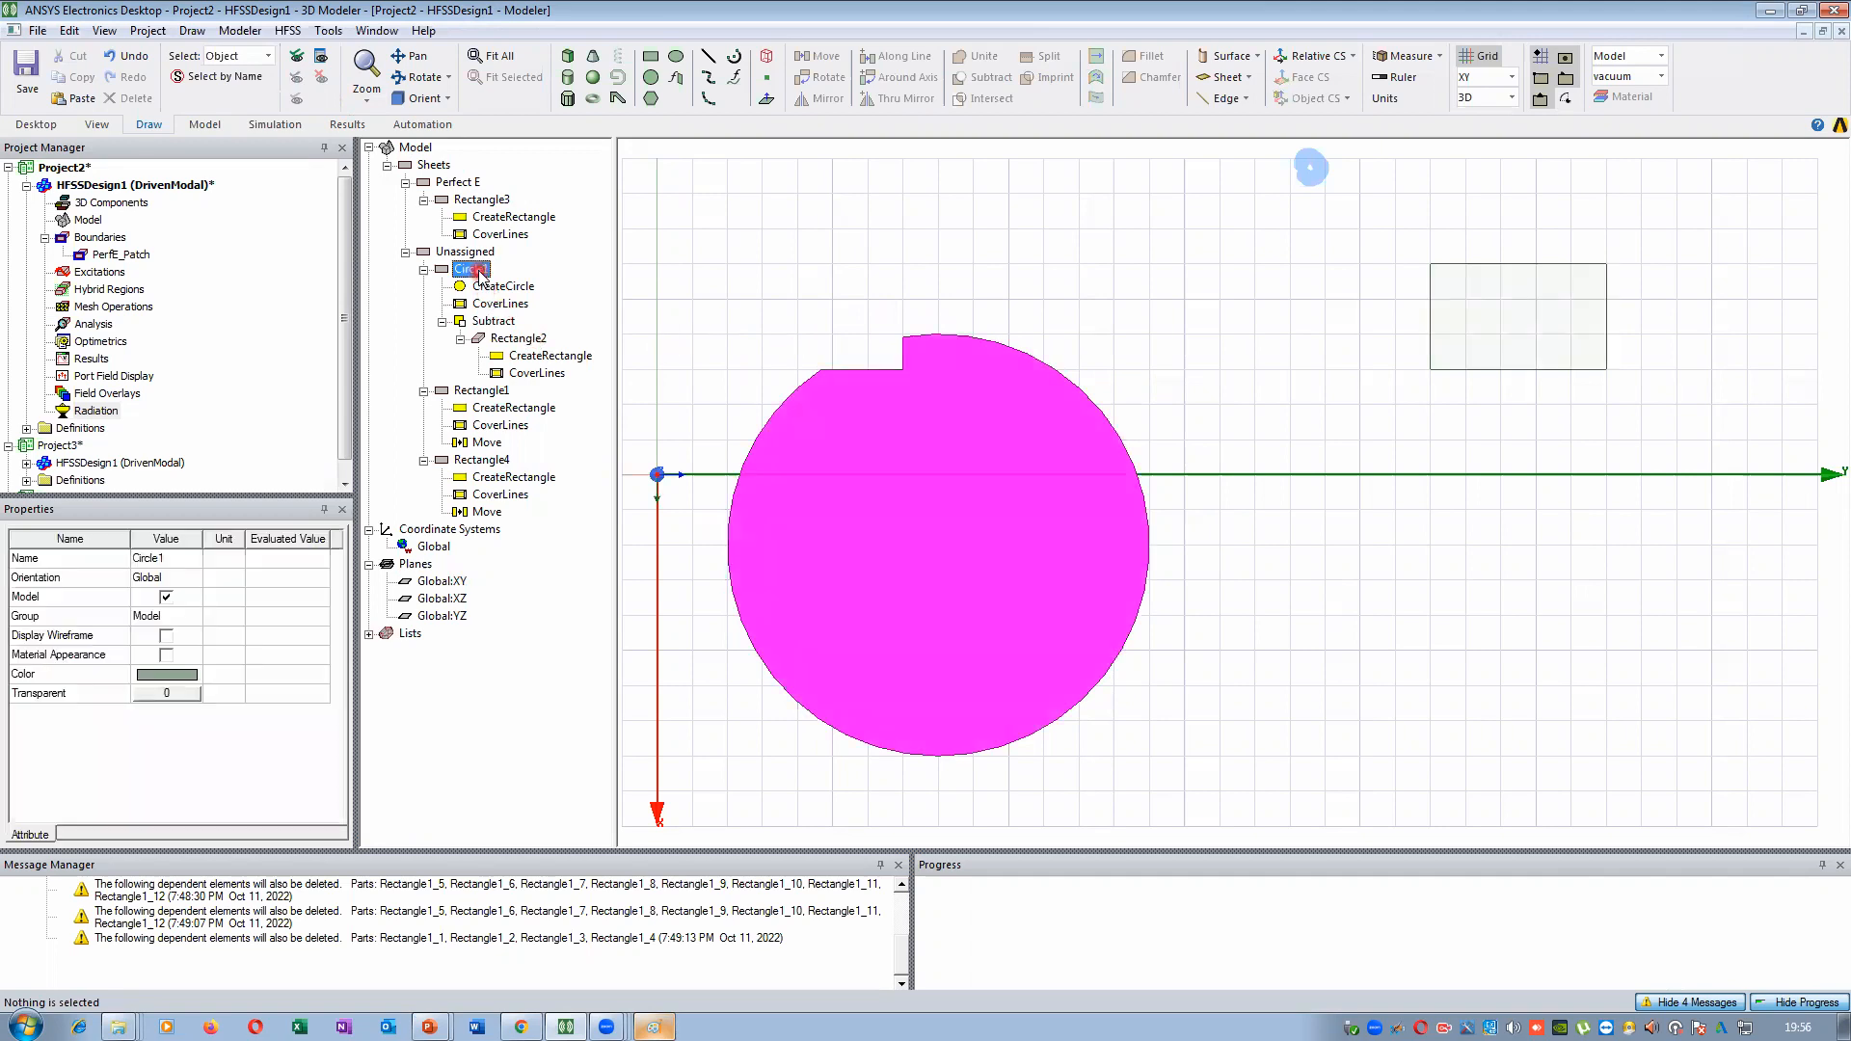
click(501, 322)
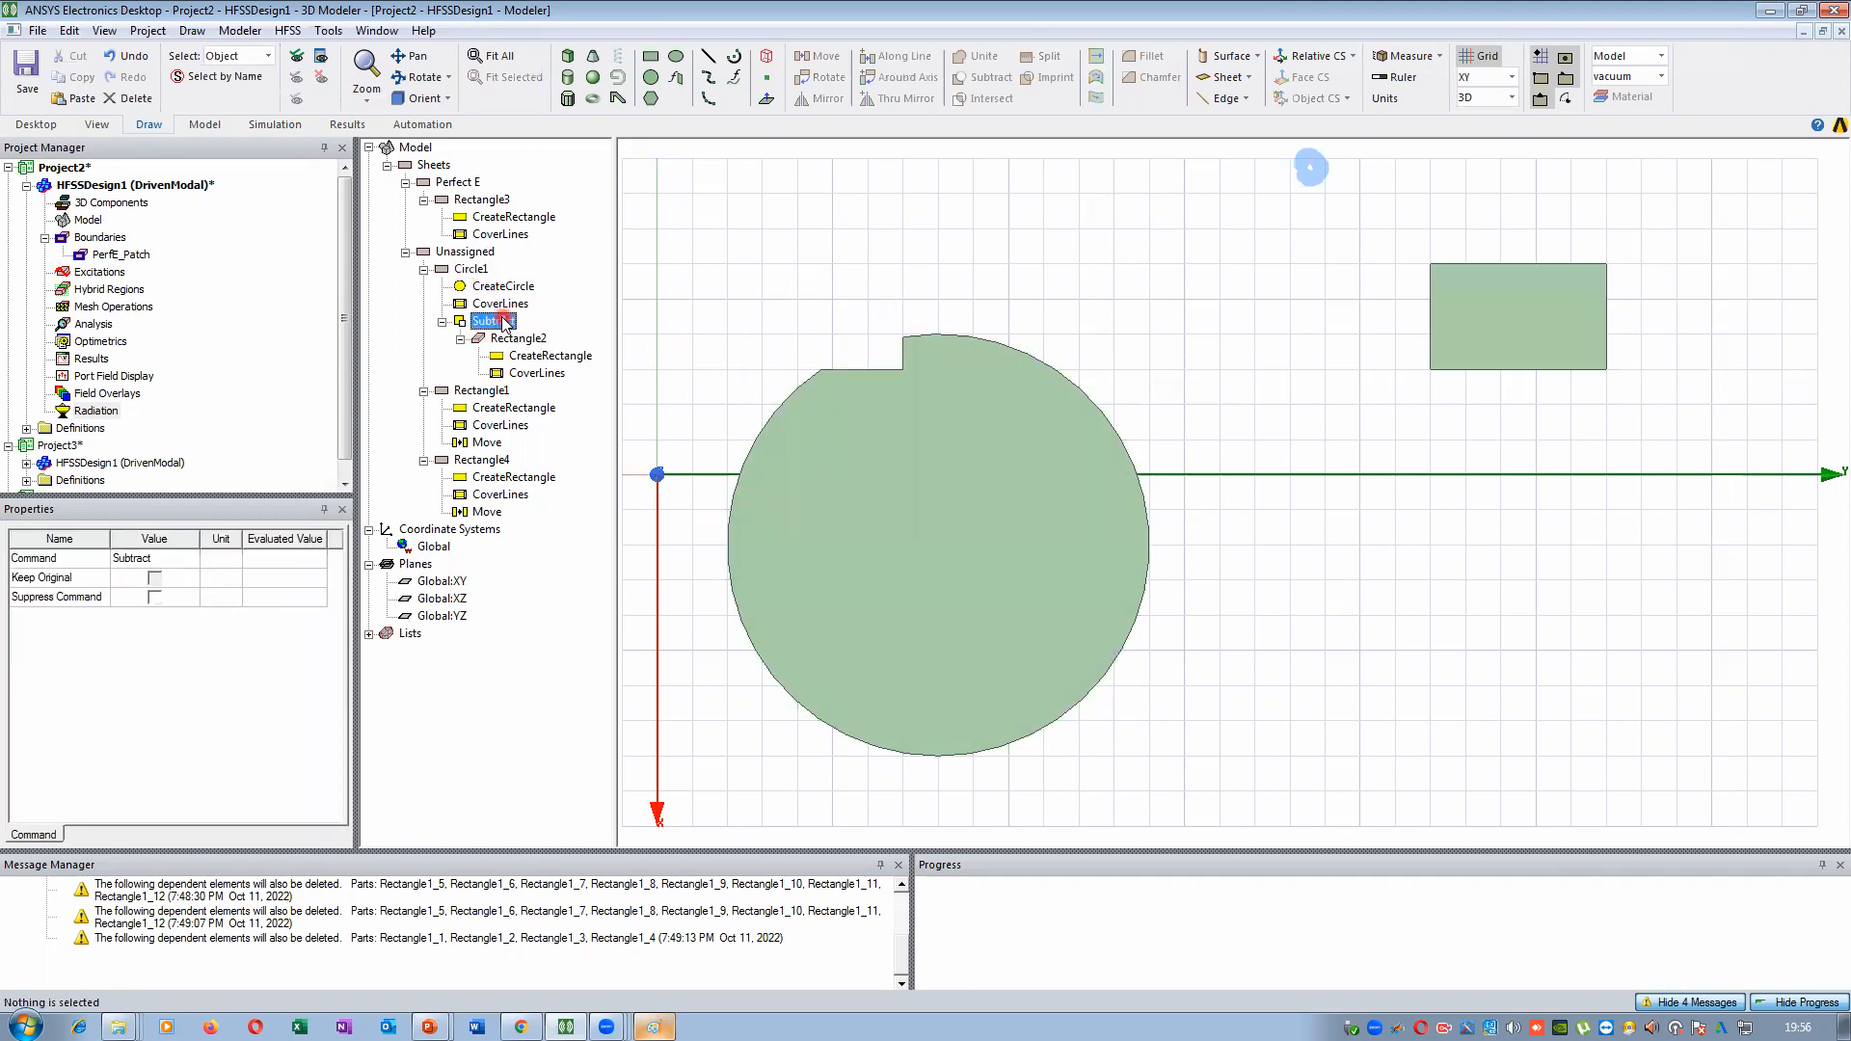
key(Delete)
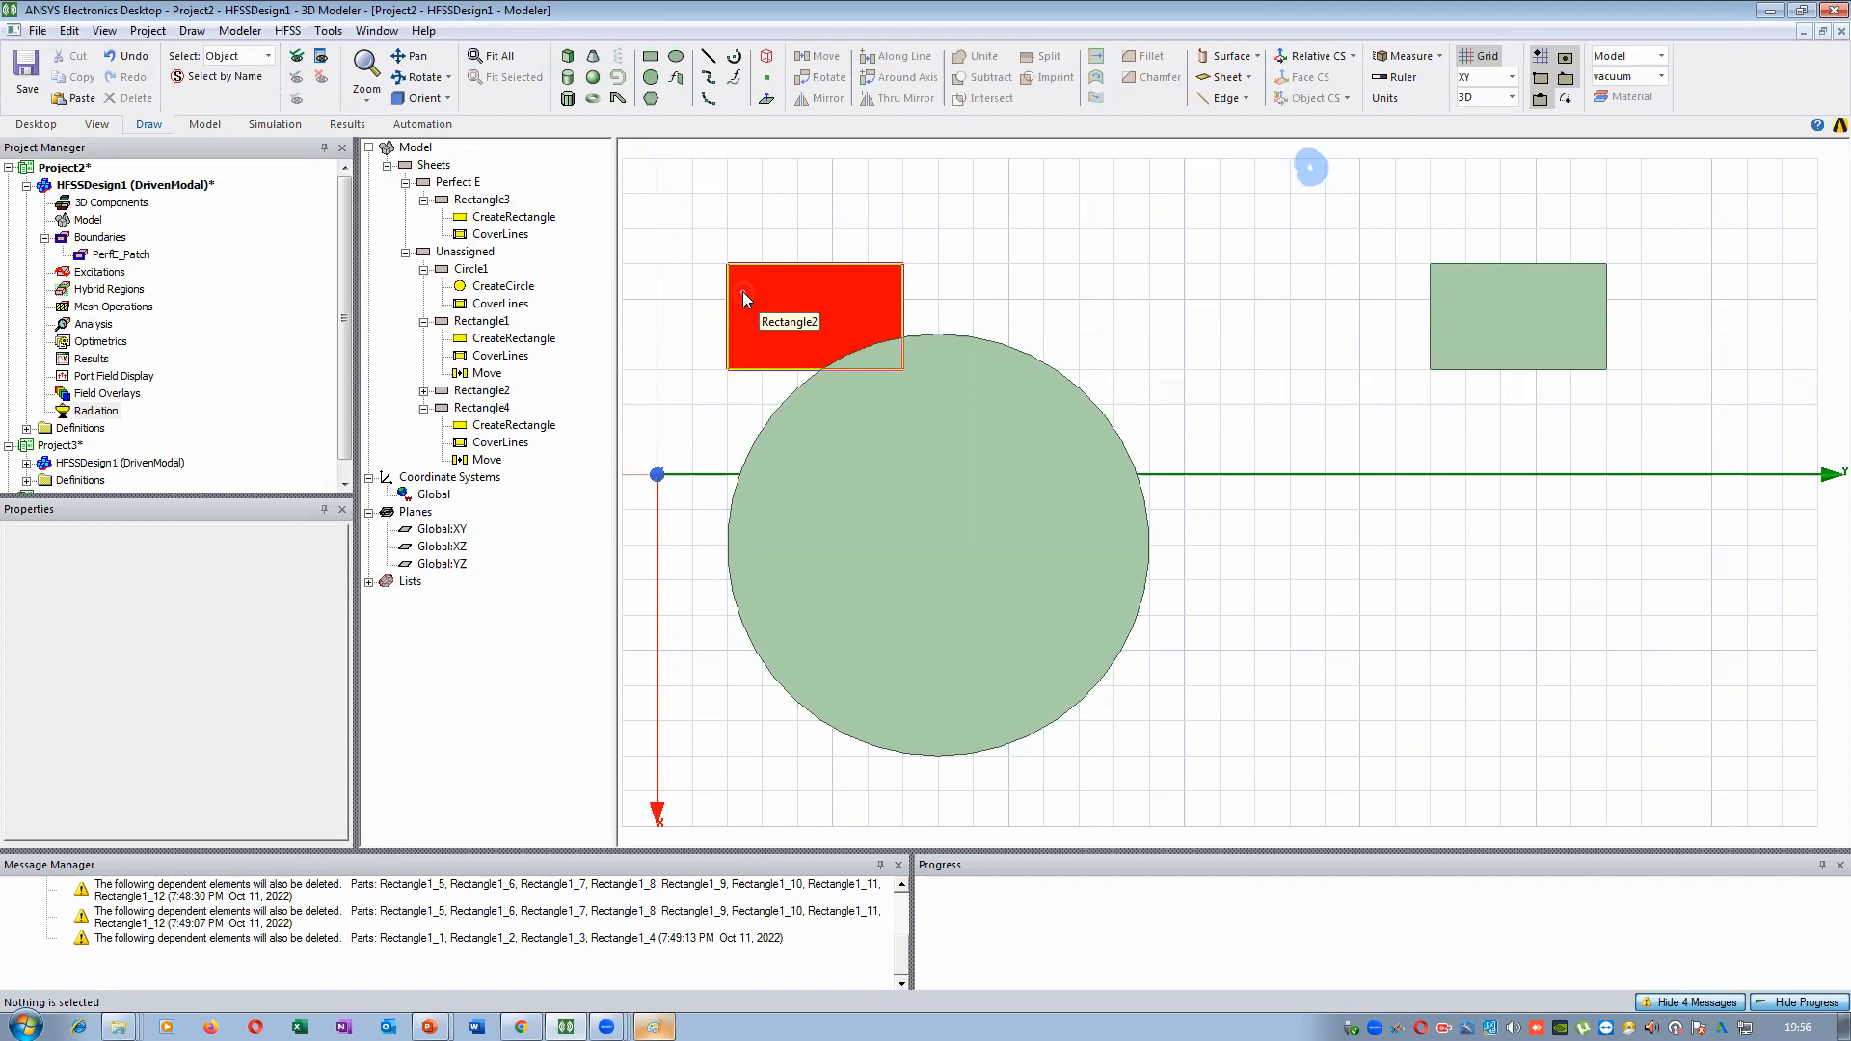
Subtract Circle1 from Rectangle2 and examine the curved cut in the rectangle
click(744, 292)
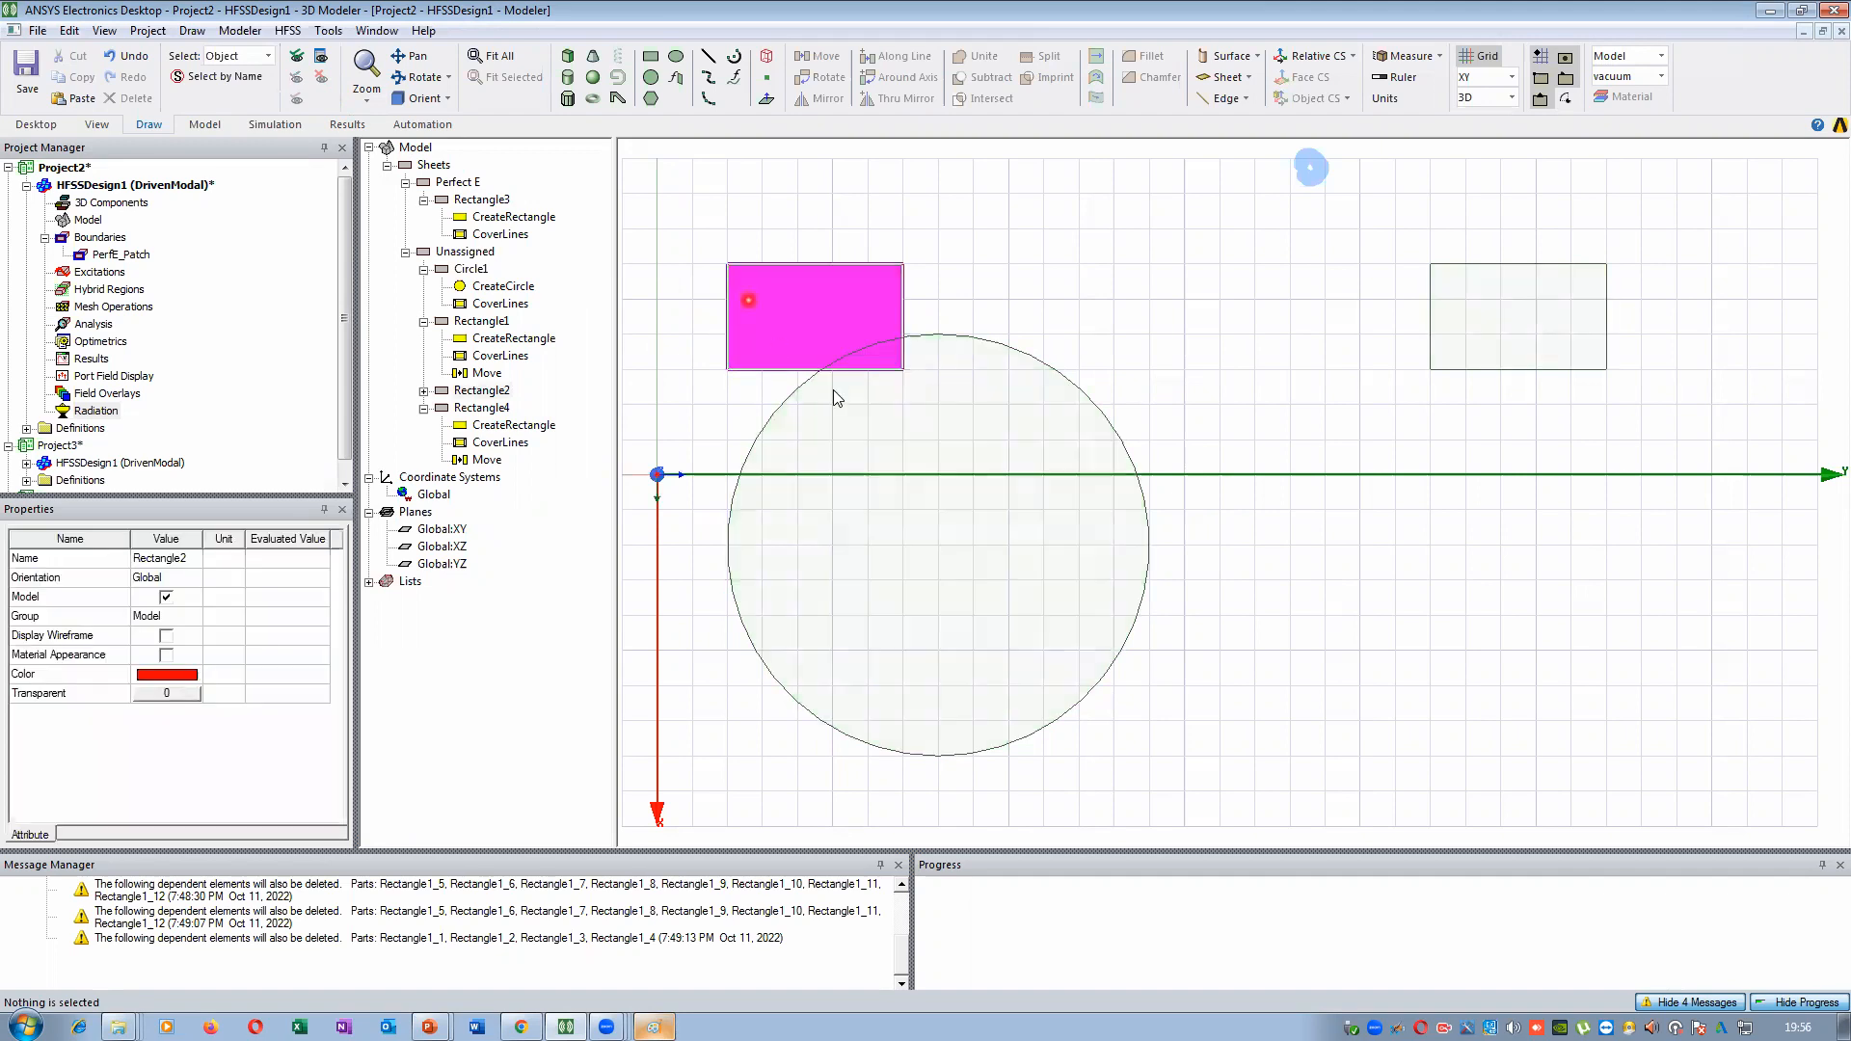
ctrl+click(880, 449)
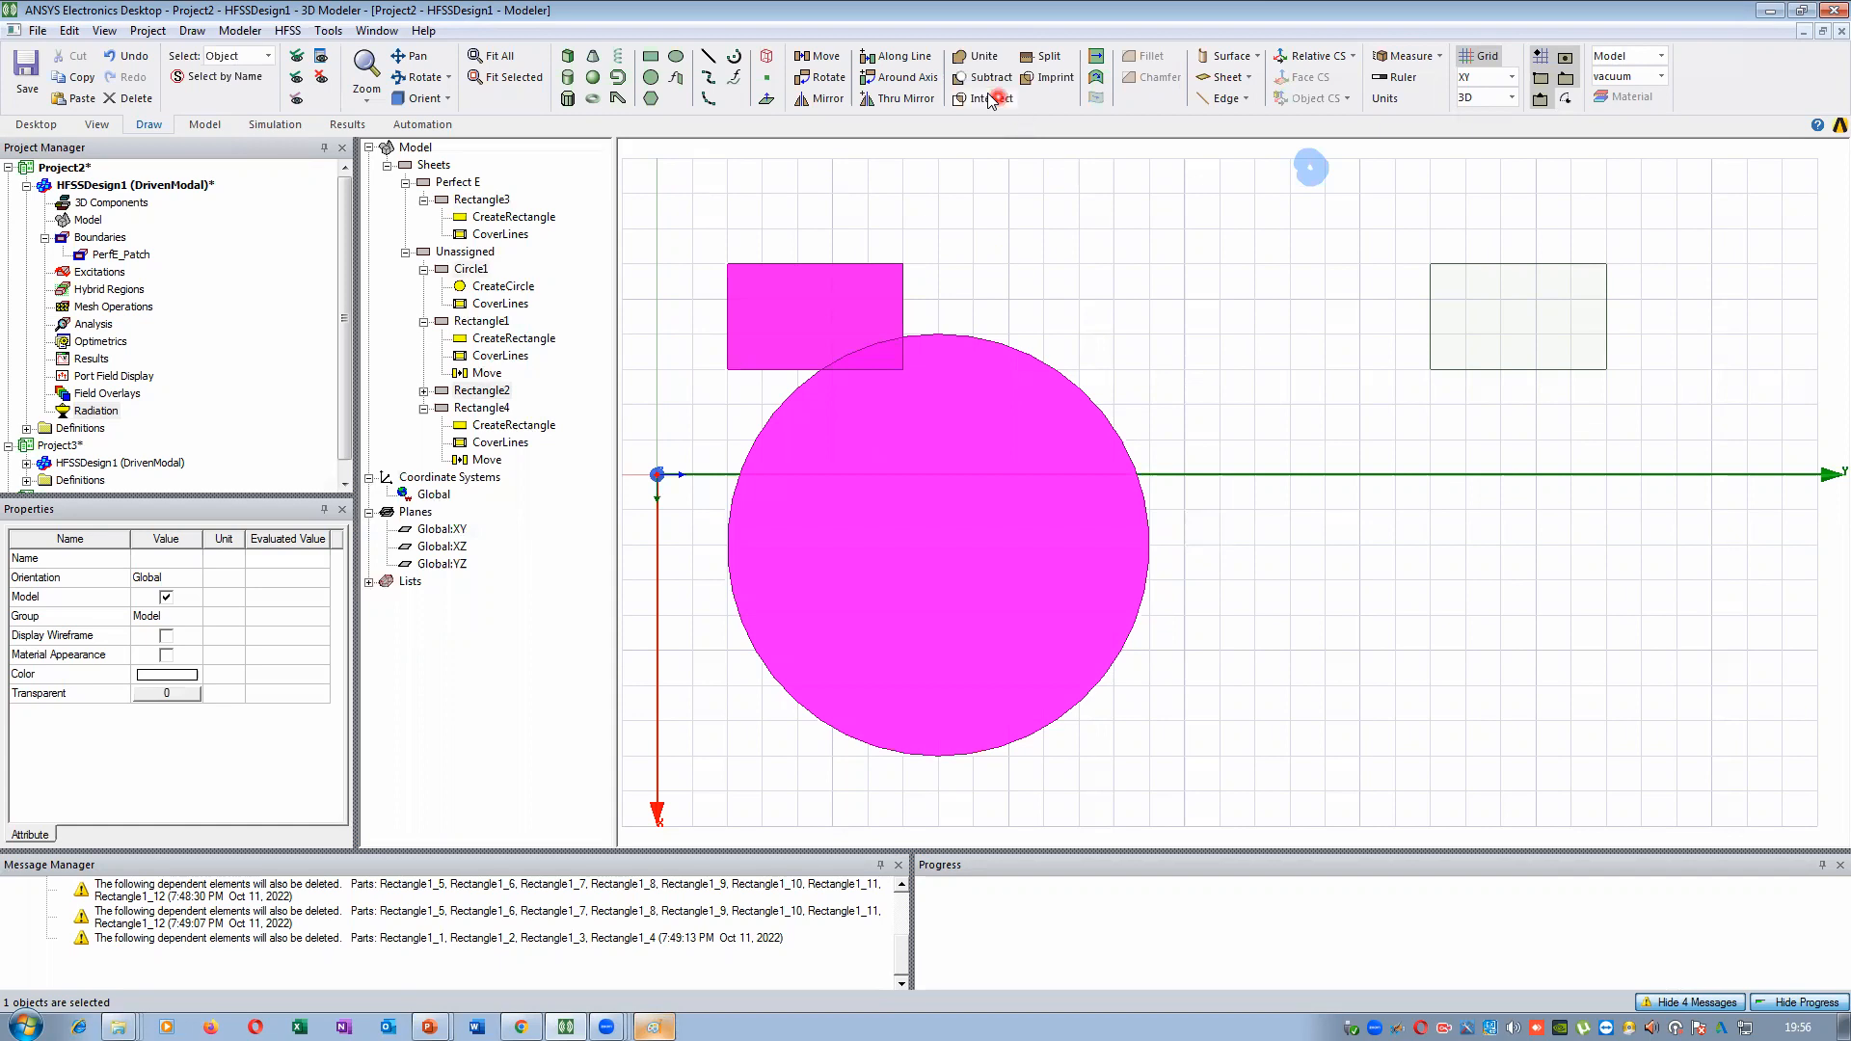
click(982, 80)
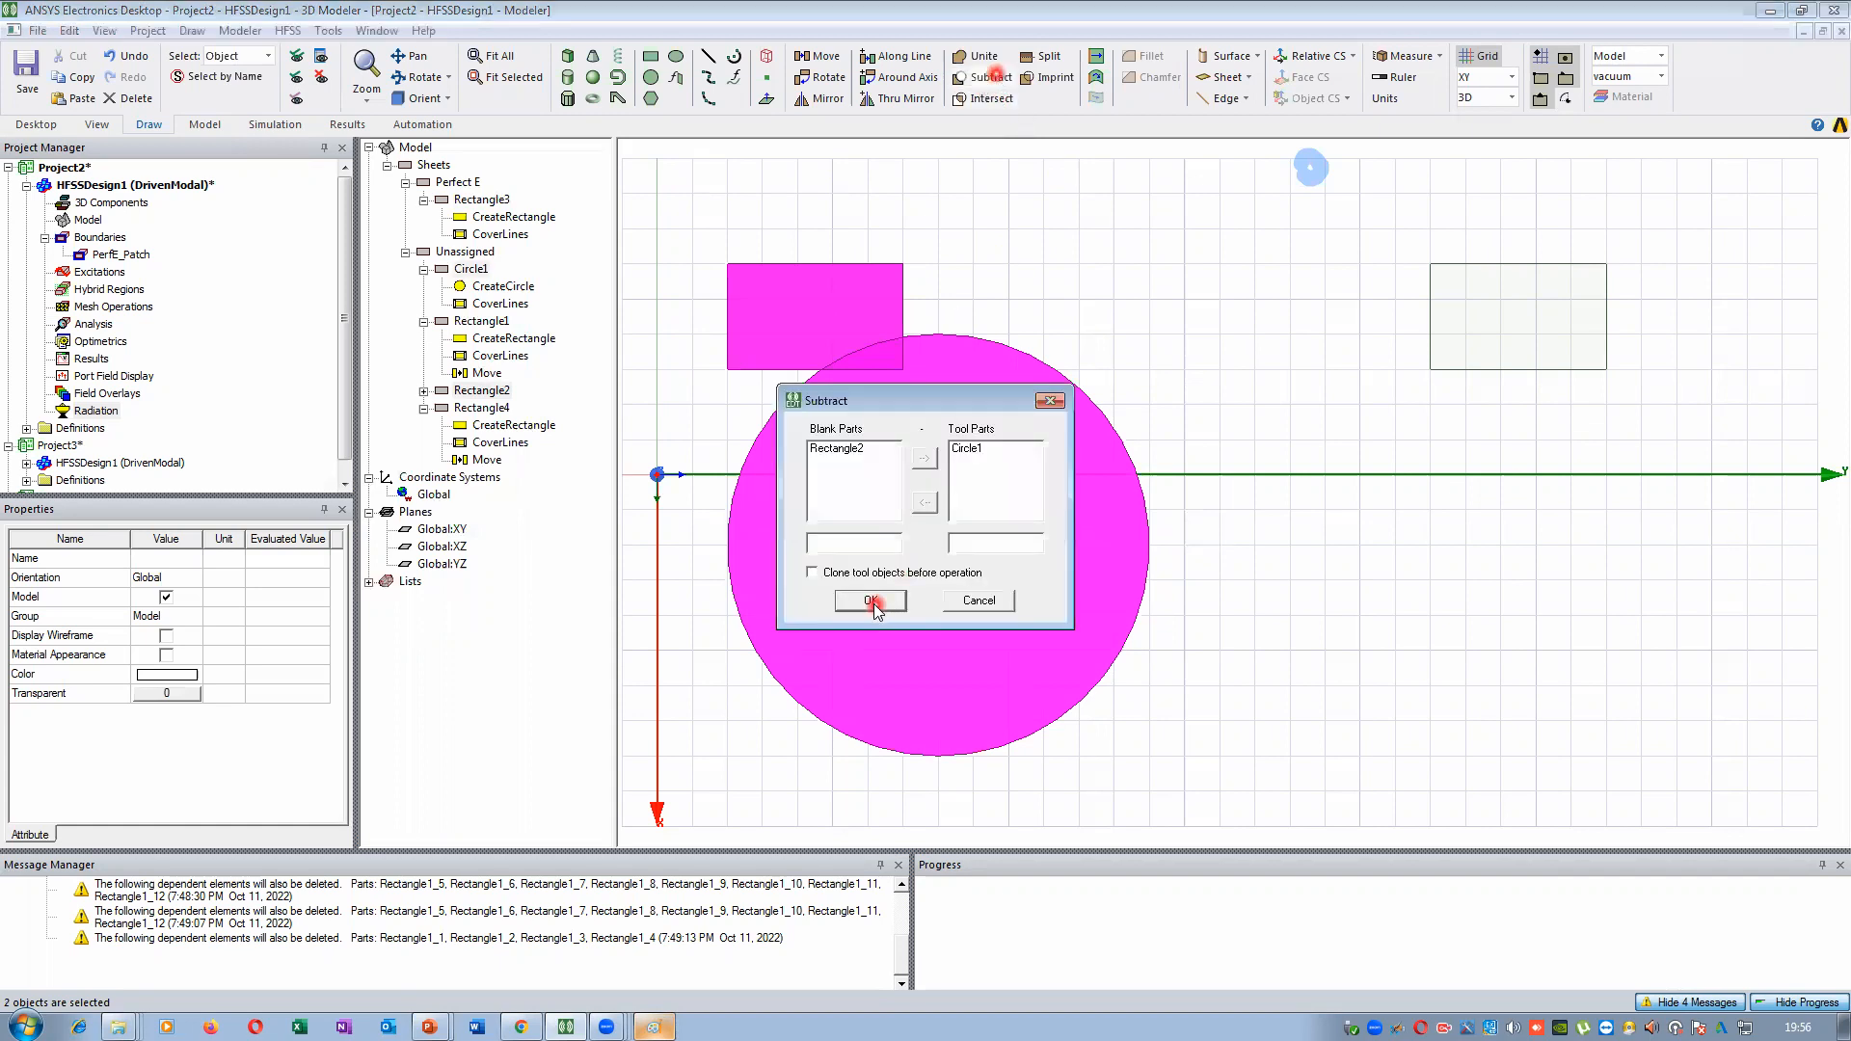
click(874, 602)
click(846, 364)
scroll(846, 363, up, 1)
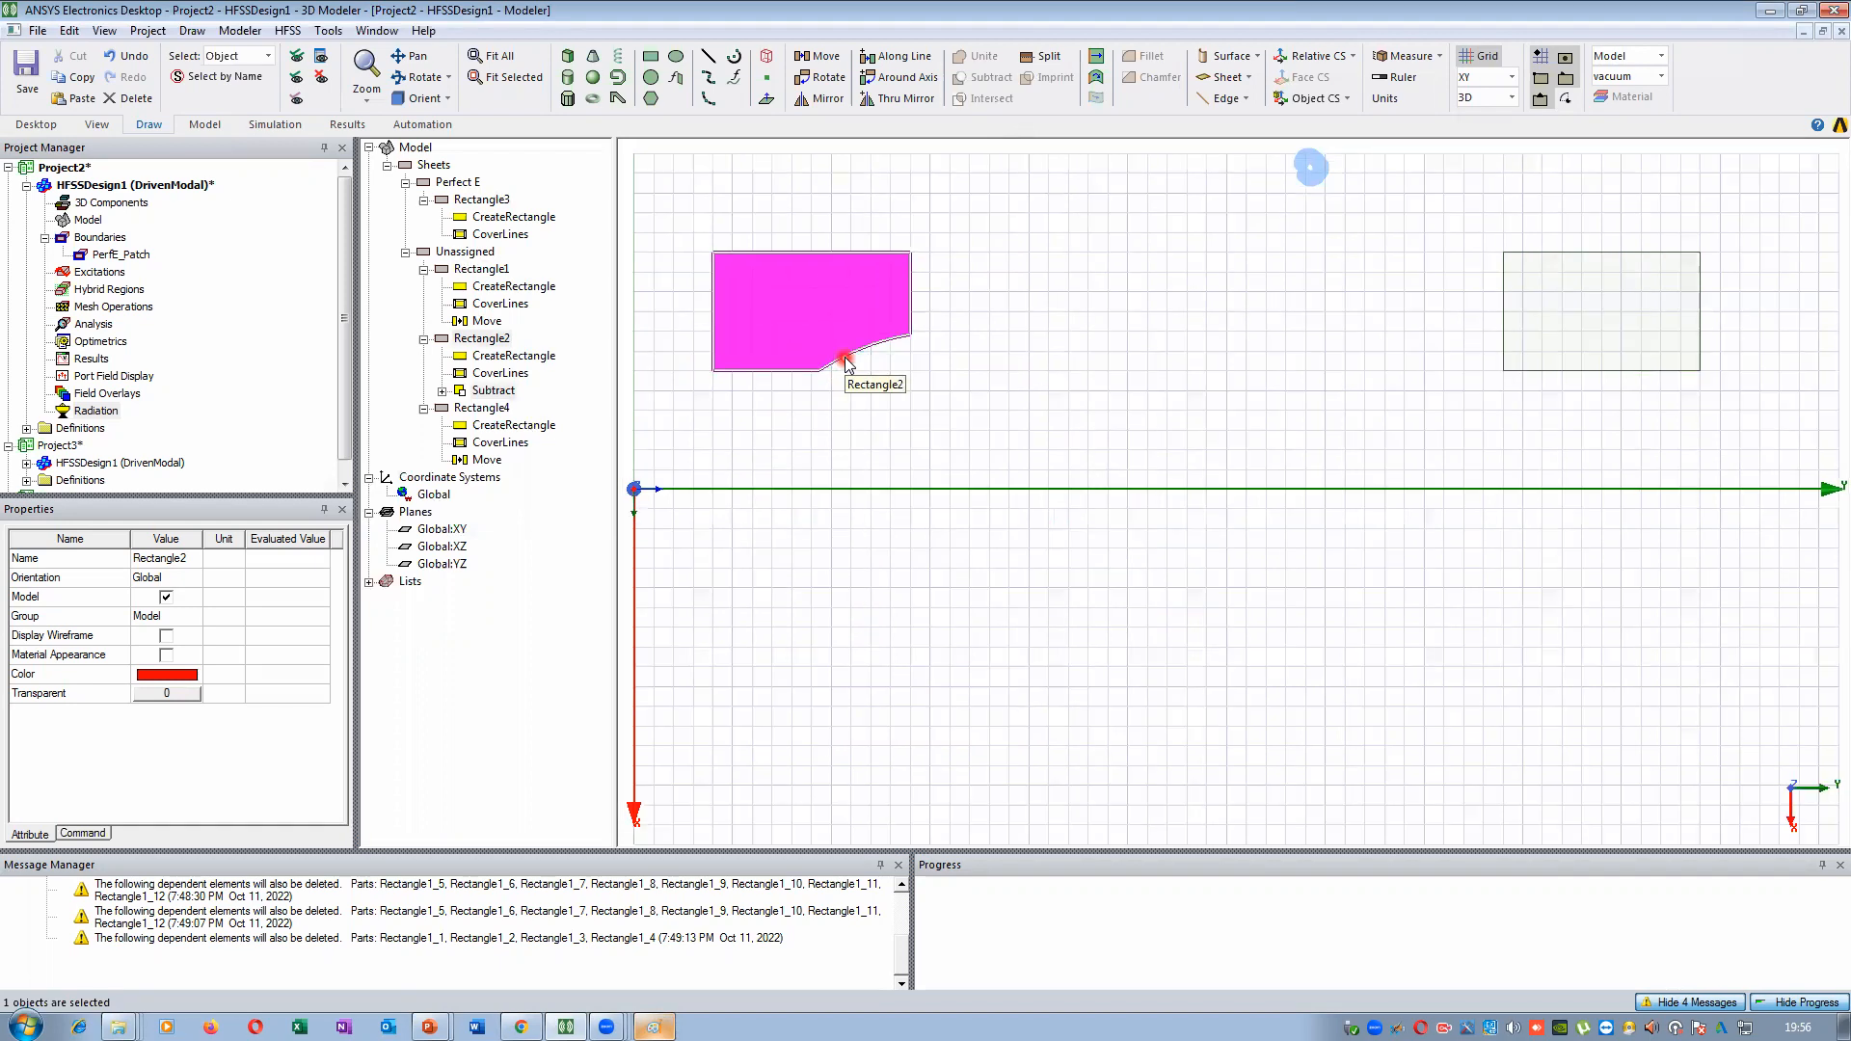
scroll(847, 363, up, 1)
Undo the subtraction of Circle1 from Rectangle2 and check both sheets by selecting them
click(1021, 343)
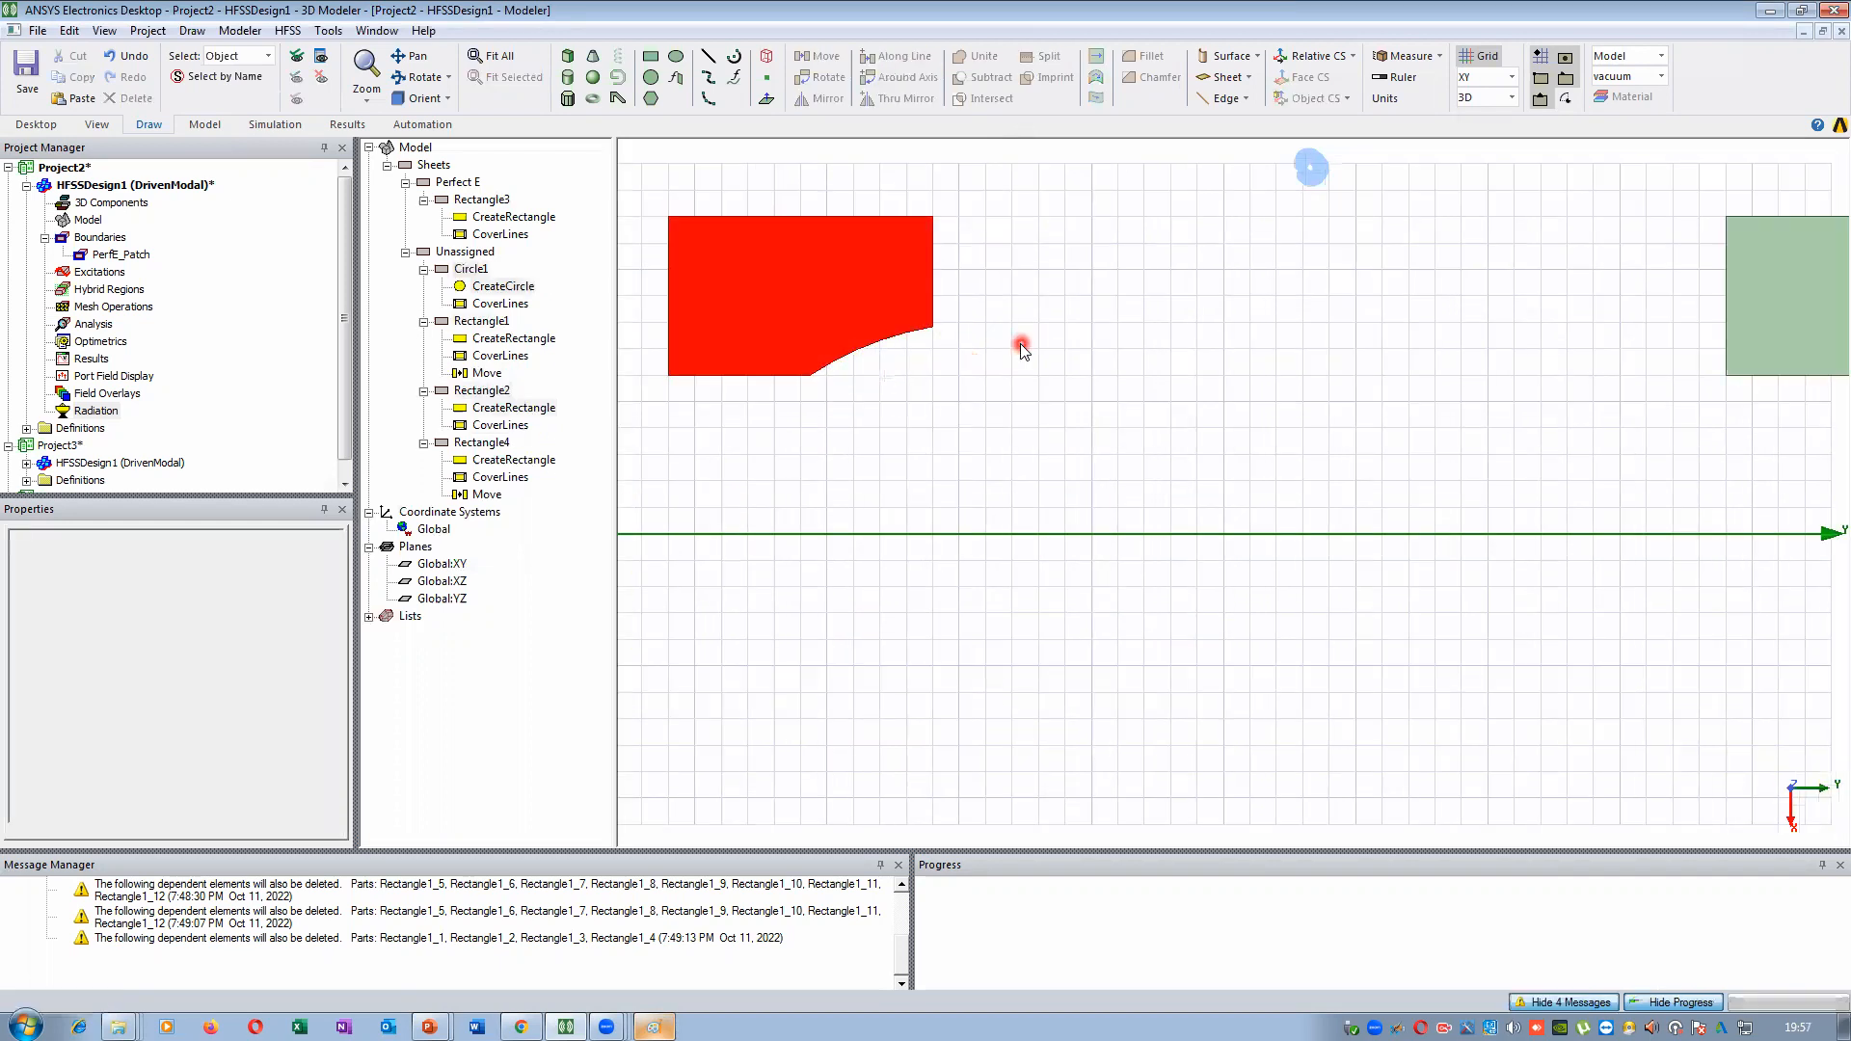
click(989, 374)
ctrl+click(850, 281)
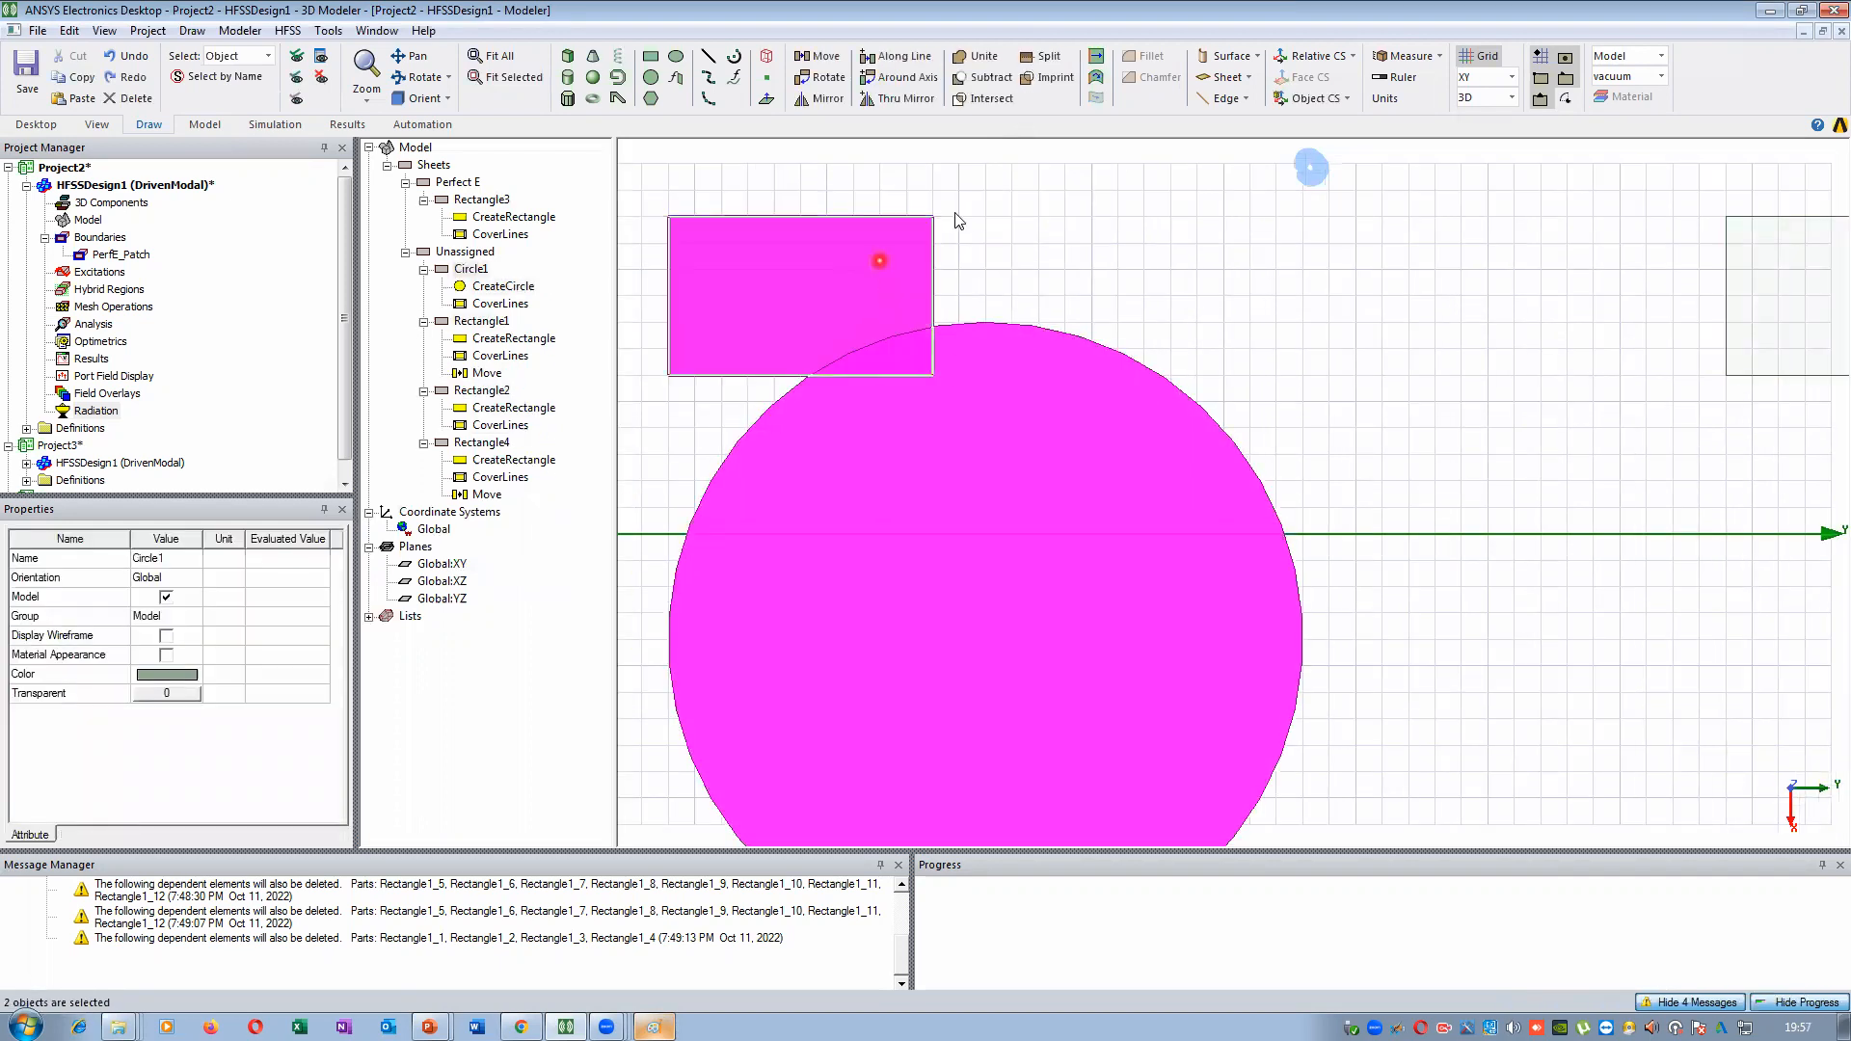
click(1033, 248)
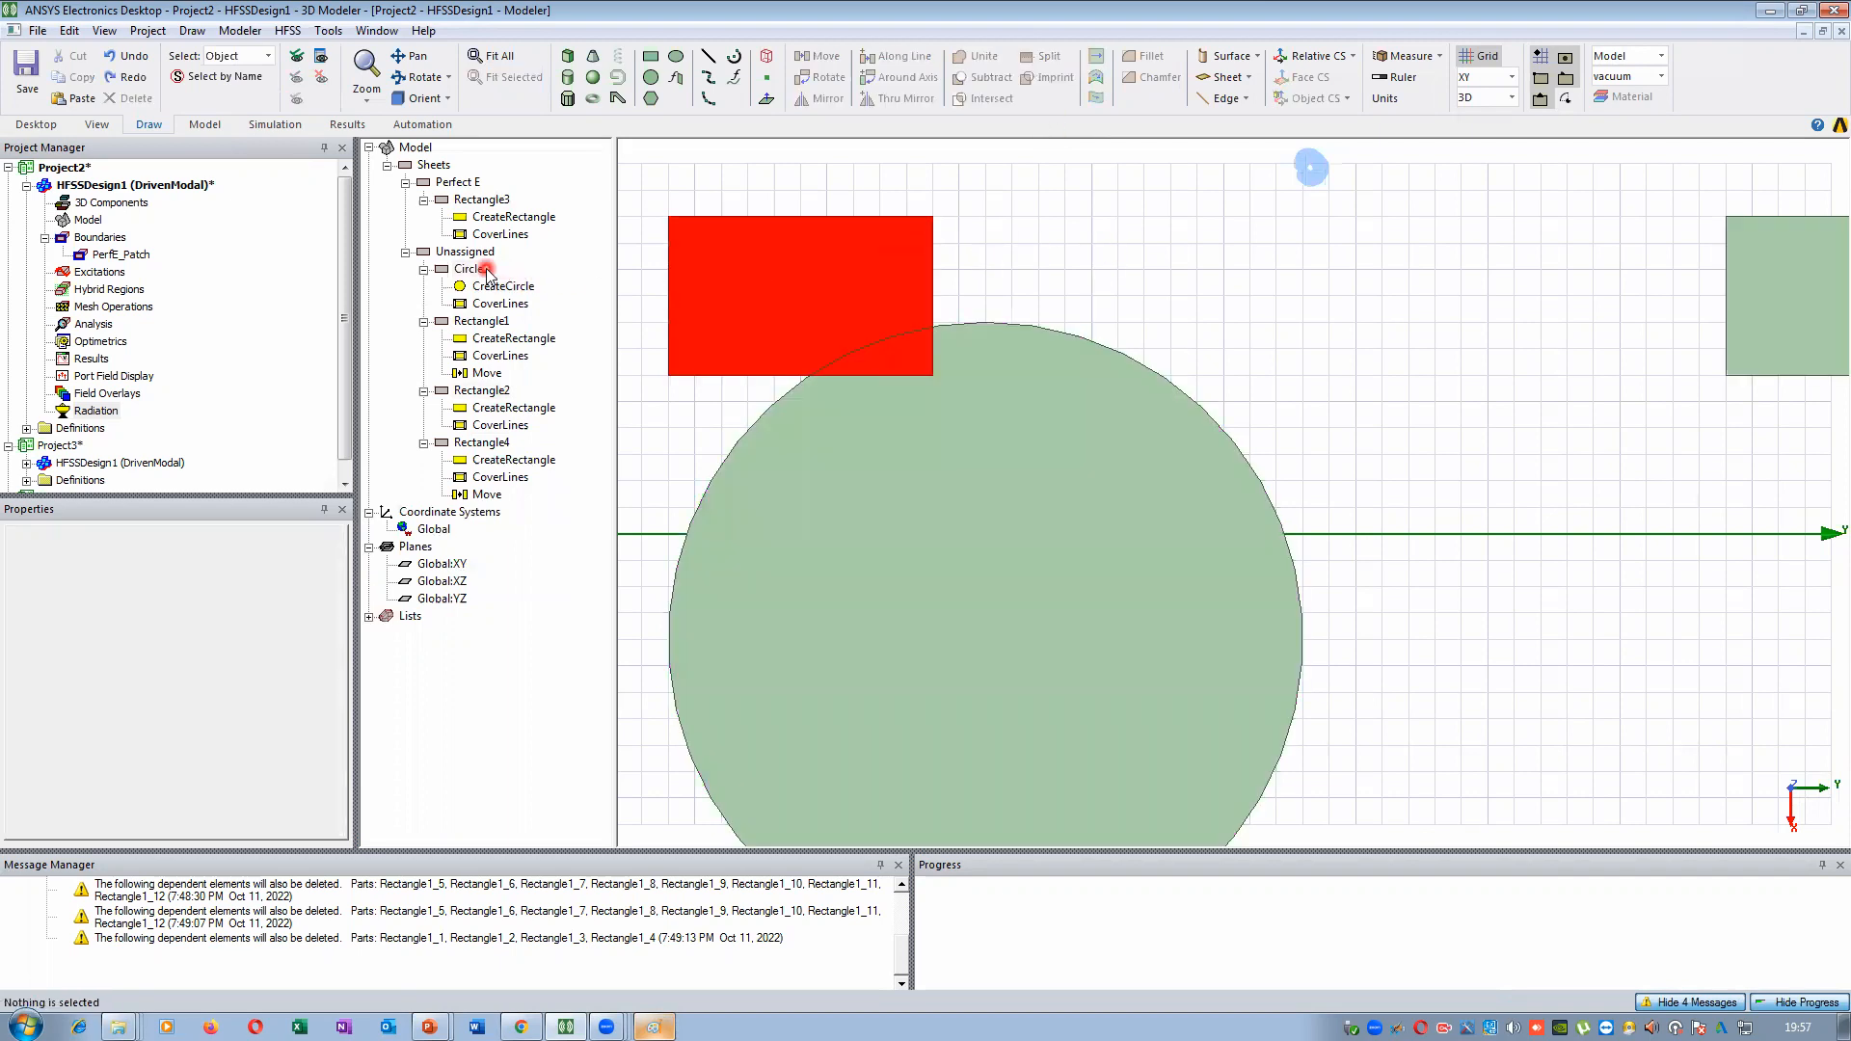
Unite Circle1 with Rectangle1 and check which sheets belong to the combined object
click(501, 321)
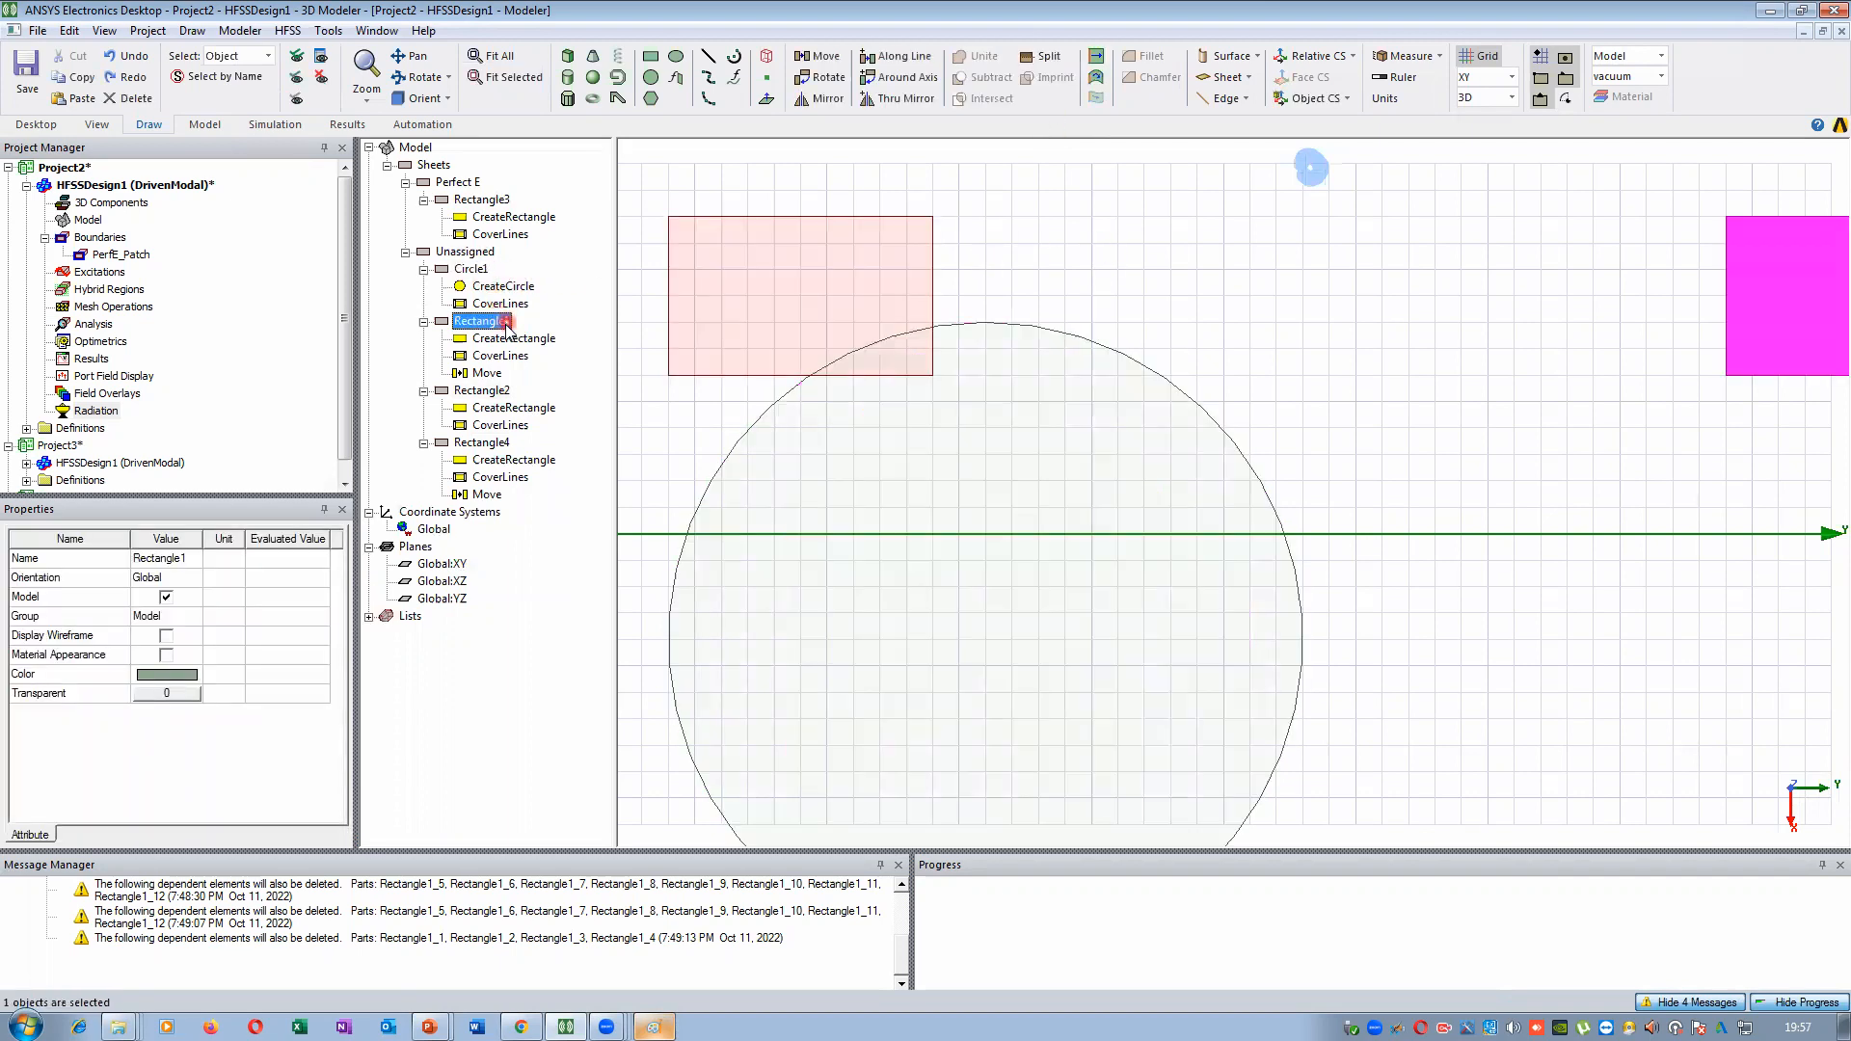
click(469, 269)
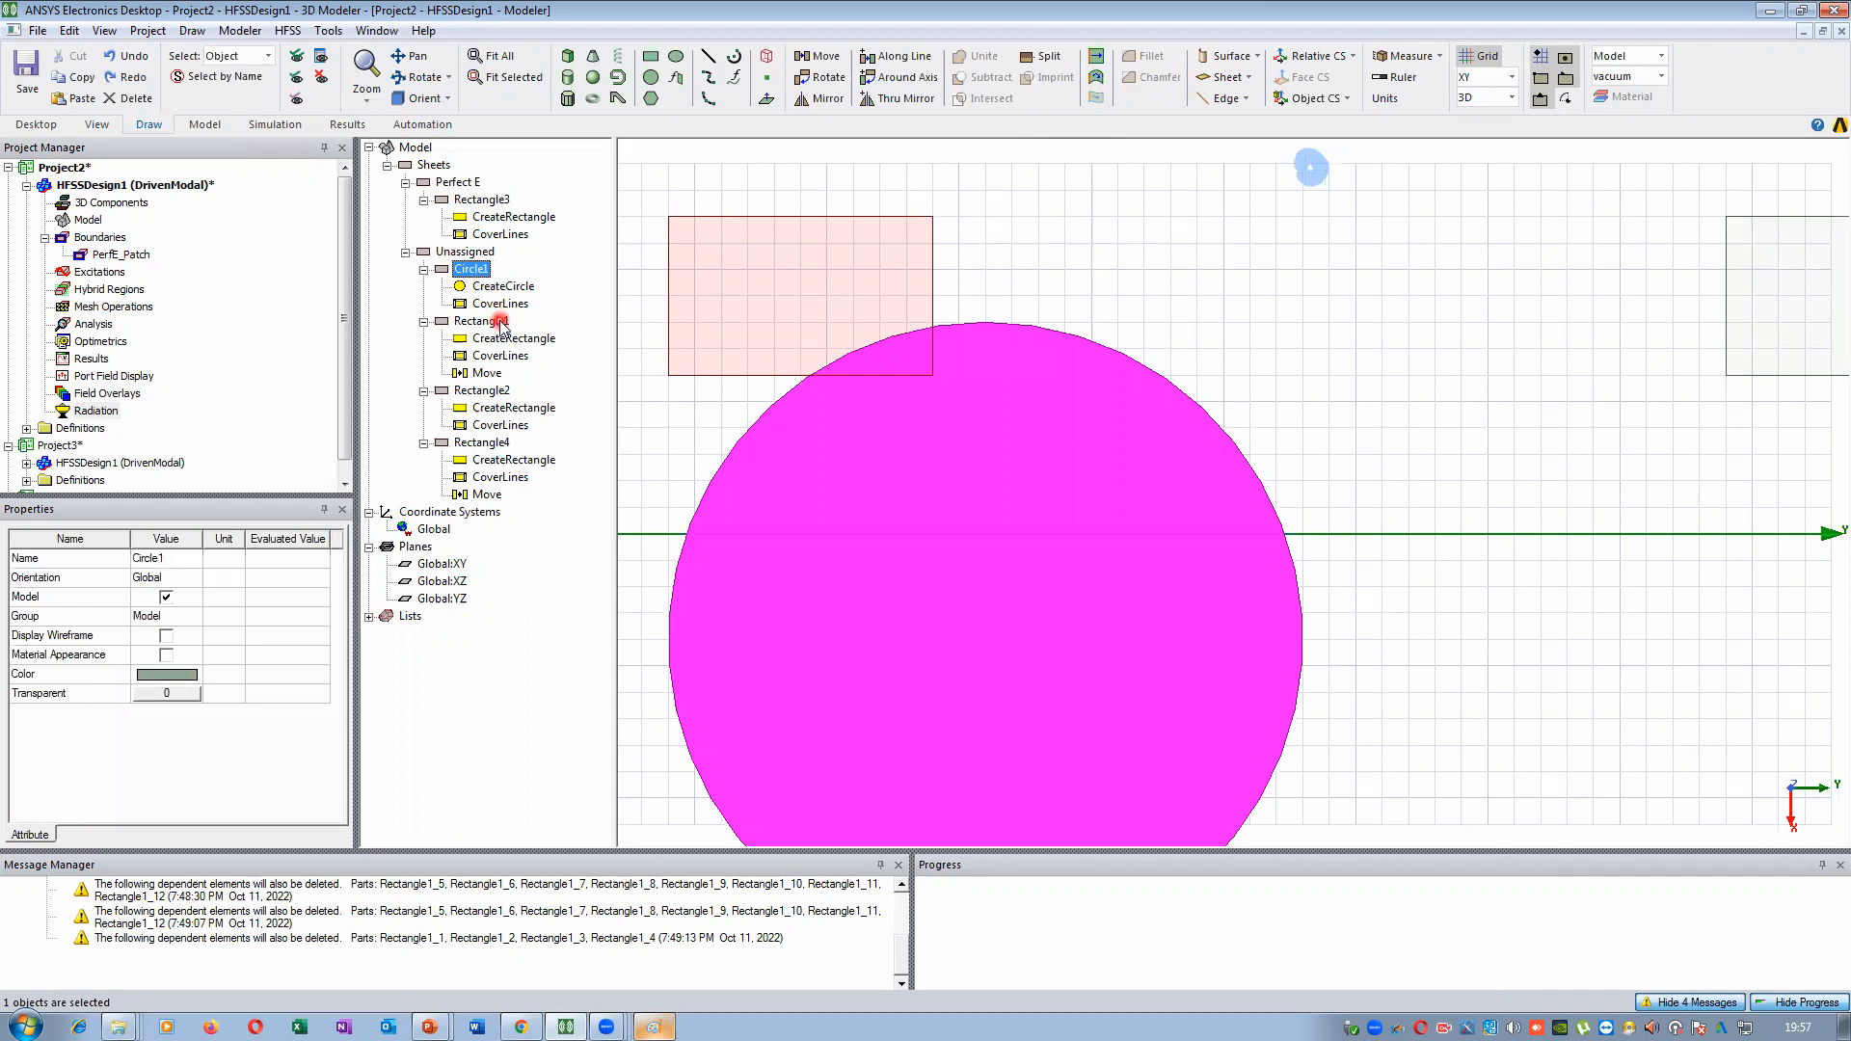
ctrl+click(504, 322)
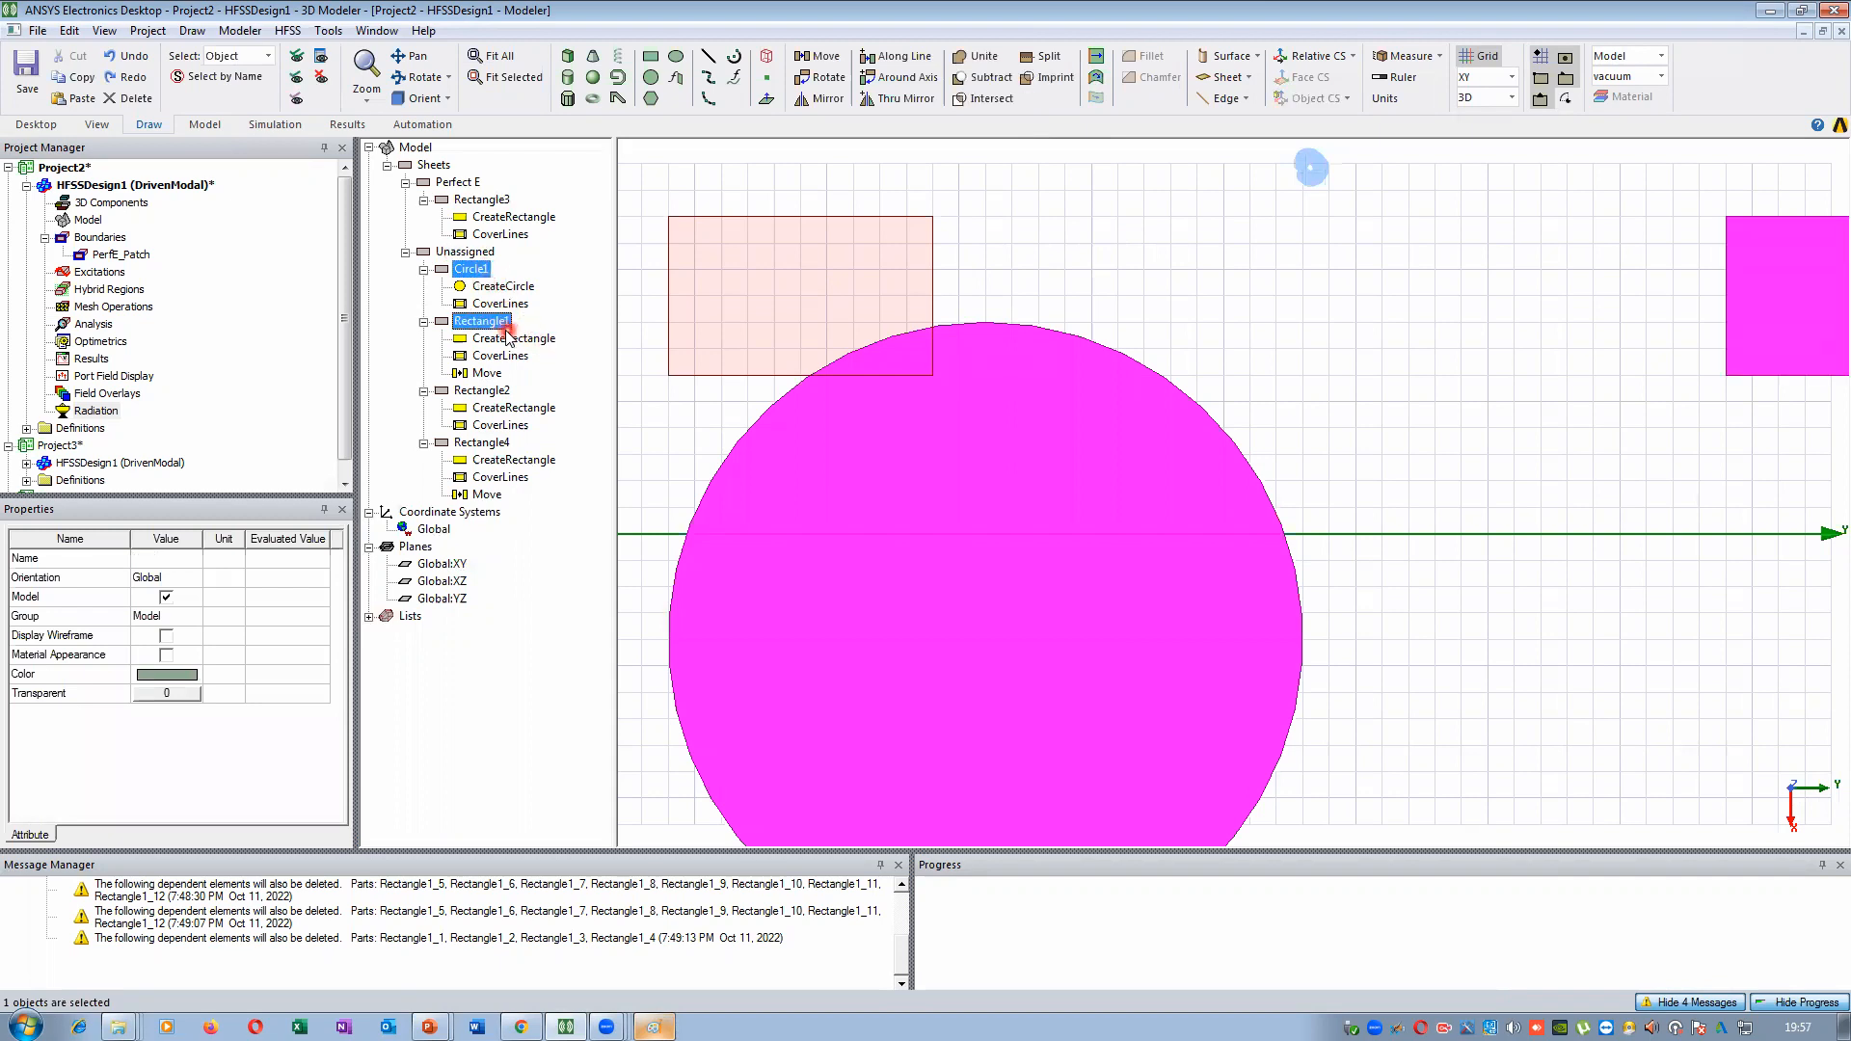
click(976, 61)
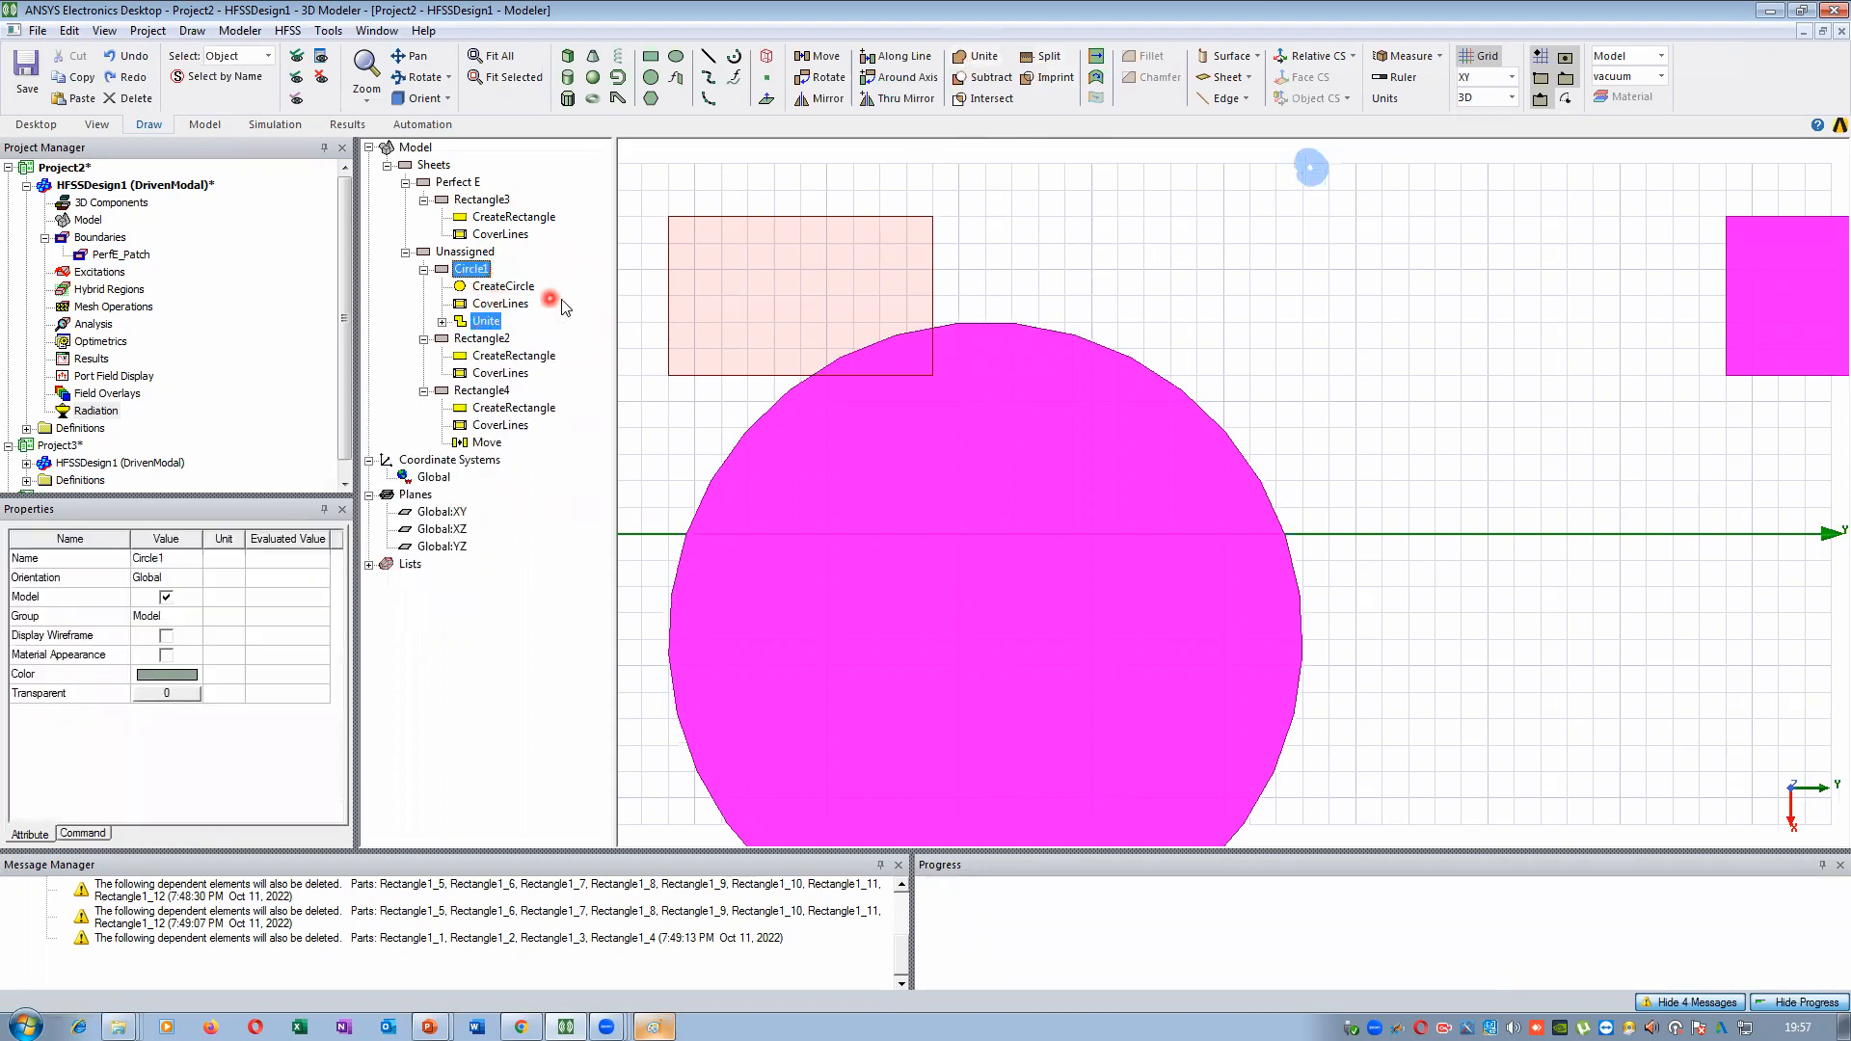
click(1103, 276)
click(864, 281)
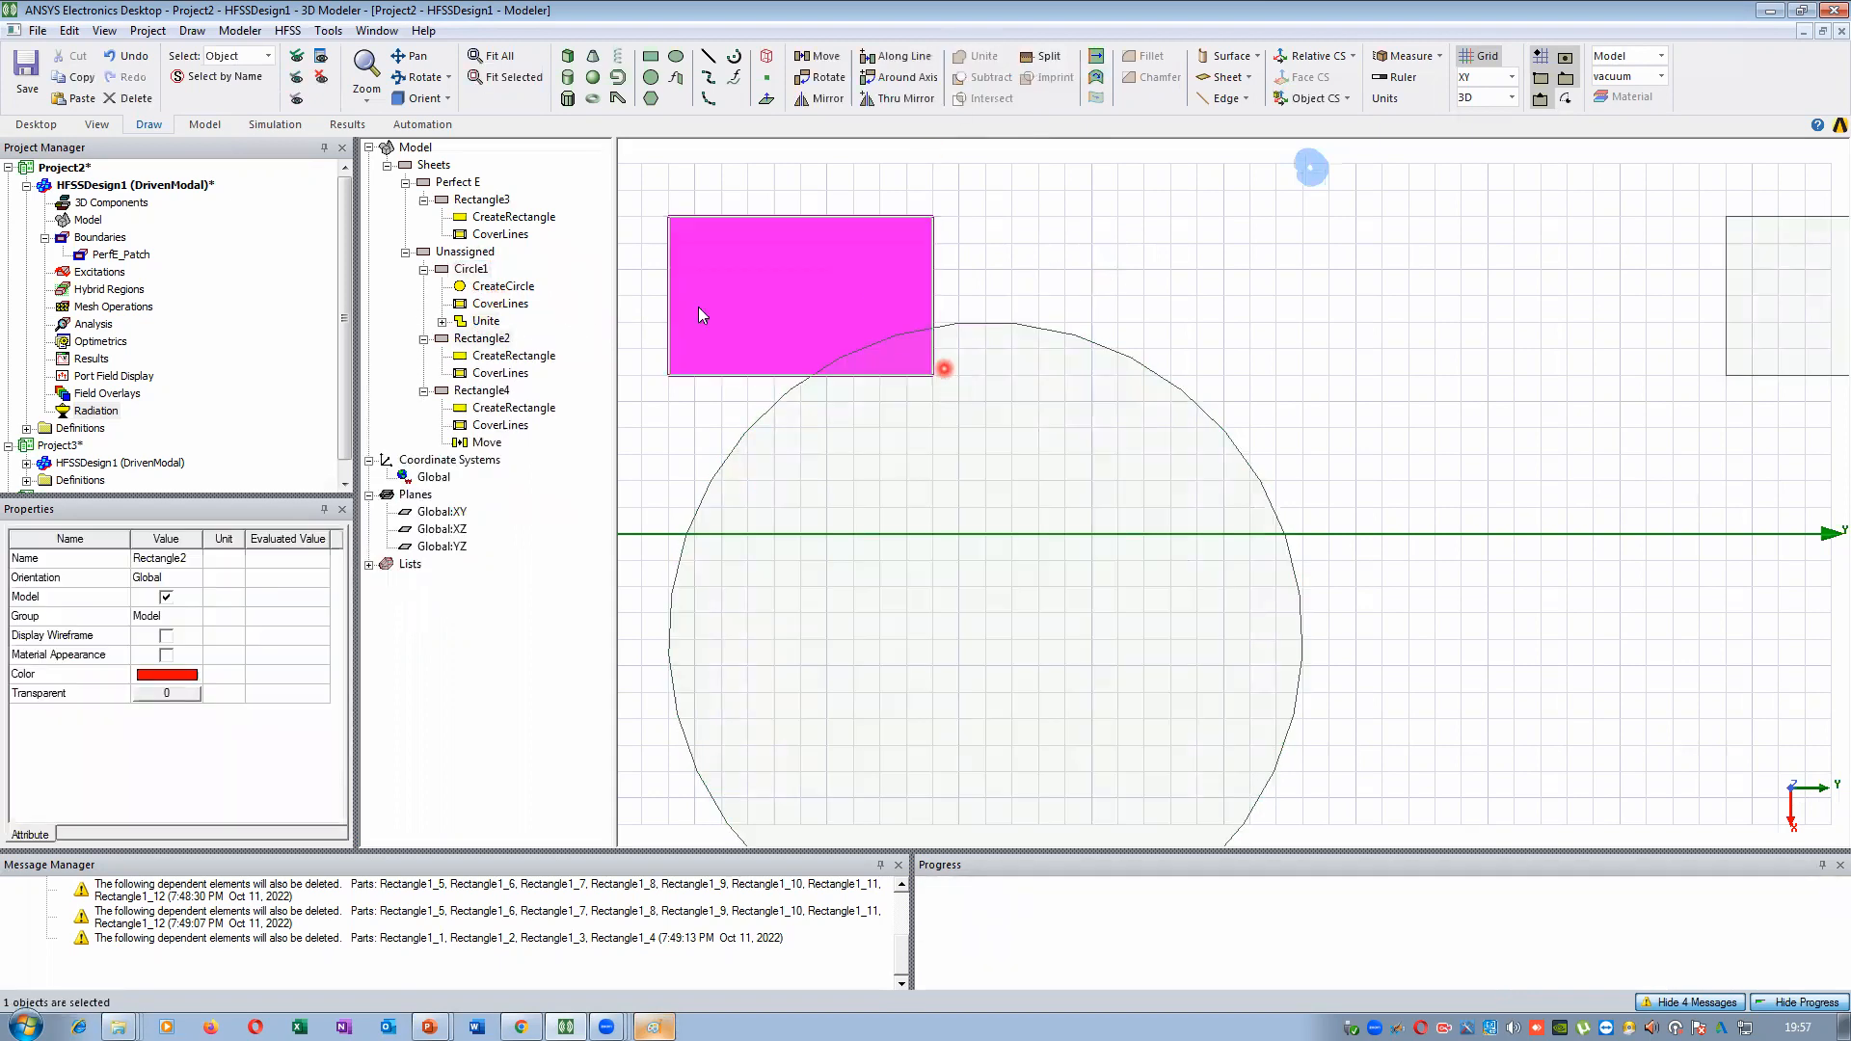
click(472, 270)
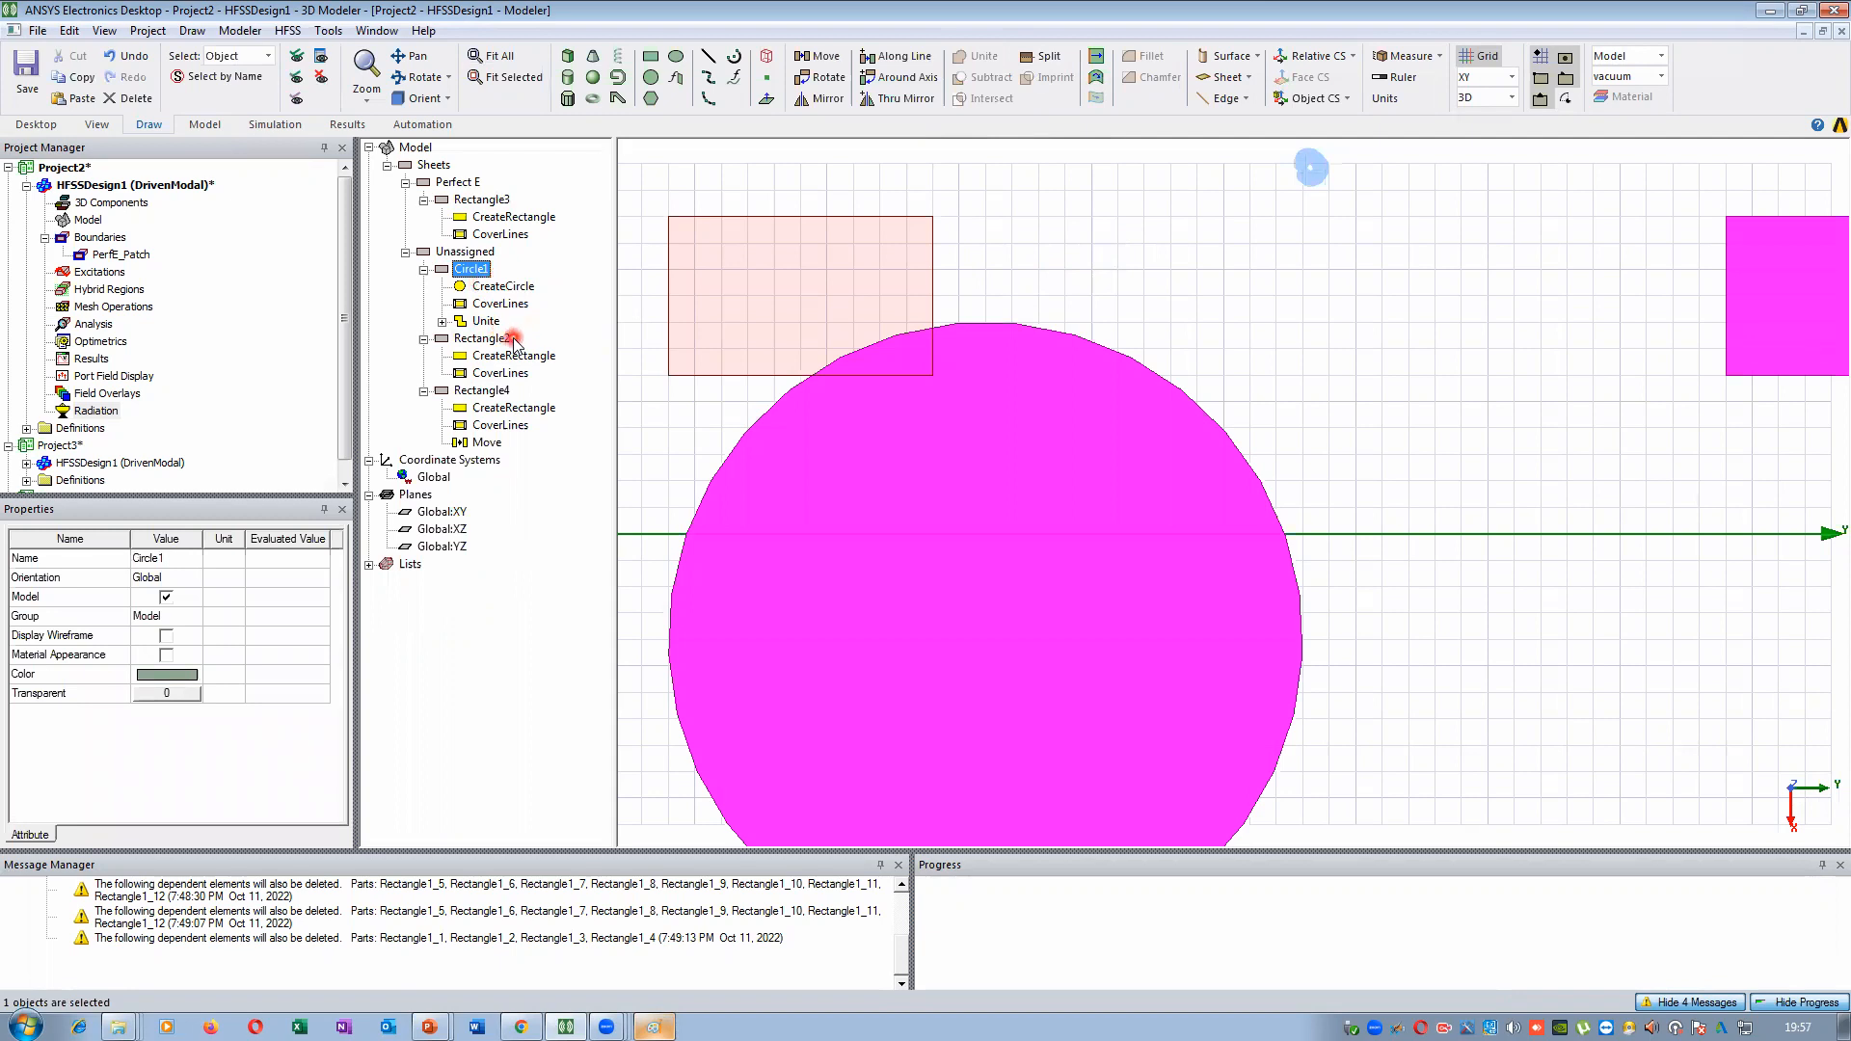
Undo the unite of Circle1 and Rectangle1
key(ctrl+z)
click(501, 323)
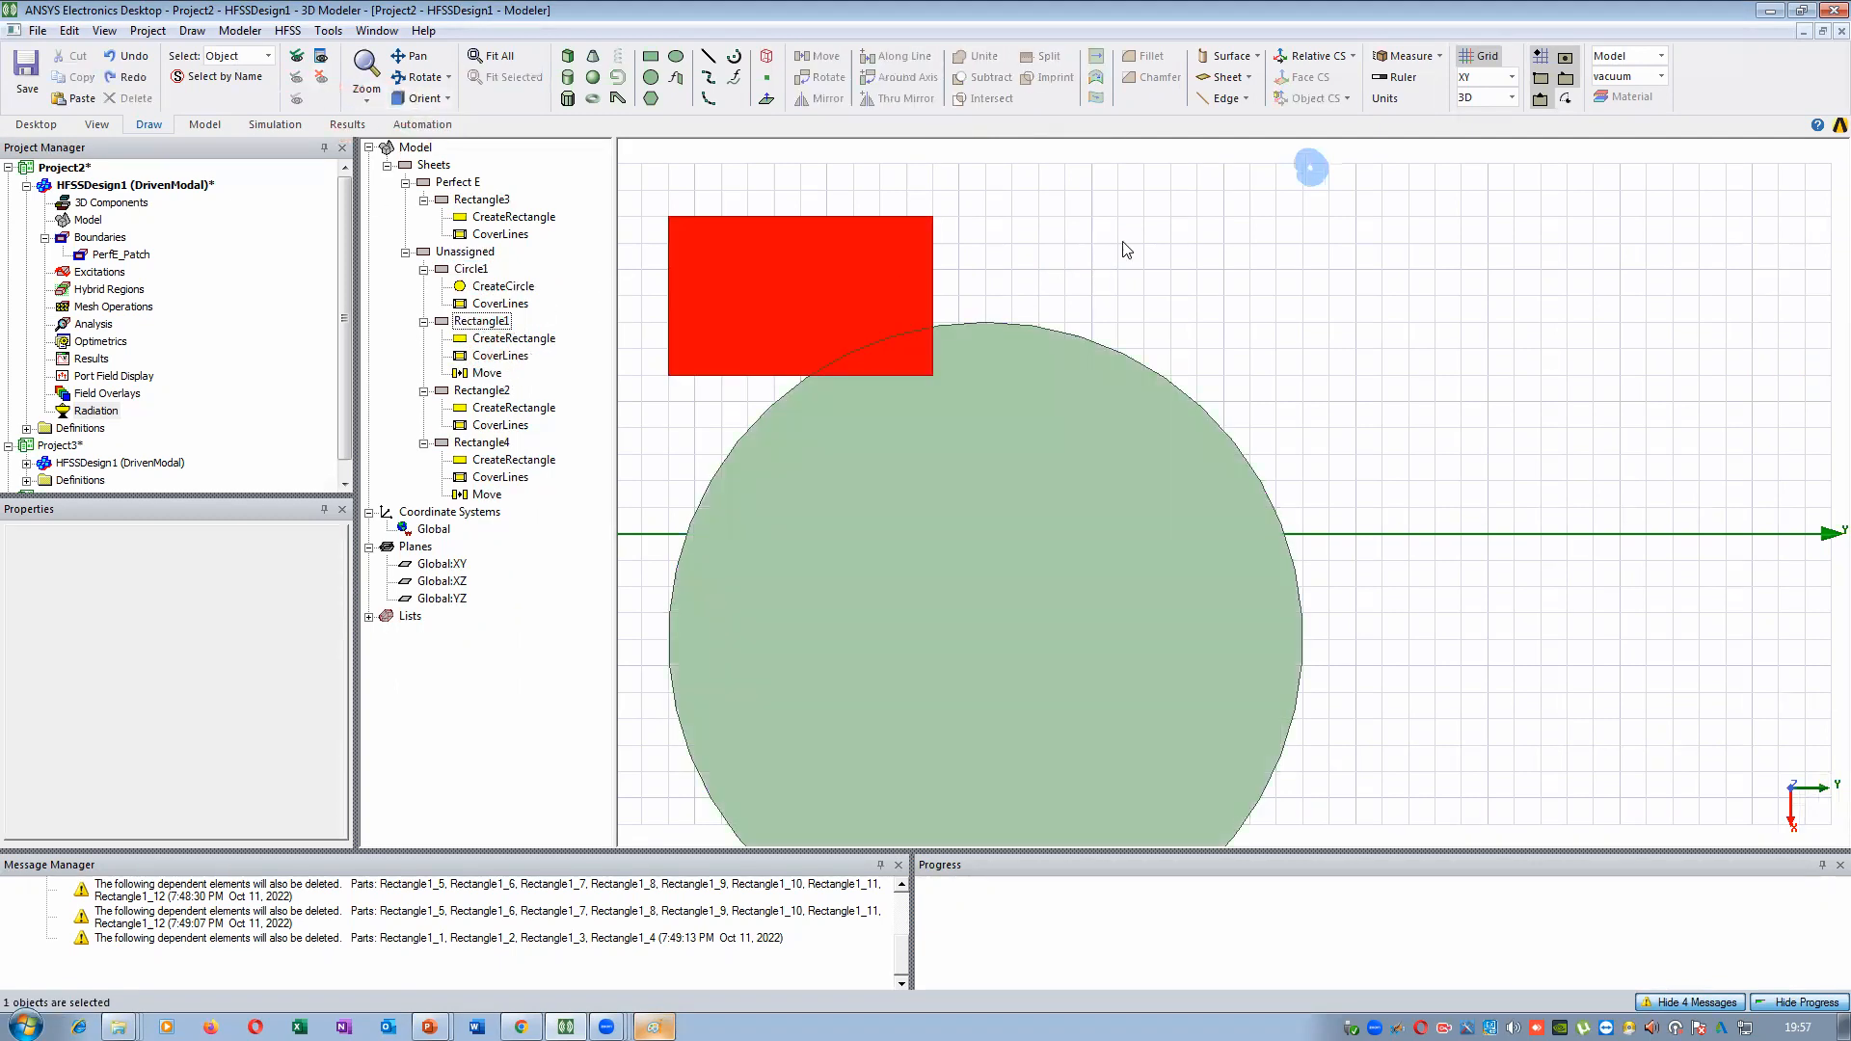
click(649, 318)
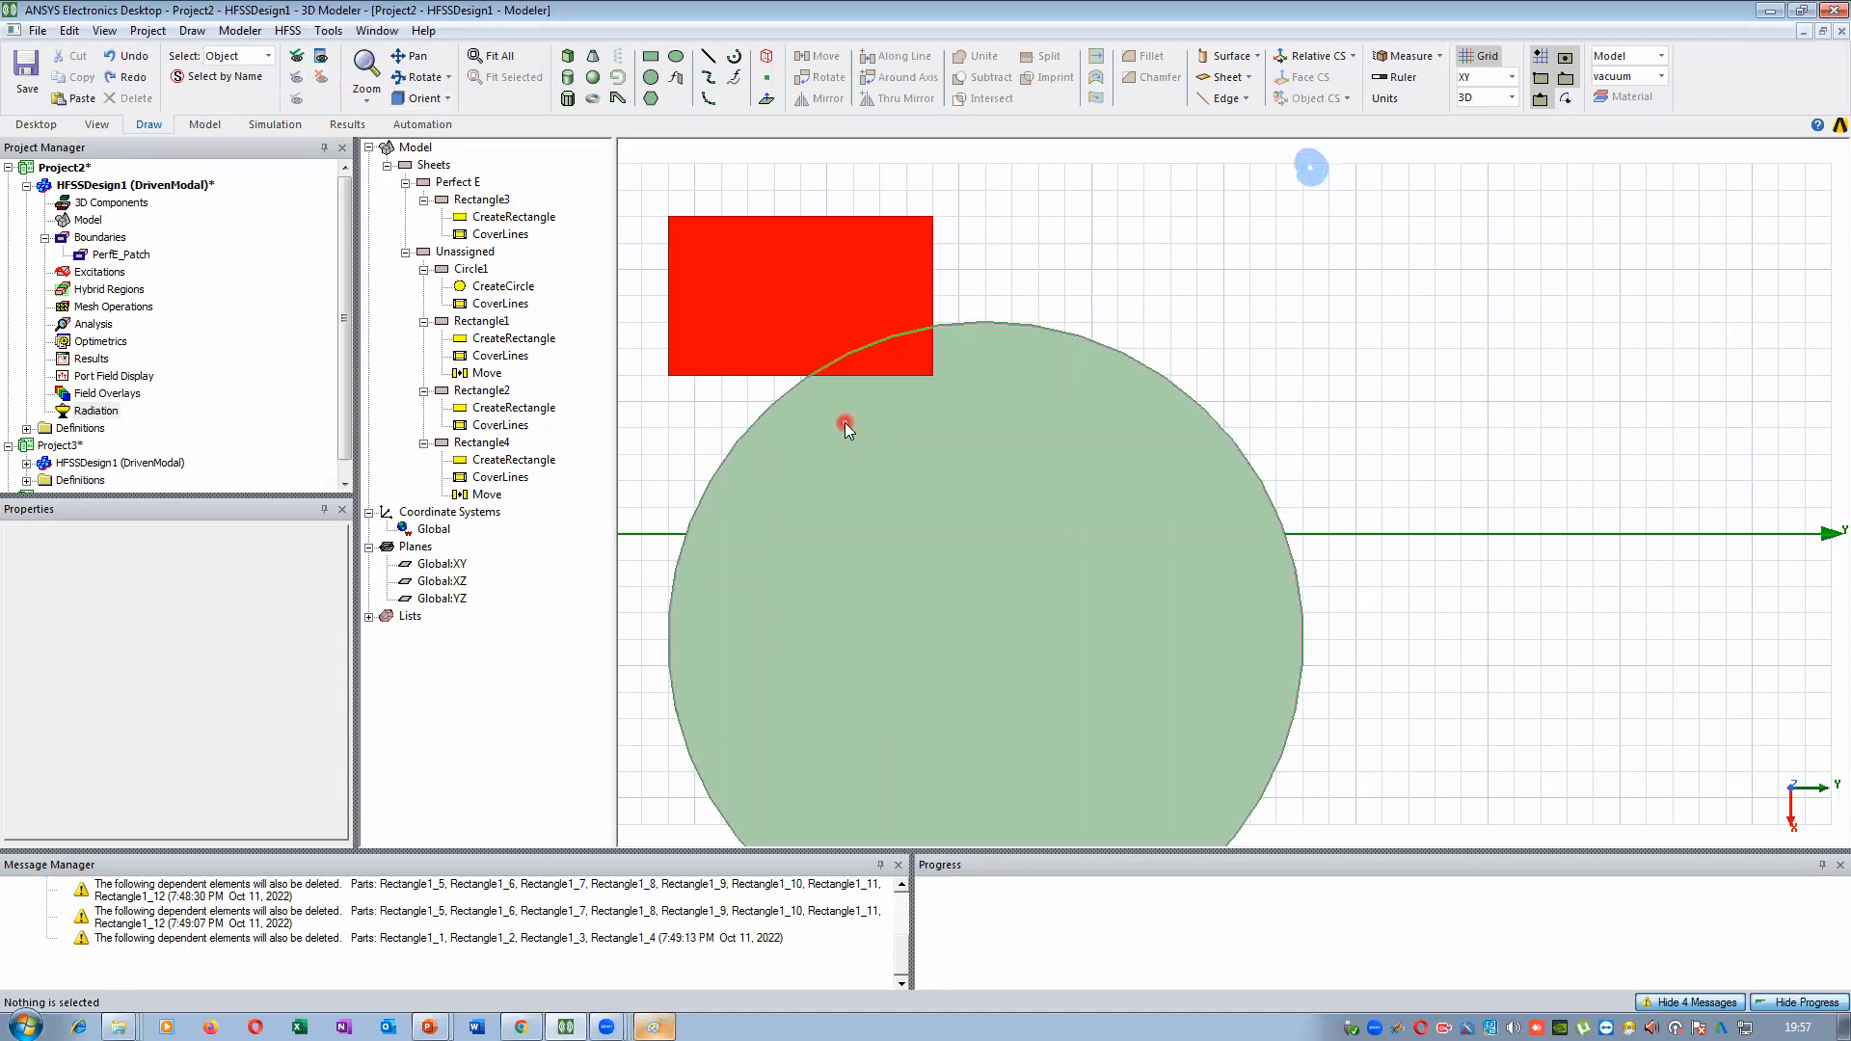
Unite Rectangle2 into Circle1, selecting the circle first, and check the merged part under the Unite operation in the history
click(843, 421)
ctrl+click(773, 295)
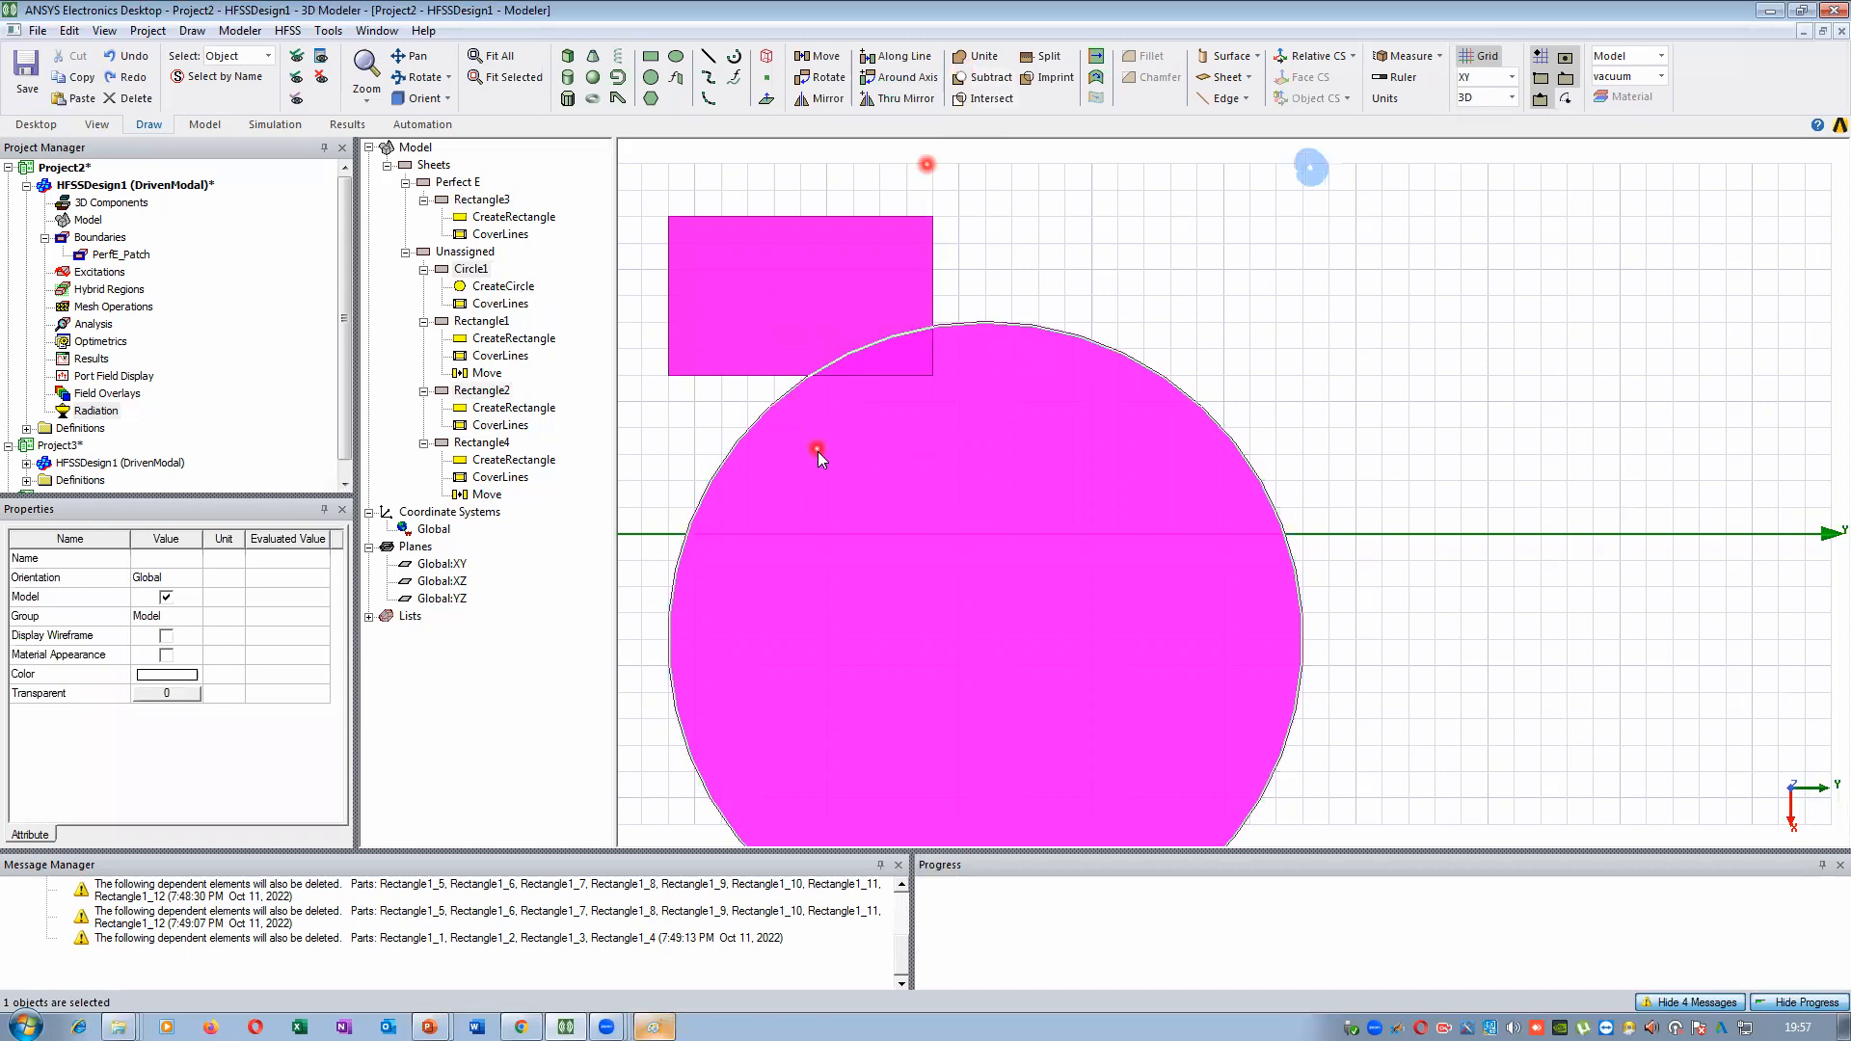
ctrl+click(825, 314)
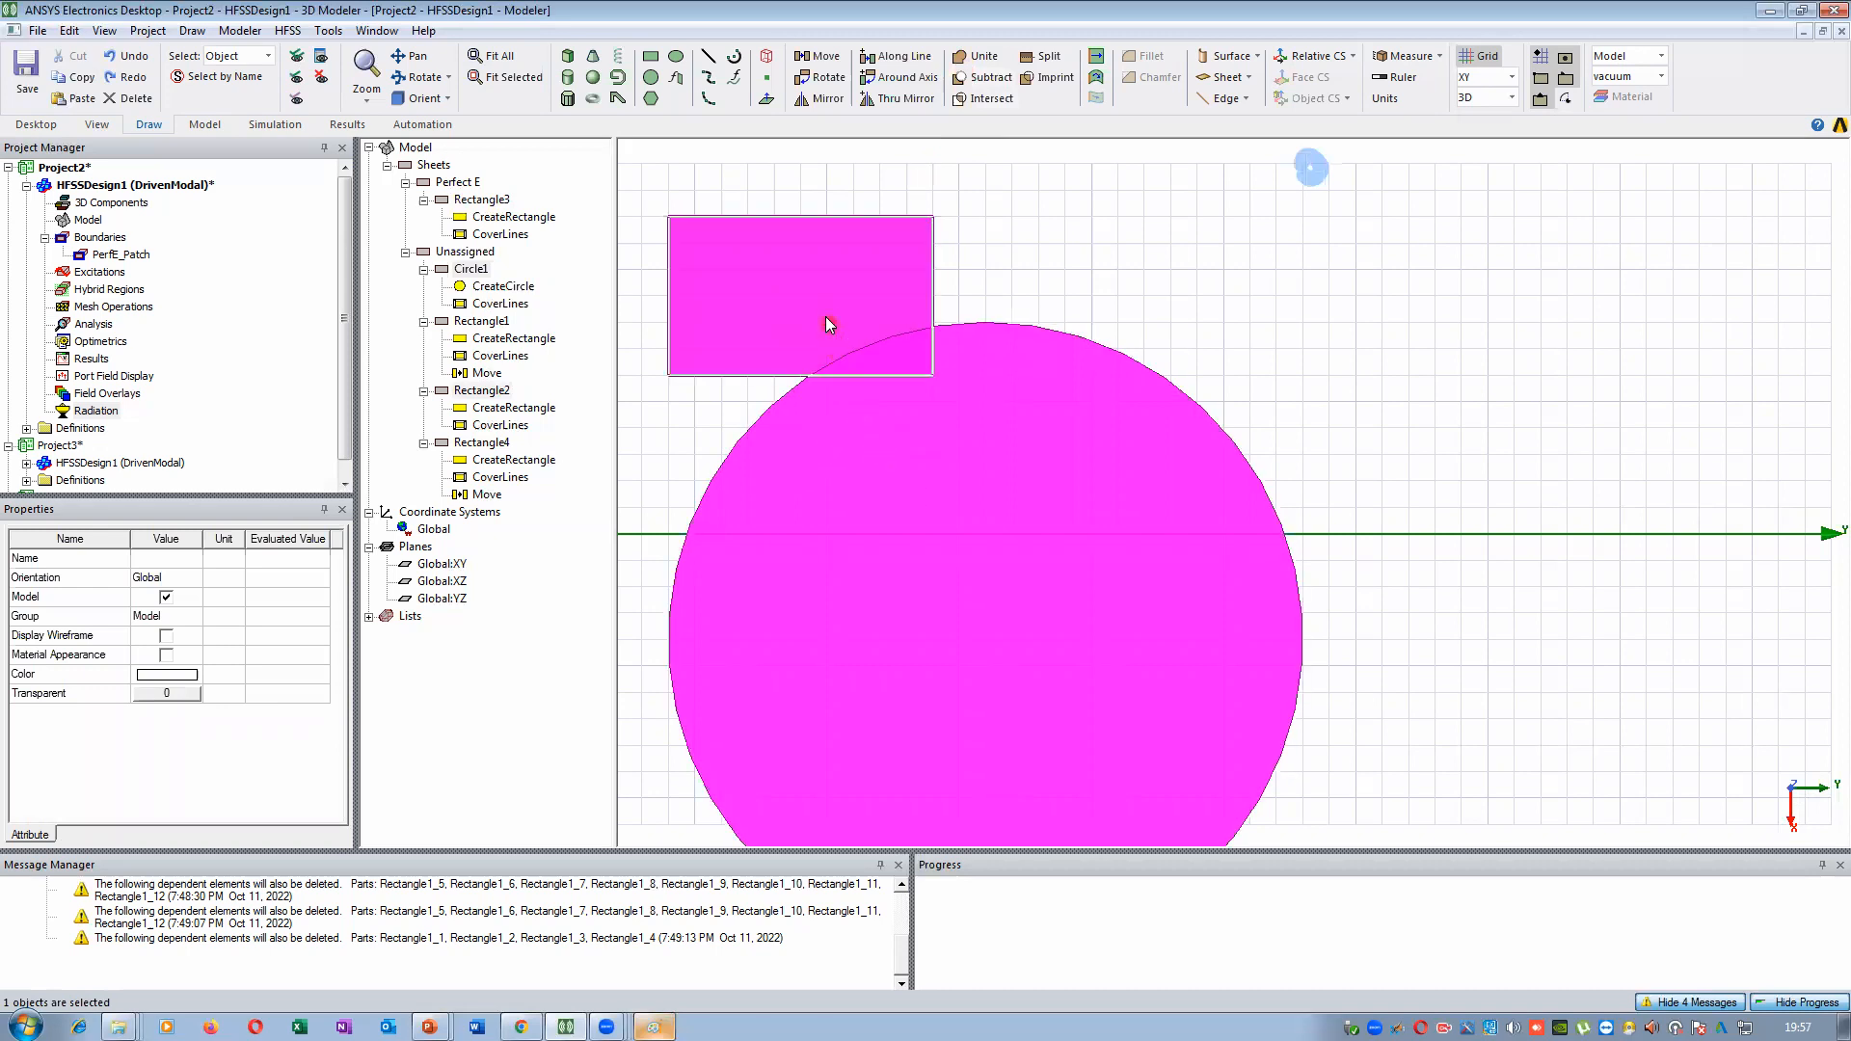
click(983, 60)
click(986, 63)
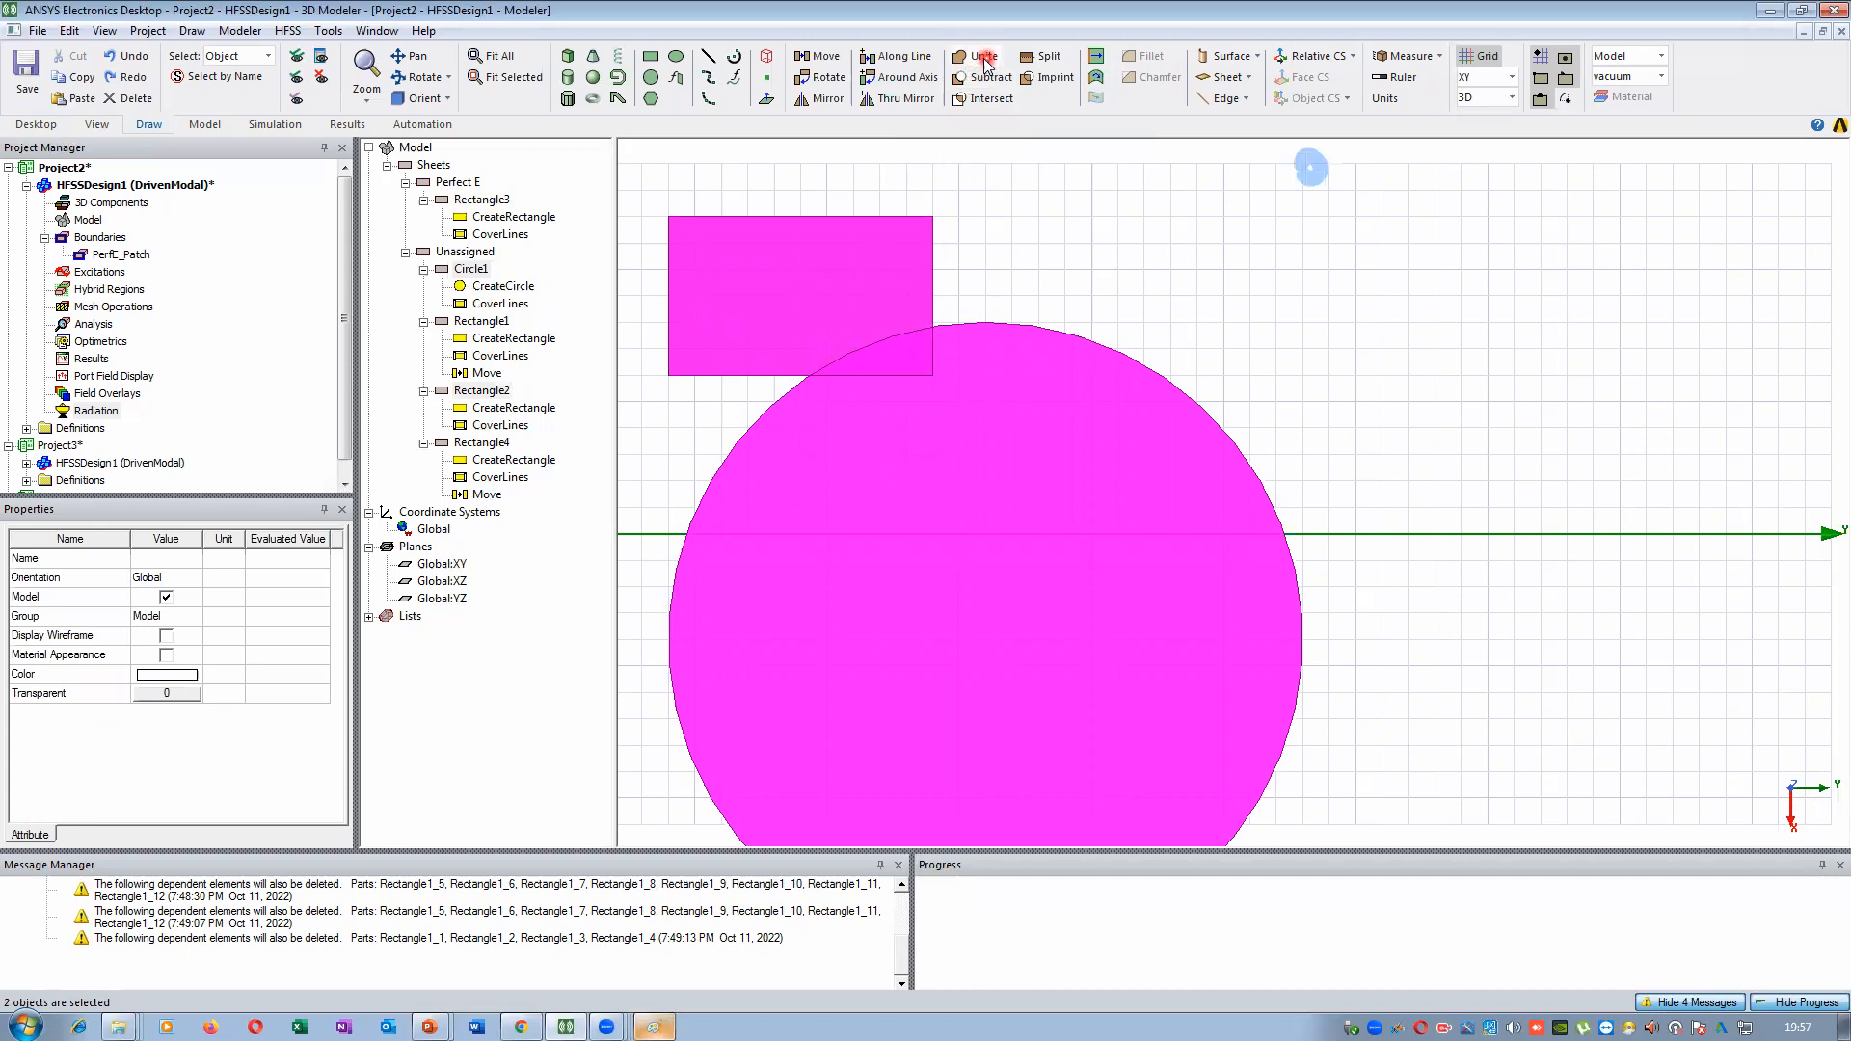
click(481, 269)
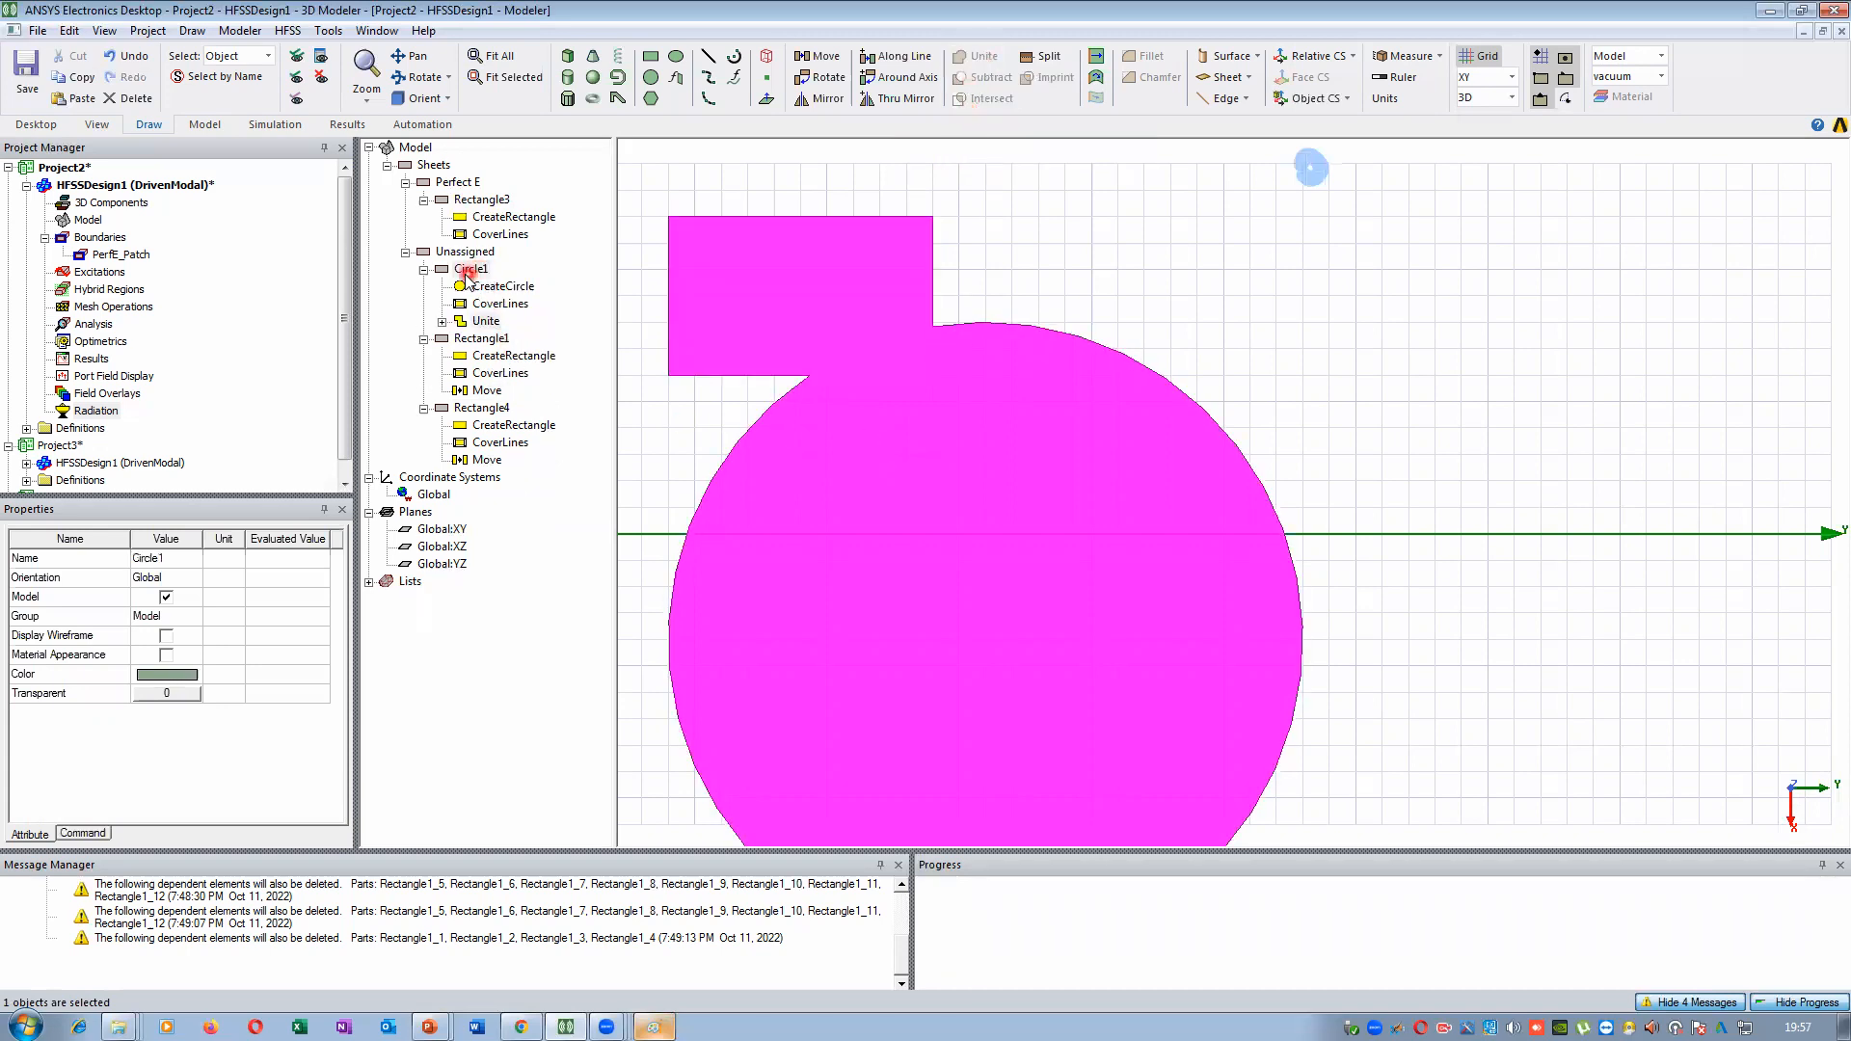
click(442, 321)
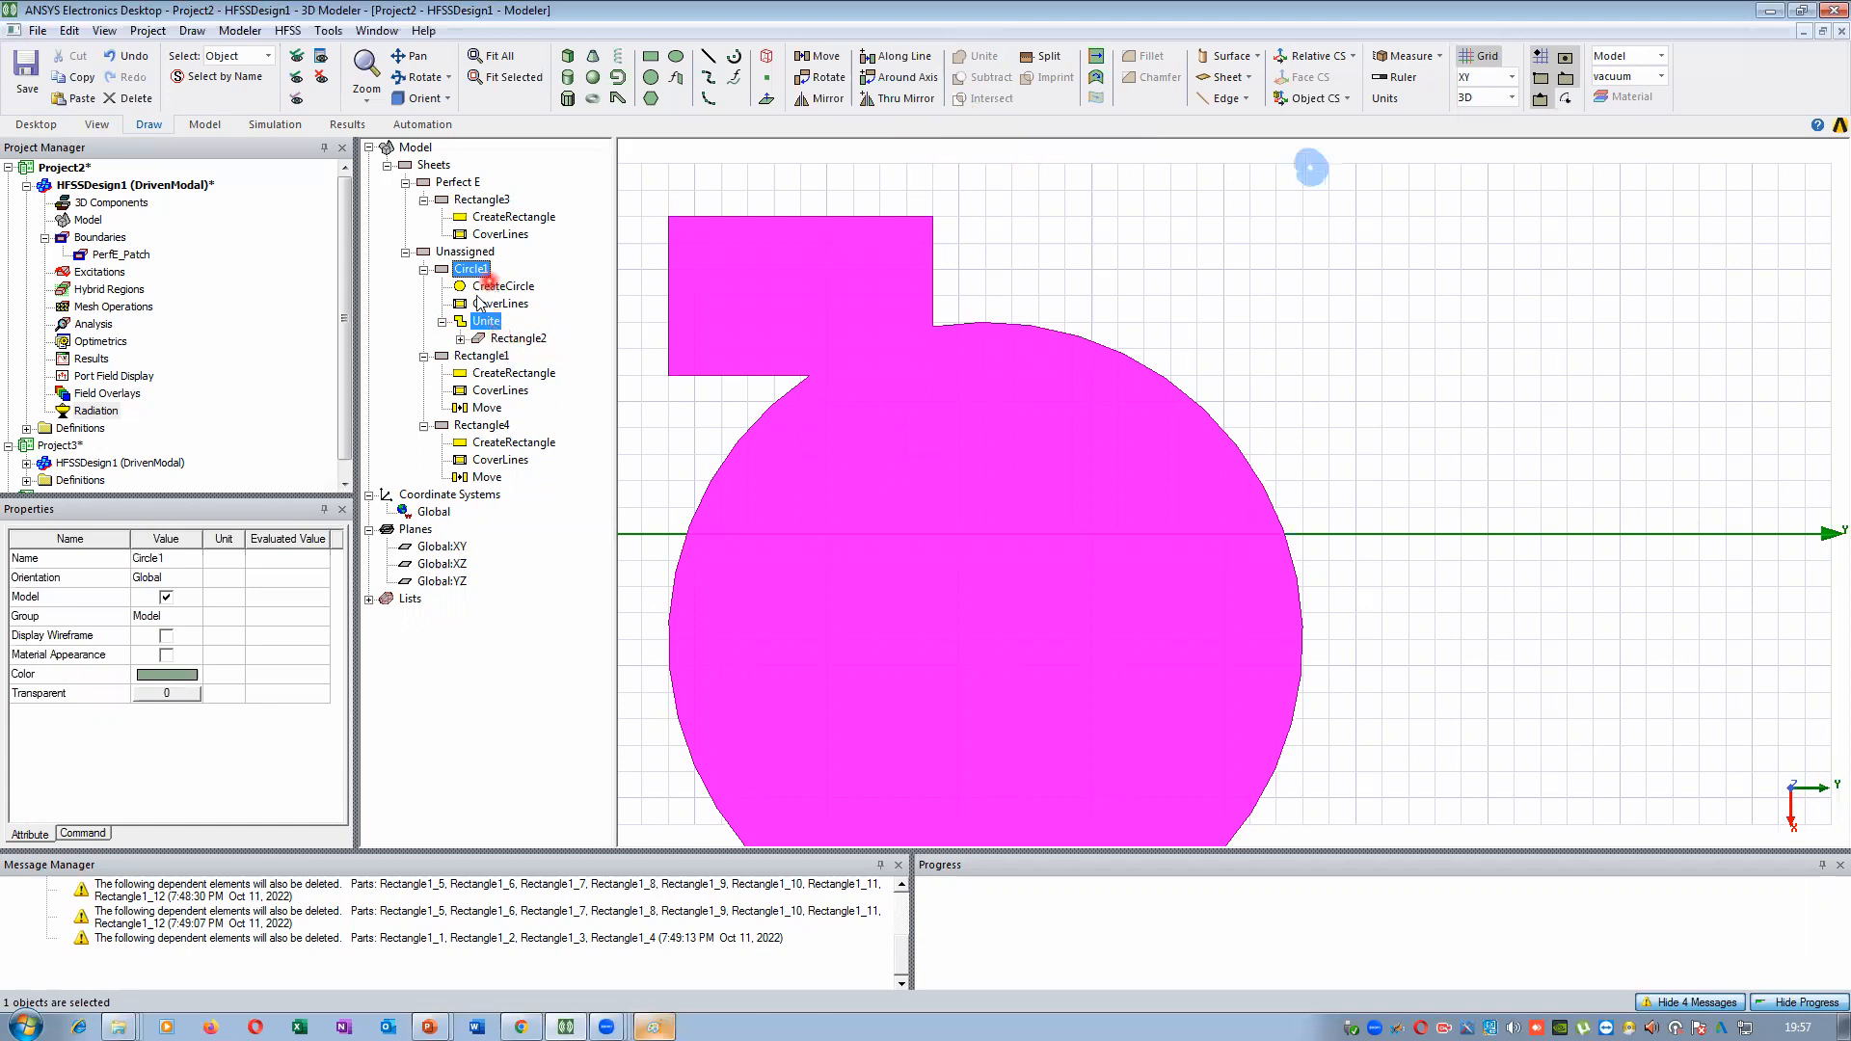
click(442, 321)
click(1159, 294)
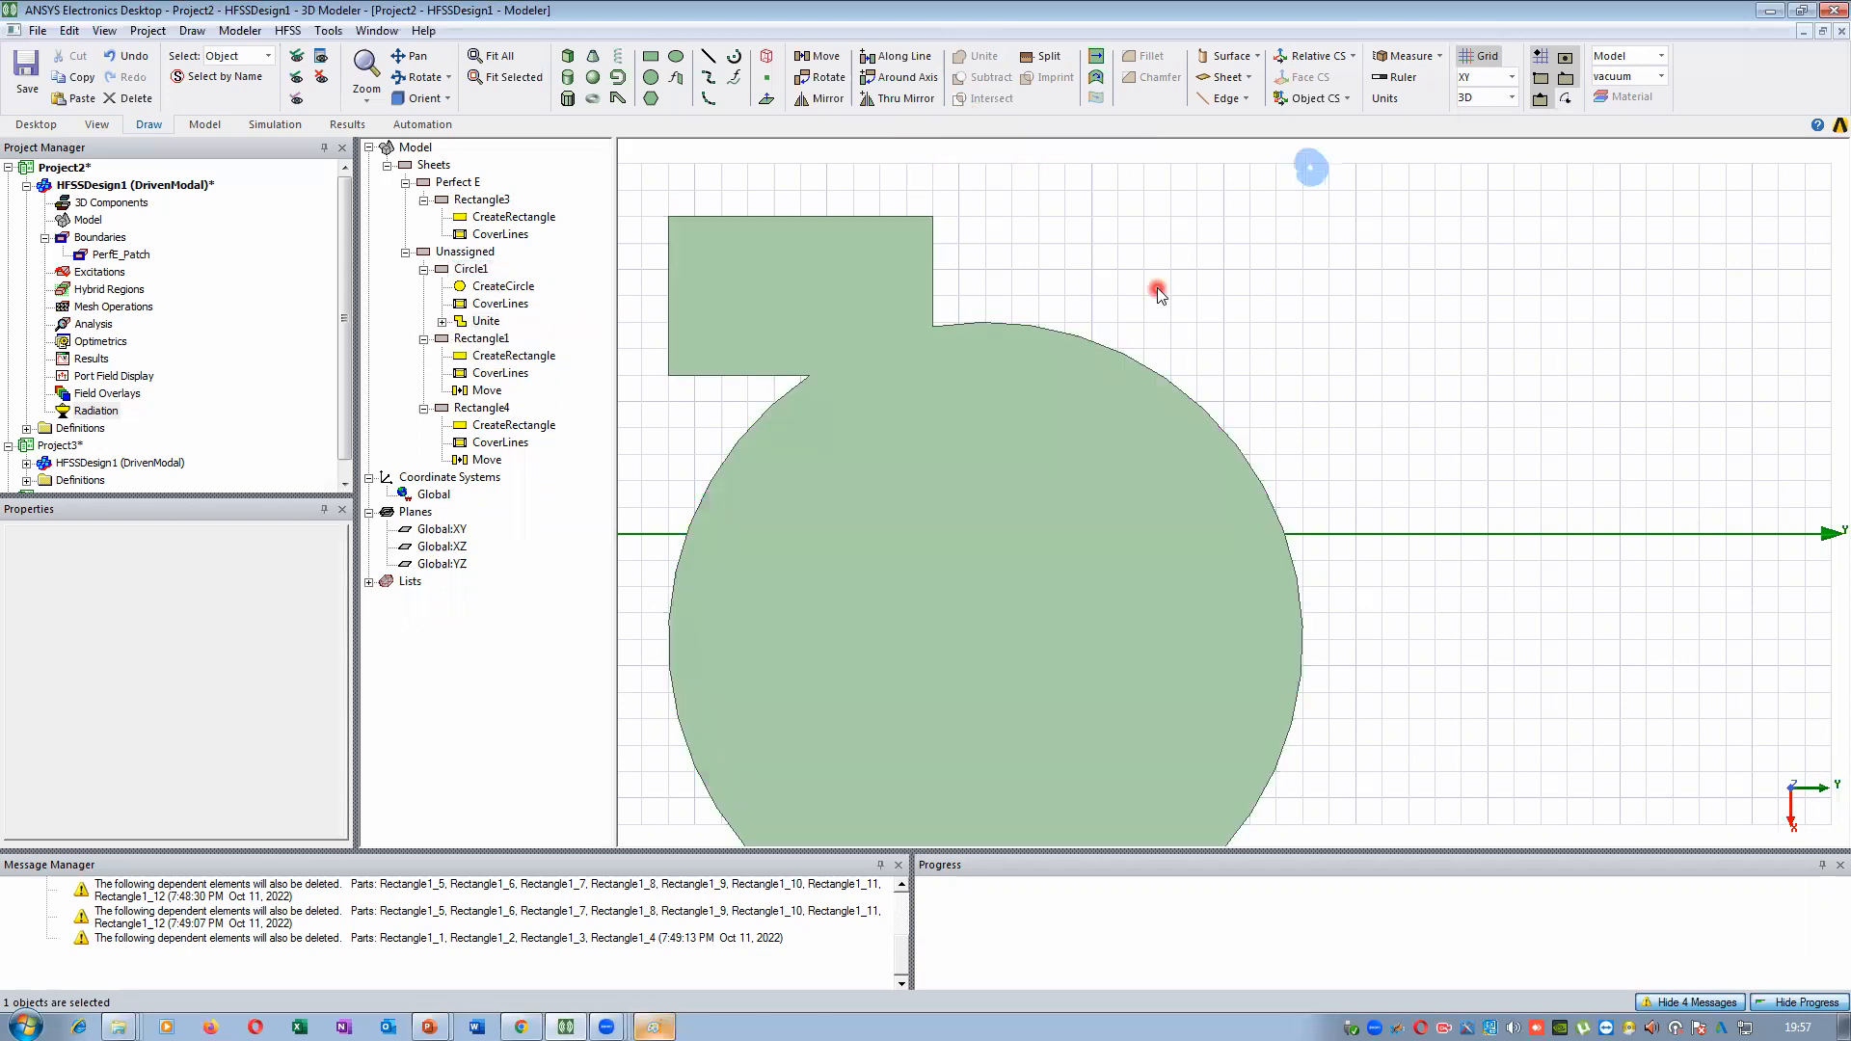
Delete the Unite operation from Circle1's history to separate the two sheets
scroll(1181, 299, down, 5)
click(476, 269)
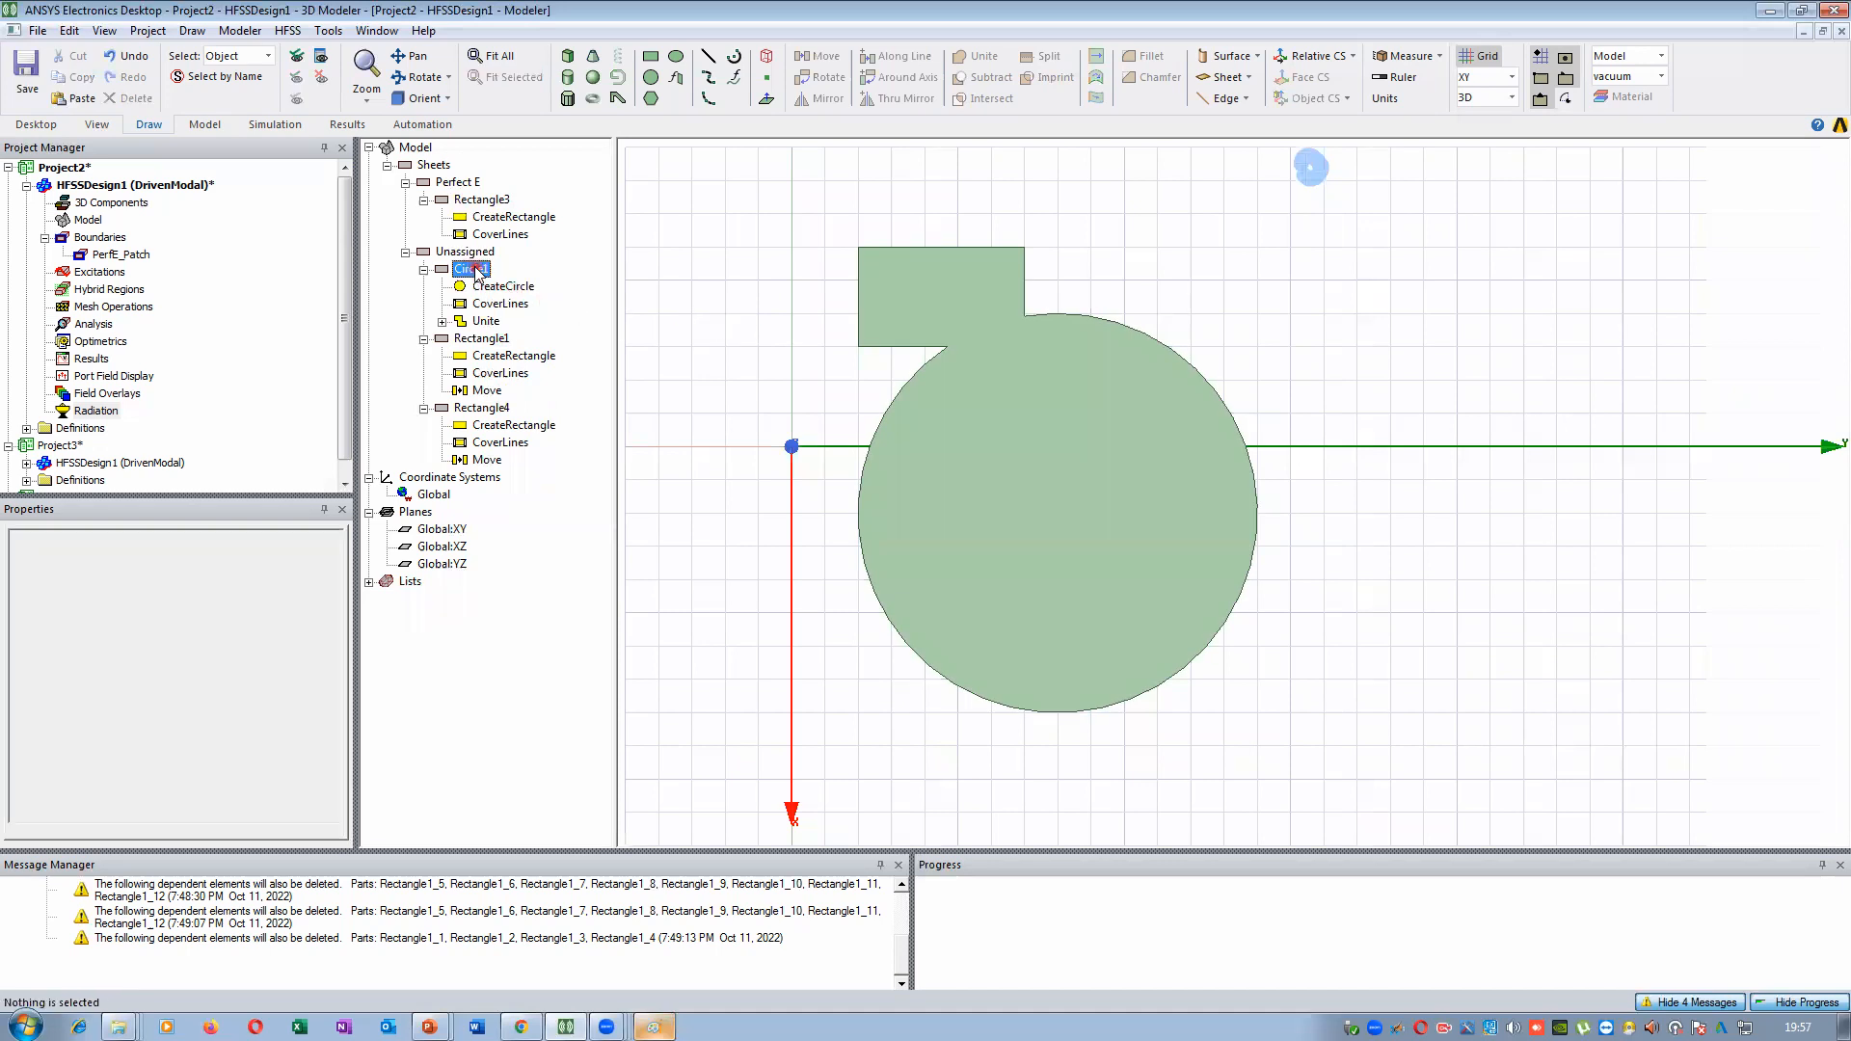
click(493, 321)
key(Delete)
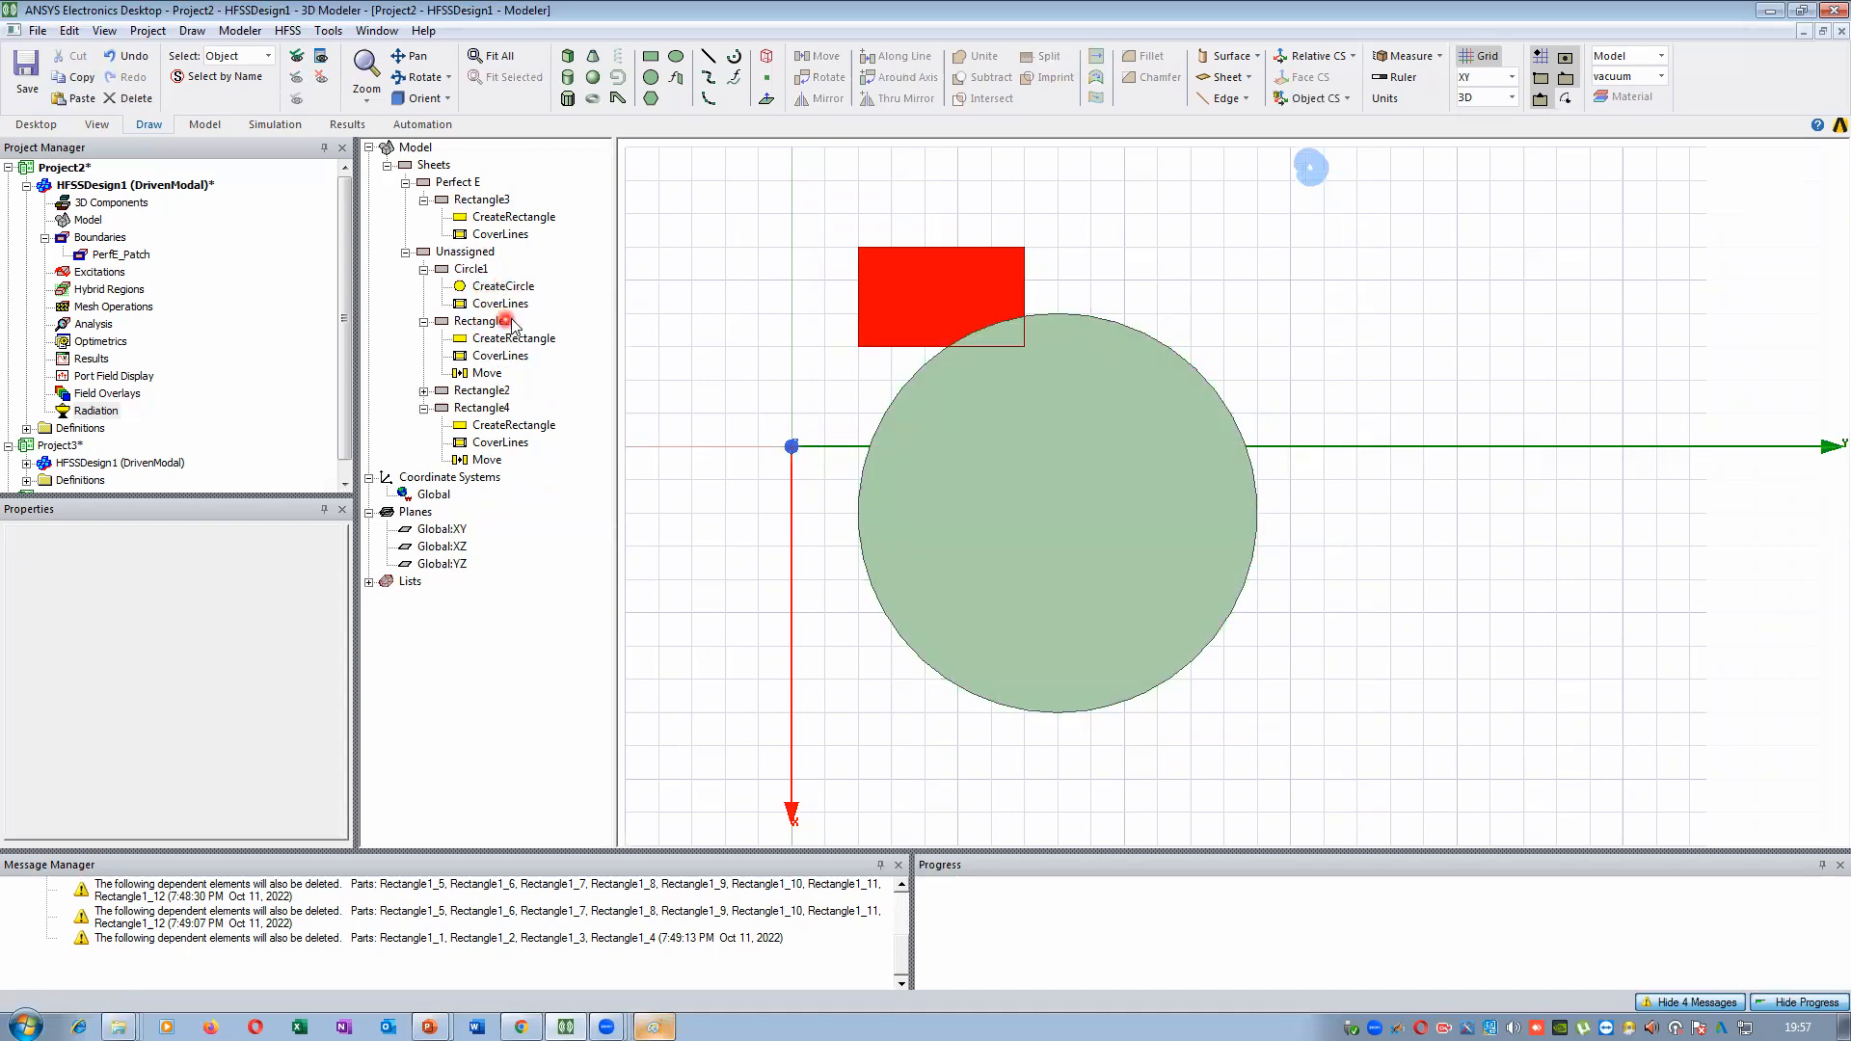
Unite Circle1 into Rectangle2, selecting the rectangle first, and check the merged part under the Unite operation
click(497, 390)
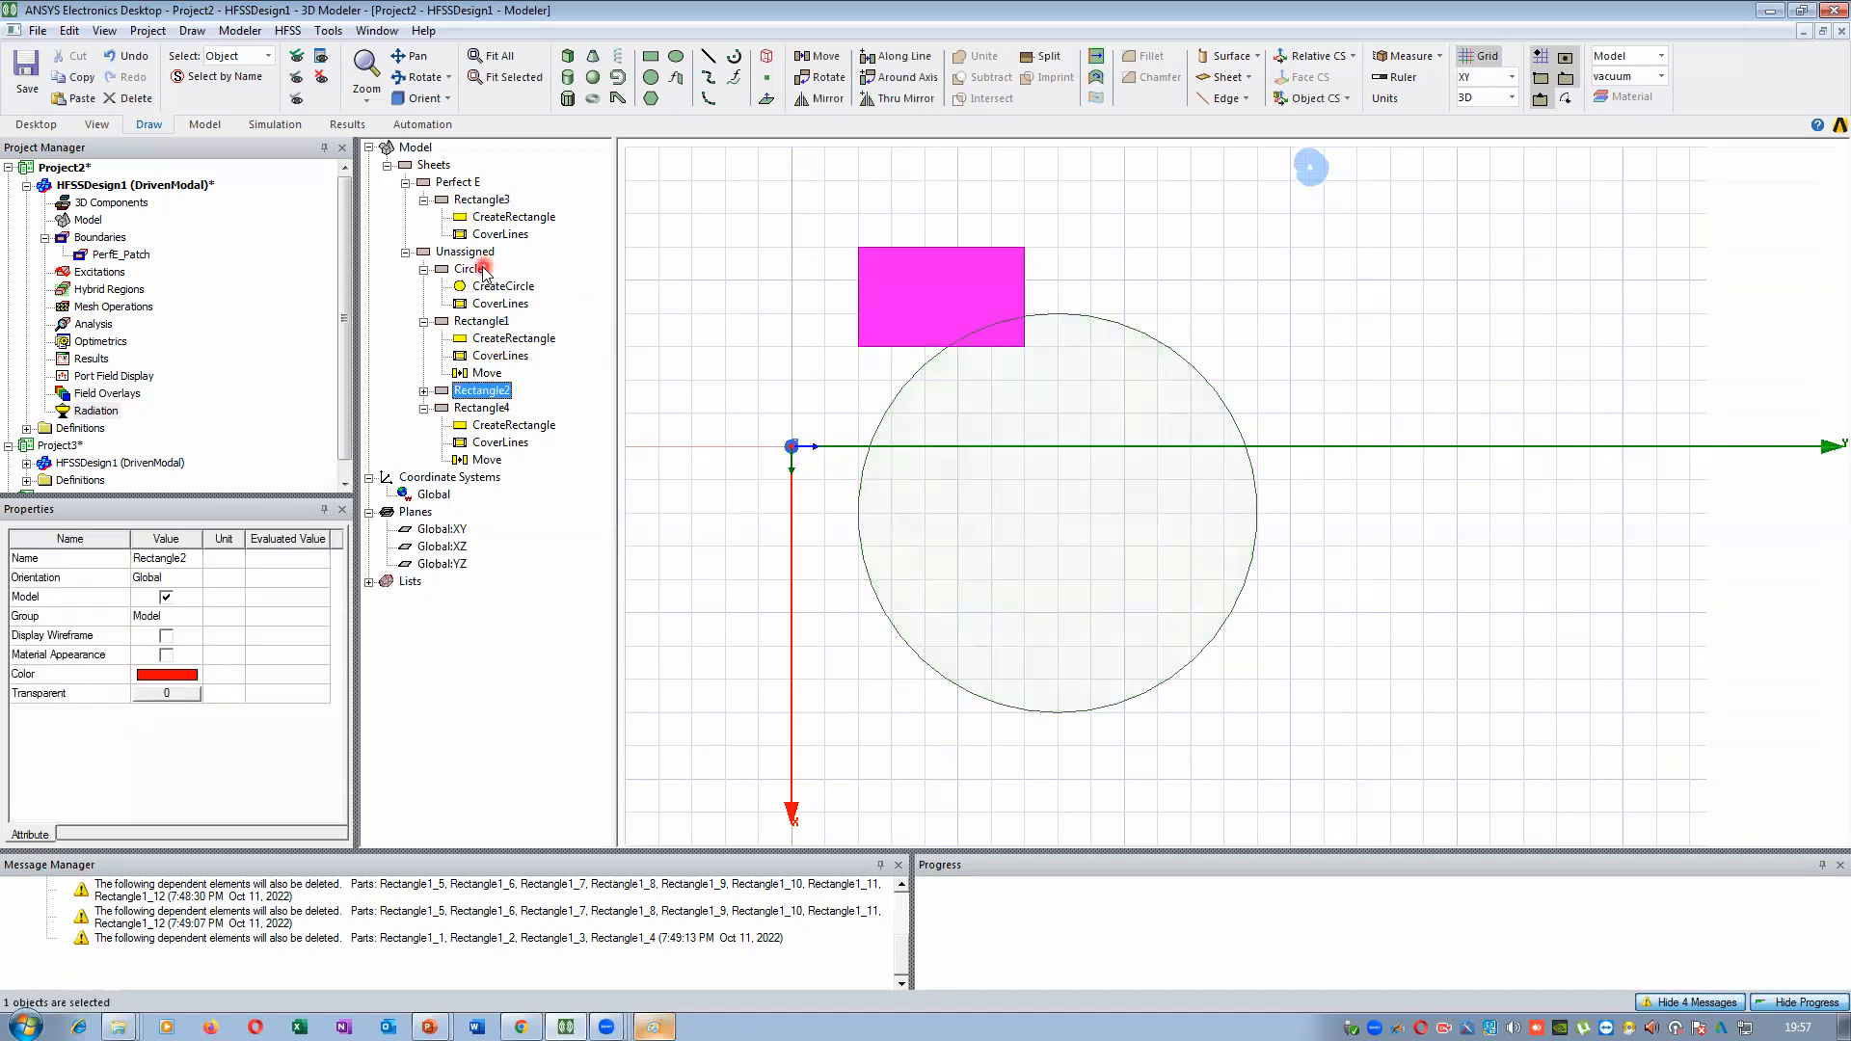
ctrl+click(482, 270)
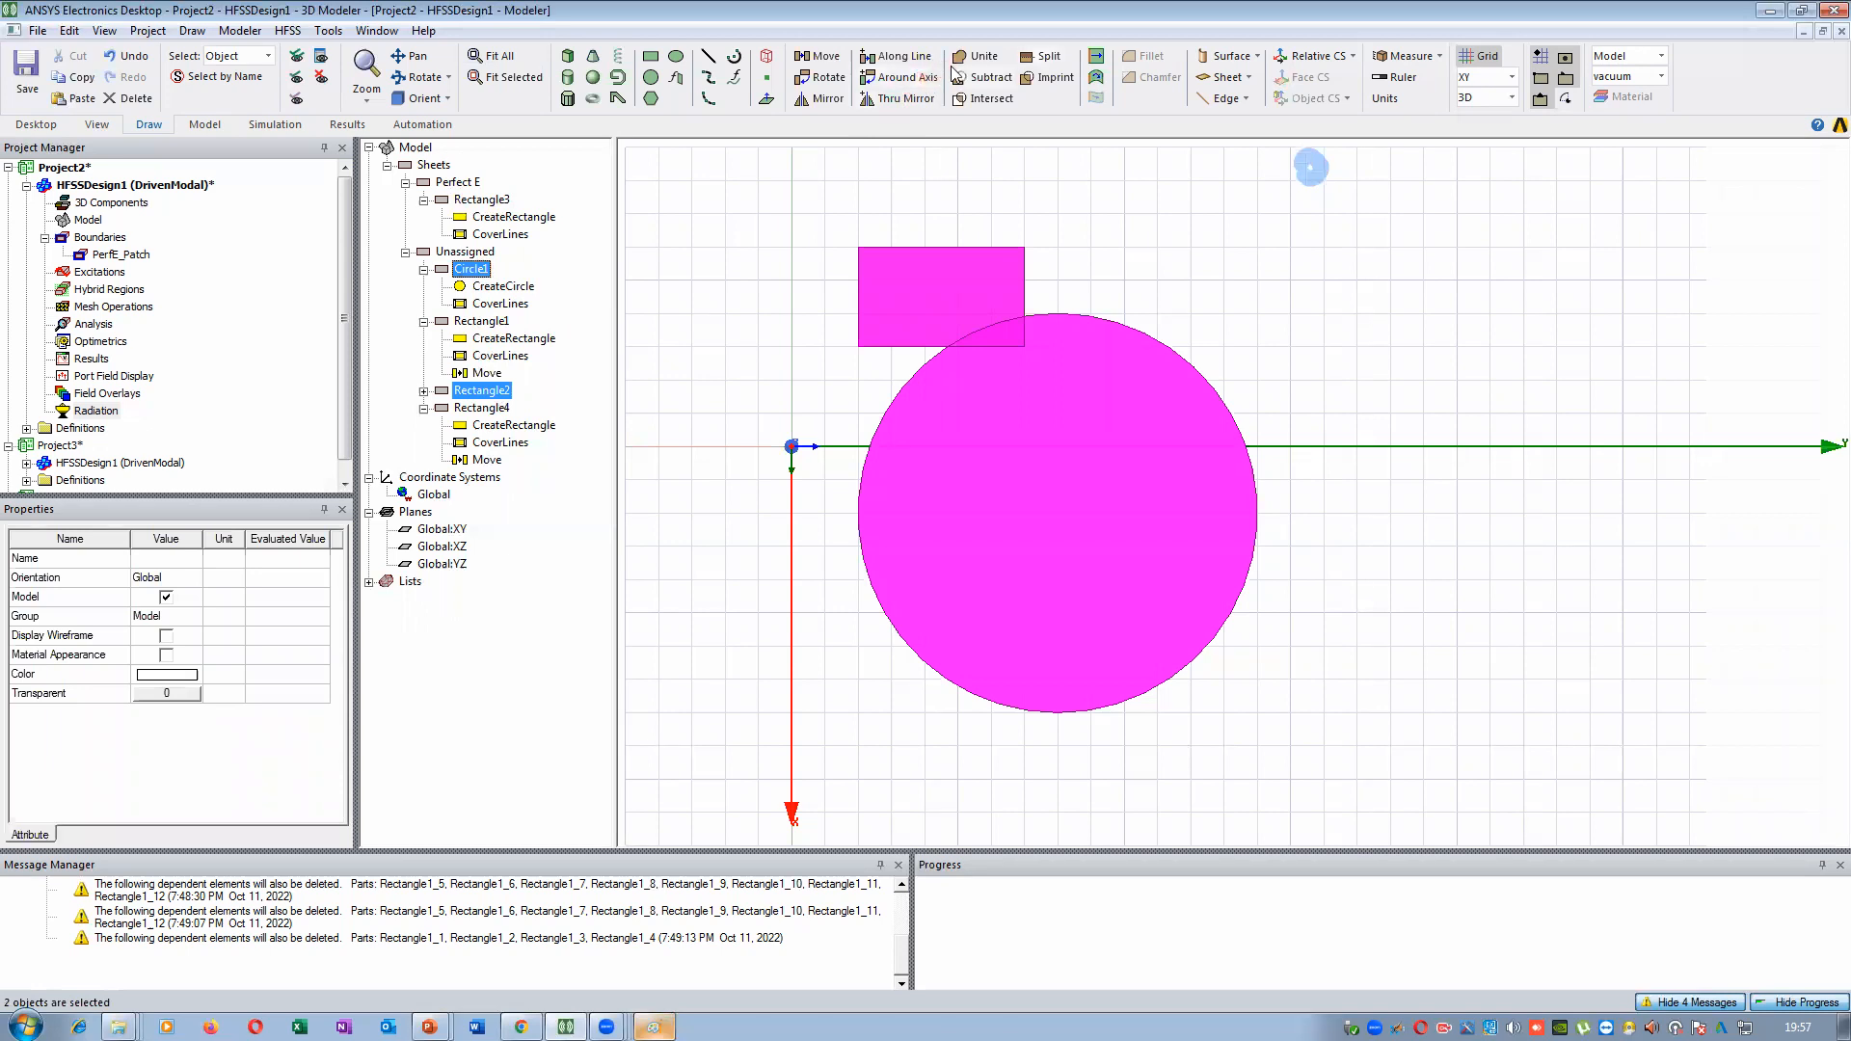
click(981, 59)
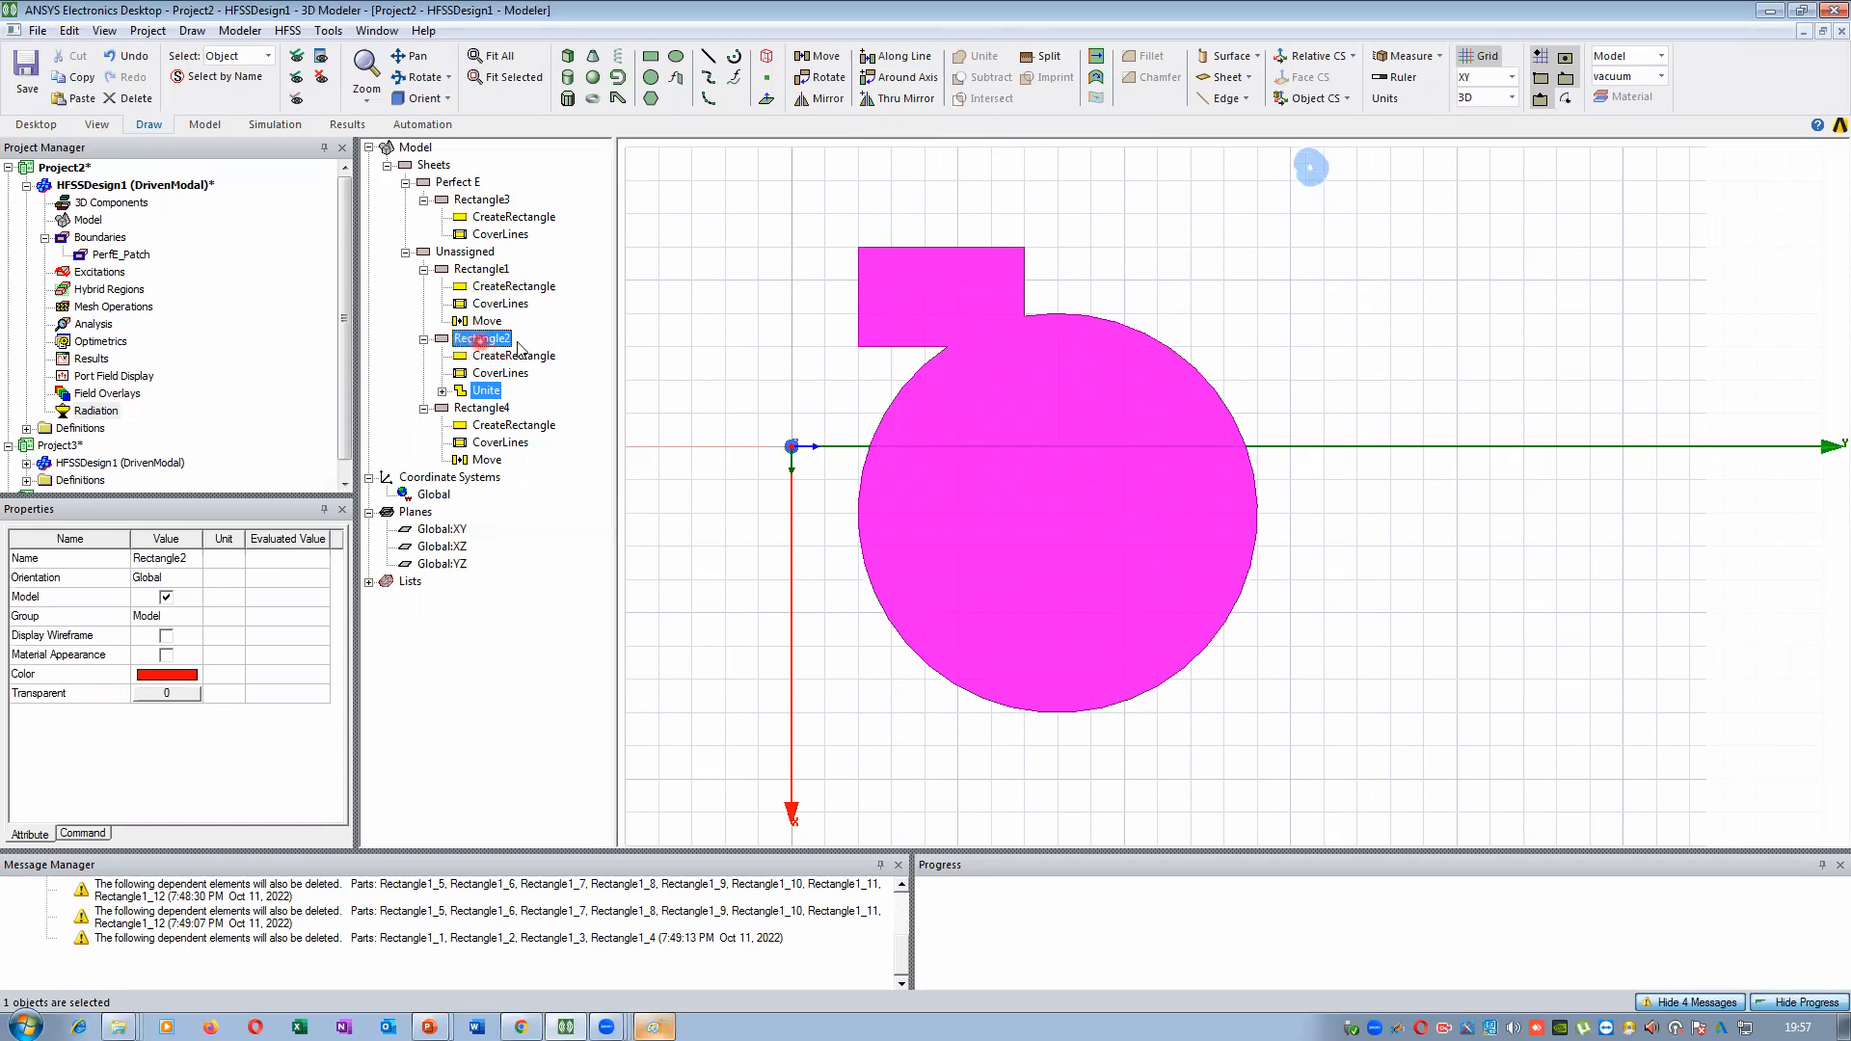
click(443, 391)
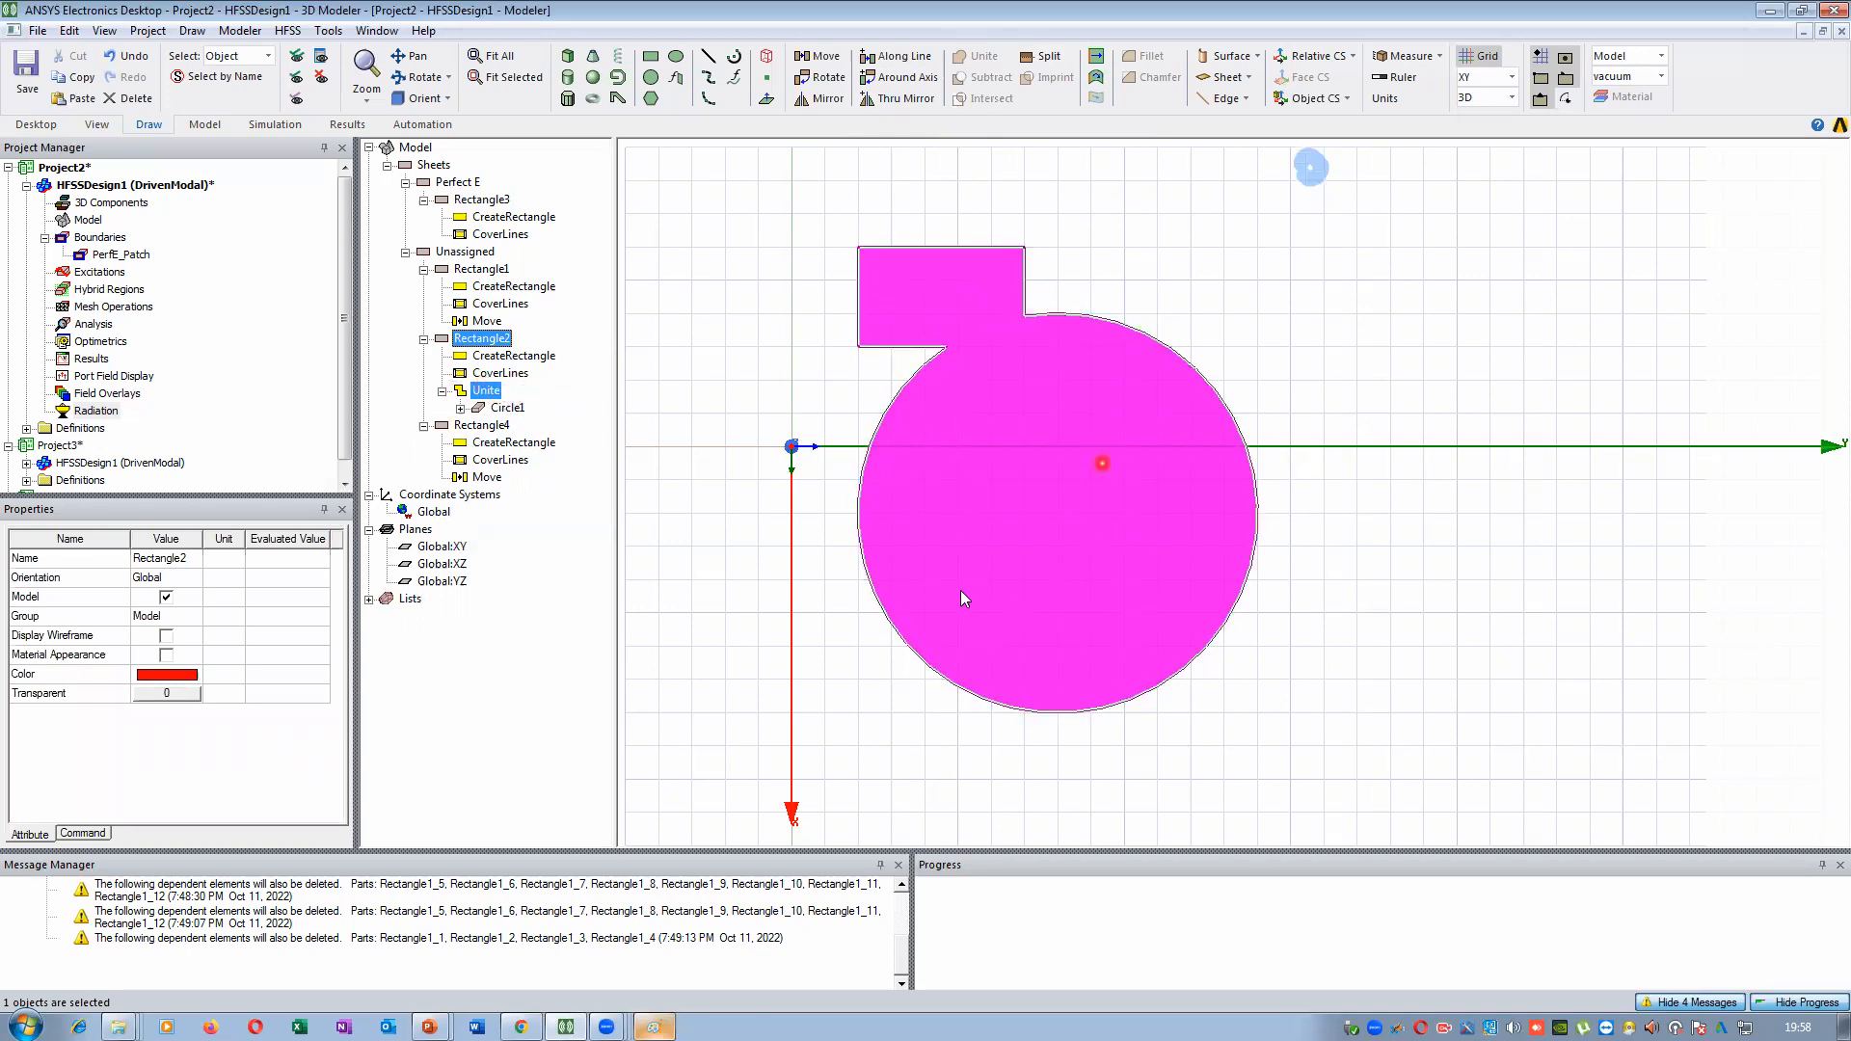
click(779, 300)
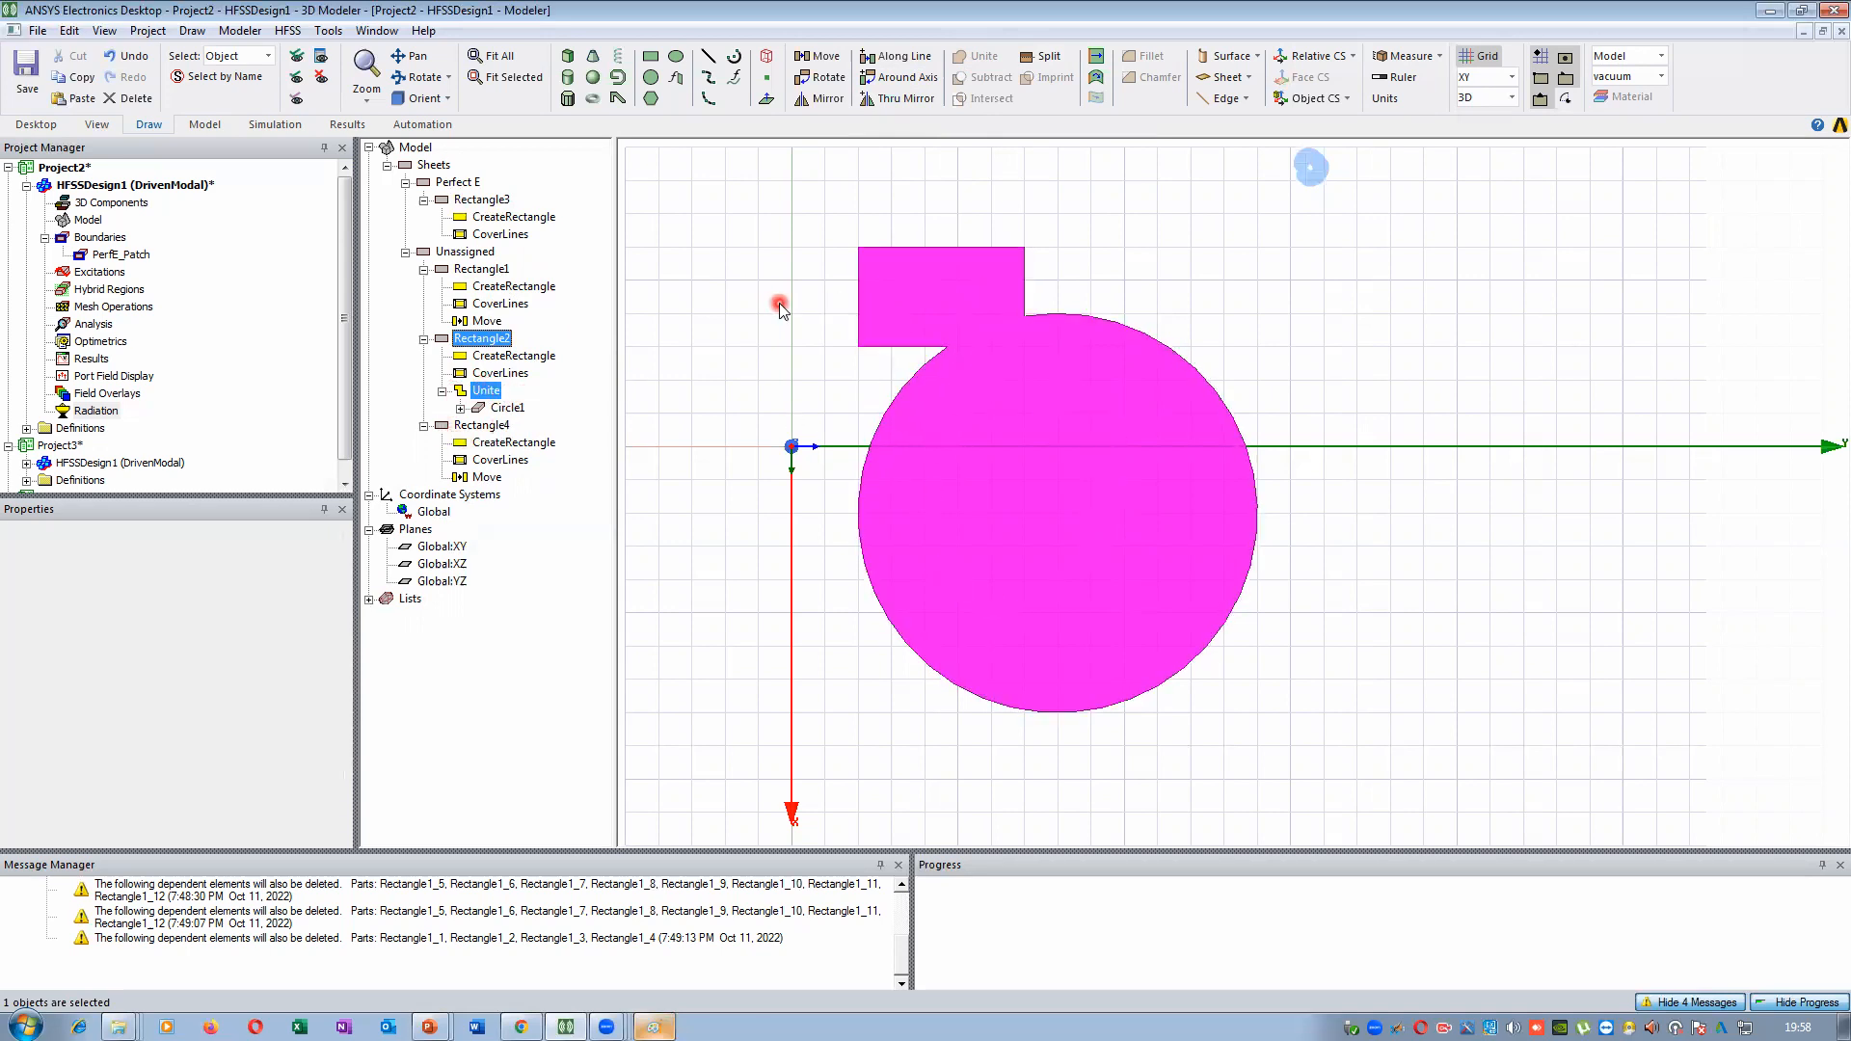
click(892, 233)
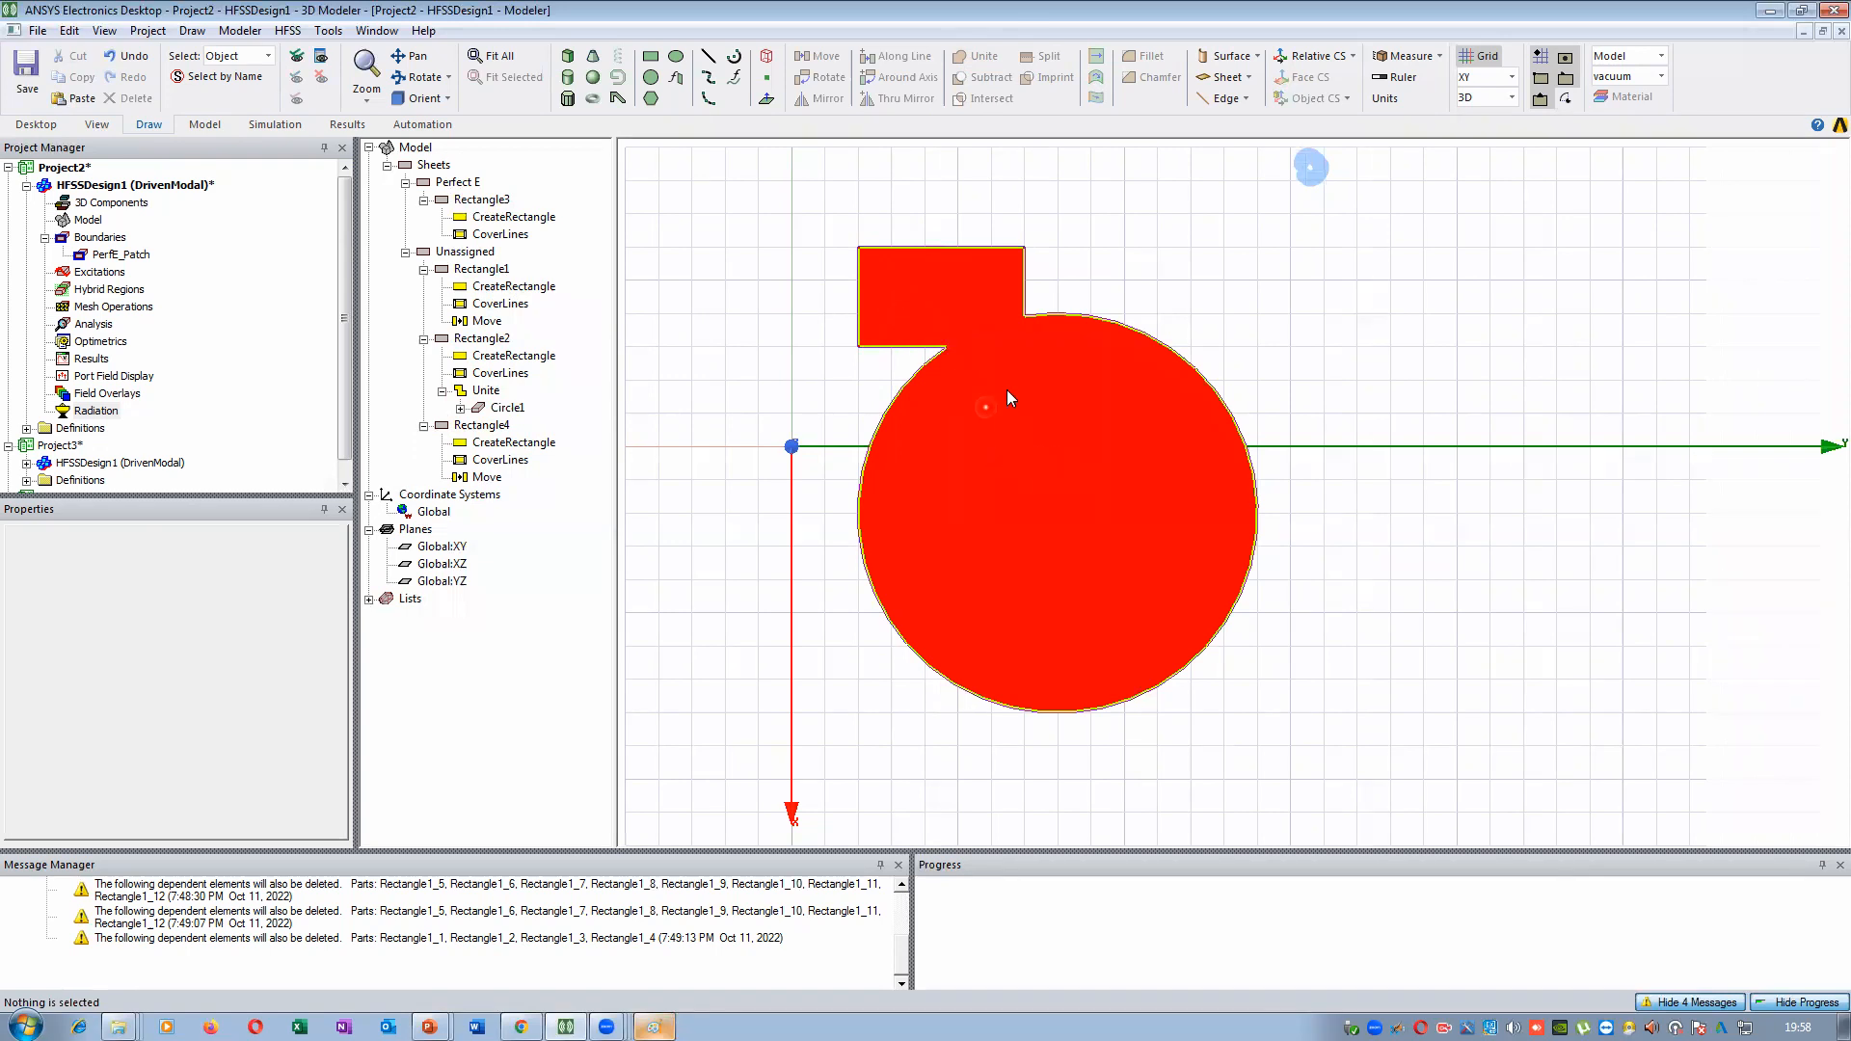
Delete the Unite operation from Rectangle2's history
click(491, 269)
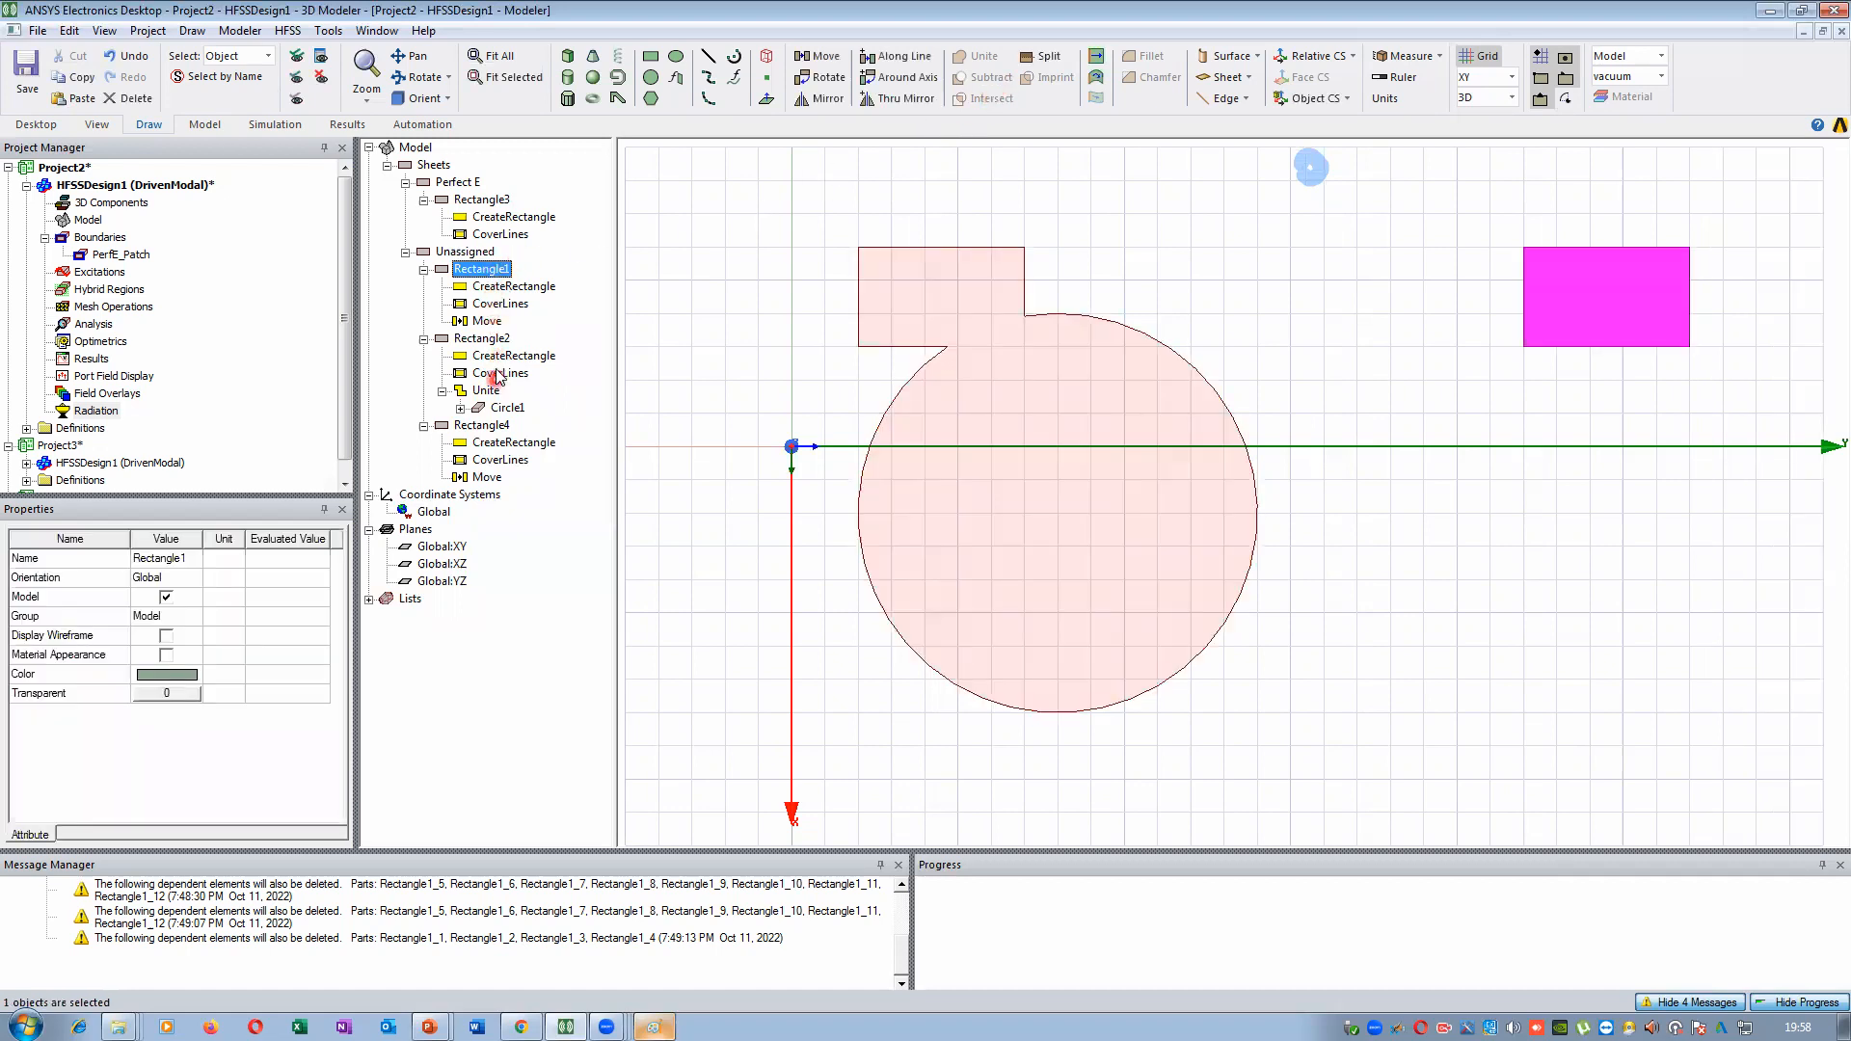
click(506, 410)
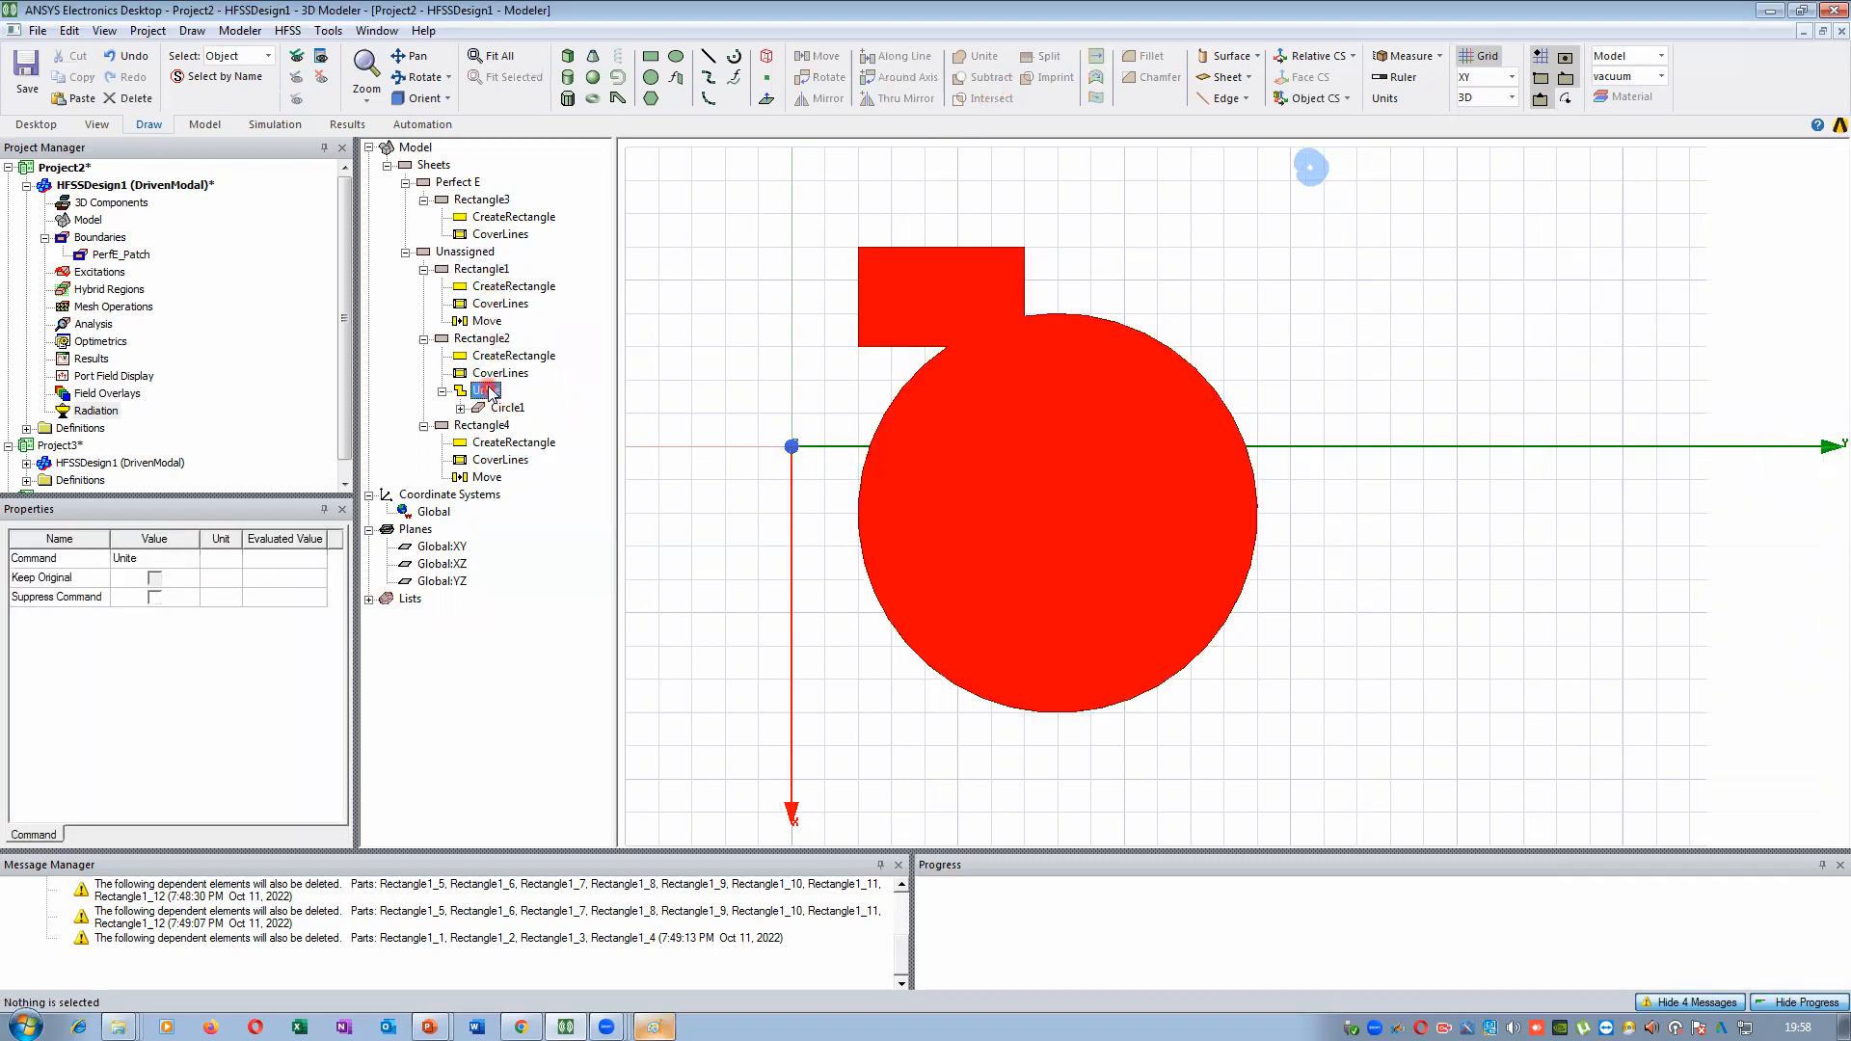
key(Delete)
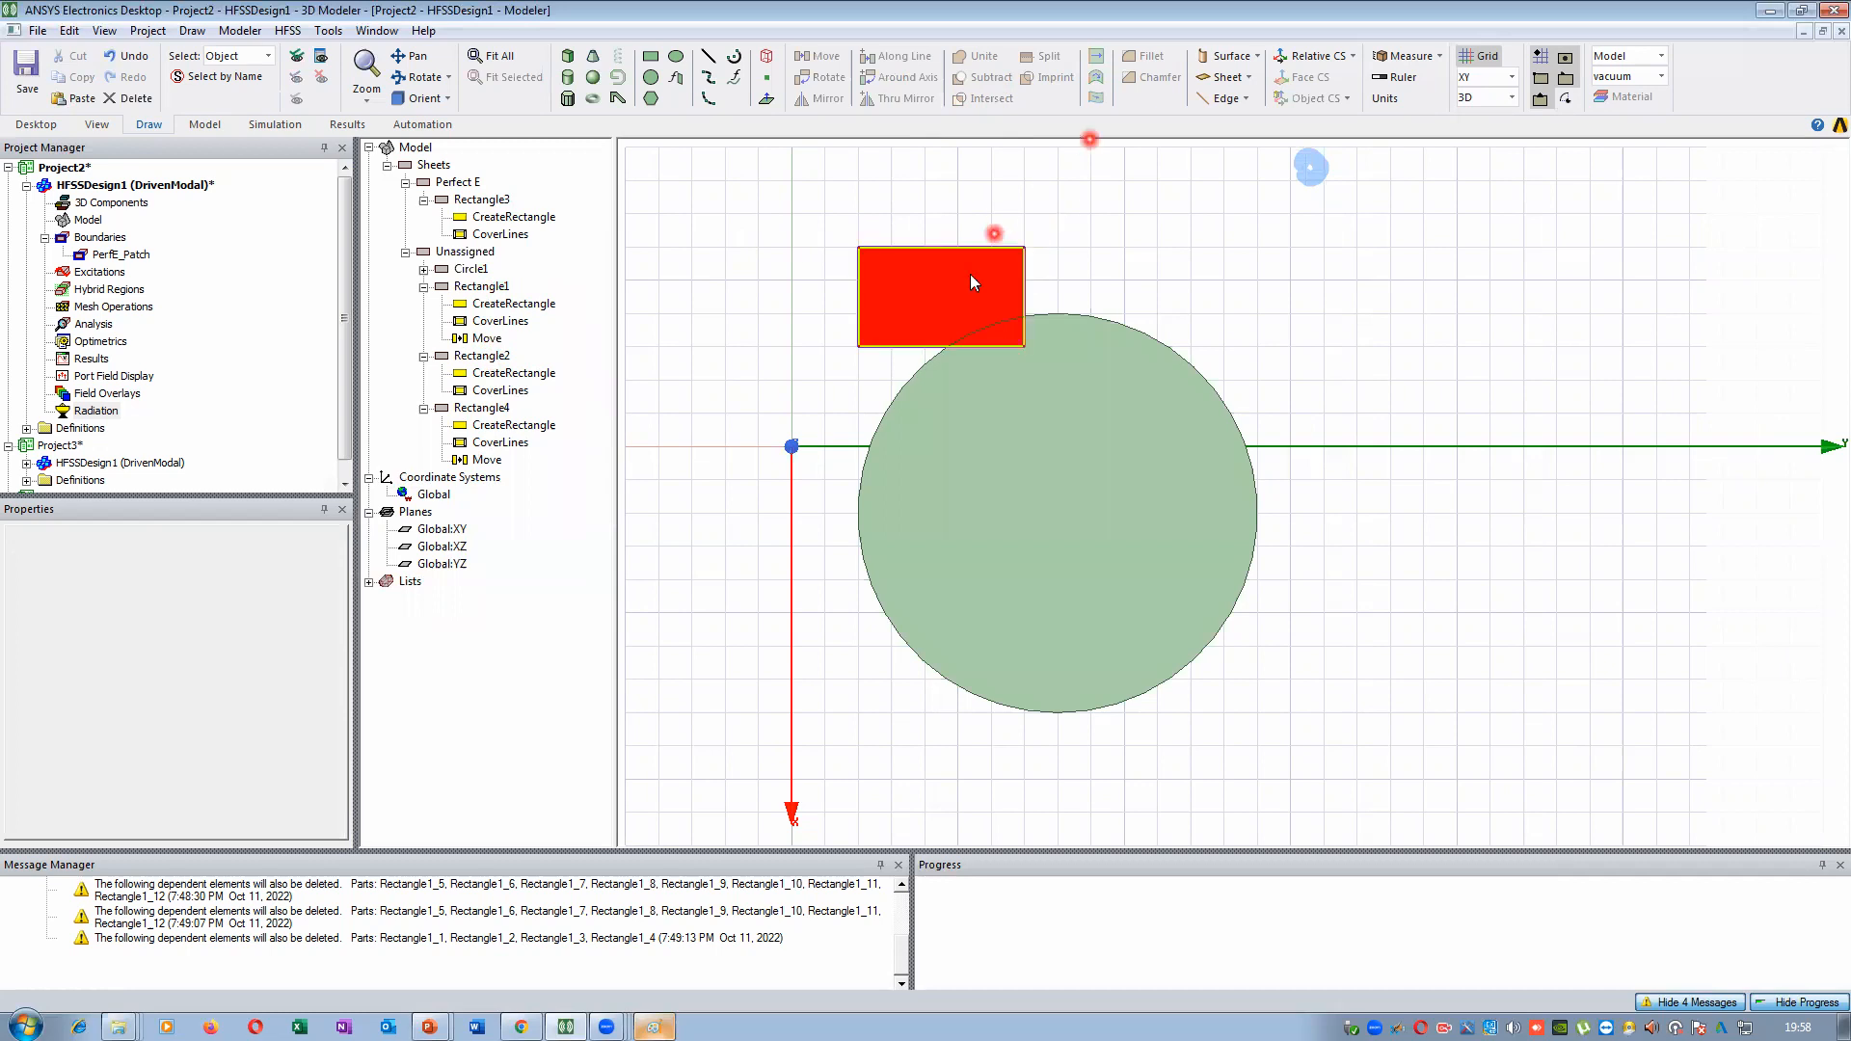
Intersect Circle1 with Rectangle2, selecting the circle first, and undo the intersection
click(1004, 413)
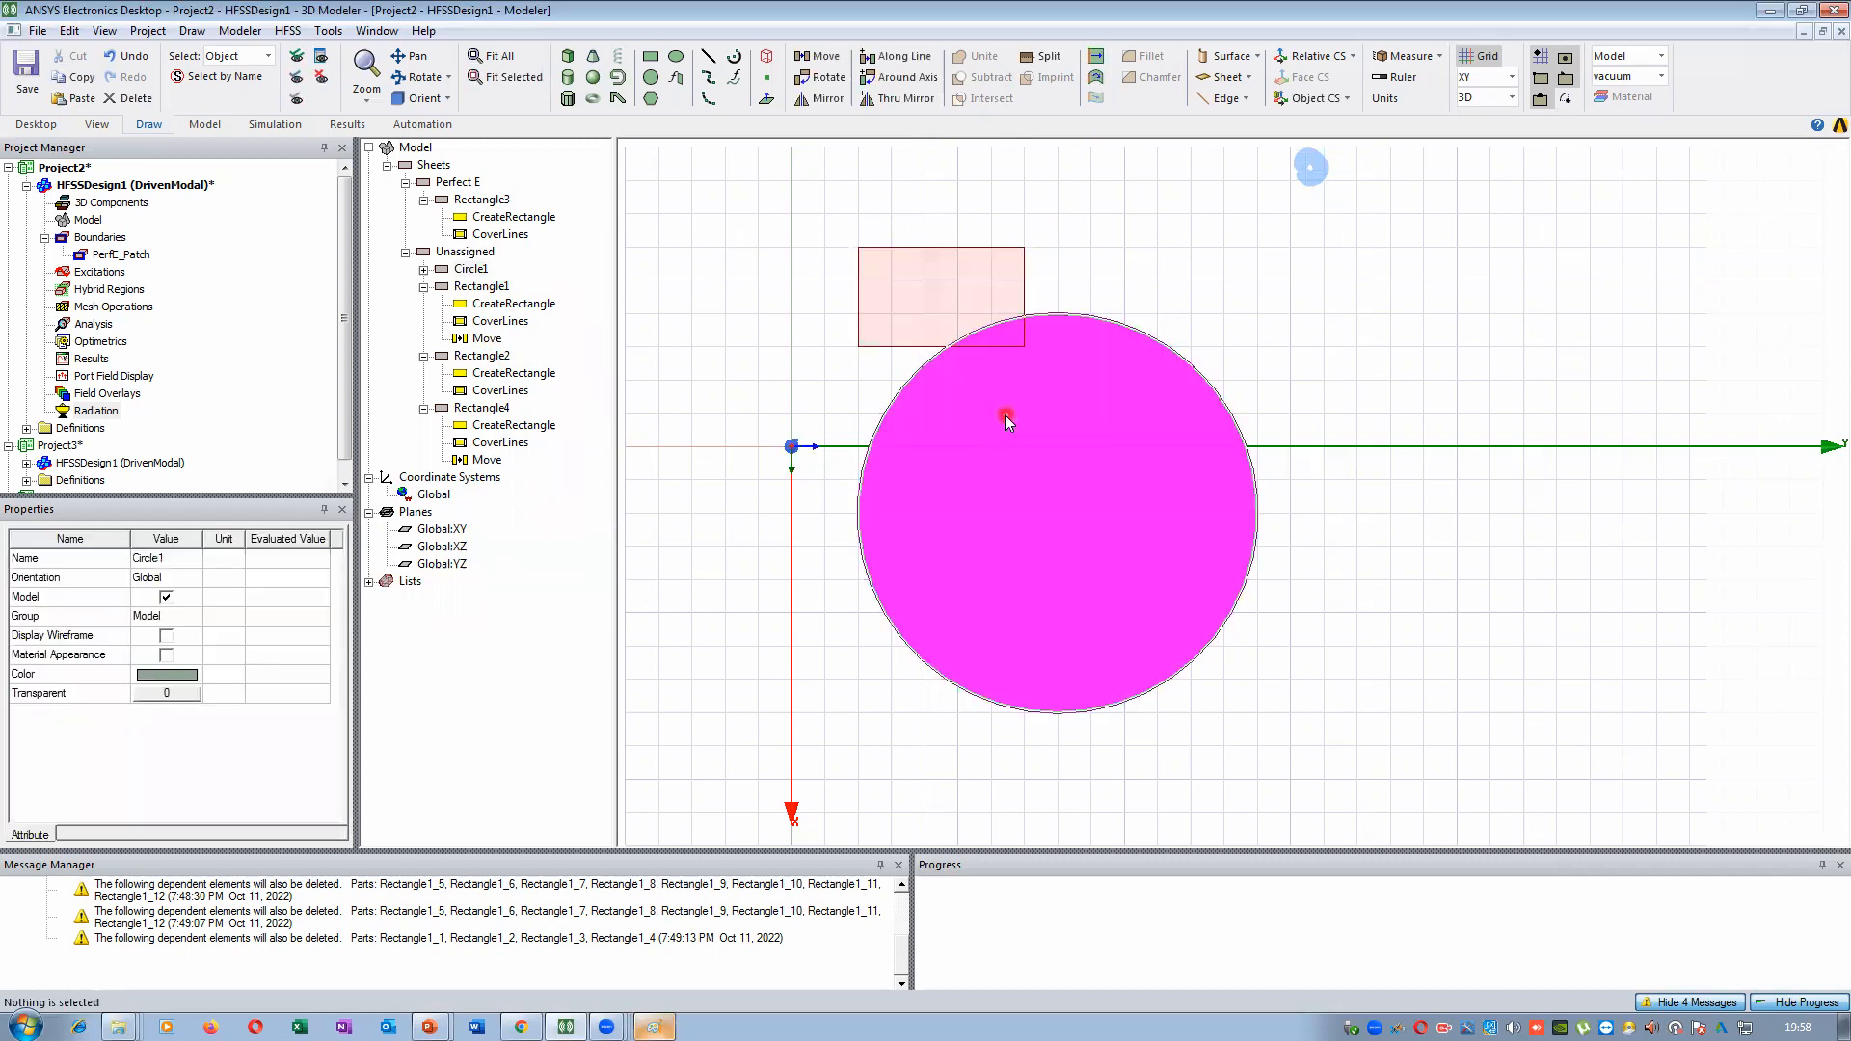
ctrl+click(934, 285)
click(985, 91)
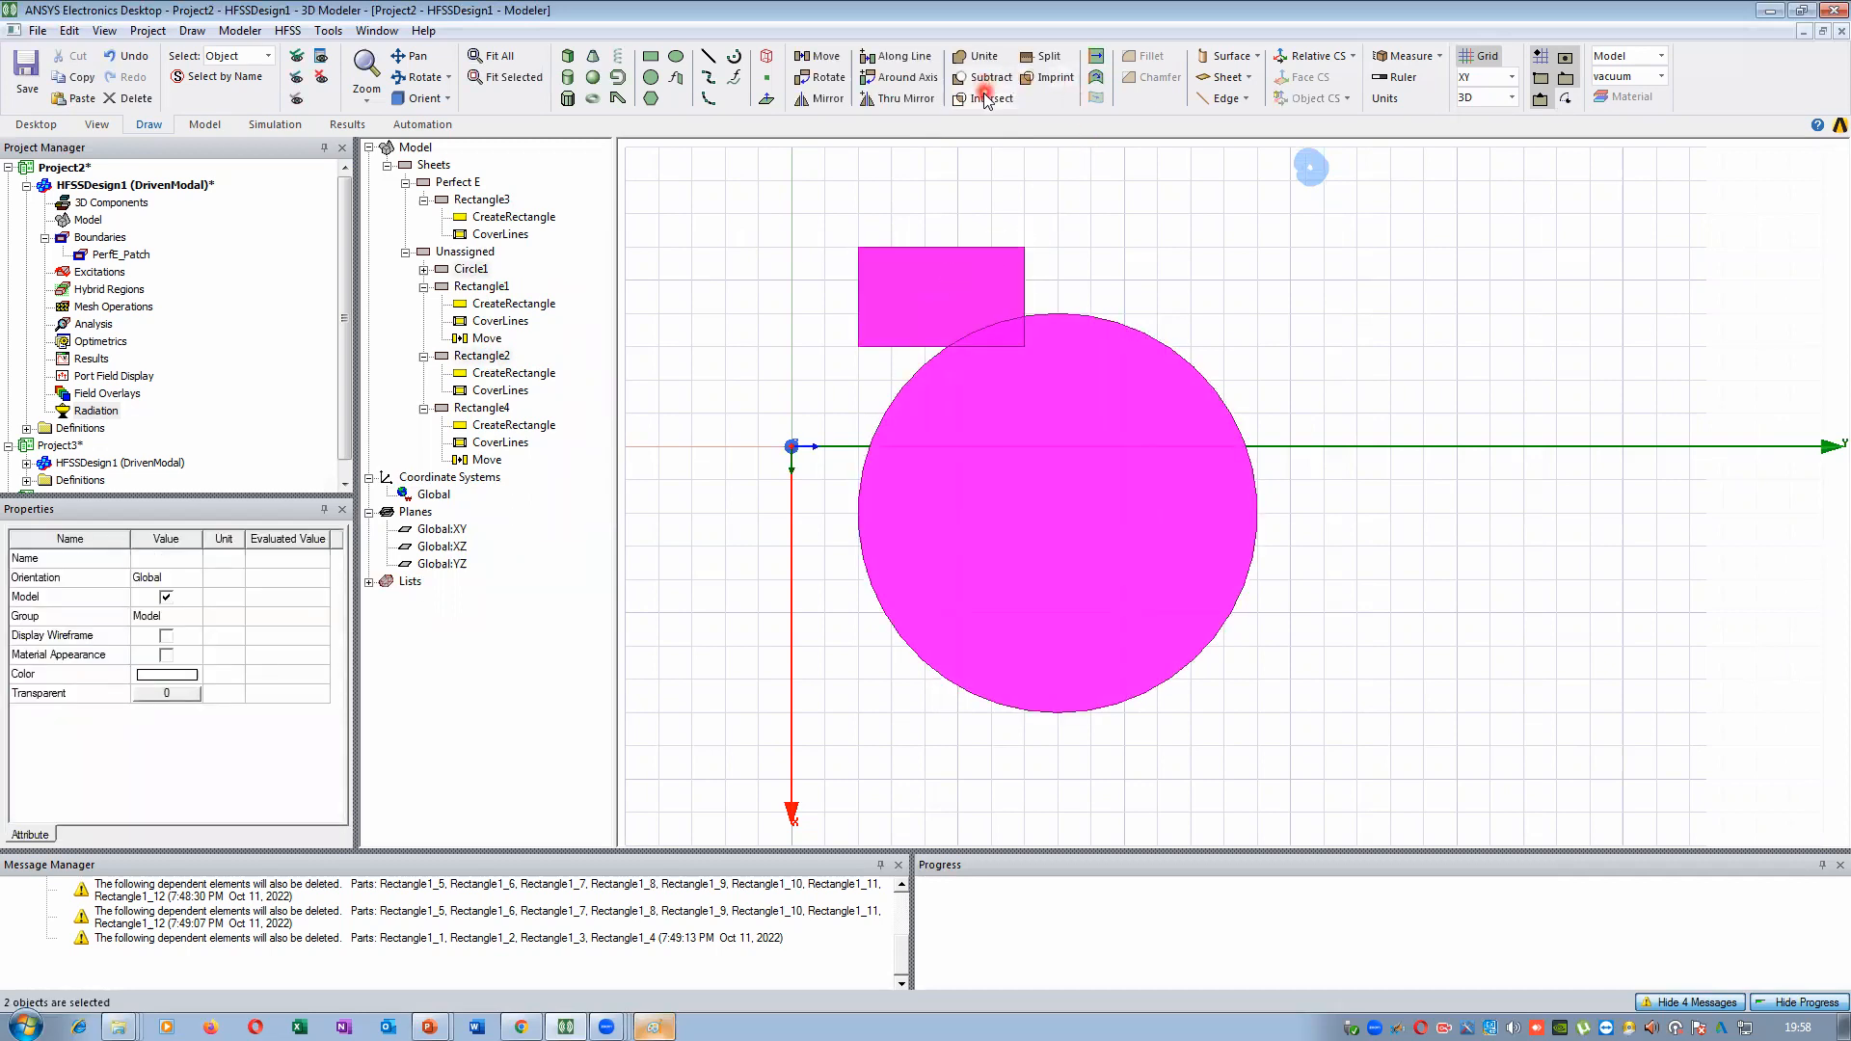
click(988, 100)
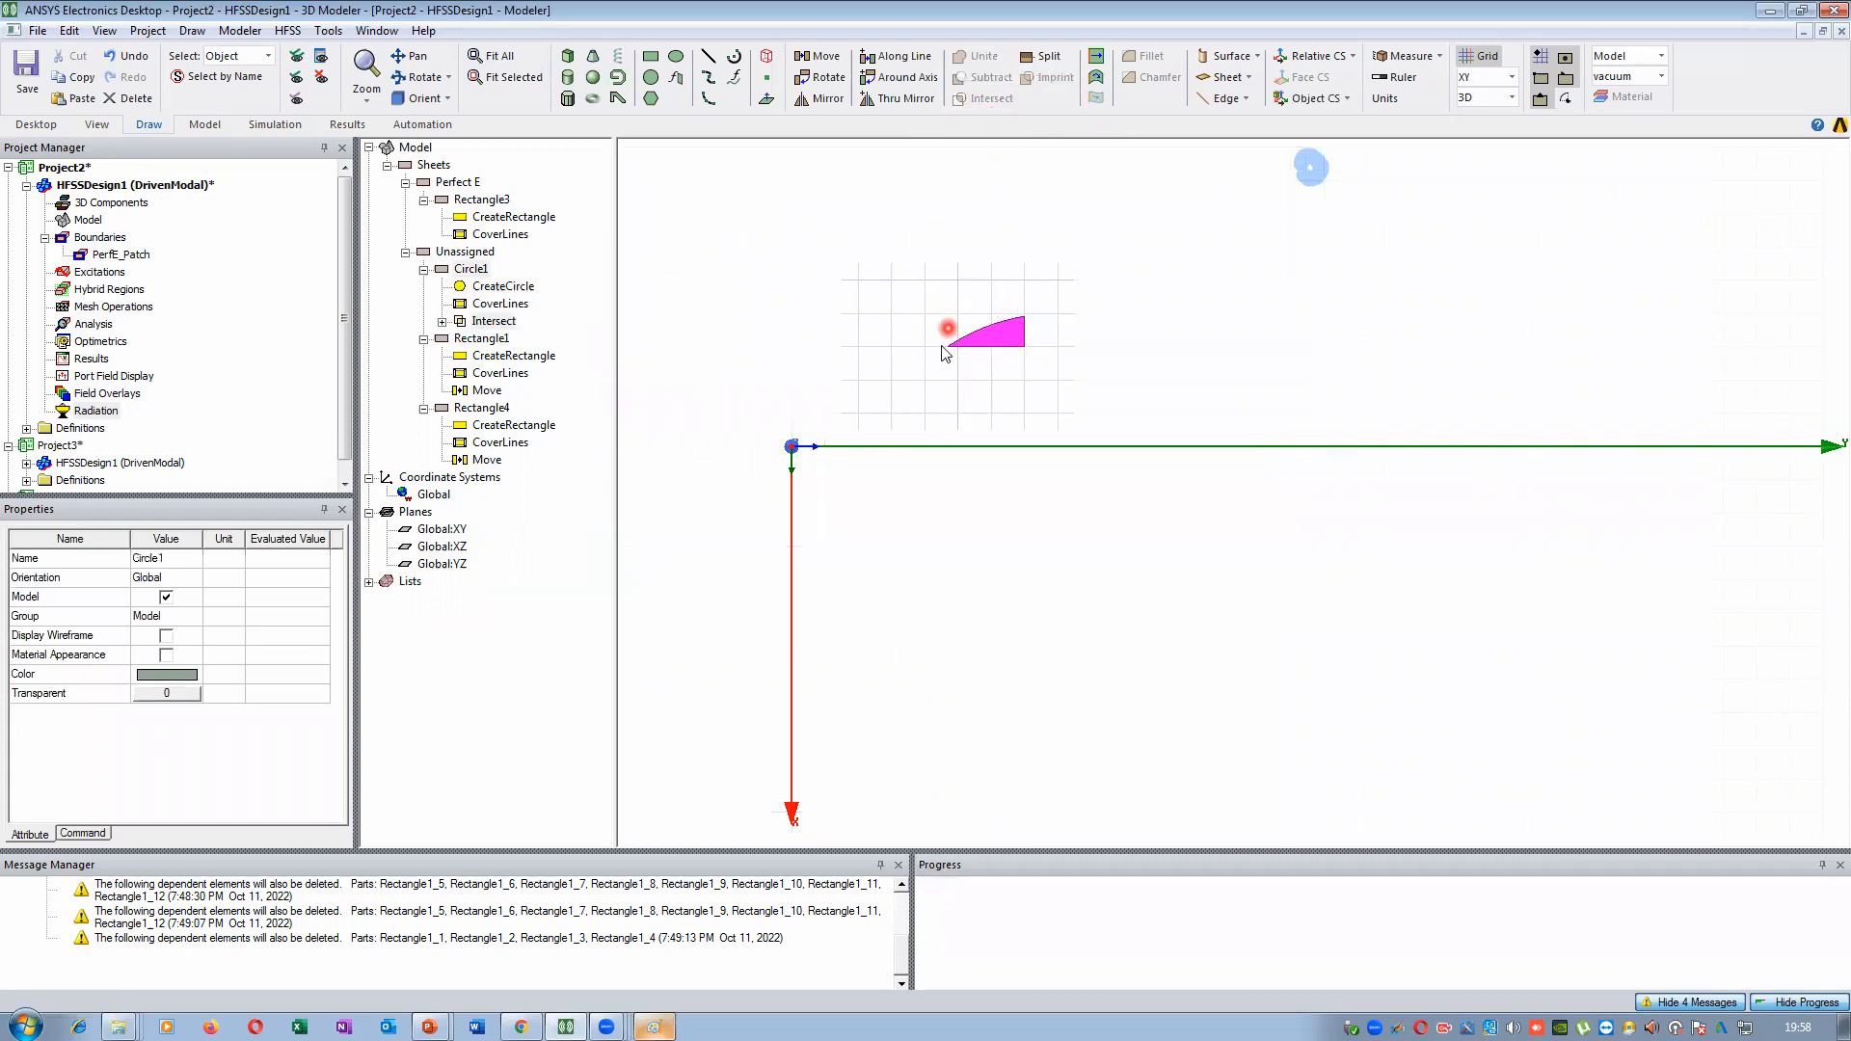
click(969, 326)
key(ctrl+z)
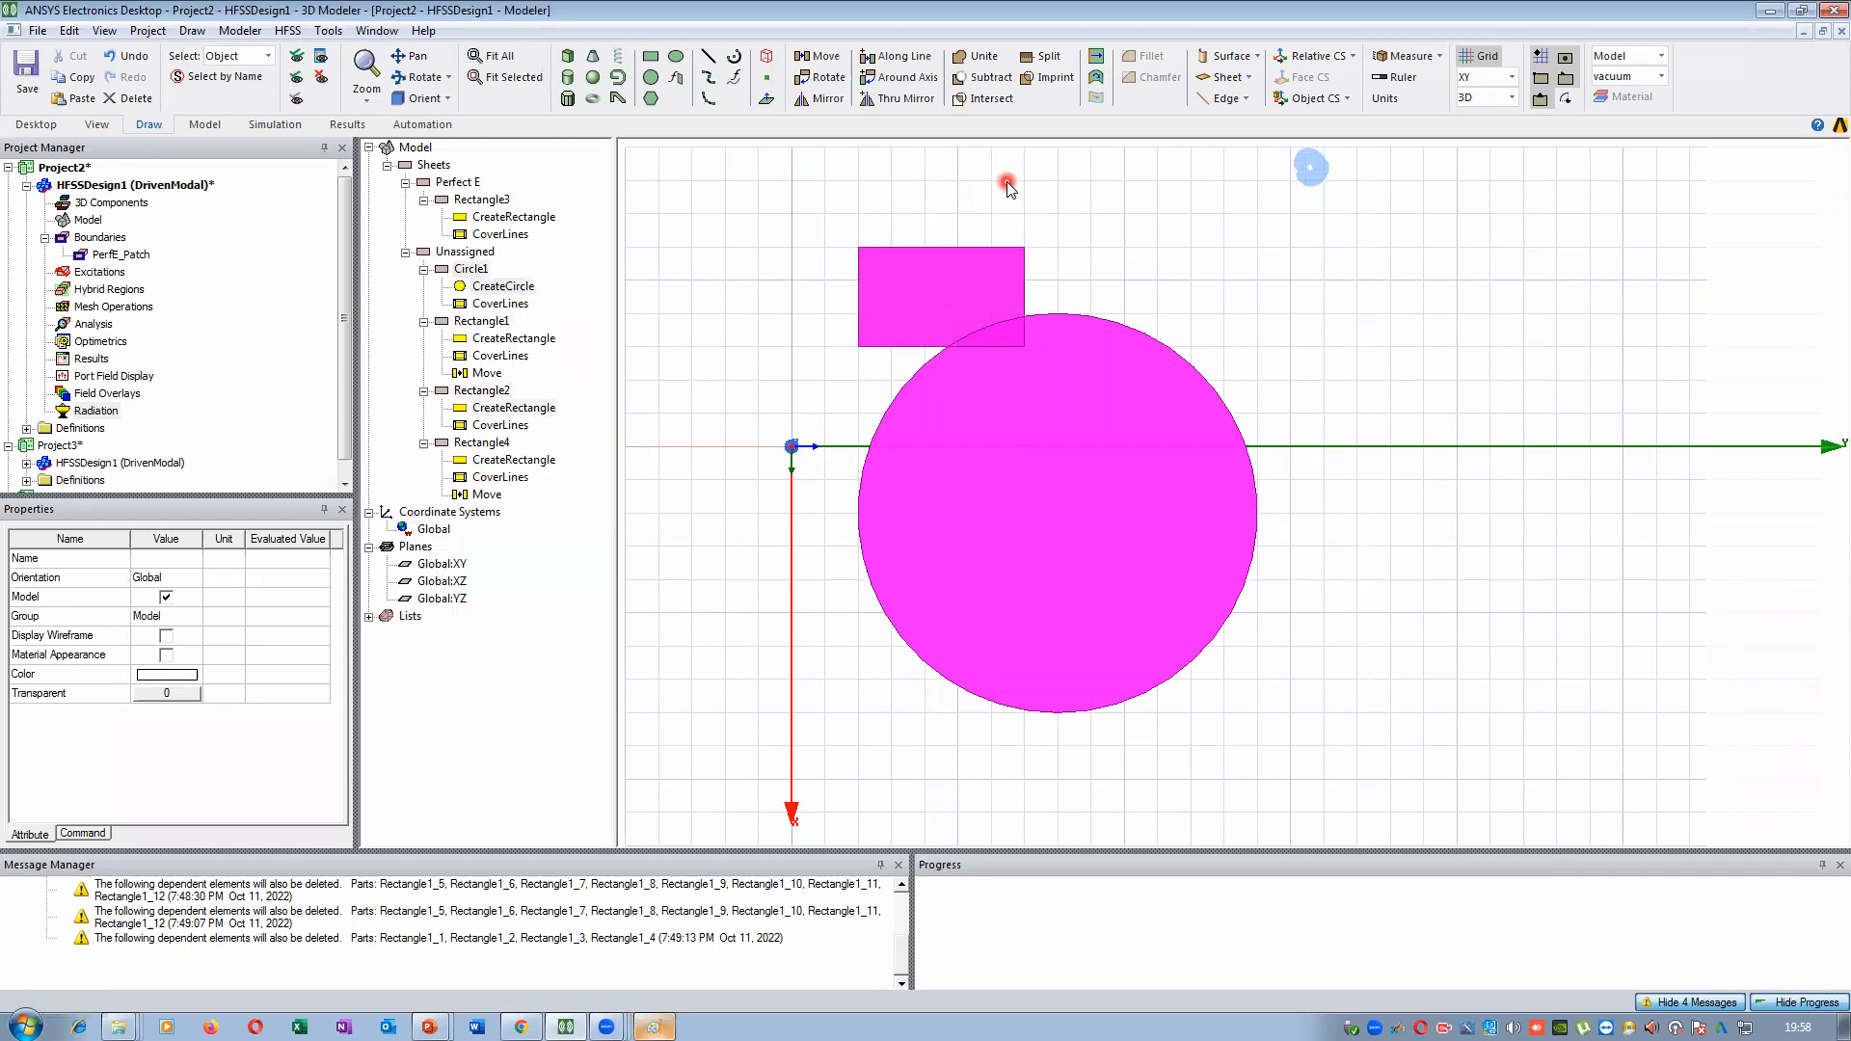
Intersect Rectangle2 with Circle1, using the rectangle as the base, and check the part under the Intersect operation
click(889, 291)
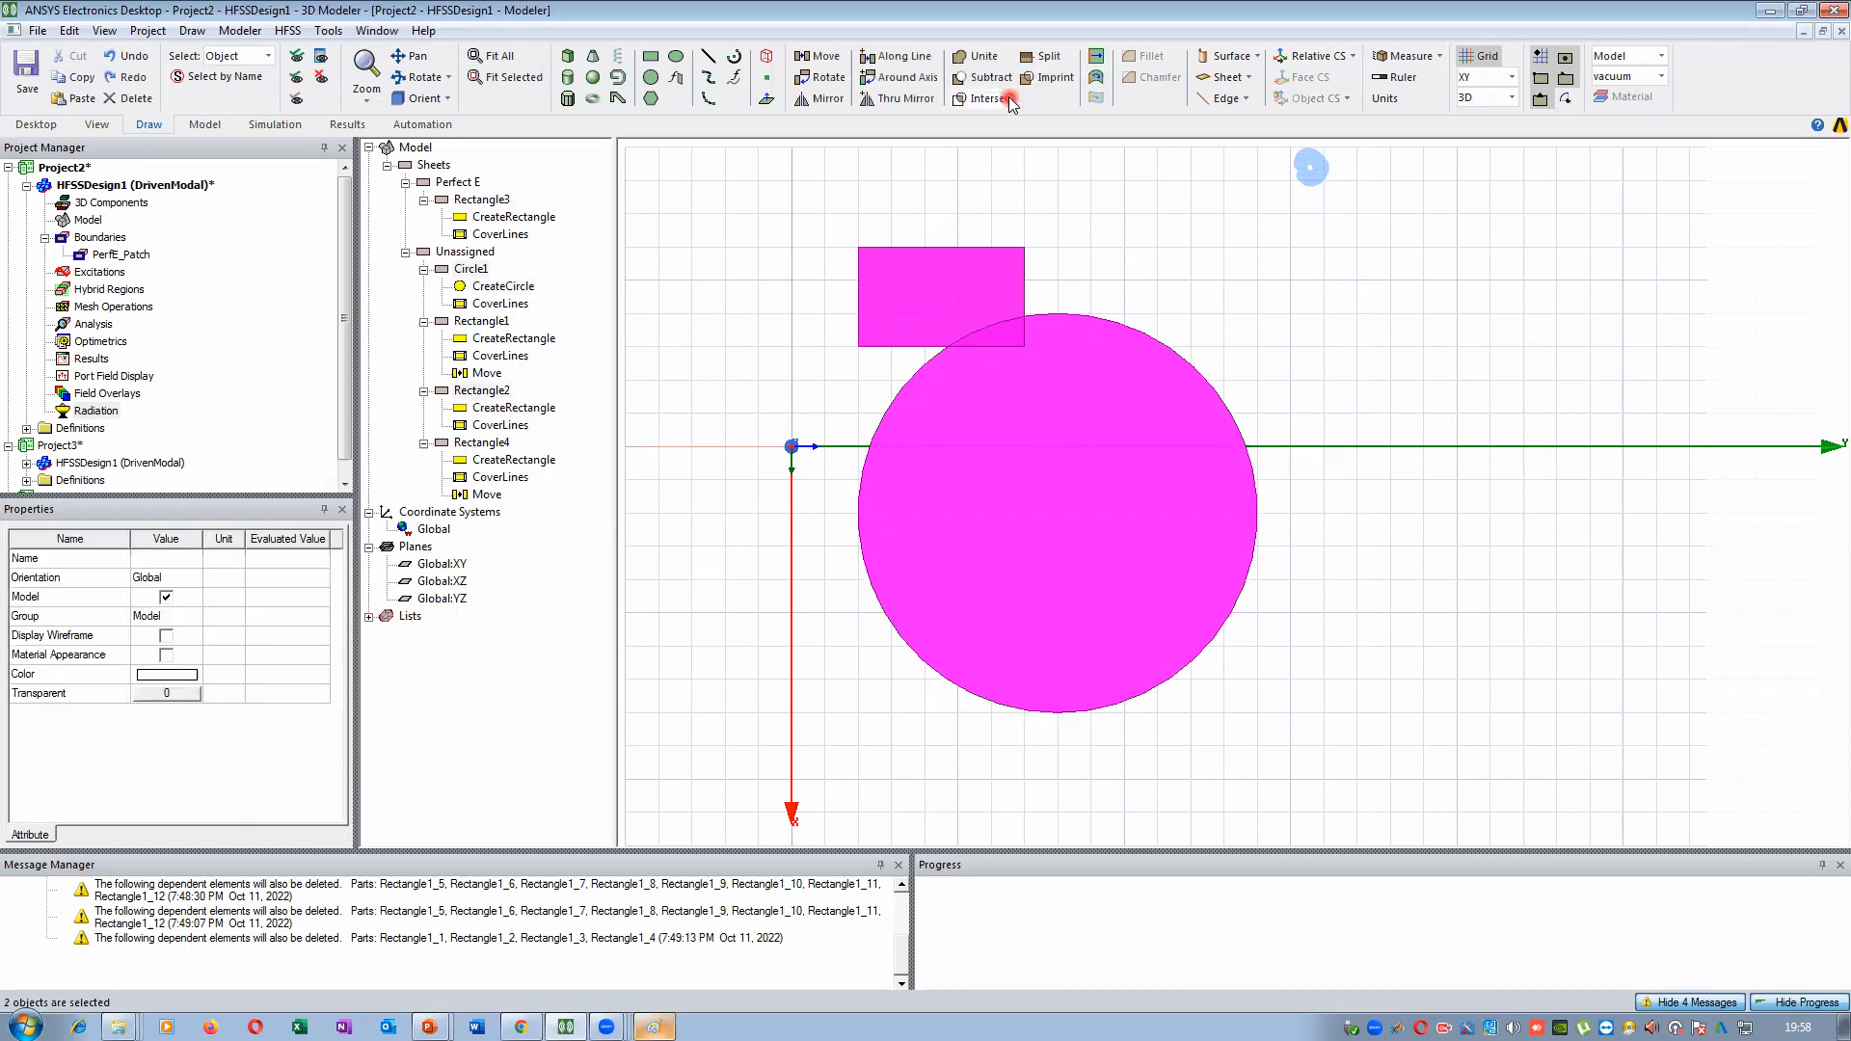
click(986, 98)
click(477, 390)
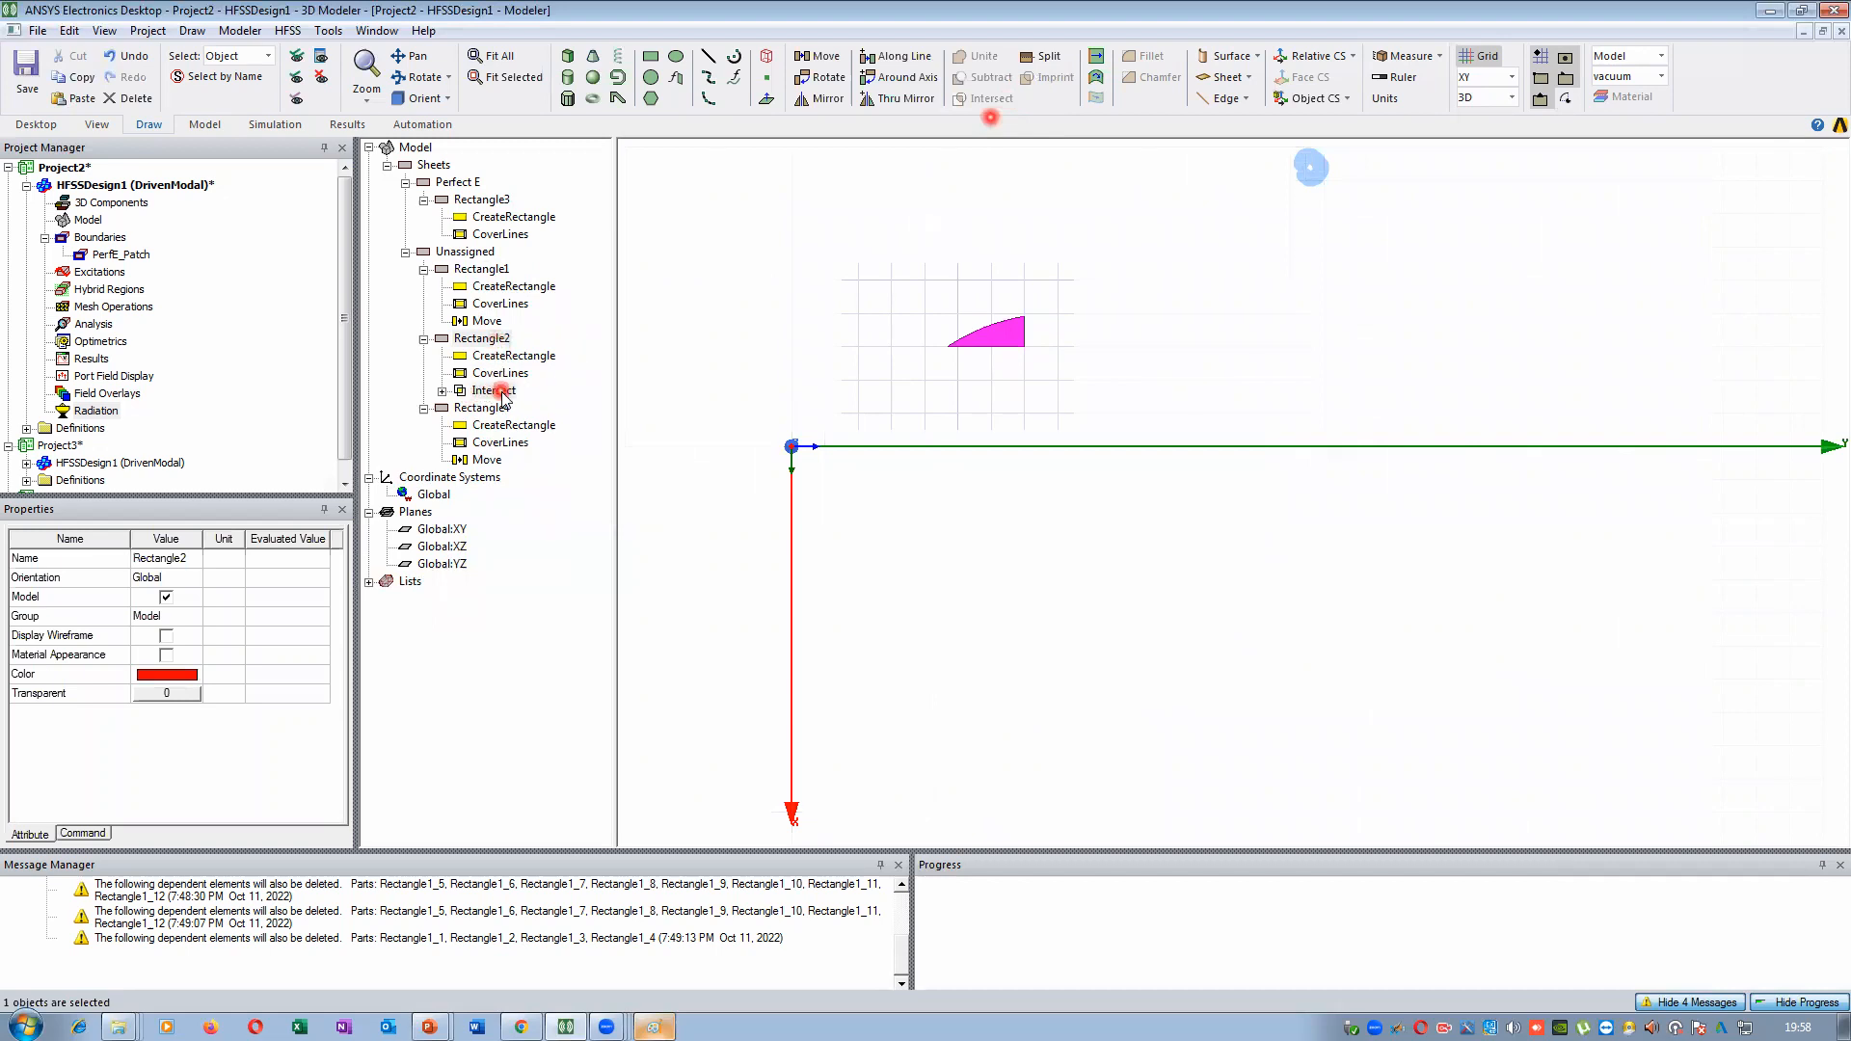
click(441, 390)
click(506, 408)
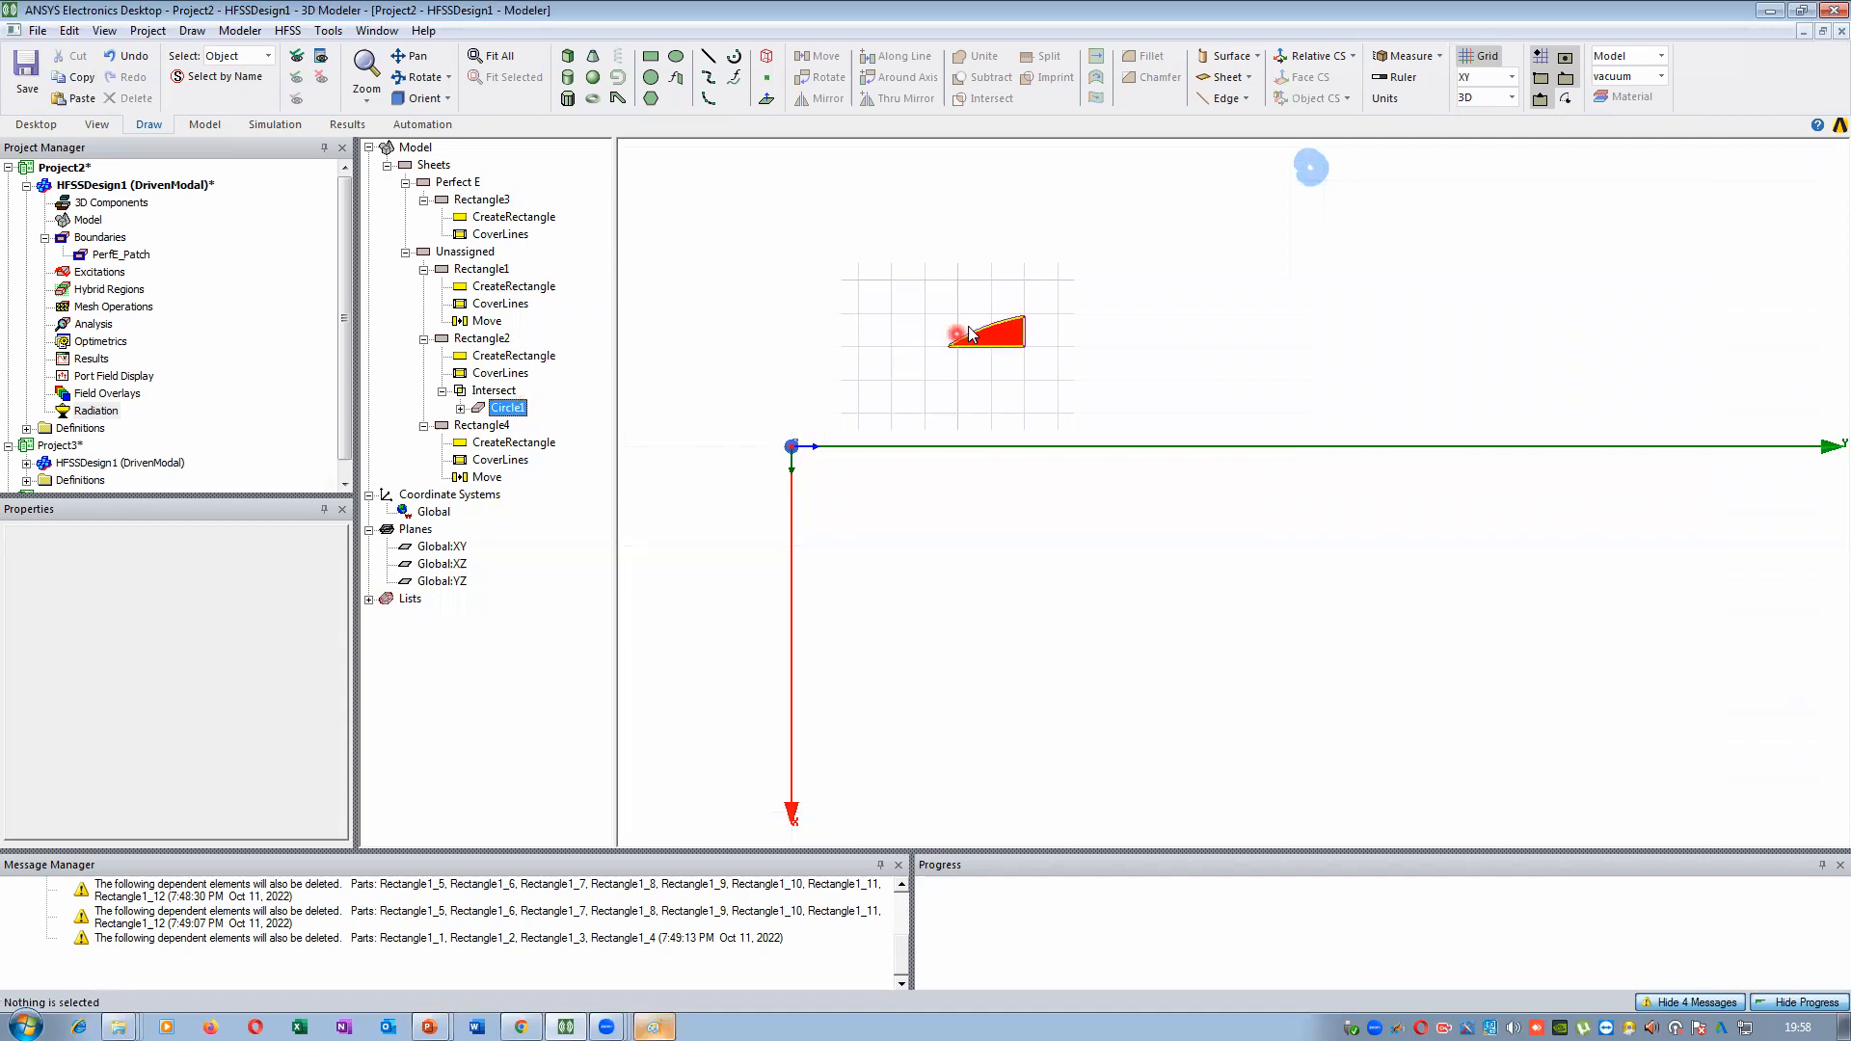
Undo the intersection of Rectangle2 and Circle1
key(ctrl+z)
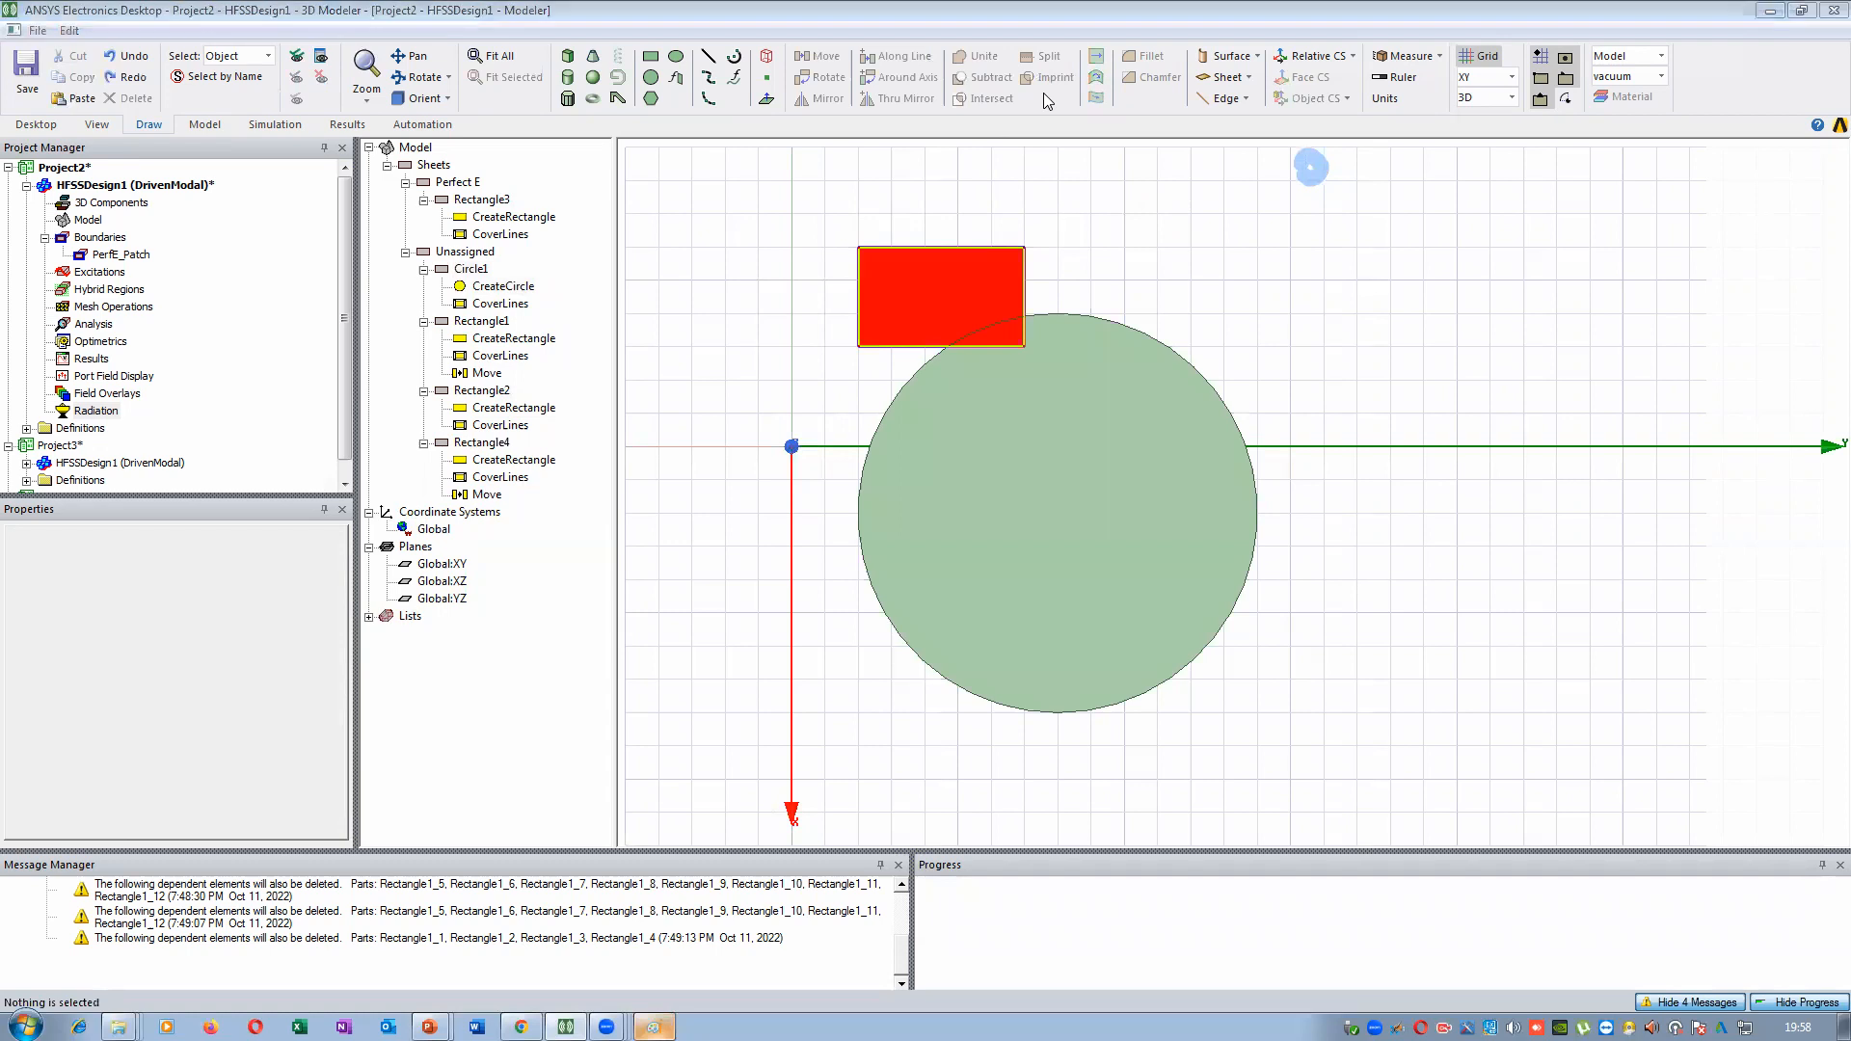
click(1118, 326)
click(999, 281)
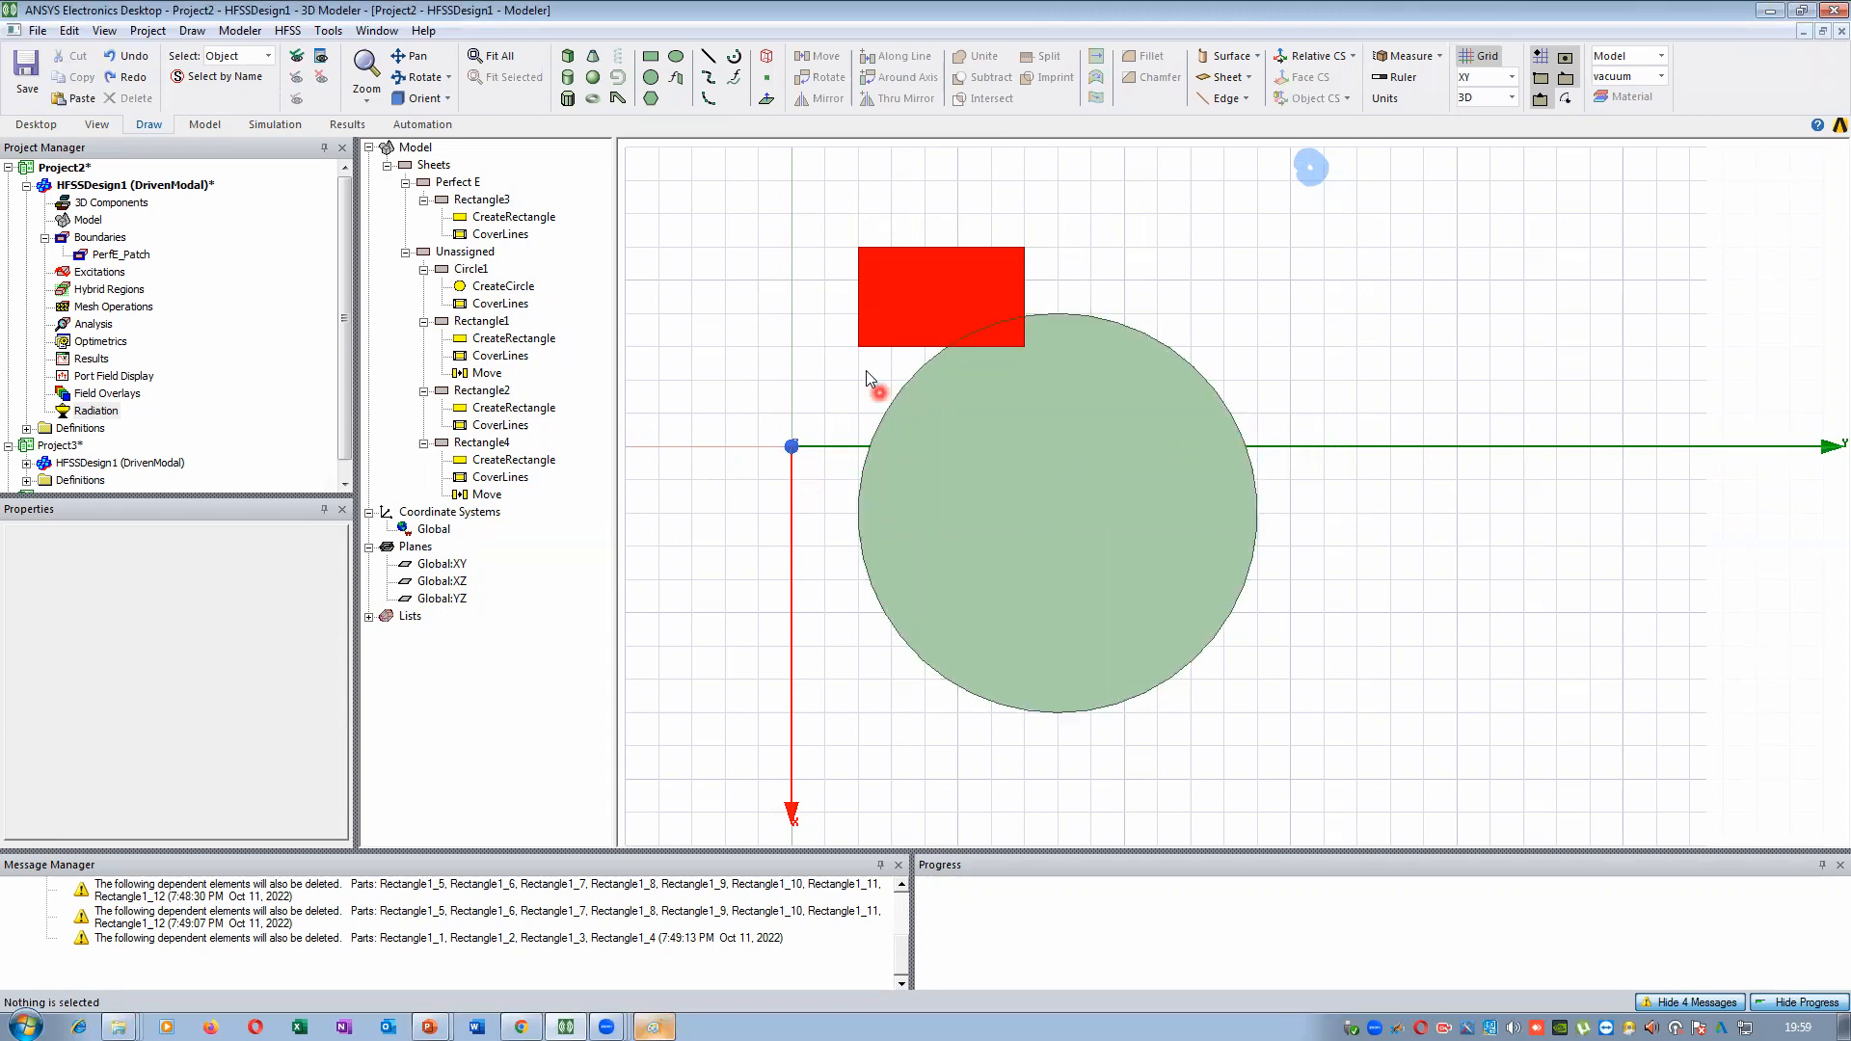
Split Circle1 along the YZ plane, keeping both sides
click(1126, 401)
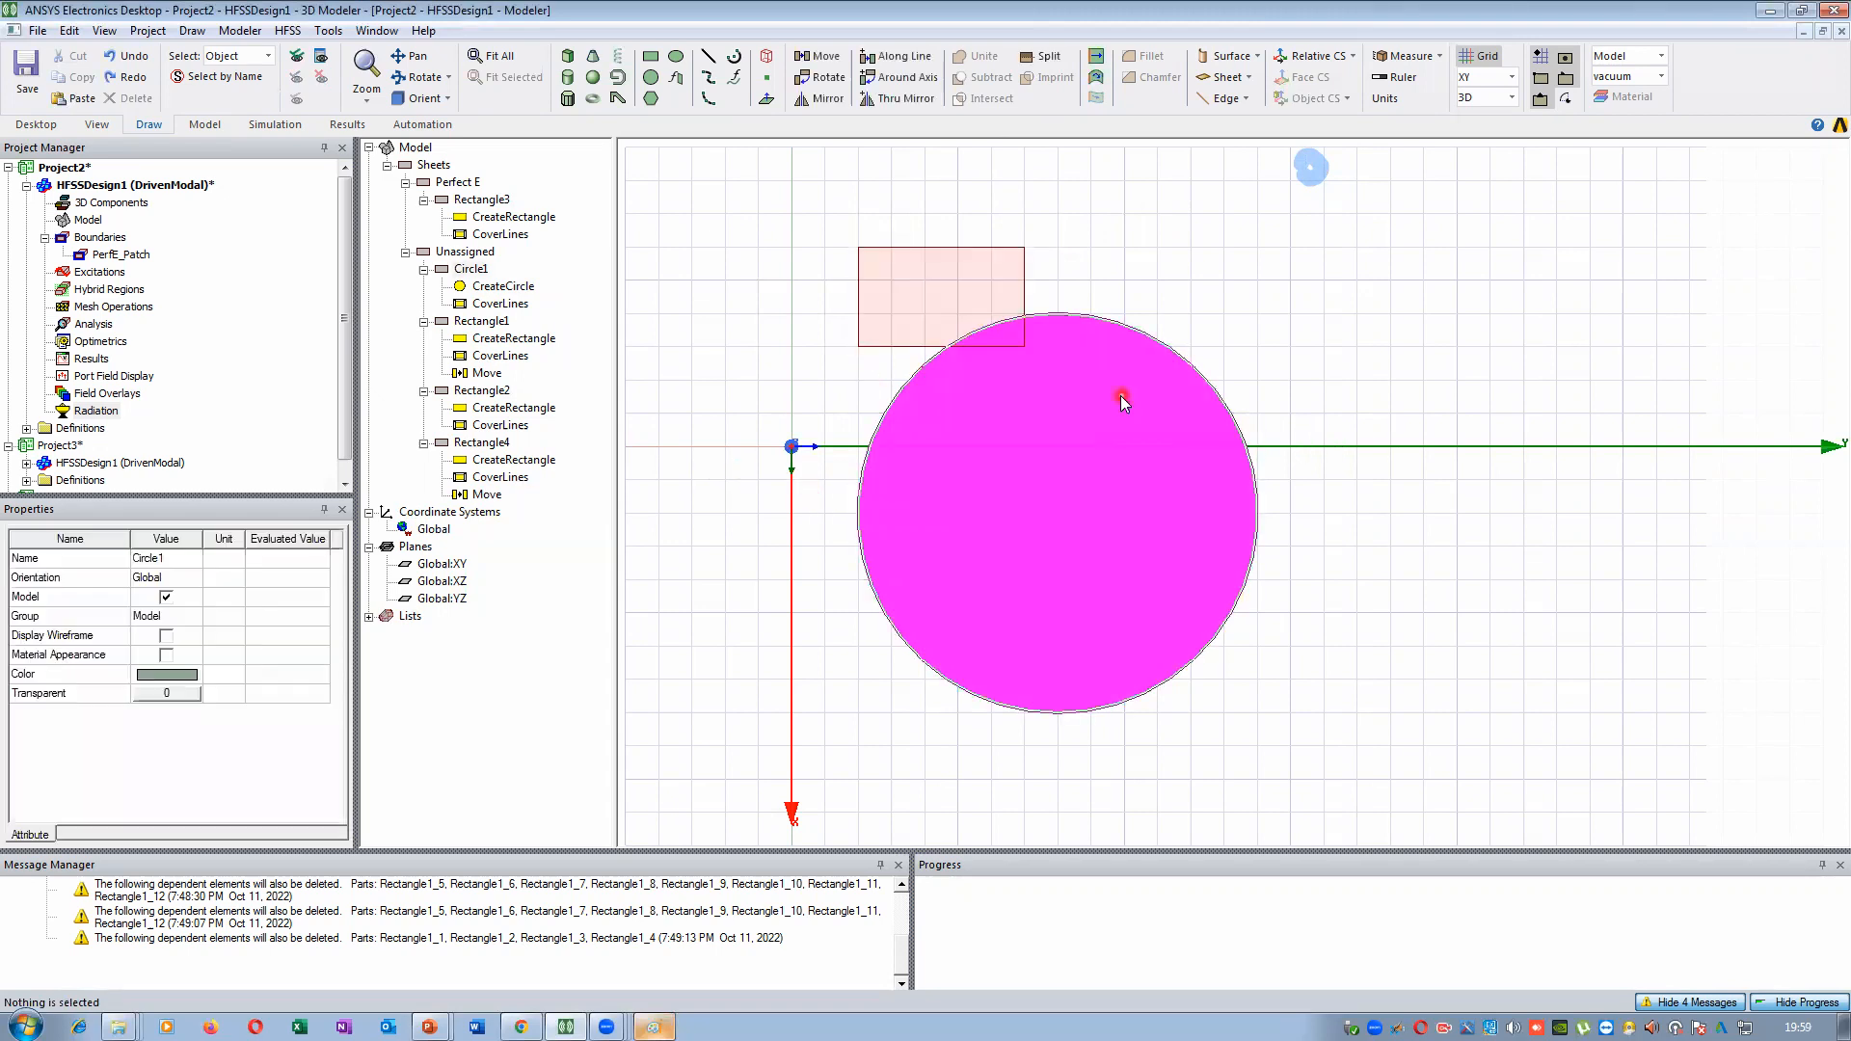
click(1109, 394)
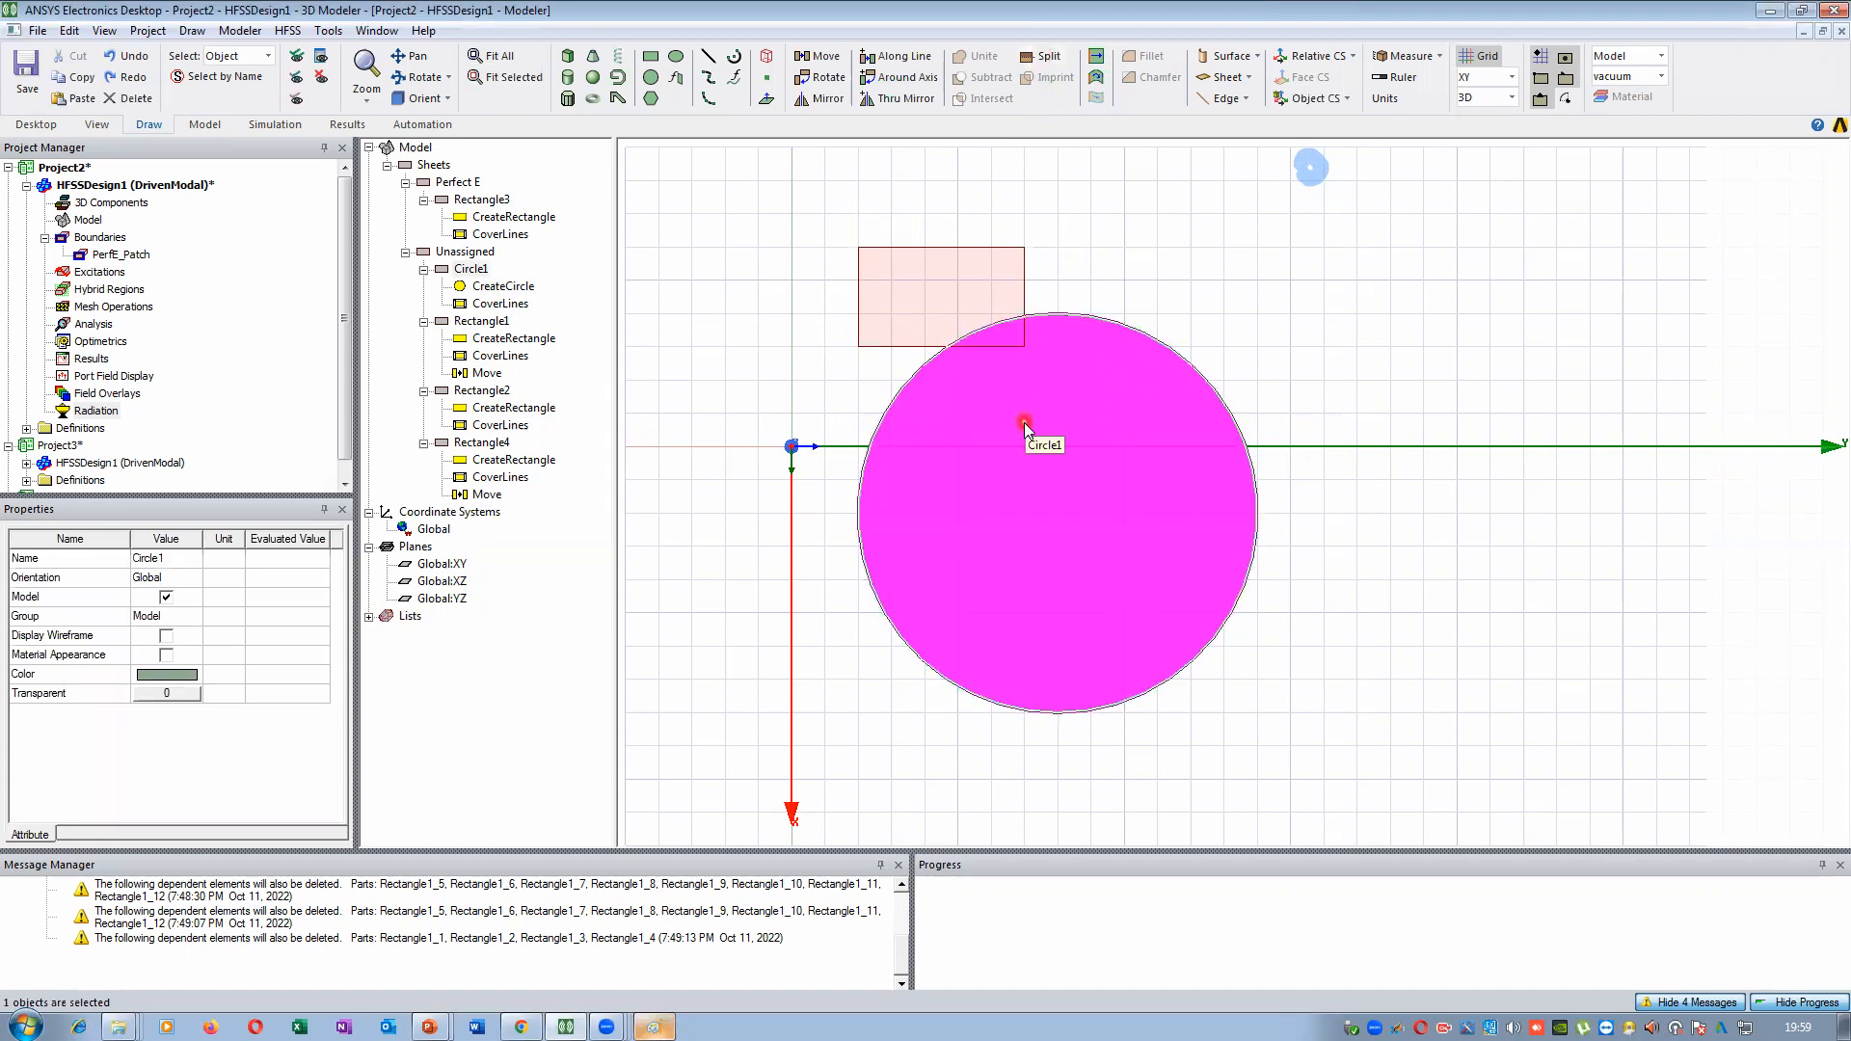
click(1043, 64)
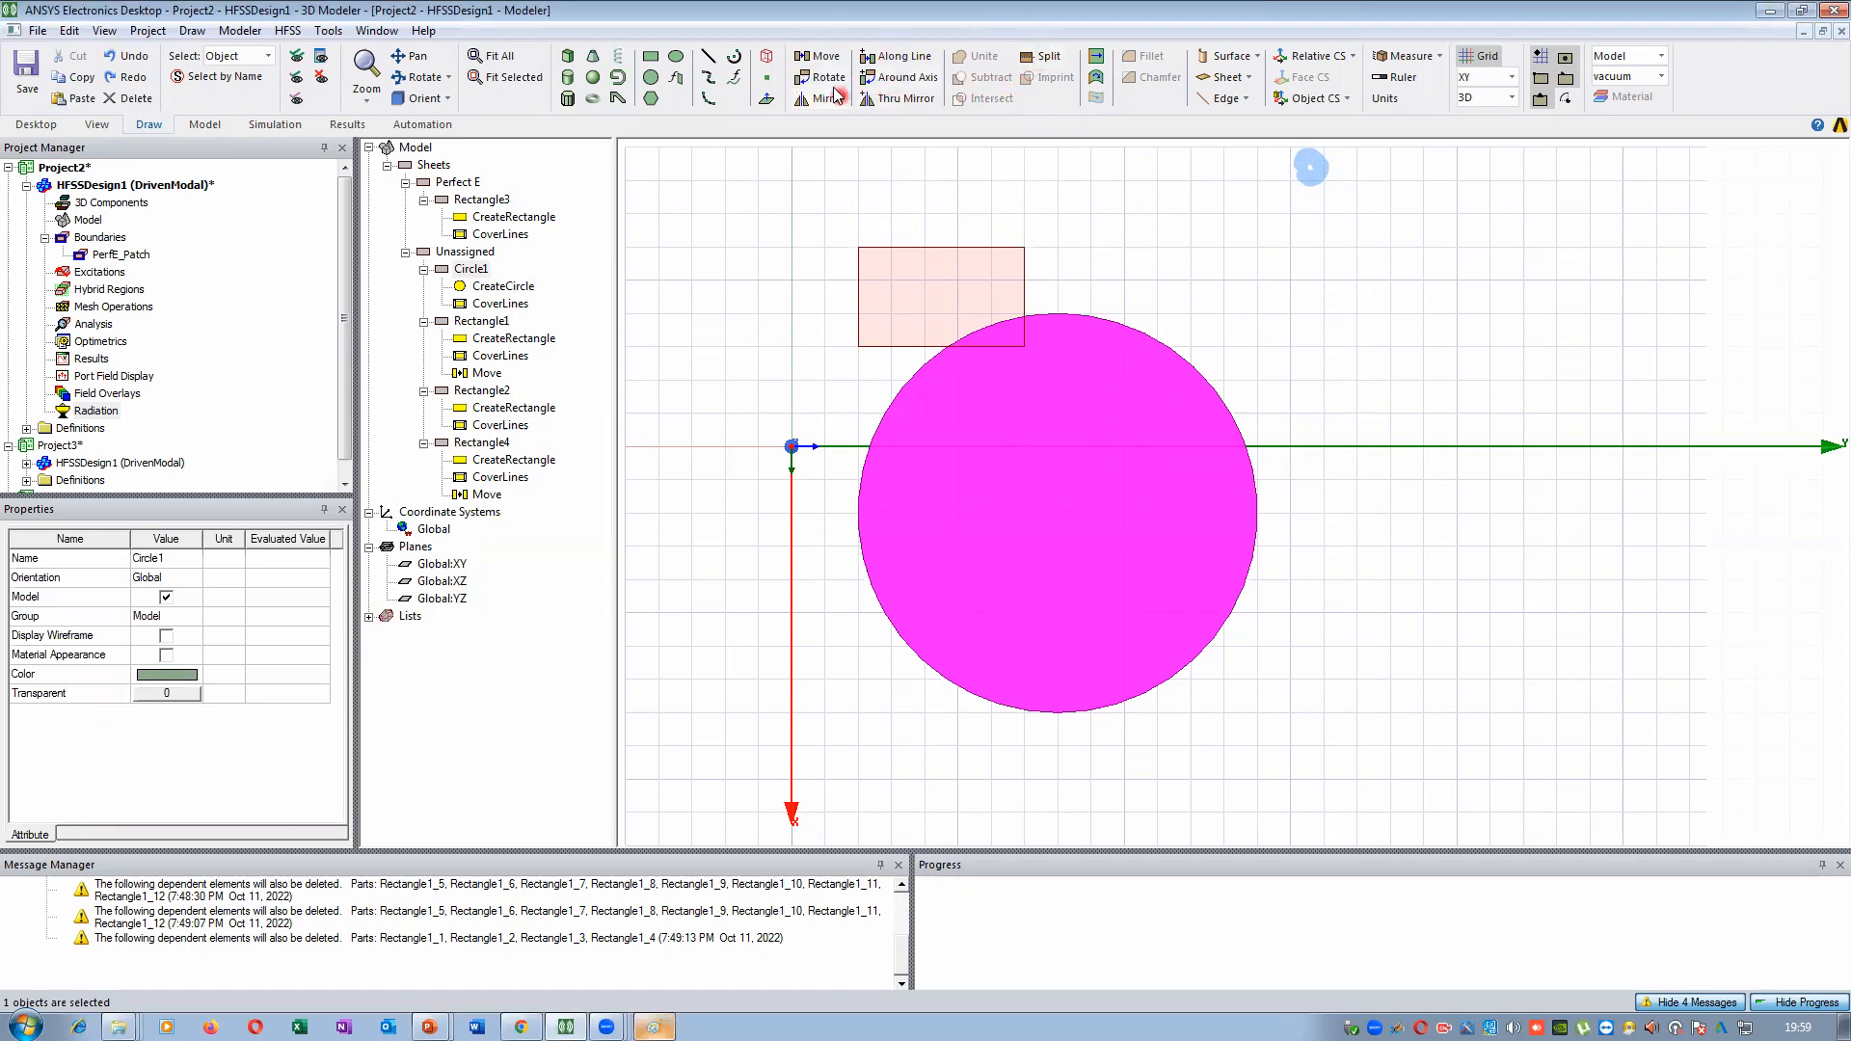
click(1047, 60)
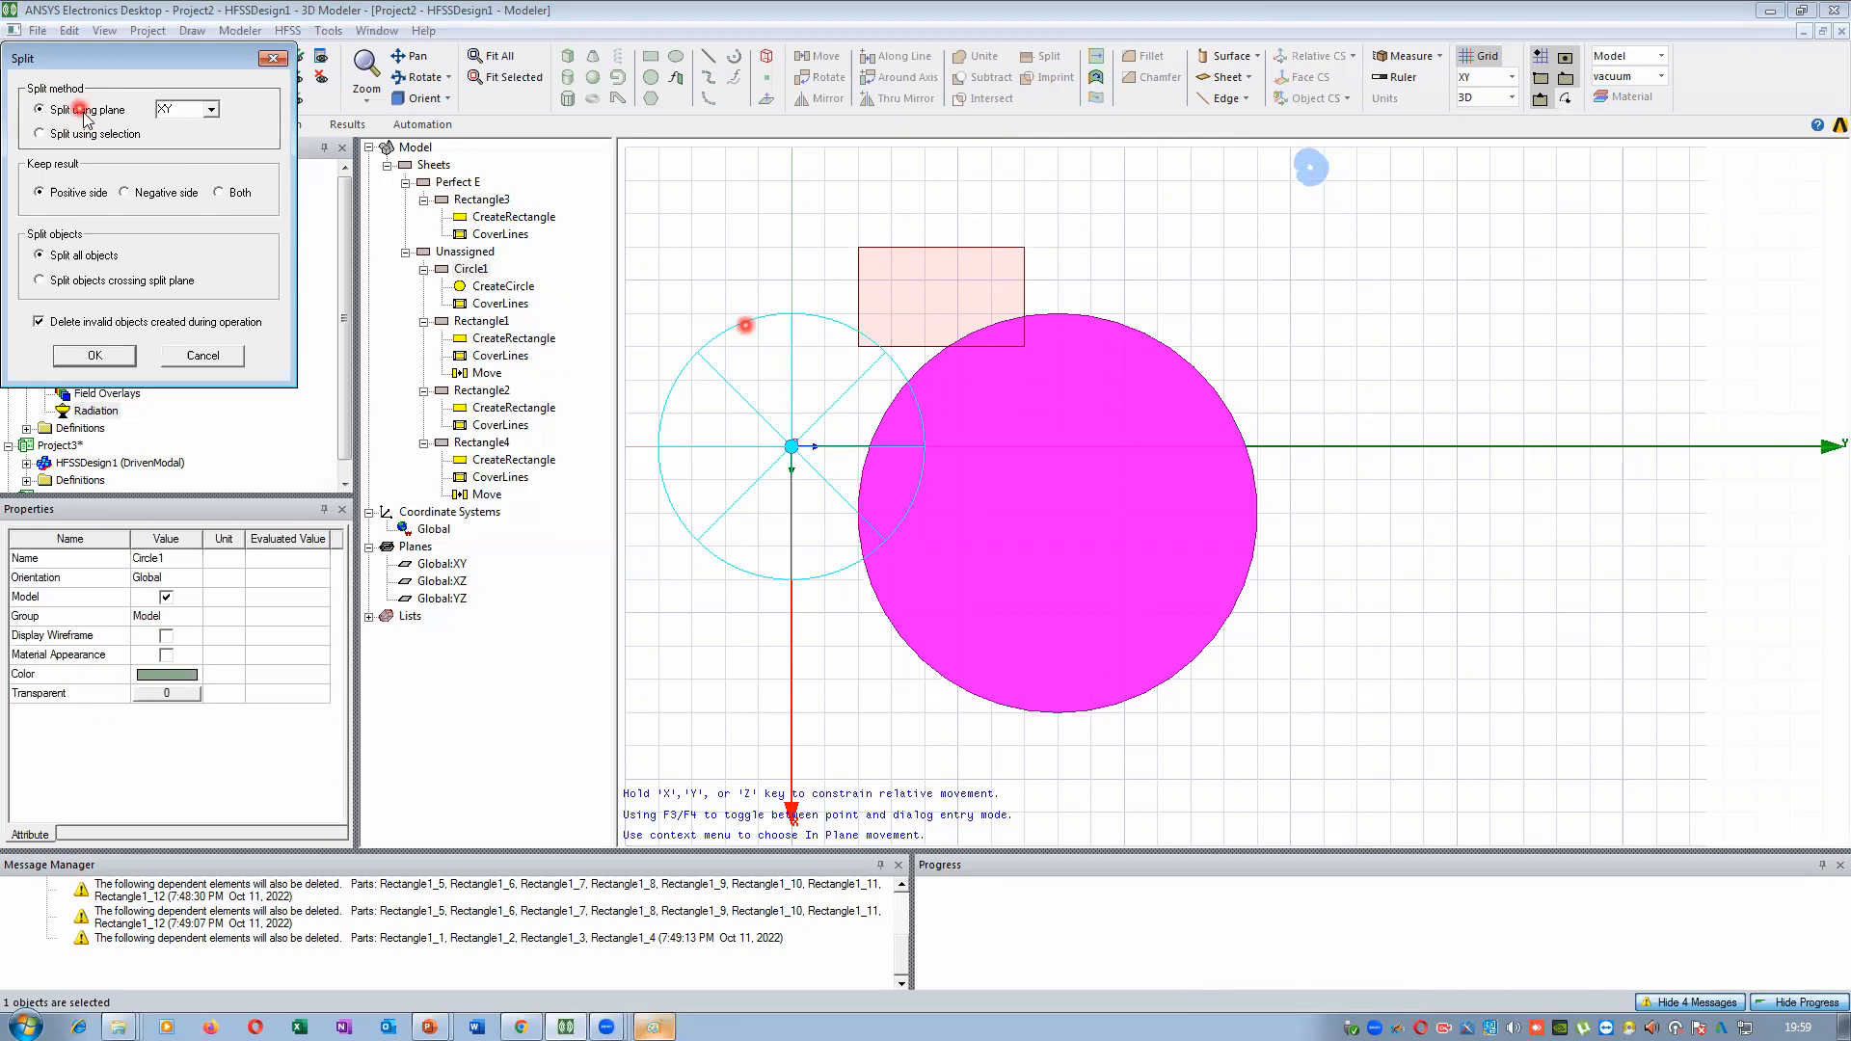
click(212, 111)
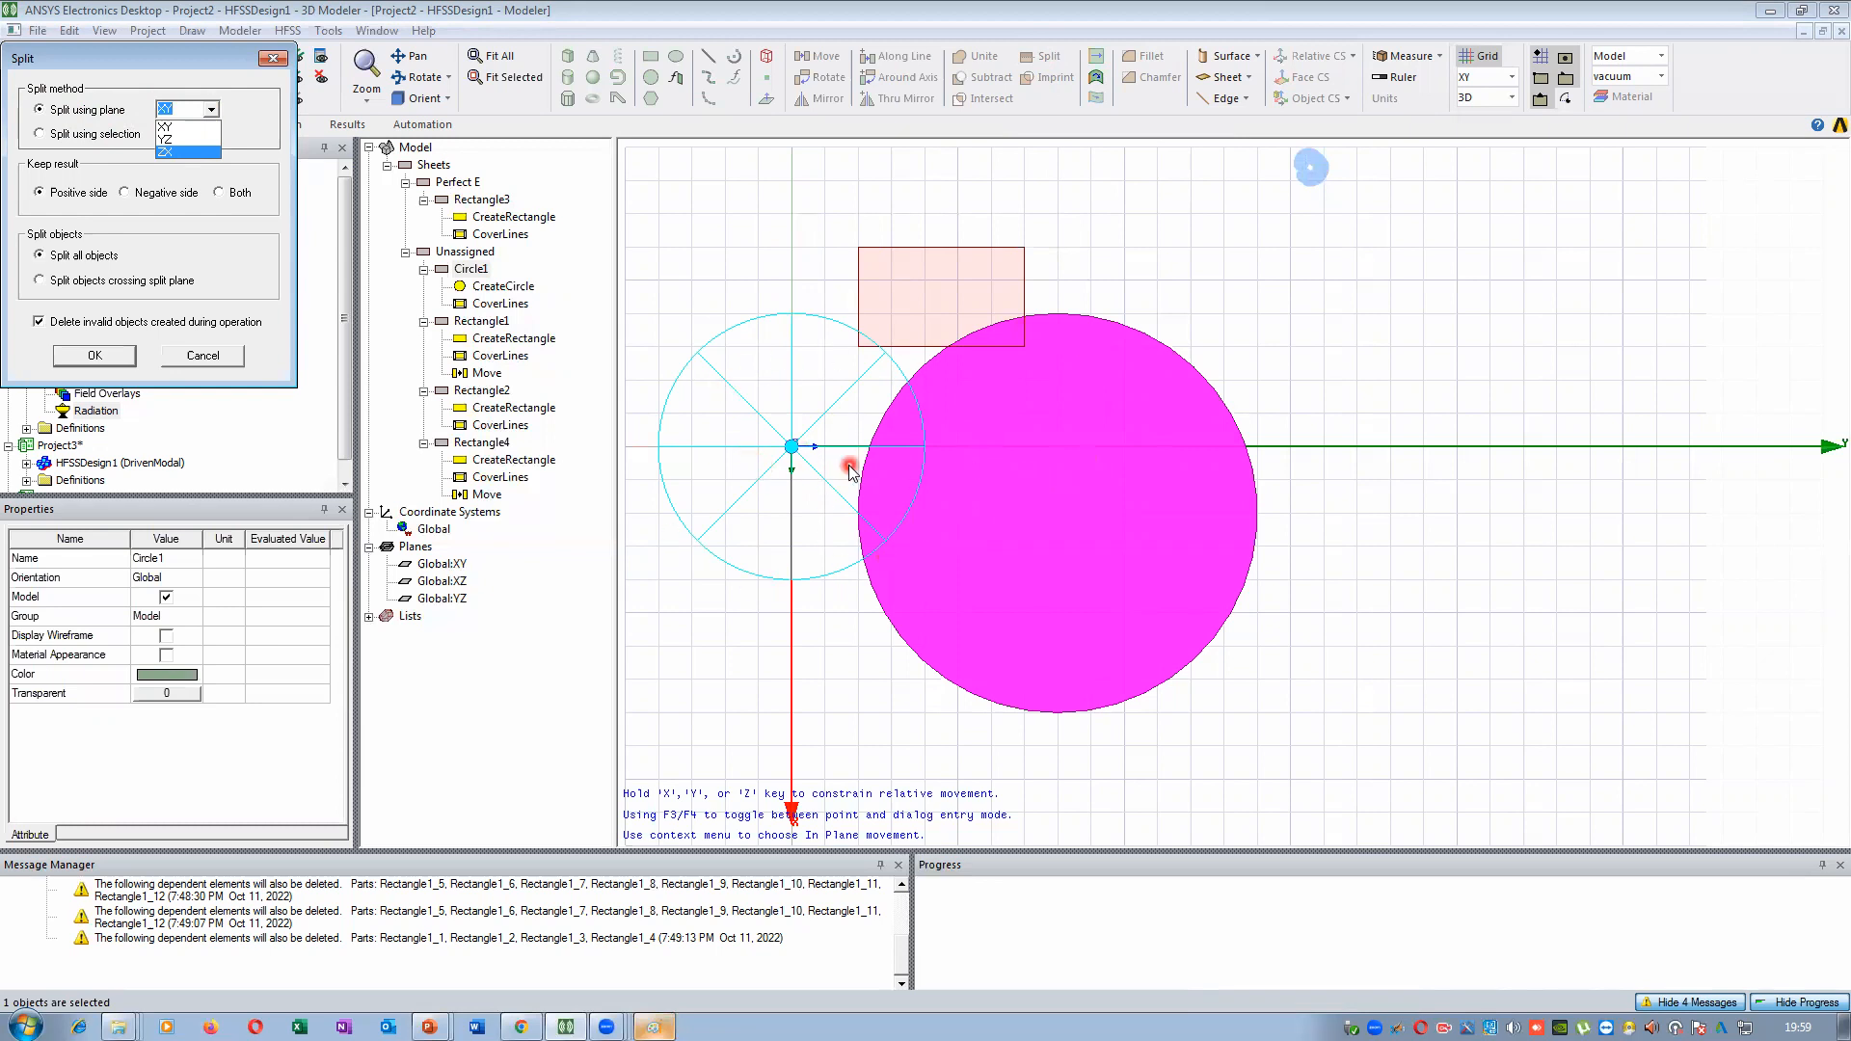
click(171, 140)
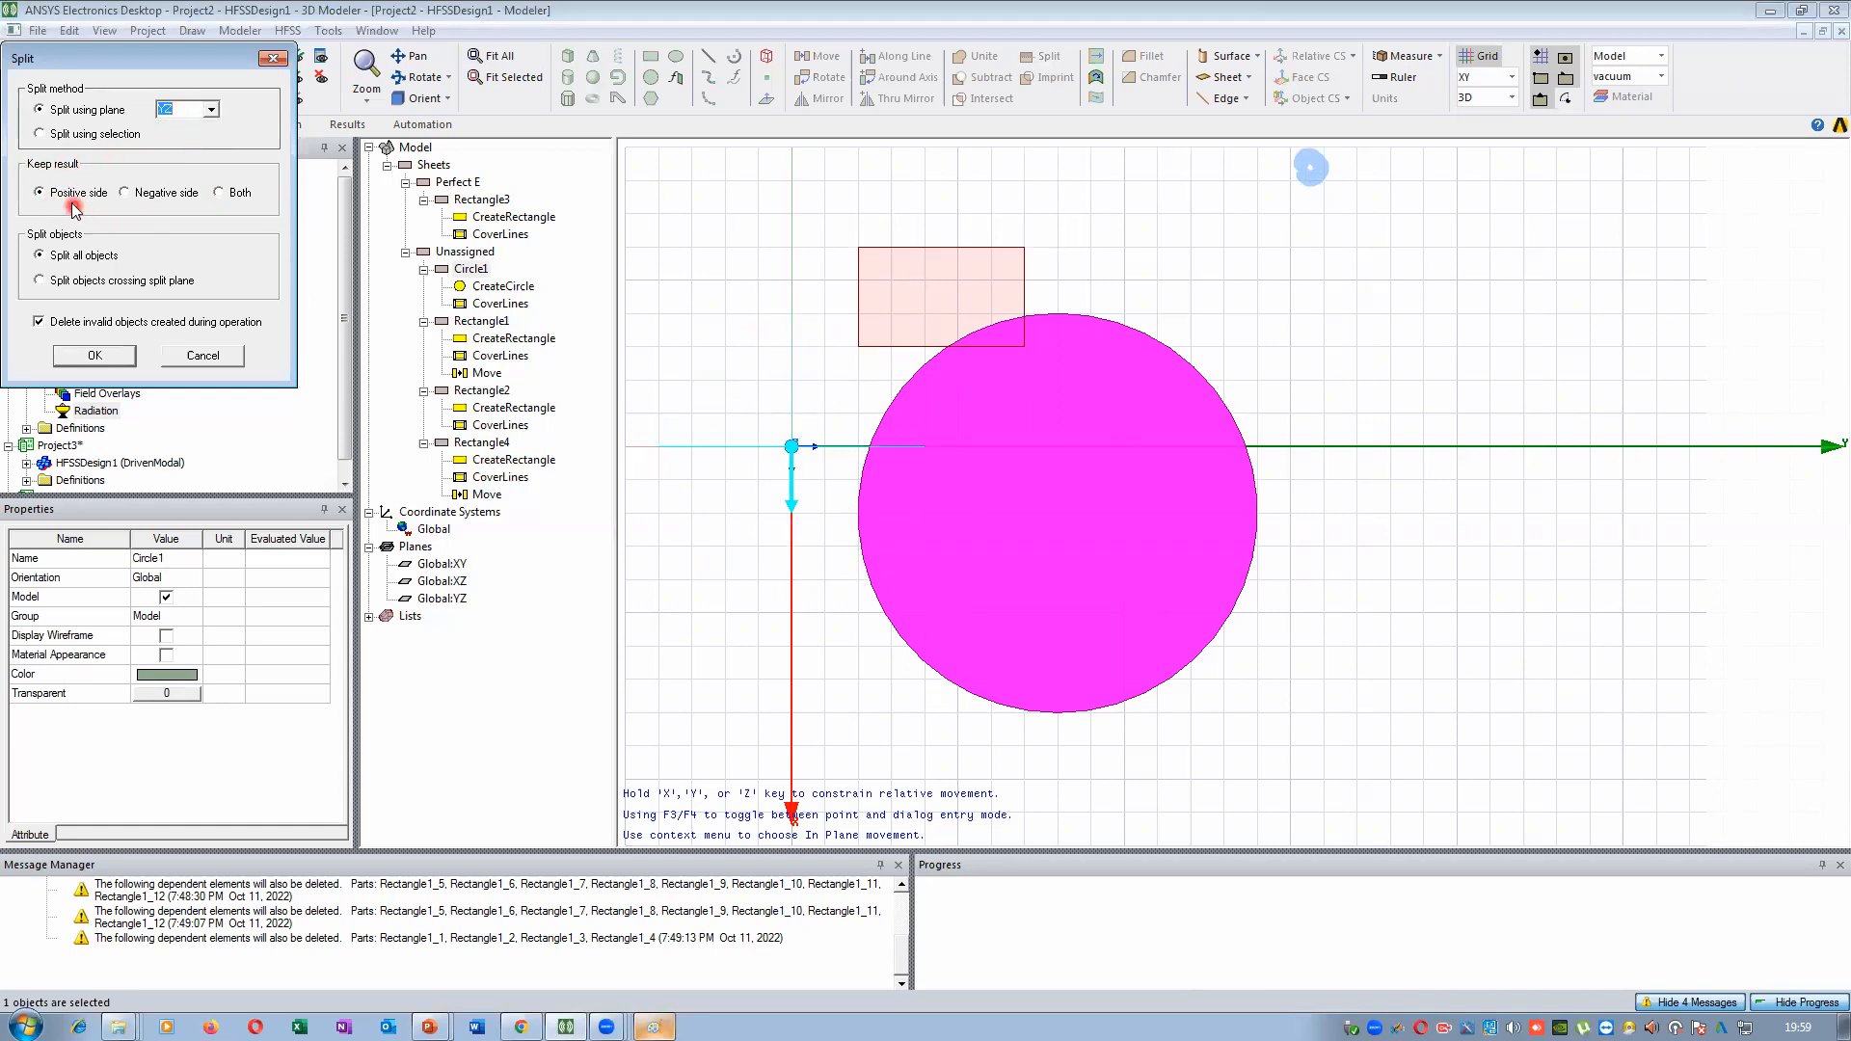
click(221, 194)
click(98, 356)
click(97, 357)
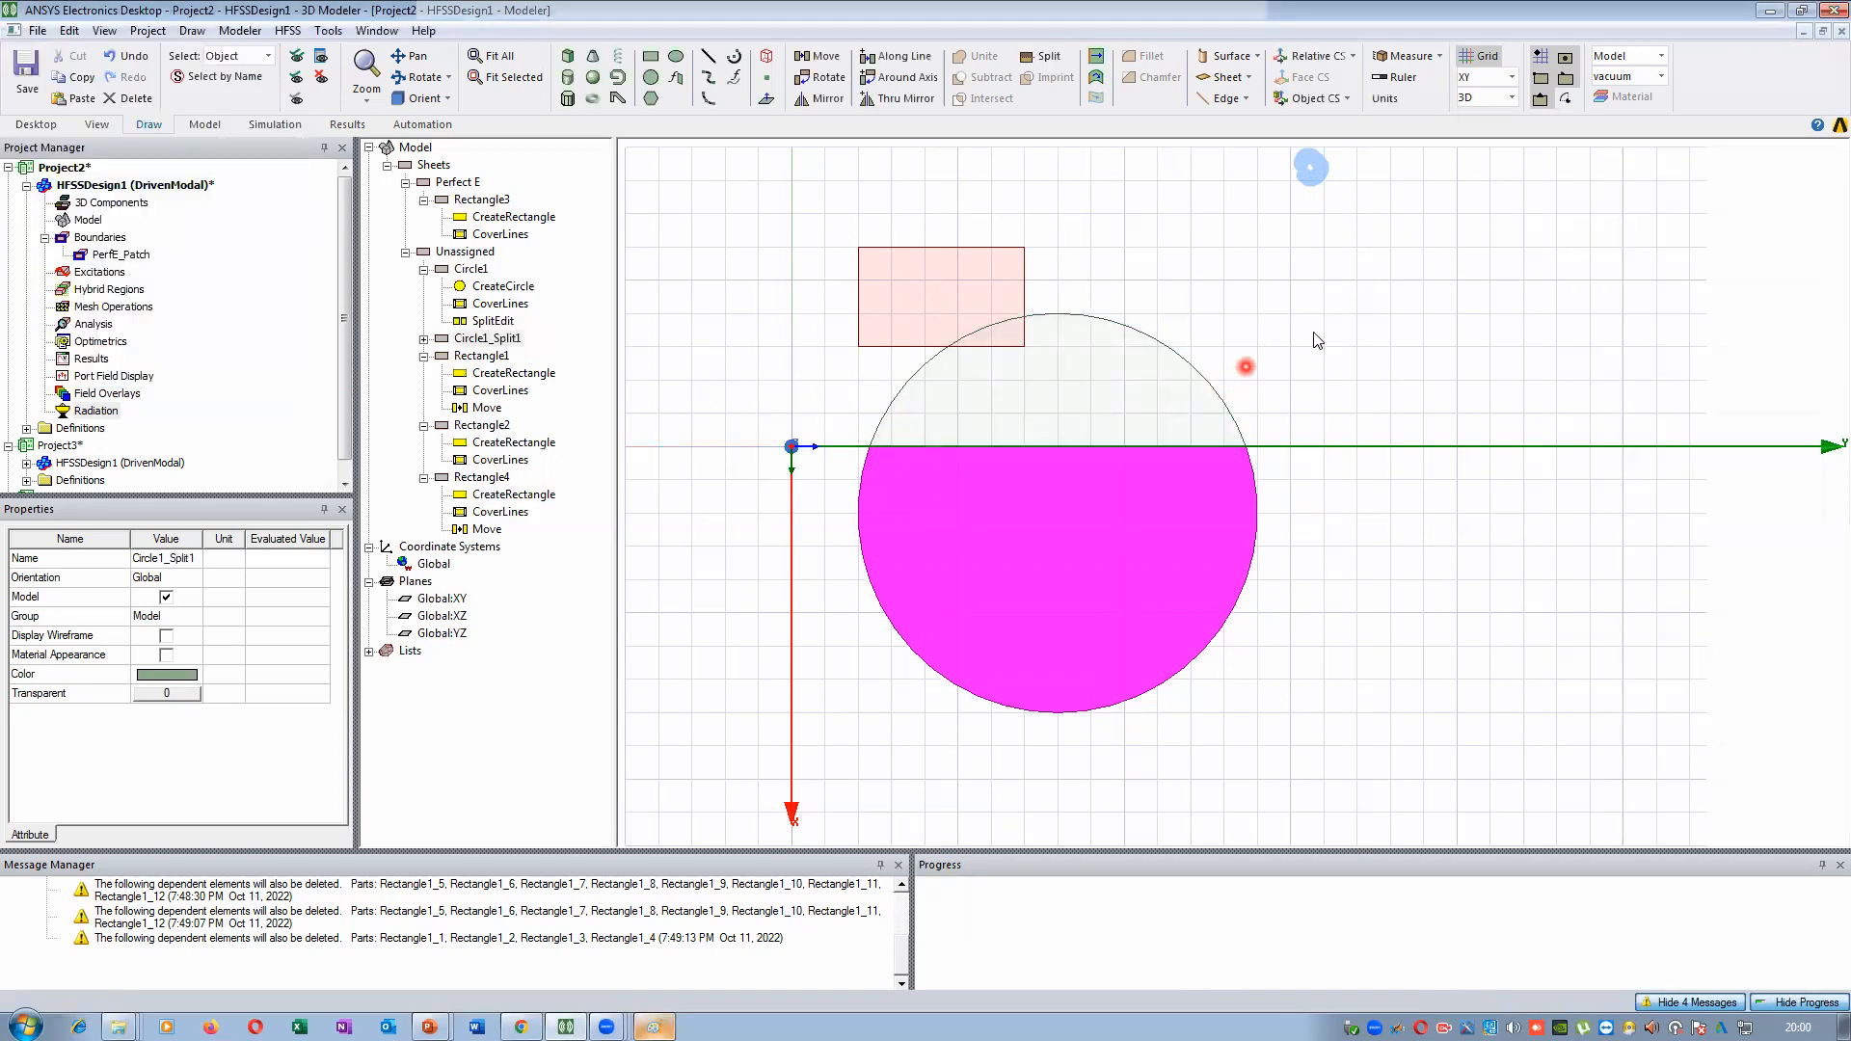
Examine the two halves of the split circle, Circle1 and Circle1_Split1, and the operations listed in their history
click(1083, 488)
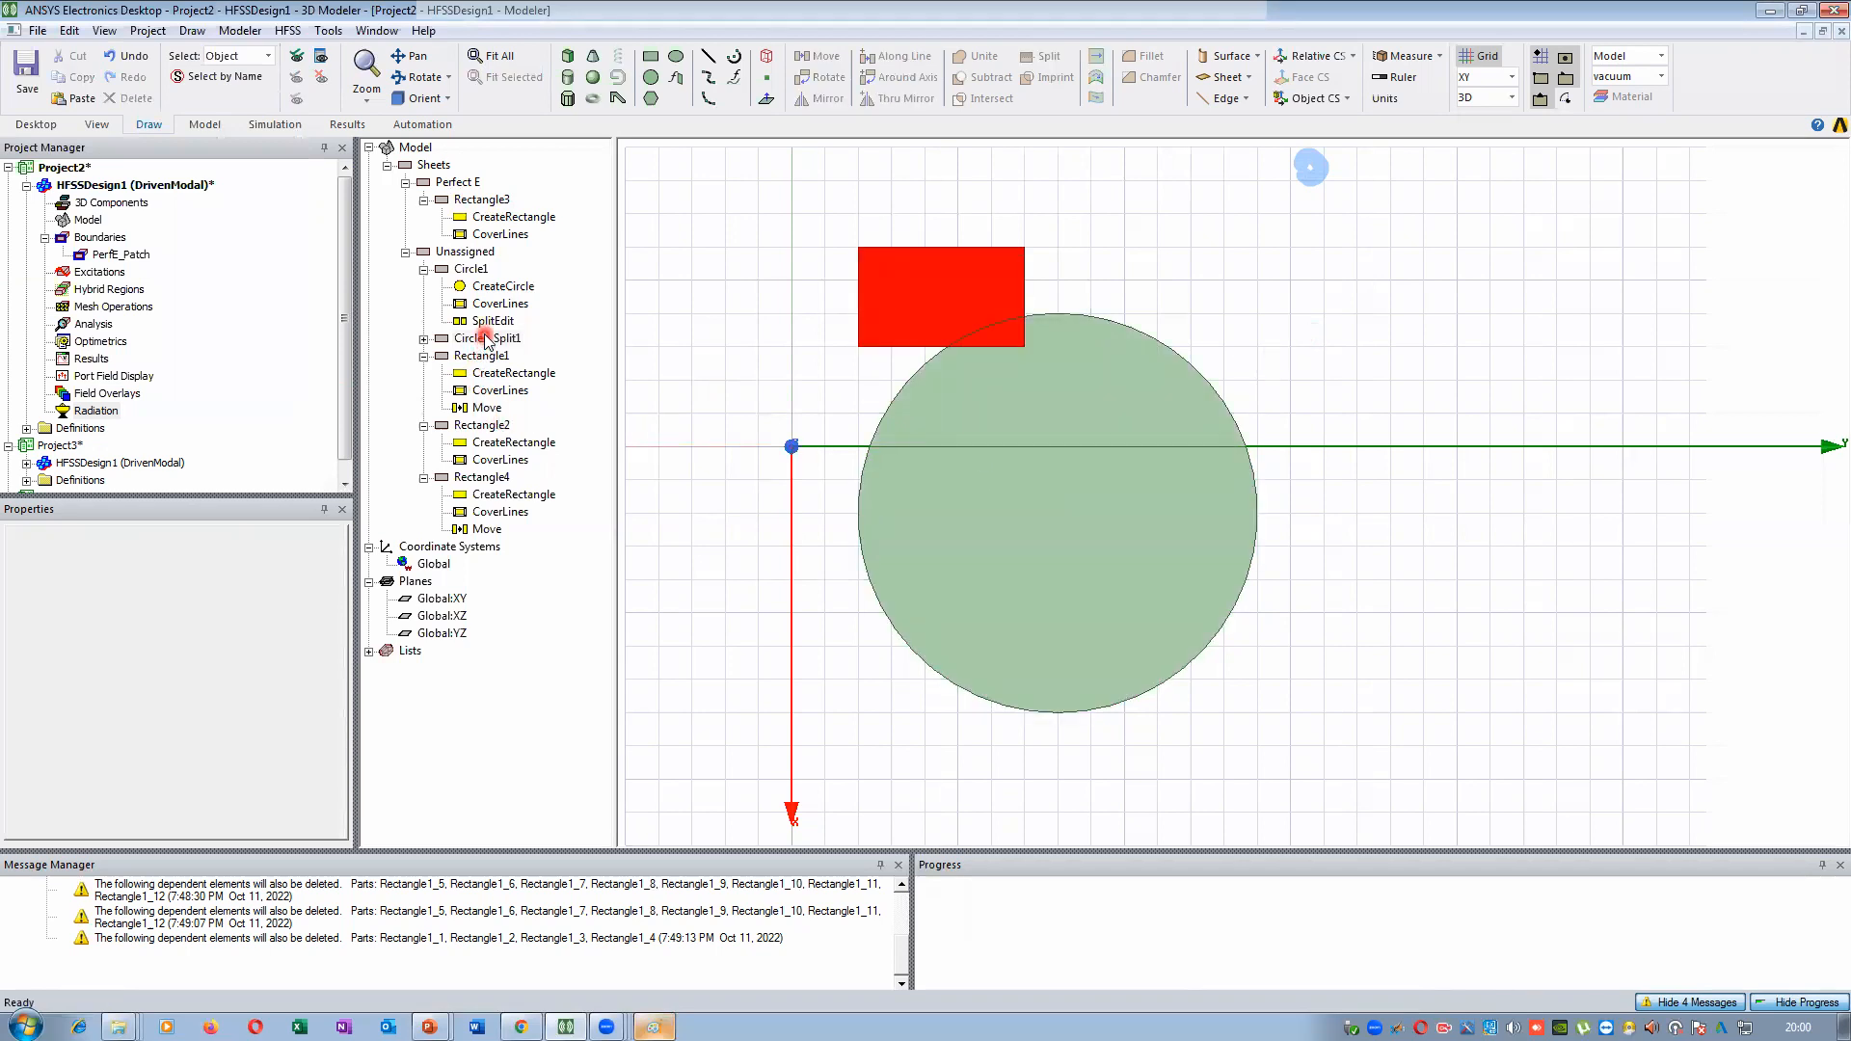
click(471, 270)
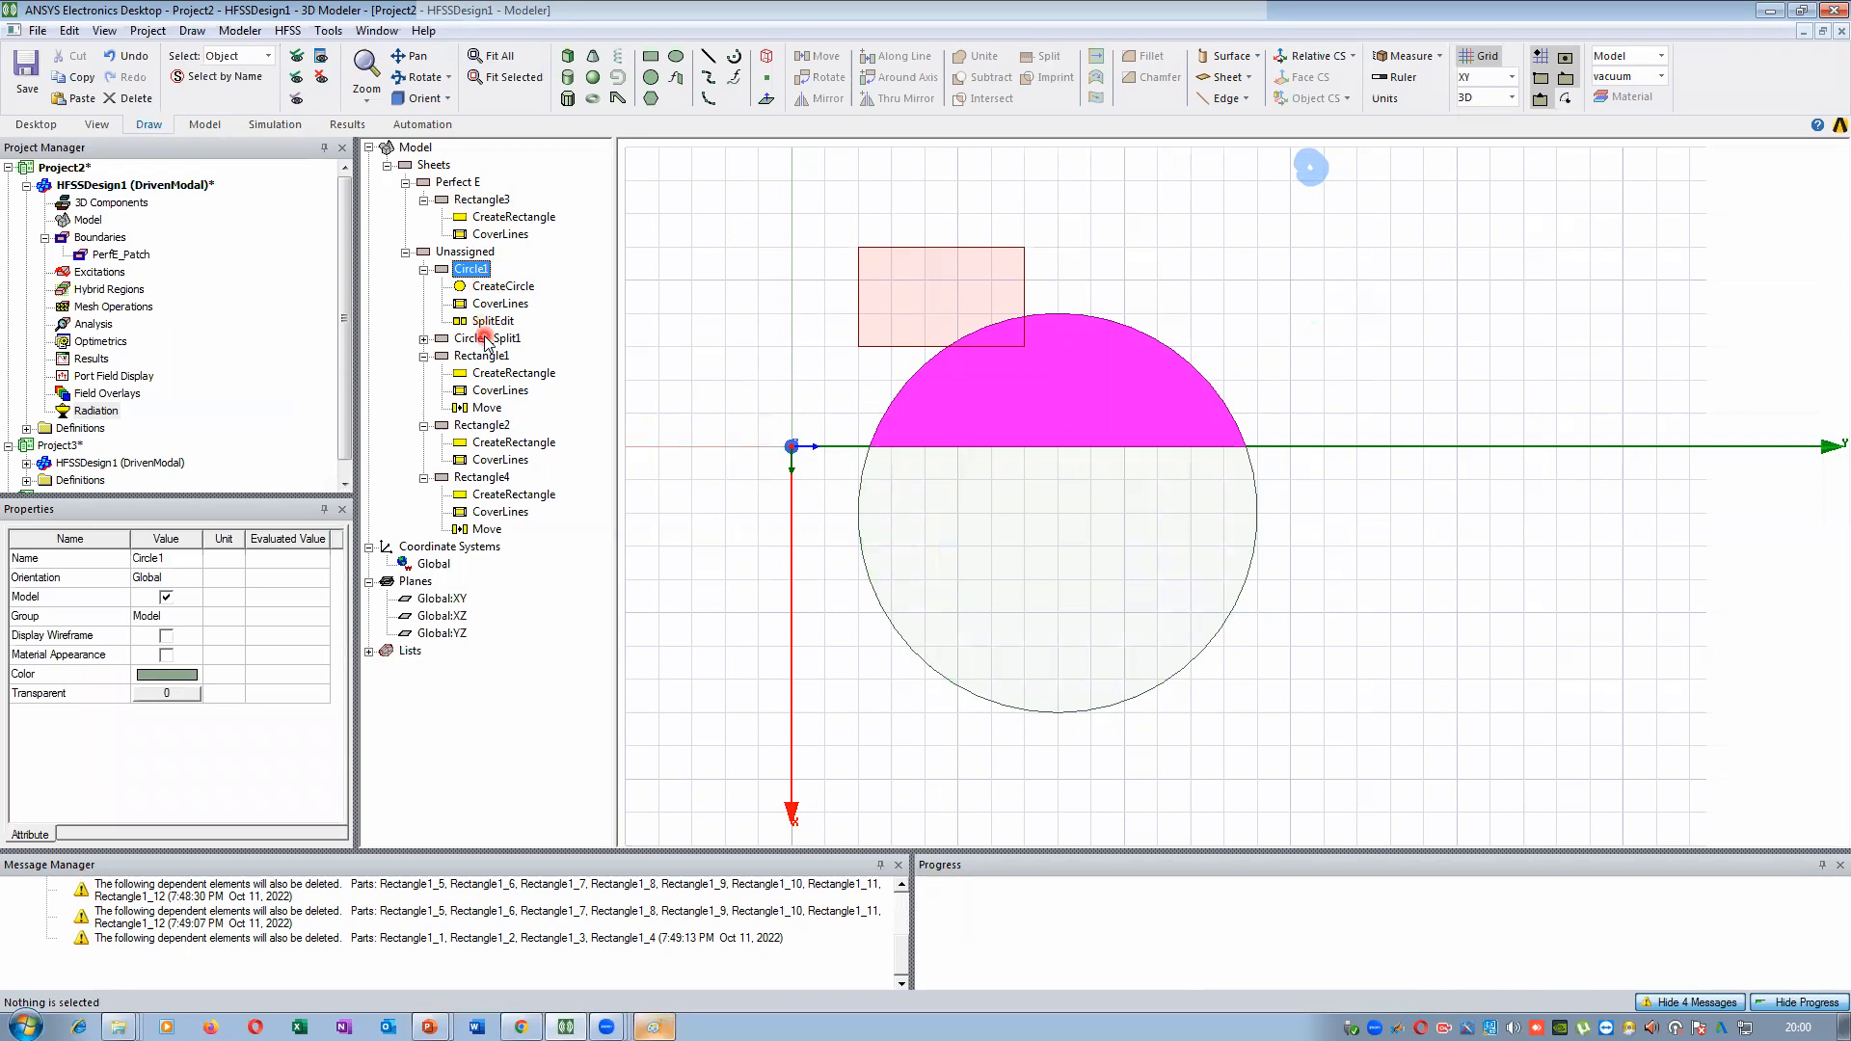
click(482, 270)
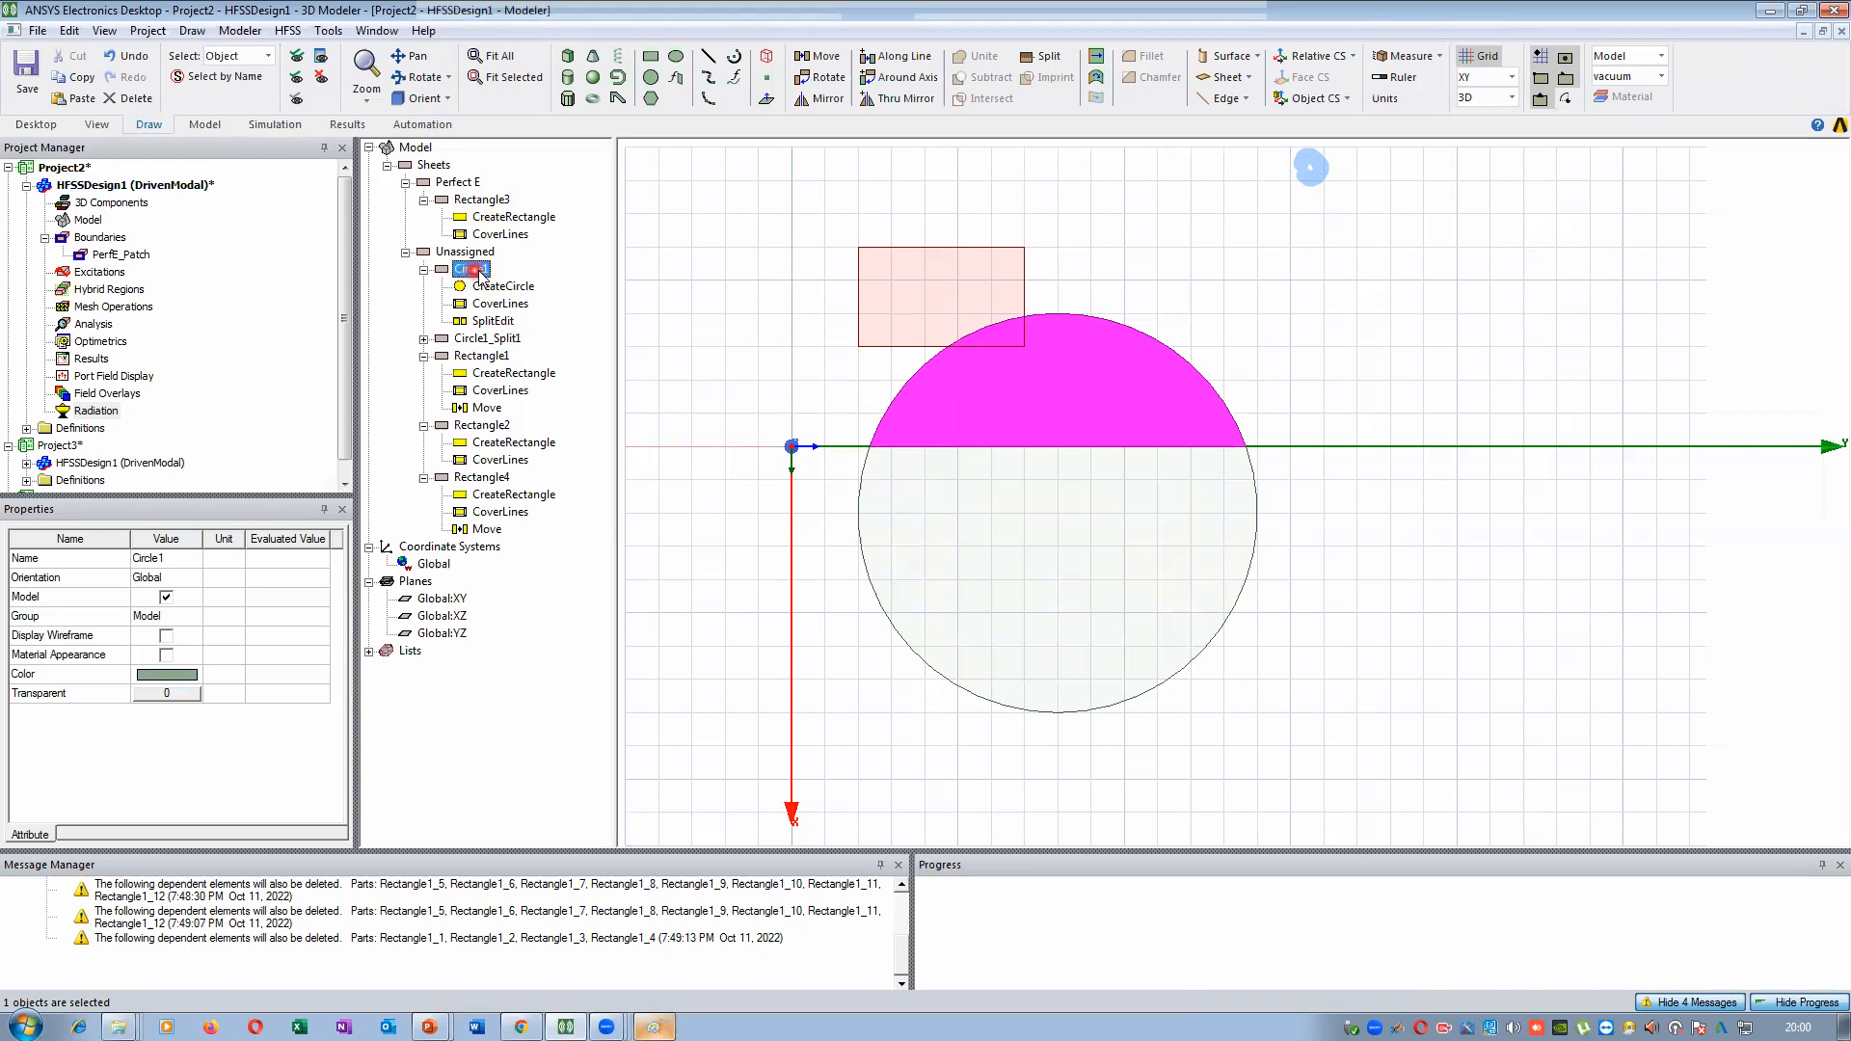
click(425, 269)
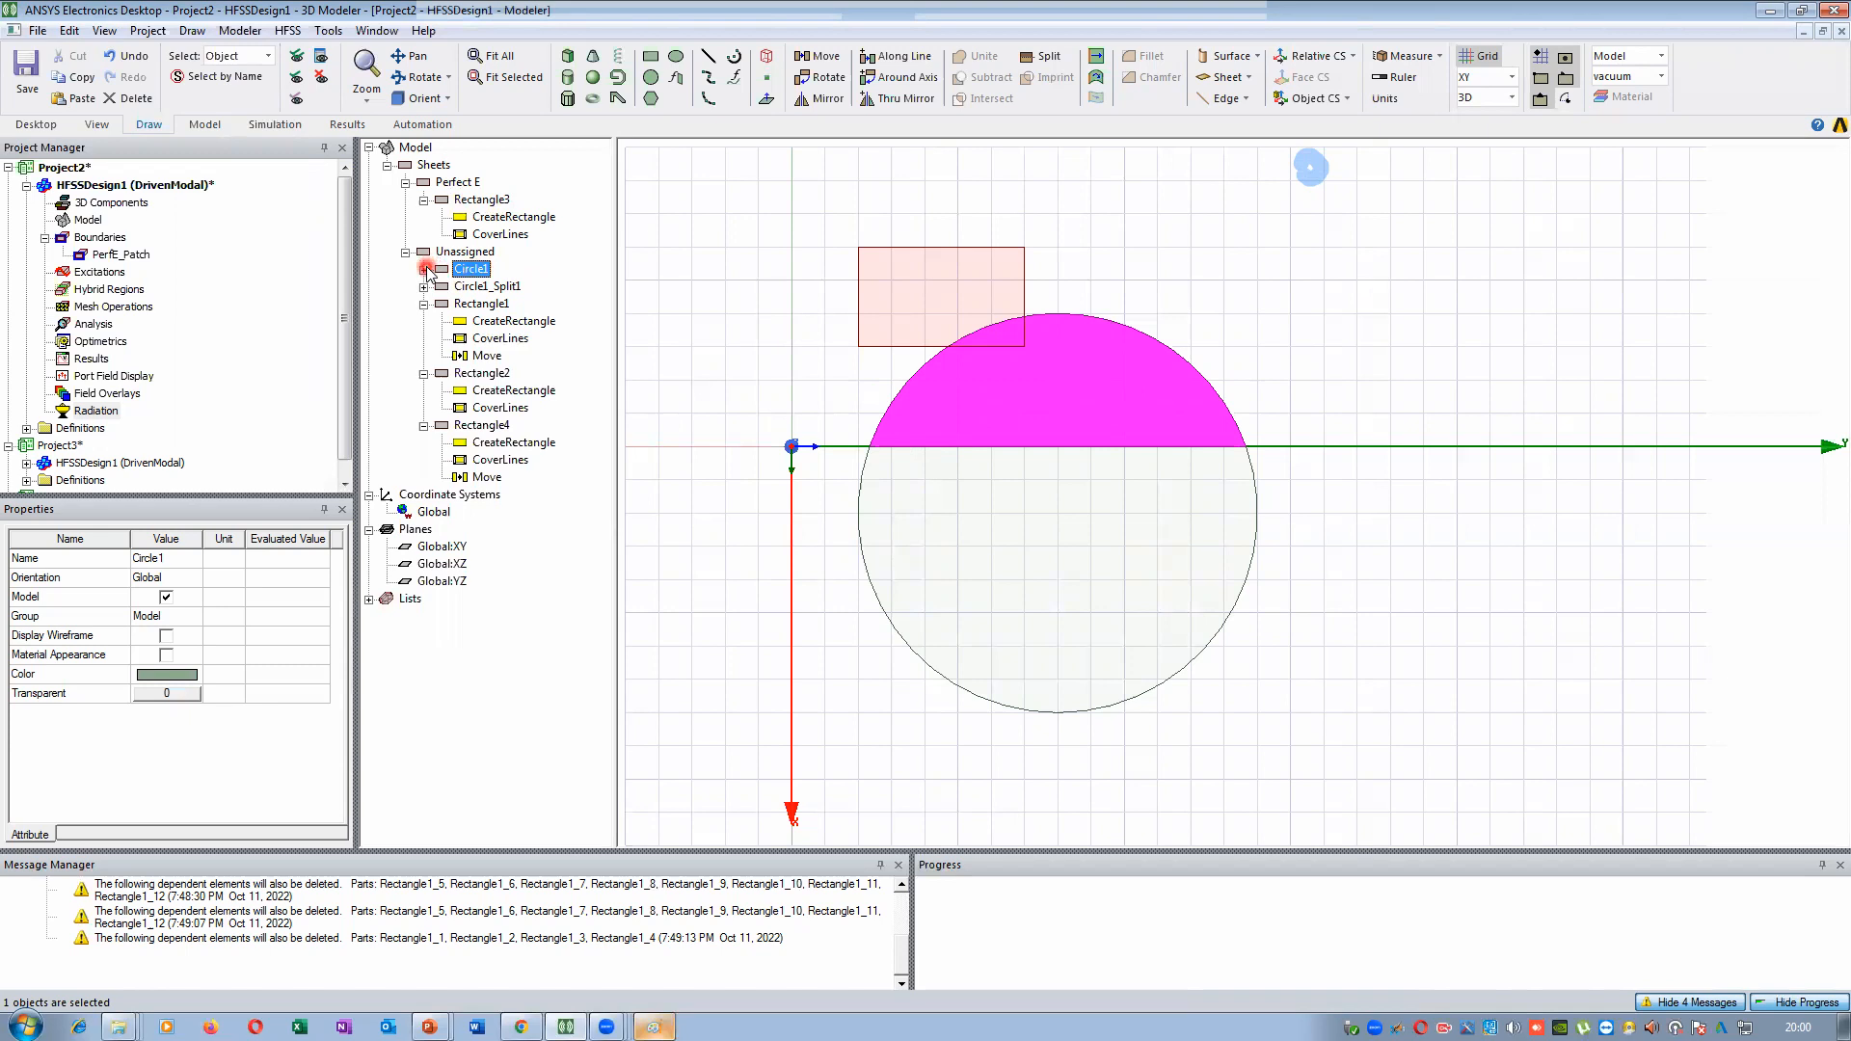
click(424, 269)
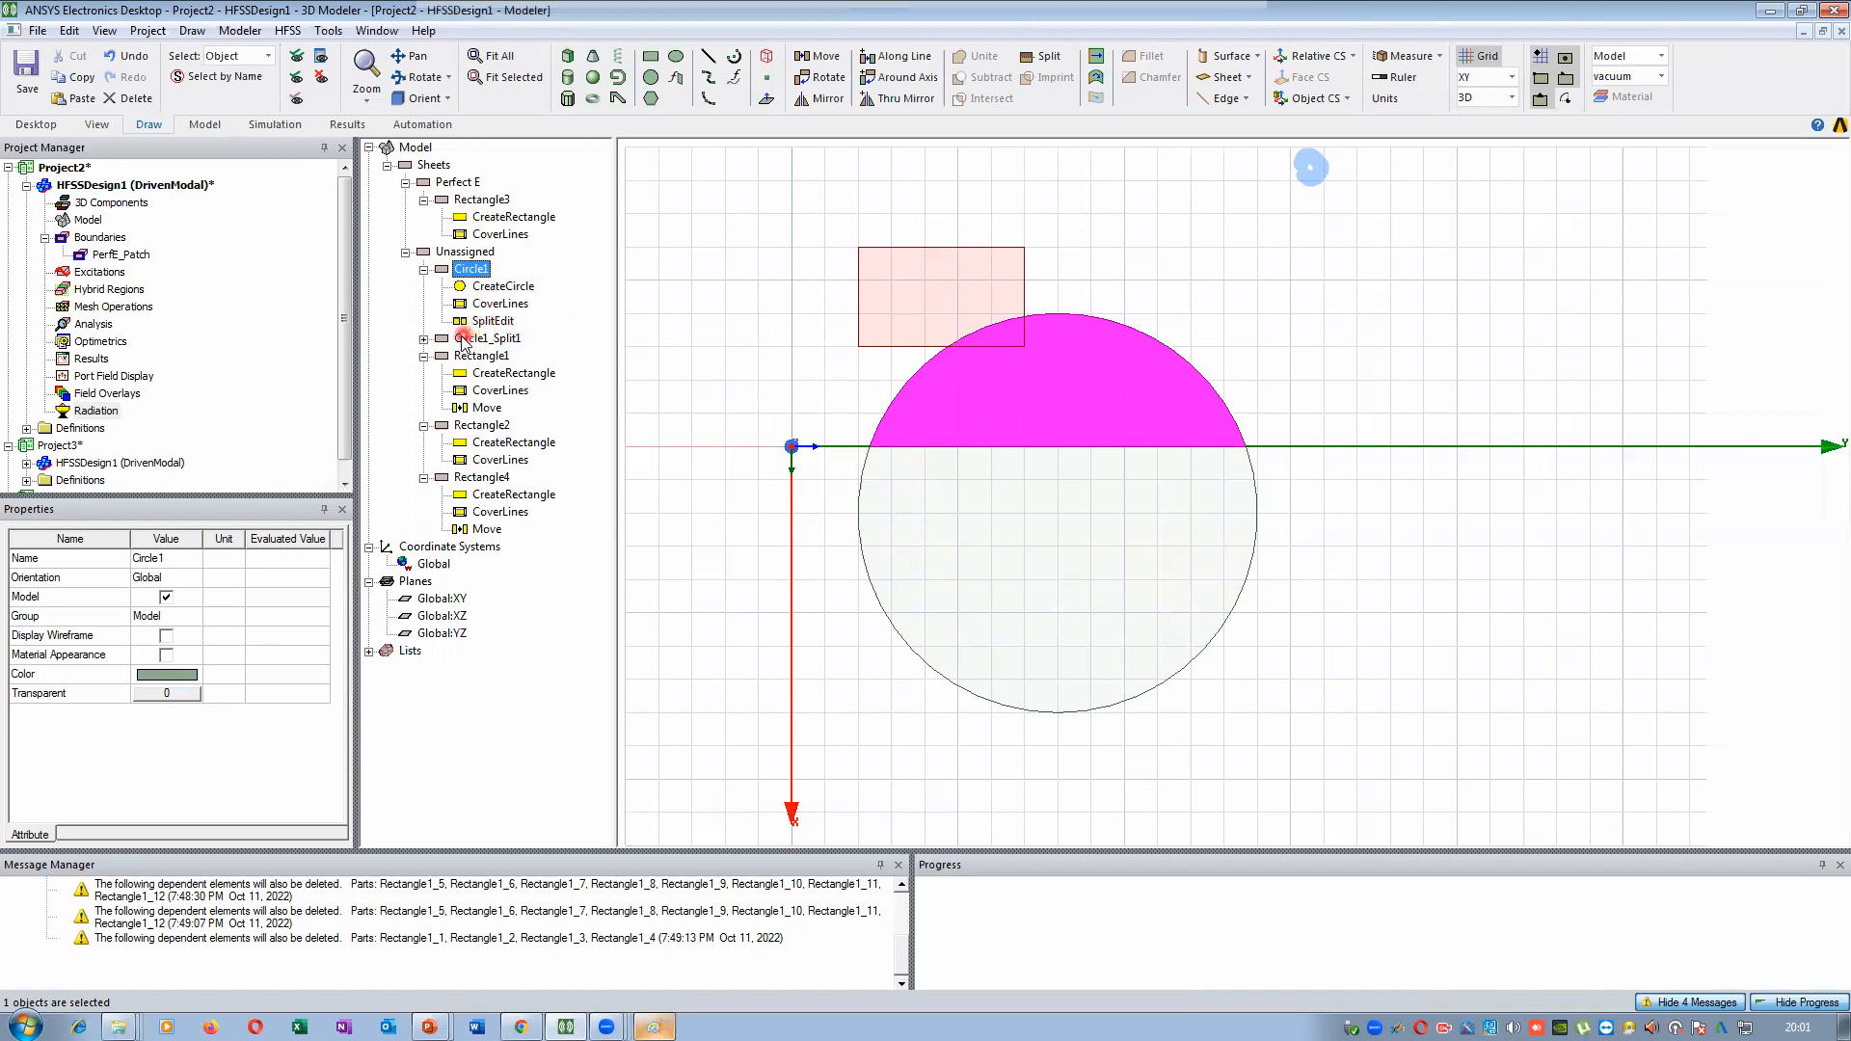
click(423, 338)
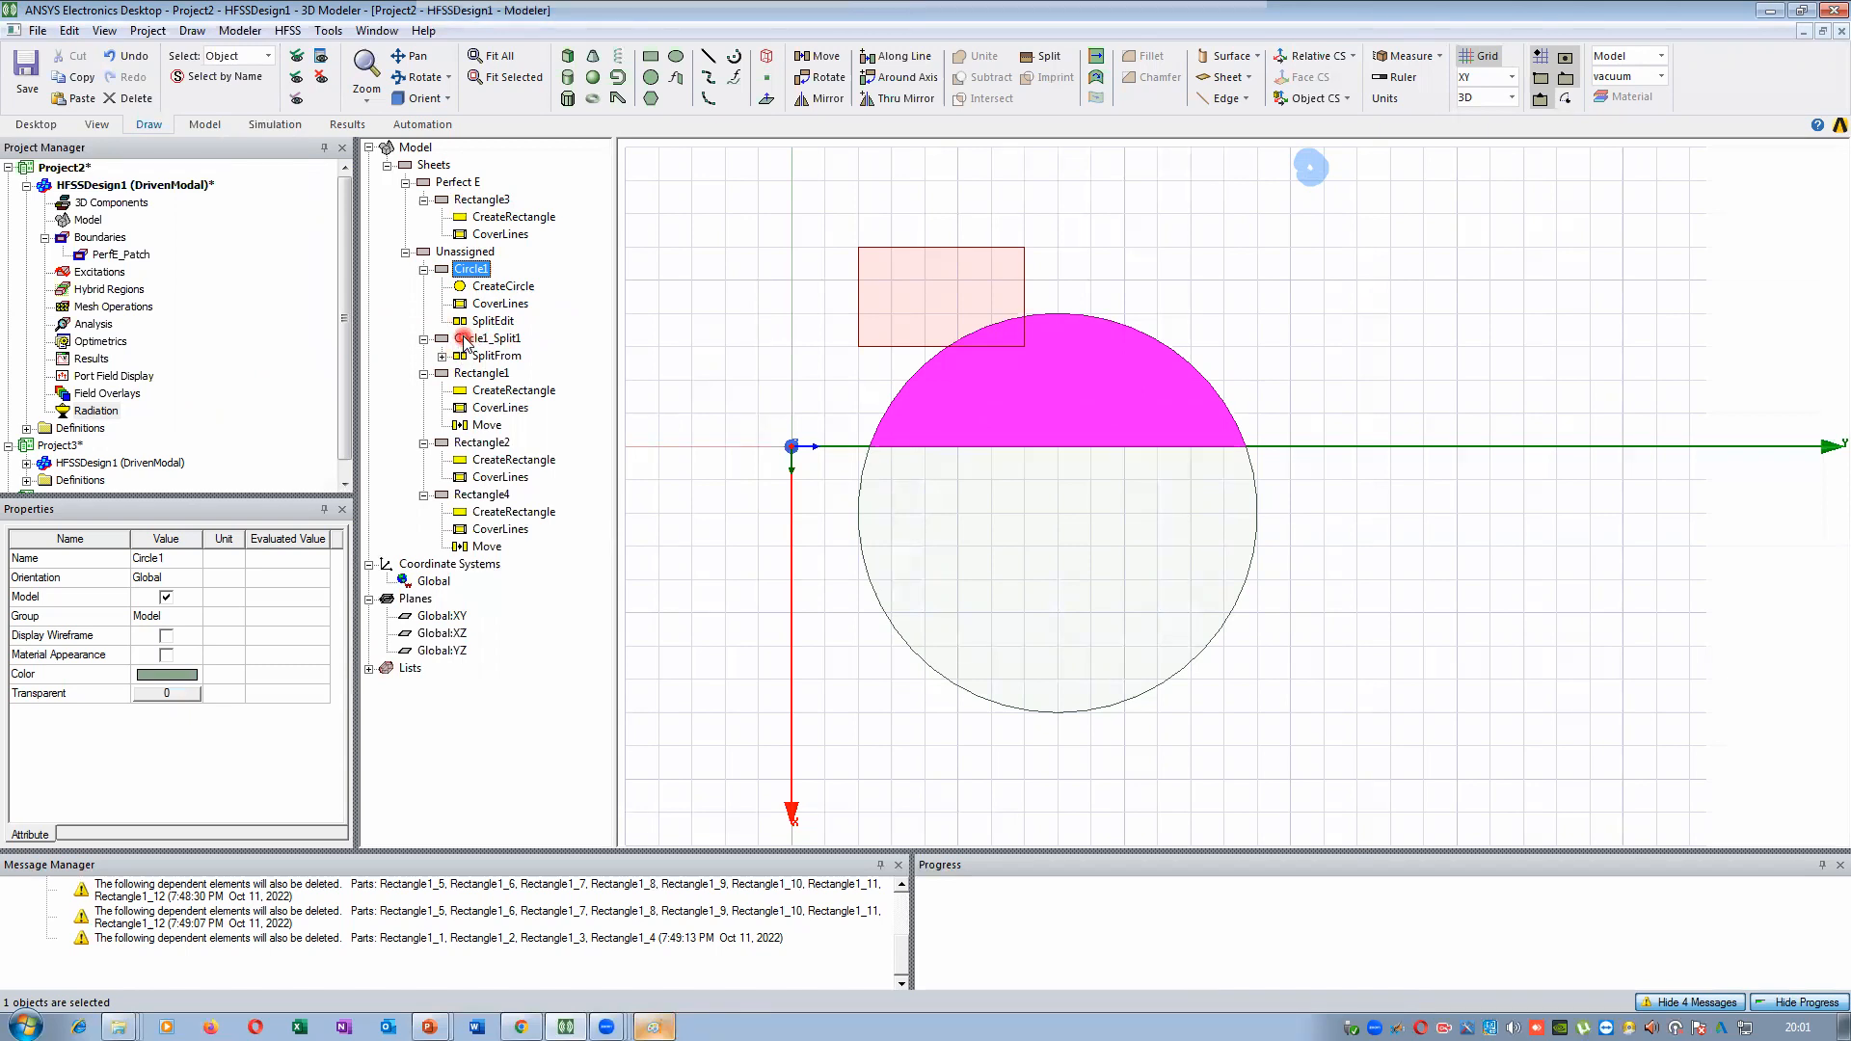
click(511, 339)
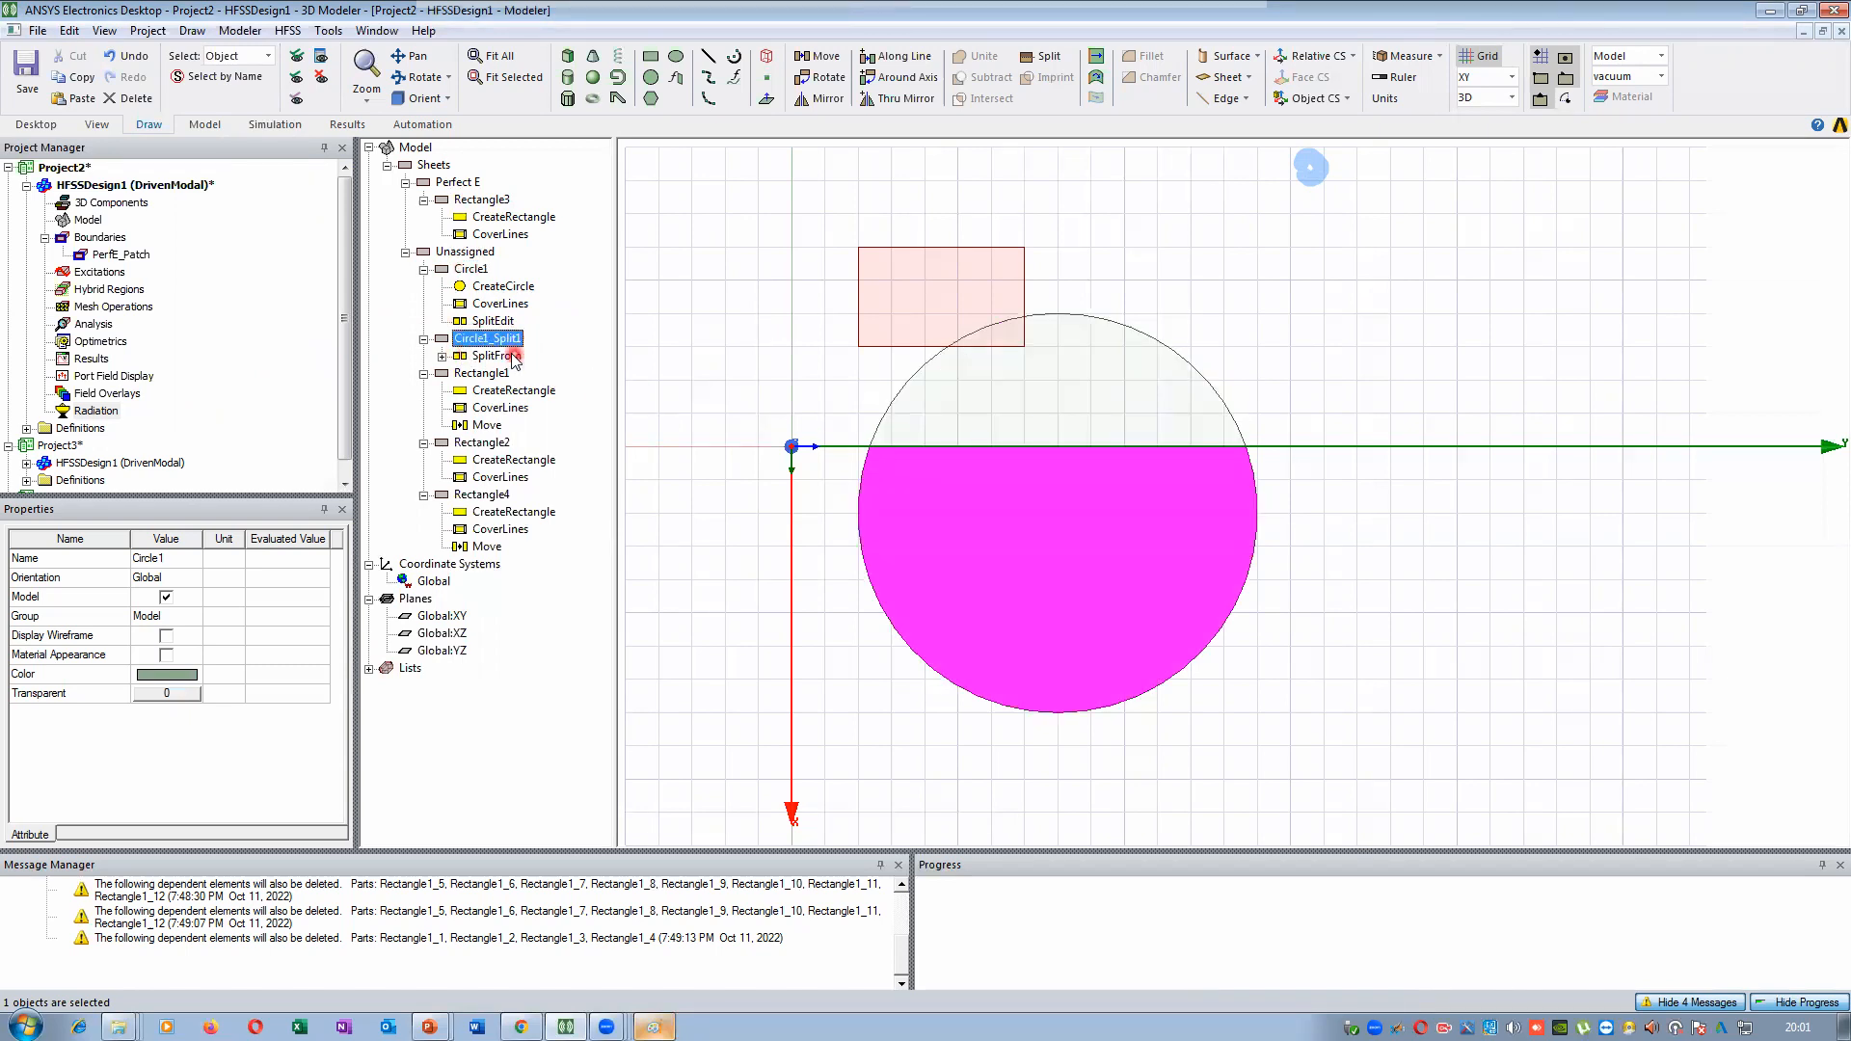
Set the radius to 12 mm in the CreateCircle operation of the Circle1 part nested under Circle1_Split1
click(441, 356)
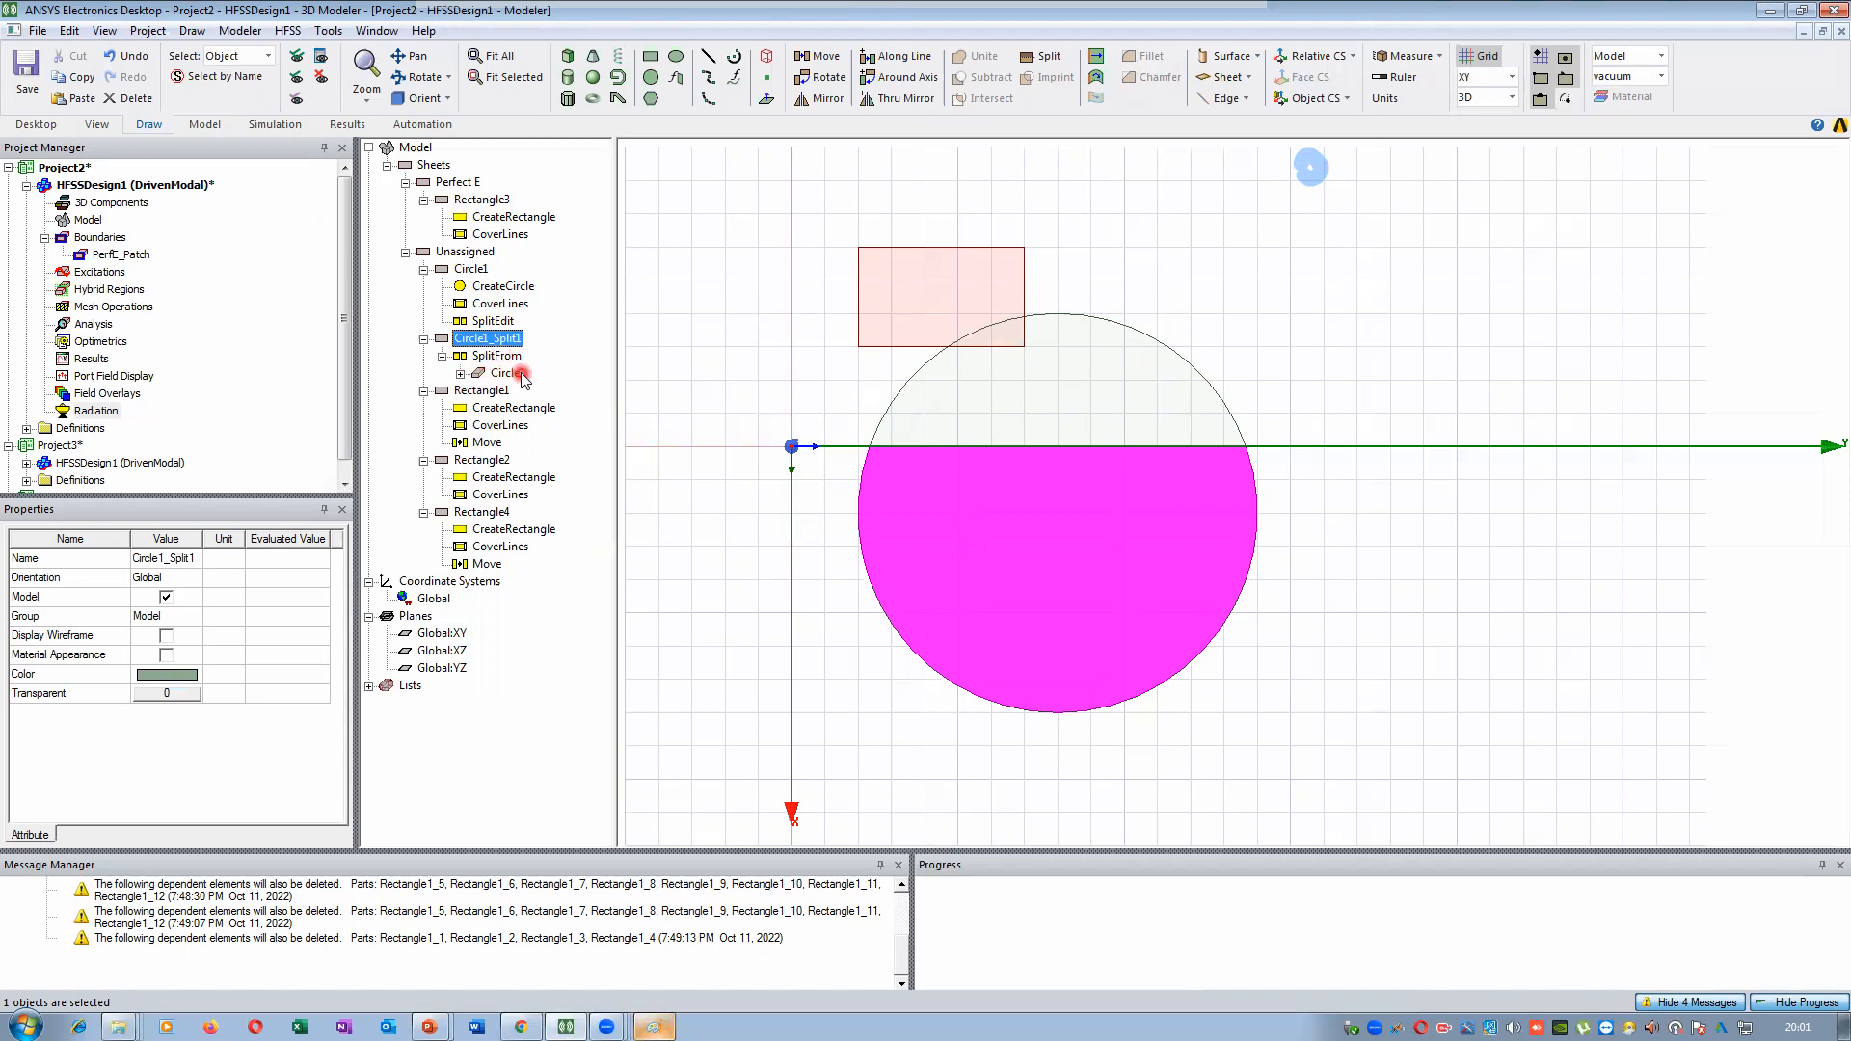
click(461, 373)
click(506, 373)
click(535, 391)
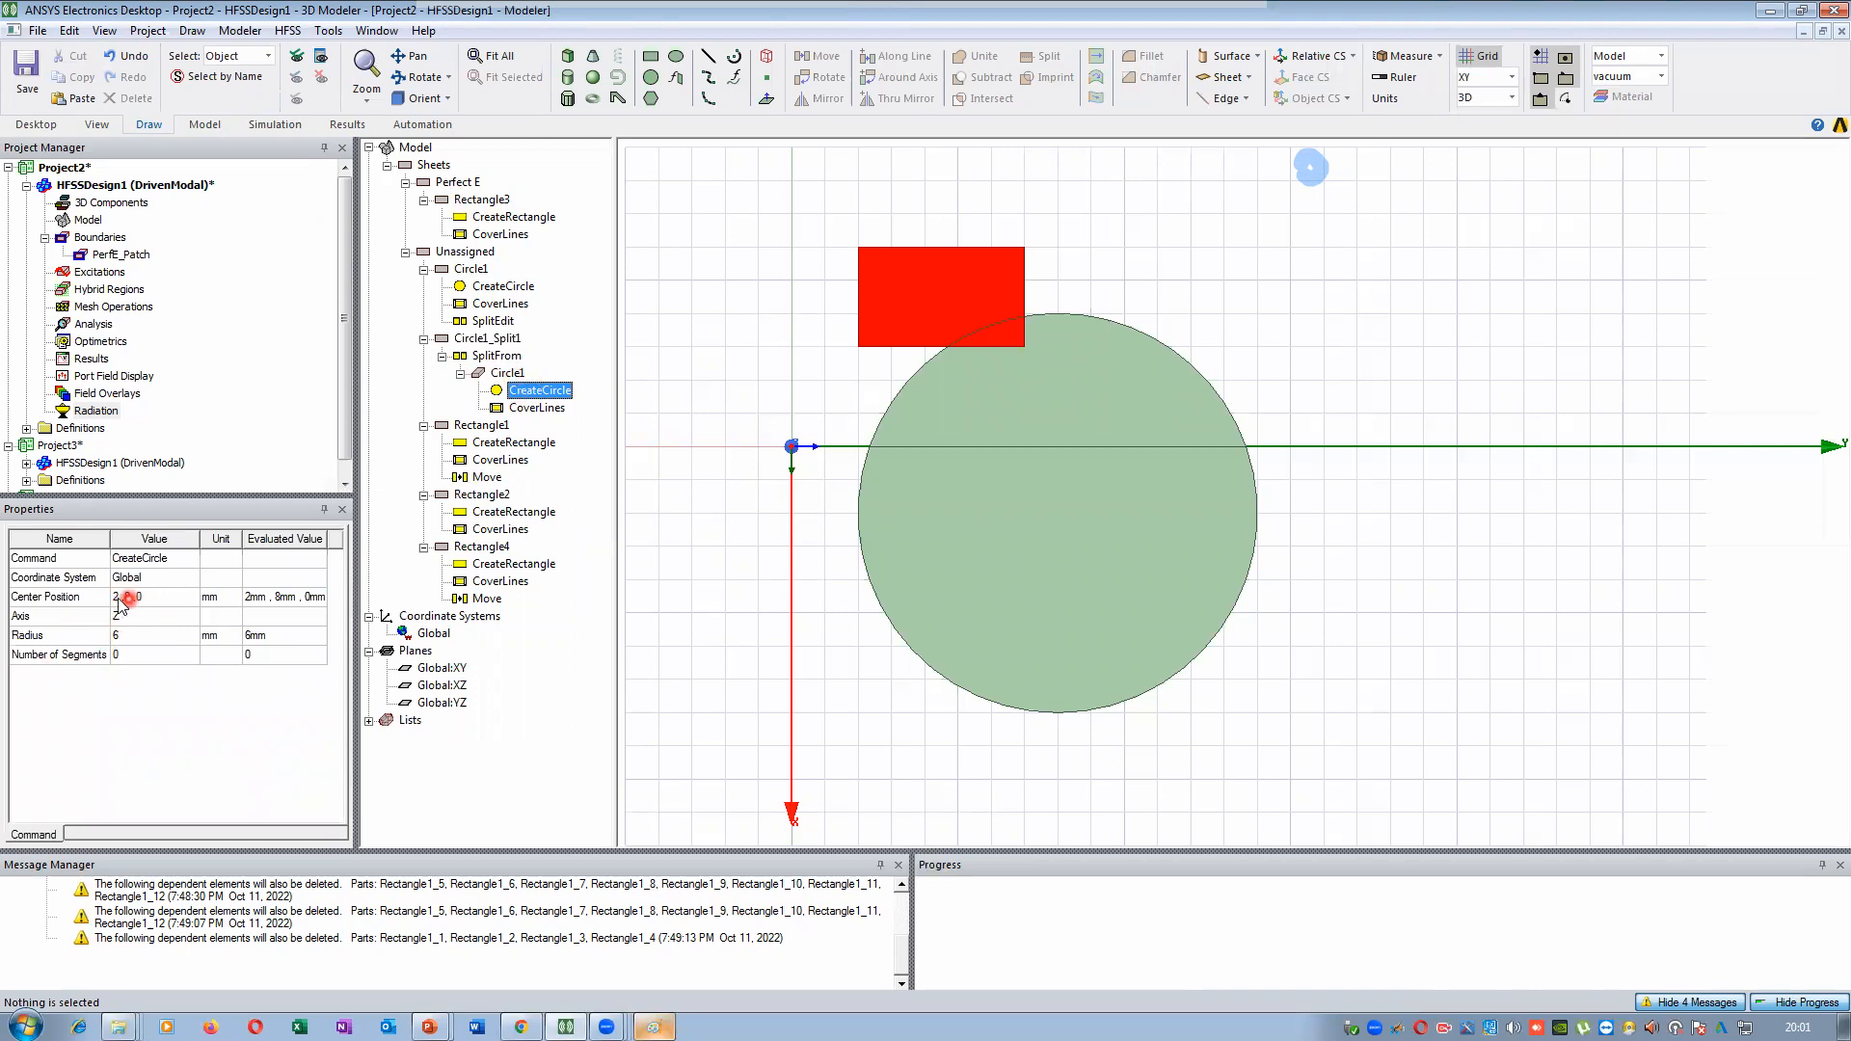
click(128, 635)
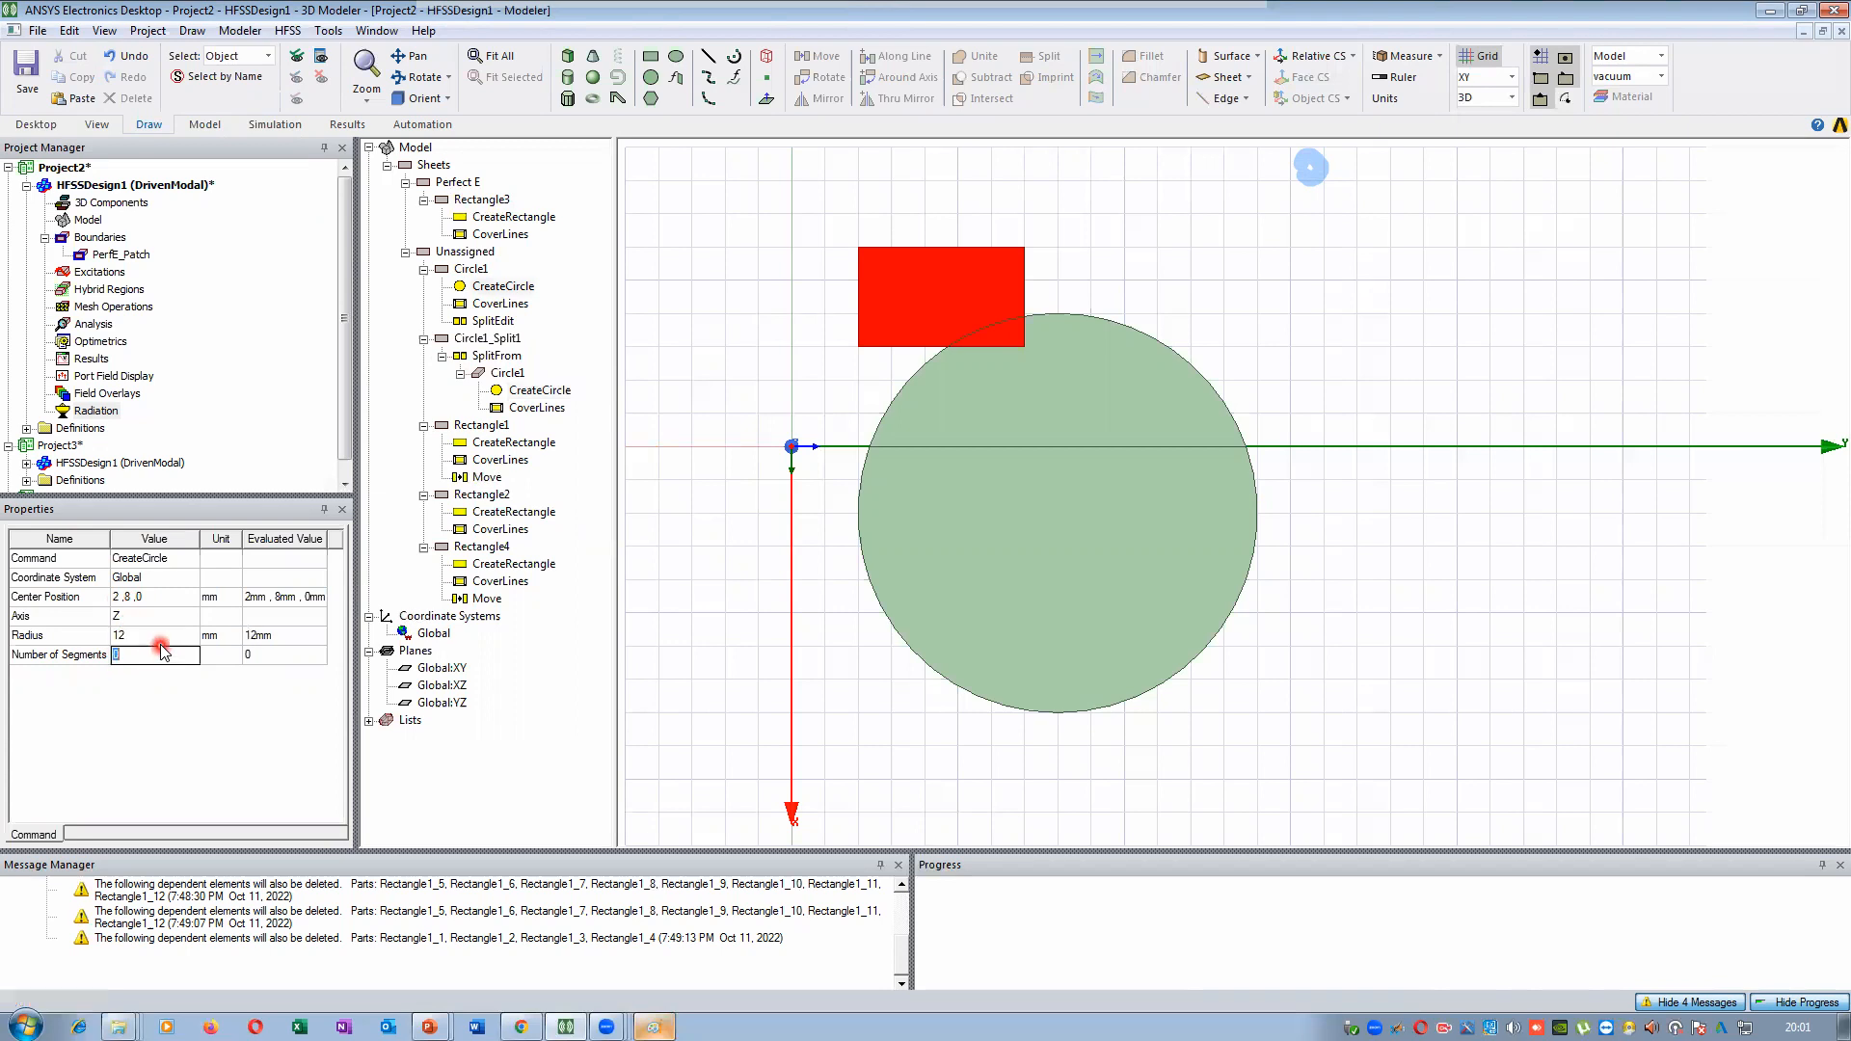
key(Return)
click(1476, 236)
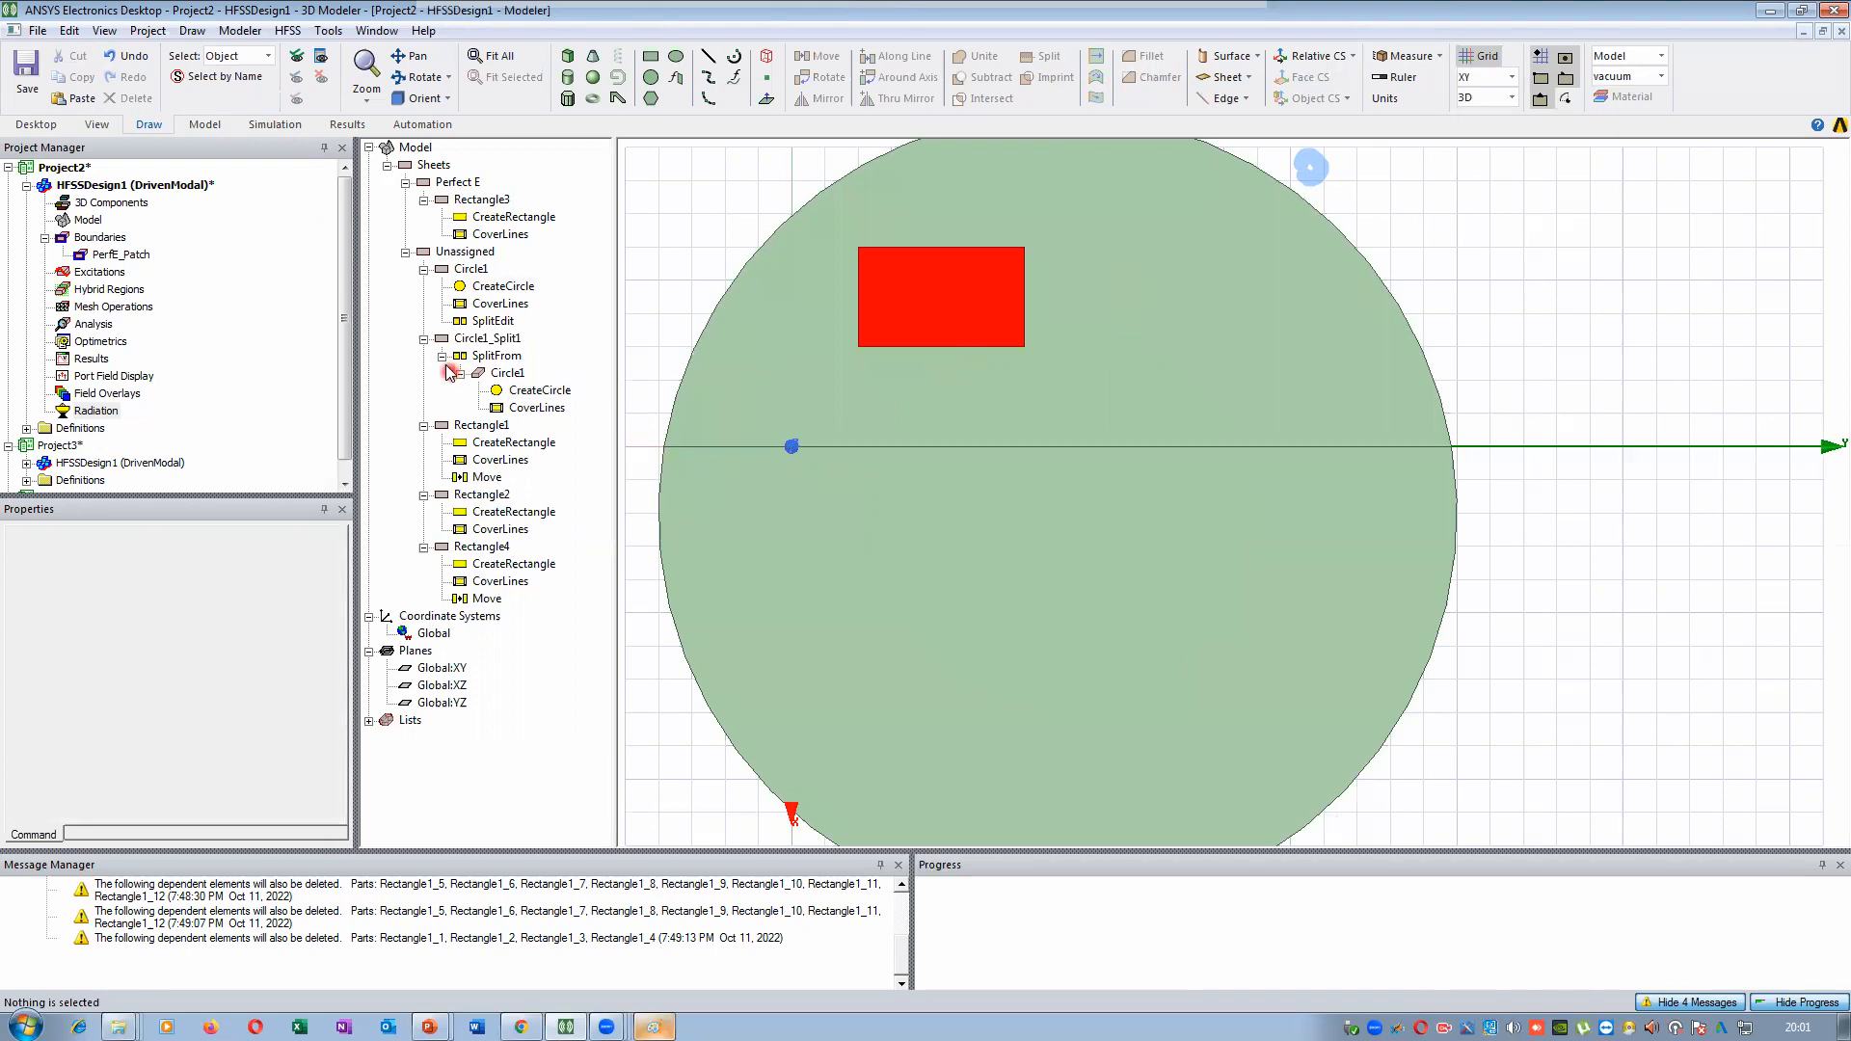
Inspect both resized circle halves and compare the history entries of Circle1 and Circle1_Split1
click(472, 269)
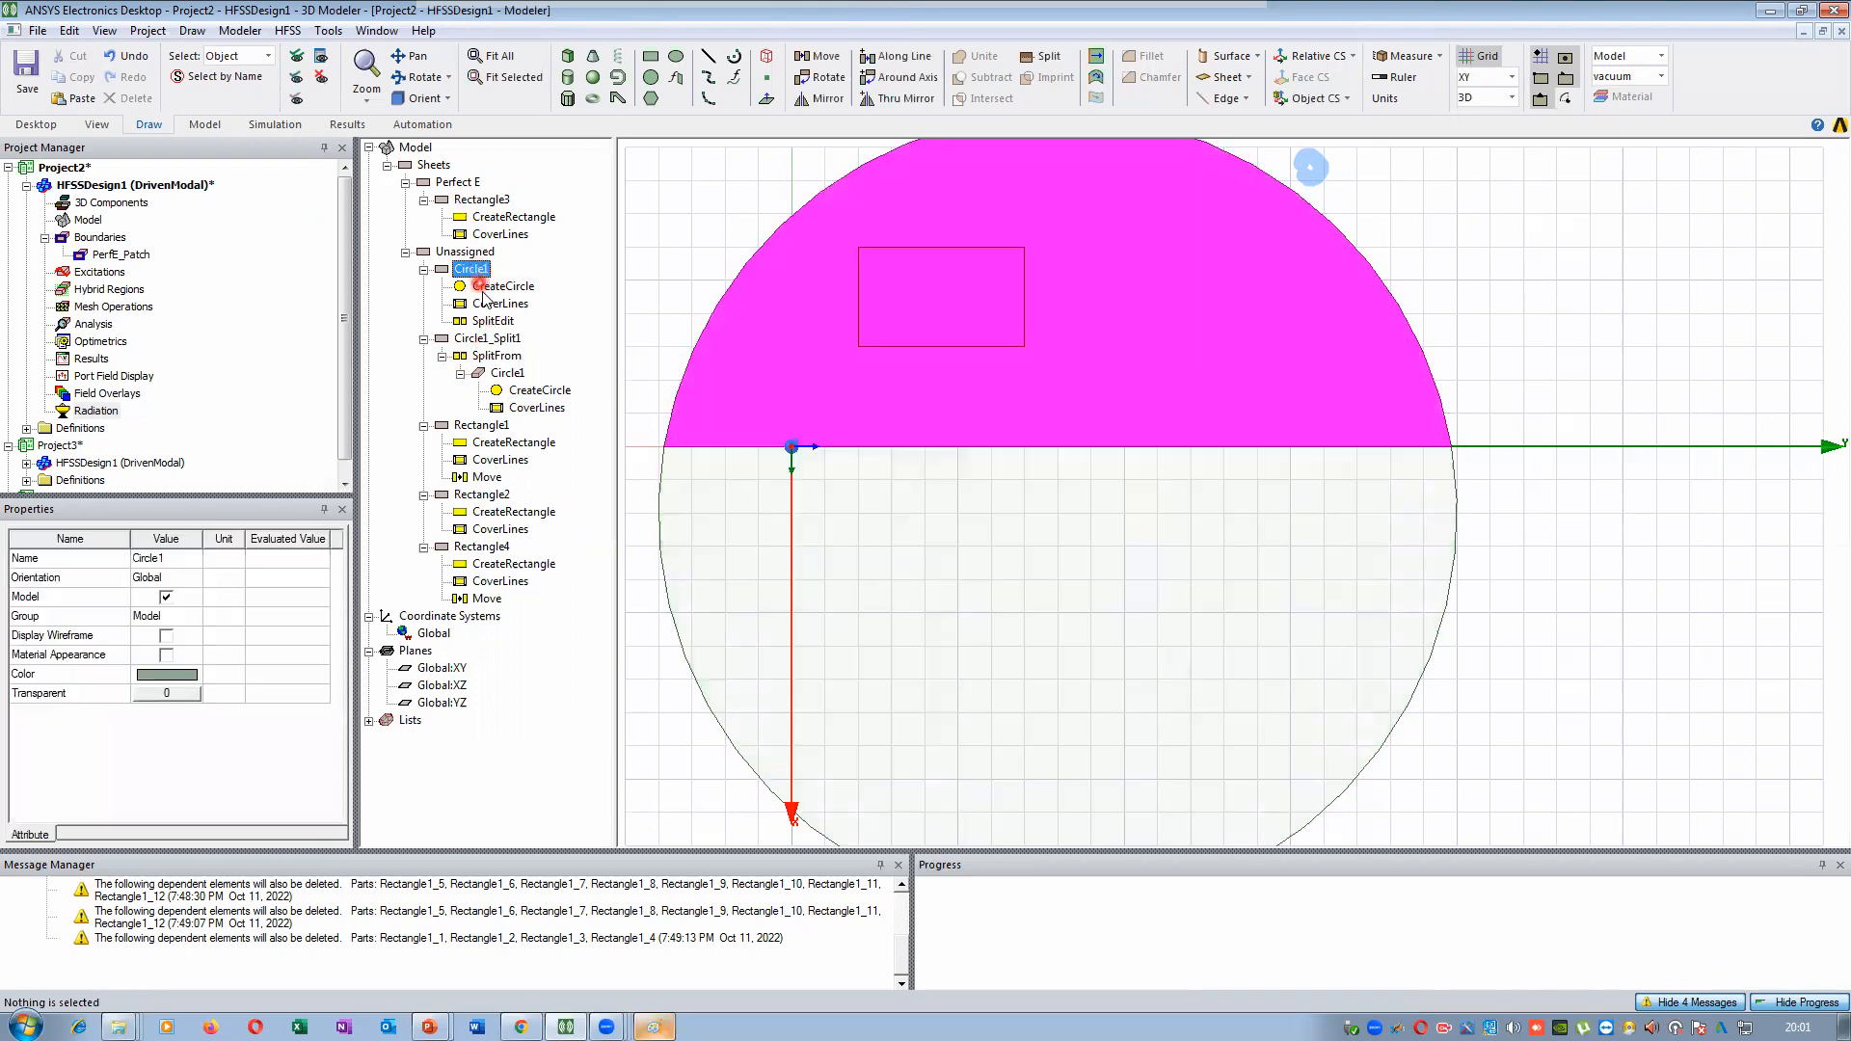
click(487, 338)
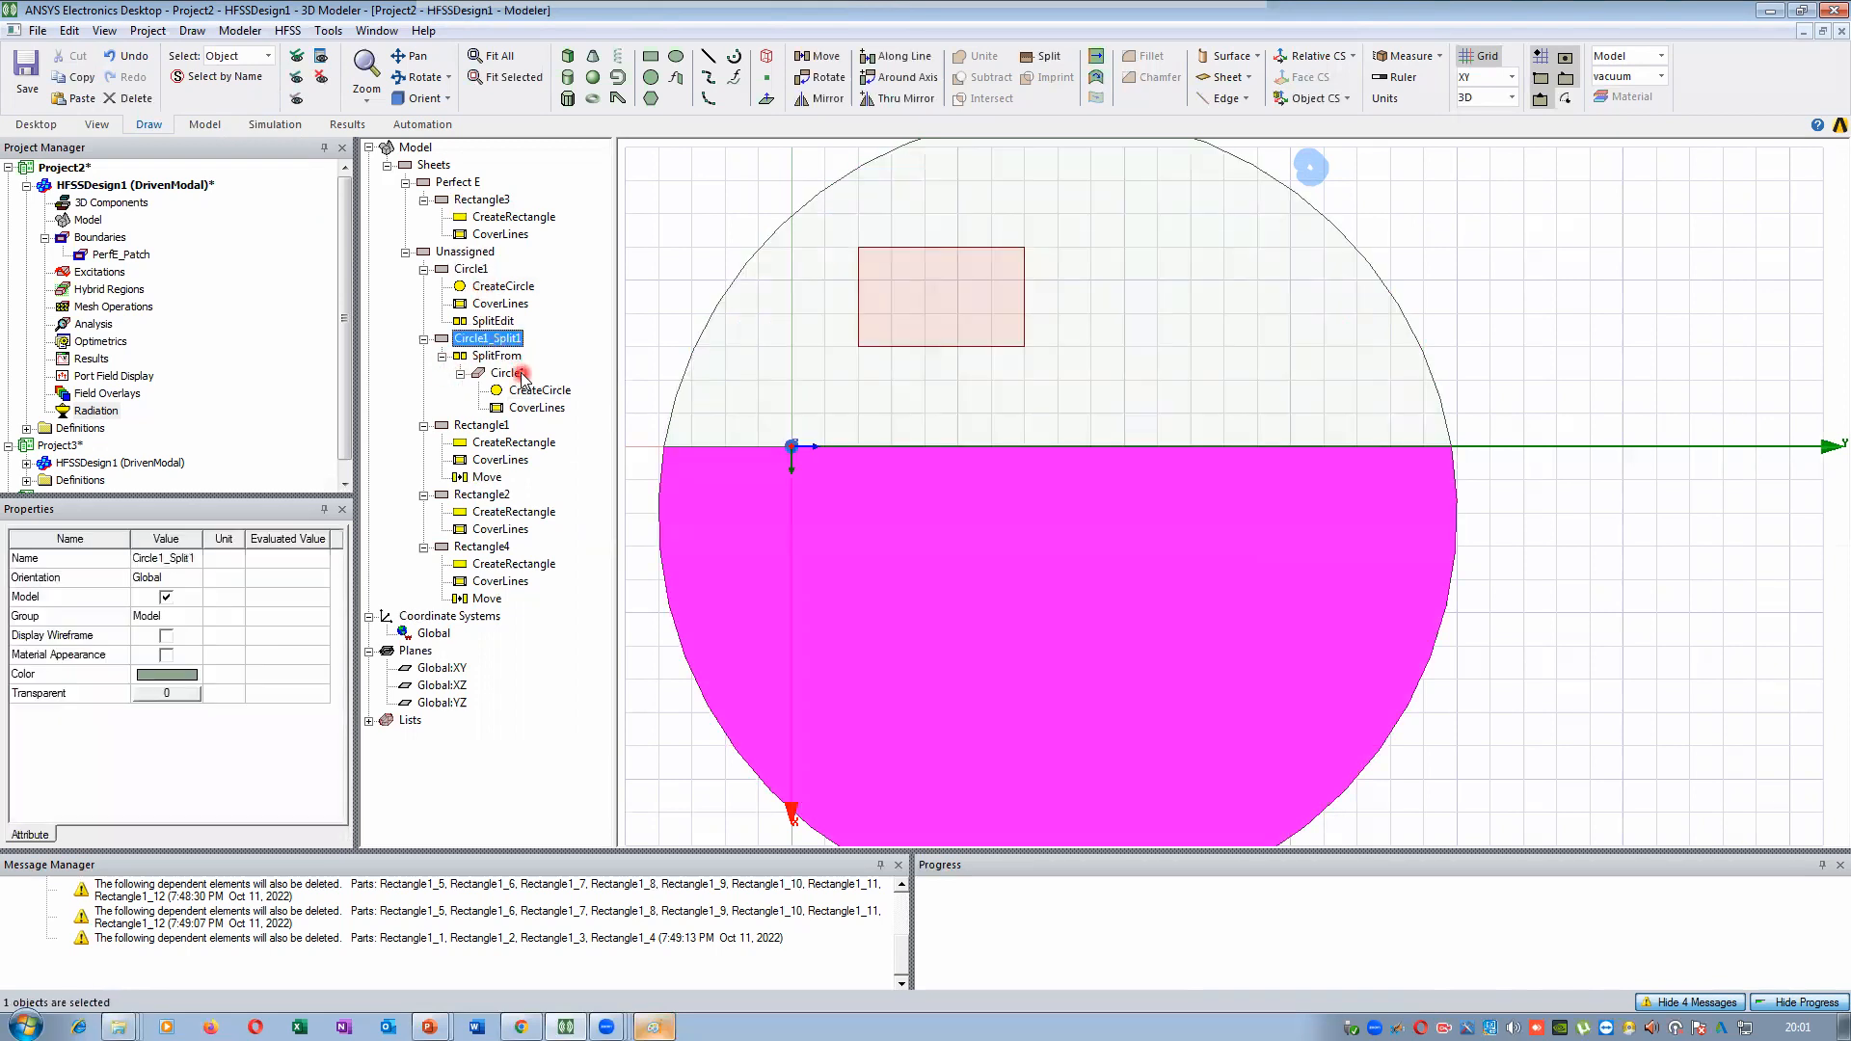
click(520, 375)
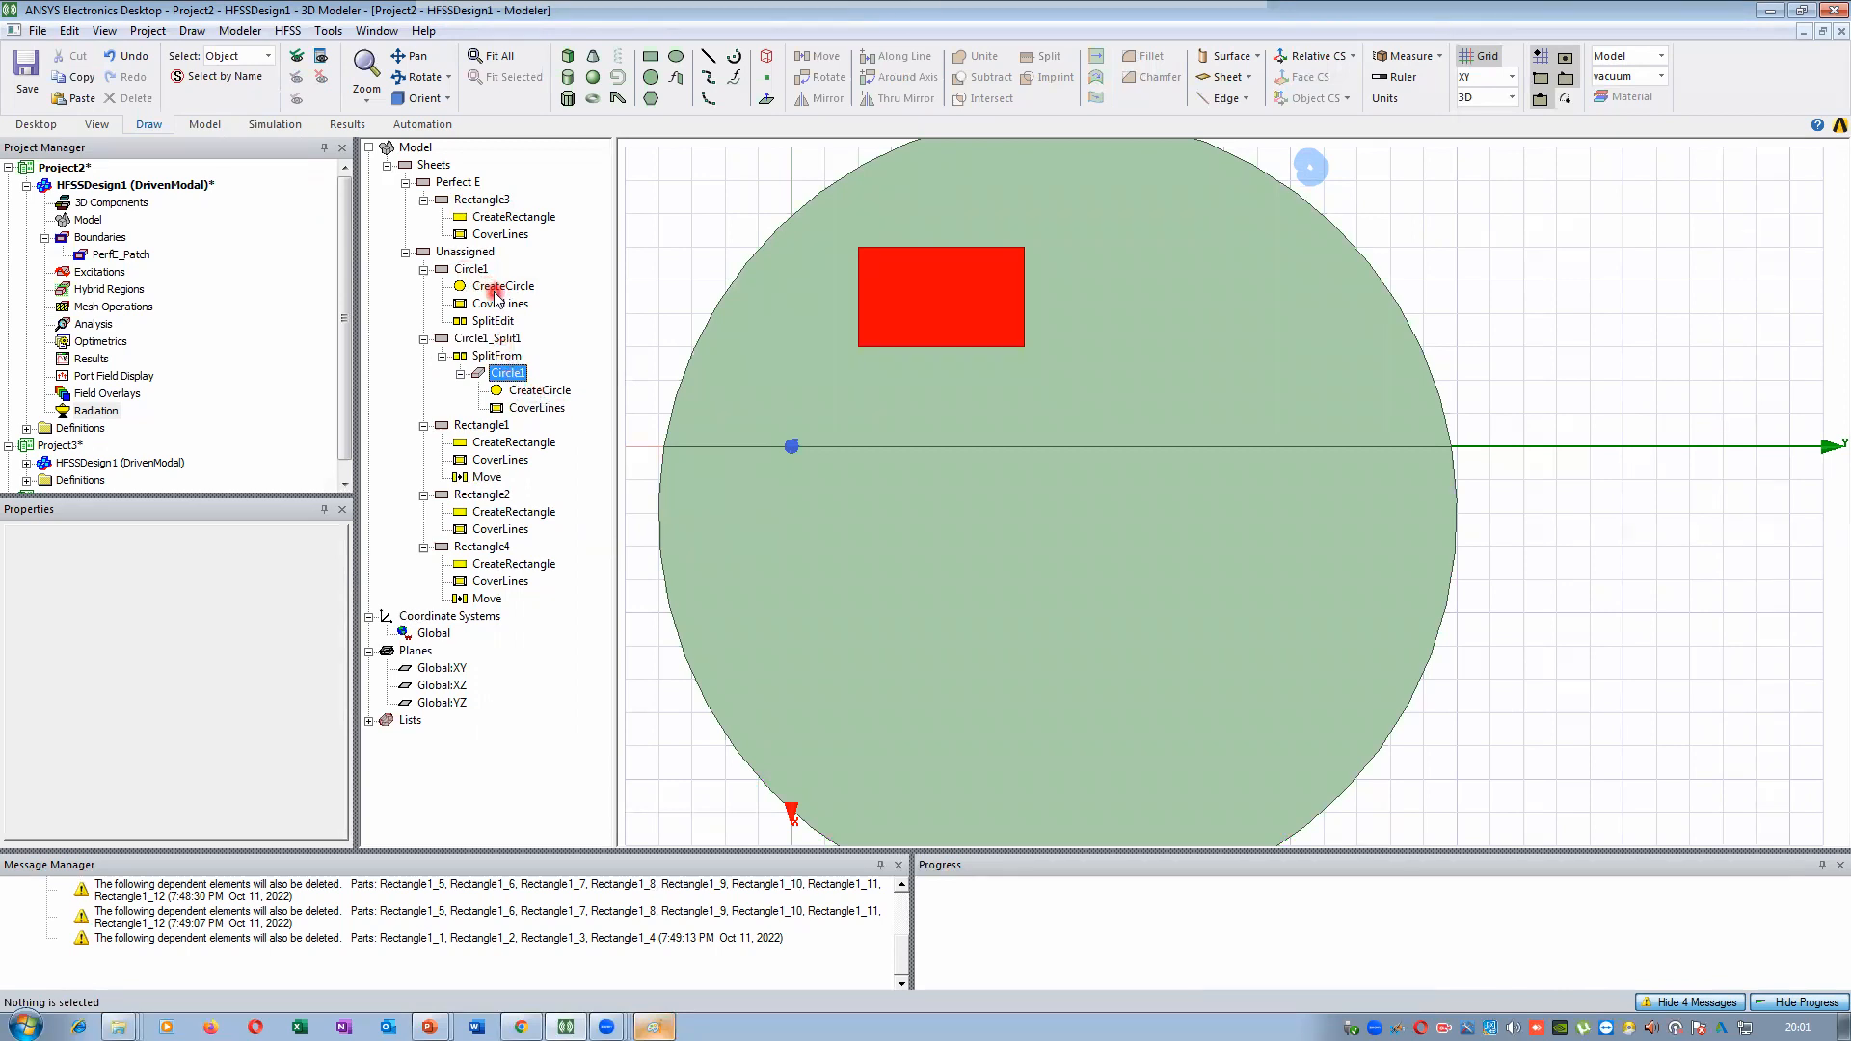
click(489, 288)
click(528, 392)
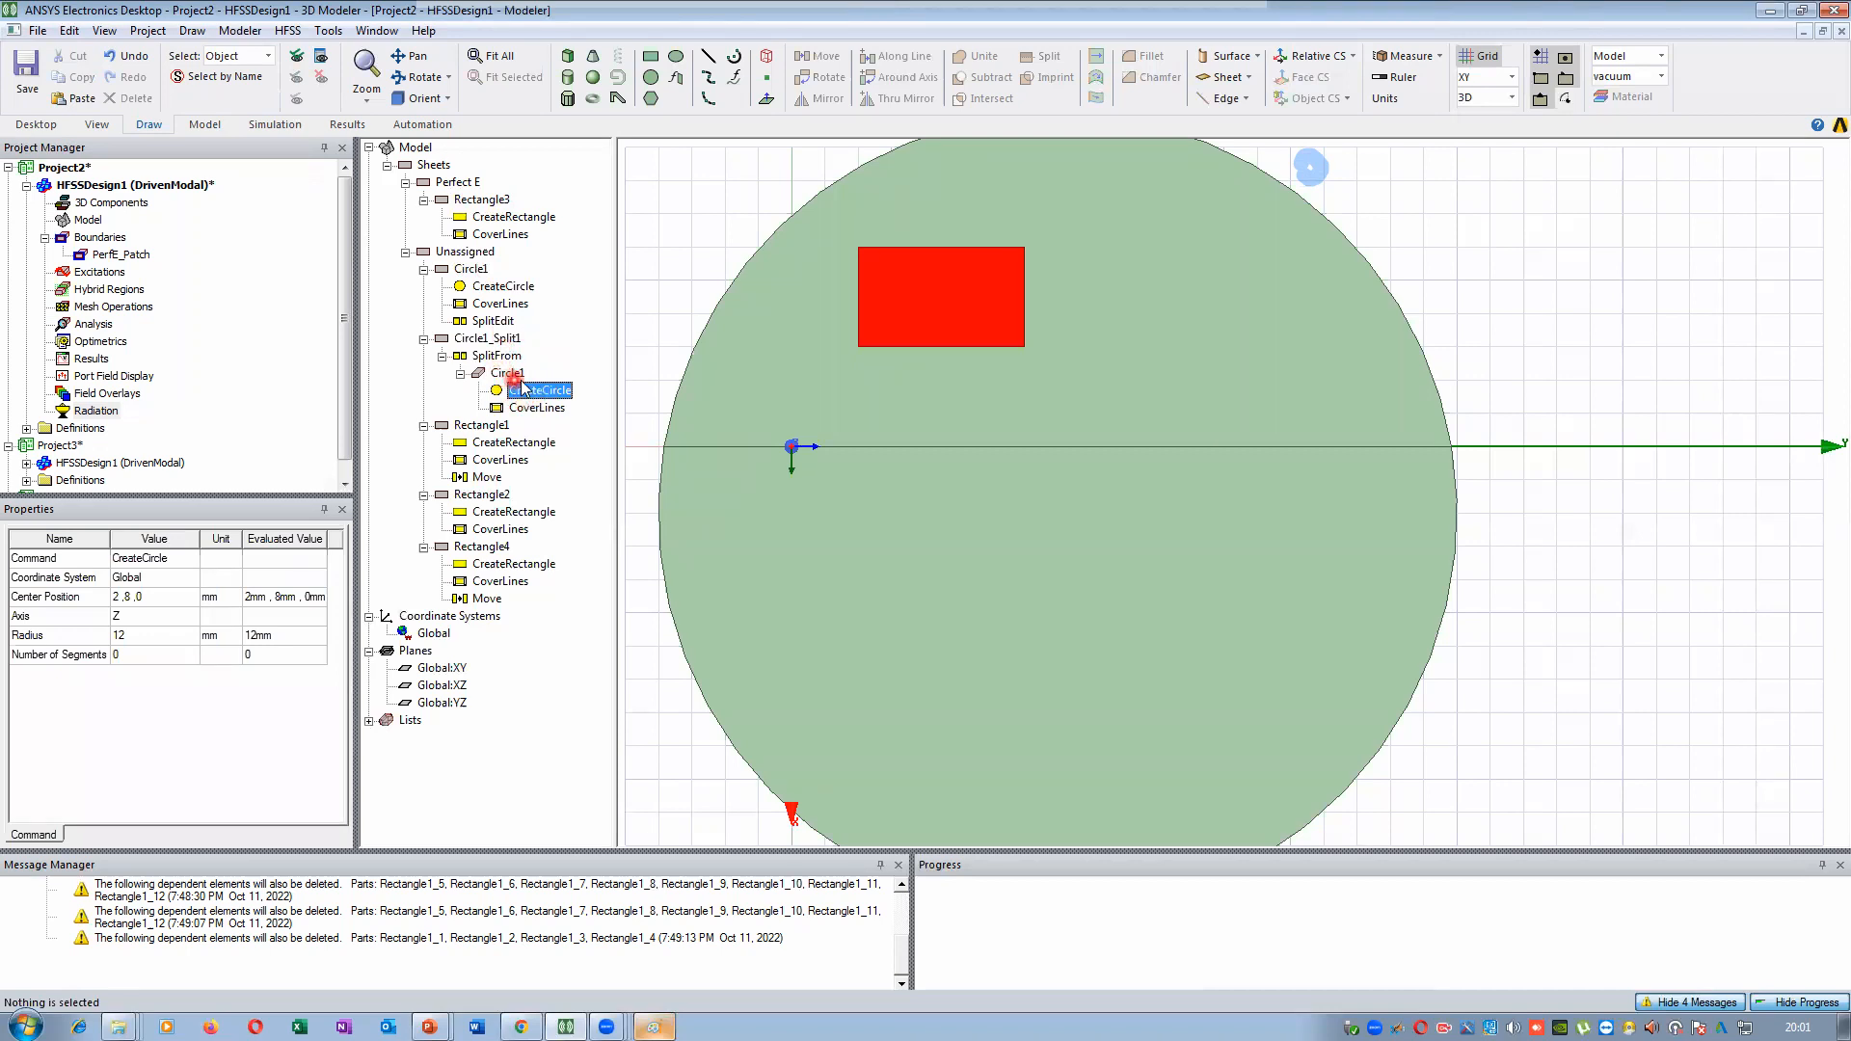
click(468, 270)
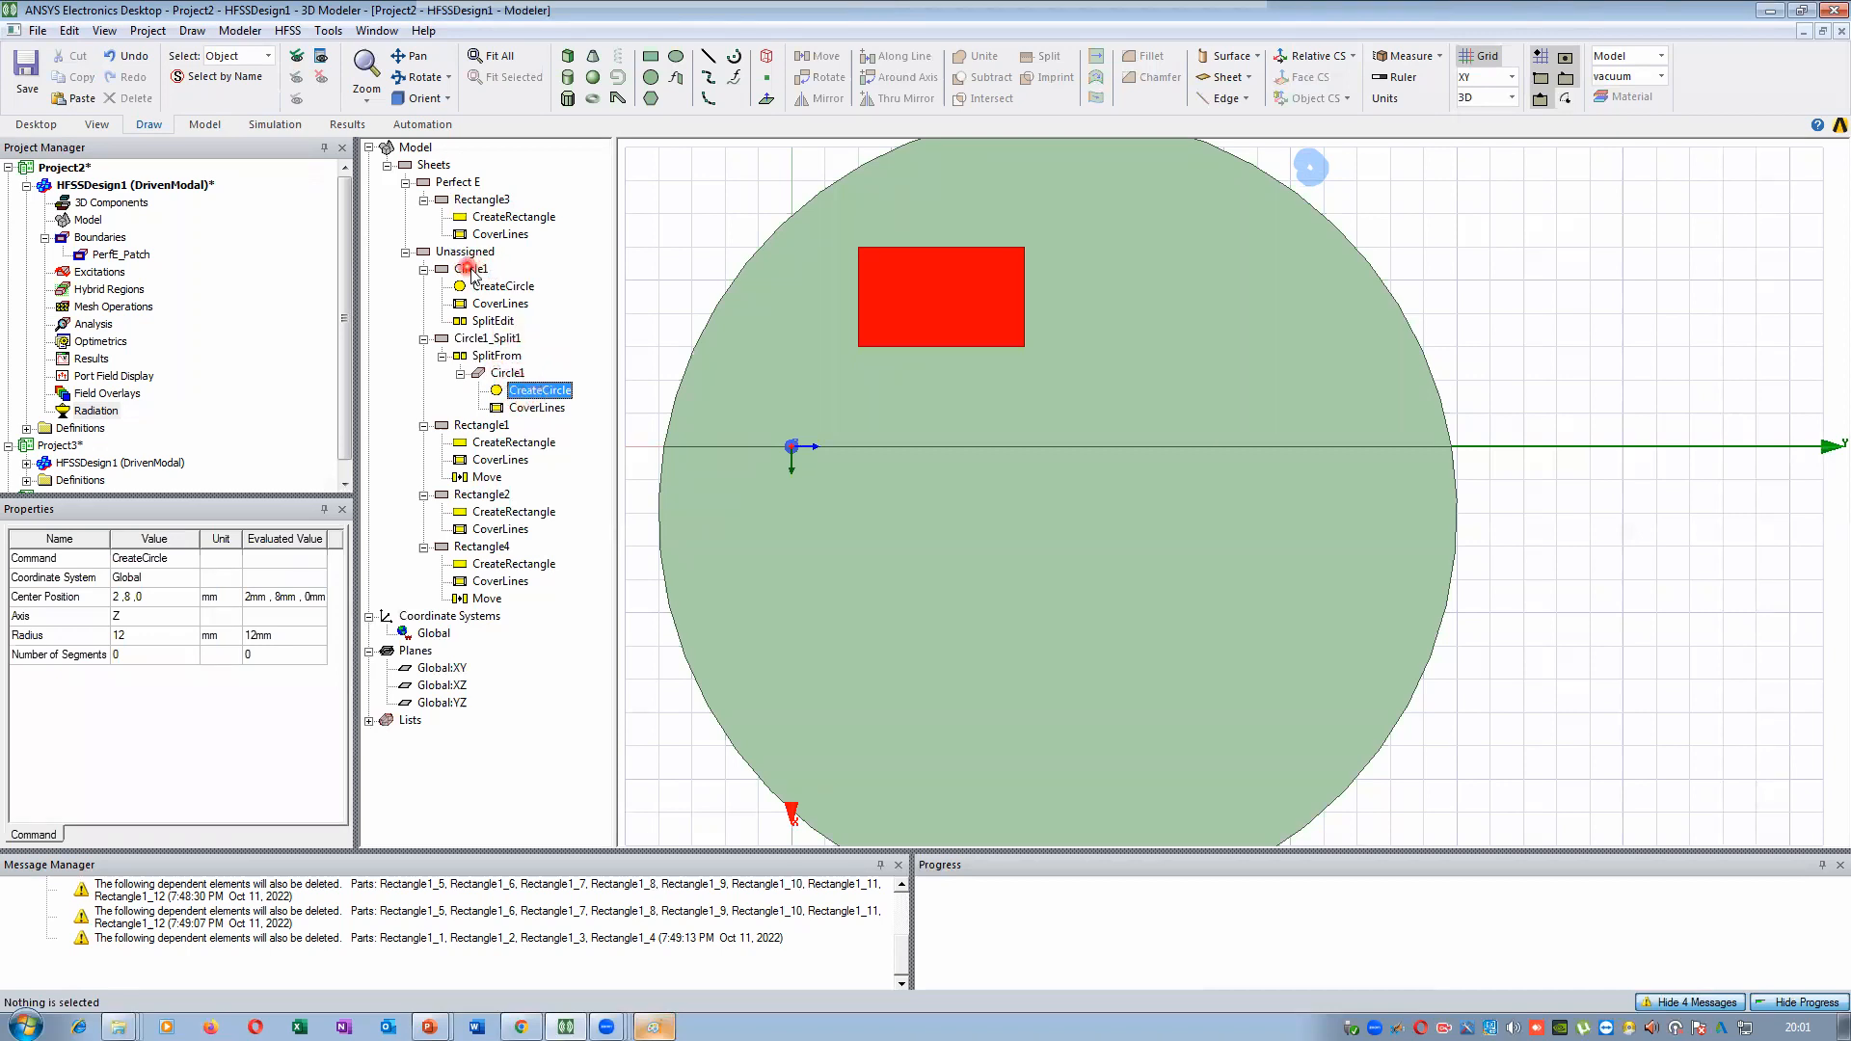
click(508, 362)
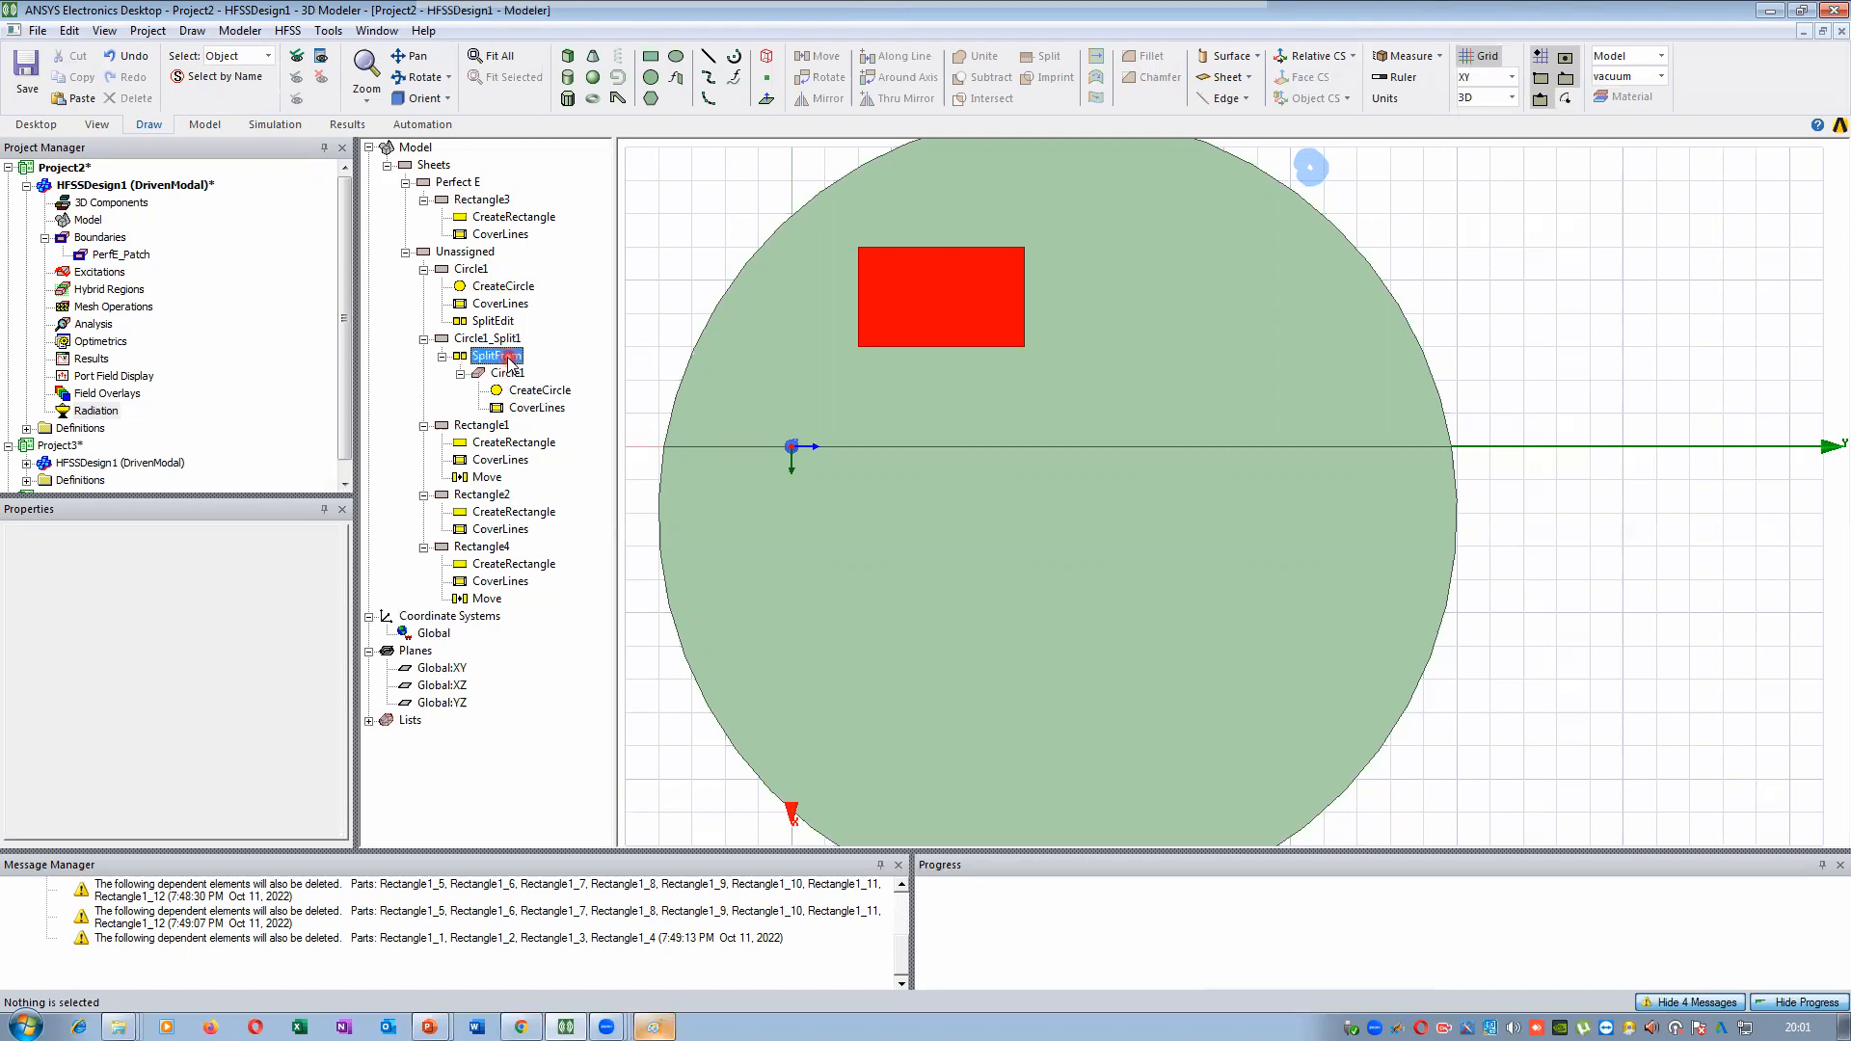
Change the split plane of Circle1's SplitEdit operation to XY and apply it
click(494, 321)
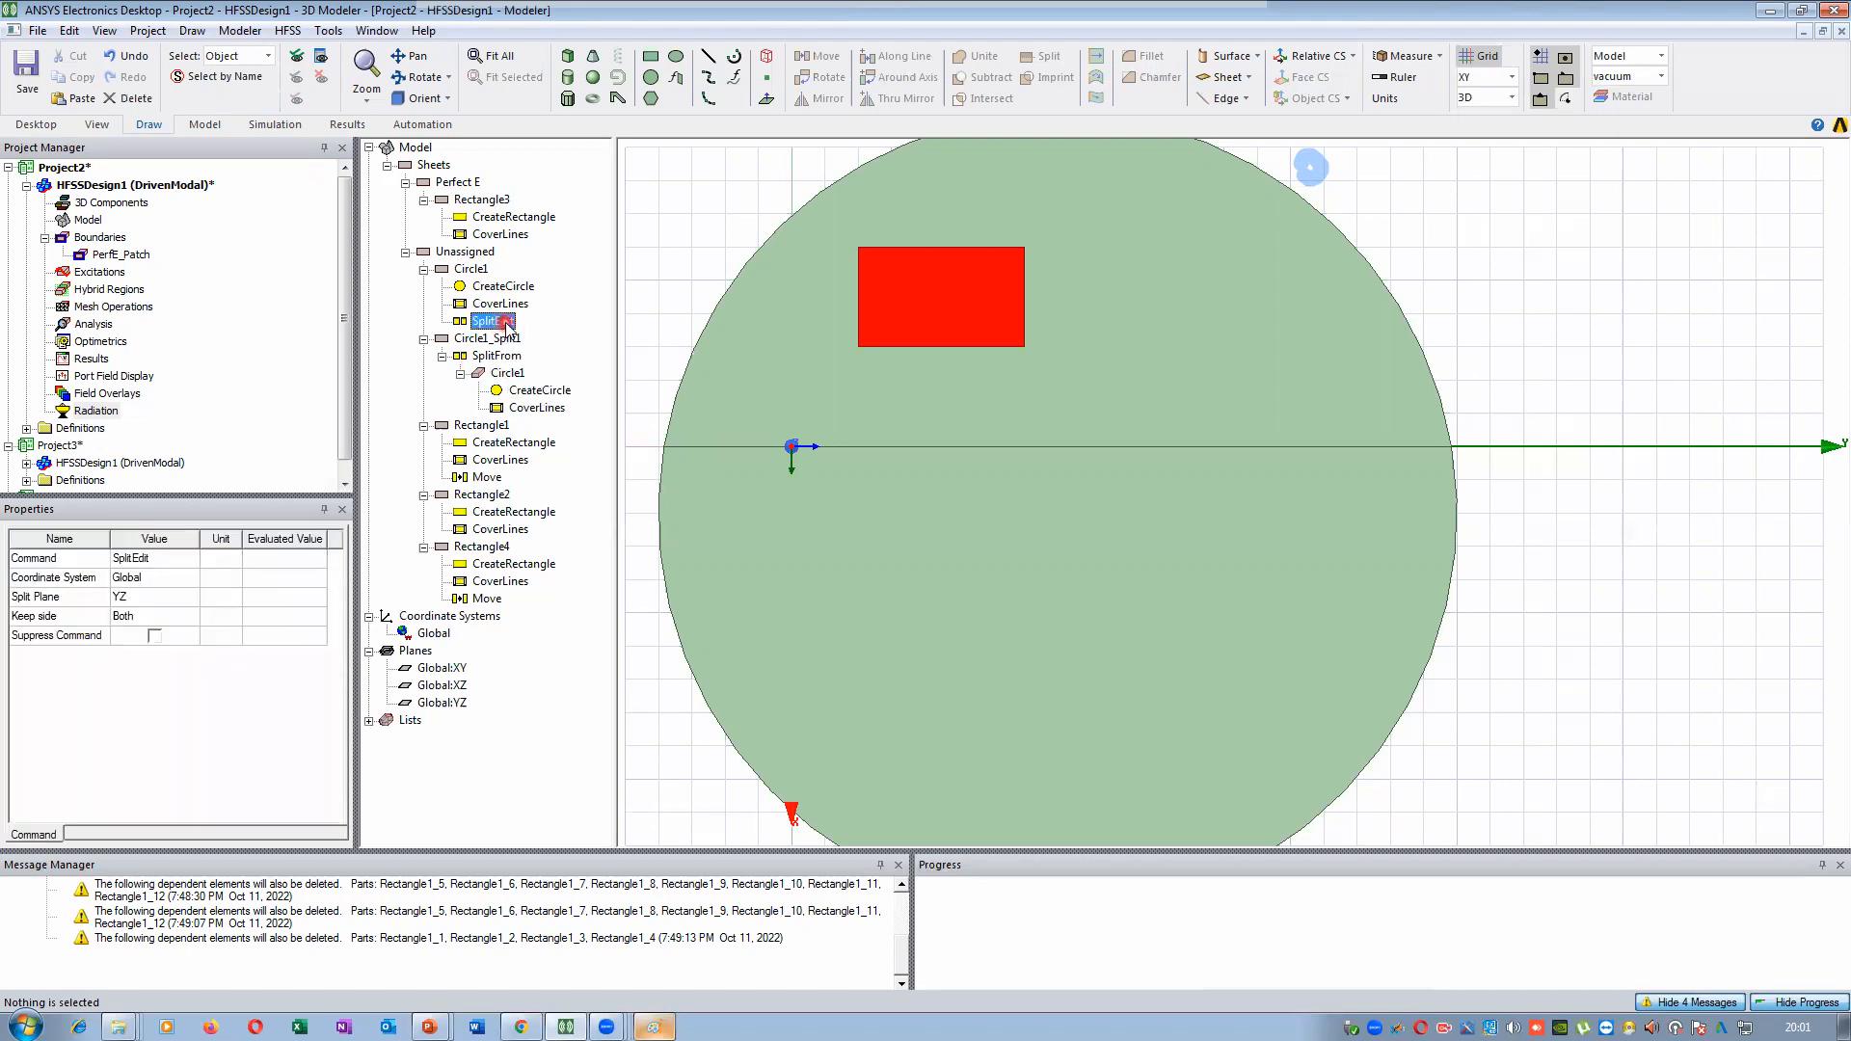
double_click(509, 324)
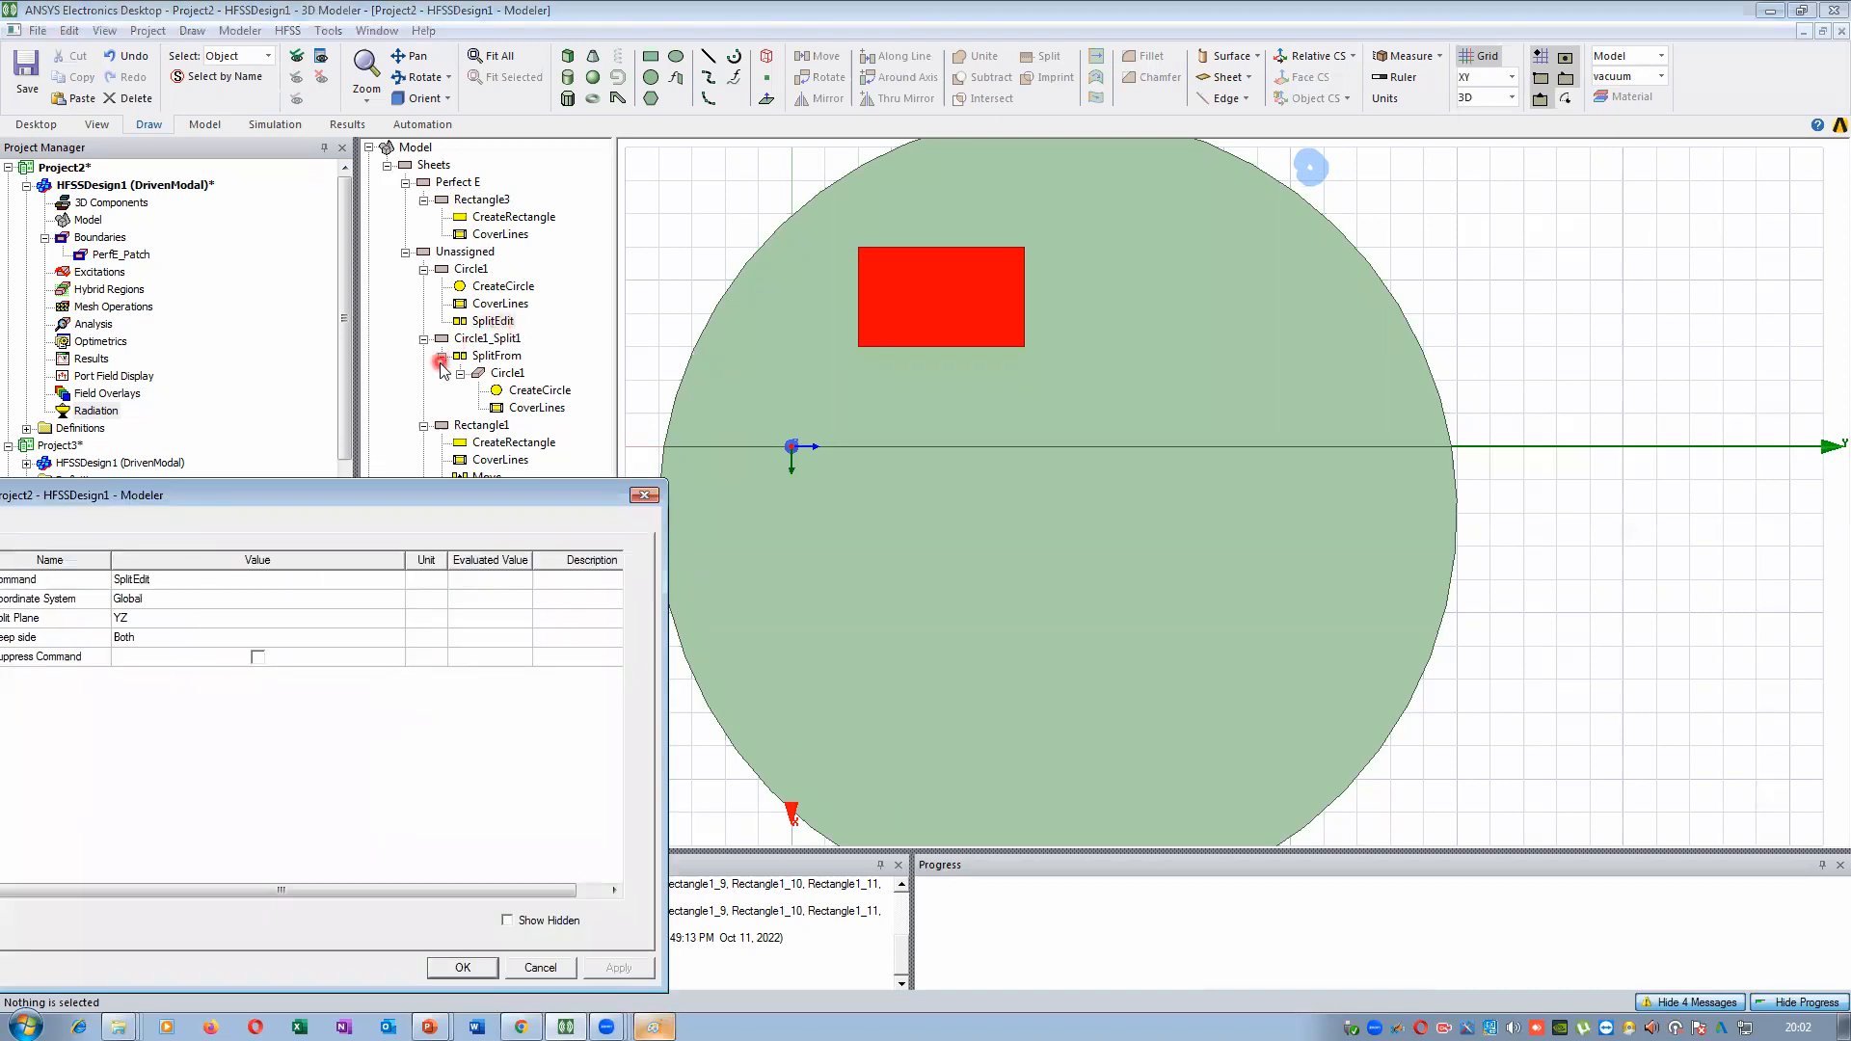
click(138, 620)
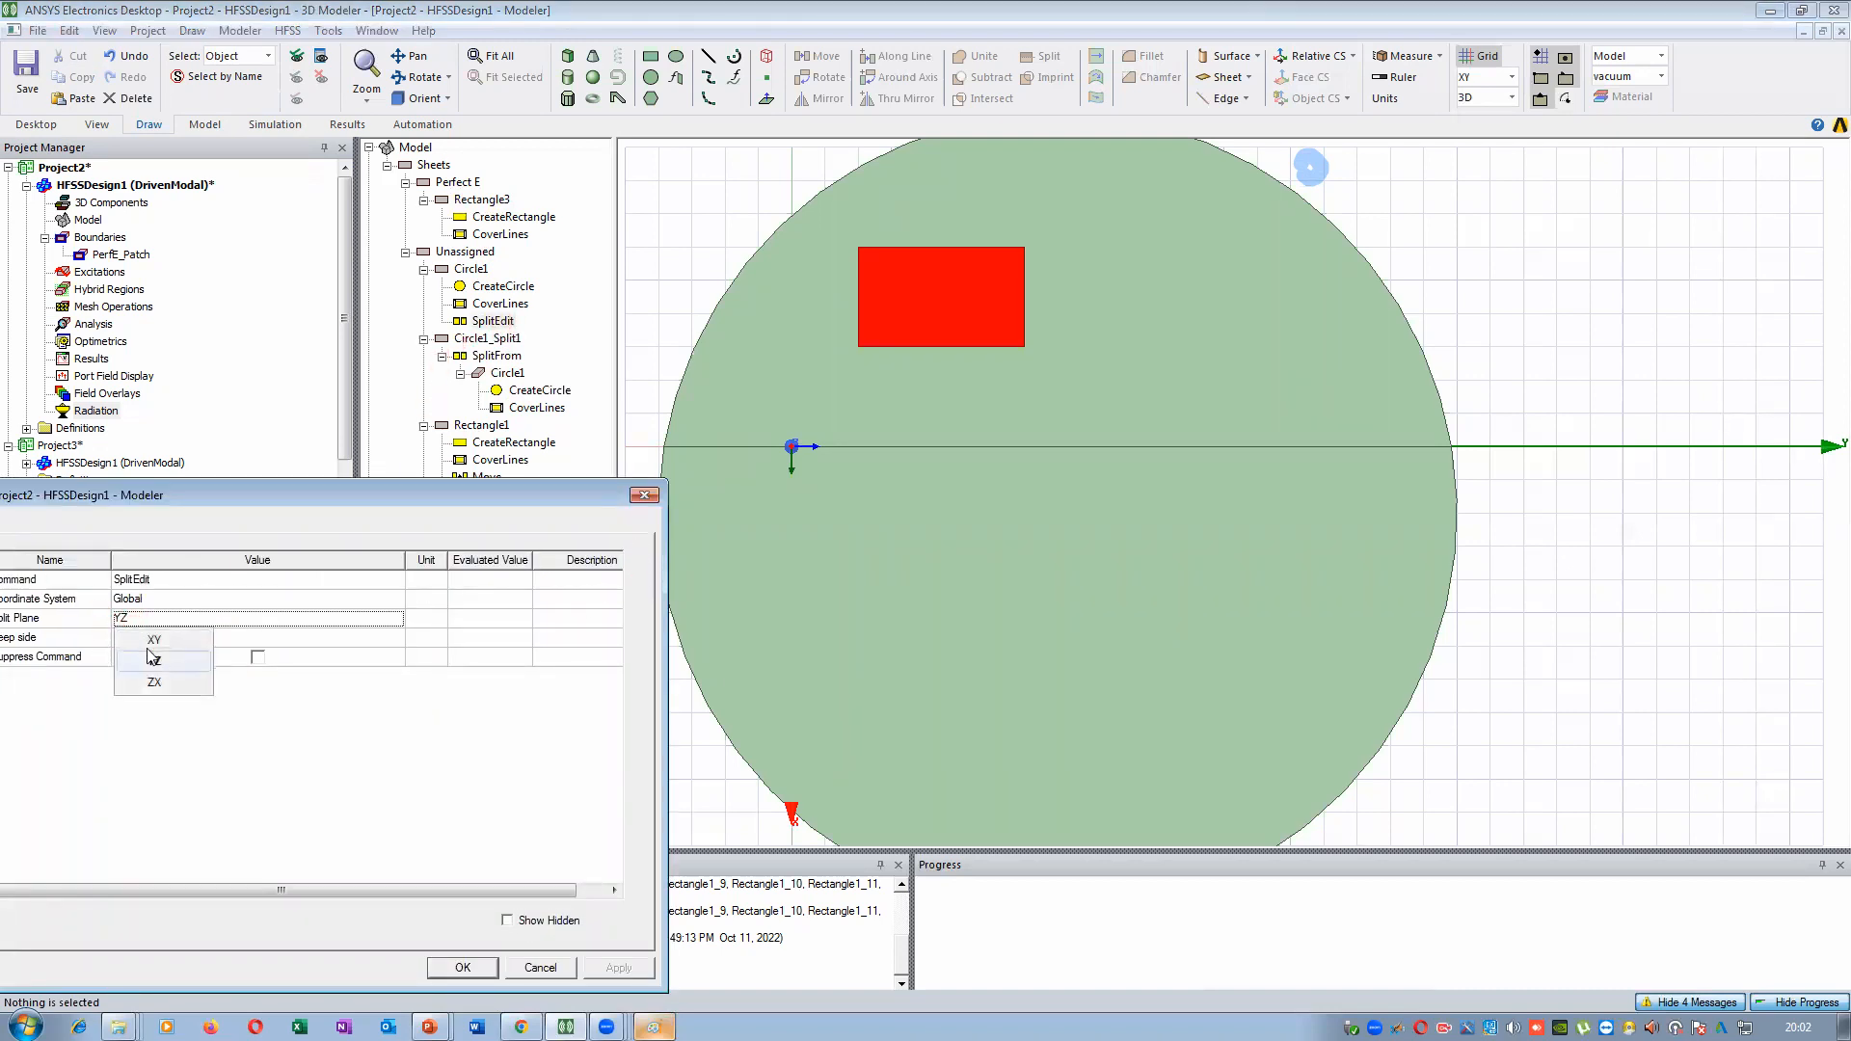
click(153, 639)
click(462, 968)
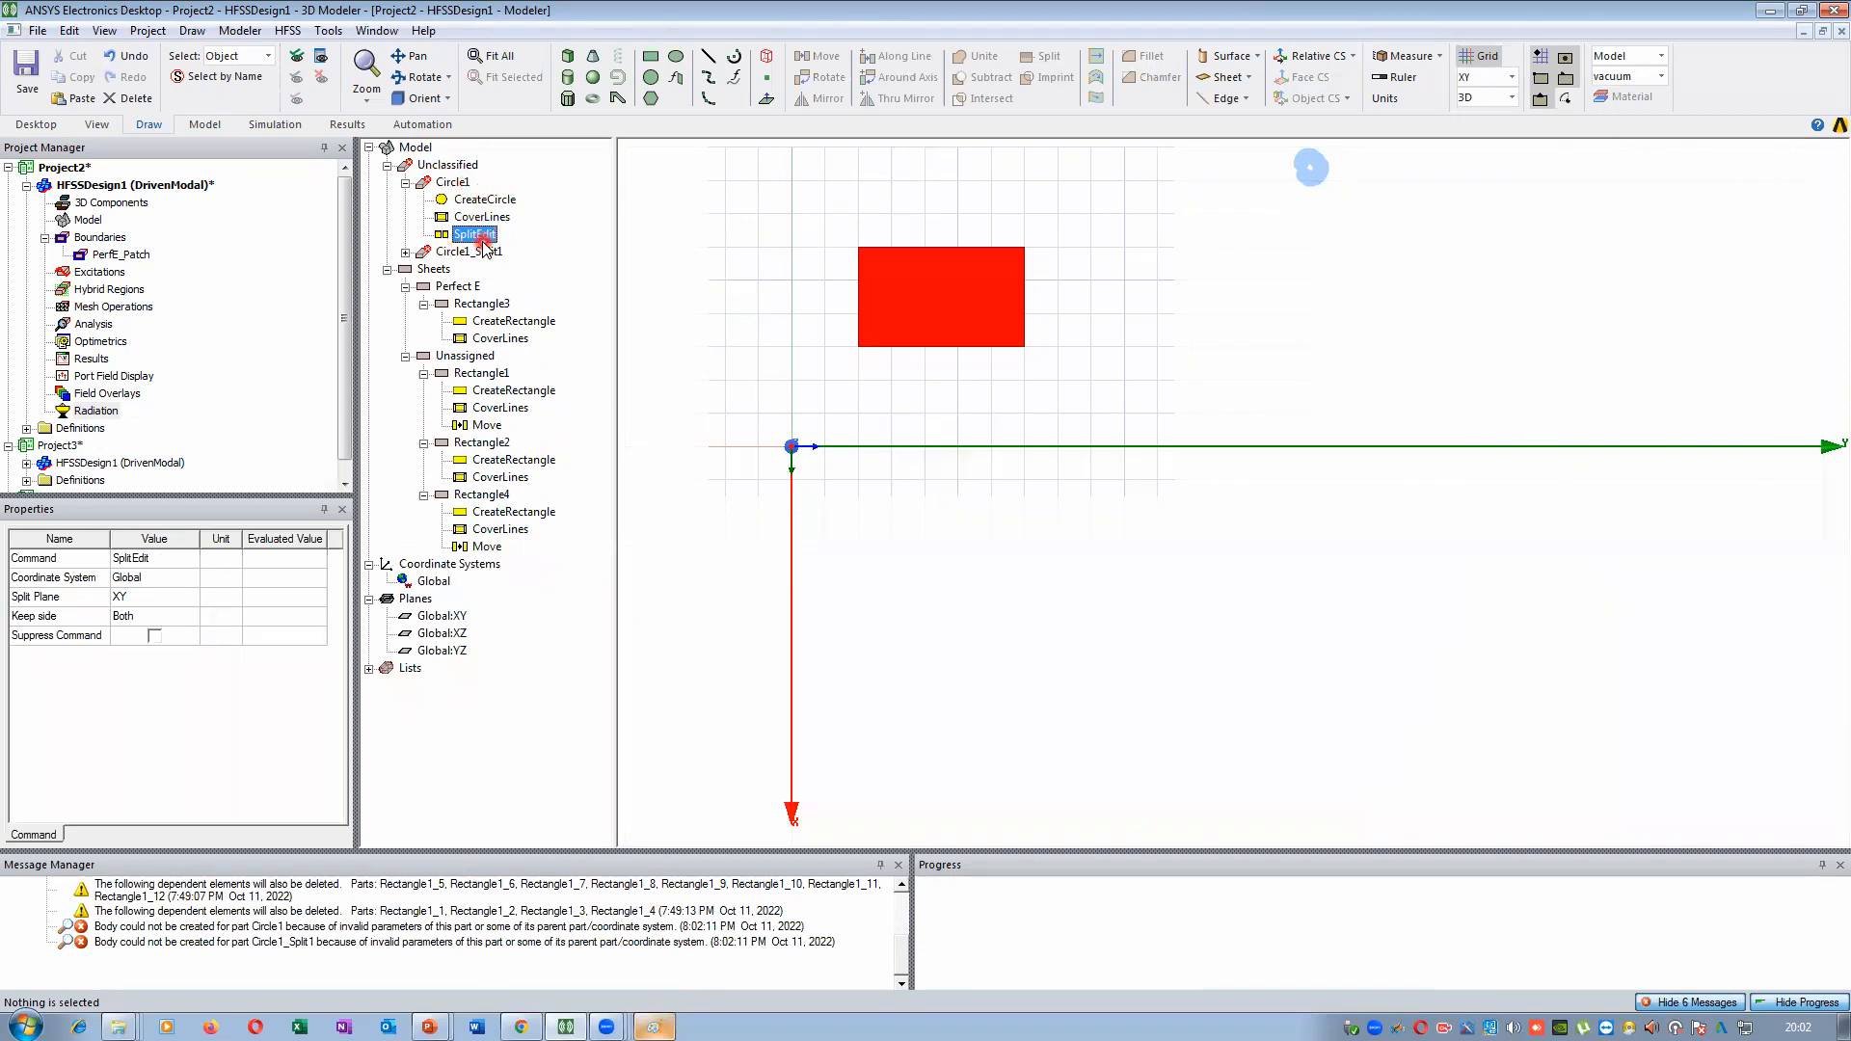
Undo the split plane change and the circle's radius change, and clear the selection
key(ctrl+z)
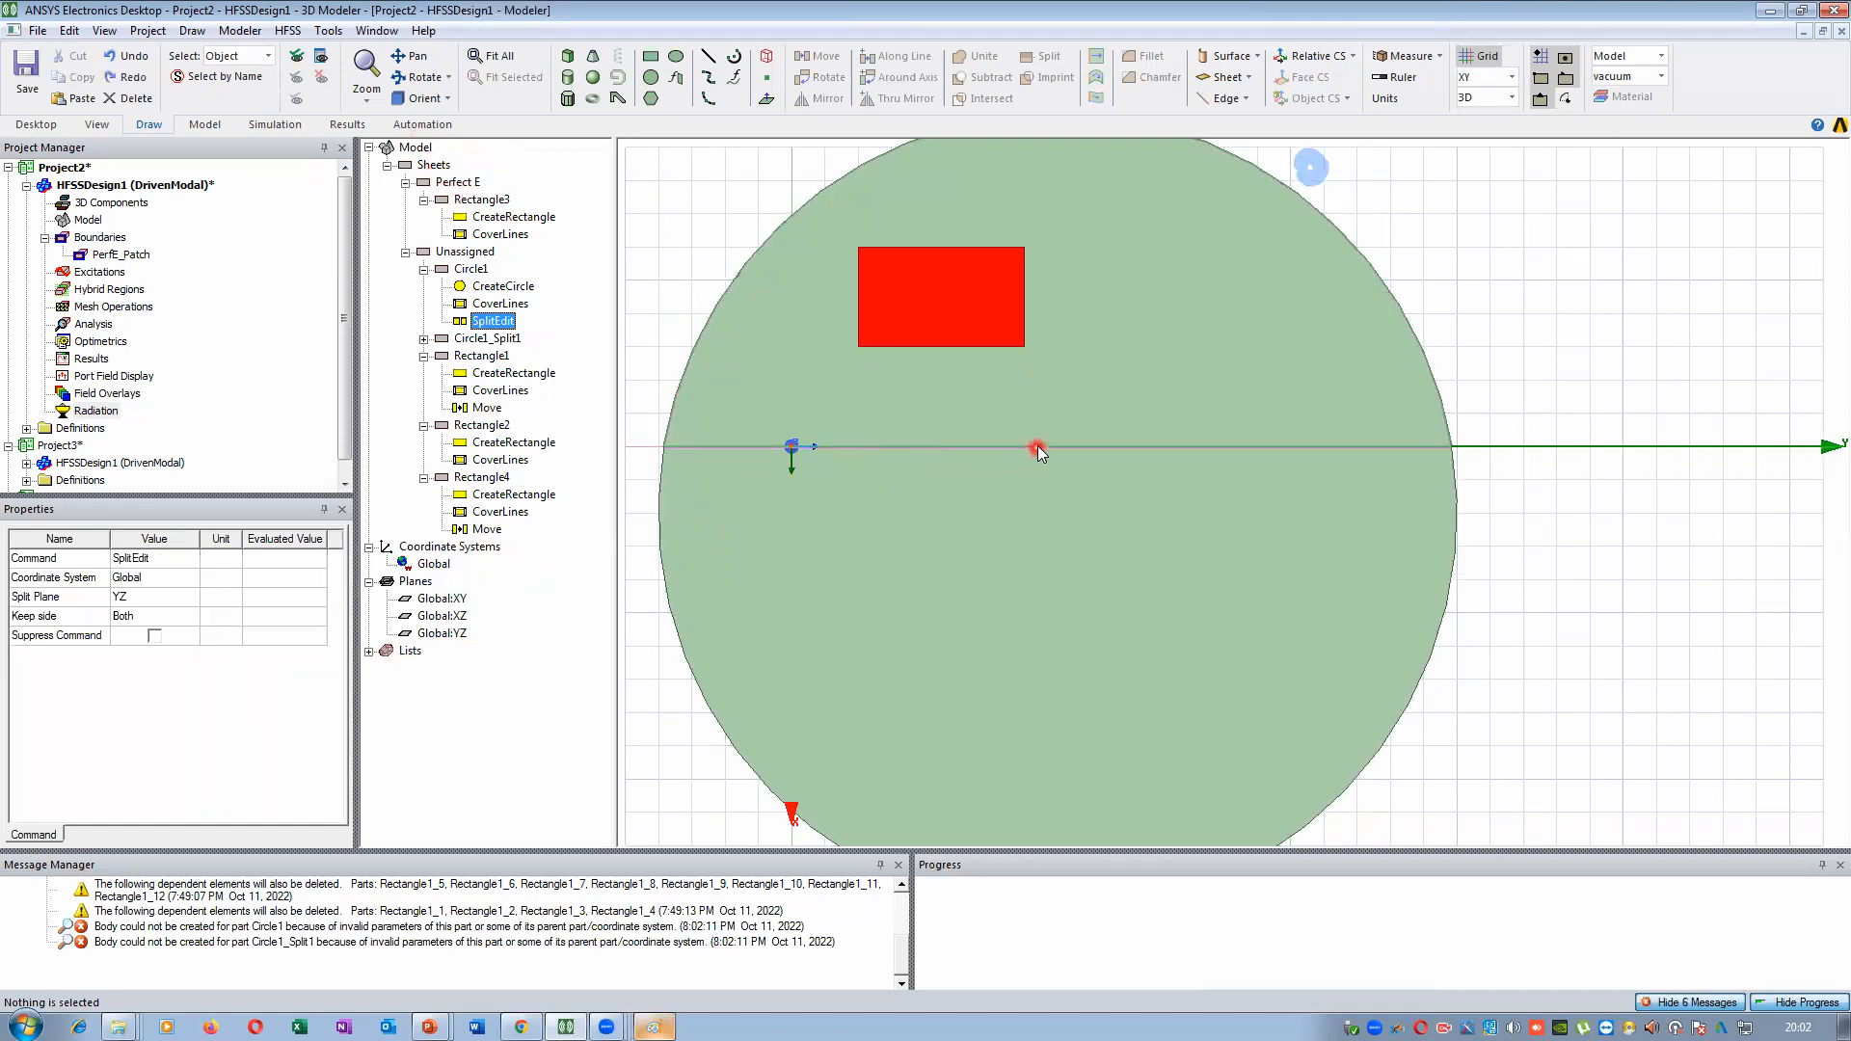
key(ctrl+z)
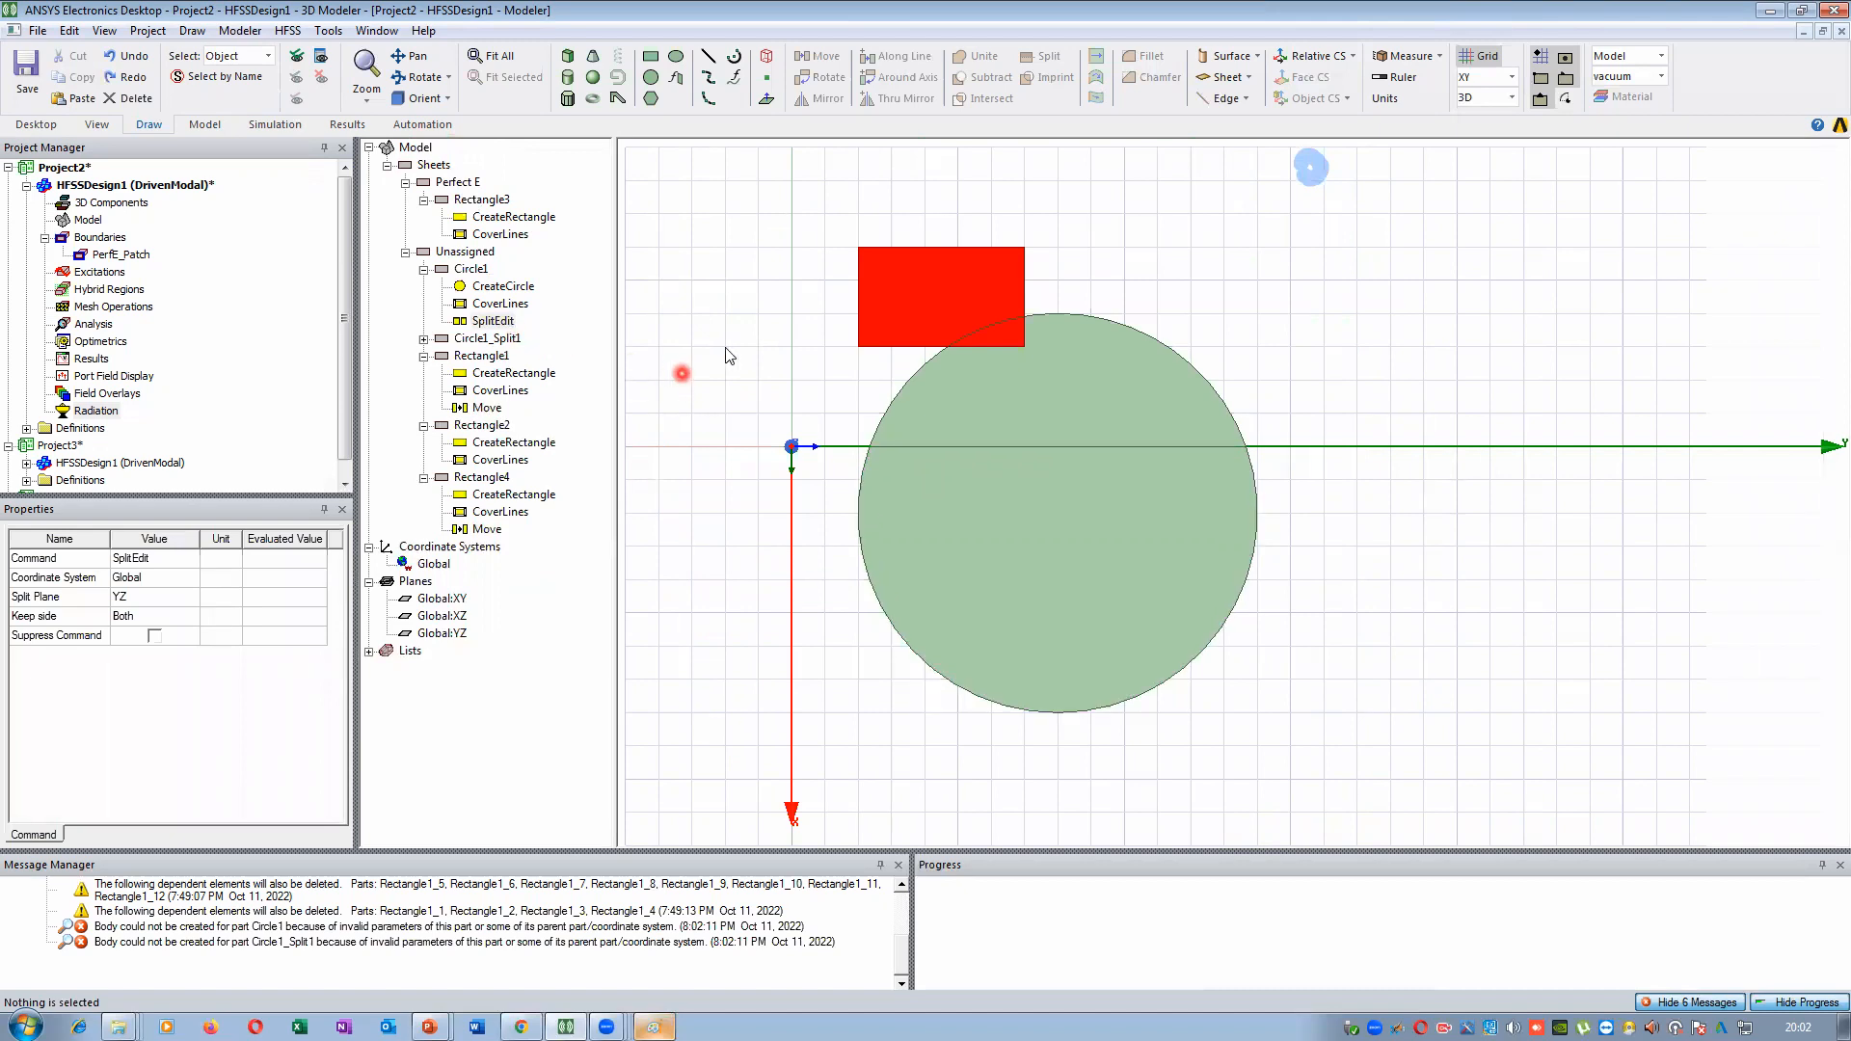
click(993, 156)
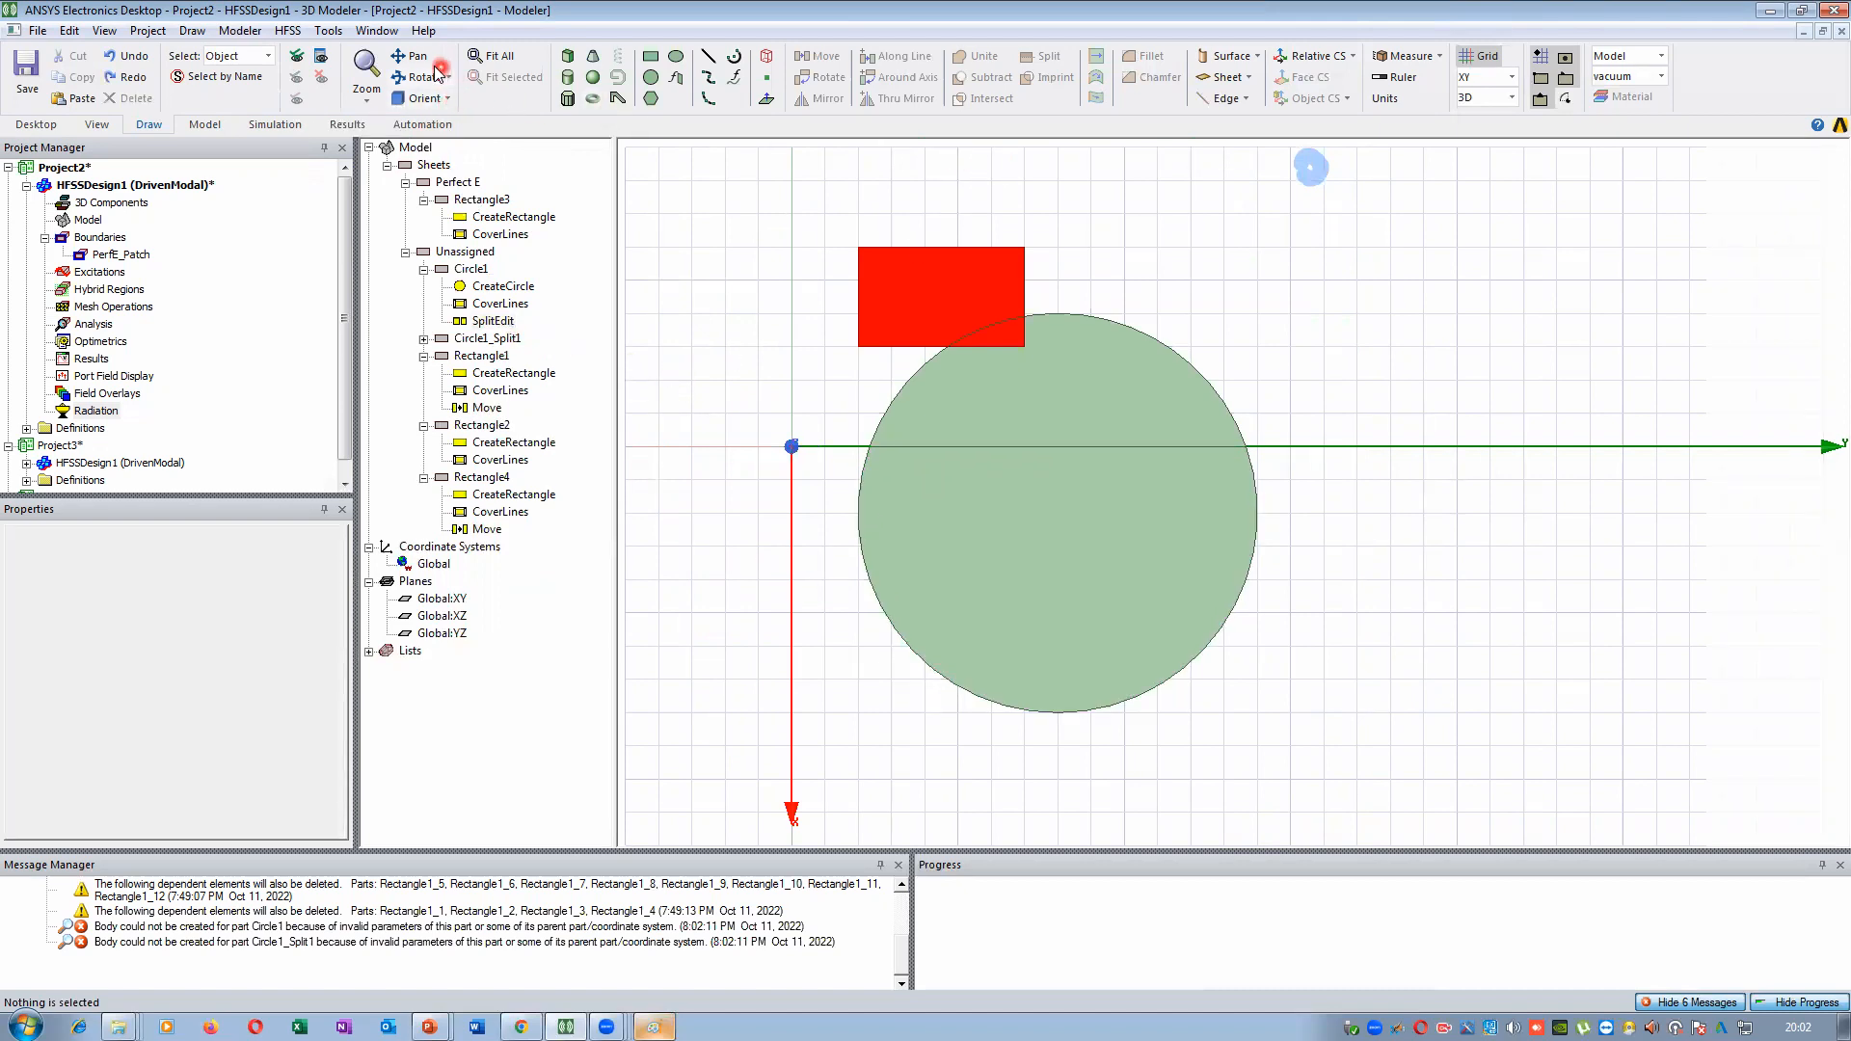